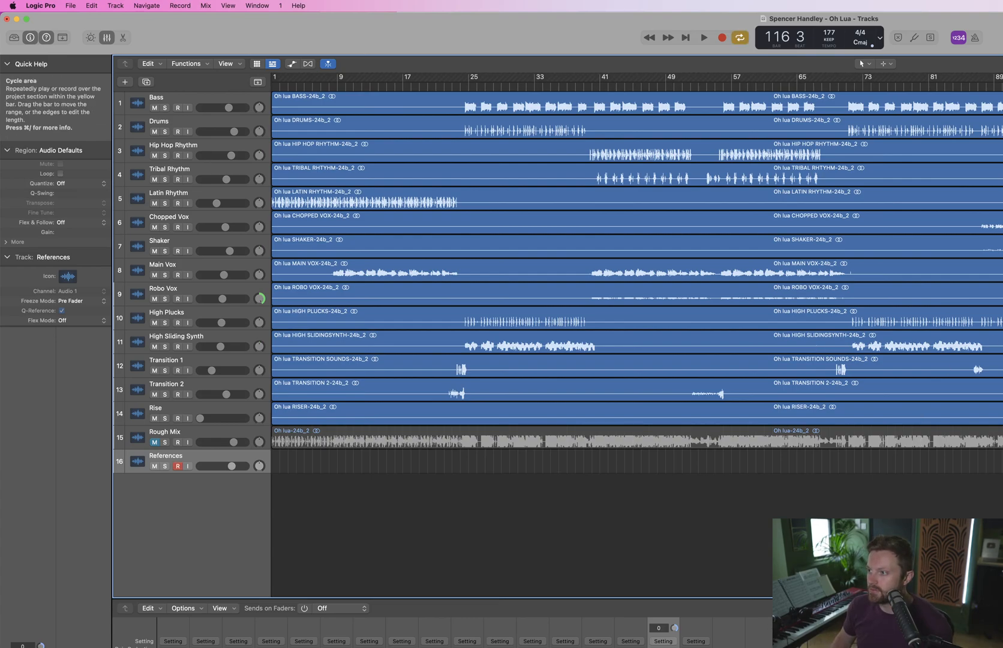
Unmute and solo the Rough Mix track, and play it from the start of the song
left_click(155, 442)
left_click(177, 442)
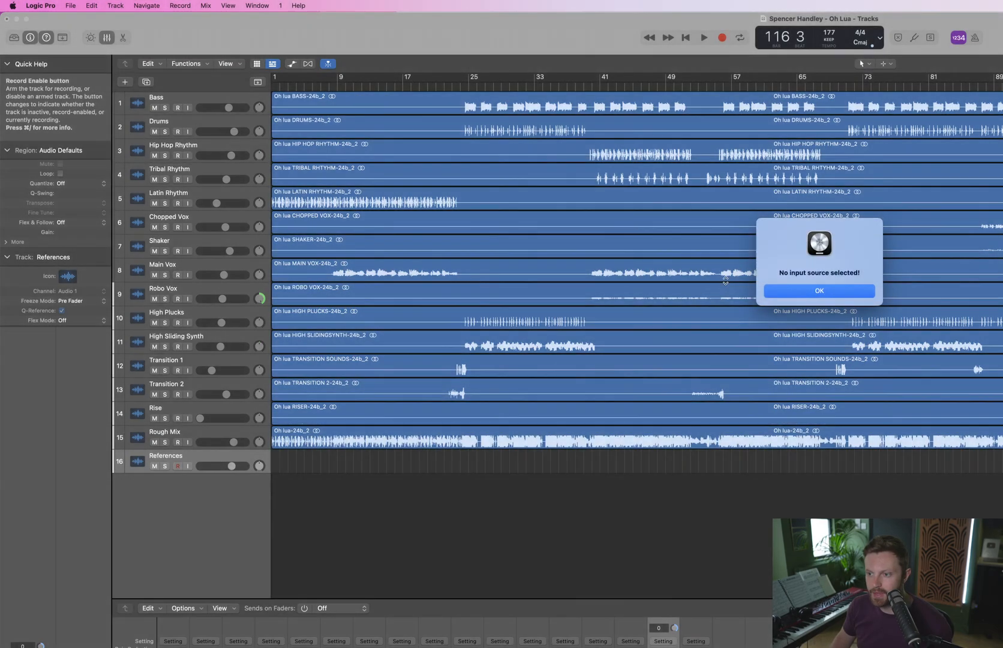
left_click(780, 290)
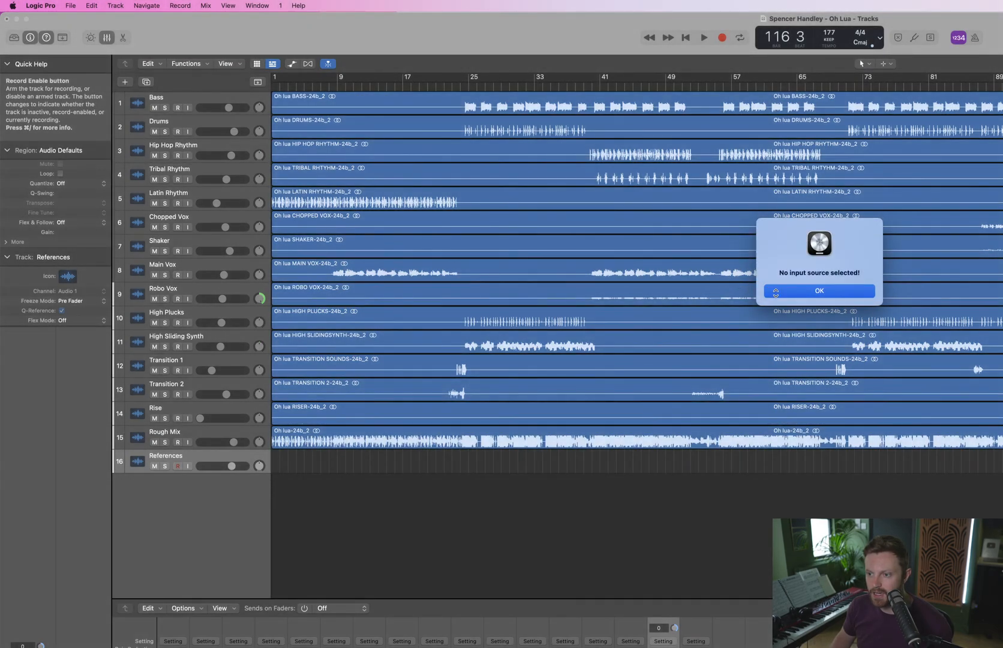
left_click(165, 442)
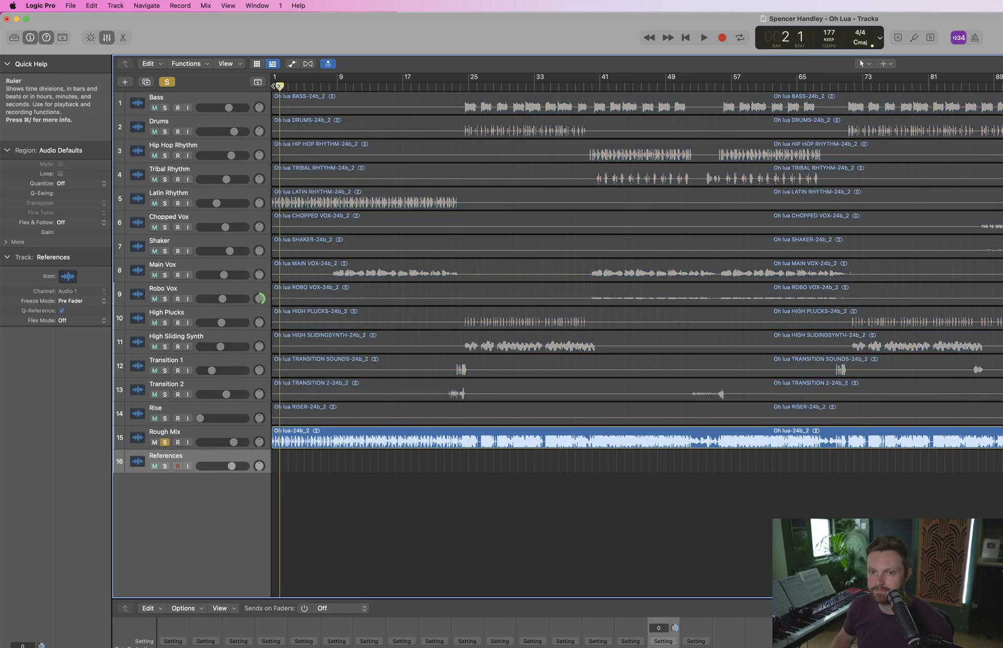
left_click(278, 86)
key("space")
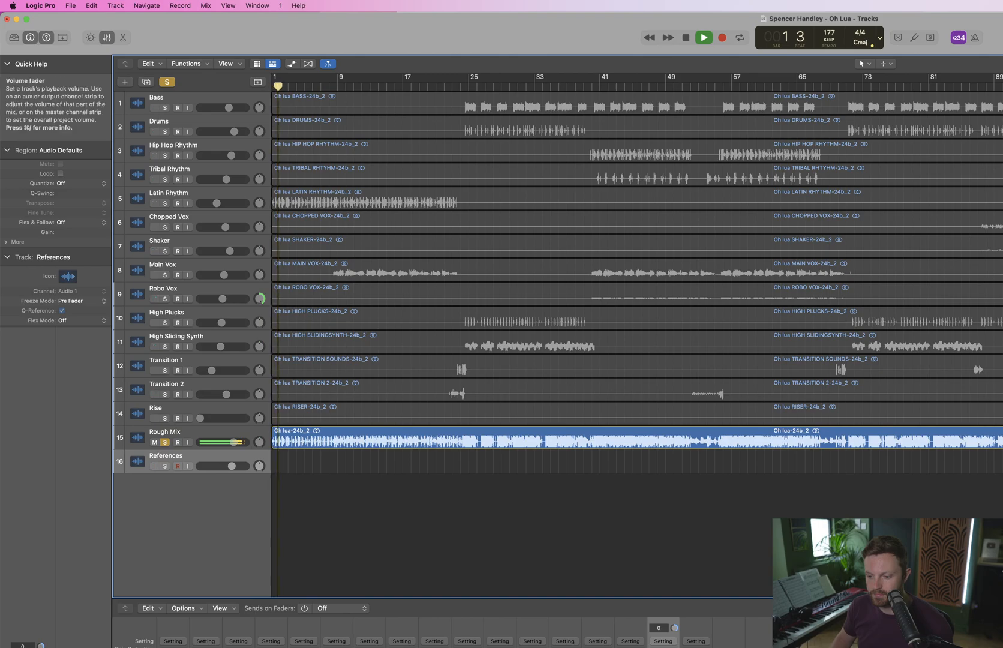
Switch to the OBS Studio window and back to the Logic Pro project while the Rough Mix plays
key("ctrl+Up")
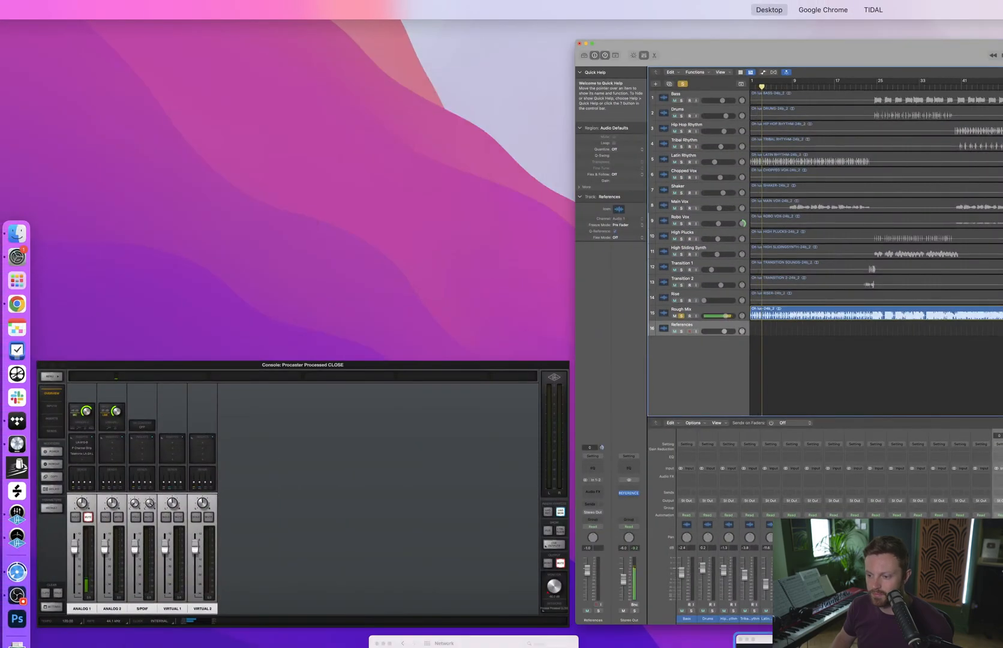
left_click(840, 642)
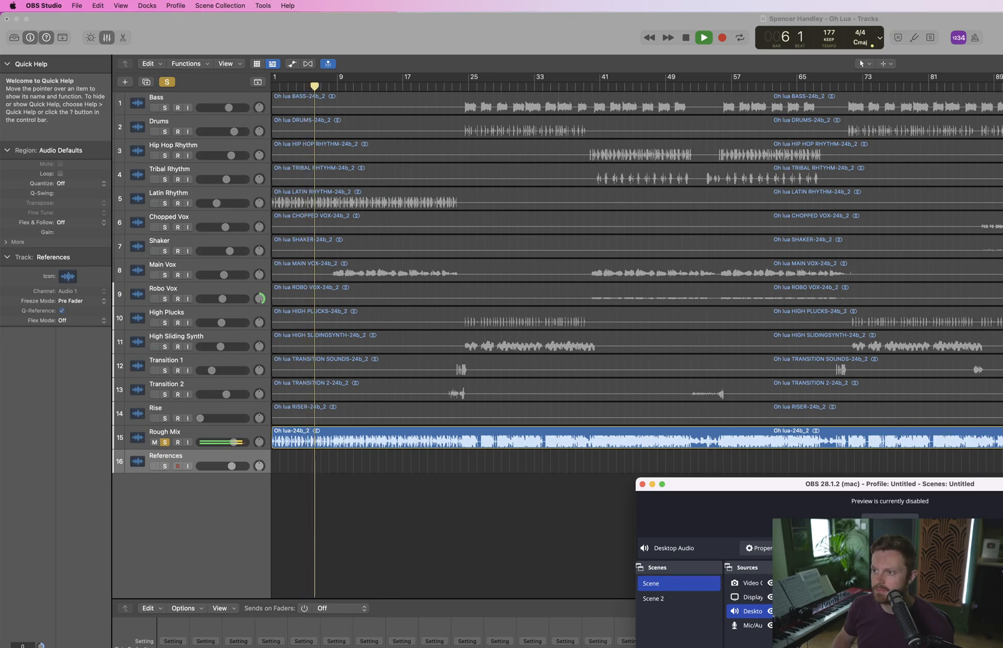
left_click(948, 430)
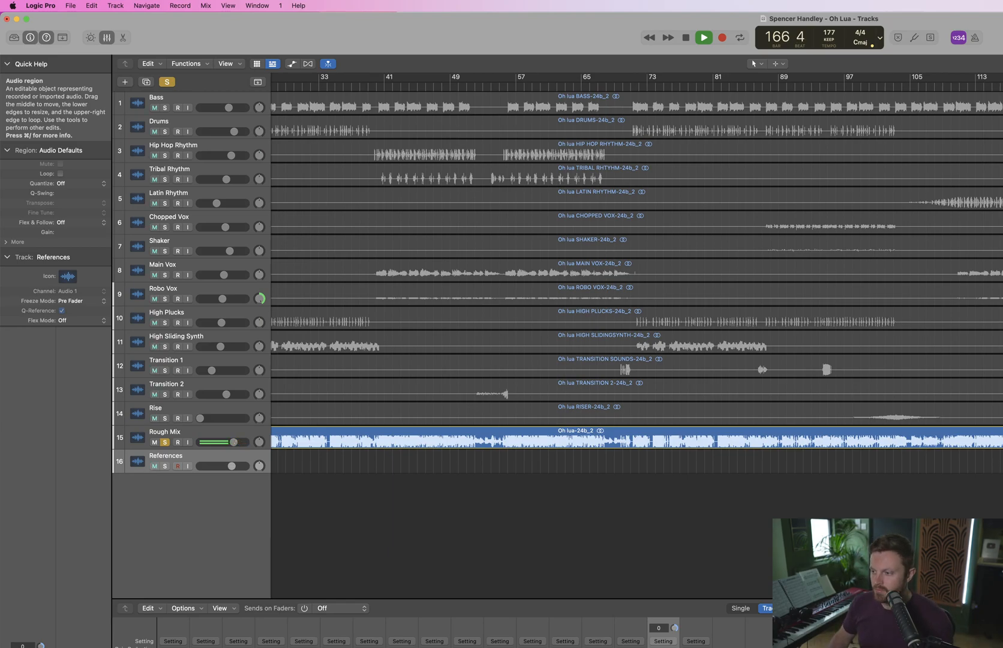
Stop playback, unsolo and mute the Rough Mix track, and play the individual tracks with cycle mode turned on
key("space")
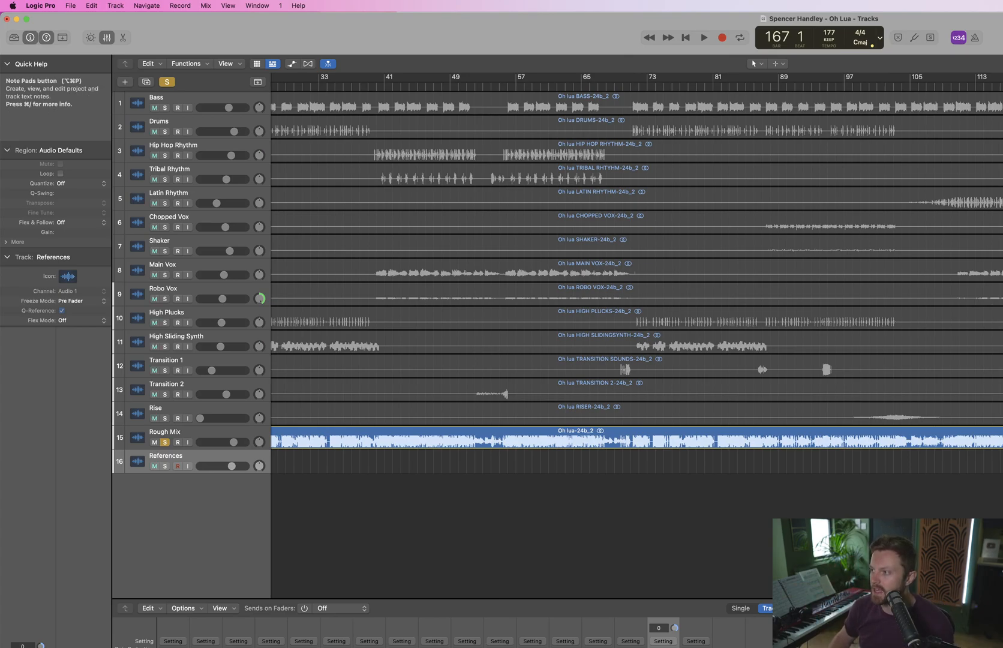
scroll(635, 270, "left", 10)
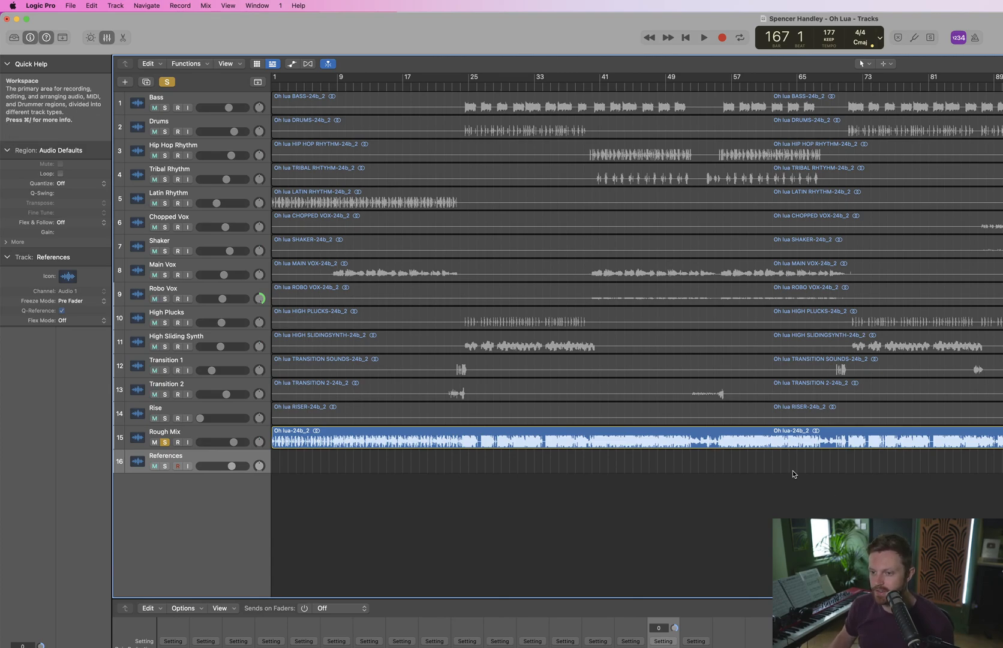
left_click(165, 442)
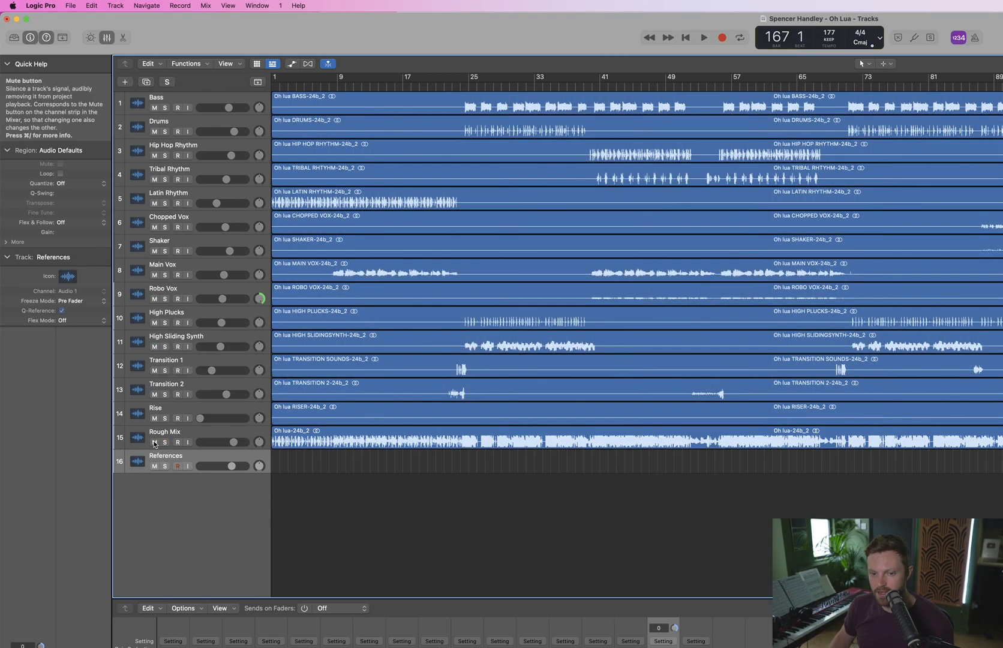
left_click(154, 442)
key("c")
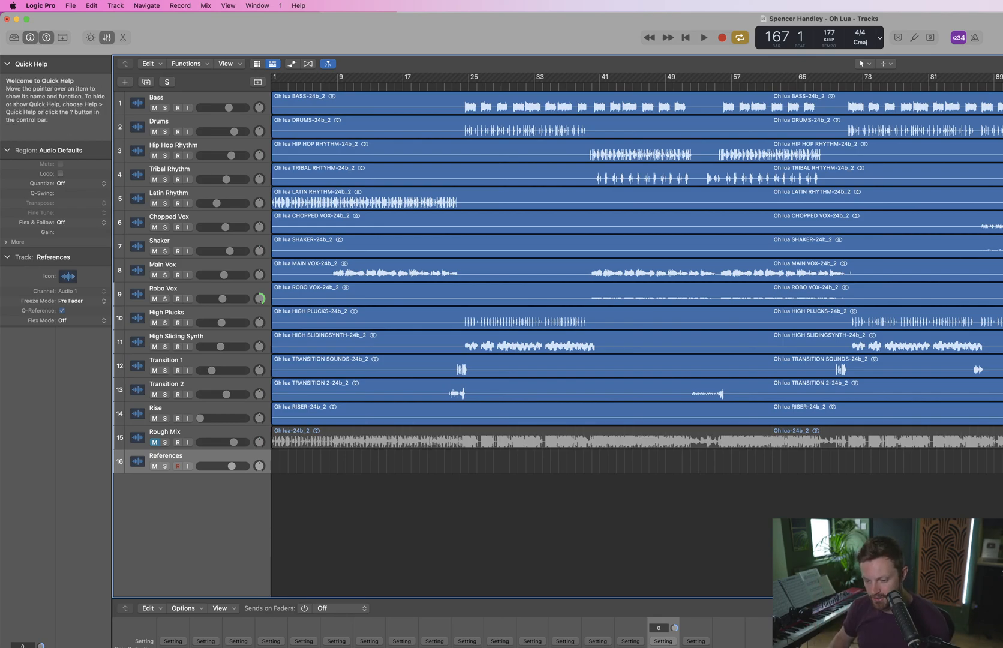
key("space")
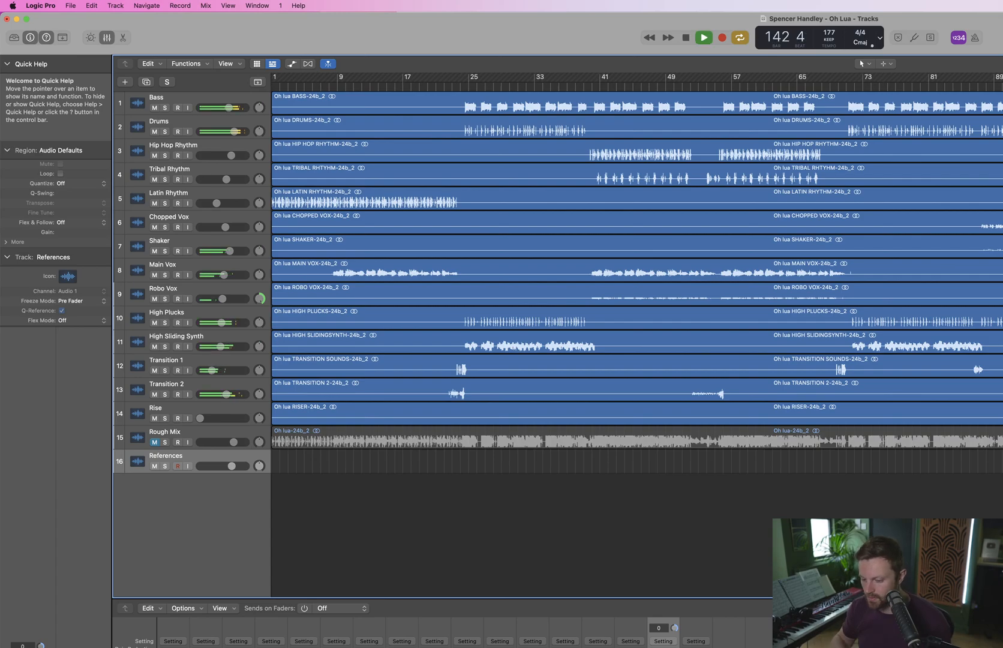
Lower the volumes of the Transition 2 and Shaker tracks slightly while the cycled section plays
left_click_drag(226, 394, 220, 394)
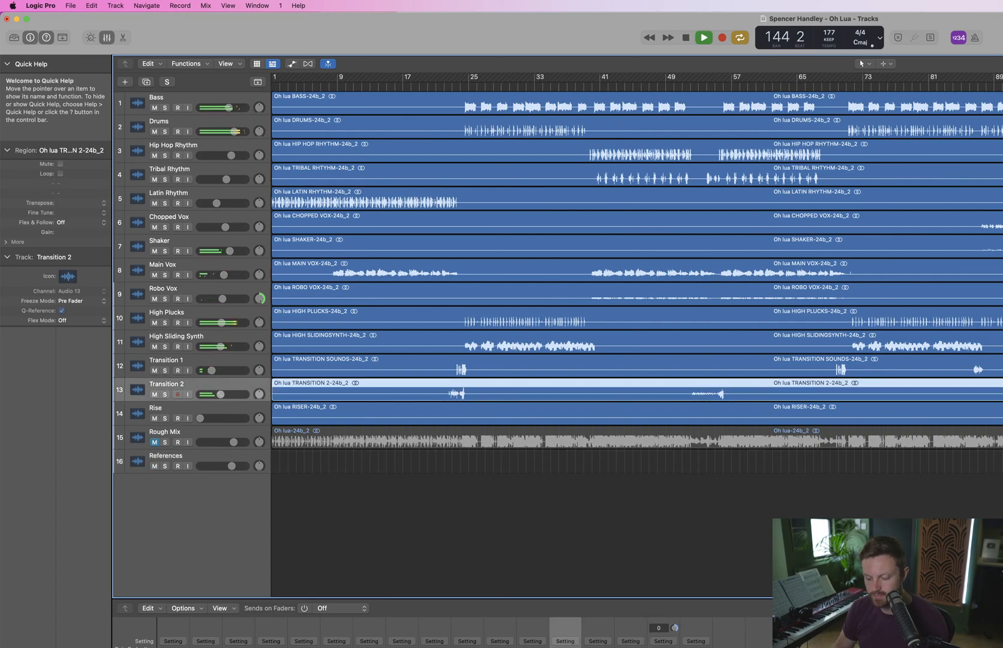
key("Up")
key("Down")
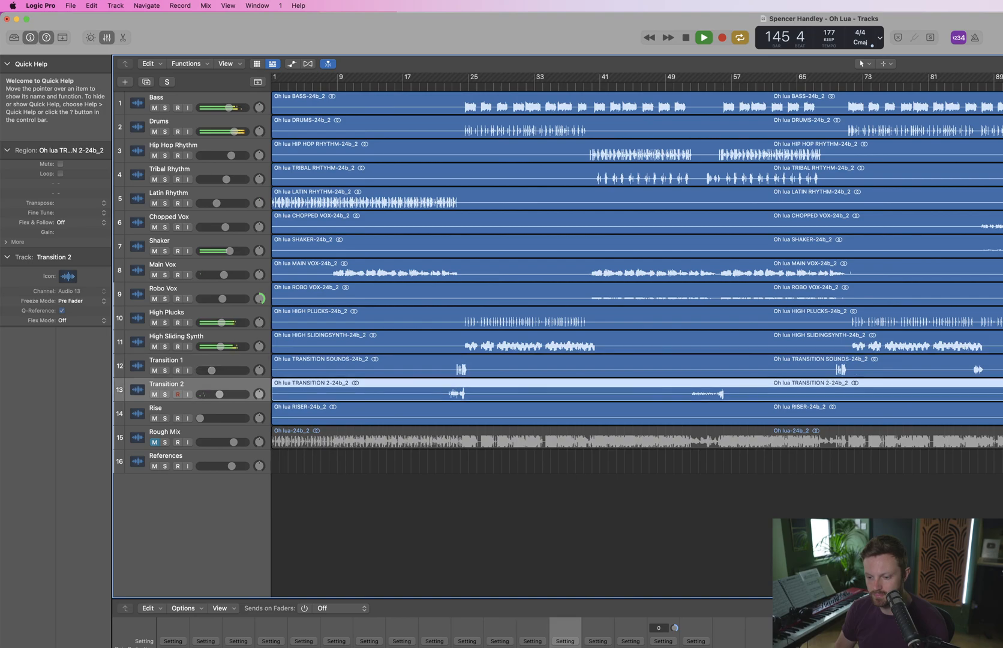
key("Up")
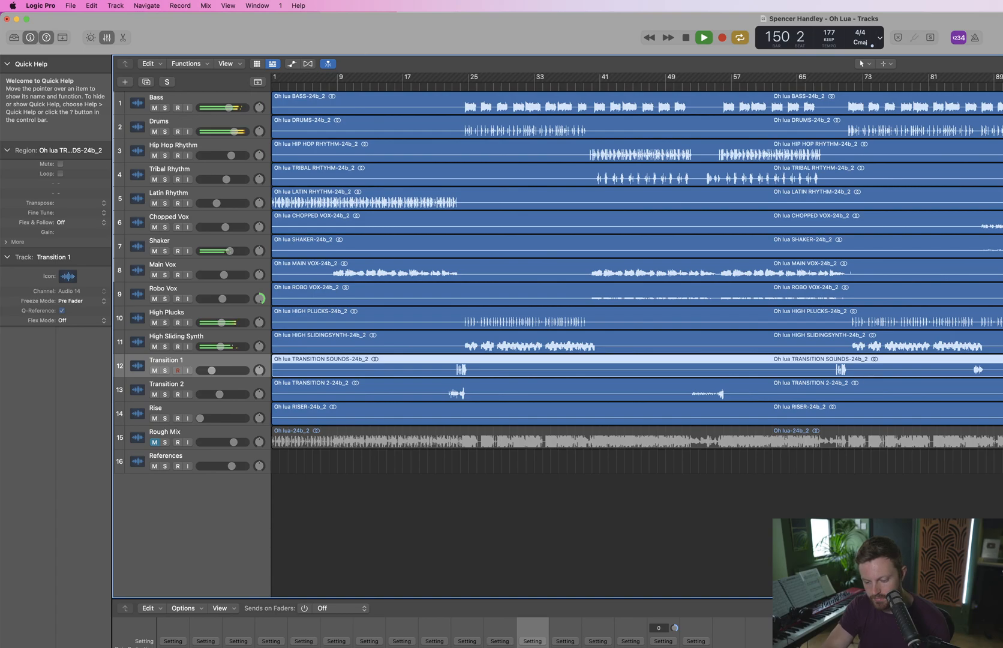
left_click_drag(230, 251, 222, 252)
key("s")
key("s")
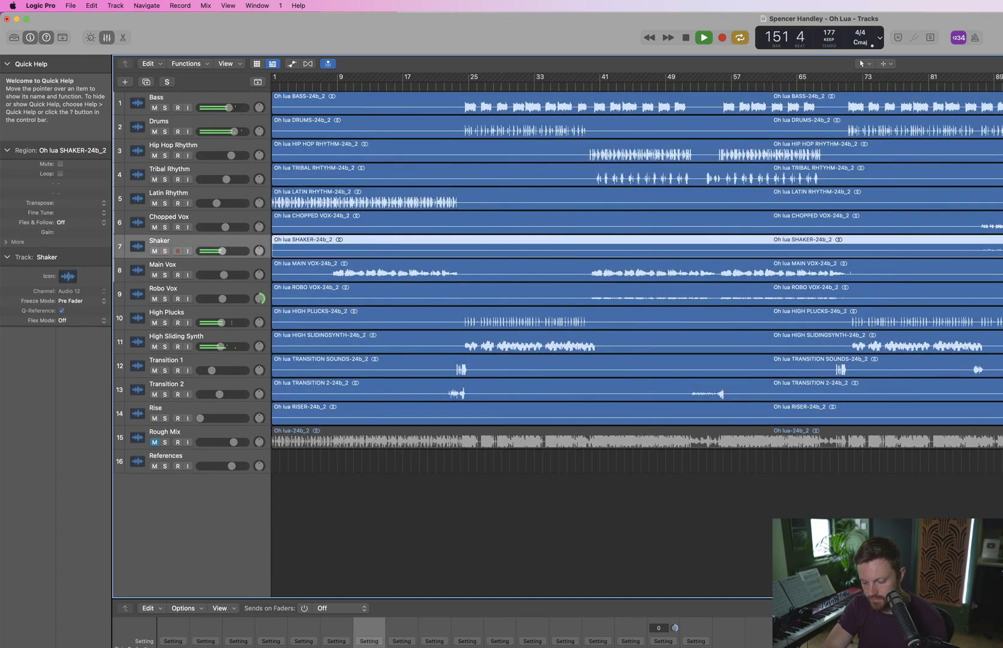
Lower the Drums track's volume slightly while comparing it soloed and within the full mix, leaving it soloed
left_click(165, 131)
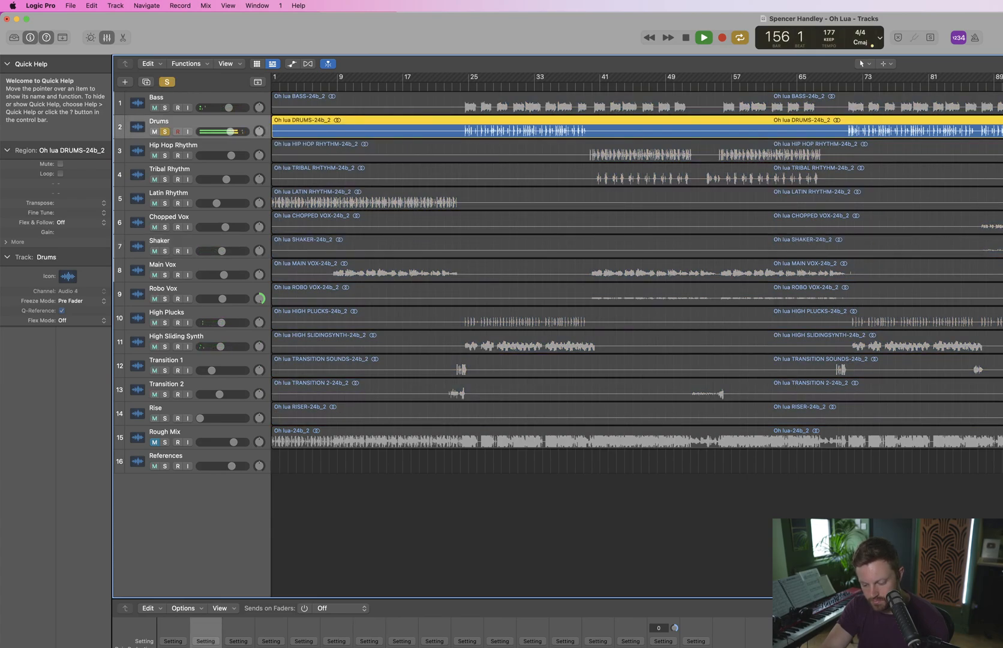
key("s")
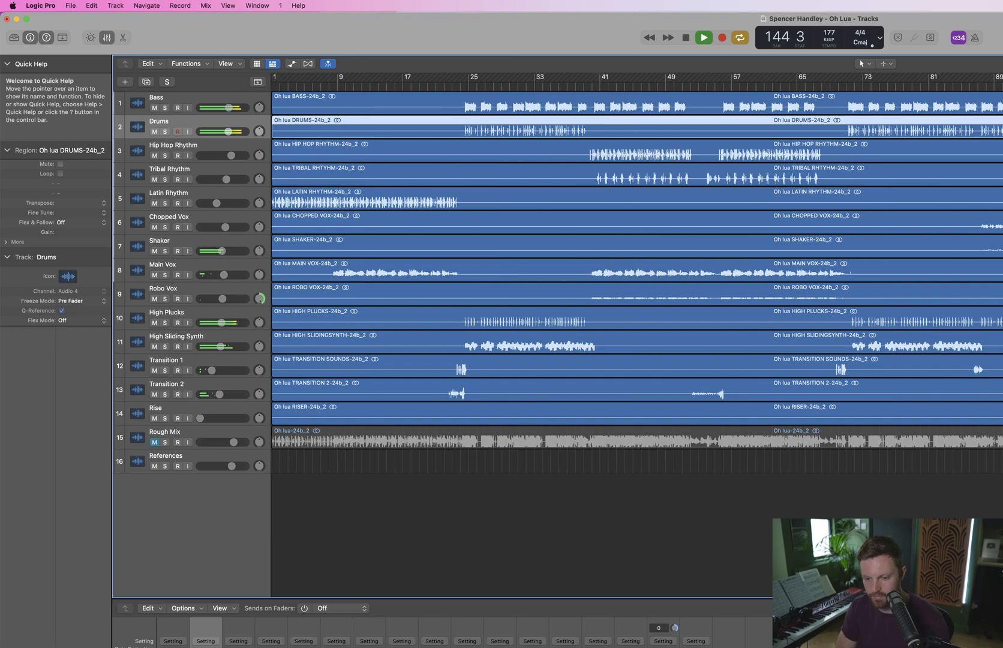
key("s")
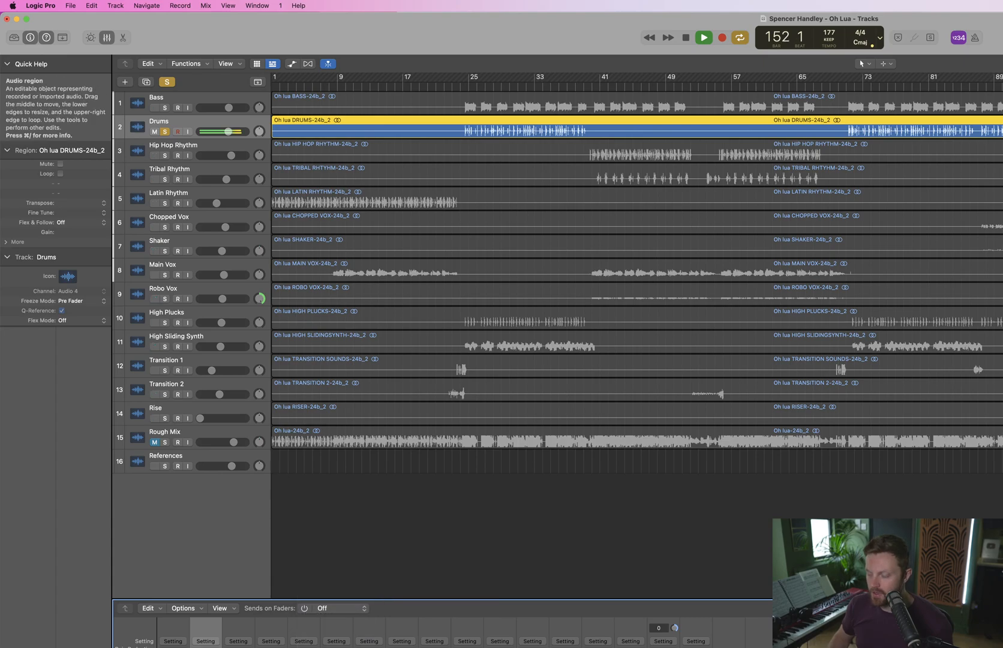
Launch the plug-in search utility by searching the computer for "plug", and return to the project
key("super+space")
type("plug")
key("Return")
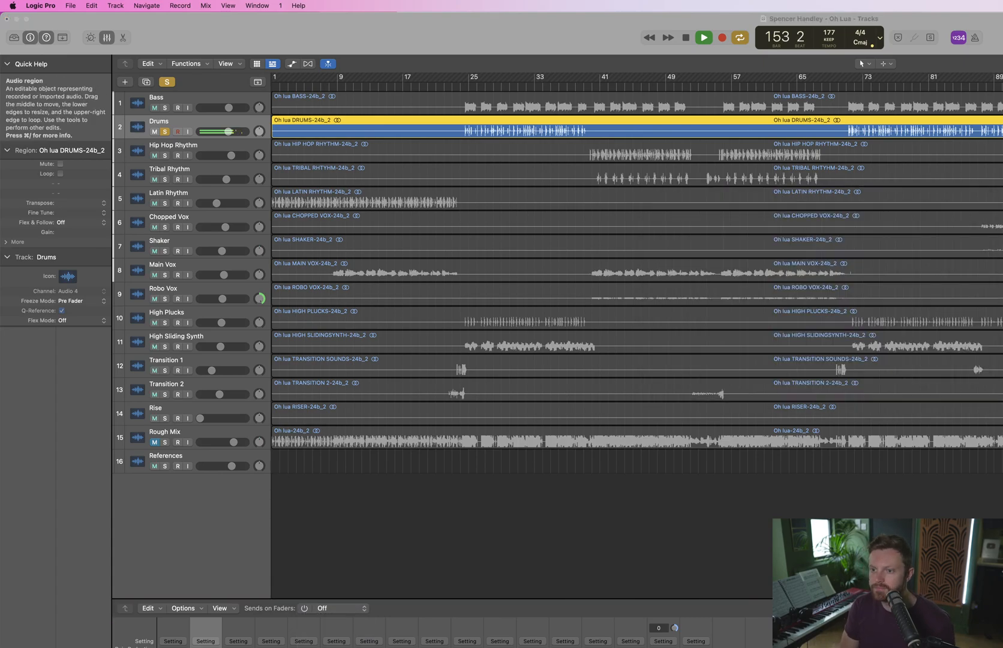
left_click(716, 644)
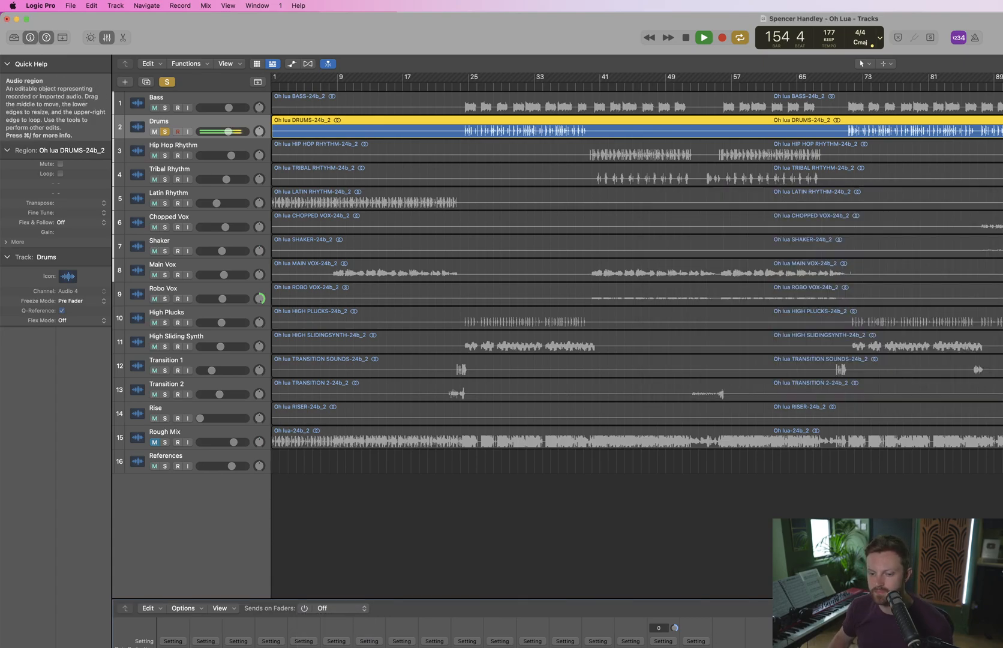
Stop playback and insert FabFilter Pro-Q 3 on the Drums channel by searching the plug-ins for "pro-"
key("space")
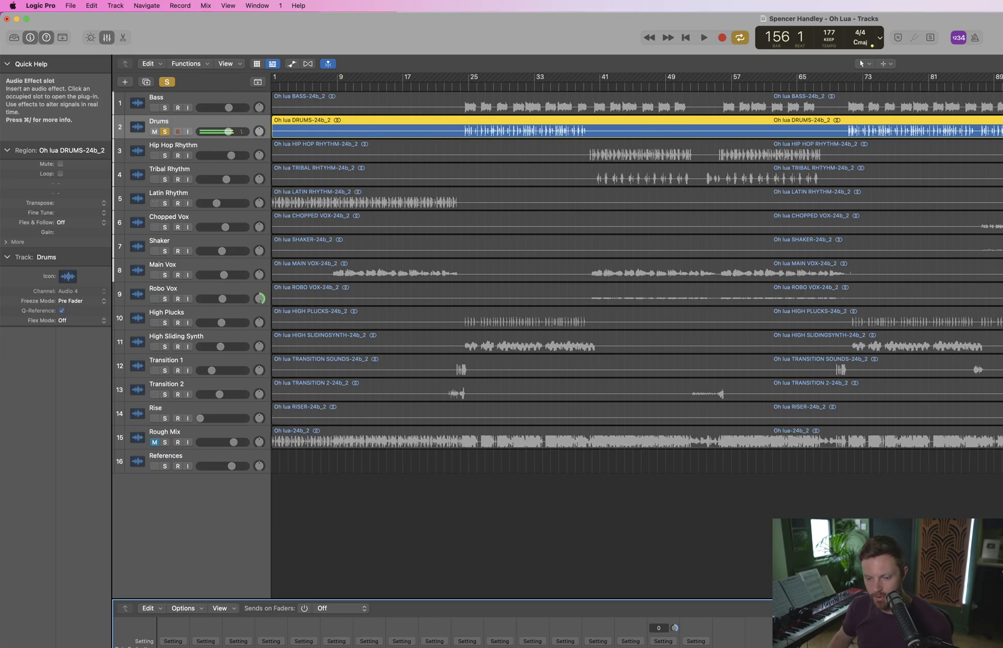
key("ctrl+space")
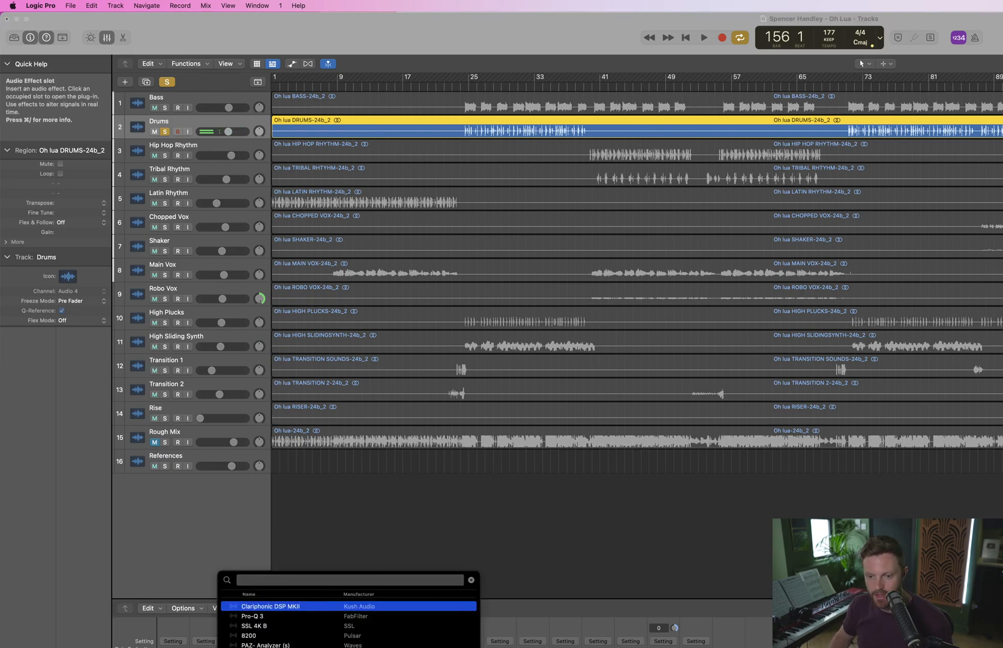
type("pro-")
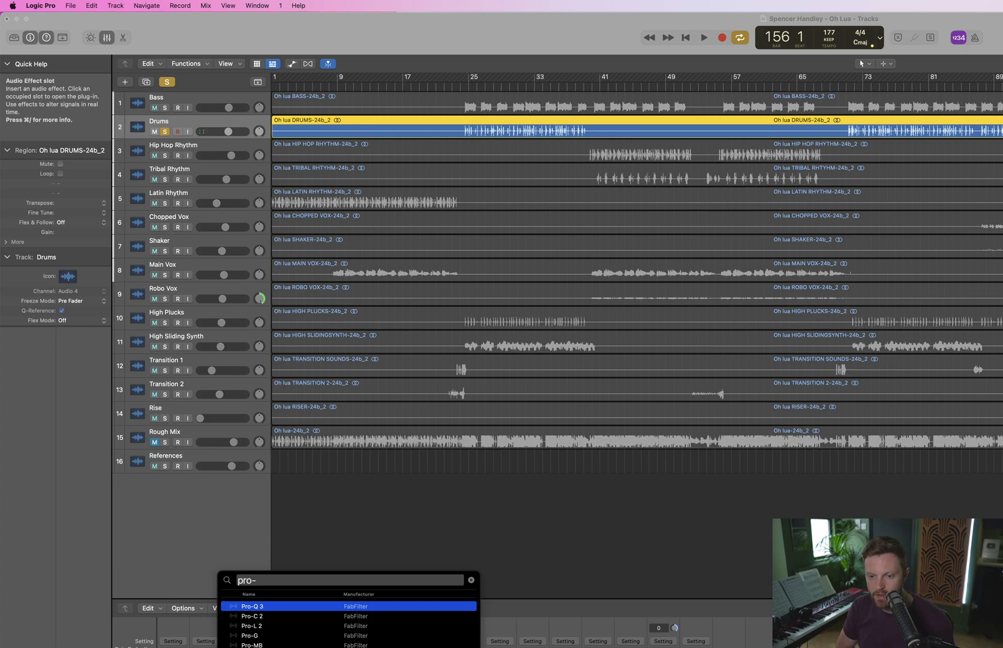
key("Return")
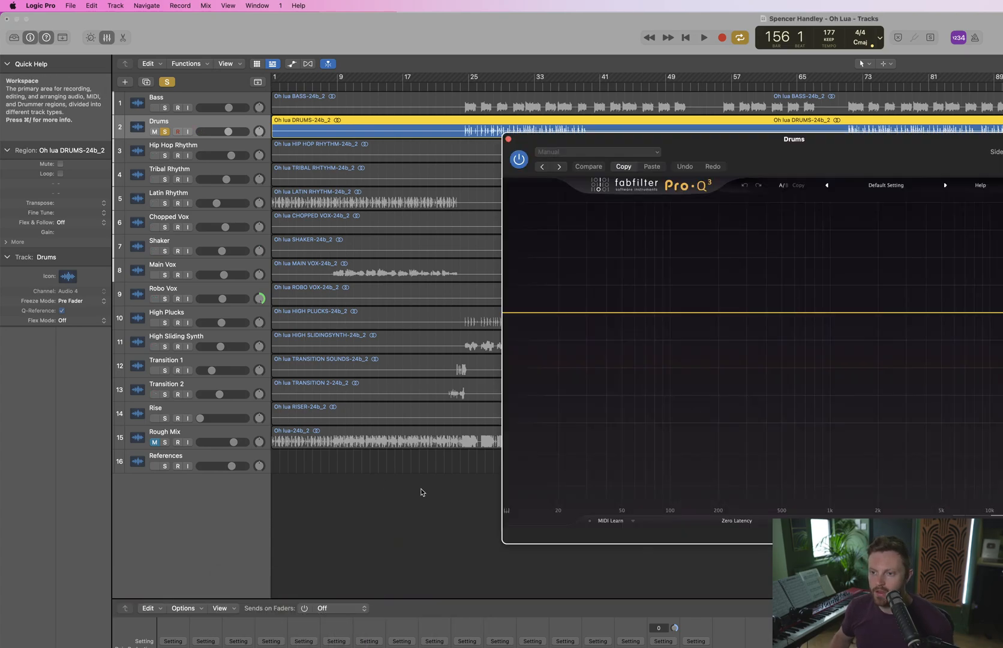
Play the soloed drums through Pro-Q 3, switch its output pan to mid/side mode and audition the drums again
key("space")
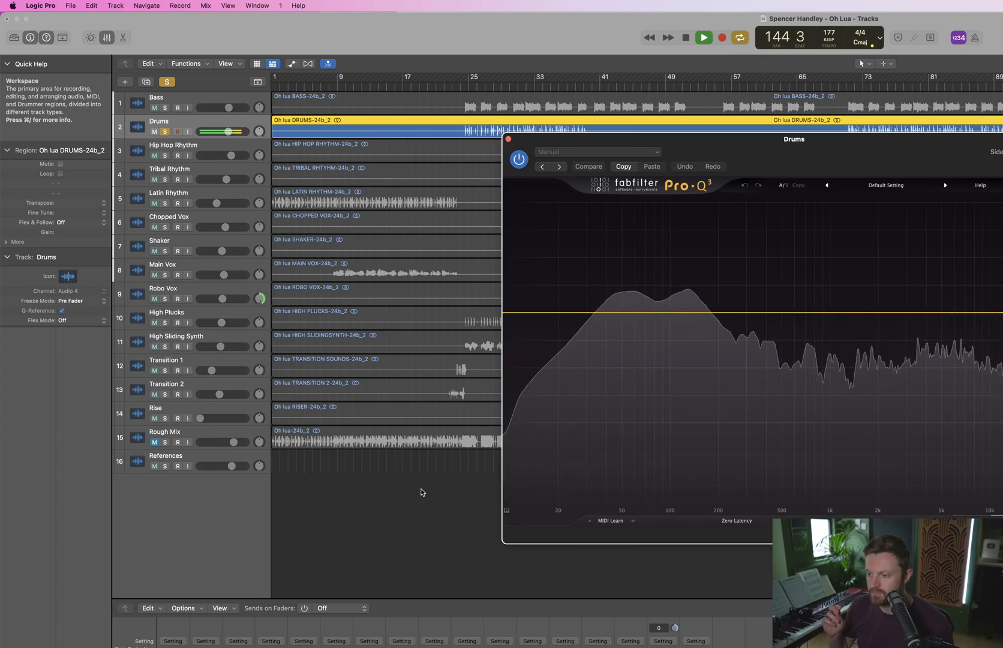
key("space")
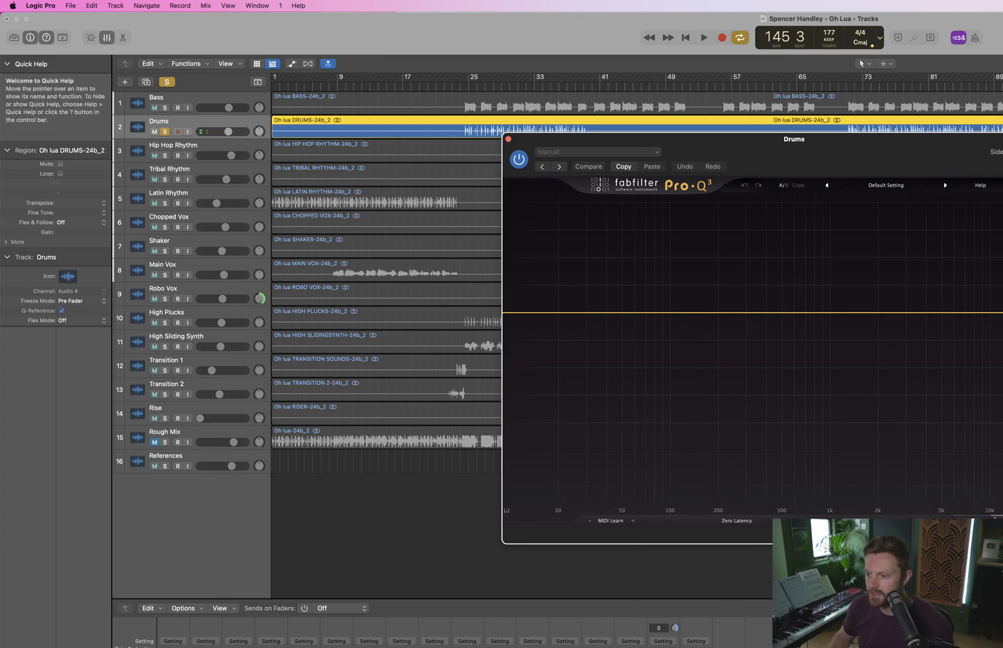
mouse_move(995, 518)
left_click(996, 490)
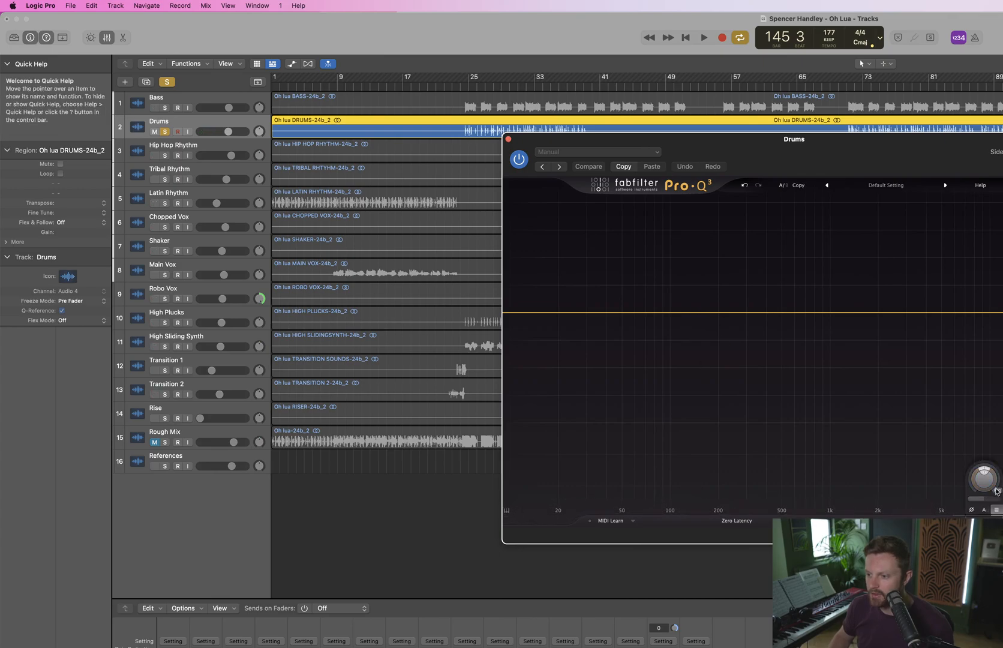
left_click(996, 491)
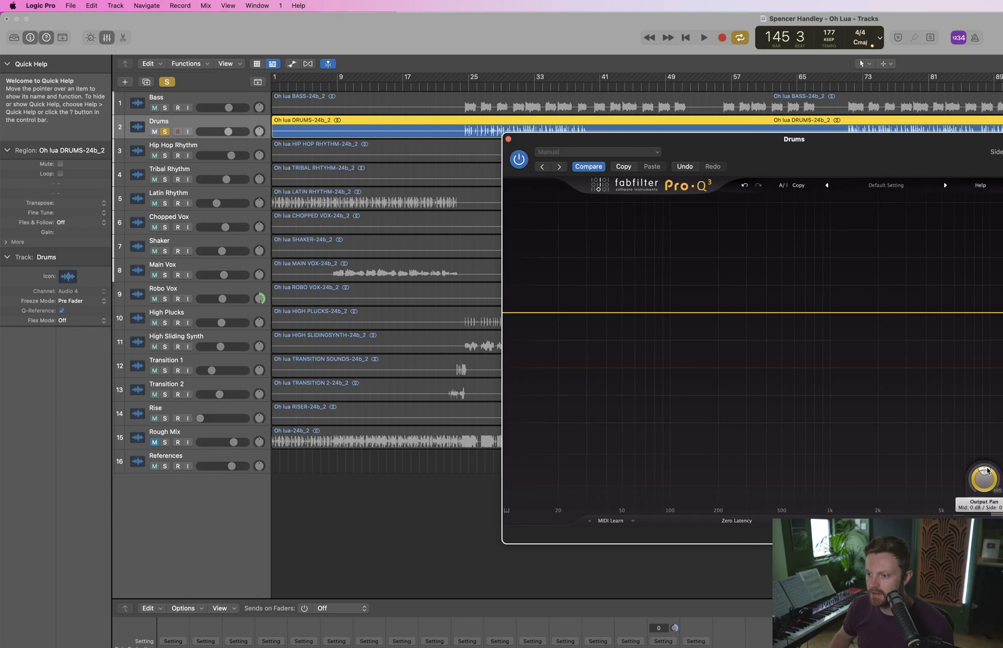
key("space")
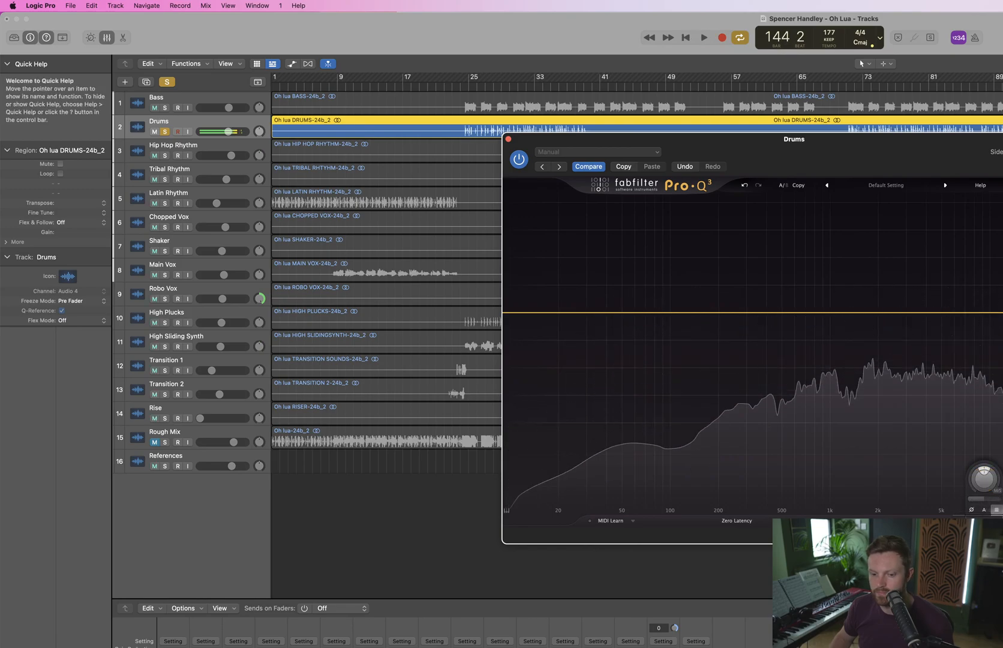
key("space")
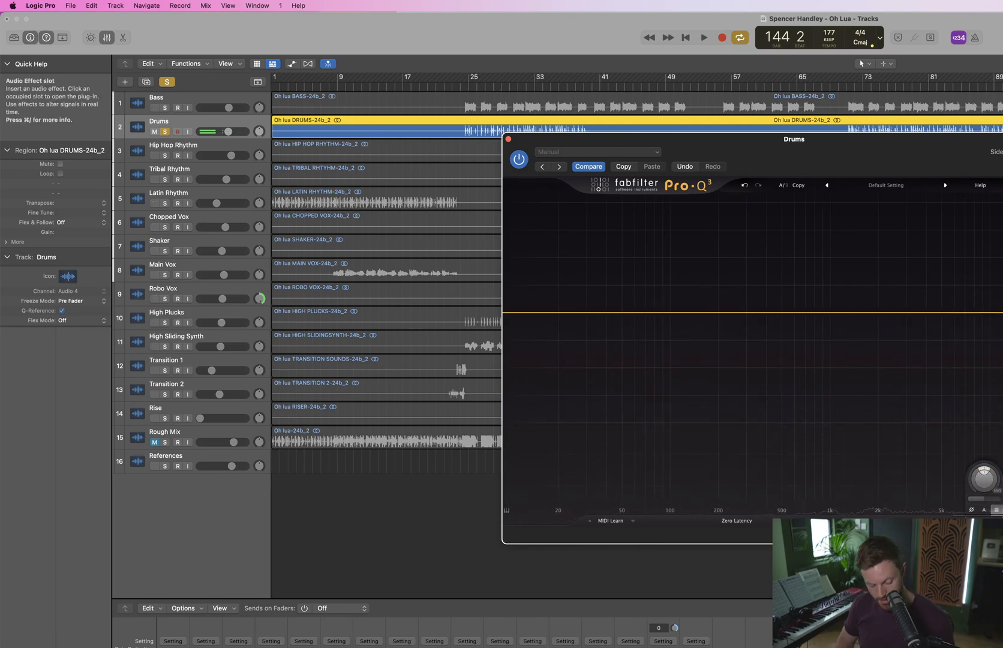
Try to insert the bx_solo plug-in on the Drums channel, close the Test Oscillator window and play the drums briefly
key("ctrl+space")
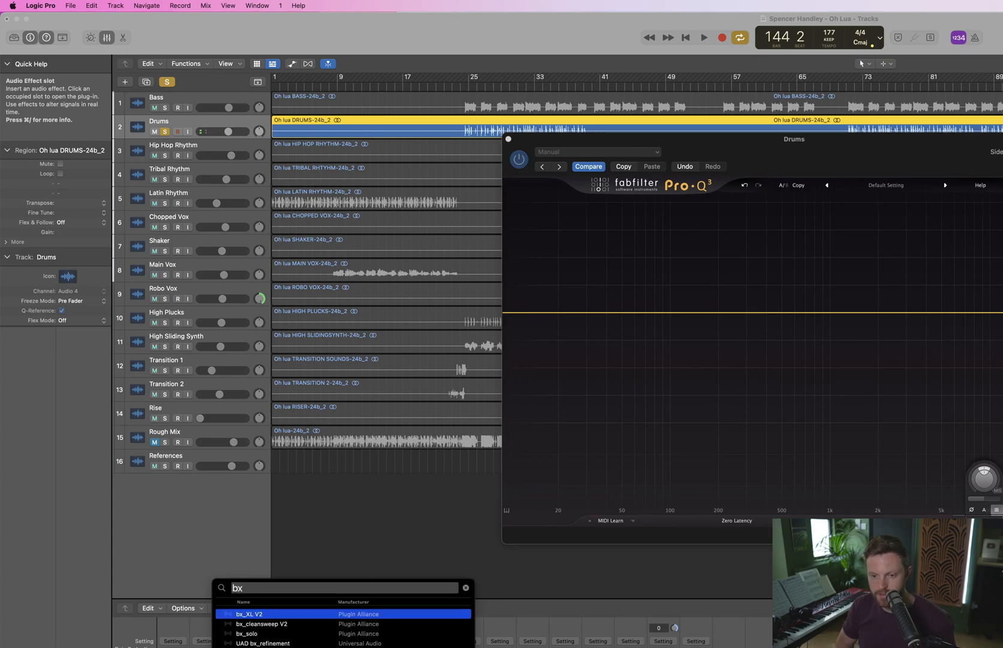
key("Down")
key("Down")
key("Return")
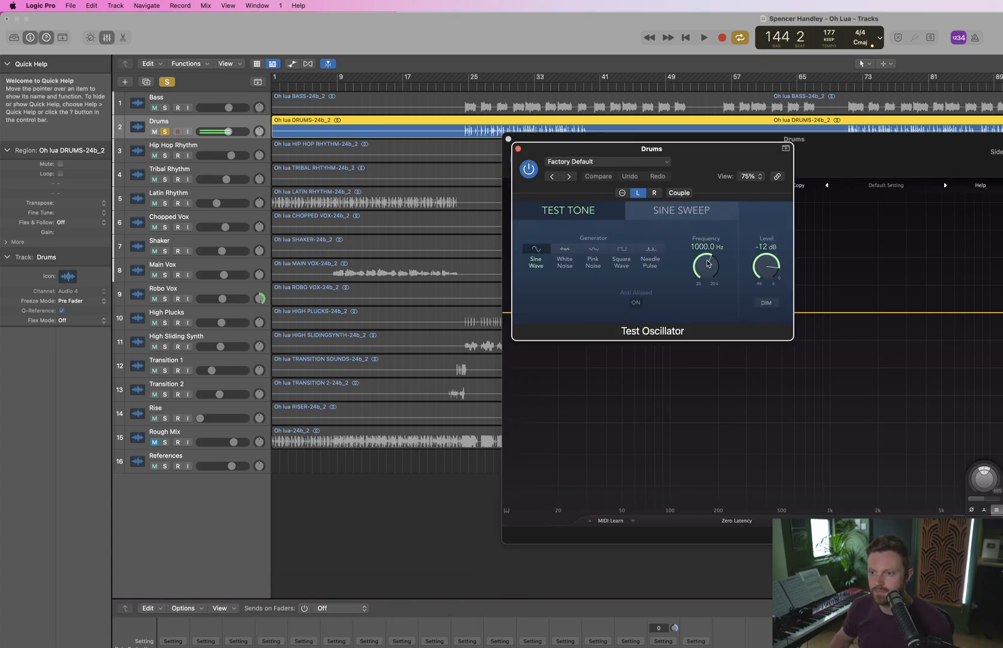
key("space")
left_click(518, 148)
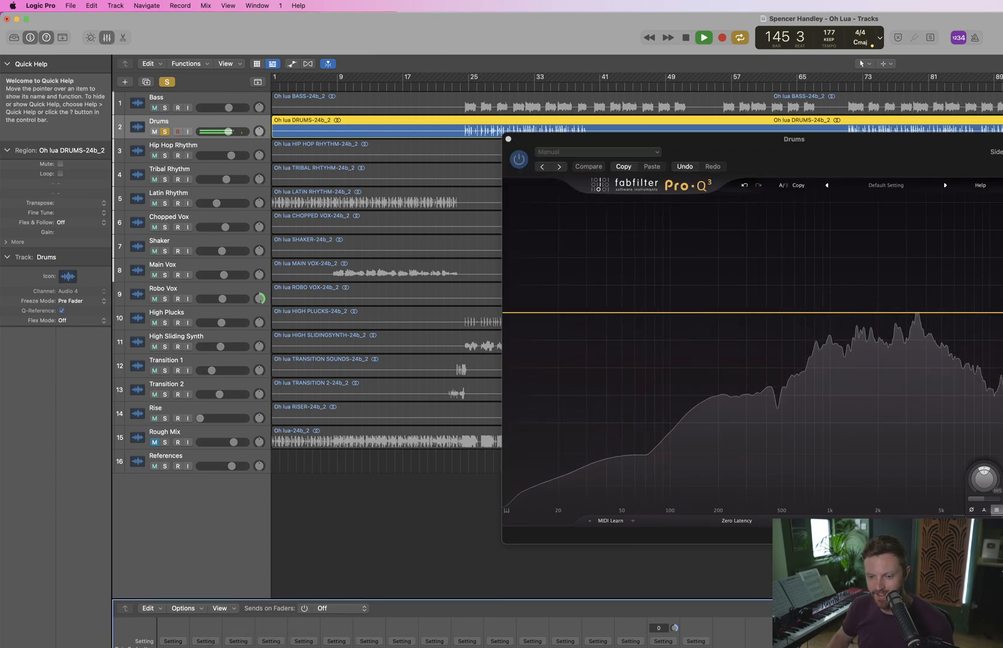
key("space")
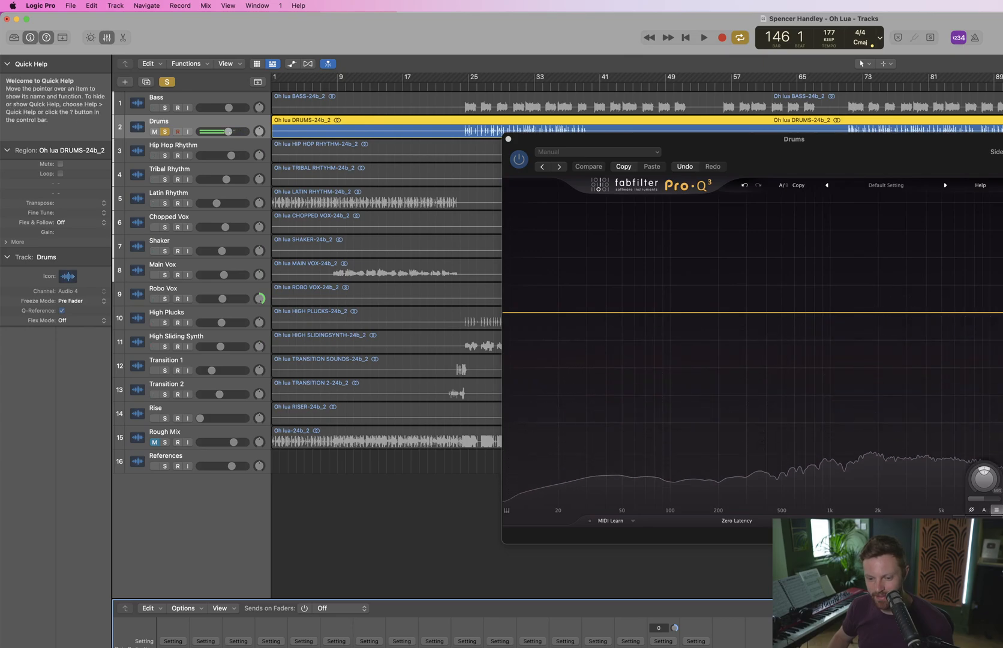
Insert bx_solo on the Drums channel and audition the drums at 50 % and 100 % stereo width
mouse_move(258, 647)
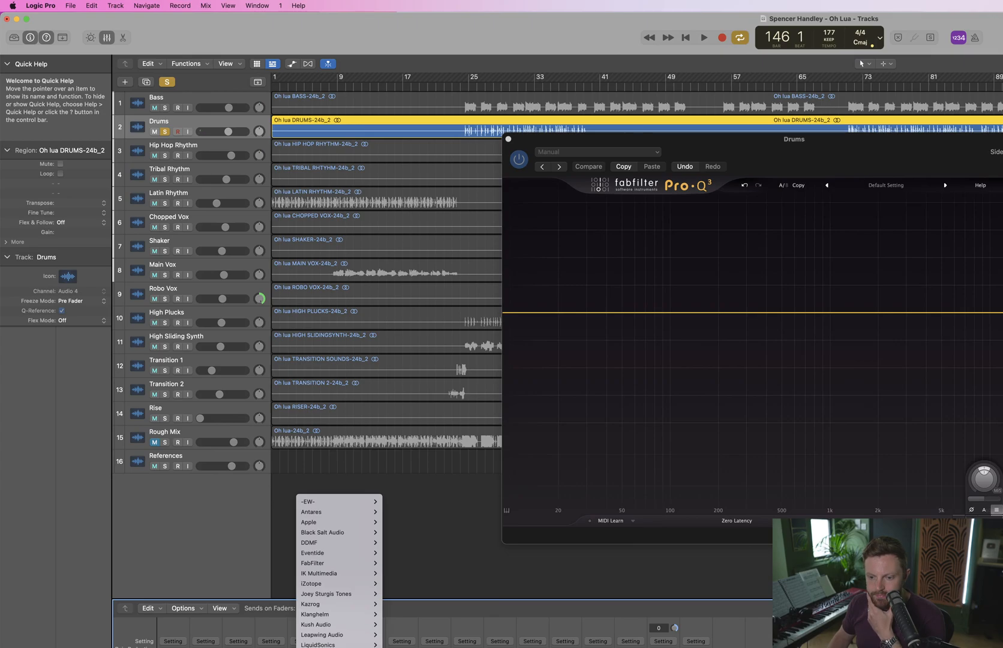
left_click(480, 647)
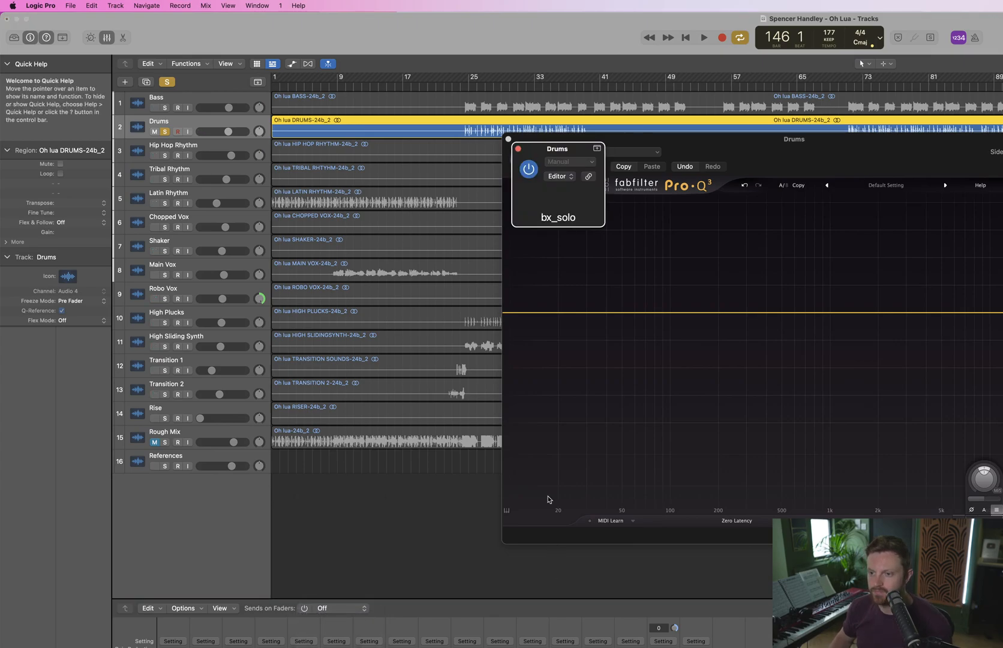
key("space")
left_click_drag(662, 197, 667, 206)
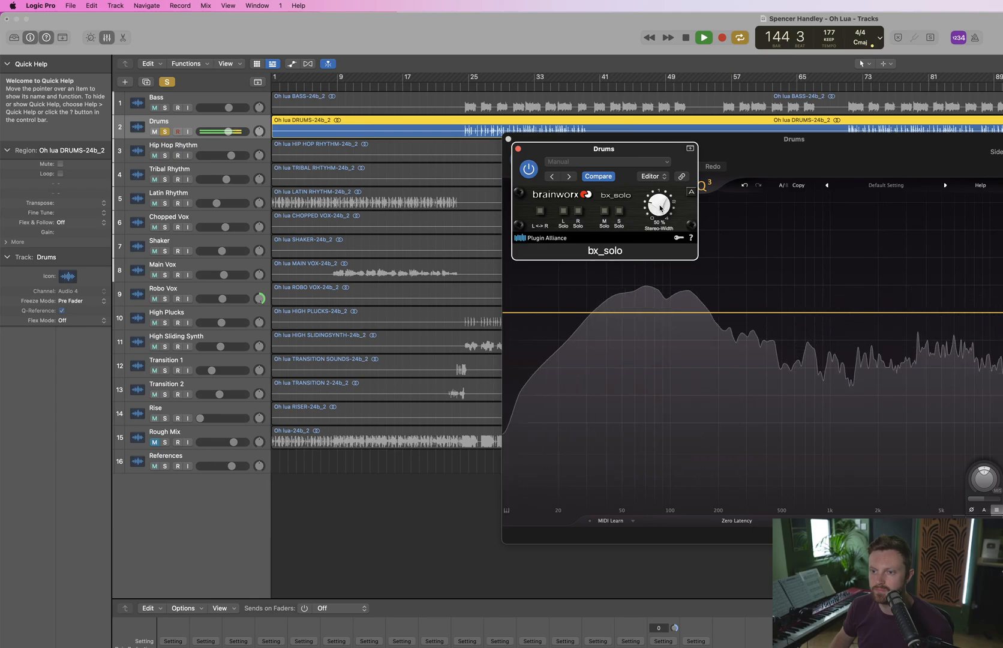
double_click(652, 206)
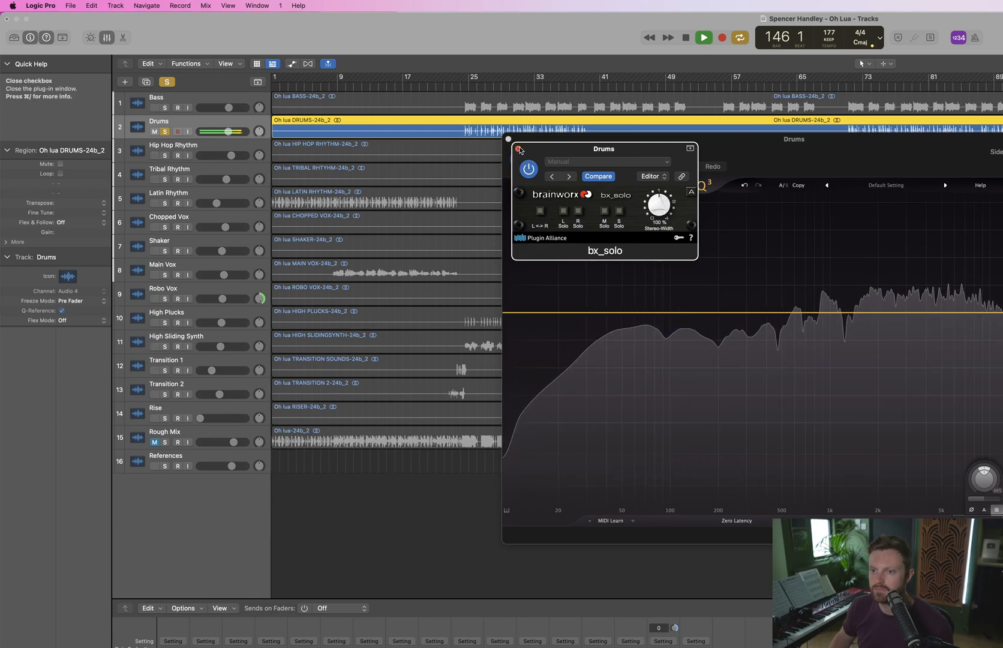
left_click_drag(651, 207, 662, 213)
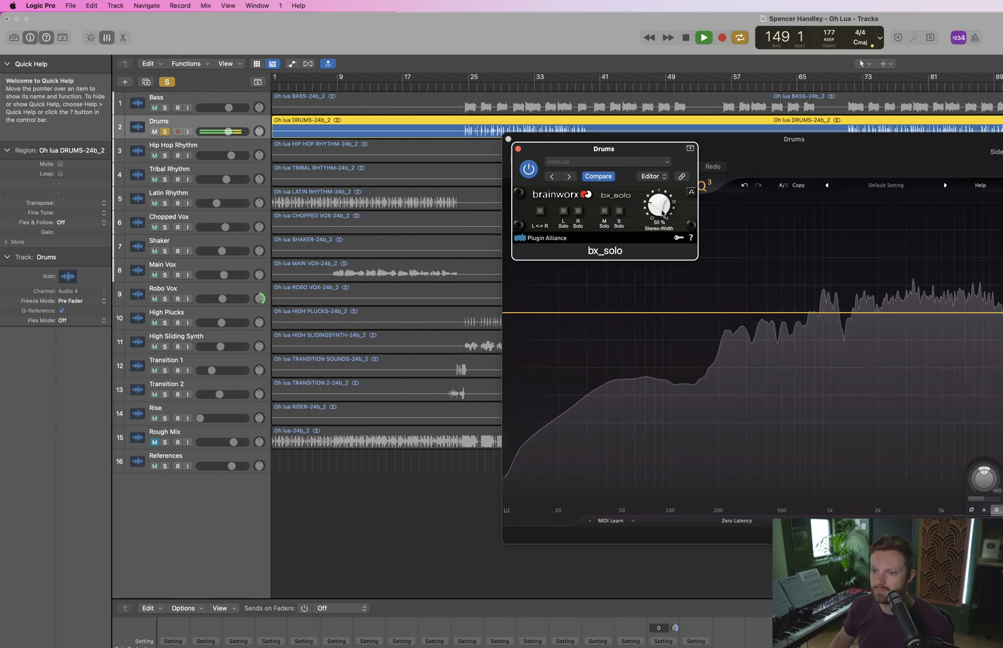
left_click(529, 169)
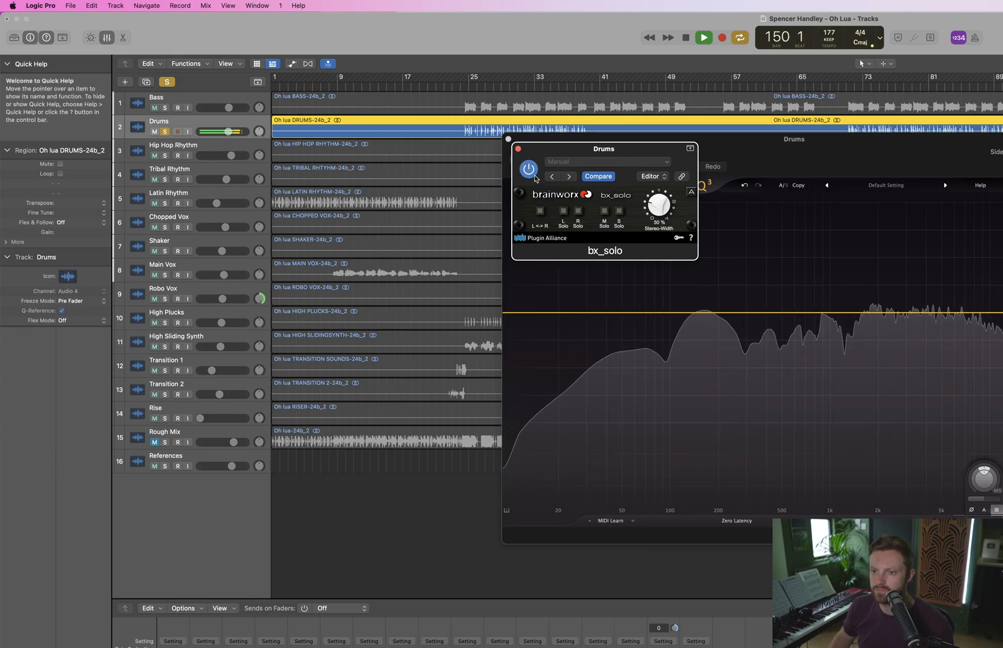
Stop playback and remove bx_solo from the Drums channel
key("space")
left_click(518, 148)
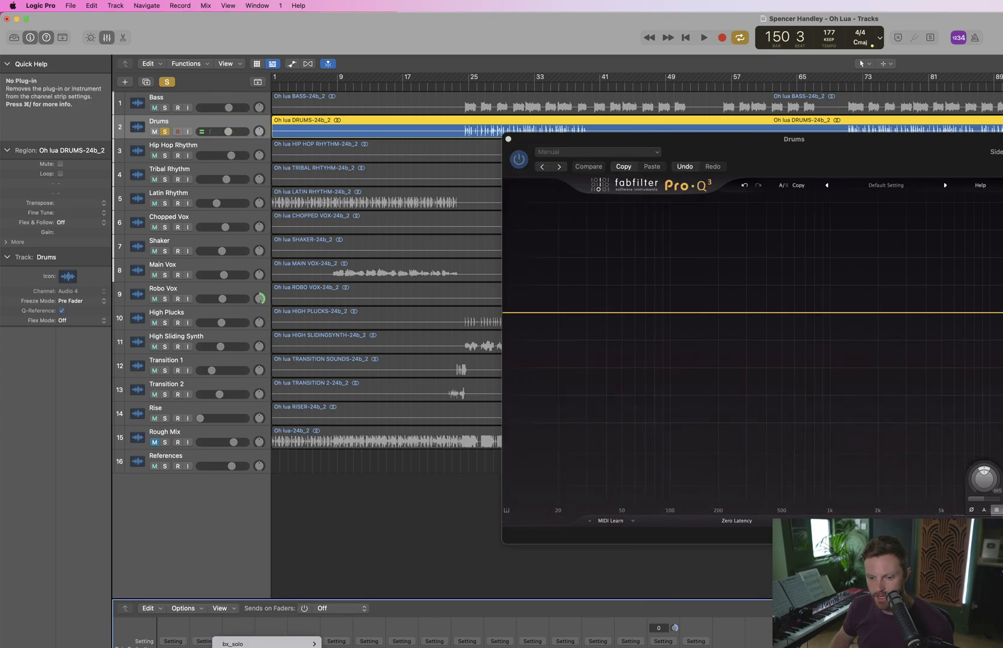
left_click(508, 139)
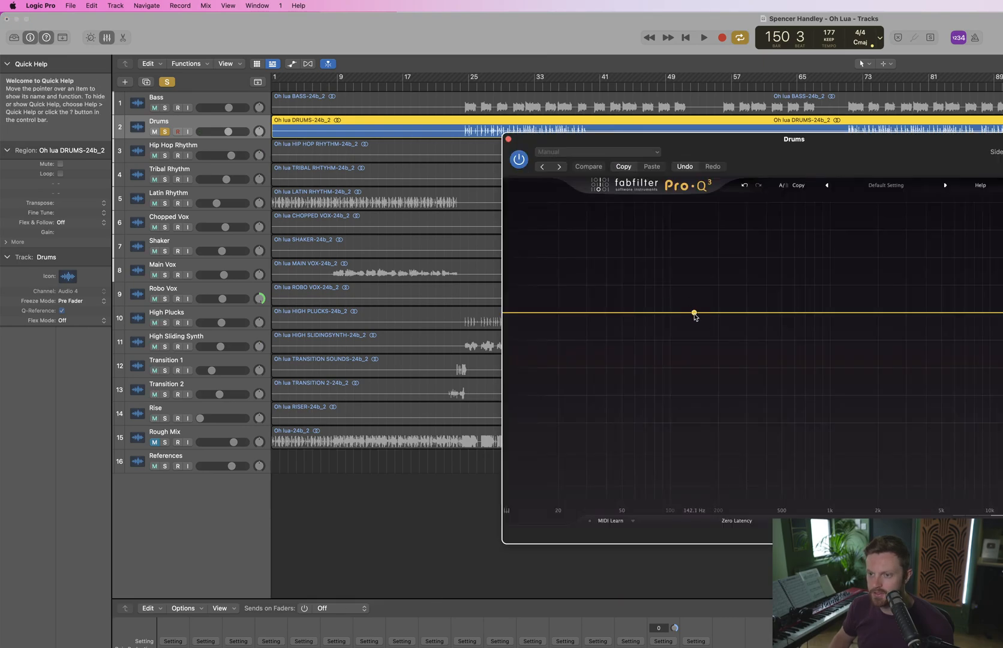
Add a side-only bell band in Pro-Q 3 during playback, cutting about 7.8 dB near 2068 Hz
left_click(694, 313)
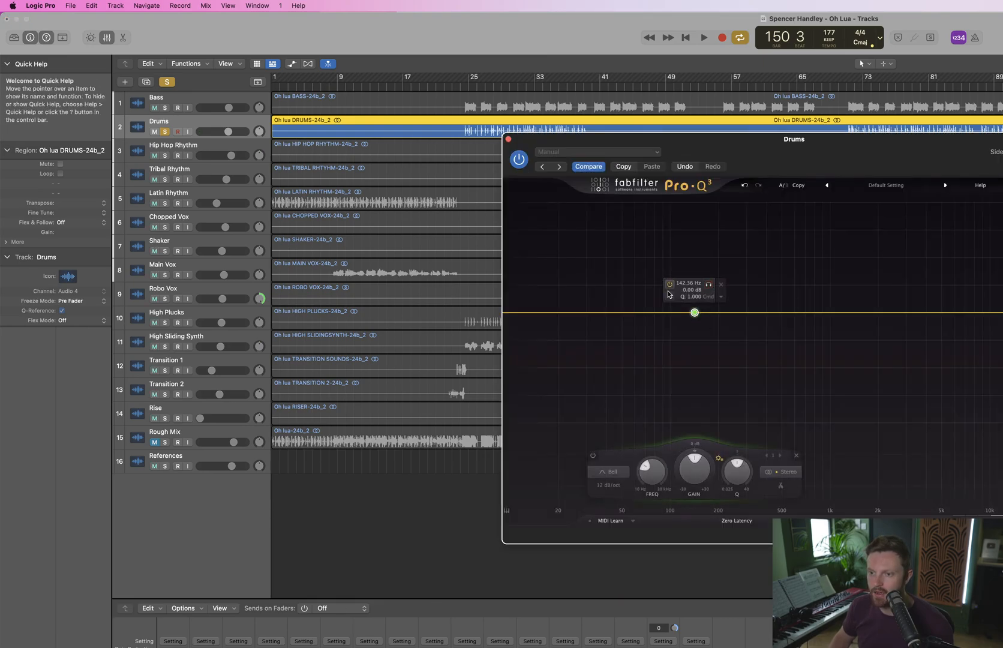
key("space")
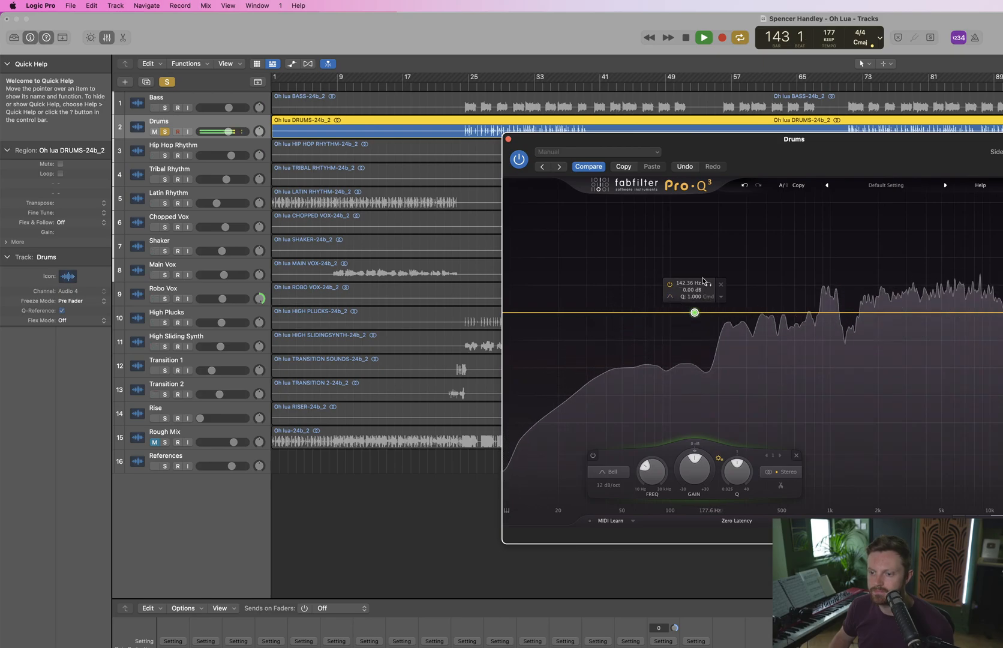
left_click(782, 472)
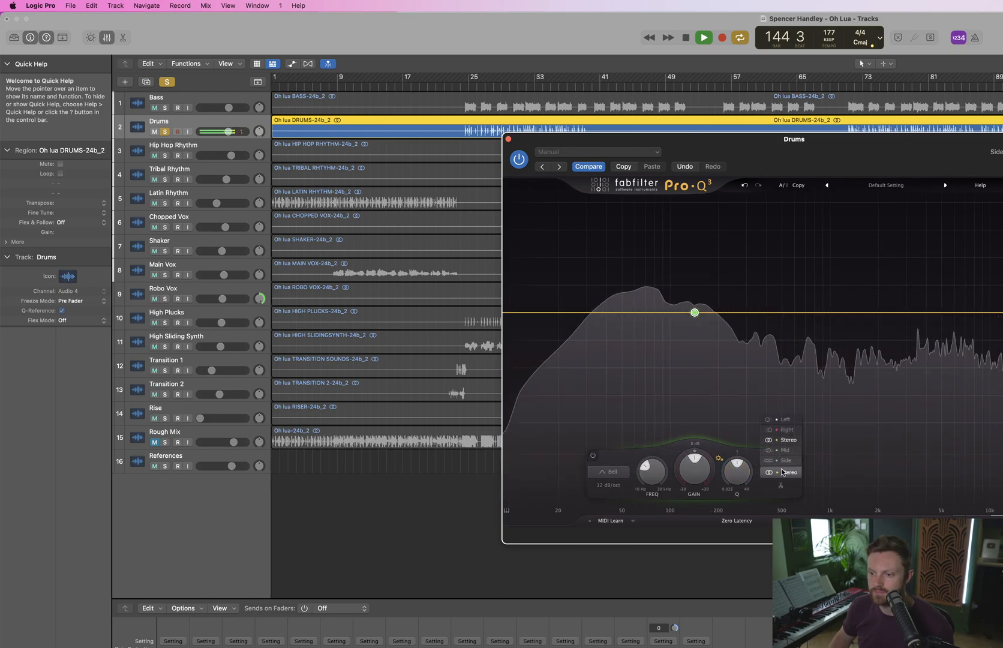
left_click(786, 460)
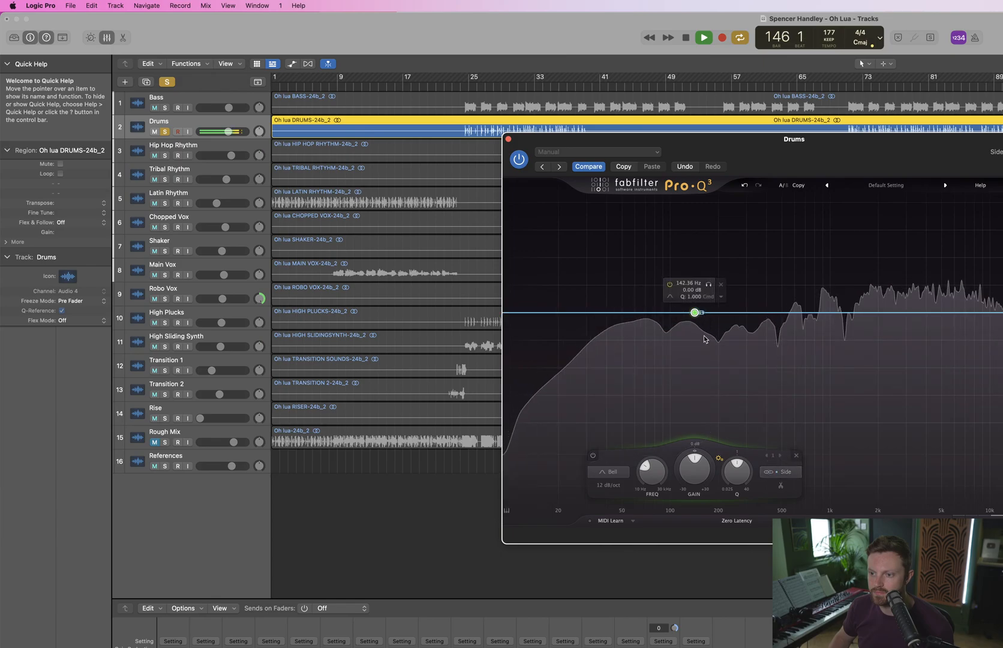
left_click_drag(694, 312, 878, 402)
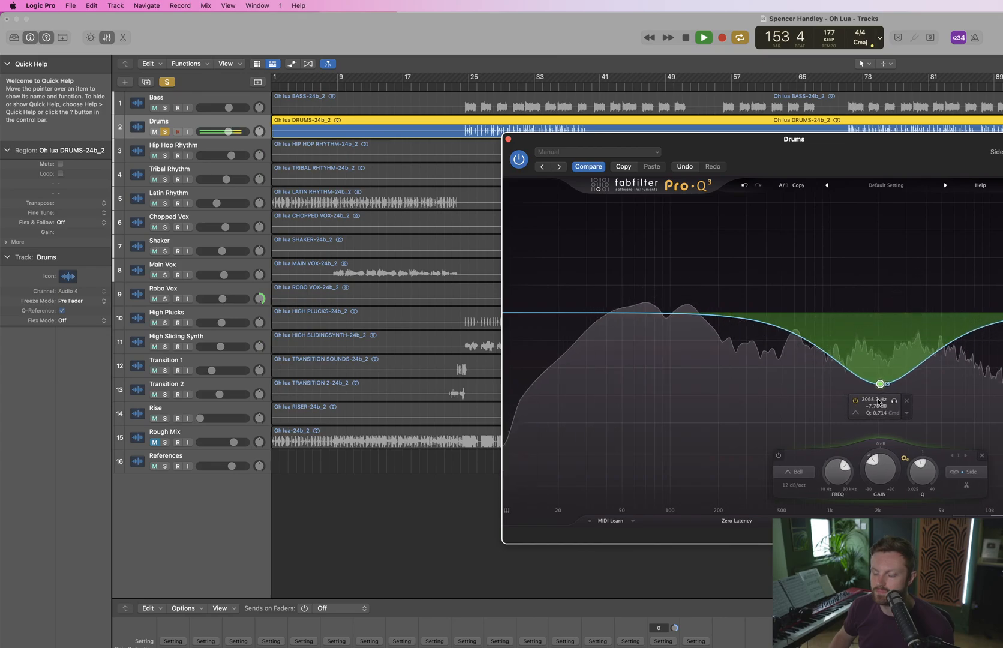
Compare with Pro-Q 3 bypassed, widen the side cut to a Q of about 0.25, shift it to about 2355 Hz at -8.4 dB and stop playback
left_click(519, 159)
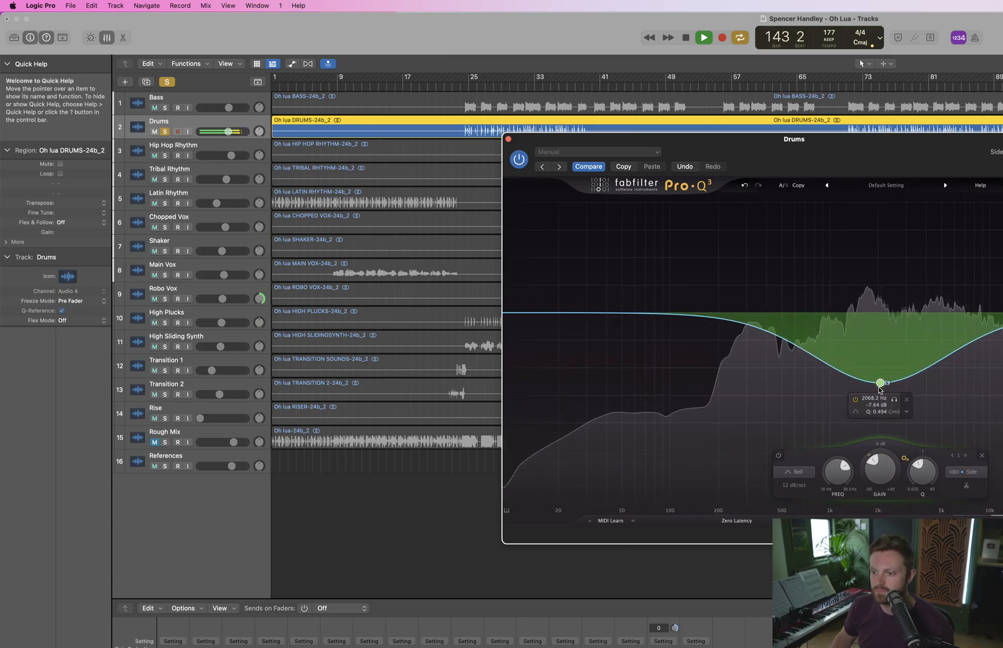
scroll(880, 384, "down", 8)
mouse_move(879, 401)
left_mouse_down()
mouse_move(887, 422)
mouse_move(890, 392)
left_mouse_up()
key("space")
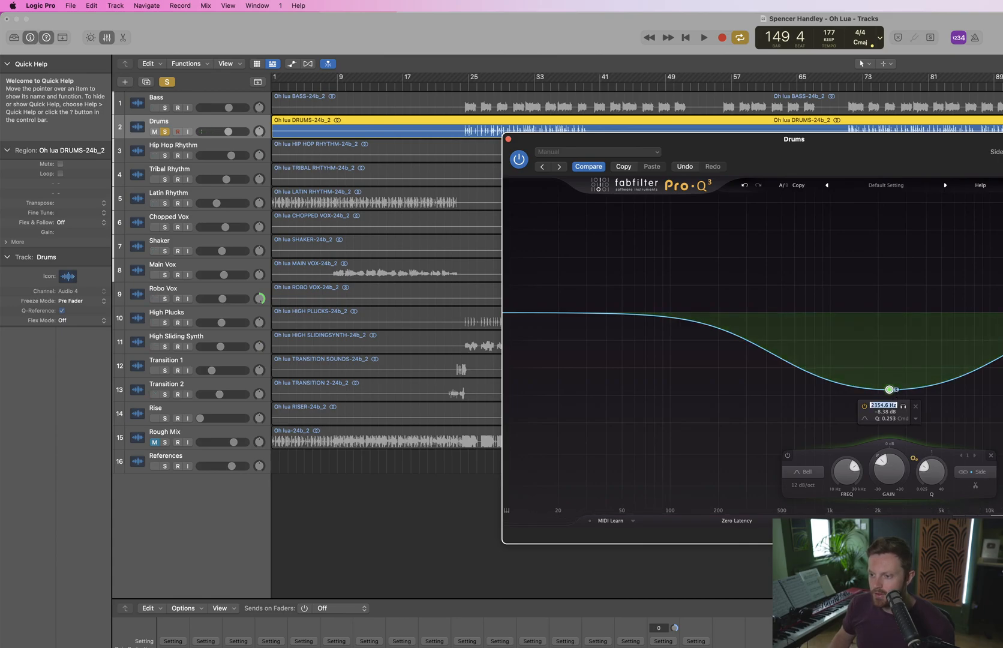
Switch the band to Stereo, reshape it to about 2490 Hz, -6.1 dB and Q 1.02 during playback, and toggle its bypass to compare
left_click(979, 473)
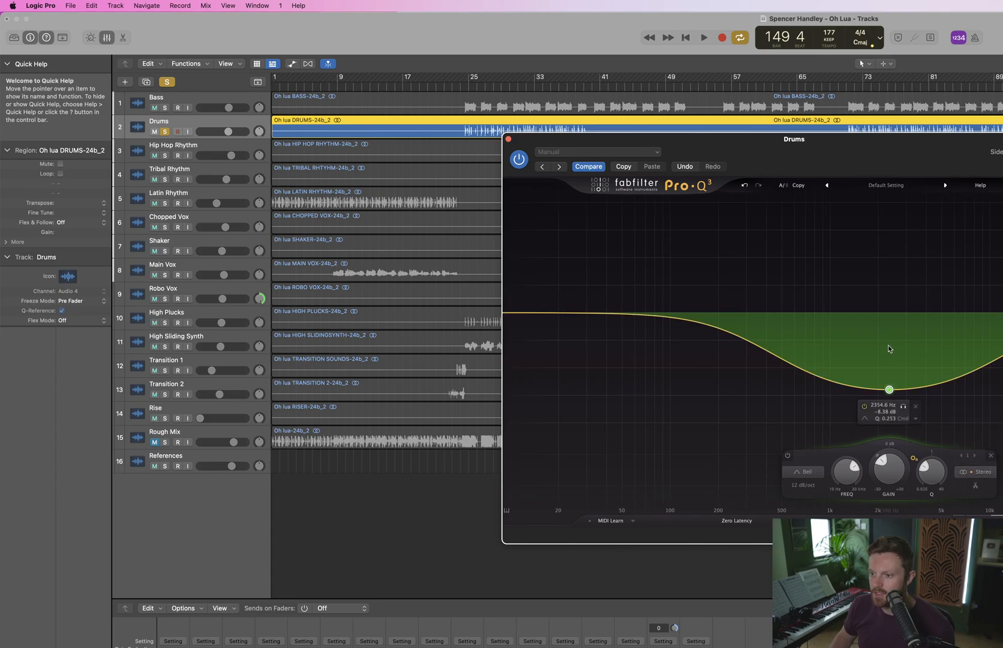
key("space")
left_click_drag(889, 389, 893, 345)
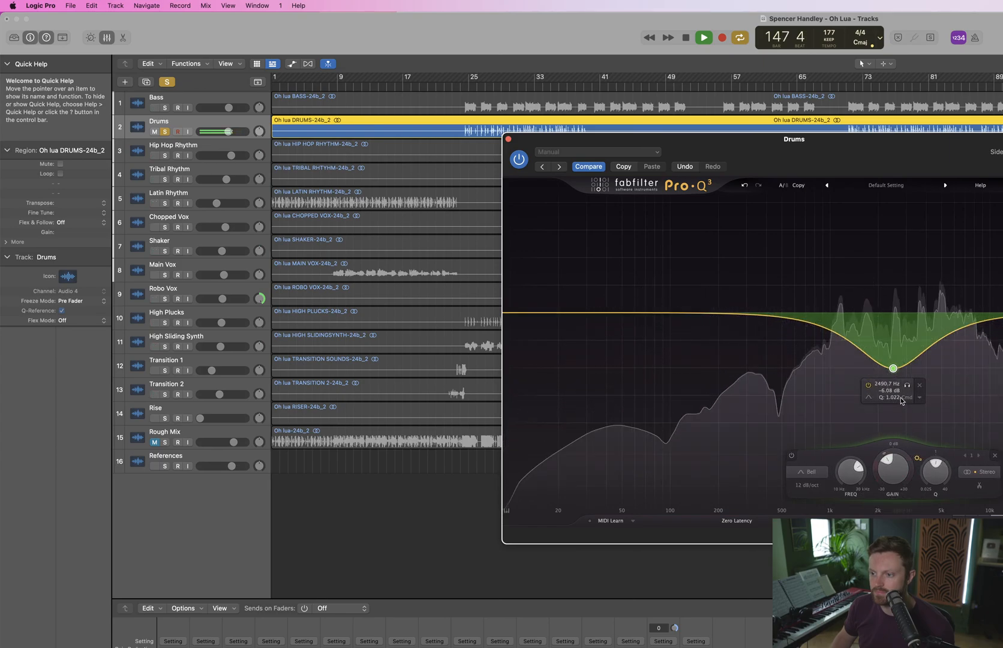
double_click(893, 368)
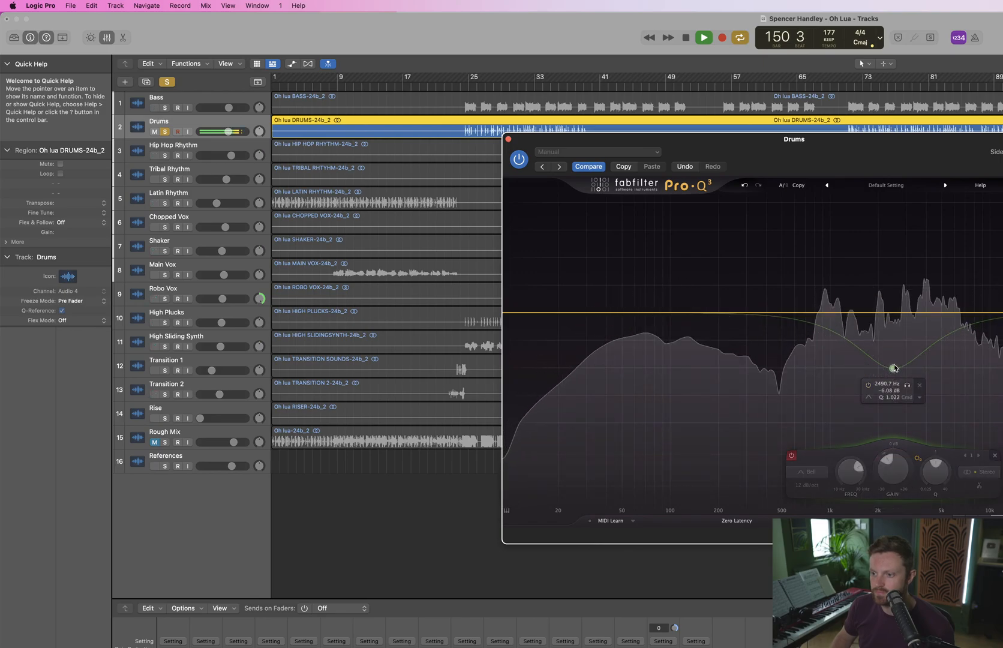
left_click(894, 368, "alt")
Make the band dynamic with a base gain of about -0.9 dB, sweep it down to about 1 kHz and deepen its dynamic range
left_click_drag(894, 470, 896, 515)
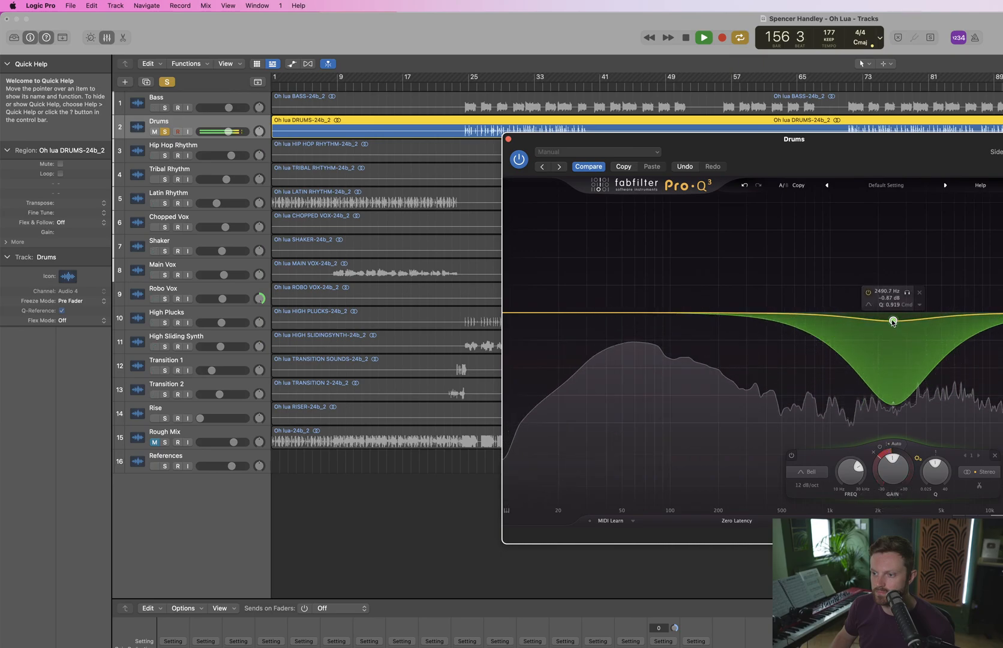
left_click_drag(898, 326, 917, 326)
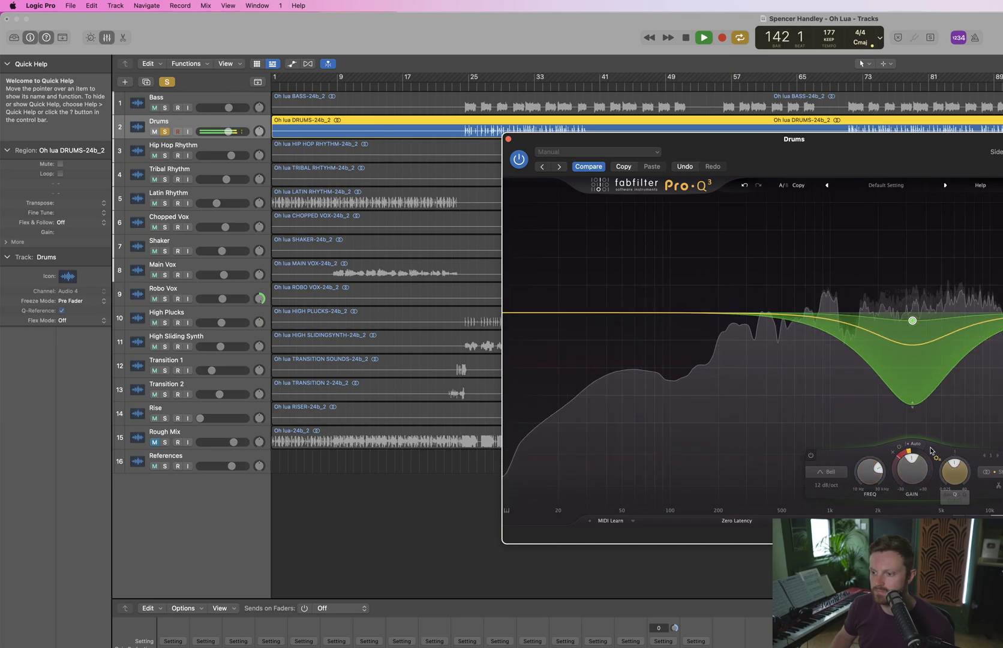
left_click(928, 293)
left_click_drag(931, 295, 846, 294)
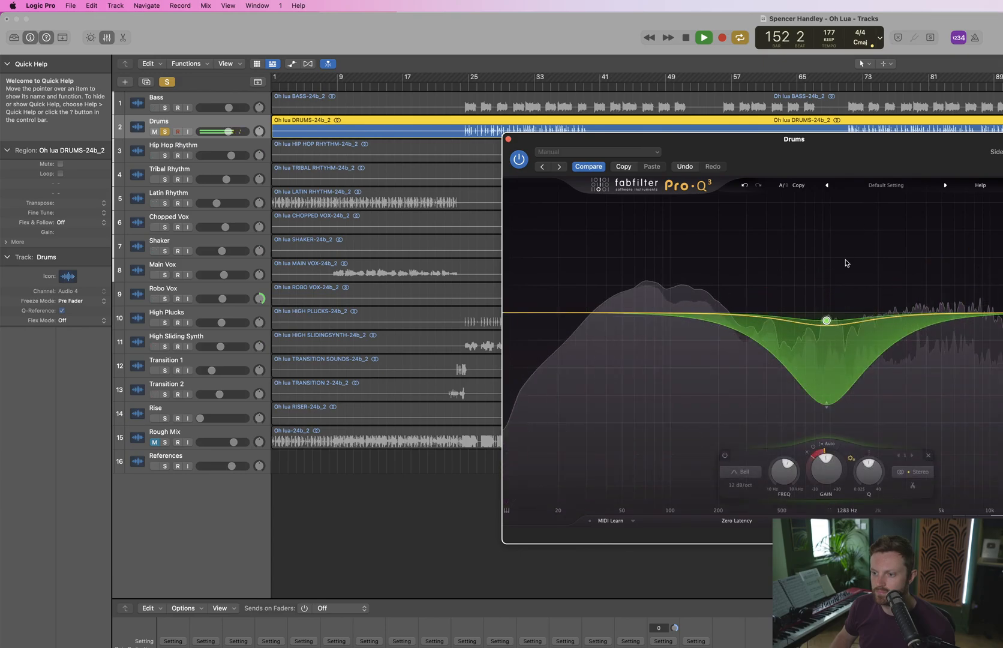
left_click_drag(832, 454, 834, 464)
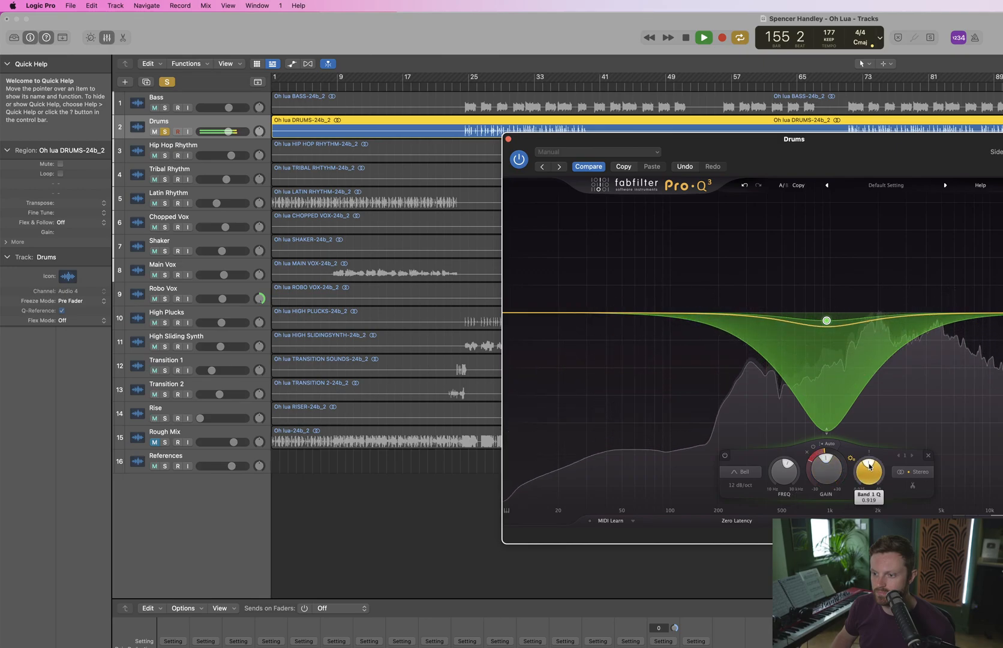
Compare the drums with Pro-Q 3 bypassed and active, first soloed, then unsoloed in the full mix
left_click(520, 160)
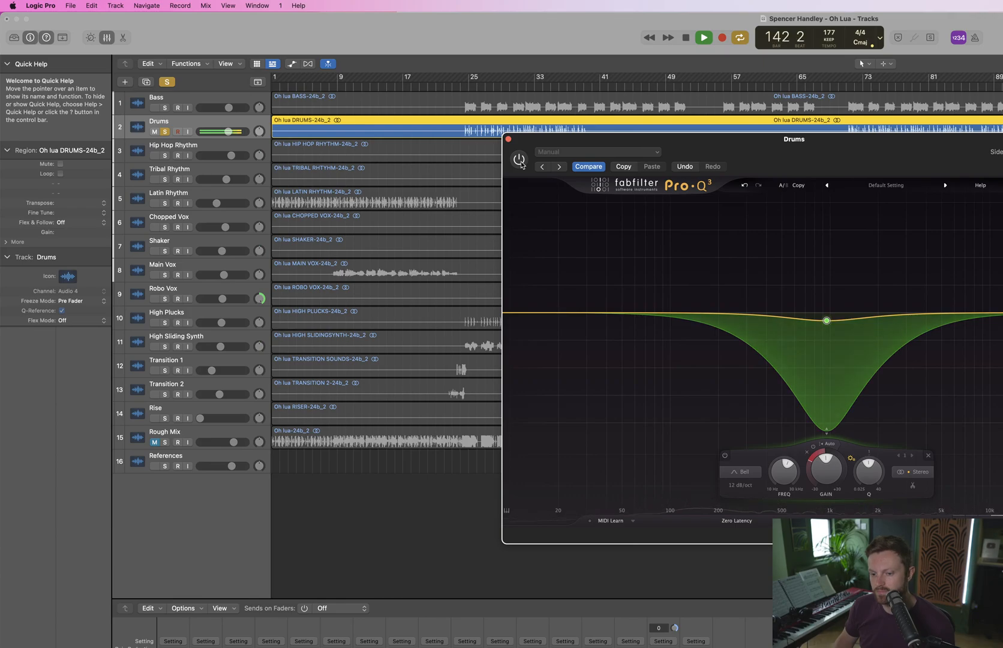
left_click(520, 160)
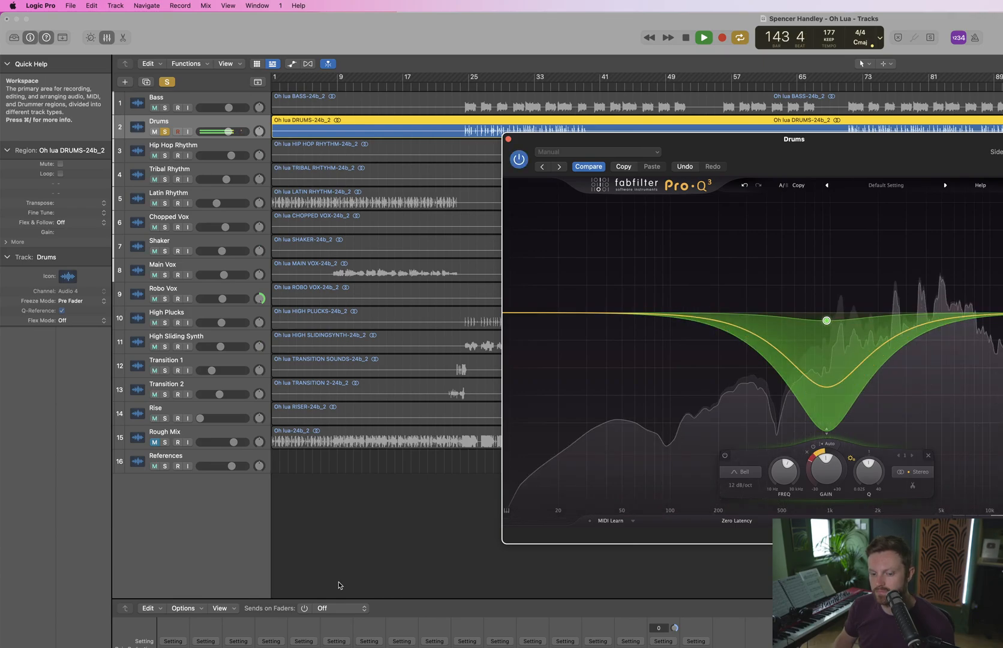
left_click(165, 131)
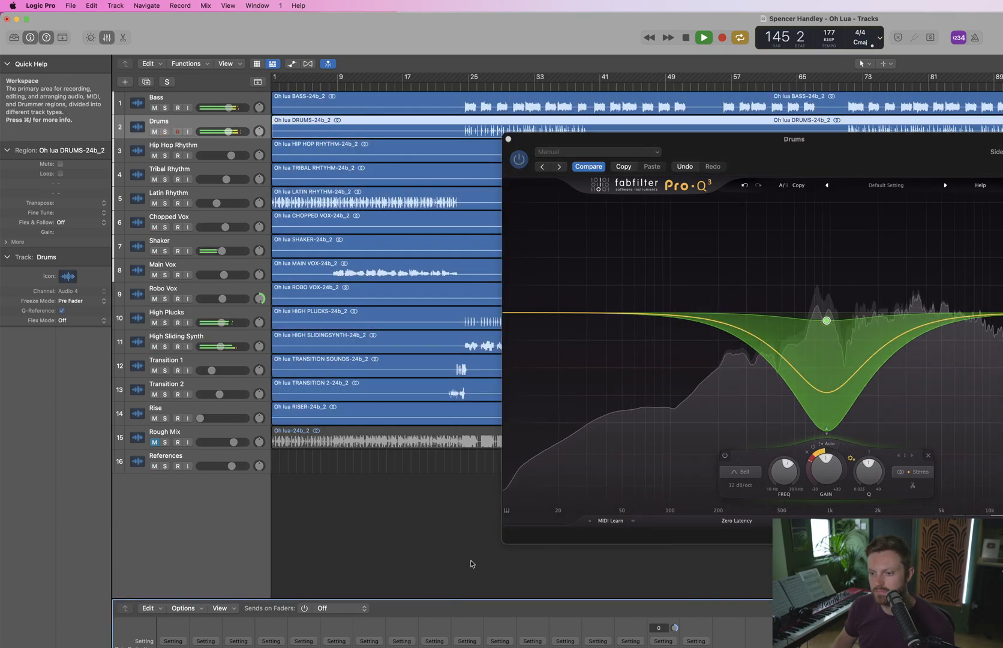
left_click(520, 160)
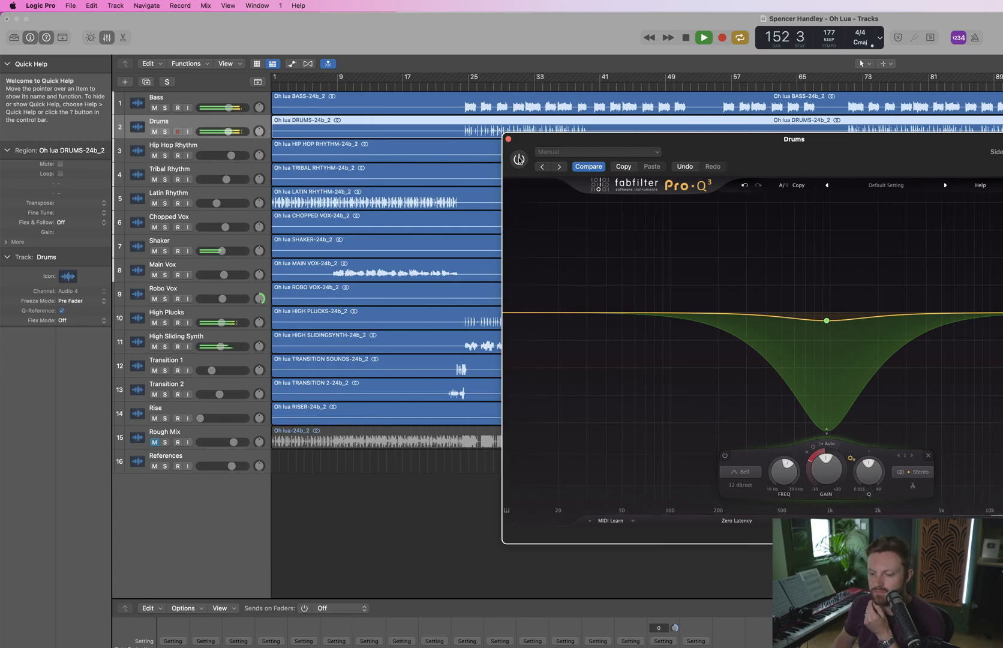
left_click(520, 159)
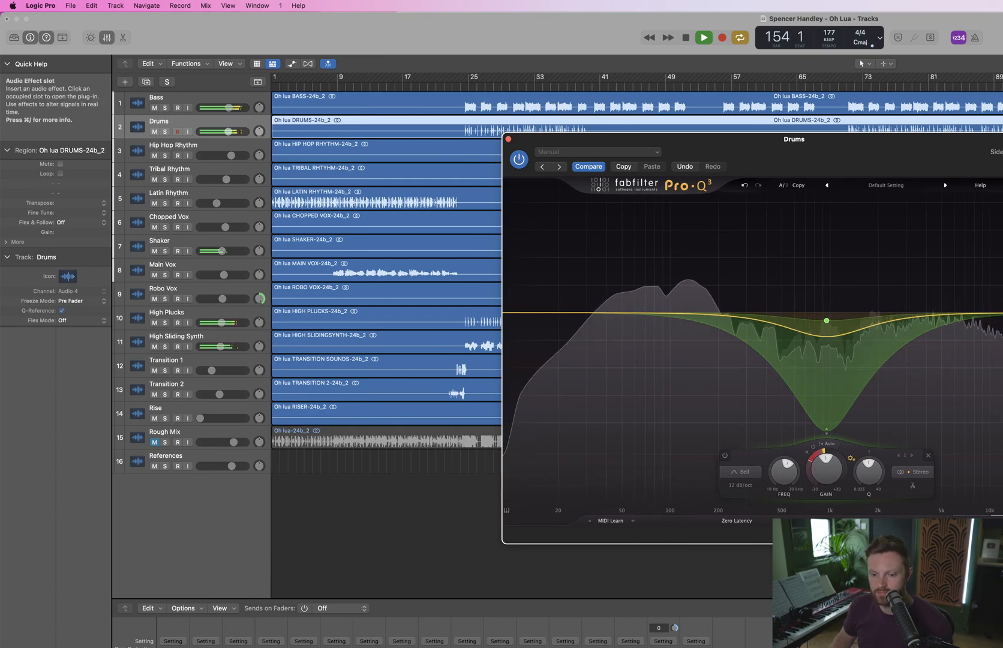
Stop playback, insert bx_solo on the Drums channel with its side signal soloed, and solo the Drums track after a brief play
key("space")
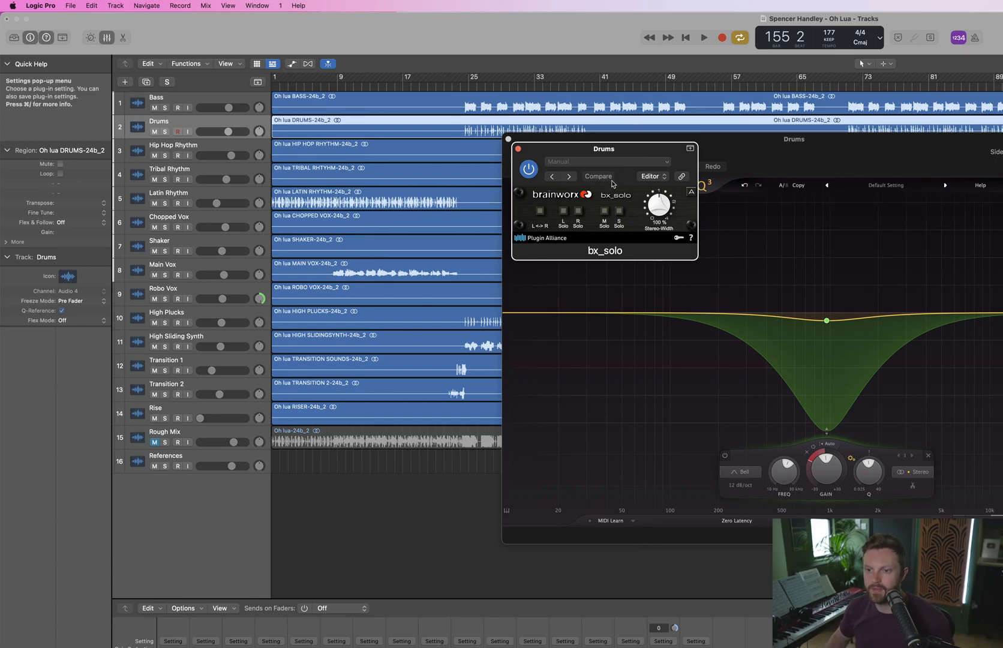
key("space")
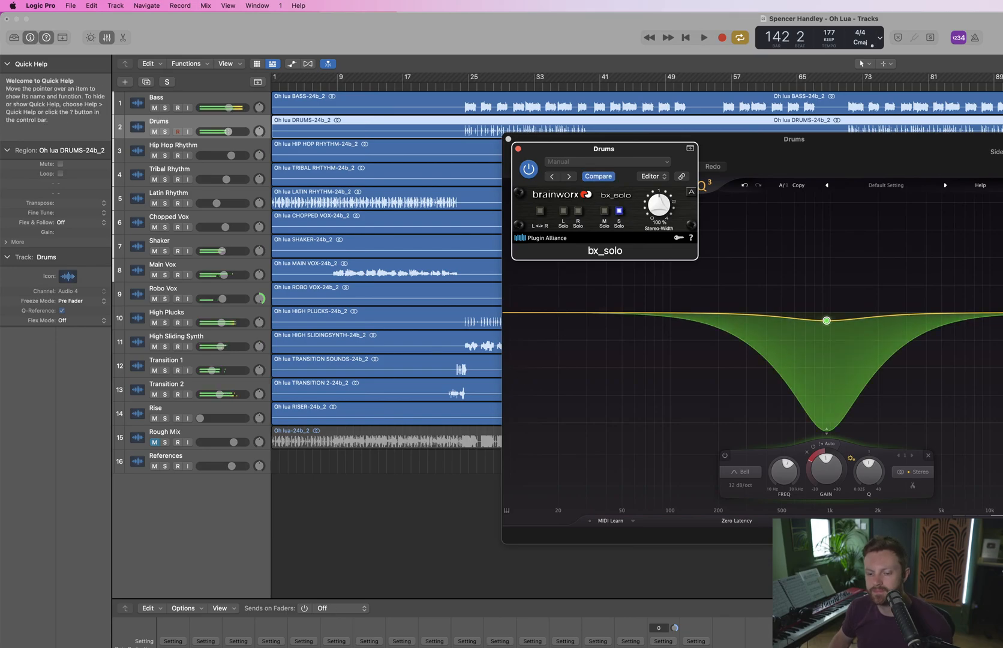
key("ctrl+s")
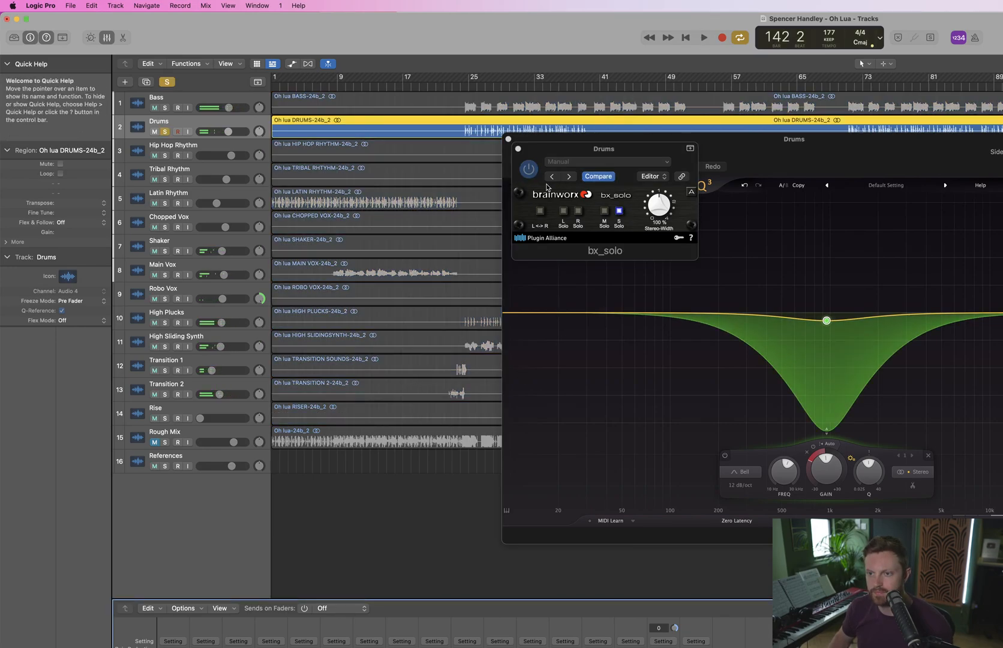
Bypass Pro-Q 3 and arrange its window and the bx_solo window apart from each other
left_click_drag(559, 152, 647, 157)
left_click(519, 166)
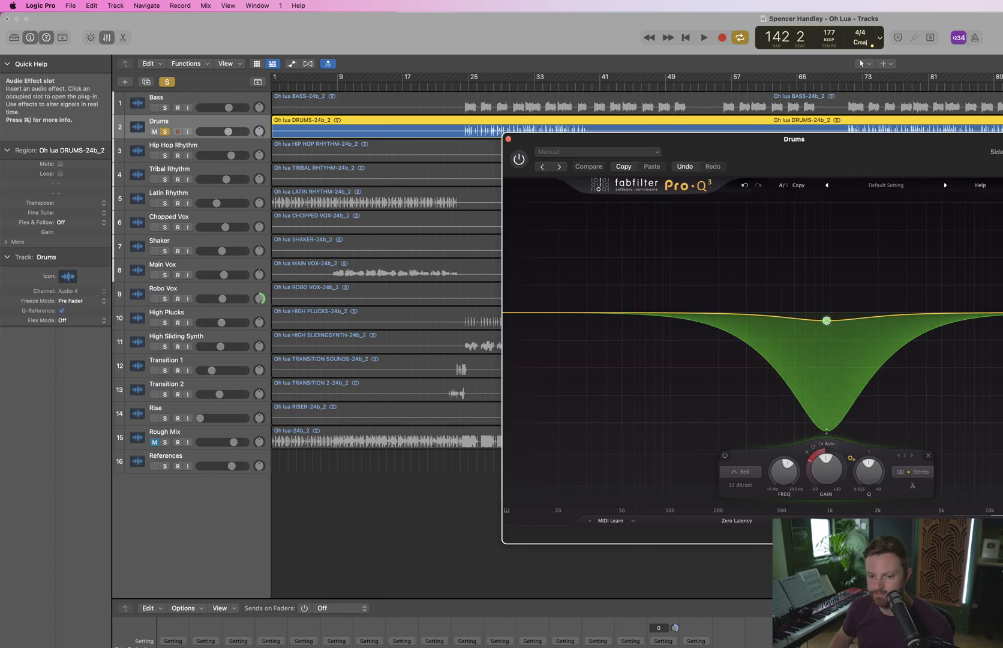
left_click(206, 646)
left_click_drag(781, 132, 446, 254)
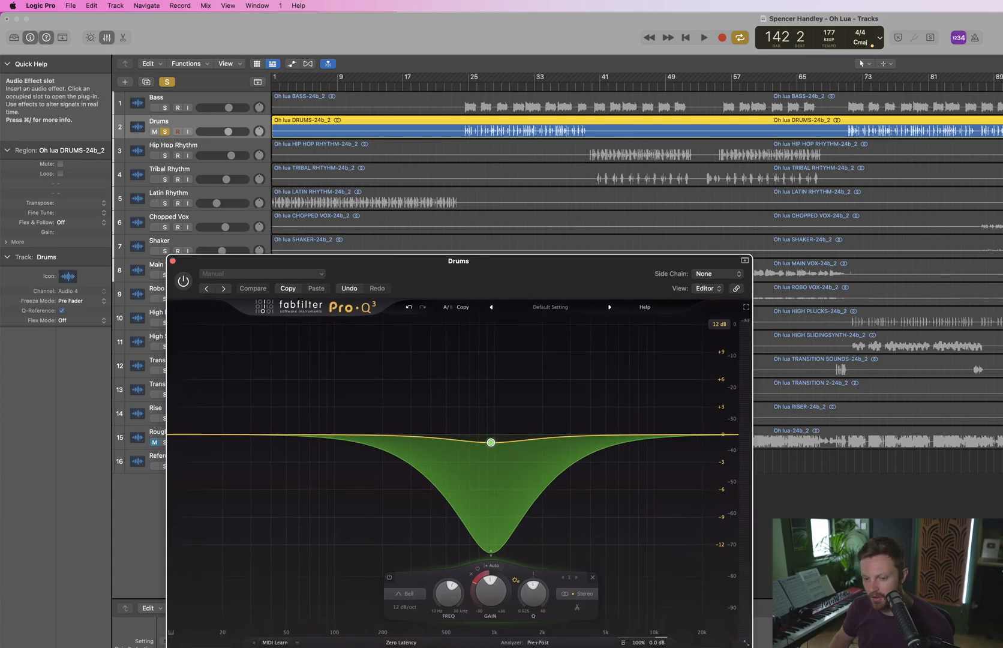
left_click(205, 647)
left_click_drag(718, 156, 940, 157)
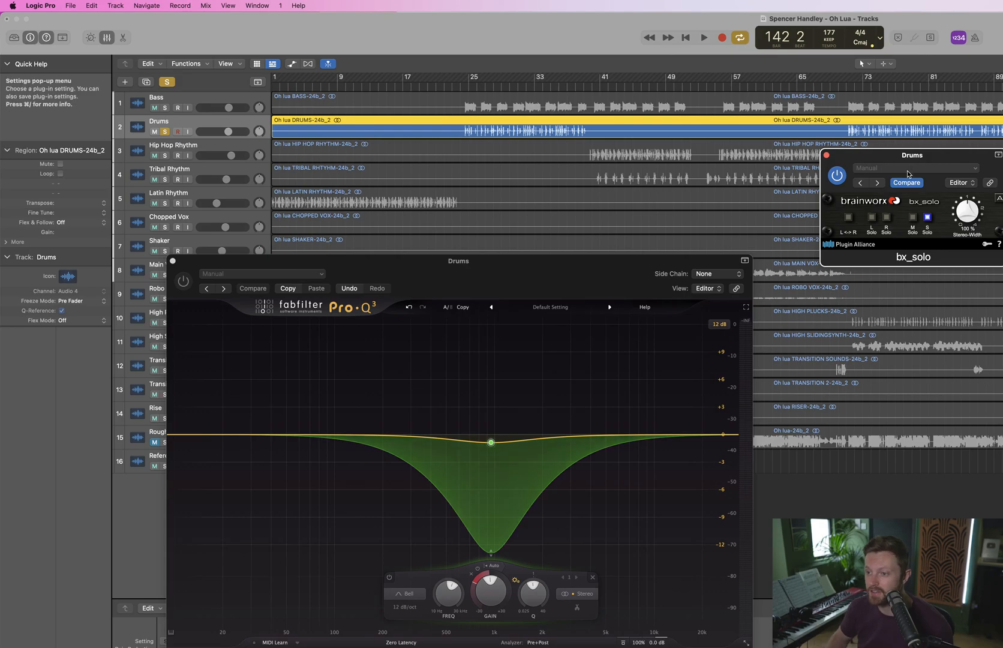
Play the soloed drums while switching bx_solo between side and mid solo, close its window and stop playback
key("space")
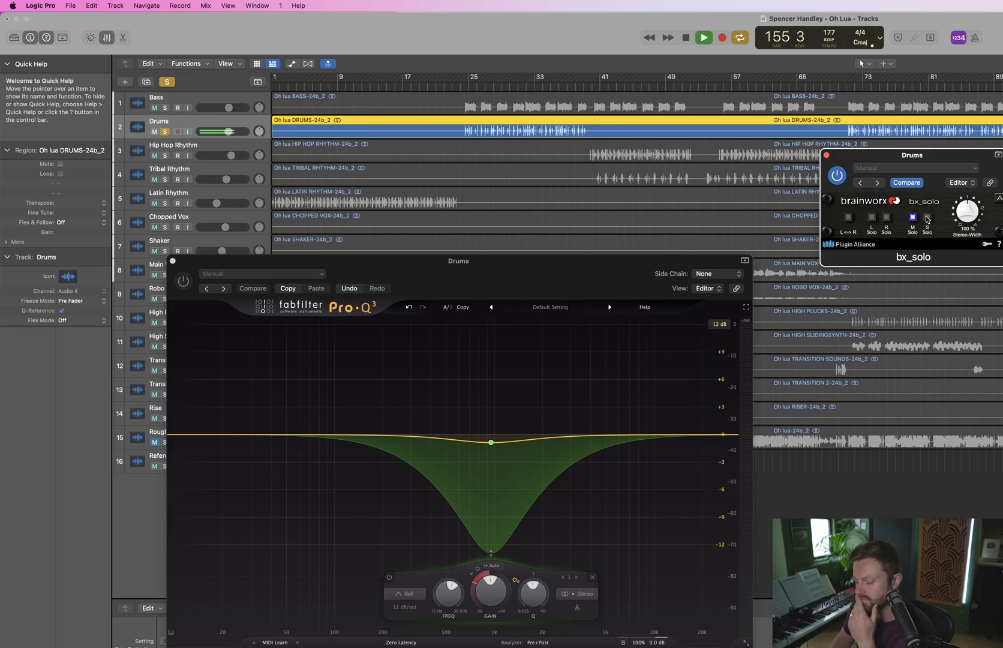
left_click(827, 155)
key("space")
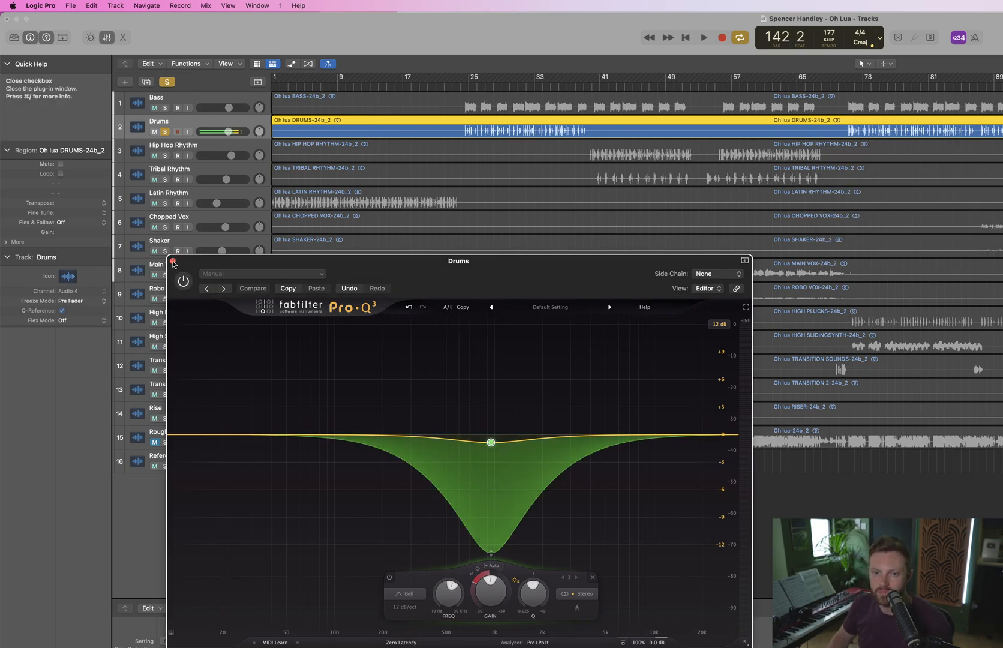
Close Pro-Q 3, add a send from Drums to Bus 10 and create a track named Kick for its aux
left_click(173, 261)
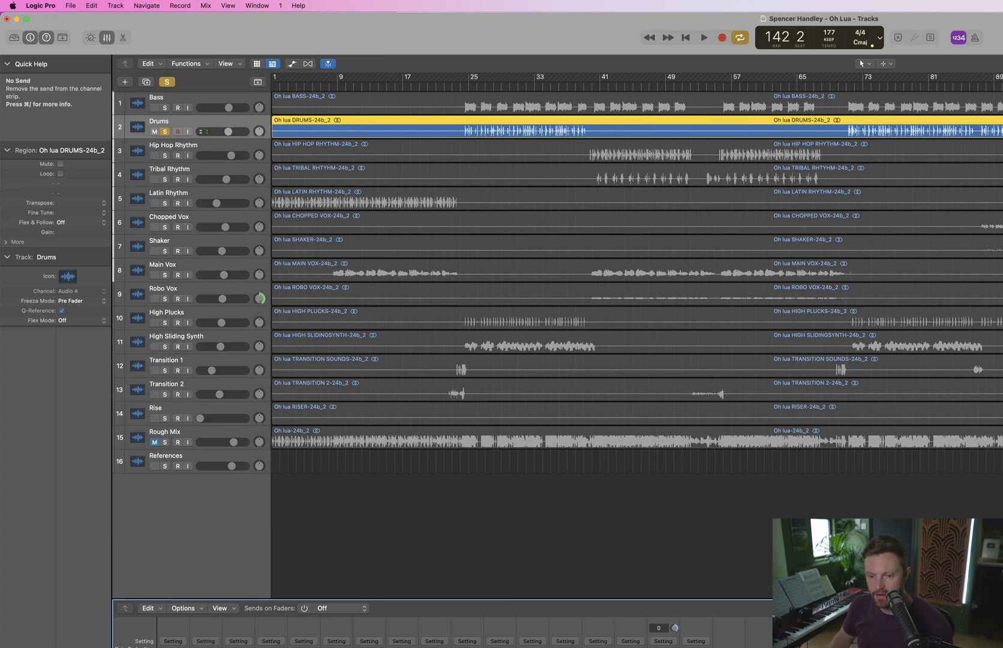
mouse_move(231, 647)
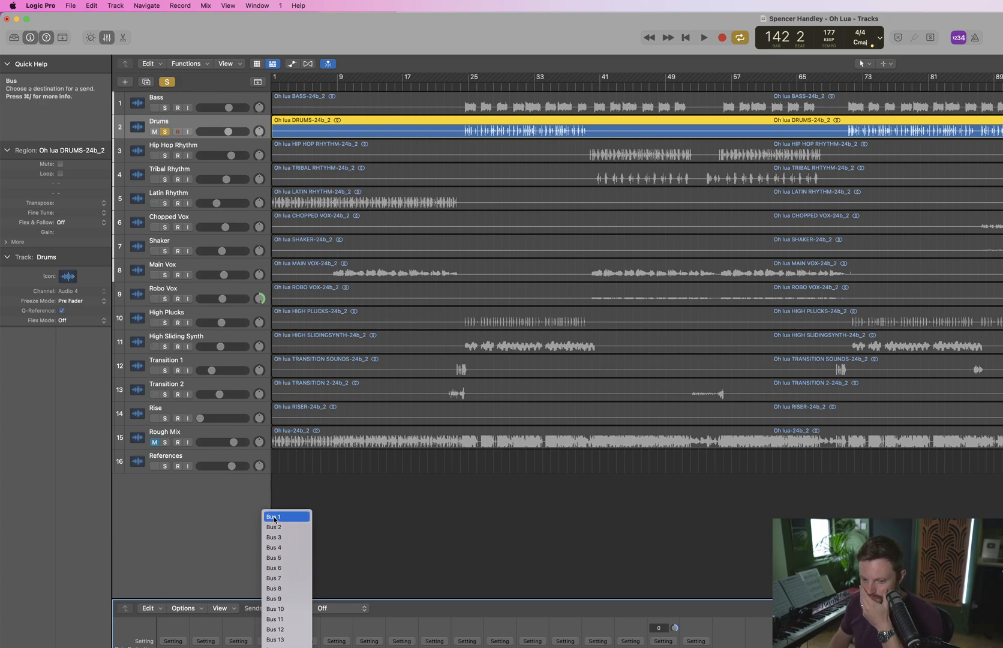
left_click(294, 610)
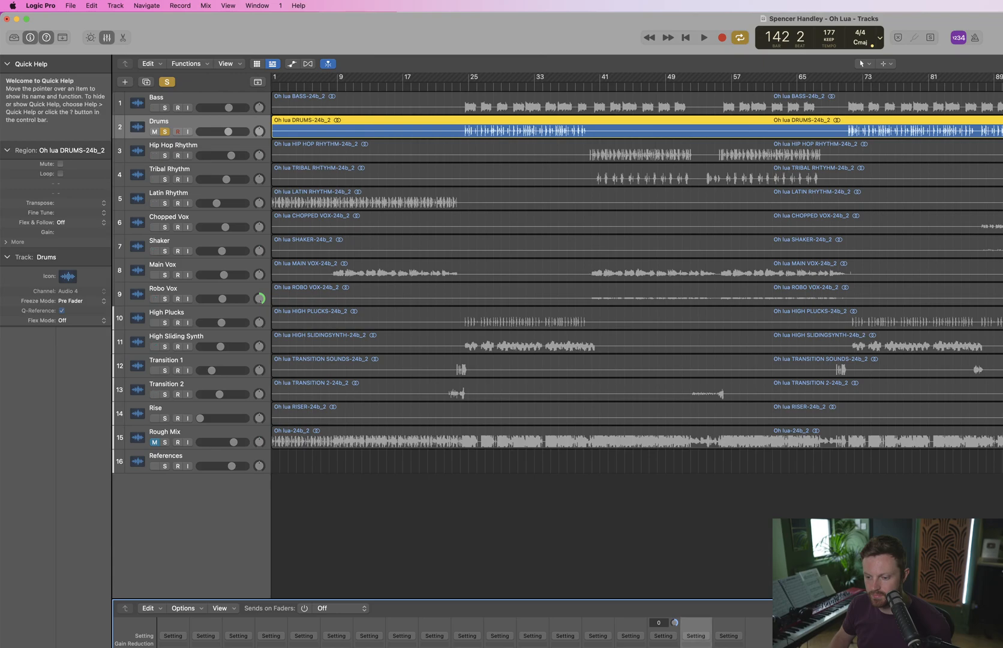
key("ctrl+t")
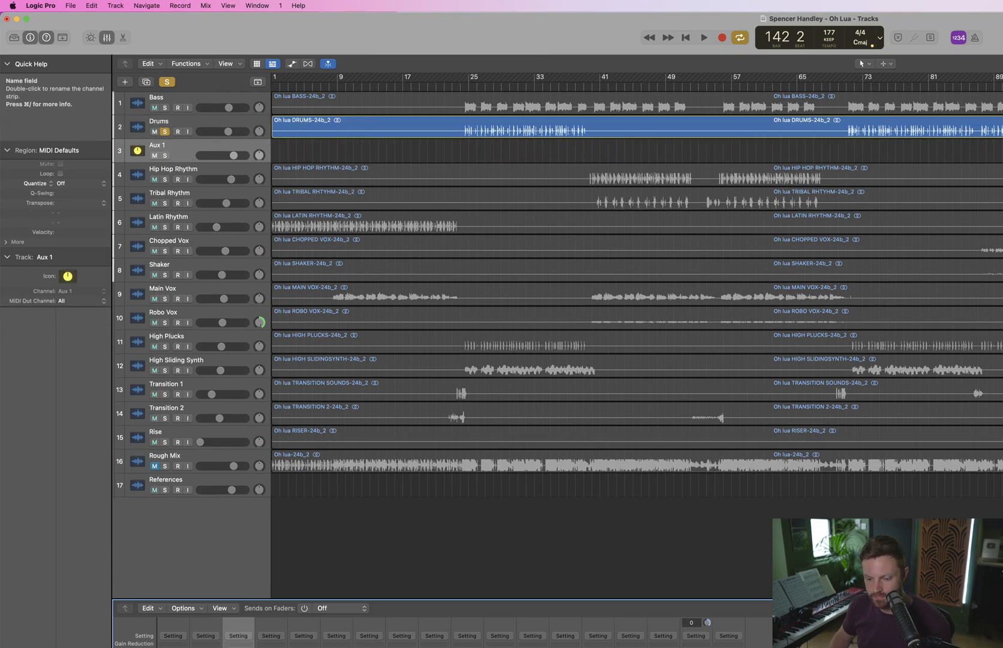
type("Kick")
key("Return")
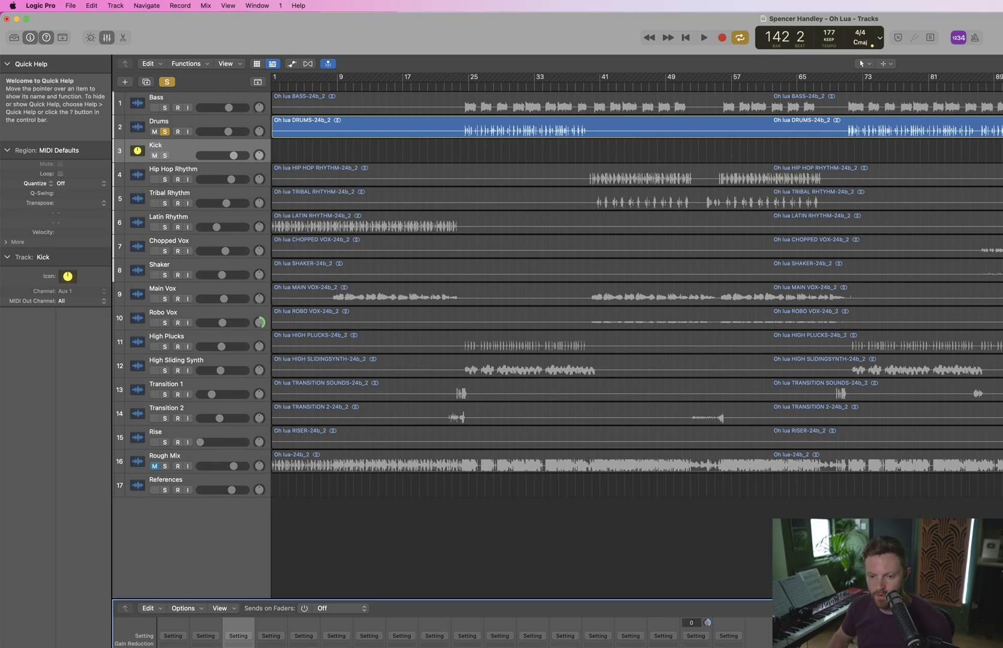
Insert Channel EQ on the Kick aux and enable its high-cut band at 470 Hz
left_click(239, 647)
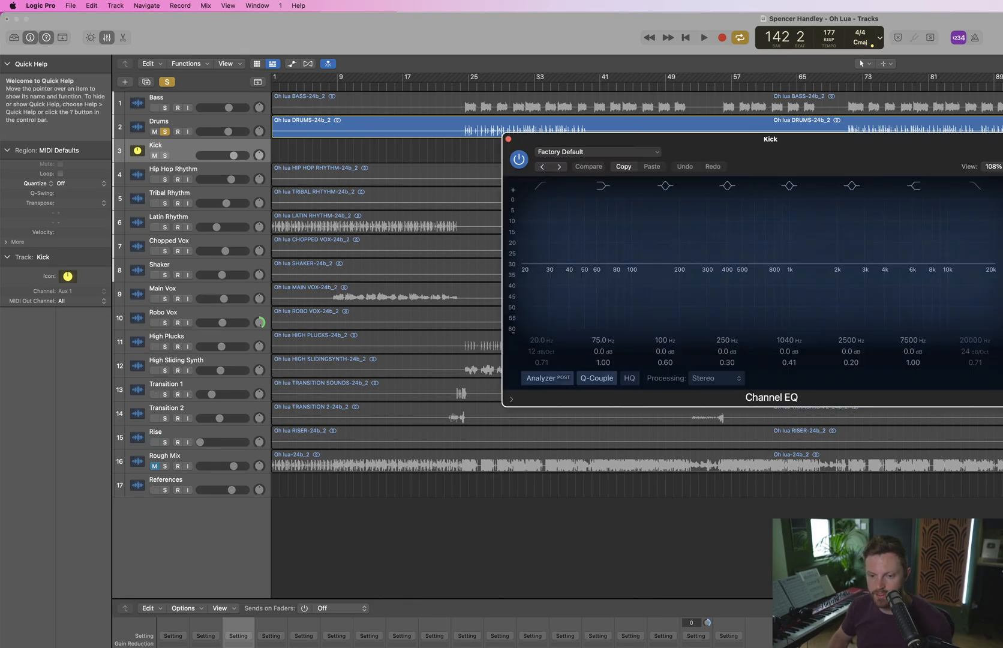
left_click(975, 185)
left_click_drag(990, 265, 738, 263)
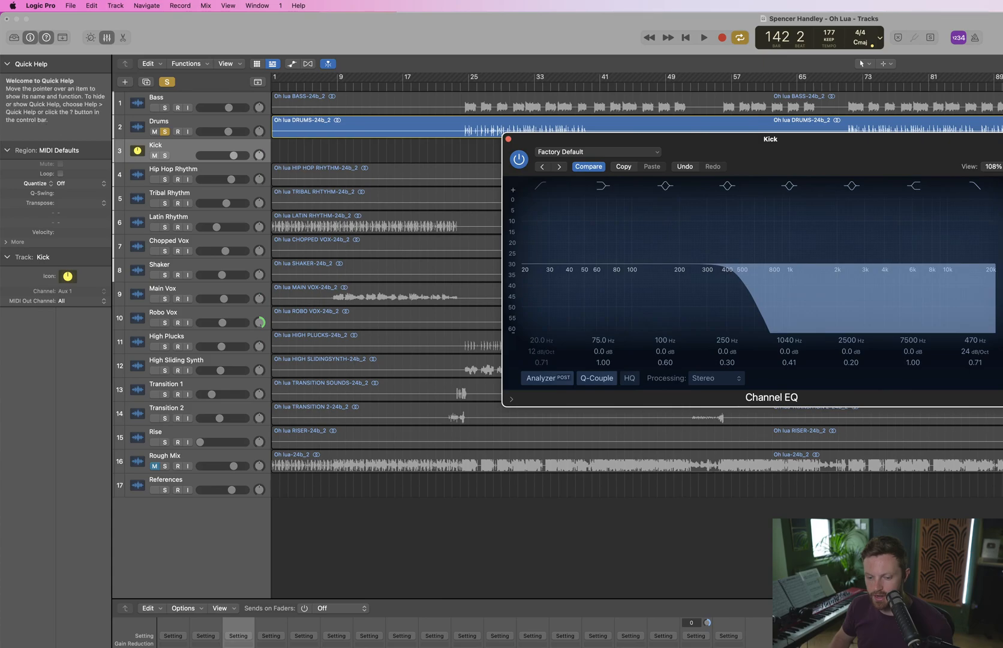
Play the drums briefly, then play the Kick aux soloed in place of the Drums track
key("space")
key("space")
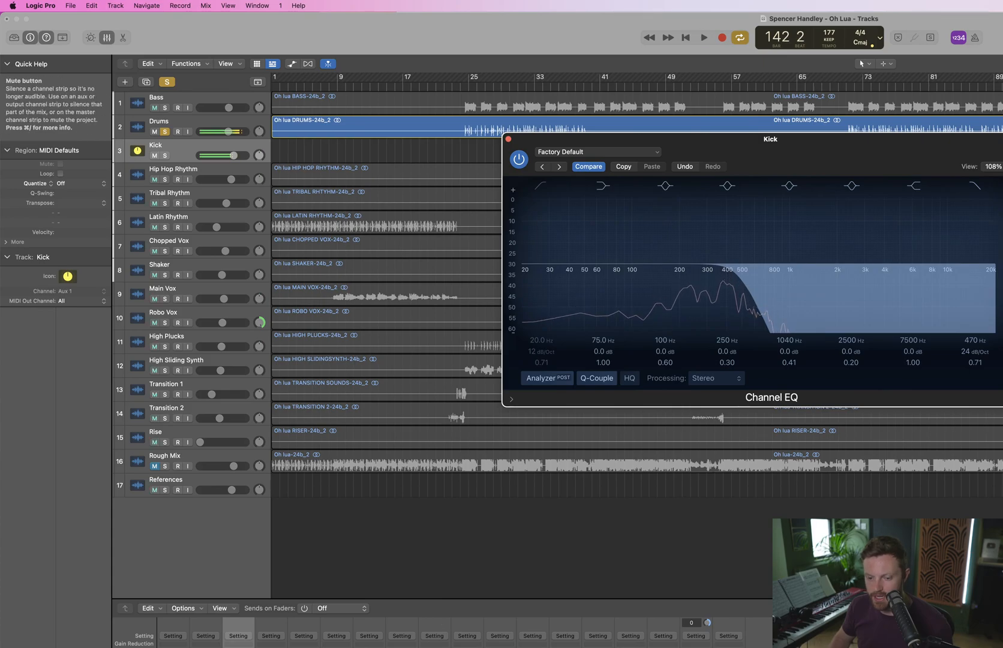
left_click(213, 647)
key("s")
key("space")
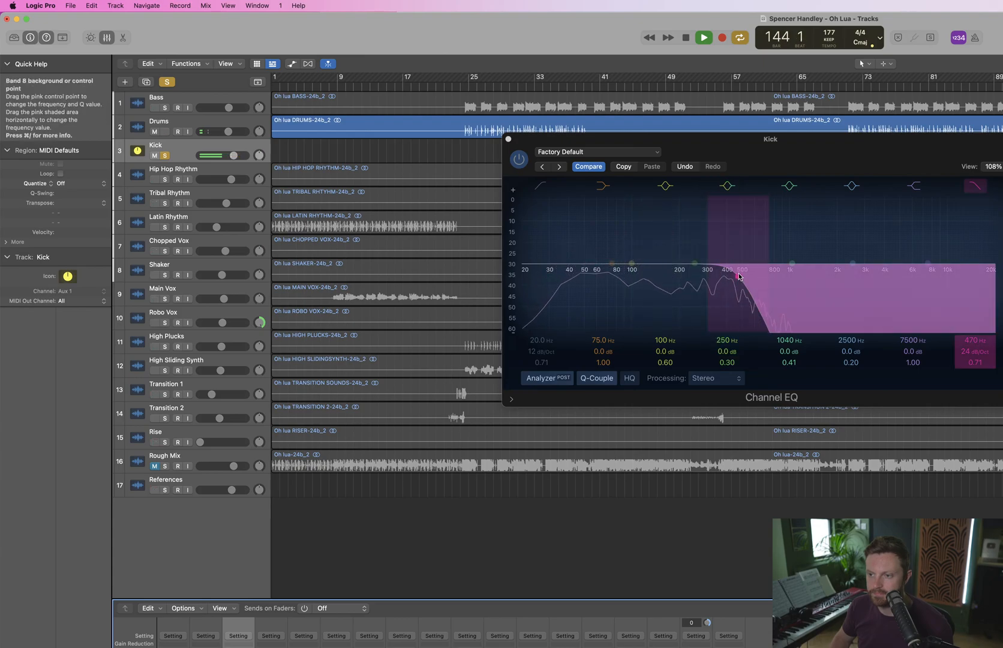
Set the Kick EQ's high cut to 226 Hz with a 48 dB/Oct slope and unsolo Kick to hear the full mix
mouse_move(738, 277)
left_mouse_down()
mouse_move(766, 276)
mouse_move(710, 277)
left_mouse_up()
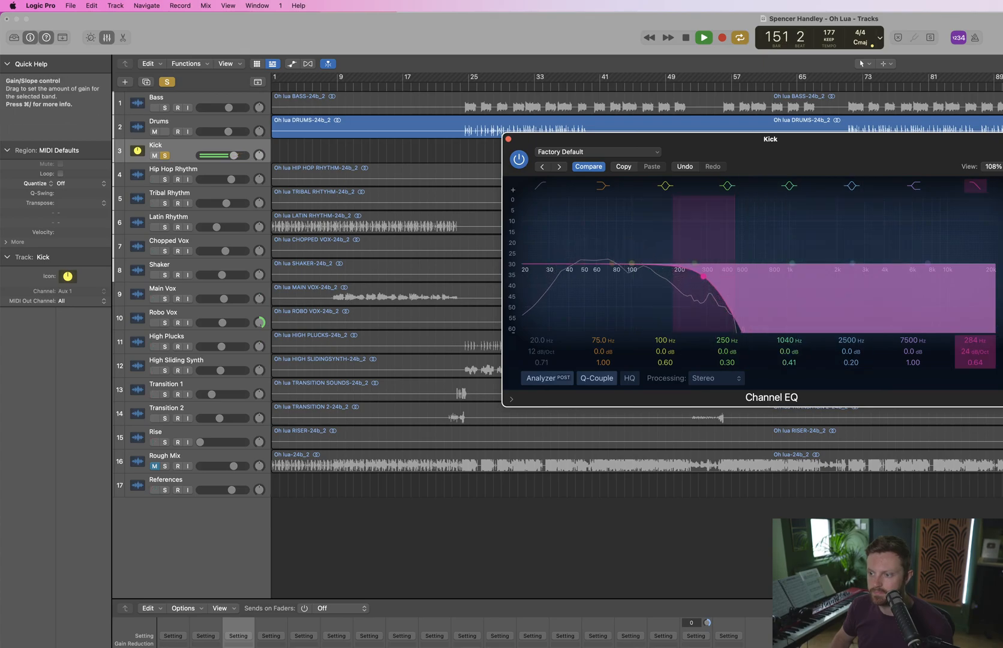
left_click_drag(975, 351, 974, 340)
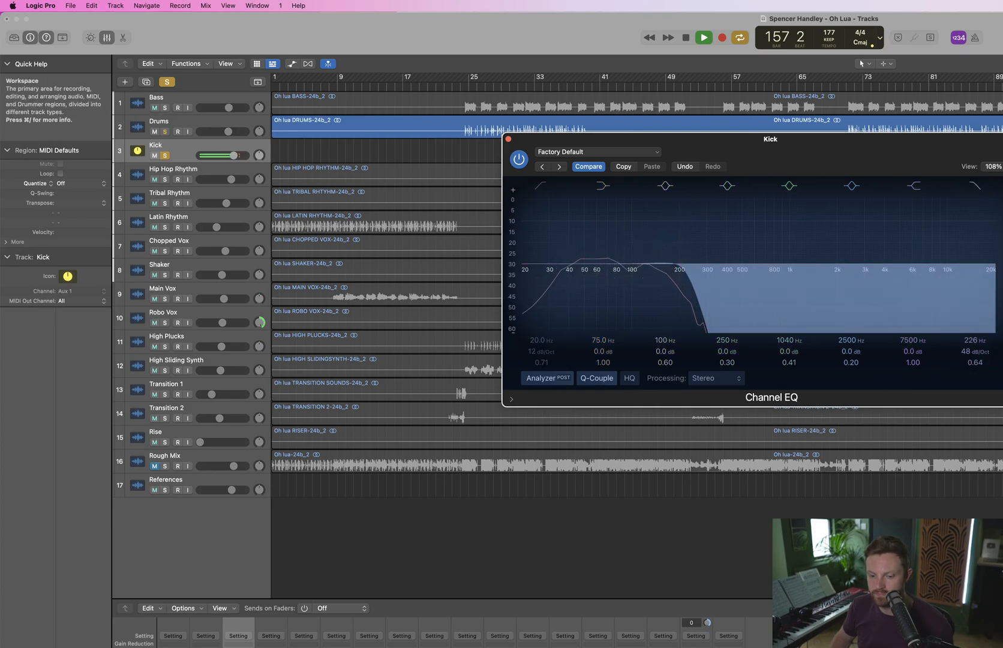
left_click(247, 647)
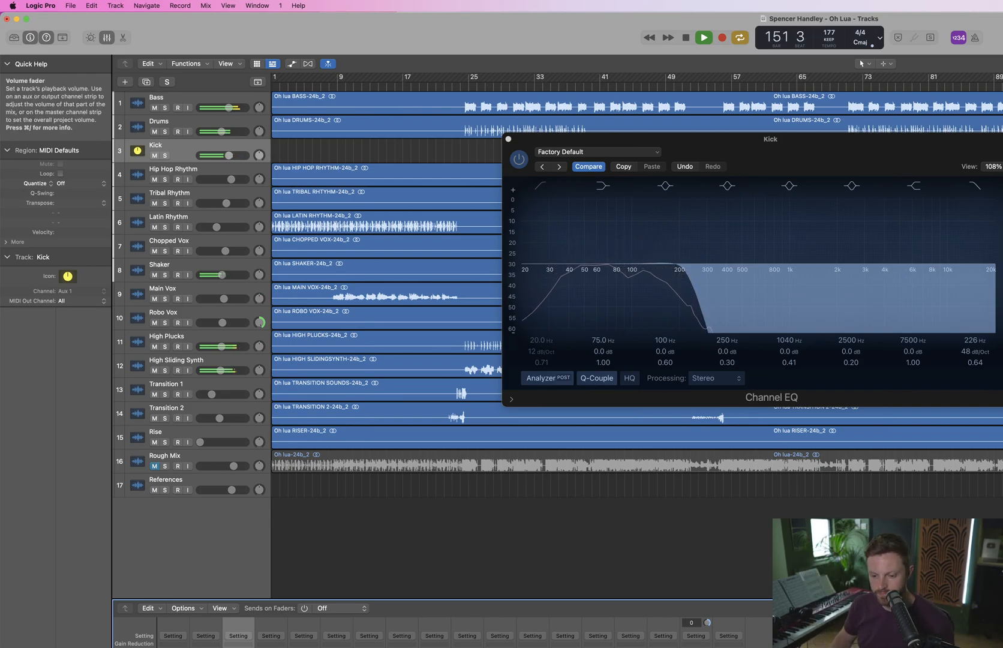
key("space")
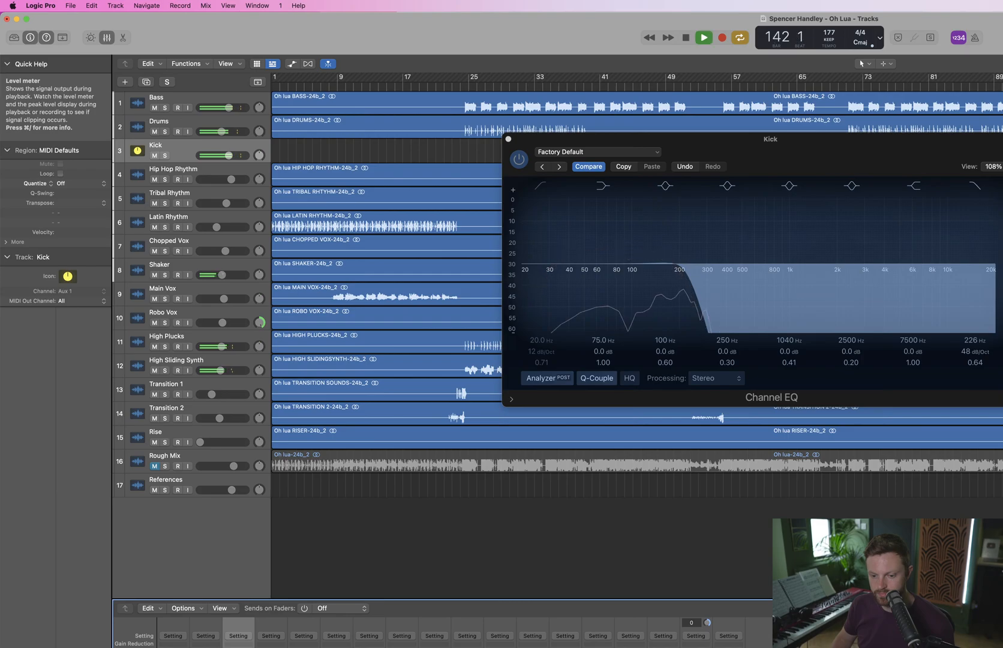
Select the channels from Drums through Shaker and route their outputs to Bus 2
left_click(206, 644)
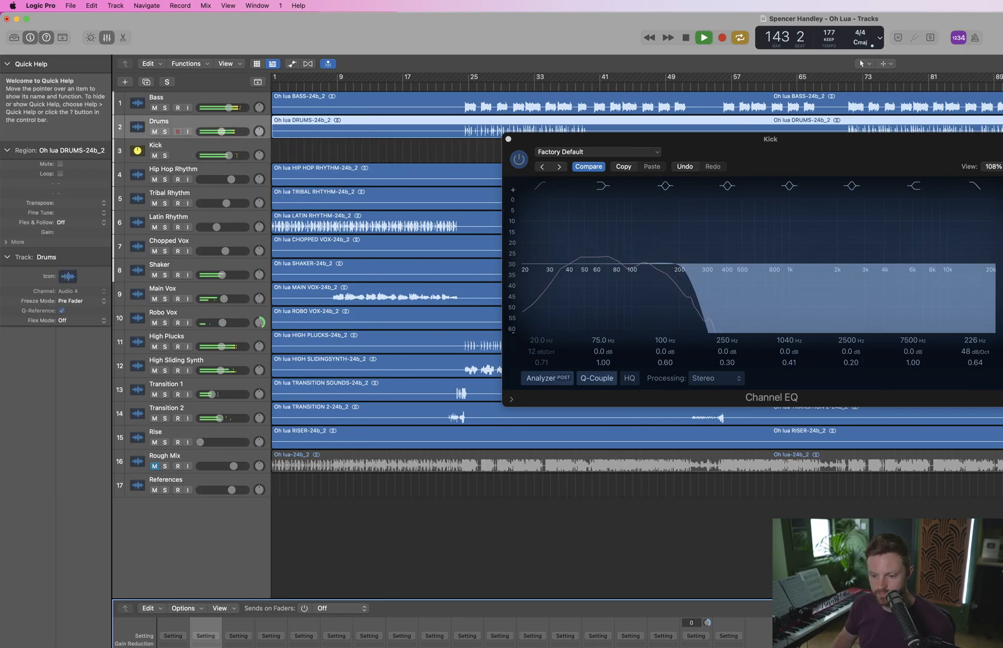
left_click(402, 644, "shift")
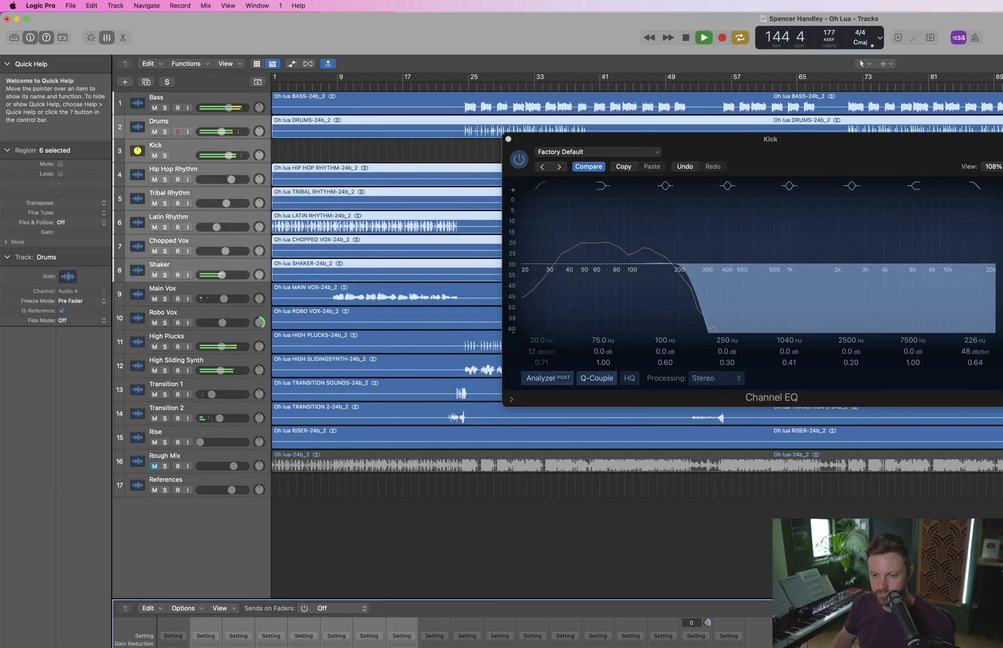
left_click(402, 645)
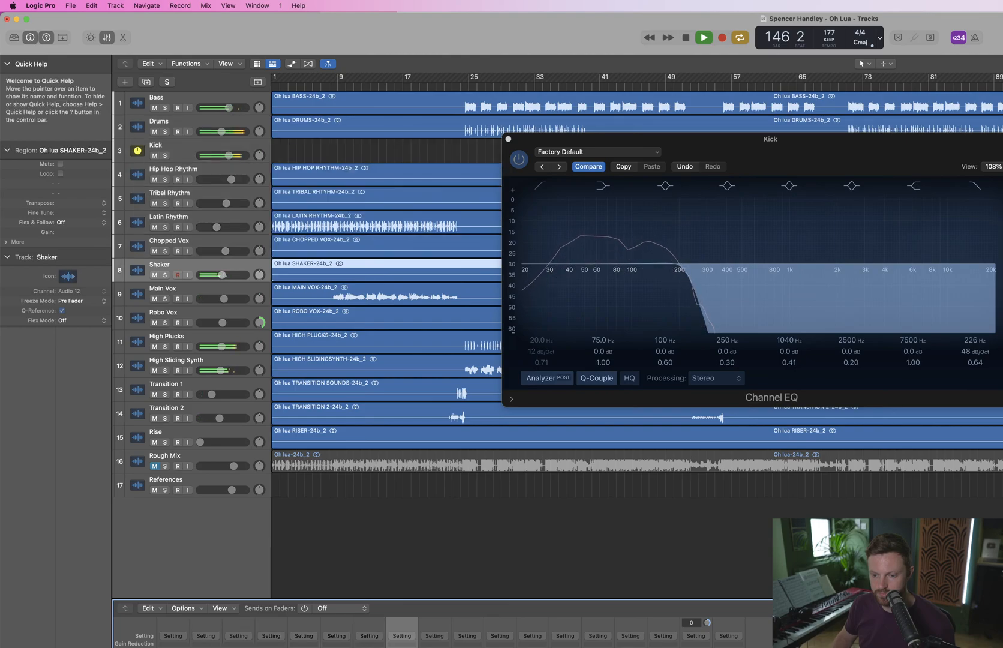
left_click(206, 644, "shift")
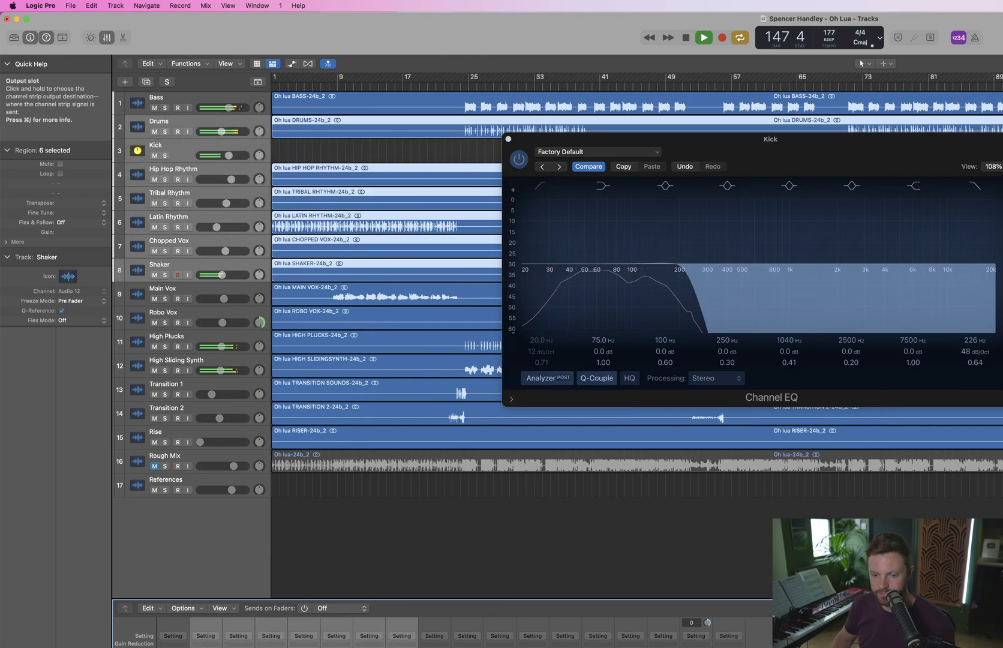
left_click(205, 647)
mouse_move(225, 647)
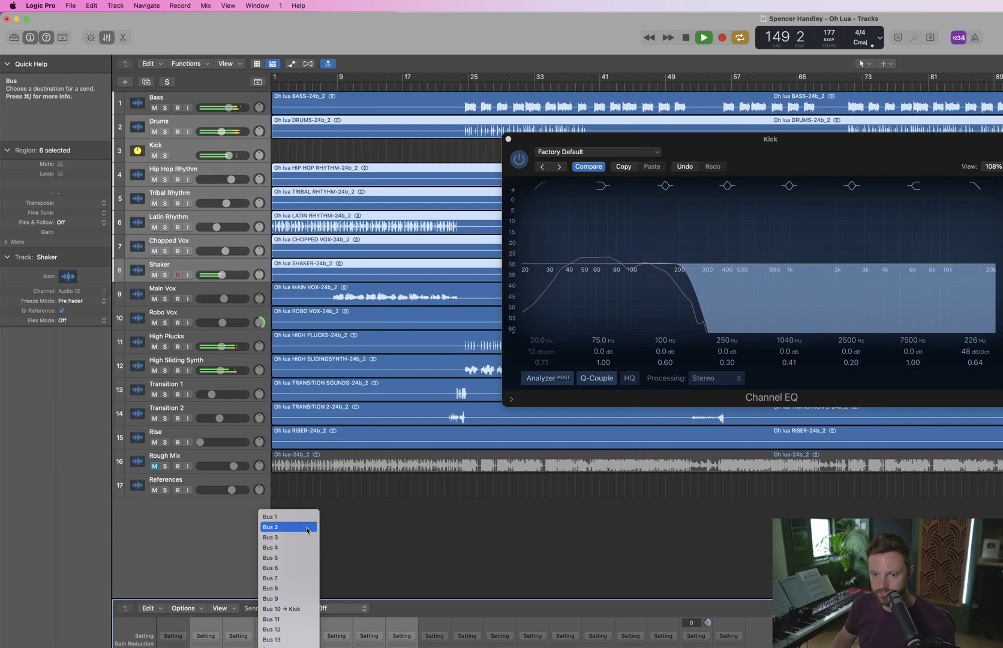
left_click(273, 526)
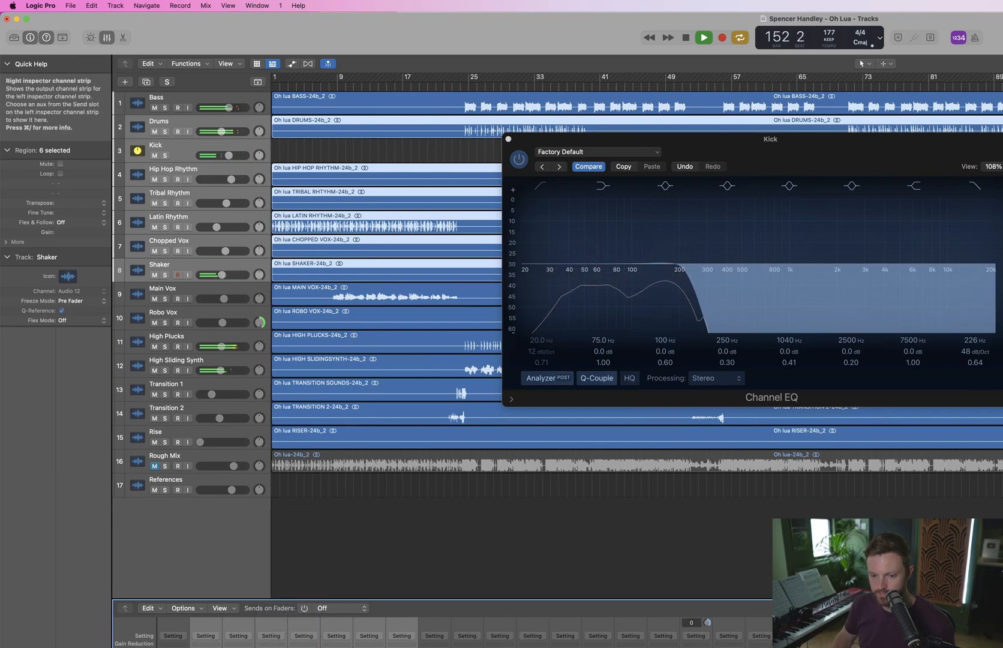
Route the Bass track's output to Bus 1 and name the Bus 1 and Bus 2 auxes Bass and Drums
left_click(172, 646)
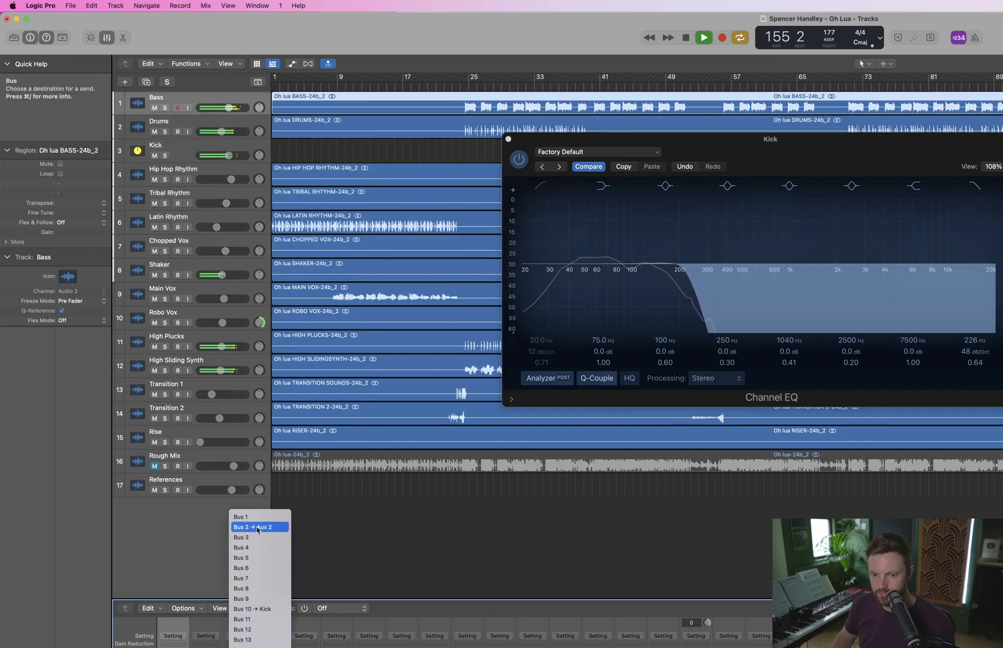
left_click(257, 518)
double_click(729, 646)
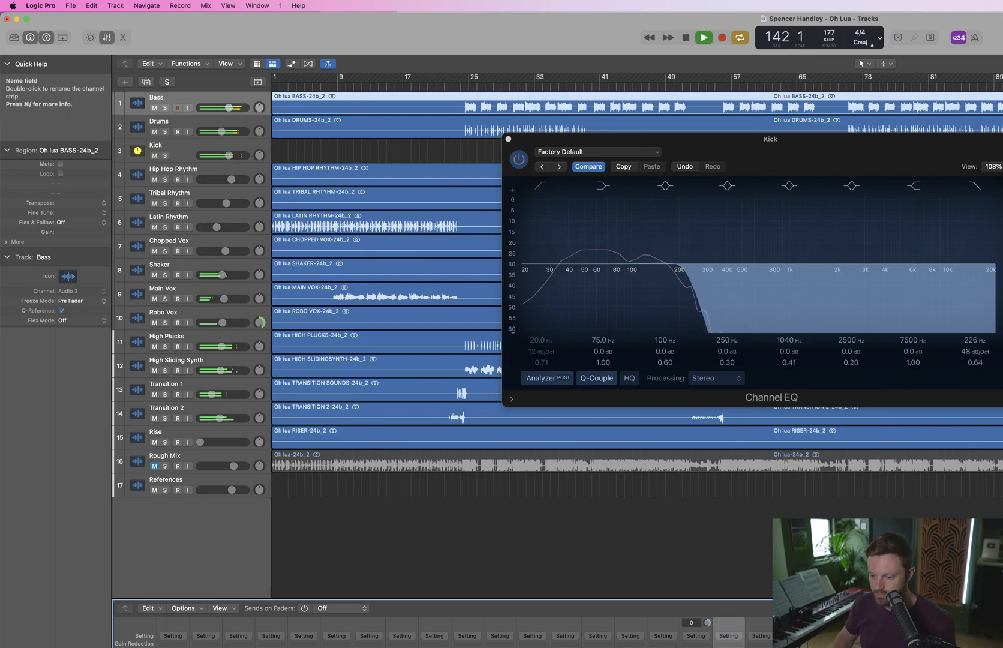
key("Tab")
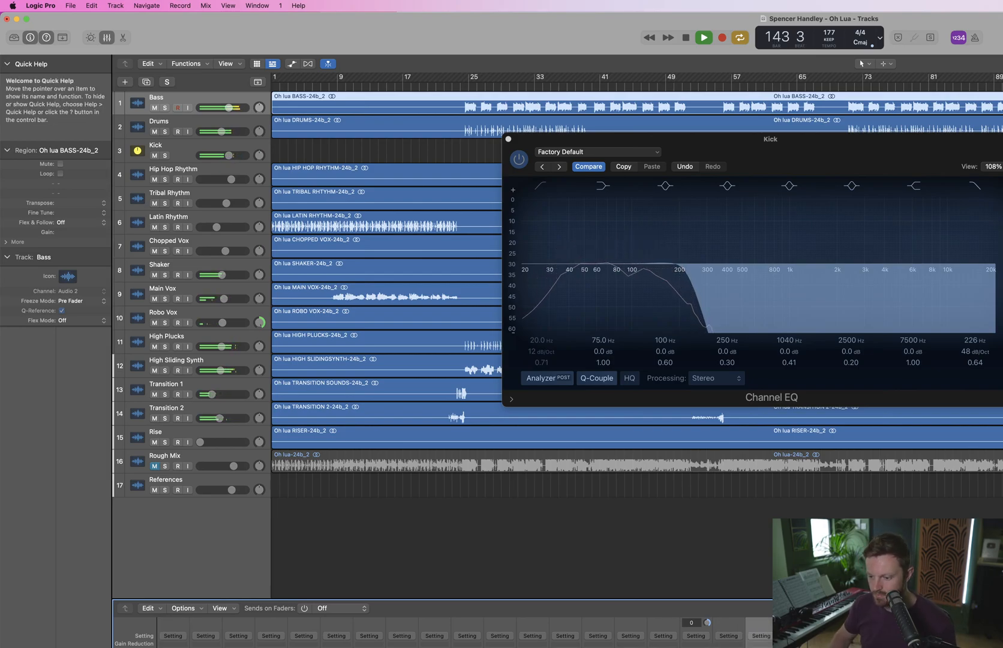
Solo the Drums aux and route the outputs of Main Vox and Robo Vox to Bus 3
left_click(735, 647)
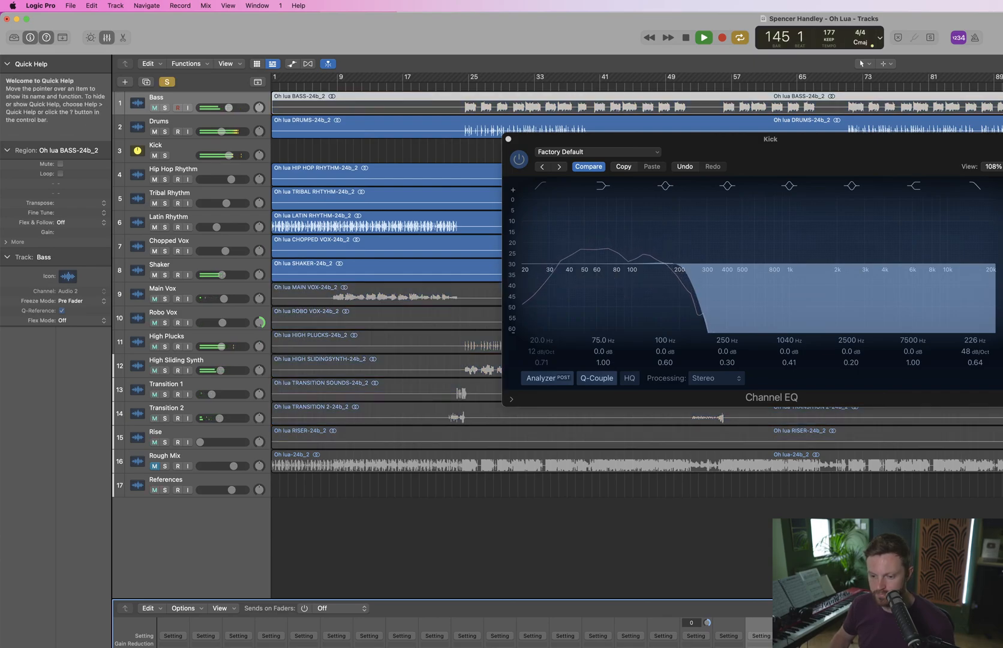
left_click(434, 647)
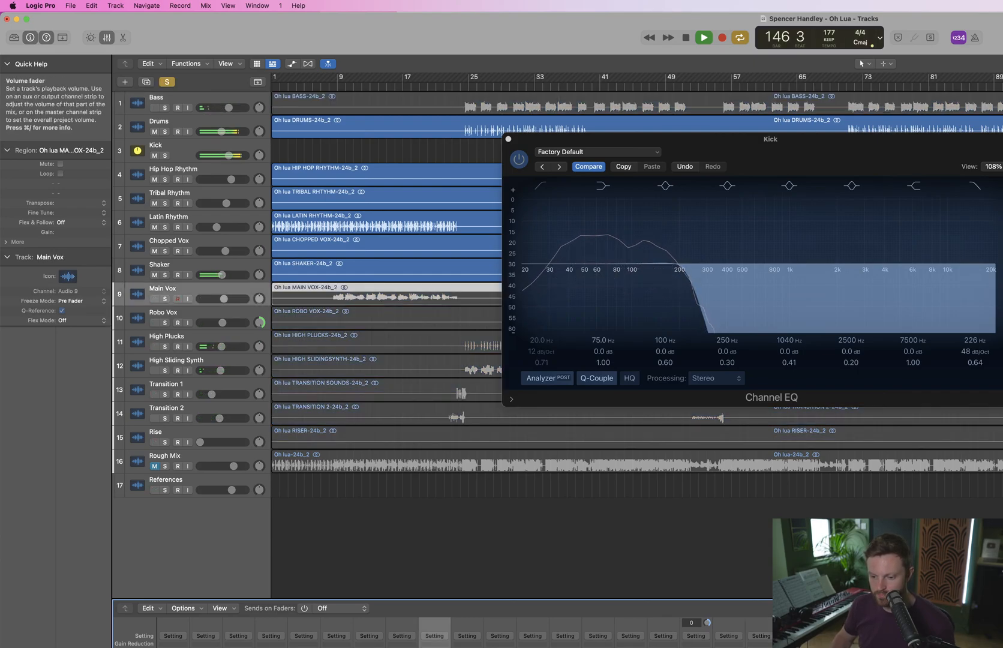
left_click(467, 647, "shift")
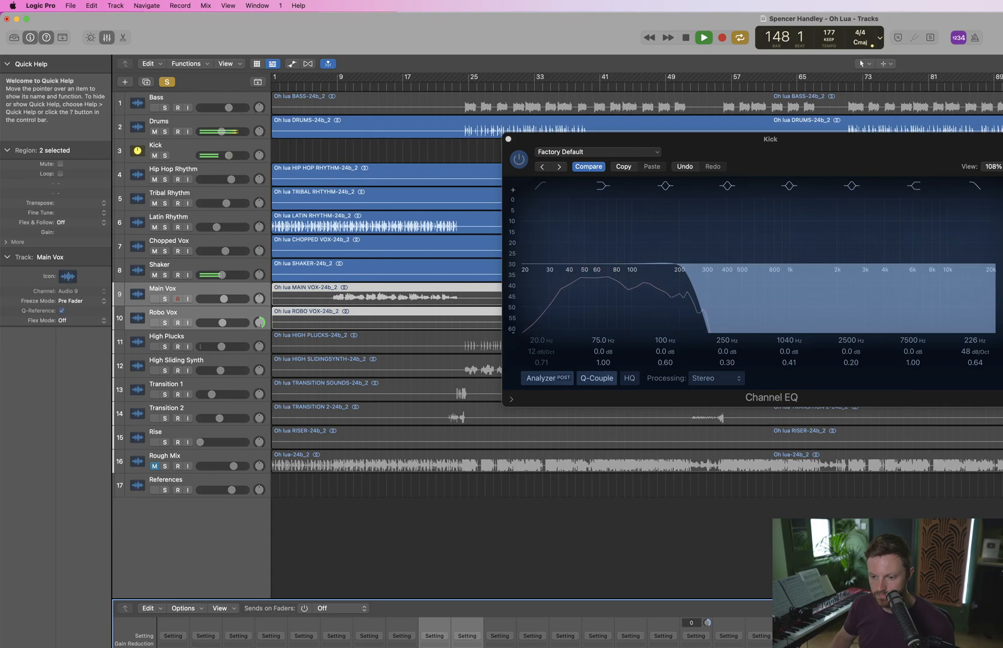
mouse_move(489, 647)
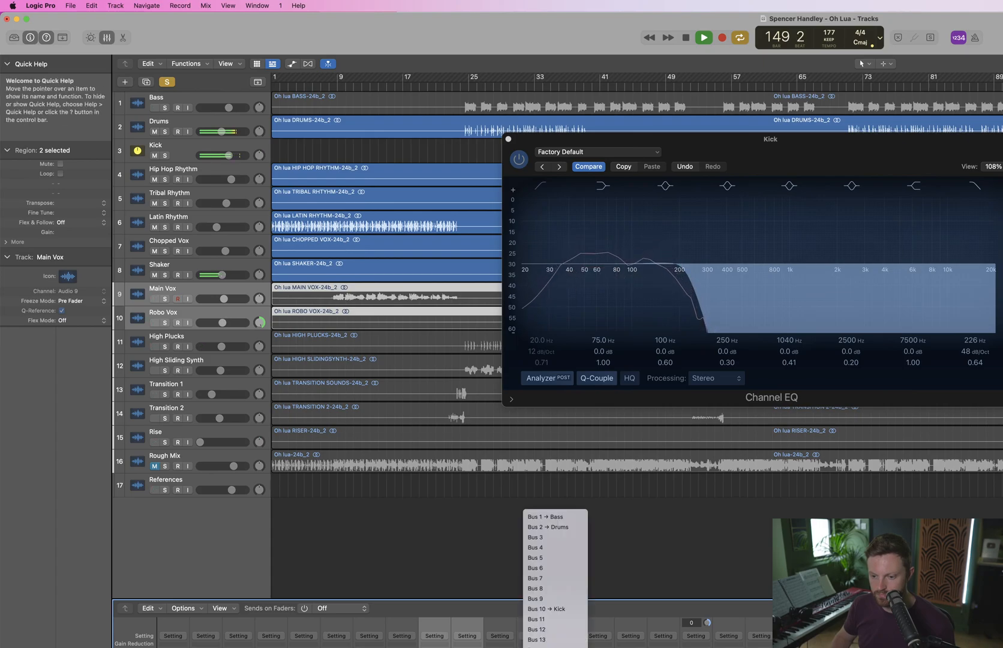
left_click(544, 538)
Clear all solos, restart playback with only High Plucks soloed, and close the Kick's Channel EQ window
left_click(500, 647)
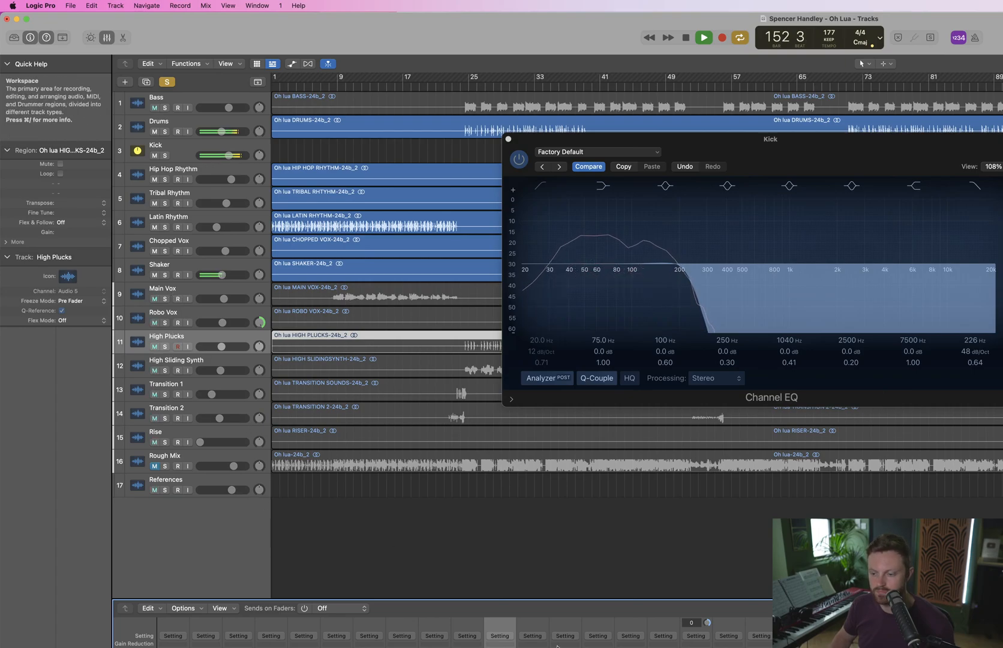
key("space")
left_click(167, 82)
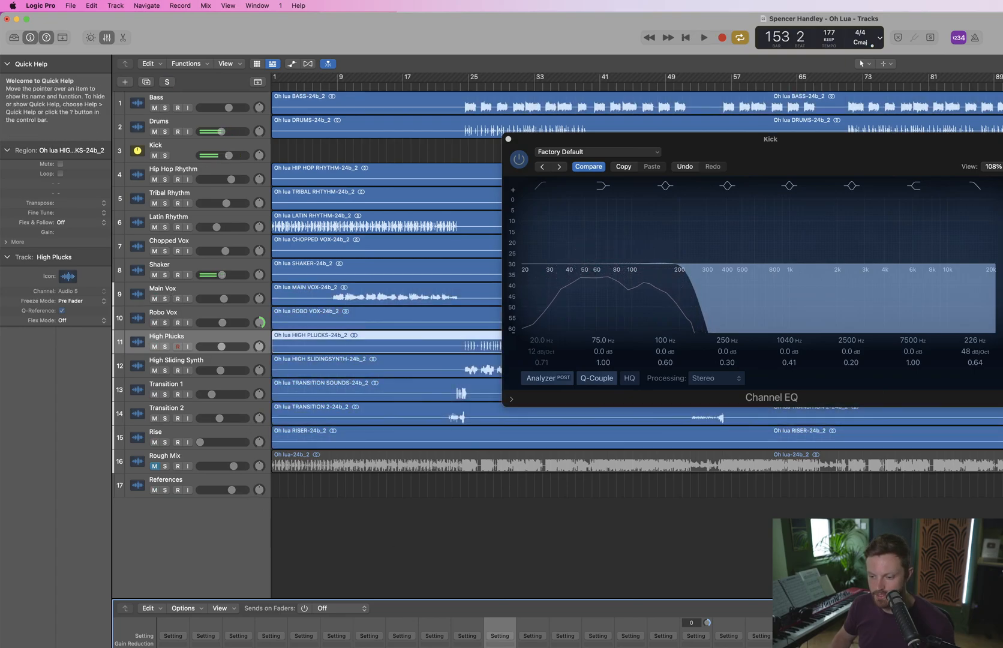
key("space")
left_click(165, 346)
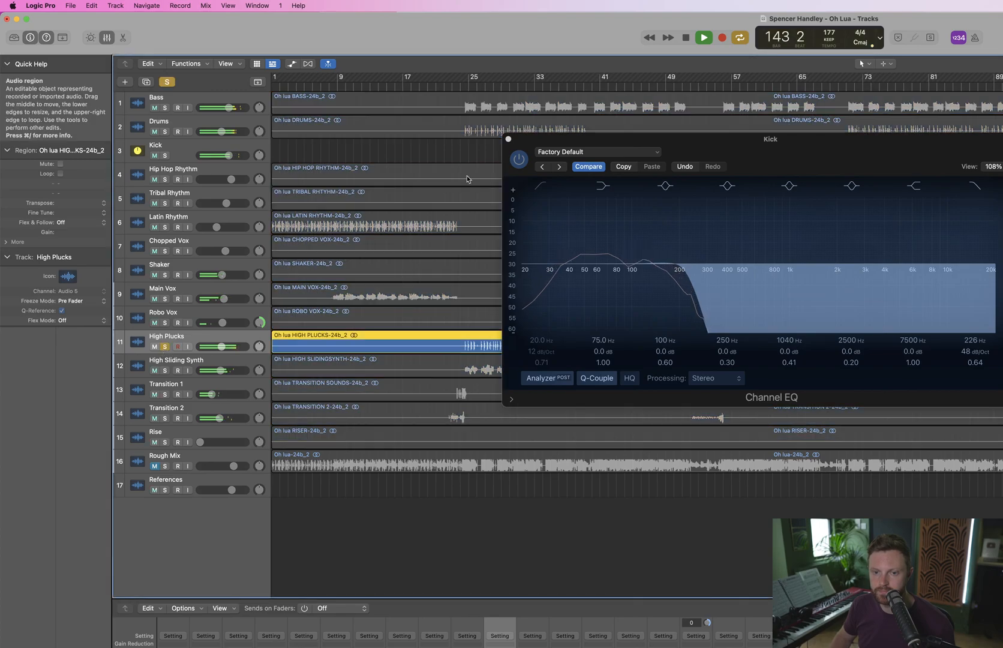
left_click(509, 140)
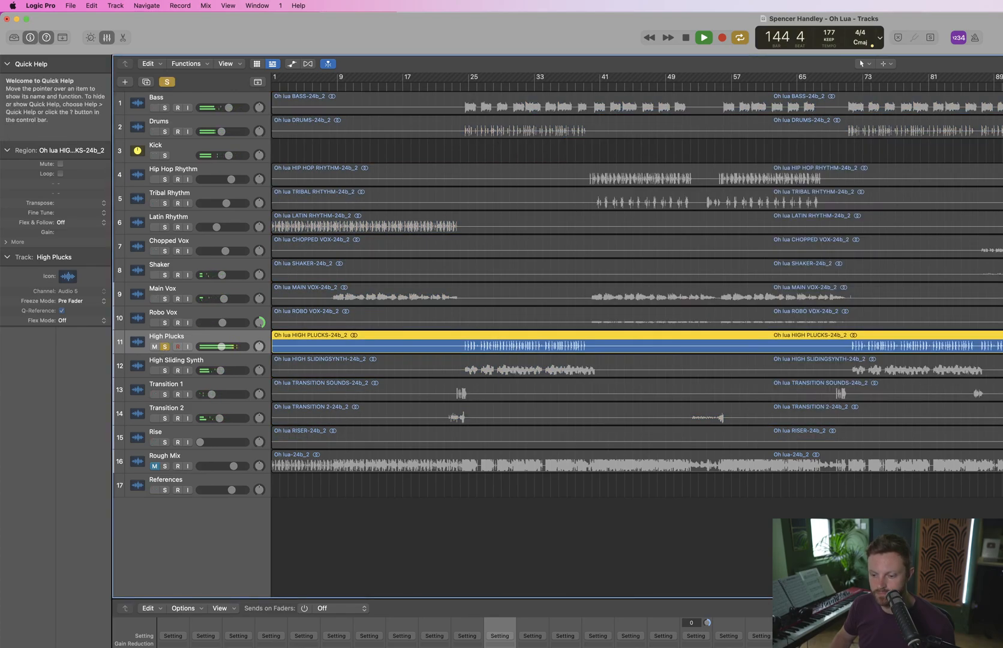
Unsolo High Plucks and route it together with High Sliding Synth to Bus 4
left_click(532, 647, "shift")
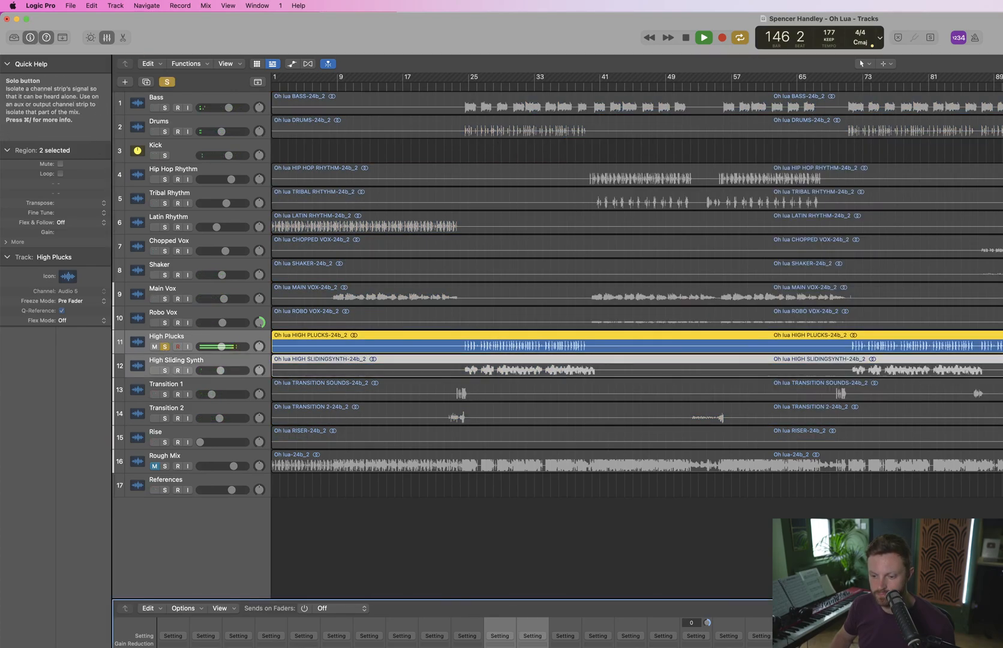
left_click(506, 647)
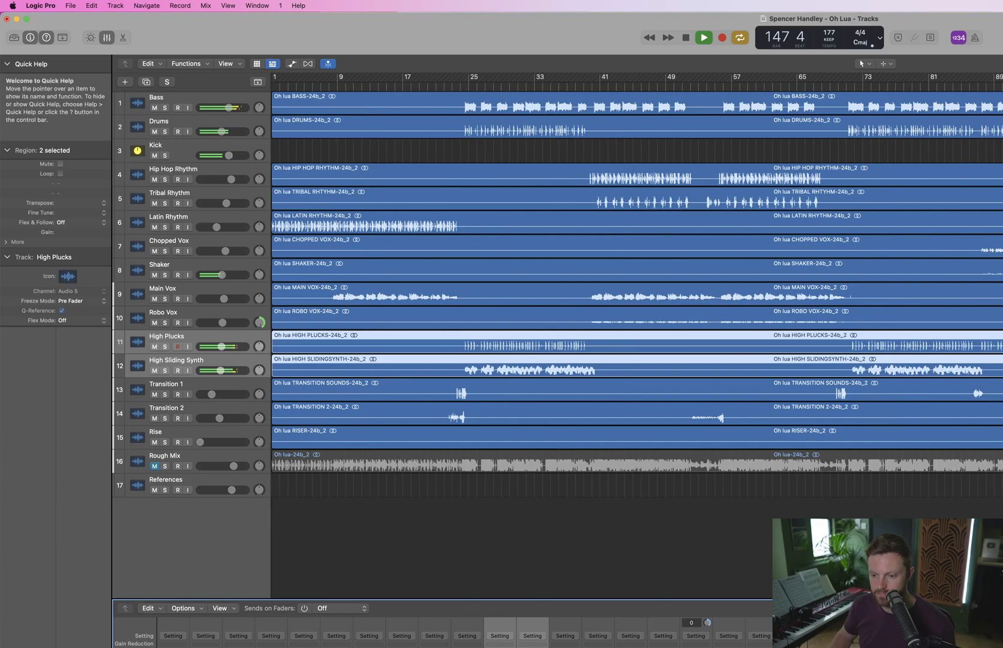
mouse_move(540, 647)
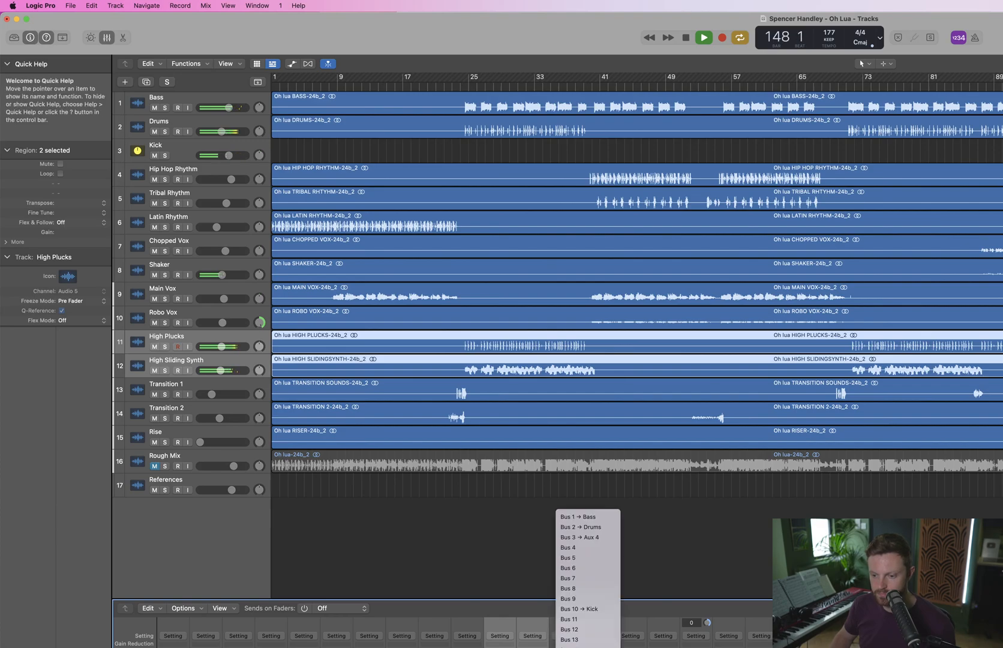
left_click(577, 549)
Route the outputs of Transition 1, Transition 2 and Rise to Bus 5 and open the new aux's name for editing
left_click(566, 647)
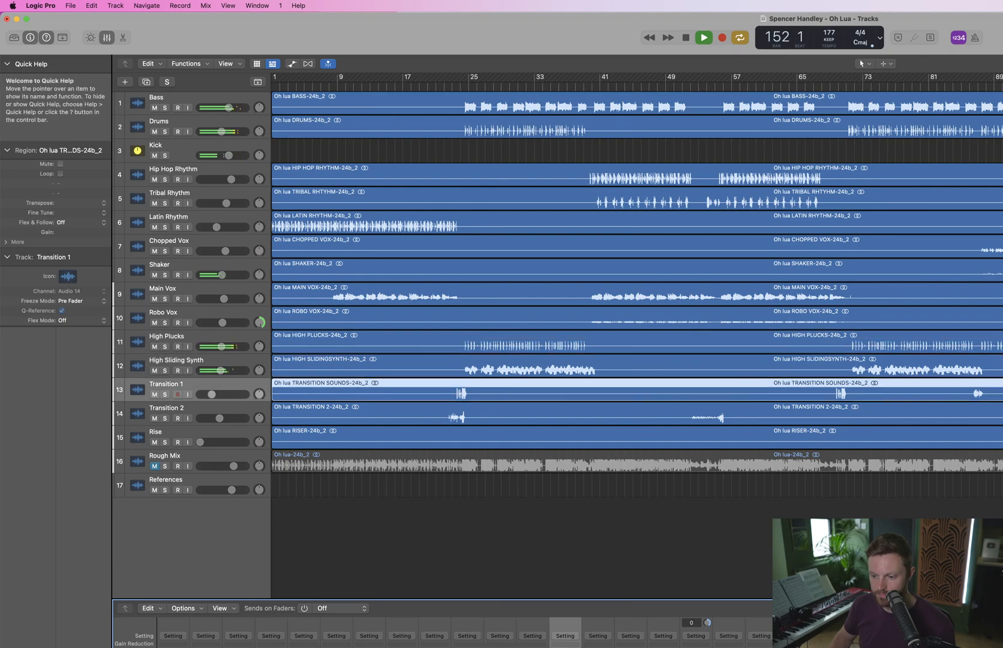
left_click(630, 647, "shift")
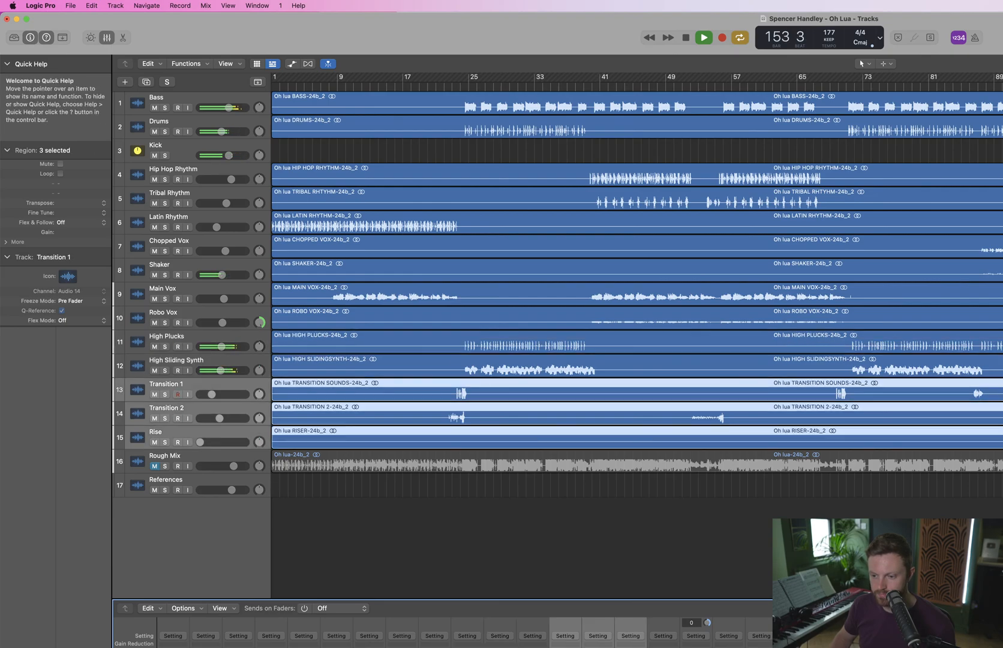
left_click(696, 647)
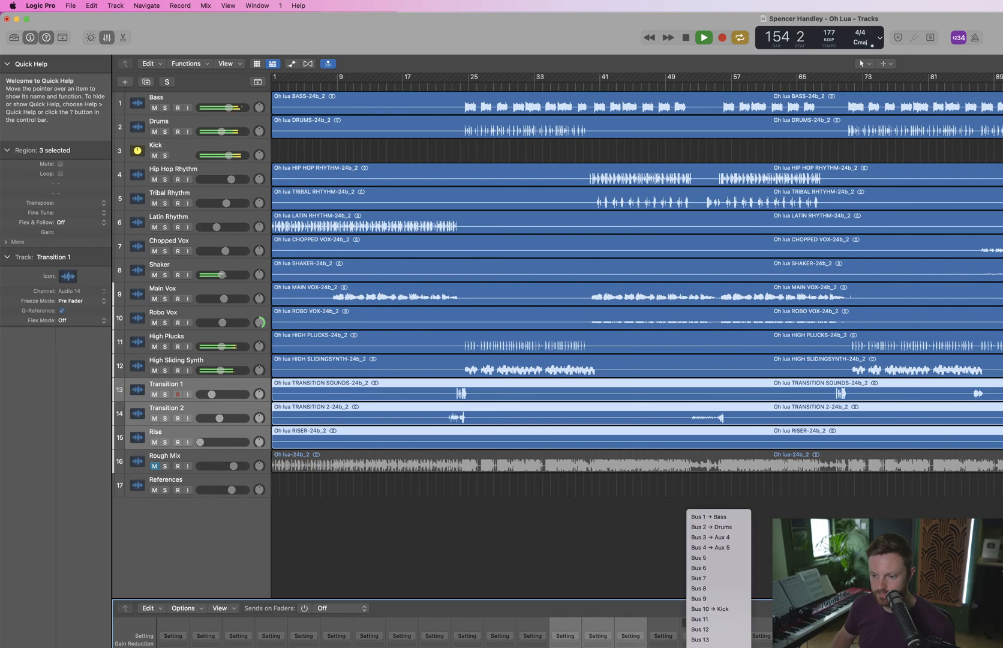
left_click(699, 558)
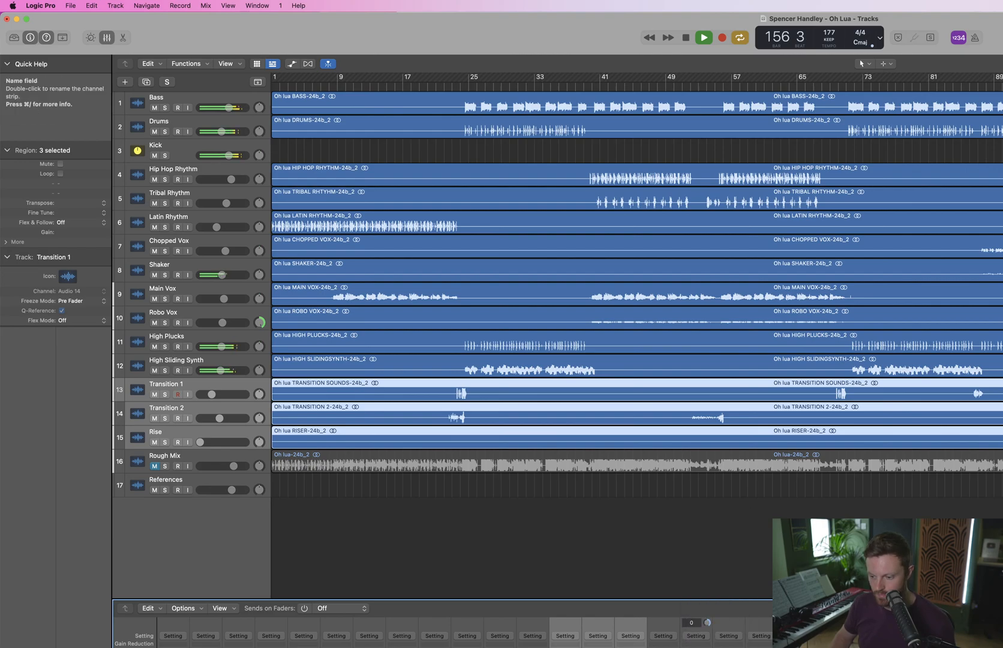
double_click(859, 647)
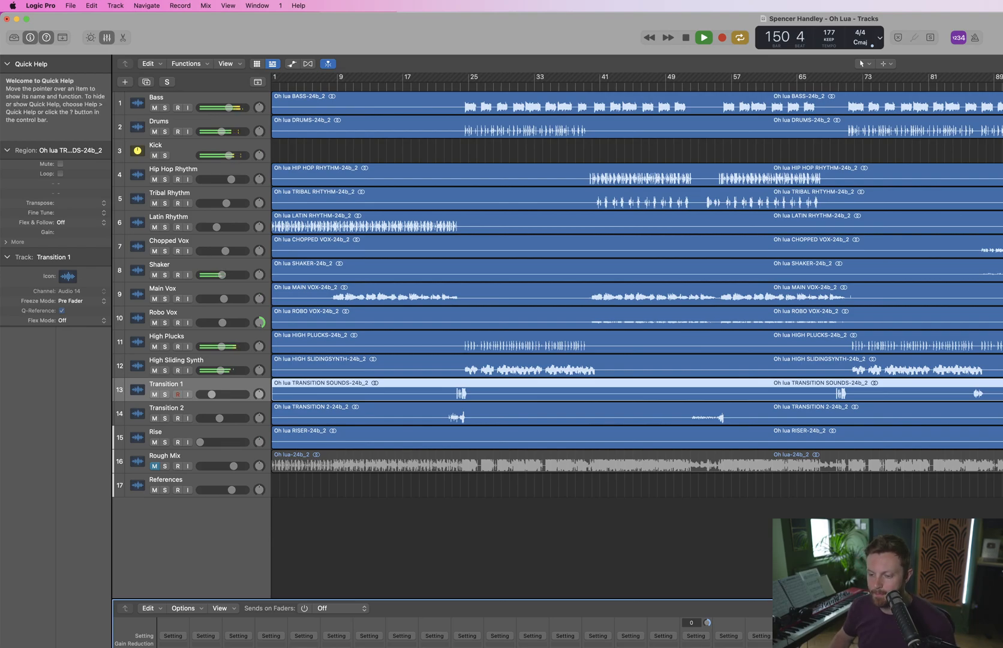
Switch to OBS Studio, enable its preview and make its window taller
key("ctrl+Up")
left_click(478, 638)
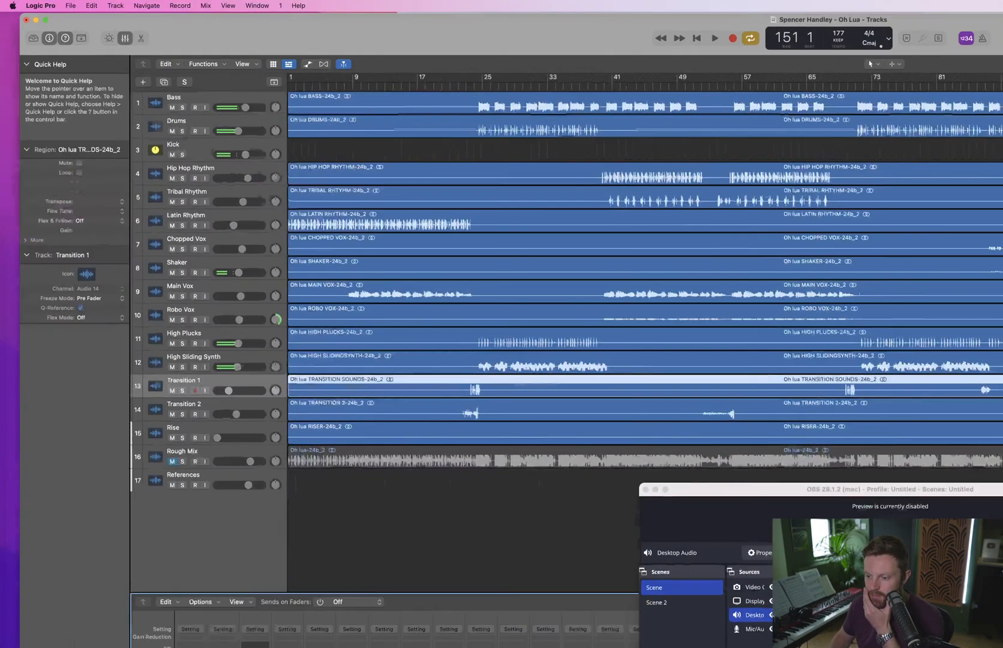
left_click(890, 521)
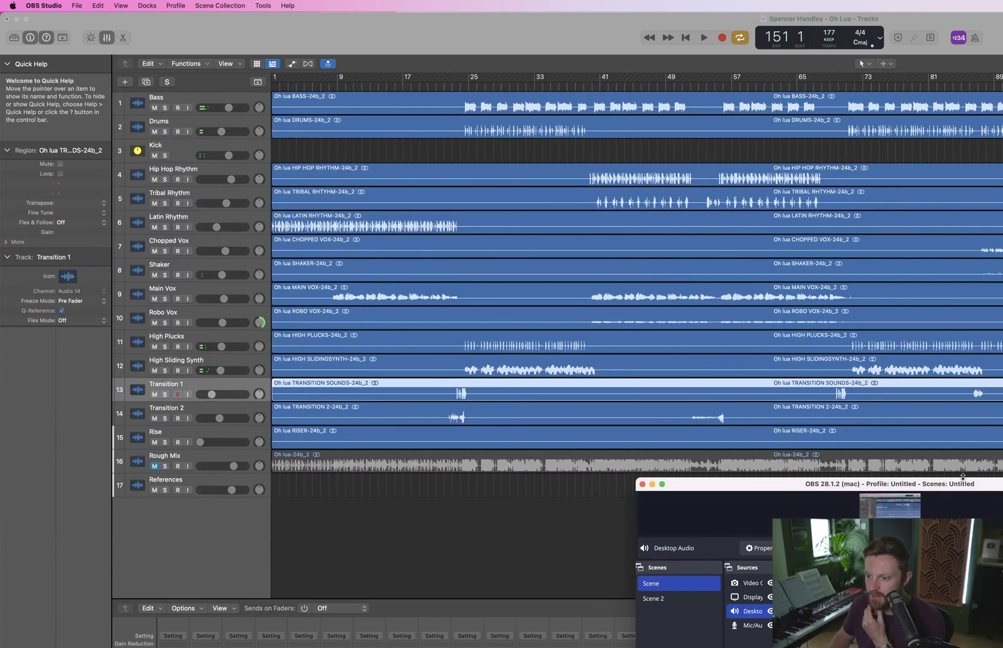
left_click_drag(972, 478, 994, 315)
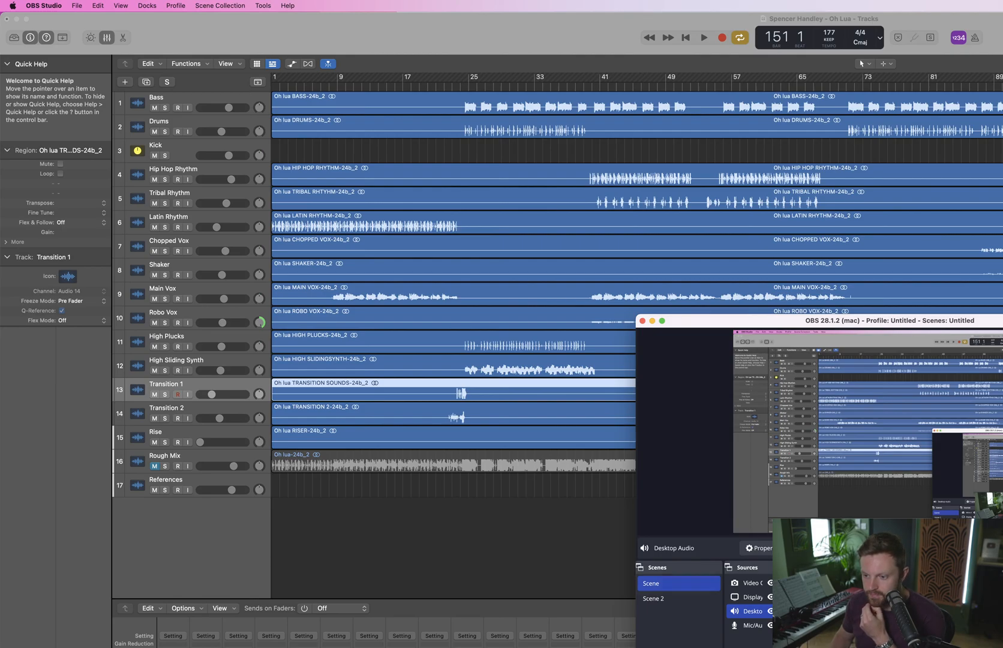
Add a second Video Capture Device source to the scene and set its device to HD Pro Webcam C920
key("Return")
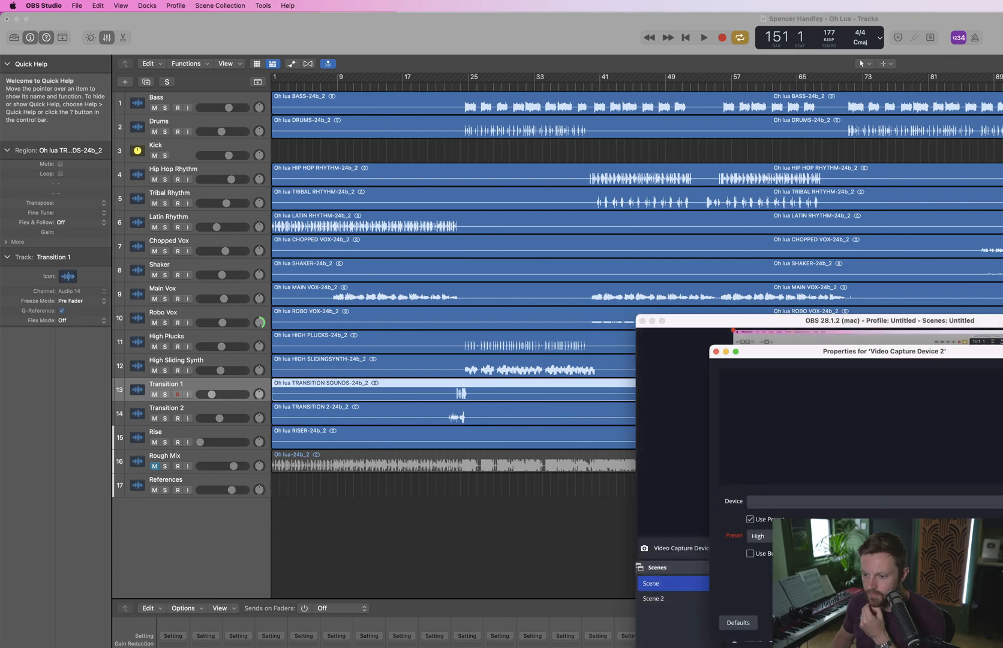
left_click(795, 505)
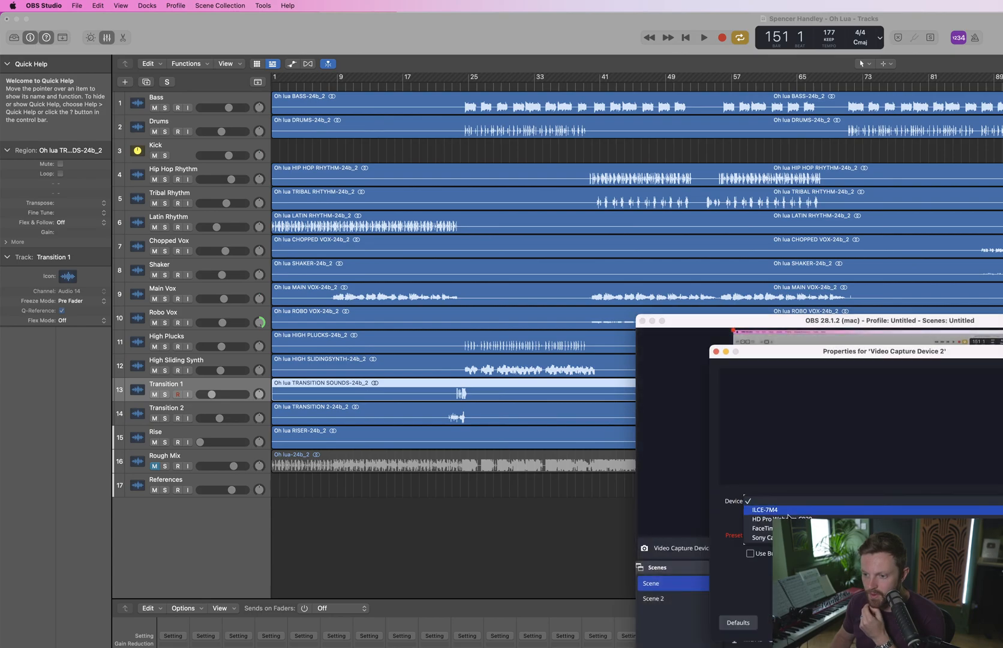
left_click(794, 518)
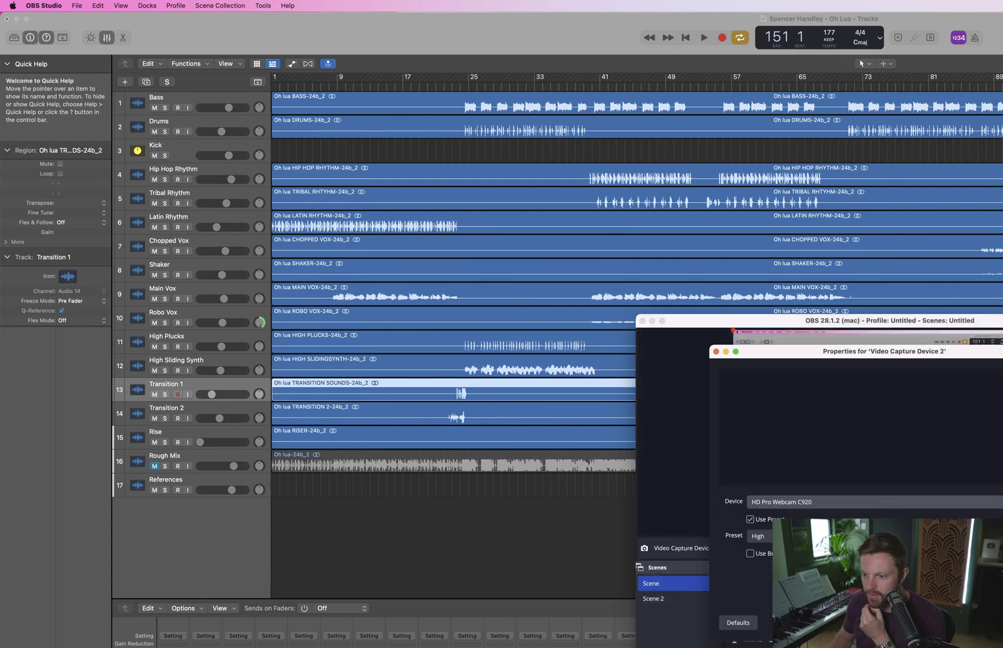
key("Return")
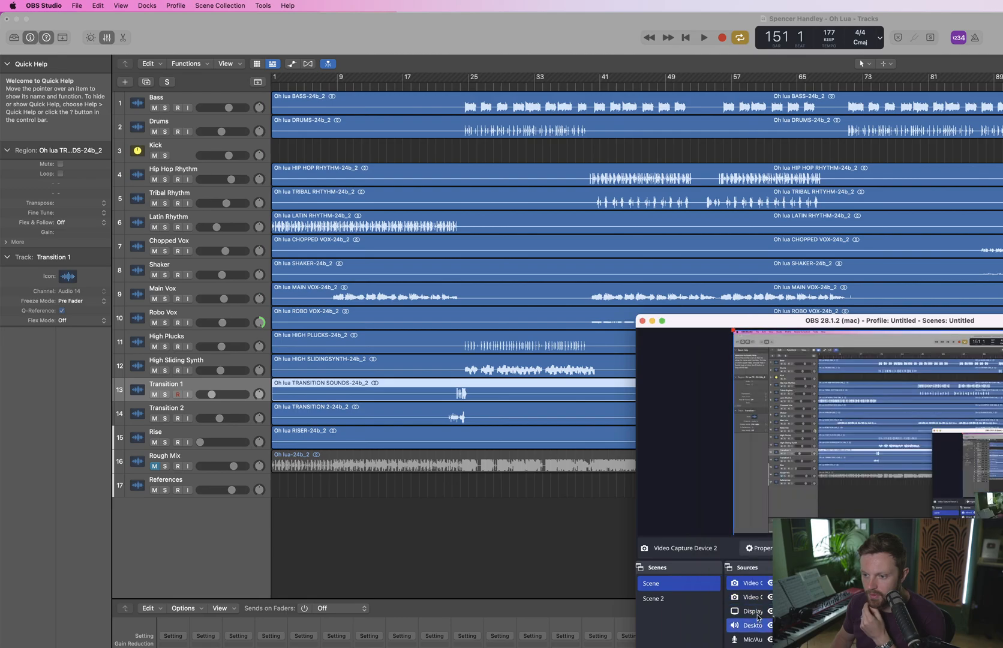
Try FaceTime HD Camera and ILCE-7M4 as the device of Video Capture Device 2, and go back to HD Pro Webcam C920
double_click(757, 585)
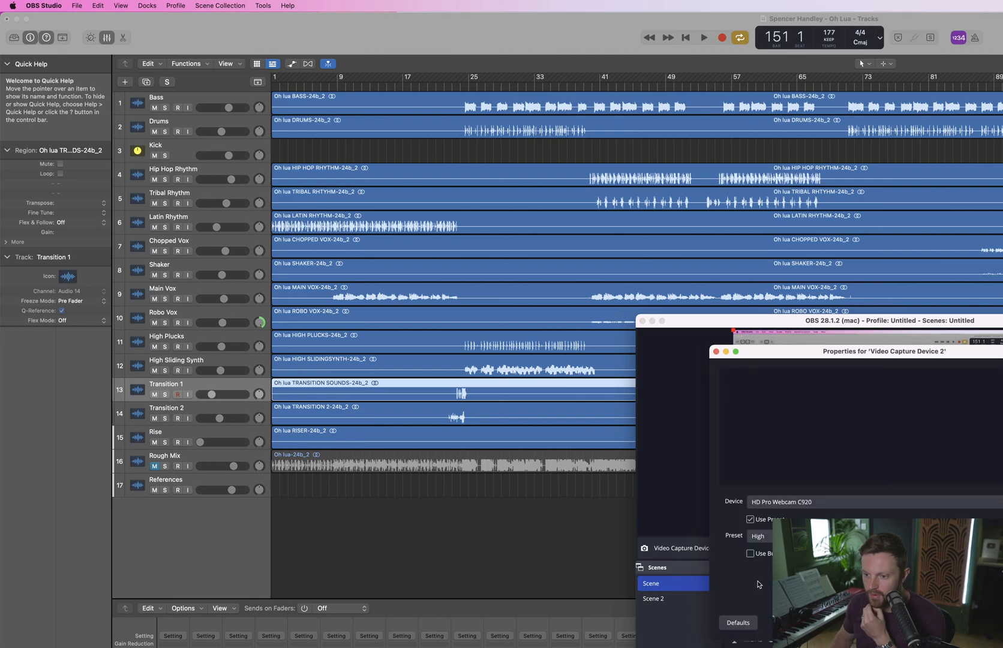
left_click(802, 503)
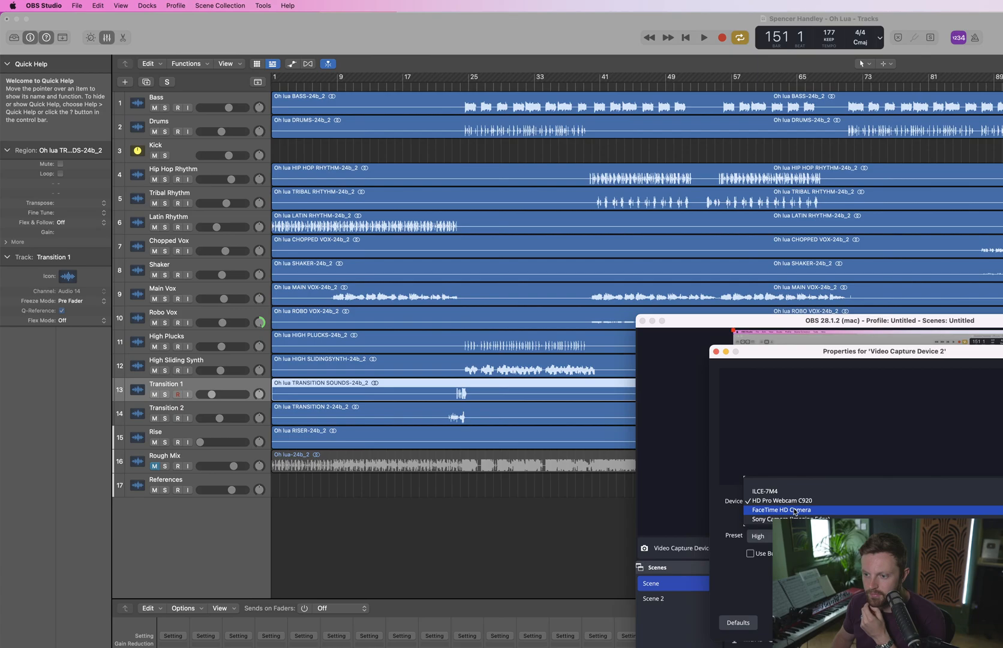
left_click(795, 510)
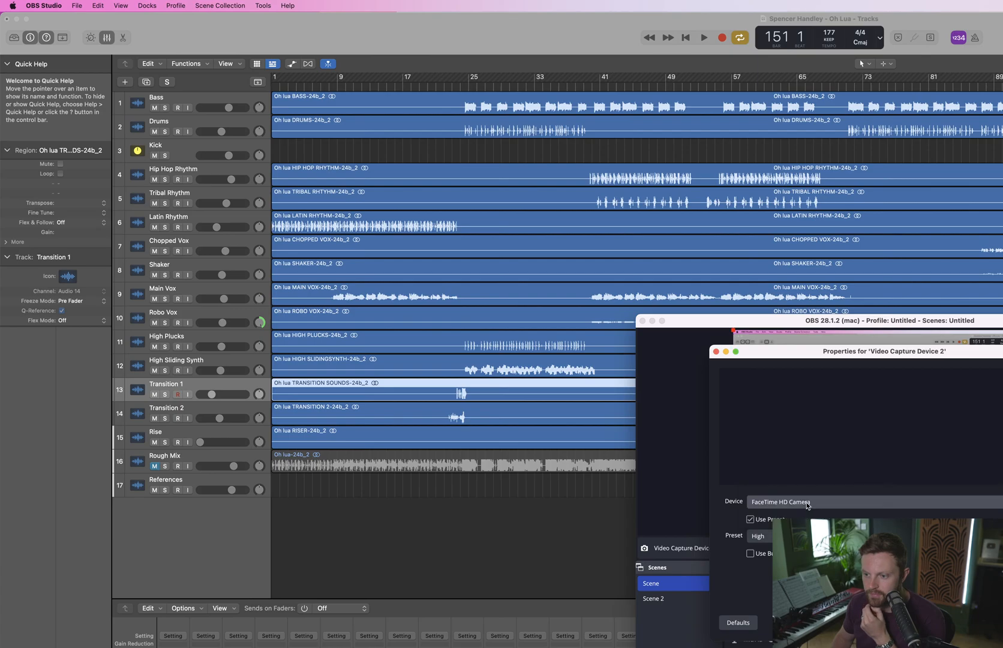
left_click(806, 506)
left_click(792, 483)
left_click(789, 506)
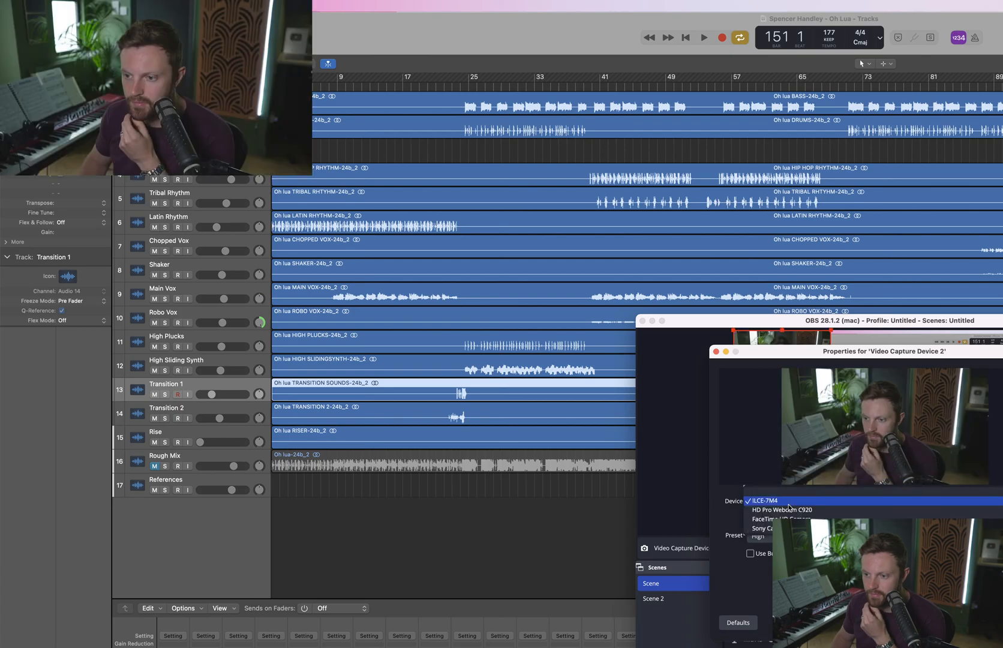
left_click(792, 510)
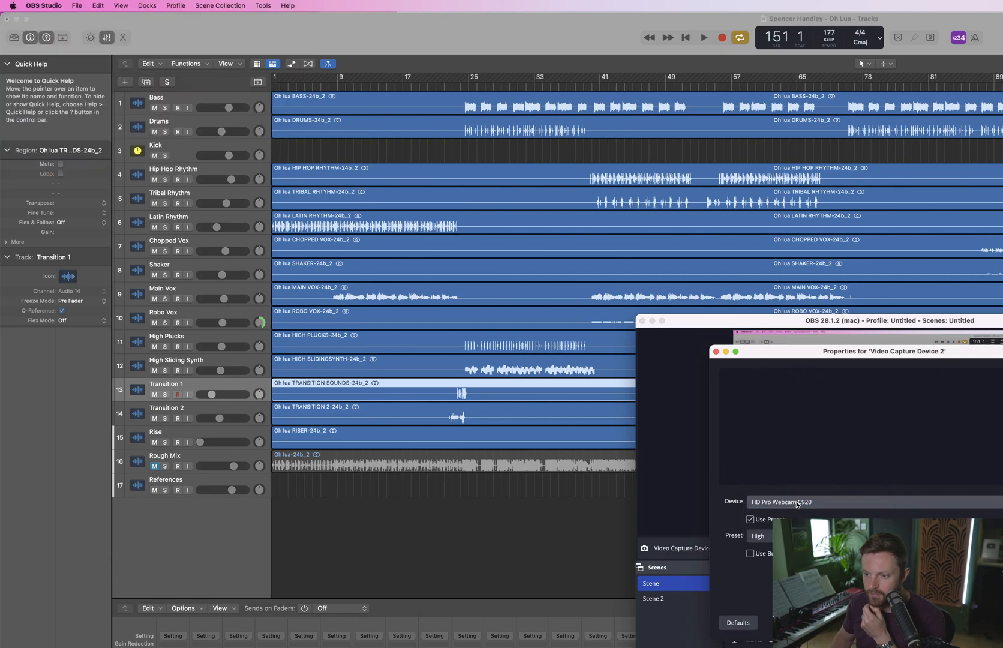
key("Return")
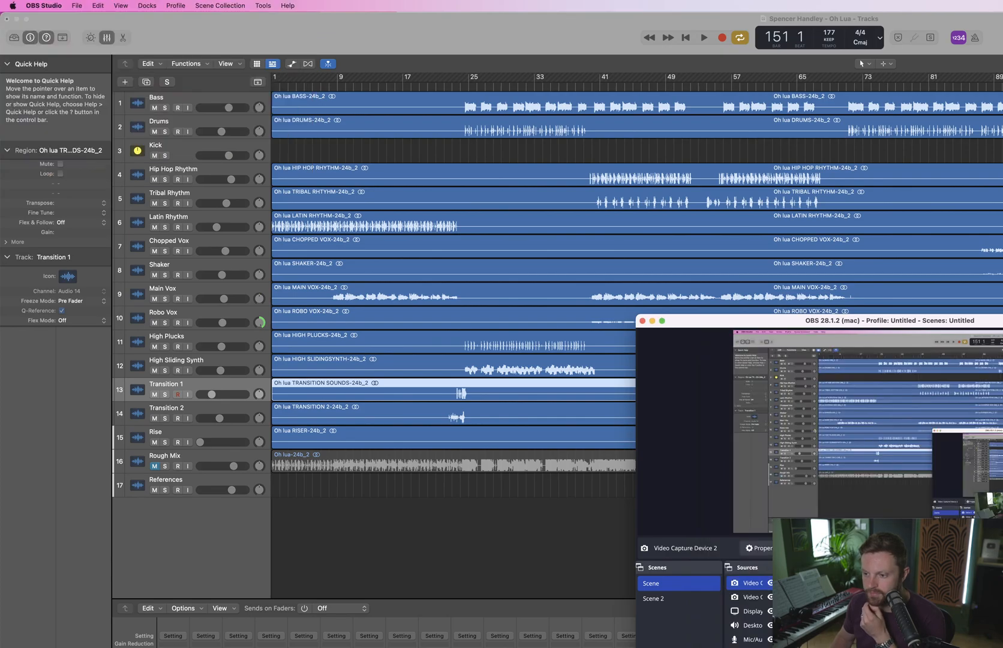
Turn off preset use for Video Capture Device 2, reselect HD Pro Webcam C920 as its device and close its properties
double_click(750, 582)
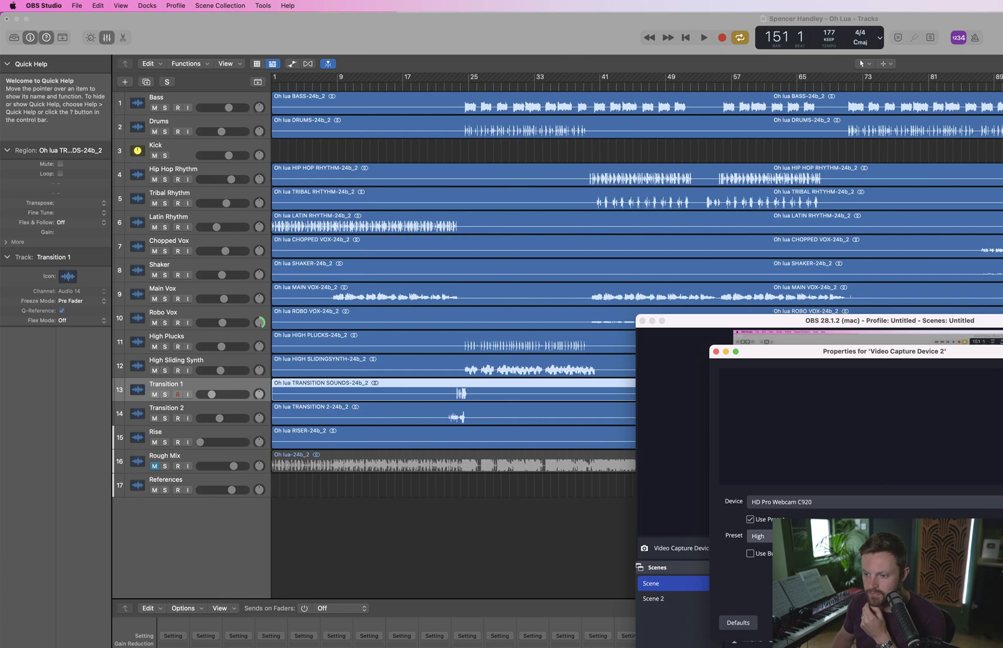
left_click(759, 536)
left_click(780, 491)
left_click(759, 535)
left_click(749, 519)
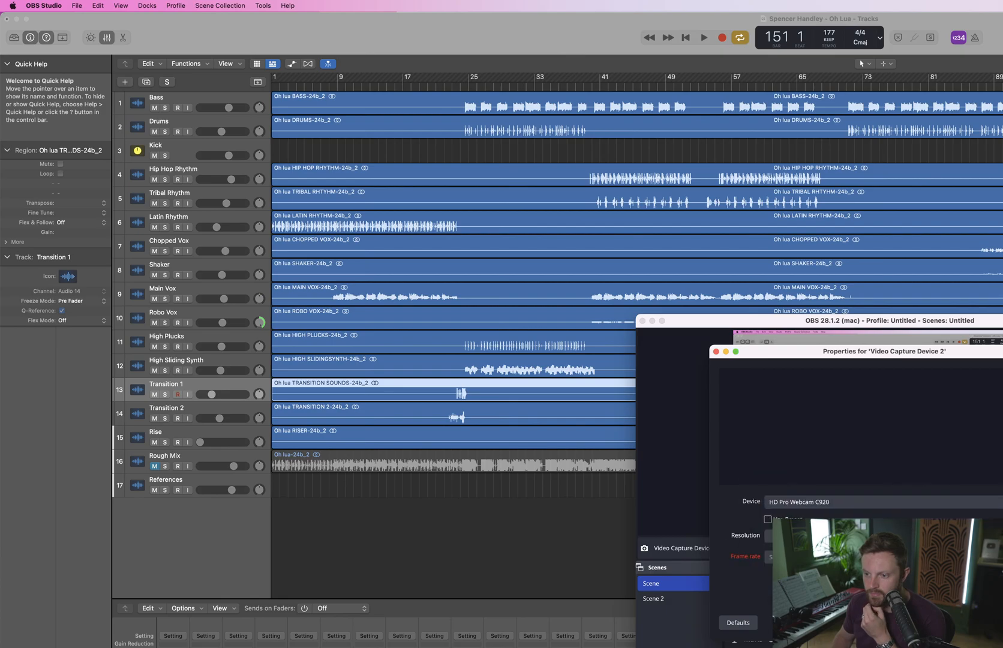
left_click(809, 502)
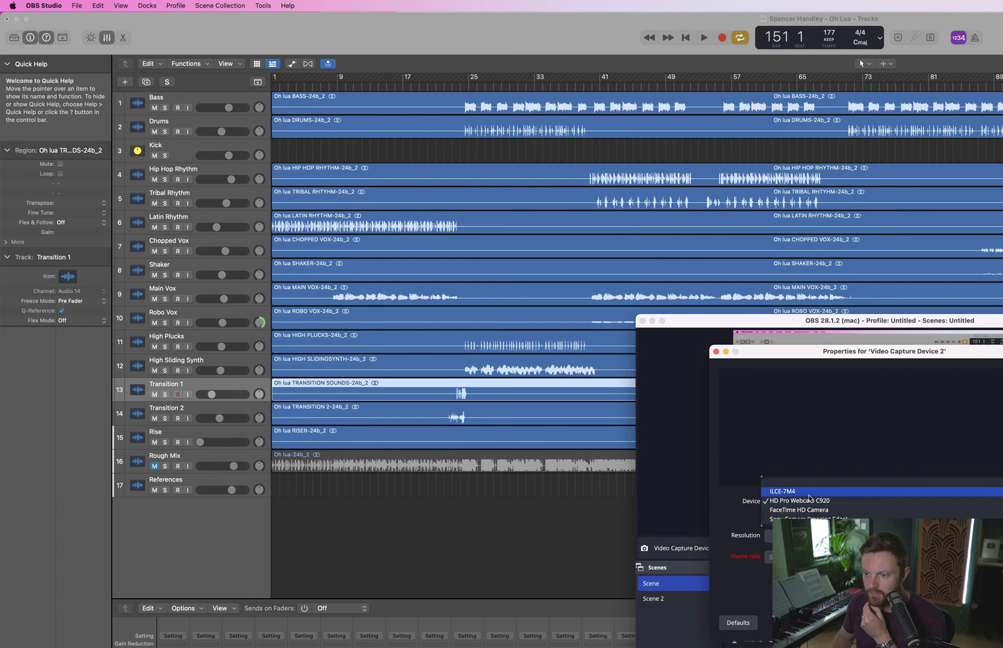
left_click(807, 501)
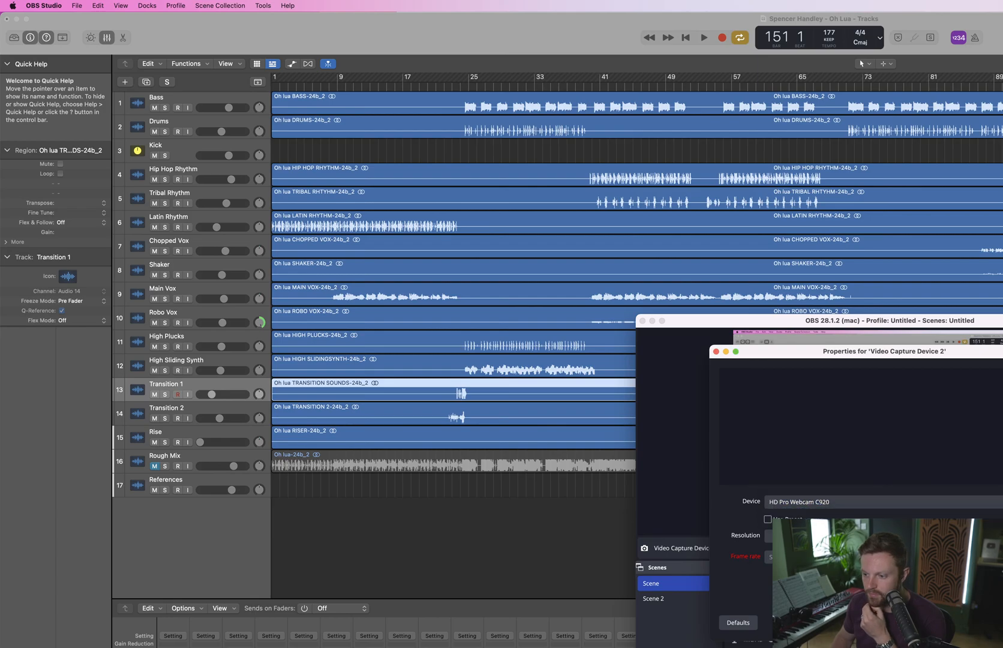
left_click(994, 622)
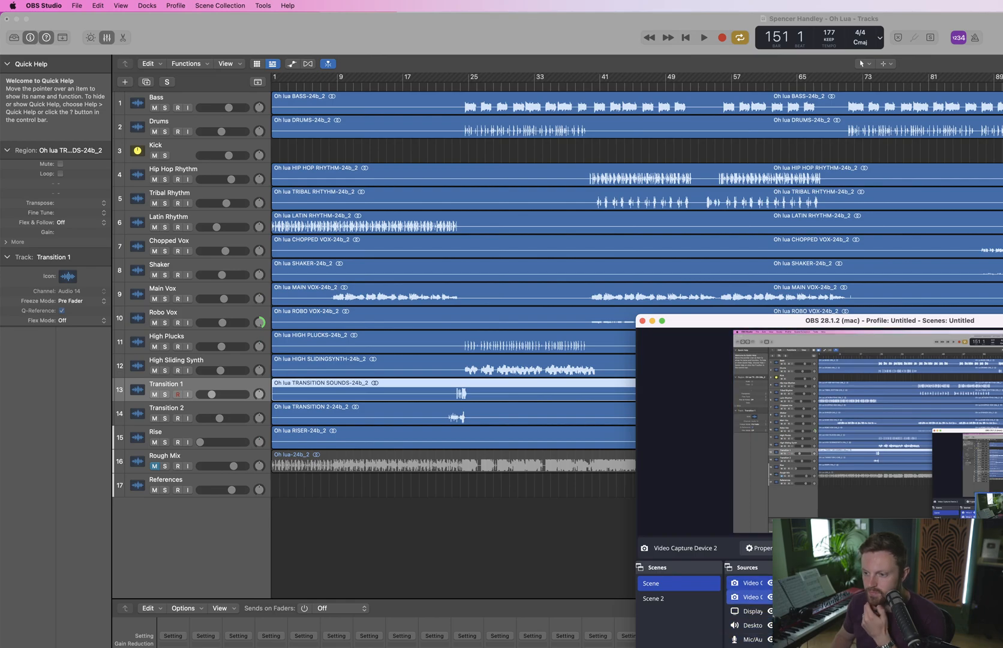
Disable the OBS preview and shrink the OBS window back to a lower height
right_click(847, 504)
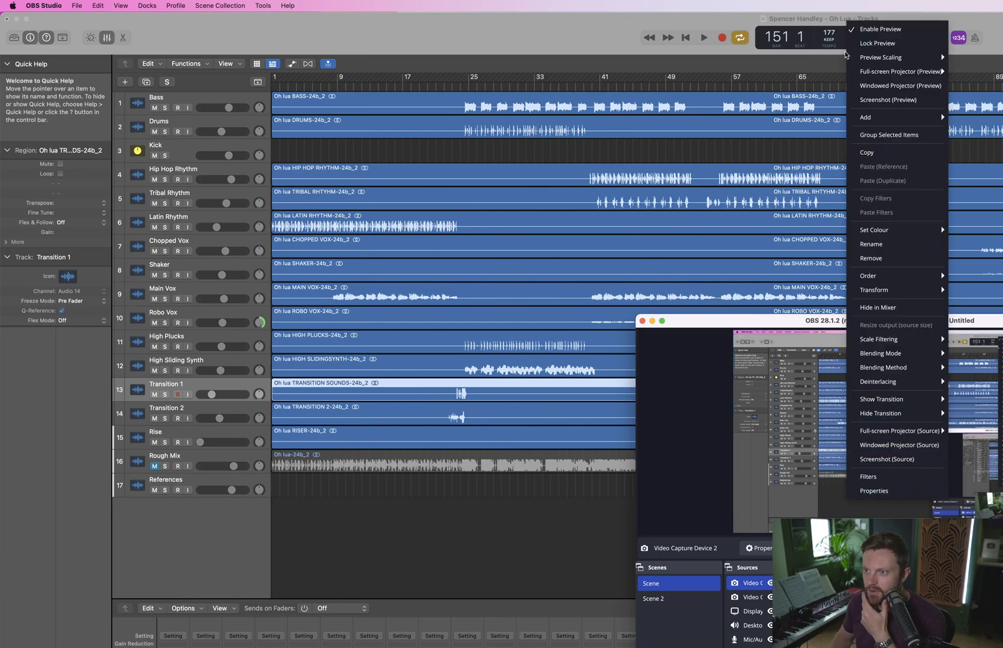
left_click(865, 30)
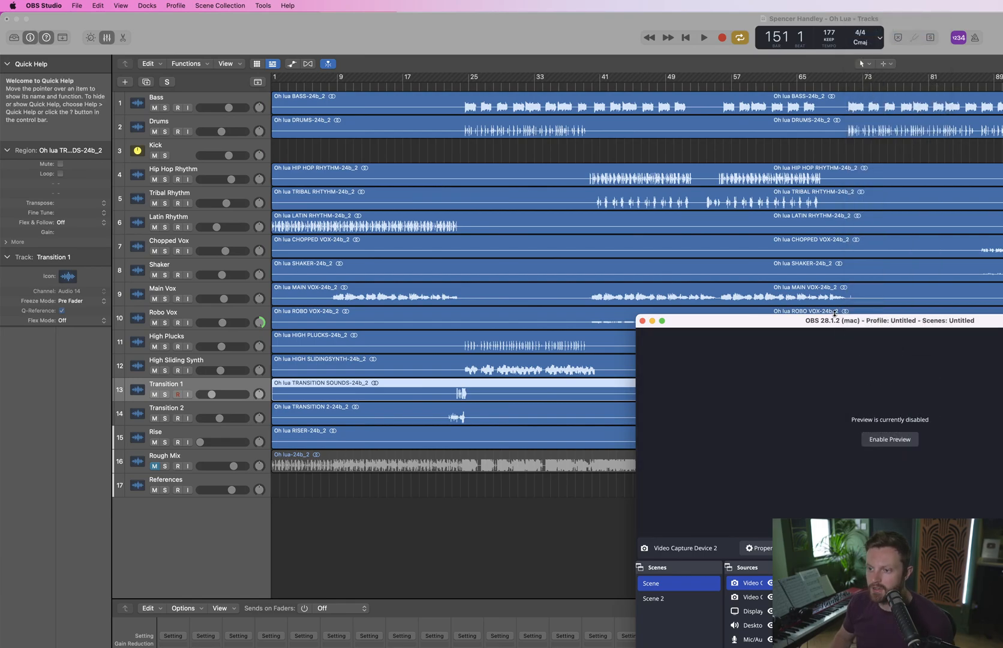
left_click_drag(834, 313, 835, 476)
Switch back to Logic Pro, resume playback and solo the Drums aux
left_click(994, 121)
key("space")
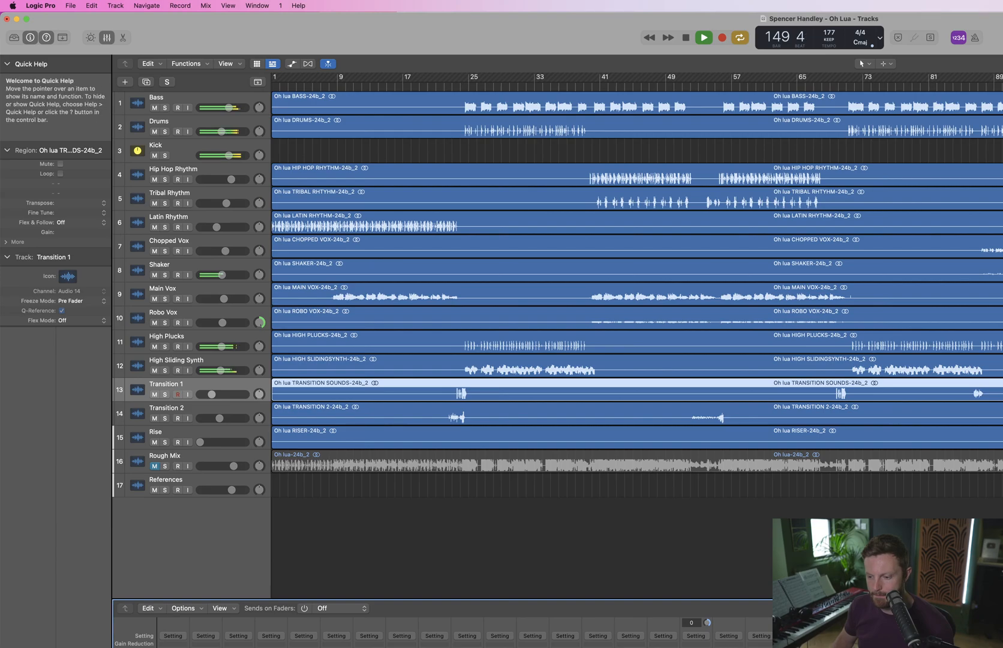
left_click(761, 645)
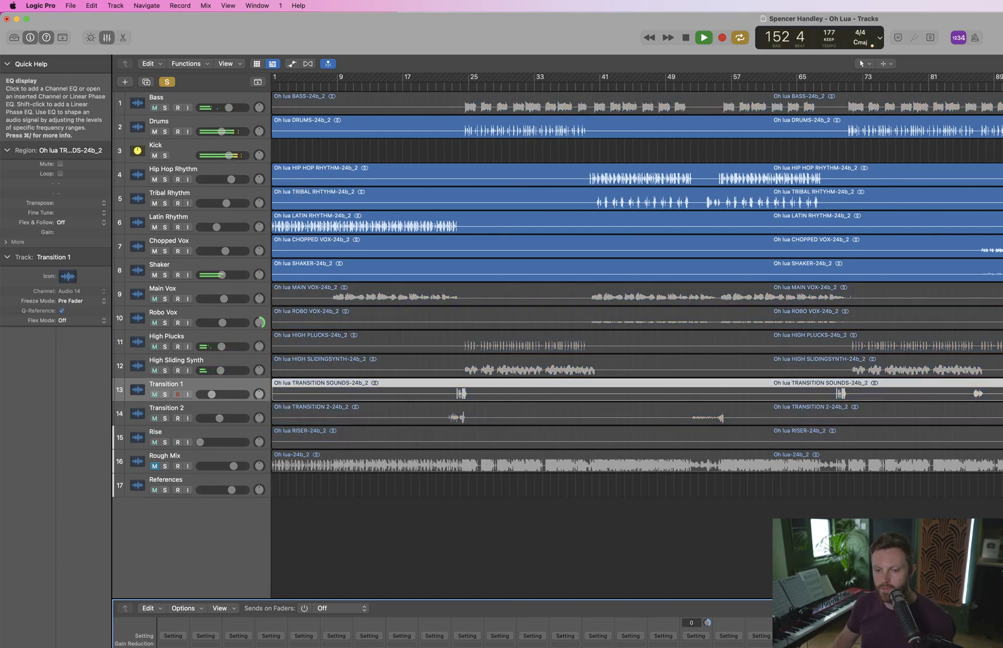
Try a low cut at 236 Hz in the Drums channel's Channel EQ and stop playback
left_click(205, 647)
left_click(540, 186)
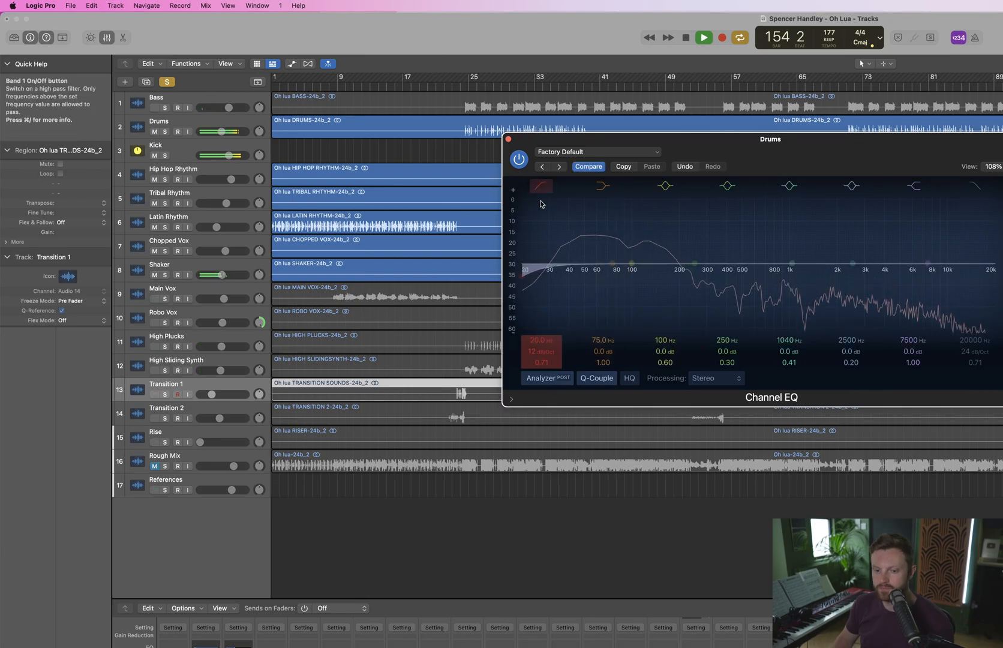
left_click_drag(526, 264, 691, 265)
key("space")
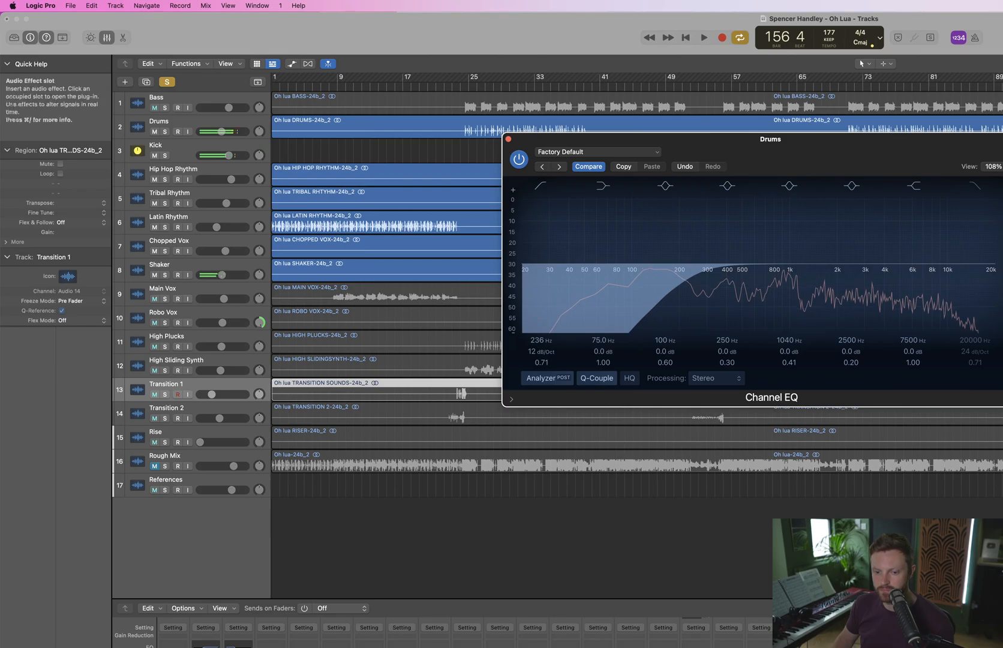
Remove the bx_solo, Pro-Q 3 and Channel EQ plug-ins from the Drums channel
left_click(207, 645)
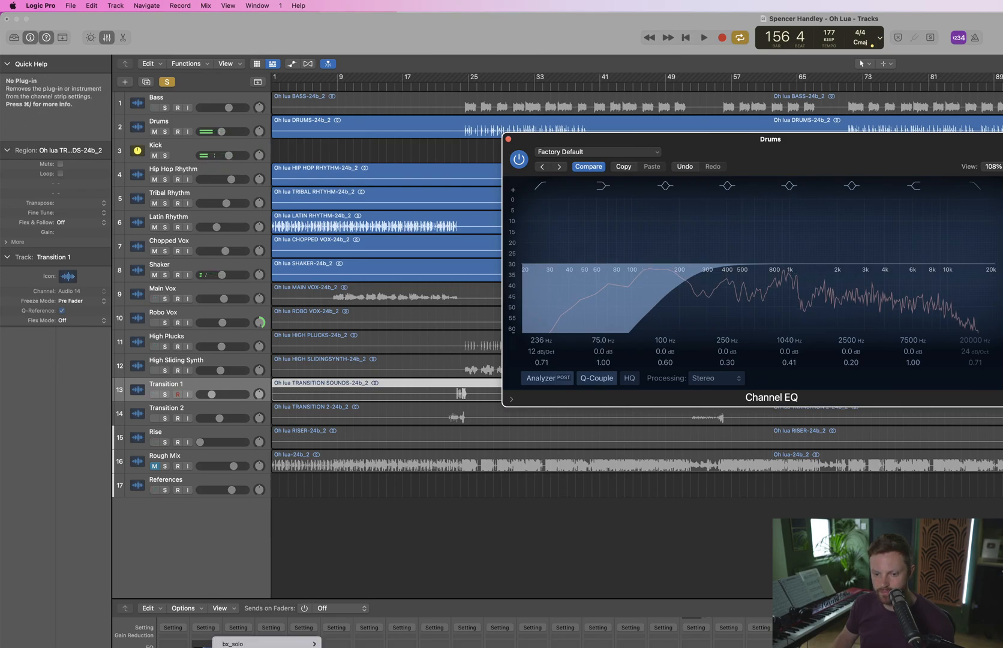
left_click(258, 647)
left_click(207, 646)
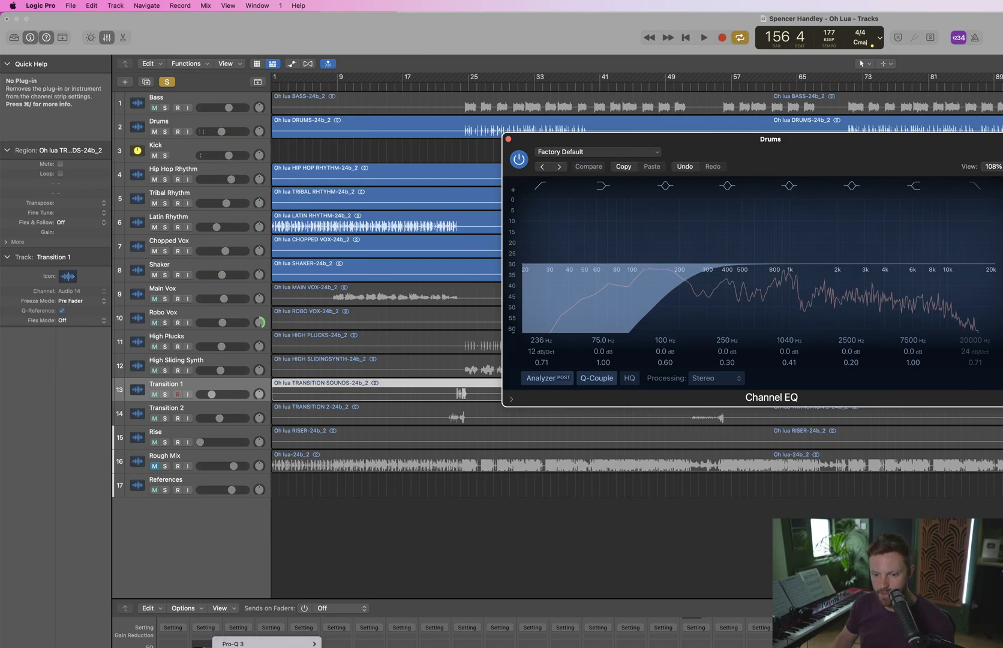
left_click(239, 645)
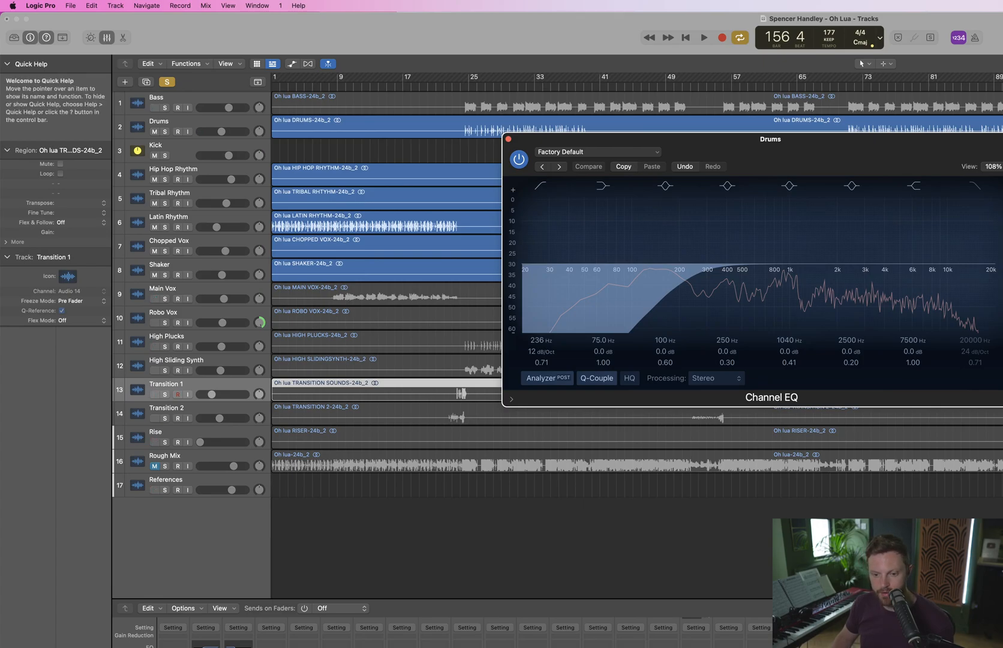
left_click(209, 645)
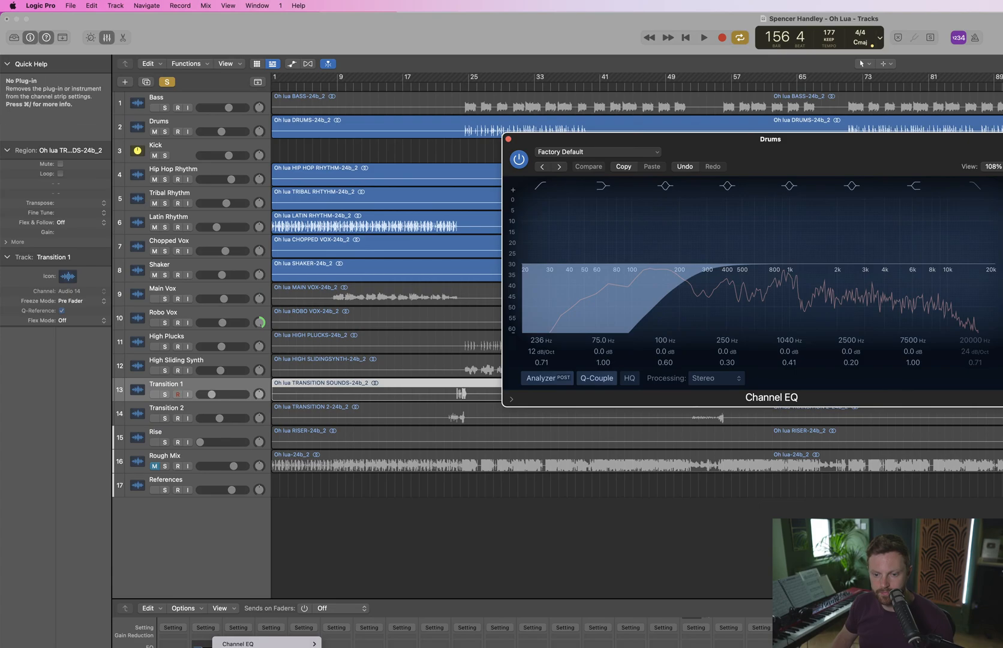
left_click(240, 646)
Try a 144 Hz low cut at 24 dB/Oct in a new Channel EQ on the Drums channel, with the high cut off
left_click(207, 646)
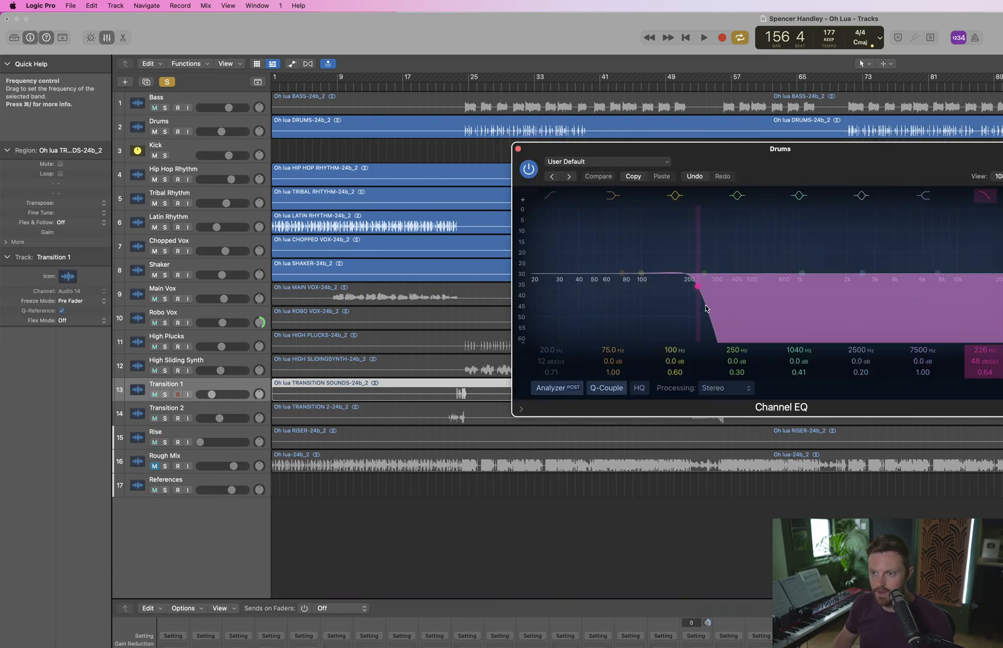
left_click(550, 195)
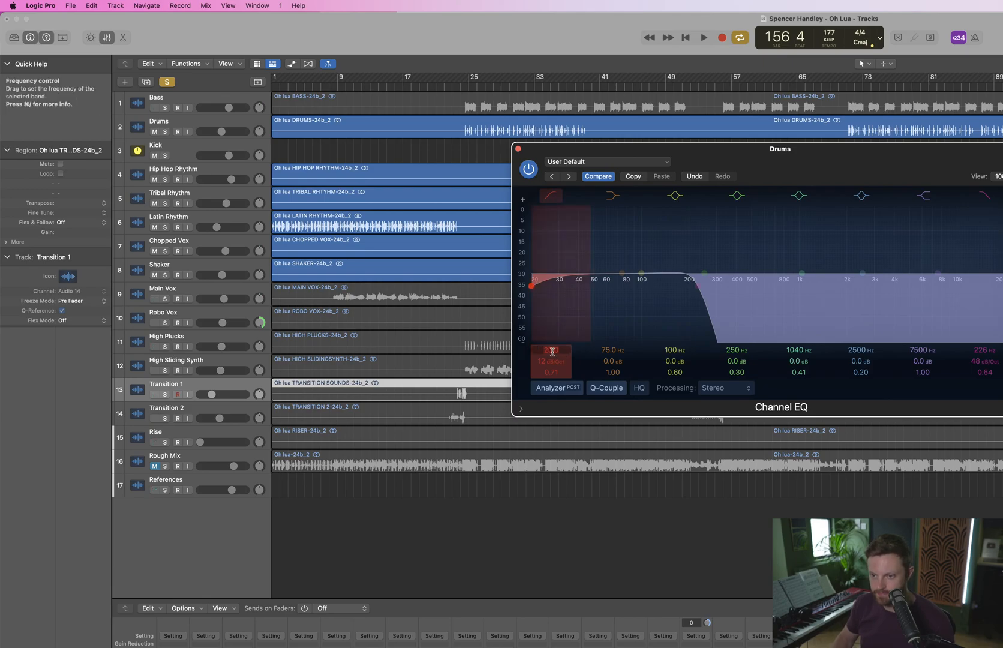
left_click_drag(552, 352, 552, 324)
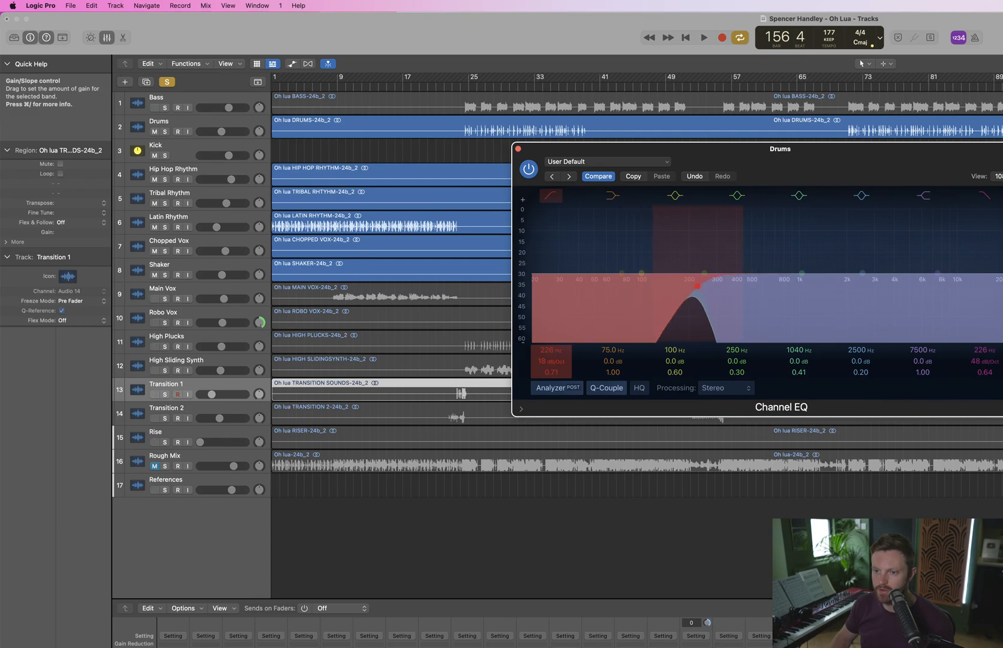
left_click_drag(551, 350, 551, 363)
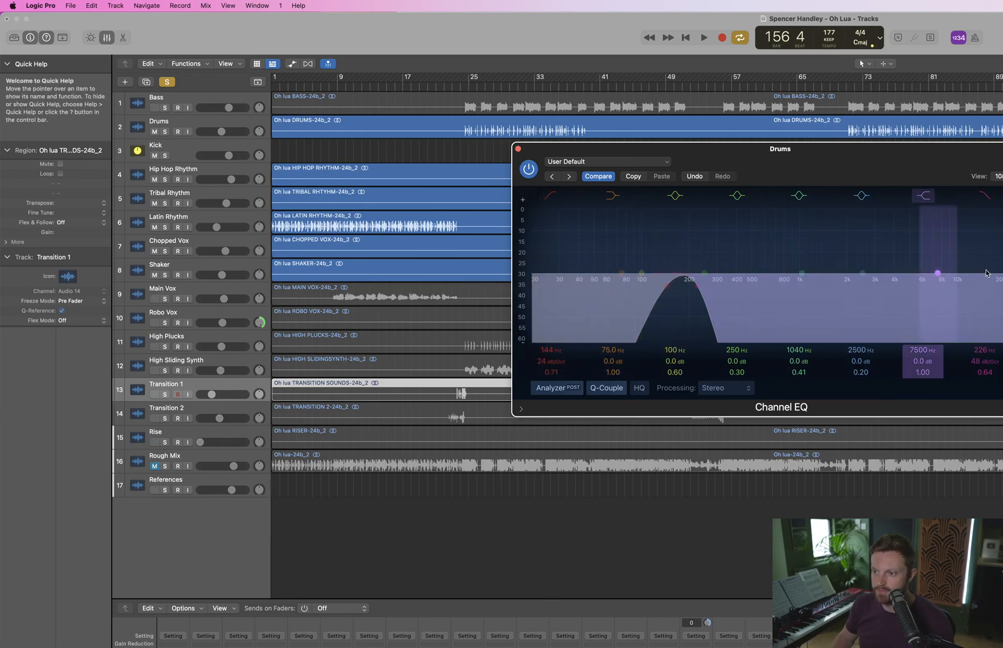
left_click(985, 196)
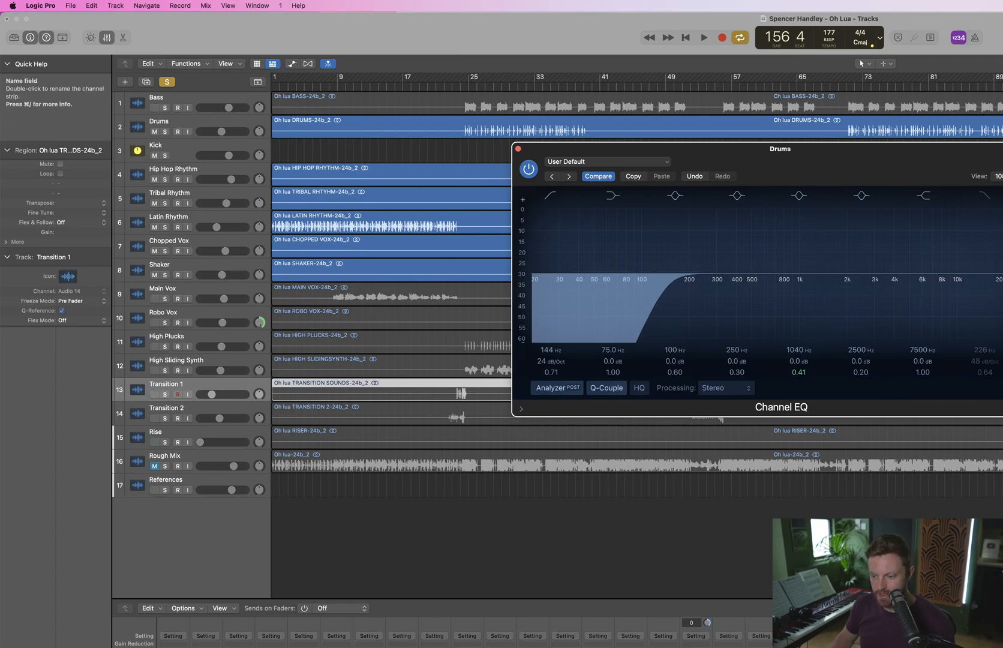
Play the song, clear the existing solos and listen to the Kick aux in solo
key("space")
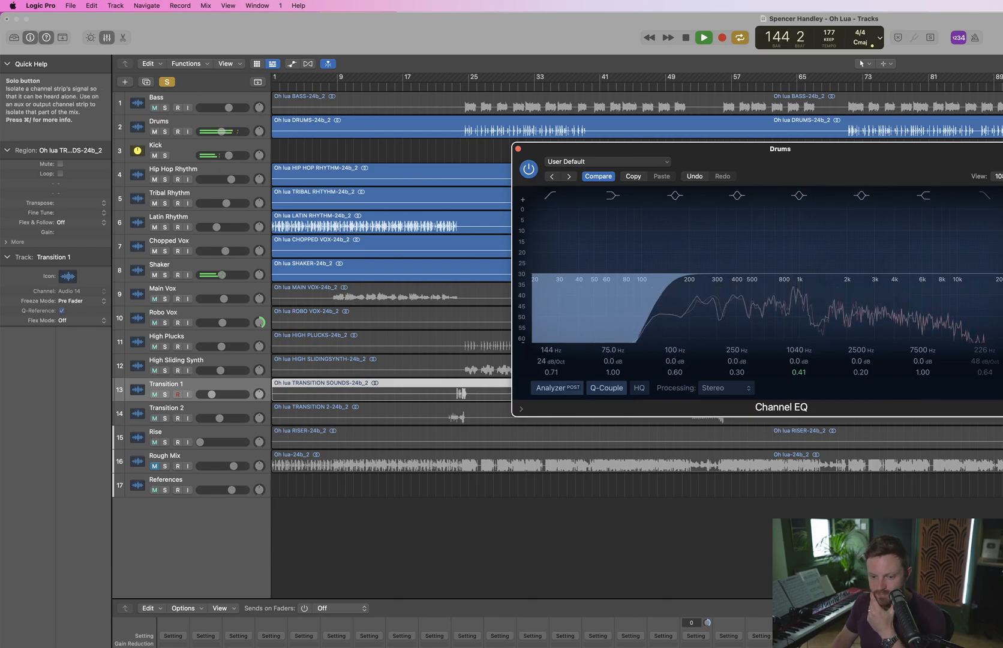
left_click(165, 155)
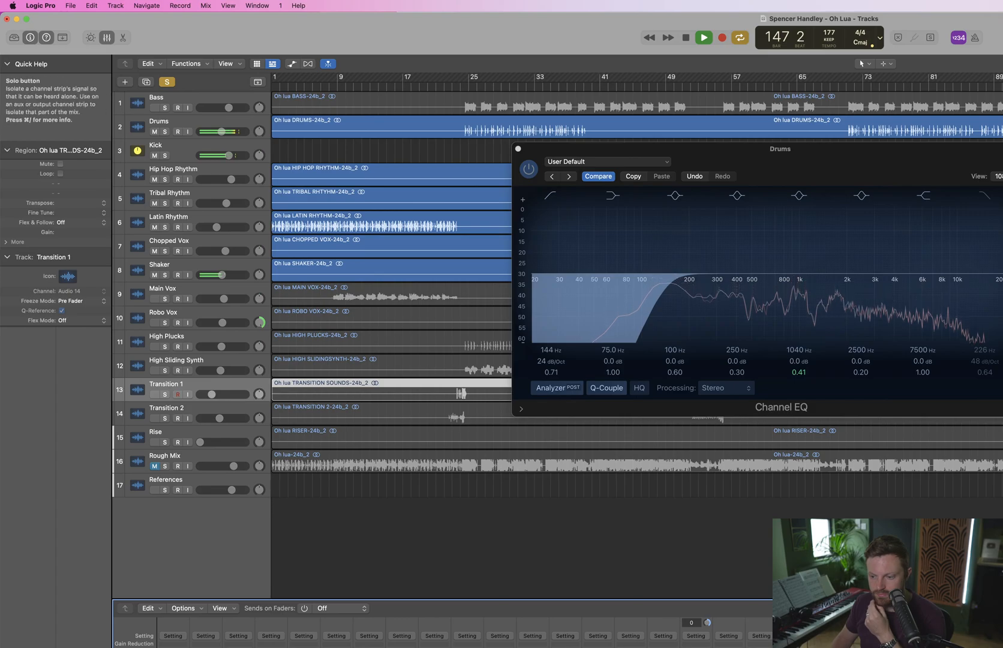
left_click(166, 82)
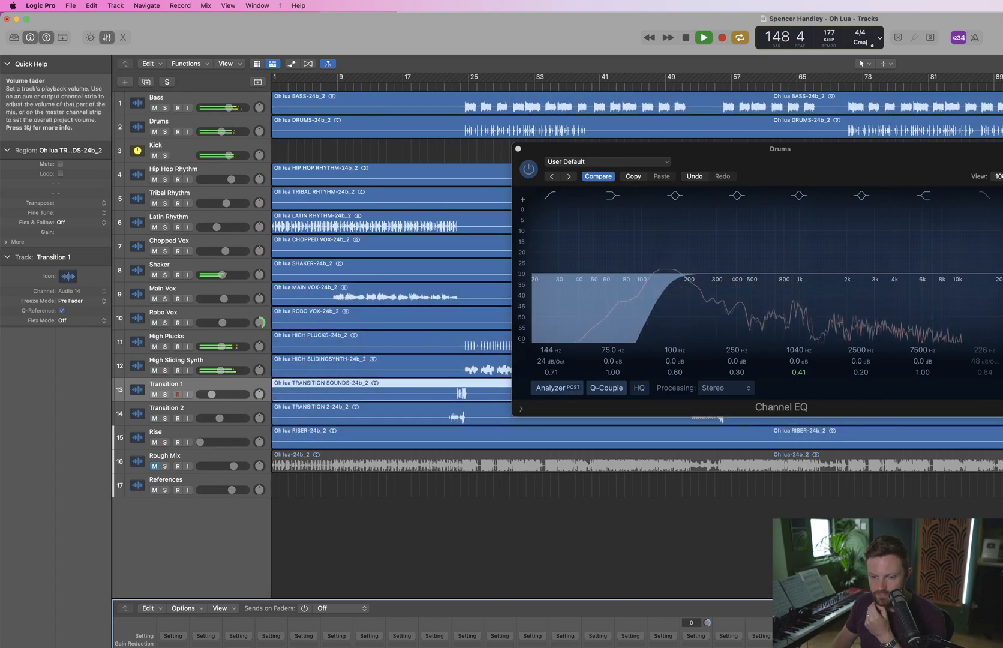
left_click(165, 155)
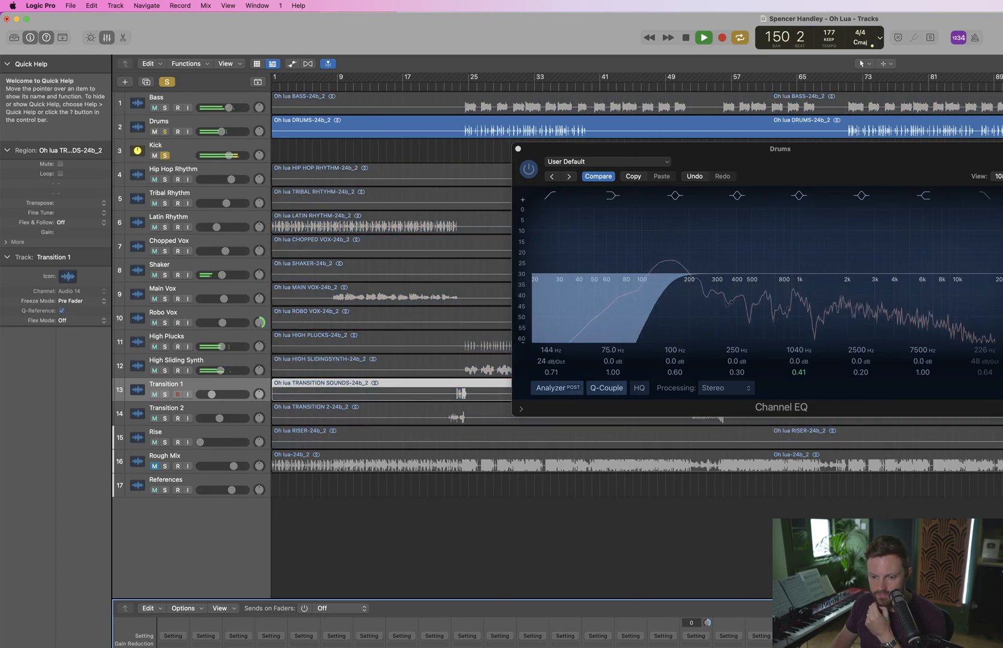
Raise the Kick aux volume slightly while comparing it in solo with the Drums channel, and close the Kick's Channel EQ window
left_click(238, 647)
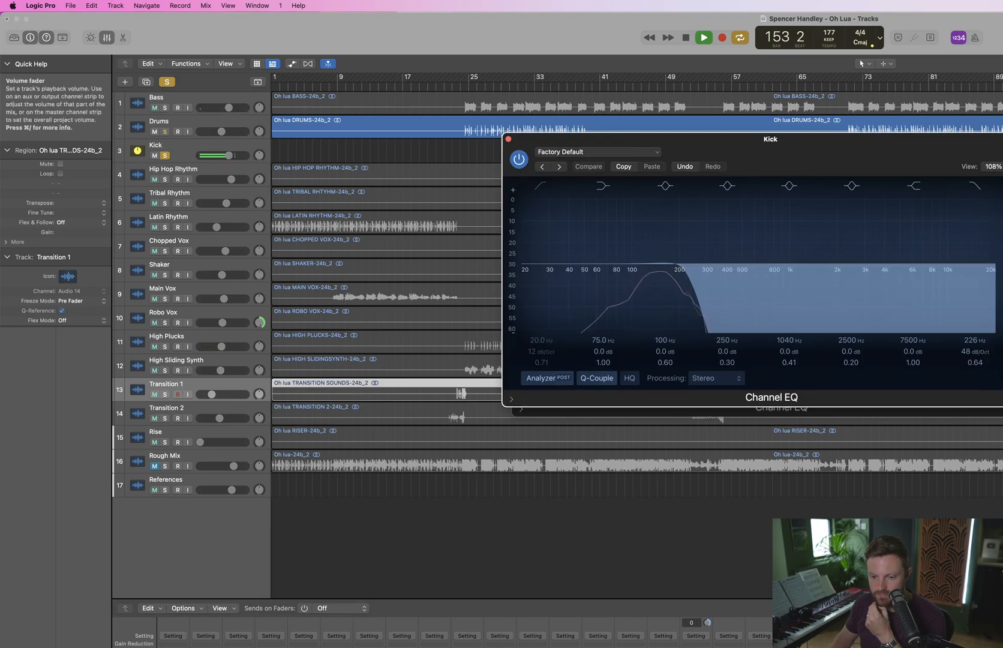
left_click(238, 647)
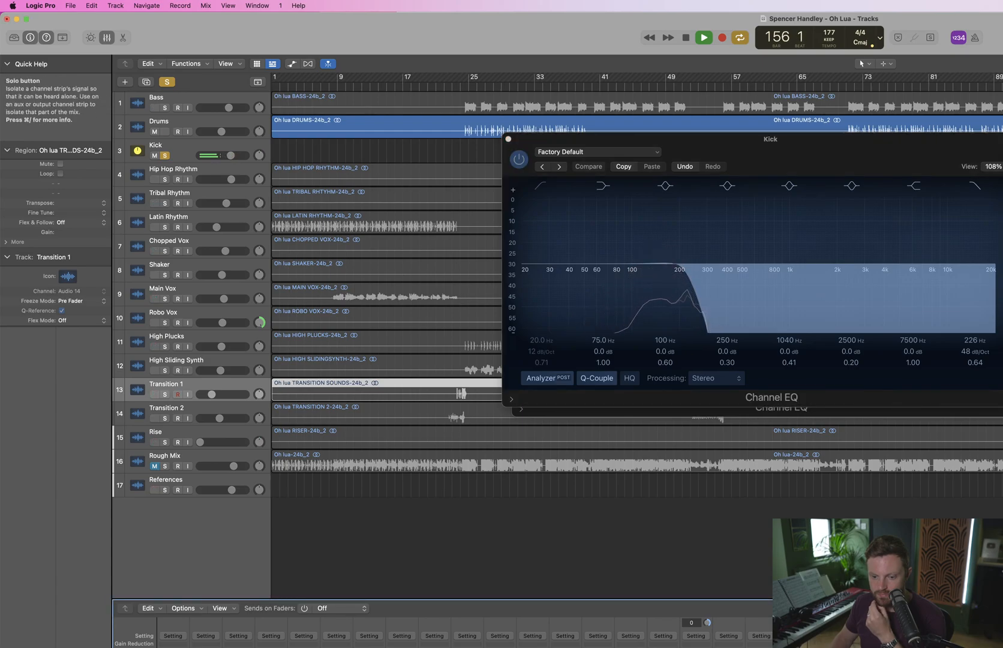
left_click(238, 647)
left_click(205, 647)
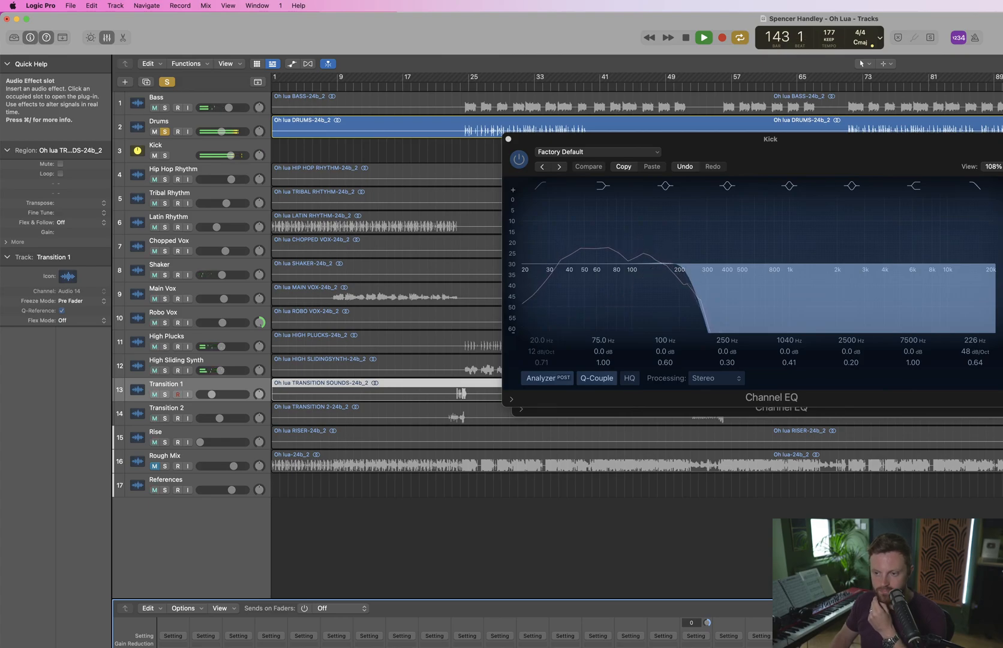
key("space")
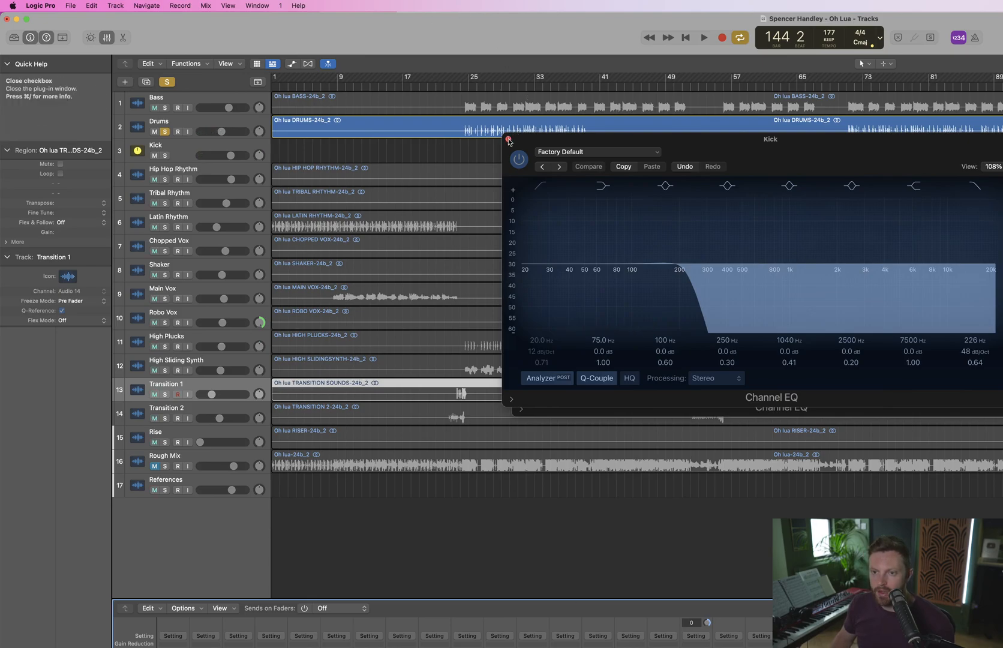
left_click(508, 140)
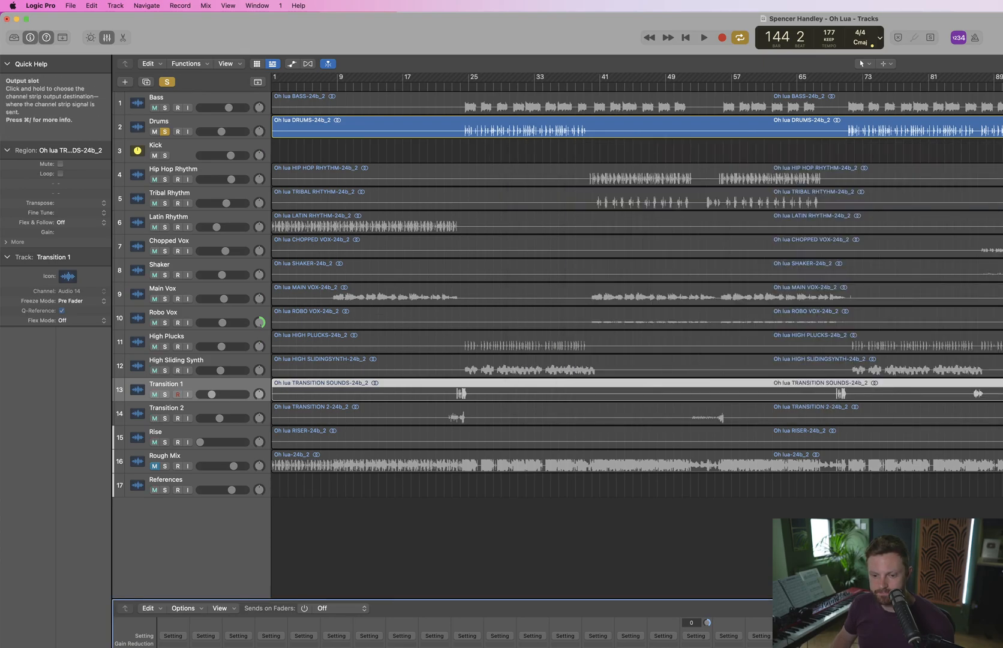
Route the Drums channel to the unused Bus 11 and place a track for its new aux directly below Kick
mouse_move(246, 647)
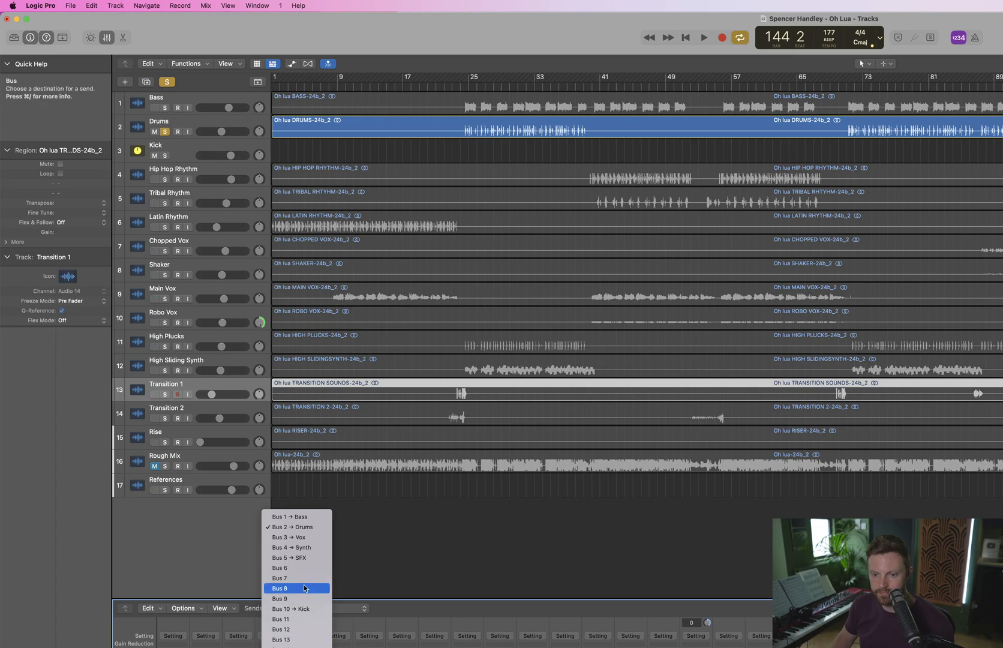
left_click(288, 621)
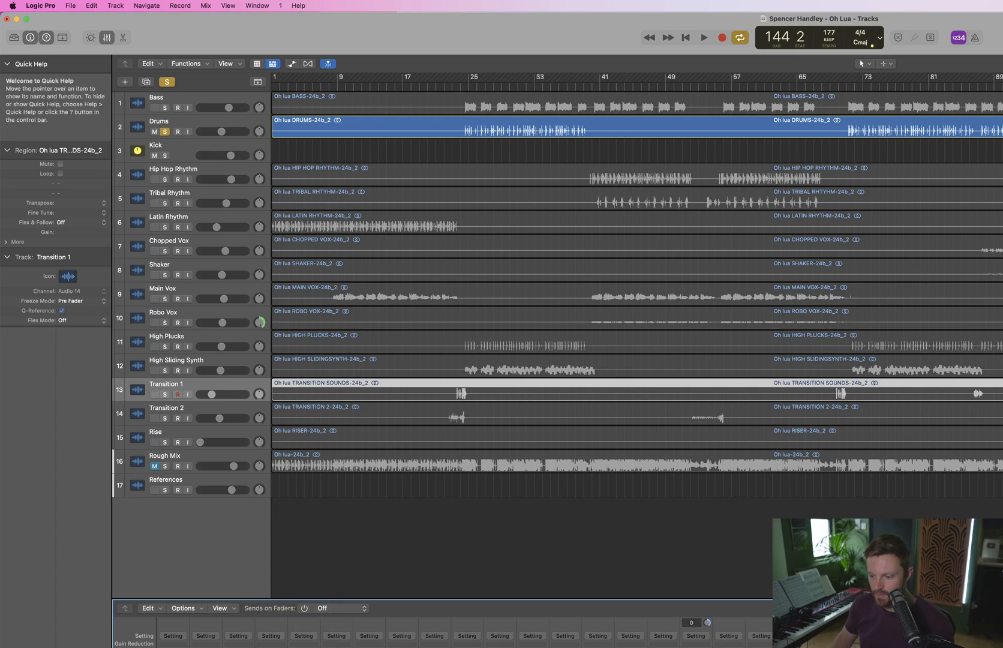
left_click(947, 647)
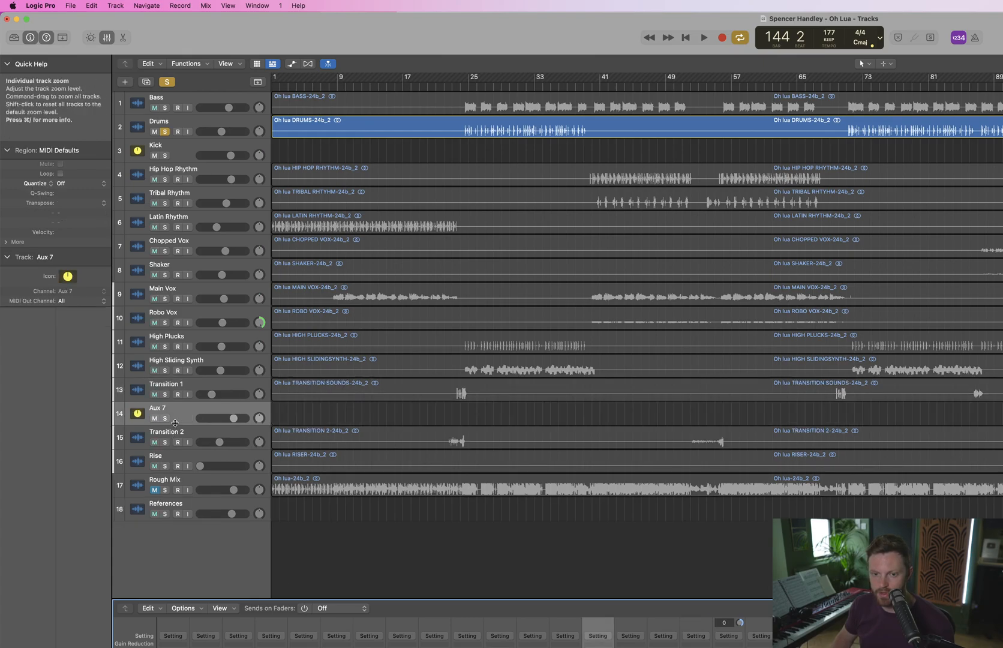
left_click_drag(197, 416, 197, 175)
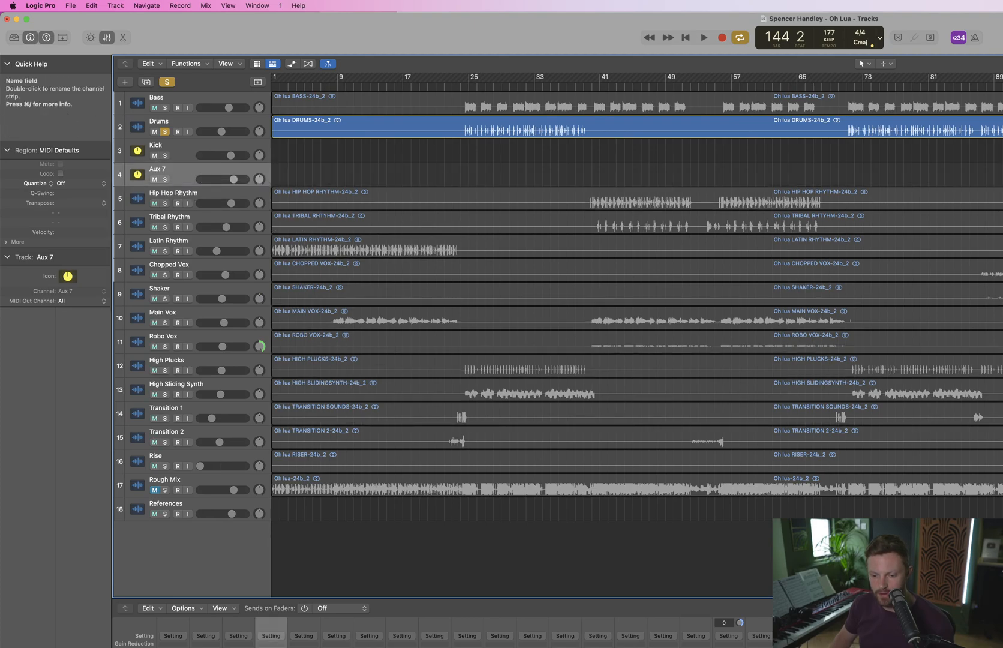
Rename the Aux 7 channel as Drums High and assign a send to Bus 11 for the Drums channel
double_click(270, 646)
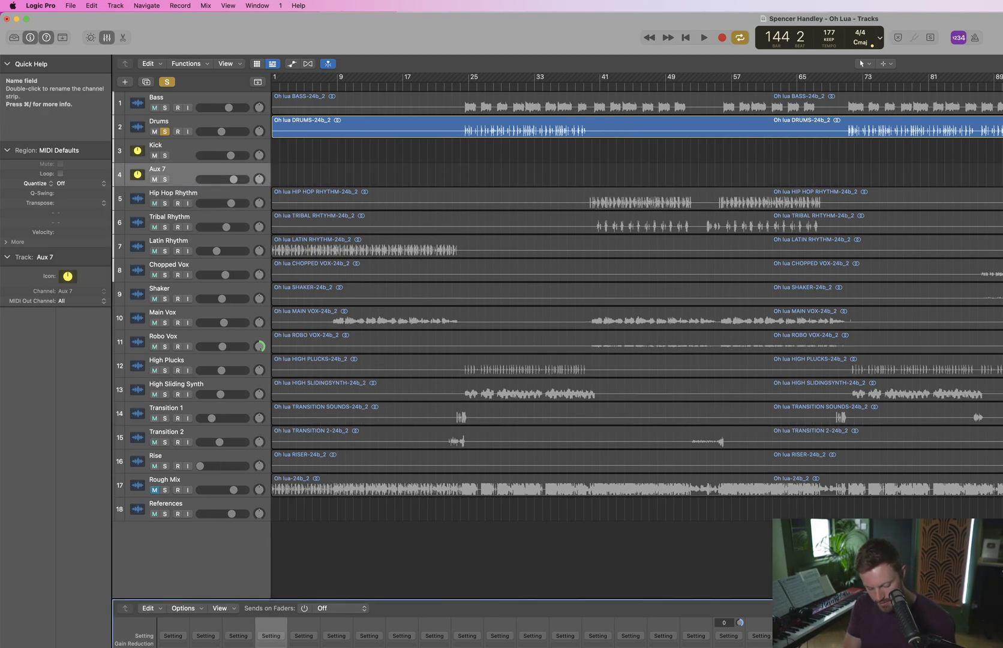
type("Drums High")
key("Return")
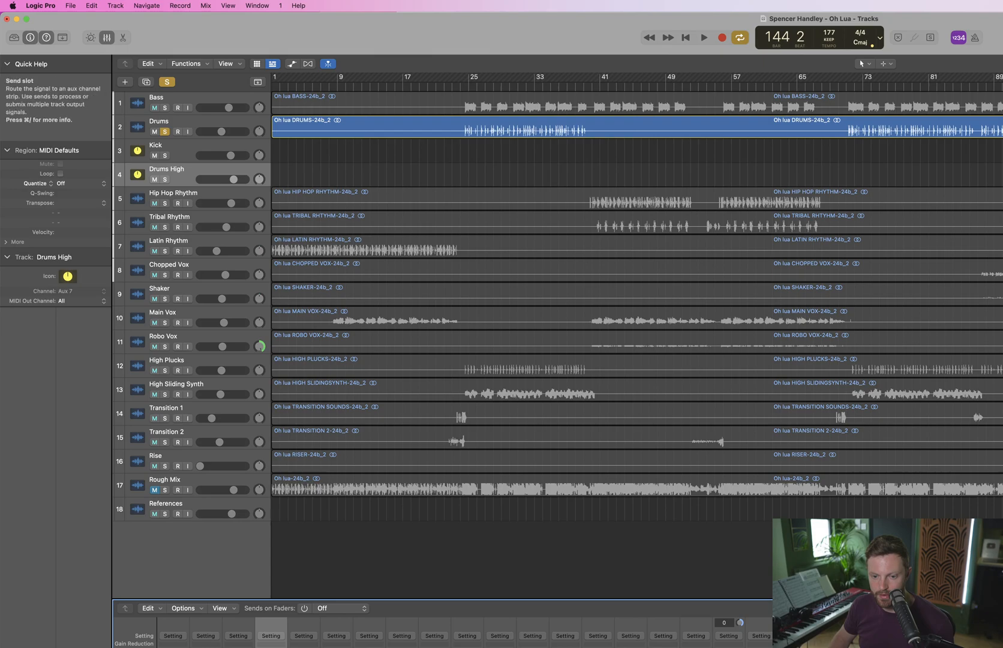
left_click(271, 642)
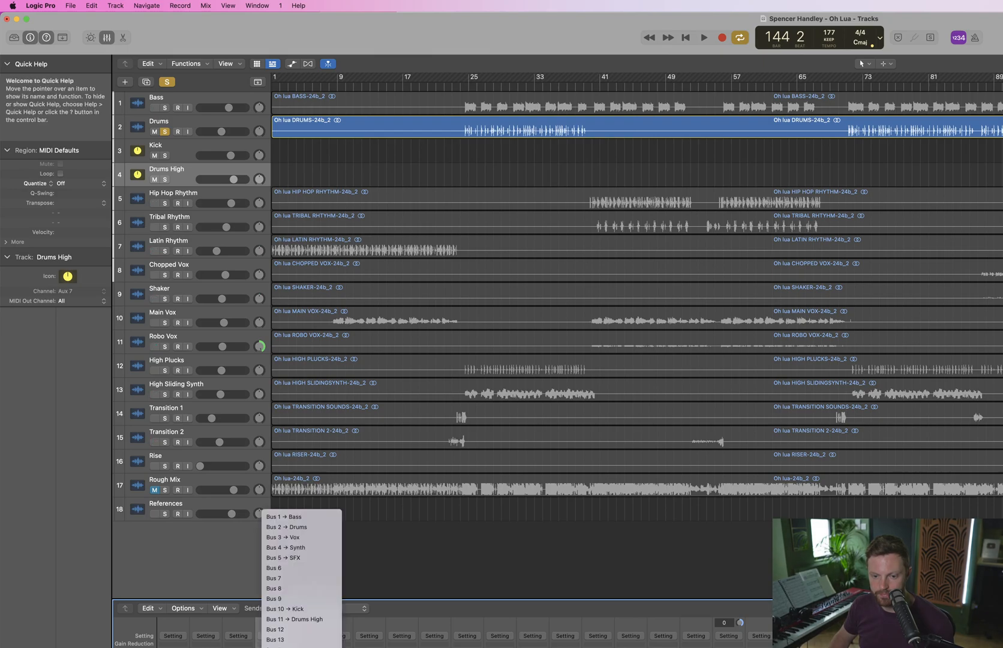
left_click(294, 618)
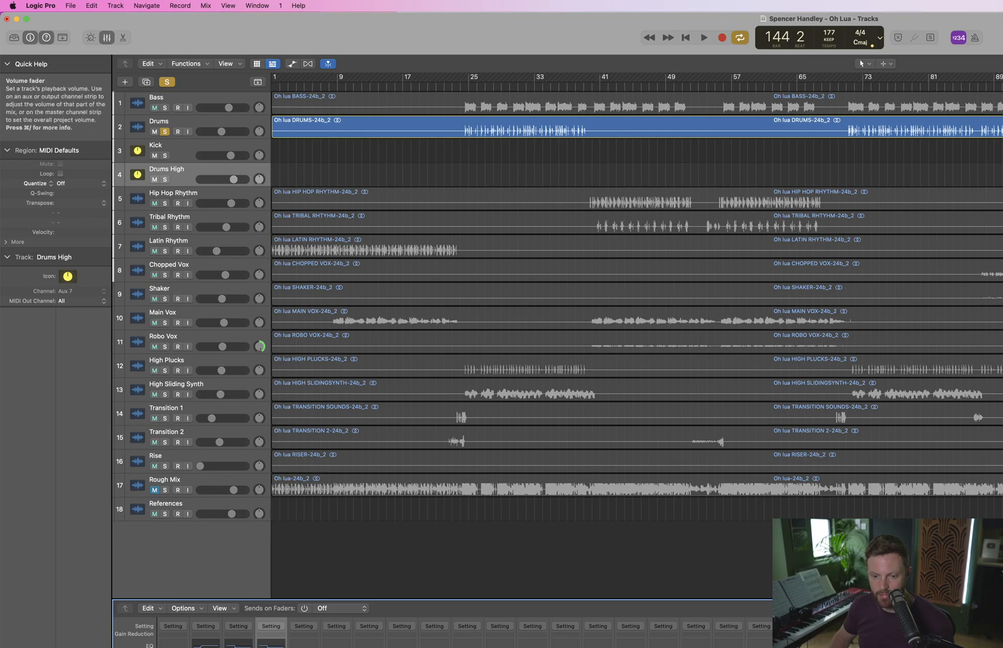
Lower the Drums fader fully and remove that channel's Channel EQ, soloing the Kick and Drums High auxes for playback
left_click(213, 647)
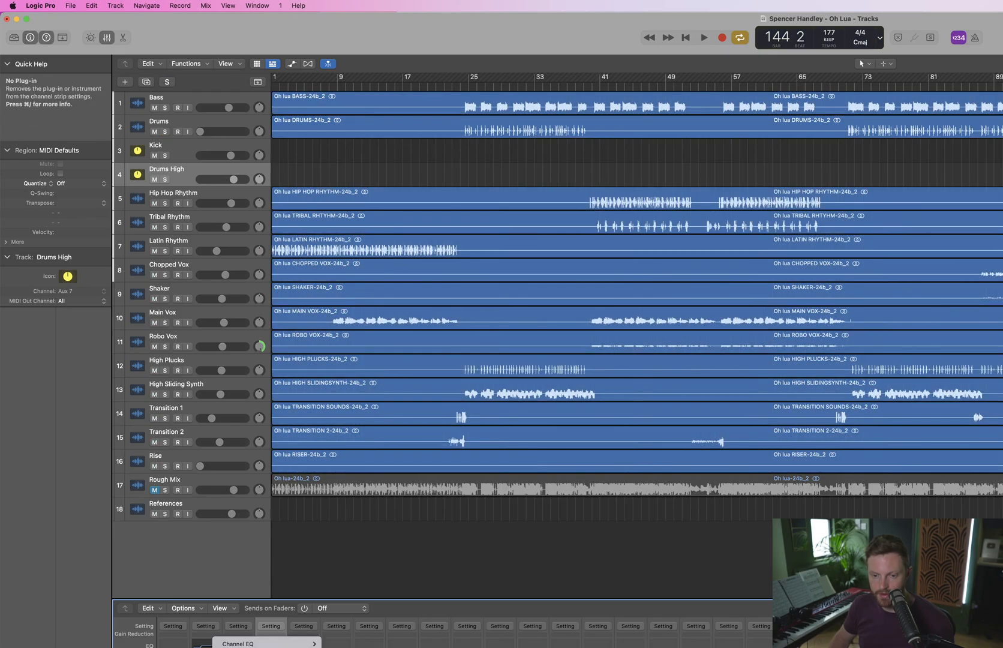
left_click_drag(245, 647, 278, 646)
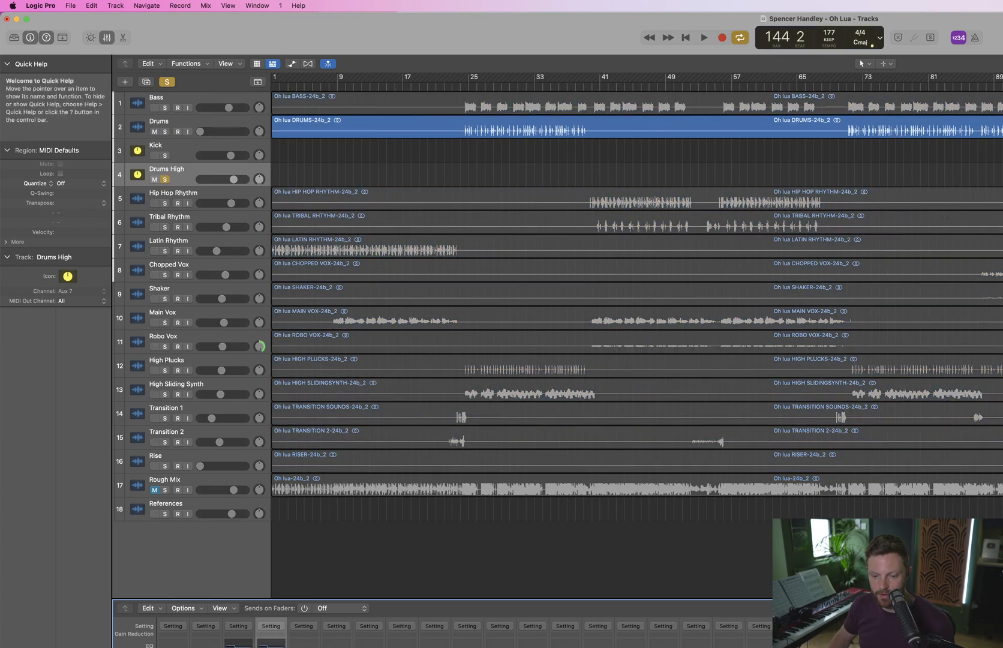
key("space")
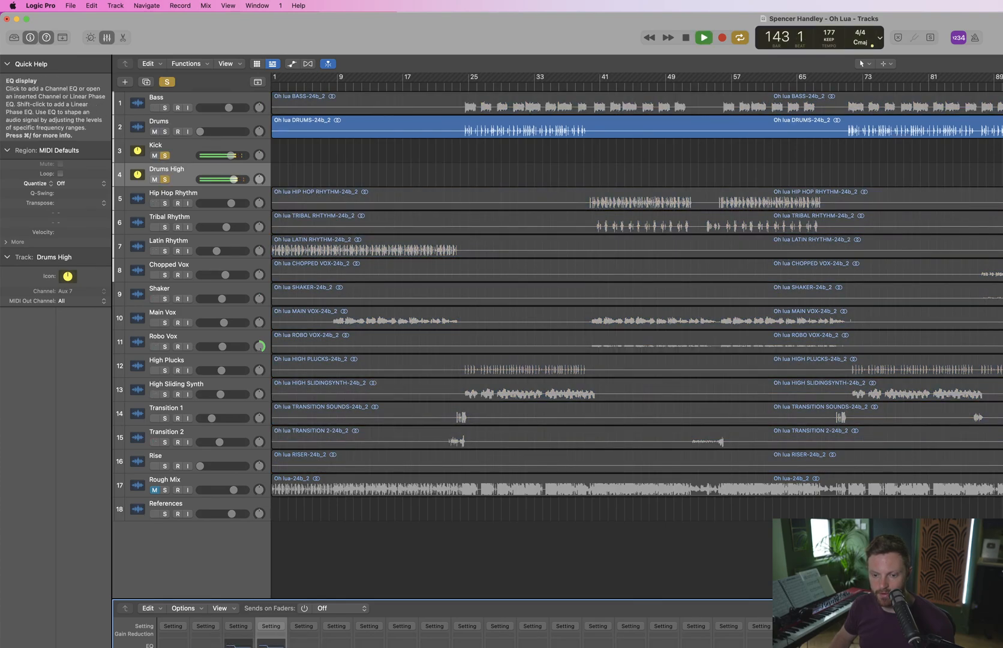
Enable the low cut in the Drums High aux's Channel EQ and set its frequency to 200 Hz
left_click(271, 644)
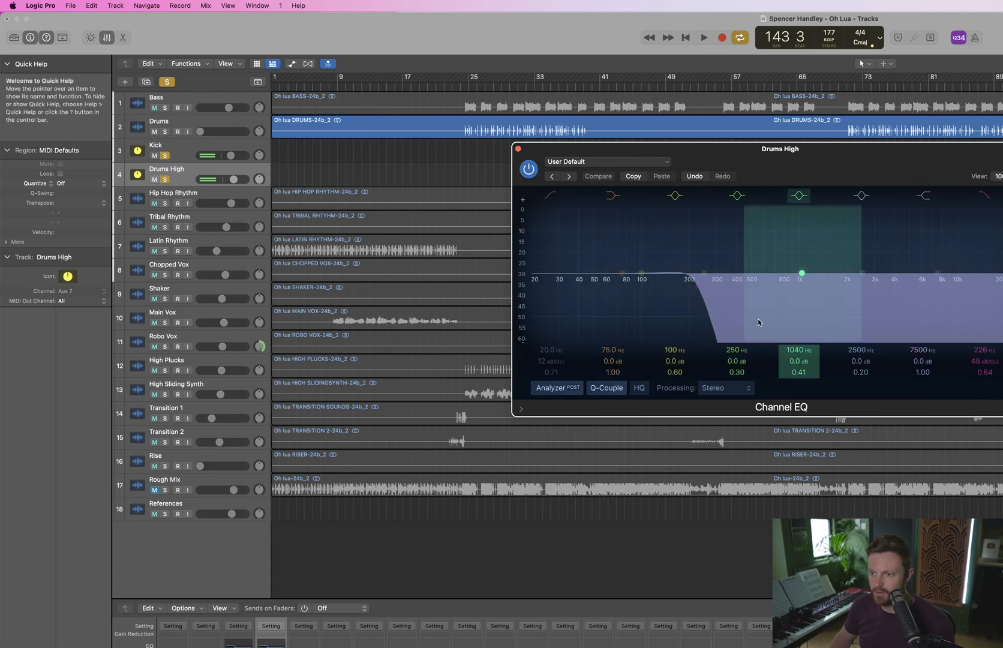
left_click(550, 196)
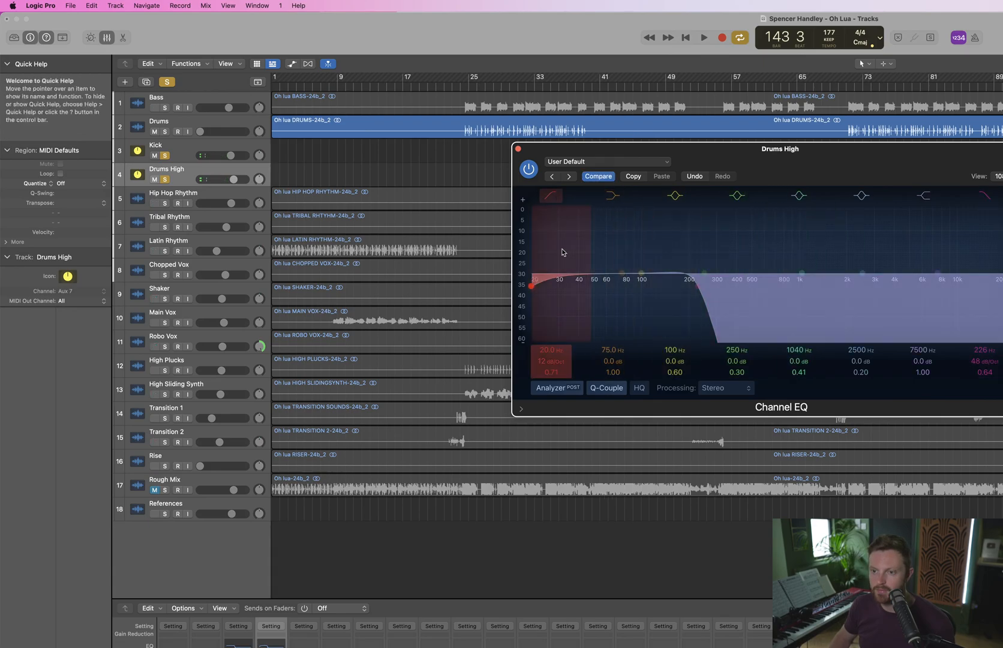
left_click(551, 350)
type("200")
key("Return")
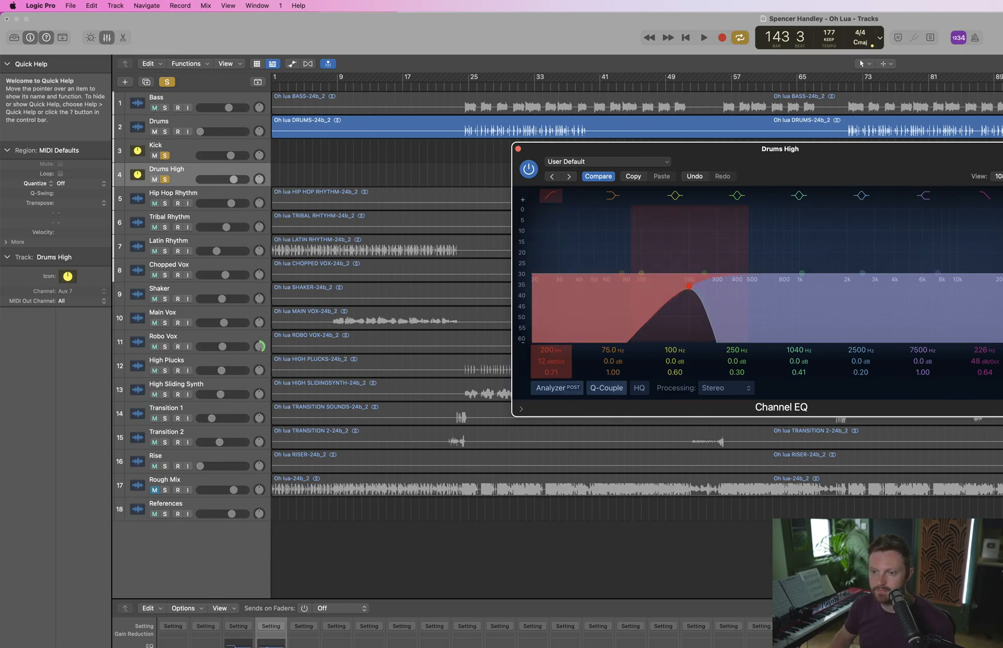
Try Q values of 1.90 and 0.10 on the Drums High low cut
left_click(551, 372)
type("1.6")
key("Return")
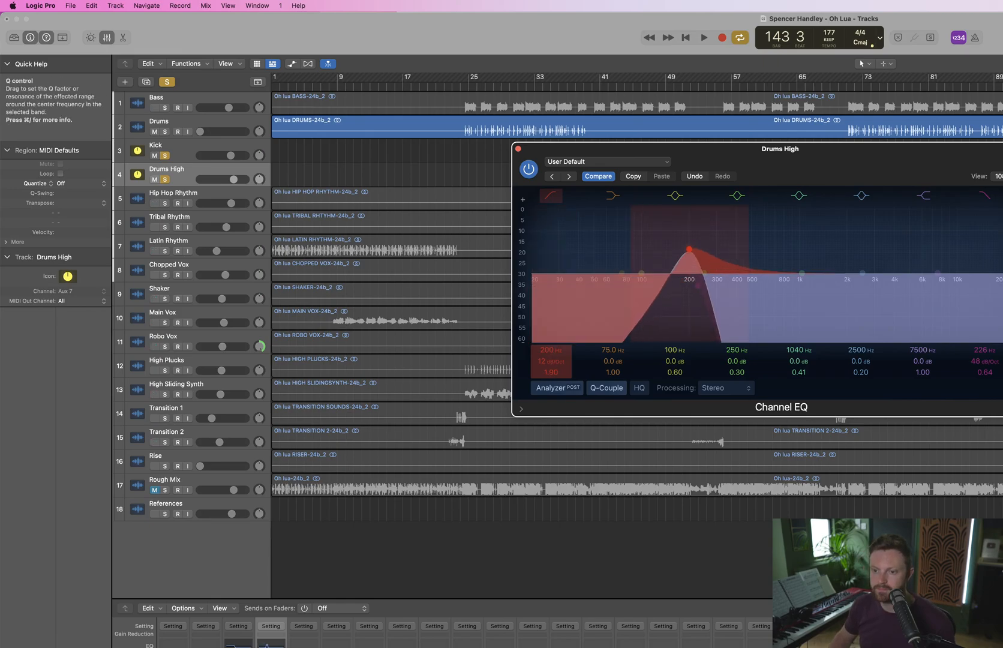
type("0.1")
key("Return")
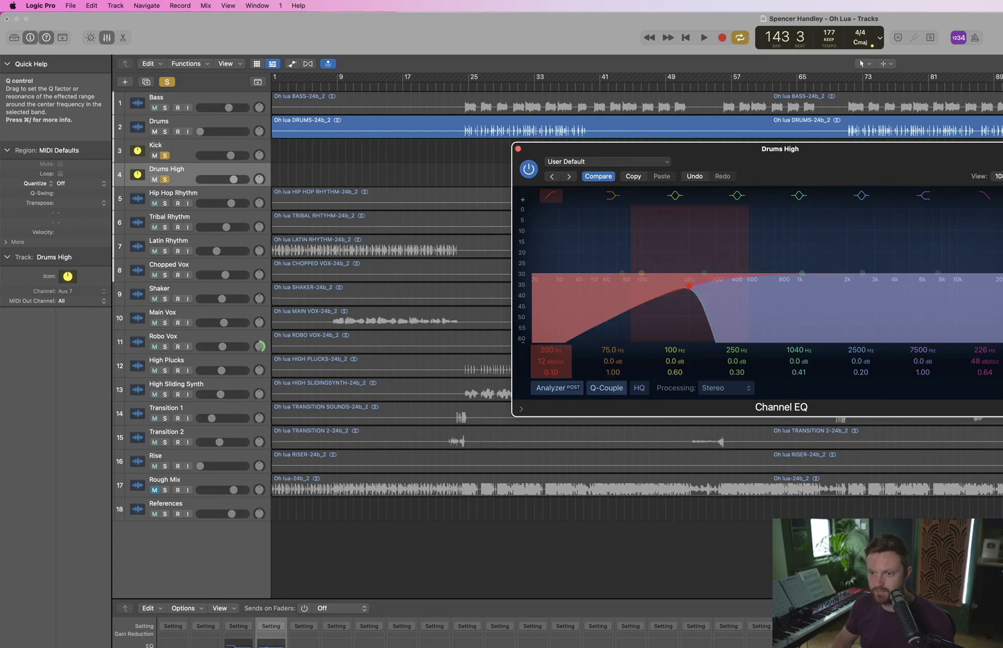
Set the Drums High low cut slope to 48 dB/Oct and switch off its 226 Hz high cut, resuming playback
left_click_drag(551, 361, 551, 354)
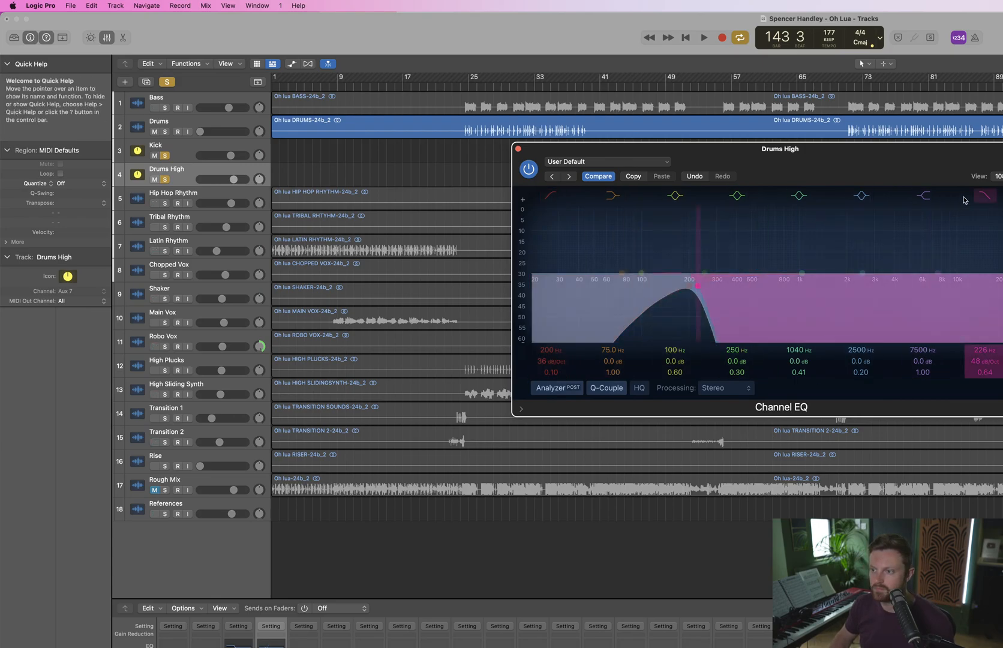
left_click(985, 195)
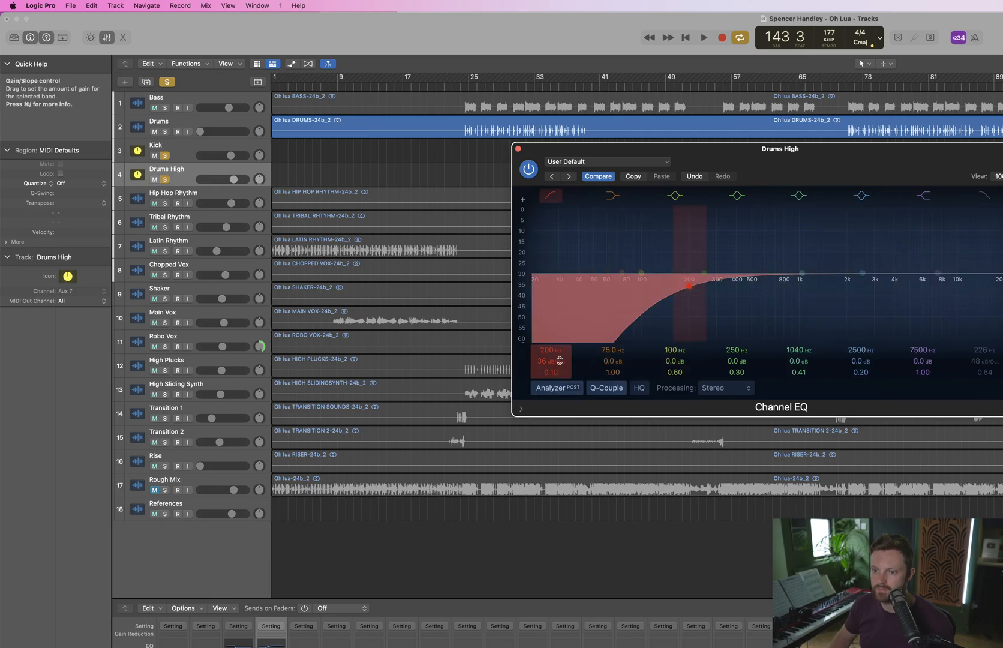
key("space")
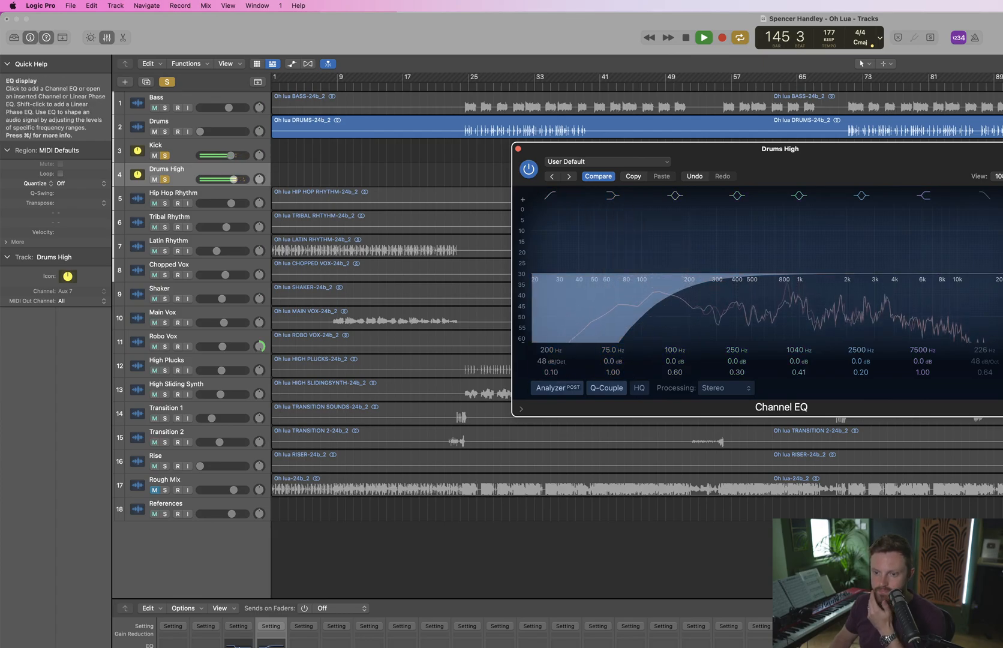
Open the Kick's Channel EQ and move its window aside, and set the Drums High low cut Q to 0.71
left_click(238, 646)
left_click_drag(921, 139, 1002, 139)
left_click(799, 155)
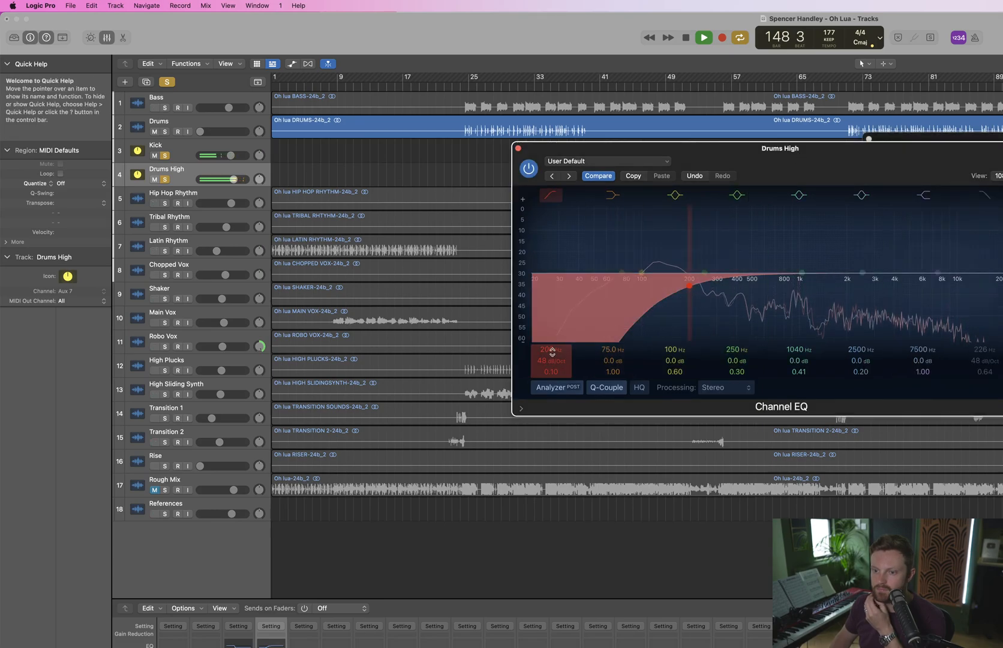
left_click_drag(551, 372, 551, 370)
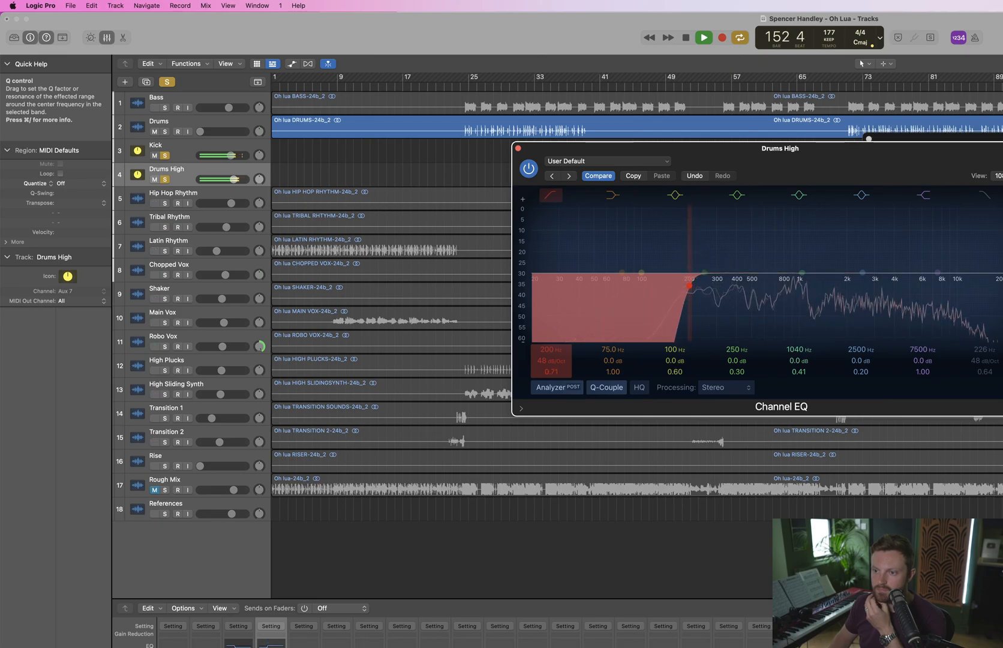
Bring the Kick's Channel EQ forward, unsolo the Kick so only Drums High is heard, and stop playback
left_click(1002, 138)
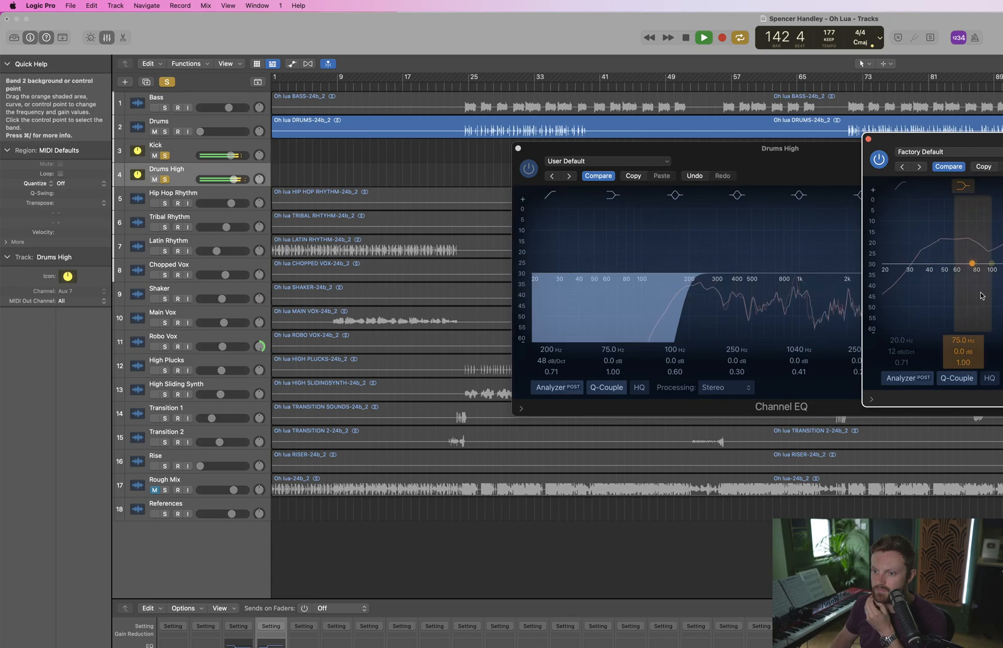
left_click(165, 155)
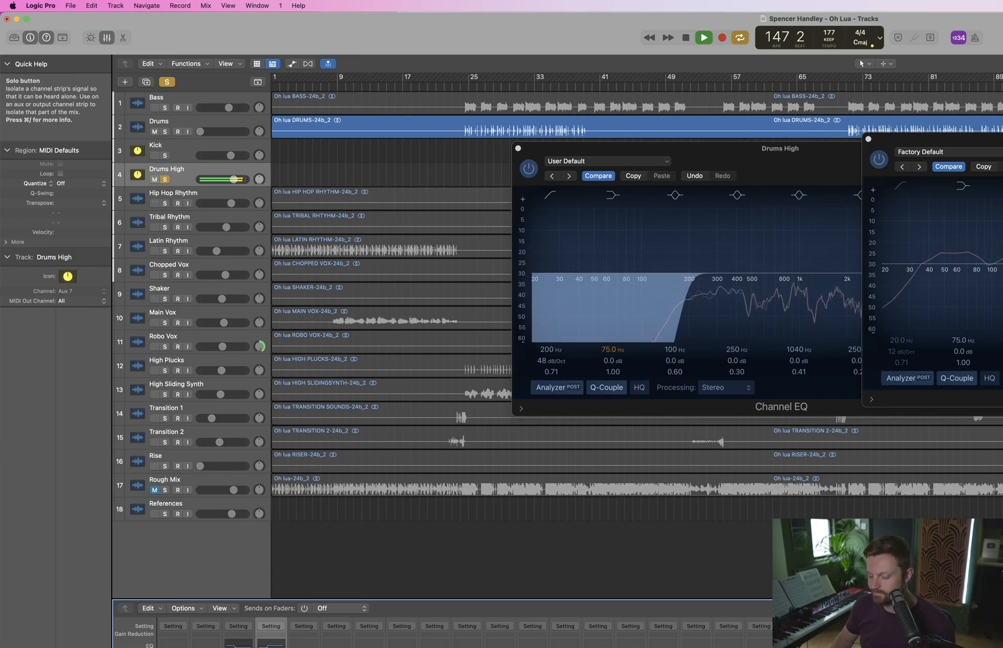
key("space")
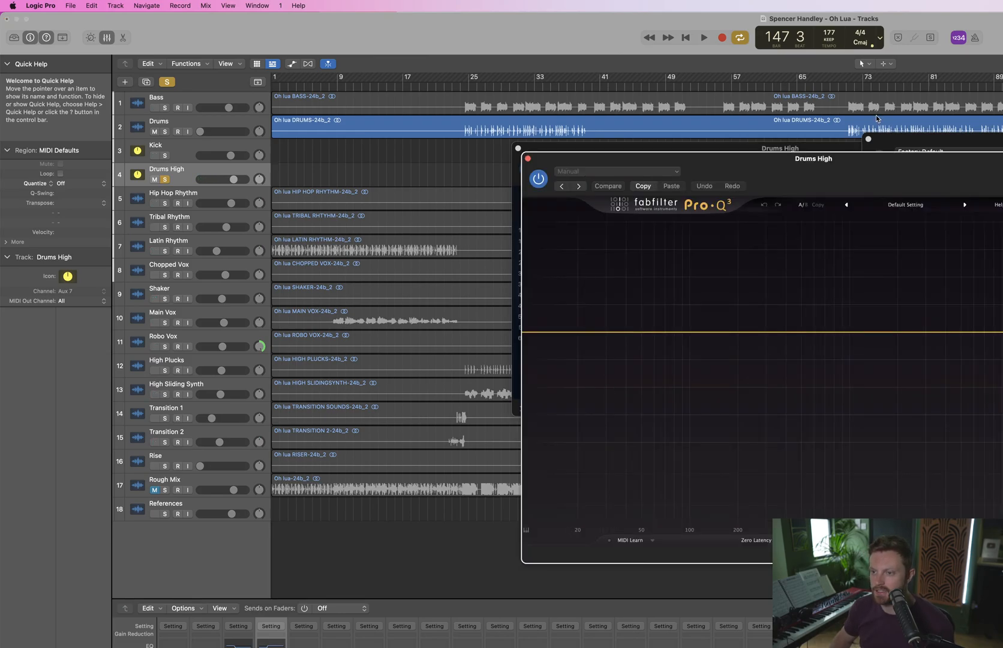
Move the Drums High Pro-Q 3 window clear of the Channel EQs and add an EQ band on its curve
left_click_drag(892, 167, 976, 303)
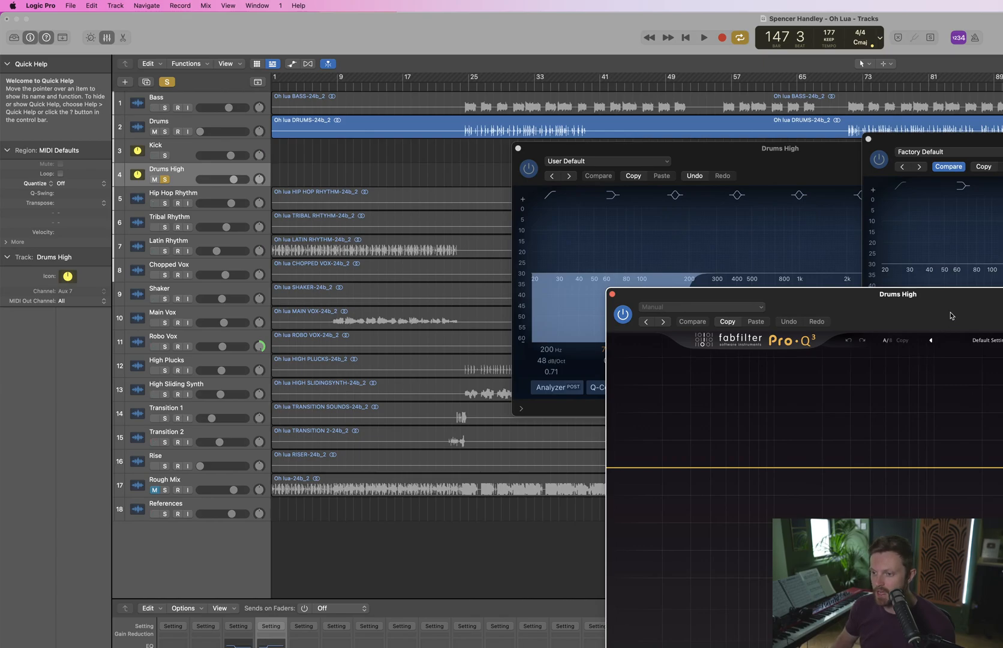
left_click_drag(950, 316, 935, 398)
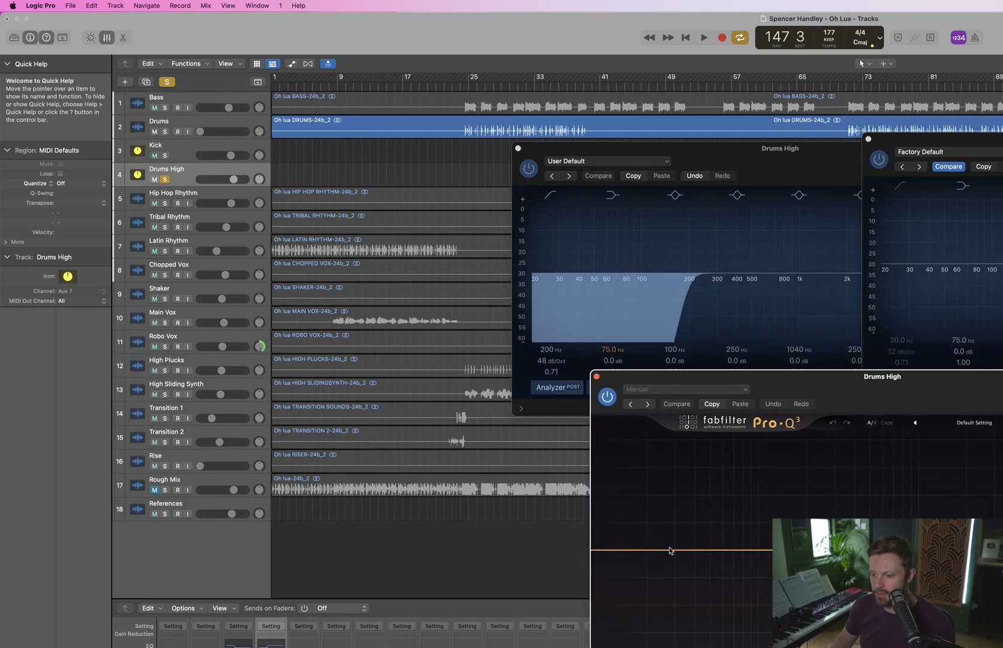
left_click(969, 550)
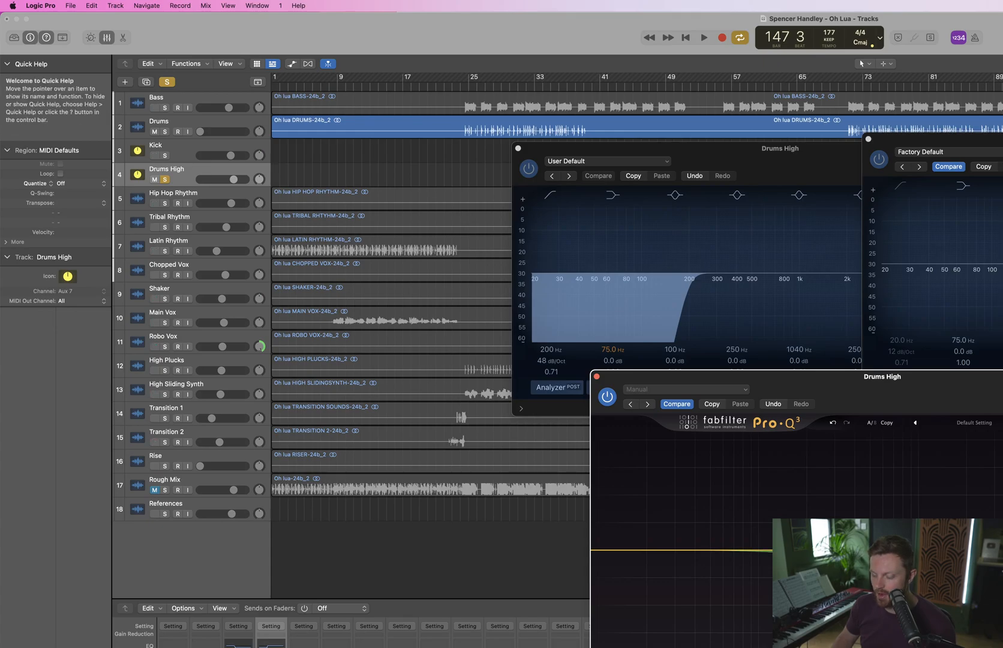
Resume playback and replace the Pro-Q 3 insert on Drums High with FabFilter Pro-MB
key("space")
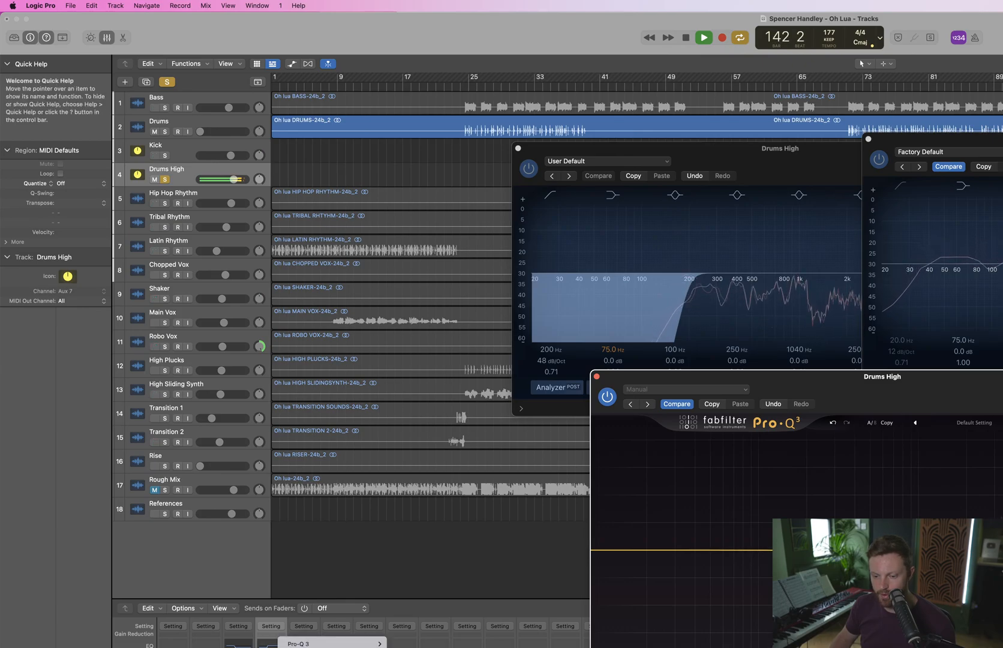
mouse_move(434, 563)
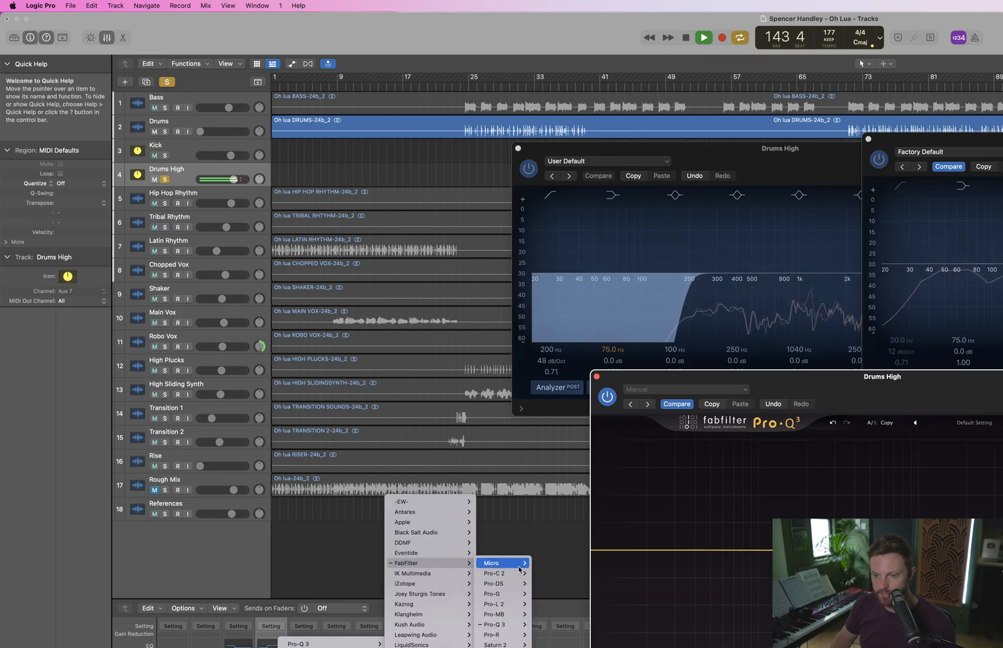
mouse_move(507, 615)
left_click(546, 615)
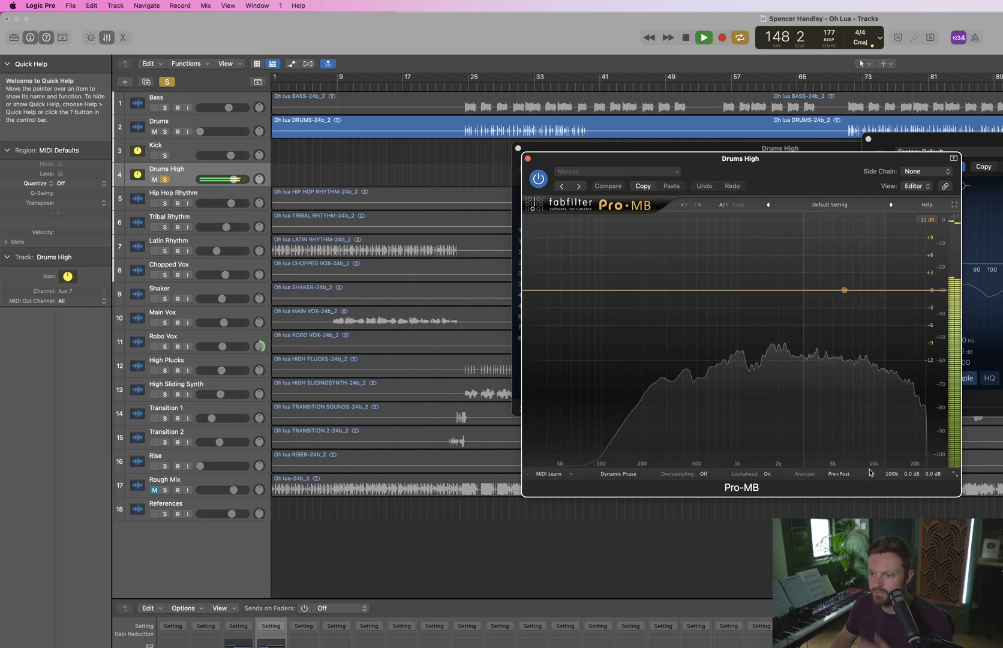
Add a Pro-MB band at about 2490 Hz, audition it soloed, and extend its upper edge so it centres on about 3020 Hz
left_click(792, 291)
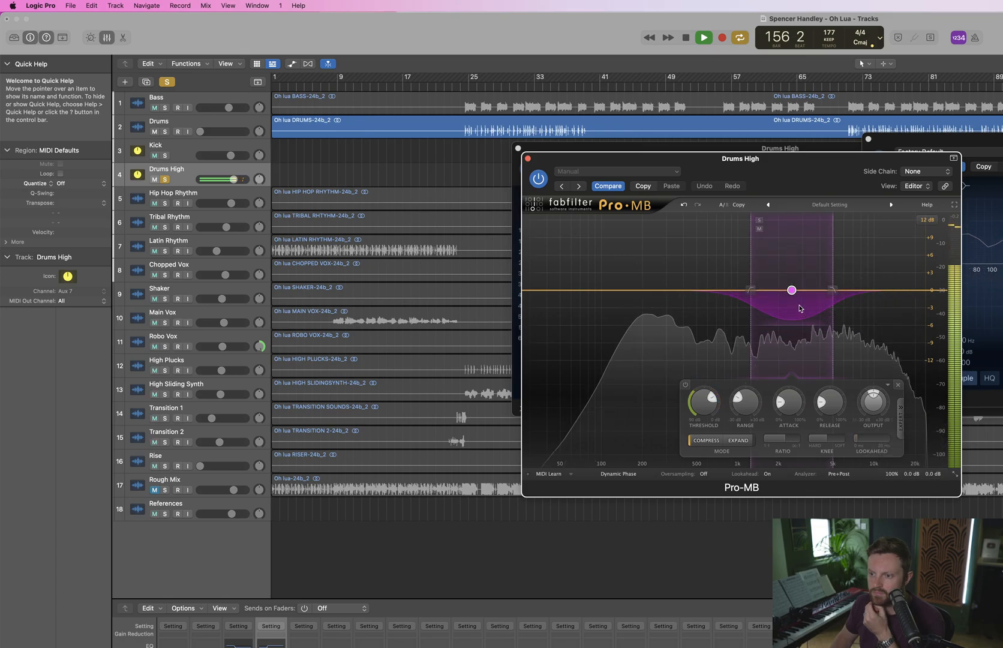
left_click(759, 221)
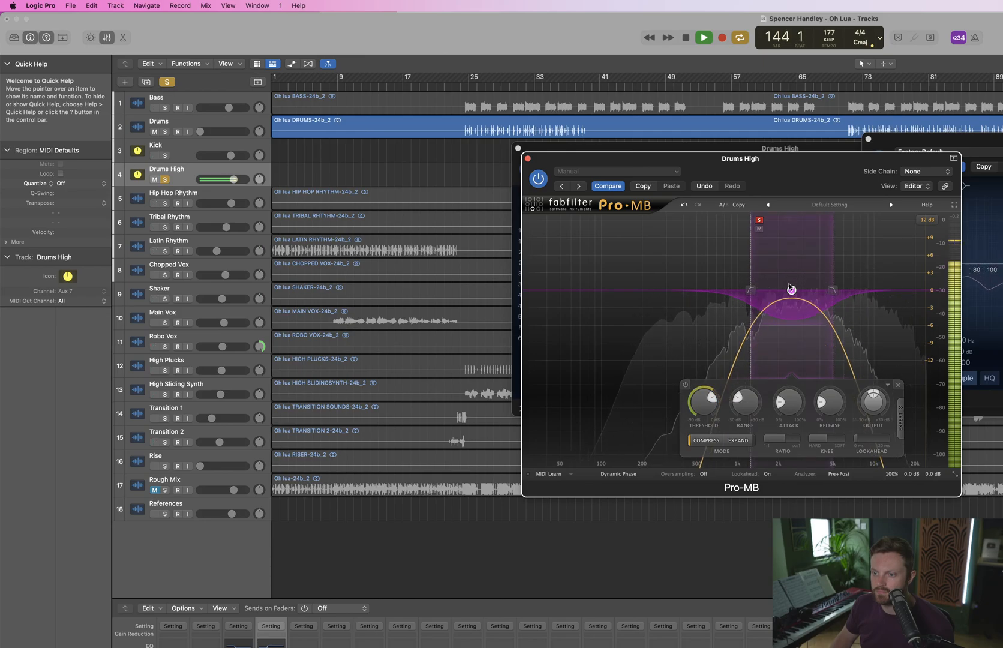
left_click(759, 222)
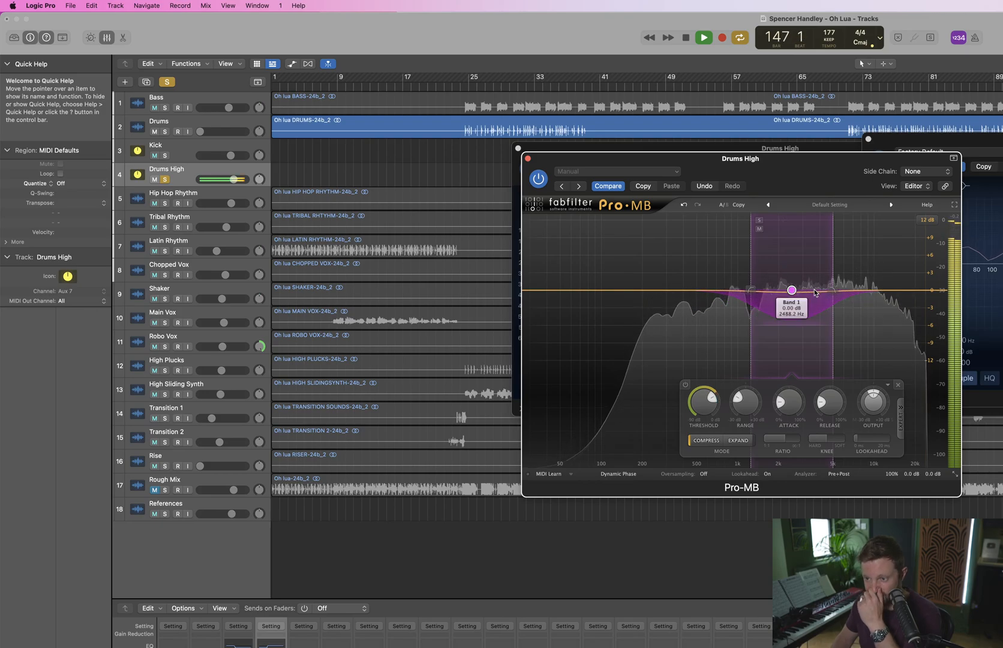
left_click_drag(834, 292, 857, 292)
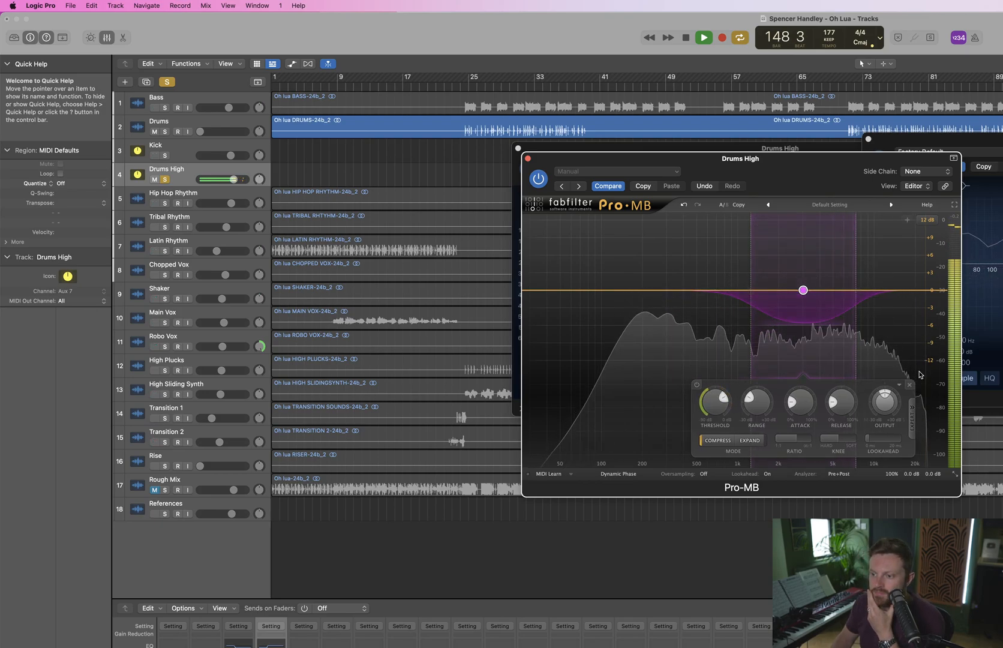
Open the band's expert settings and shift its stereo link fully to Side, trying a +3.56 dB boost before returning the gain to about 0 dB
left_click(916, 417)
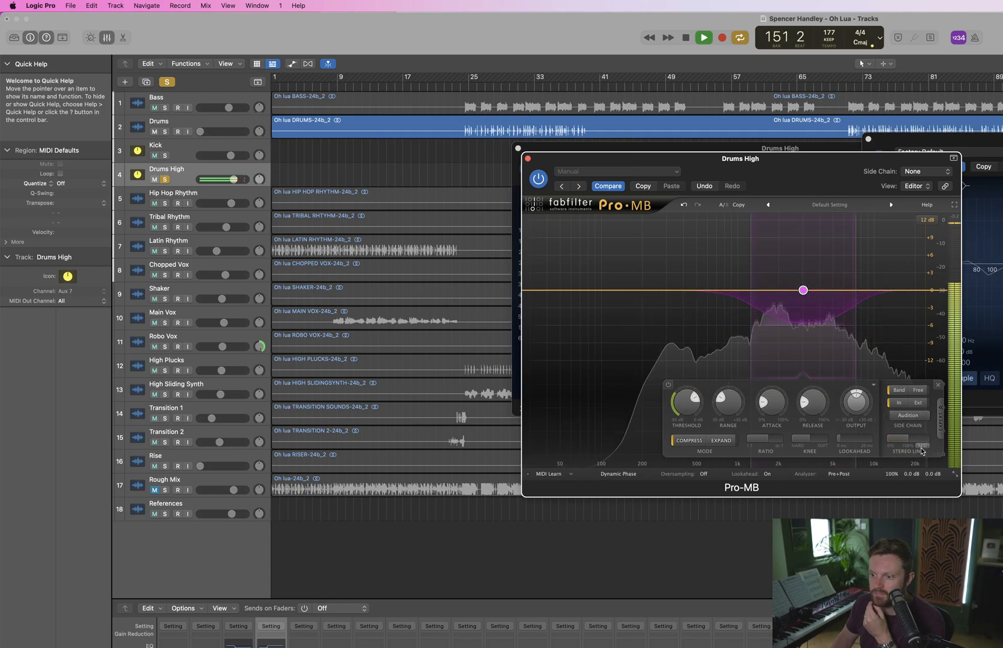
left_click(922, 449)
left_click(933, 467)
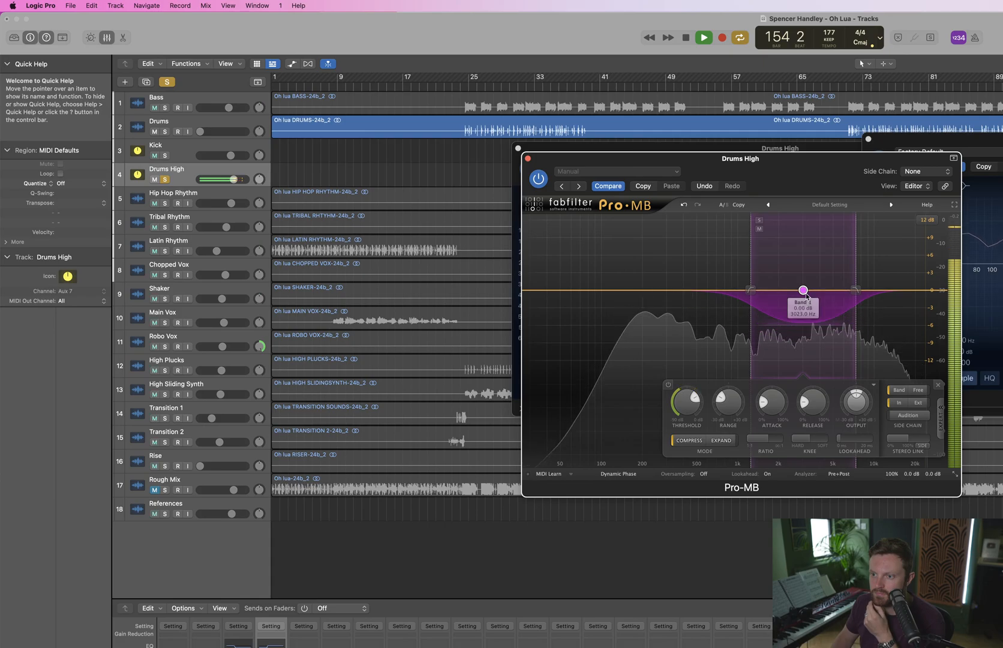
left_click_drag(805, 295, 803, 269)
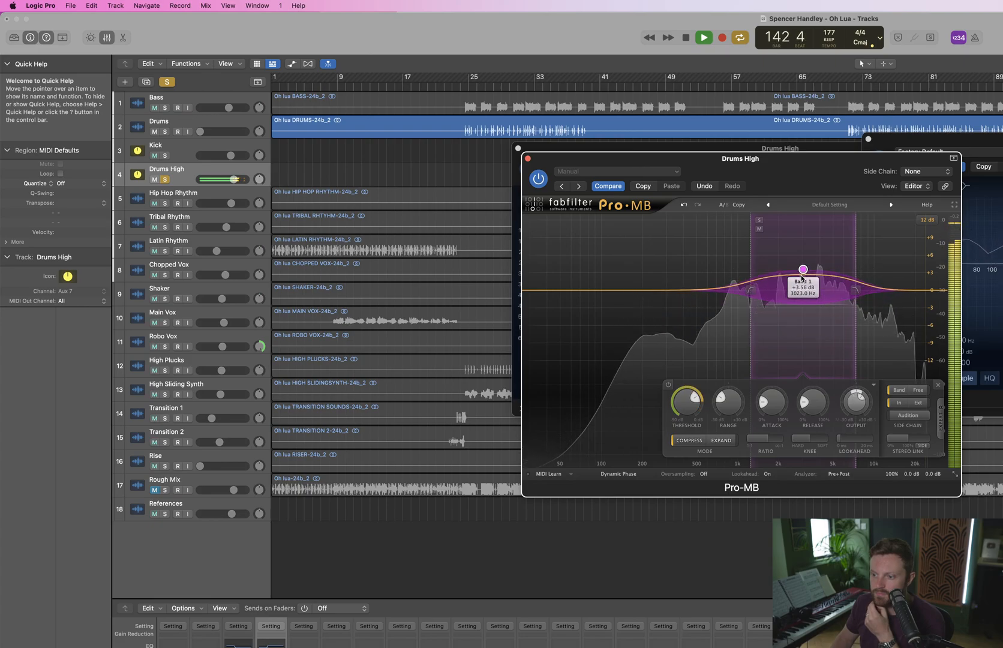
left_click_drag(914, 438, 928, 439)
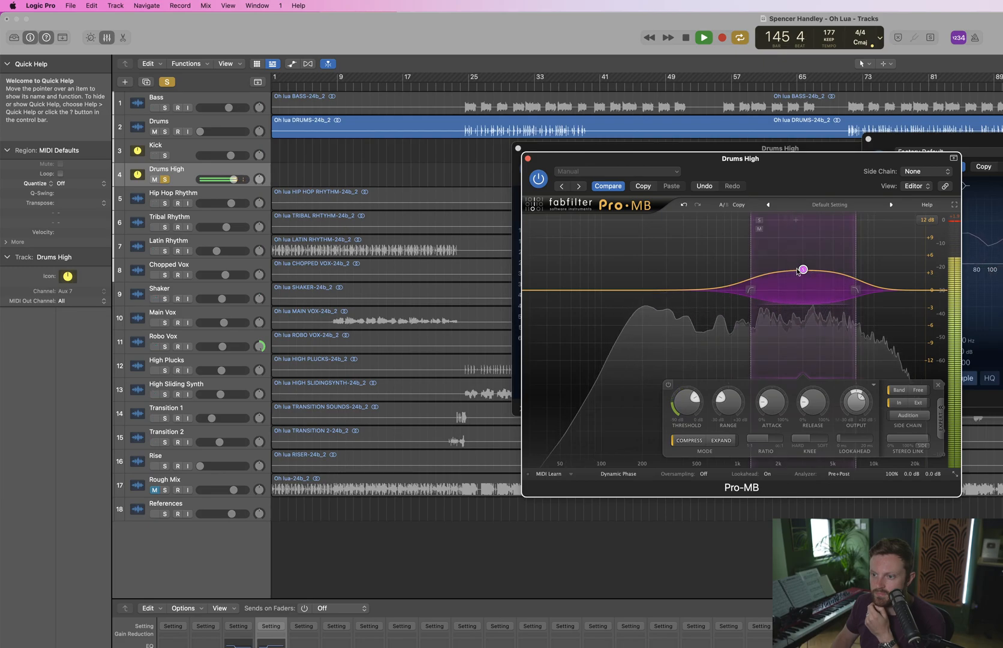
mouse_move(803, 270)
left_mouse_down()
mouse_move(803, 307)
mouse_move(804, 292)
left_mouse_up()
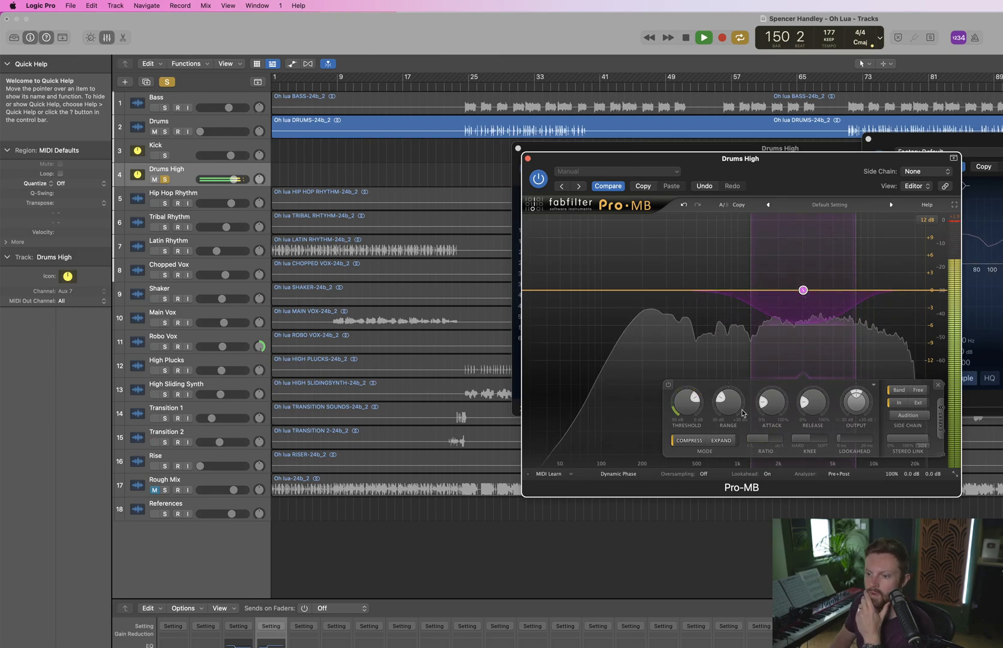
Try a threshold of about -14.4 dB and a range of about -17.4 dB on the Pro-MB band
mouse_move(689, 407)
left_click_drag(688, 406, 689, 399)
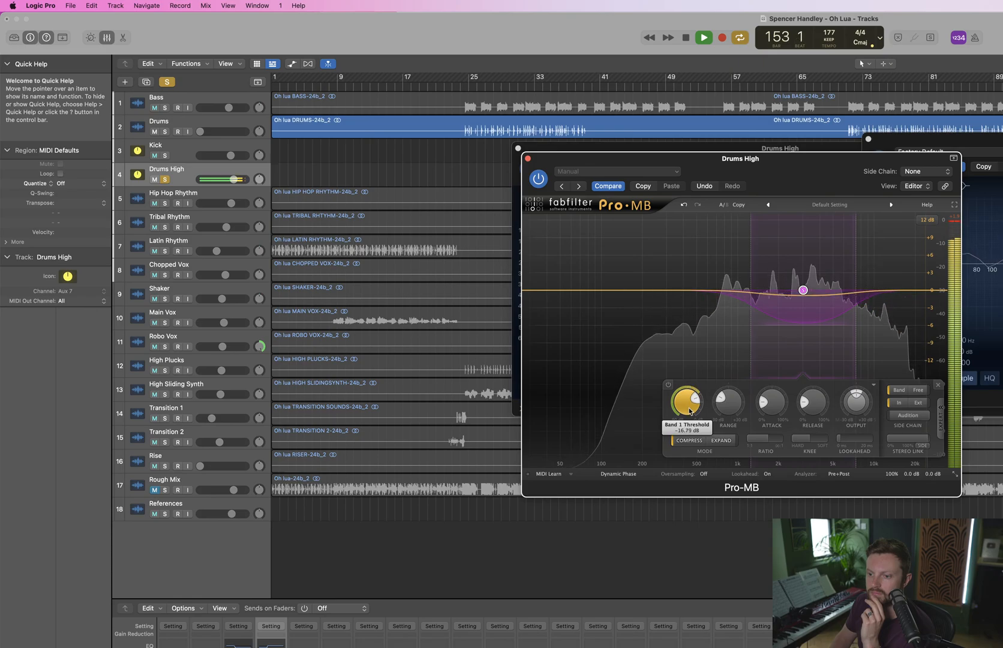
mouse_move(741, 402)
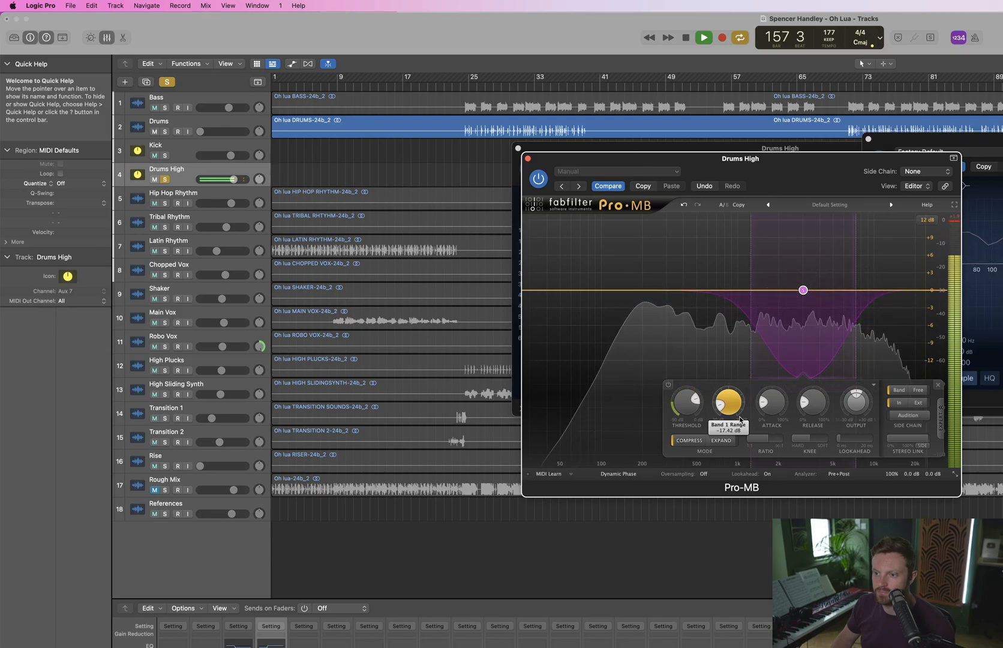
mouse_move(686, 412)
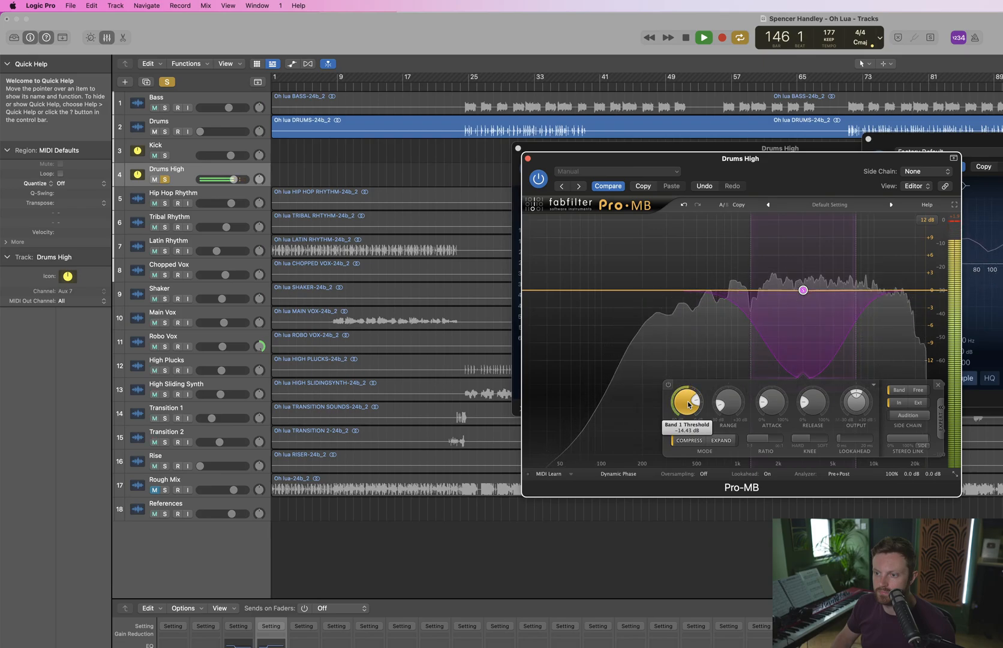
Shift the soloed Pro-MB band down to about 2116 Hz and unsolo the band
mouse_move(803, 290)
left_click_drag(803, 291, 794, 290)
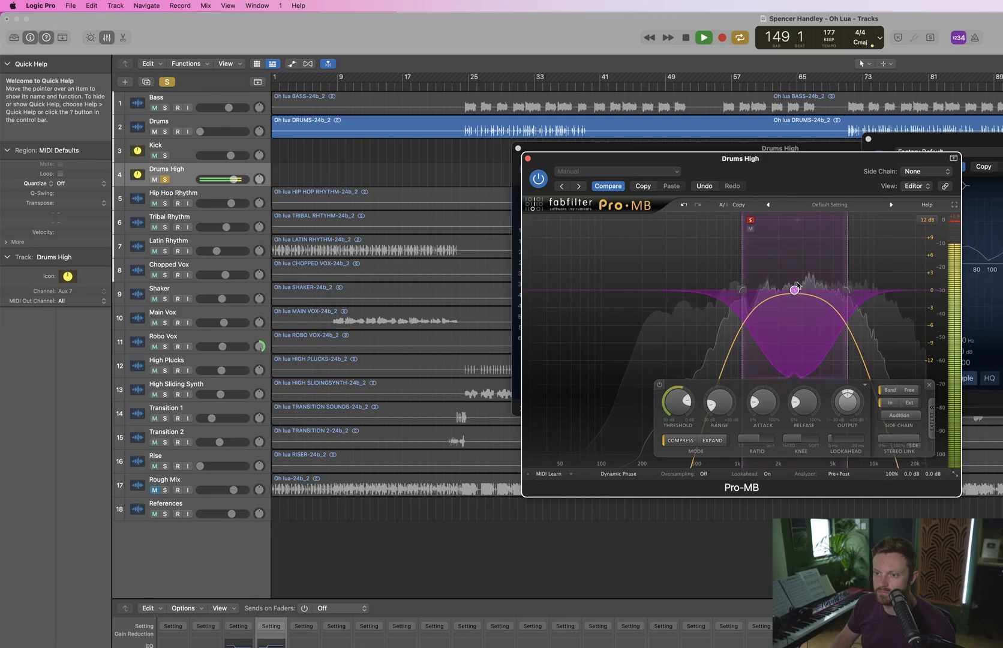
left_click_drag(795, 291, 782, 291)
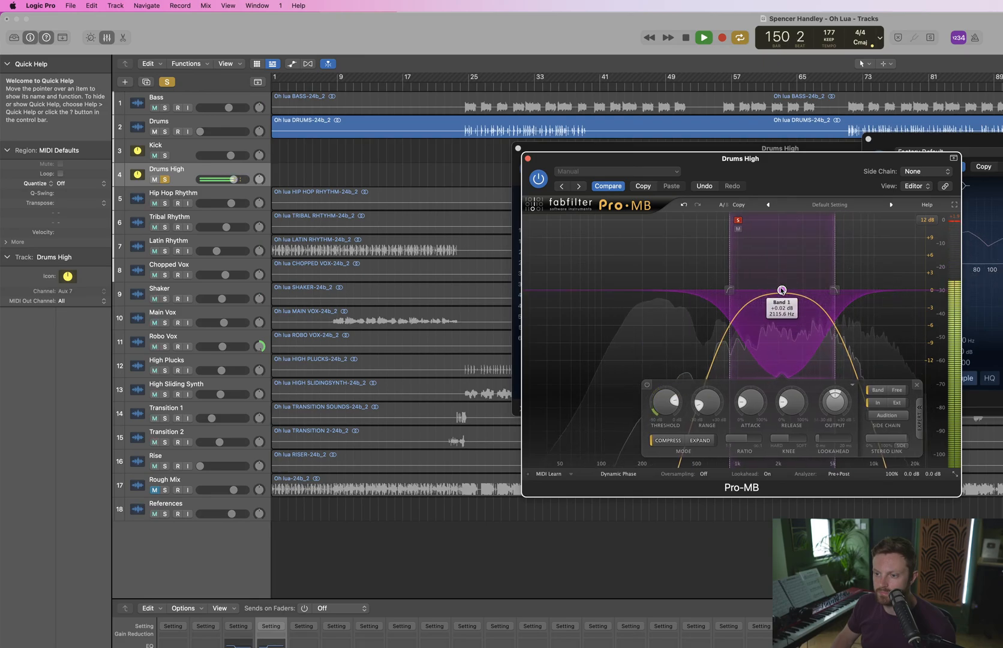
left_click(738, 220)
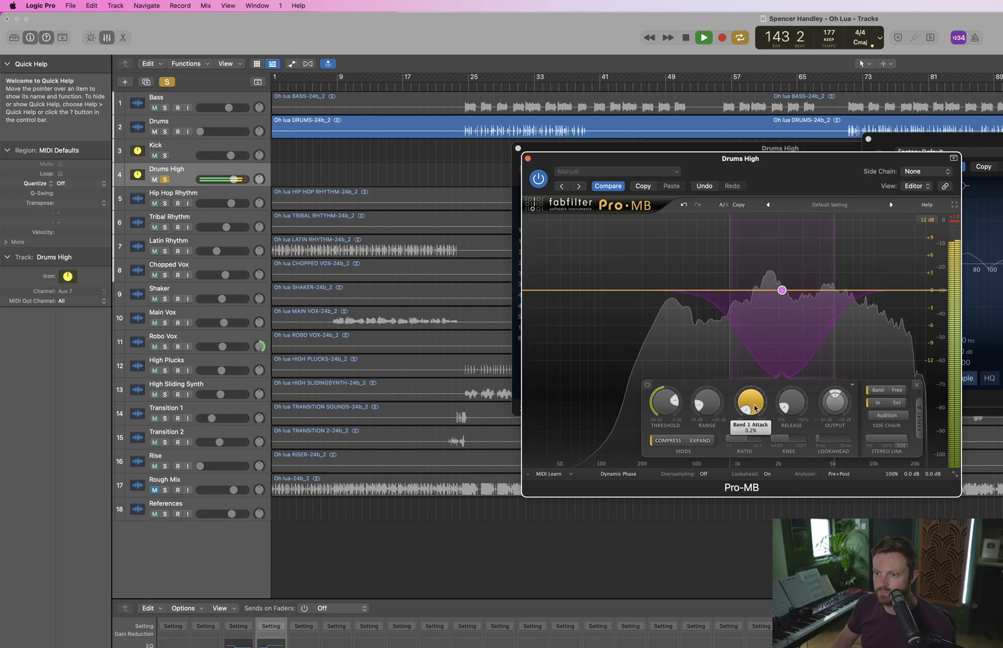
Lower the band's range to -30 dB and its threshold to -18.12 dB, checking the compression by starting and stopping playback
left_click_drag(707, 412, 704, 423)
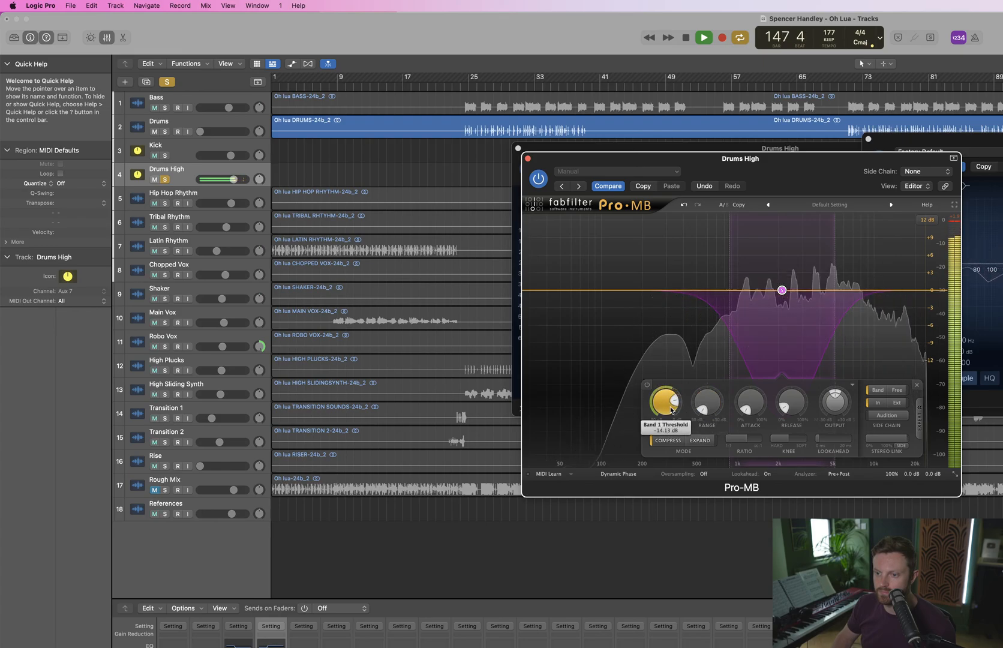
left_click_drag(670, 415, 670, 418)
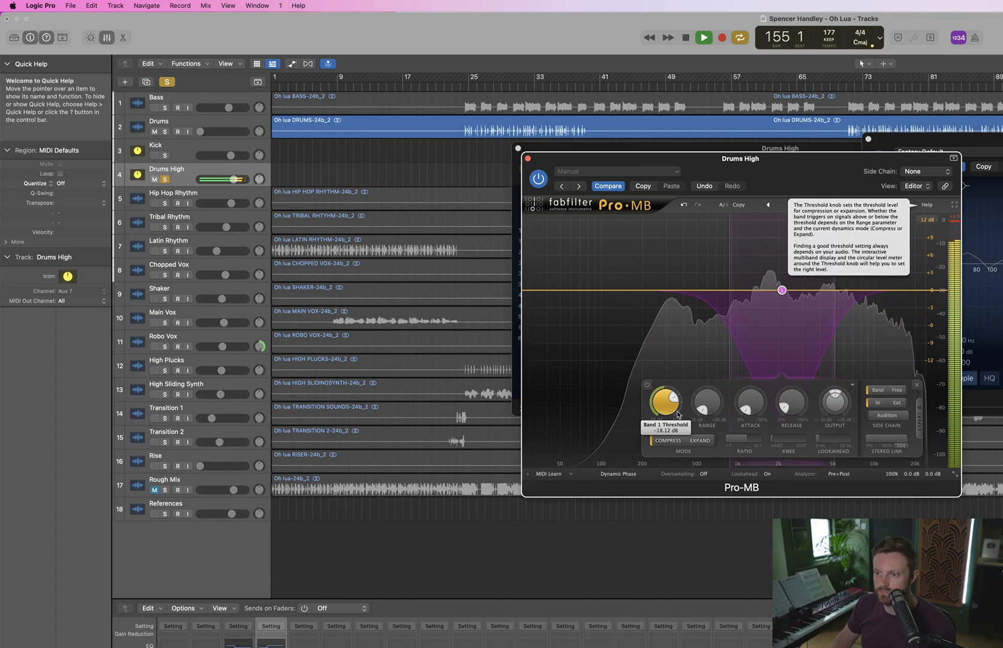
key("space")
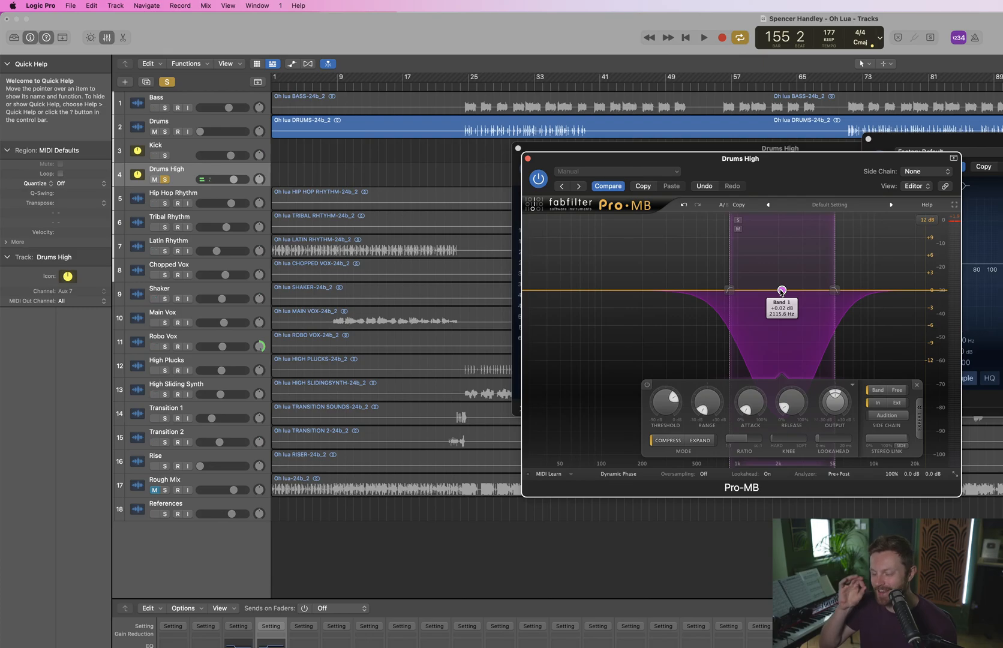
key("space")
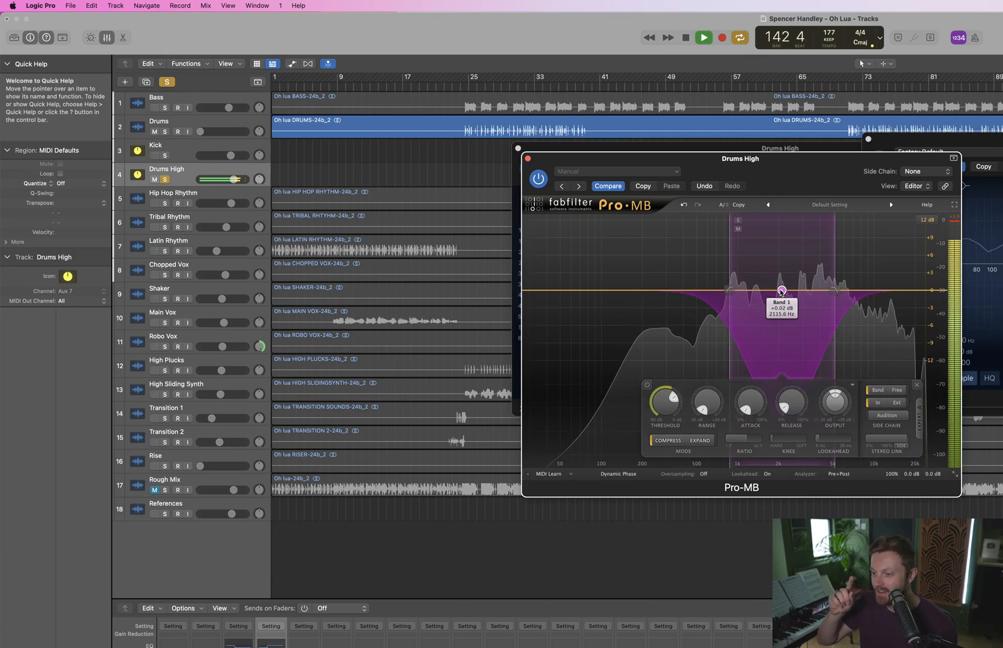
key("space")
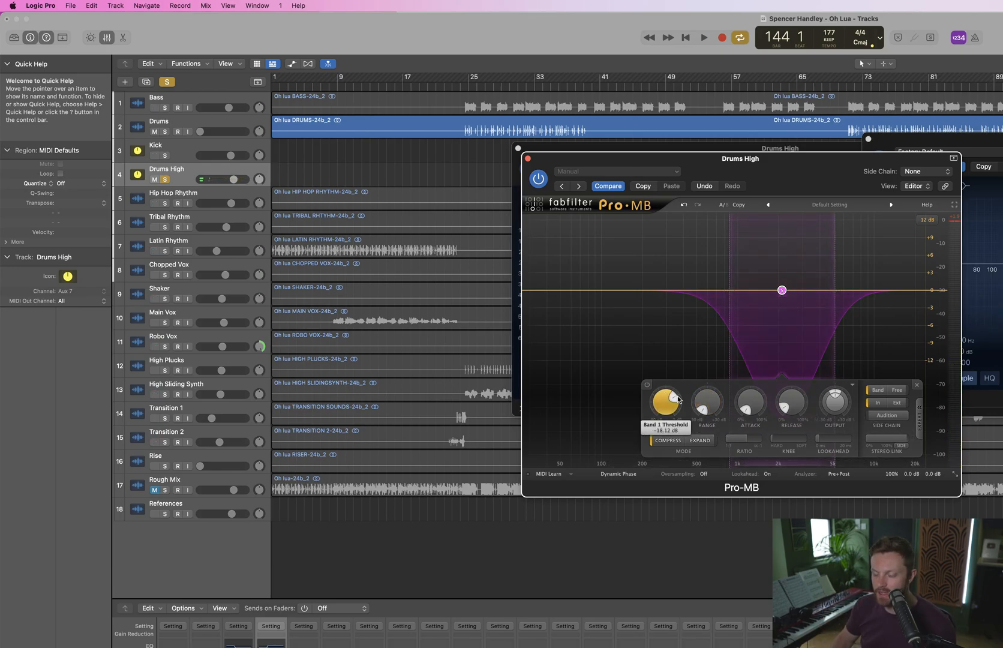
key("space")
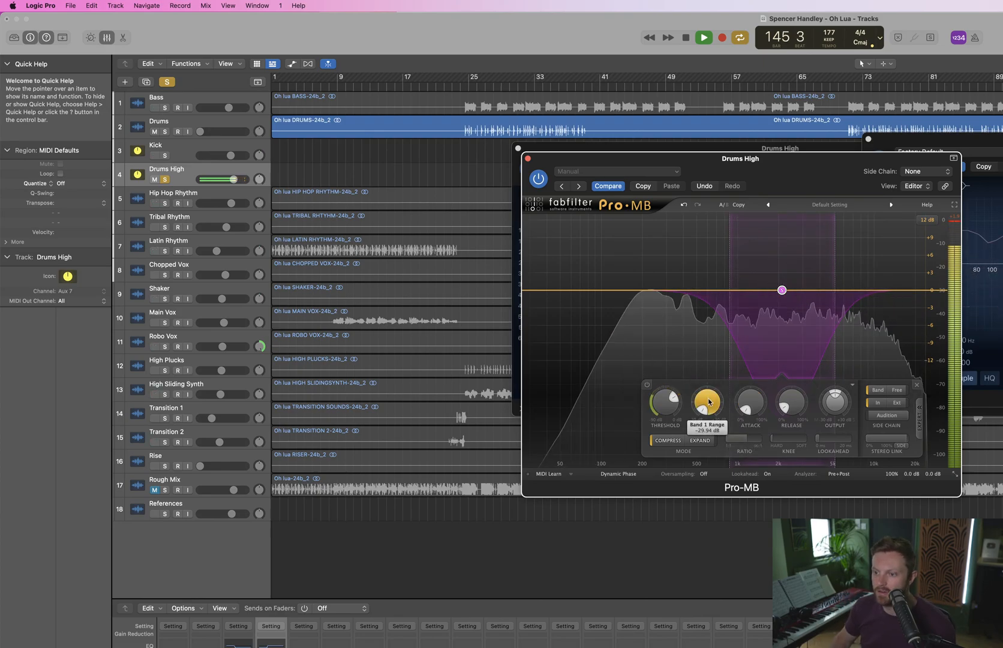
mouse_move(709, 401)
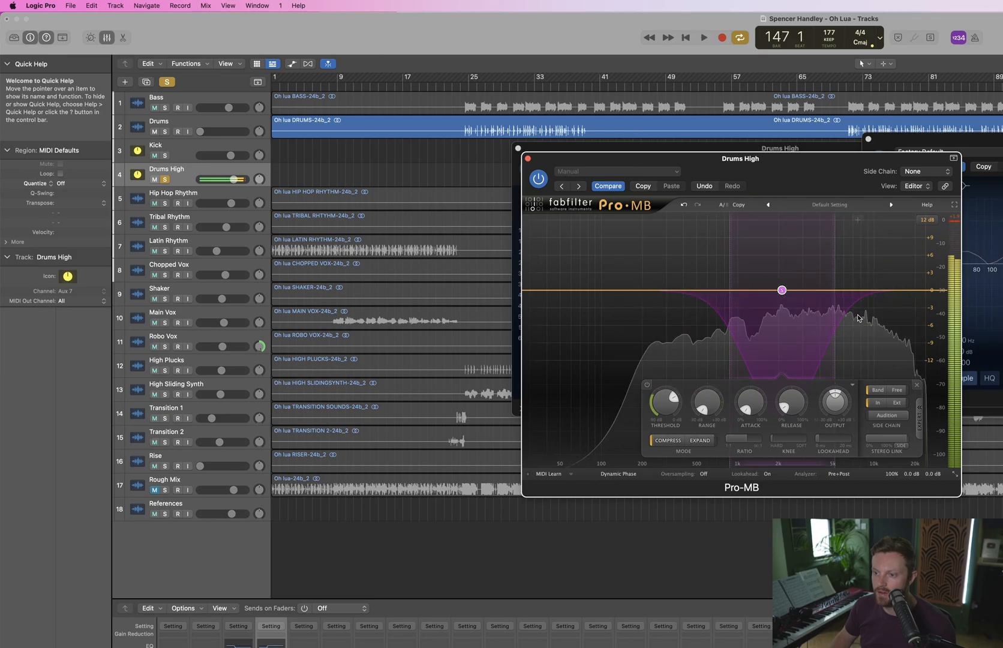
key("space")
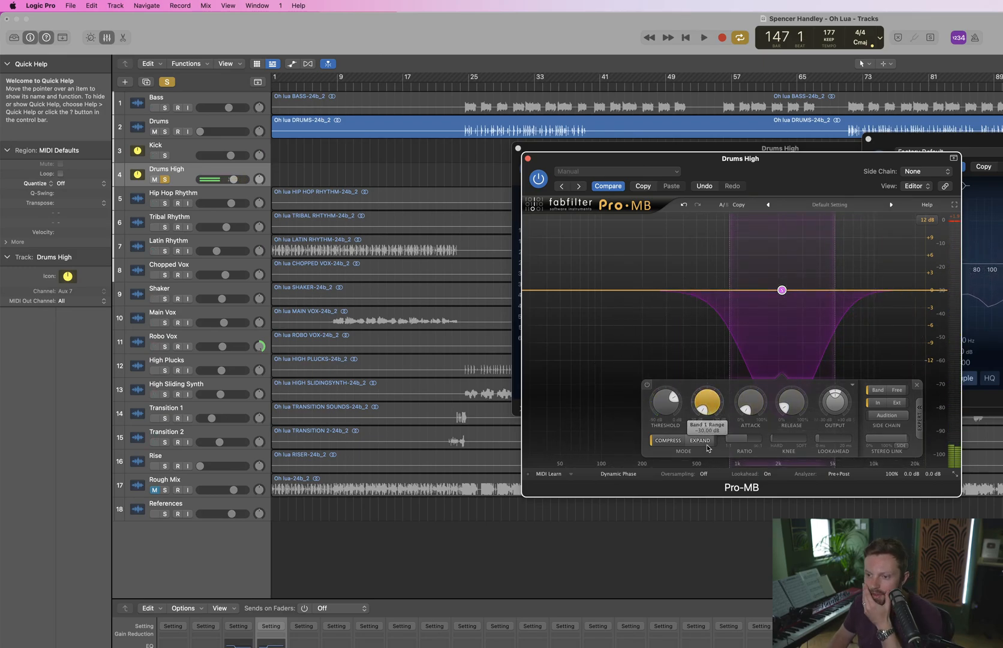
Raise the band's compression ratio, resume playback and bypass Pro-MB on Drums High to compare
mouse_move(755, 440)
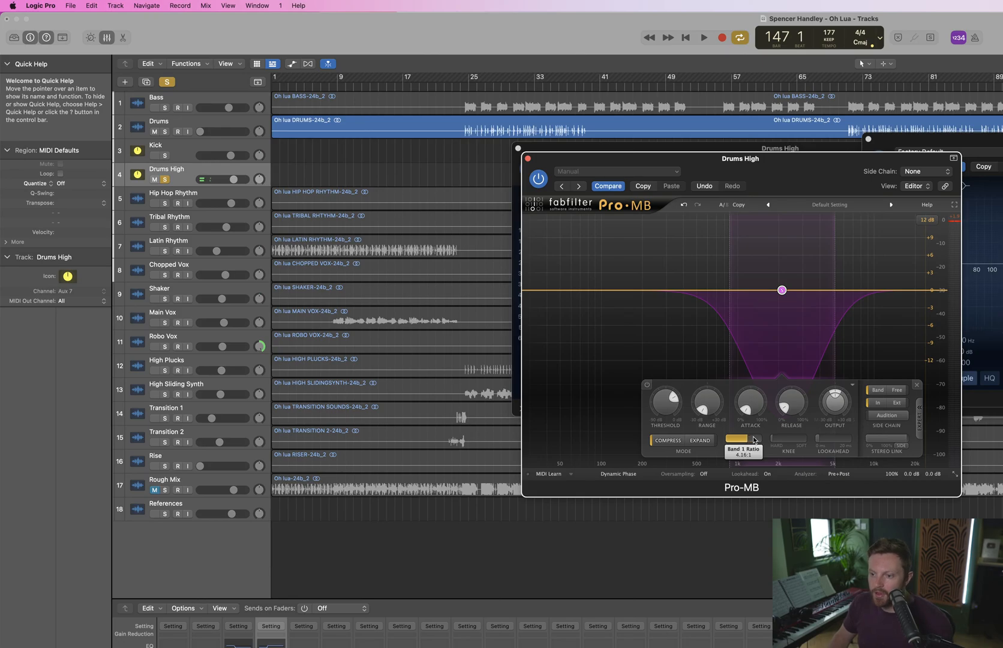
left_click_drag(754, 440, 762, 440)
key("space")
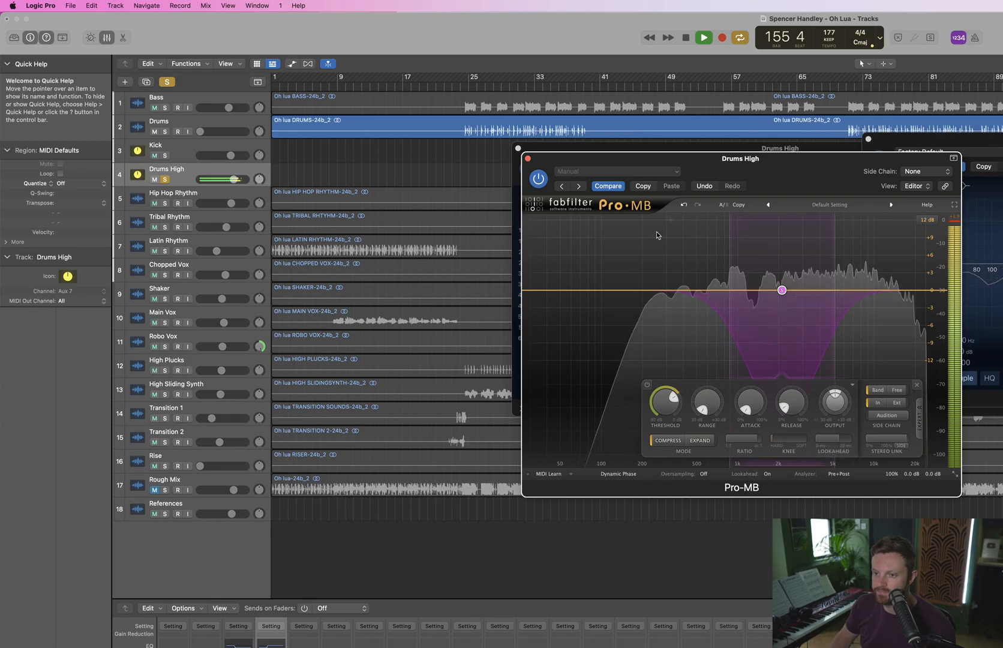
left_click(537, 179)
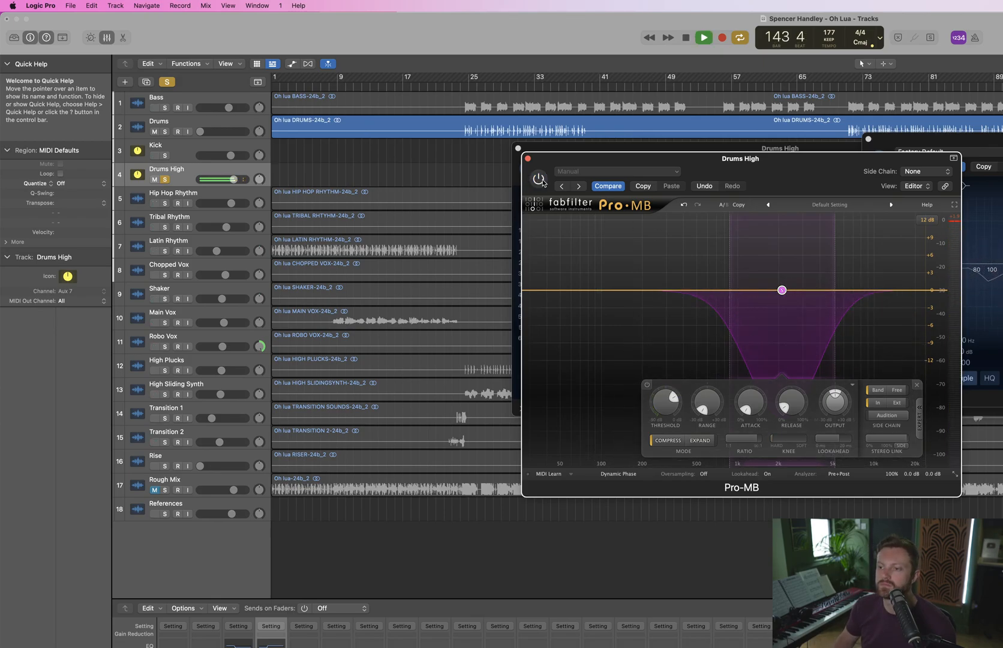
Re-enable Pro-MB on Drums High, unsolo the track and close all open plug-in windows while the full mix plays
left_click(539, 180)
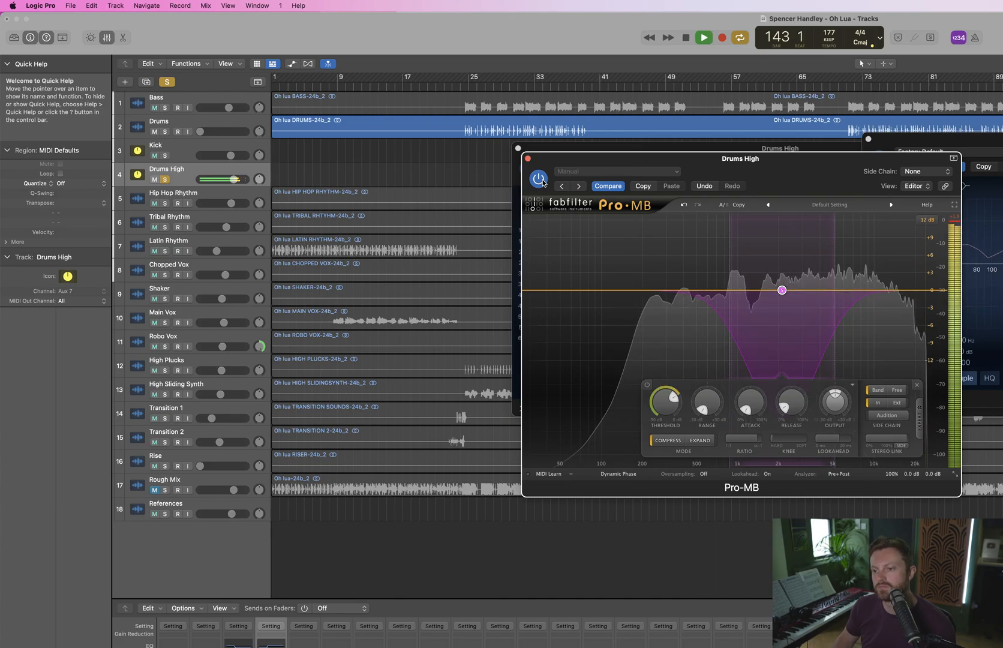
key("space")
left_click(528, 159)
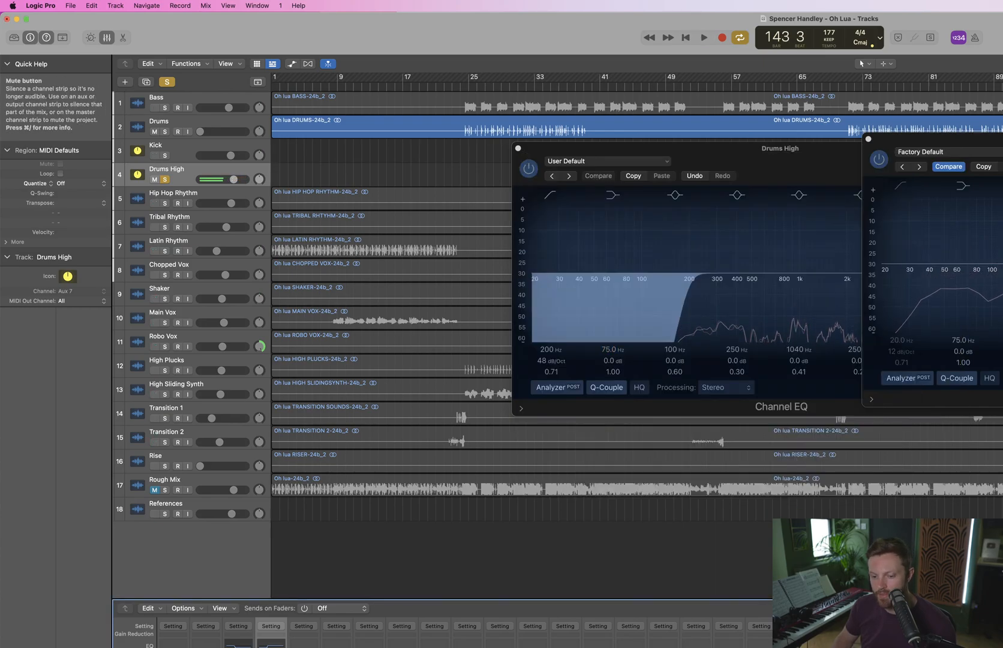
key("s")
key("space")
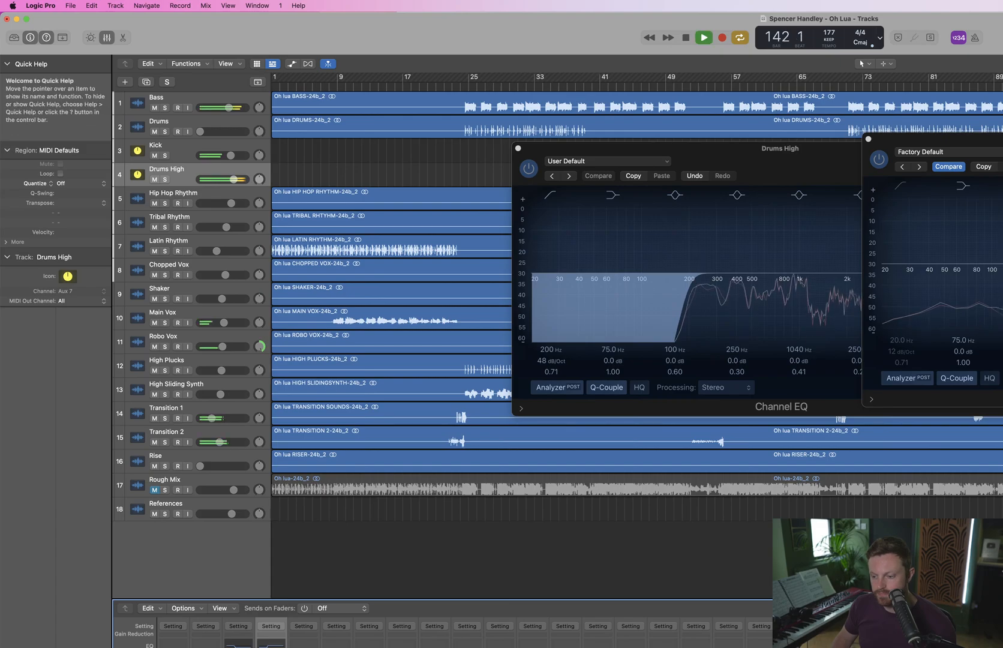
left_click(518, 148)
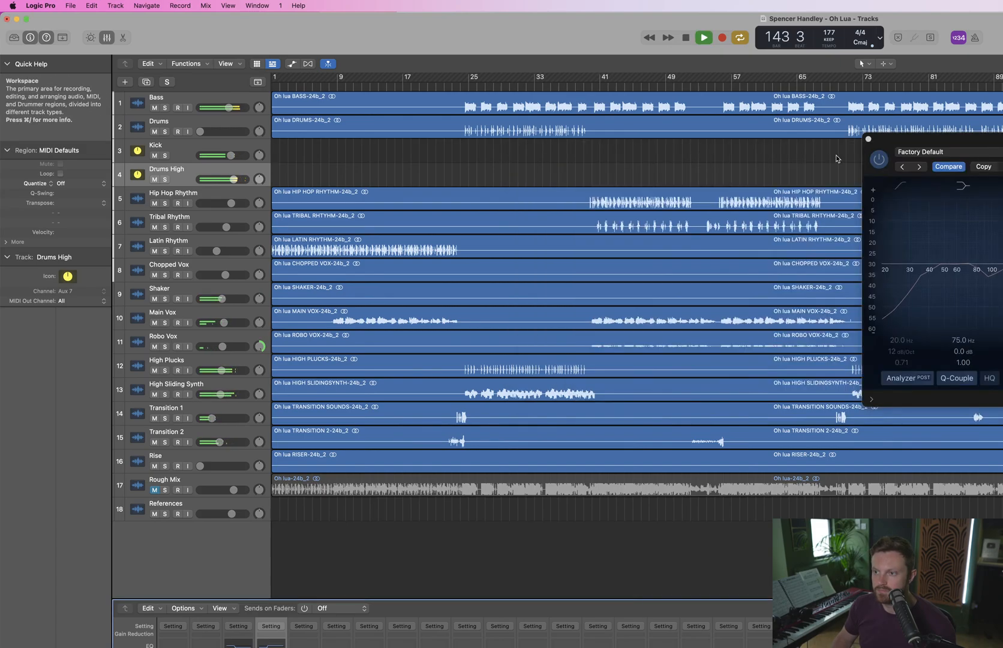
left_click(868, 138)
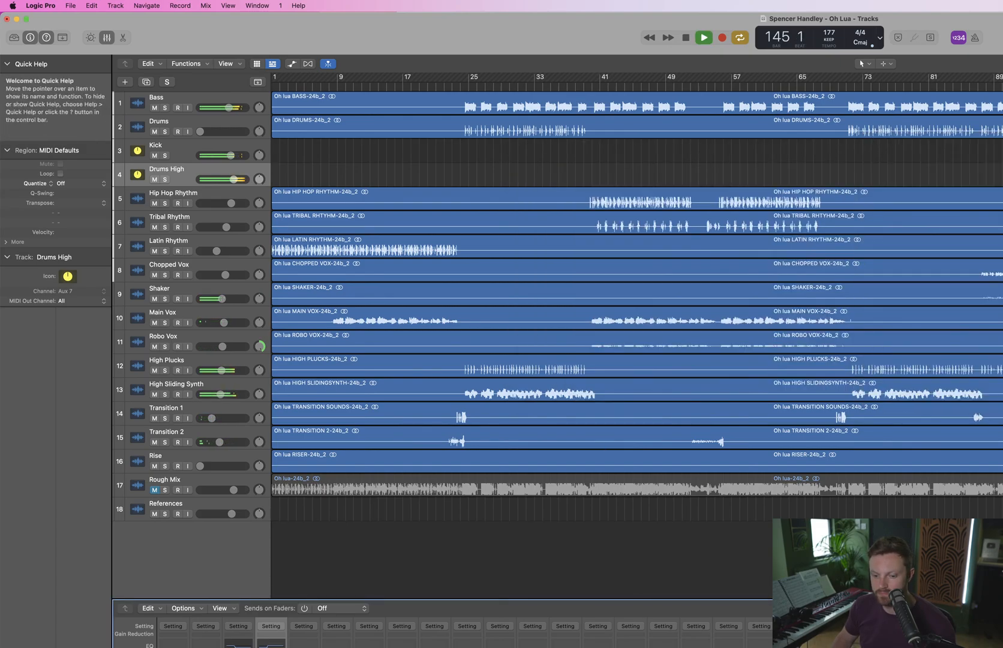
Mute Kick and Drums High, reset the Drums fader to its default level, and audition the original drums in the mix
key("space")
key("s")
key("s")
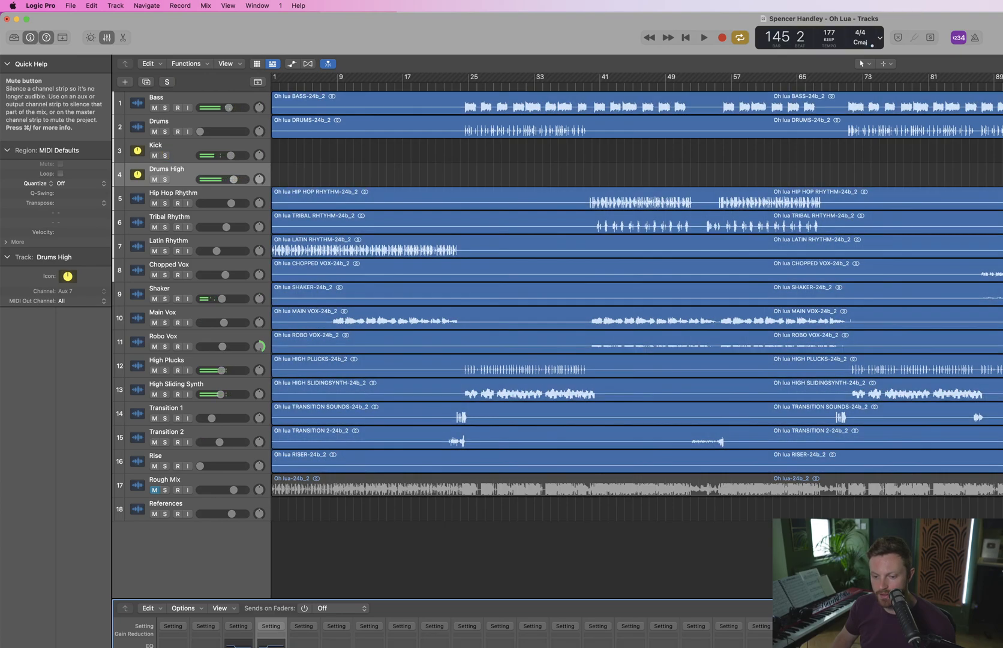
left_click(155, 156)
left_click(155, 180)
left_click(200, 132, "alt")
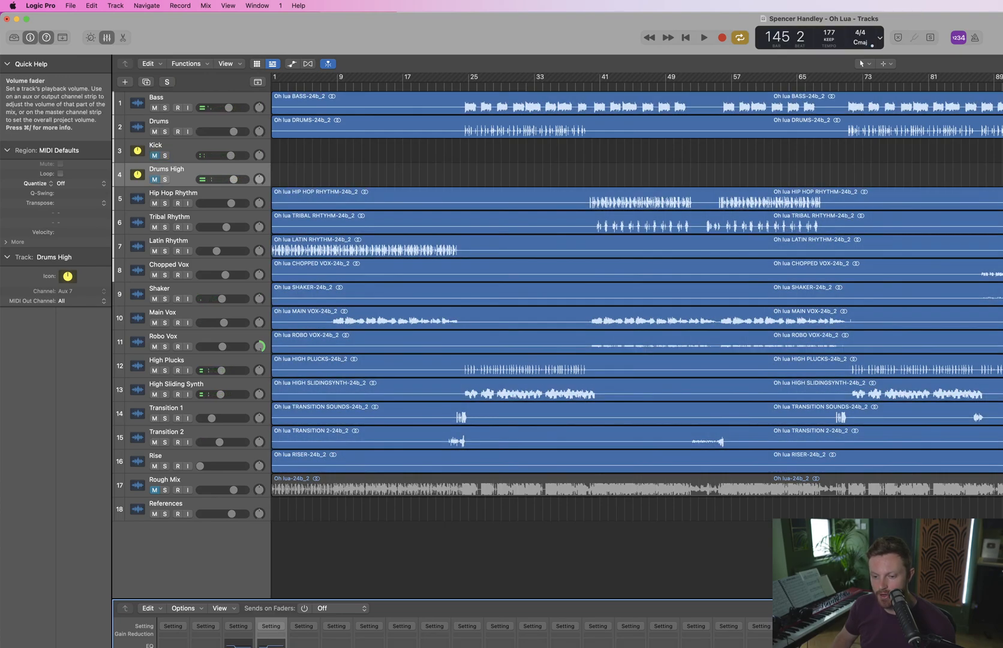
key("space")
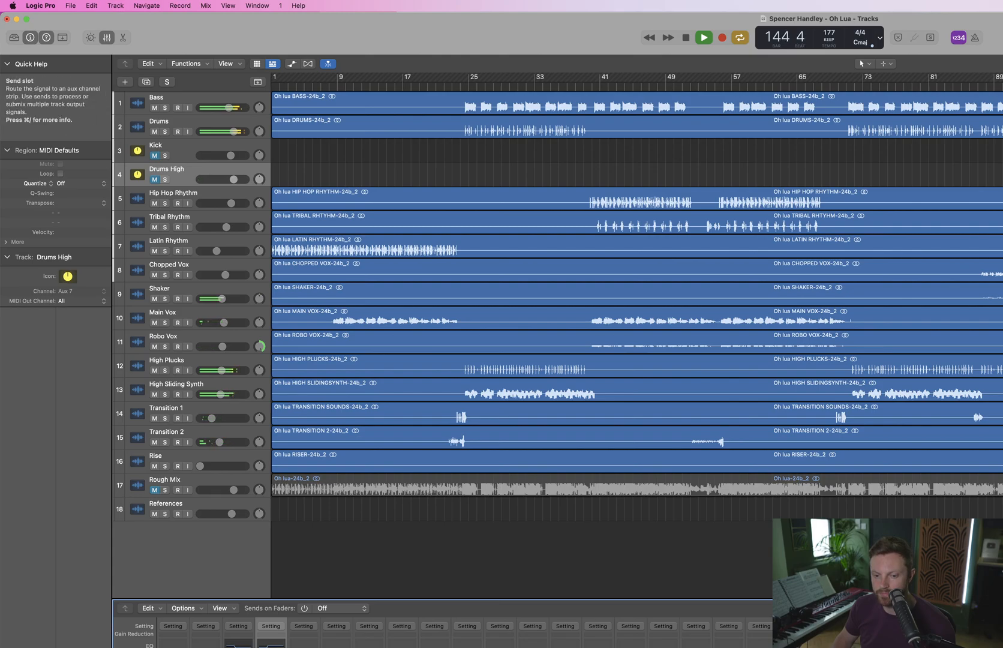
key("space")
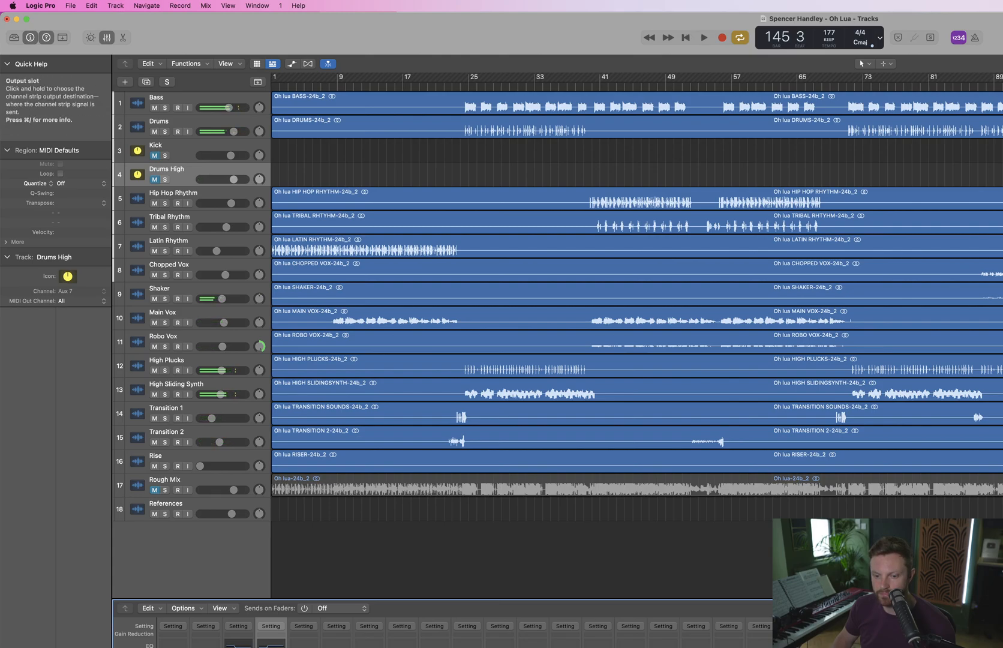
Route the Drums High channel's output to Bus 2 → Drums and resume playback
left_click(271, 647)
key("Escape")
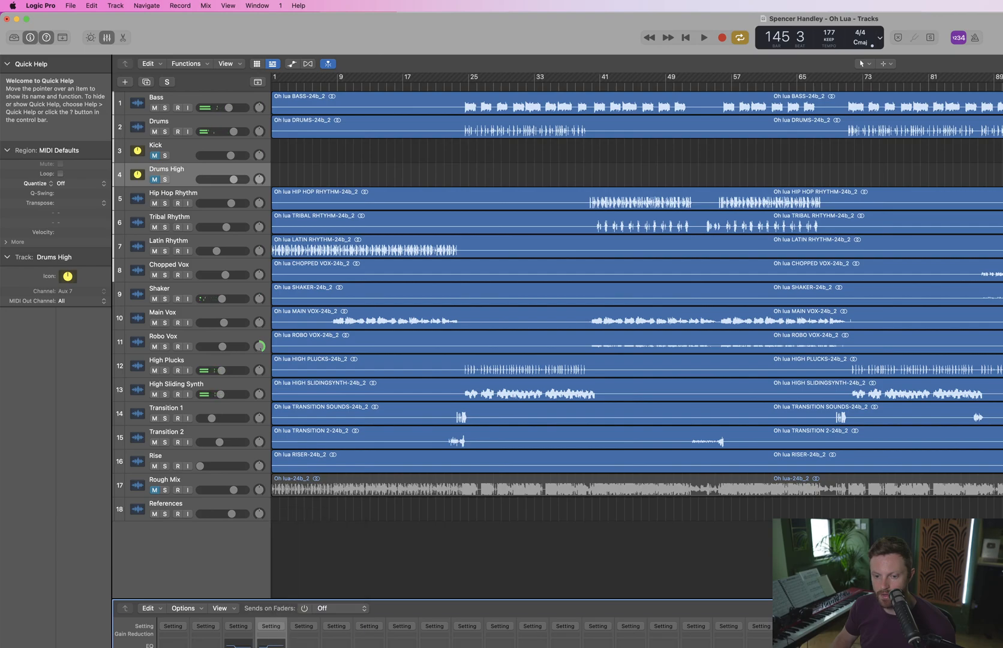
left_click(271, 646)
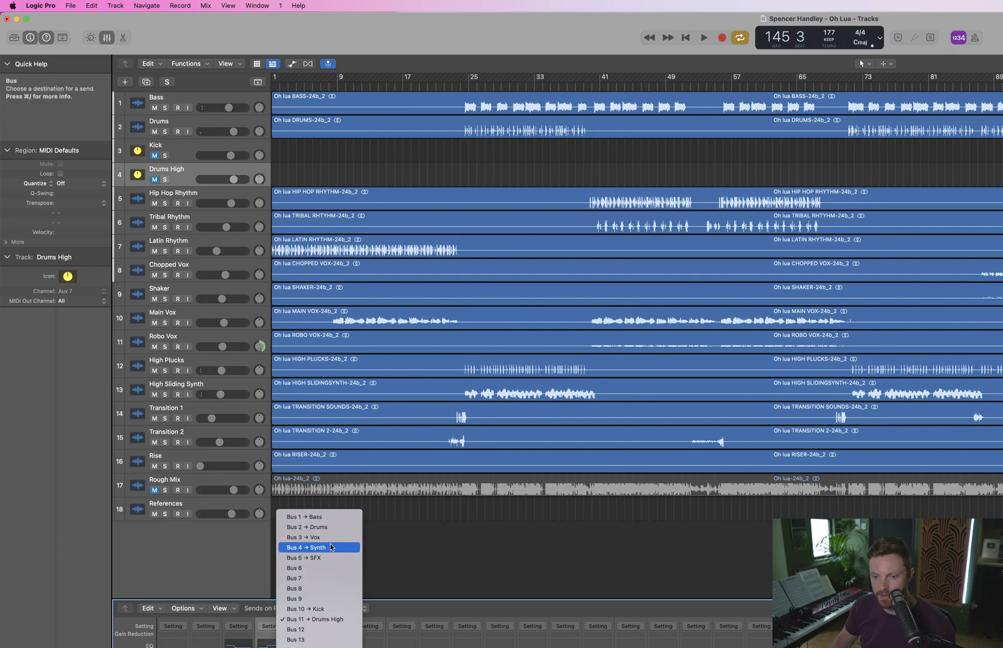
left_click(337, 526)
key("space")
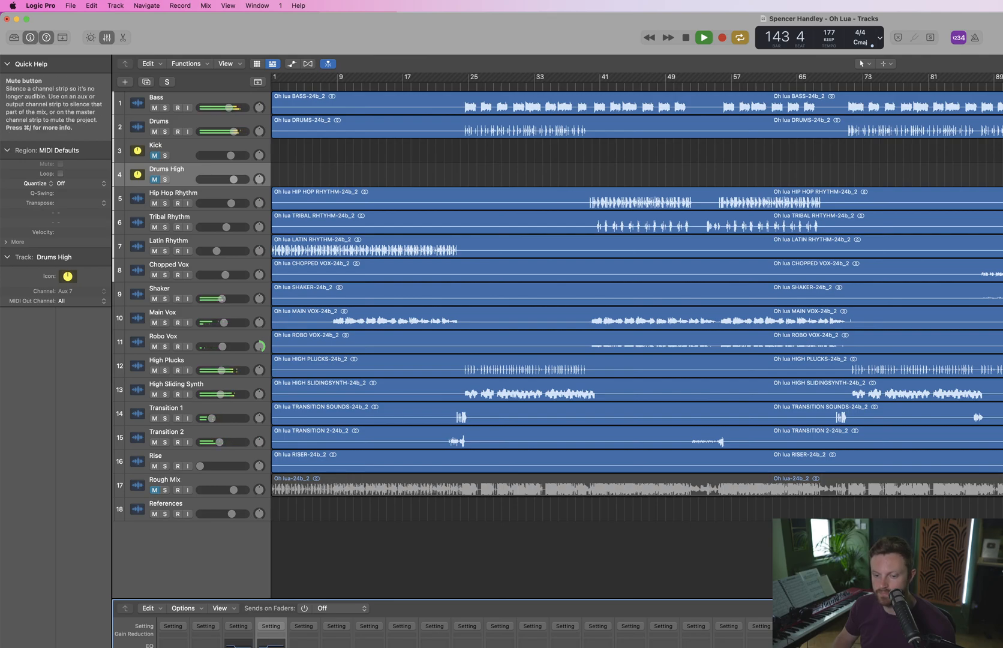
Unmute Kick and Drums High, pull the Drums fader down to near minimum, and audition the split drums in the mix
left_click(201, 647)
key("space")
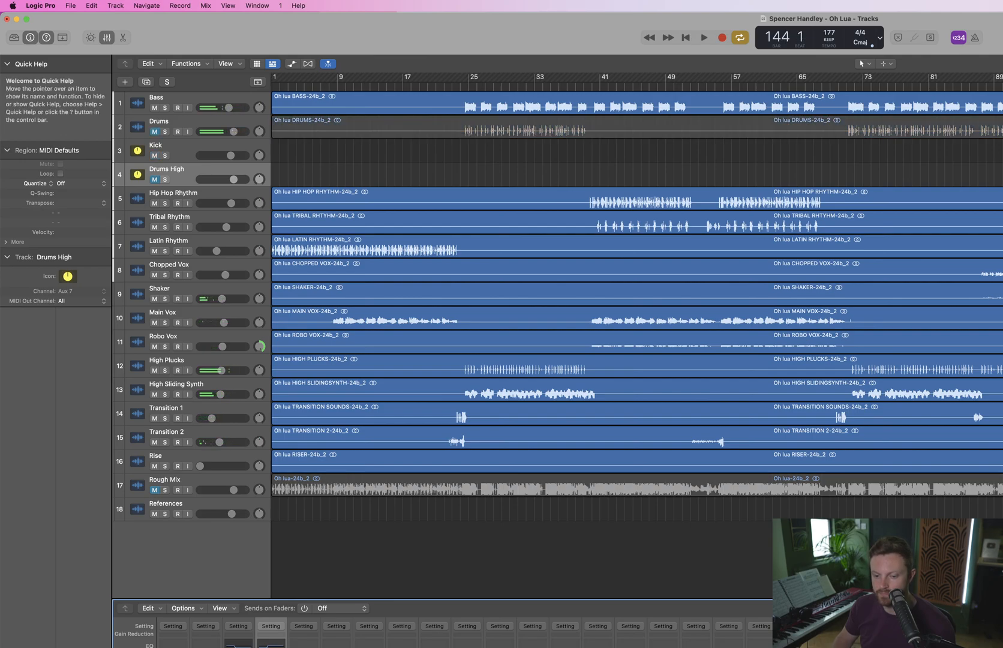
key("space")
left_click_drag(205, 642, 206, 647)
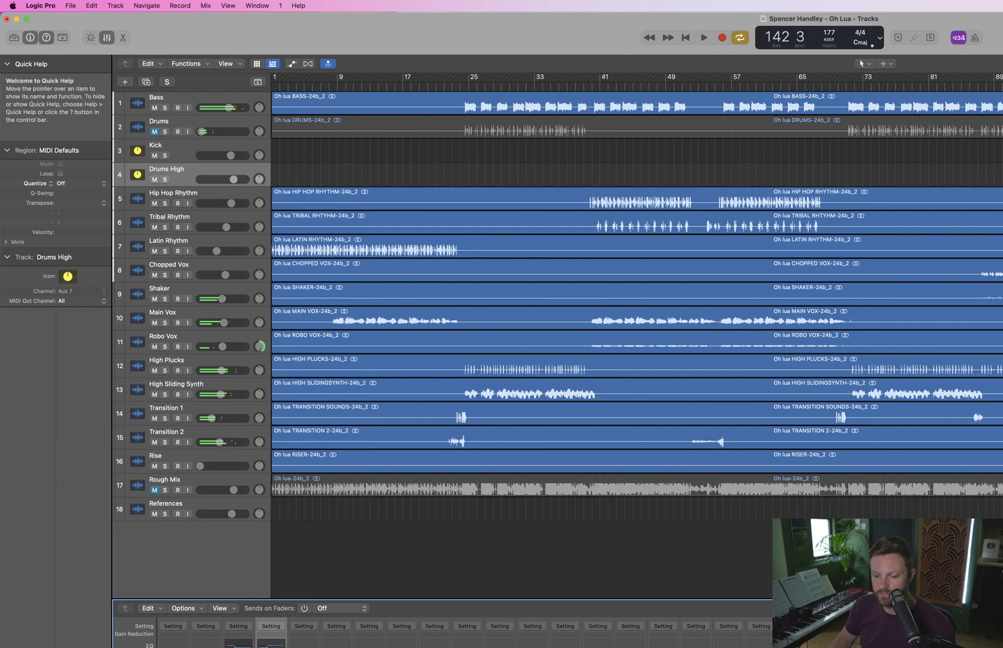
left_click(200, 647)
key("space")
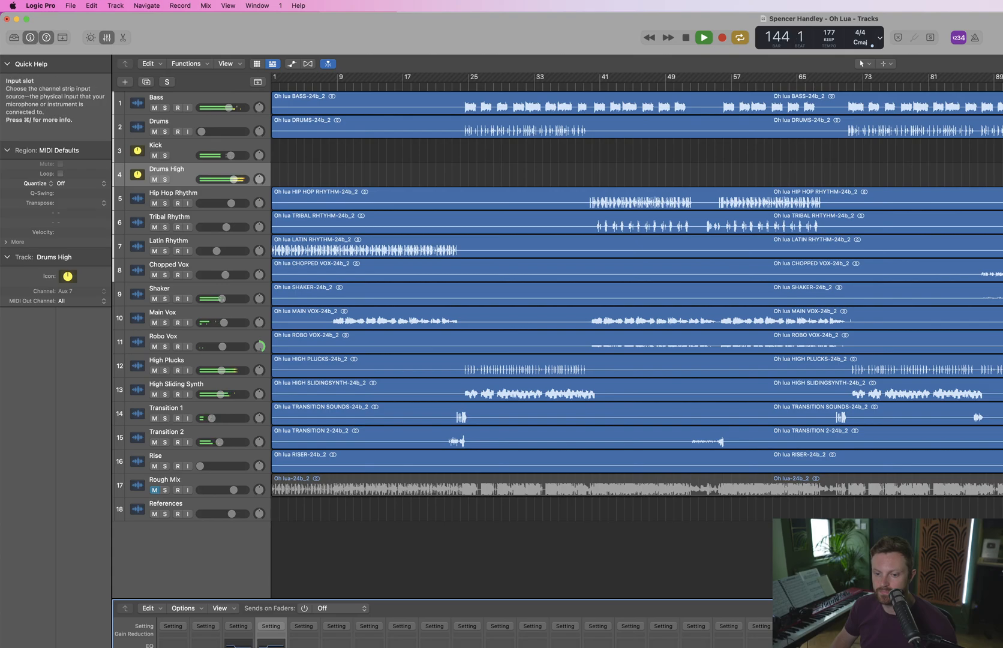
key("space")
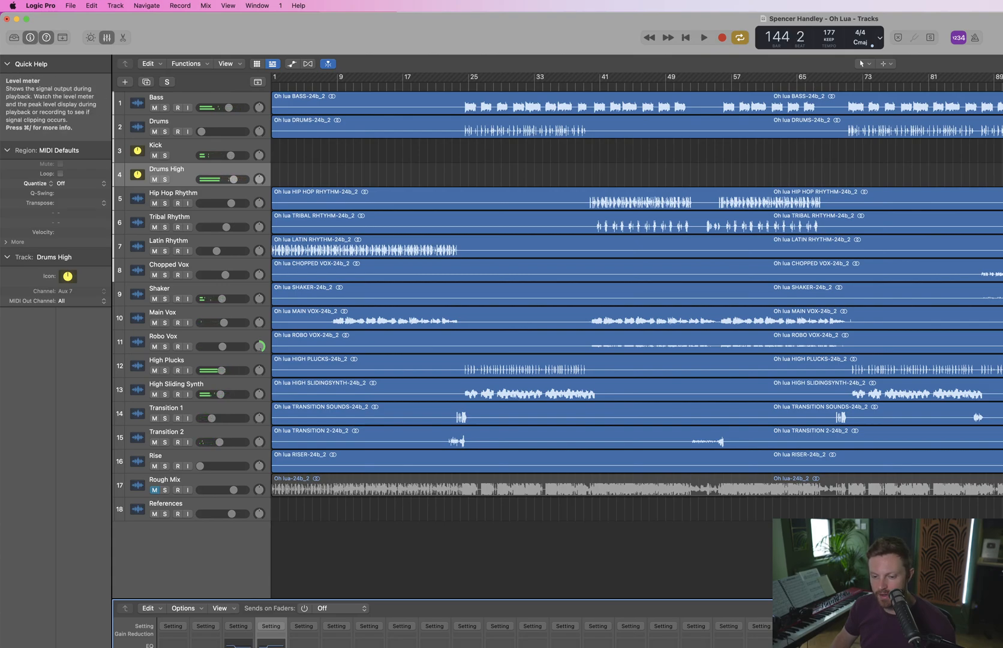
Raise the Kick fader slightly and lower the Drums High fader, checking Drums High briefly in solo and the balance in playback
key("s")
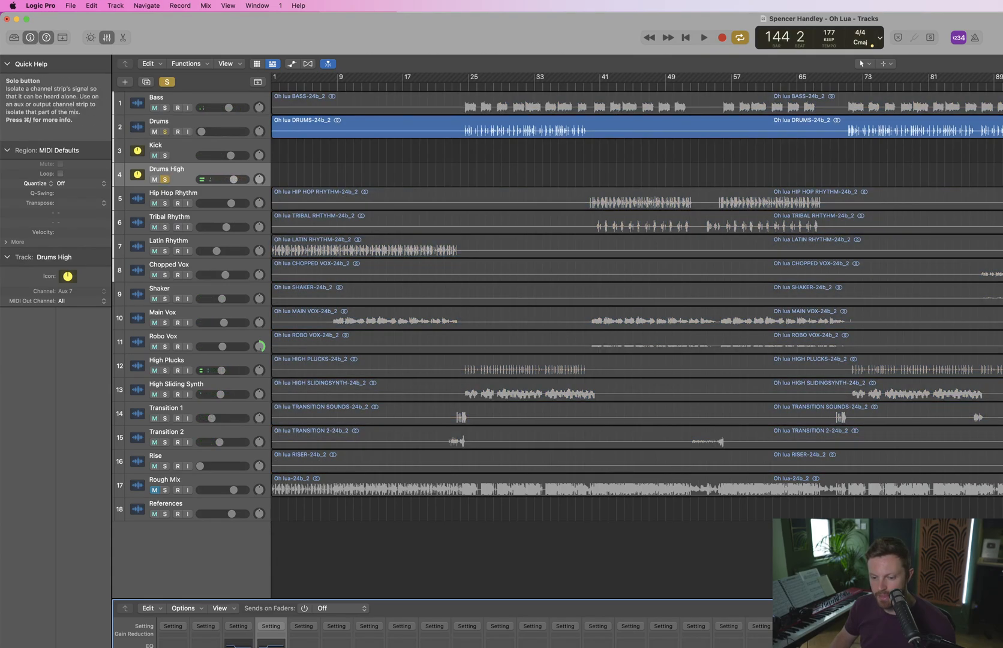
key("s")
key("super+a")
key("space")
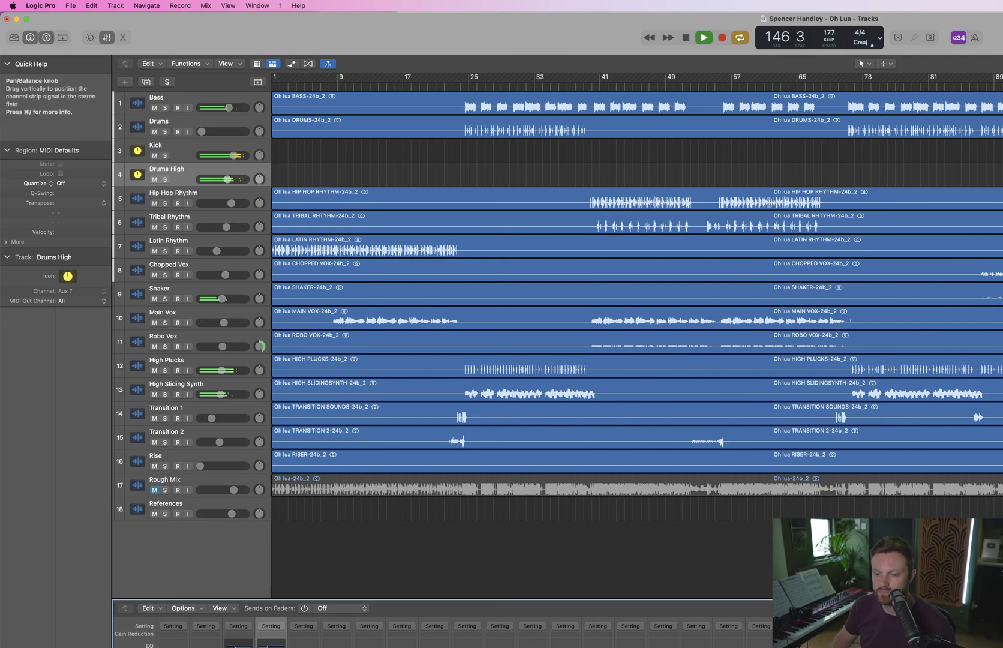
key("space")
Adjust Kick's Channel EQ during playback with Kick soloed, and unsolo Kick
left_click(238, 645)
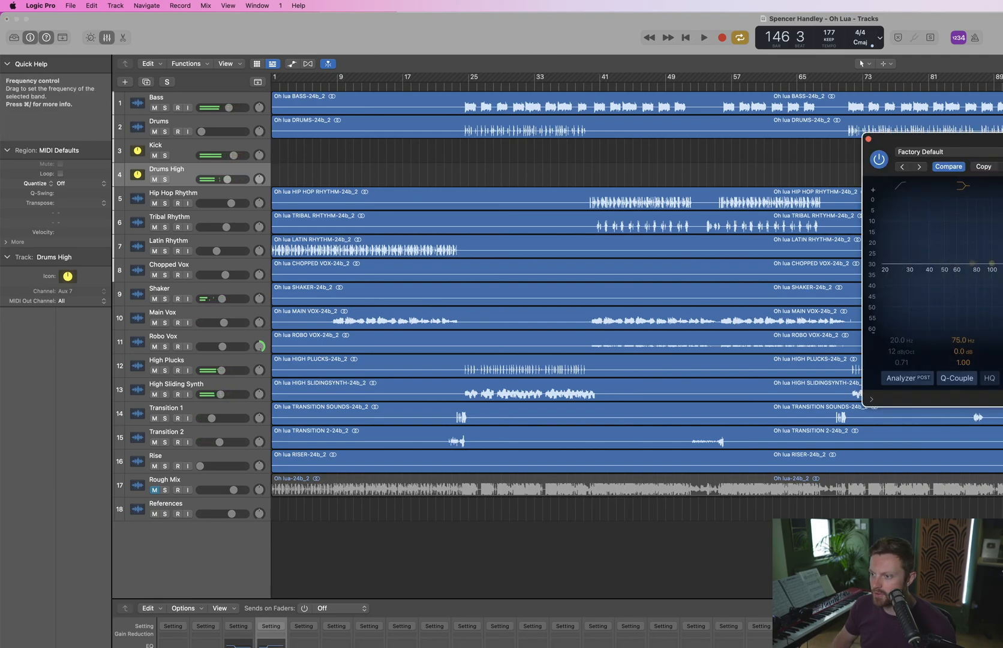
key("space")
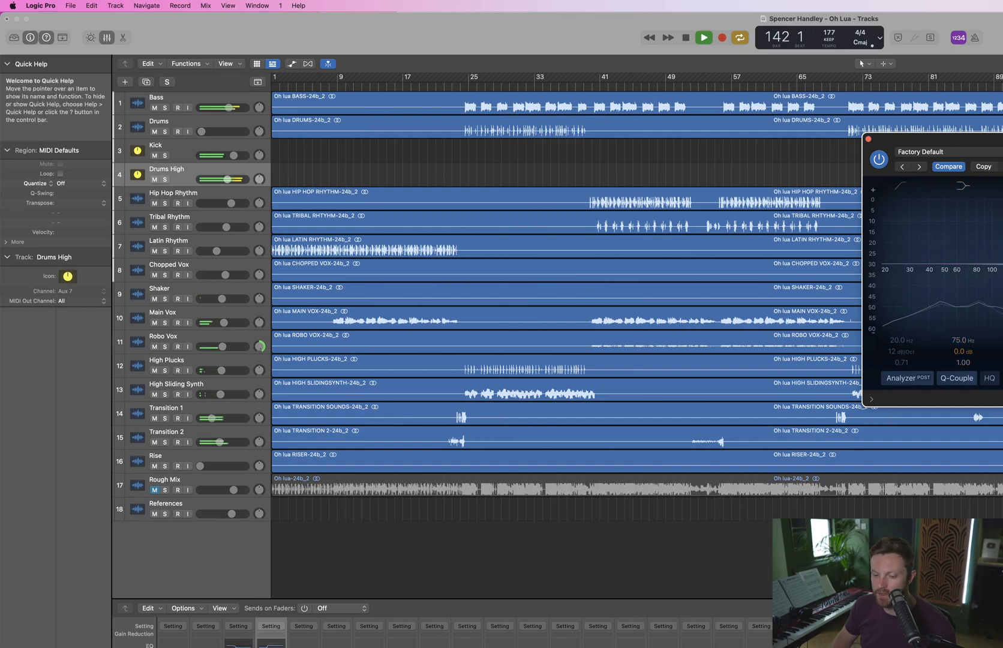
left_click(166, 81)
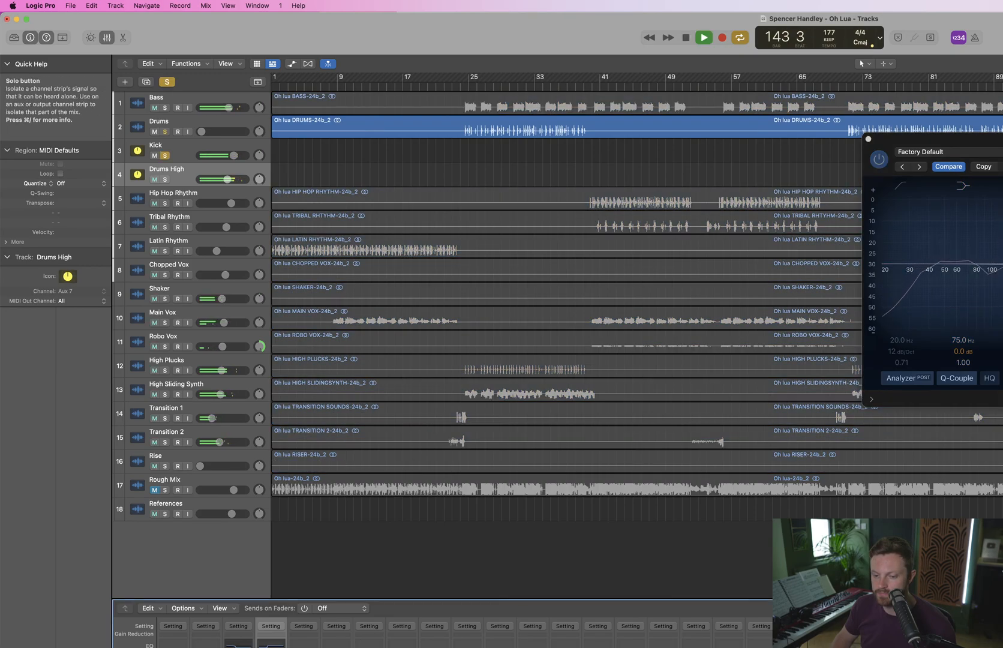
left_click(1002, 264)
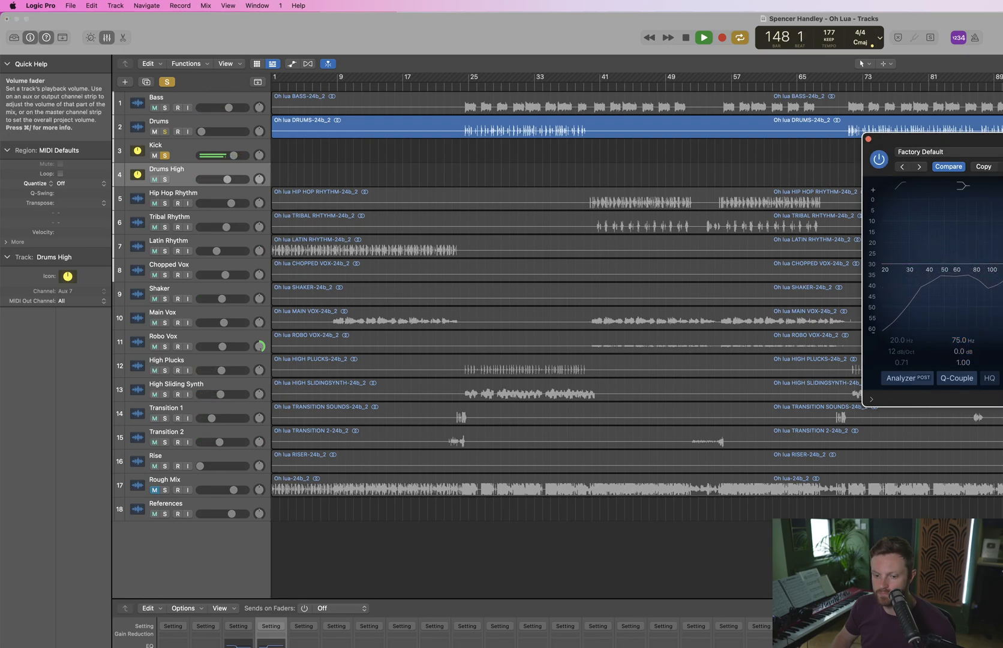
left_click(245, 647)
Raise the low-cut filter in the Drums High Channel EQ to 236 Hz and close both EQ windows
left_click(272, 647)
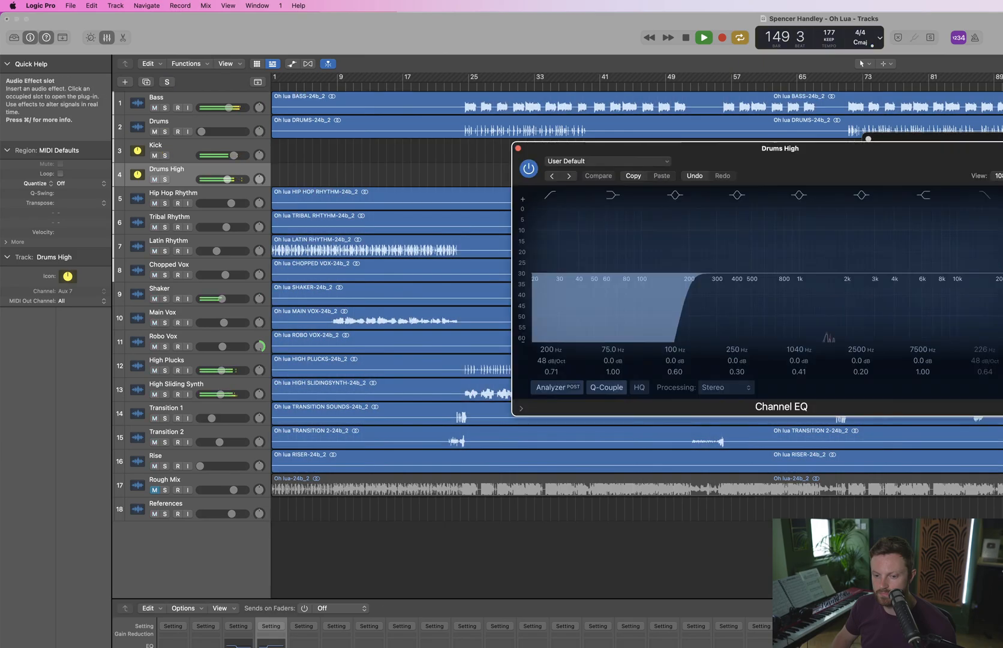
left_click_drag(691, 284, 705, 289)
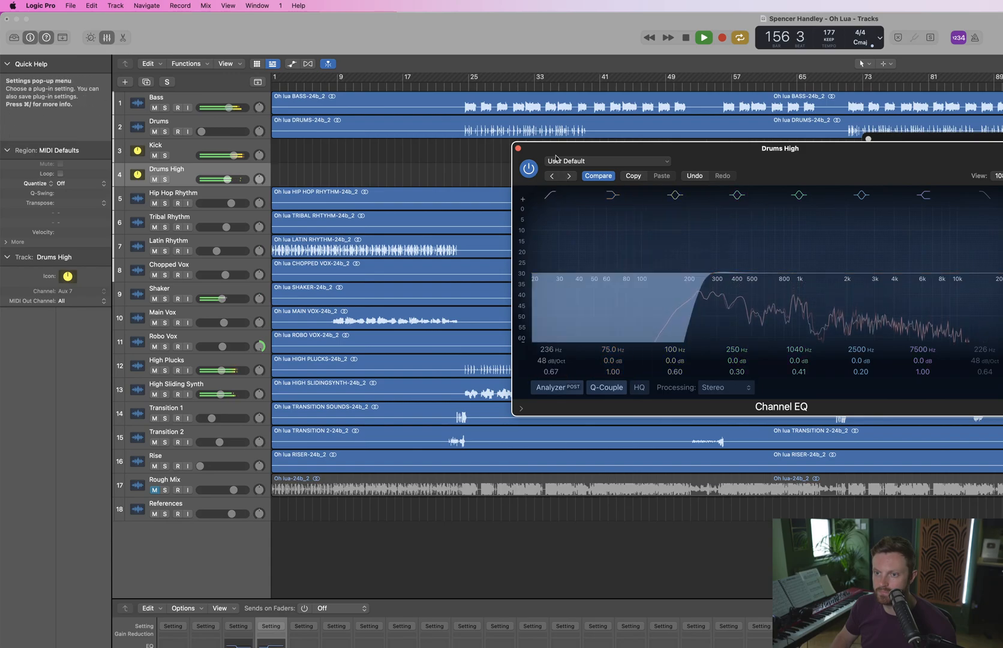
left_click(518, 148)
left_click(868, 140)
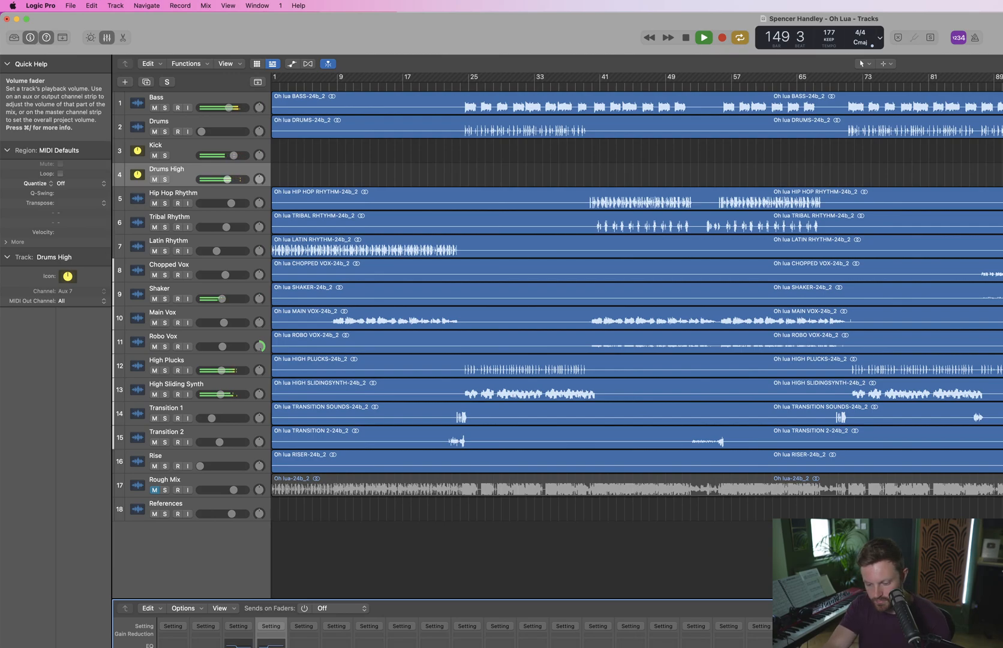
Lower the High Sliding Synth and High Plucks volume faders slightly while the mix plays, toggling solo to check
left_click_drag(220, 394, 216, 394)
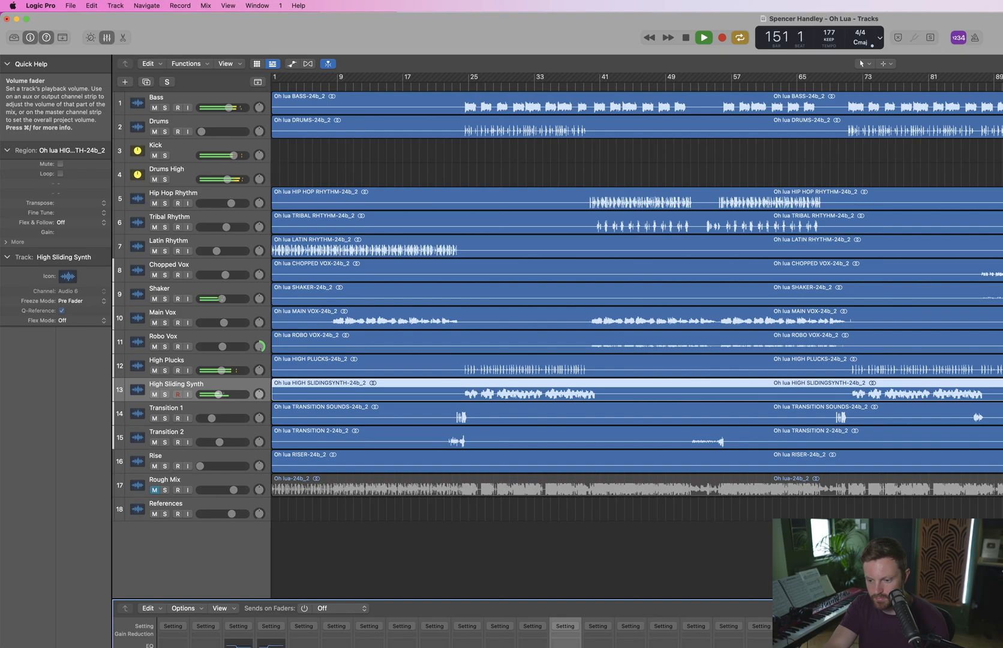
left_click_drag(222, 370, 218, 370)
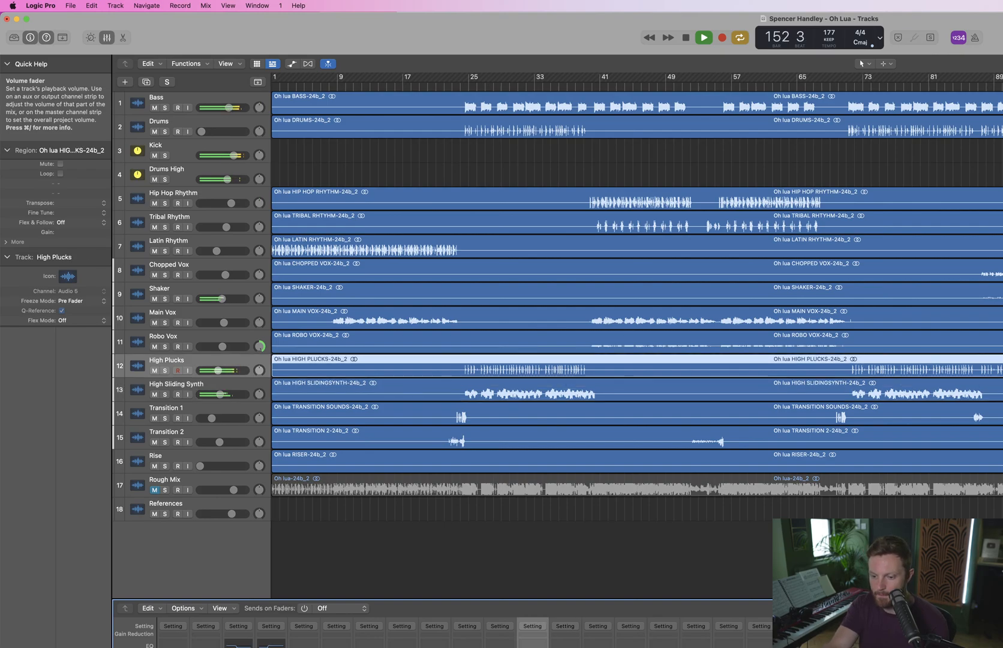
key("s")
key("s")
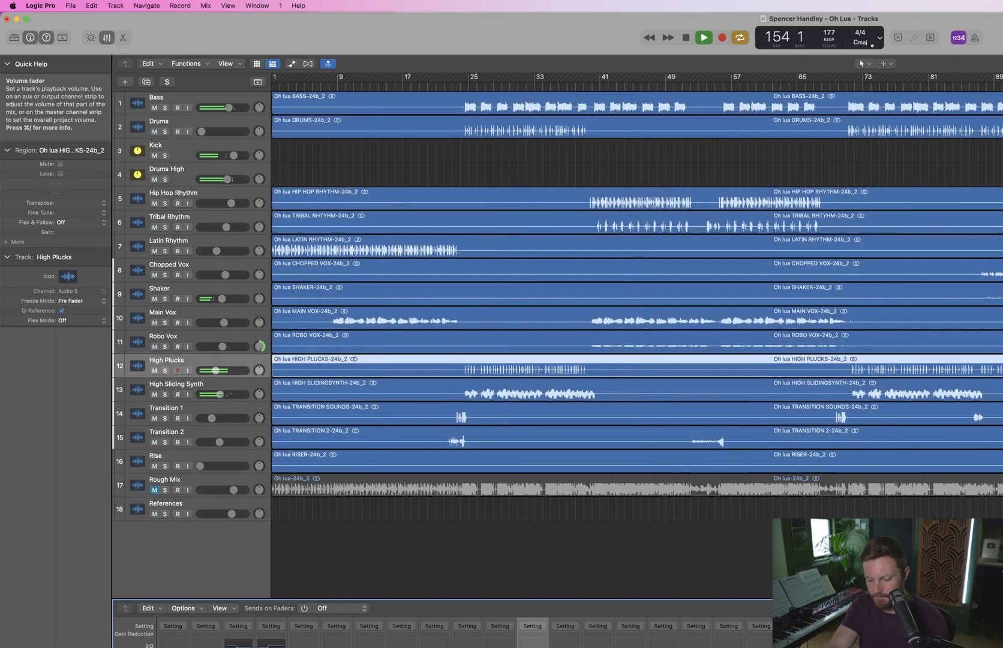
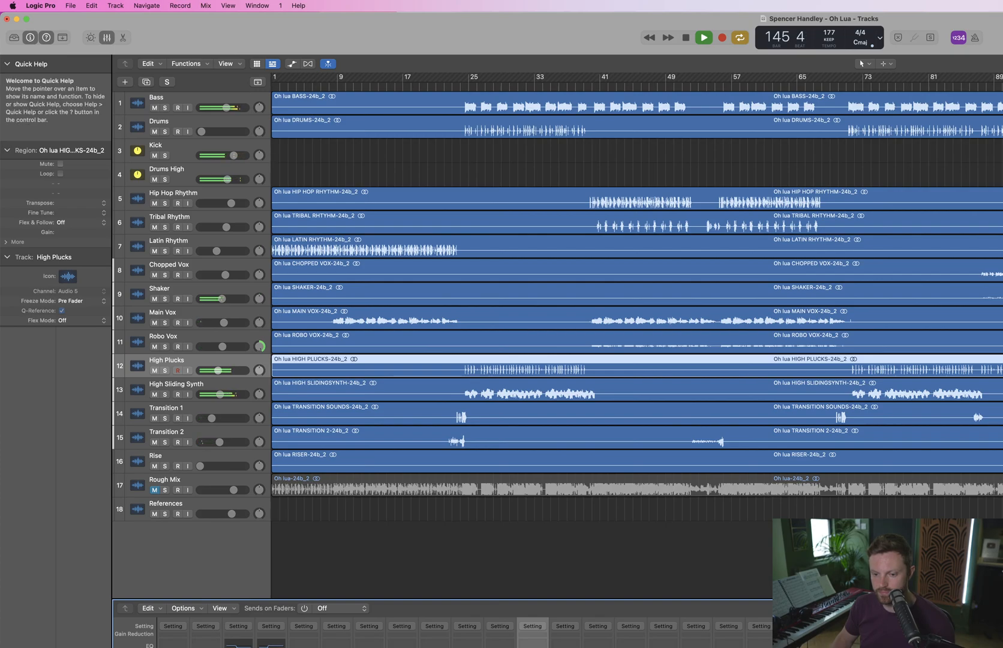
Insert FabFilter Pro-Q 3 on Drums High, add a wide bell cut in the upper mids and audition it in playback
left_click(528, 501)
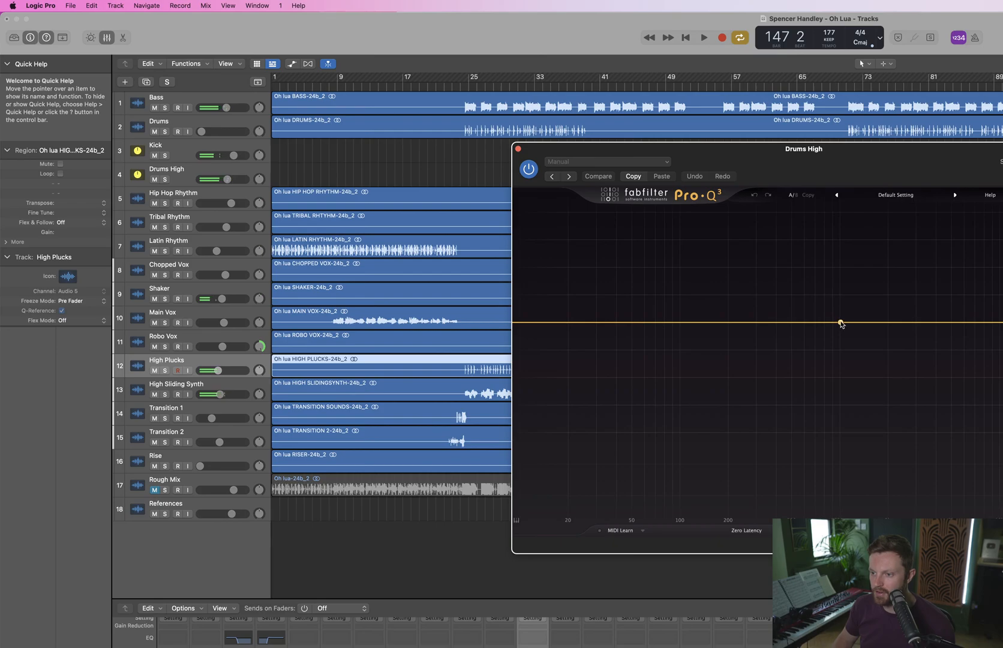
left_click_drag(841, 324, 932, 348)
key("space")
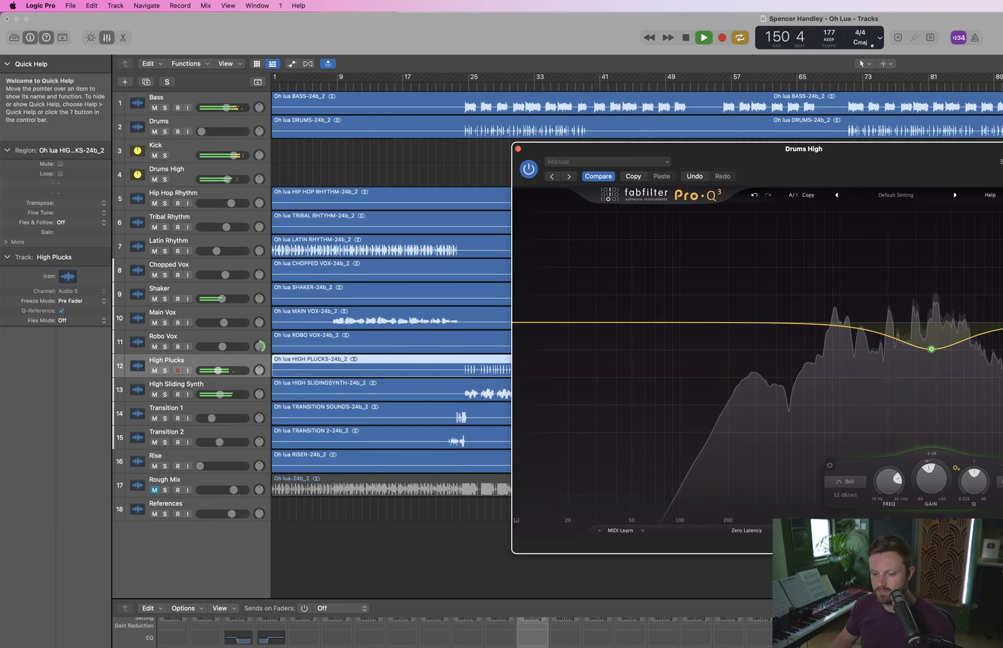
left_click(263, 647)
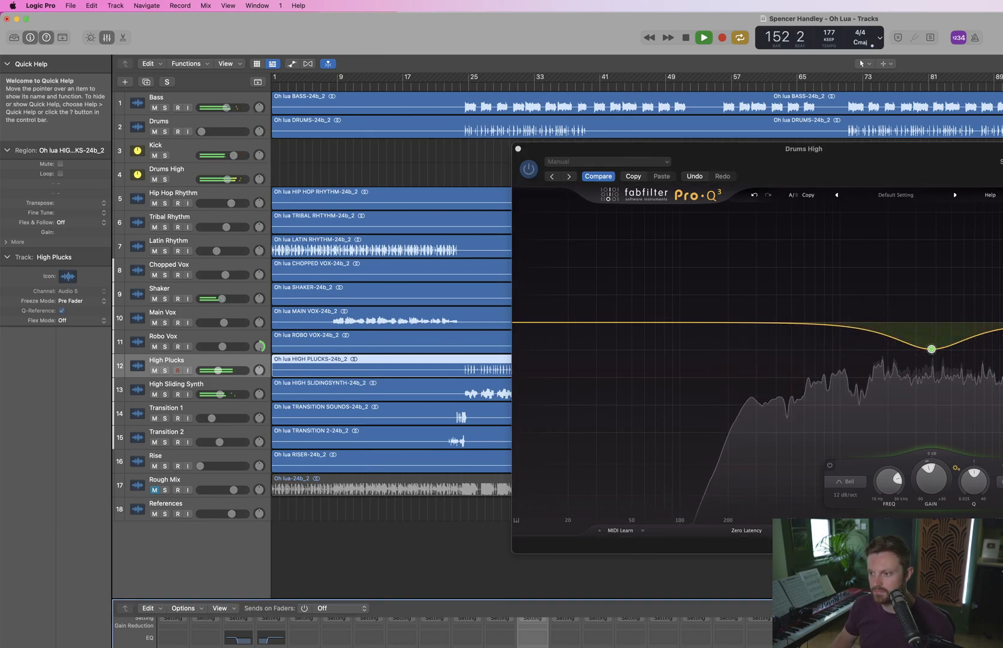
Add a high-shelf band in the Drums High Pro-Q 3, close the equalizer and solo Drums High
left_click_drag(1002, 324, 1002, 311)
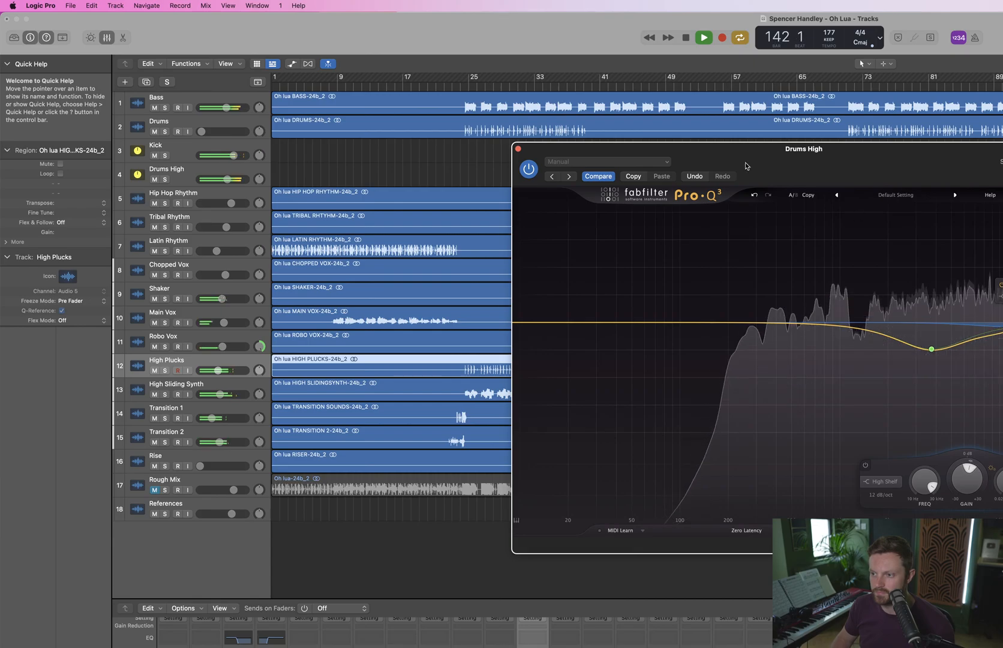
left_click(518, 149)
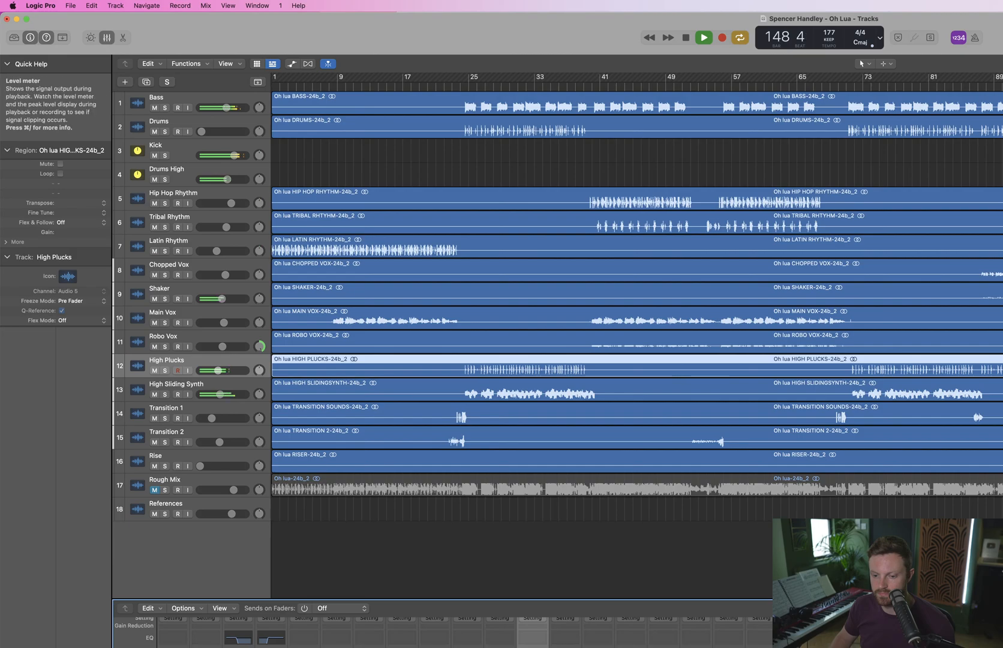
left_click(165, 179)
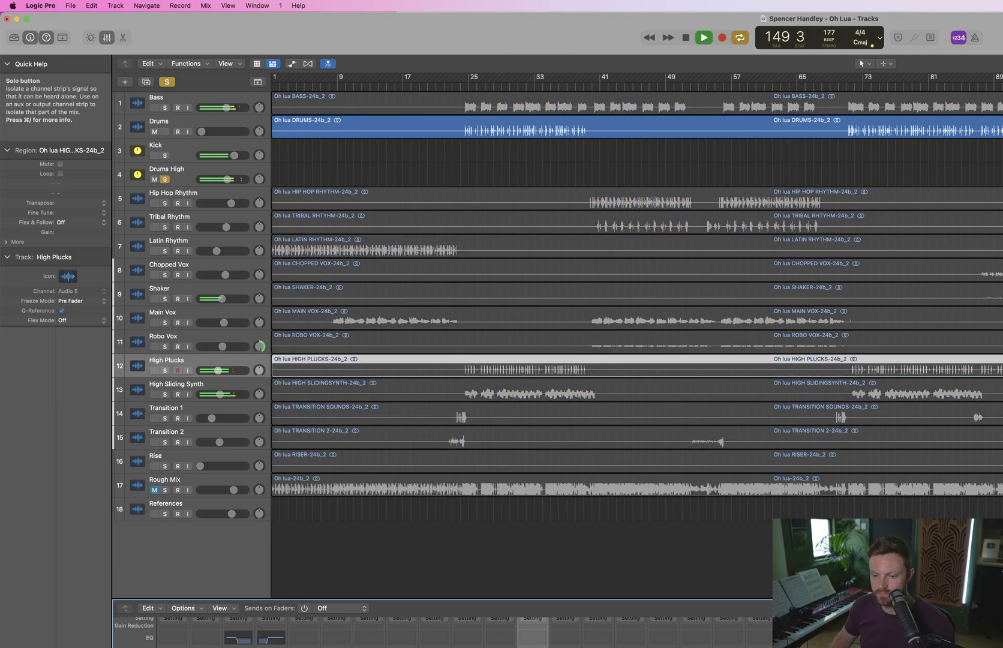
Clear the Drums High solo, then review a Channel EQ while the full mix plays and close it
left_click(165, 180)
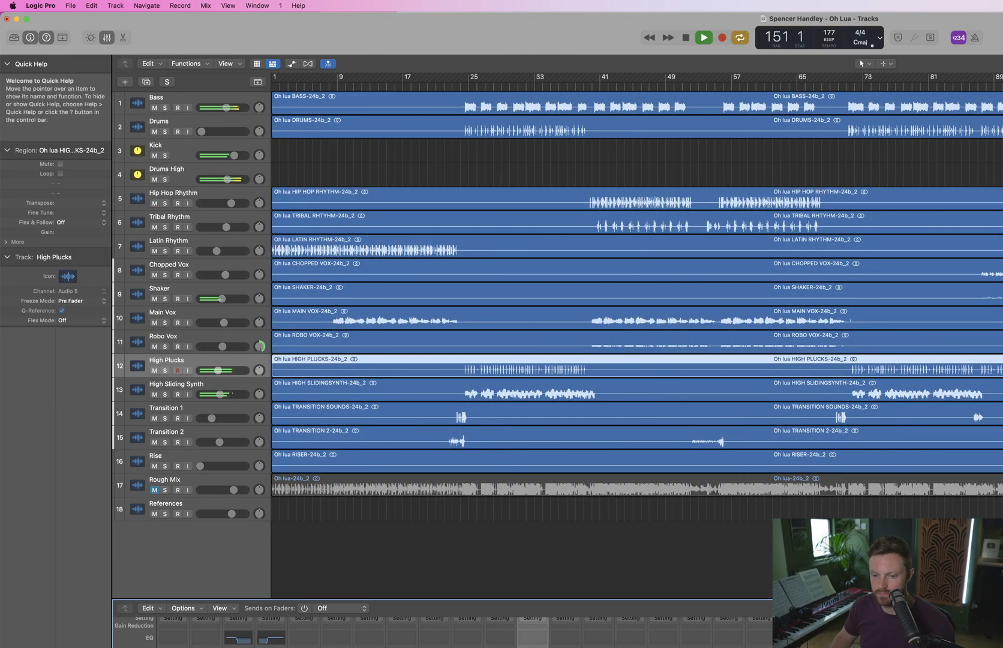
left_click(239, 638)
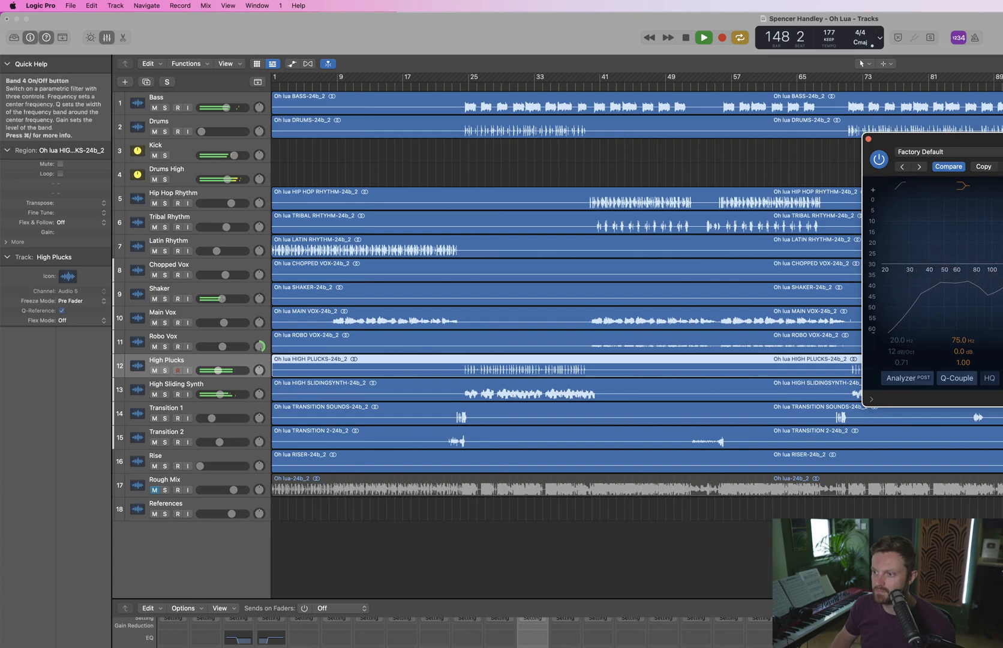
left_click(868, 138)
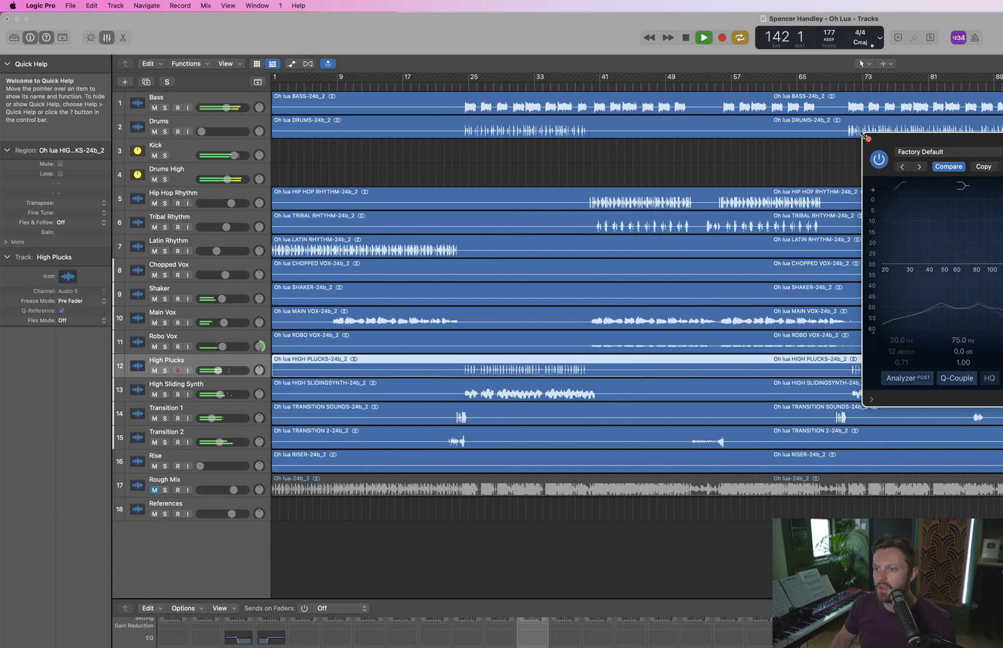
left_click(868, 138)
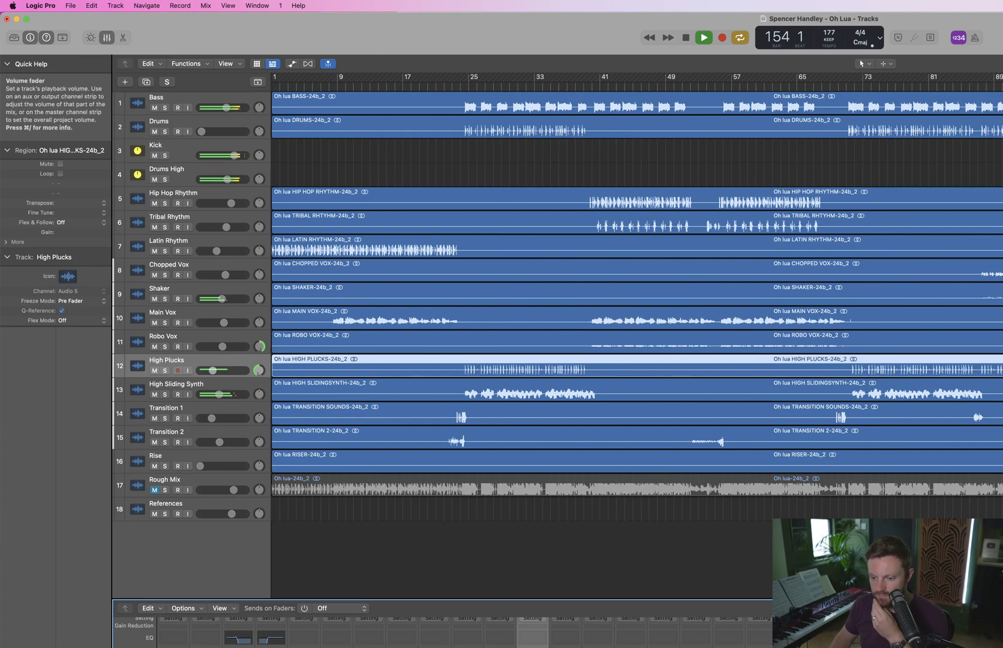
Try a wide 1.9 dB cut at 2280 Hz in the High Sliding Synth's Channel EQ
left_click(565, 637)
mouse_move(862, 273)
left_mouse_down()
mouse_move(893, 222)
mouse_move(859, 288)
left_mouse_up()
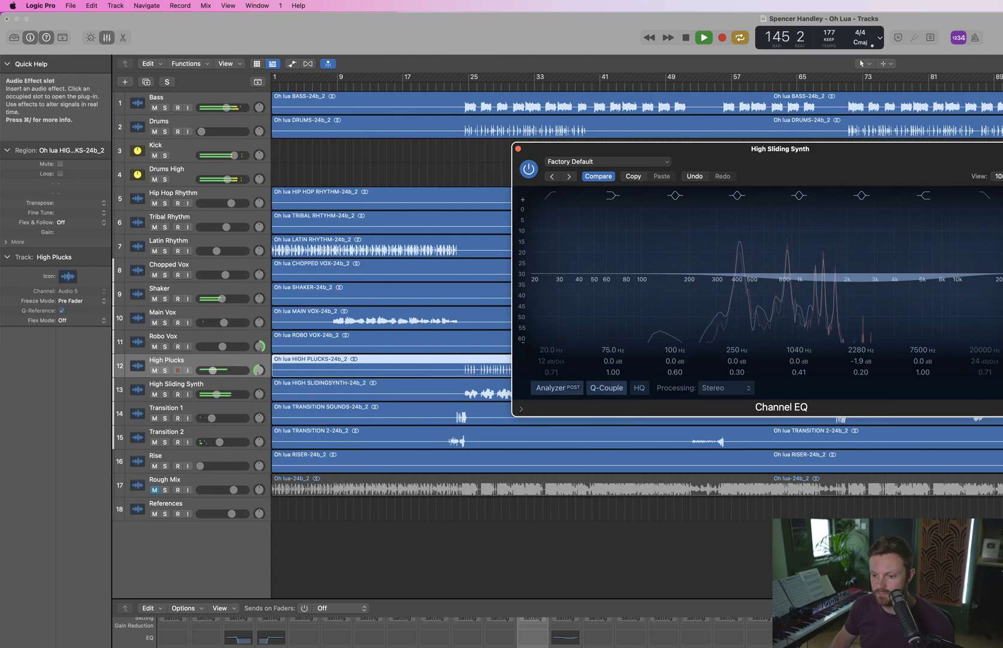
Insert FabFilter Pro-Q 3 on High Sliding Synth, cut 2.49 dB at 2185.2 Hz with Q 0.442, and compare the band on and off
left_click(732, 647)
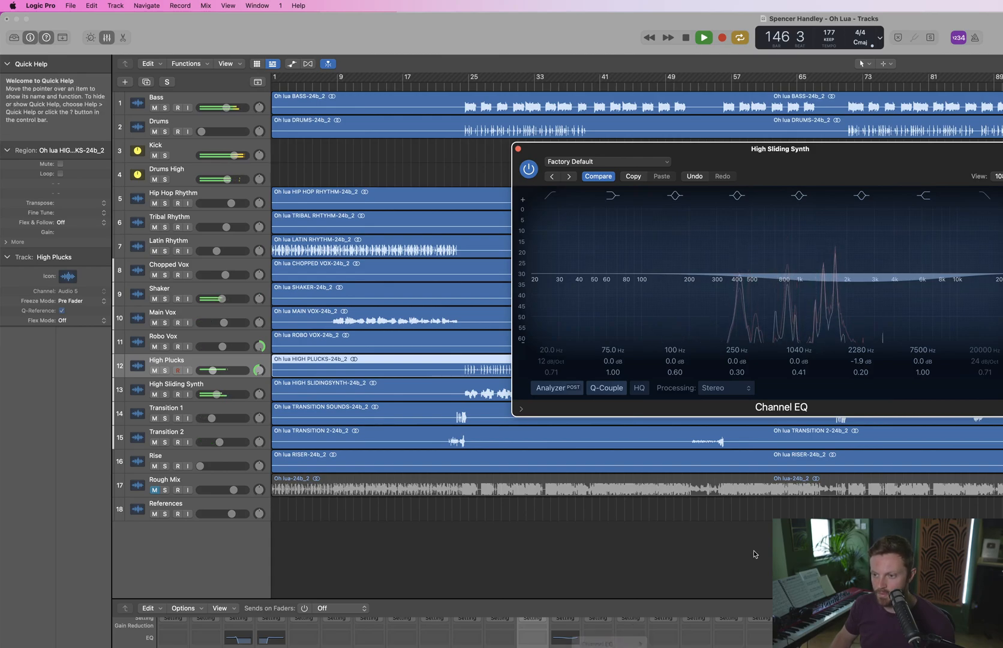
key("space")
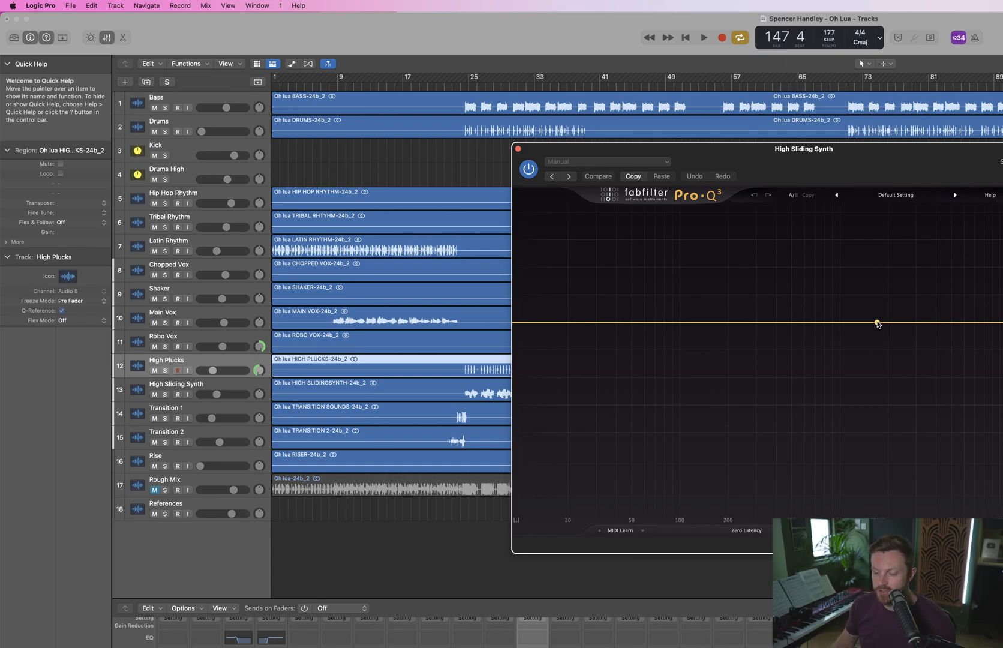
left_click_drag(877, 324, 898, 316)
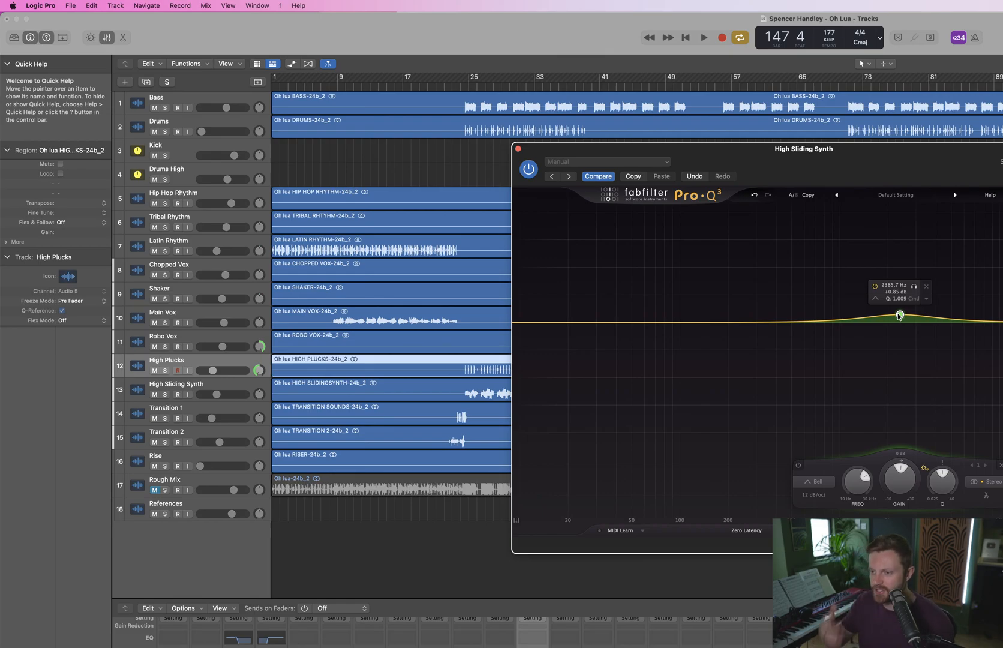
key("space")
left_click_drag(899, 316, 893, 359)
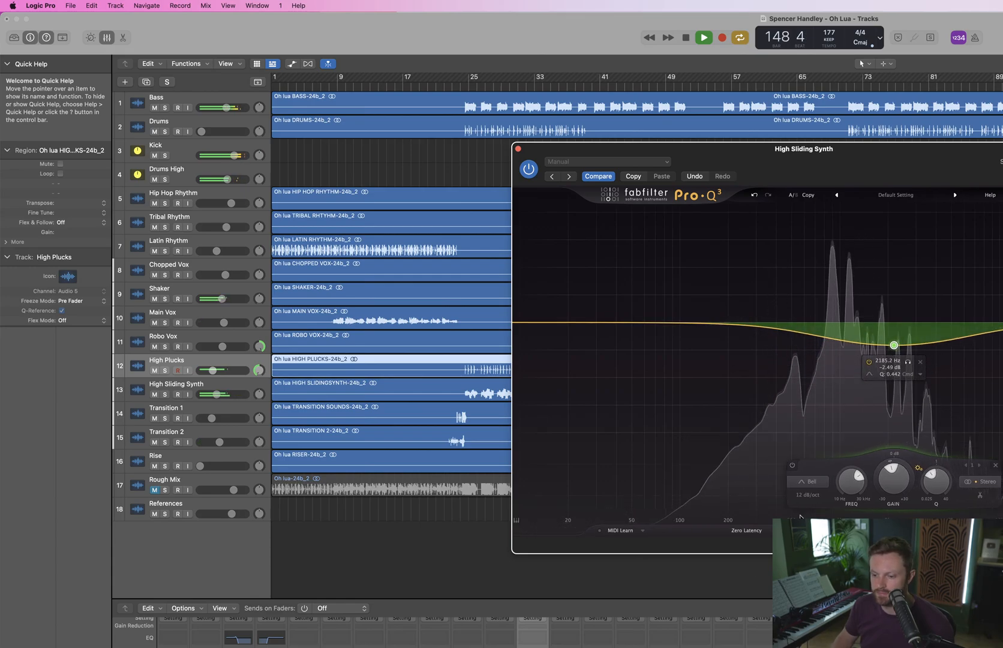
left_click(893, 347, "alt")
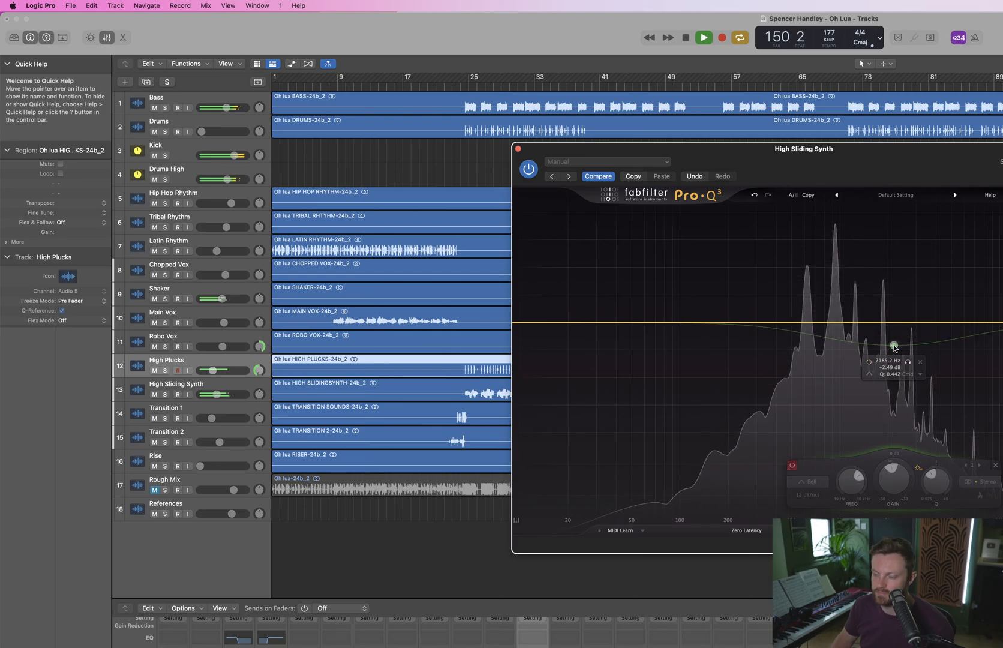
left_click(893, 347, "alt")
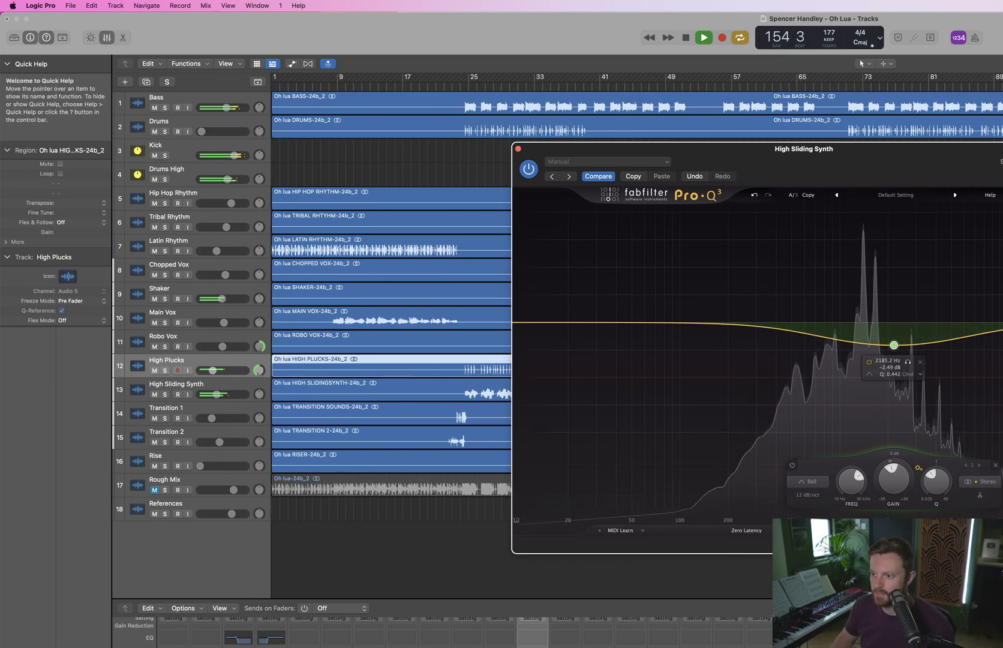
Try an extra high-frequency band in the synth's Pro-Q 3, delete it, and close the equalizer
mouse_move(1002, 330)
left_mouse_down()
mouse_move(1002, 282)
mouse_move(1002, 342)
mouse_move(982, 191)
mouse_move(1001, 324)
mouse_move(1001, 300)
mouse_move(1000, 309)
left_mouse_up()
key("Delete")
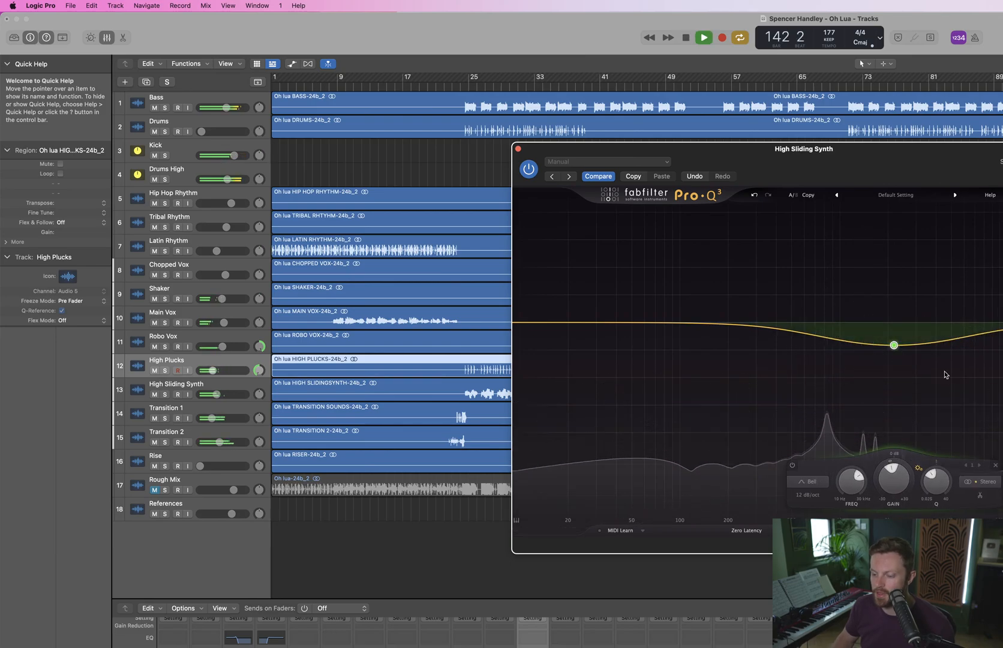
key("space")
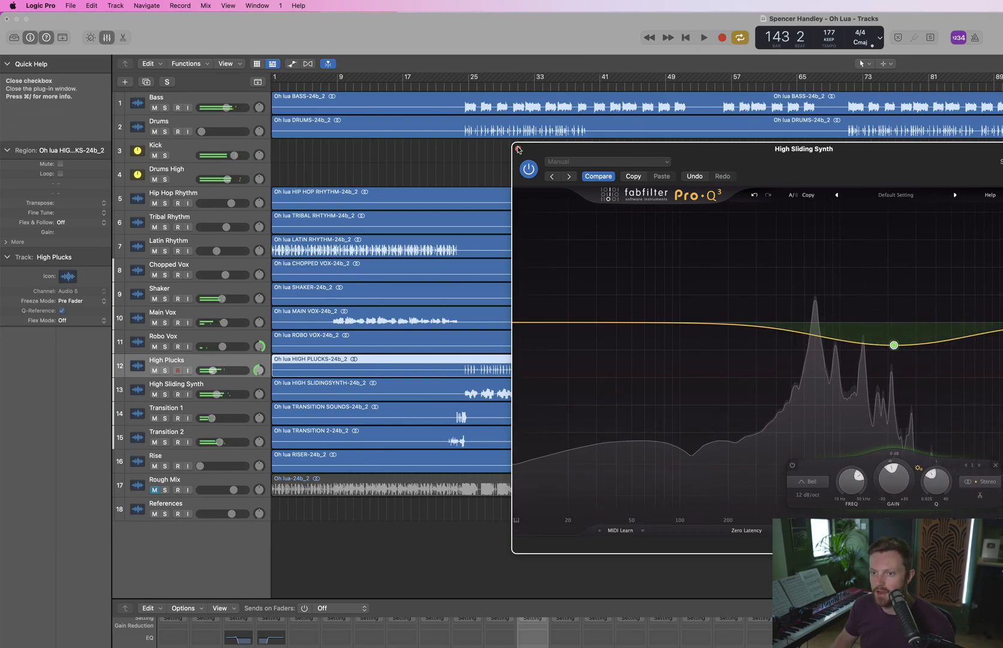
left_click(518, 149)
Open REFERENCE on Stereo Out, loop a late section of "01 - Never Be Like You" and compare it with the original mix
left_click(995, 642)
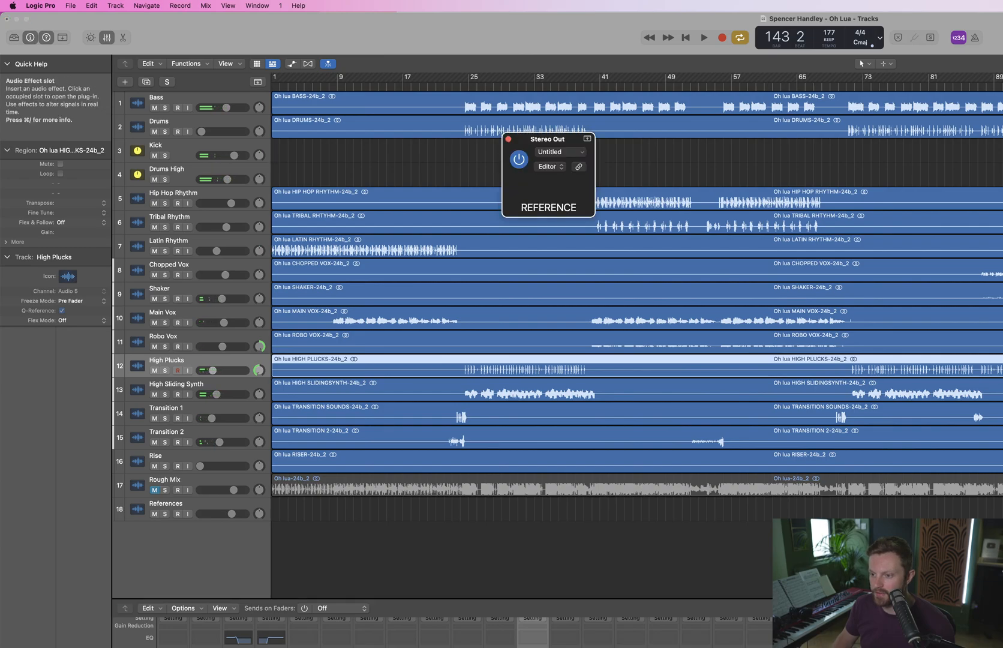
left_click(723, 349)
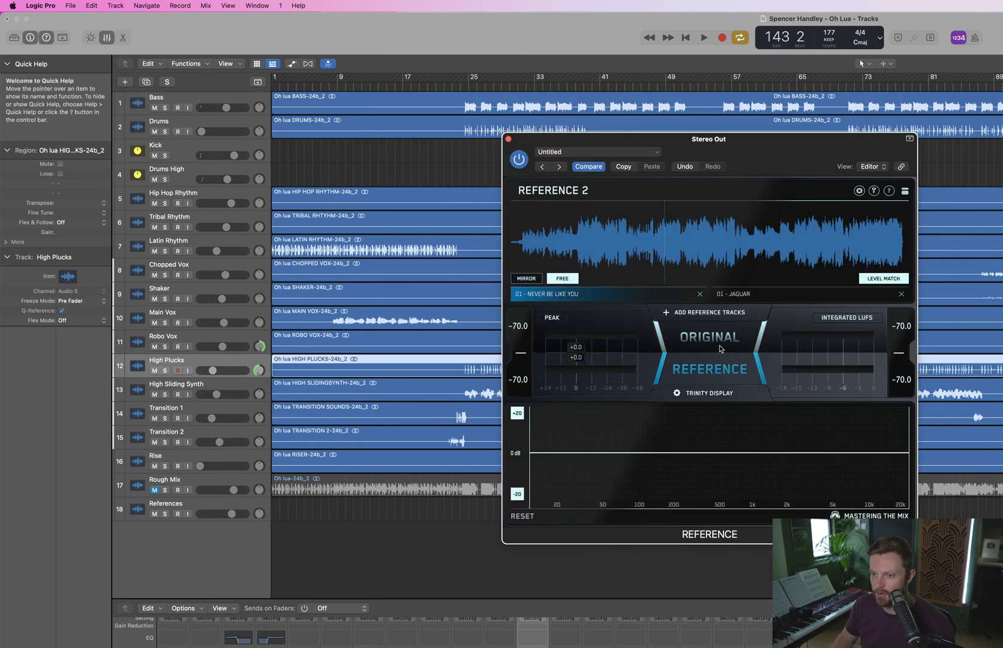
left_click(720, 346)
key("space")
left_click(709, 366)
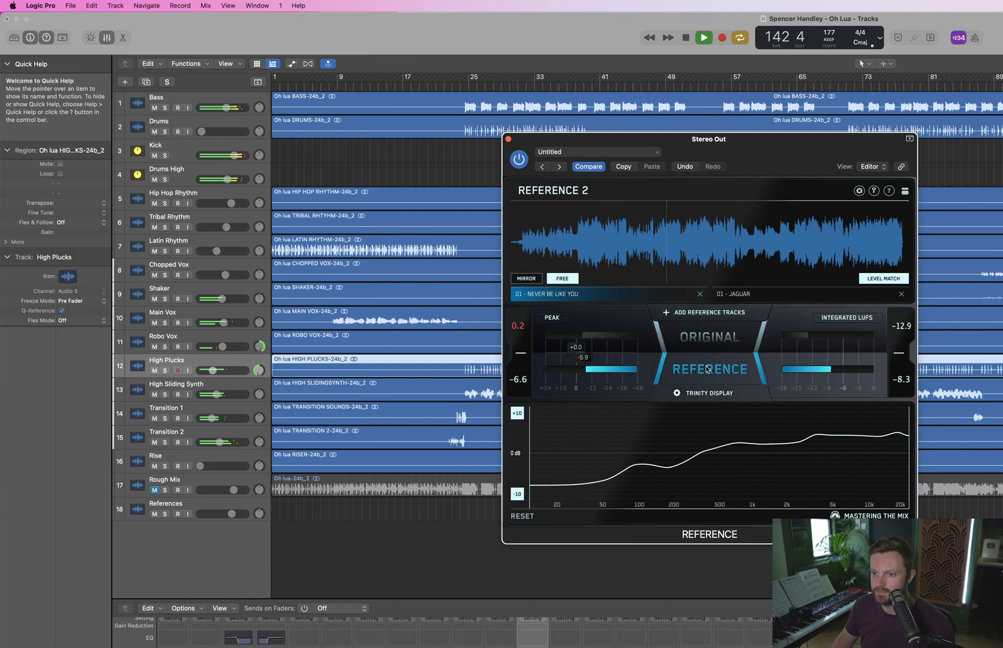
left_click_drag(821, 246, 847, 246)
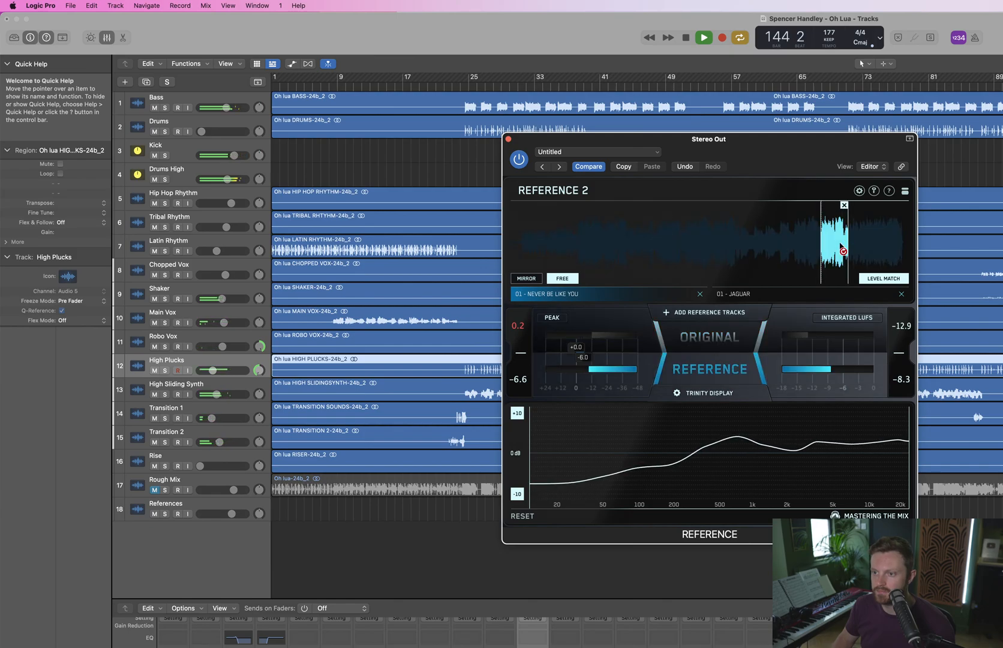
left_click(706, 339)
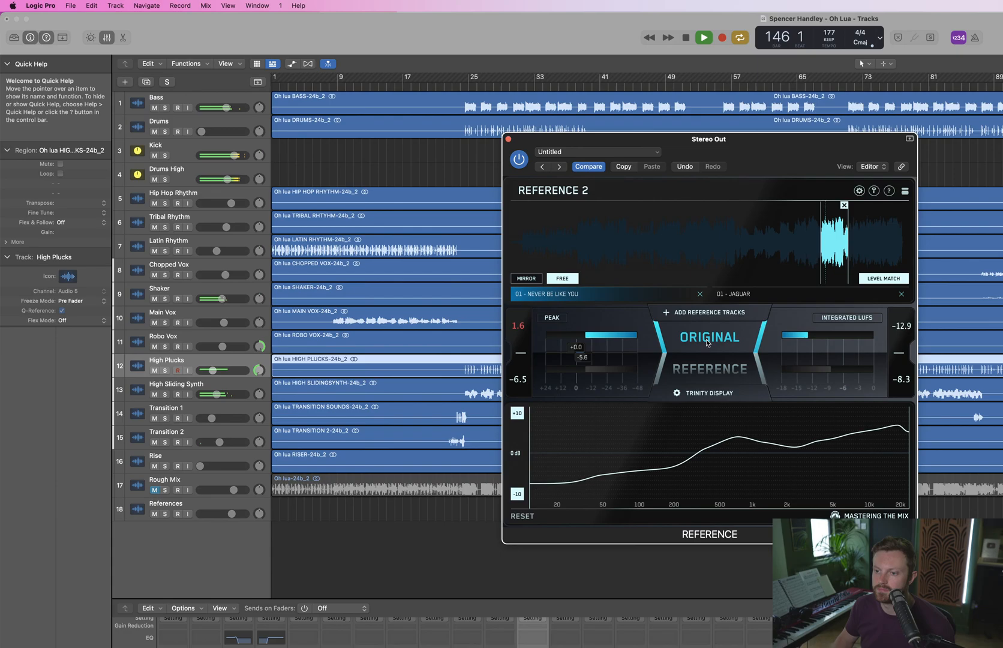
left_click(707, 370)
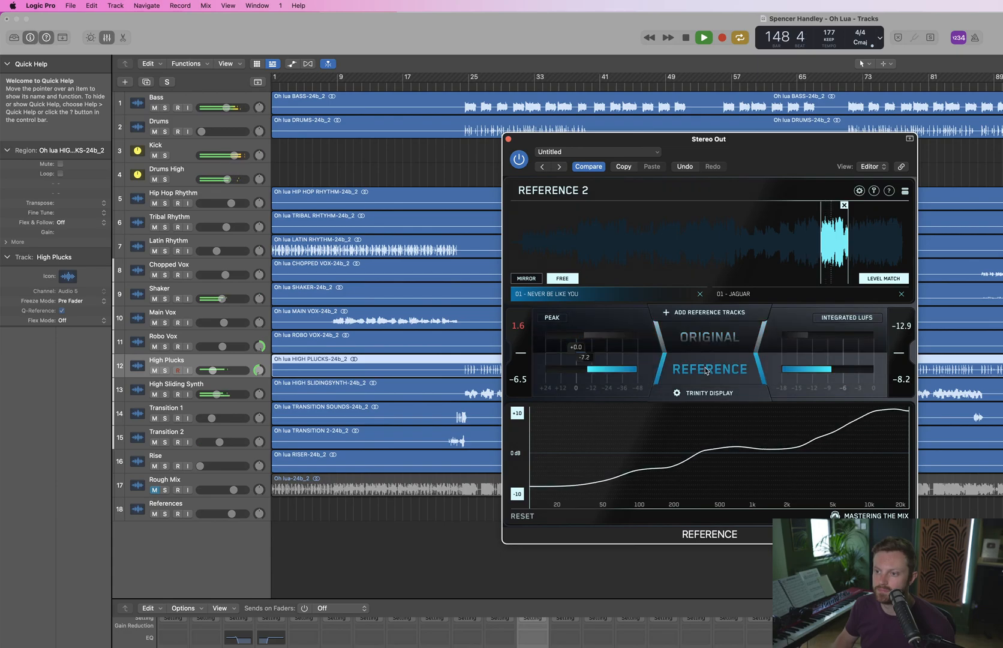
left_click(731, 344)
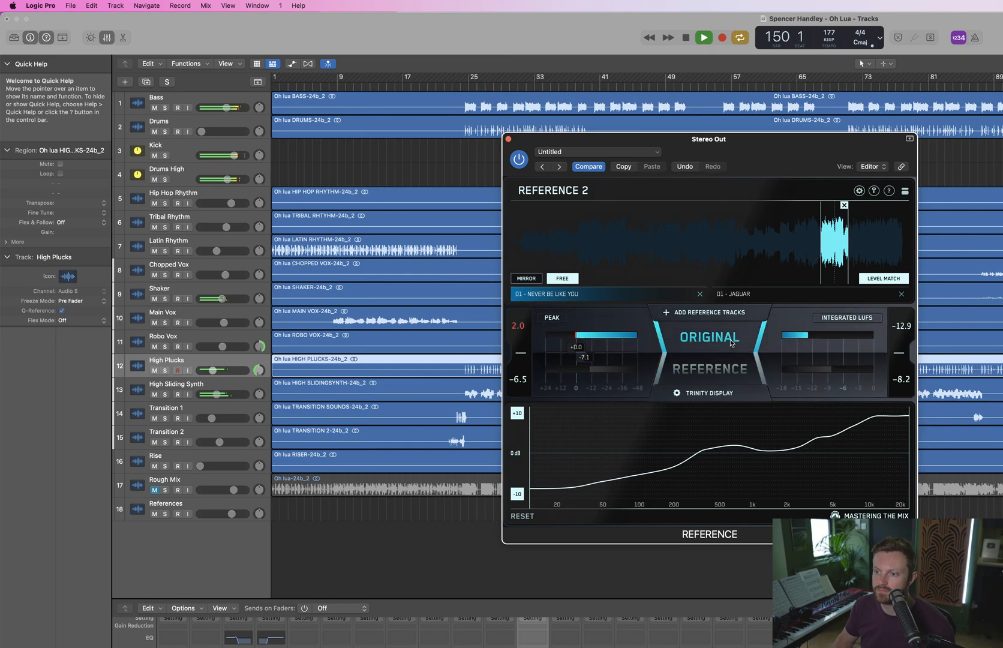
Switch the reference track to "01 - Jaguar", loop an early section and compare it with the mix
left_click(809, 295)
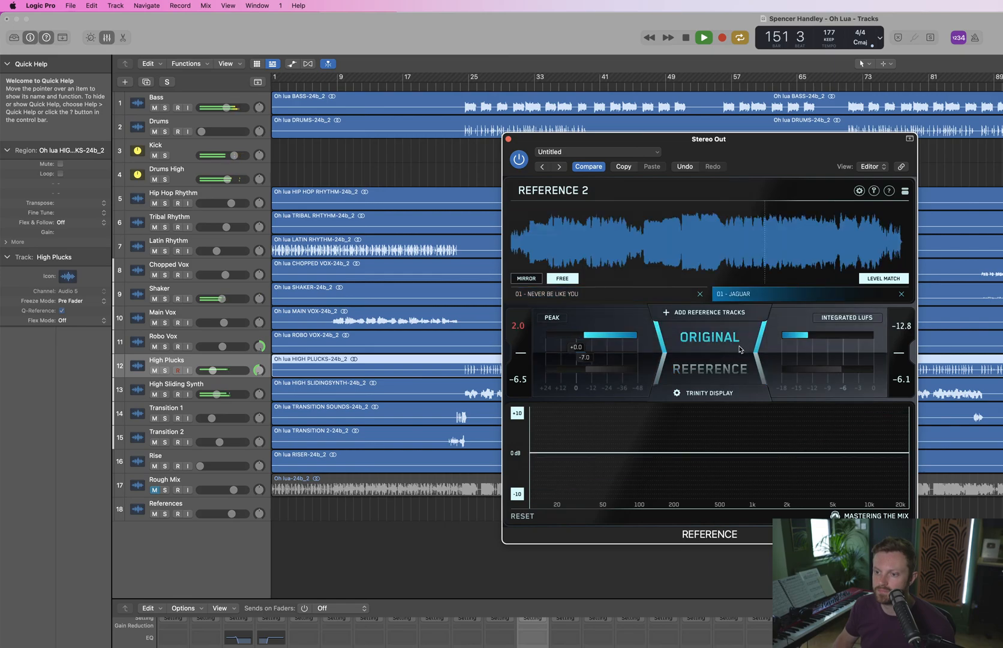
left_click(729, 366)
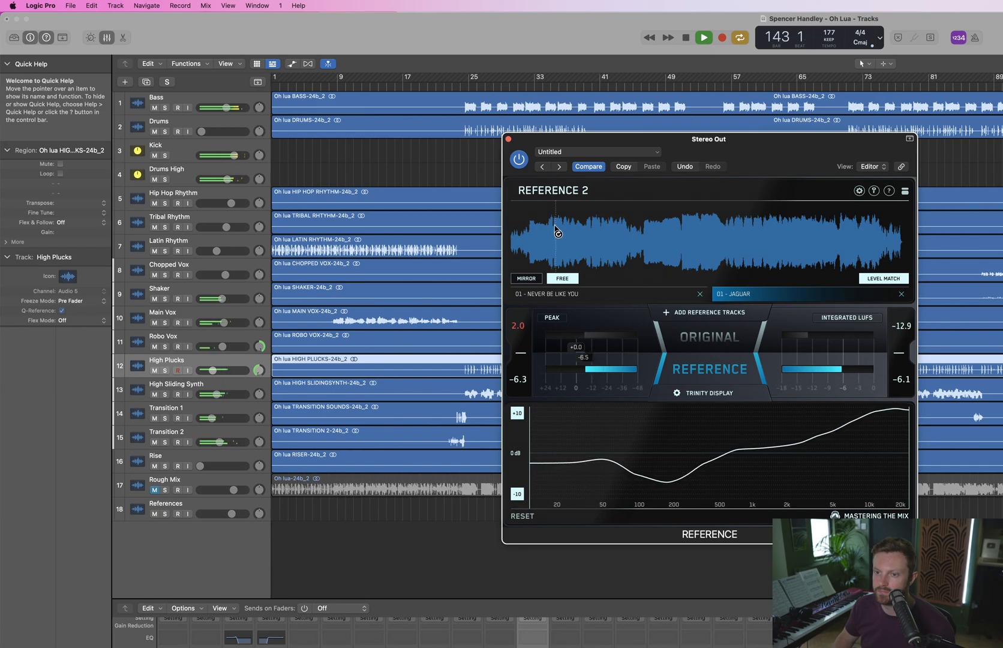
left_click_drag(556, 232, 582, 238)
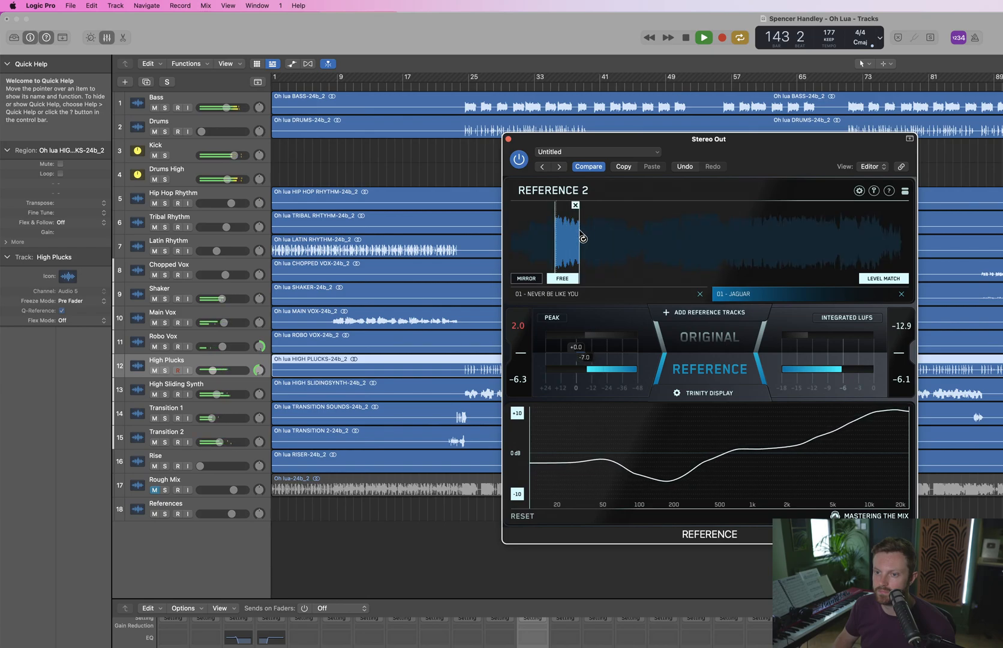
left_click(722, 346)
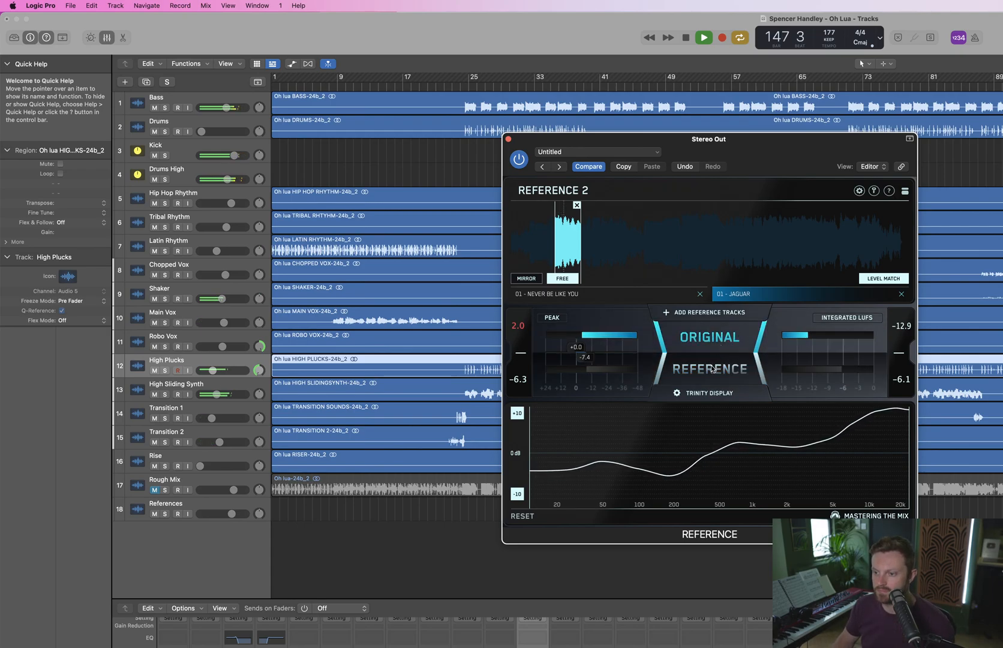
left_click(712, 369)
Return to "01 - Never Be Like You", shorten its loop, compare it with the mix, and close REFERENCE
left_click(679, 295)
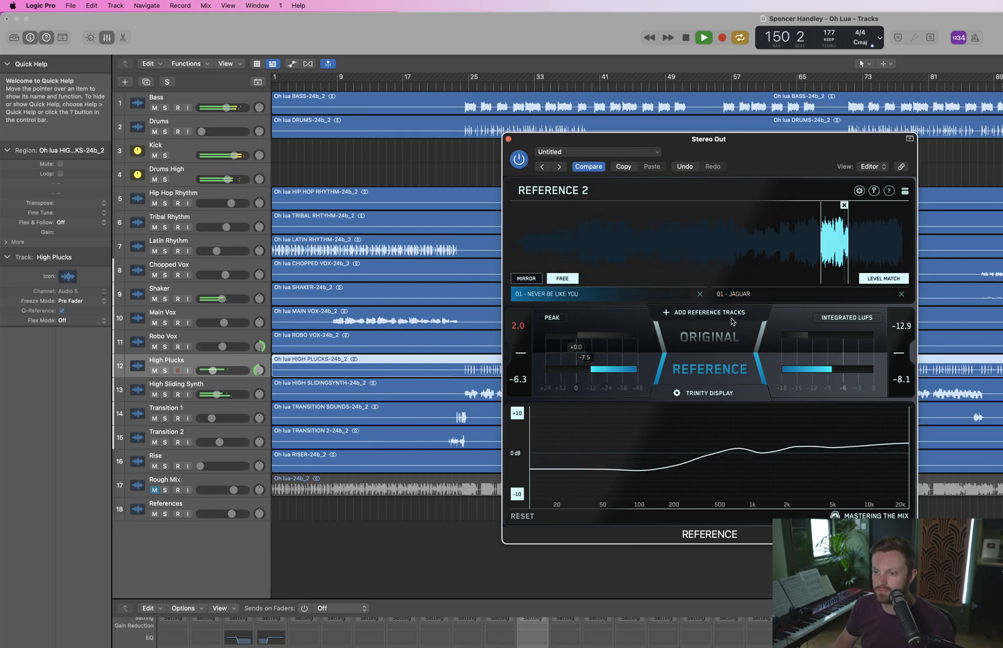
left_click_drag(851, 250, 842, 251)
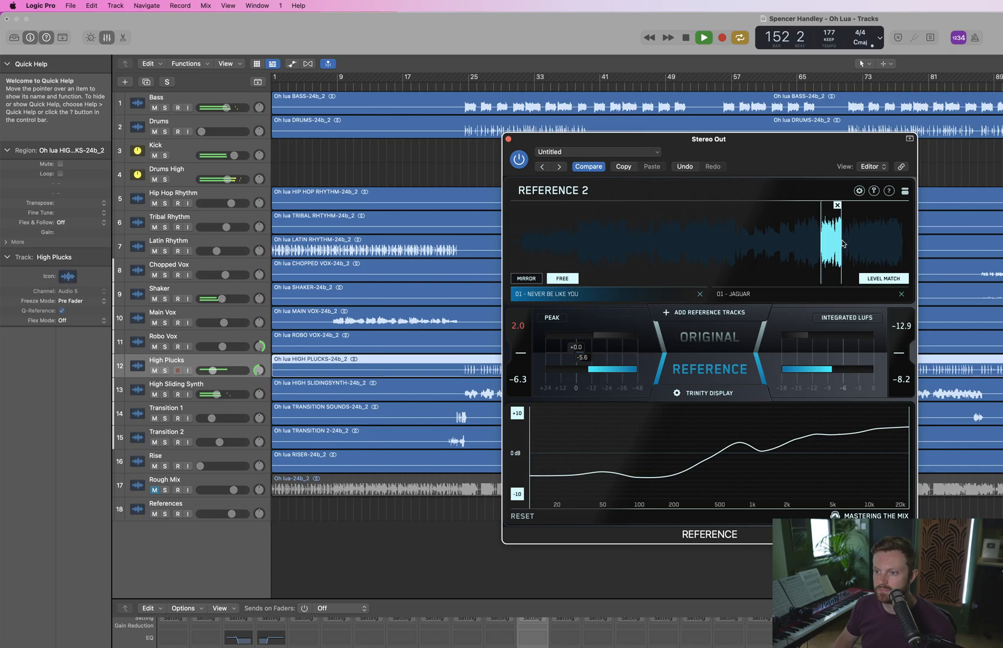
left_click(730, 339)
left_click(509, 139)
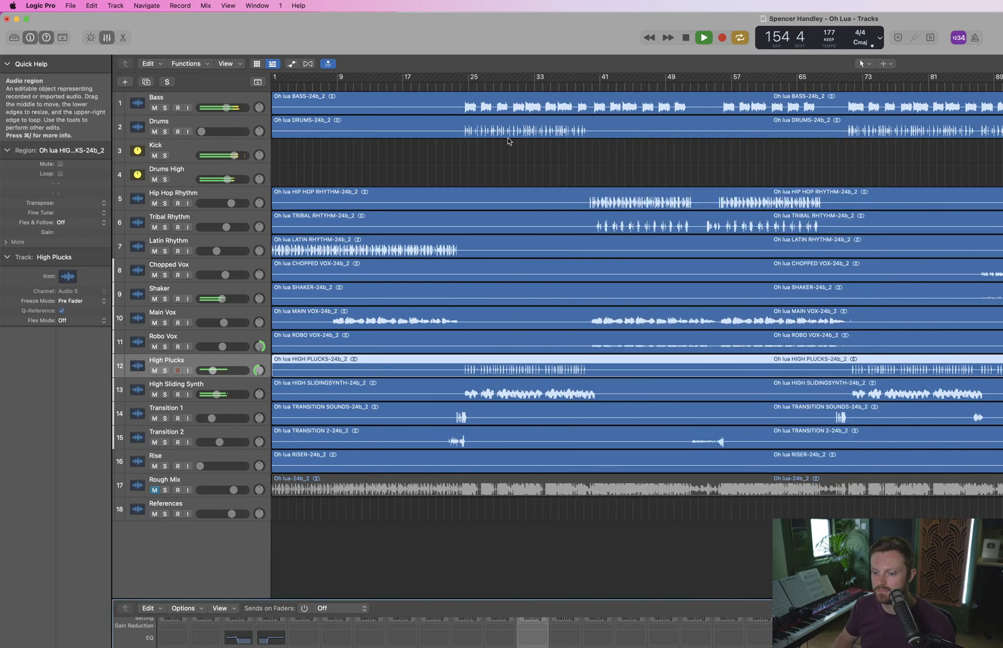
key("space")
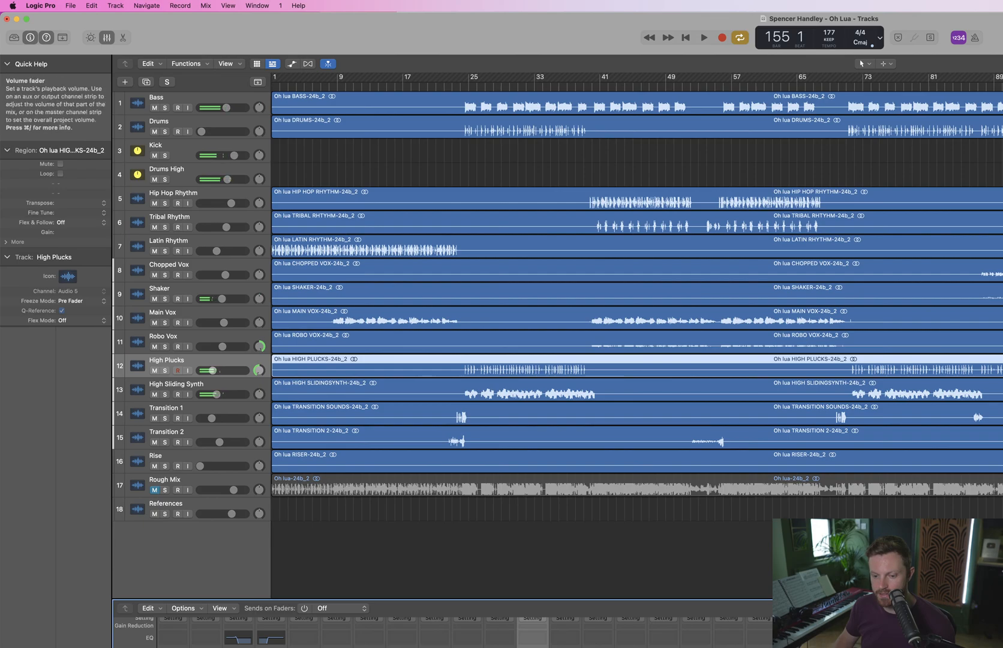
Insert FabFilter Pro-Q 3 on Bass and cut 3.81 dB at 260.68 Hz with Q 1.065, checking it in playback
key("space")
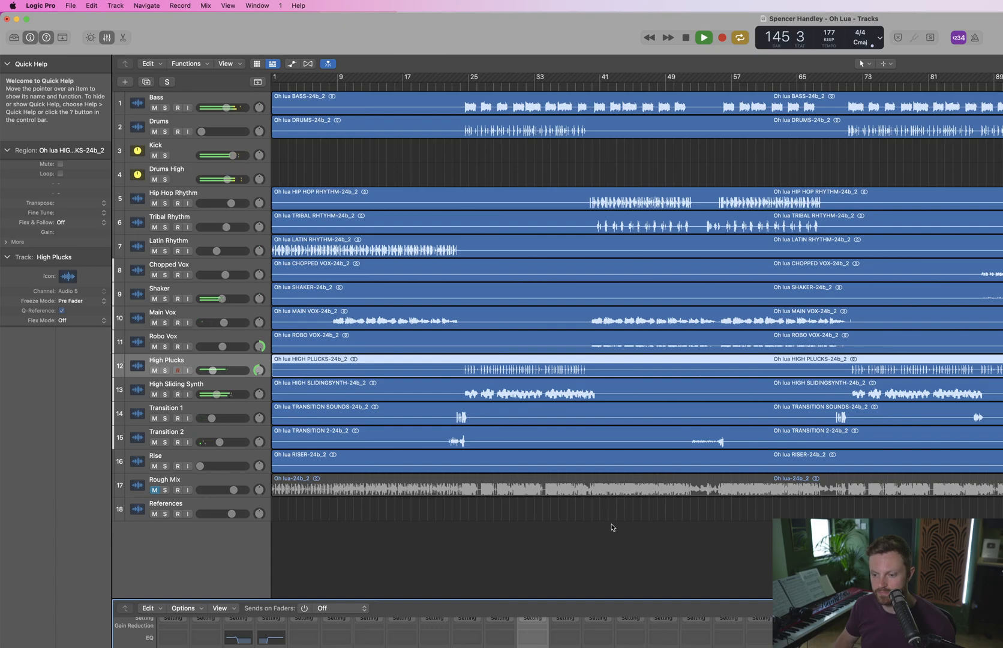
key("space")
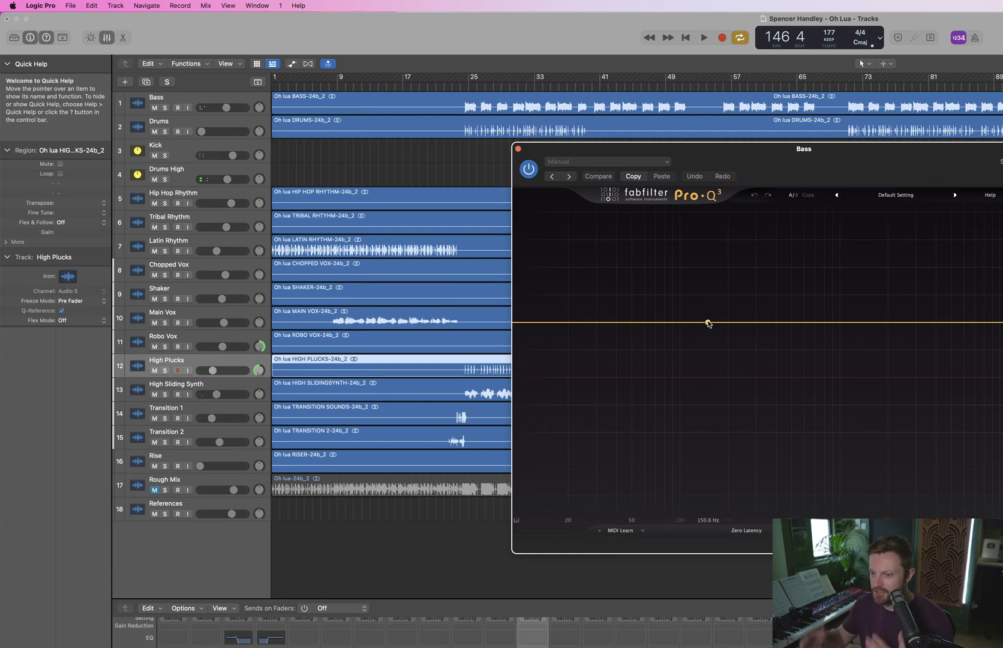
left_click_drag(708, 324, 747, 358)
key("space")
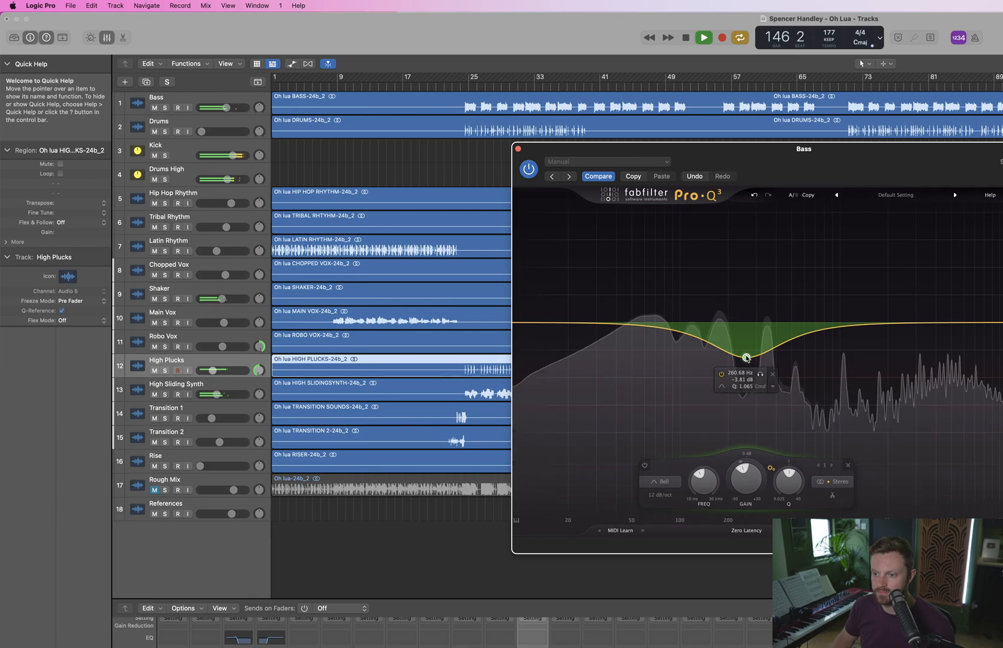
left_click(519, 149)
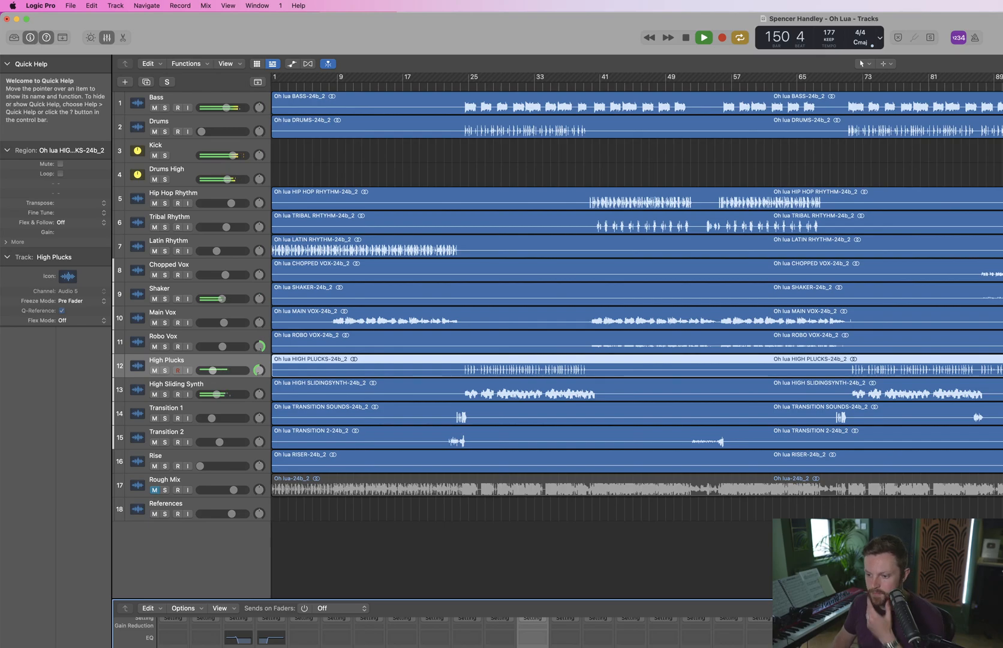
Insert Clariphonic DSP MKII on the Drums channel and raise its Clarity control during playback
left_click(533, 646)
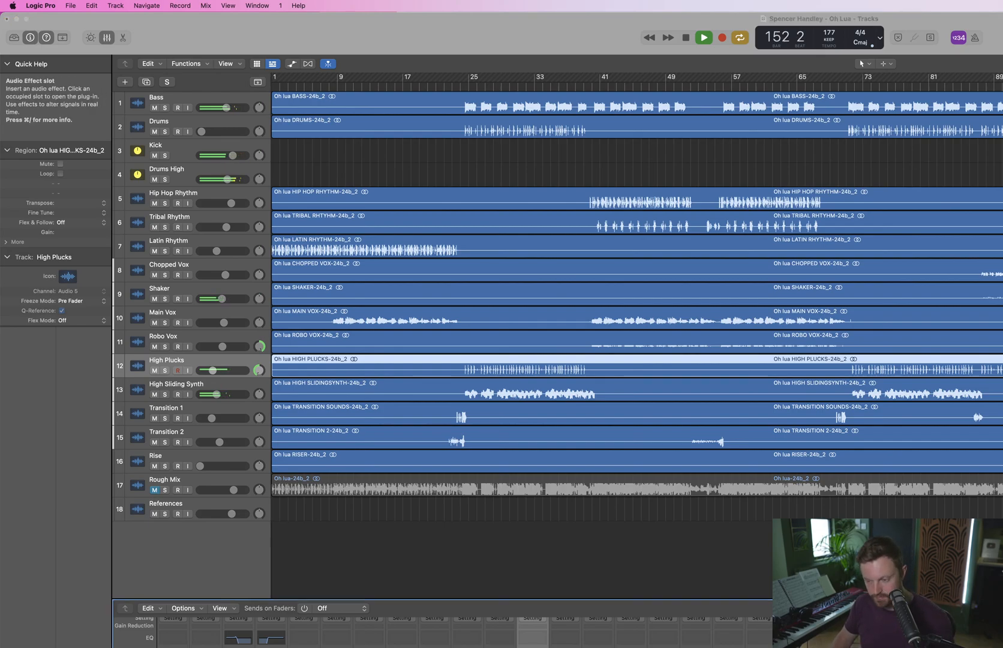
left_click(822, 645)
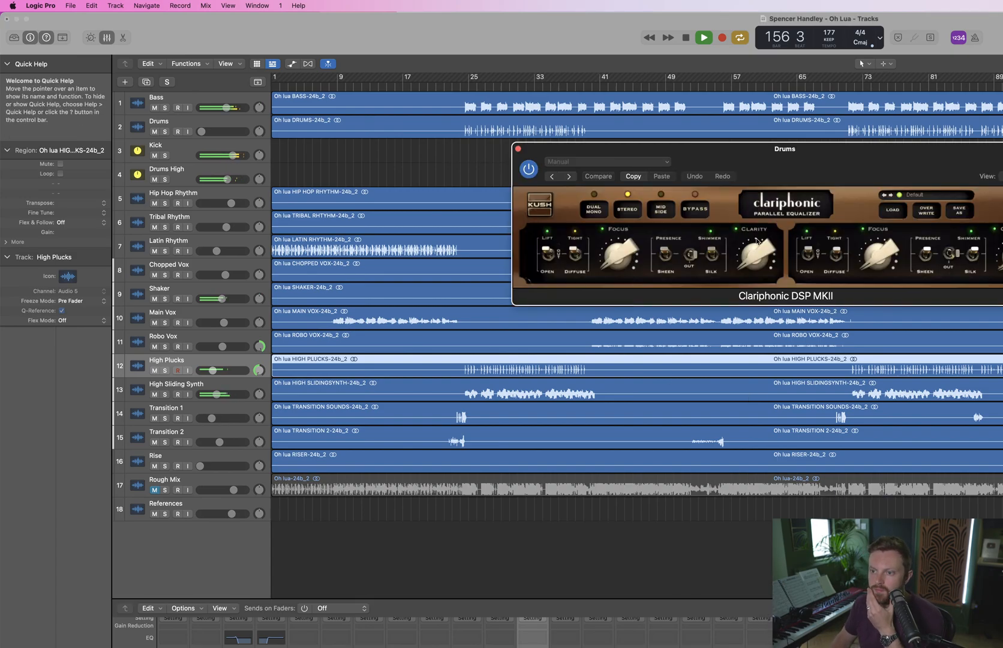
left_click_drag(755, 242, 757, 170)
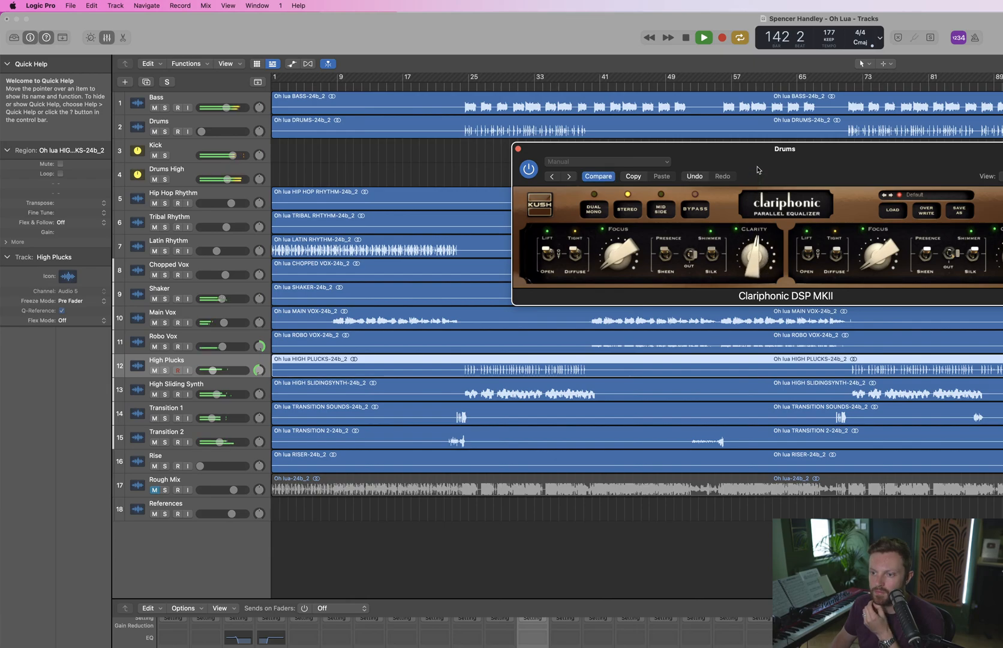
Compare the Drums channel with Clariphonic bypassed and enabled, raise its Clarity control further during playback, and close the plug-in
key("space")
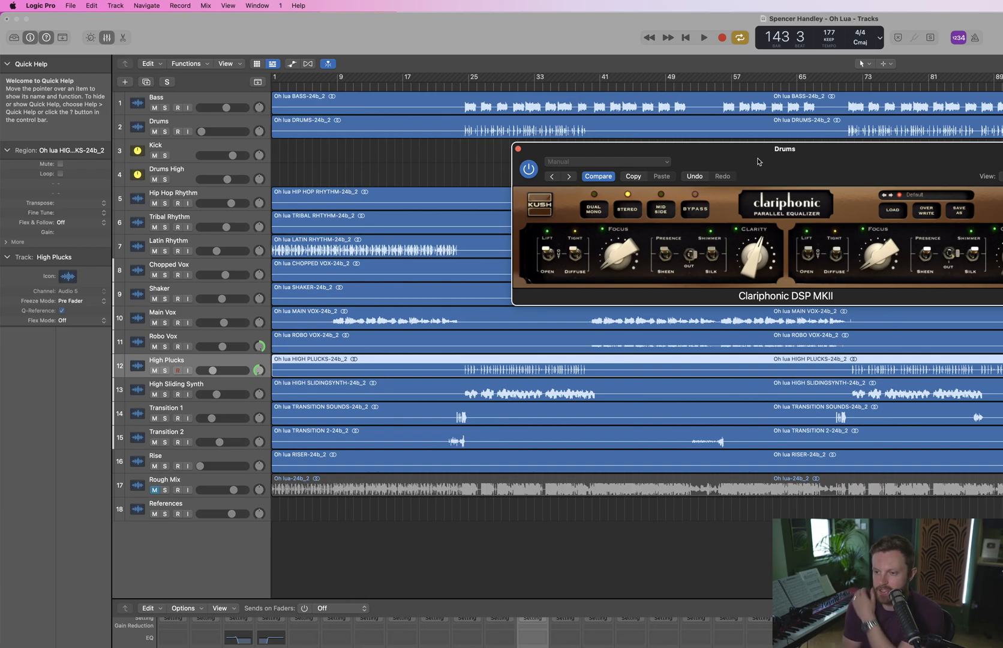
key("space")
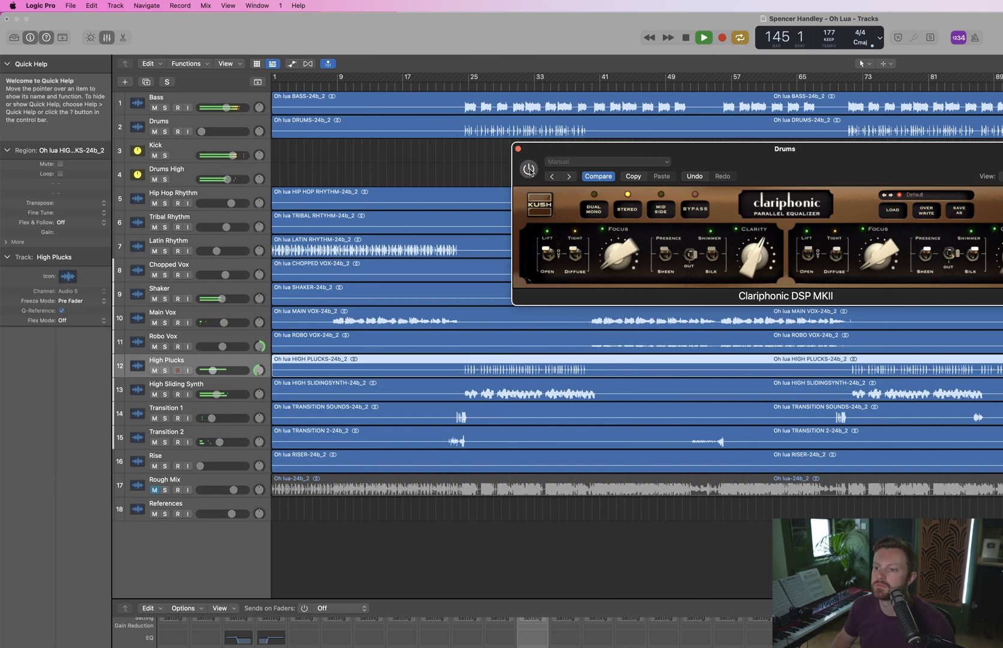
left_click(529, 170)
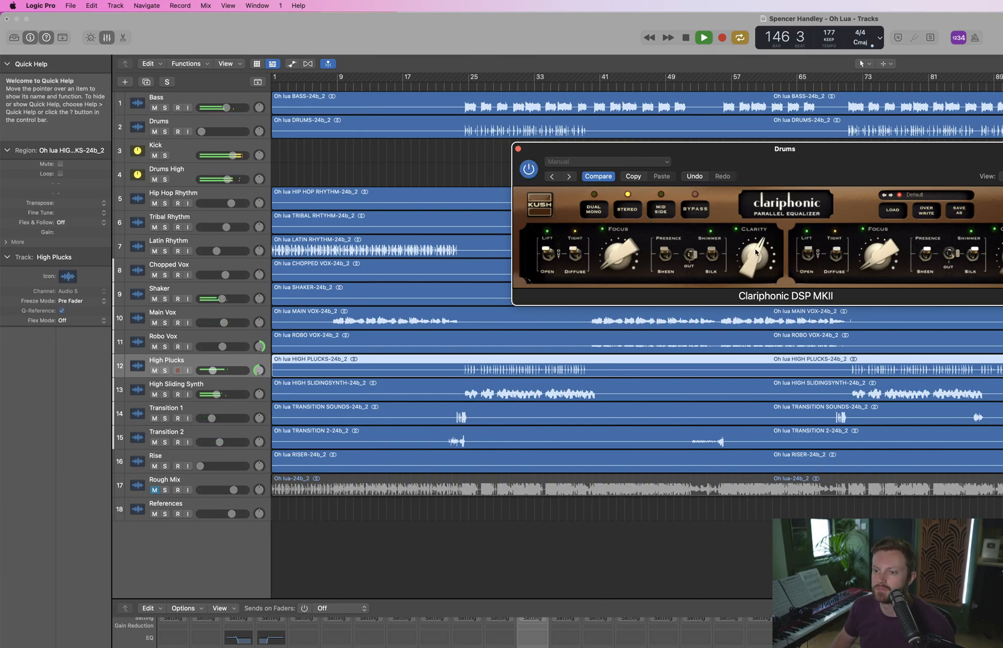
left_click_drag(755, 251, 755, 222)
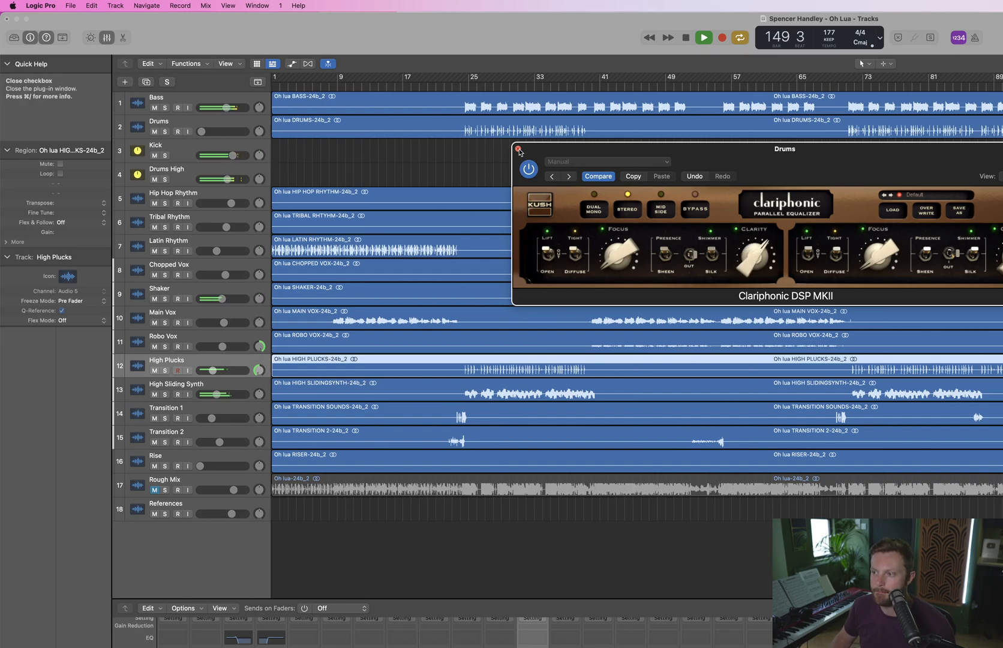
left_click(518, 149)
Reopen REFERENCE on Stereo Out, switch to "01 - Jaguar", compare it with the original mix, and close the plug-in
scroll(636, 306, "left", 1)
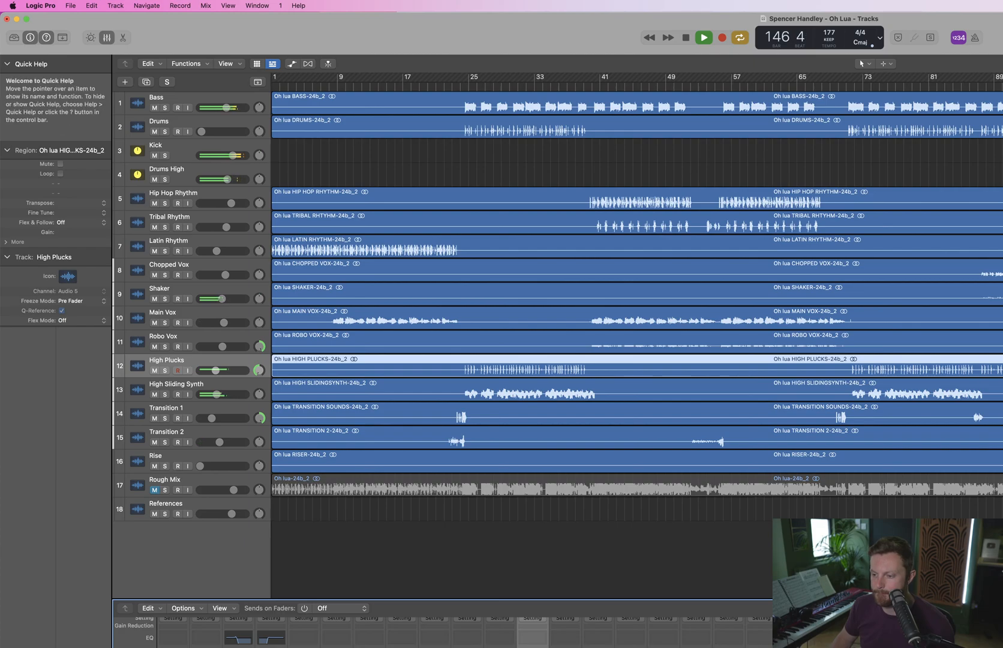
left_click(708, 365)
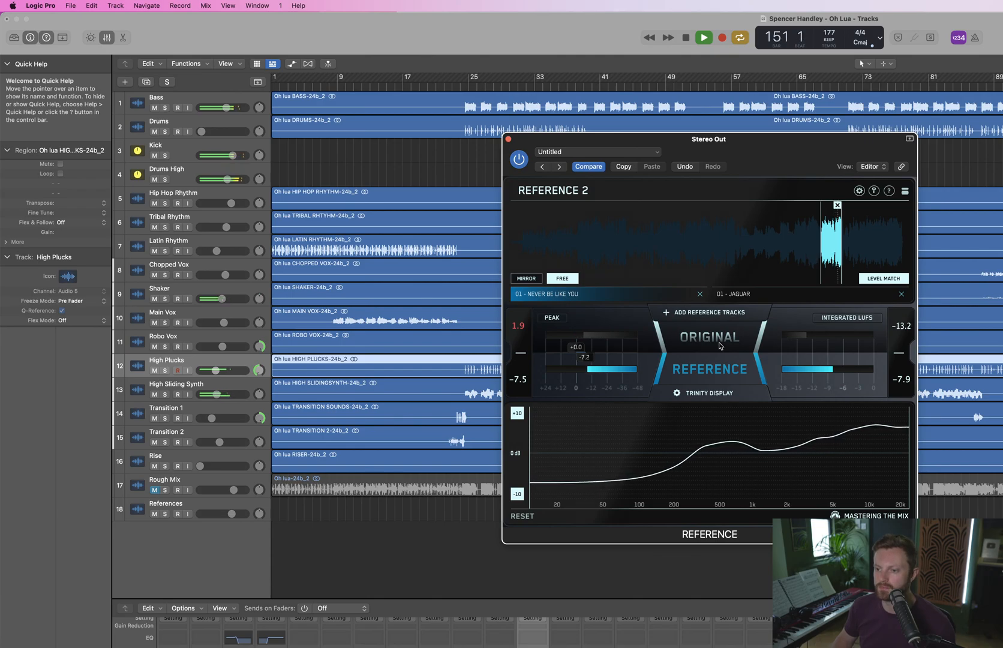
left_click(720, 346)
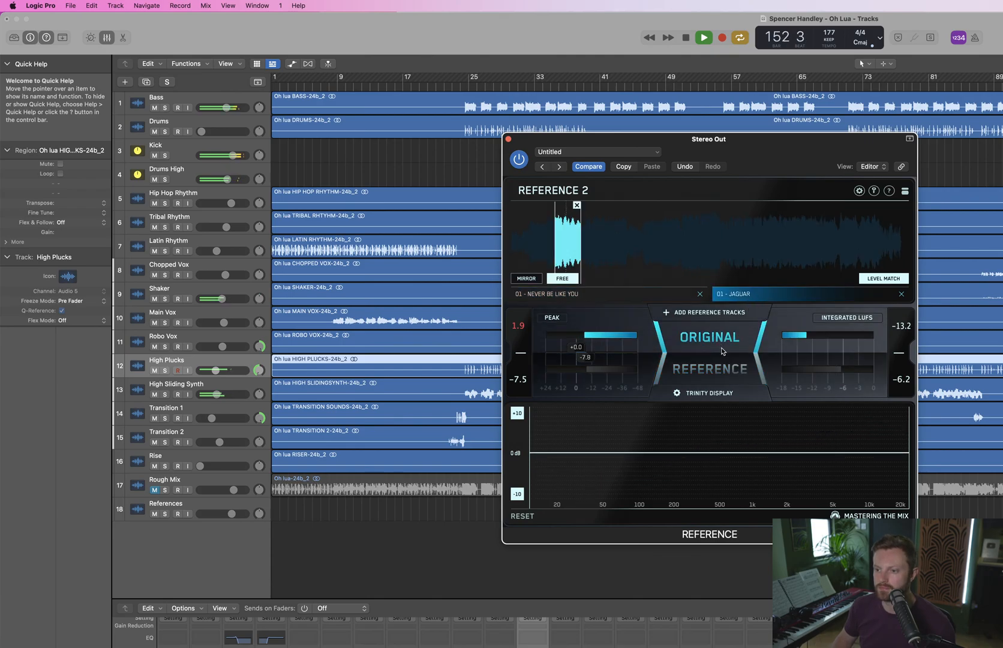
left_click(722, 348)
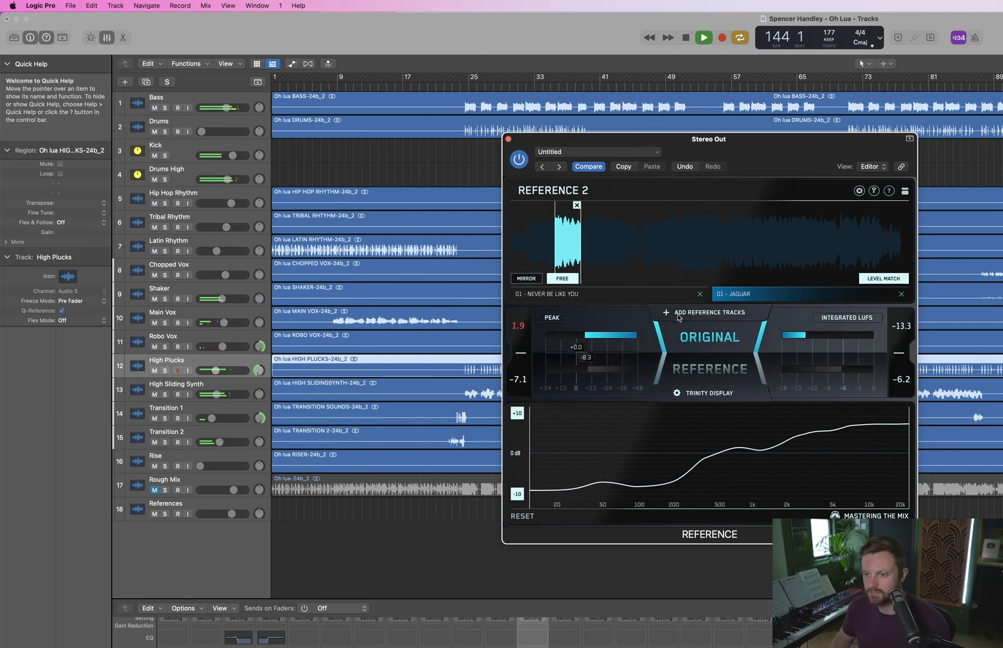
left_click(509, 139)
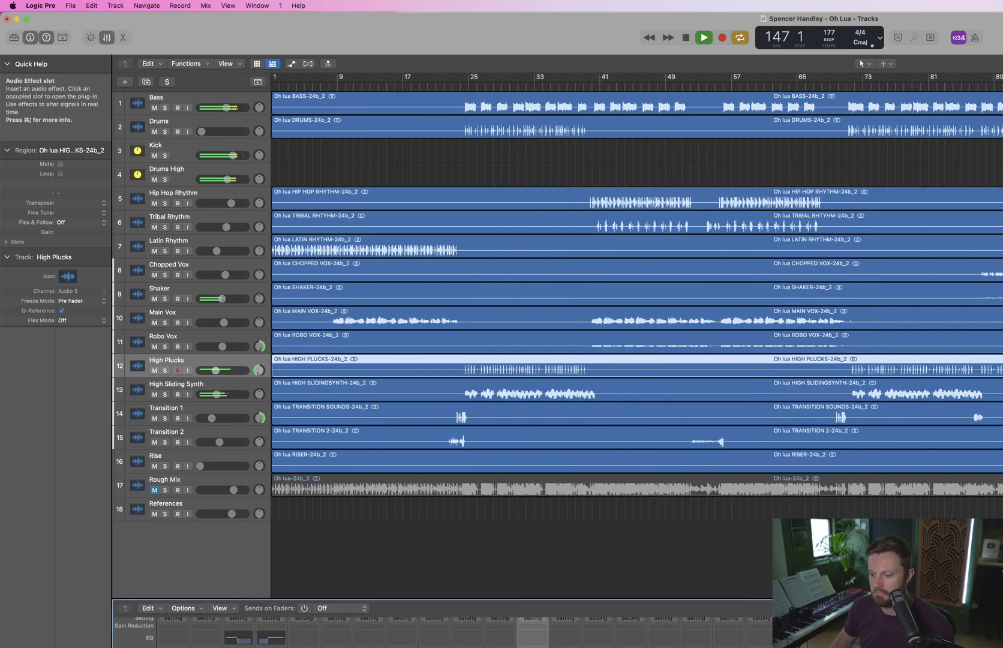
Move the High Sliding Synth track above High Plucks while auditioning the section
key("space")
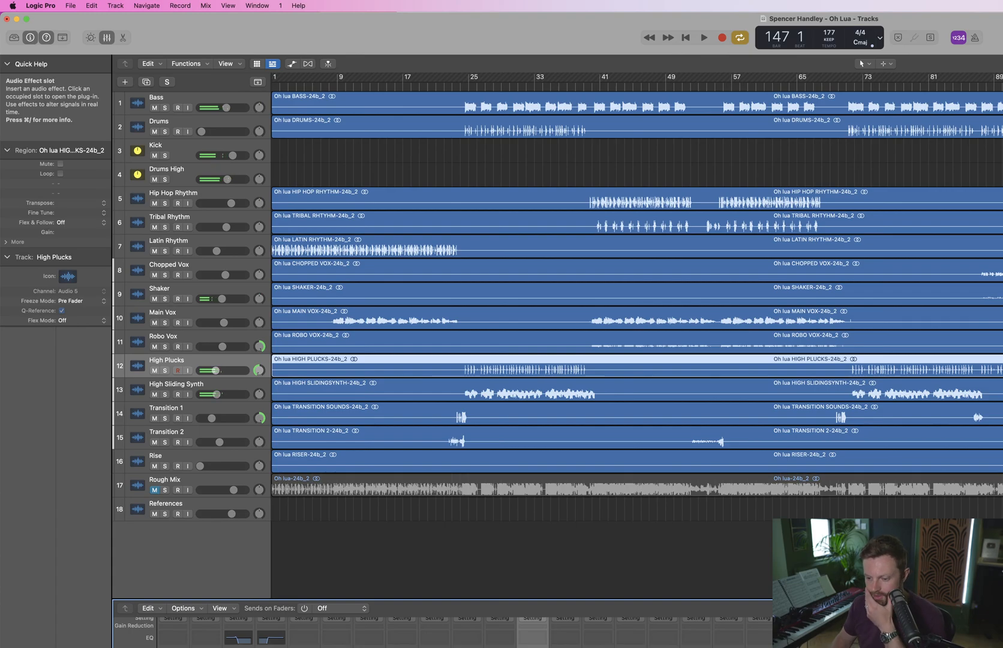
key("space")
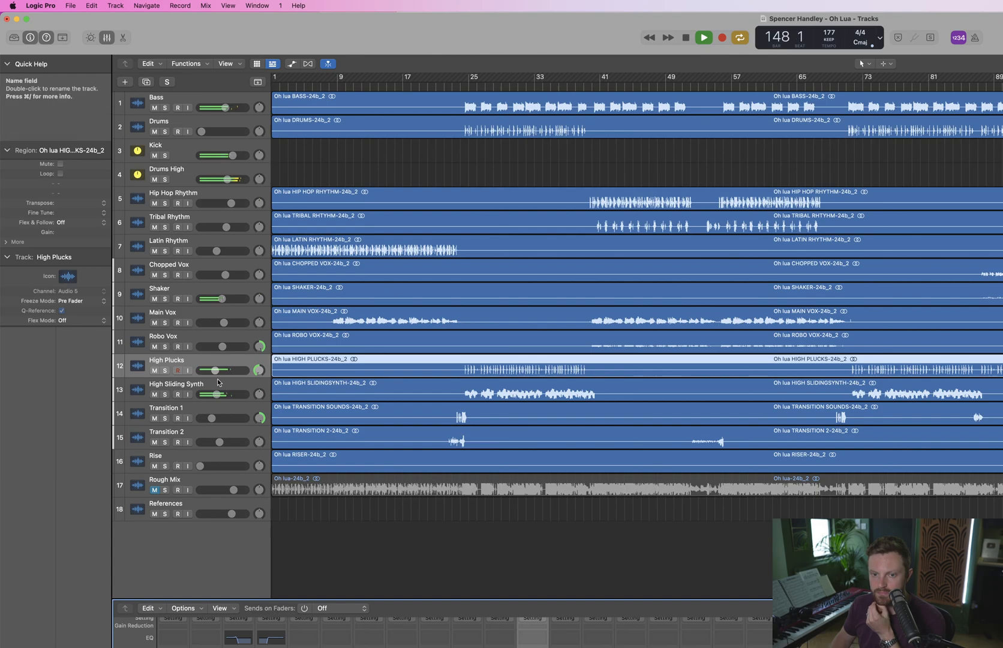
left_click_drag(219, 385, 224, 363)
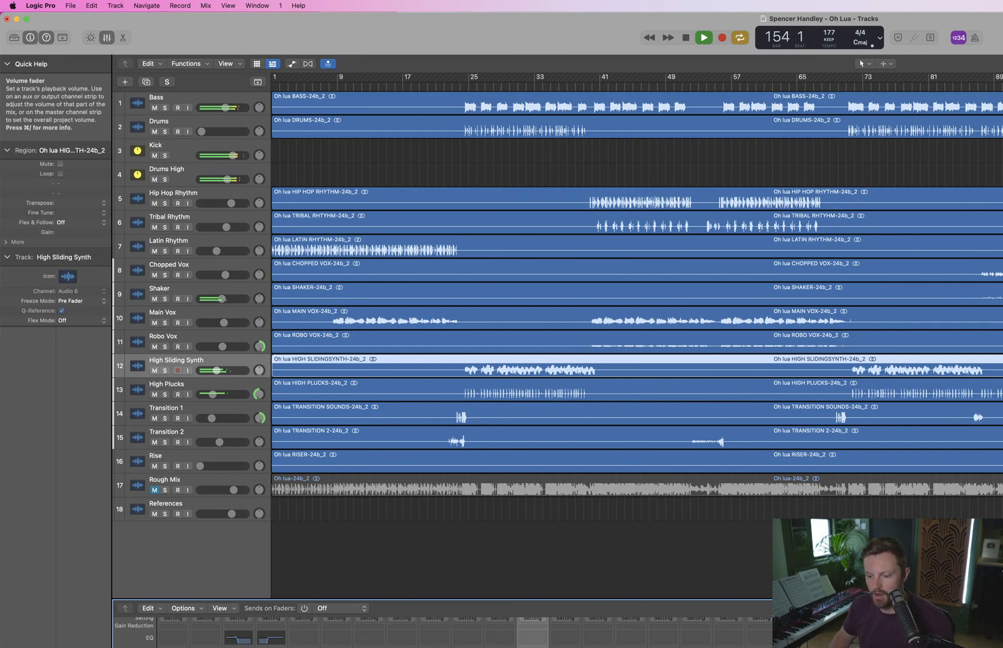
key("space")
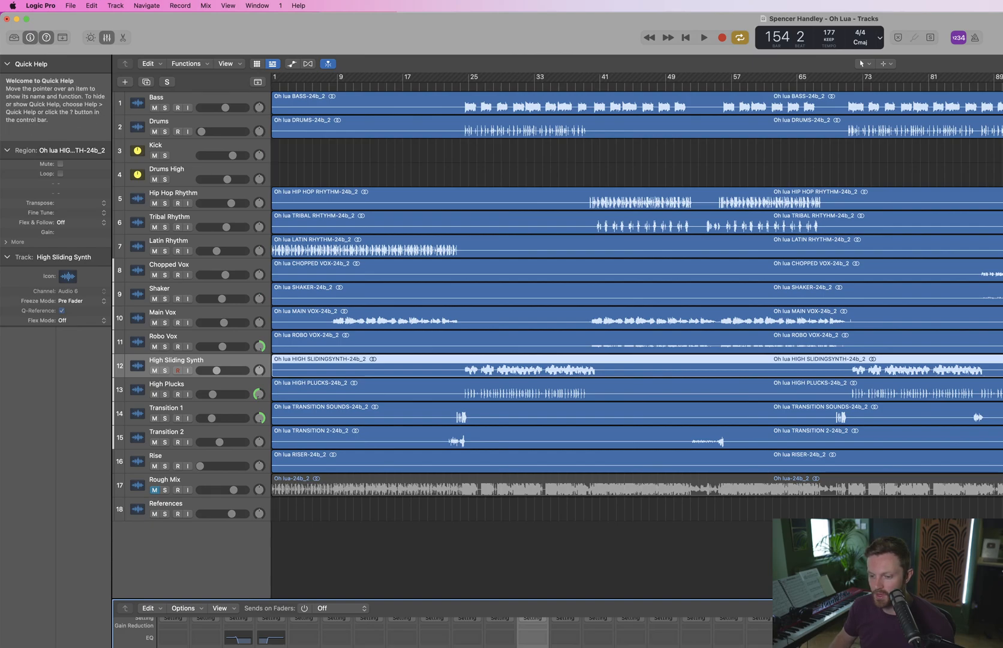
key("space")
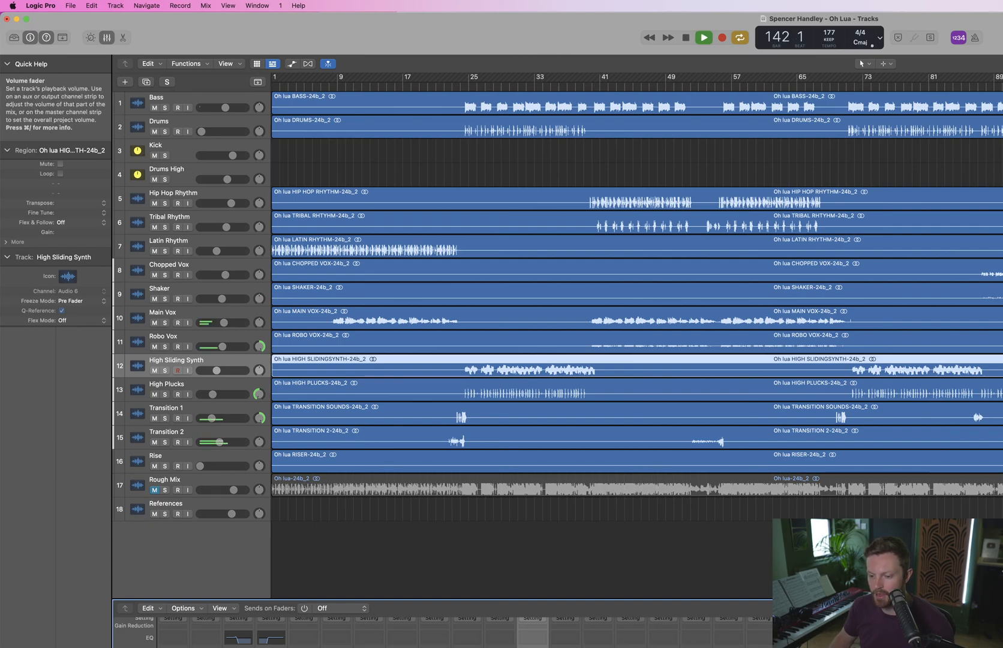
Solo High Plucks to hear it alone, and return to the full mix
left_click(165, 394)
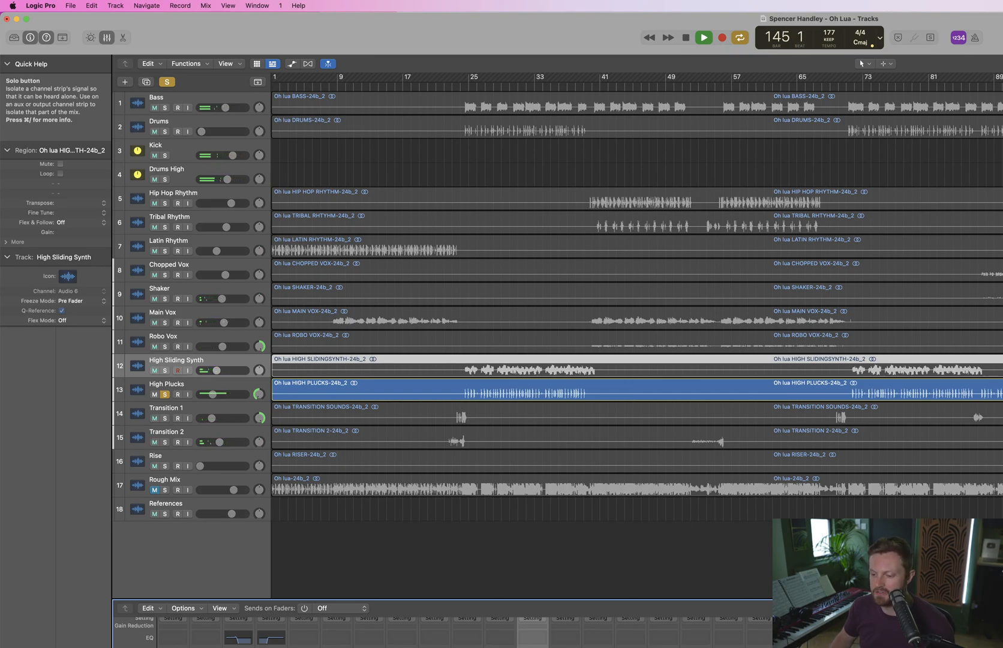
key("space")
left_click(165, 394)
key("space")
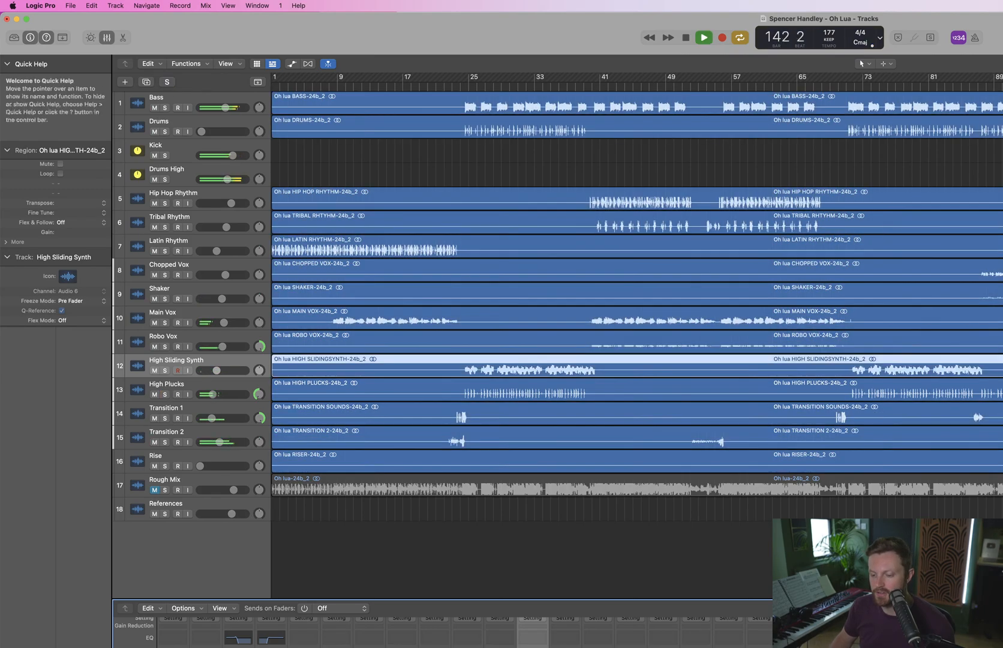
Check High Sliding Synth in solo and raise its volume in the full mix
left_click(165, 370)
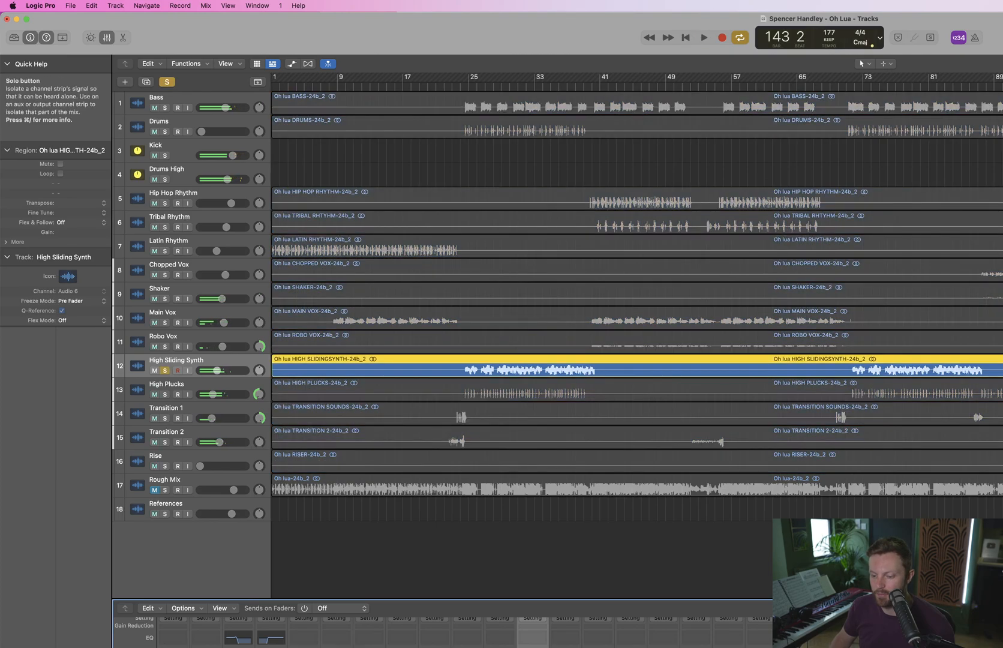
key("space")
left_click(165, 370)
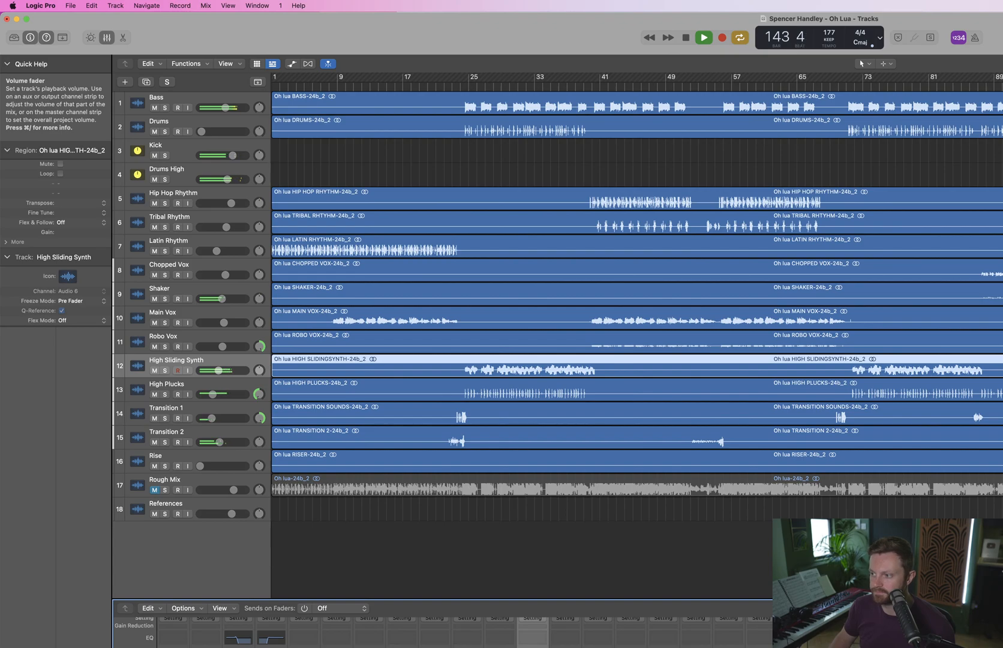
left_click_drag(219, 370, 222, 371)
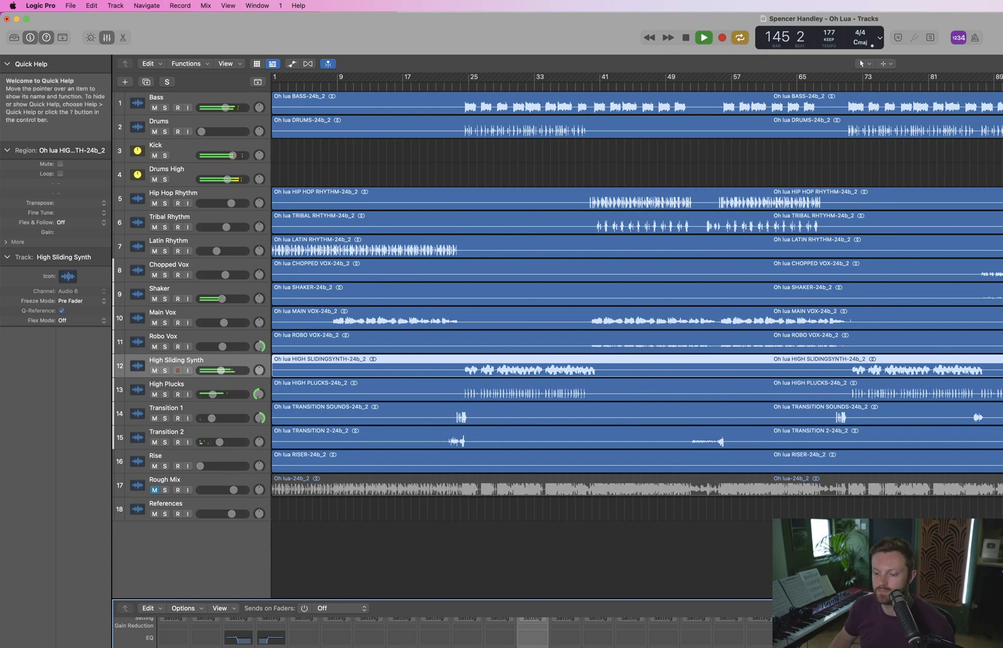
left_click(165, 370)
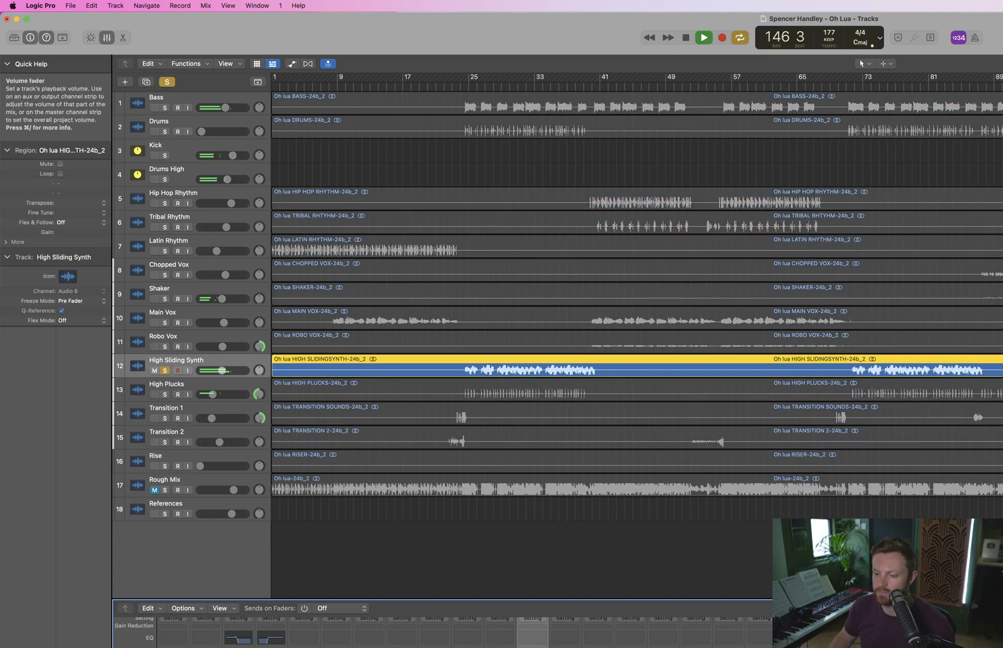
key("s")
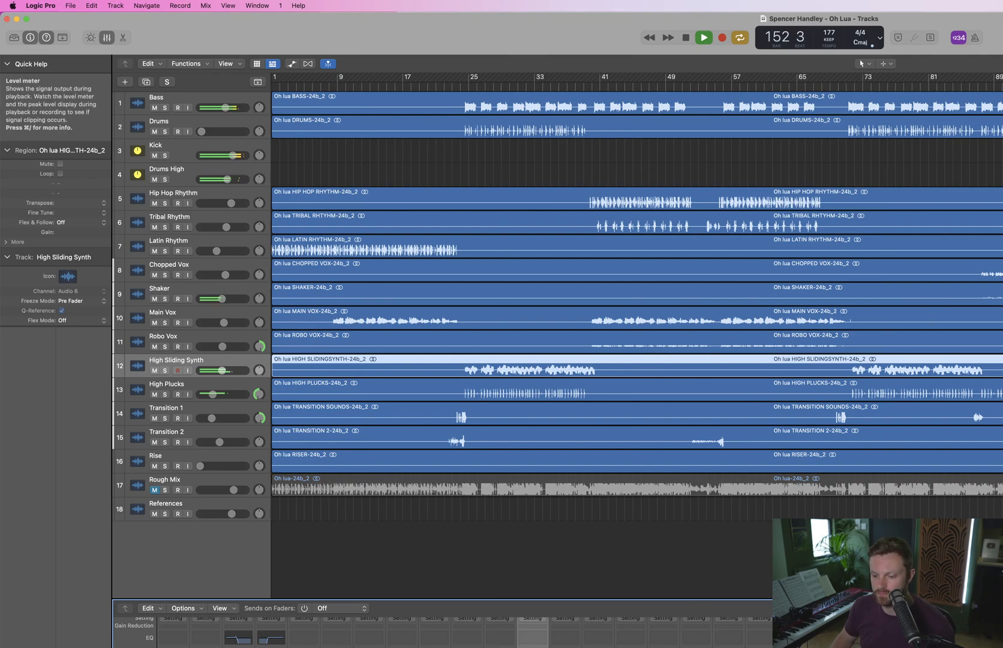
Audition the Shaker in solo, pan it to the right, and lower its volume in the full mix
left_click(165, 299)
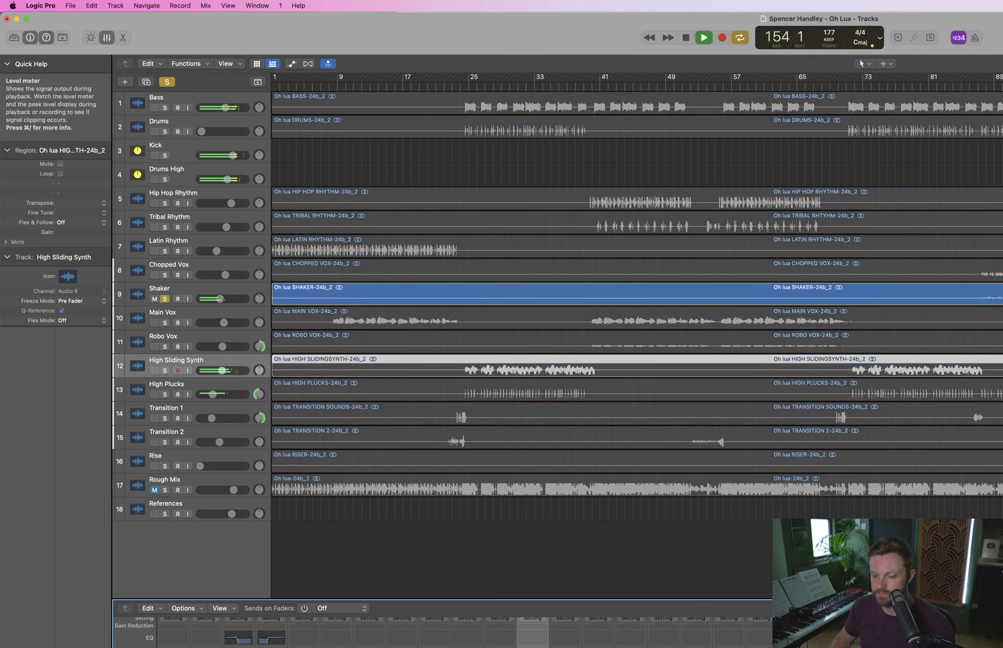
key("space")
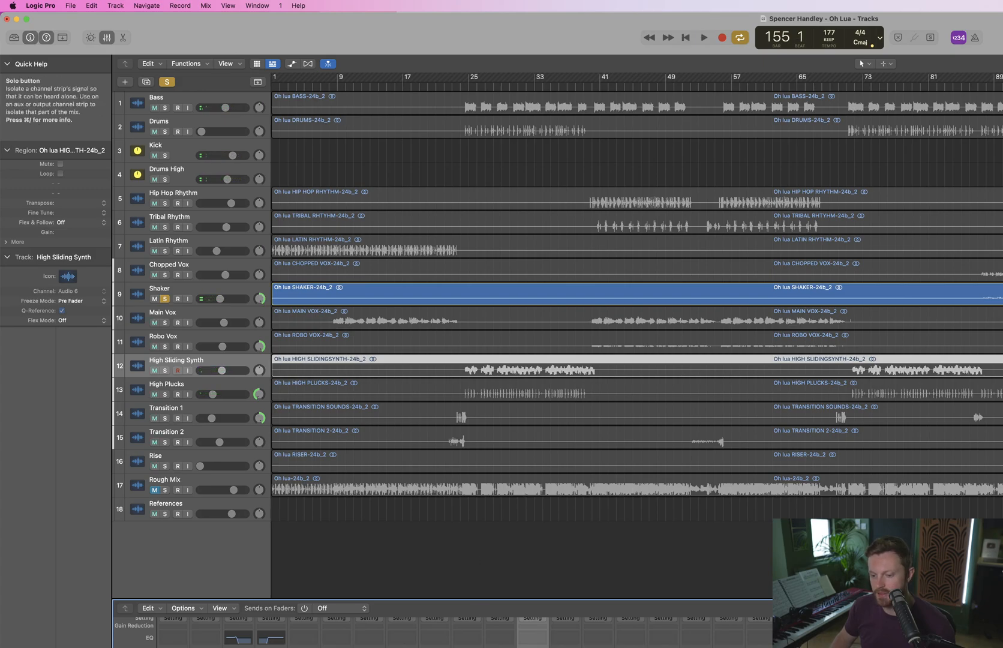
left_click(165, 299)
key("space")
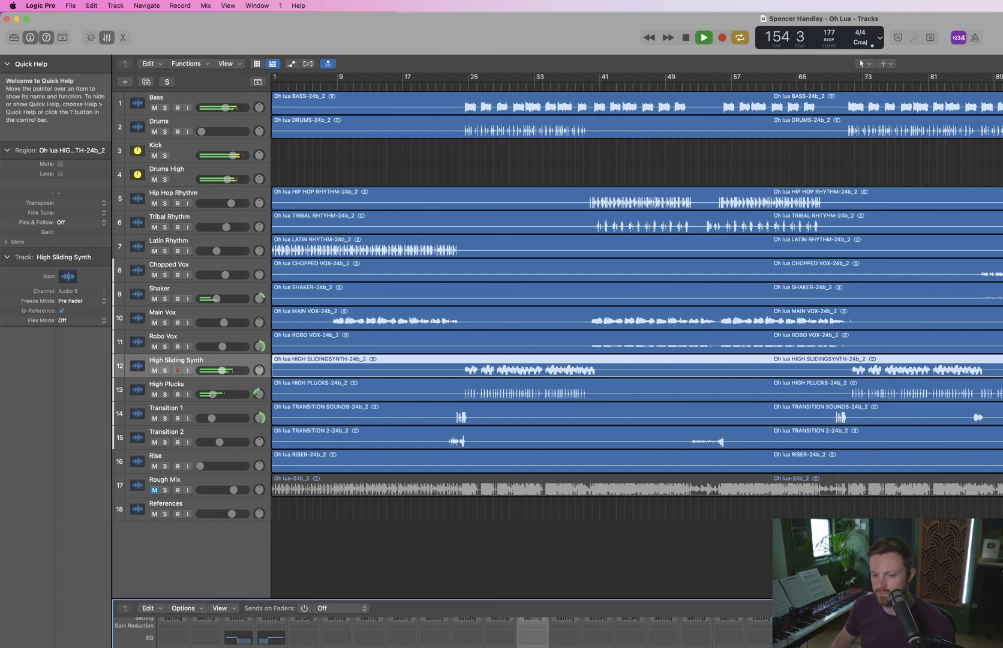
Open a Channel EQ with the Factory Default setting, adjust band 4 during playback, and close the EQ
left_click(243, 642)
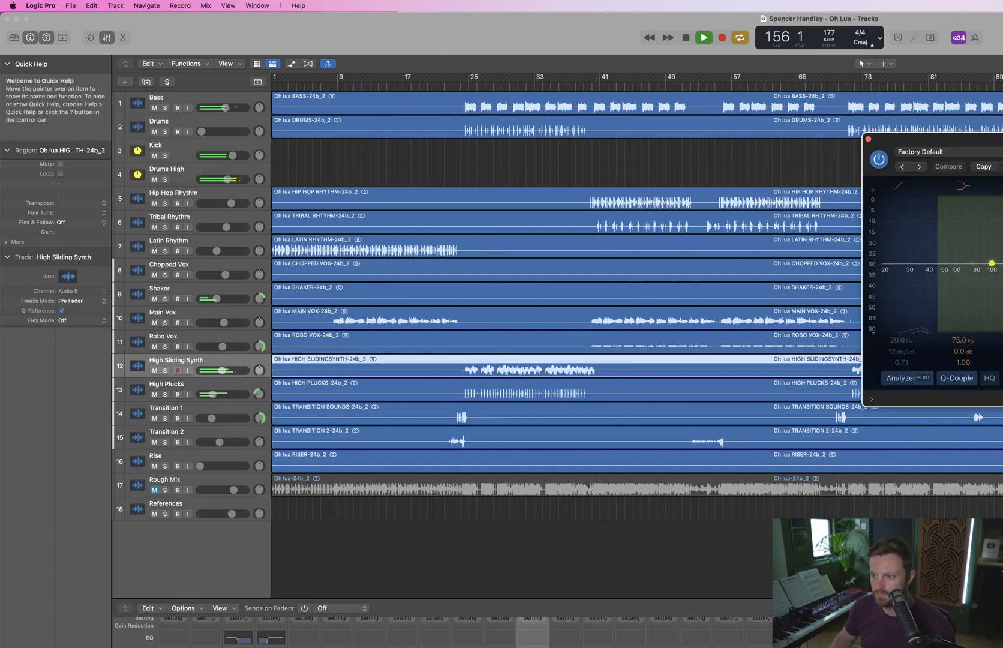
left_click_drag(1002, 264, 1002, 282)
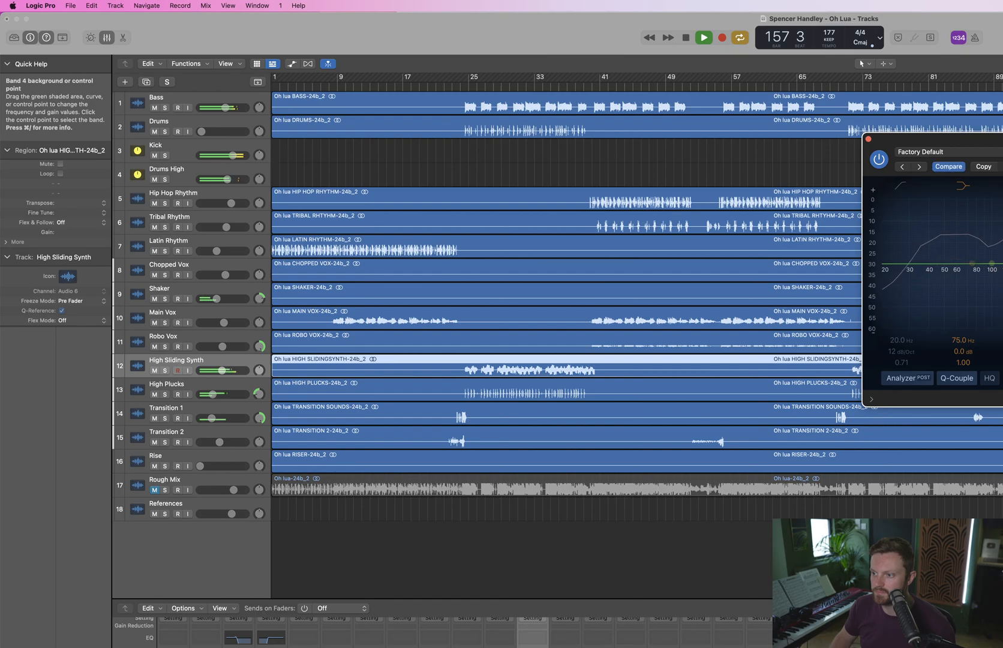
left_click(868, 140)
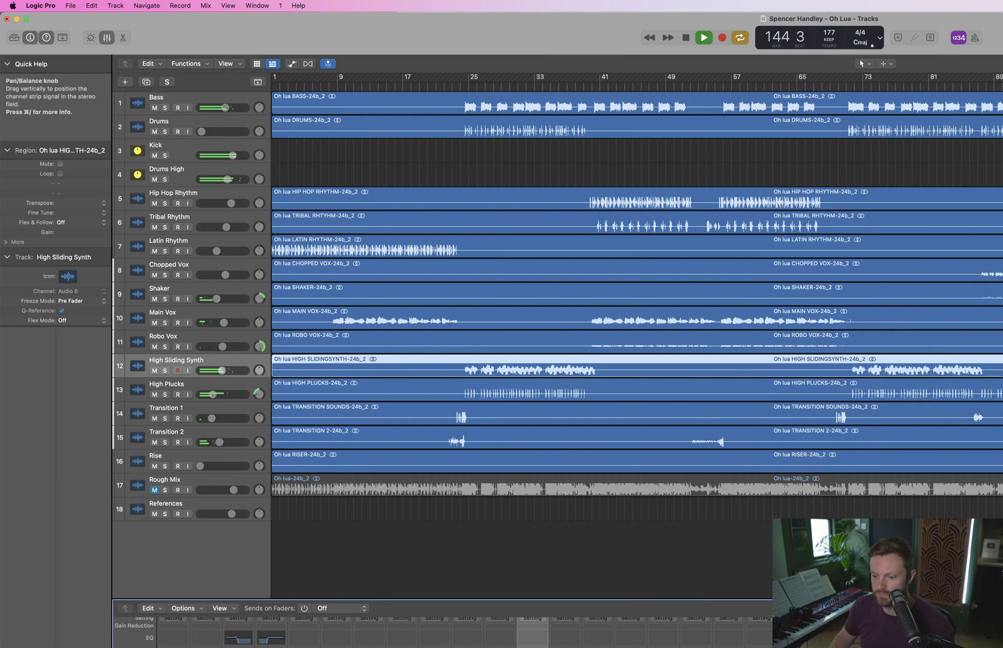
Turn off cycle playback and play the song from bar 127
left_click(1002, 77)
key("space")
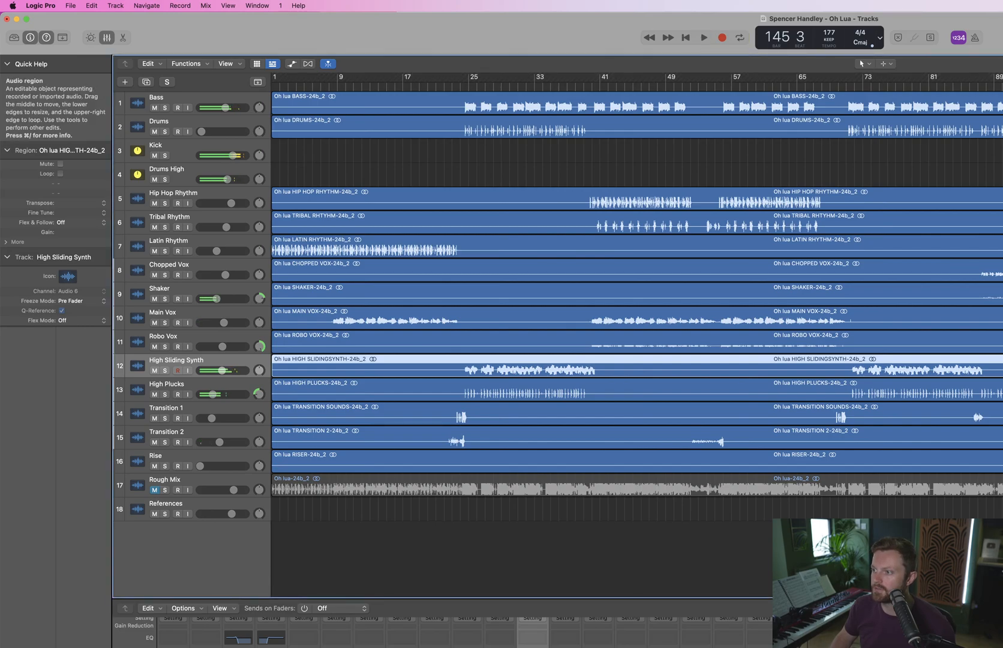
left_click(1002, 86)
scroll(636, 306, "right", 1)
scroll(636, 306, "left", 1)
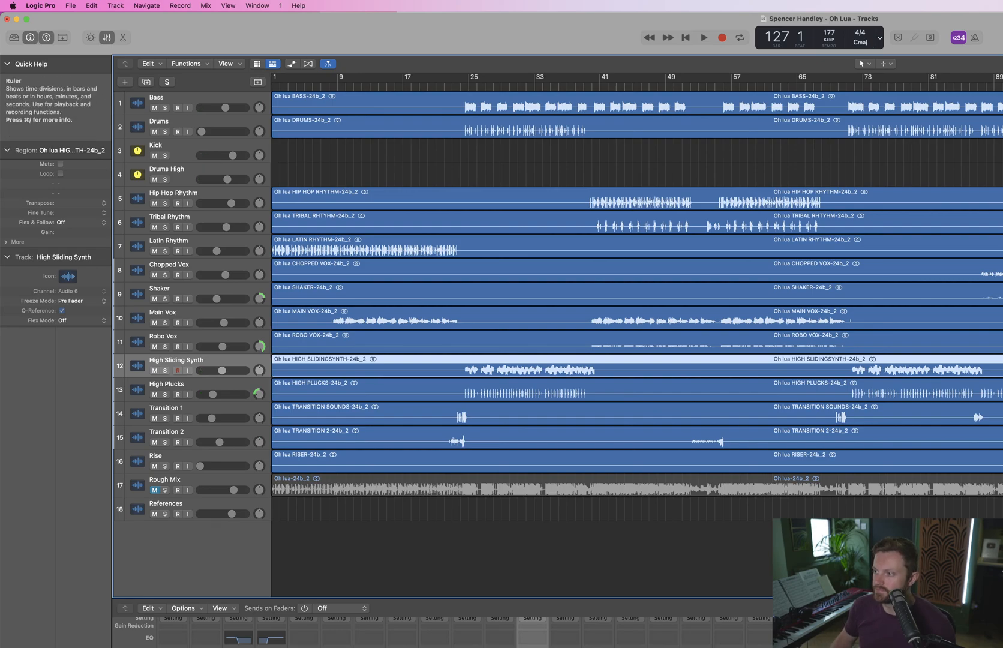
key("space")
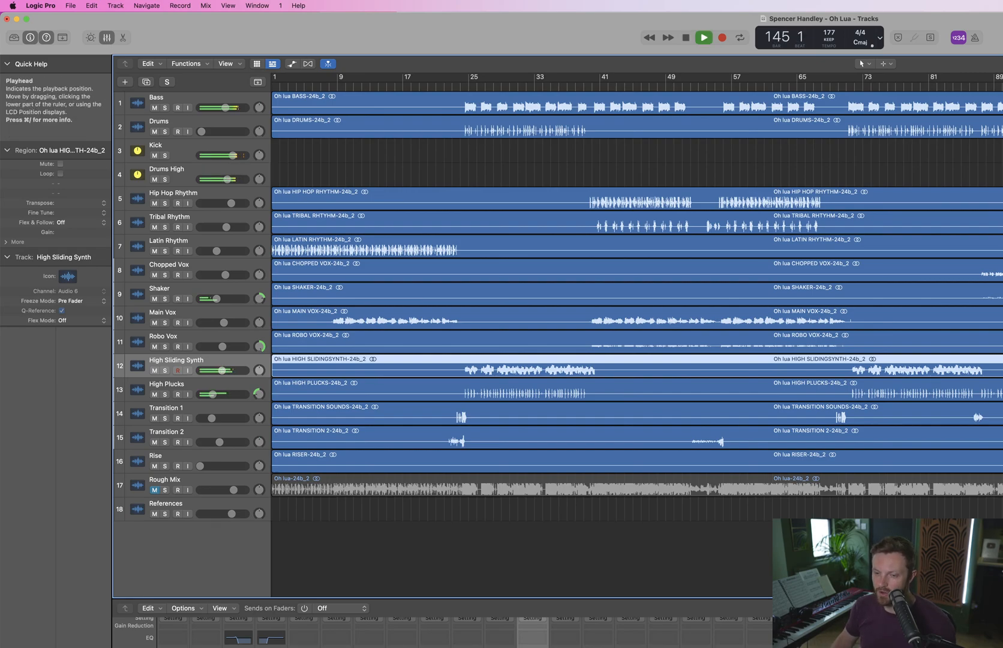
key("space")
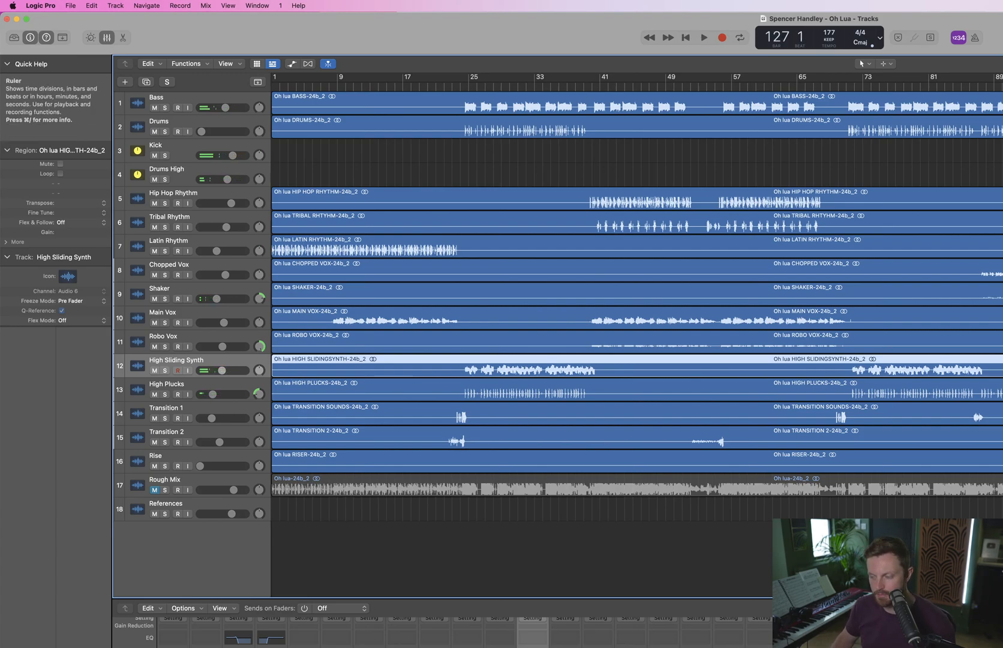
key("space")
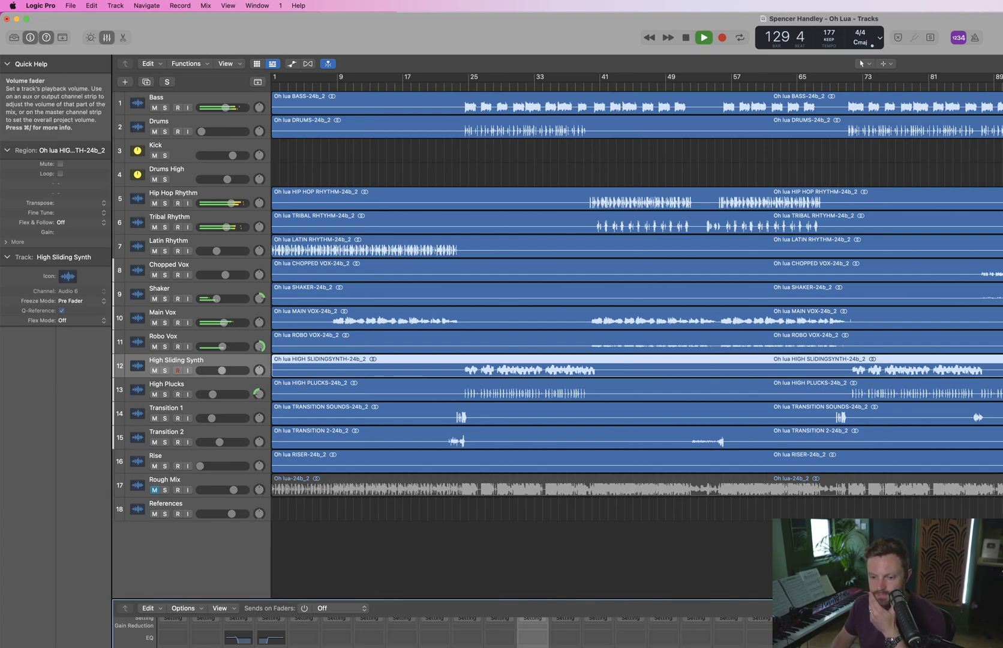
Audition Hip Hop Rhythm and Tribal Rhythm in solo one after the other and lower the volume of each
left_click(165, 203)
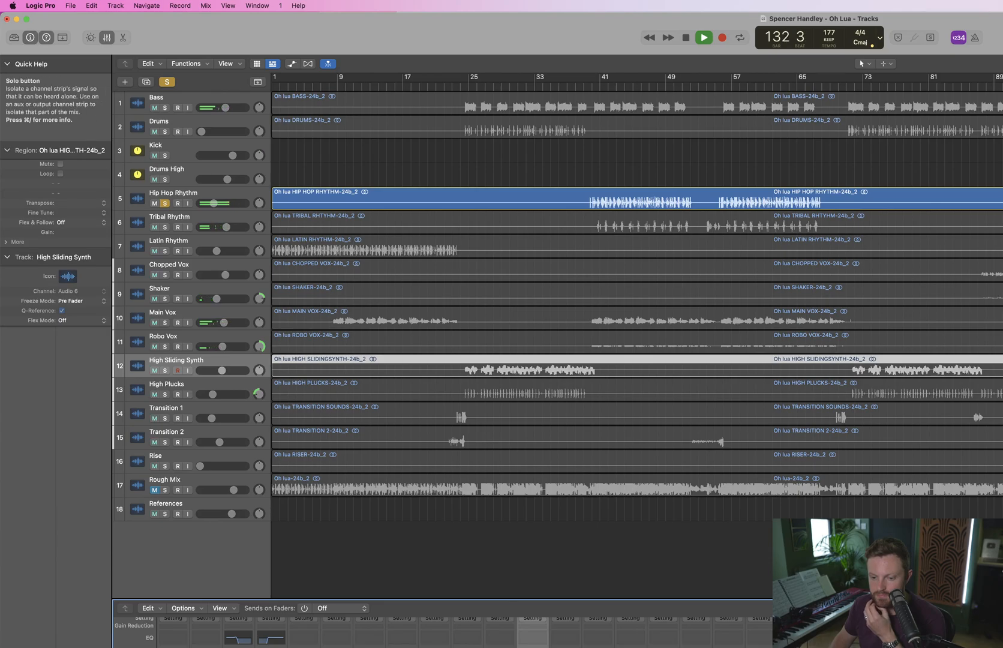
left_click(165, 203)
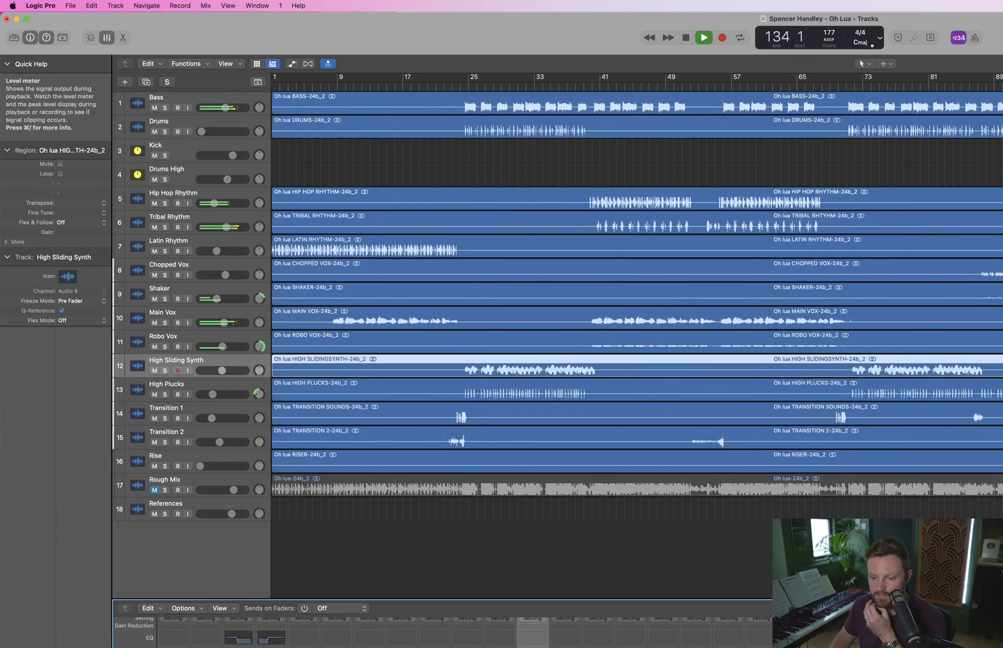
left_click(165, 226)
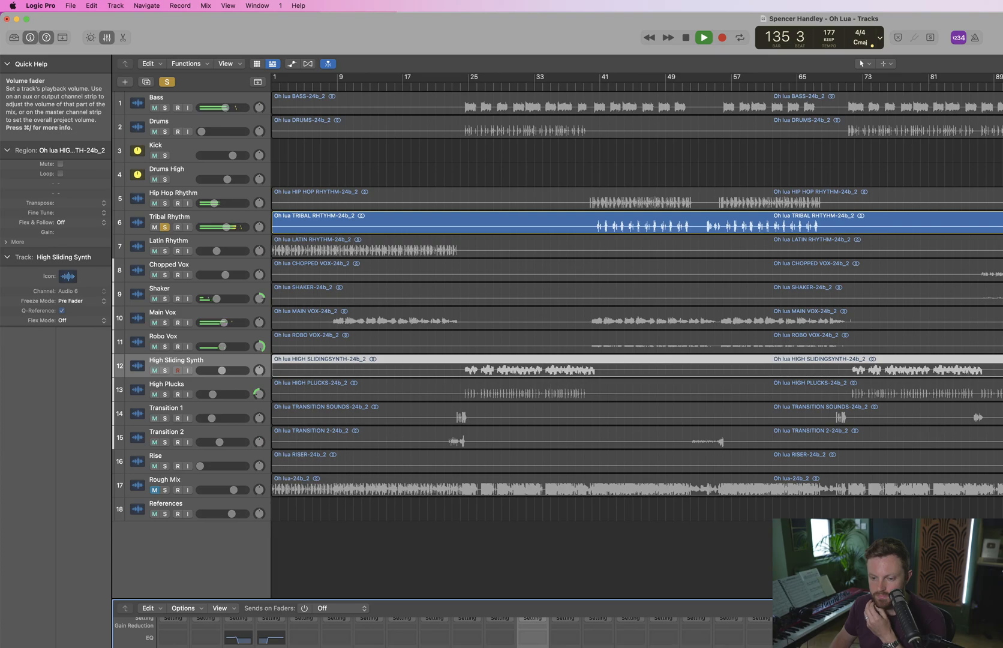
left_click(165, 227)
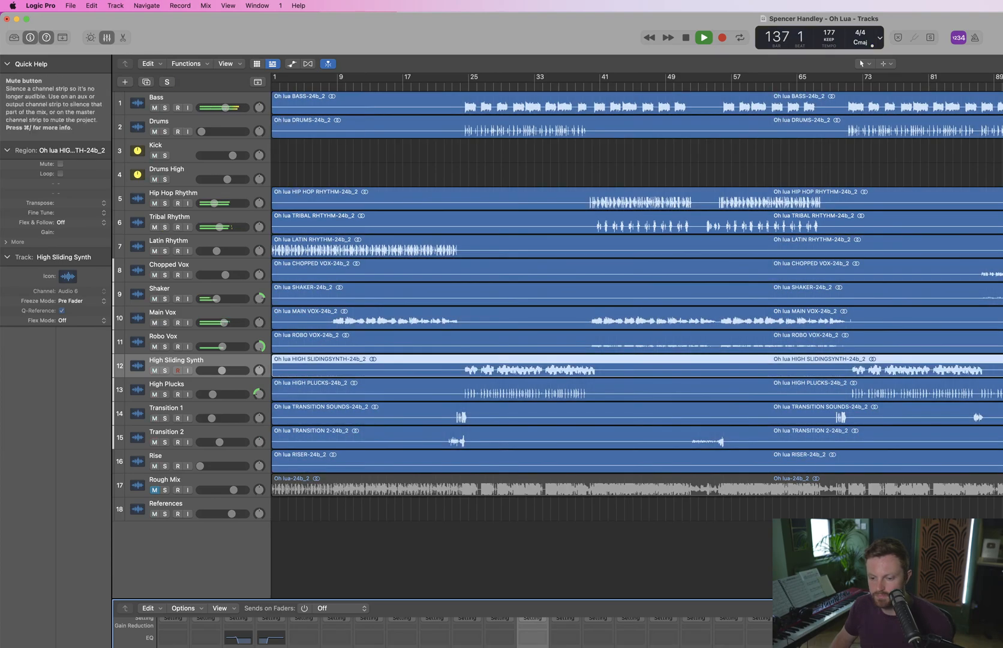
Isolate the drum and rhythm tracks, rebalance Hip Hop Rhythm against Tribal Rhythm, and loop playback from bar 127 with cycle on
key("space")
key("space")
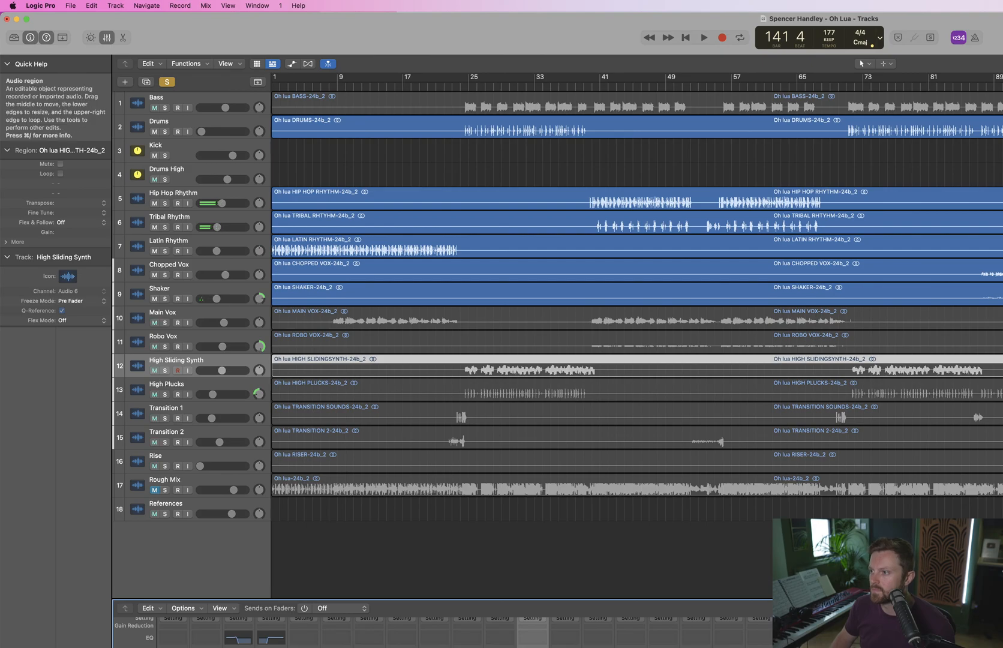
key("space")
key("c")
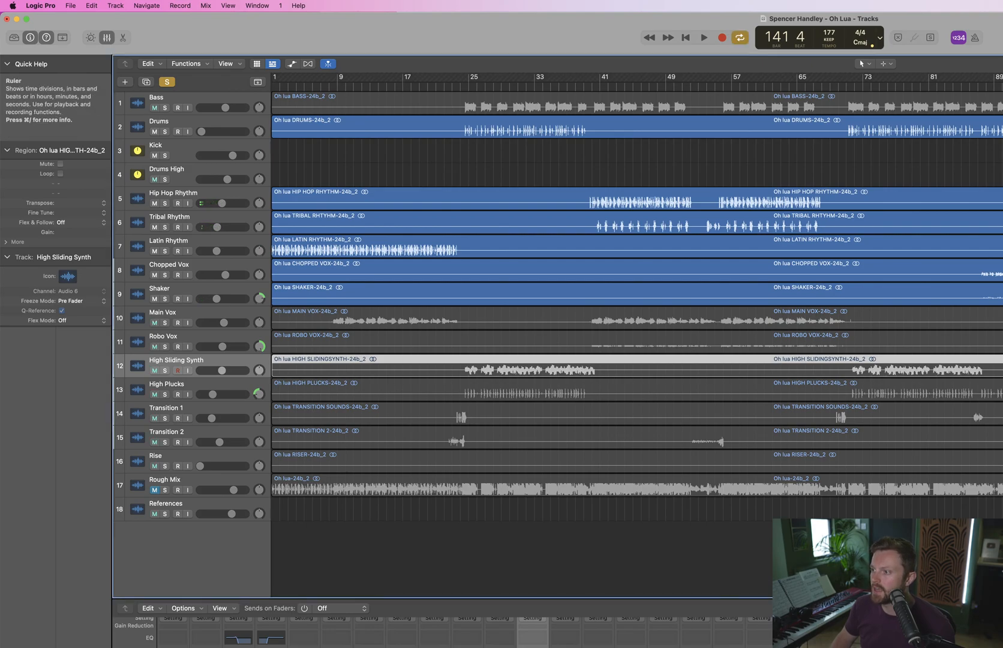
key("space")
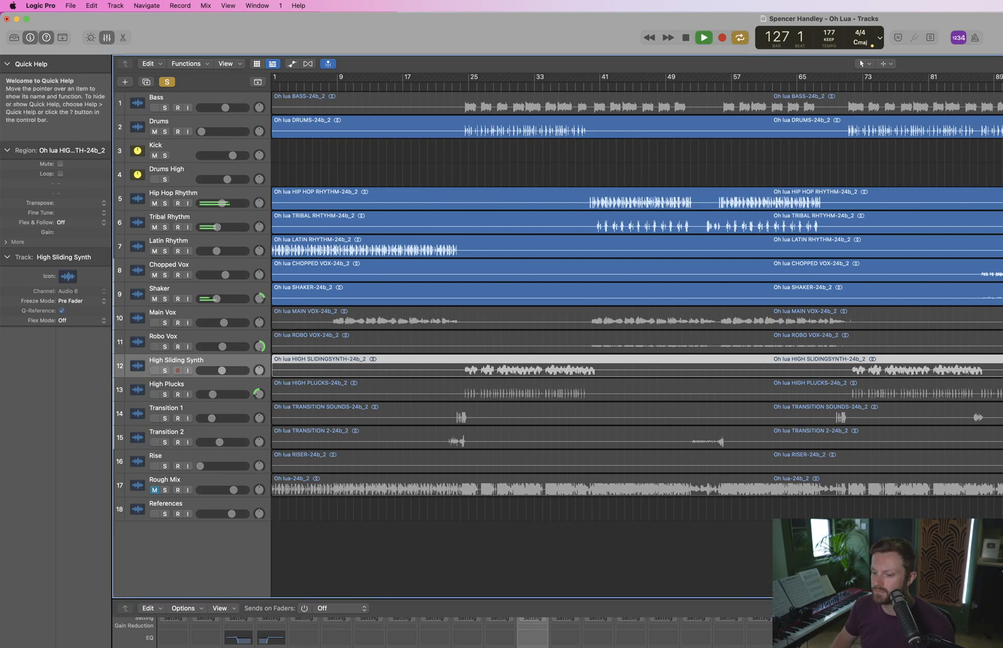
Compare the looped rhythm group with Tribal Rhythm and Hip Hop Rhythm muted in turn, leaving both unmuted and Tribal Rhythm unsoloed
left_click(154, 227)
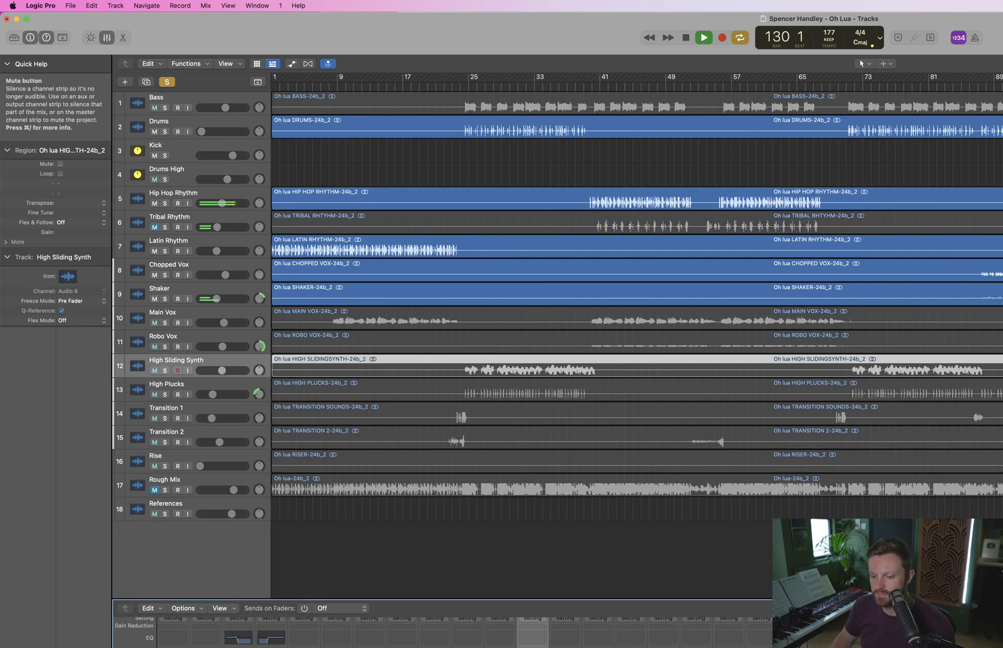
left_click(154, 227)
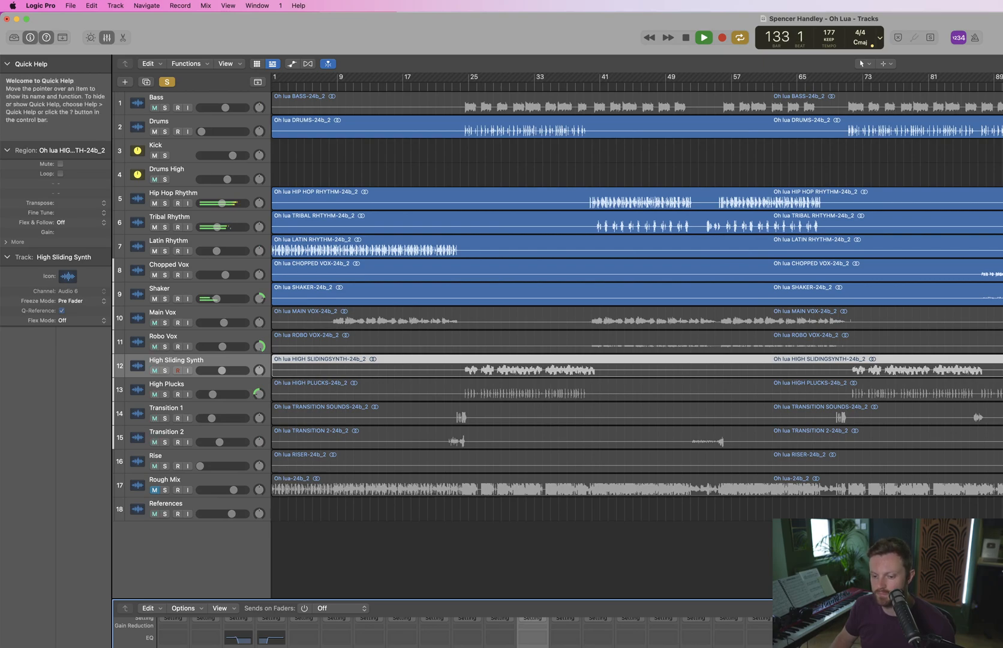
left_click(165, 227)
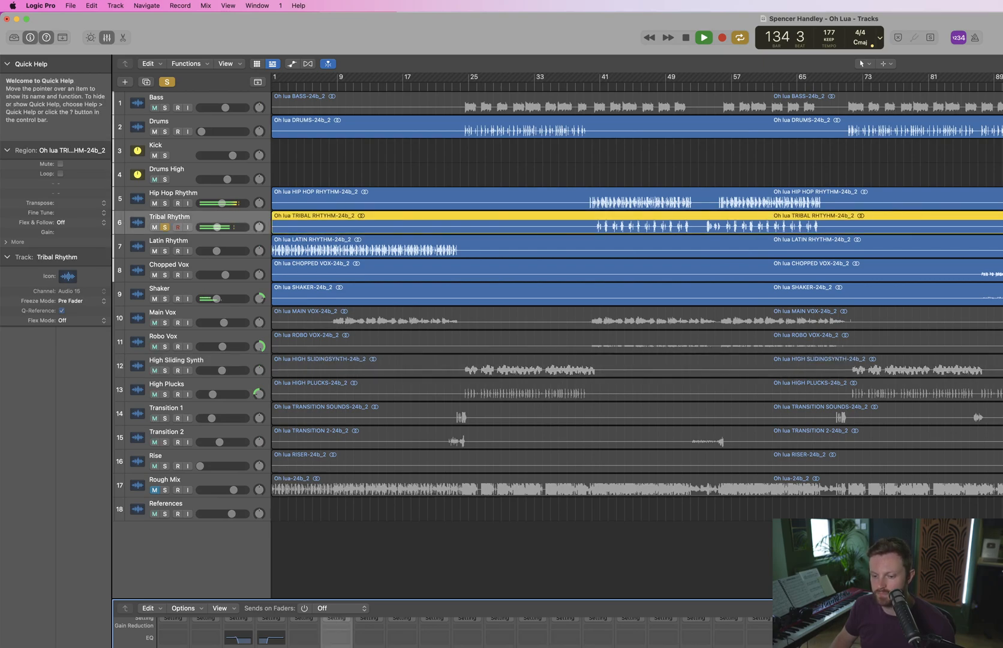
left_click(154, 203)
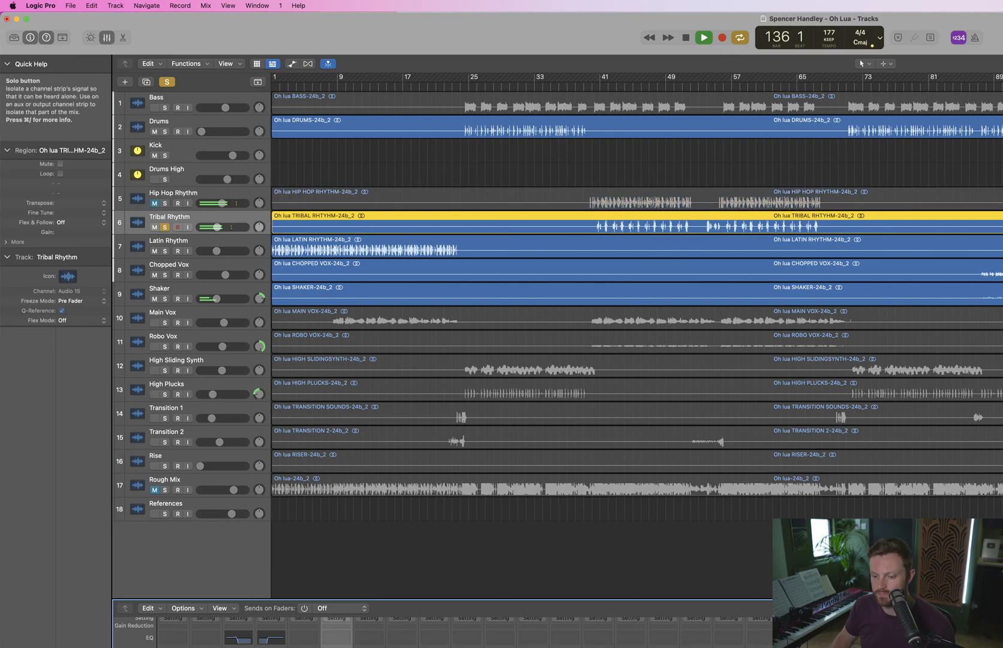
left_click(165, 227)
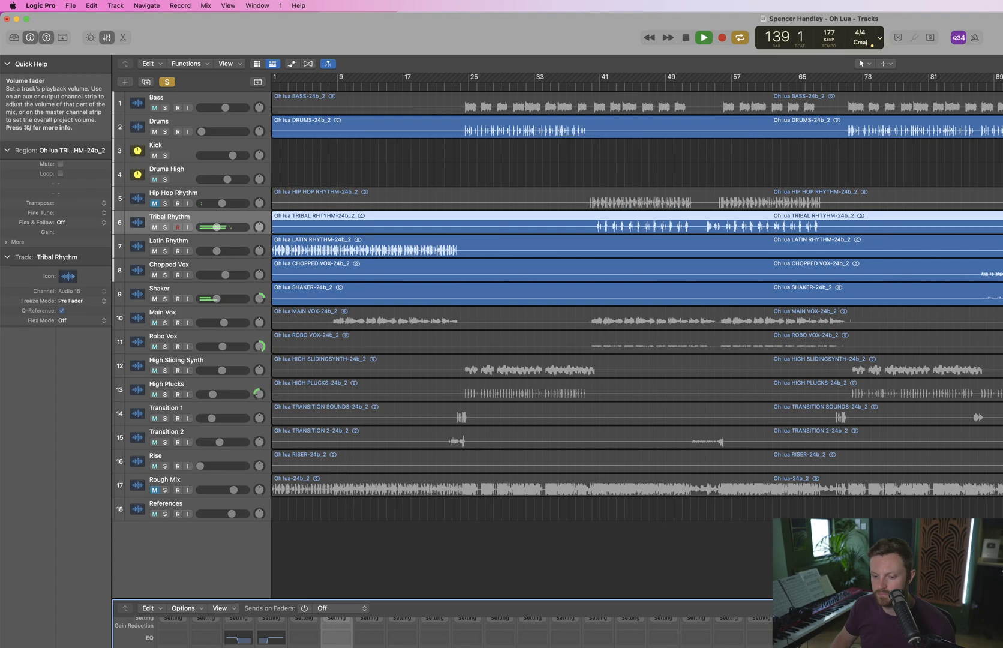
left_click(154, 204)
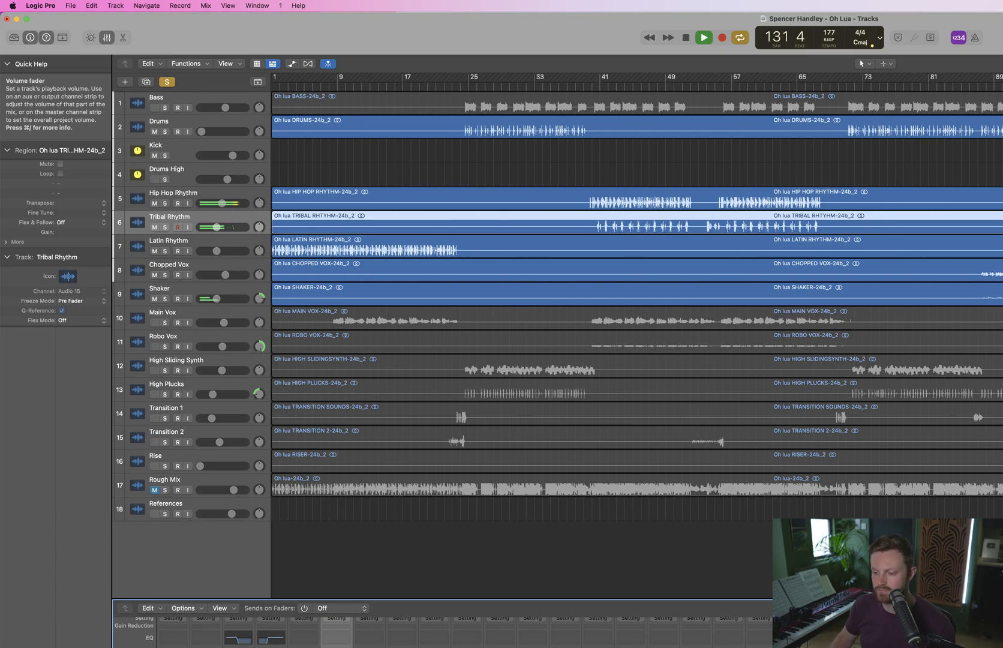
Open a FabFilter Pro-Q 3 on Hip Hop Rhythm and create a wide dynamic bell cut in the upper midrange during playback
key("space")
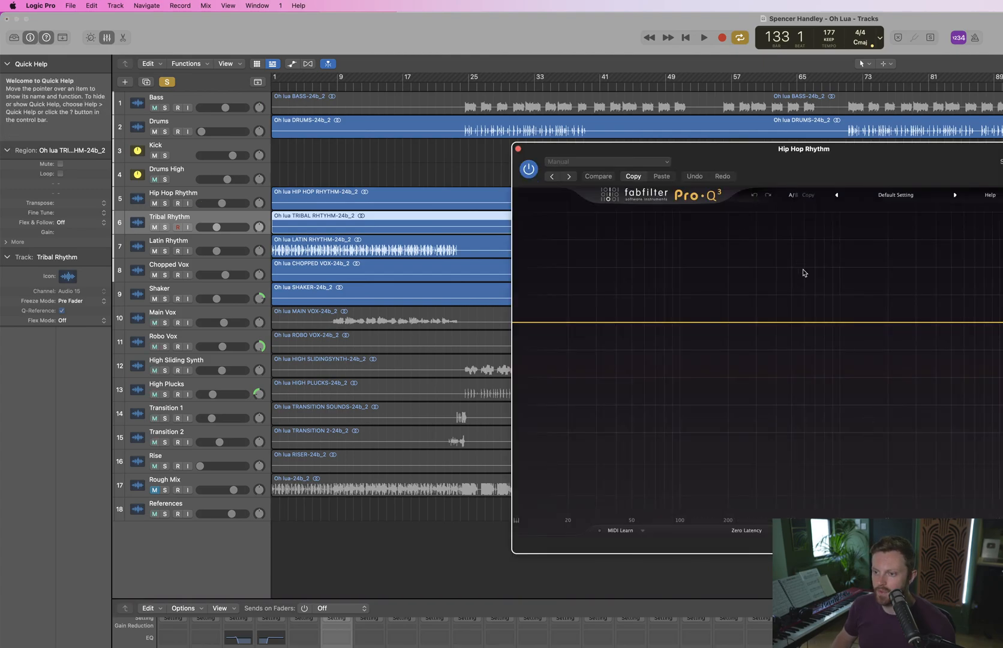
left_click(862, 326)
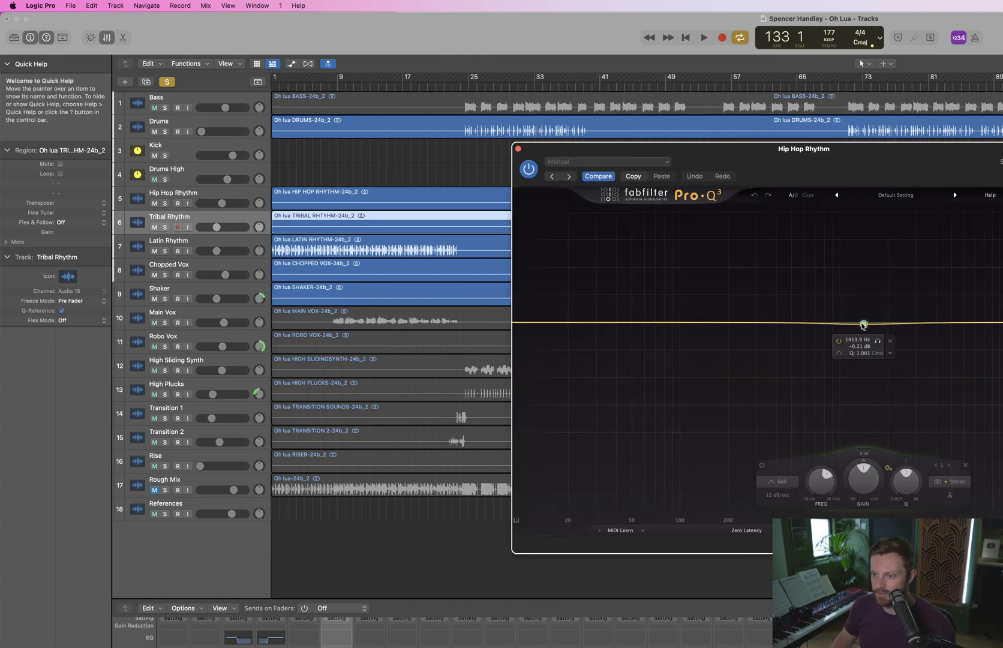
key("space")
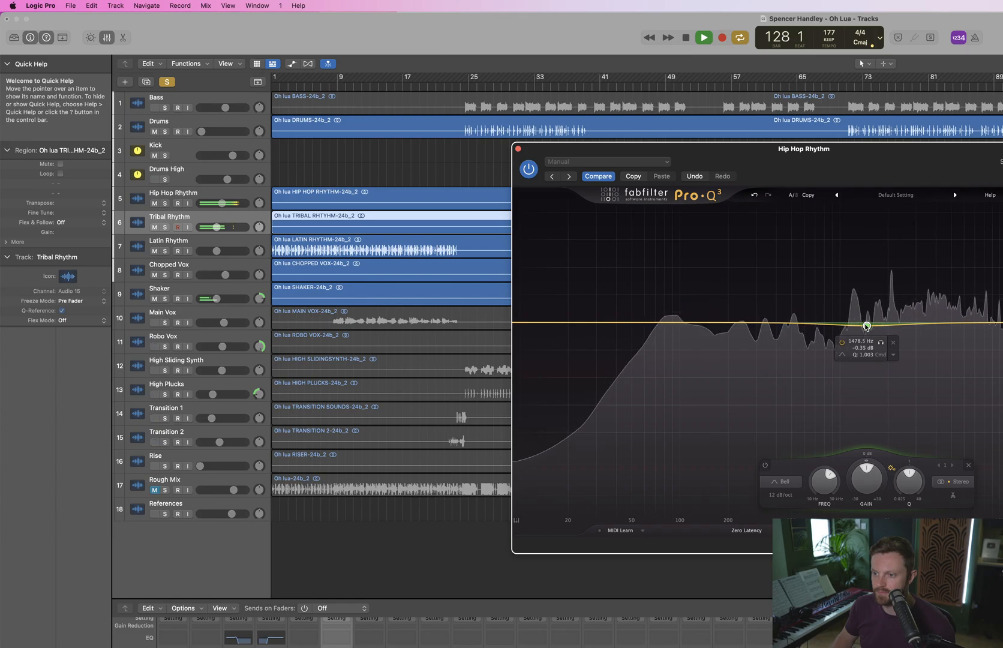
left_click_drag(867, 326, 907, 324)
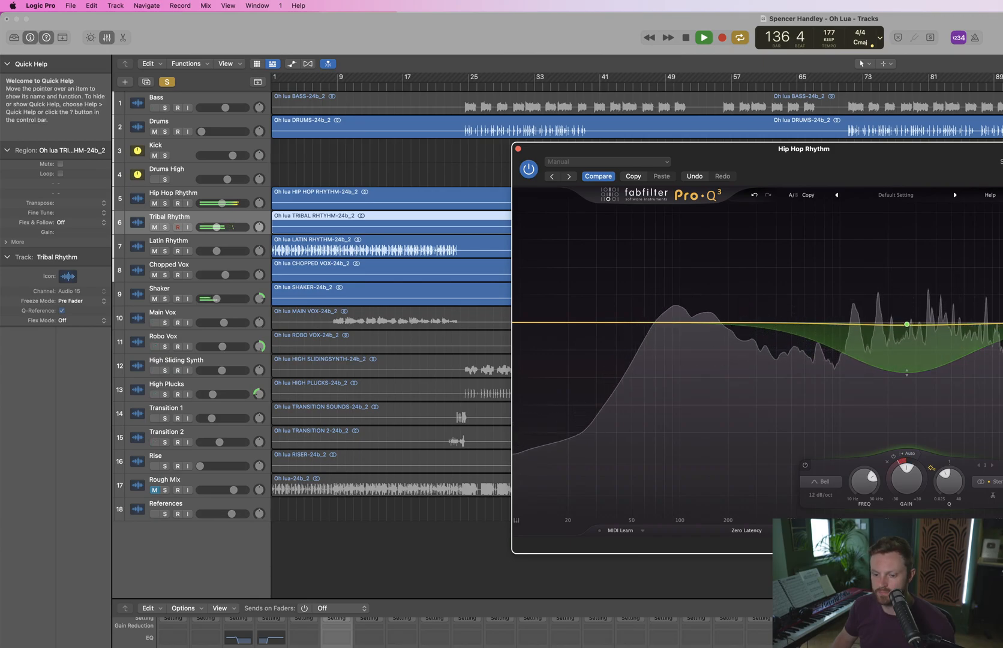
Mute Tribal Rhythm and compare Hip Hop Rhythm with its Pro-Q 3 bypassed and active
left_click(840, 644)
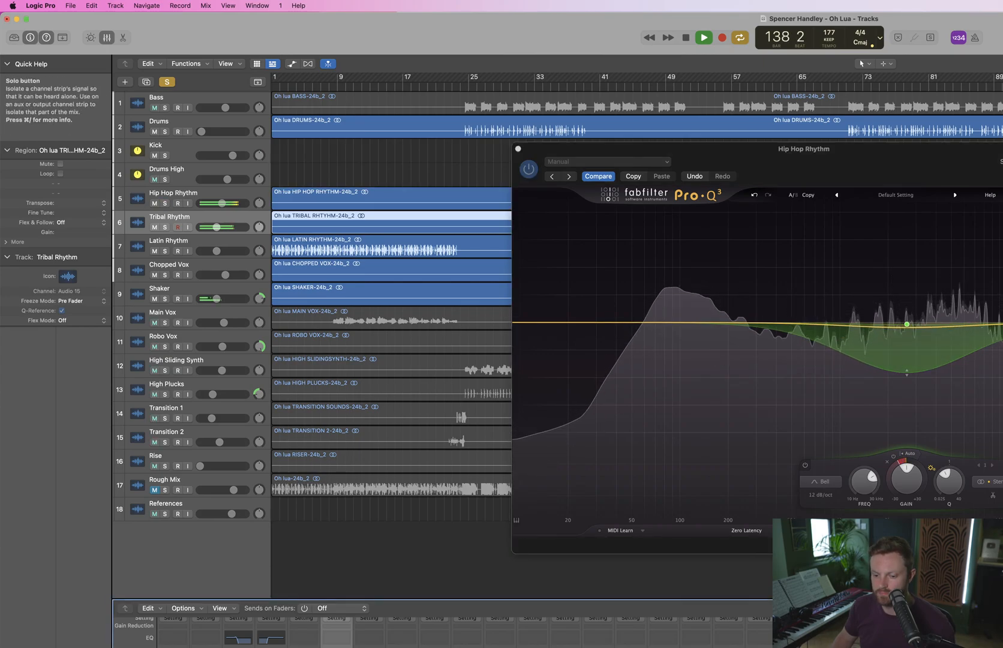
key("m")
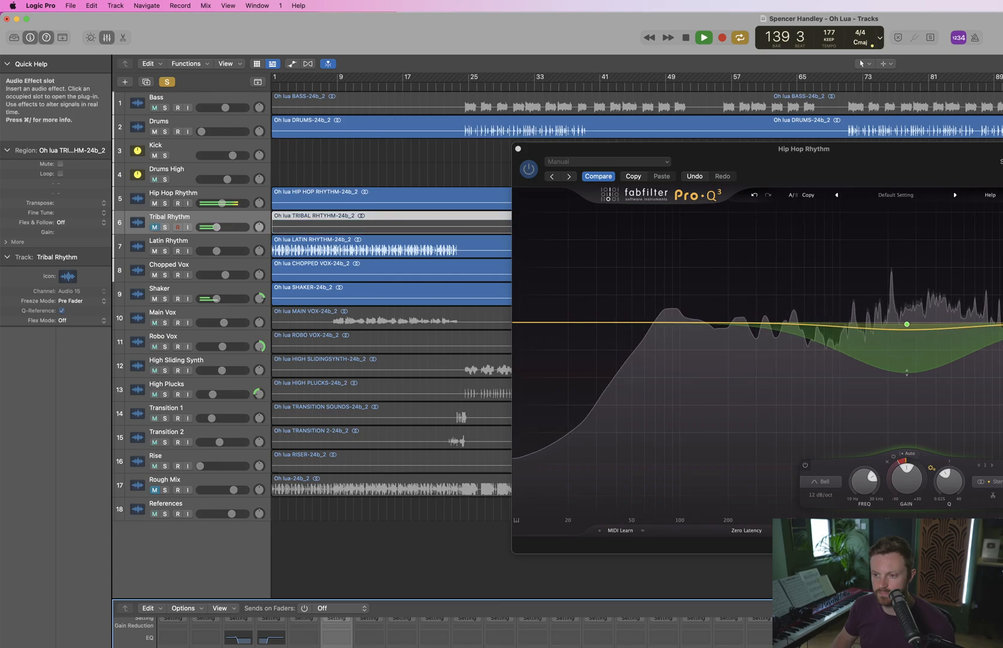
left_click(525, 171)
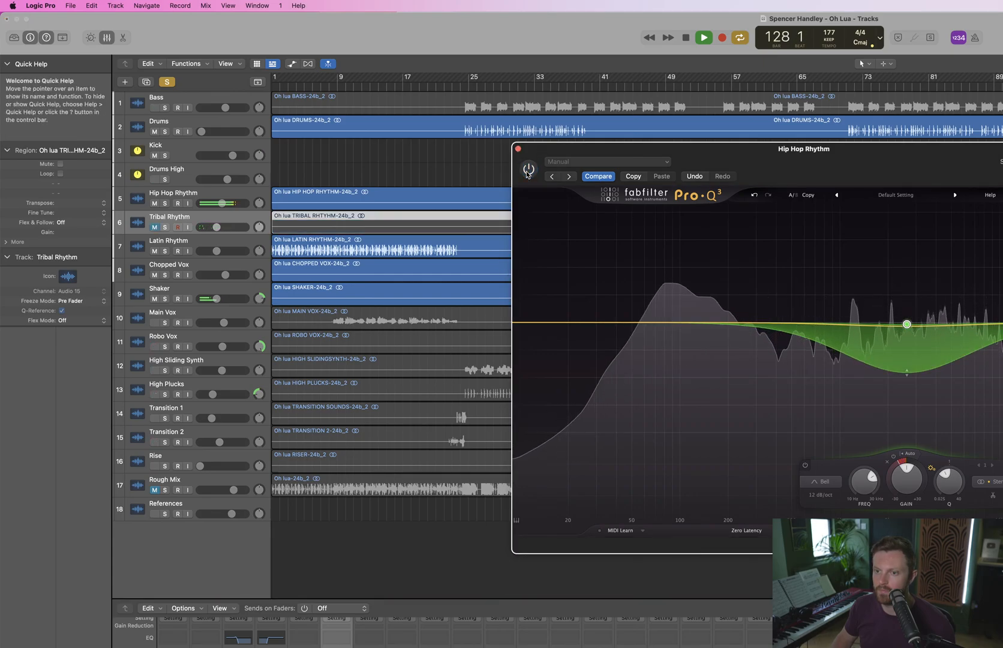
left_click(527, 169)
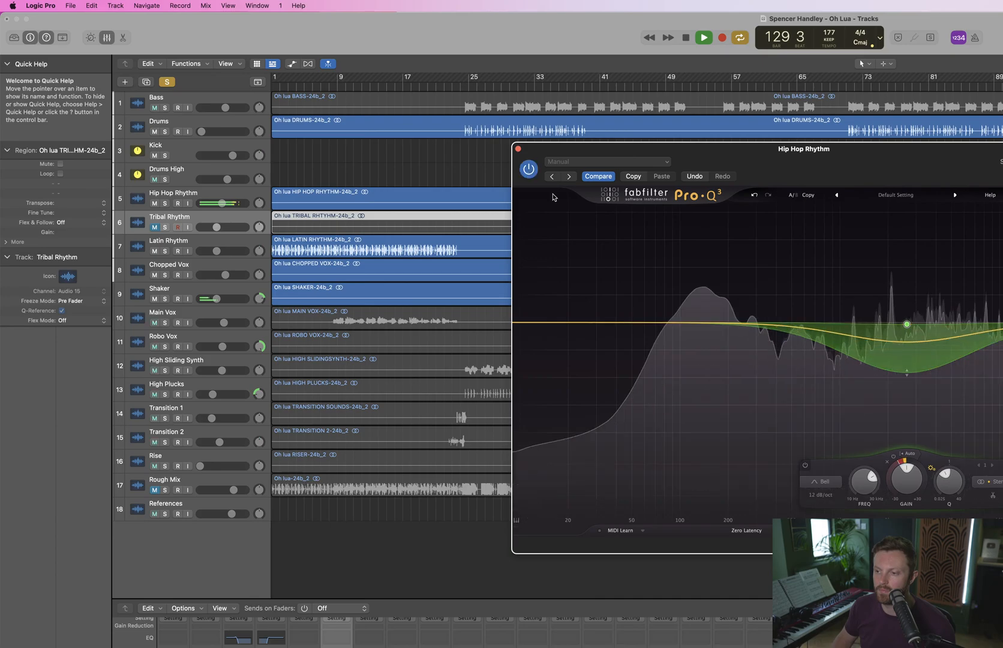
Move the dynamic bell band up to about 9.4 kHz and check it against the bypassed EQ
left_click_drag(907, 324, 995, 324)
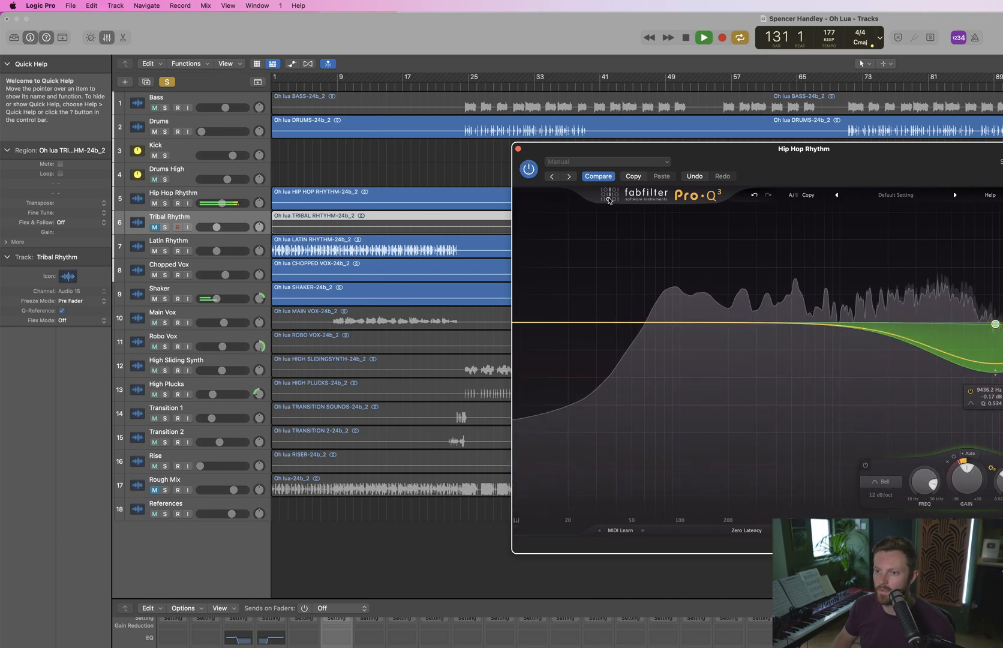
left_click(530, 170)
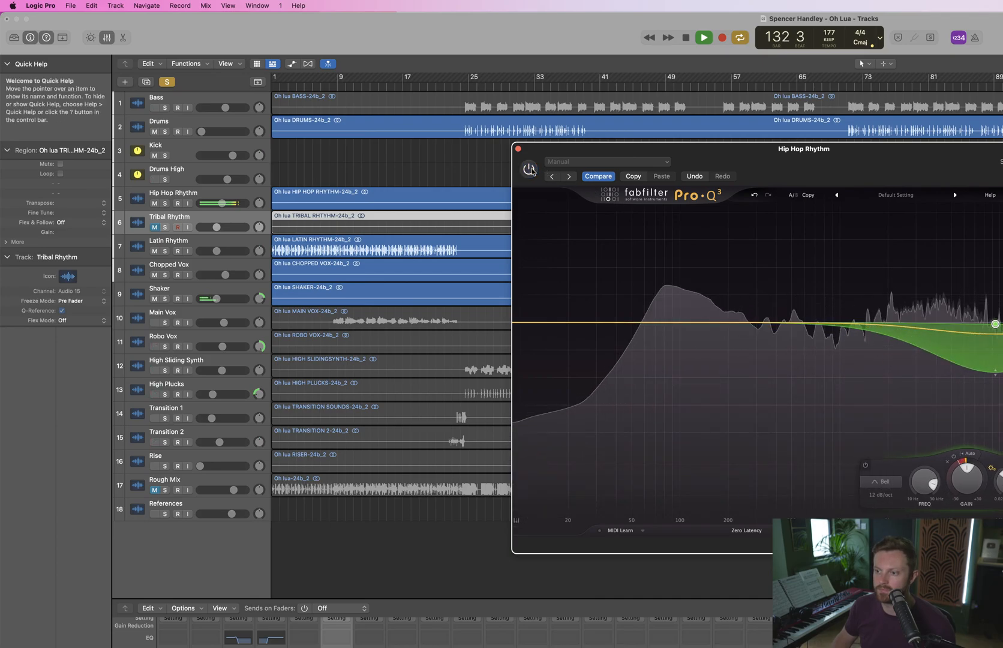
left_click(529, 169)
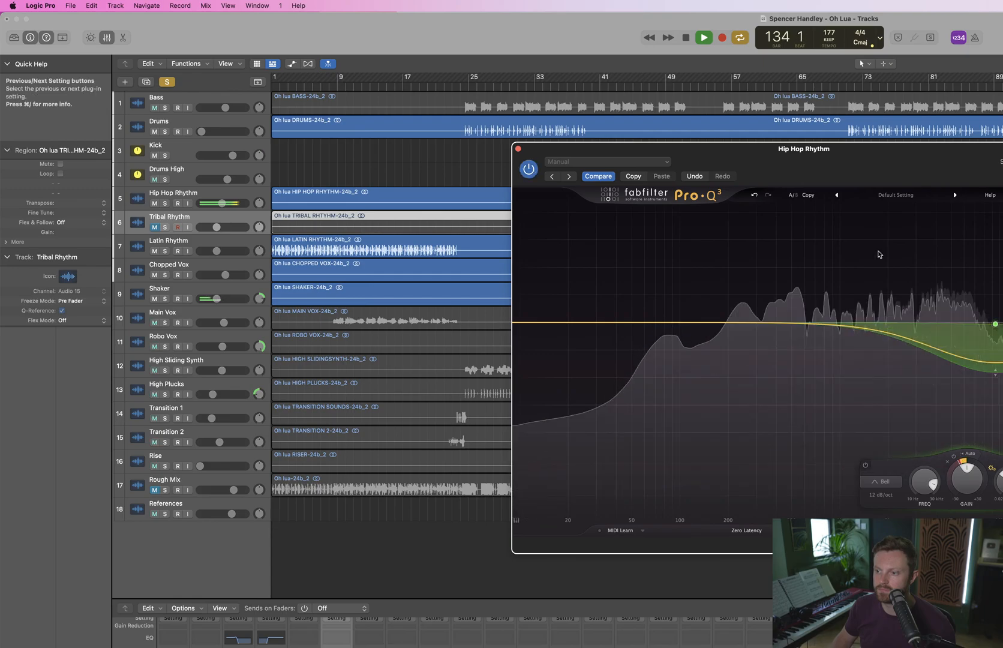
Re-enable the Pro-Q 3, push band 1's dynamic range to -30 dB, and ease it back to a shallower cut
mouse_move(995, 324)
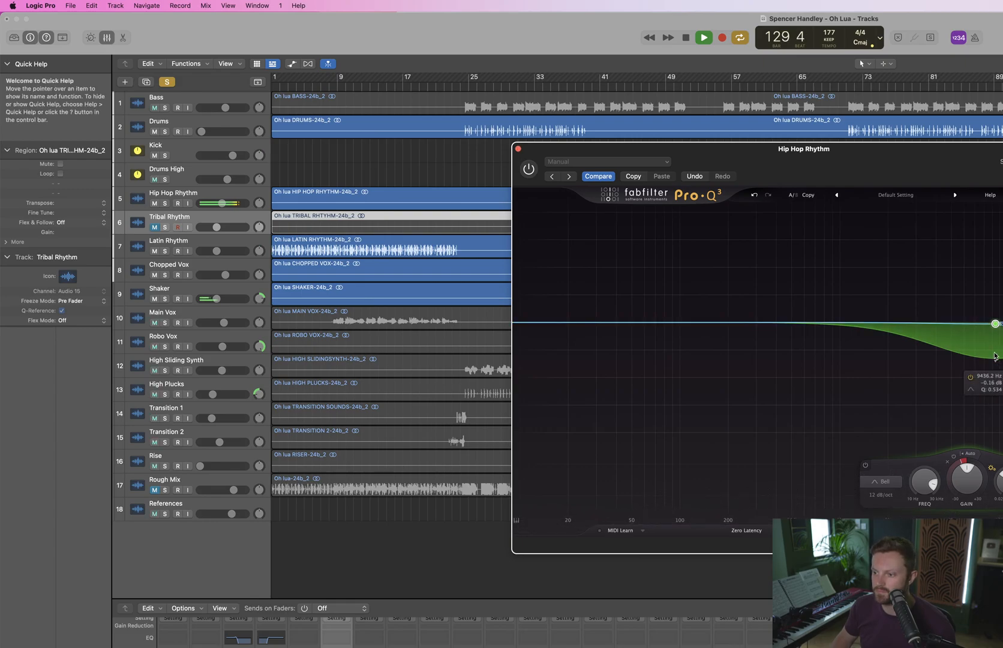
mouse_move(973, 462)
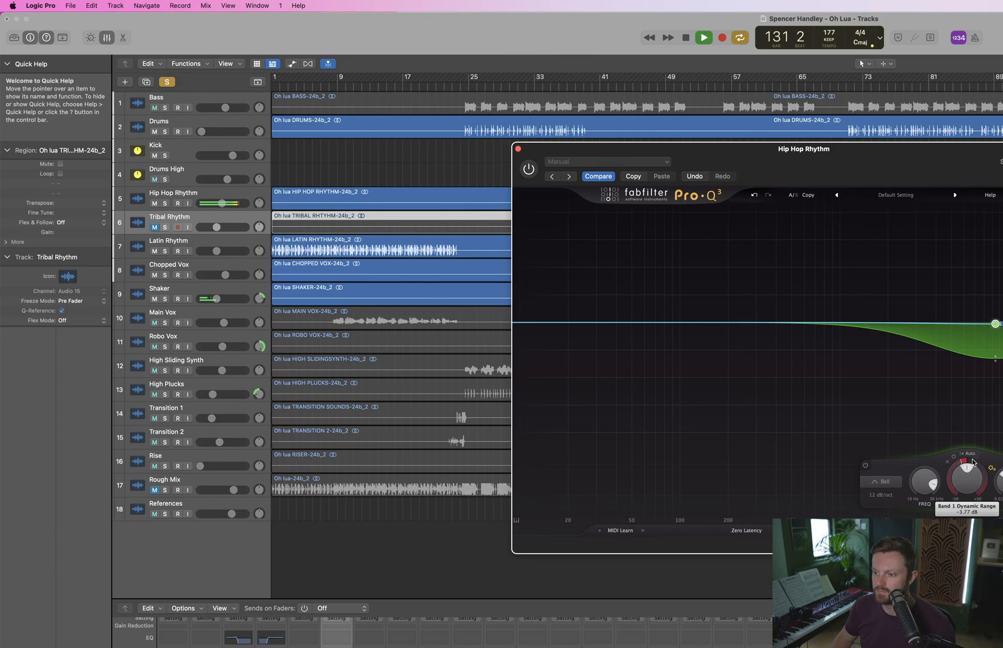
left_click(529, 169)
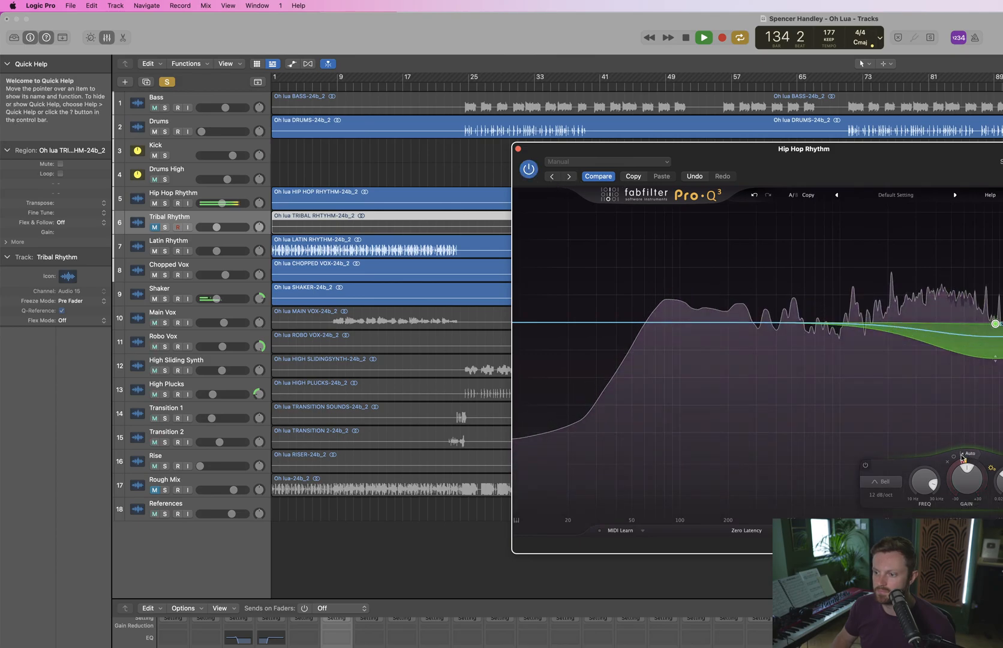
mouse_move(962, 463)
left_click_drag(959, 473, 964, 519)
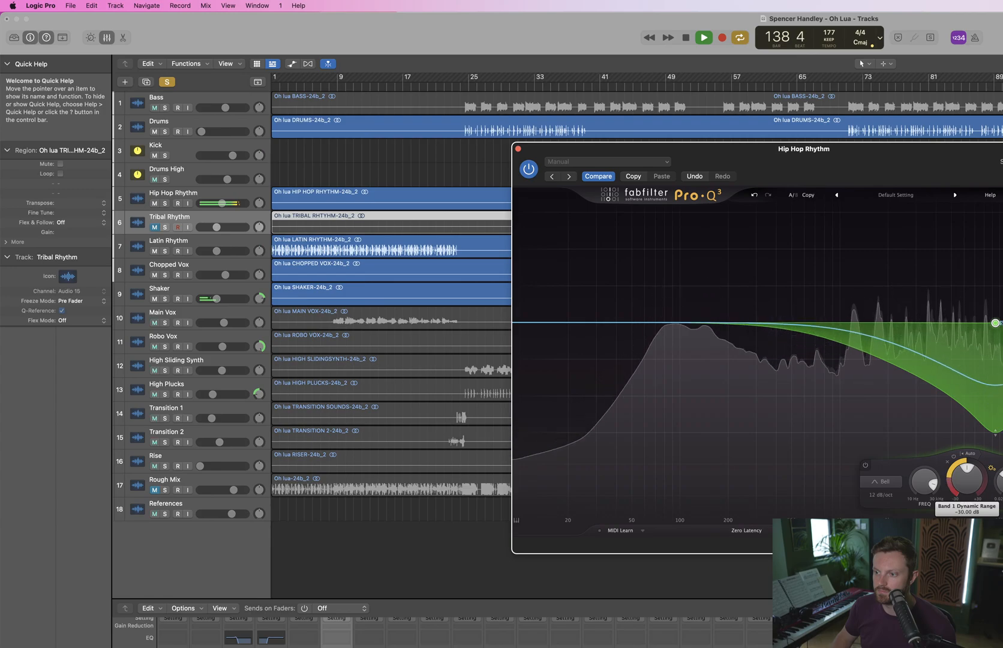
left_click_drag(955, 520, 955, 512)
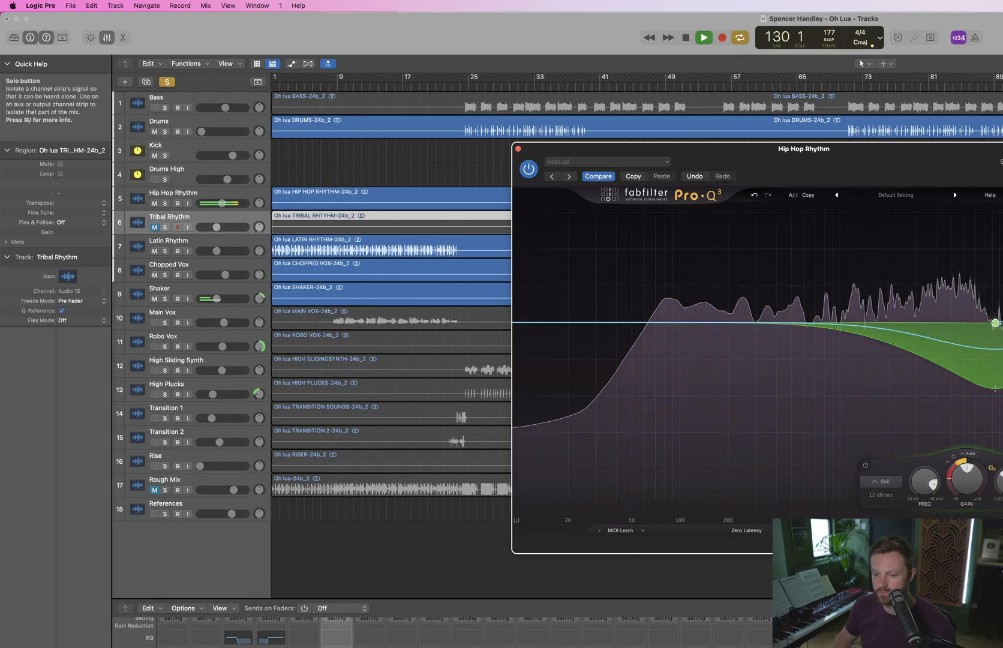
Unmute Tribal Rhythm, clear all solos, and compare the Hip Hop Rhythm EQ bypassed and active in the full mix
key("m")
left_click(167, 82)
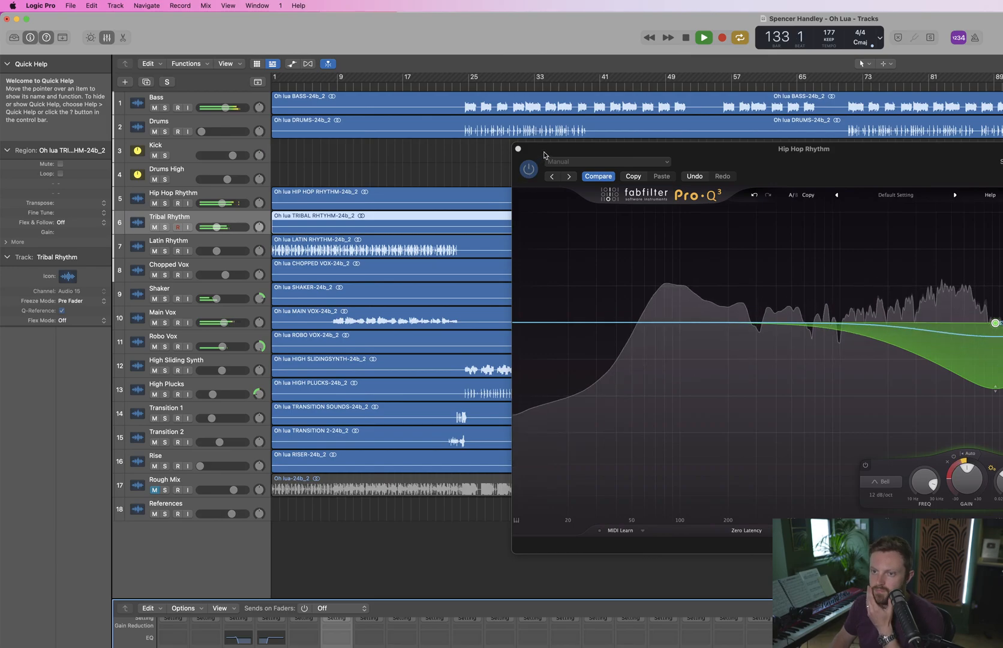
left_click(526, 183)
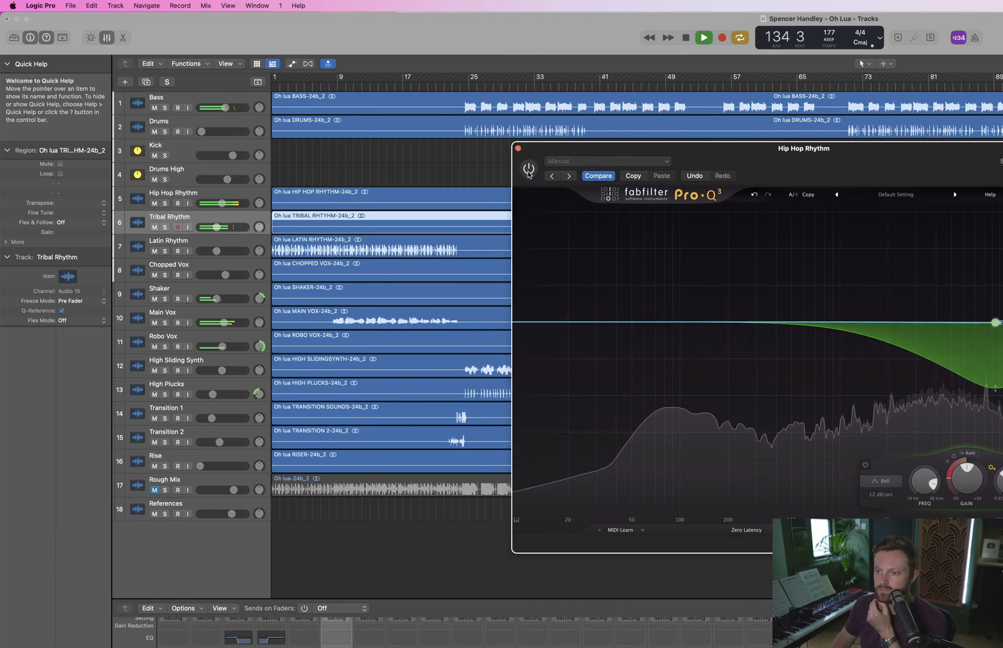
left_click(527, 171)
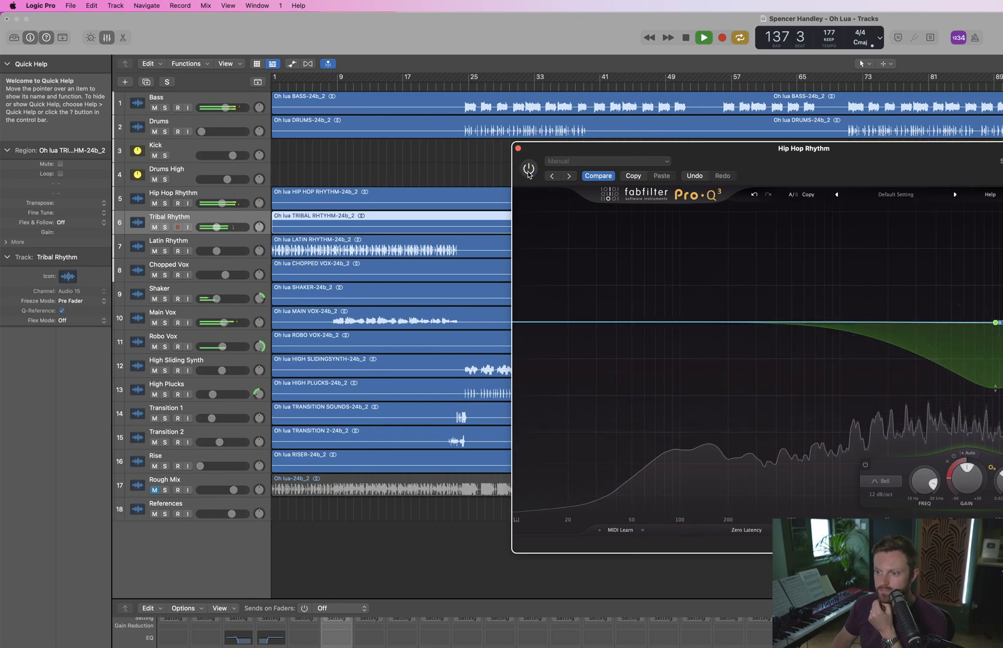
left_click(529, 173)
left_click(529, 173)
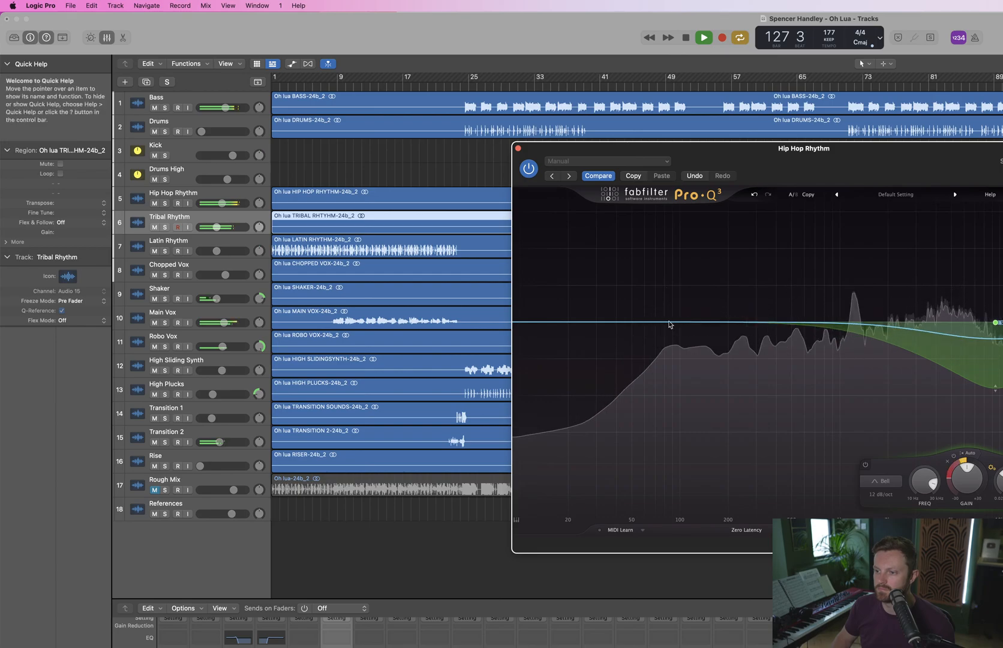
left_click(529, 169)
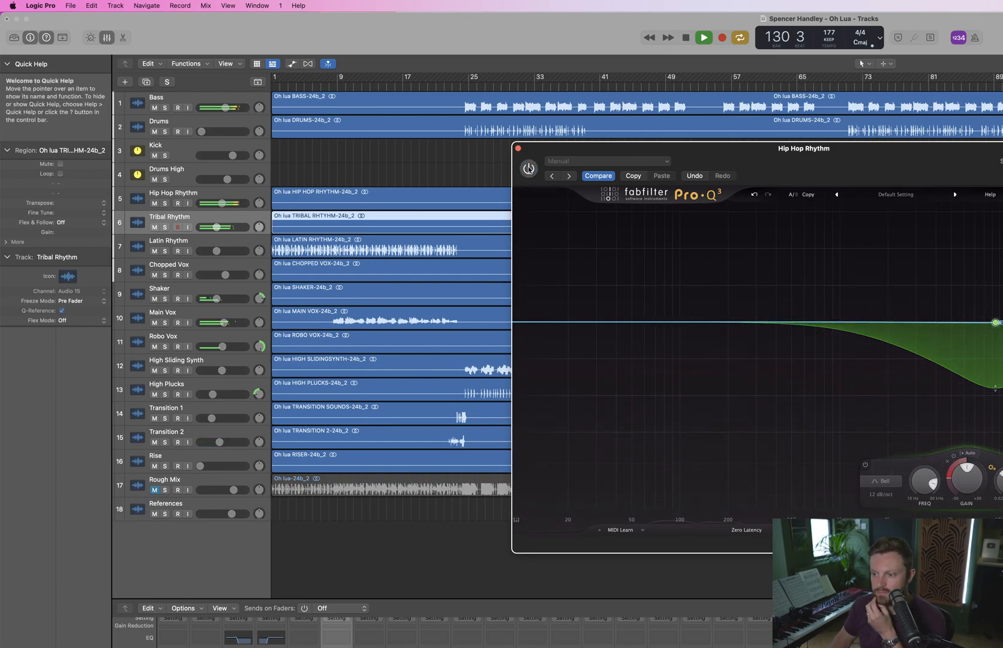
left_click(529, 169)
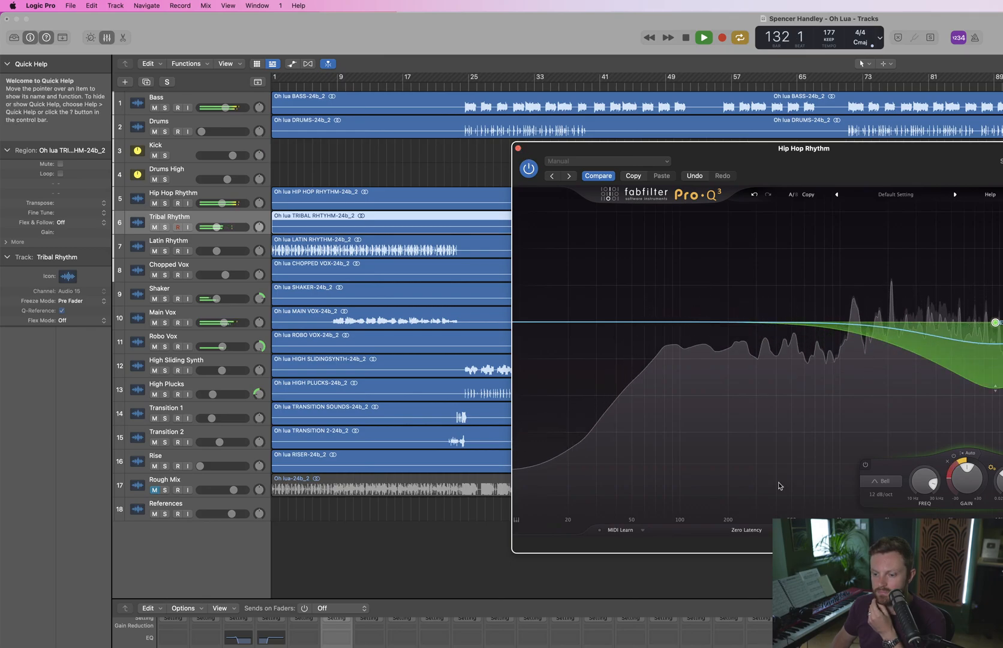
Ease the high bell band's dynamic range to a shallower cut and briefly solo Tribal Rhythm to check it alone
left_click_drag(966, 462, 967, 448)
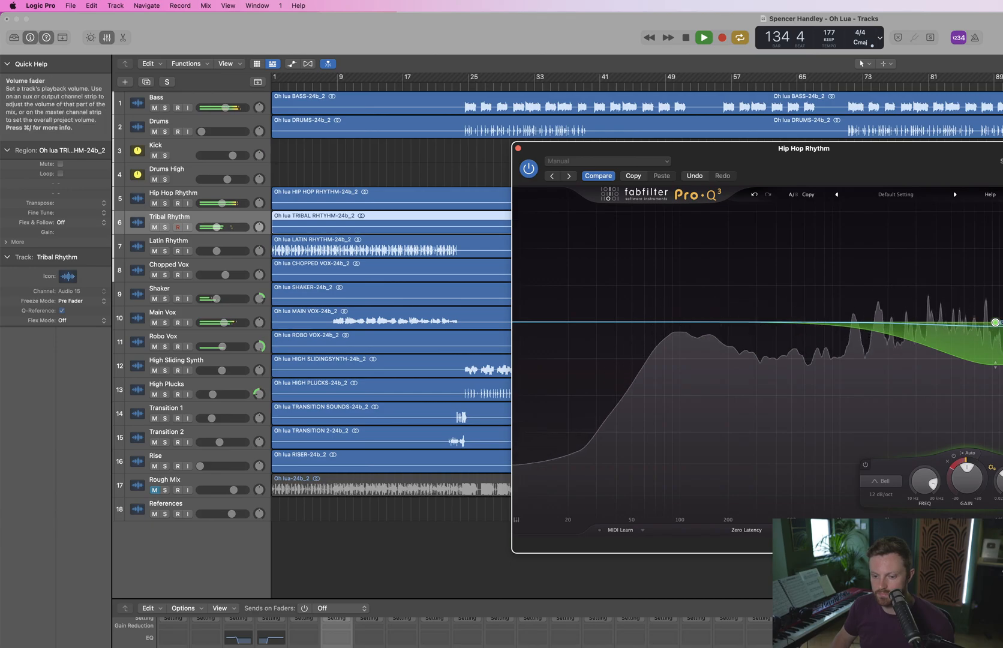
left_click(165, 227)
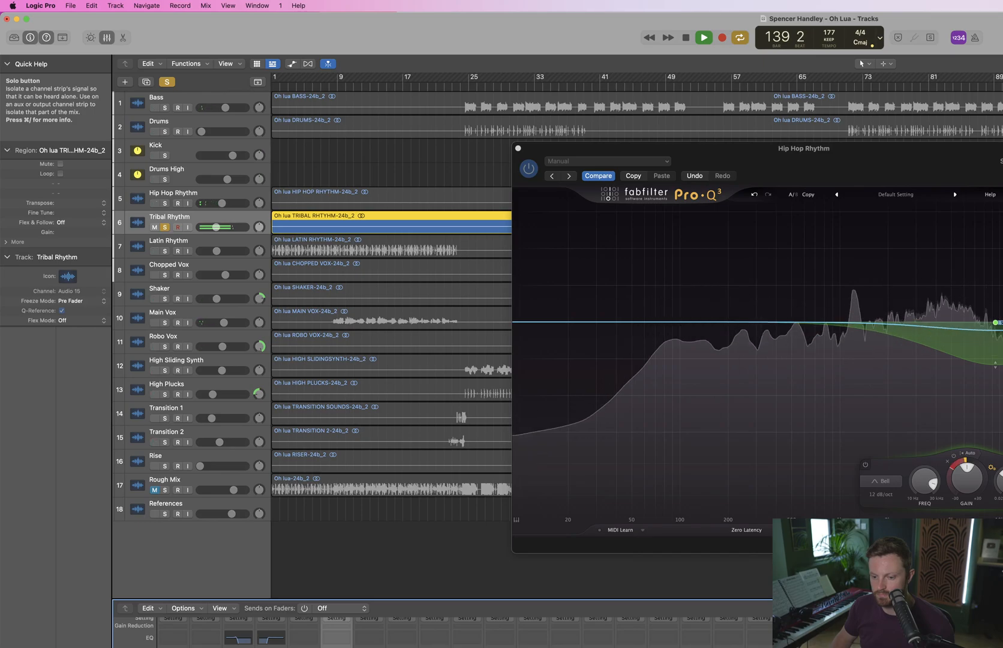
left_click(165, 226)
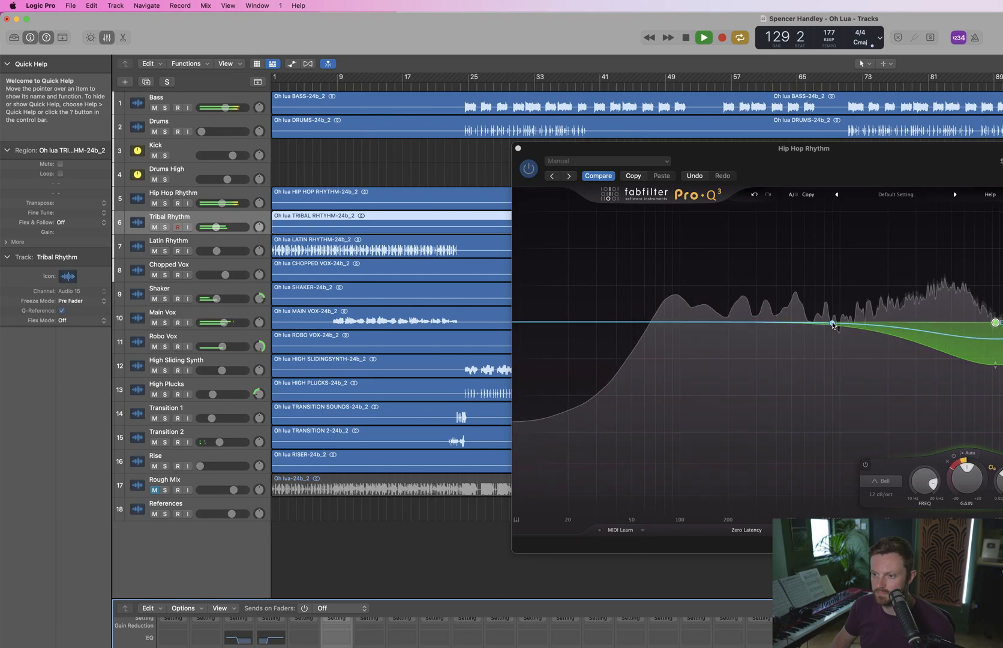
Add a bell band at about 3.9 kHz cutting about 2.9 dB on Hip Hop Rhythm, save the project, and resume playback
left_click_drag(833, 324, 933, 324)
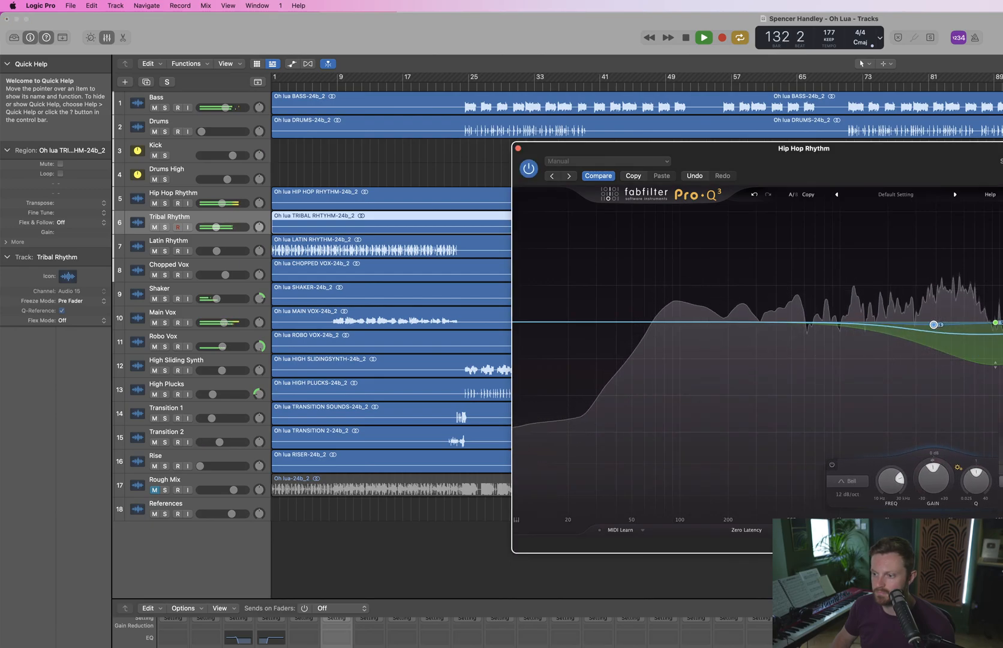
left_click_drag(933, 325, 934, 333)
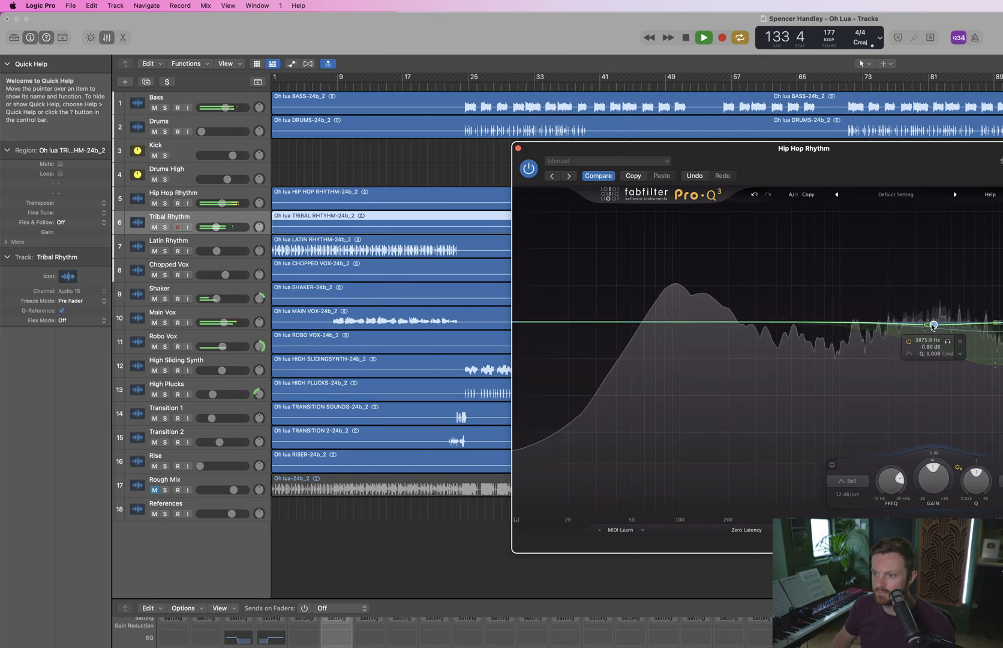
key("space")
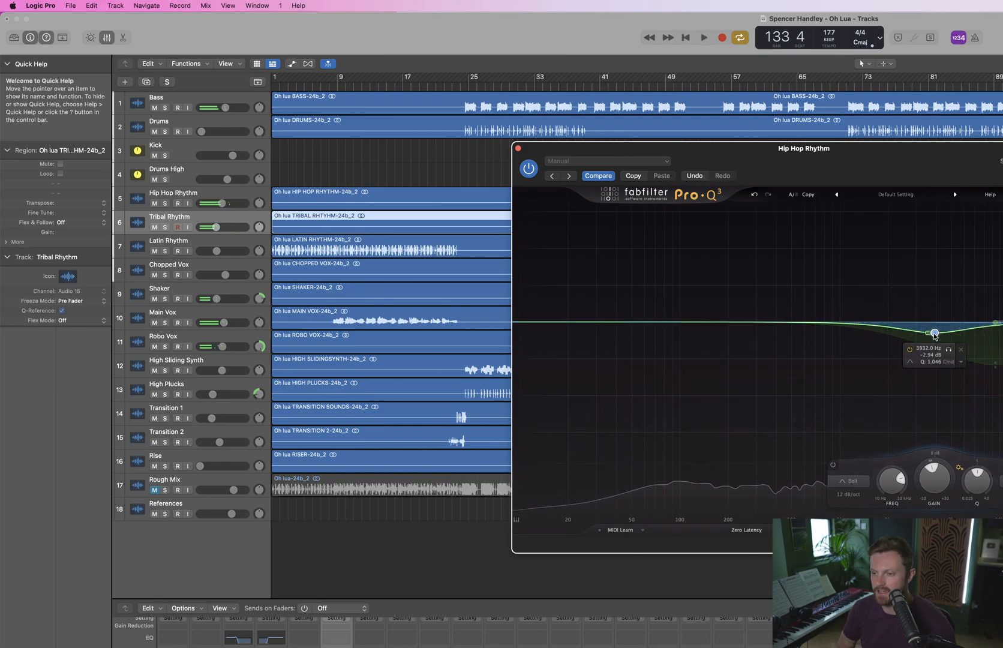
key("super+s")
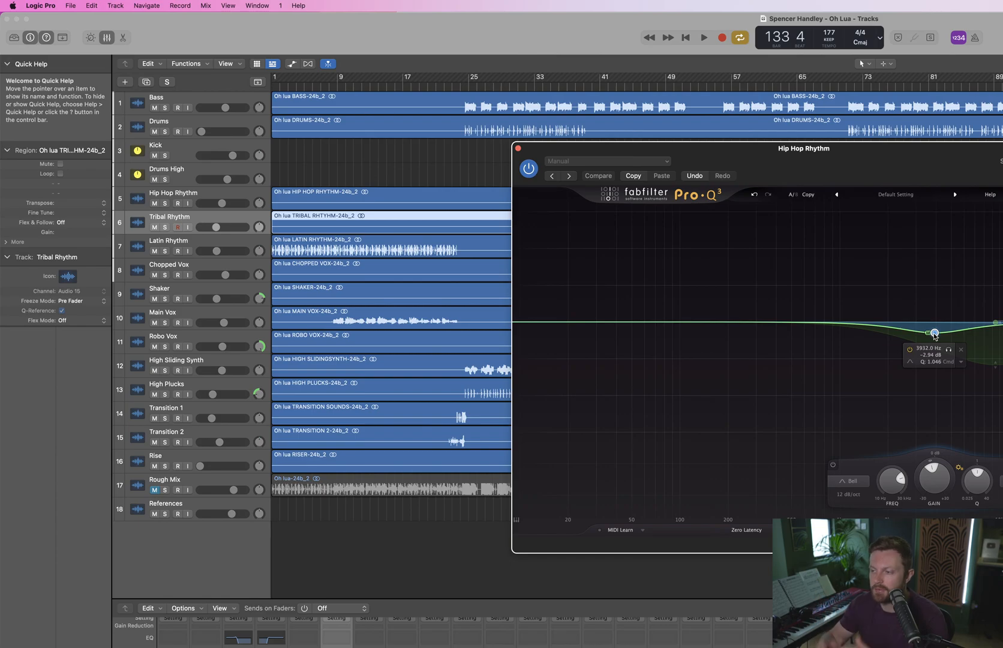
key("space")
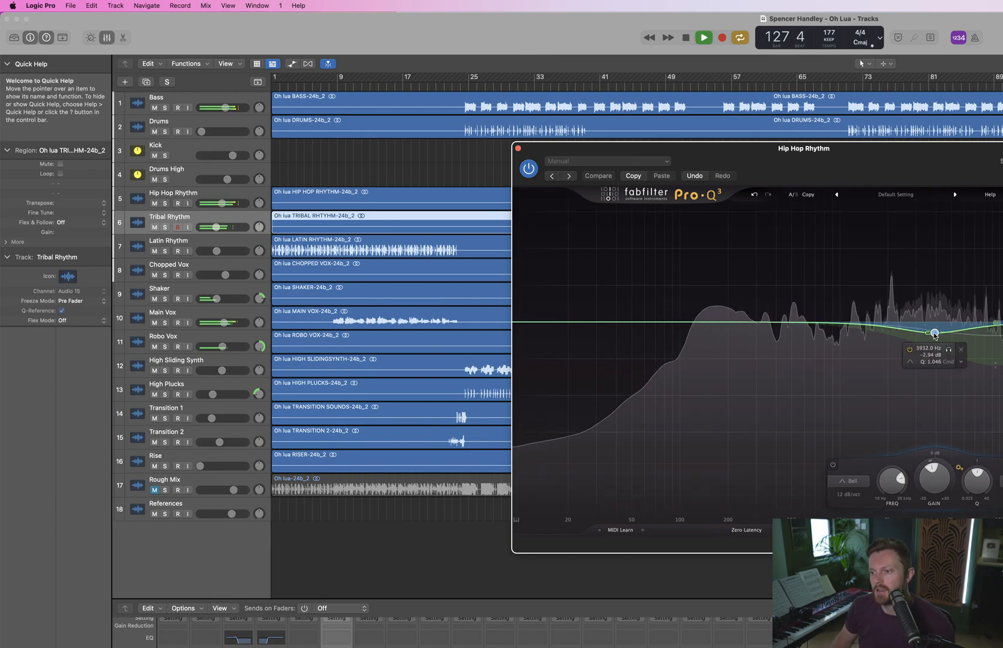
Set a cut of about 3.5 dB near 6.4 kHz in the Hip Hop Rhythm EQ, comparing against the bypassed EQ during playback
key("space")
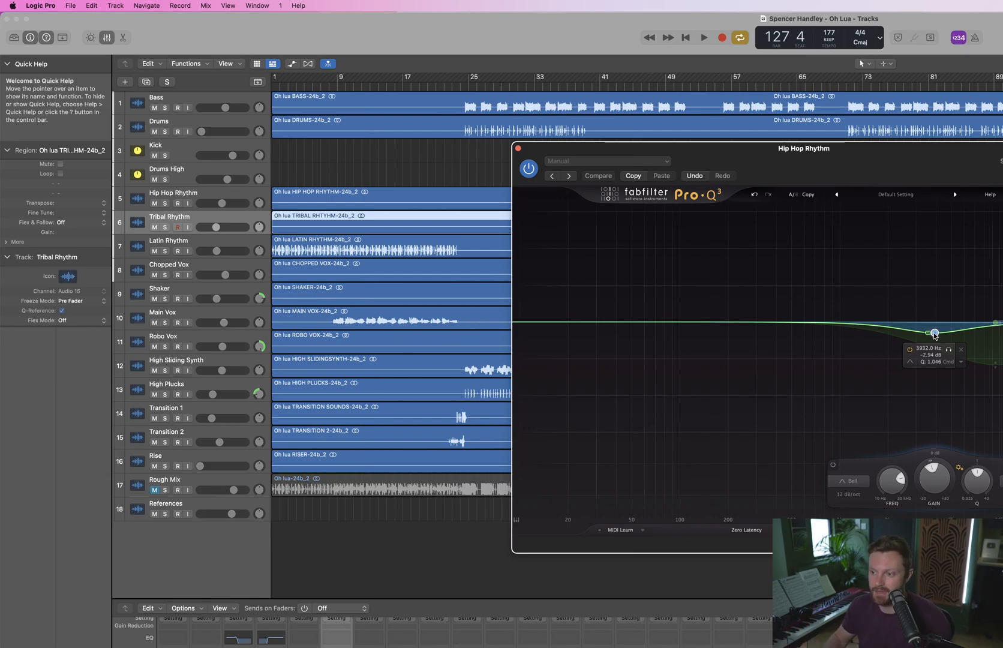
key("space")
mouse_move(937, 336)
left_mouse_down()
mouse_move(931, 375)
mouse_move(936, 225)
mouse_move(938, 352)
left_mouse_up()
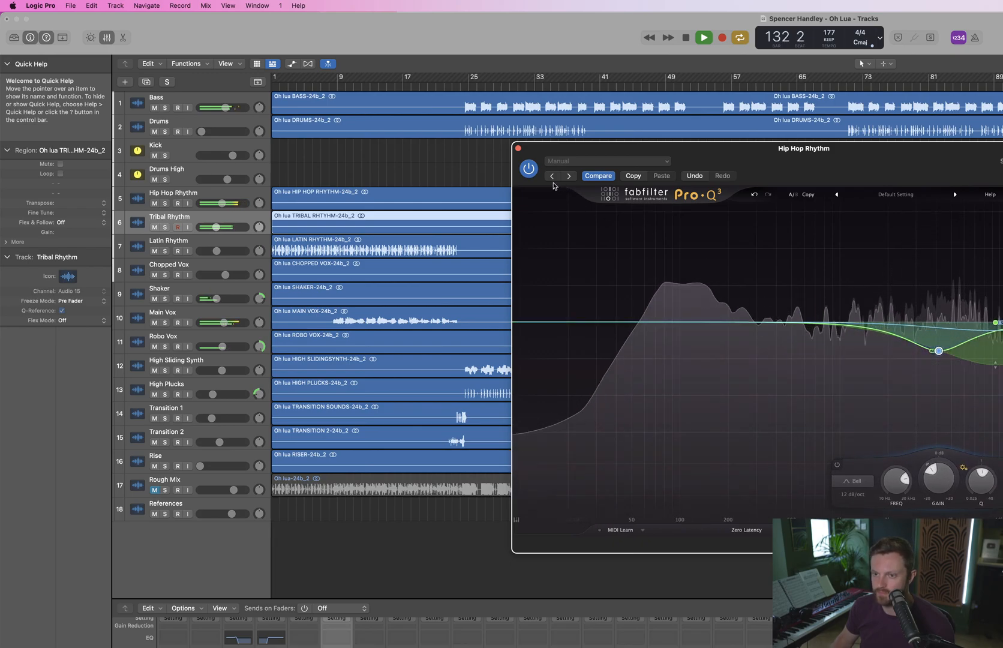
left_click(530, 168)
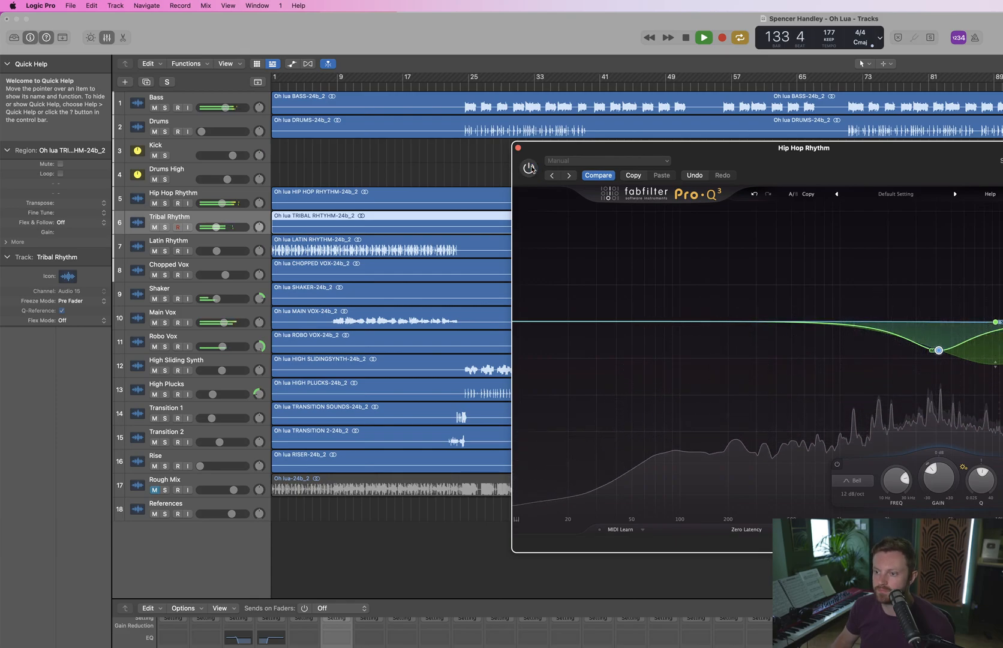
left_click(530, 168)
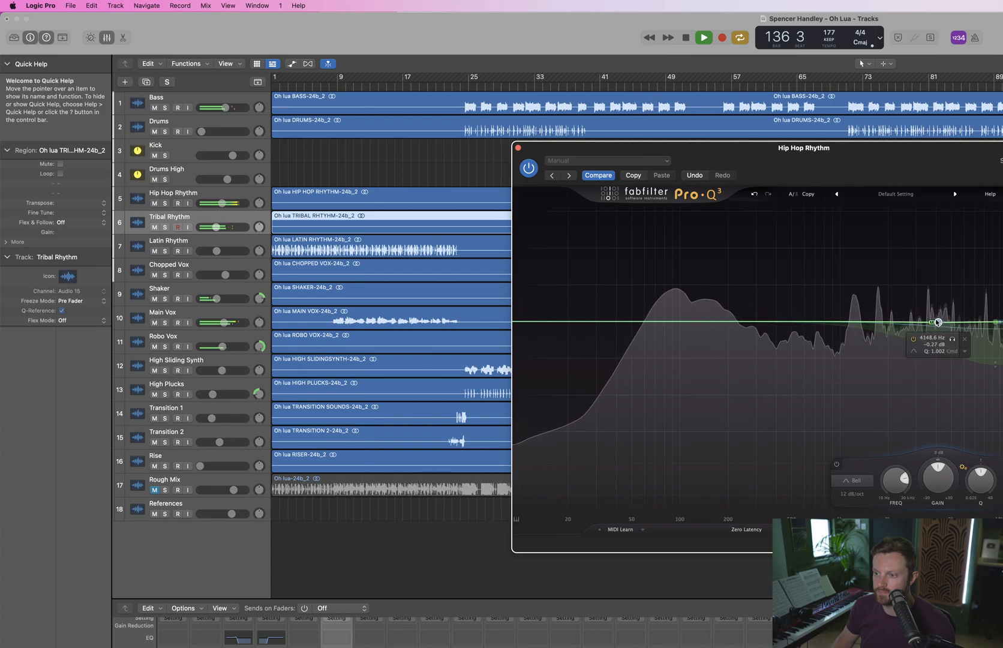
left_click_drag(938, 321, 967, 334)
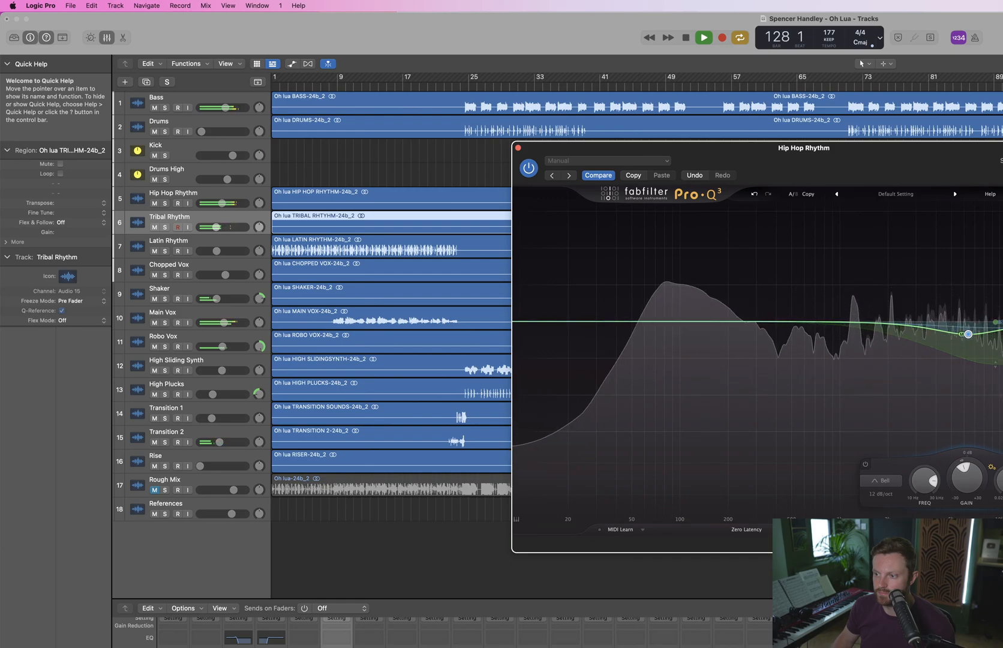
Compare the sound with the 6.4 kHz band disabled and enabled, and close the Hip Hop Rhythm EQ
left_click(304, 646)
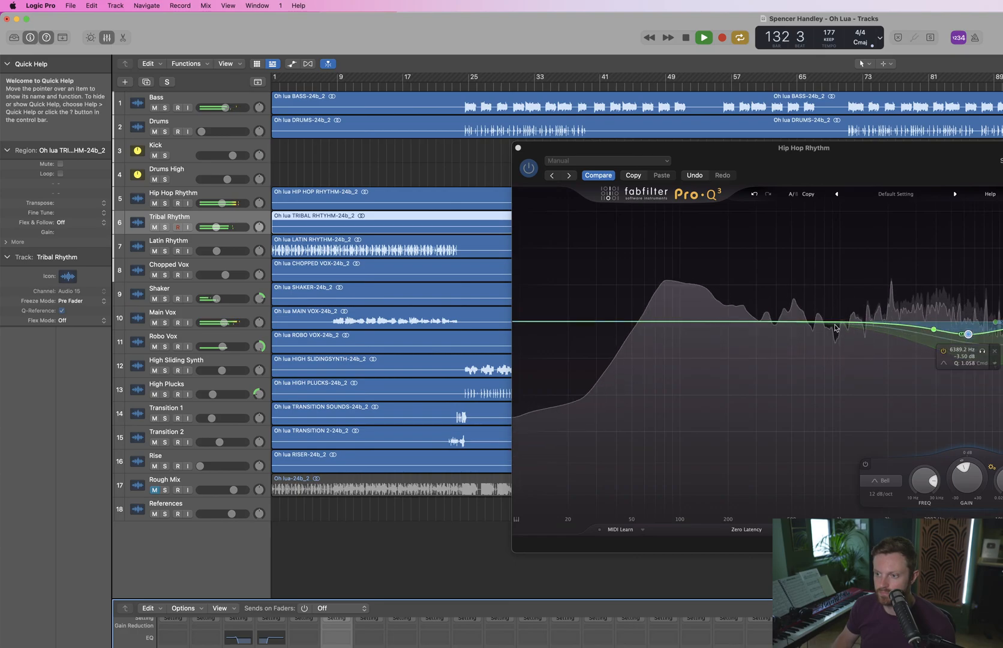
left_click(969, 335)
left_click(945, 353)
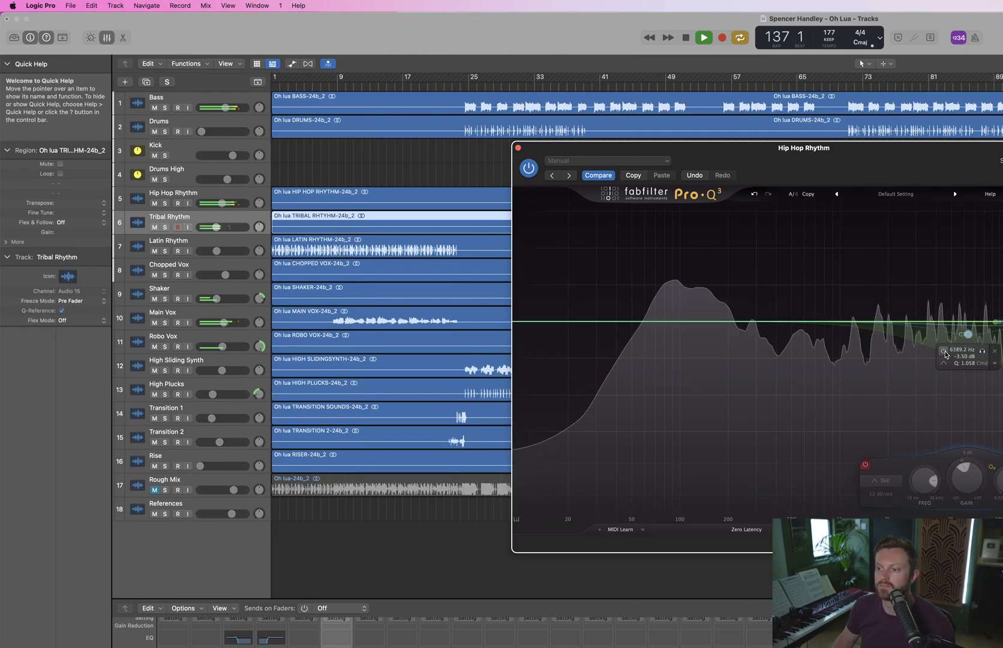
left_click(945, 353)
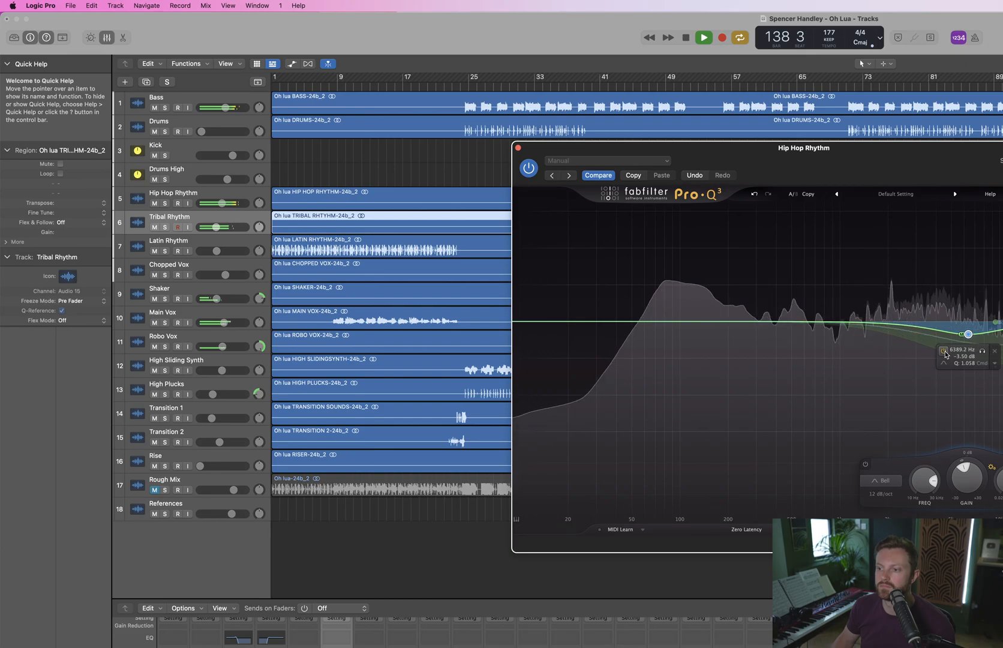
left_click(518, 148)
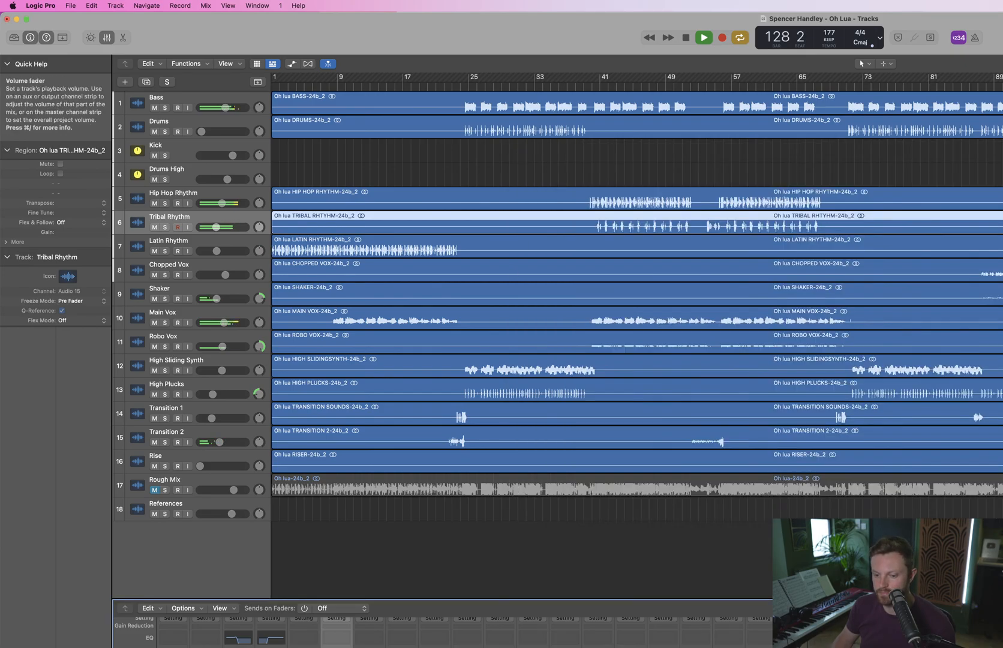
Check the mix with the Tribal Rhythm track muted and raise that track's volume slightly
key("ctrl+m")
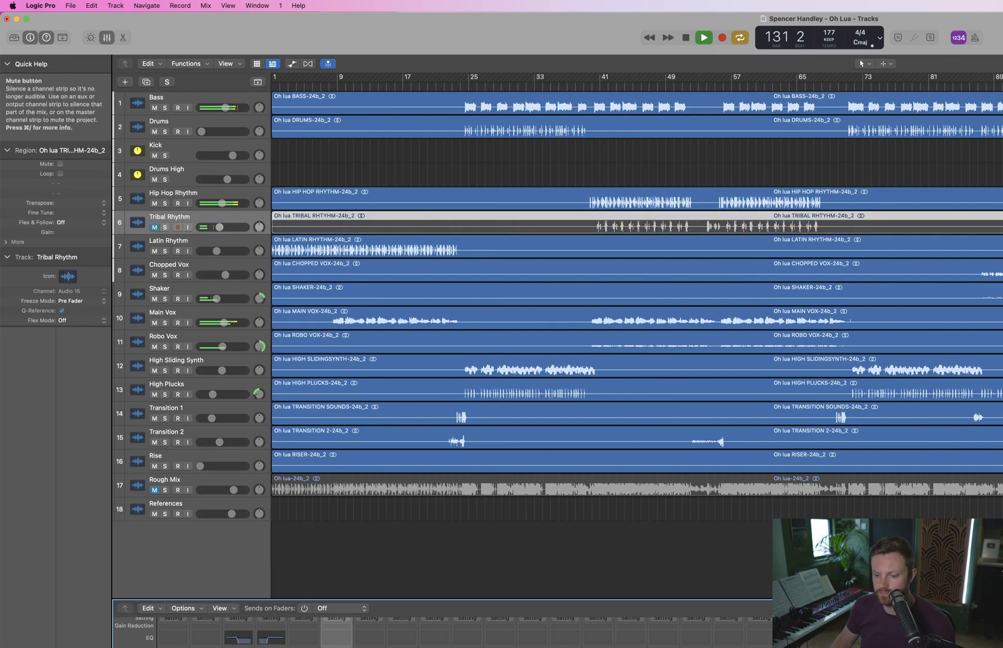
key("ctrl+m")
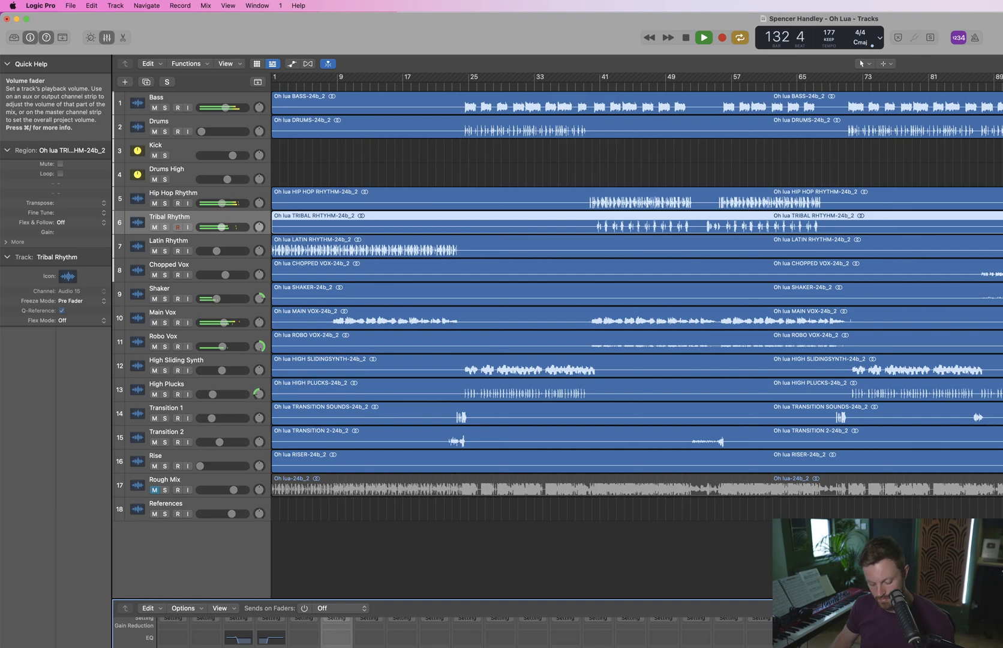
key("x")
key("space")
Unmute and solo the Rough Mix track and lower its volume for comparison with the current mix
left_click(155, 490)
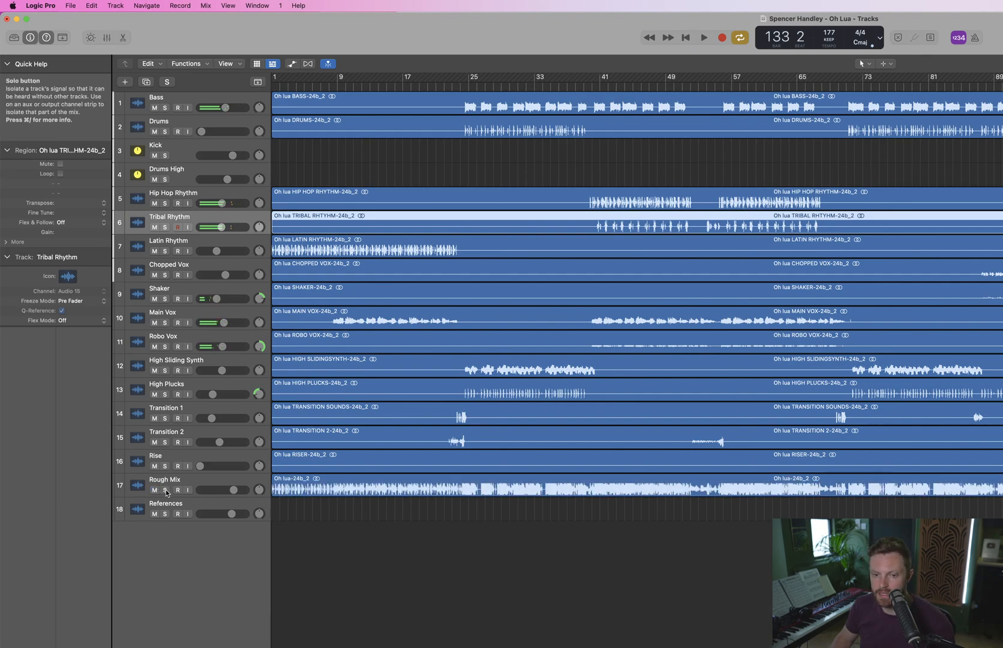
left_click(165, 489)
key("space")
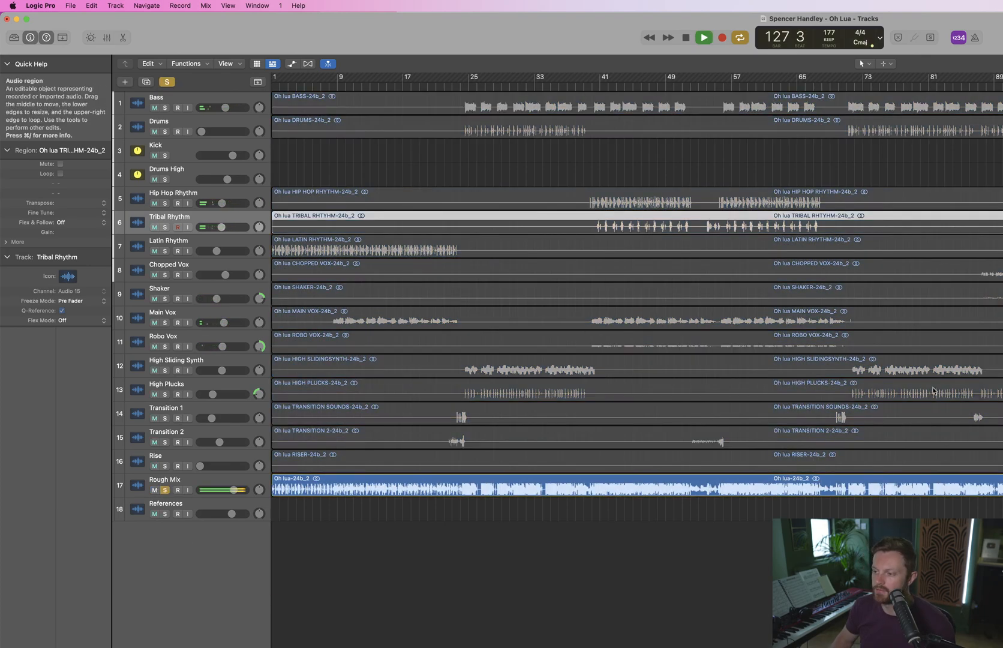
key("space")
left_click_drag(228, 490, 224, 491)
key("space")
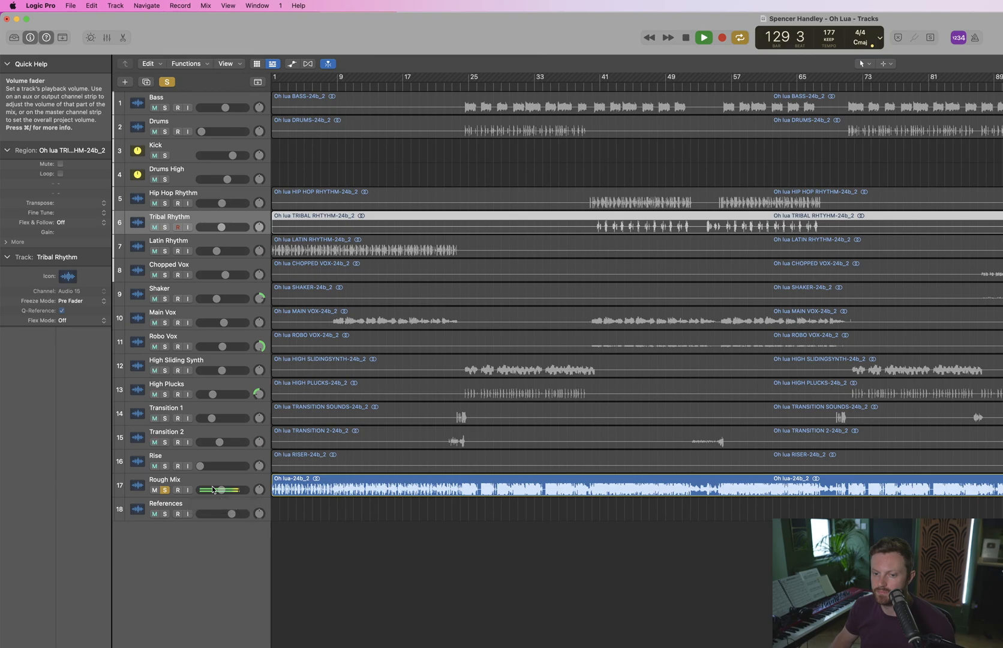
left_click_drag(219, 489, 220, 490)
Unsolo and mute the Rough Mix track, and bring the mixer back into view
left_click(166, 491)
left_click(154, 490)
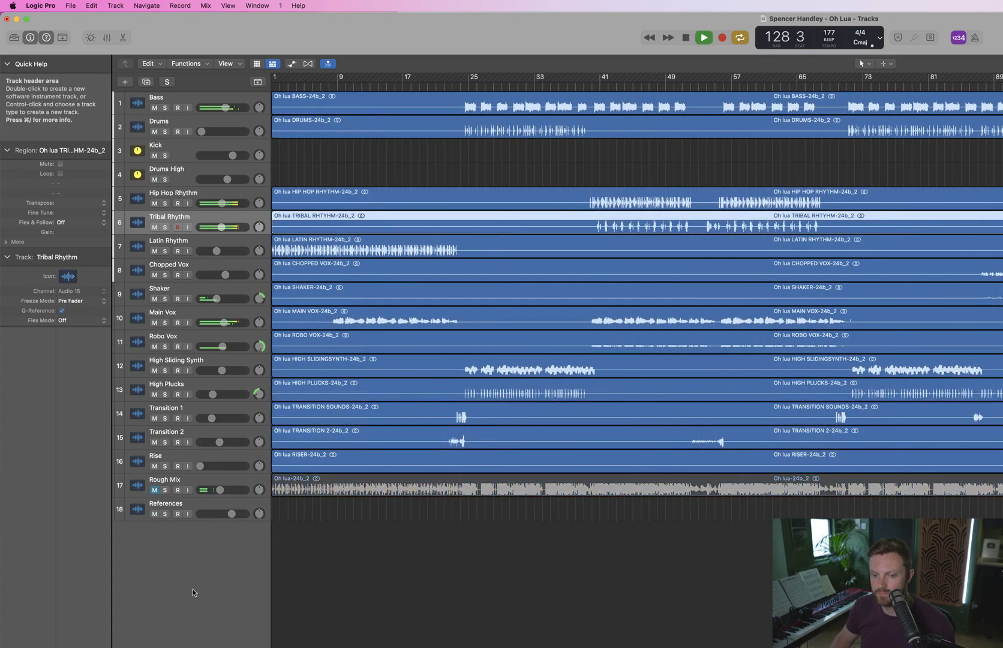
key("x")
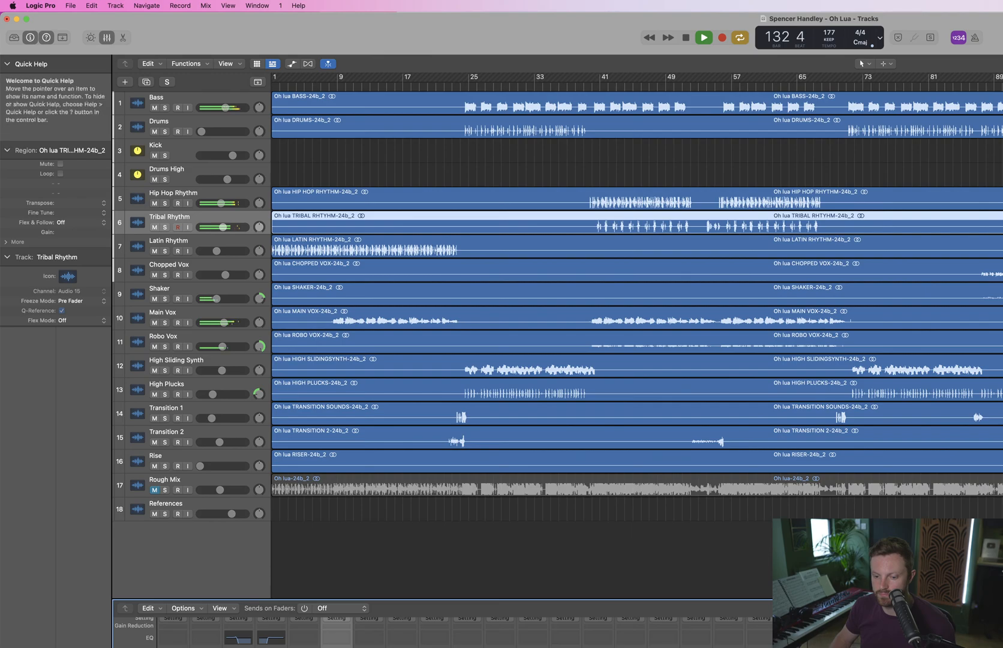
Audition the Hip Hop Rhythm track in solo and the mix with the Tribal Rhythm track muted
left_click(165, 203)
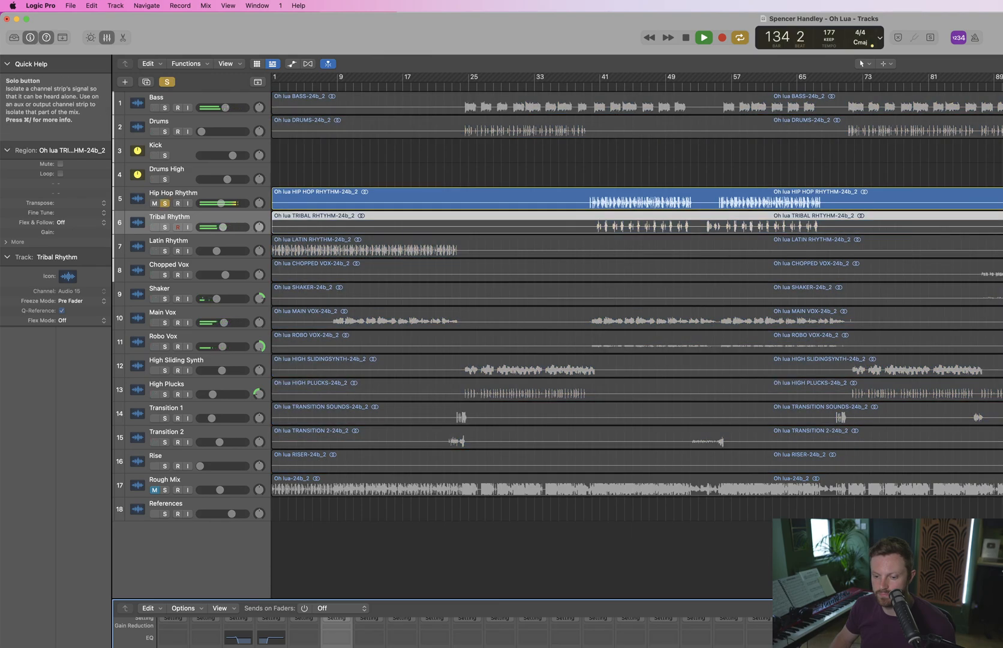
left_click(165, 203)
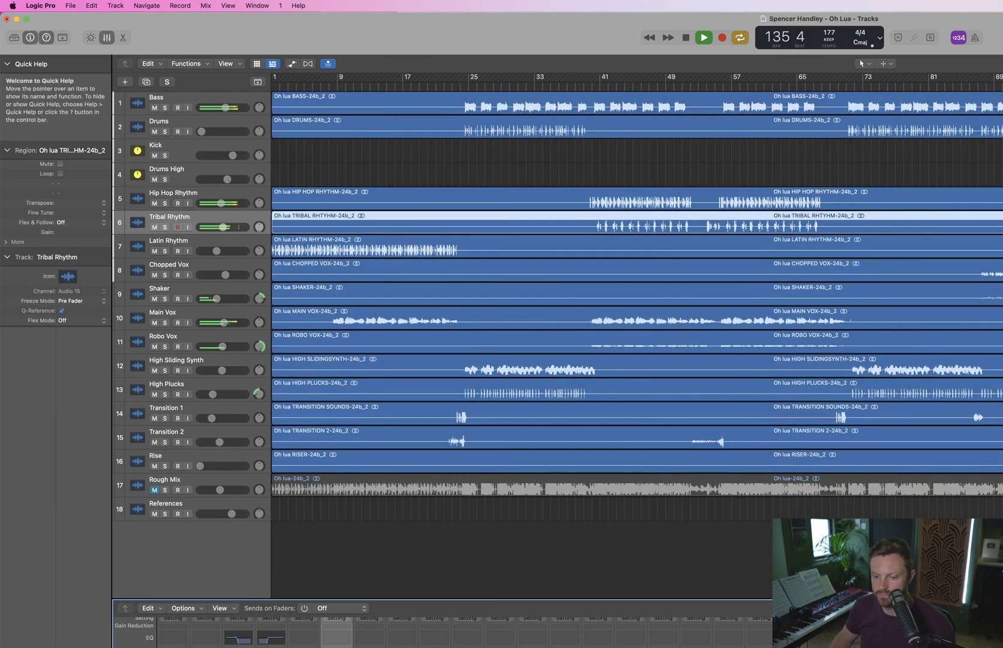
left_click(154, 227)
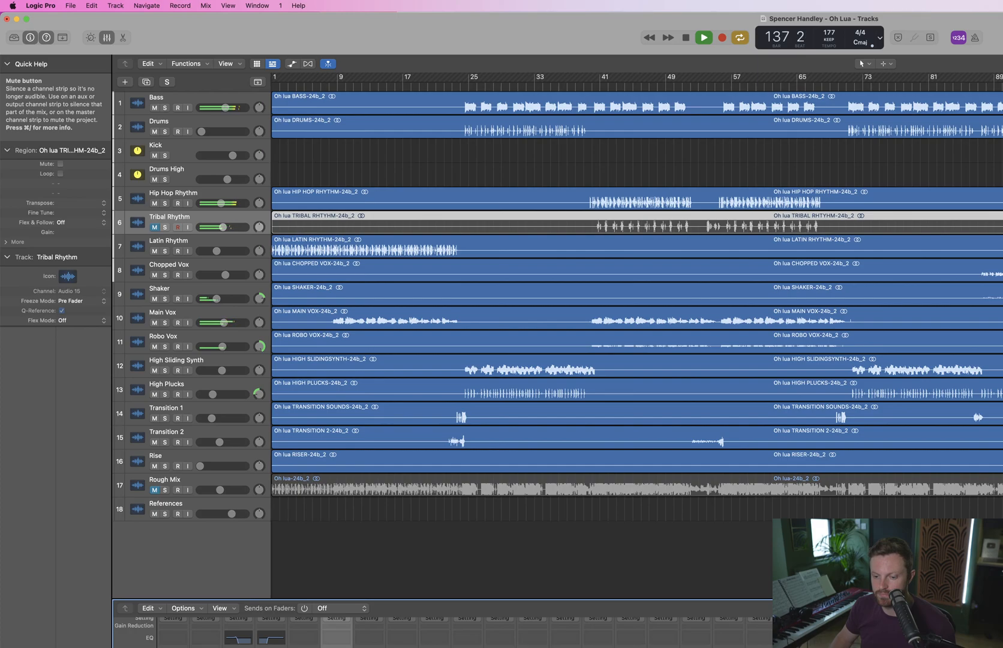
left_click(154, 226)
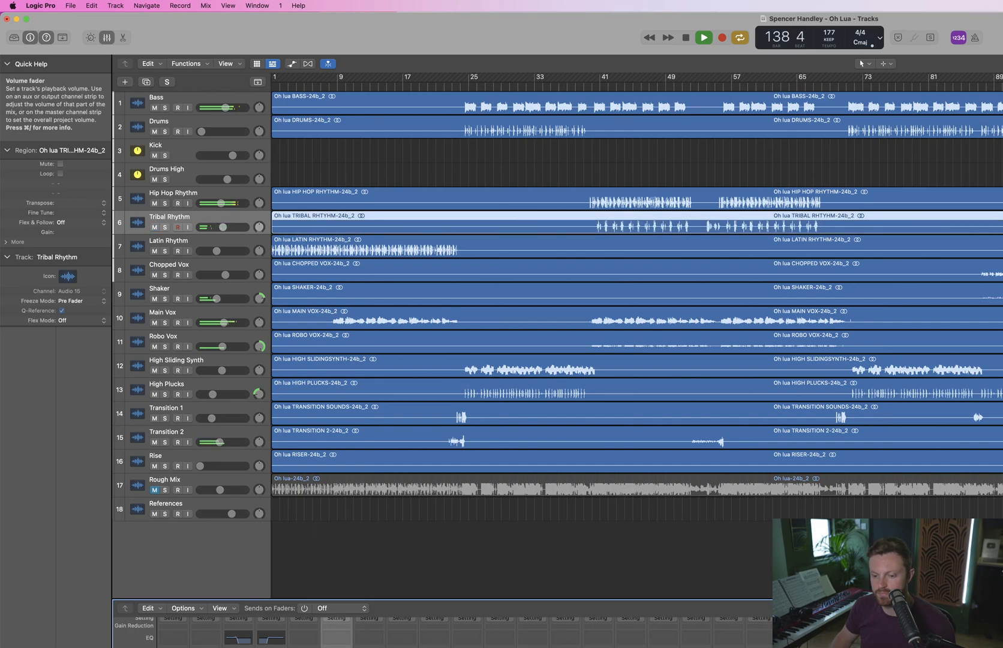
Solo the Tribal Rhythm track for playback and open FabFilter Pro-Q 3 on it
key("space")
key("s")
key("space")
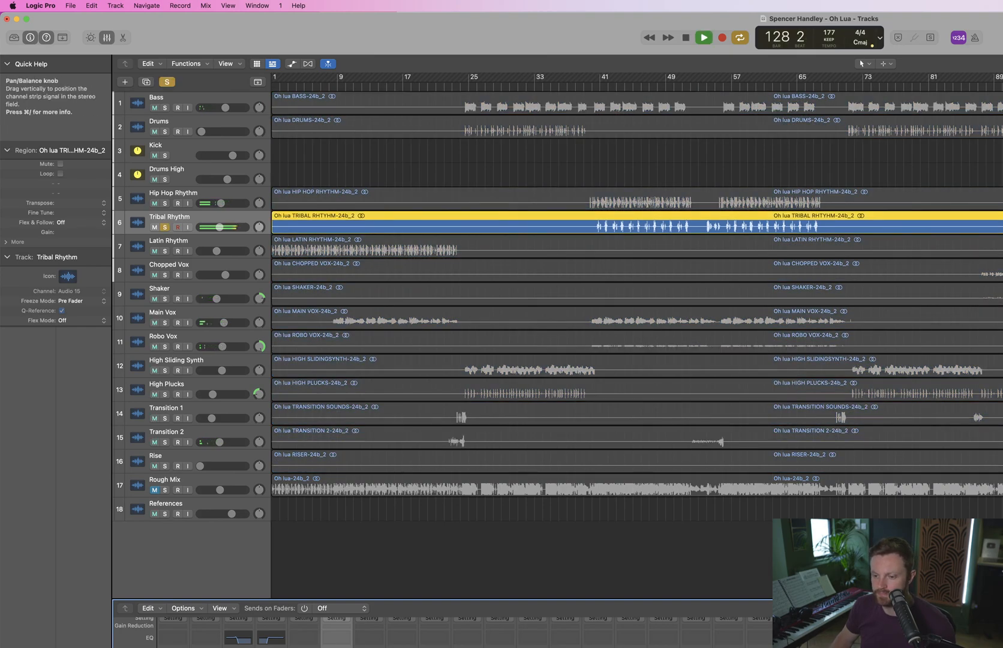
key("space")
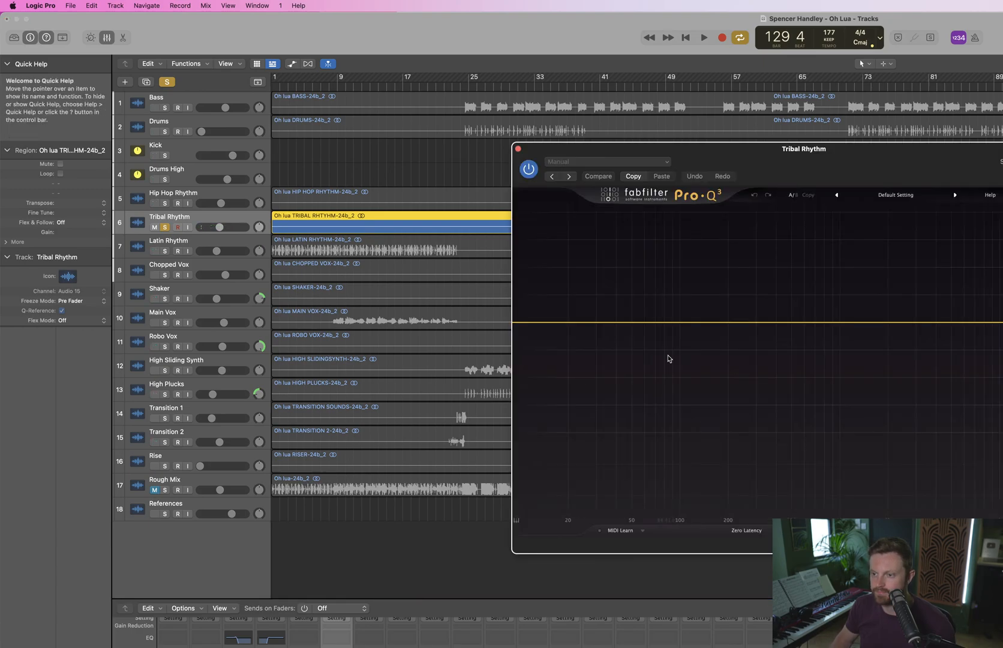
Add a bell band at about 2.5 kHz to the Tribal Rhythm EQ and restrict it to the Mid channel
left_click(903, 323)
key("space")
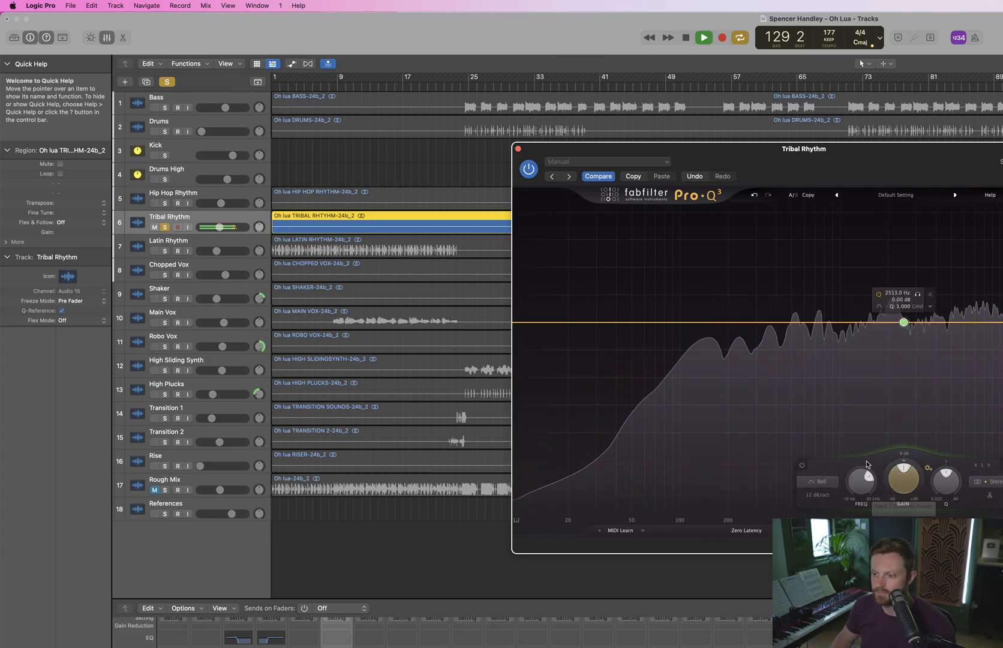
left_click(994, 482)
left_click(995, 463)
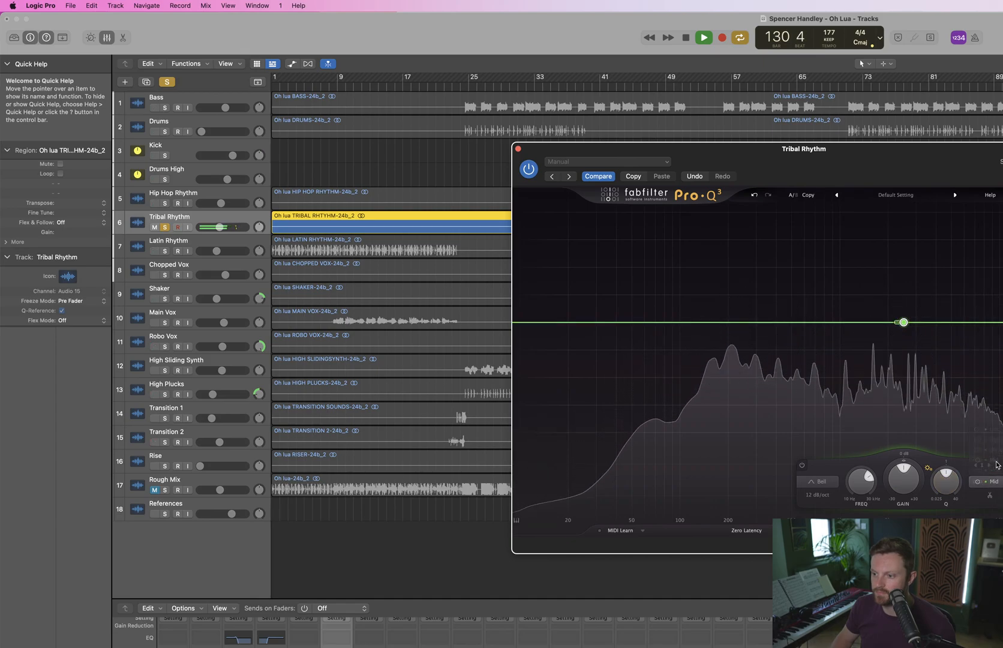
Shape the Mid band into a wide cut of about 4.9 dB near 900 Hz with Q 0.33, and unsolo Tribal Rhythm
key("space")
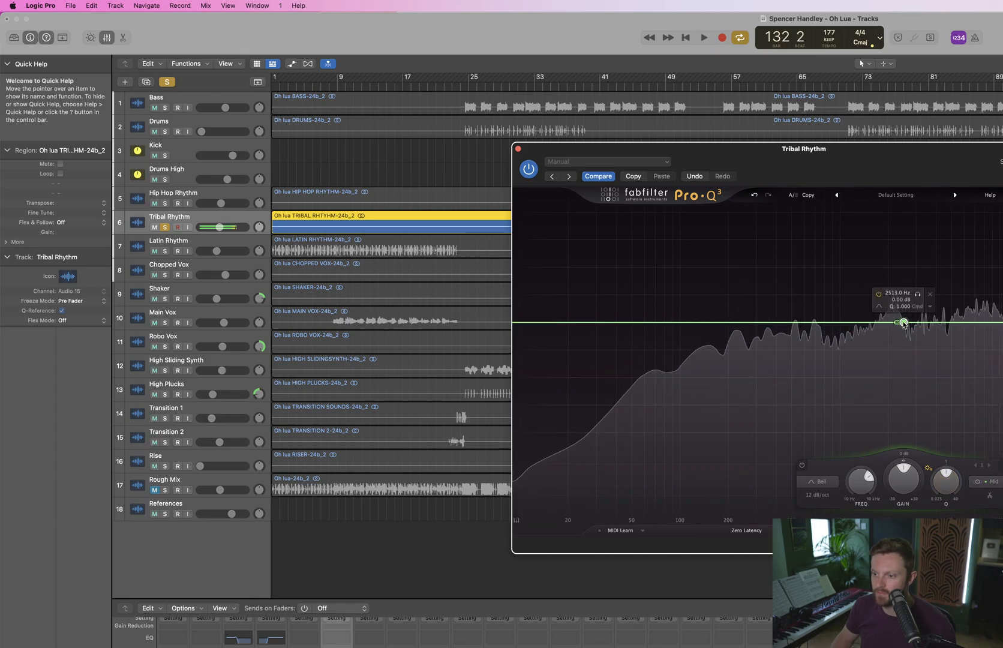
key("space")
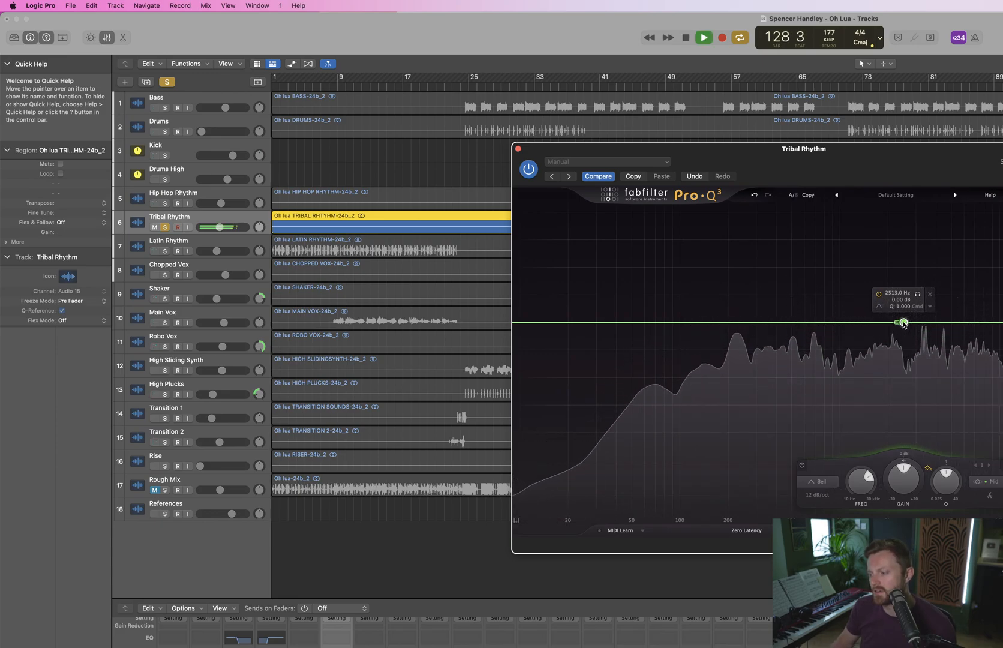
left_click_drag(904, 323, 832, 400)
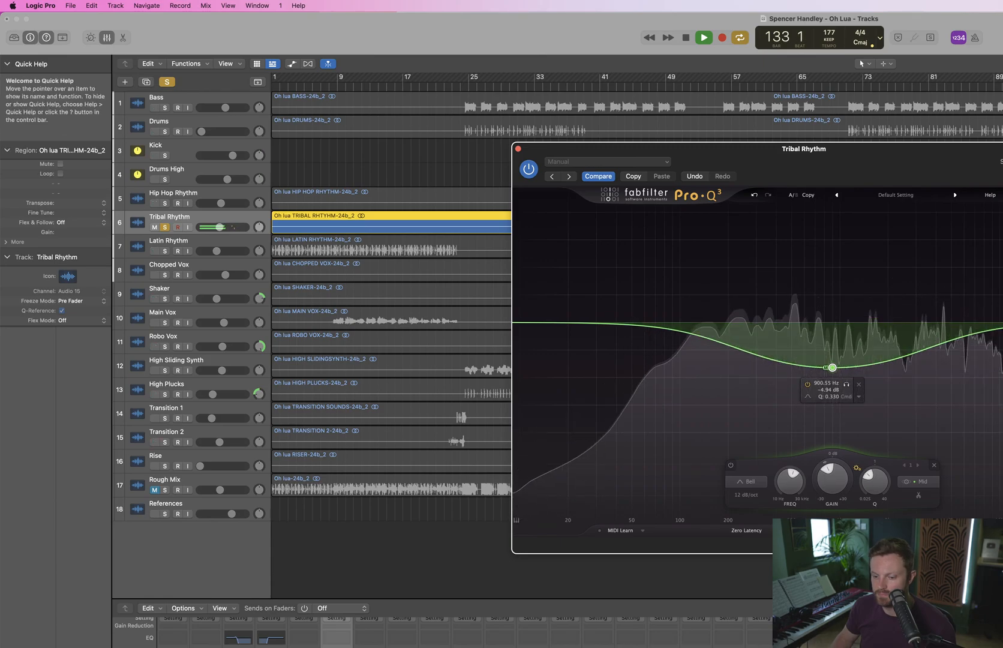
key("s")
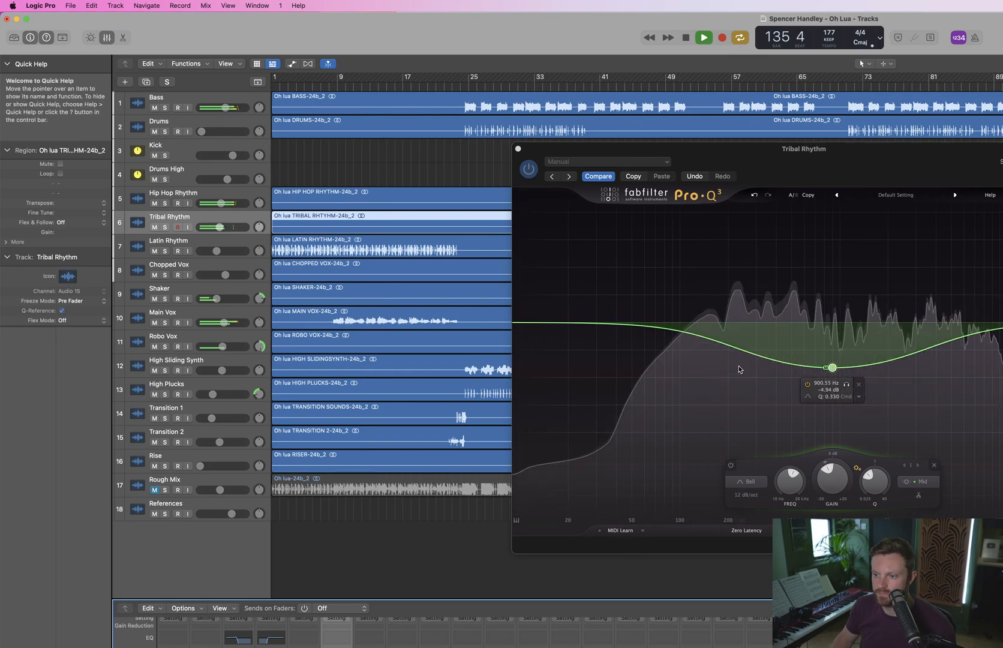
Audition the Hip Hop Rhythm and Tribal Rhythm tracks in solo, returning to the full mix after each
key("space")
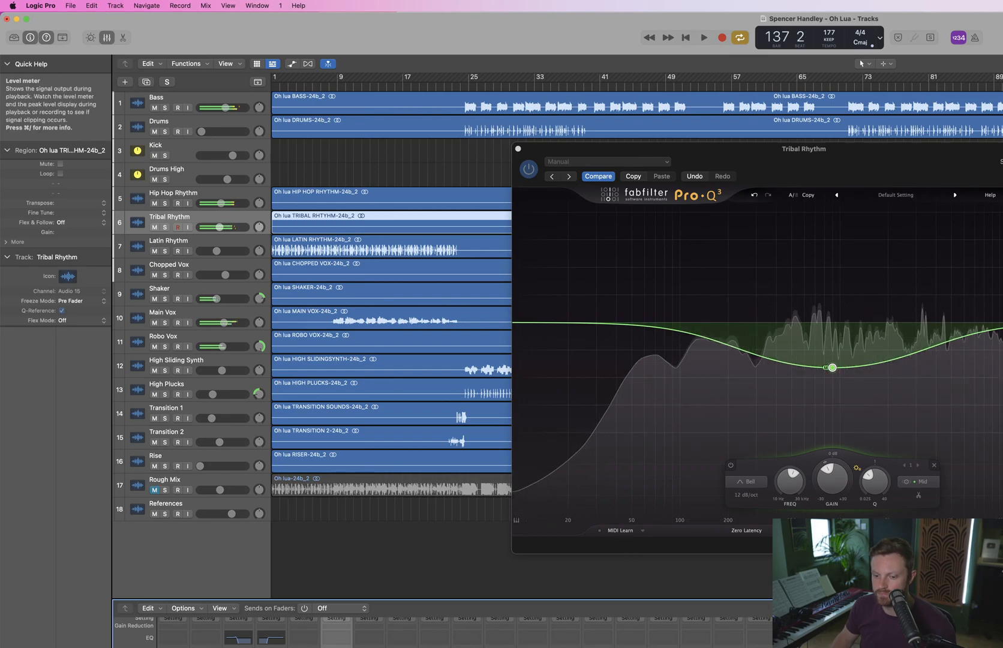
left_click(165, 203)
key("space")
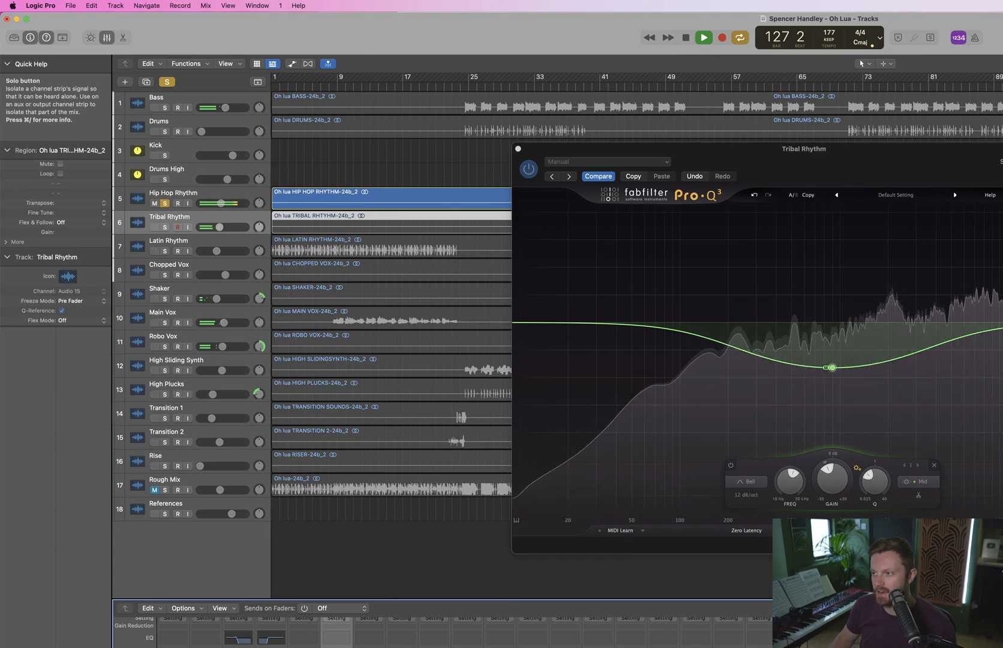
left_click(165, 203)
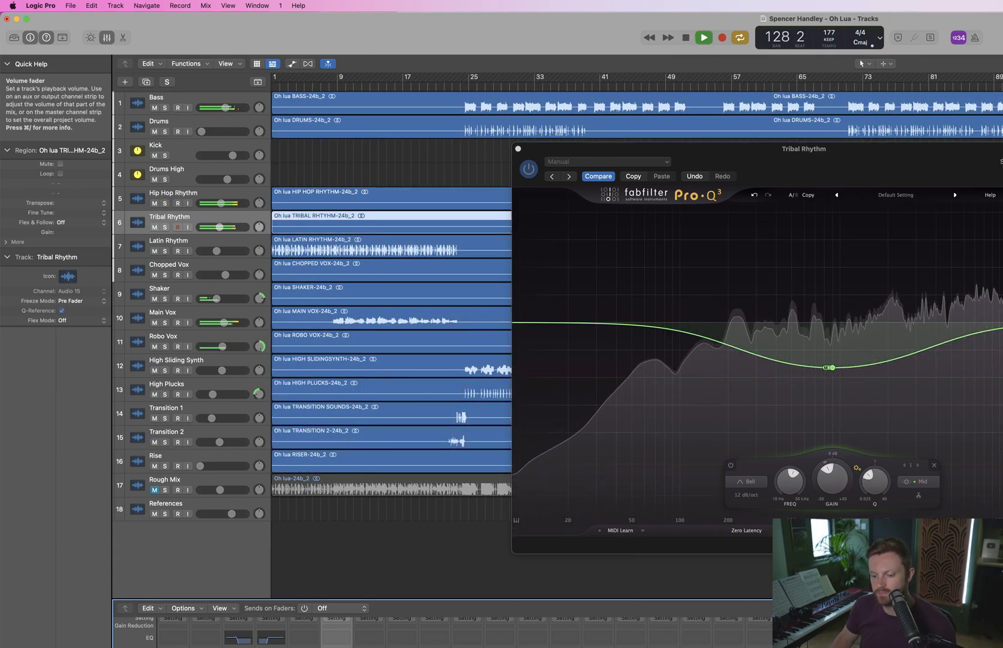
left_click(165, 227)
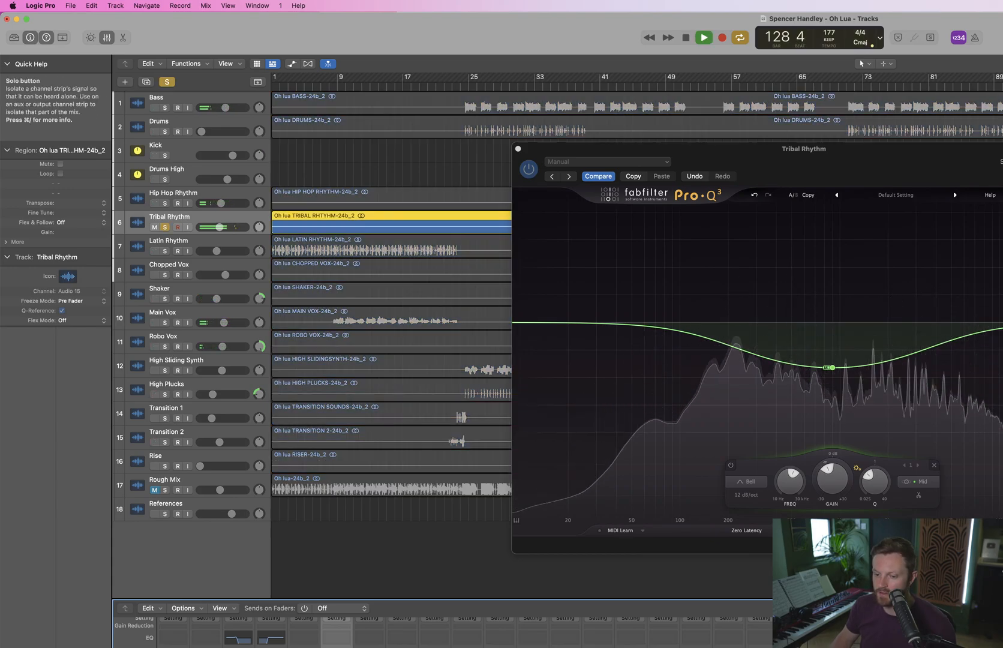
left_click(165, 226)
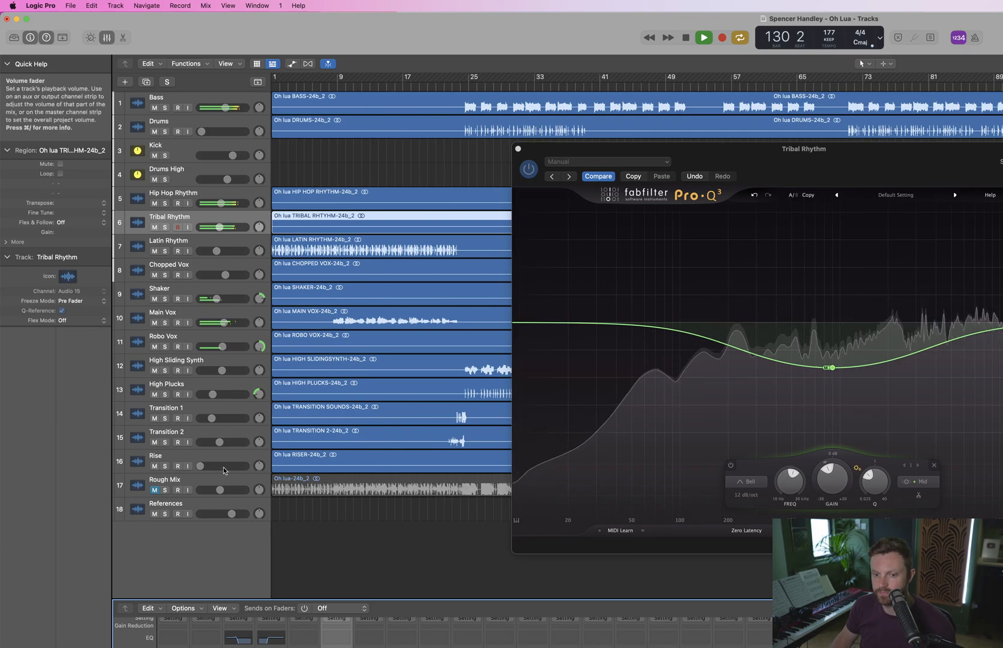
Listen to the Rough Mix track in solo as a reference and restore its muted state
left_click(165, 490)
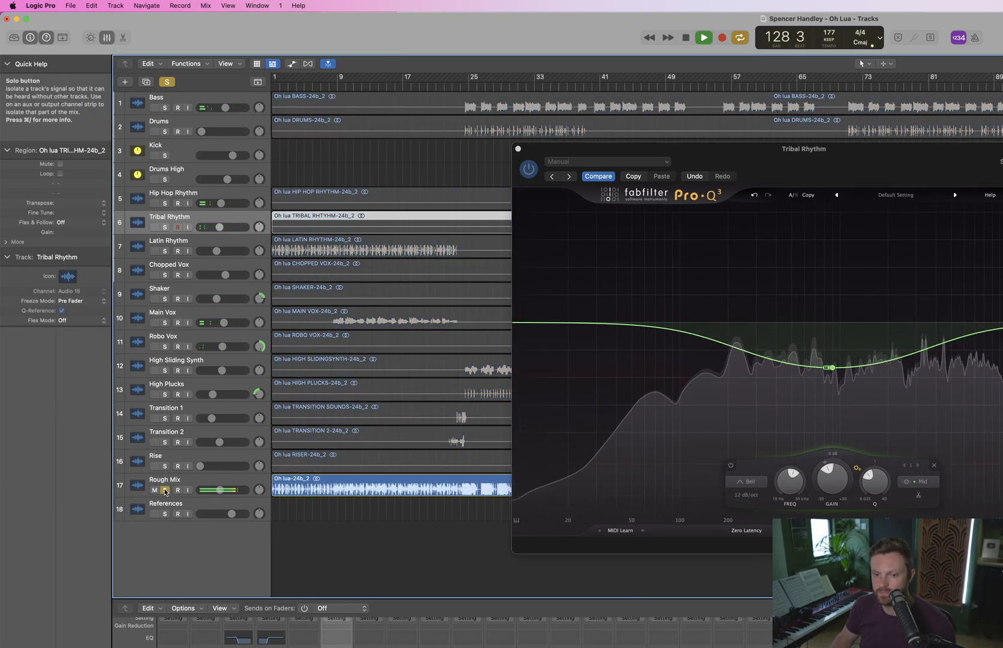
left_click(166, 490)
left_click(155, 490)
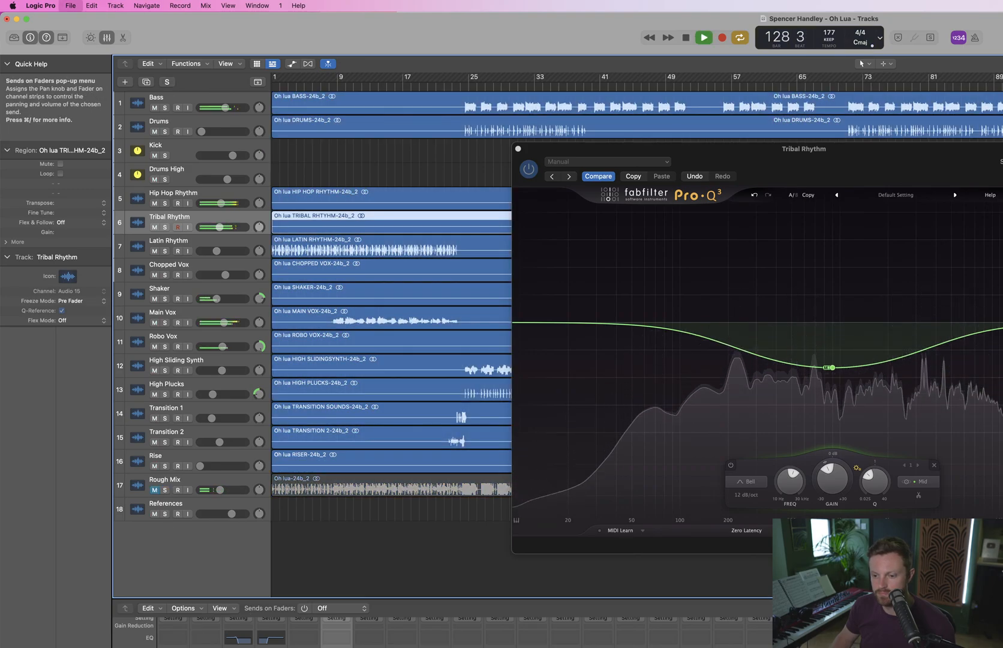
Compare the full mix with the Rough Mix track in solo, and return the Rough Mix to its muted state
key("space")
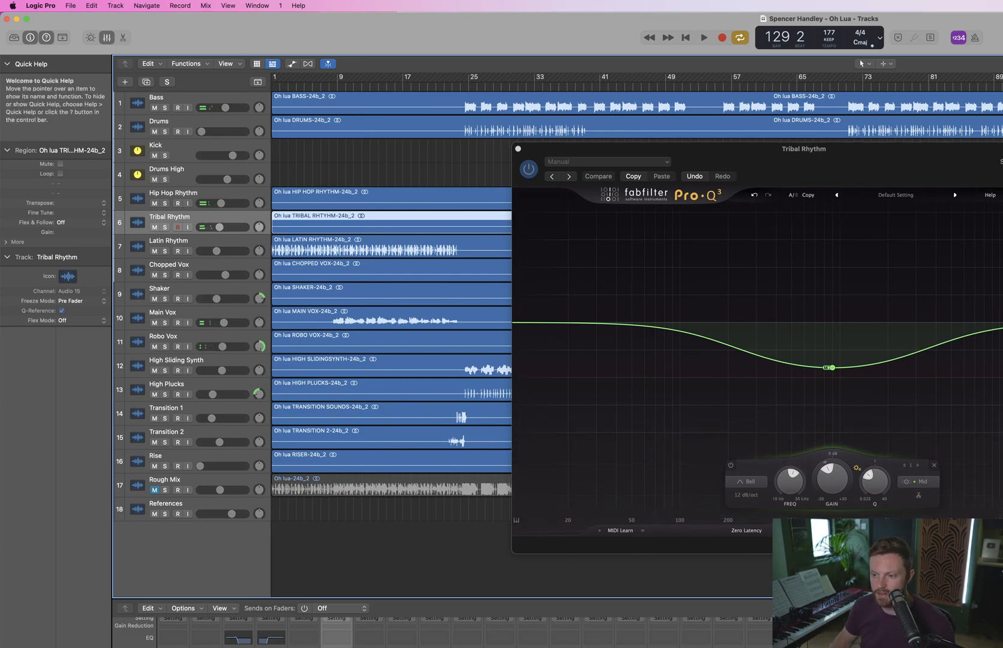
key("space")
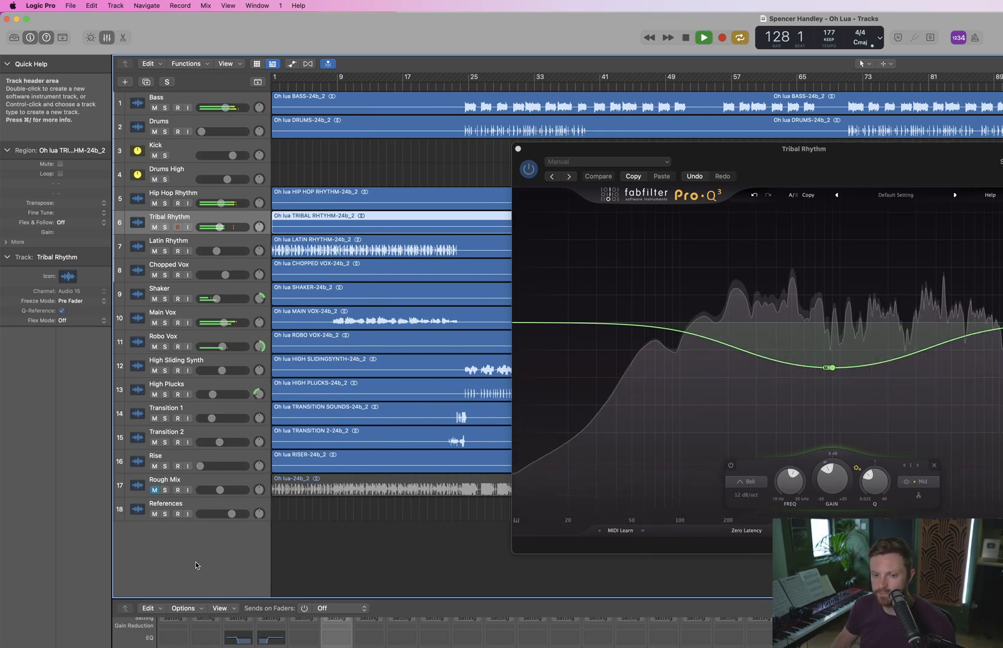
key("space")
left_click(164, 490)
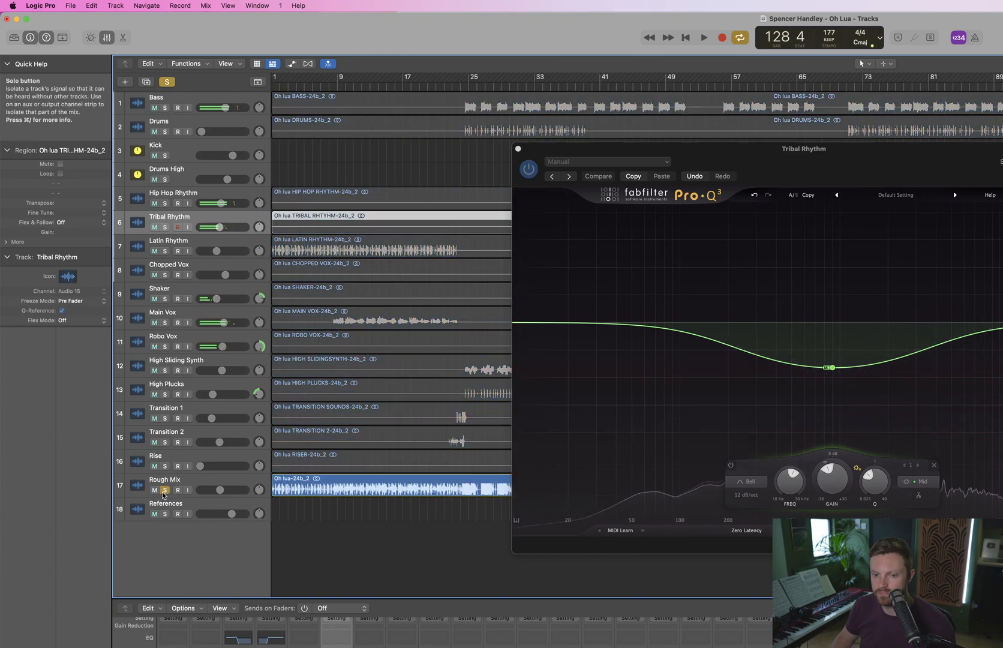
key("space")
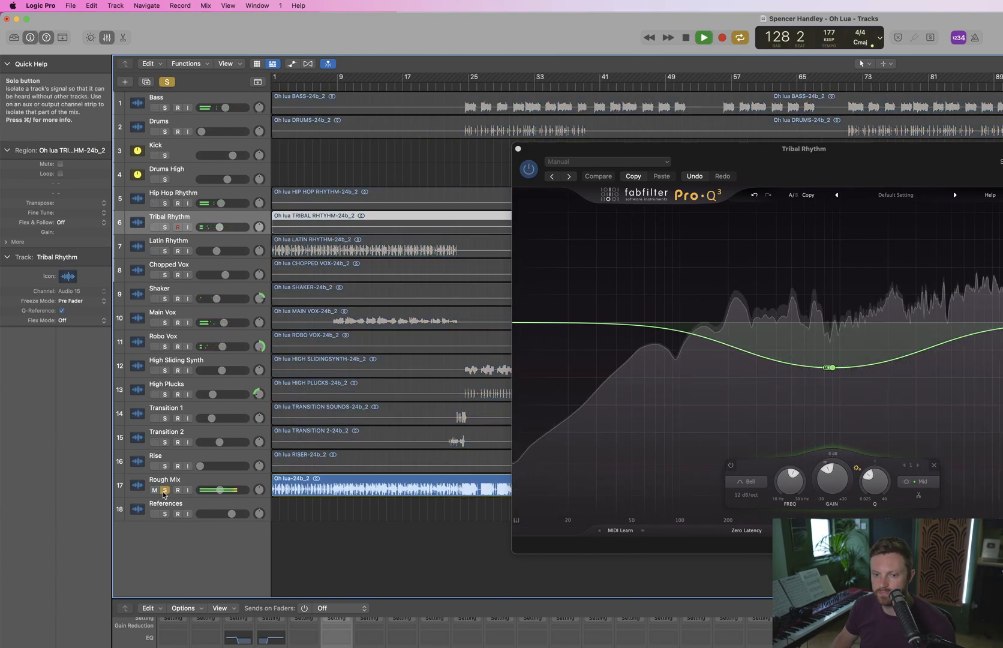
left_click(164, 490)
left_click(154, 490)
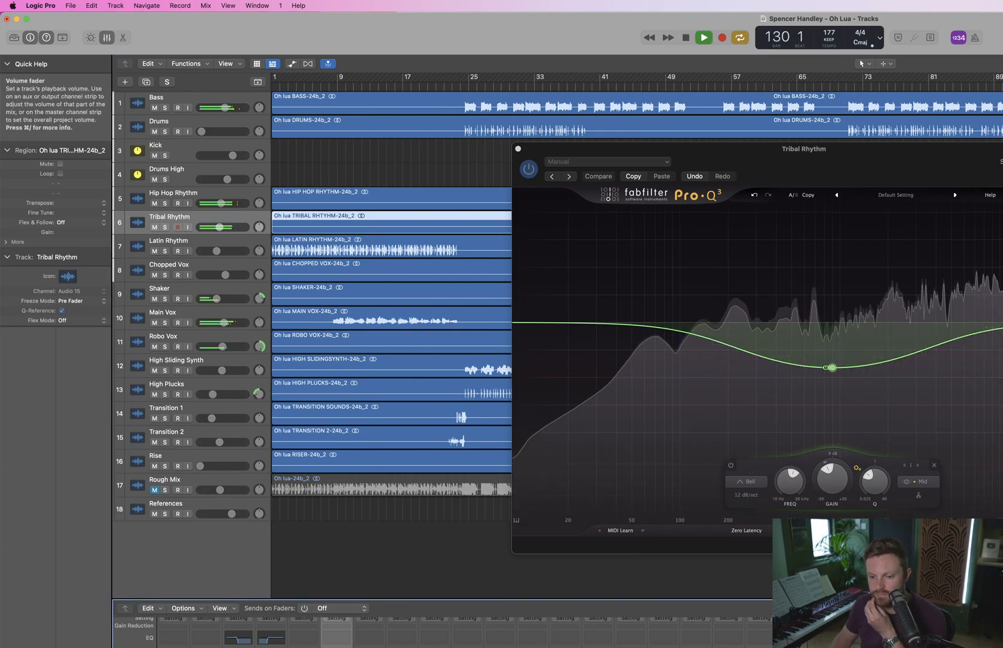
Close the Tribal Rhythm EQ and audition the Main Vox track in solo before returning to the full mix
left_click(824, 377)
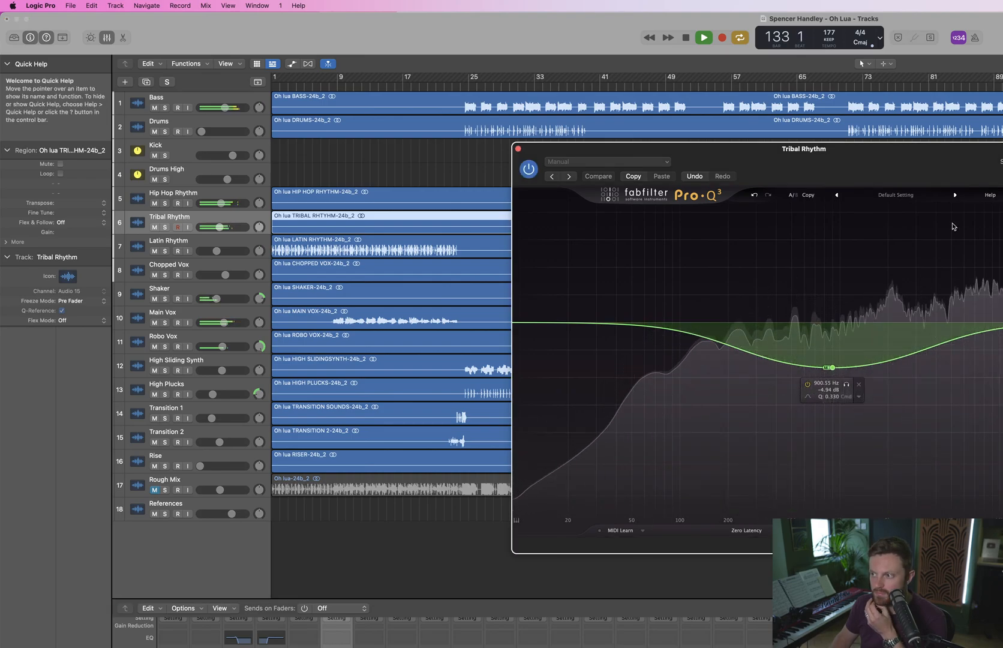
left_click(517, 149)
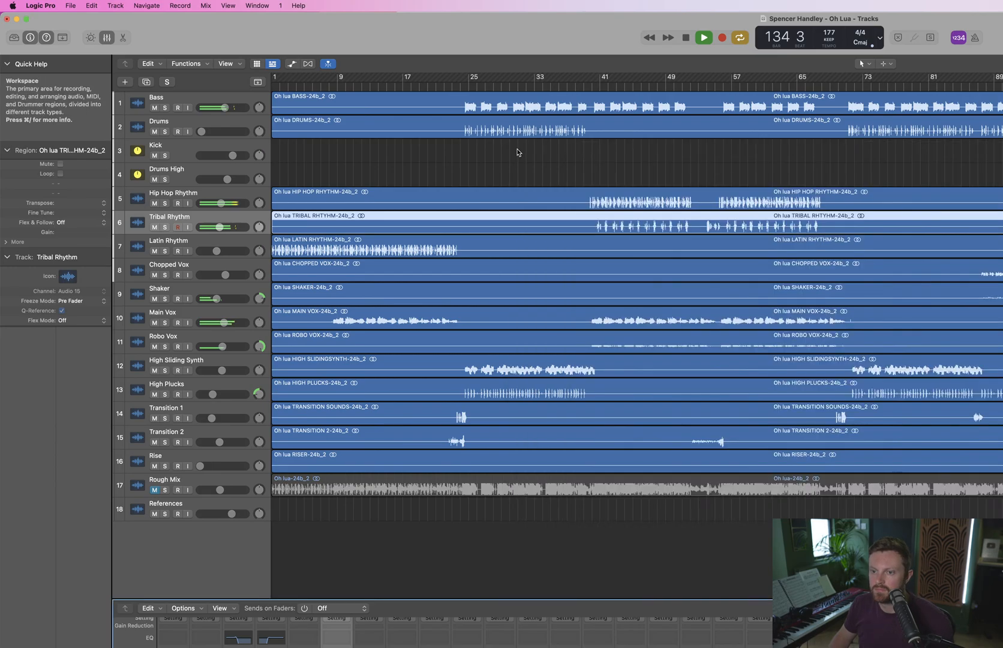
left_click(165, 323)
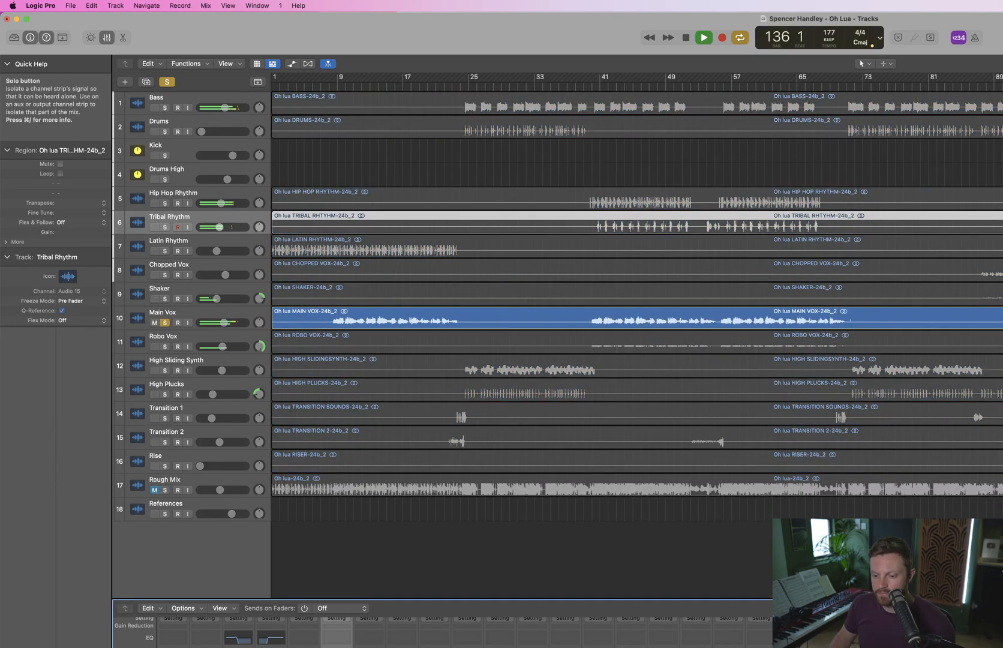
left_click(165, 323)
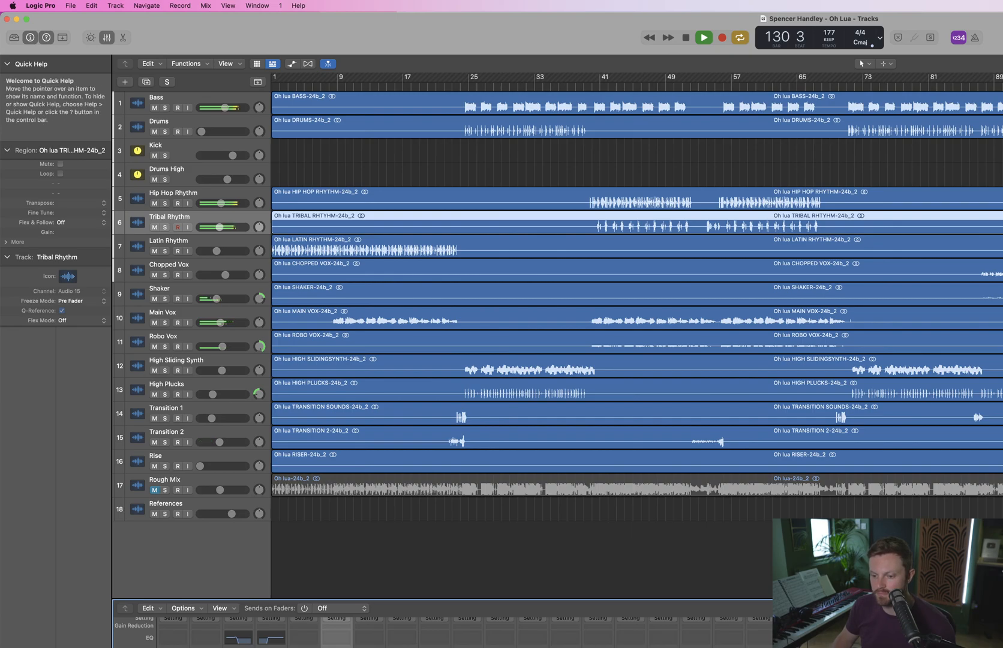
Raise the Clarity amount in the Clariphonic parallel equalizer on Main Vox while the mix plays, and stop playback
key("v")
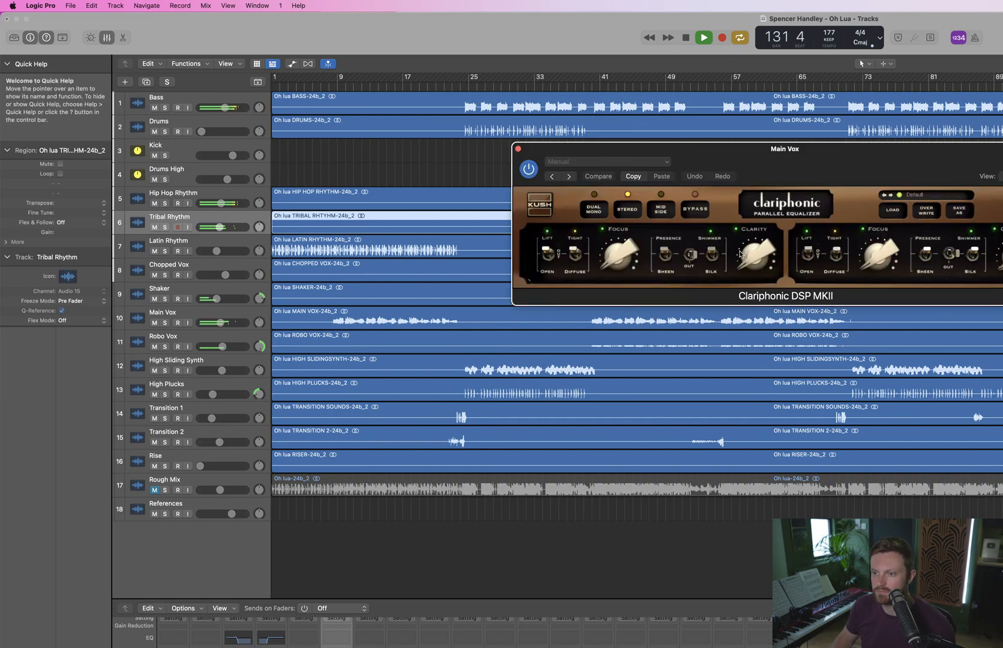
left_click_drag(740, 254, 734, 195)
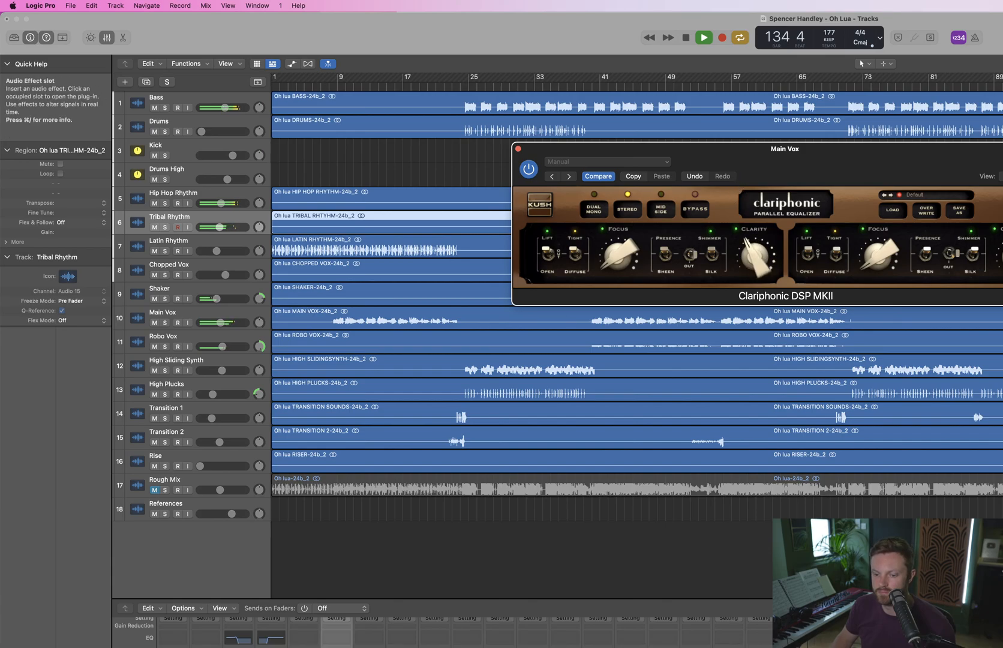
key("space")
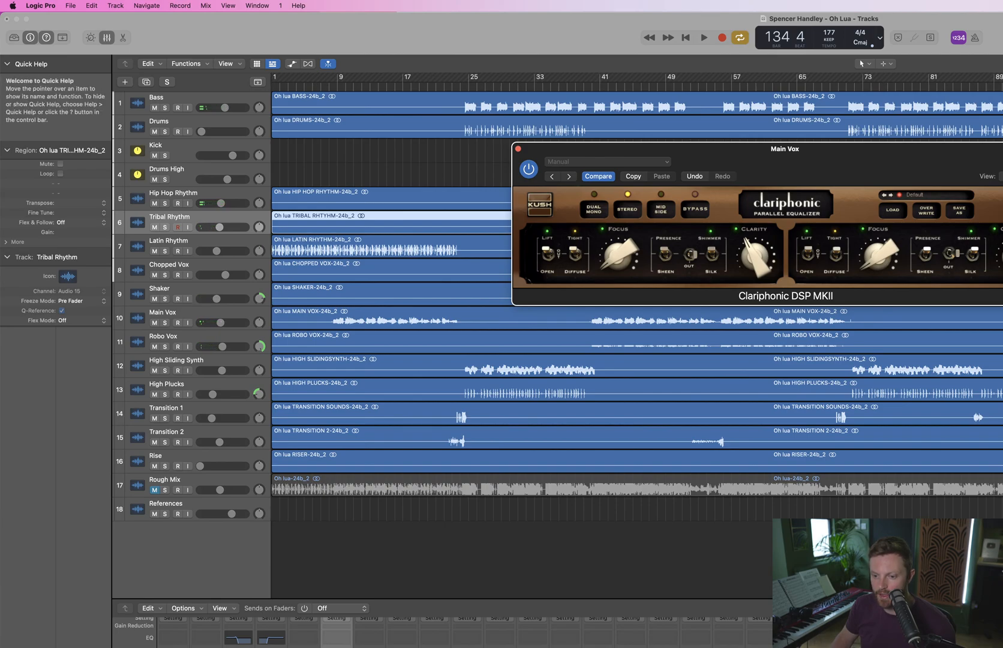
left_click(467, 644)
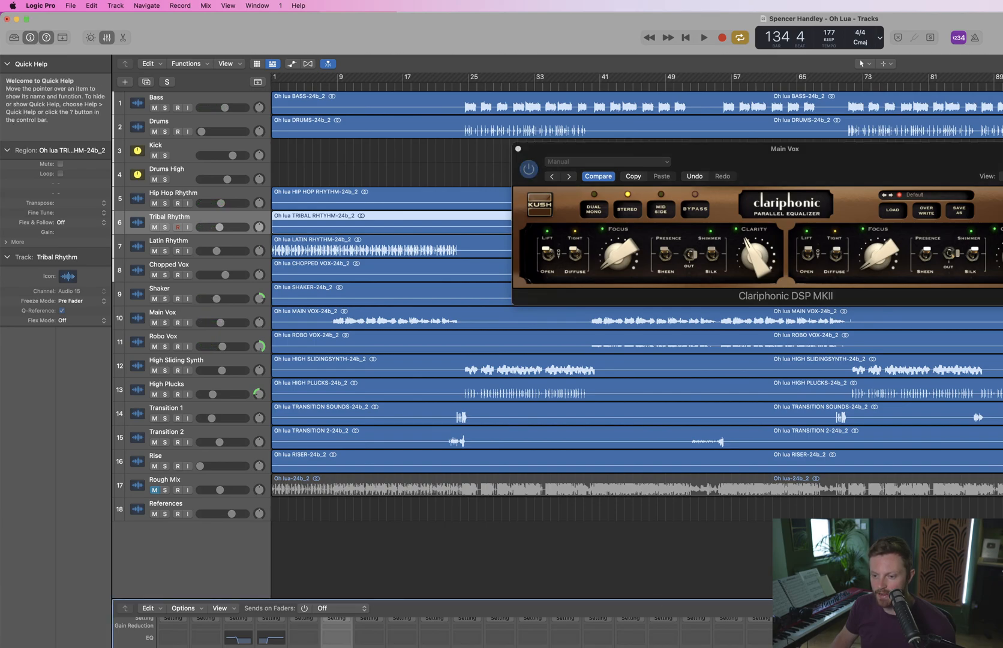
Add a shallow, wide bell cut in the upper mids to the Main Vox Pro-Q 3, compare it bypassed, and close the EQ with it enabled
key("space")
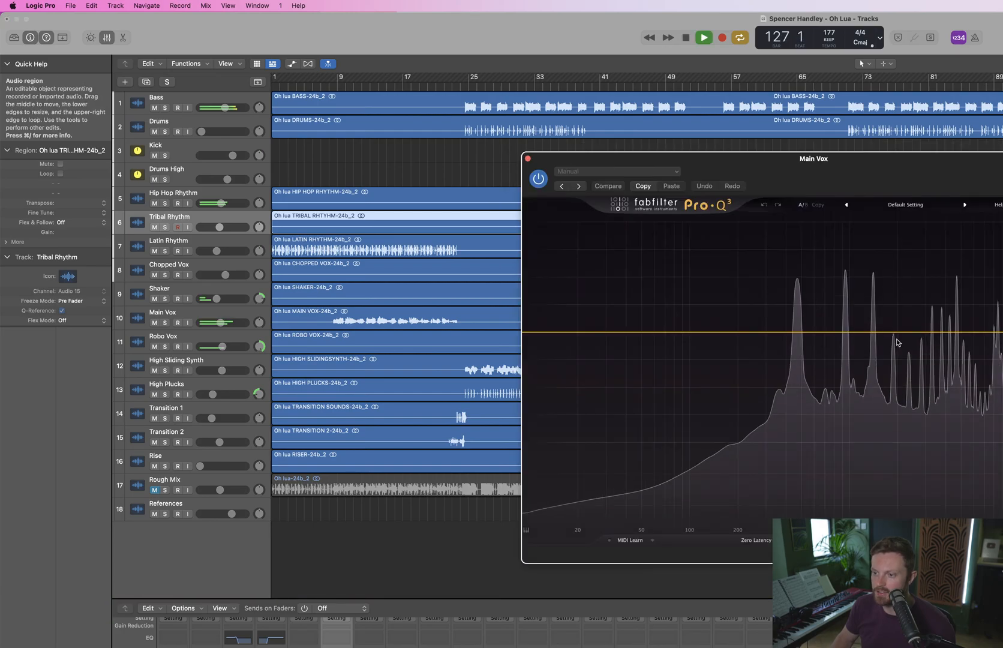
left_click_drag(900, 331, 904, 367)
scroll(911, 363, "down", 3)
scroll(904, 365, "up", 5)
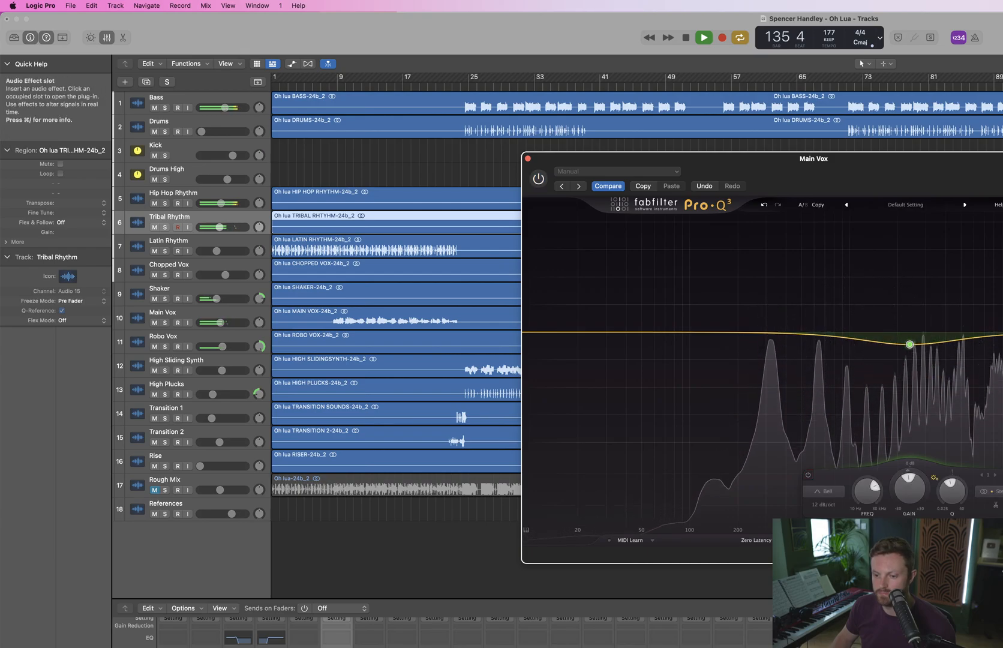
left_click(539, 178)
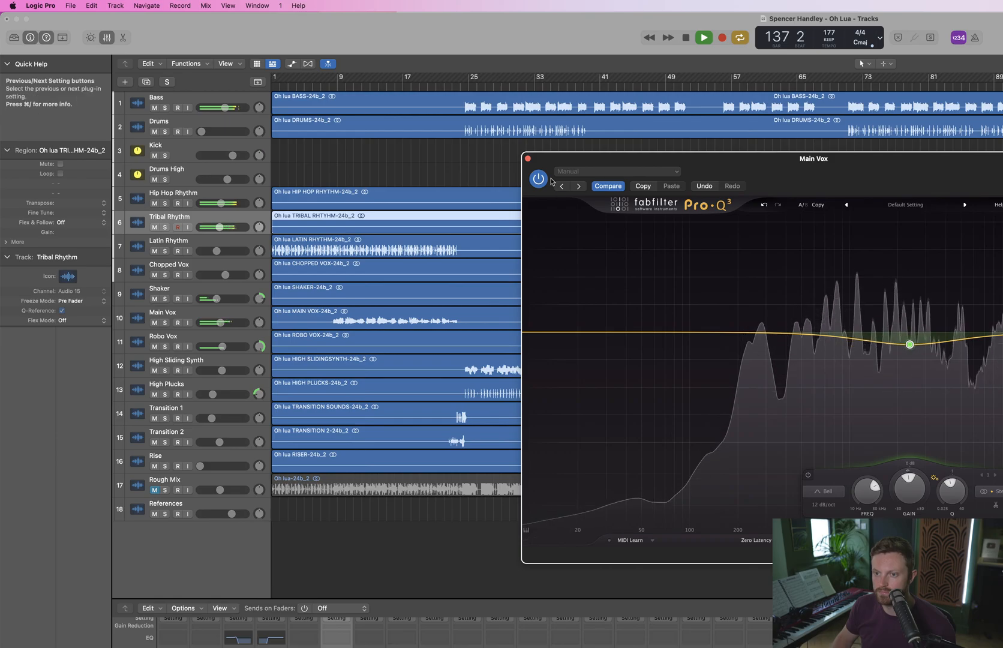
key("super+w")
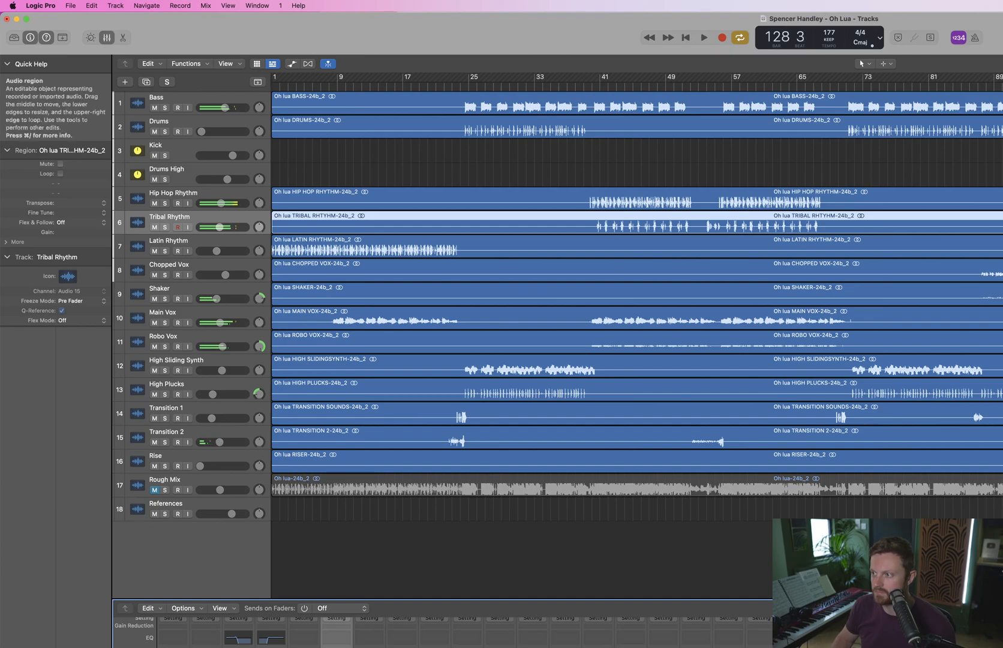
Listen to the mix with the cycle off, re-enable the cycle, and briefly replay the looped section around bar 128
key("space")
key("c")
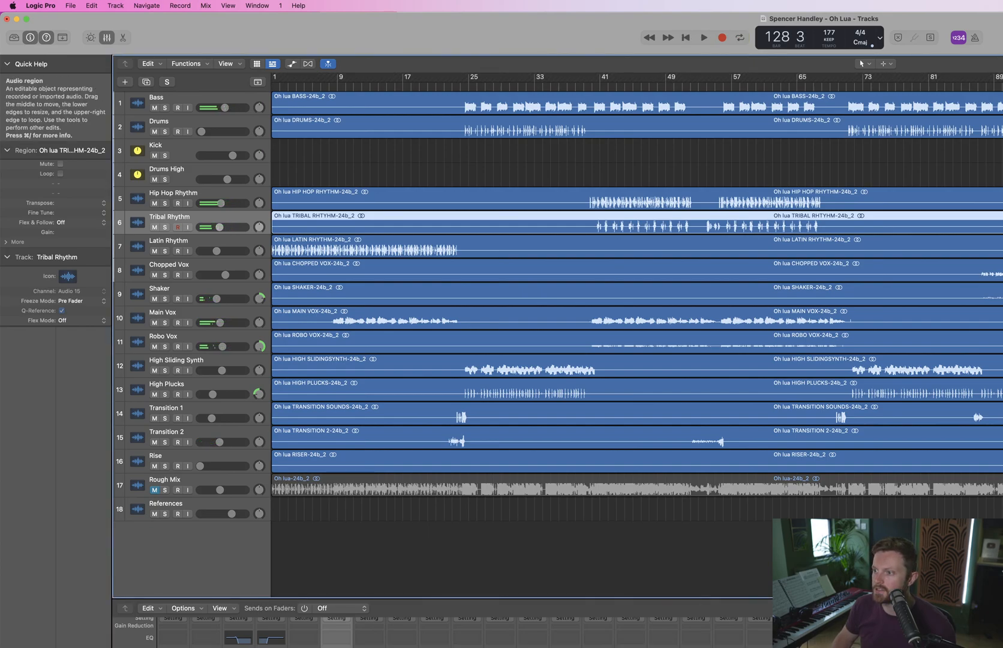
key("space")
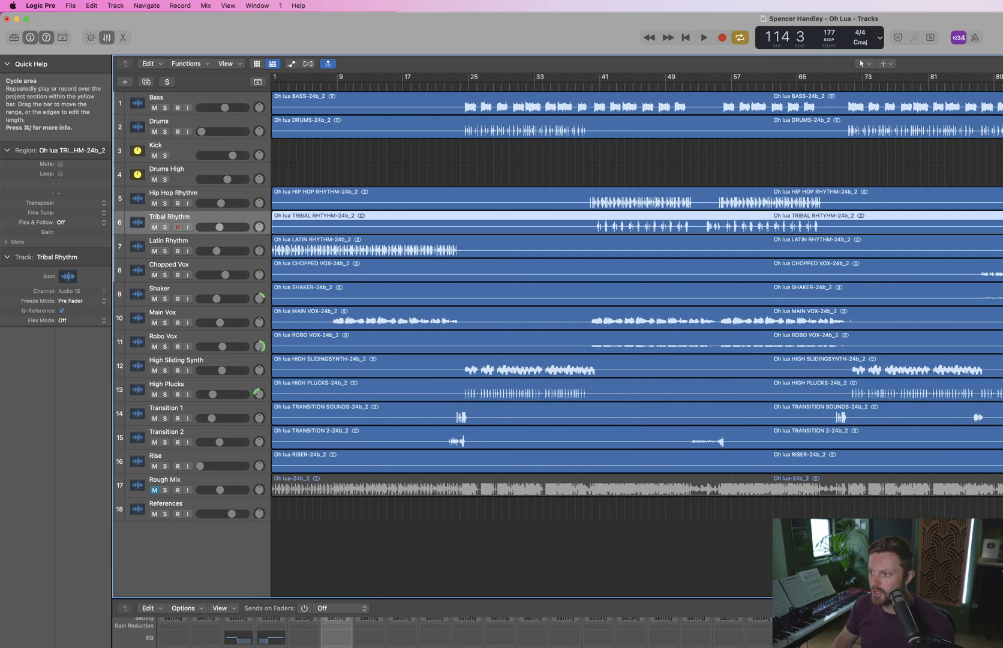
key("c")
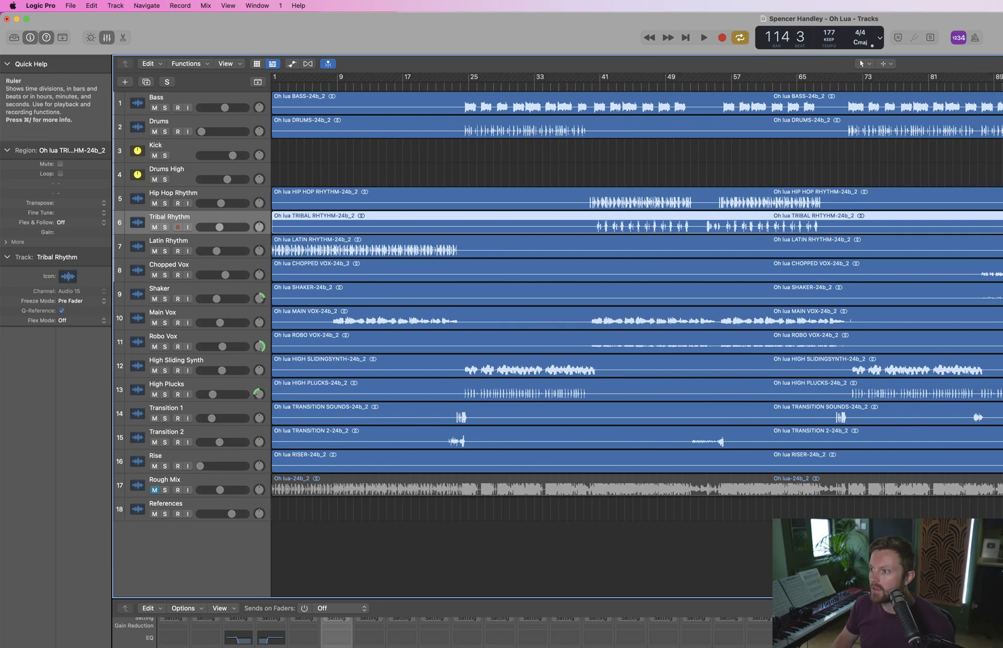
key("space")
key("space")
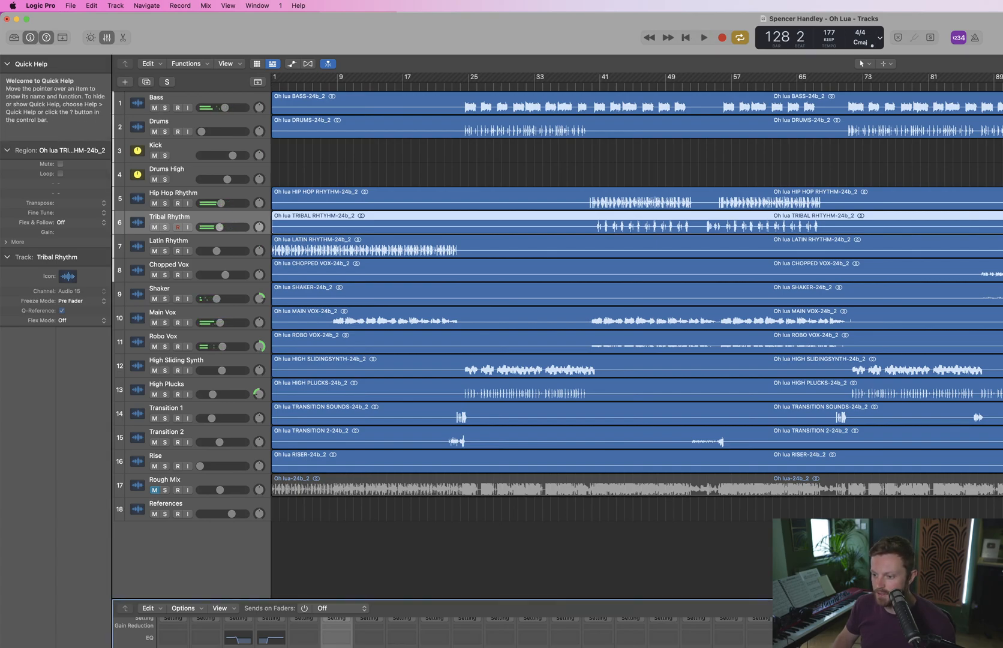
Turn on Mono in the Gain plug-in on Stereo Out, listen to the looped mix, and close the plug-in
key("v")
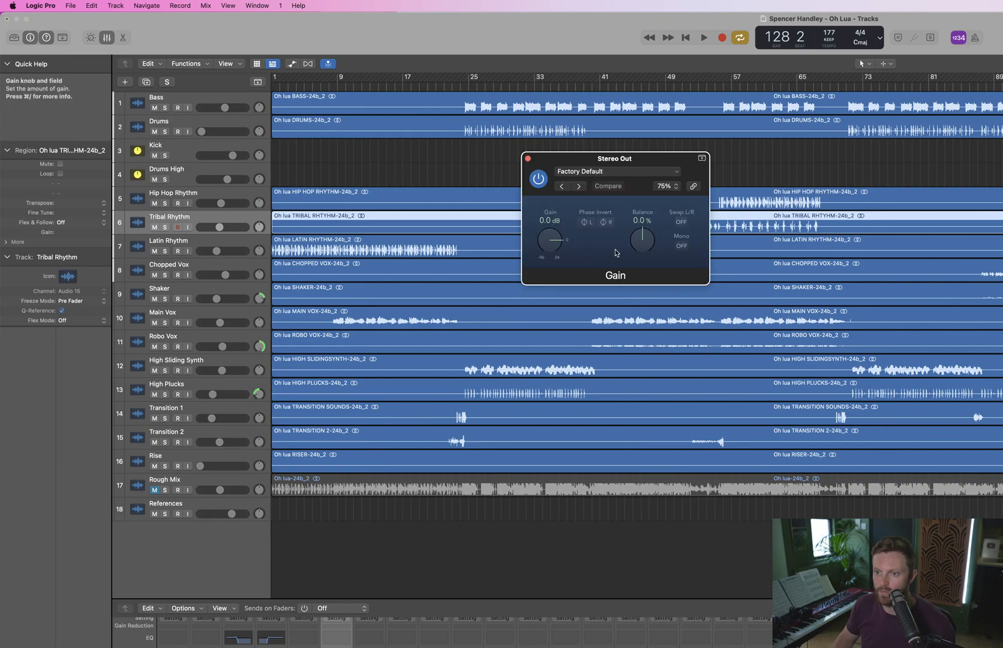
left_click(683, 244)
key("space")
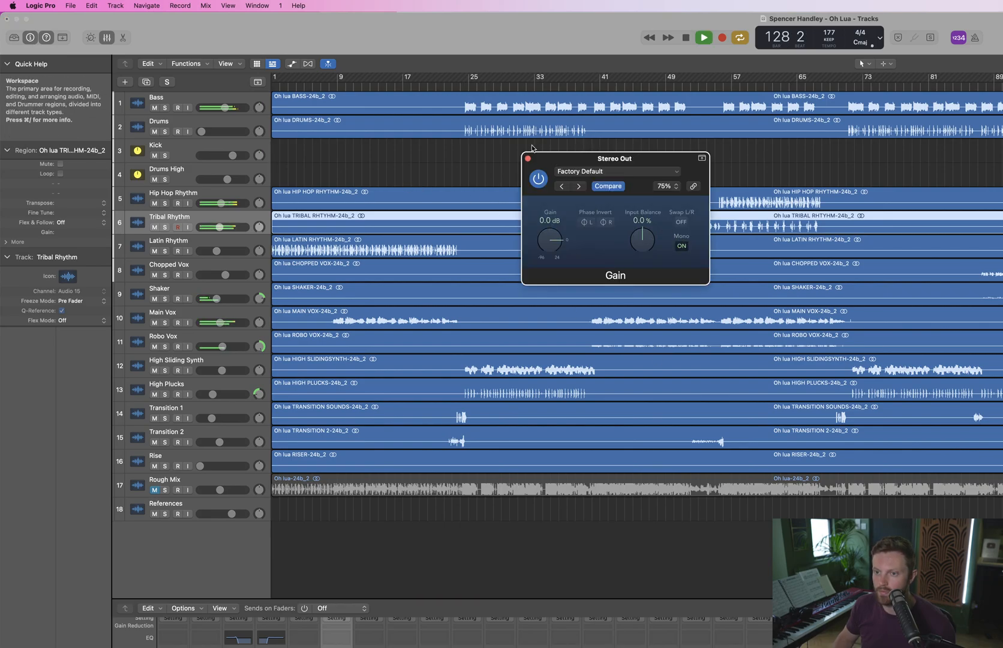
left_click(528, 158)
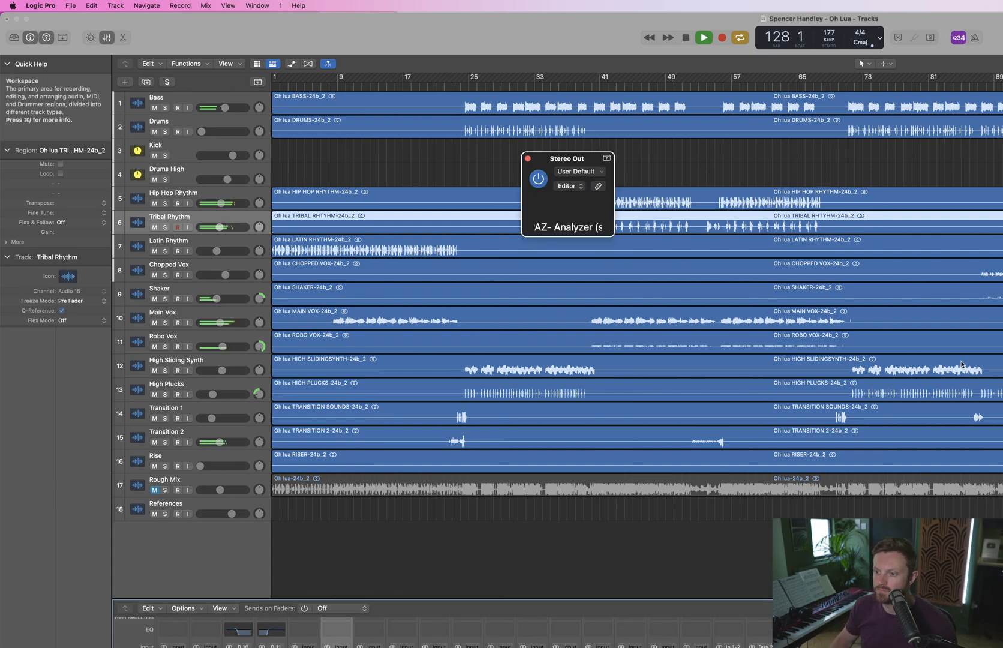
Move the Stereo Out PAZ Analyzer aside and examine the looped mix's frequency response and stereo spread during playback
left_click_drag(712, 163, 1000, 227)
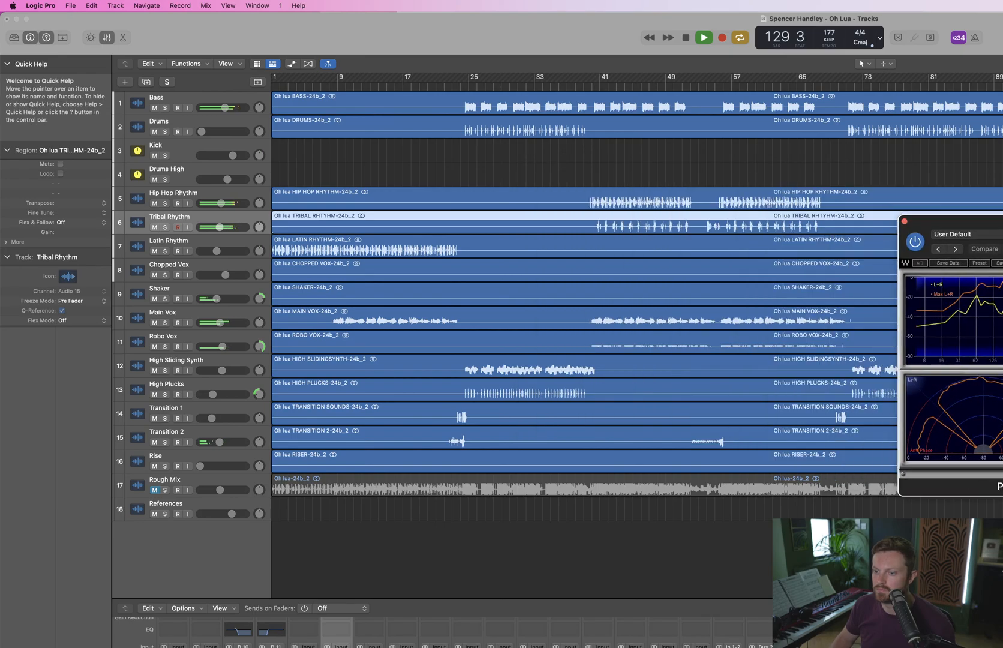
key("space")
key("space")
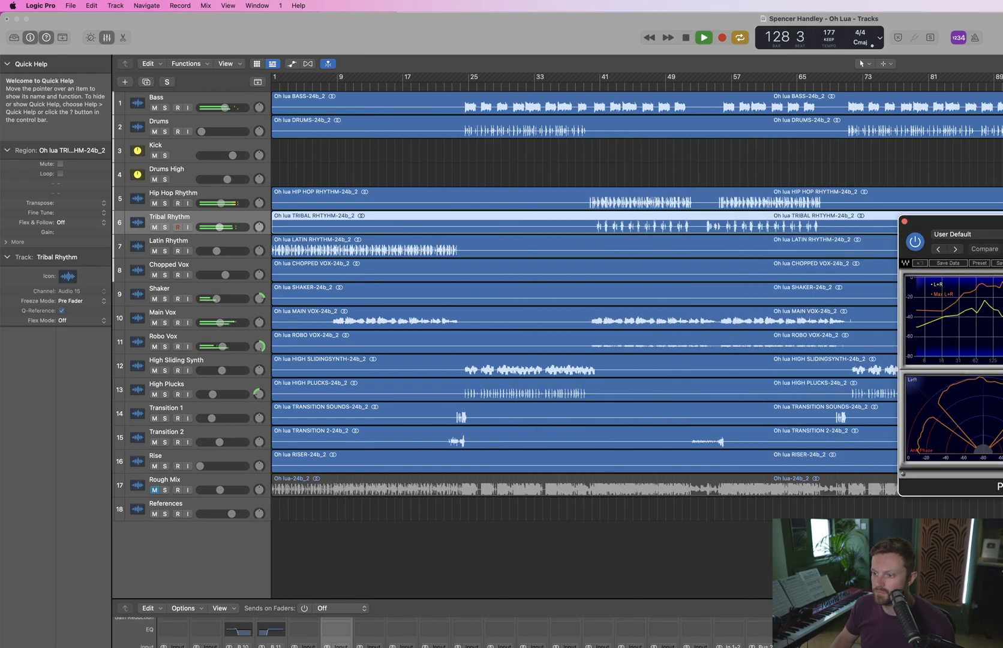
key("space")
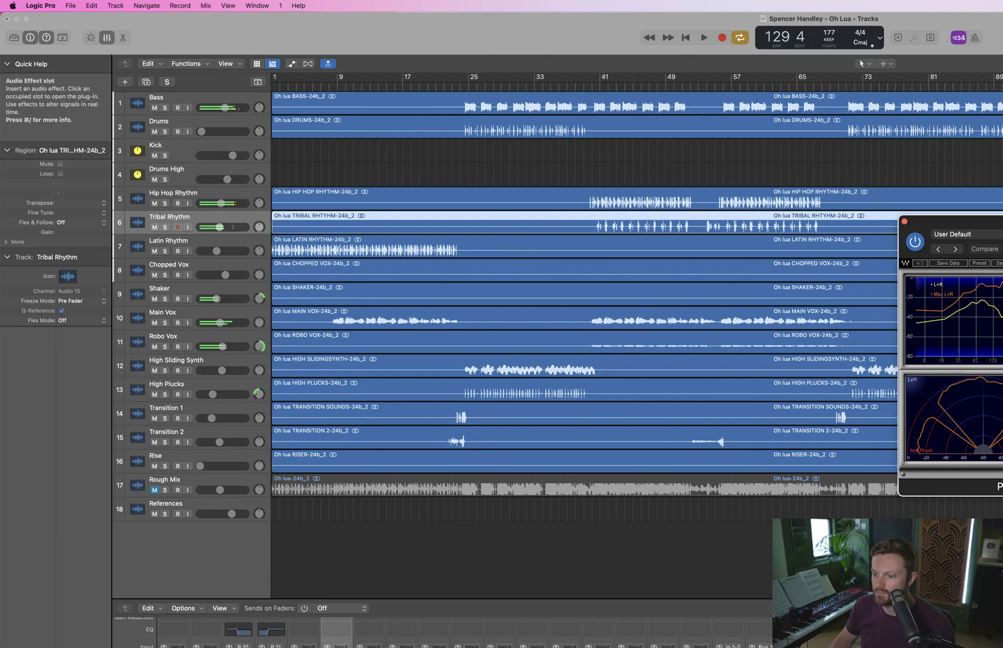
key("space")
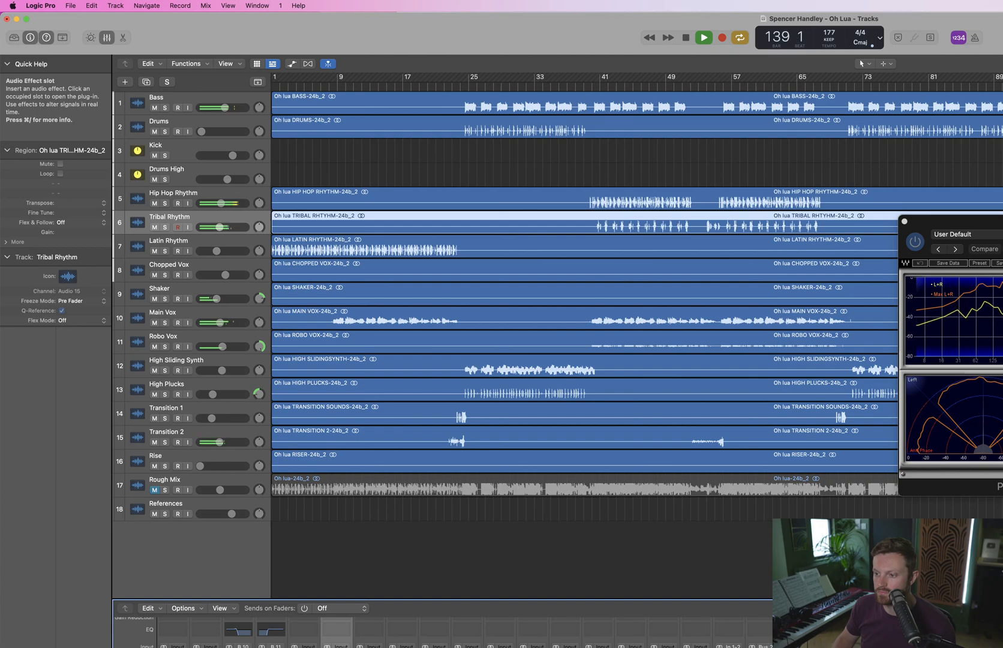
Turn off the cycle and play through the transition into the following drum section, watching the analyzer, replaying it from the preceding rhythm section
key("space")
key("c")
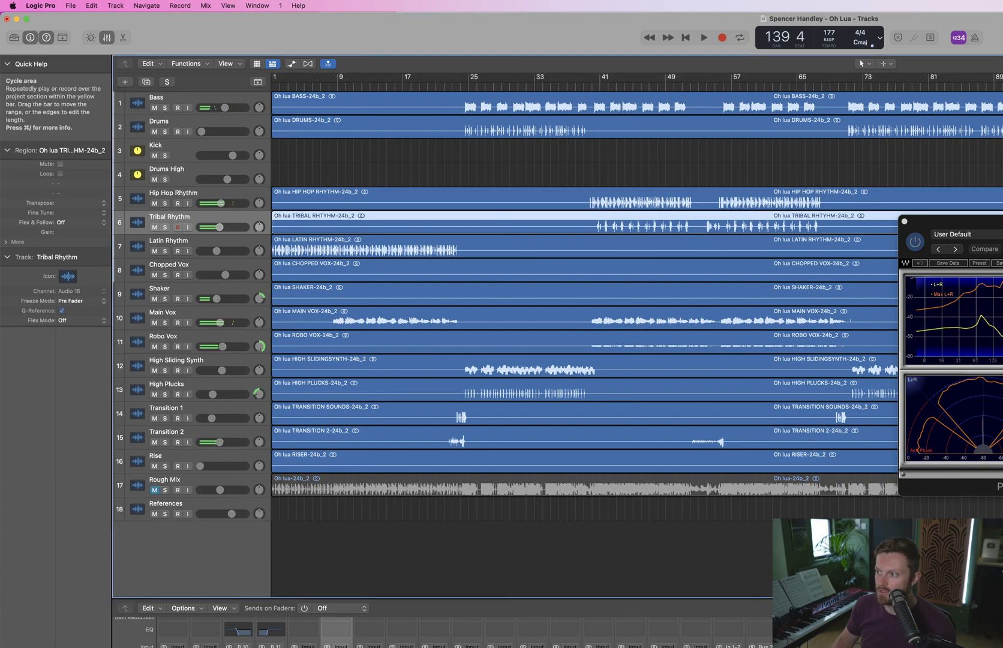
key("space")
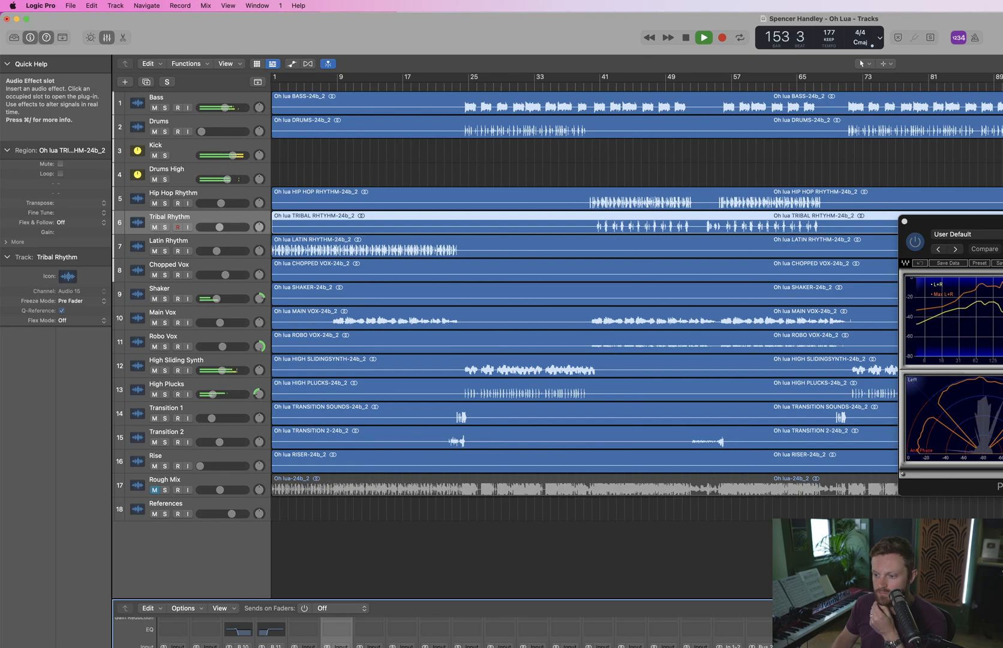
left_click(1002, 87)
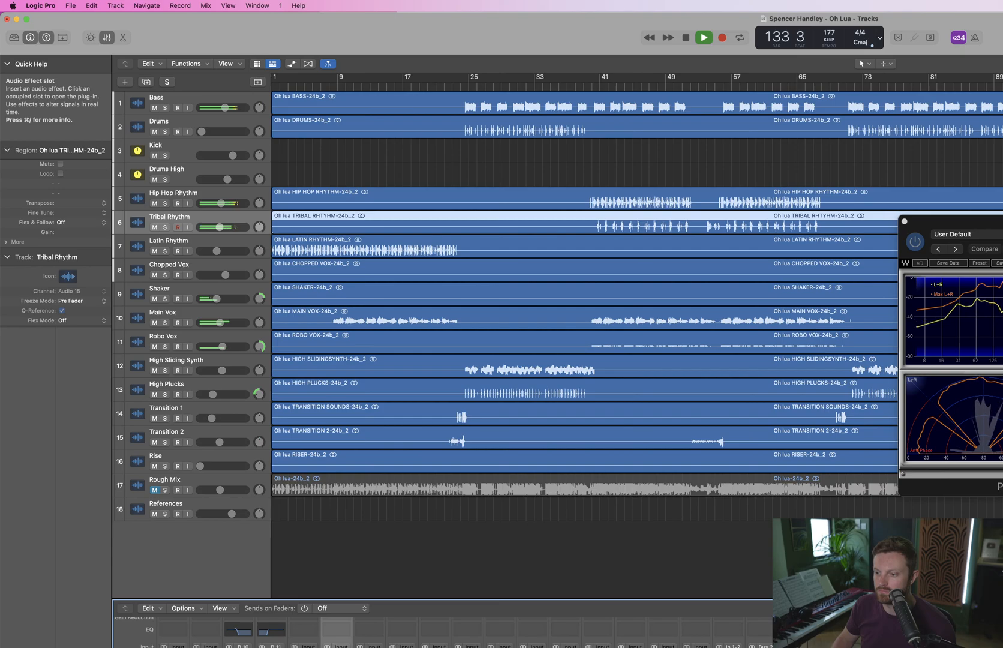
key("space")
key("space")
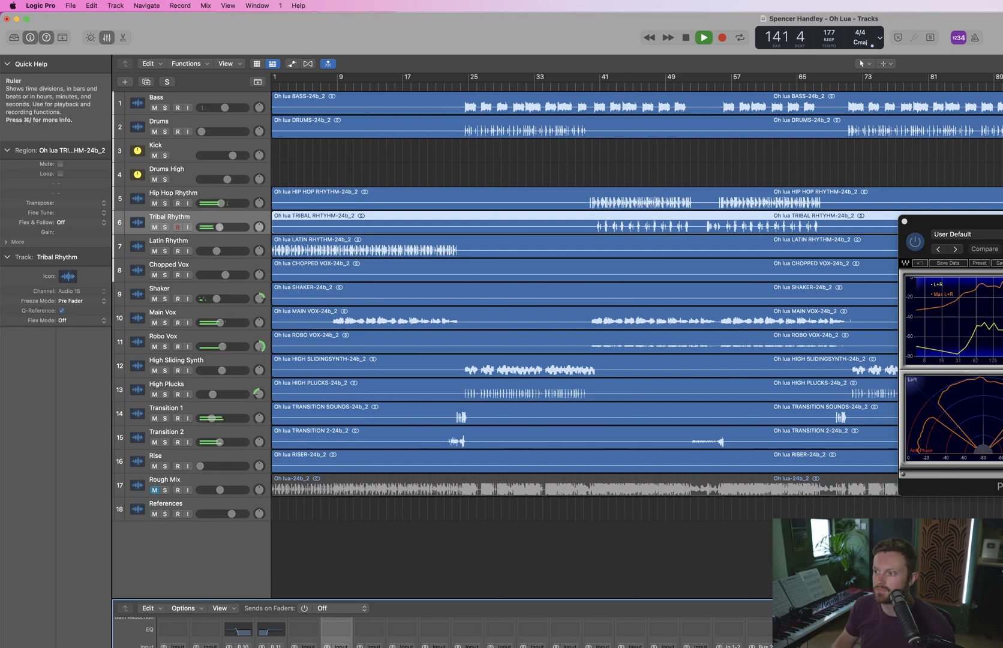
Stop playback and close the PAZ Analyzer and Reference 2 plug-in windows on Stereo Out
key("space")
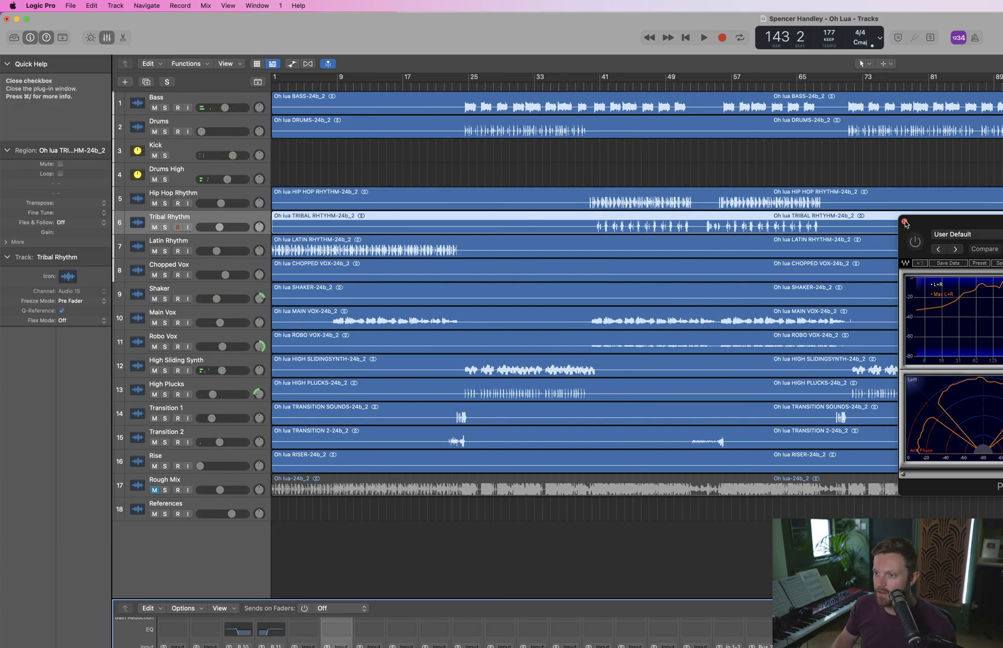
left_click(904, 221)
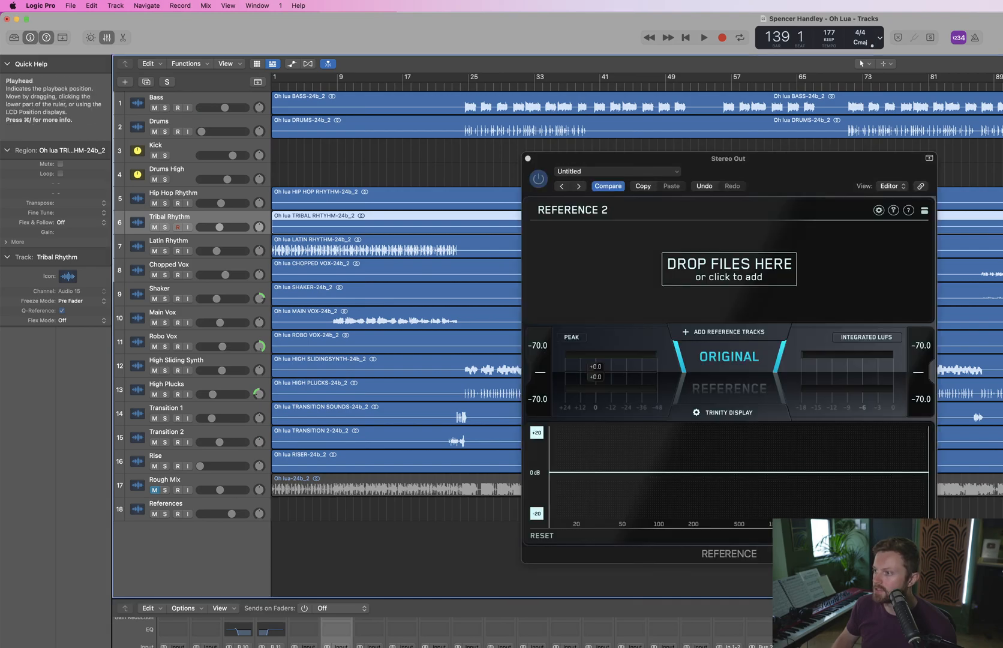
left_click(528, 159)
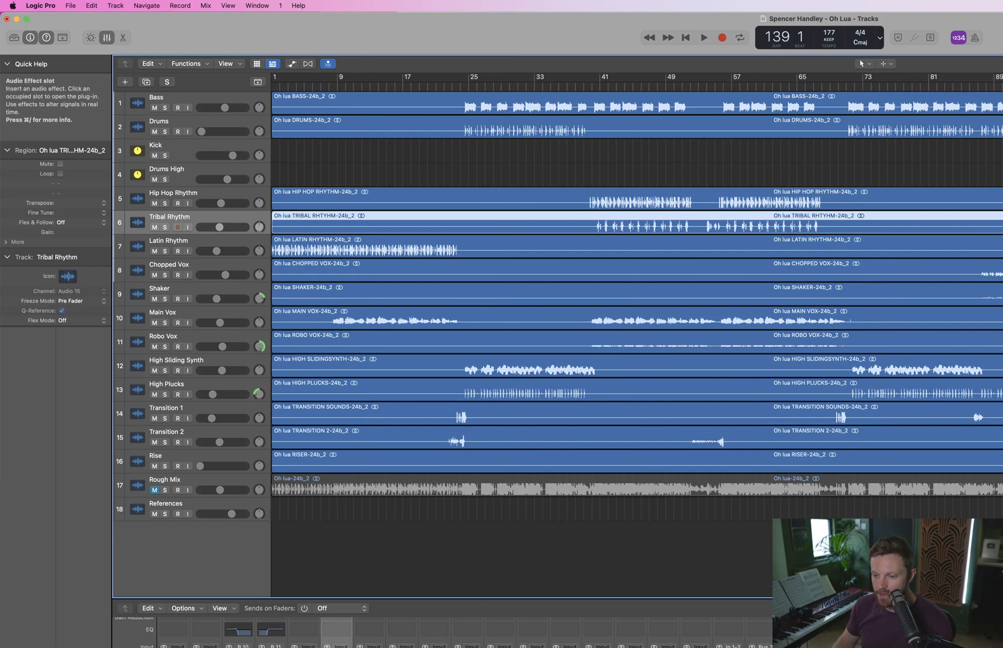
Check the High Sliding Synth's FabFilter Pro-Q 3 EQ curve and close the plug-in
left_click(531, 647)
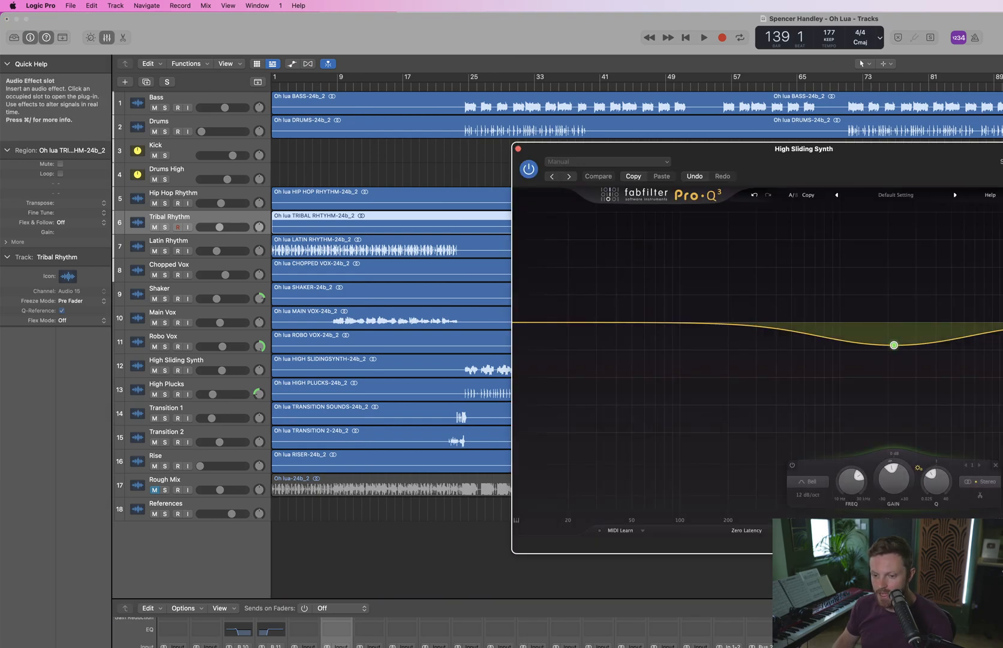
left_click(517, 149)
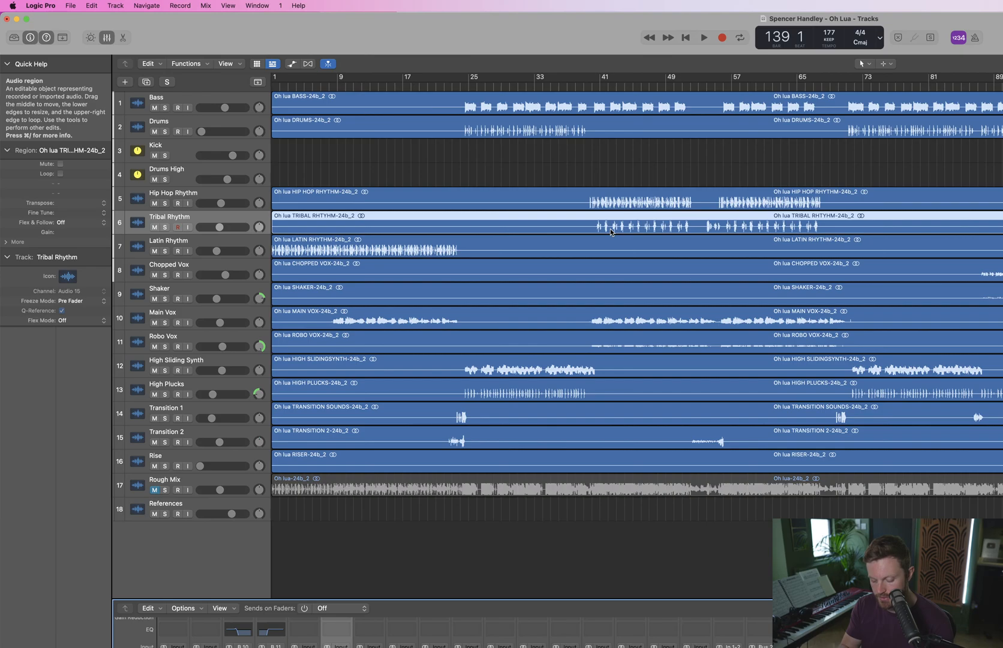
Play the section with the cycle turned on and lower the Transition 2 track's volume to about -10.2 dB
key("space")
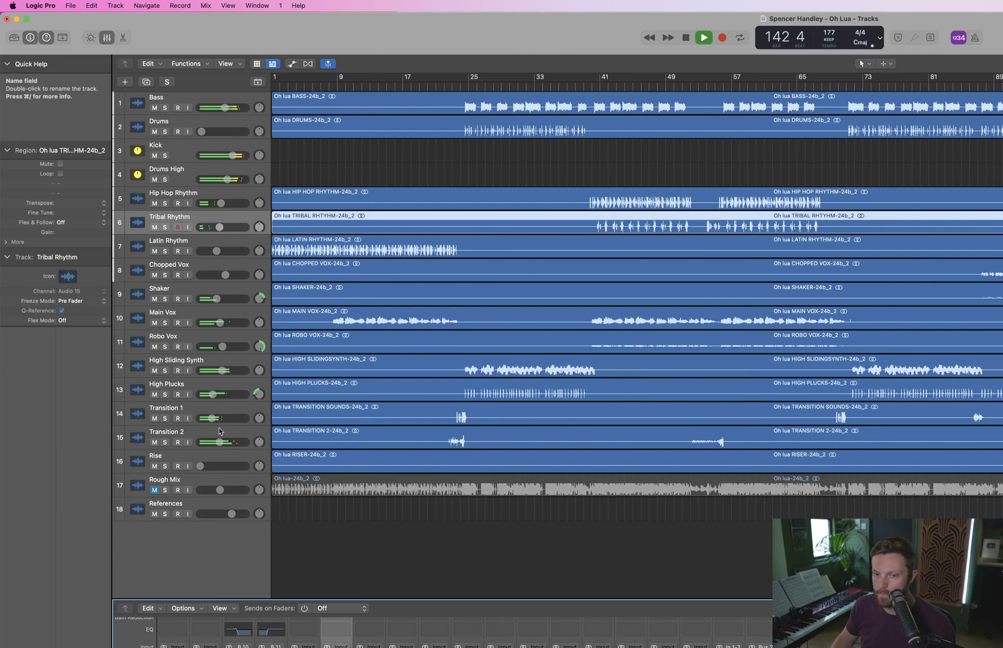
mouse_move(219, 442)
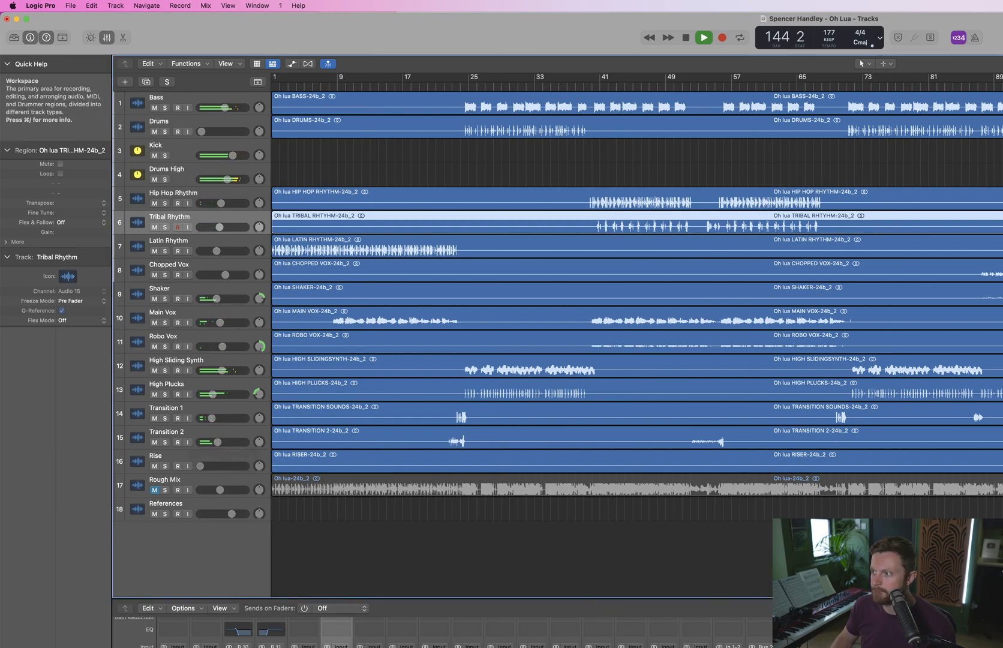
key("c")
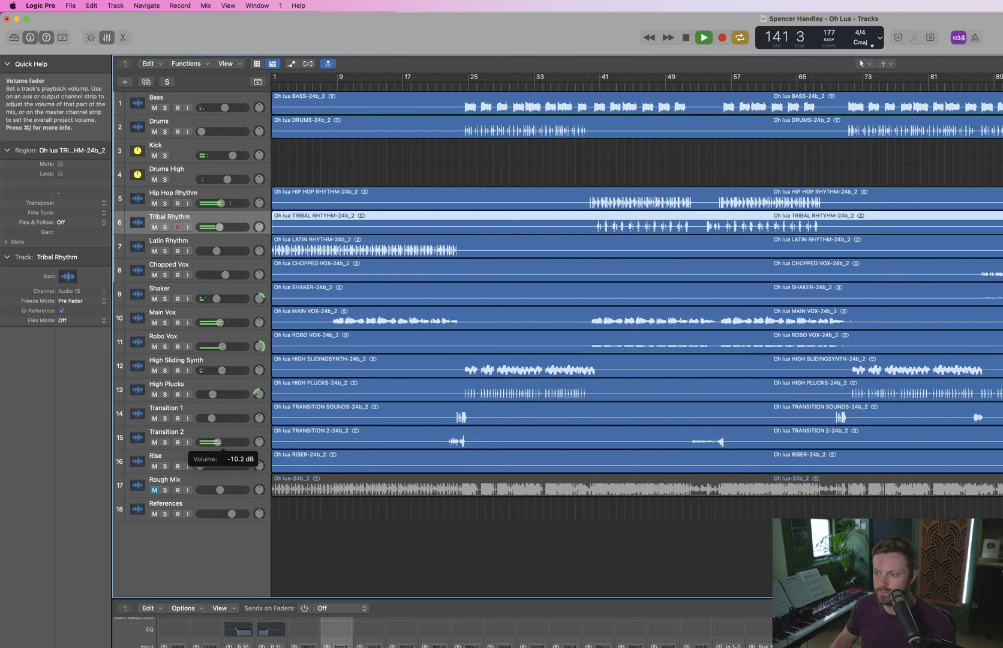
Solo Transition 1 and Transition 2 in turn to listen to each in the loop, and clear the solo
left_click(164, 418)
key("space")
key("space")
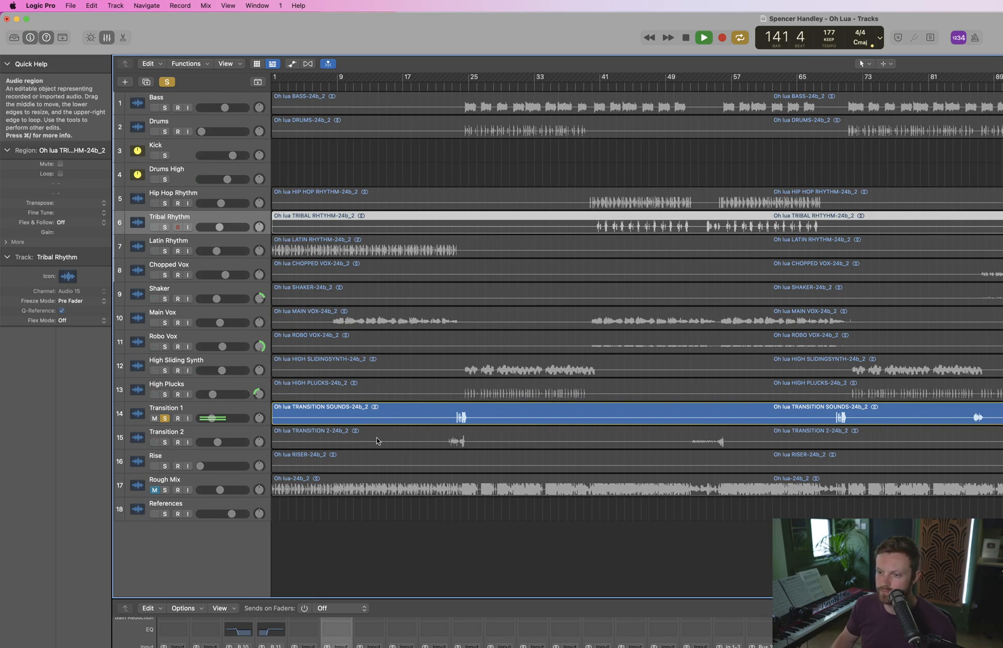
key("space")
left_click(165, 441)
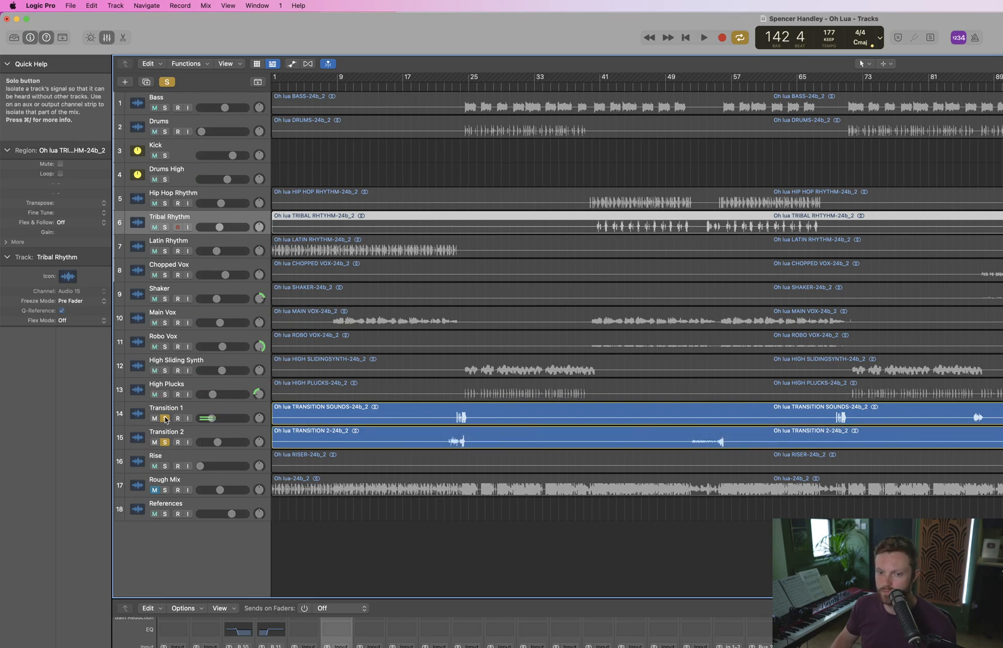
left_click(165, 418)
key("space")
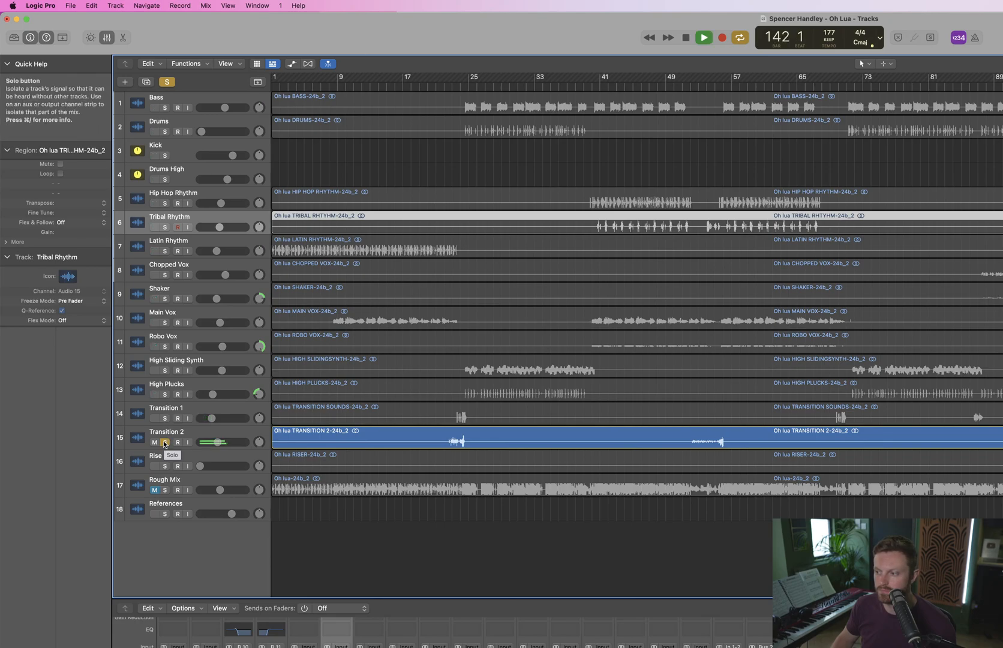
left_click(165, 443)
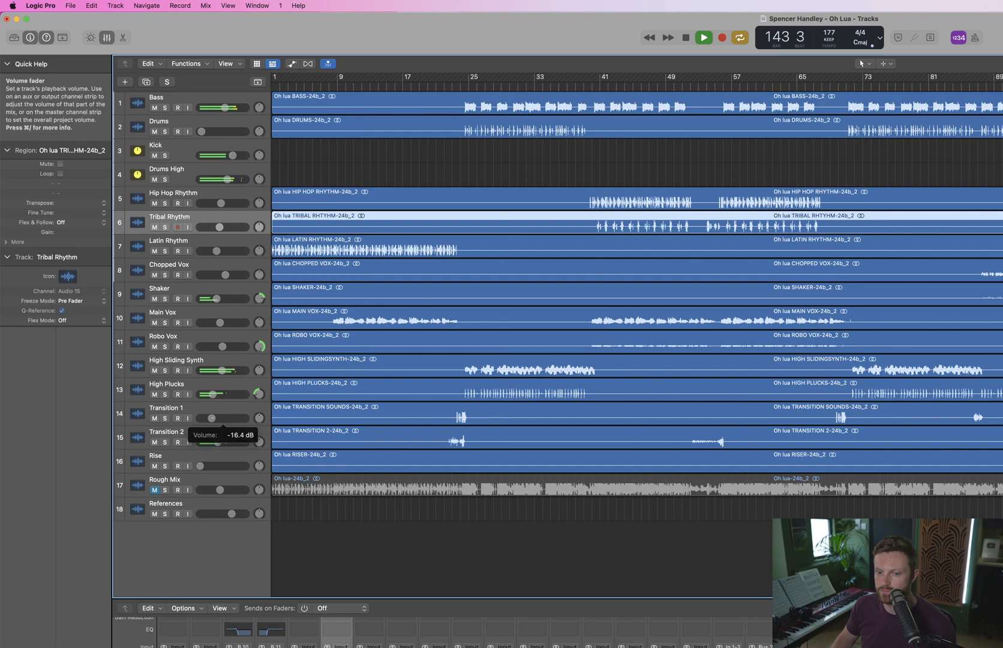
Replay the loop, insert the soothe2 plug-in on the Transition 1 track, and move its window aside
key("space")
key("space")
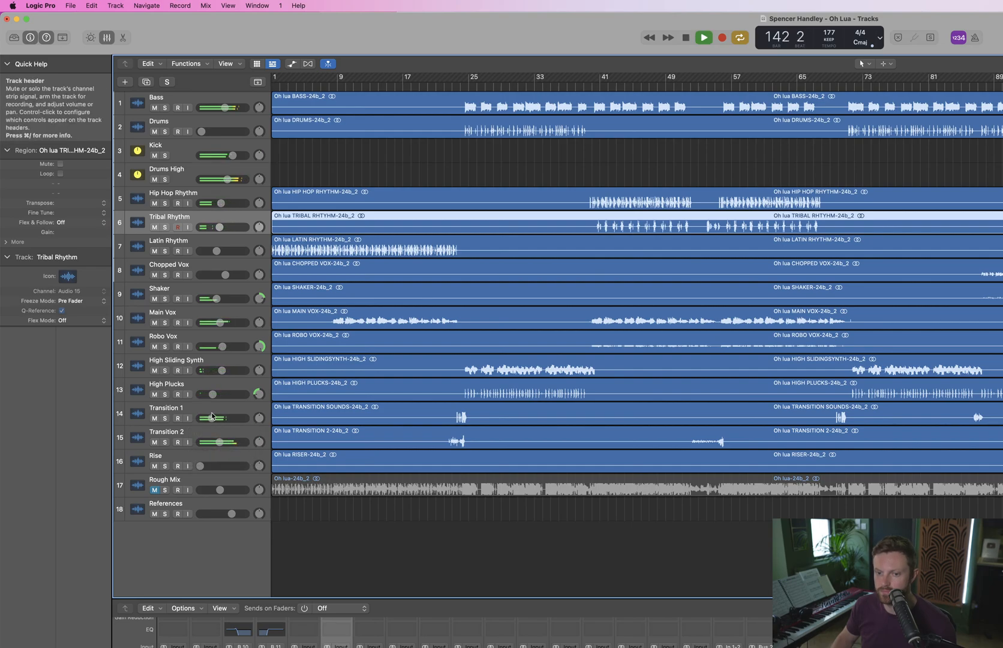
left_click(211, 415)
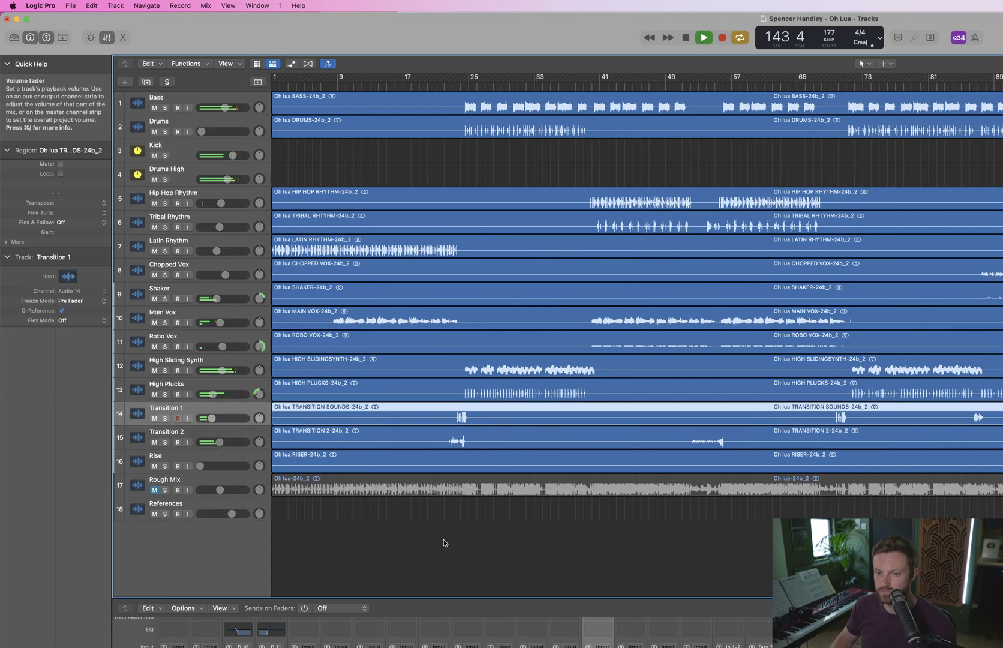
key("space")
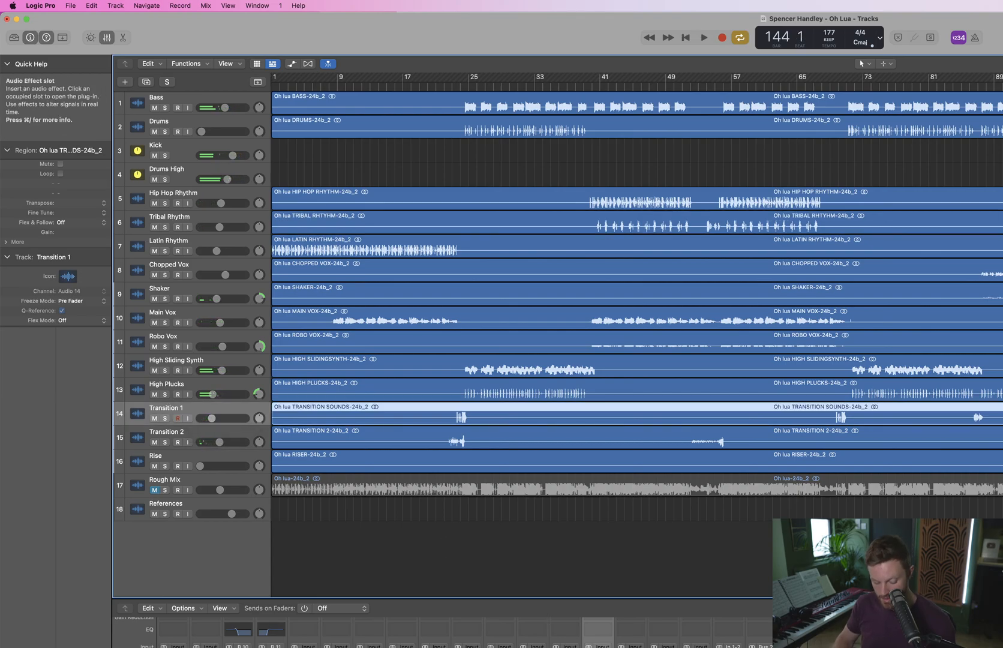
key("ctrl+space")
type("sott")
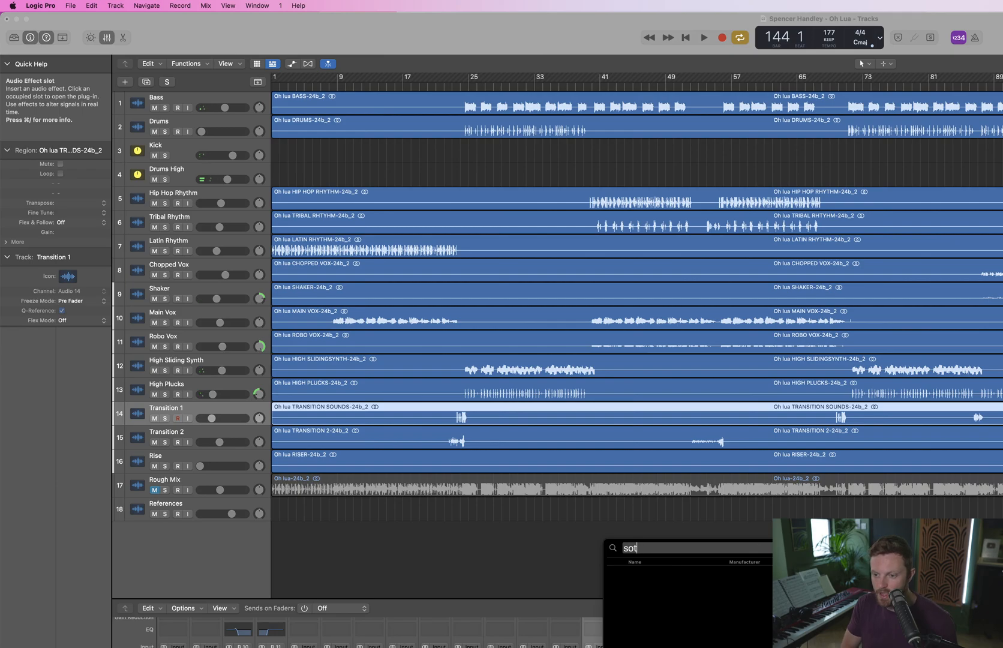
key("BackSpace")
type("ot")
key("Return")
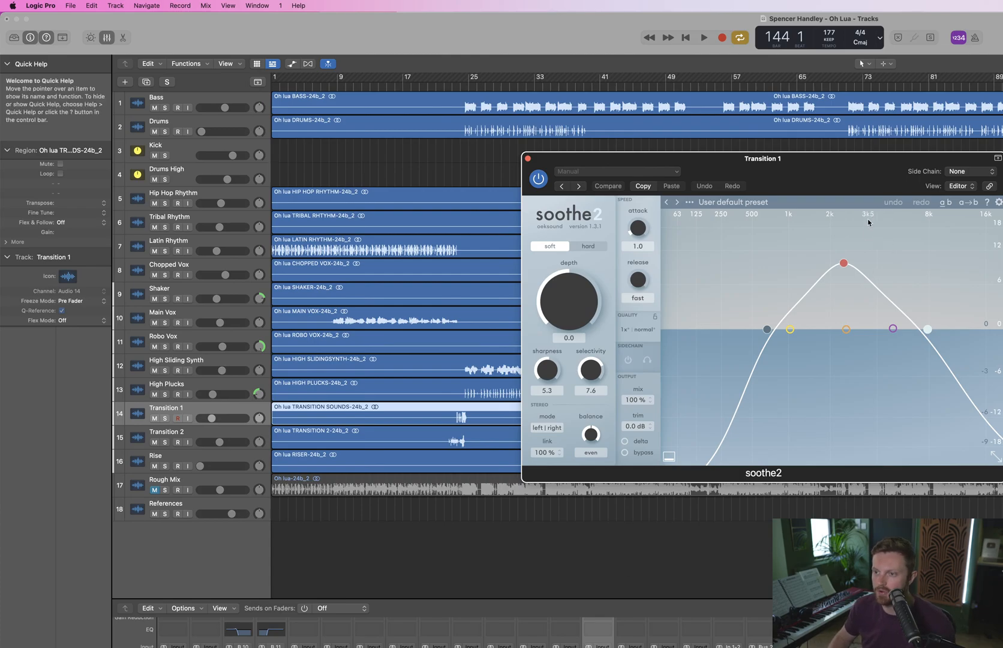
left_click_drag(865, 174, 993, 235)
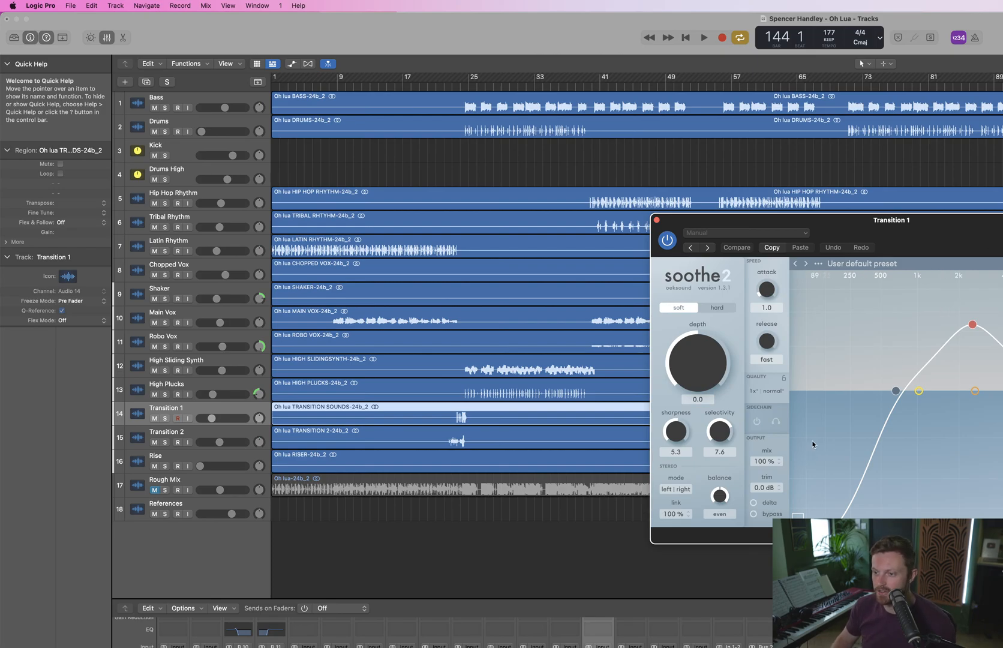
left_click_drag(969, 242, 995, 250)
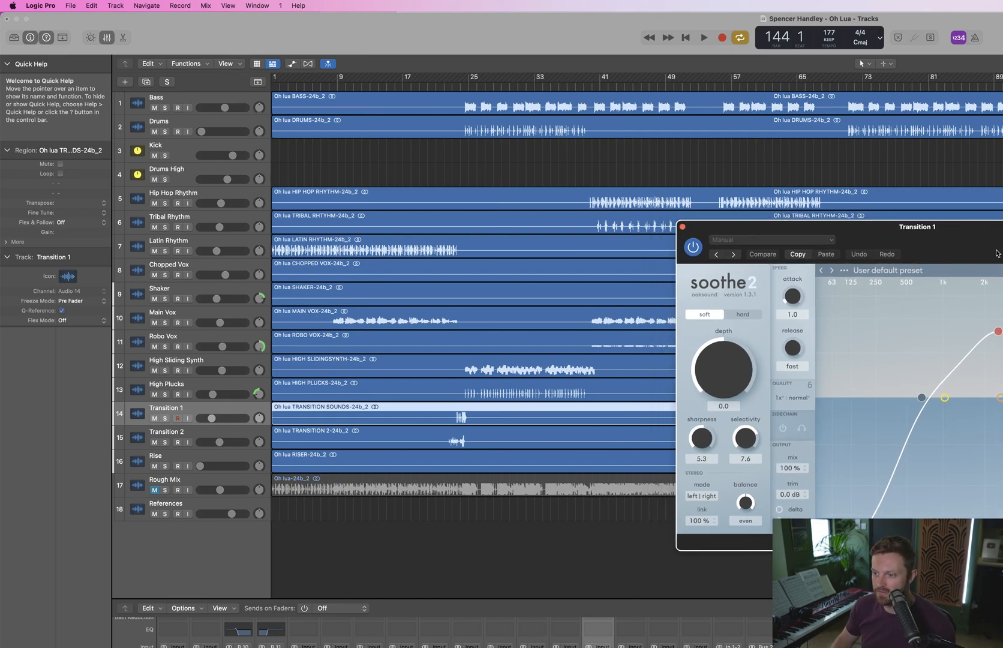
During loop playback, try a soothe2 depth of 11.0 on Transition 1, raise the track's volume slightly, and reduce the depth to 3.7
key("space")
left_click_drag(736, 366, 744, 329)
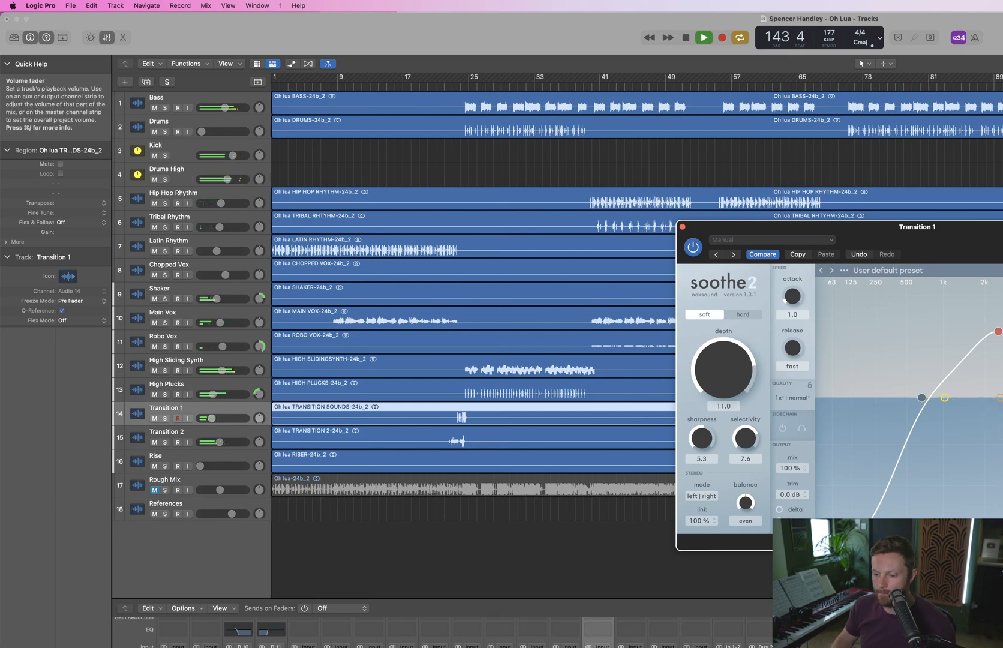
left_click_drag(211, 418, 216, 418)
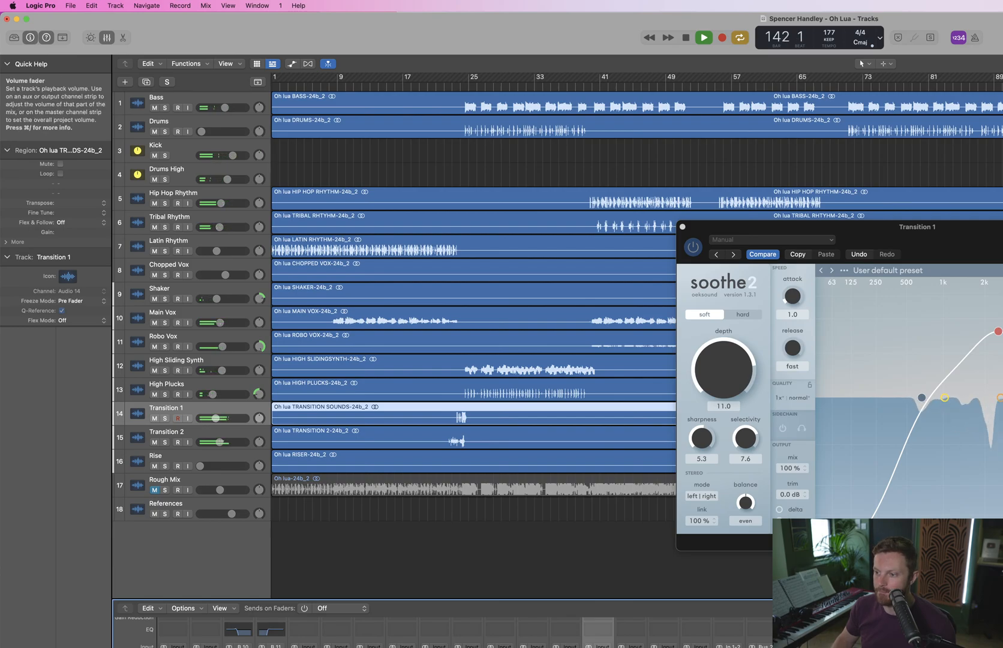
left_click_drag(724, 369, 723, 392)
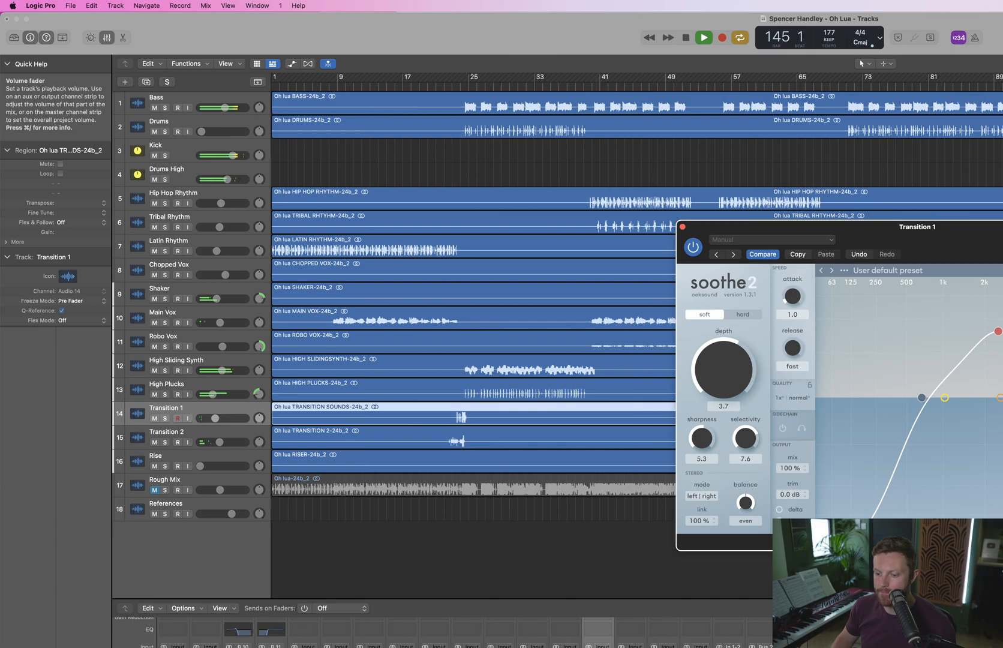
Compare the loop with soothe2 bypassed and active on Transition 1, raising its depth to 11.9
left_click_drag(597, 647, 598, 645)
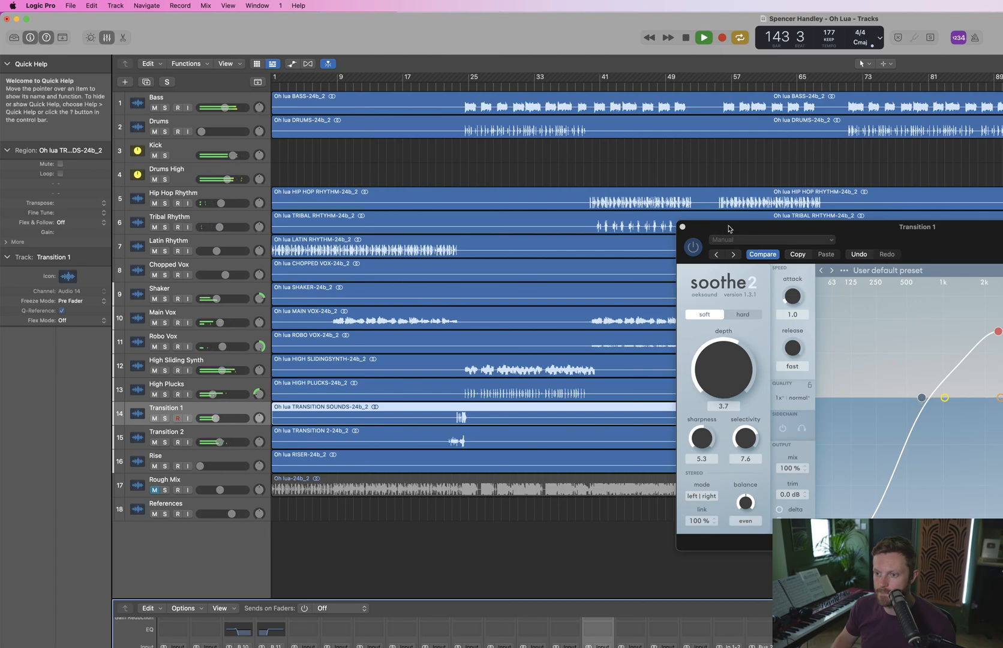
left_click(693, 251)
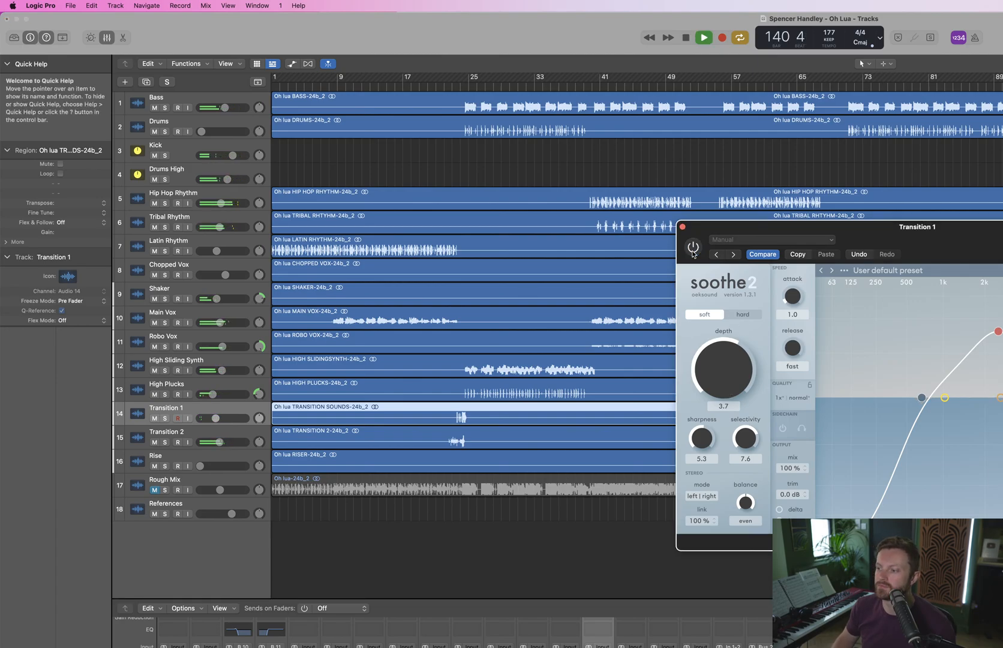
left_click(692, 247)
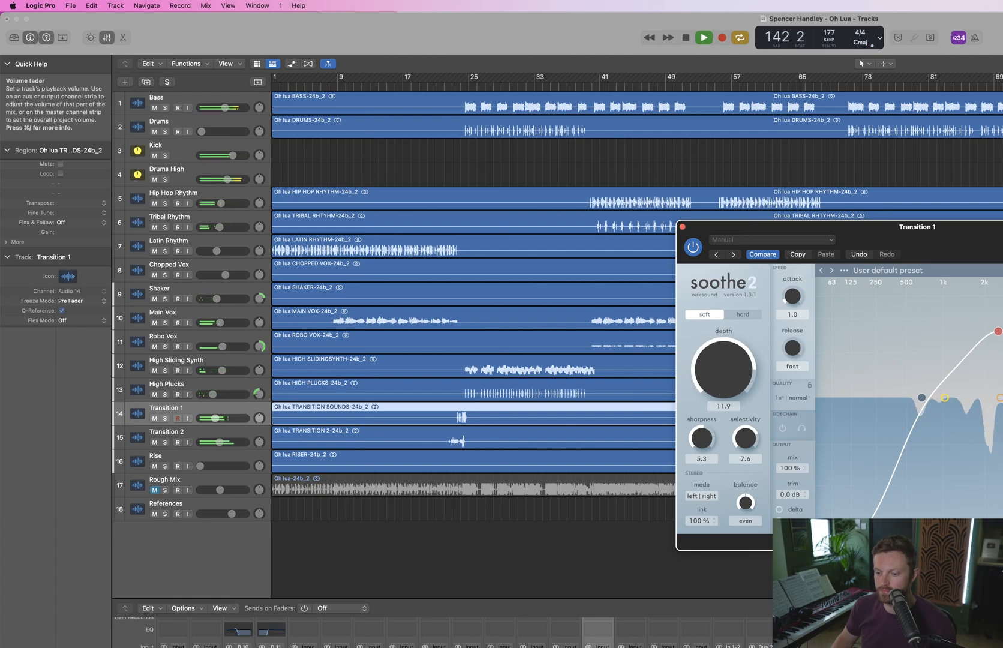
left_click(598, 645)
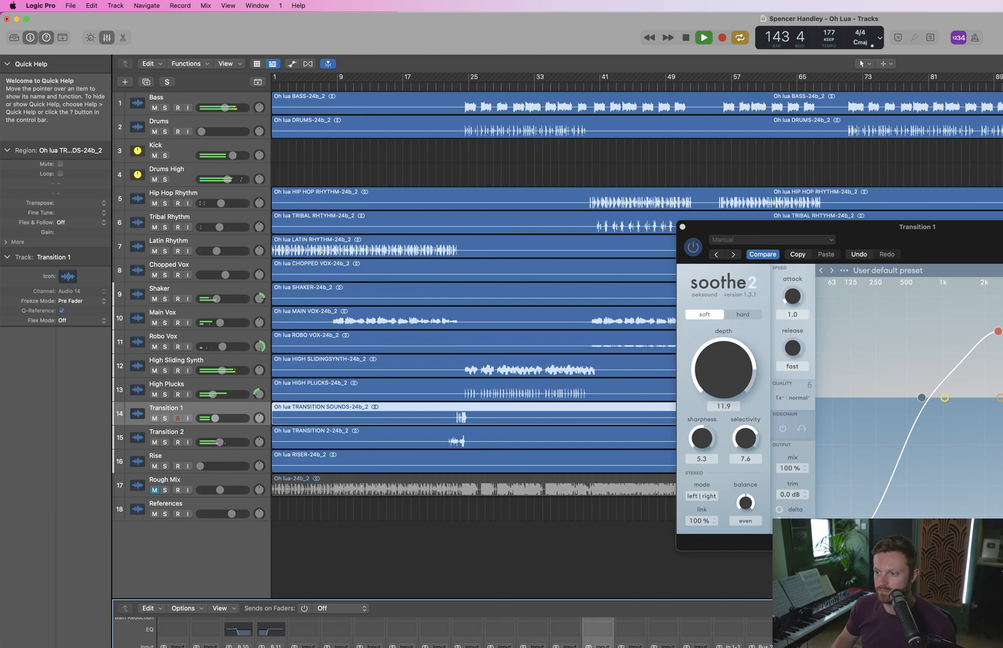
Reactivate soothe2 on Transition 1, shift its band 3 slightly higher in frequency, and stop playback
left_click(1001, 397)
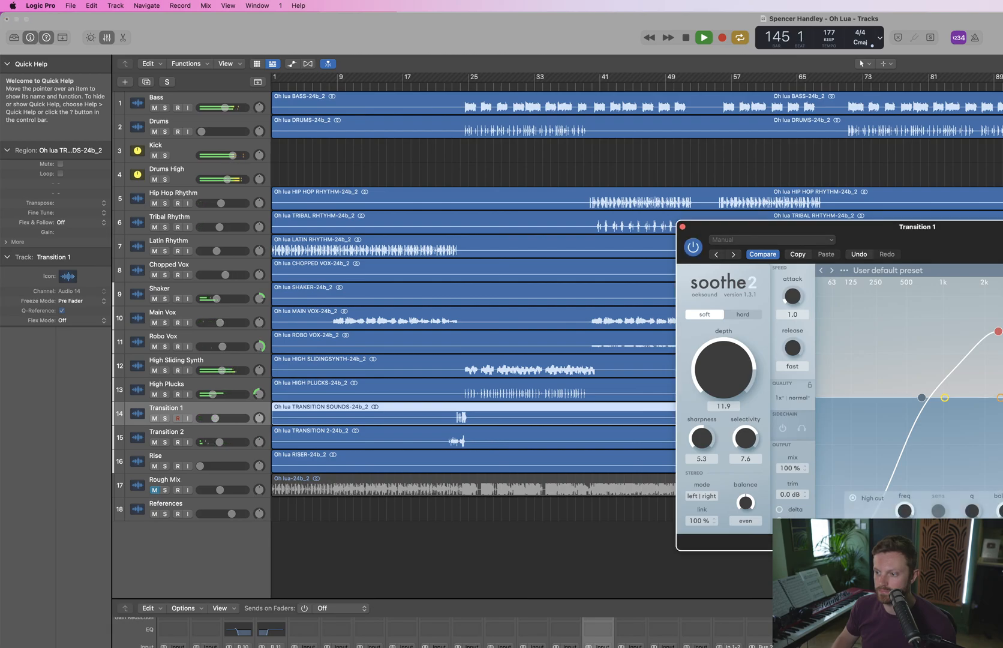
left_click_drag(998, 331, 1002, 331)
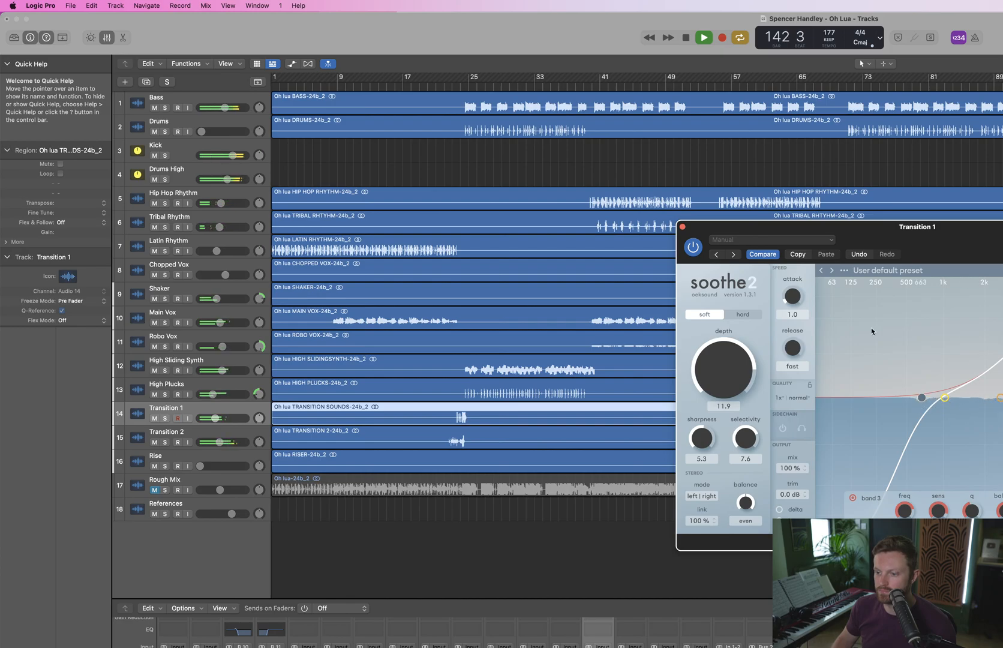
key("space")
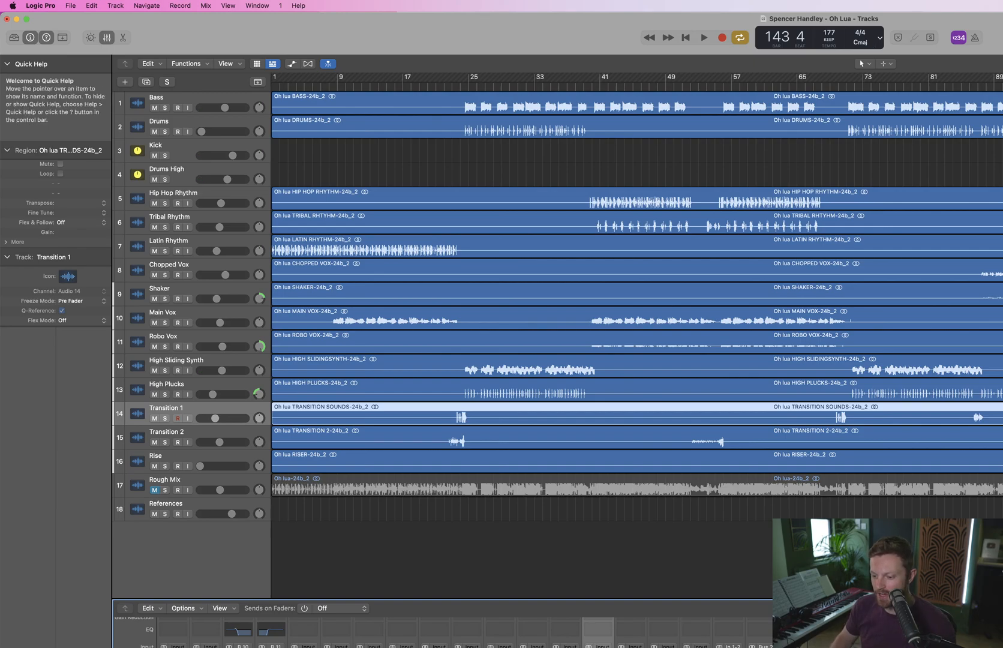
Insert the Gullfoss plug-in on the Drums bus, solo that bus, and move the plug-in window aside
mouse_move(779, 646)
key("Escape")
key("ctrl+space")
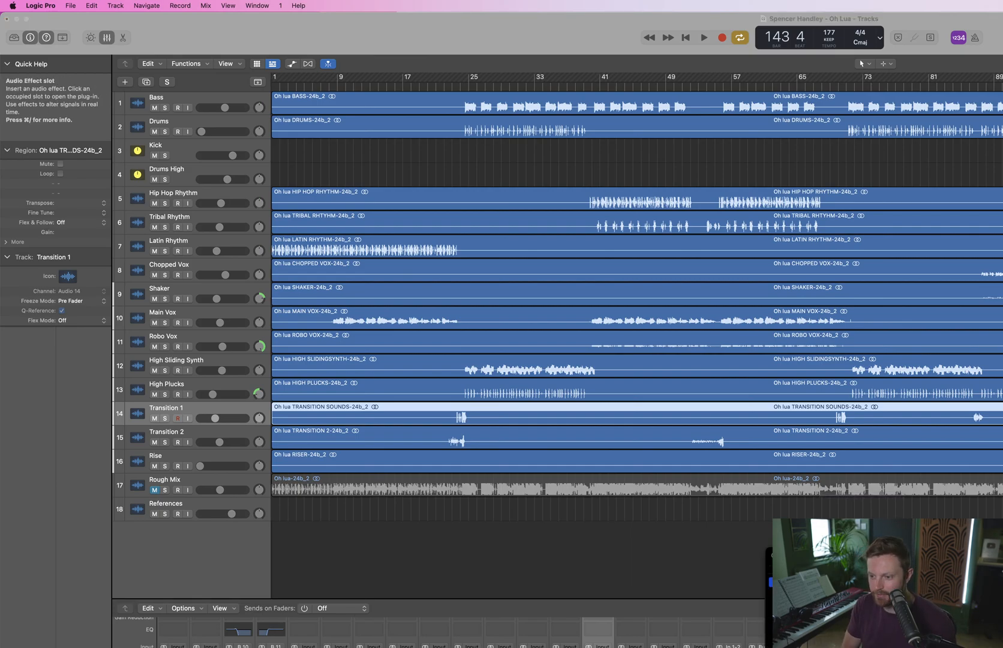
key("Return")
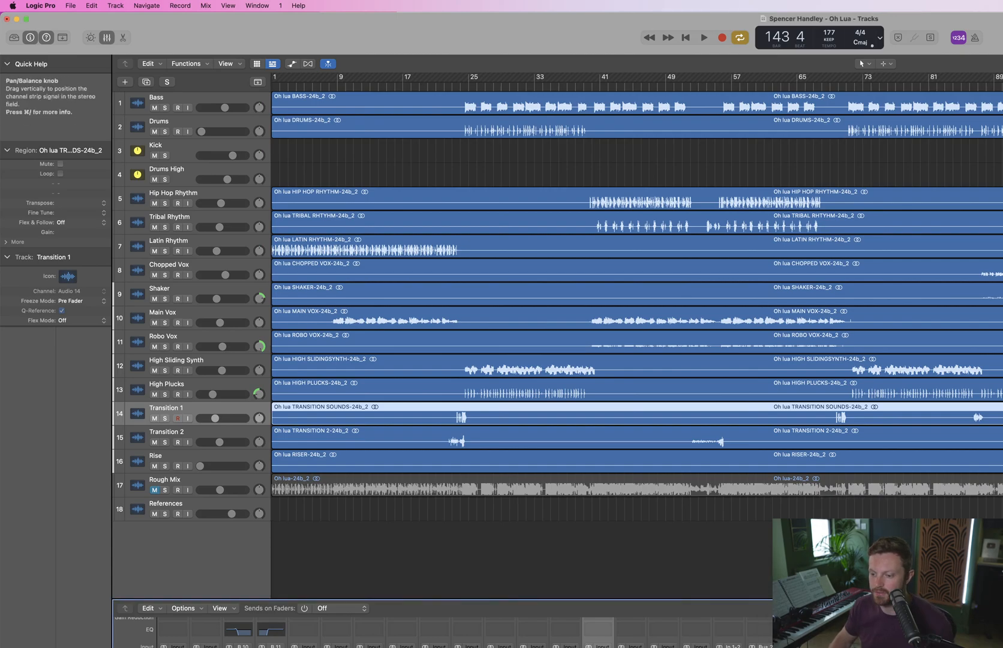
left_click(765, 647)
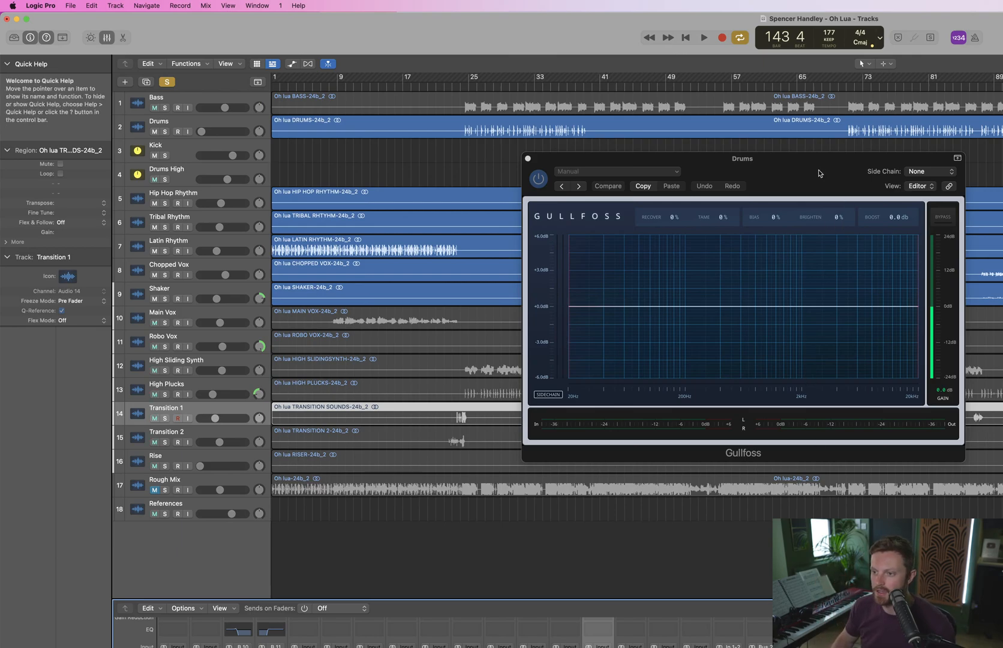
left_click_drag(819, 174, 900, 197)
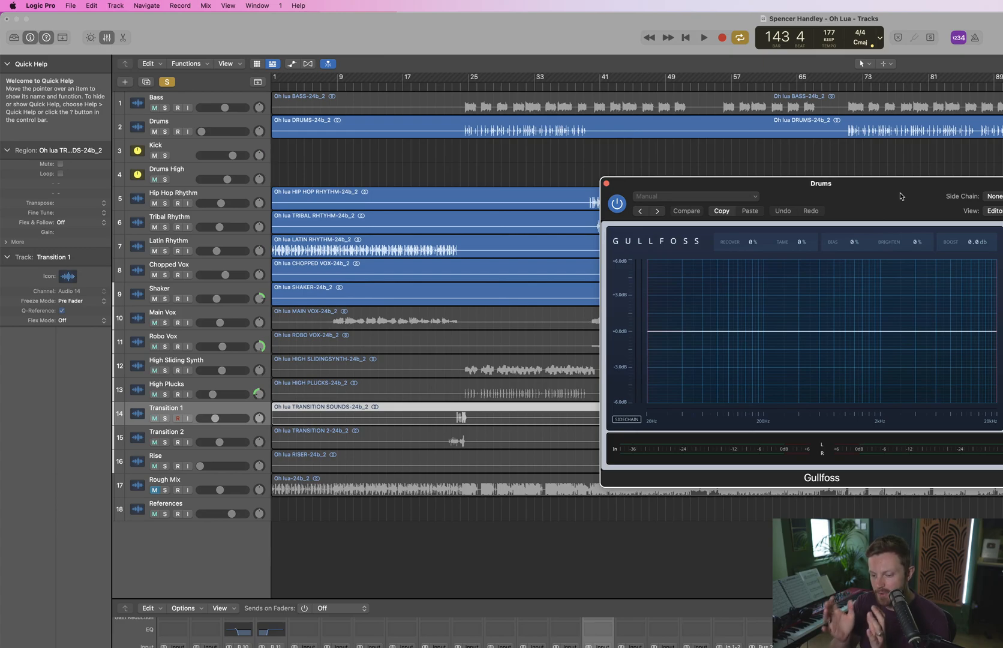
Play the loop, compare the soloed Drums bus with the full mix, and stop playback with the solo cleared
key("space")
key("x")
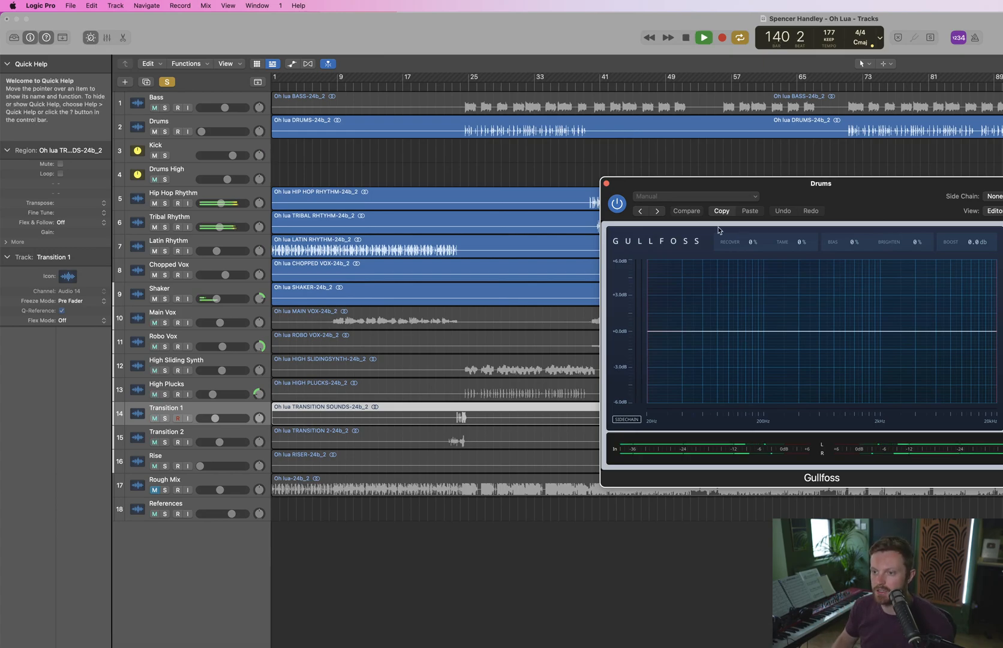
key("x")
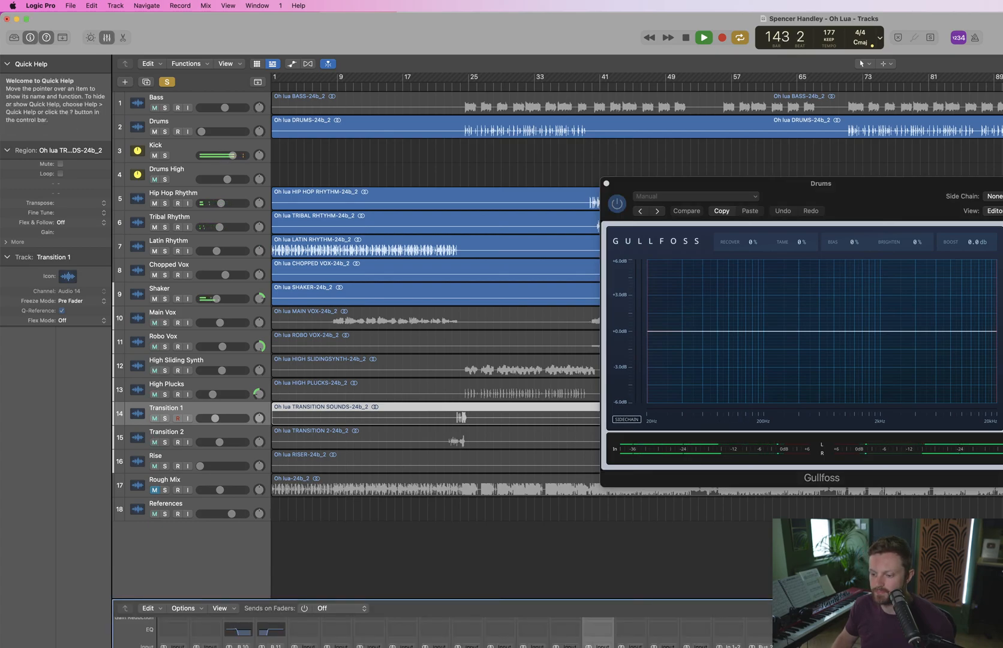
left_click(166, 82)
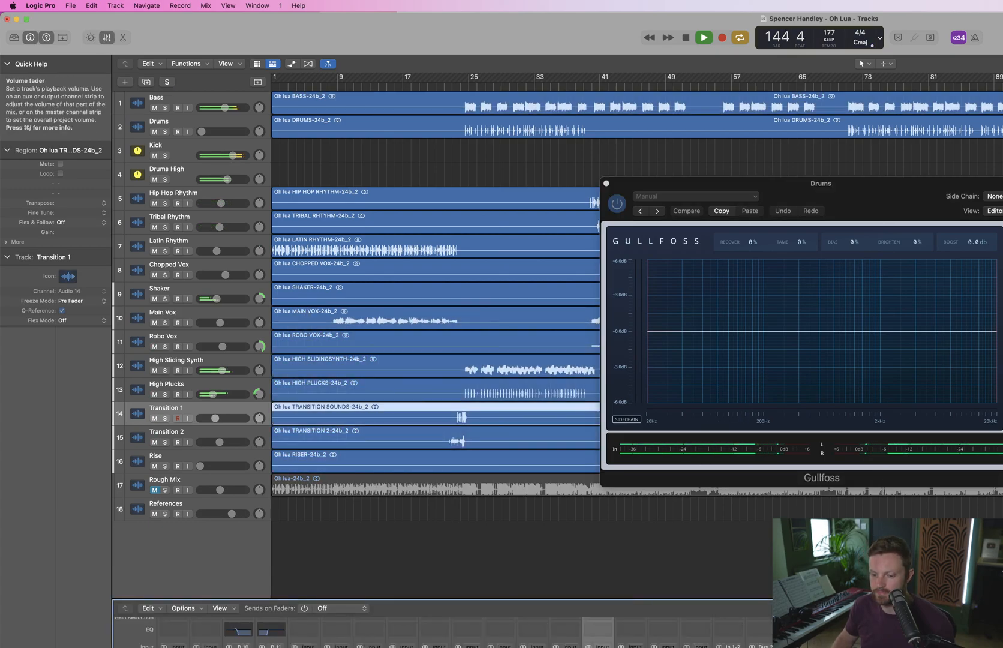
left_click(167, 81)
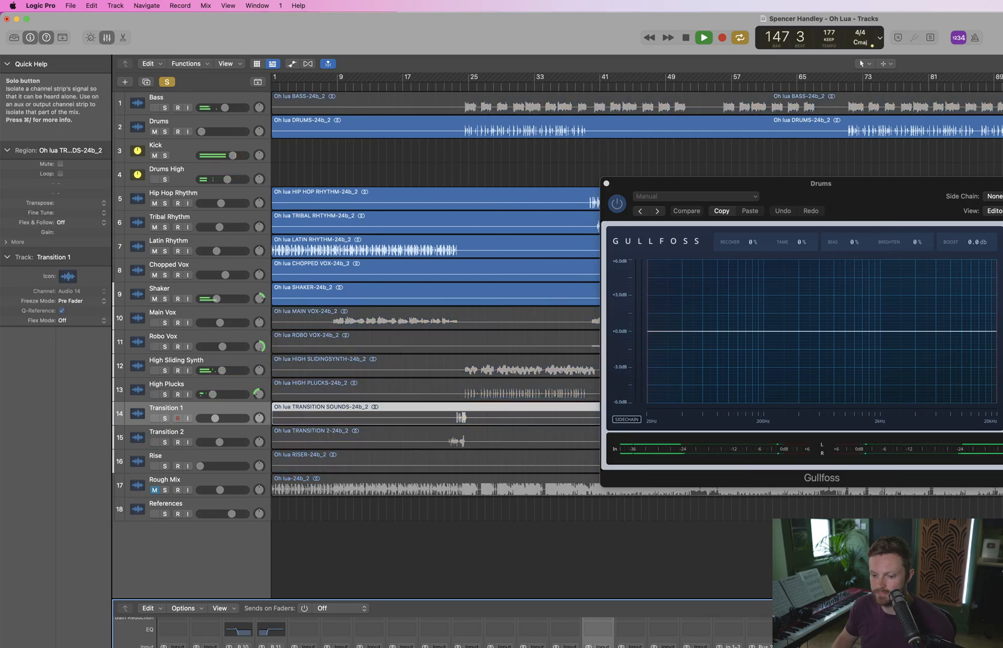
left_click(167, 81)
key("space")
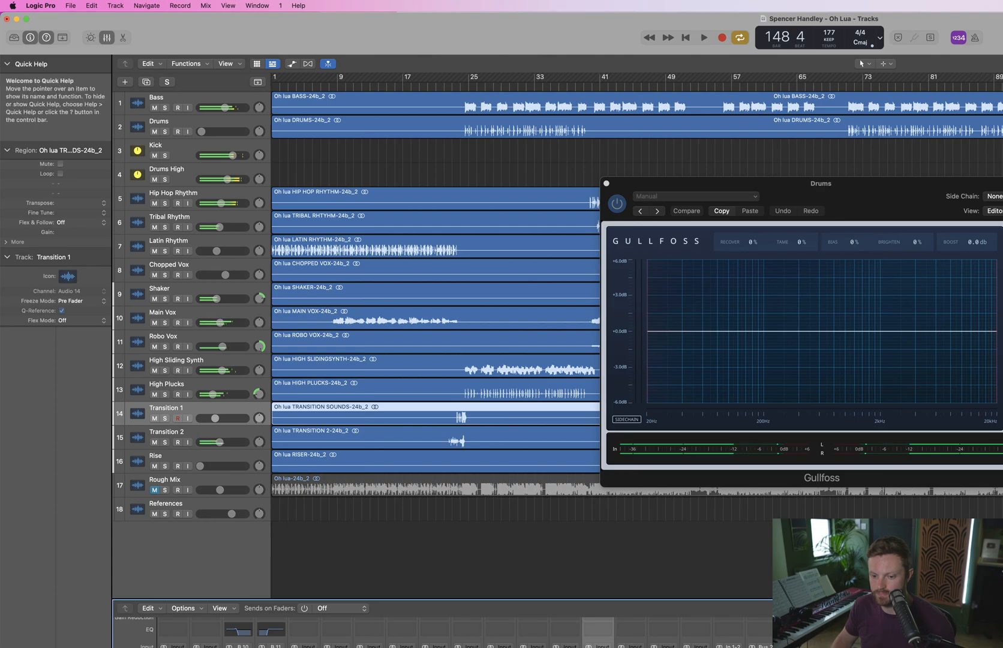
Route the Hip Hop Rhythm channel to Bus 2 (Drums) and start playback of the loop
left_click(305, 647)
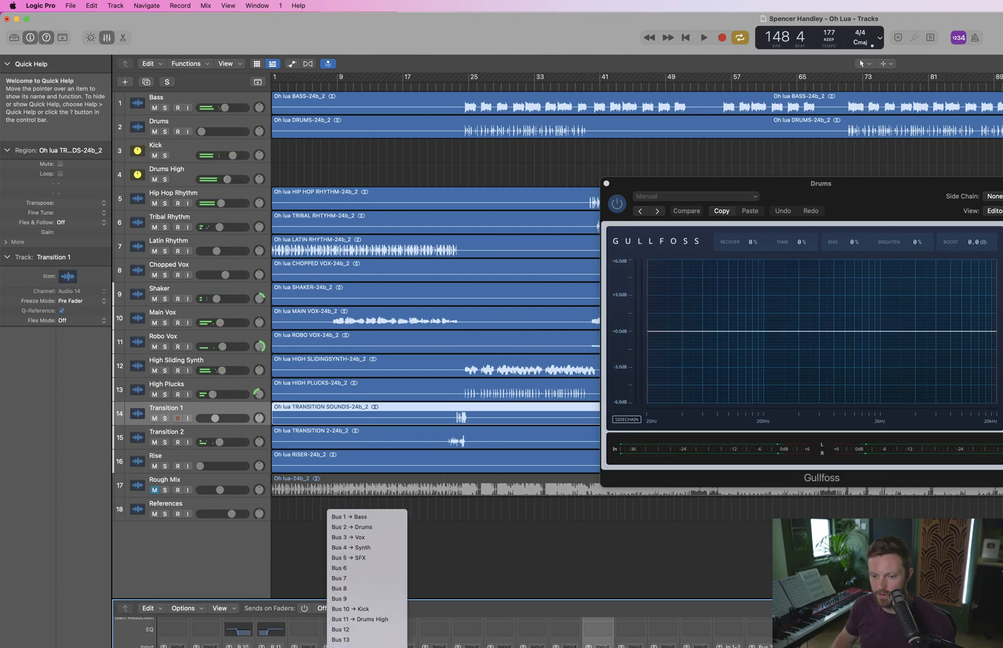
left_click(374, 528)
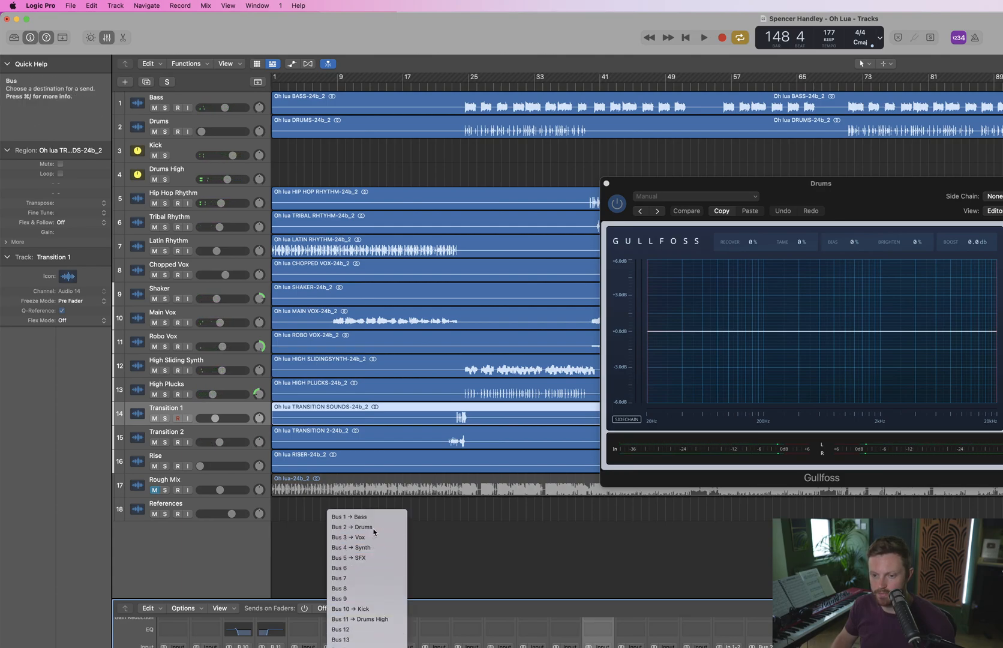
key("space")
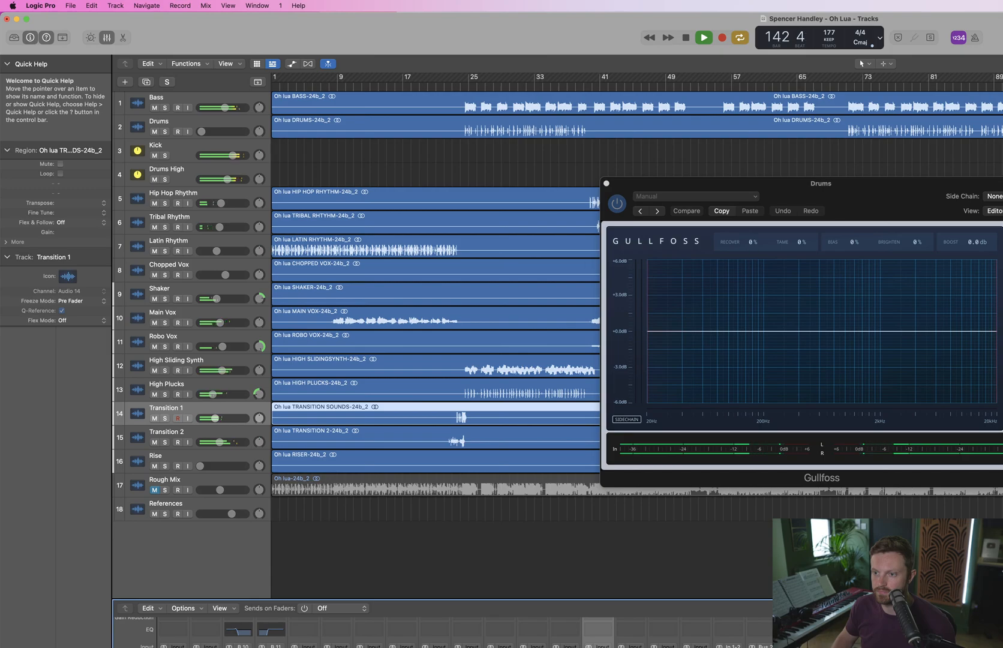
Set Tame to 69% and Recover to 56% in the Drums bus's Gullfoss, soloing the bus during playback
left_click(792, 247)
left_click_drag(801, 242, 801, 201)
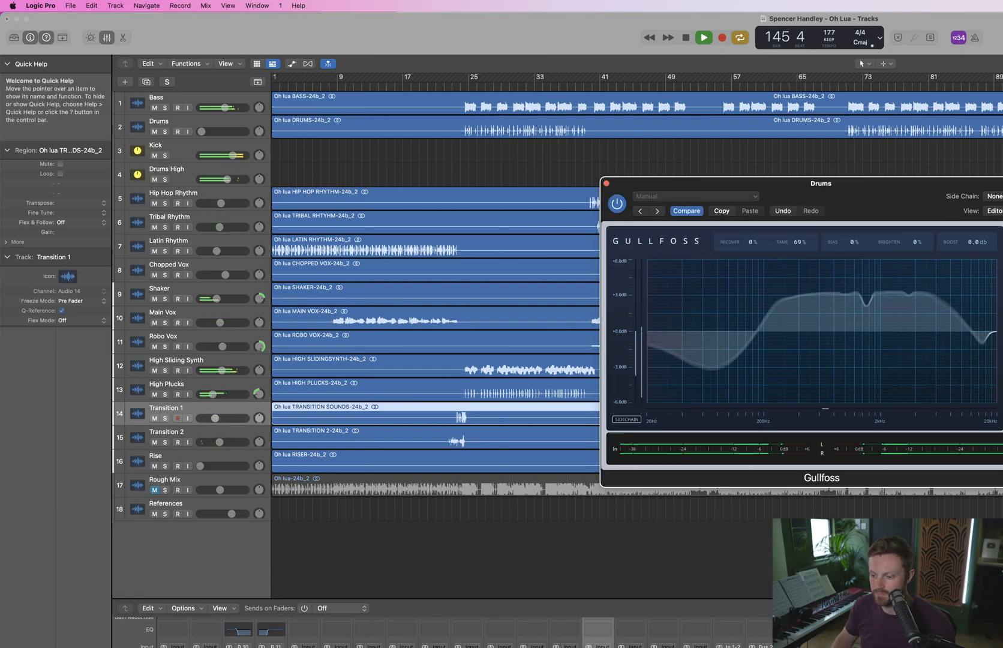
left_click(826, 645)
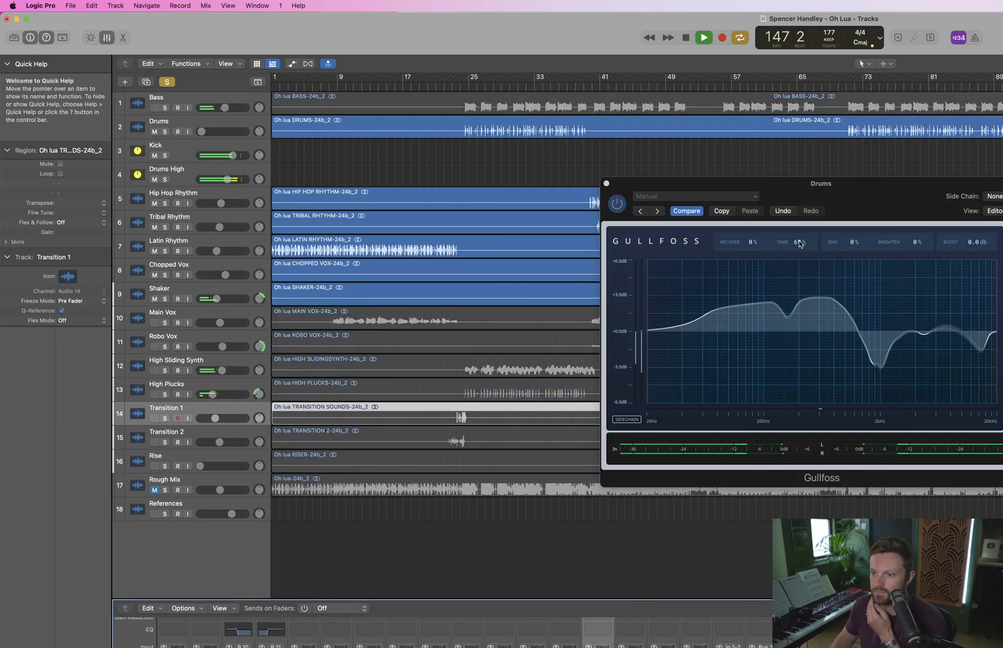
left_click_drag(752, 242, 752, 209)
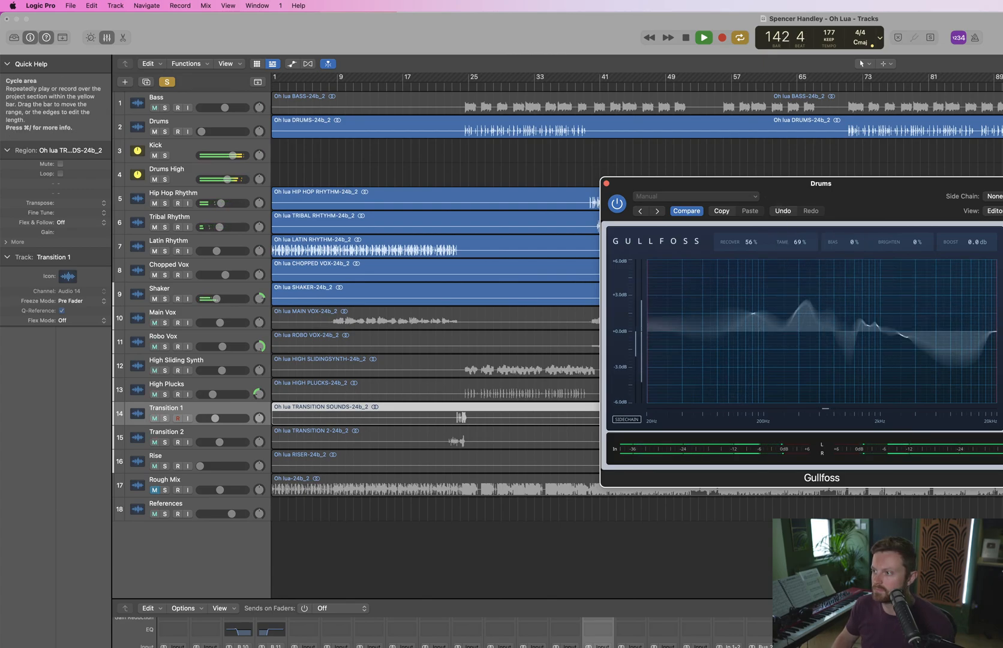
Extend the end of the cycle range and set the Drums Gullfoss to Tame 39%, Recover 21% and Bias 92%
left_click(1001, 76)
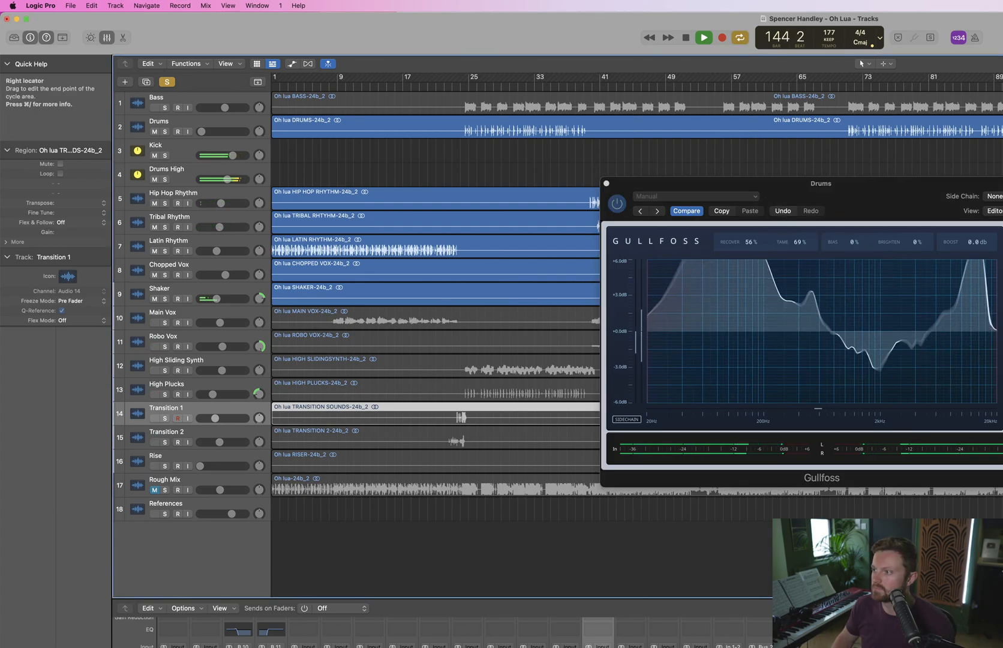
left_click_drag(999, 77, 1002, 77)
left_click_drag(808, 244, 808, 262)
left_click_drag(750, 243, 750, 276)
left_click_drag(852, 241, 851, 223)
left_click_drag(849, 135, 849, 139)
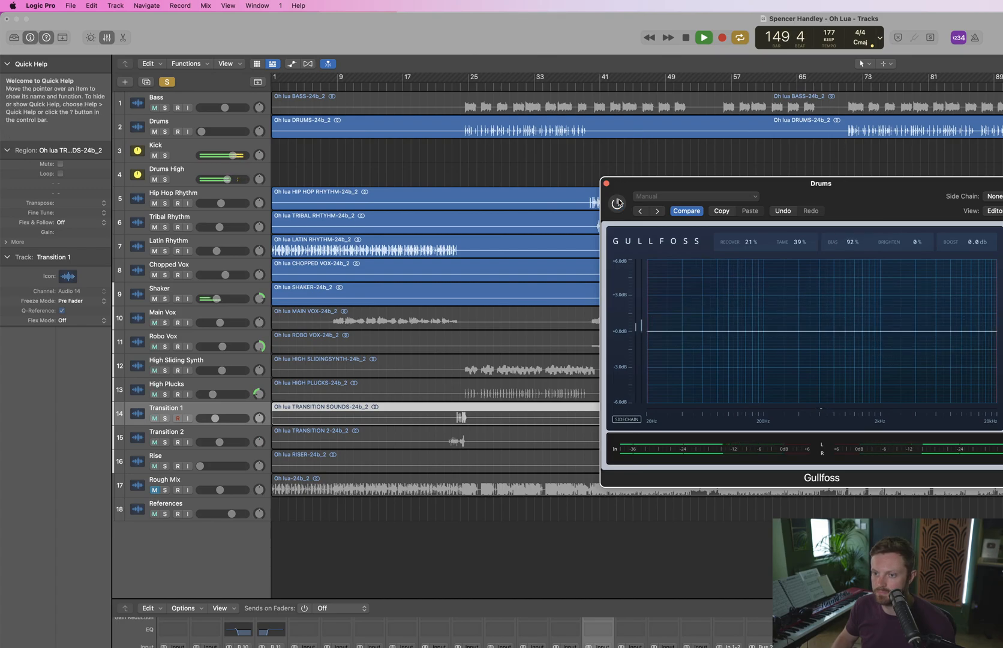
Compare the soloed Drums bus with Gullfoss bypassed and active, reopening its plug-in window along the way
left_click(618, 204)
left_click(618, 204)
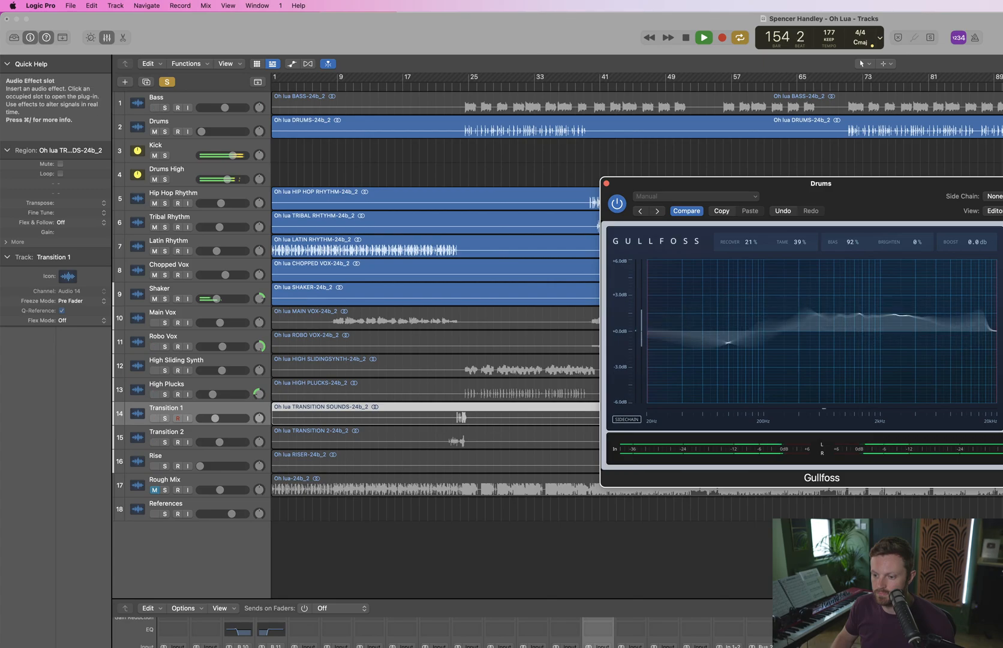
double_click(206, 646)
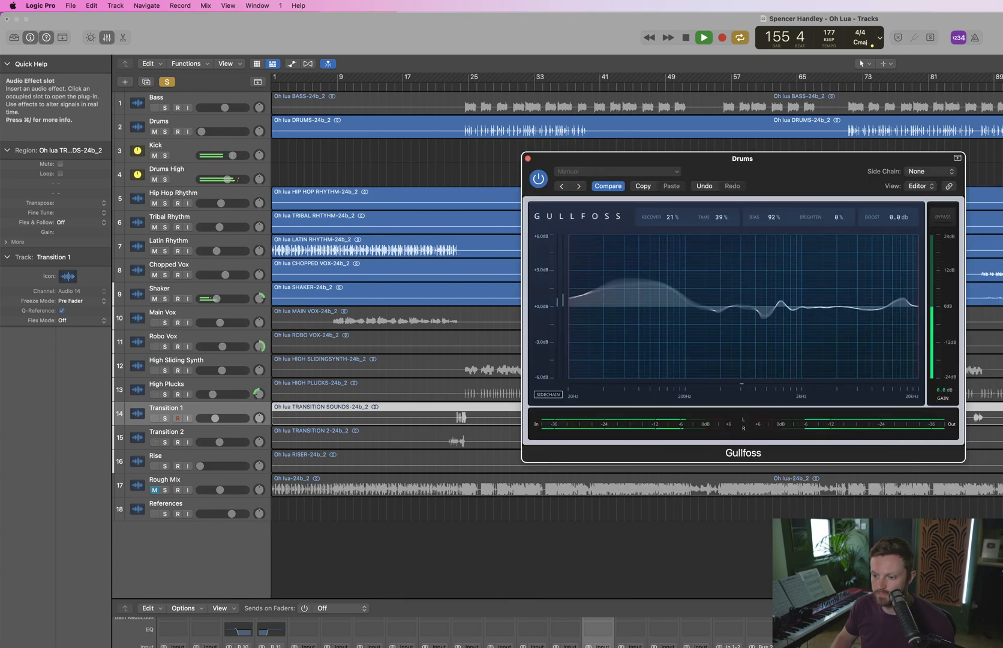
left_click(540, 179)
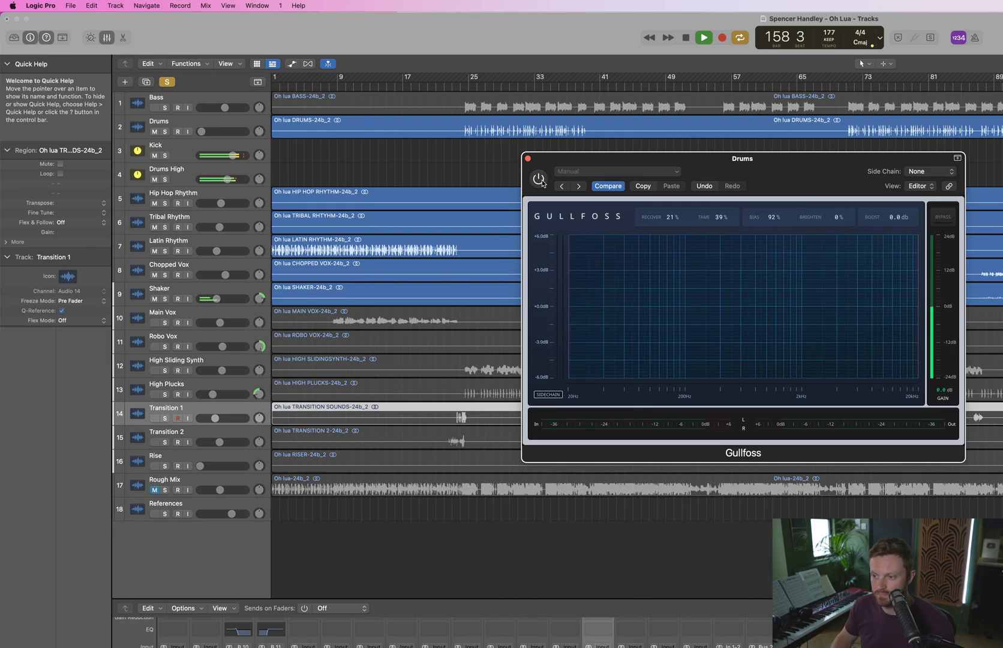
left_click(541, 181)
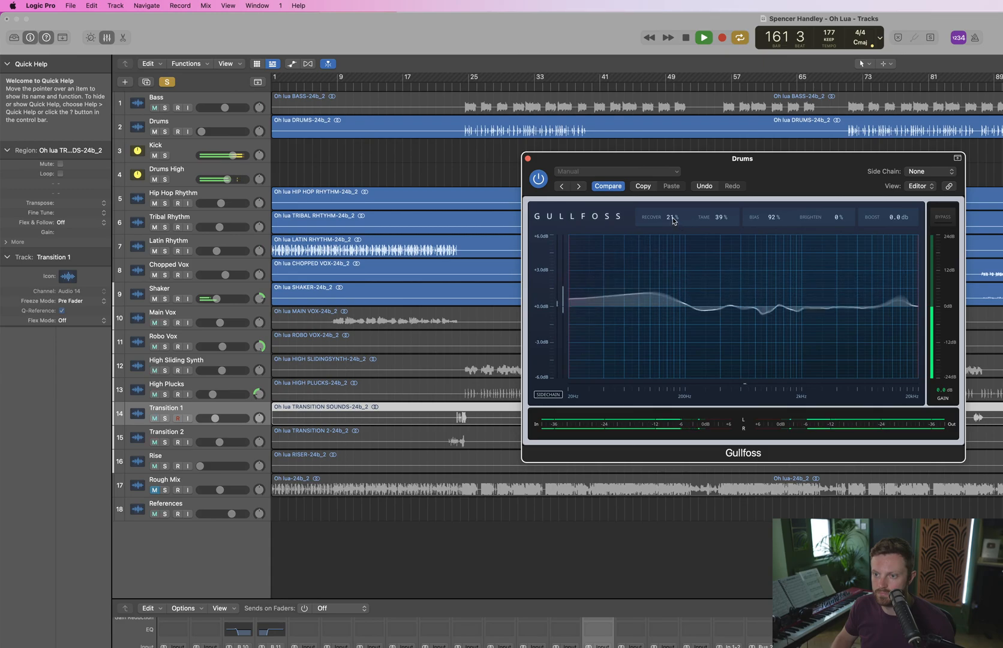
Set Recover to 1% in the Drums Gullfoss, compare it against bypass, and close the plug-in with playback stopped
left_click_drag(673, 221, 668, 240)
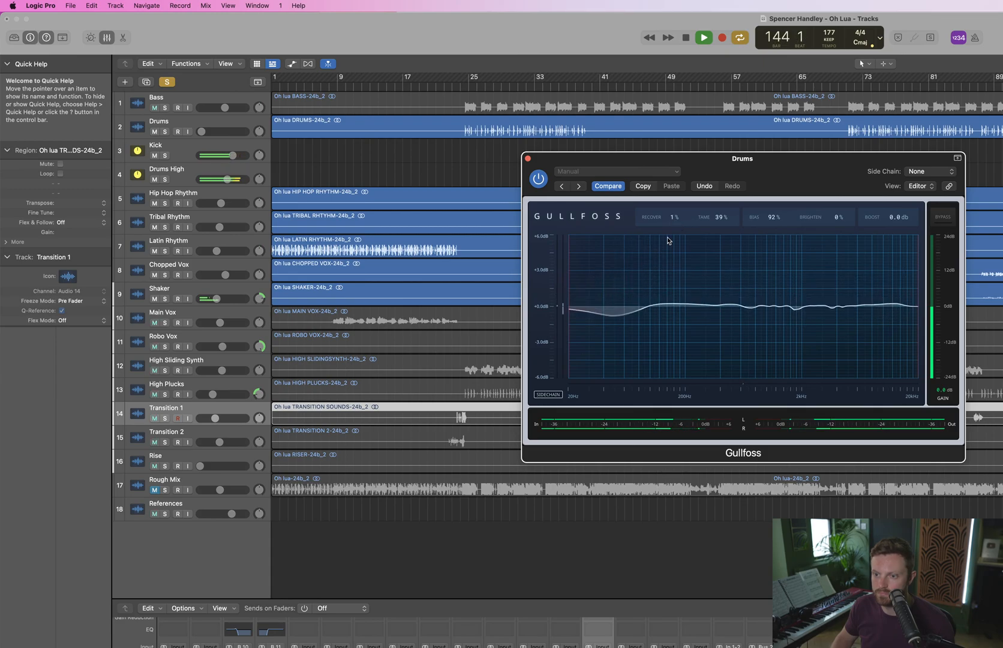
left_click(541, 180)
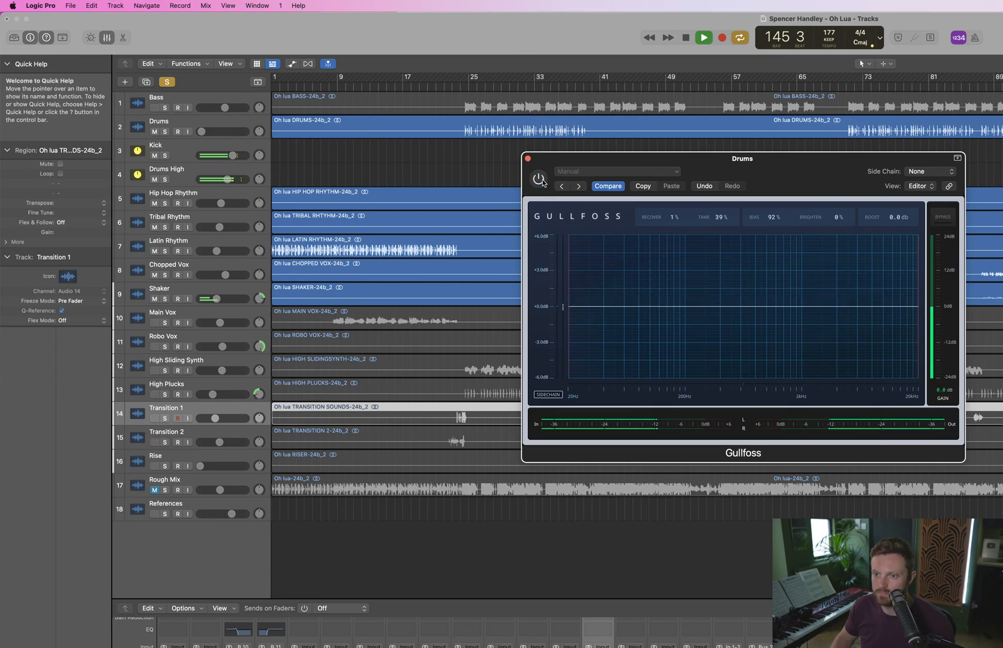
left_click(539, 179)
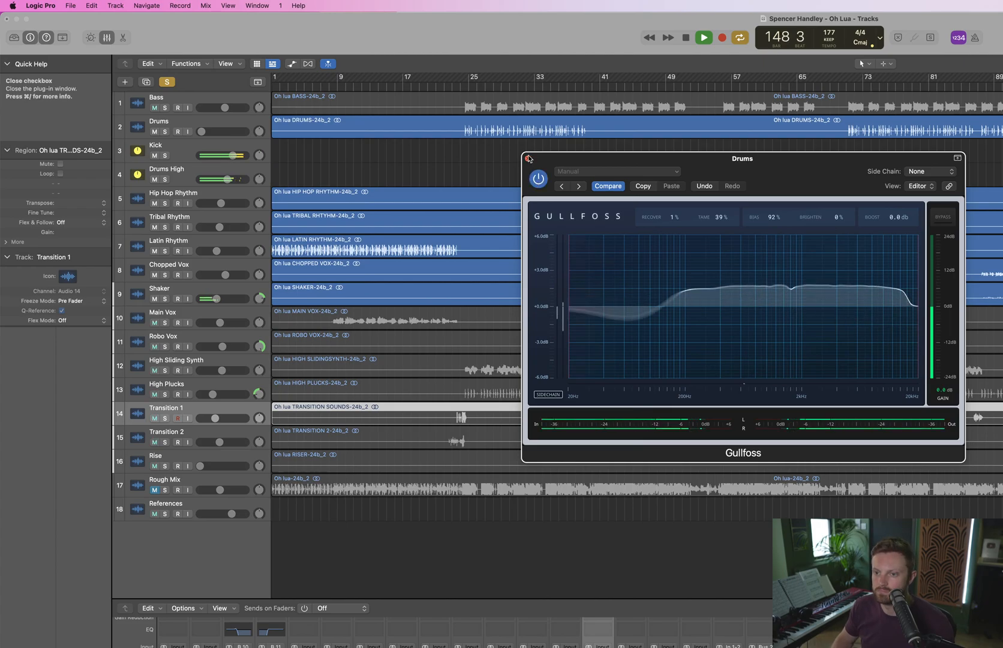
left_click(528, 157)
key("space")
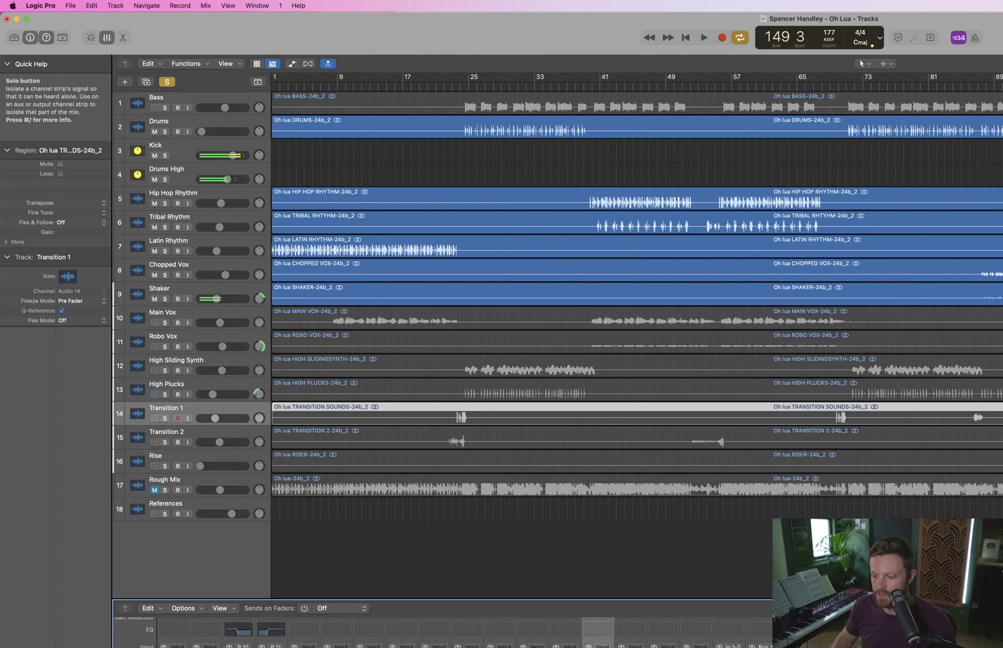
Clear the Drums solo and add Gullfoss to the Synth bus with Tame 43%, Recover 52% and Bias 100% during playback
left_click(762, 646)
key("space")
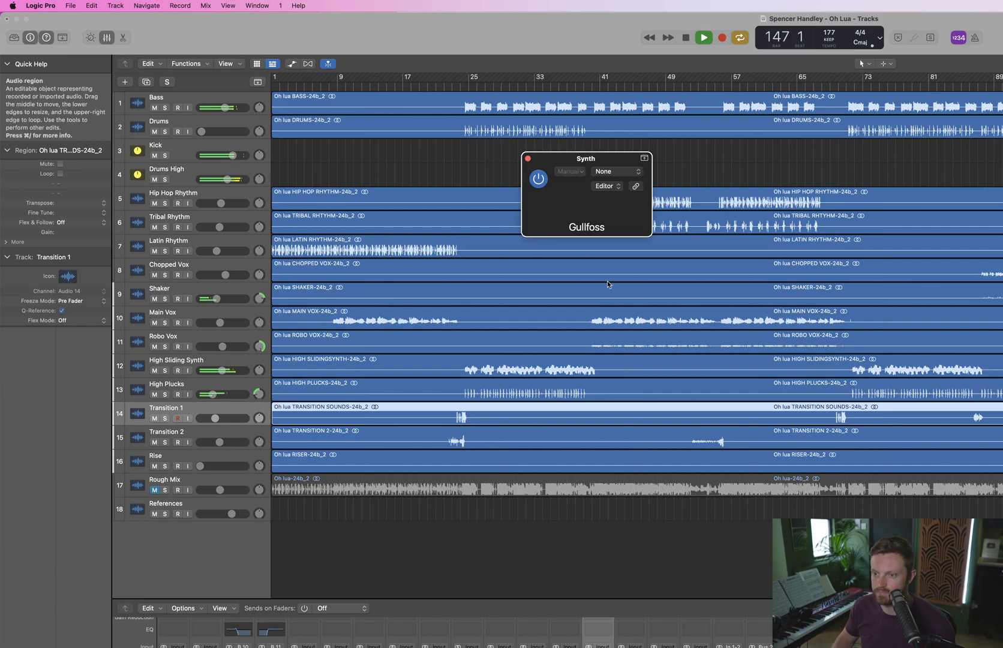
left_click_drag(721, 217, 722, 191)
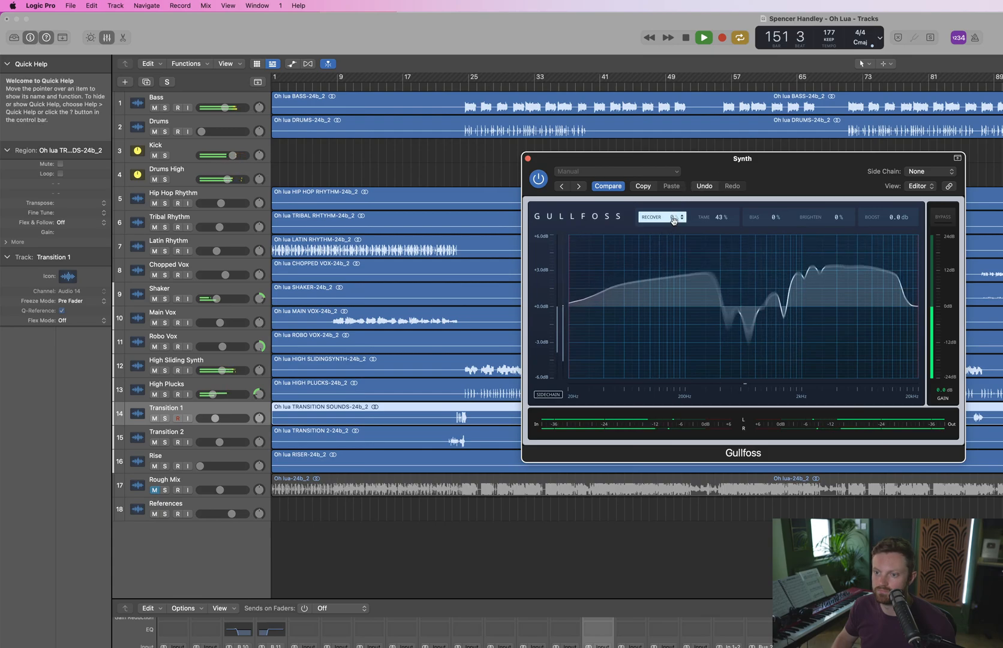
left_click_drag(671, 217, 671, 191)
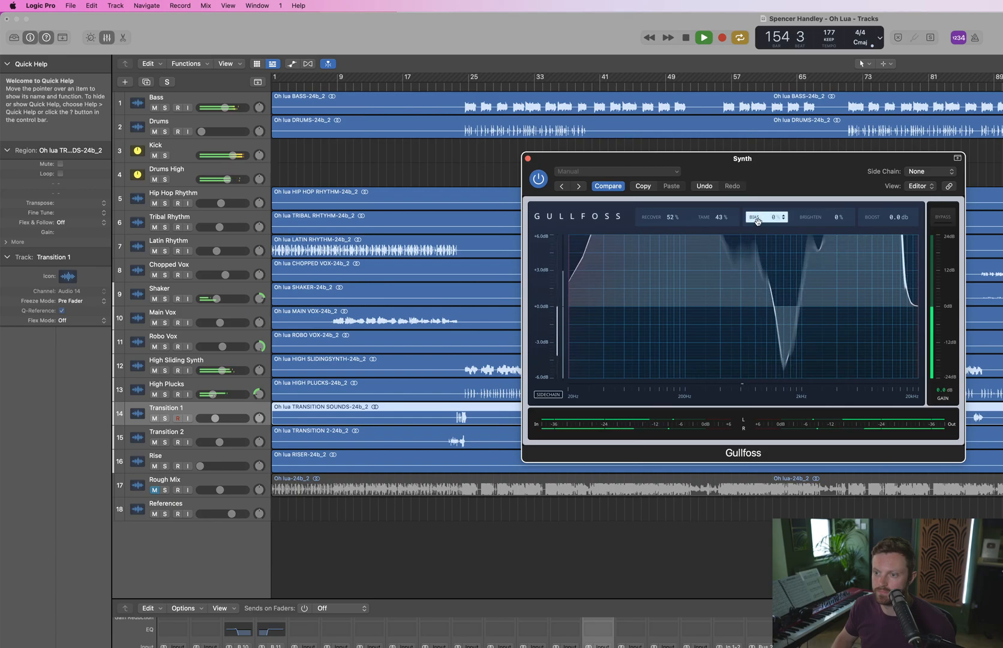
left_click_drag(766, 217, 766, 192)
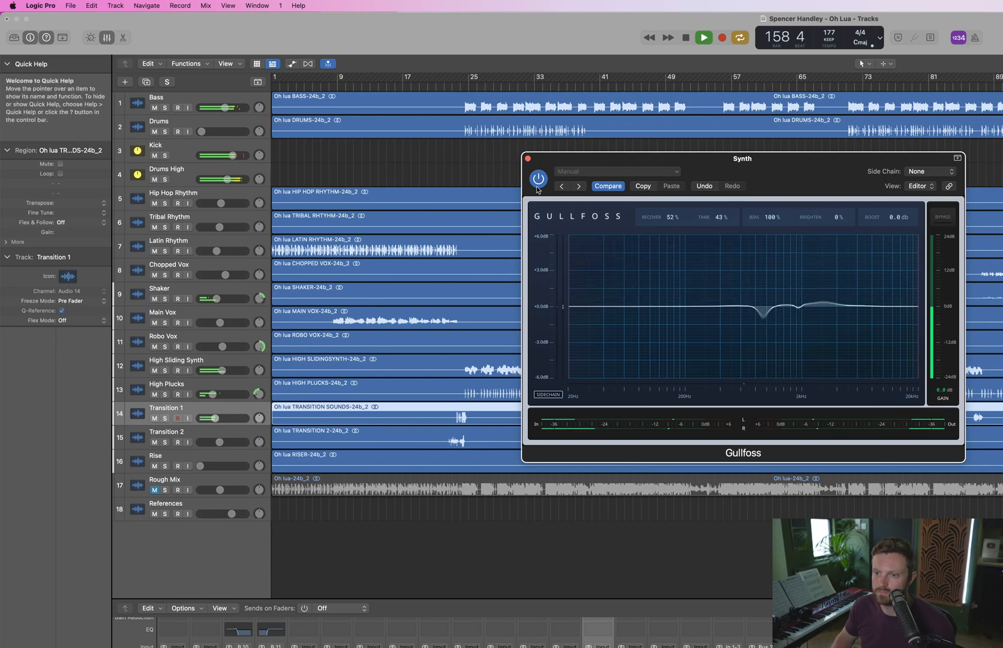
Compare the full mix with the Synth bus's Gullfoss bypassed and active, restarting the loop and leaving the plug-in on
left_click(543, 178)
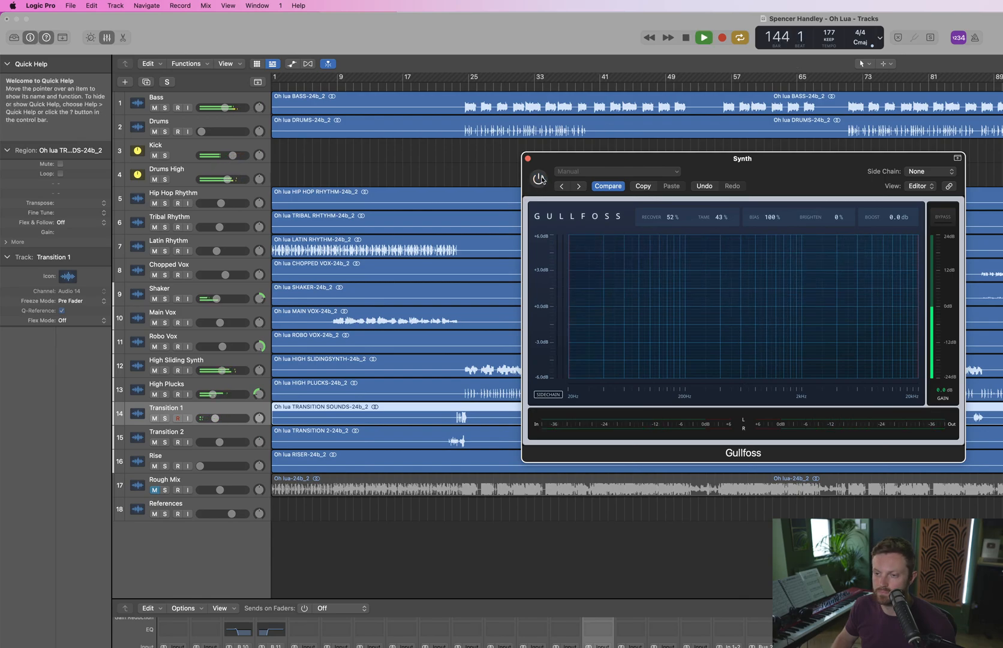
left_click(541, 179)
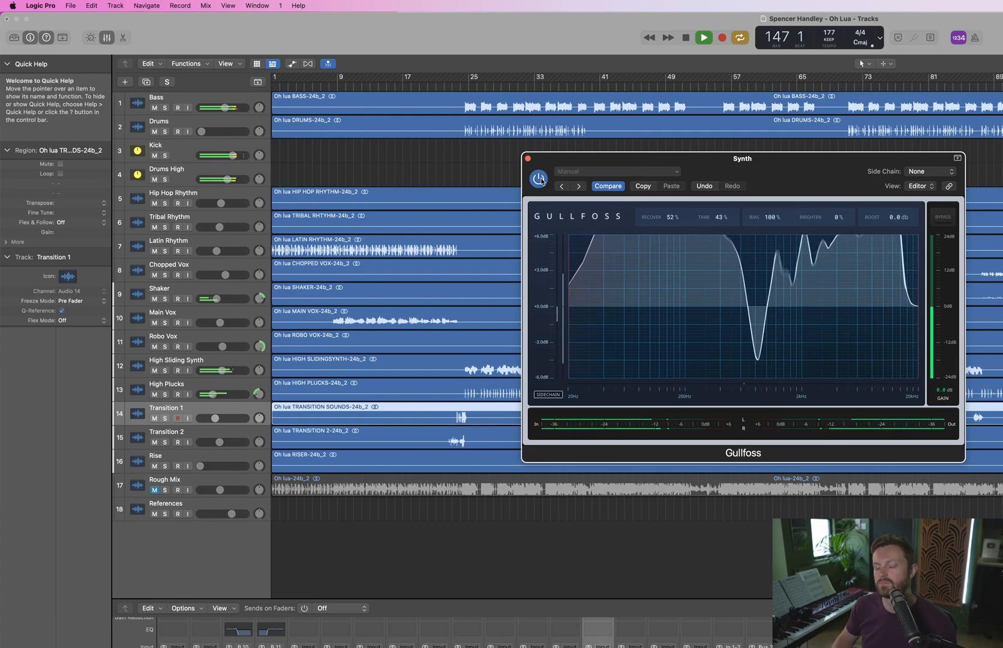
left_click(542, 179)
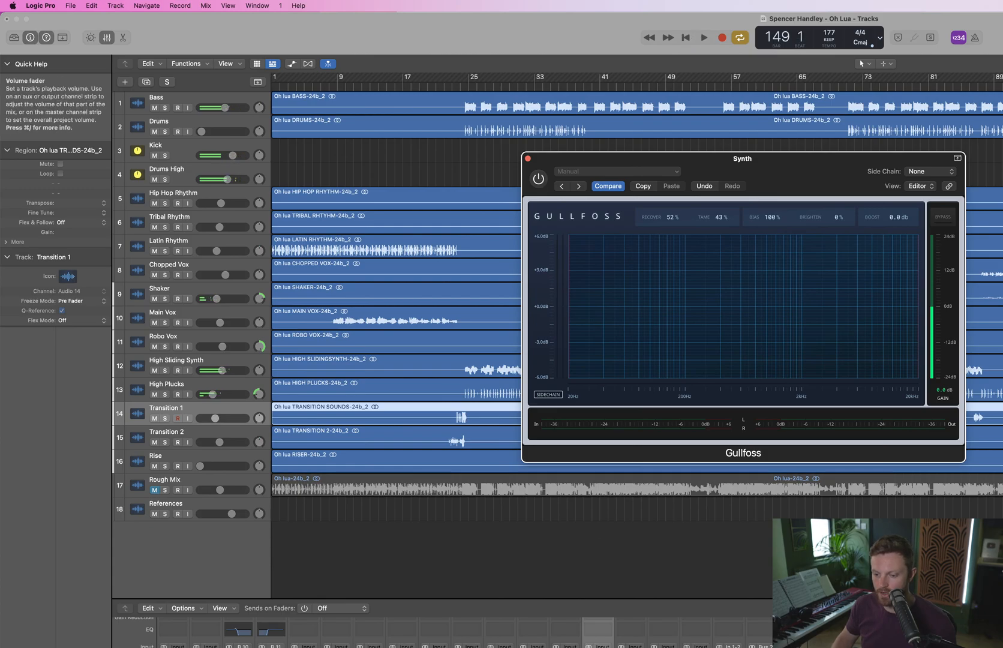
key("space")
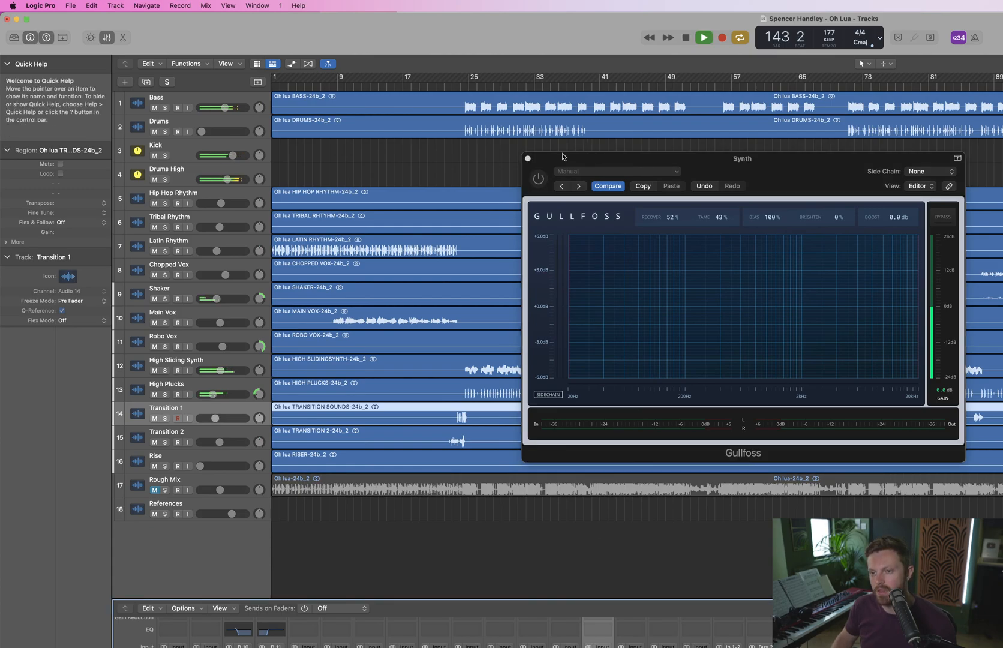
left_click(538, 179)
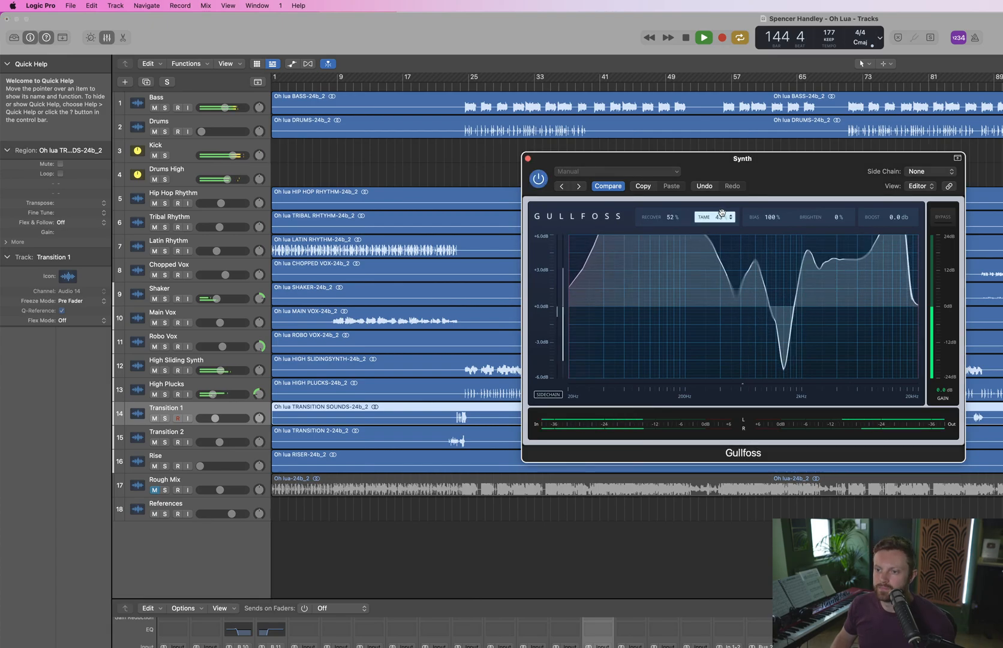
Reset Tame and Recover to 0% in the Synth Gullfoss and stop playback
left_click_drag(721, 259, 721, 298)
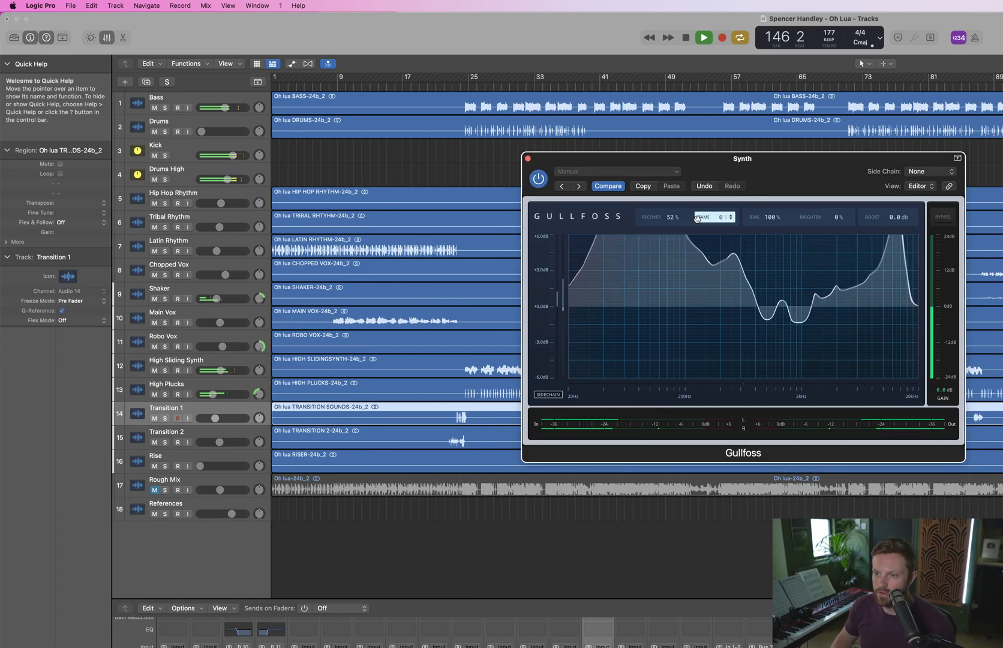
left_click_drag(667, 217, 654, 318)
key("space")
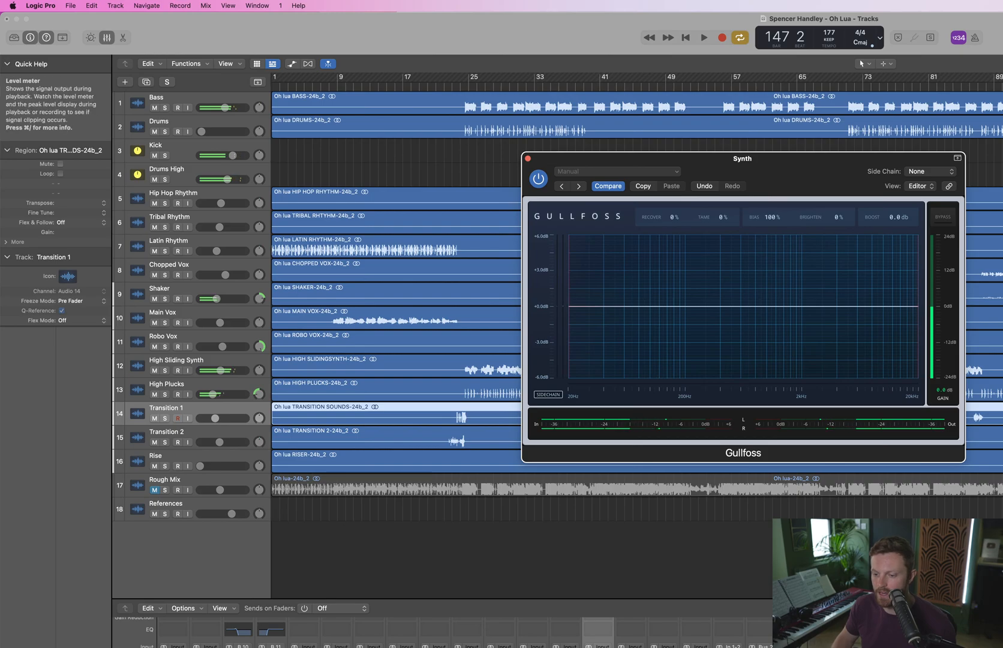
Solo the High Sliding Synth track and replay the start of the loop to hear it alone
left_click(164, 371)
key("space")
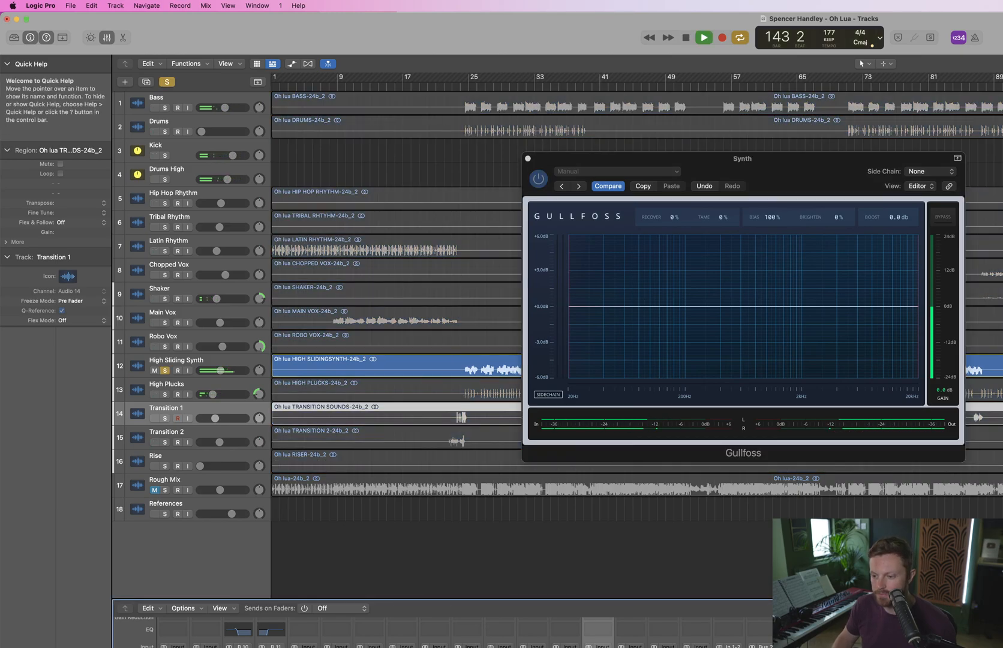
key("space")
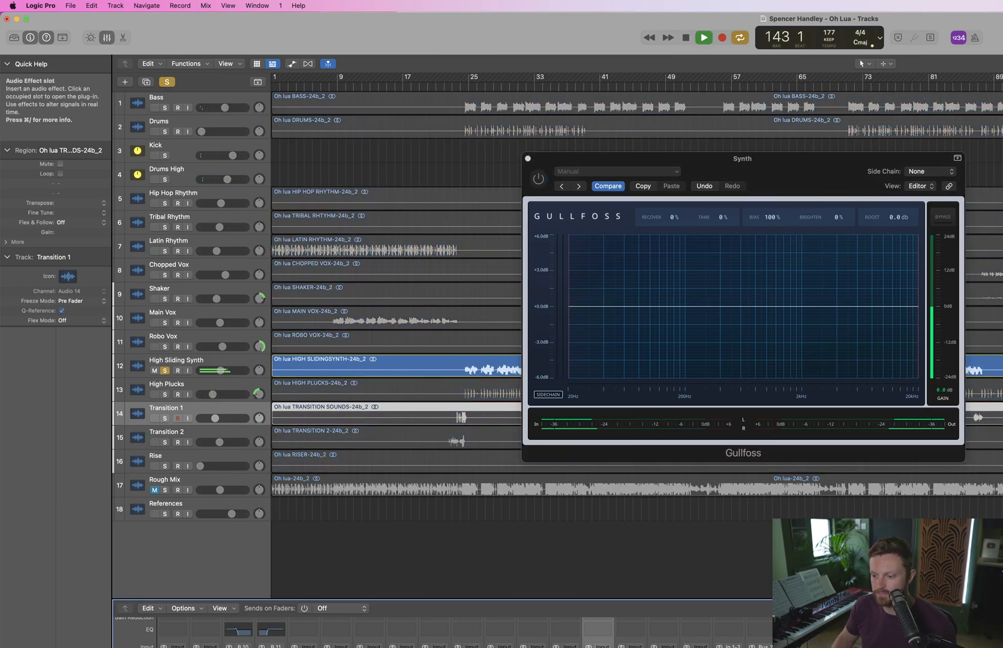
key("space")
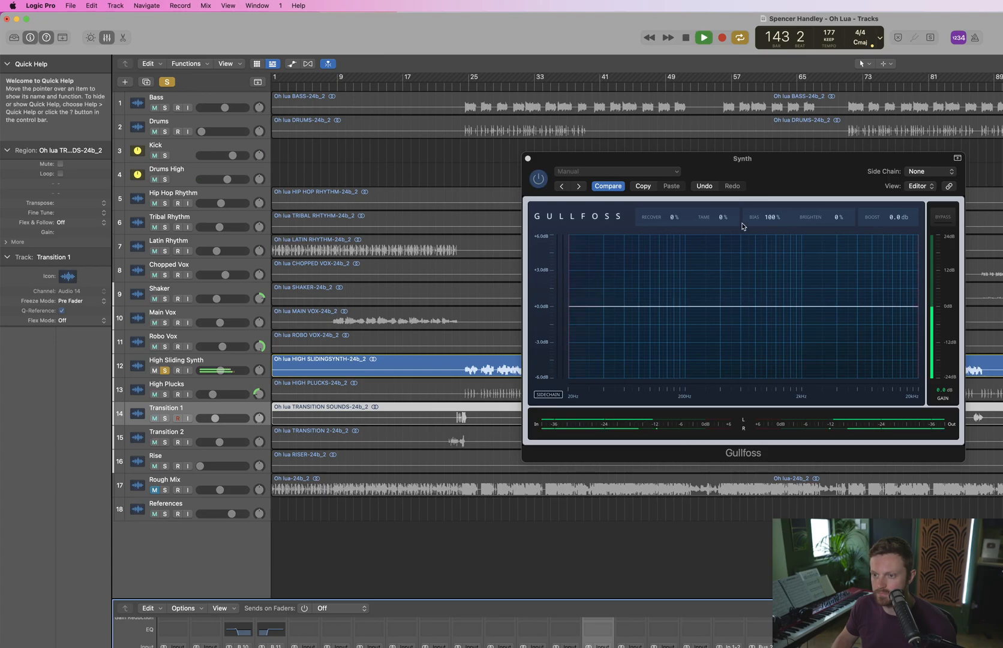
Set Recover to 62% and Tame to 53% in the Synth Gullfoss and restart playback
left_click_drag(723, 217, 732, 121)
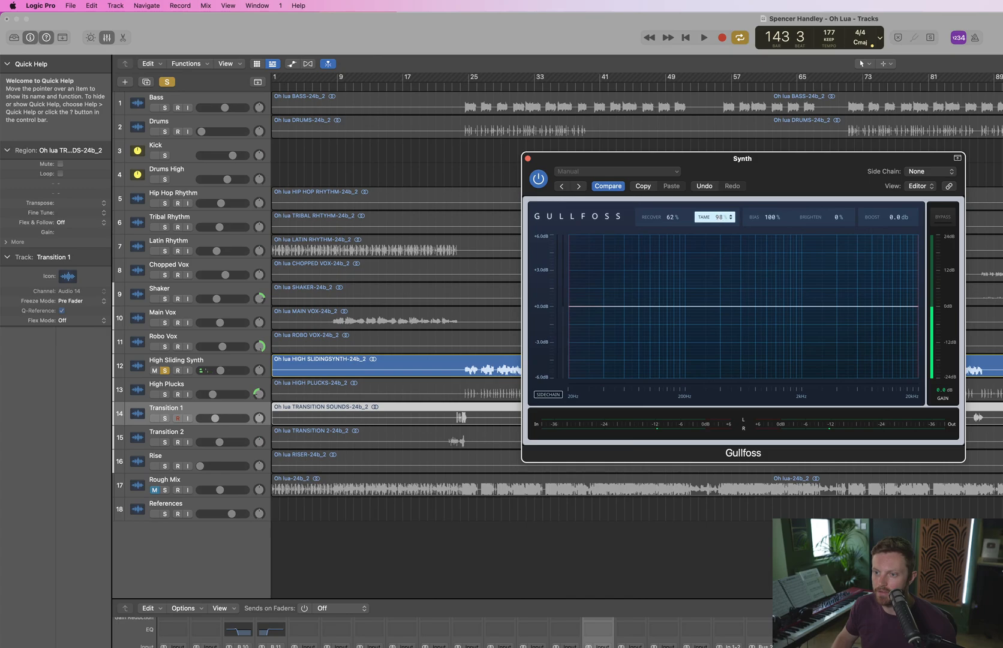
left_click_drag(715, 217, 716, 223)
key("space")
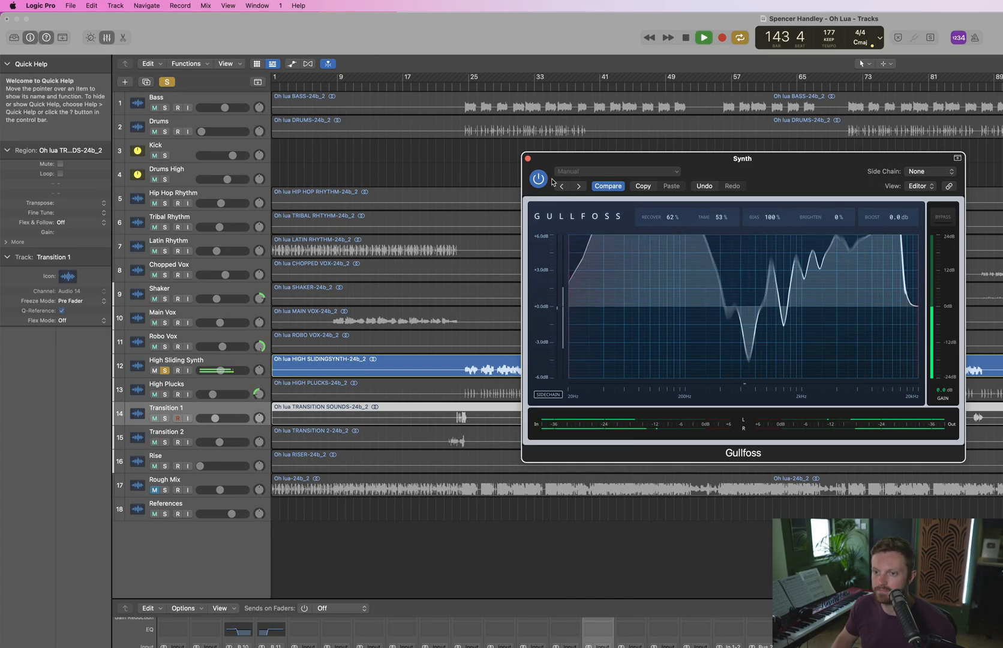
Compare the soloed High Sliding Synth with Gullfoss bypassed and active, then stop playback and clear the solo
left_click(538, 179)
left_click(538, 179)
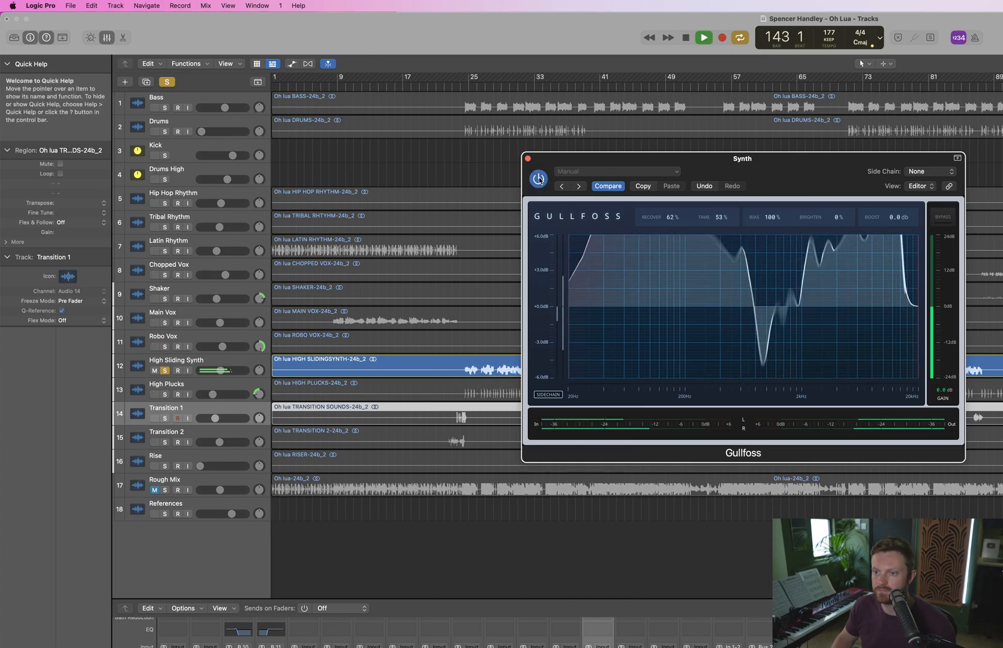
key("space")
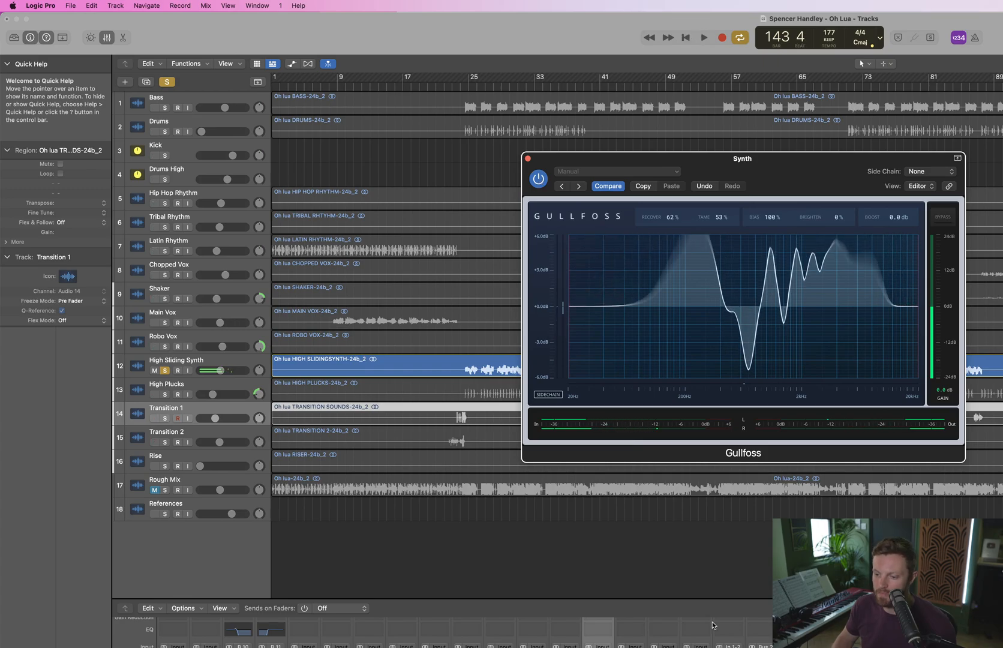
left_click(165, 371)
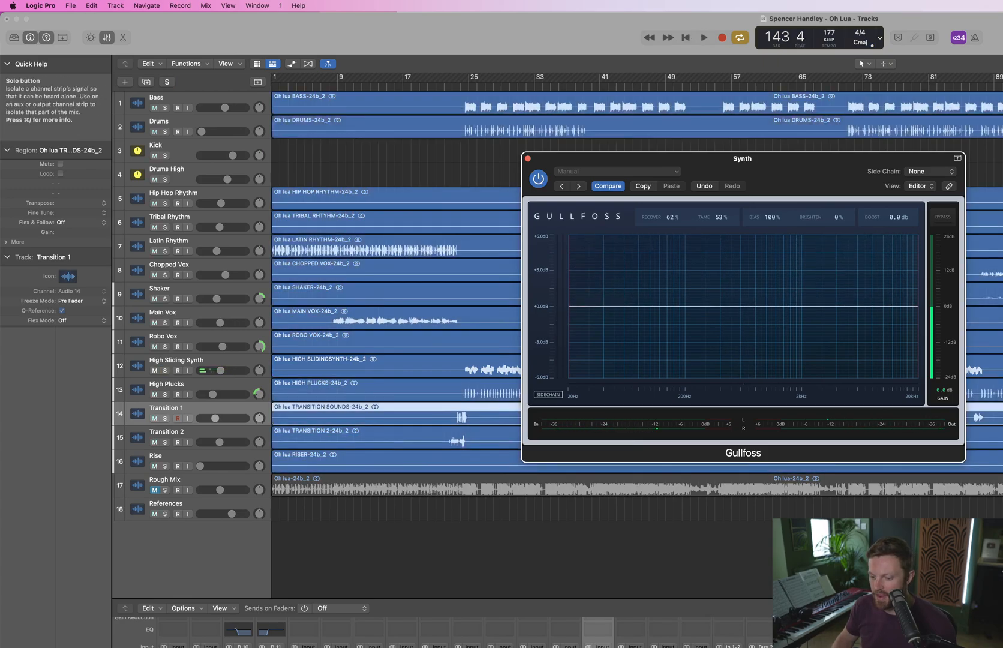
Play the full mix and compare the Synth bus with Gullfoss bypassed and active
left_click(541, 179)
key("space")
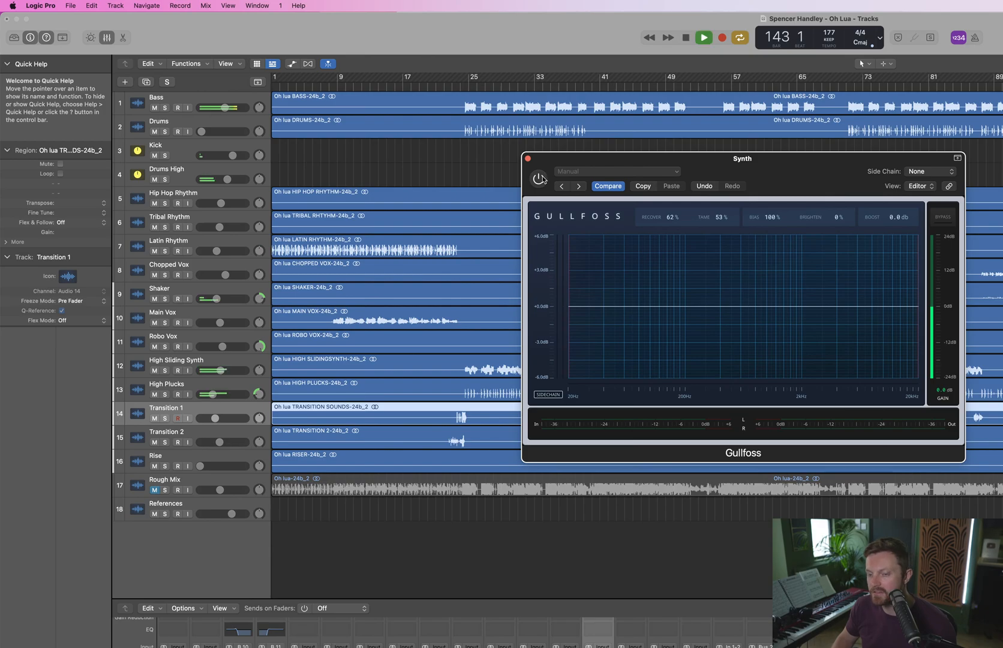
left_click(539, 179)
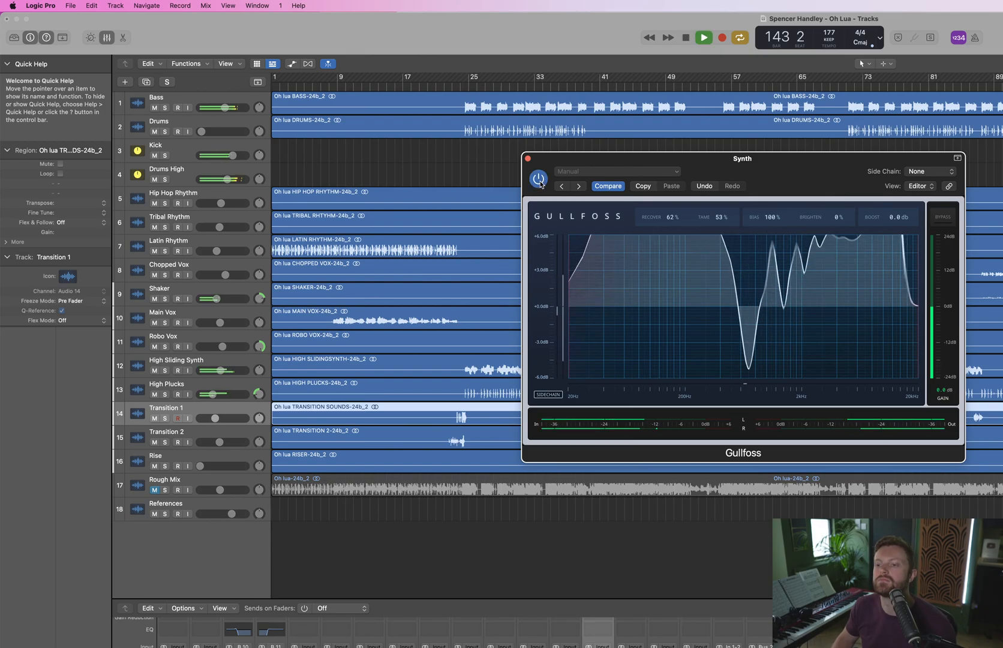
key("space")
left_click(539, 179)
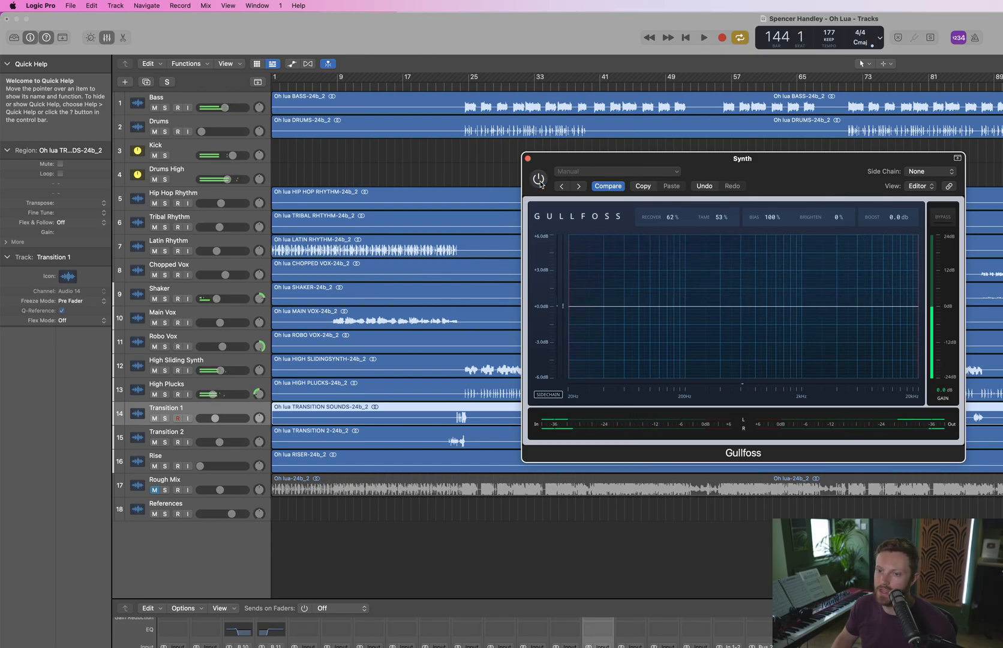
key("space")
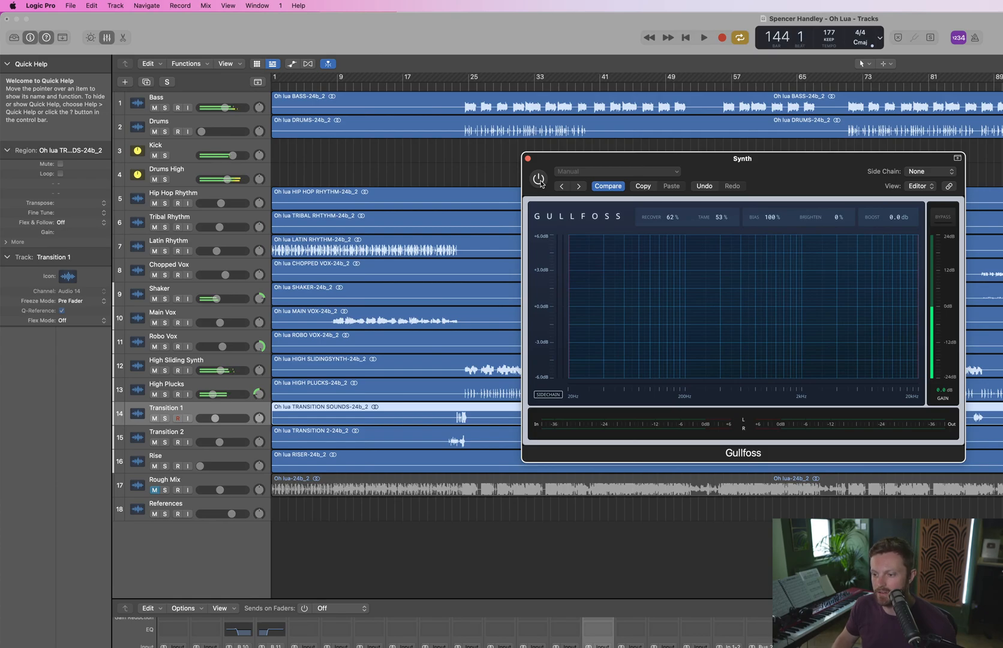
left_click(538, 178)
Set Recover to 29% and Tame to 16% in the Synth Gullfoss and compare the result against bypass during playback
key("space")
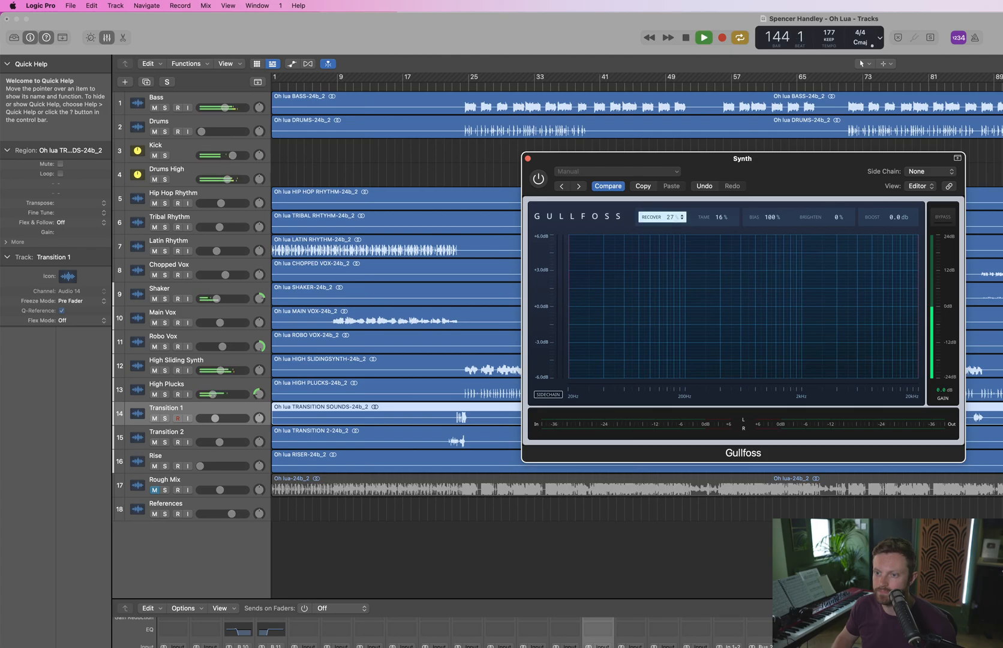
left_click(539, 179)
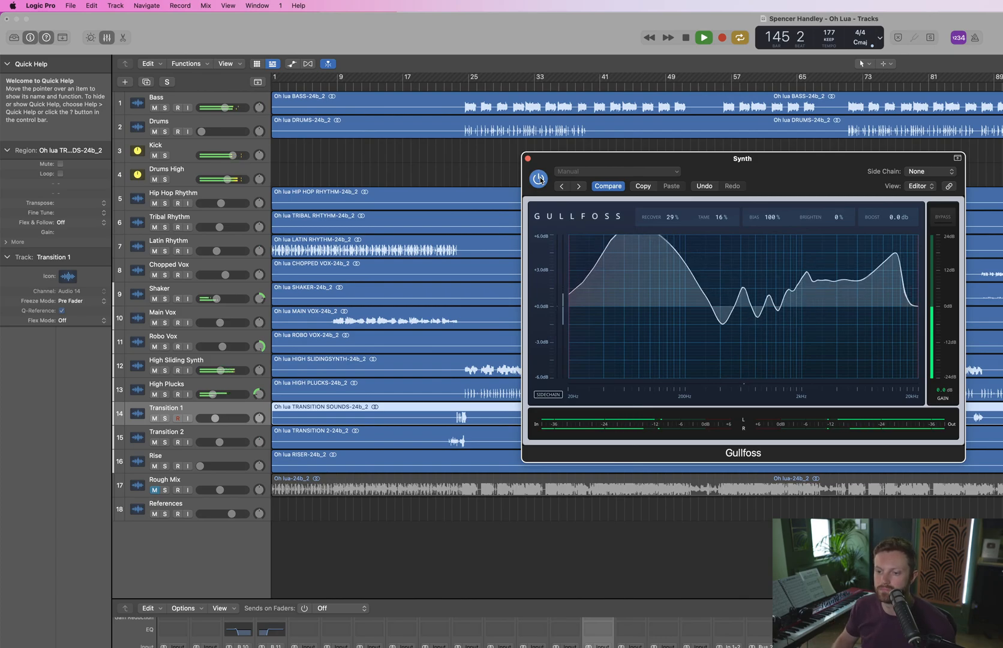
left_click(539, 179)
left_click(538, 179)
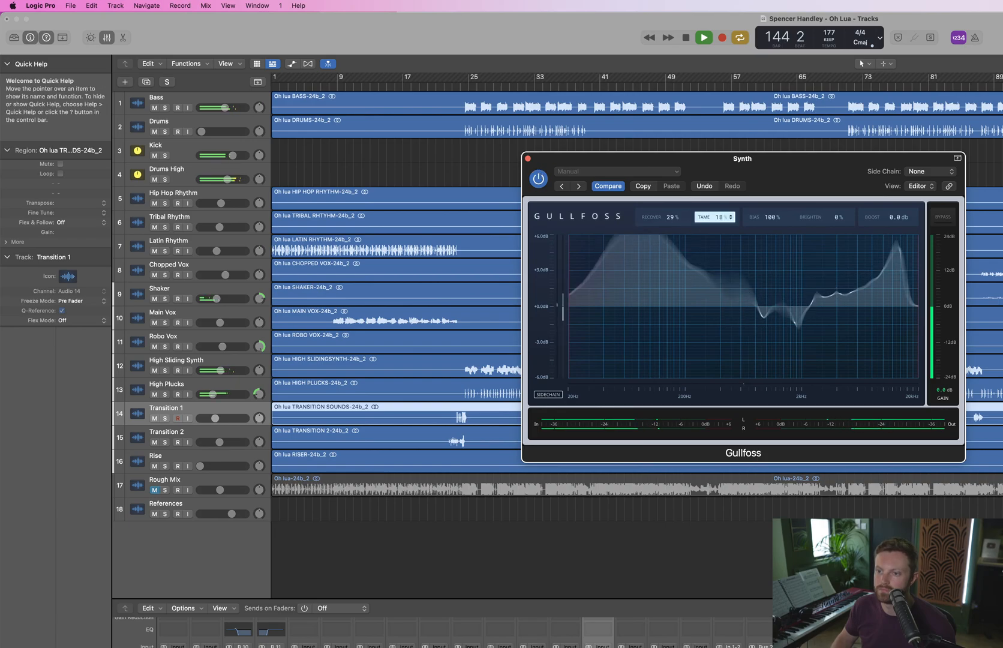
Set Tame to 21%, Recover to 8% and Bias to 44% in the Synth Gullfoss, compare against bypass, and close the plug-in
left_click_drag(722, 217, 671, 238)
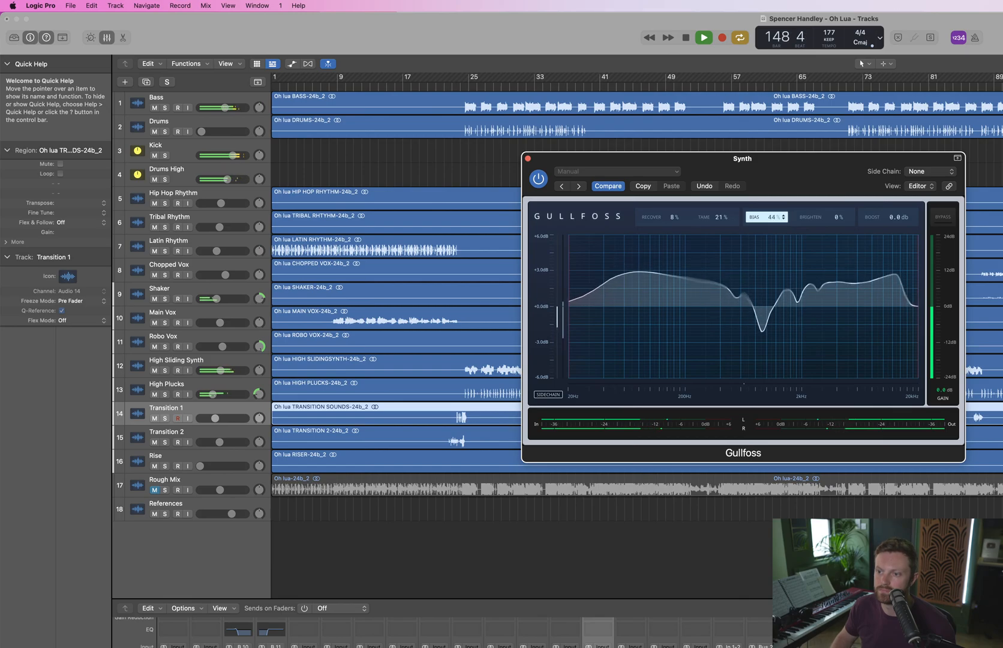
left_click(540, 182)
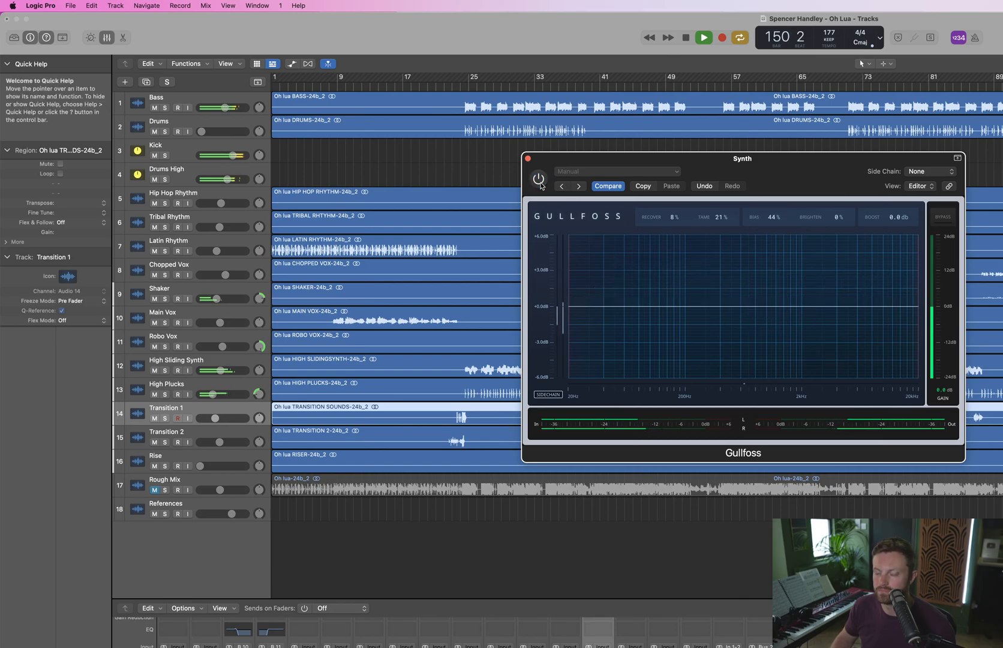
left_click(539, 180)
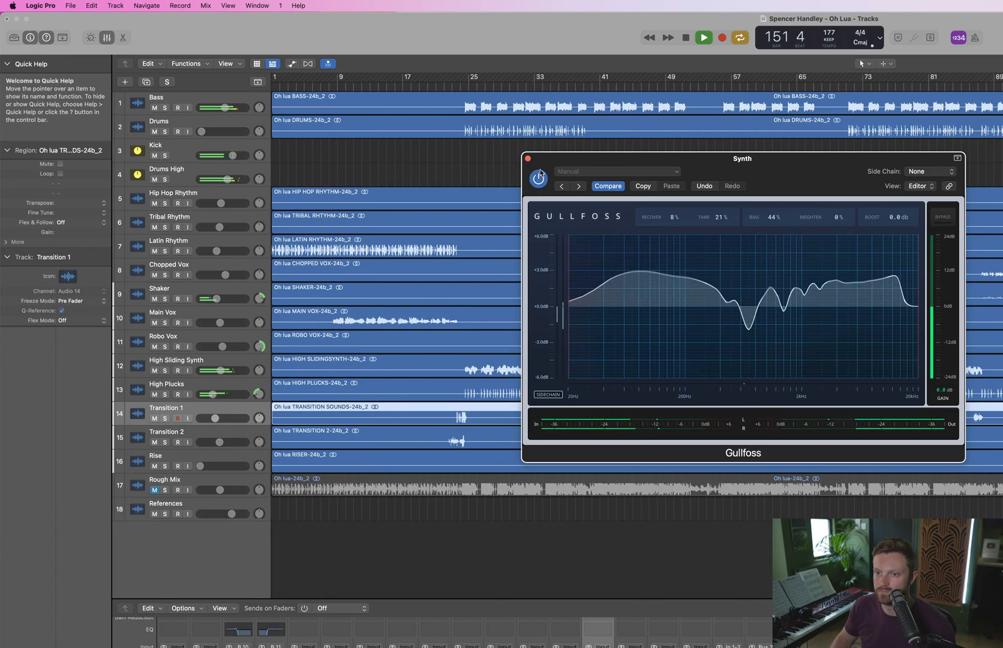
left_click(528, 159)
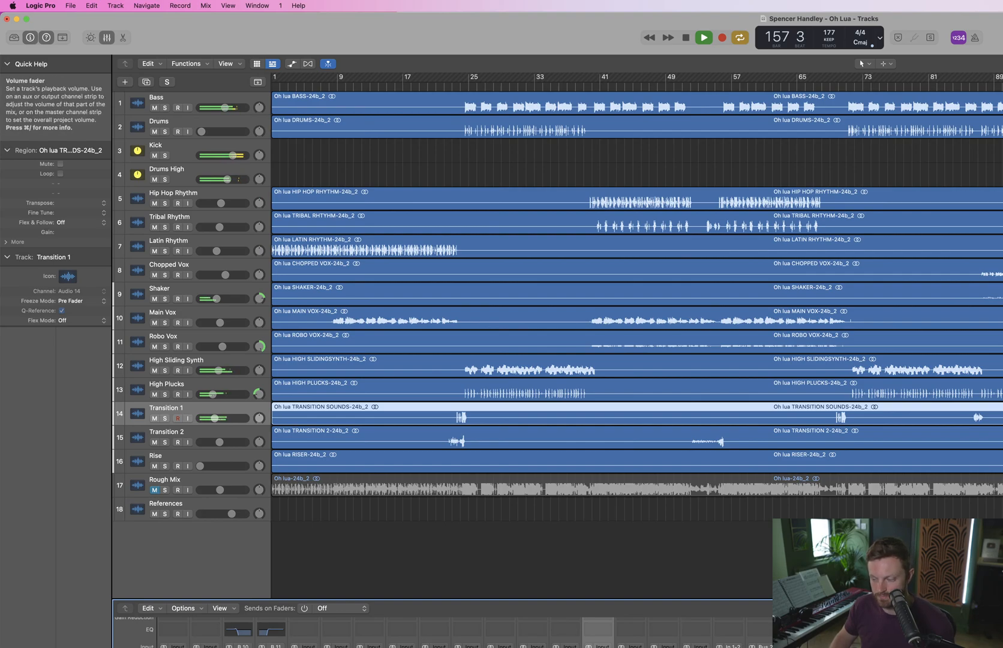
Save the project and play the section from about bar 116 with cycling turned off
key("super+s")
key("space")
key("c")
left_click(1002, 86)
key("space")
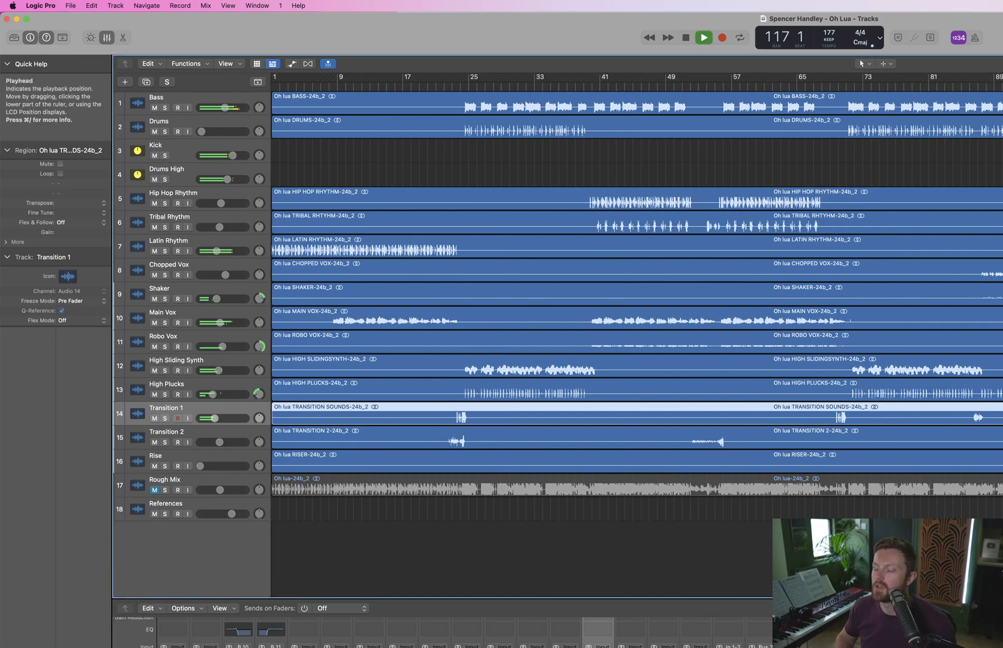
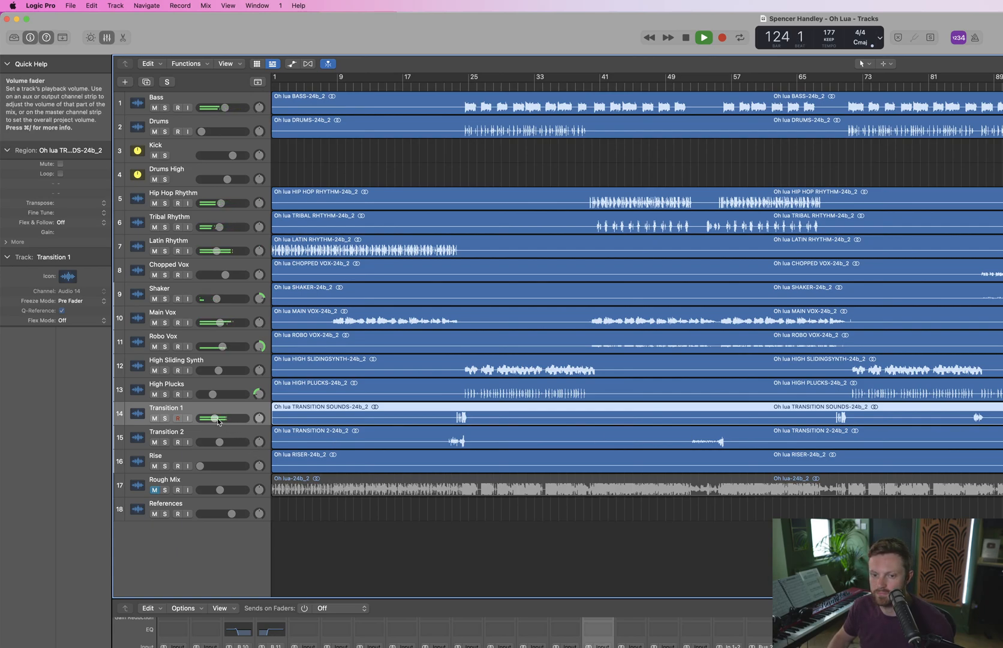
Show track automation, replay the passage before bar 125, and start a volume automation line at -9.8 dB on Transition 1
key("a")
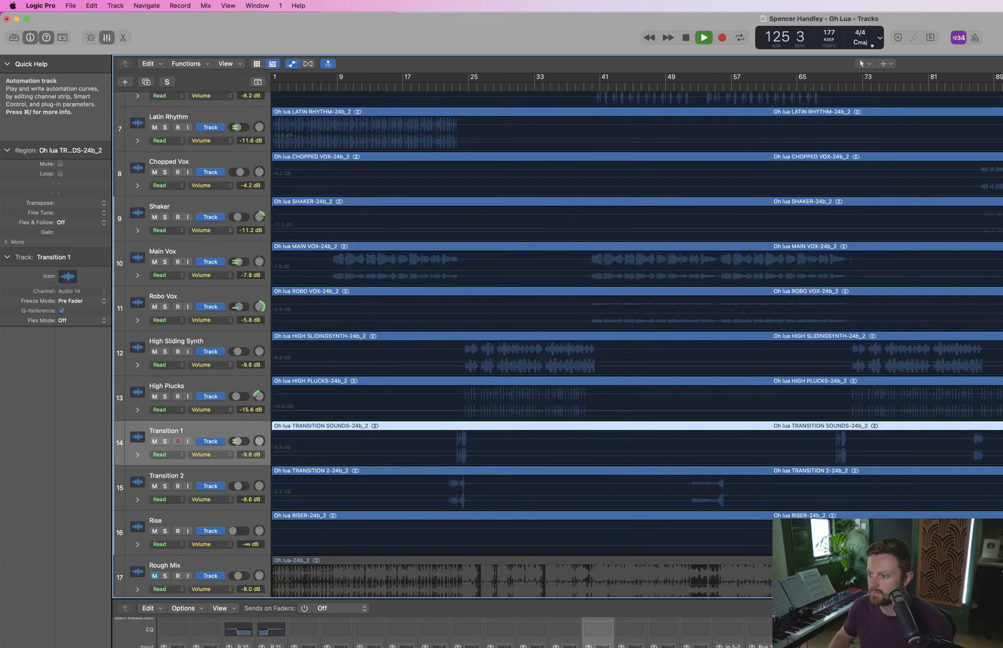
left_click(999, 447)
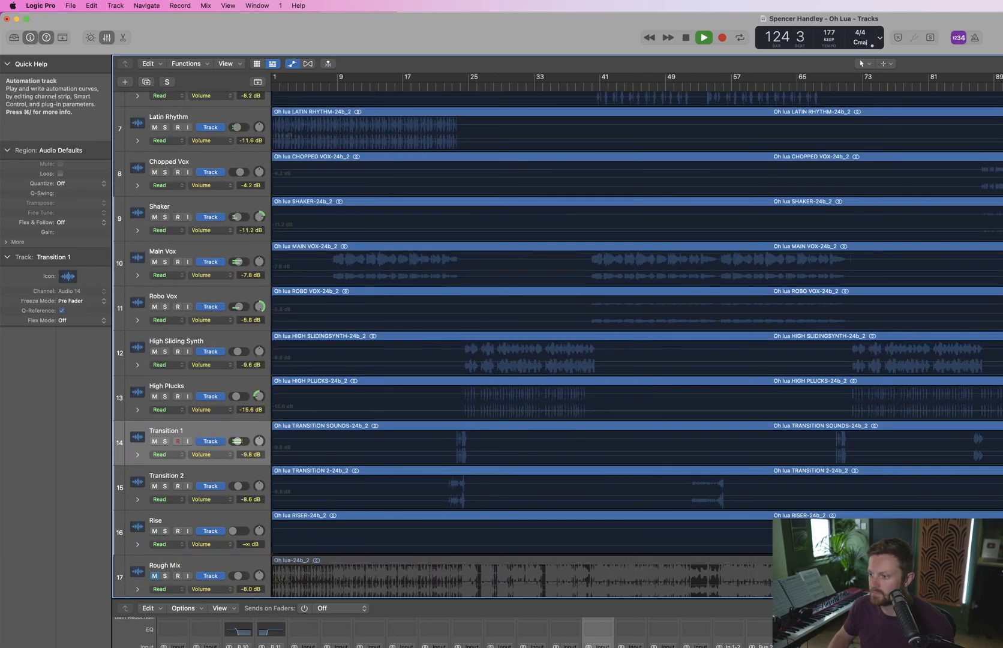
key("space")
key("space")
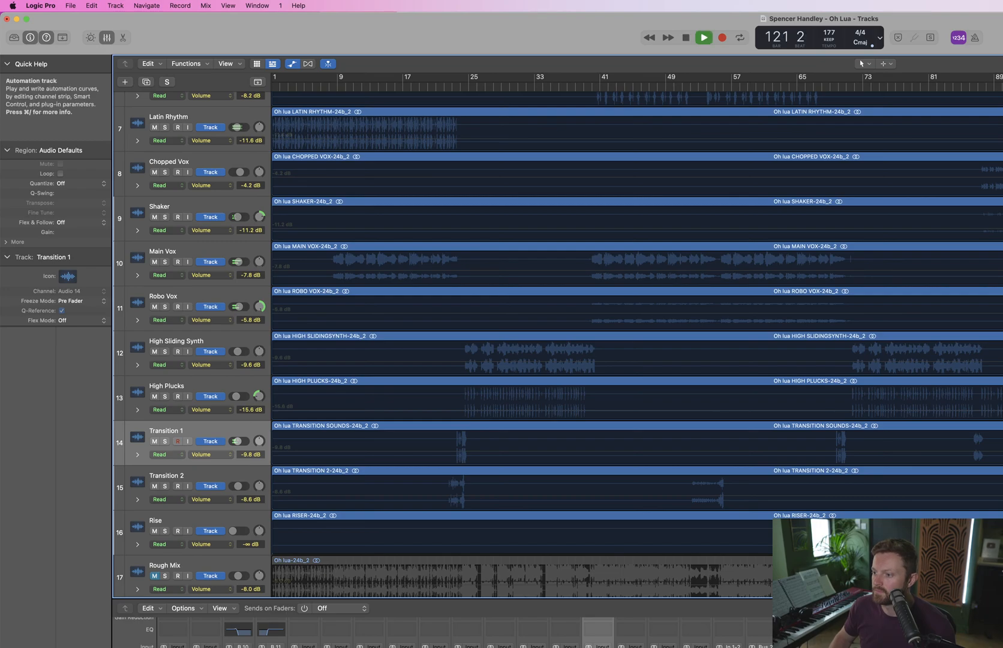
left_click(999, 445)
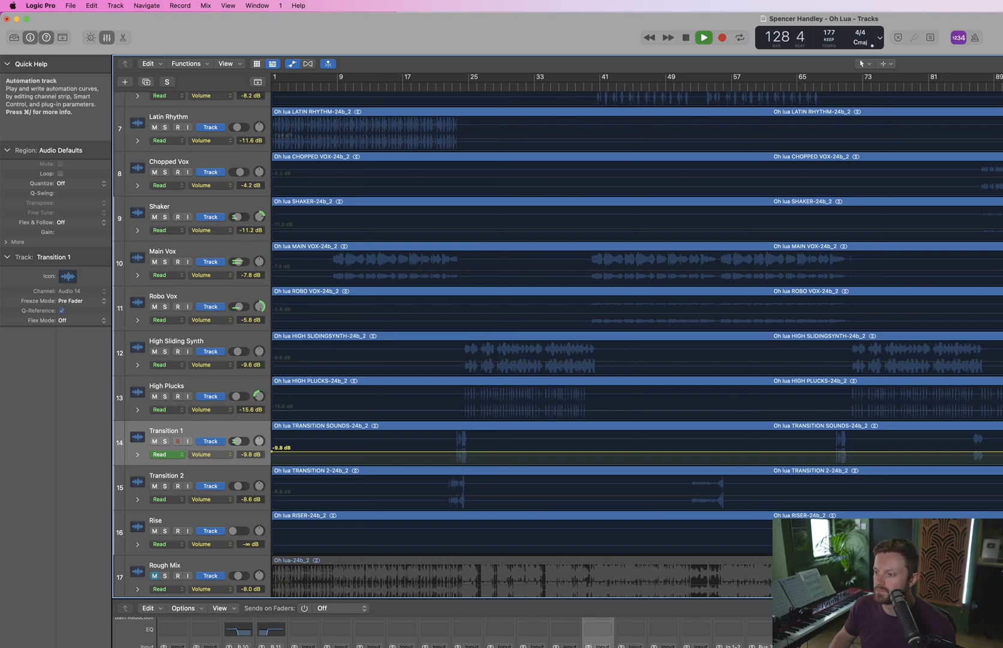
Lower the Transition 1 volume automation to -13.8 dB from bar 125 beat 3 to bar 128 and audition the passage
scroll(953, 435, "up", 10)
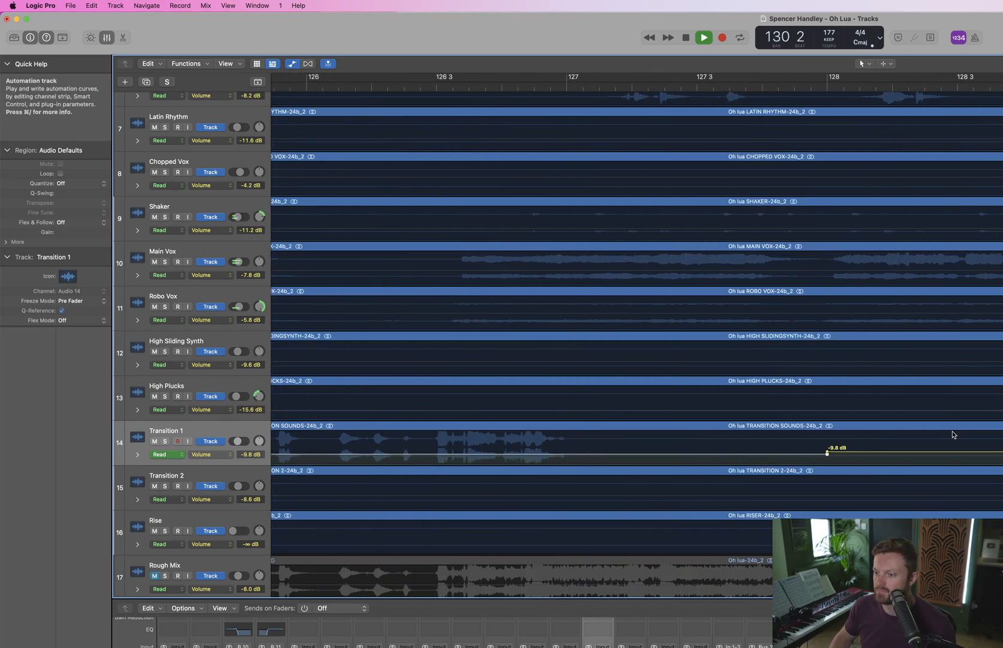
key("space")
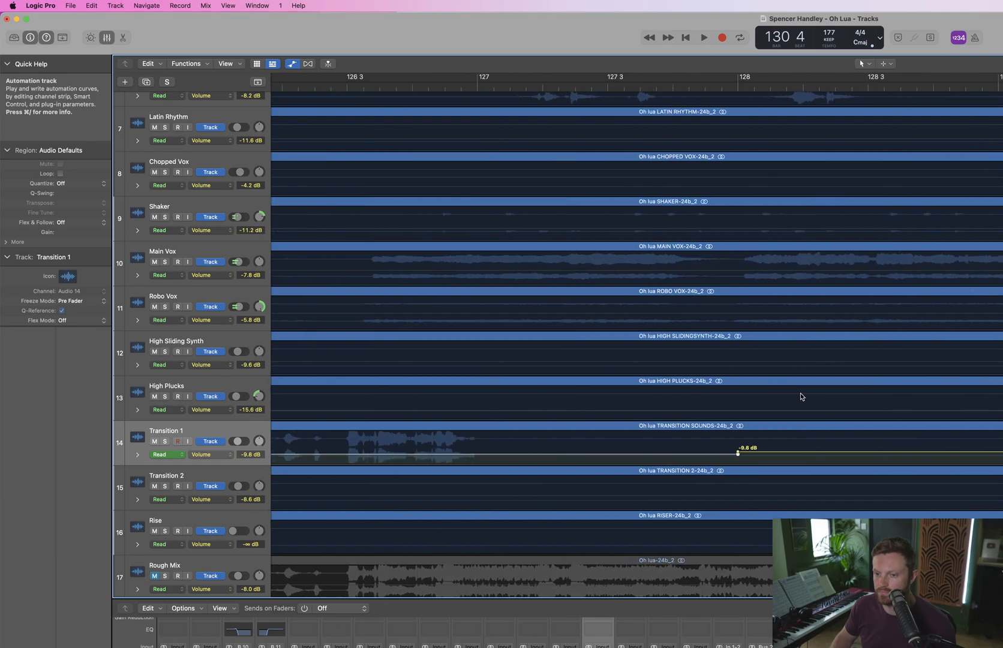
scroll(801, 396, "left", 10)
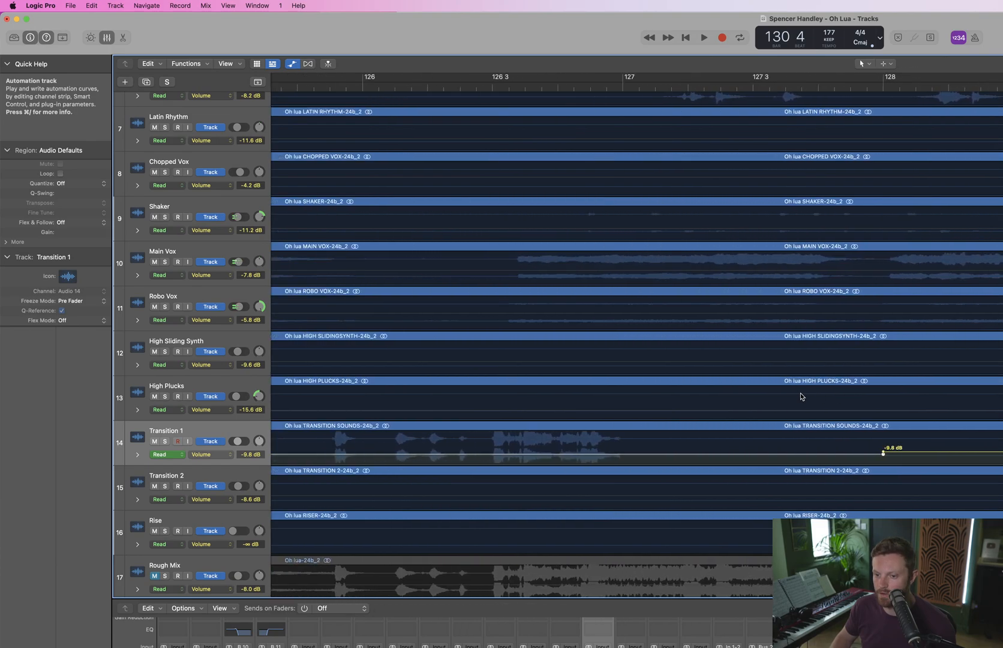
double_click(545, 87)
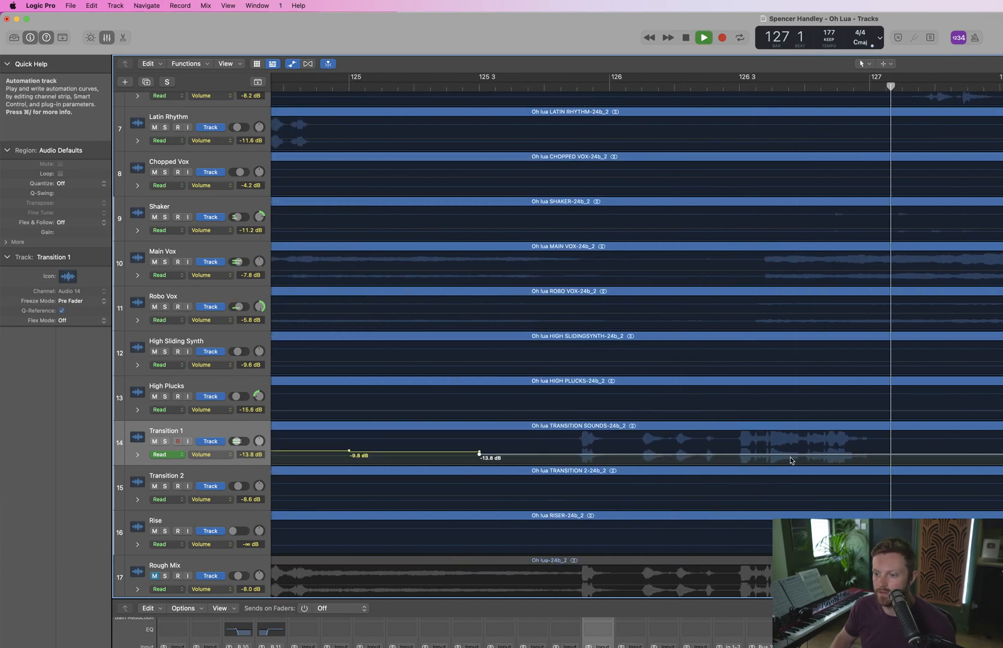
key("space")
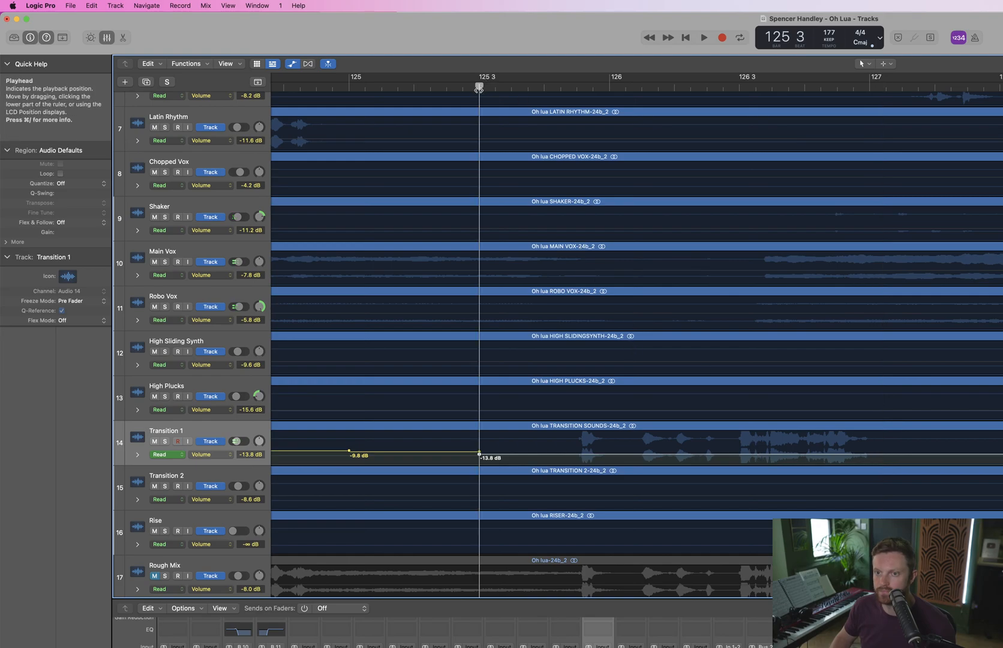
key("space")
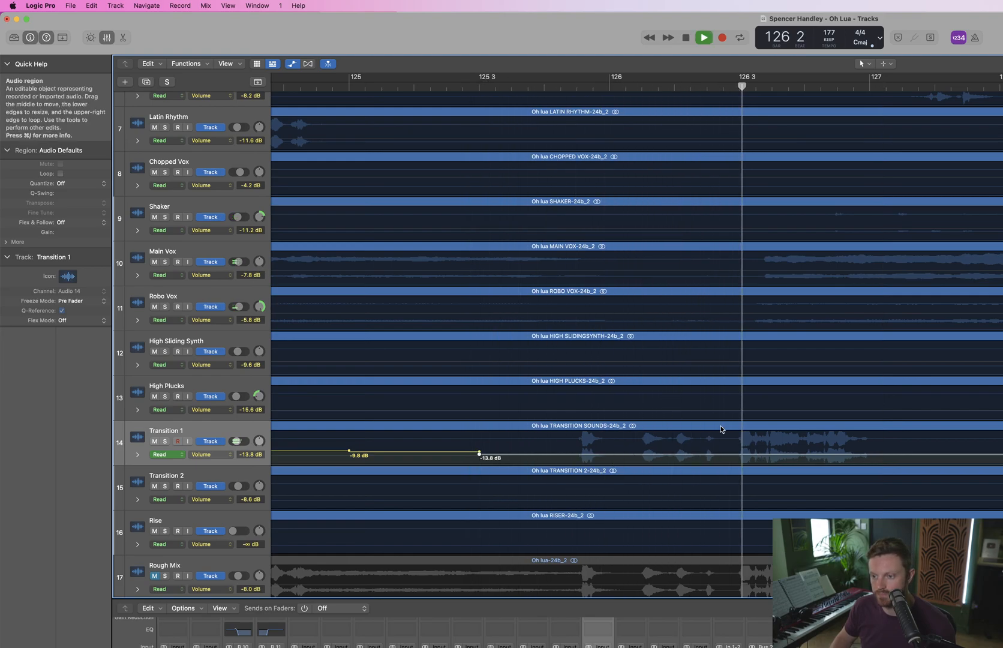
key("space")
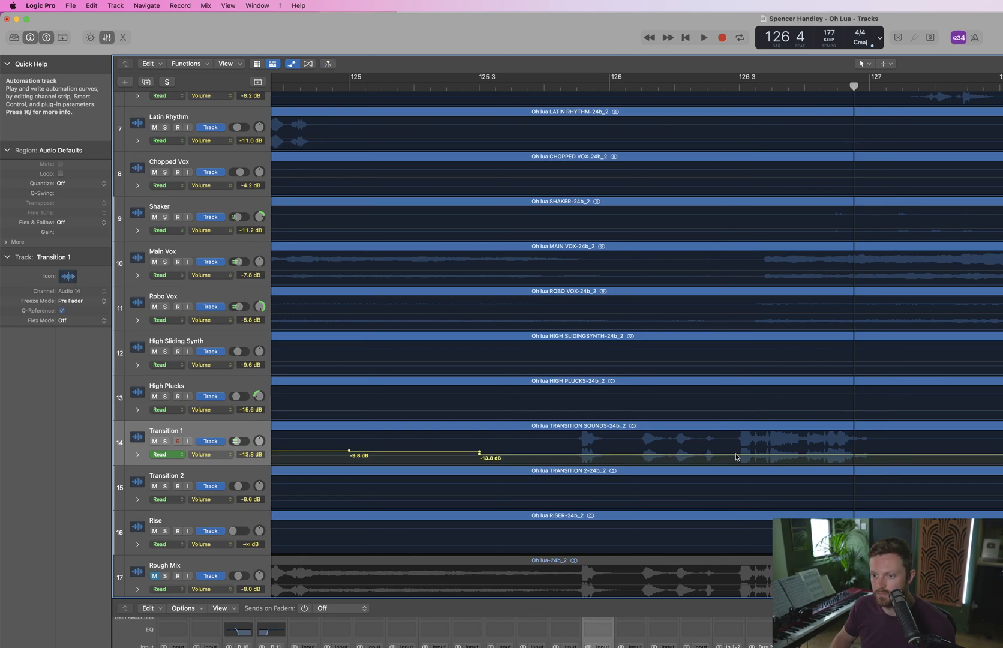
Dip the Transition 1 volume to -15.4 dB around bar 126 beat 3 and play the passage in a cycle starting before bar 125 beat 3
mouse_move(733, 439)
left_mouse_down()
mouse_move(763, 440)
mouse_move(750, 448)
left_mouse_up()
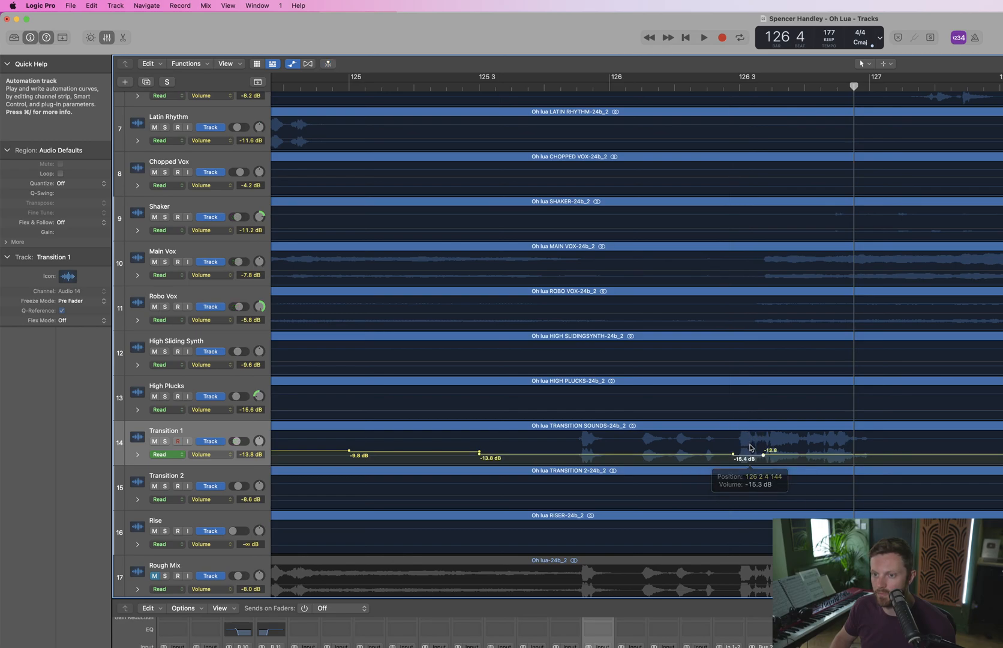
left_click(470, 78)
key("space")
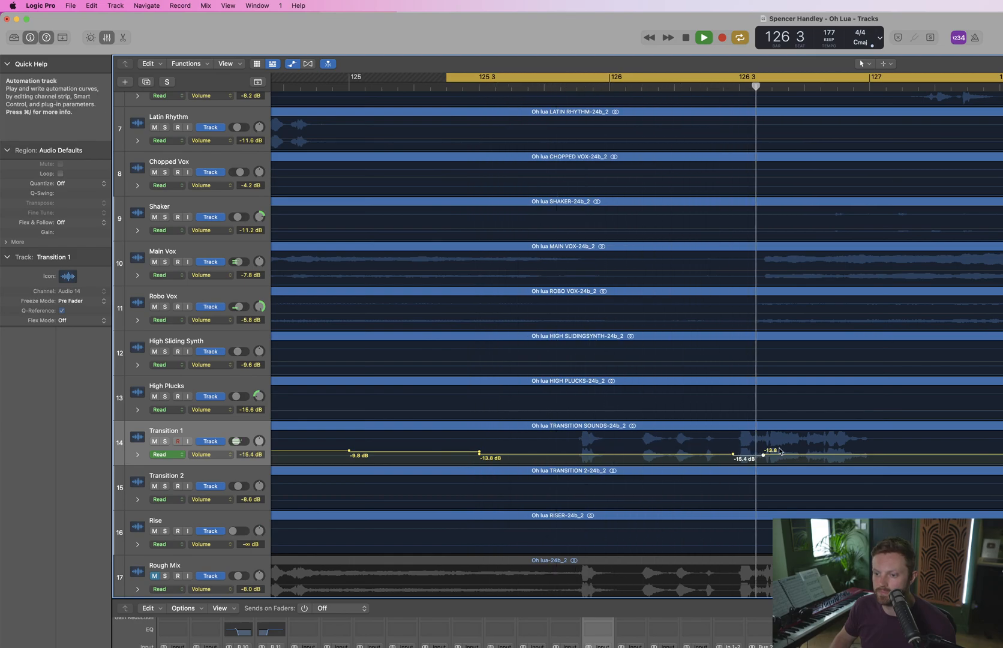
key("space")
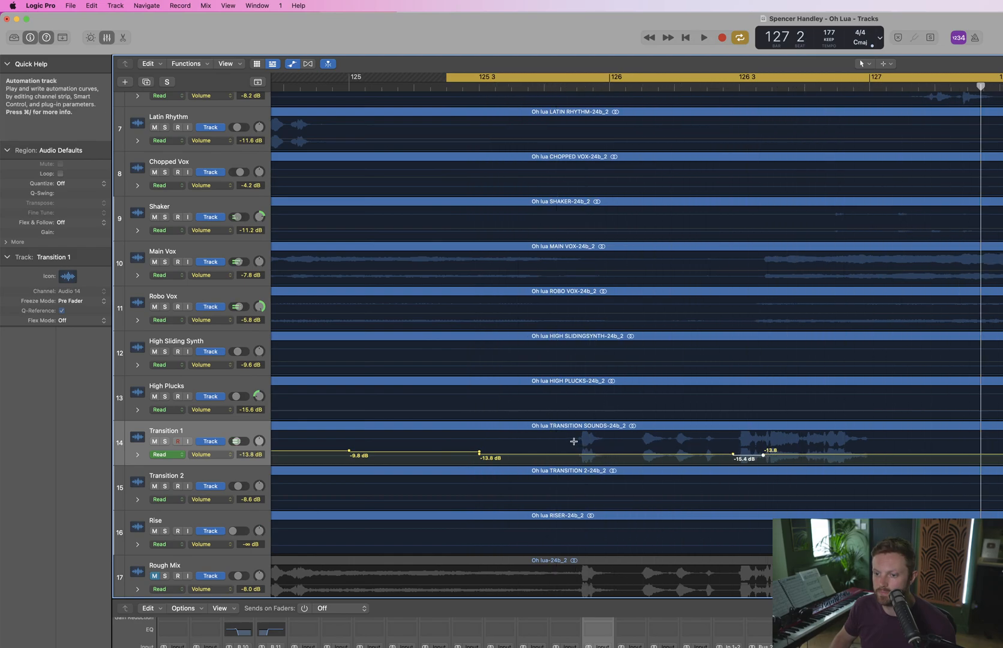
Raise the Transition 1 volume automation to -10.0 dB over the first hit just before bar 126 and replay the loop
mouse_move(574, 441)
left_mouse_down()
mouse_move(605, 442)
mouse_move(592, 452)
left_mouse_up()
key("space")
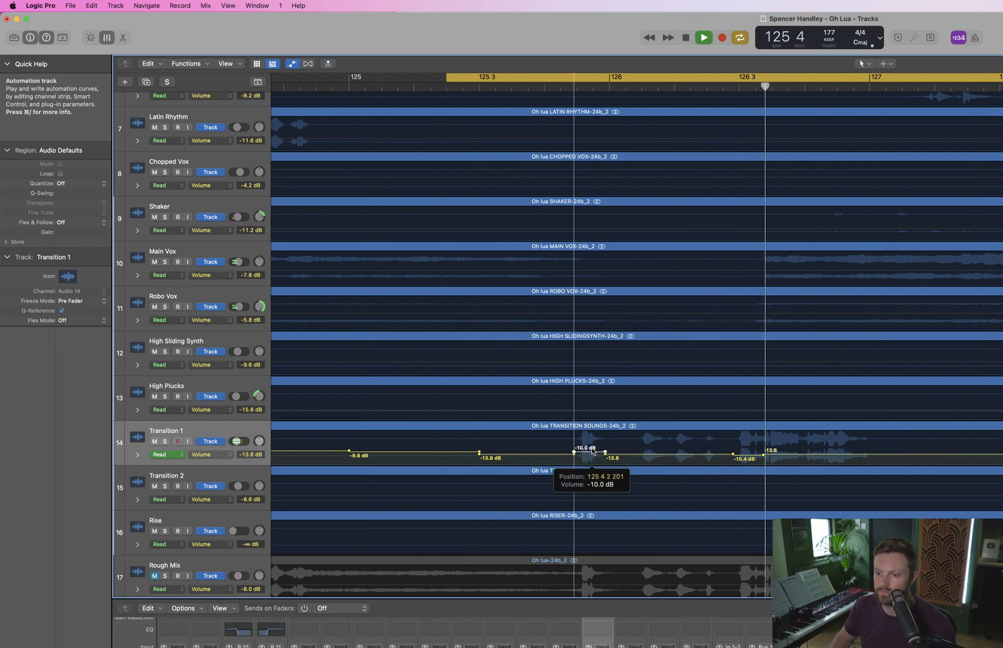
key("space")
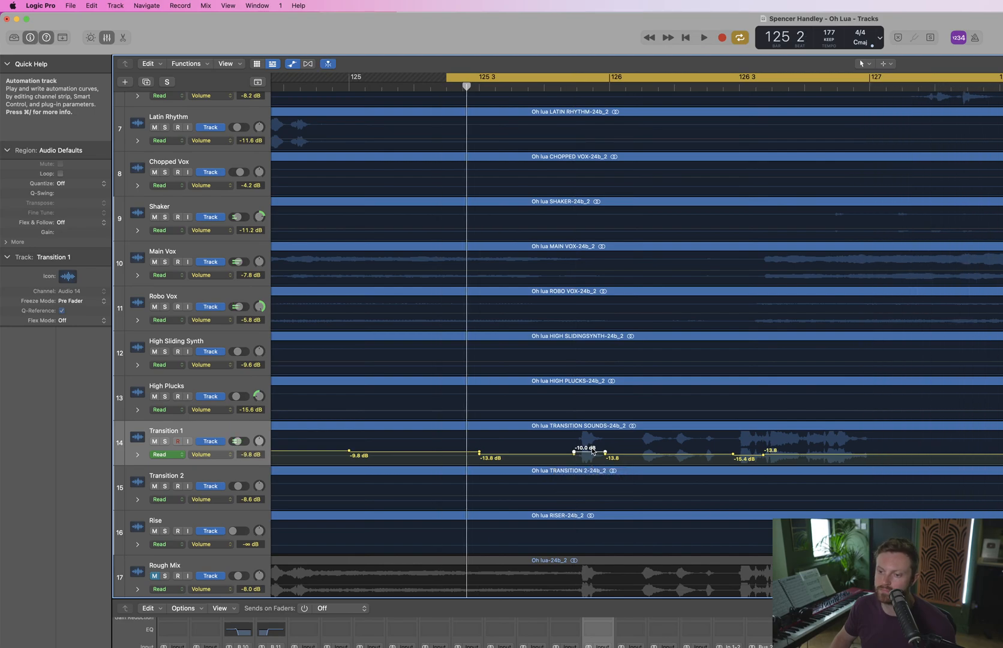
key("space")
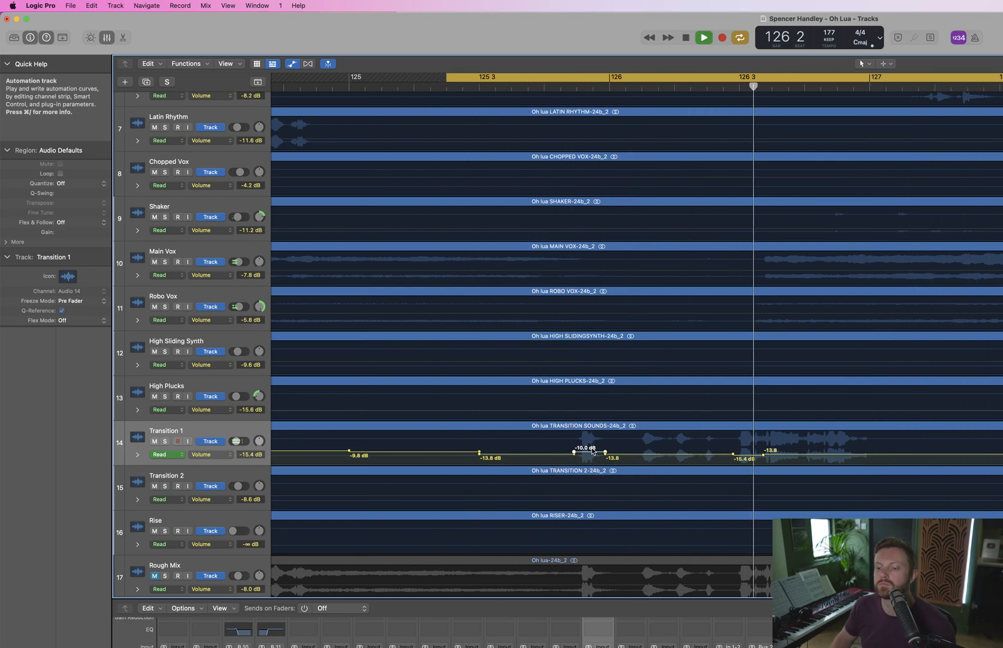
Raise the Transition 1 volume automation to -9.3 dB over the short hit just before bar 126 beat 3 and replay the loop
left_click_drag(701, 446, 713, 445)
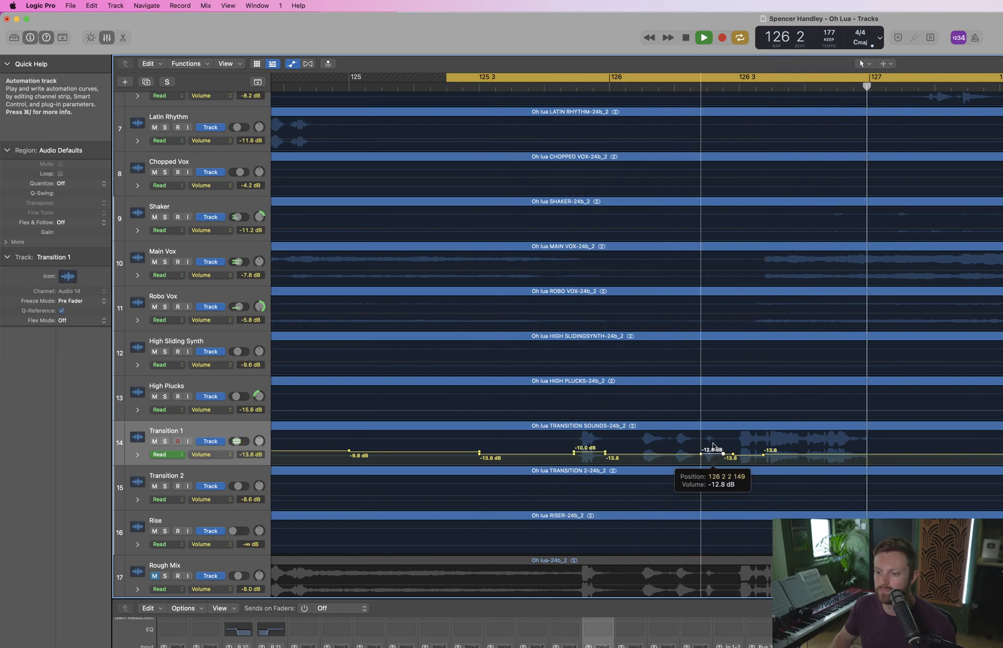
left_click_drag(713, 446, 713, 451)
key("space")
key("space")
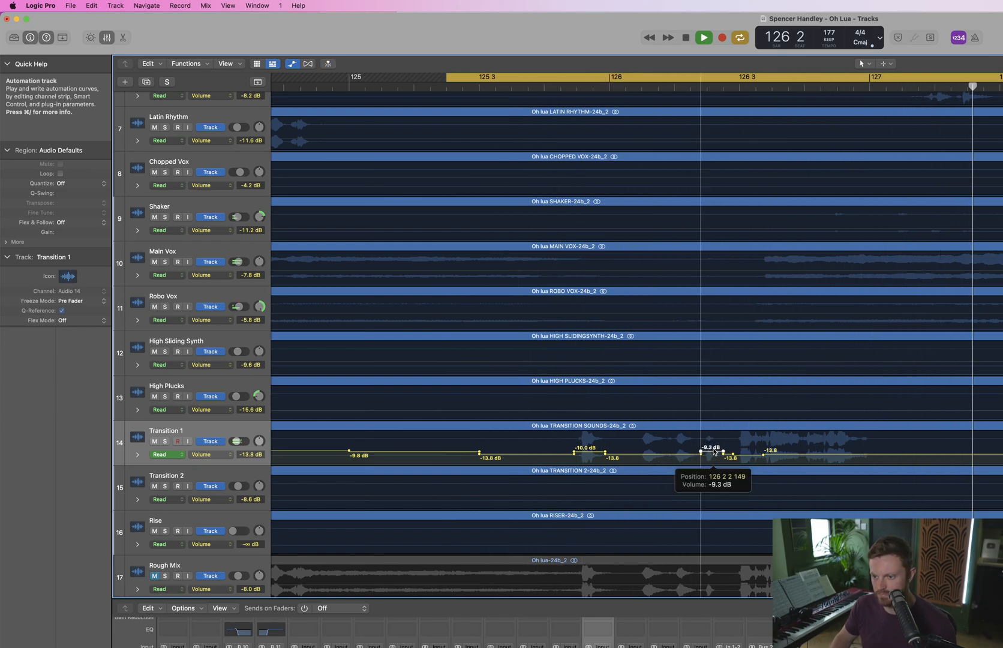
Select the Rise track, turn off cycling, and play the arrangement from about bar 111
key("Down")
key("Down")
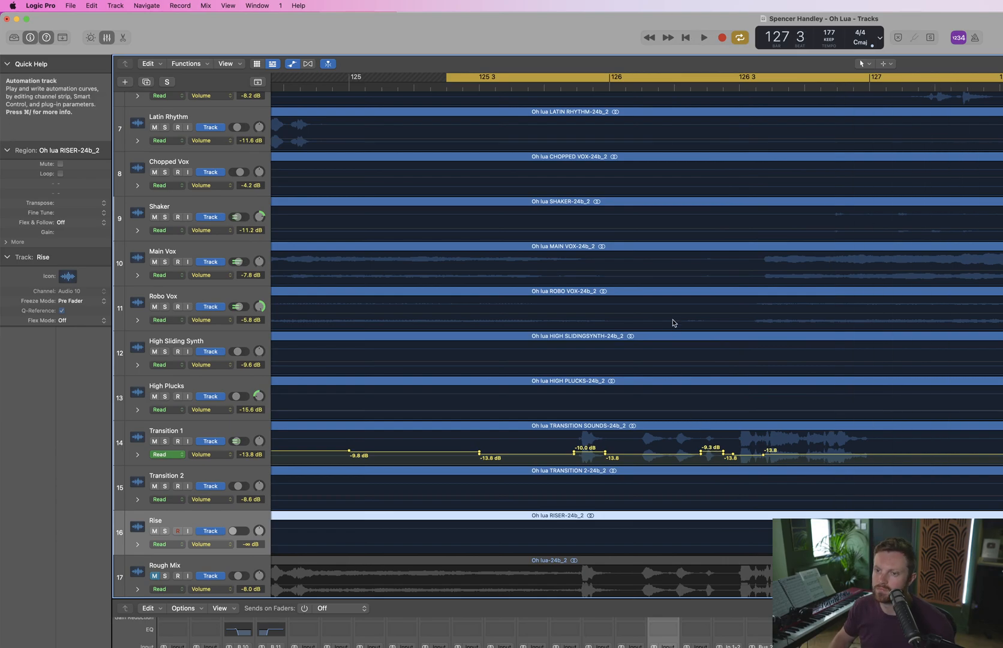
key("c")
key("super+Left")
key("super+Left")
key("super+Left")
key("super+Left")
key("super+Left")
key("super+Left")
key("super+Left")
key("super+Left")
key("super+Left")
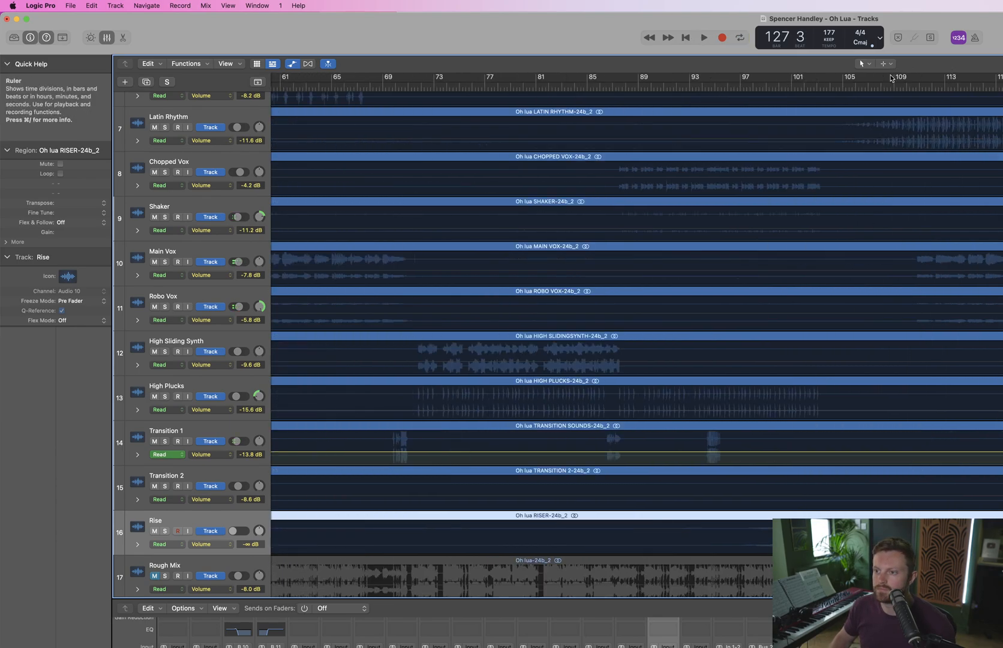
double_click(924, 82)
scroll(909, 228, "up", 10)
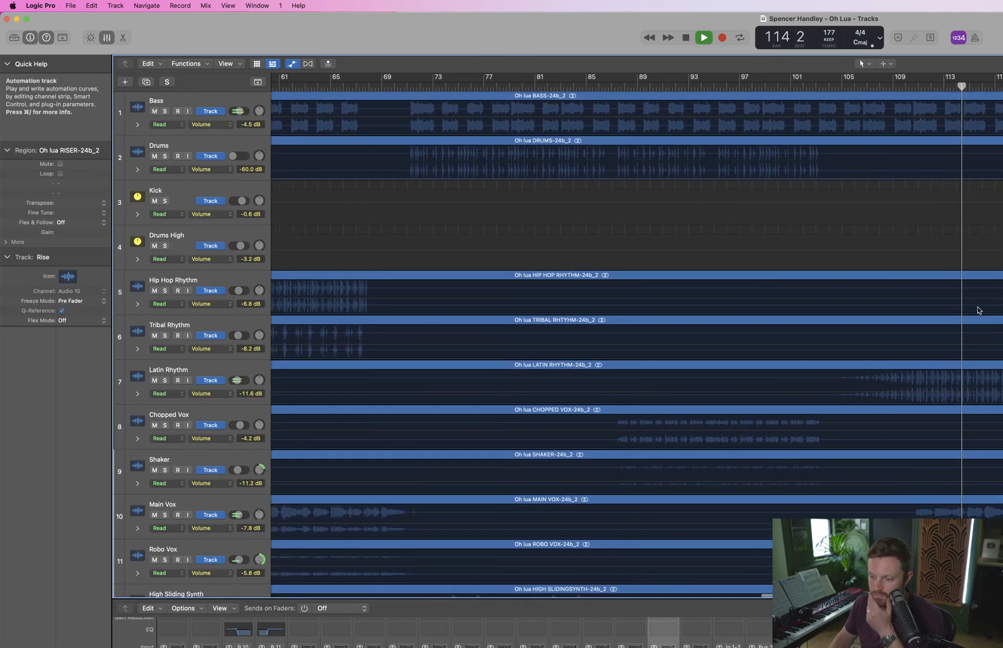
Hide the mixer and replay the arrangement from about bar 117 with the automation lanes shown
scroll(978, 310, "down", 5)
scroll(978, 310, "down", 1)
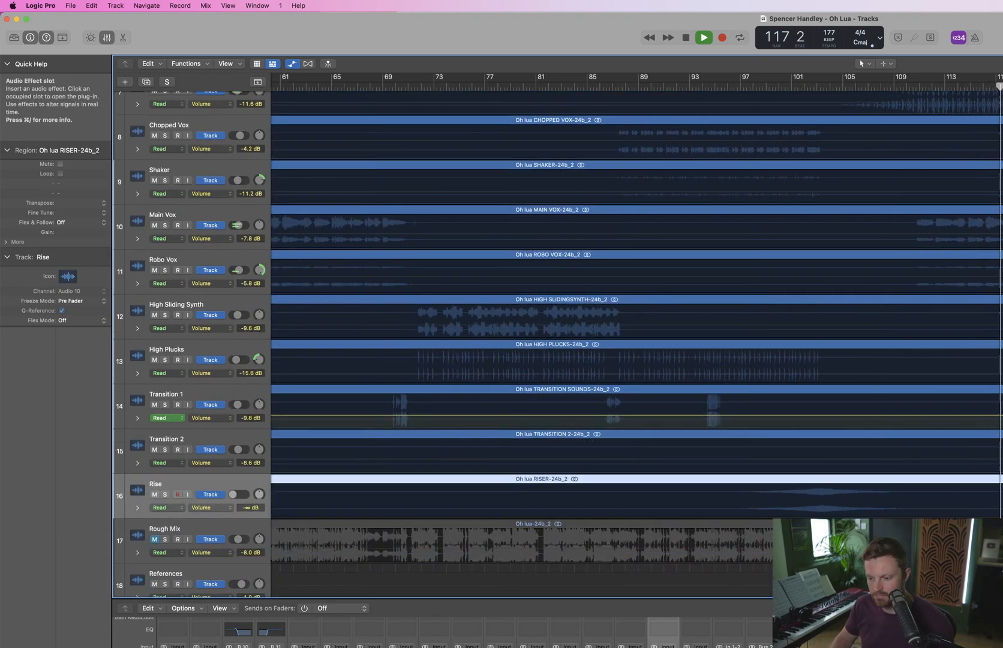
scroll(876, 360, "up", 6)
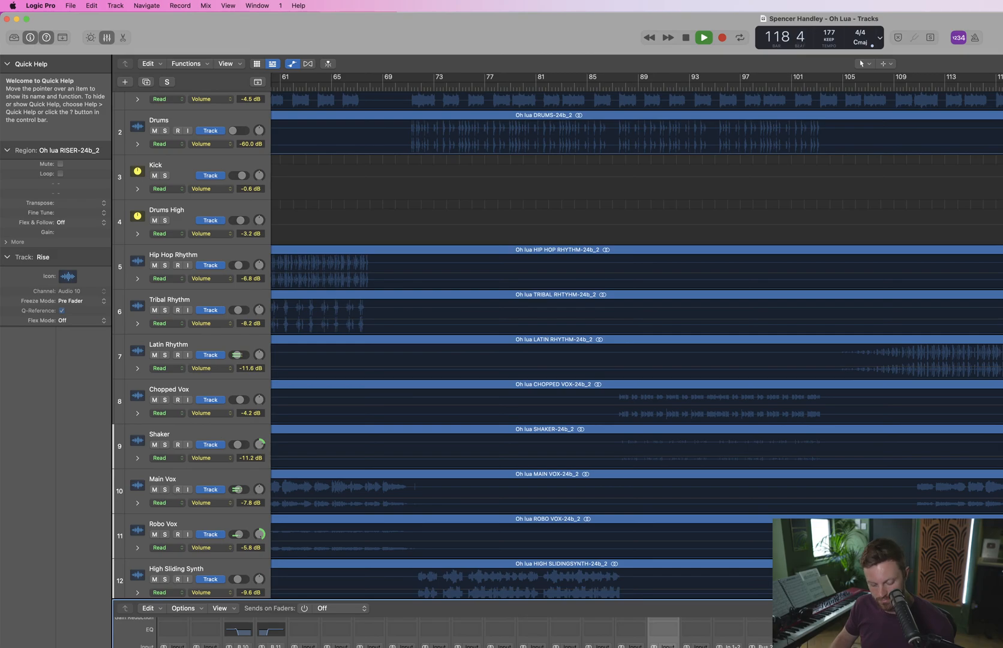
key("a")
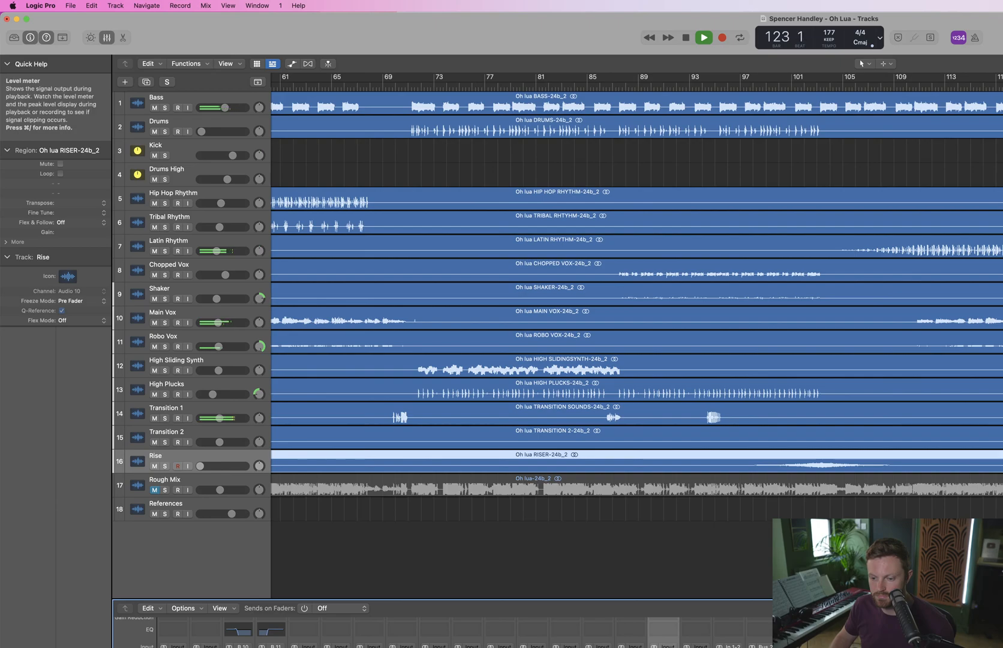
key("x")
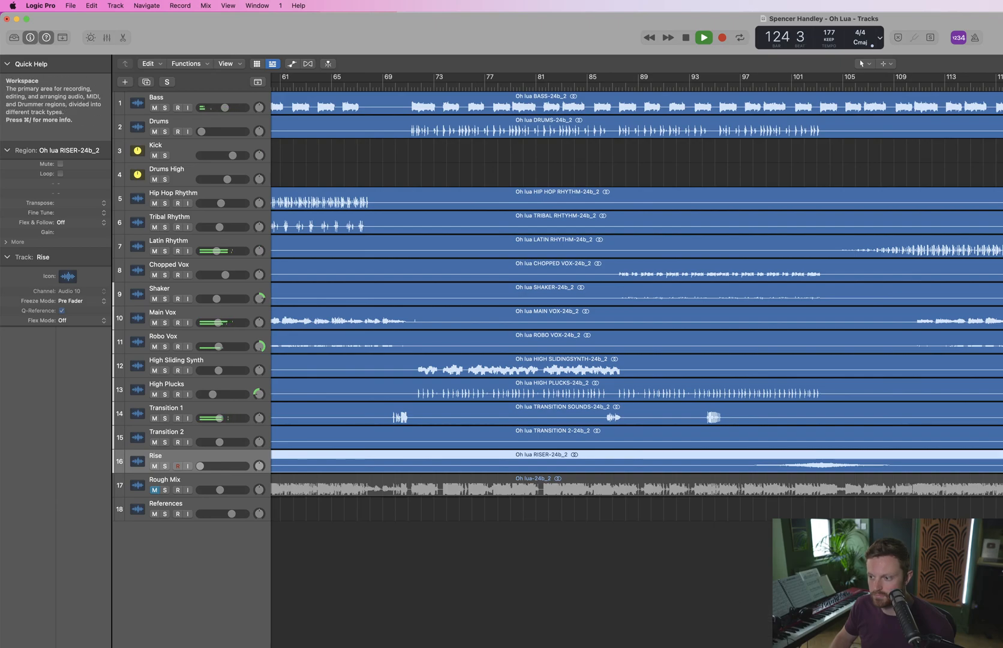
key("a")
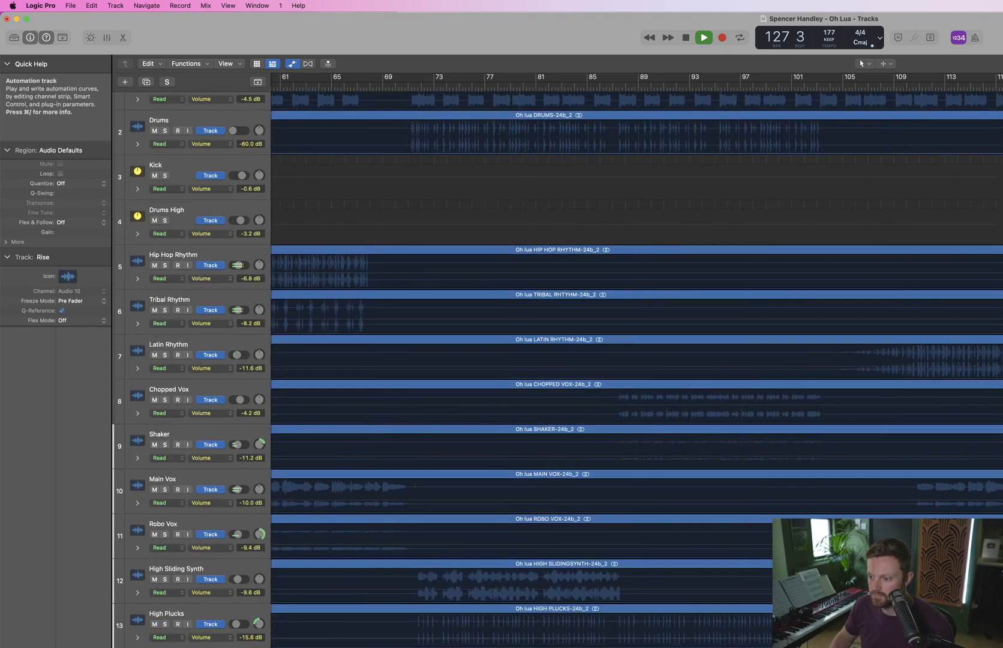
left_click(1002, 87)
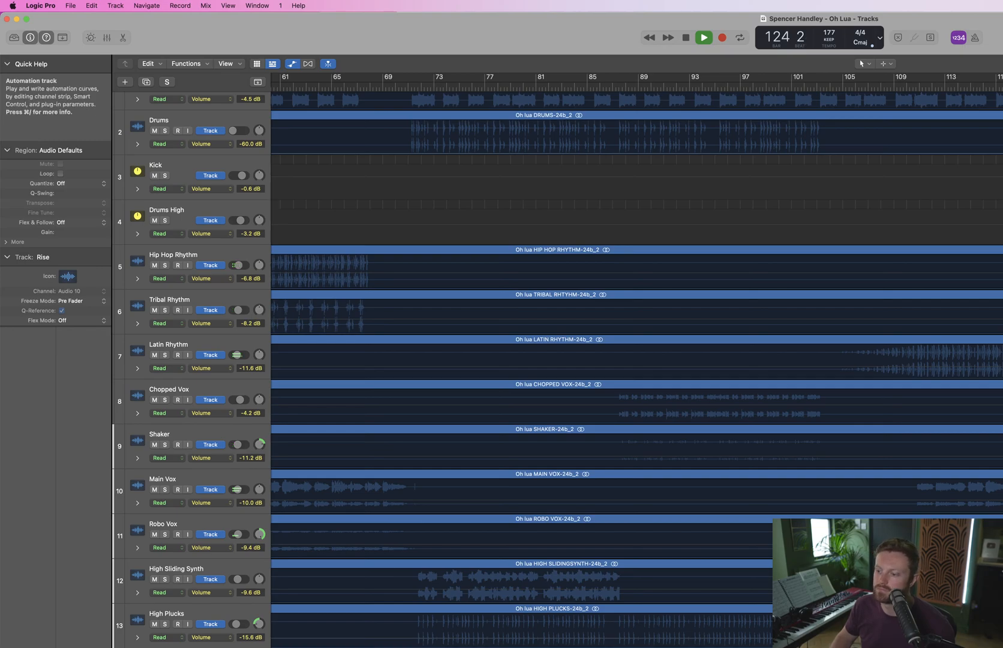
Replay the transition passage from about bar 122 beat 4, and again from about the start of bar 122
scroll(637, 360, "up", 10)
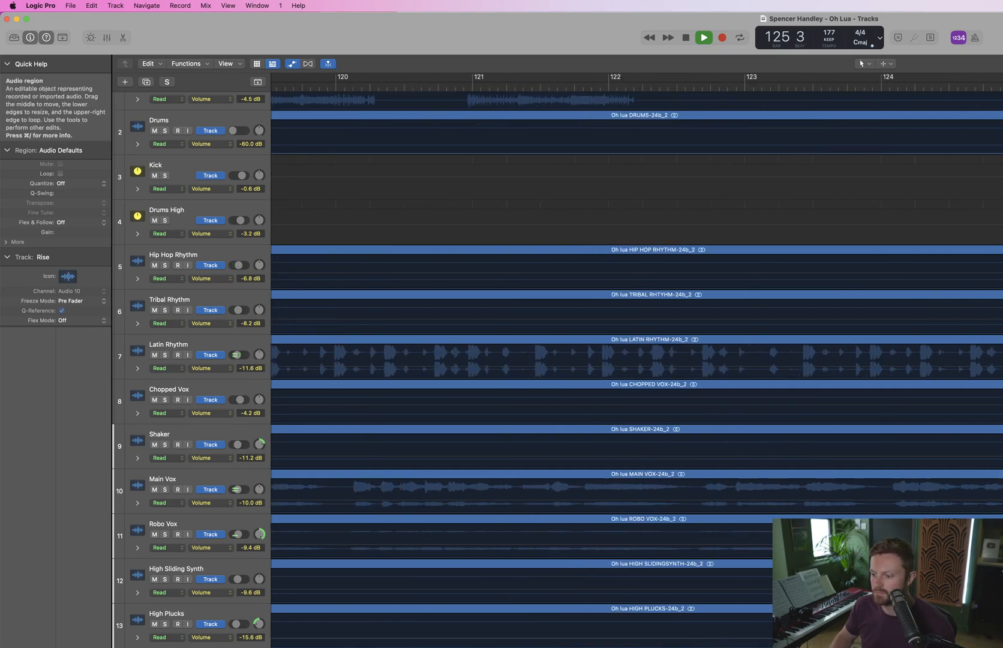
key("space")
scroll(637, 360, "left", 2)
scroll(637, 360, "down", 8)
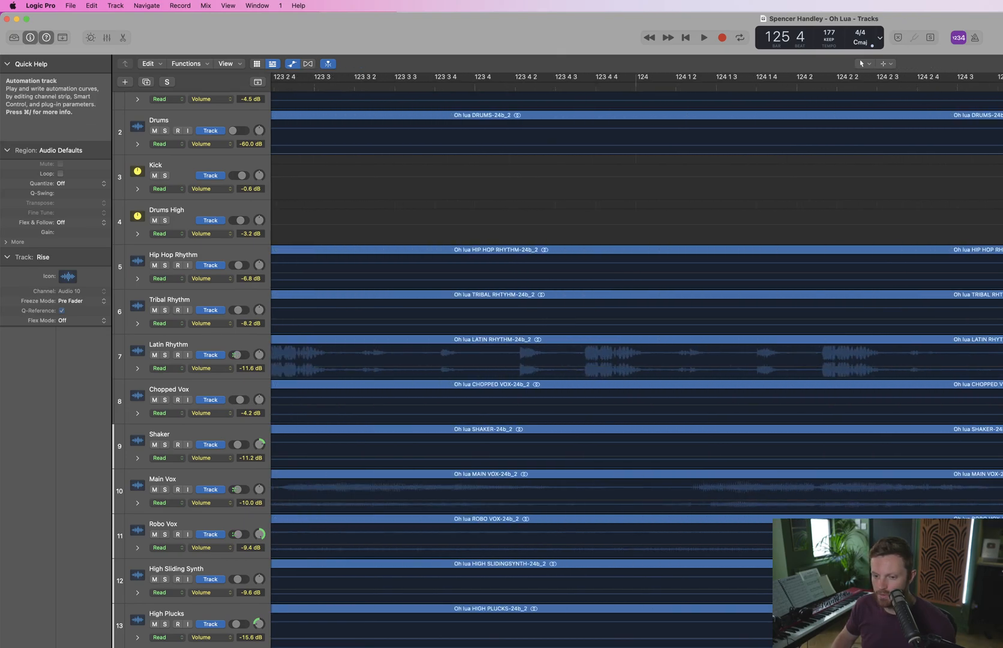
scroll(636, 360, "down", 1)
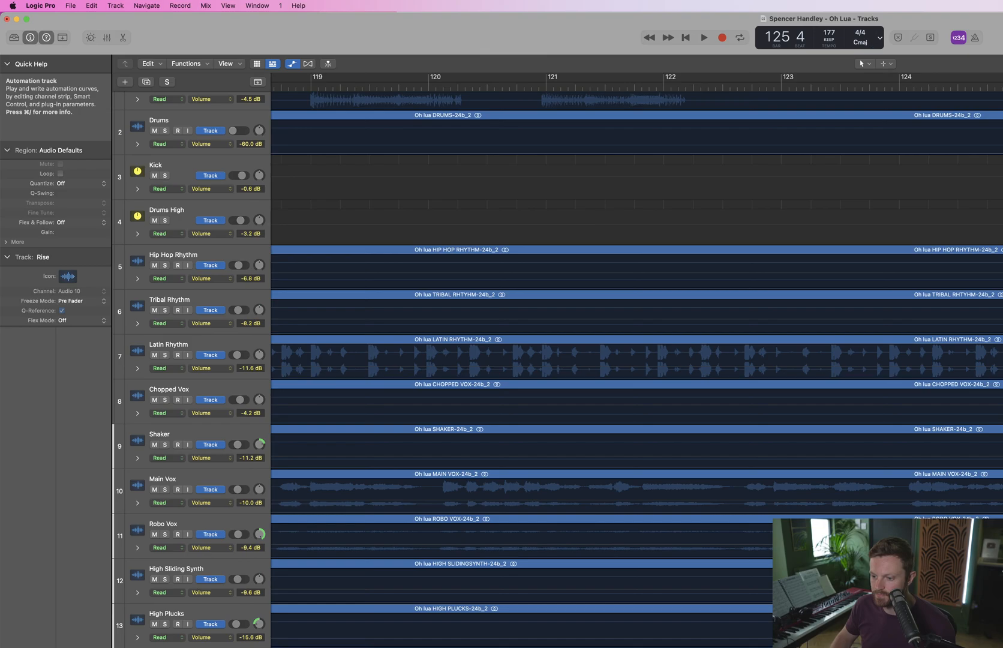
left_click(761, 87)
key("space")
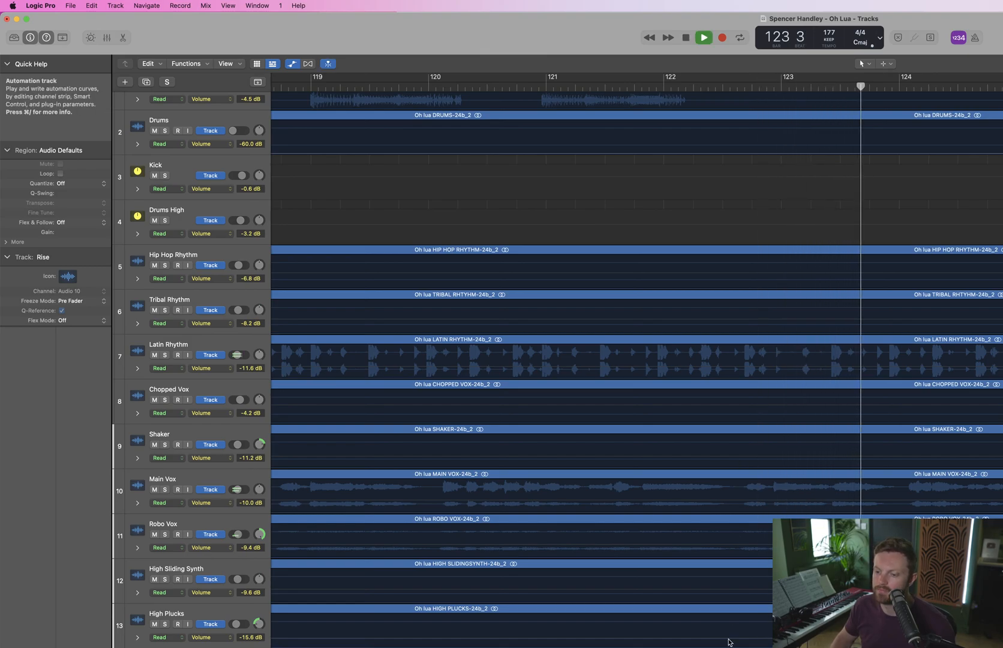
key("space")
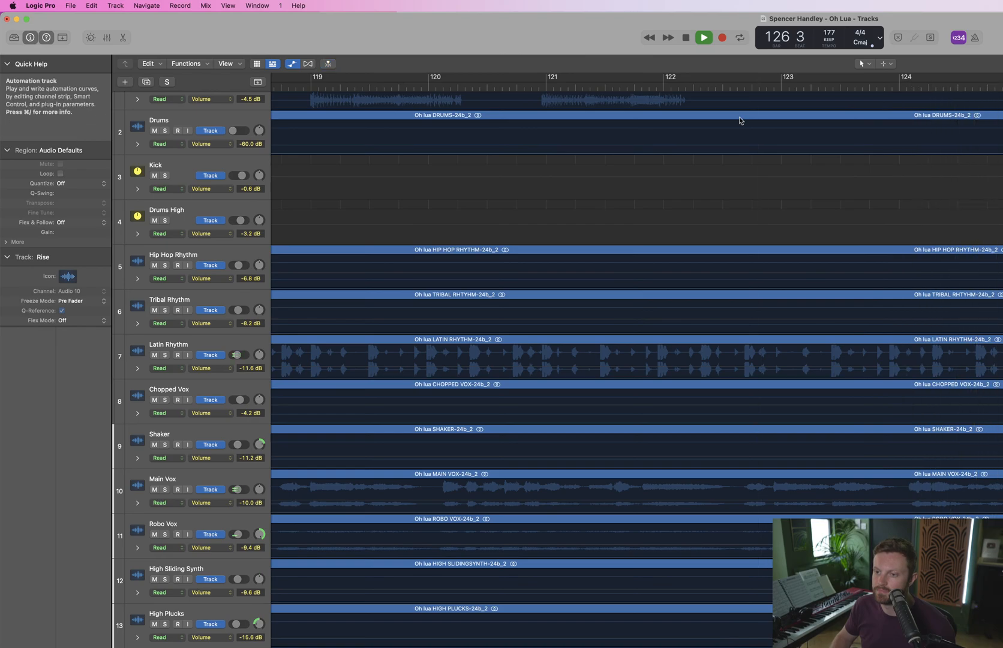
left_click(676, 87)
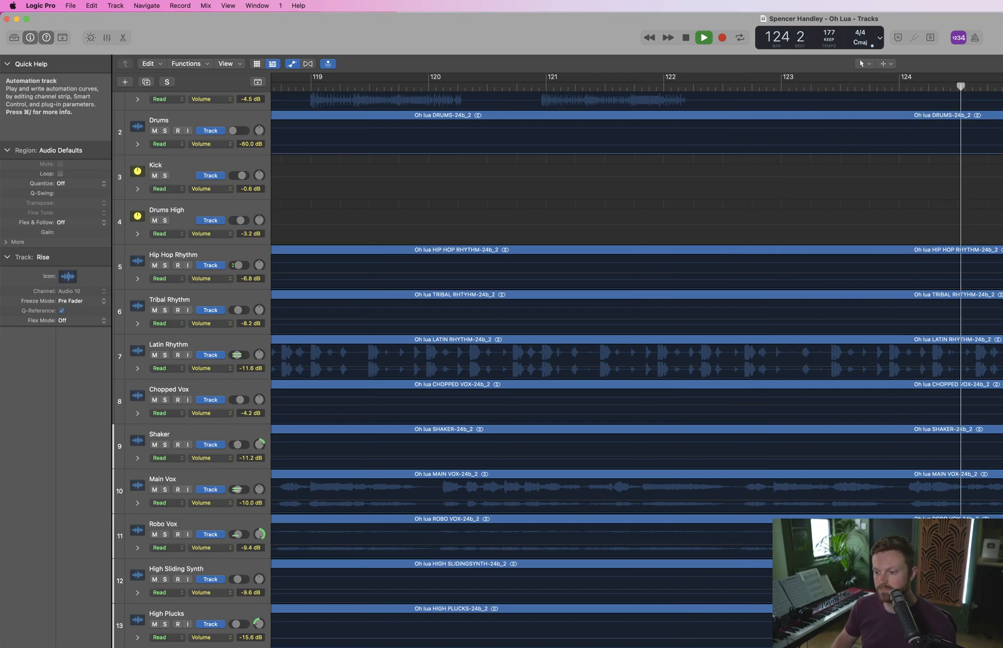
Hide the automation lanes, enlarge the tracks in the arrangement overview, and stop playback
key("a")
key("z")
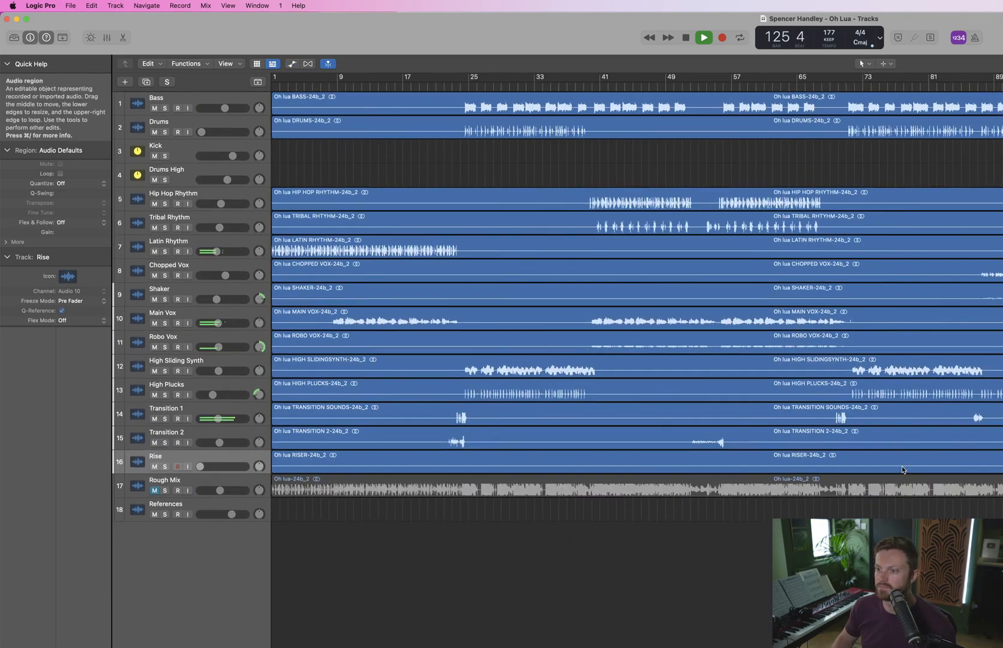
scroll(791, 386, "right", 1)
scroll(791, 386, "left", 1)
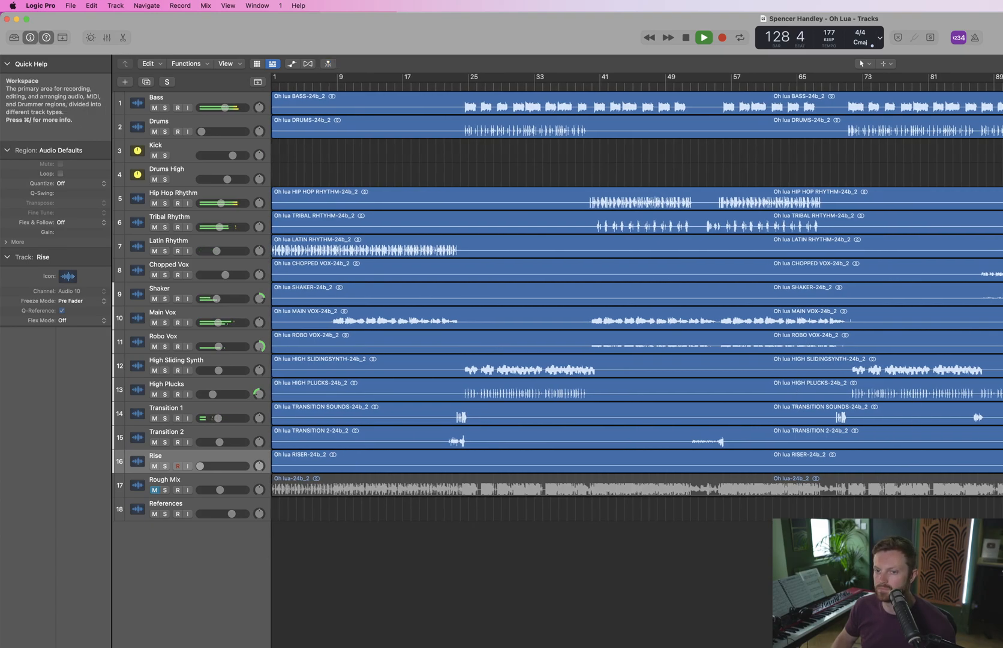
key("super+Down")
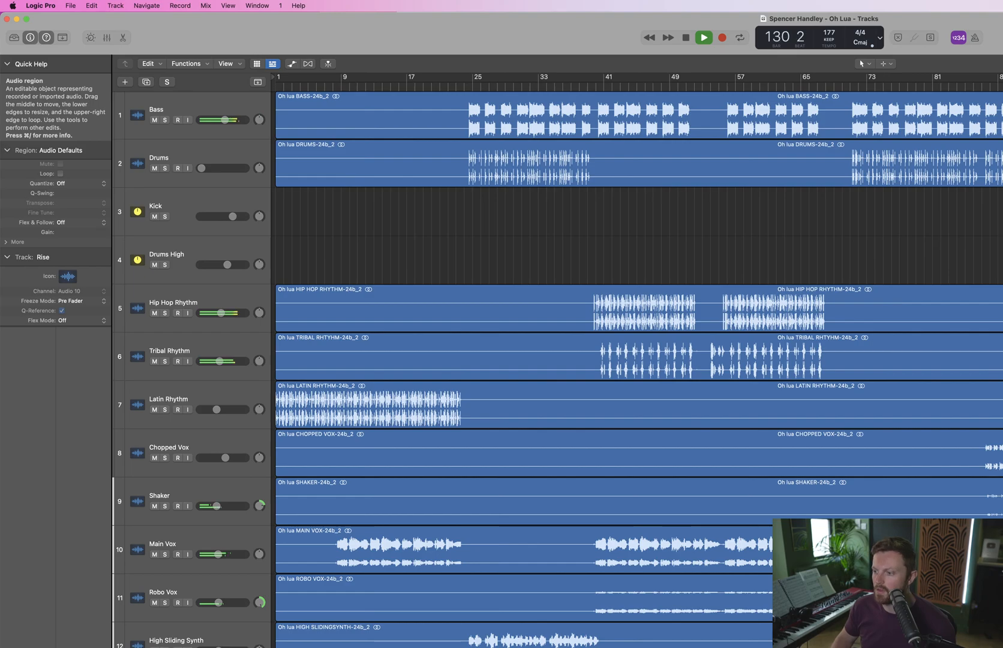
scroll(989, 262, "right", 1)
key("space")
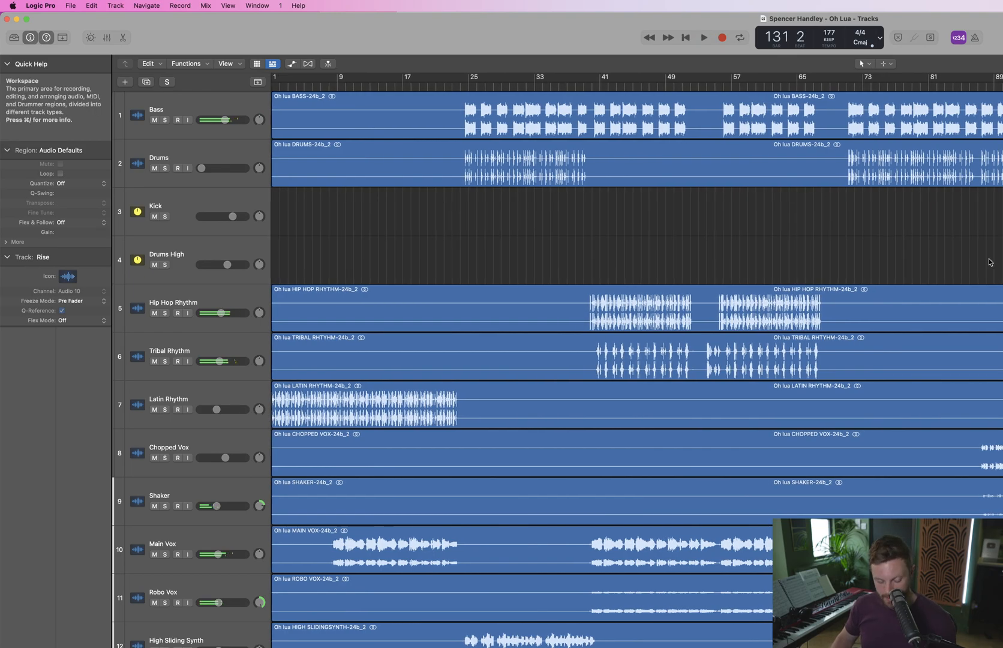
left_click(926, 315)
key("z")
key("z")
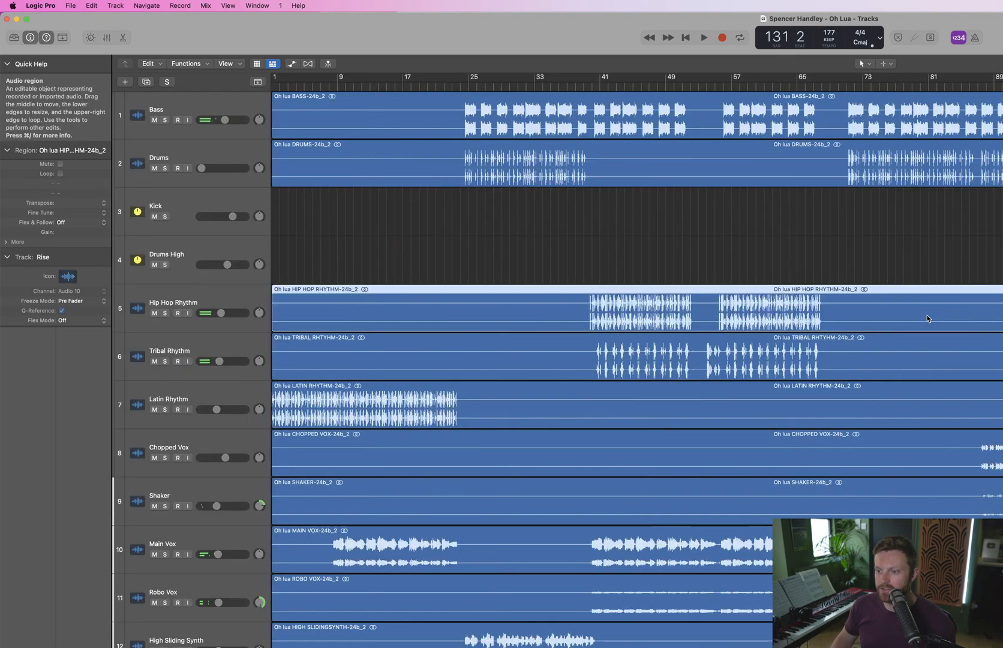
left_click(990, 262)
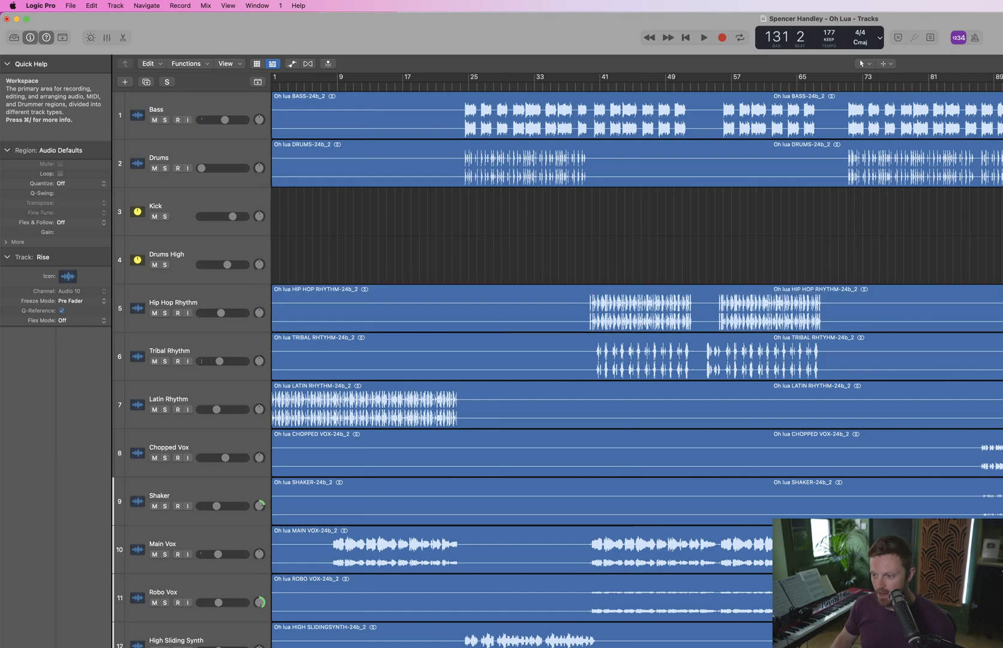
Play the section leading up to bar 72 and lower the Bass track's volume slightly
scroll(637, 369, "left", 1)
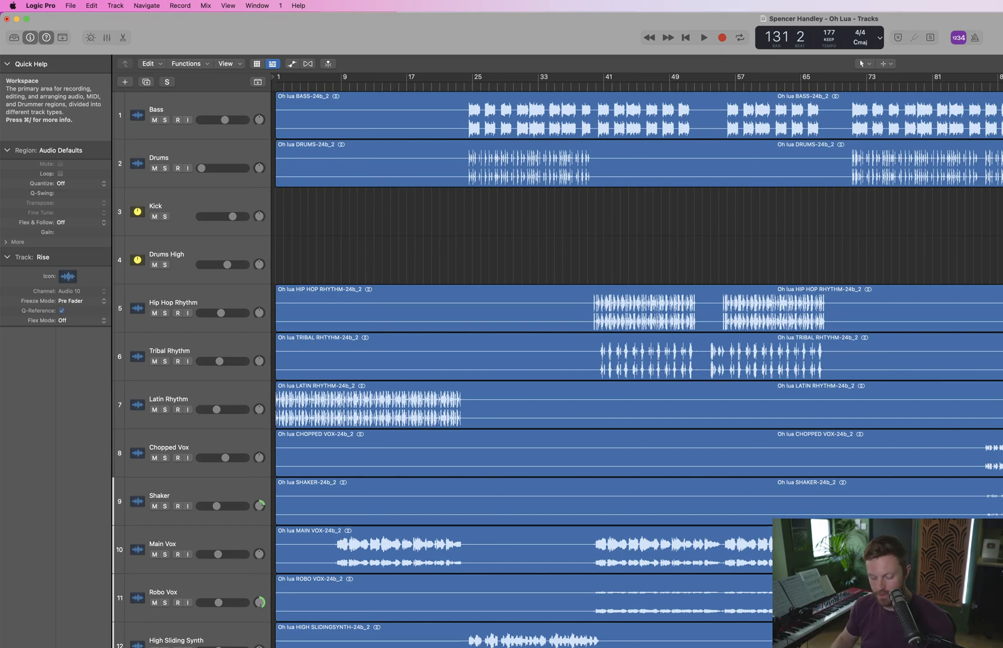
key("space")
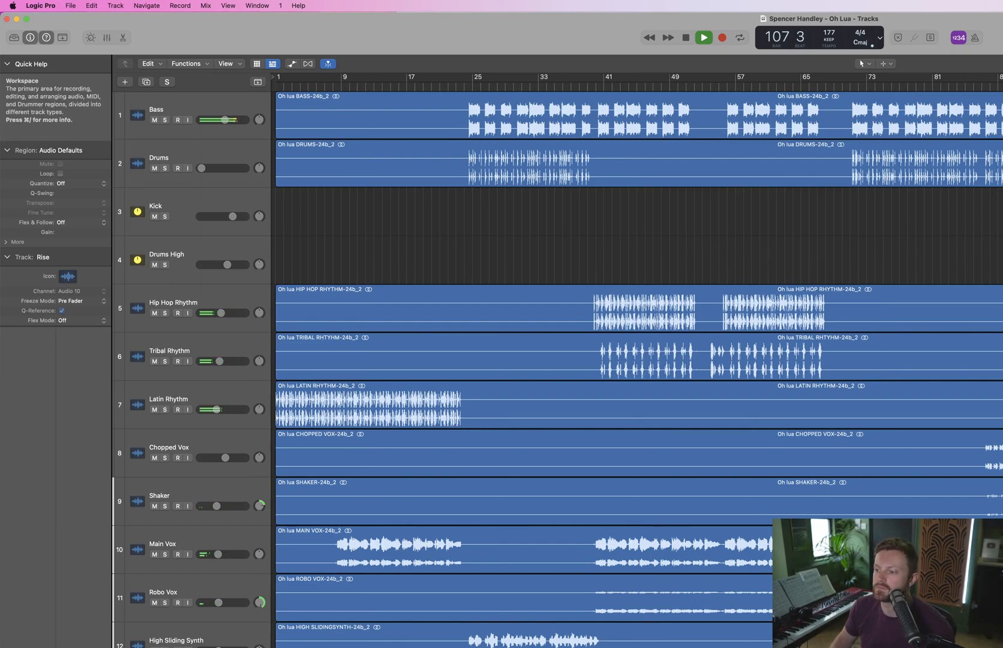
scroll(636, 356, "right", 1)
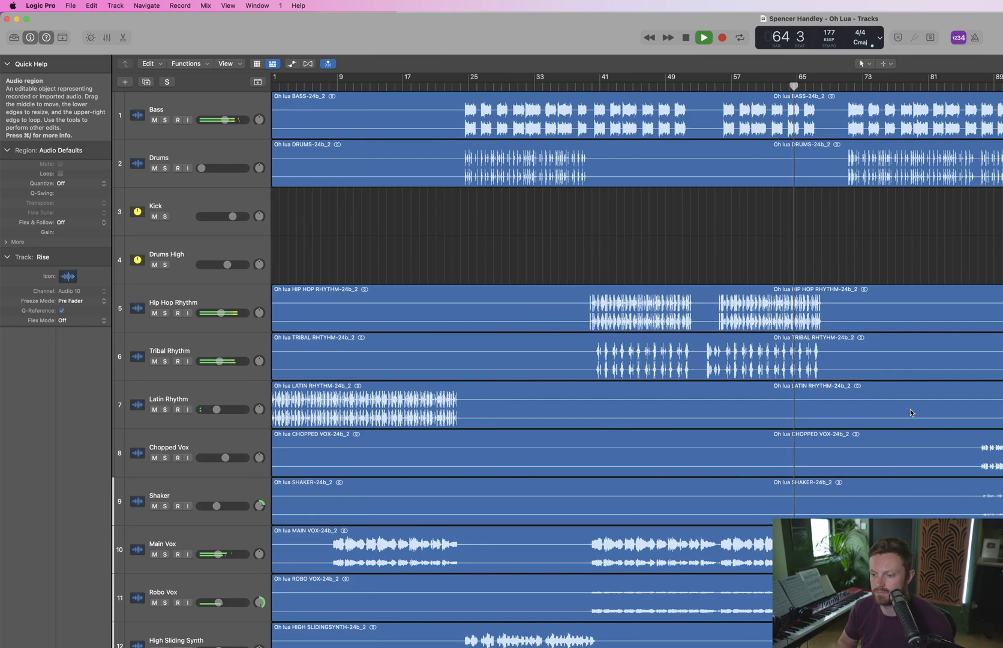
key("x")
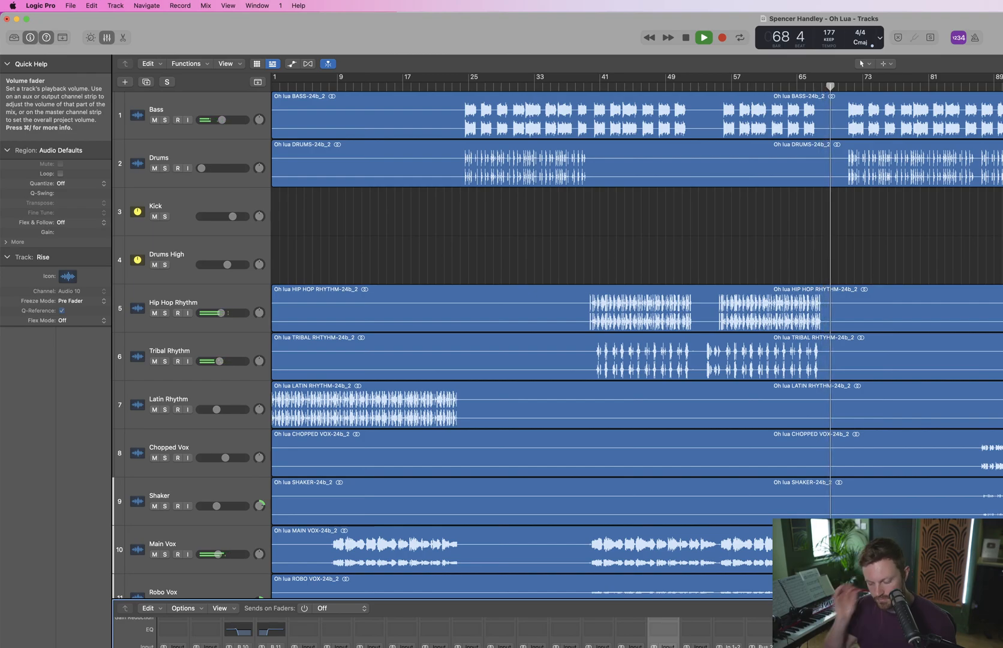
scroll(556, 340, "down", 5)
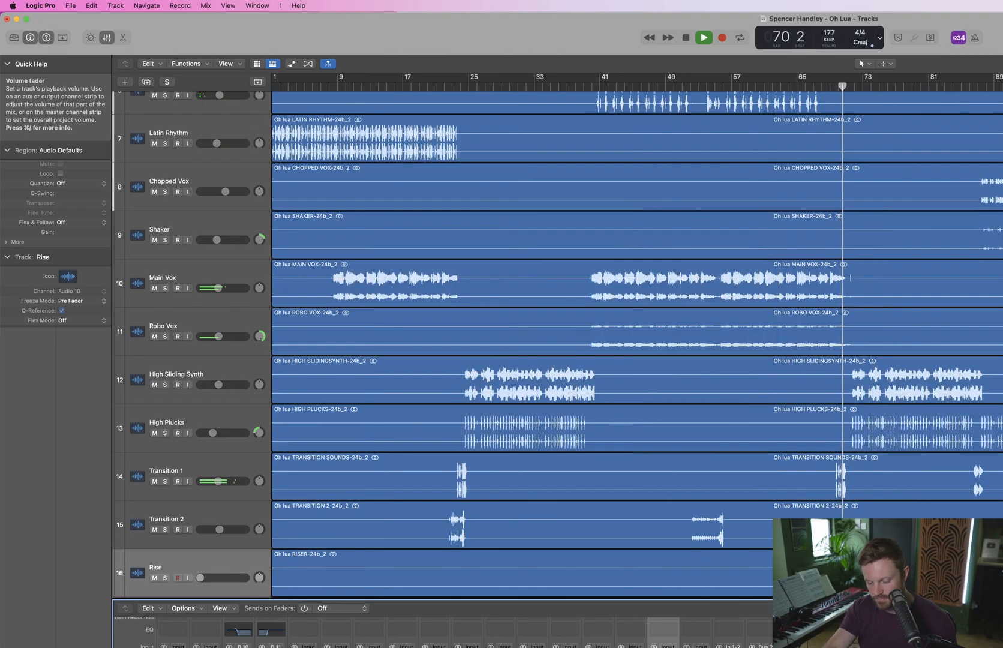
key("x")
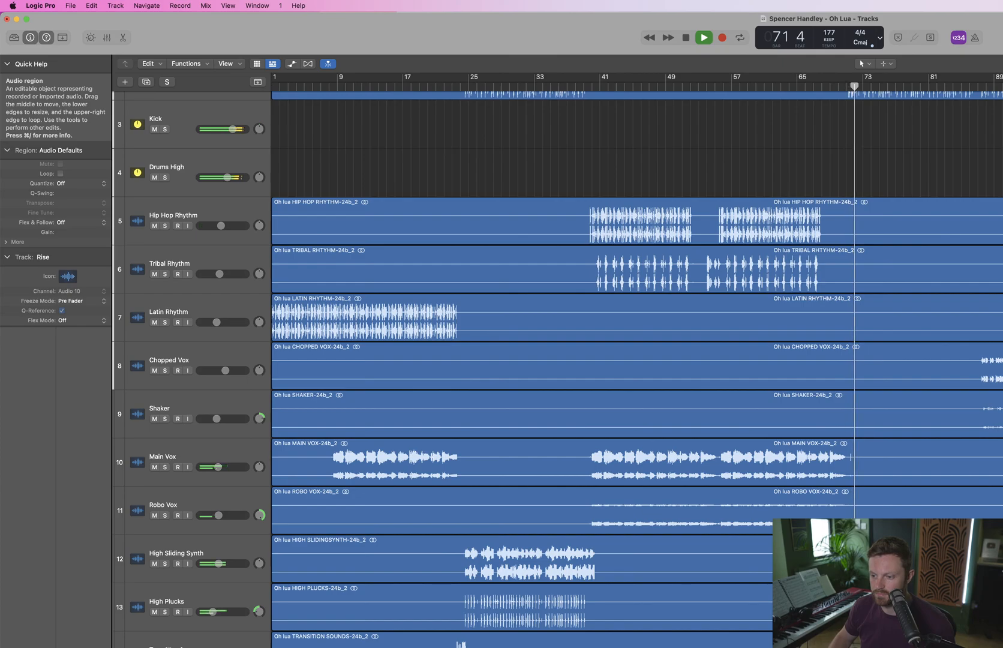
Listen to the Drums track in solo from about bar 75, and unsolo it
key("super+Right")
key("super+Right")
key("super+Right")
key("super+Right")
key("super+Right")
key("super+Right")
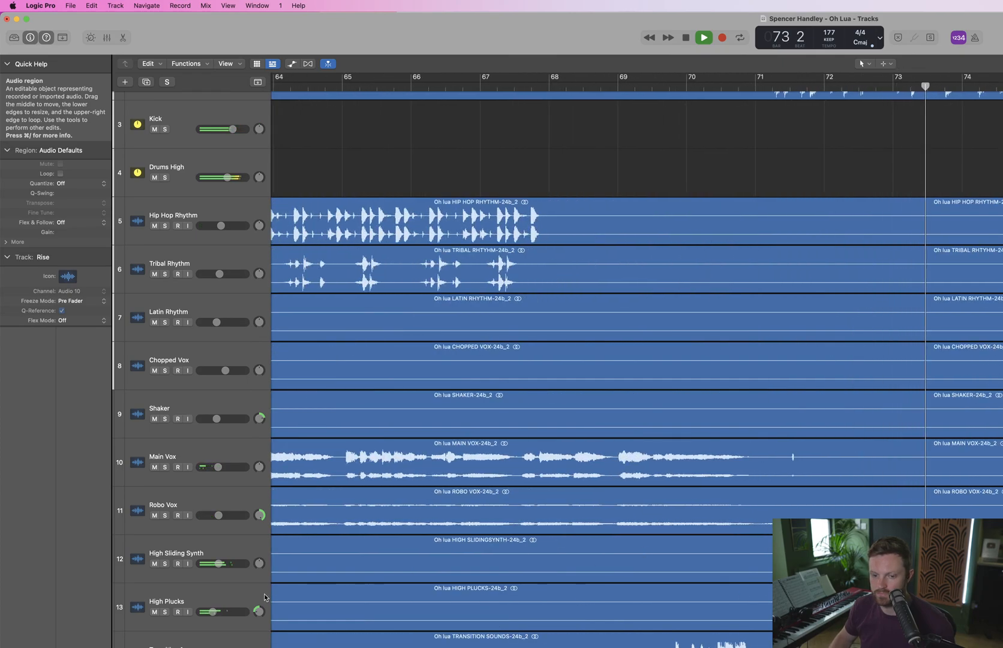
scroll(528, 306, "up", 5)
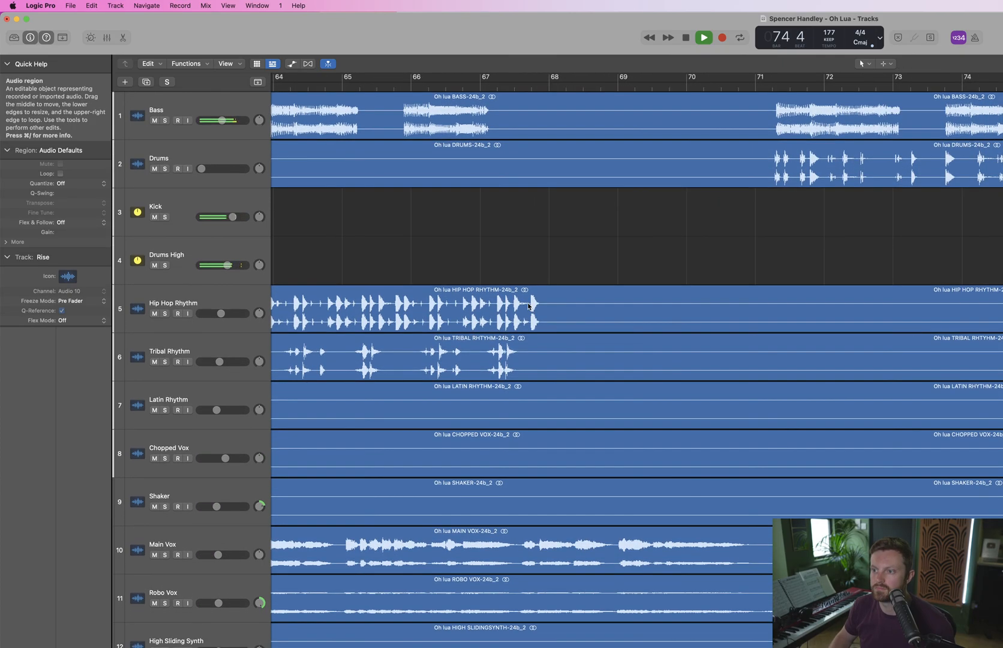
left_click(165, 168)
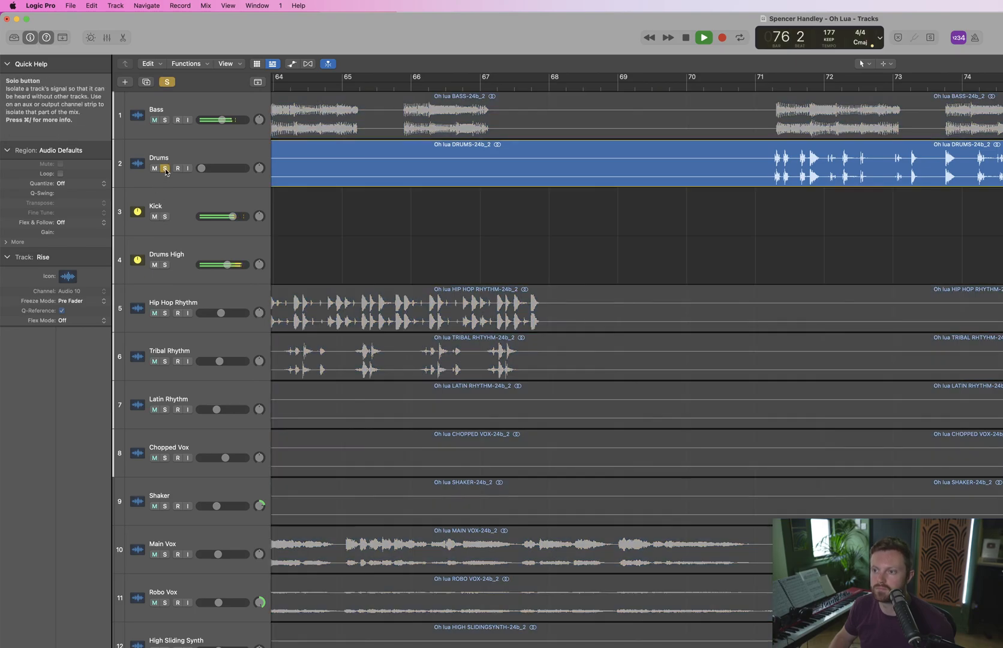
left_click(165, 168)
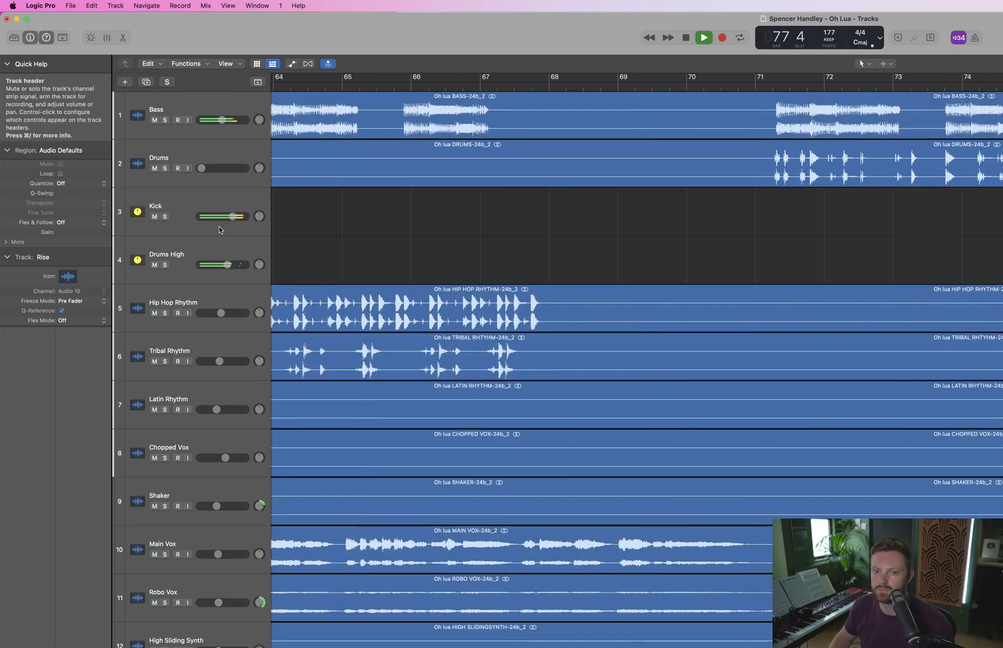
Lower the Drums High track's volume slightly and replay the drum section from about bar 71
left_click(227, 264)
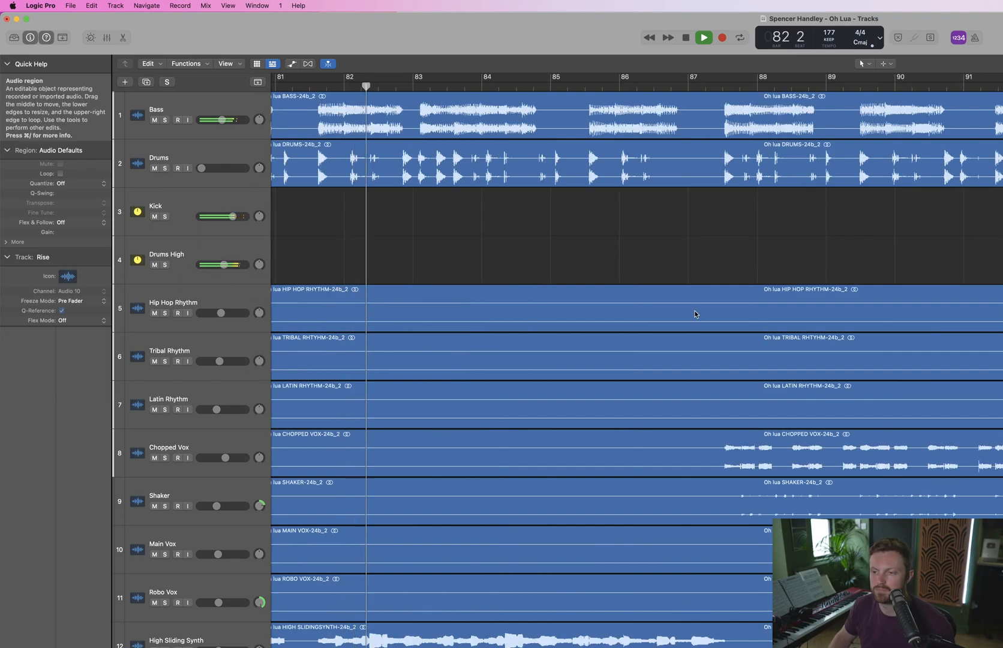
scroll(696, 314, "down", 8)
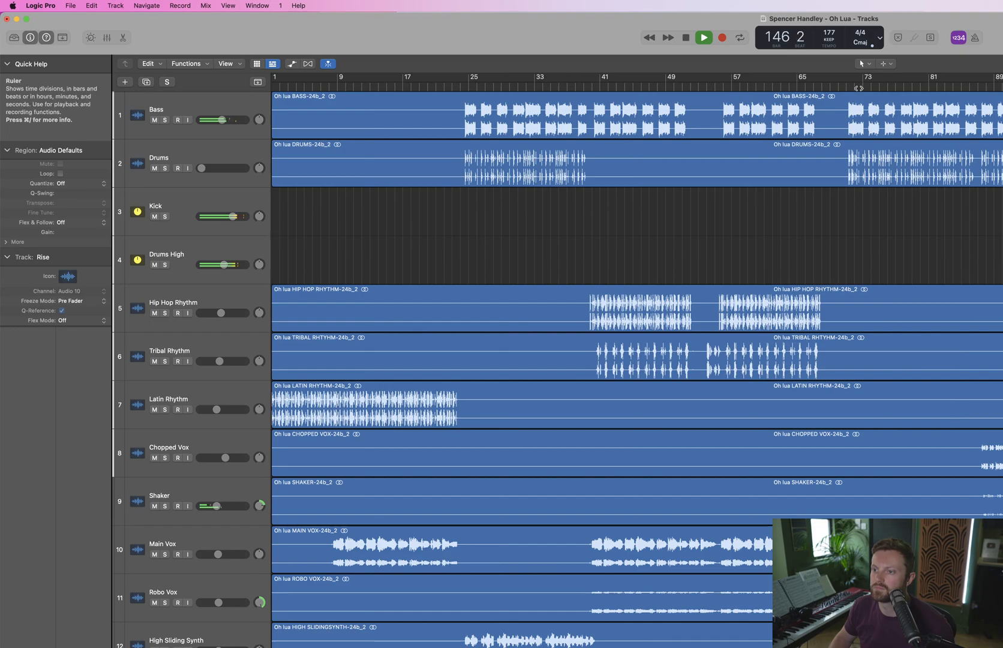
left_click(850, 87)
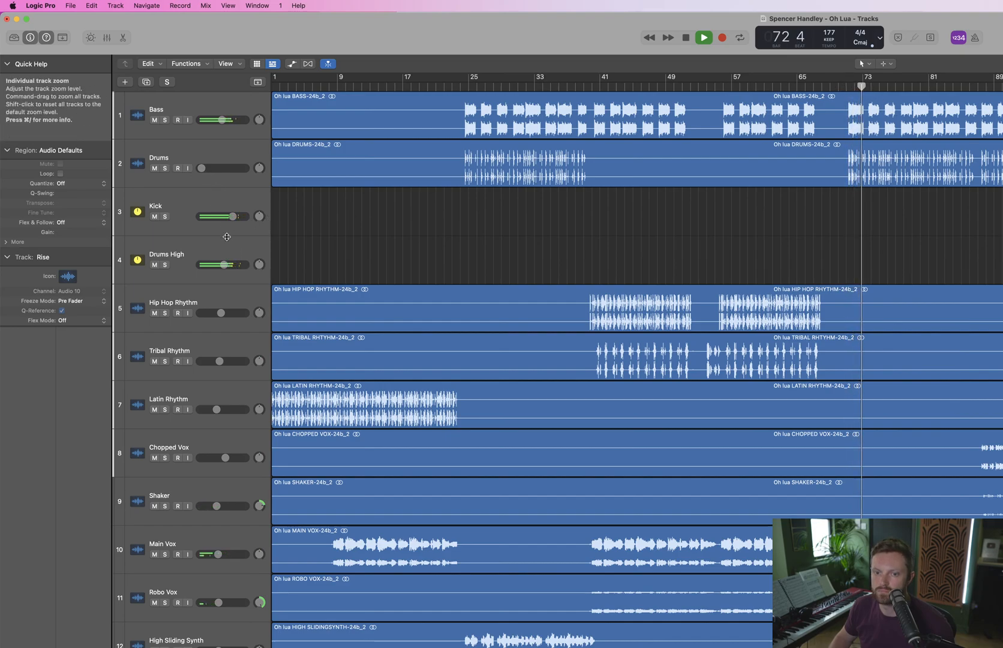
Compare the section with Drums High muted and unmuted, and lower that track's volume a little further
left_click(224, 262)
left_click(224, 264)
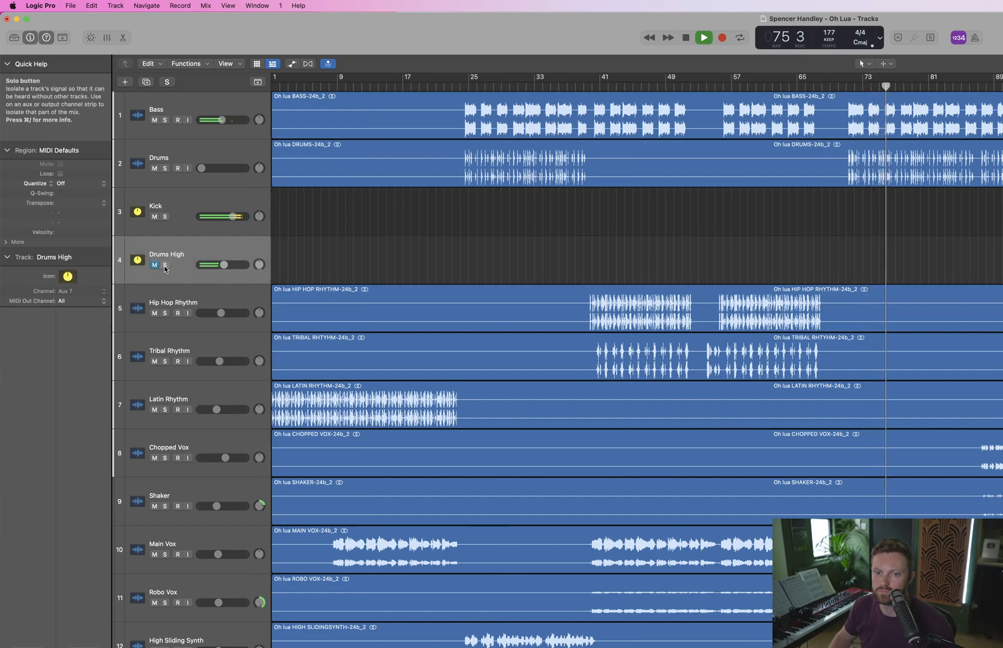
left_click_drag(224, 264, 220, 265)
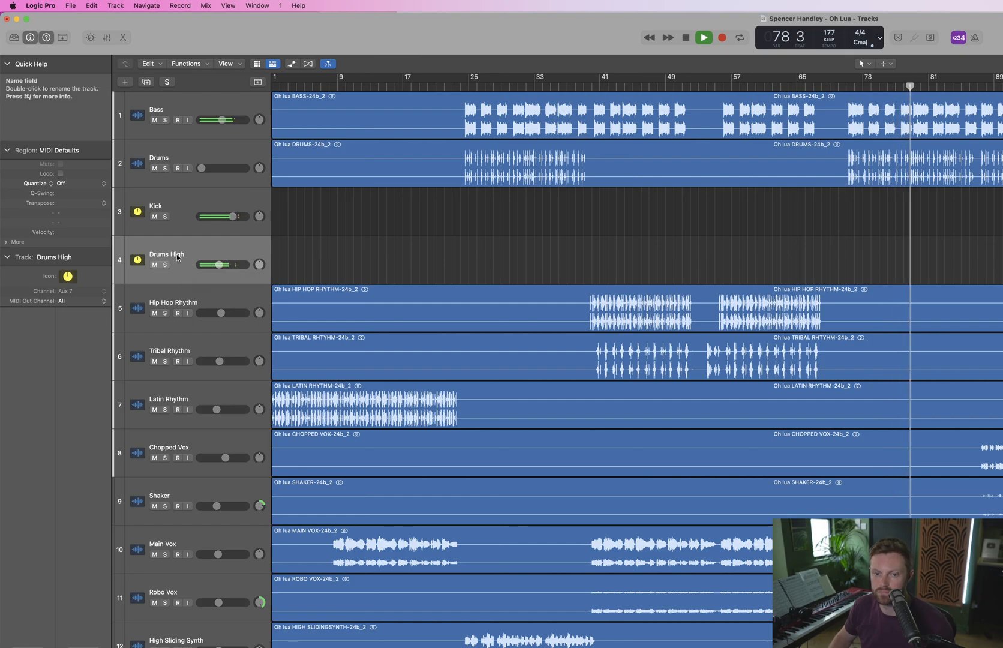
Insert the soothe2 plug-in on the Drums High channel
key("x")
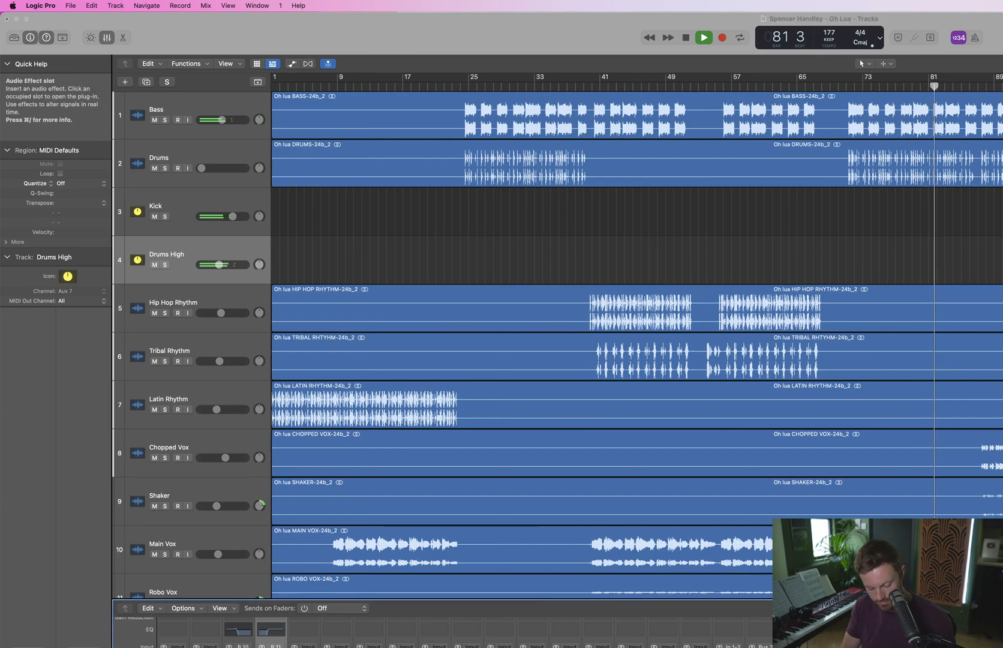
type("soo")
key("Return")
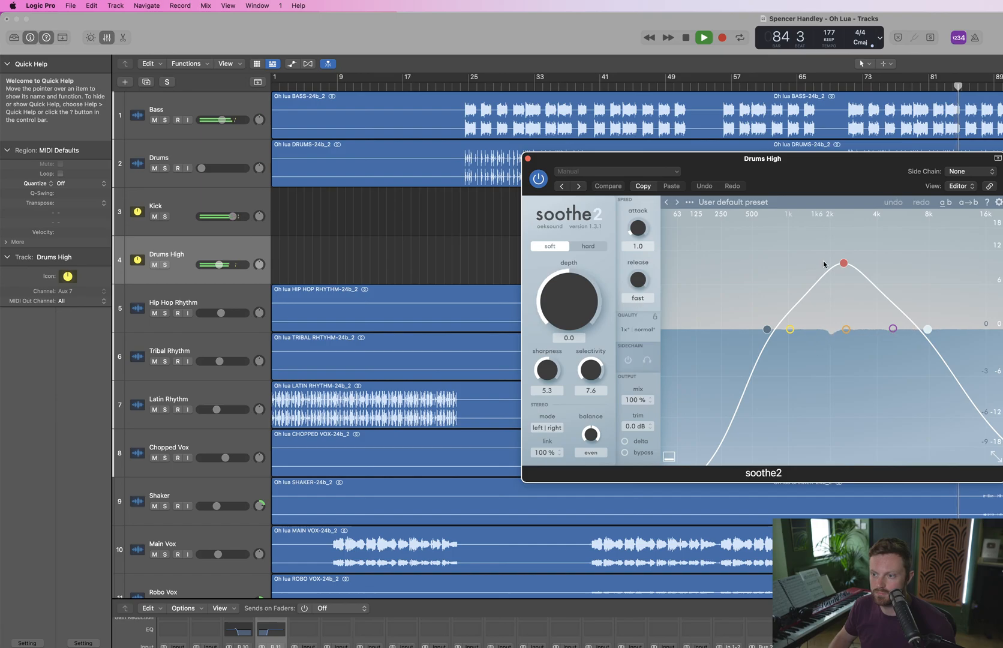
Move soothe2's band 3 to about 4.9 kHz, solo Drums High, set the depth to 7.3 and compare with the plug-in bypassed
left_click_drag(846, 266, 895, 264)
left_click(165, 264)
key("space")
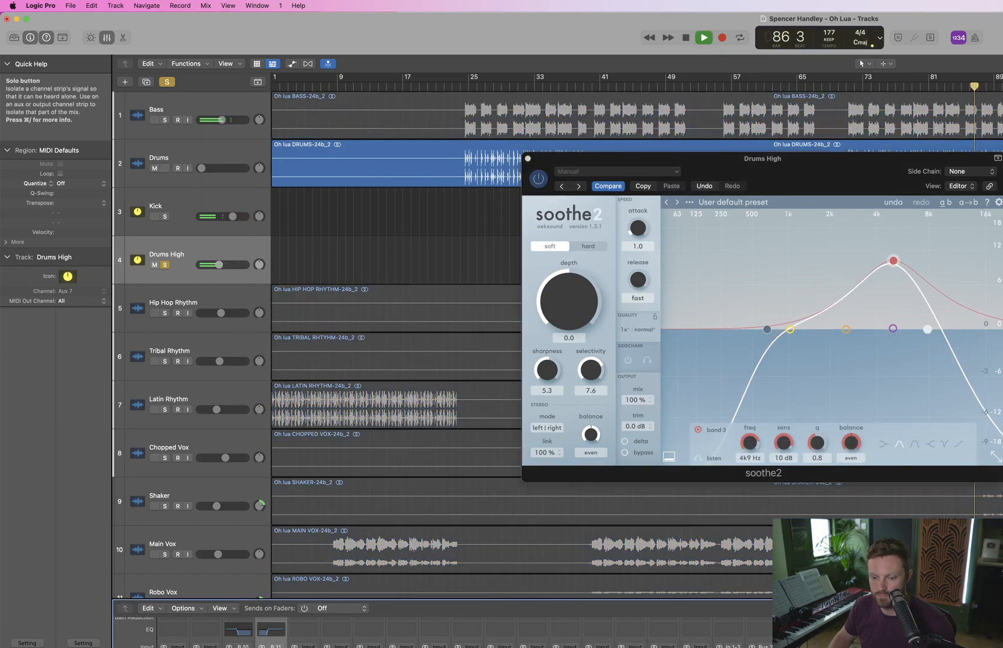
key("space")
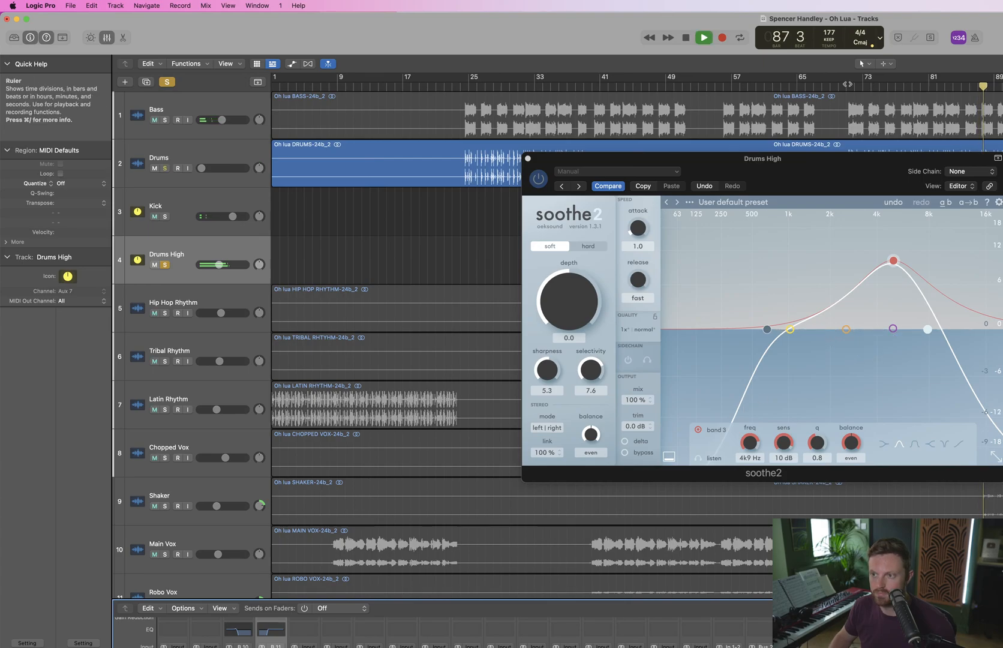
left_click_drag(610, 159, 716, 323)
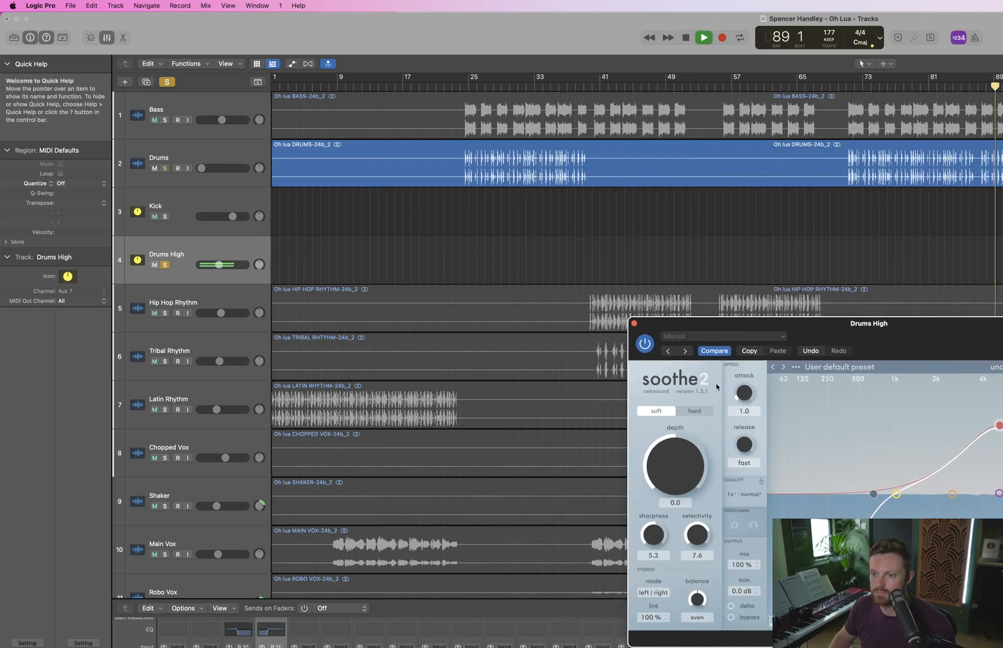
left_click(645, 345)
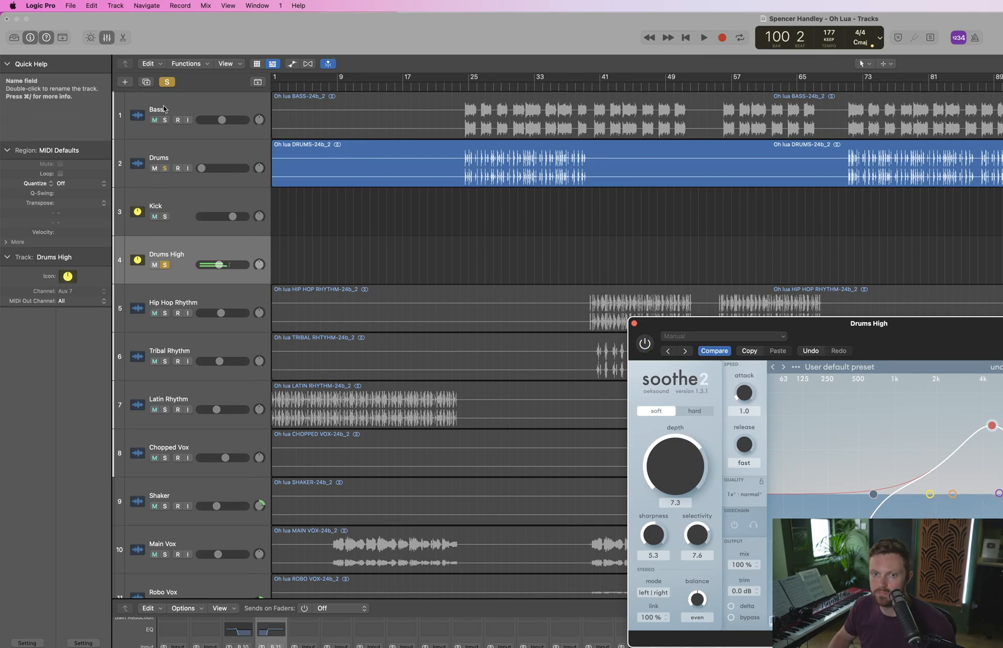
Unsolo Drums High, replay the full mix from about bar 72 with soothe2 enabled, and raise the track's volume slightly
left_click(167, 82)
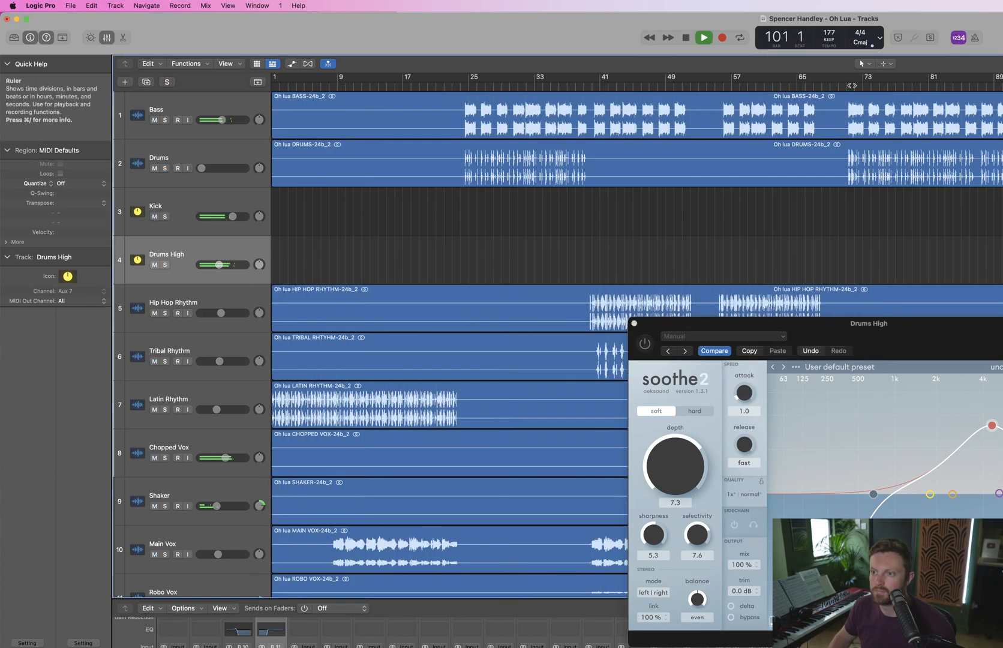
left_click(853, 82)
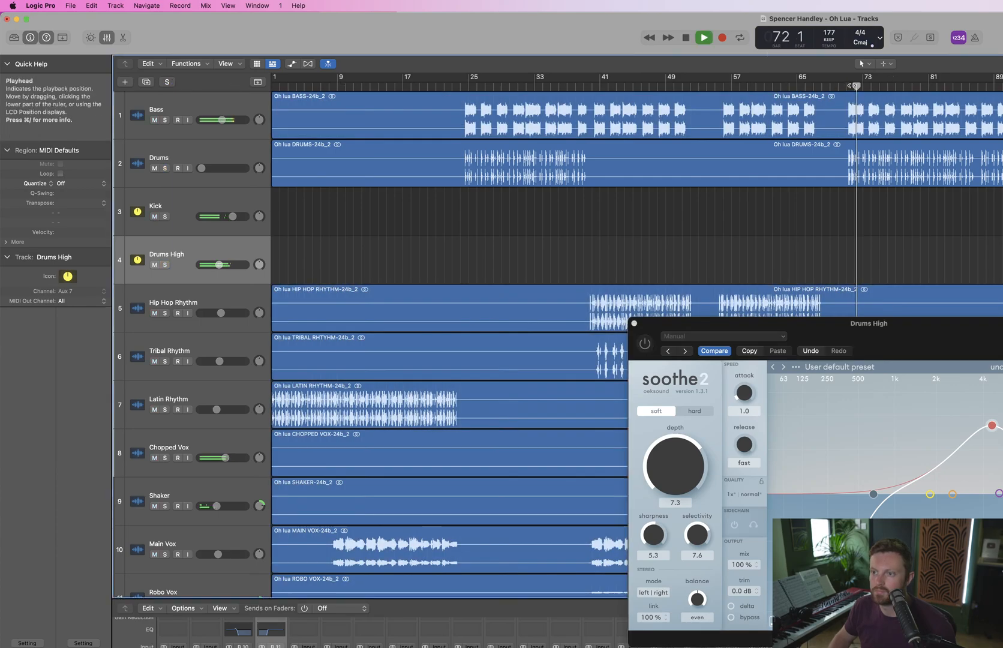
left_click(645, 343)
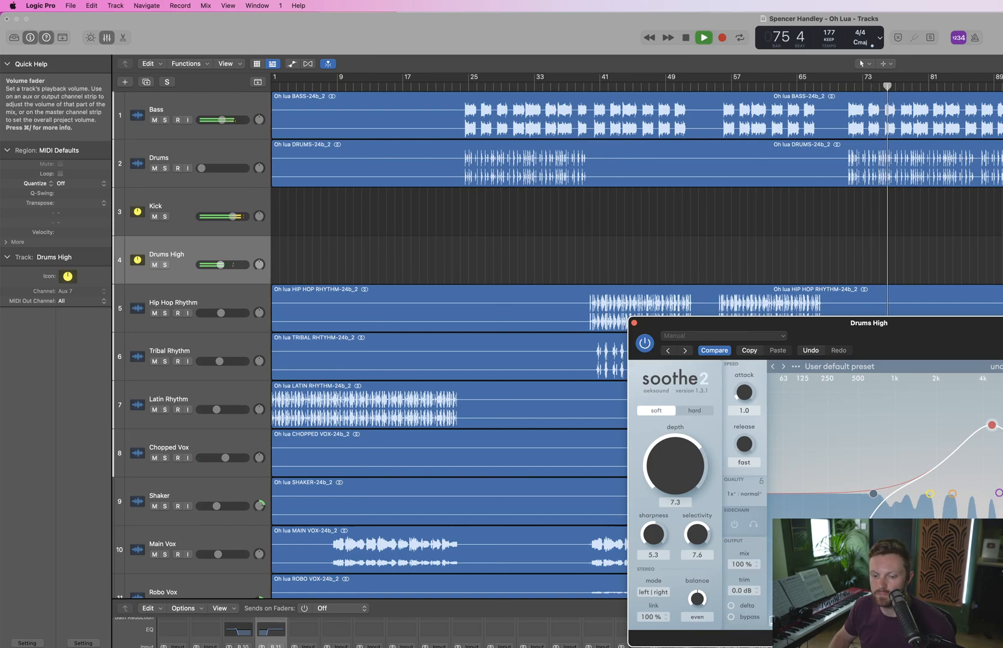
left_click_drag(219, 264, 224, 265)
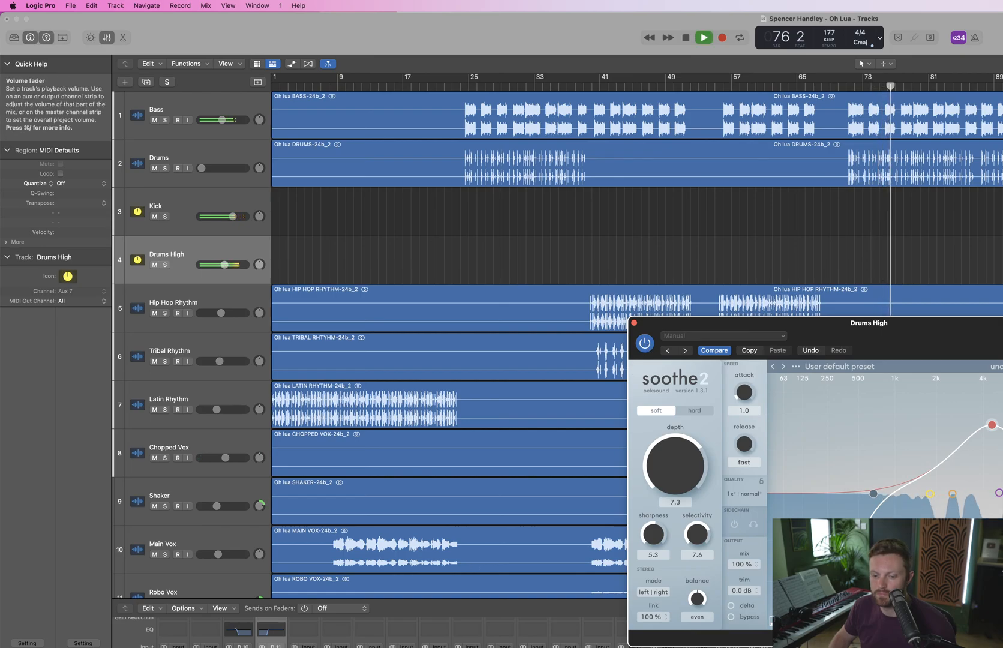
Compare the mix with soothe2 bypassed and enabled, reduce its depth to 4.0 and close the plug-in window
left_click(643, 347)
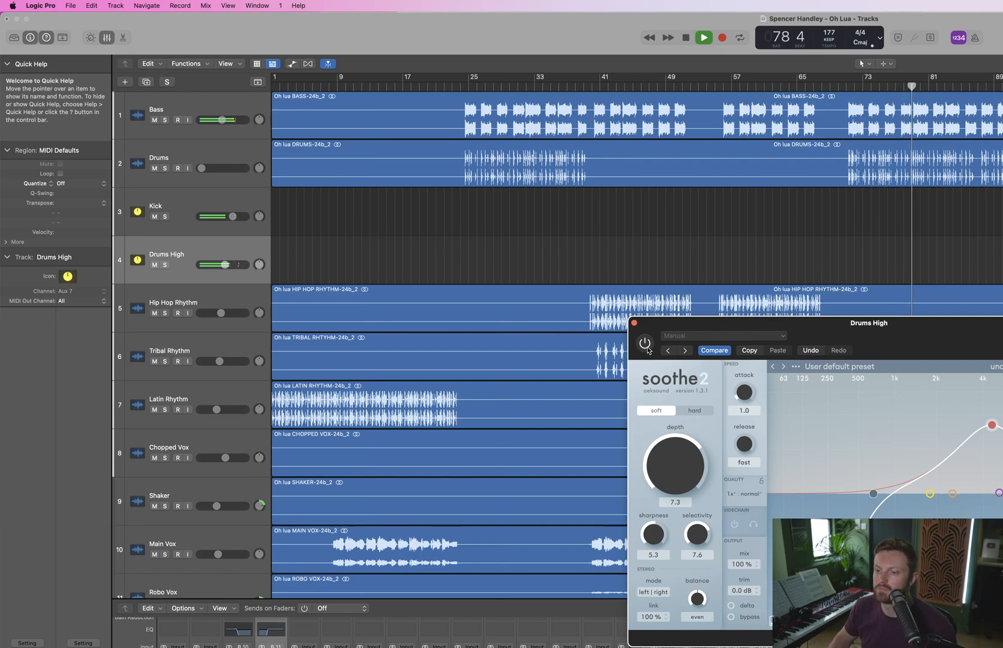
left_click(648, 348)
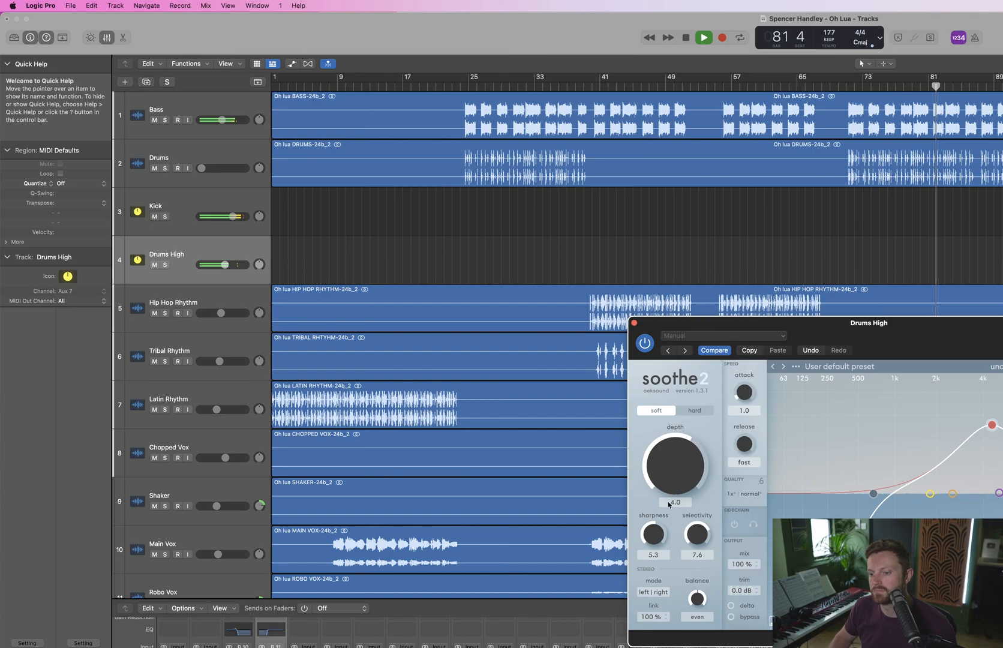
left_click(635, 323)
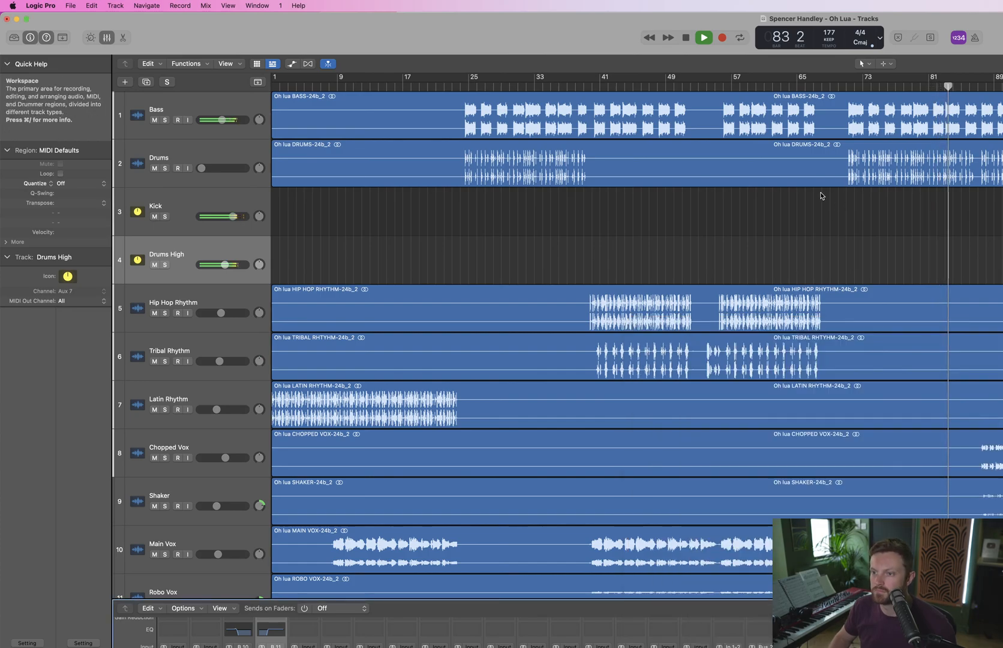
Play the lead-in to the drum section from about bar 63 and save the project
key("space")
left_click(805, 85)
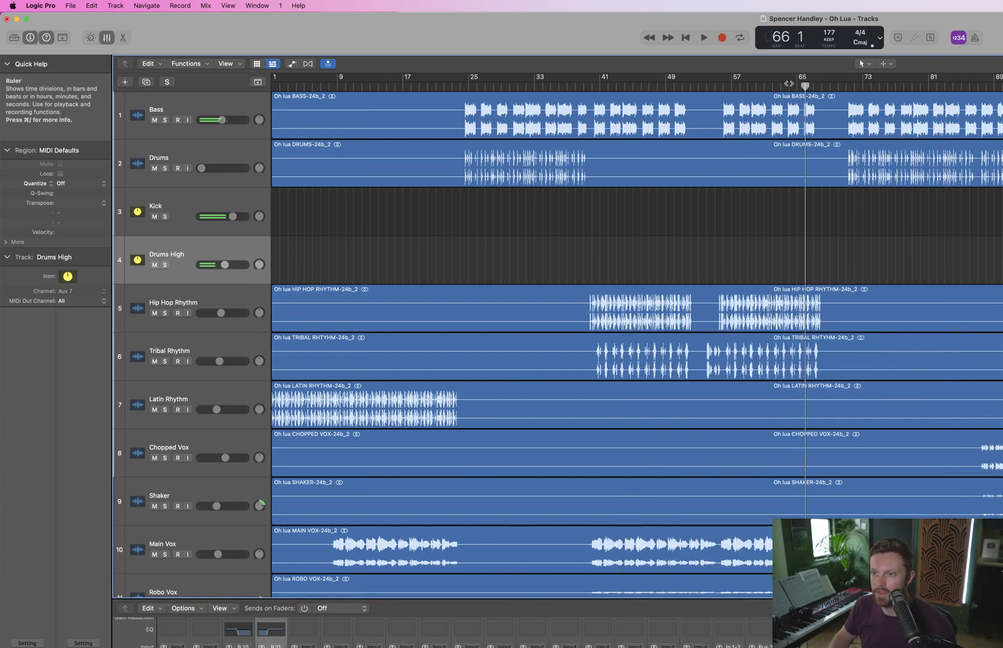
left_click(780, 85)
key("space")
key("super+s")
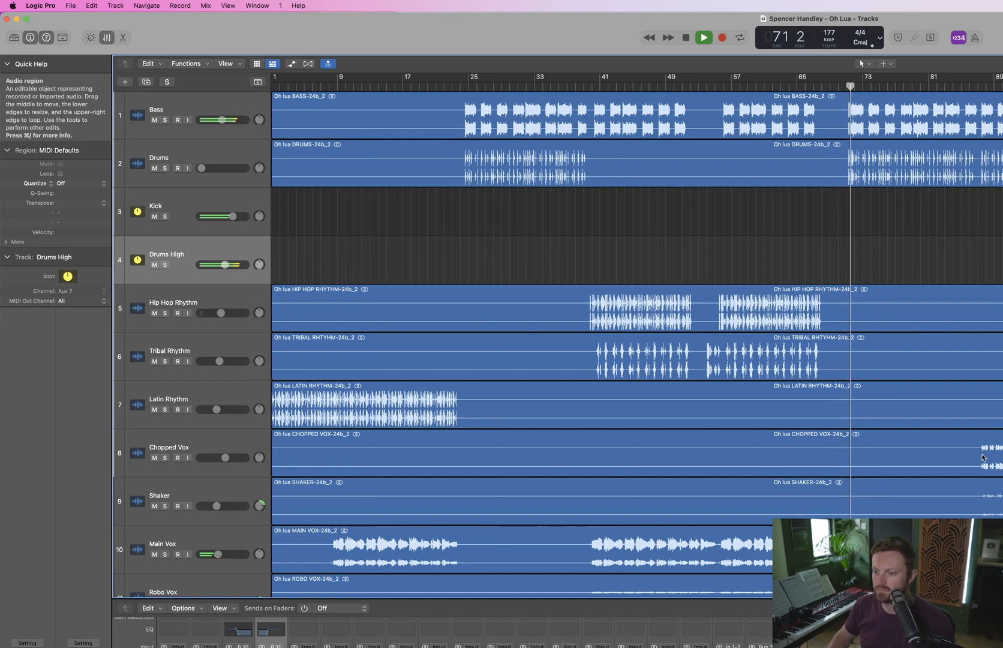
Show track automation and replay the transition into bar 72 with the Transition 1 track in view
scroll(983, 457, "down", 8)
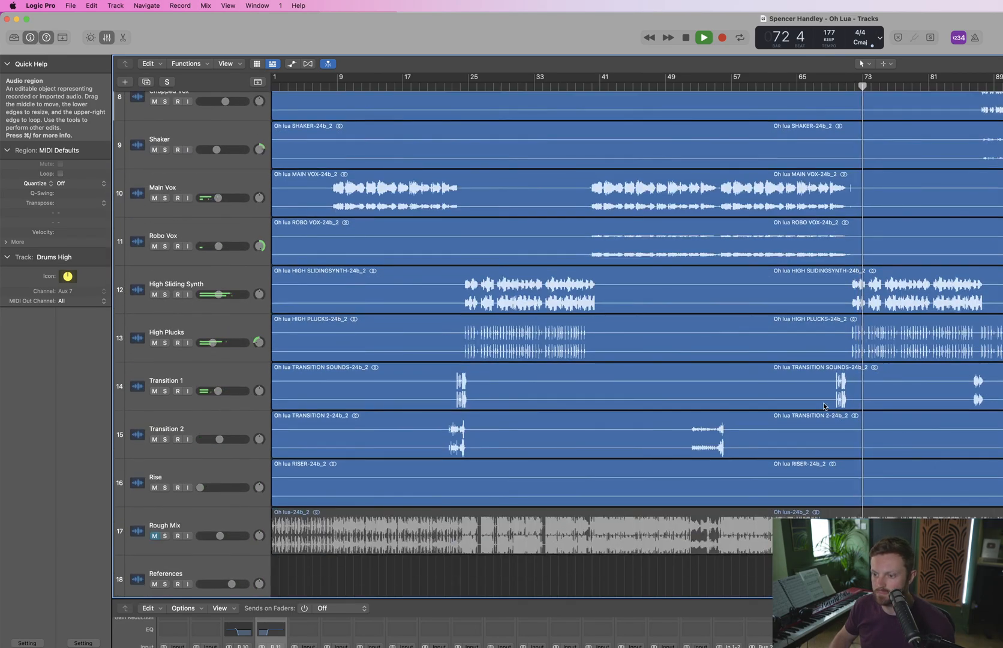
key("a")
key("space")
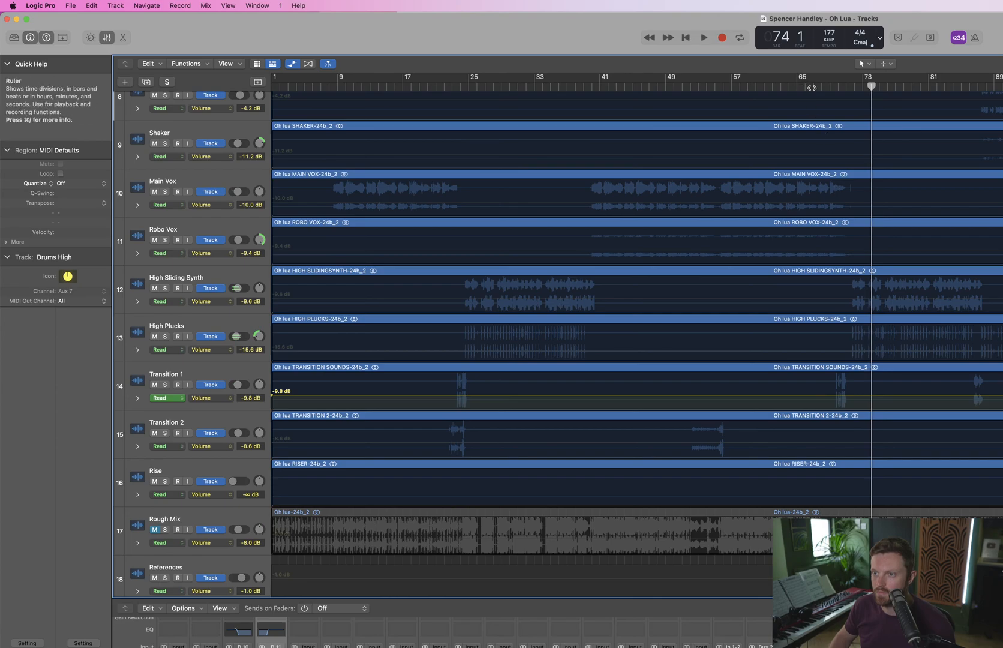
left_click(814, 86)
key("space")
Lower Transition 1's volume automation for the transition sound between bars 69 and 72 to about -11.9 dB
left_click_drag(829, 379, 856, 380)
left_click_drag(852, 385, 852, 394)
key("super+Right")
key("super+Right")
key("super+Right")
key("super+Right")
key("super+Right")
key("super+Right")
key("super+Right")
key("super+Right")
key("space")
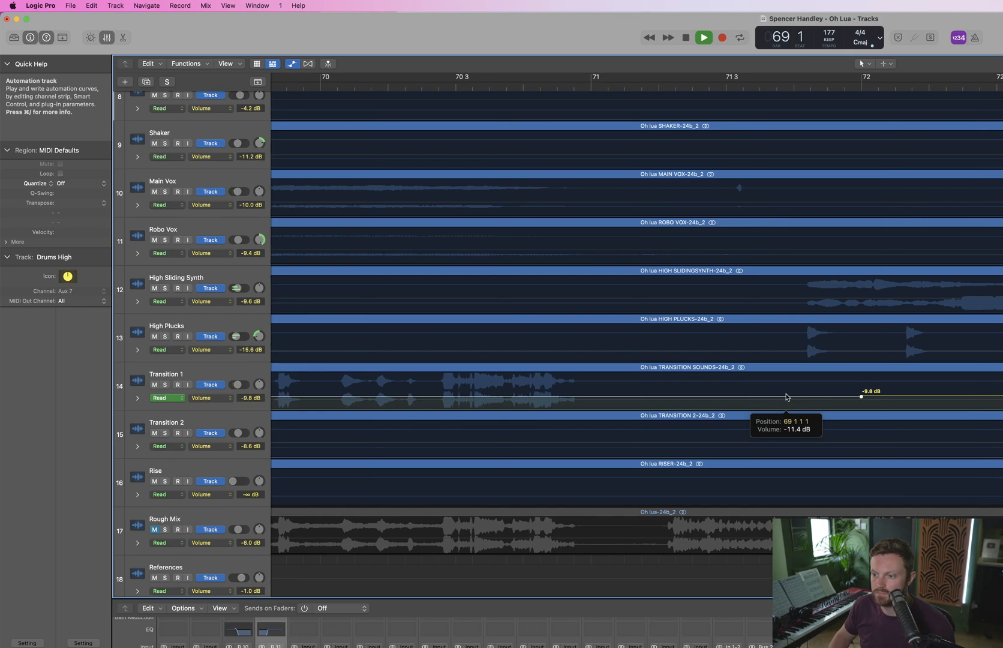
key("super+Left")
key("super+Left")
key("super+Left")
key("super+Left")
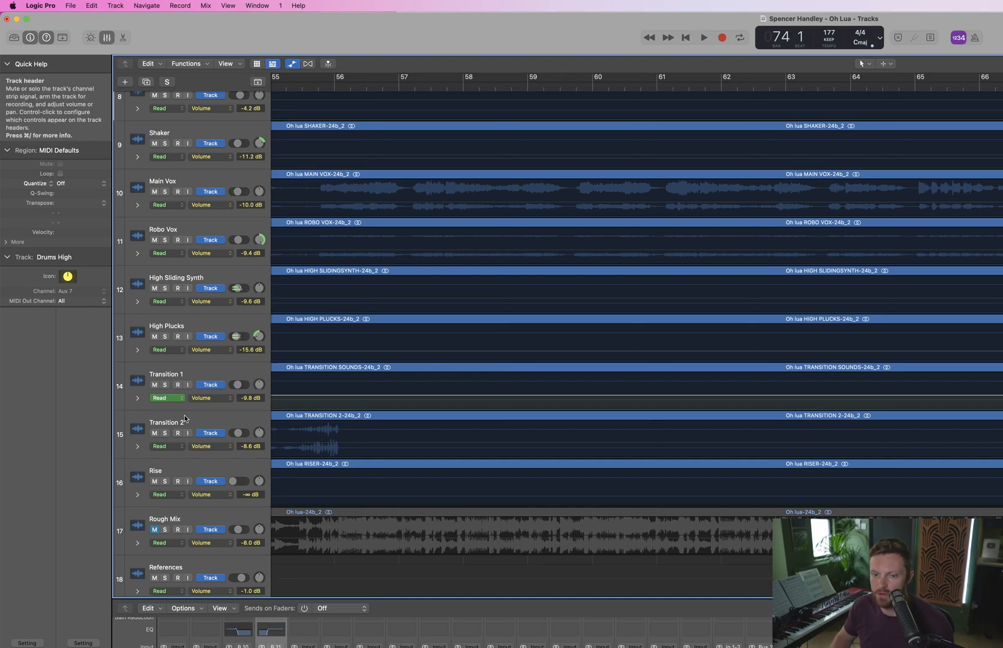
Add a Channel EQ to Transition 1 and enable its high-cut filter at about 5300 Hz
left_click(209, 371)
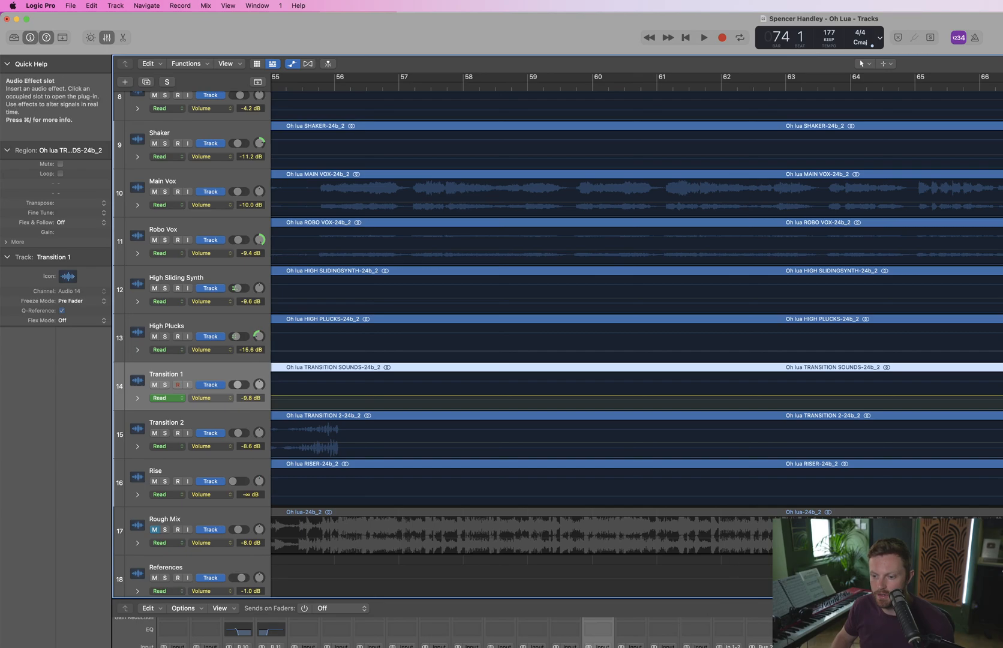
left_click(598, 647)
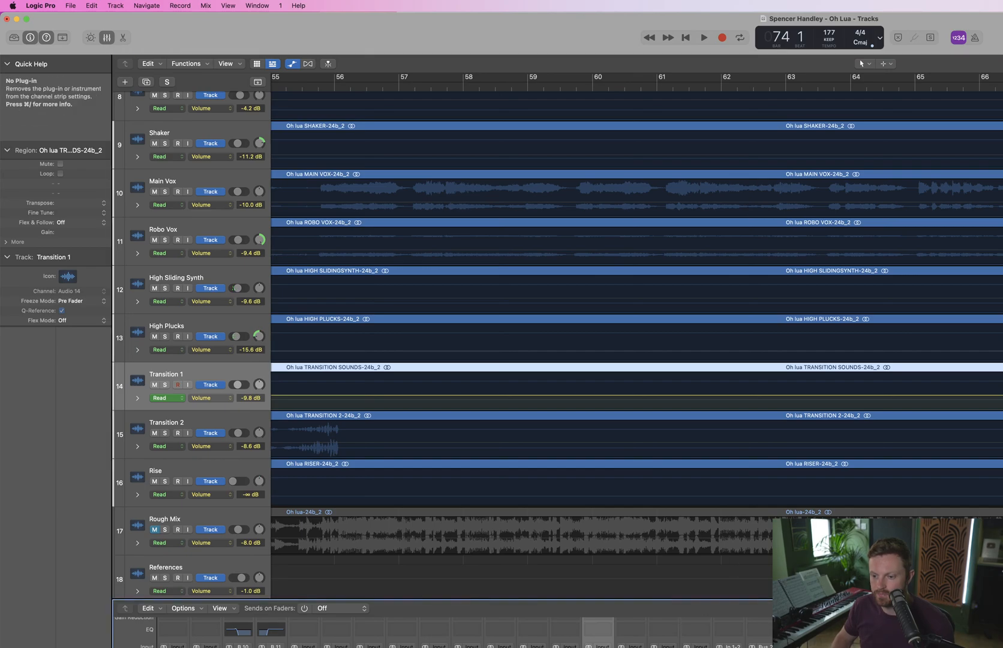
left_click(598, 628)
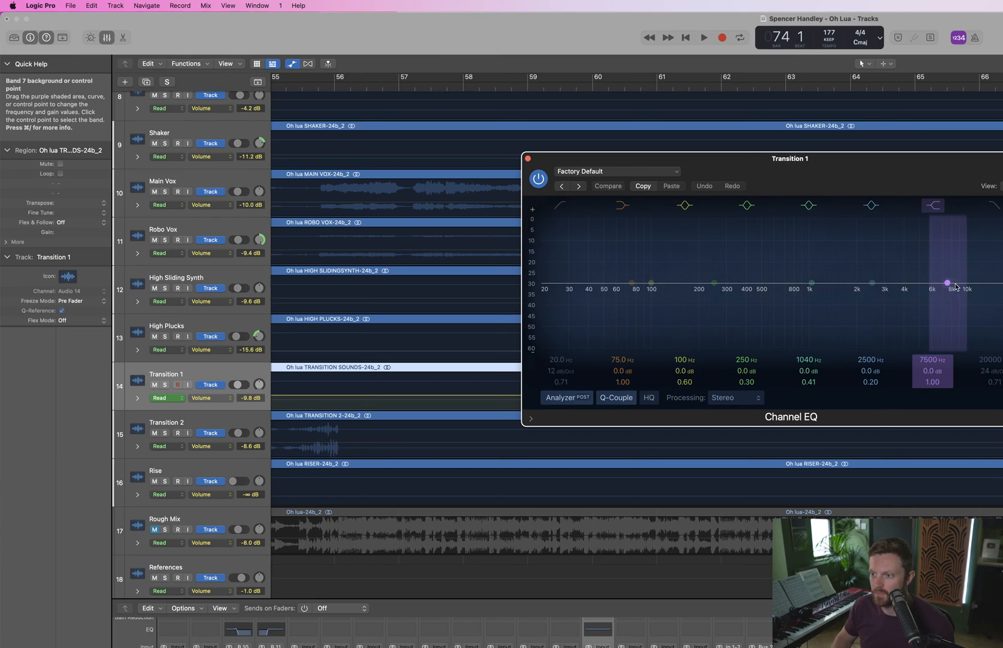
left_click(994, 206)
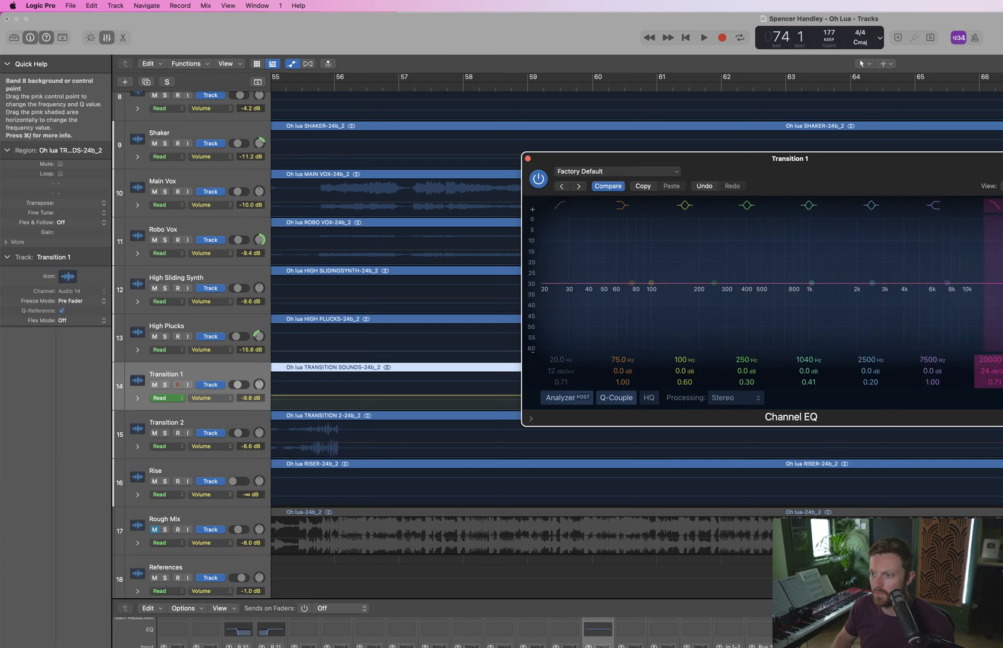
left_click_drag(1002, 288, 924, 296)
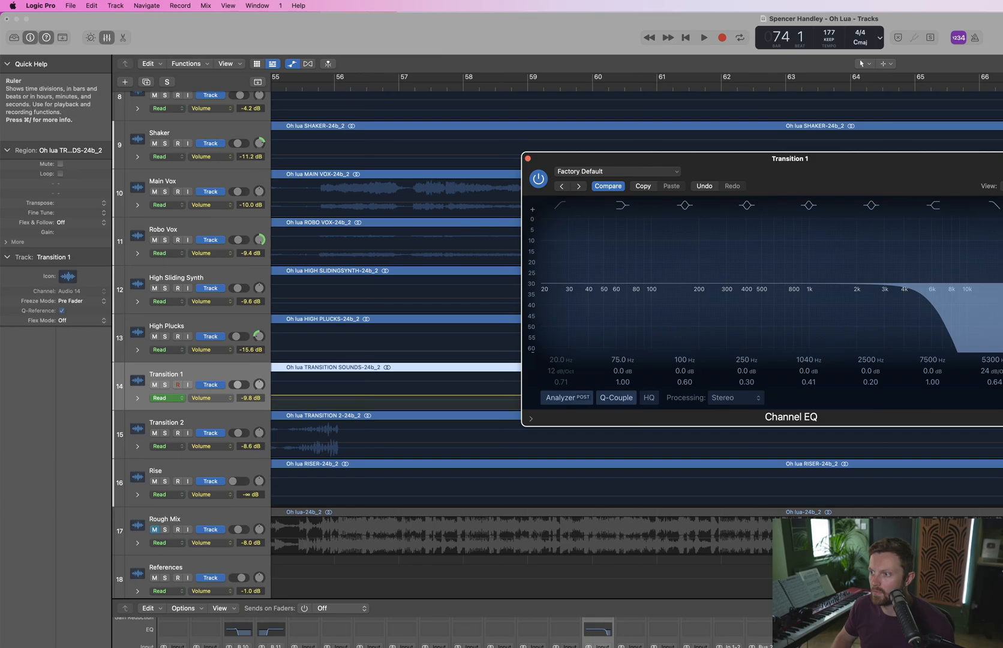
Audition the transition while sweeping the EQ's high cut down to about 1890 Hz, and return it to about 13900 Hz
key("space")
left_click_drag(929, 305, 991, 306)
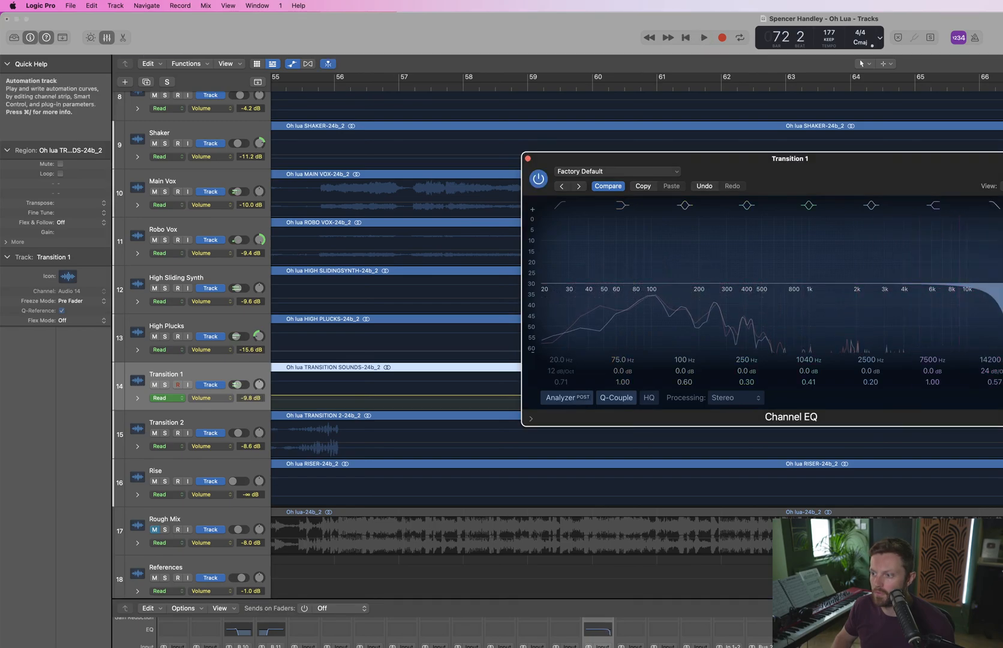
key("space")
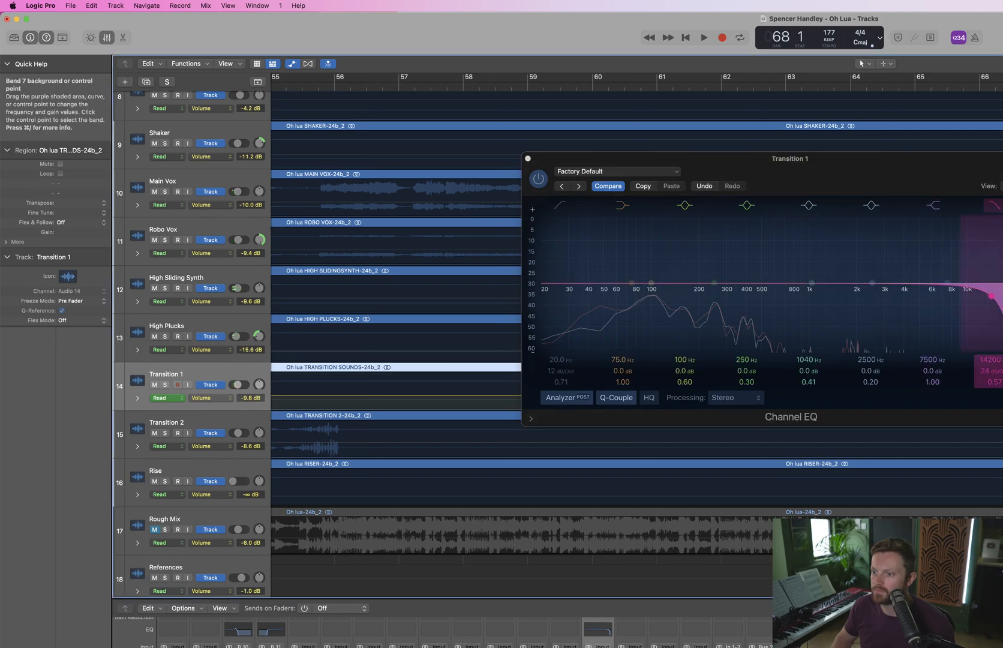
left_click(991, 298)
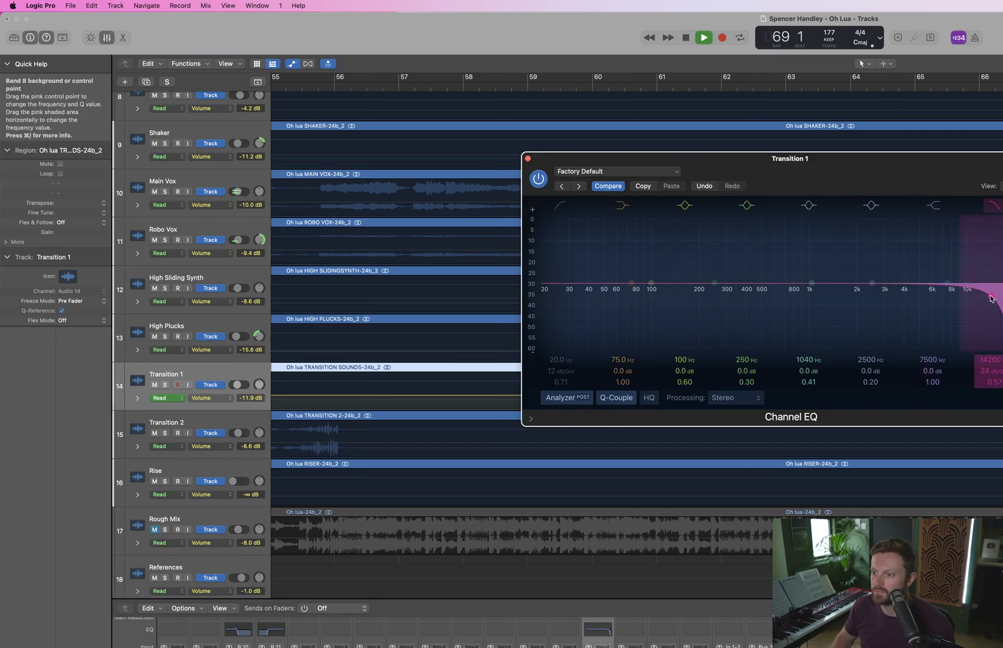
left_click_drag(987, 298, 854, 300)
key("space")
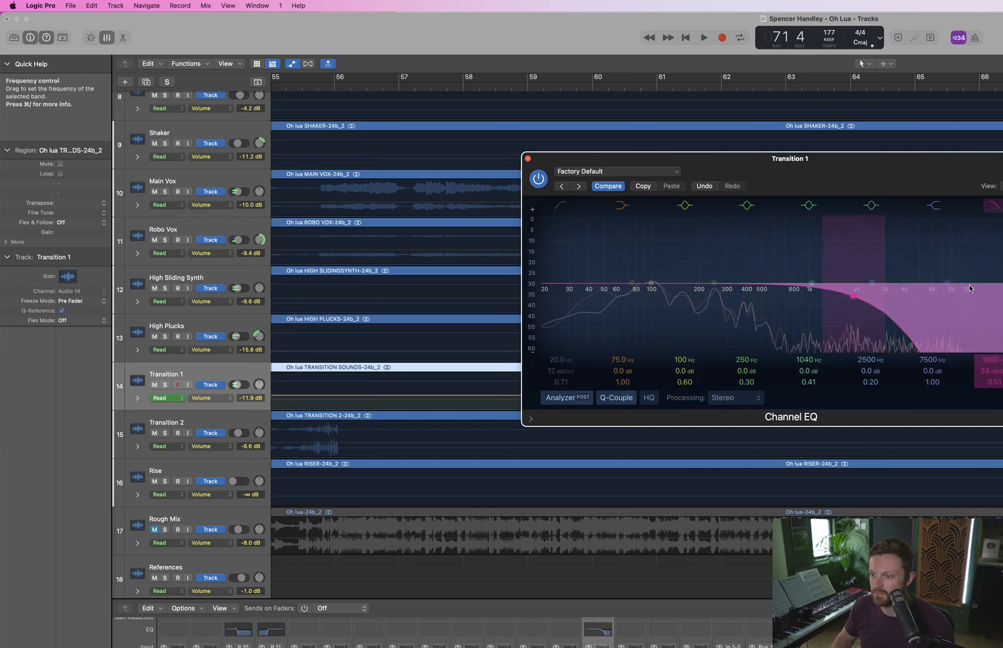
left_click_drag(855, 297, 990, 301)
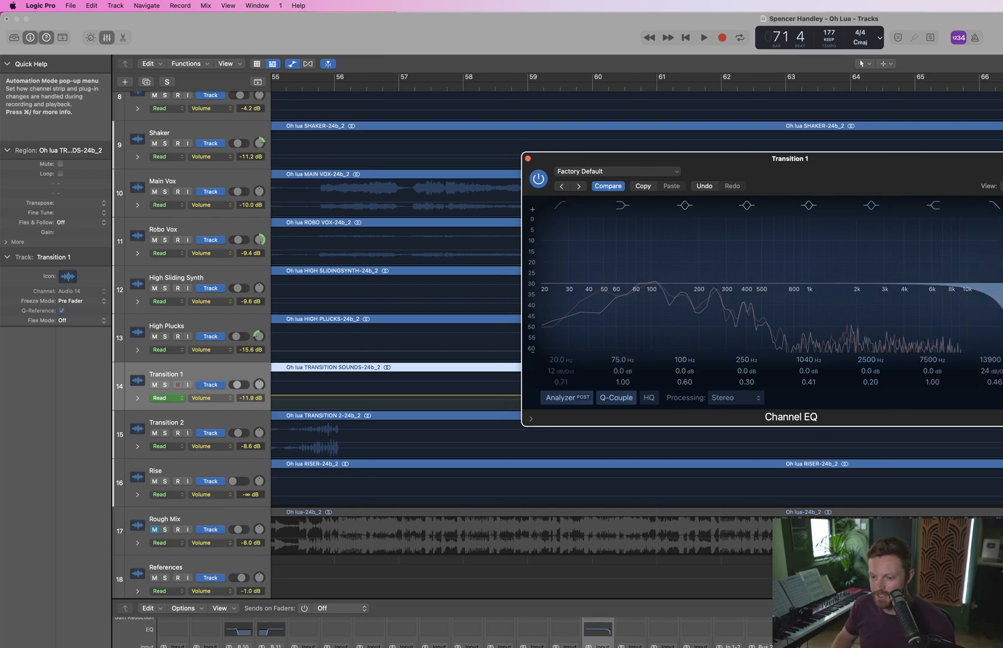
Set Transition 1's automation mode to Latch and bypass its Channel EQ at about bar 67
left_click(598, 647)
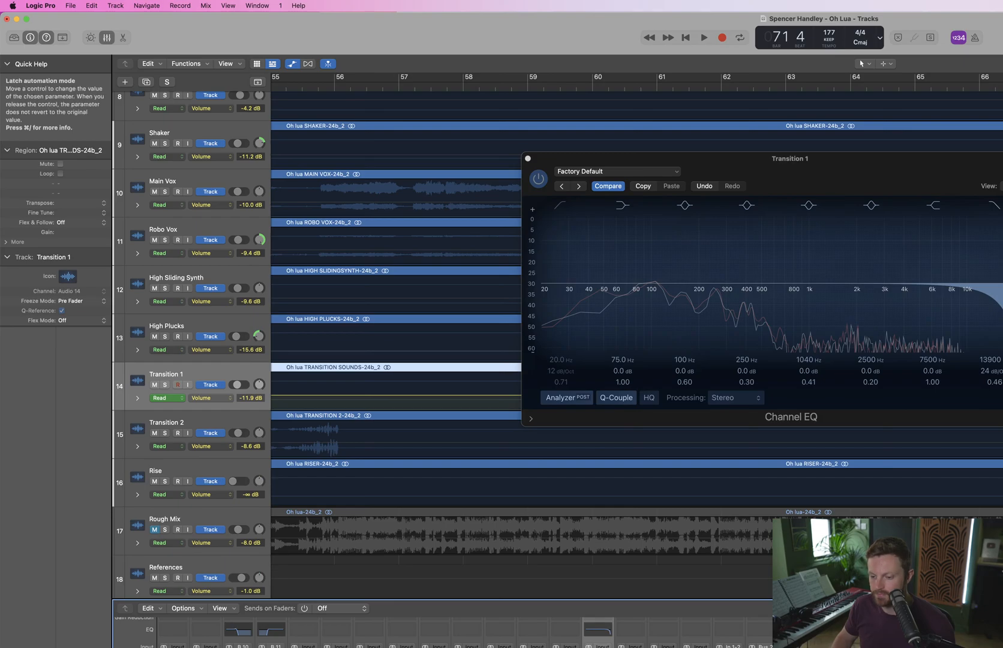
left_click(597, 647)
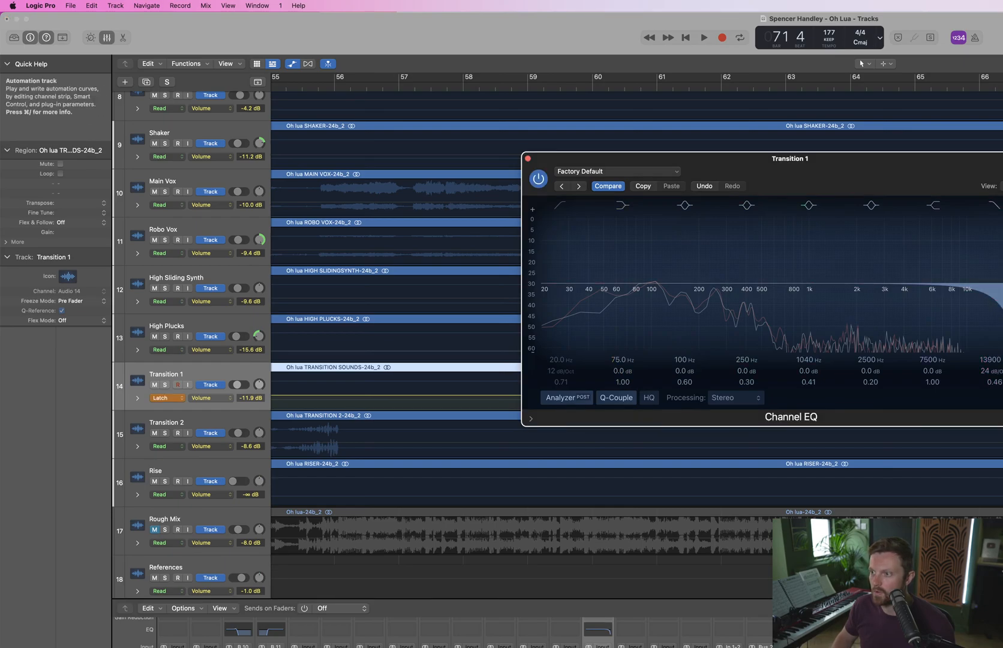
left_click(1002, 86)
left_click(539, 179)
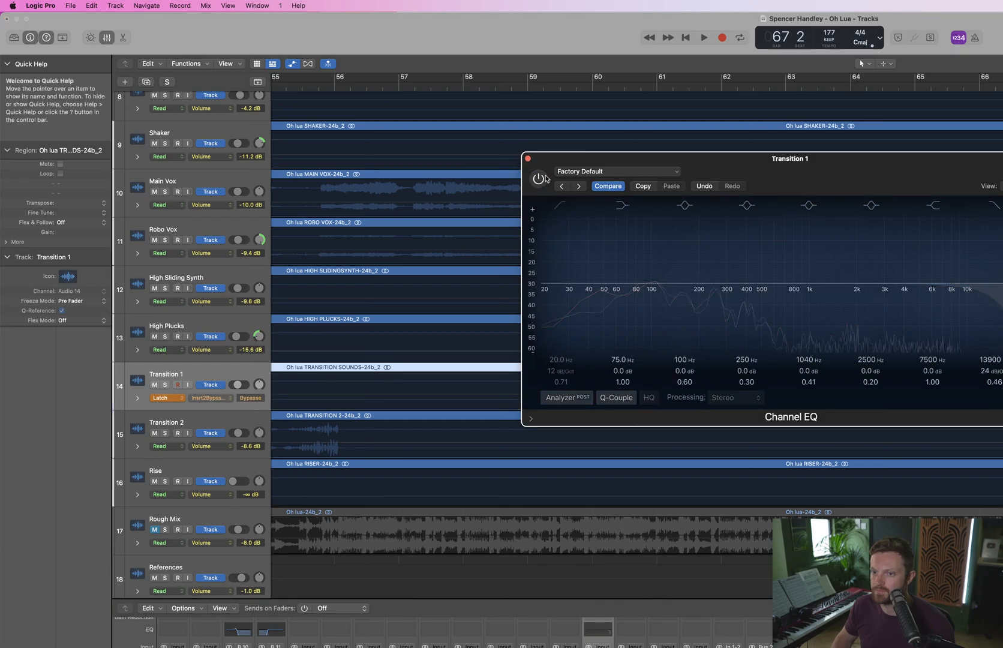
Record automation that enables the Channel EQ by bar 69, sweeps its high cut down to about 1400 Hz and bypasses it around bar 72
left_click(544, 177)
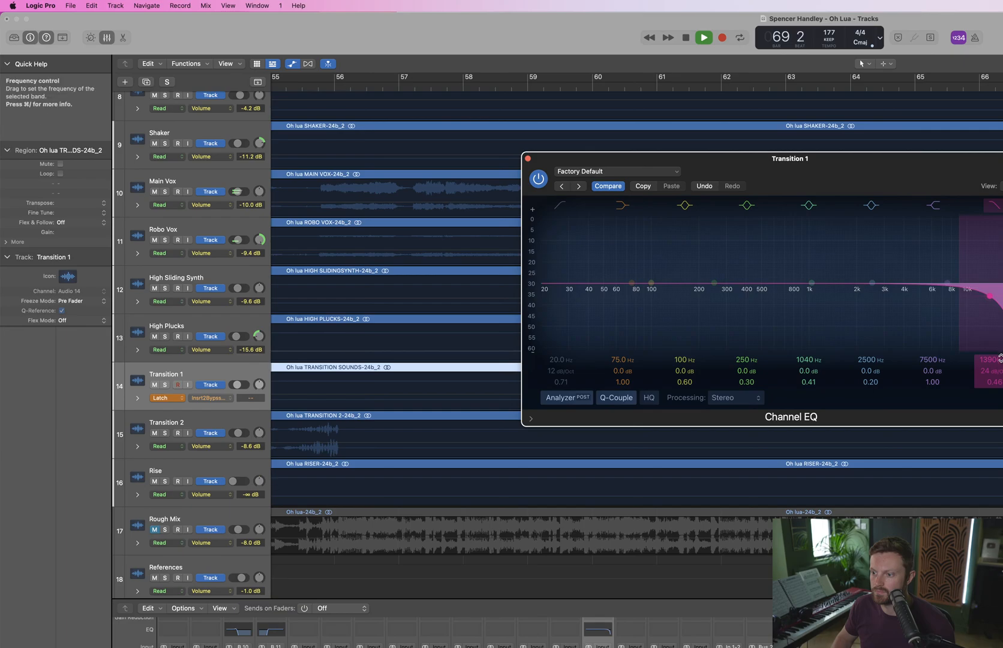
left_click_drag(1001, 358, 1001, 420)
left_click(539, 179)
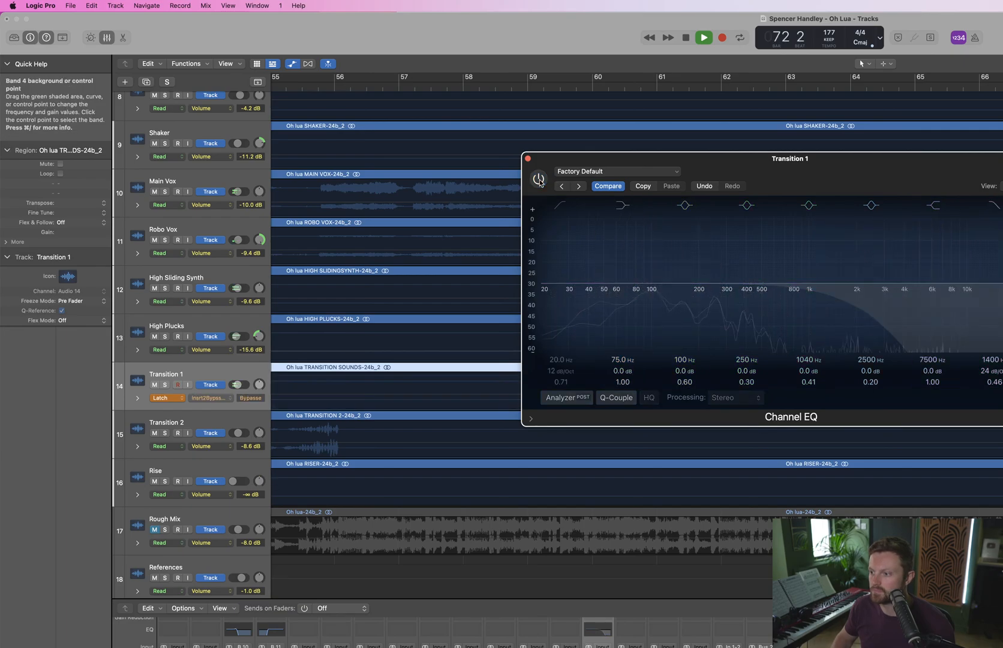
key("space")
Set Transition 1's automation mode back to Read and replay the automated filter sweep from about bar 69
left_click(1000, 87)
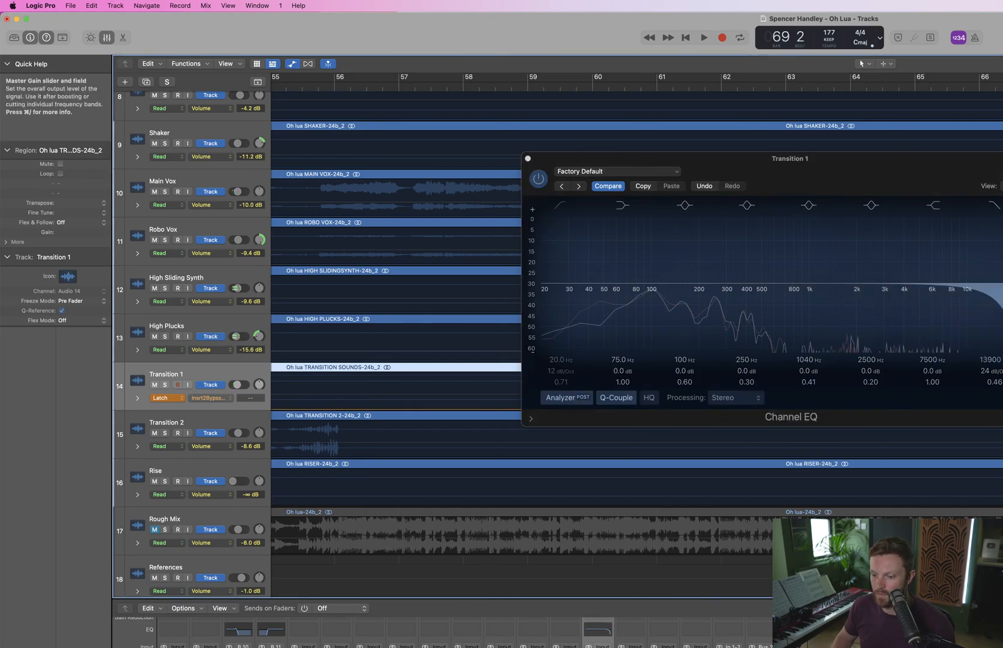
left_click(598, 647)
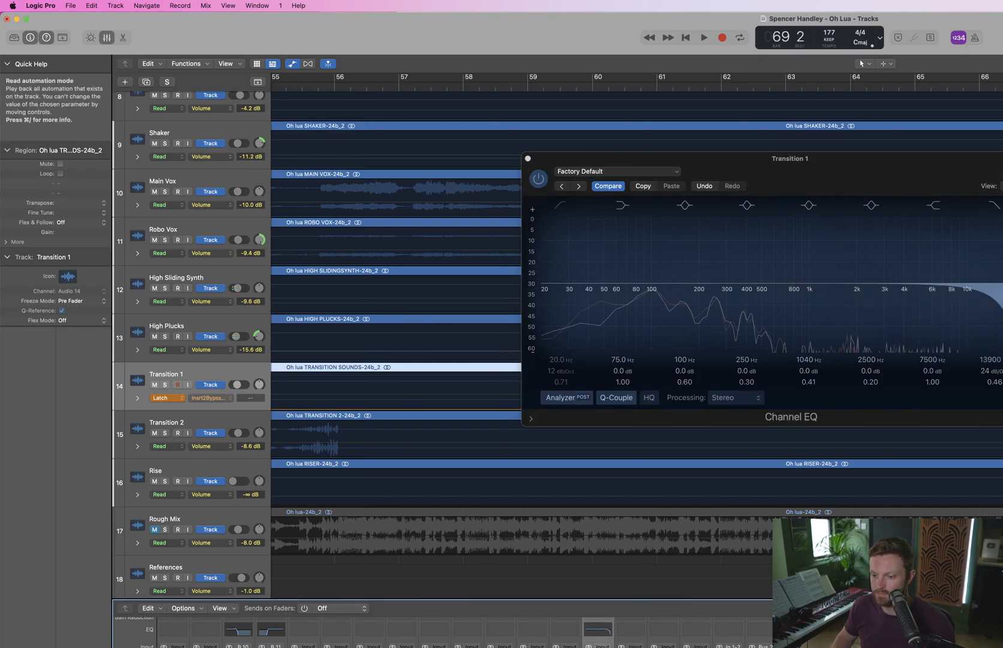
key("space")
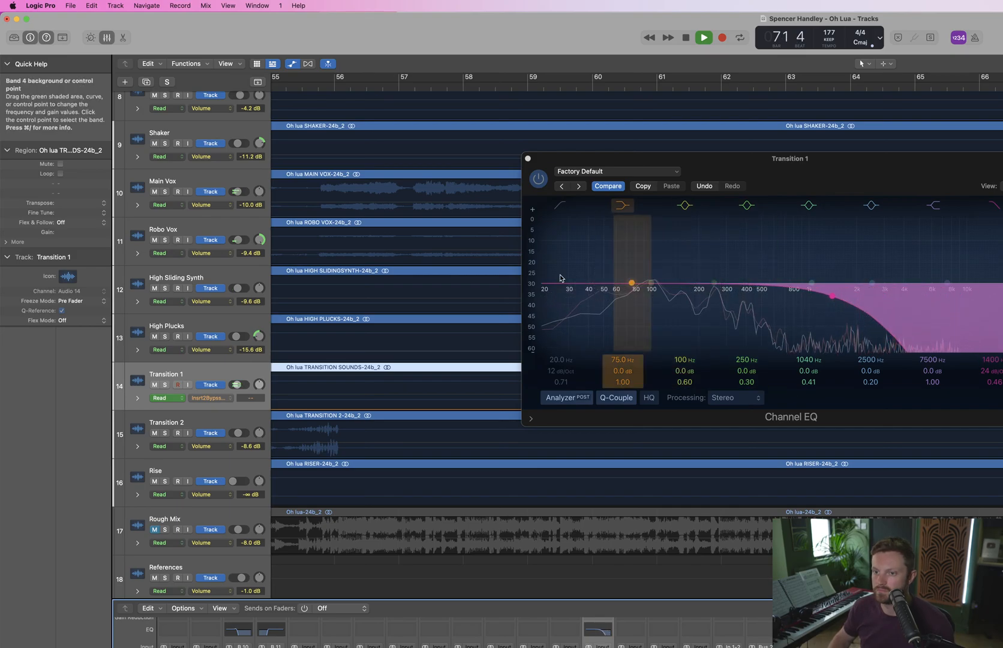
Close Transition 1's Channel EQ, stop playback and bring the whole arrangement into view
left_click(538, 178)
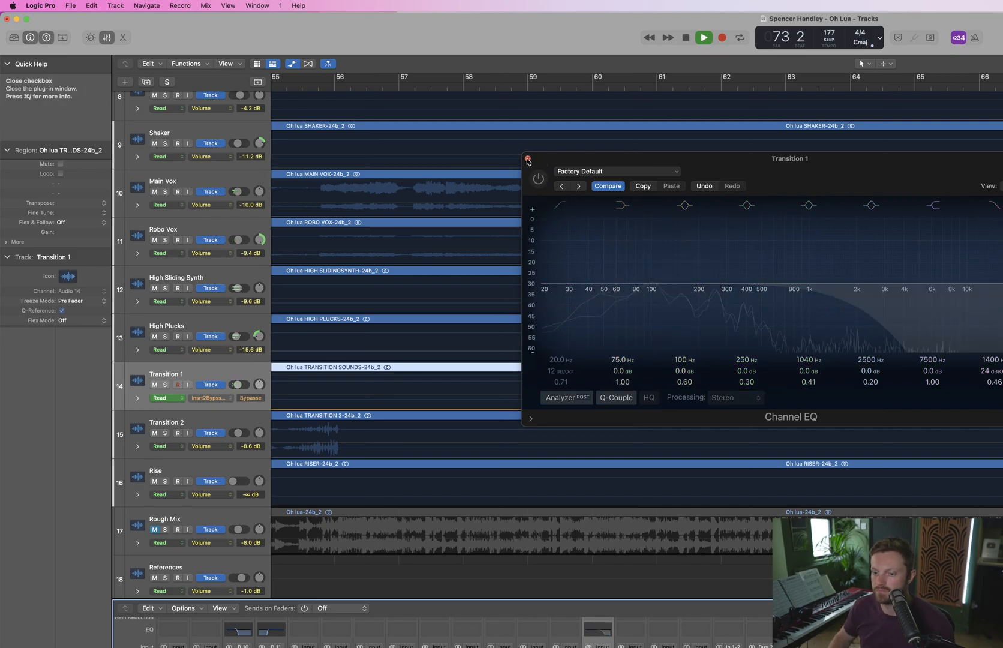
left_click(528, 161)
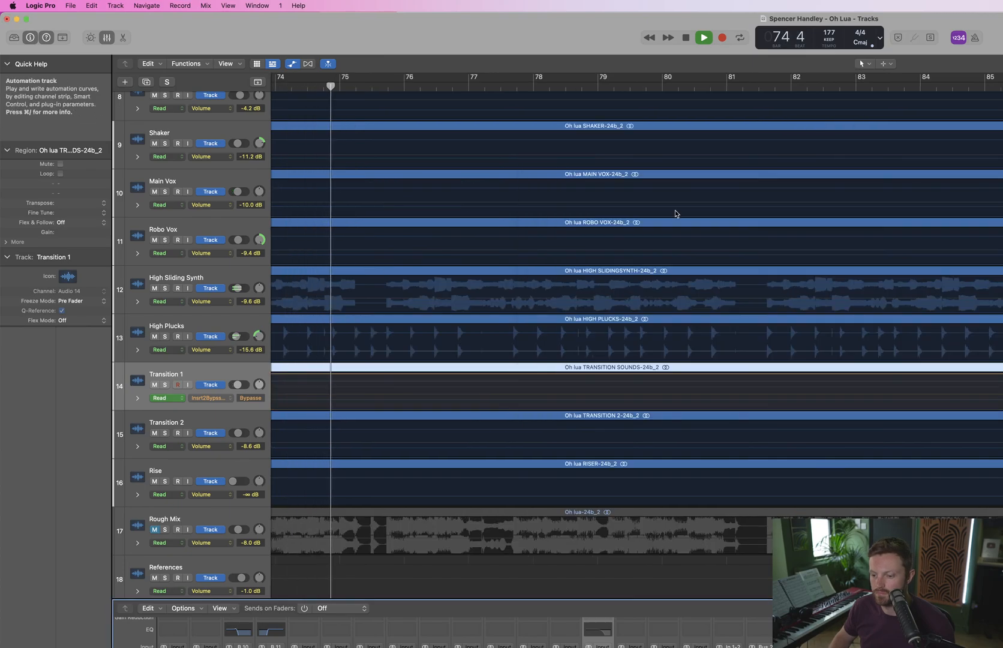
key("space")
key("super+Left")
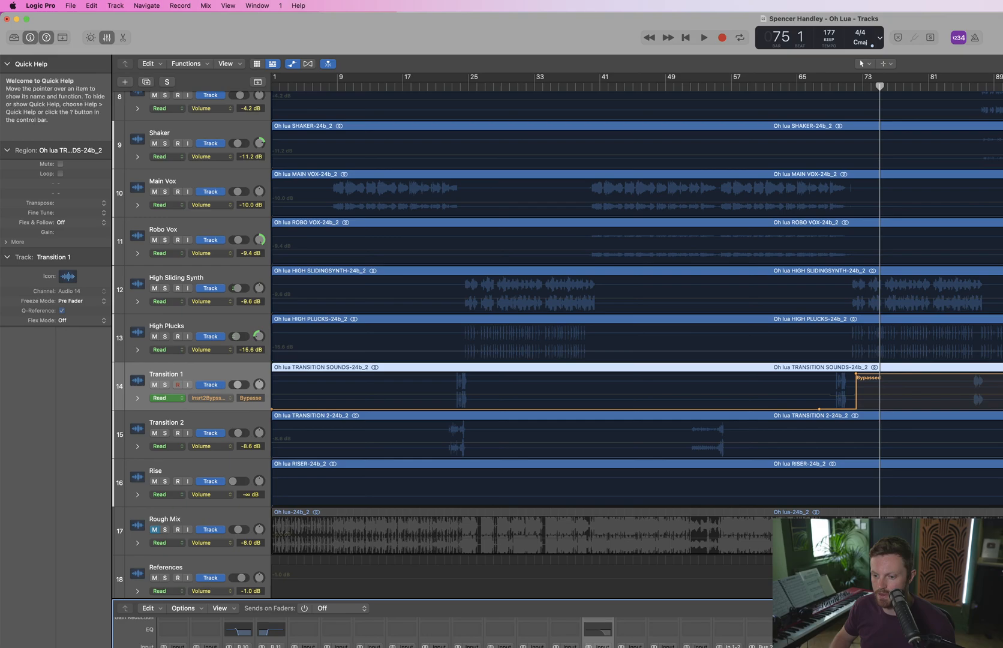
Cycle bars 63 to 78 and compare the transition with Transition 1's track automation off and on
left_click(210, 385)
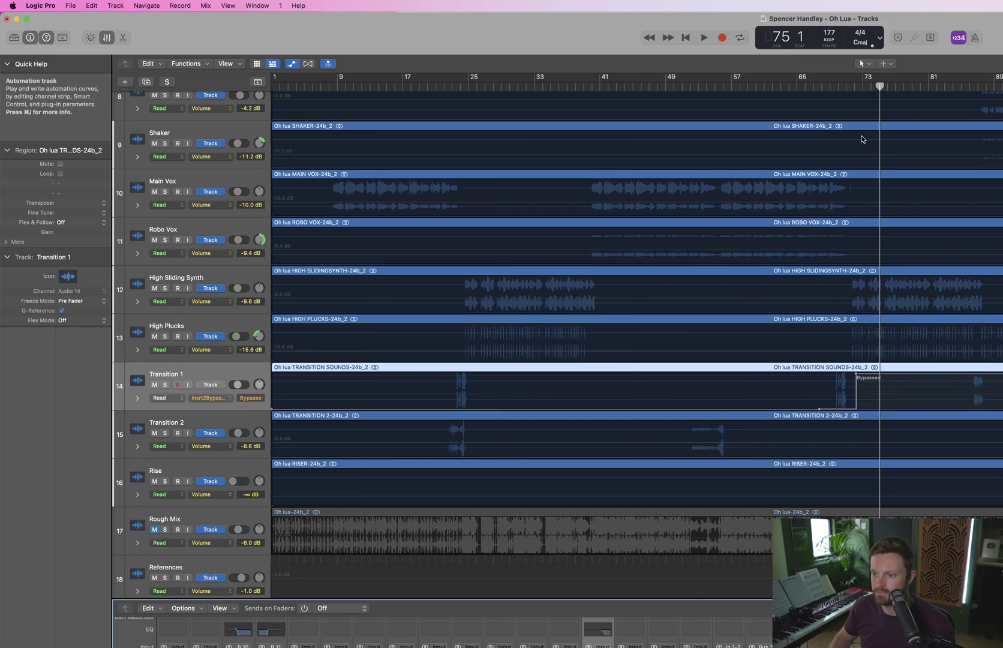
left_click_drag(779, 78, 904, 77)
key("space")
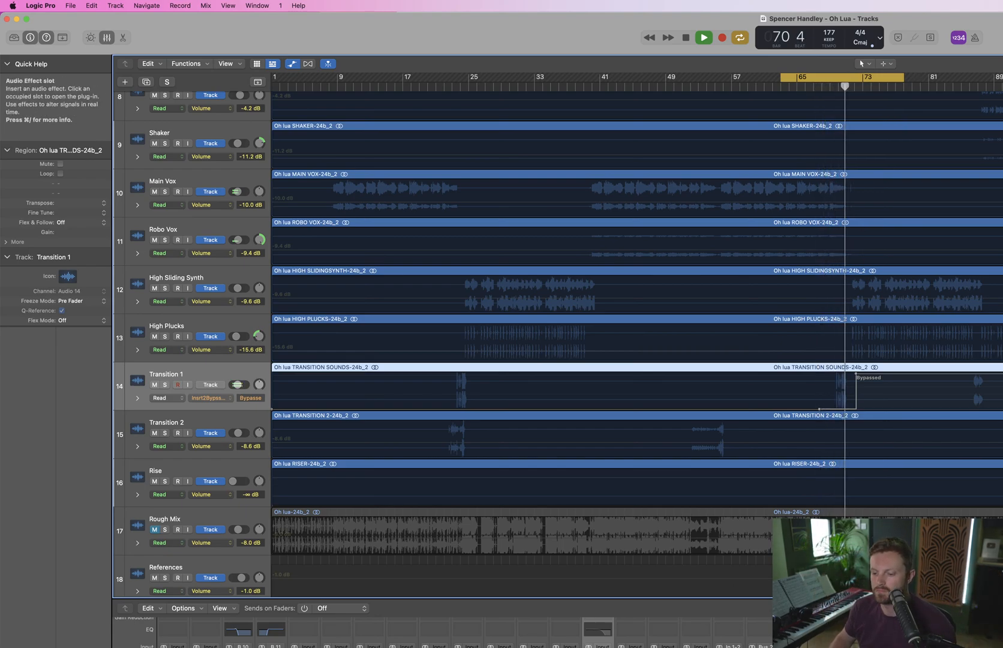
key("space")
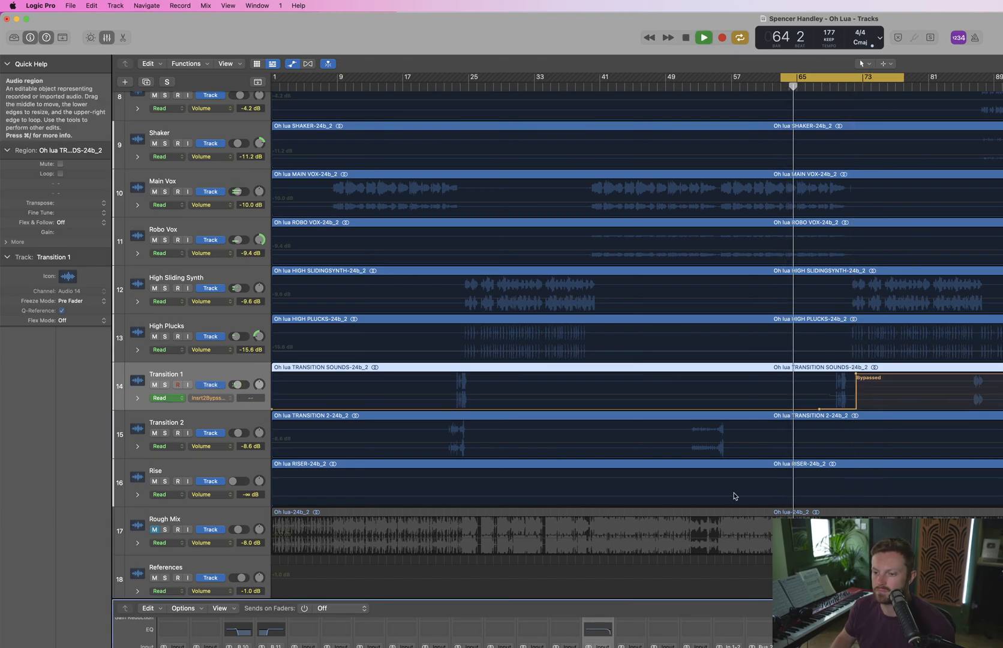
Display Transition 1's volume automation in place of the EQ bypass lane and audition the cycled transition
left_click(229, 399)
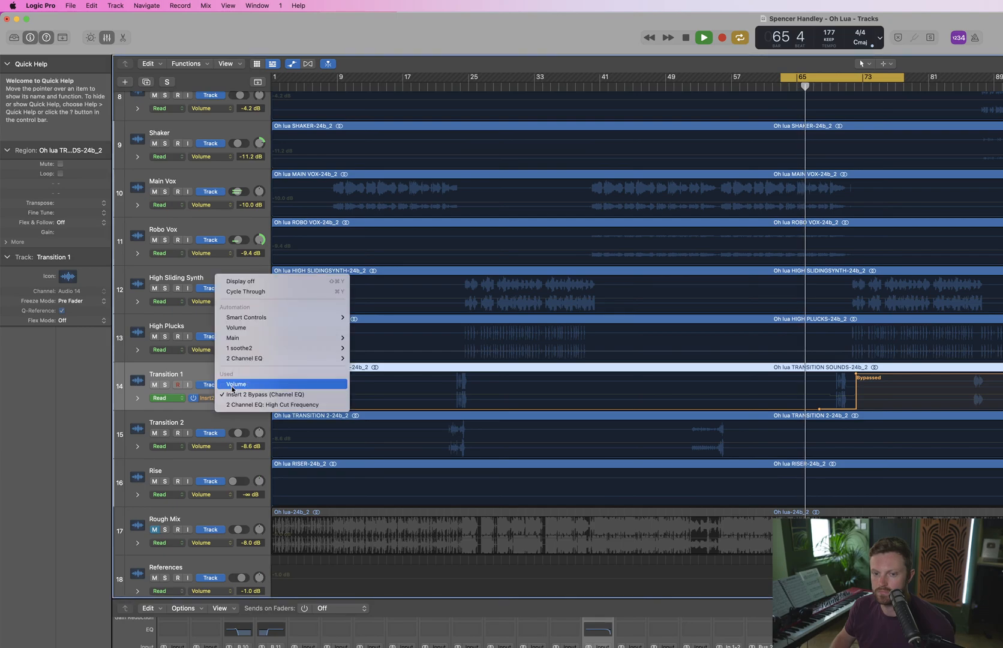
left_click(243, 329)
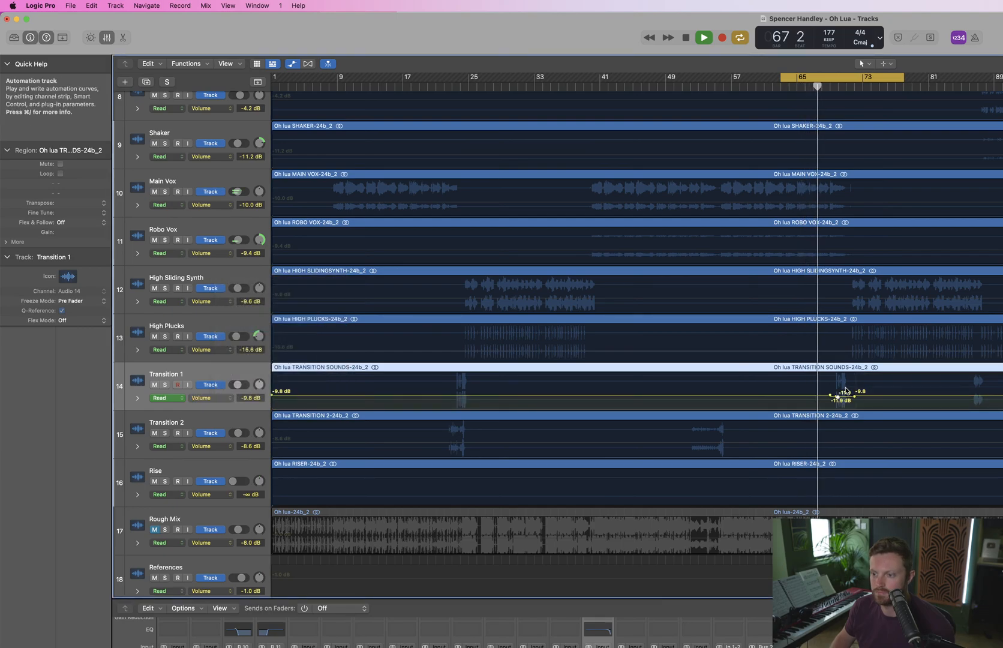
left_click(845, 391)
scroll(845, 392, "up", 10)
scroll(846, 392, "up", 2)
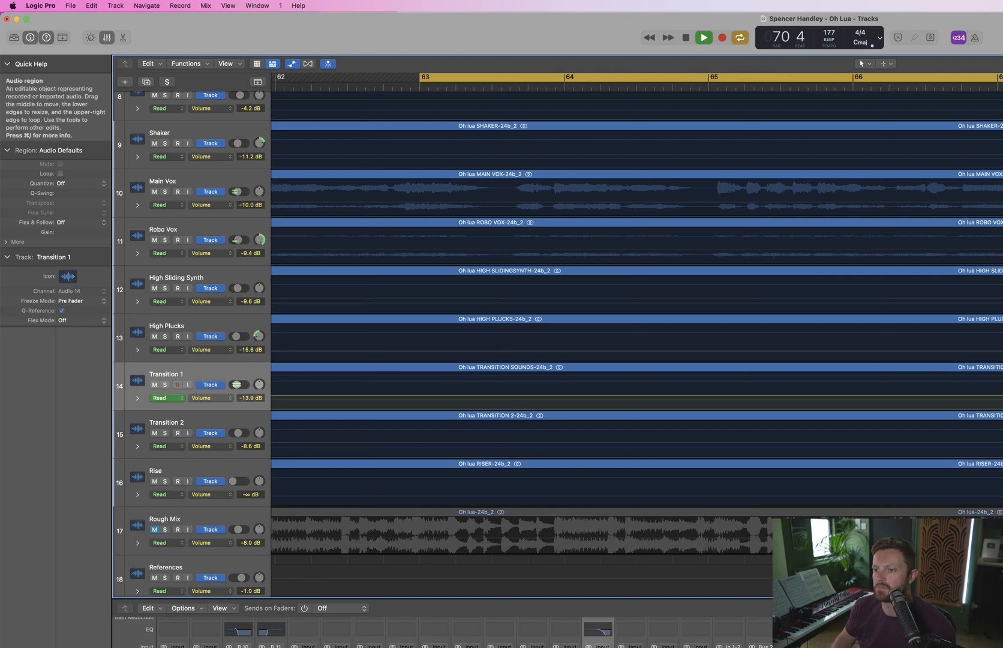
key("space")
scroll(636, 336, "right", 5)
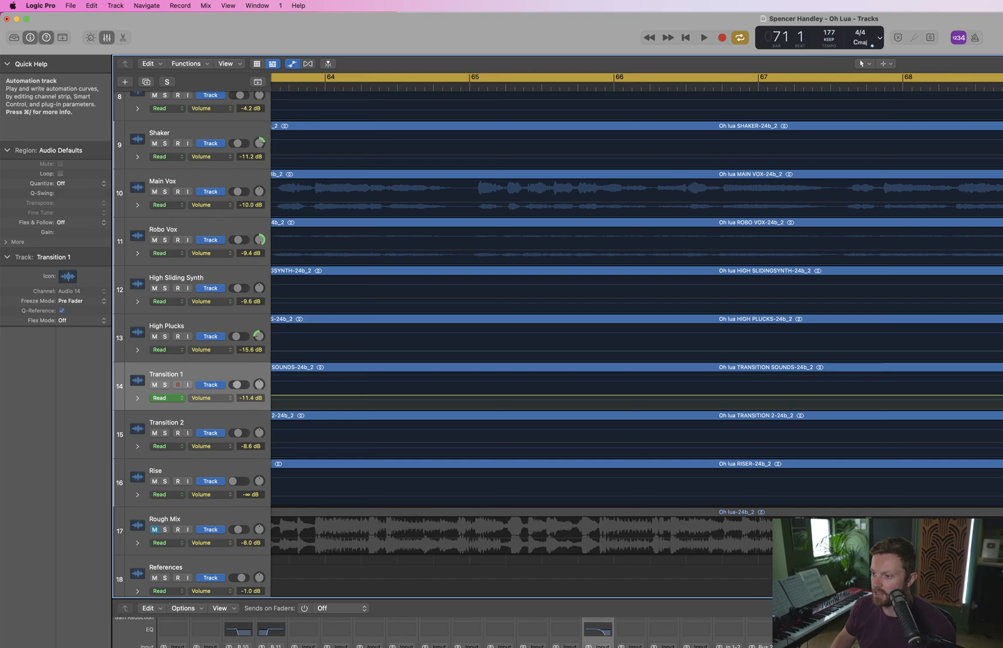
key("space")
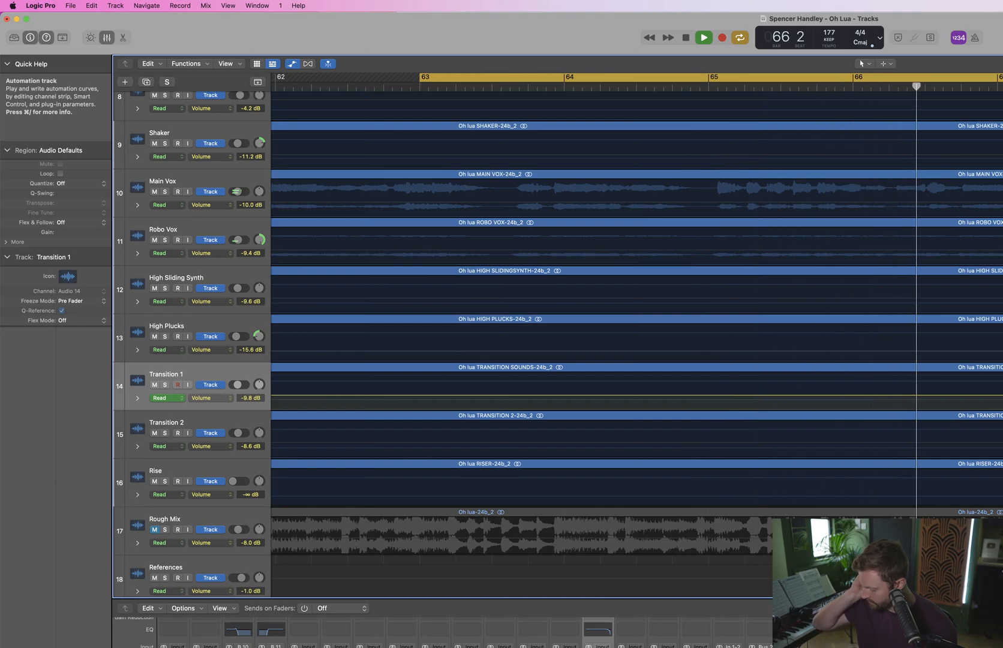
Listen through the transition to about bar 73 with its volume automation points in view, and stop playback
key("super+Left")
key("super+Left")
key("super+Left")
key("super+Left")
key("super+Left")
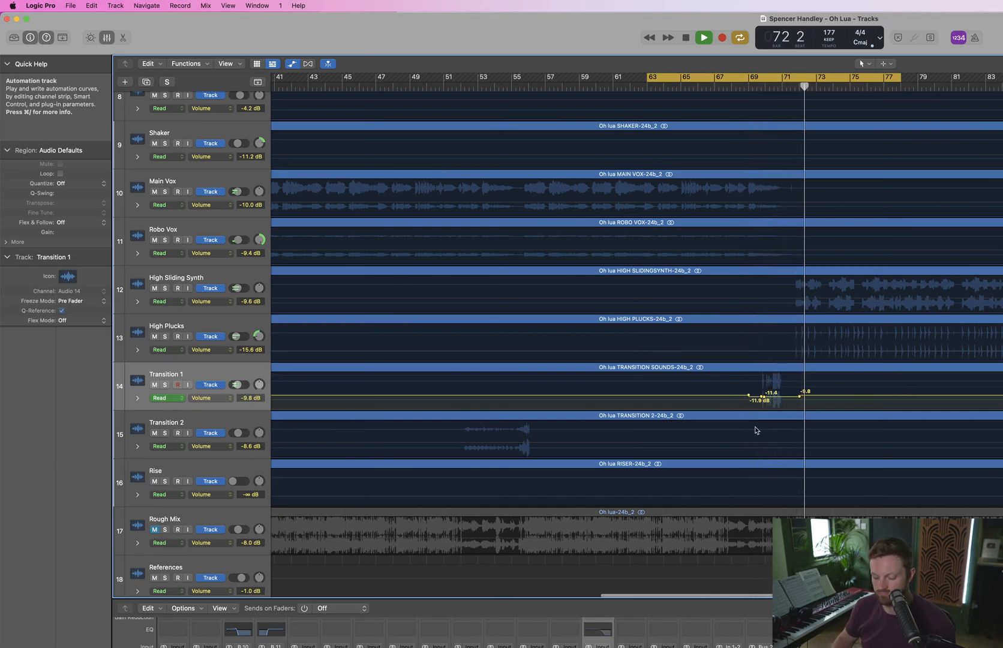
scroll(757, 373, "up", 5)
key("space")
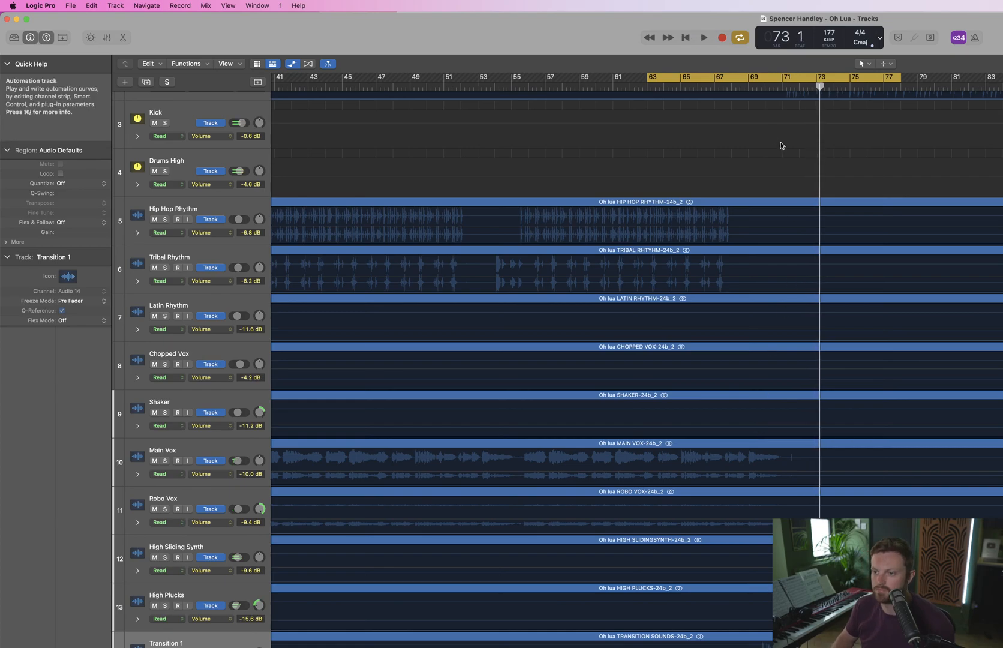
Turn off the cycle, hide the track automation and return to the Bass and drum tracks
left_click(745, 76)
key("super+Left")
key("super+Left")
key("a")
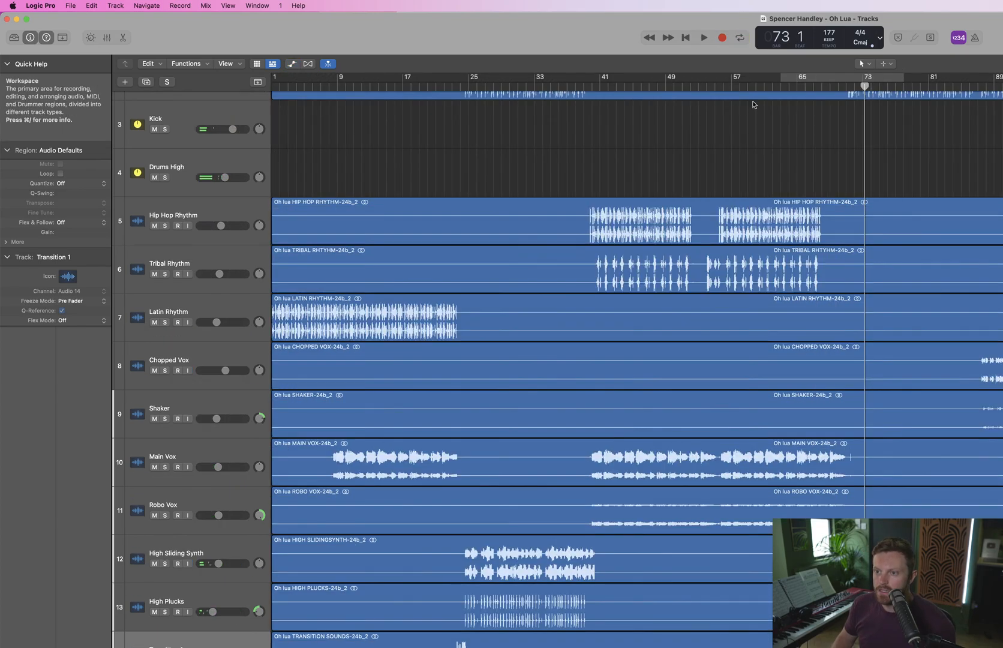
scroll(678, 228, "up", 3)
scroll(678, 229, "left", 1)
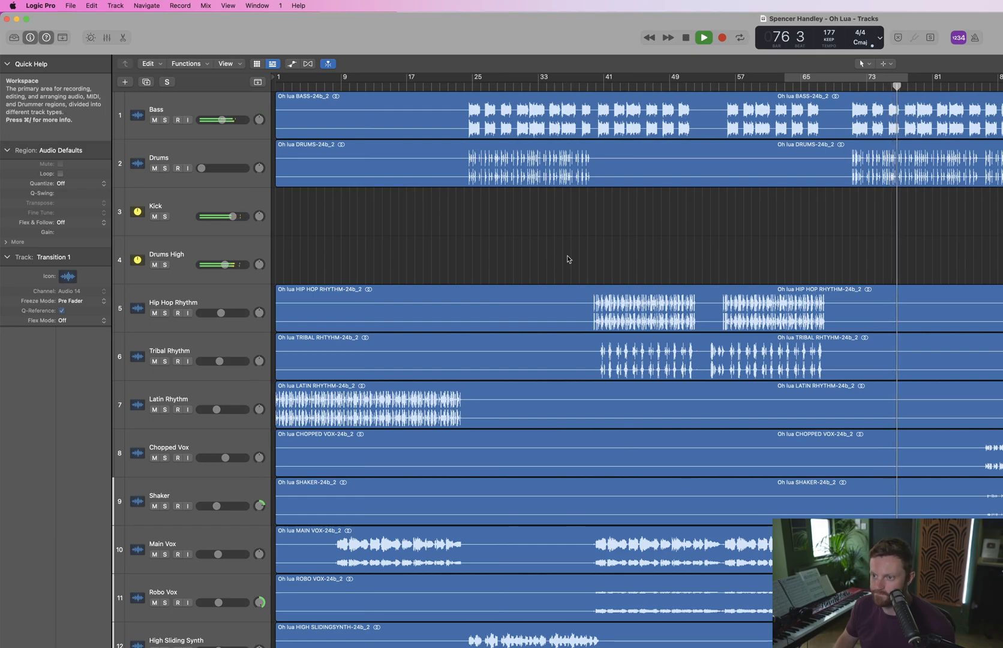
Try Gullfoss on Drums High with Tame at 94%, and remove the plug-in from the channel
left_click(226, 150)
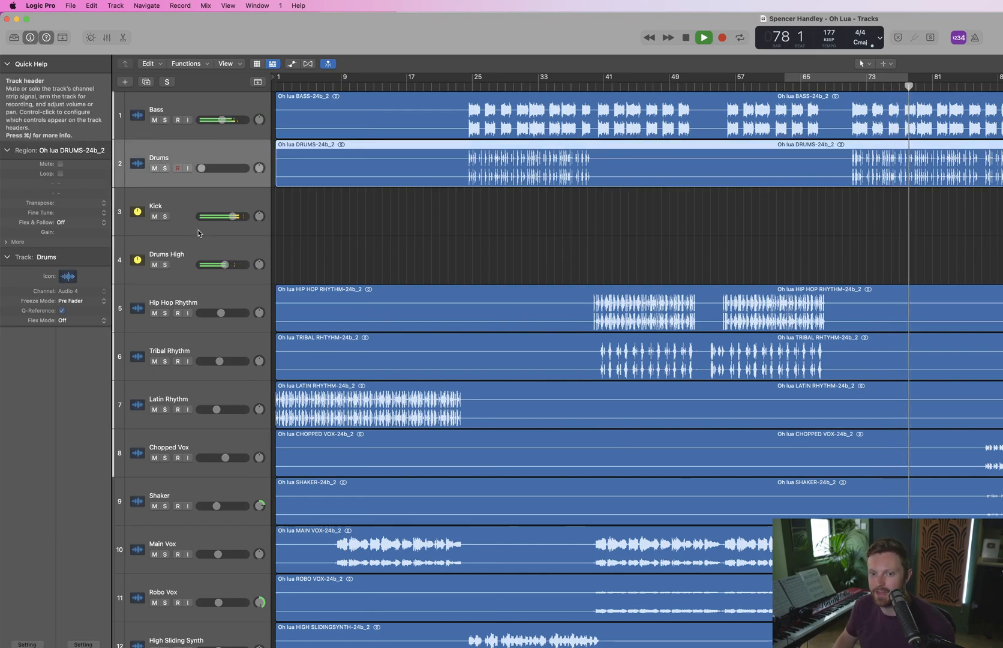
left_click(201, 244)
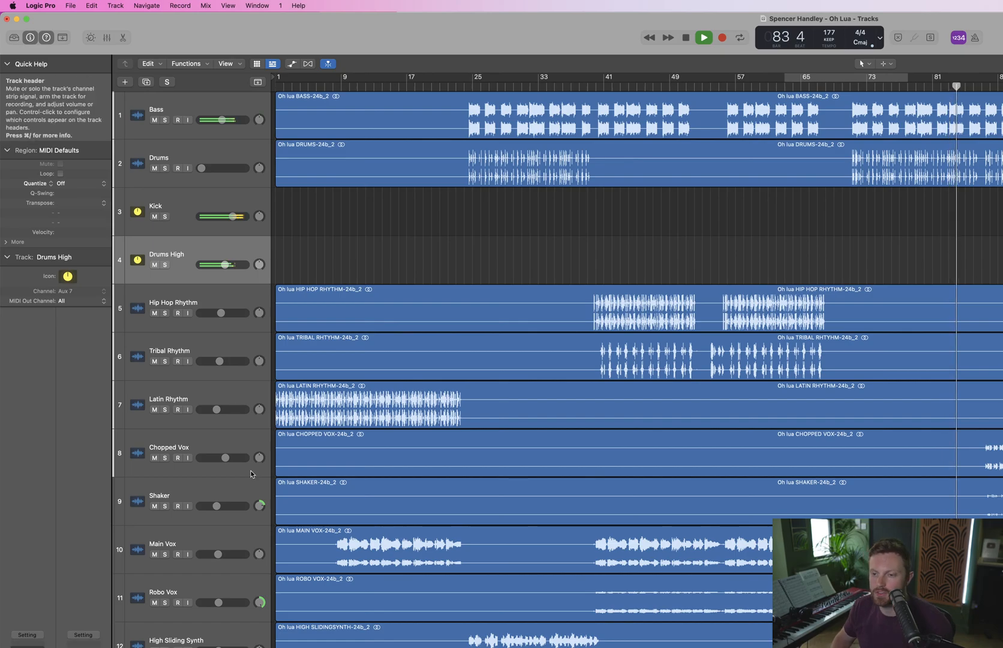
left_click_drag(721, 217, 717, 153)
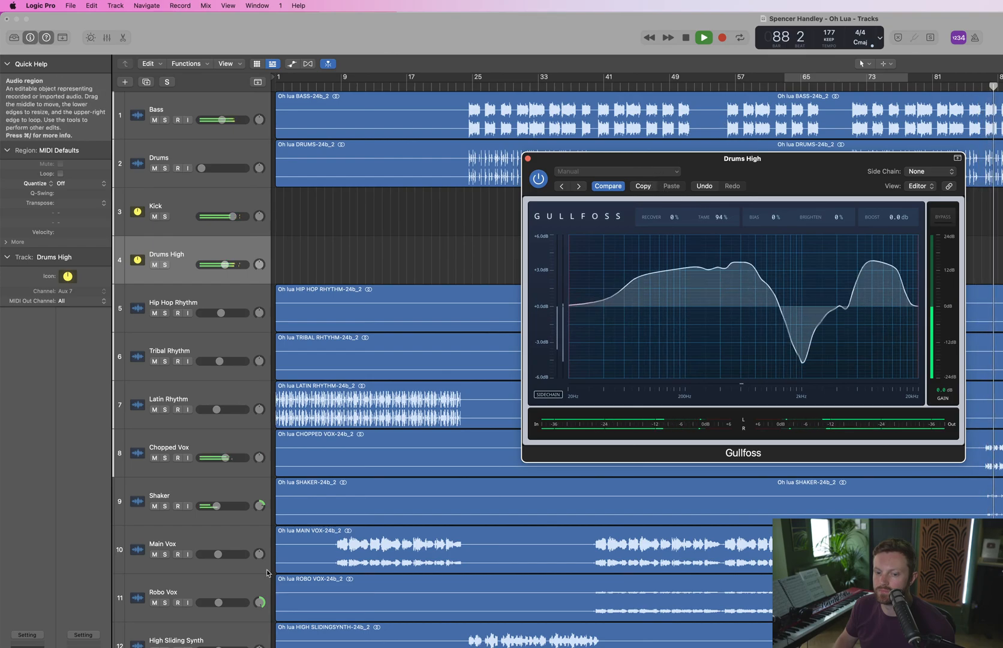
left_click(528, 159)
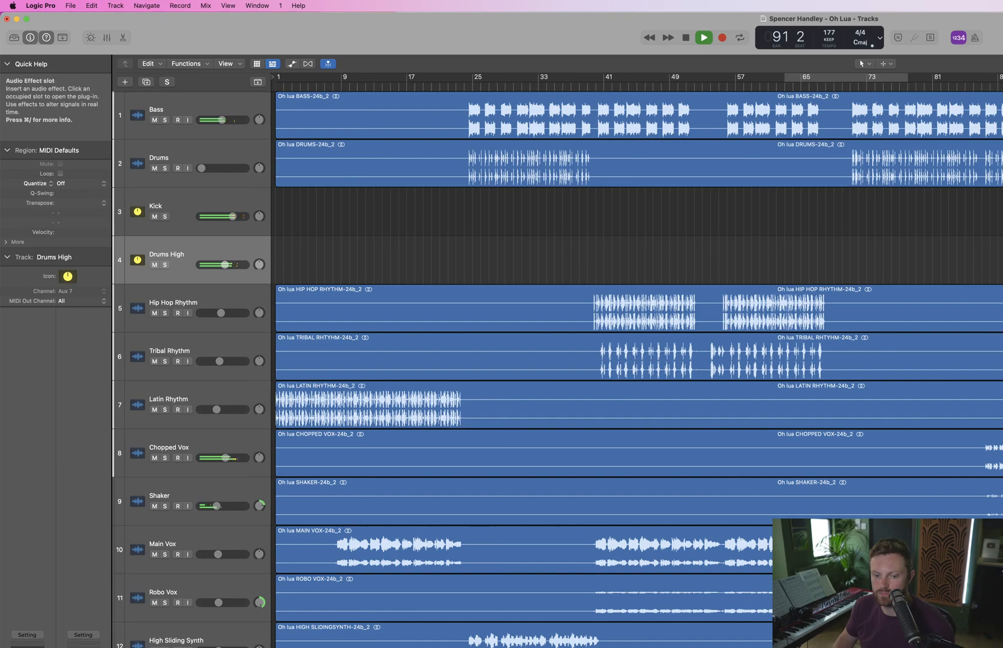
left_click(39, 646)
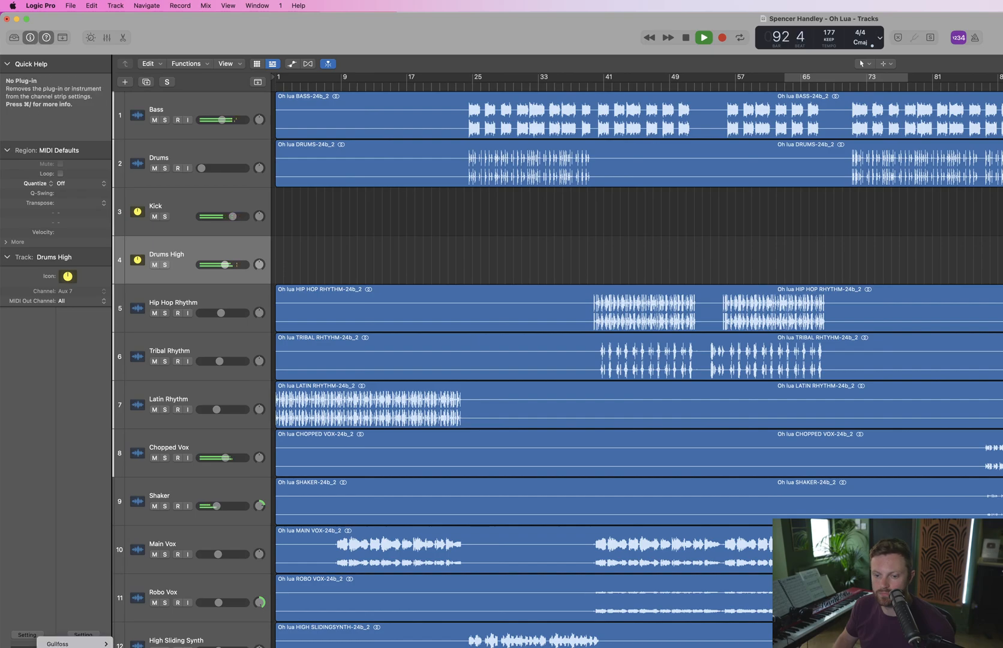
left_click(60, 647)
key("space")
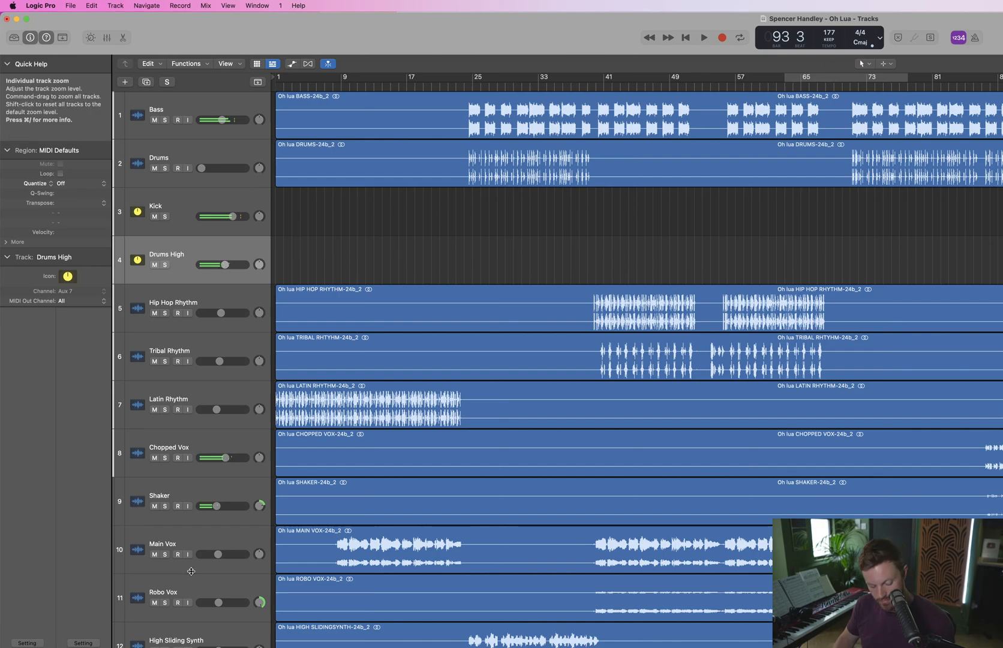
Show the mixer, mute Drums High and Kick, and raise the original Drums fader for comparison during playback
key("x")
left_click(154, 264)
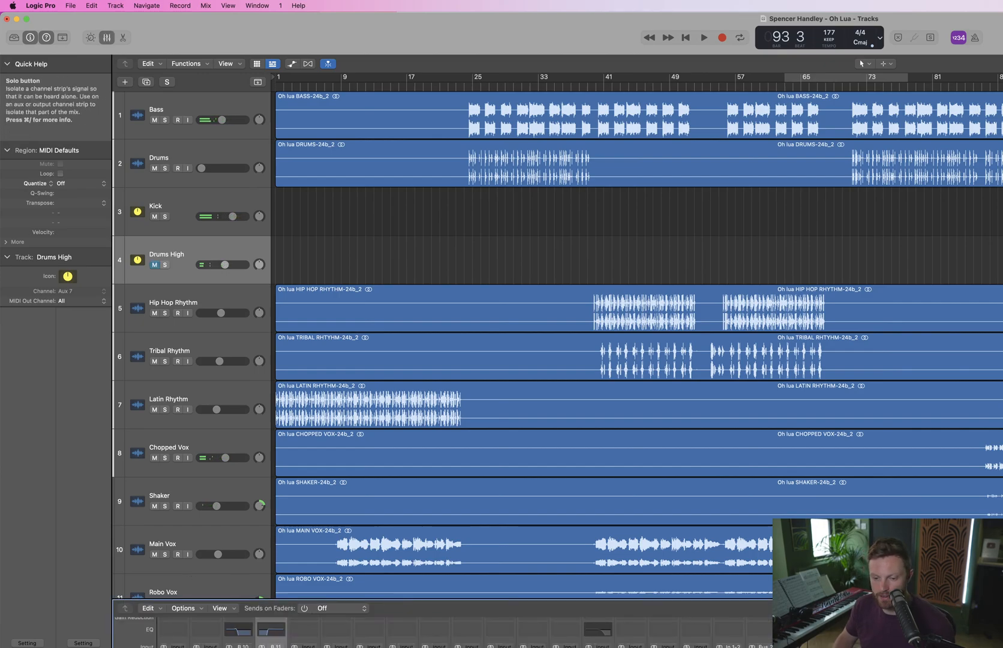
left_click(154, 217)
key("space")
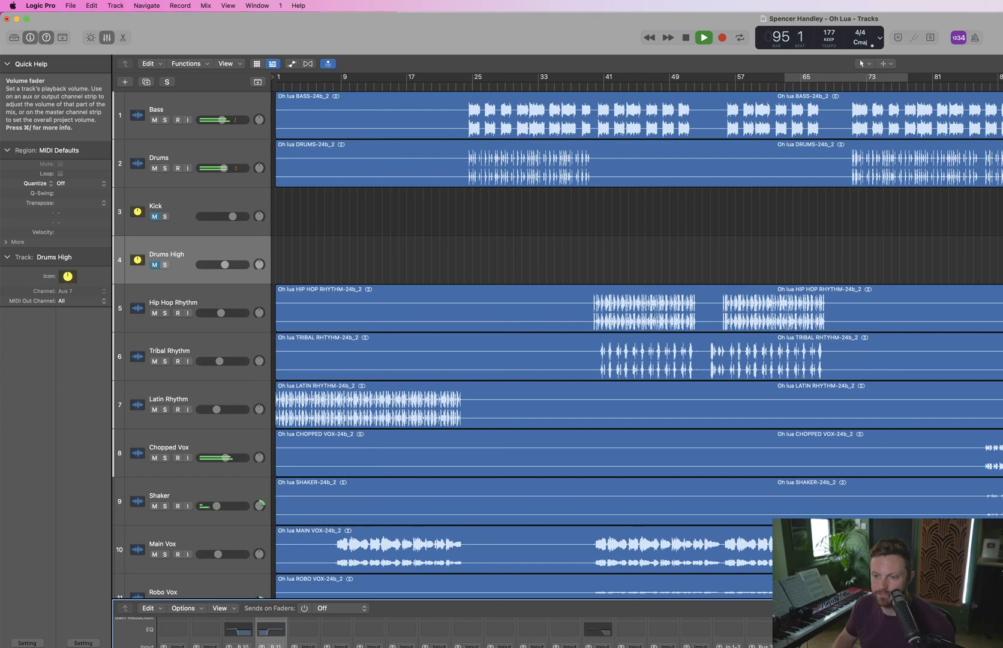
Cycle from bar 70 to about bar 89, audition the original Drums track there and stop playback
left_click(851, 86)
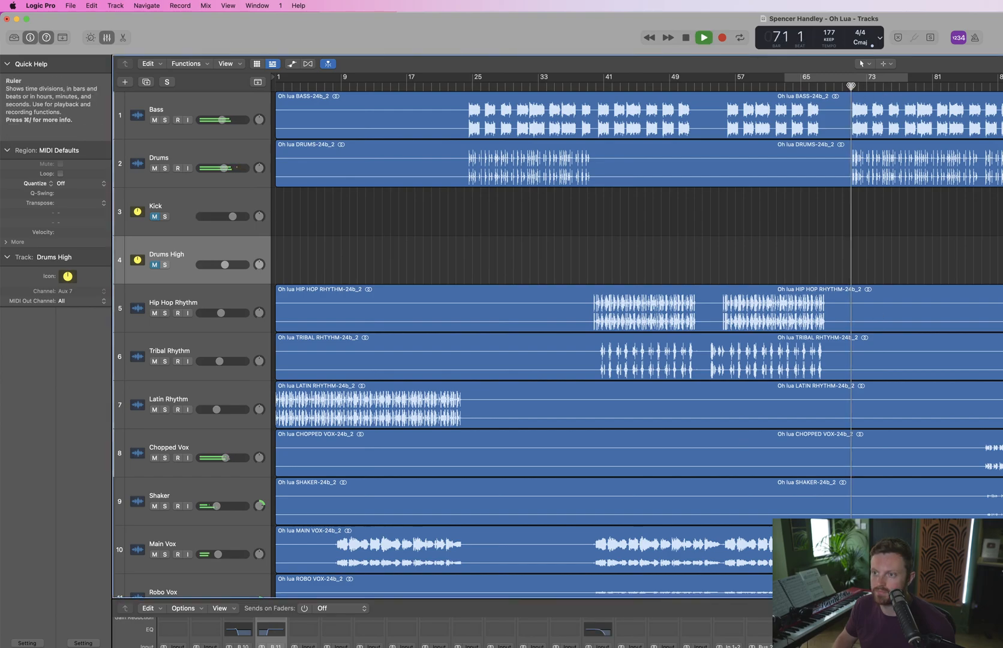
left_click_drag(843, 76, 1000, 76)
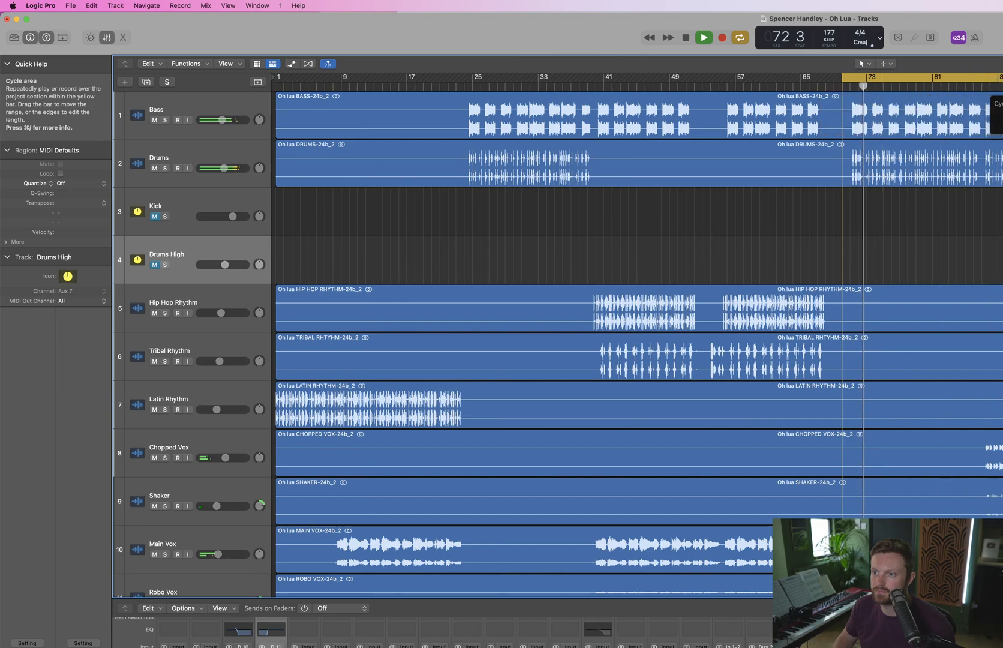
key("space")
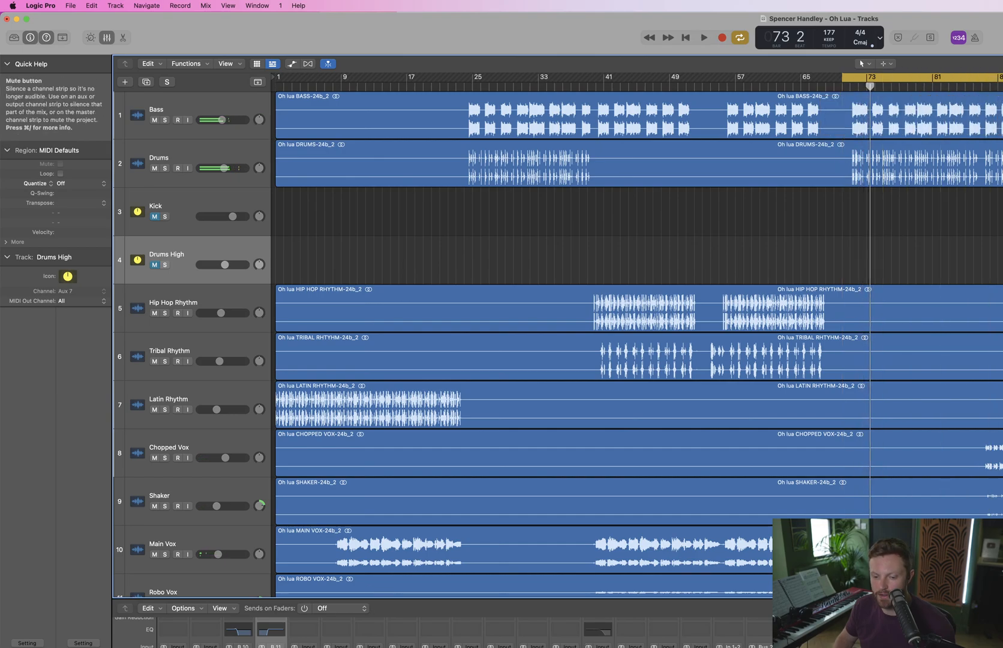
Pull the Drums fader back down, unmute Kick and Drums High, and replay the split drums with Drums unmuted
left_click(154, 168)
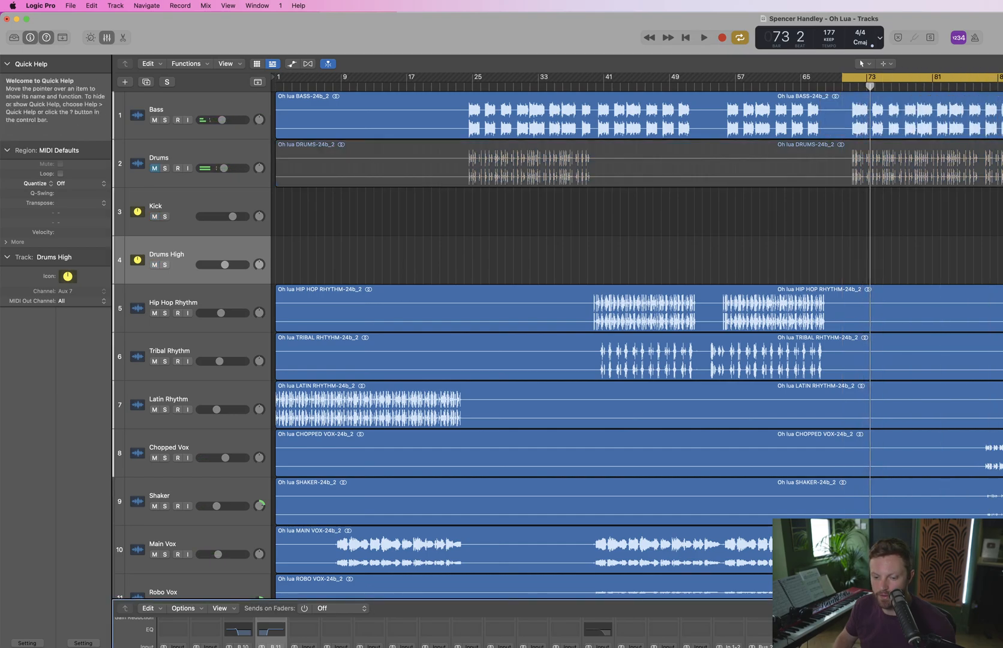
key("space")
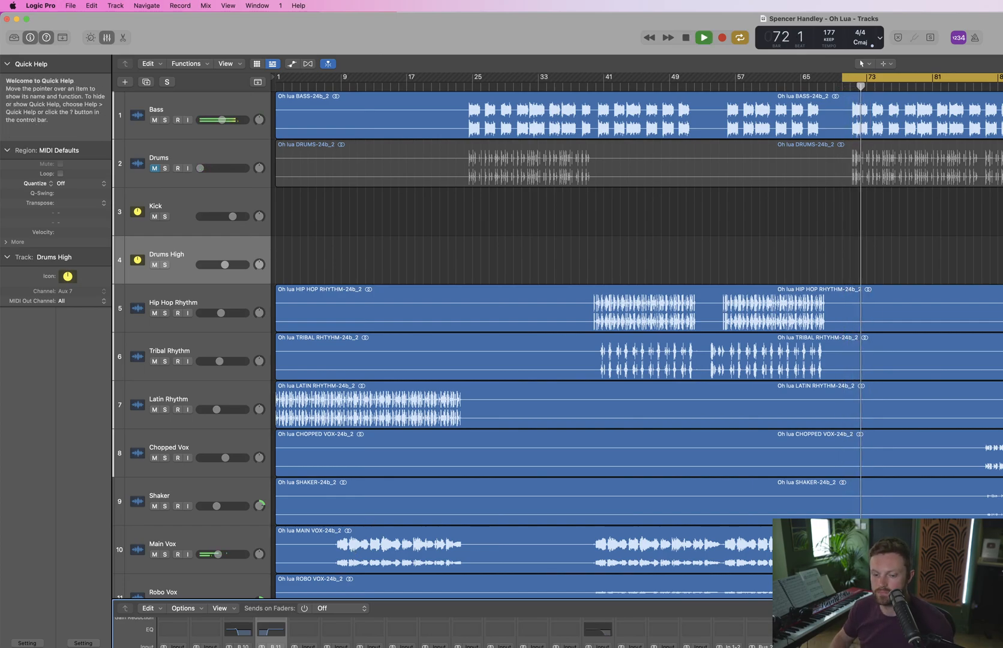
key("space")
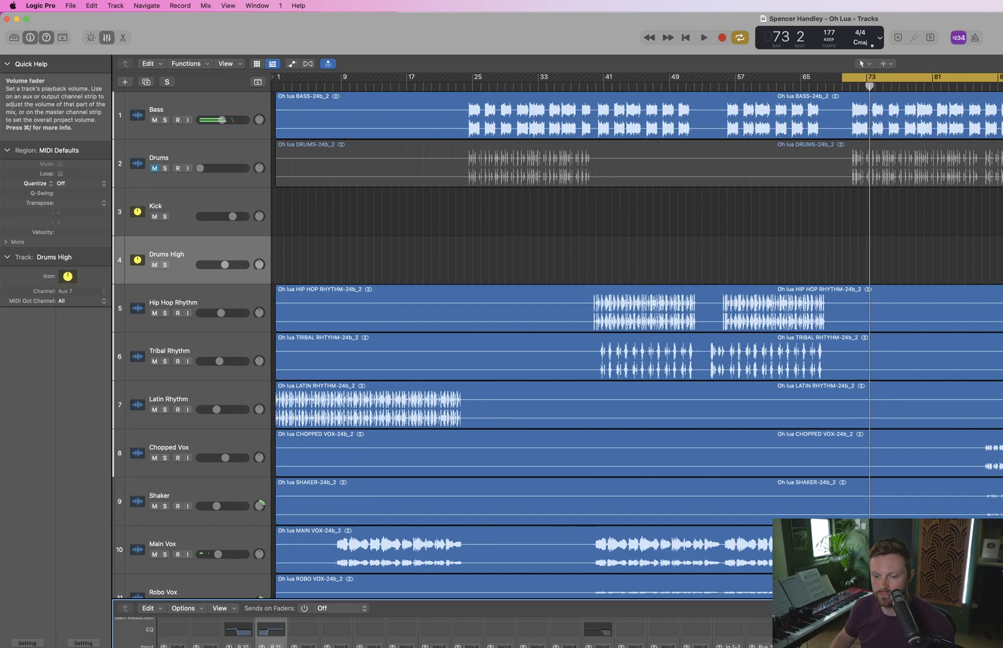
left_click(154, 168)
key("space")
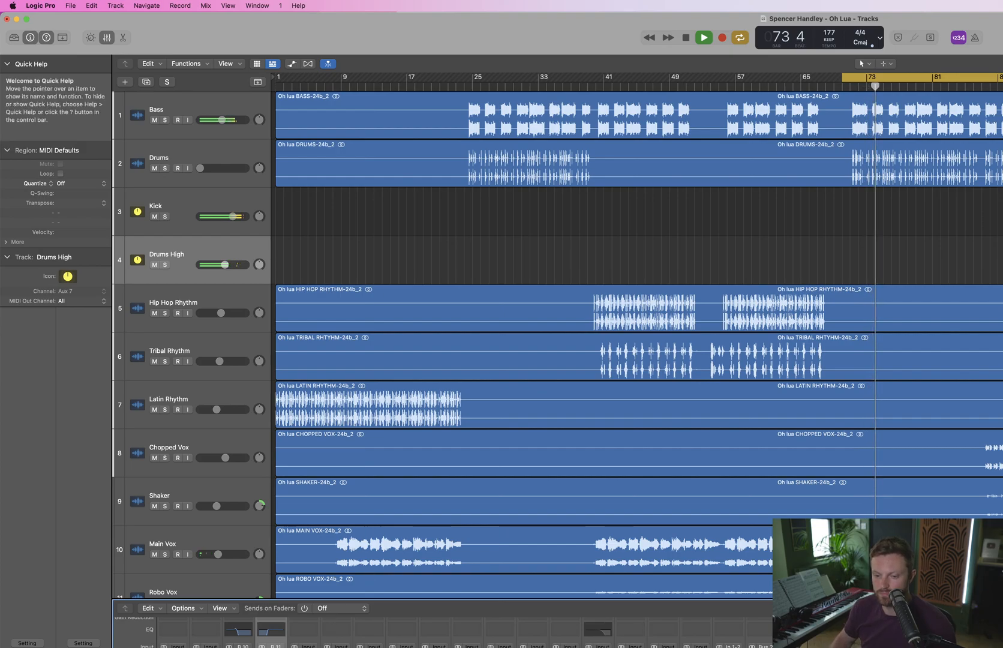
Solo Drums High and Kick one at a time to audition each, clear the solos and stop playback
left_click(164, 265)
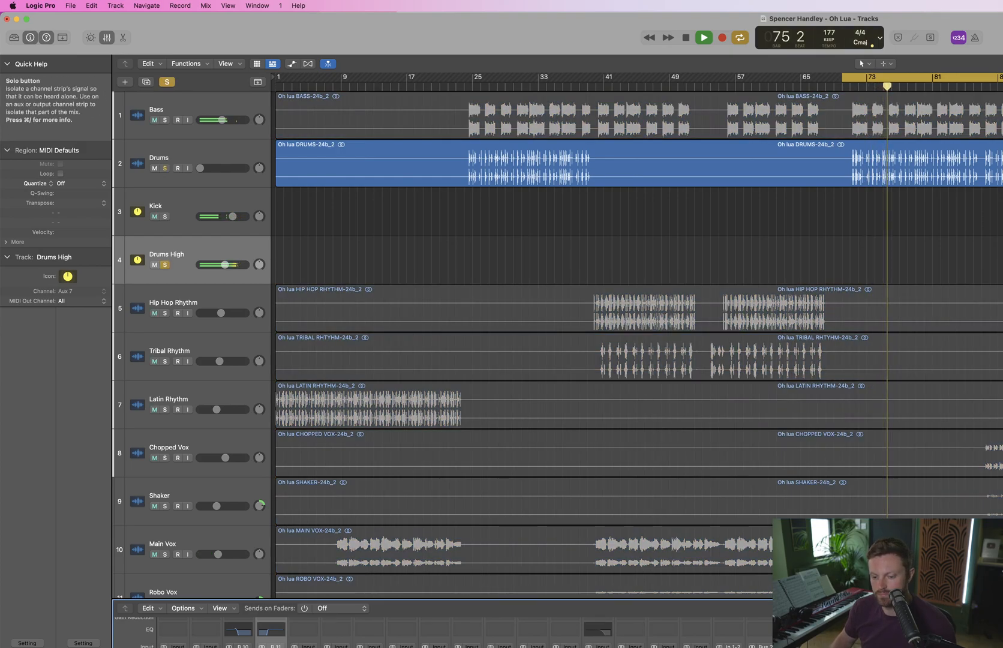
left_click(164, 265)
left_click(164, 216)
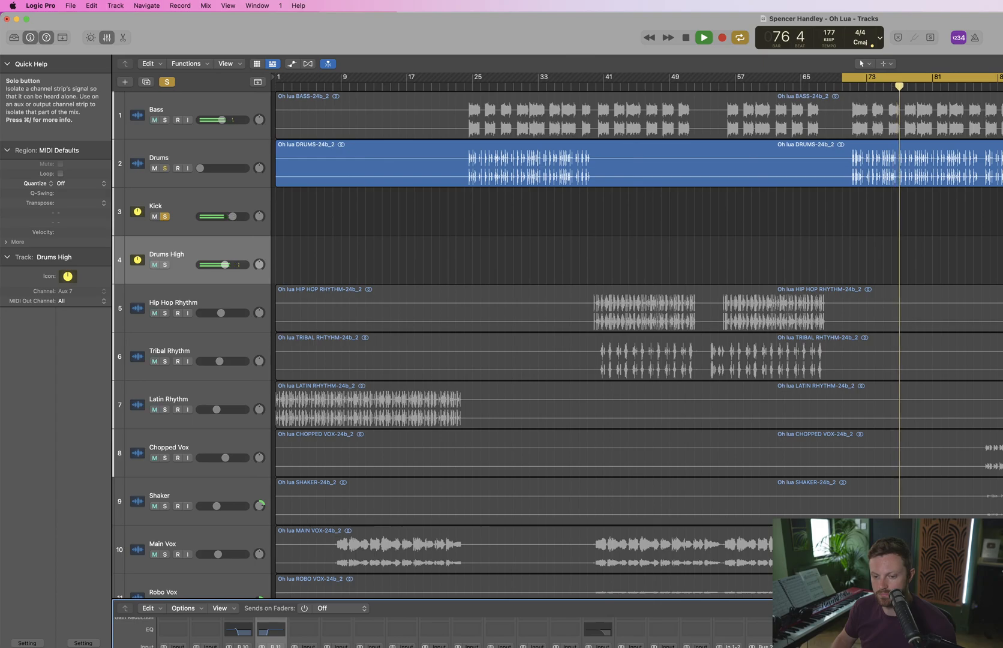
left_click(165, 216)
key("space")
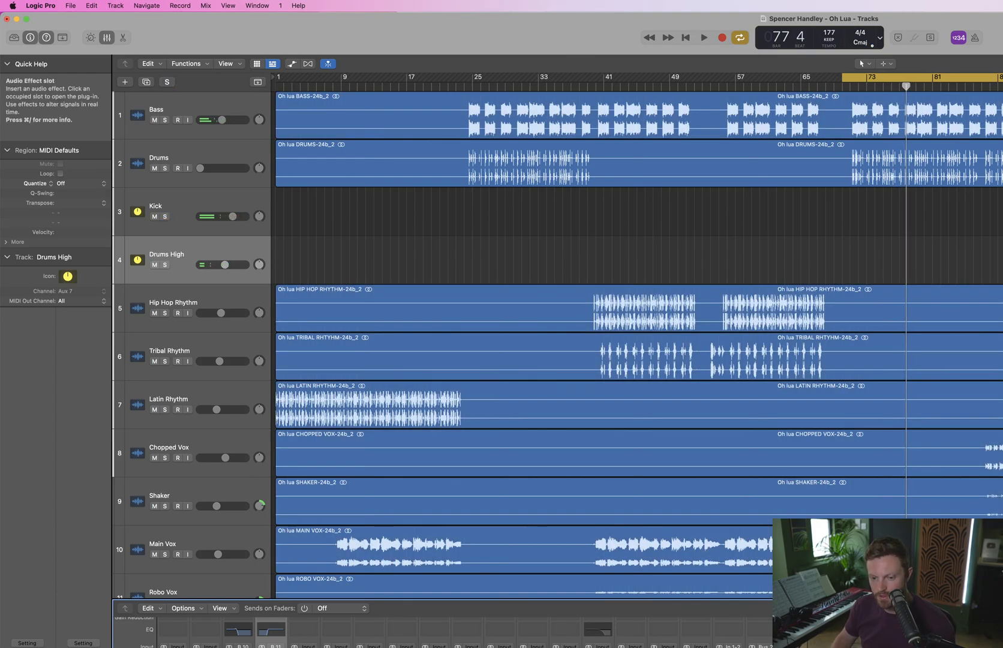
Open the Drums High Channel EQ beside the other EQ window during soloed playback and adjust the other EQ's high-cut band
key("v")
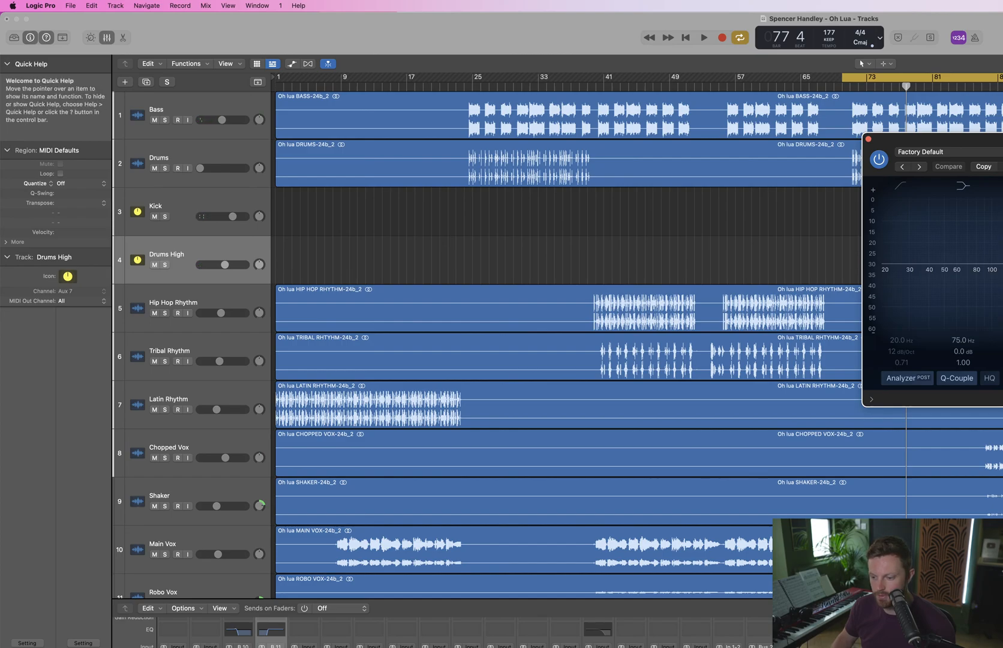
key("space")
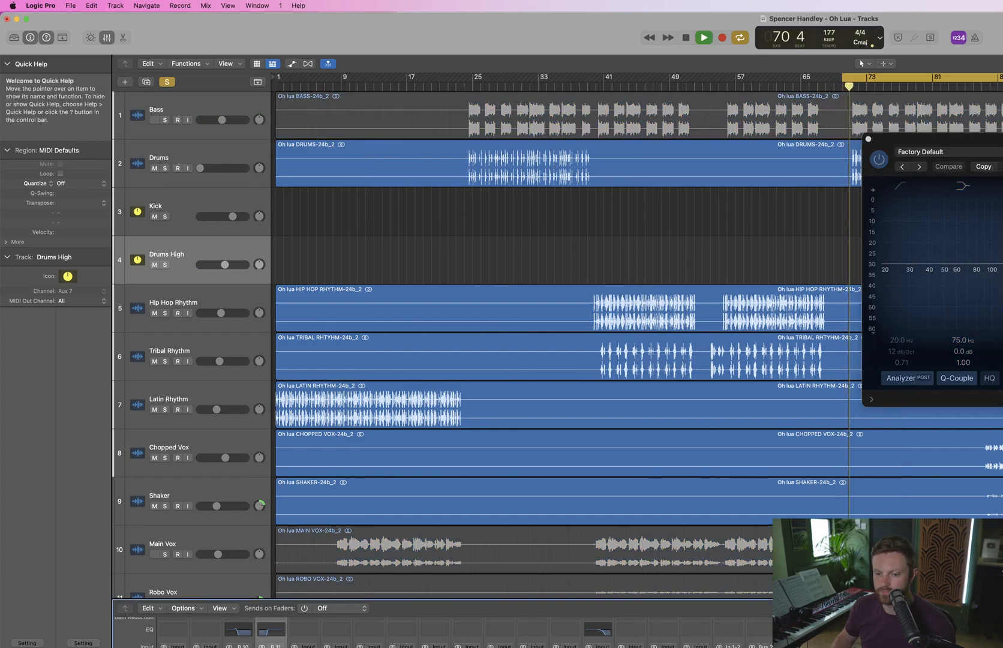
left_click(271, 629)
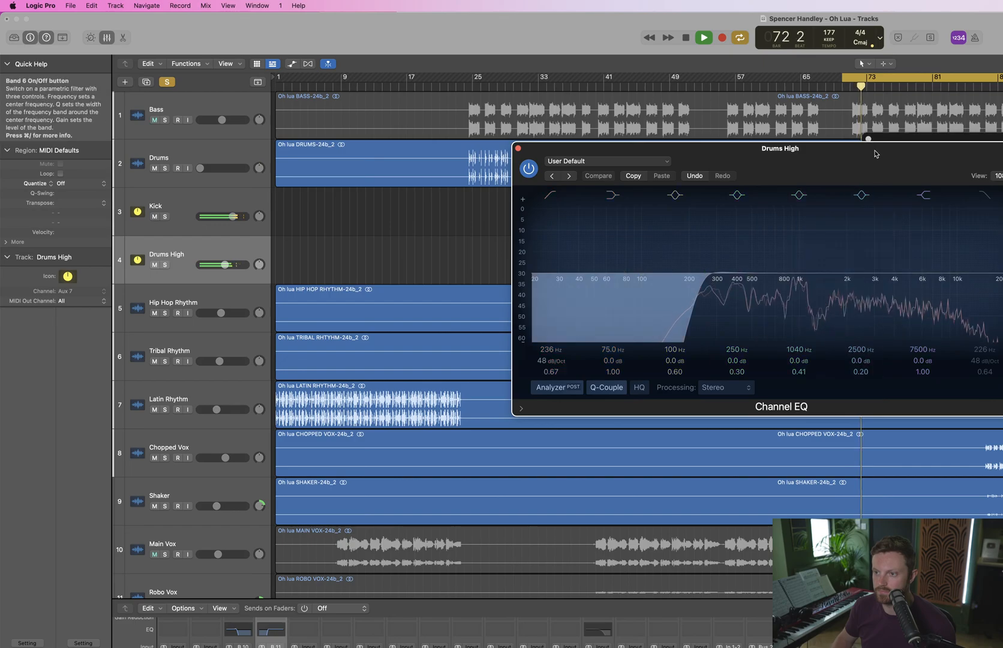
left_click_drag(875, 154, 620, 156)
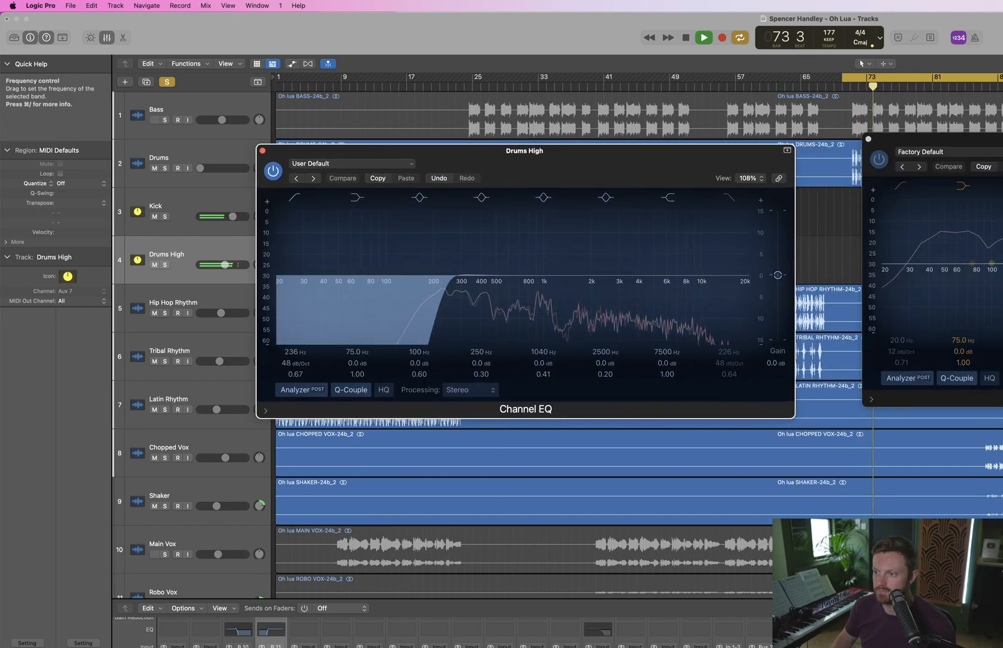
left_click(998, 263)
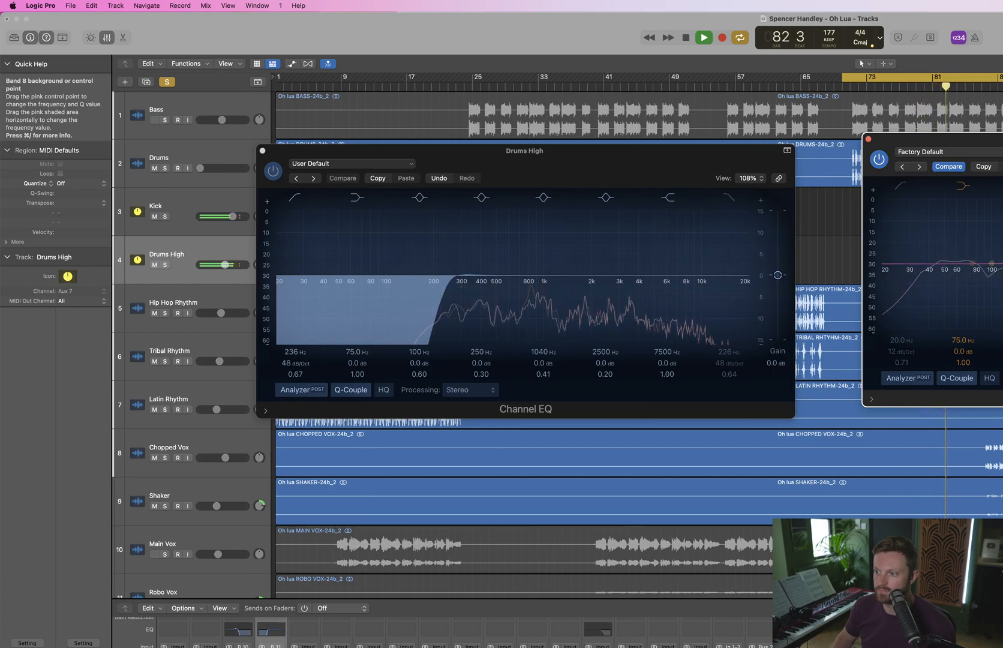
Clear all solos and replay the full mix, toggling the power of the Channel EQ set to Factory Default
key("space")
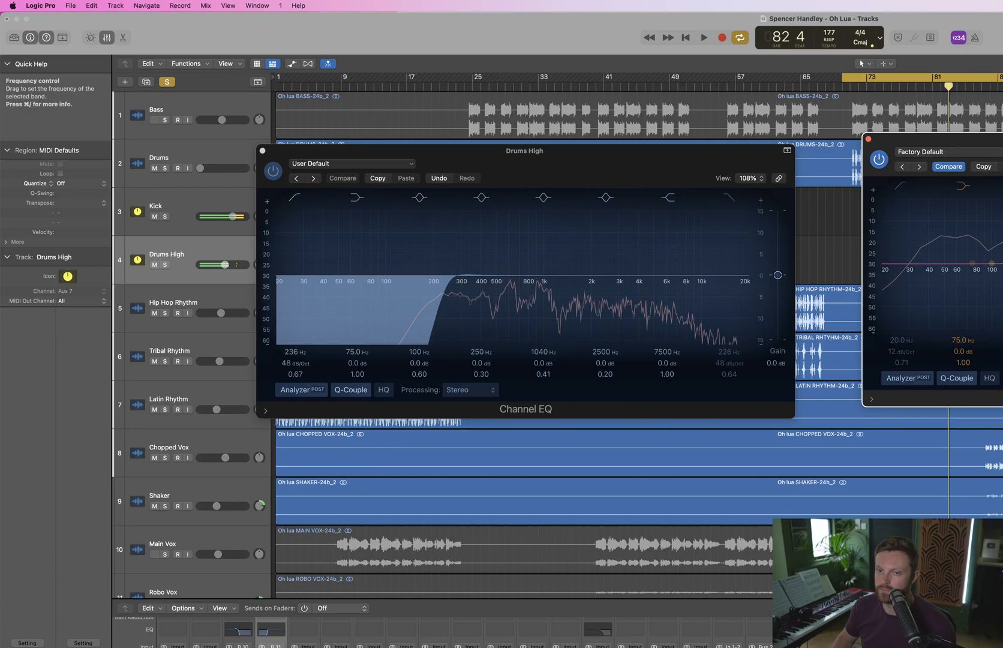
left_click(168, 82)
key("space")
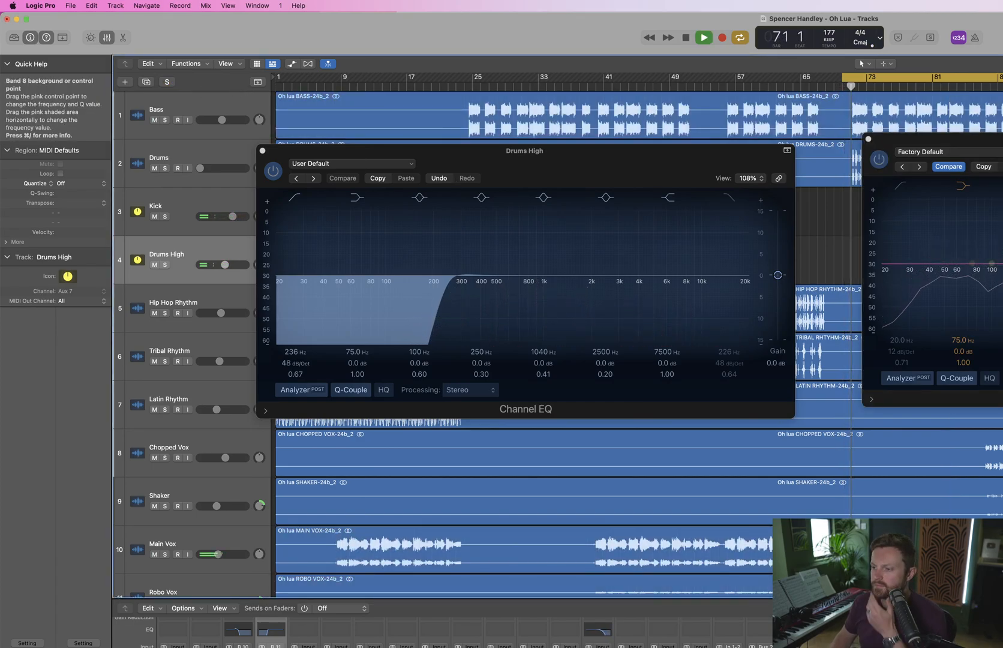
left_click(879, 160)
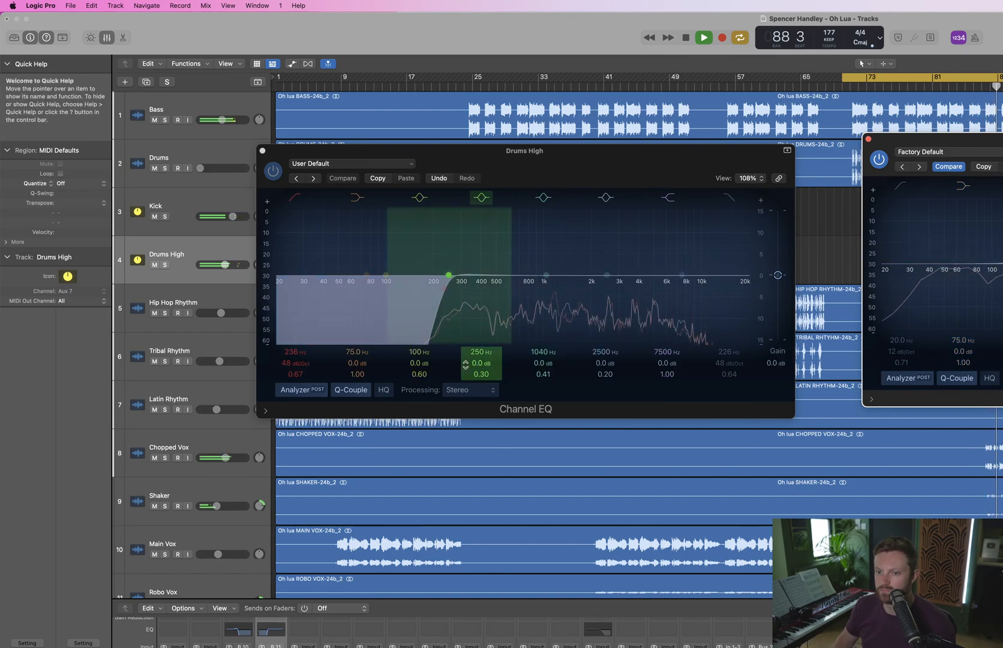
Sweep the Drums High low cut and set it to 224 Hz with Q 0.60, slightly lower its fader and check it with mute toggled
left_click_drag(446, 300, 481, 302)
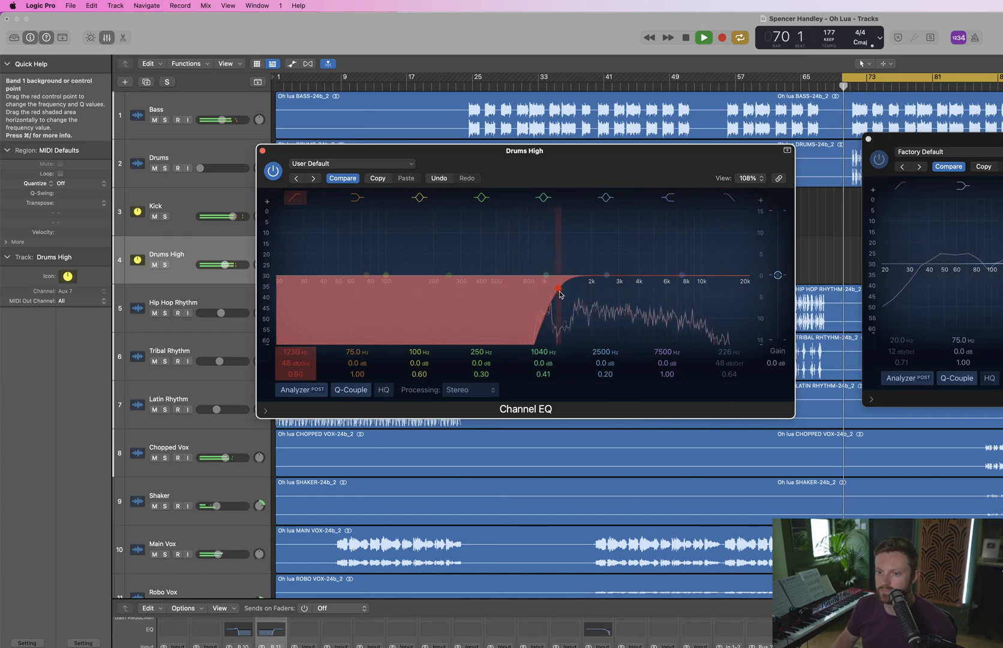
left_click_drag(561, 294, 562, 293)
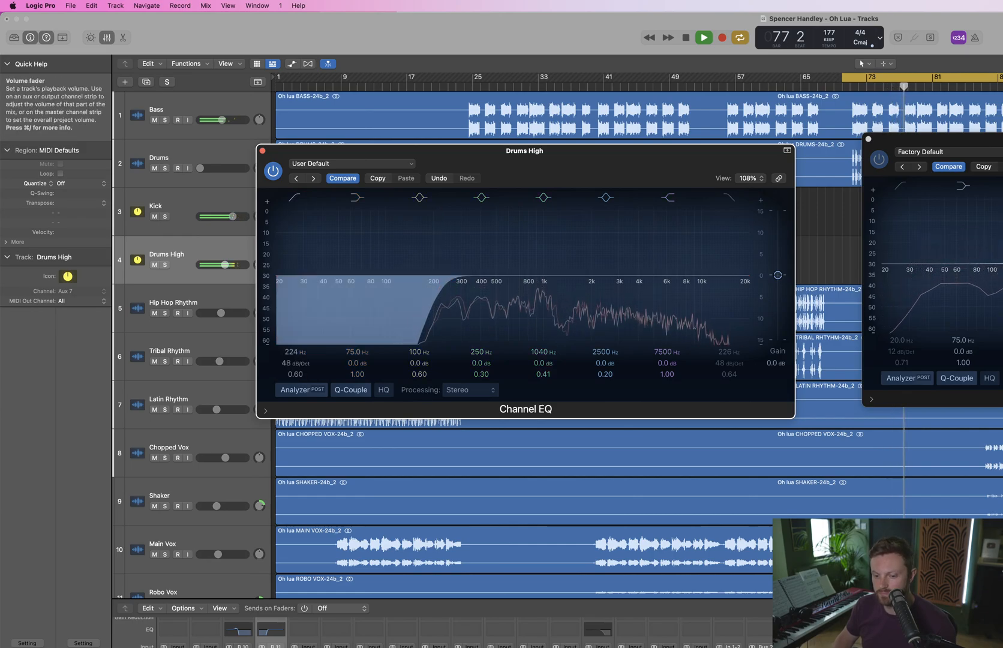
left_click(272, 643)
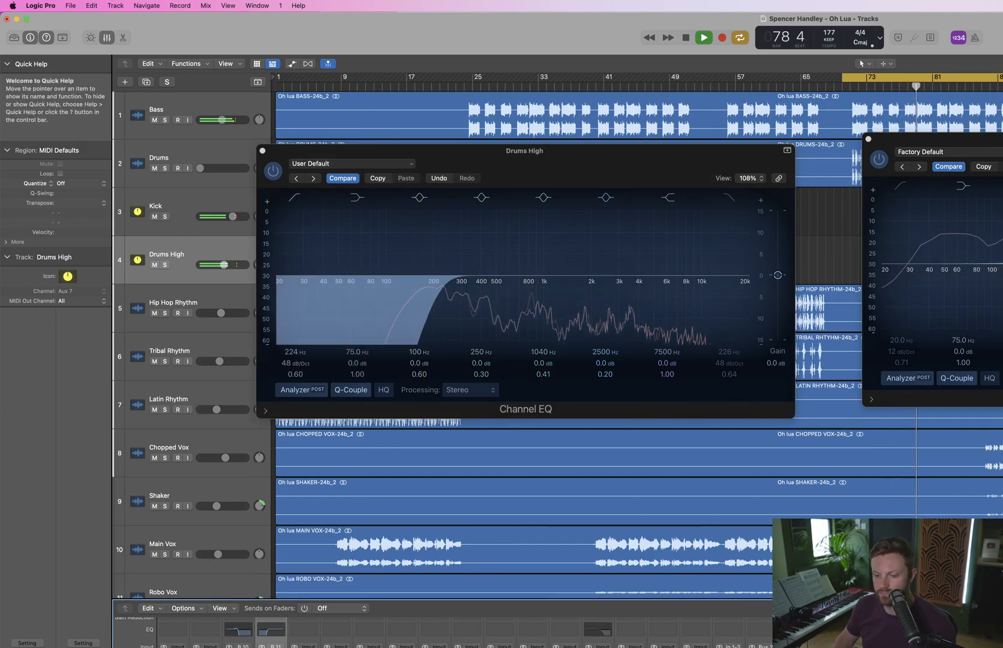
left_click(154, 265)
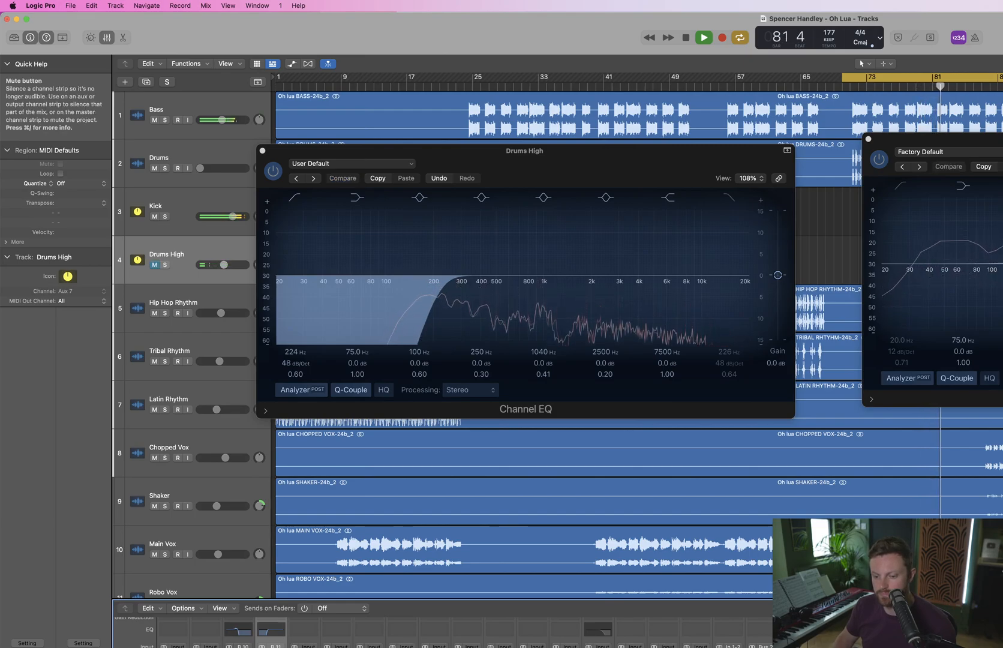
left_click(154, 265)
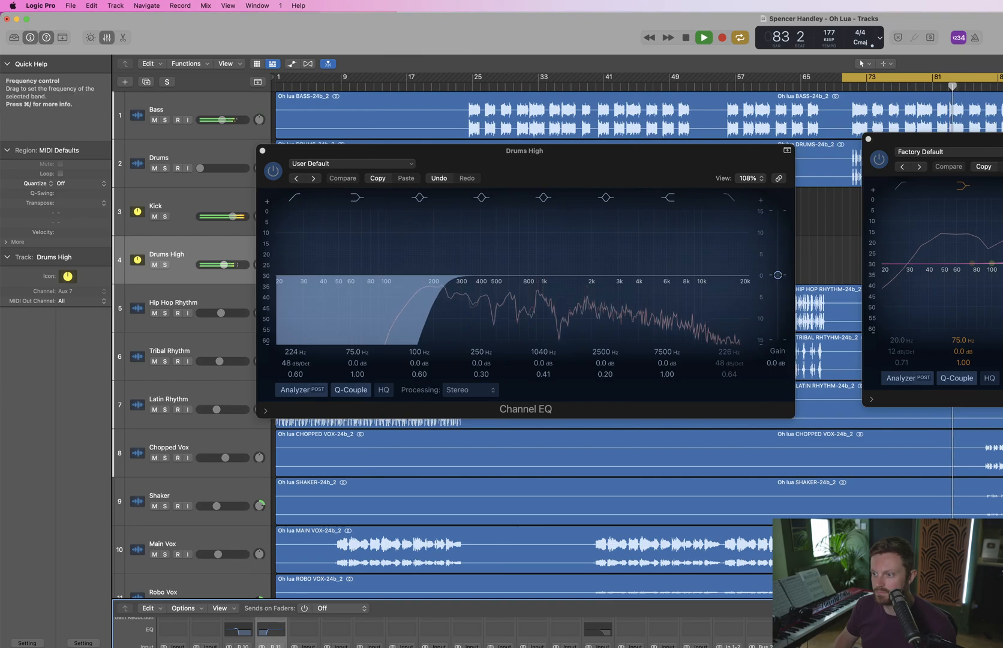
Adjust the high-cut band of the Channel EQ set to Factory Default and close both EQ windows
left_click(999, 264)
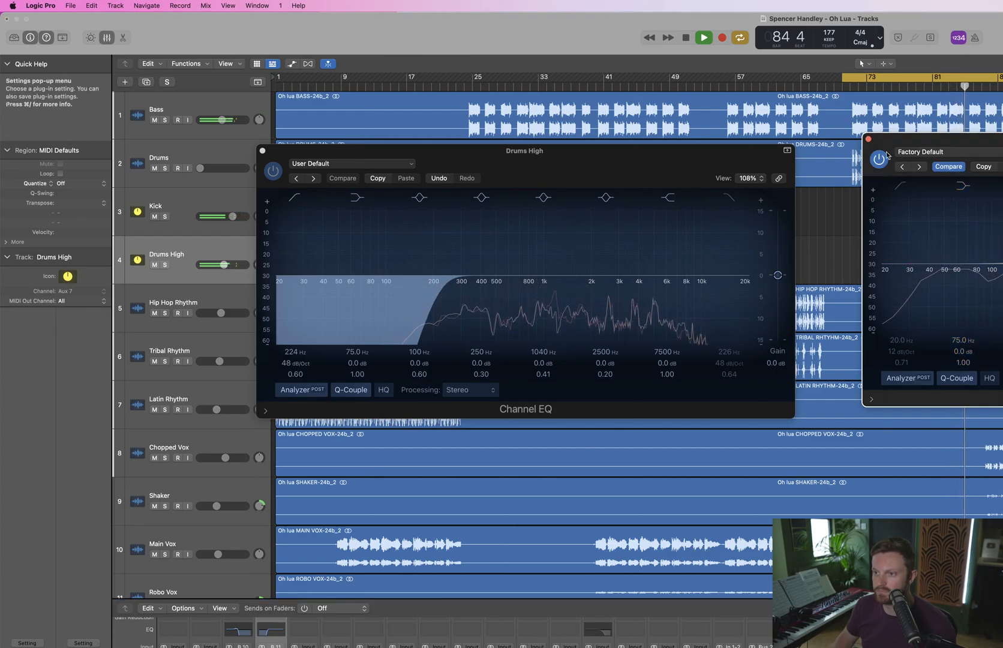
left_click(868, 139)
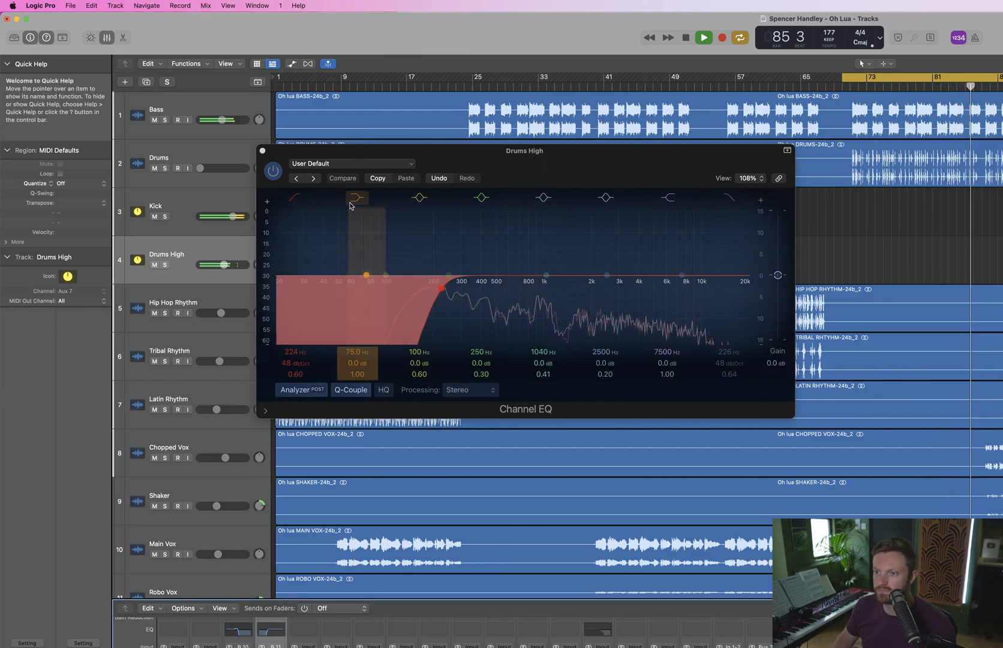
left_click(262, 151)
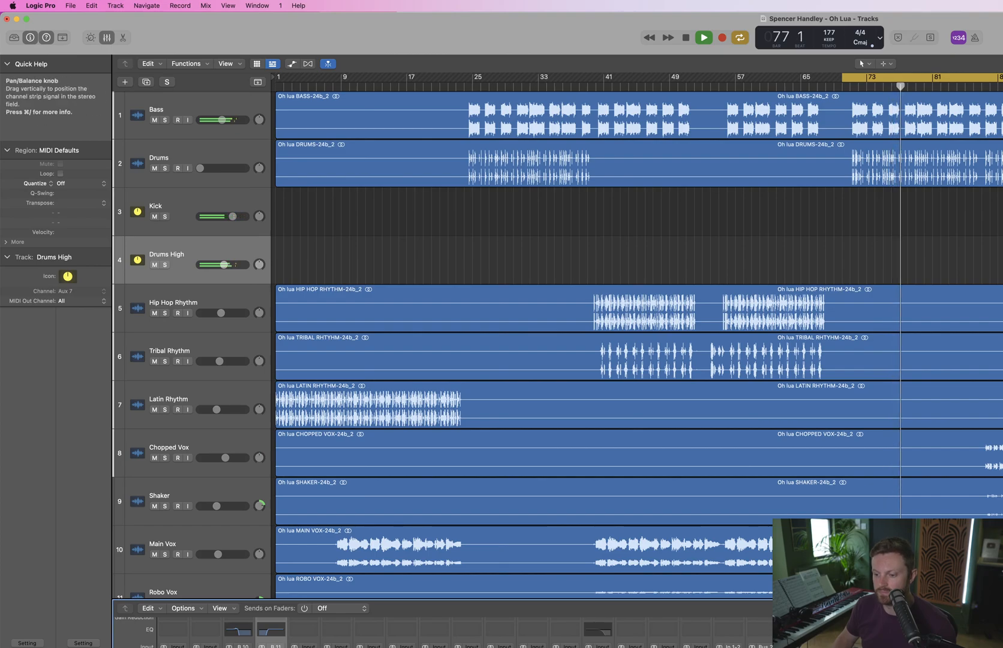
Restart playback, turn off the cycle and audition the mix from about bar 56 with the mixer hidden
key("space")
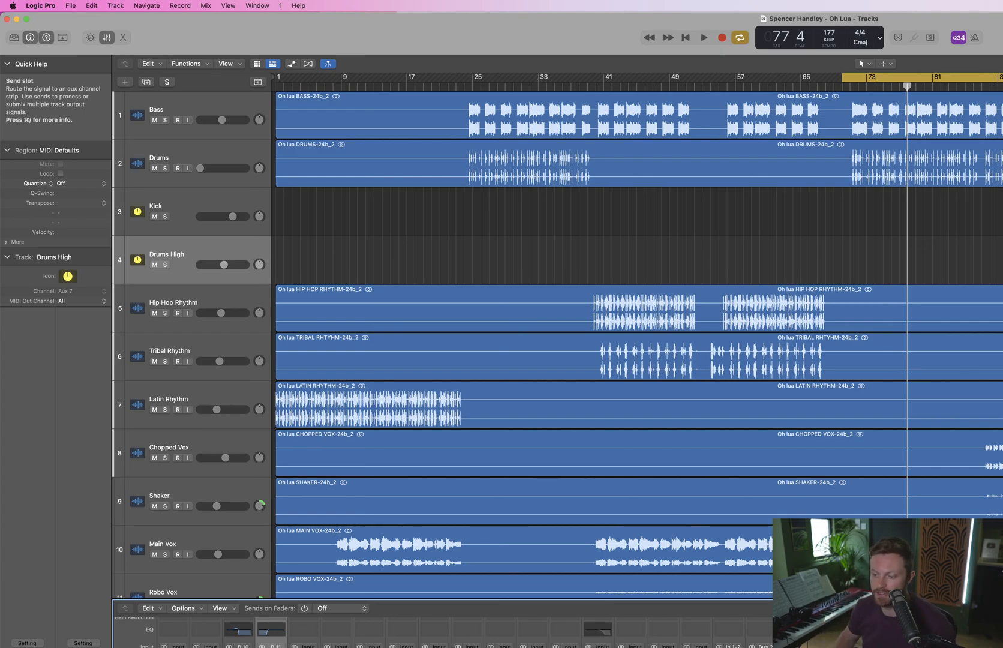
key("space")
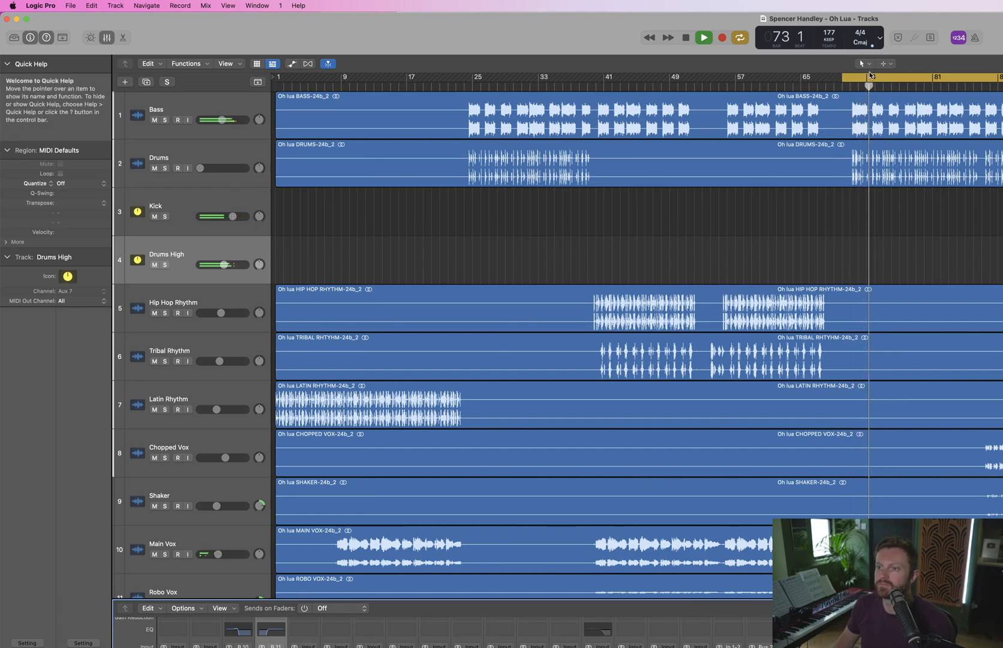
left_click(849, 77)
left_click(726, 87)
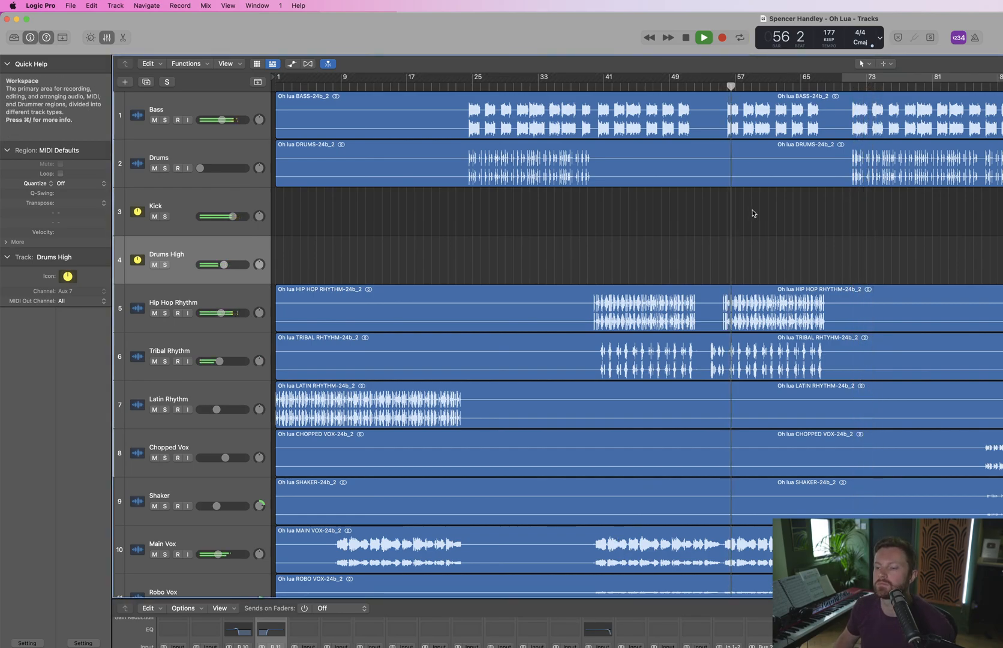
key("x")
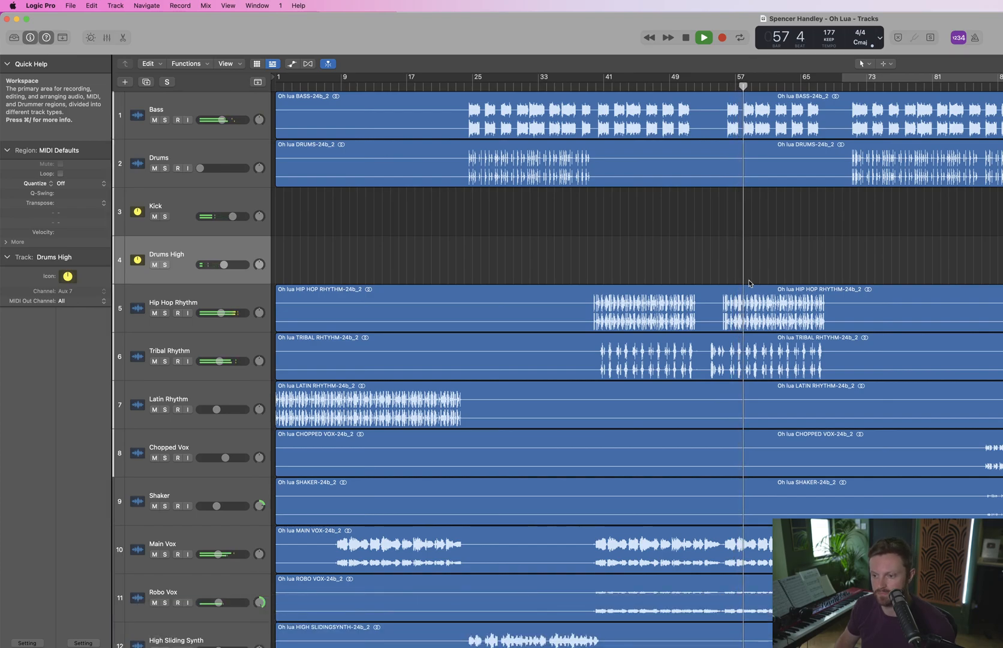
key("space")
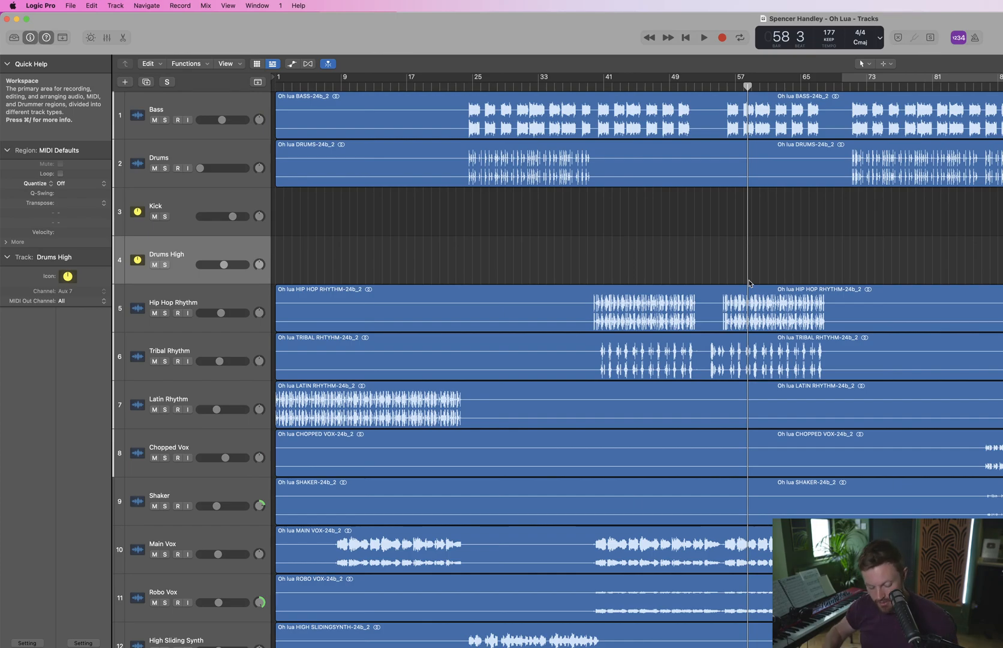
Play from about bar 42, audition the Tribal Rhythm track soloed and in the full mix, and stop playback
key("x")
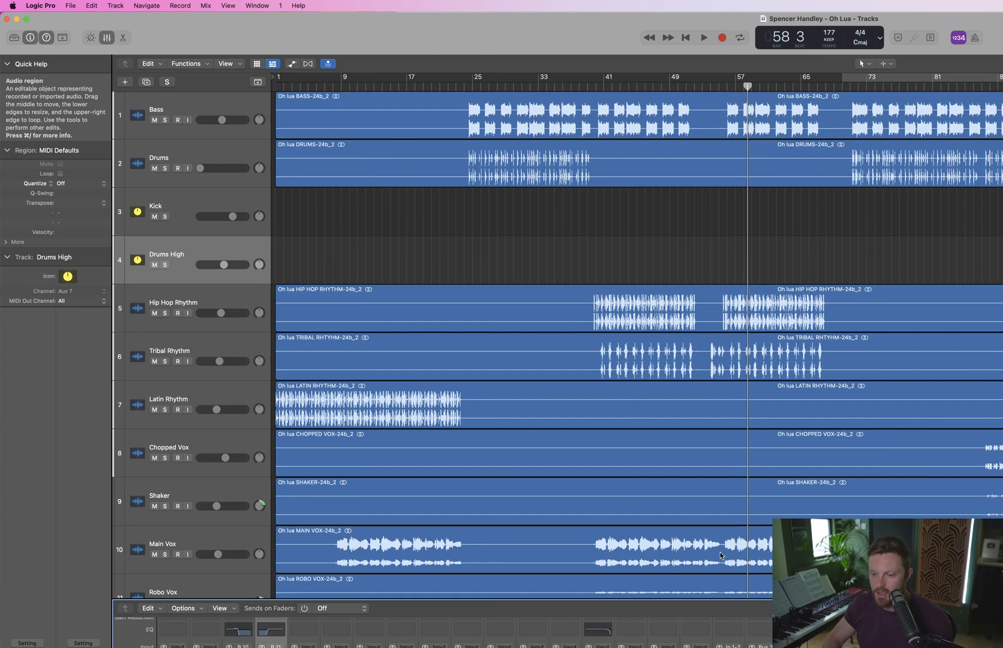
key("x")
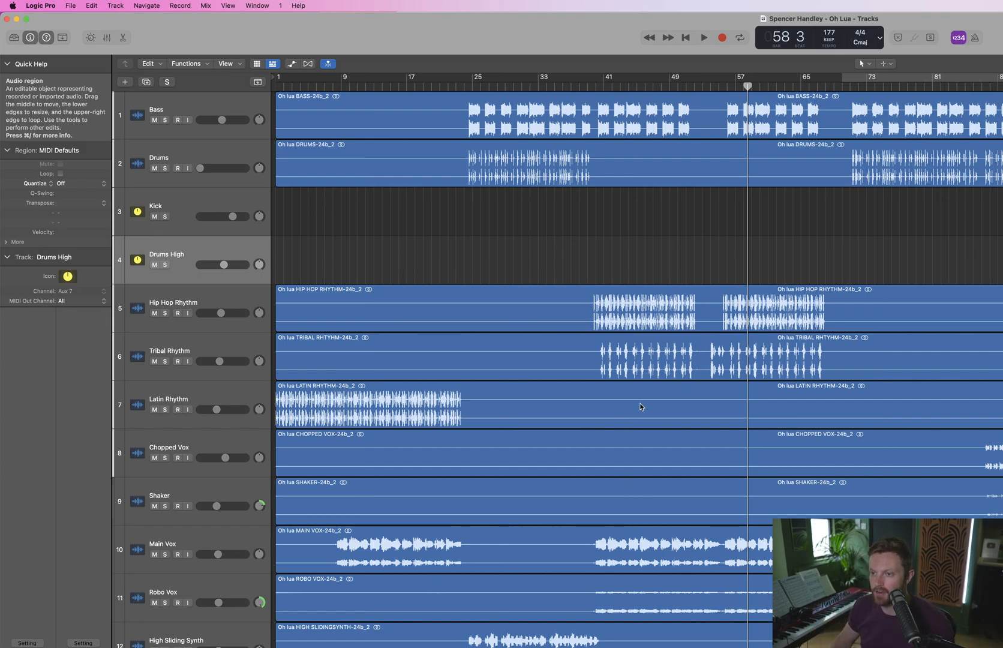
left_click(719, 84)
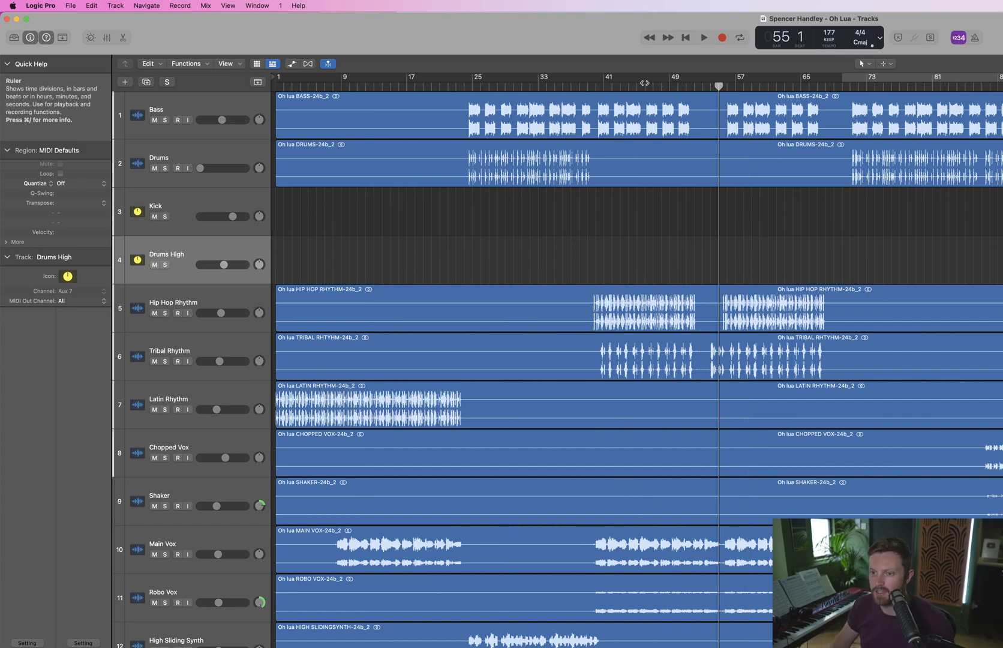
left_click(611, 85)
key("space")
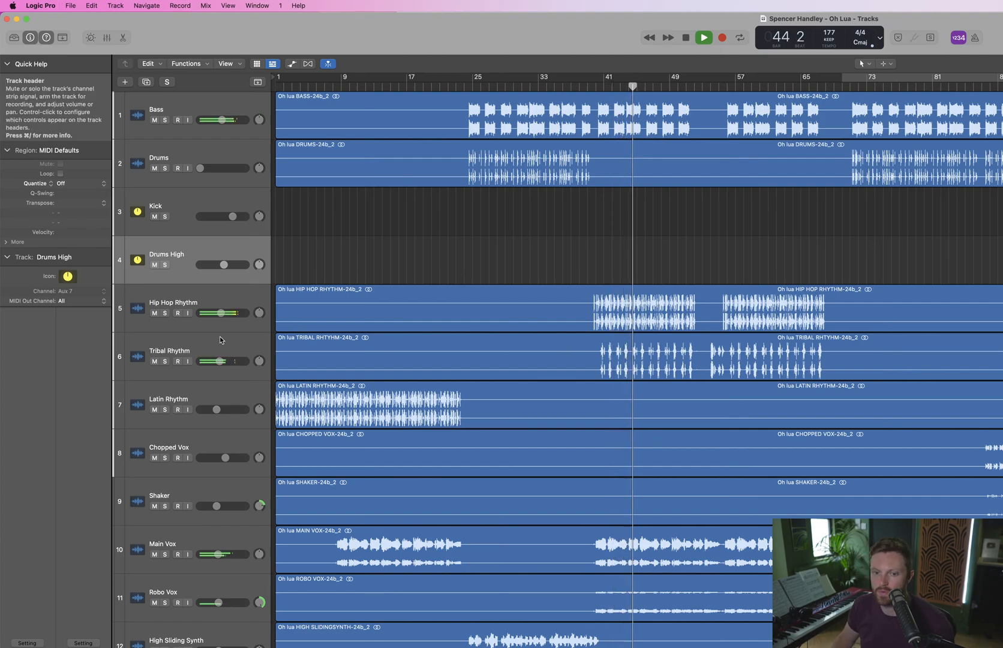
left_click(165, 361)
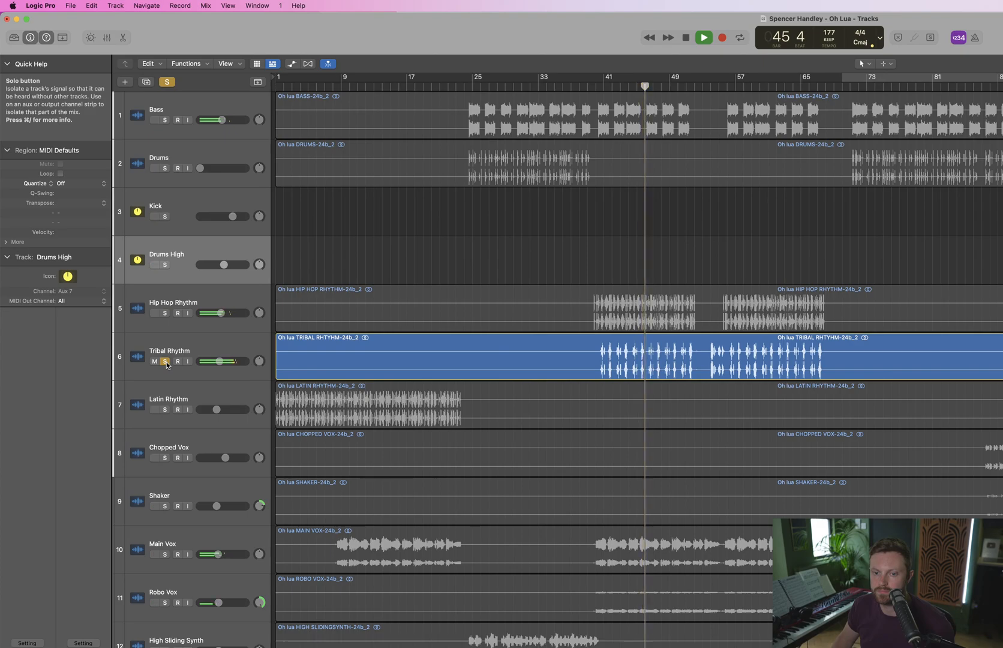
left_click(166, 362)
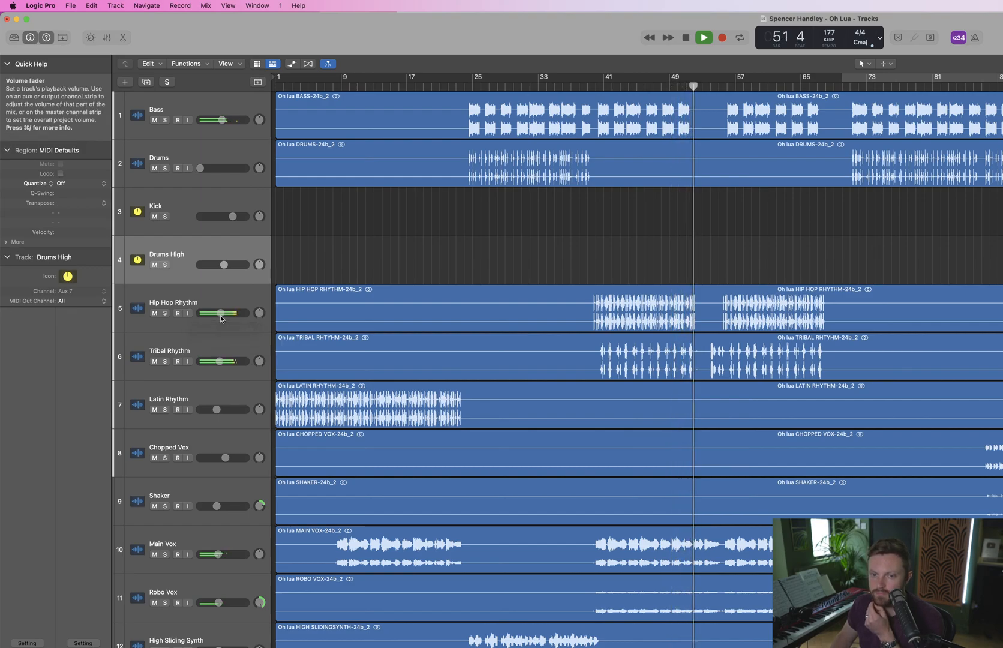
key("space")
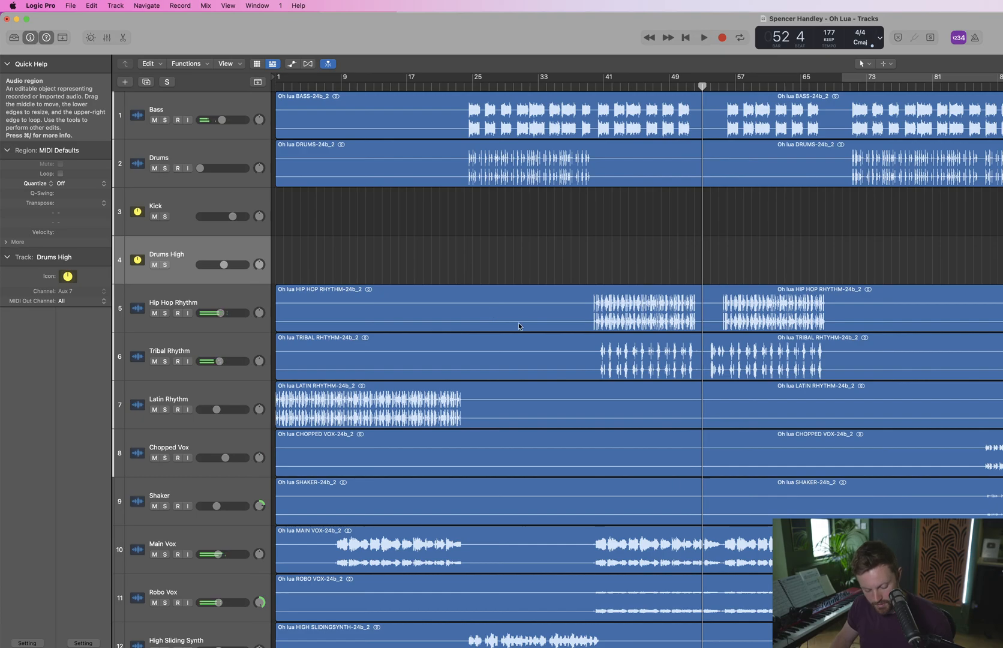
Show the mixer, cycle from bar 42 to bar 53 and start playback
key("x")
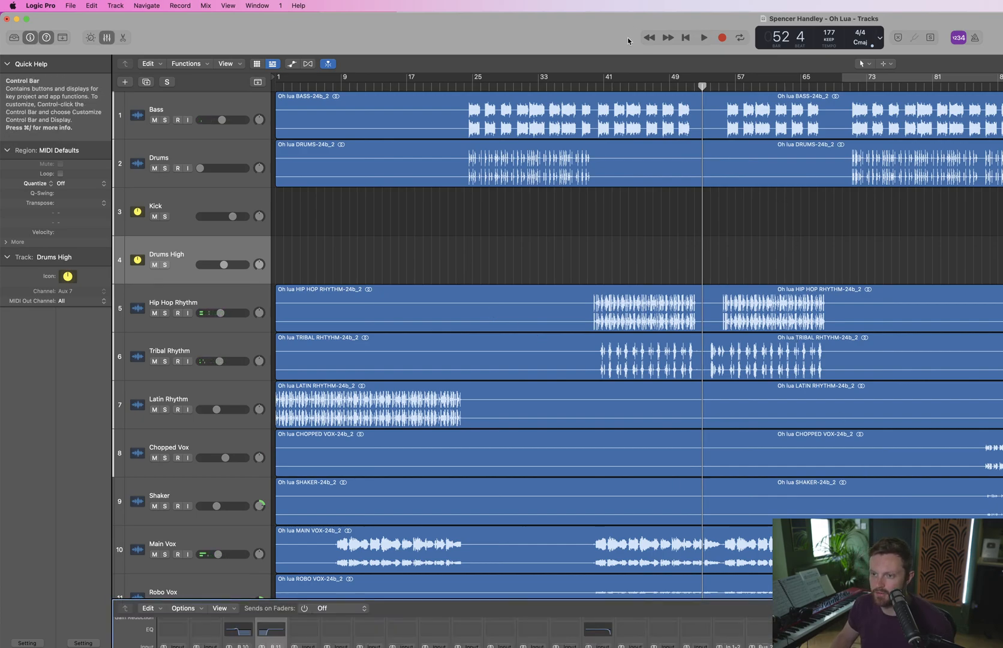
left_click_drag(612, 76, 698, 75)
key("space")
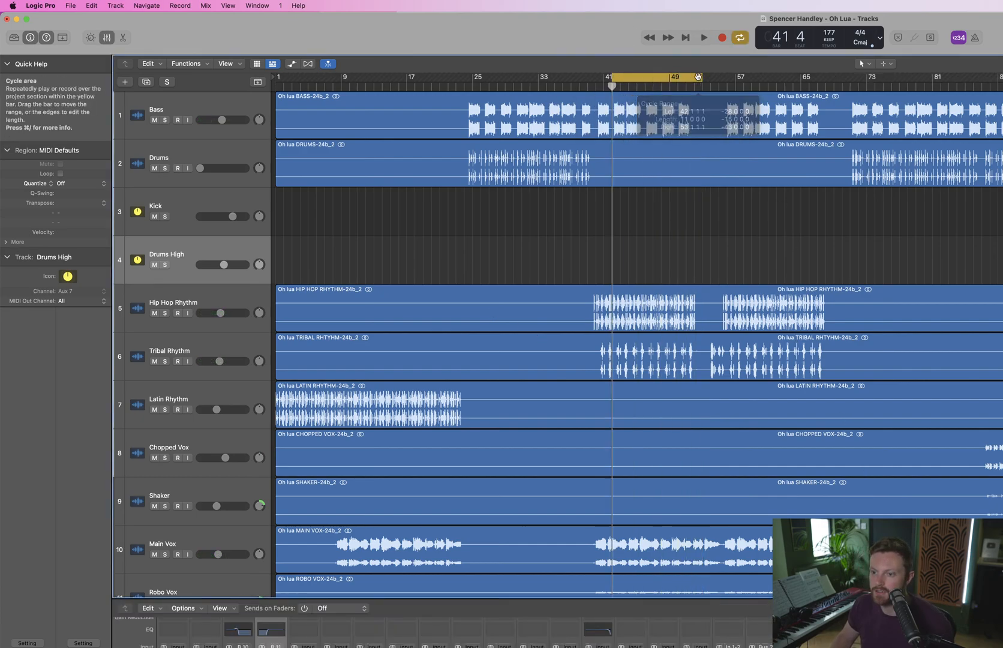
Open the REFERENCE plug-in on Stereo Out, compare the original mix with 01 - JAGUAR and switch the reference to 01 - NEVER BE LIKE YOU
left_click(870, 646)
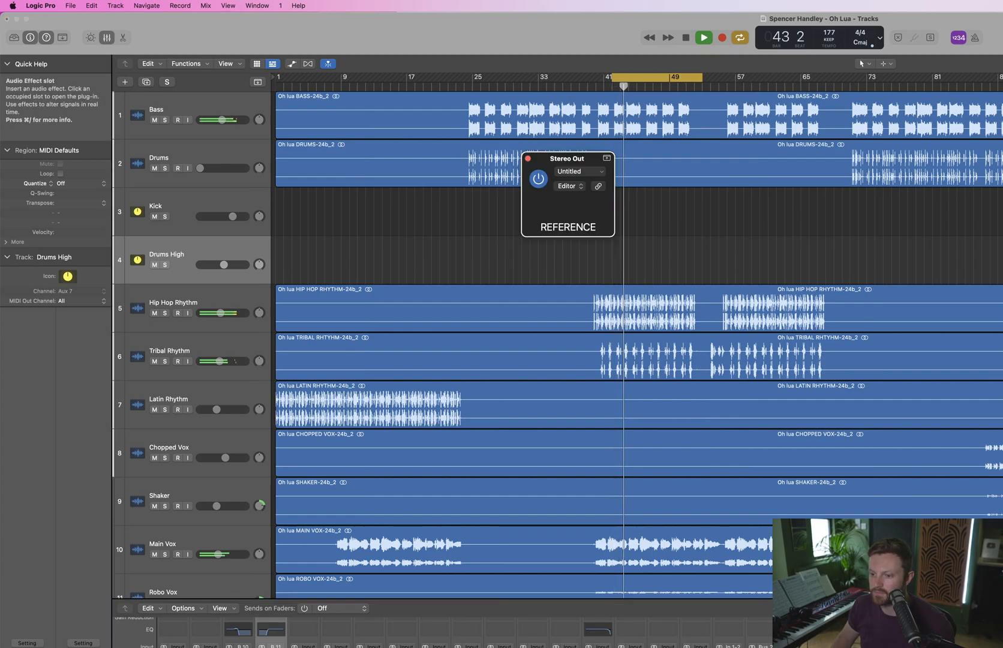
left_click(740, 360)
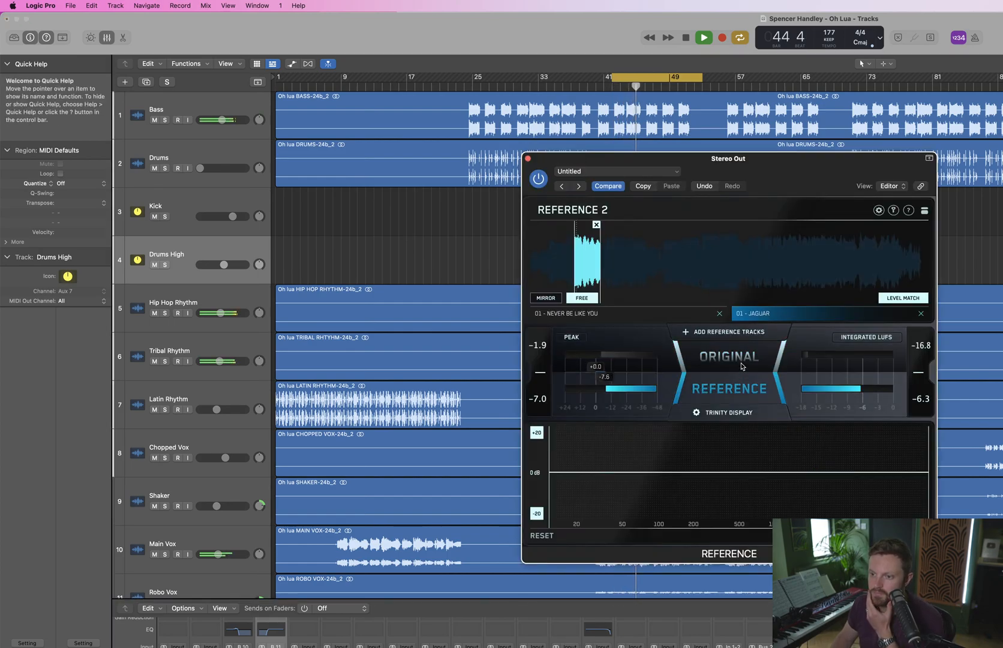
left_click(735, 391)
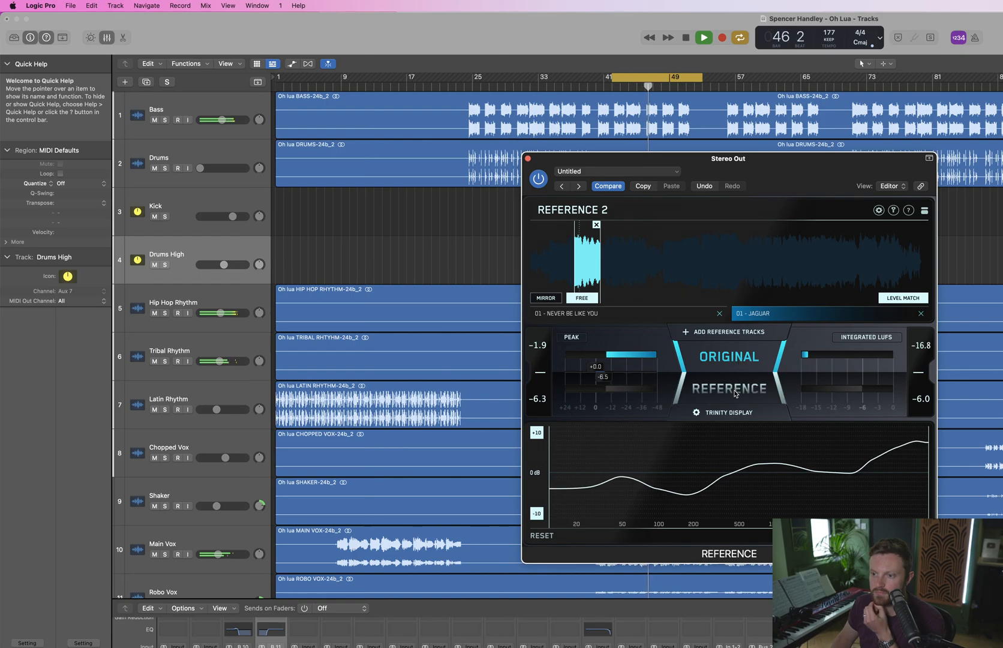
left_click(735, 390)
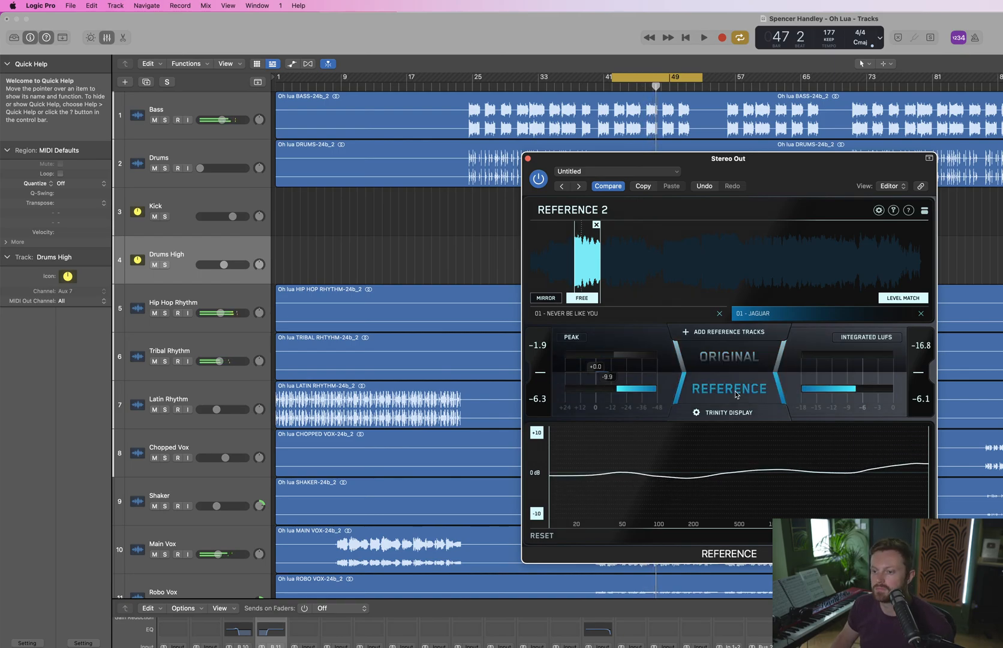
left_click(696, 314)
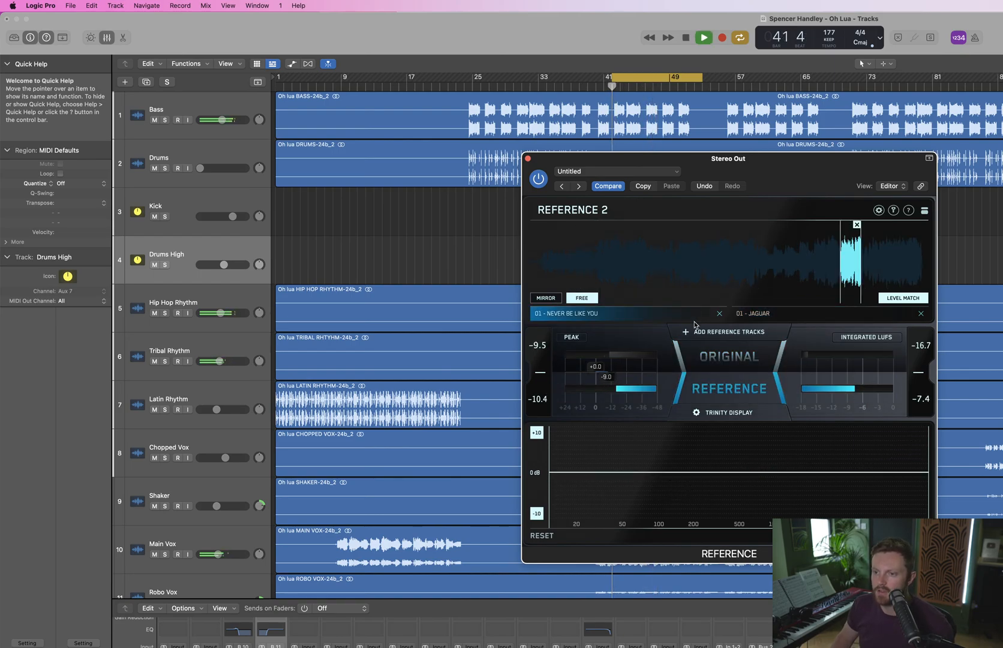
Compare the original mix with the 01 - NEVER BE LIKE YOU reference, close the REFERENCE plug-in and stop playback
left_click(728, 361)
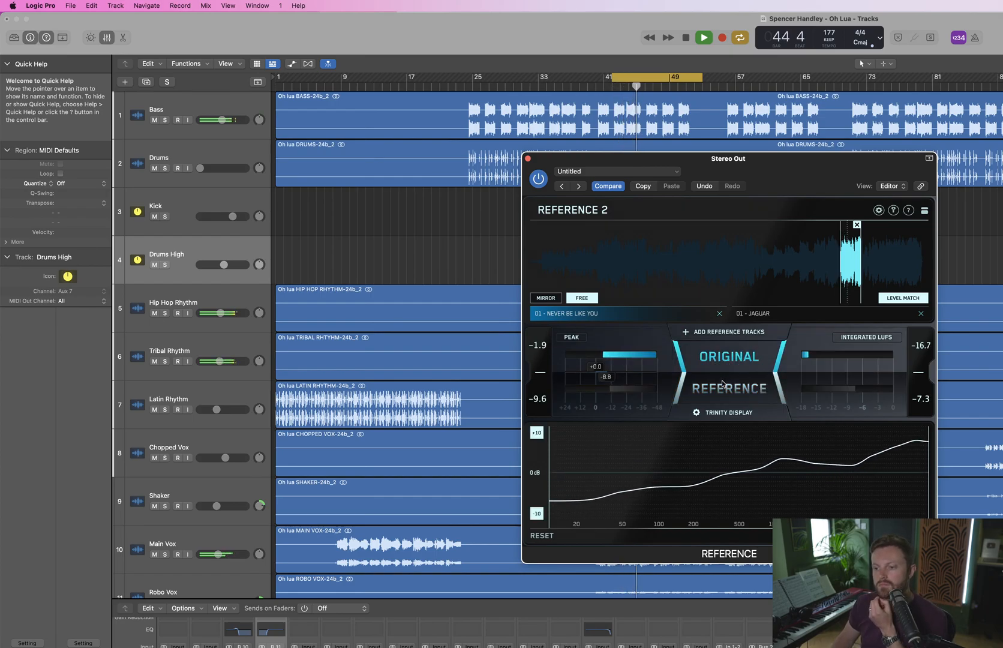
left_click(722, 388)
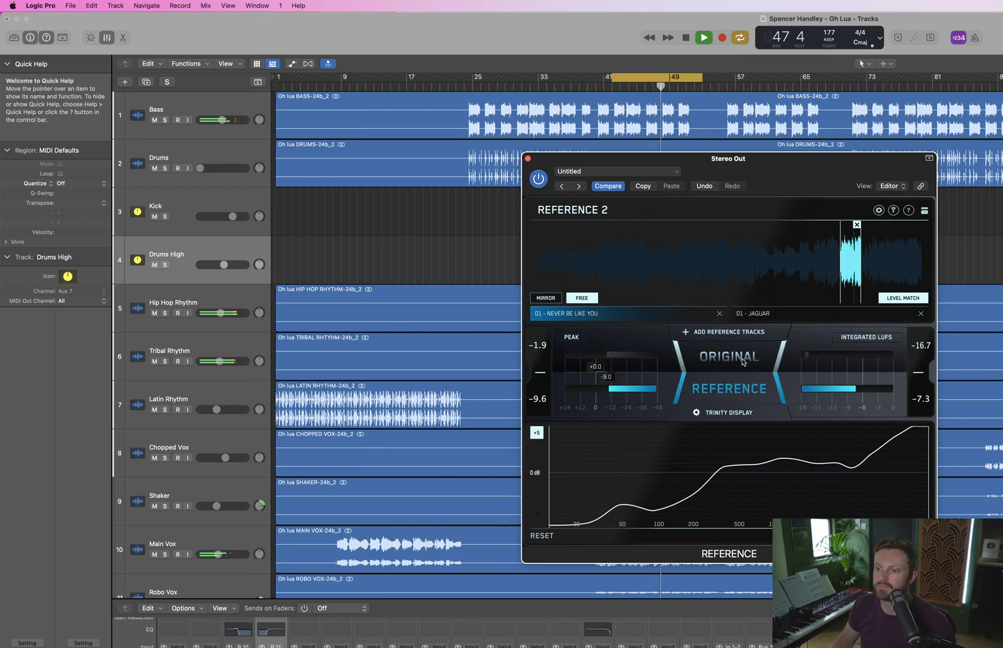
left_click(742, 359)
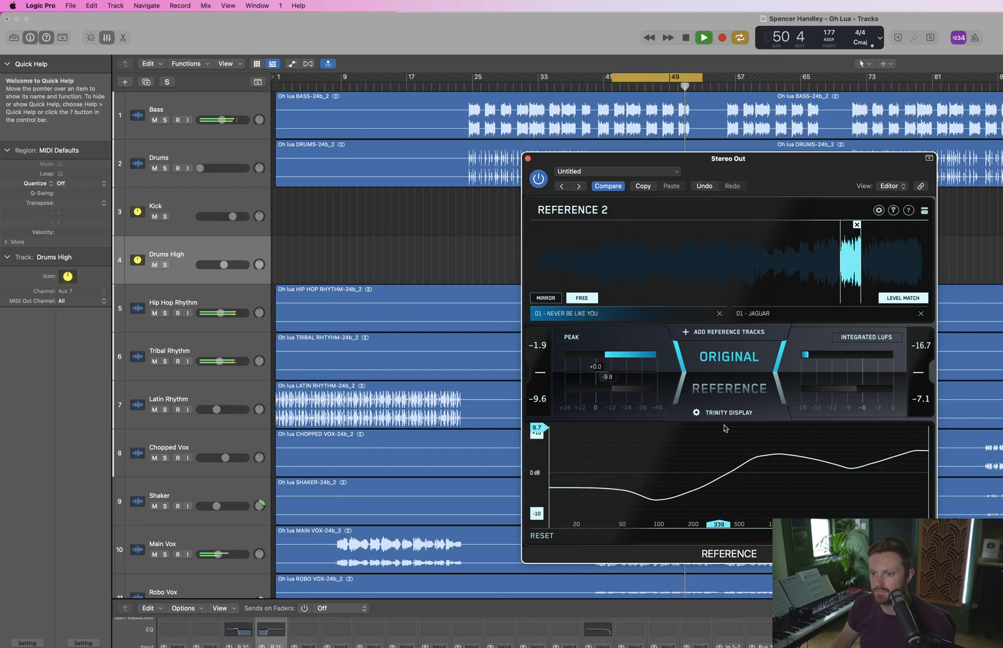
left_click(747, 368)
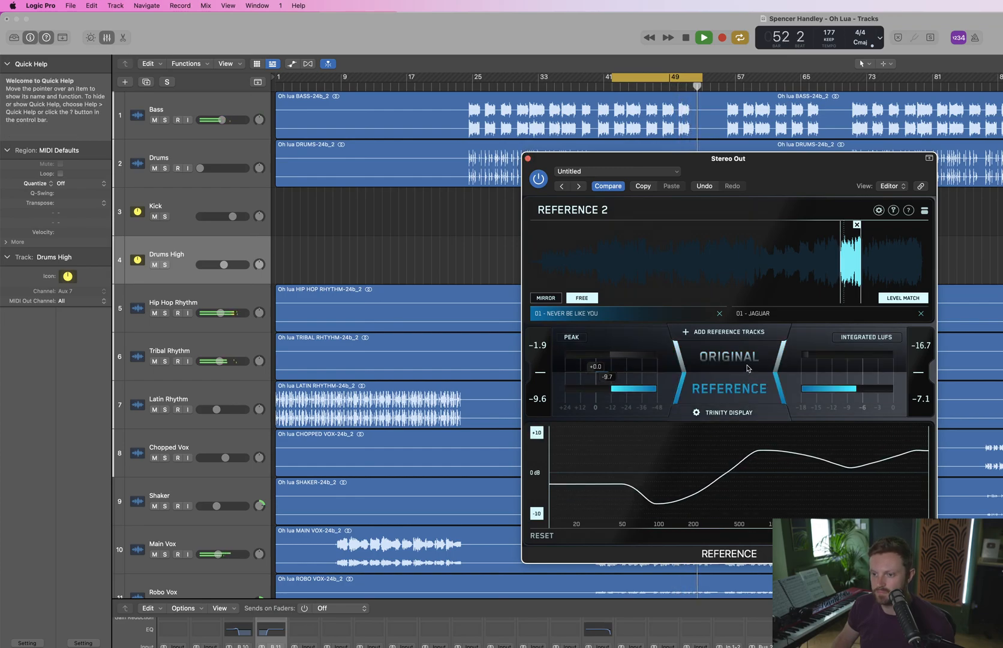
left_click(747, 368)
left_click(529, 159)
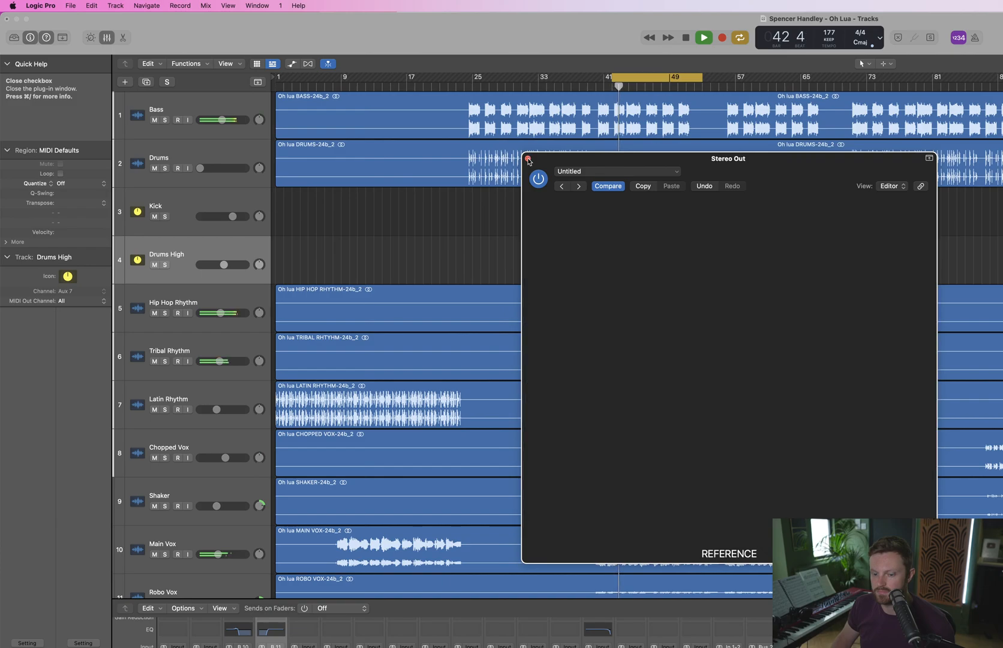
key("space")
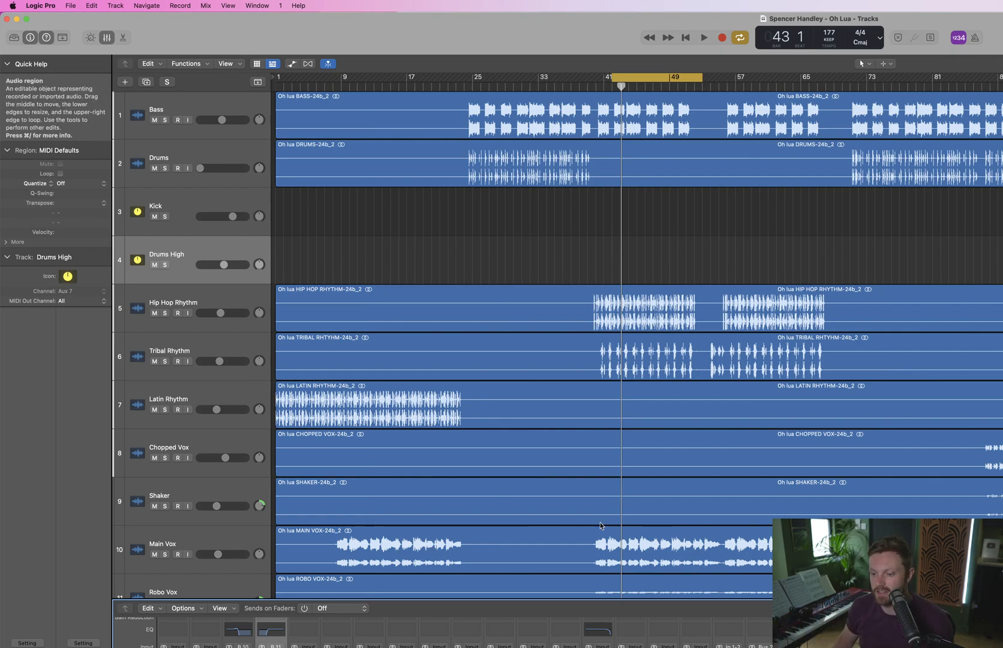
Play the cycled section and audition the Hip Hop Rhythm and Tribal Rhythm tracks by soloing each one briefly
key("space")
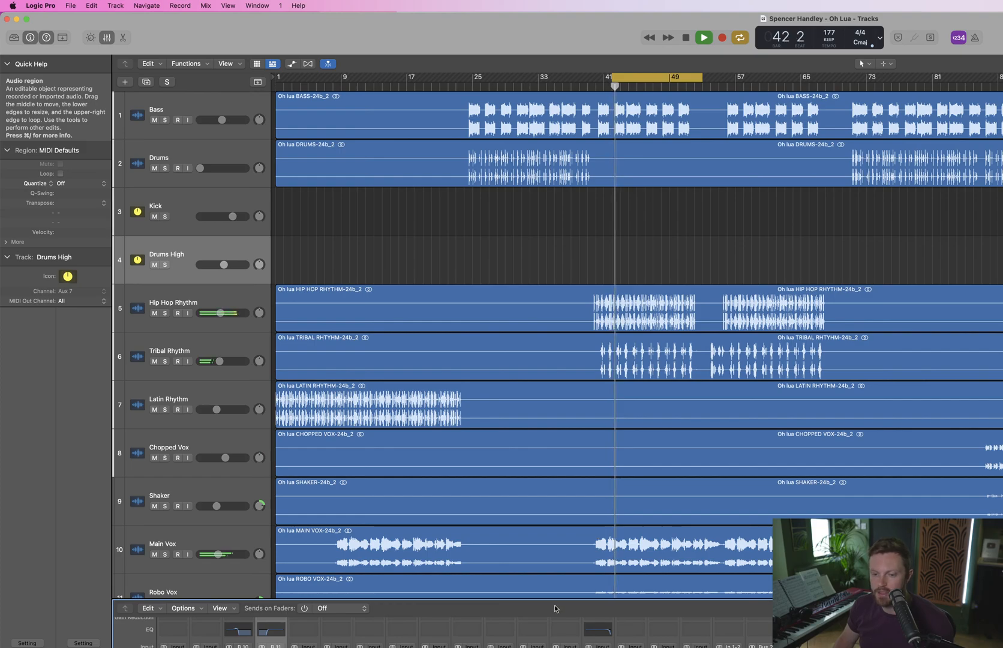
key("space")
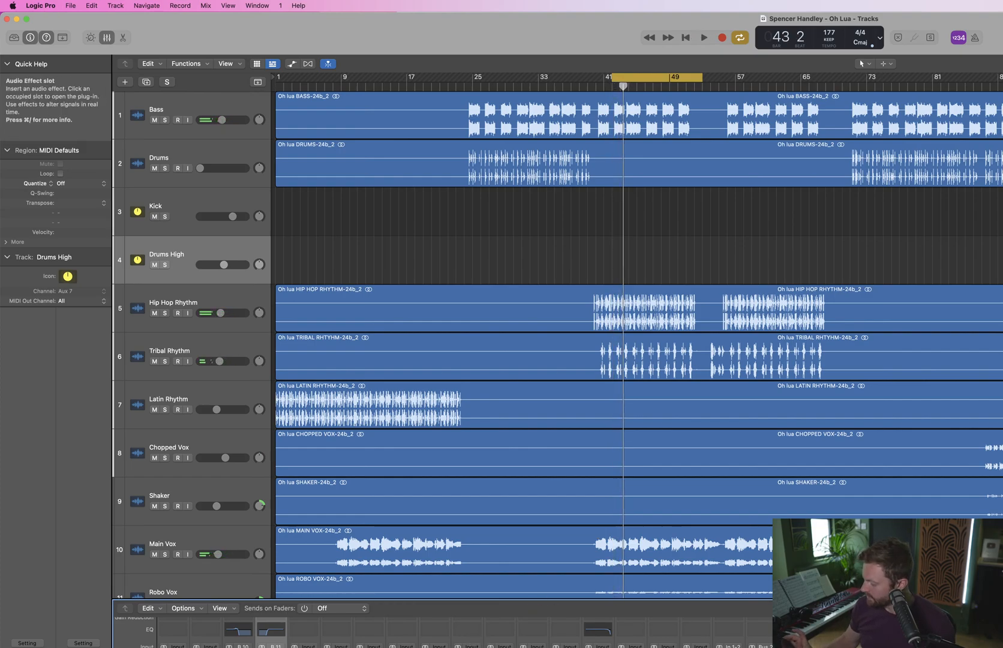
key("space")
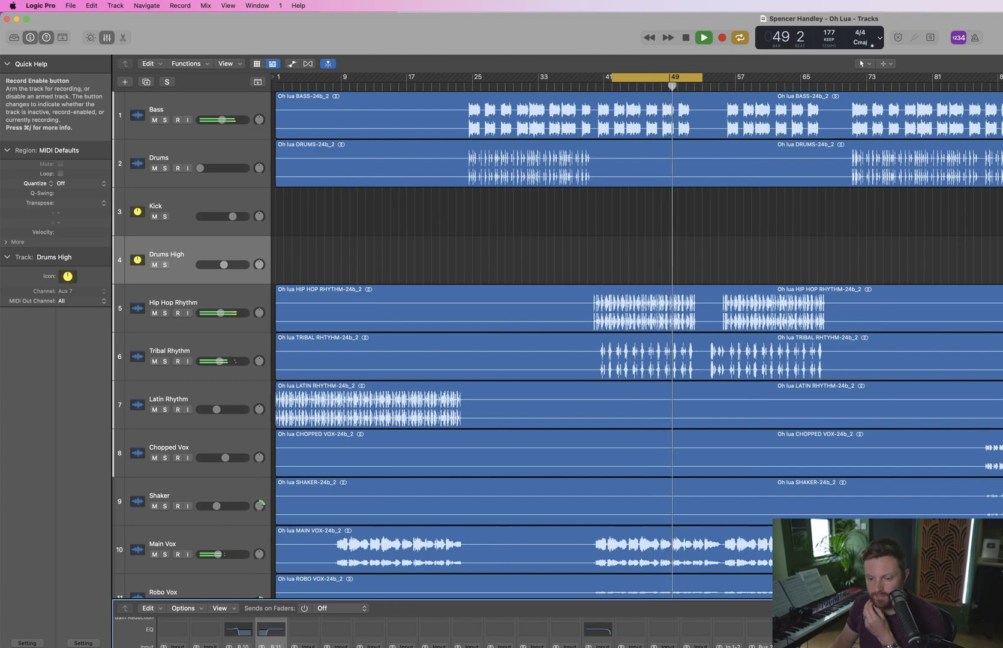
left_click(165, 312)
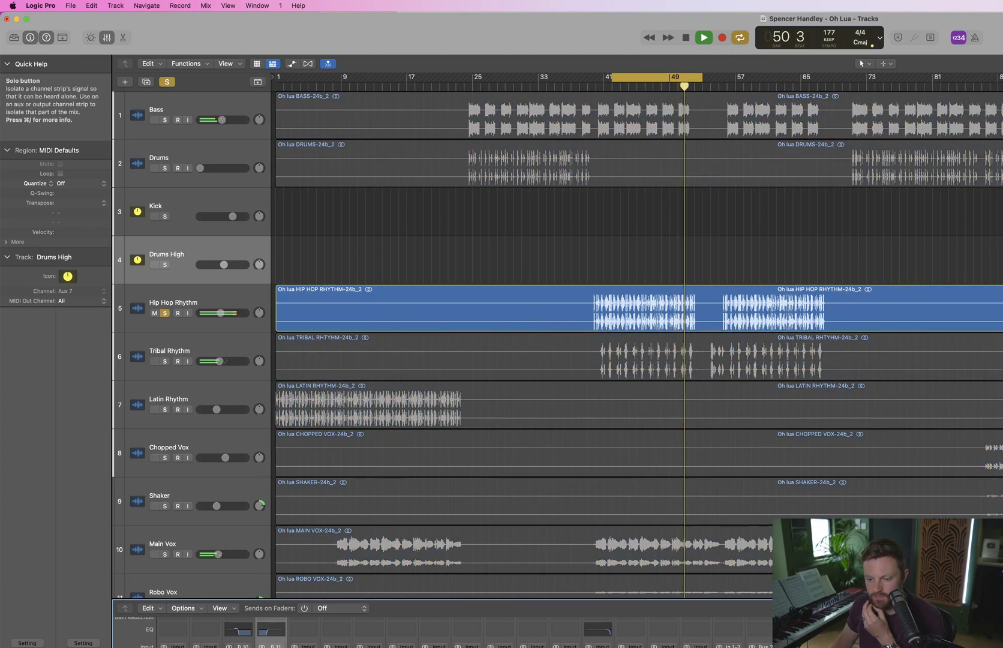
left_click(165, 312)
left_click(165, 362)
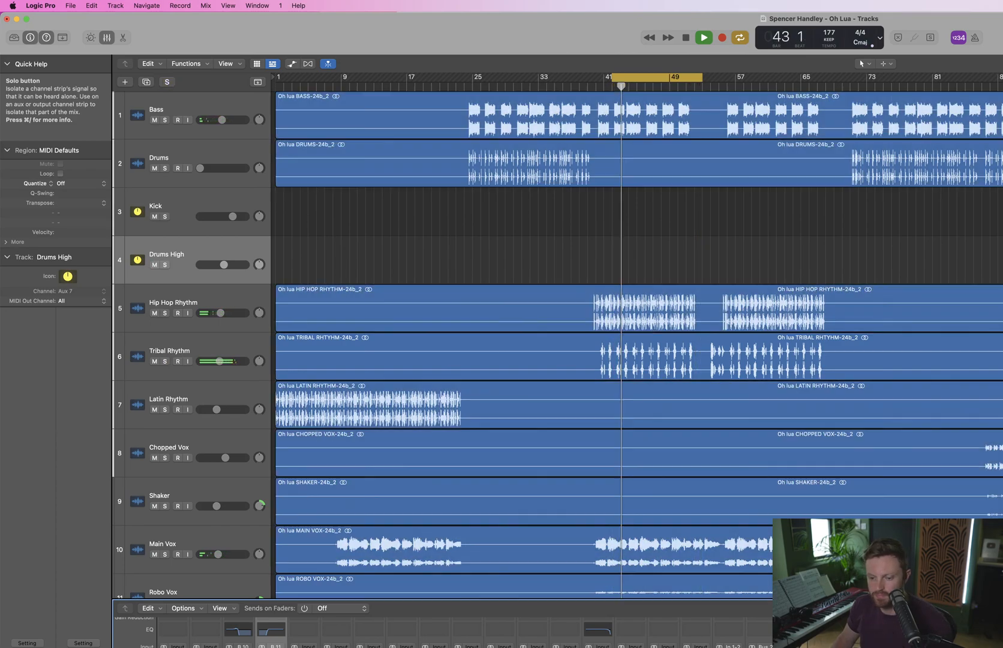
left_click(165, 361)
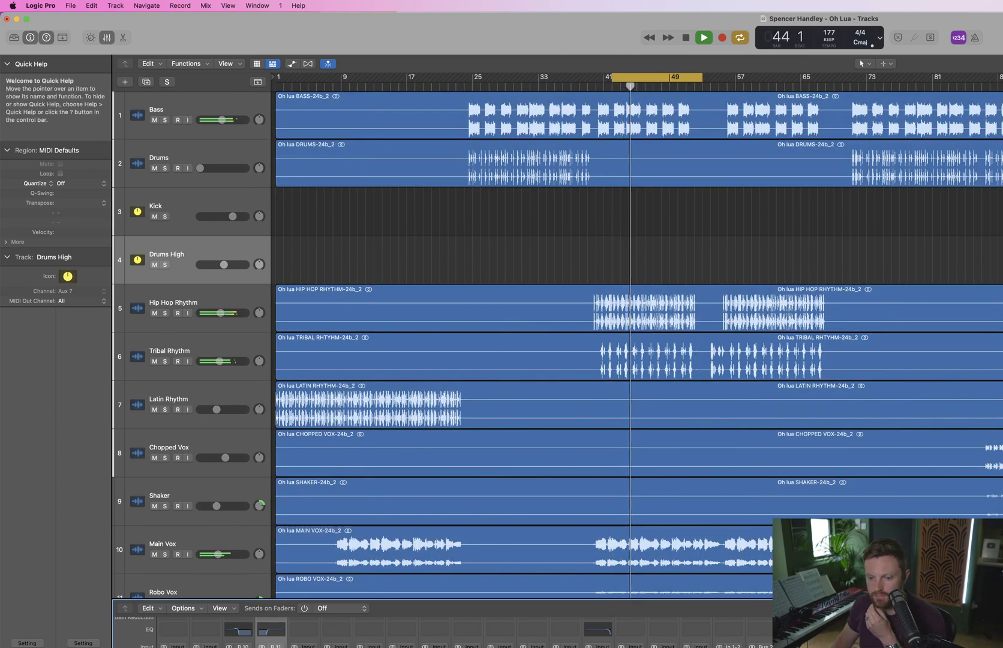
Deepen the high-frequency bell cut in the Hip Hop Rhythm track's Pro-Q 3, compare it bypassed and active, and close the plug-in
left_click(304, 647)
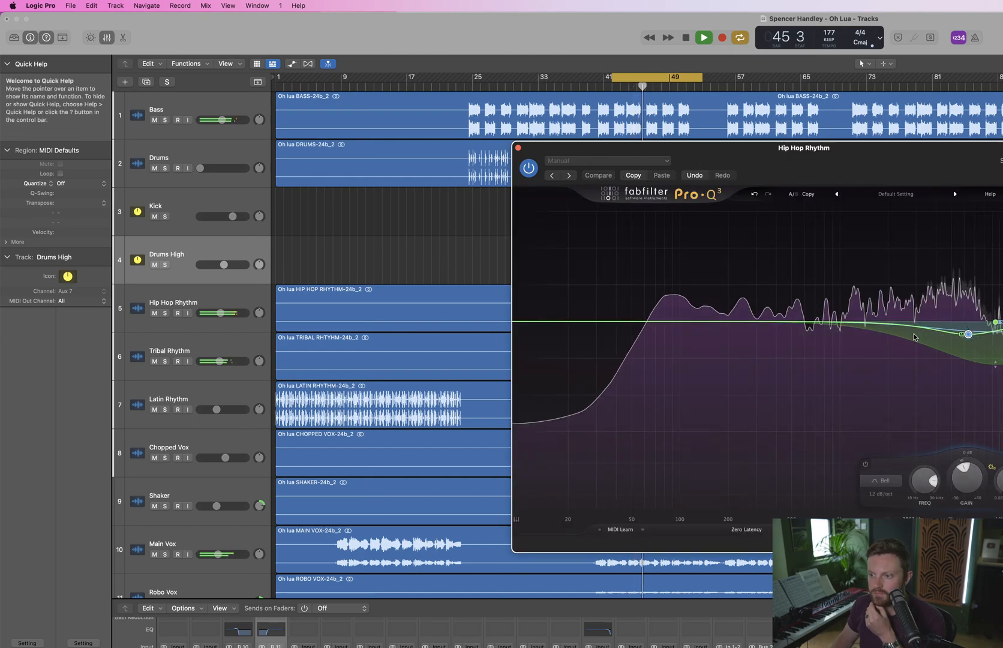
mouse_move(967, 334)
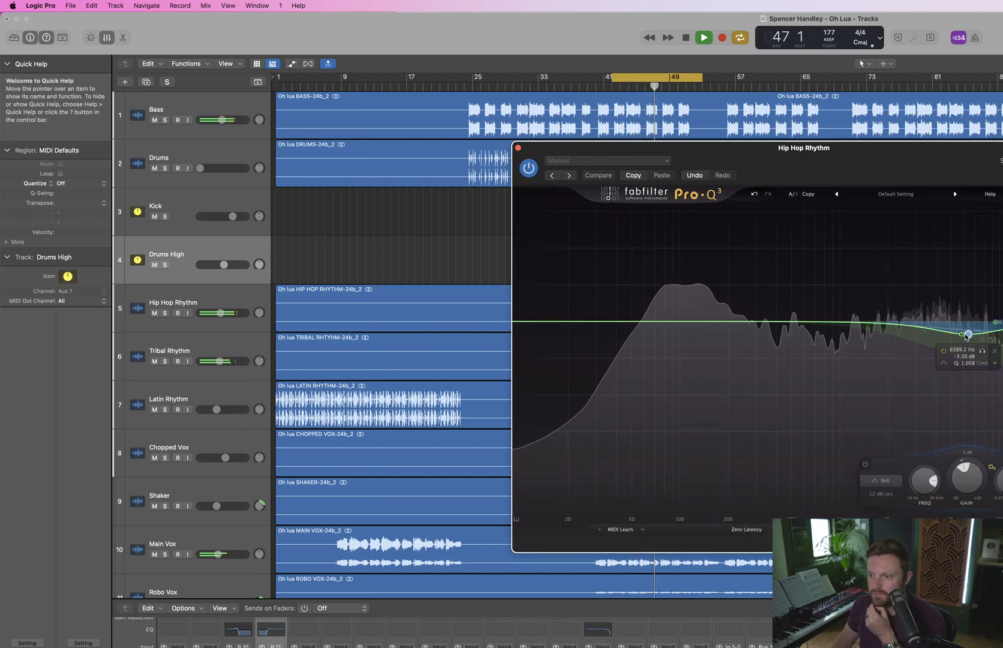
mouse_move(967, 335)
left_mouse_down()
mouse_move(945, 338)
mouse_move(944, 350)
mouse_move(942, 242)
mouse_move(925, 230)
mouse_move(895, 291)
mouse_move(902, 342)
mouse_move(966, 348)
mouse_move(956, 352)
left_mouse_up()
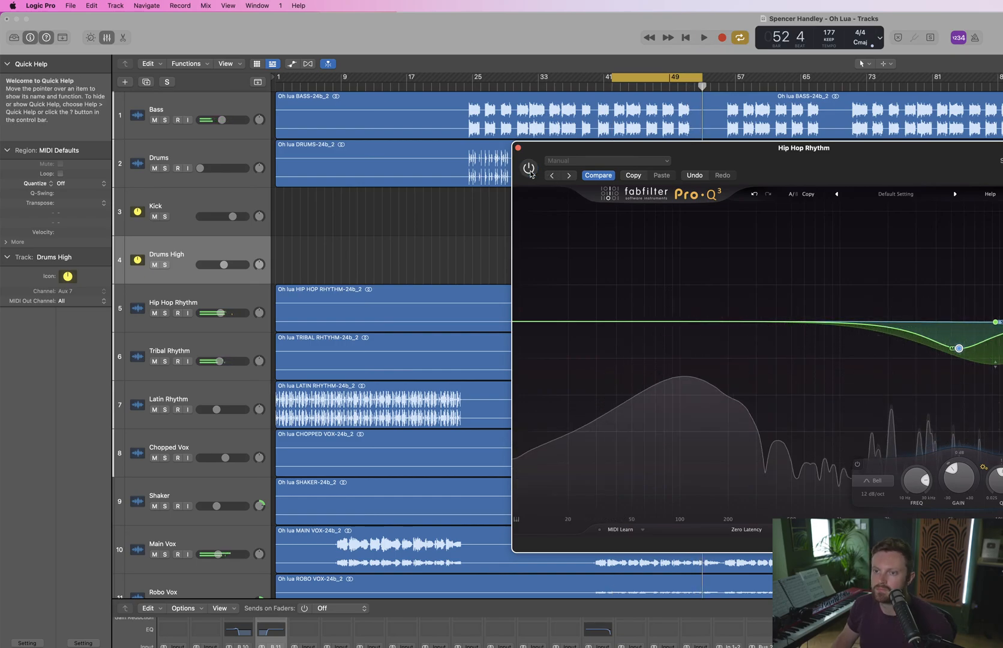
left_click(528, 169)
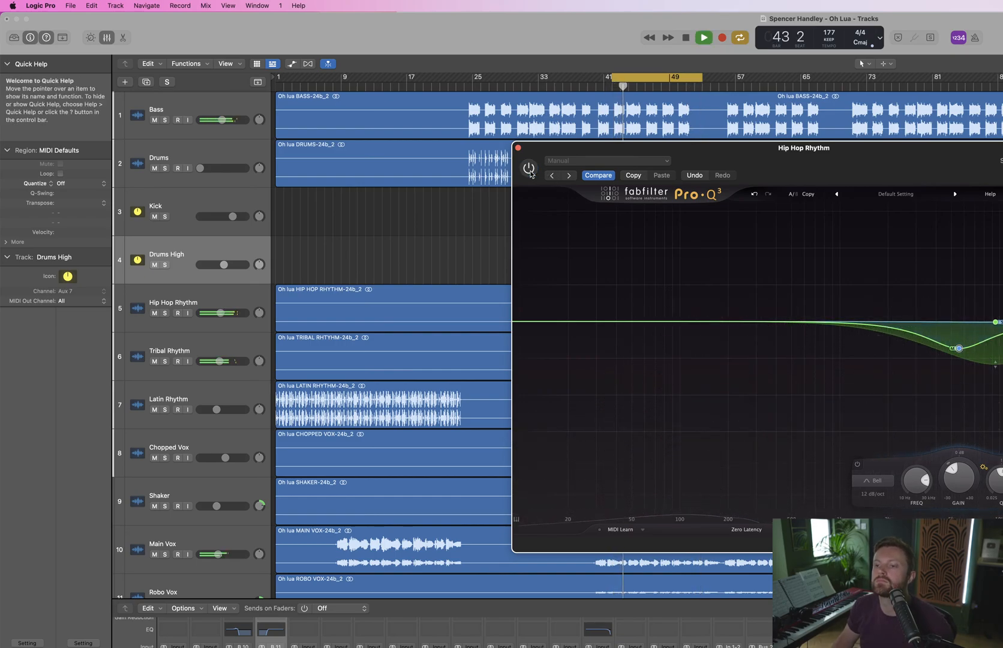
key("space")
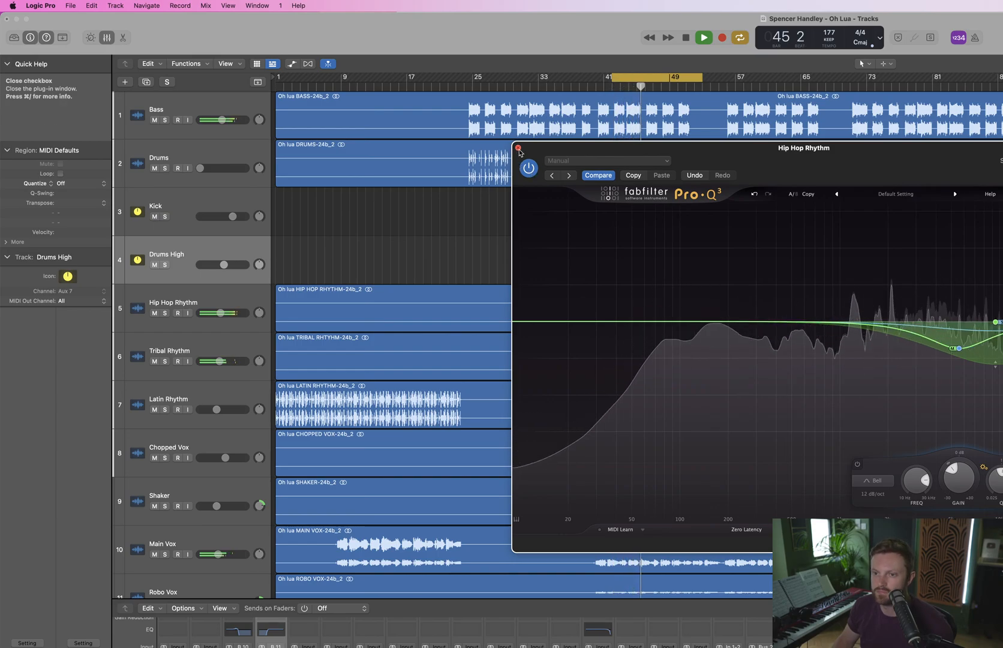
left_click(517, 148)
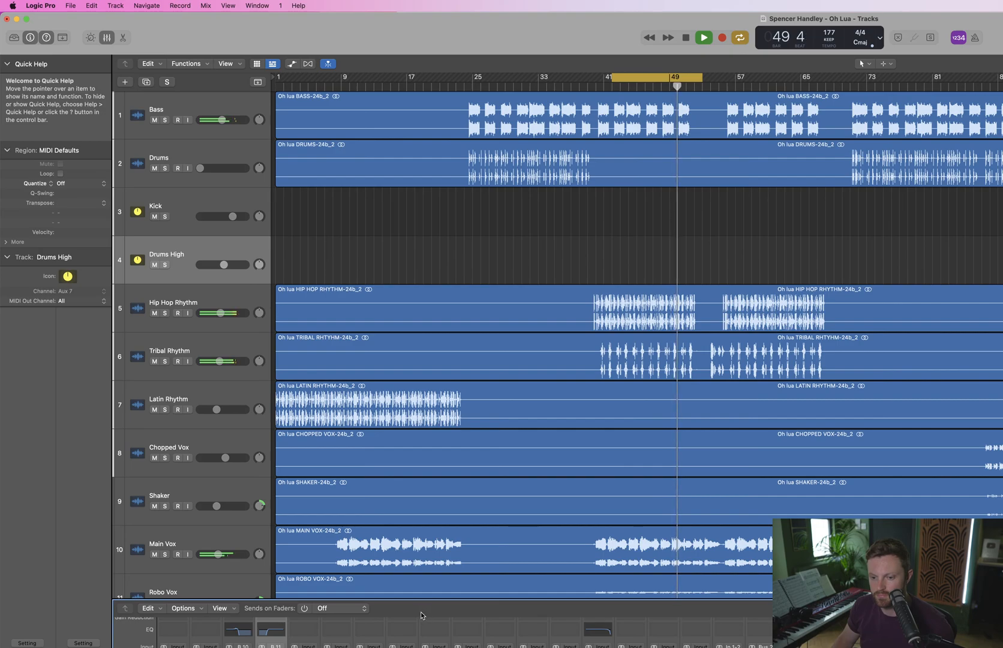
Insert Kush Audio LG Drive on the Hip Hop Rhythm track, set its input to +4 dB and stop playback
left_click(272, 647)
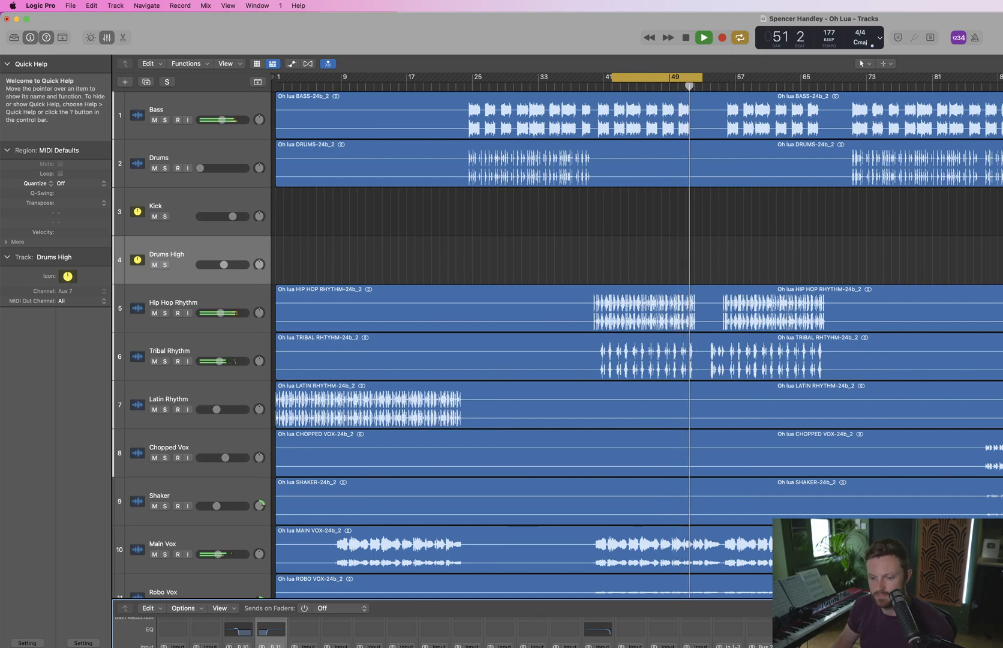
mouse_move(318, 647)
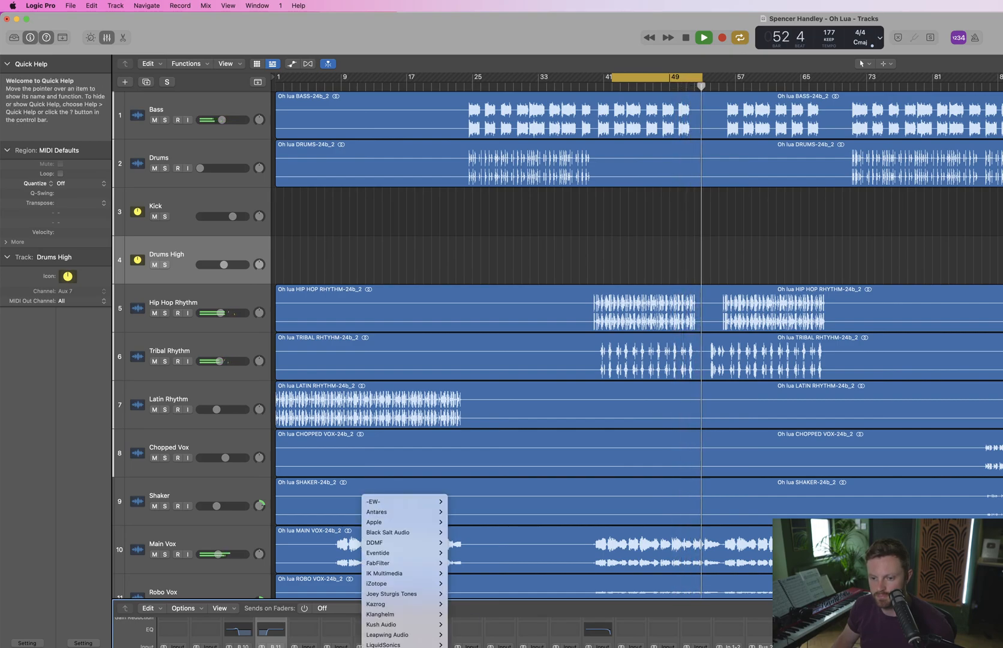
mouse_move(387, 625)
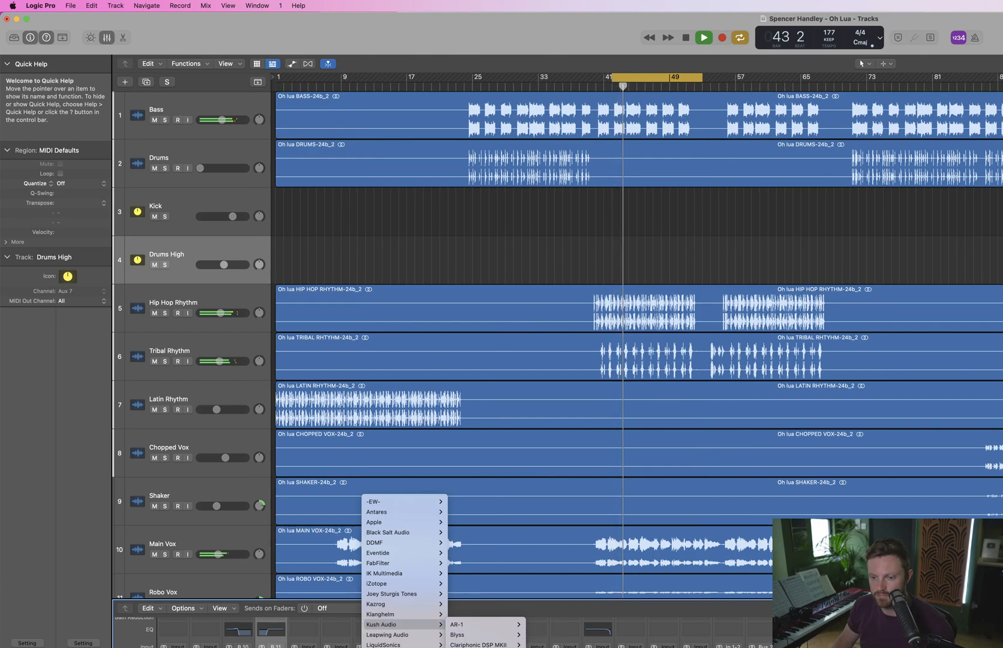
left_click(480, 647)
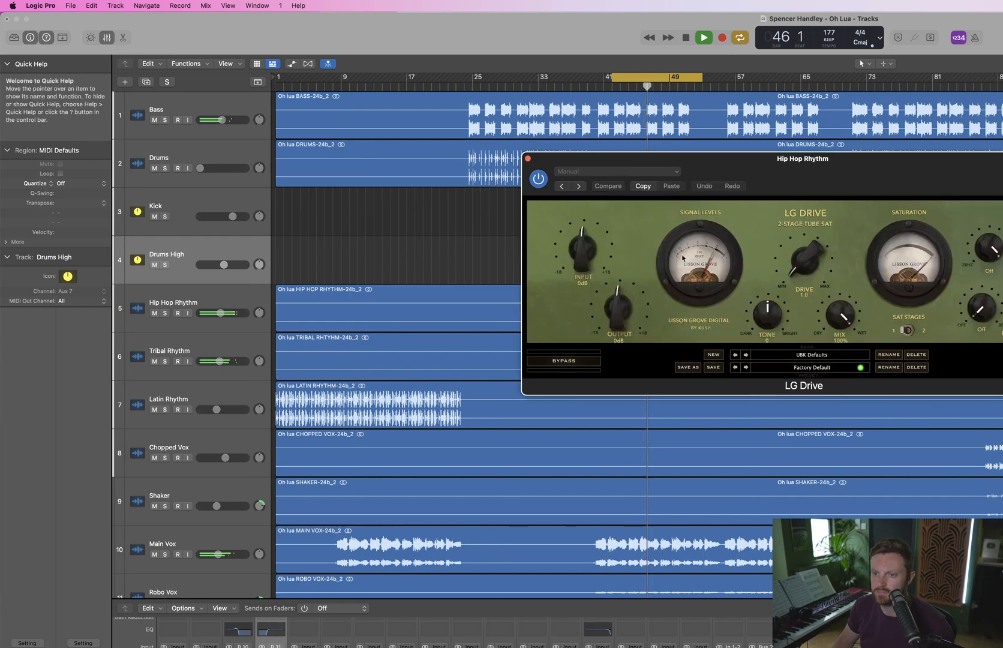
left_click_drag(841, 183, 922, 183)
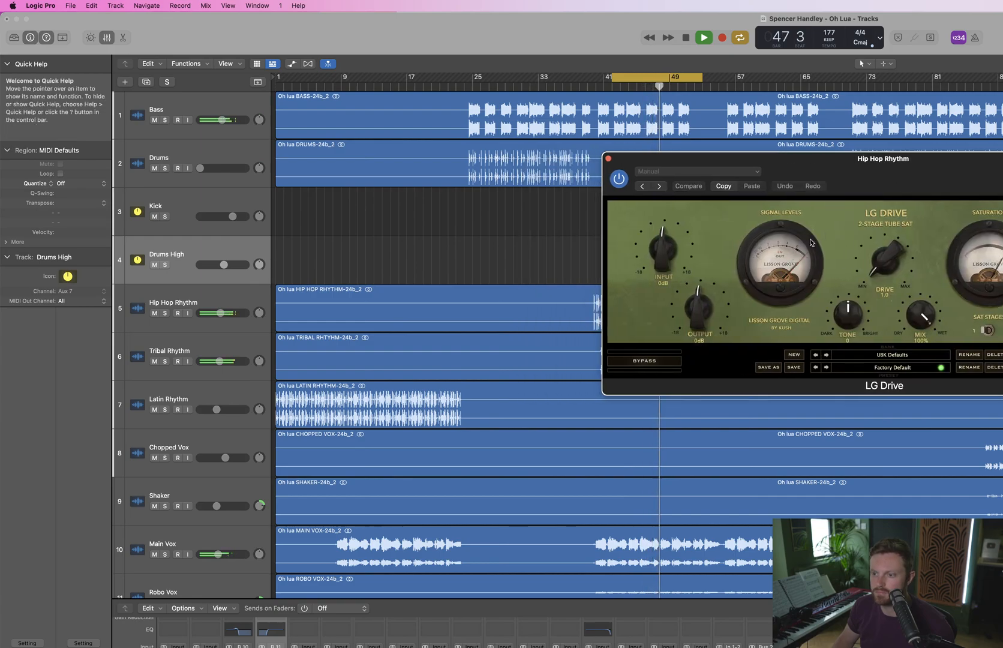
left_click_drag(671, 247, 674, 230)
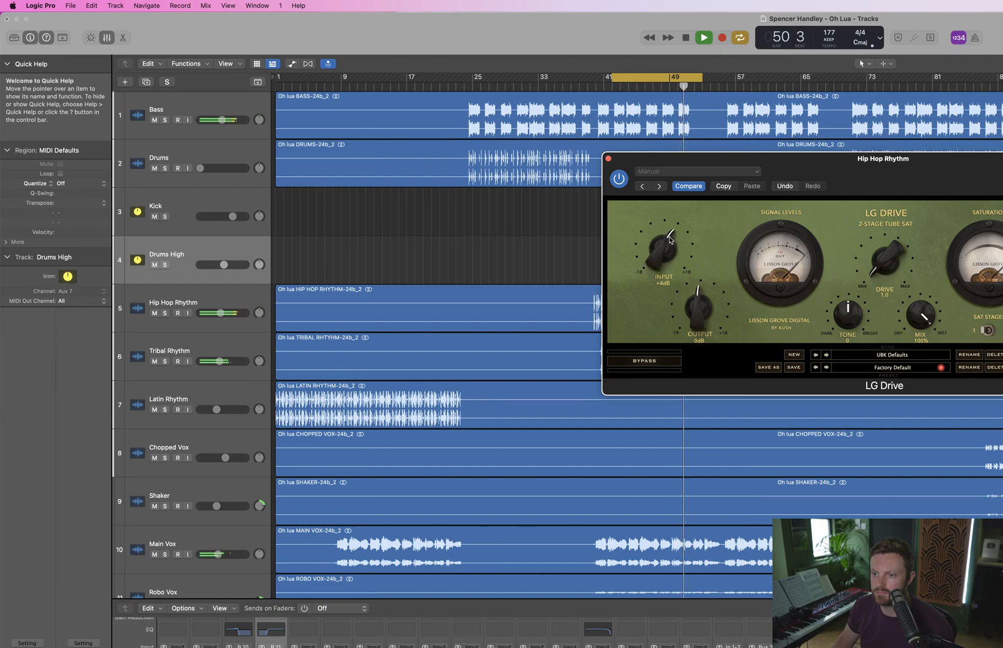
key("space")
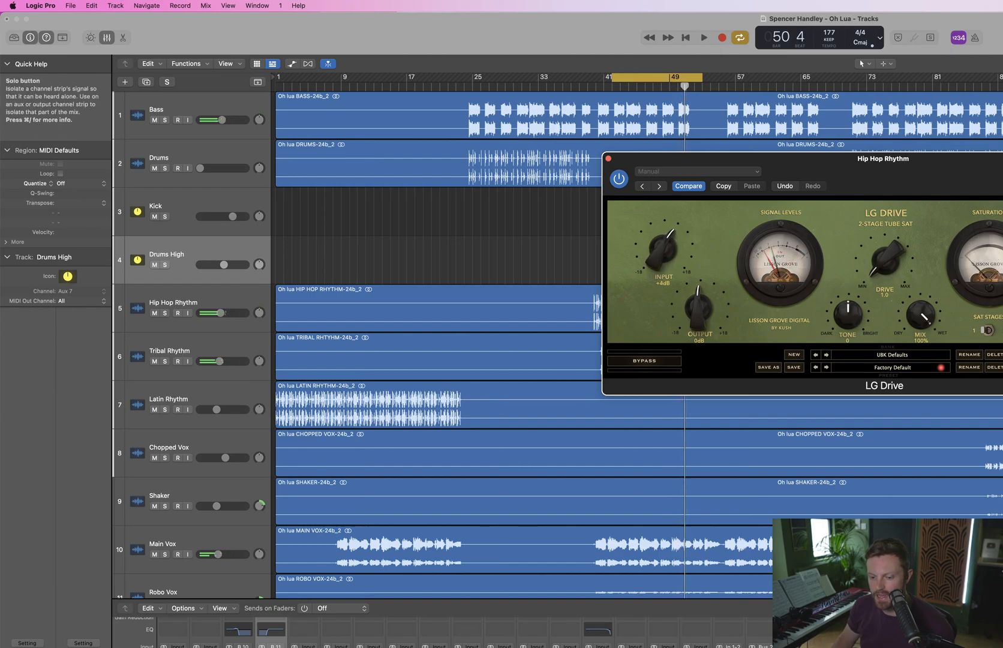
Bypass LG Drive and audition Hip Hop Rhythm soloed, together with Tribal Rhythm, and back in the full mix
left_click(165, 312)
left_click(619, 179)
key("space")
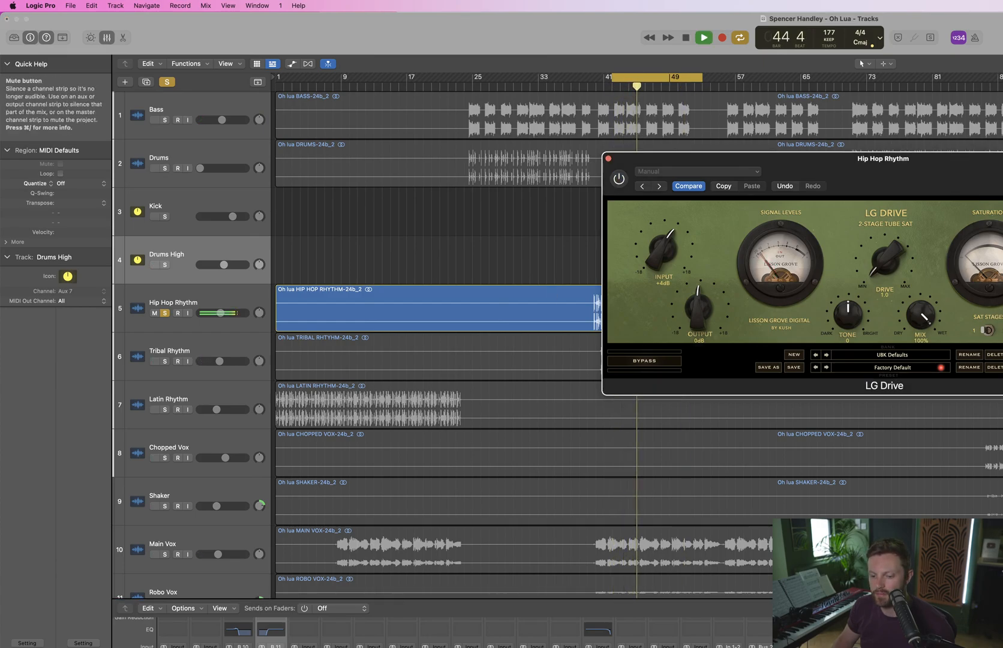
key("space")
left_click(165, 361)
key("space")
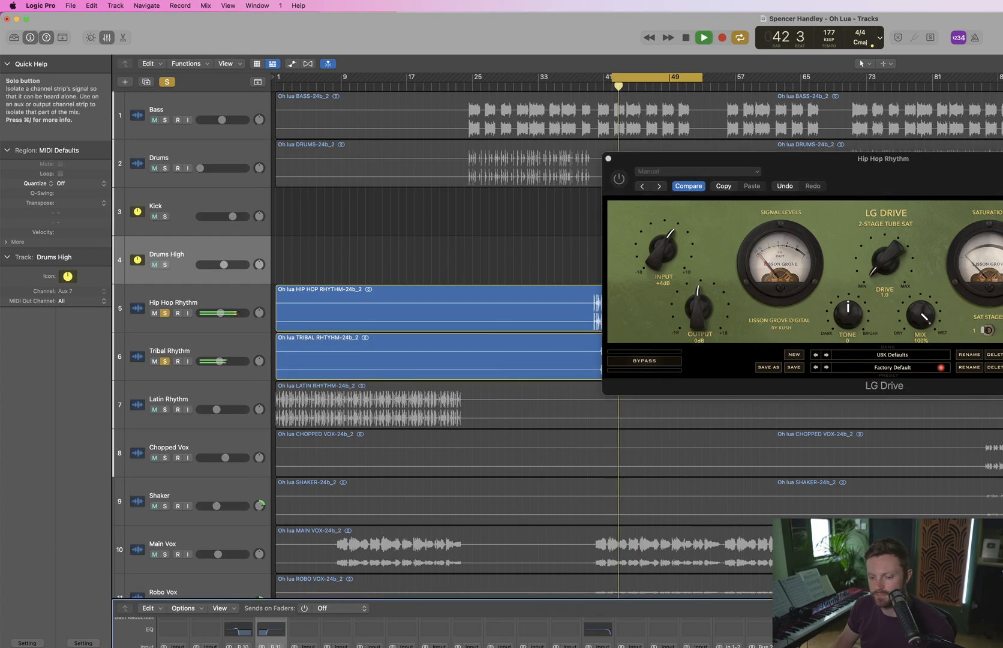
left_click(165, 362)
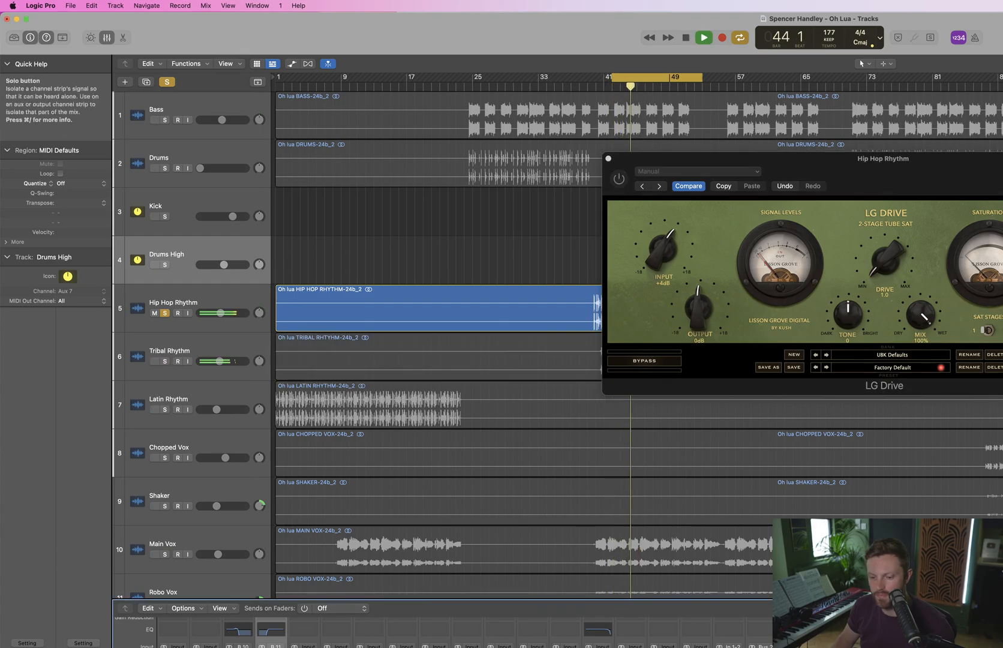
key("space")
left_click(165, 313)
key("space")
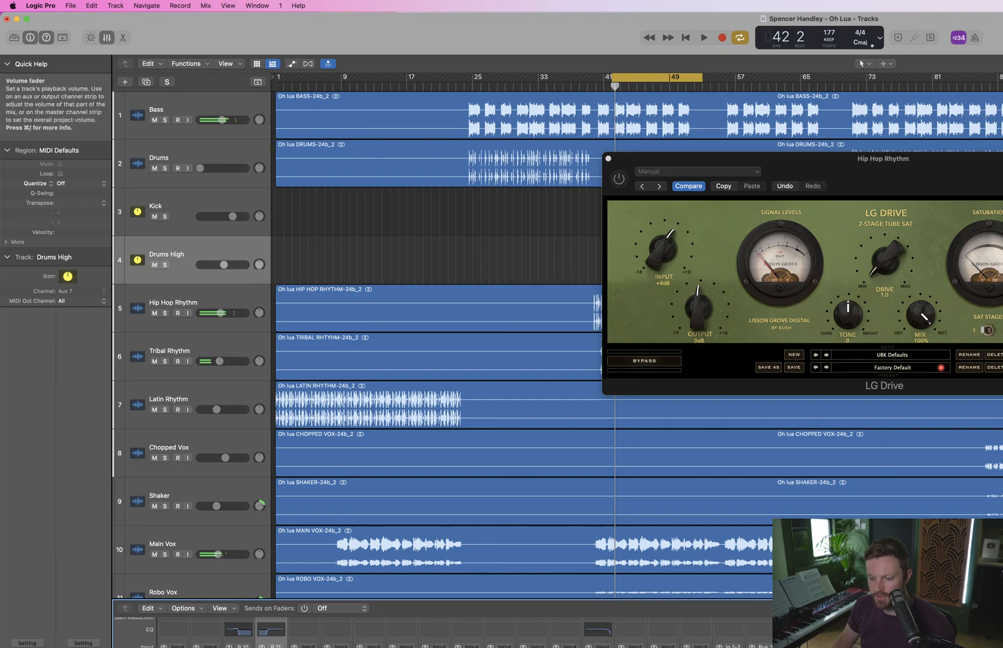
Audition the Tribal Rhythm track on its own, then stop playback and clear its solo
left_click(165, 361)
key("space")
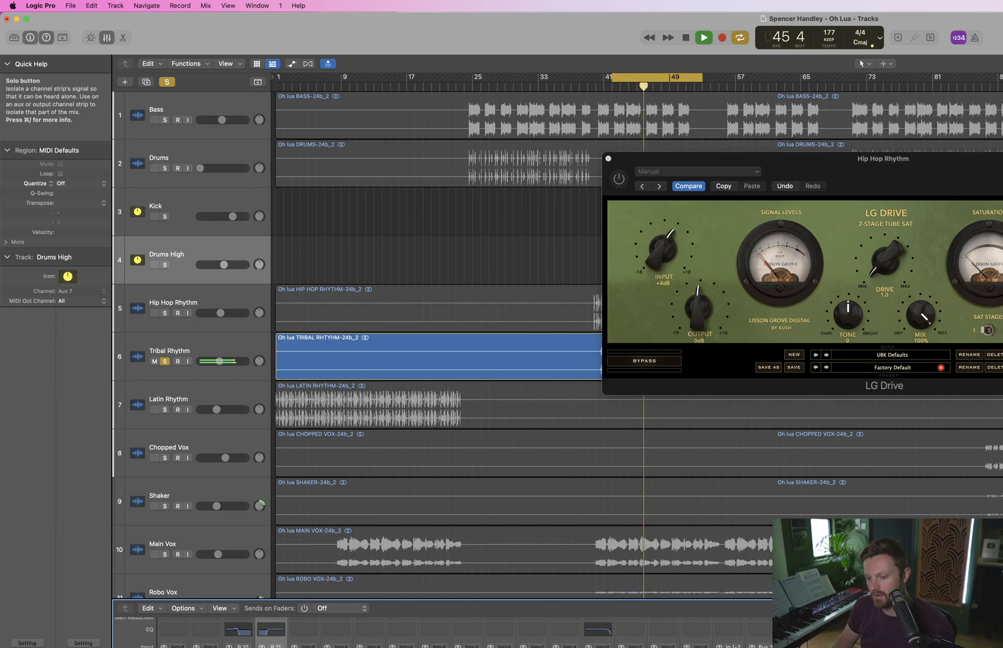
key("space")
left_click(165, 361)
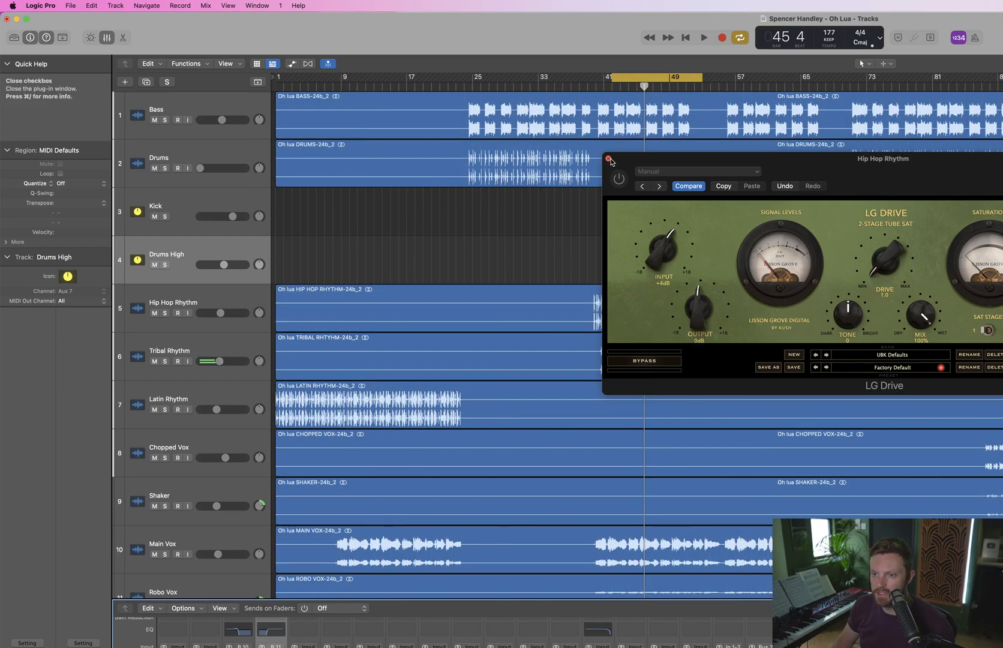
Close the LG Drive window and open the plug-in choices for its slot on the Hip Hop Rhythm channel
left_click(609, 159)
left_click(336, 647)
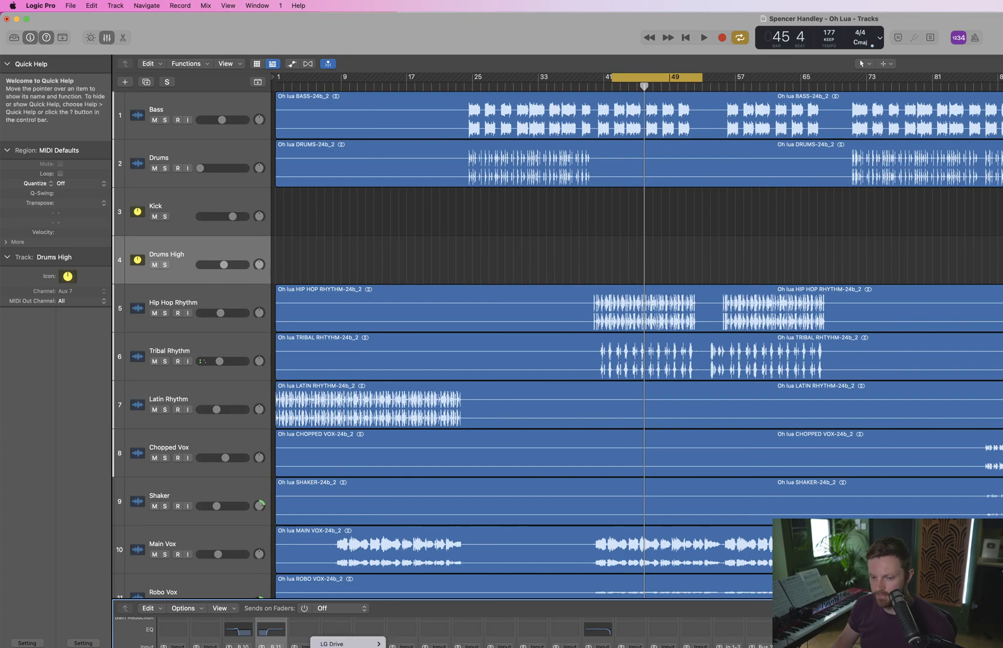
left_click(555, 520)
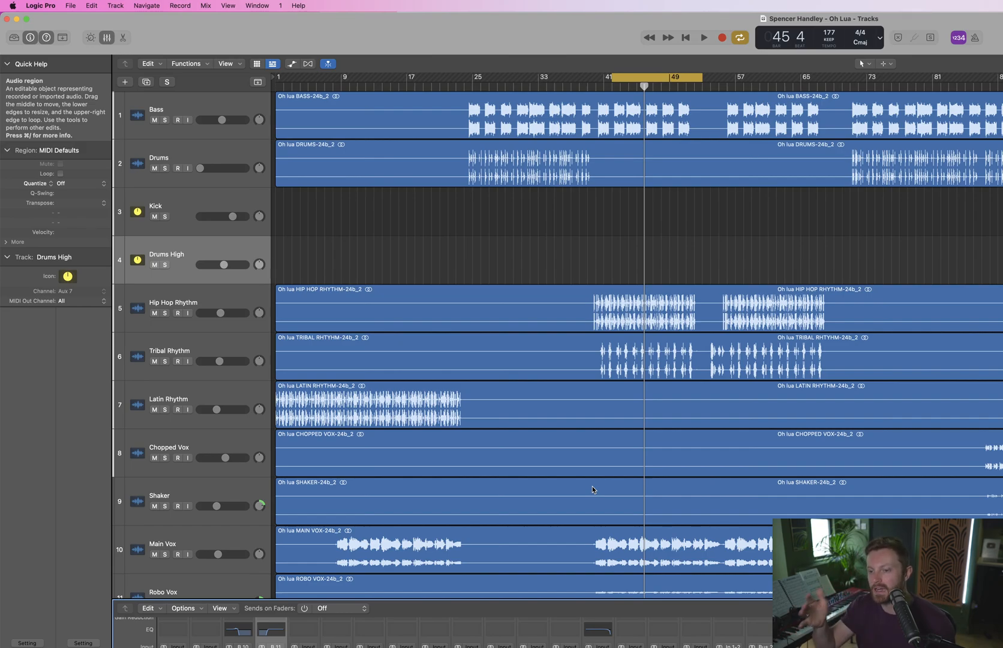
Turn off the cycle, audition the mix from about bar 42 and again from about bar 36, and stop playback
left_click(642, 80)
key("space")
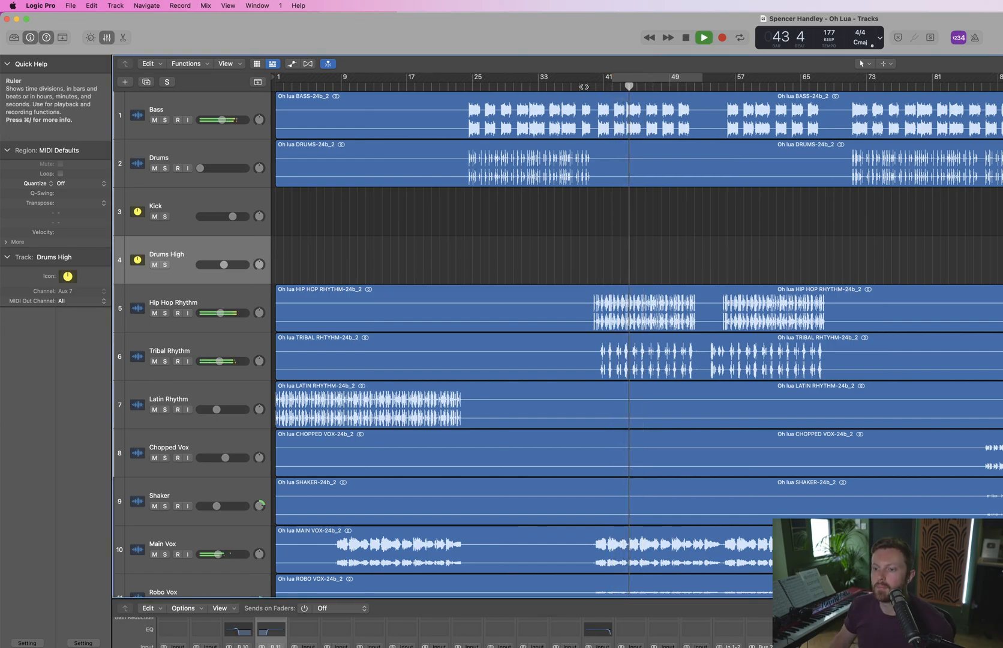
left_click(582, 87)
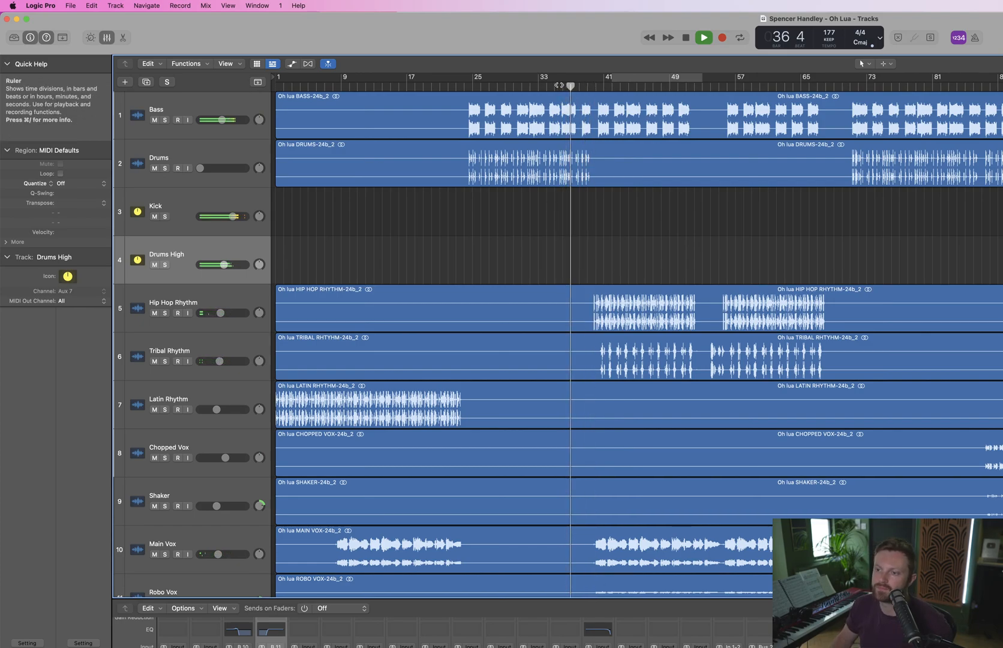
key("space")
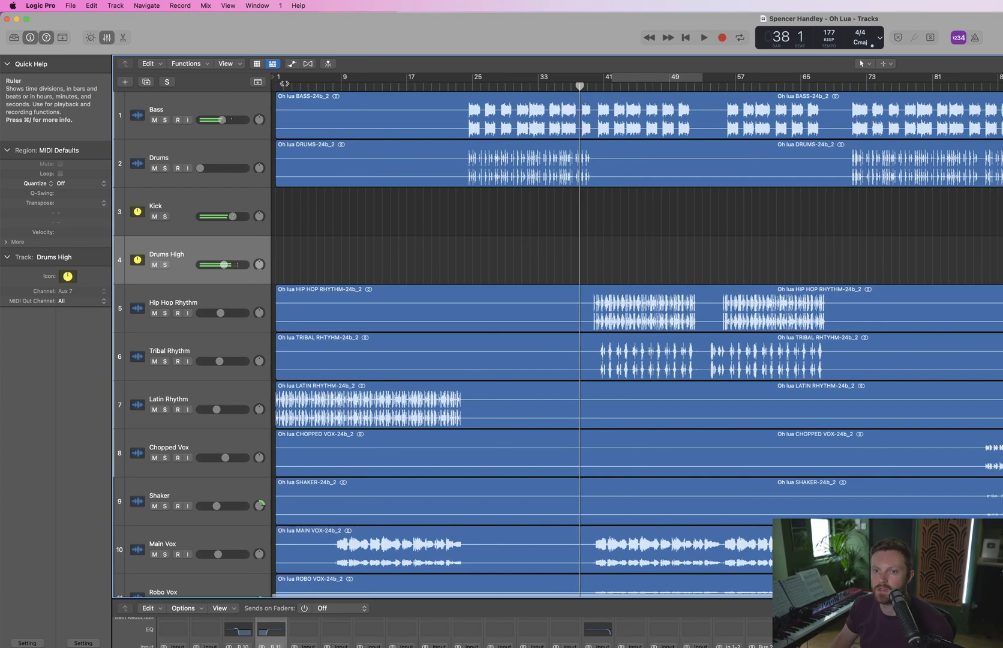
Play the song from about bar 2 and inspect the Bass and Drums regions around bars 25 to 29
left_click(285, 85)
key("space")
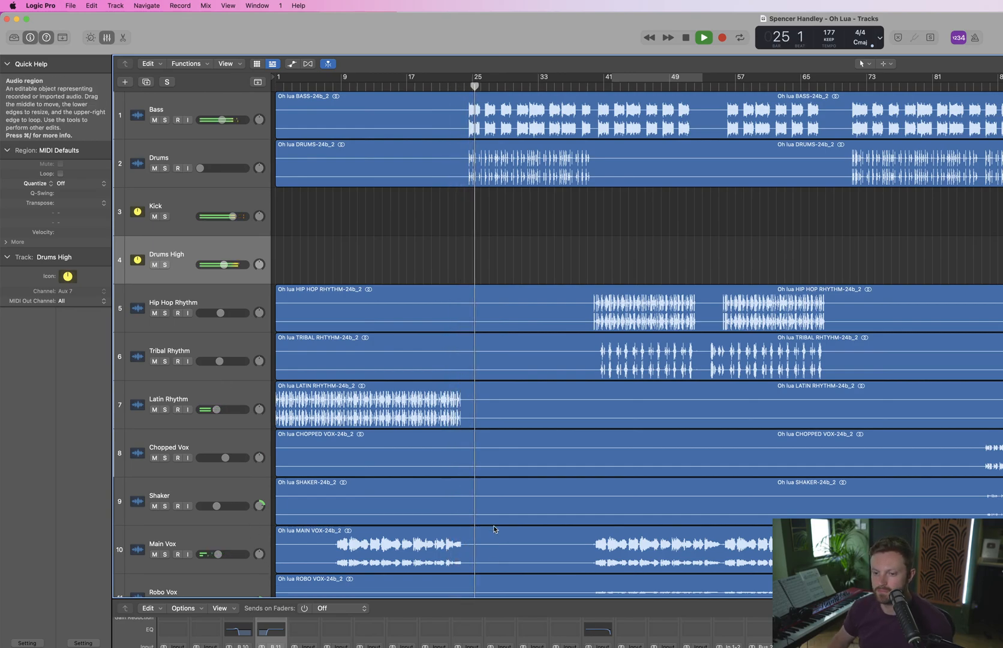
scroll(500, 420, "up", 10)
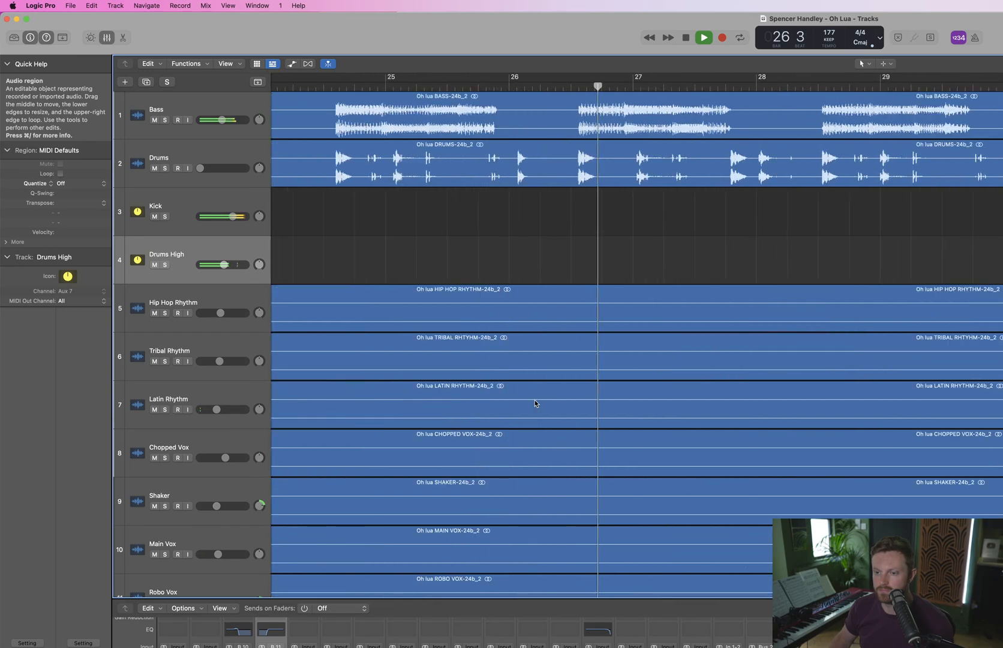
Fit the whole arrangement in view and play the drop from shortly before bar 25
key("space")
key("z")
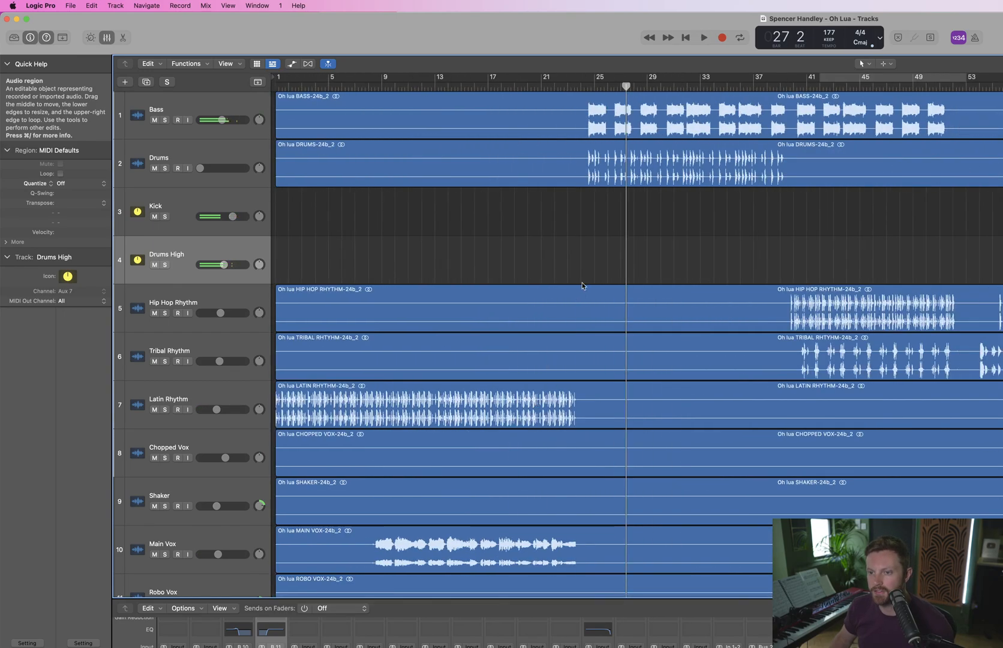
left_click(577, 86)
key("space")
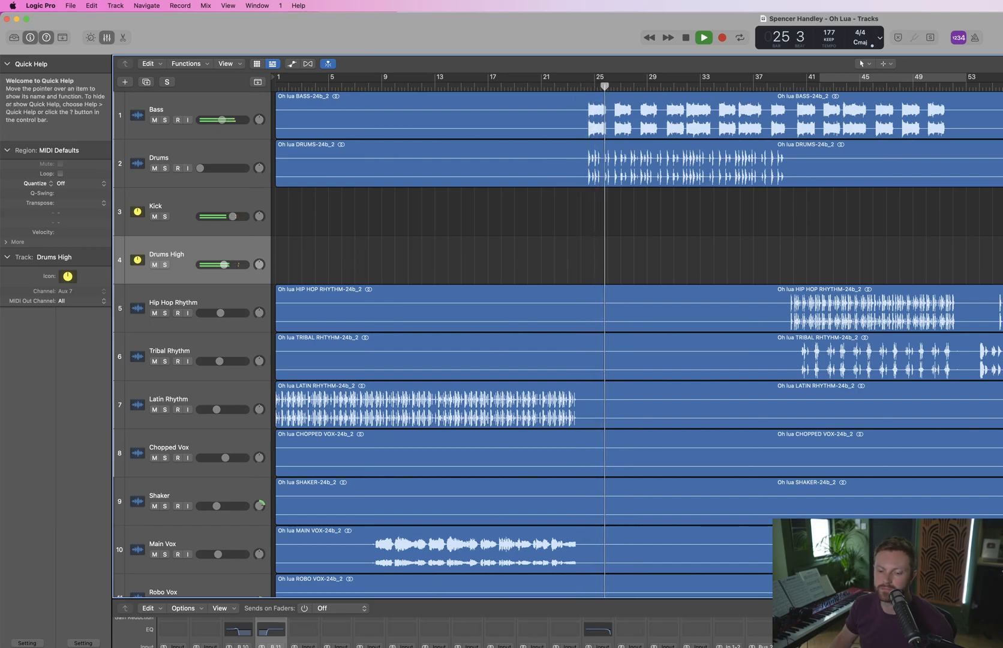
key("space")
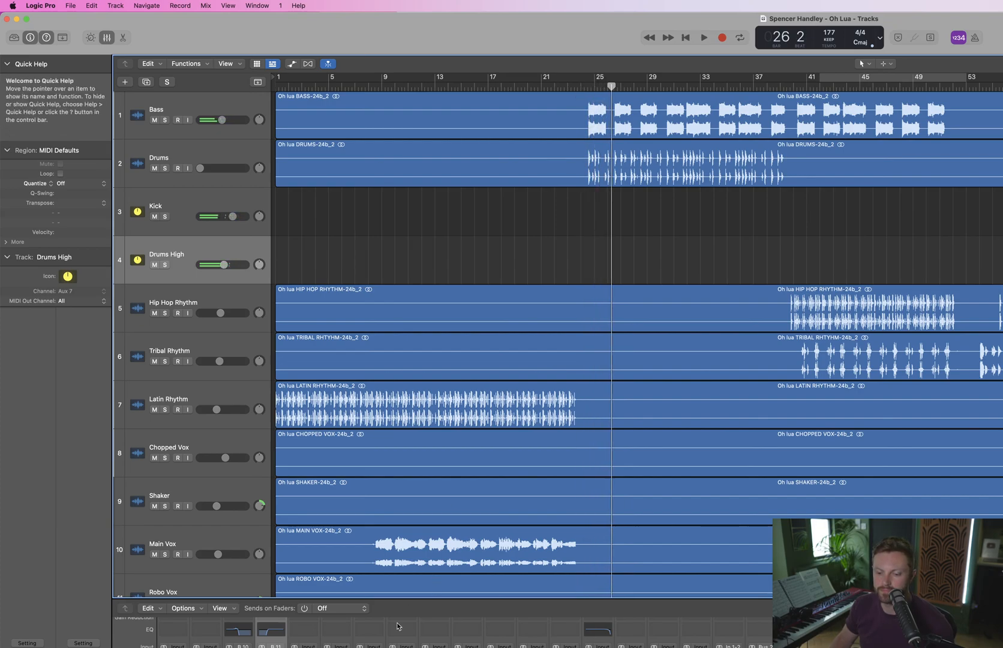
Listen to the Drums High and Kick tracks soloed one after the other, and clear the solo
left_click(164, 168)
key("space")
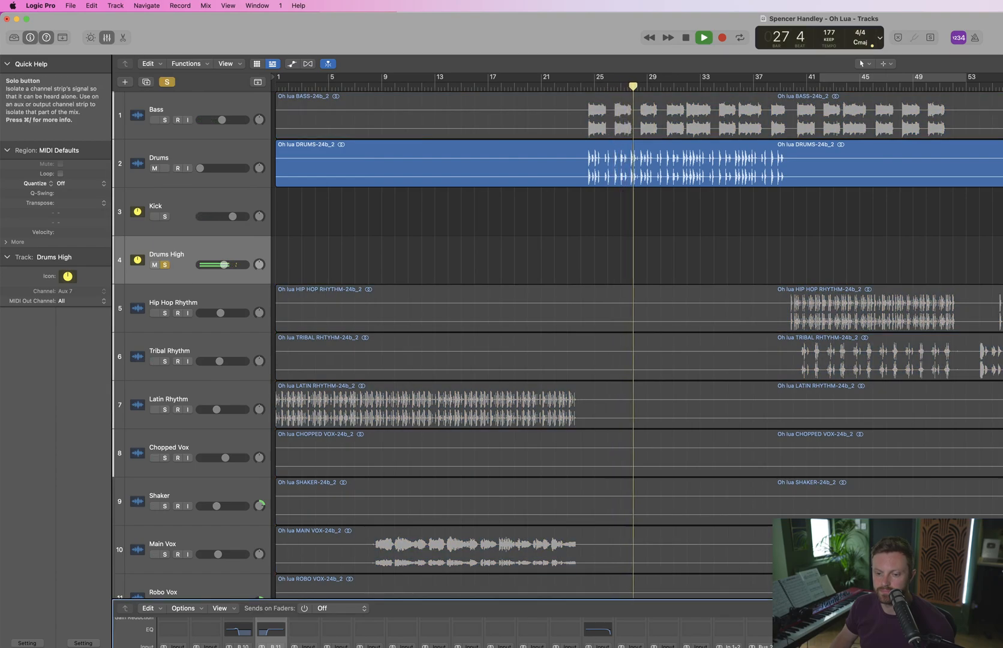
key("space")
left_click(164, 264)
left_click(164, 217)
key("space")
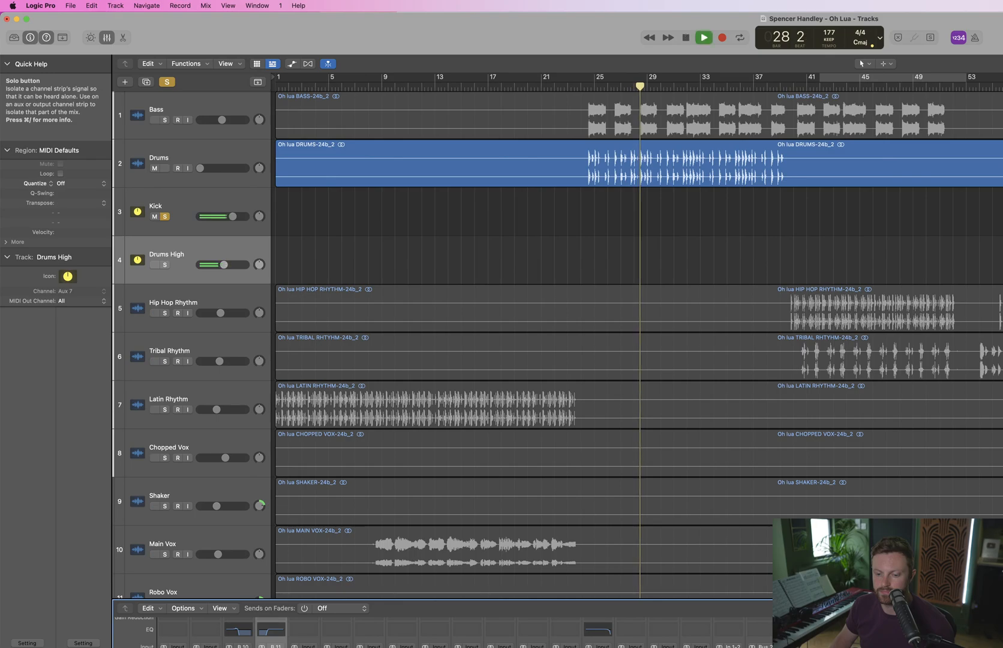
left_click(165, 216)
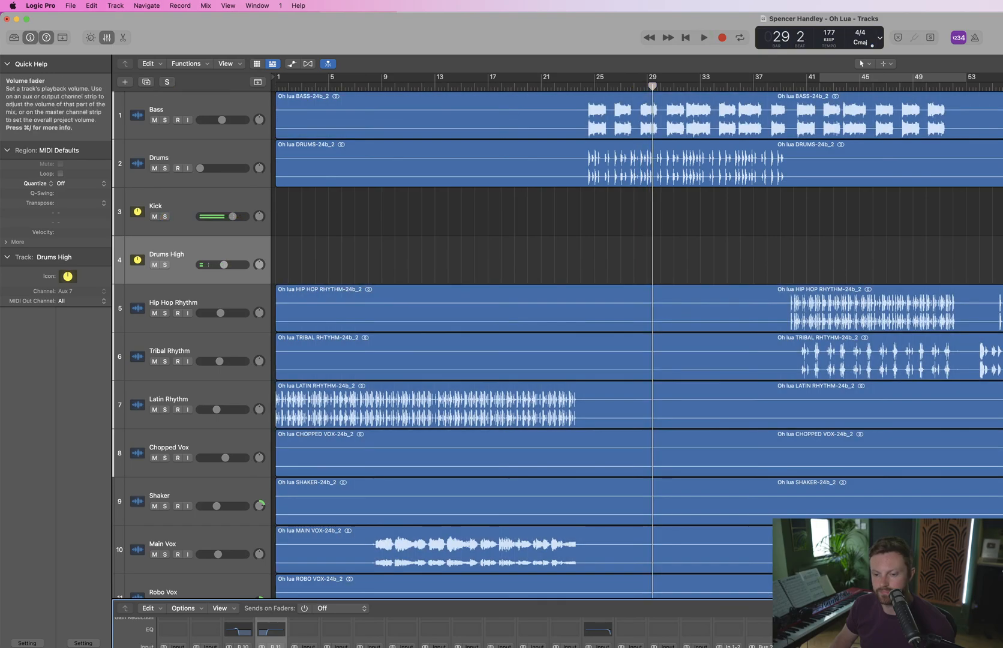
Open the Drums High and Kick channel EQs and lower the Drums High low-cut frequency to 107 Hz during playback
left_click(270, 631)
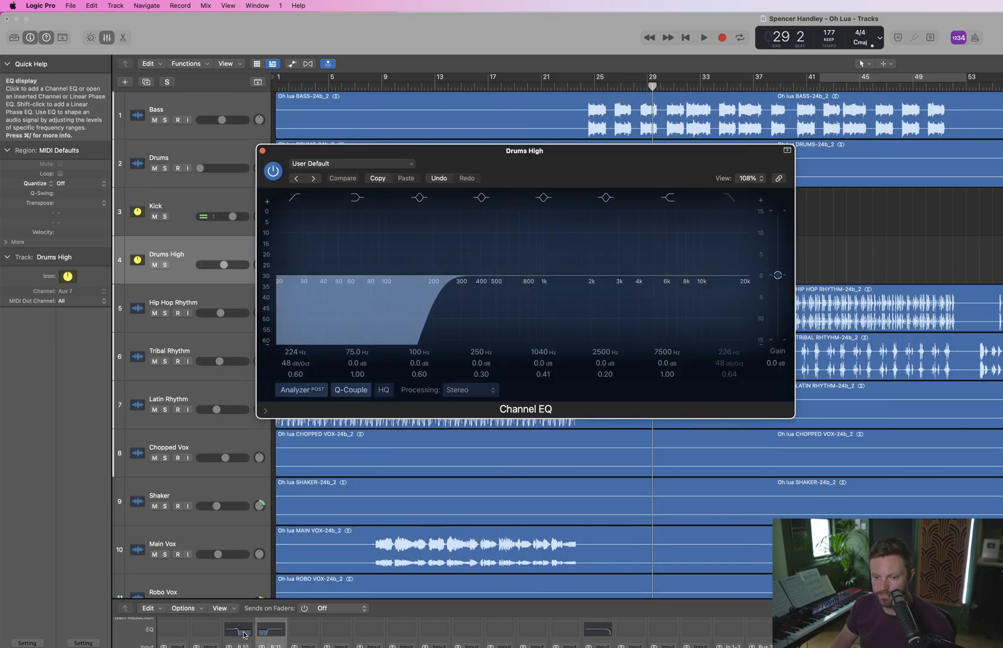
left_click(238, 630)
key("space")
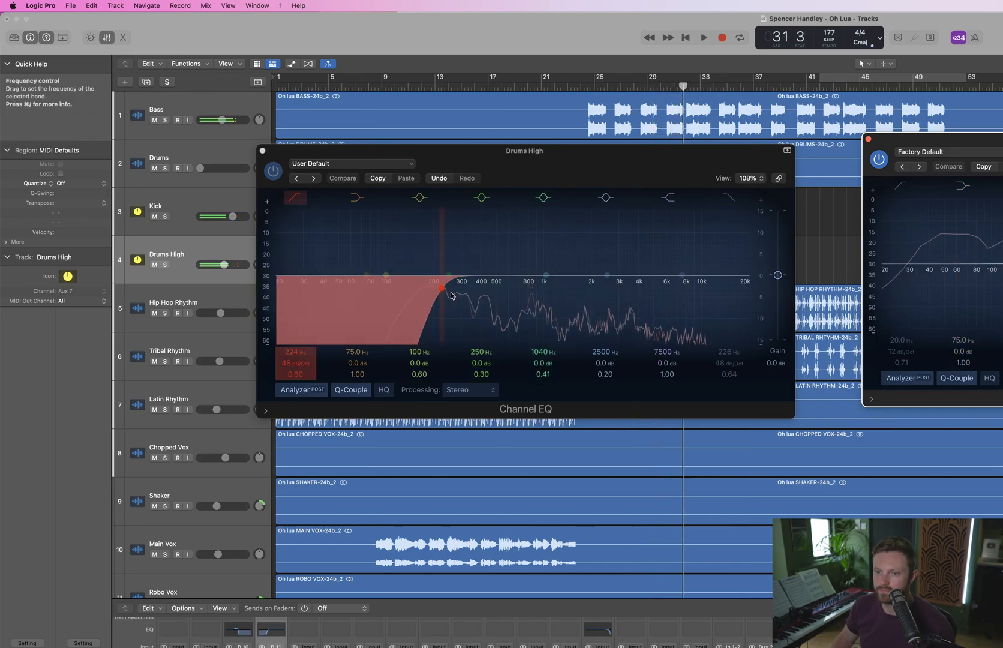
left_click_drag(452, 295, 388, 292)
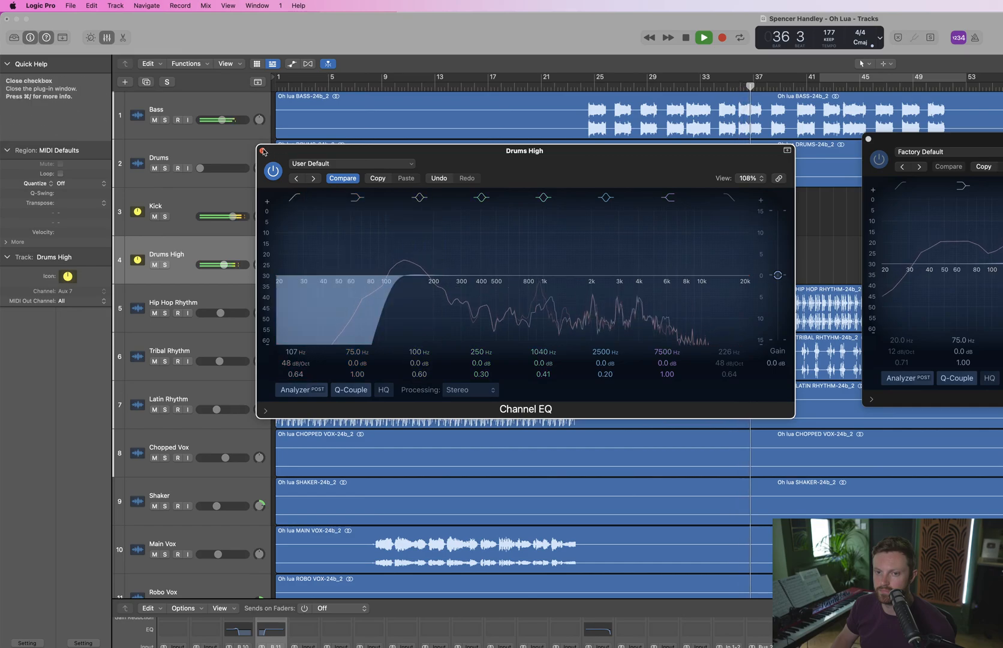
key("space")
Mute Drums High and Kick, raise the Drums track's volume fader during playback, and close both EQ windows
left_click(154, 265)
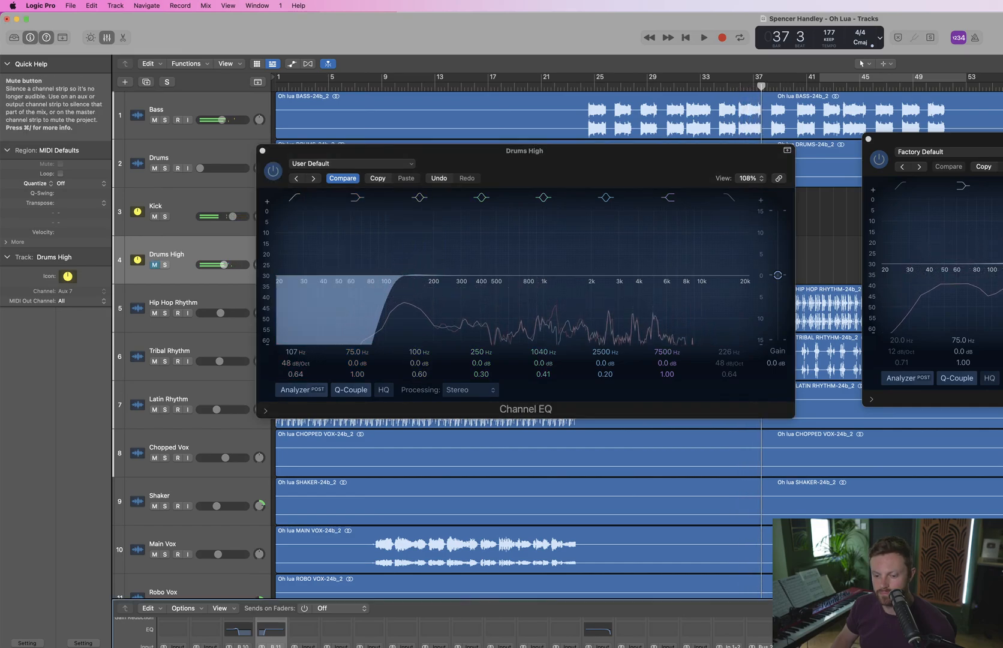
left_click(154, 217)
left_click_drag(199, 168, 234, 168)
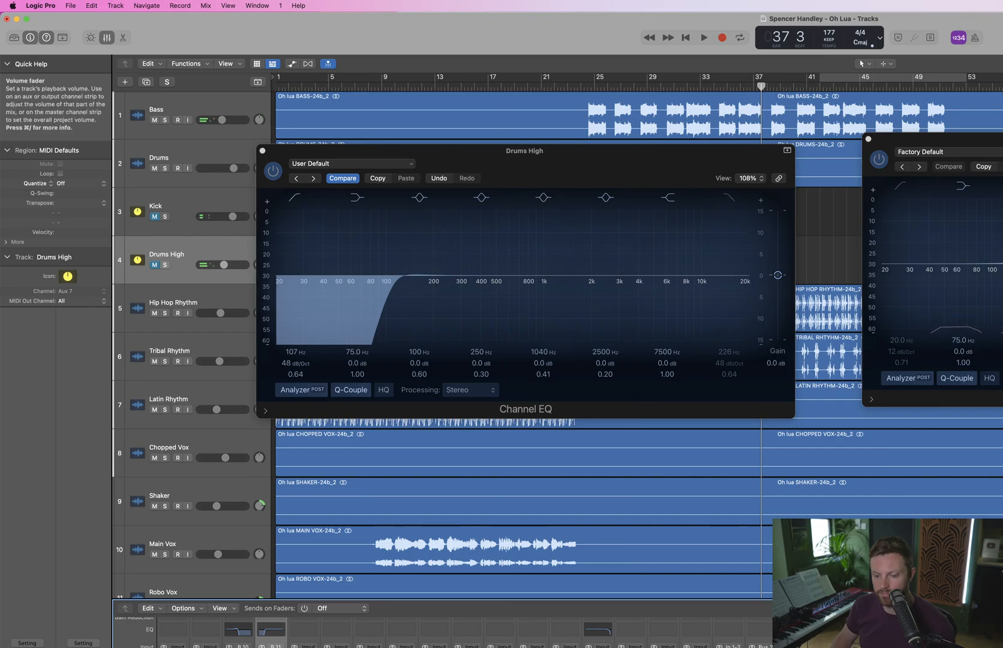
key("space")
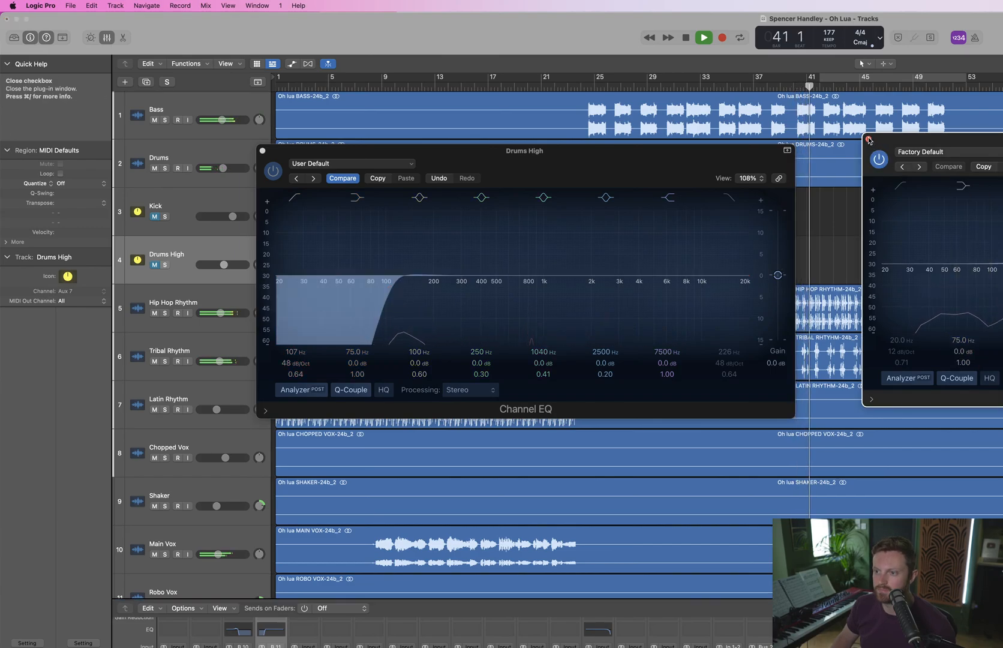
left_click(868, 139)
left_click(262, 151)
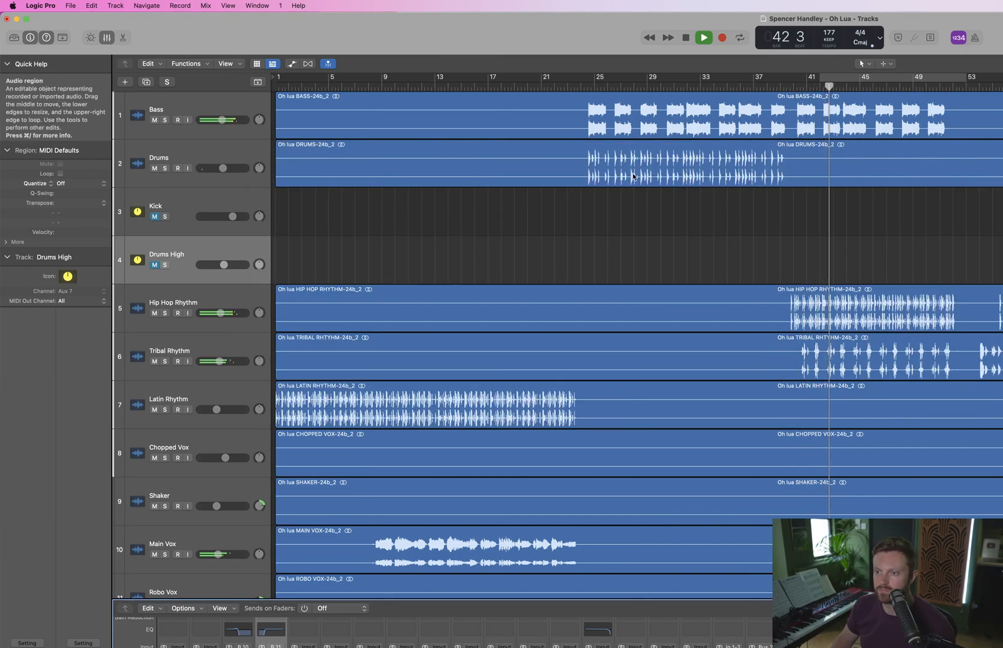
Play the drop from about bar 24 while checking the lower tracks from Main Vox to References
left_click(580, 82)
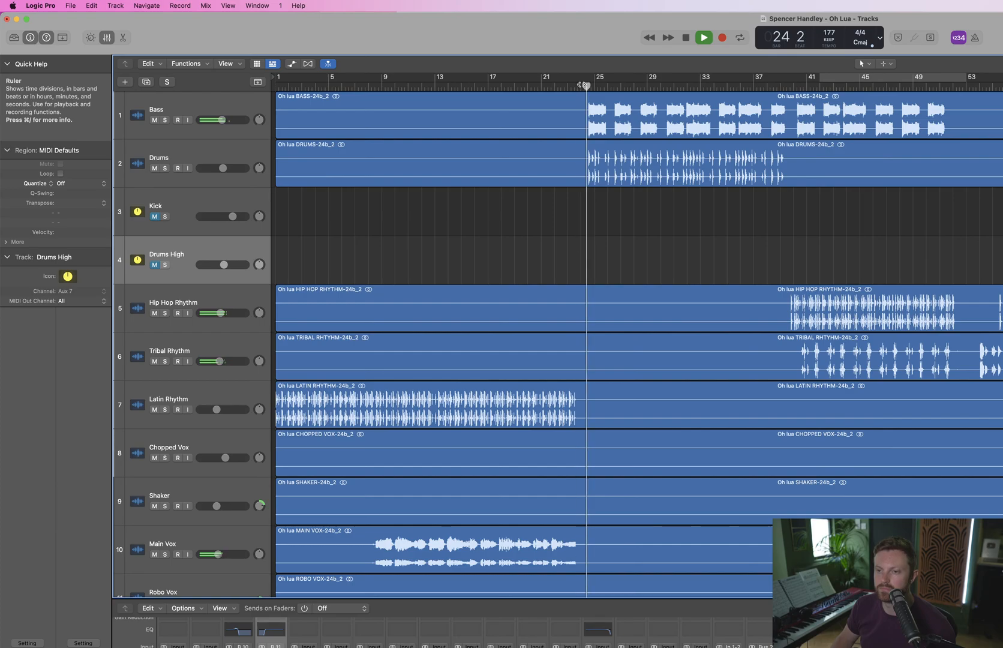
scroll(546, 431, "down", 10)
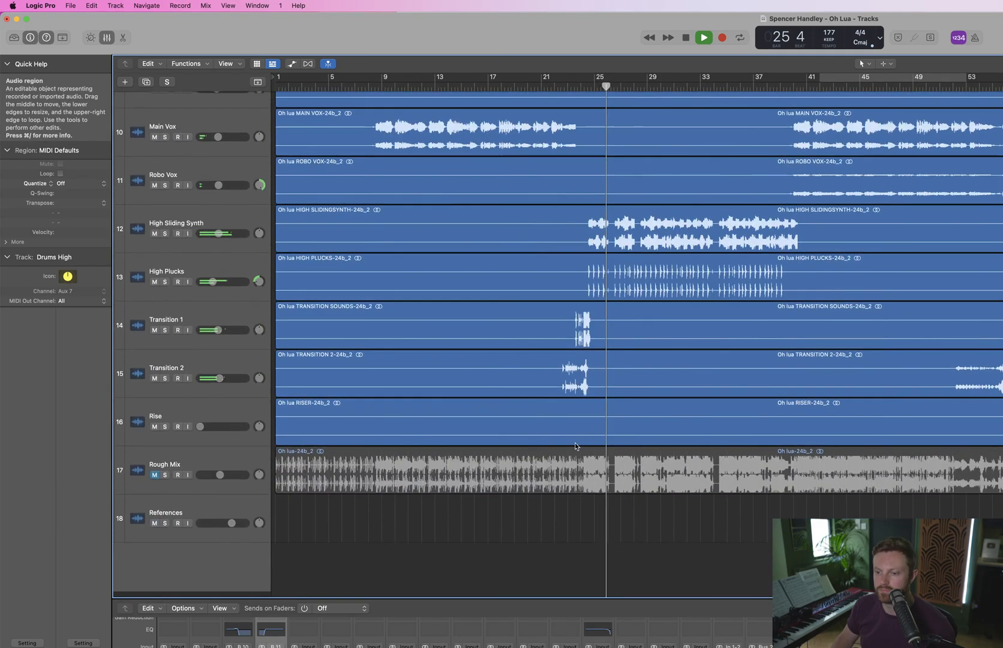
scroll(574, 442, "up", 1)
key("space")
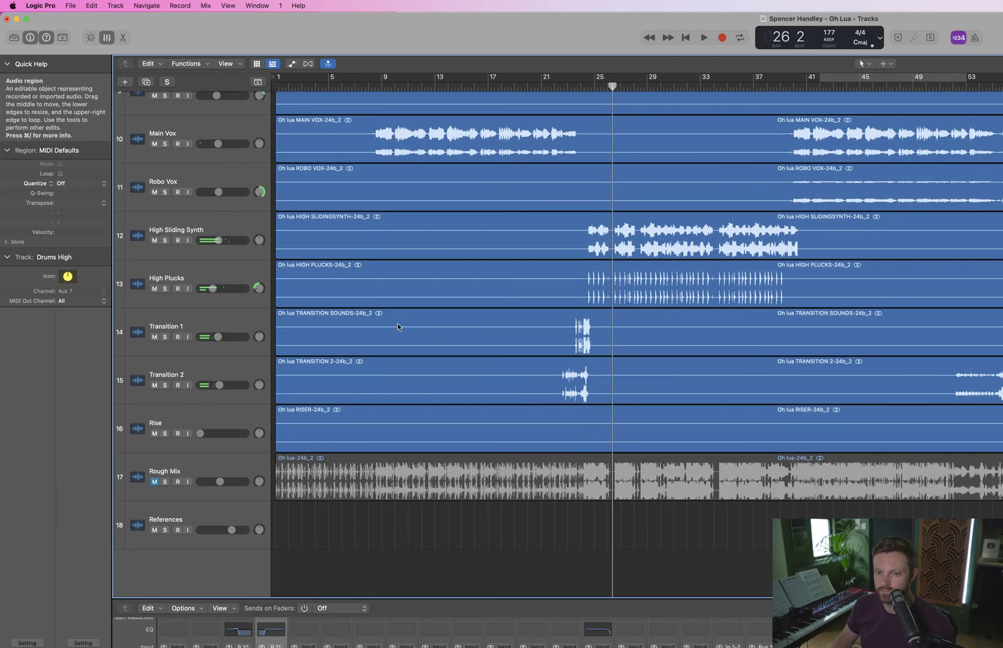
Show track automation and add volume automation to Transition 2 over its sounds, starting with a point at bar 22
left_click(555, 85)
key("a")
key("space")
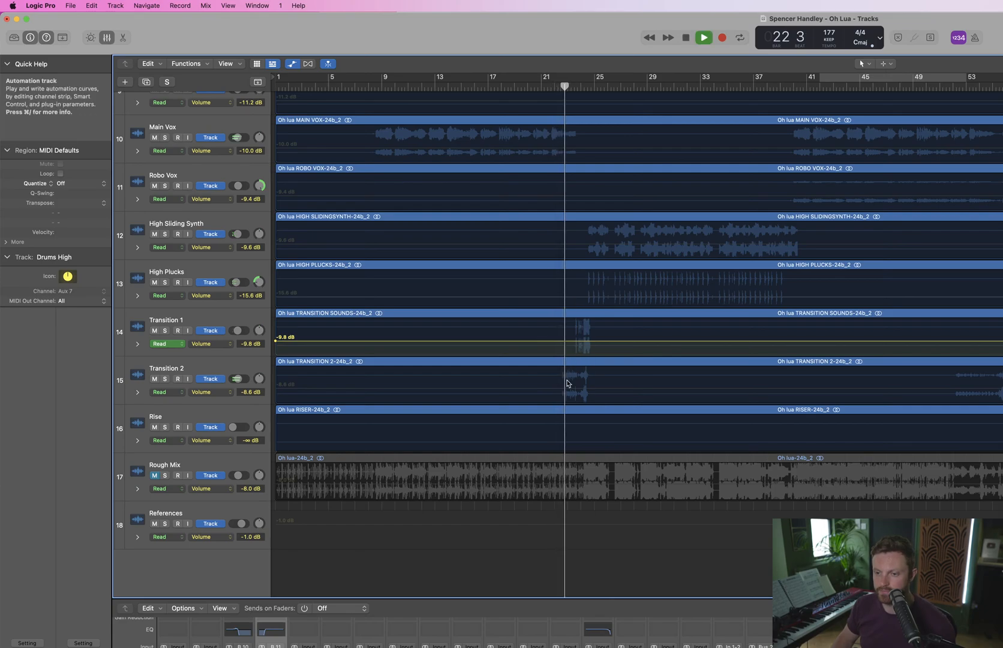
left_click_drag(553, 384, 617, 382)
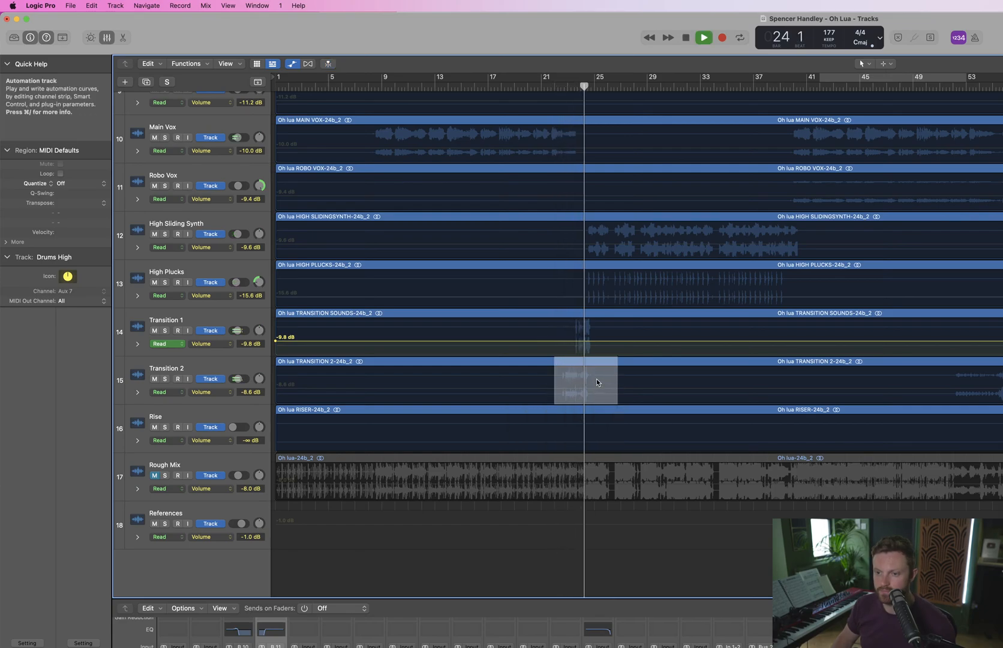
key("z")
left_click(922, 402)
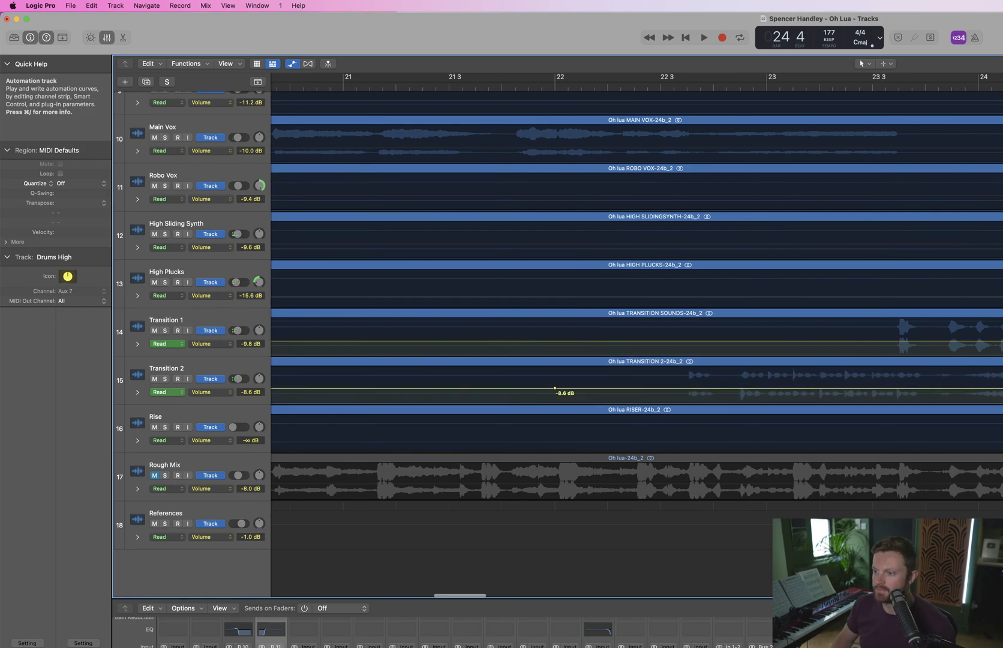
Create a cycle range starting between 22 and 22 3 and ending past bar 24, and loop it
key("space")
key("space")
left_click_drag(554, 77, 1001, 77)
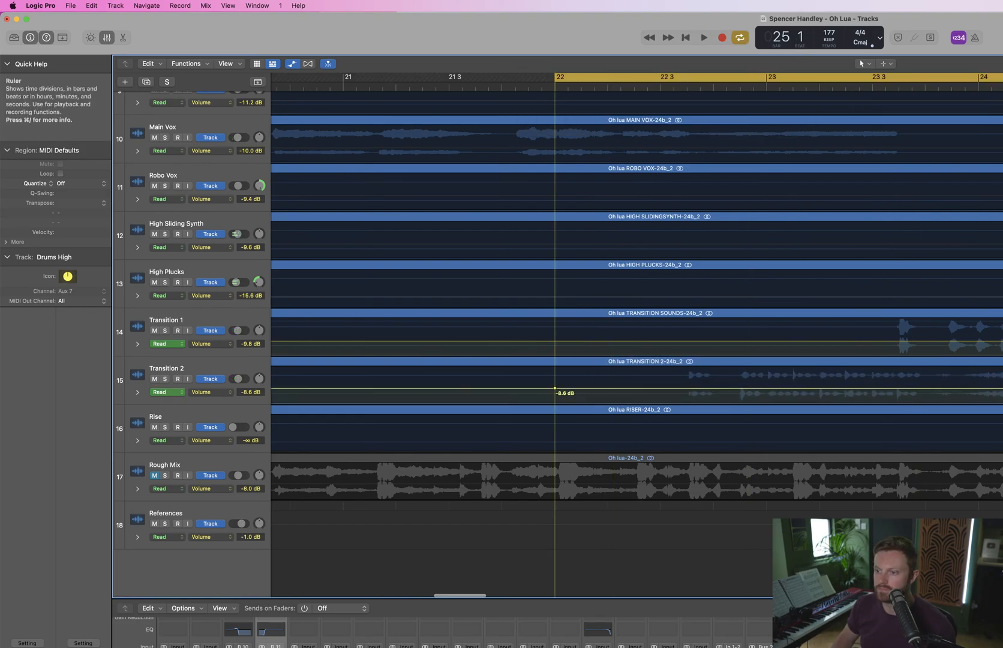
left_click_drag(556, 77, 627, 77)
key("space")
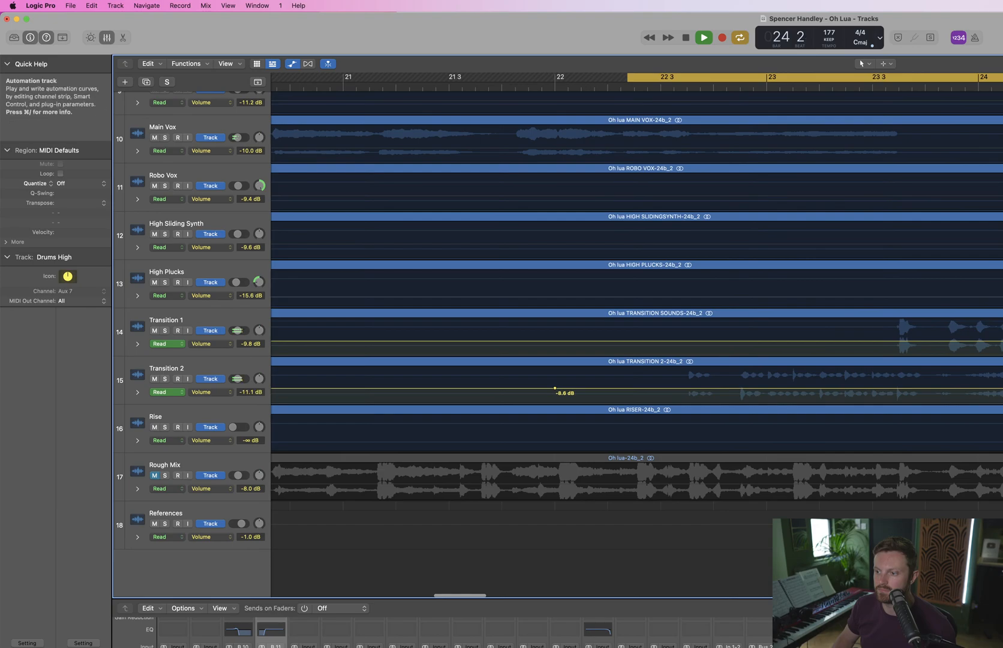
key("space")
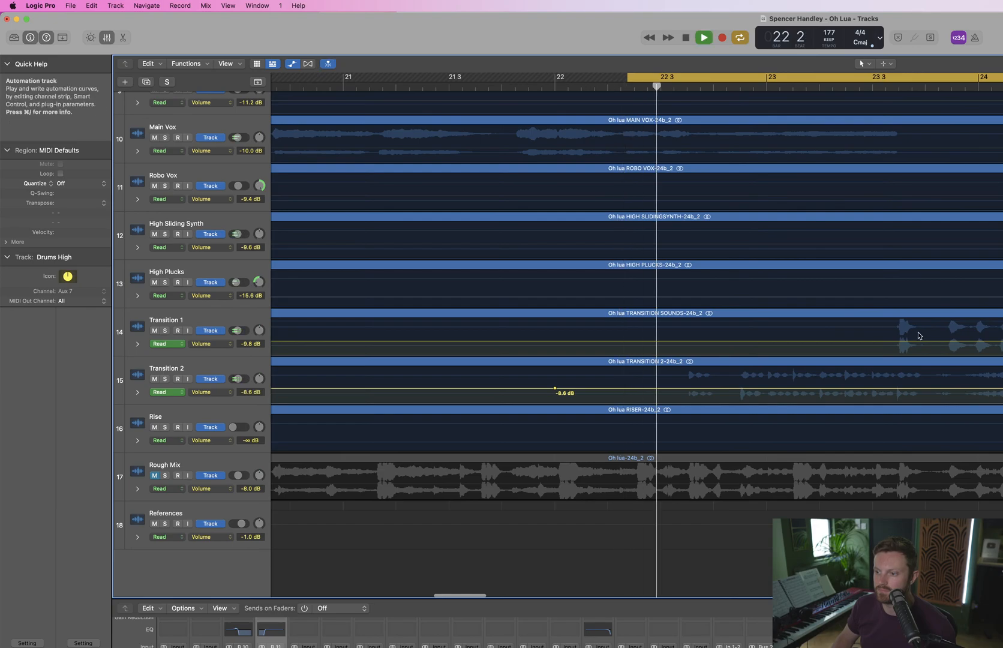
Lower Transition 1's volume automation to -16.0 dB just after 23 3, where its sounds begin, and play the loop
left_click_drag(993, 341, 993, 343)
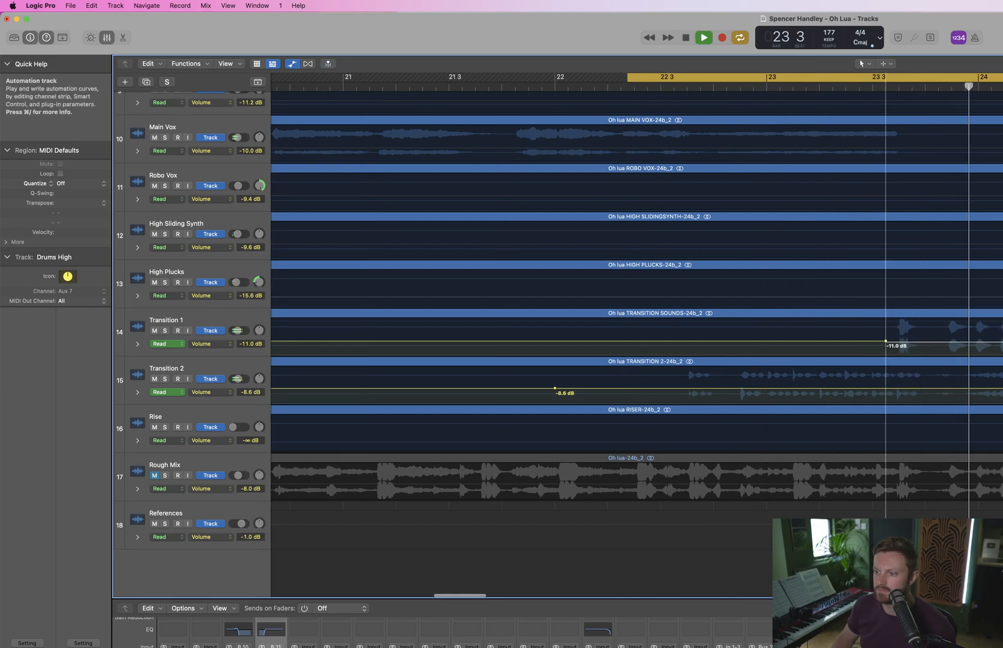
left_click_drag(886, 344, 886, 345)
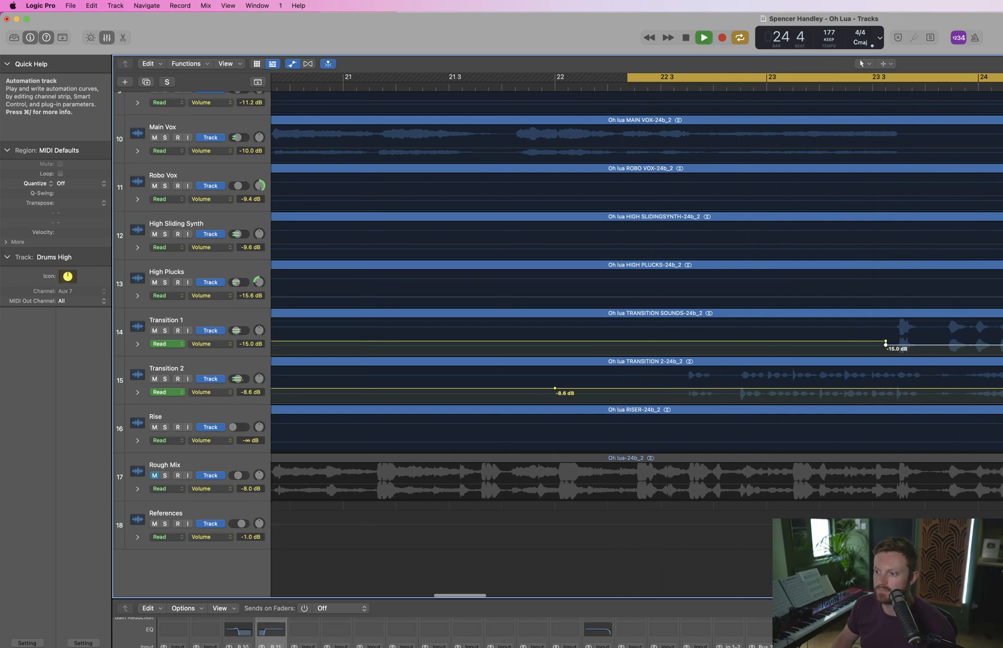
left_click_drag(885, 345, 885, 346)
key("space")
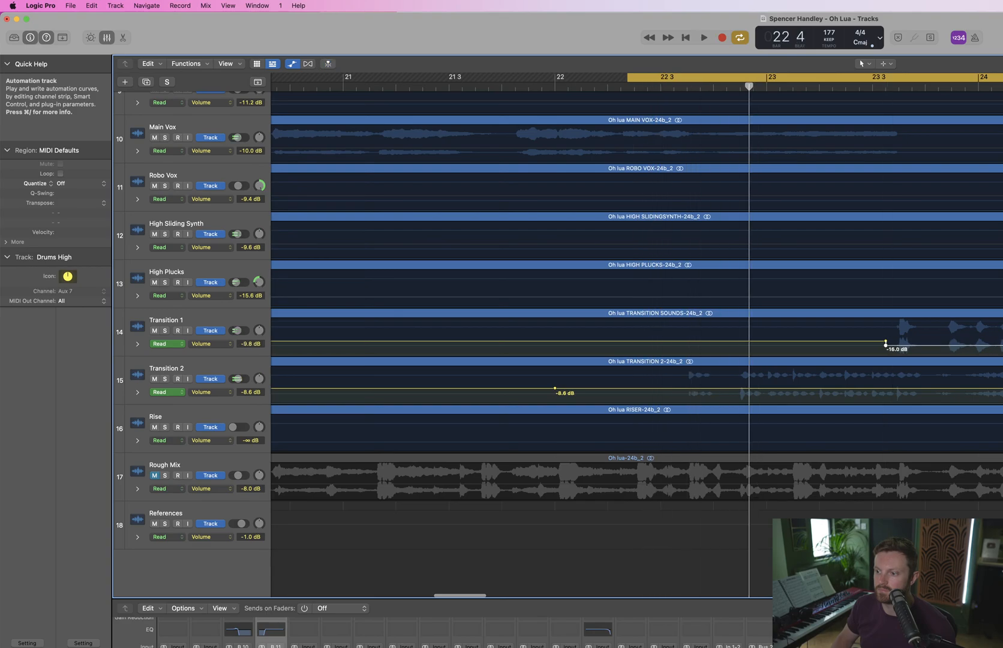
key("Return")
key("space")
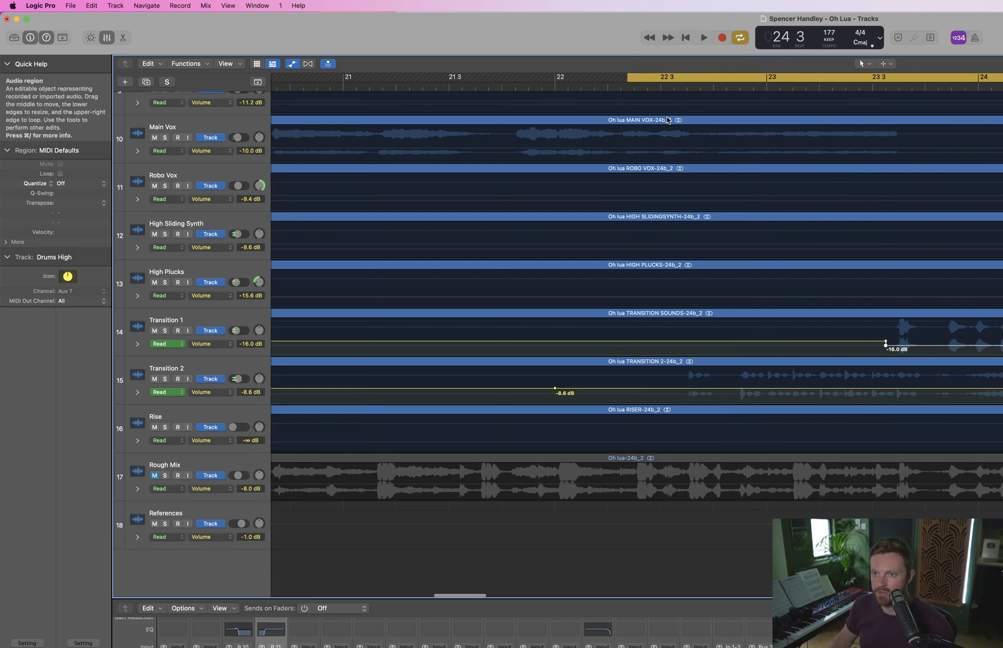
Hide track automation, unmute and solo the Rough Mix track, and listen to it with the cycle on
key("c")
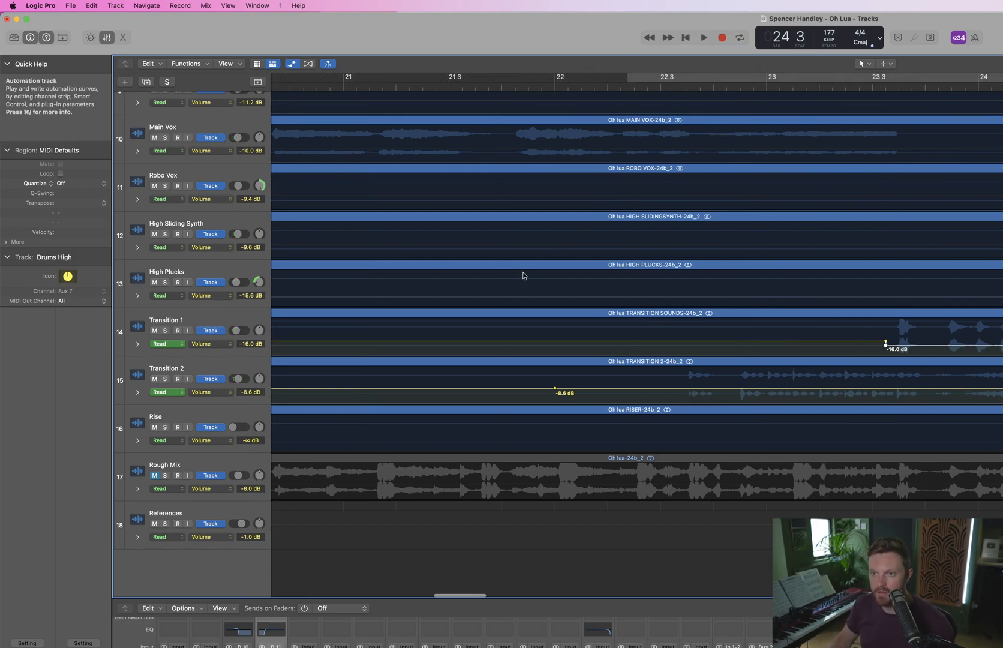
key("a")
left_click(164, 483)
left_click(155, 482)
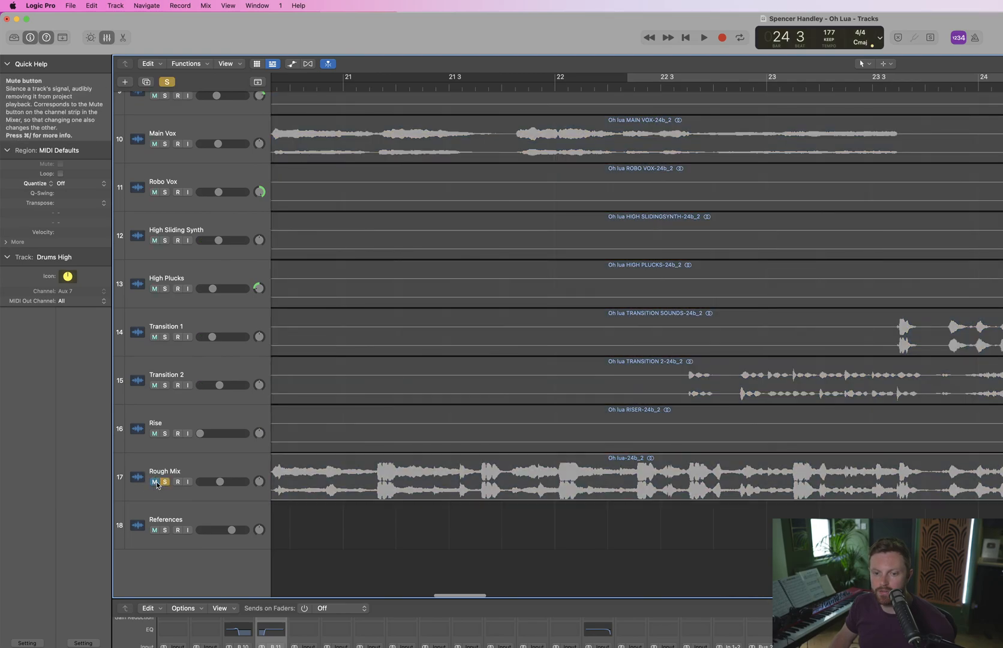
left_click(165, 482)
left_click(155, 482)
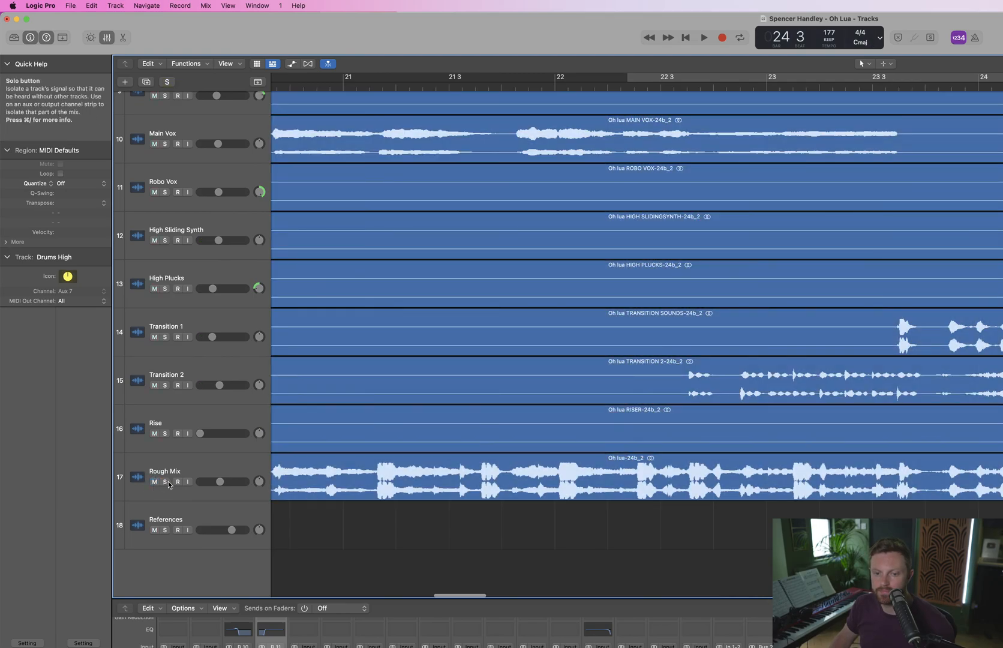
left_click(165, 483)
key("c")
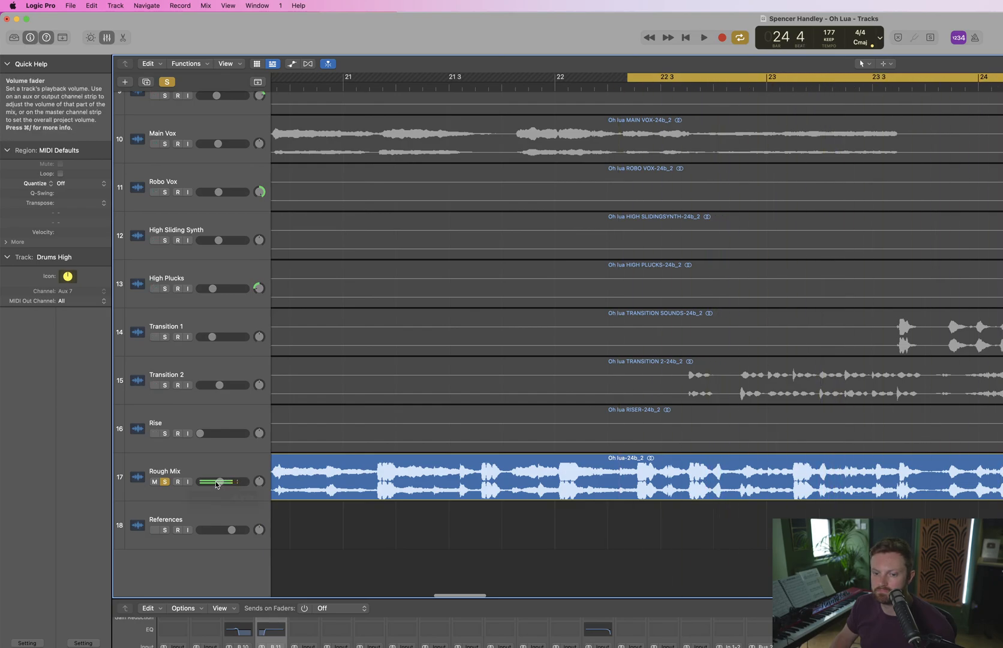
Unsolo and mute the Rough Mix track, and play the cycled transition in the working mix
left_click(165, 482)
left_click(155, 482)
key("space")
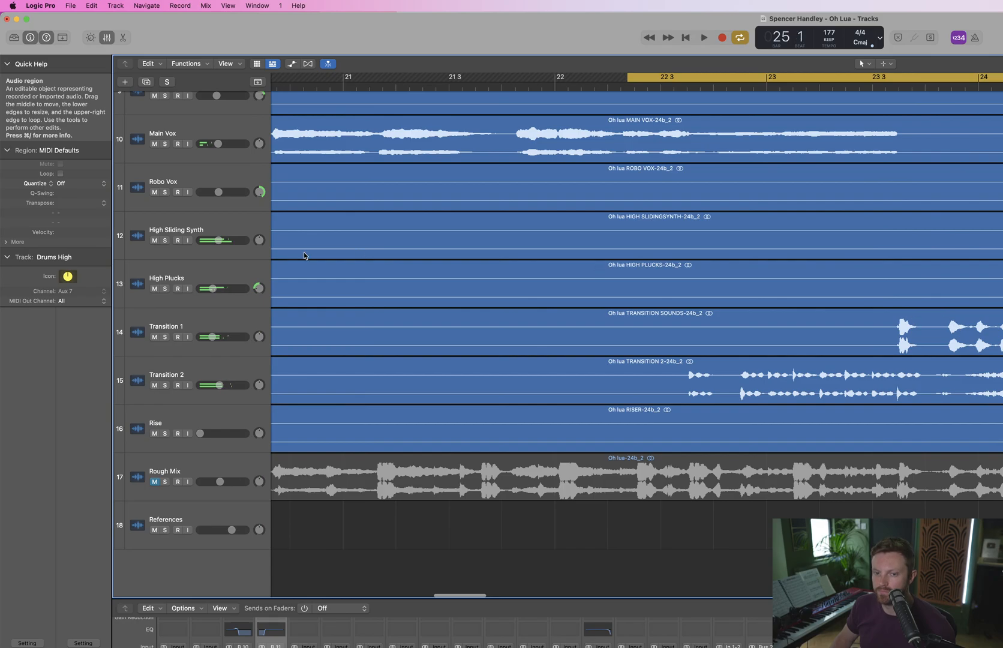
Try panning the Transition 1 track off-centre while the transition loop plays
left_click_drag(259, 336, 259, 338)
key("space")
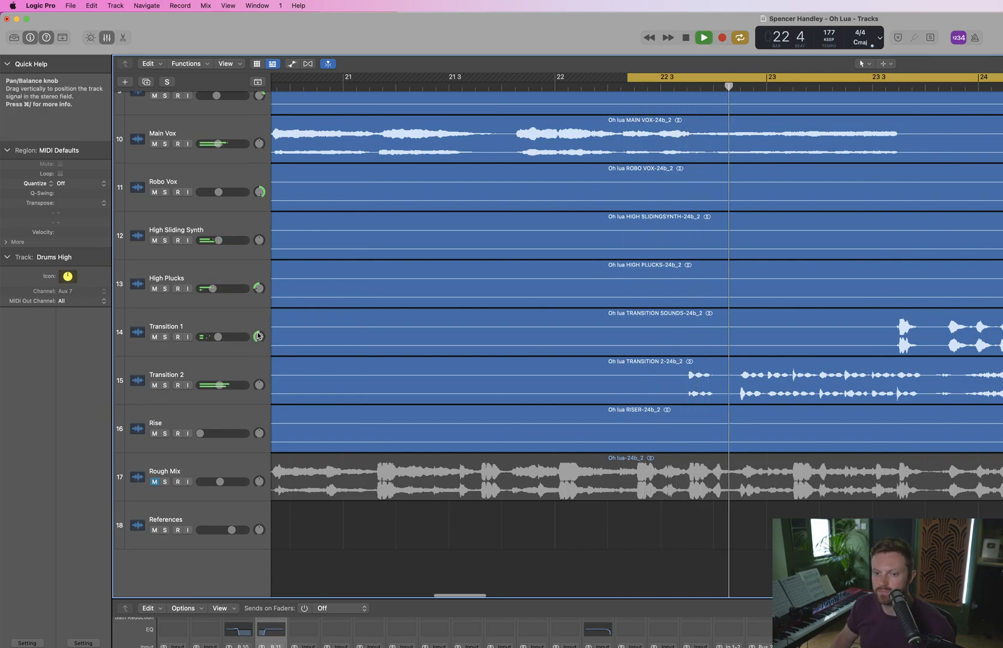
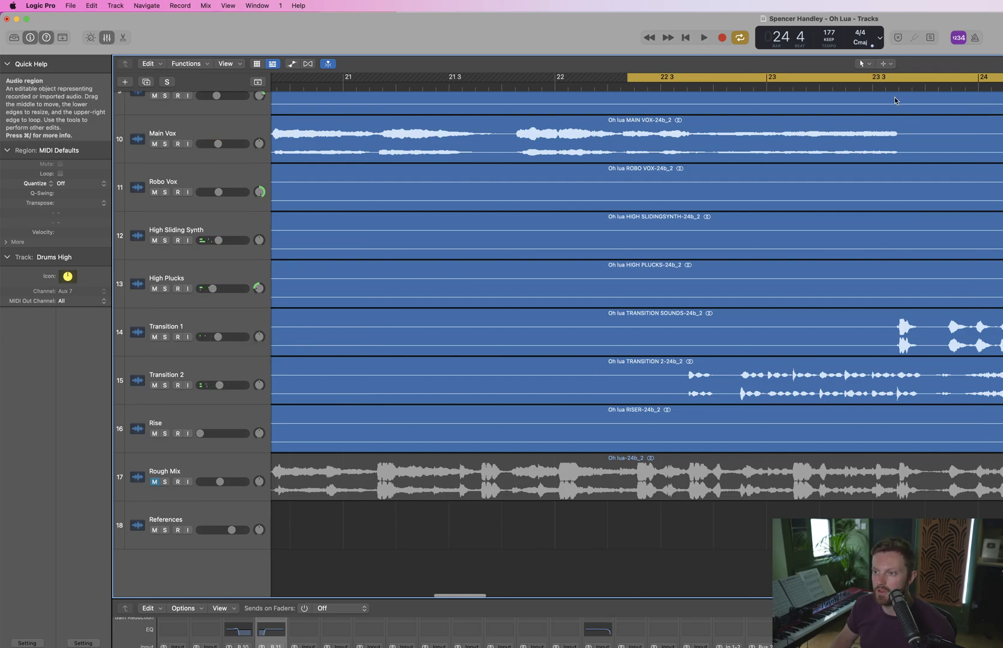
key("space")
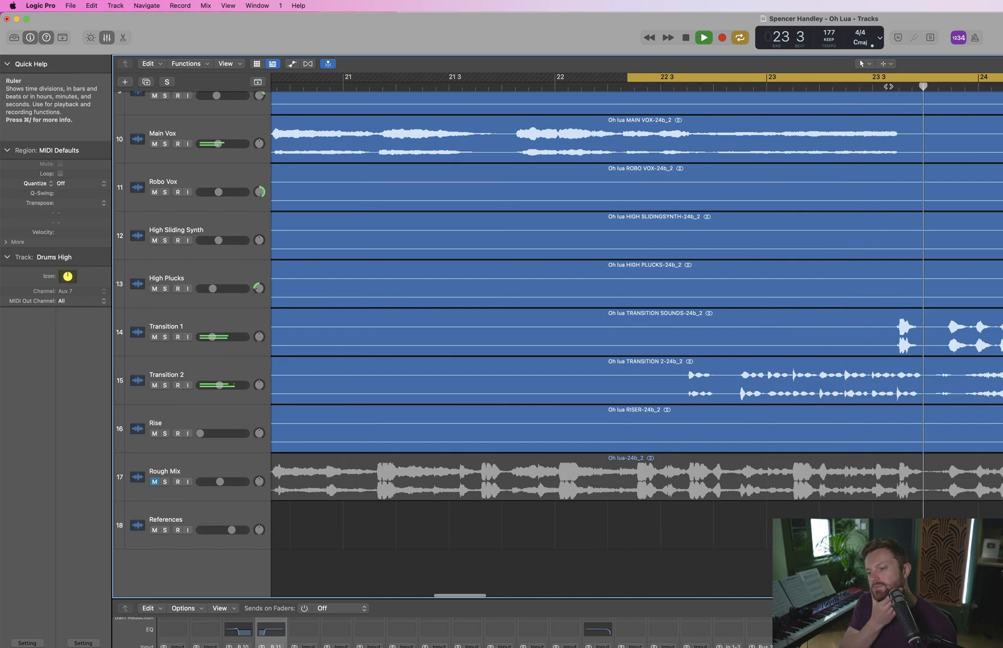
key("space")
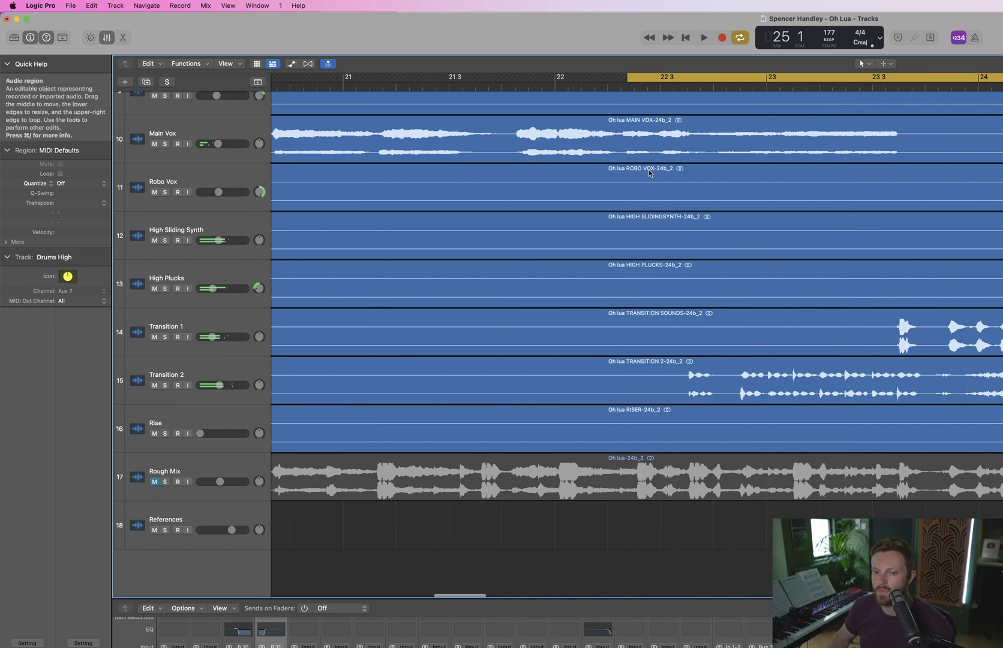
Try panning Transition 1 and Transition 2 to opposite sides in the loop, and reset both pans to centre
left_click_drag(259, 336, 259, 392)
key("space")
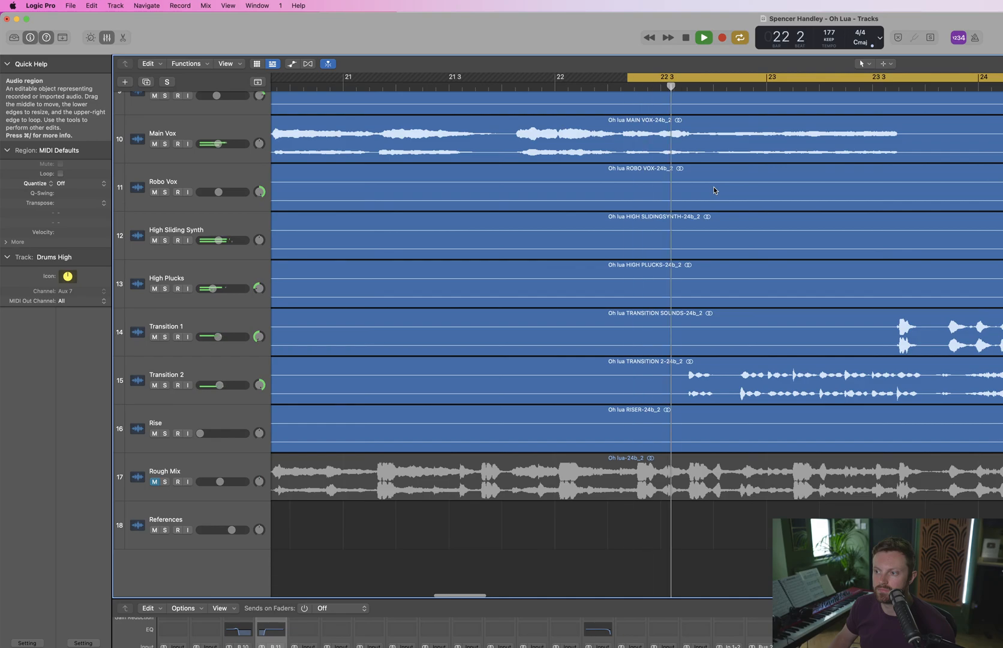
key("space")
left_click(264, 382)
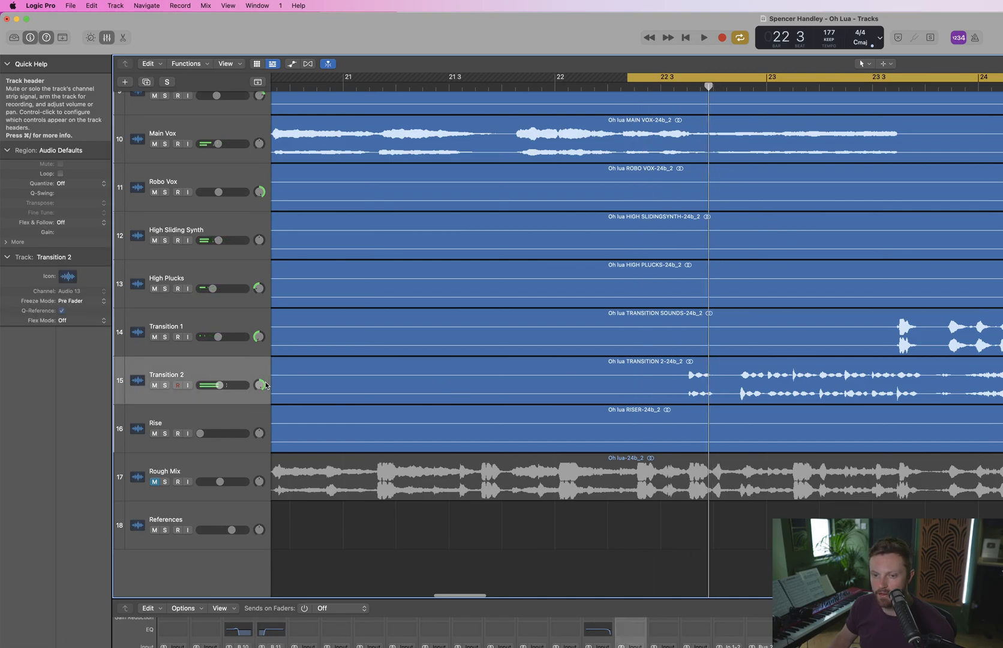
left_click(260, 340, "alt")
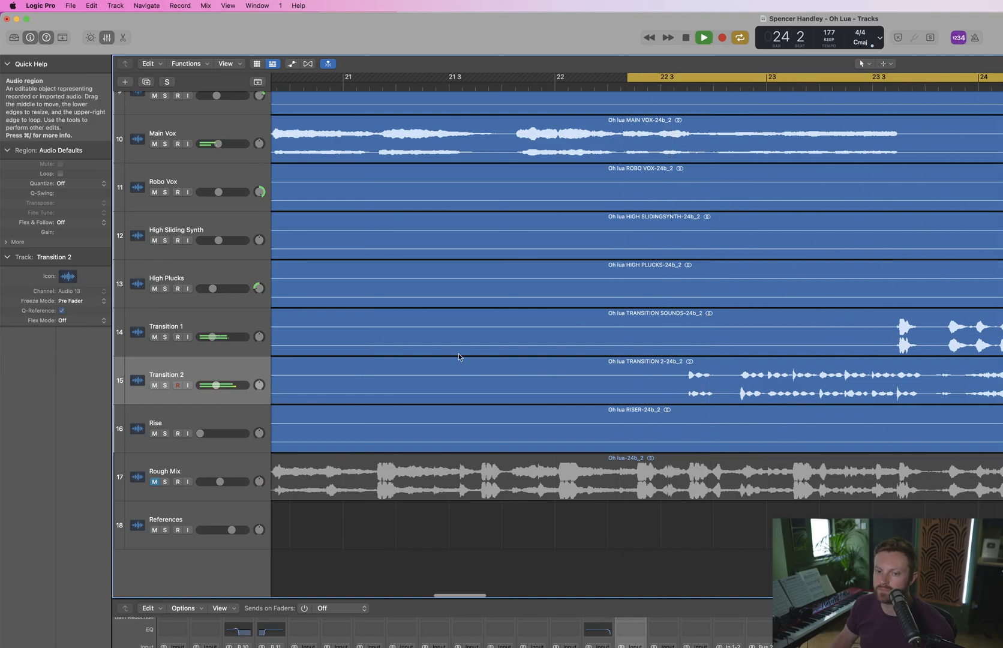
Play the transition loop while muting and unmuting Transition 1 and Transition 2 one at a time to compare them
key("space")
left_click(158, 336)
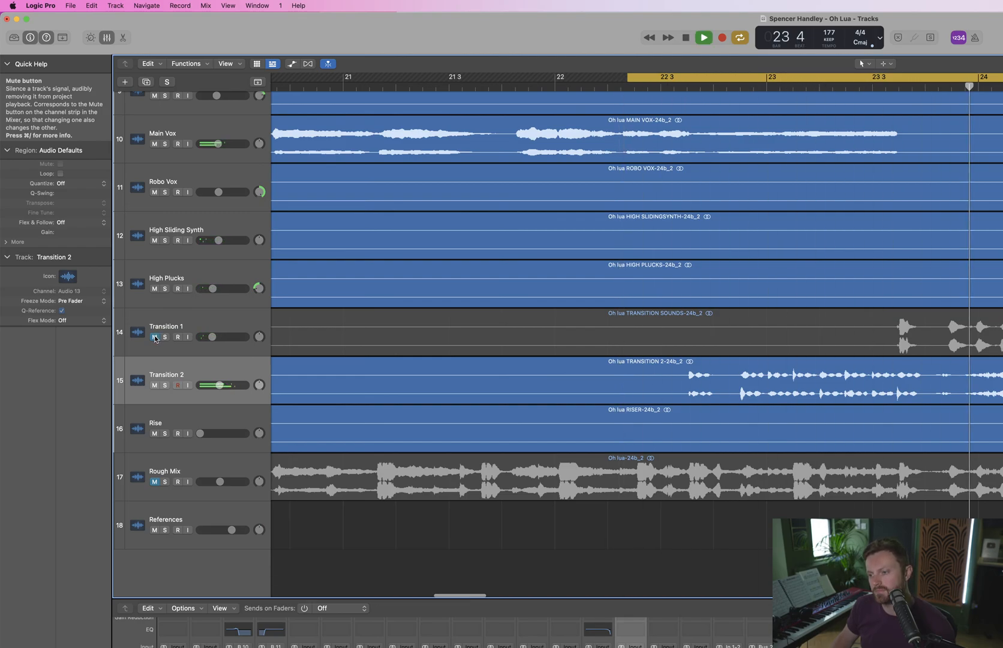
left_click(155, 337)
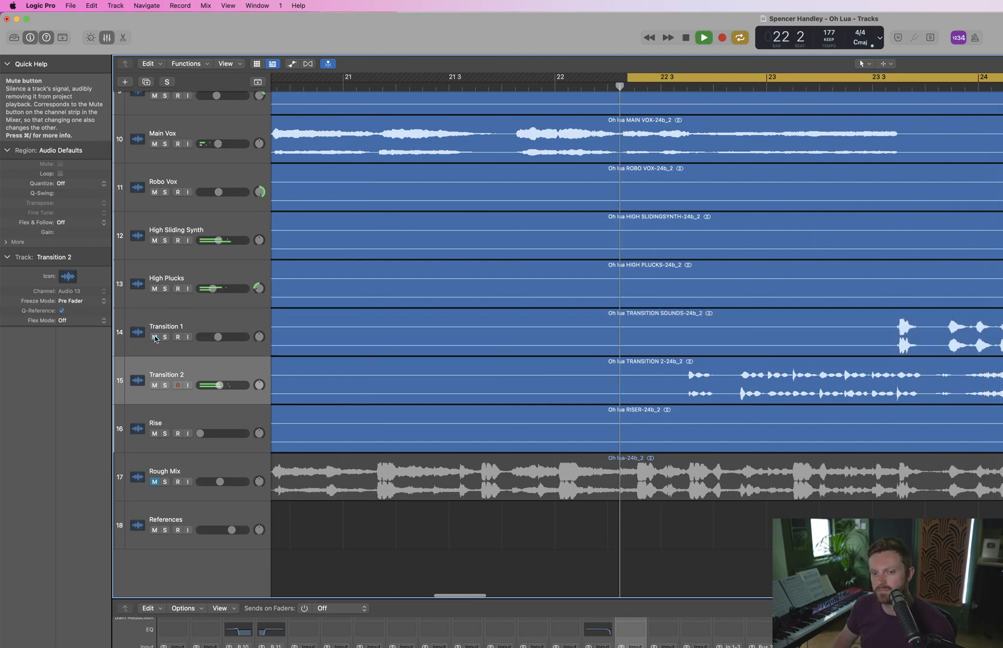
left_click(155, 385)
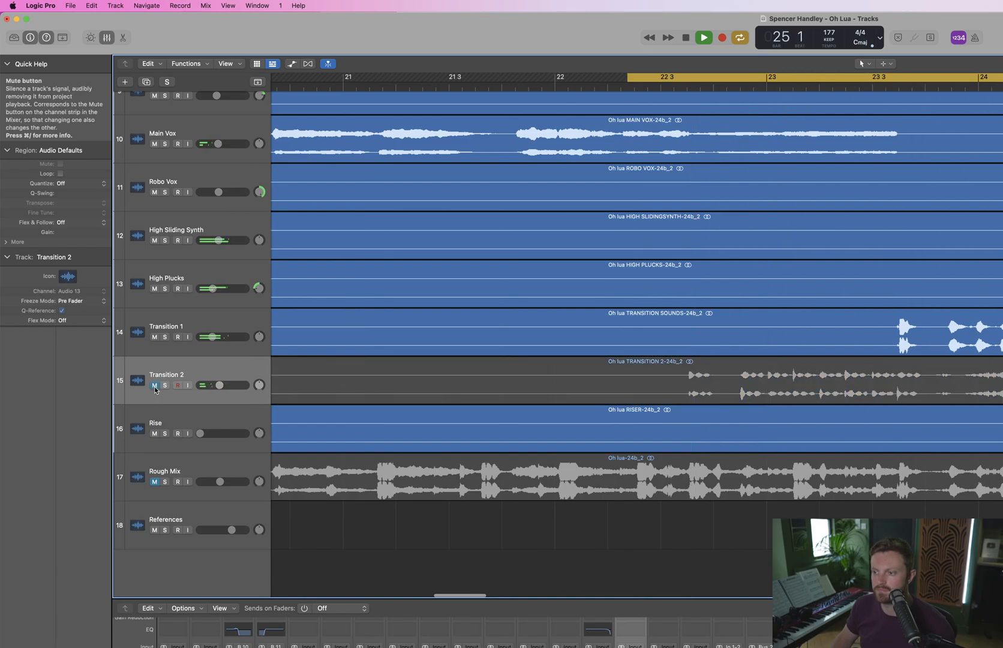
left_click(155, 386)
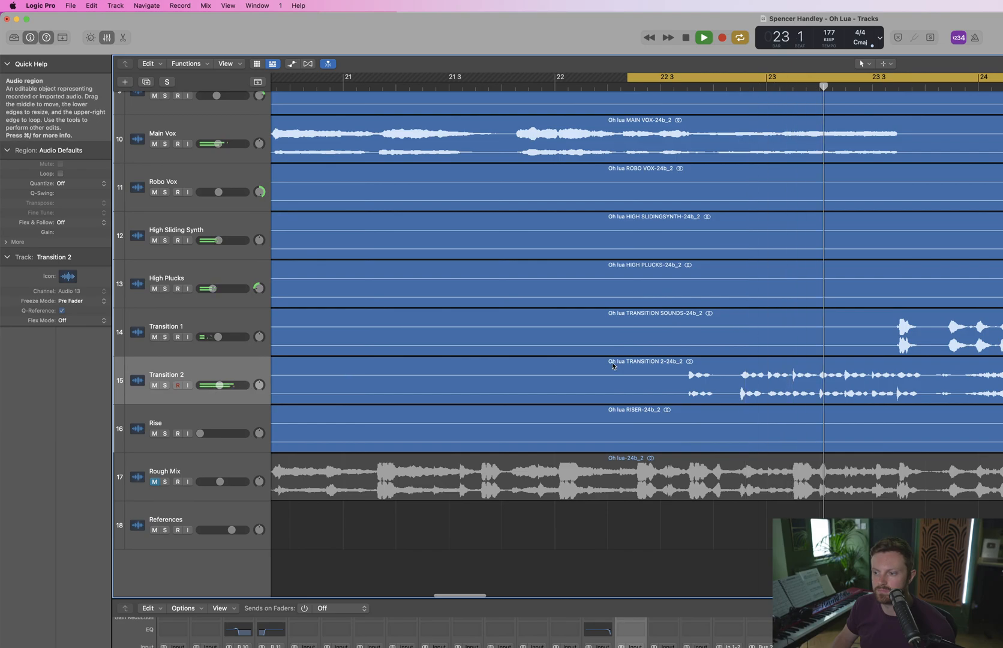
Try splitting off the Transition 2 region from just before bar 24, and undo the split
left_click_drag(939, 378, 1002, 379)
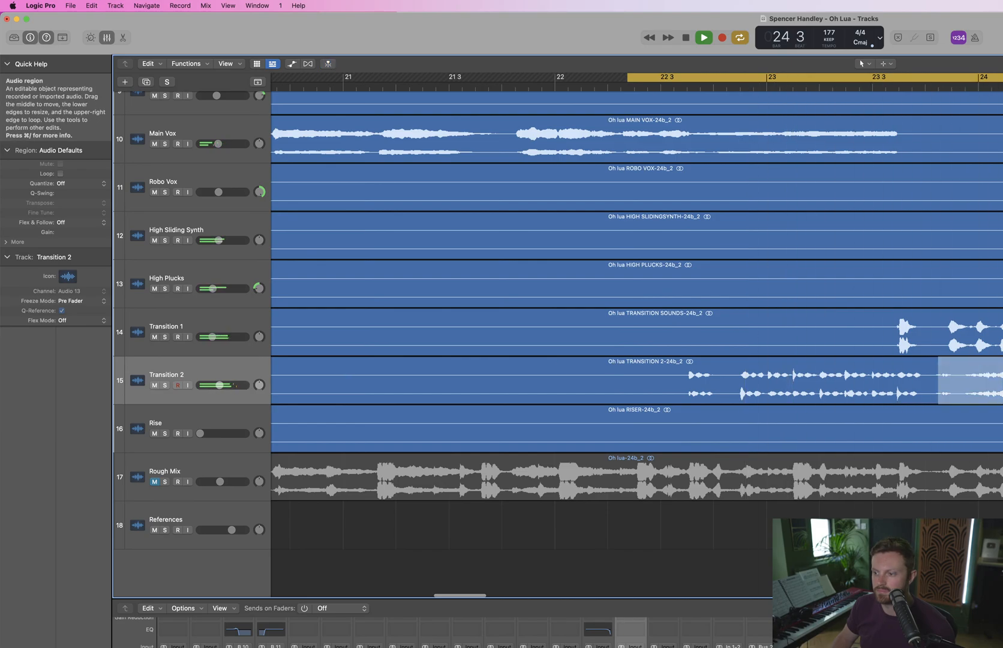
key("super+t")
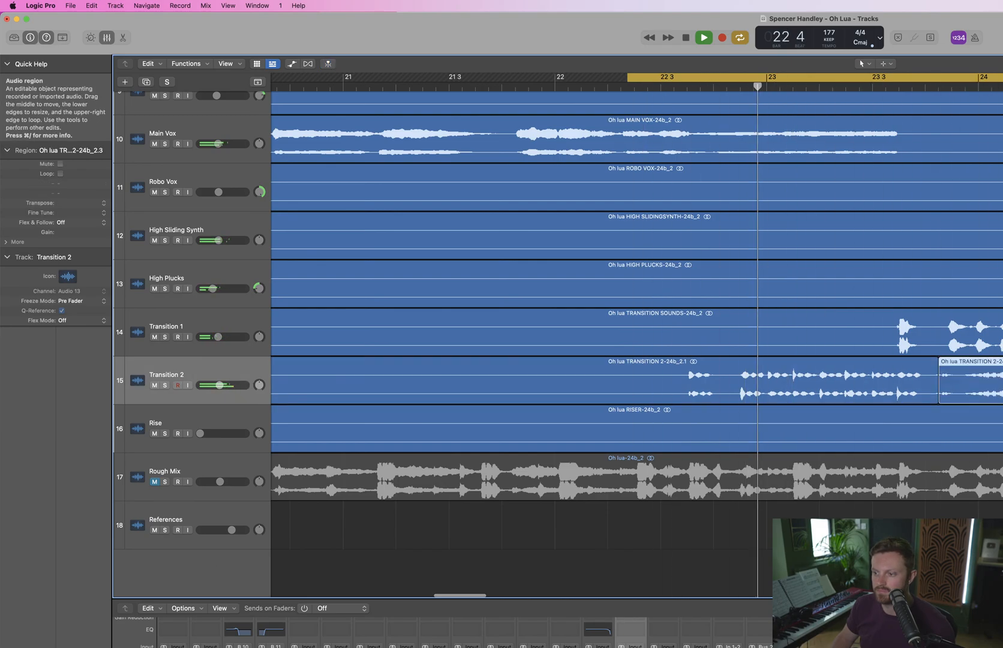
key("super+z")
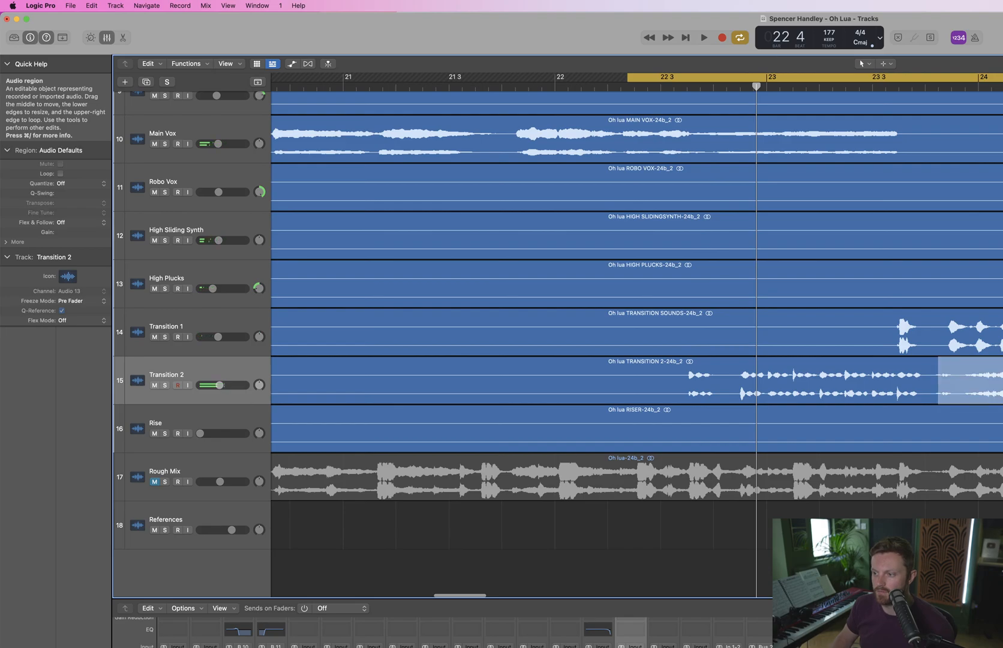
Show track automation, and set the volume to -14.9 dB on Transition 2 just before bar 24 and -14.0 dB on Transition 1 after 23 3
key("a")
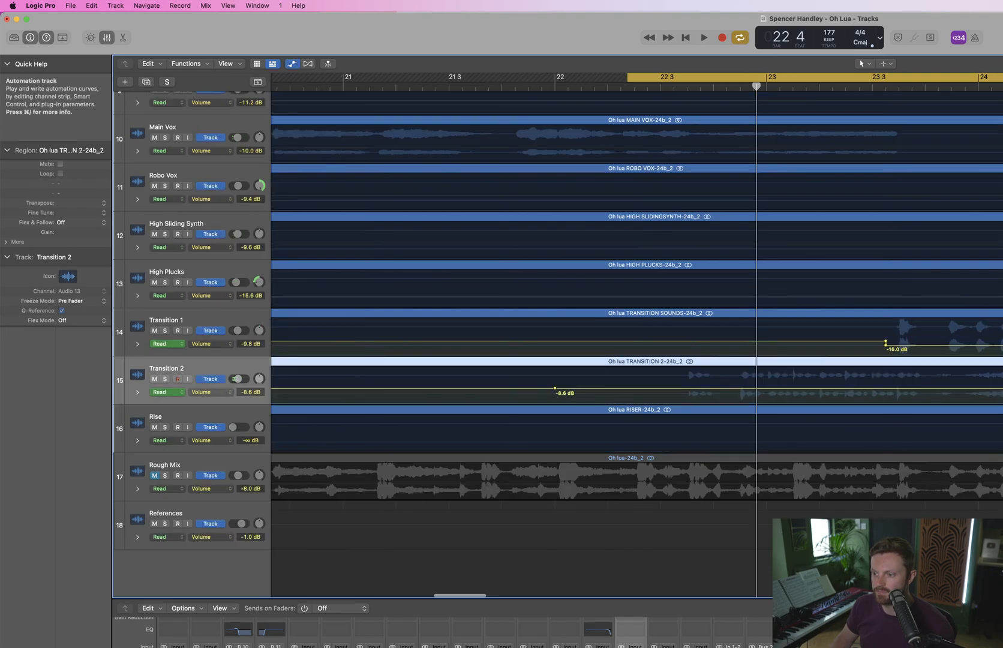
left_click(938, 388)
key("space")
left_click_drag(938, 390, 938, 392)
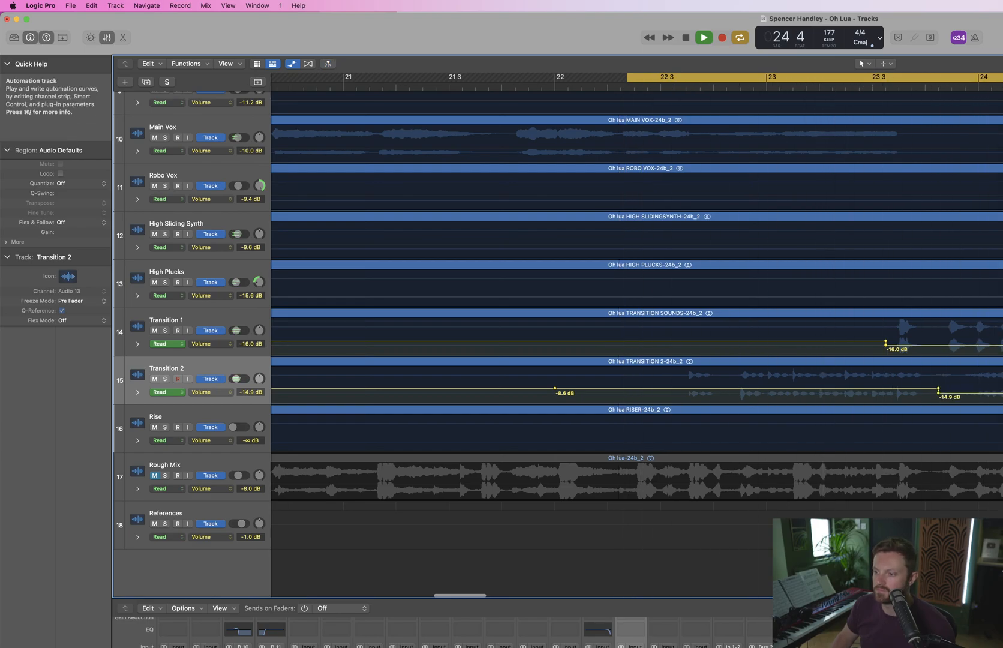
left_click_drag(886, 346, 885, 342)
Try adjusting the high cut frequency in Transition 1's Channel EQ while the loop plays, and close the EQ
left_click(222, 314)
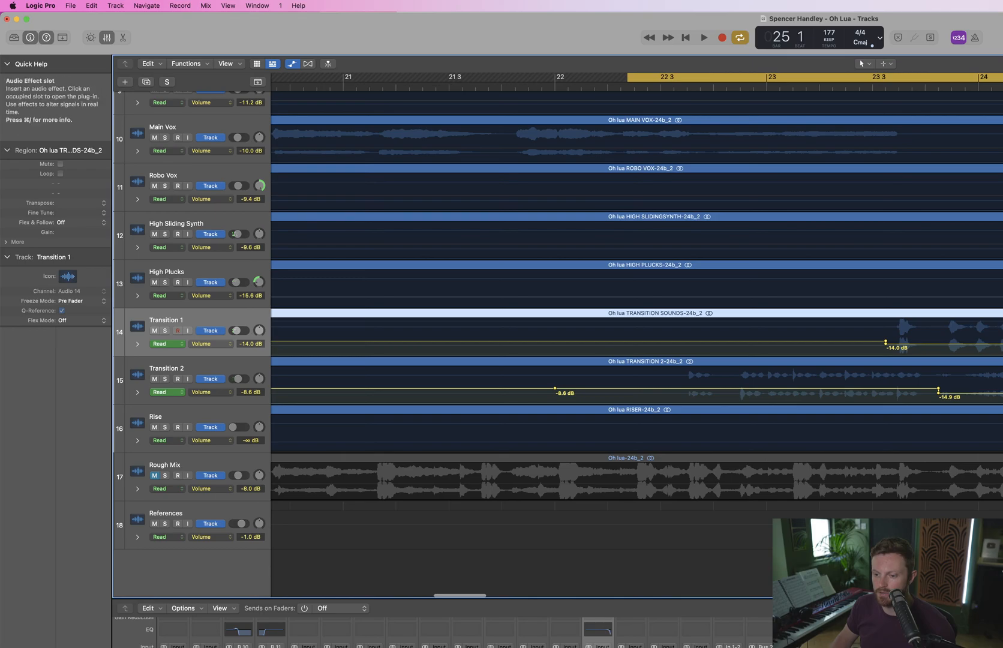
left_click(597, 628)
key("space")
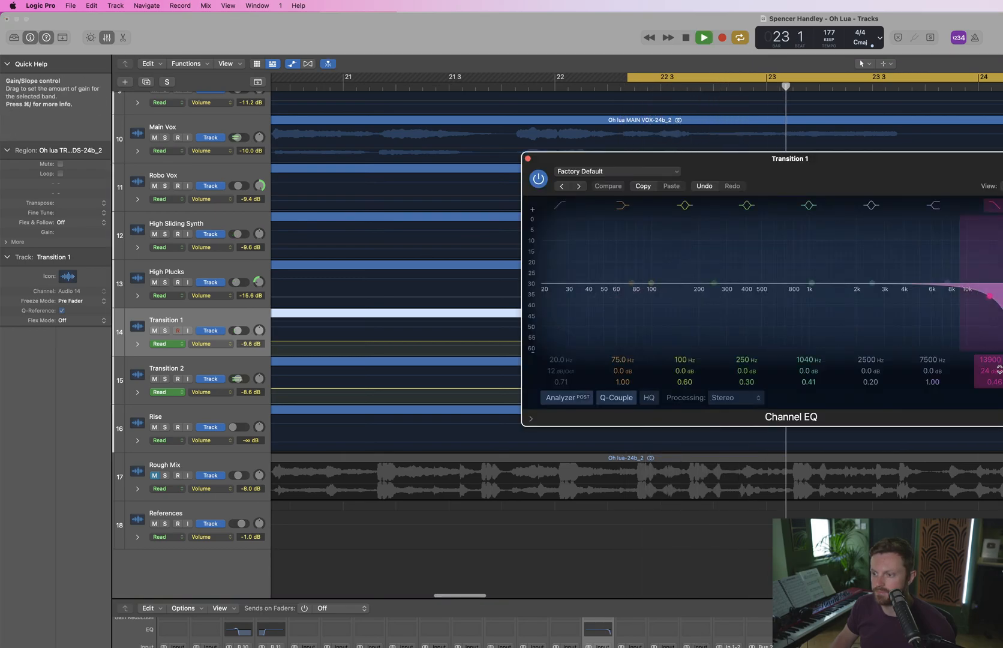
left_click_drag(998, 360, 1000, 362)
key("space")
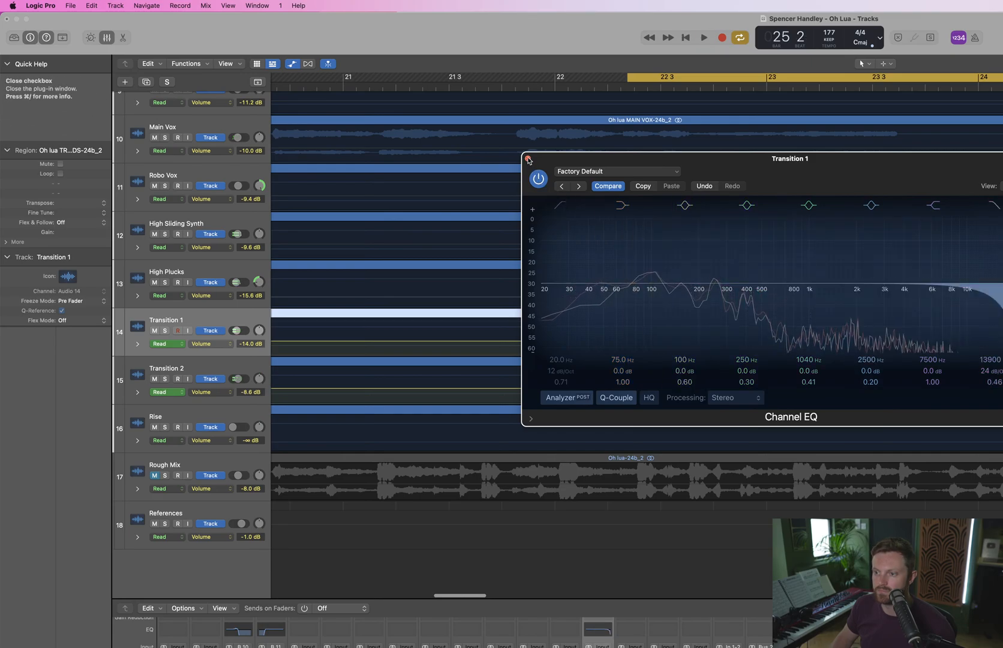
left_click(528, 159)
key("space")
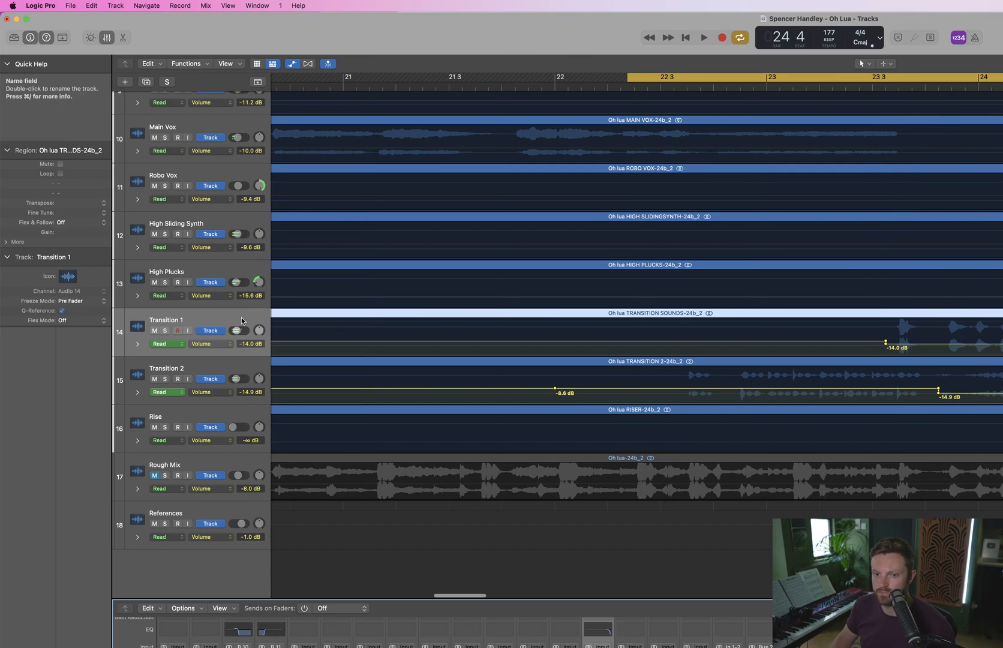
Set Transition 1's Channel EQ bypass automation to Bypassed across the track, and play the transition loop
left_click(210, 344)
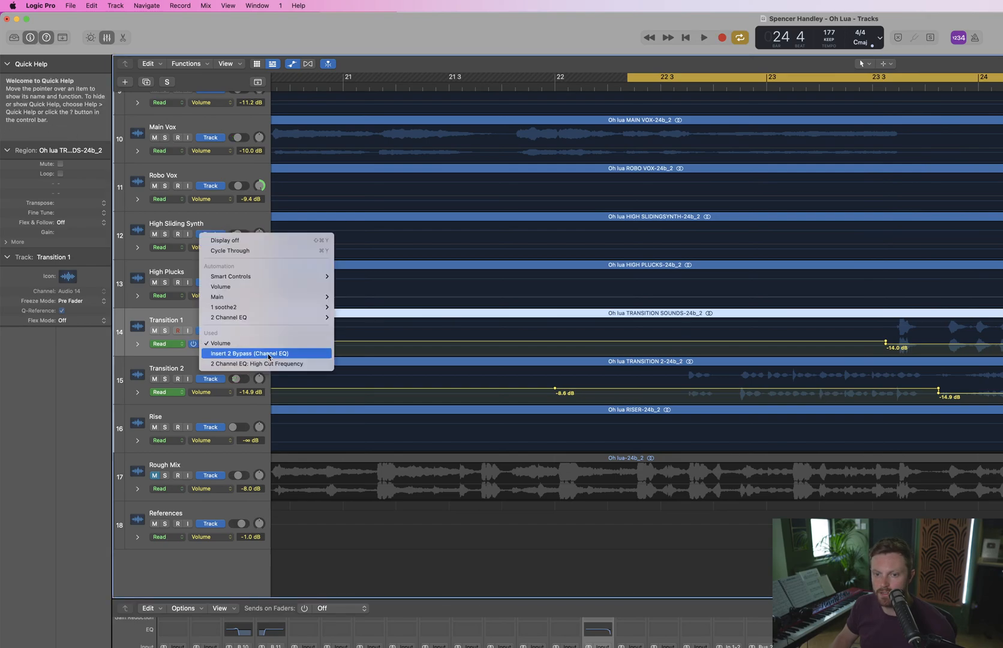
left_click(268, 354)
key("z")
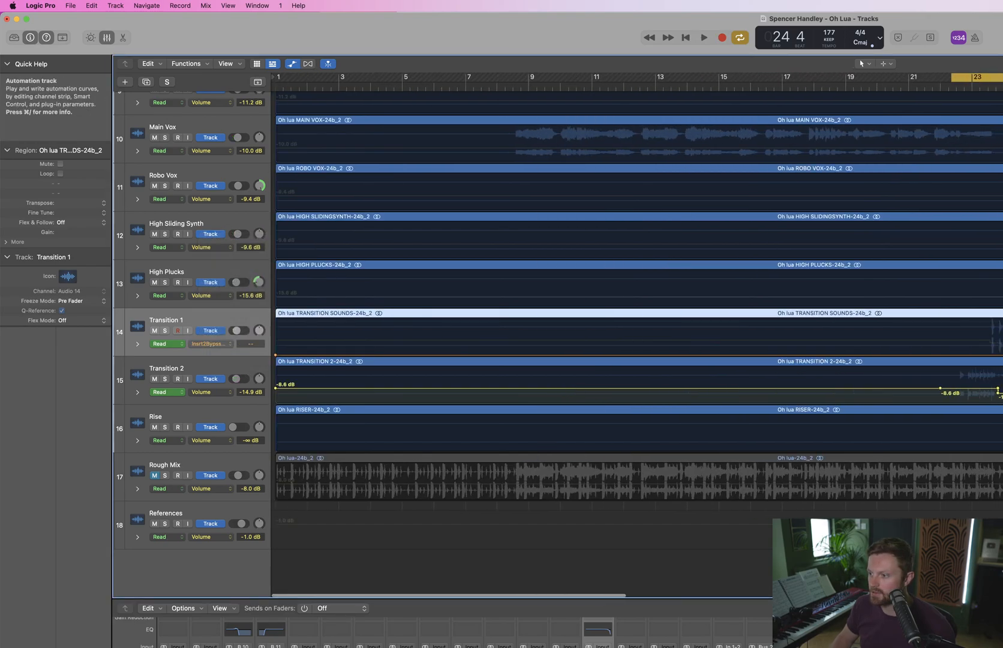
scroll(636, 300, "right", 20)
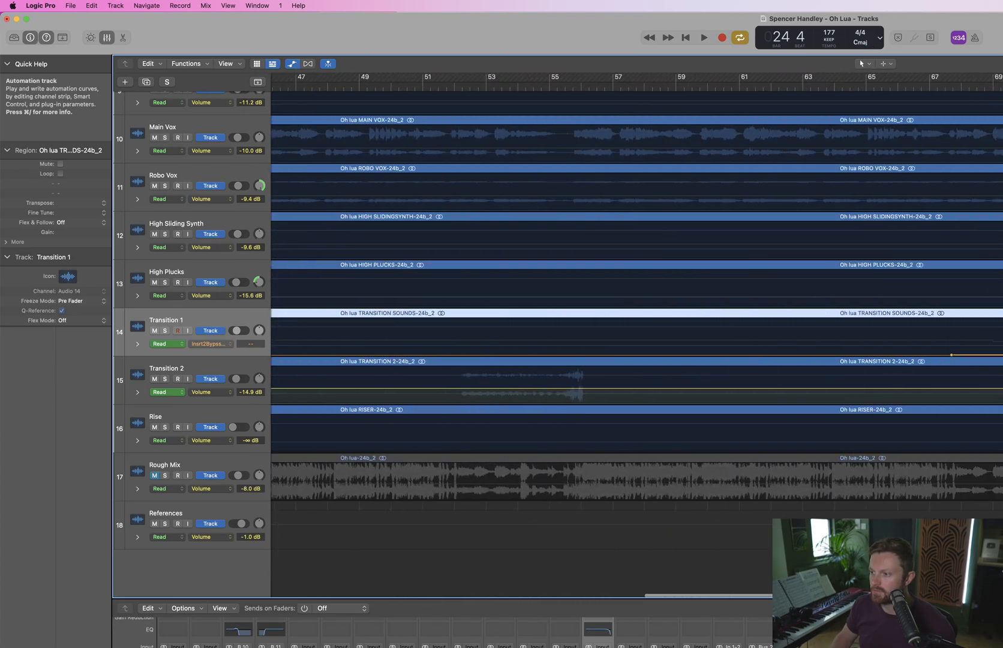
left_click_drag(928, 356, 990, 332)
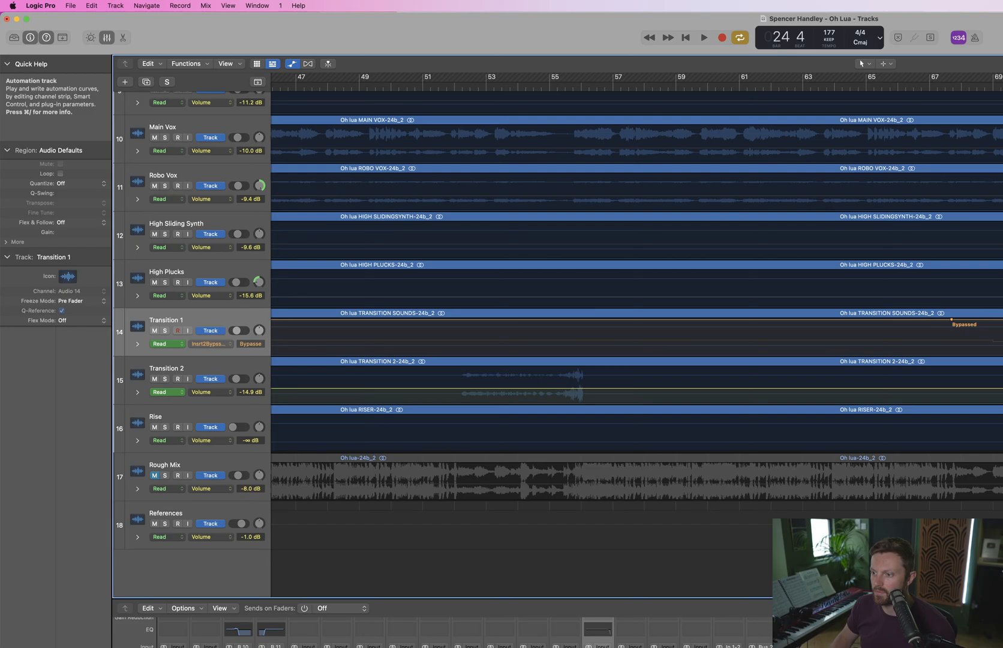
key("space")
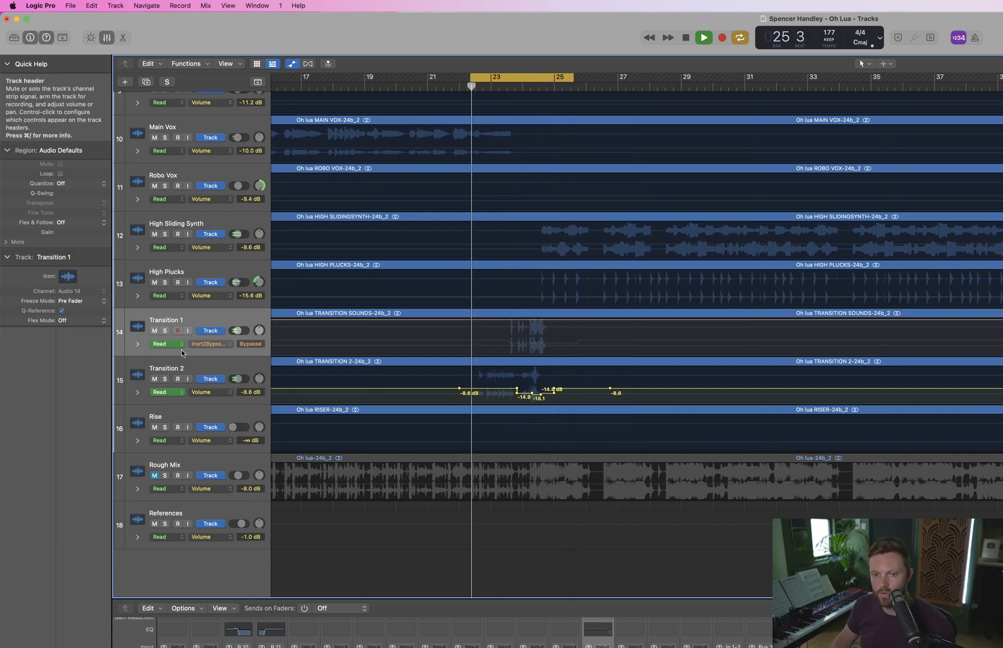
Switch Transition 1's automation lane back to Volume and set the passage after 23 3 to -9.8 dB
left_click(213, 344)
left_click(225, 340)
scroll(593, 380, "up", 5)
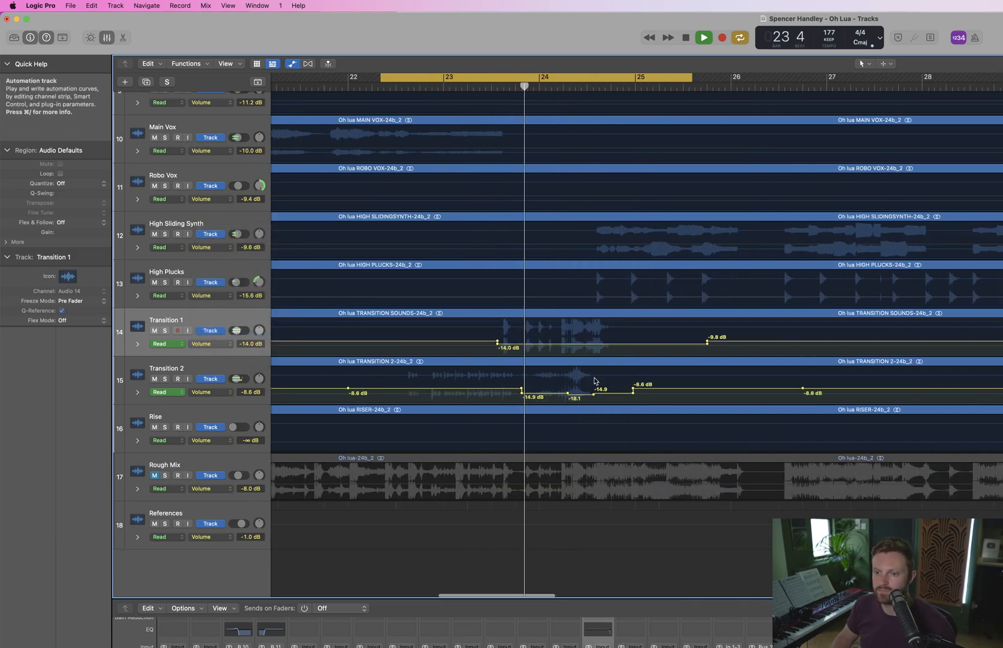
left_click_drag(642, 347, 645, 343)
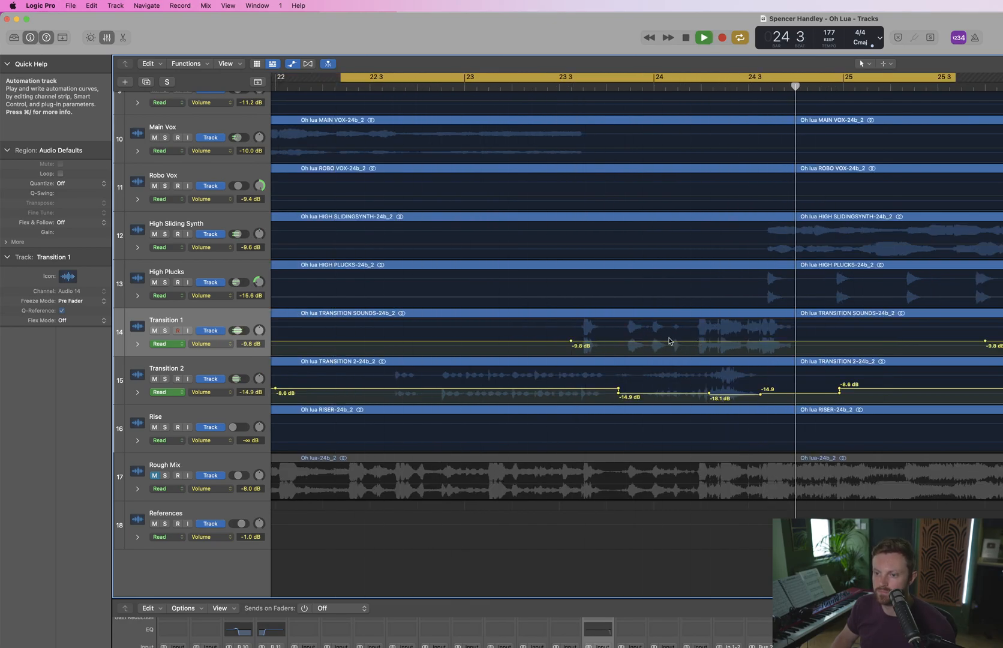
Set Transition 1's volume automation to -12.3 dB on its first hit after 23 3 and -5.6 dB on the sounds following it
left_click_drag(571, 330, 599, 342)
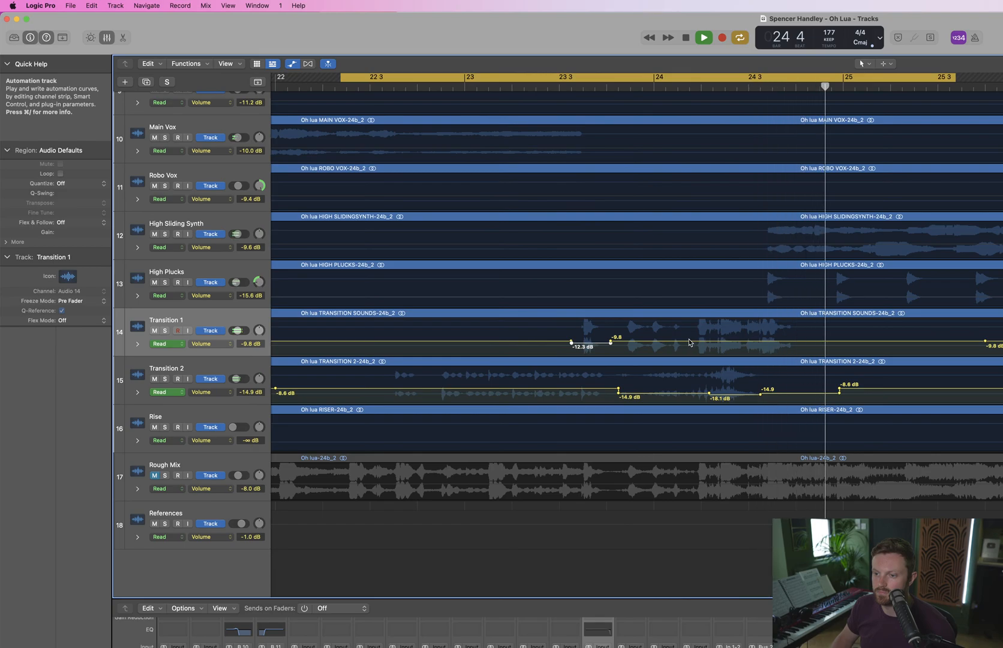
left_click_drag(687, 342, 693, 339)
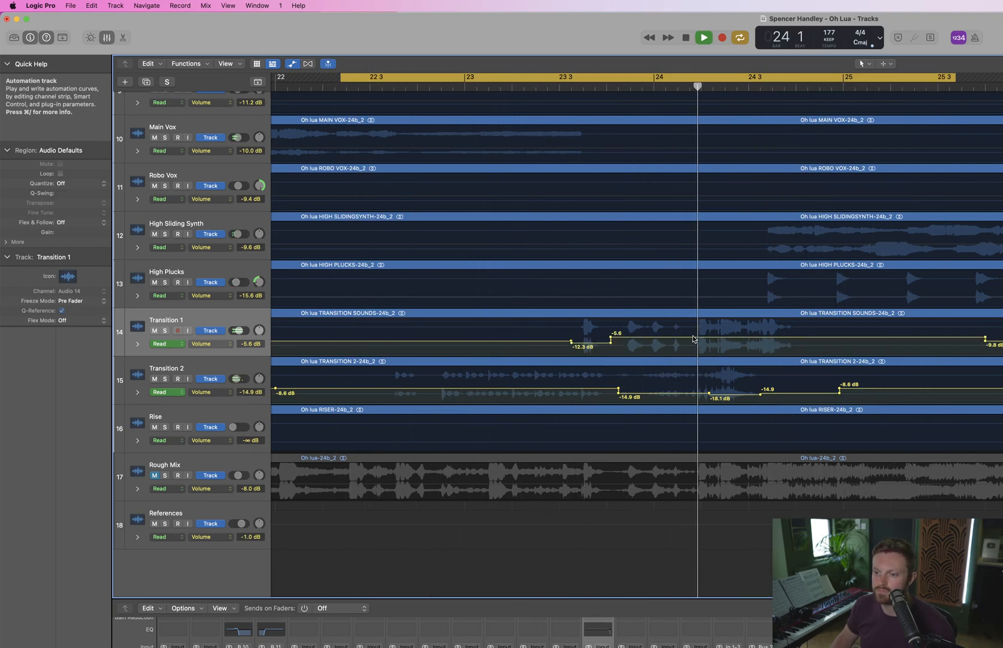
key("space")
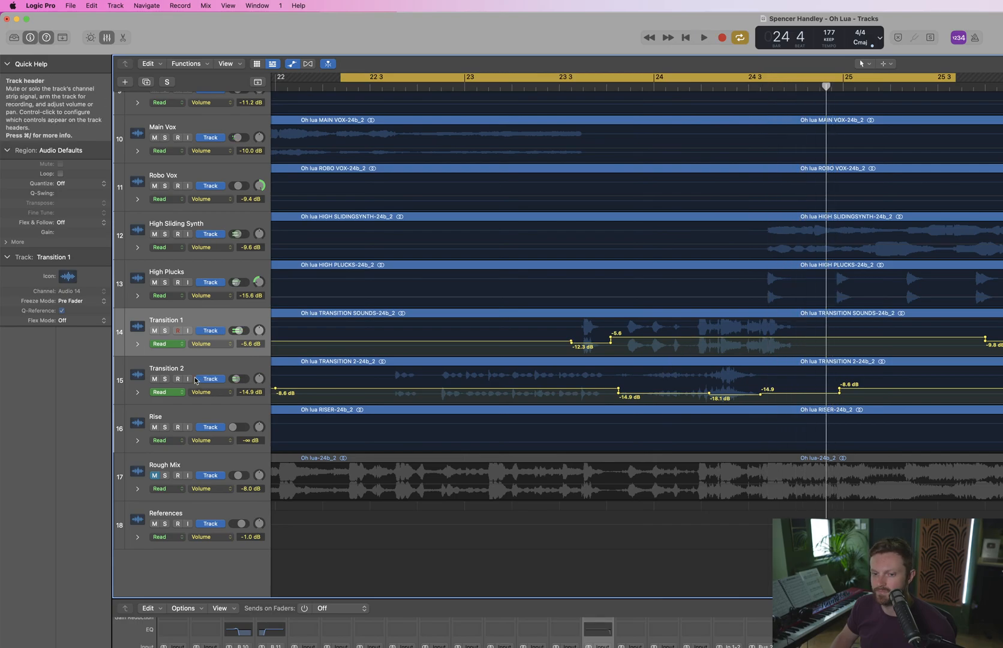
Mute Transition 2 and play the loop to hear Transition 1 without it
left_click(155, 379)
key("space")
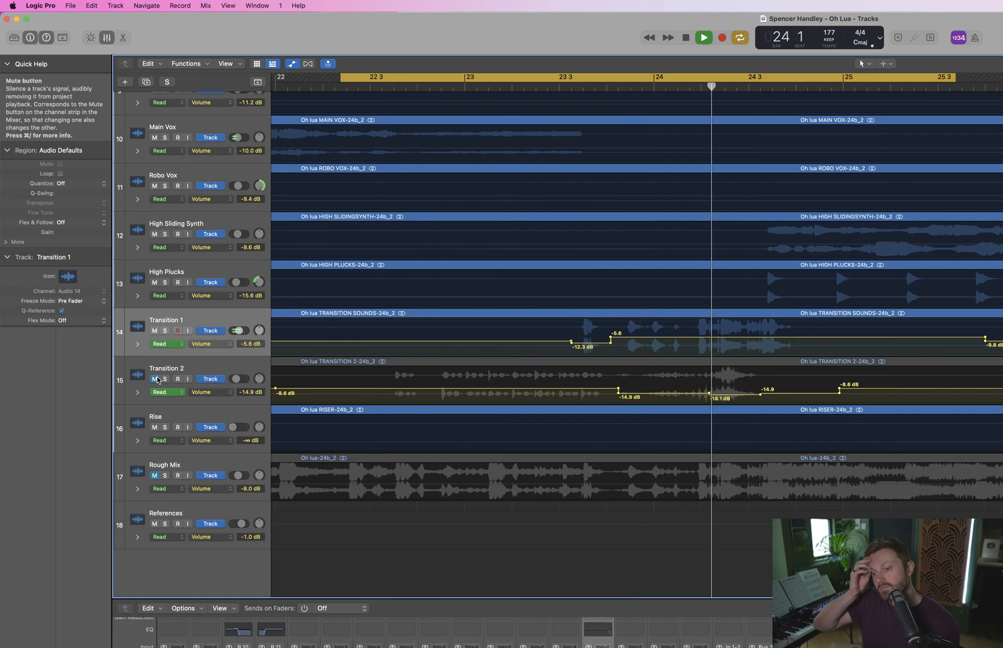
key("space")
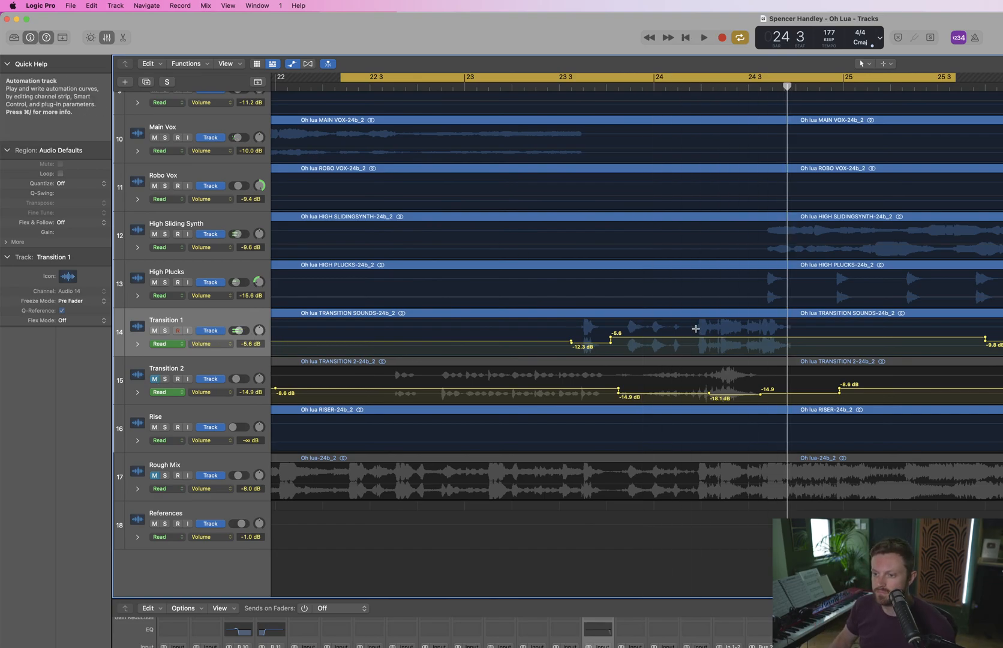
Set Transition 1's volume automation to -9.0 dB on the loud burst around 24 2 and -7.0 dB on the hits preceding it
left_click_drag(694, 327, 756, 335)
key("space")
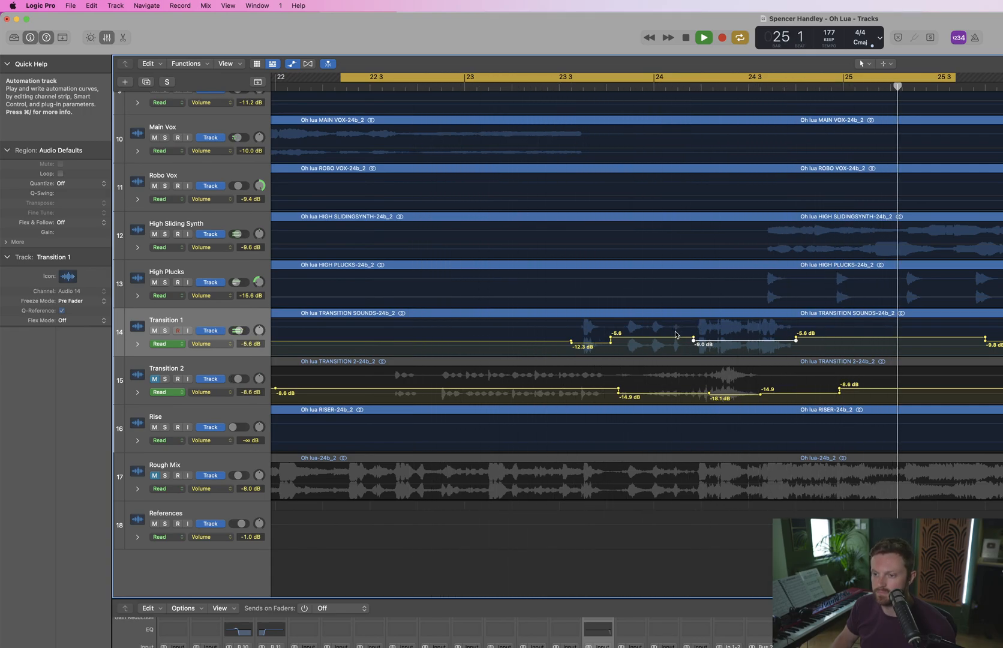
left_click_drag(676, 330, 675, 335)
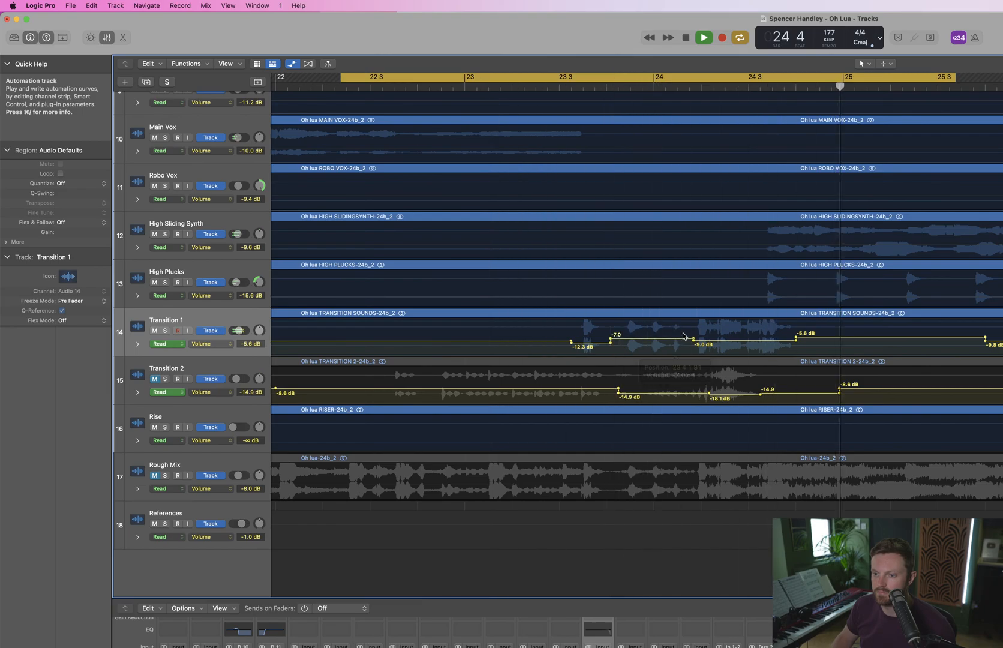
Examine Transition 1's waveform and volume automation points around 24 2 up close
key("super+Right")
key("super+Right")
key("super+Right")
key("super+Right")
key("super+Right")
key("super+Right")
key("super+Right")
key("space")
scroll(608, 329, "left", 5)
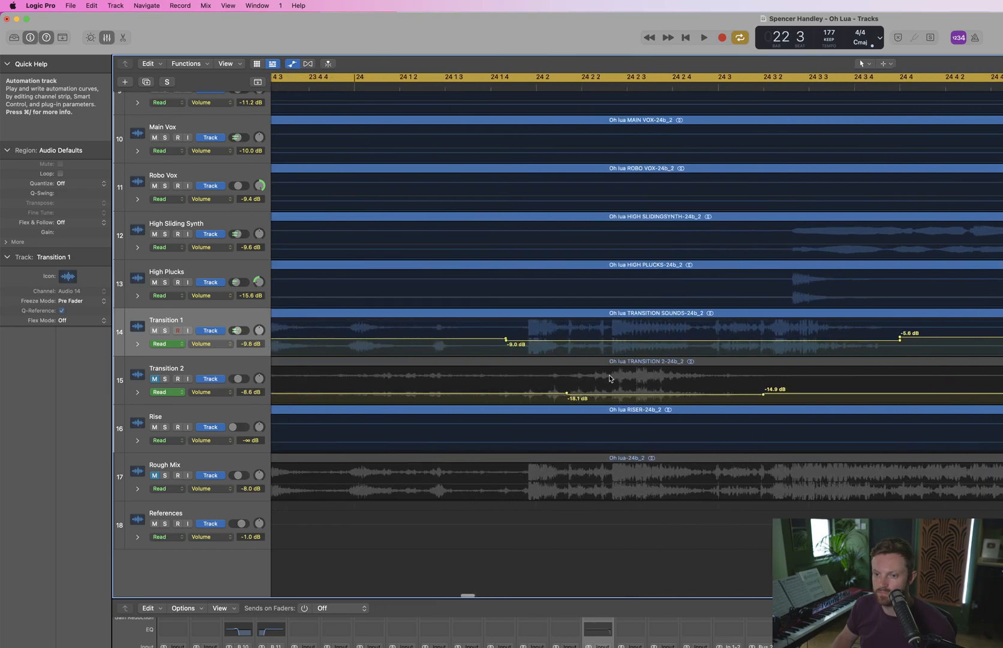
scroll(571, 329, "left", 2)
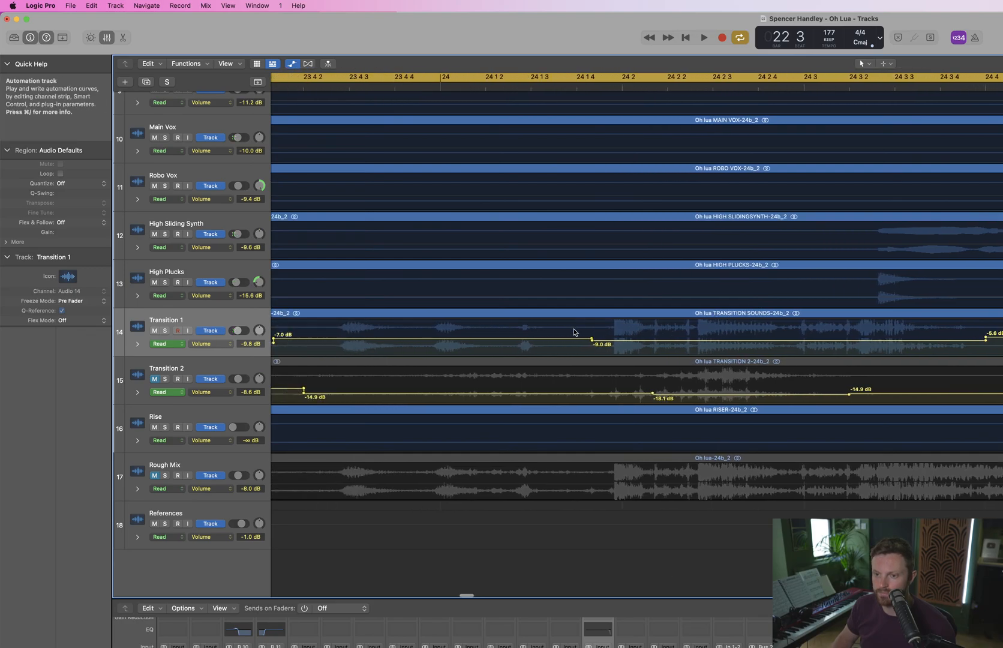
Play the loop to check Transition 1's volume automation from 23 3 through the loud burst at 24 2
key("space")
key("super+Left")
key("super+Left")
key("super+Left")
key("super+Left")
key("super+Left")
key("super+Left")
key("super+Left")
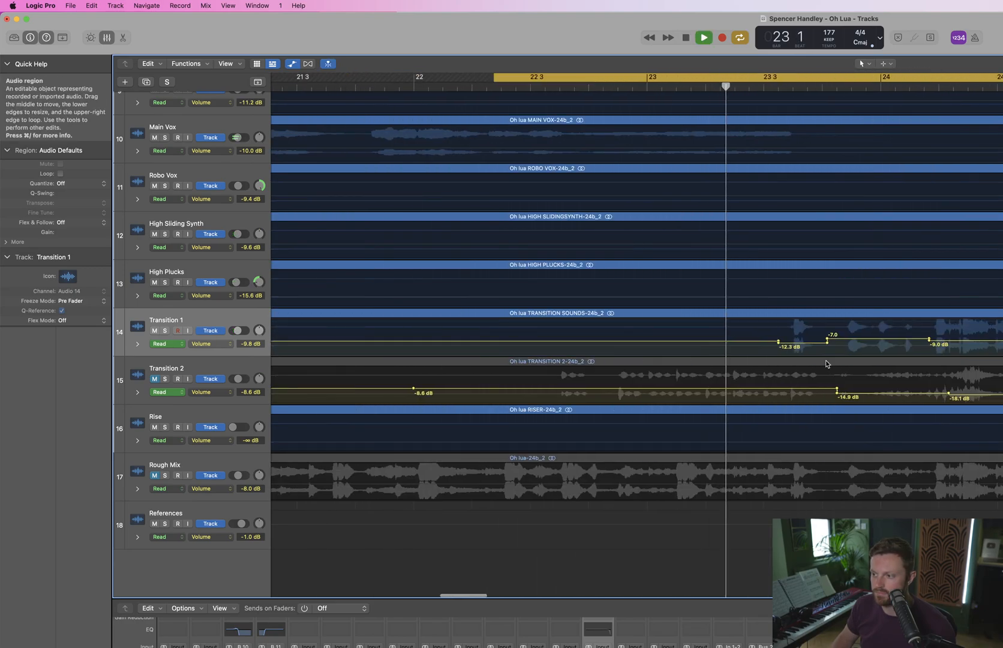
key("space")
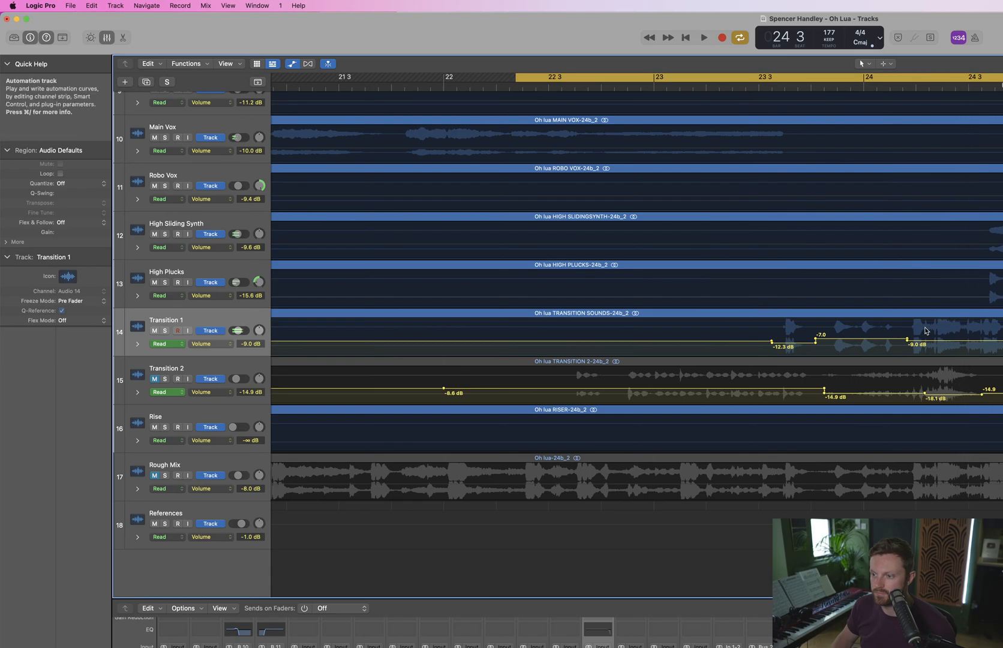
Dip Transition 1's volume automation to -14.1 dB on the sharp hit at 24 2
left_click_drag(912, 329, 926, 327)
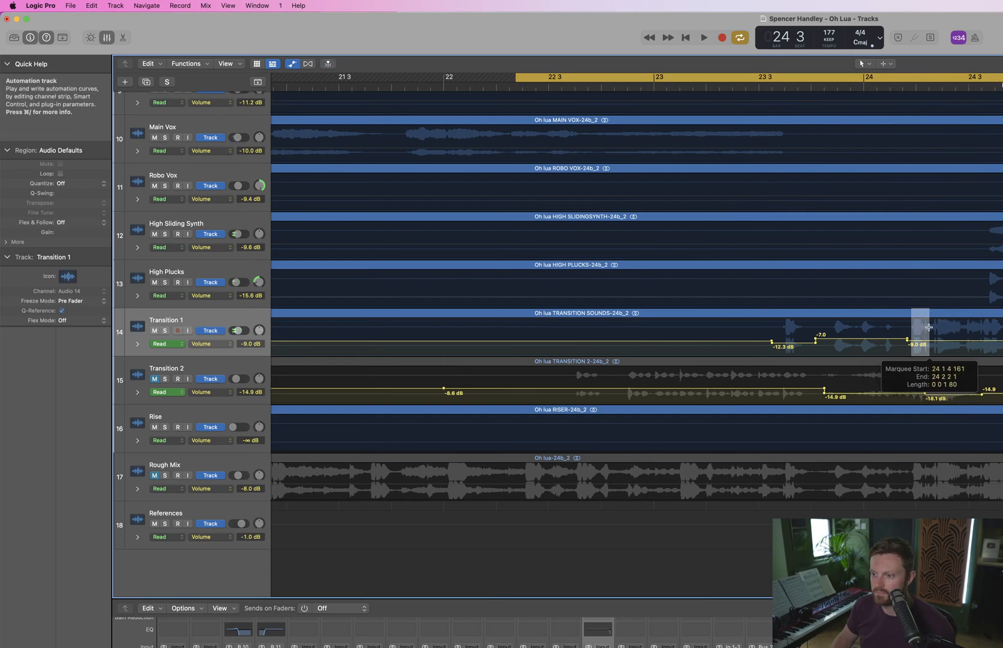
left_click(921, 330)
key("space")
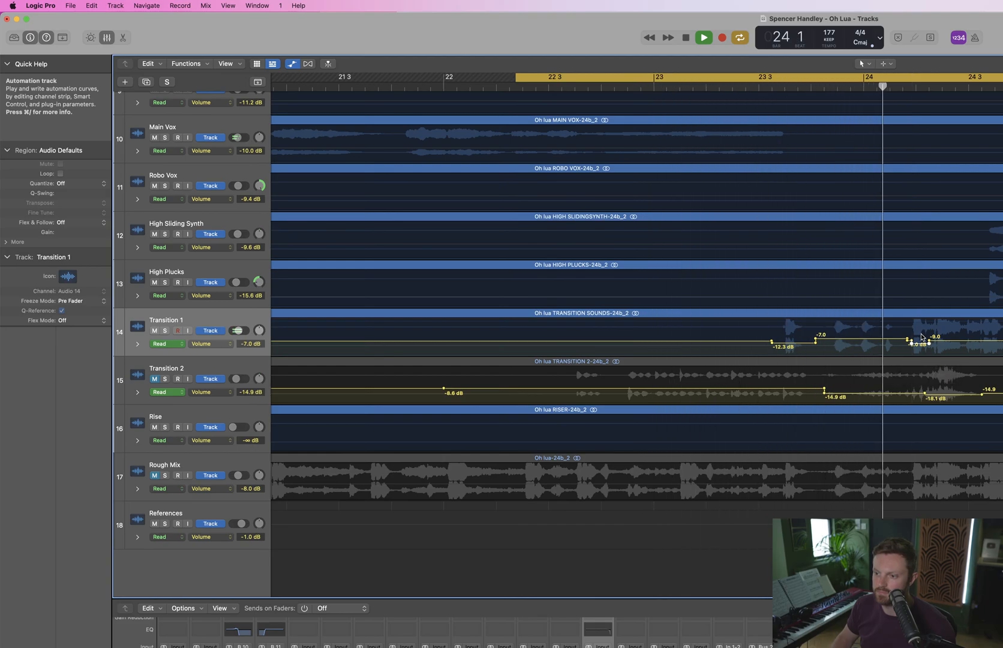
left_click(921, 334)
left_click_drag(921, 338, 936, 343)
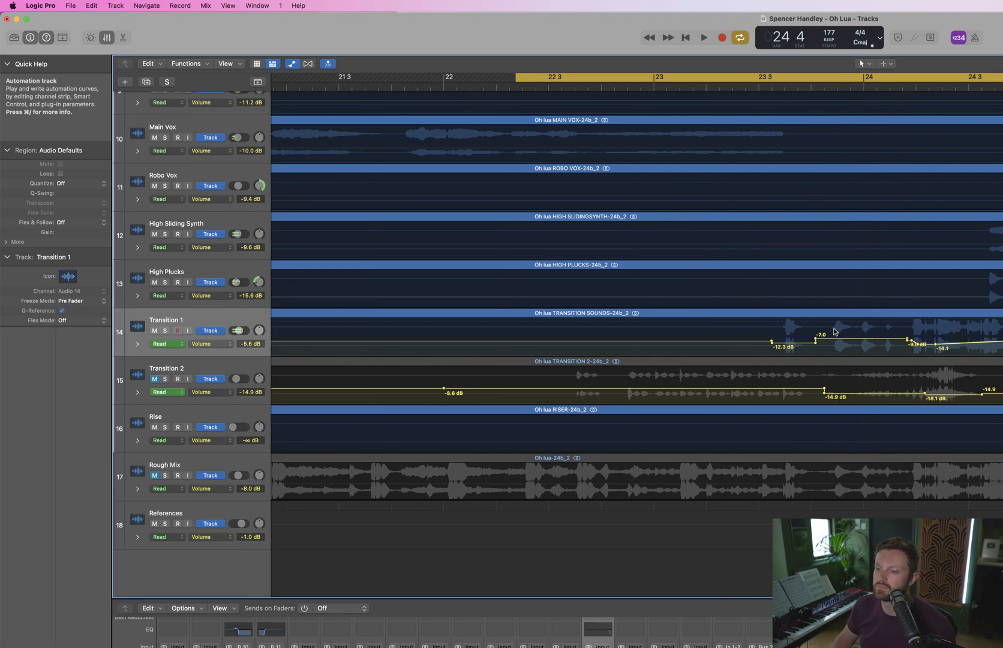
Dip Transition 1's volume automation to -12.8 dB on the hit just after 23 4
left_click_drag(831, 330, 862, 326)
left_click(855, 331)
mouse_move(851, 328)
left_mouse_down()
mouse_move(866, 342)
mouse_move(852, 341)
mouse_move(851, 351)
left_mouse_up()
key("space")
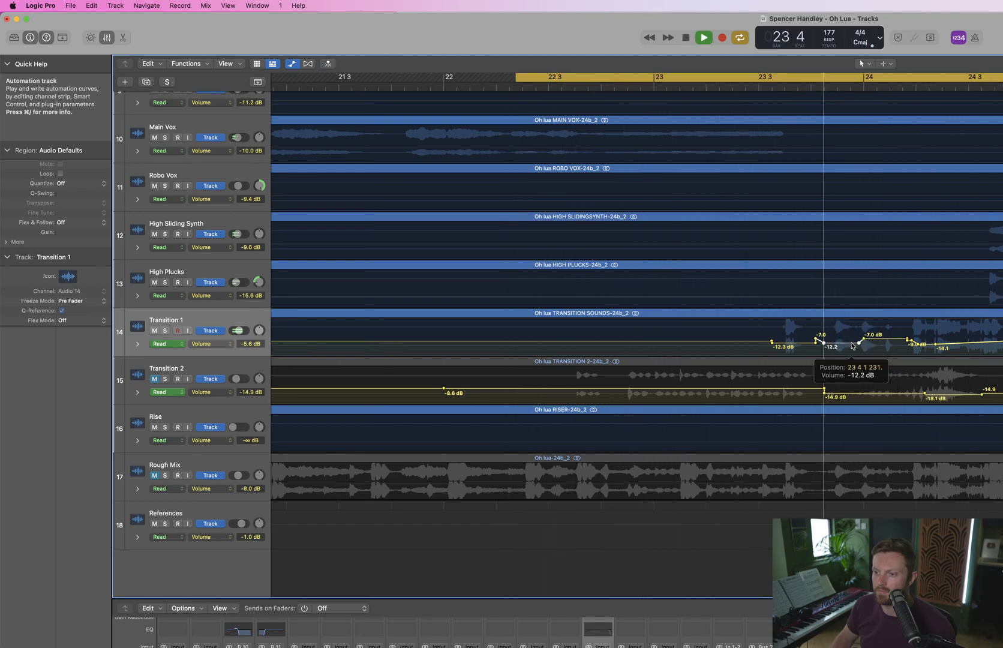
key("space")
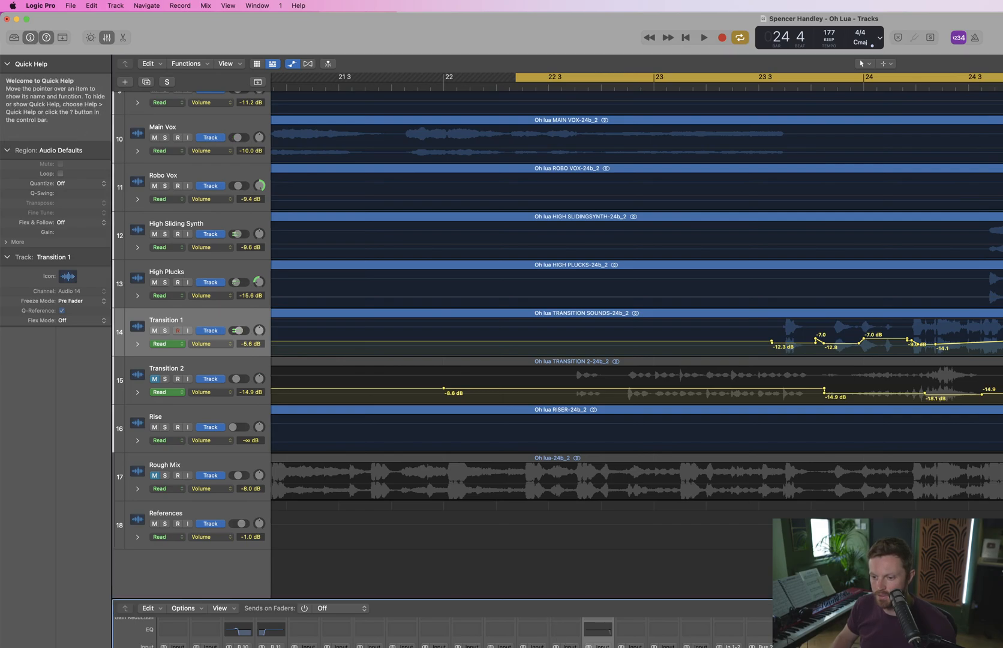
Raise Transition 1's soothe2 depth to 18.0 and set band 3 to 7k9 Hz with 12 dB sensitivity
key("space")
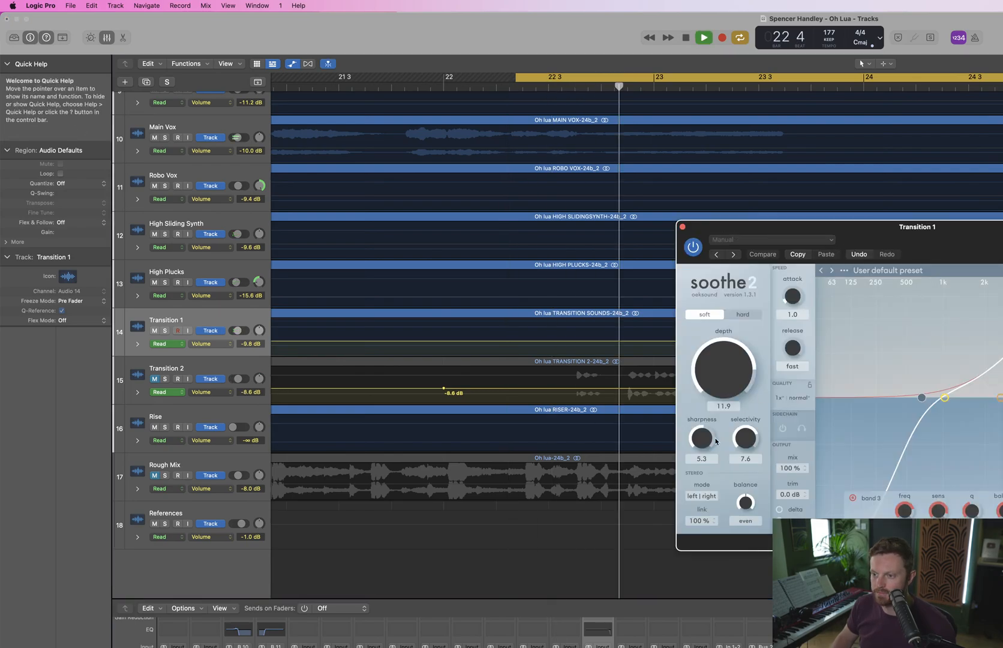
left_click_drag(923, 240, 564, 240)
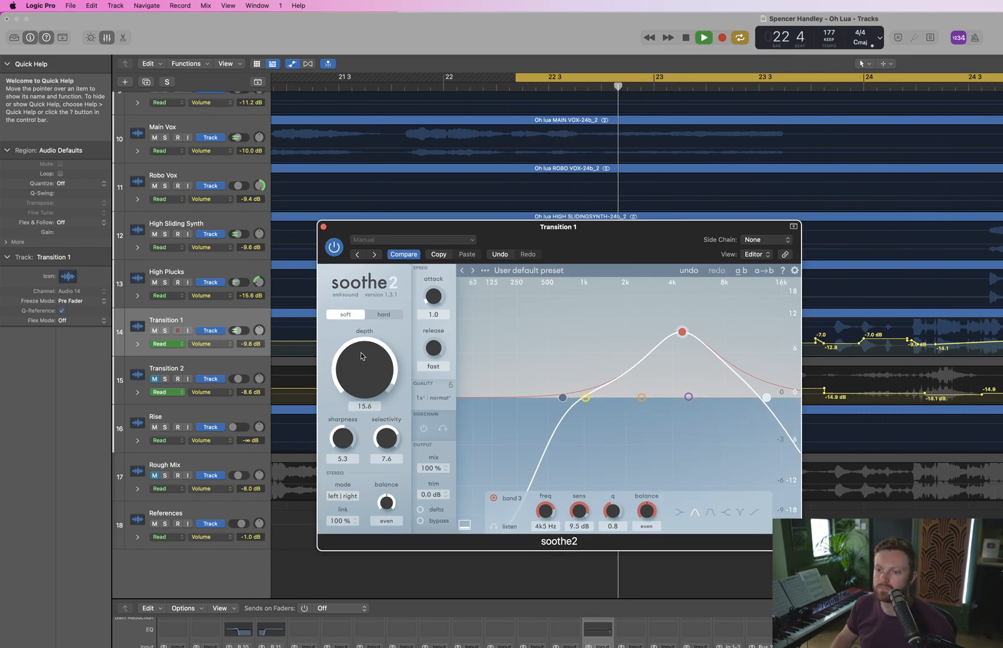
left_click_drag(360, 352, 360, 342)
left_click_drag(682, 333, 723, 318)
key("space")
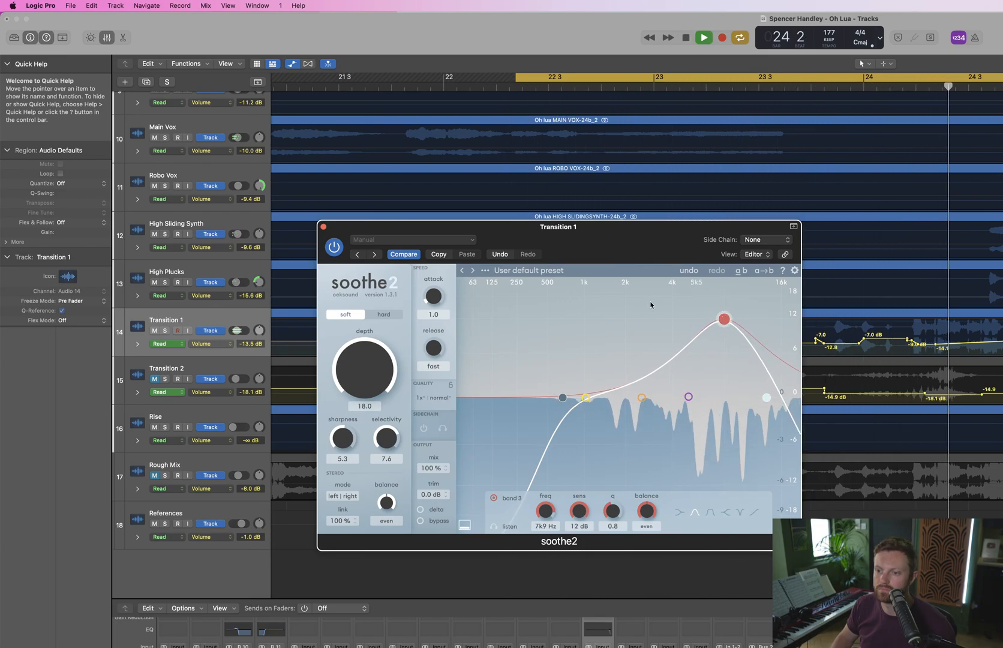
left_click(323, 227)
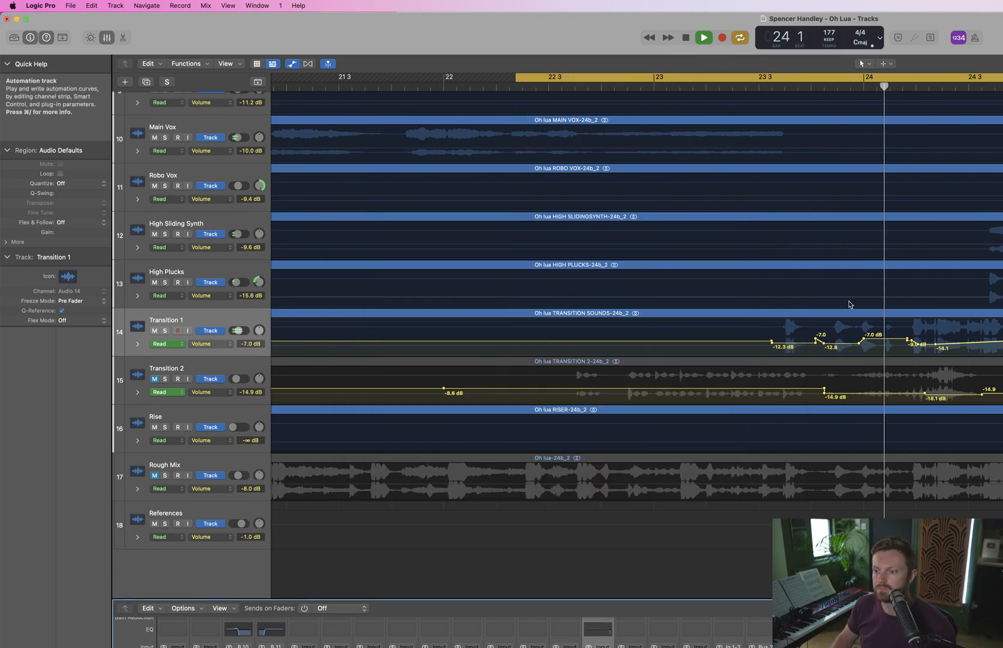
Delay Transition 1's ramp from -12.8 dB back to -7.0 dB until just after 24 and play the loop
left_click(839, 345)
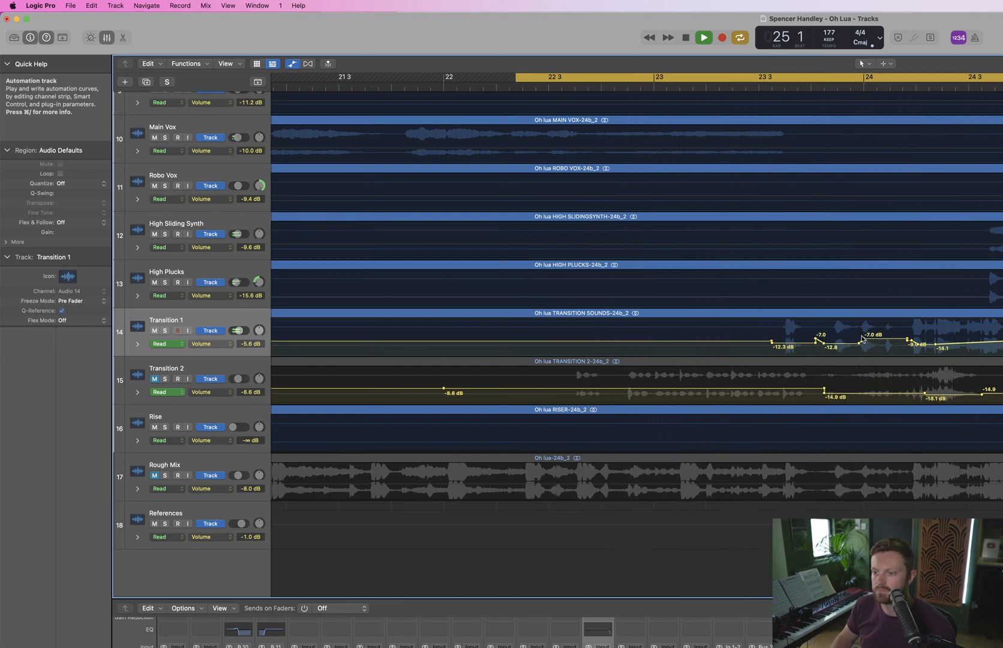
left_click(863, 339)
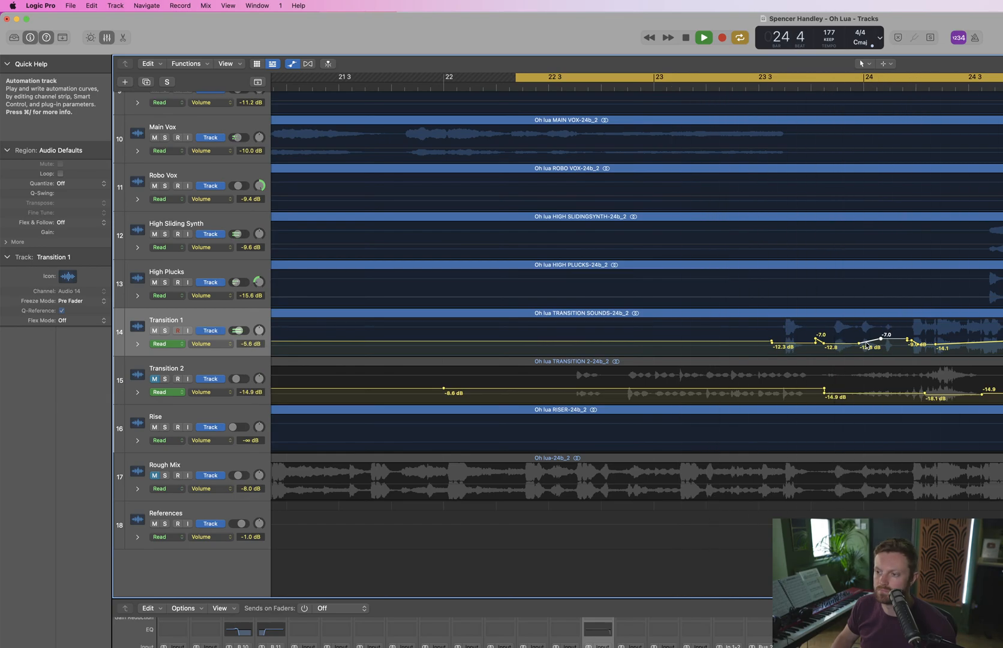
key("space")
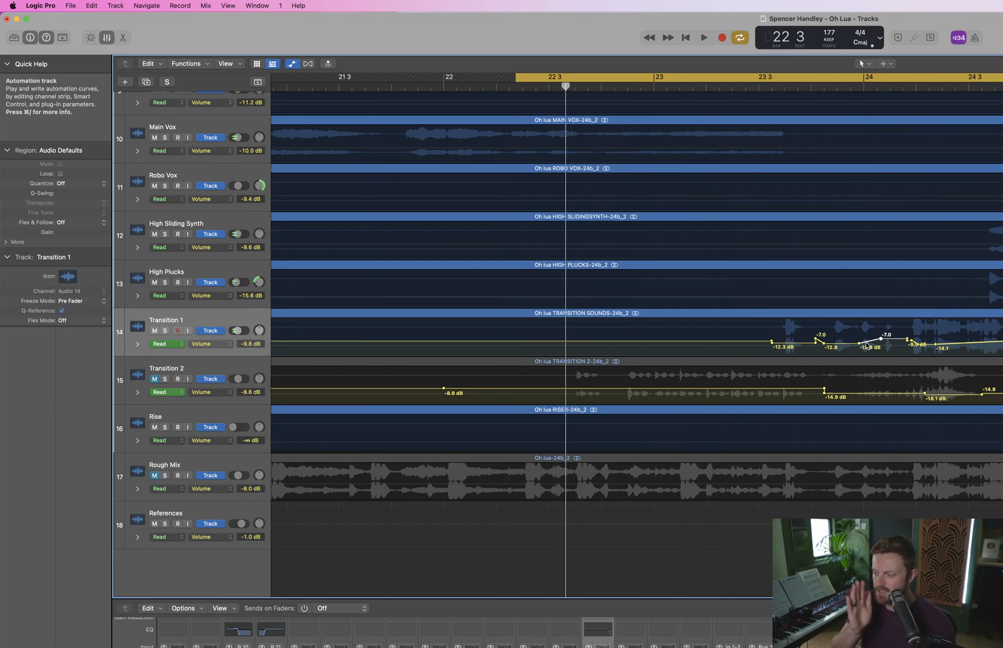
key("space")
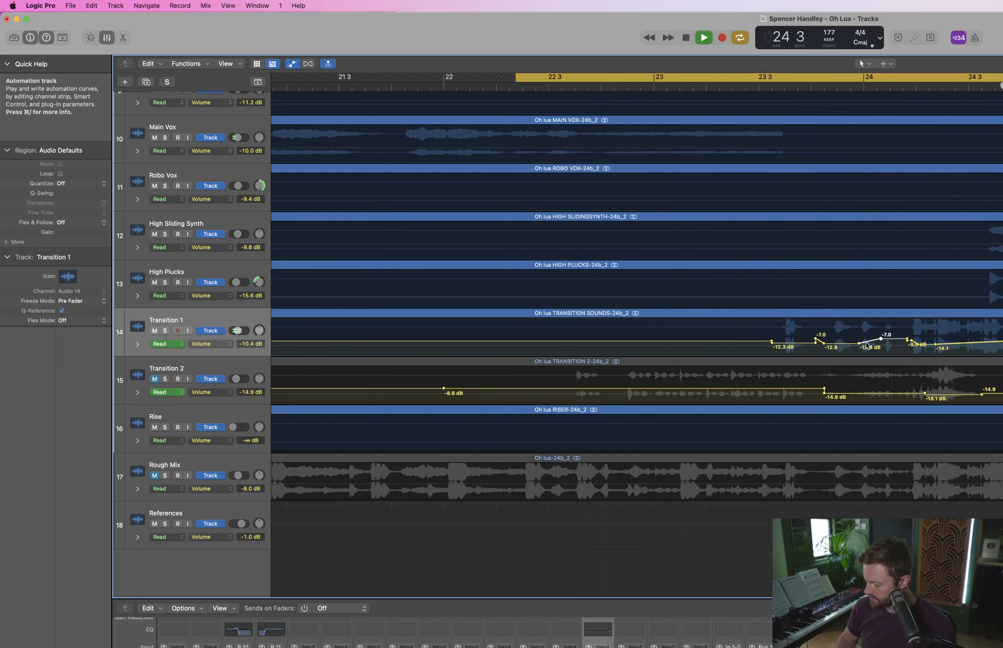
key("space")
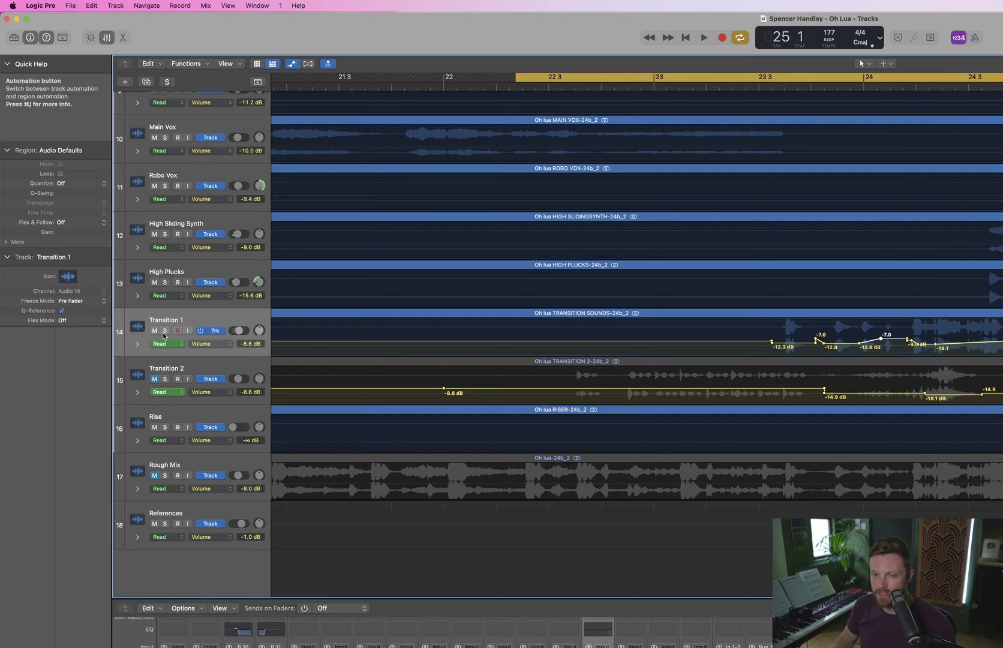
key("space")
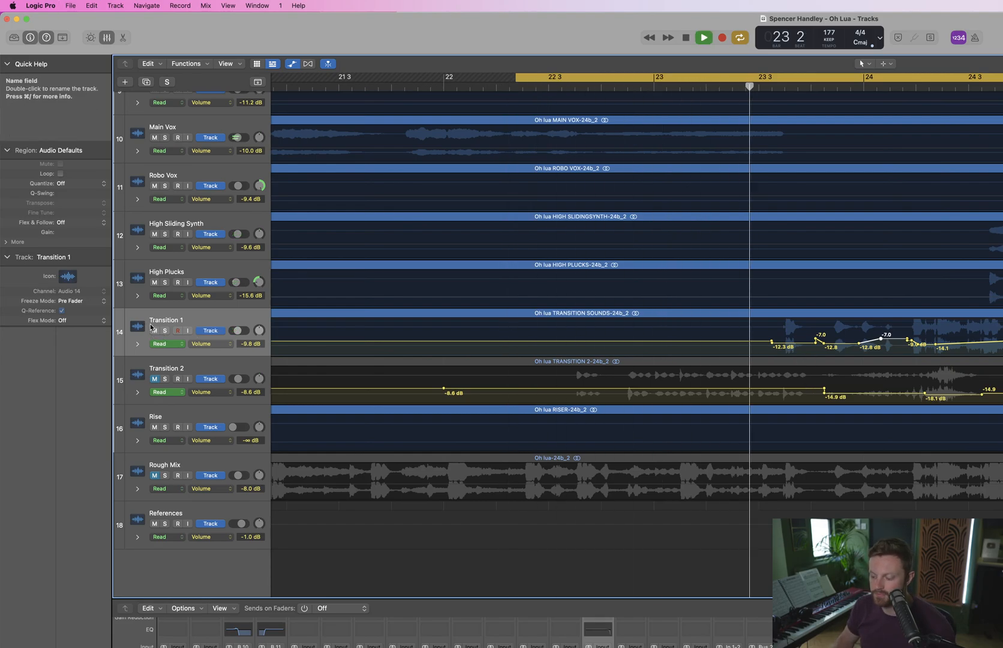
key("space")
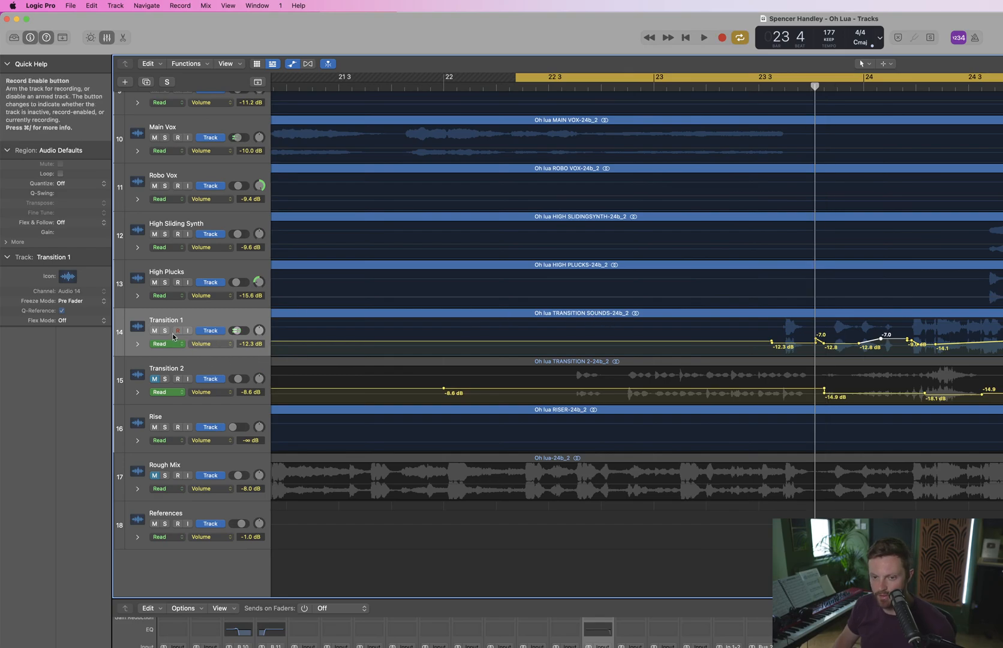
Unmute Transition 2, mute Transition 1 and play the loop to hear Transition 2 in the mix
left_click(155, 379)
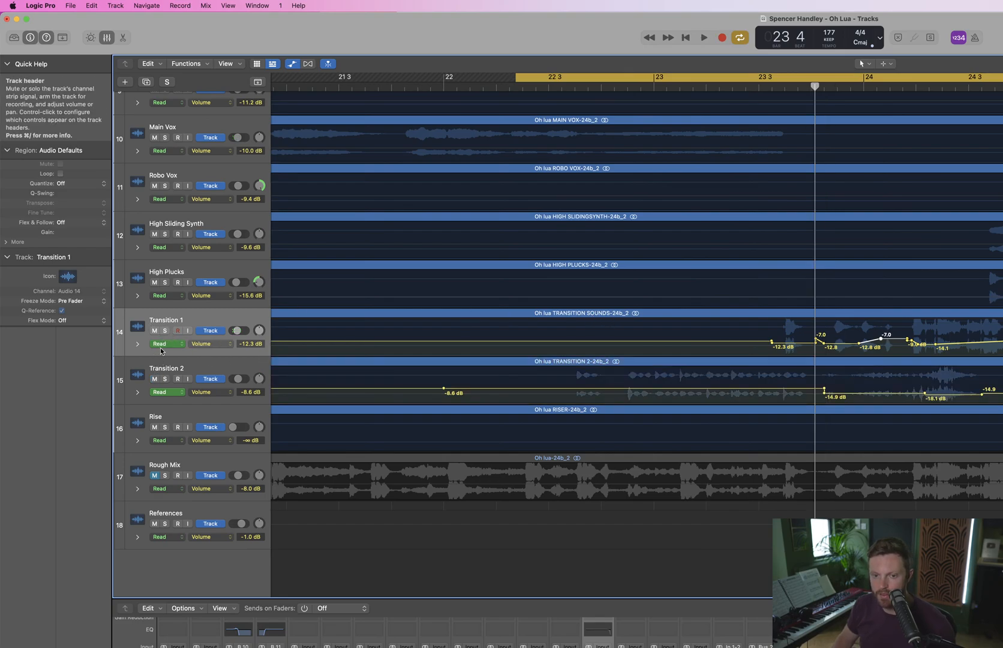
left_click(155, 330)
key("space")
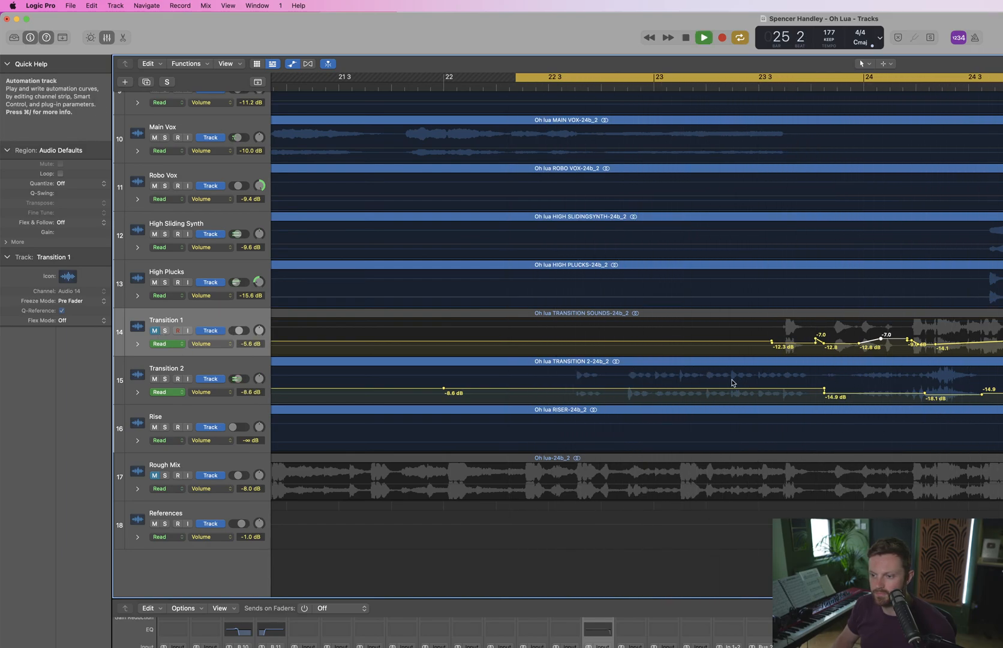
key("space")
Unmute Transition 1 and play the loop with both transition tracks in the mix
left_click(155, 331)
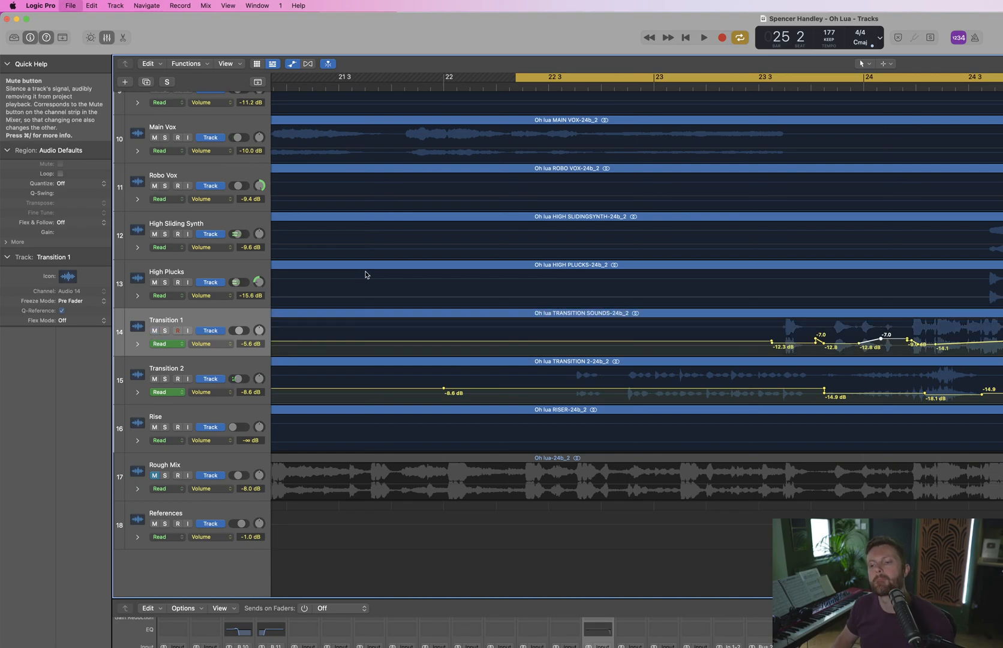
key("space")
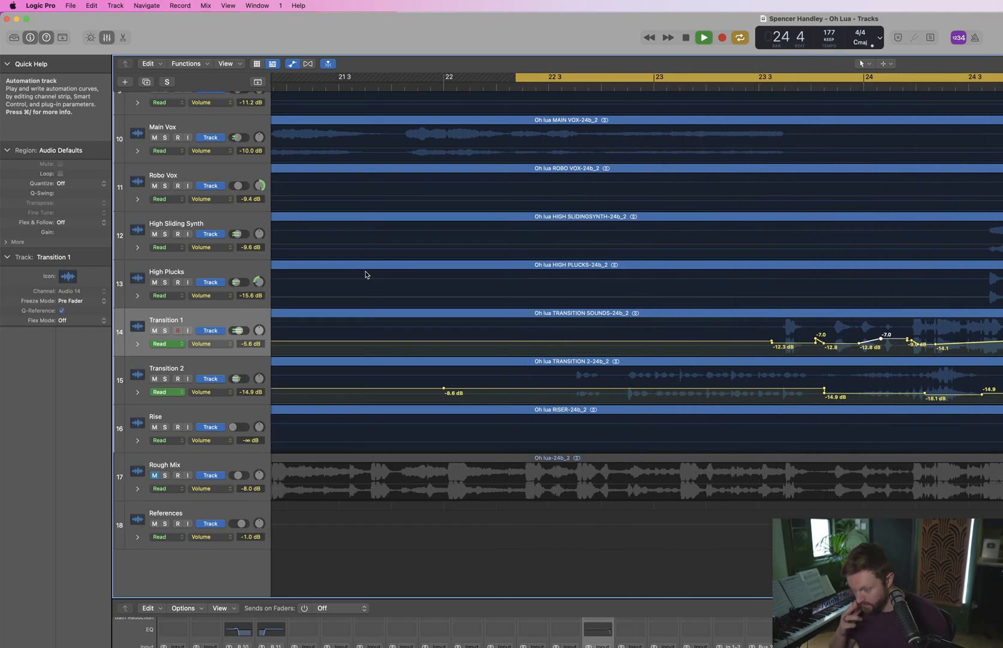
key("space")
Solo Transition 1 and Transition 2 and play the loop to hear them together
left_click(165, 330)
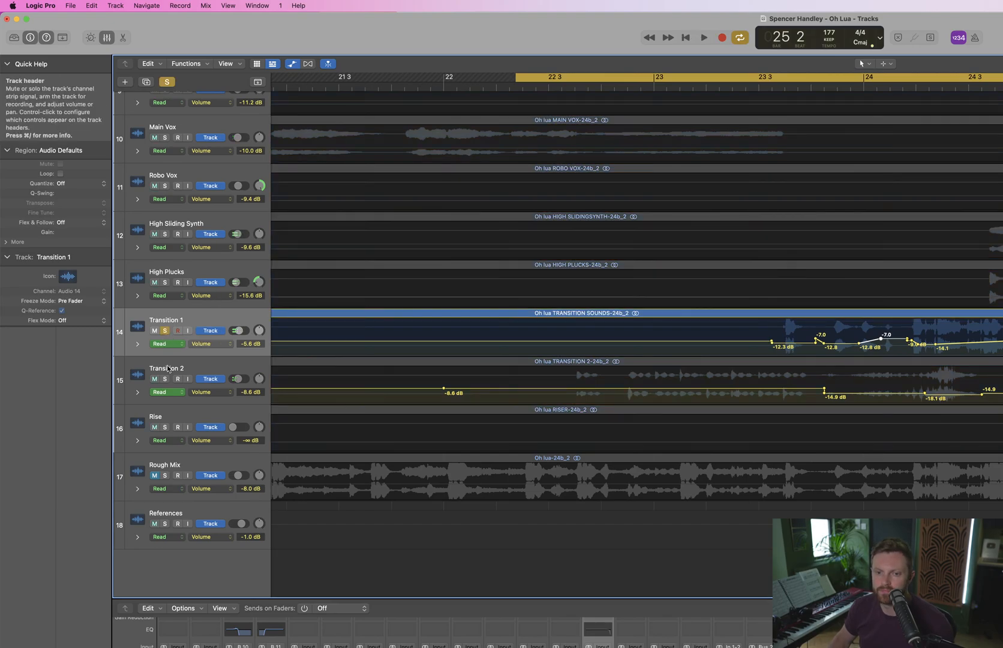
left_click(166, 379)
key("space")
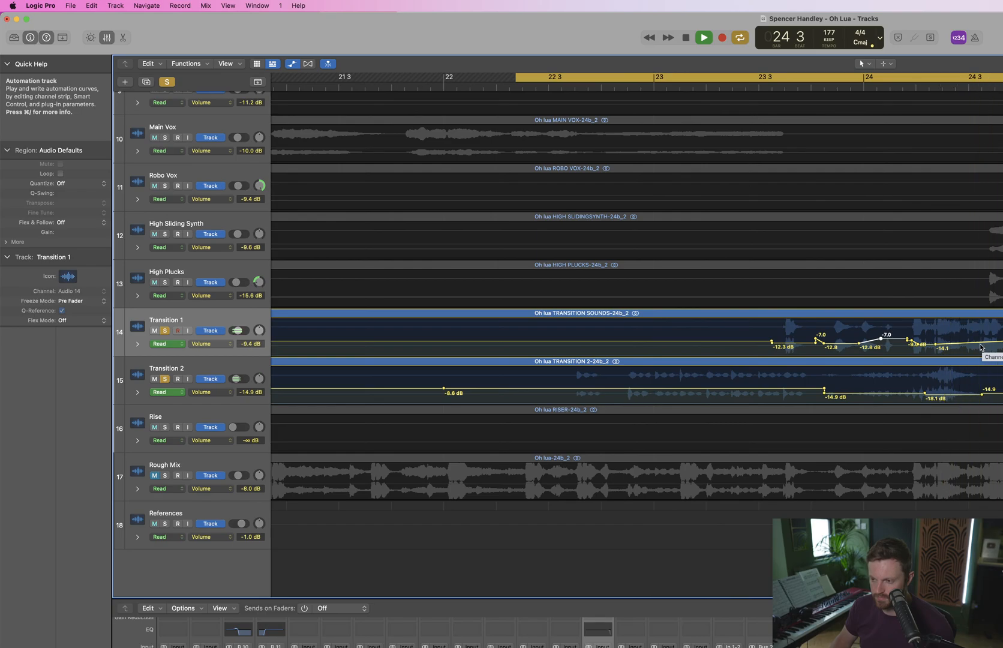
Remove Transition 2 from the solo and play Transition 1 alone to examine its hits between 23 3 and 24 2
left_click(163, 380)
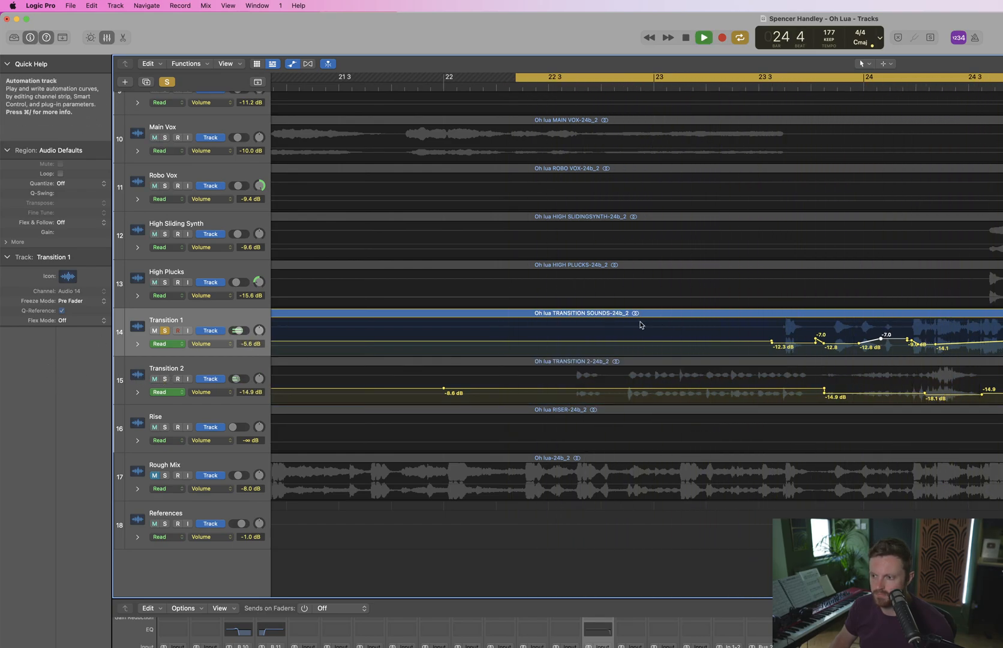
scroll(676, 324, "up", 8)
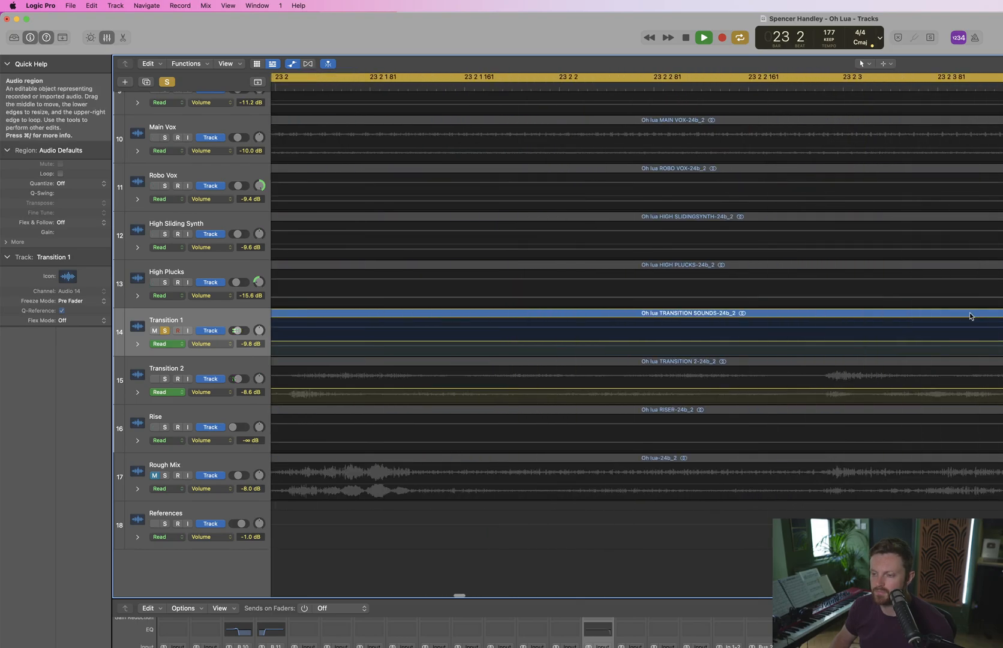
scroll(972, 316, "down", 5)
scroll(970, 316, "down", 5)
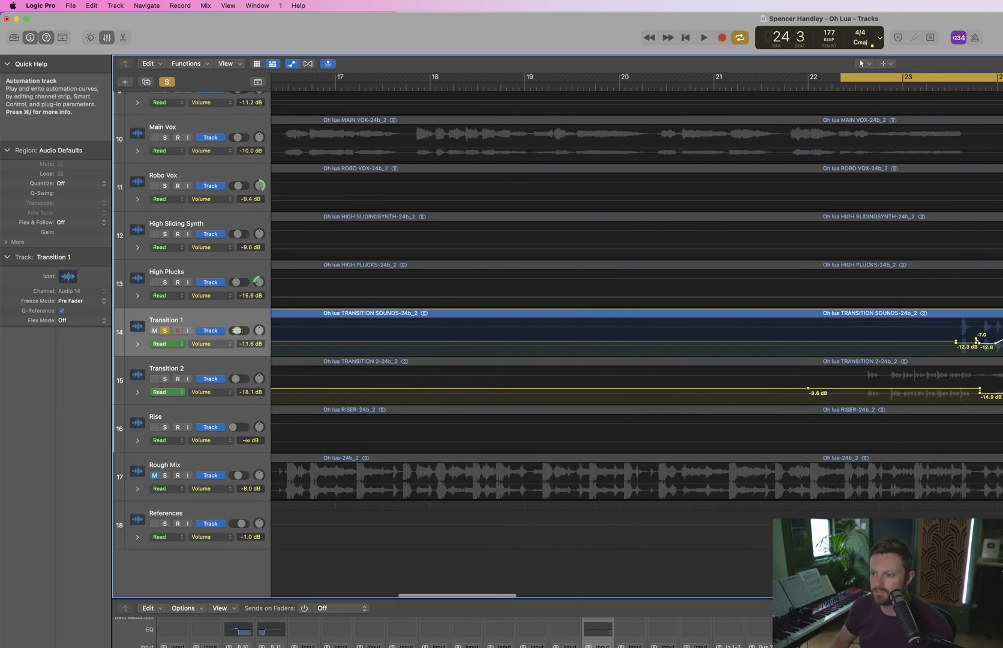
scroll(925, 305, "up", 5)
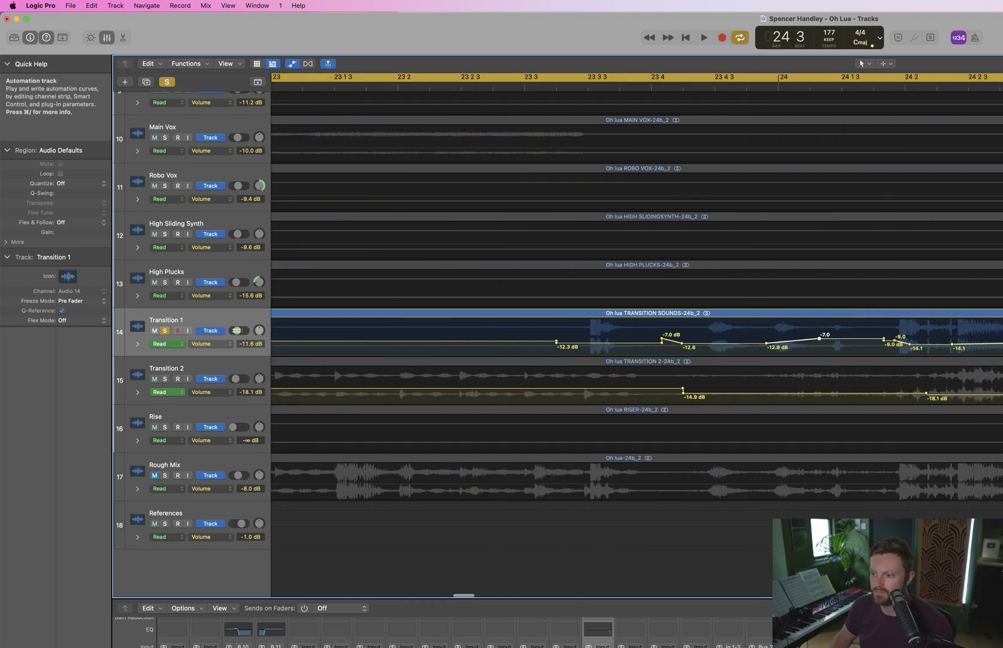
left_click(814, 78)
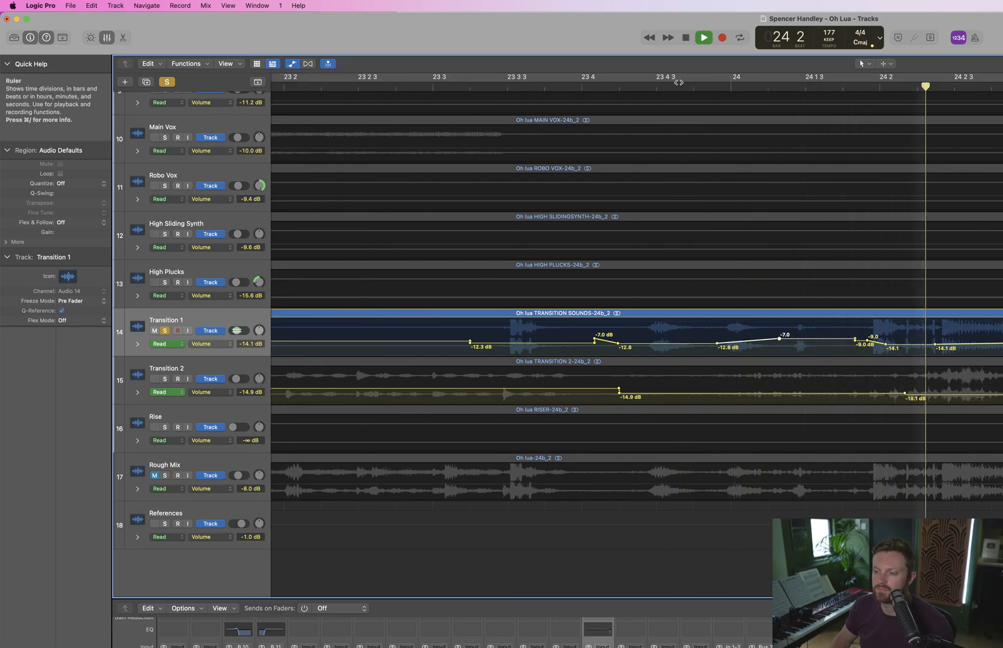
left_click(493, 85)
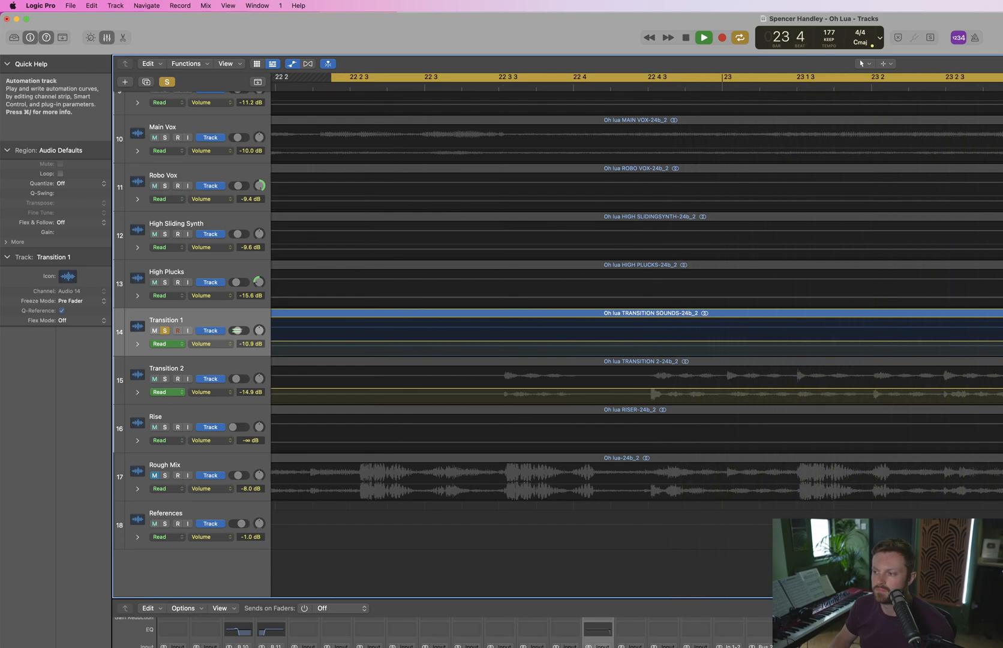
Lower Transition 1's -9.0 dB volume automation point just before the burst at 24 2
key("space")
scroll(605, 363, "left", 10)
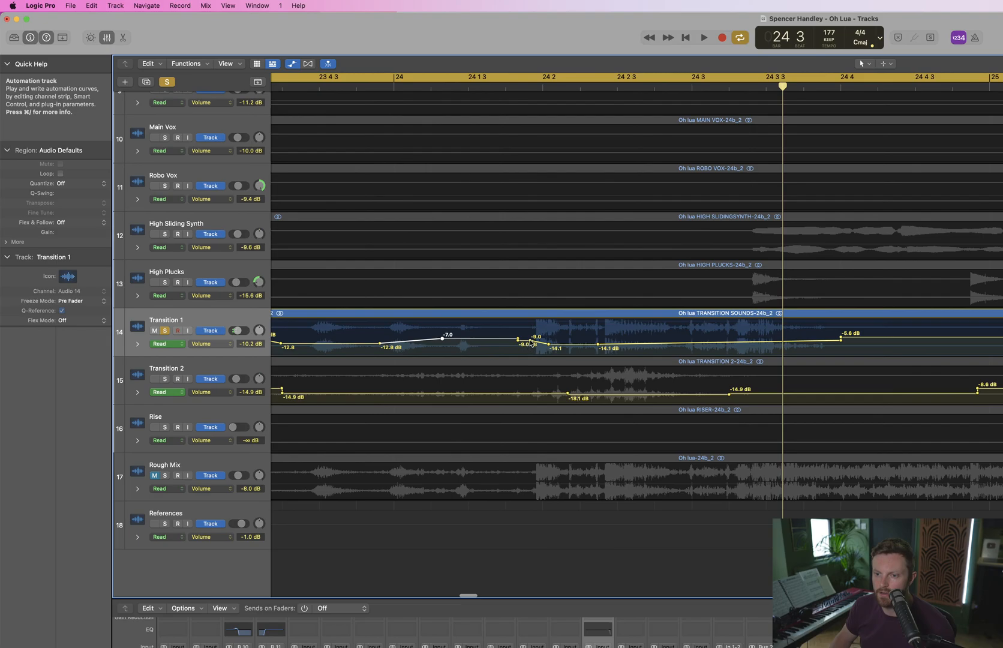
left_click_drag(531, 341, 530, 347)
key("space")
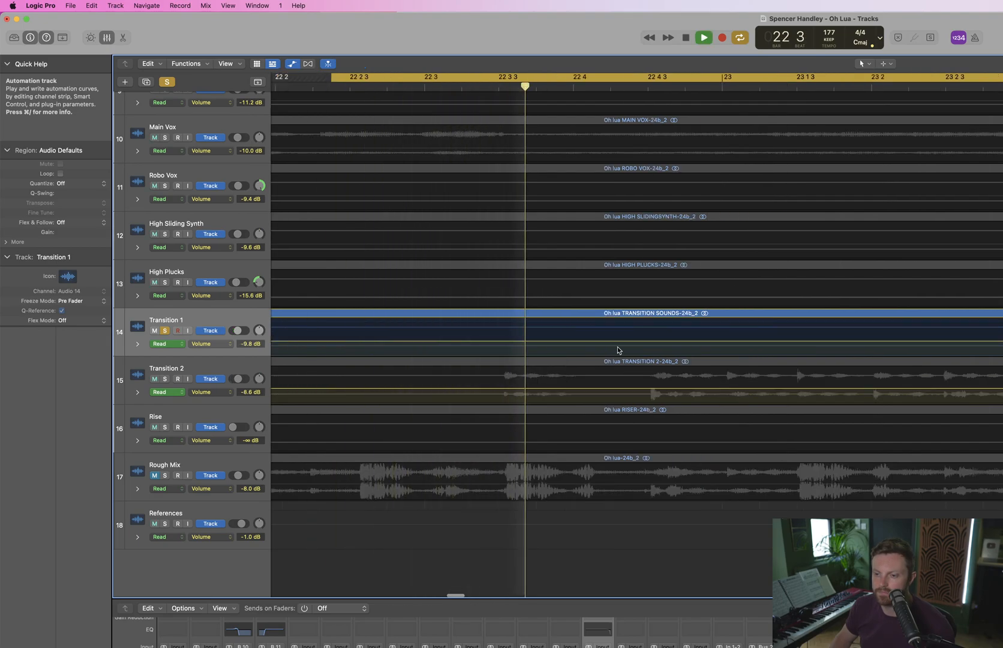
Play the loop with Transition 1 soloed, and unsolo it to hear the full mix
key("super+Left")
key("super+Left")
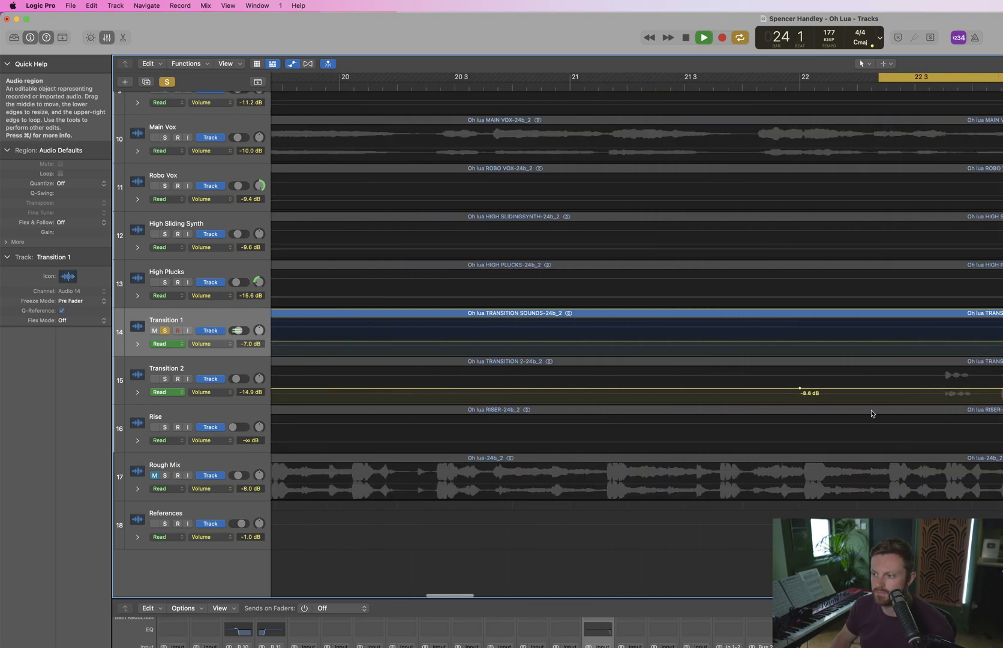
key("space")
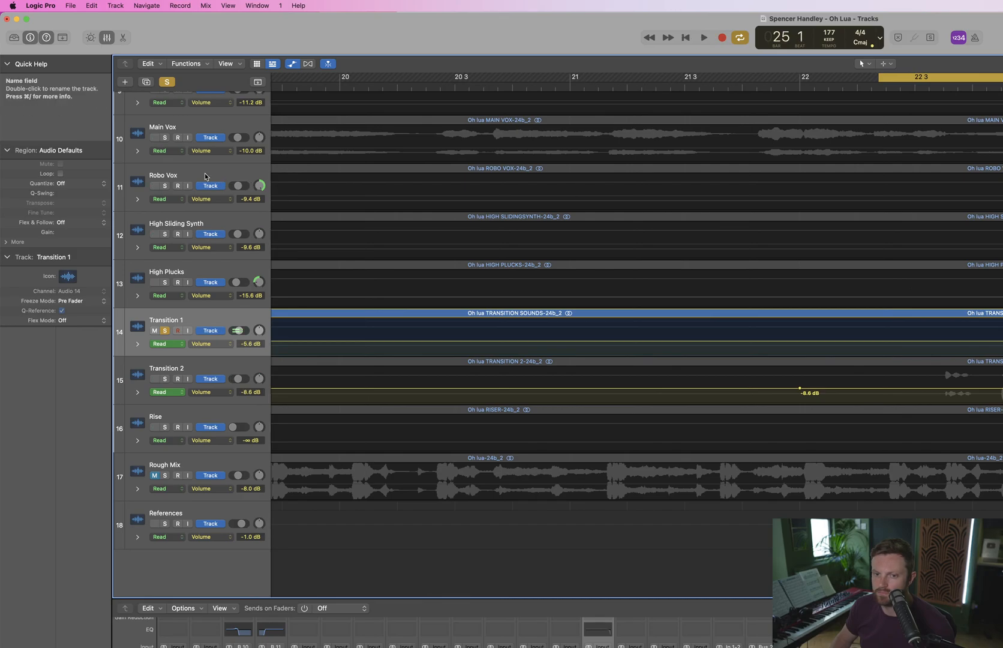
left_click(164, 331)
key("space")
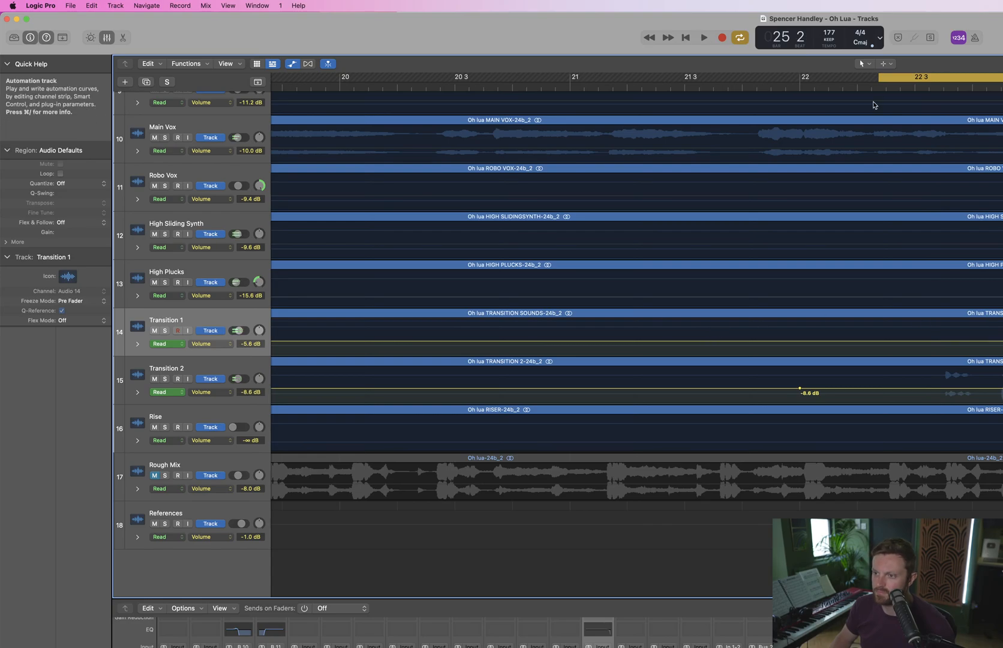
Turn off the loop and play the full mix from the start of the song through the drop
left_click(896, 79)
scroll(808, 128, "down", 10)
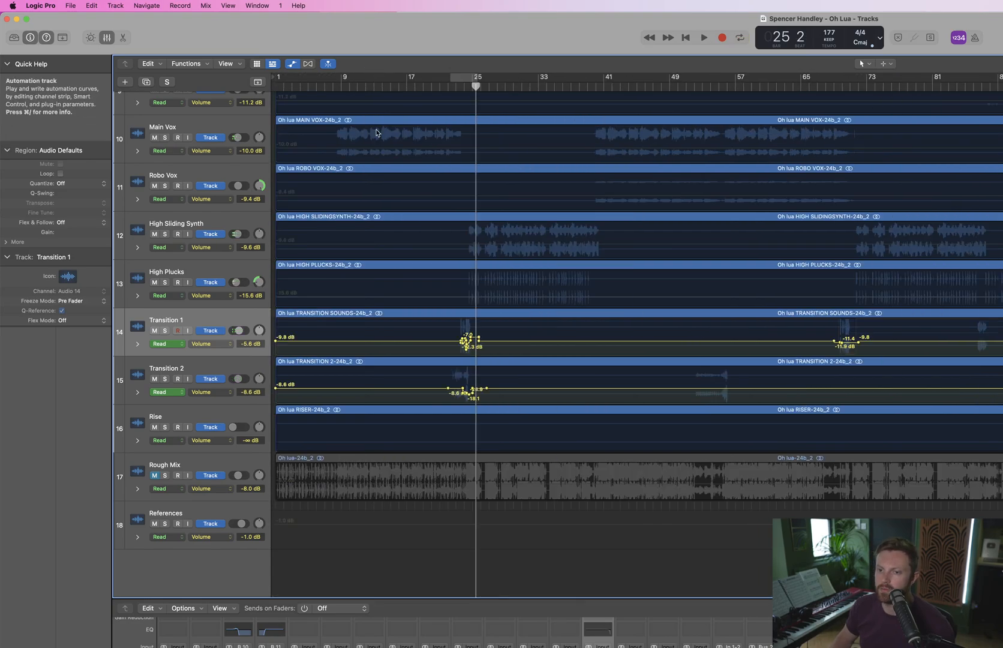
key("Return")
key("space")
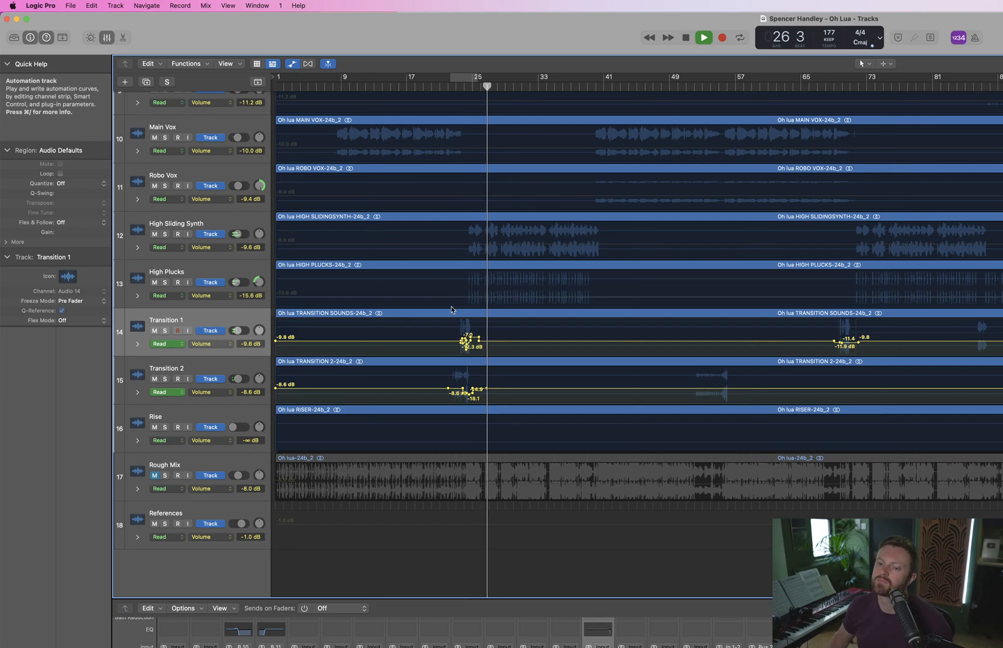
Stop playback and replay the transition into the drop with the loop from bar 22 to bar 25 turned on
key("super+Right")
key("super+Right")
key("super+Right")
key("super+Right")
key("super+Right")
key("super+Right")
key("space")
scroll(620, 335, "left", 5)
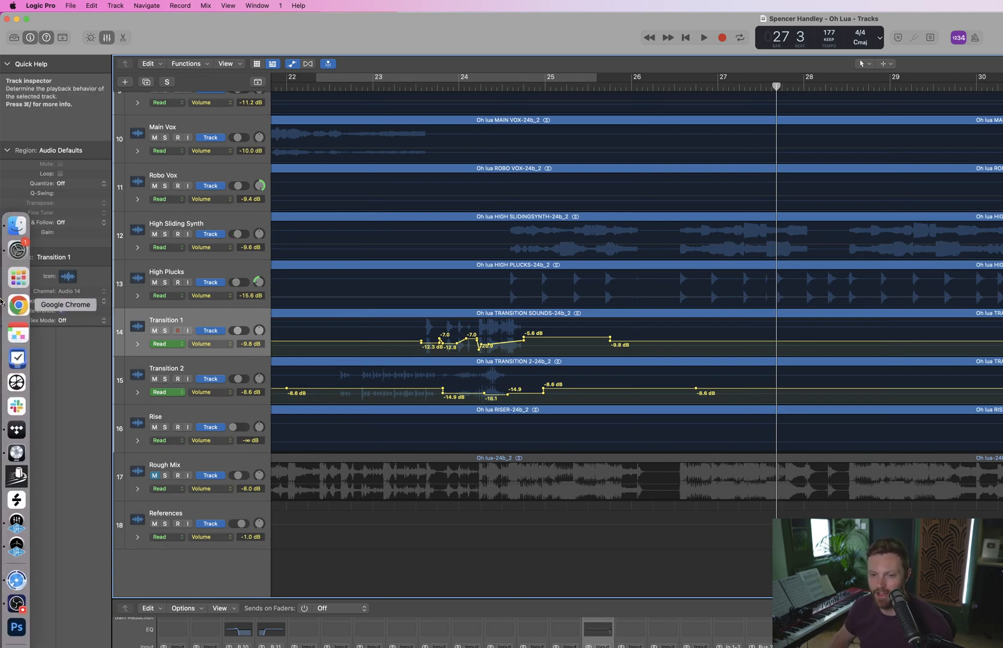
scroll(442, 201, "left", 3)
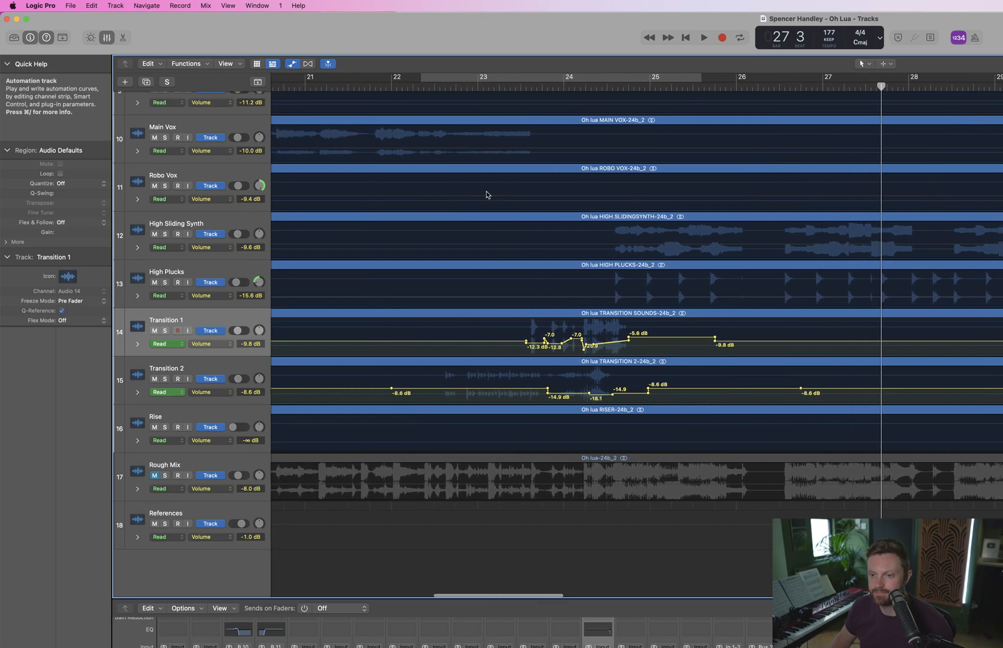
left_click(489, 75)
key("space")
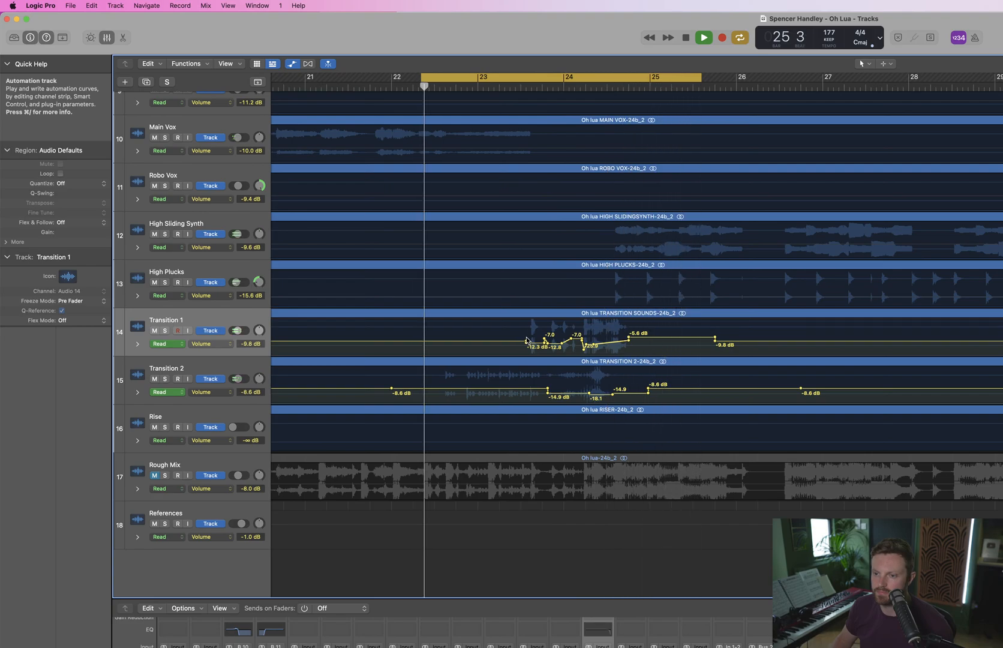
key("space")
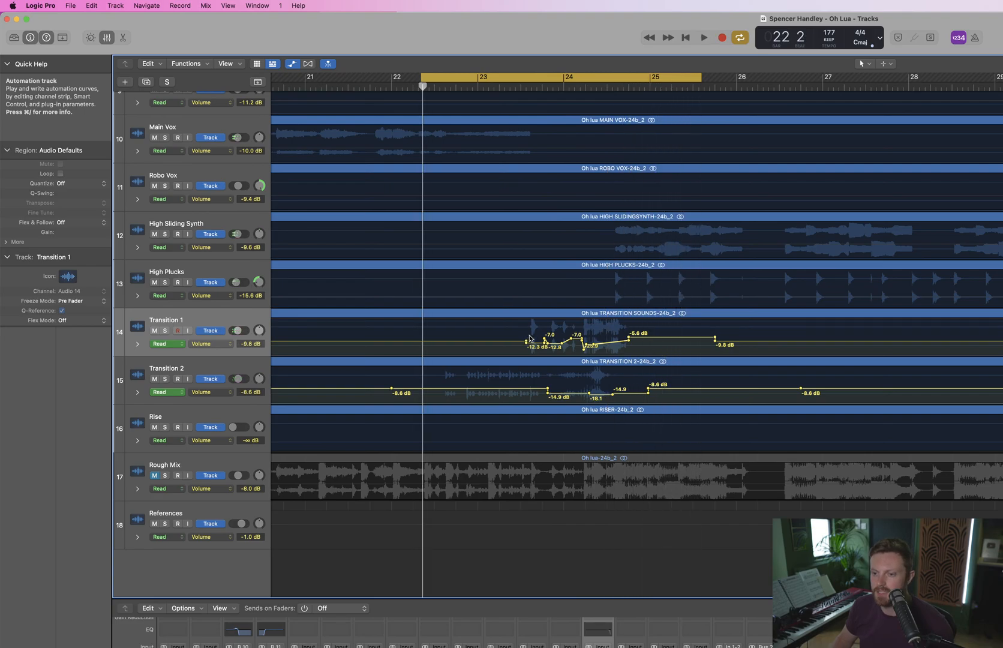
key("space")
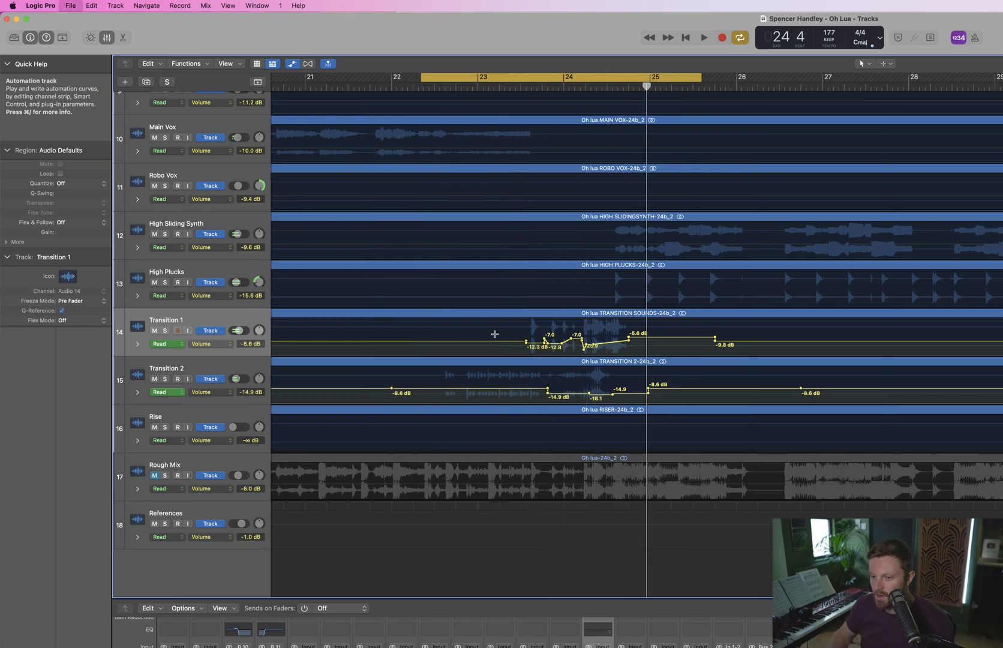
Turn off the loop and hide the automation lanes to show the plain track headers from Bass downwards
key("c")
key("super+Left")
key("super+Left")
key("super+Left")
key("super+Left")
key("super+Left")
key("super+Left")
scroll(505, 206, "up", 12)
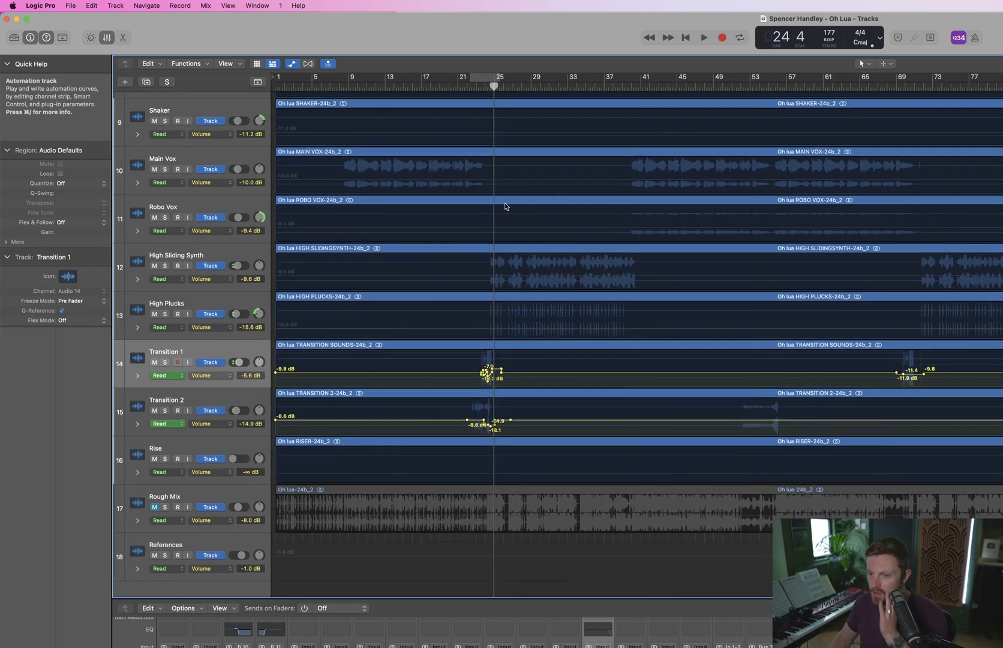
scroll(446, 128, "down", 1)
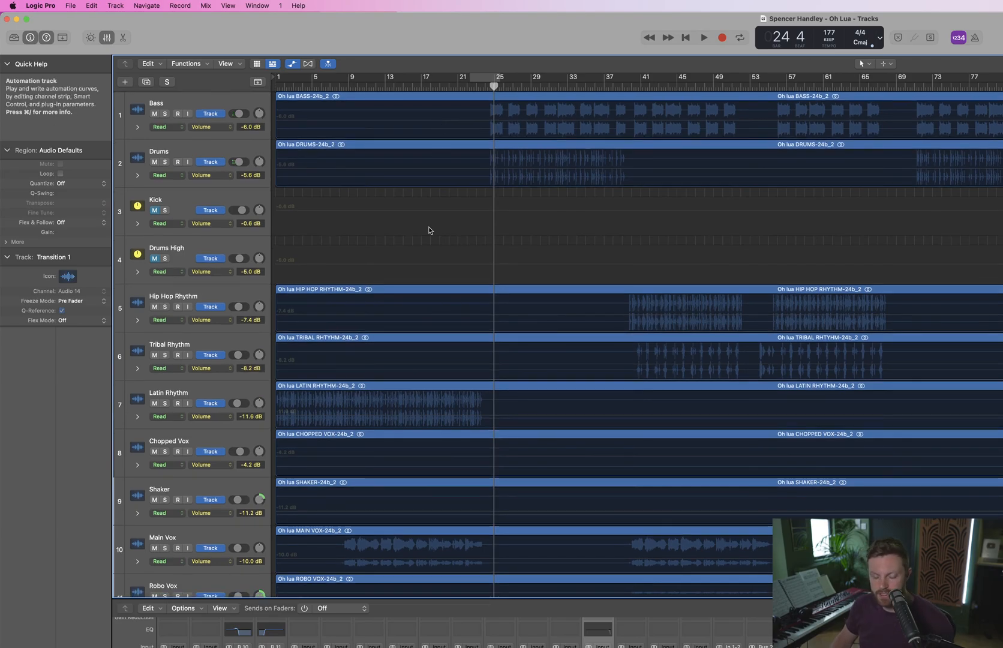
key("x")
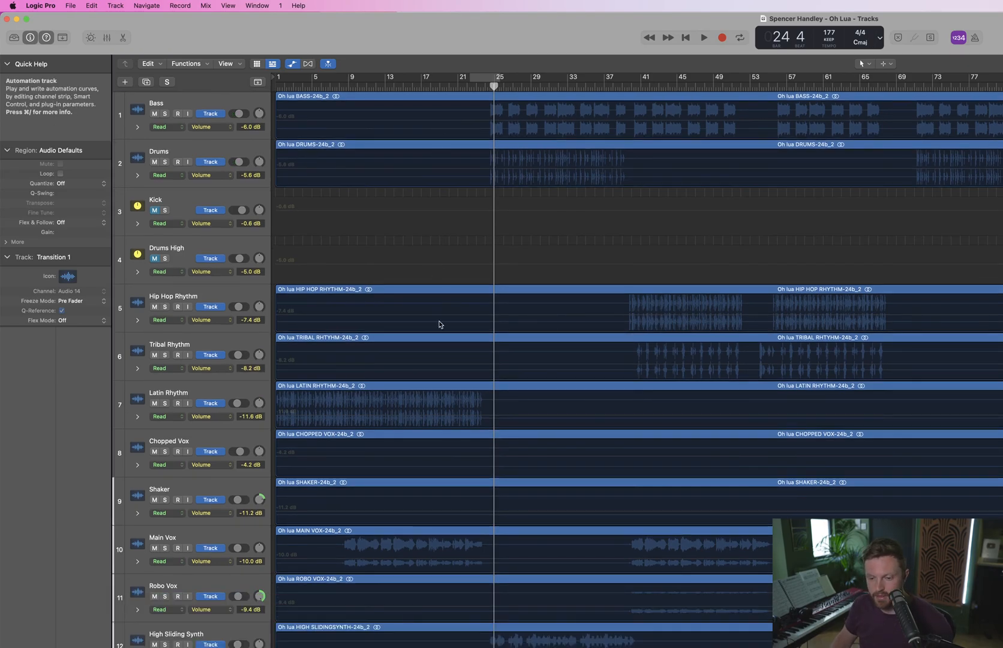
key("x")
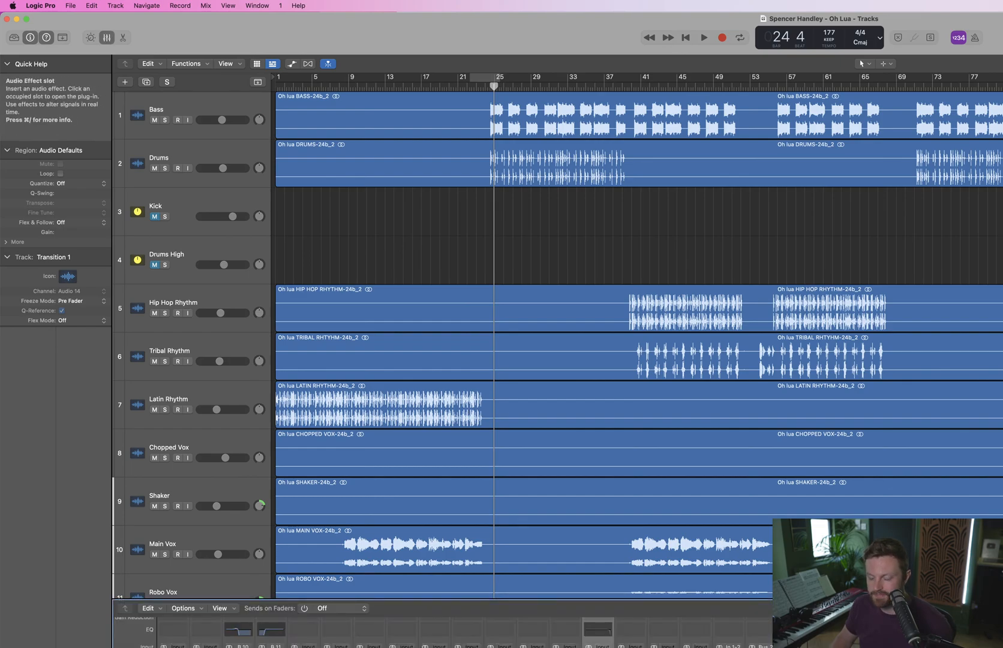
key("x")
Play into the drop with the Drums track, then with Kick and Drums High unmuted in its place for comparison
left_click(466, 83)
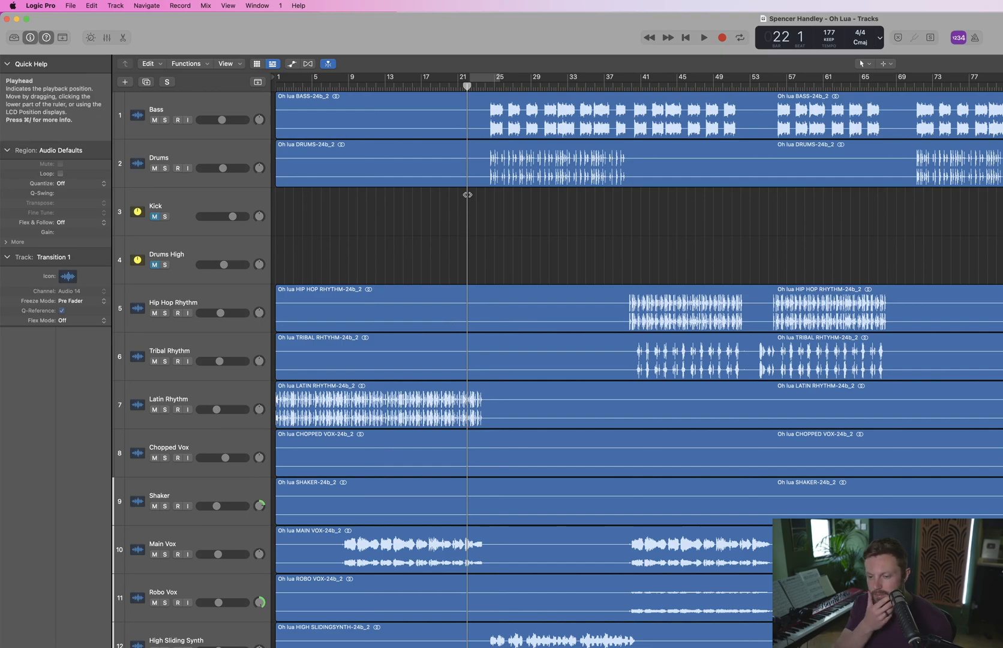
key("space")
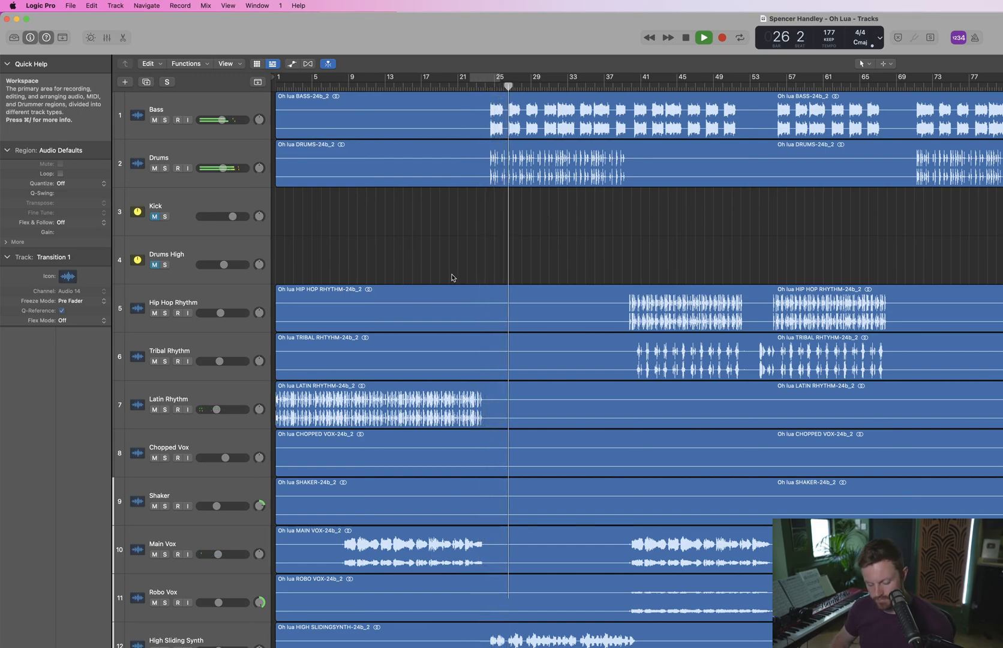
key("space")
key("x")
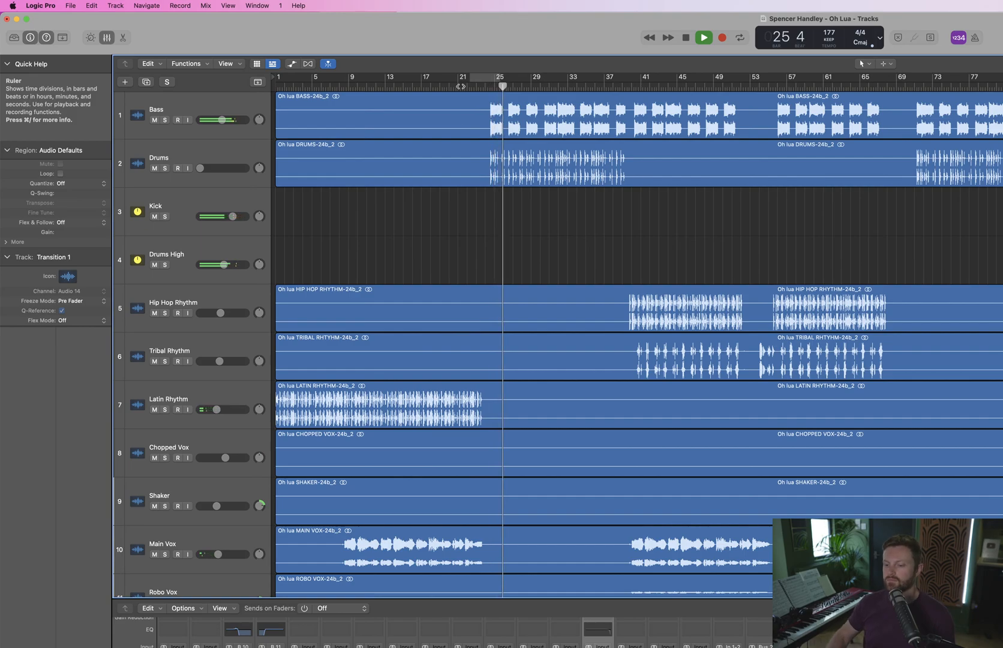
key("space")
Raise the low cut in Drums High's Channel EQ to 480 Hz and play the drop to hear it
left_click(273, 633)
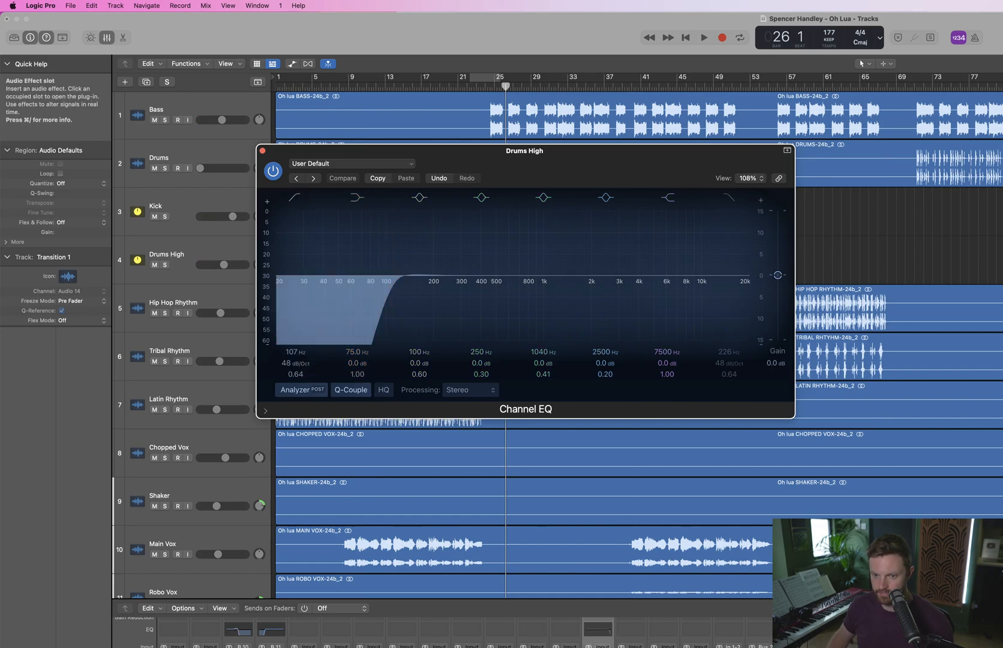
left_click(598, 628)
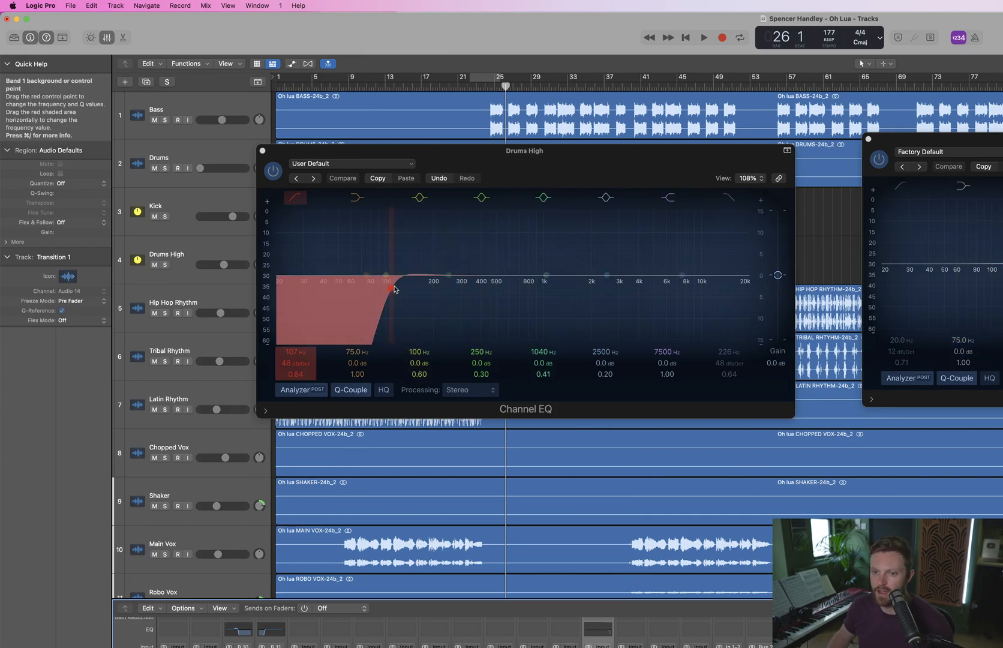
left_click_drag(392, 290, 483, 293)
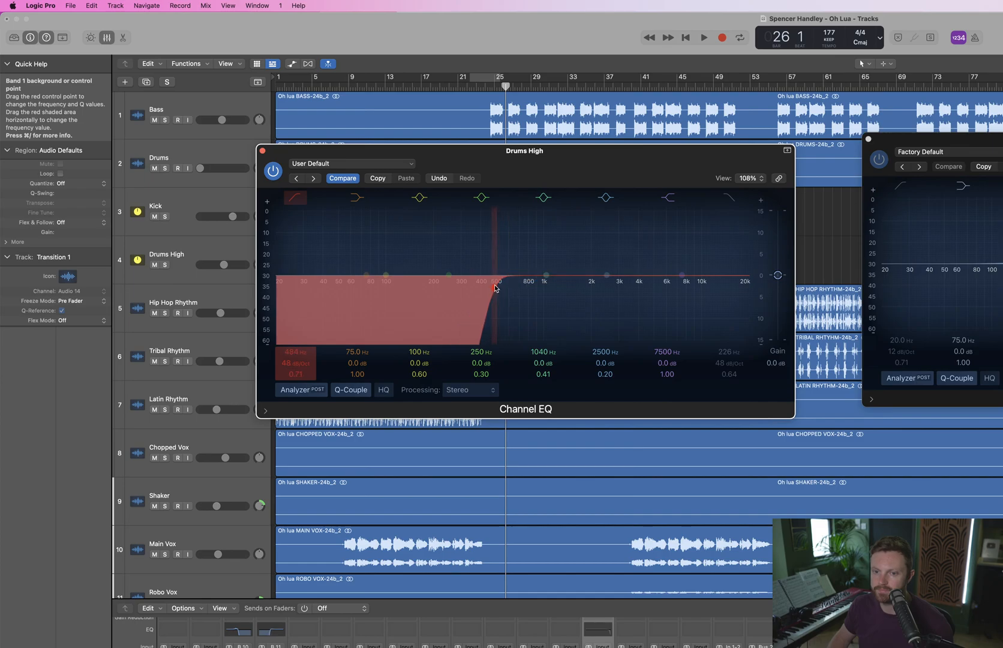
left_click_drag(493, 289, 493, 290)
key("space")
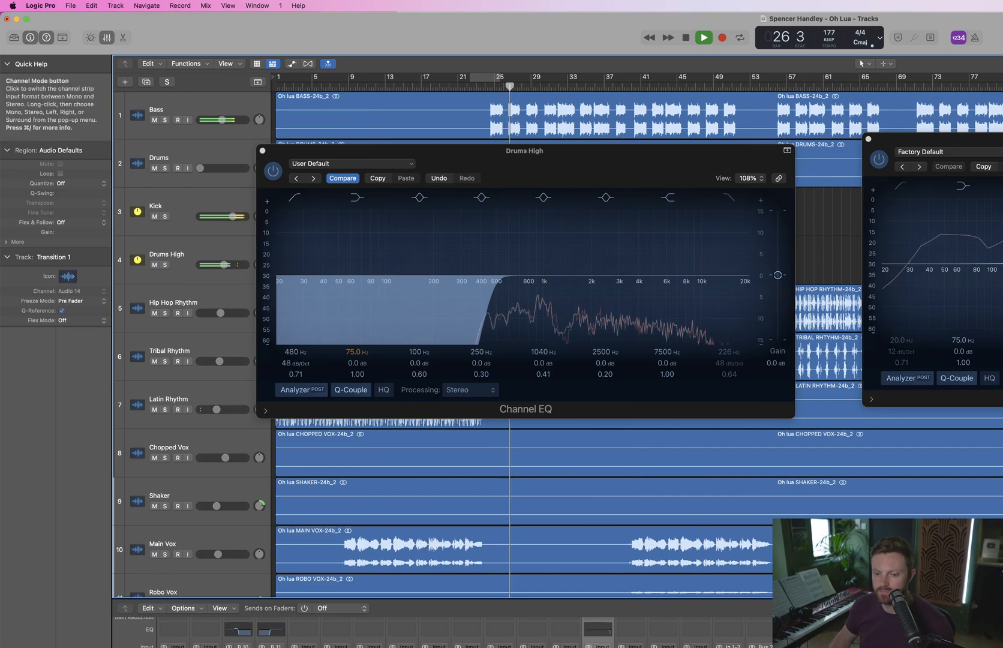
key("space")
Mute the Kick and Drums High tracks and reset the Drums track's volume to its default
left_click(238, 645)
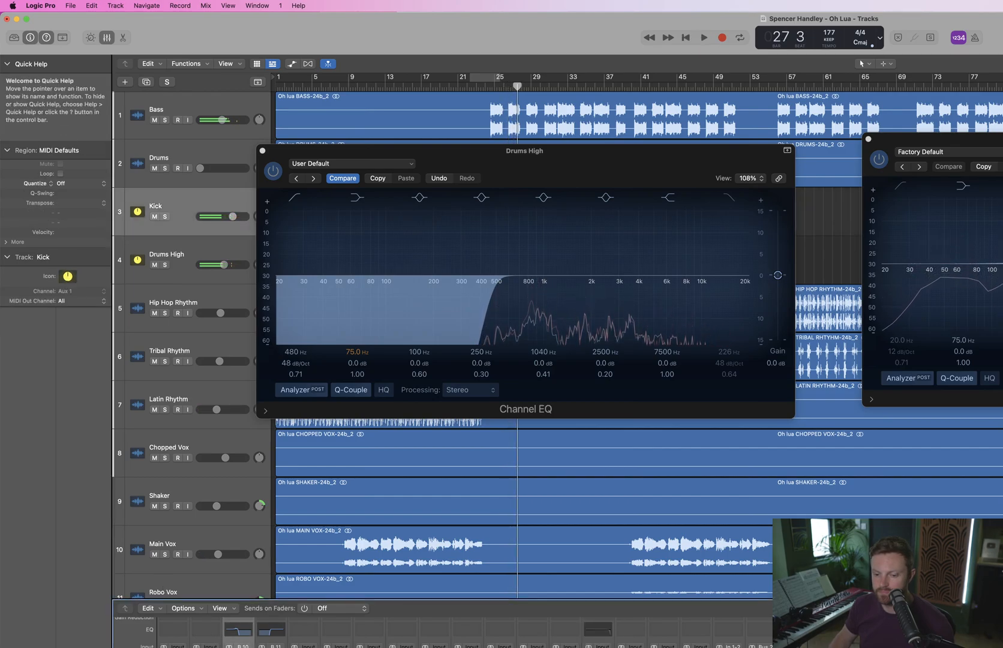
left_click(264, 647)
left_click(206, 647)
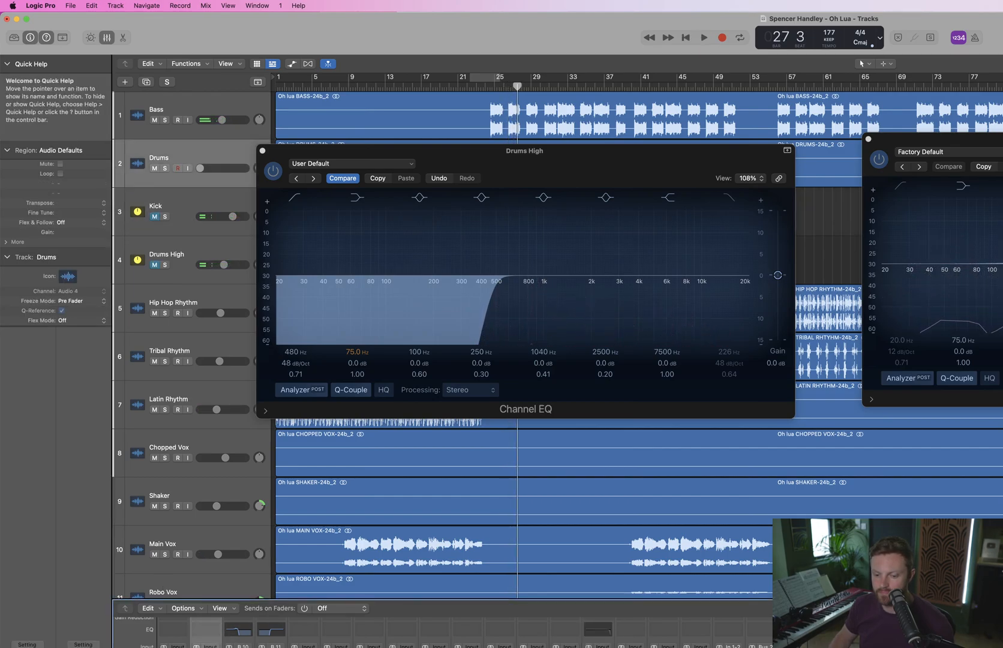
left_click(206, 646, "alt")
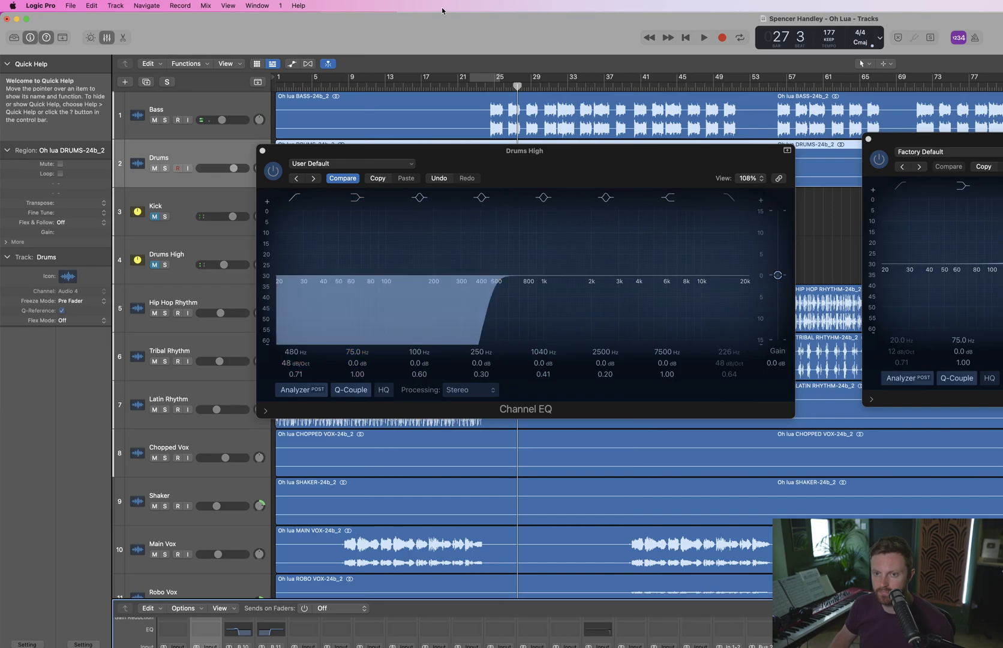
Close both Channel EQ windows and lower the Drums track's volume while replaying the lead-in to the drop
double_click(444, 78)
left_click(263, 151)
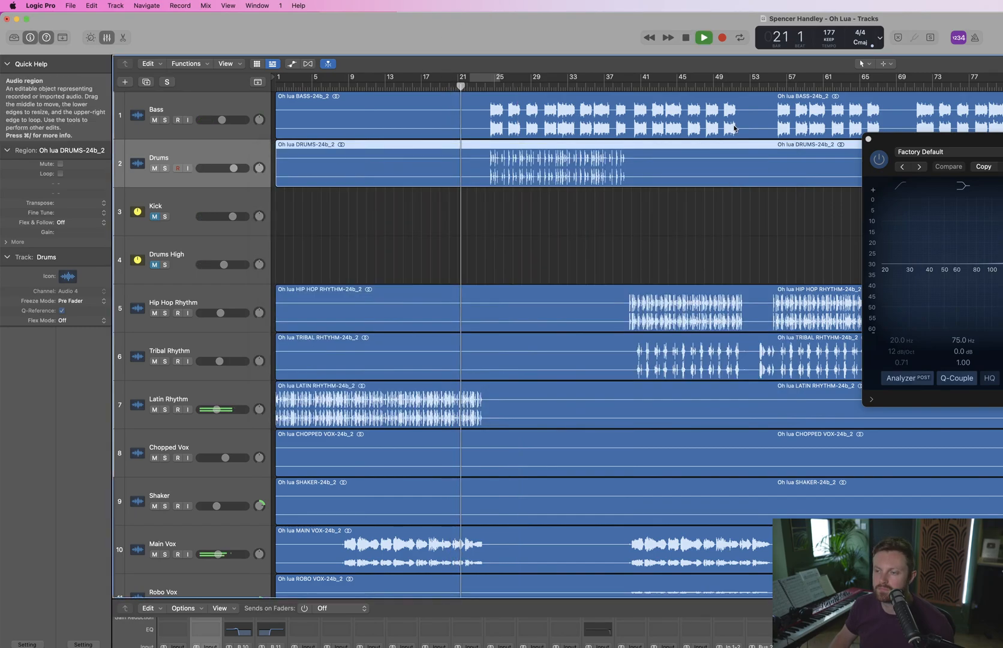
left_click(868, 138)
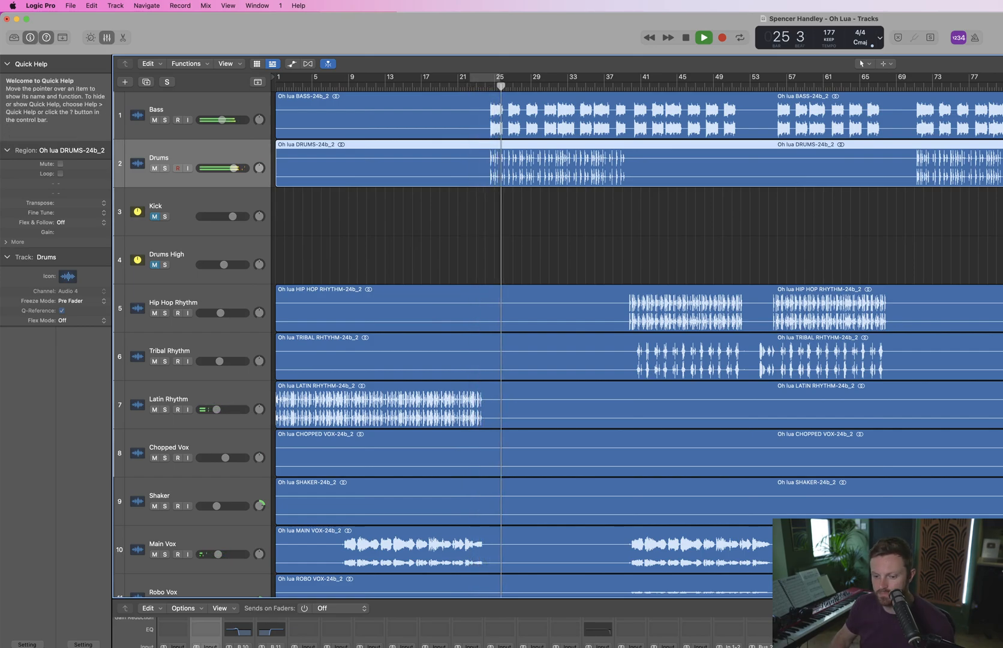
key("space")
left_click_drag(233, 168, 229, 168)
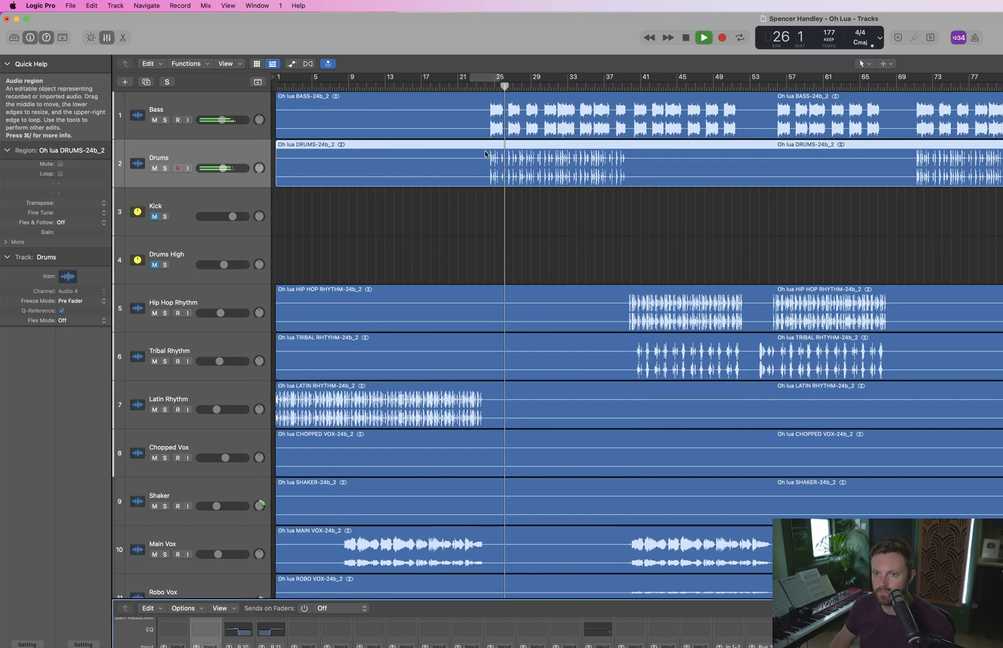
left_click(485, 88)
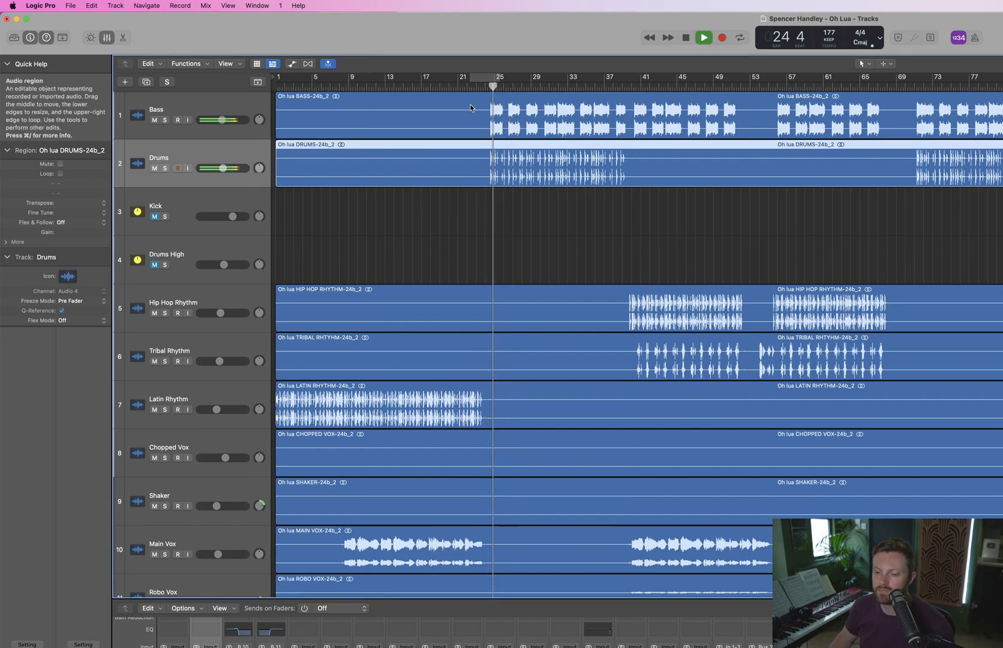
left_click(469, 85)
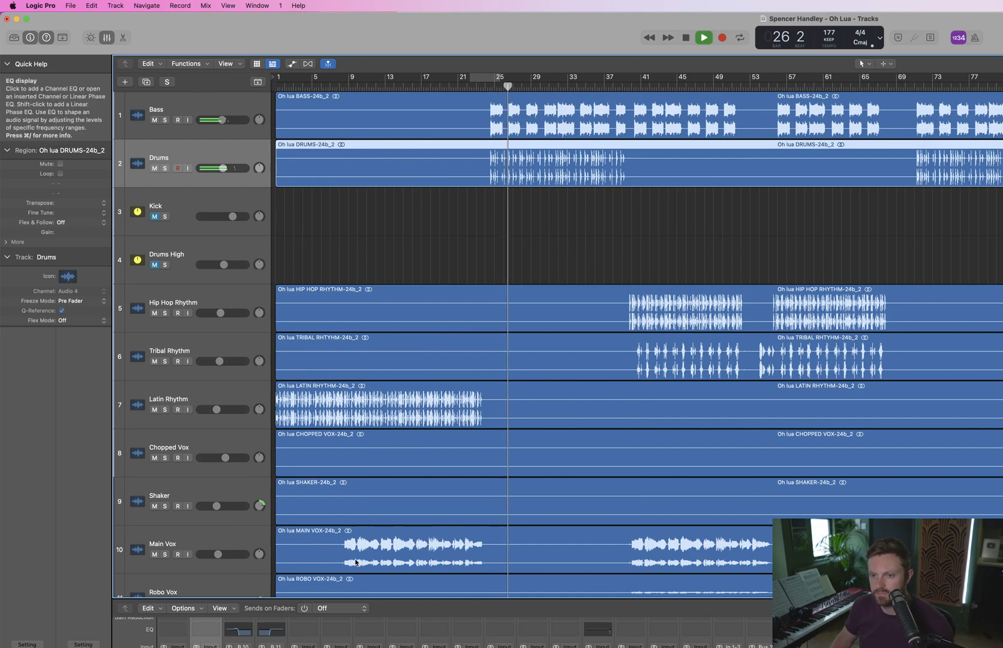
Add soothe2 to the Drums track, moving band 3 to 6k8 Hz and setting the depth to 6.9
key("space")
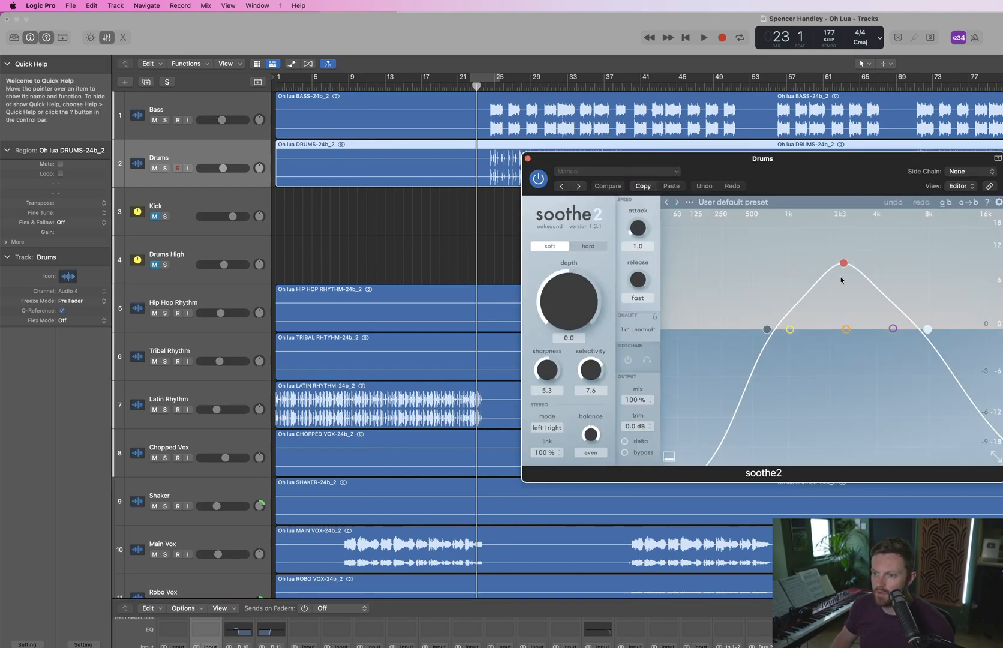
left_click_drag(844, 262, 917, 262)
key("space")
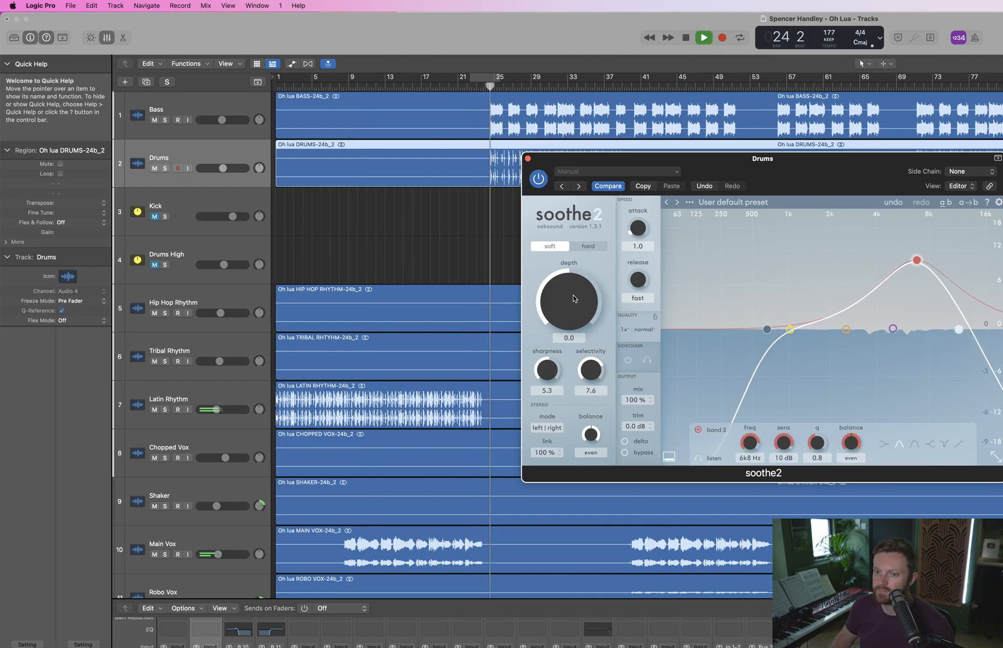
left_click_drag(570, 300, 575, 272)
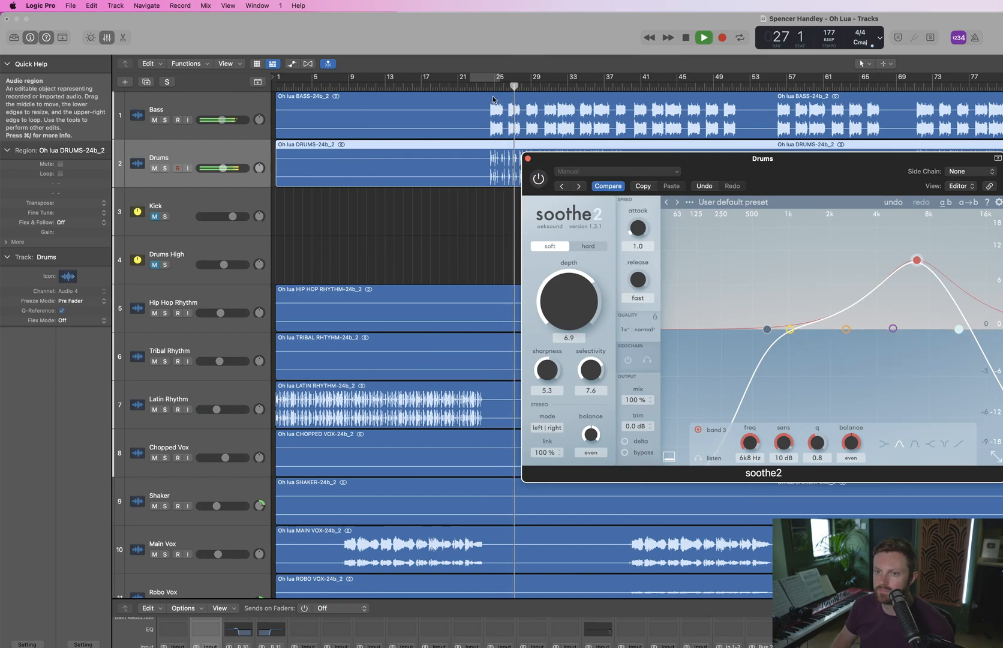
Loop the drop from about bar 25 to bar 42 and compare the drums with soothe2 bypassed and active
left_click(539, 179)
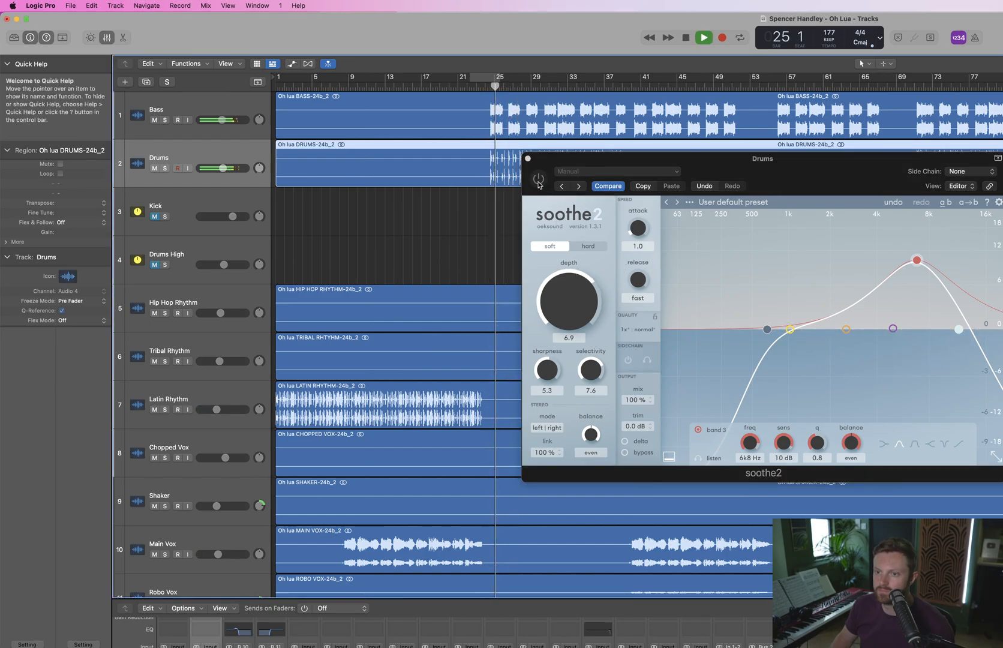
left_click_drag(493, 81, 658, 81)
left_click(538, 179)
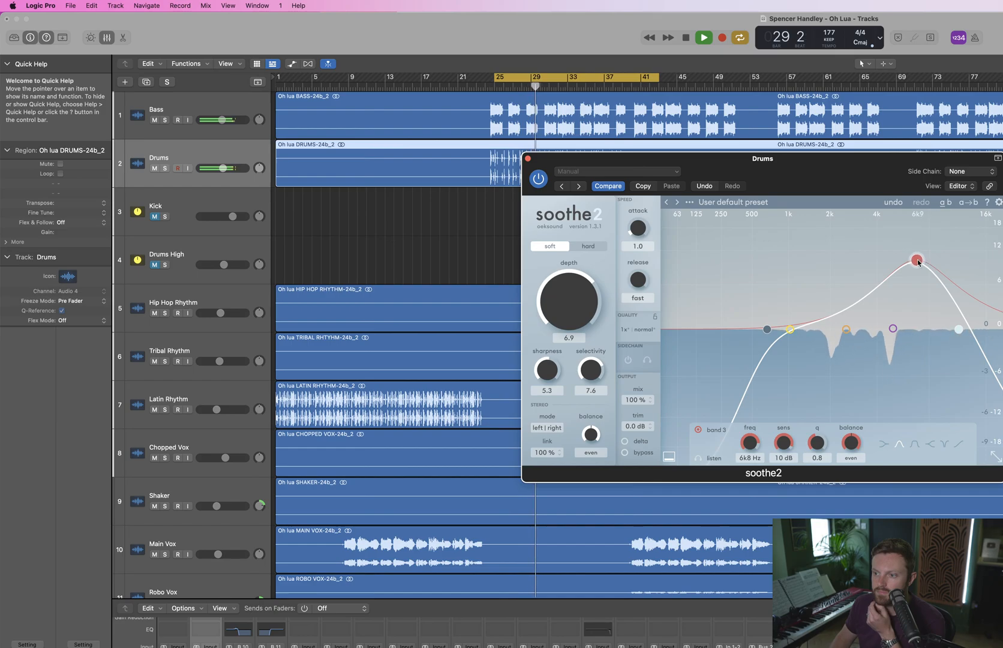
Shift soothe2's band 3 to 6k1 Hz with more sensitivity, and audition band 2 at 1k8 Hz before switching it off
left_click_drag(917, 260, 909, 251)
left_click_drag(846, 329, 824, 277)
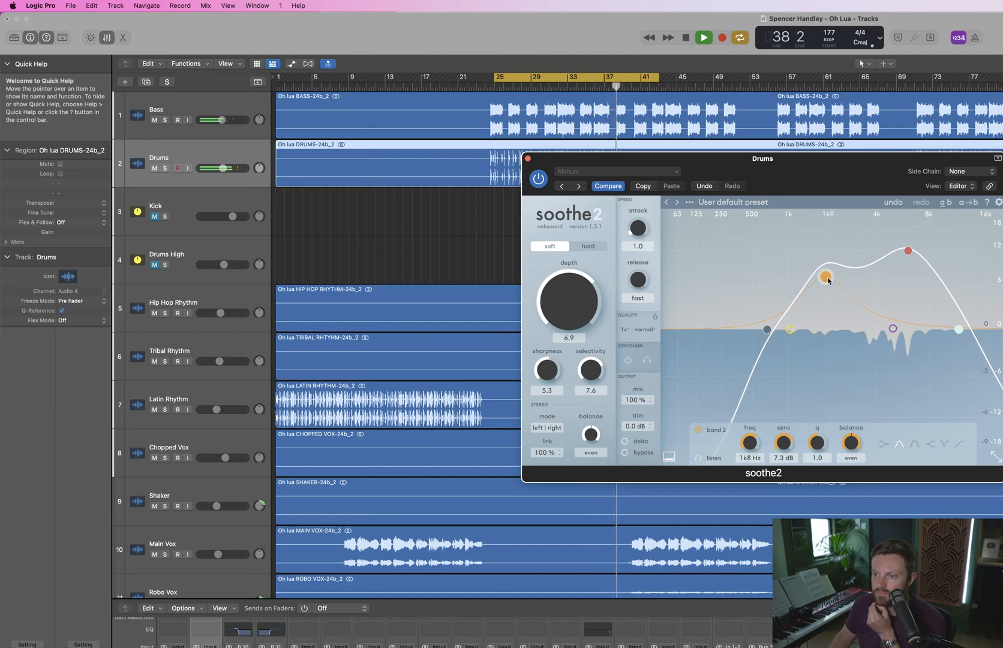
double_click(827, 278)
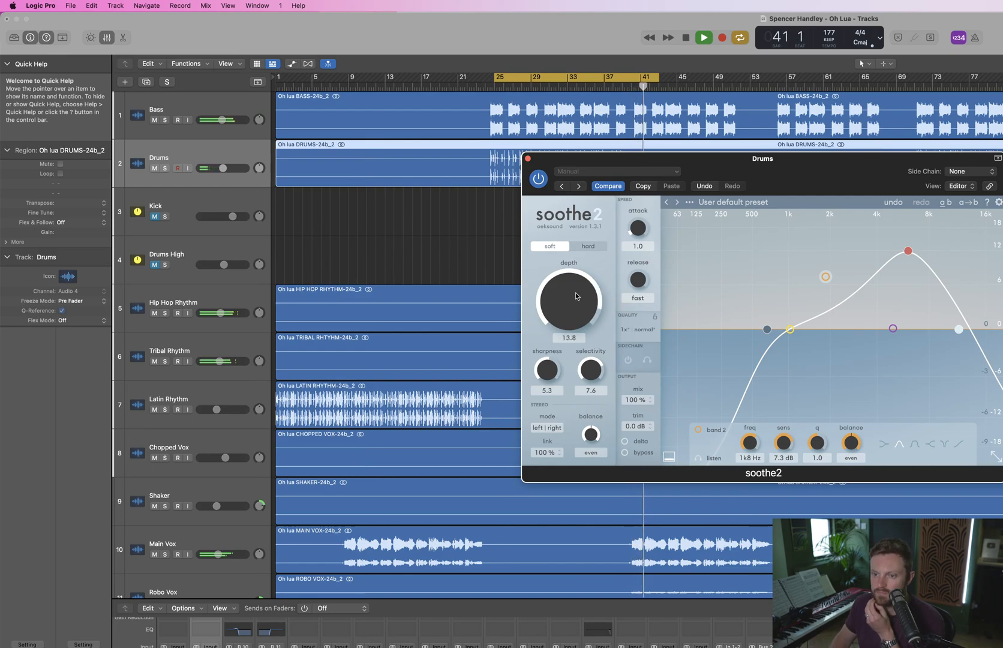
Shorten the loop to end around bar 38 and set soothe2's depth to 8.6, comparing it against bypass
left_click(542, 182)
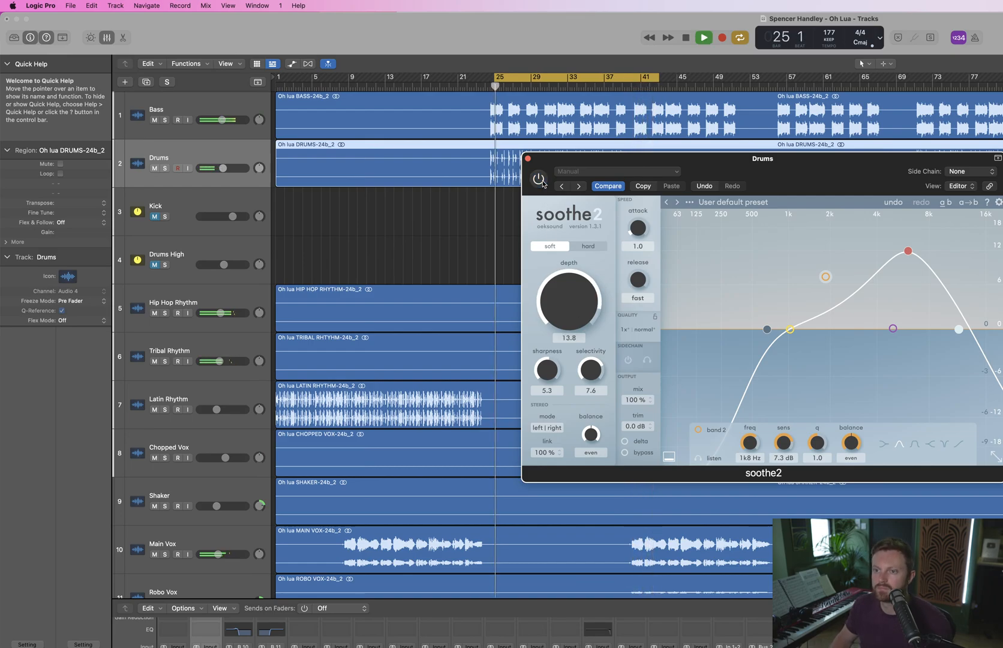
left_click(656, 77)
left_click_drag(656, 76, 614, 76)
left_click_drag(569, 312, 588, 295)
left_click(539, 178)
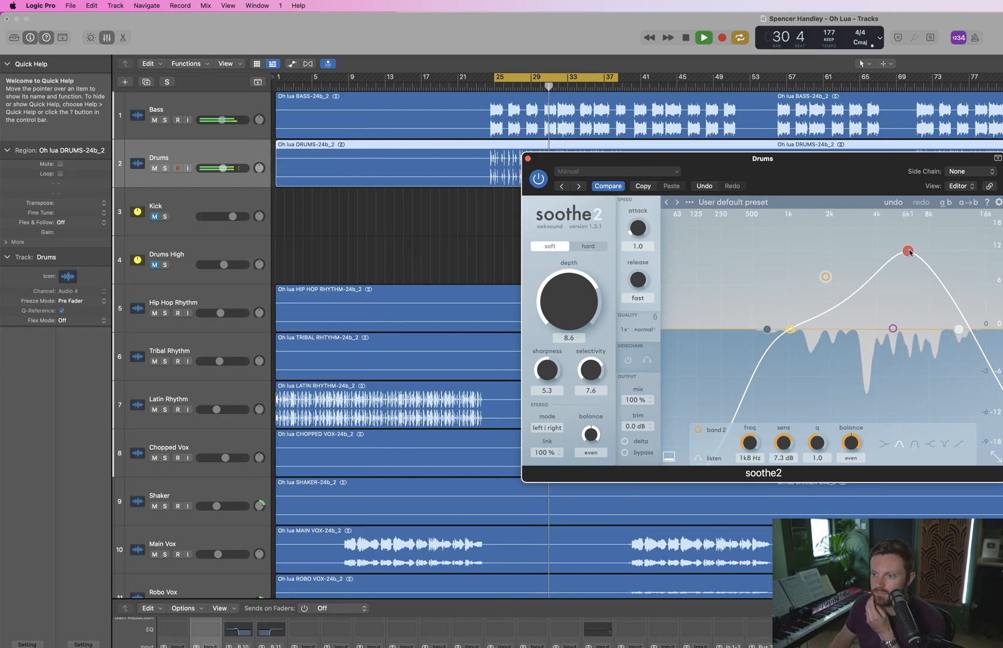
Shift soothe2's band 3 on the Drums to 7k9 Hz, with sharpness at 5.5 and selectivity at 2.6
left_click_drag(909, 252, 929, 252)
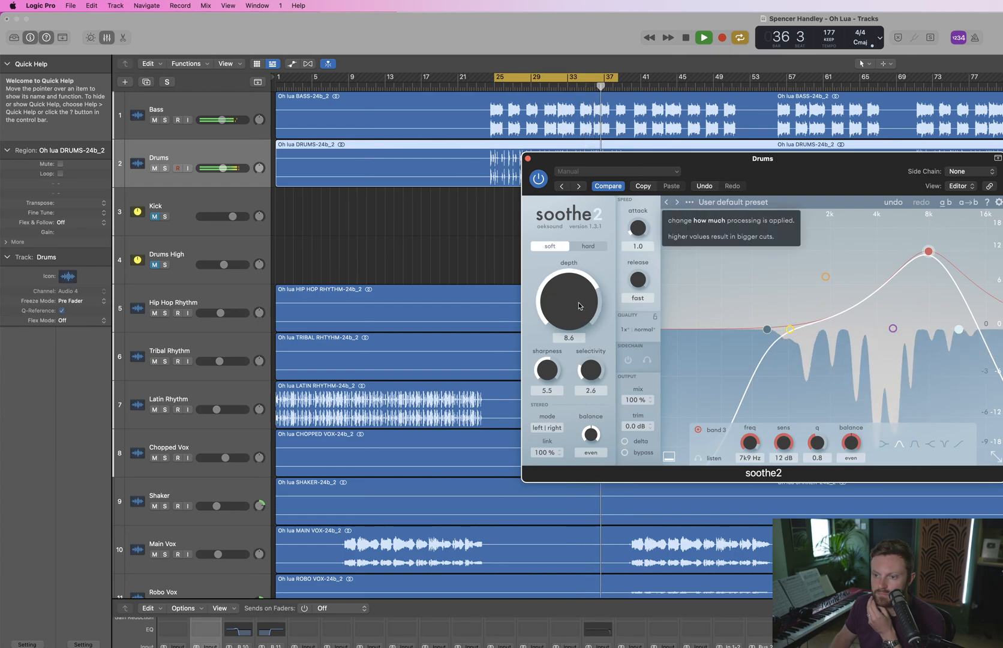
left_click(628, 331)
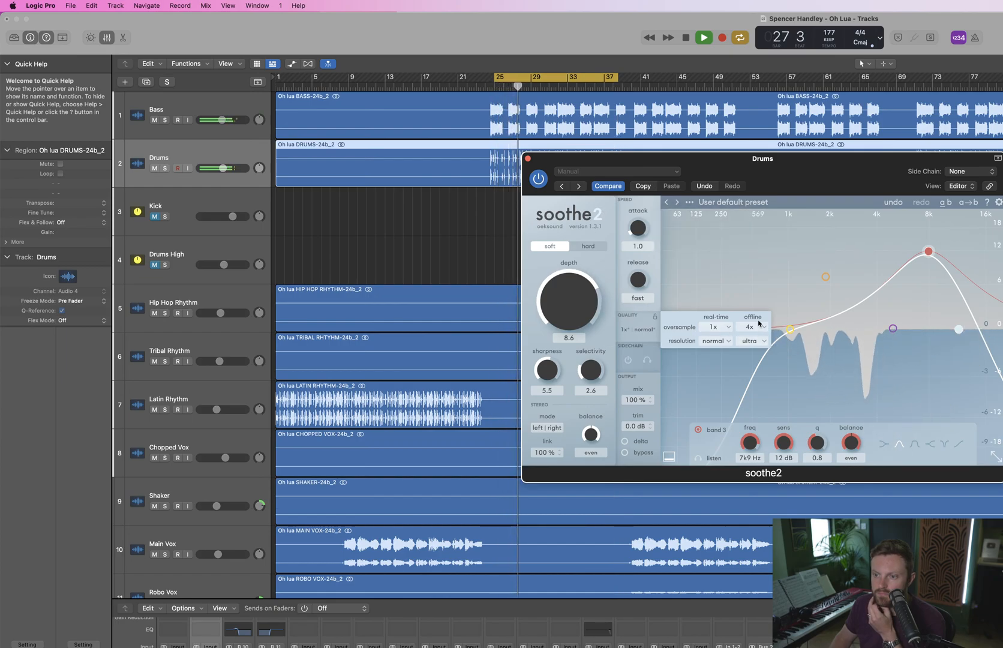
left_click(528, 159)
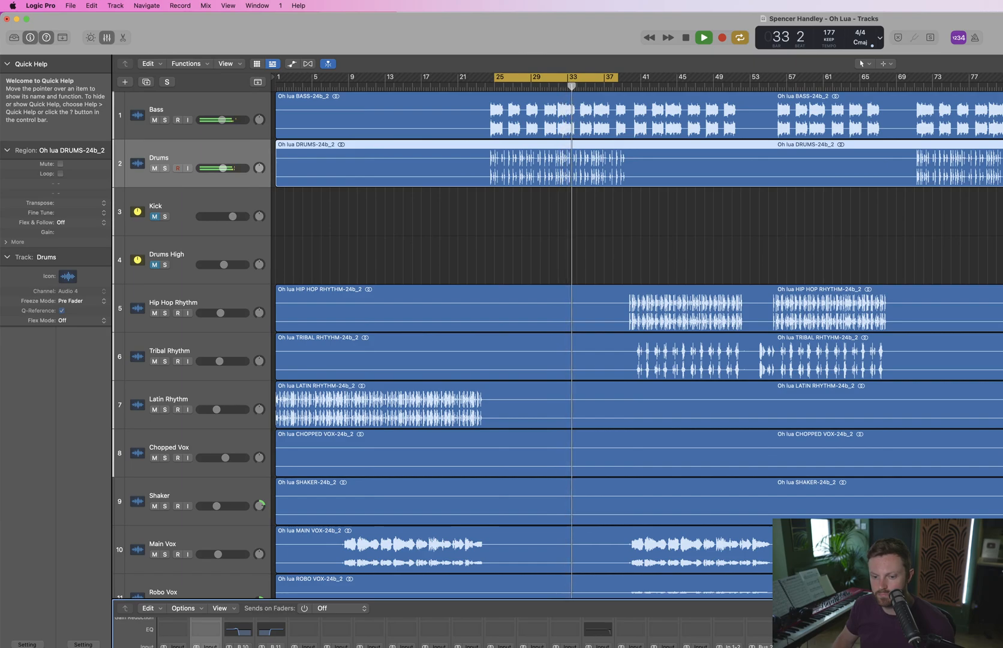
Lower the Pro-MB band 1 threshold on the Drums High channel to -29.41 dB, close its plug-ins and save the project
left_click(271, 647)
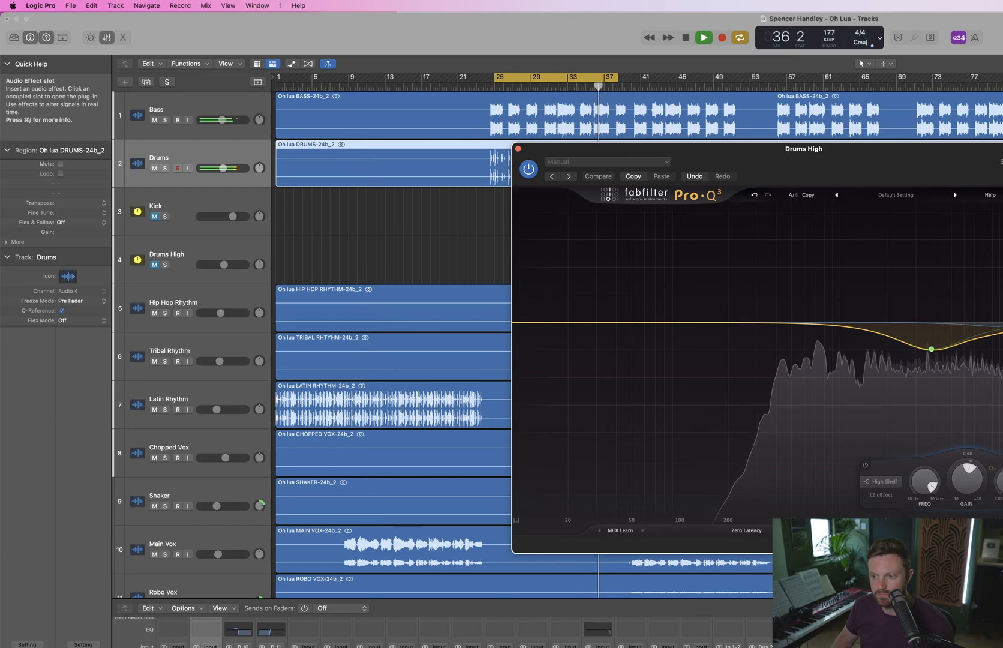
mouse_move(934, 350)
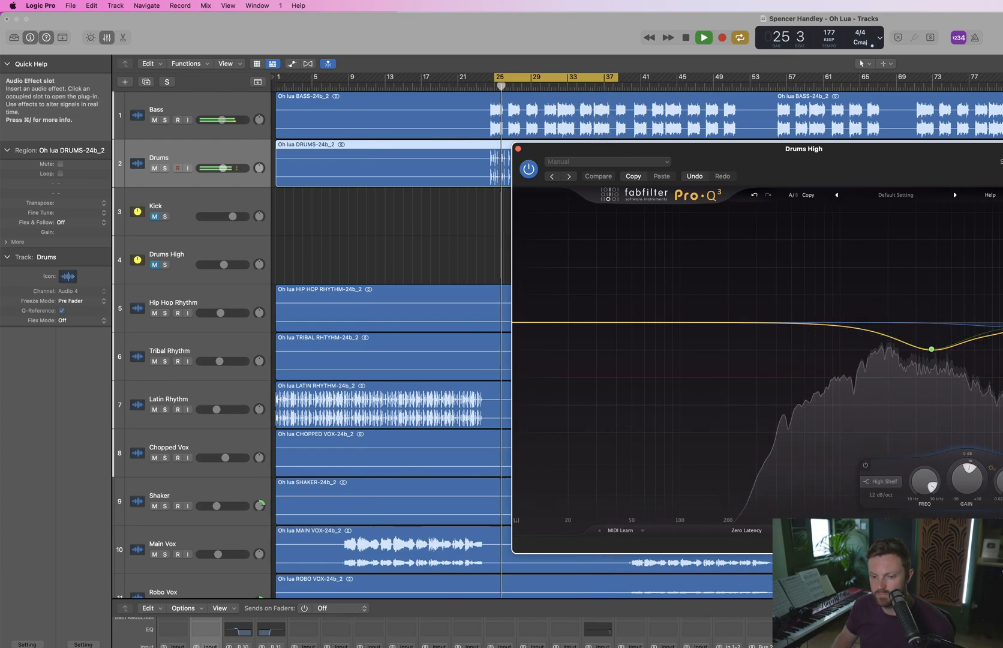
left_click(271, 647)
left_click(205, 647)
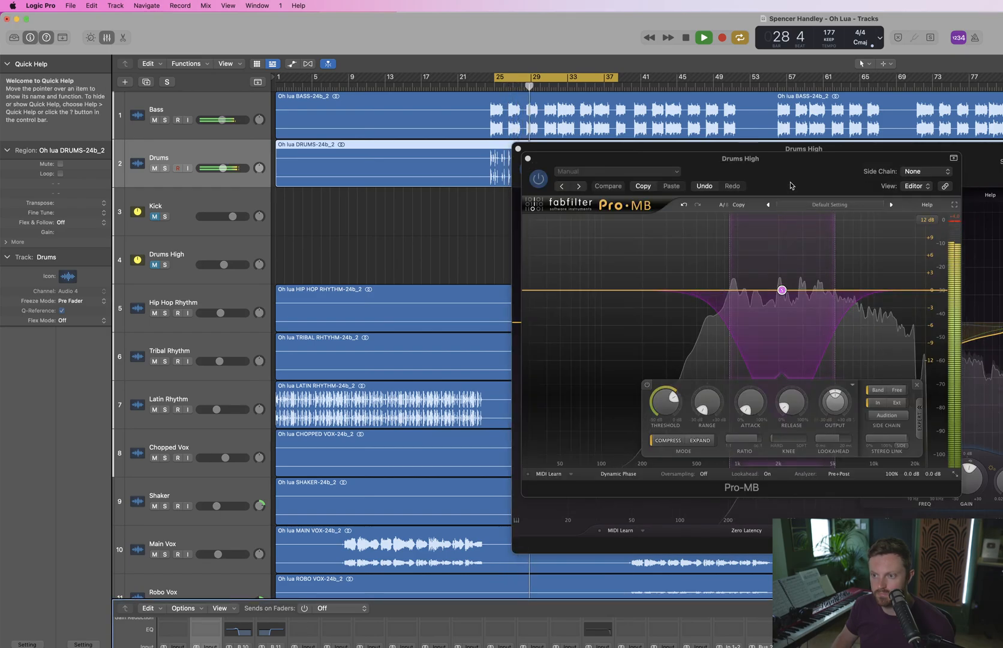
left_click_drag(790, 185, 843, 191)
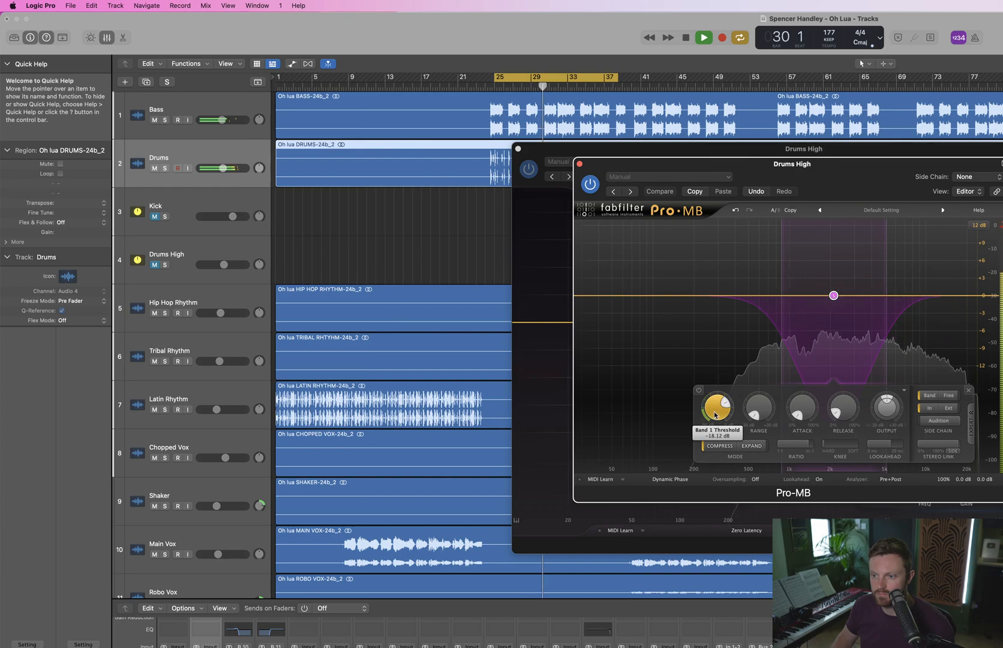
left_click_drag(715, 414, 702, 445)
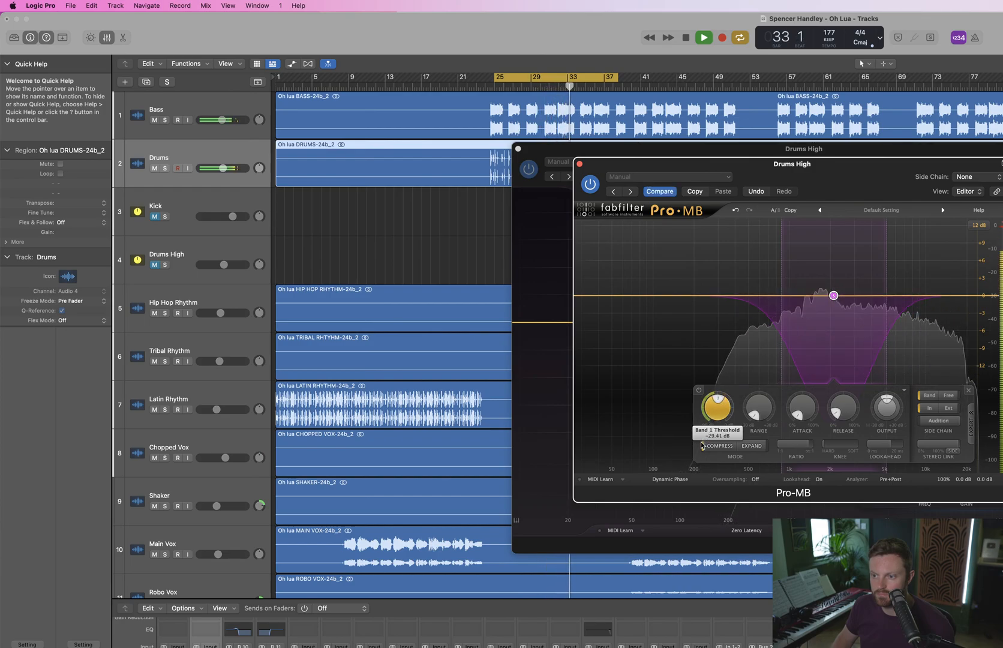
left_click(579, 165)
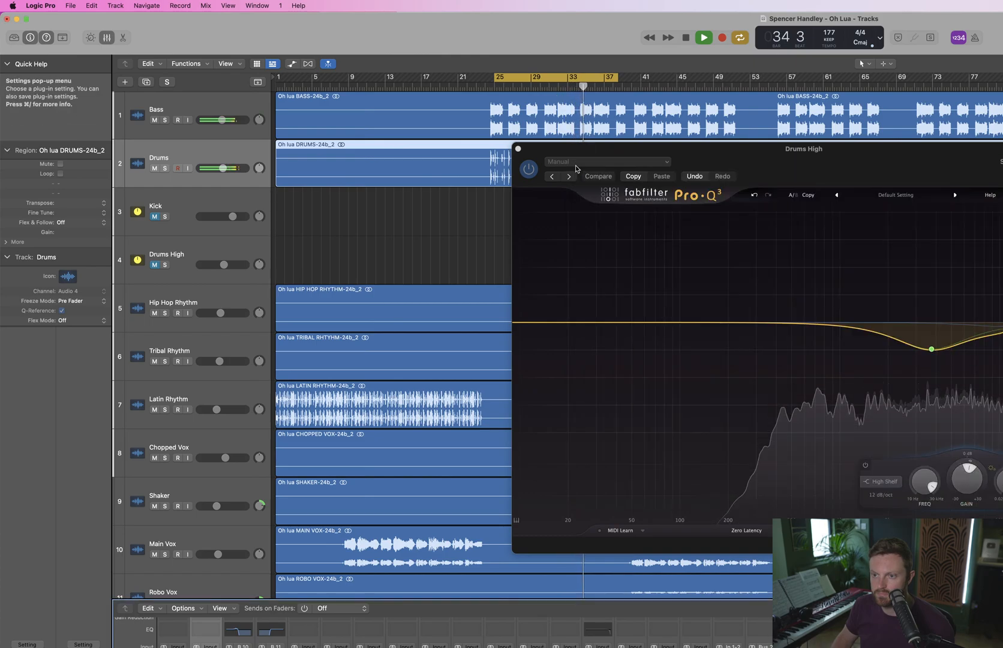
left_click(519, 149)
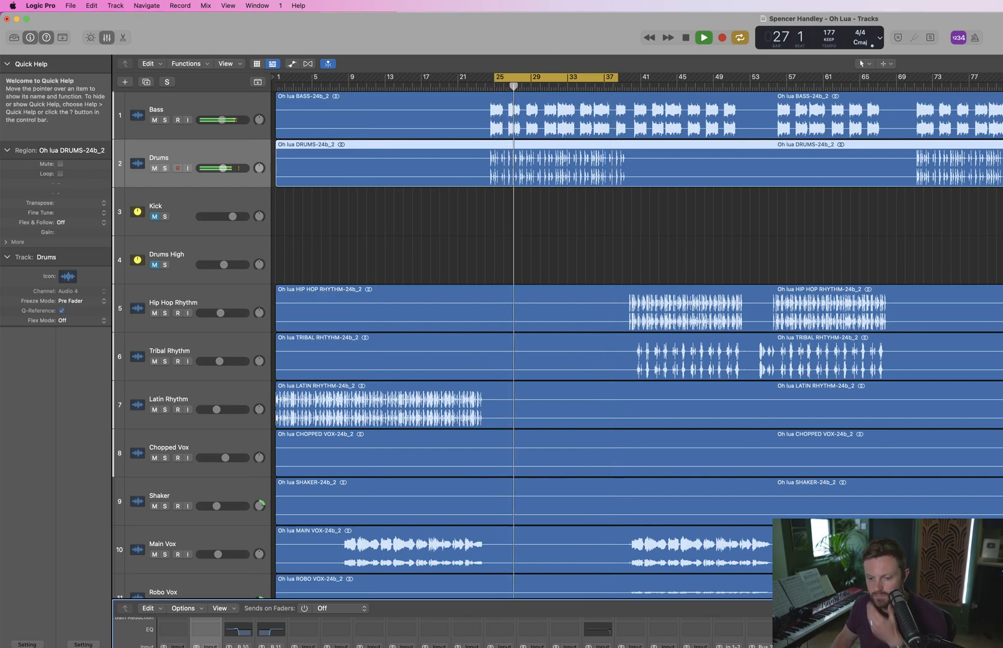
key("space")
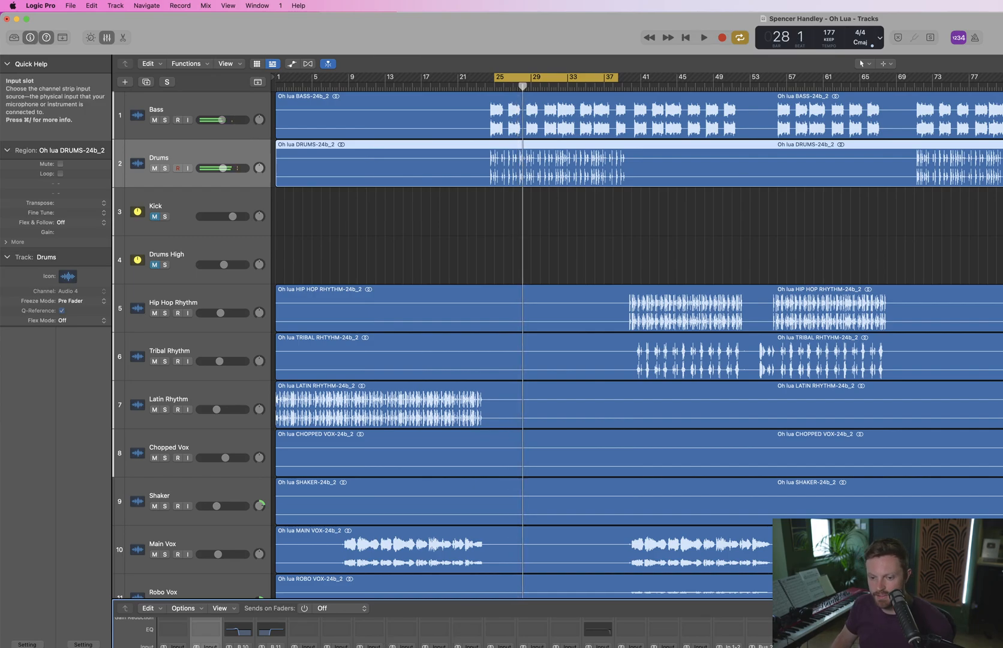
key("super+s")
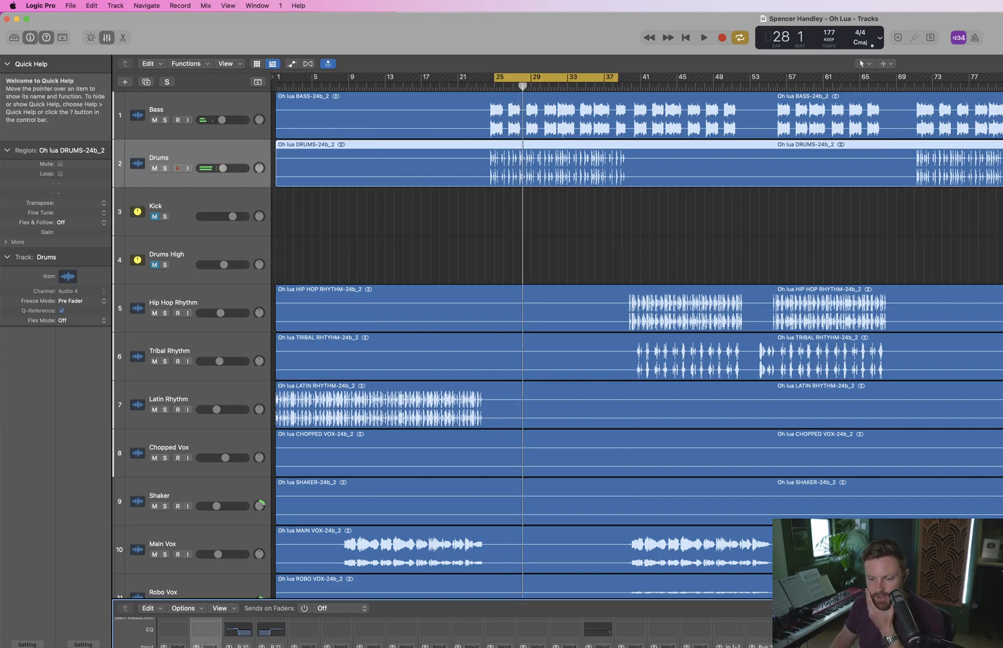
Insert the Kush Audio SILIKA compressor on the Drums track
left_click(271, 647)
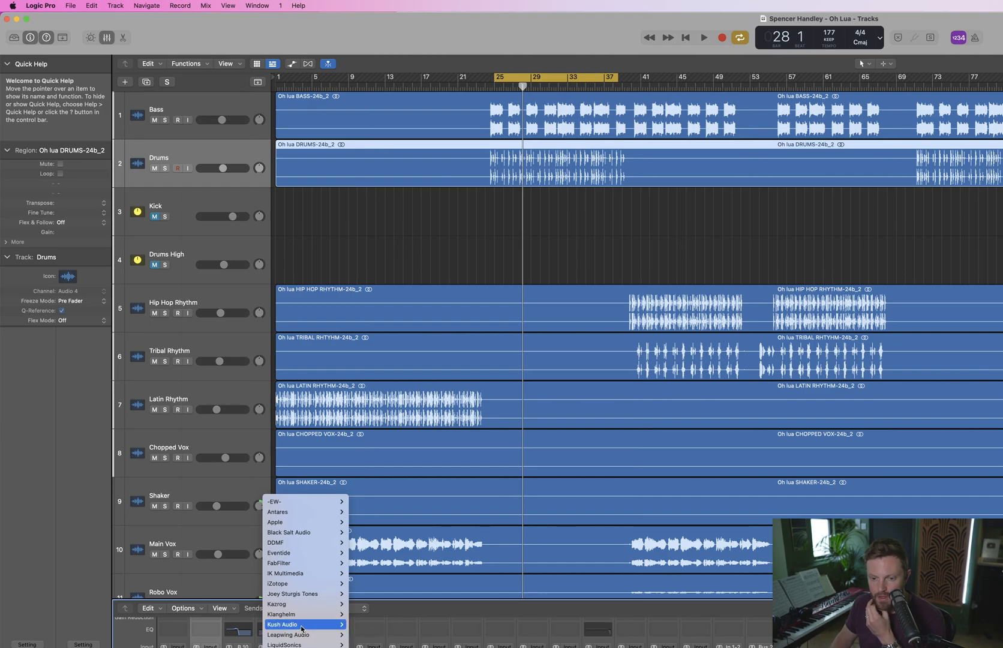
mouse_move(301, 627)
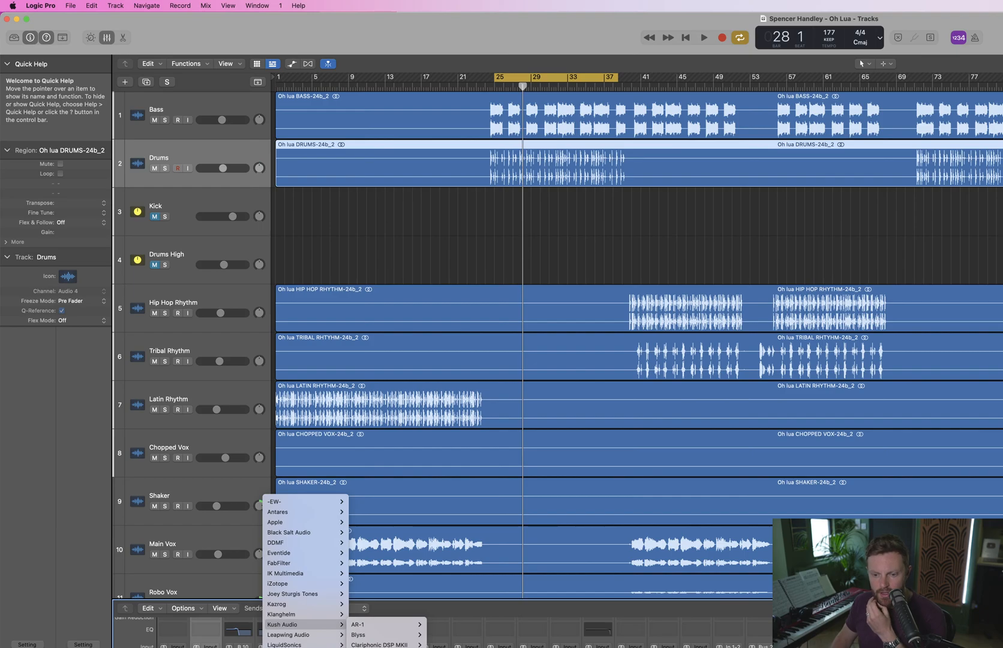
left_click(387, 647)
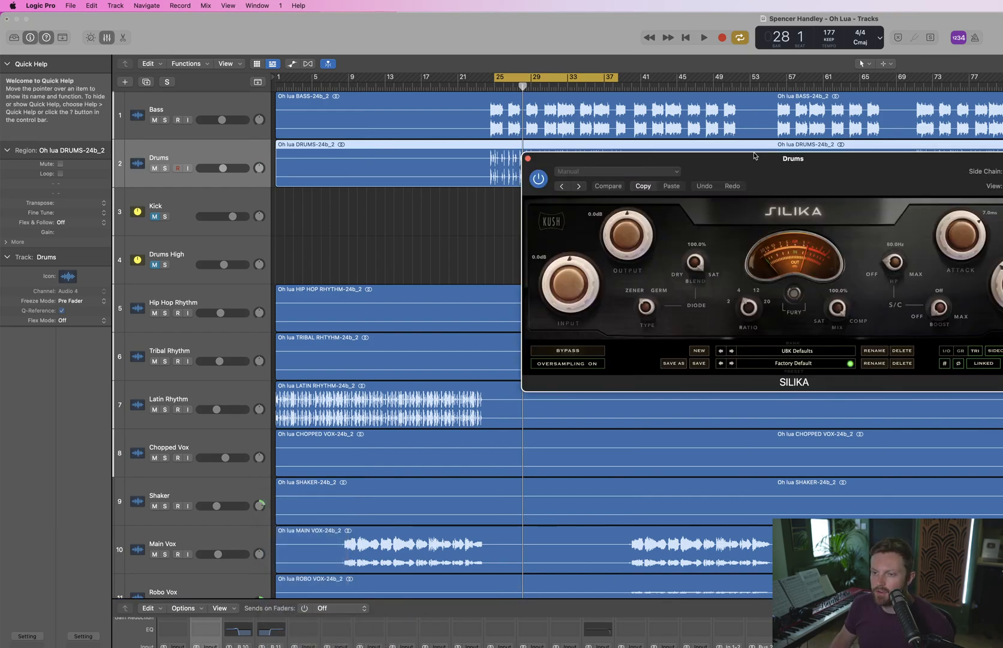
left_click_drag(790, 175, 946, 174)
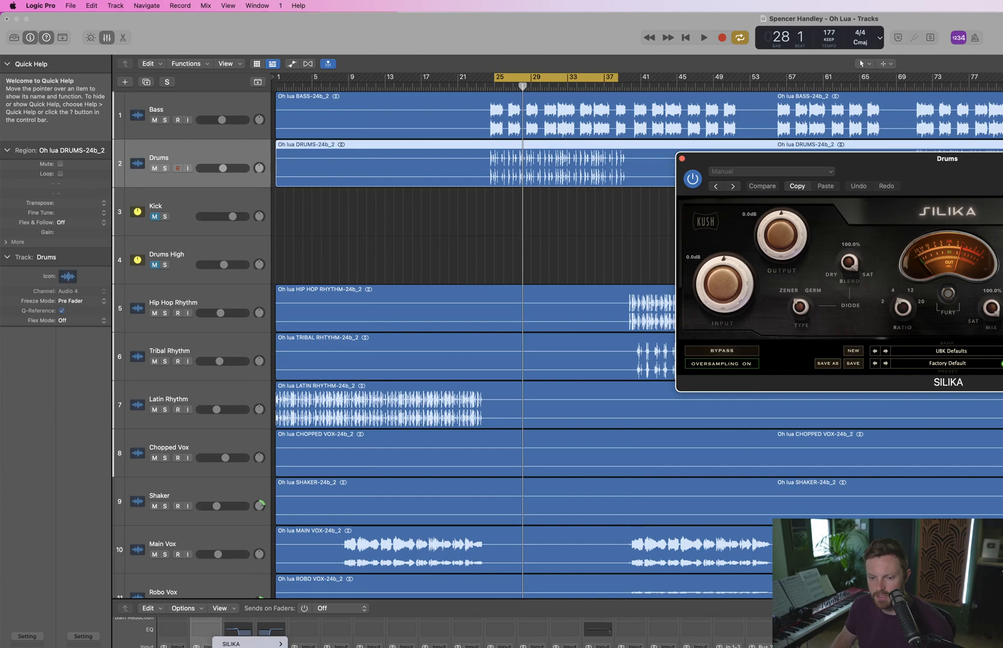
Replace SILIKA on the Drums track with Kush Audio's Blyss, choosing to recover at the plug-in error
mouse_move(246, 644)
mouse_move(335, 624)
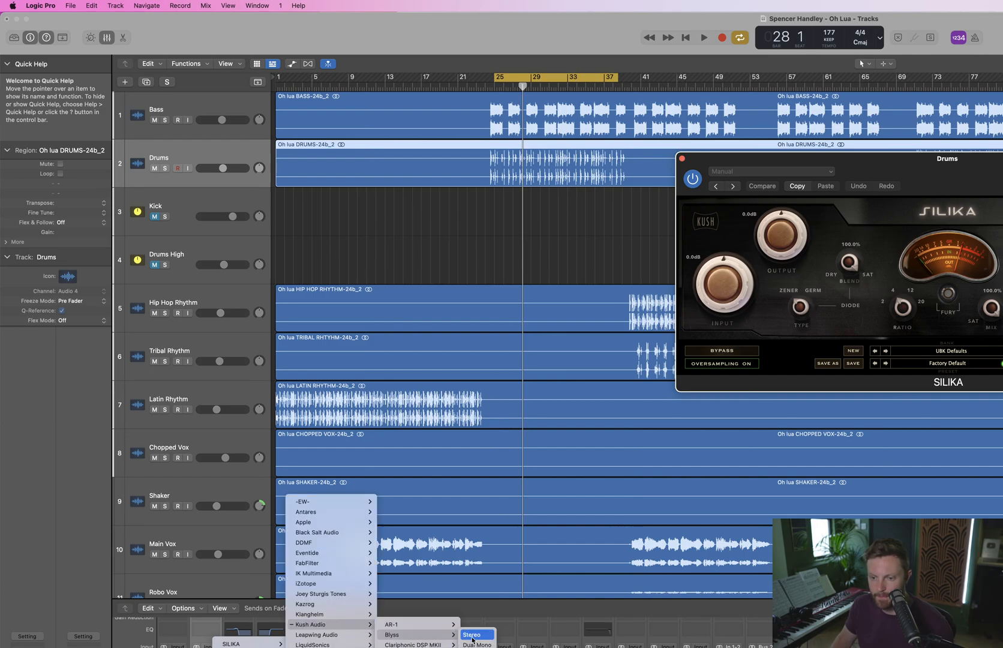
left_click(471, 644)
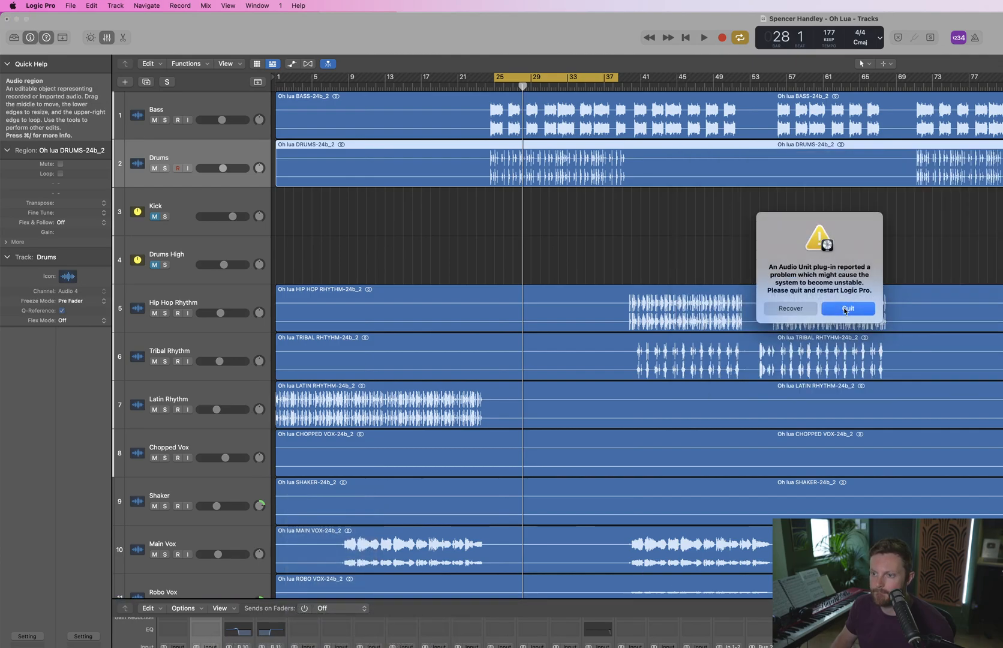
left_click(801, 309)
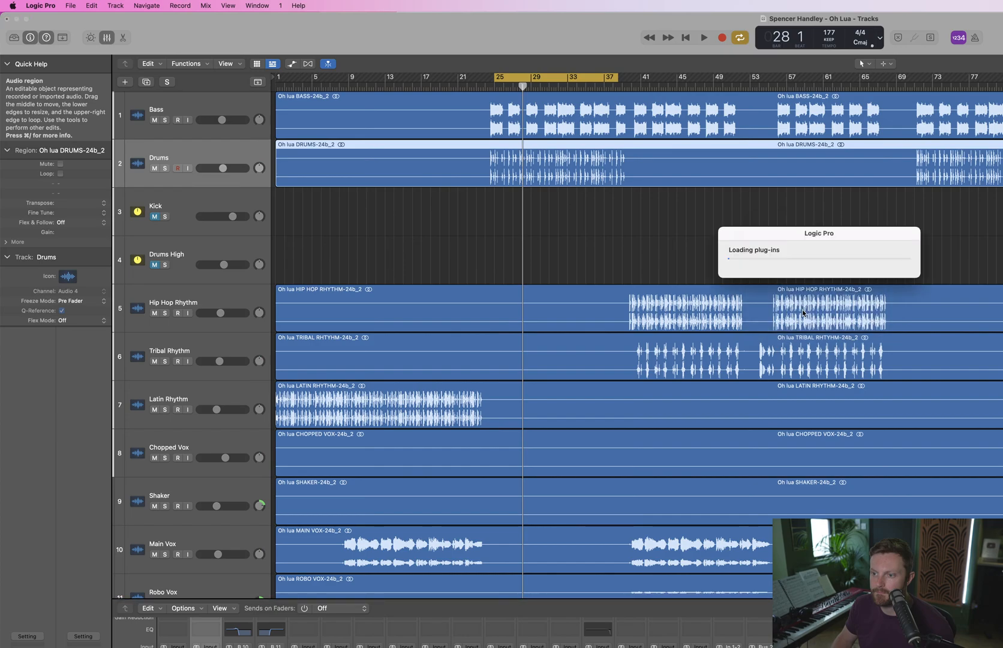
left_click(802, 310)
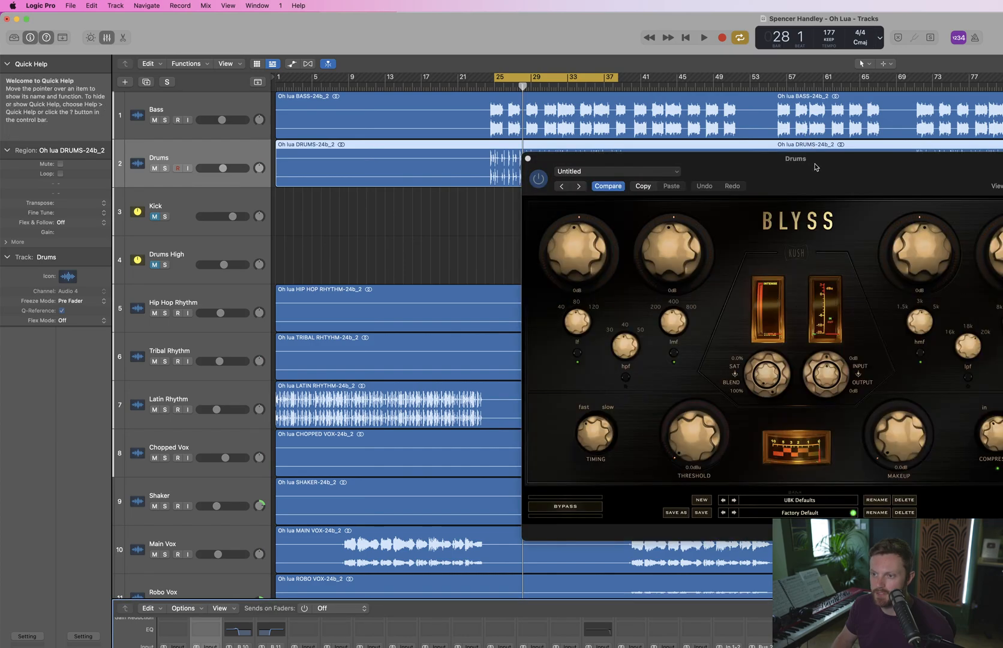
left_click_drag(821, 165, 825, 163)
Play the loop and set Blyss to 23% saturation, with the low band at +2.25 dB and the high-mid band at -2.5 dB
key("space")
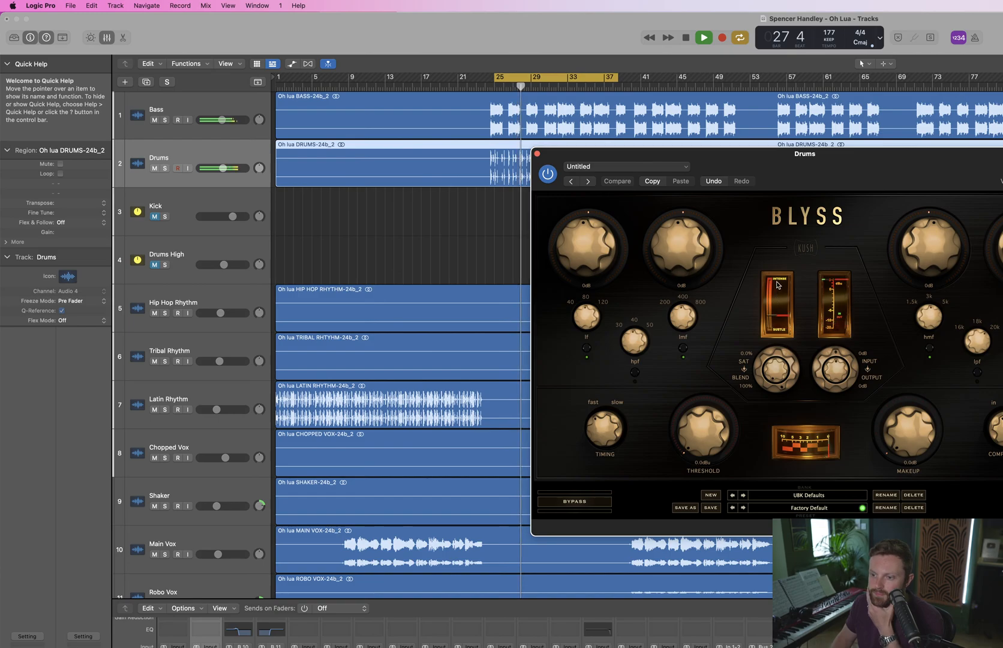
left_click_drag(773, 365, 785, 282)
left_click_drag(777, 343, 777, 330)
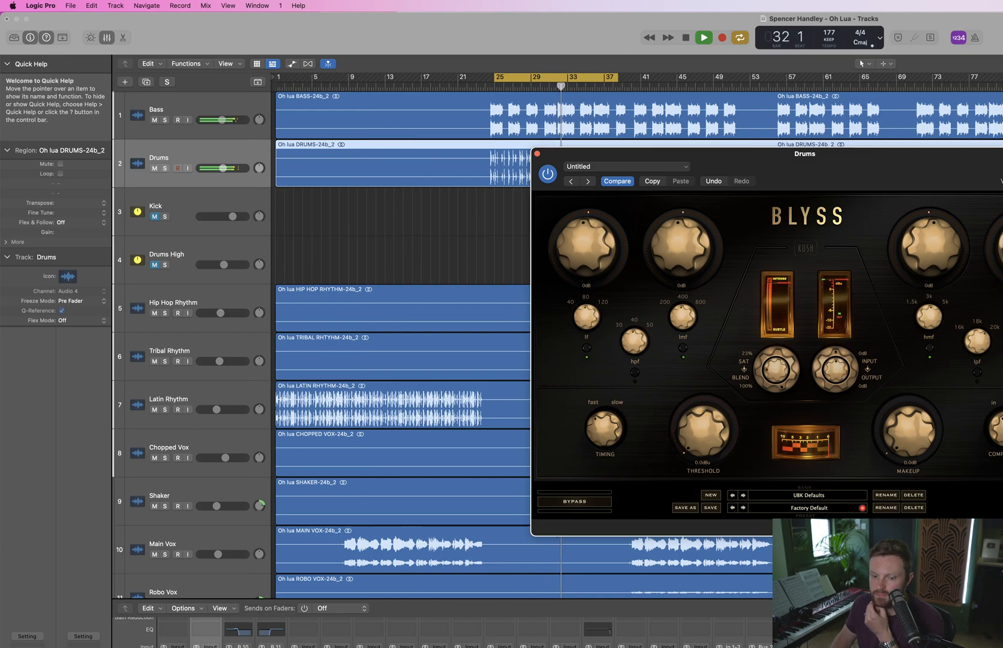
mouse_move(594, 237)
left_mouse_down()
mouse_move(608, 203)
mouse_move(610, 225)
left_mouse_up()
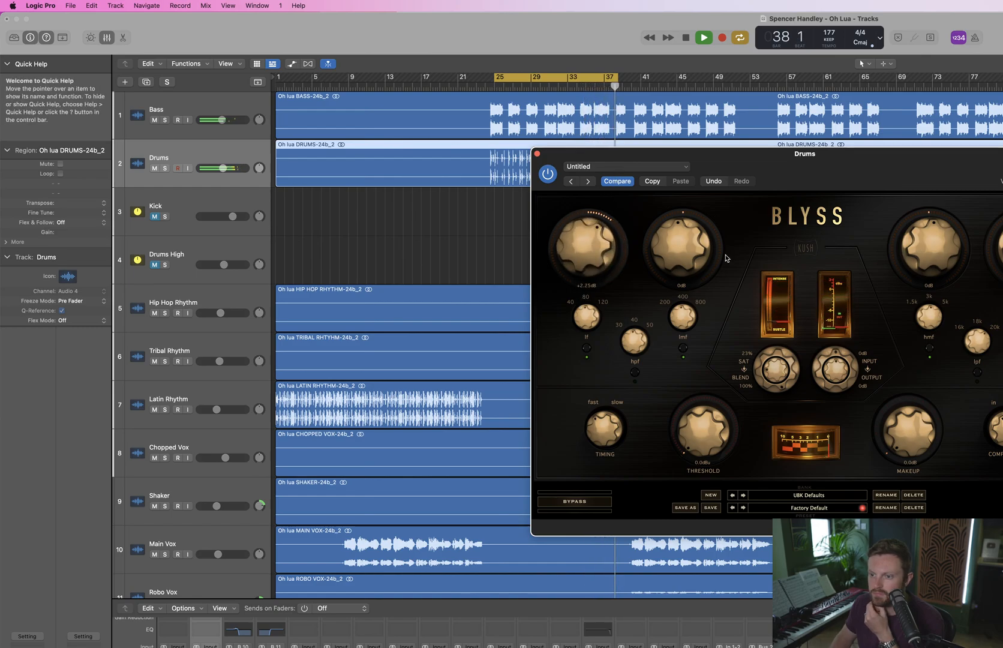
left_click_drag(682, 249, 681, 237)
mouse_move(931, 264)
left_mouse_down()
mouse_move(943, 283)
mouse_move(933, 255)
left_mouse_up()
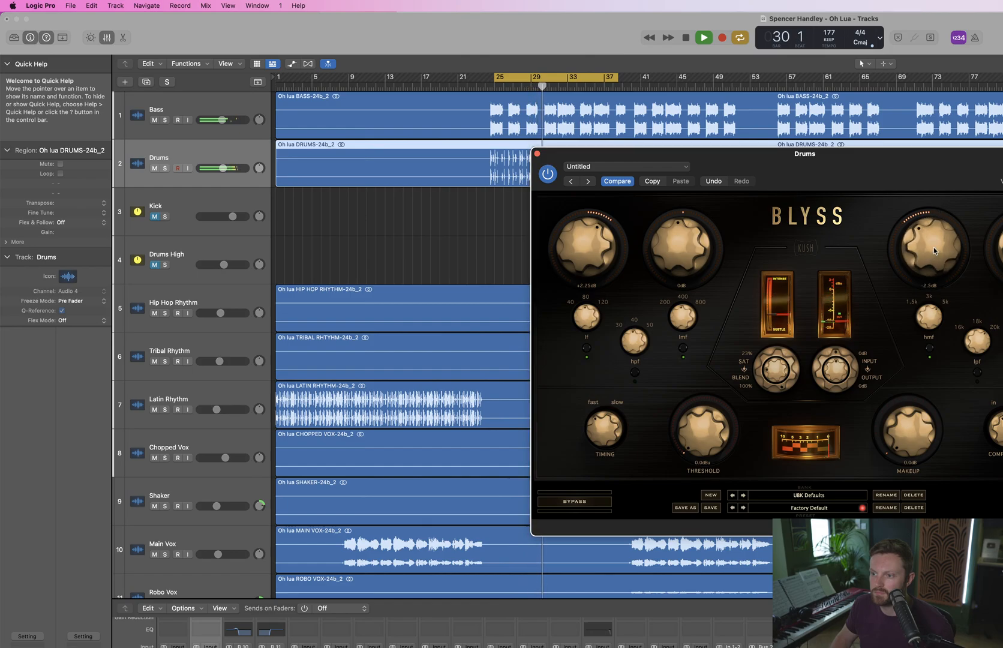
Compare the drums against Blyss bypassed and raise its saturation to 46%
left_click(548, 173)
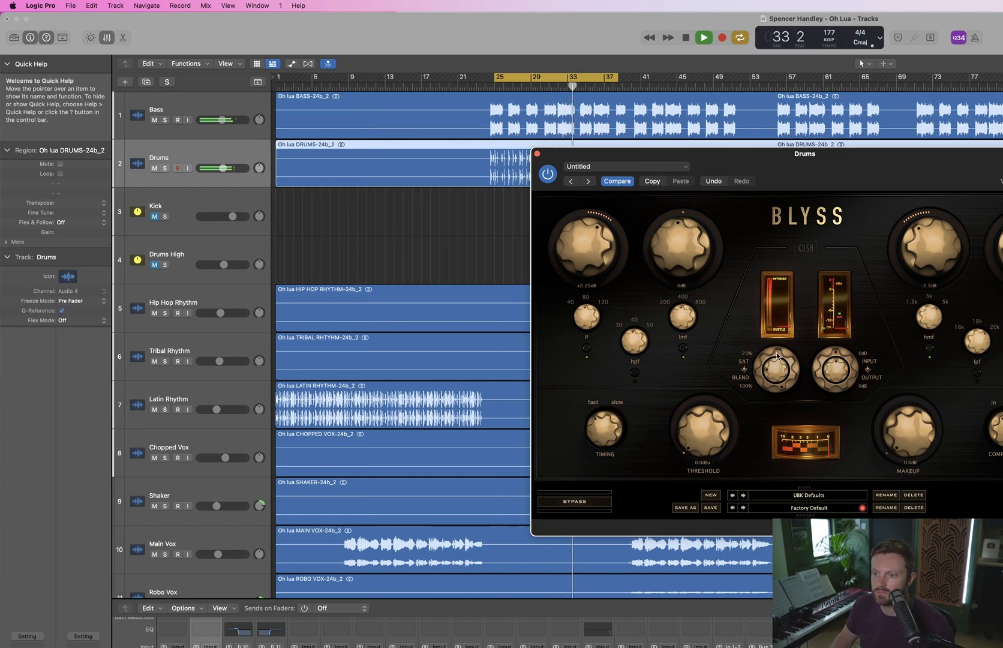
left_click_drag(773, 376, 781, 360)
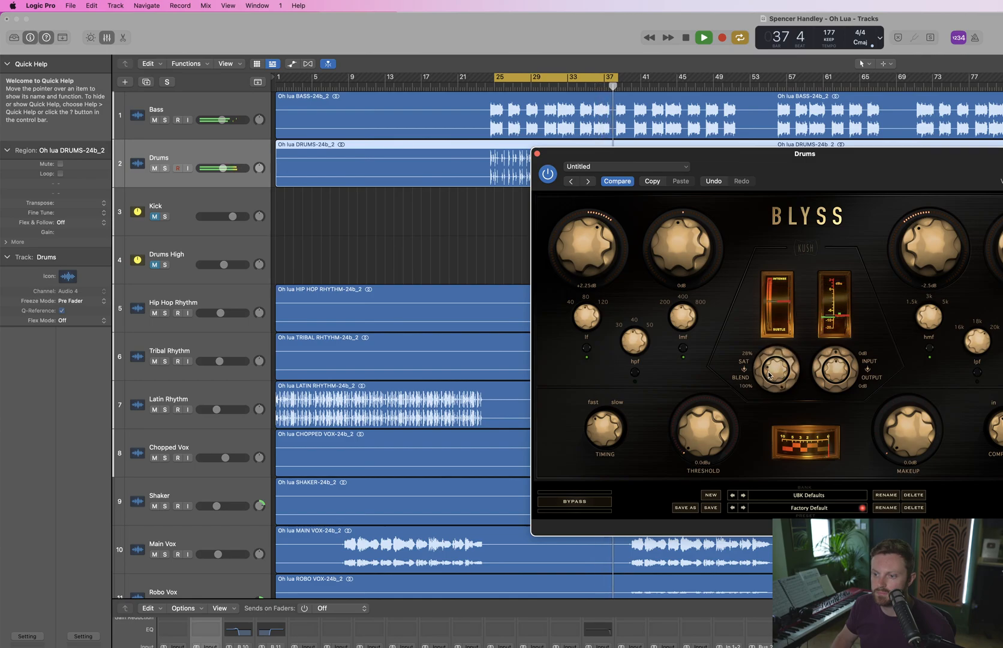
left_click_drag(772, 358, 773, 351)
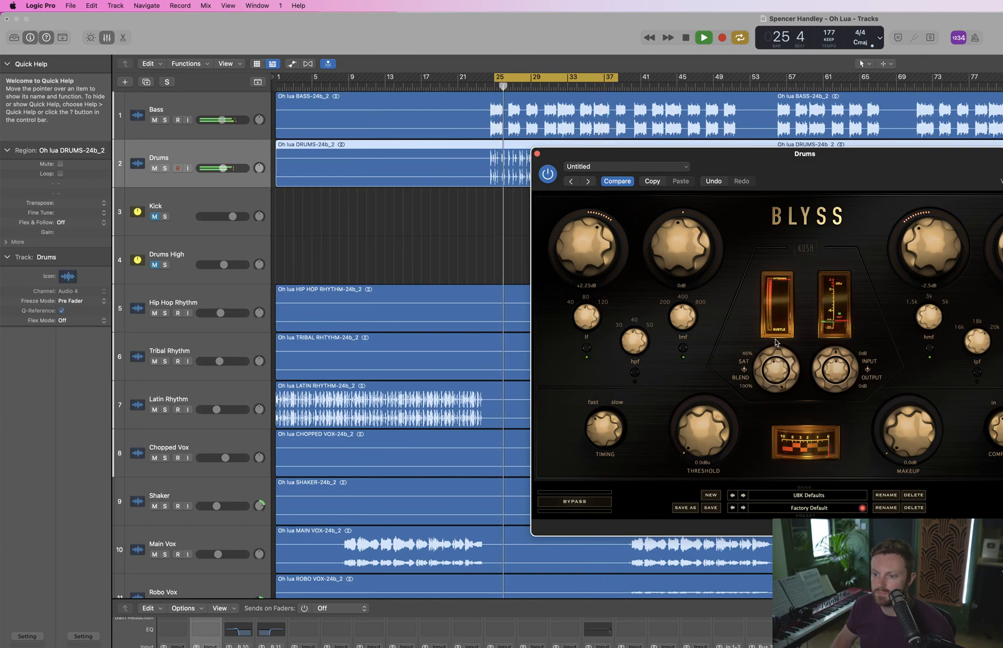
Set the Blyss compressor's threshold to -23.4 dBu and its makeup gain to 1.0 dB
left_click_drag(690, 437, 704, 349)
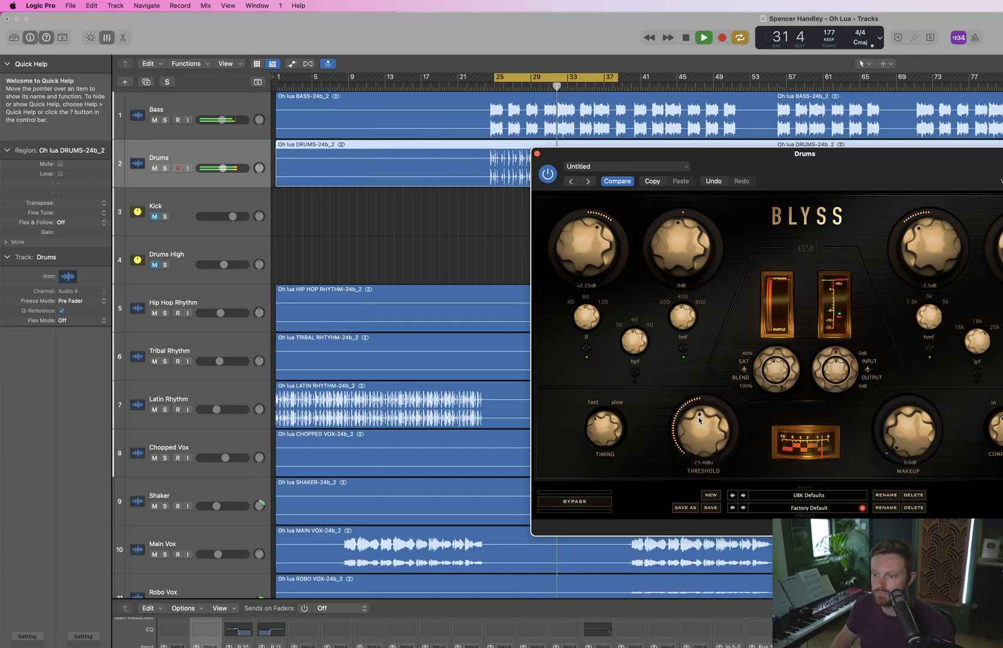
left_click_drag(699, 416, 699, 418)
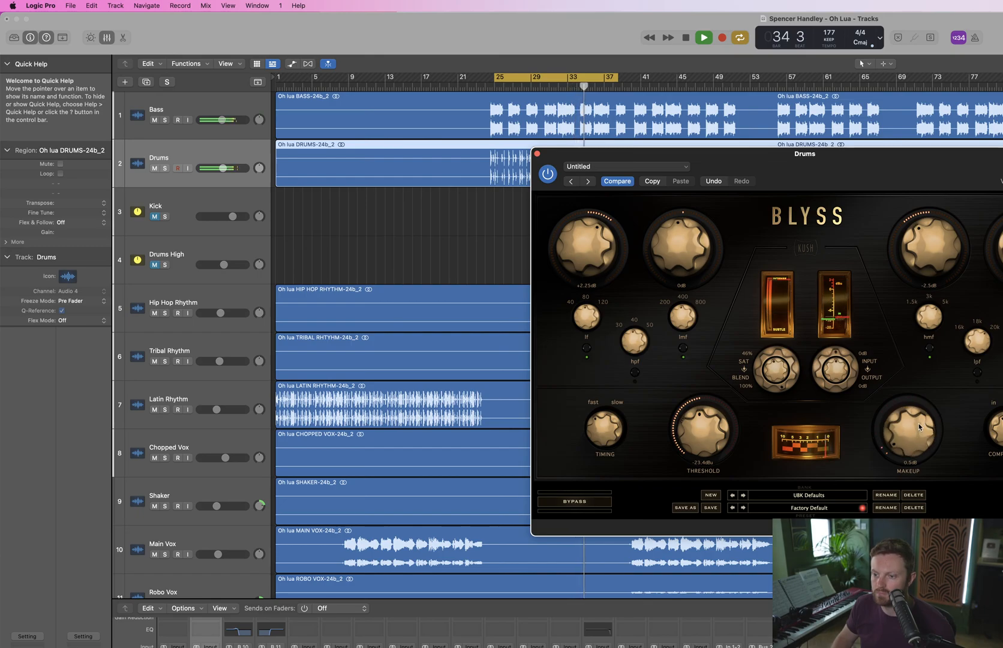
left_click_drag(918, 423, 917, 421)
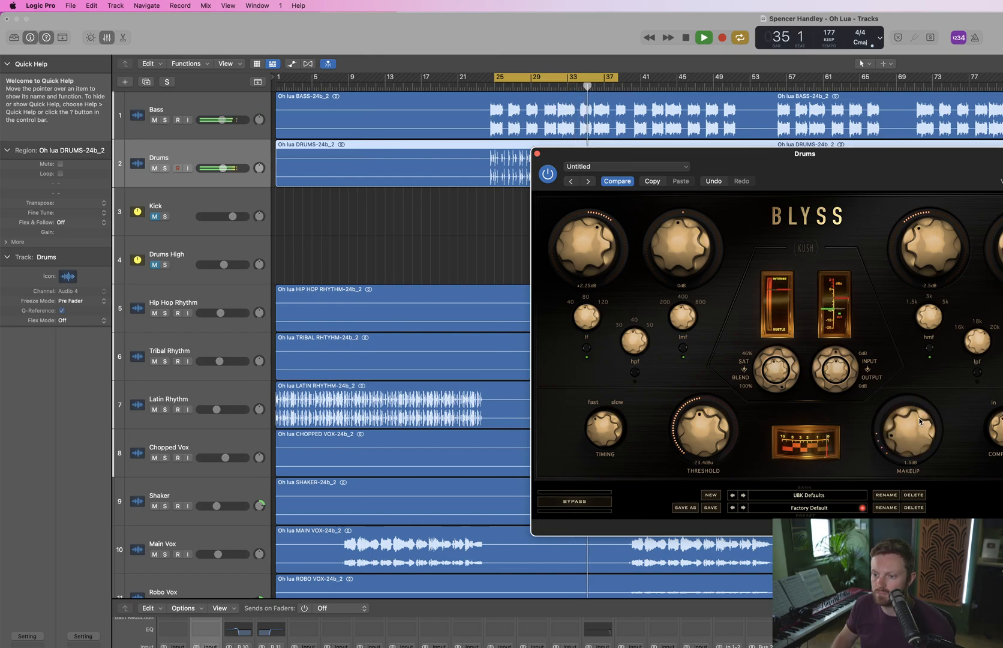
Compare the drums with Blyss bypassed and active, and reduce its low band boost to +1.75 dB
left_click(548, 174)
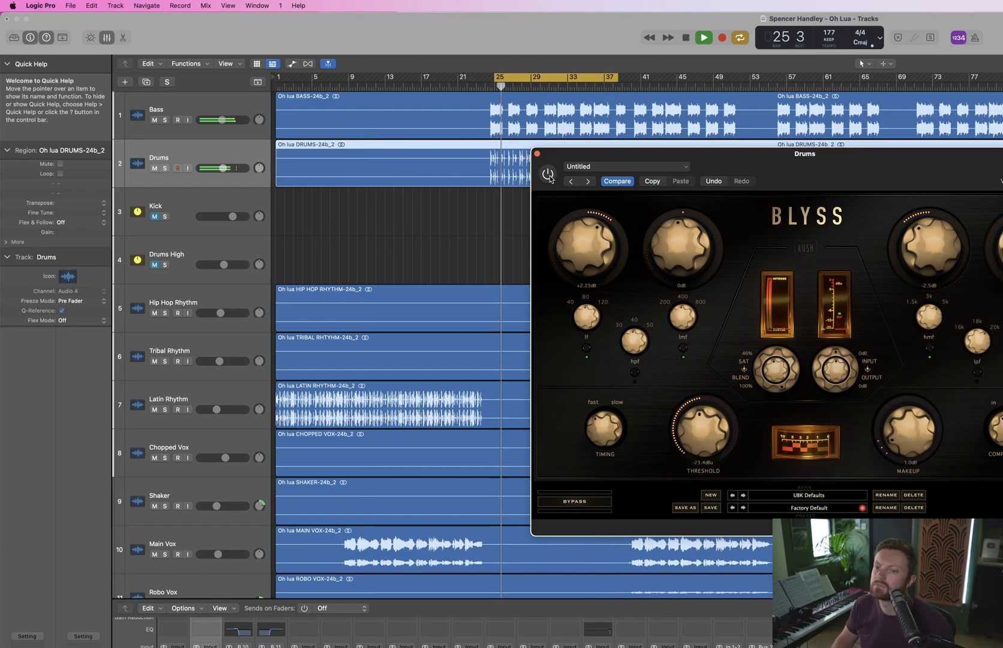
left_click(548, 176)
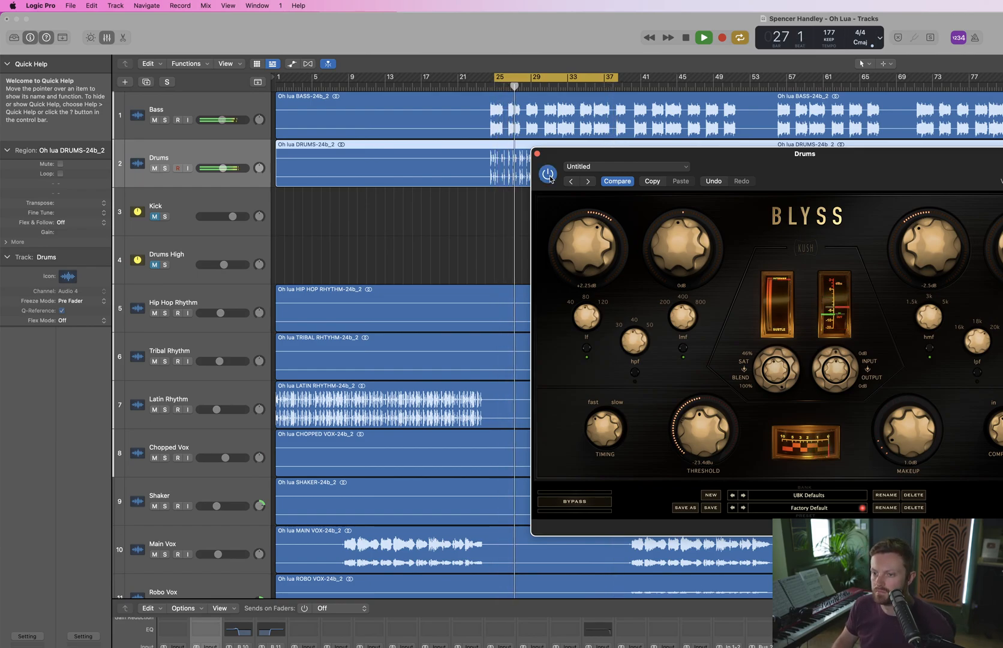
left_click(555, 180)
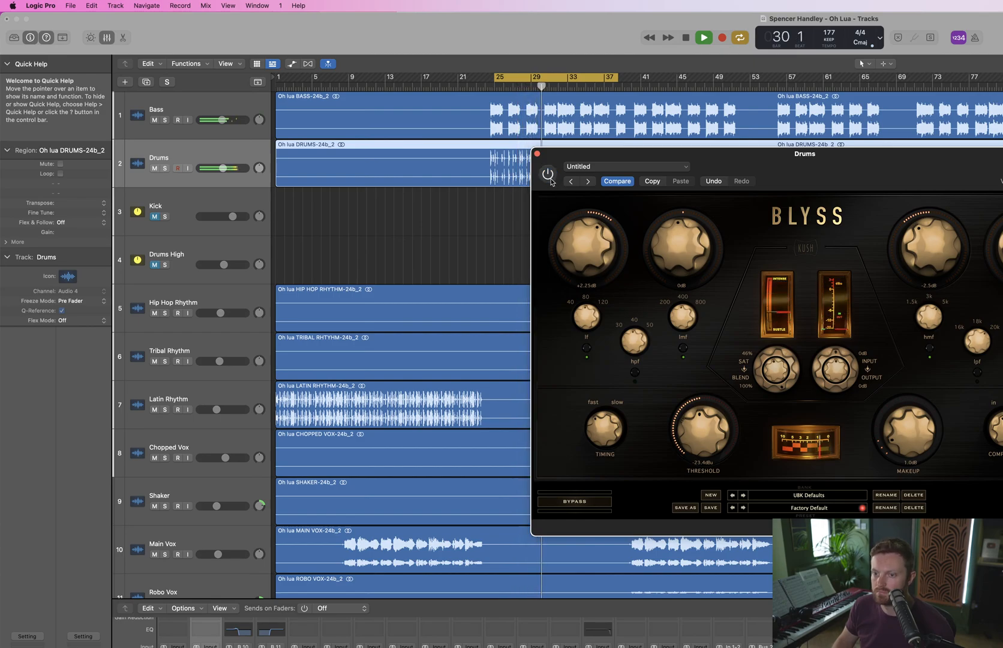
left_click(551, 174)
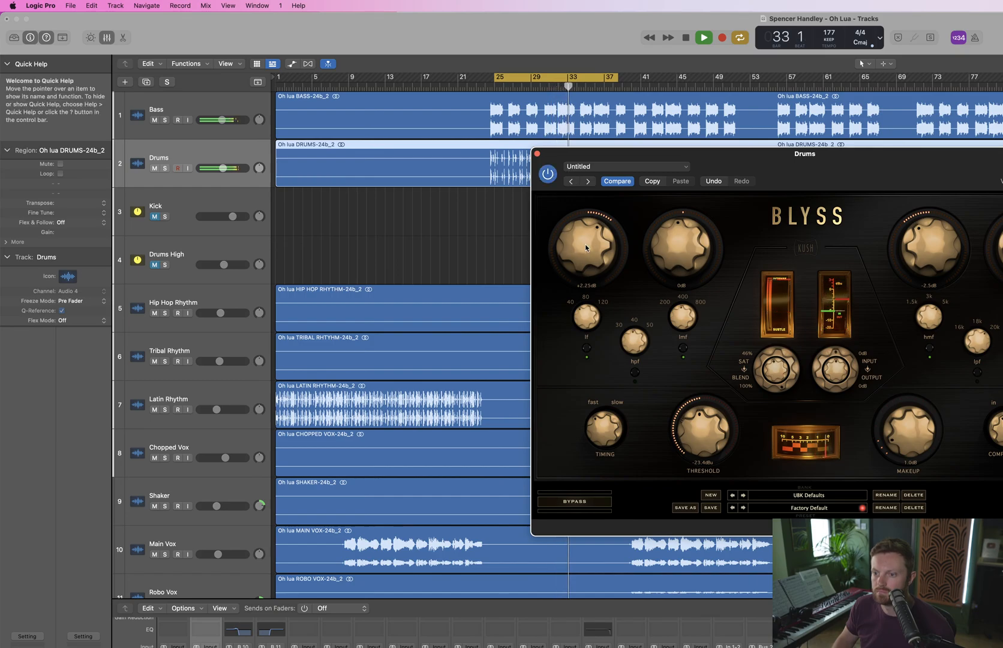
left_click_drag(585, 249, 585, 255)
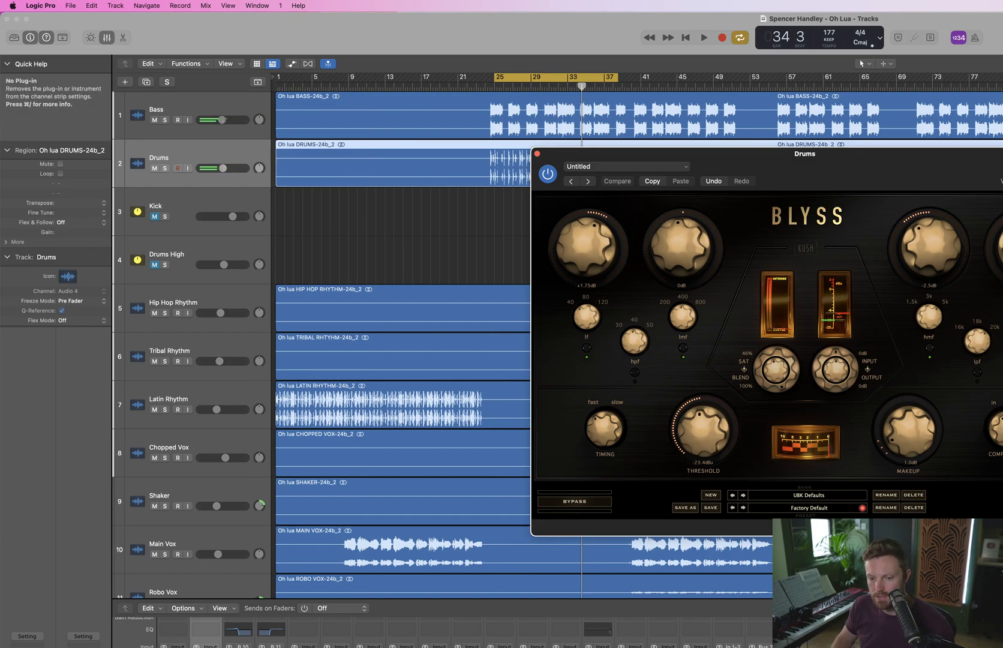
Insert Decapitator on the Drums channel, position it clear of the Blyss controls, and start playback
left_click(275, 645)
mouse_move(231, 647)
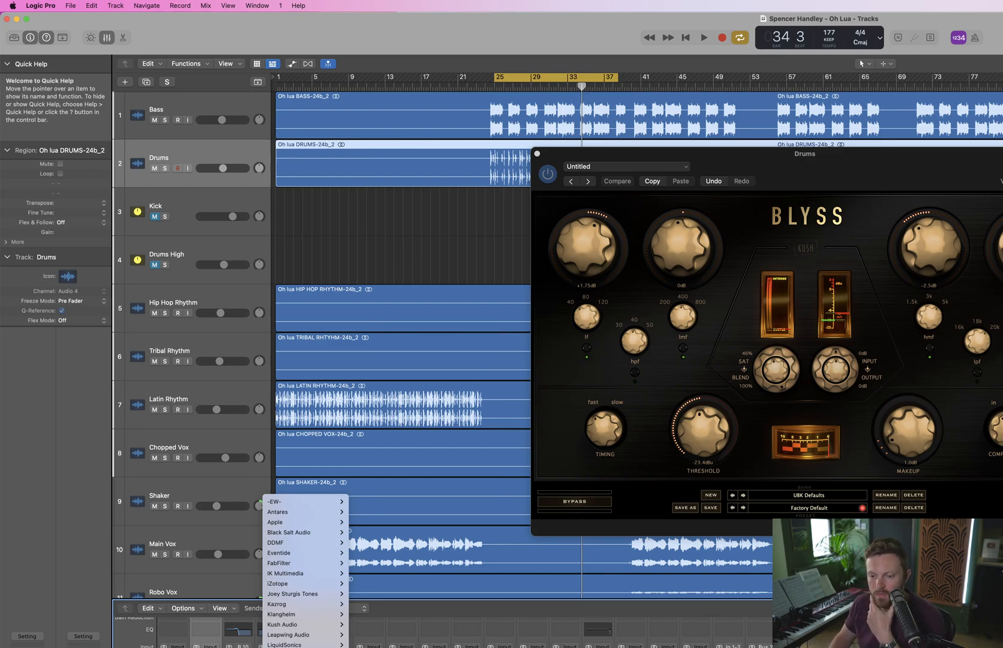
left_click(396, 647)
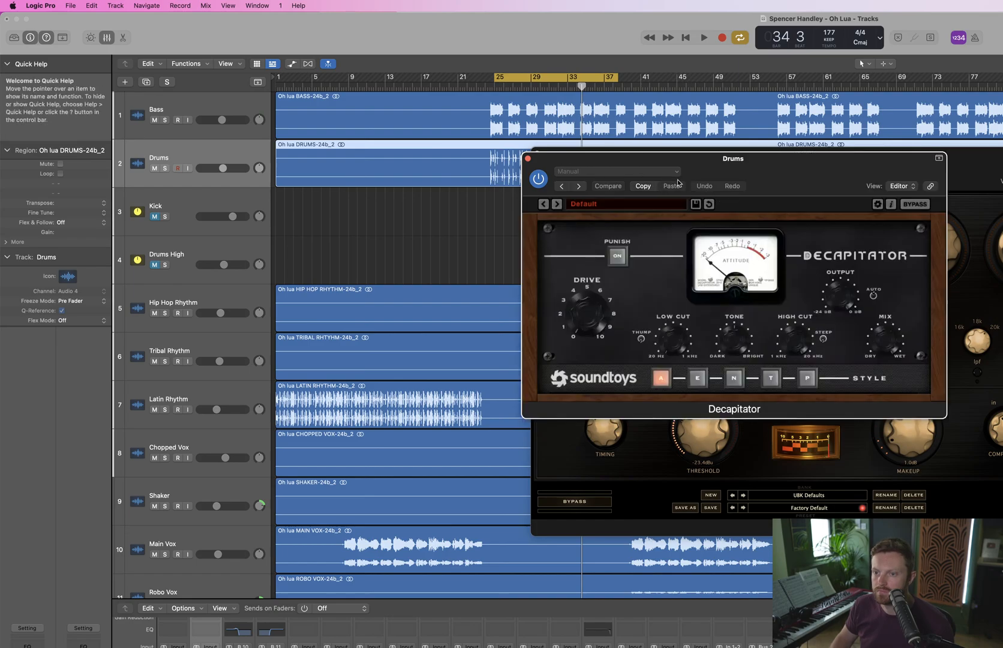
left_click_drag(720, 163, 951, 258)
key("space")
Adjust Decapitator's drive and audition the E, N and further styles on the drums
left_click_drag(841, 410, 838, 372)
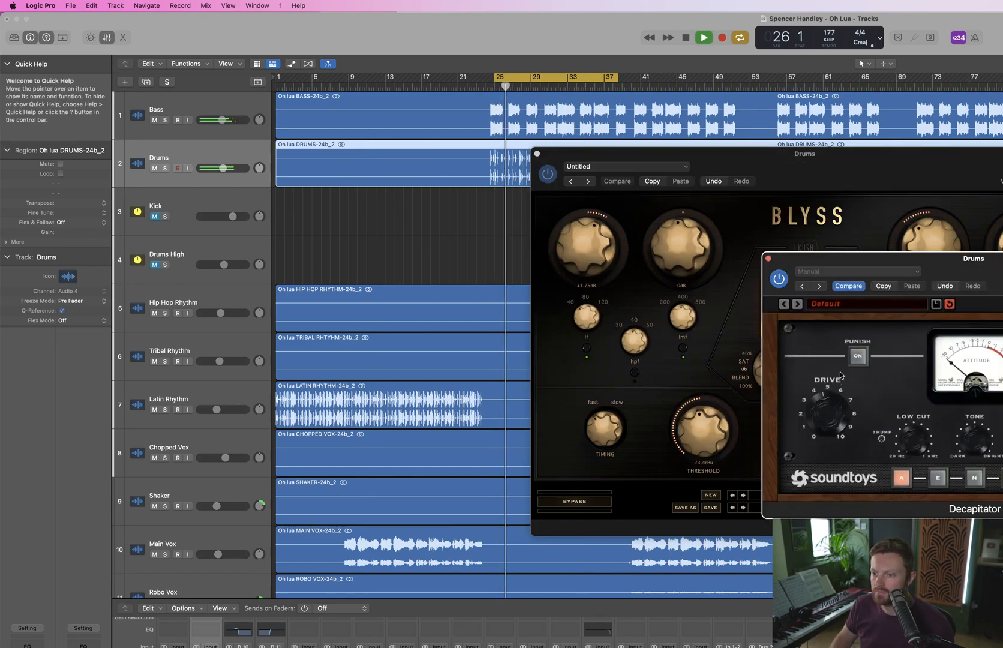
left_click(938, 478)
left_click(976, 480)
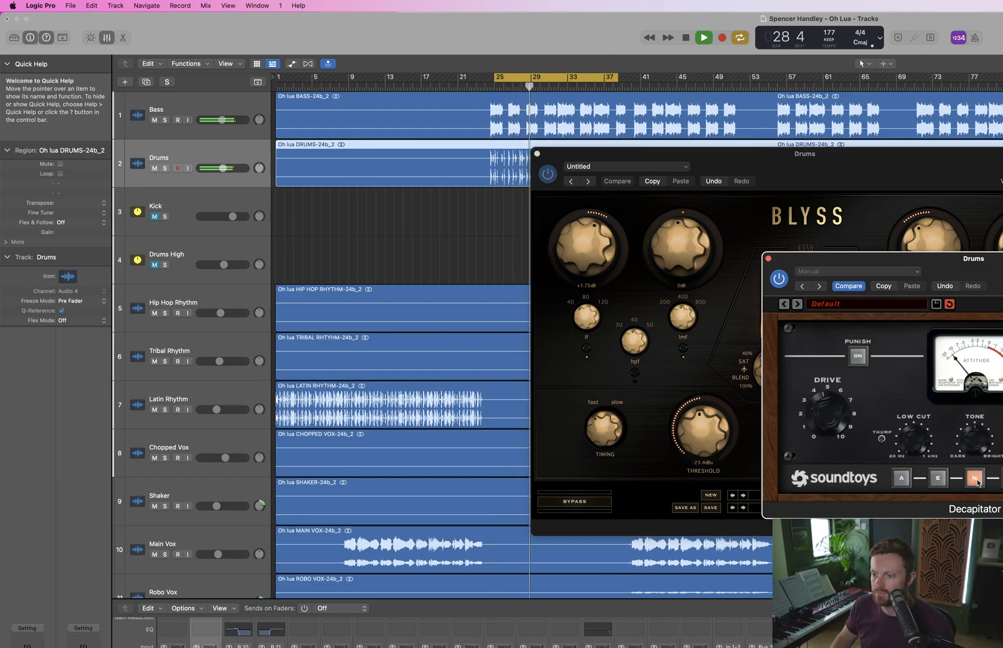
left_click(1002, 479)
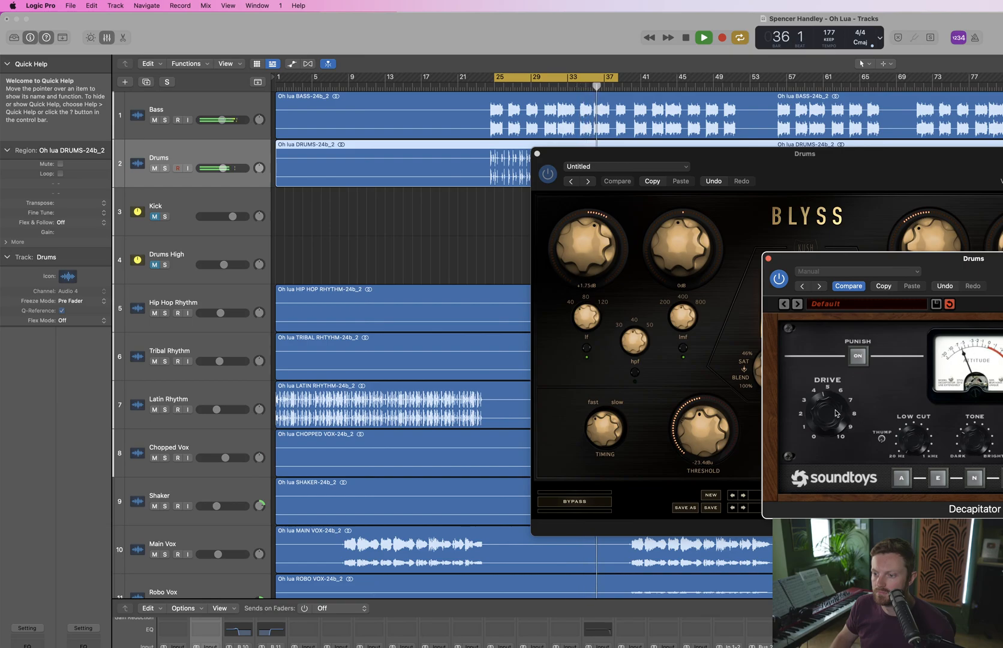
left_click_drag(835, 413, 835, 429)
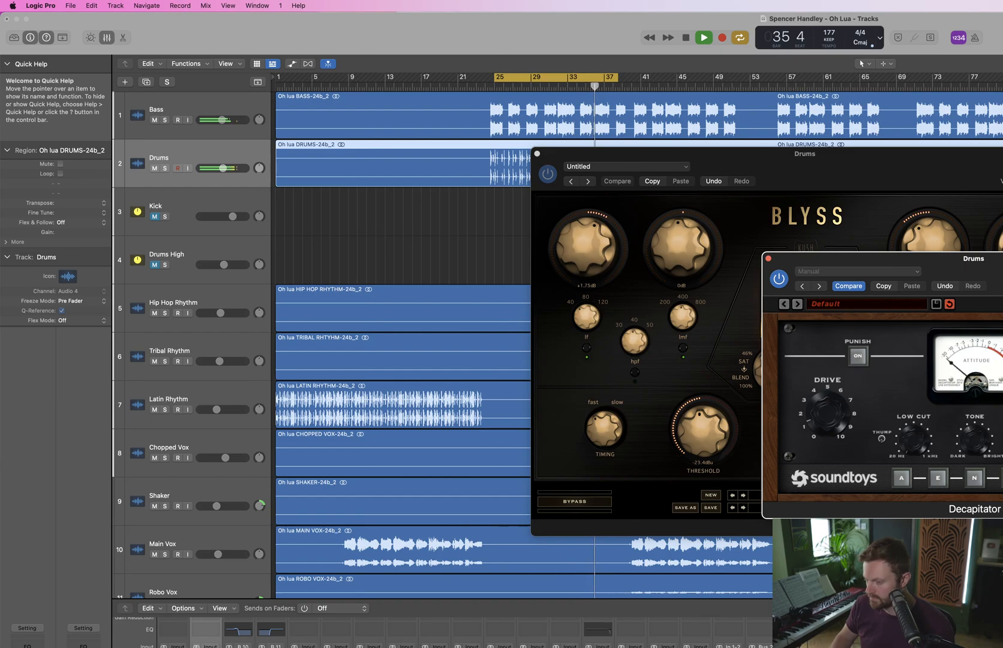
Compare the drums with Decapitator bypassed and active, leave it active, and close its window
left_click(779, 280)
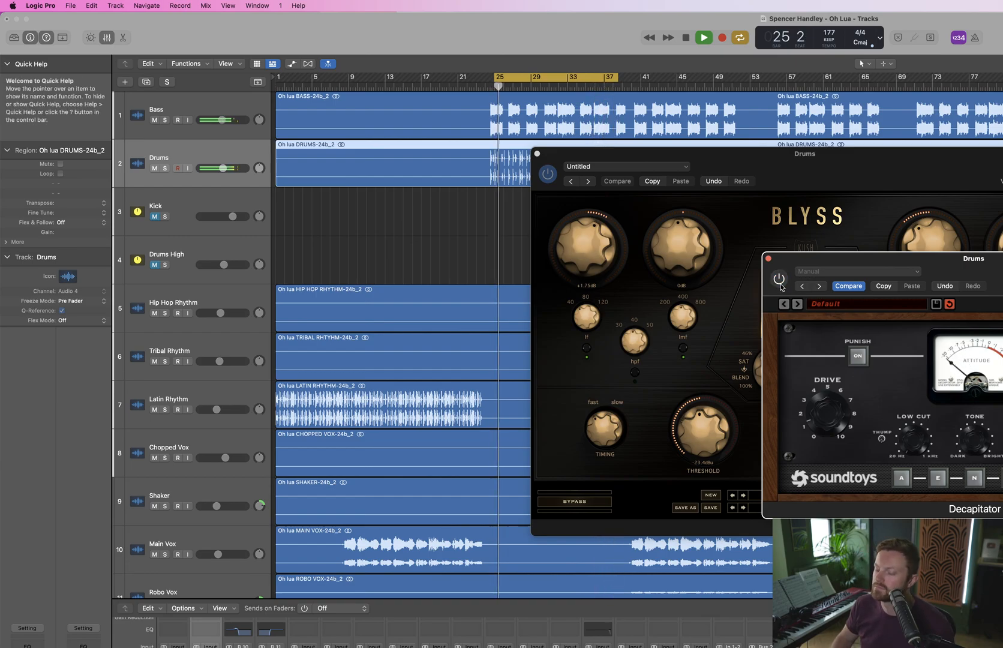
left_click(779, 279)
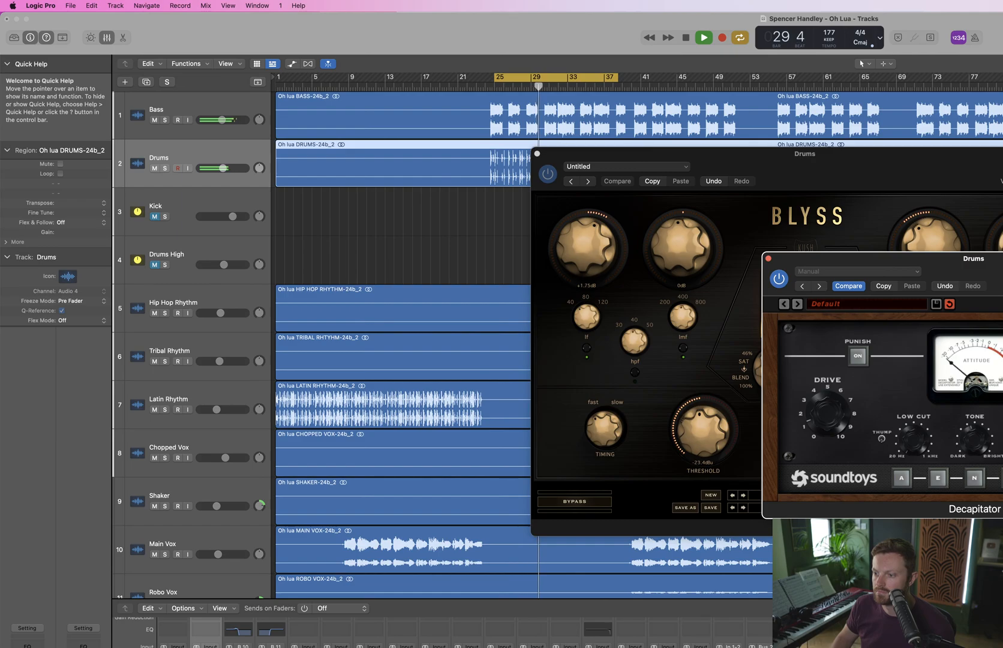
left_click(779, 280)
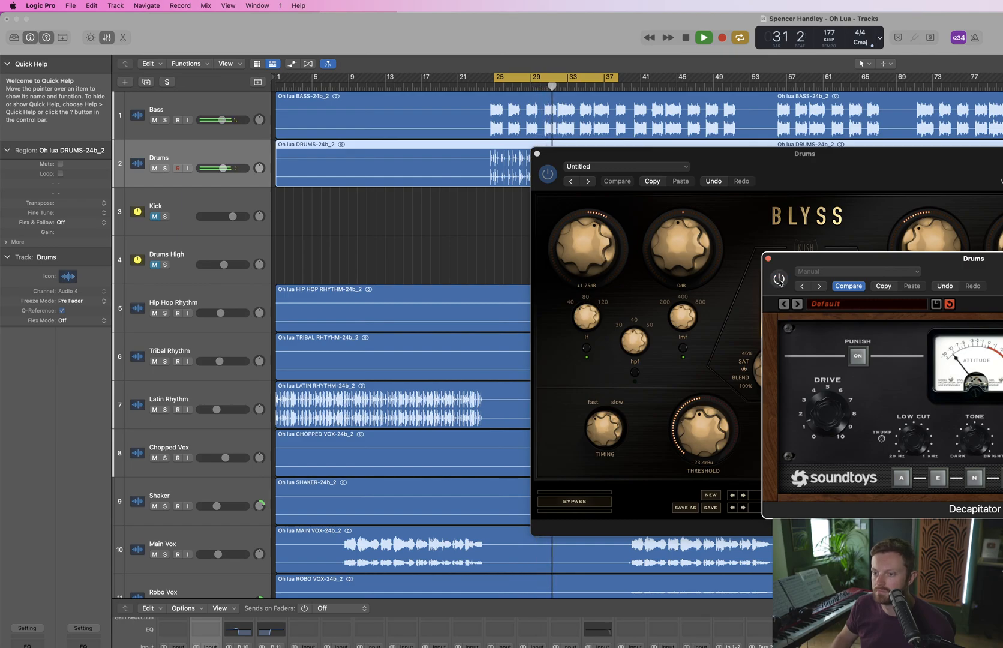
left_click(779, 279)
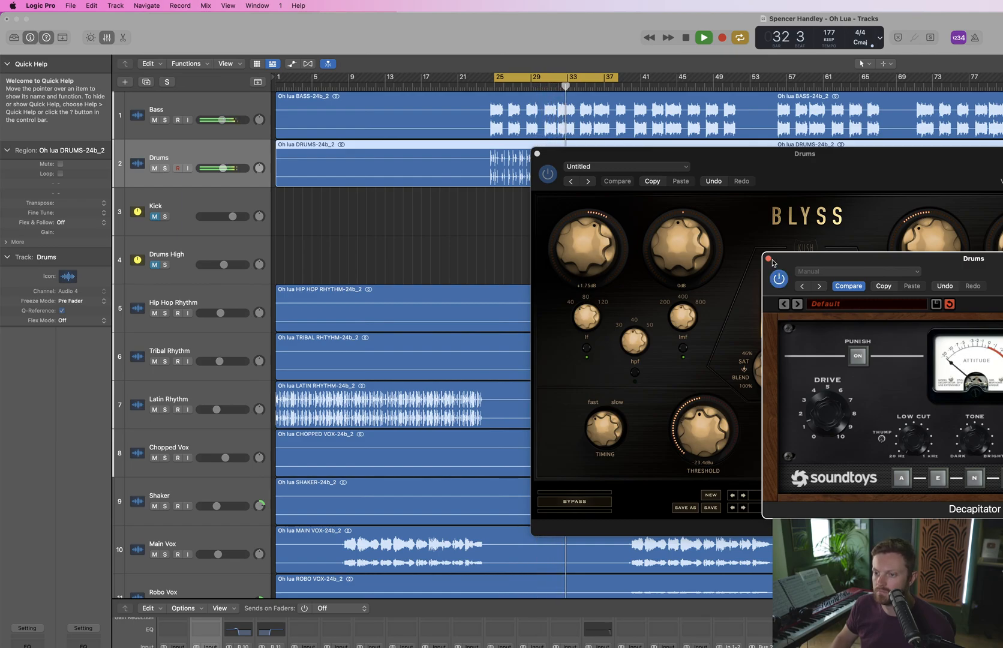
left_click(769, 259)
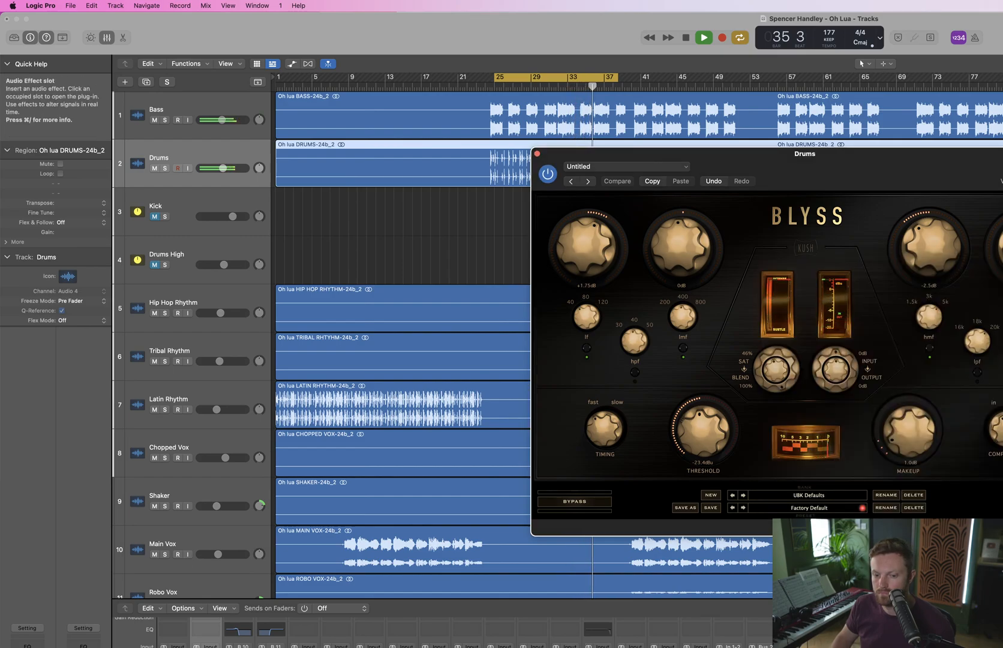
Compare the drums with Blyss bypassed, then reduce its low band boost to +1.5 dB
left_click(547, 174)
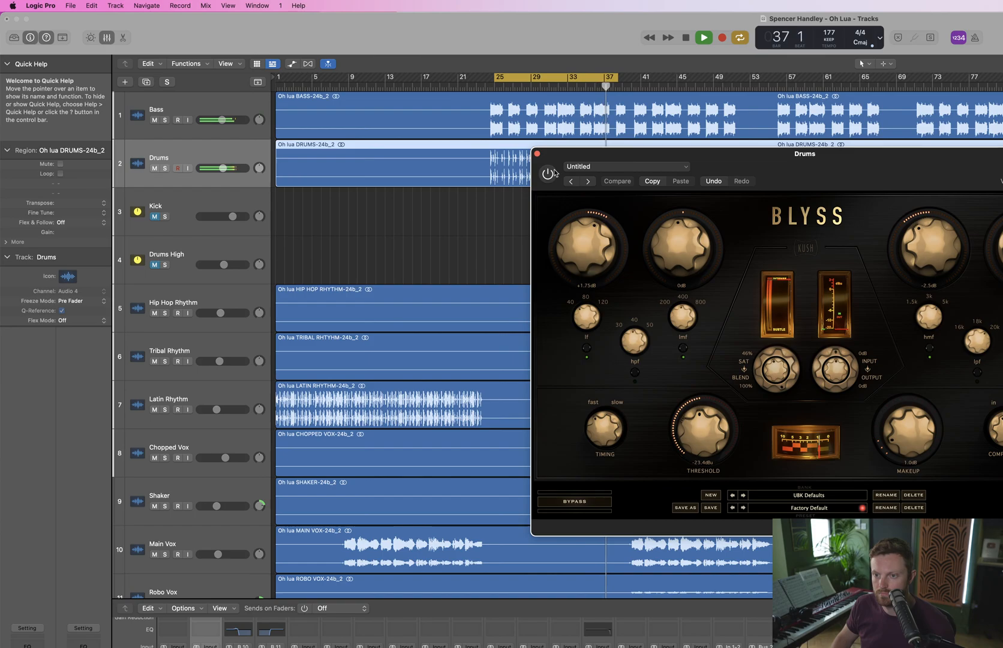
left_click(537, 154)
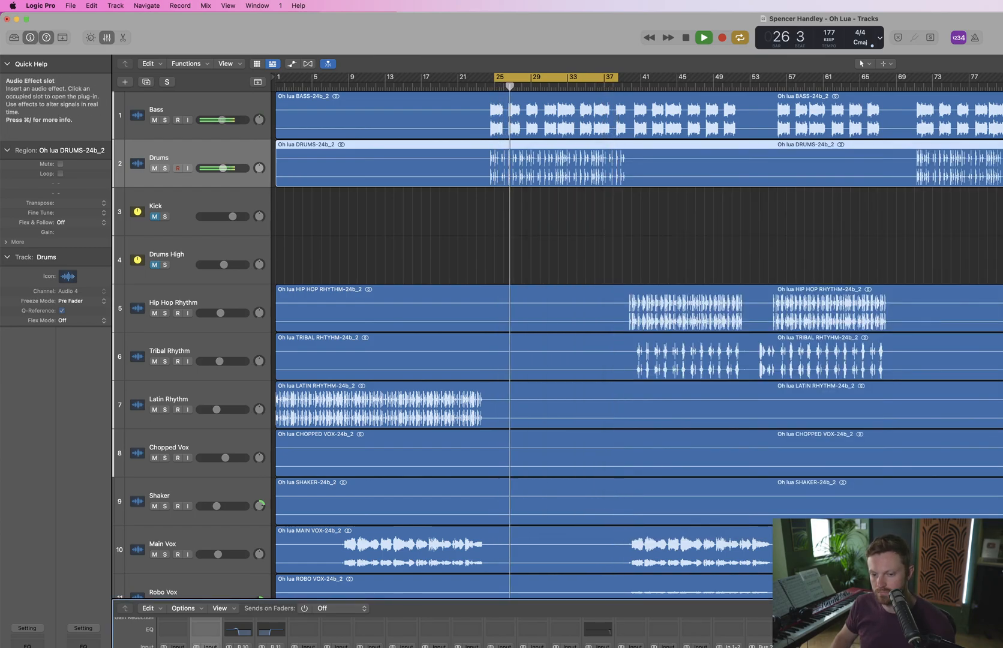
left_click(206, 647)
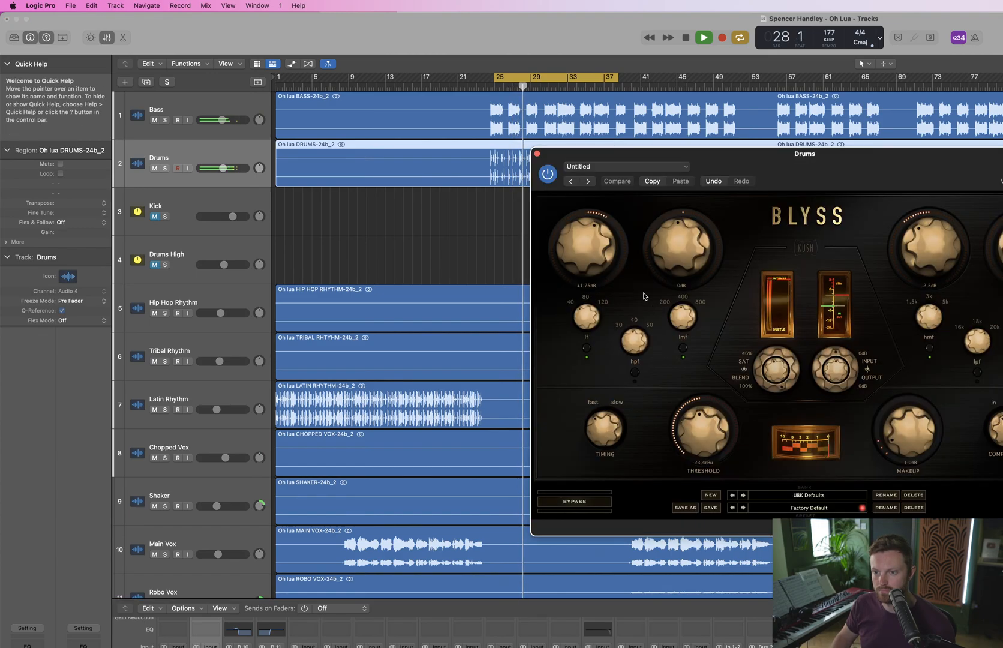
left_click_drag(592, 258, 591, 263)
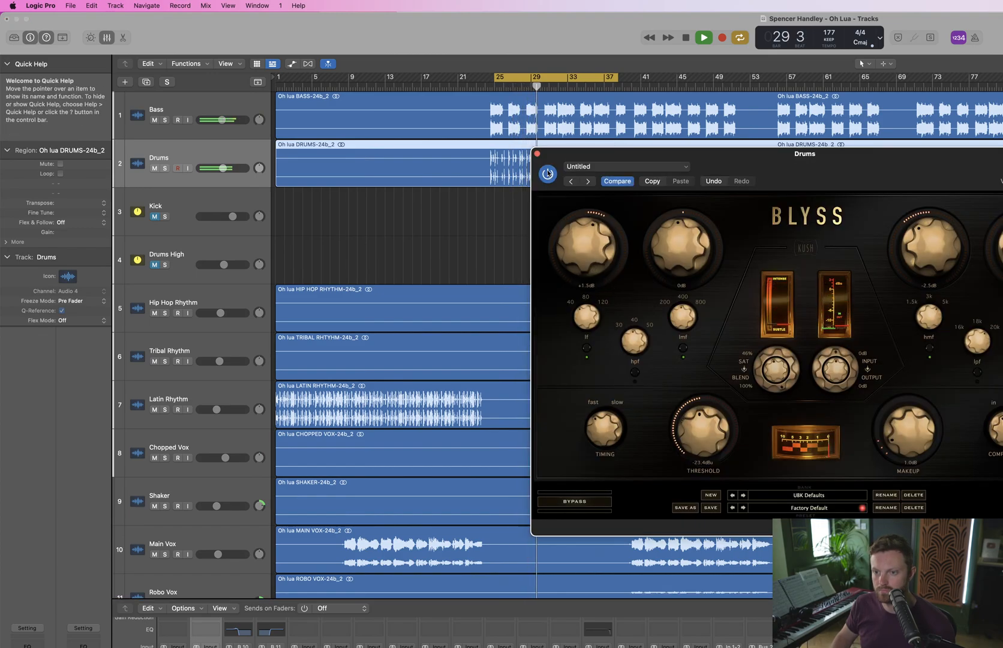
left_click(206, 646)
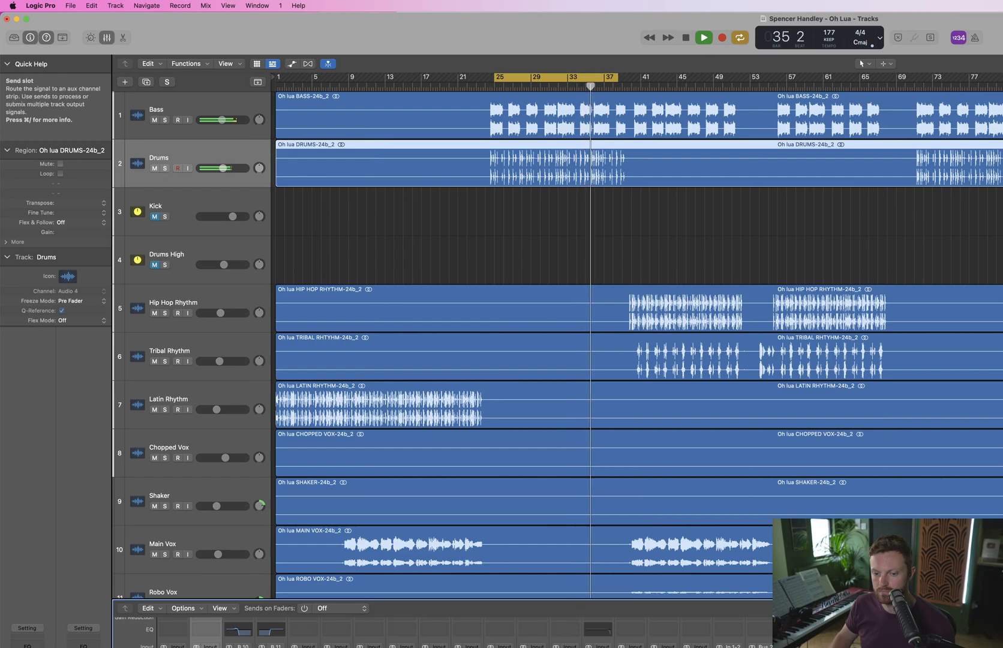
Deepen the Blyss high-mid band cut on the drums to -3.5 dB, check against bypass, and close the plug-in
left_click(205, 647)
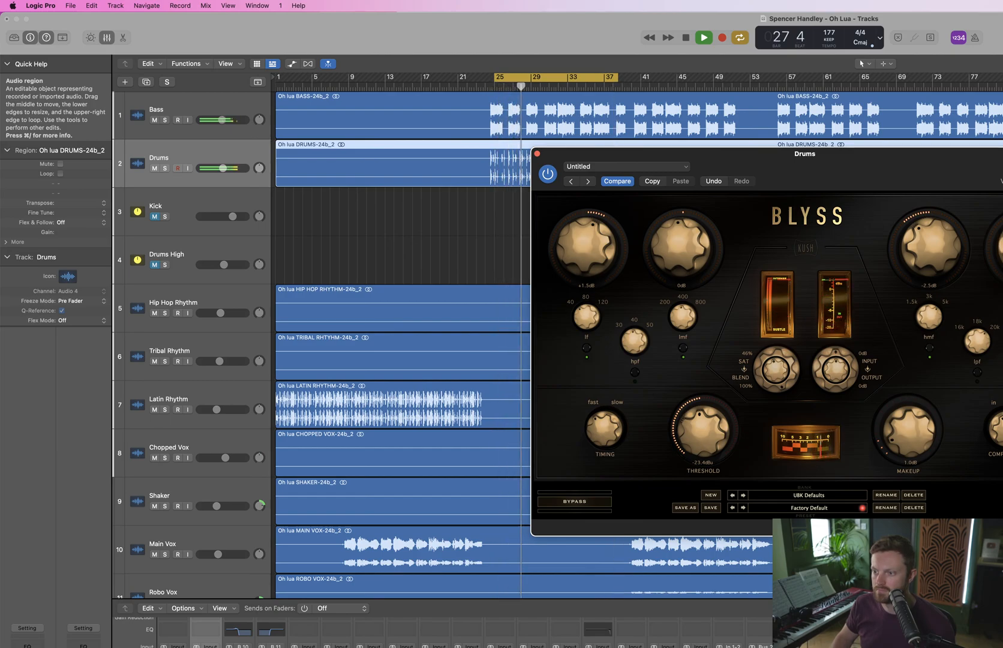
left_click_drag(948, 231, 943, 235)
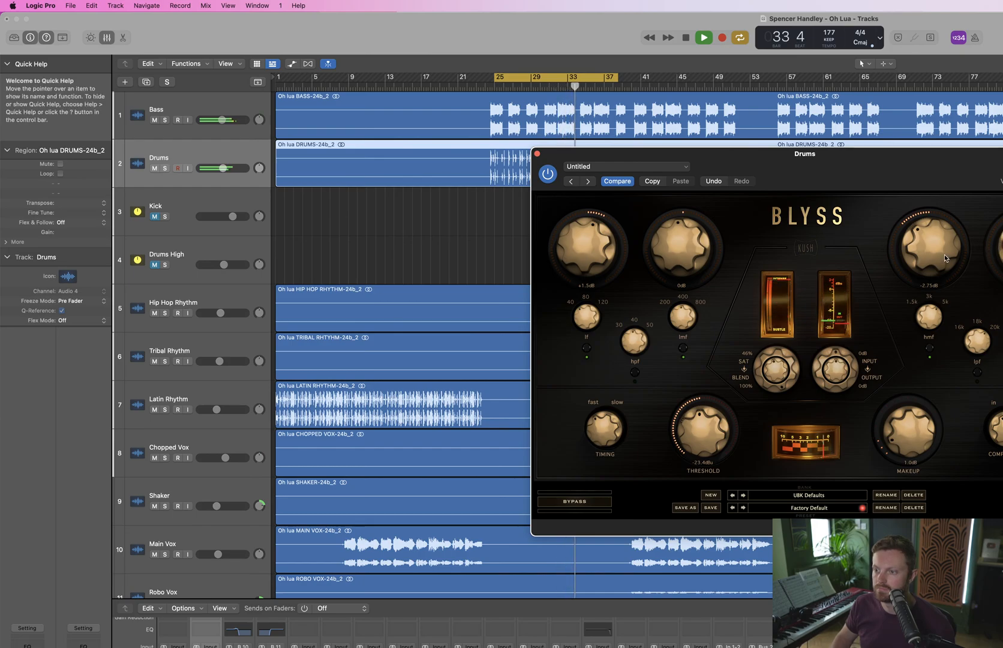
left_click_drag(936, 253, 936, 262)
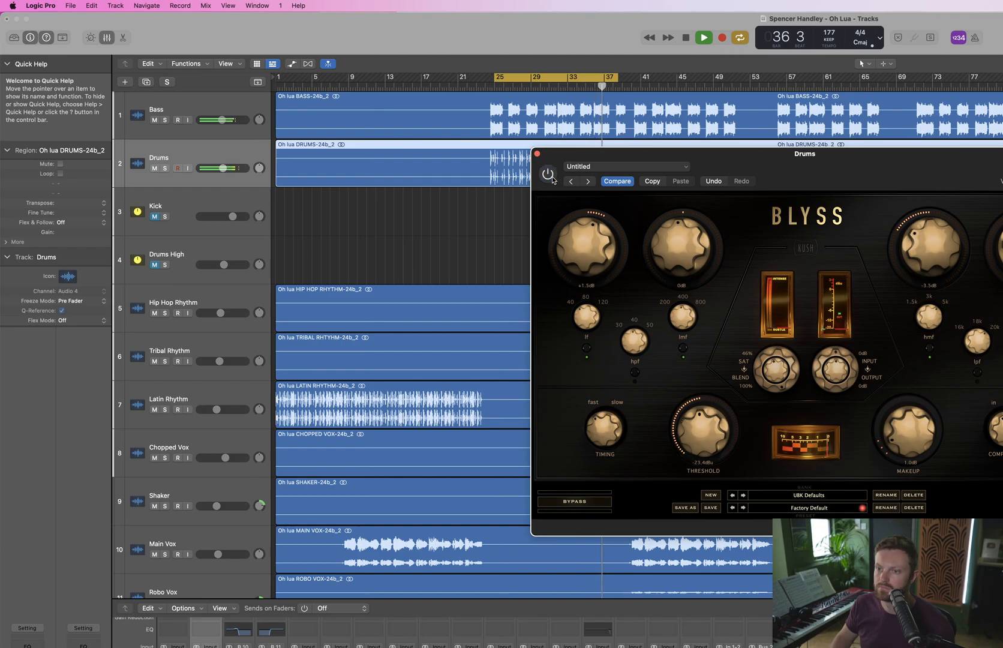
left_click(537, 154)
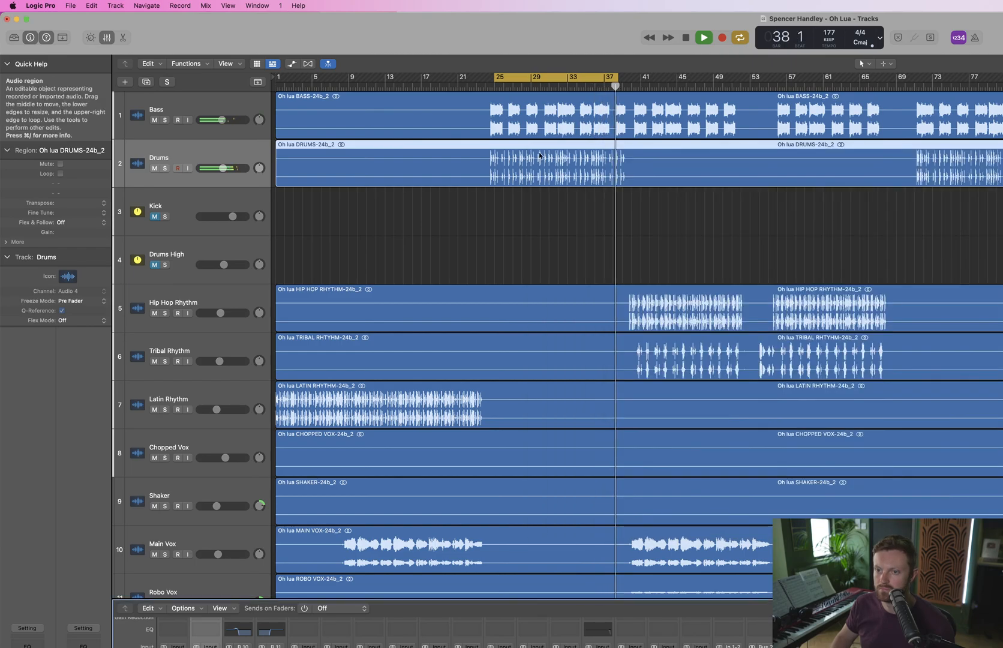
Turn off the cycle range and play the song from about bar 42, hiding the mixer for more track space
left_click(529, 78)
key("space")
left_click(439, 85)
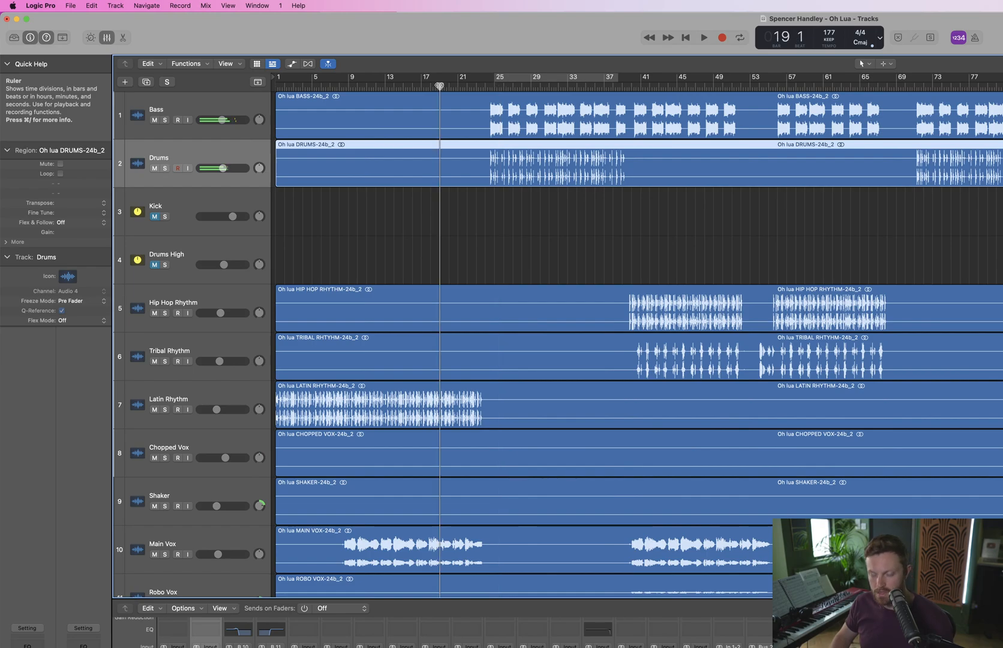
left_click(659, 86)
key("space")
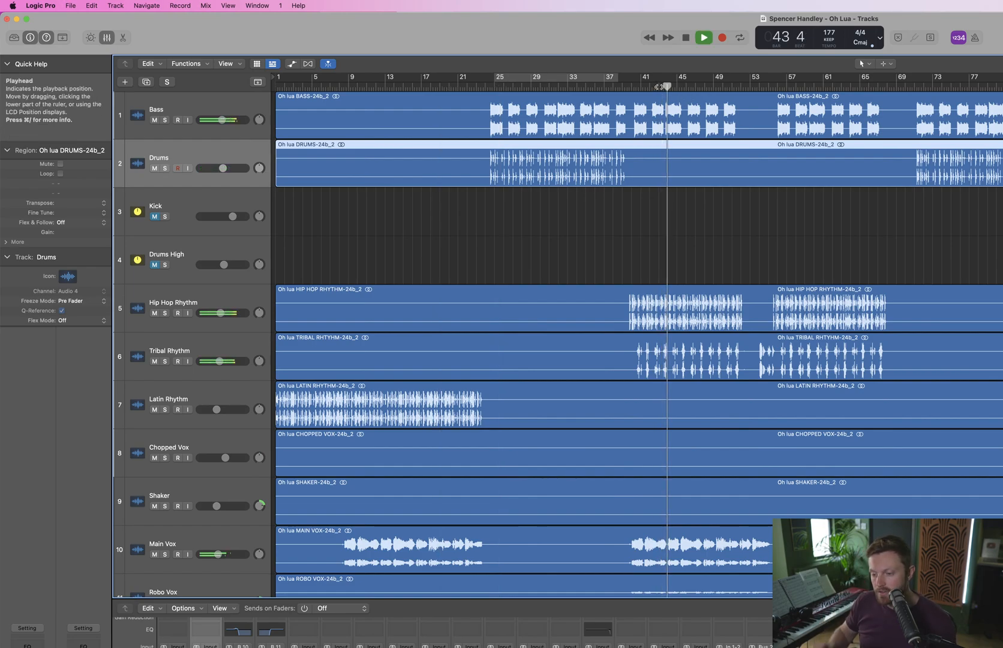
key("x")
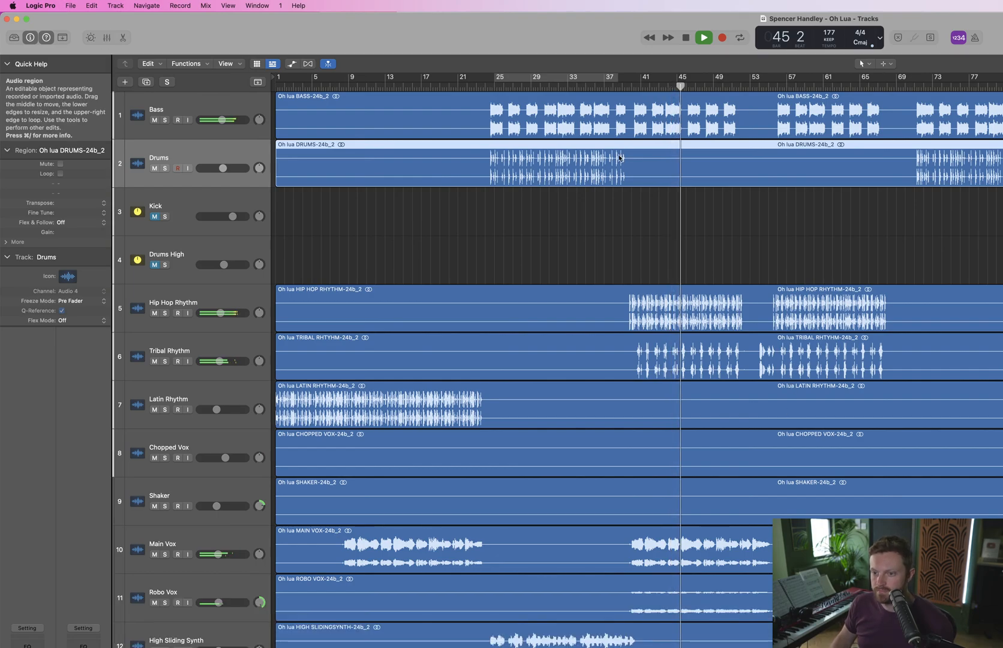
Play the song from just before the drum entrance at bar 24 through to the Hip Hop and Tribal Rhythm section
left_click(493, 88)
key("space")
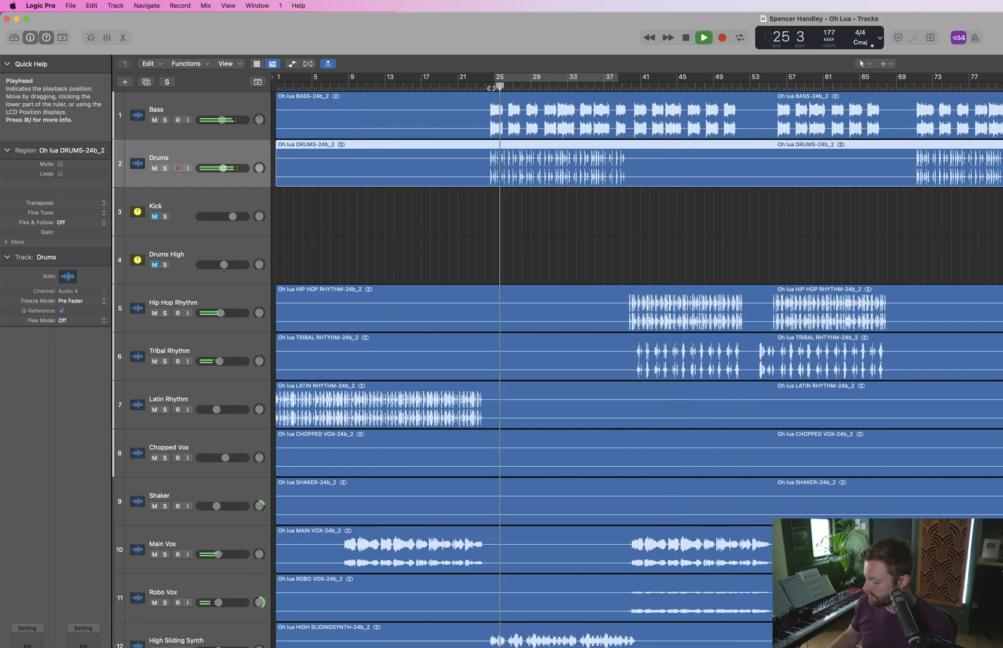
key("space")
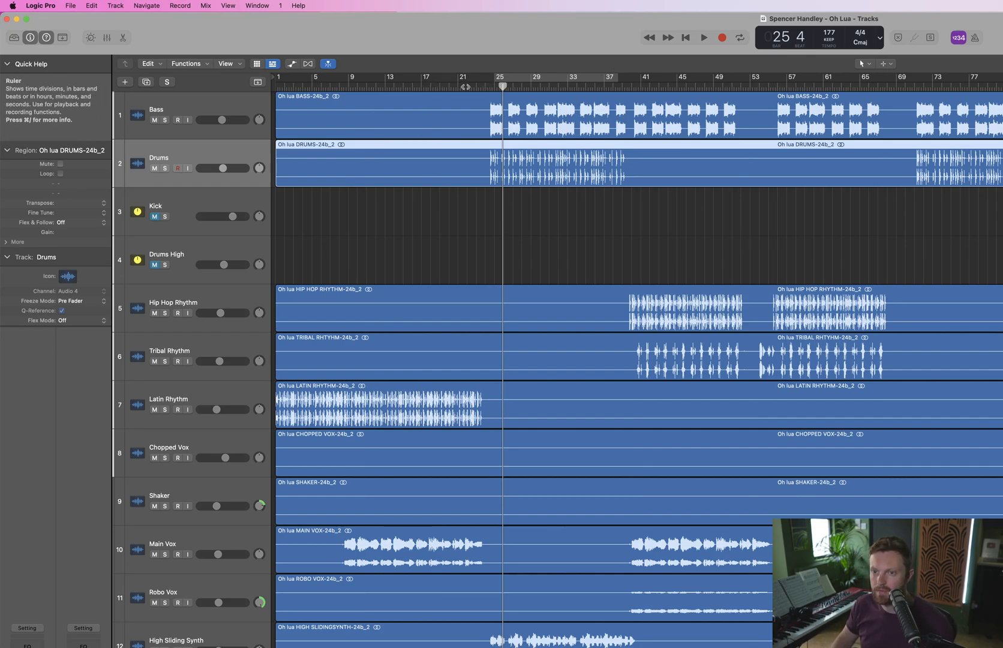
double_click(466, 87)
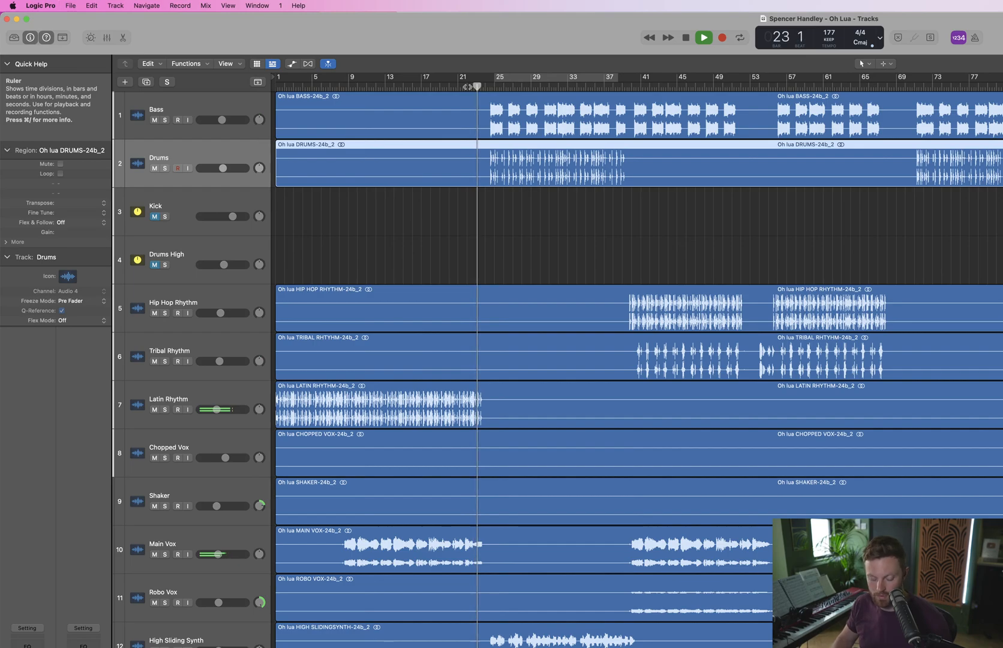
key("x")
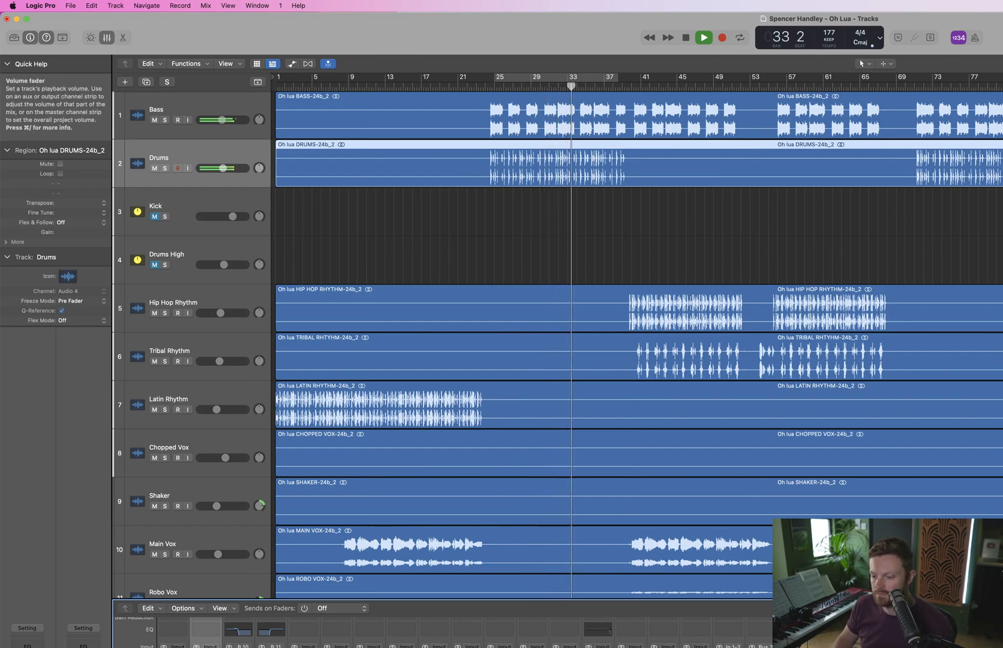
key("x")
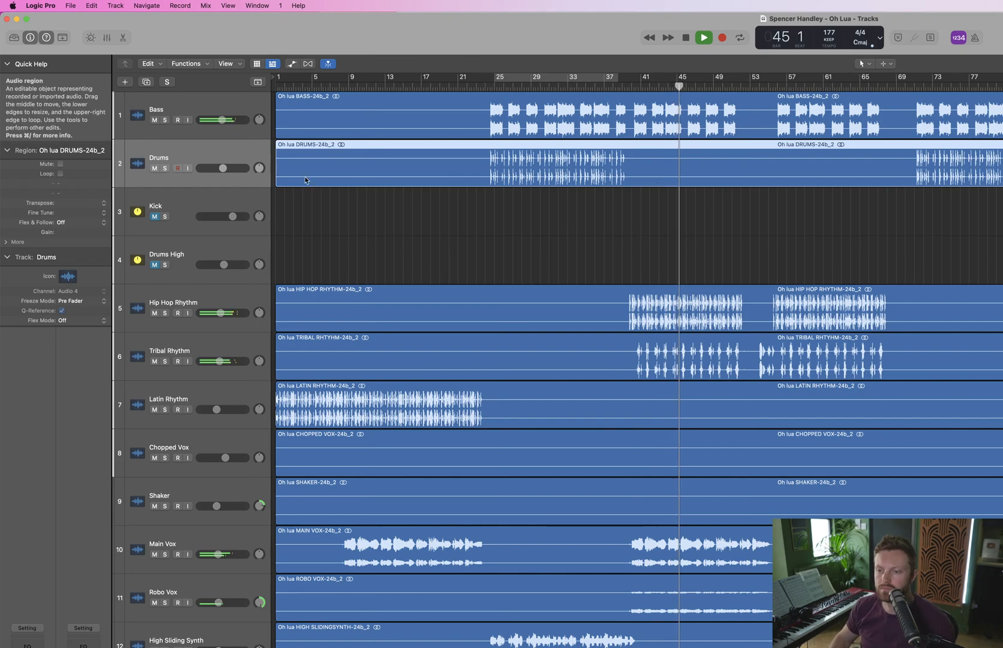
Lower the Hip Hop Rhythm and Tribal Rhythm track volumes slightly
left_click_drag(220, 313, 219, 313)
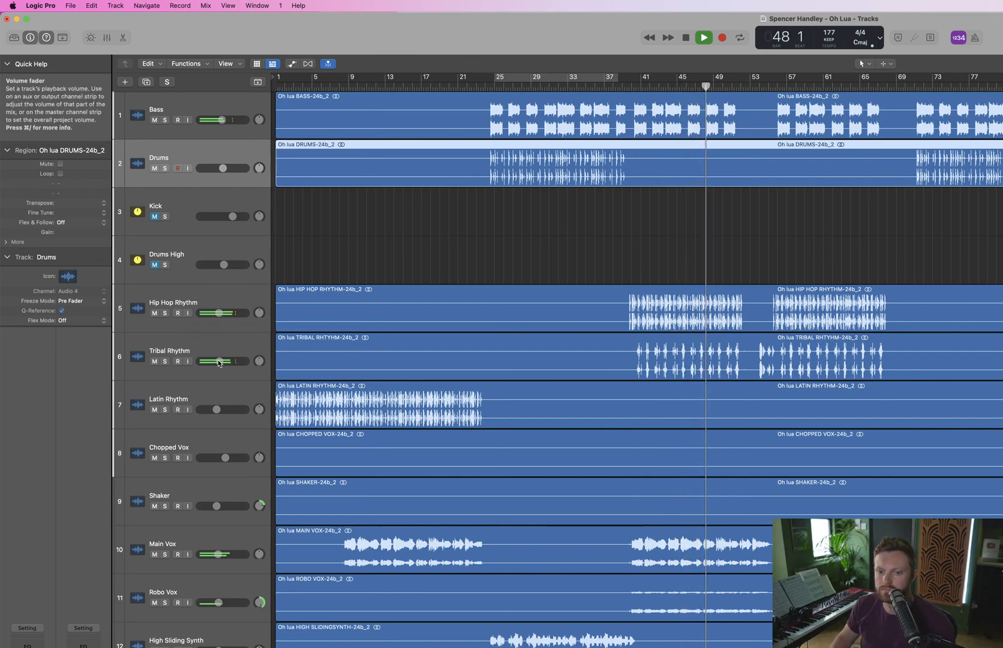
left_click_drag(219, 360, 217, 361)
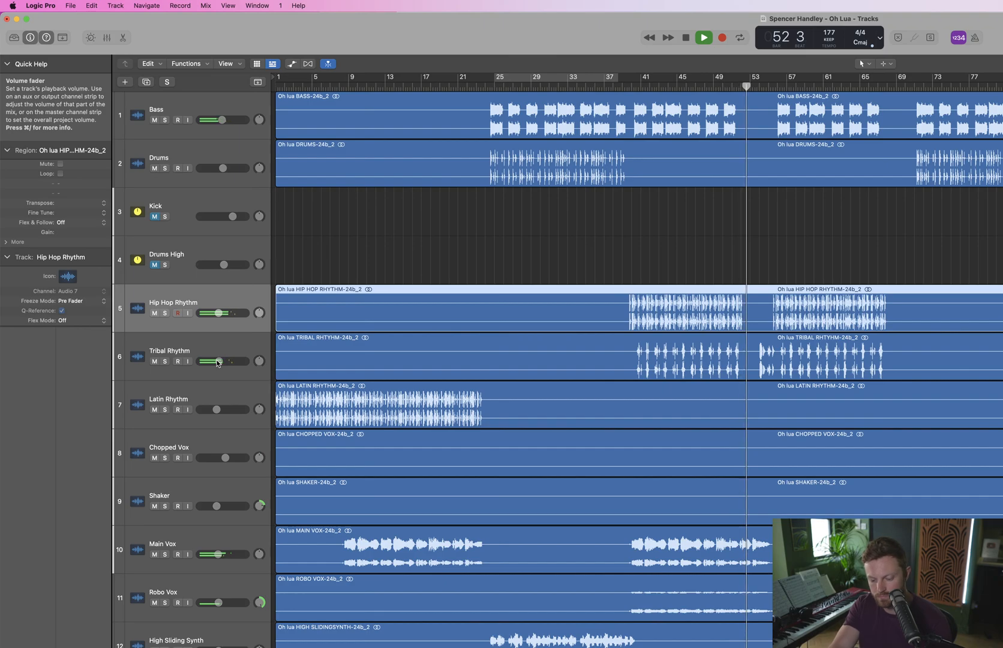
left_click(217, 362)
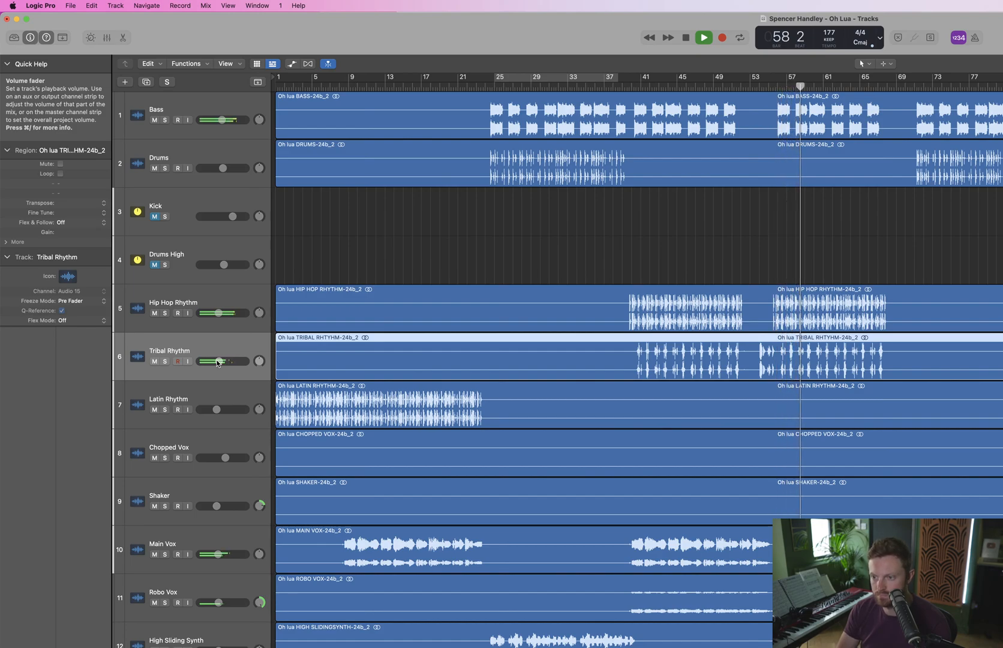
Check the Tribal Rhythm track's contribution by soloing it and then muting it, restoring it each time
key("s")
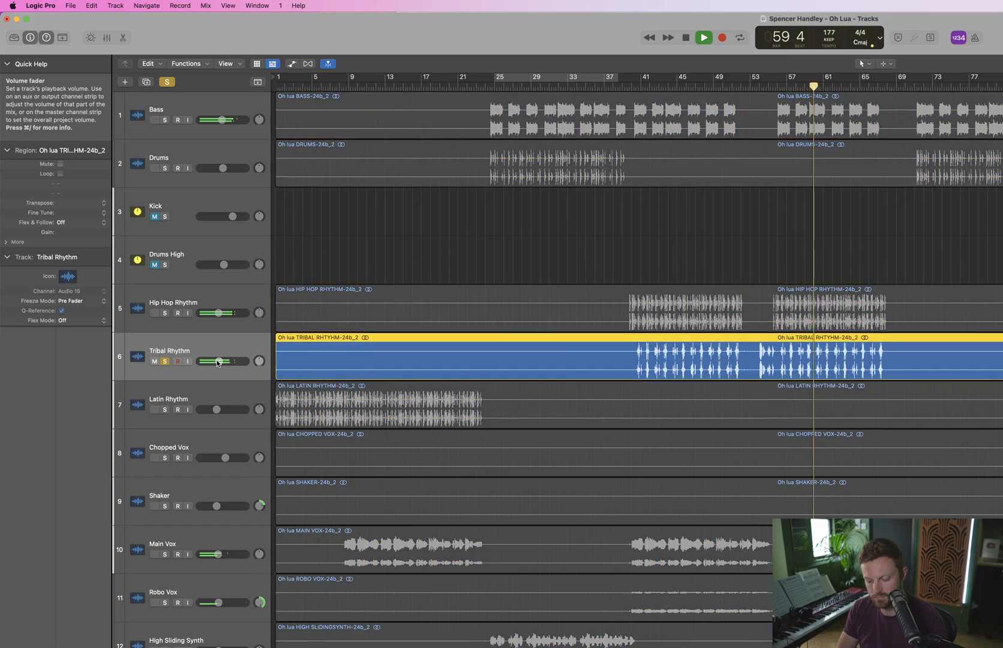
key("s")
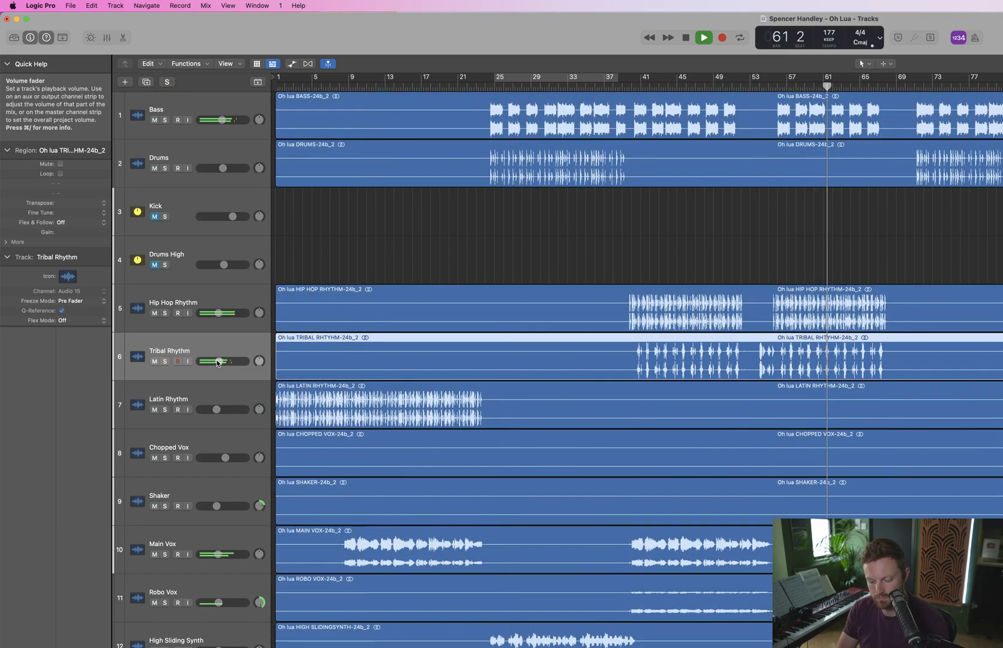
key("m")
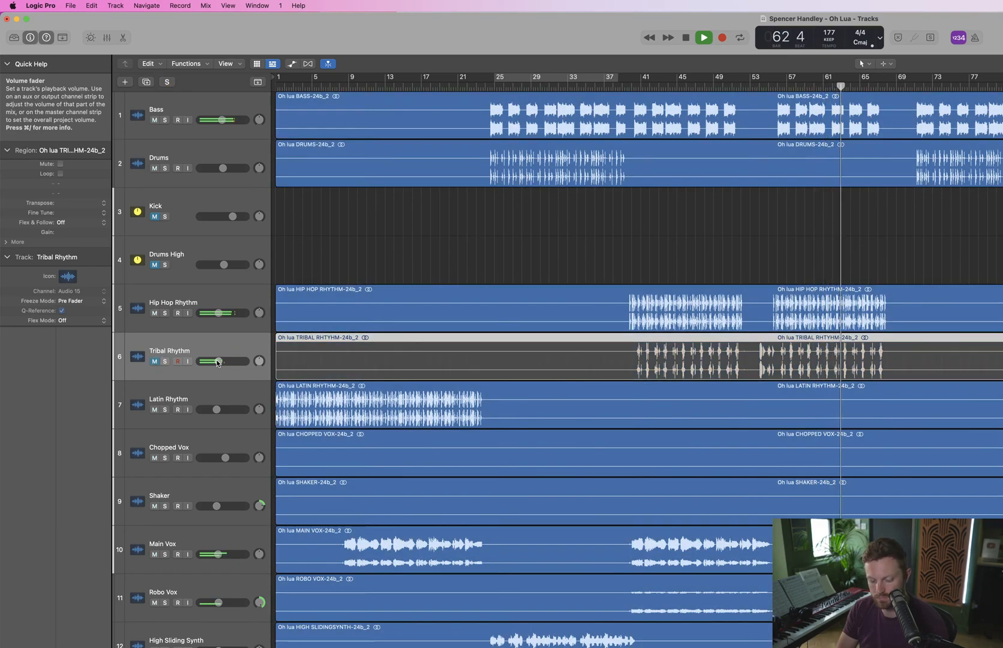
key("m")
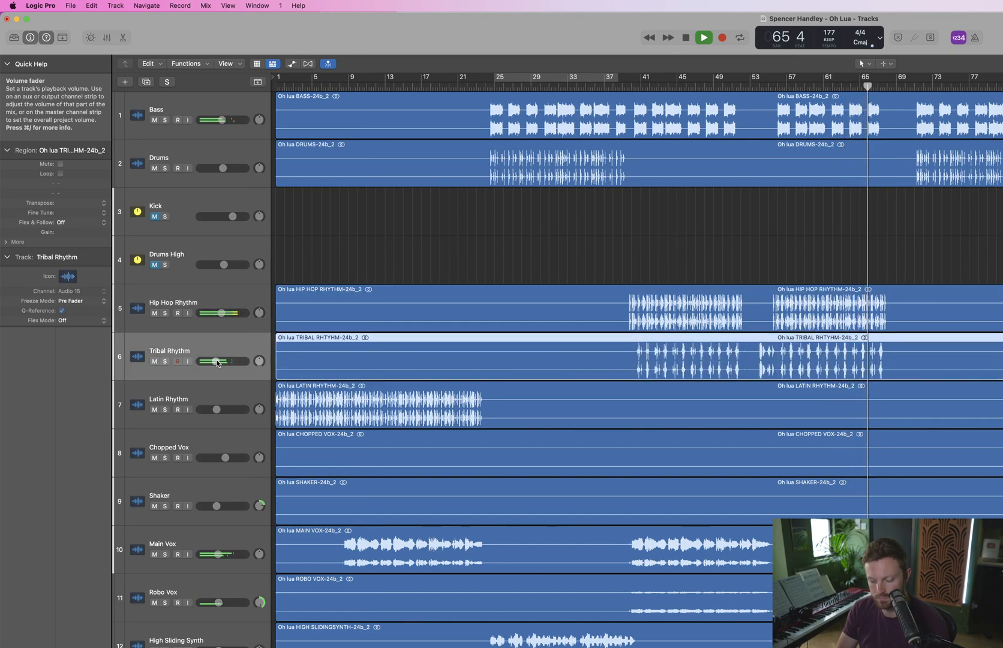
Compare the mix with the Tribal Rhythm and Hip Hop Rhythm tracks muted, restoring both
key("m")
key("Up")
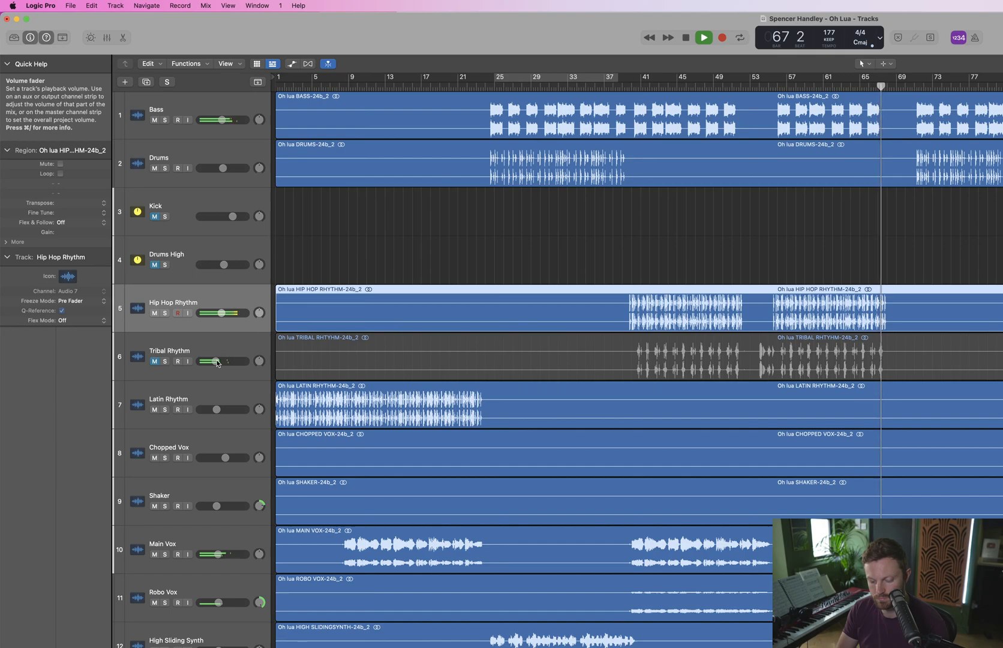
key("m")
key("Down")
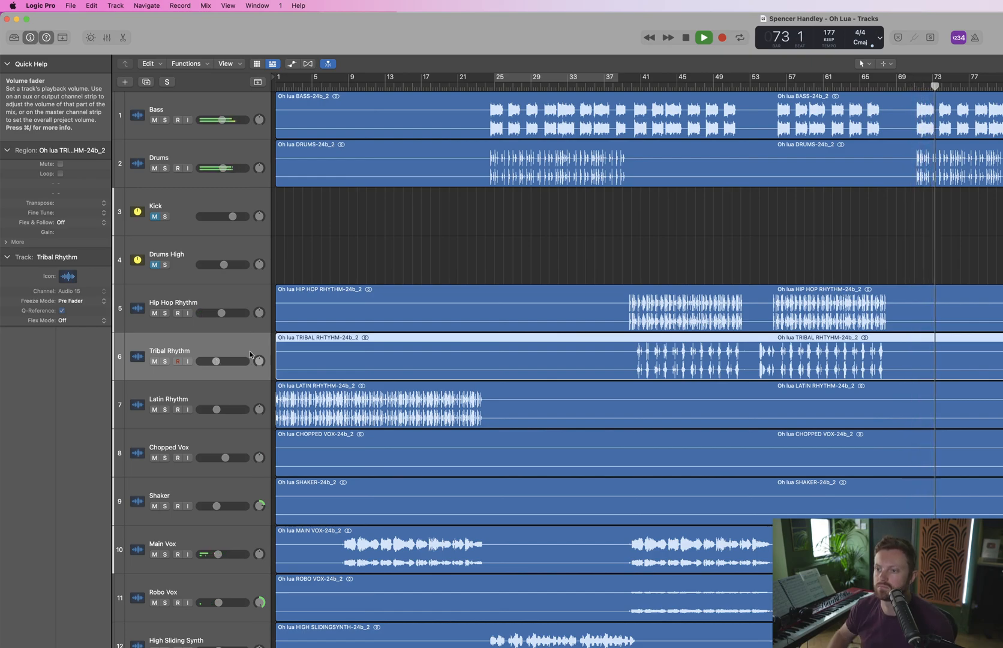
Replay the song from bar 68 and check the track automation around bars 60 to 70, hiding it again
left_click(887, 87)
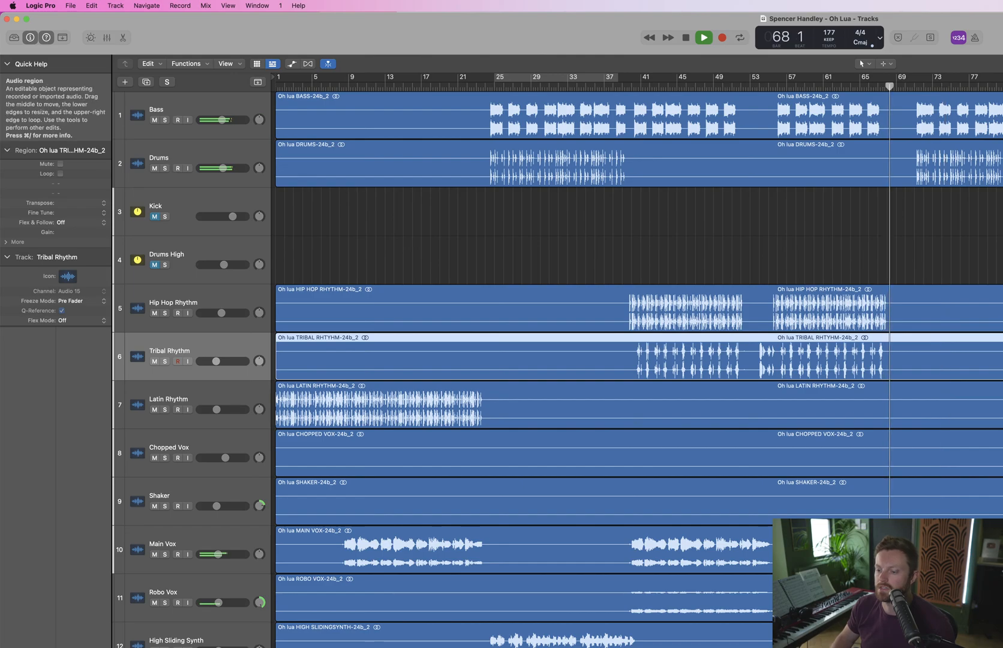
scroll(894, 360, "up", 10)
key("a")
key("space")
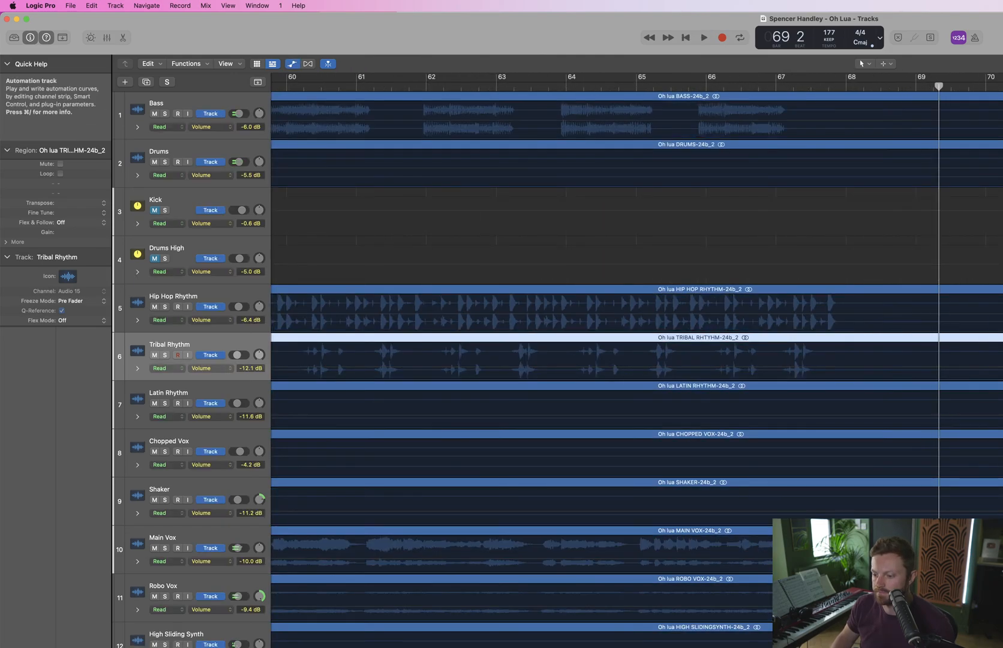
left_click(894, 360)
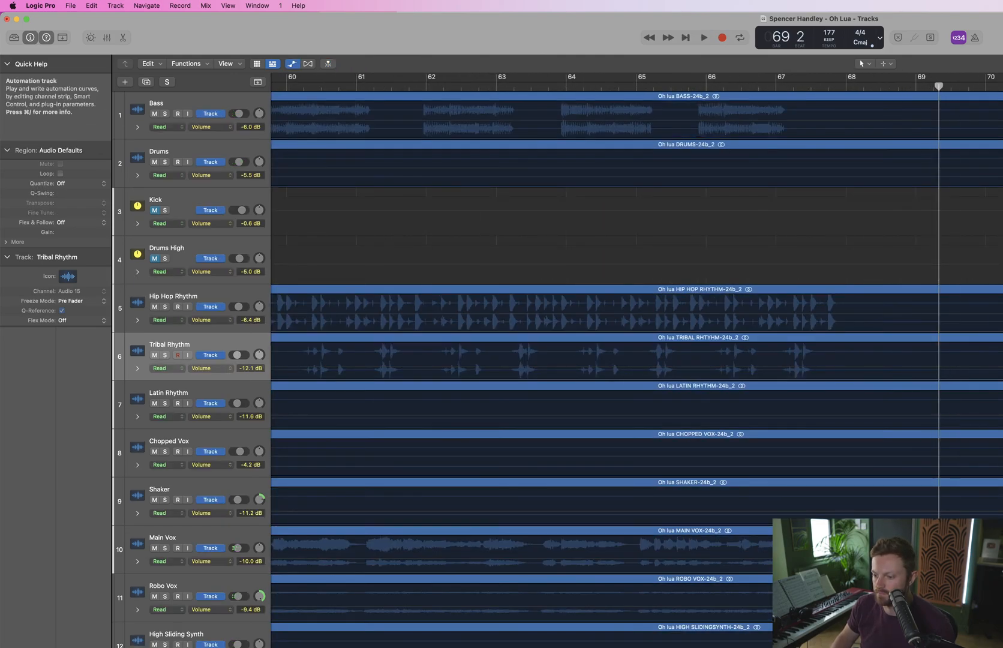
key("space")
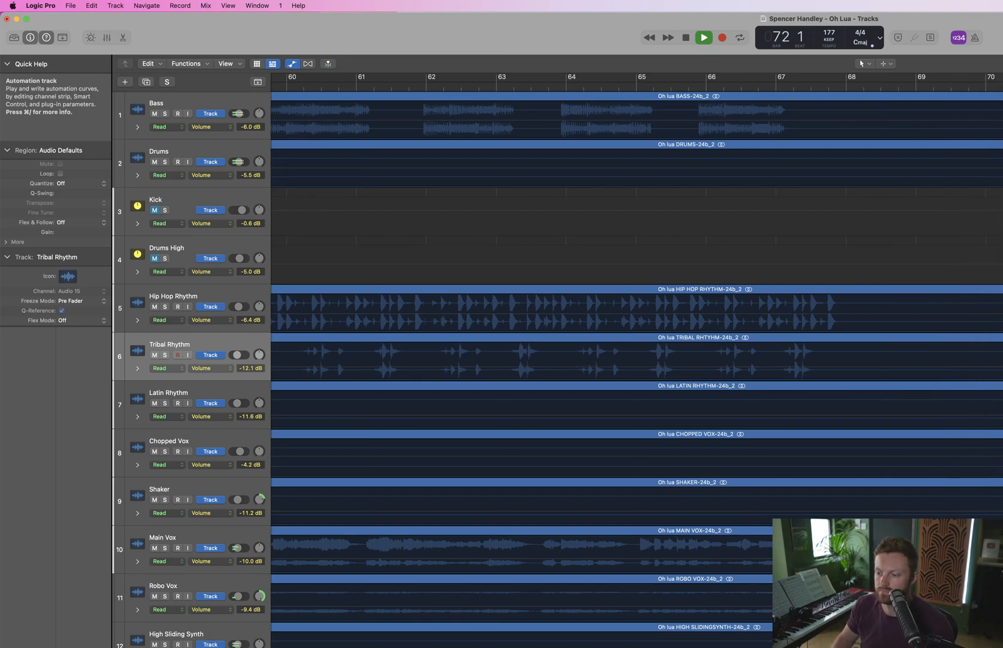
key("a")
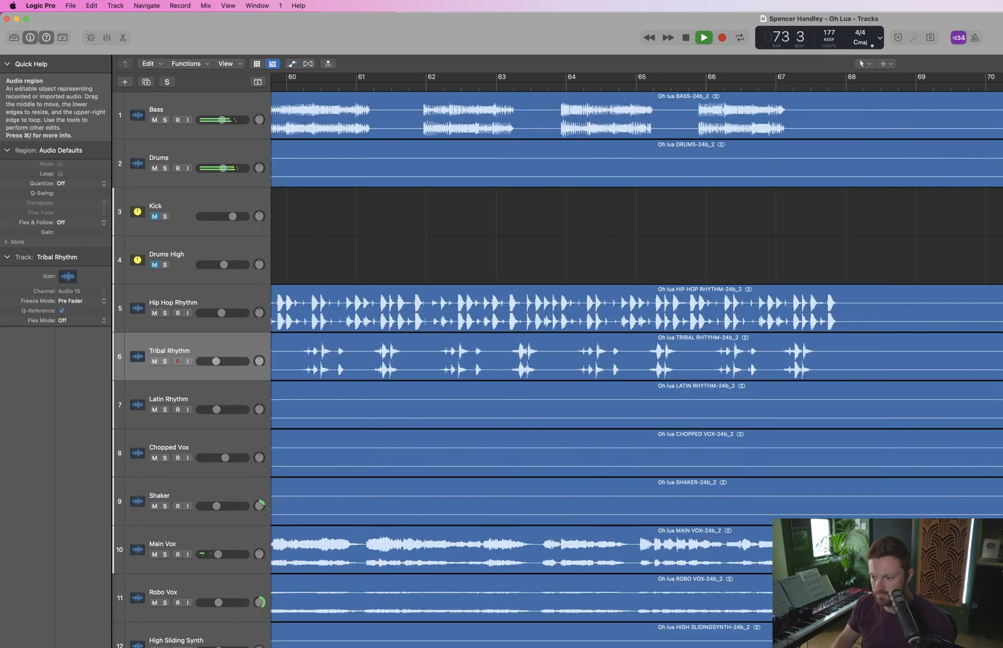
Play on to the chopped vocal section with the mixer shown and lower the Chopped Vox volume to -8.2 dB
key("super+Left")
key("super+Left")
key("super+Left")
key("super+Left")
key("super+Left")
key("super+Left")
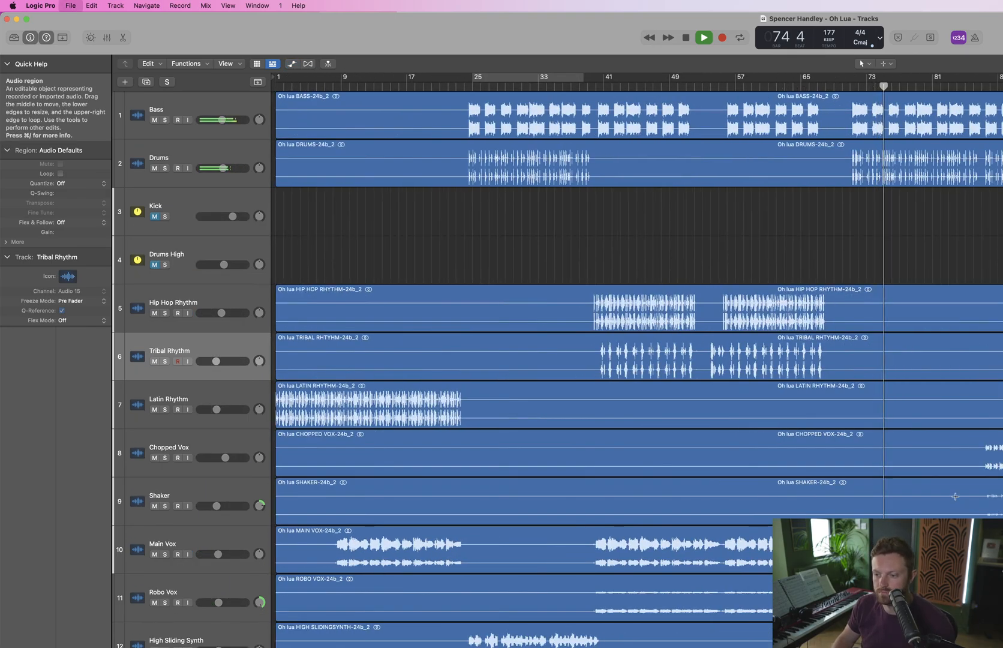
scroll(887, 317, "up", 1)
scroll(886, 317, "down", 1)
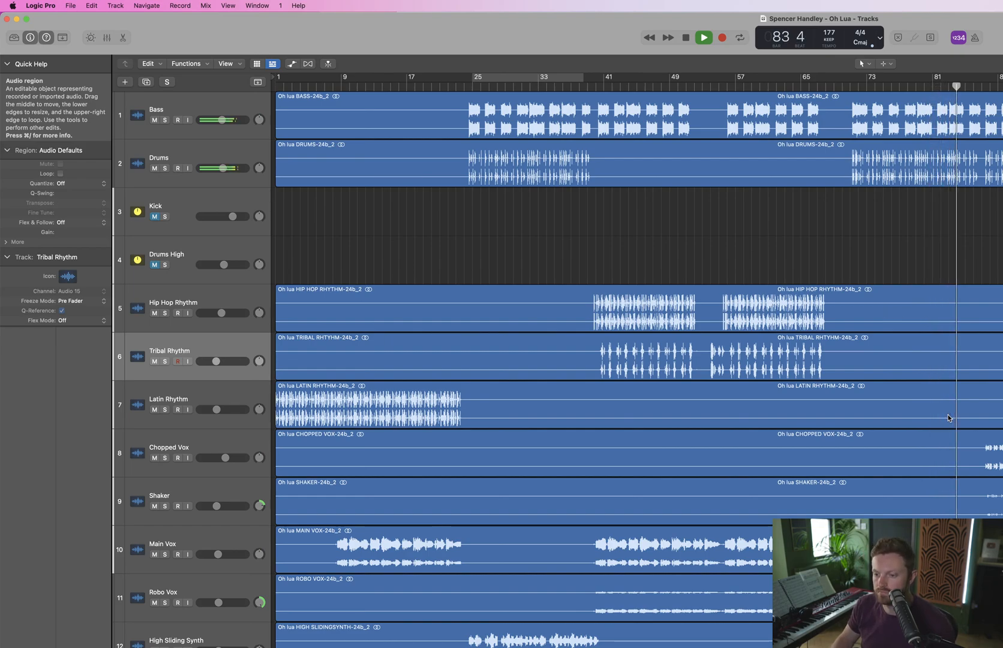
key("x")
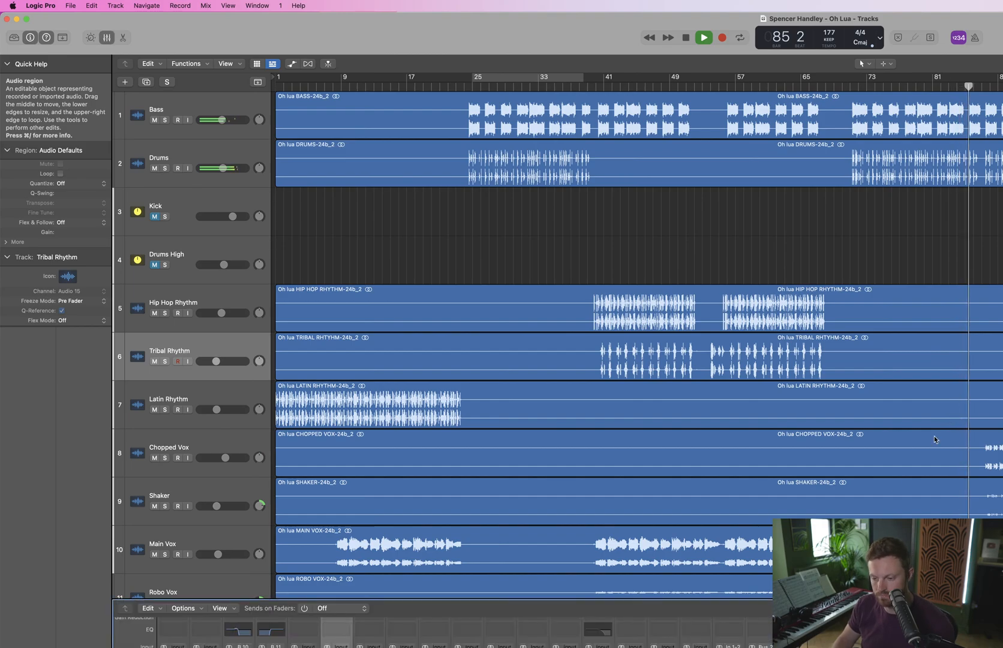
left_click(565, 645)
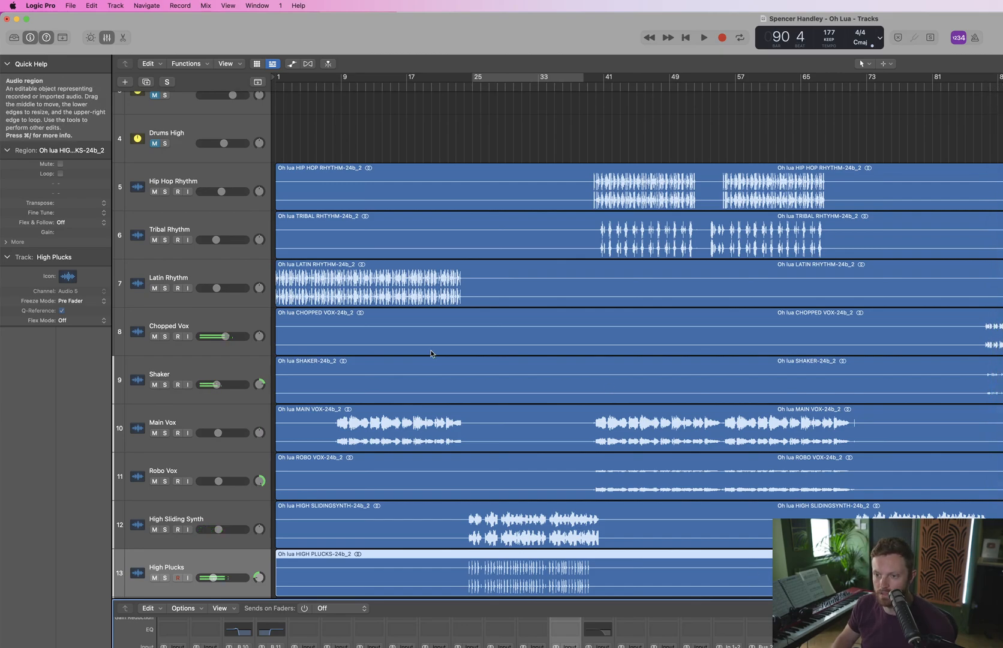
left_click(223, 337)
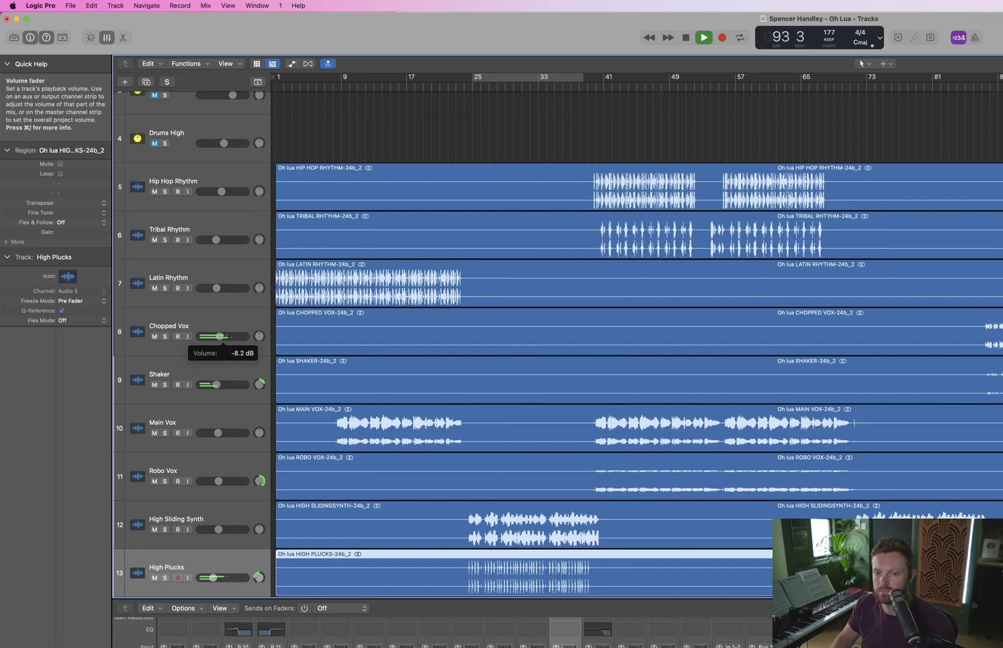
Examine the volume automation down through the transition tracks and replay the chopped vocal section from about bar 87
key("space")
scroll(961, 302, "up", 5)
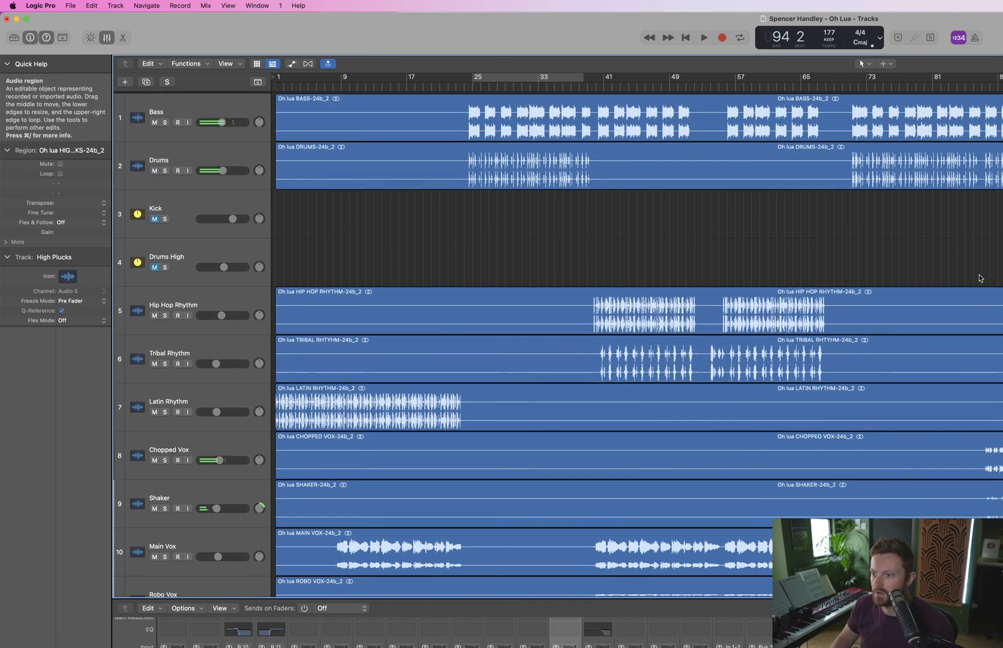
key("a")
scroll(966, 319, "down", 3)
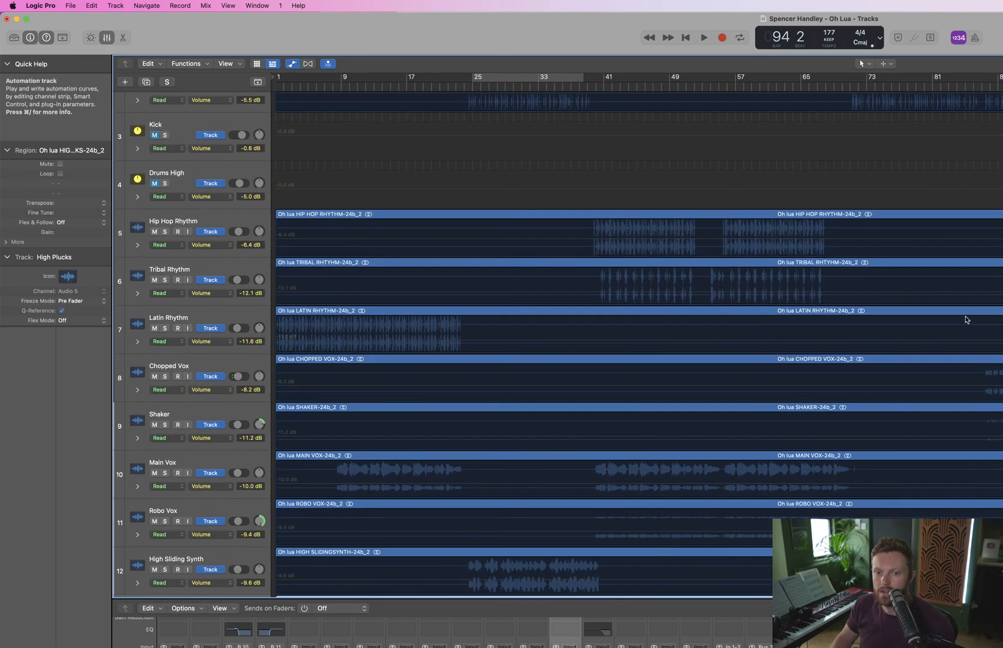
scroll(966, 320, "down", 7)
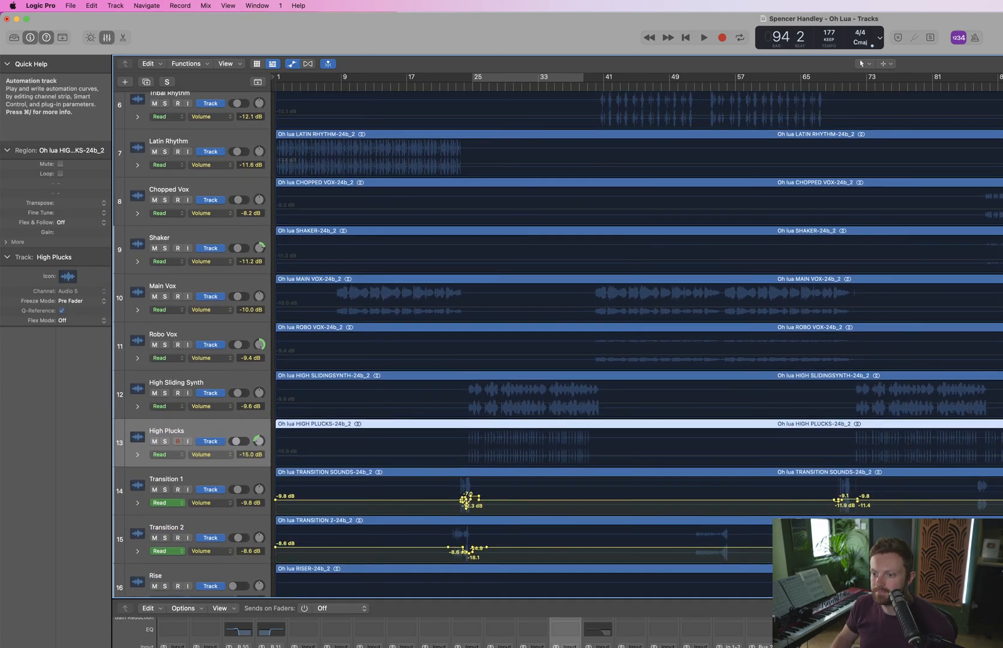
double_click(990, 87)
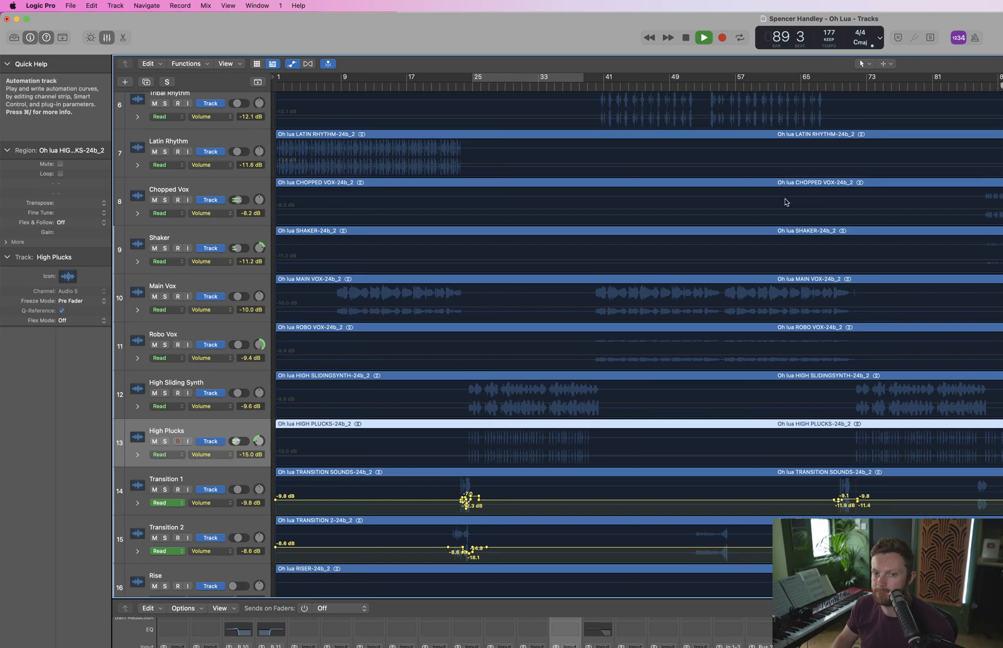
key("a")
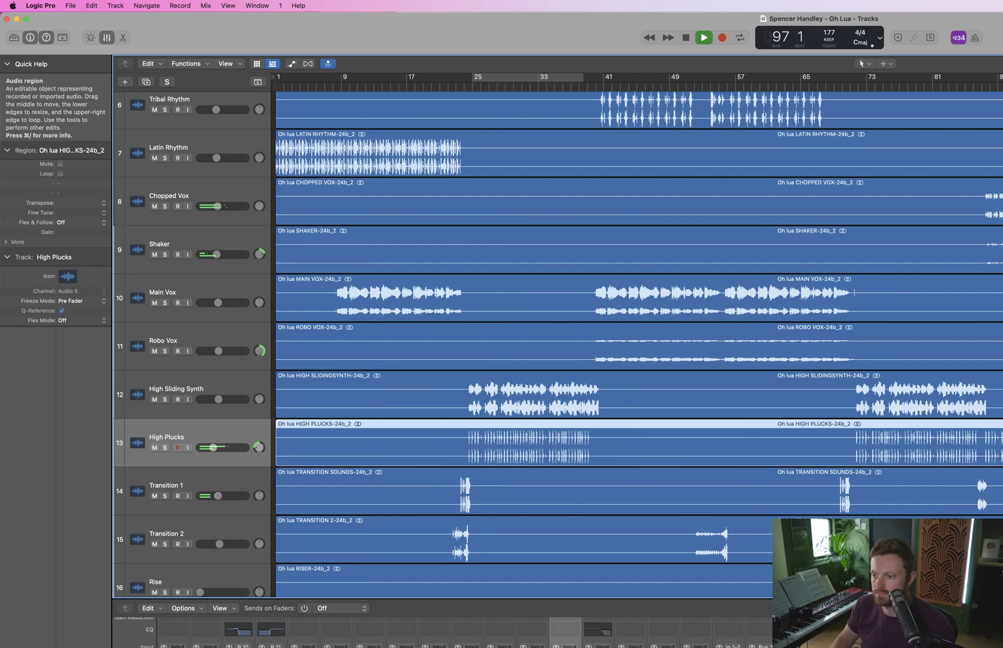
scroll(791, 255, "up", 8)
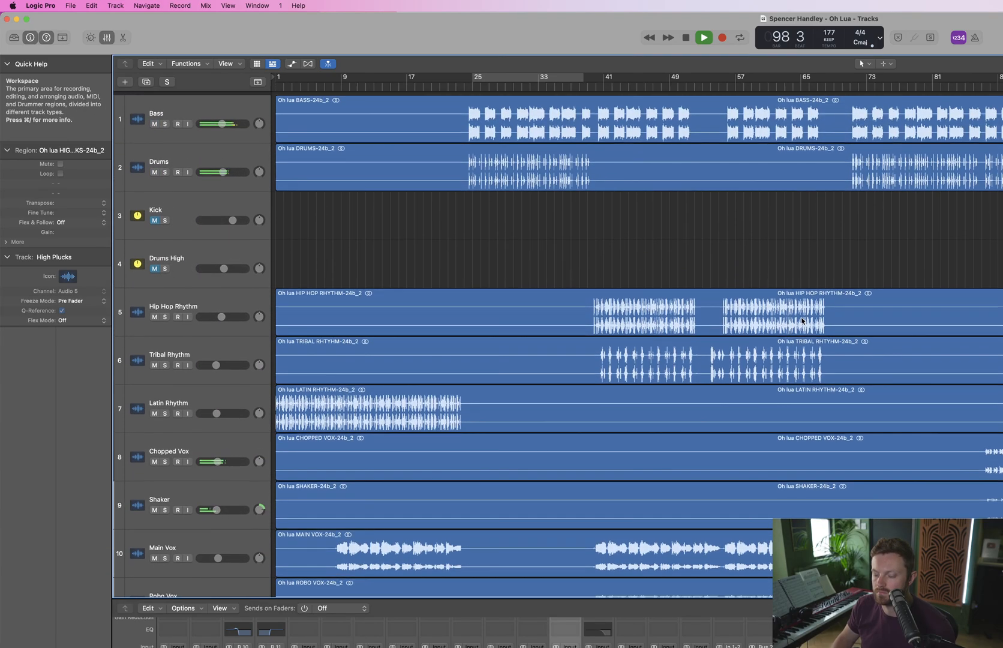
Compare the mix with the reference track in REFERENCE 2 on the Stereo Out, returning to the original
left_click(858, 645)
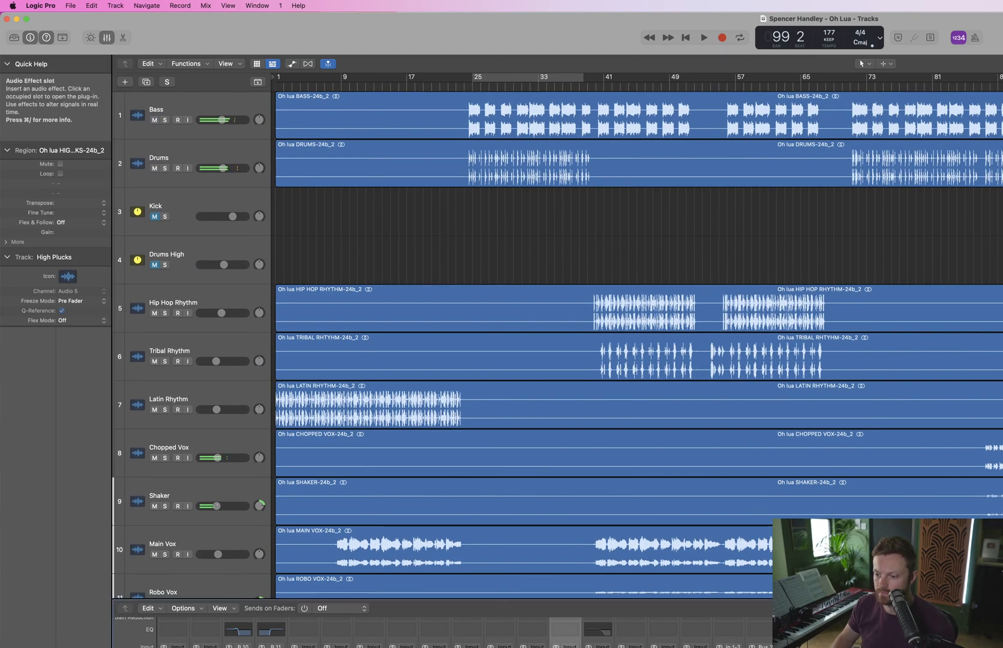
key("space")
left_click(715, 377)
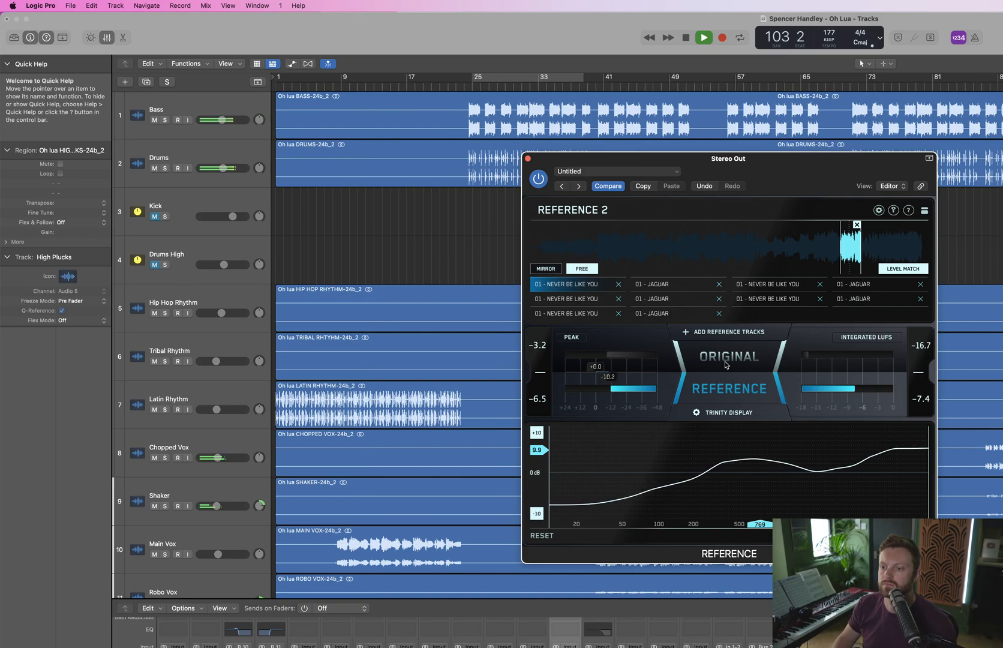
left_click(726, 359)
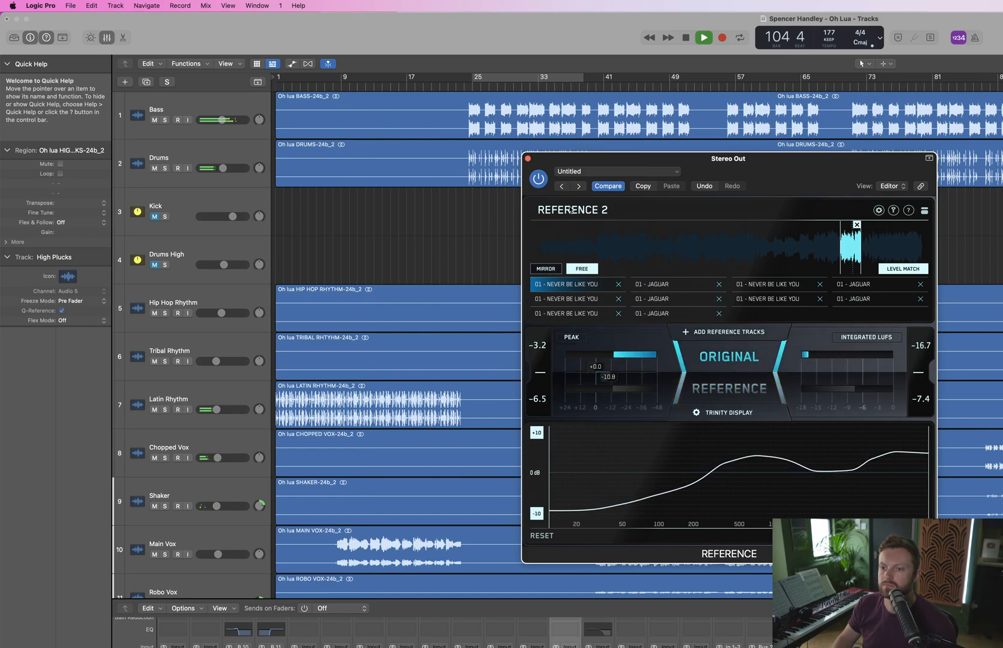
left_click(528, 160)
key("space")
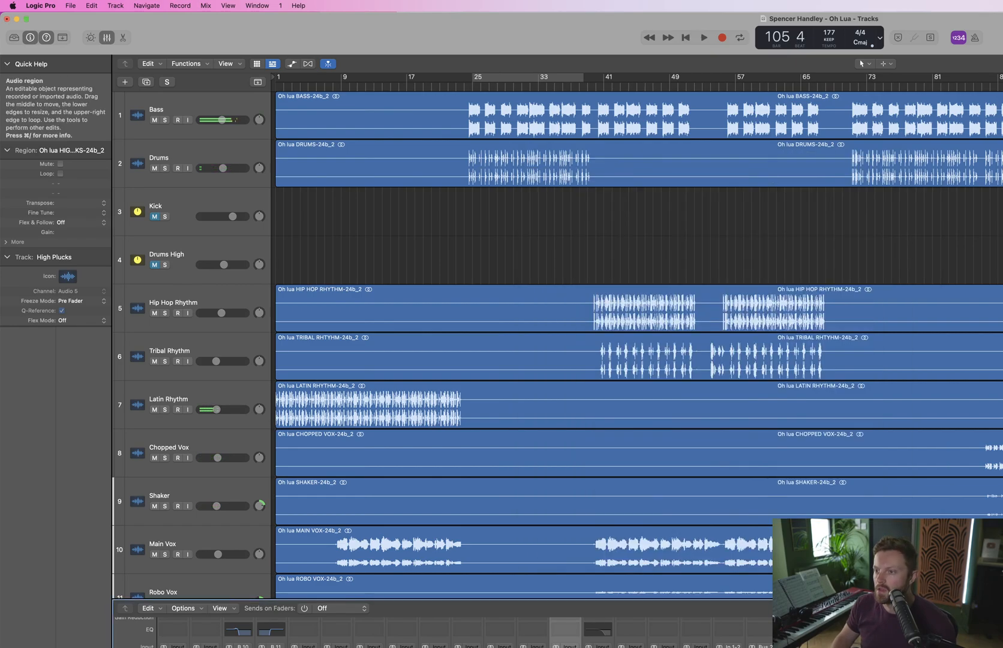
Replay the chopped vocal section, insert FabFilter Pro-MB on the Drums track and lower its band 1 threshold
left_click(1002, 86)
key("space")
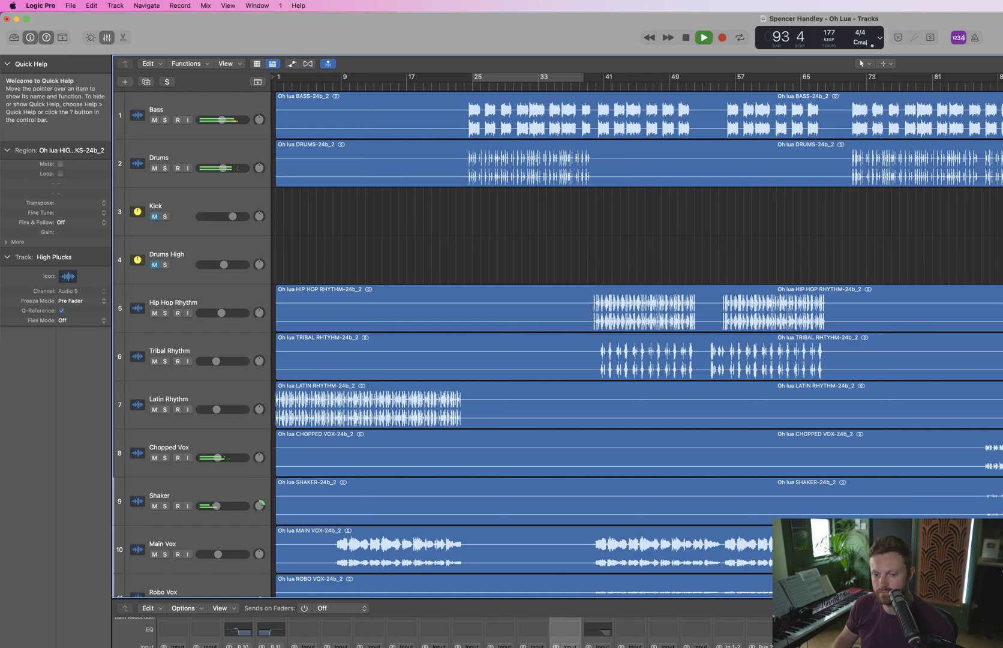
left_click(206, 647)
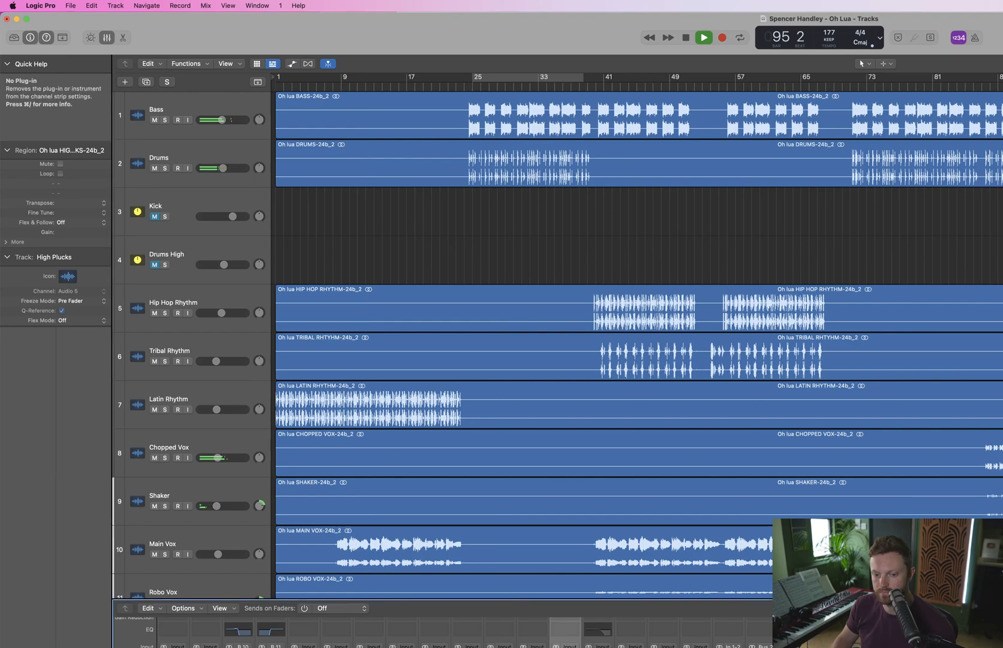
left_click(206, 647)
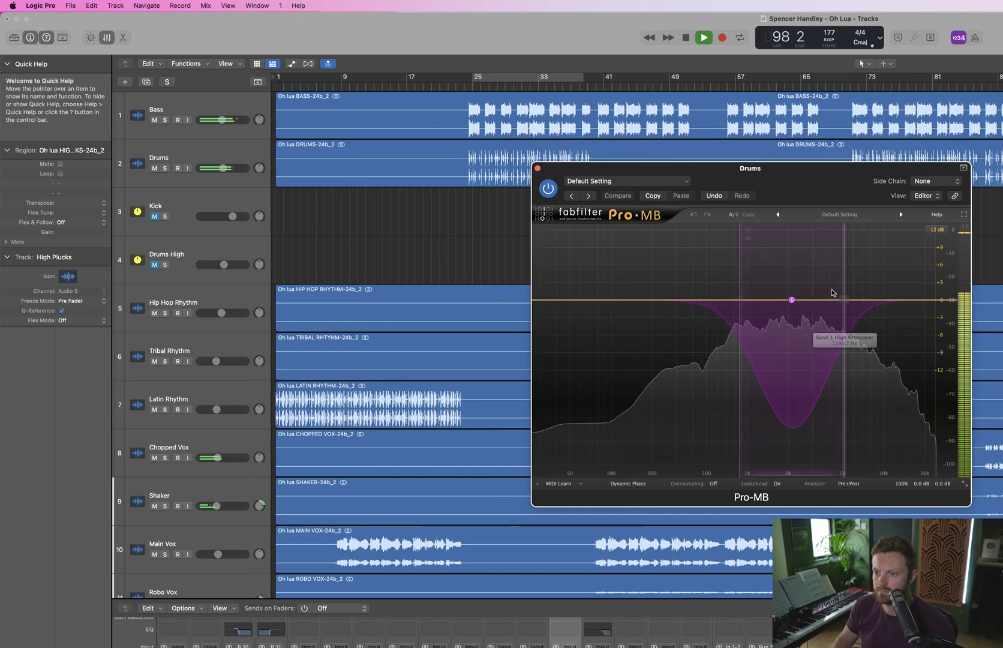
left_click(783, 365)
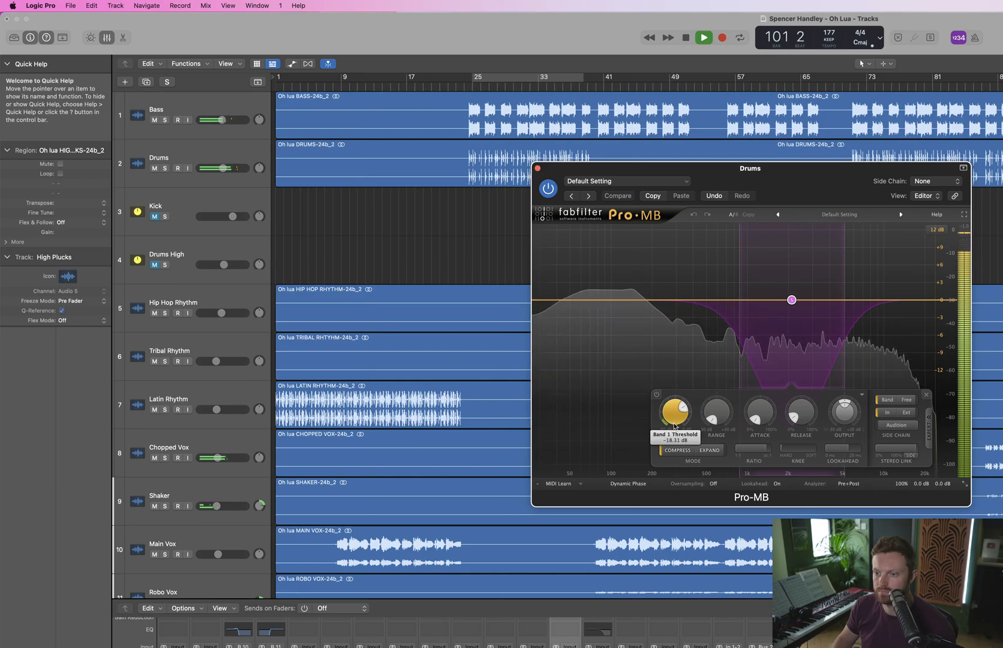
left_click_drag(674, 426, 671, 442)
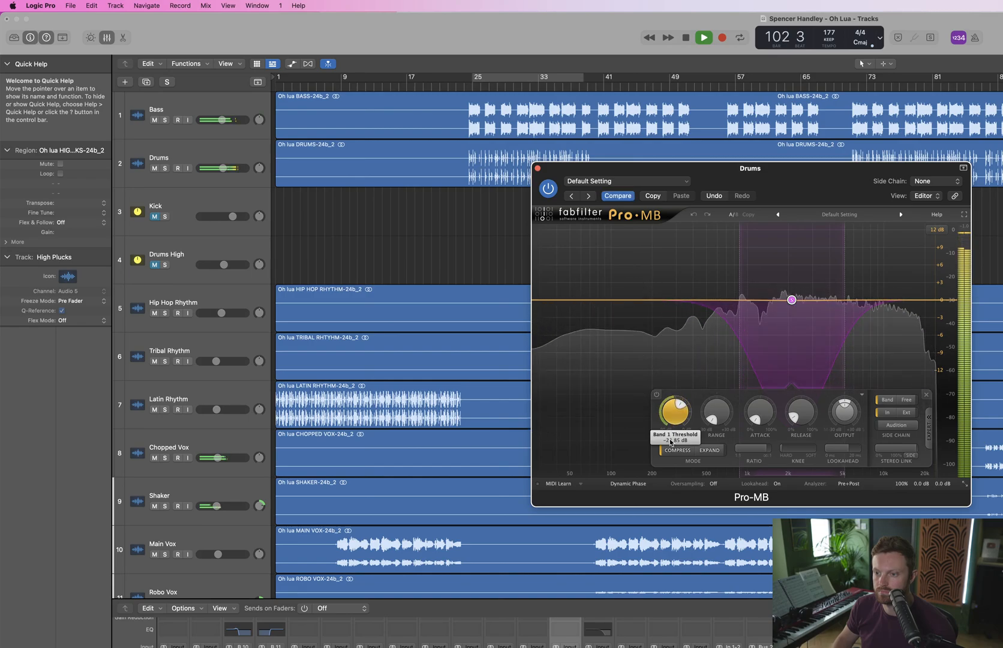
Restart playback from about bar 83 and set a cycle range starting at bar 73
key("space")
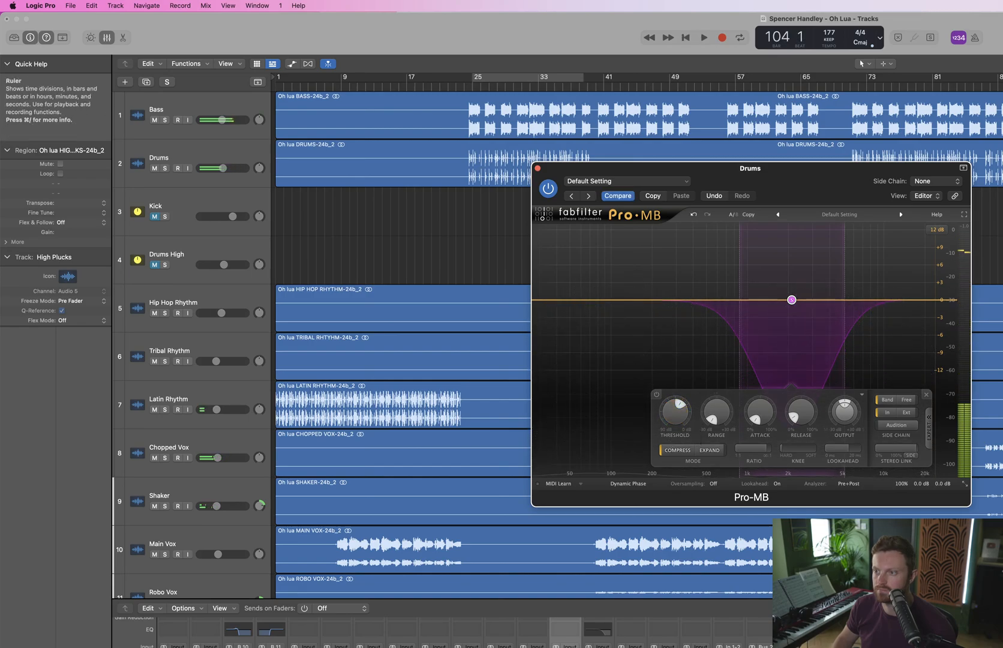
left_click(948, 88)
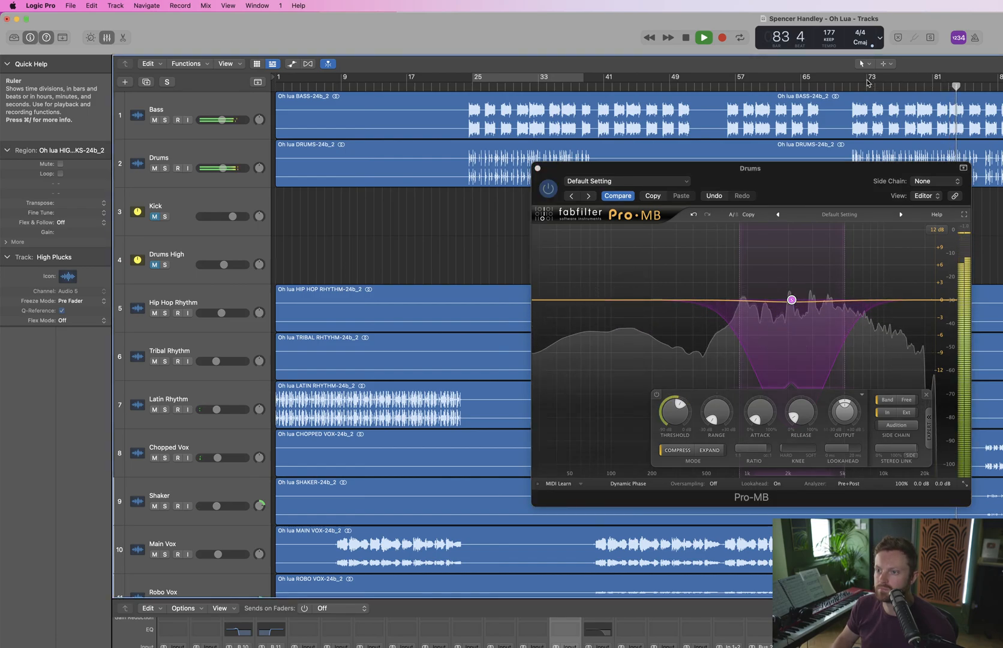
left_click_drag(865, 79, 935, 80)
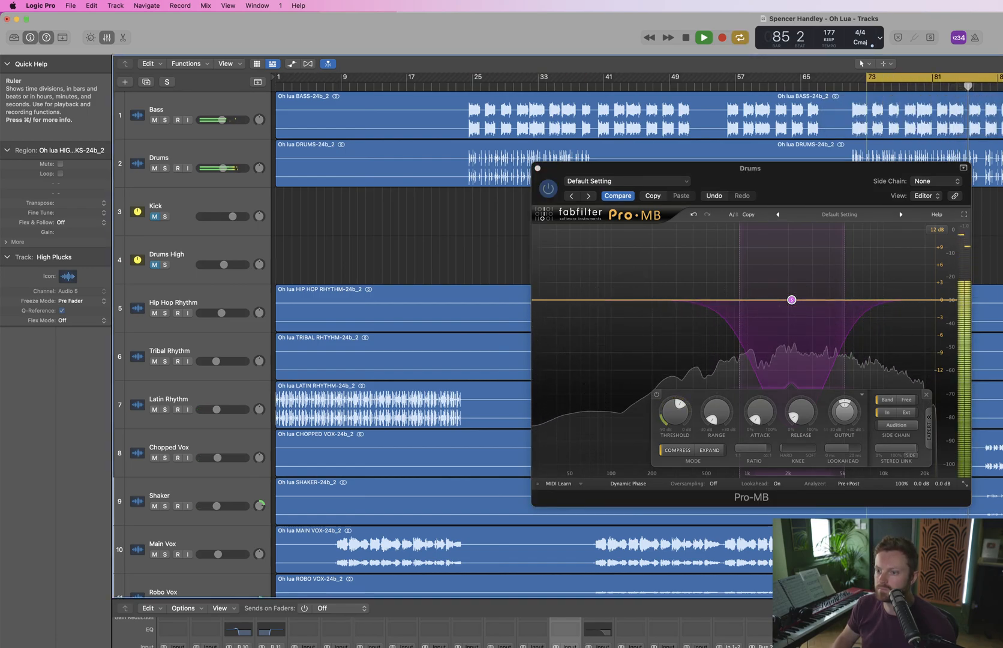
Add a second, mid-only compression band to the drums' Pro-MB at about 3406 Hz with a level of -0.14 dB
left_click(887, 300)
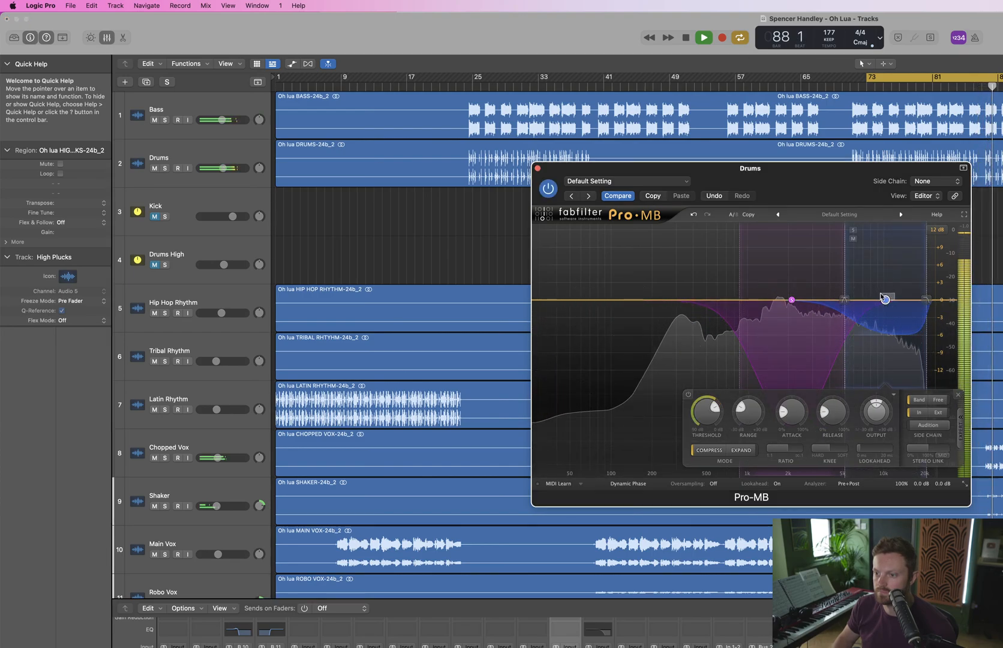
left_click_drag(886, 300, 819, 300)
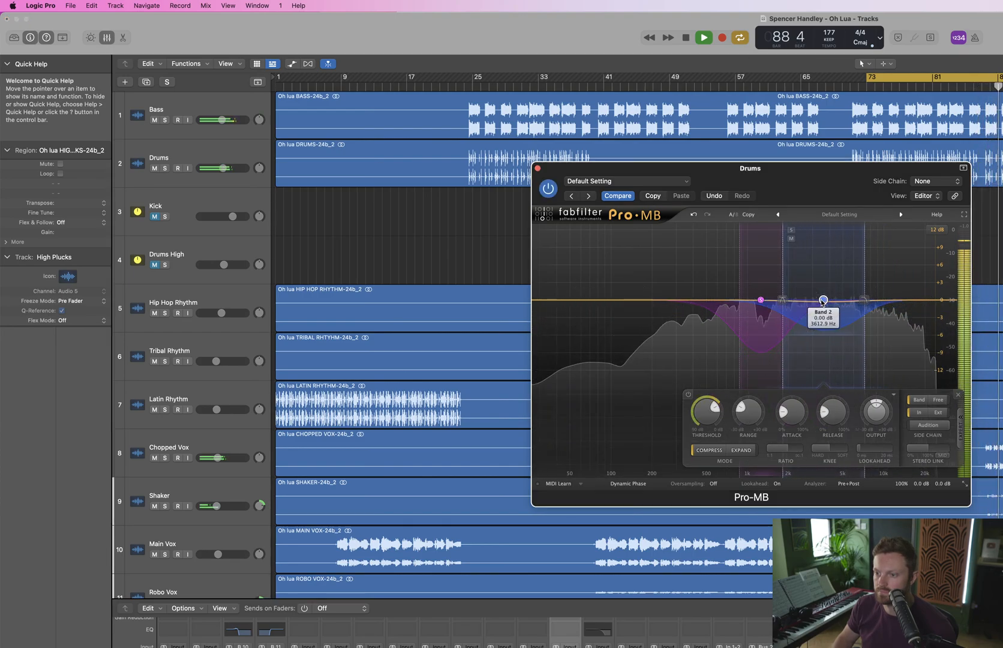
left_click(958, 427)
left_click(932, 428)
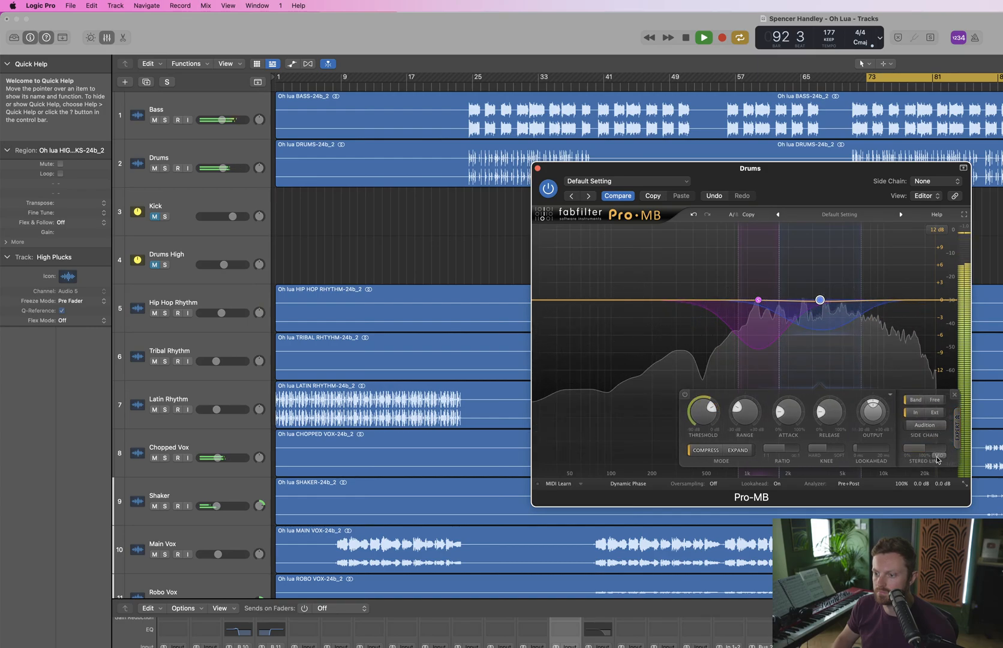
left_click_drag(927, 451, 976, 441)
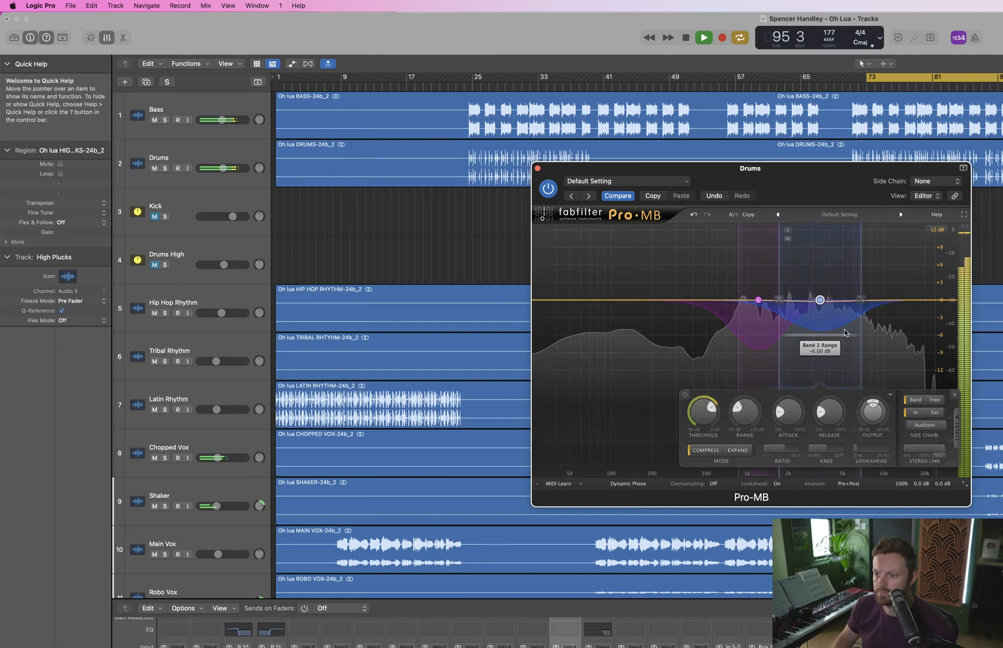
mouse_move(821, 300)
mouse_move(821, 300)
left_mouse_down()
mouse_move(820, 286)
mouse_move(810, 306)
left_mouse_up()
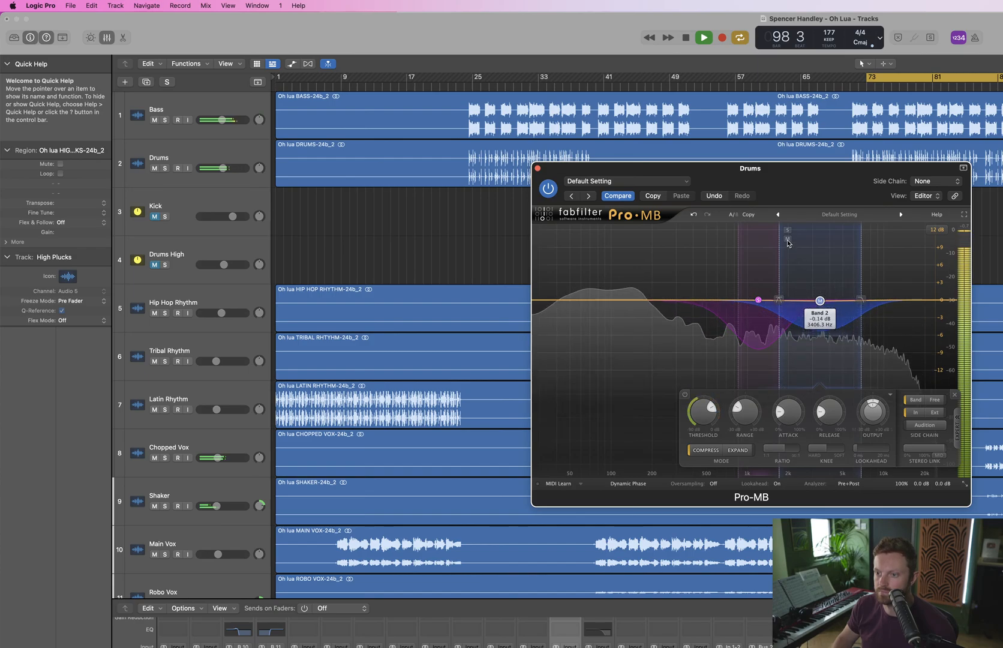
Shift band 2 of the drums' Pro-MB down to about 735 Hz and up to about 8419 Hz, and restart playback
left_click_drag(788, 230, 696, 231)
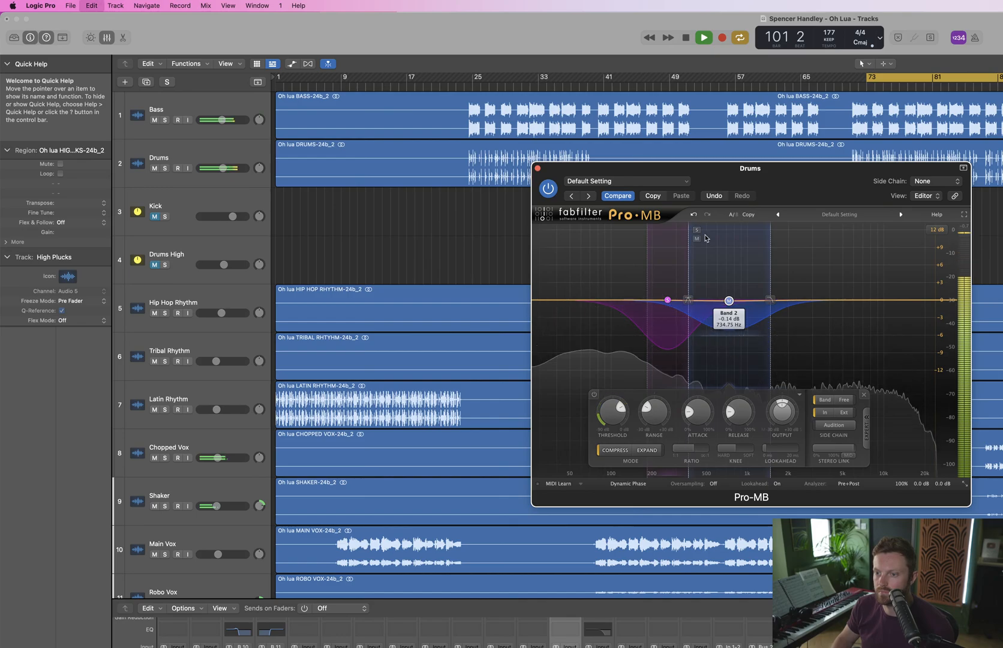
key("super+z")
key("space")
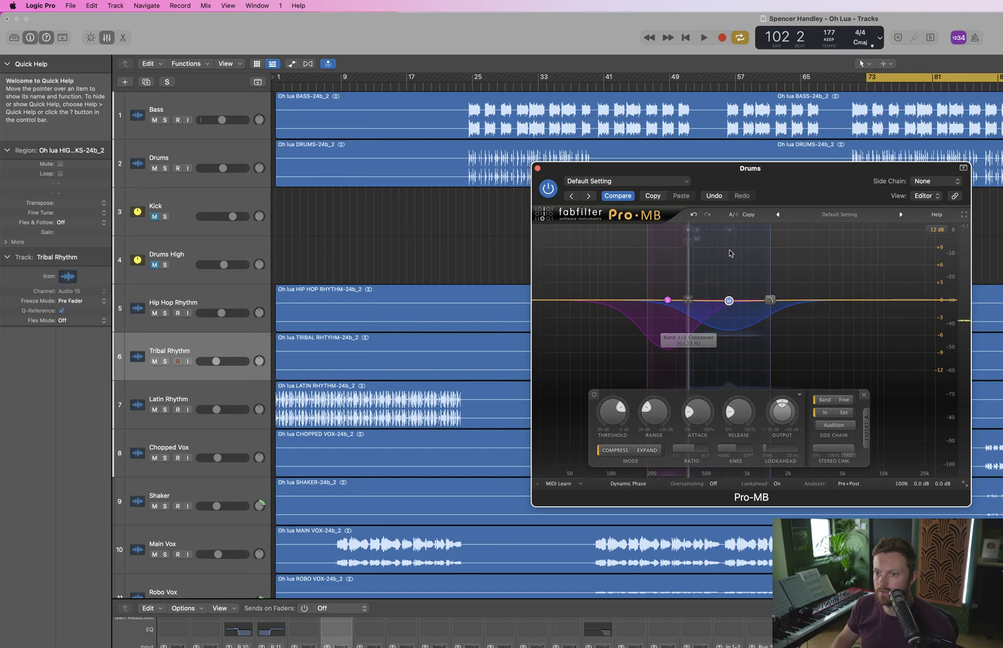
left_click_drag(696, 233, 841, 236)
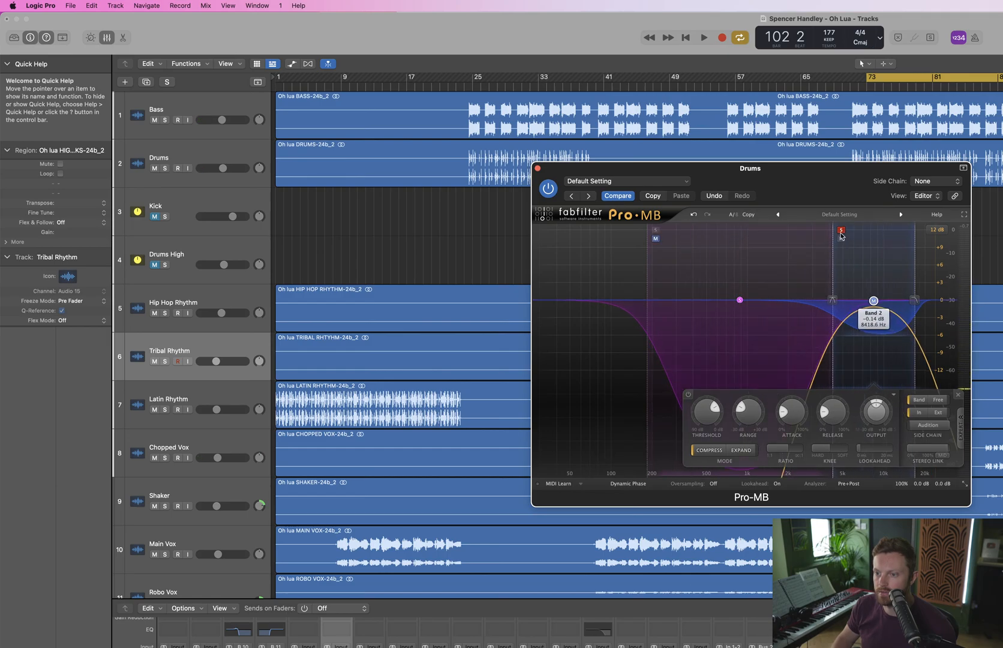
key("space")
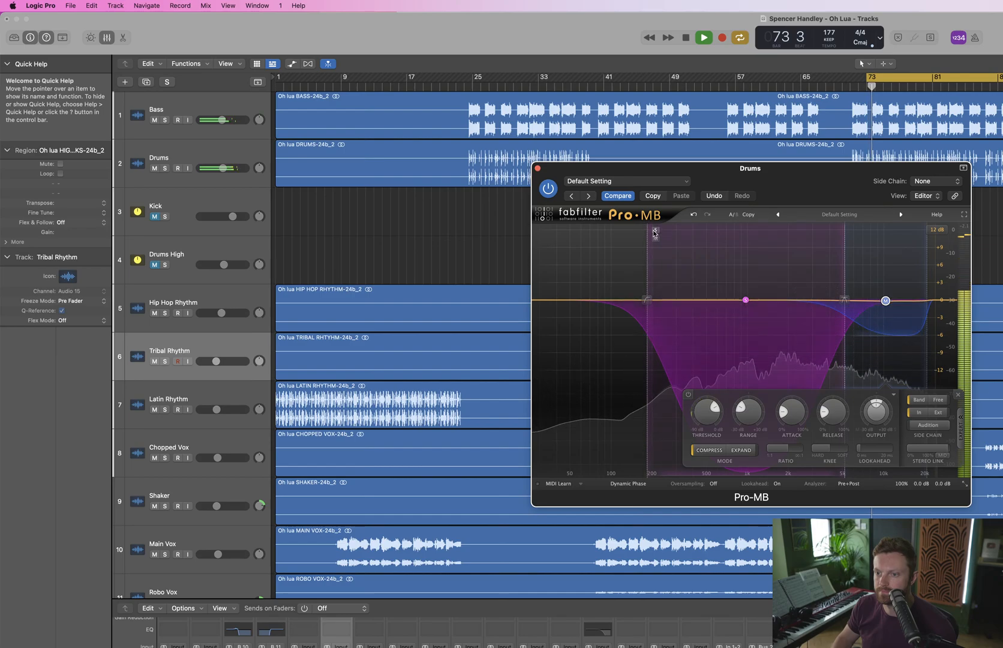
Narrow Pro-MB band 1 to roughly 1.6–5 kHz, delete band 2 and stop playback
left_click_drag(646, 233, 778, 255)
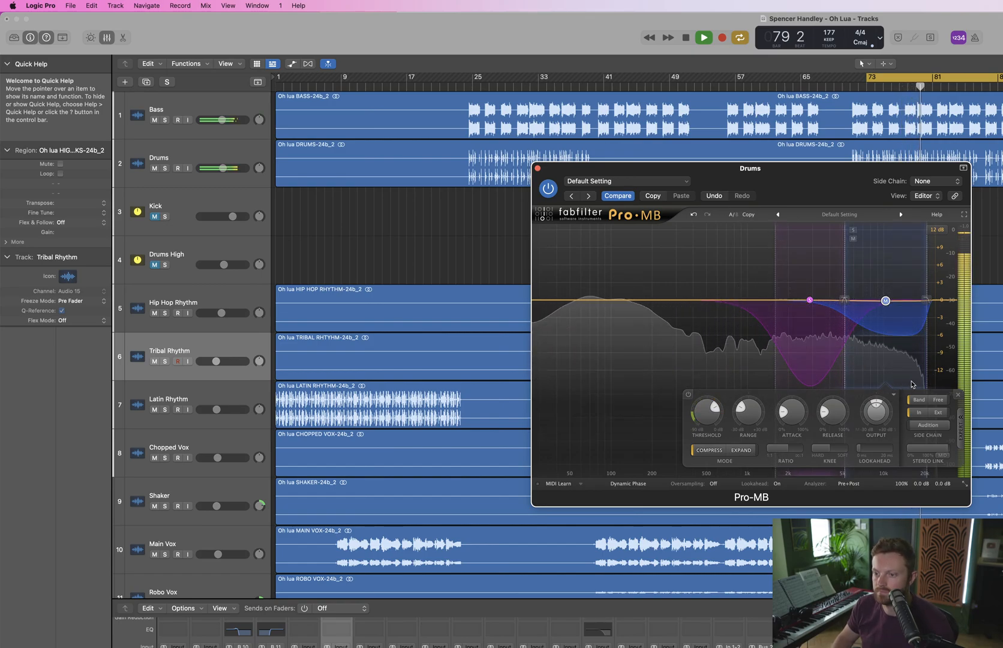
left_click(958, 394)
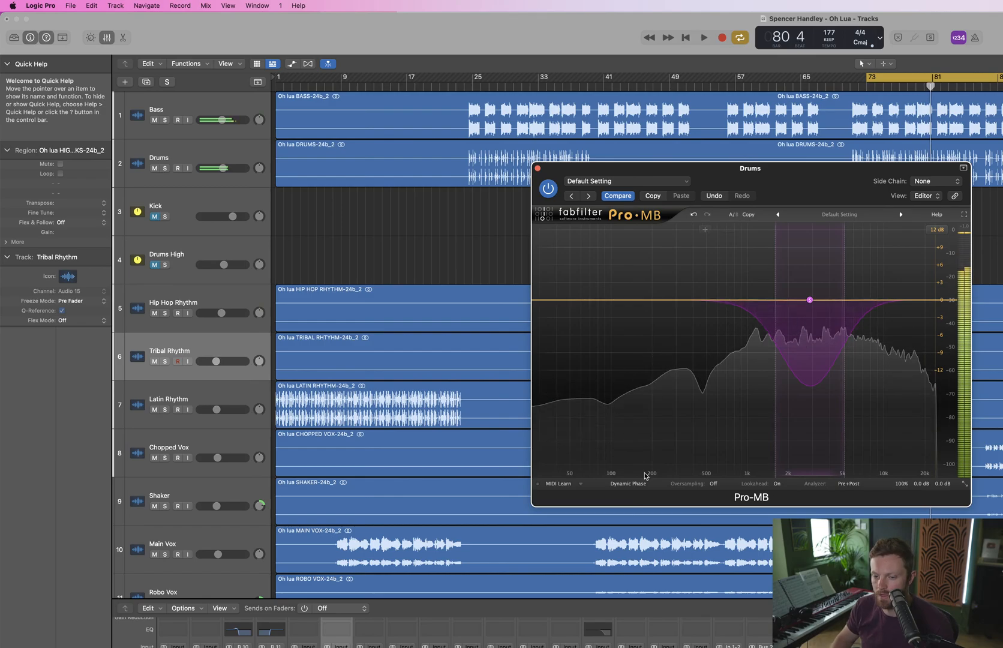
key("space")
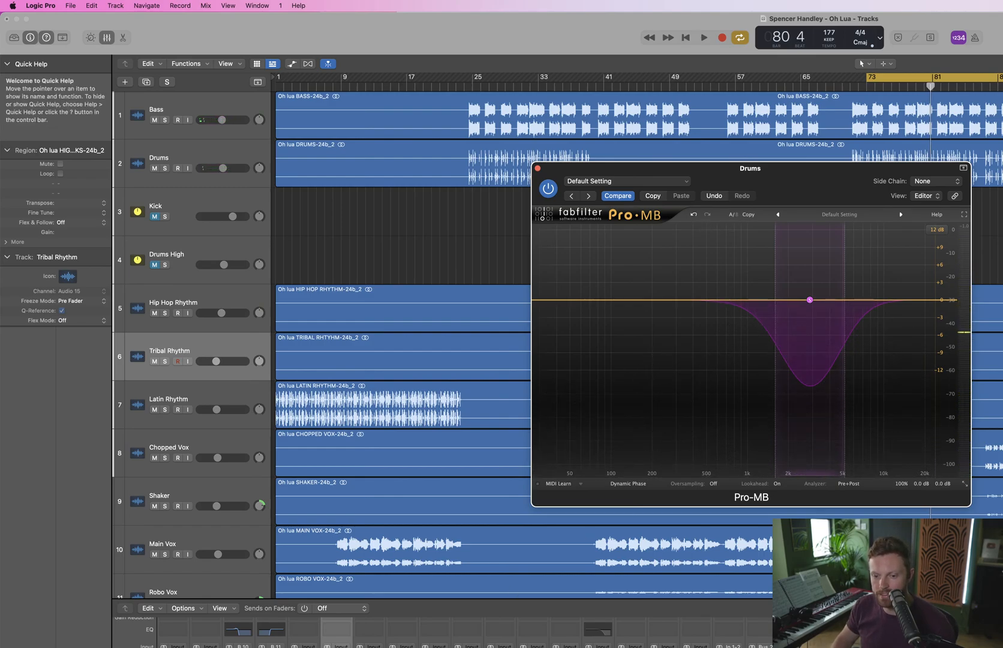
Try to insert a FabFilter plug-in on the Drums channel by searching for "pro"
left_click(206, 646)
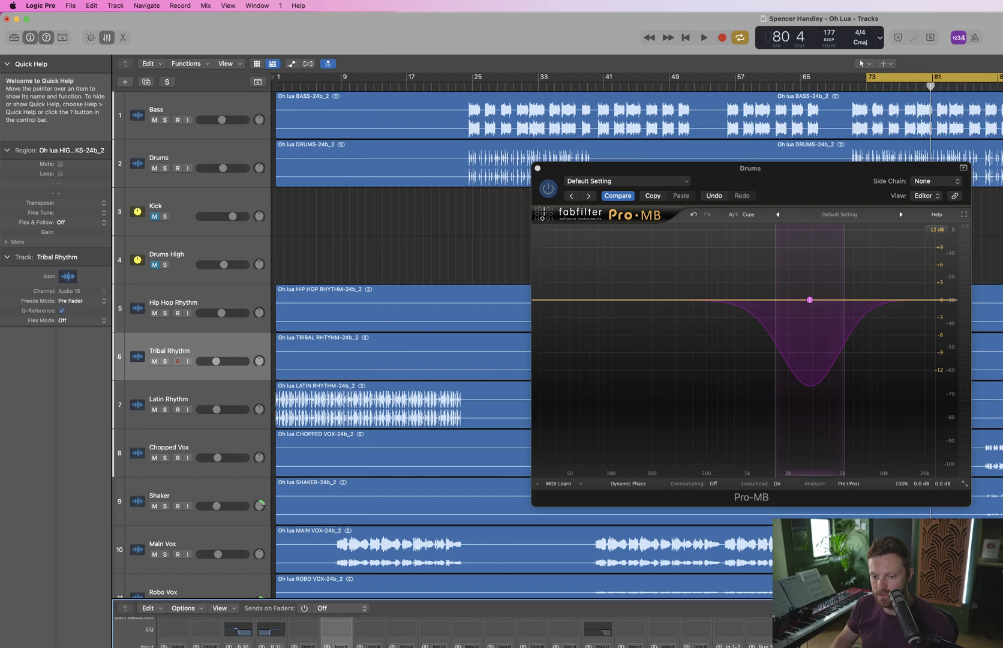
left_click(206, 646)
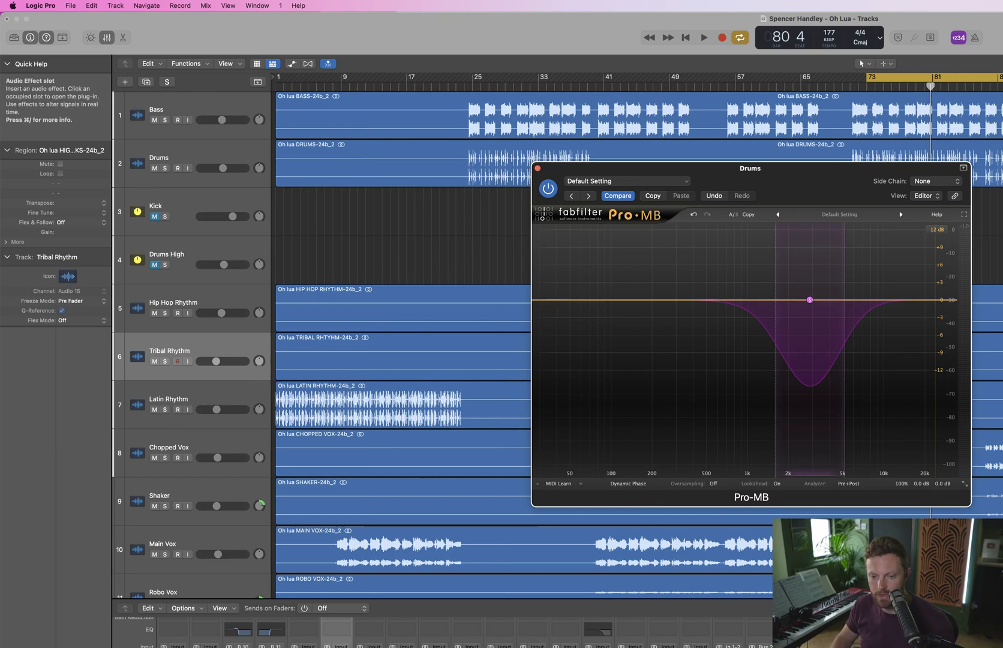
left_click(205, 646)
type("pro")
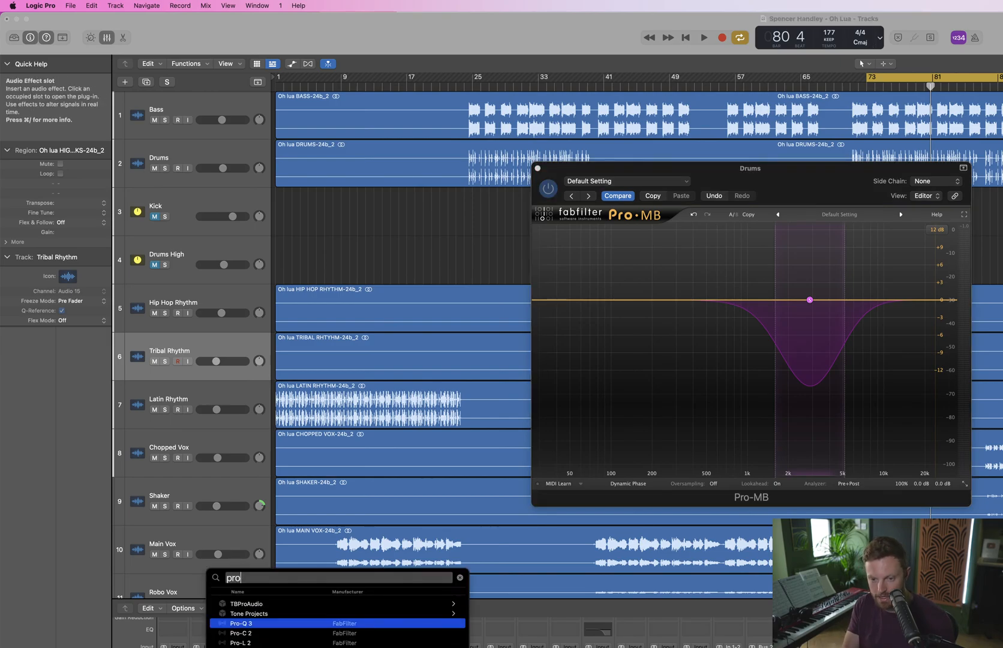
key("Return")
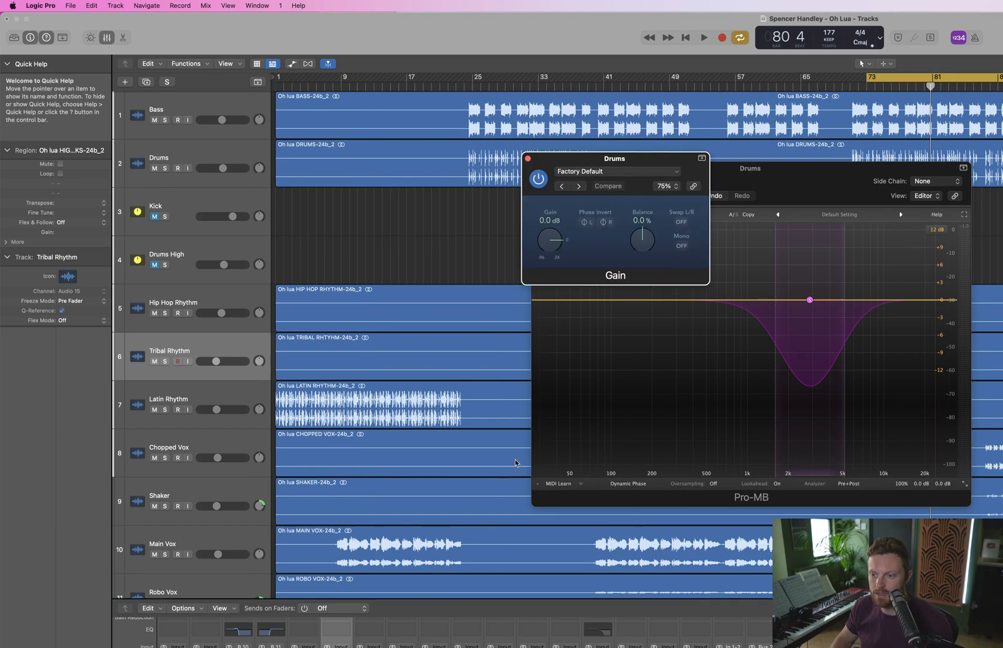
left_click(528, 159)
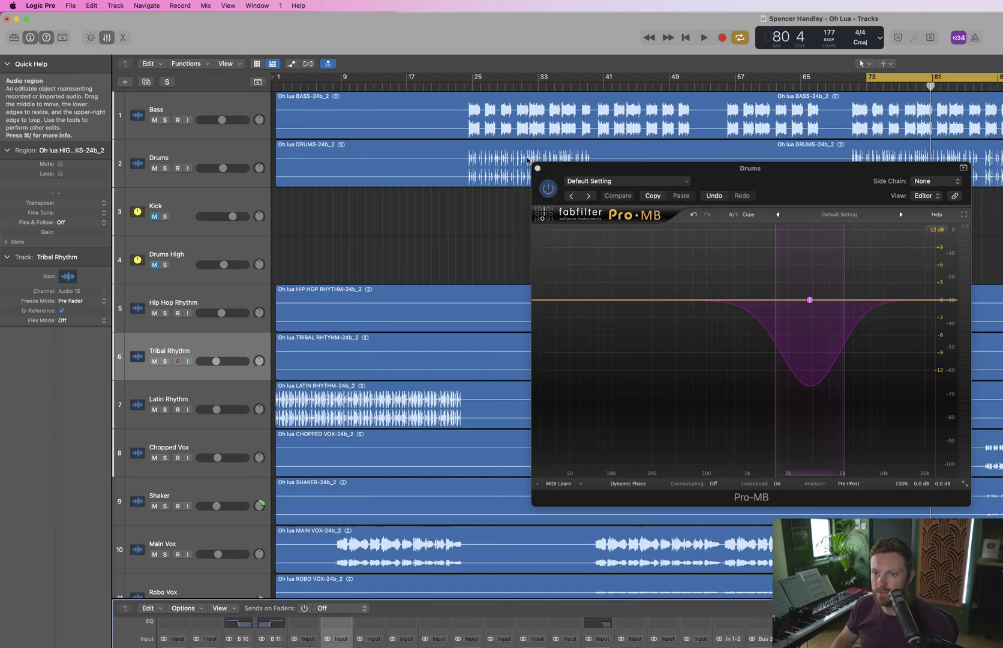
Insert FabFilter Pro-Q 3 on the Drums channel in place of the Gain plug-in
left_click(217, 647)
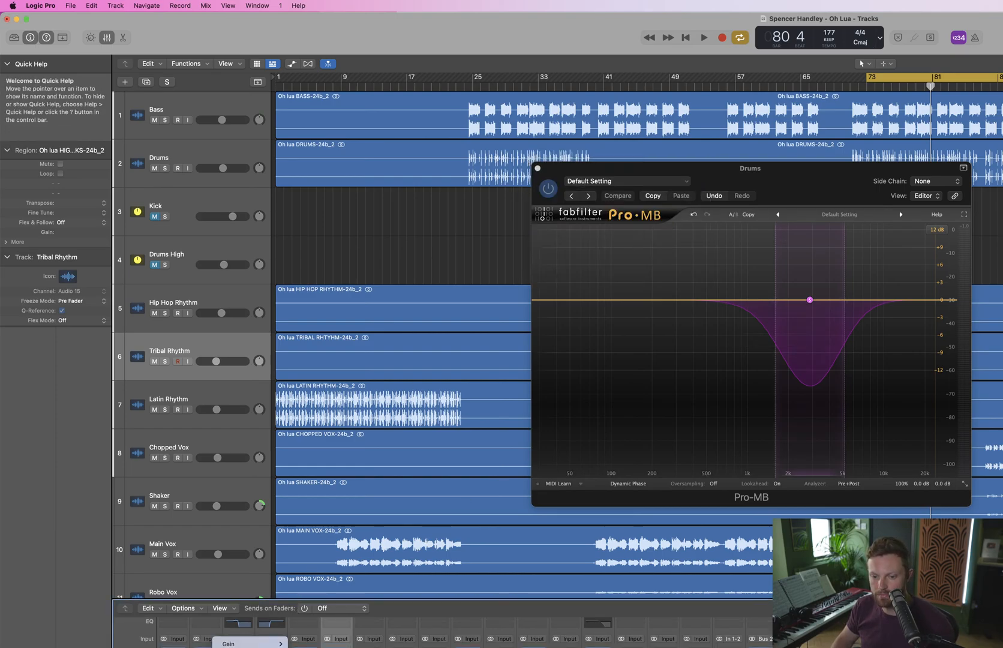
mouse_move(249, 647)
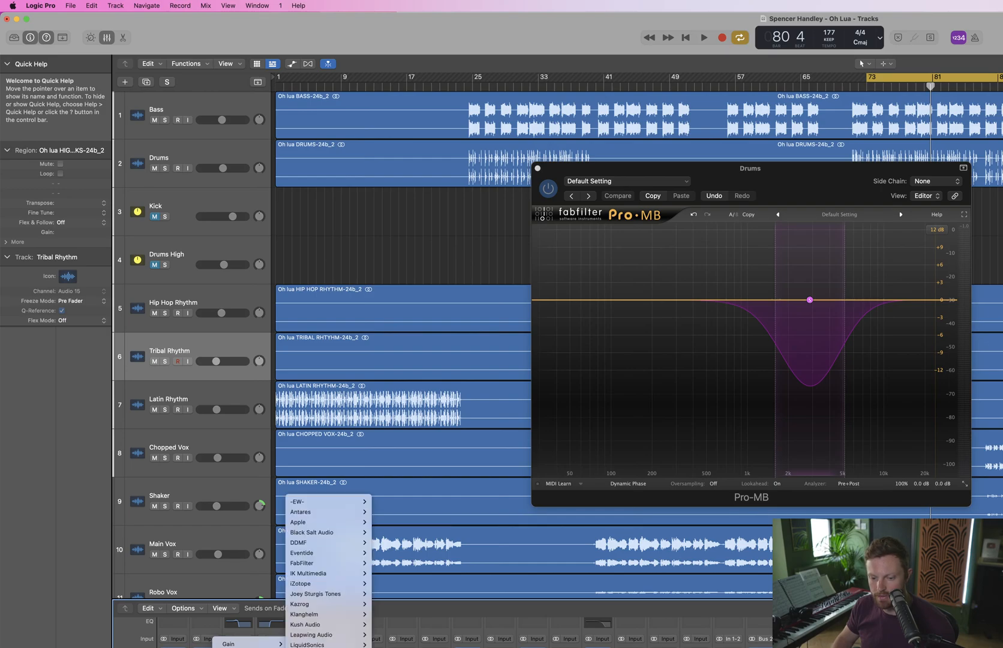
mouse_move(322, 564)
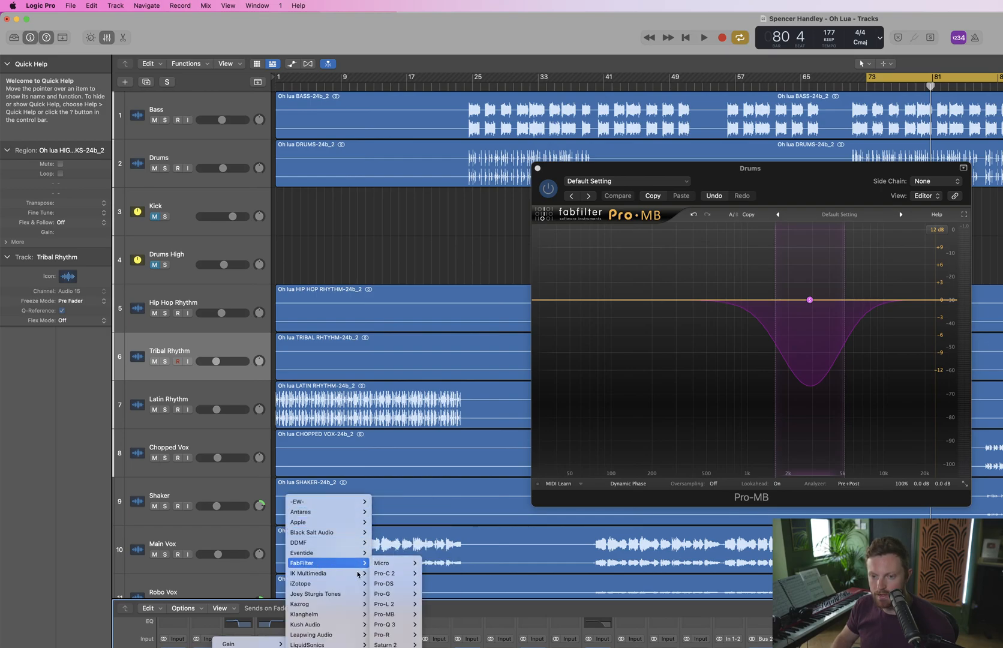
mouse_move(394, 627)
left_click(432, 625)
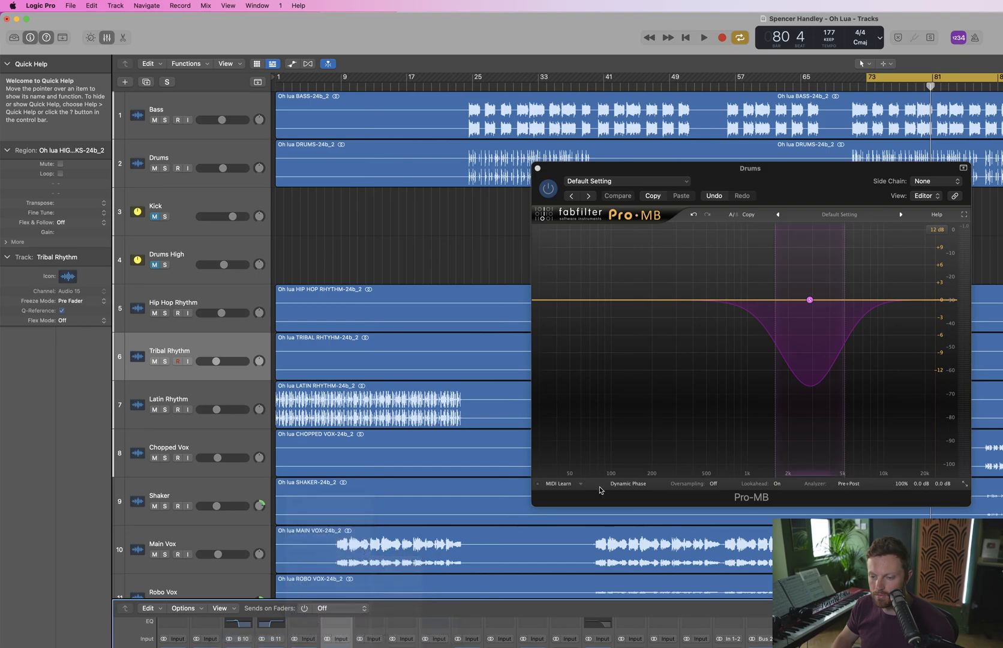
Play the cycled section and add a mid-only bell band to the drums' Pro-Q 3 at about 810 Hz, +0.14 dB
key("space")
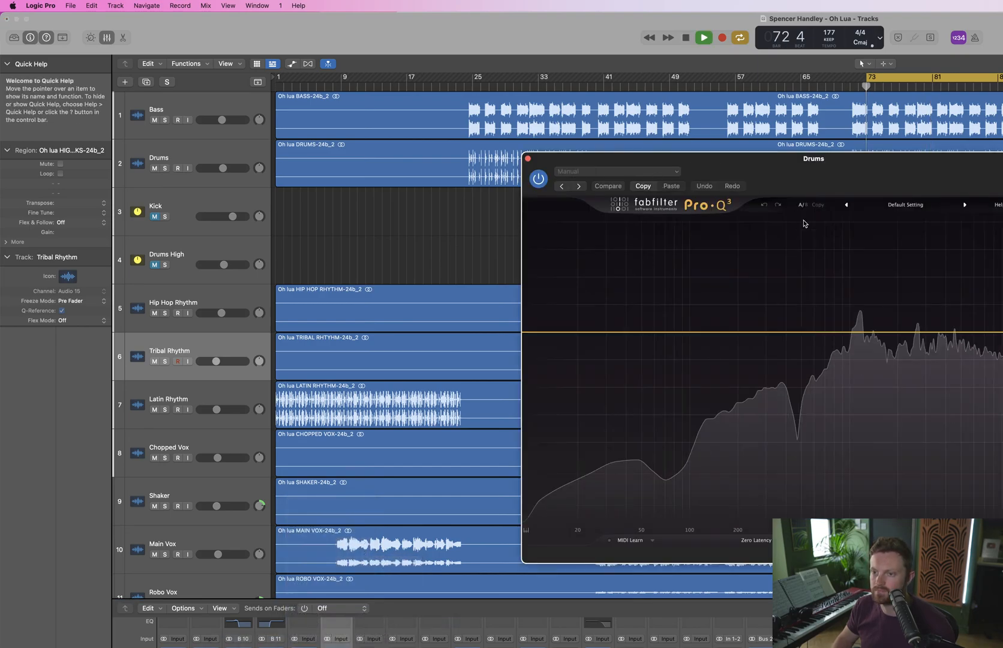
left_click(838, 327)
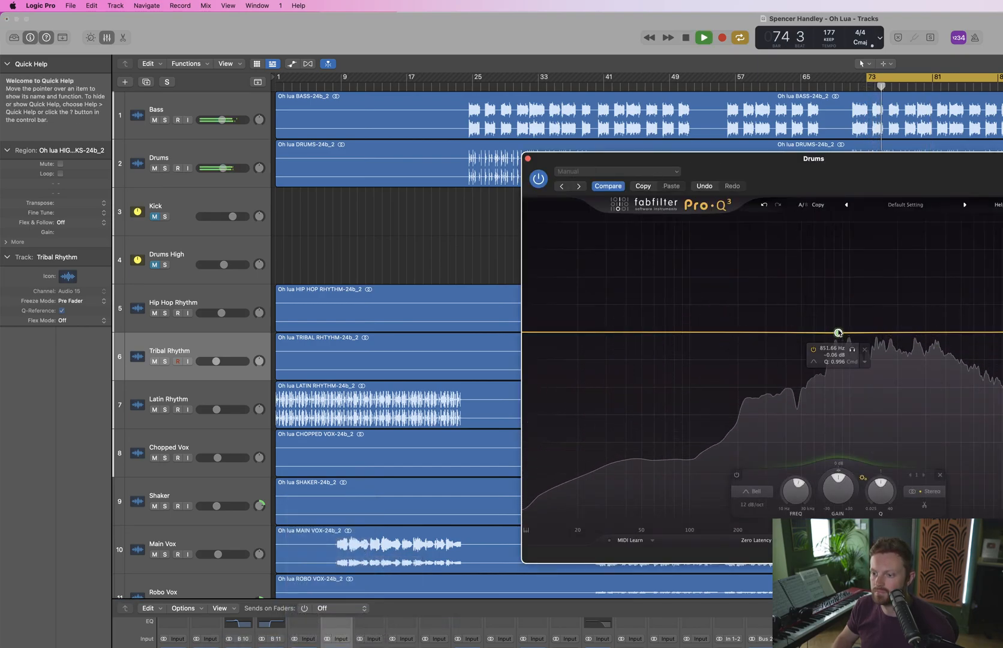
left_click(924, 491)
left_click(932, 469)
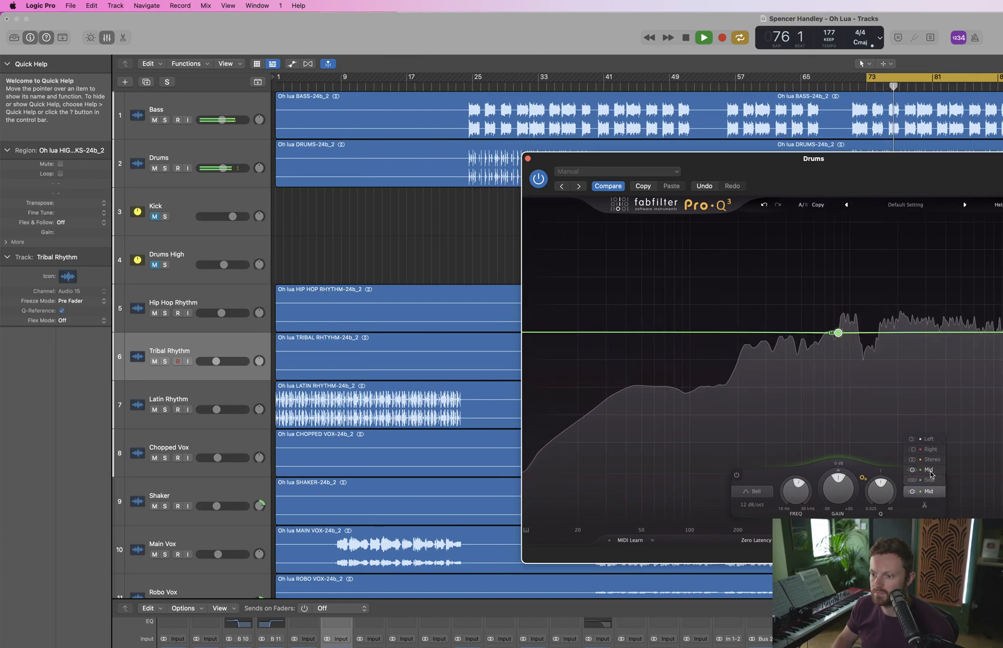
left_click_drag(838, 333, 848, 303)
left_click(921, 303)
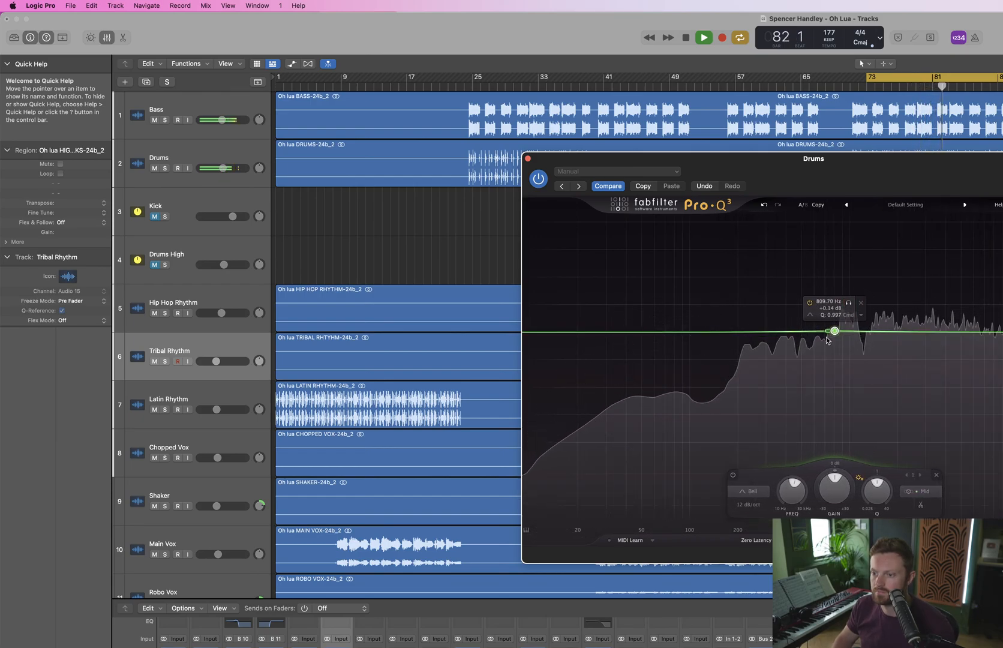
Give the Pro-Q 3 mid band a downward dynamic range, widen it to Q 0.411 and shift it to about 709 Hz
left_click_drag(830, 470, 826, 513)
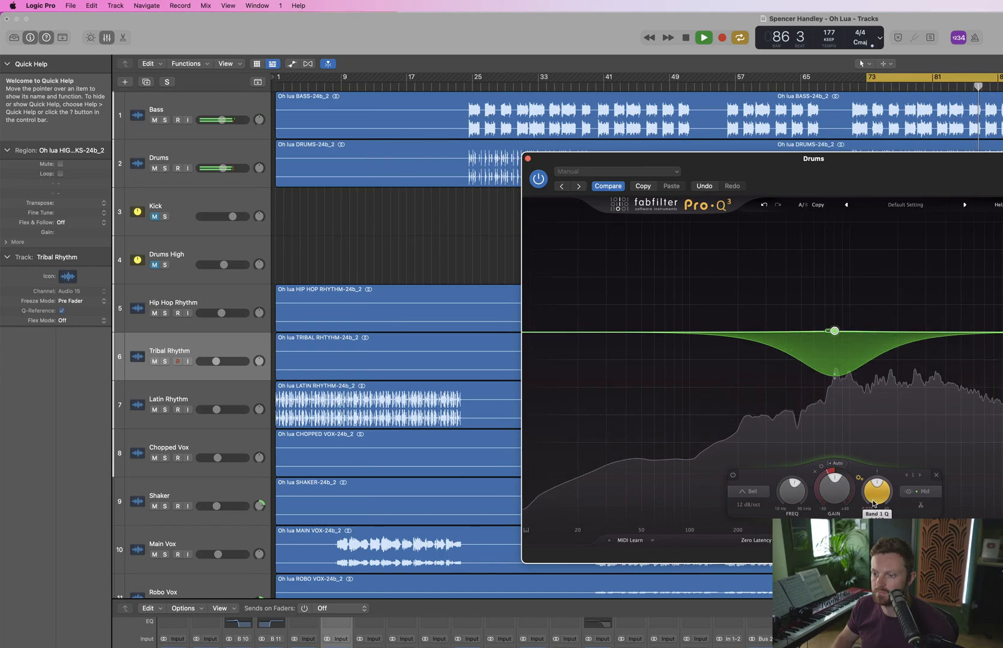
left_click_drag(876, 491, 876, 496)
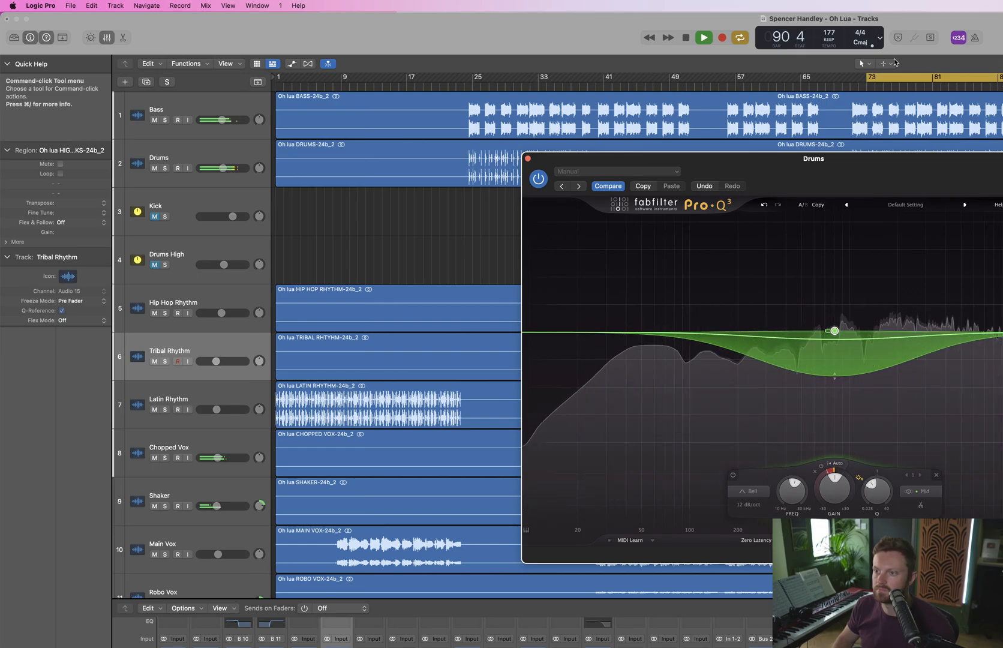
left_click(541, 184)
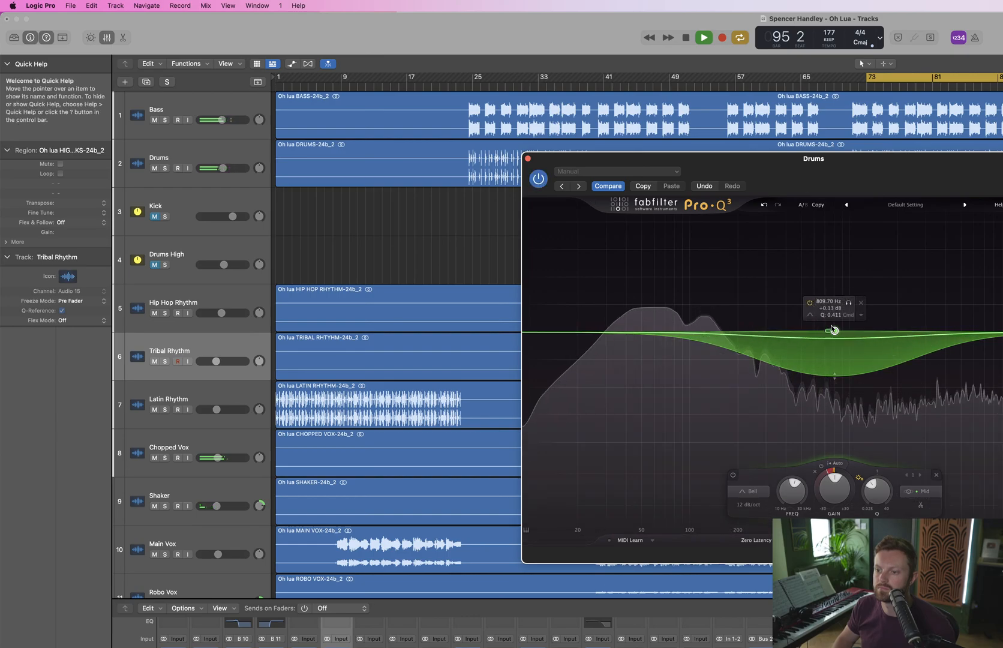
left_click_drag(833, 330, 826, 331)
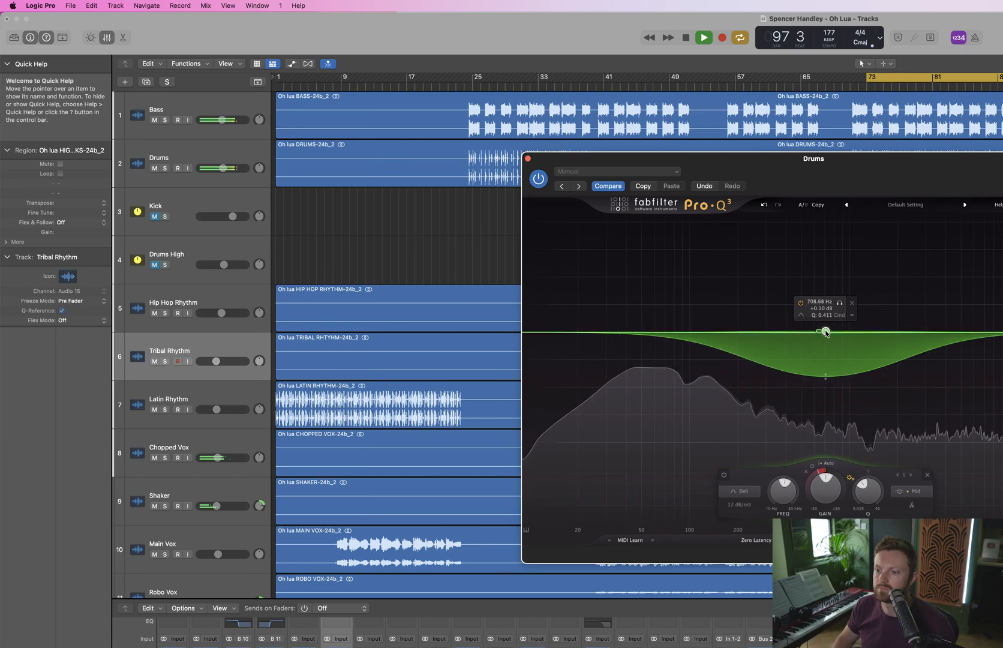
Compare the drums with Pro-Q 3 bypassed and active, leaving it active, and close both drum plug-in windows
left_click(539, 180)
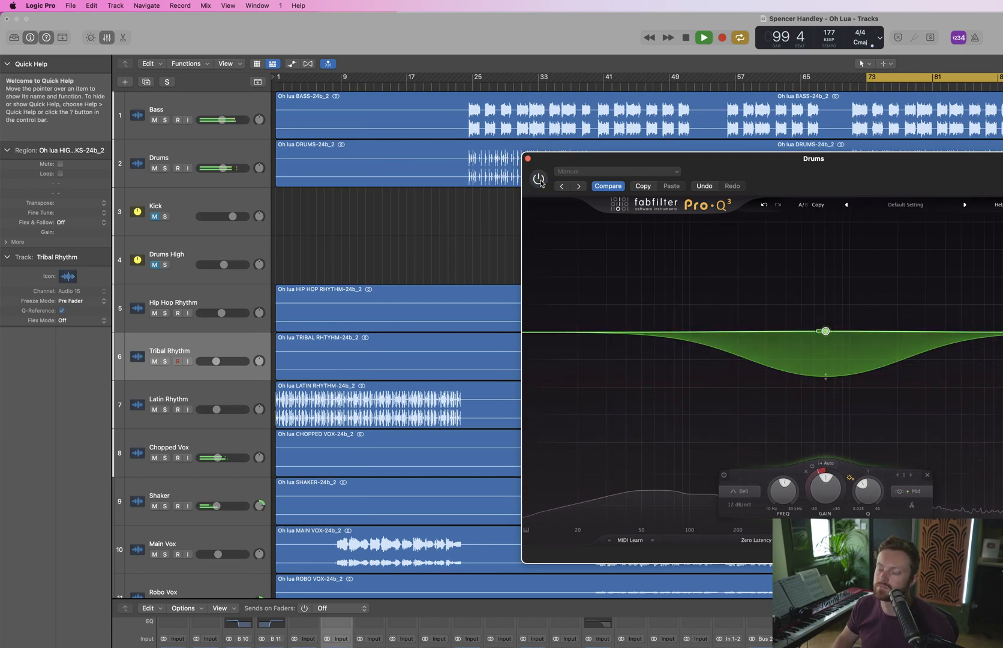
left_click(539, 179)
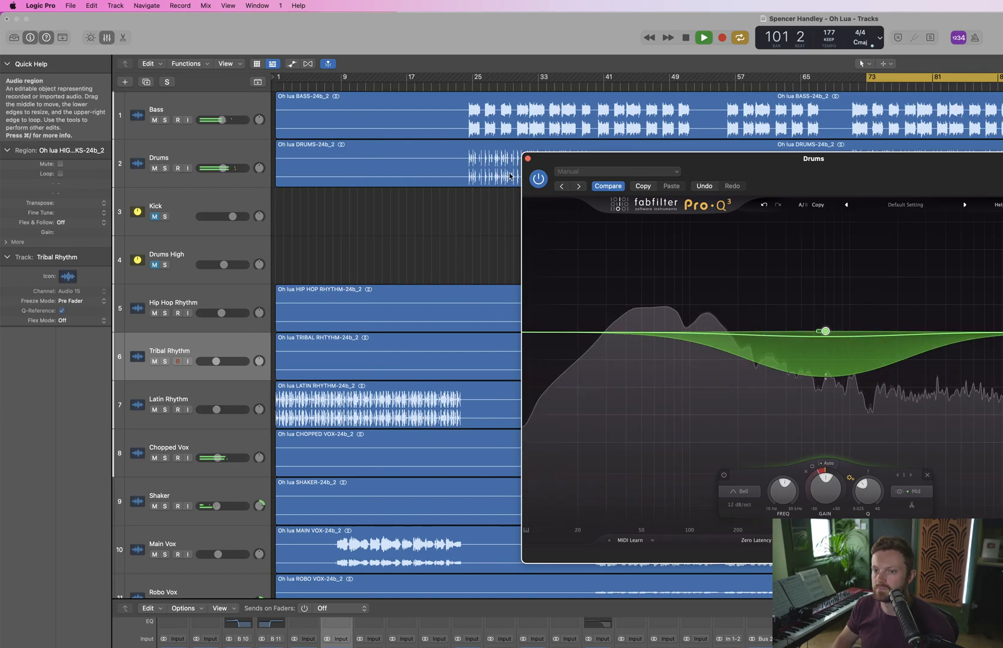
left_click(528, 159)
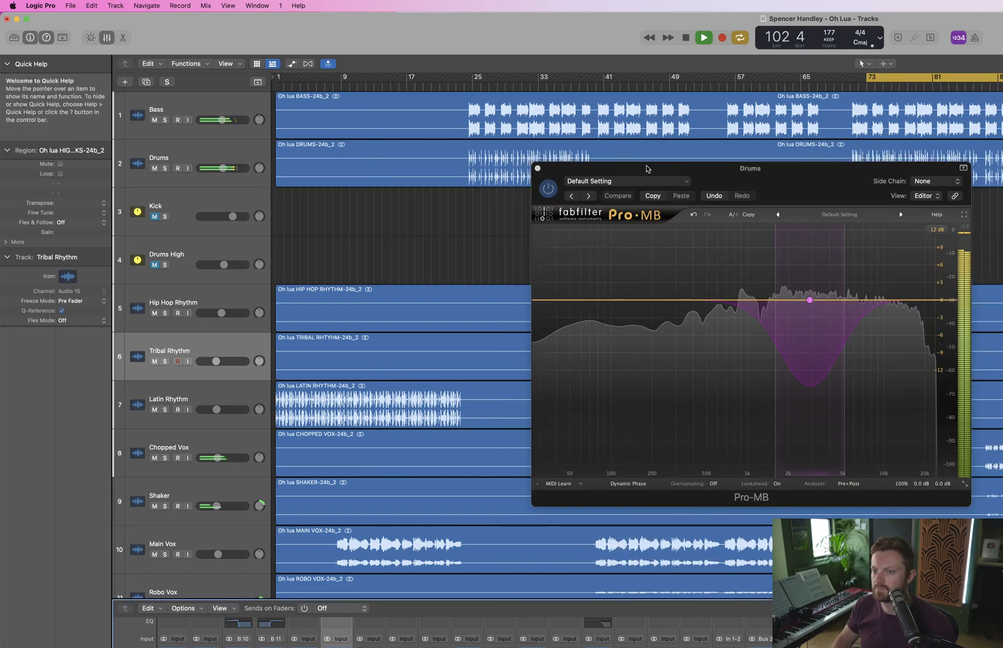
left_click(538, 168)
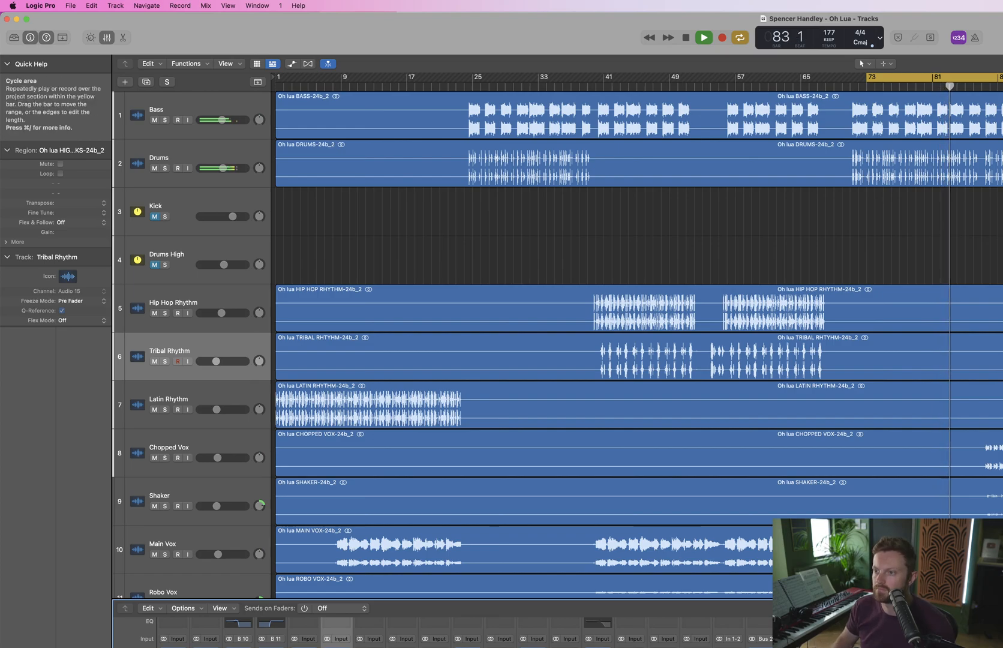
Turn off the cycle, show track automation, and save the project while playing from about bar 17
key("c")
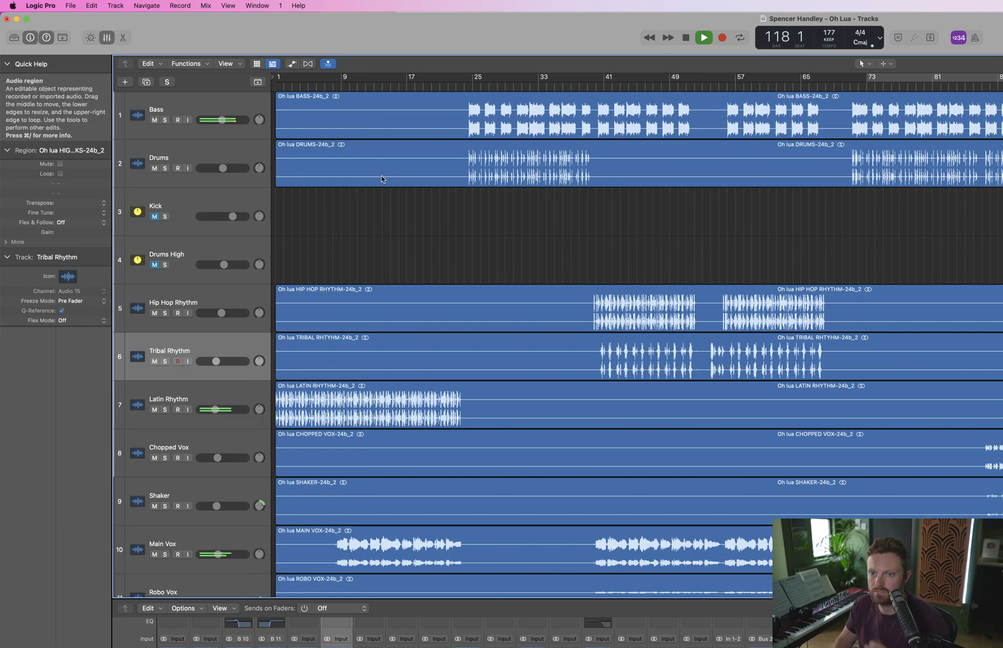
key("a")
left_click(406, 85)
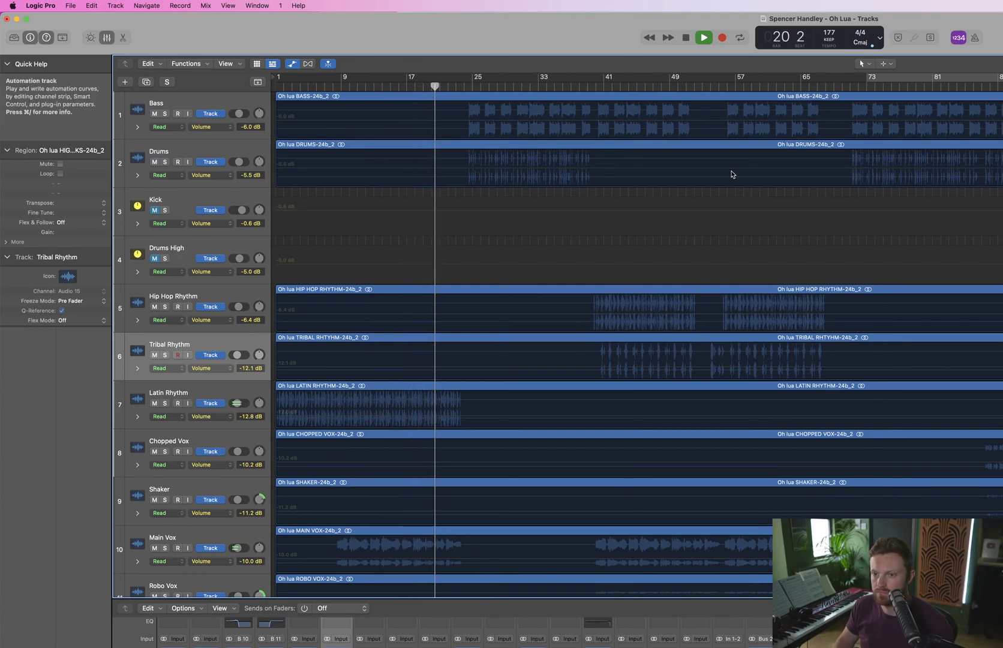
key("super+s")
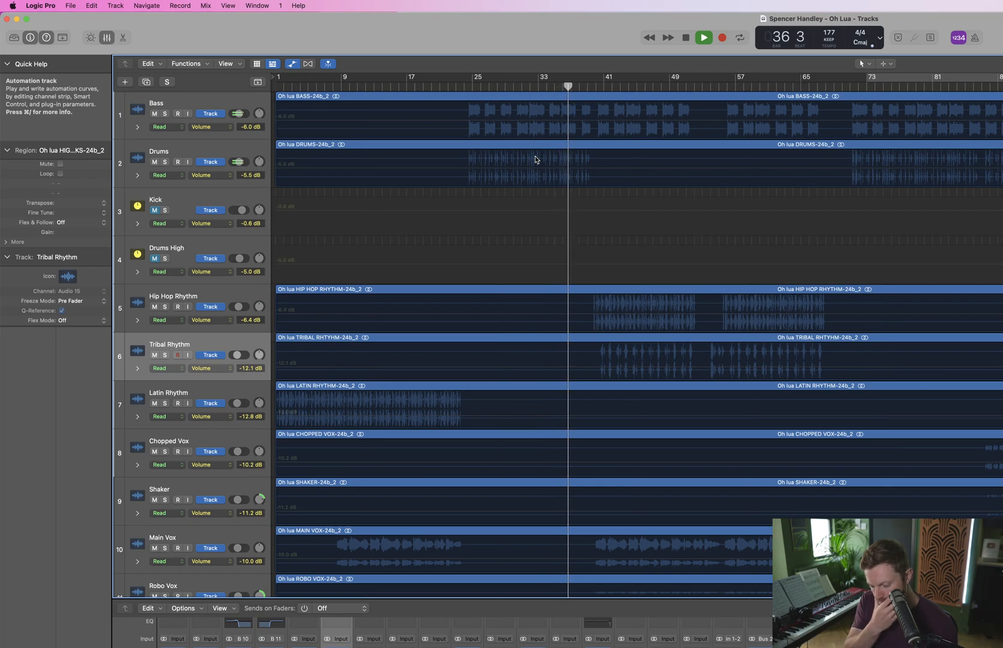
Audition a later section of the song with automation shown and save the project again
left_click(826, 85)
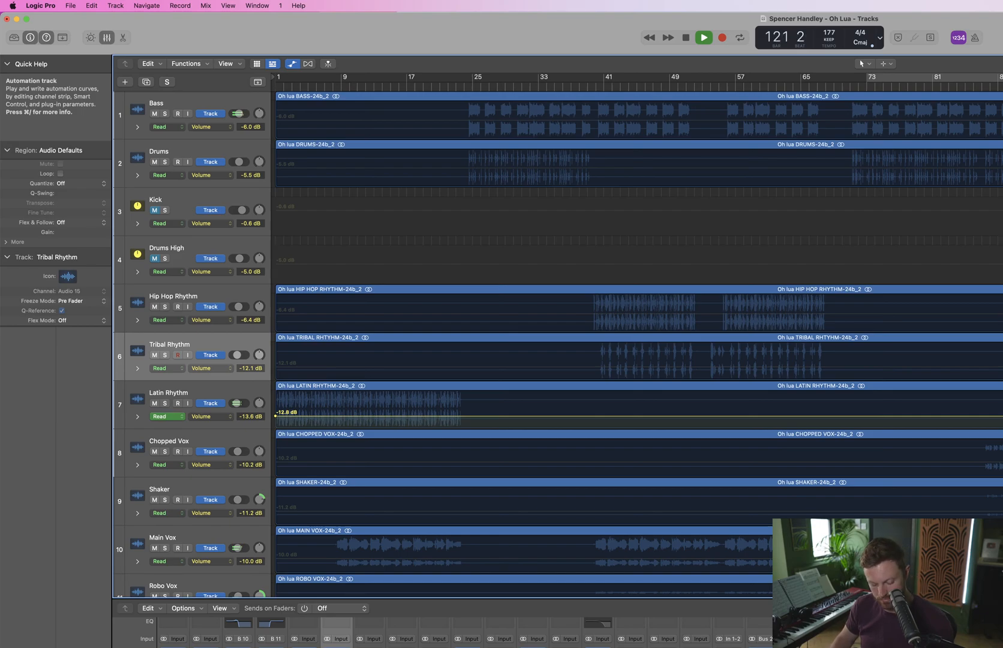
scroll(636, 336, "right", 1)
key("super+s")
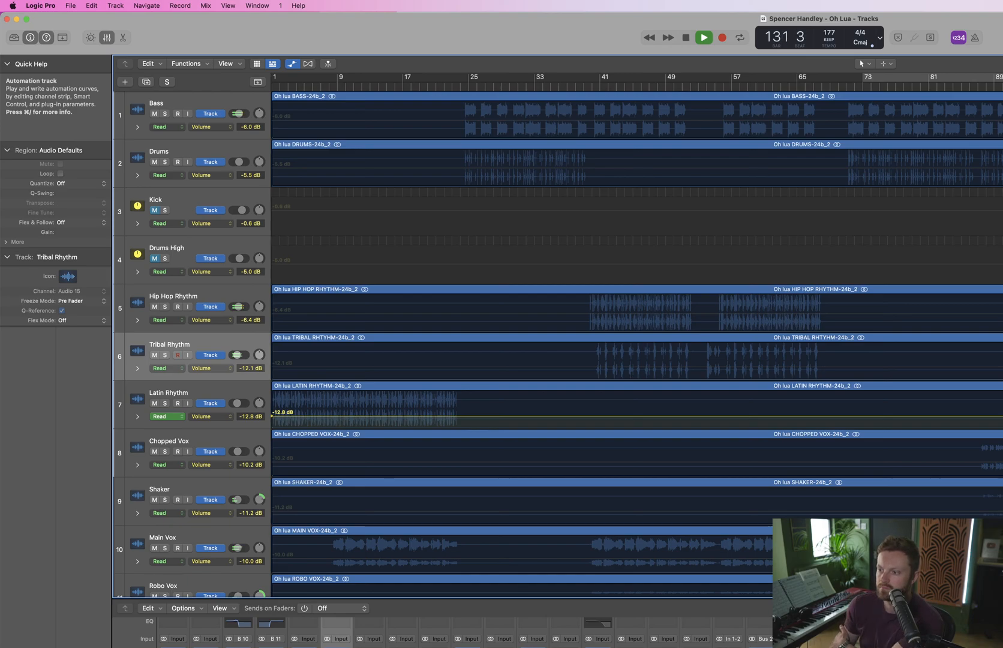
Hide the track automation, stop playback and close the mixer
key("a")
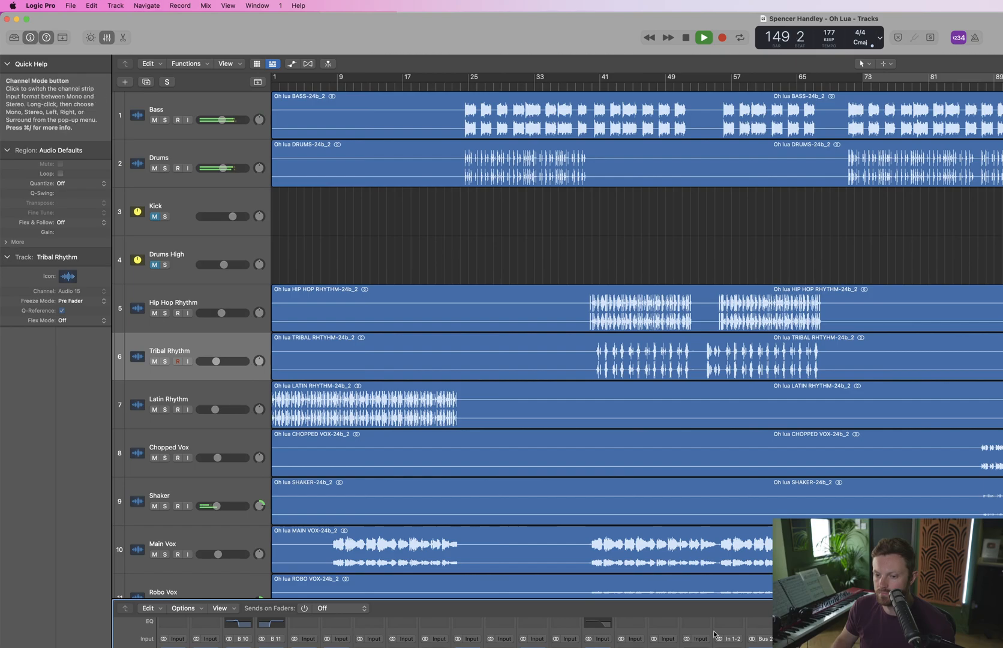
key("space")
key("x")
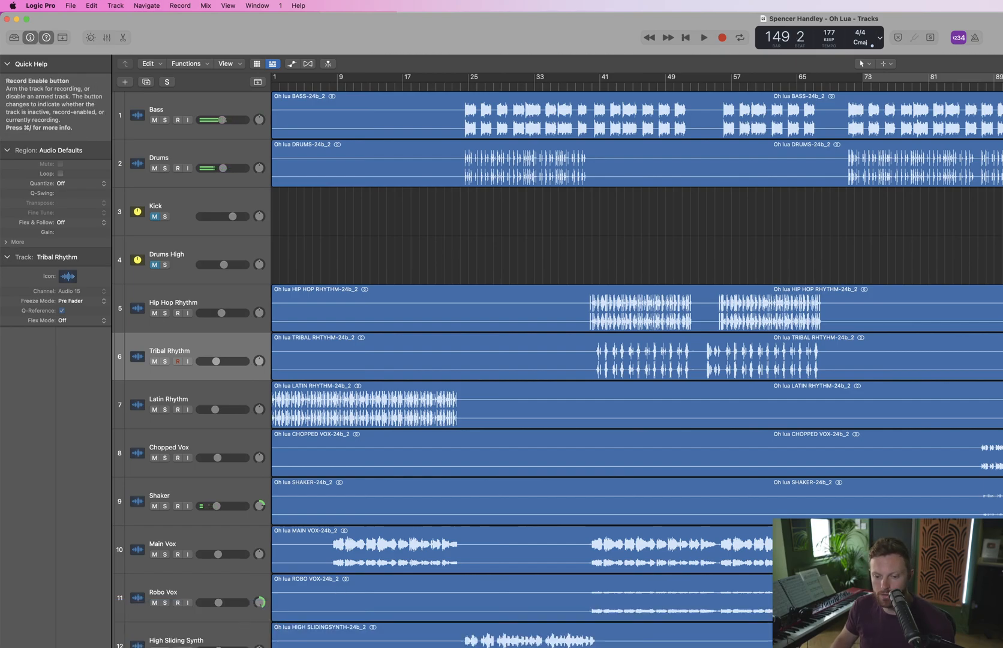
Save the project, turn on the cycle around bars 143 to 153, and play the Rough Mix track soloed
key("ctrl+s")
key("space")
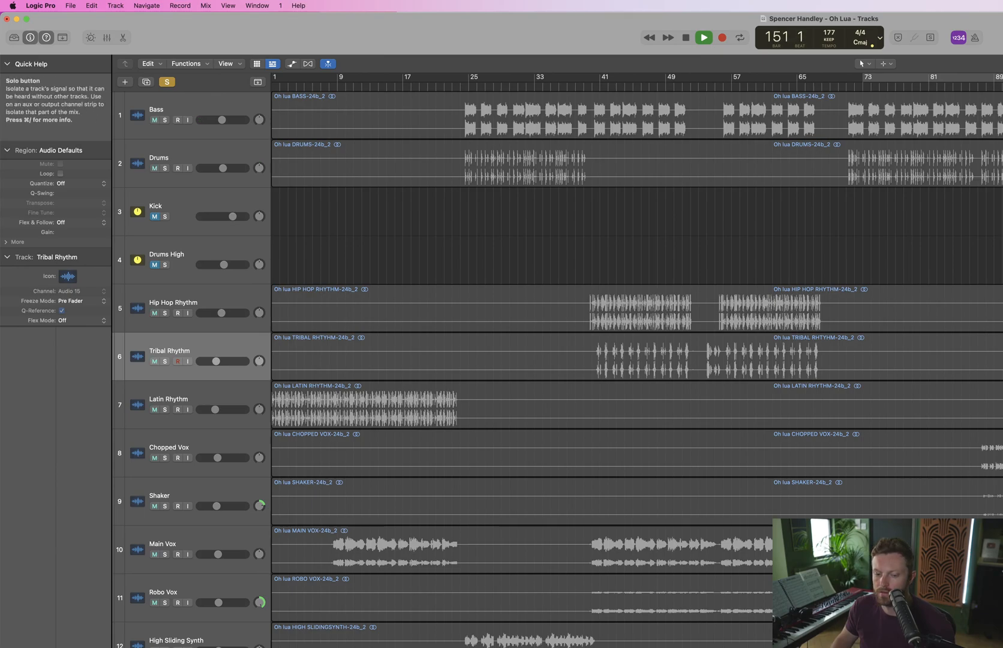
key("c")
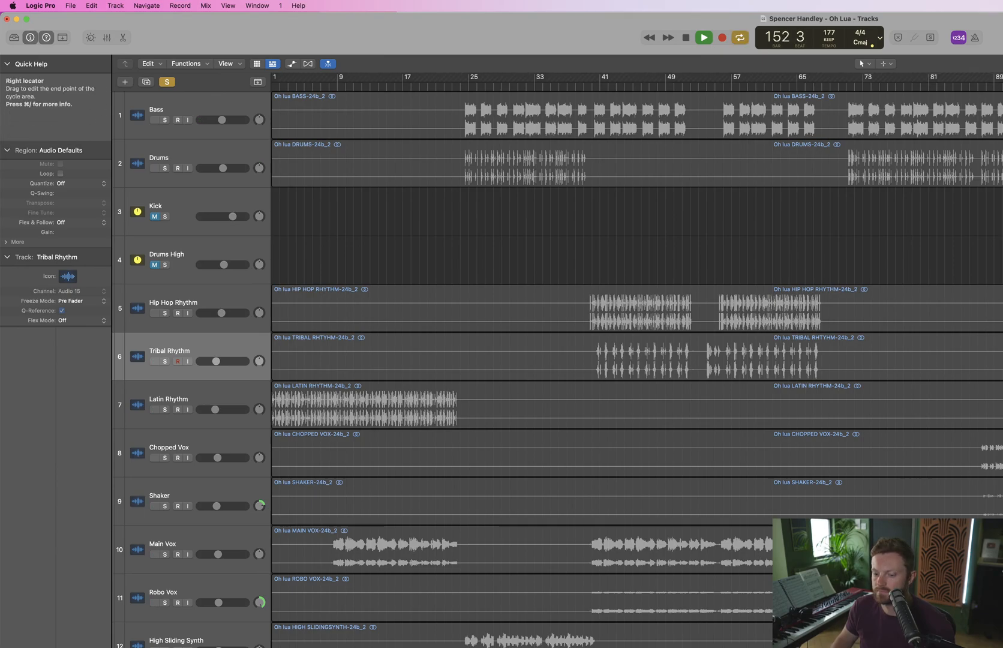
key("space")
key("x")
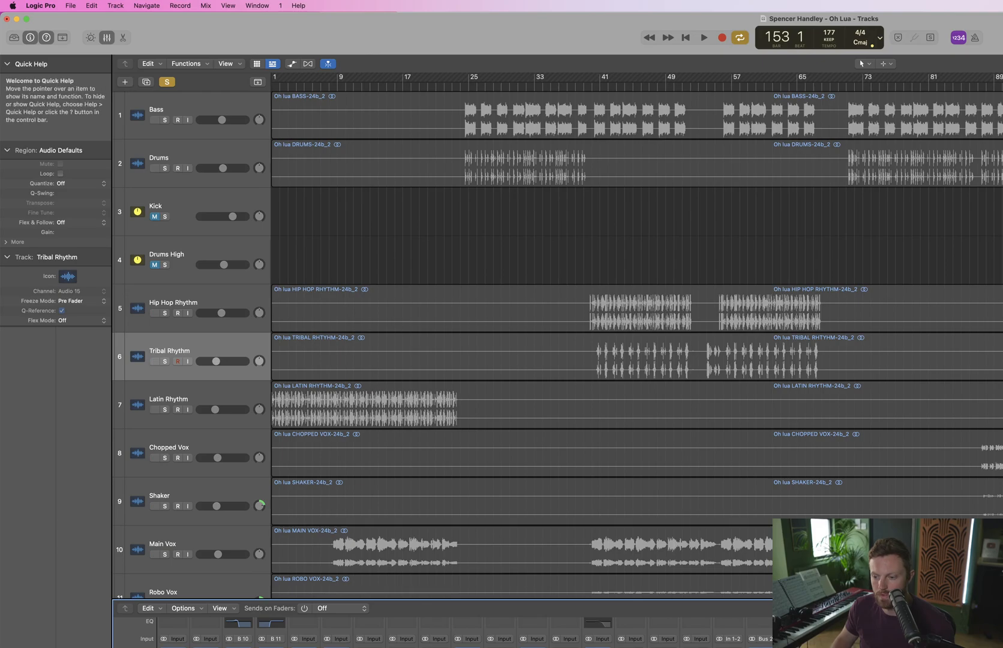
left_click(696, 646)
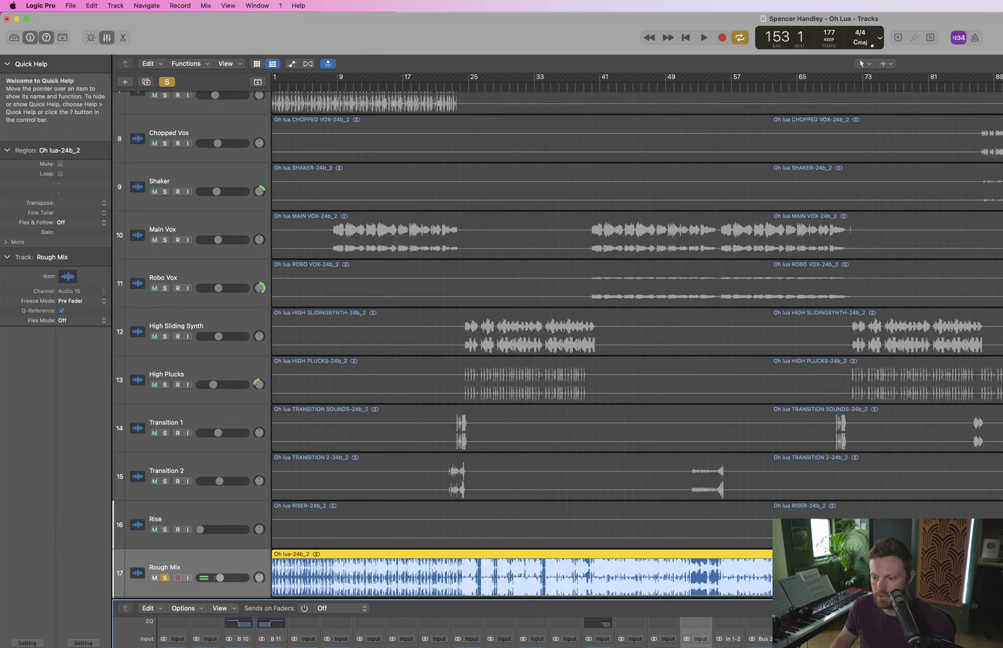
key("space")
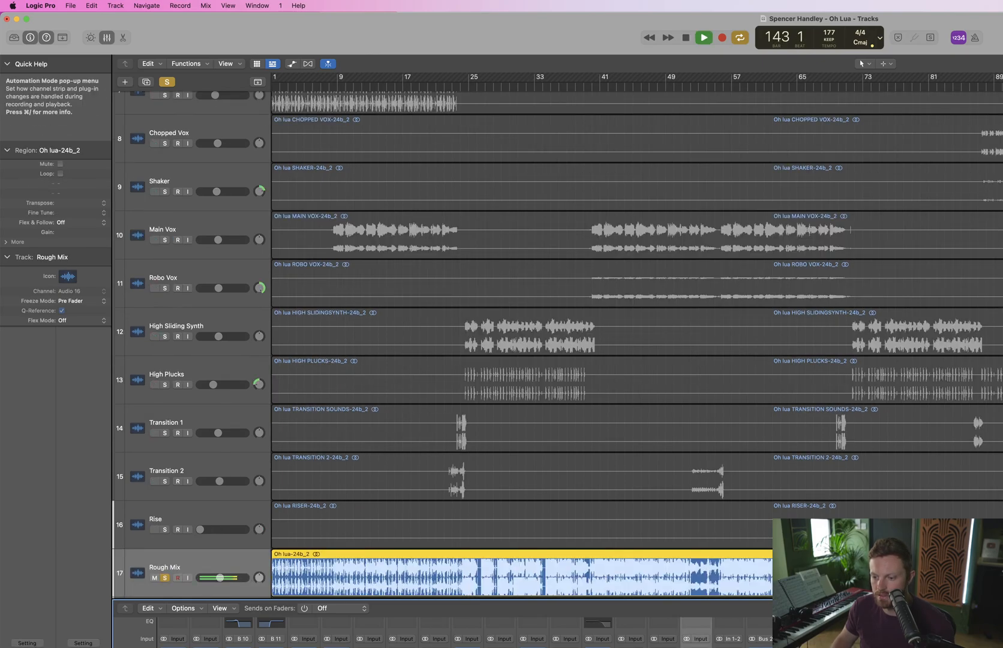
Close the mixer and compare the full mix with the soloed Rough Mix over the cycled section, leaving the solo off
key("x")
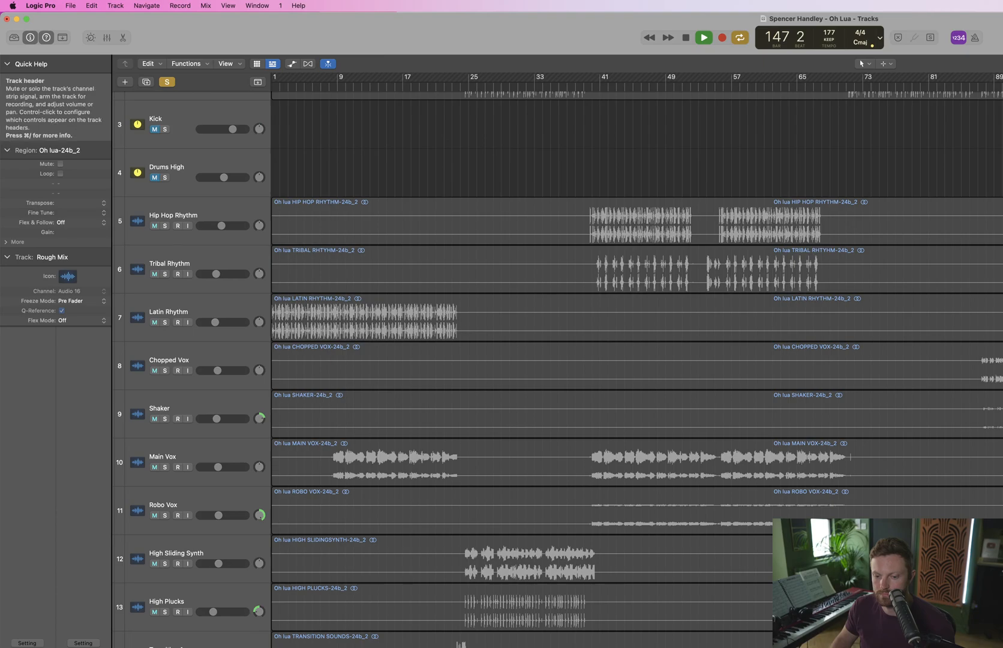
key("space")
left_click(165, 647)
key("space")
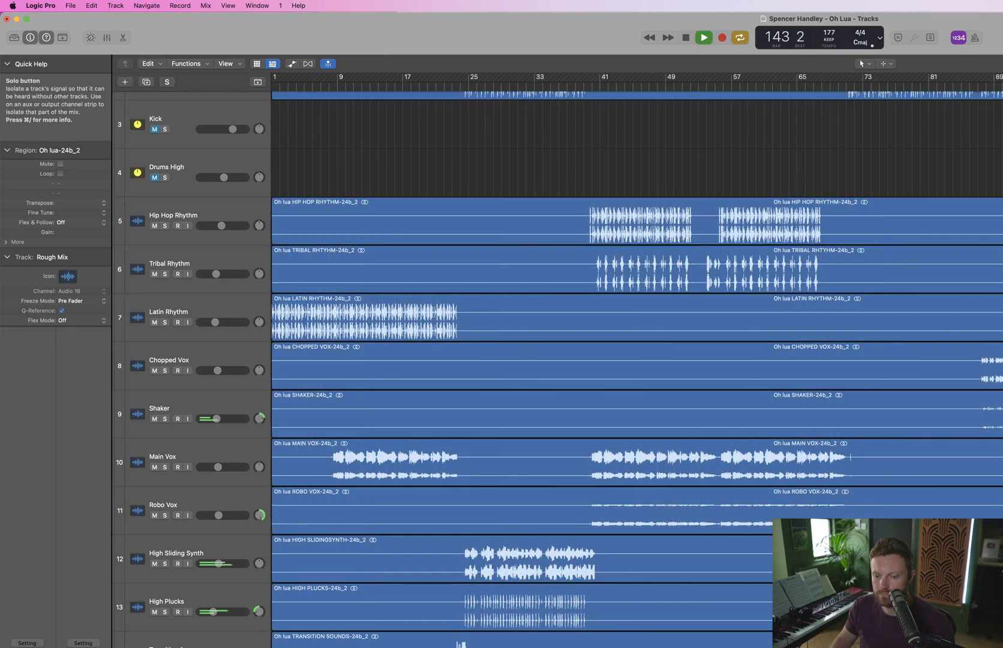
key("s")
key("space")
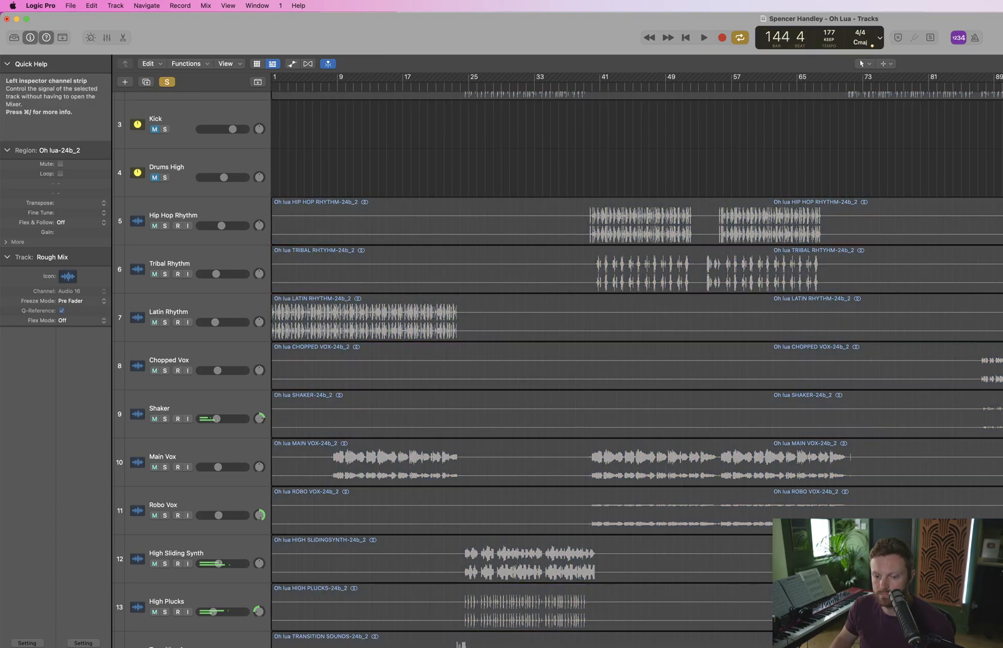
key("space")
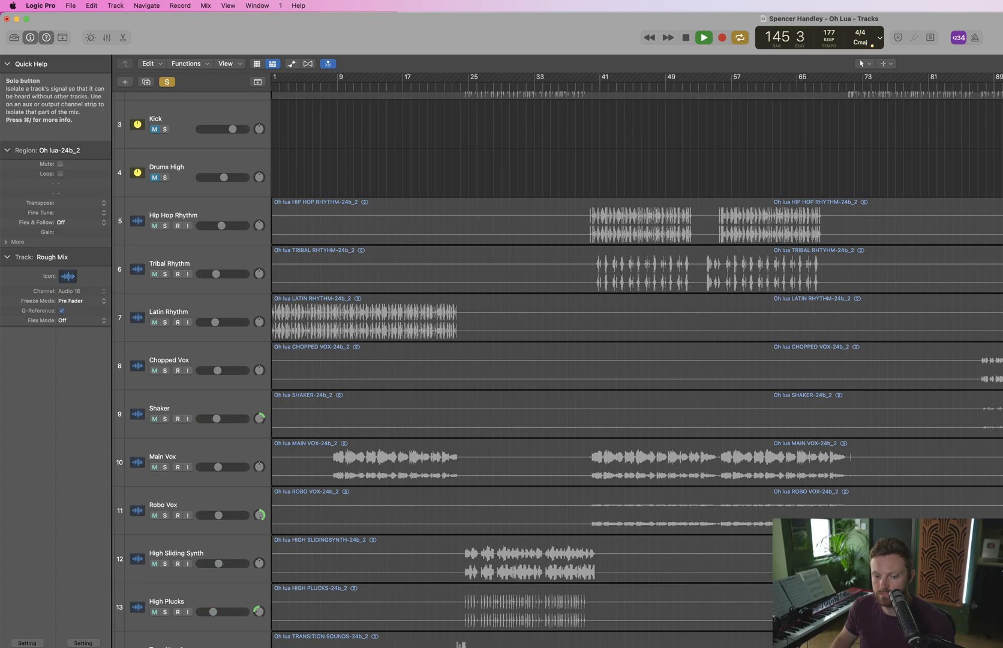
key("super+a")
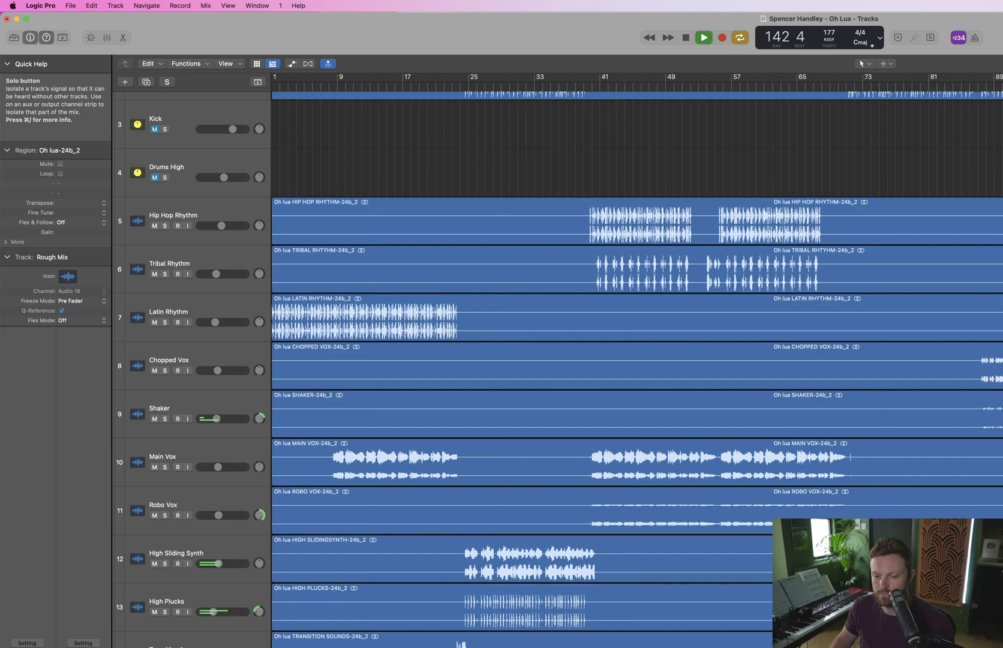
key("space")
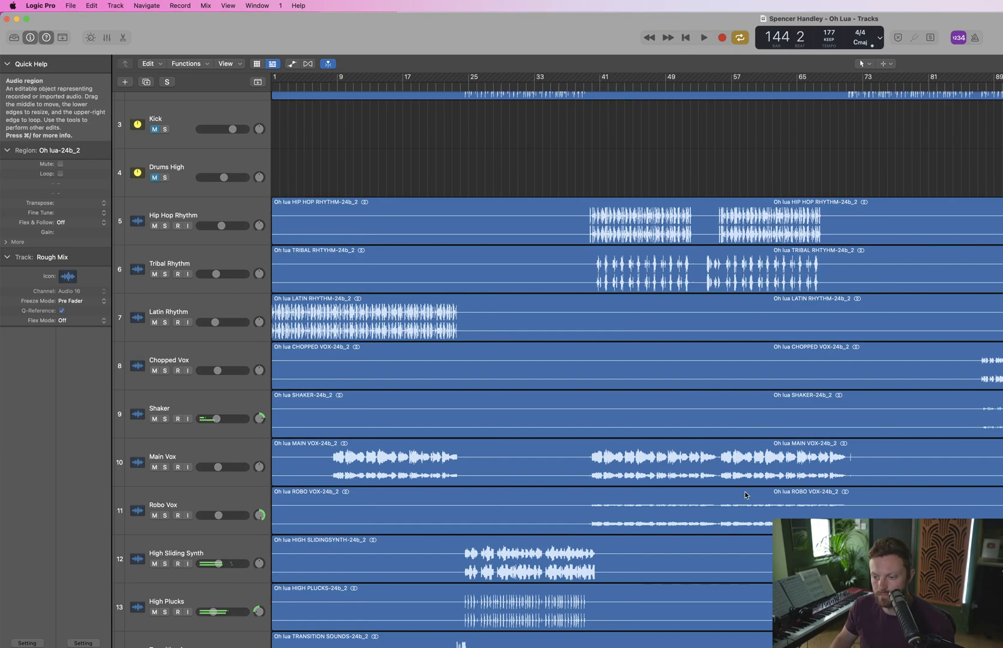
Save the project, switch to OBS Studio, and save again back in Logic Pro
key("super+s")
key("ctrl+Up")
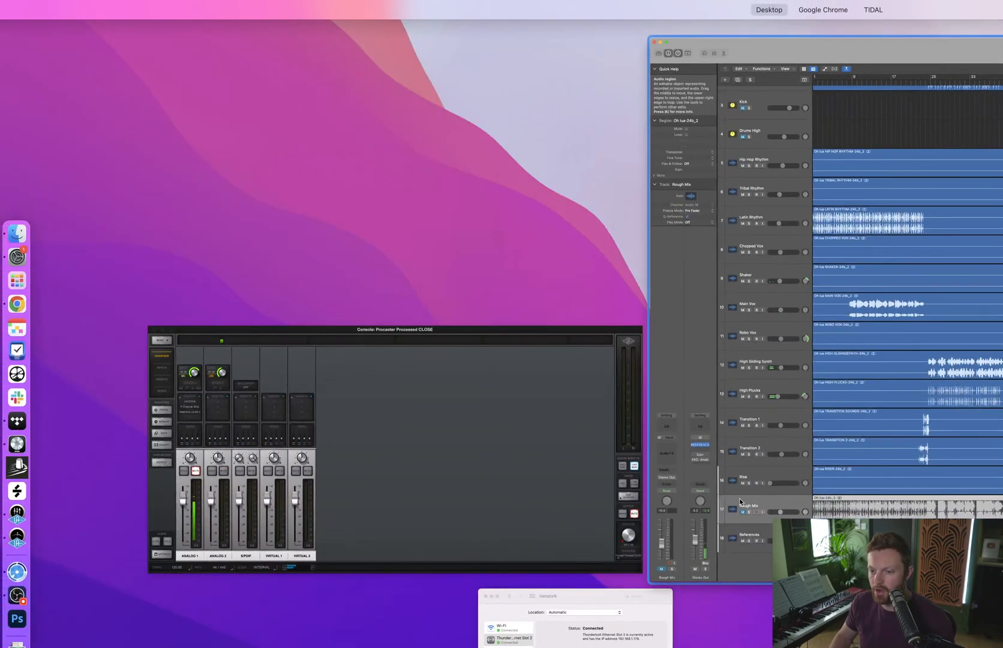
left_click(840, 606)
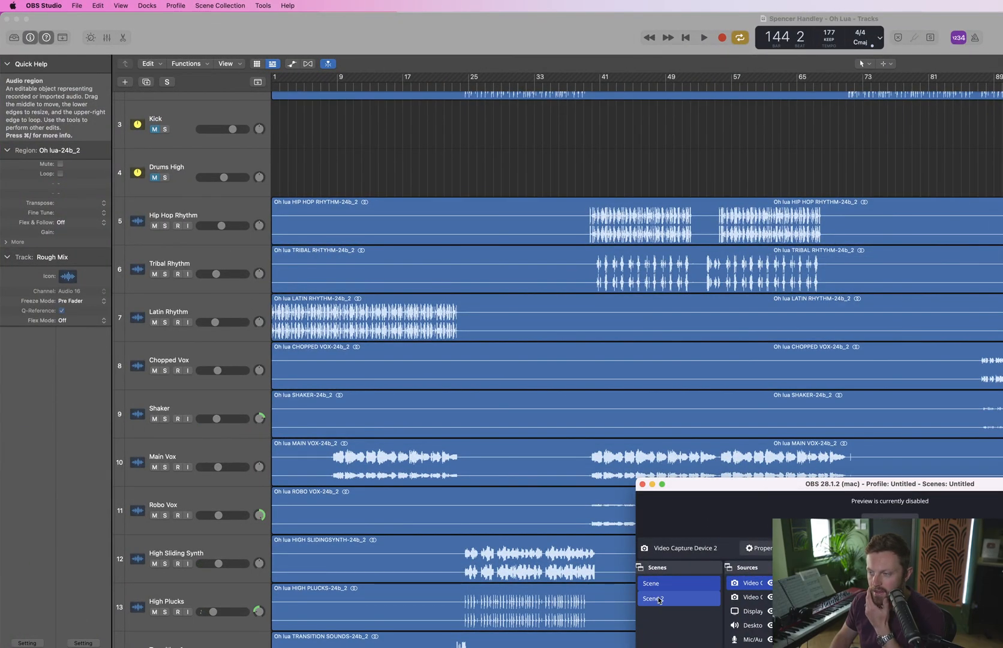
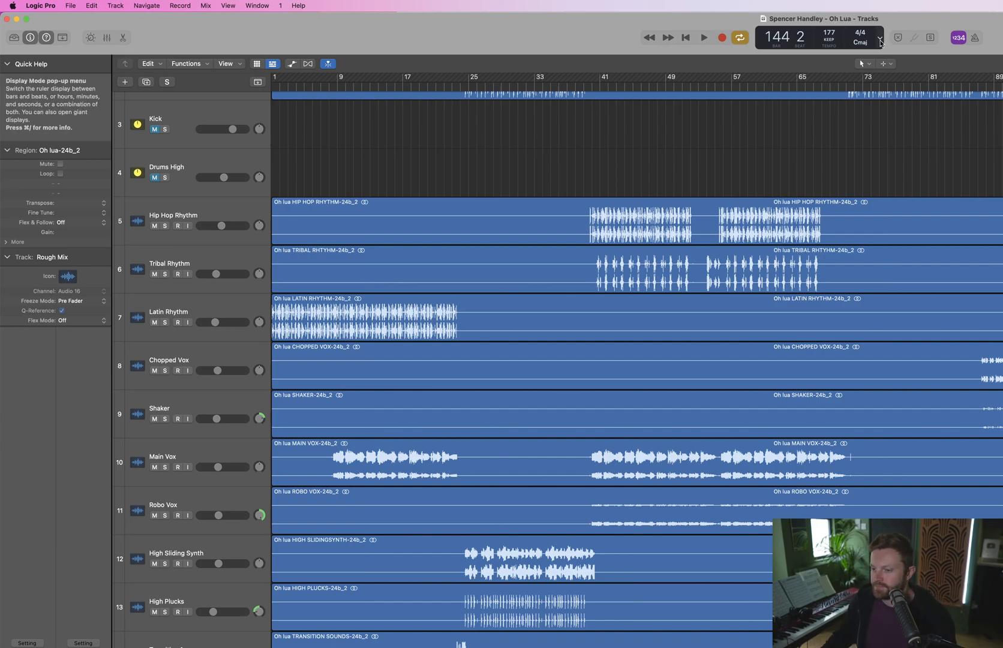
key("super+s")
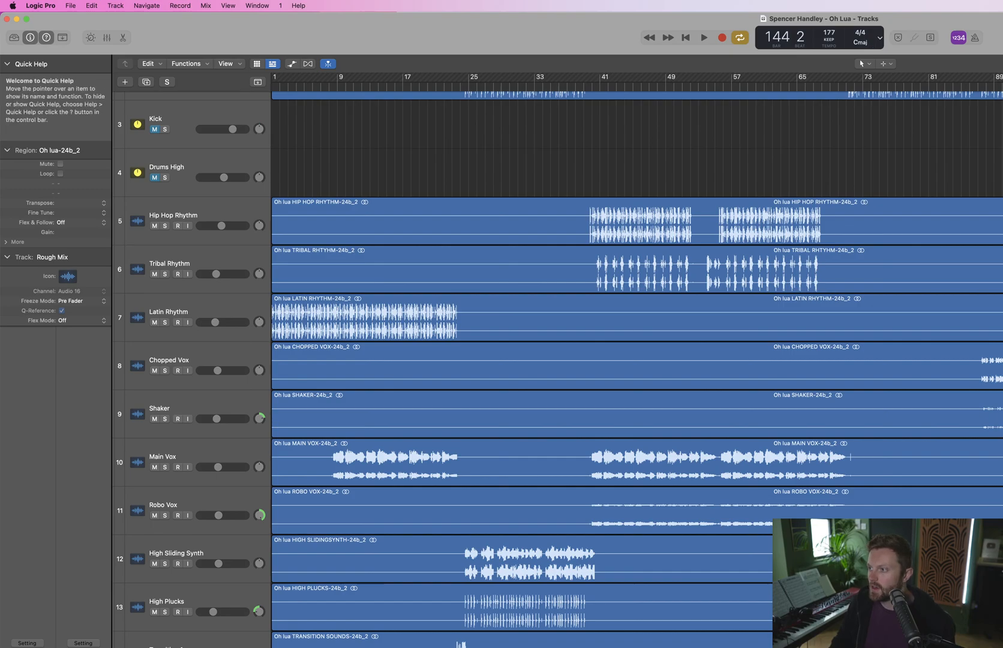
Turn off the cycle and audition the full mix from bar 139 to about bar 147
key("c")
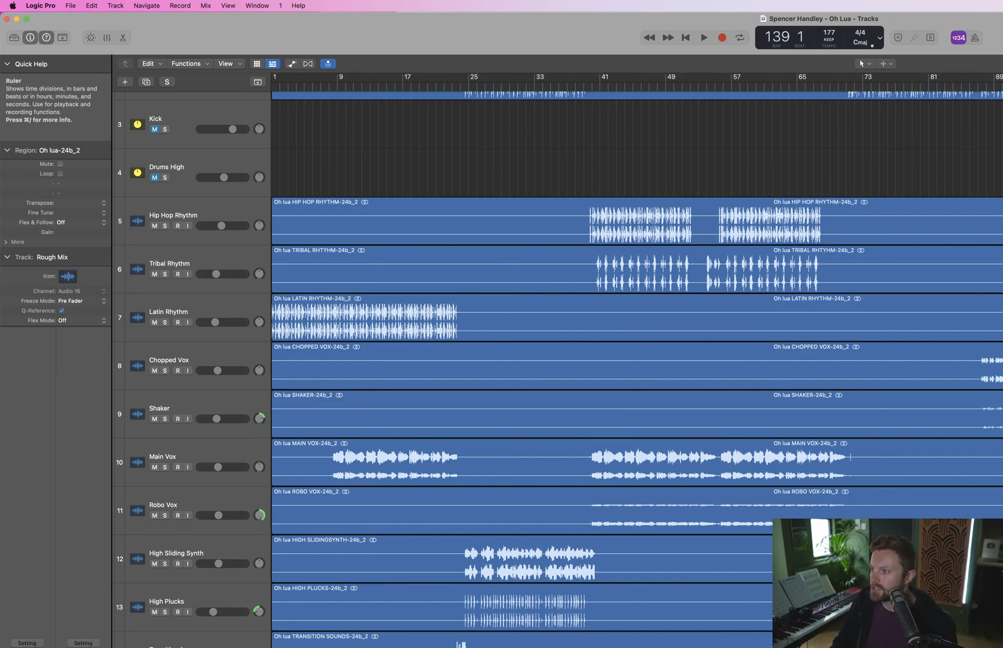
key("space")
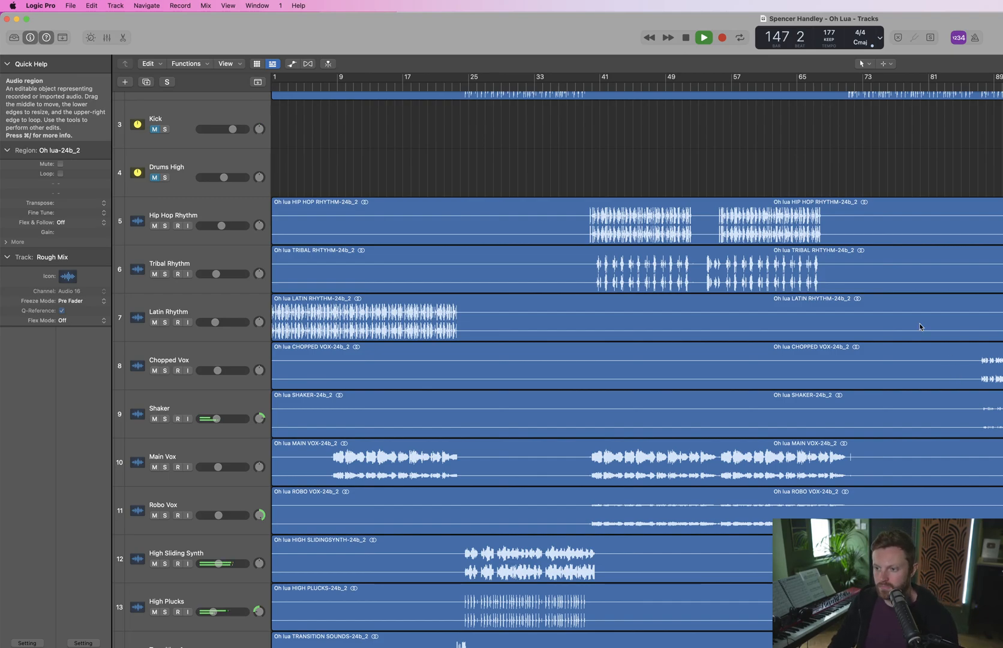
key("space")
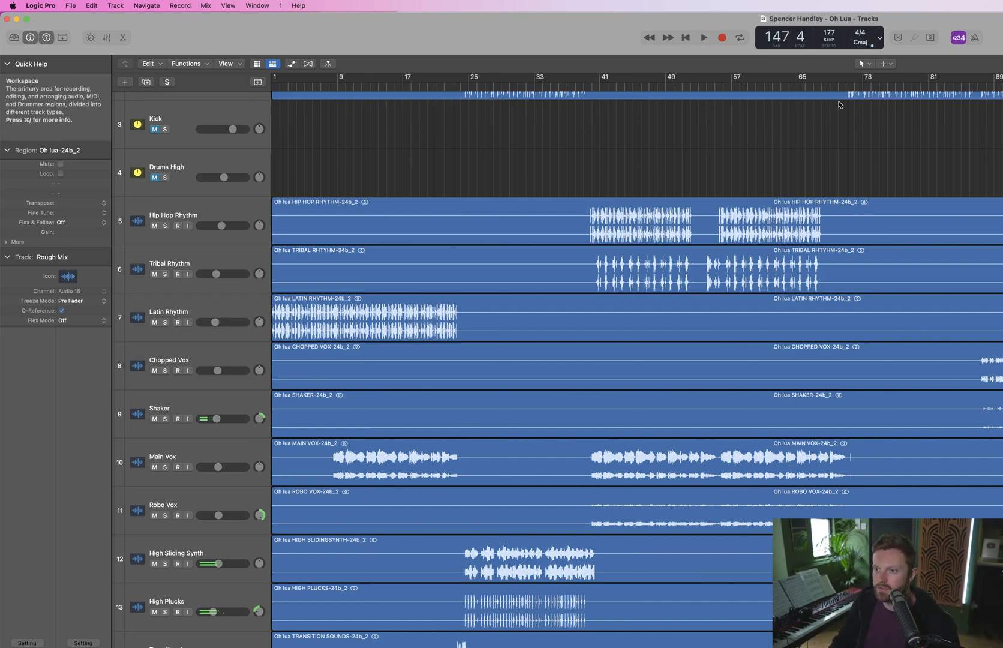
Audition the full mix from about bar 18, open the mixer, and replay the drum entry from bar 24 to about bar 28
scroll(438, 180, "up", 4)
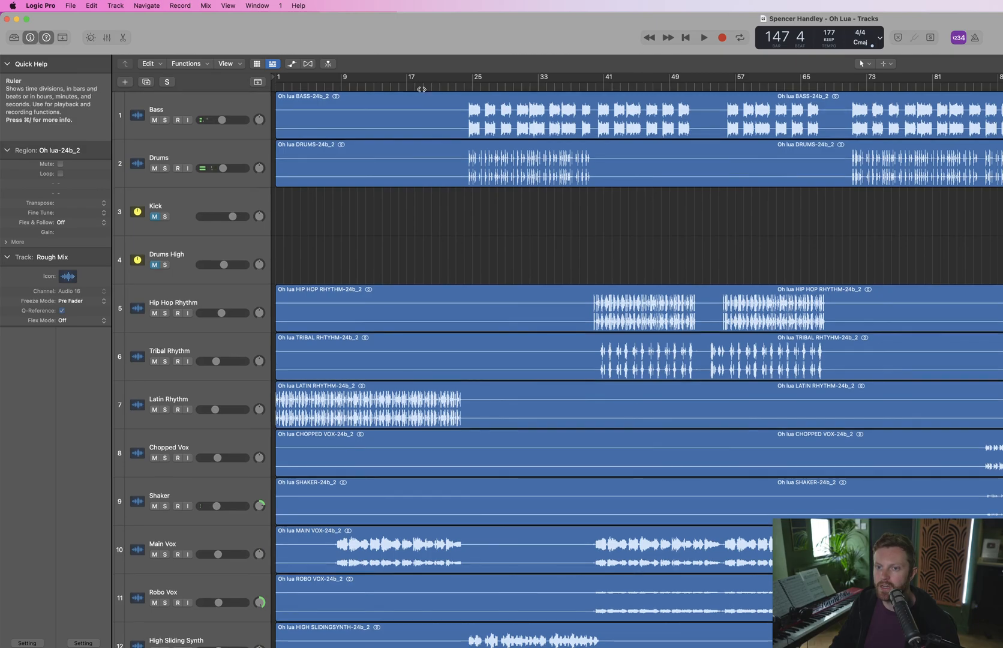
double_click(422, 85)
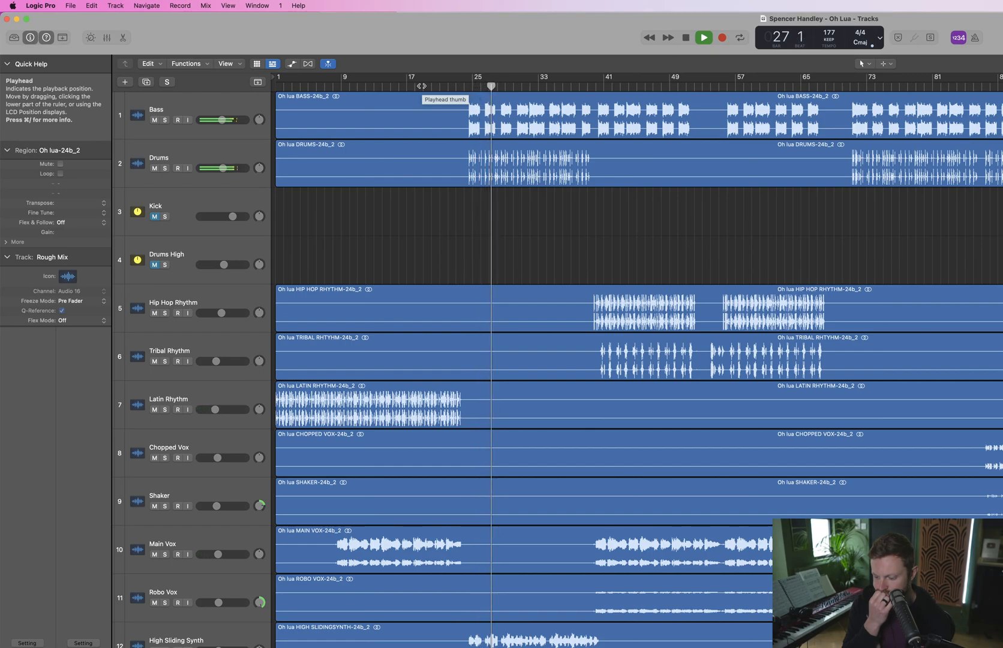
key("x")
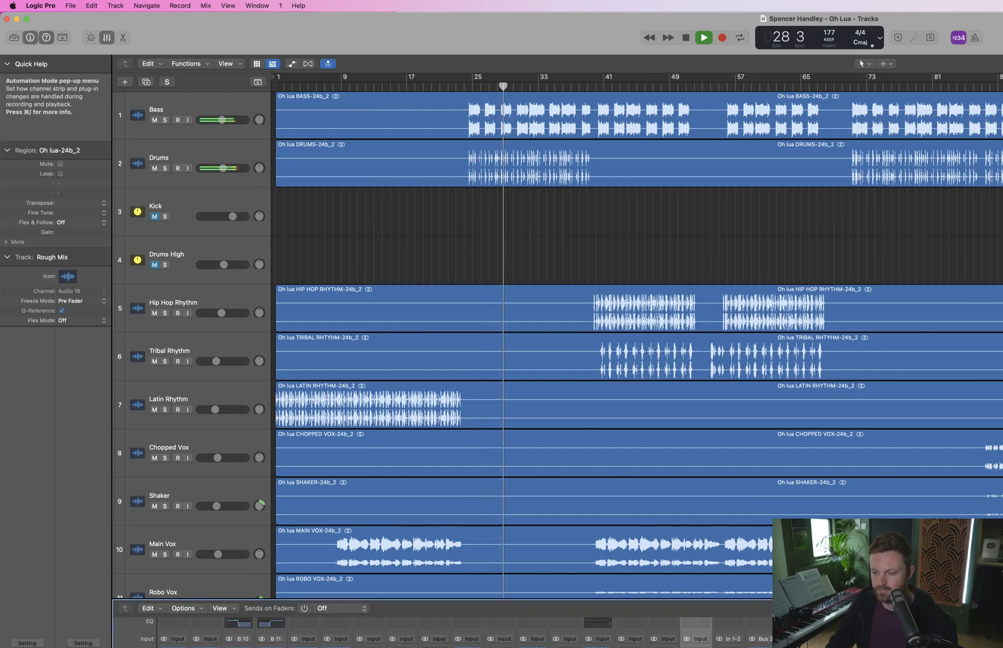
key("space")
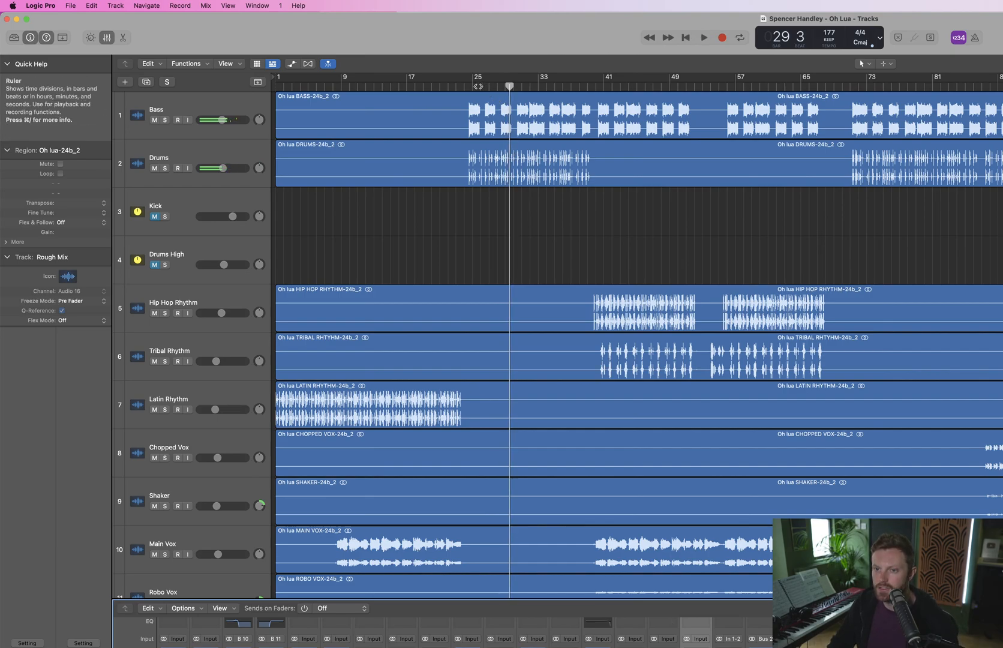
left_click(472, 85)
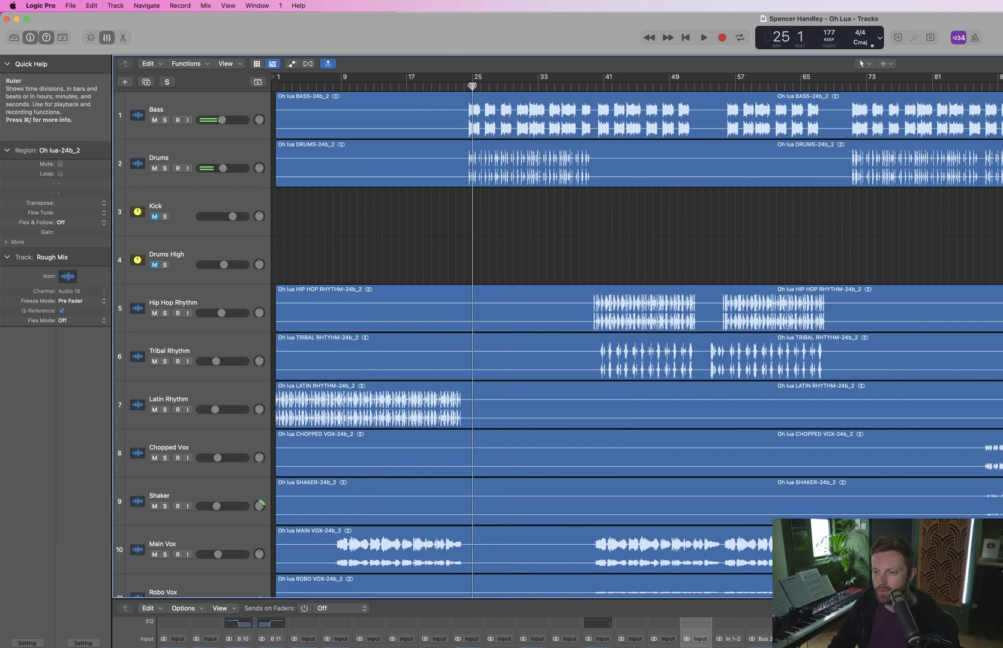
left_click(464, 86)
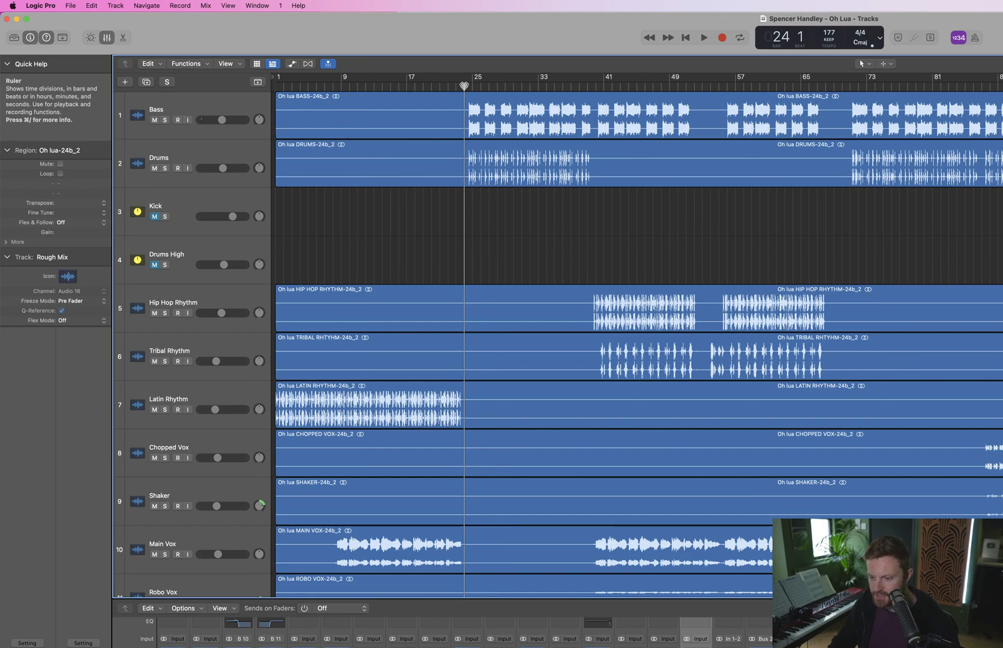
key("space")
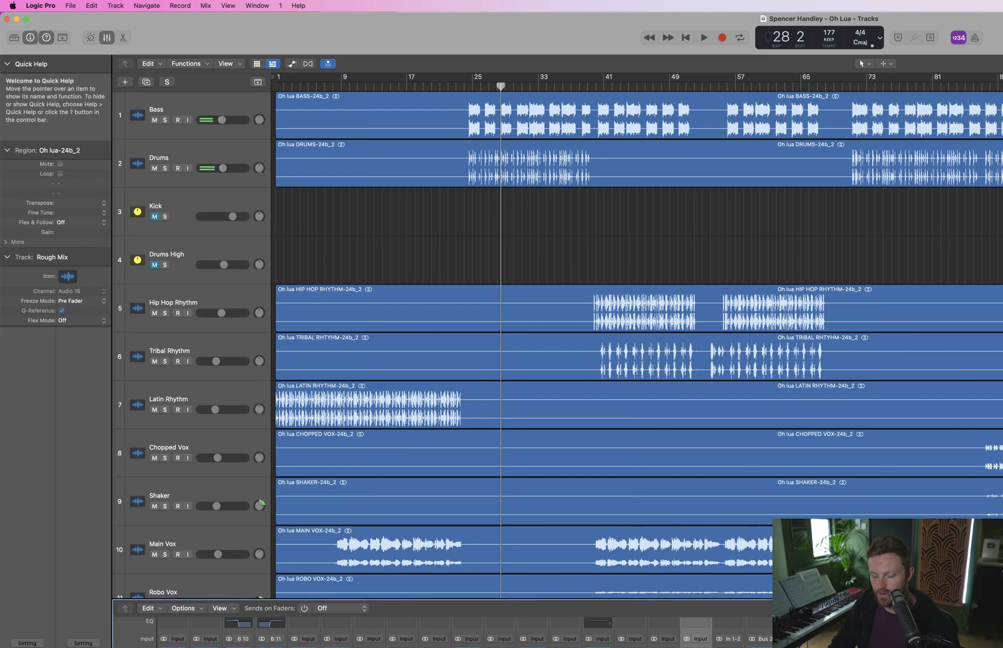
Insert the UADx 1176 Rev A Compressor on the Drums channel and move its window aside
mouse_move(231, 647)
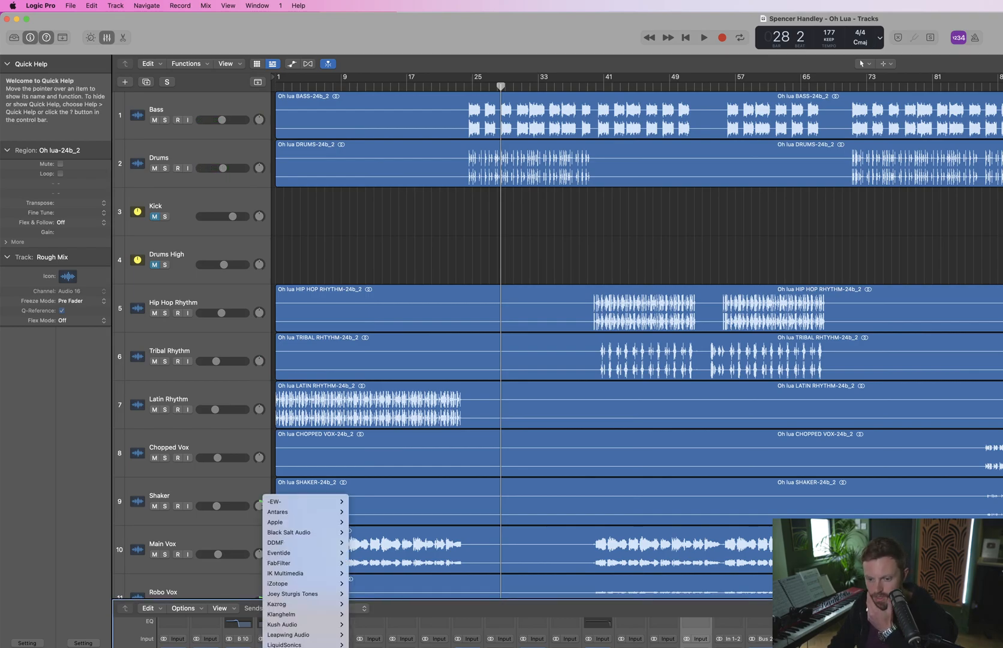
key("Escape")
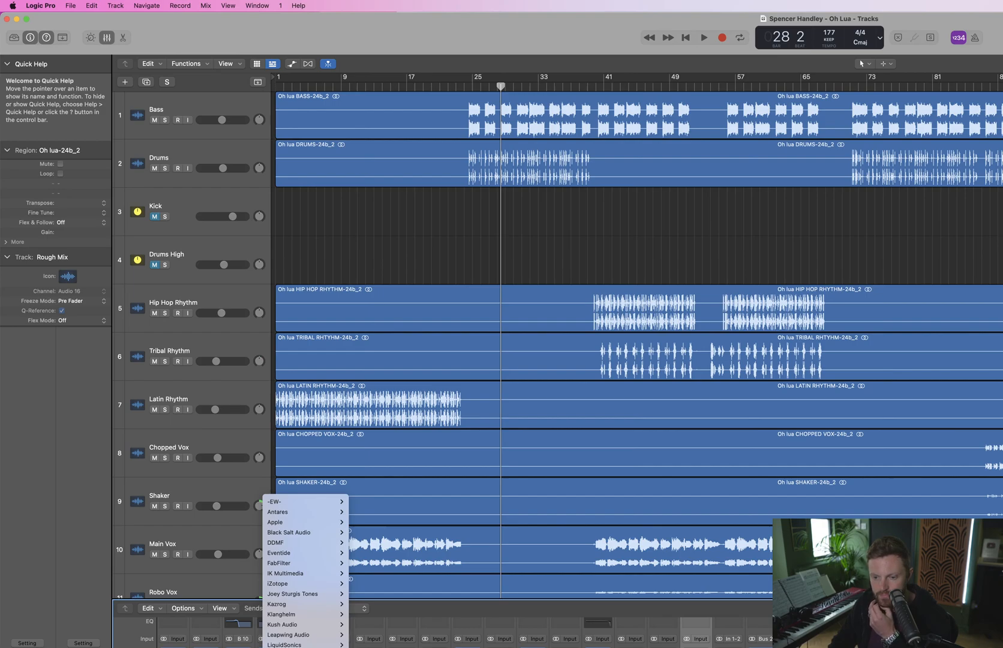
left_click(396, 646)
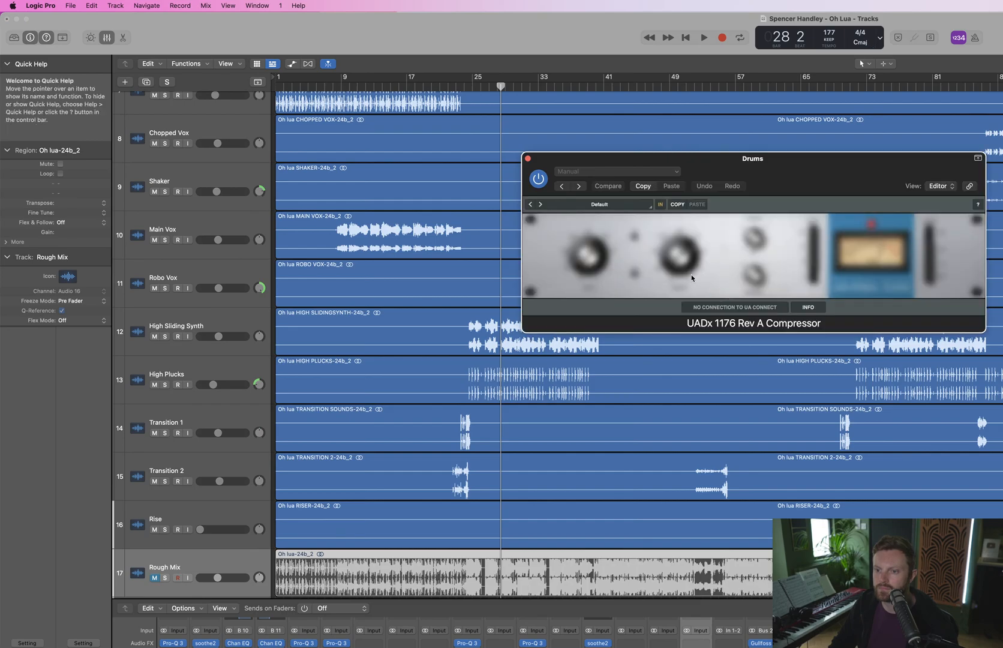
left_click_drag(832, 183, 908, 206)
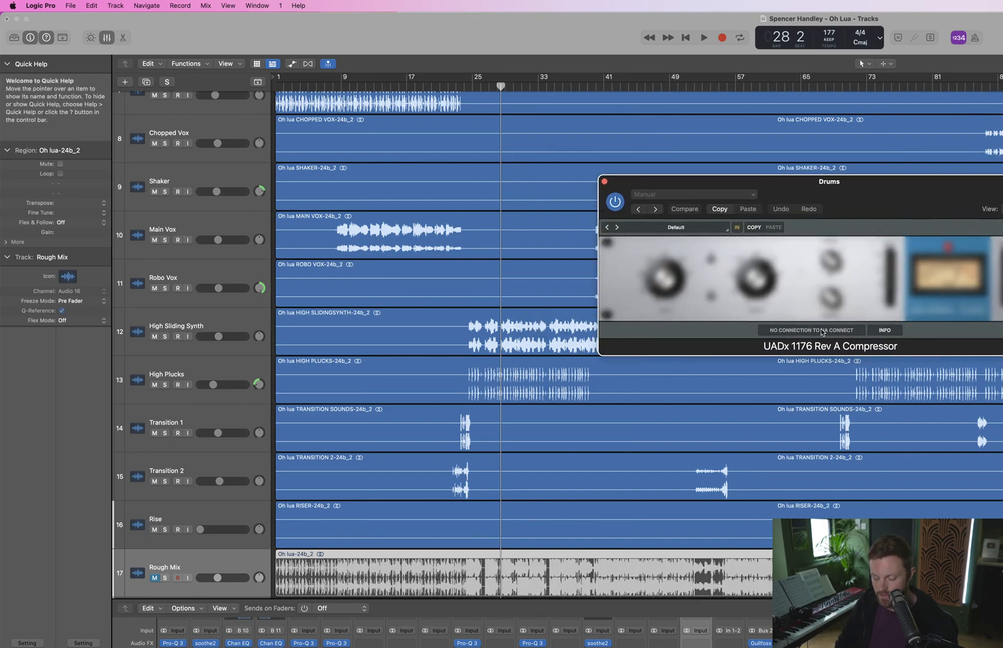
Launch UA Connect for the compressor's missing connection, and close its window and the drums compressor window
key("super+space")
type("conn")
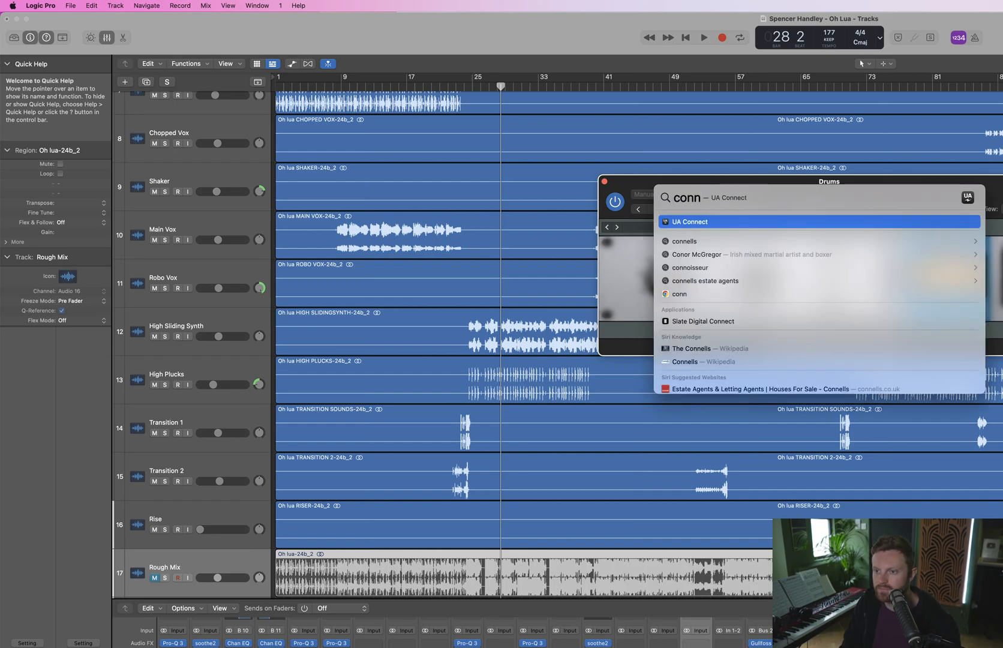
key("Return")
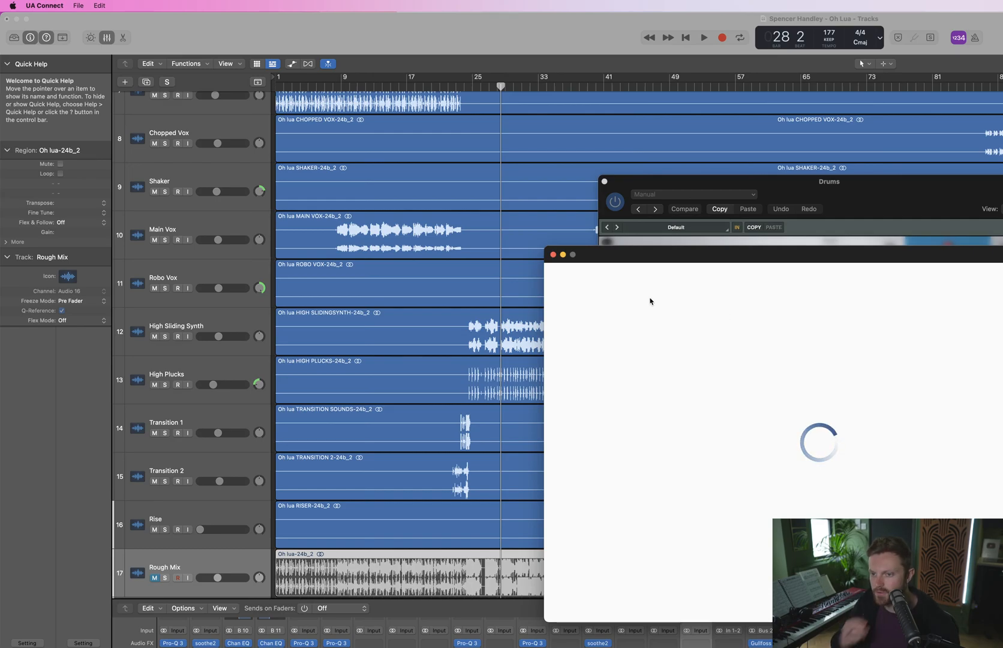
left_click(553, 254)
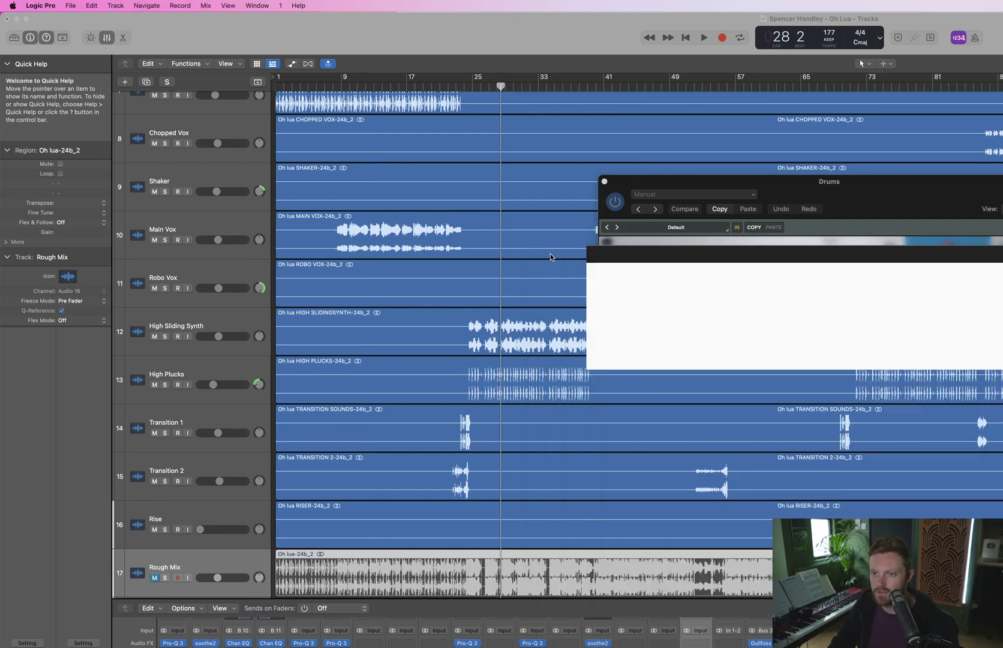
left_click(604, 181)
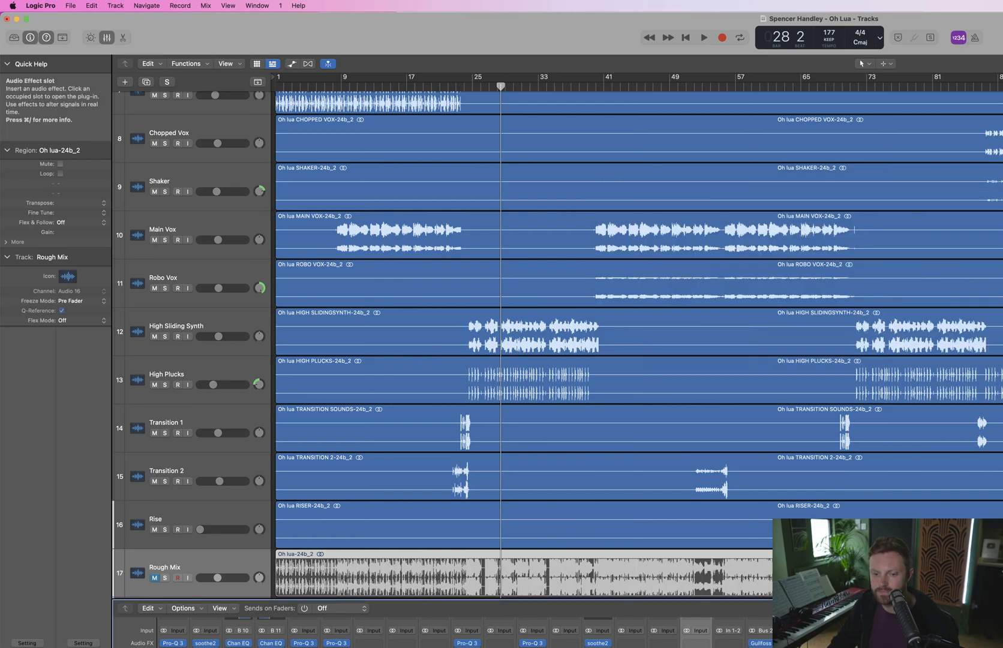
Replace the UADx 1176 compressor on the Drums channel with Kush Audio's Novatron
mouse_move(264, 646)
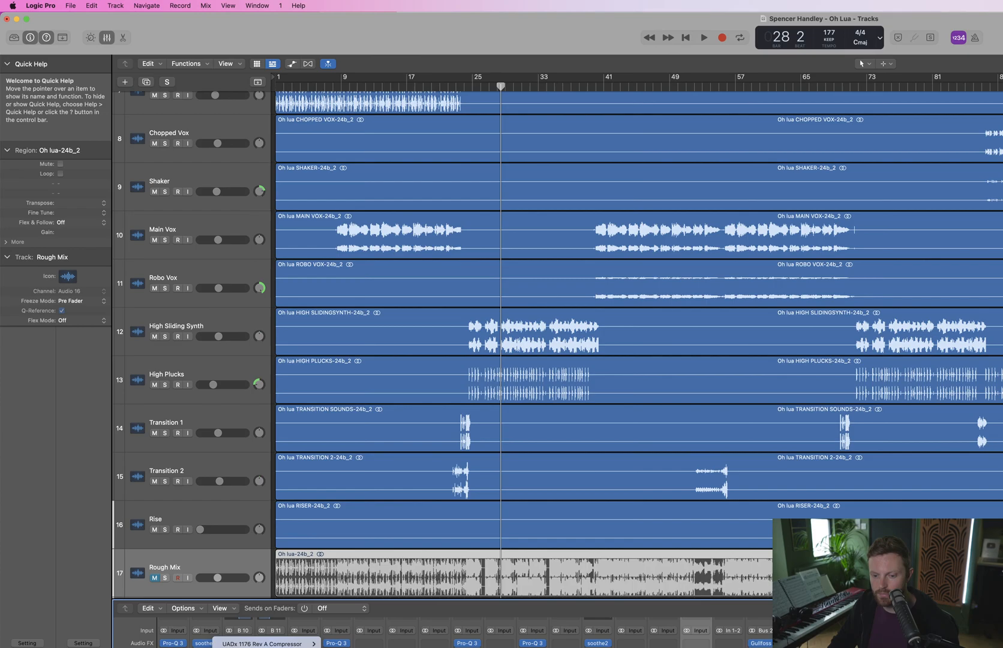
mouse_move(369, 625)
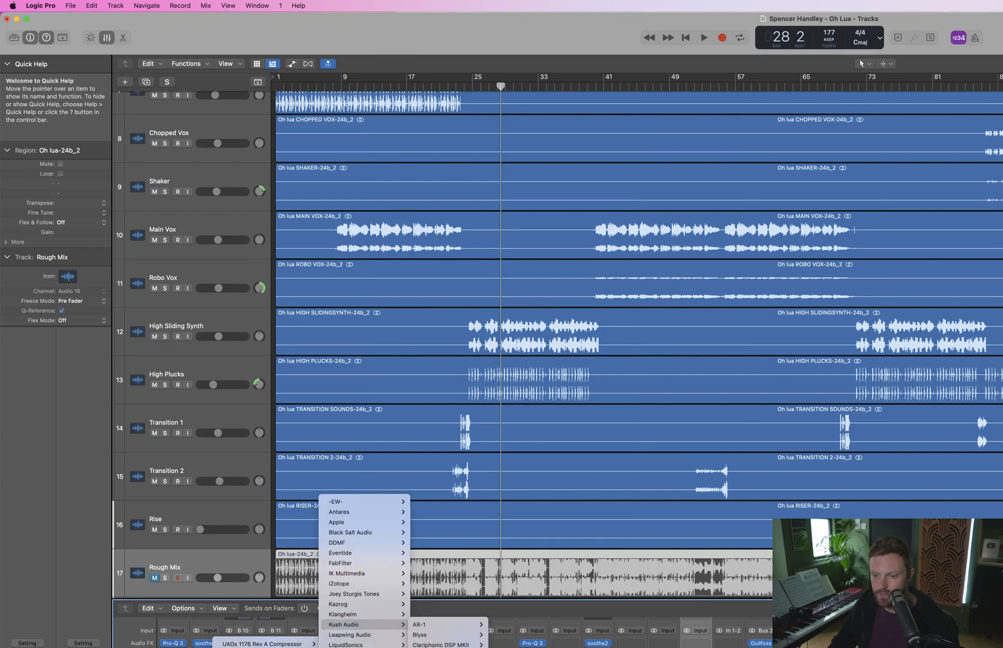
left_click(706, 390)
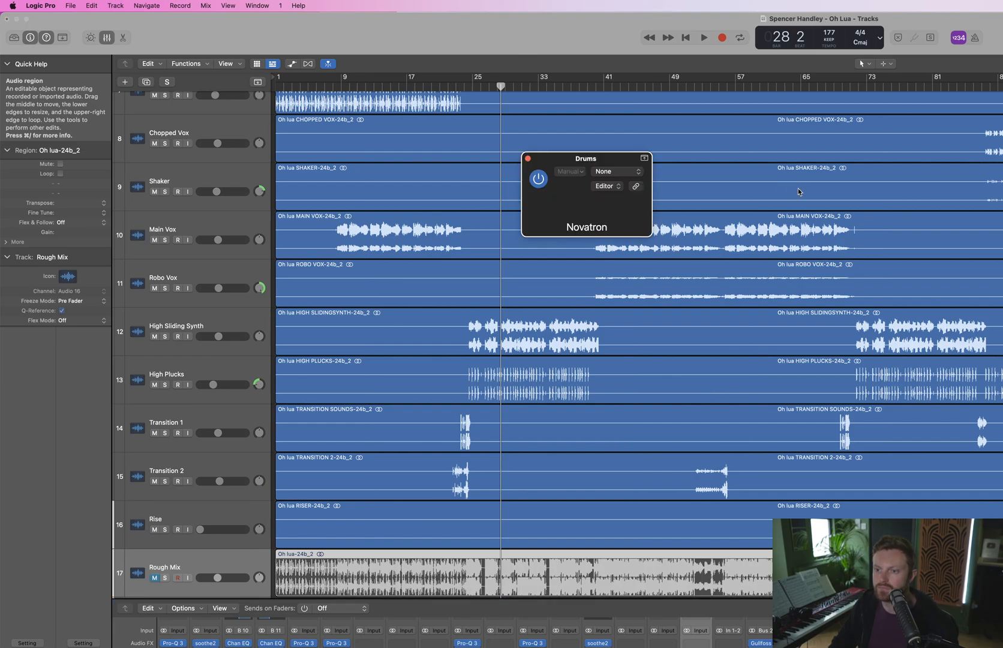
During playback from bar 28, set Novatron's attack to 3.9 ms and compression to 71.6% on the Drums channel
key("space")
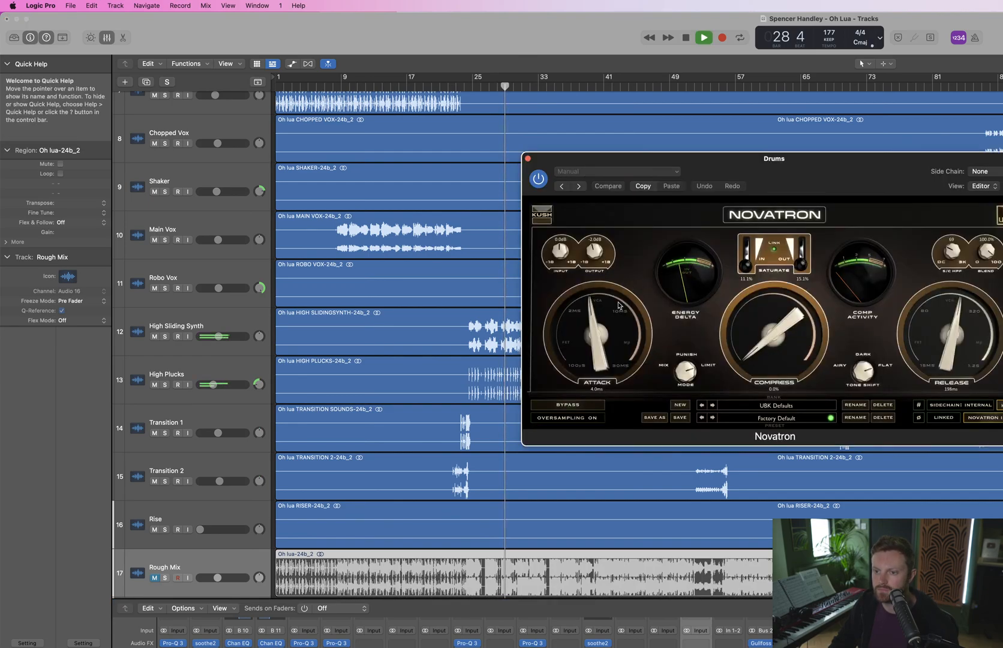
left_click_drag(596, 331, 597, 356)
left_click_drag(769, 334, 771, 296)
left_click_drag(616, 327, 613, 312)
left_click_drag(765, 335, 765, 325)
key("space")
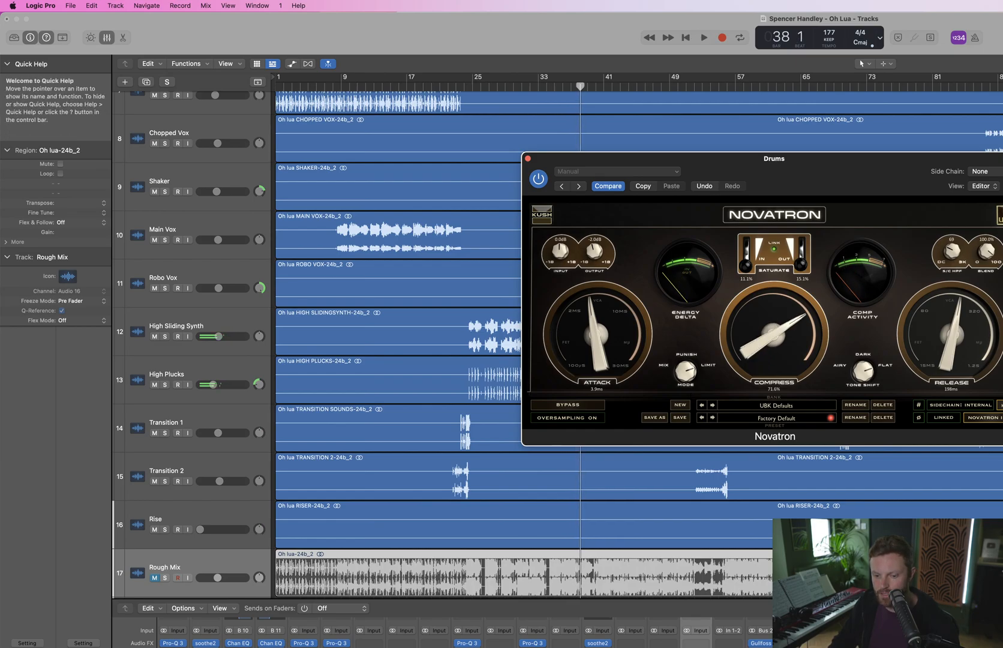
Add a send from the Drums channel to Bus 12
left_click(206, 645)
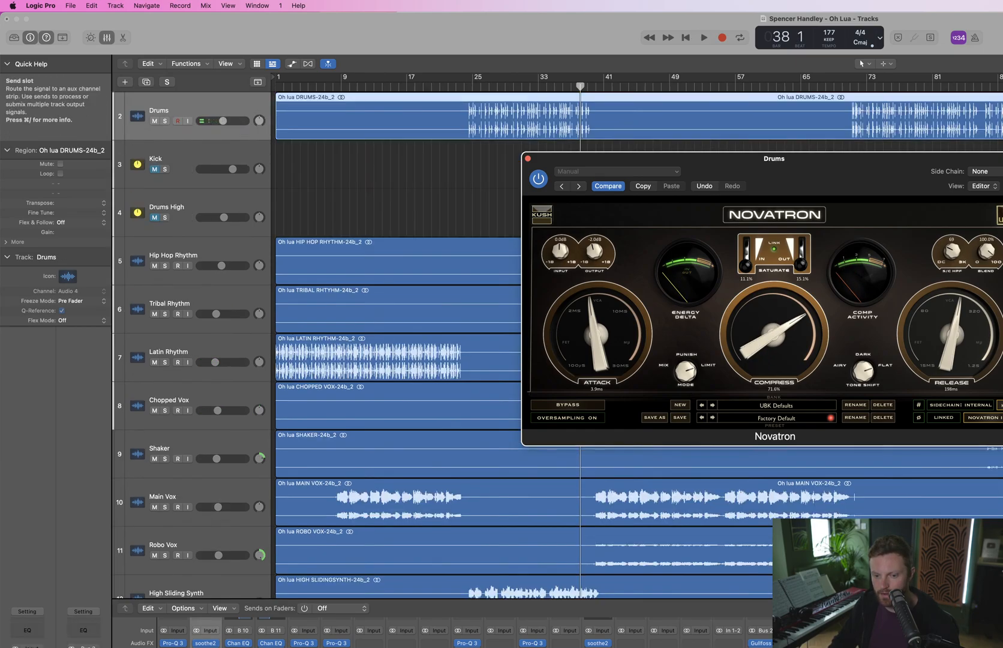
left_click(206, 647)
mouse_move(231, 647)
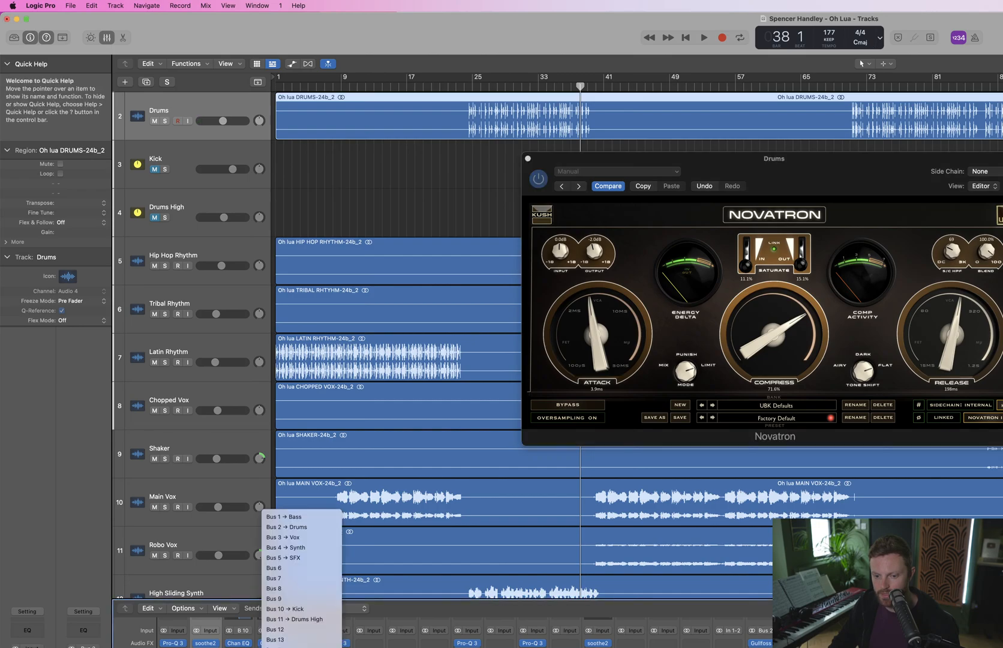
left_click(285, 629)
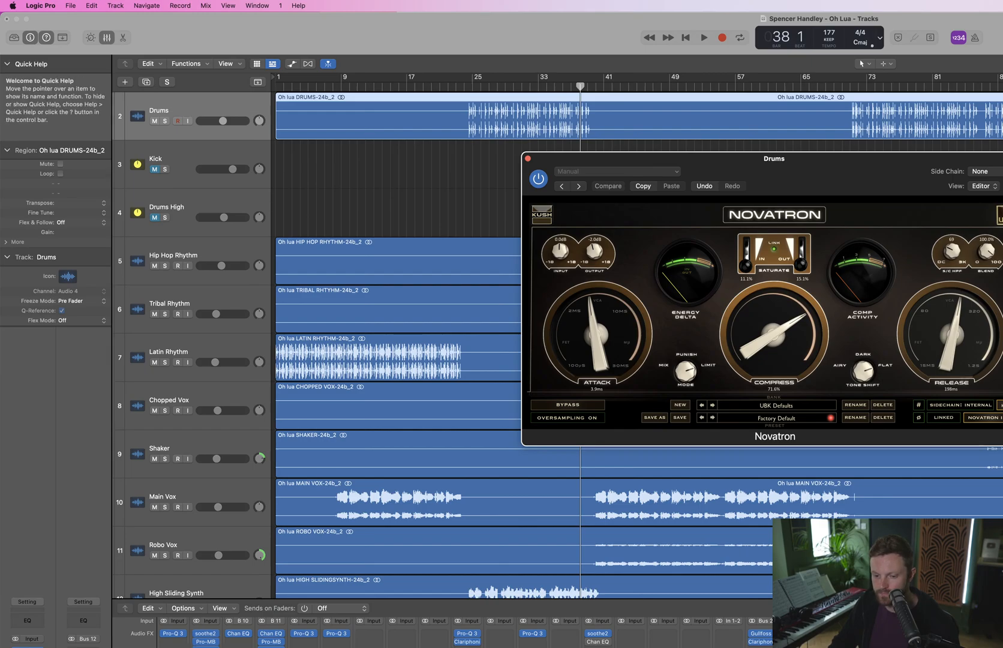
Create a track for the new Bus 12 aux channel and name it Par1
key("ctrl+t")
double_click(238, 647)
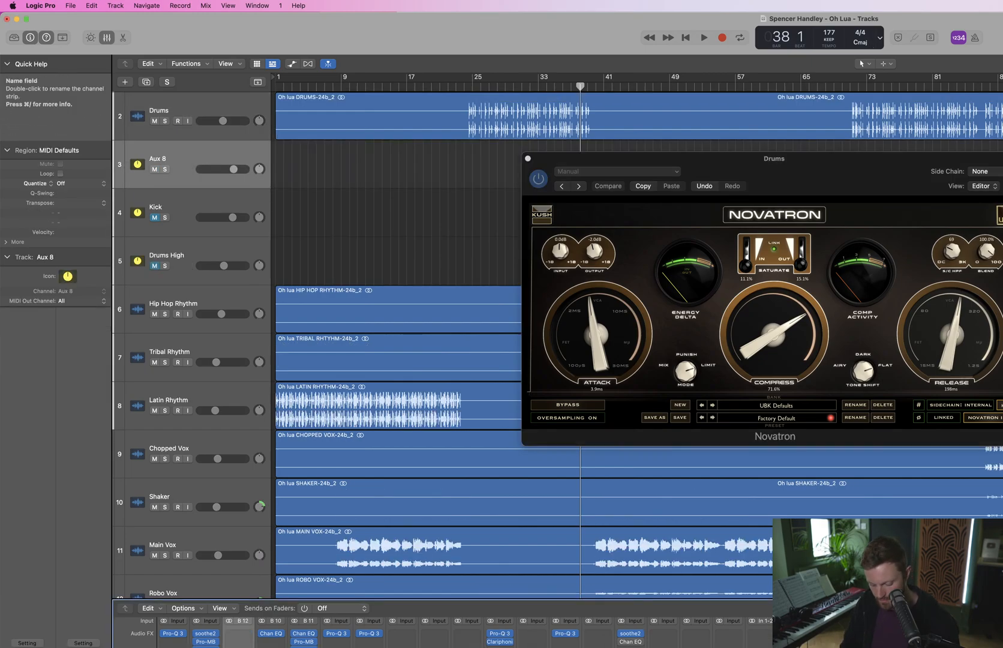
type("Par1")
key("Return")
Play briefly from bar 38, stop, and move Novatron from the Drums channel to Par1
key("space")
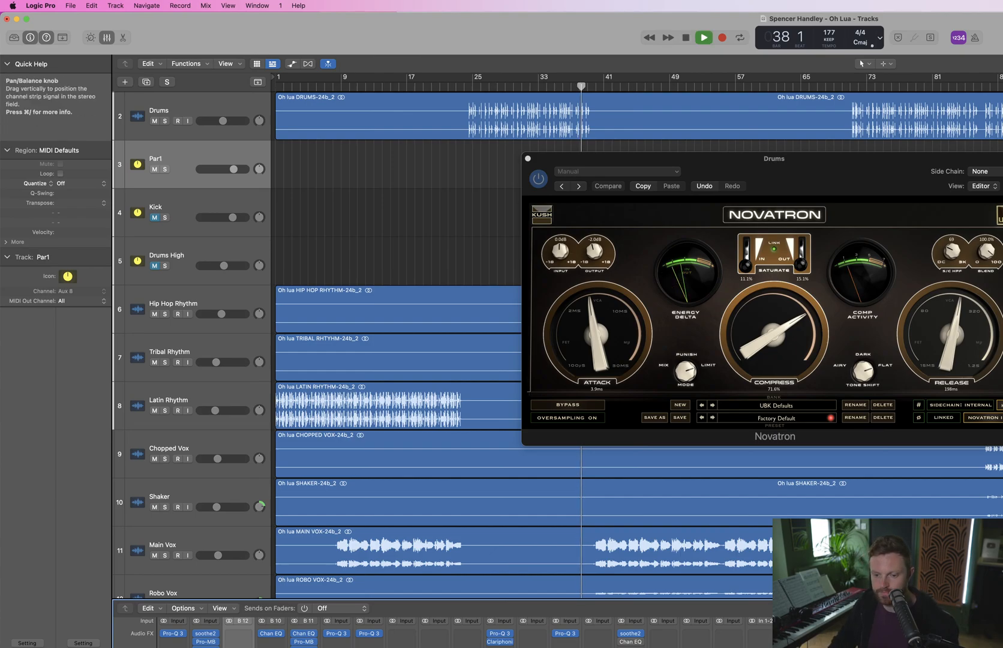
key("space")
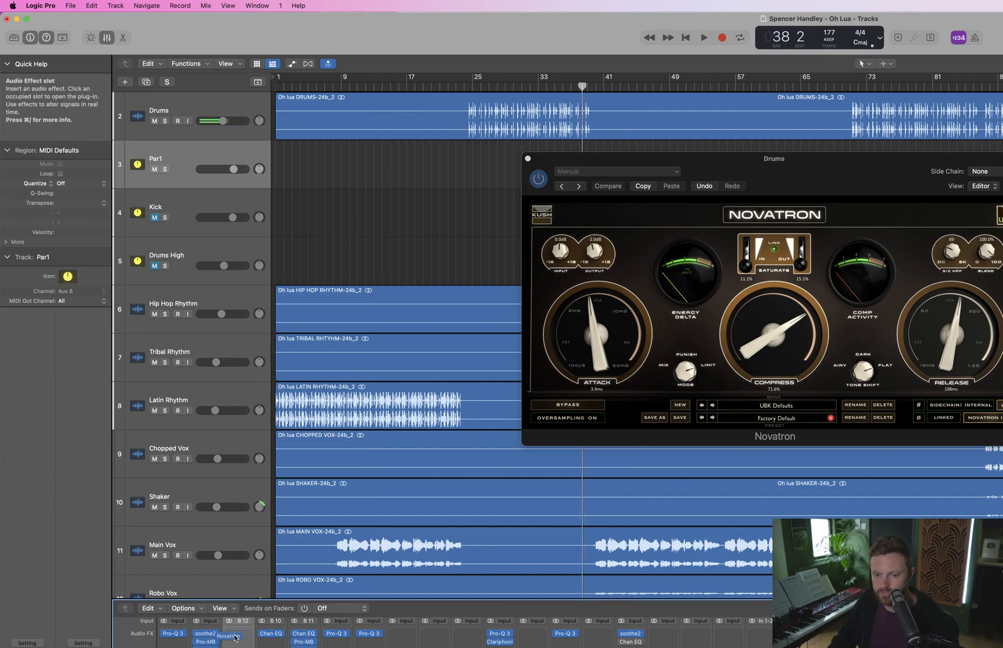
left_click_drag(235, 637, 235, 637)
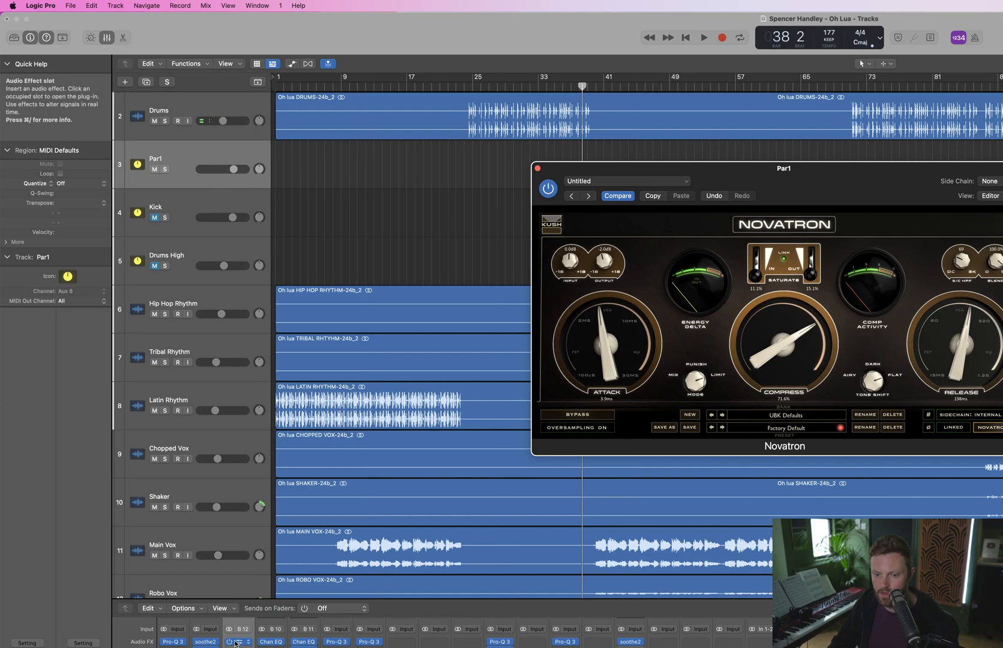
Rearrange the Drums channel's Decapitator, Pro-Q 3 and Blyss inserts, start playback, and close the open plug-in windows
scroll(205, 643, "down", 1)
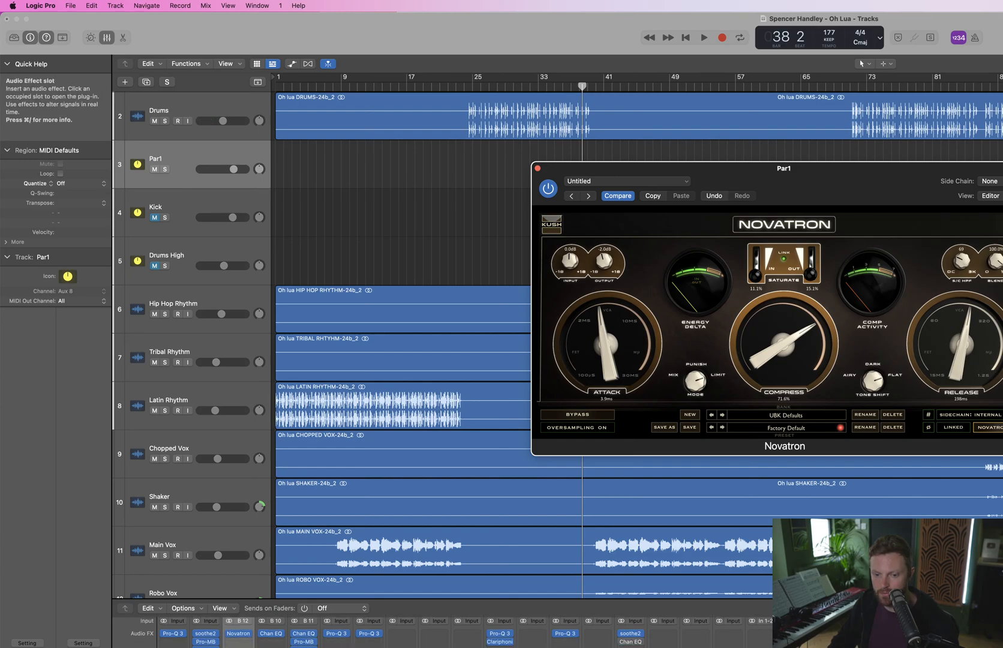
left_click(205, 647)
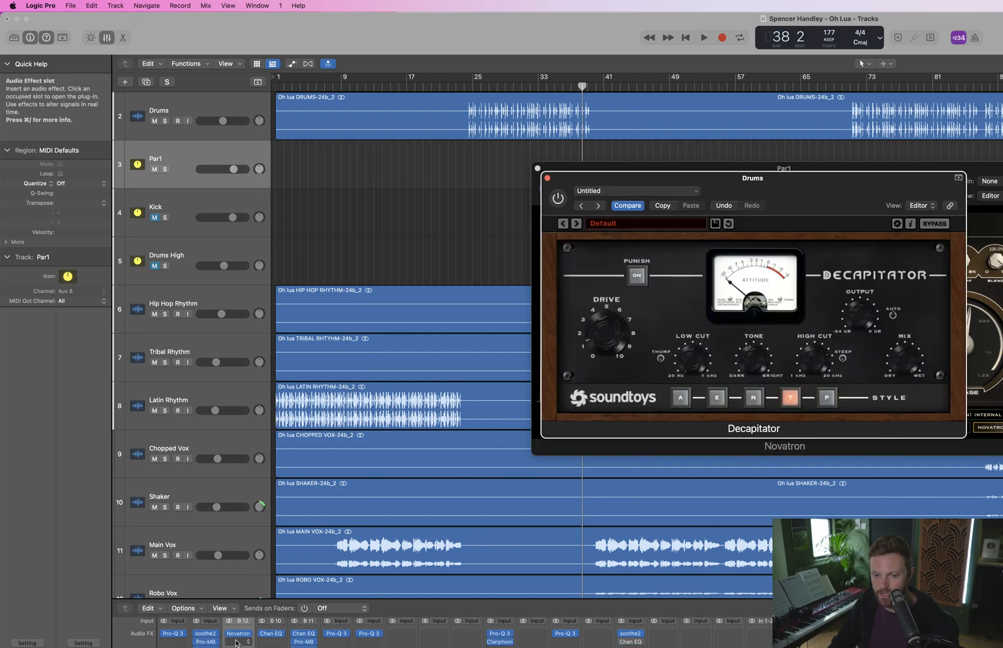
left_click(547, 178)
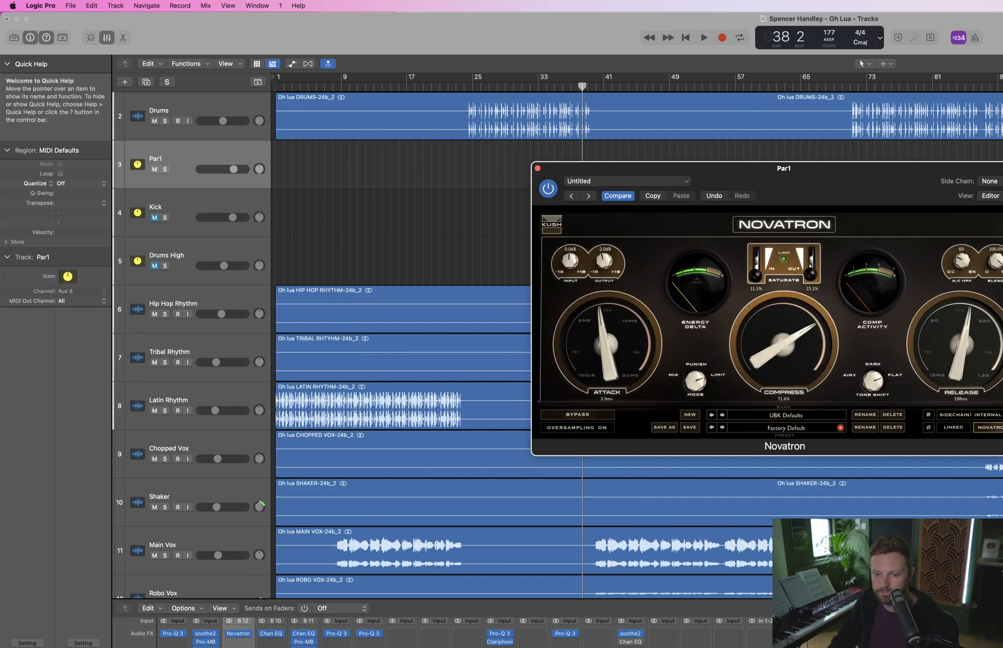
scroll(206, 640, "down", 1)
left_click(206, 646)
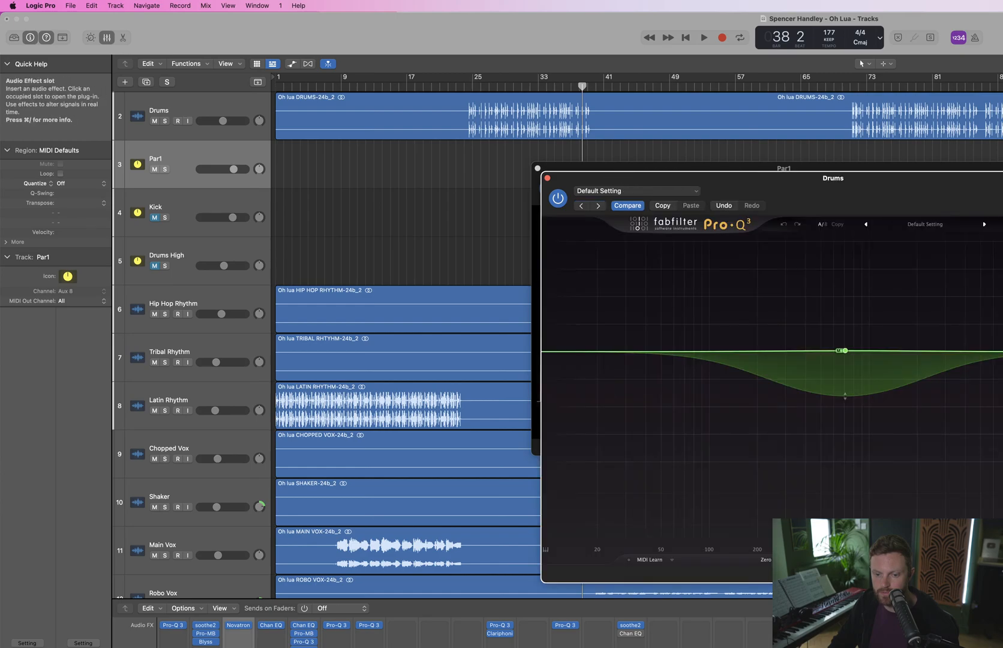
left_click_drag(205, 647, 206, 646)
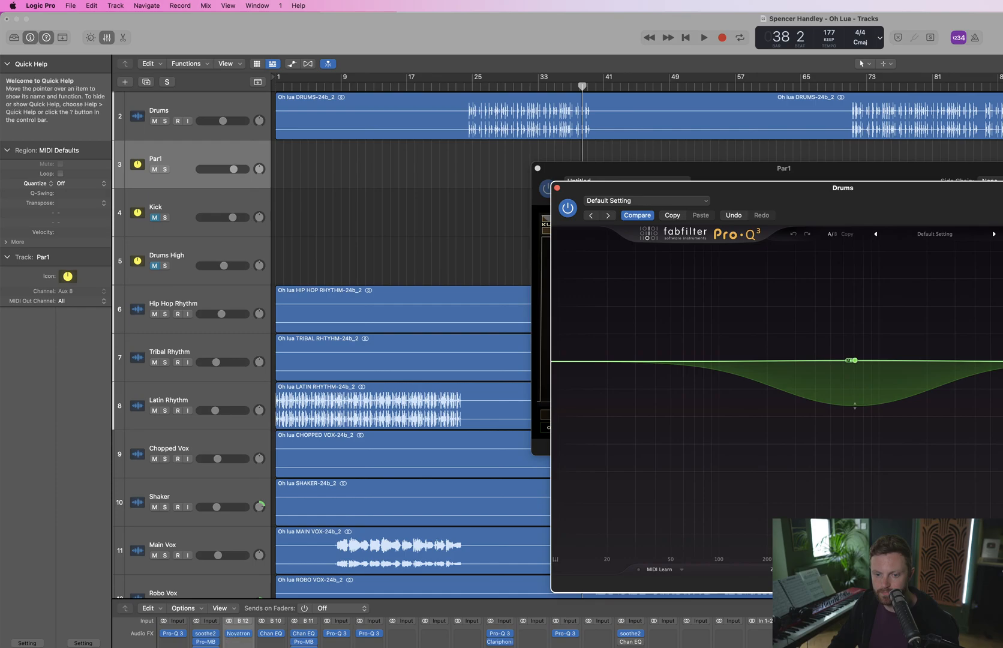
left_click(206, 647)
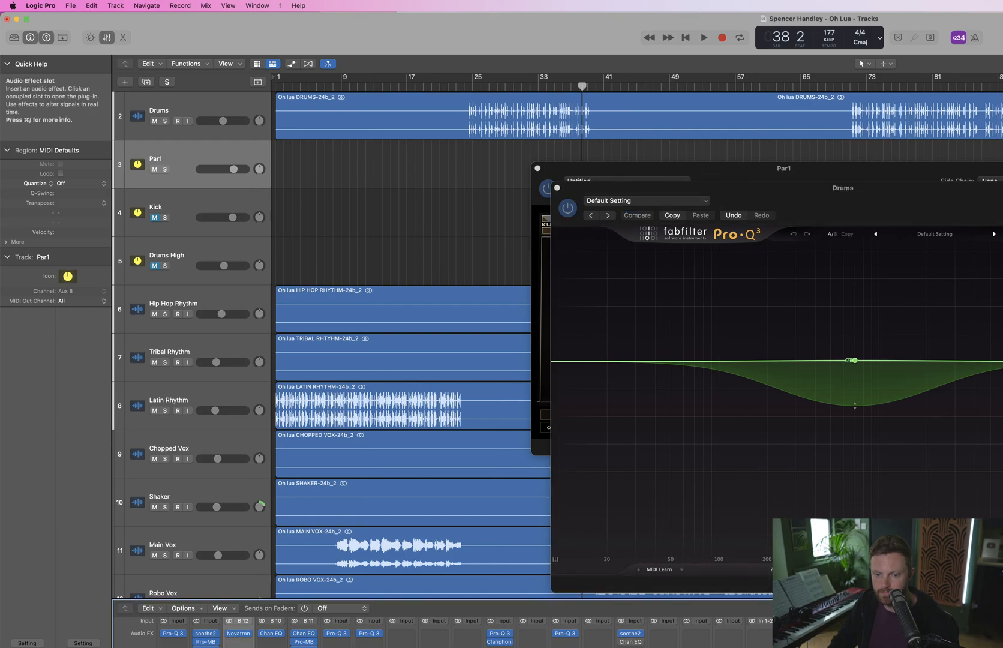
key("space")
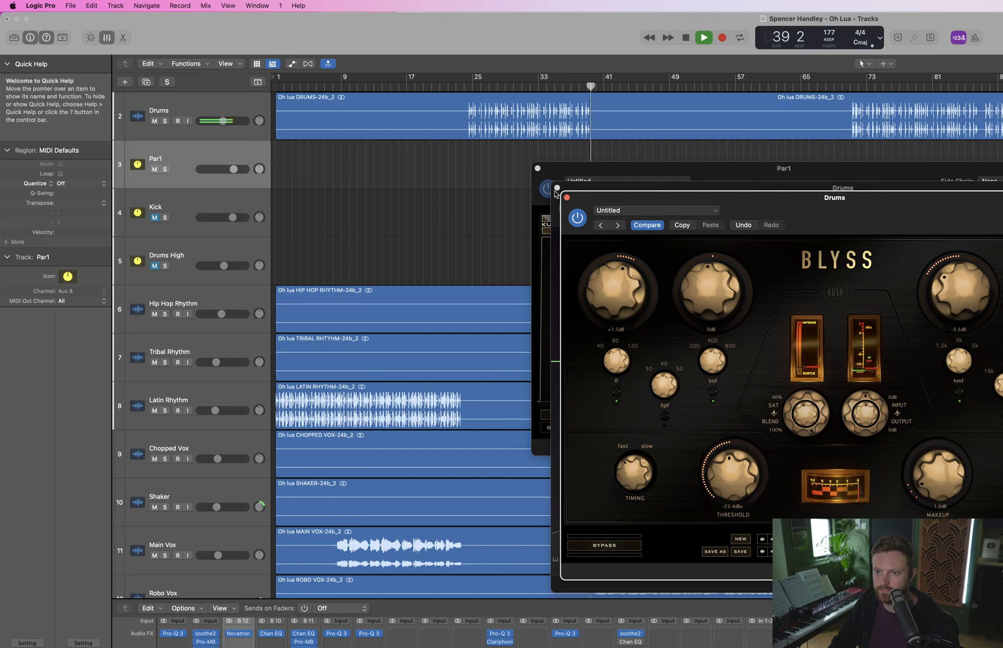
left_click(538, 169)
left_click(565, 197)
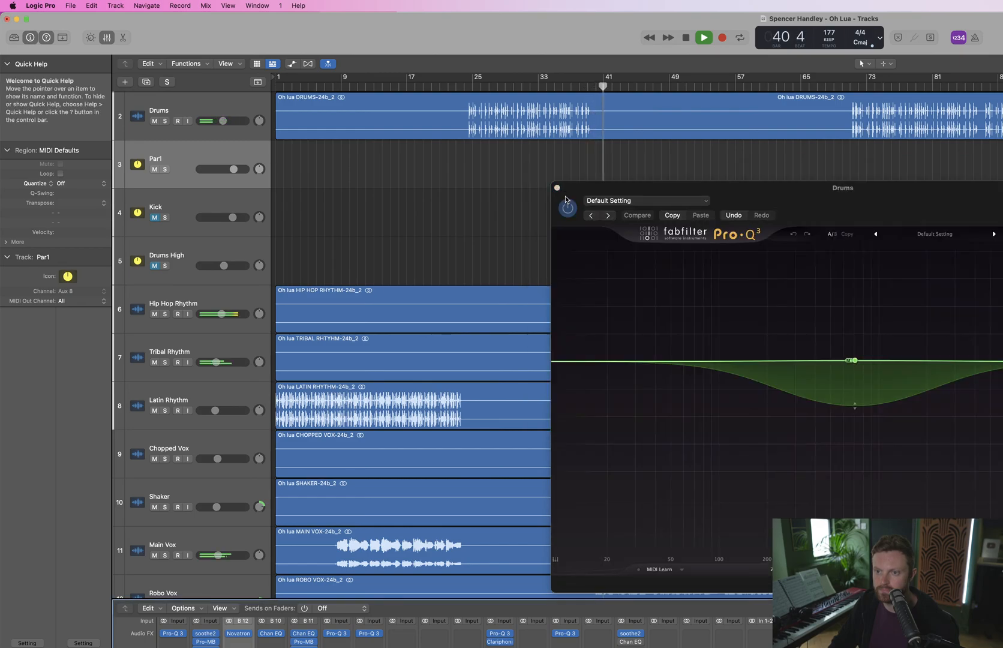
left_click(555, 187)
Set a cycle range from about bar 24 to bar 38 and play it
scroll(530, 160, "up", 2)
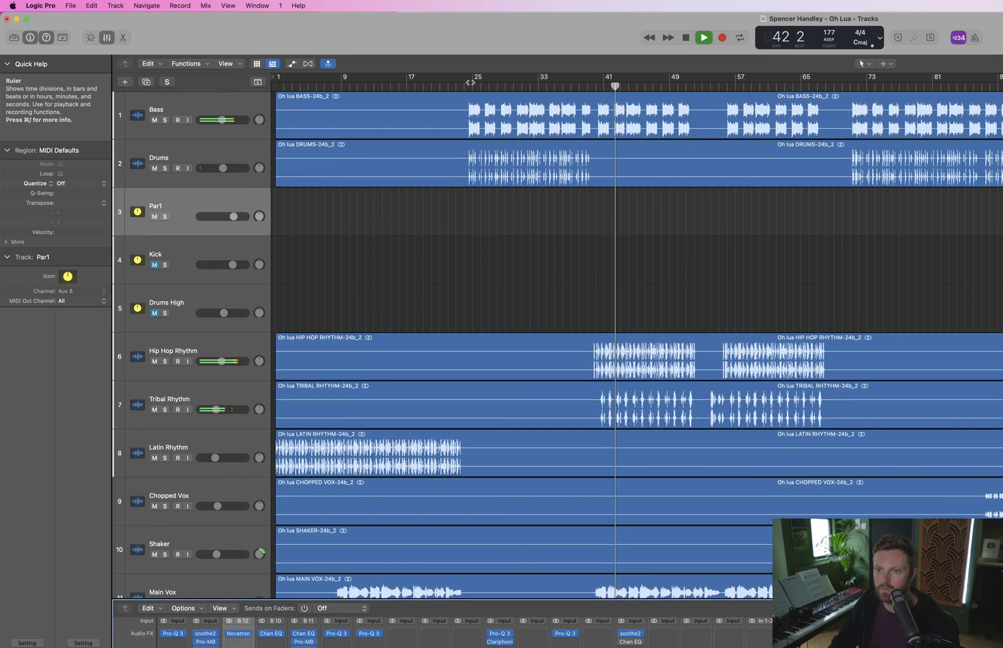
left_click_drag(473, 78, 586, 76)
key("space")
key("space")
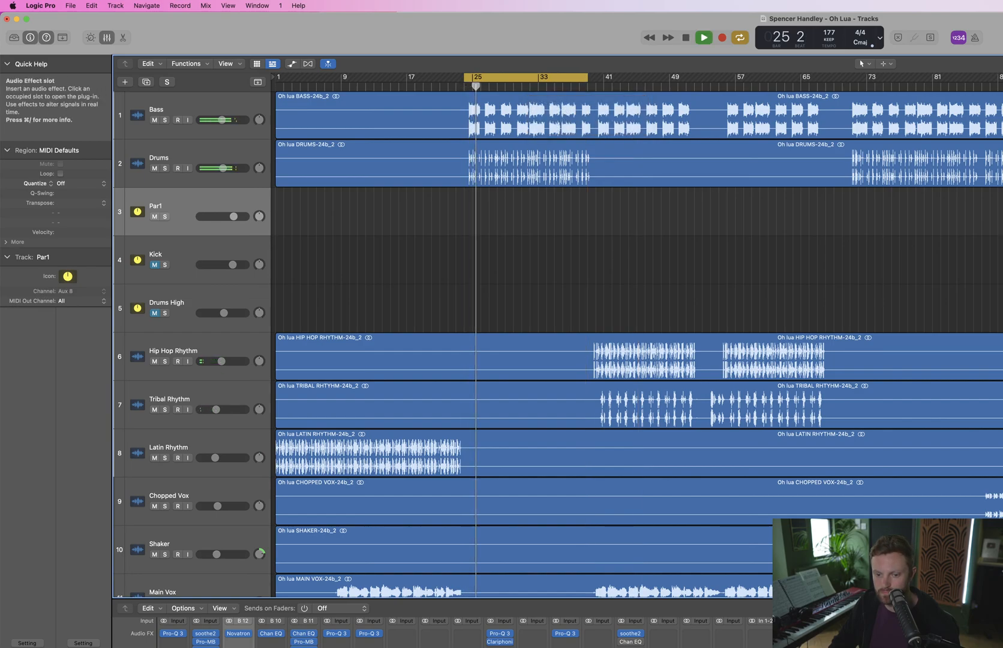
Insert a fresh Novatron on the Drums channel while the loop plays
left_click(238, 642)
key("Escape")
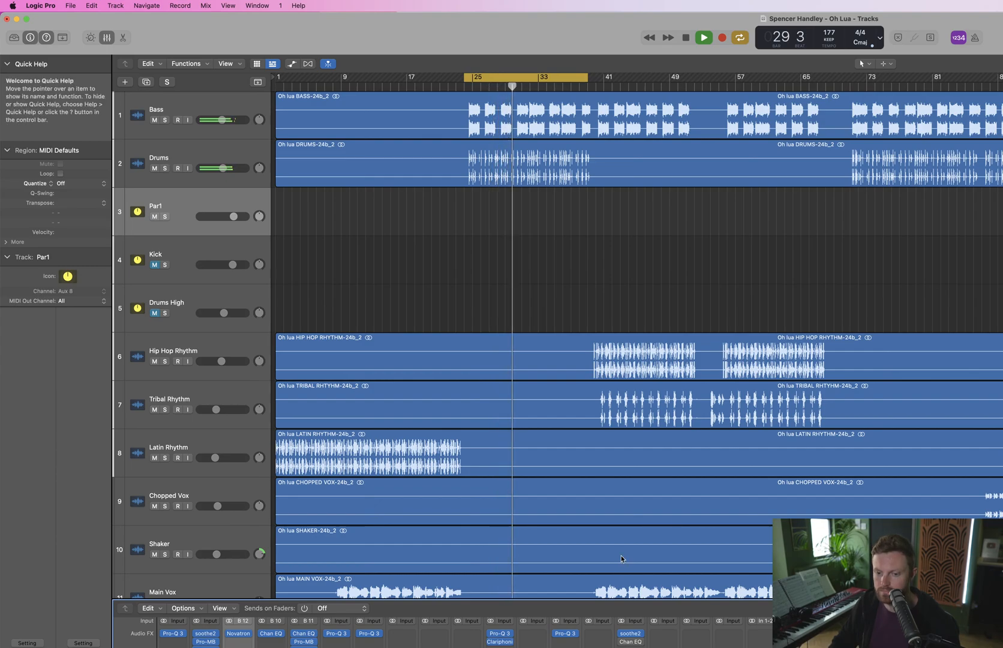
left_click(206, 647)
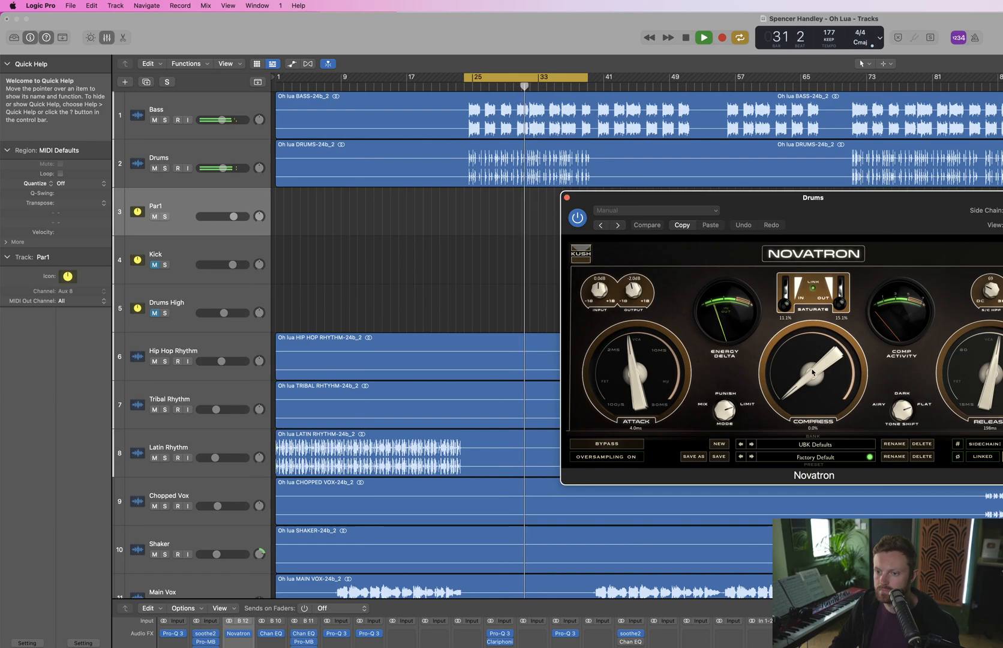
Set the drums Novatron to 58% compression, 3.1 ms attack, a shorter release, and saturation of 19.1% in and 23.1% out
left_click_drag(823, 363, 823, 338)
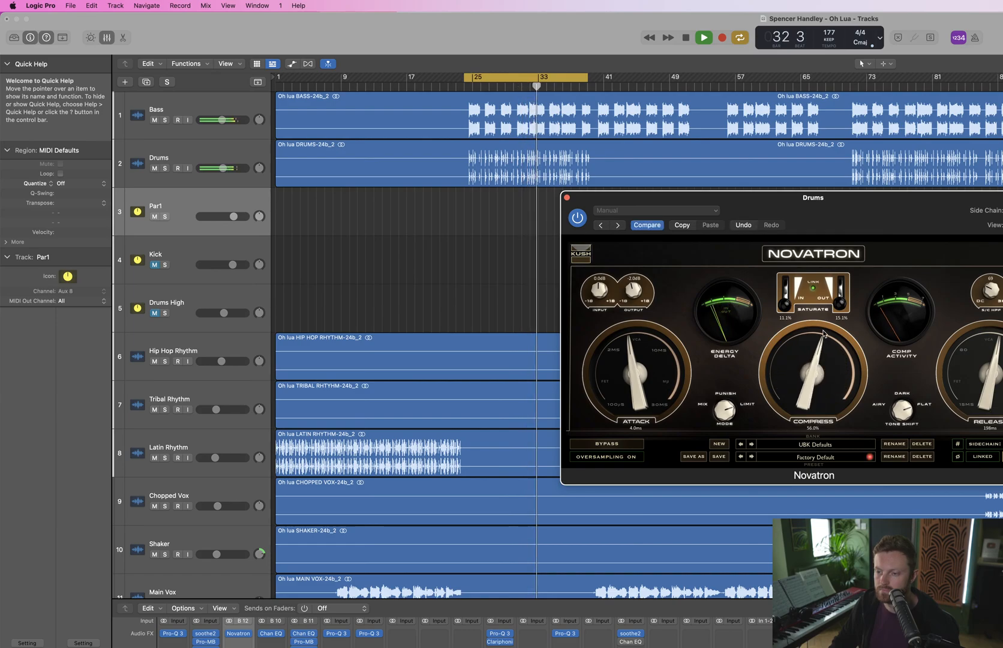
left_click_drag(643, 359, 643, 372)
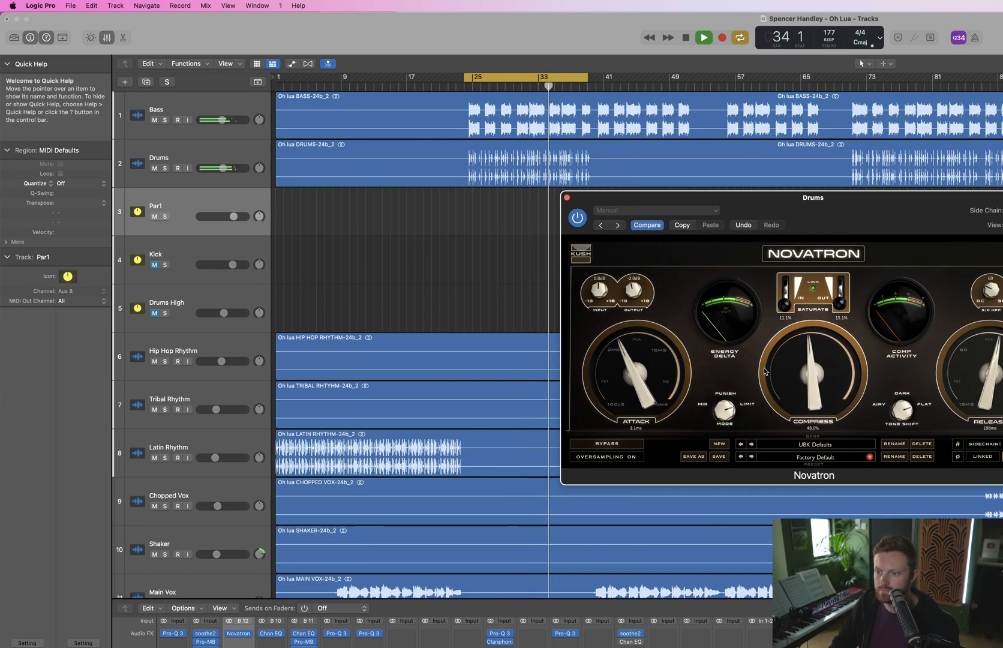
mouse_move(781, 368)
left_mouse_down()
mouse_move(780, 349)
mouse_move(781, 367)
left_mouse_up()
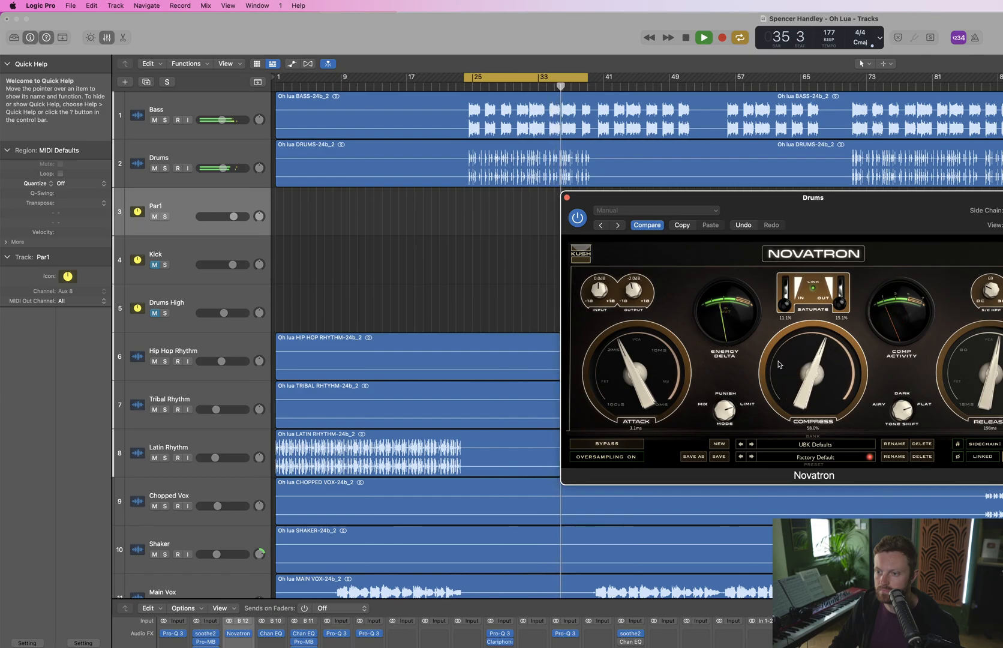
left_click_drag(989, 384, 990, 401)
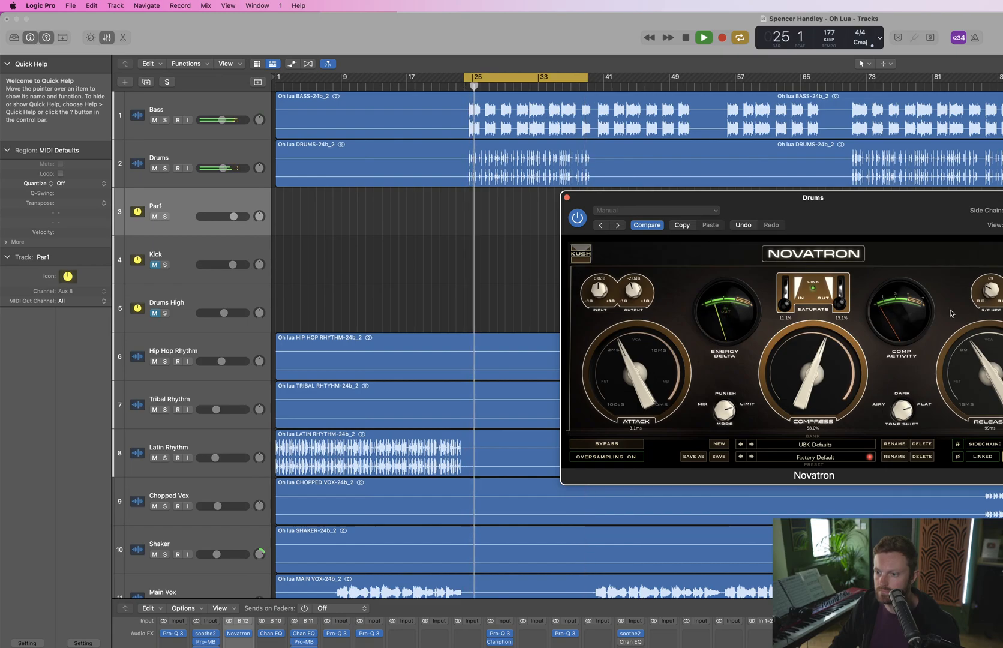
mouse_move(784, 303)
left_mouse_down()
mouse_move(783, 294)
mouse_move(790, 307)
left_mouse_up()
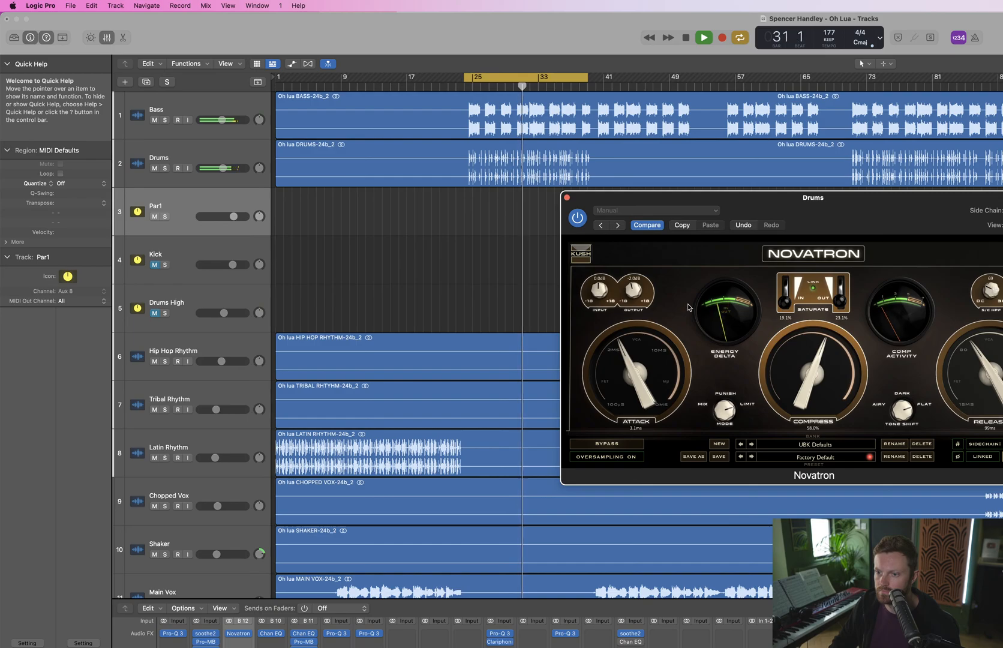
Compare the drums with Novatron bypassed, and set its output to -3.7 dB, compression to 55% and attack to 1.2 ms
scroll(639, 290, "down", 3)
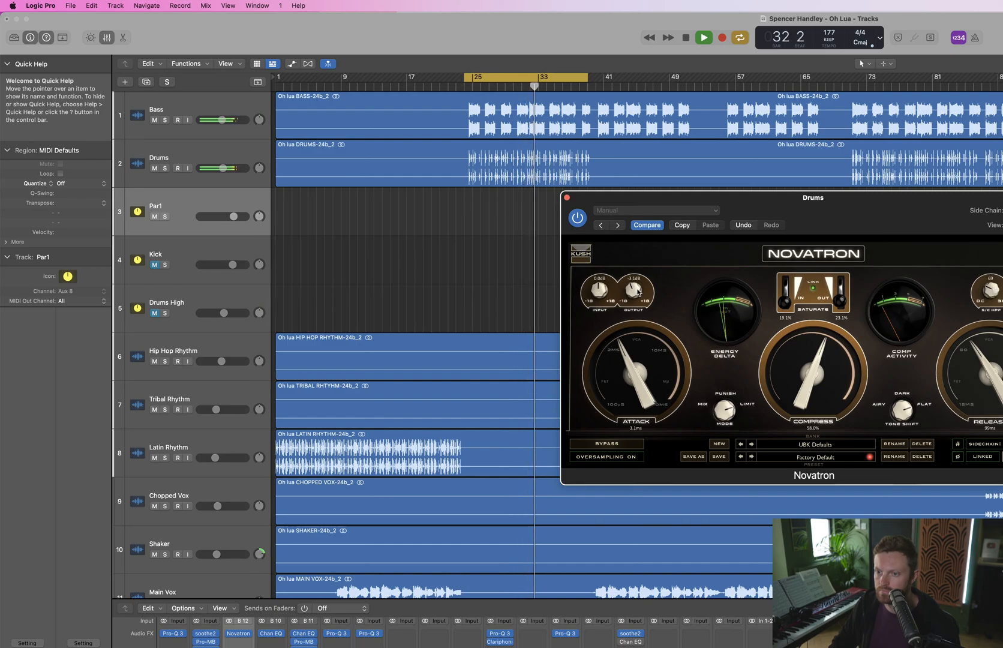
left_click(578, 218)
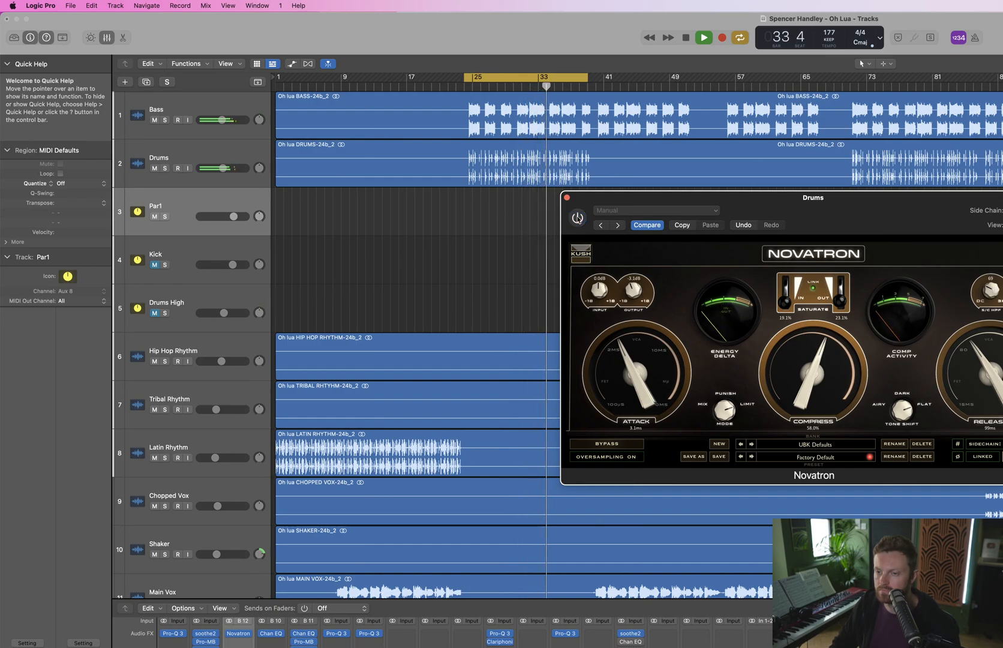
left_click(578, 218)
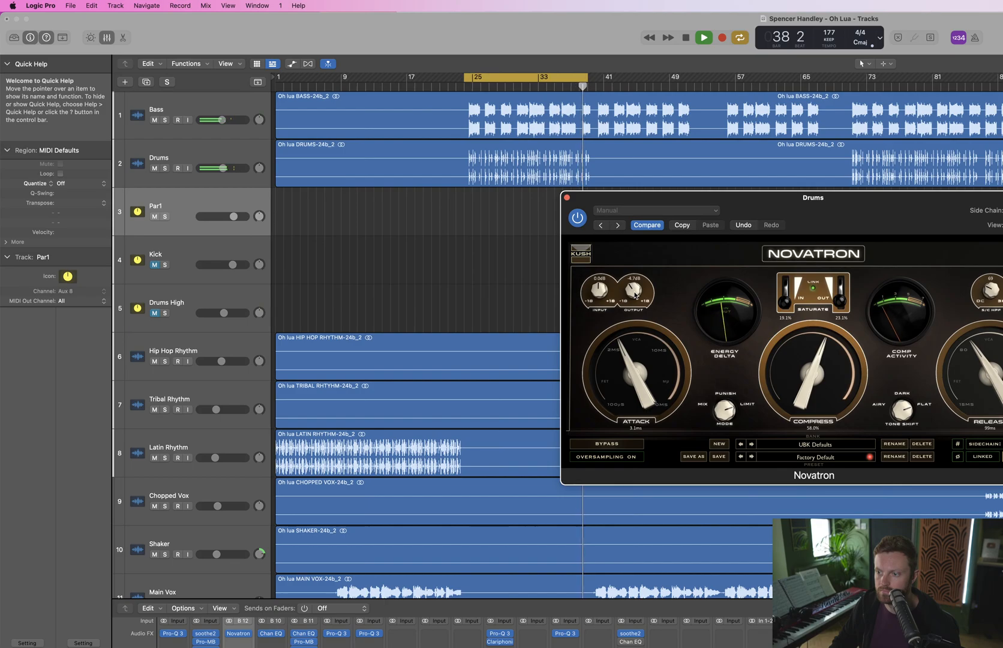
left_click_drag(635, 293, 635, 292)
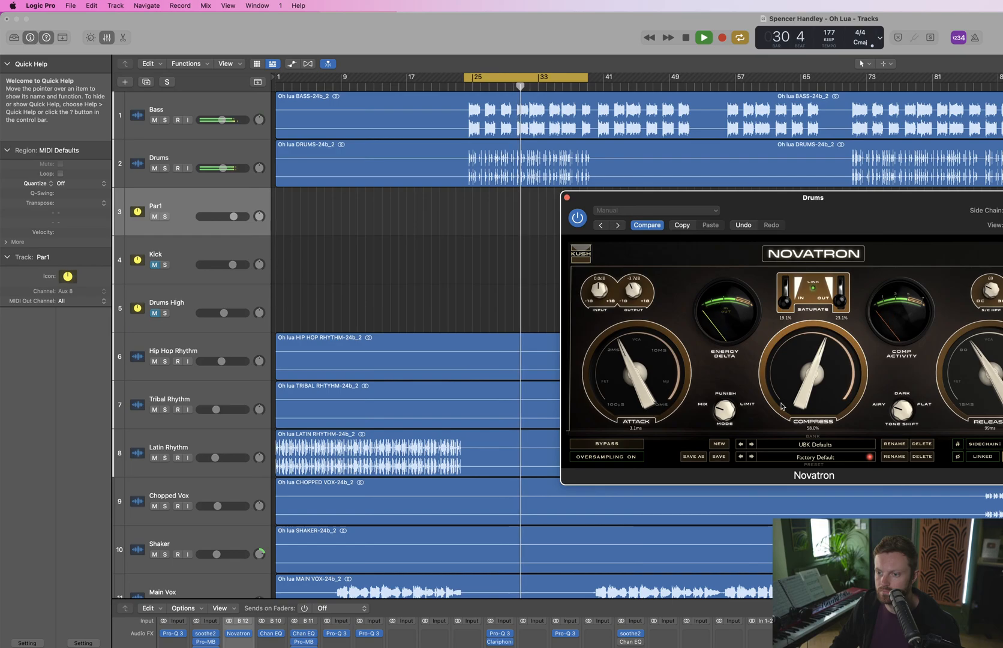
left_click_drag(781, 406, 640, 382)
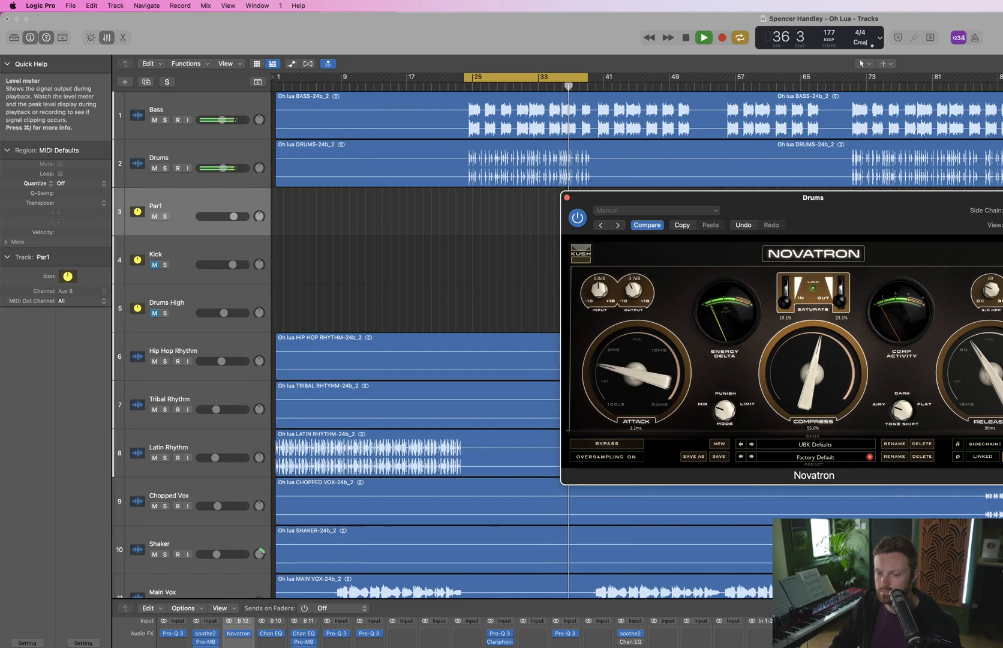
Solo the Drums track and replay the loop from the start of the cycle
key("space")
left_click(165, 168)
key("space")
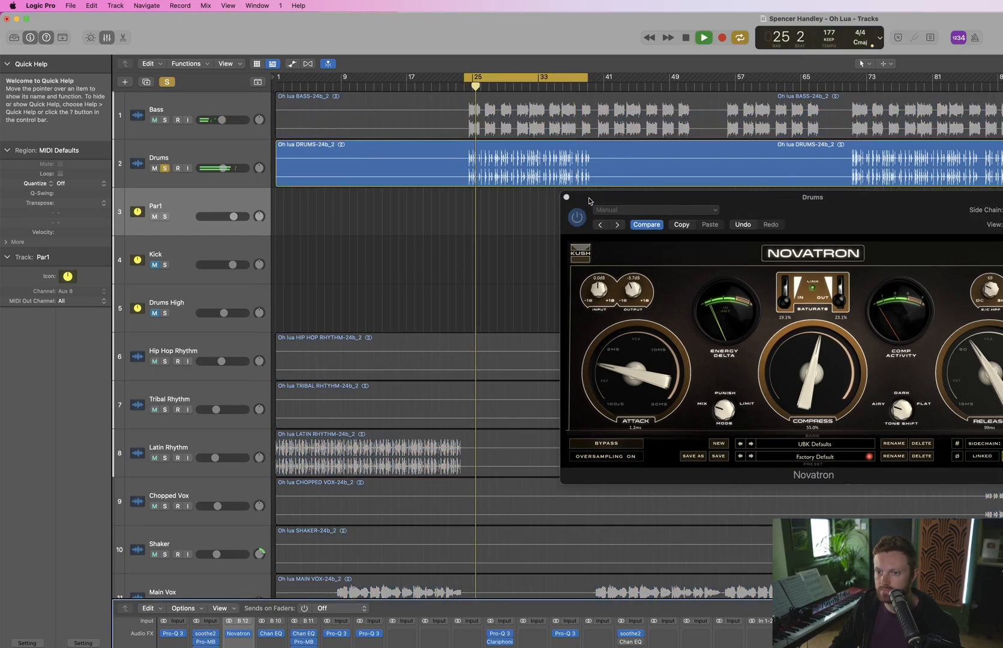
Compare the soloed drums with Novatron bypassed and enabled, lower its output to -6.4 dB to match levels, and stop playback
left_click(581, 211)
left_click(578, 217)
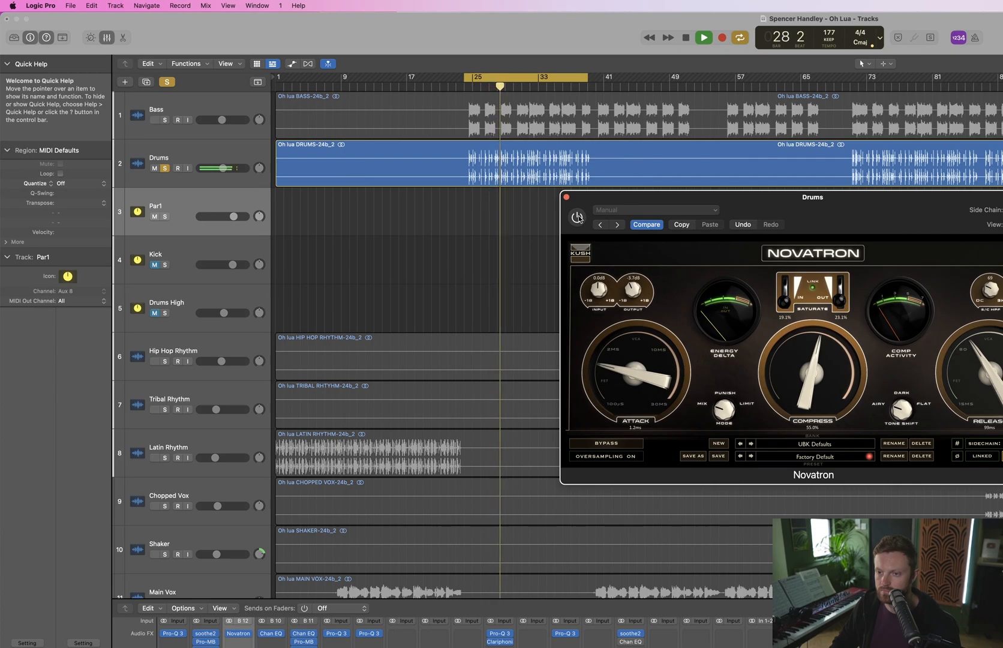
left_click(578, 218)
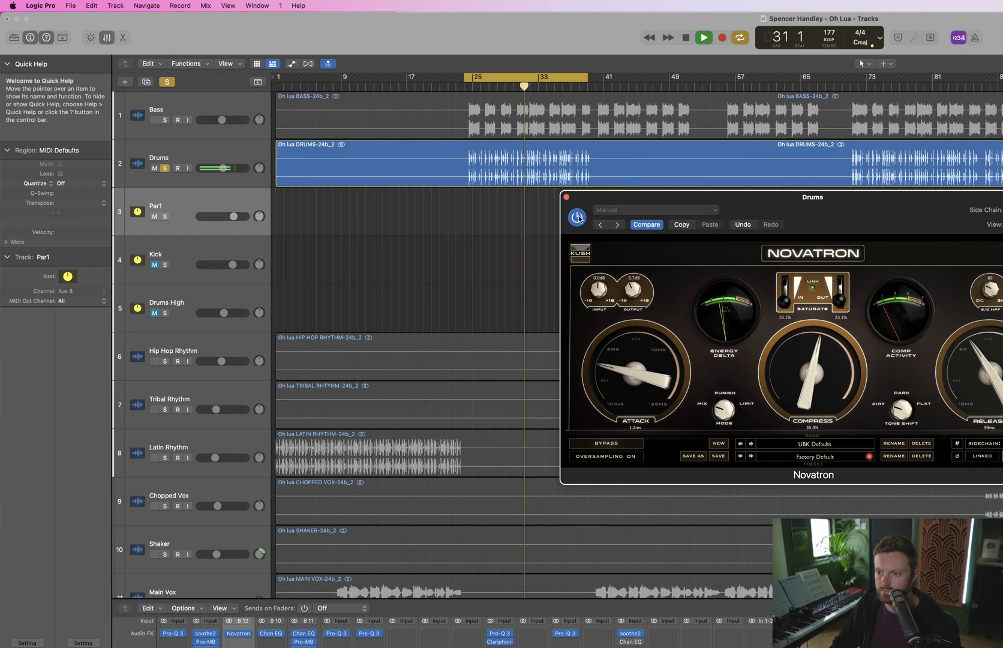
left_click_drag(633, 290, 632, 301)
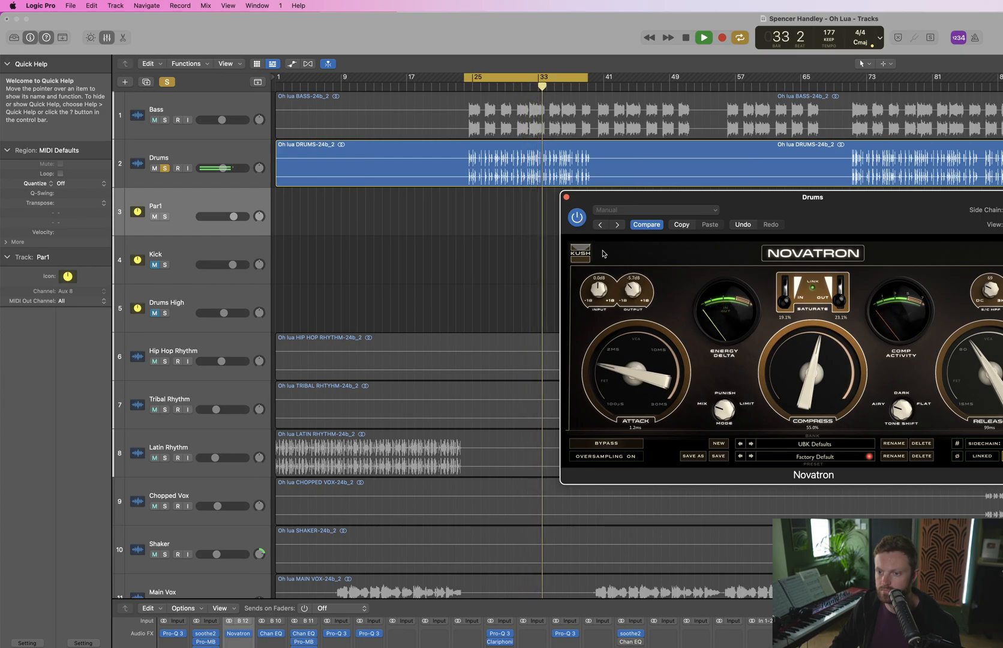
left_click(578, 219)
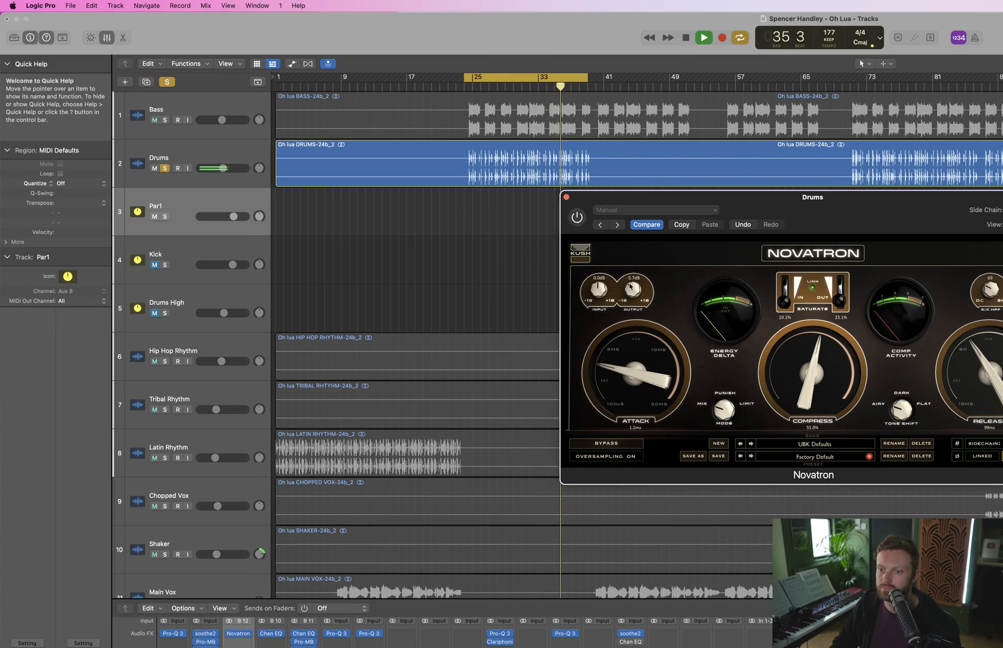
left_click(578, 217)
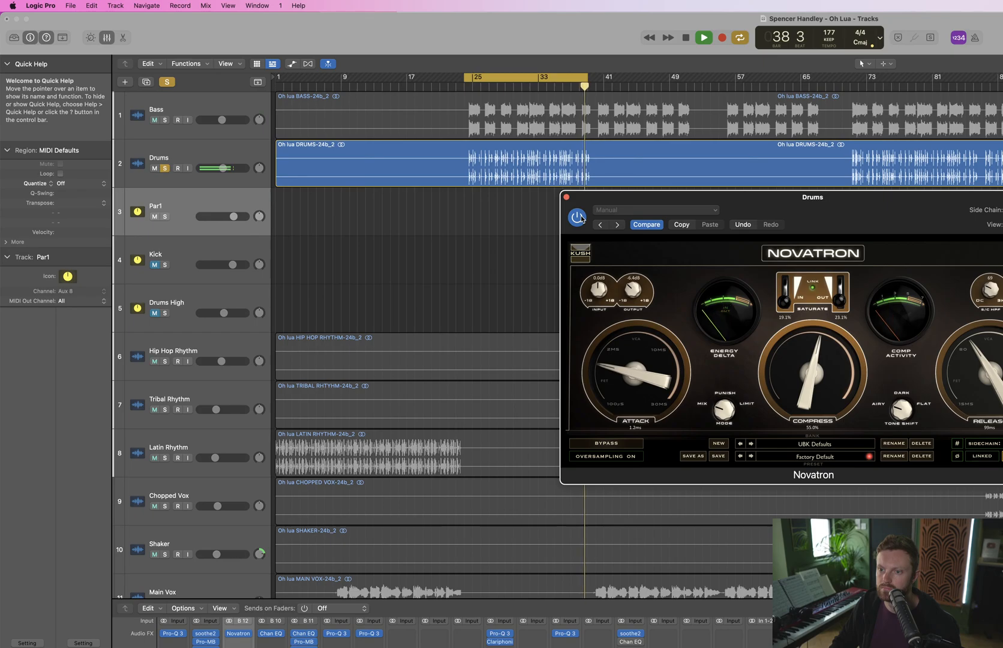
key("space")
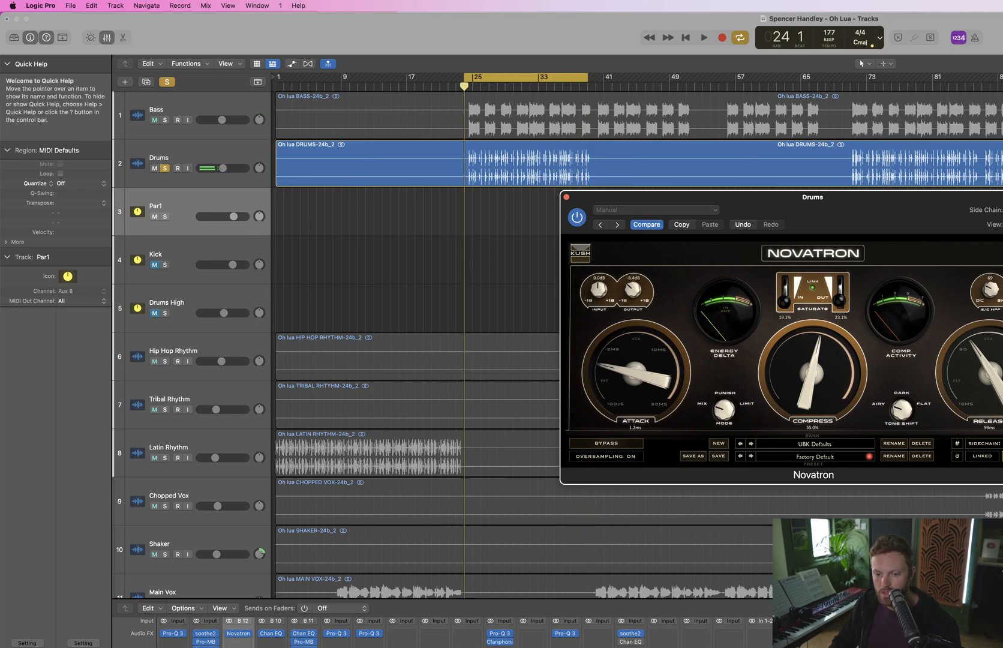
left_click(246, 633)
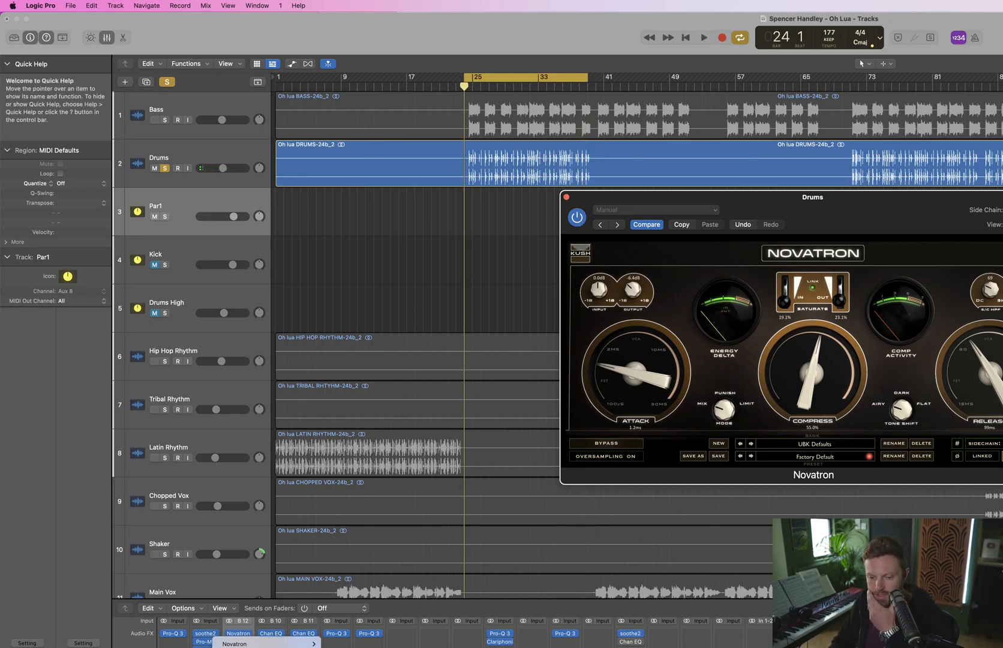
mouse_move(270, 644)
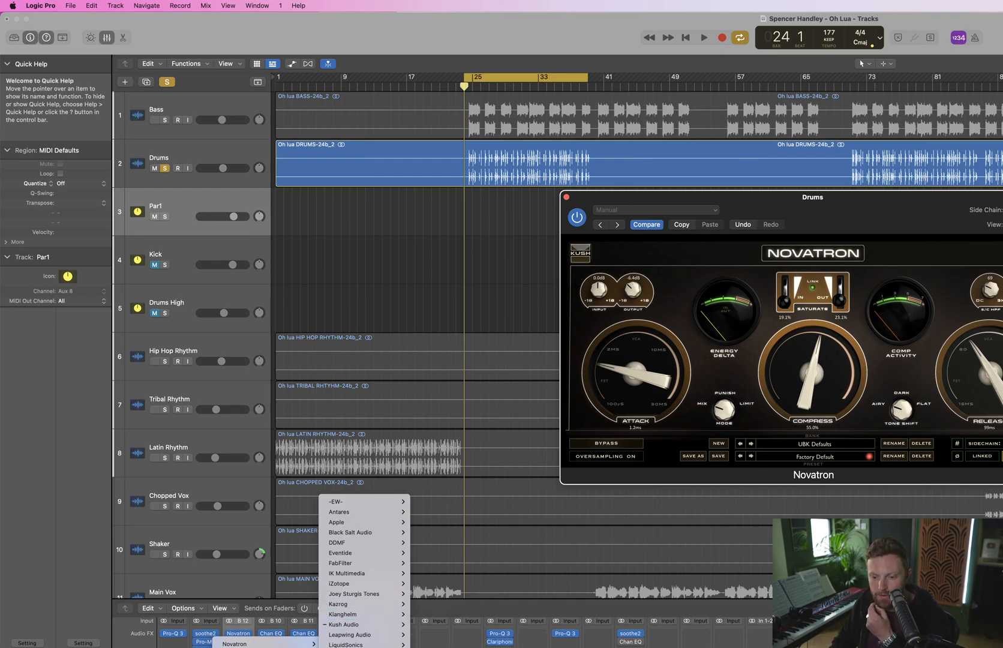
mouse_move(363, 647)
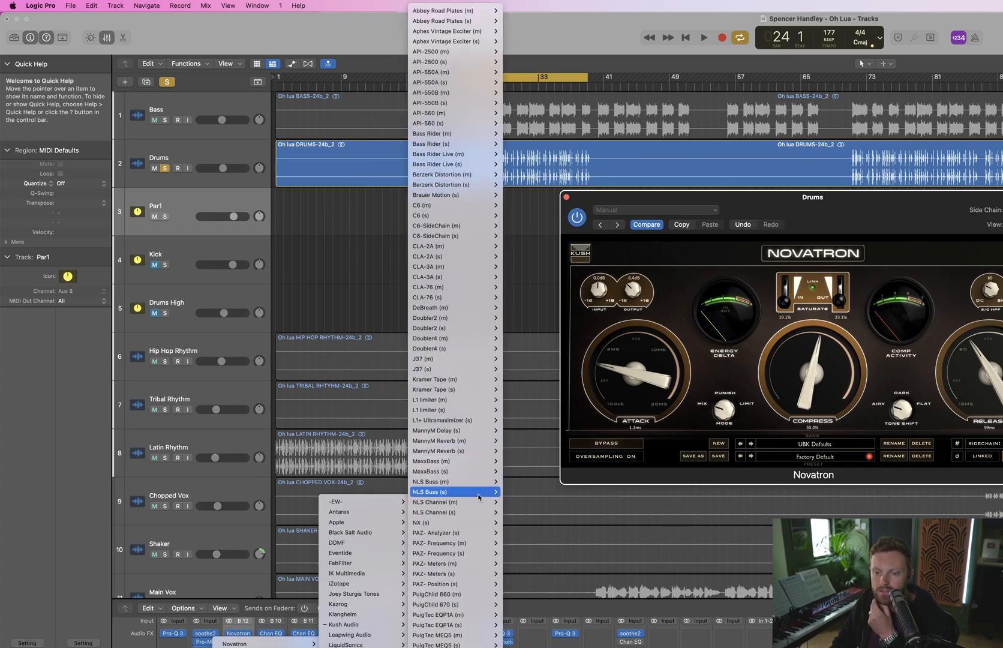
mouse_move(480, 587)
scroll(455, 326, "down", 8)
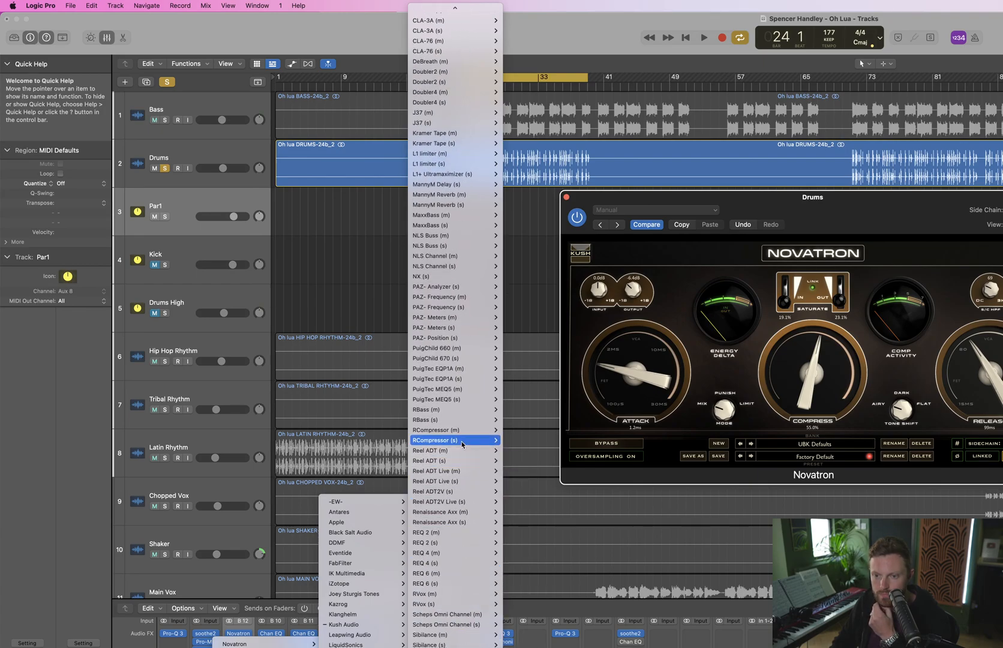
scroll(467, 337, "up", 6)
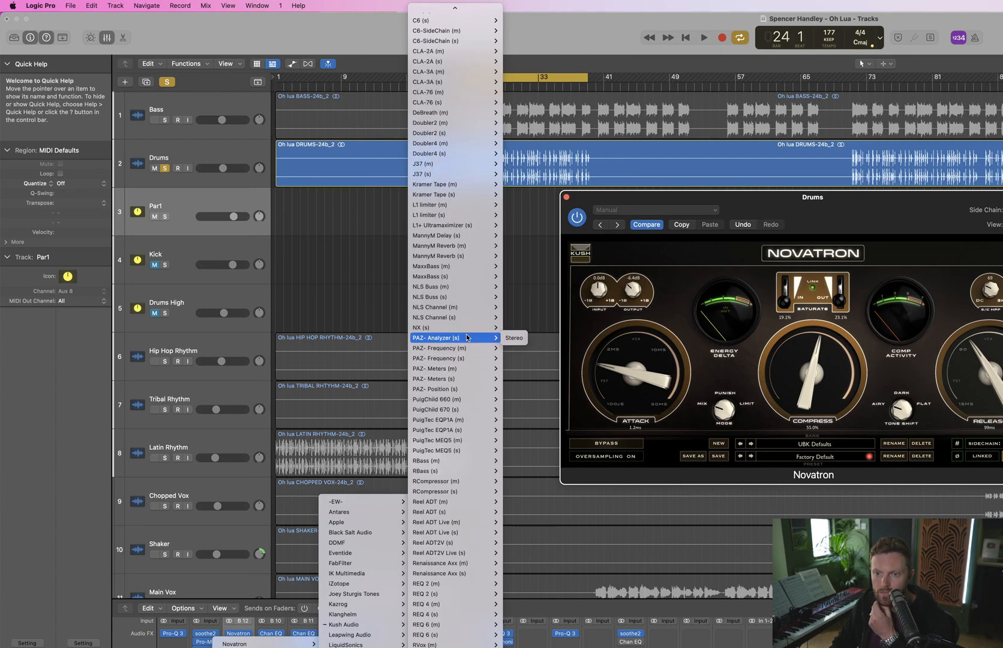
scroll(467, 337, "up", 3)
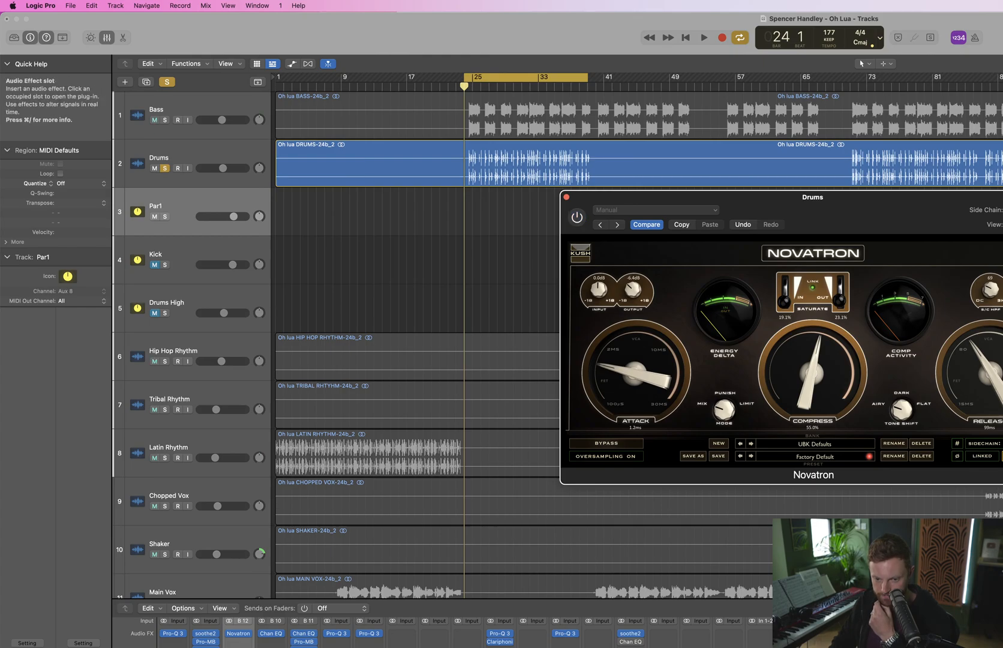
left_click(239, 642)
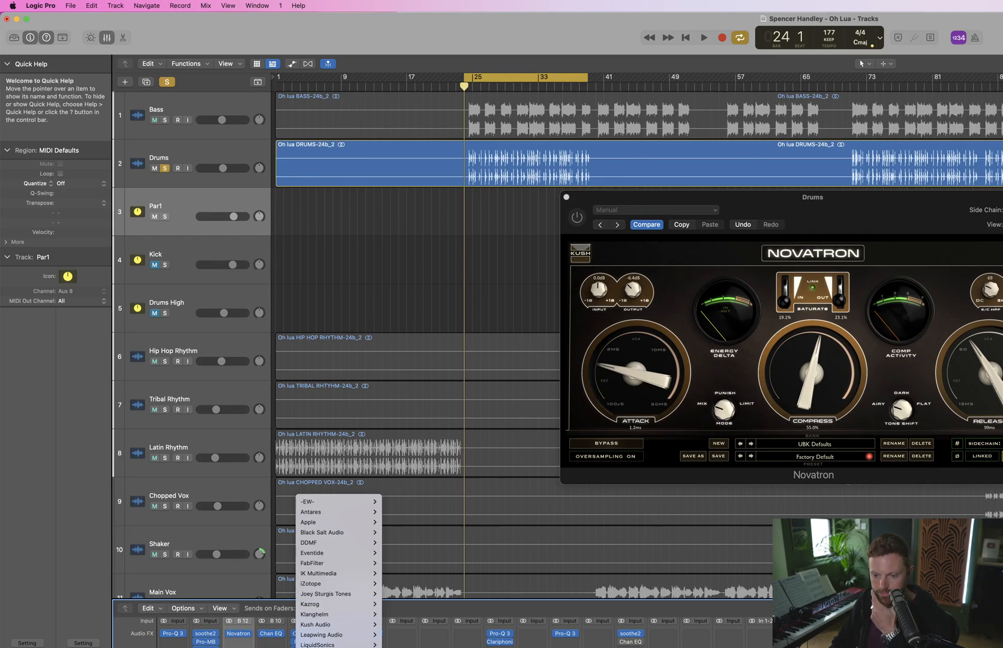
key("Escape")
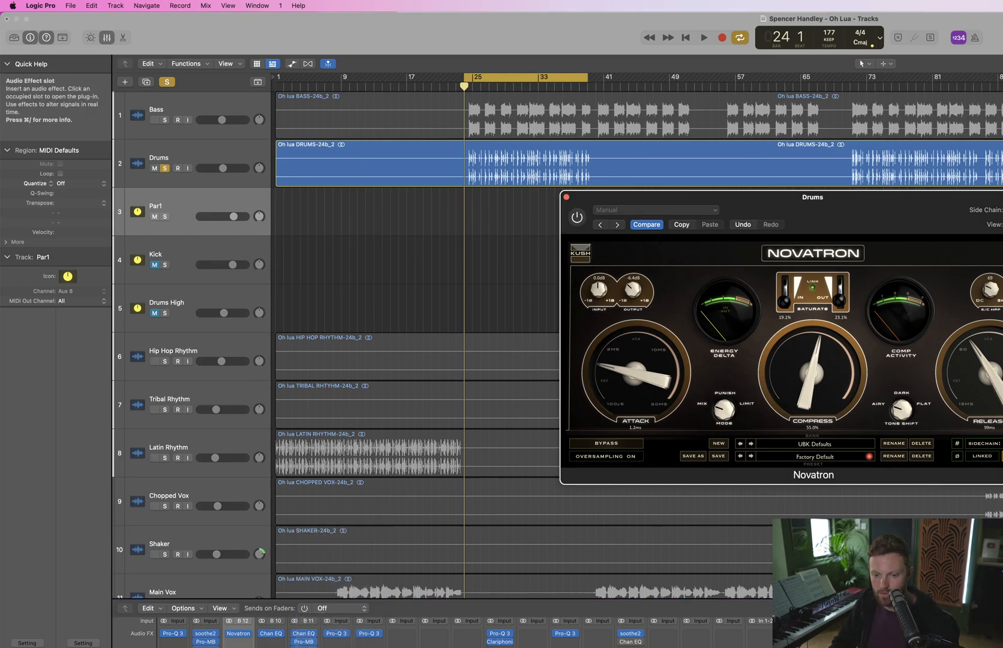
Search the plug-ins for "trans" to find a transient shaper for the Drums track
key("ctrl+space")
type("trans")
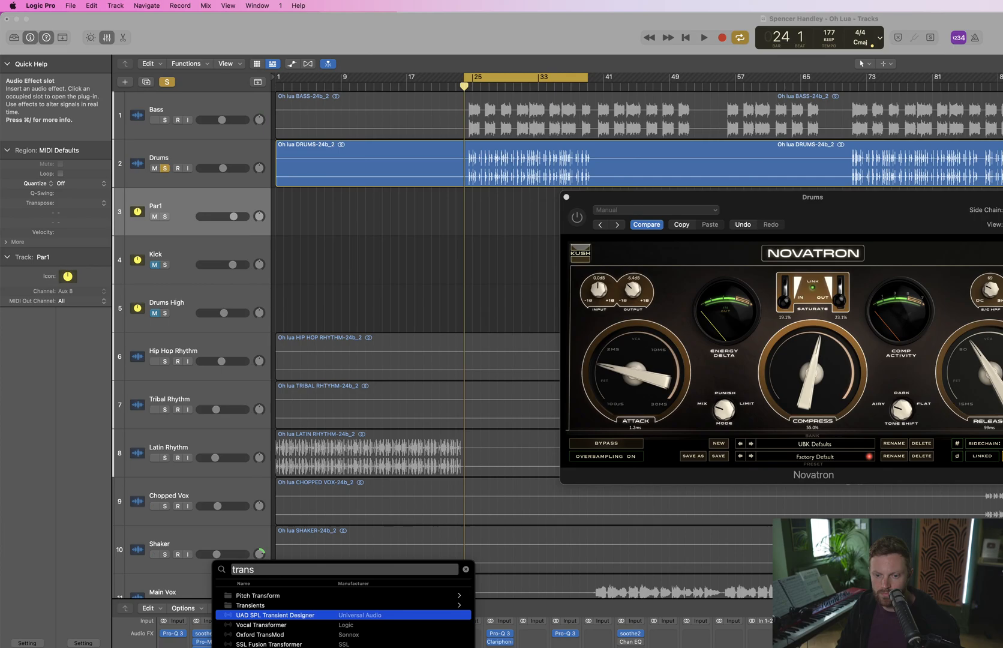
key("Down")
key("Up")
key("Return")
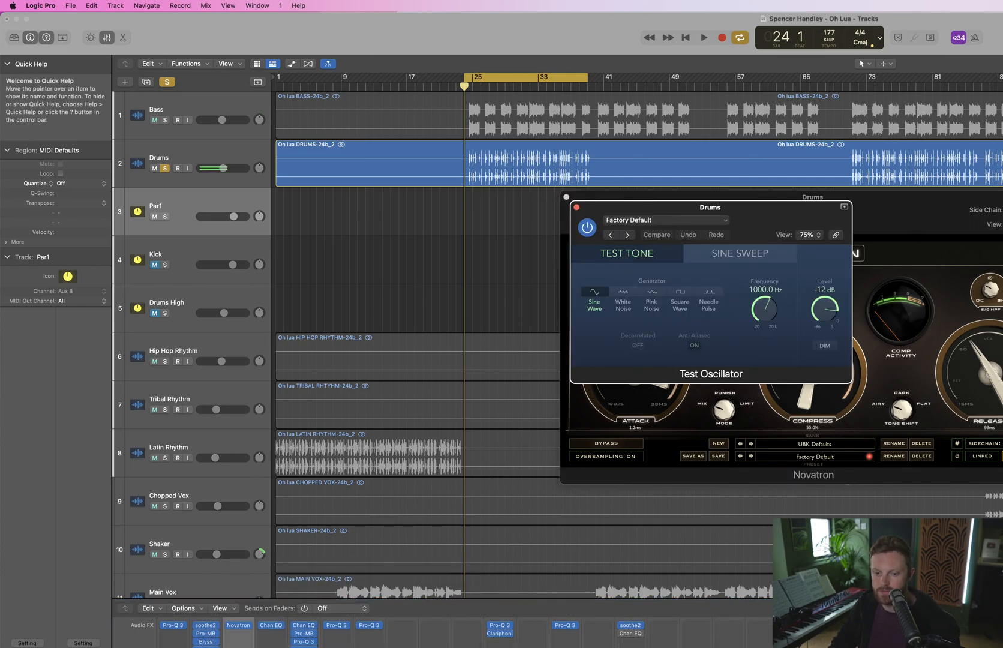
Insert the stereo Smack Attack transient shaper on the Drums channel and remove the Test Oscillator
left_click(206, 646)
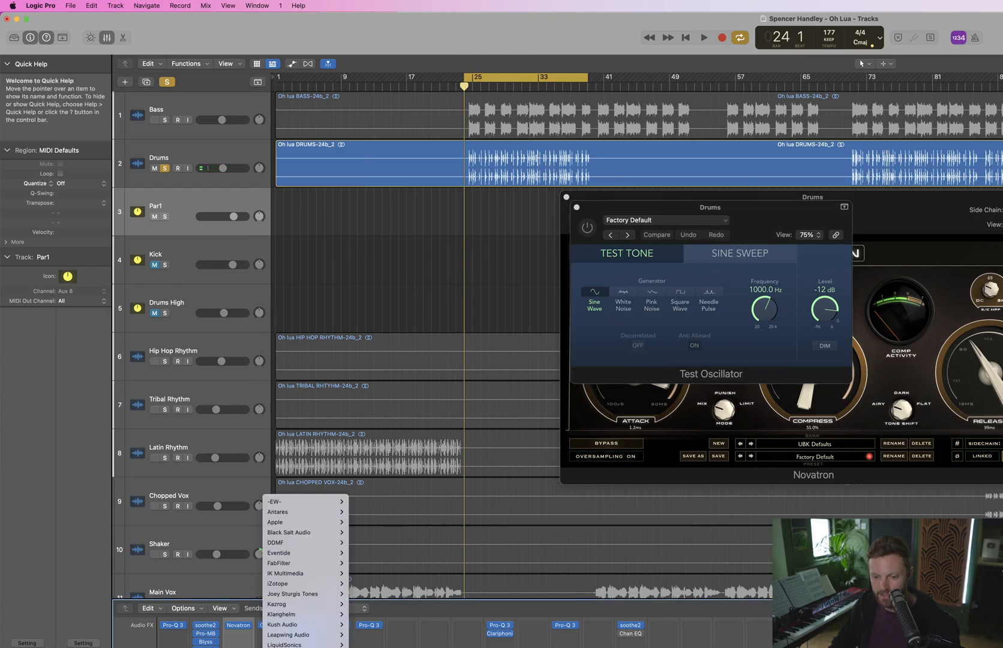
mouse_move(305, 646)
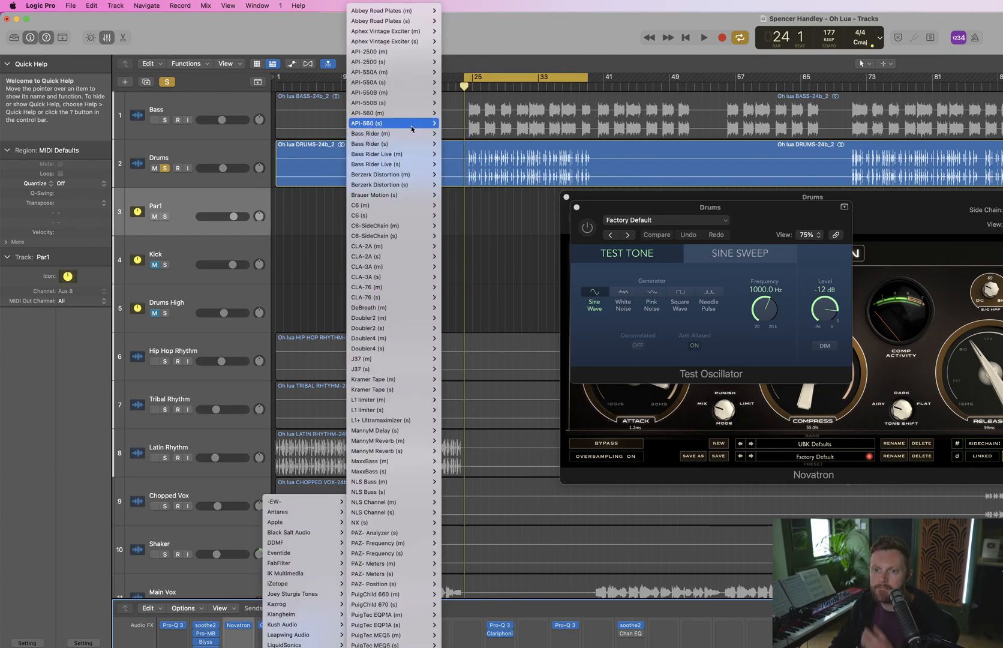
mouse_move(402, 110)
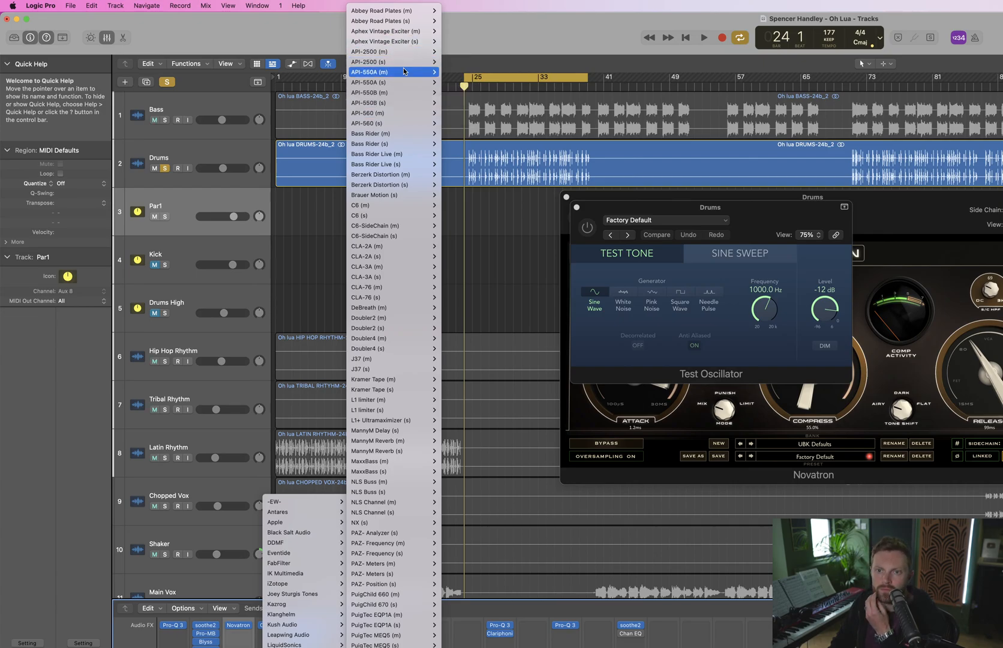
mouse_move(391, 133)
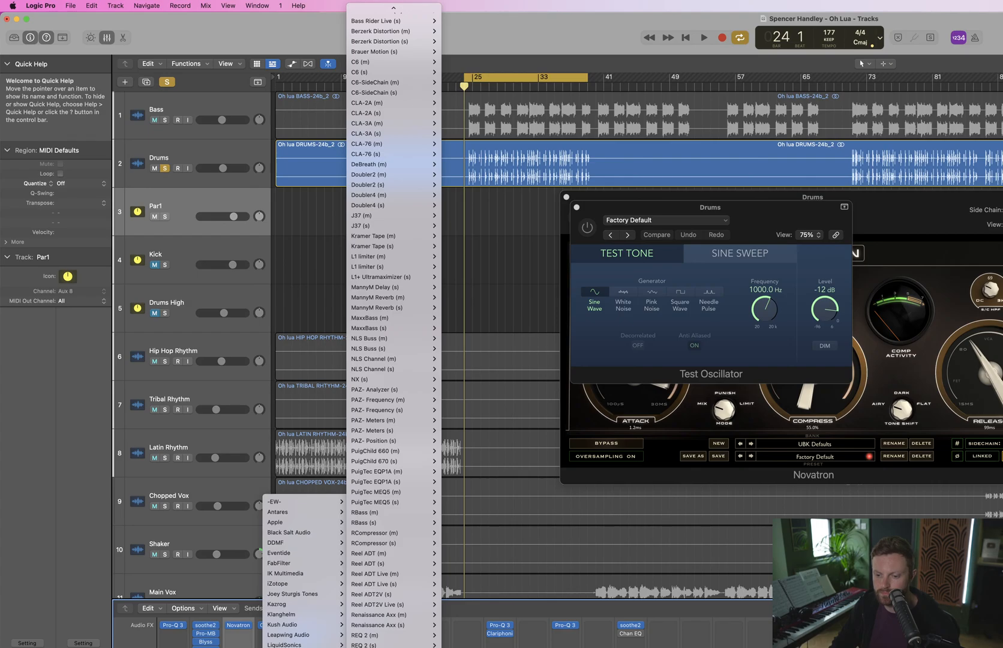
left_click(393, 645)
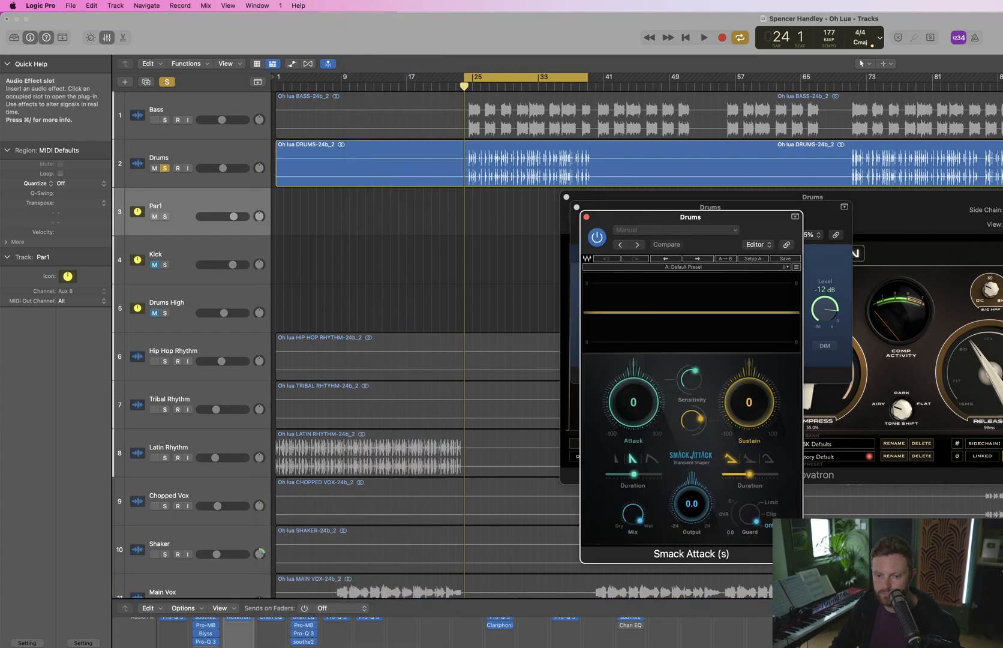
left_click(216, 646)
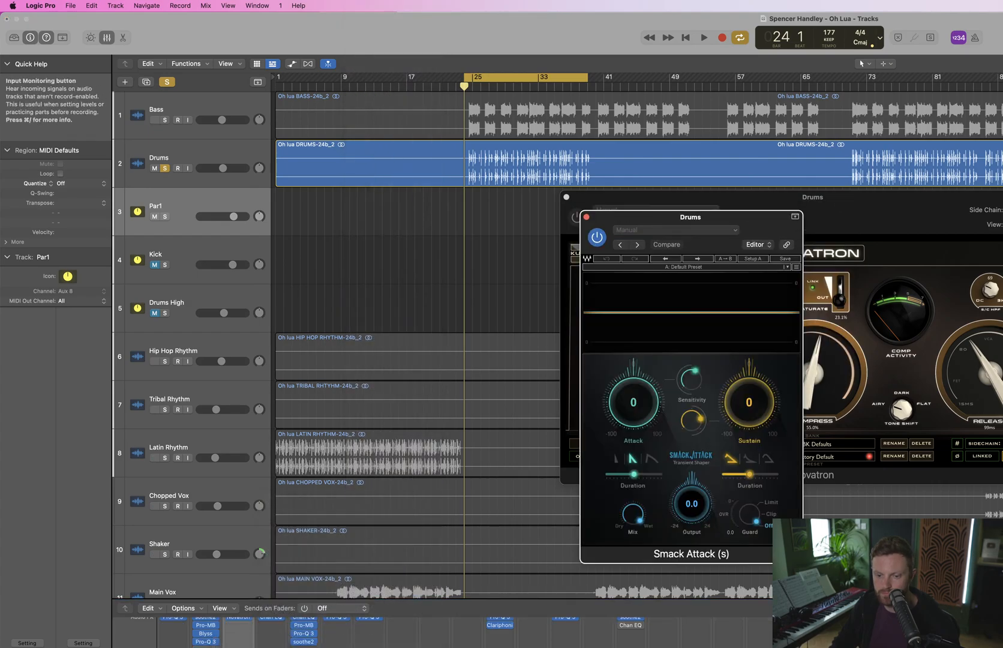
left_click(214, 647)
Play the full mix without the Drums solo and clear the view for Smack Attack by closing the Novatron window
key("space")
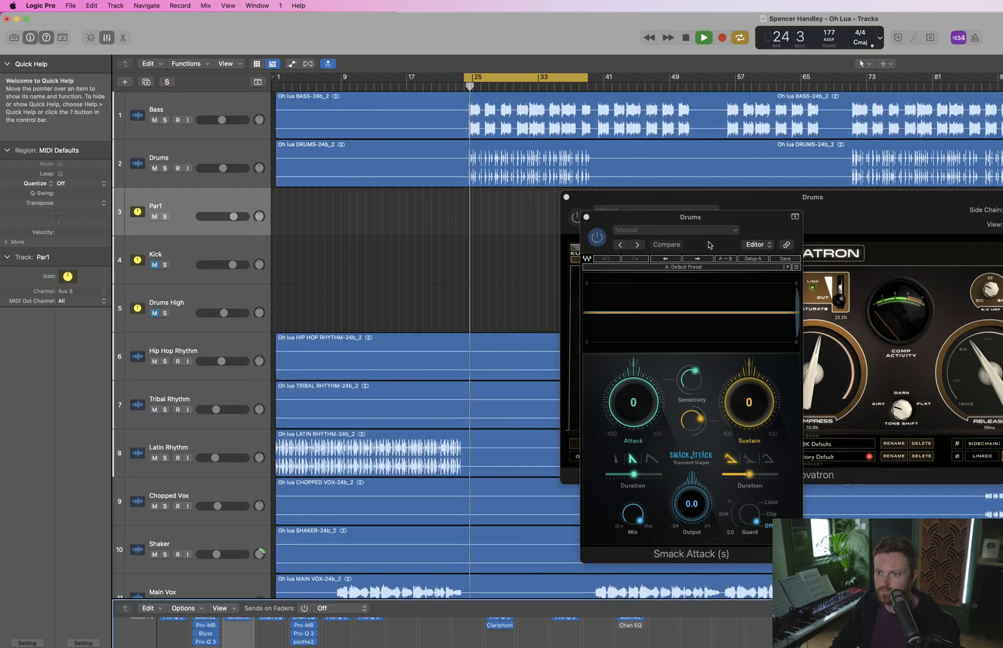
left_click_drag(690, 217, 907, 226)
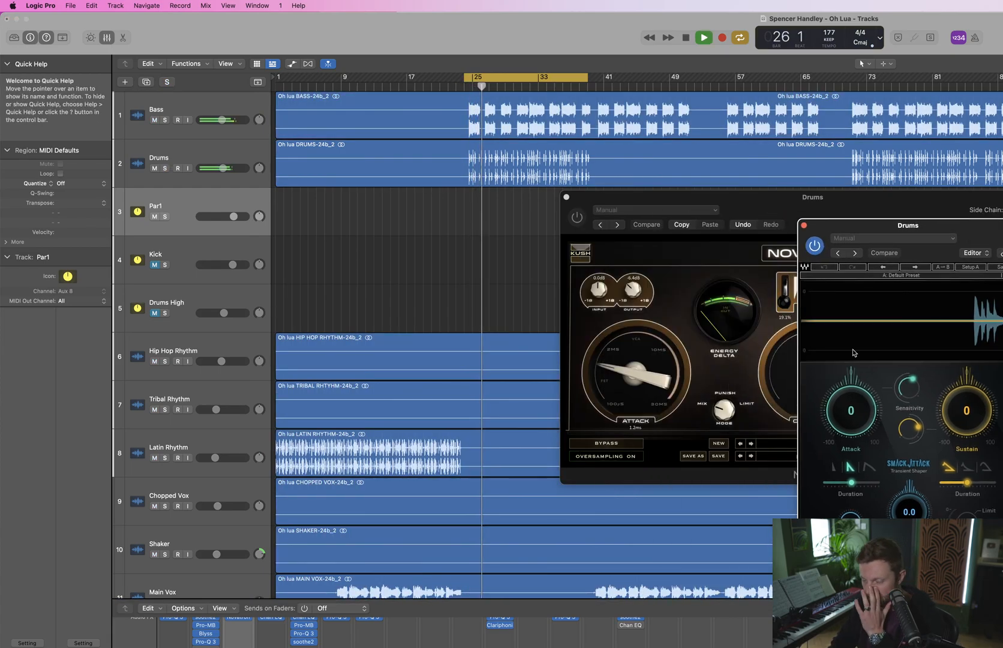
left_click(566, 196)
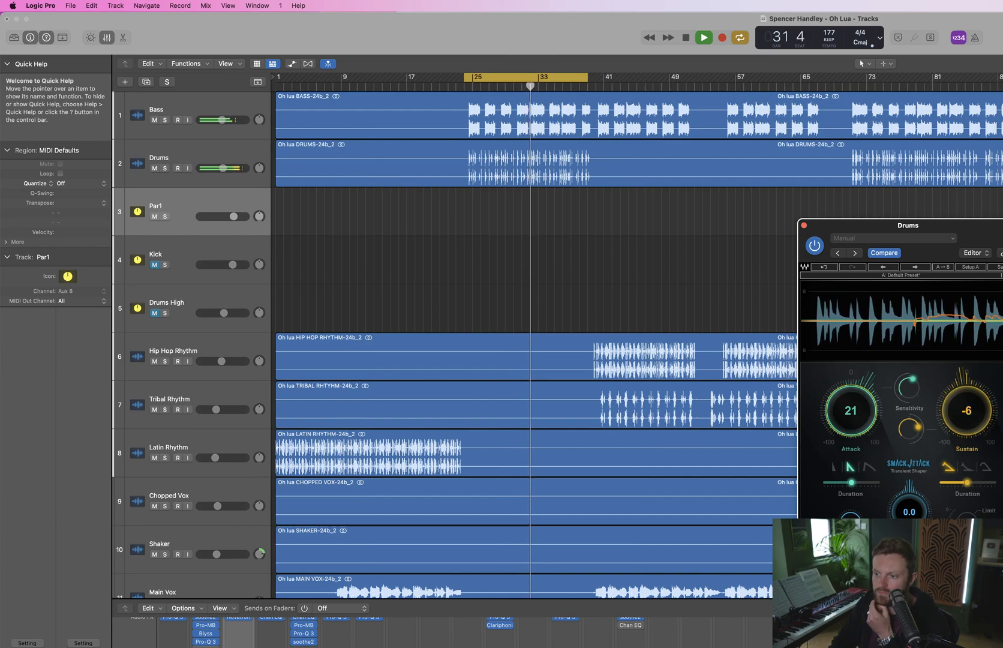
Choose the first, sharpest attack shape in Smack Attack and set Attack to 38 and Sustain to 0
left_click(869, 468)
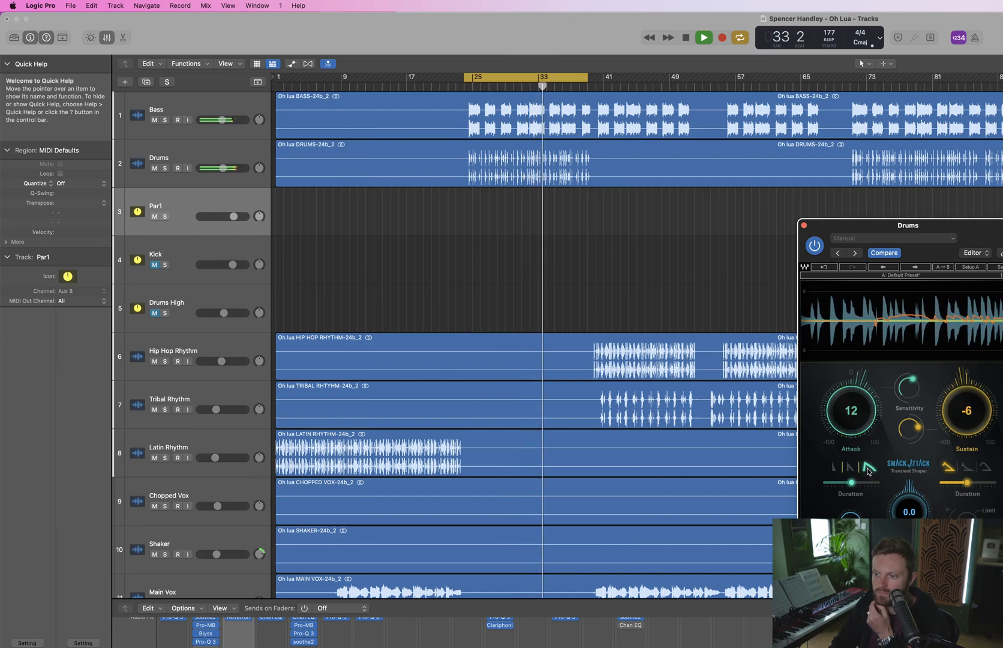
left_click(833, 468)
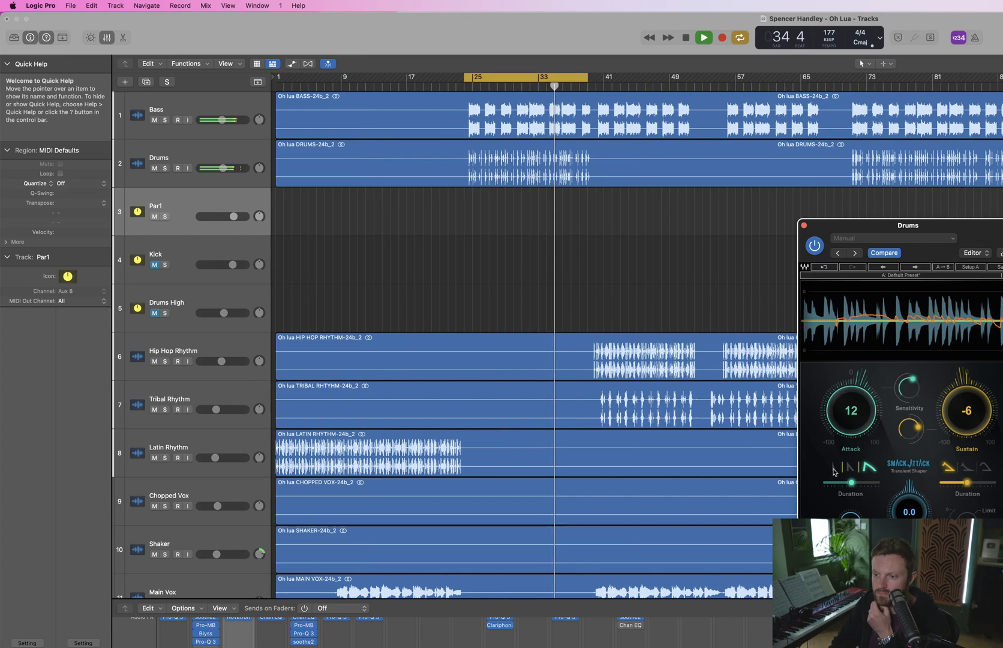
left_click_drag(855, 414, 856, 403)
left_click_drag(957, 414, 958, 415)
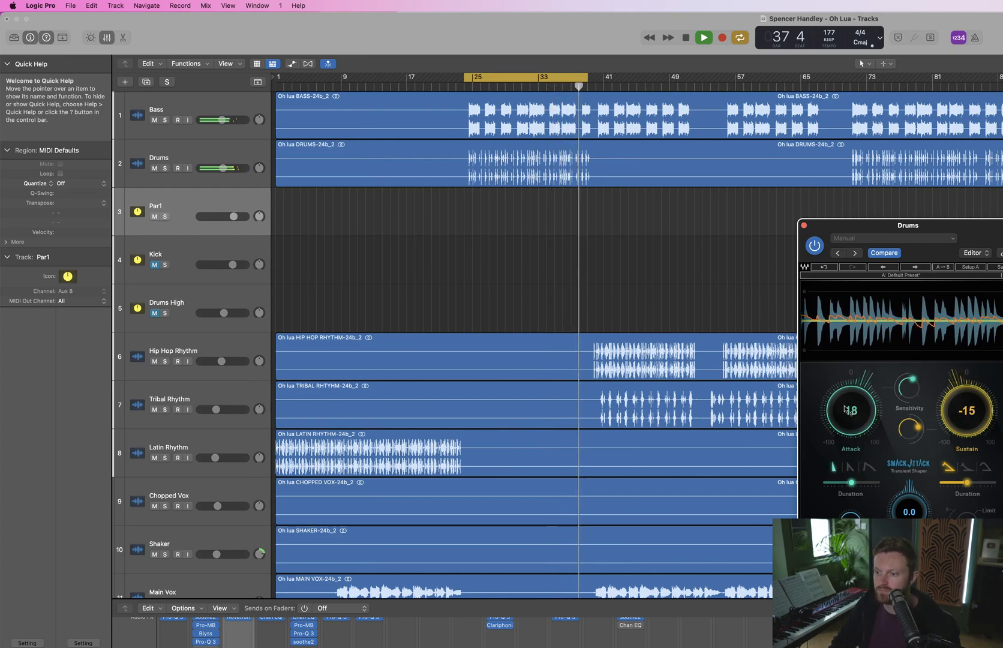
left_click_drag(851, 413, 850, 402)
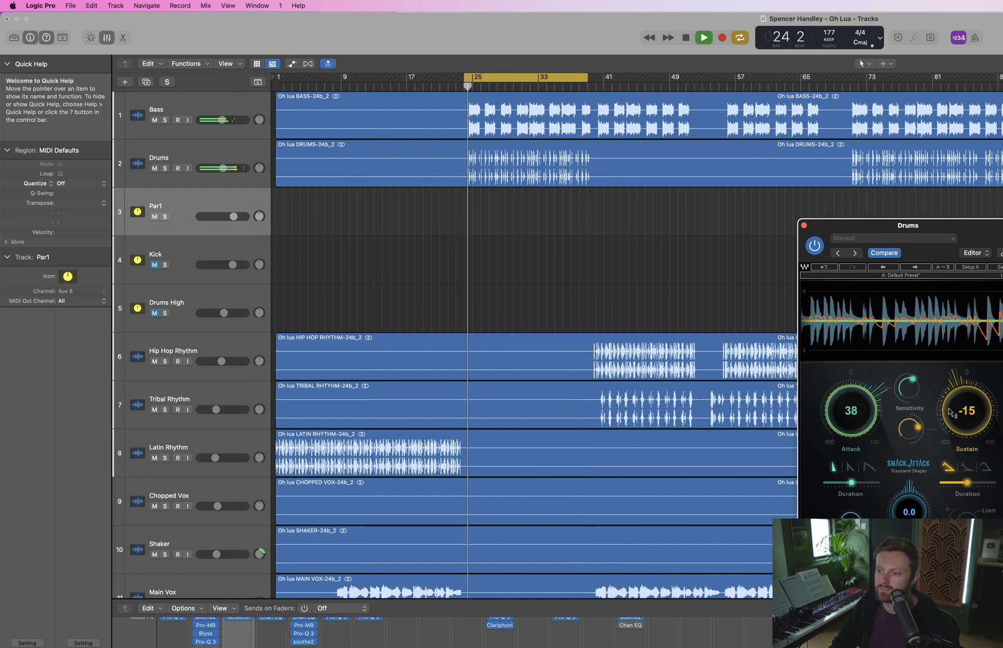
left_click_drag(963, 414, 964, 405)
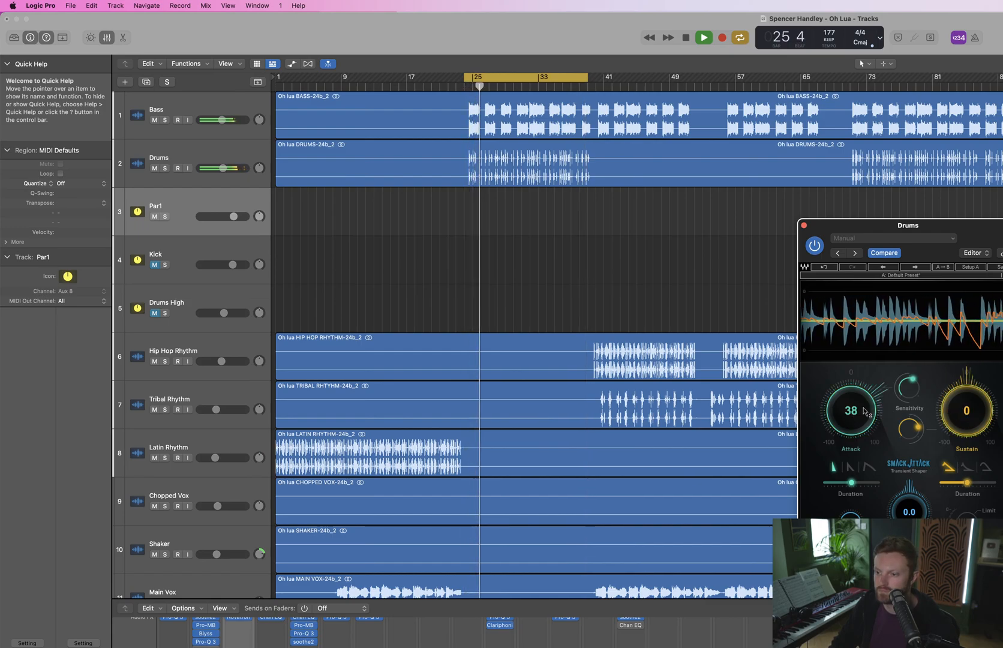
Switch Smack Attack to the third attack shape with a shorter attack duration and set Attack to 9
left_click(868, 468)
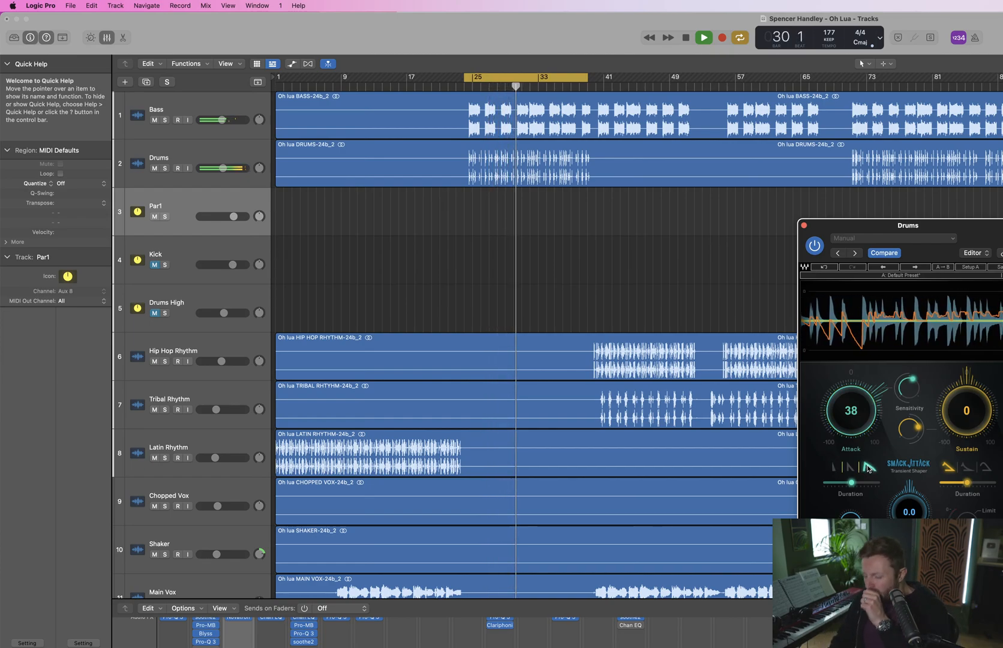
left_click_drag(852, 482, 831, 482)
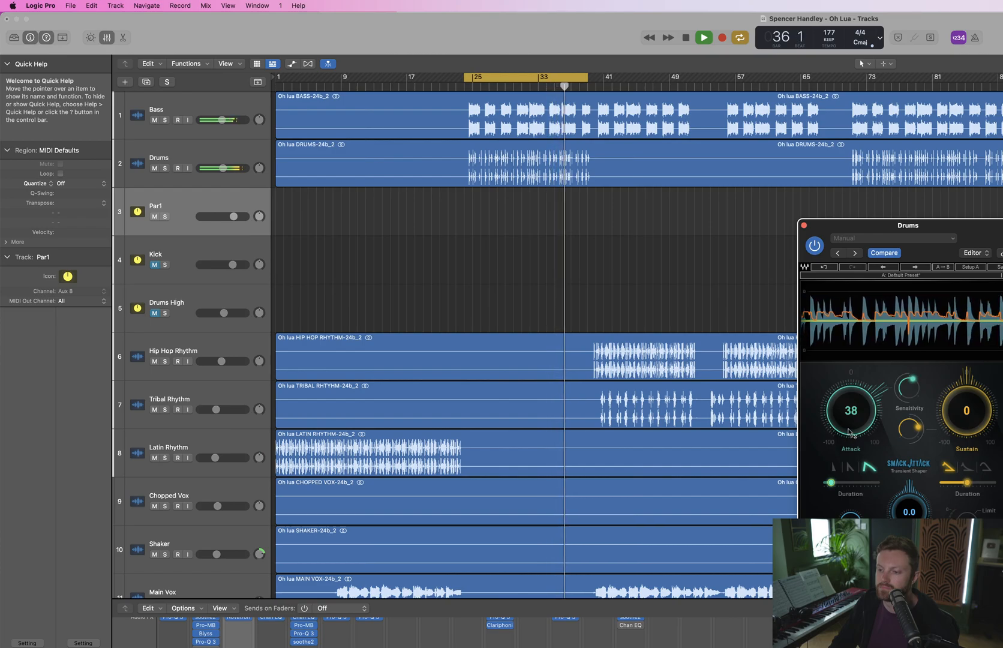
left_click_drag(851, 410, 855, 432)
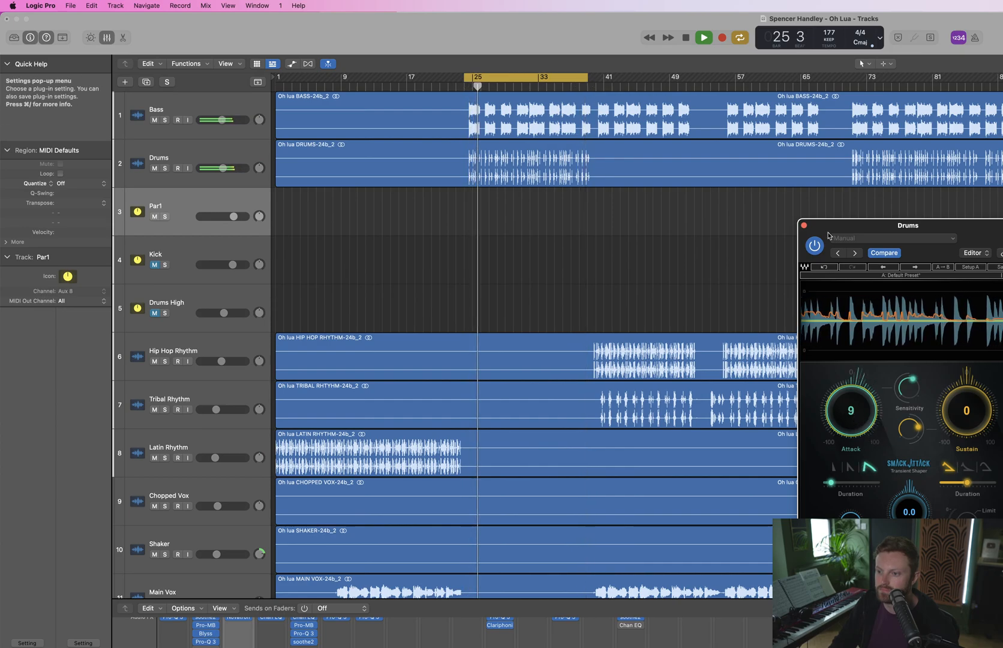
Compare the drums with Smack Attack bypassed and active, and set Attack to 10
left_click(815, 245)
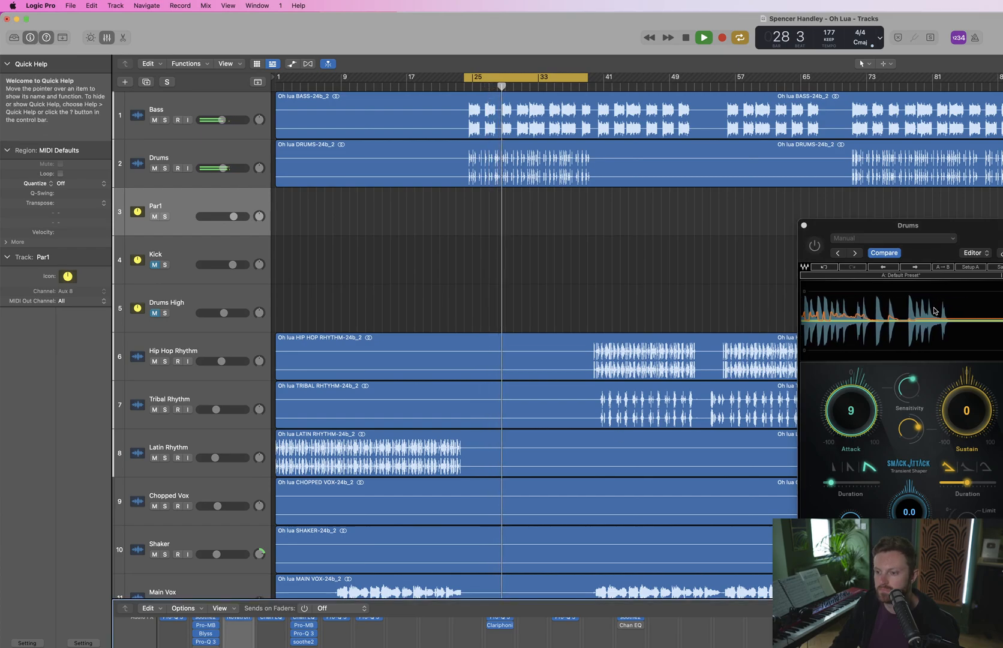
left_click(815, 246)
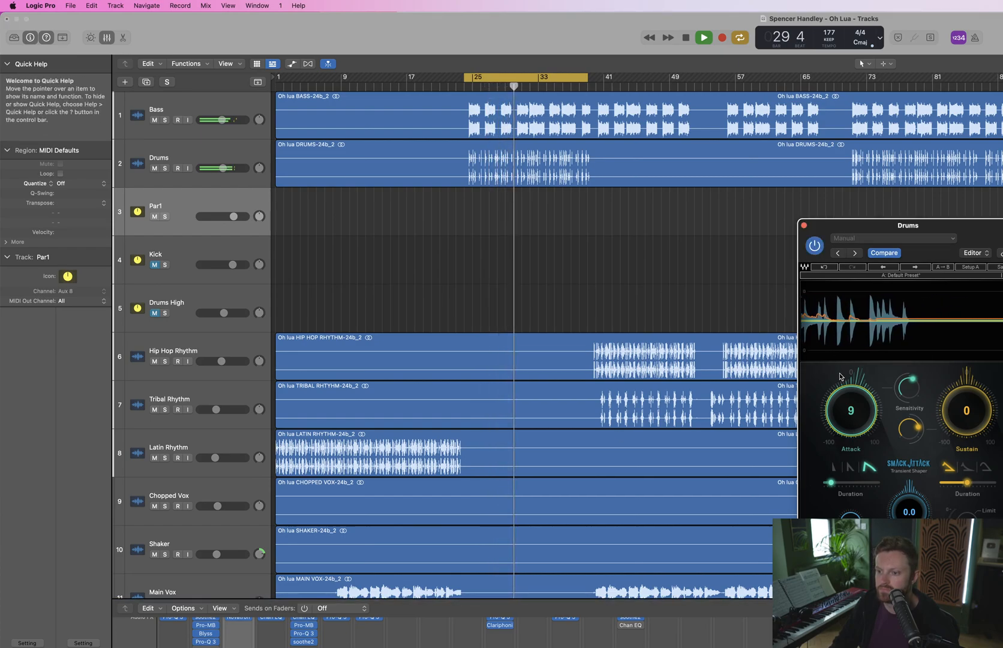
left_click_drag(847, 401, 847, 398)
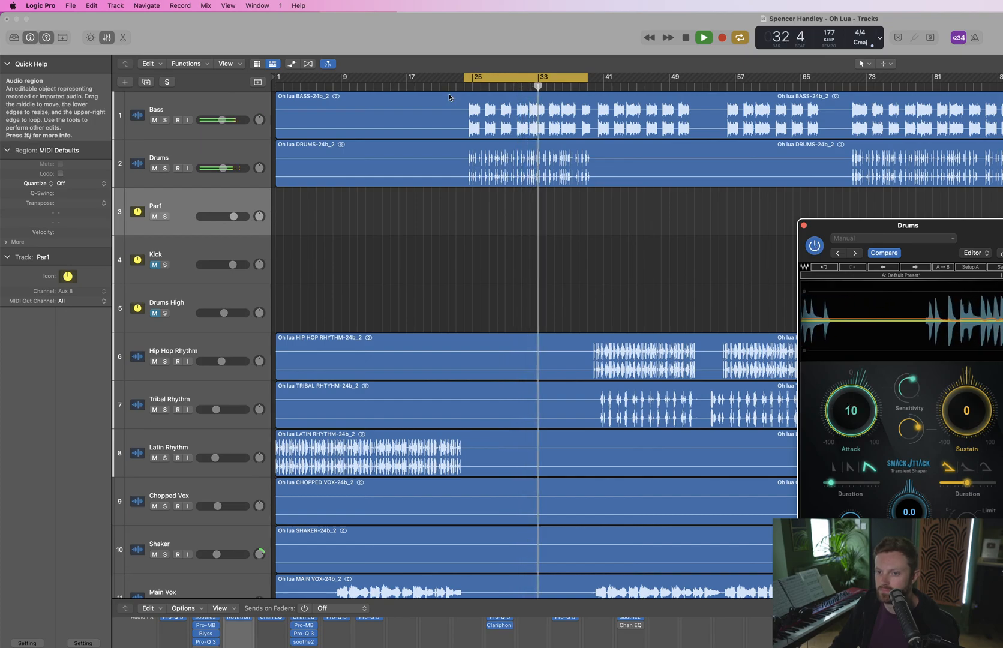
Turn off cycle playback and play the song from about bar 18, ahead of the drums' entry
left_click(474, 85)
left_click(475, 77)
key("space")
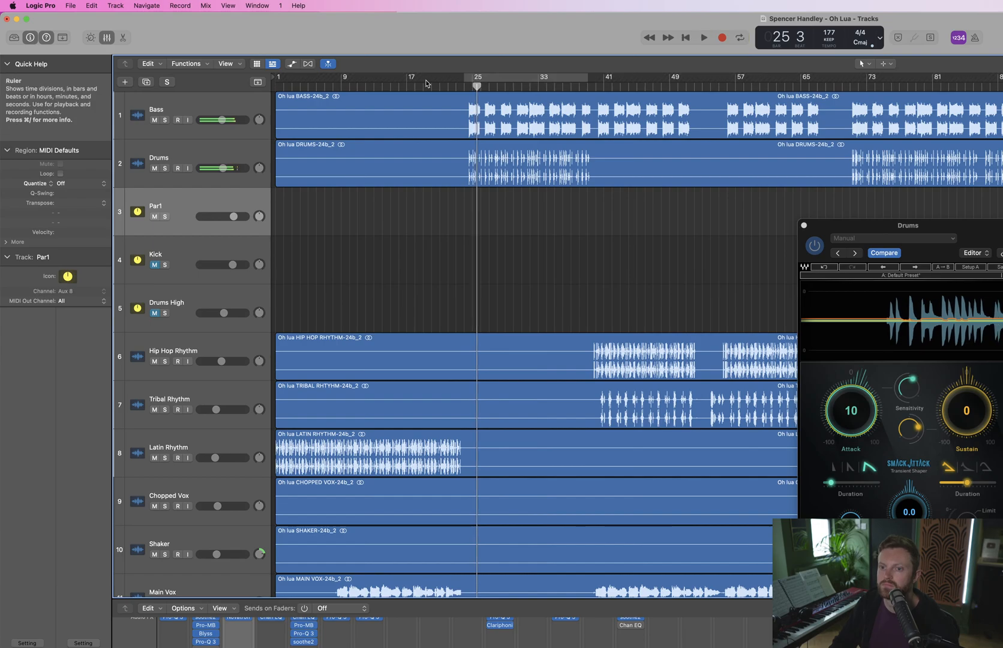
left_click(414, 86)
key("space")
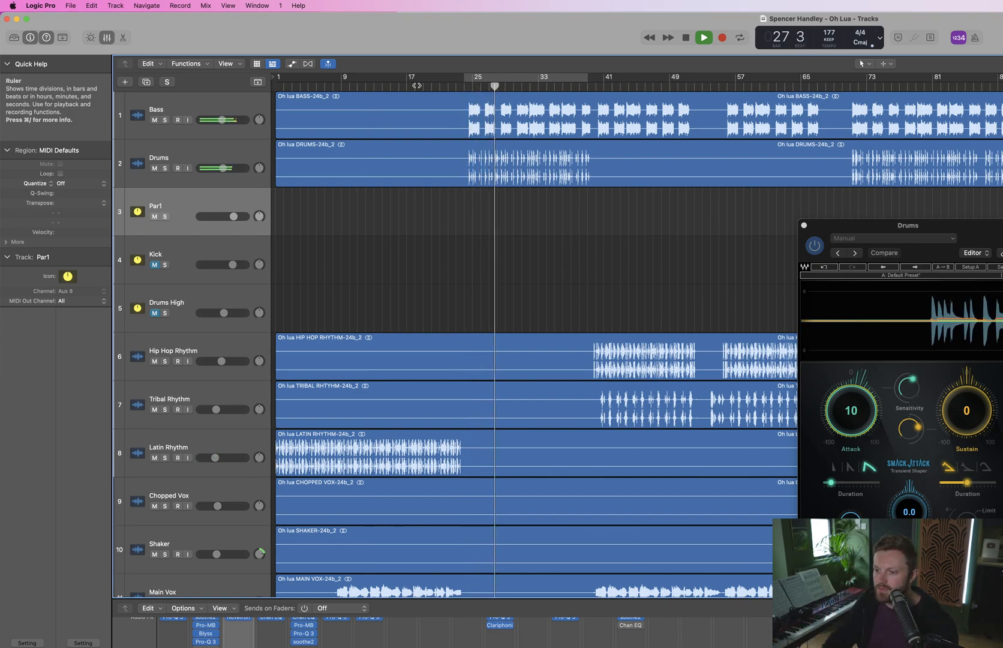
Compare the drums with Smack Attack bypassed and active, and lower its Output to -2.4
left_click(890, 225)
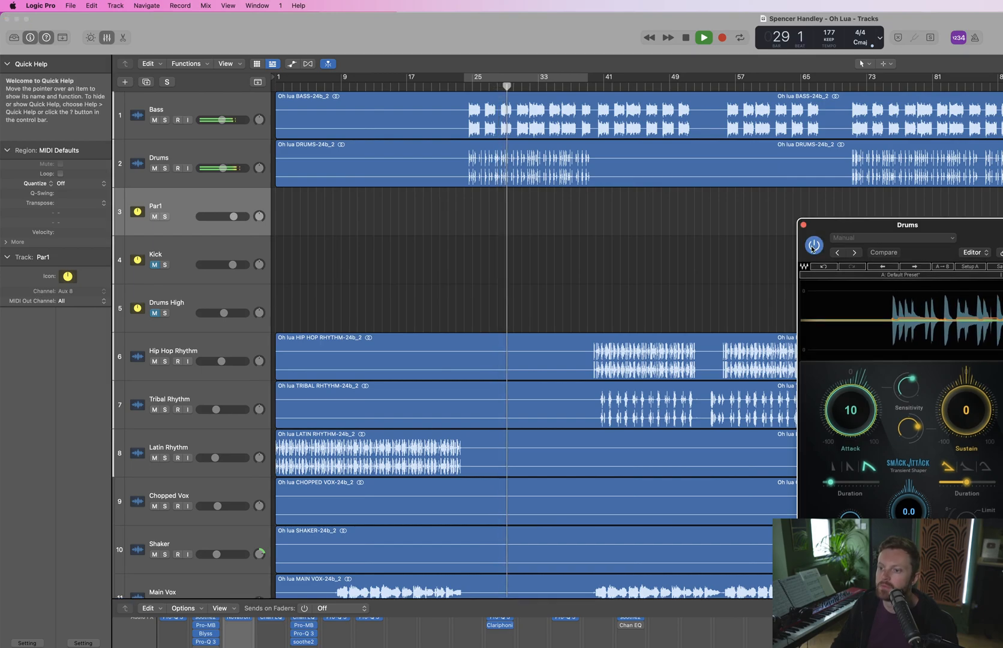
left_click(814, 247)
left_click(814, 248)
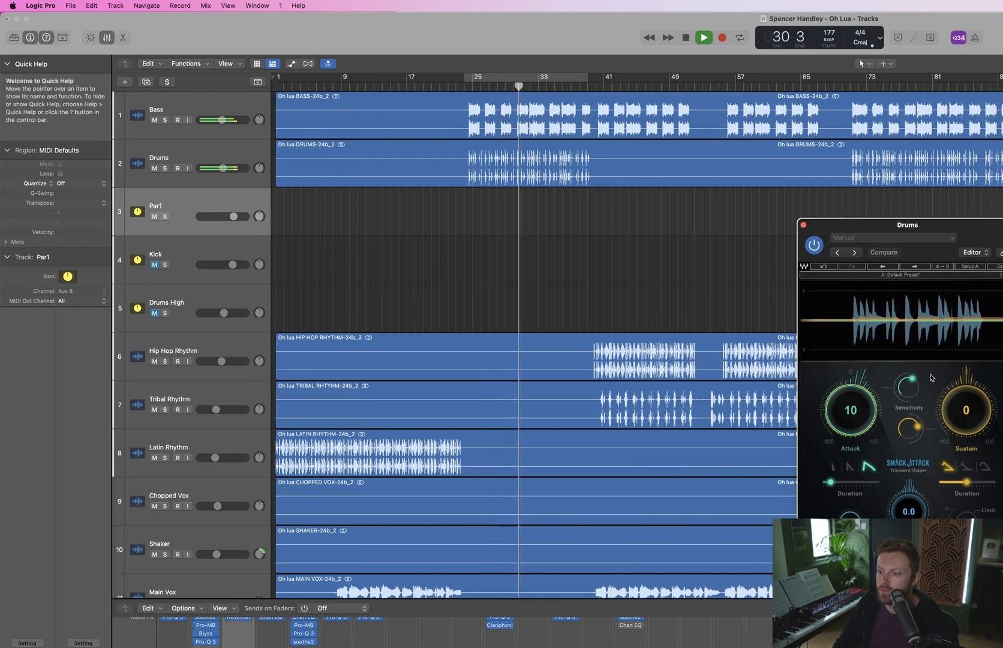
left_click_drag(910, 511, 909, 526)
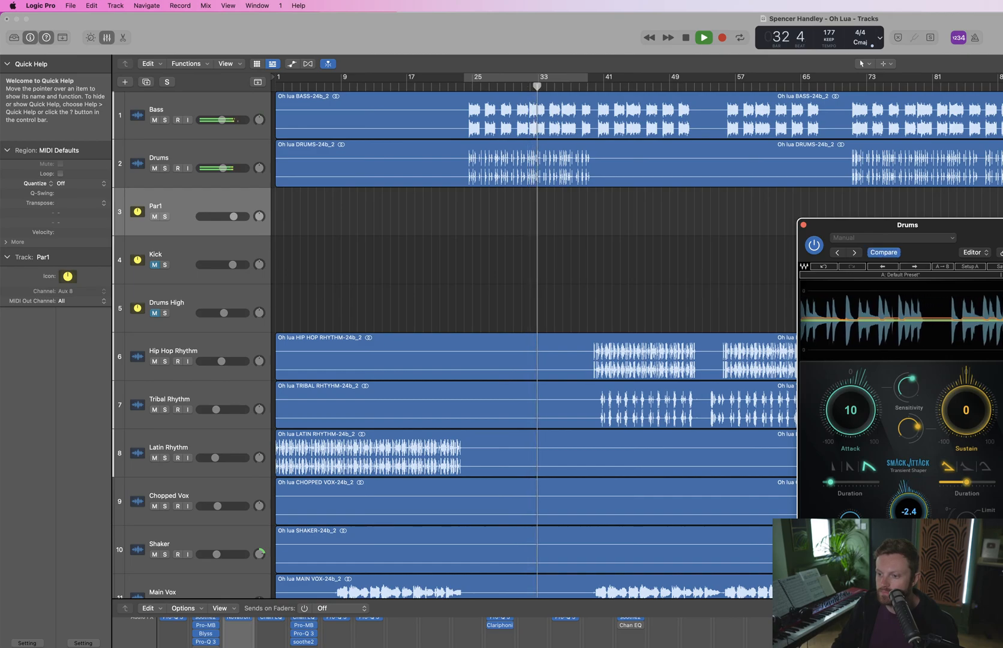
Compare the drums with Smack Attack bypassed and active, set its Output to -2.3 and Attack to 13, and close it
left_click(815, 246)
left_click(815, 246)
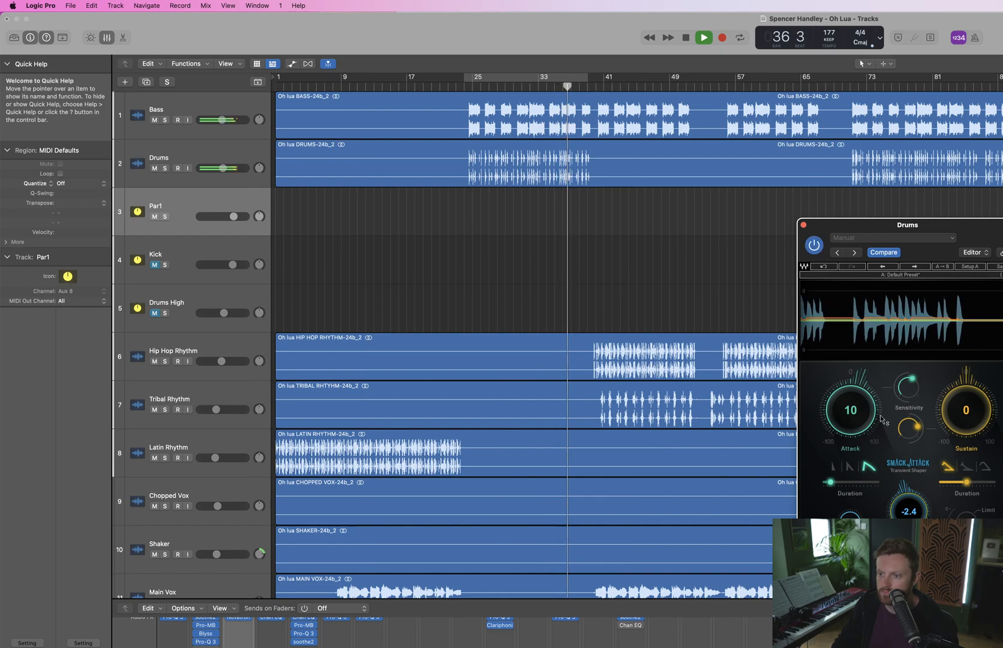
left_click_drag(907, 503, 907, 501)
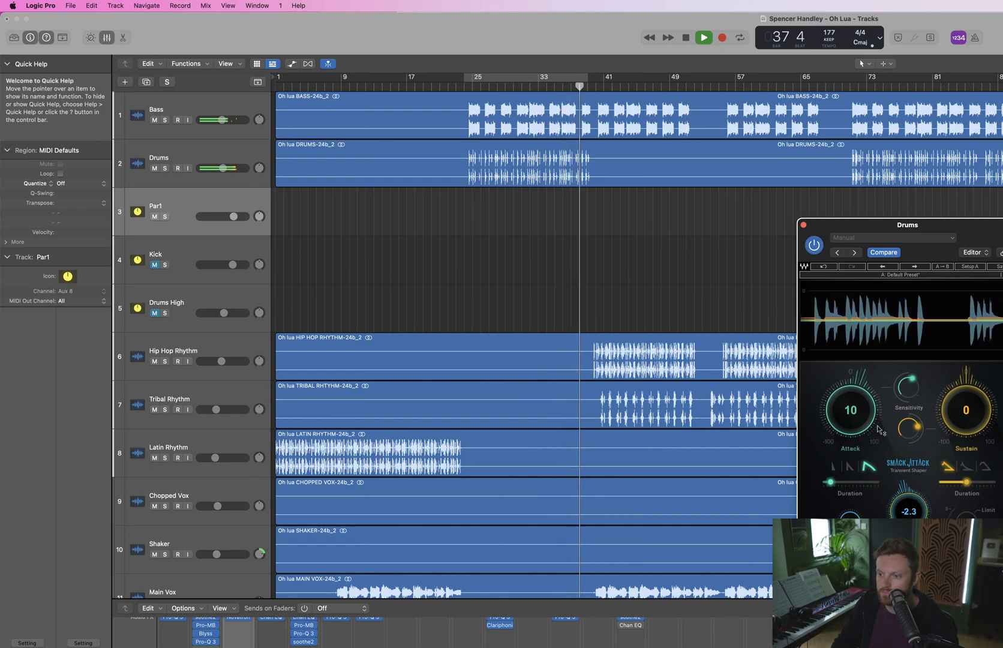
left_click_drag(850, 410, 851, 407)
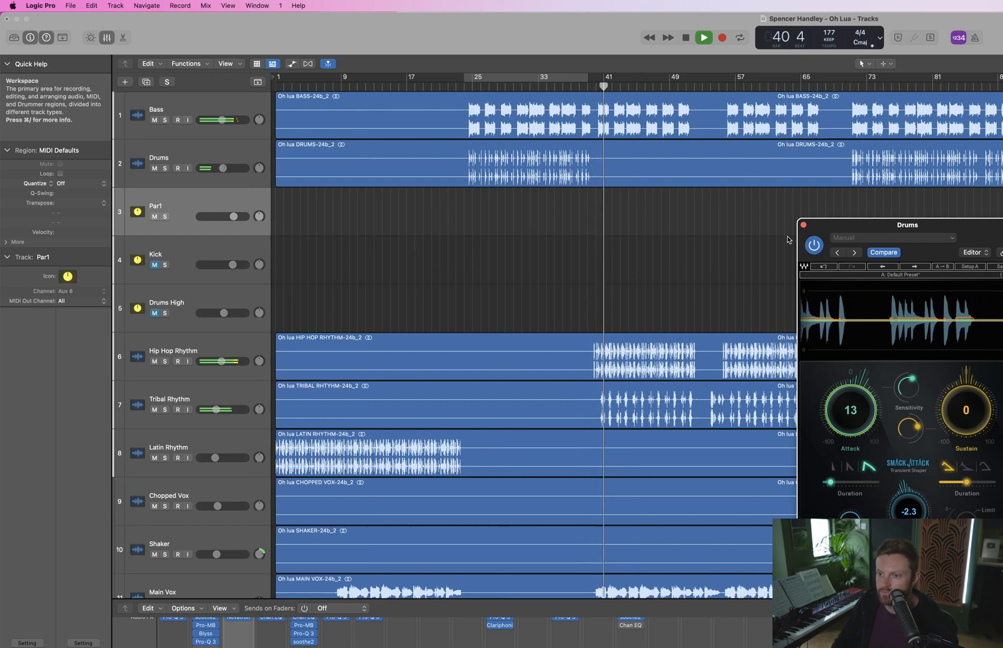
left_click(804, 225)
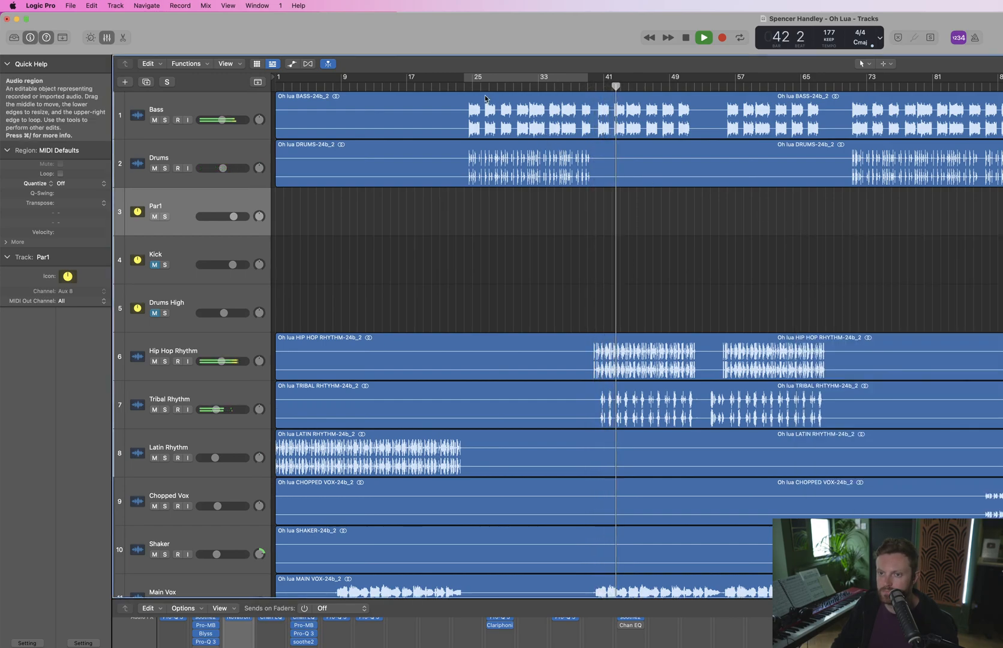
Lower the Drums track's volume slightly and play the song from about bar 19 to check the balance
key("a")
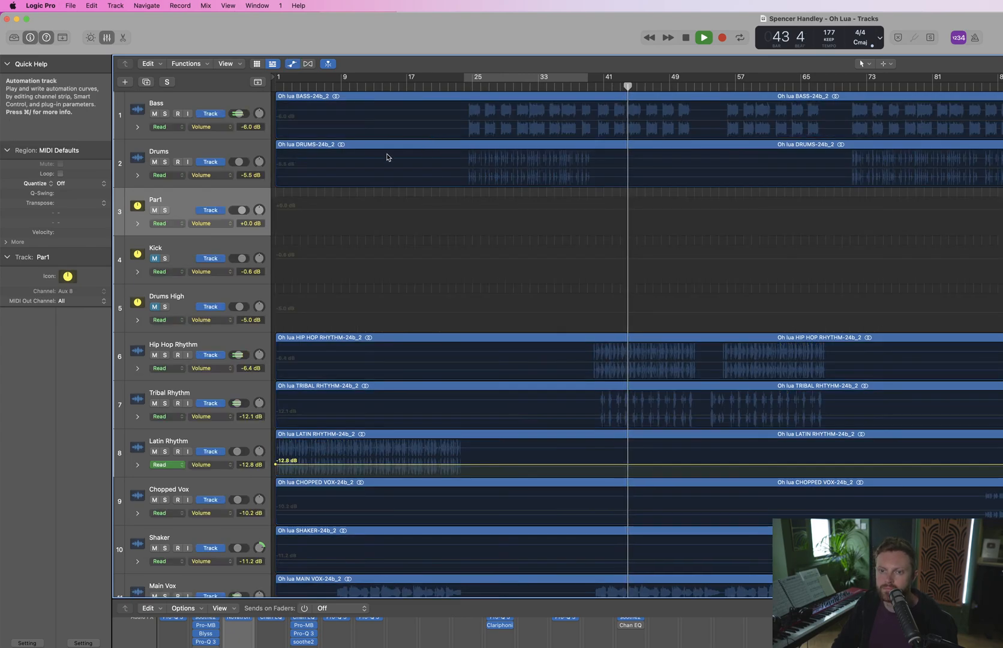
key("a")
left_click_drag(222, 167, 222, 166)
left_click(429, 84)
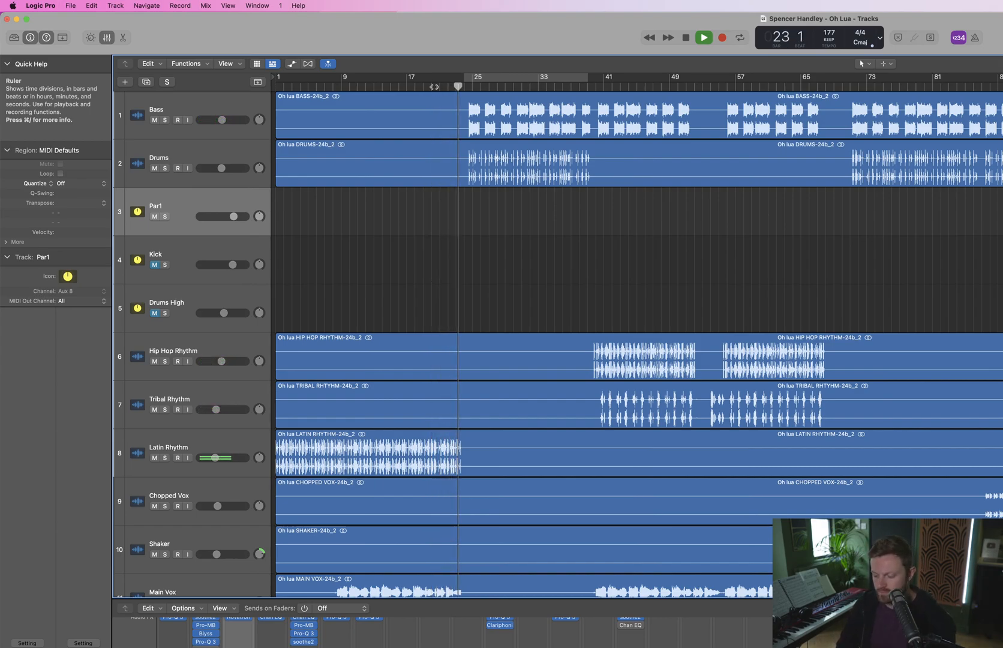
scroll(646, 400, "down", 10)
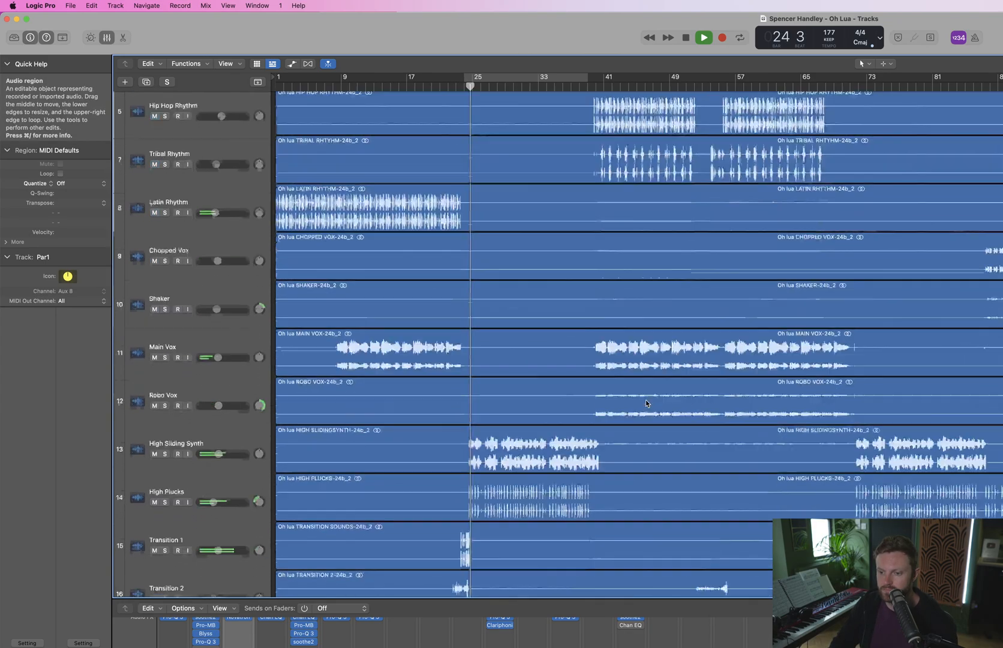
scroll(645, 400, "up", 10)
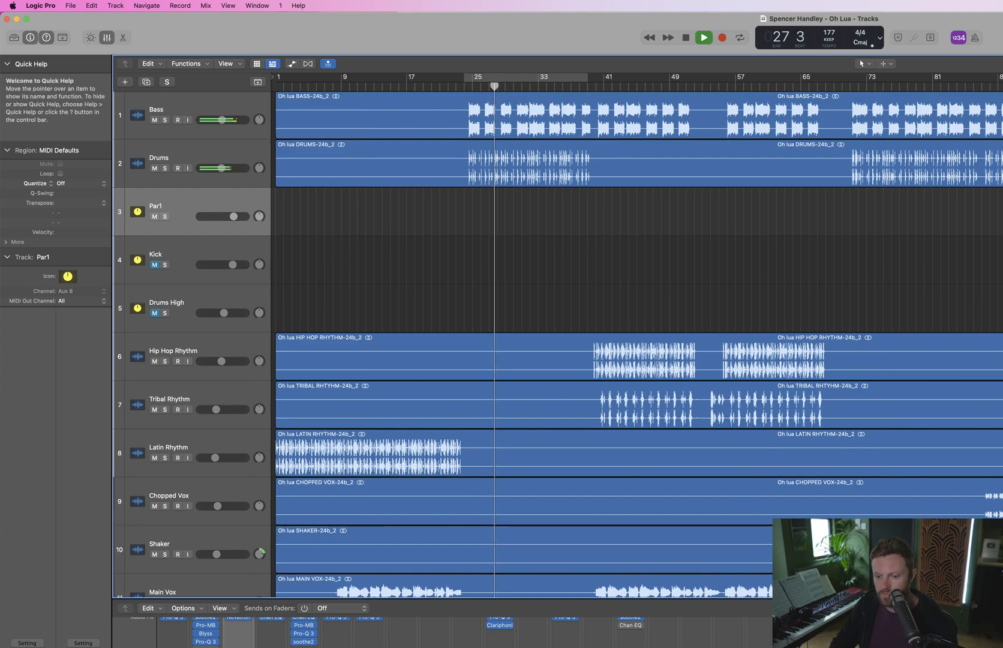
scroll(442, 633, "up", 3)
key("space")
scroll(391, 630, "down", 3)
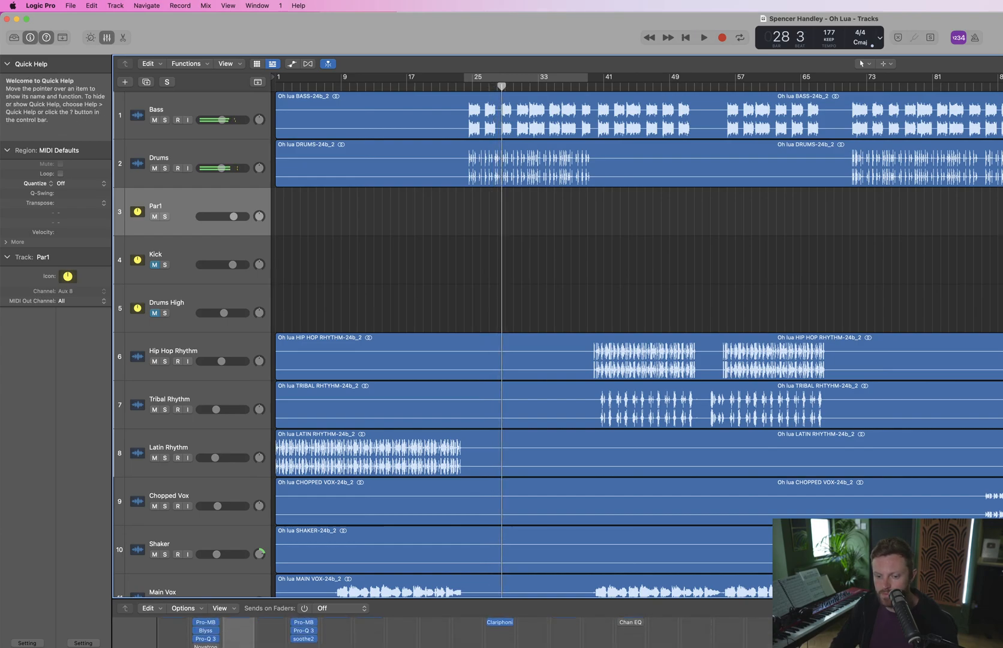
Enlarge the mixer, open Novatron on the Par1 channel, and resume playback with Par1's volume lowered
left_click_drag(390, 597, 390, 524)
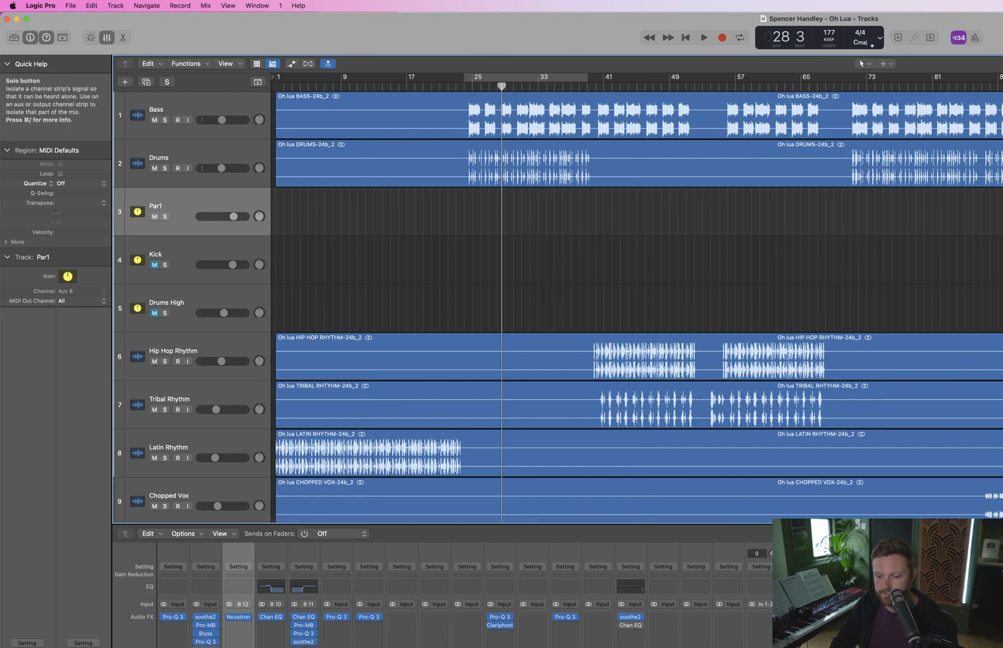
left_click(242, 618)
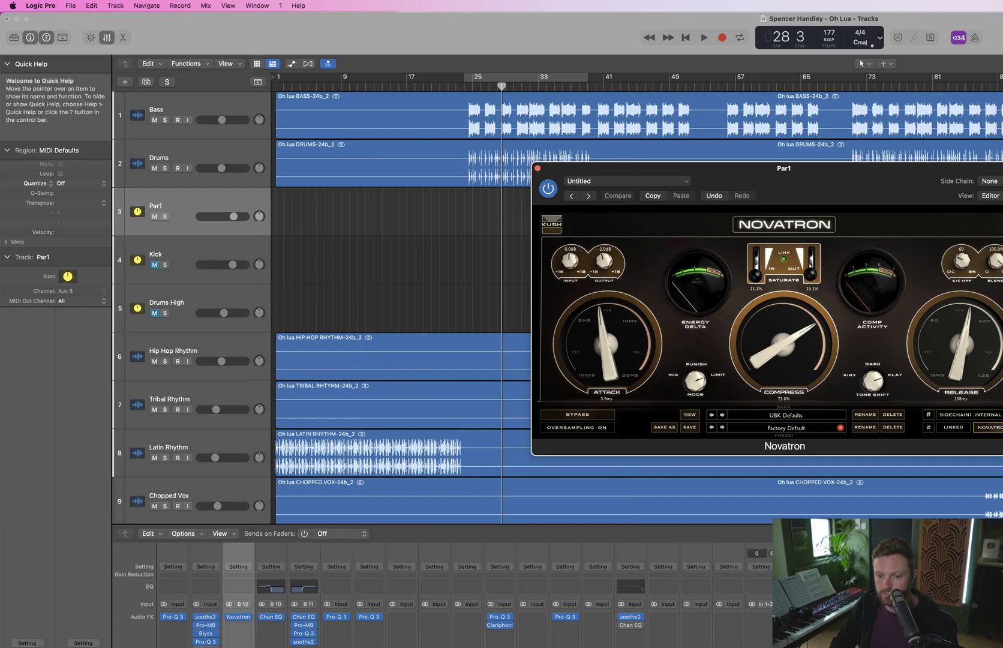
key("space")
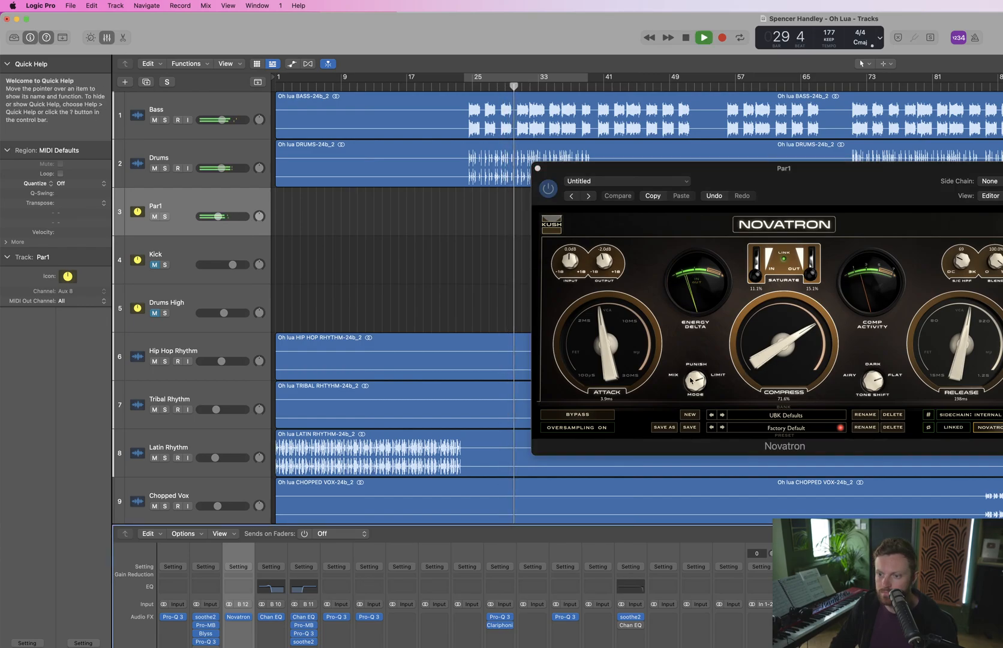
Set Novatron's Compress to 76.6%, Attack to 1.2 ms, Release to 27 ms and both Saturate controls to 61.8%
left_click_drag(691, 381, 692, 391)
mouse_move(767, 355)
left_mouse_down()
mouse_move(768, 336)
mouse_move(768, 350)
left_mouse_up()
left_click_drag(607, 349, 605, 366)
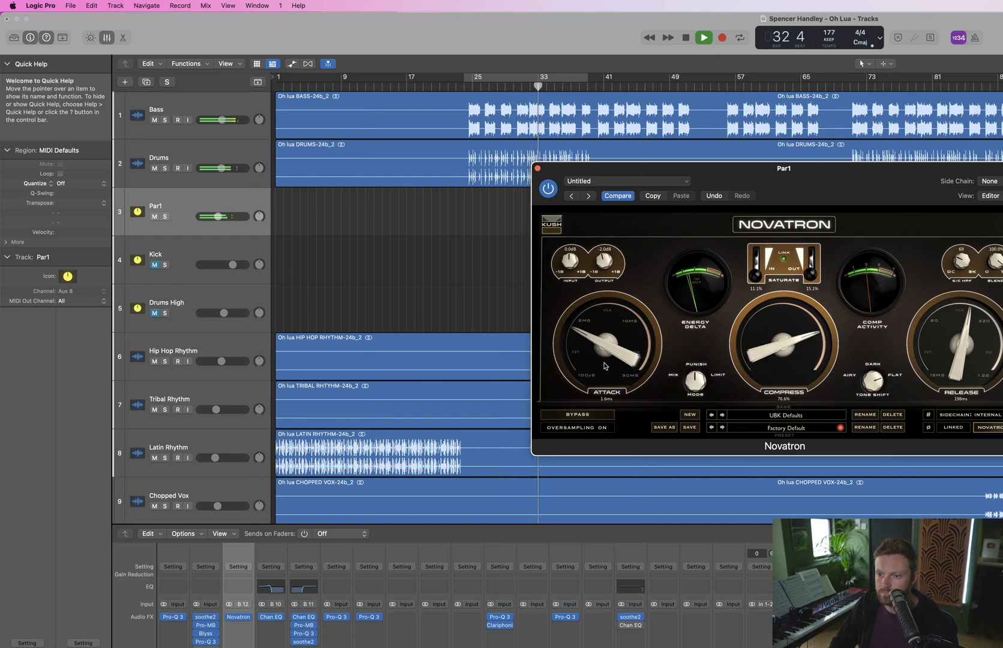
left_click_drag(953, 352, 940, 382)
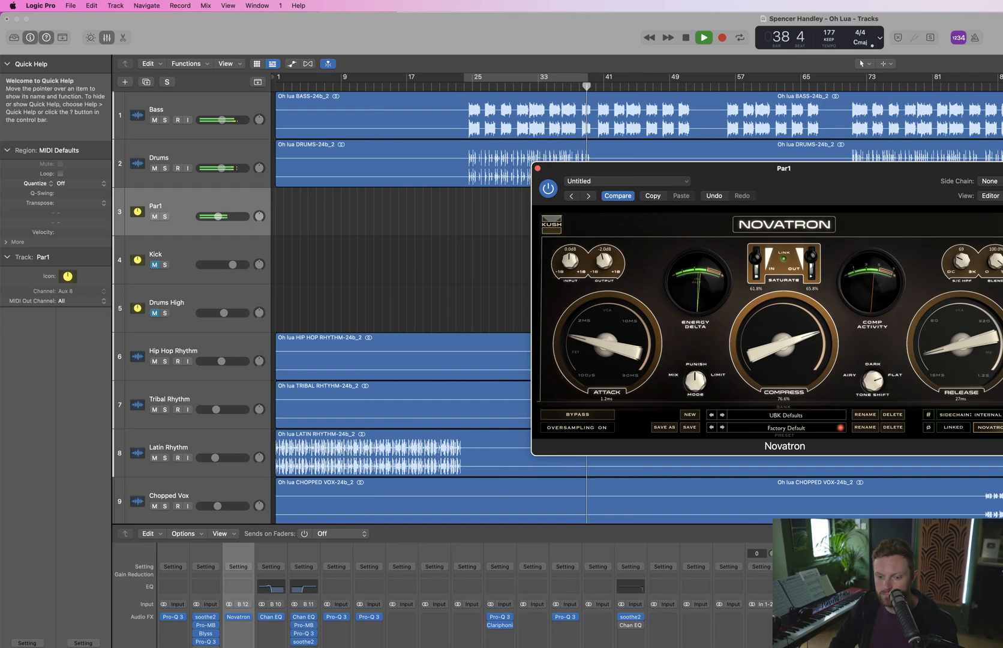
Route Par1 to Bus 2 (Drums) and solo Par1 for playback
left_click(246, 647)
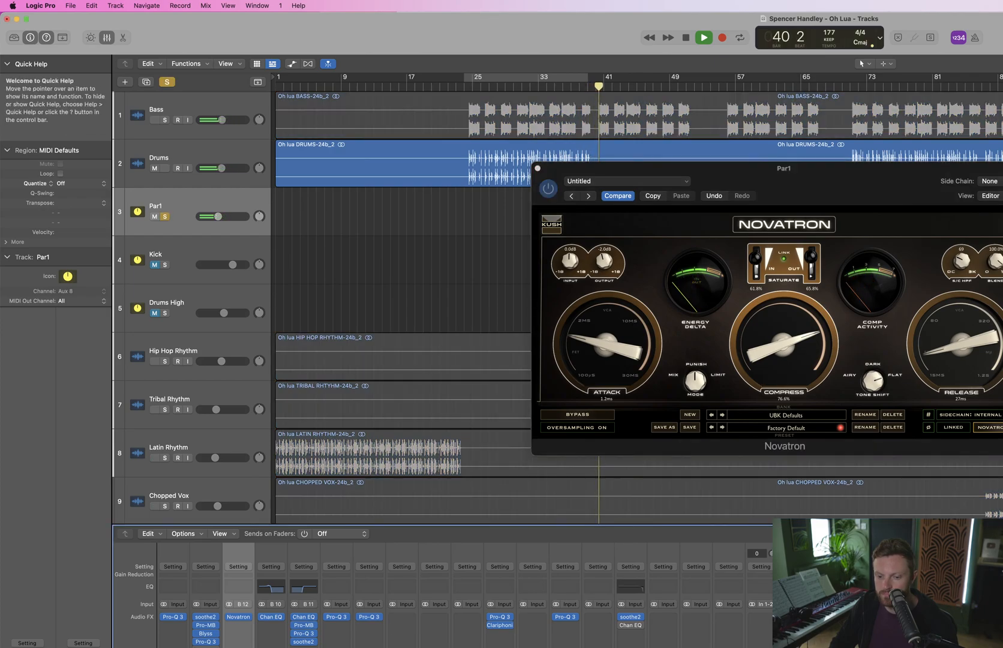
key("space")
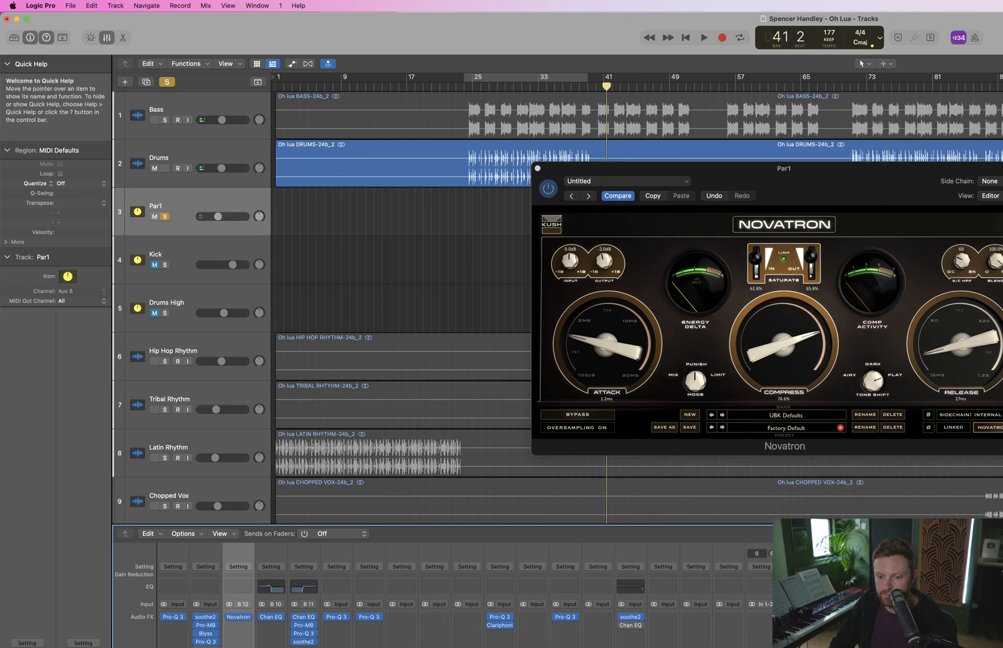
left_click(240, 647)
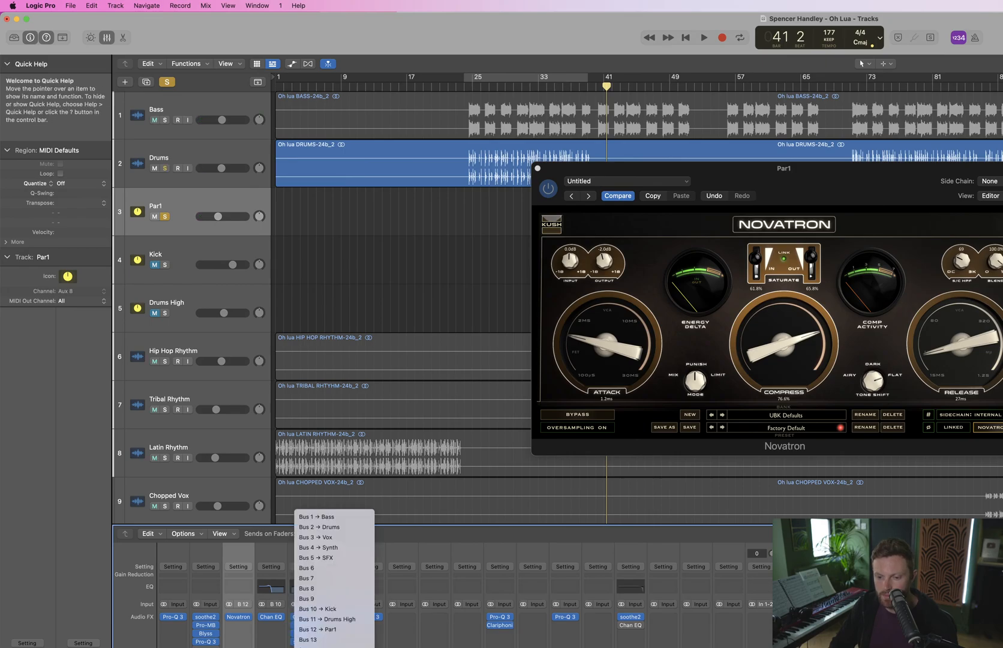
left_click(329, 527)
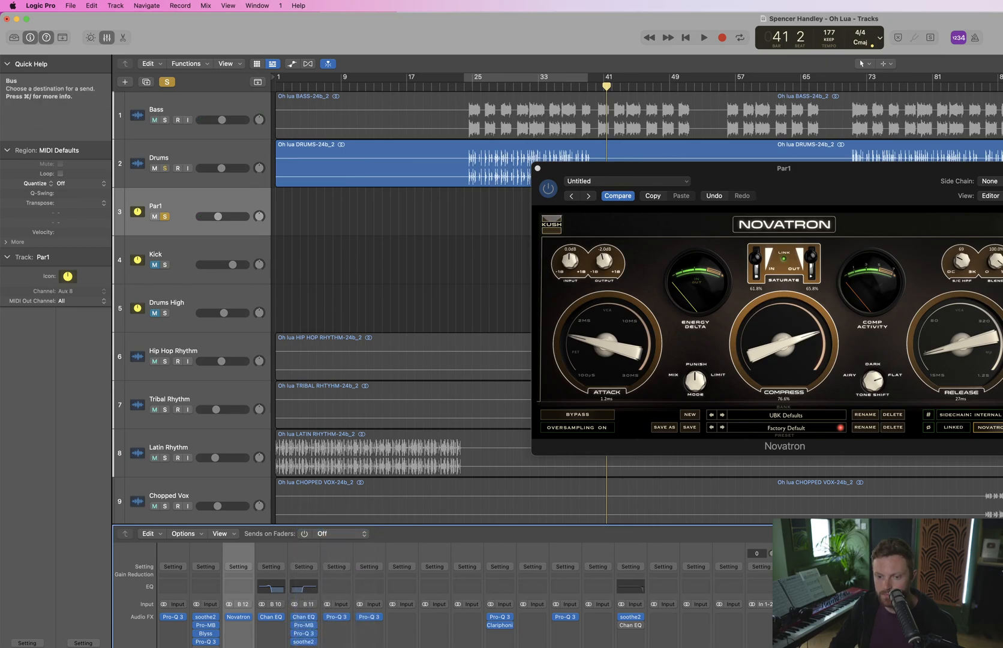
key("s")
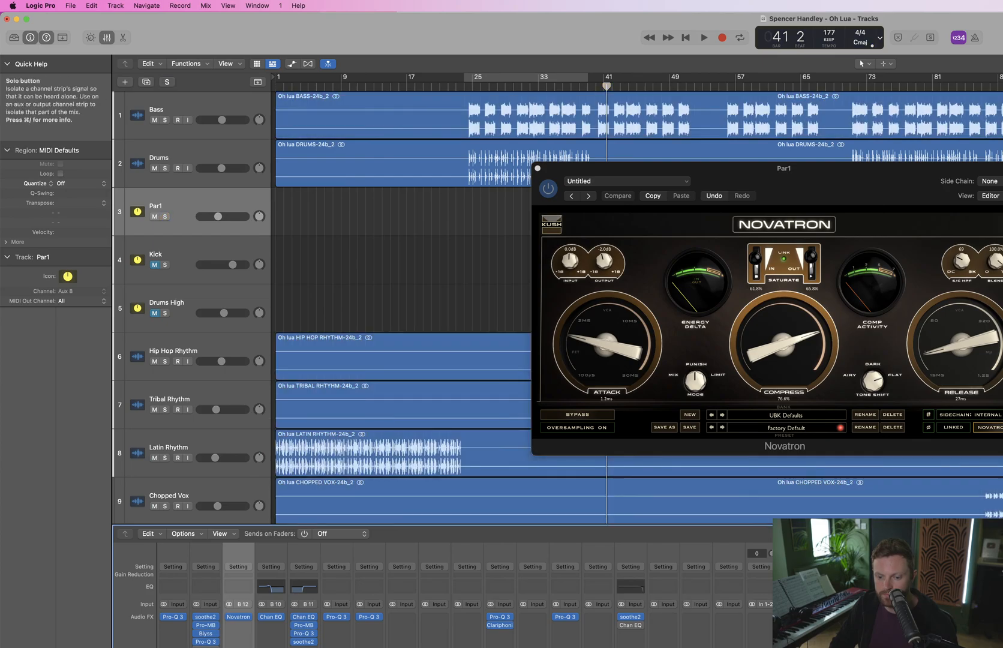
key("s")
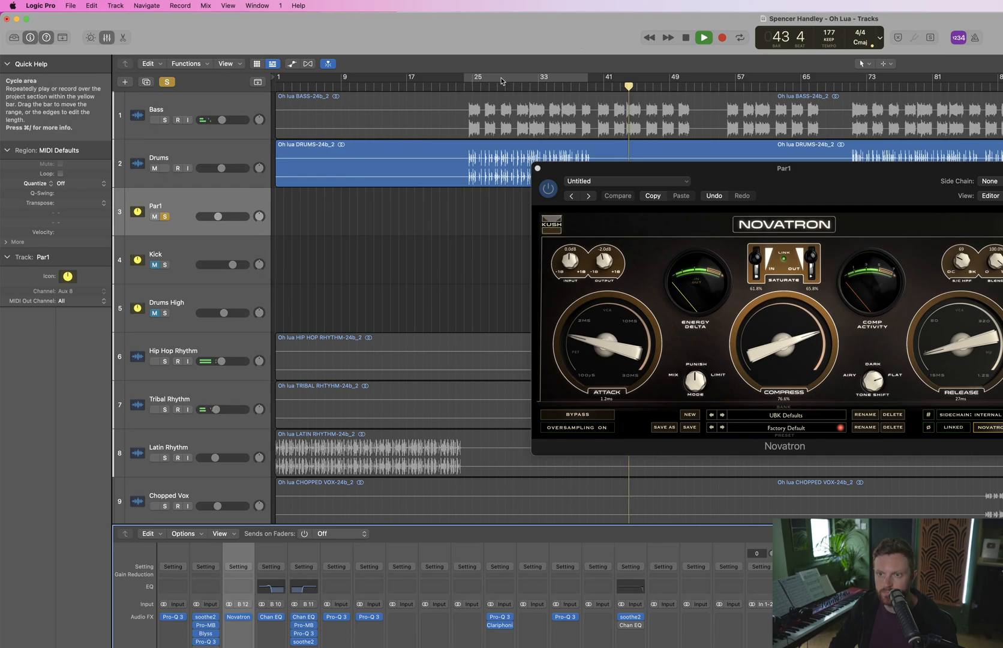
Play soloed Par1 from about bar 25 and set Novatron's Attack to 16.2 ms, Release to 37 ms, Saturate to 0.0%/4.0% and Compress to 88.9%
left_click(473, 86)
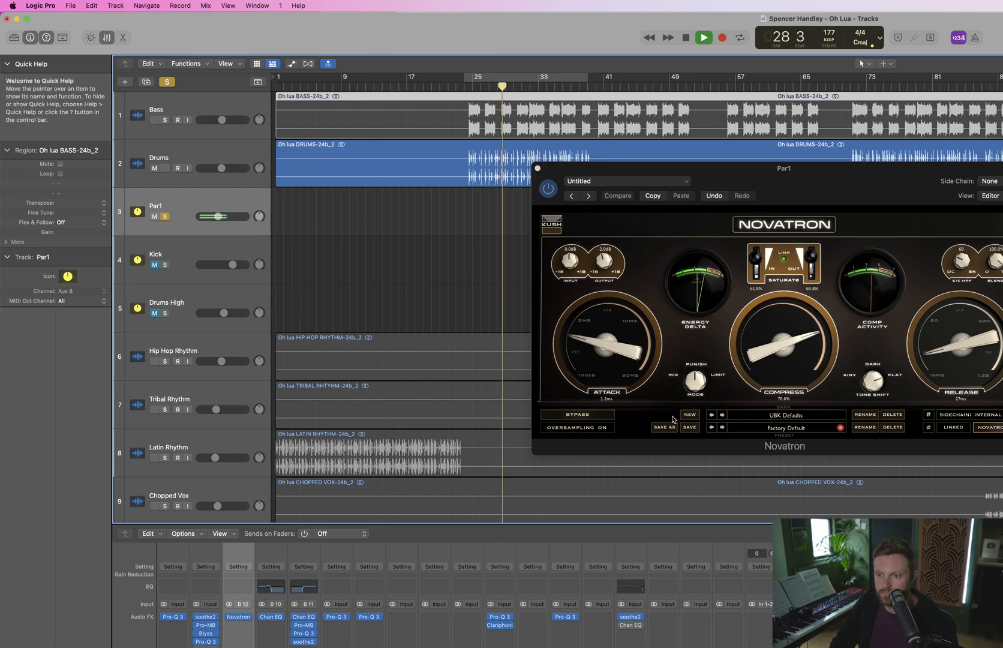
left_click_drag(805, 329, 783, 340)
left_click_drag(627, 352, 615, 311)
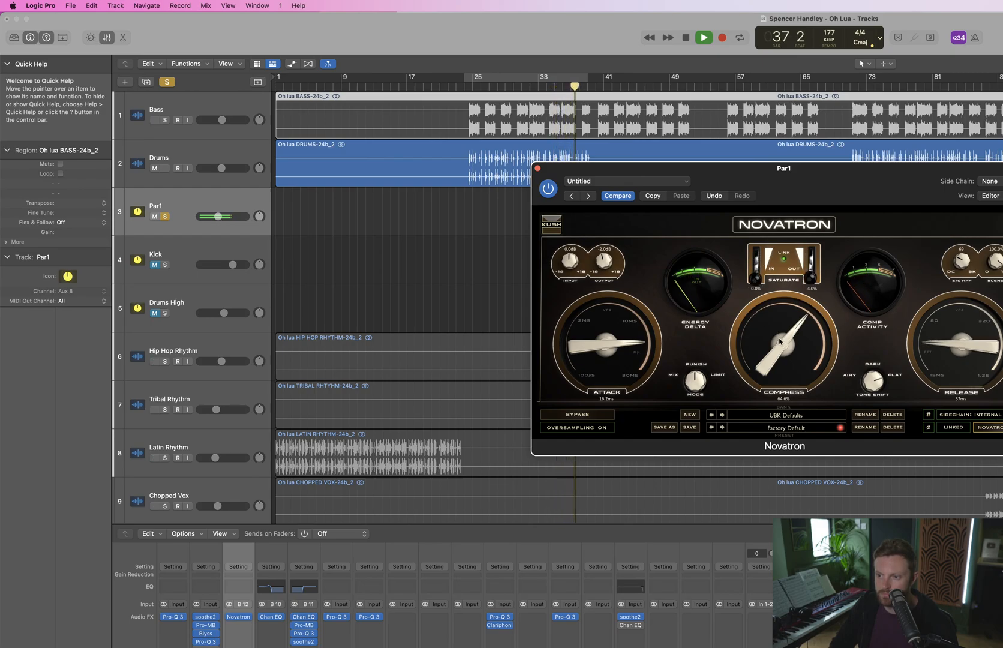
left_click_drag(780, 341, 780, 322)
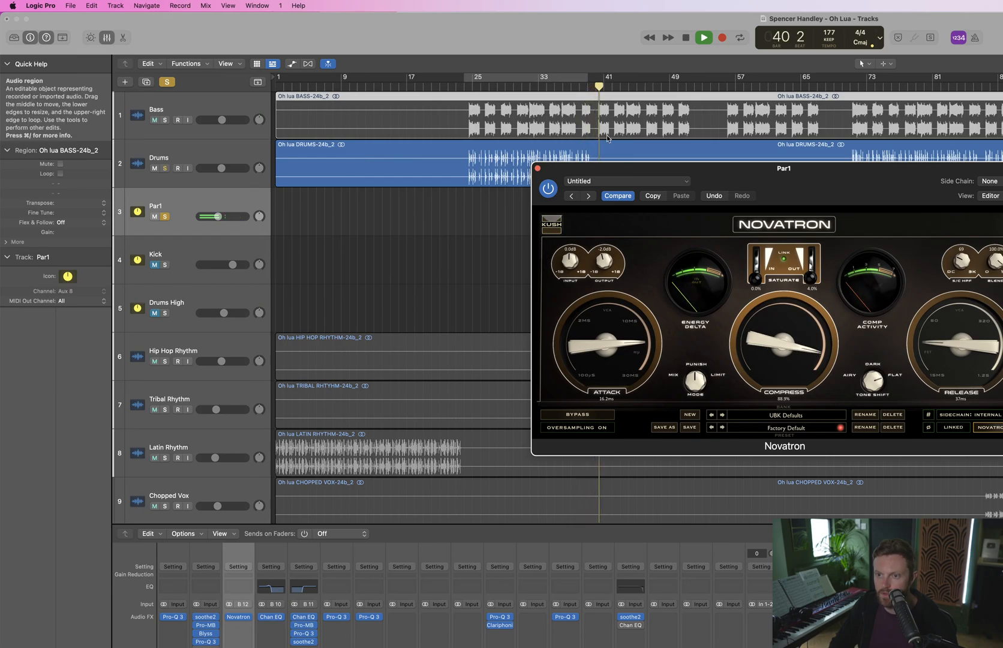
Loop playback from bar 25 to about bar 39, and set Novatron's Compress to 100% and Attack to 5.3 ms
left_click_drag(474, 76, 587, 83)
key("space")
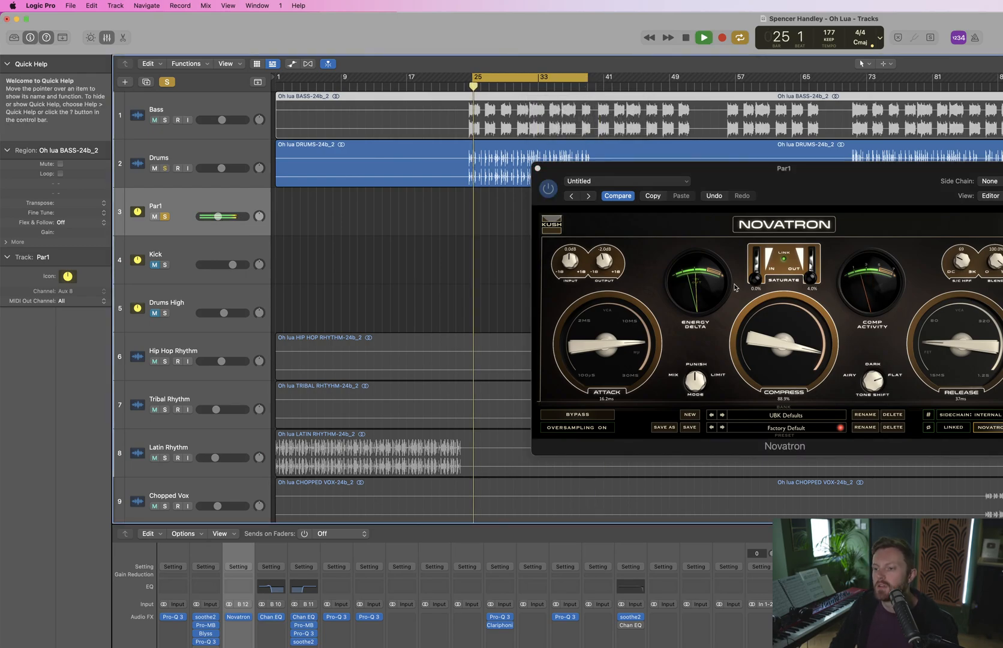
left_click_drag(773, 346, 771, 312)
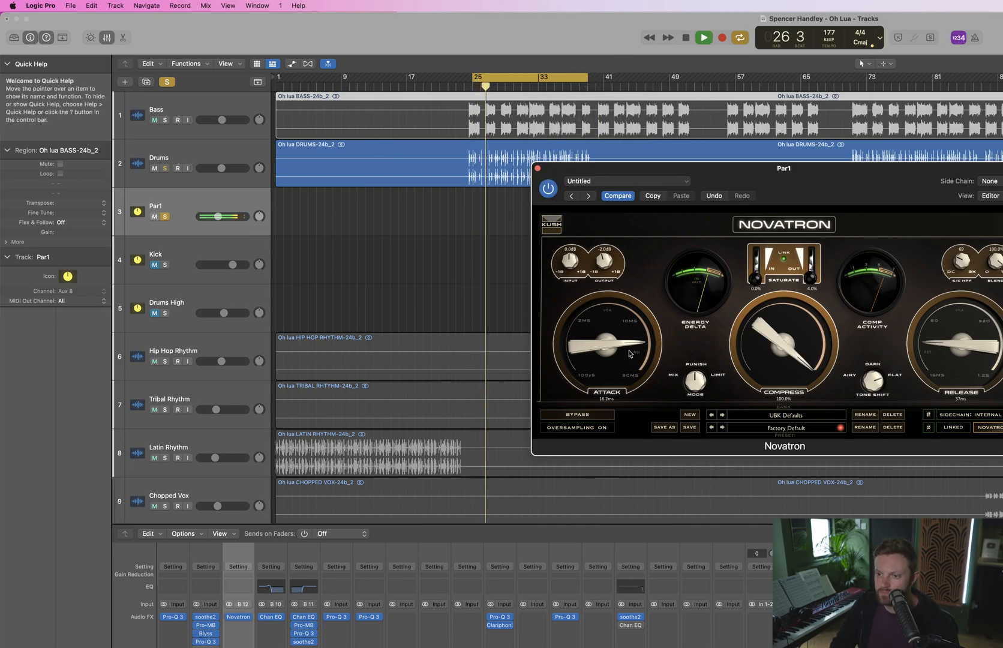
mouse_move(603, 347)
left_mouse_down()
mouse_move(595, 389)
mouse_move(600, 370)
left_mouse_up()
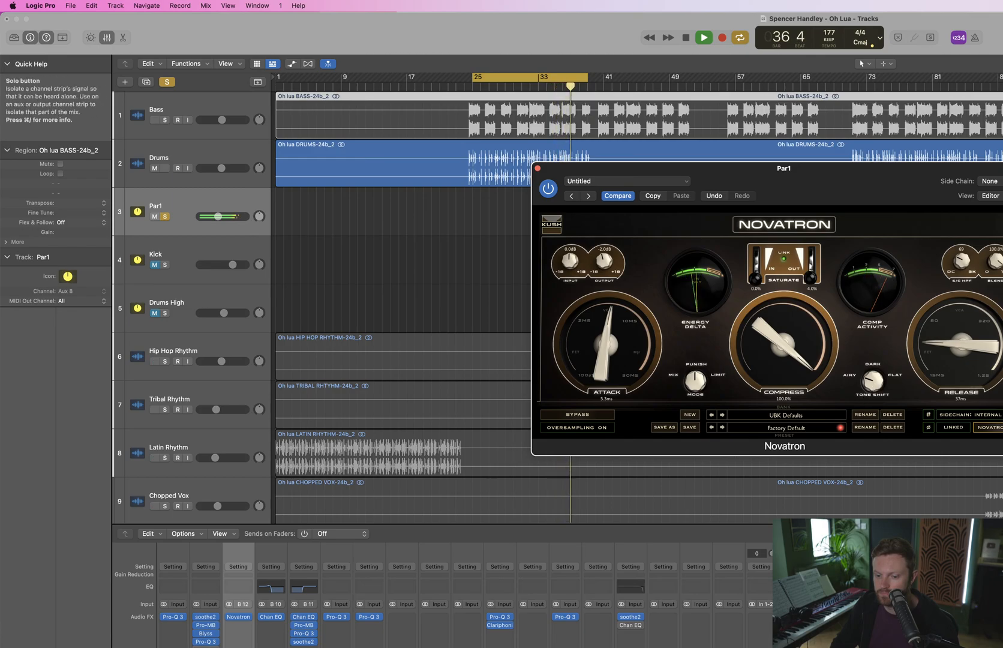
Unsolo Par1 and lower its volume to blend it into the full mix while the loop plays
left_click(165, 216)
left_click_drag(218, 217, 199, 217)
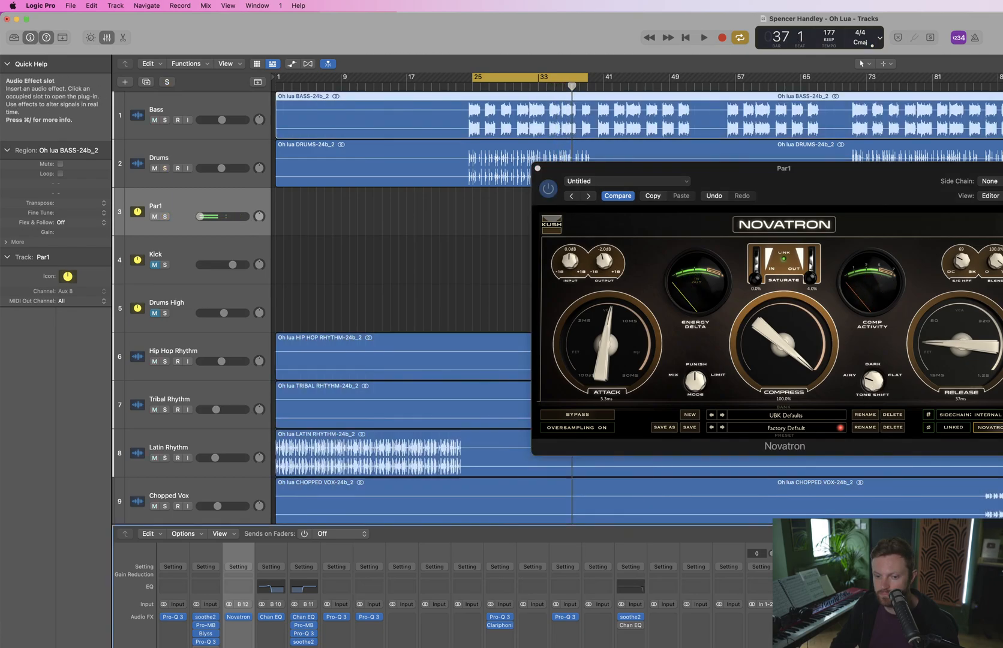
key("space")
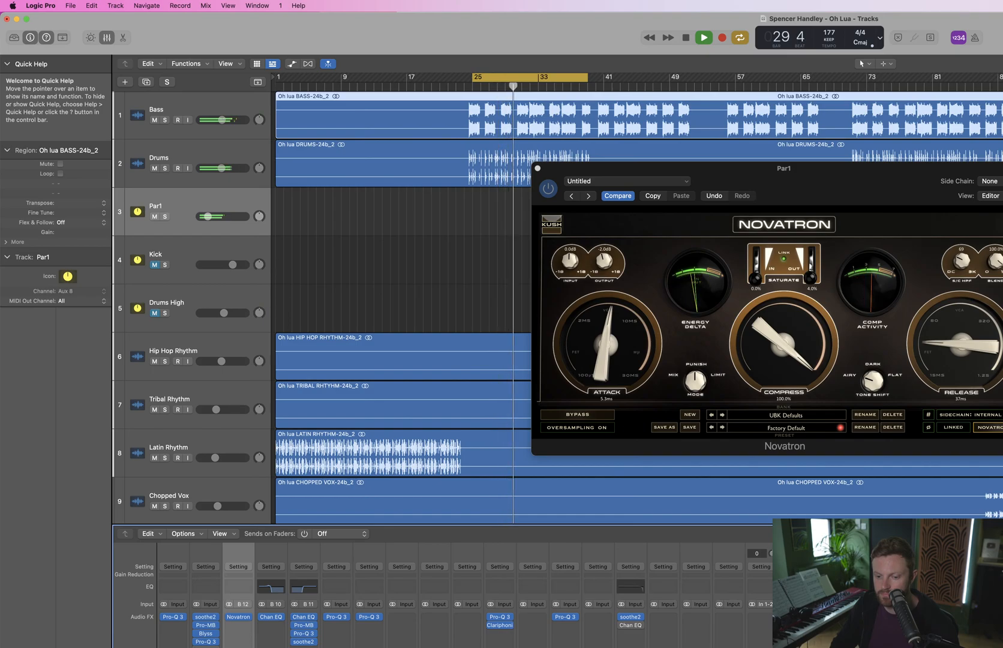
Compare the loop with Drums muted and unmuted, and with Drums soloed while its Blyss and Pro-Q 3 are bypassed and active
left_click(155, 169)
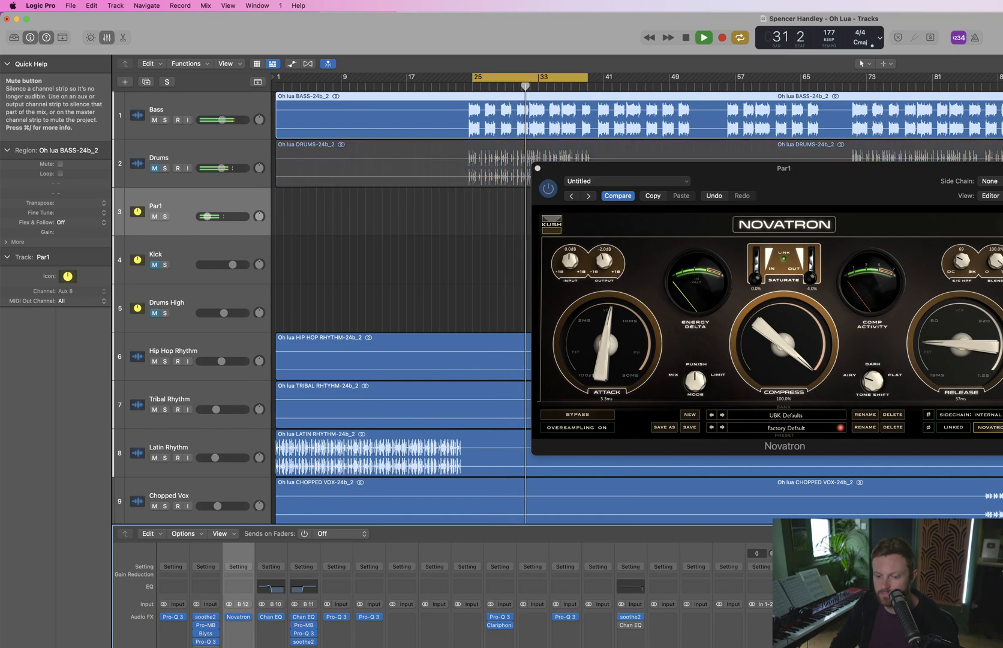
left_click(154, 169)
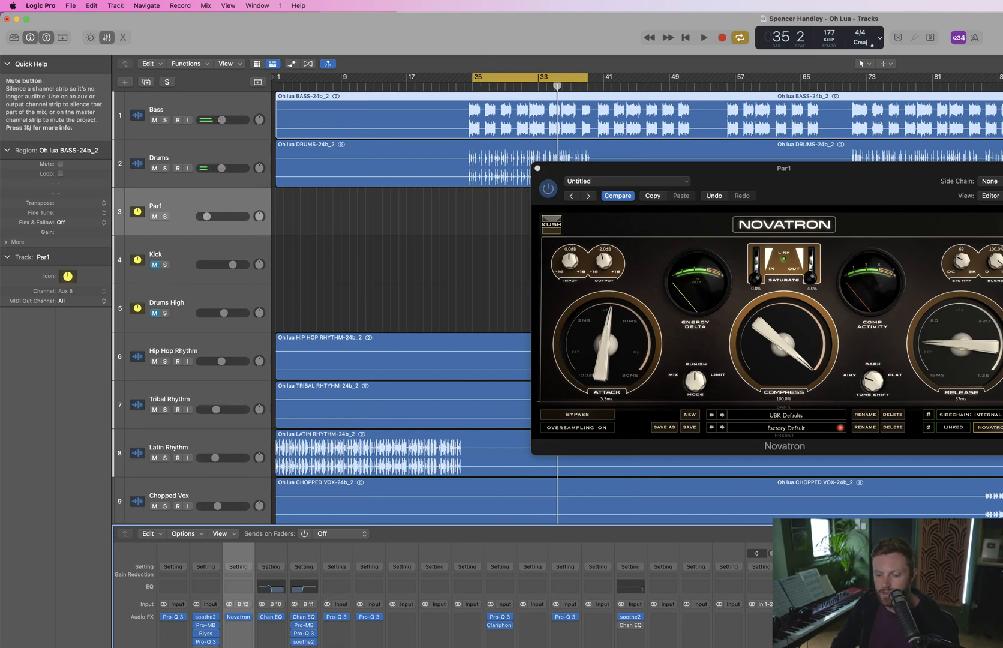
left_click(165, 168)
key("space")
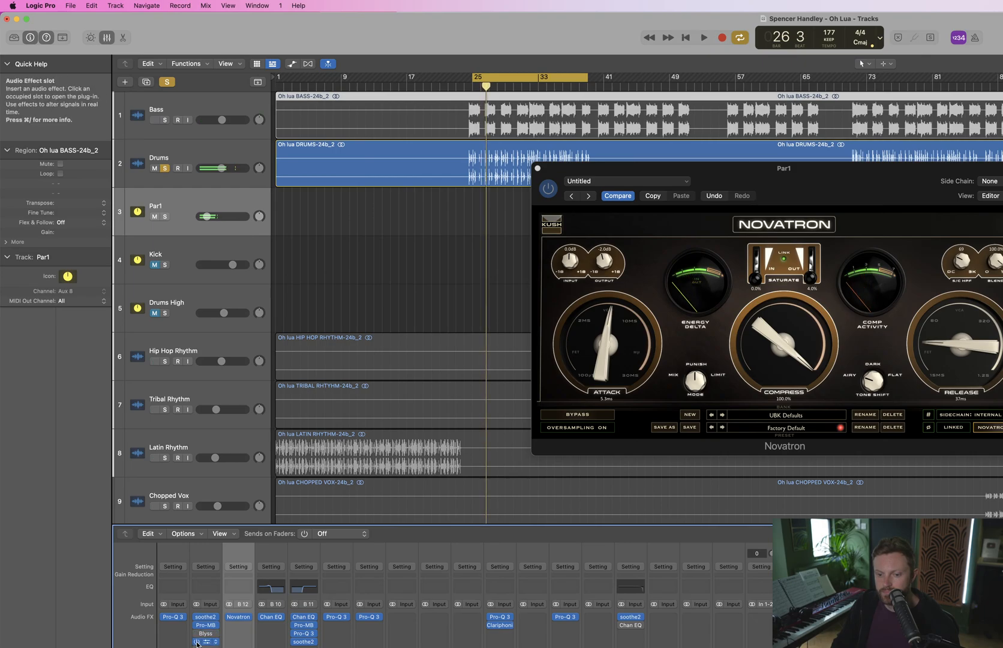
key("space")
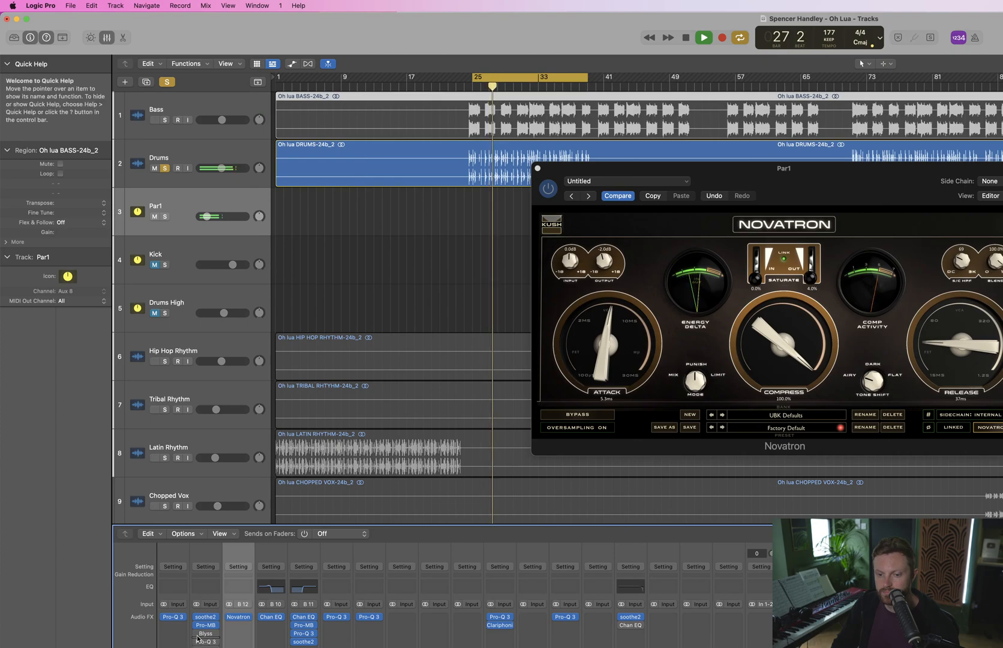
key("space")
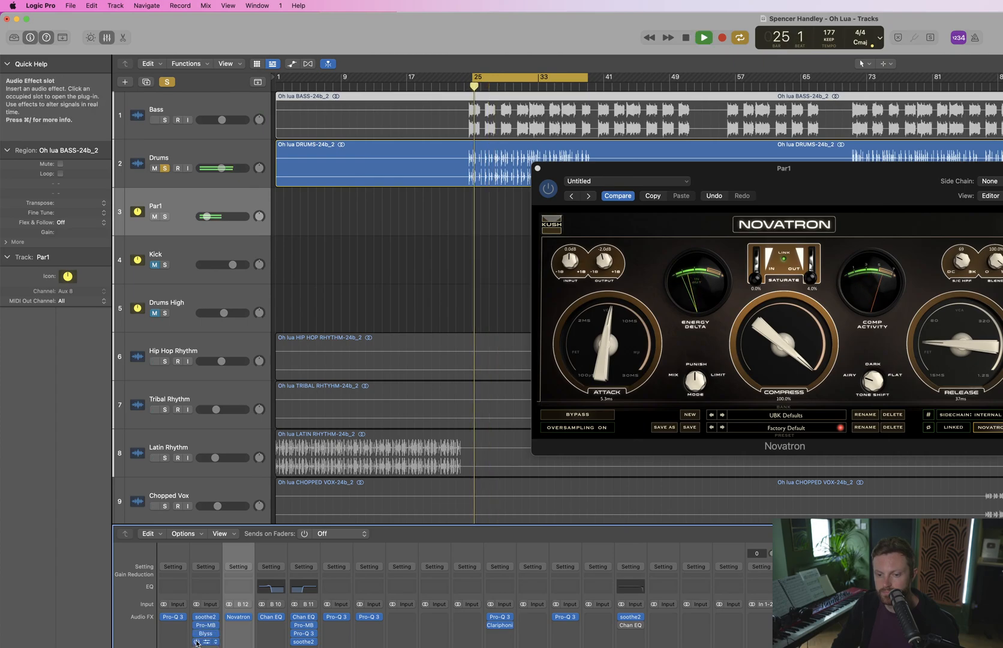
key("space")
key("space")
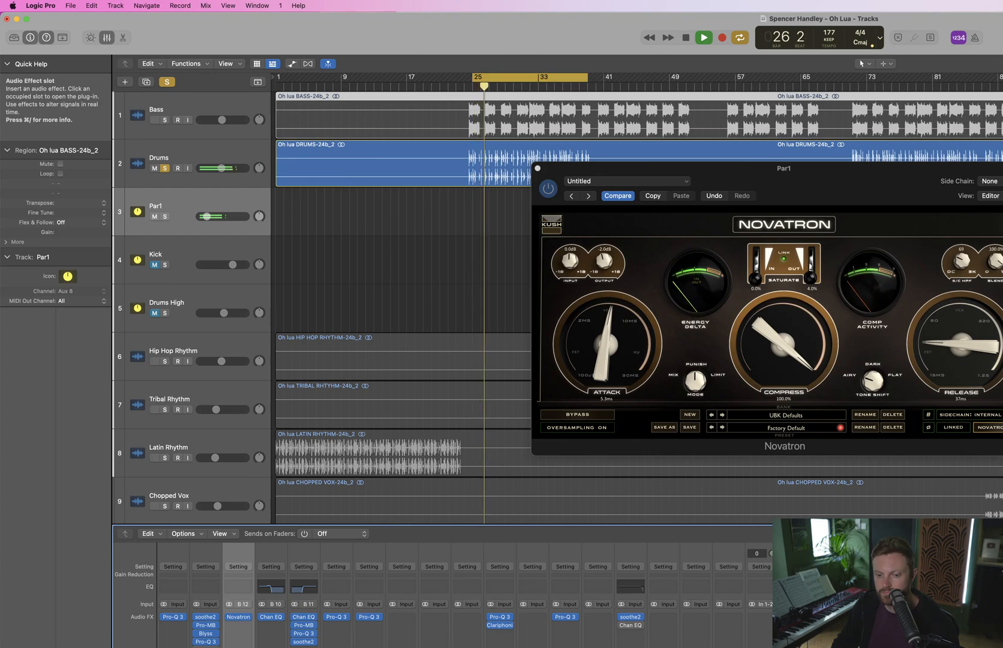
key("space")
key("space")
left_click(164, 168)
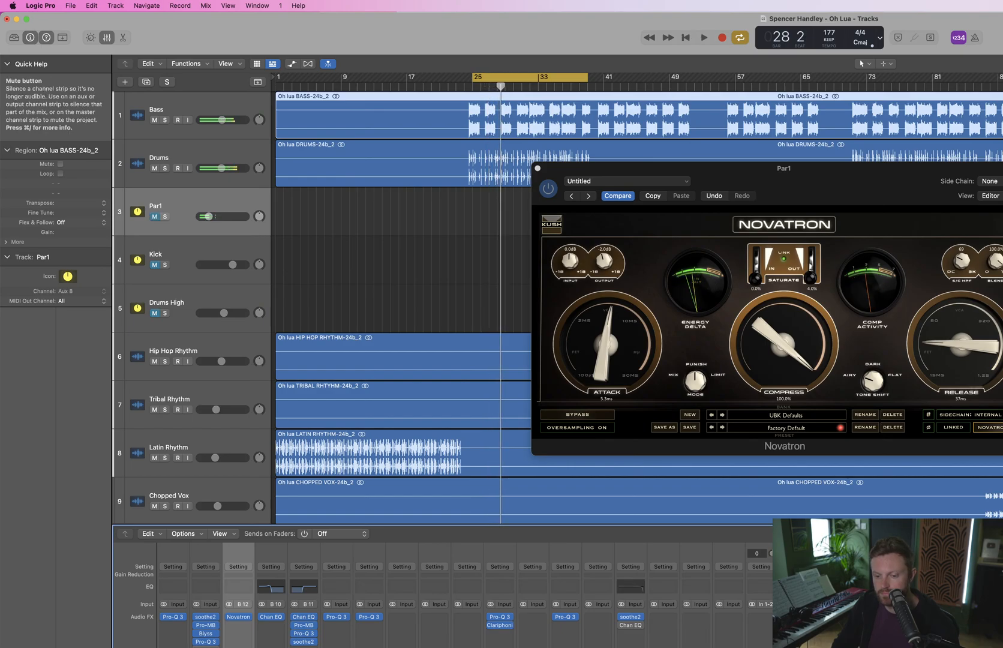
Play the loop with Par1 muted, checking Drums soloed and back in the full mix
key("space")
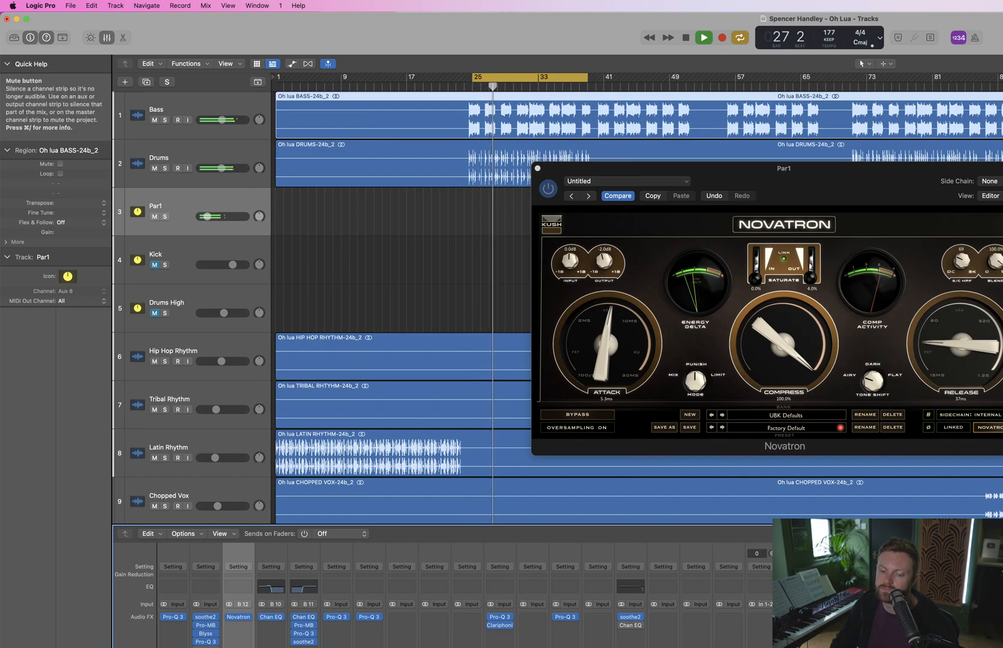
left_click(165, 168)
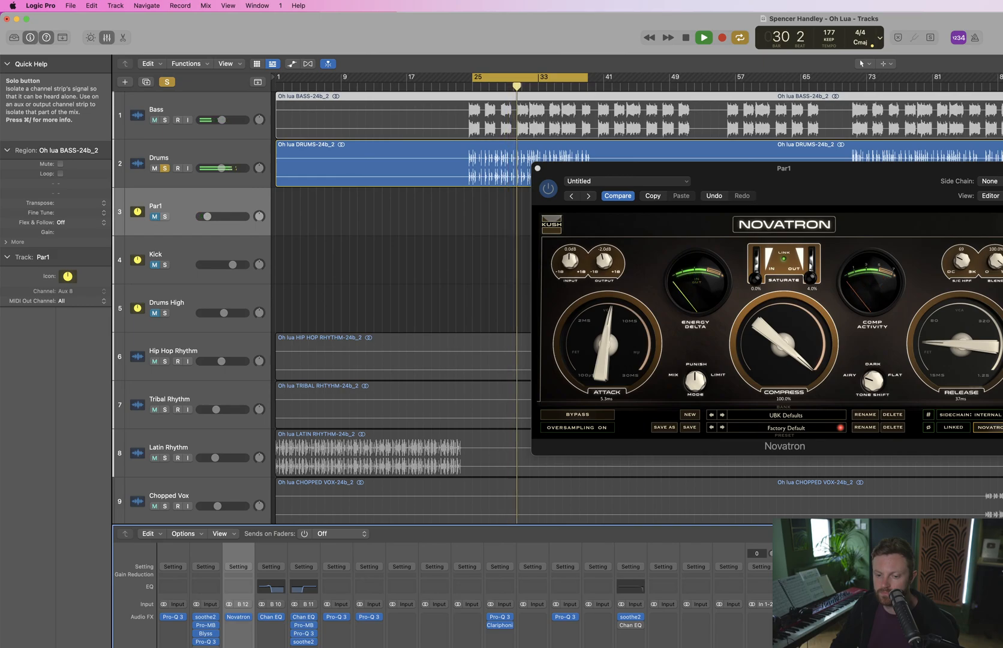
left_click(165, 168)
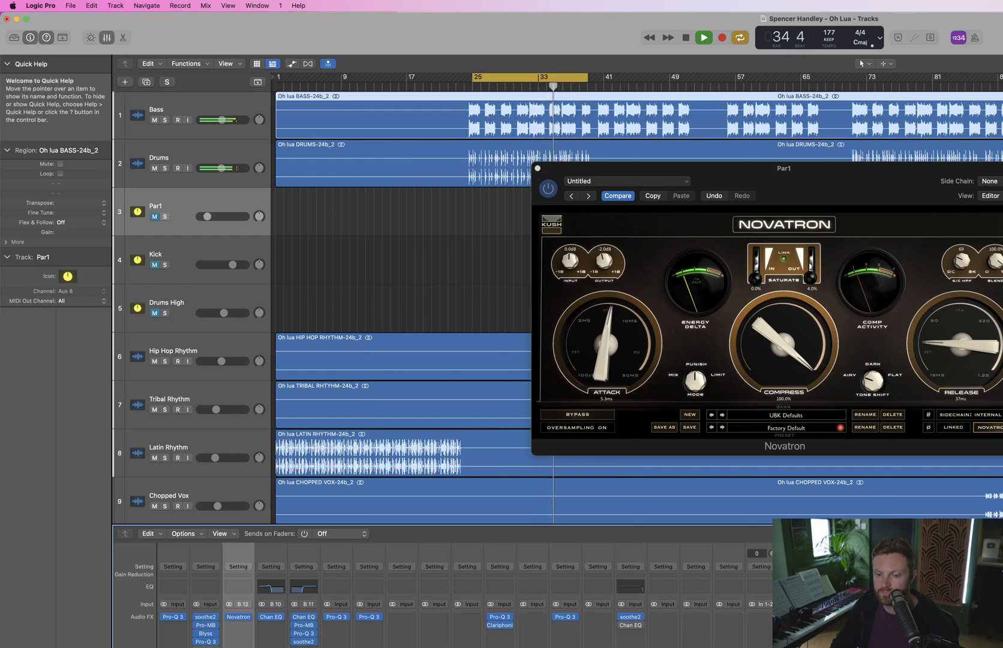
key("space")
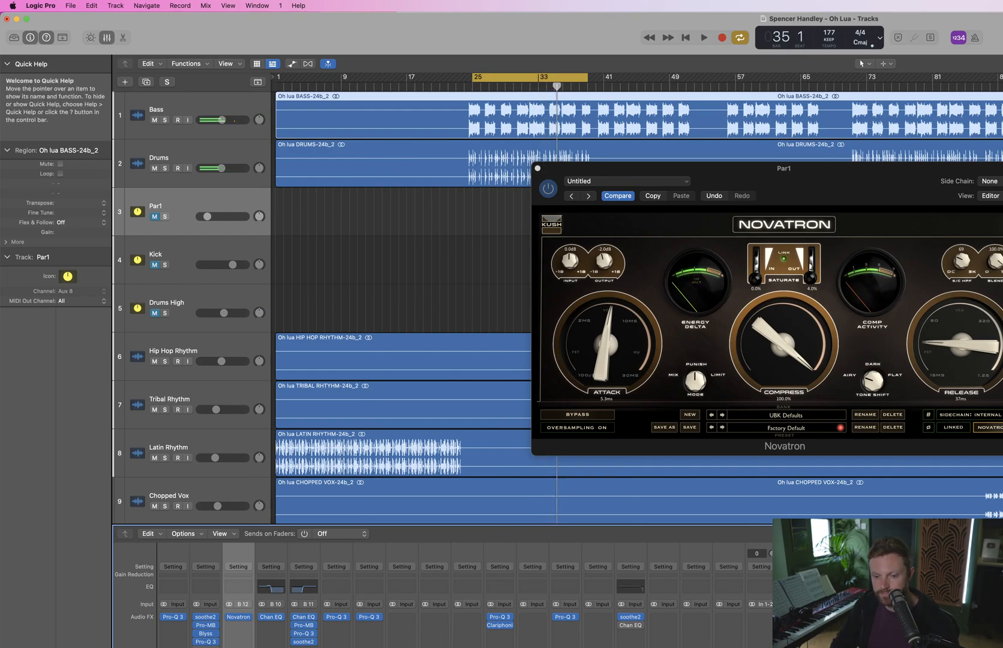
Try RBass (s) on the Drums channel with Intensity 5.2 and Freq 78 while the loop plays
mouse_move(231, 647)
mouse_move(300, 647)
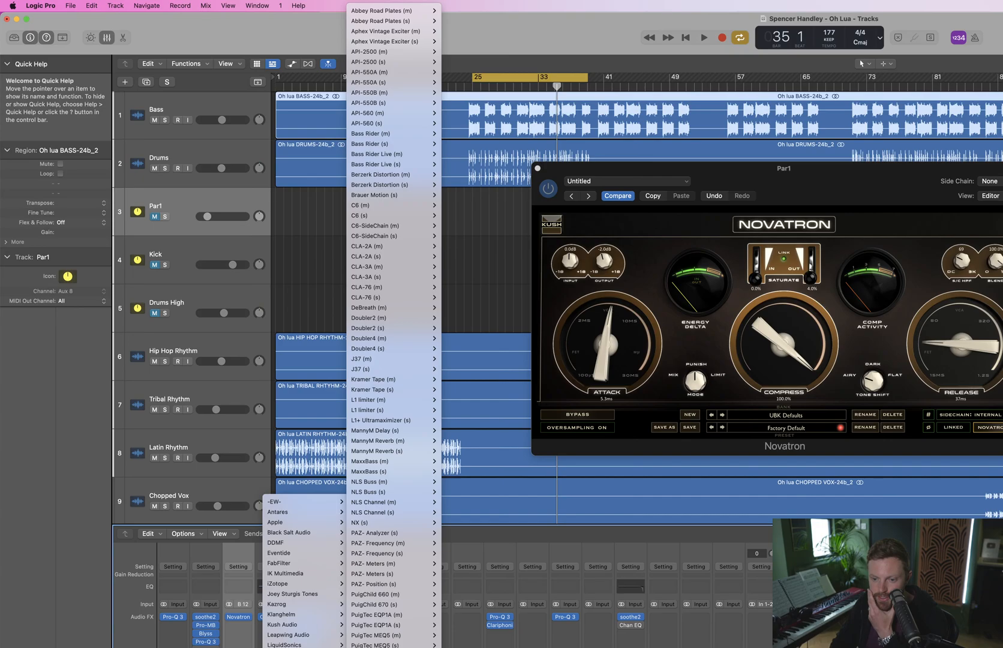
left_click(393, 647)
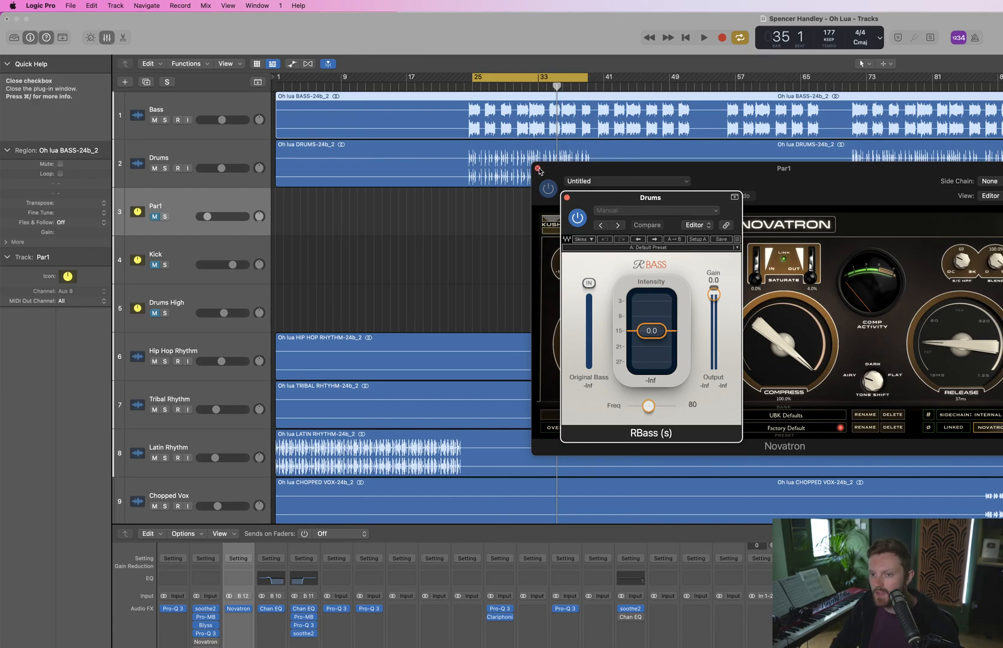
left_click(538, 168)
left_click_drag(648, 204, 769, 204)
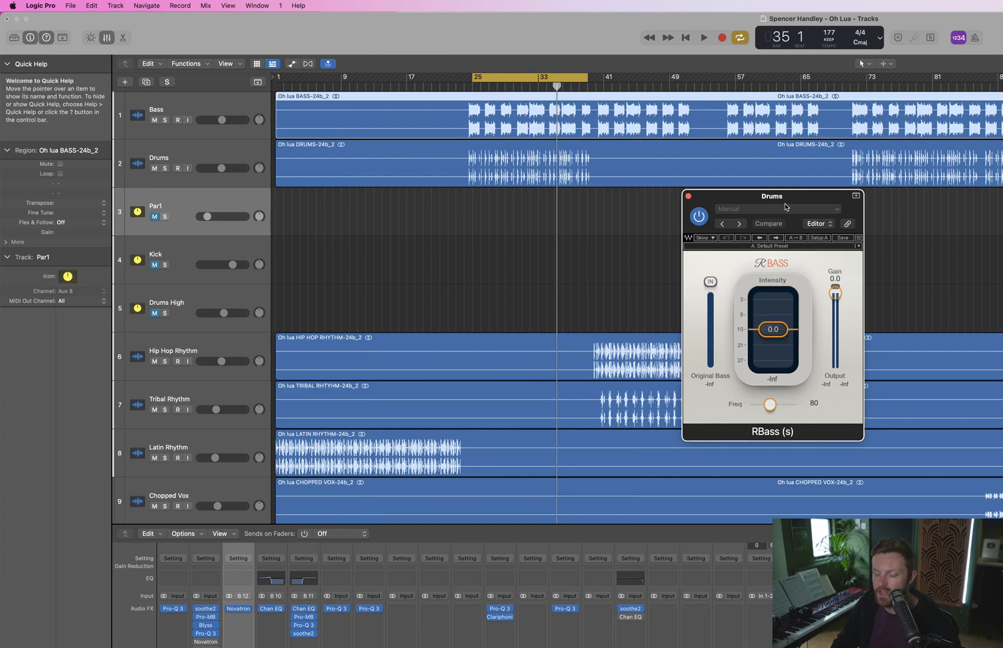
left_click_drag(773, 204, 820, 197)
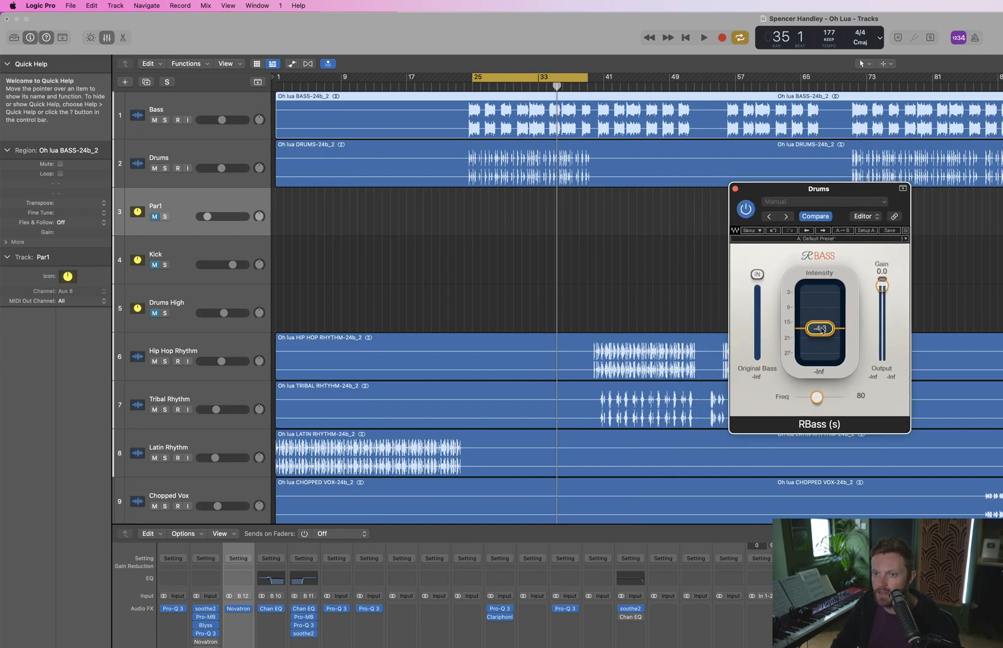
key("space")
left_click_drag(822, 330, 816, 400)
key("space")
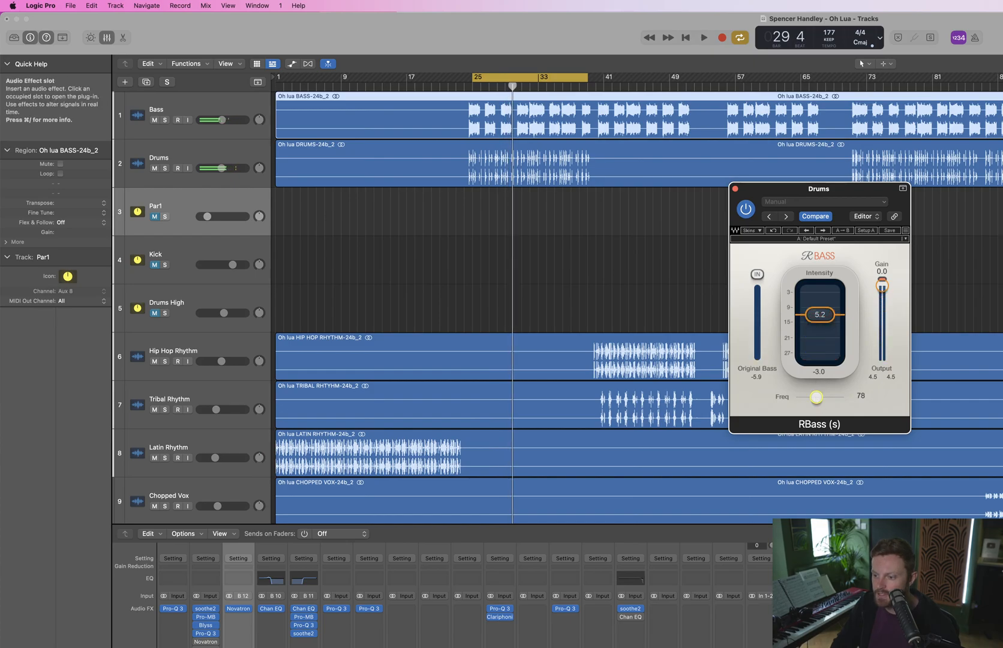
In Stereo Out's Reference 2, remove the duplicate reference tracks, keeping one NEVER BE LIKE YOU and one JAGUAR, with Level Match enabled
left_click(869, 612)
left_click(733, 384)
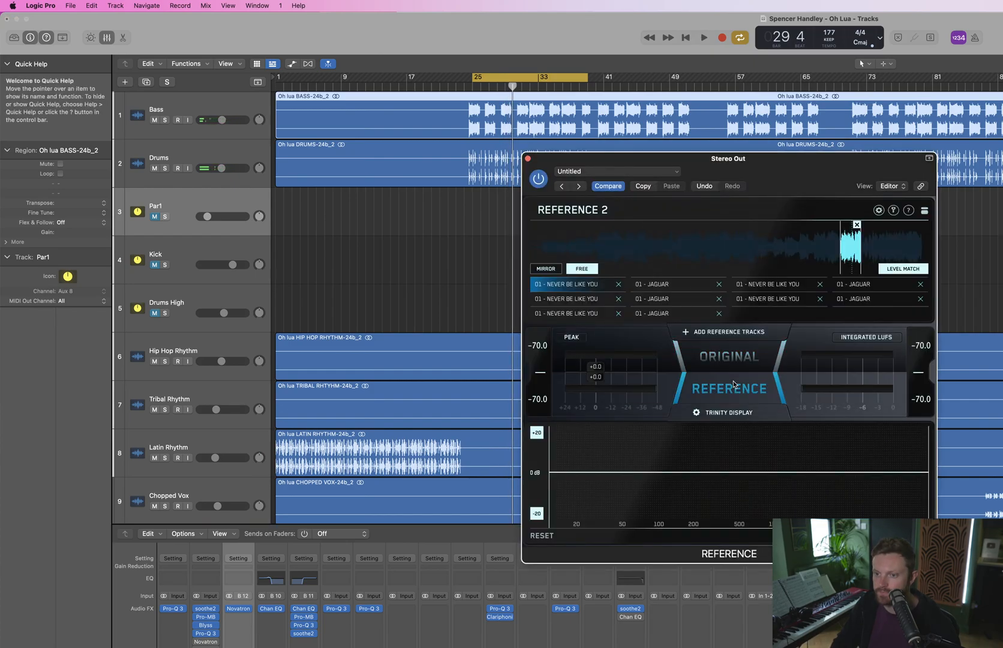
left_click(820, 285)
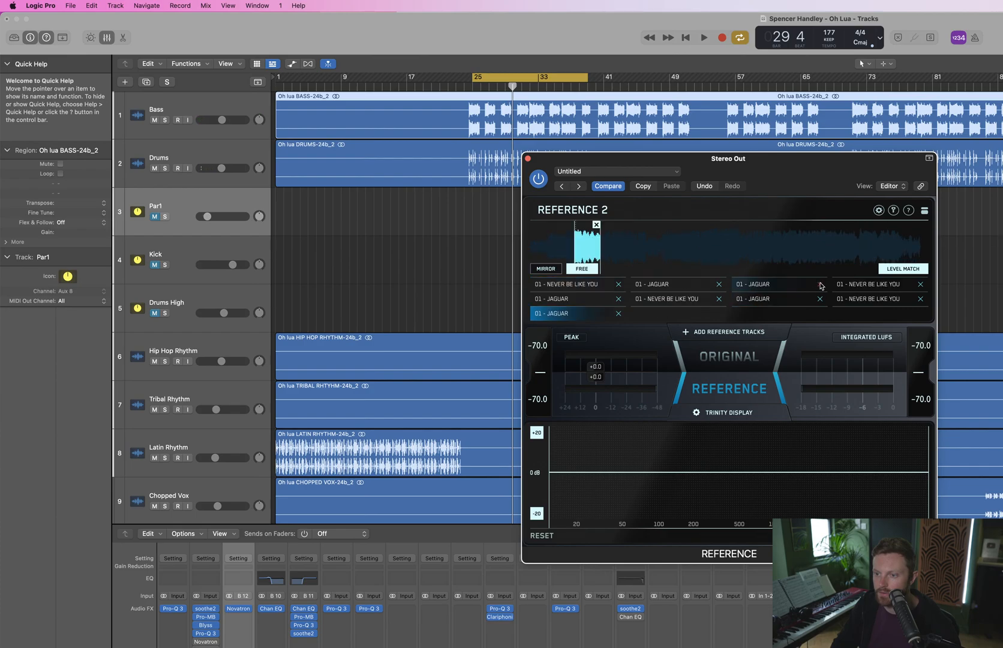
left_click(820, 285)
left_click(820, 299)
left_click(820, 299)
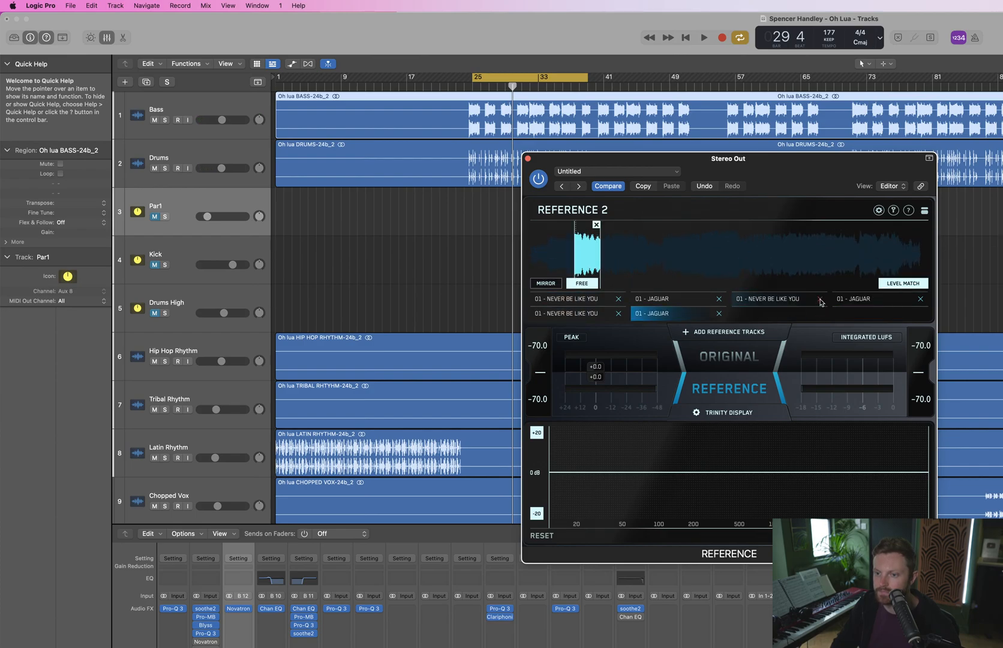
left_click(820, 299)
left_click(820, 300)
left_click(820, 314)
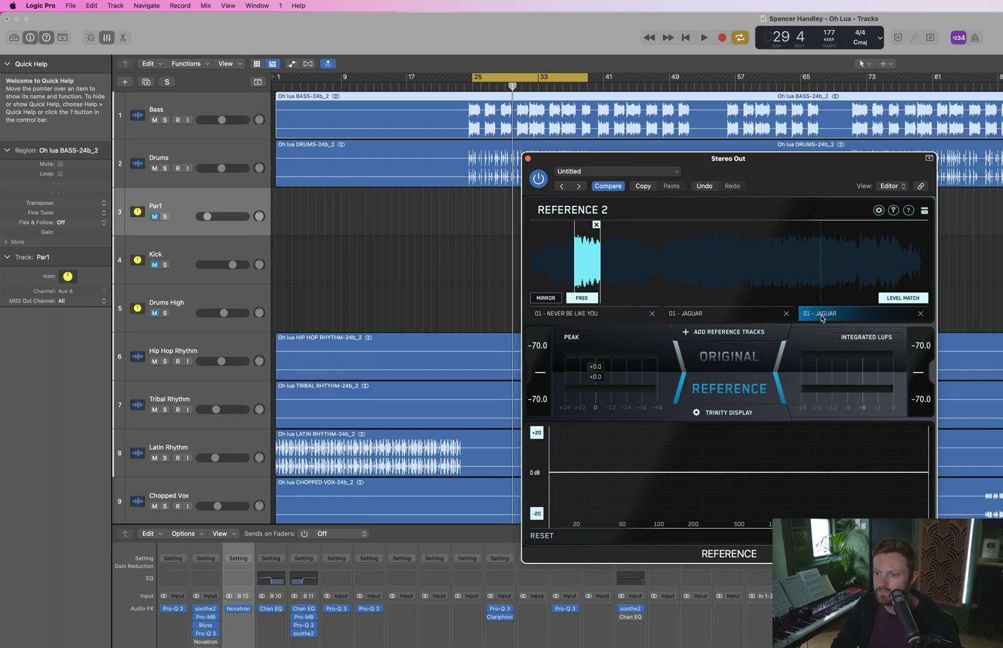
left_click(907, 297)
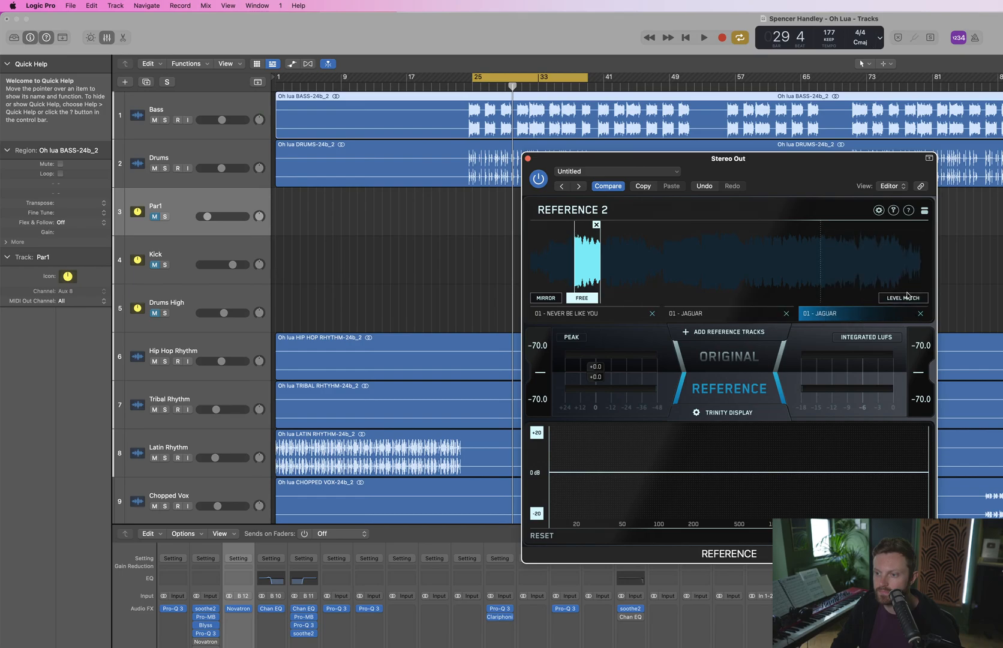
left_click(920, 312)
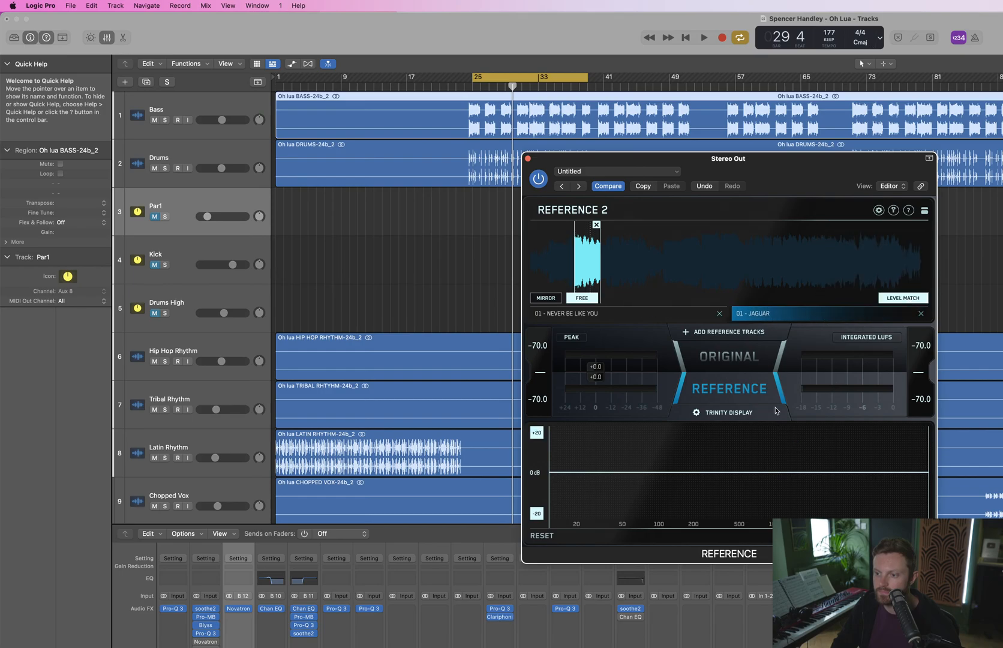
Play the loop and compare the original mix with the JAGUAR and NEVER BE LIKE YOU references
key("space")
left_click(732, 395)
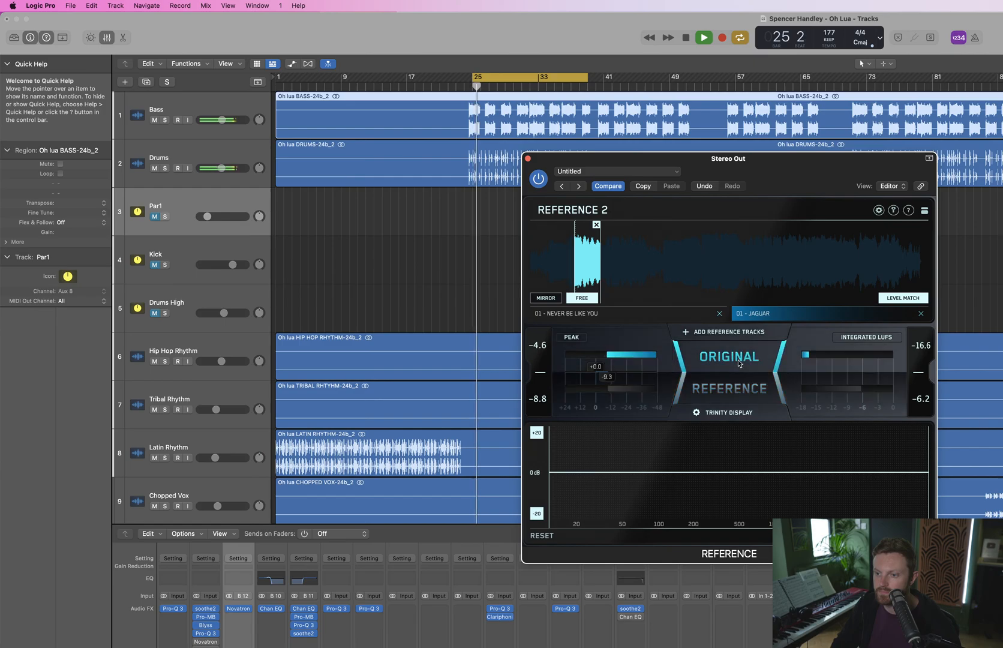
left_click(740, 393)
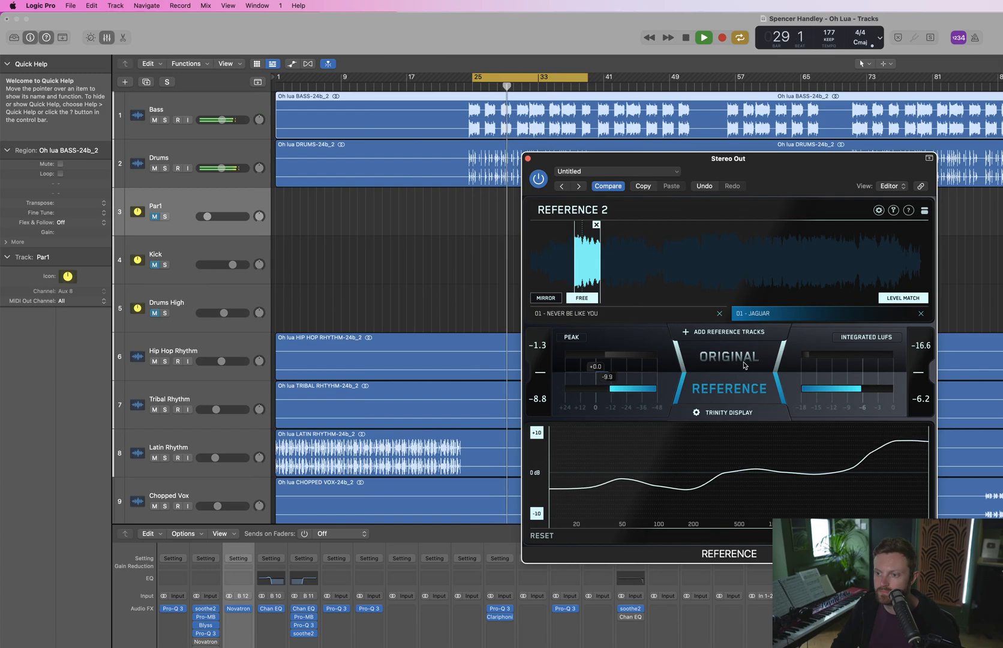
left_click(744, 365)
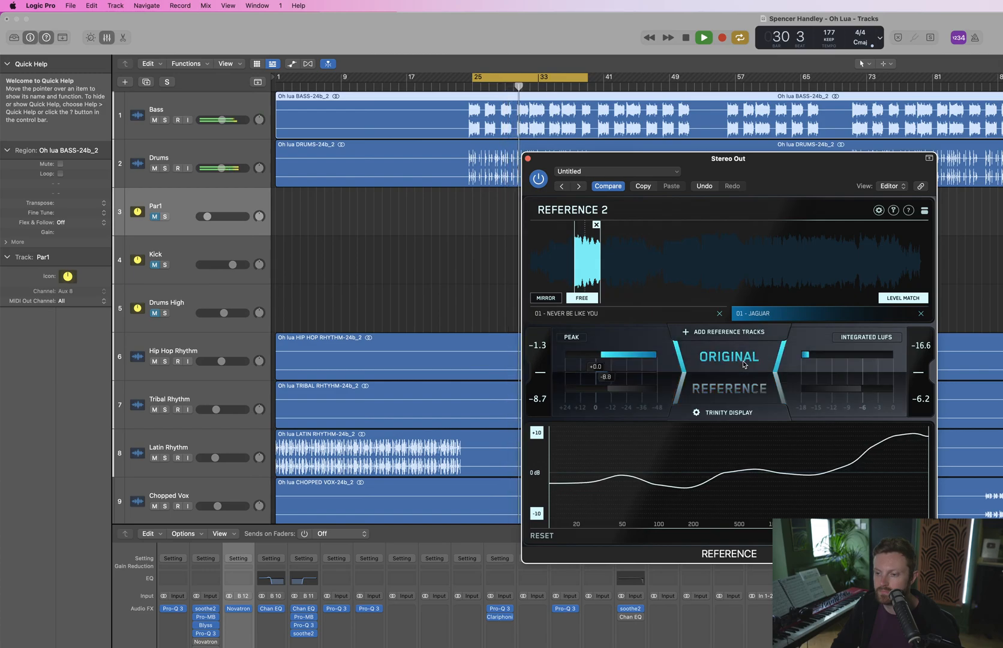
left_click(688, 315)
left_click(720, 392)
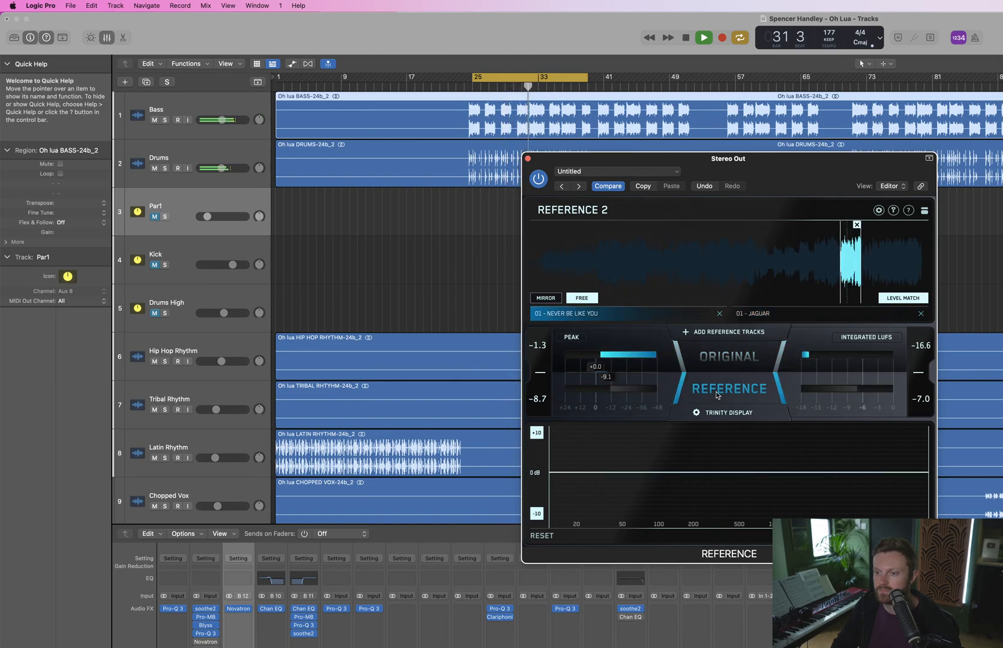
left_click(739, 363)
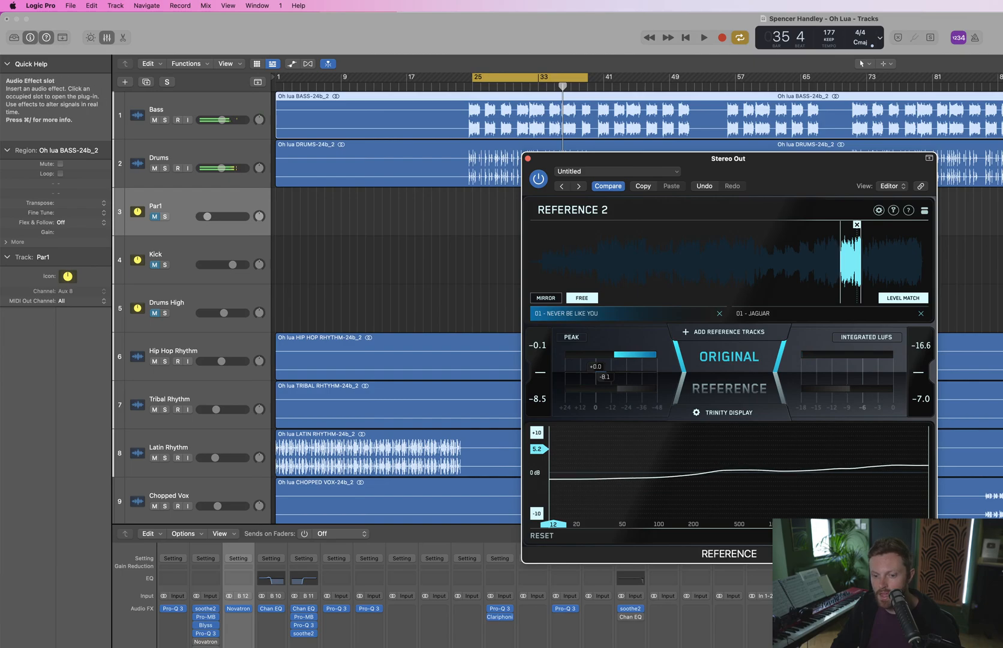
Remove RBass from the Drums channel, play the loop and close the Reference 2 window
left_click(217, 646)
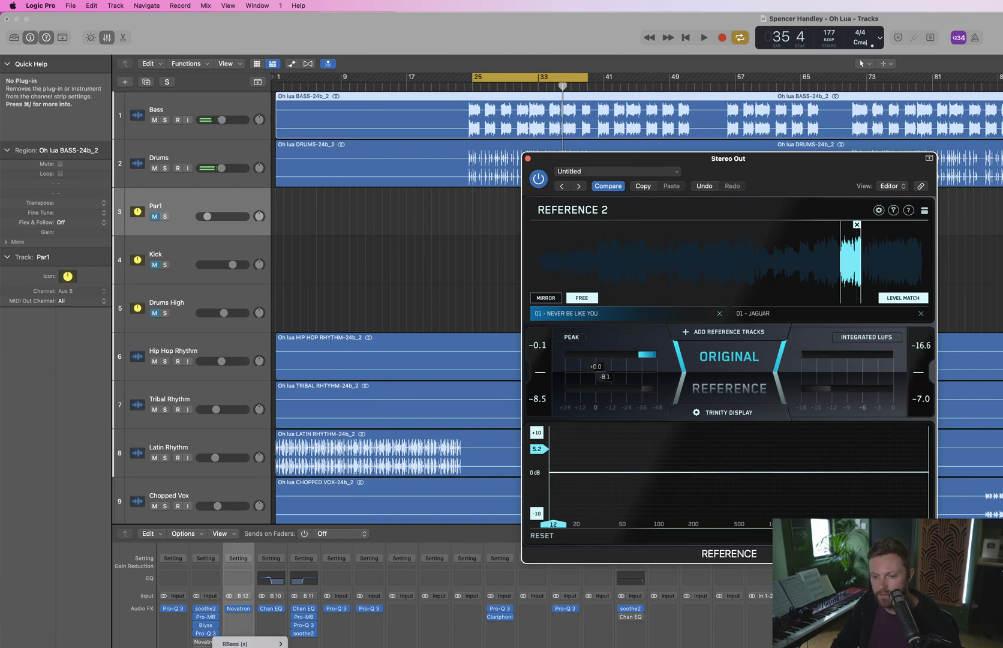
left_click(234, 647)
key("space")
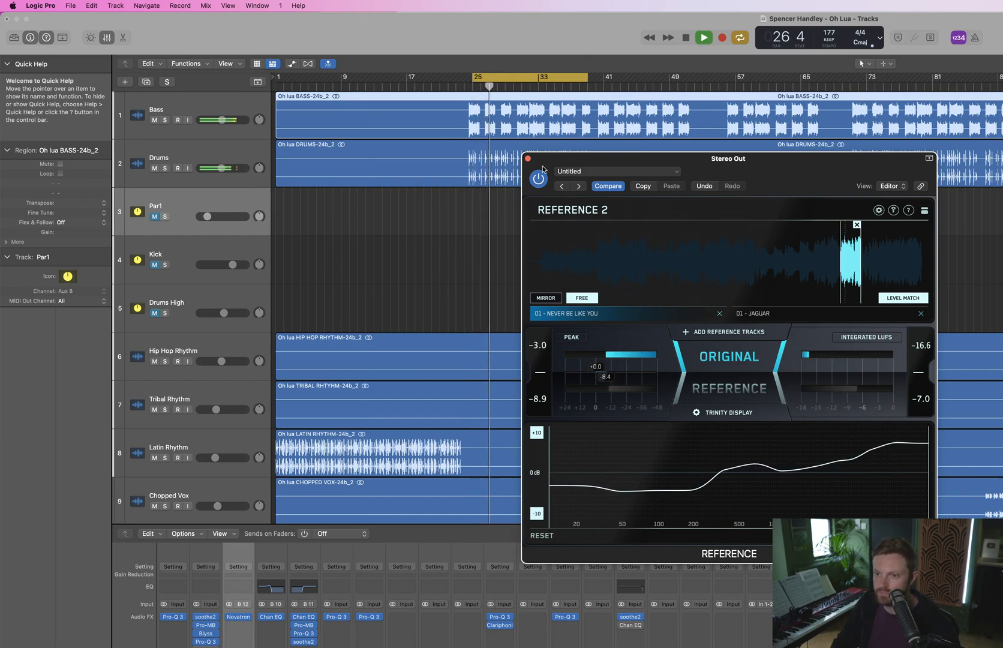
left_click(528, 159)
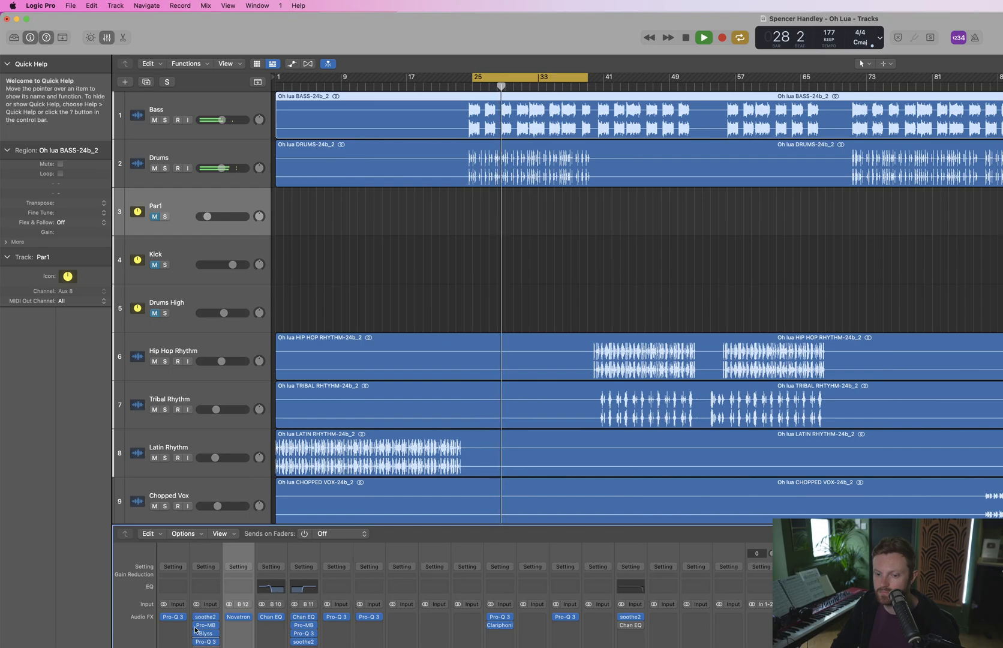
Raise the Bass volume slightly and check Bass soloed and back in the looped mix
key("space")
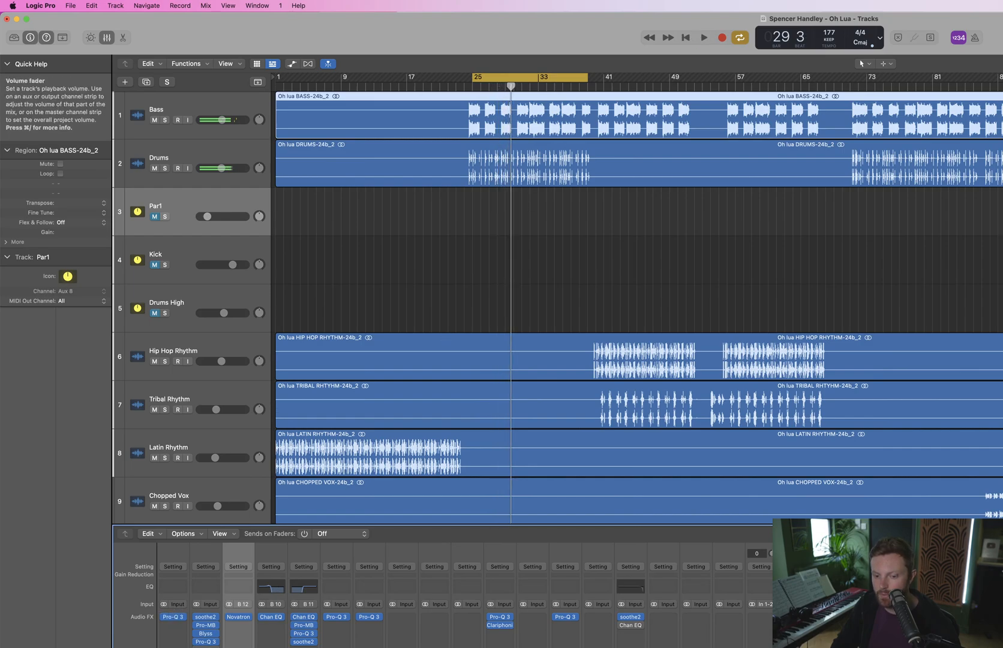
key("space")
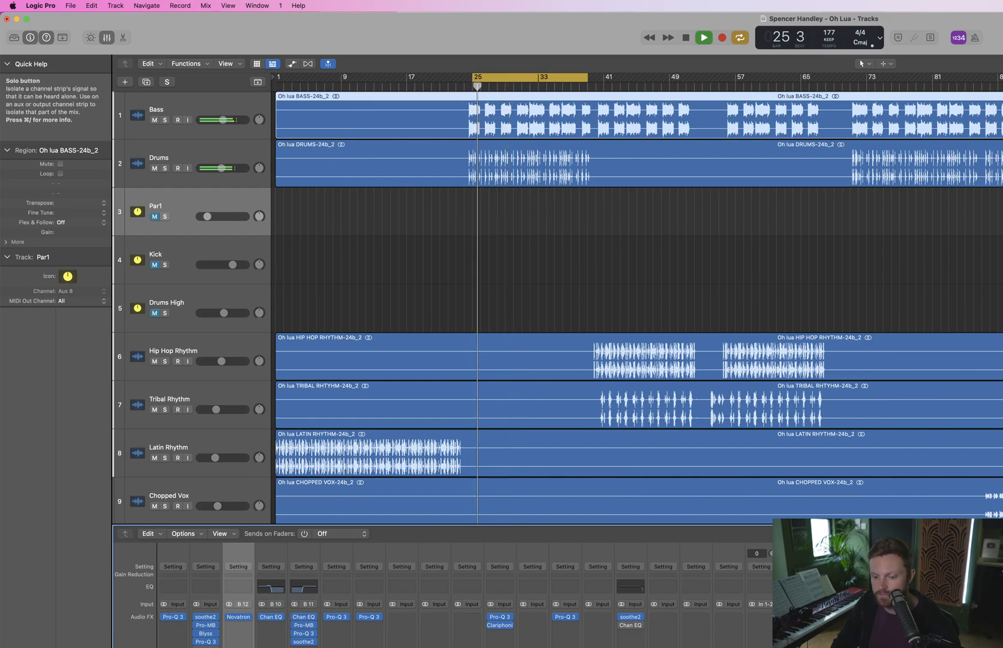
left_click(165, 120)
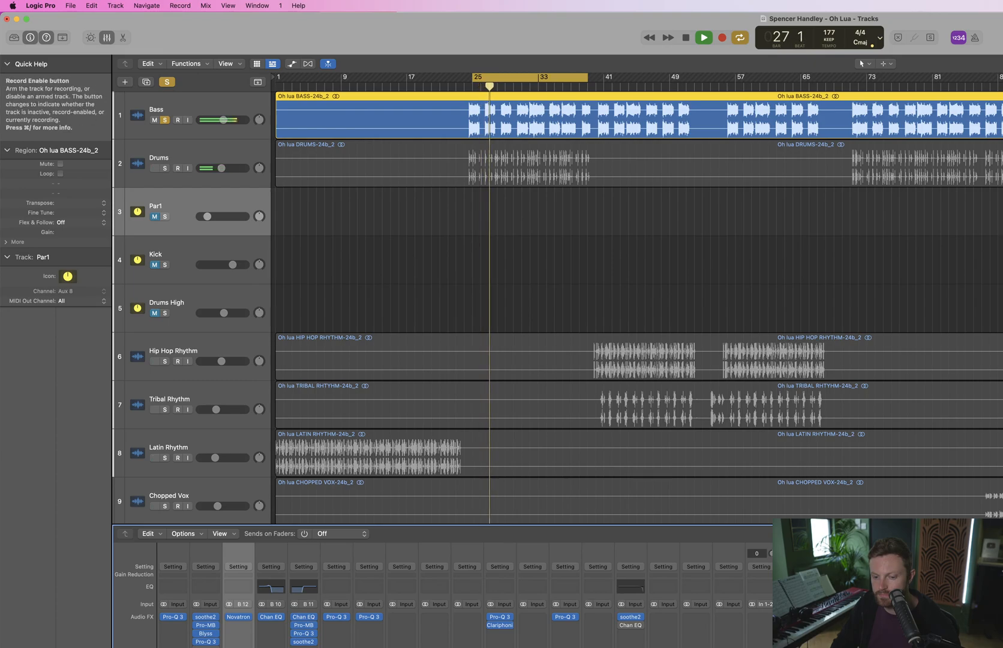
left_click(165, 120)
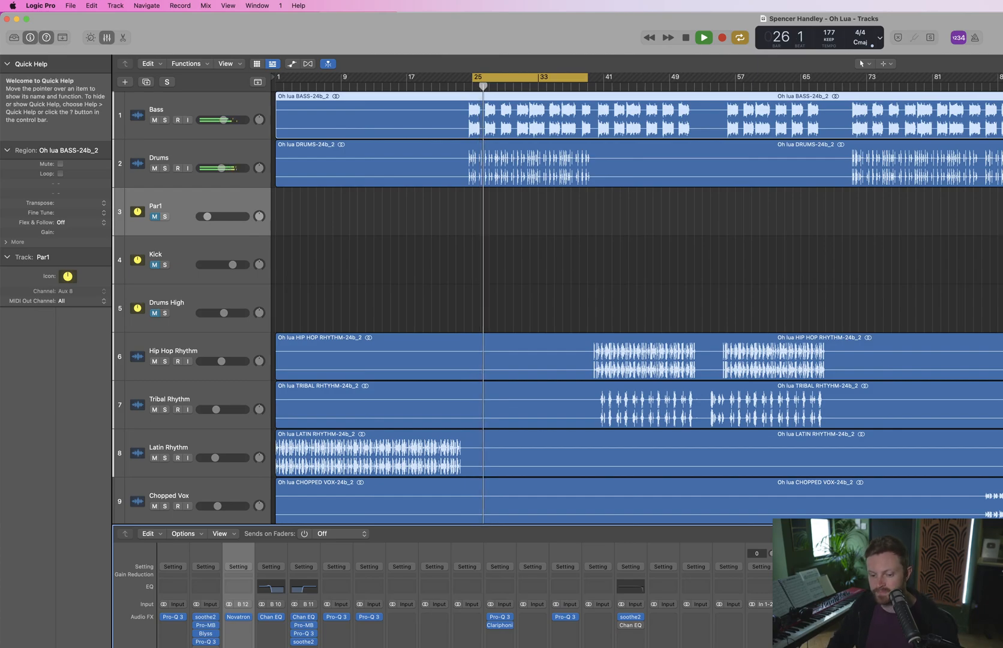
Unmute Par1, nudge its volume up, and audition it soloed and within the full loop
left_click(154, 217)
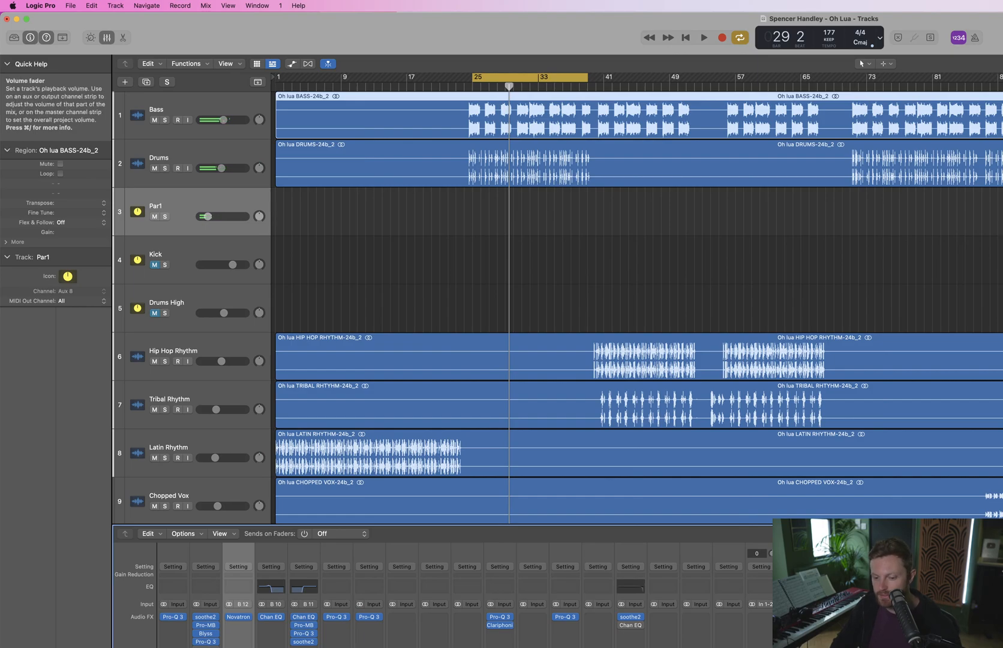
left_click(165, 168)
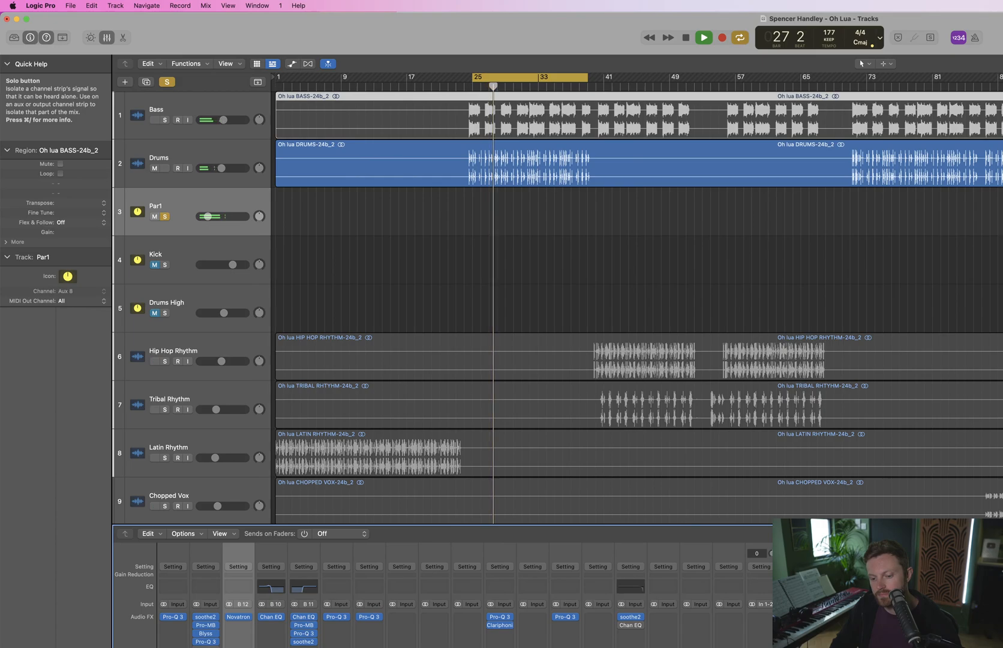
left_click(165, 216)
key("space")
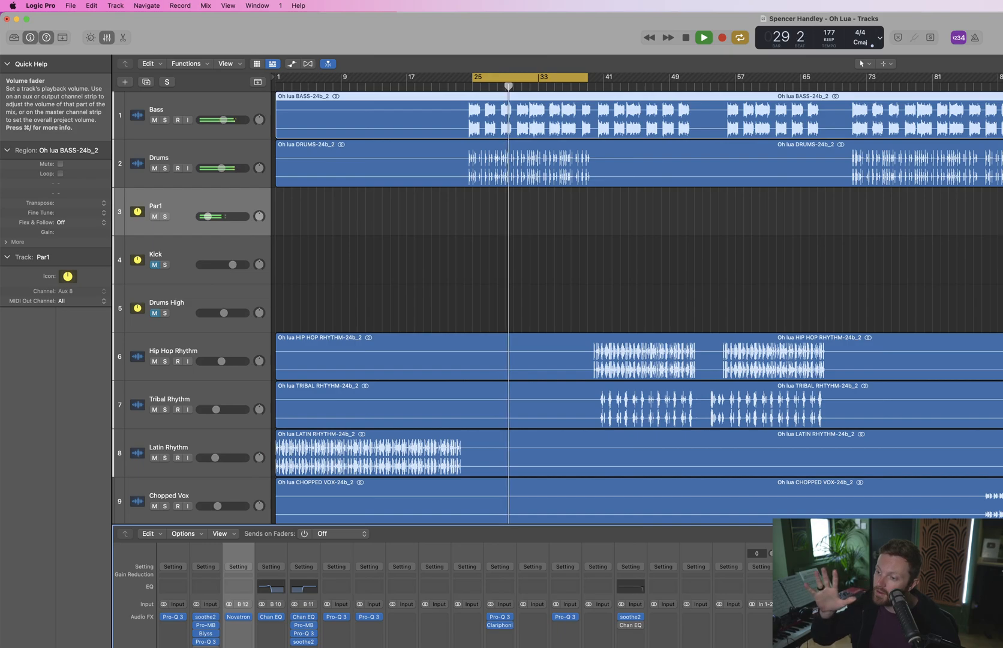
Compare the looped mix with Par1 muted and unmuted, leaving Par1 active
key("space")
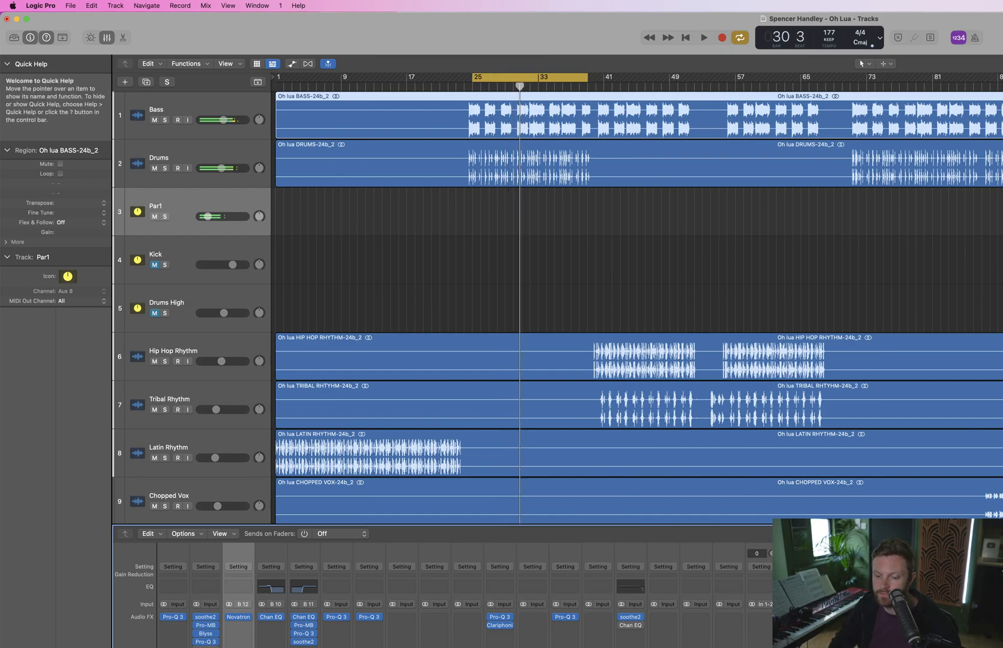
left_click(154, 217)
key("space")
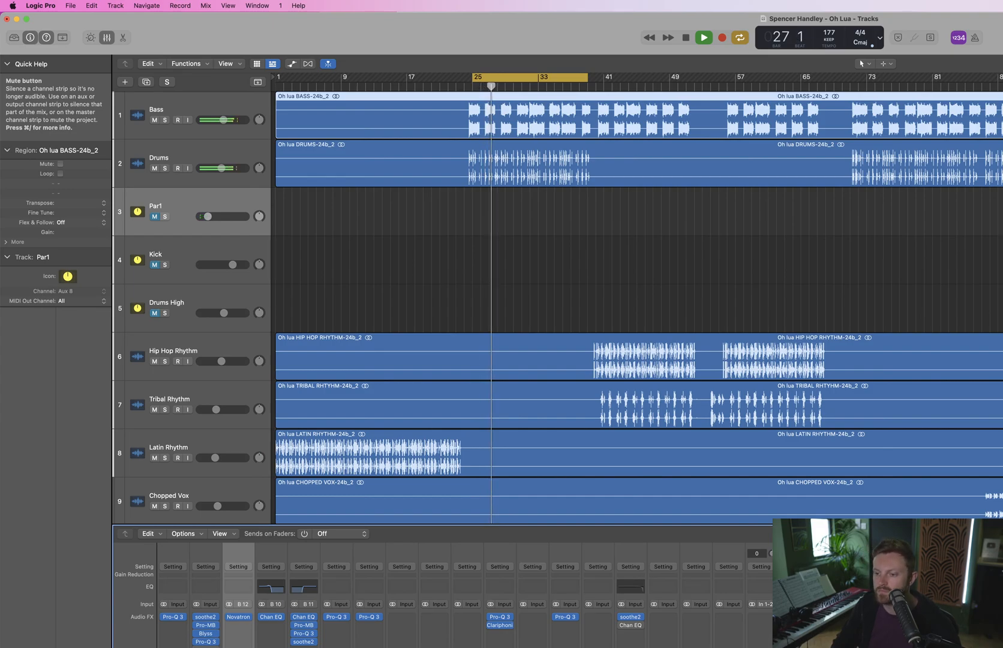
left_click(154, 217)
key("space")
key("space")
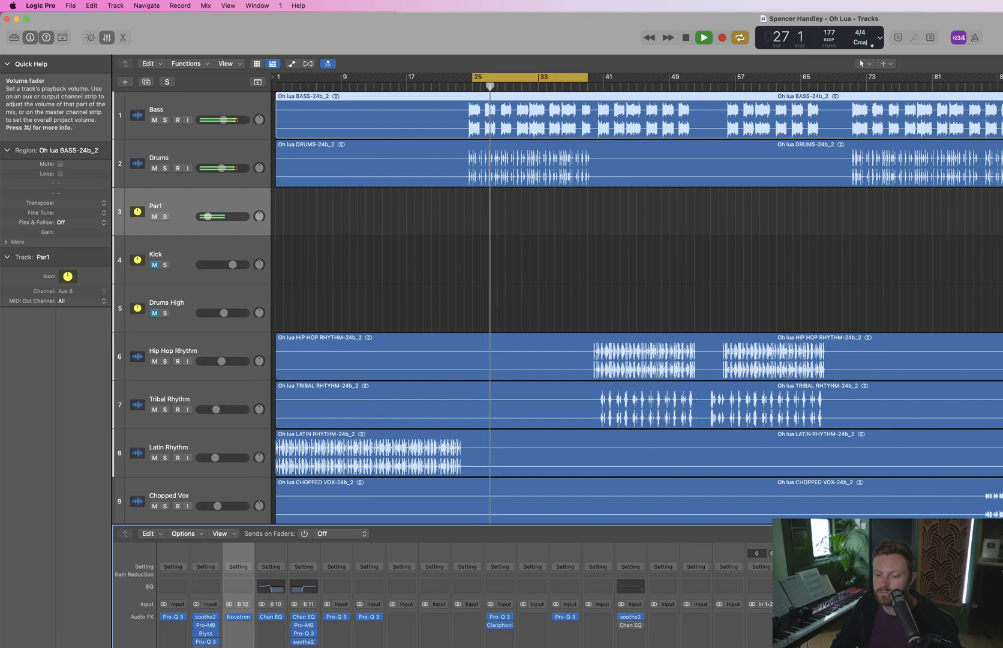
With Par1 soloed, raise Novatron's saturation to 56.0% in and 60.0% out, and return to the full mix
left_click(239, 618)
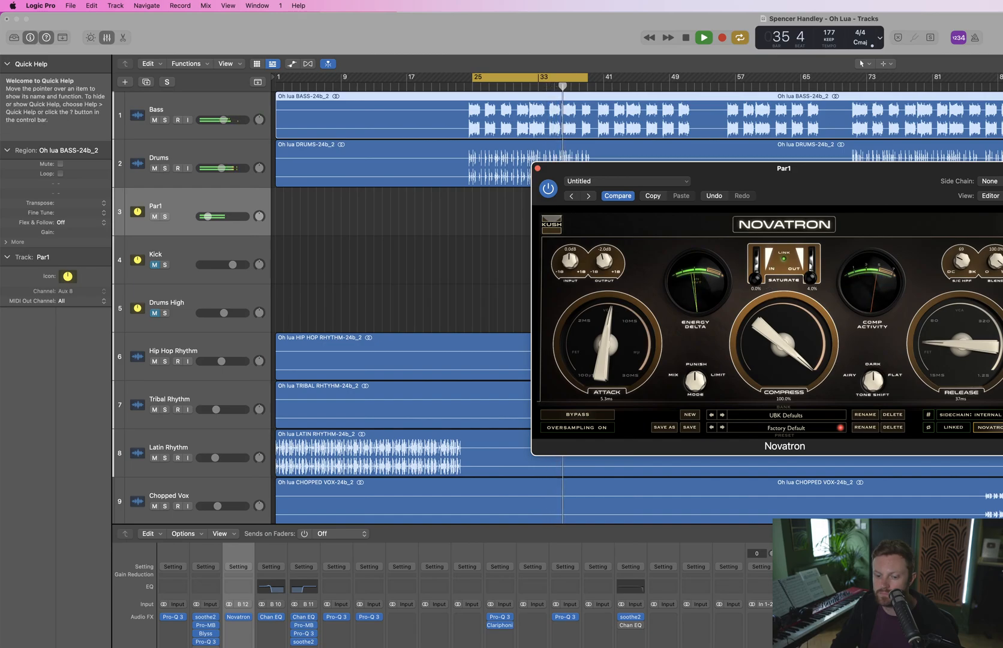
key("space")
left_click(164, 217)
key("space")
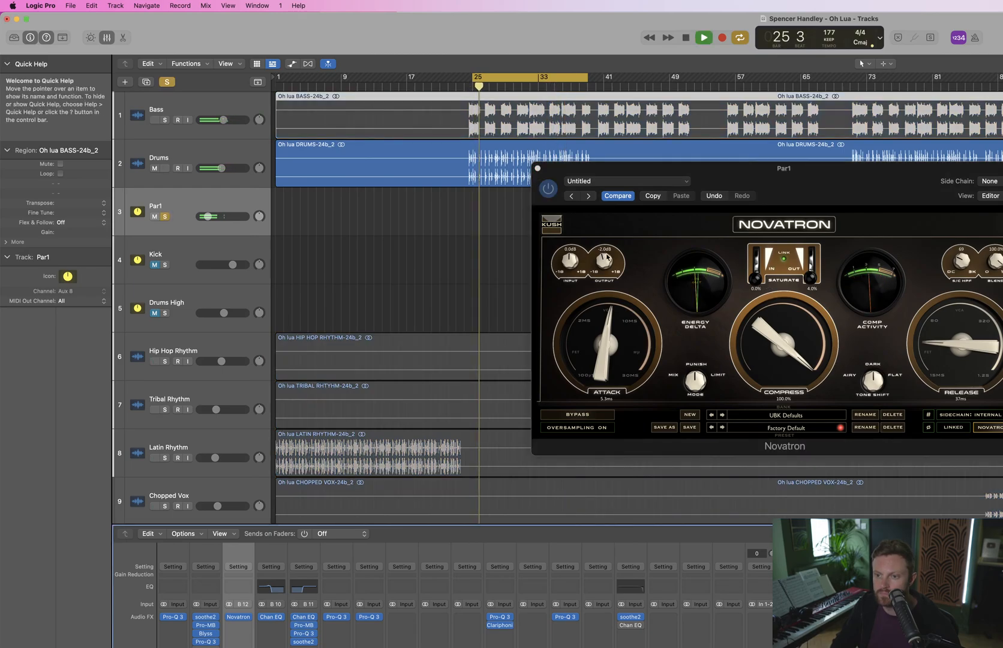
mouse_move(756, 279)
left_mouse_down()
mouse_move(758, 242)
mouse_move(757, 259)
left_mouse_up()
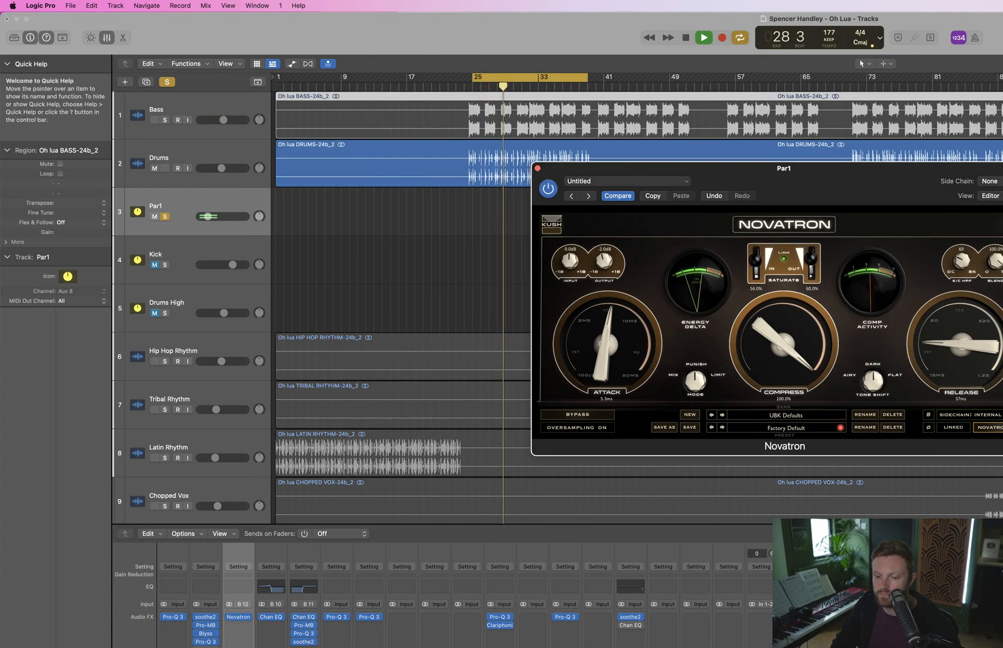
left_click(164, 216)
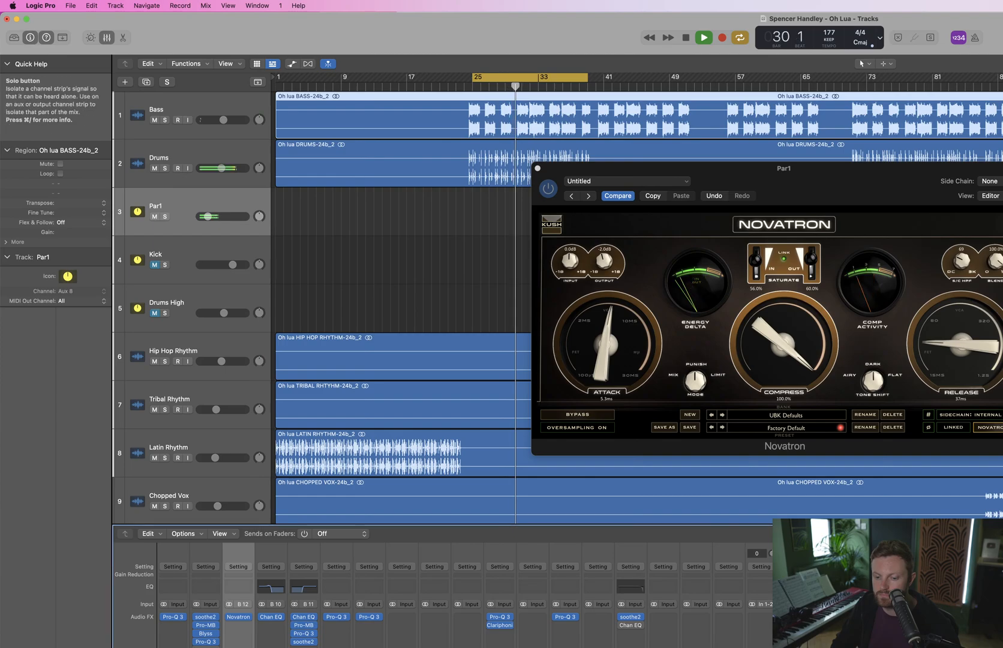
Audition the Drums soloed with the saturated parallel channel, replay the full loop and close the Novatron window
left_click(165, 168)
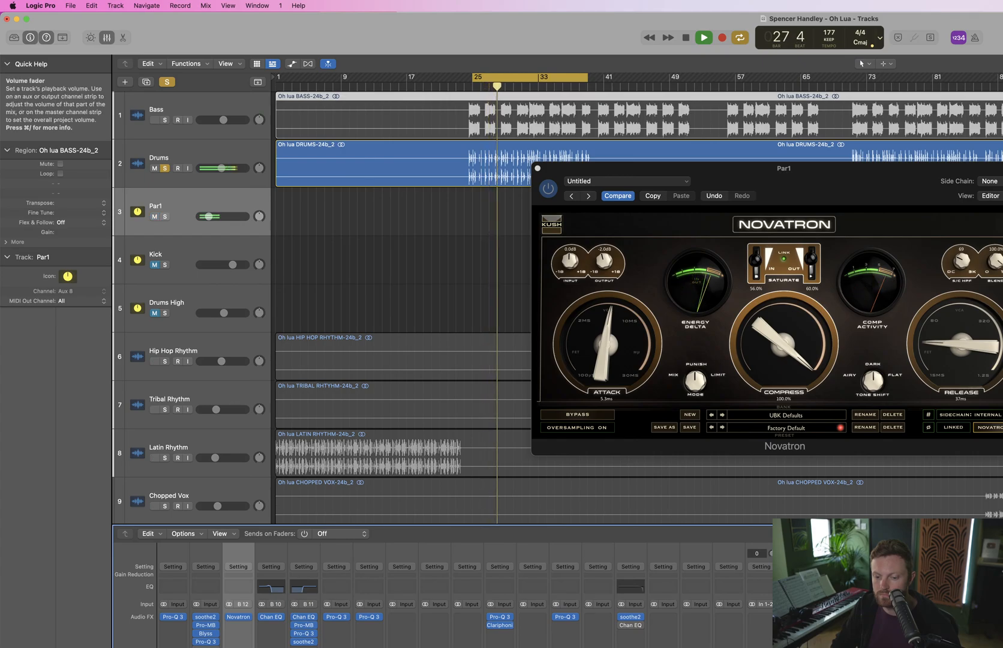
key("space")
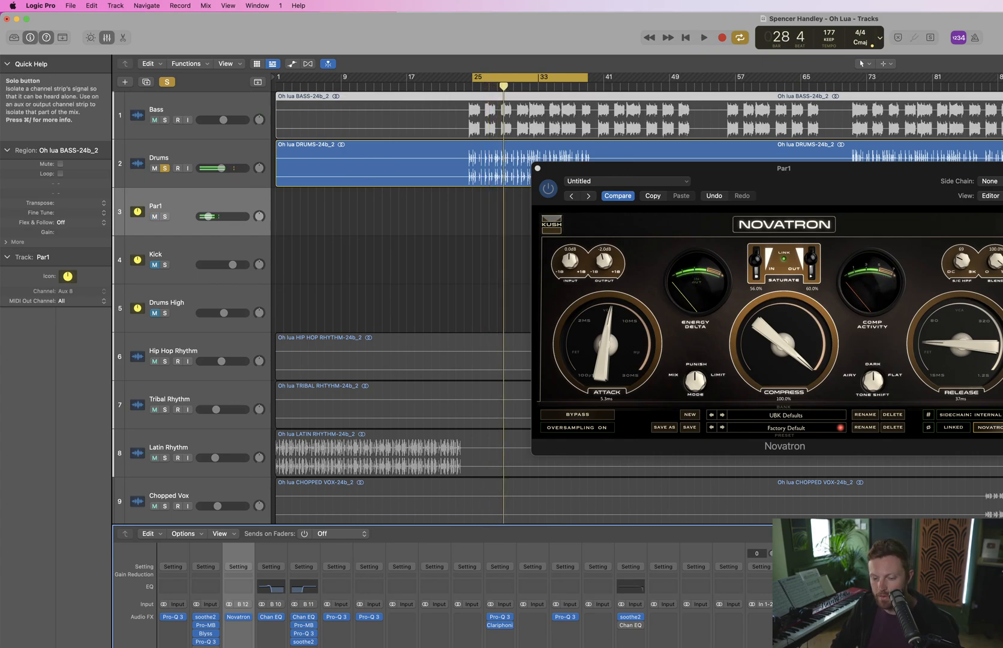
left_click(164, 168)
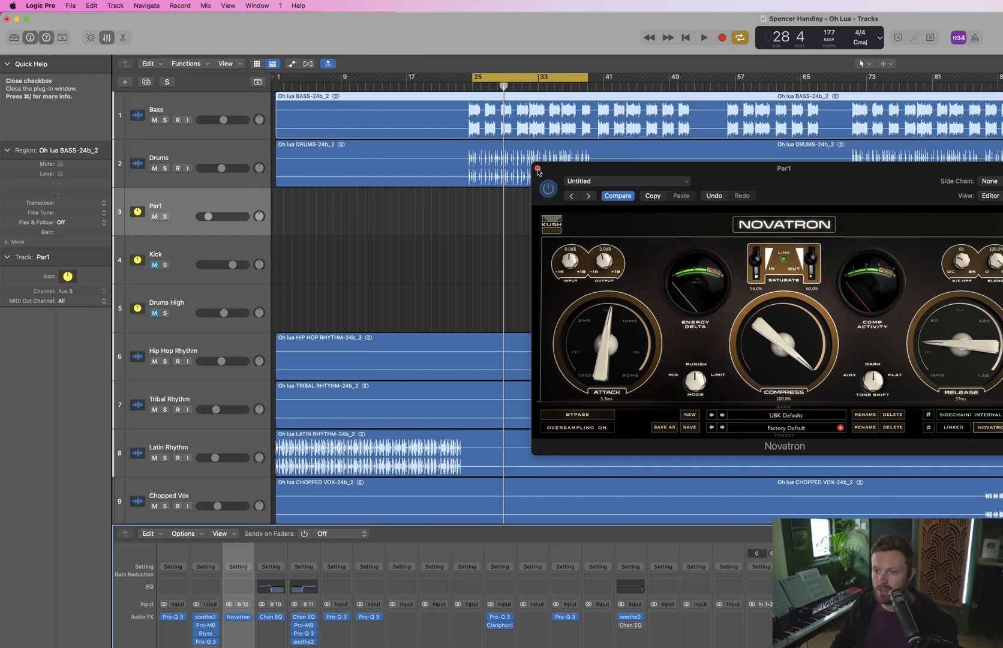
key("space")
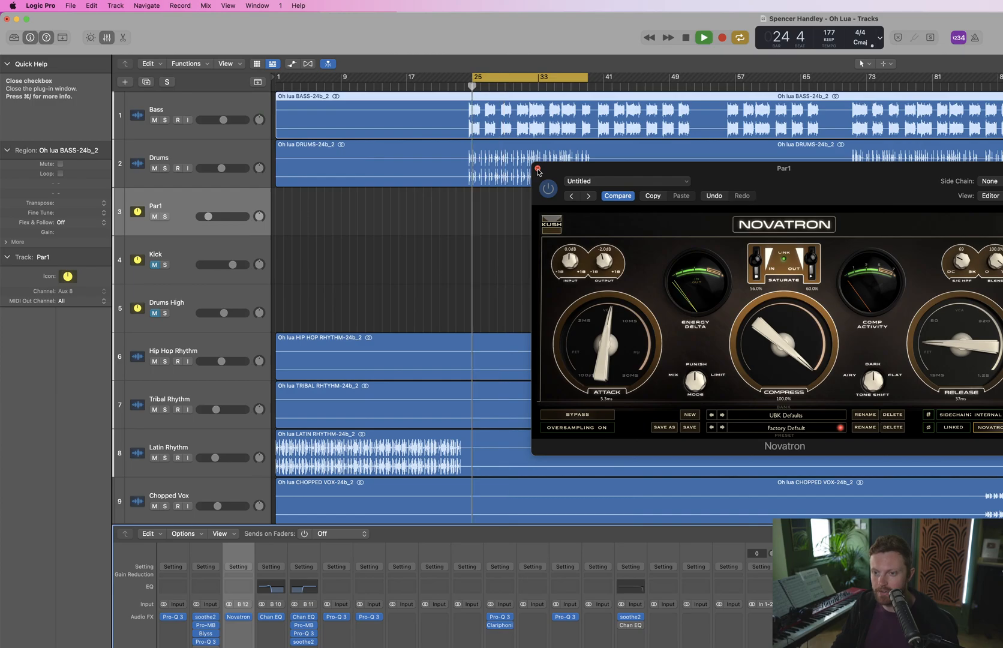
left_click(537, 170)
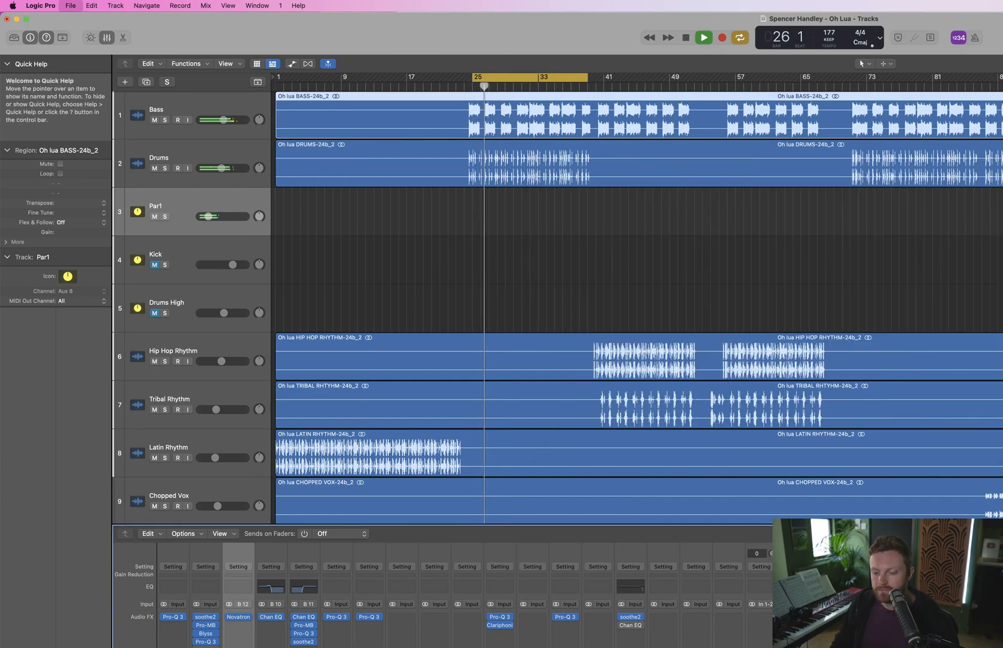
Mute Par1 and lower its volume fully to -∞ dB while playing the loop
left_click(154, 216)
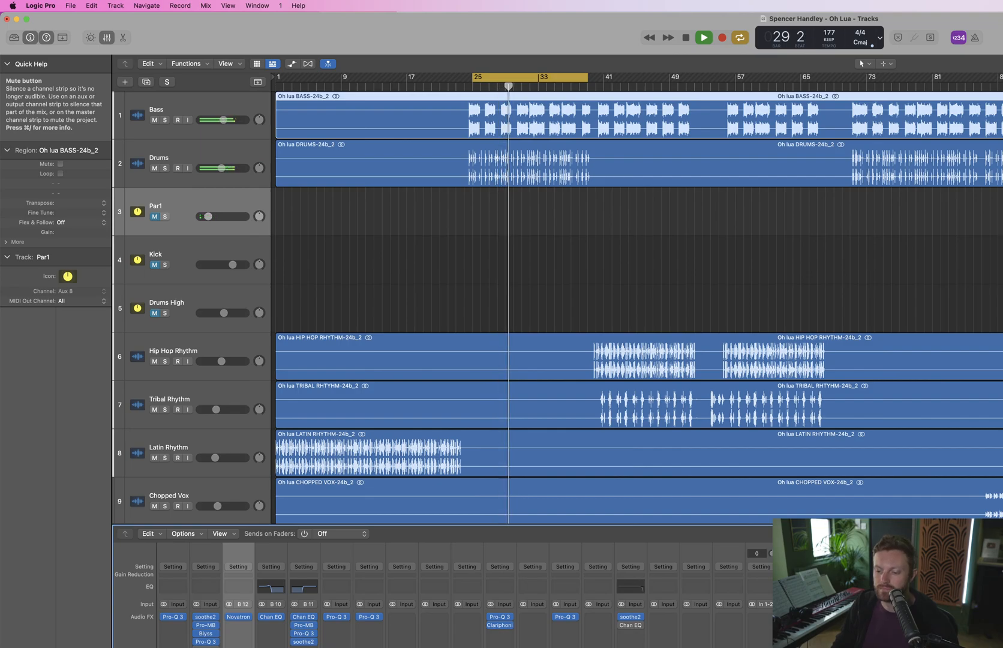
key("space")
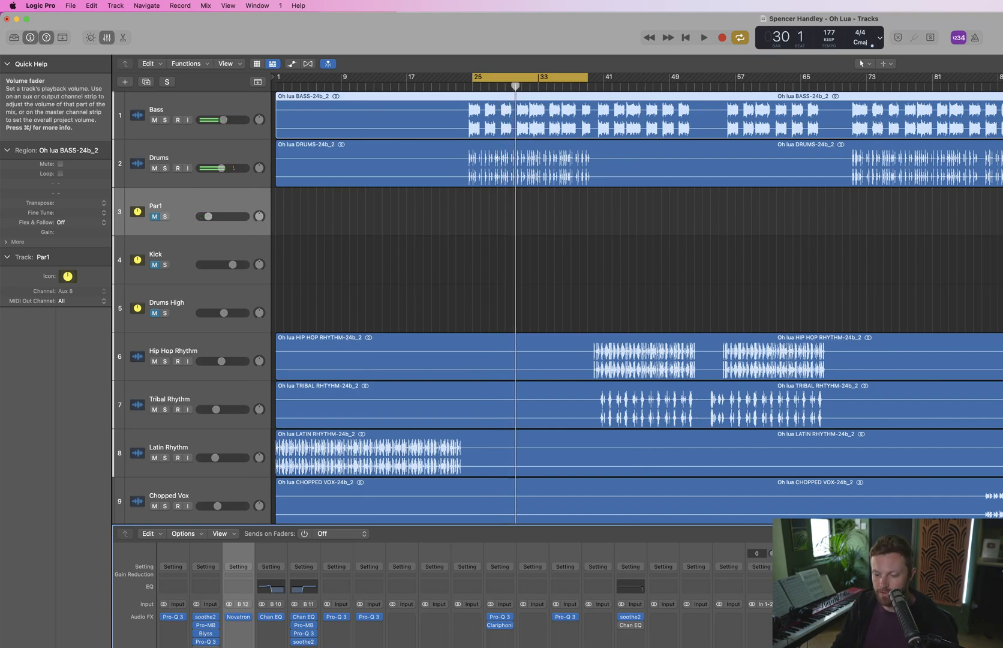
key("space")
Switch off cycle playback, audition the drum entry from about bar 22 and show the track automation
left_click(480, 77)
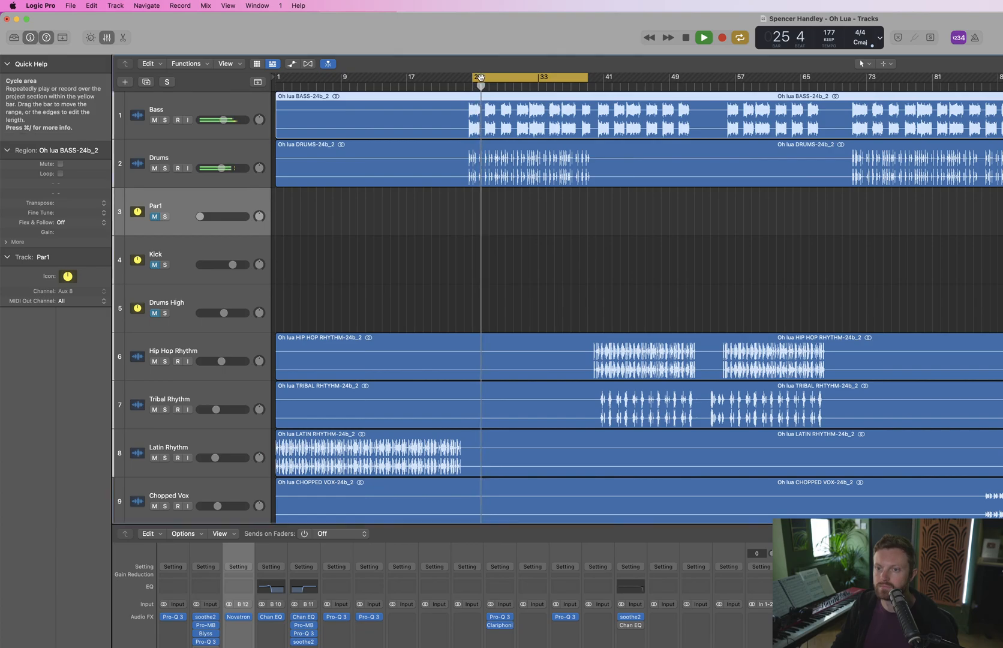
left_click(456, 86)
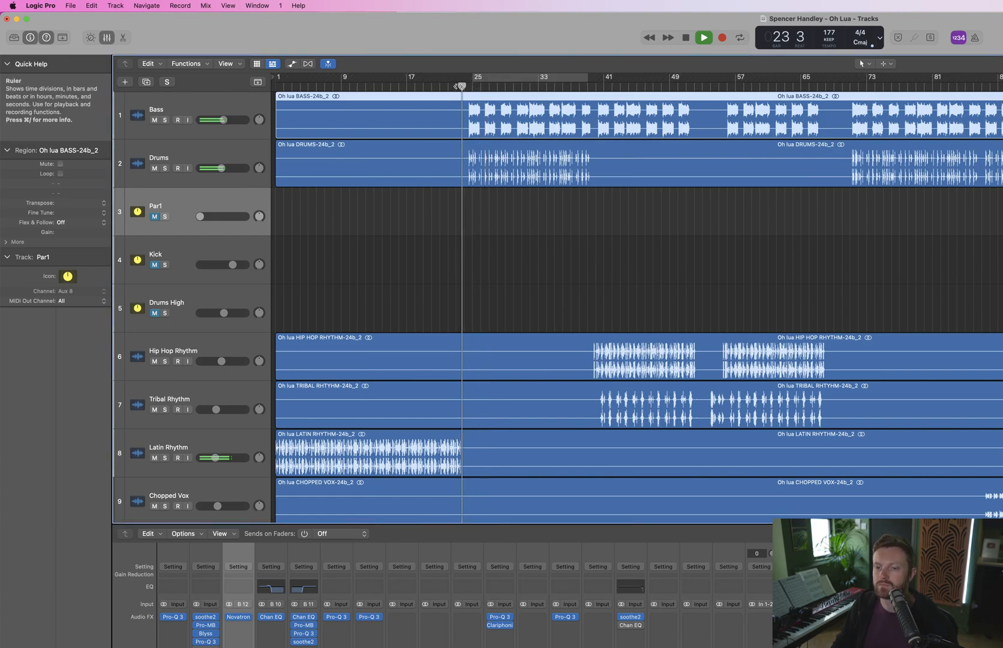
key("super+Right")
key("super+Right")
key("super+Right")
key("super+Right")
key("super+Right")
key("super+Right")
key("a")
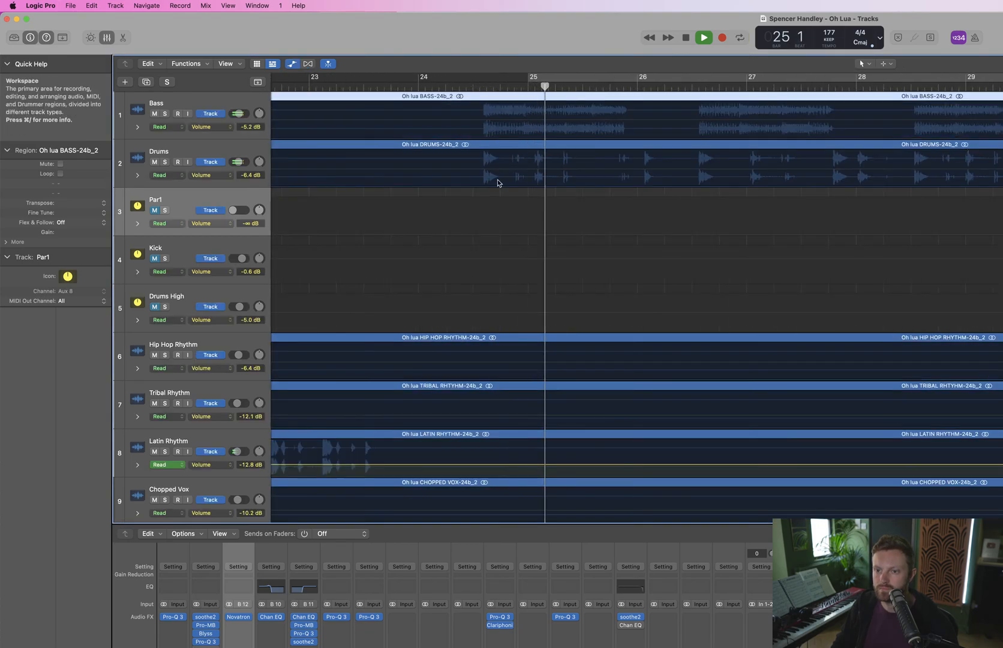
key("a")
key("space")
key("a")
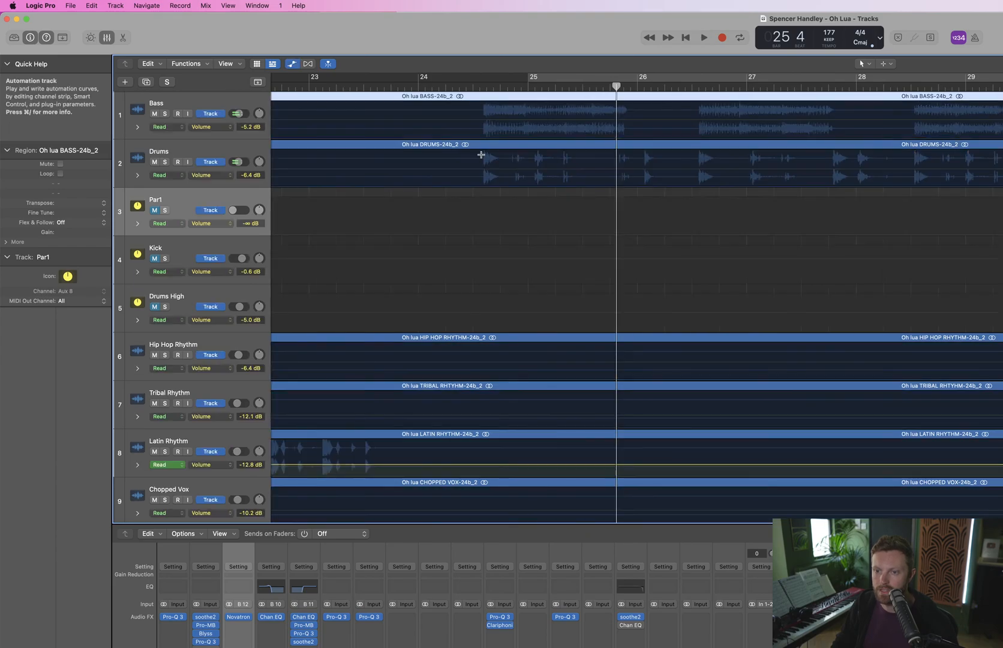
Add Drums volume automation points around the first hit in bar 24 and raise the point at the hit to -0.8 dB
left_click_drag(480, 158, 485, 166)
key("super+Right")
key("super+Right")
key("super+Right")
key("super+Right")
key("super+Right")
key("super+Right")
key("super+Right")
key("super+Right")
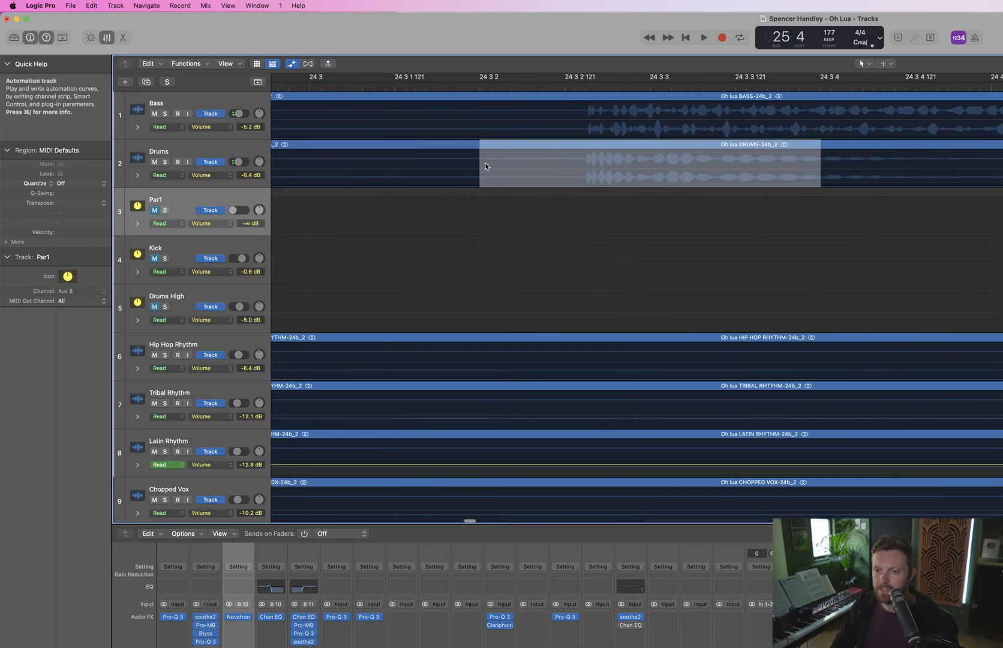
left_click(584, 152)
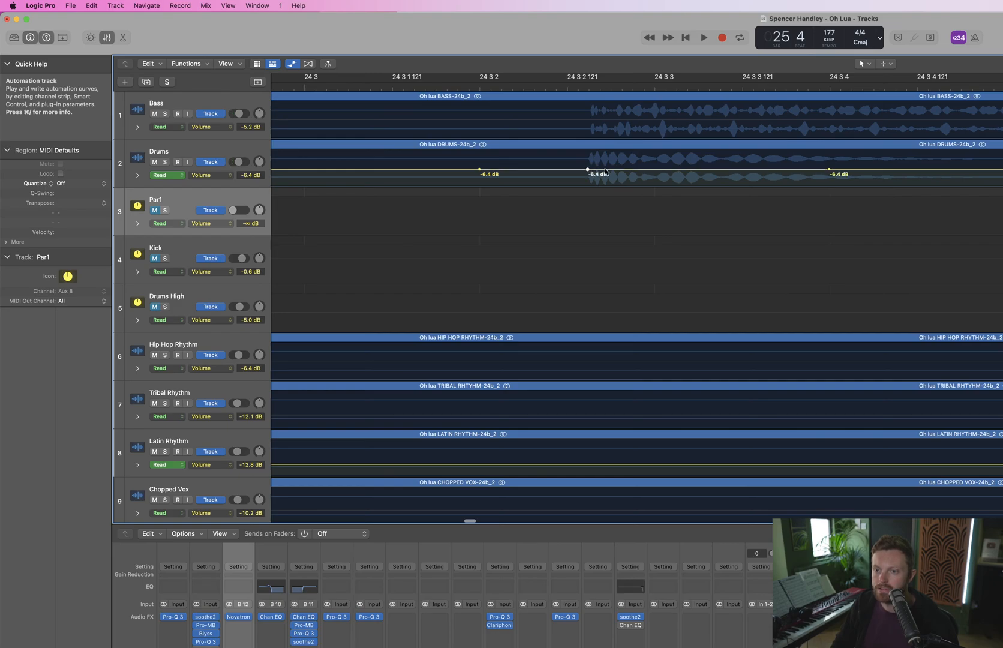
left_click_drag(587, 171, 588, 162)
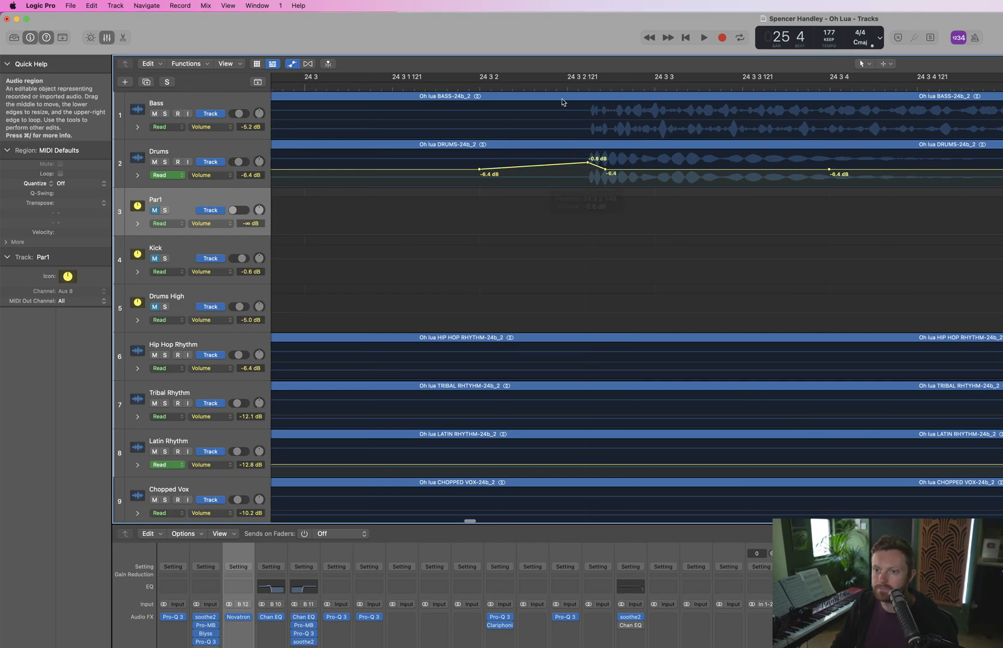
Audition the boosted first drum hit in cycle playback starting before bar 24, ending with the cycle switched off
left_click_drag(446, 77, 981, 77)
key("space")
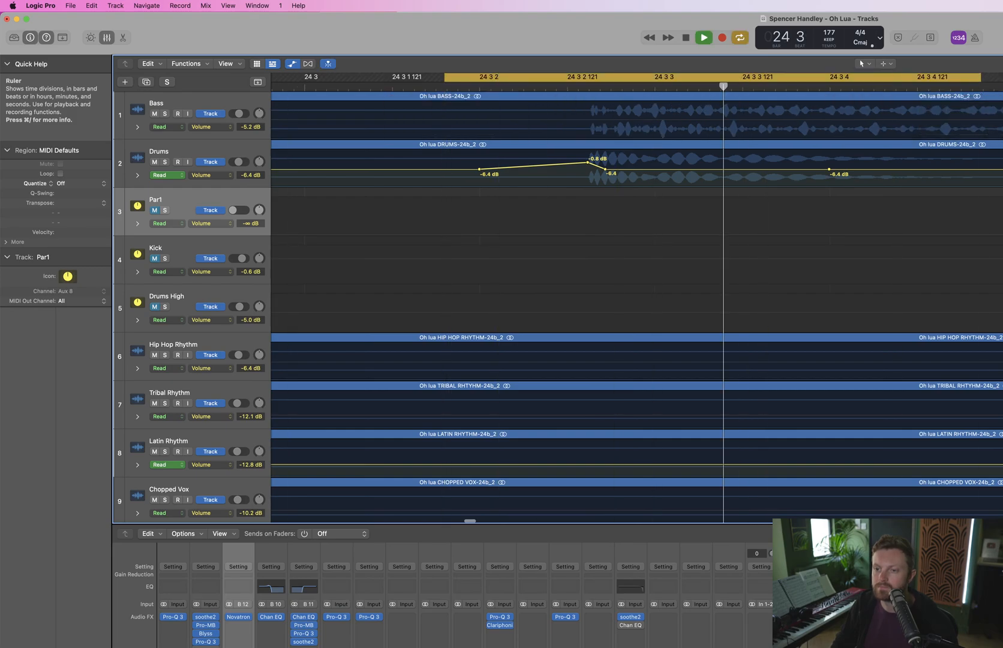
left_click(641, 78)
key("super+Left")
key("super+Left")
key("super+Left")
key("super+Left")
key("super+Left")
key("super+Left")
key("super+Left")
key("super+Left")
key("super+Left")
key("super+Left")
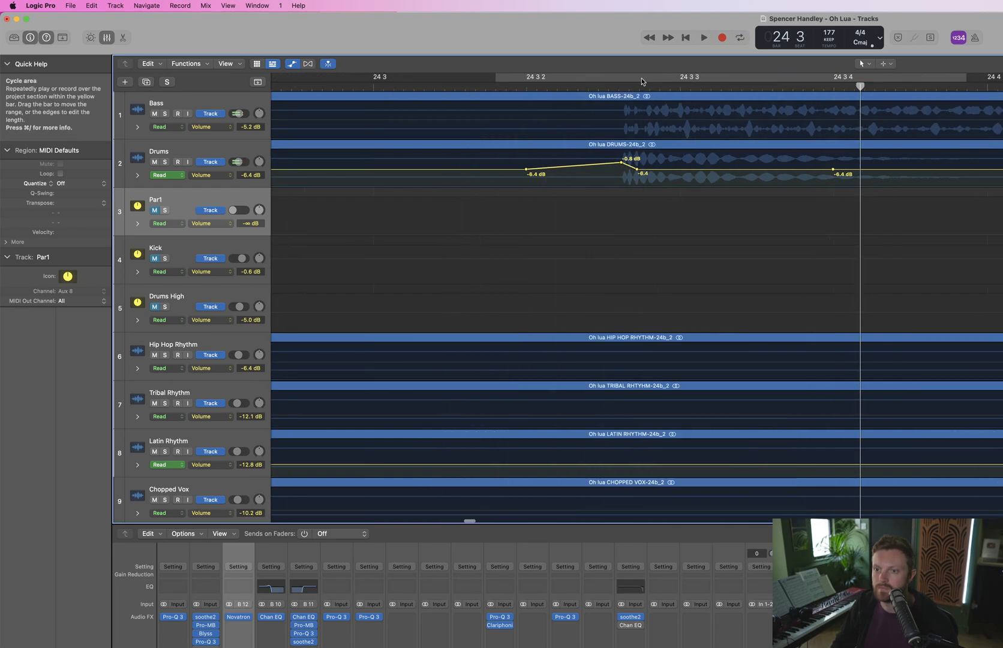
left_click_drag(687, 78, 1002, 78)
key("space")
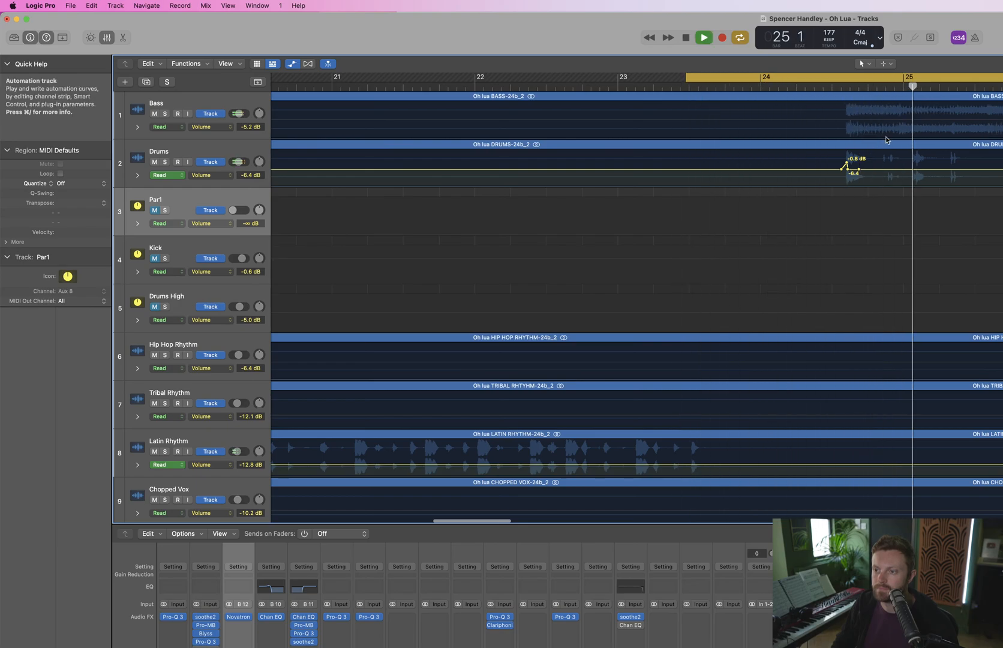
left_click(793, 78)
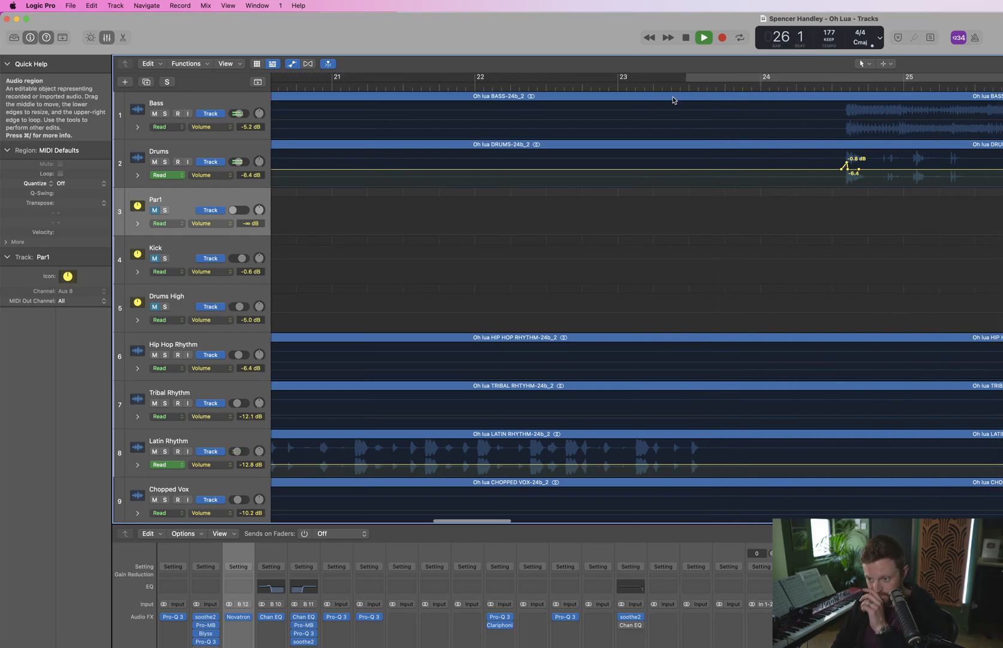
Set the Drums volume automation peak on the first hit to -3.6 dB
key("super+Left")
key("super+Left")
key("super+Left")
key("super+Left")
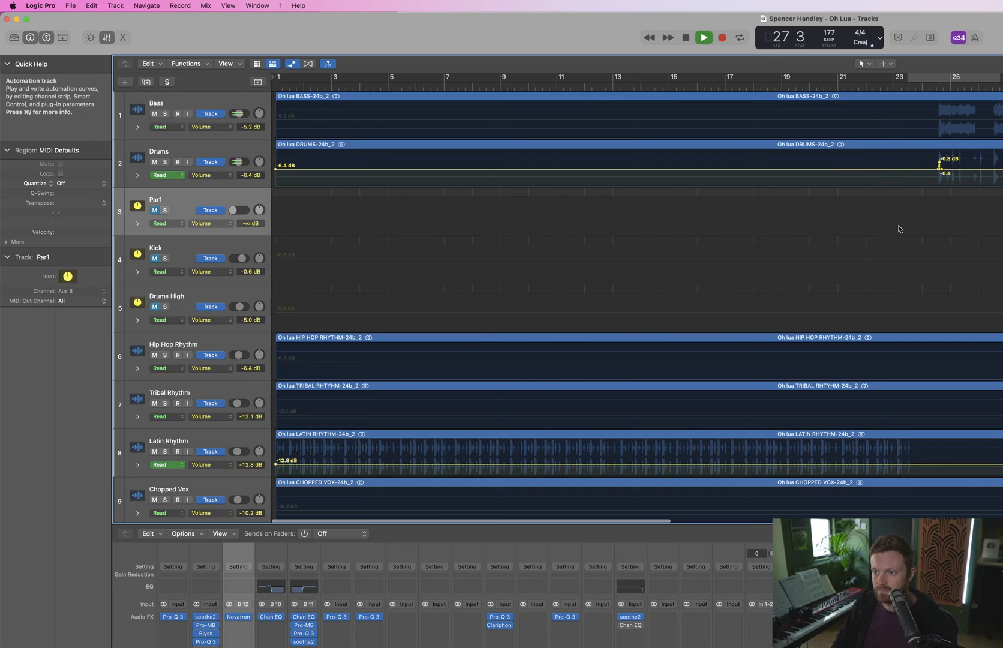
key("super+Right")
key("super+Right")
key("super+Right")
scroll(622, 176, "left", 10)
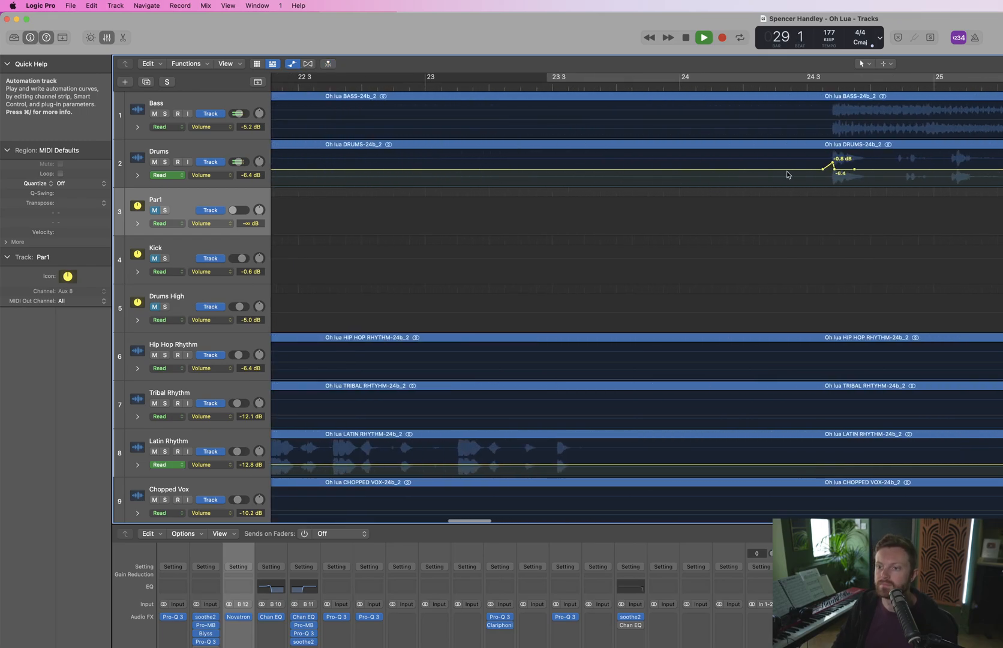
left_click(832, 164)
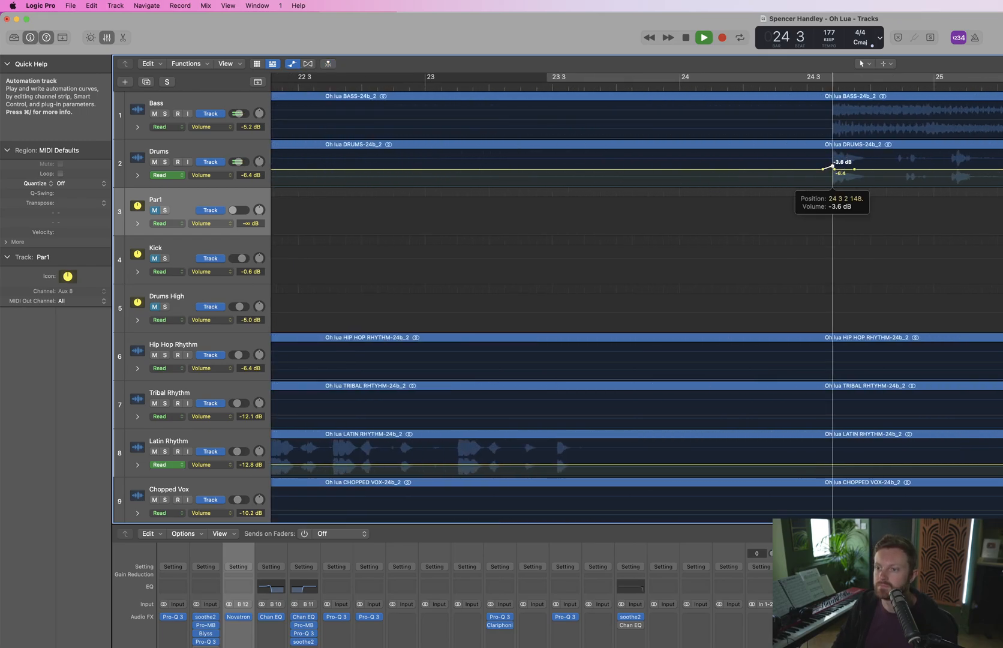
left_click_drag(832, 167, 832, 167)
Play the song from about bar 21 to check the automated drum entry in context
key("super+Left")
key("super+Left")
key("super+Left")
key("super+Left")
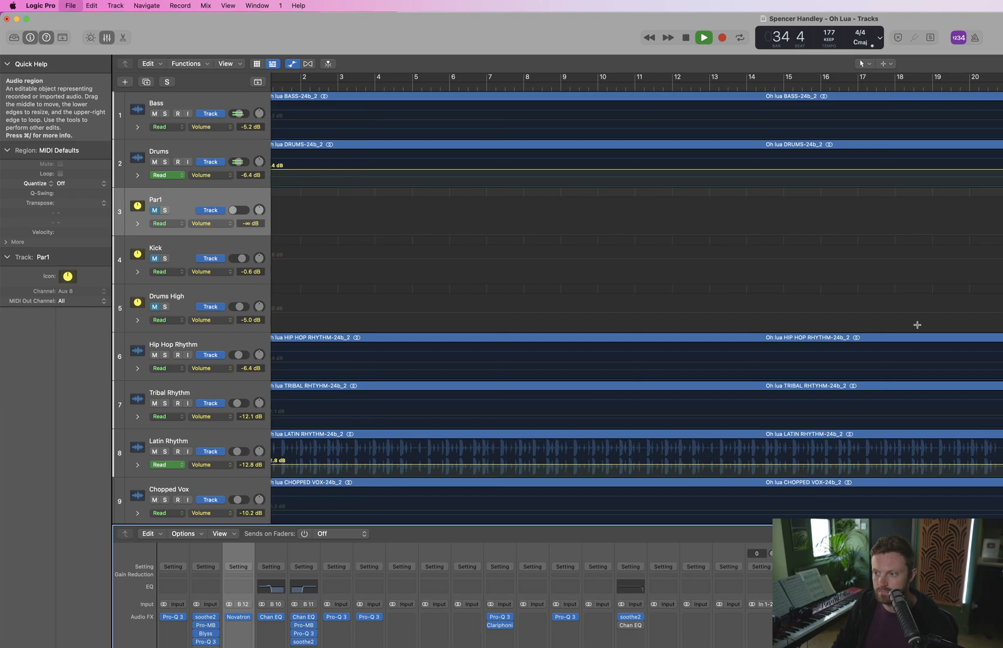
key("z")
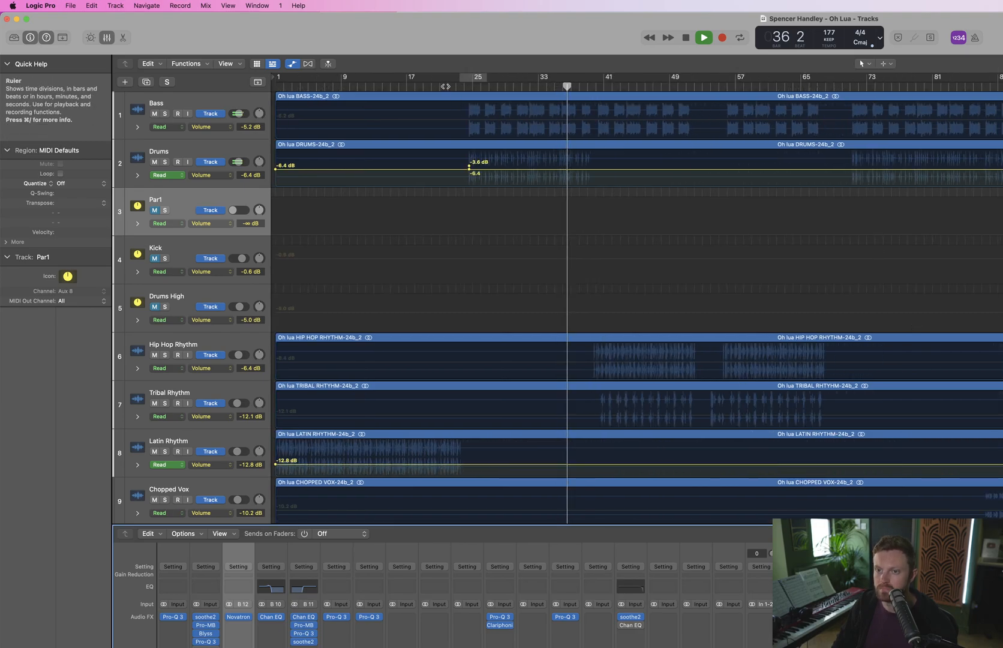
left_click(447, 85)
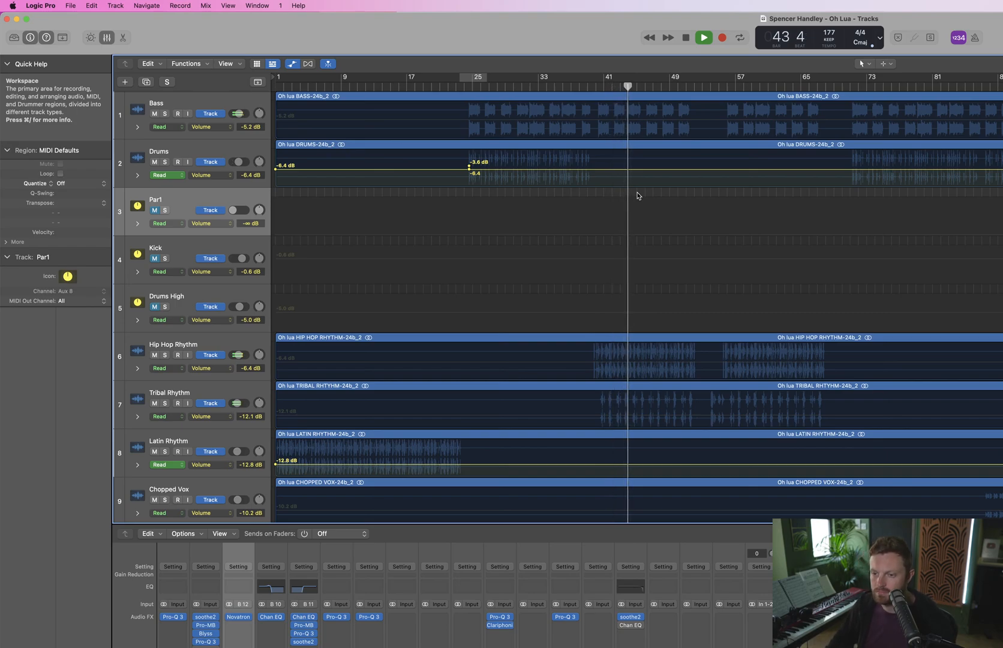
Hide the mixer and save the project
key("x")
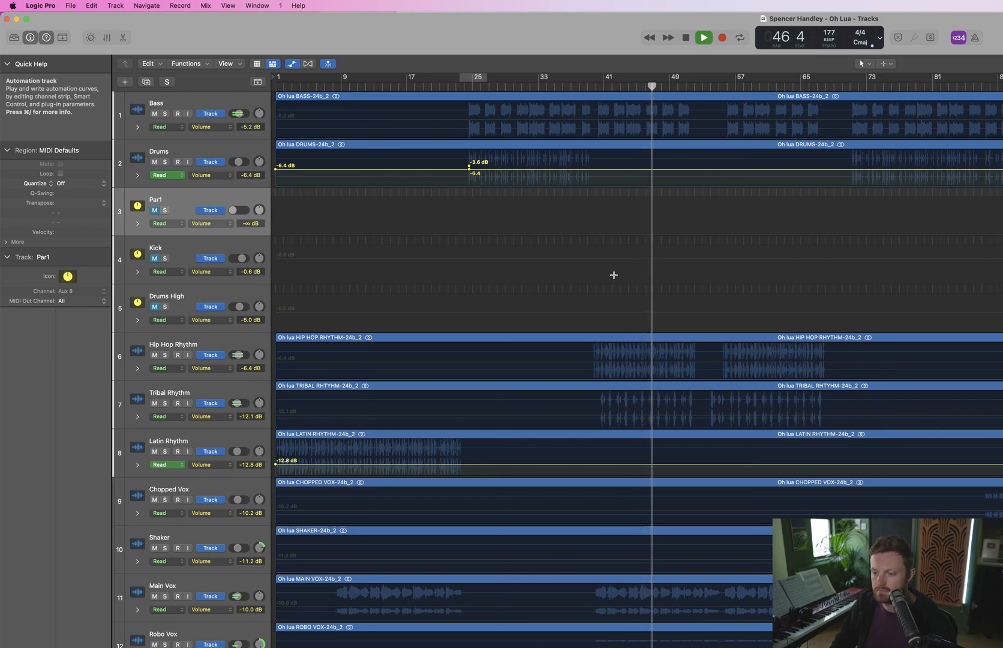
key("super+s")
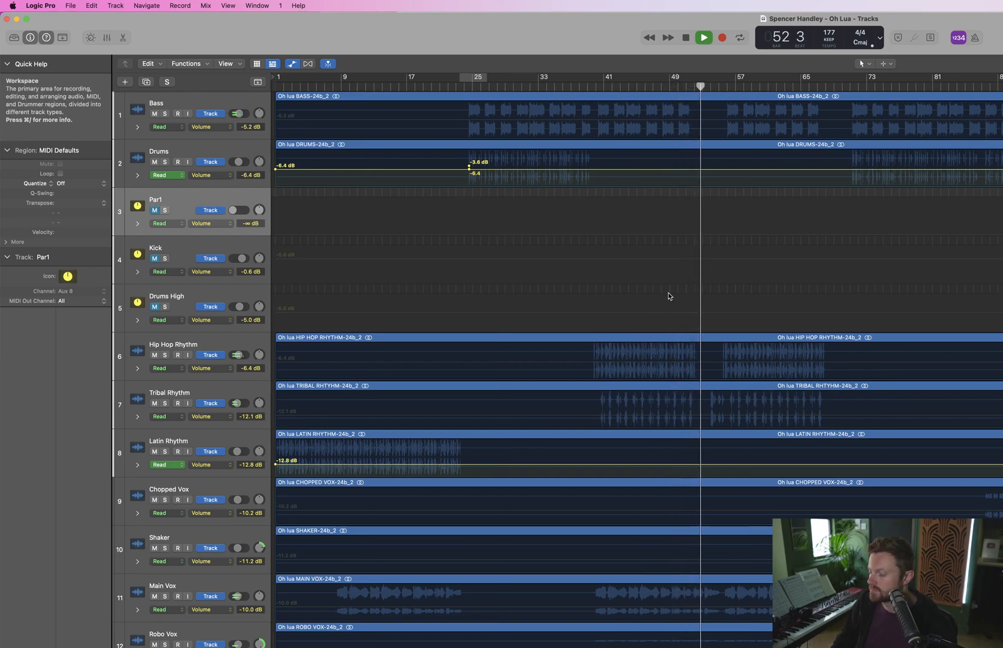
Replay the break from about bar 52 with one track soloed, zooming in on bars 42 to 62, and clear the solo
scroll(557, 516, "down", 2)
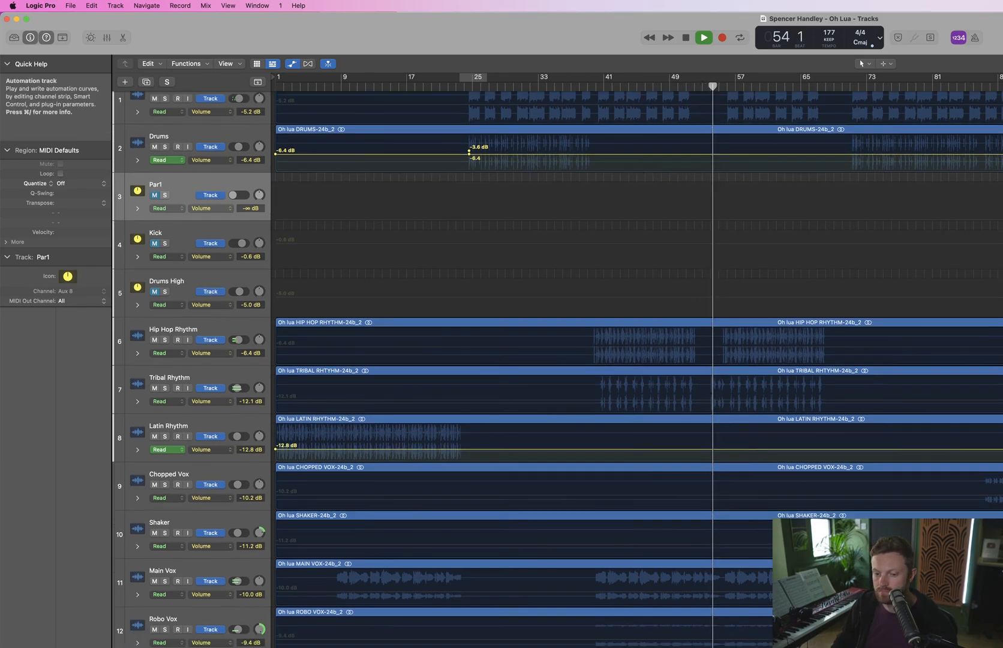
scroll(629, 602, "down", 5)
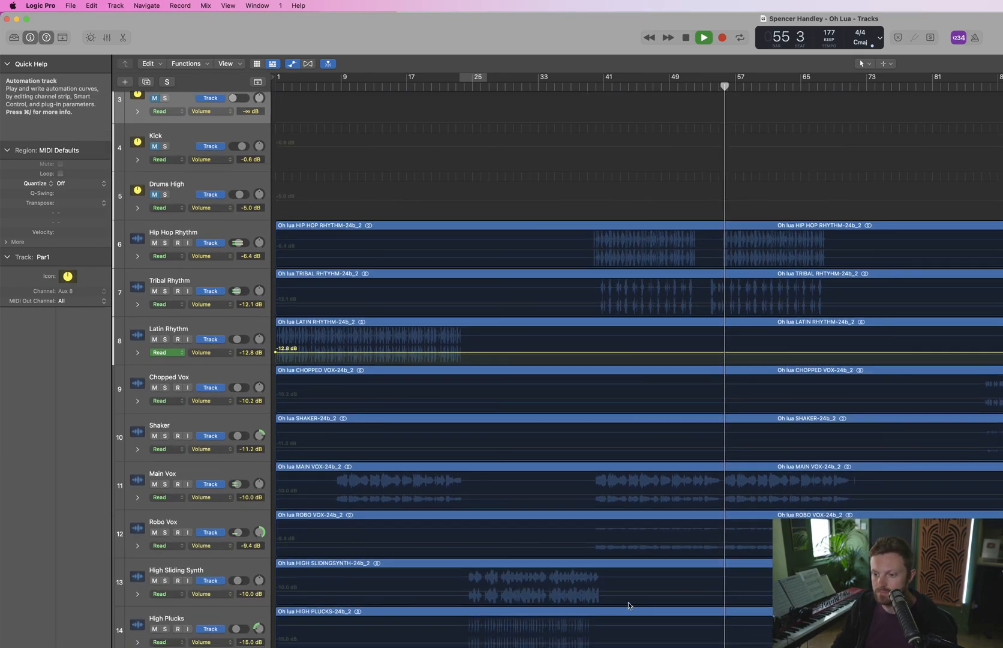
key("space")
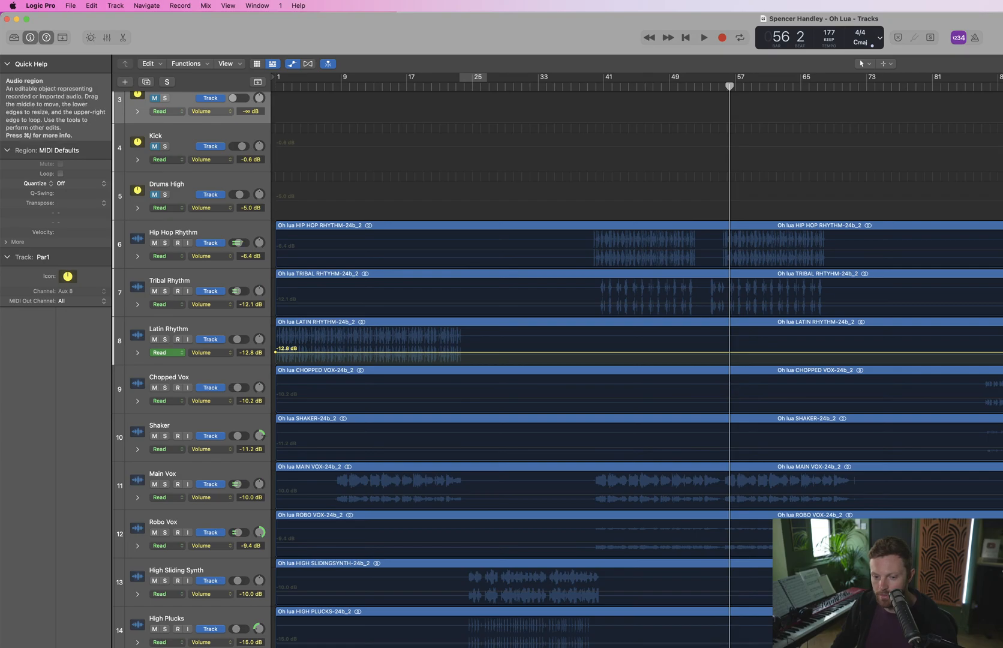
left_click(696, 81)
key("space")
left_click(165, 647)
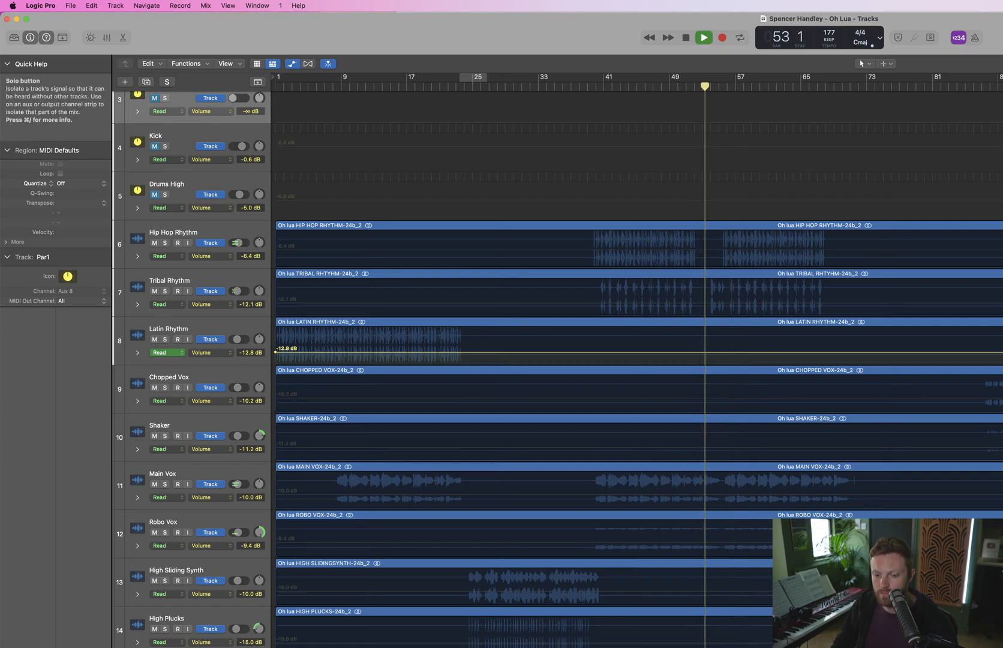
key("super+Right")
key("super+Right")
key("super+Right")
key("super+Right")
key("super+Right")
key("super+Right")
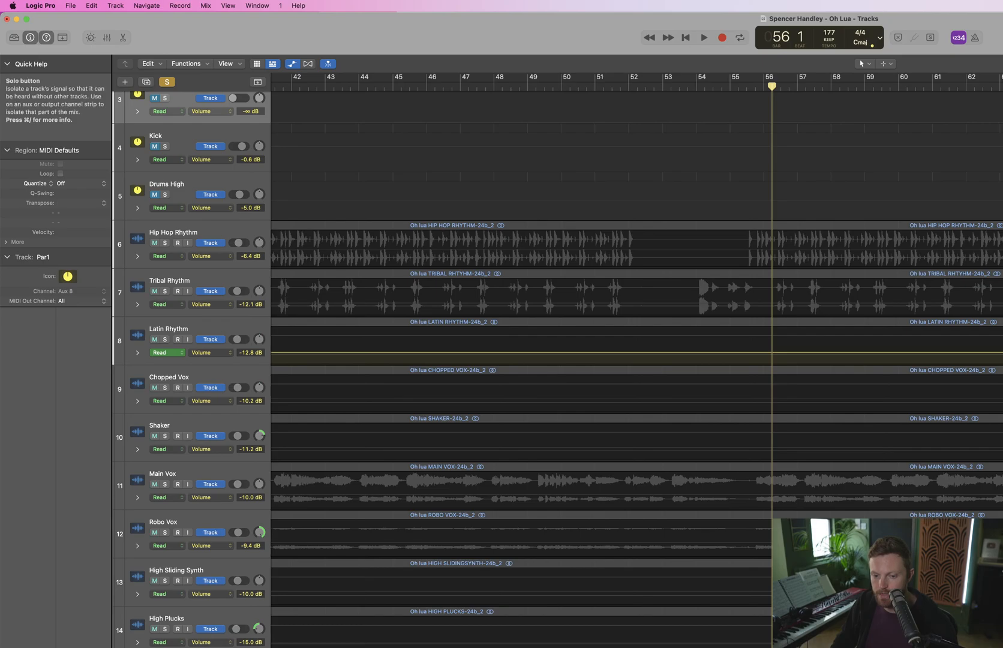
left_click(167, 81)
Play the full mix into the break, first from about bar 53 and again from about bar 50
left_click(663, 87)
key("space")
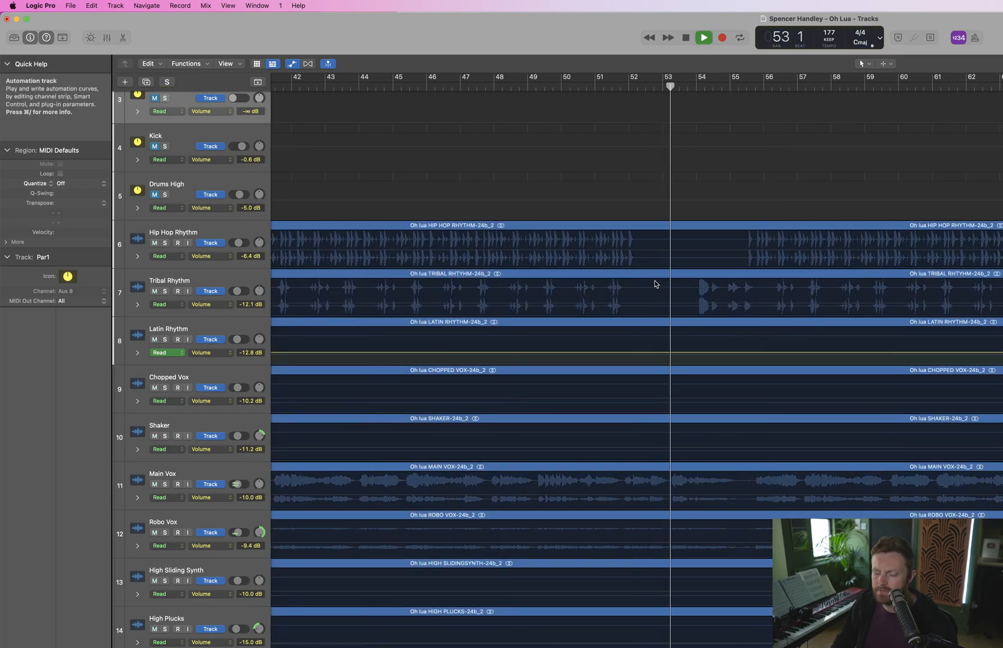
key("space")
left_click(587, 88)
key("space")
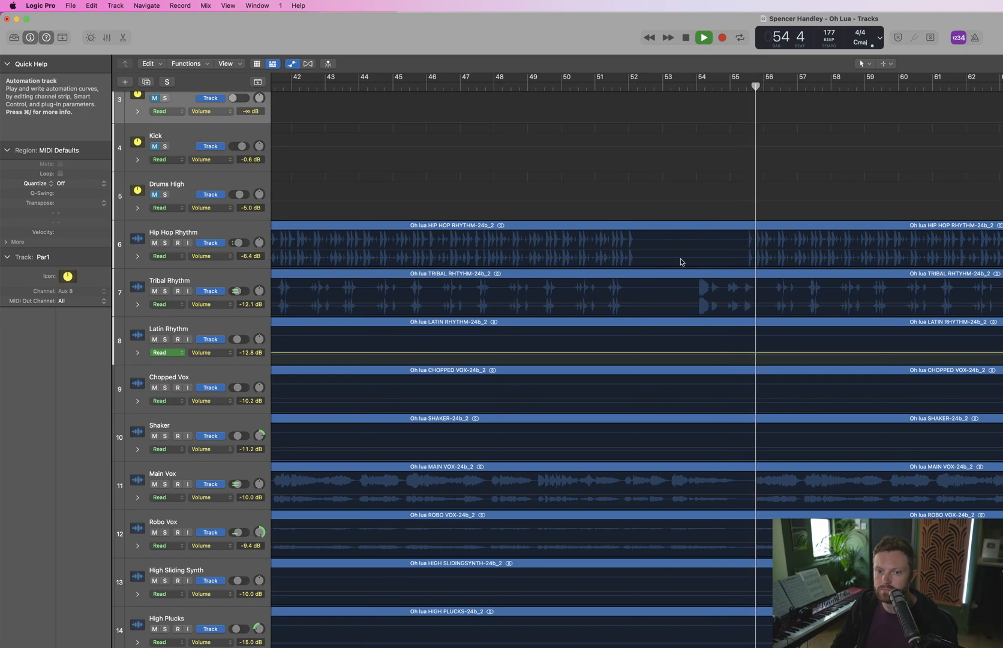
Raise the Tribal Rhythm volume automation to -5.2 dB over its fill at about bars 54 to 55, and audition it
left_click_drag(692, 286, 728, 301)
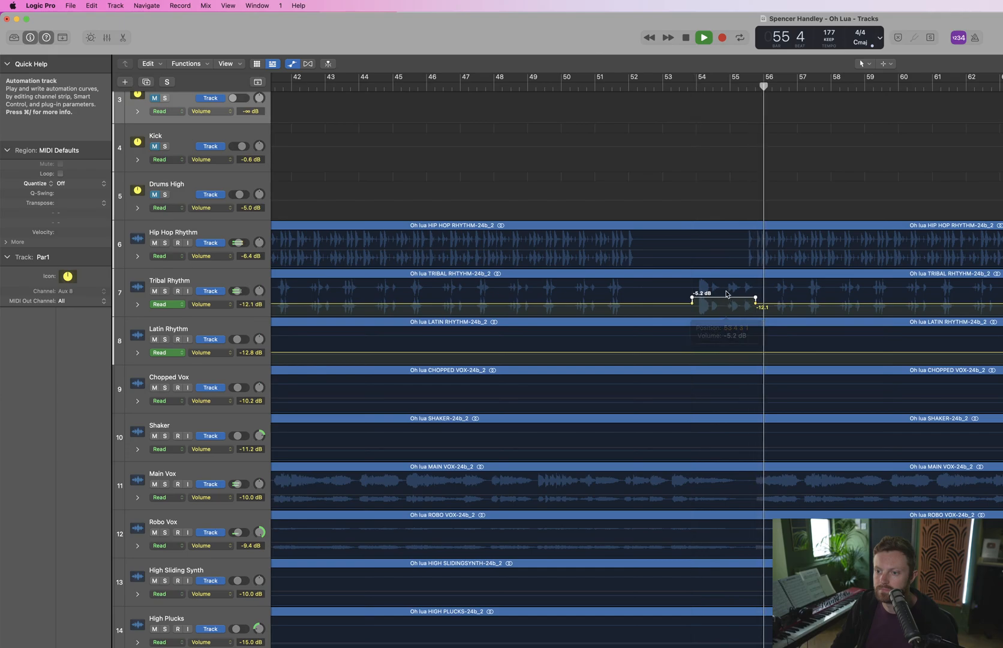
left_click(643, 77)
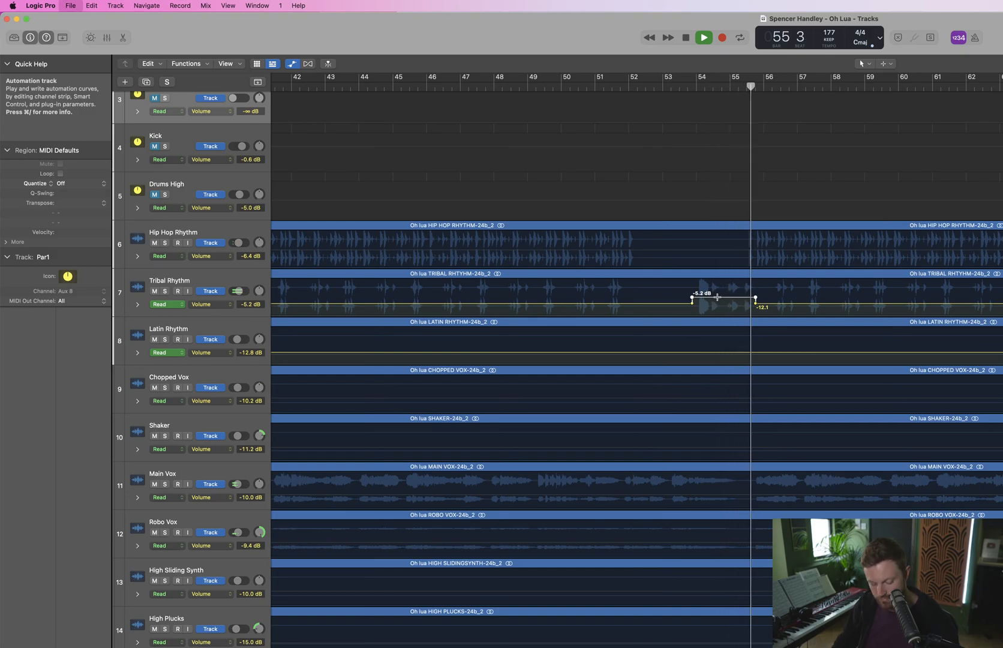
key("a")
scroll(734, 244, "up", 3)
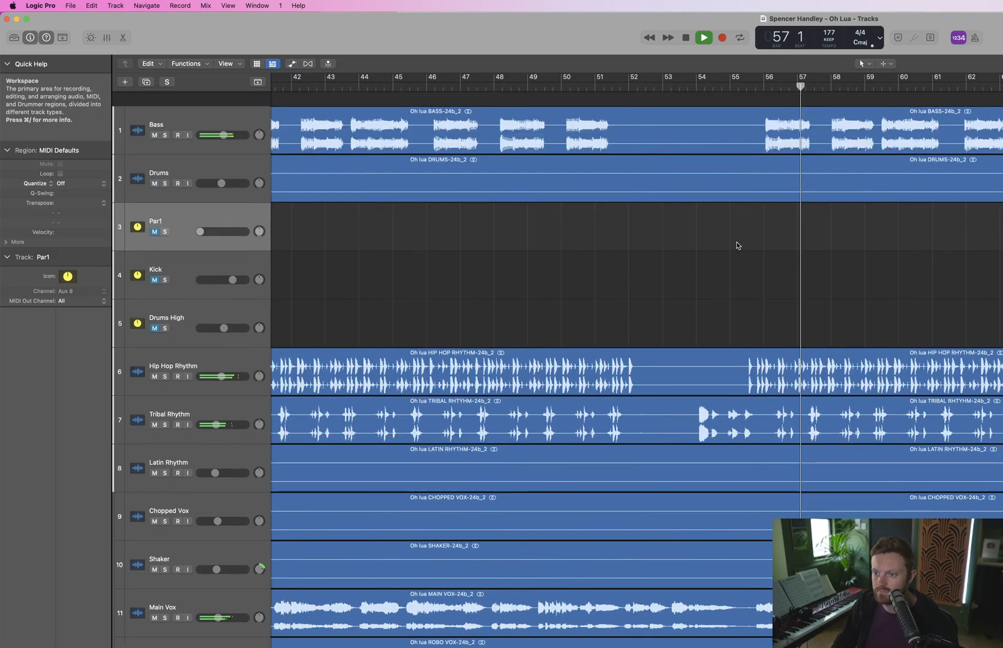
key("space")
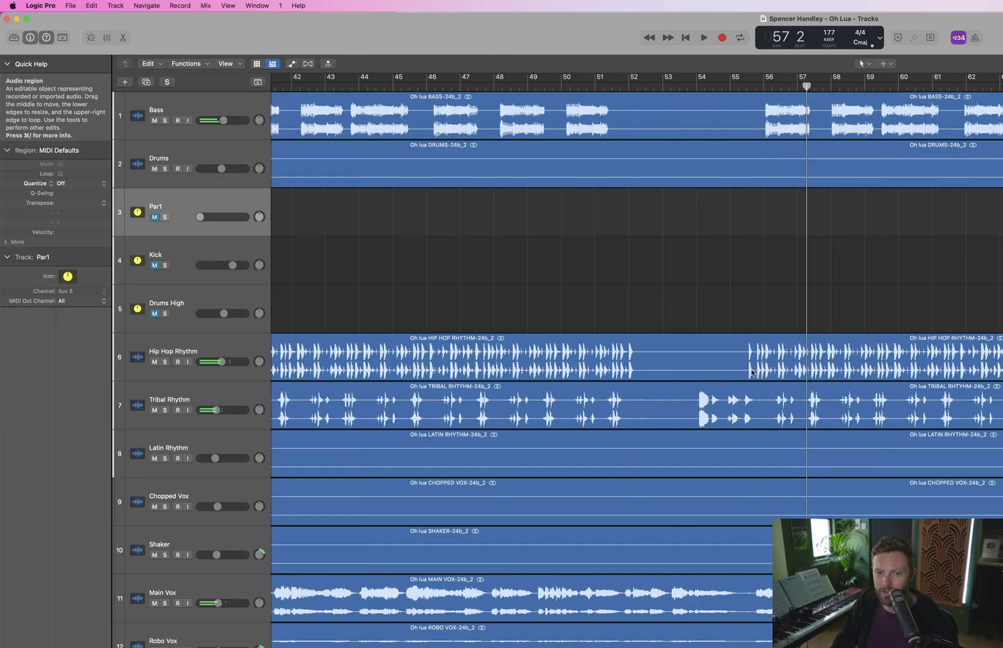
Try raising the Hip Hop Rhythm volume automation to -1.8 dB on its first hit just before bar 56, and undo the boost
key("a")
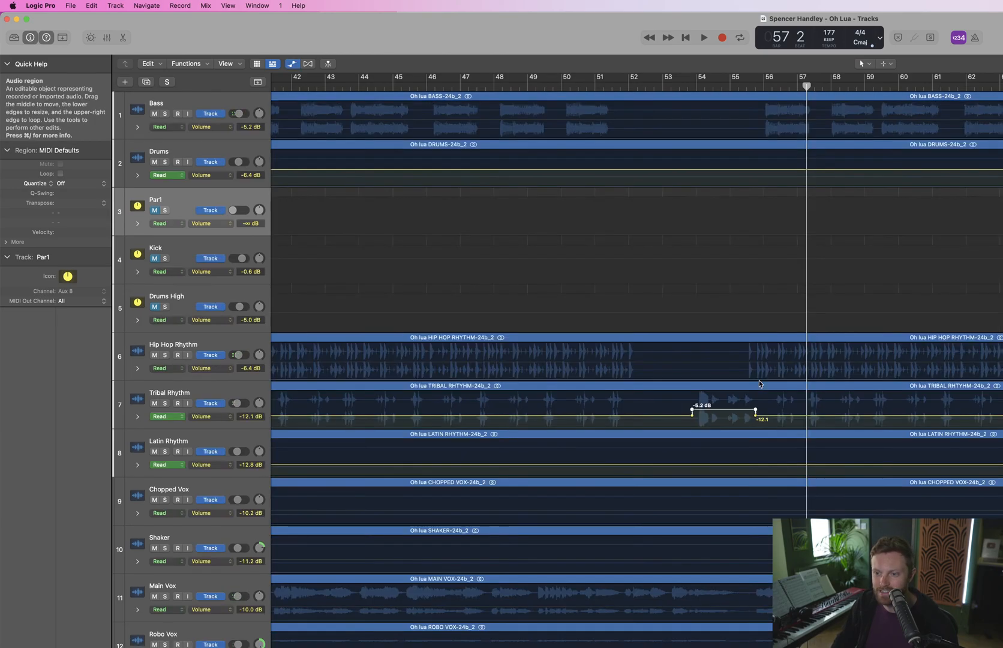
key("super+Right")
key("super+Right")
key("super+Right")
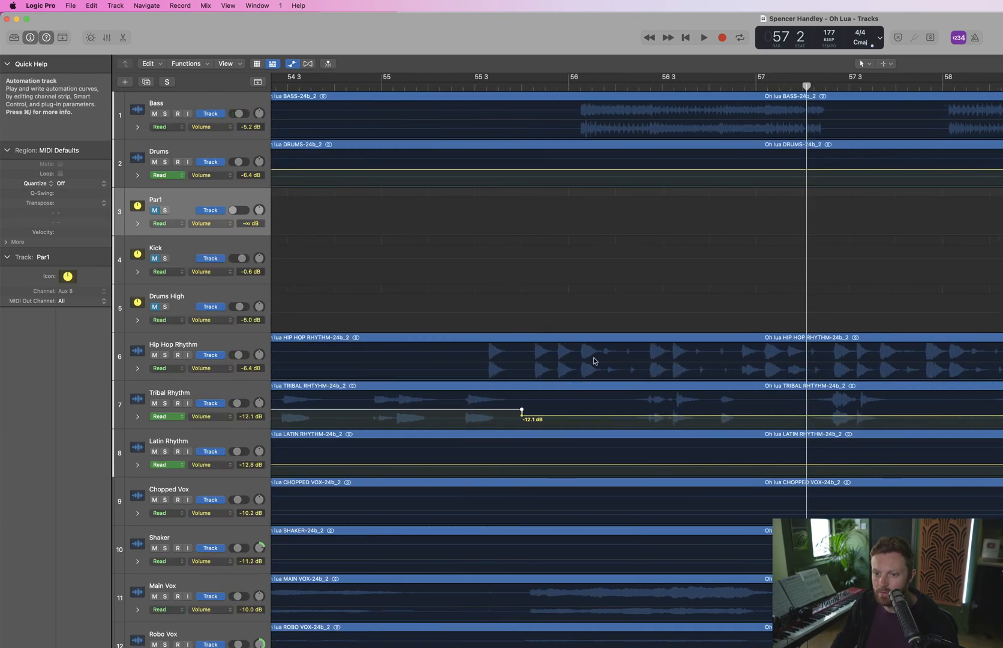
left_click(487, 362)
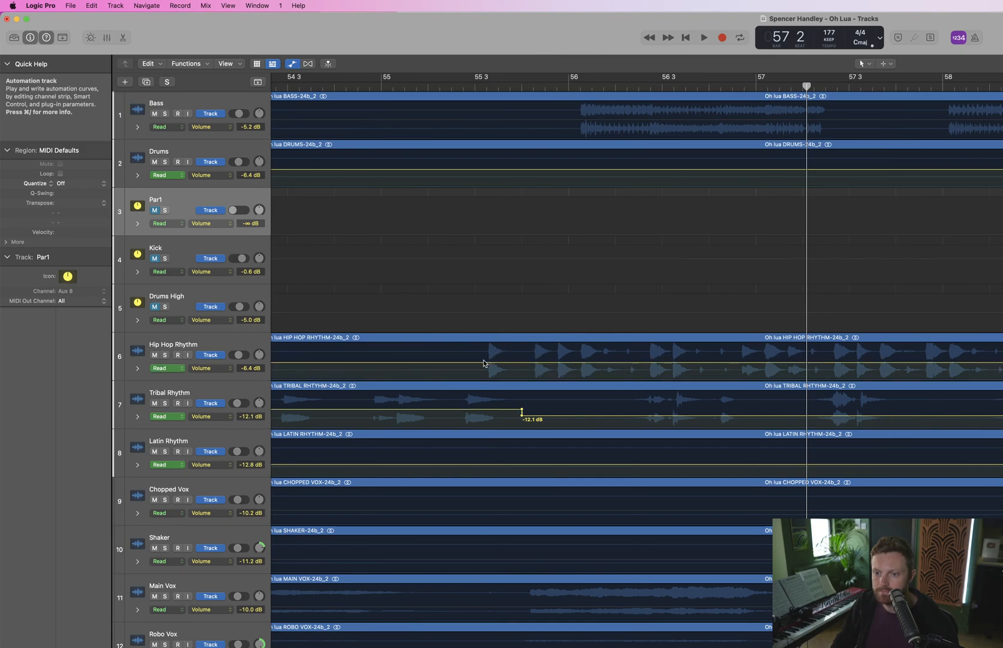
mouse_move(480, 349)
left_mouse_down()
mouse_move(519, 360)
mouse_move(509, 356)
left_mouse_up()
left_click(503, 356, "super")
double_click(381, 87)
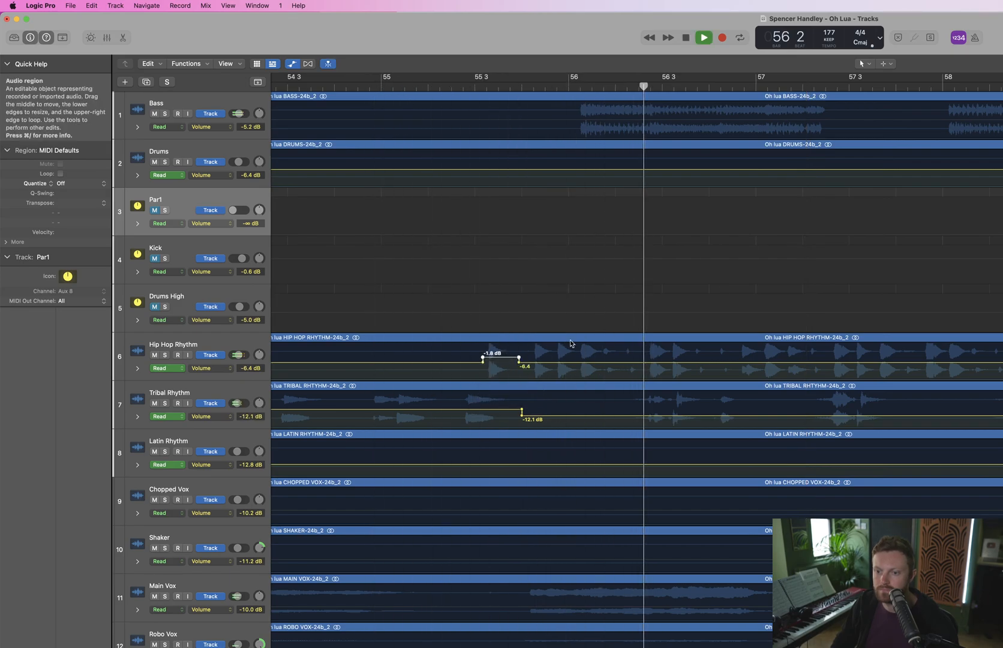
key("space")
key("super+z")
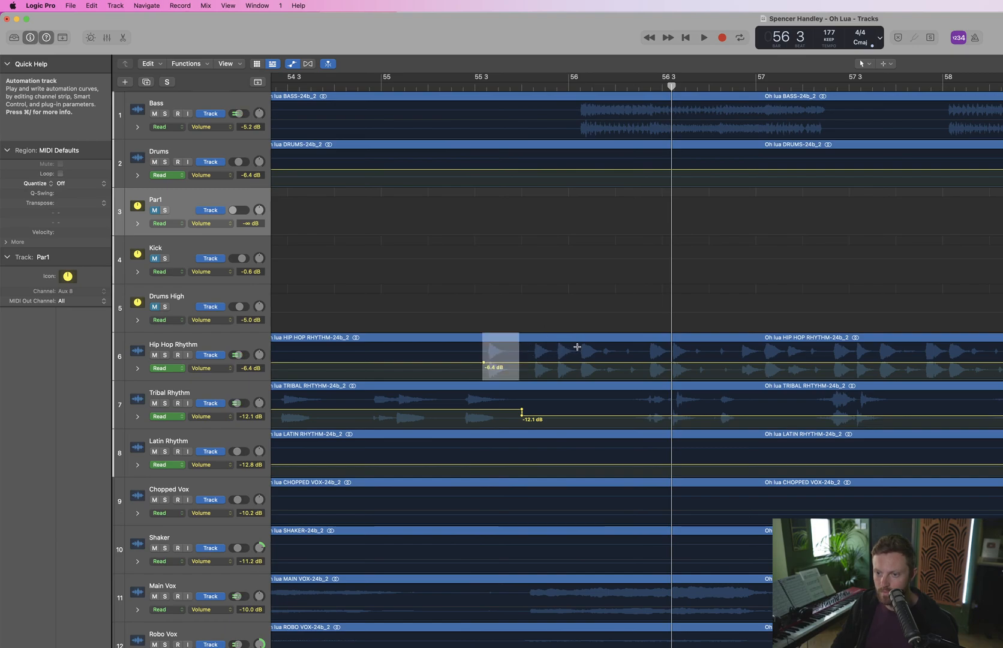
Boost the Hip Hop Rhythm volume automation on the hit at bar 56, trying +0.7 dB and settling on -1.2 dB
left_click_drag(580, 347, 603, 355)
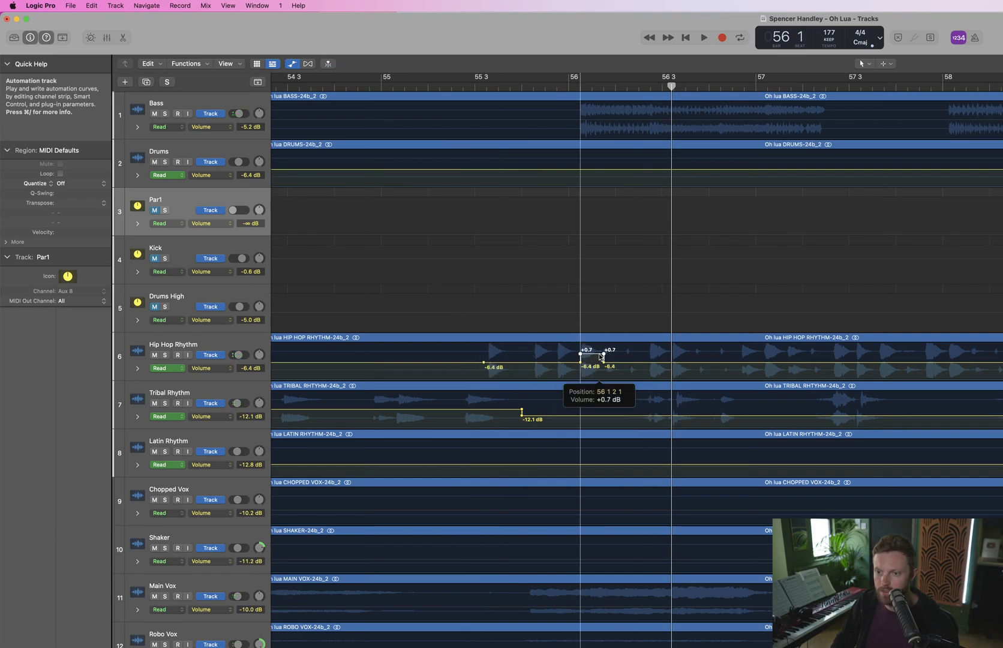
left_click(442, 86)
key("space")
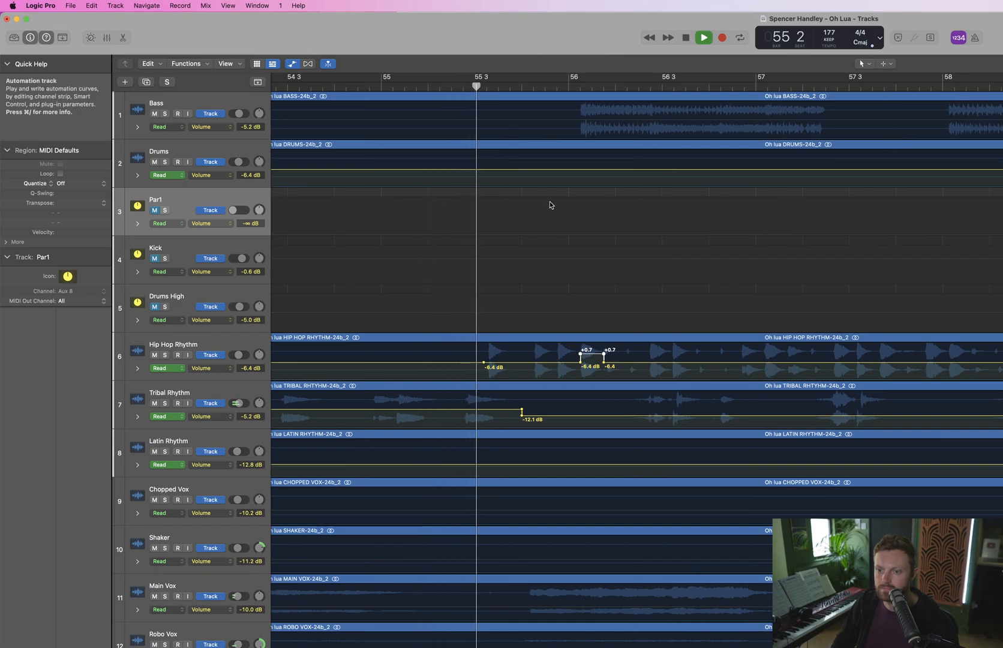
left_click_drag(597, 352, 594, 359)
left_click(408, 85)
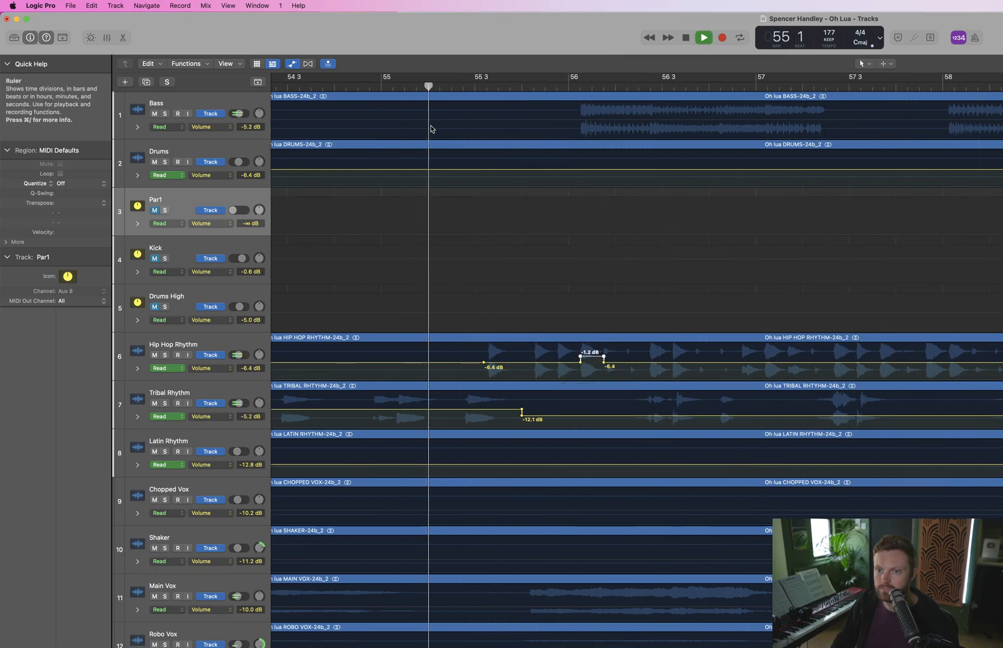
Zoom out to the whole arrangement, hide the automation and play from about bar 34 to check the sections in context
key("z")
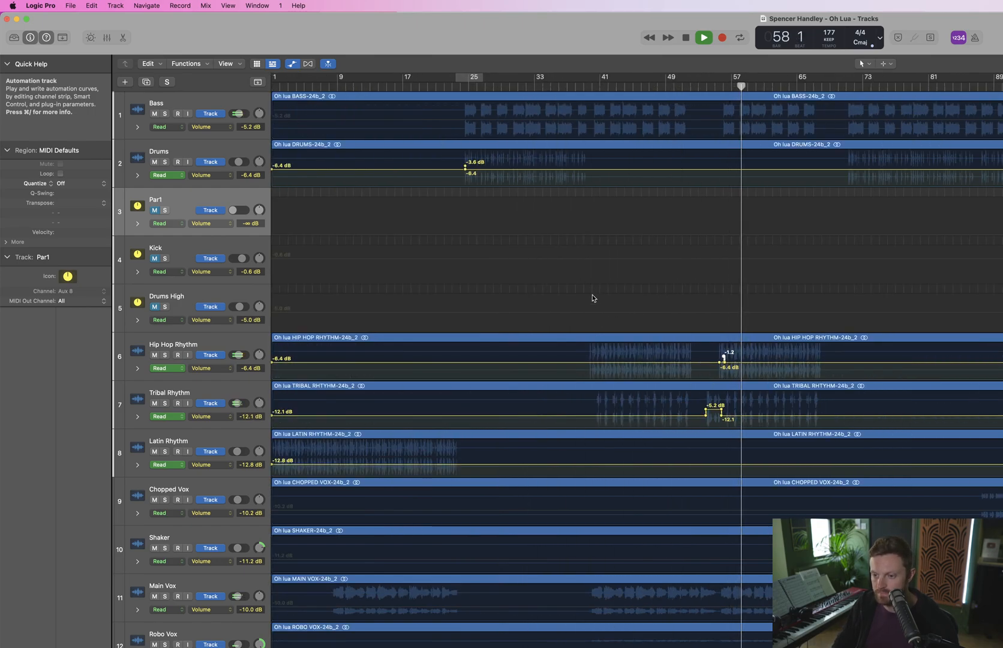
key("a")
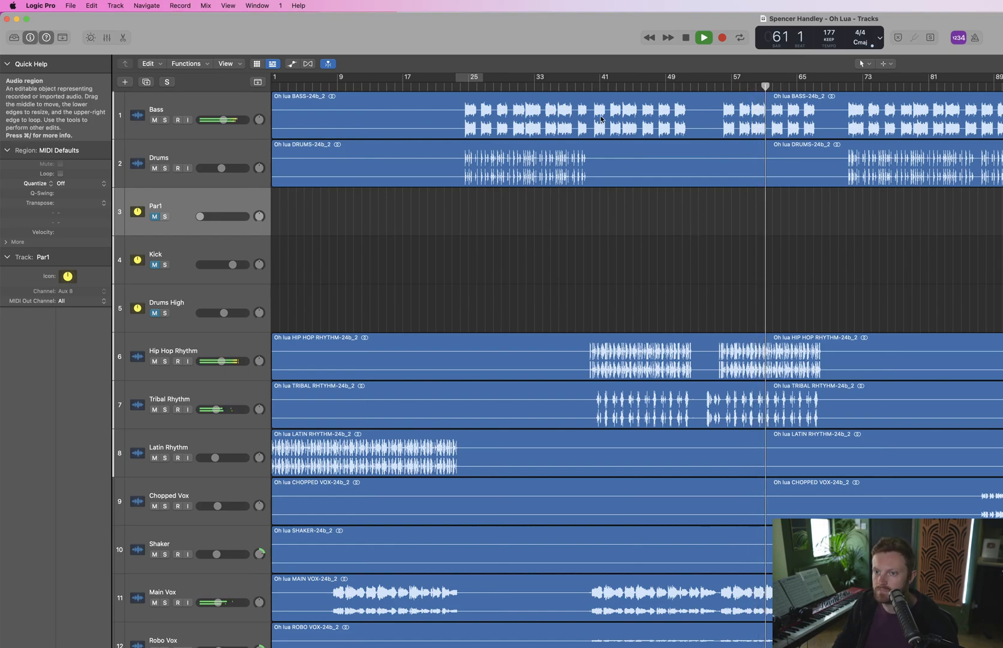
left_click(546, 86)
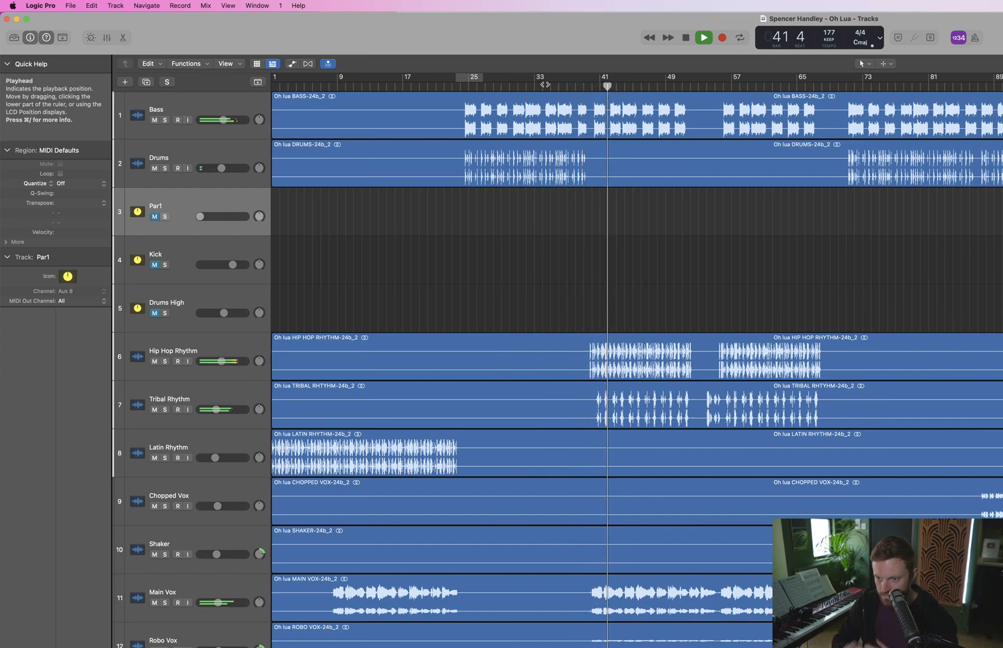
Lower the Bass volume automation to -6.0 dB between bars 40 and 55, and save the project
left_click_drag(591, 110, 714, 113)
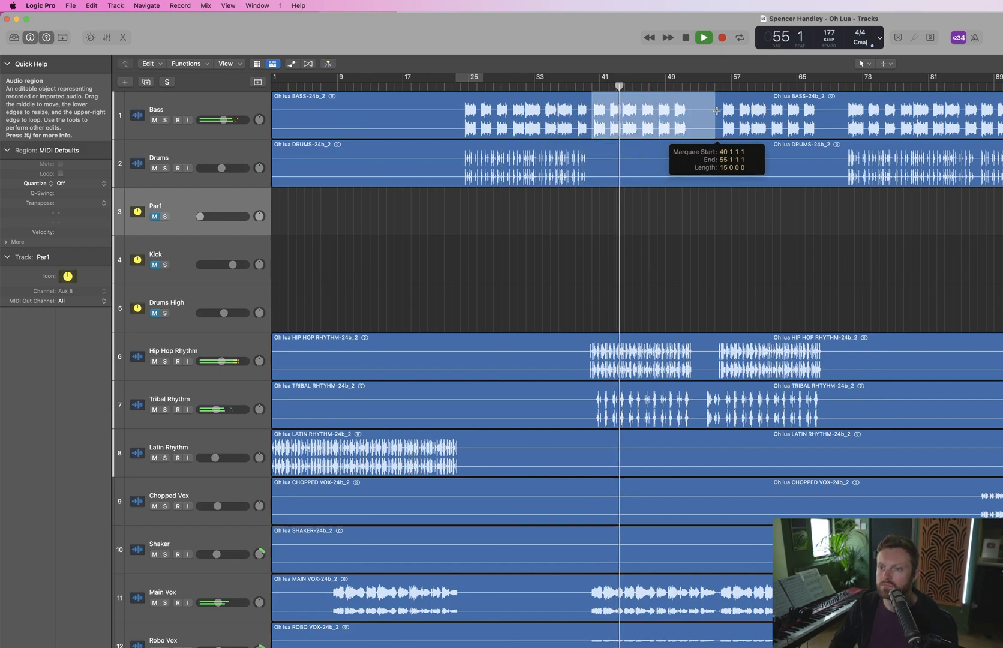
left_click(694, 111)
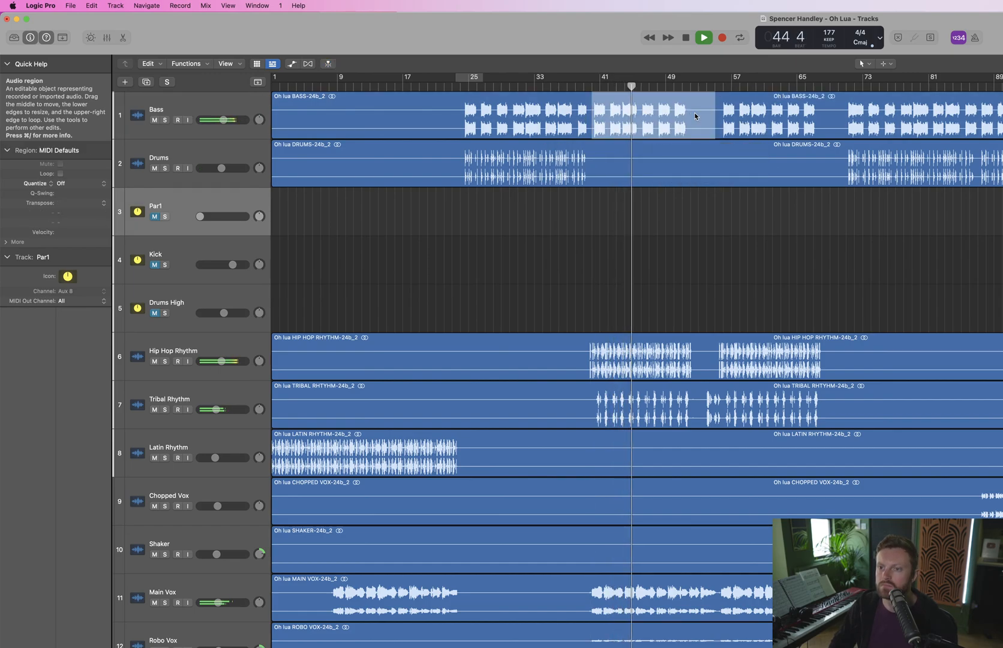
key("super+z")
key("a")
left_click_drag(687, 113, 687, 118)
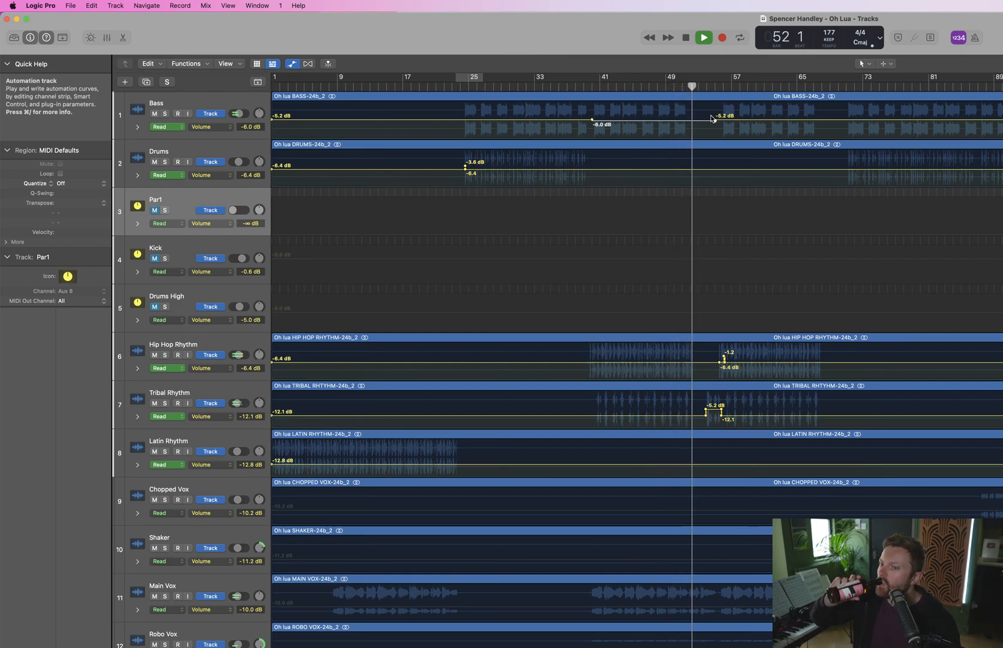
key("super+s")
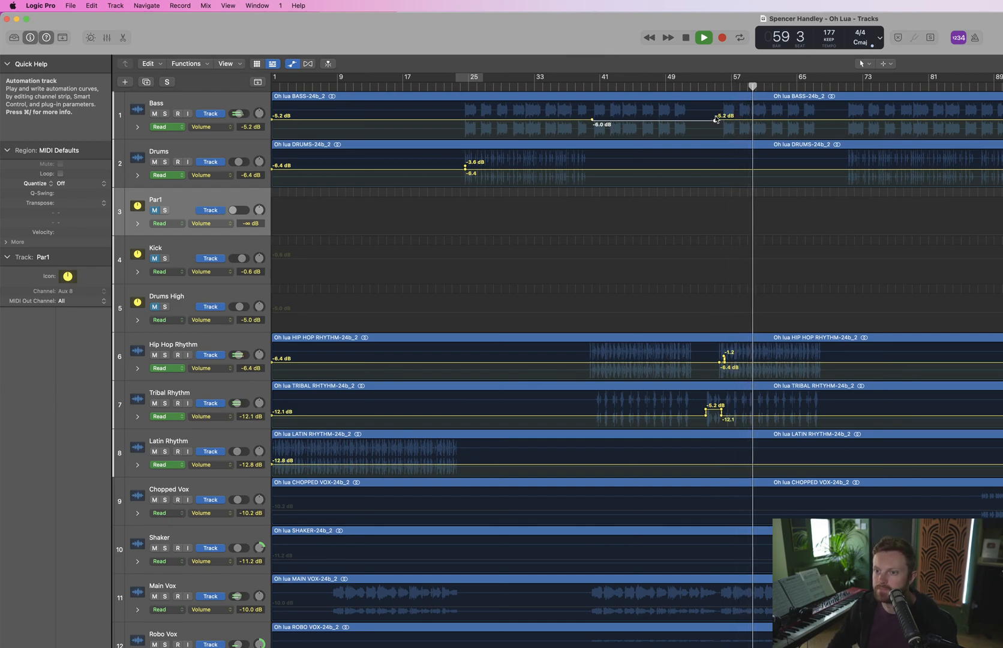
key("super+s")
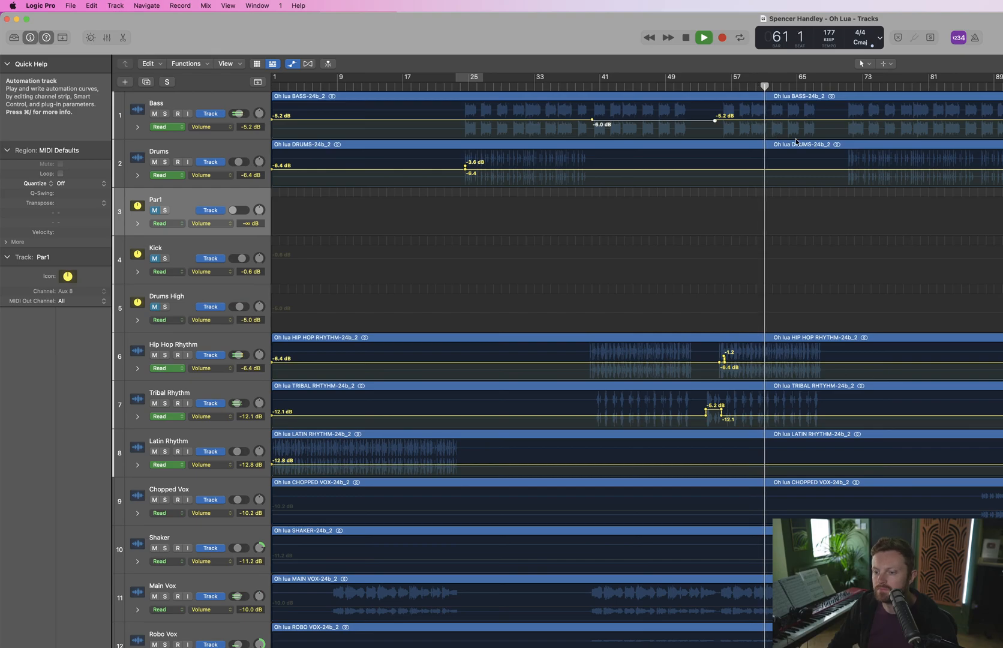
Hide the automation and compare the mix with Tribal Rhythm muted and unmuted during playback
key("a")
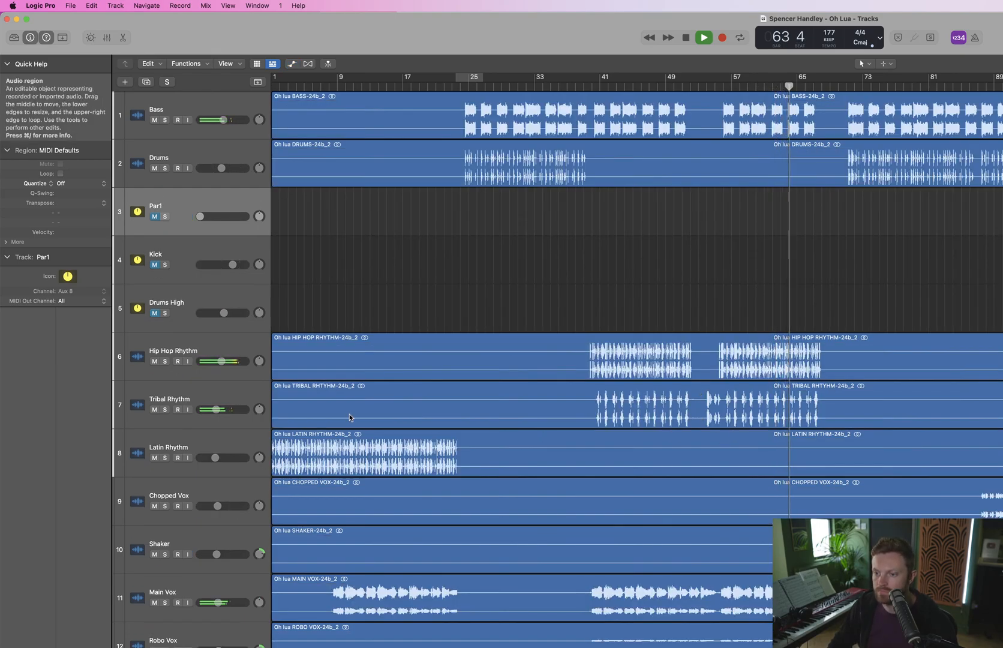
left_click(155, 410)
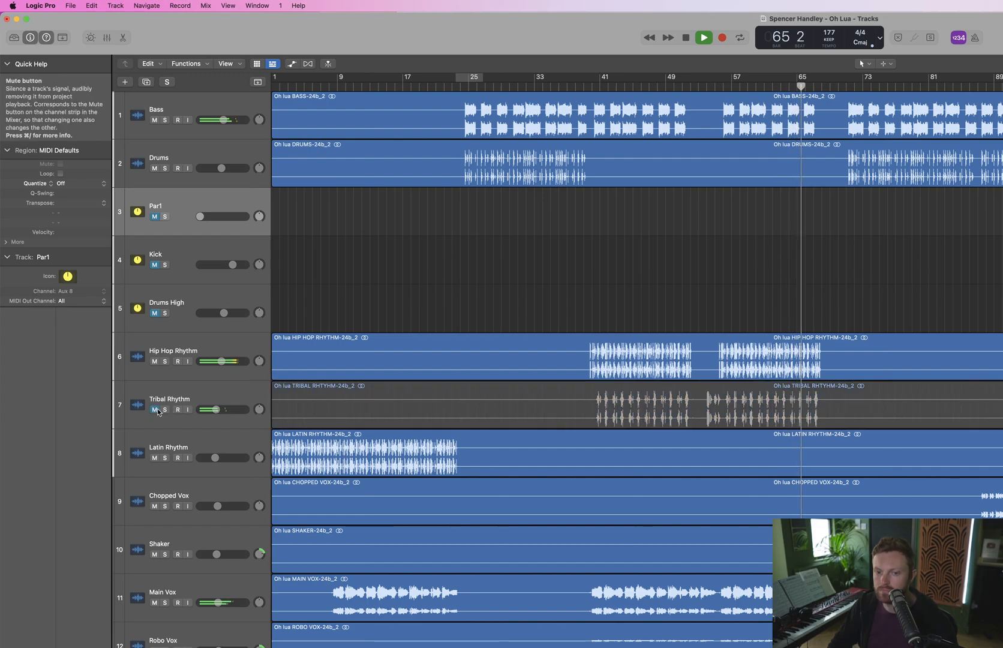
left_click(155, 410)
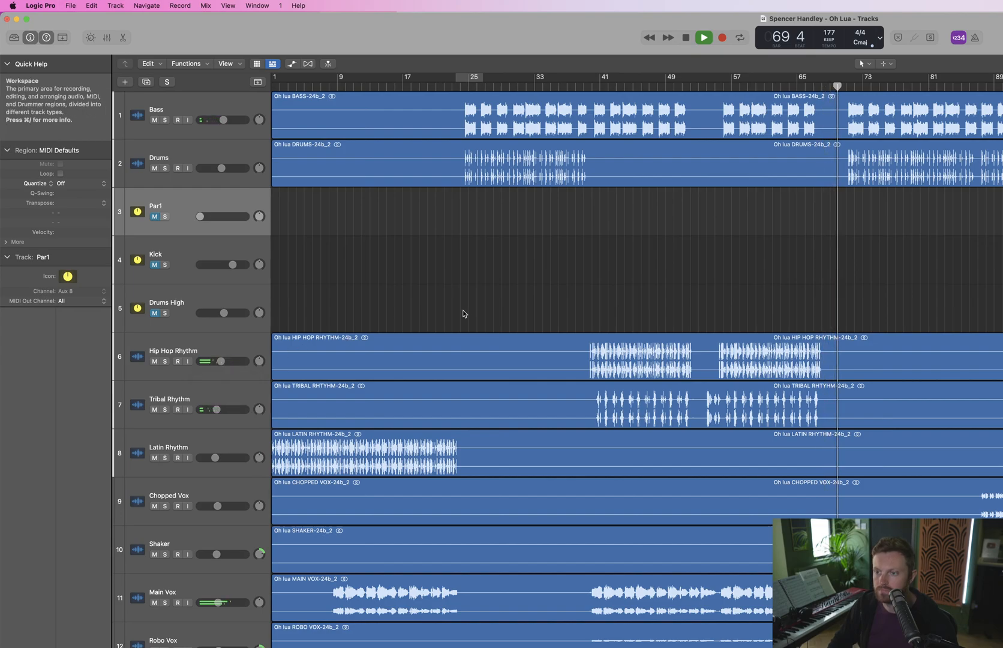
Show the volume automation and replay from about bar 69 to check the drums' re-entry near bar 71
scroll(699, 556, "down", 2)
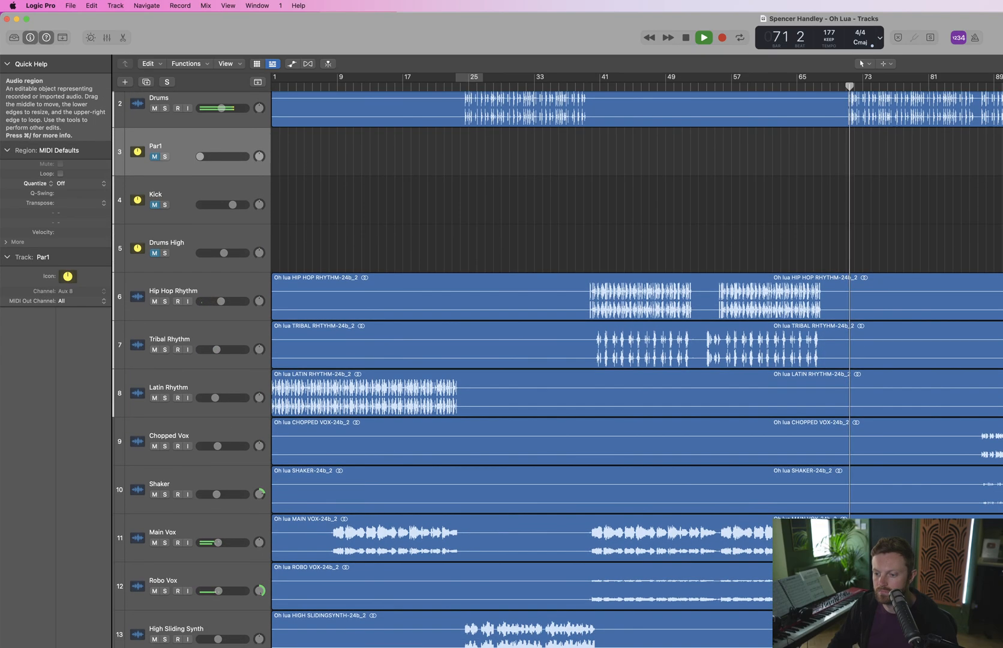
key("super+Right")
key("super+Right")
key("super+Right")
key("super+Right")
key("a")
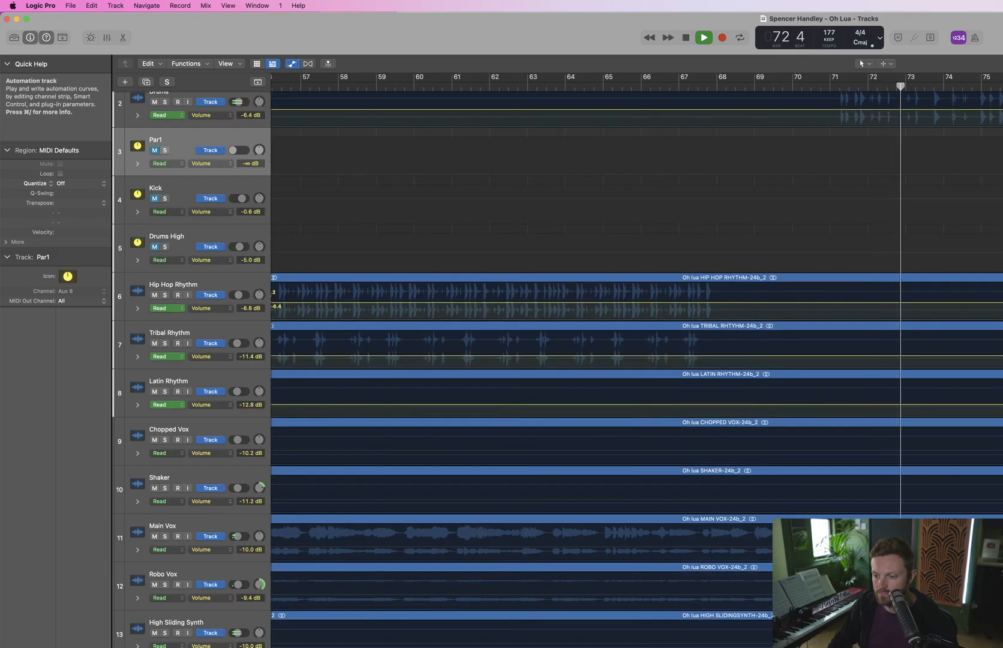
key("super+Right")
key("super+Right")
key("super+Right")
key("space")
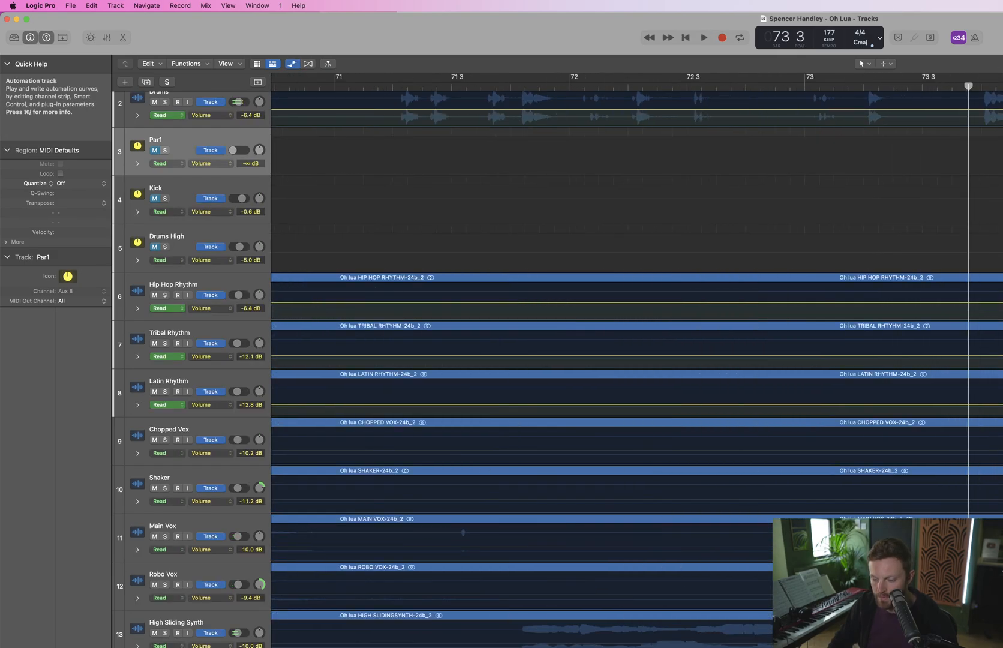
scroll(636, 360, "left", 5)
key("super+Left")
key("super+Left")
key("super+Left")
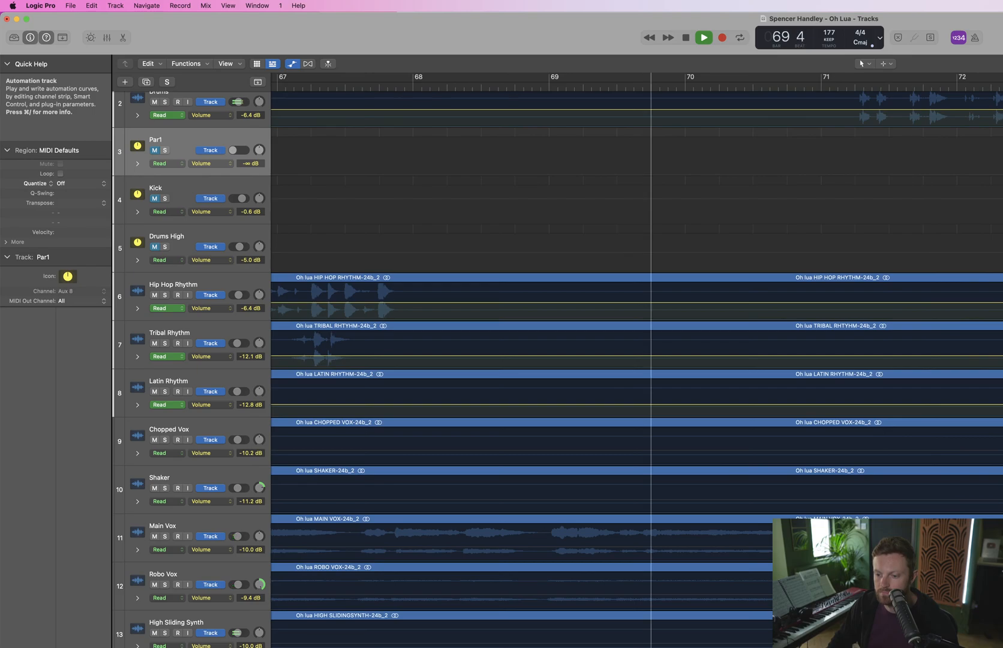
left_click(610, 88)
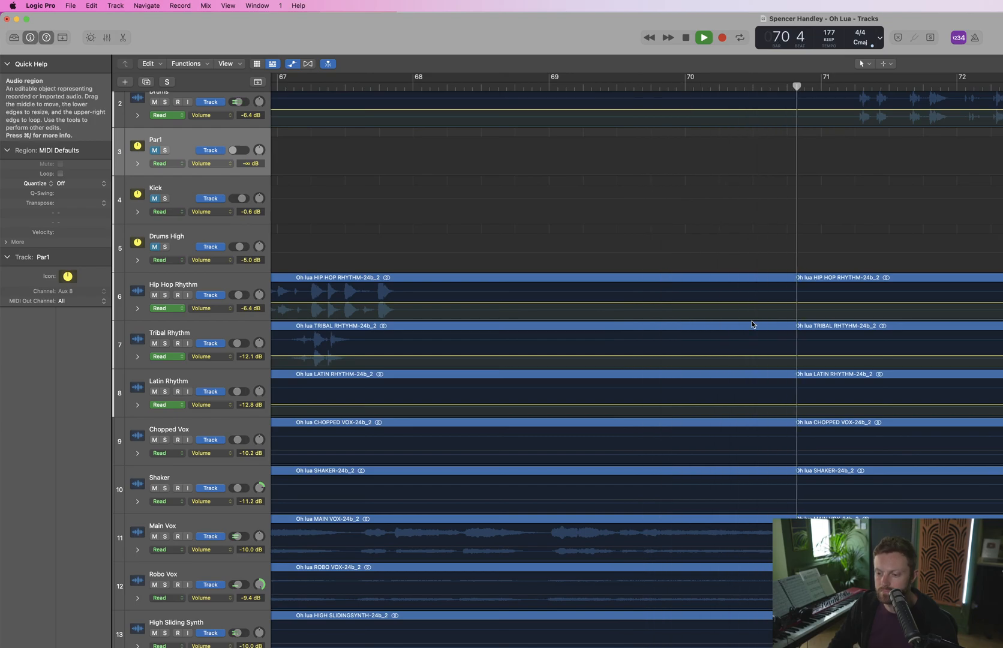
Zoom out the arrangement, hide the automation and stop playback after the drums' re-entry at bar 71
key("super+Left")
key("super+Left")
key("super+Left")
key("super+Left")
key("super+Left")
key("a")
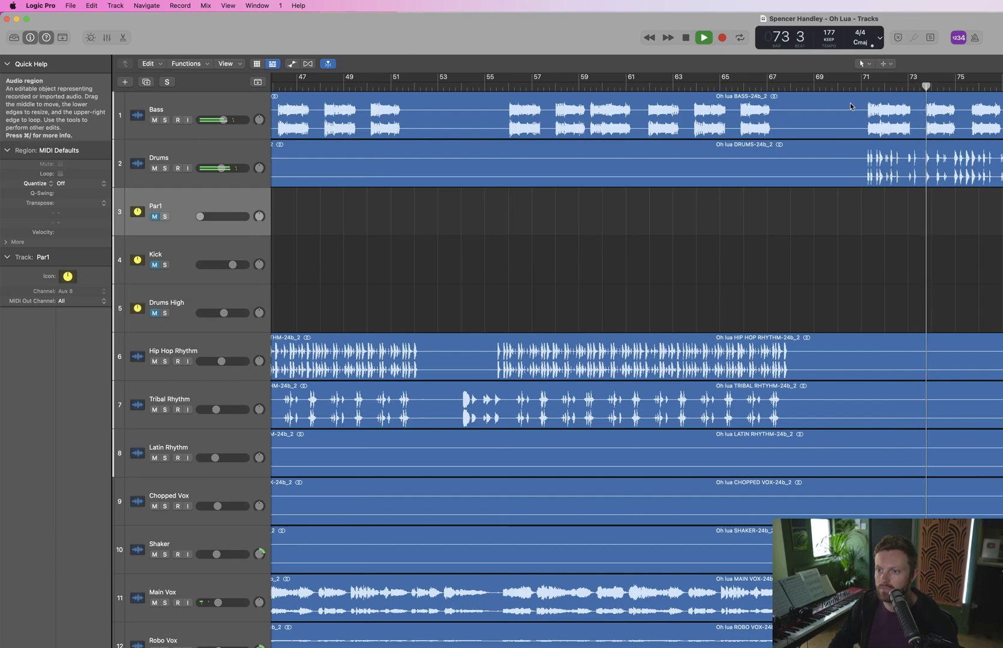
key("space")
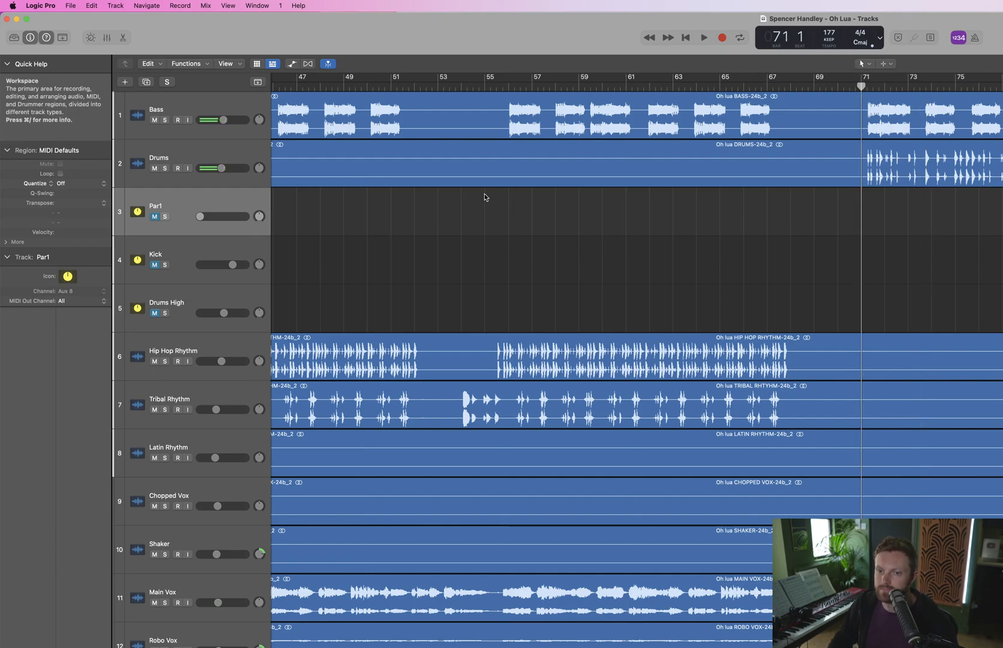
Select the Drums track, play its first section from bar 24, and save the project
scroll(484, 195, "left", 12)
scroll(484, 195, "down", 5)
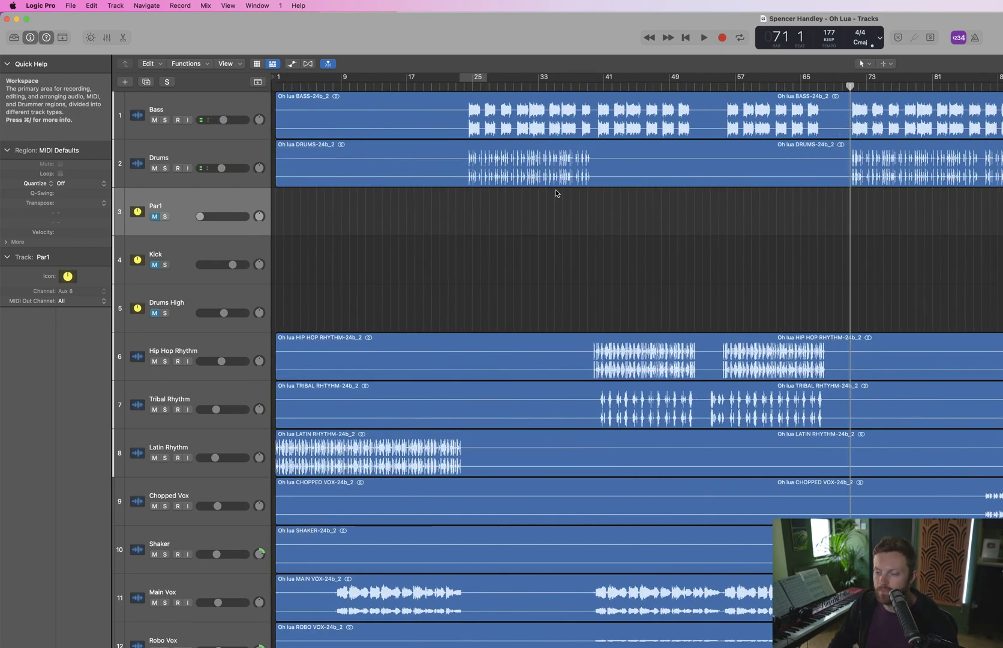
left_click(194, 144)
left_click(465, 88)
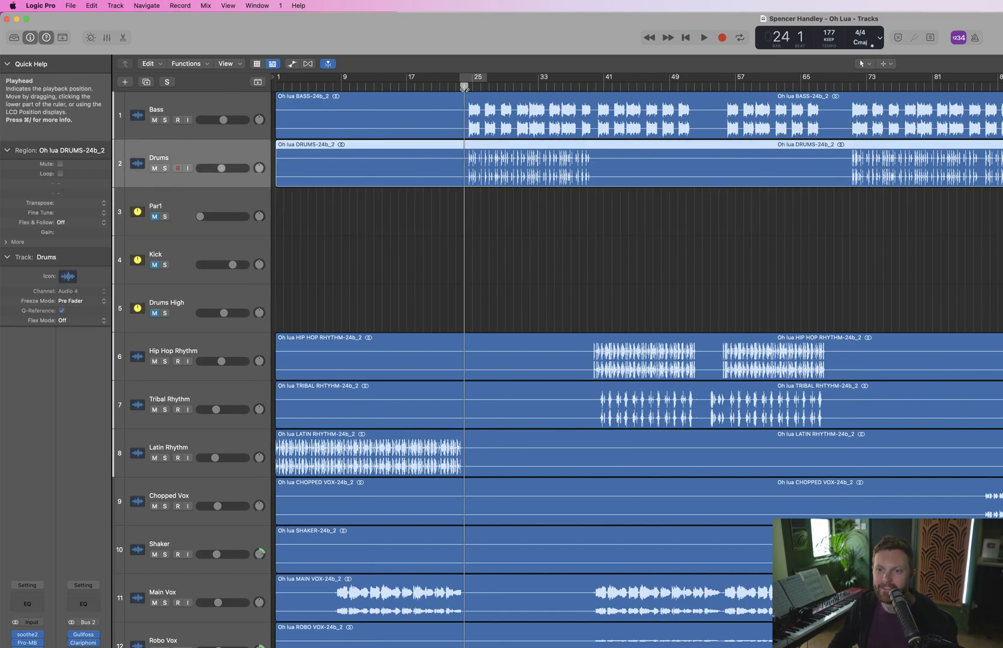
key("space")
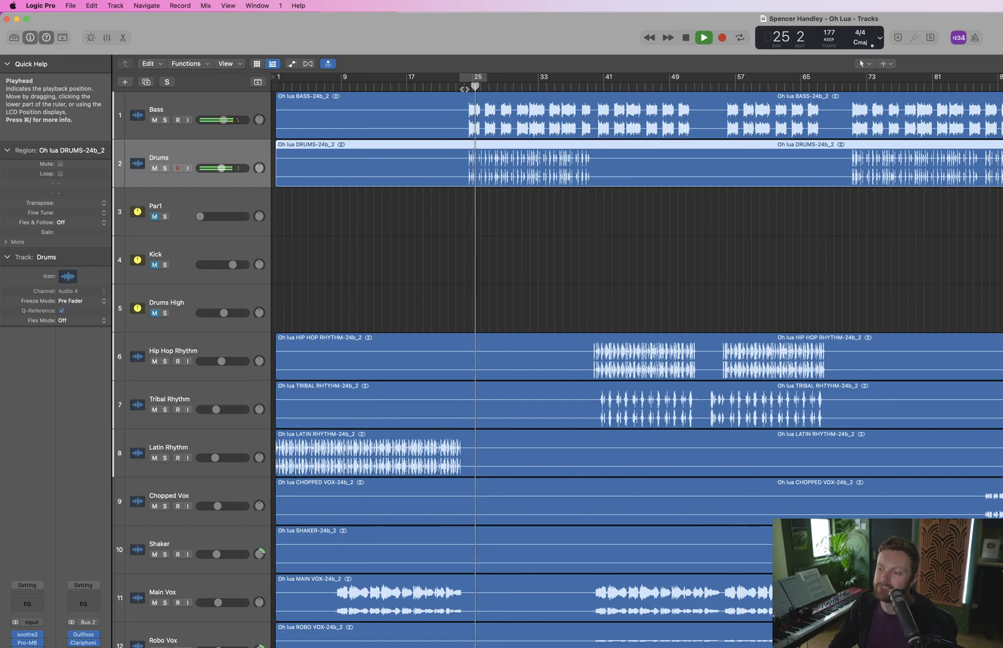
key("super+s")
key("space")
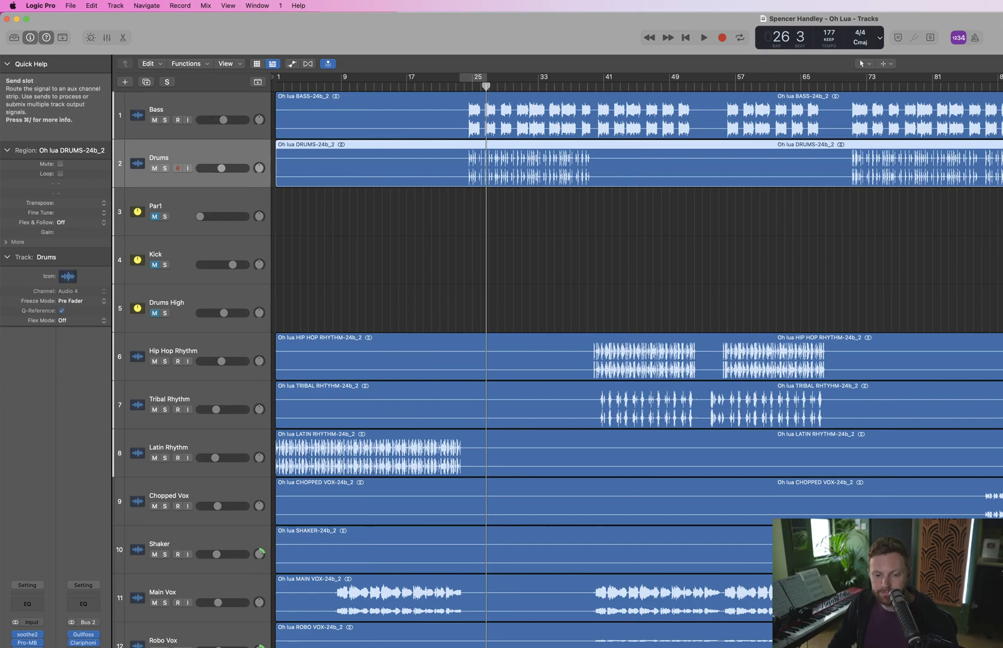
Send the Drums track to Bus 13 and add an arrangement track for that aux named Snare
left_click(180, 248)
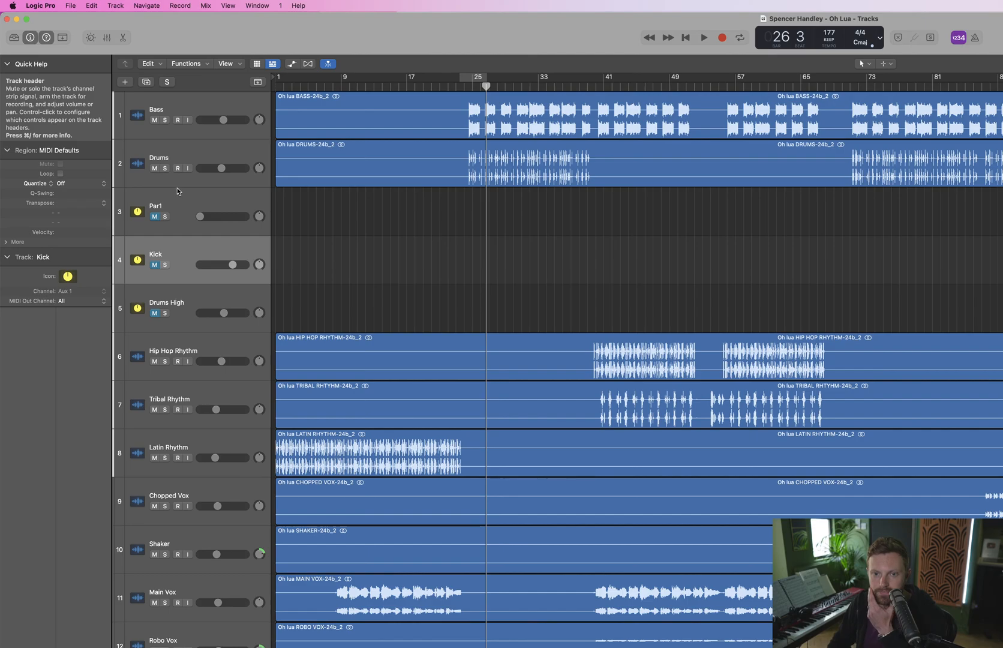
left_click(196, 159)
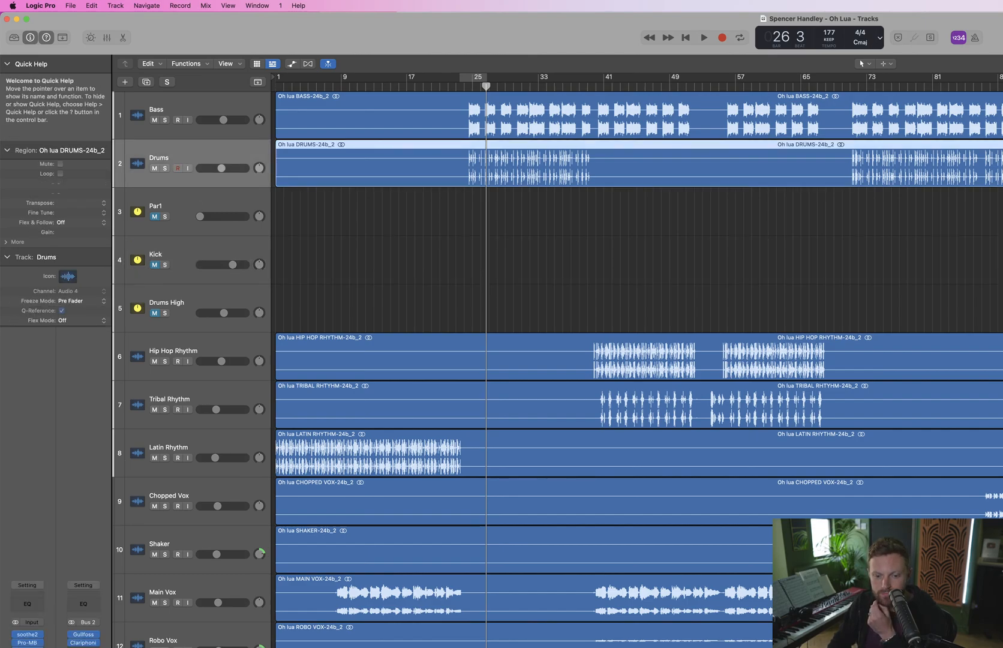
left_click(88, 622)
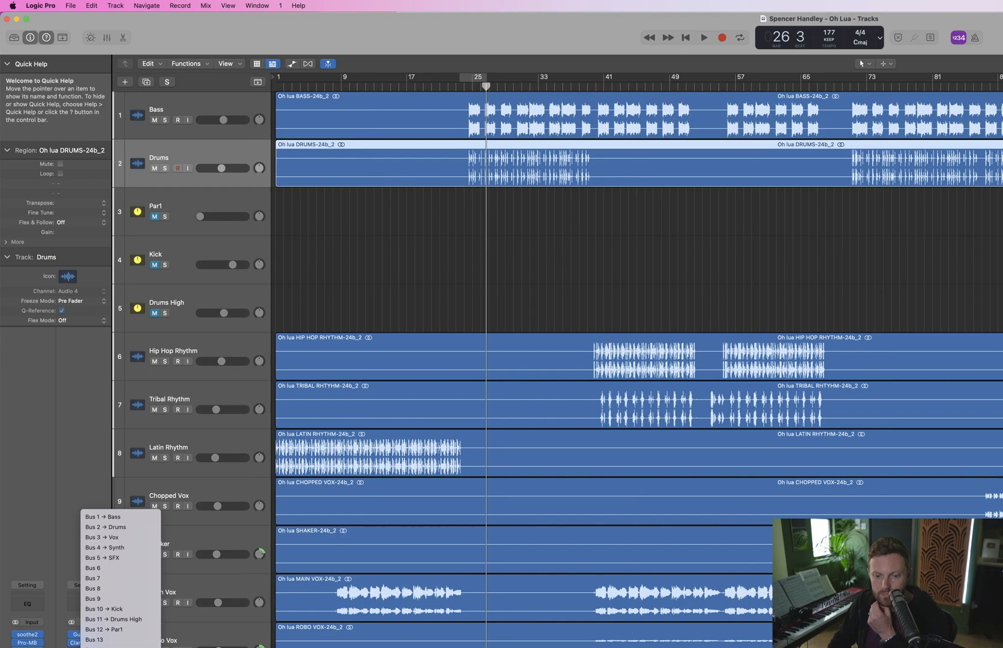
left_click(123, 642)
key("x")
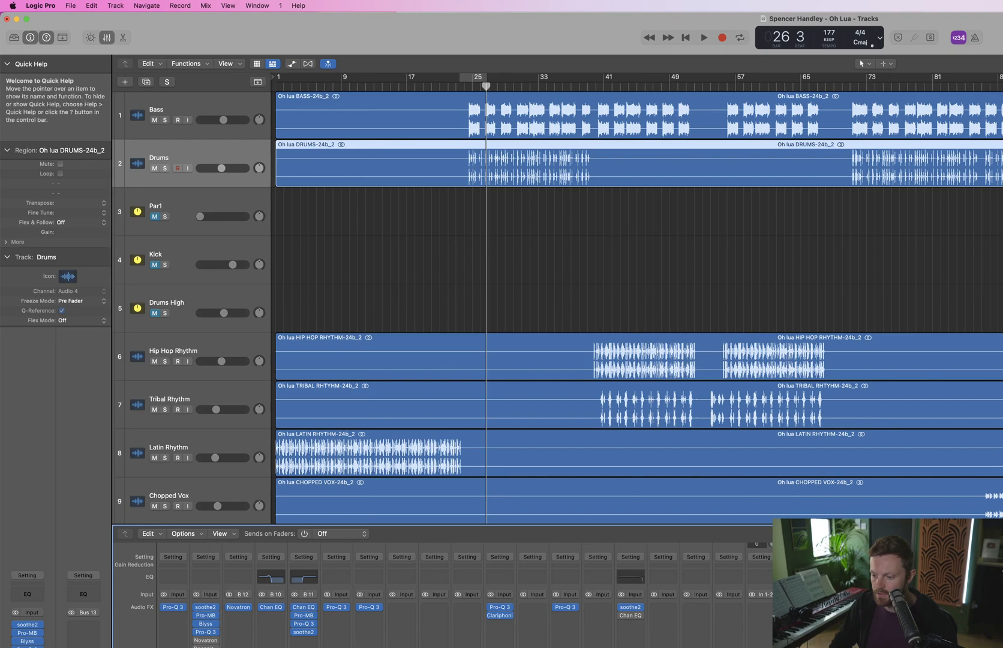
key("ctrl+t")
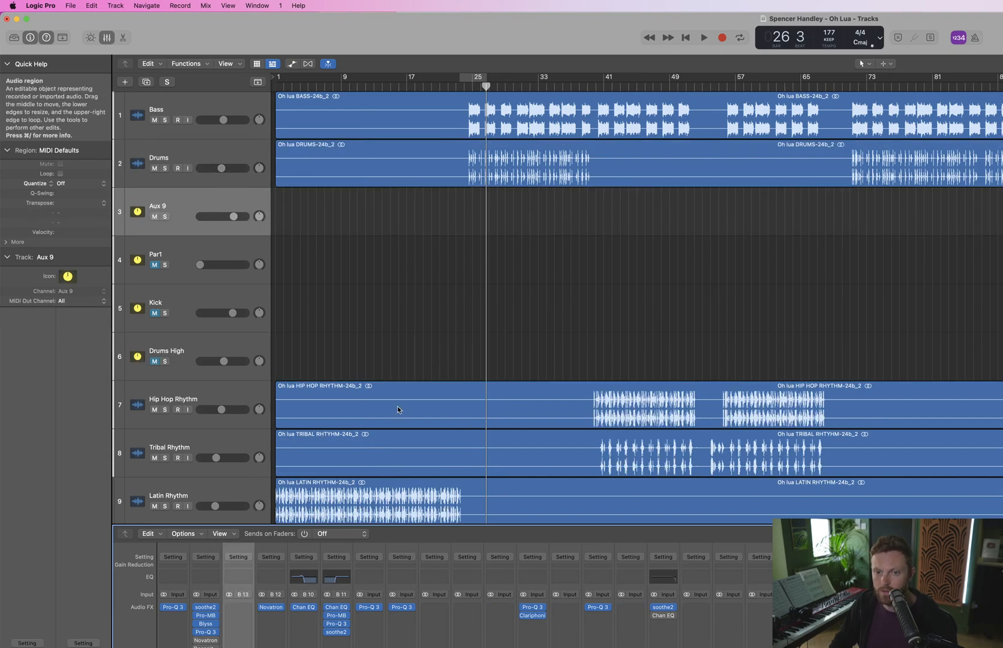
key("x")
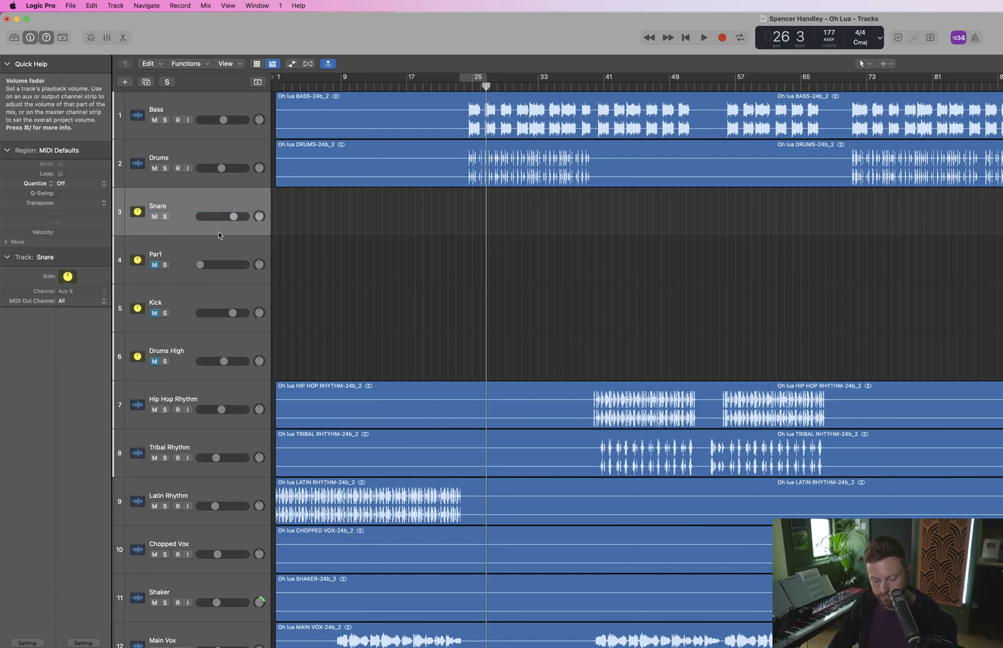
Solo the Snare aux and insert the Trigger 2 plug-in on it
key("x")
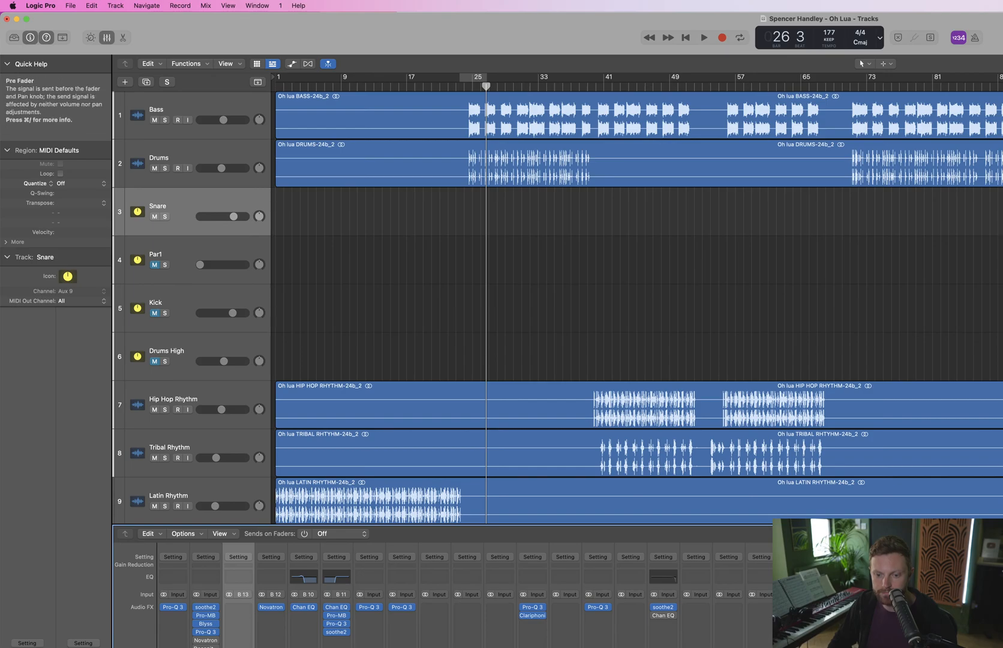
key("s")
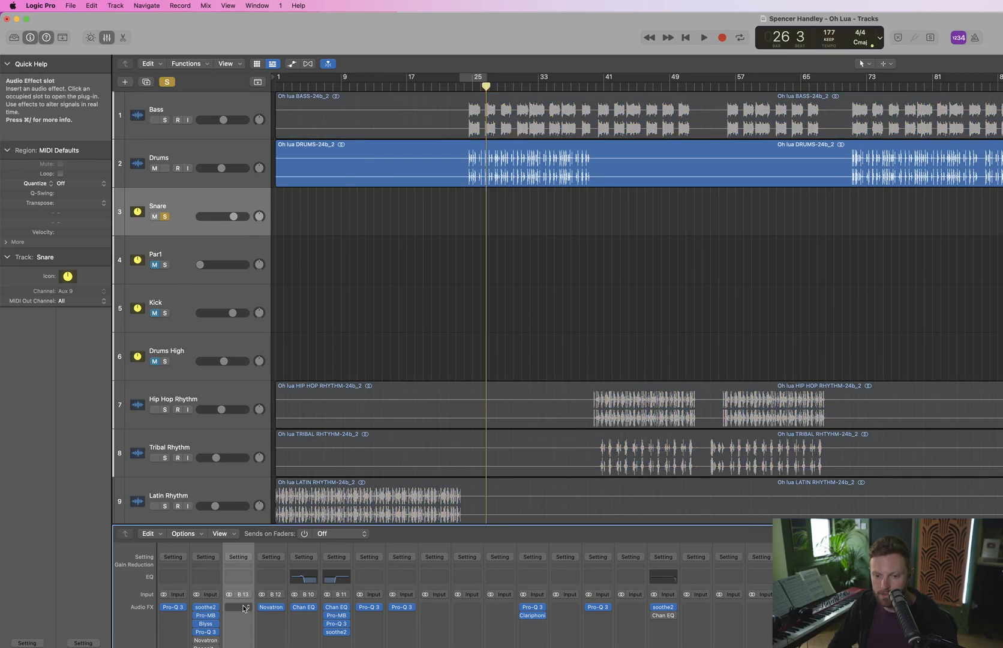
left_click(238, 606)
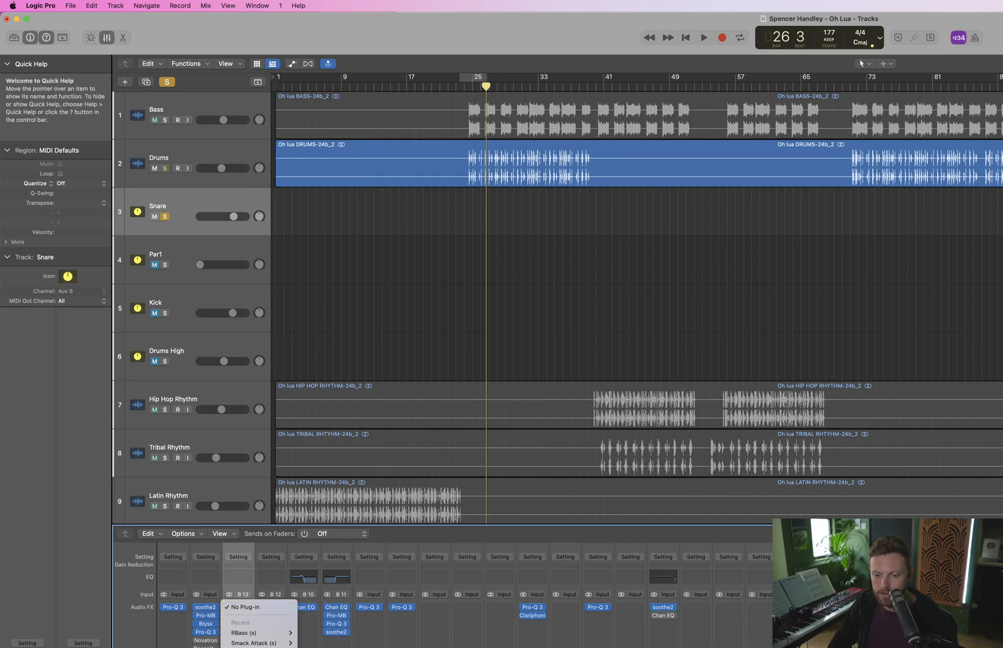
mouse_move(258, 647)
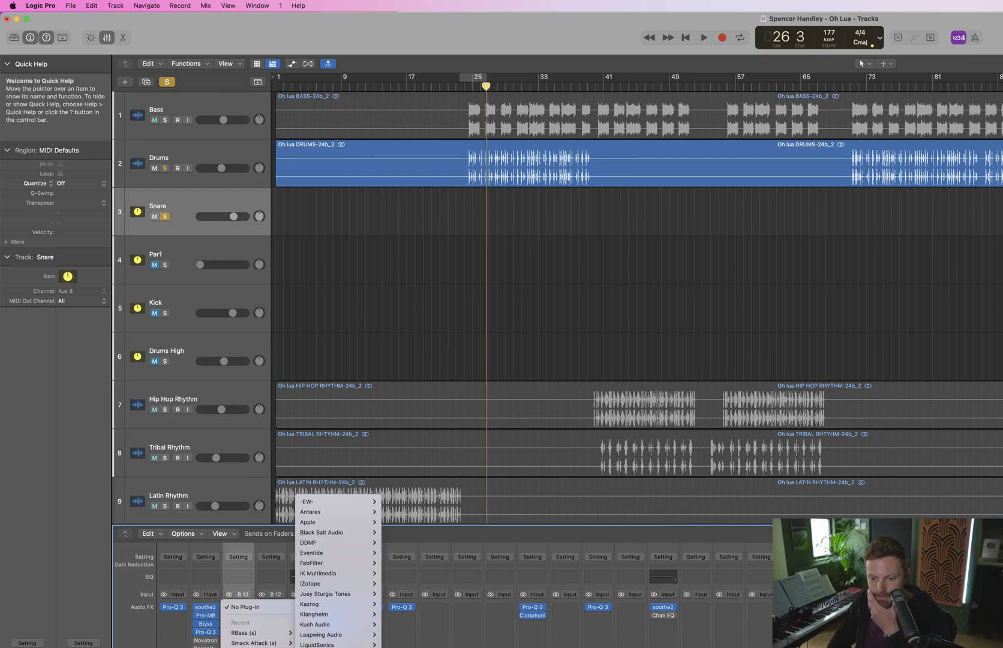
left_click(438, 647)
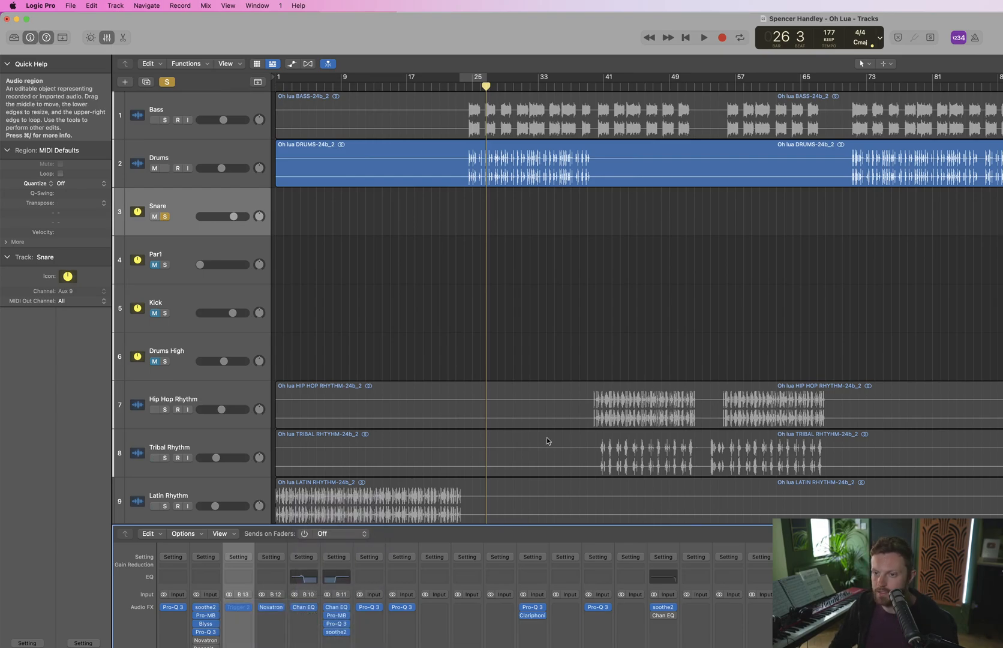
left_click(646, 196)
left_click_drag(646, 196, 715, 196)
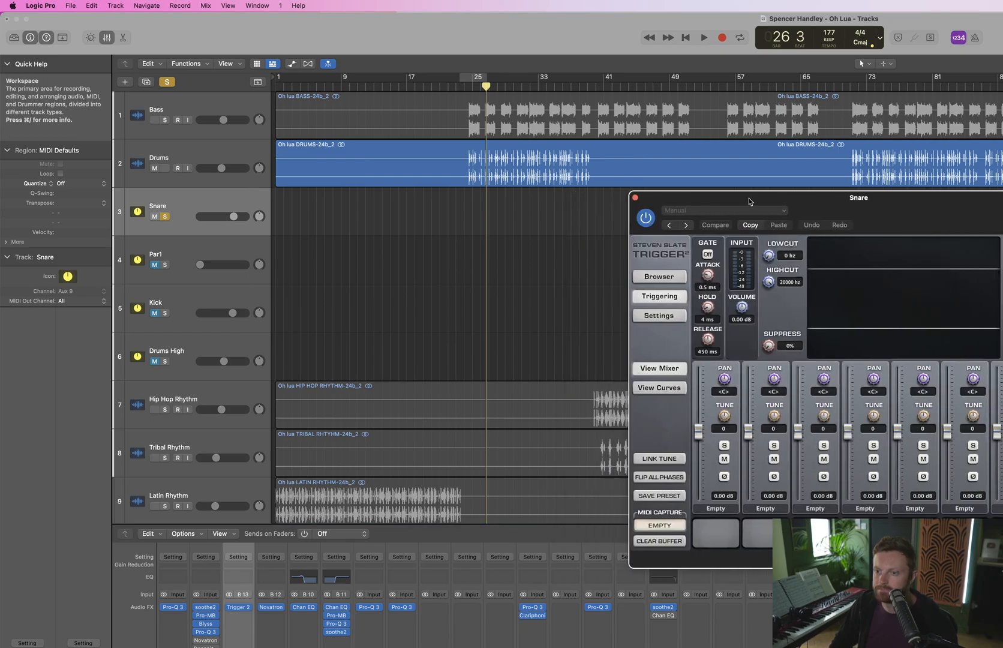
Play the soloed Snare aux from about bar 26 to examine which drum hits Trigger 2 detects
key("space")
key("space")
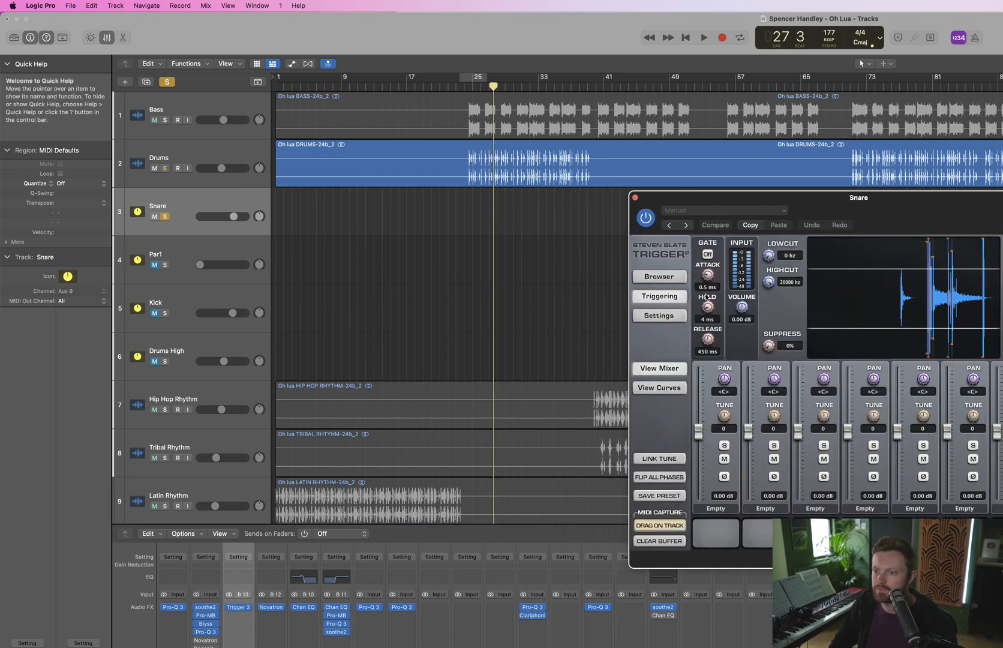
key("space")
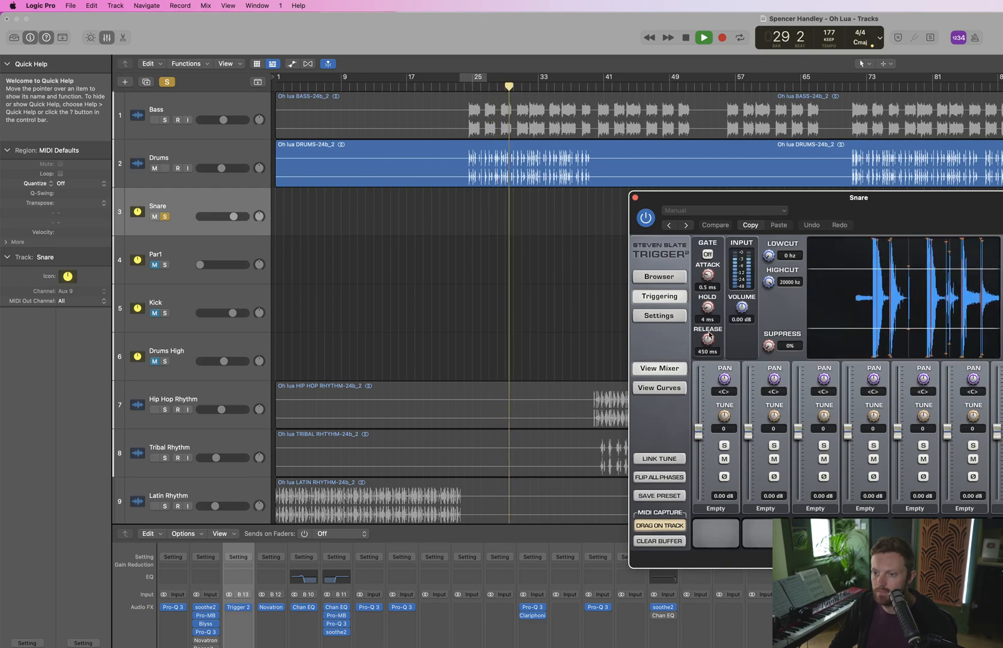
key("space")
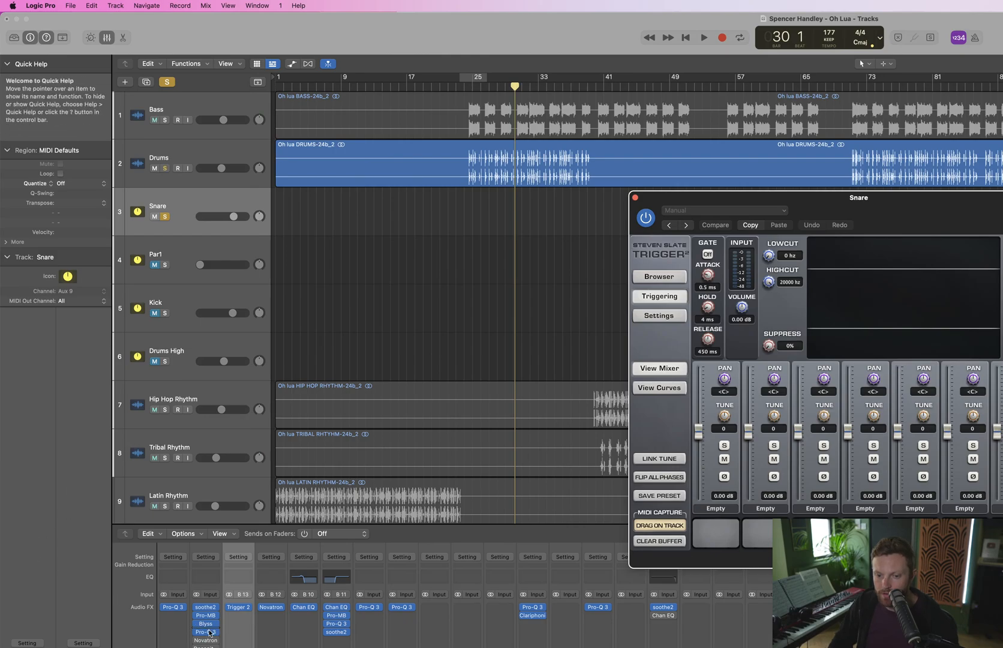
Insert a Channel EQ ahead of Trigger 2 on the Snare aux, bypass Trigger 2 and audition the signal
left_click(240, 577)
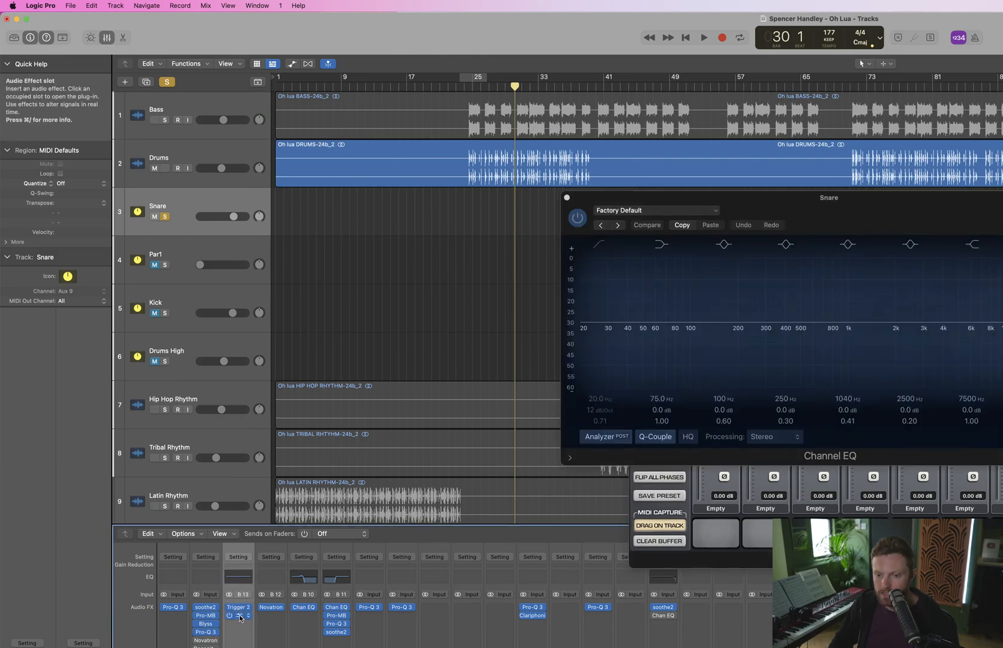
left_click_drag(241, 606, 240, 607)
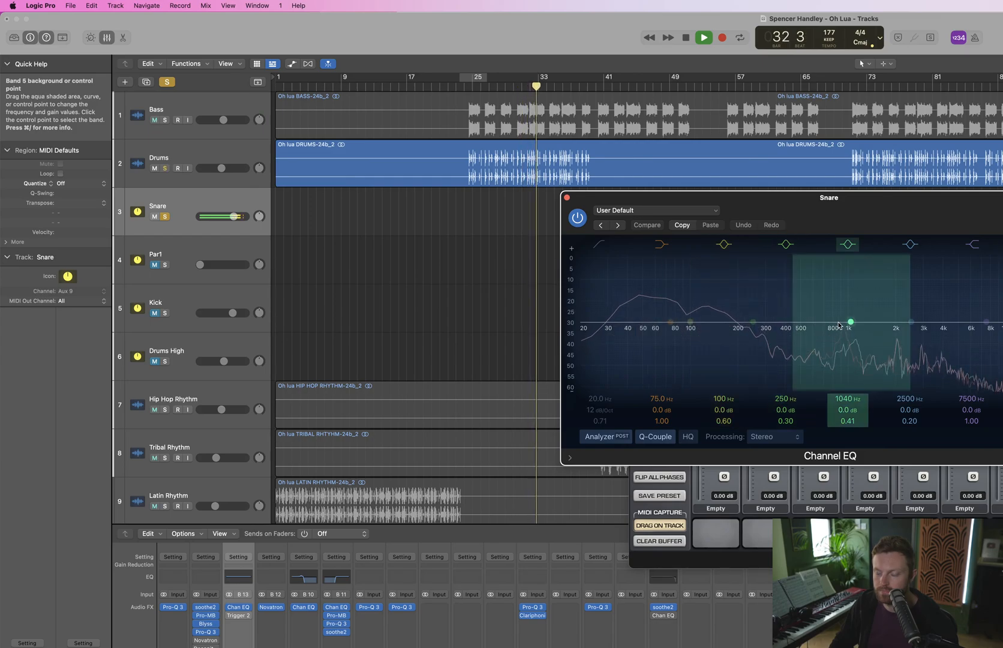
key("space")
Isolate the snare with the Channel EQ's low-cut and high-cut bands, setting the low cut to 466 Hz with Q 1.60
left_click(602, 244)
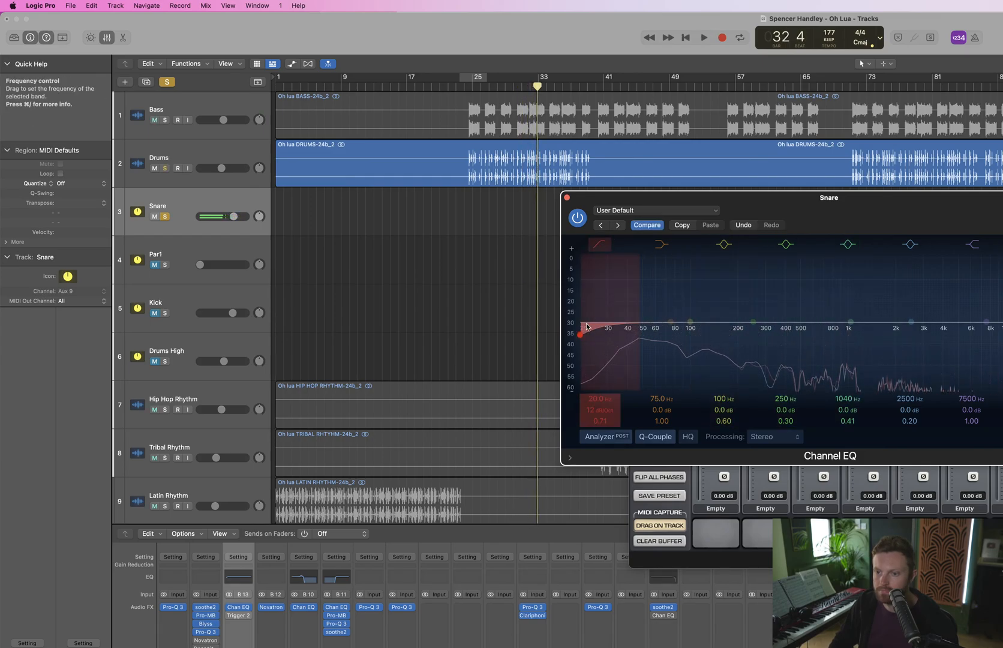
left_click_drag(587, 326, 734, 325)
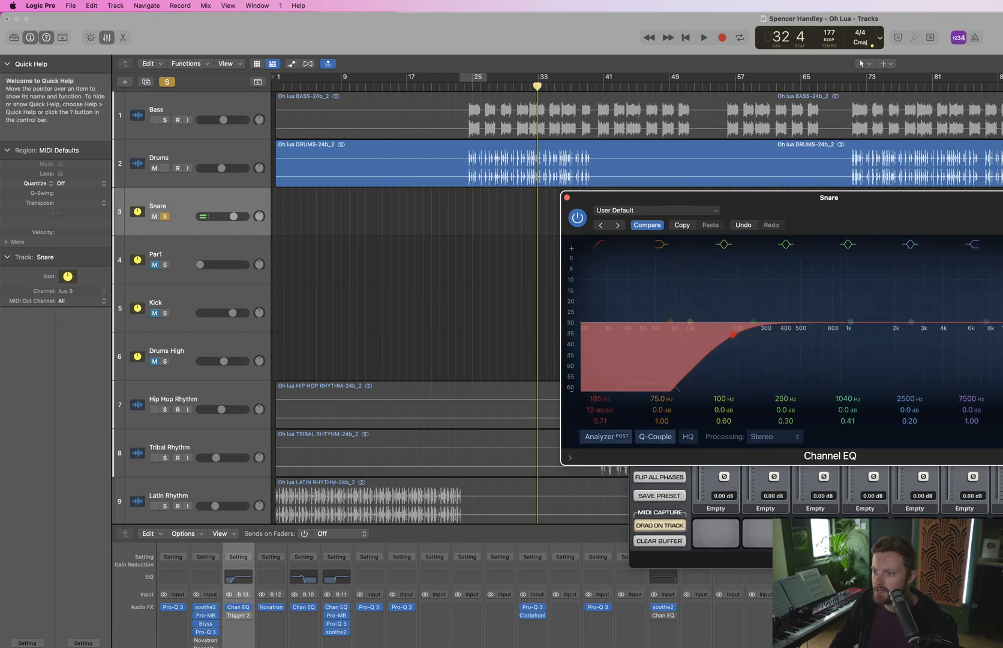
key("space")
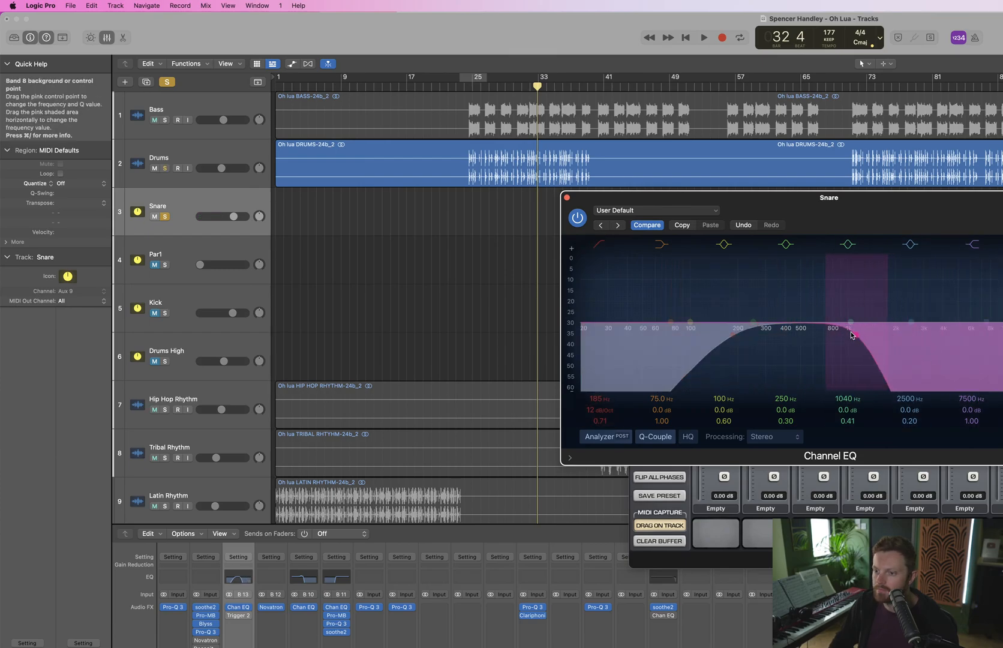
left_click_drag(853, 336, 802, 330)
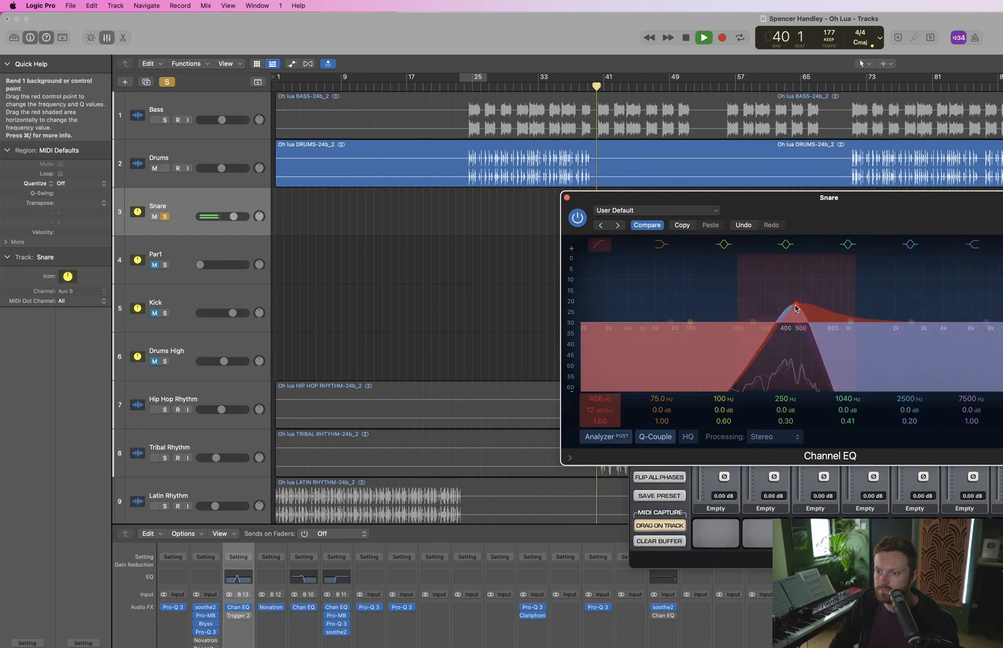
key("space")
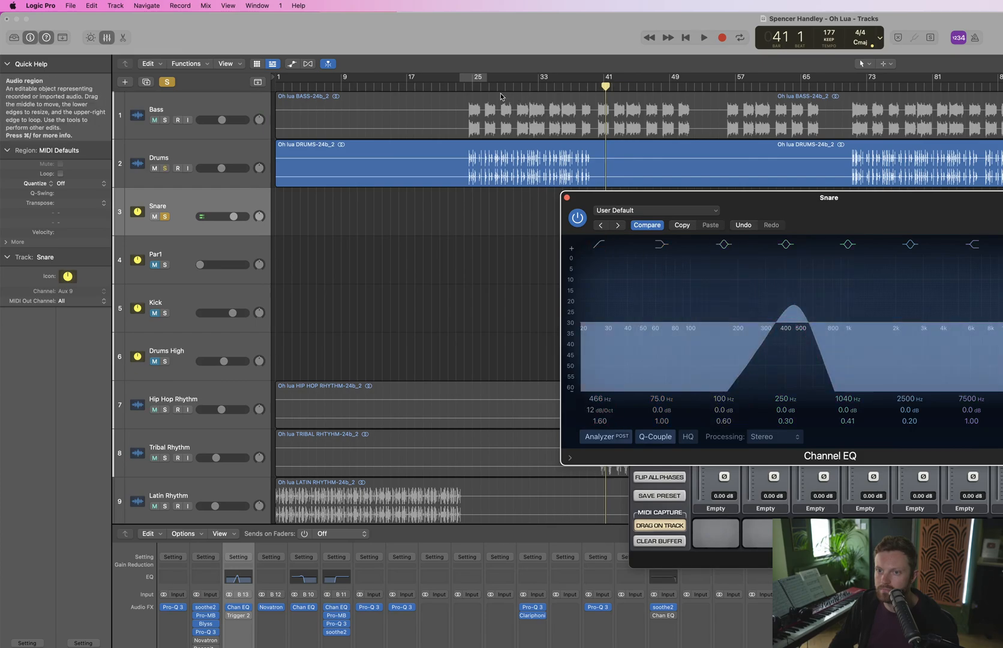
Cycle bars 25 to 39 and, during playback, raise the low cut to 735 Hz and shift the high cut upward
left_click_drag(480, 82, 587, 81)
key("space")
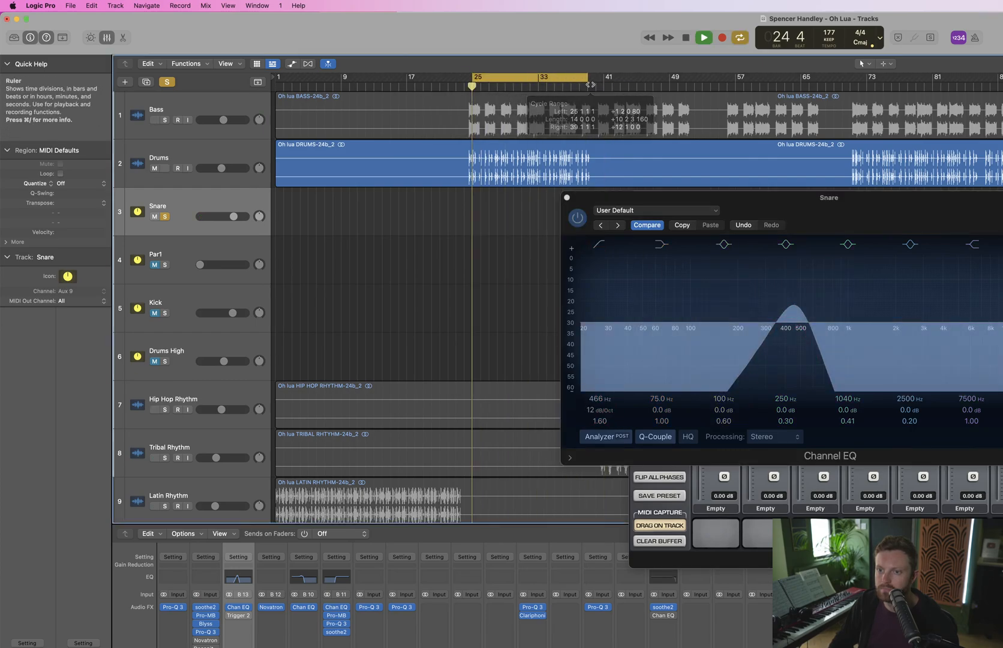
left_click_drag(797, 306, 826, 308)
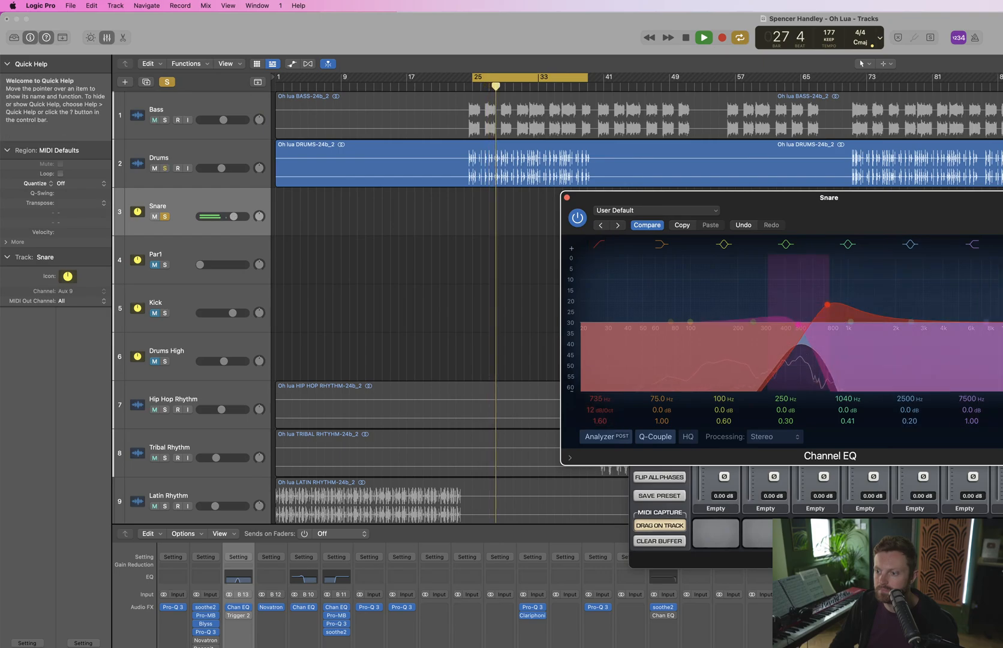
mouse_move(1002, 399)
left_mouse_down()
mouse_move(1002, 378)
mouse_move(1002, 398)
left_mouse_up()
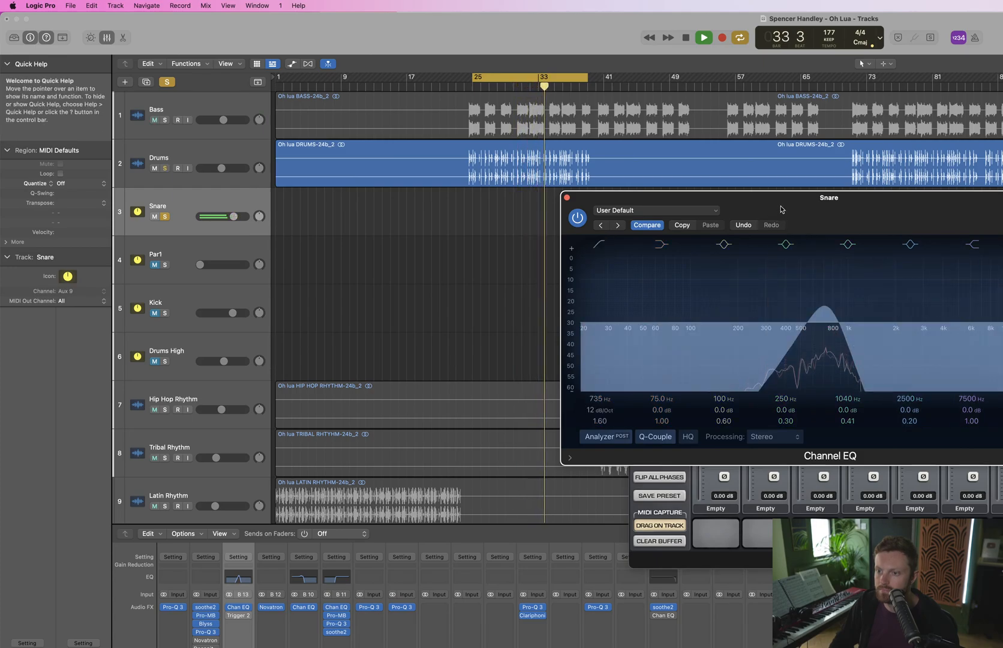
Move the Channel EQ aside, re-enable Trigger 2 and play the cycle to check its detection of the filtered snare
left_click_drag(781, 207, 1002, 333)
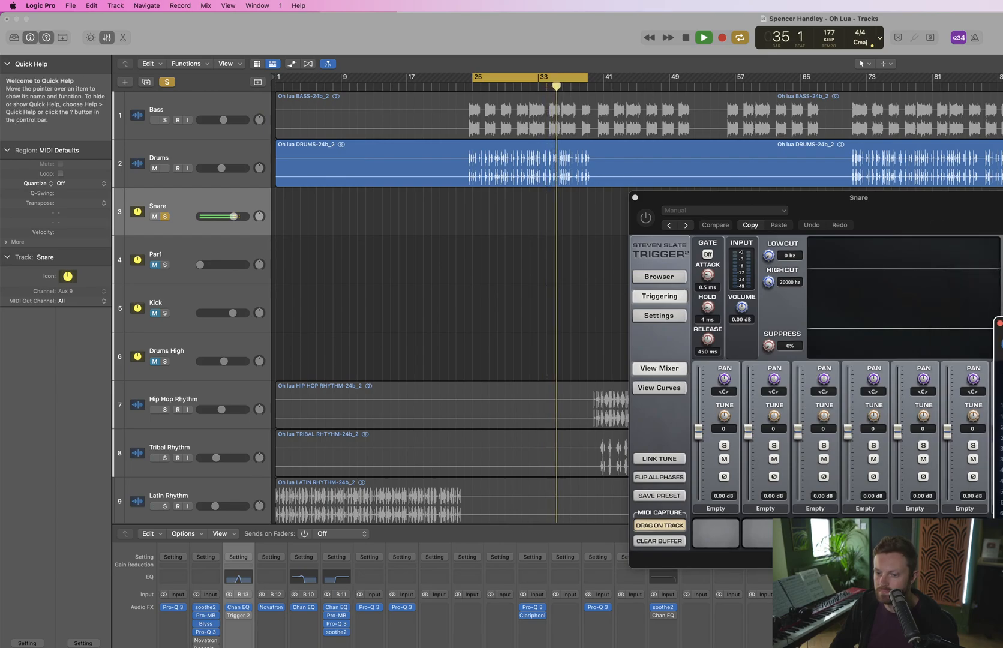
key("space")
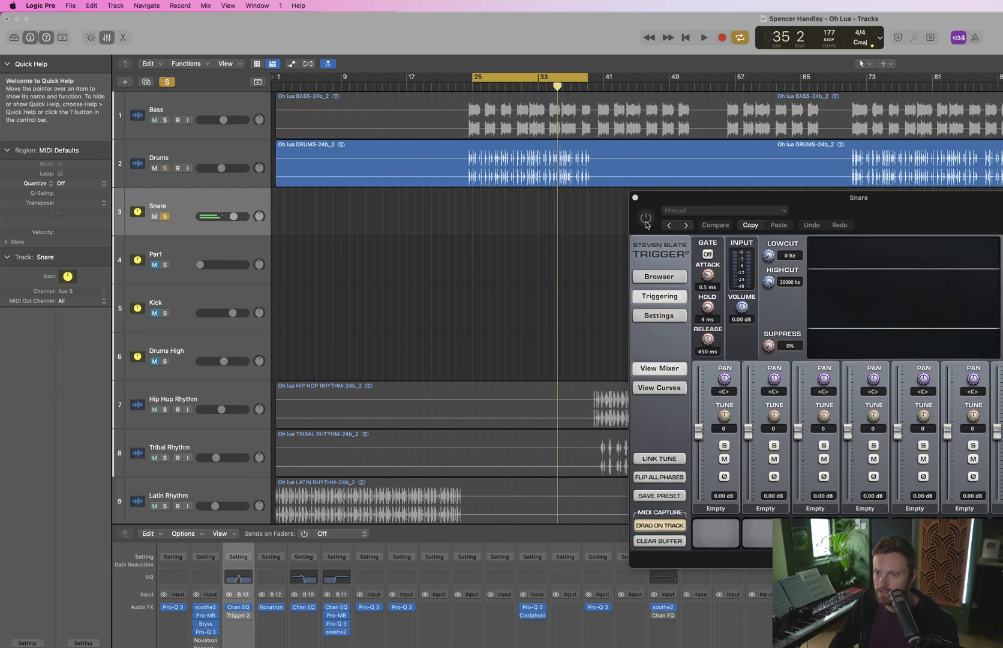
left_click(709, 430)
key("space")
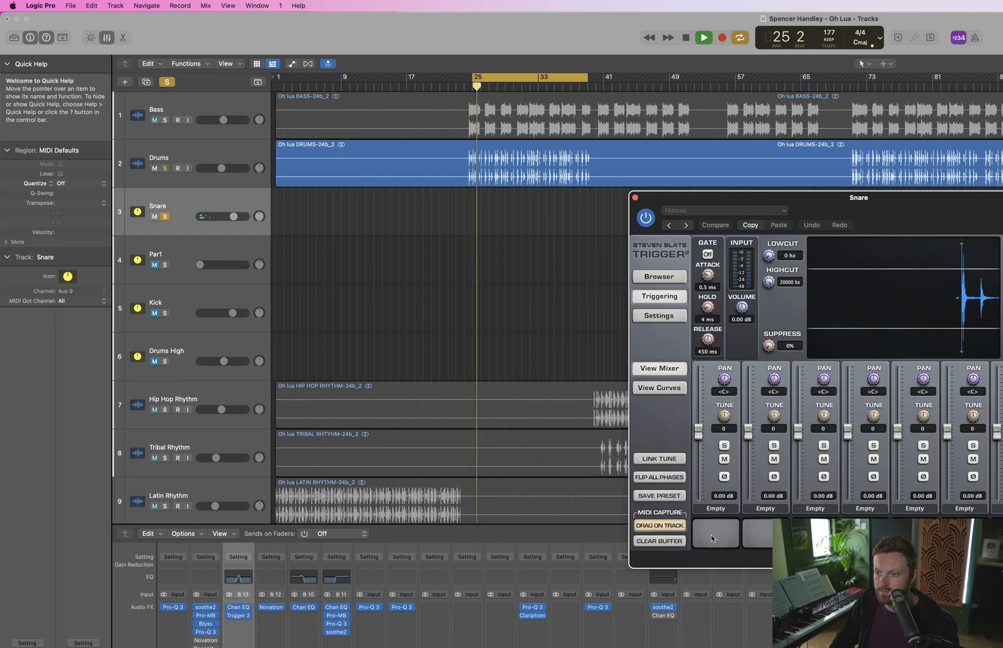
key("space")
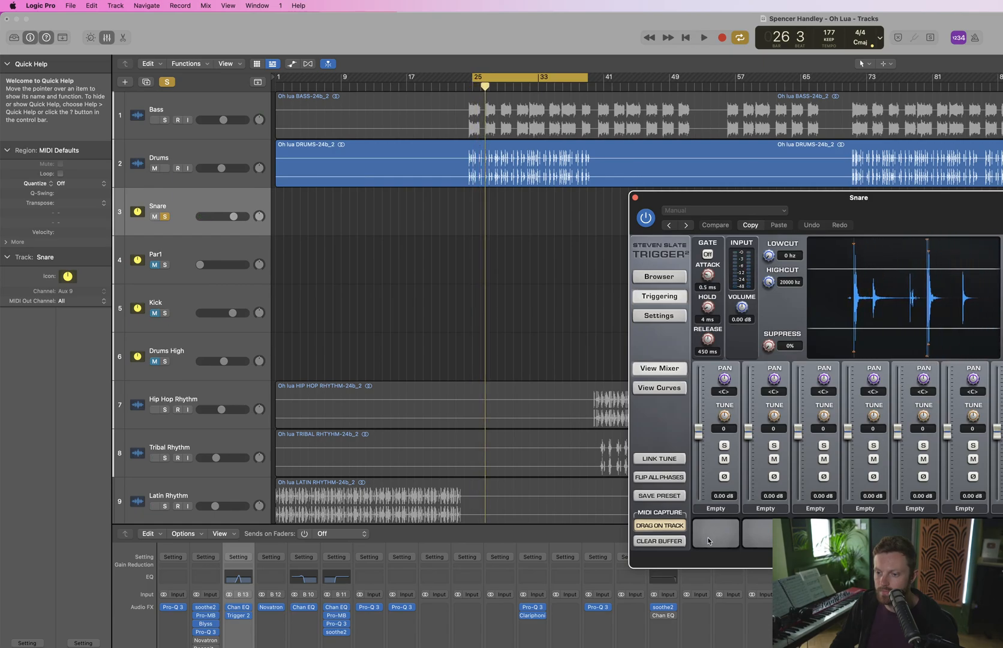
Audition the DW Maple samples in Trigger 2's CLA Snares folder and load DW Maple Top.tci into the first slot
left_click(658, 280)
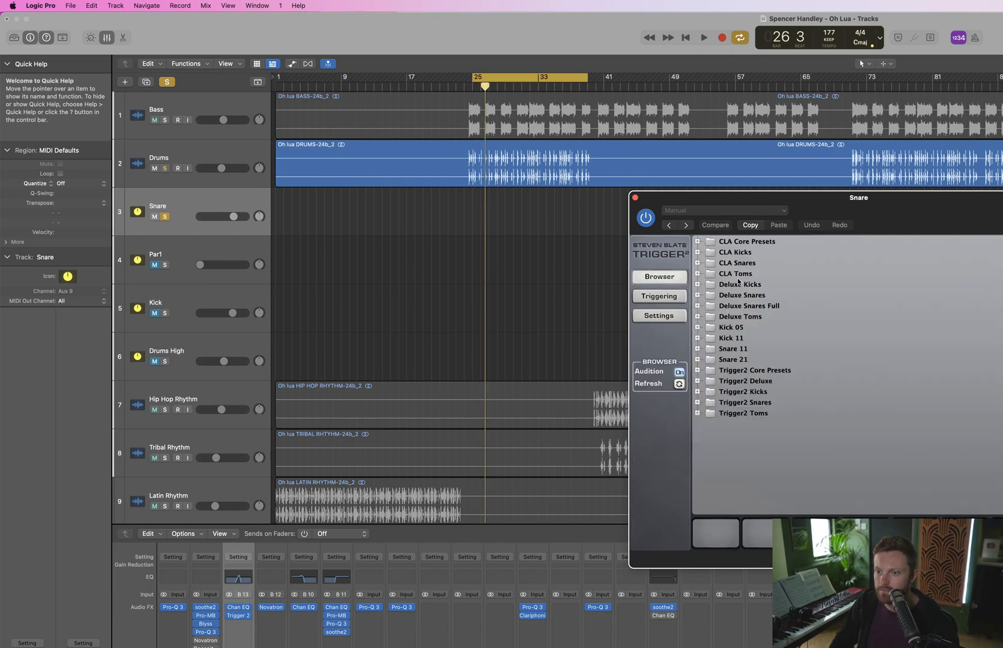
left_click(698, 263)
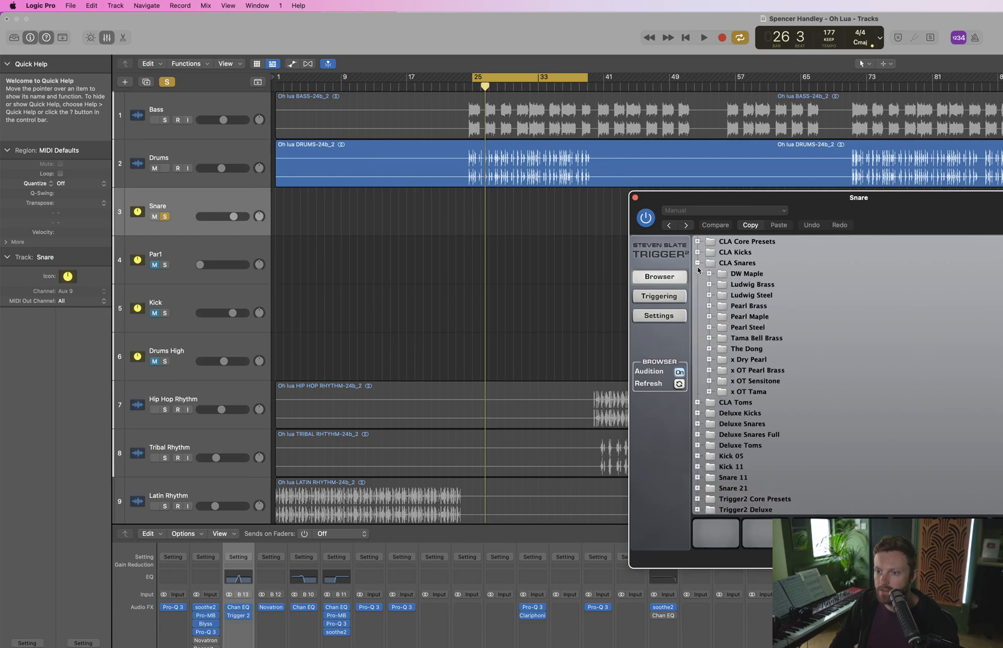
left_click(707, 273)
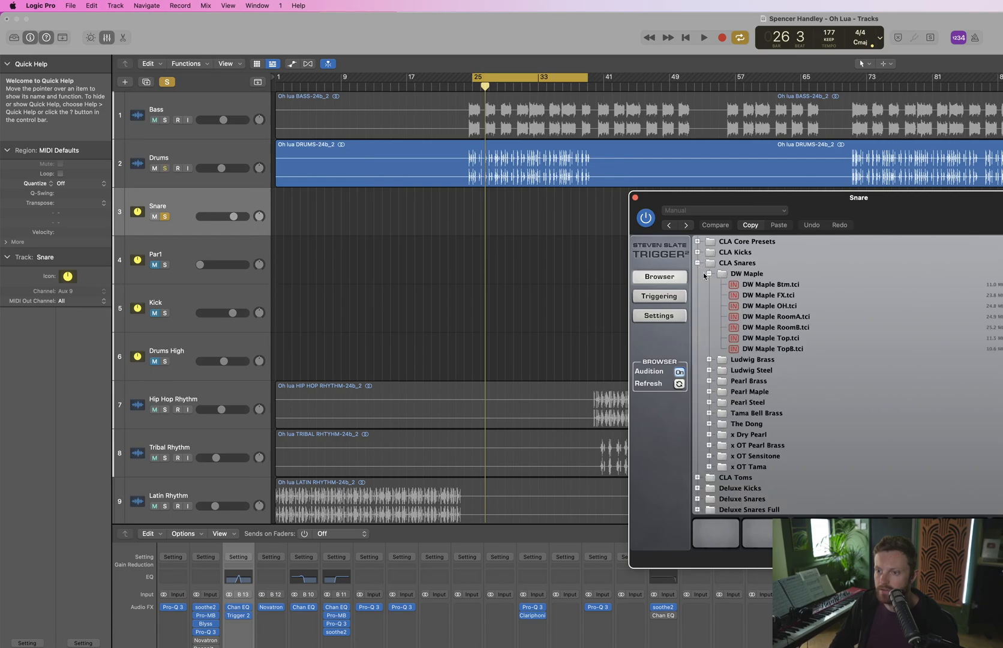
left_click(780, 287)
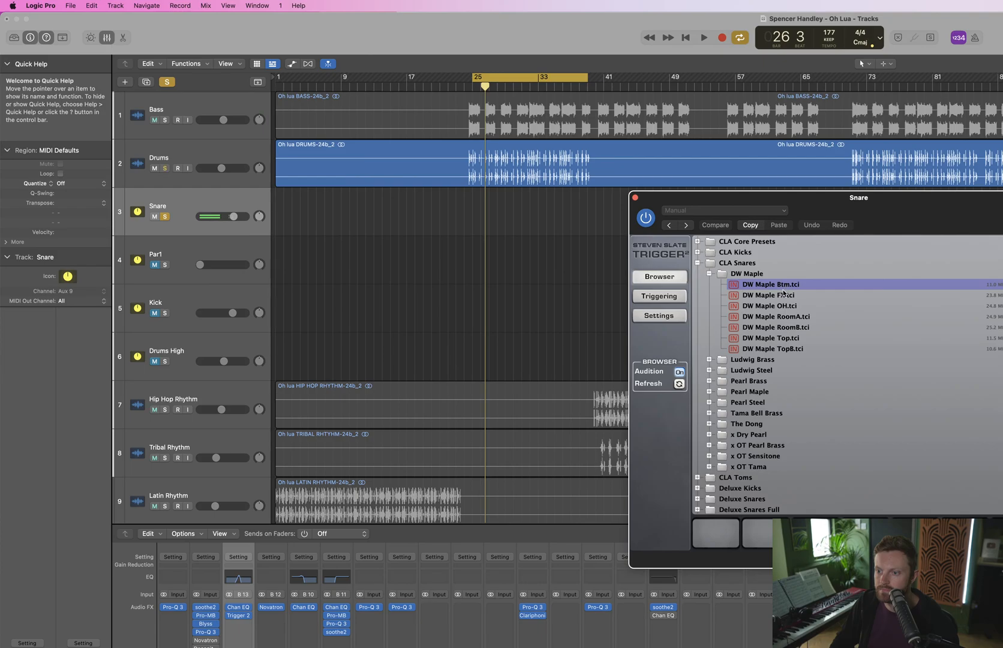
left_click(782, 318)
left_click(782, 338)
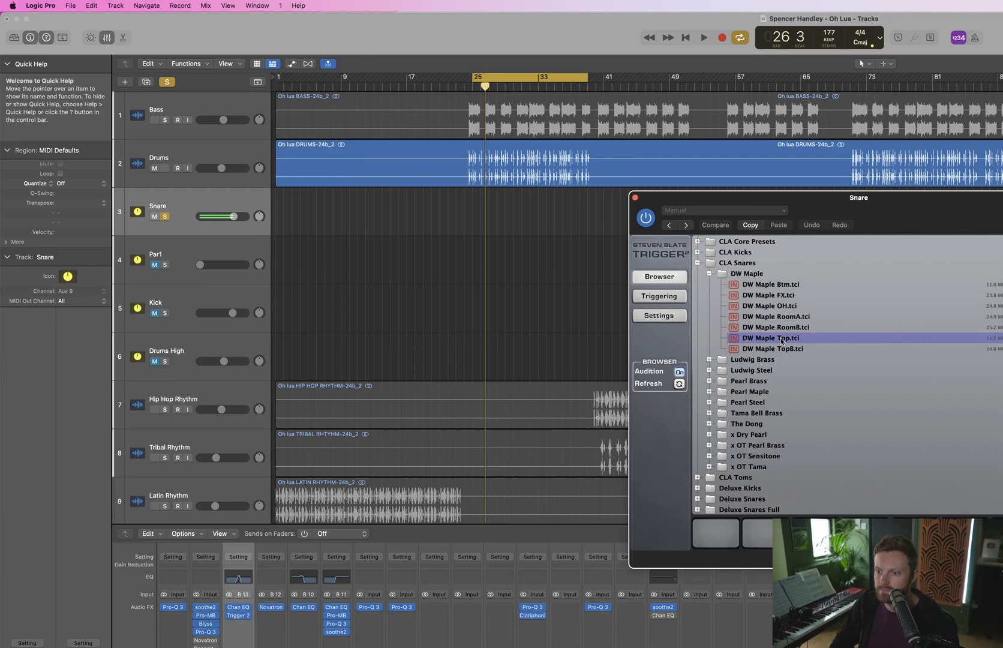
left_click_drag(773, 351, 704, 556)
left_click_drag(766, 347, 721, 530)
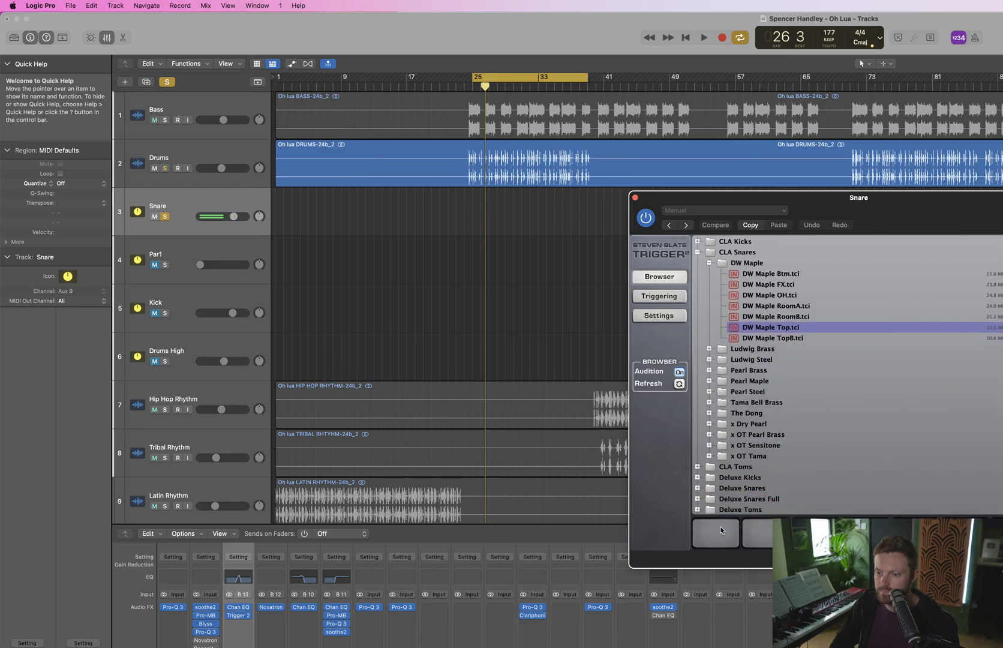
Play the cycle with Trigger 2 active and bypassed to compare the DW Maple Top sample with the filtered snare
left_click(667, 296)
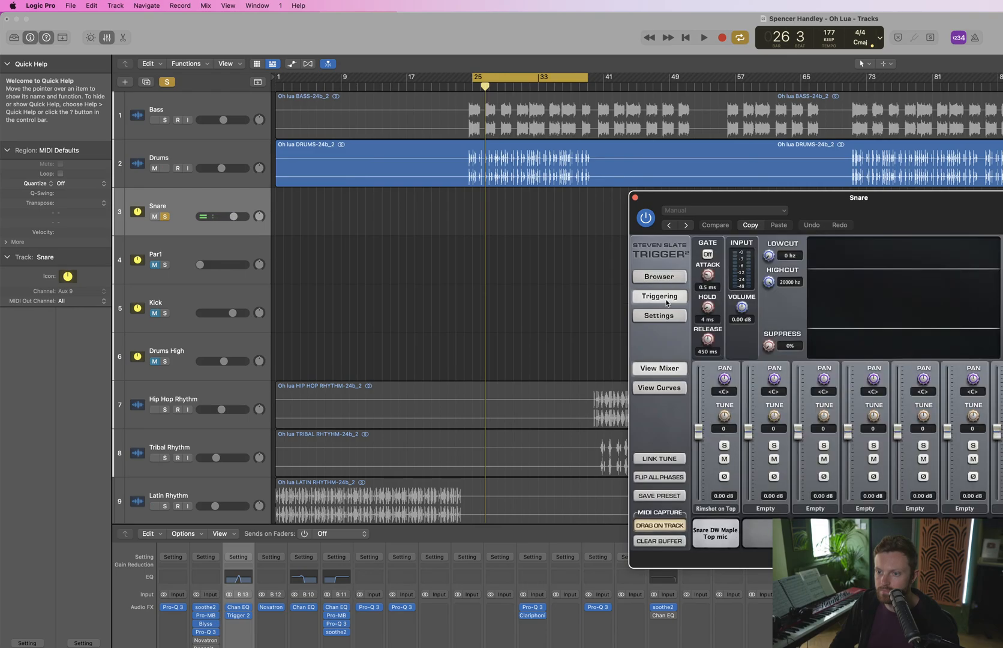
key("space")
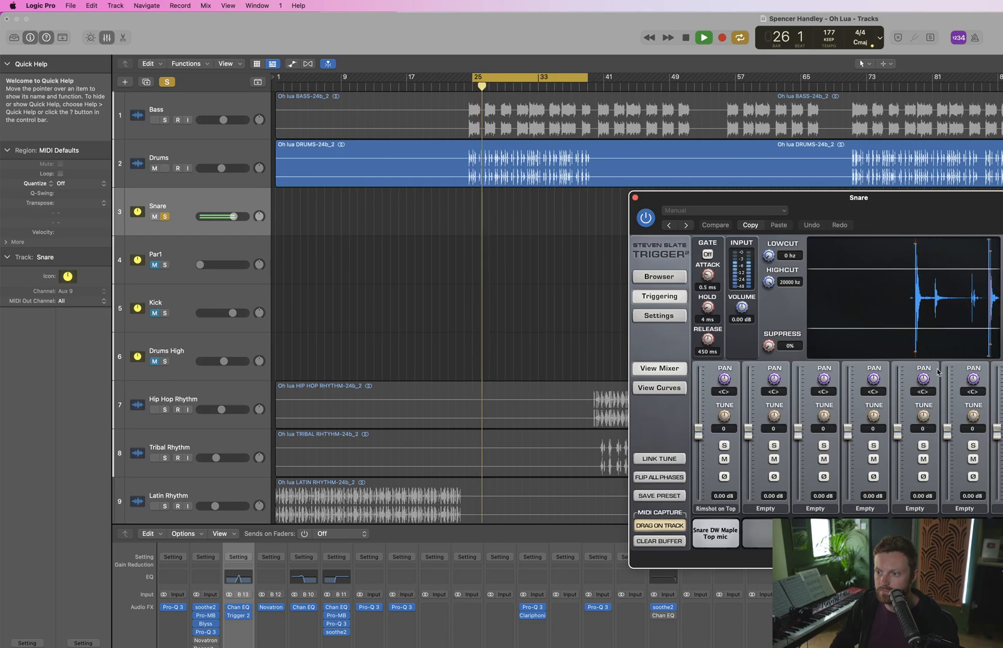
key("space")
left_click(650, 219)
key("space")
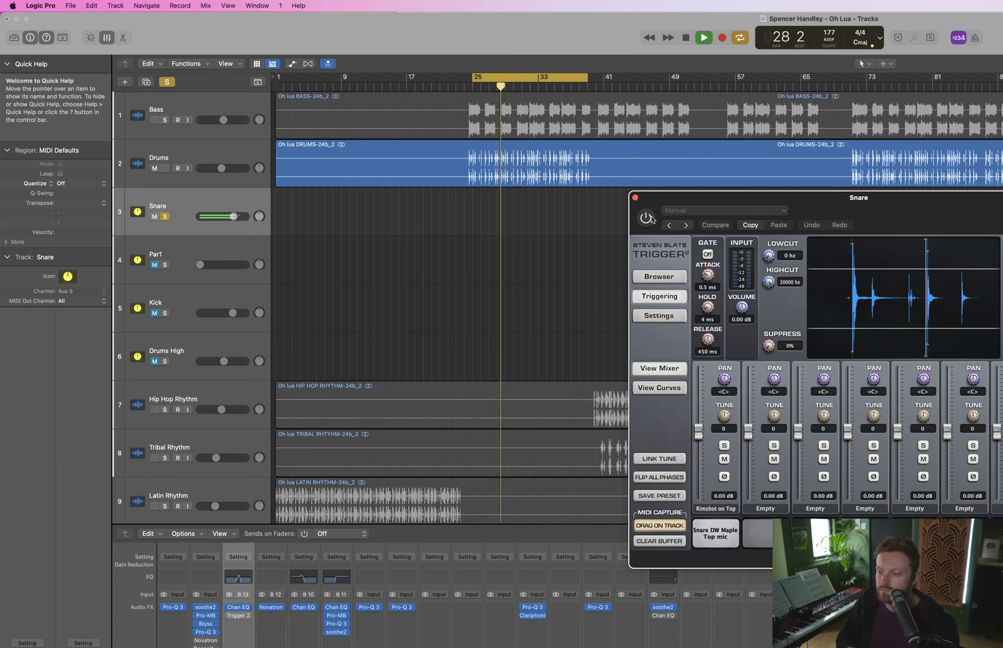
key("space")
left_click(648, 218)
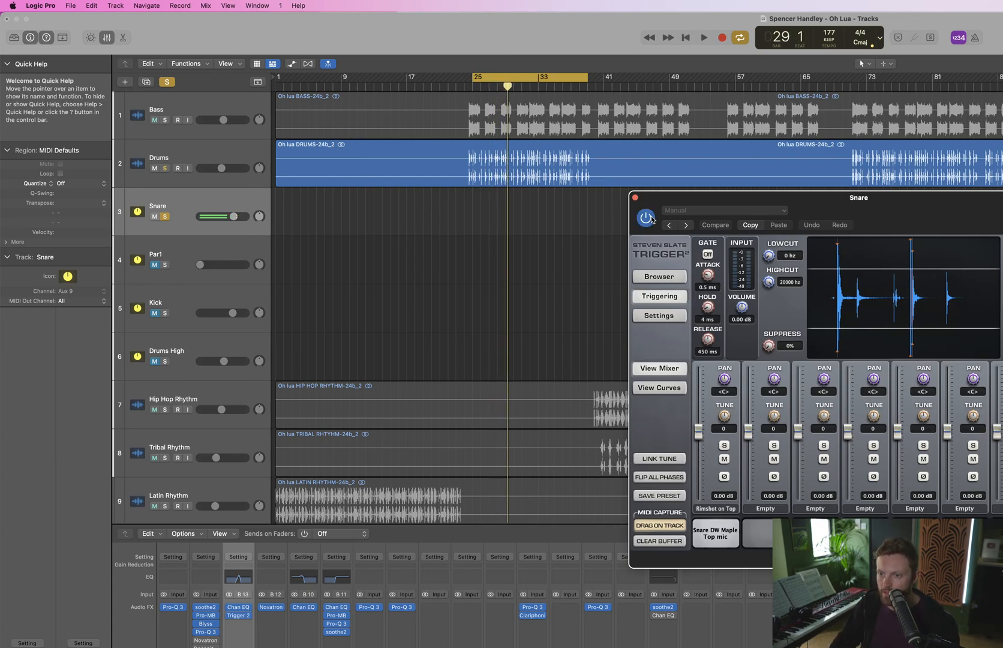
key("space")
key("space")
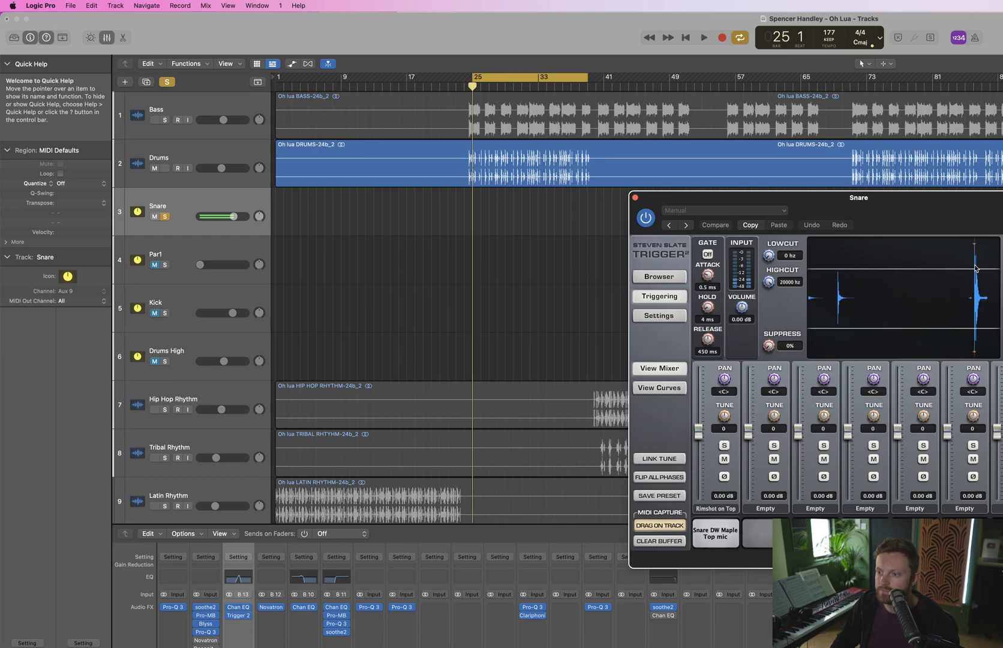
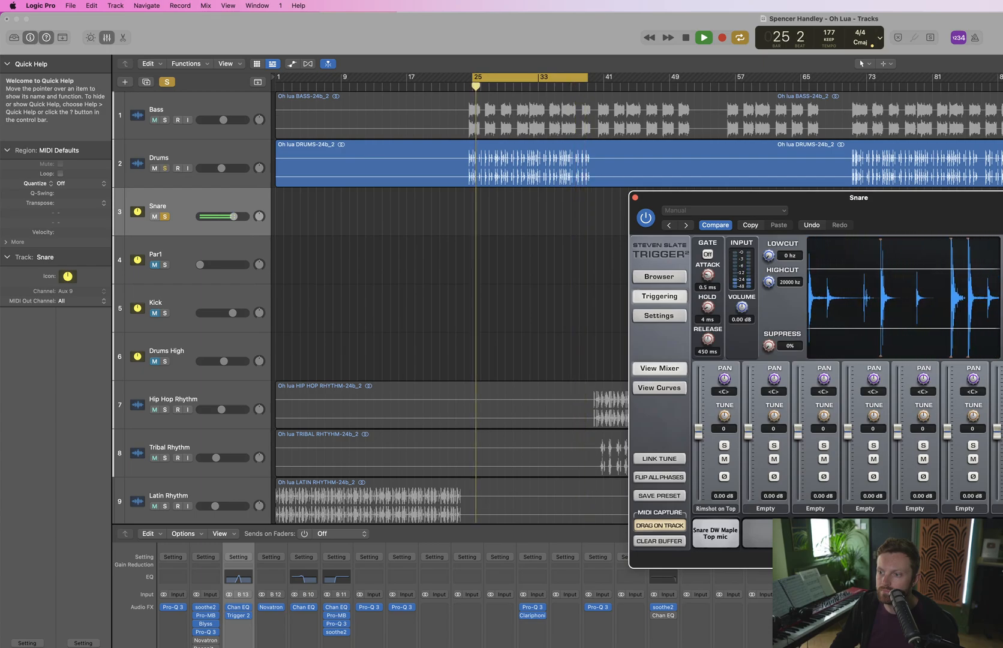
Bypass and re-enable Trigger 2 during playback to recheck its triggered hits against the source snare
key("space")
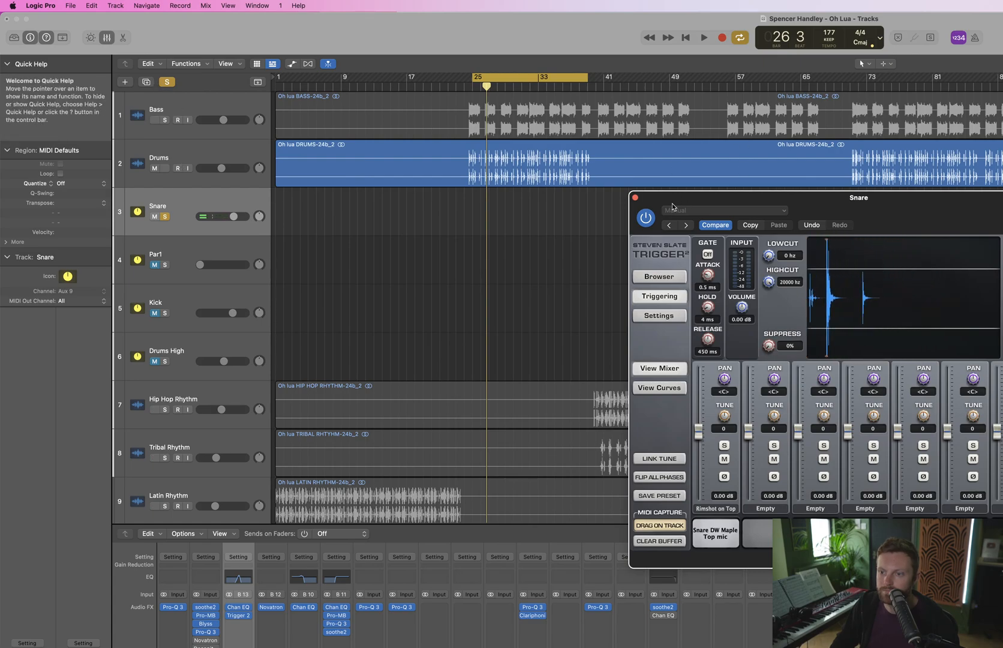
left_click(646, 218)
key("space")
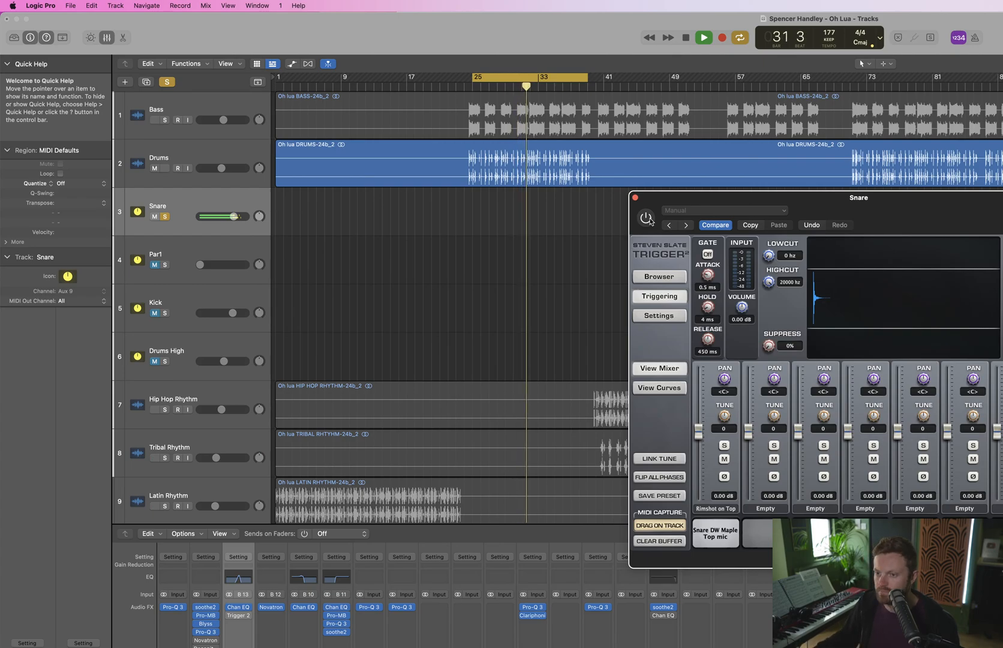
left_click(647, 218)
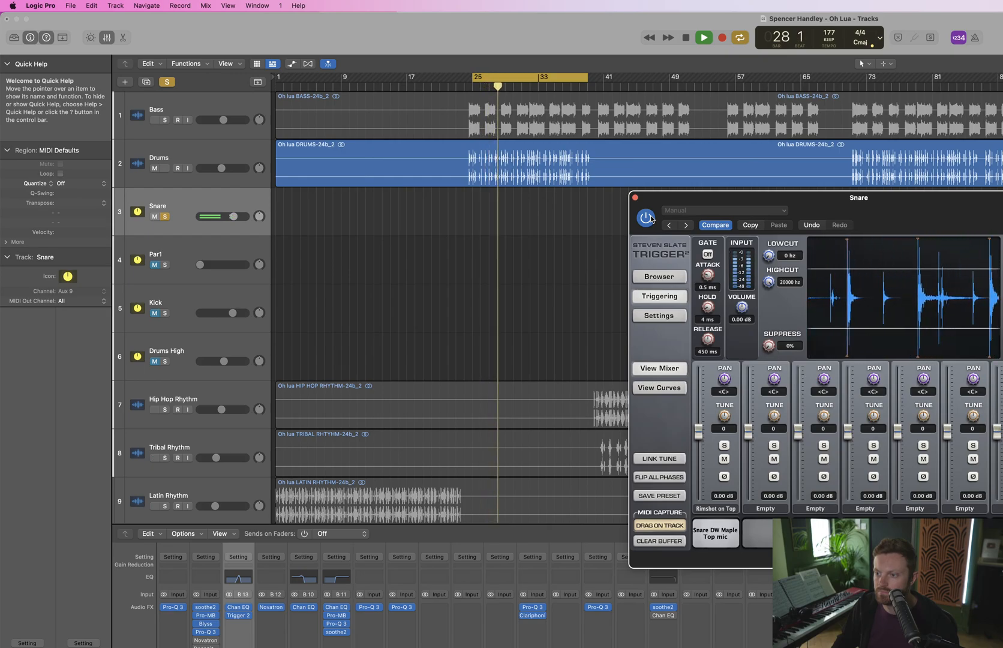
key("space")
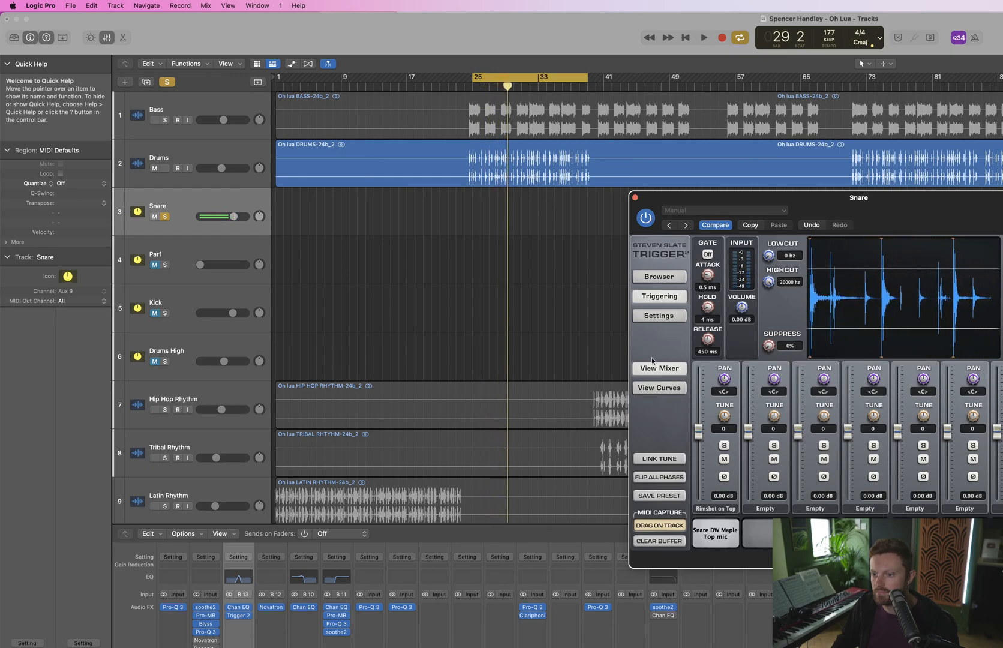
Audition the Snare 11 and Snare 21 samples in the Trigger 2 browser, checking them against the soloed Drums track
left_click(660, 278)
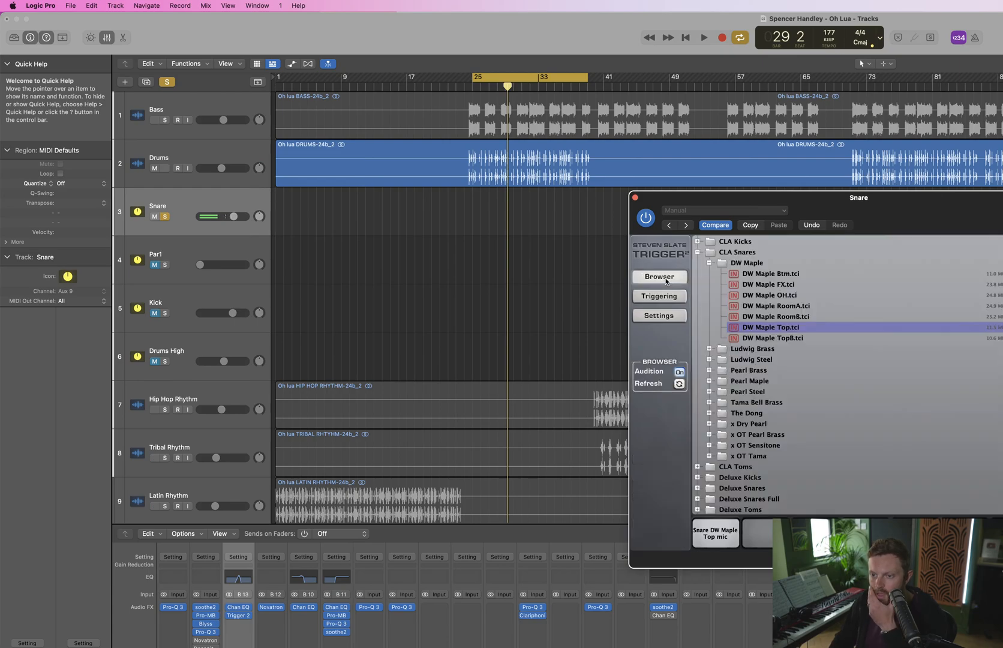
left_click(697, 252)
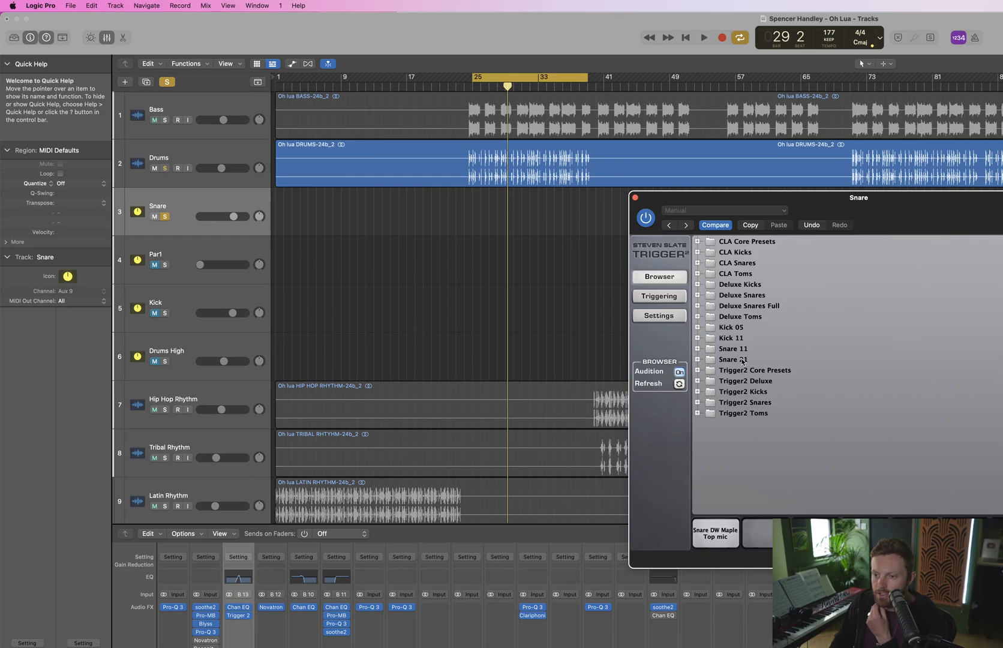
left_click(697, 348)
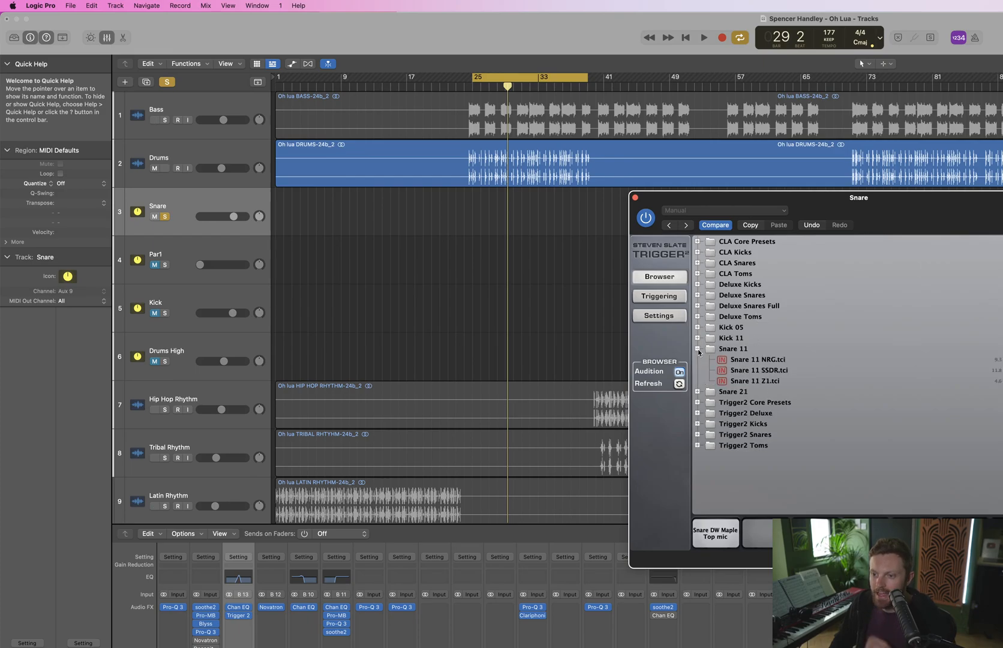
left_click(764, 371)
left_click(771, 381)
left_click(775, 360)
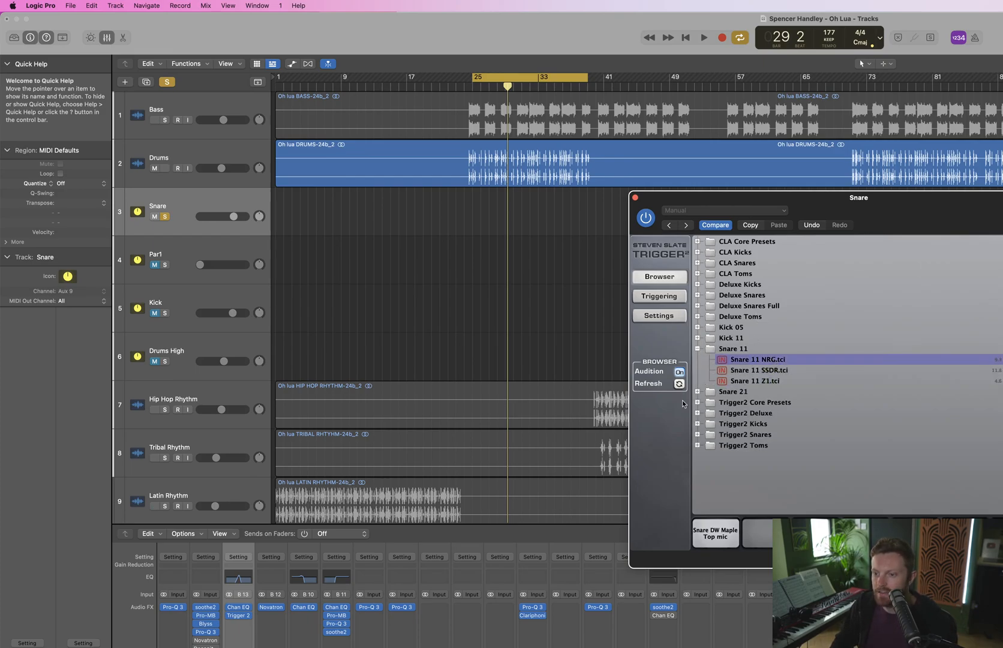
left_click(698, 391)
left_click(736, 402)
left_click(732, 413)
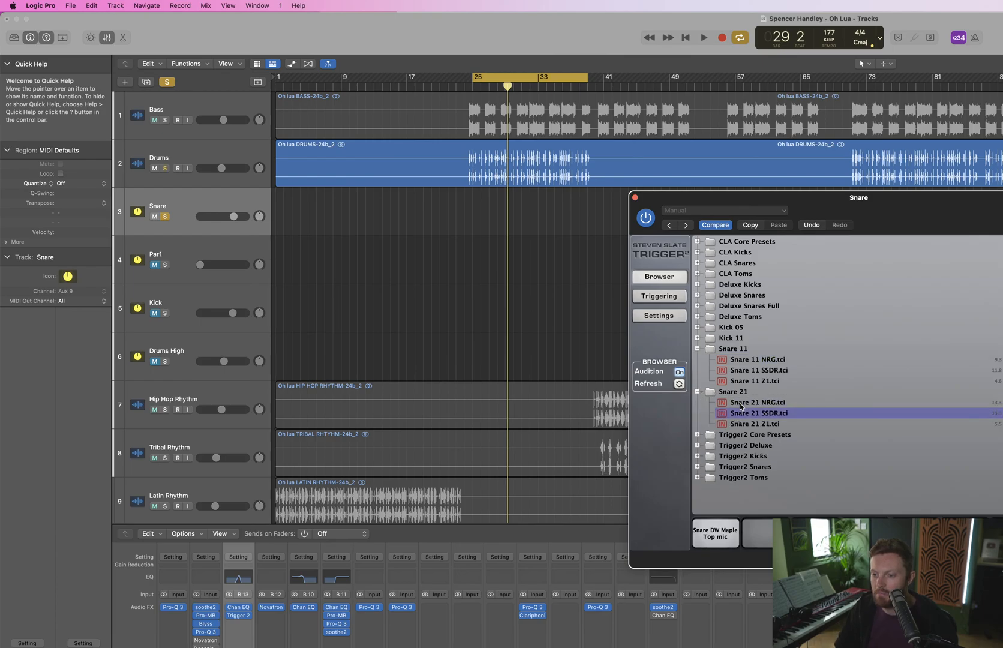
left_click(727, 423)
left_click(213, 647)
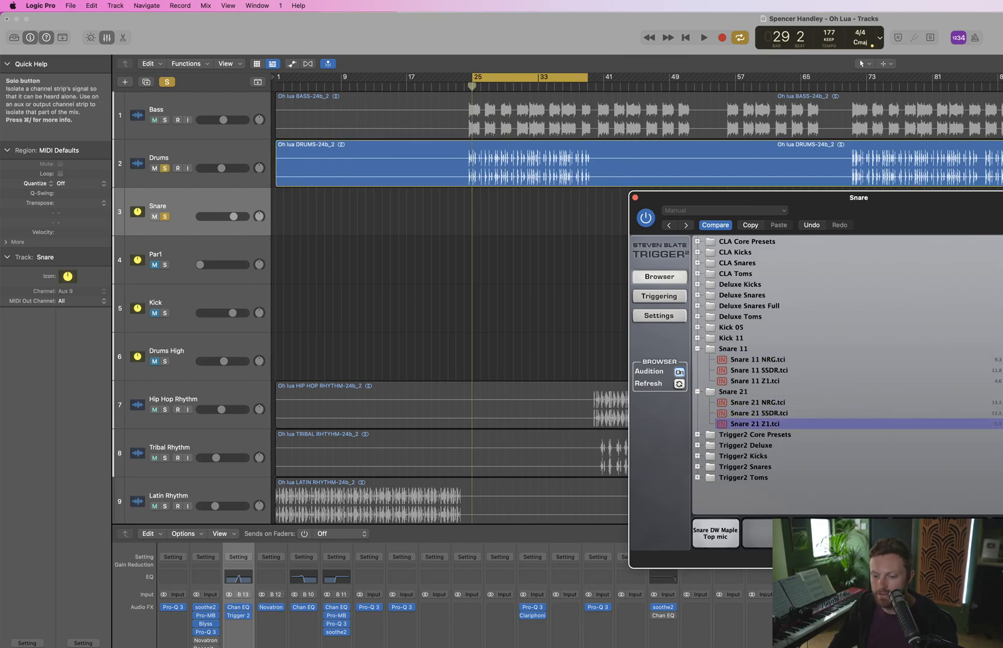
key("space")
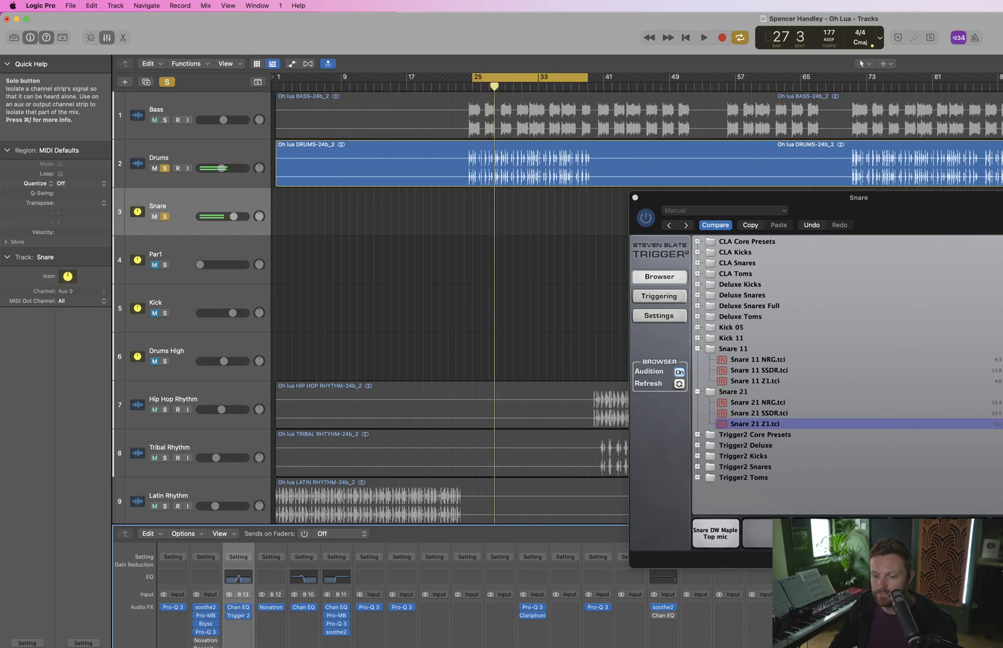
Audition the BB 6.5 and BB Dmp 6.5 samples in the Deluxe Snares folder
left_click(697, 295)
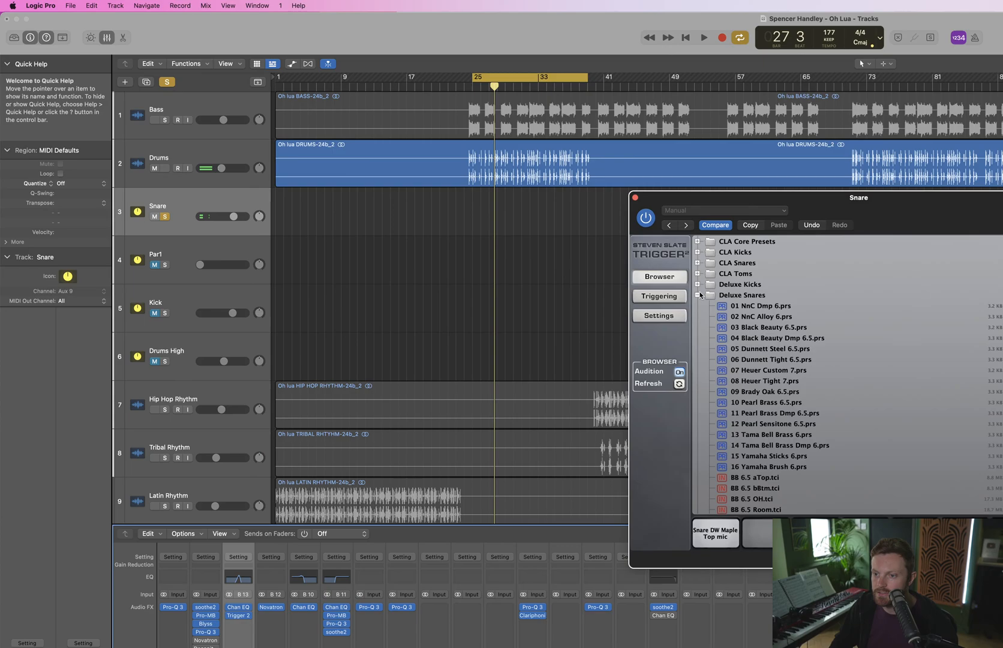
left_click(758, 477)
scroll(760, 444, "down", 4)
left_click(761, 399)
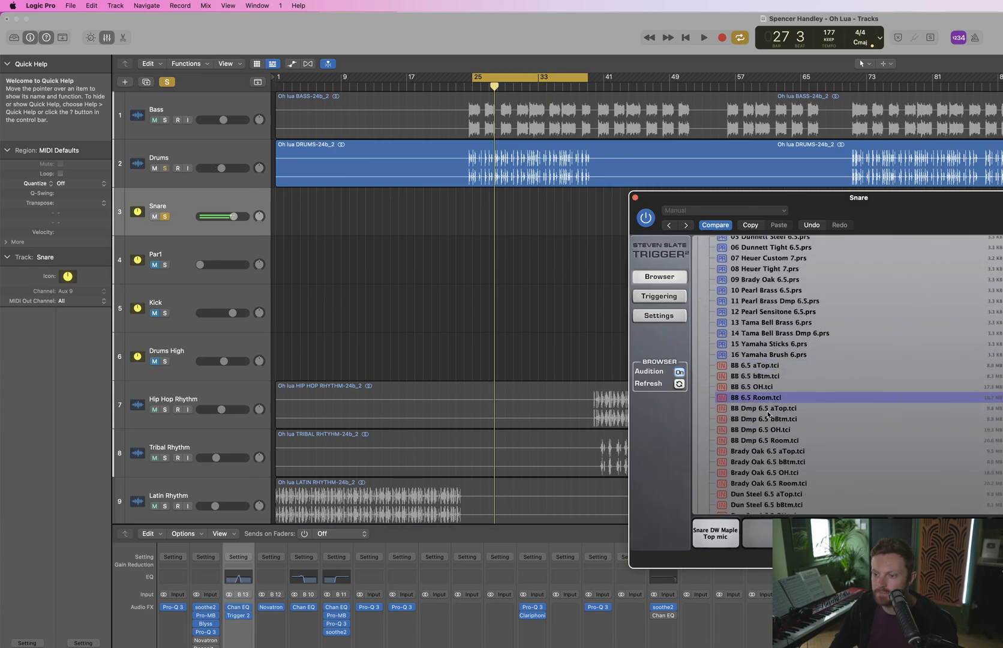
left_click(768, 410)
left_click(771, 420)
left_click(770, 430)
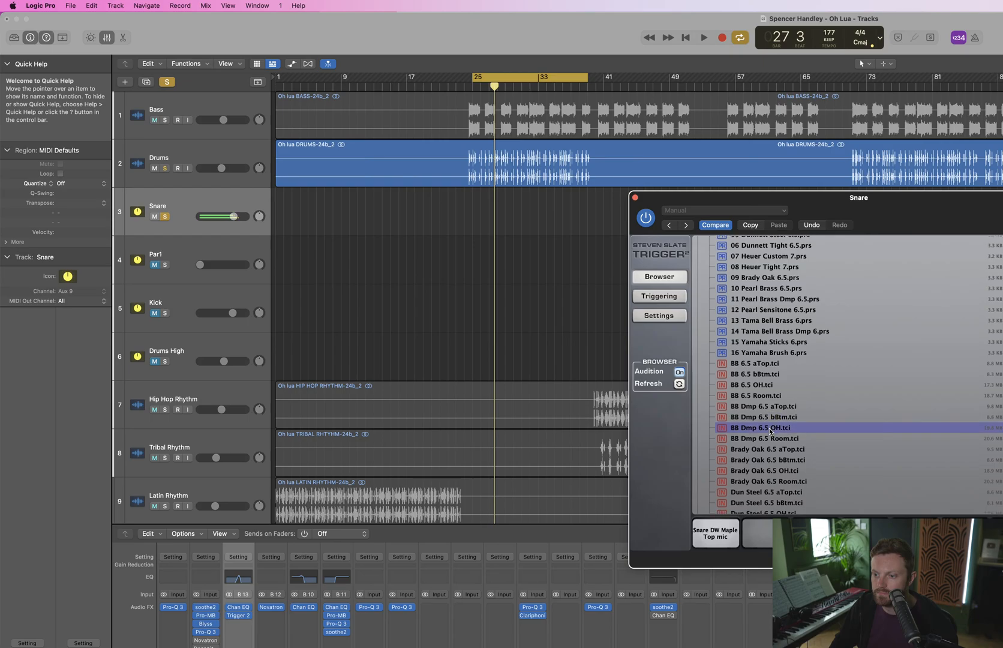
Audition the first Brady Oak samples and load Brady Oak 6.5 aTop.tci into Trigger 2's second slot
scroll(769, 431, "down", 5)
key("Down")
key("Down")
key("Down")
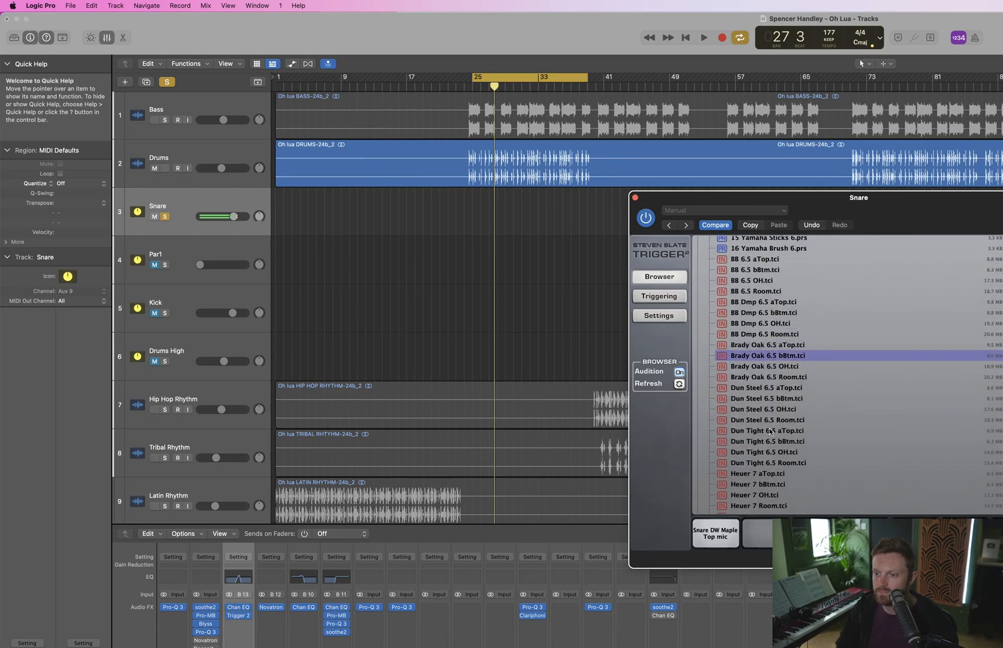
key("Up")
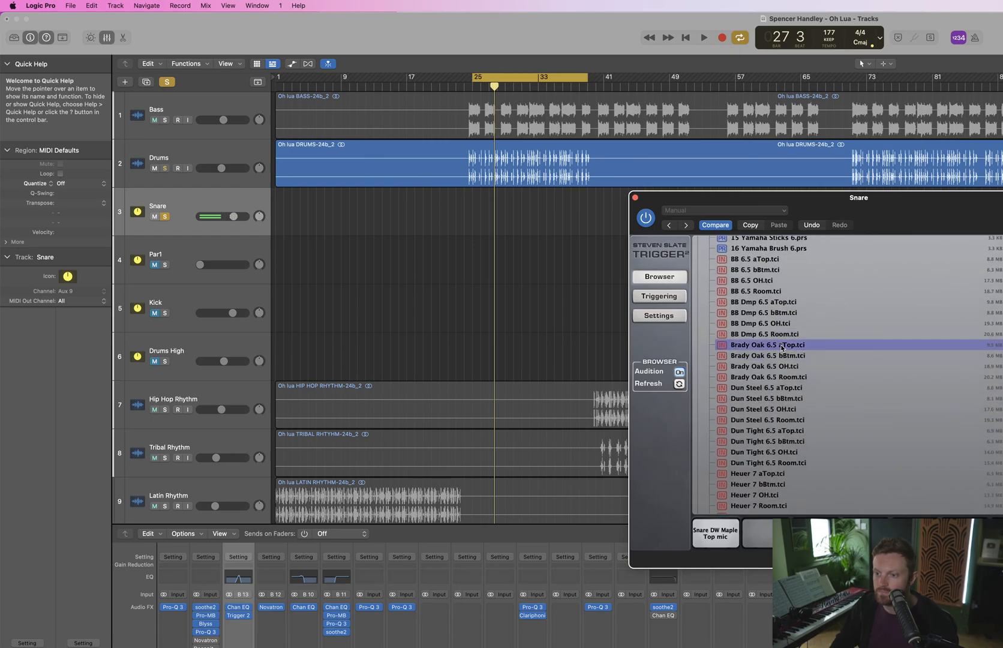
left_click_drag(782, 346, 757, 533)
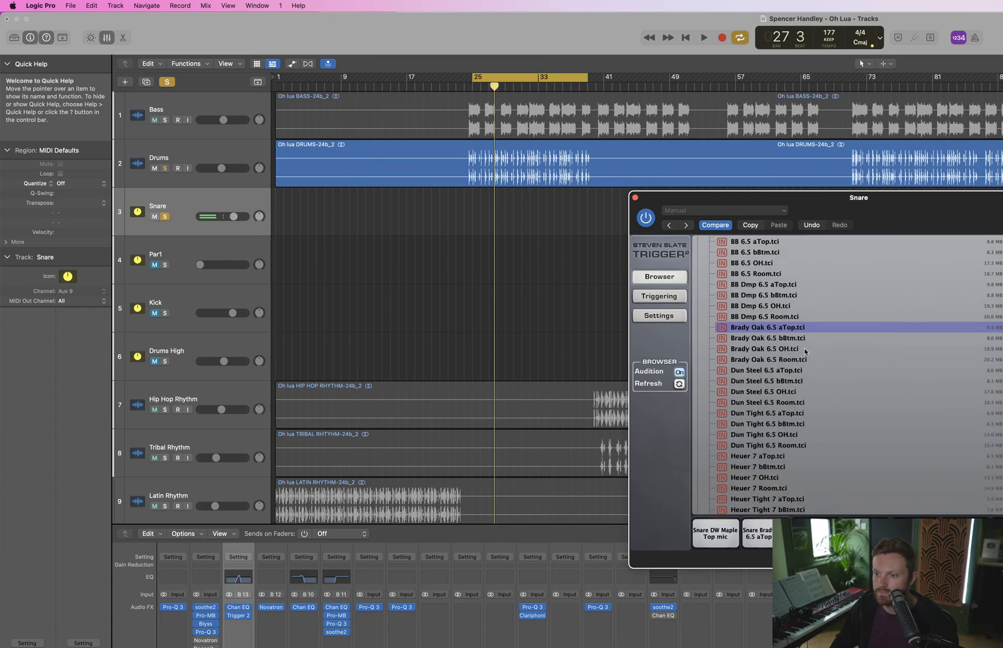
Compare the top, bottom, overhead and room samples of the Brady Oak 6.5 snare
key("Down")
key("Down")
key("Up")
key("Up")
key("Down")
key("Down")
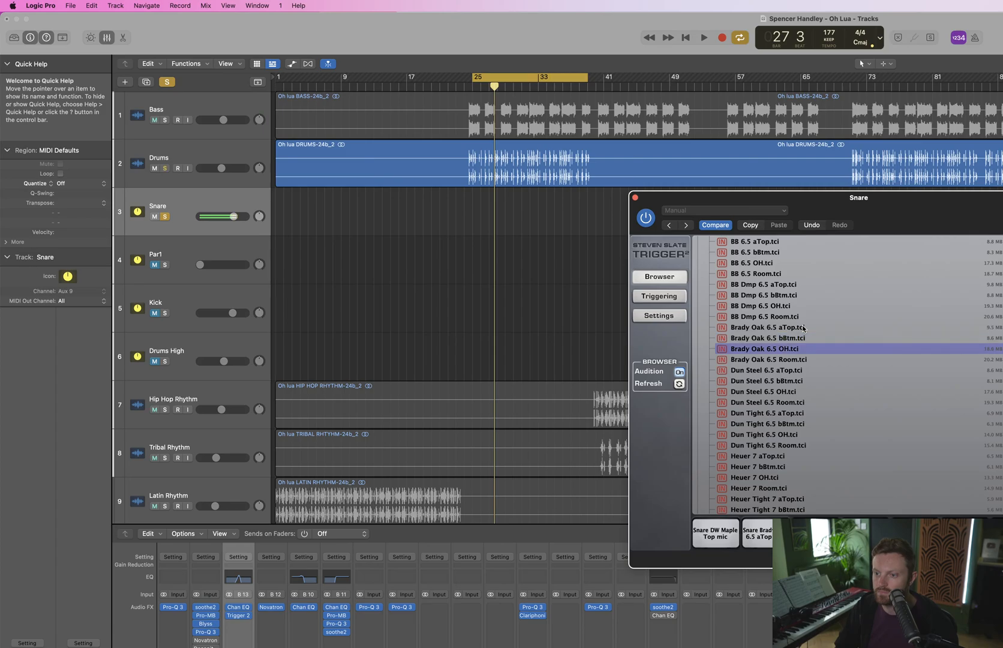
key("Up")
key("Down")
key("Down")
key("Down")
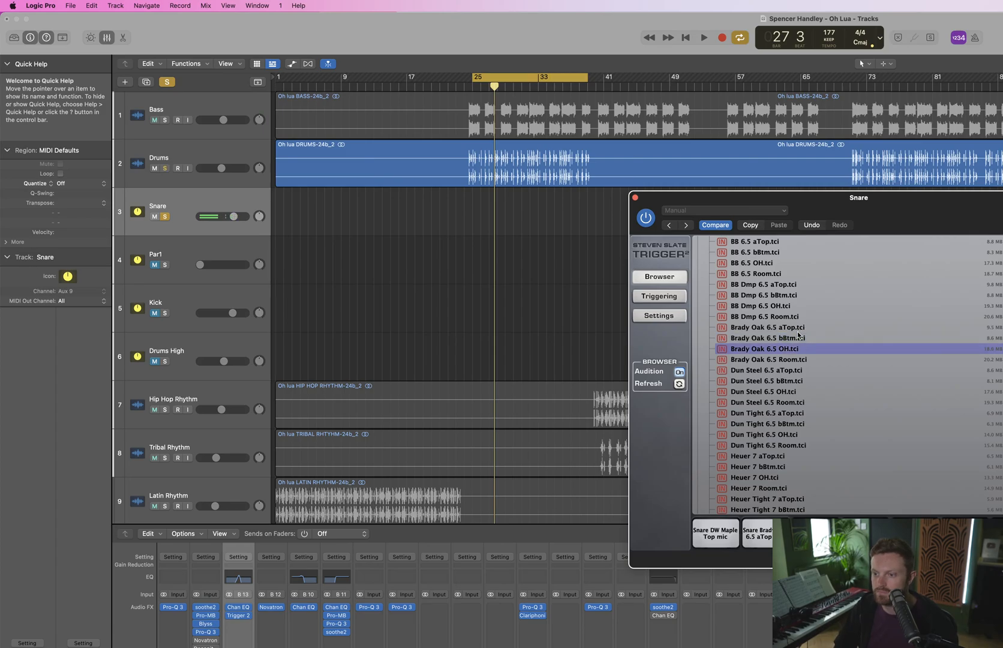
Audition the Dun Steel 6.5 samples, load Dun Steel 6.5 aTop.tci into the third slot and return to the Triggering view
key("Down")
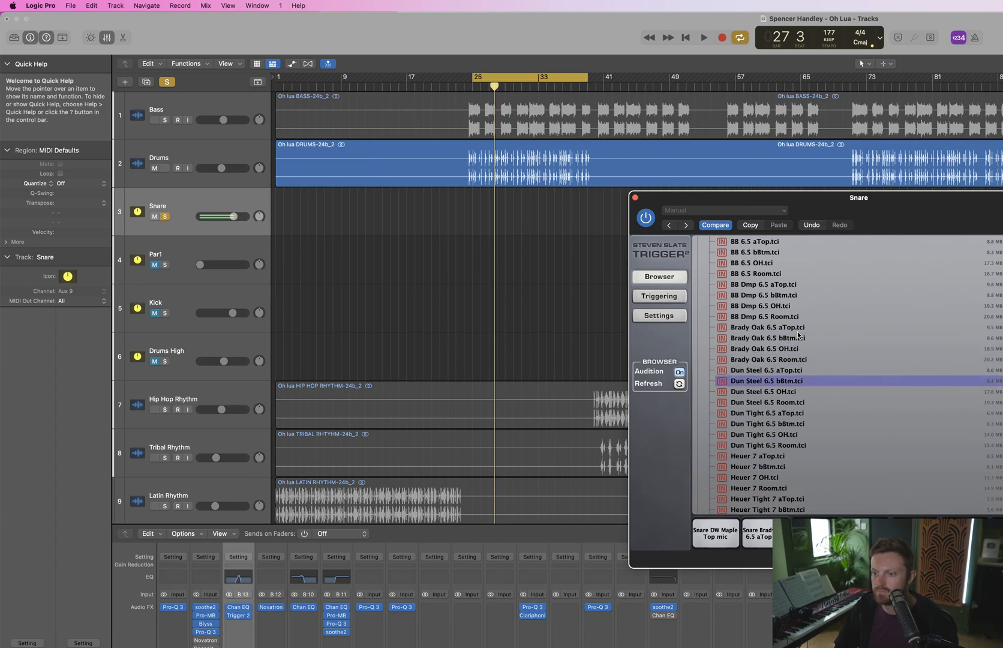
key("Up")
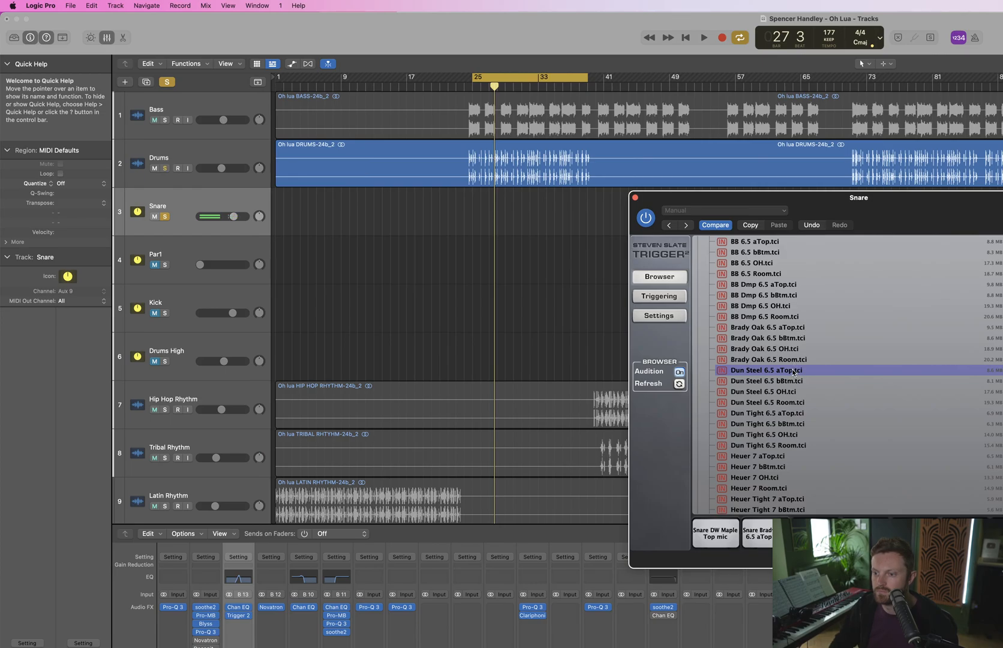
scroll(793, 372, "down", 1)
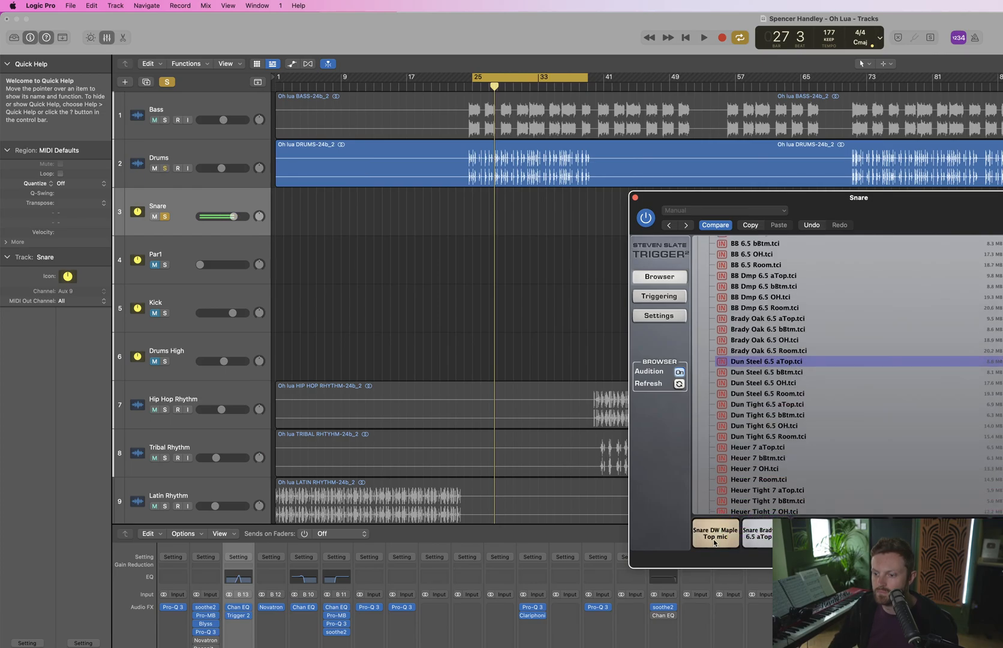
left_click(660, 297)
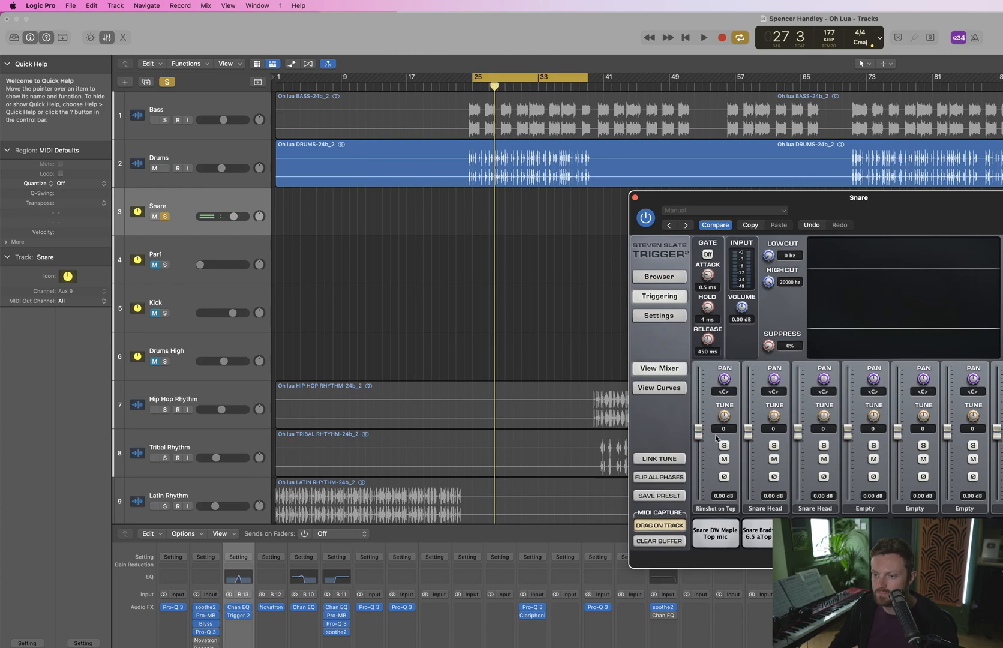
Pull Trigger 2's first sample down to -inf, solo the Drums and compare the snare with the third sample muted and unmuted
left_click_drag(701, 436, 699, 490)
key("space")
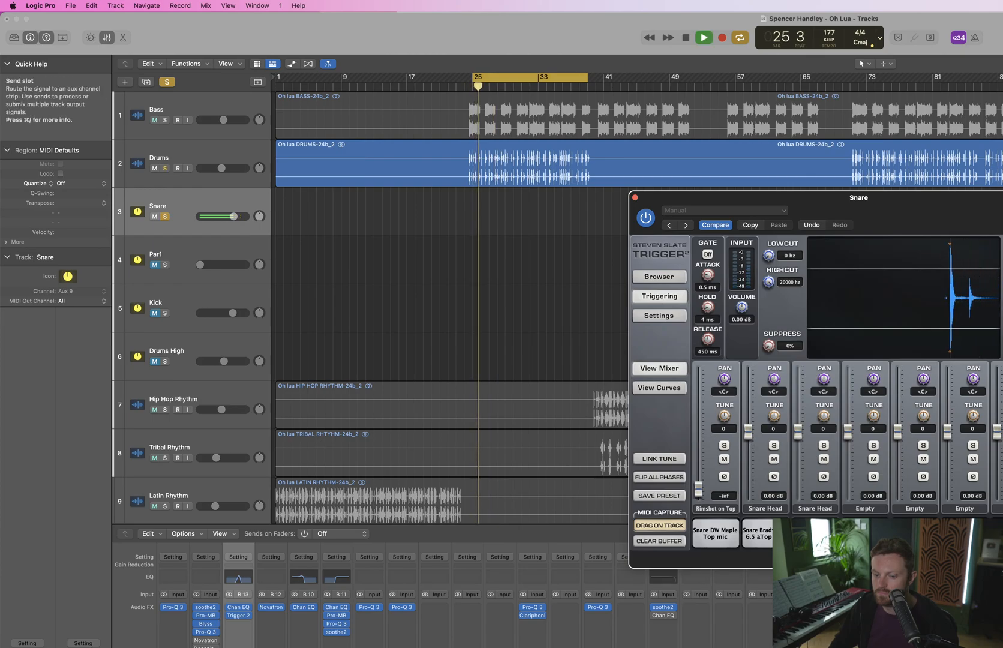
left_click(165, 167)
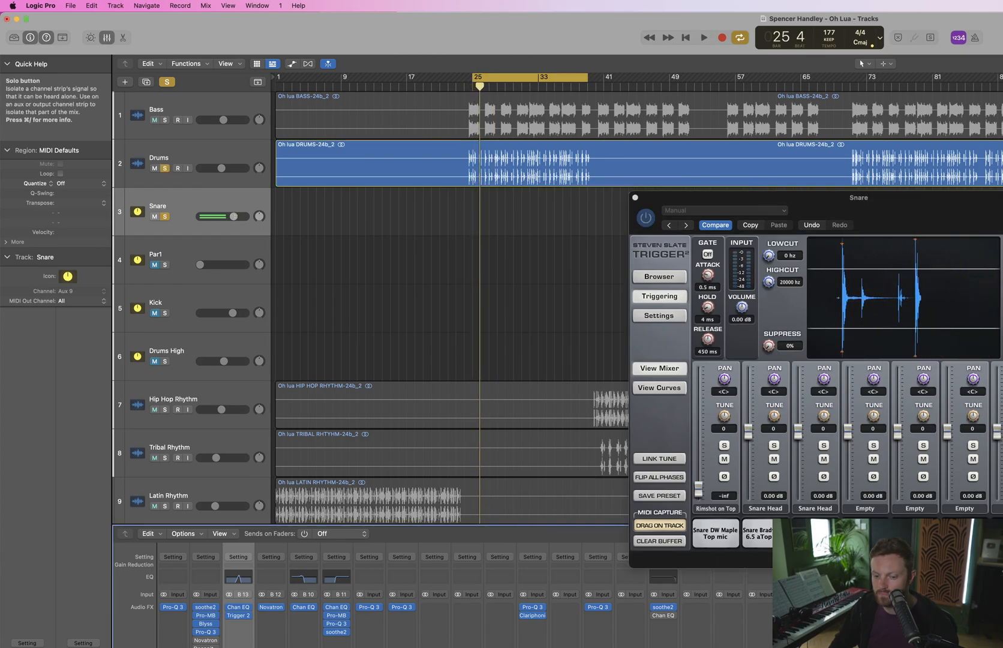
key("space")
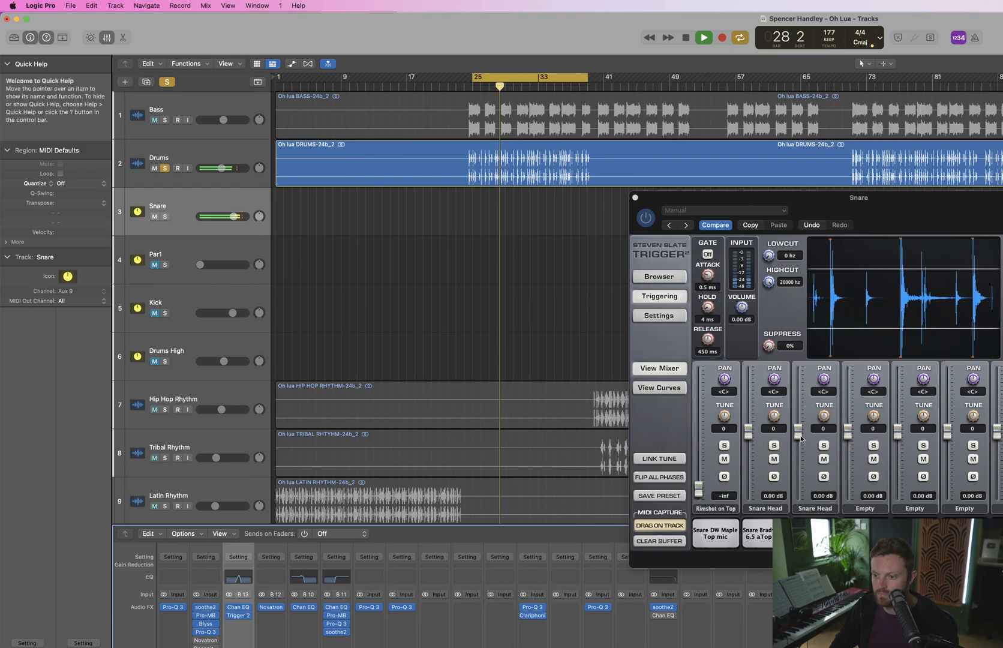
left_click(825, 460)
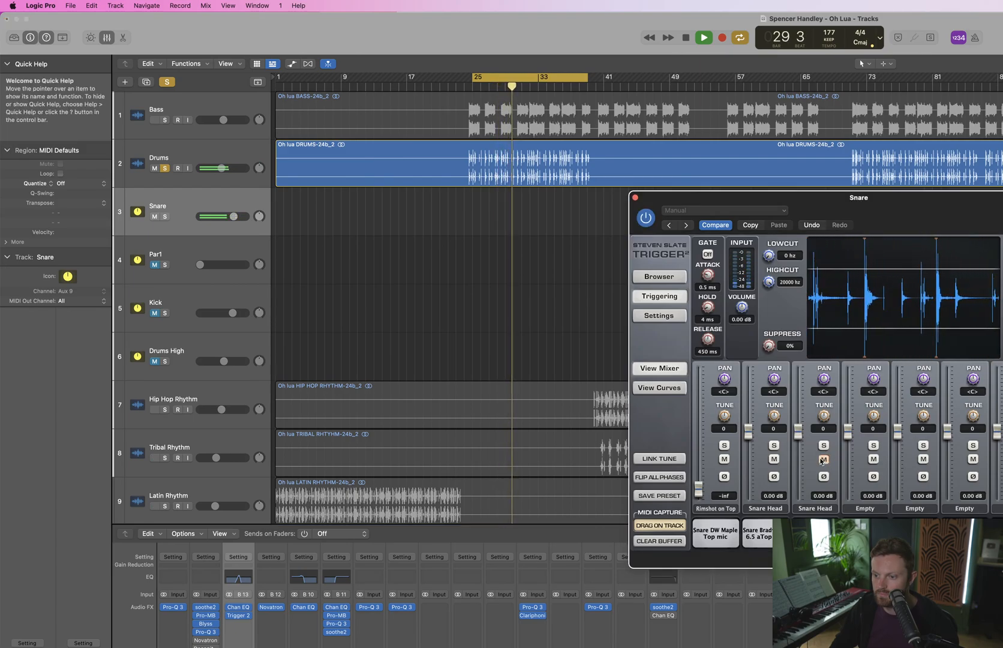
left_click(822, 461)
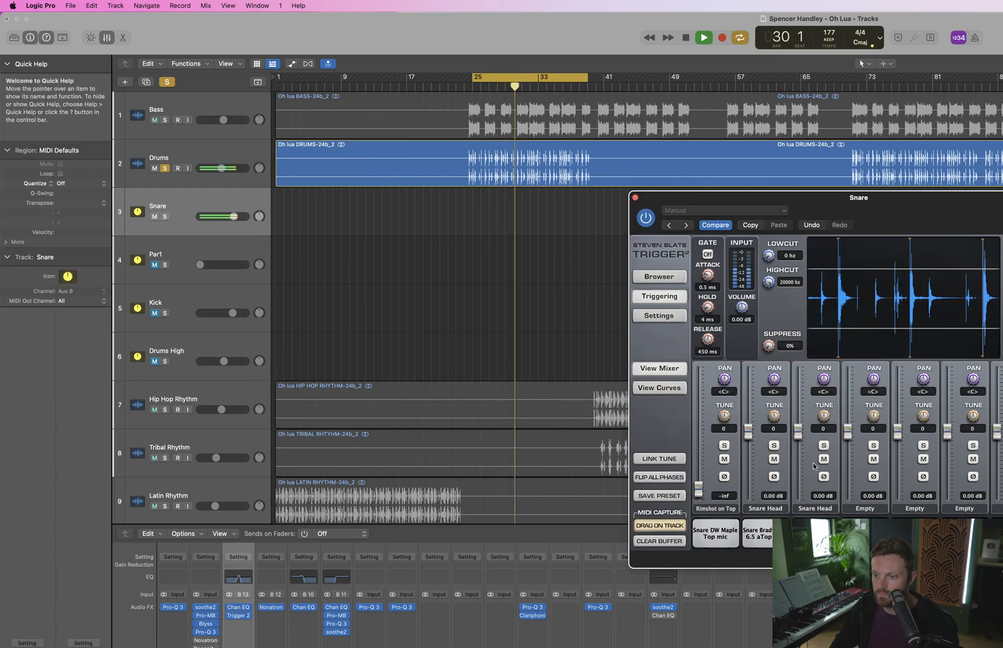
Reset the first sample's level to 0 dB and solo the second sample followed by the third
left_click(699, 490, "alt")
left_click(774, 446)
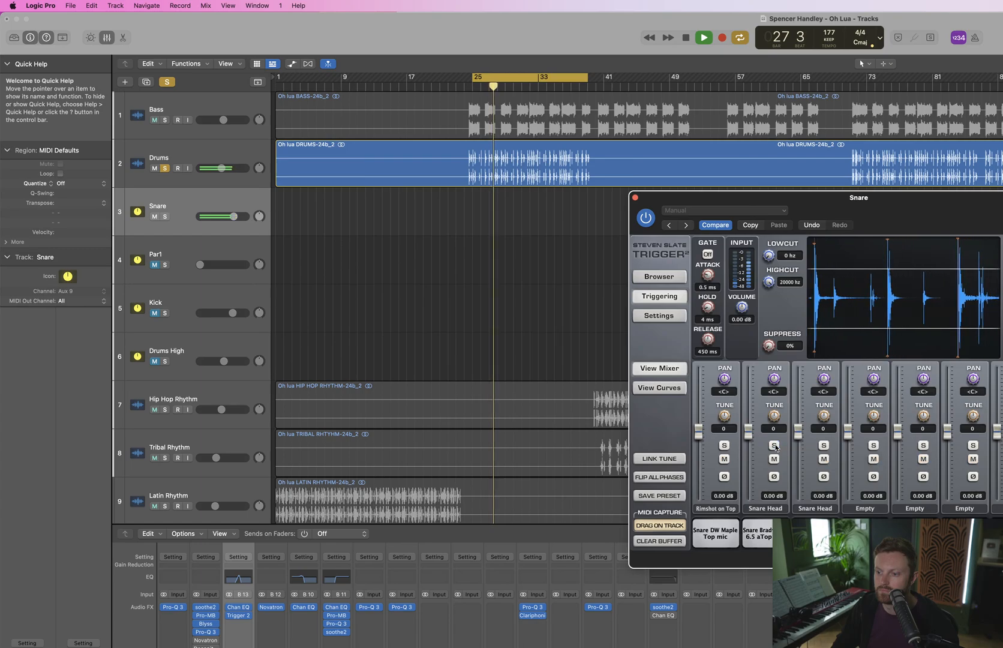
left_click(825, 446)
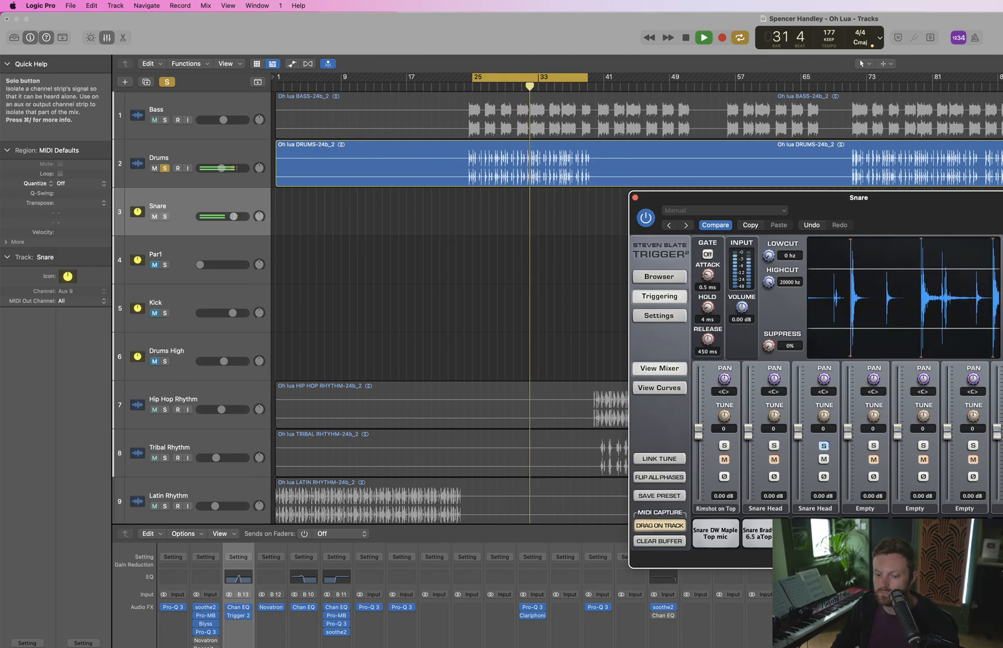
Compare the soloed drums with the Snare channel muted and unmuted
left_click(232, 647)
key("space")
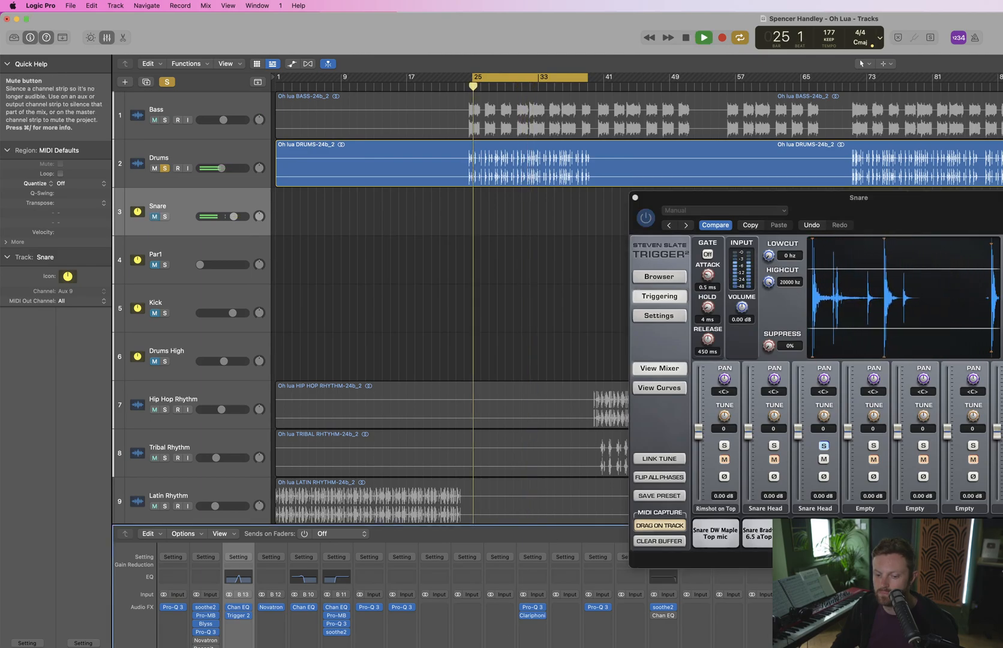
key("space")
left_click(232, 647)
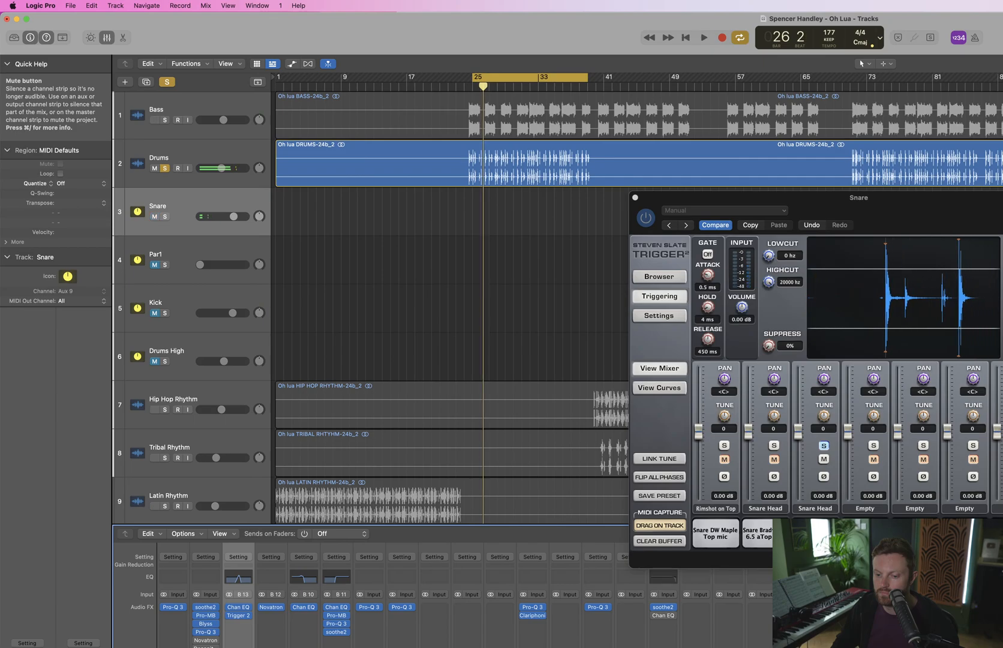
key("space")
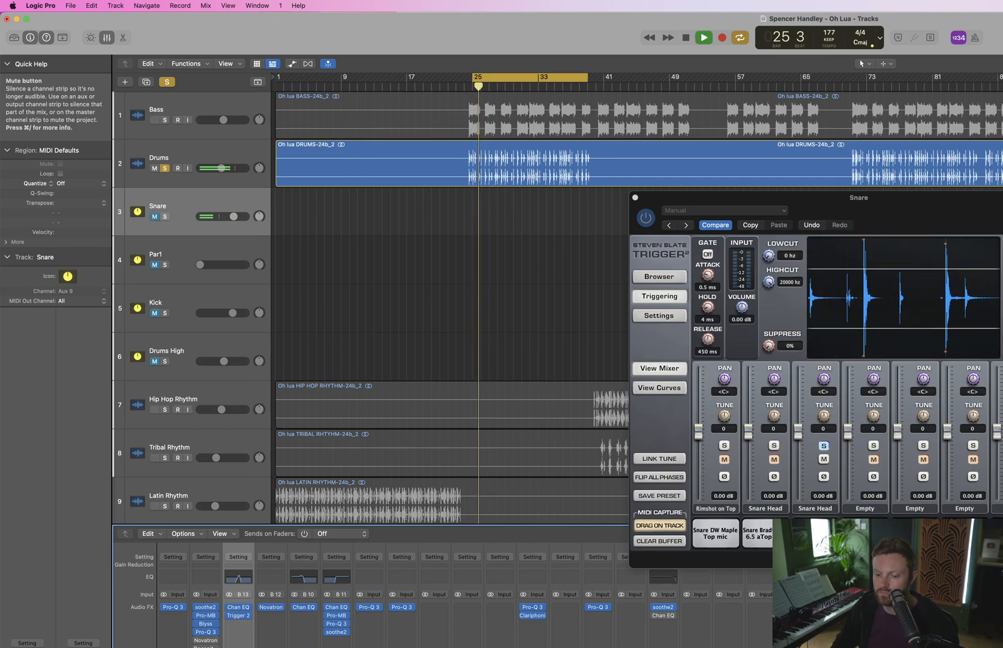
key("space")
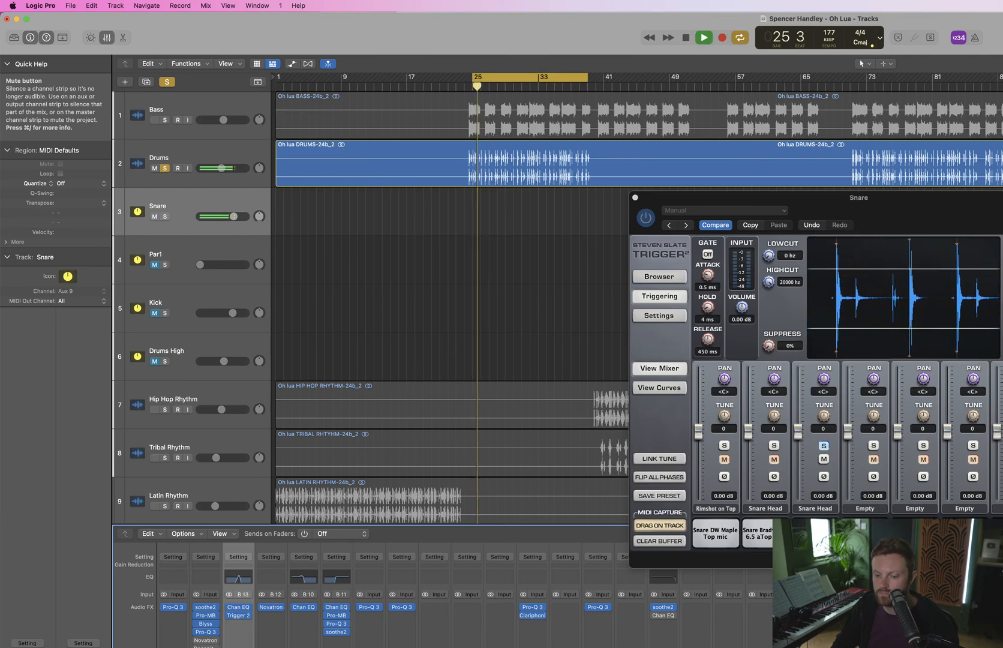
Raise the soloed third snare sample's level to 5.56 dB in Trigger 2 during playback
left_click(824, 447)
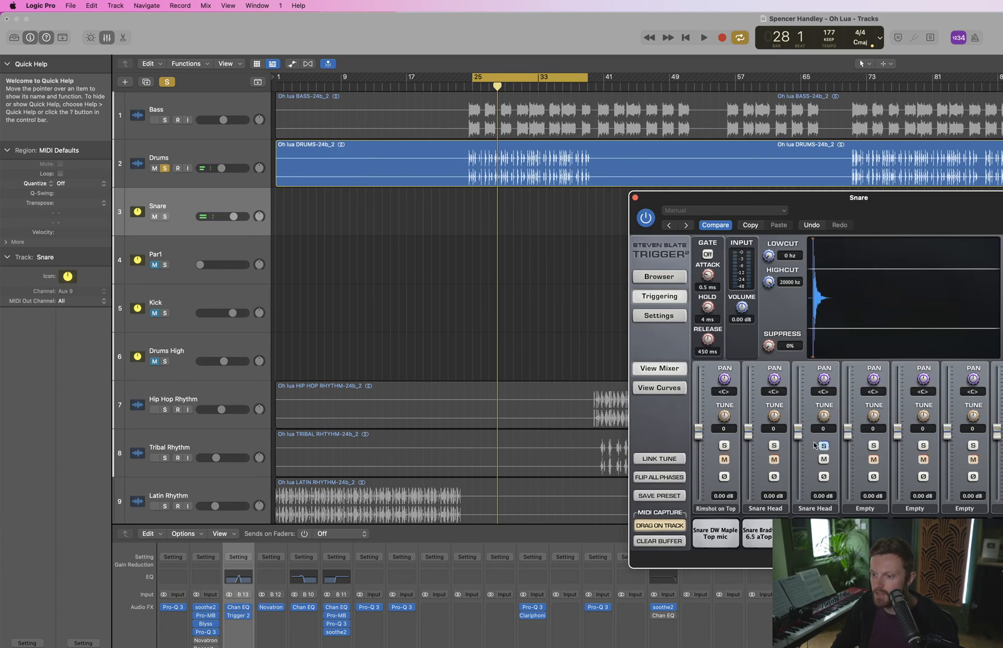
key("space")
left_click_drag(798, 431, 803, 413)
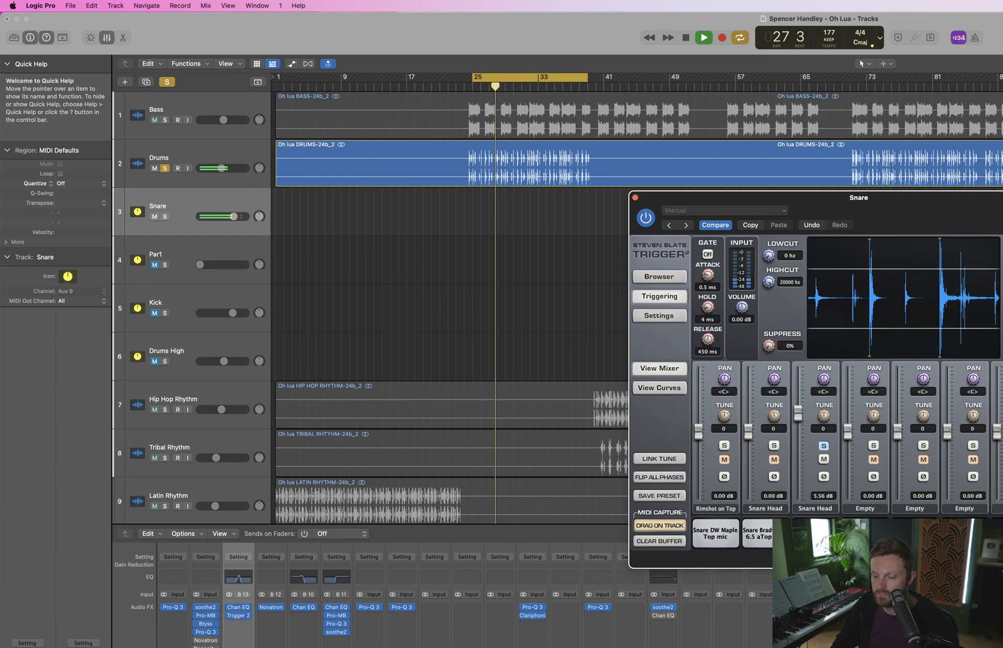
Clear the Drums solo, turn off cycle playback and place the playhead at bar 19
key("space")
left_click(165, 169)
key("space")
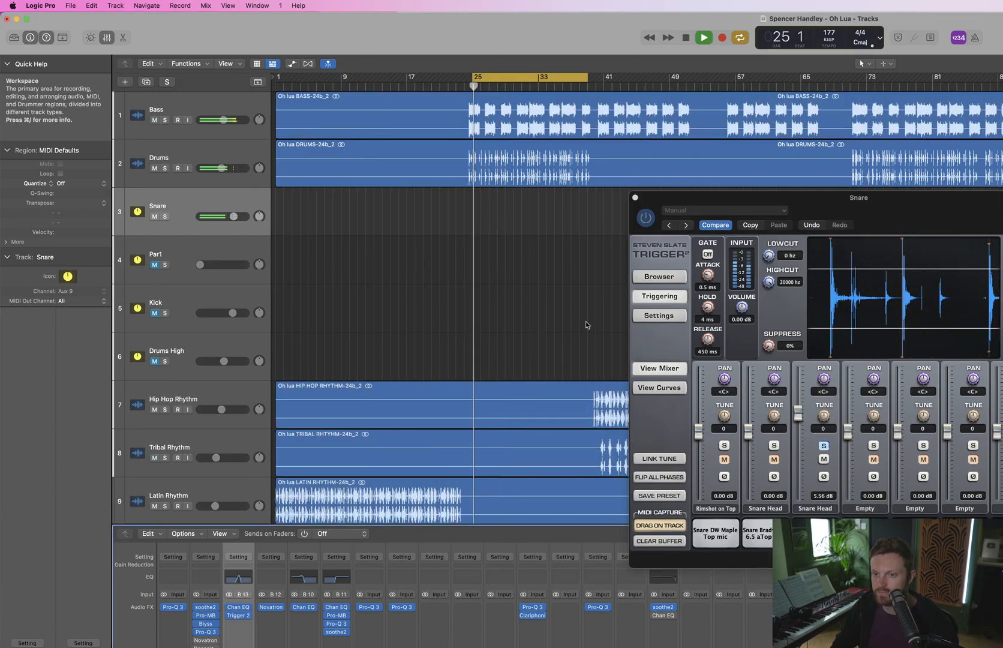
left_click(504, 79)
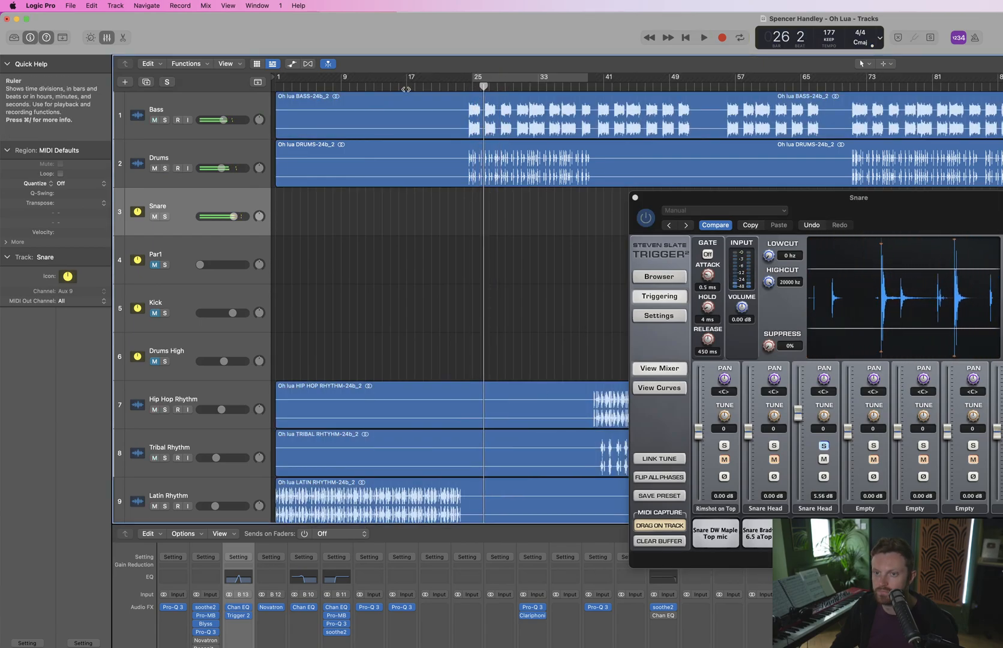
key("space")
left_click(422, 86)
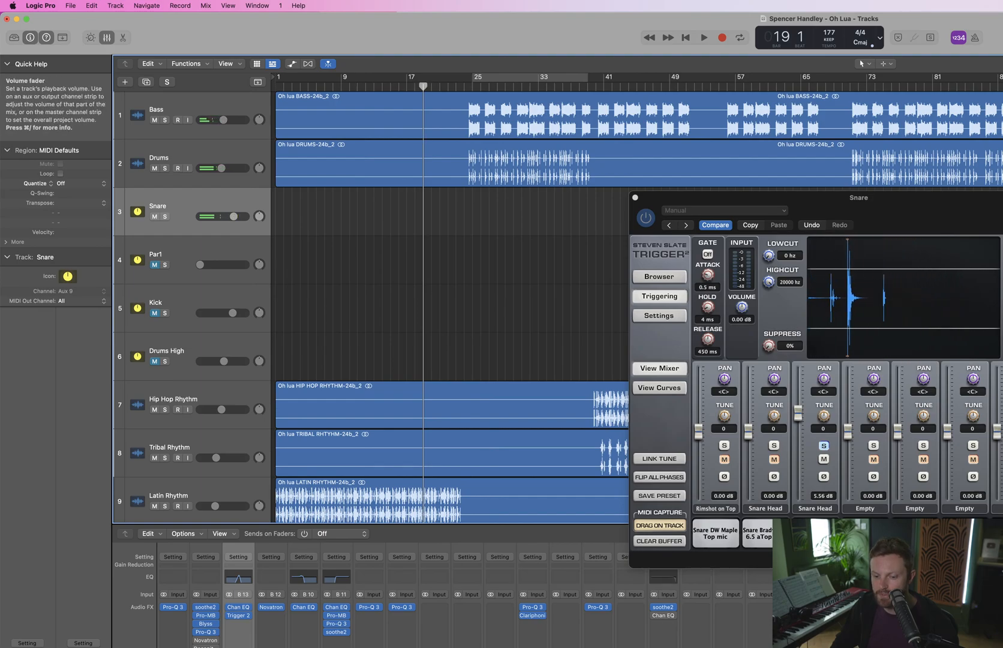
Lower the Snare channel's volume while playing the full mix from bar 19
left_click_drag(238, 644, 238, 647)
key("space")
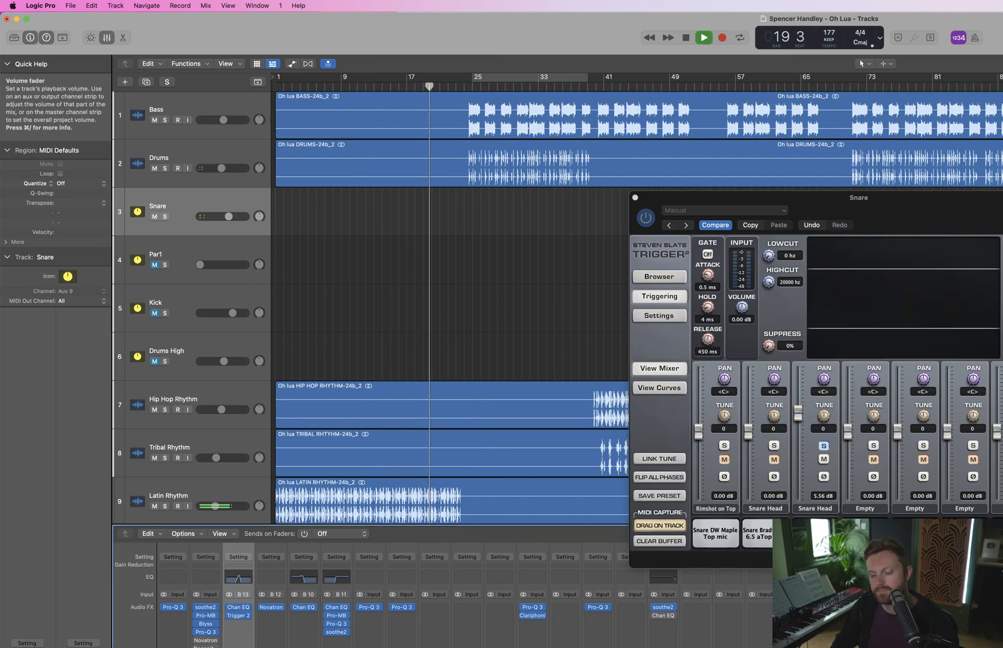
key("space")
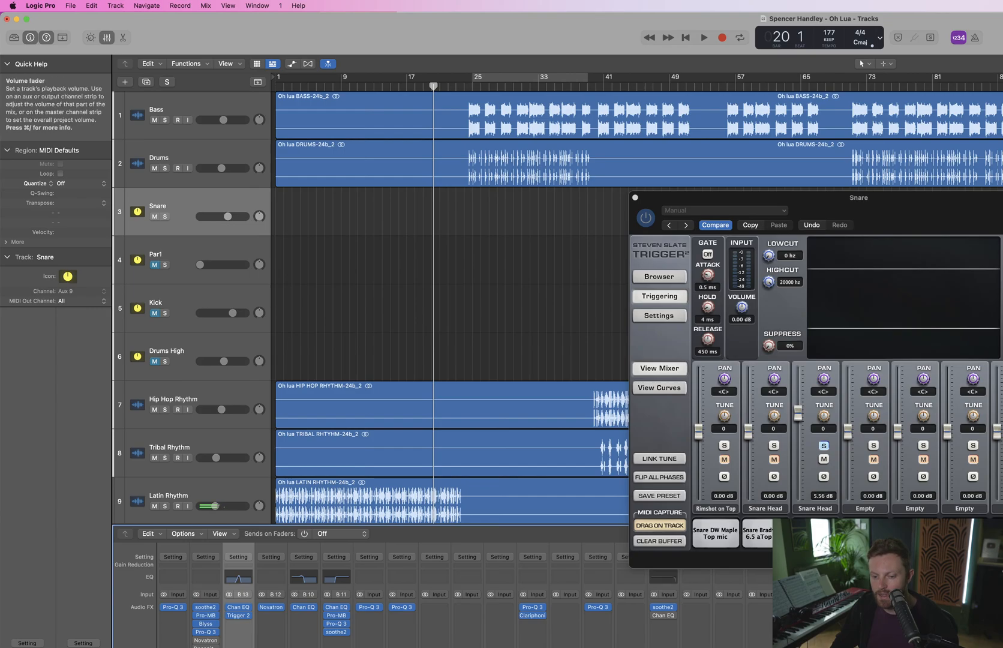
key("space")
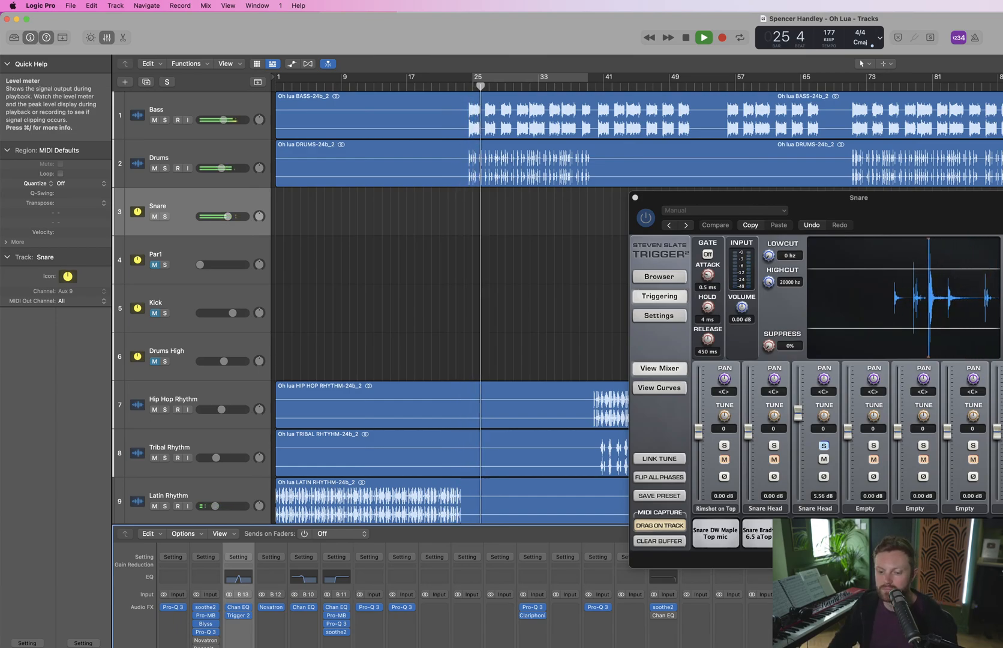
key("space")
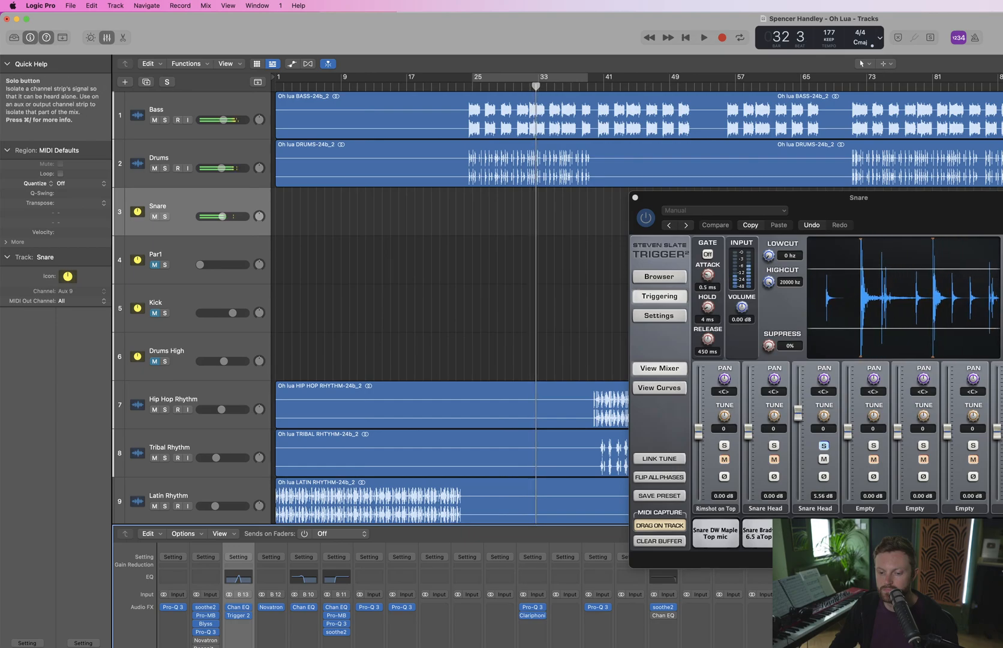
Solo the Snare channel and insert a stereo FabFilter Pro-G gate after Trigger 2
key("s")
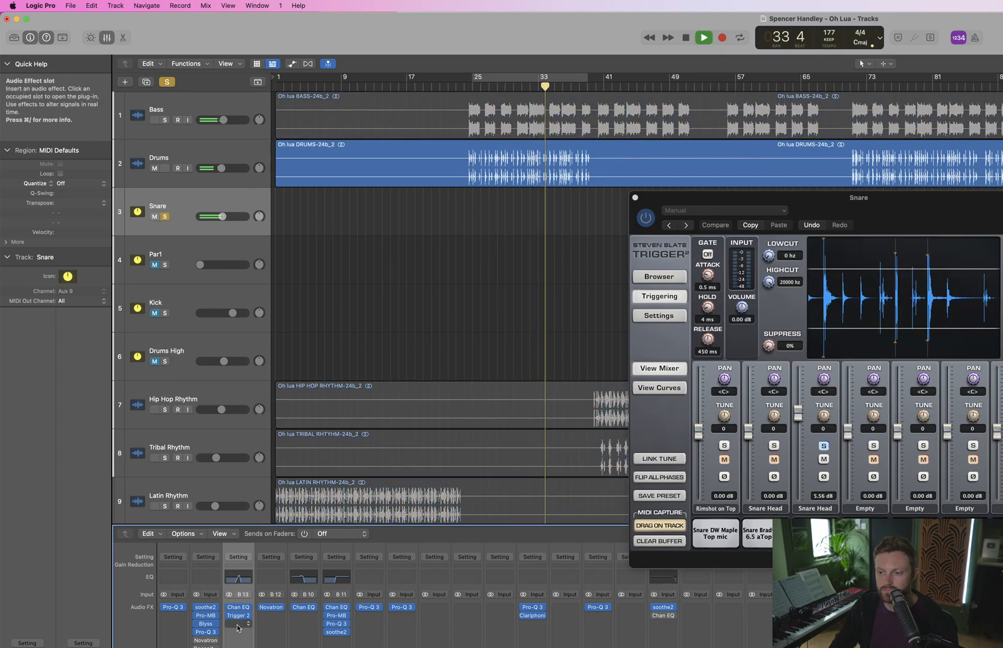
left_click(238, 624)
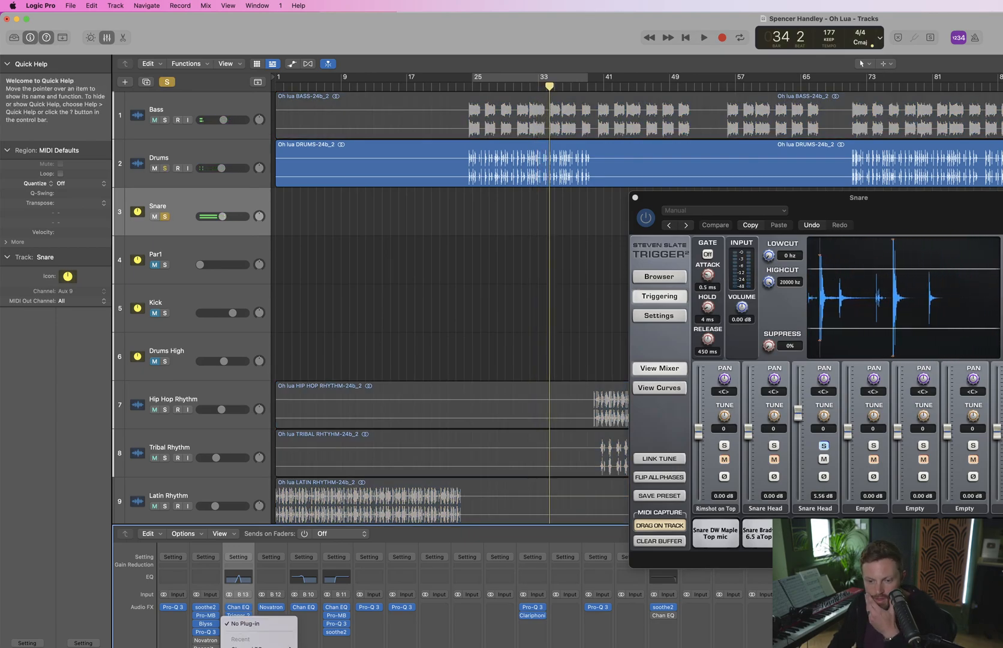
mouse_move(255, 647)
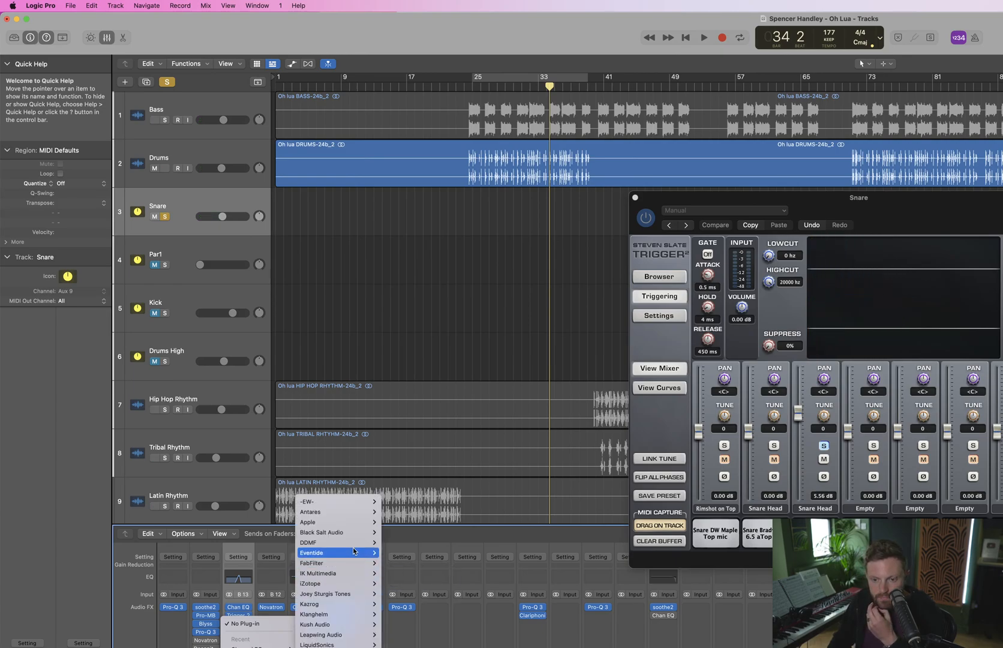
mouse_move(349, 563)
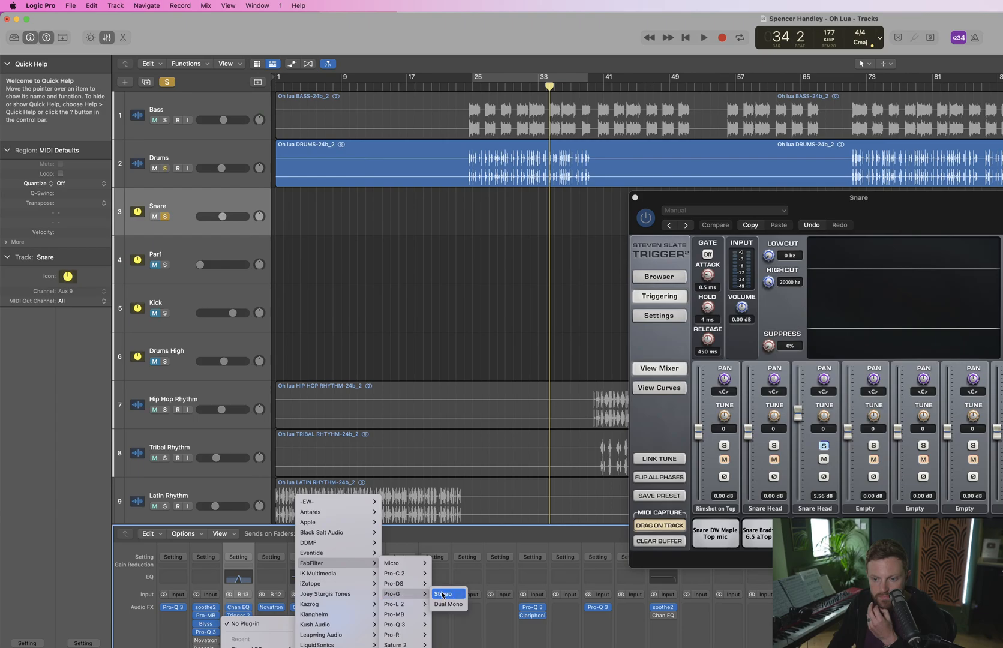
left_click(442, 594)
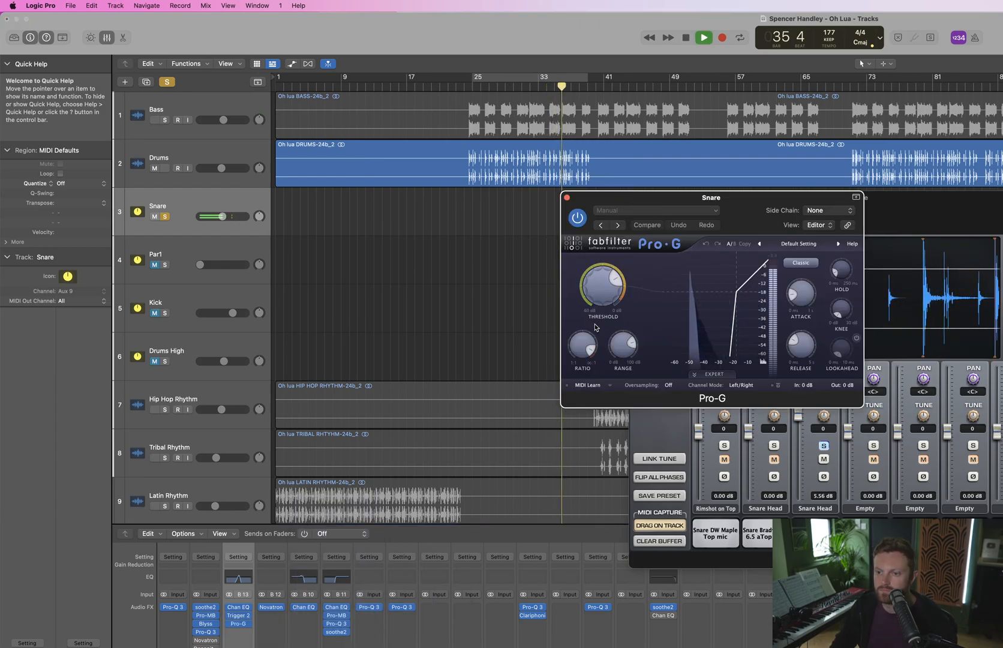
Try longer release times on the Pro-G gate, up to about 1159 ms, with the snare soloed
left_click_drag(801, 342, 821, 237)
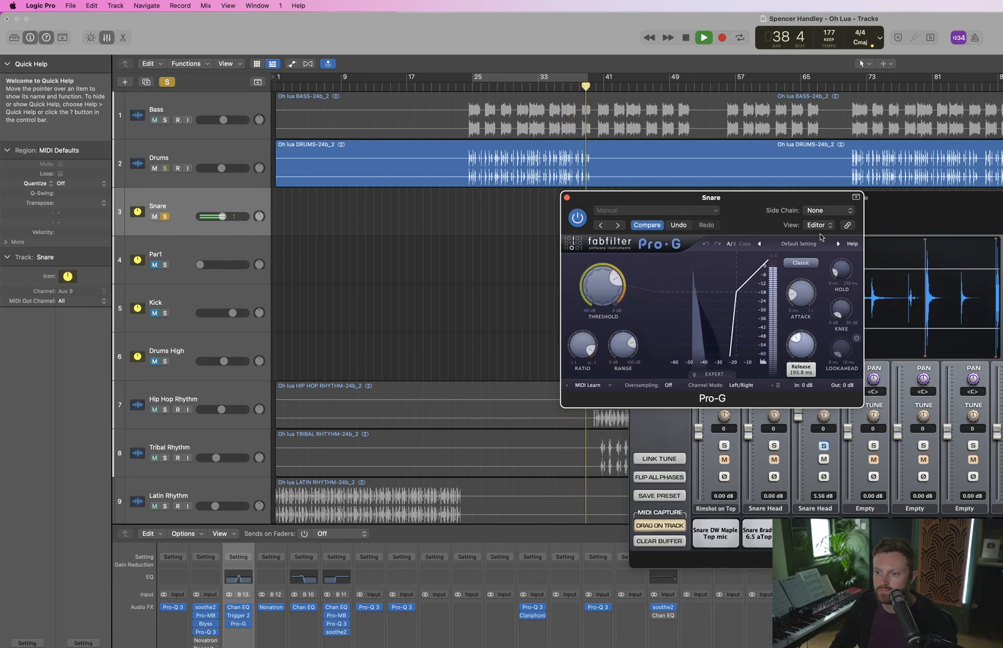
left_click_drag(806, 347, 807, 313)
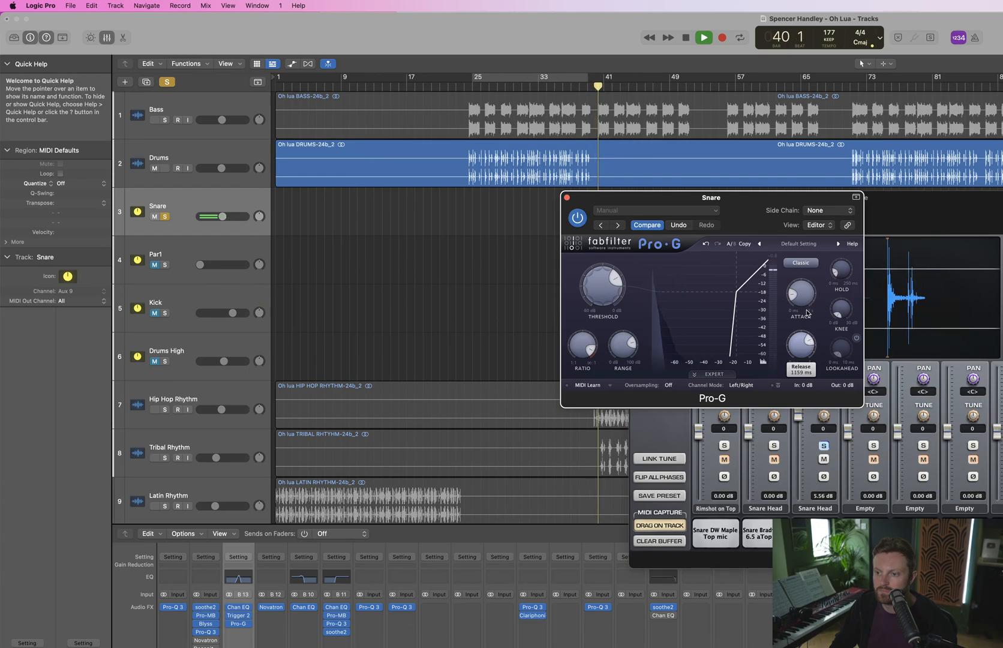
key("space")
Turn cycle playback back on, swap the Snare solo for the Drums solo and raise the Snare channel's volume in the loop
key("c")
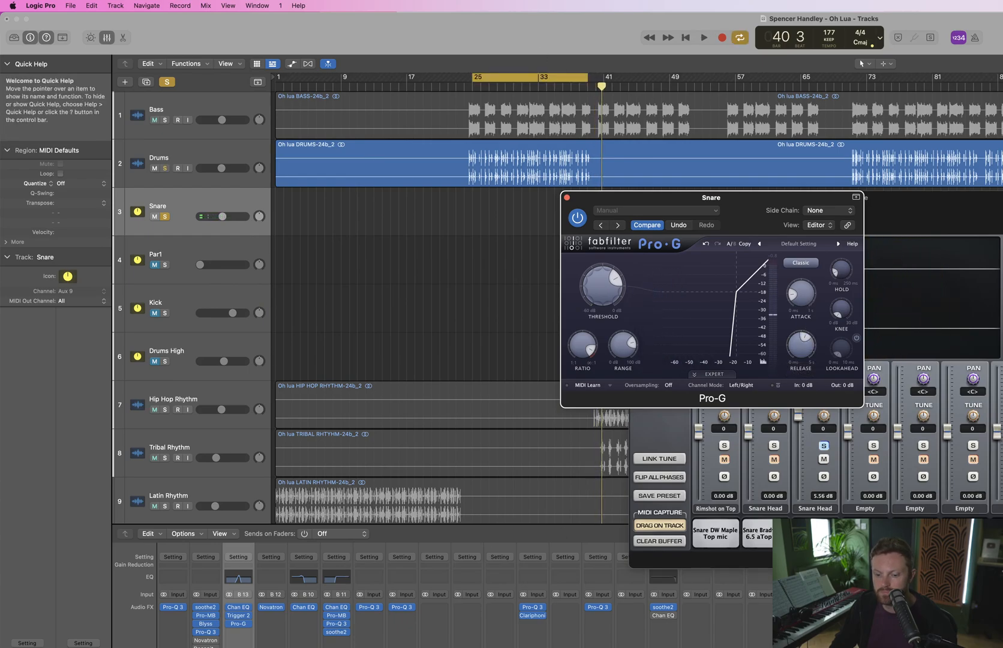
left_click(165, 216)
key("space")
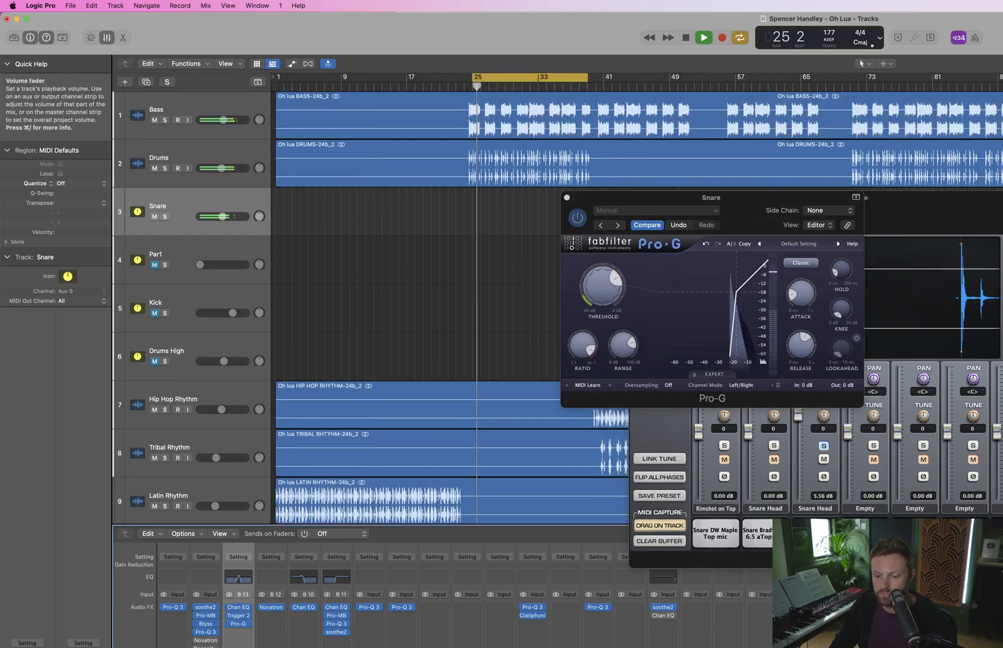
key("space")
left_click(165, 169)
key("space")
left_click_drag(223, 217, 230, 216)
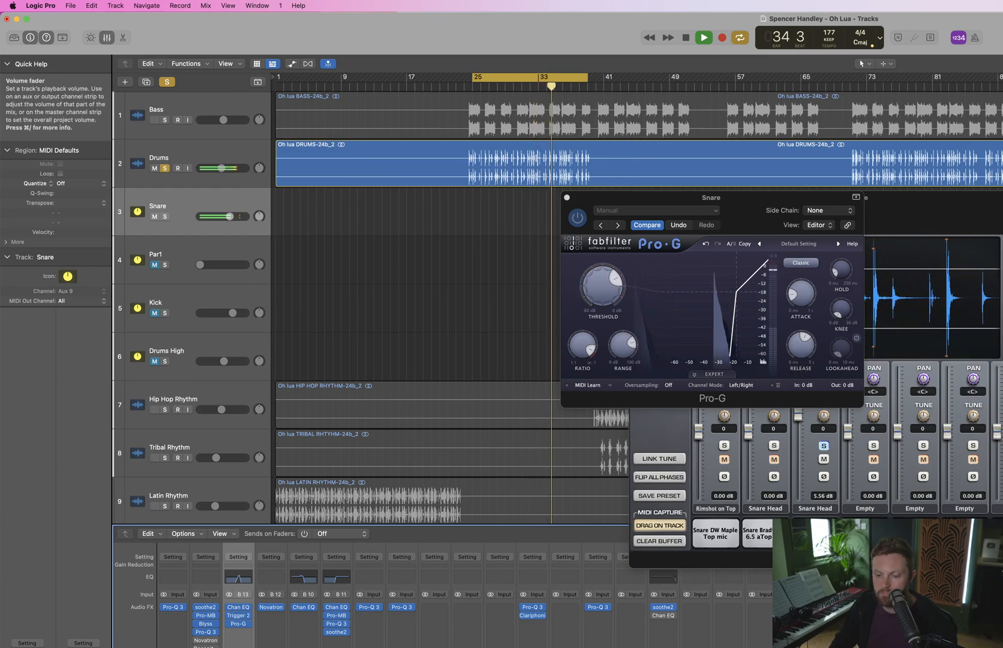
Solo the Snare channel and set the Pro-G release to about 226.6 ms during playback
key("space")
left_click(164, 216)
key("space")
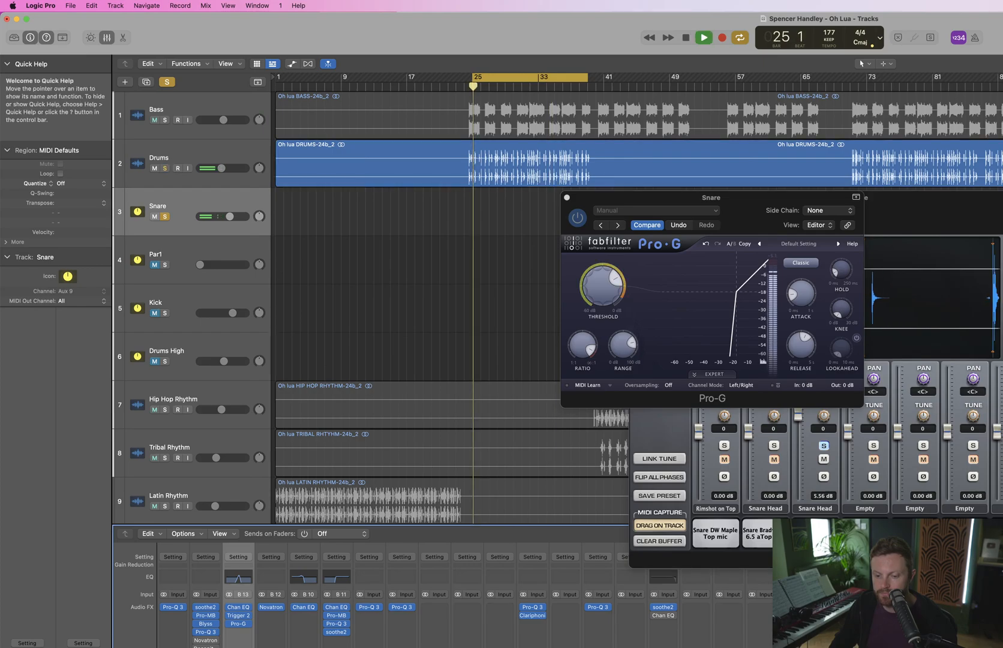
left_click(799, 345)
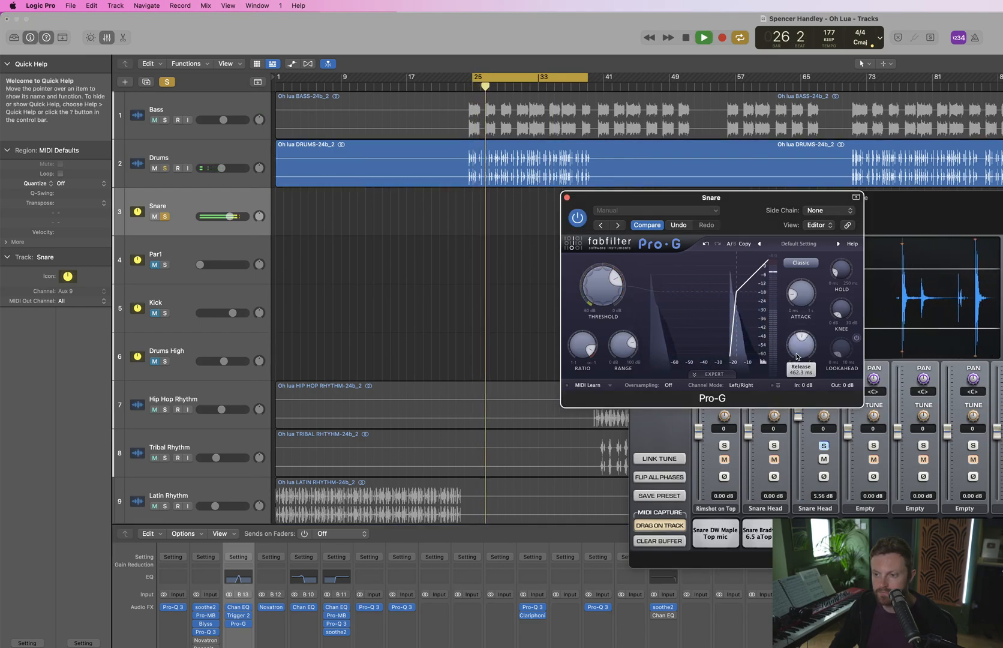
left_click_drag(795, 362, 796, 379)
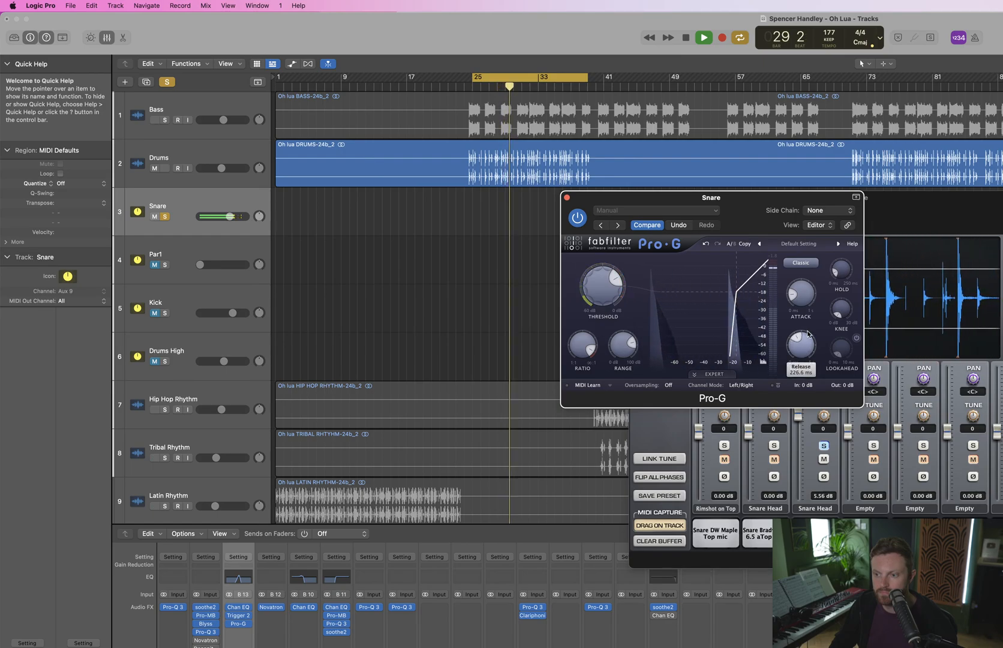
Clear the Snare solo and play the cycled section from bar 25 in the full mix
left_click(246, 647)
key("space")
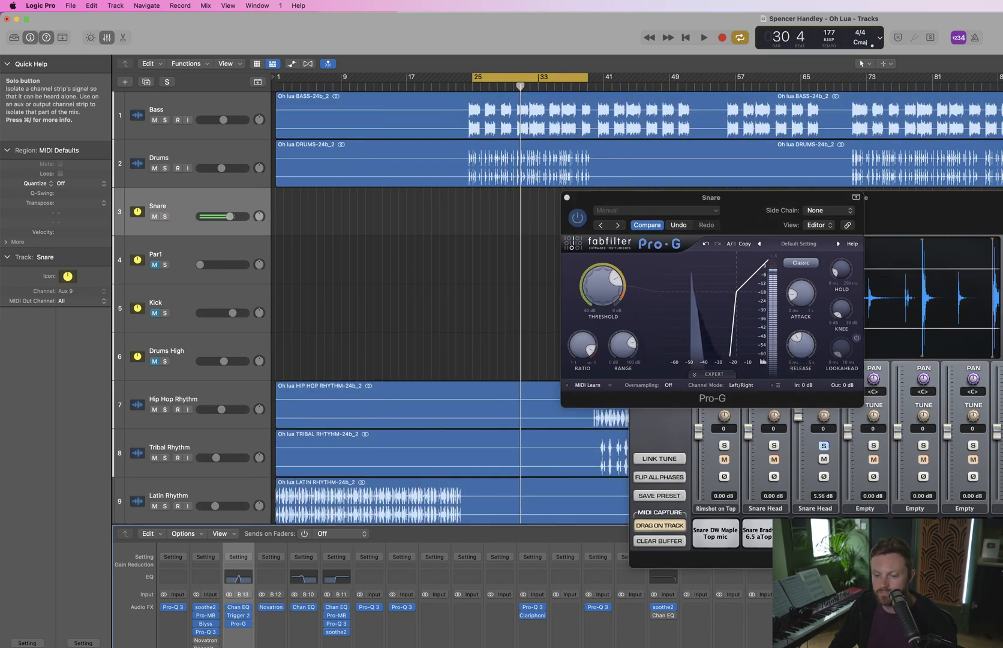
key("space")
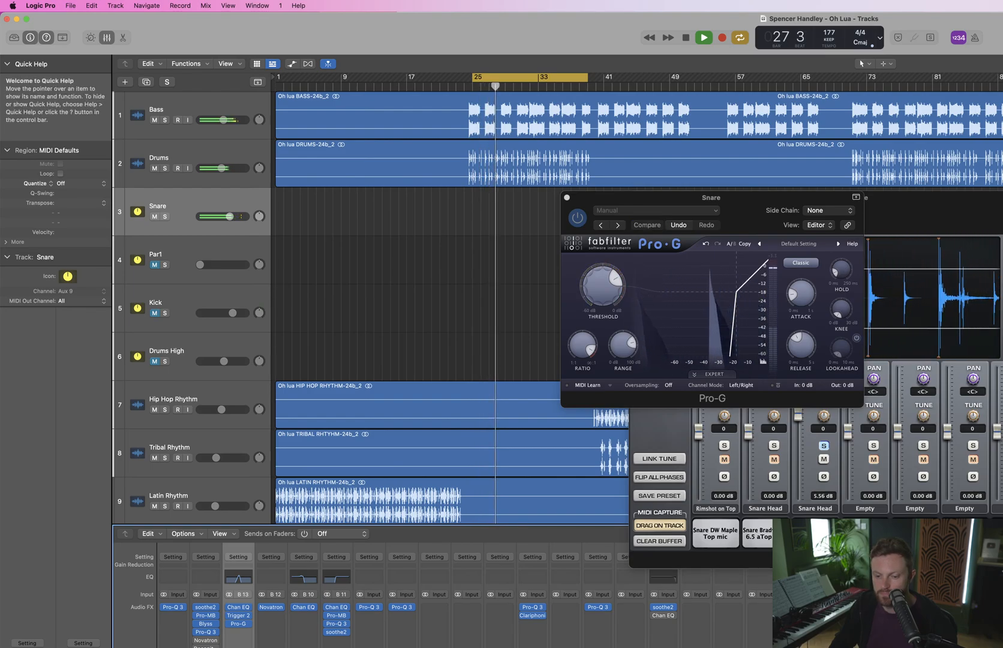
Lower the Snare channel's volume slightly during playback, compare it with the channel muted, nudge it up a touch and close its plug-in windows
left_click_drag(230, 217, 224, 216)
key("m")
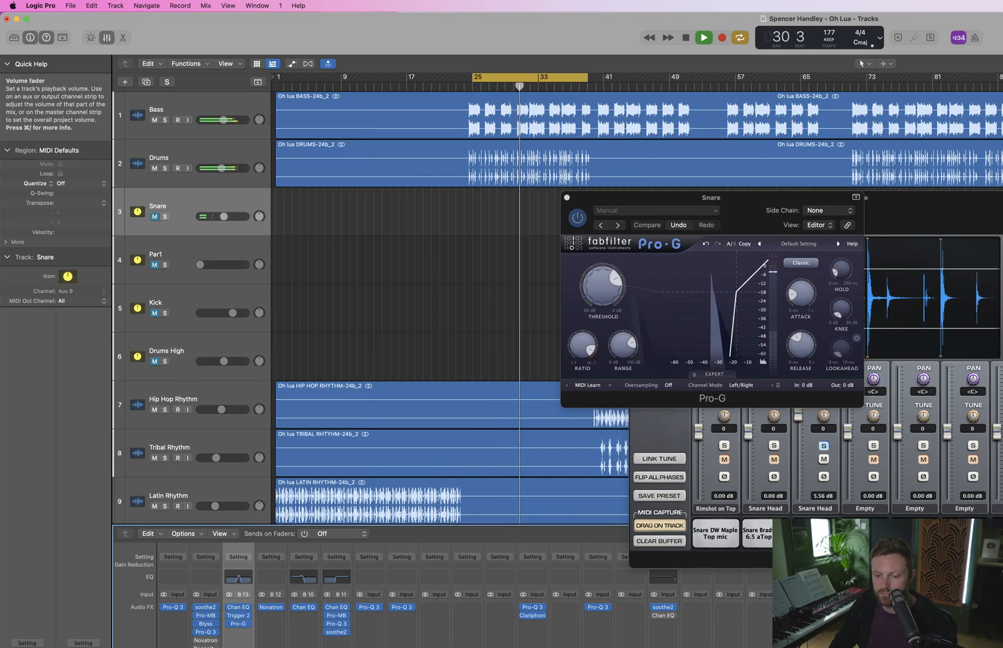
left_click(154, 217)
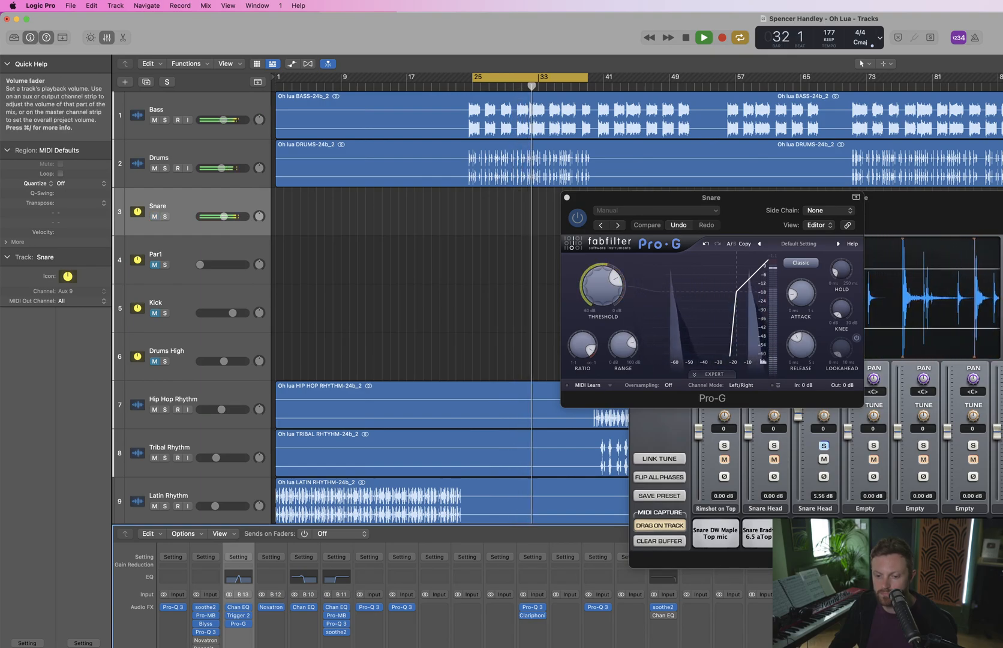
left_click_drag(223, 216, 225, 216)
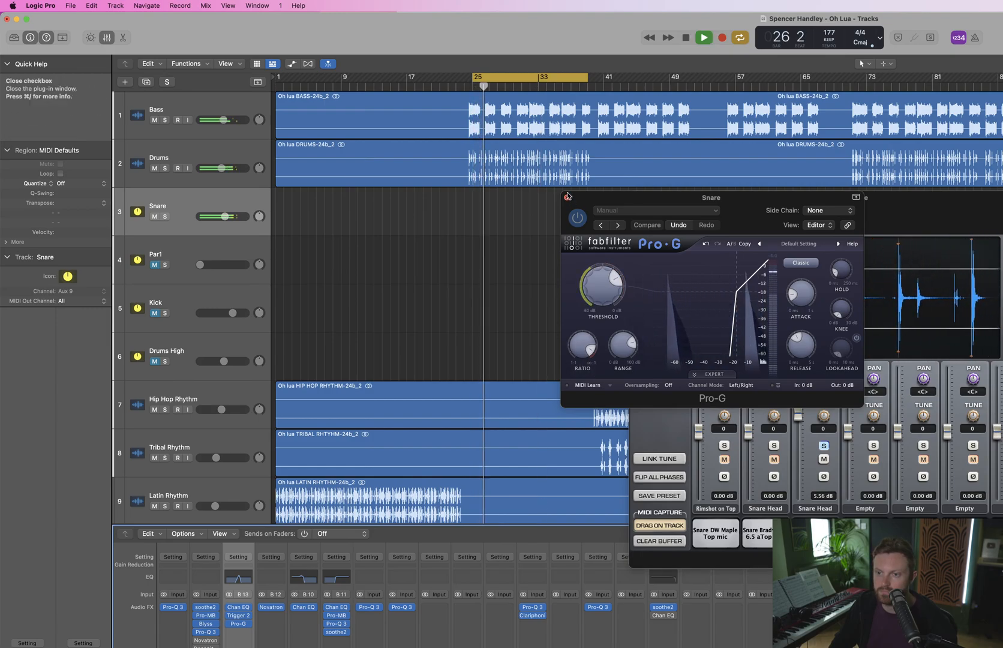
left_click(567, 197)
left_click(635, 197)
Cycle bars 16 to 43 and play into the drum section in the full mix, closing the remaining plug-in window
key("space")
key("c")
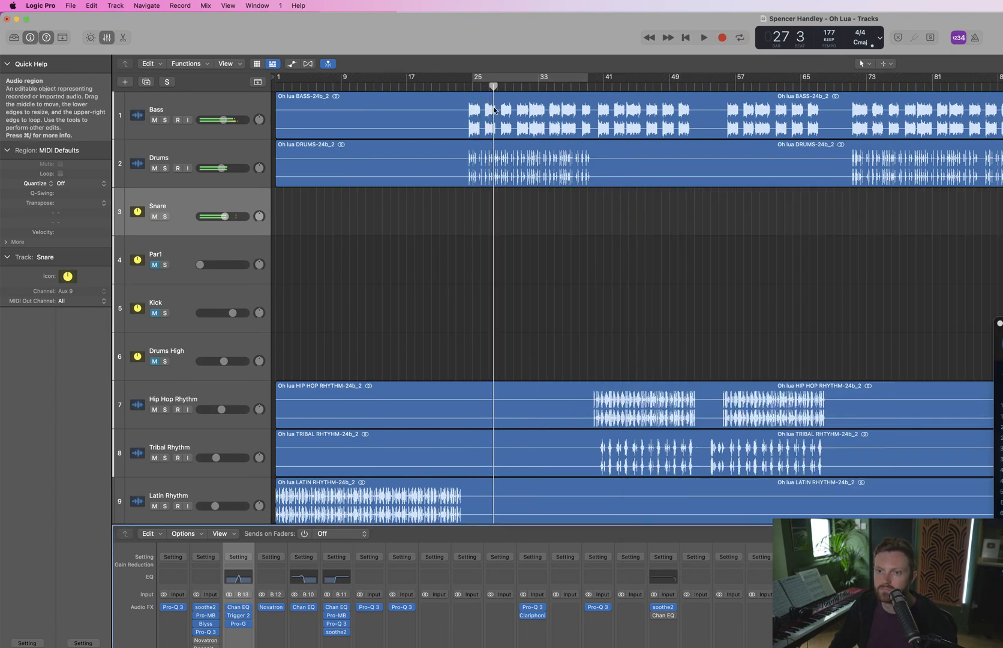
left_click_drag(402, 77, 625, 78)
key("space")
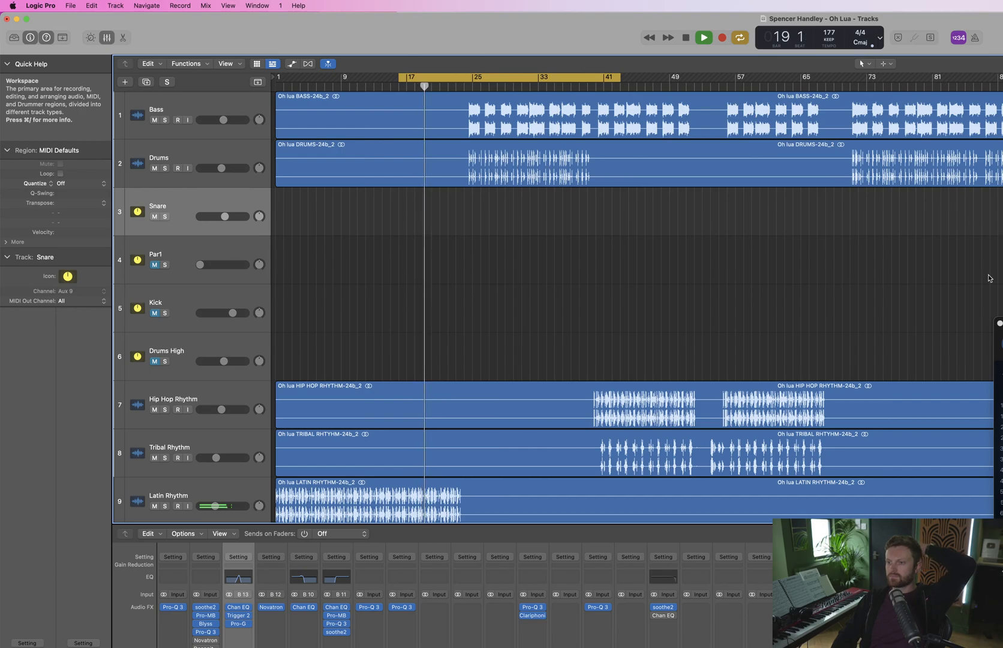
left_click(999, 325)
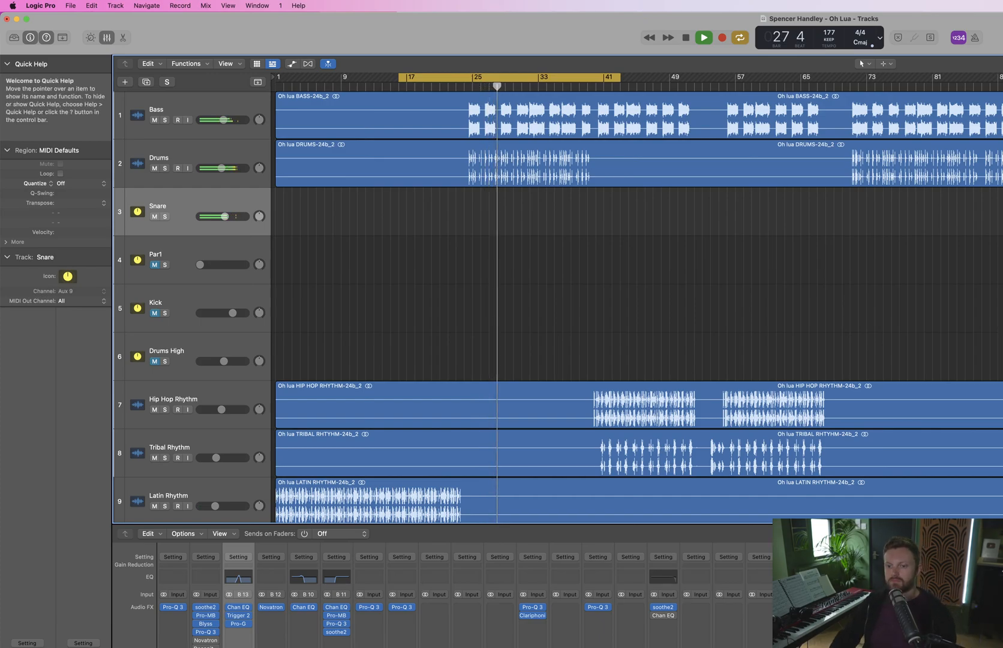
key("space")
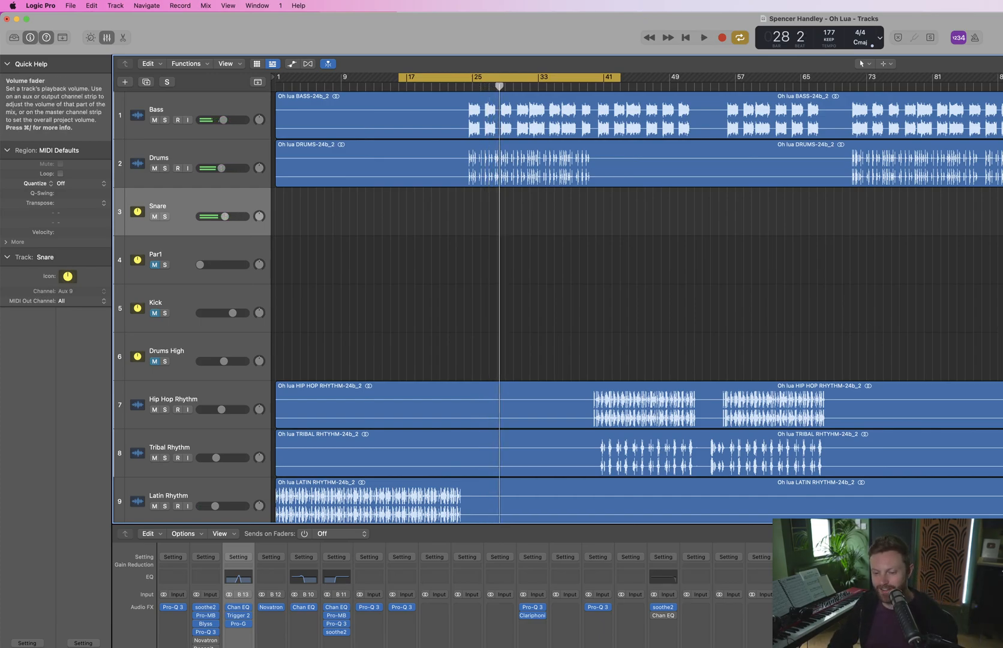
Set the cycle range to bars 25 to 39 and compare the loop with the Snare channel muted and unmuted
left_click(154, 217)
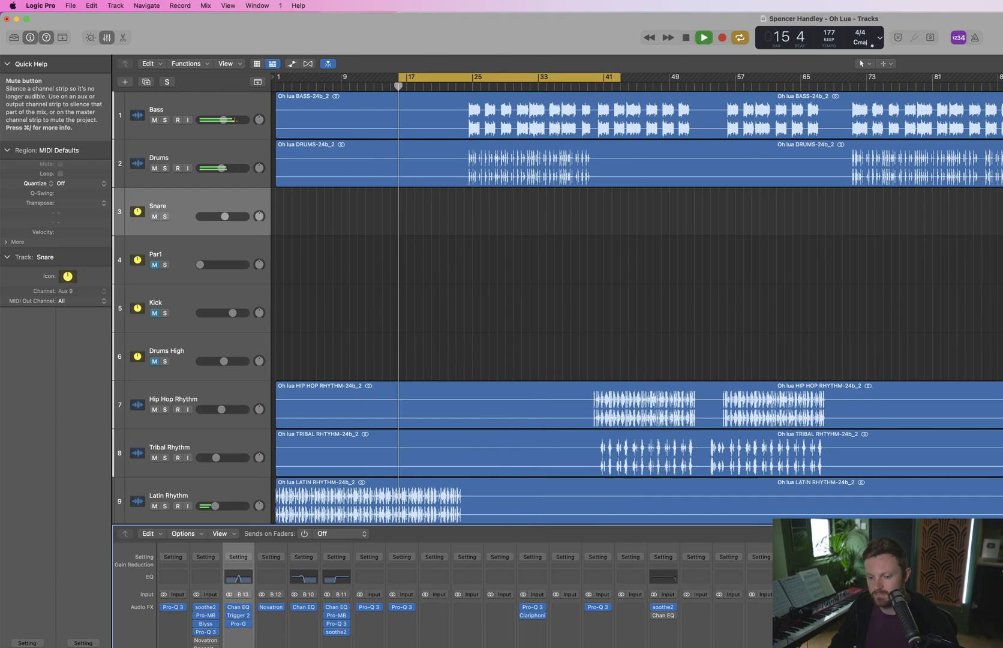
key("c")
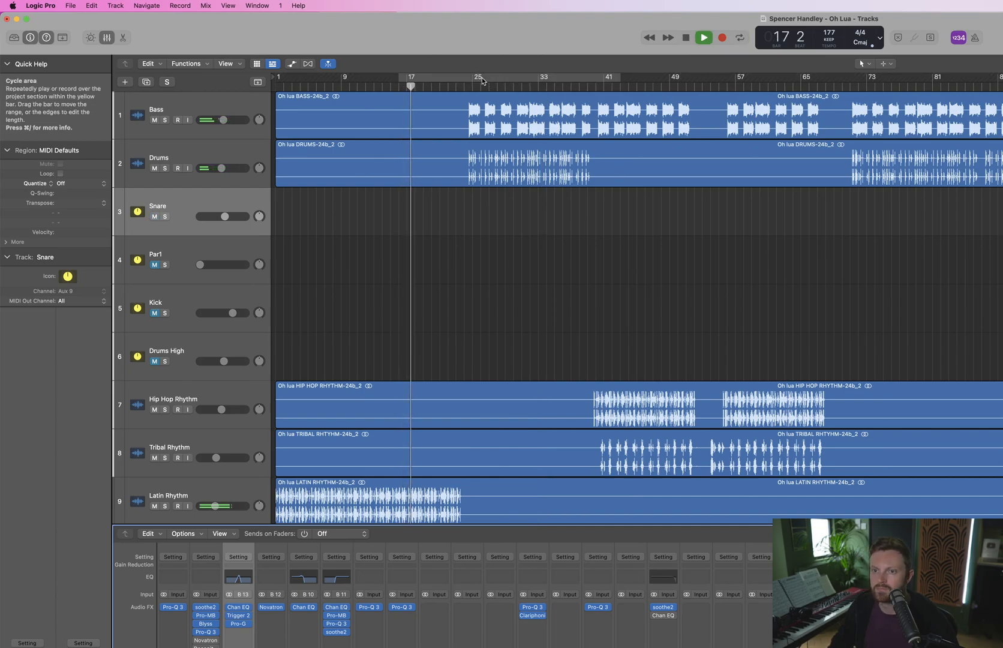
left_click_drag(472, 77, 591, 82)
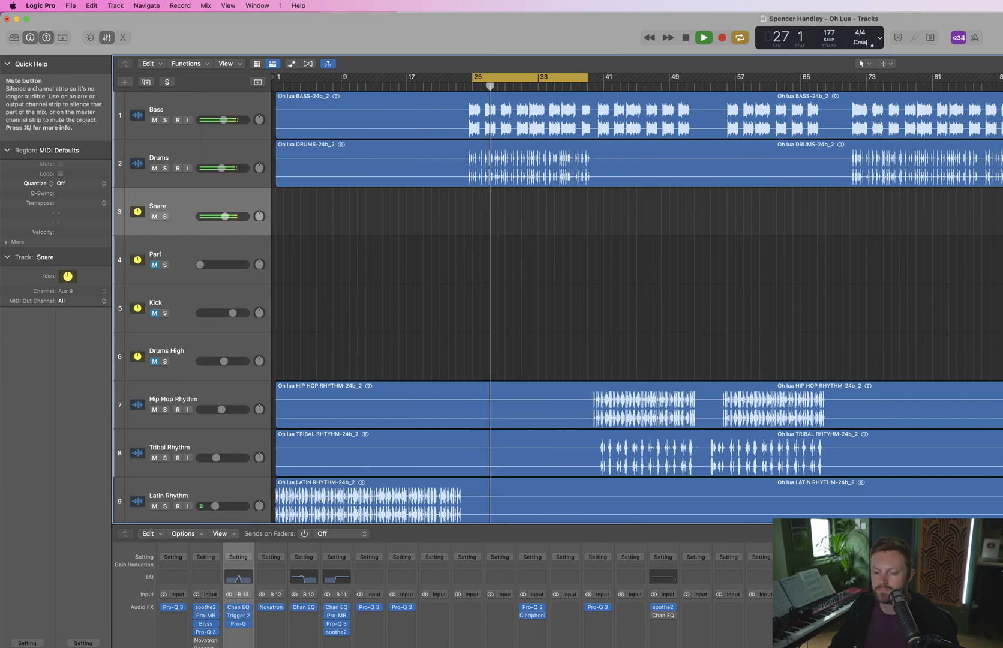
left_click(154, 216)
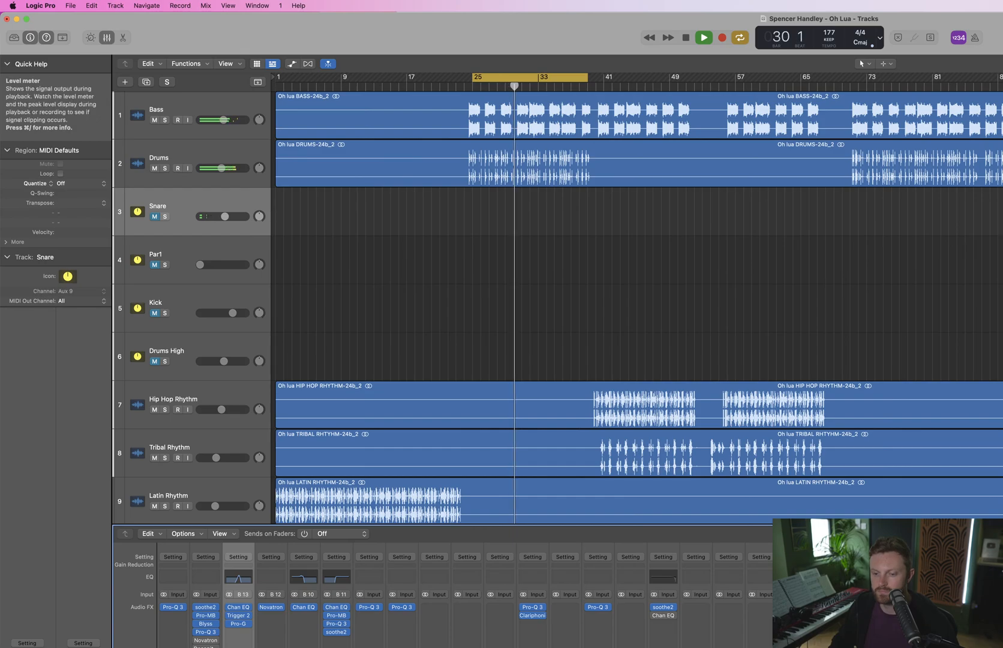
key("space")
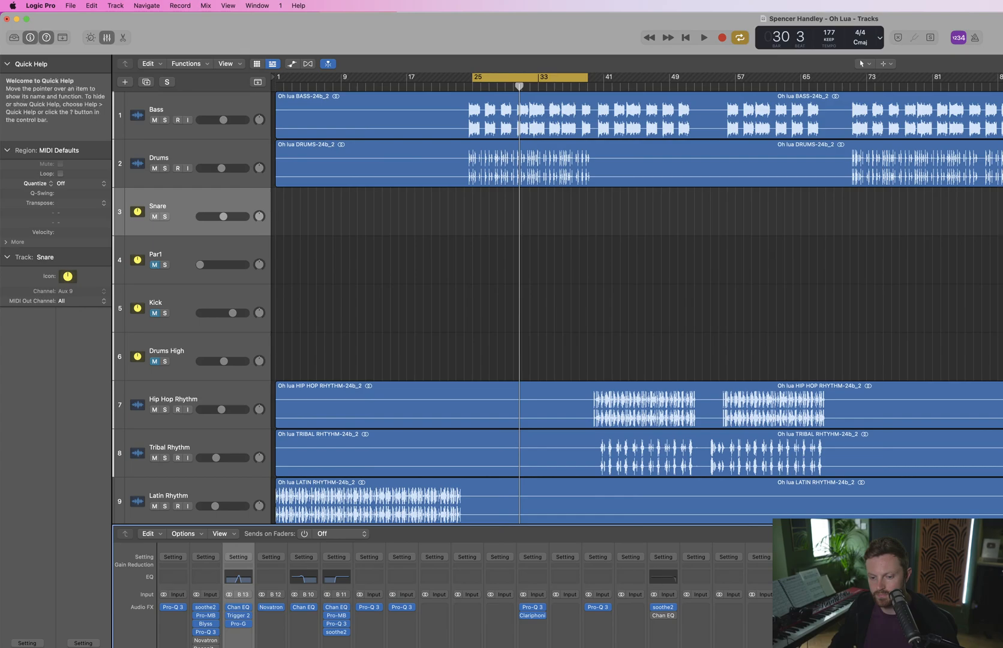
Remove the Pro-G gate and Trigger 2 from the Snare channel and play the cycled section
left_click(250, 624)
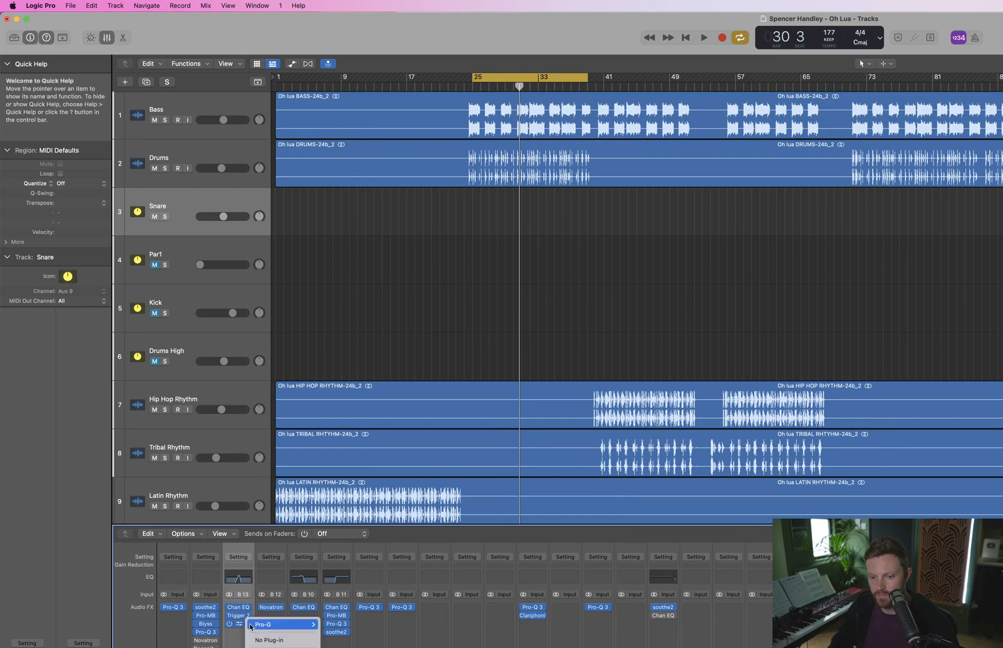
left_click(259, 640)
left_click(248, 616)
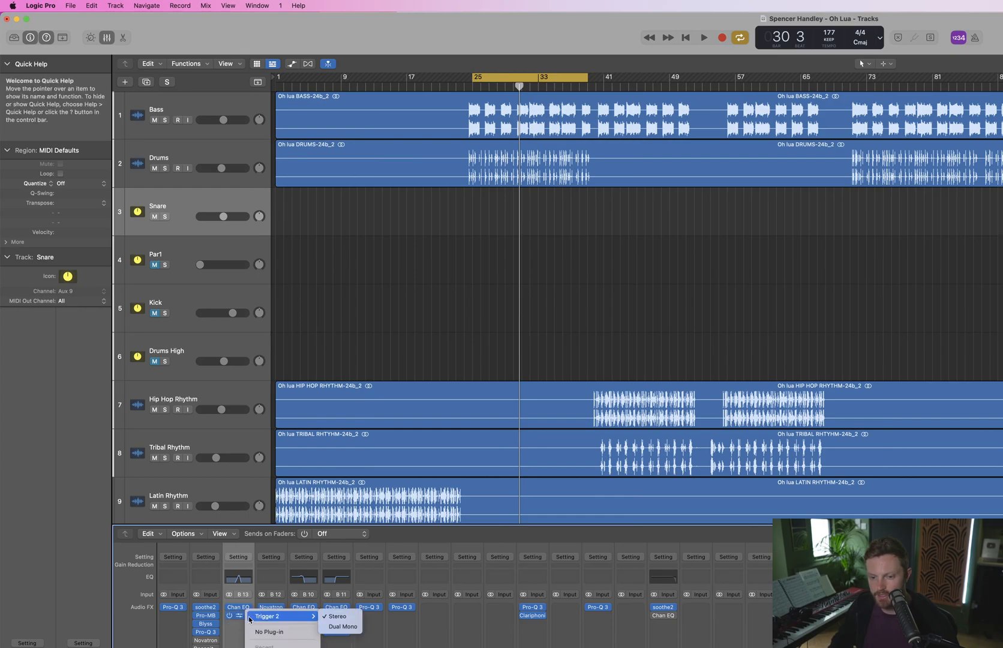
left_click(270, 632)
key("space")
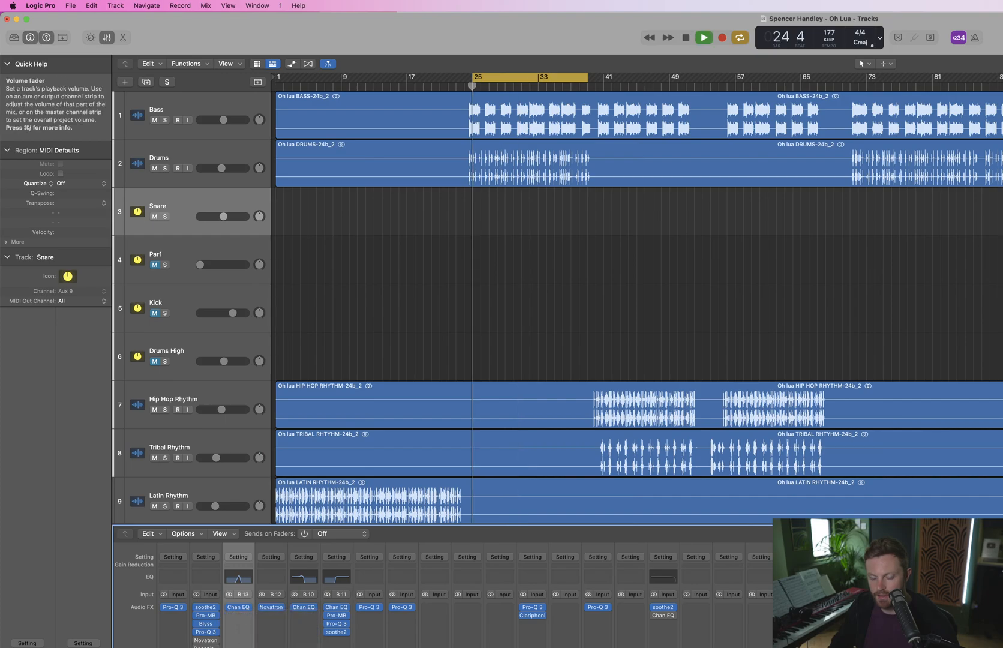
Solo the Snare channel to check its Channel EQ, then clear the solo and mute the channel
key("s")
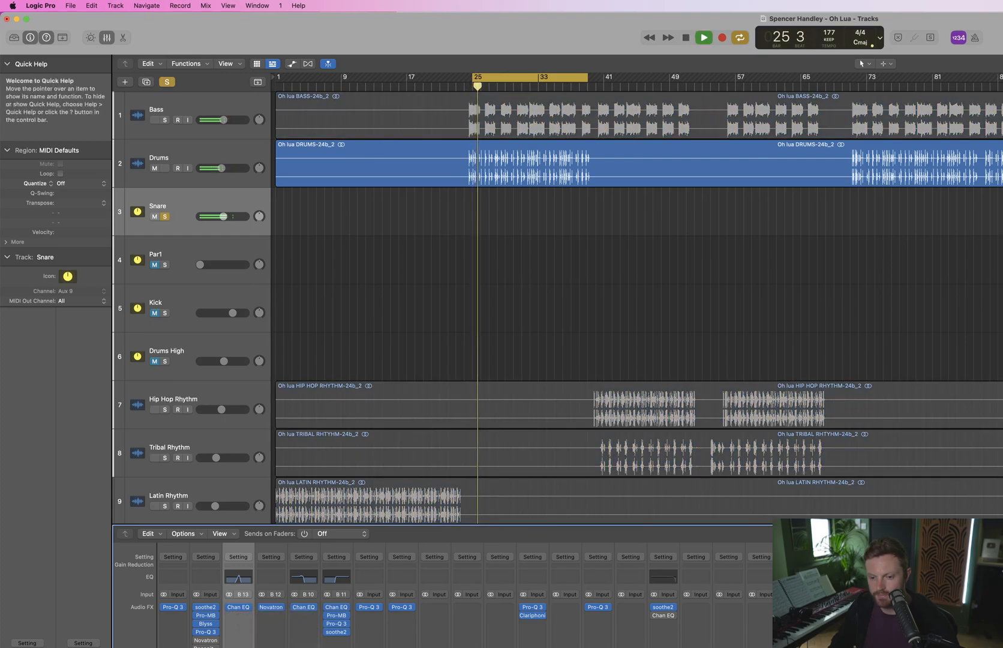
left_click(245, 581)
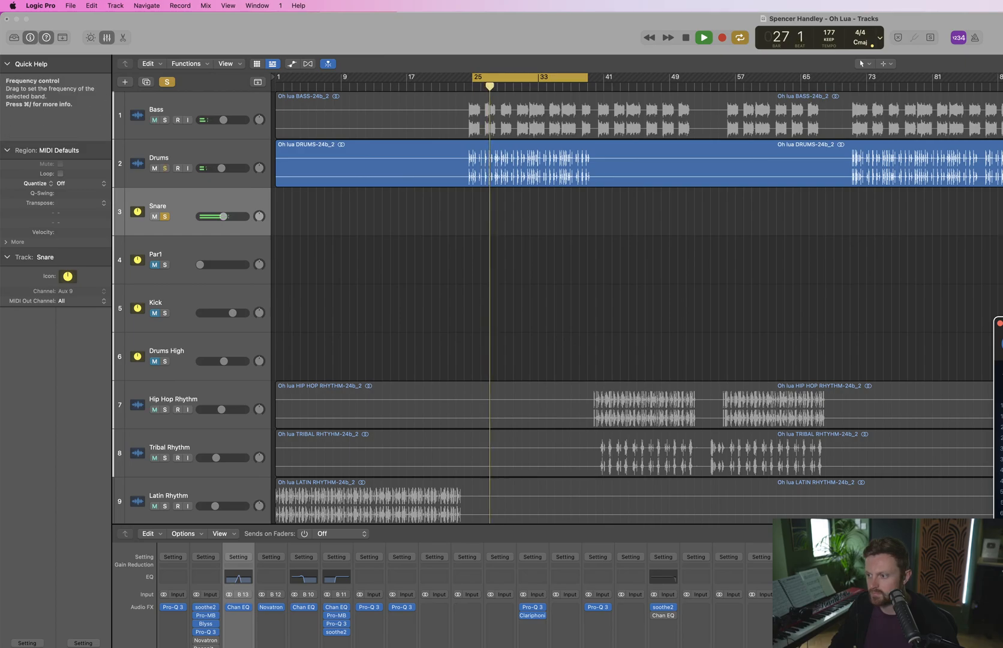
left_click(1000, 324)
key("space")
left_click(250, 608)
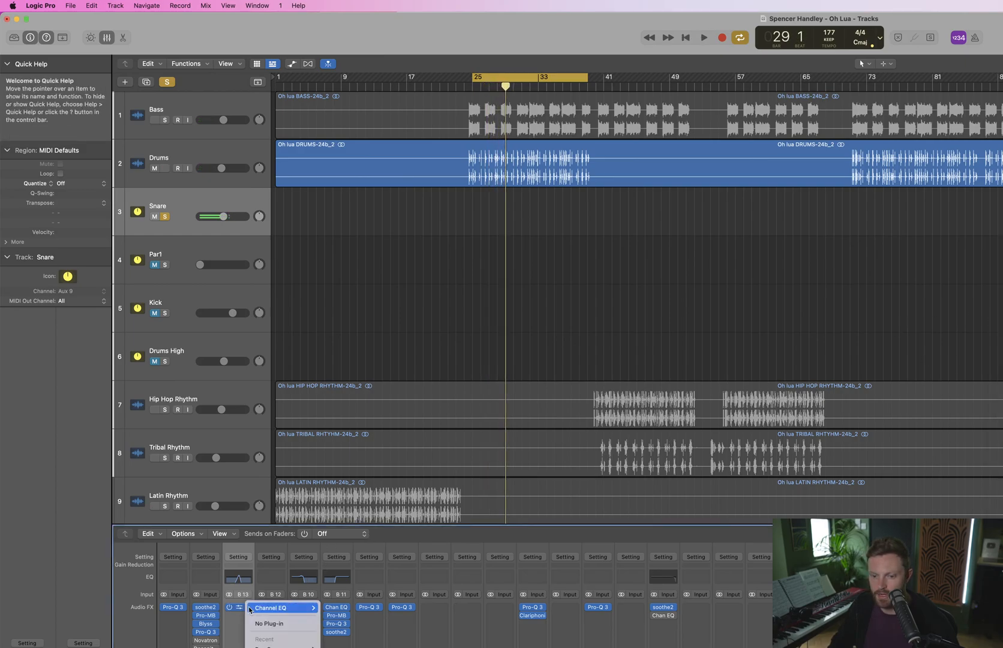
key("Escape")
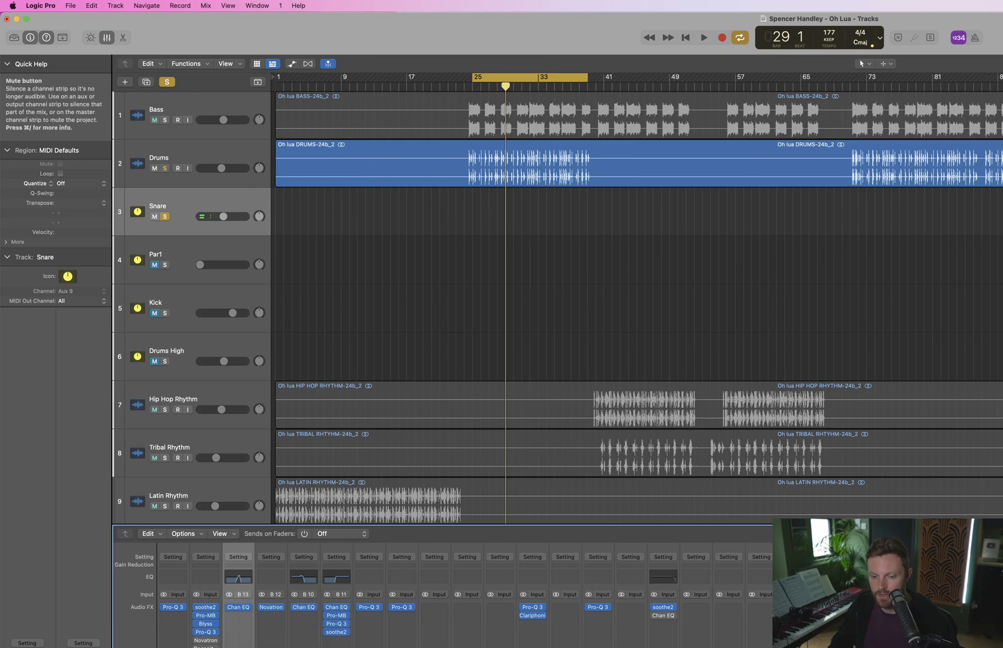
key("s")
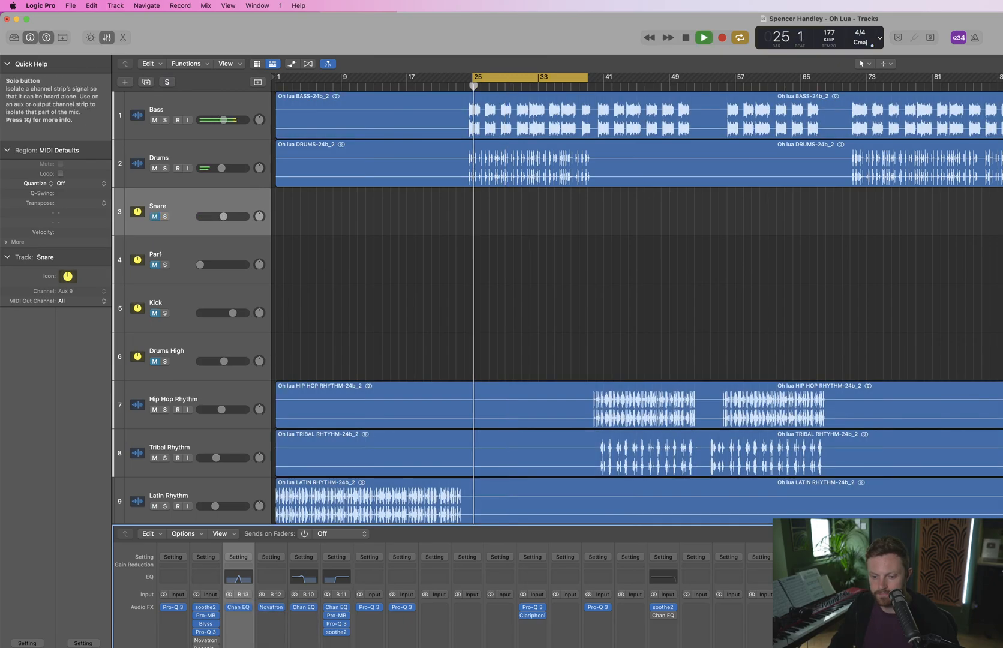
Try changing the low-mid gain in the Drums channel's Blyss, down to -9 dB, and reset it to 0 dB
left_click(206, 624)
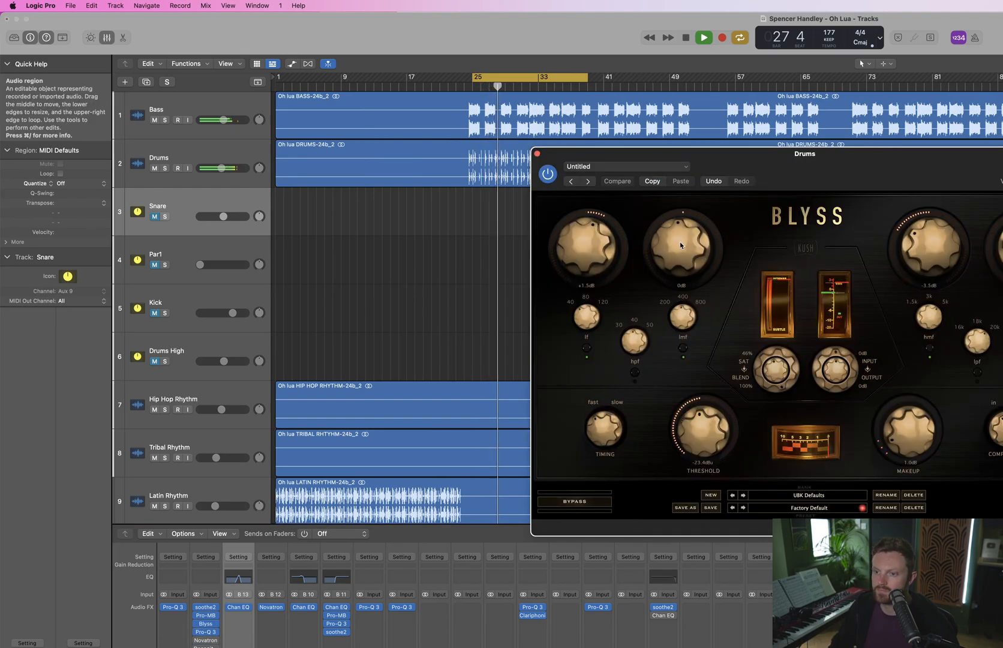
left_click_drag(680, 241, 697, 200)
left_click_drag(688, 238, 714, 216)
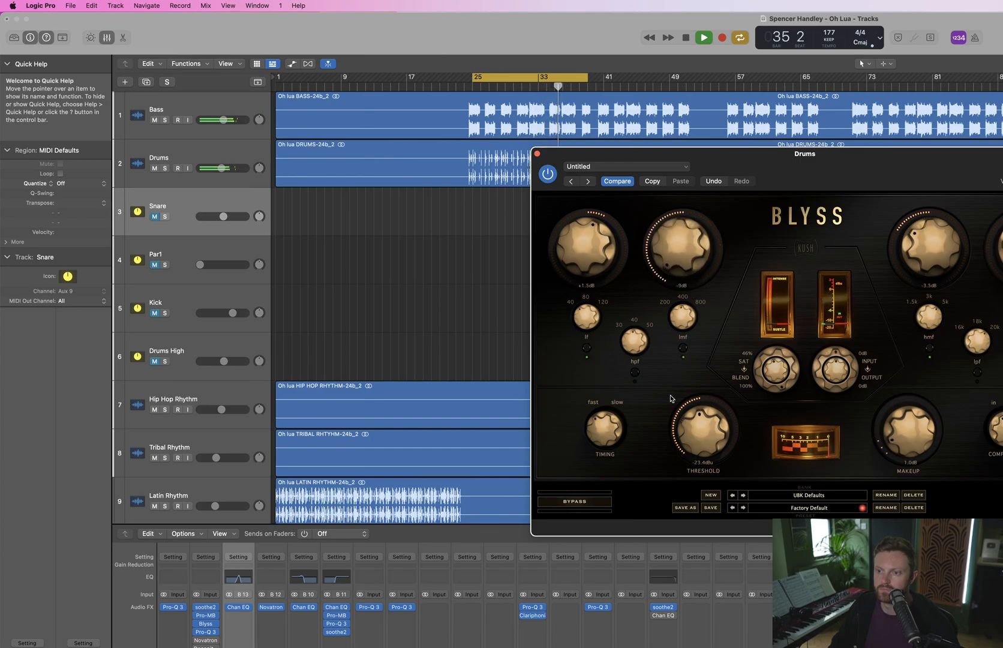
left_click_drag(683, 235, 683, 308)
left_click(685, 250, "alt")
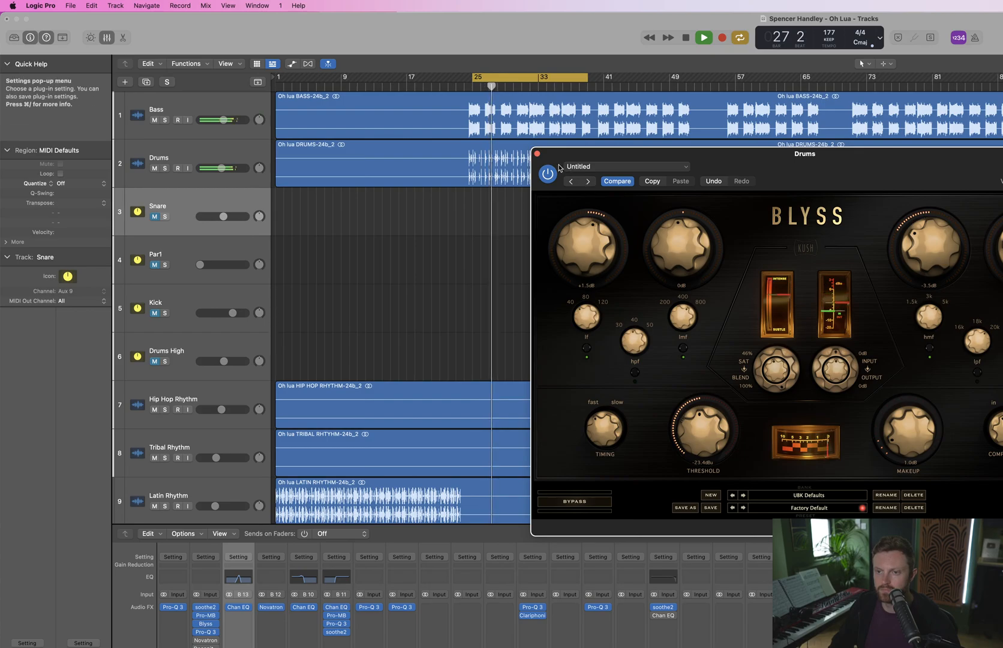
left_click(537, 153)
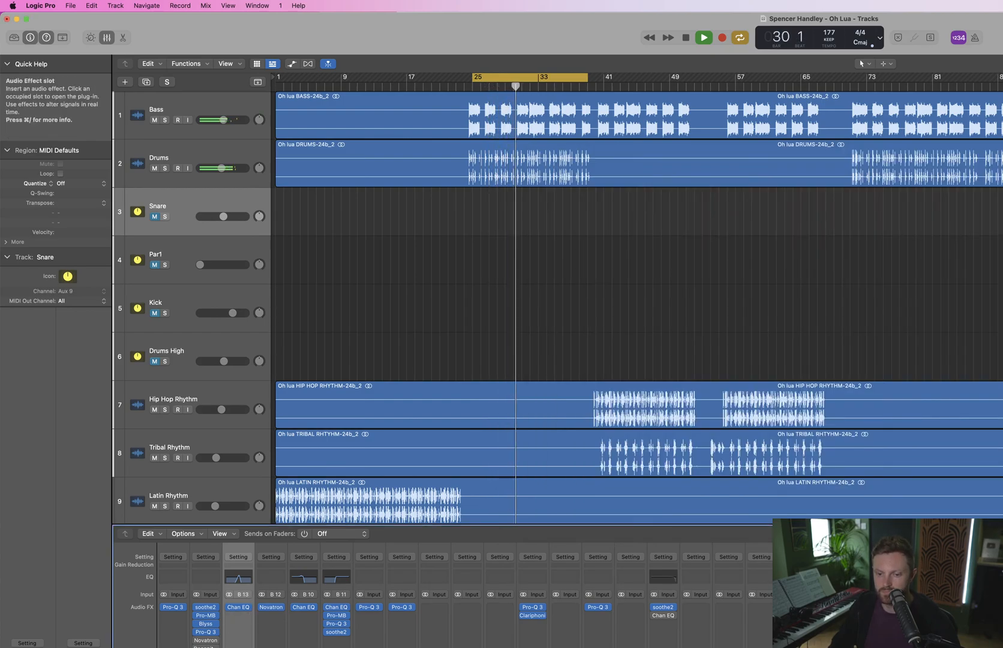
Try a +3.21 dB bell band at about 437 Hz in the Drums channel's Pro-Q 3 and remove it
left_click(207, 632)
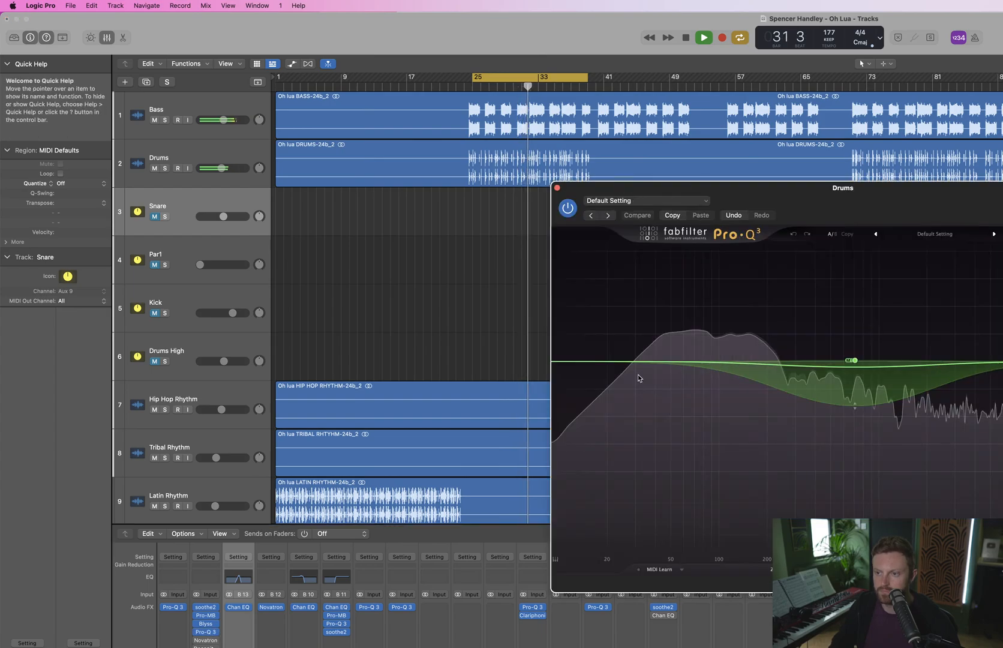
left_click_drag(696, 364, 823, 334)
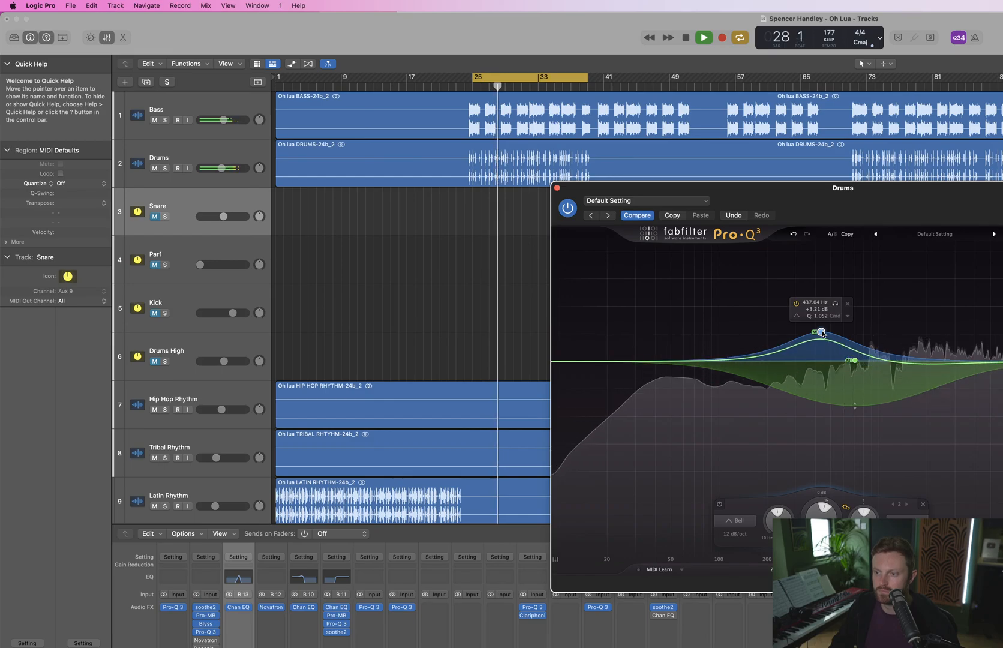
key("space")
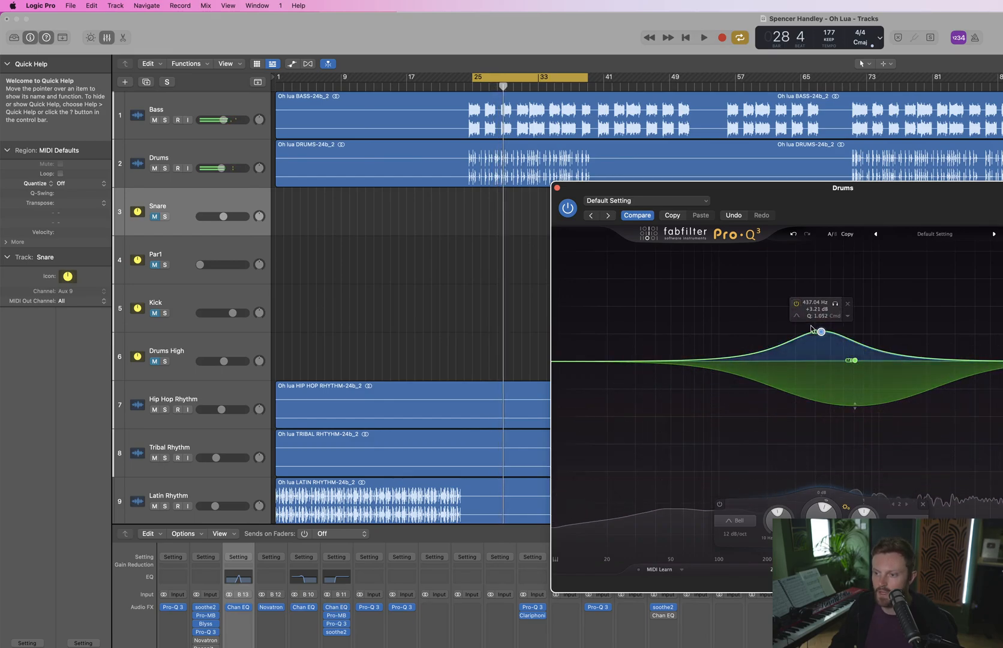
left_click(847, 303)
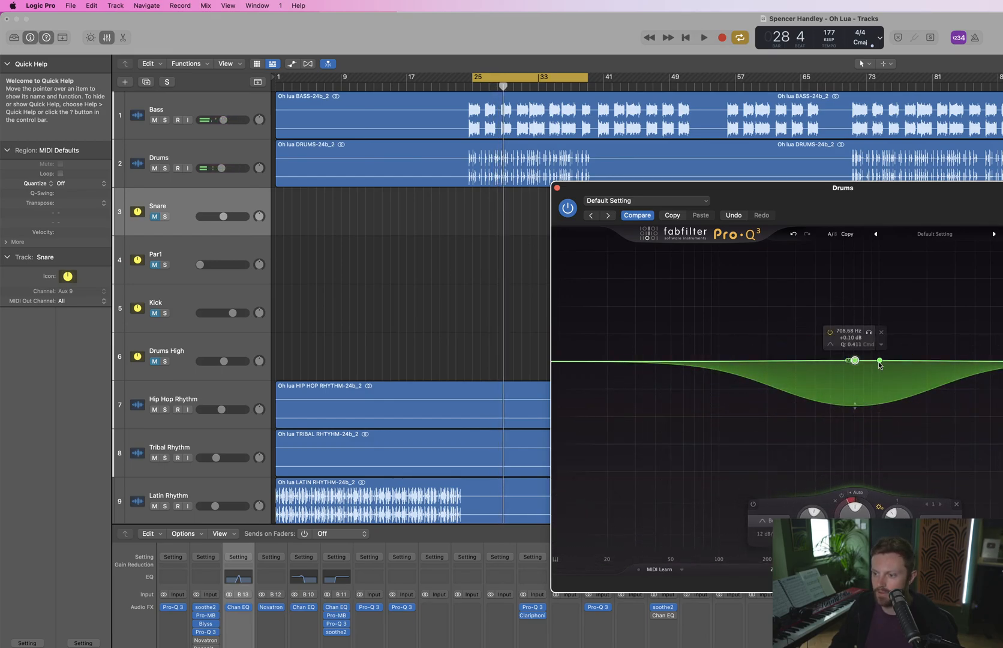
Compare the drums with and without the dynamic band near 709 Hz by deleting, restoring, bypassing and re-enabling it
left_click(882, 333)
key("space")
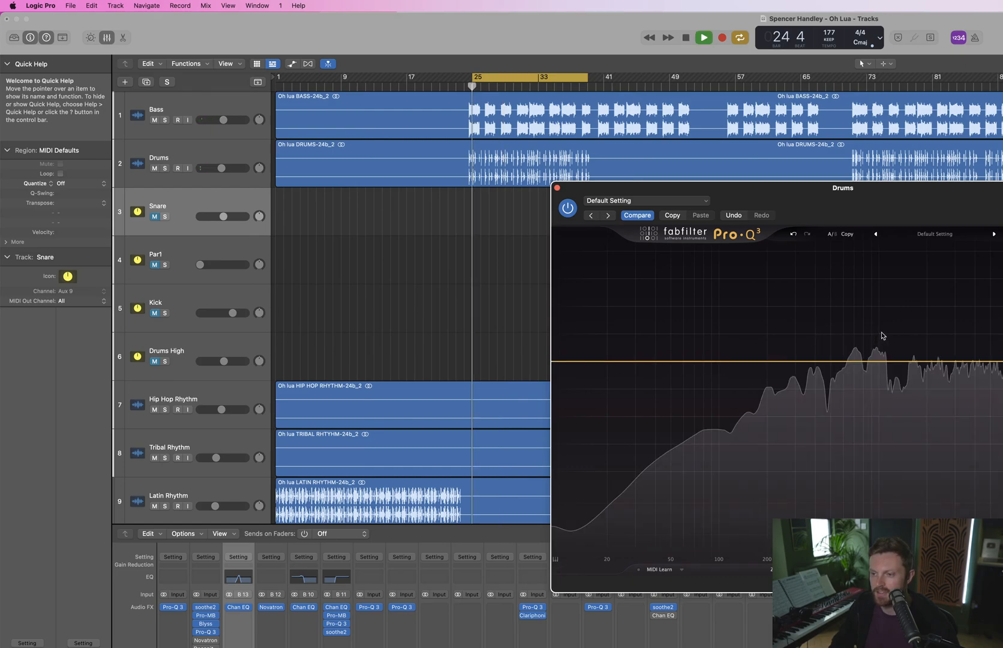
left_click(794, 234)
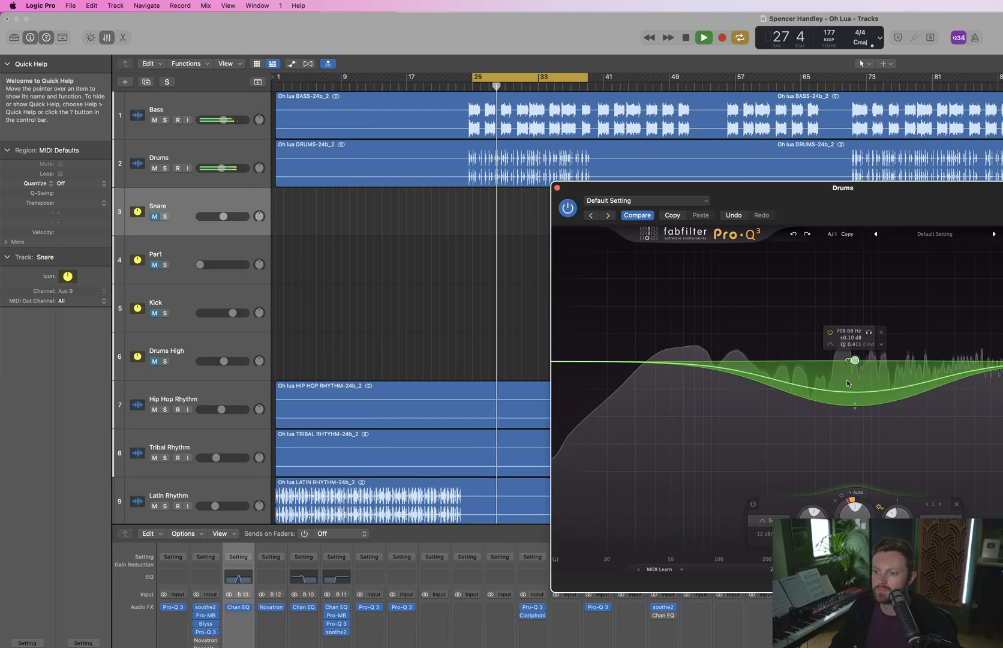
left_click(753, 505)
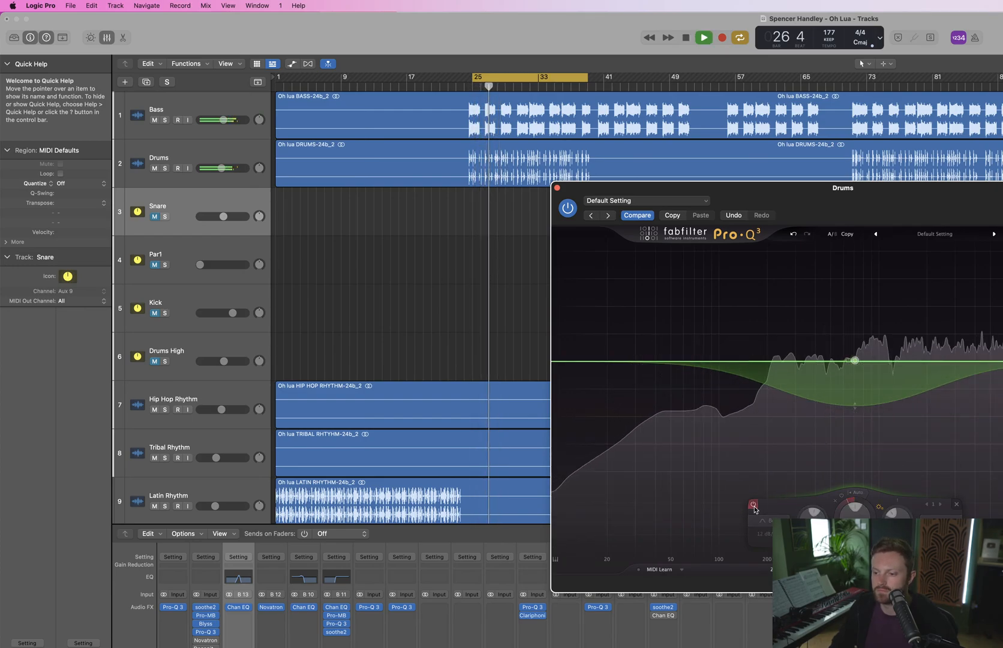
left_click(754, 505)
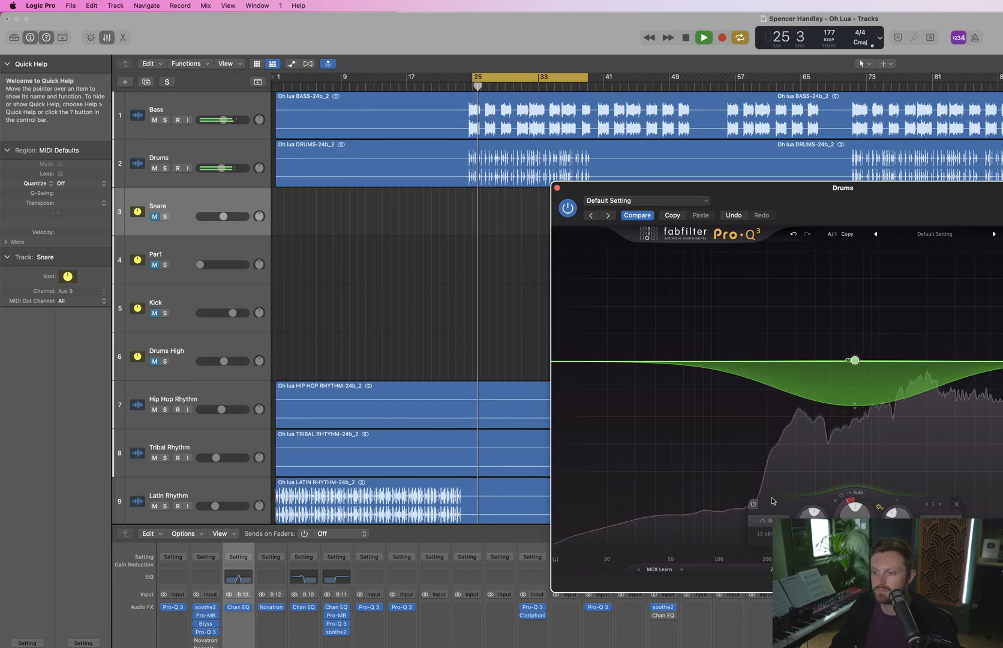
Move the dynamic Pro-Q 3 band to about 760 Hz at +0.01 dB and play the loop with the Drums soloed
mouse_move(855, 363)
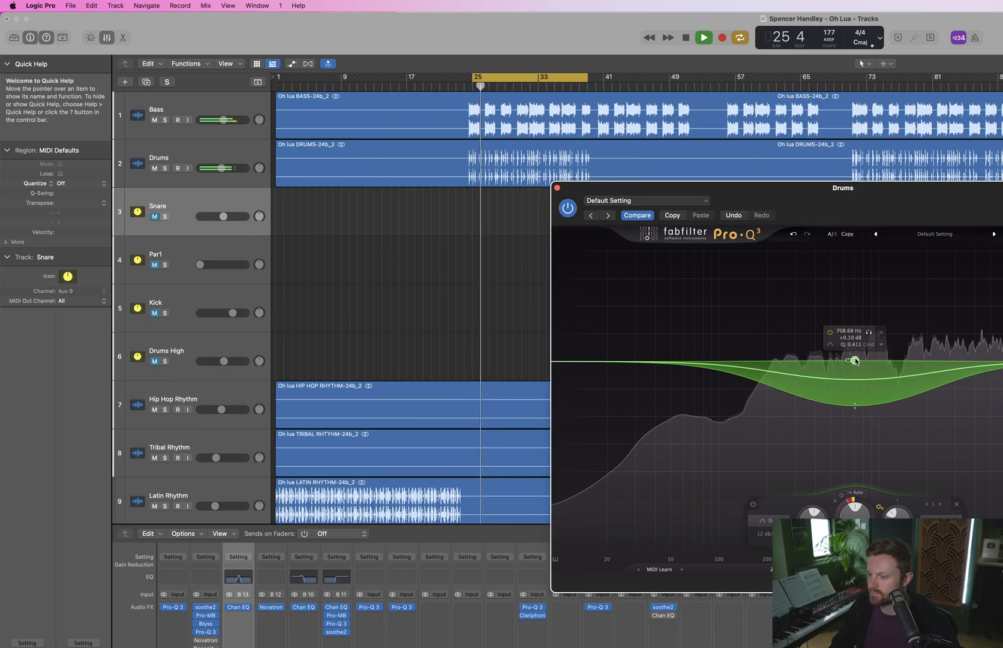
key("space")
left_click_drag(856, 360, 861, 361)
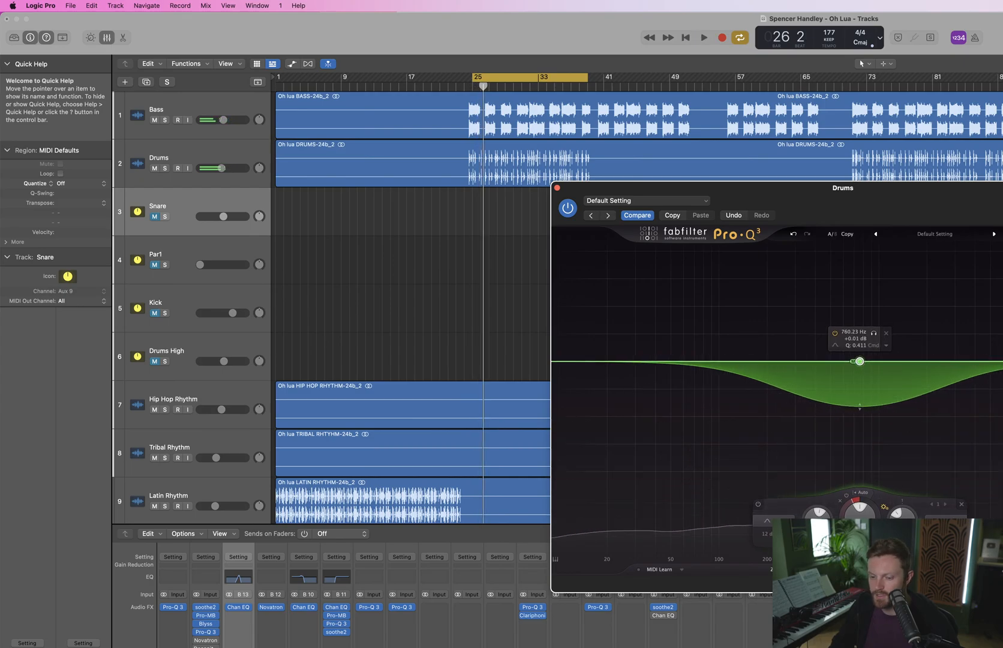
left_click(165, 168)
key("space")
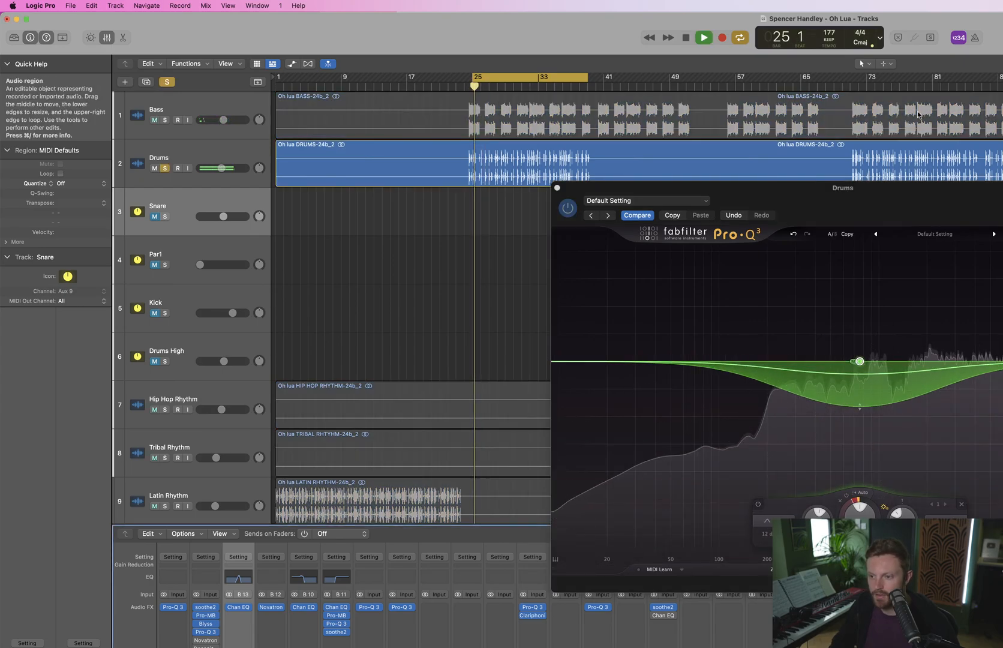
Compare the soloed Drums with and without the dynamic Pro-Q 3, leave that EQ bypassed, and unsolo the Drums
left_click(567, 207)
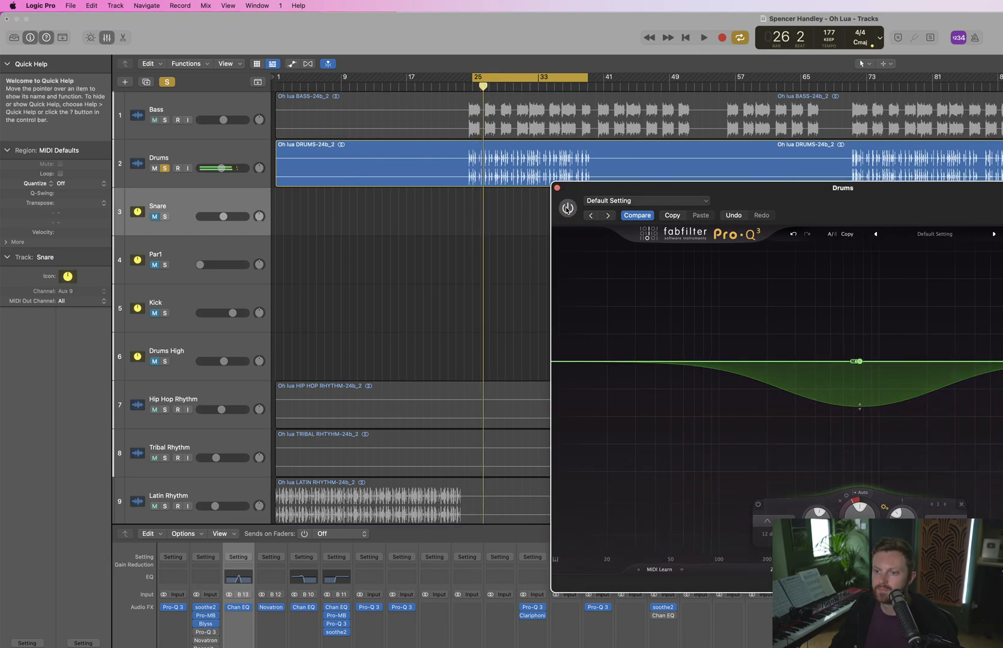
left_click(567, 208)
key("space")
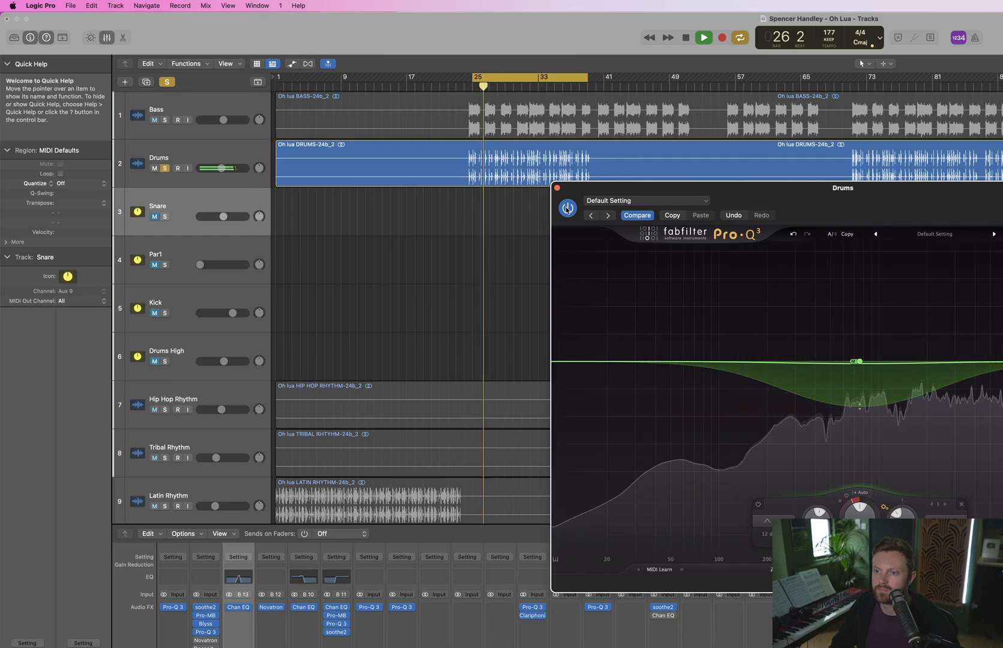
key("space")
mouse_move(854, 364)
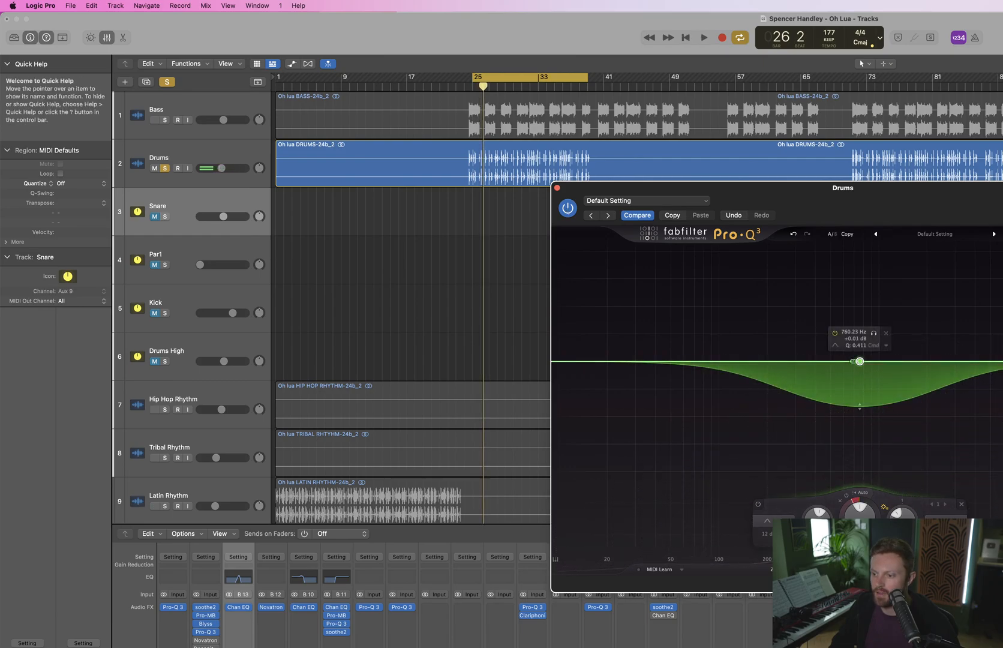
key("space")
mouse_move(851, 343)
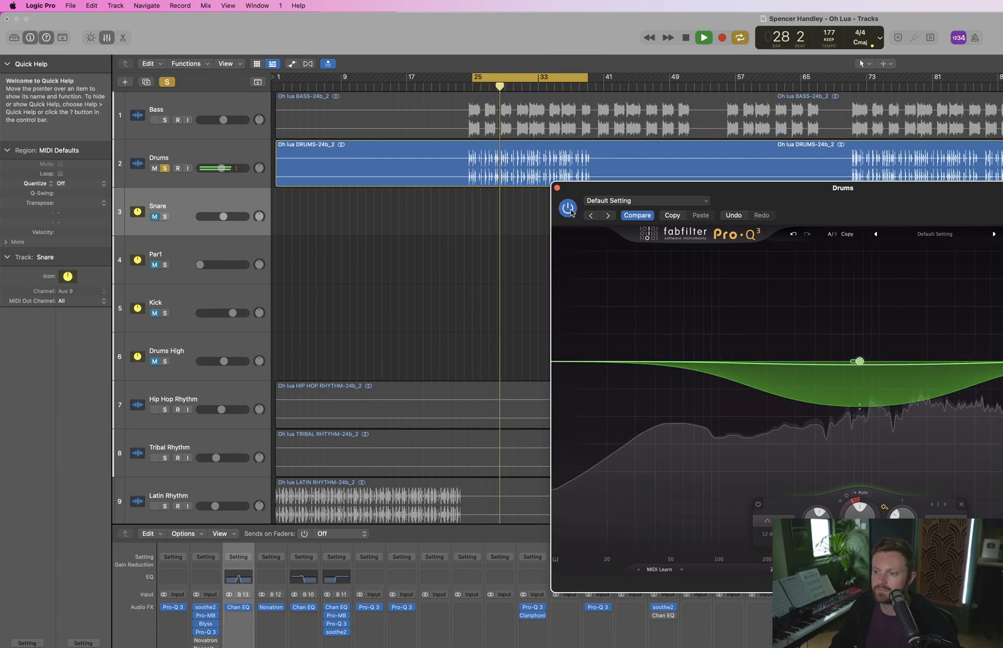
left_click(568, 208)
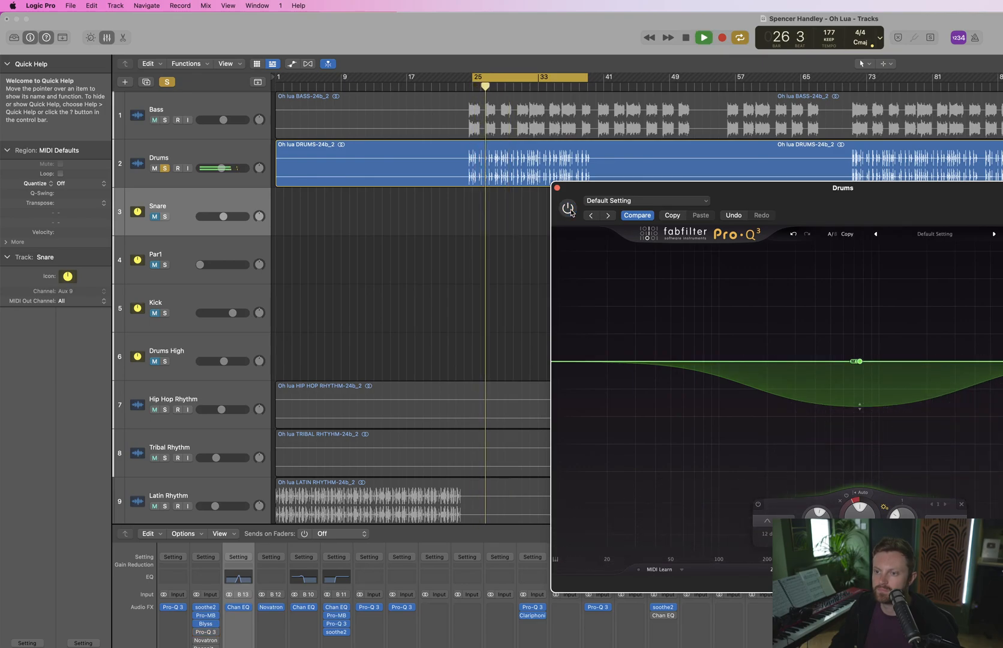
left_click(556, 189)
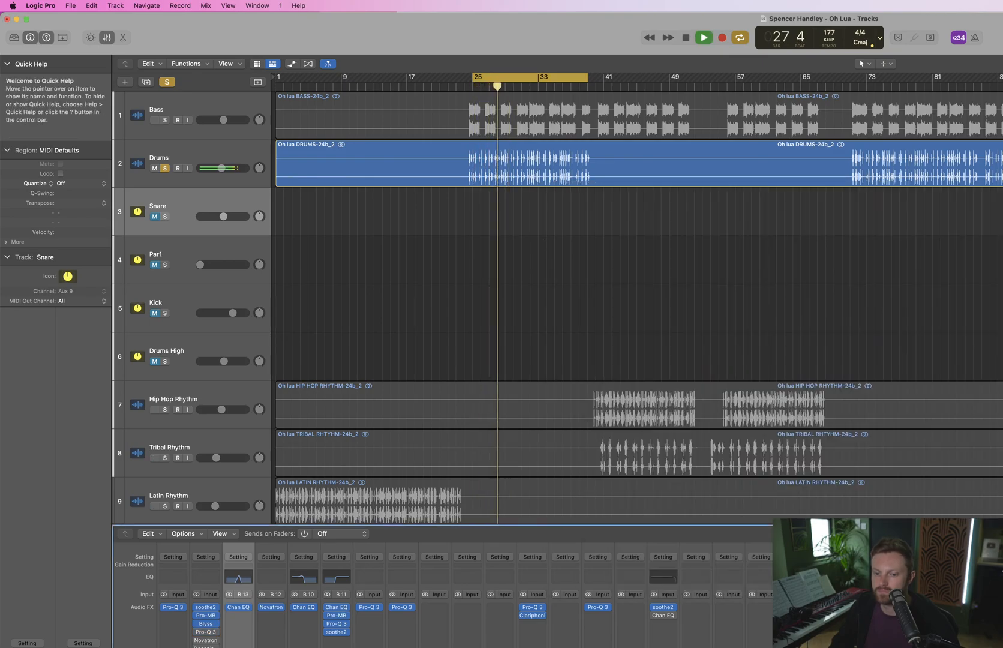
left_click(165, 168)
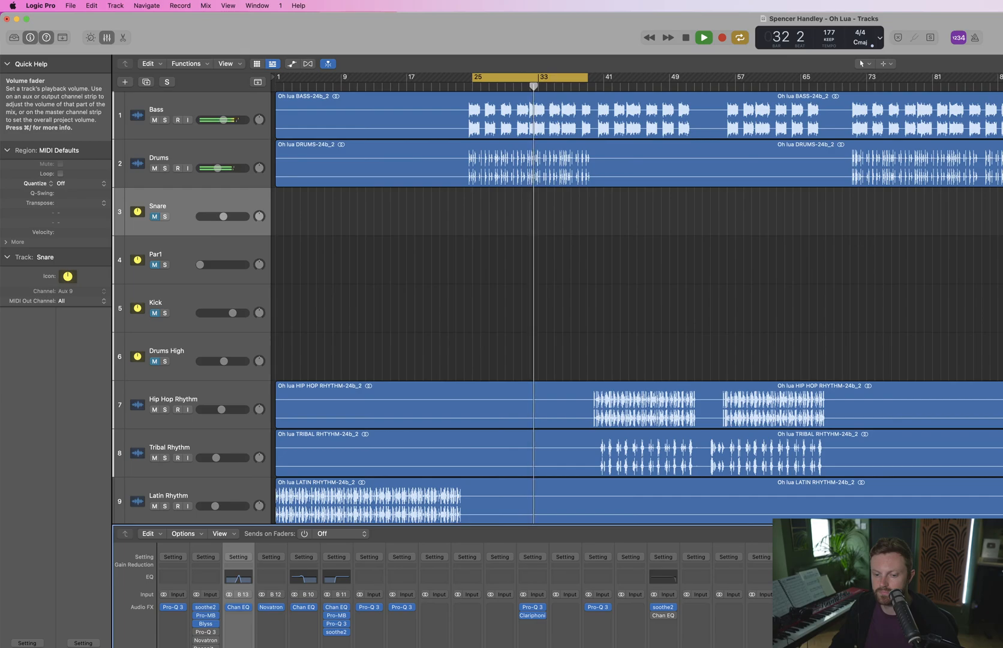
Try a second stereo Pro-Q 3 after Blyss on the Drums channel, with one band cutting the high frequencies during playback
left_click(209, 630)
mouse_move(226, 645)
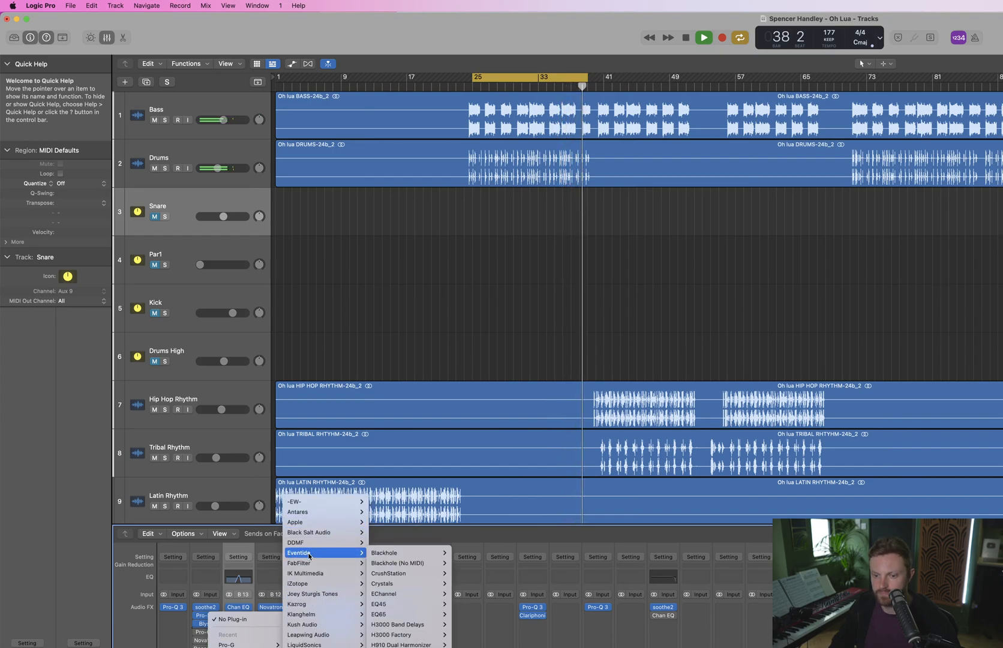
mouse_move(309, 564)
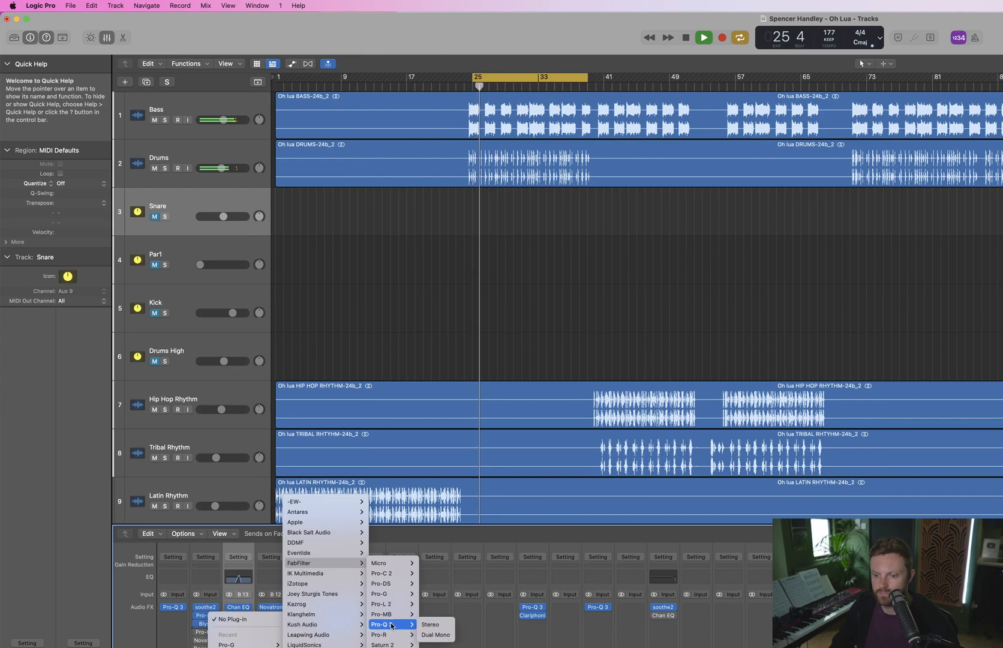
left_click(430, 625)
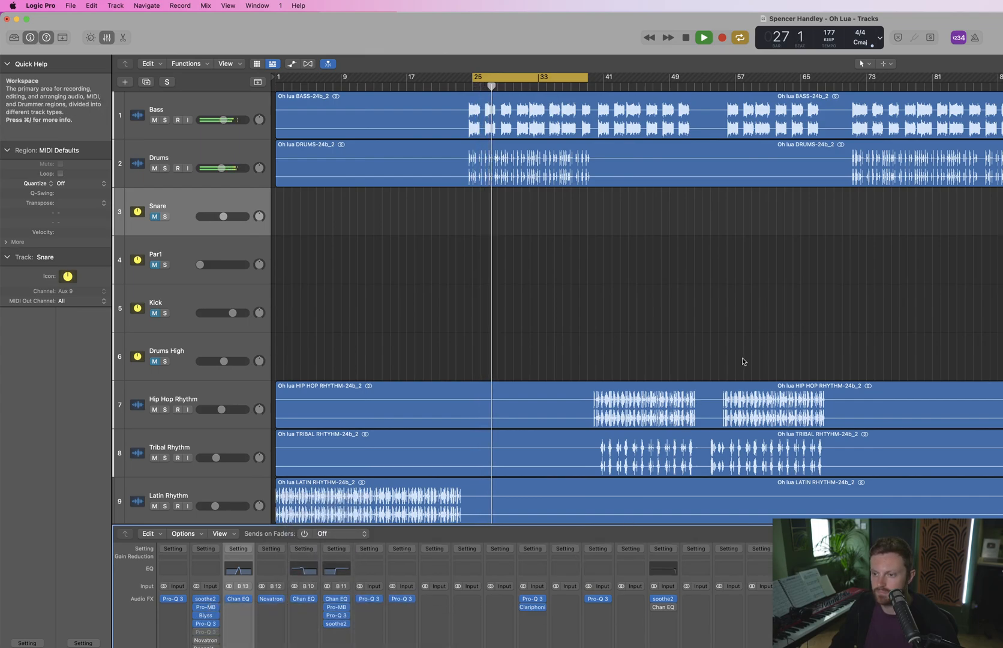
left_click(206, 623)
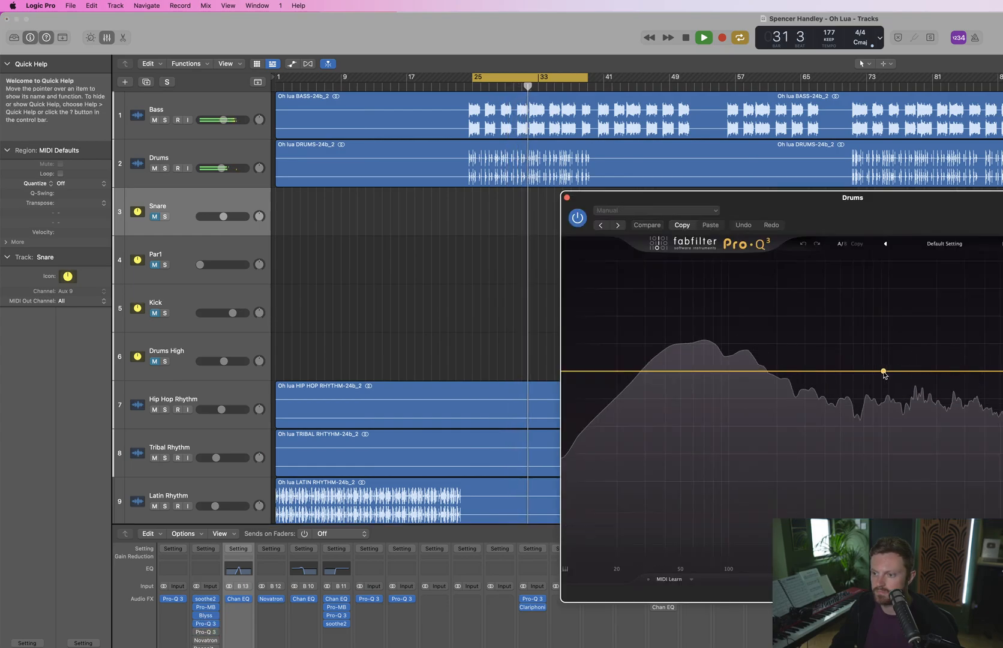
left_click_drag(931, 374, 1001, 427)
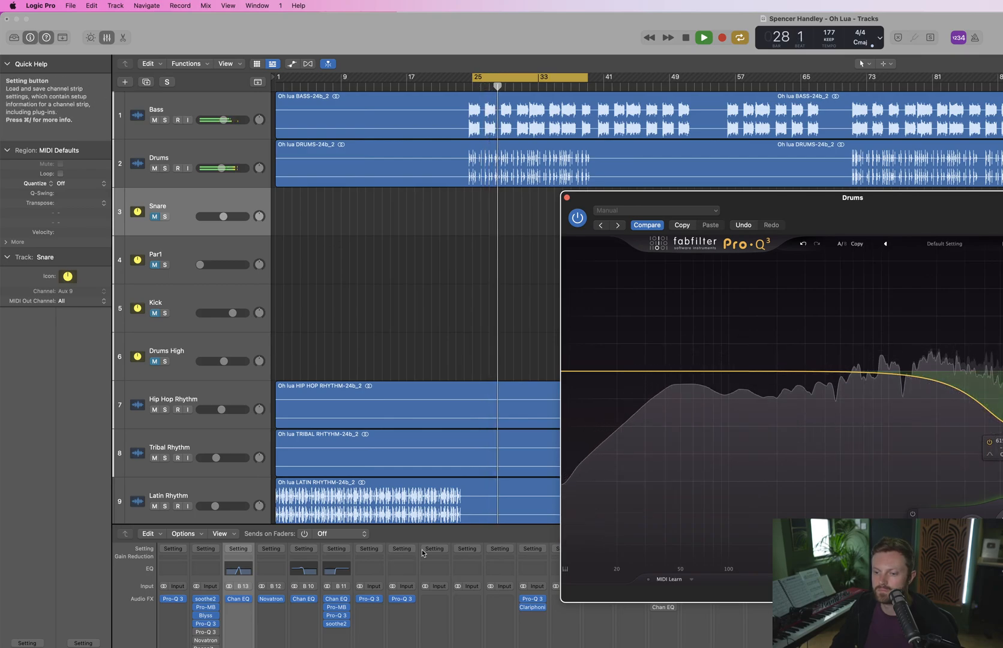
key("space")
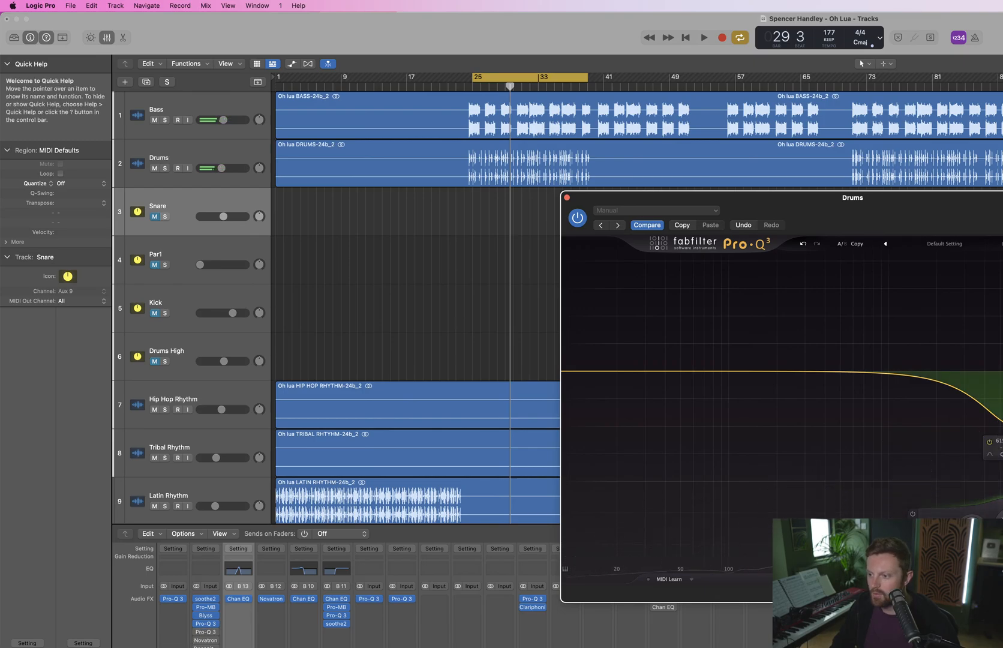
Replace the new Pro-Q 3 on the Drums channel with SSL 4K B and adjust its EQ while the loop plays
left_click(214, 625)
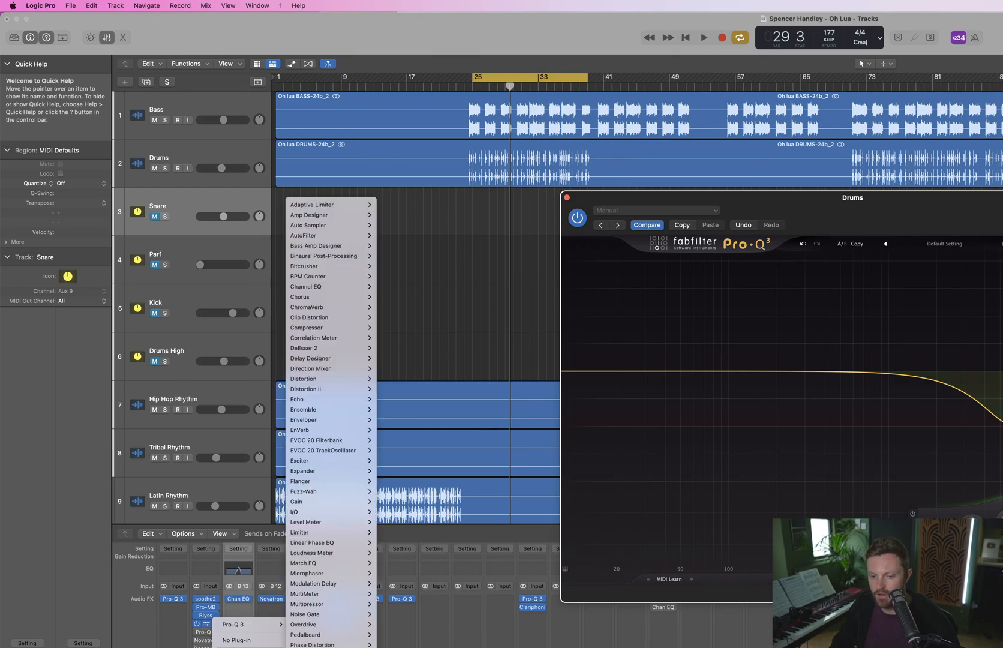
mouse_move(247, 647)
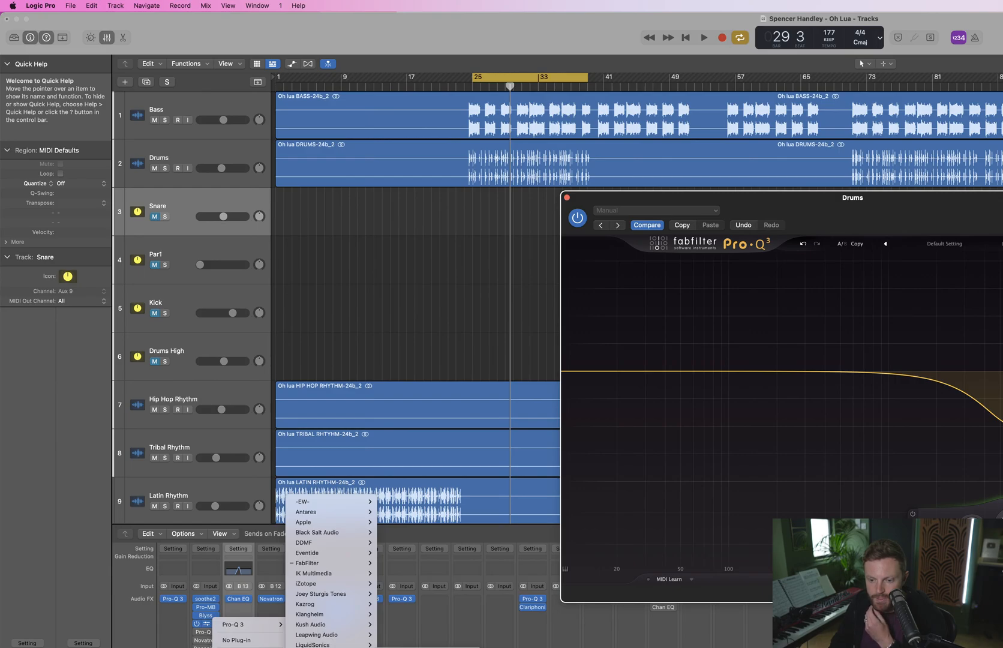
left_click(498, 647)
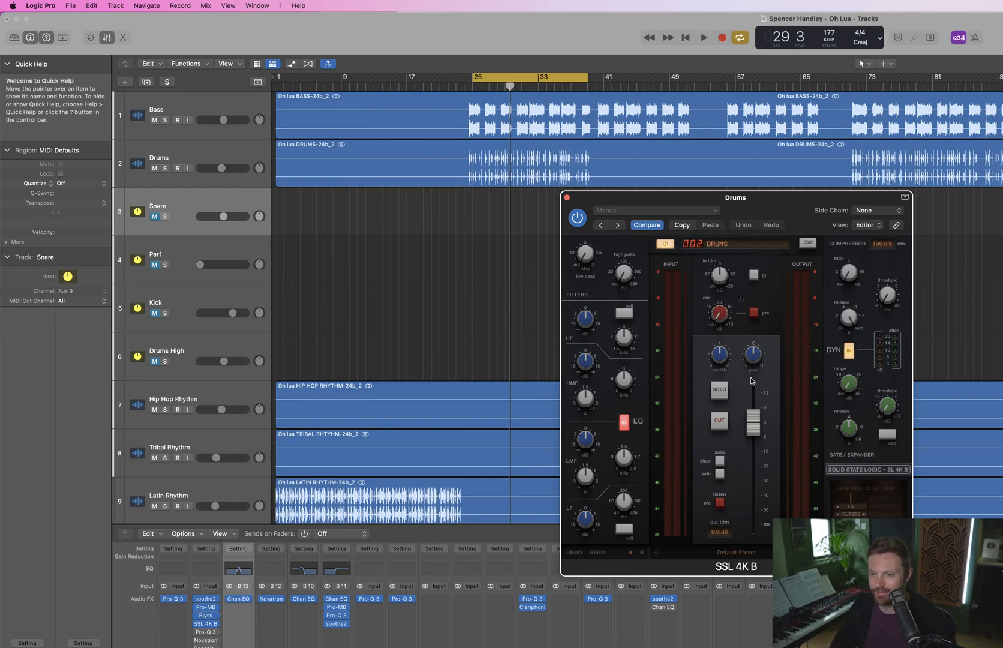
key("space")
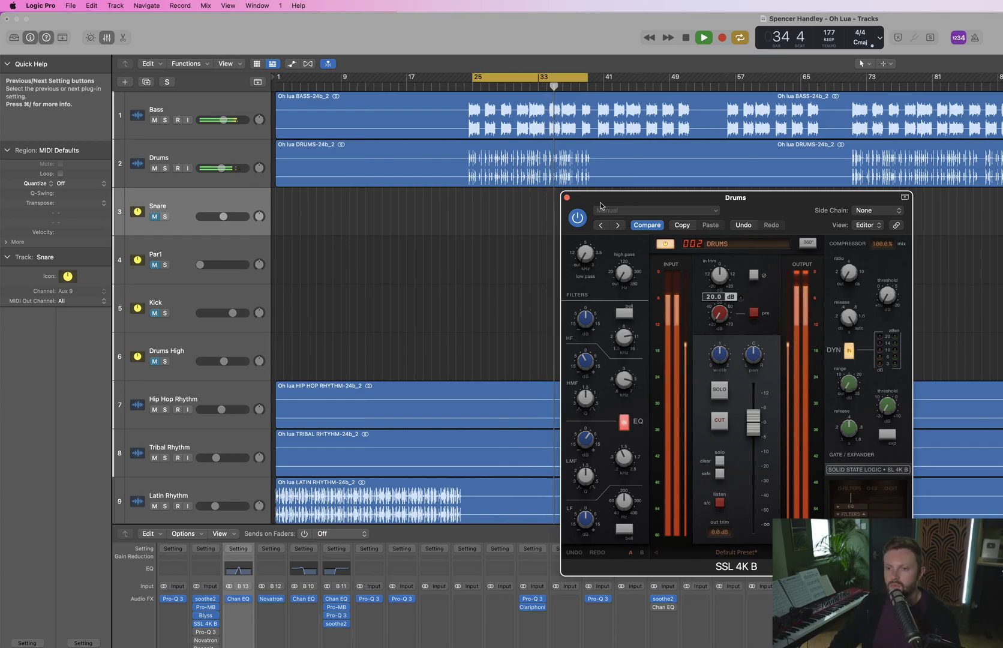
left_click(568, 197)
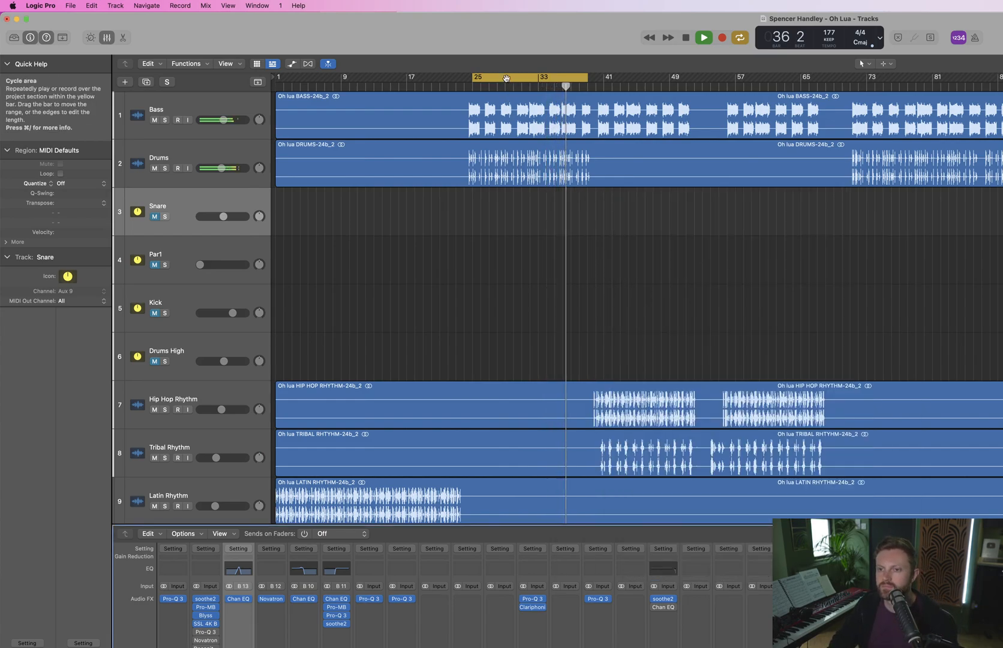
Turn off cycle playback and bypass Blyss on the Drums channel, replaying the drum entry to compare
key("c")
key("space")
left_click(398, 86)
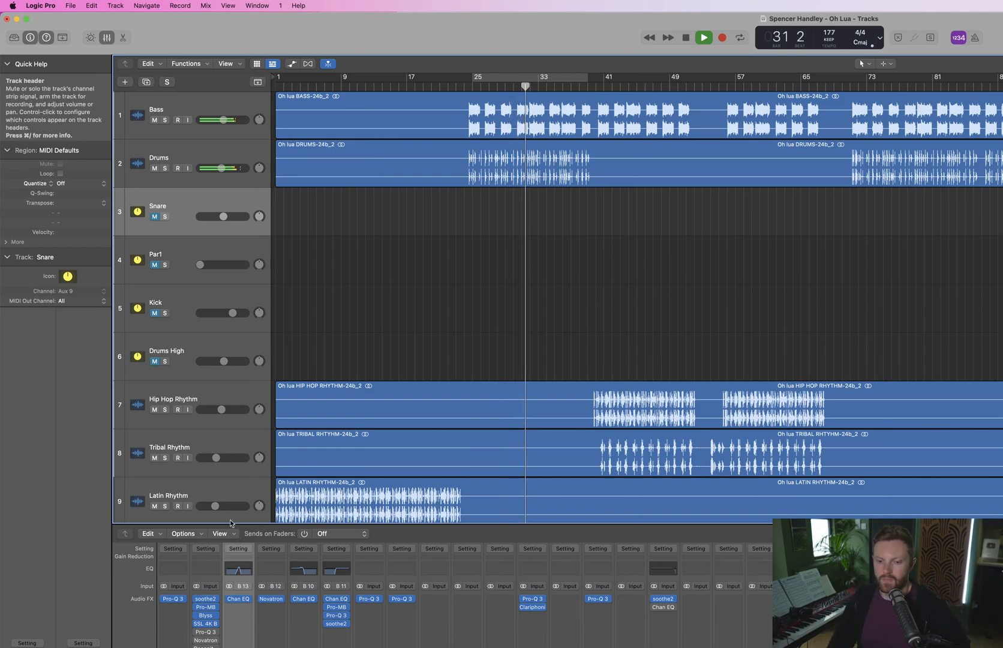
mouse_move(246, 601)
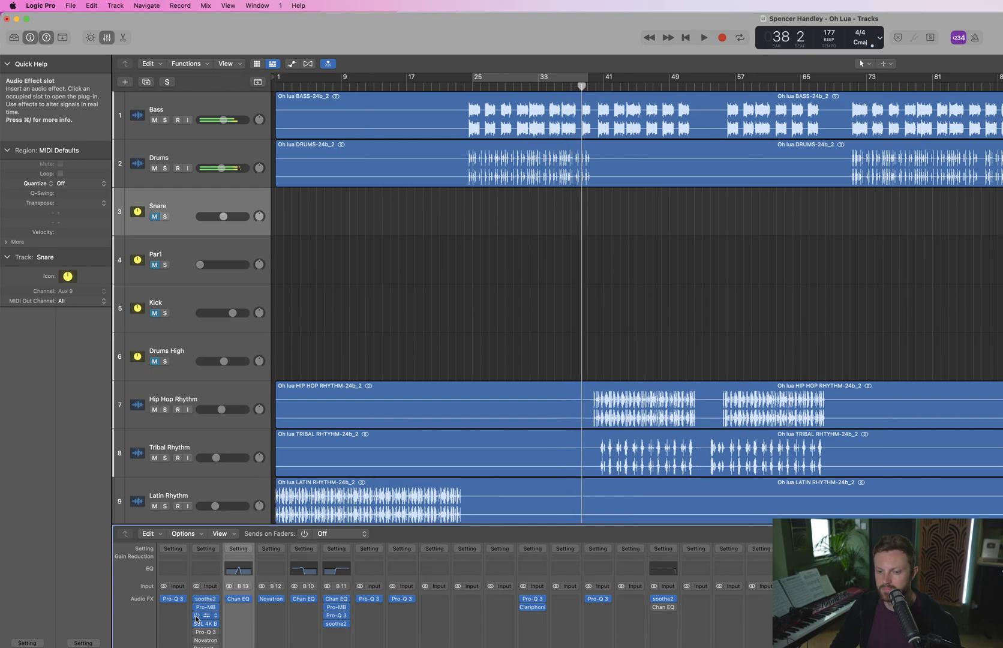
left_click(456, 84)
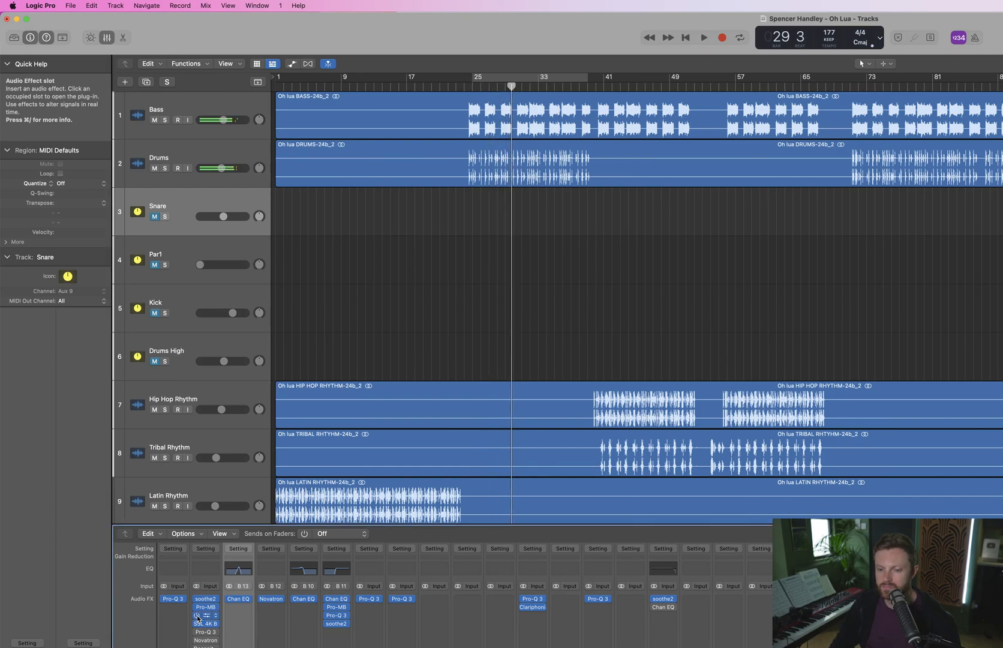
double_click(471, 86)
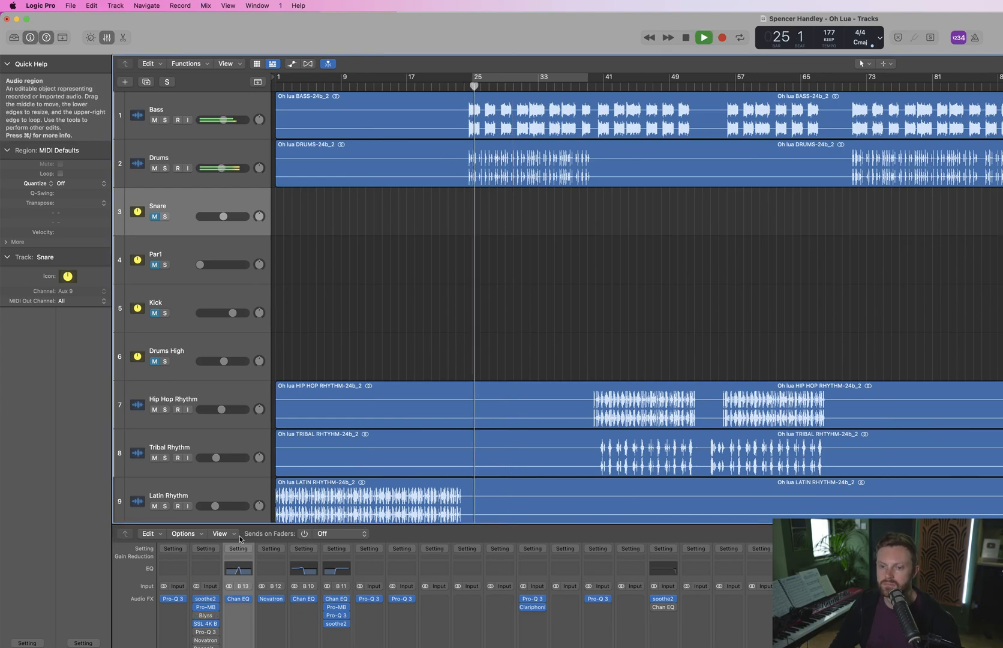
Check the Drums channel's Pro-MB band and the bypassed Blyss while listening to the section from bar 25
left_click(207, 607)
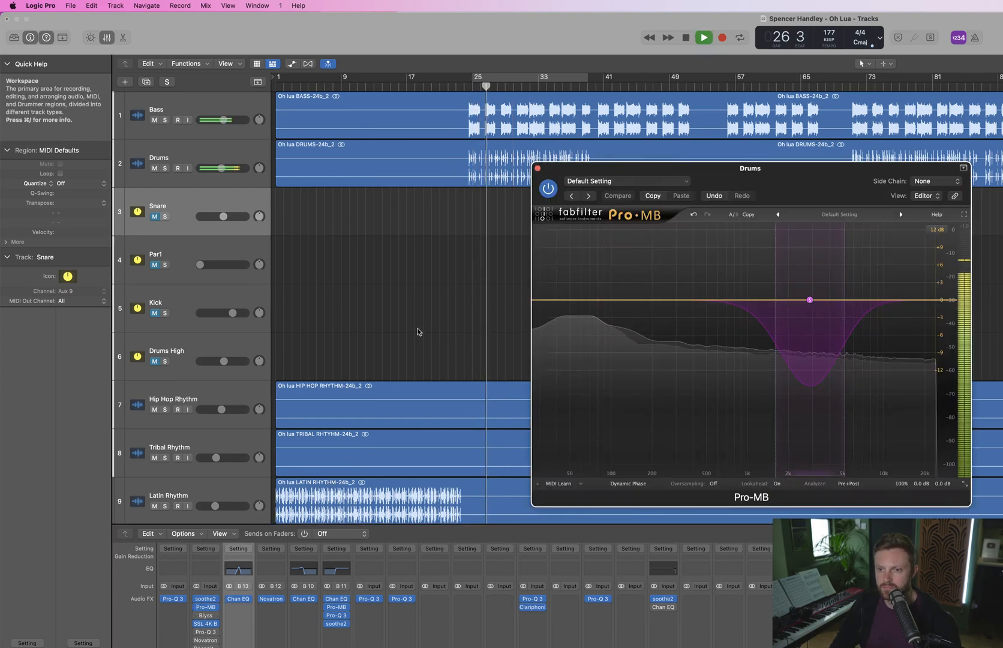
left_click(537, 168)
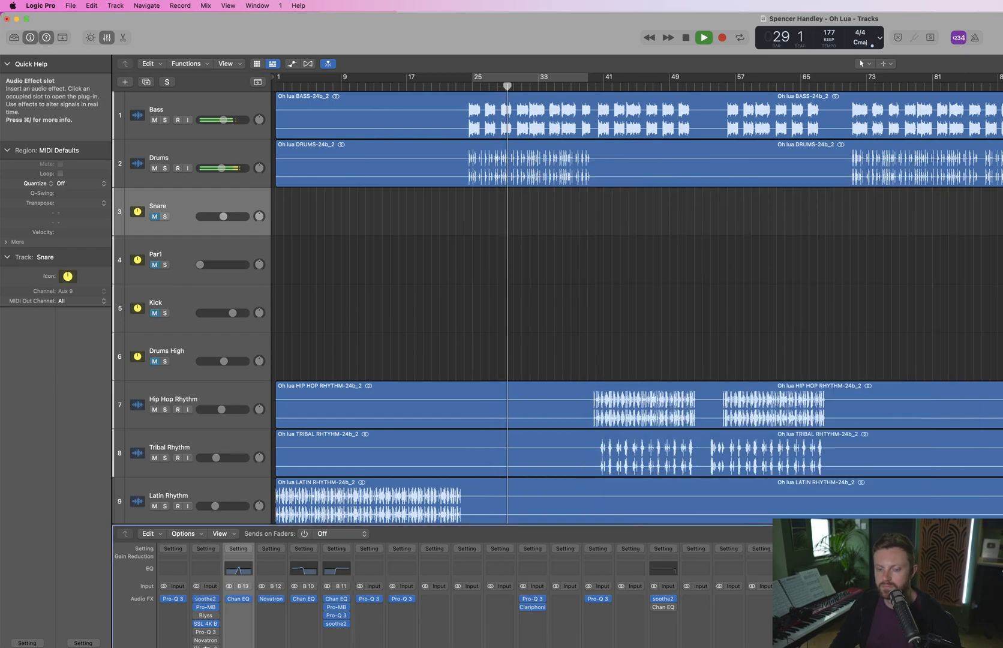
key("space")
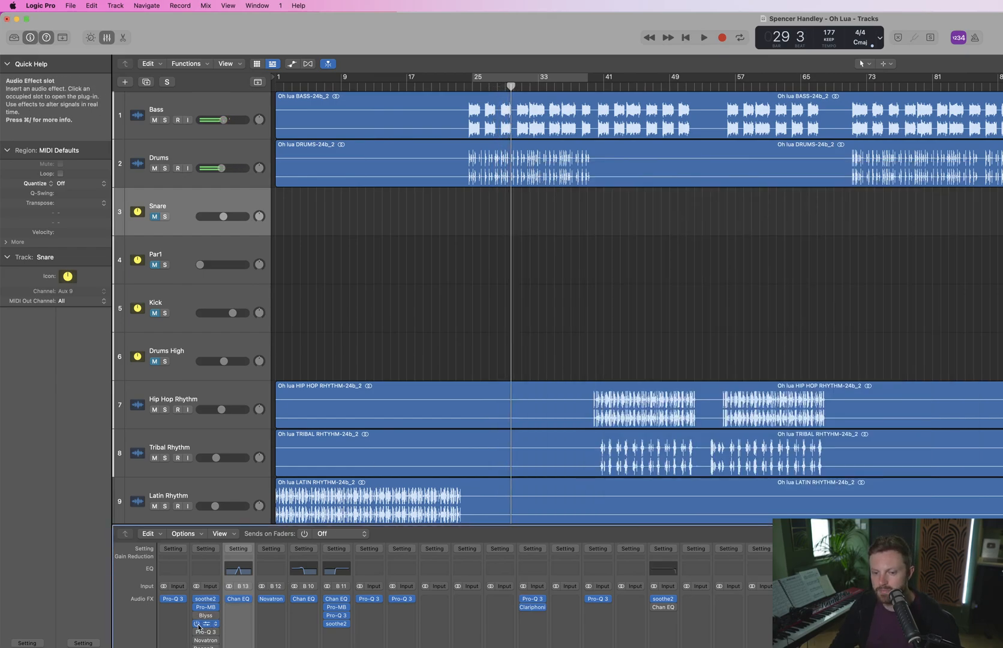
key("space")
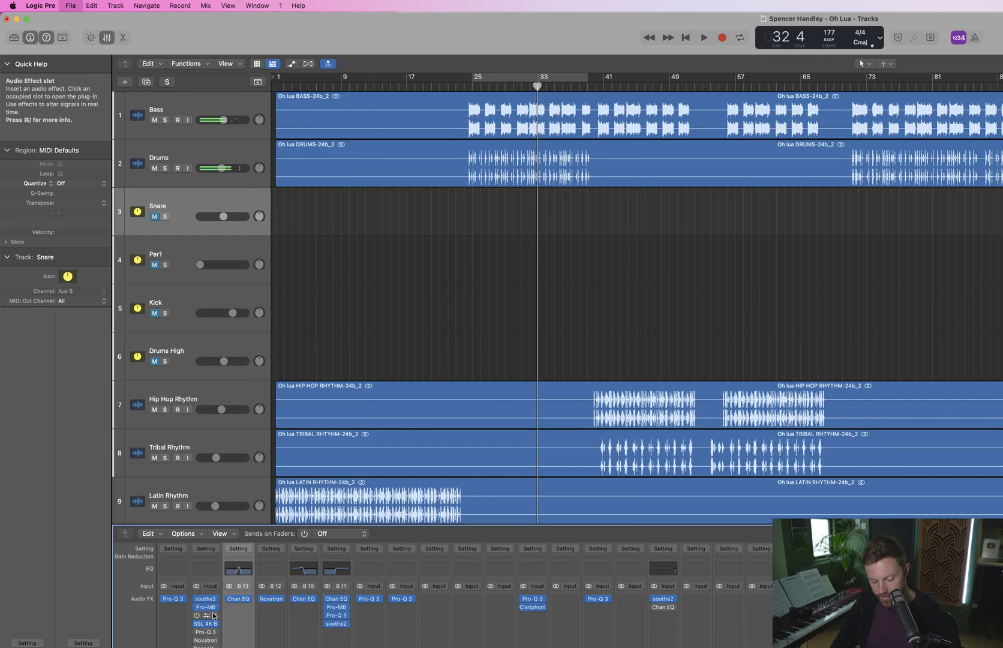
left_click(207, 618)
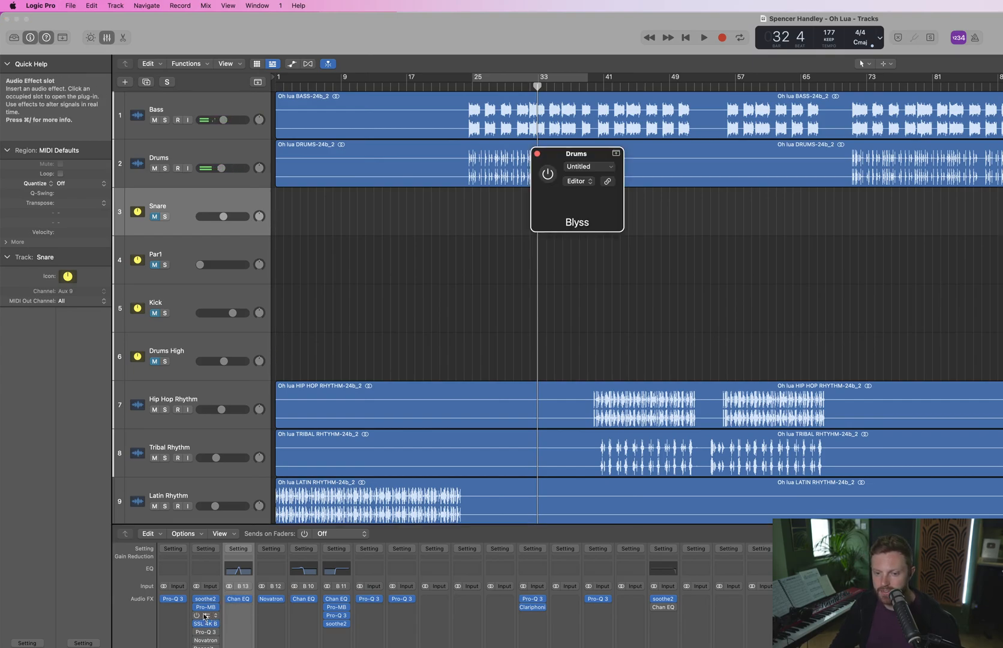
left_click(537, 155)
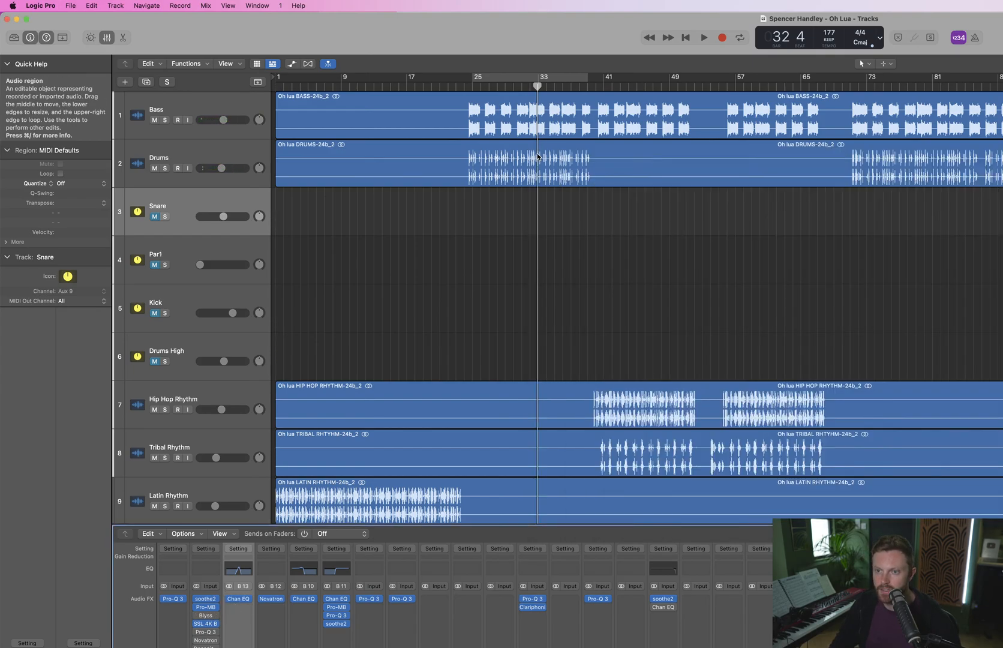
Look over the arrangement and play the full mix from shortly before the drums enter
left_click(471, 82)
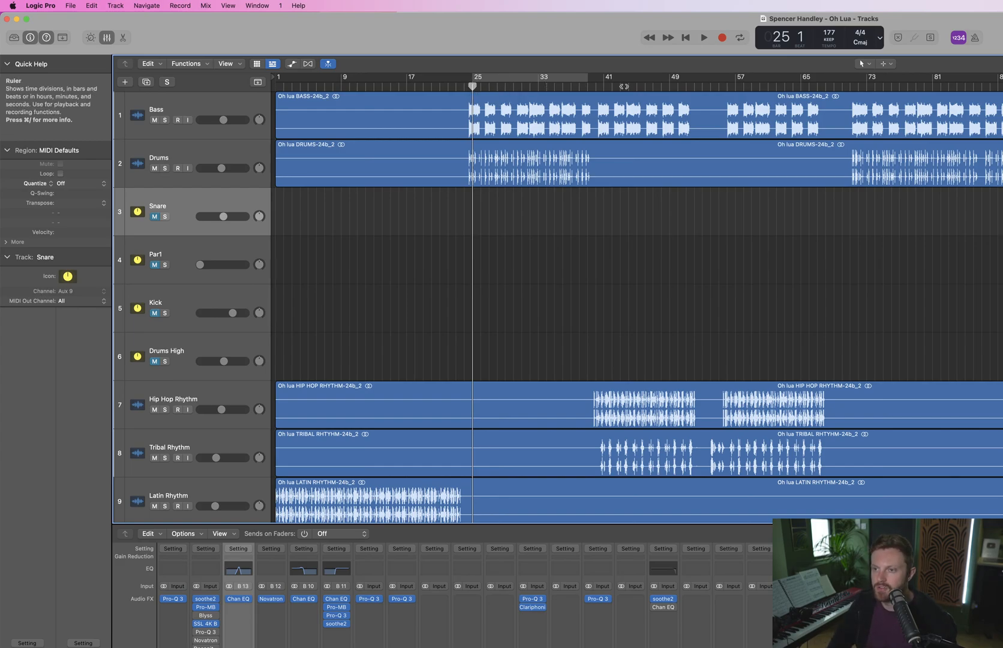
left_click(761, 89)
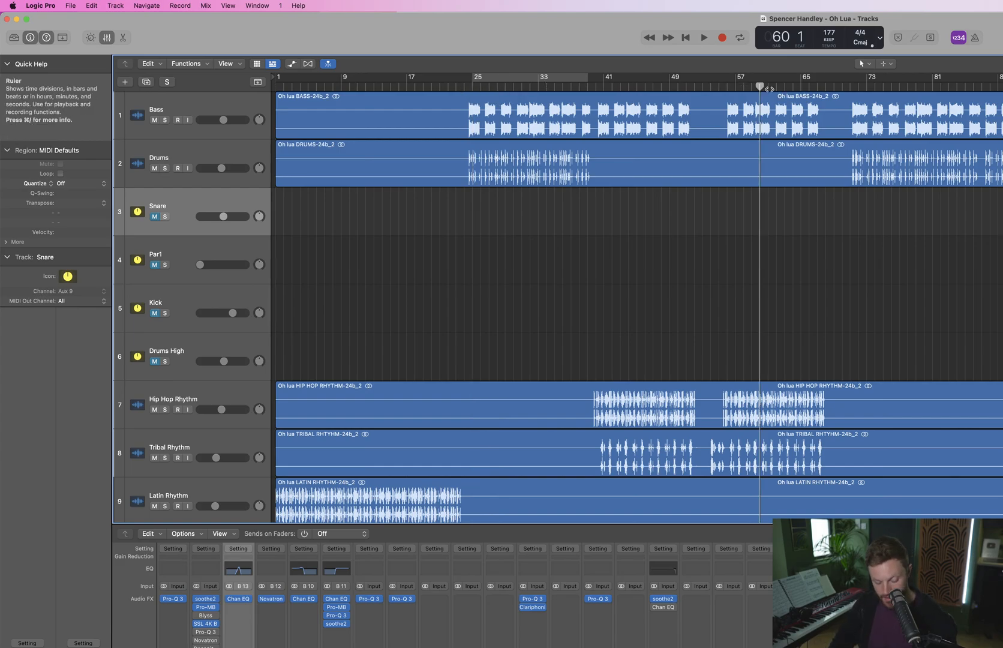
left_click(462, 84)
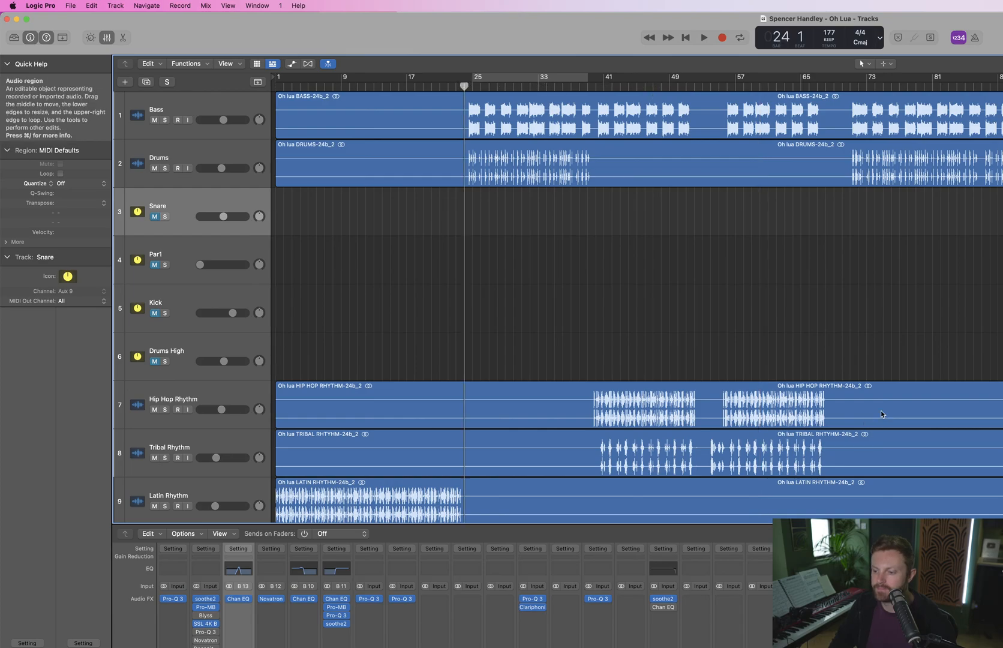
scroll(902, 268, "down", 15)
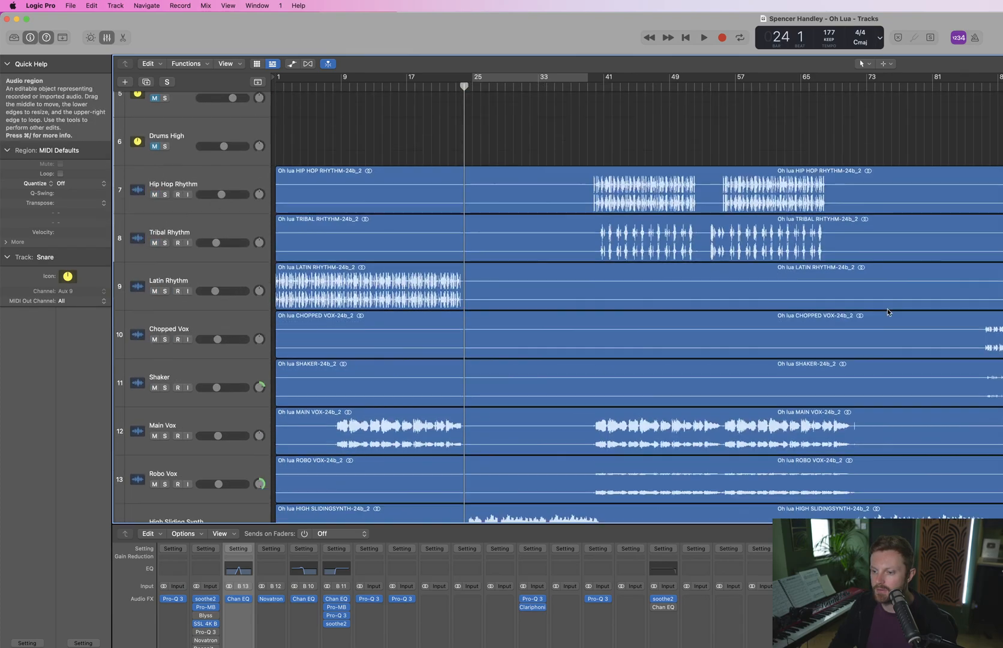
scroll(883, 313, "up", 15)
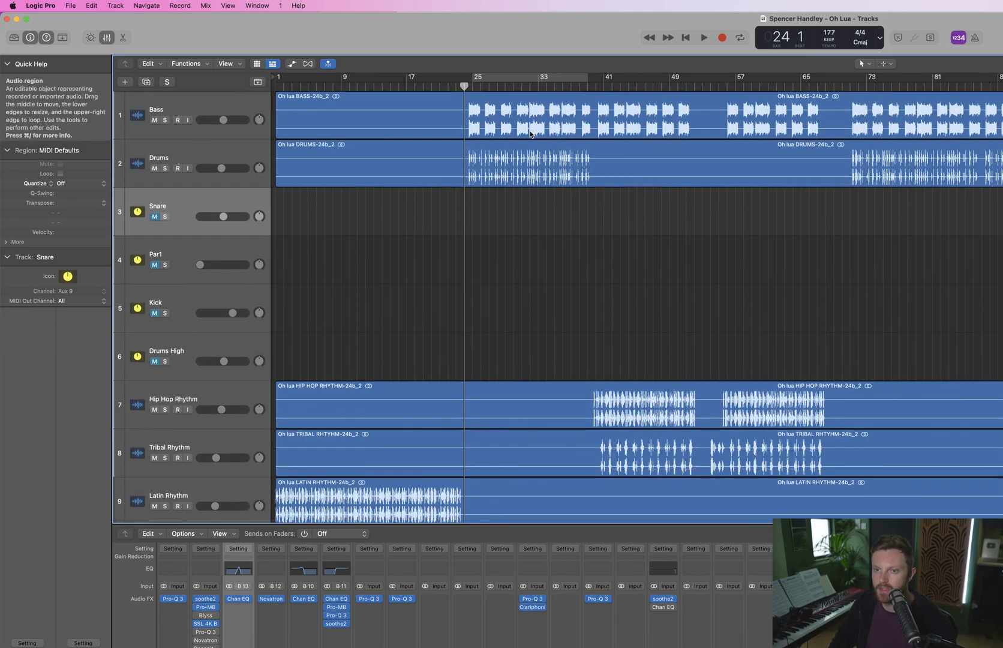
left_click(440, 83)
key("space")
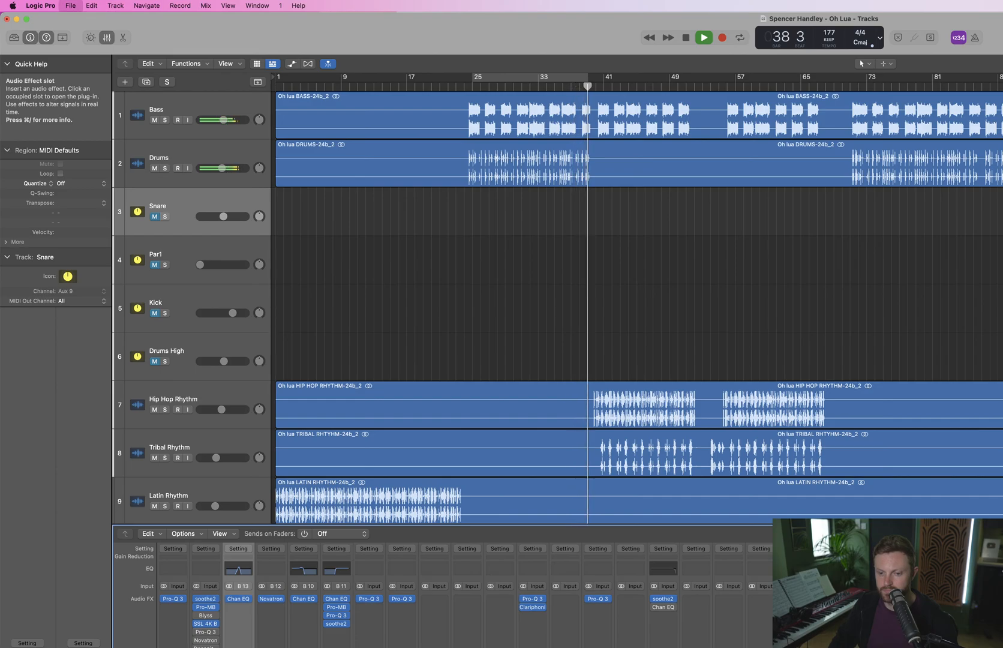
Open Smack Attack on the Drums channel and play the mix from the end of the drum section to bar 41
key("space")
left_click(206, 646)
key("space")
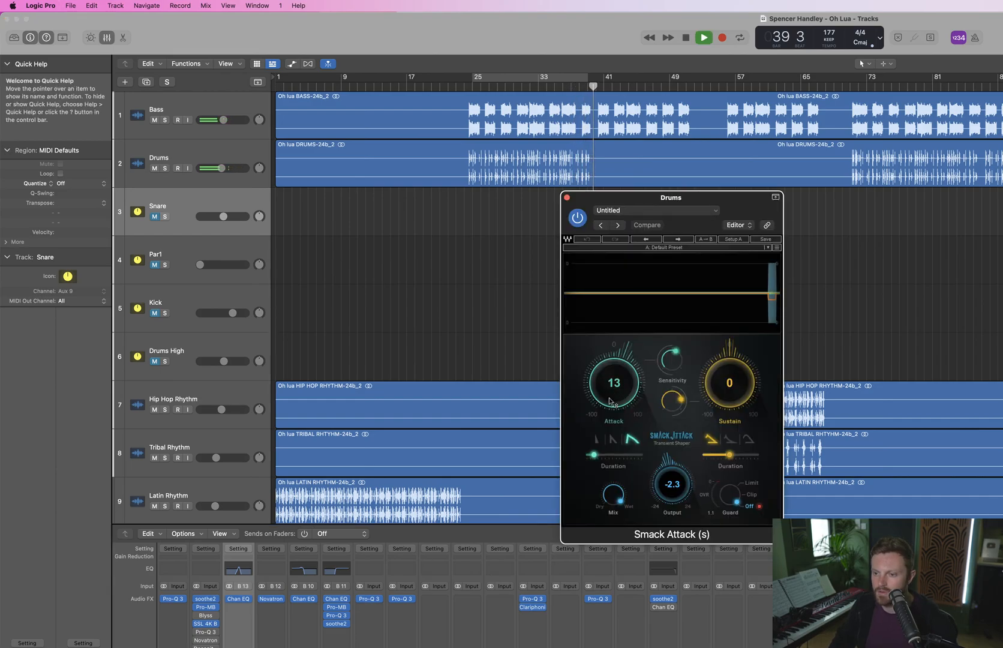
key("space")
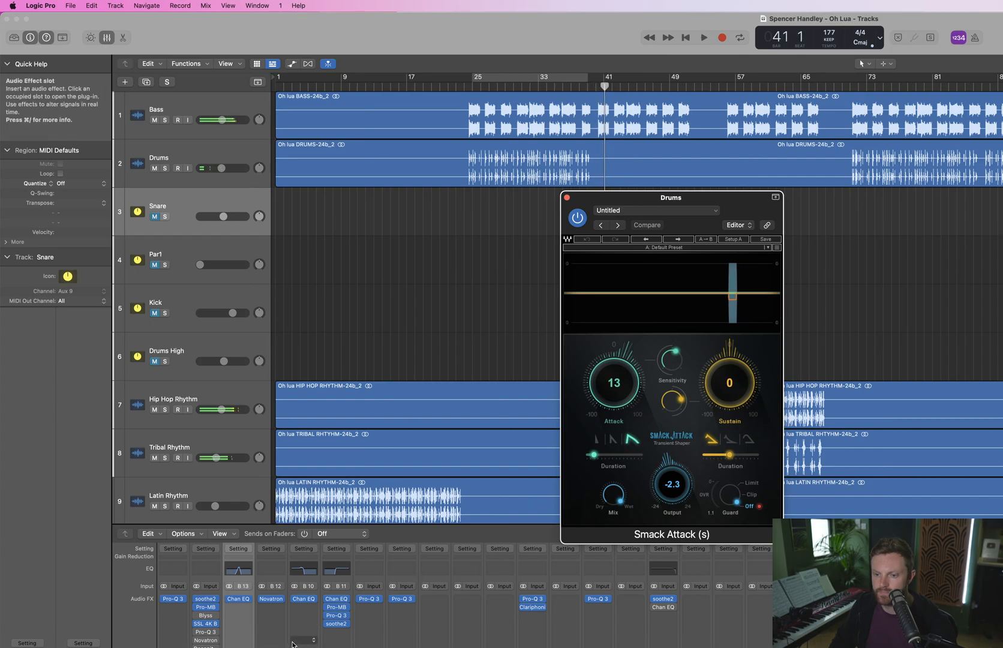
Insert Eventide SplitEQ on the Drums channel, dismiss its welcome screen and move its window partly clear of Smack Attack
left_click(198, 647)
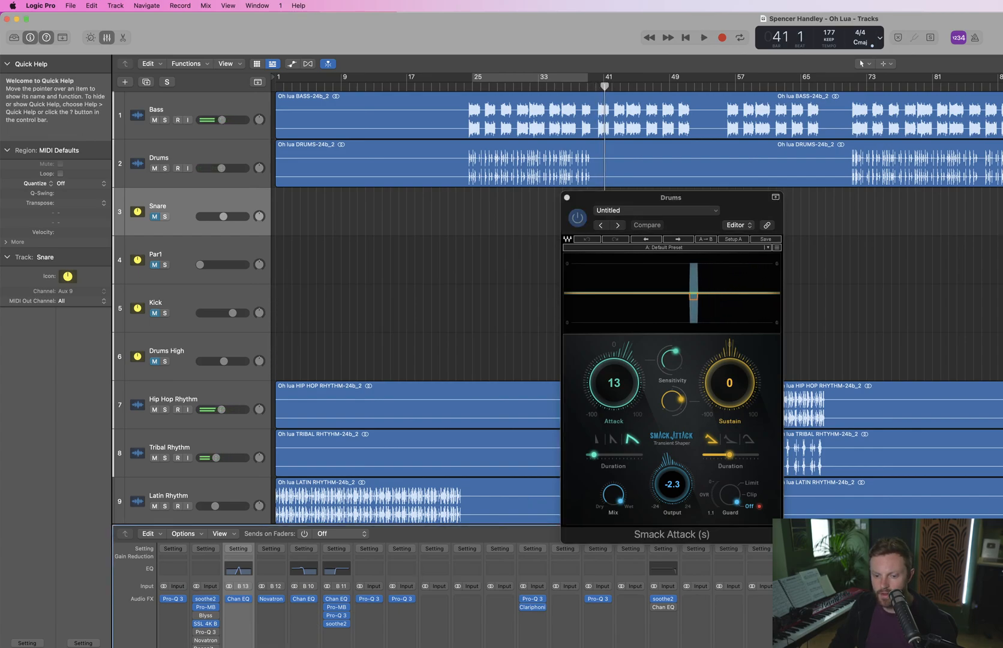
left_click(238, 647)
left_click(238, 647)
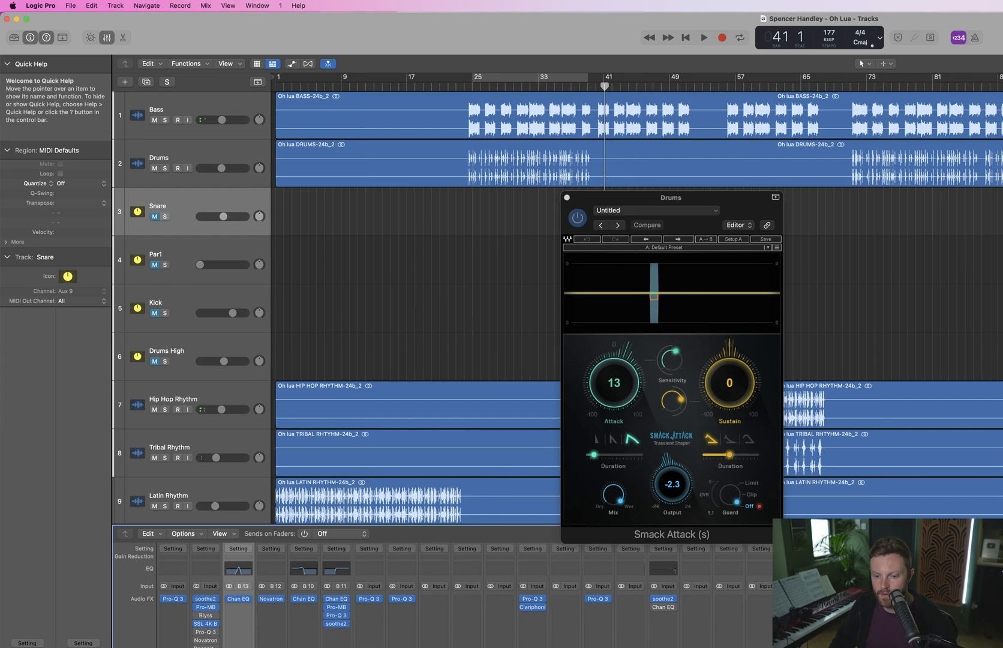
mouse_move(231, 646)
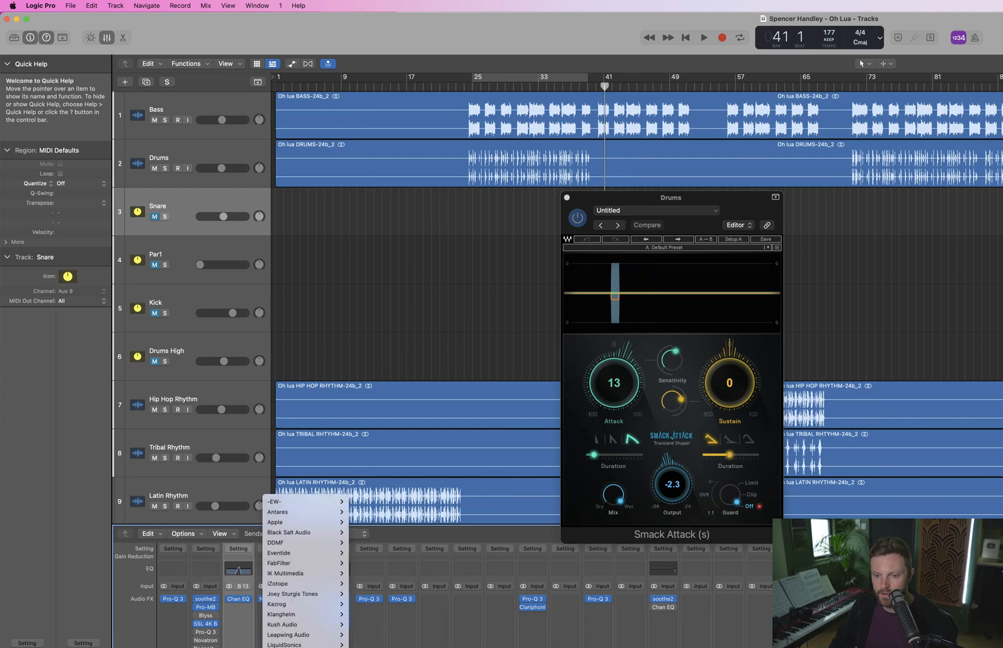
mouse_move(307, 553)
mouse_move(384, 613)
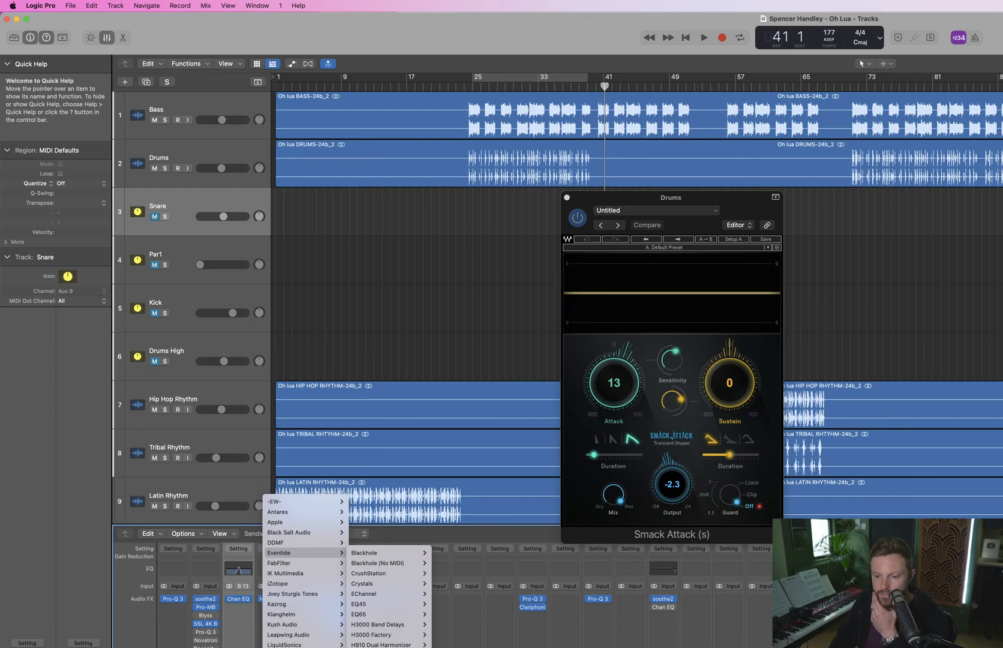
left_click(140, 603)
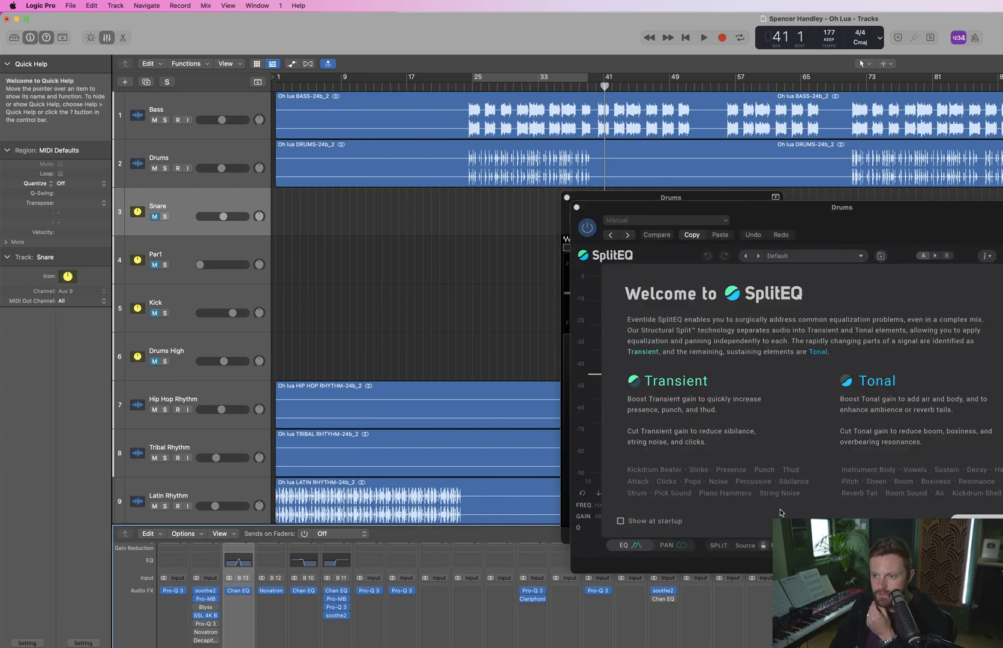
left_click(988, 521)
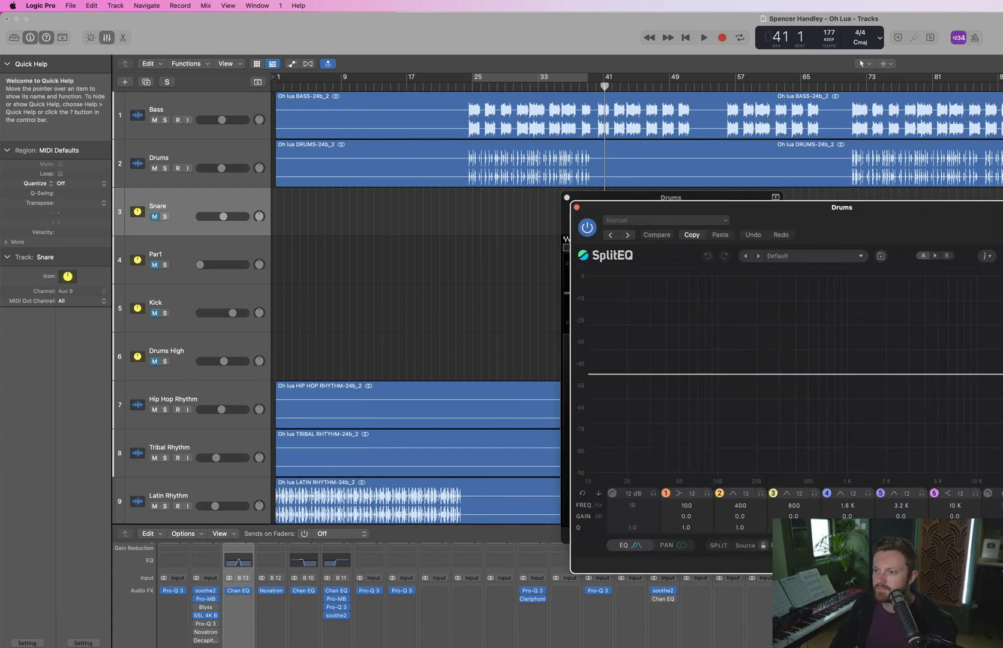
left_click_drag(864, 207, 948, 172)
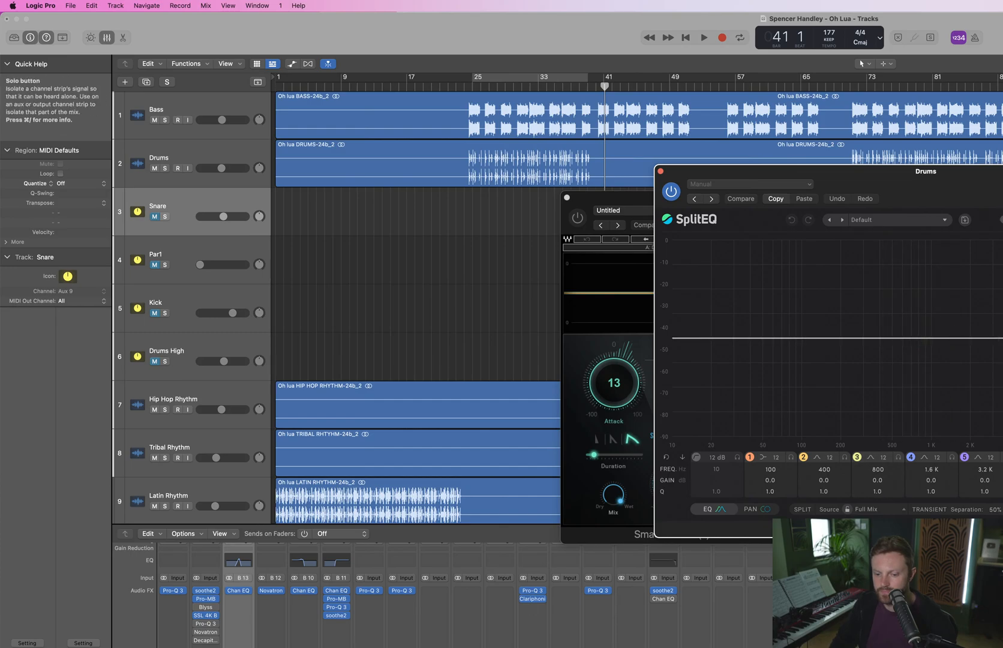
Solo the Drums track, loop playback from bar 25 and raise the overall transient level in SplitEQ
left_click(165, 168)
key("space")
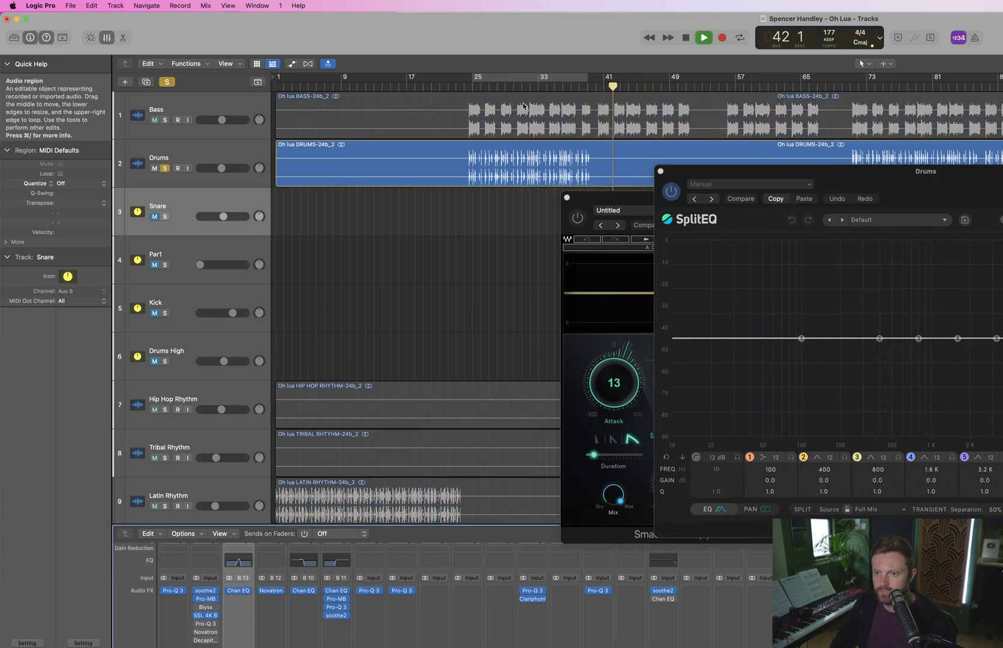
key("c")
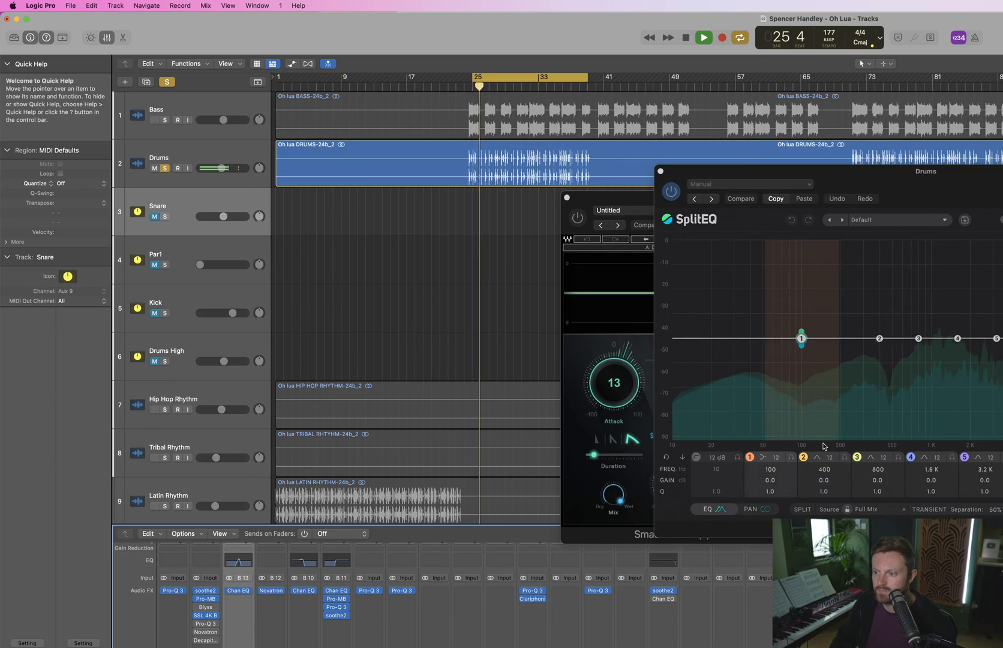
mouse_move(1002, 338)
left_mouse_down()
mouse_move(1002, 268)
mouse_move(1002, 339)
left_mouse_up()
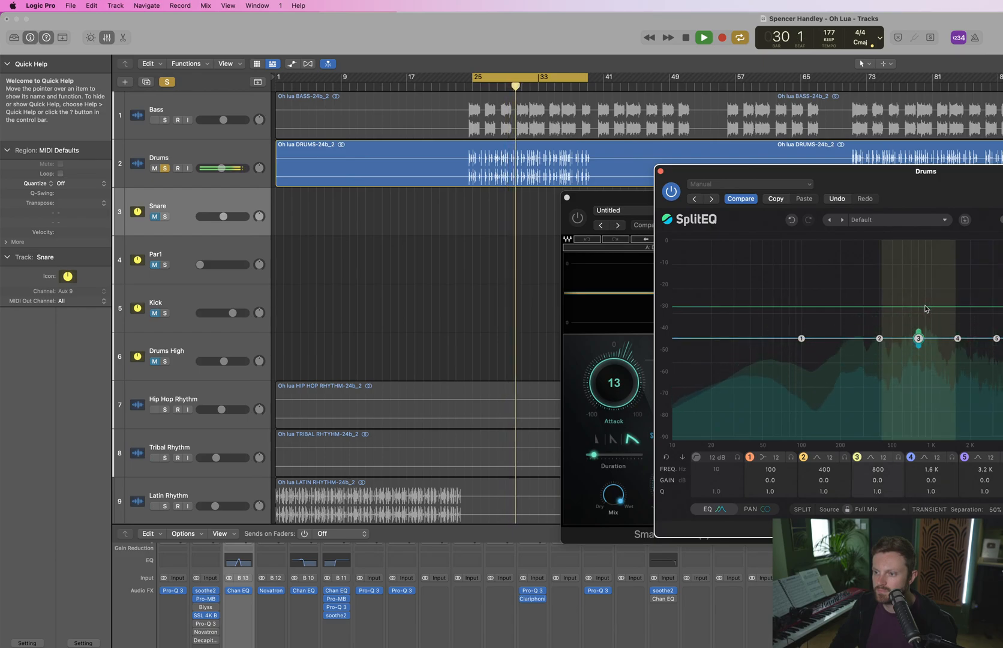
key("space")
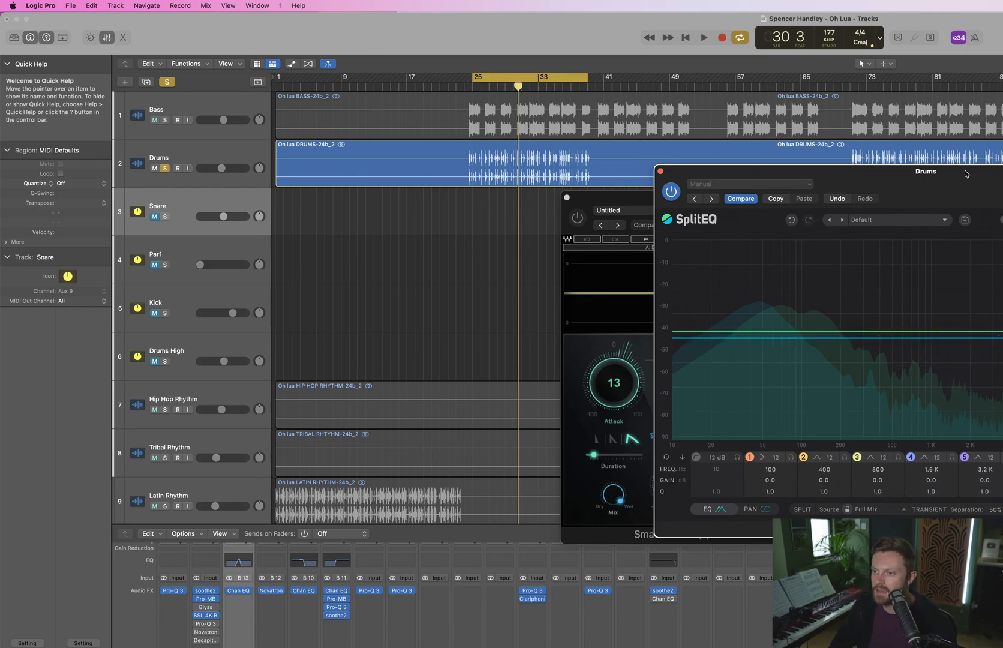
Arrange the Drums track's Smack Attack and SplitEQ windows side by side and resume looped playback
left_click_drag(965, 172, 980, 212)
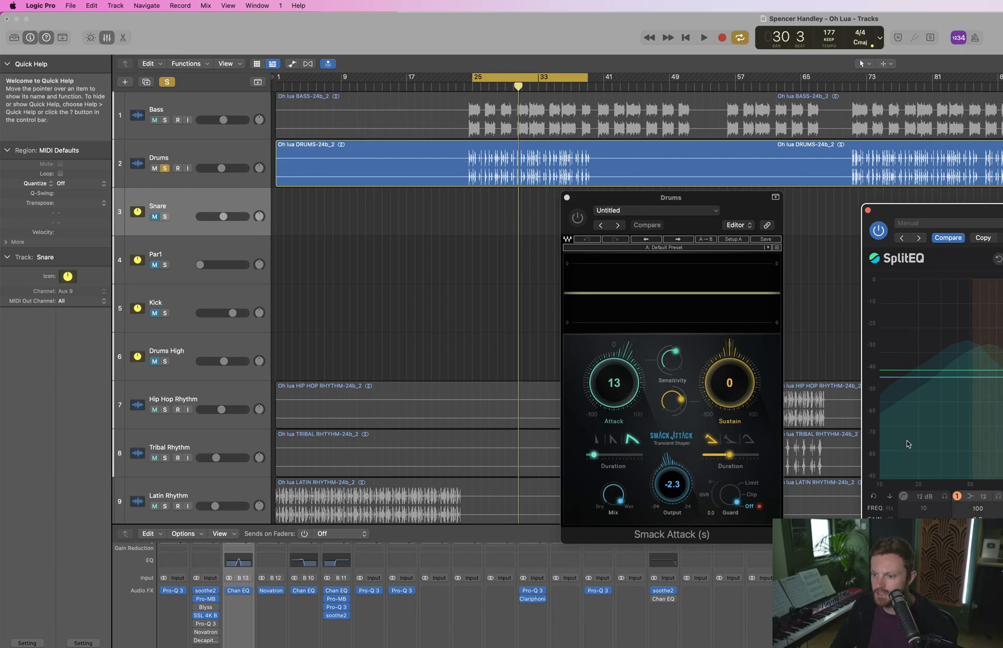
left_click_drag(754, 202, 648, 203)
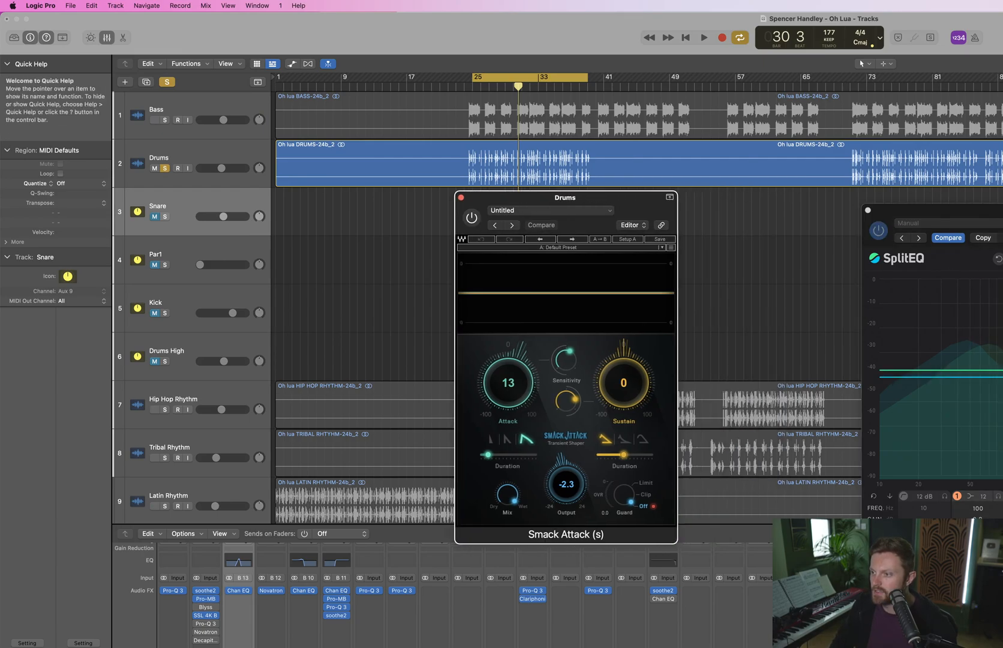
left_click_drag(935, 210, 821, 194)
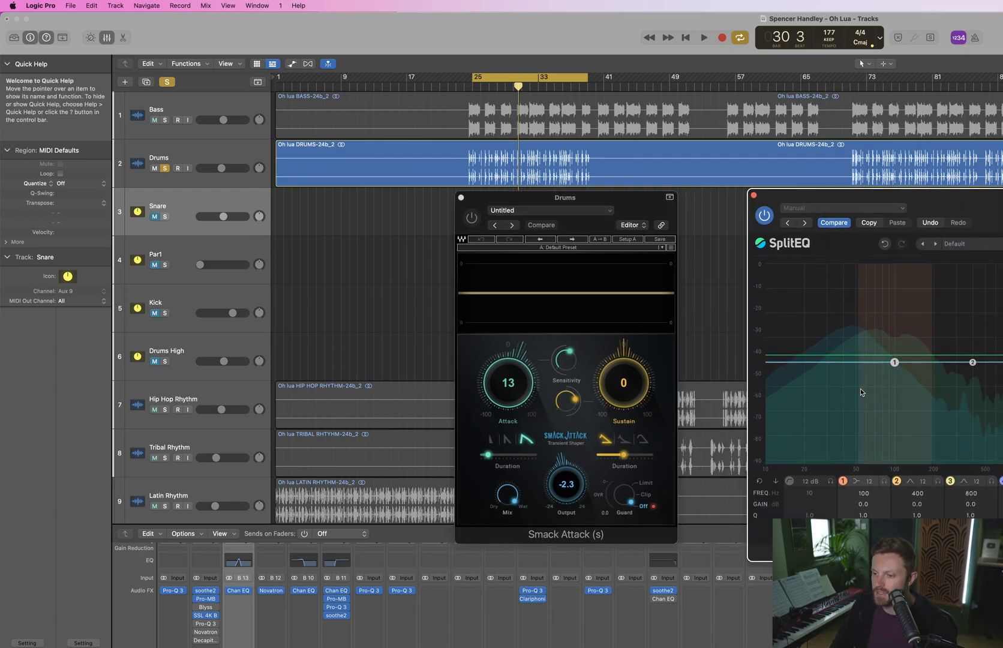
key("space")
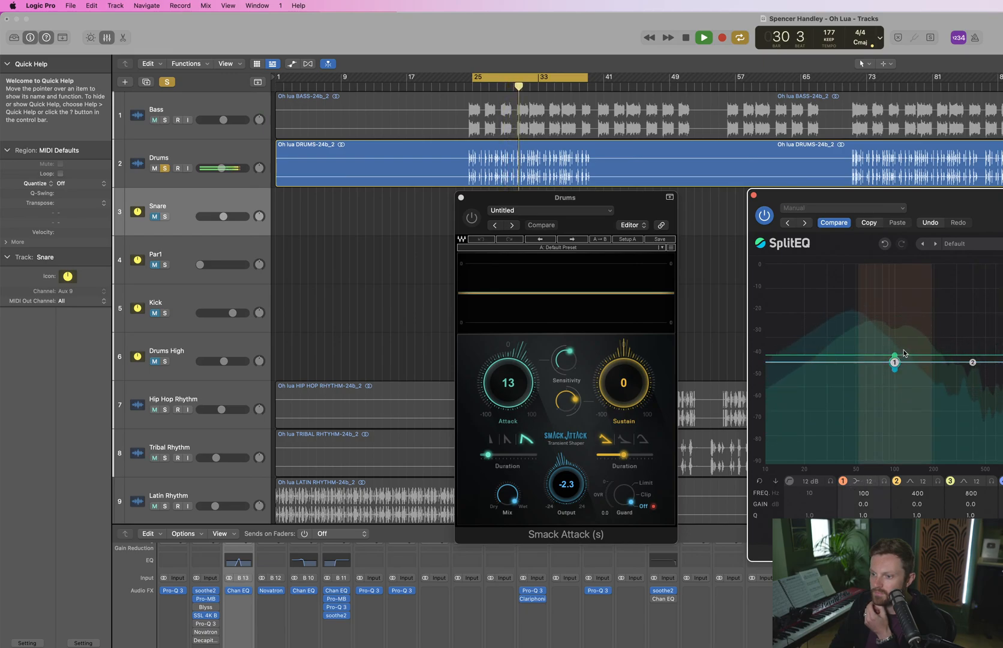
Boost SplitEQ's low-shelf transients by 4.2 dB at 142 Hz and compare the drums with the plug-in bypassed
left_click_drag(898, 357, 914, 328)
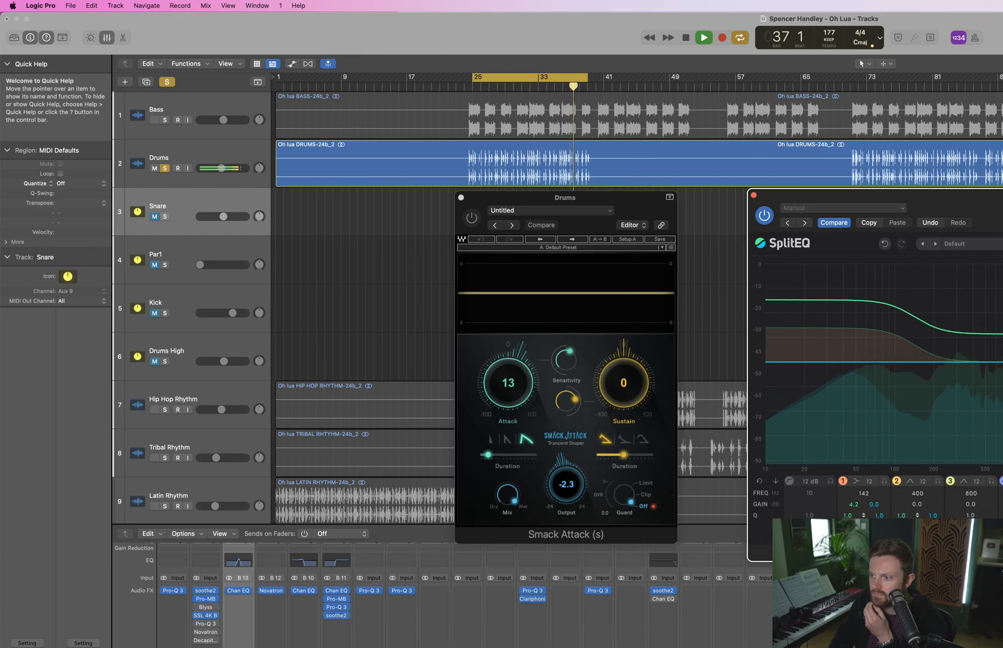
left_click(765, 215)
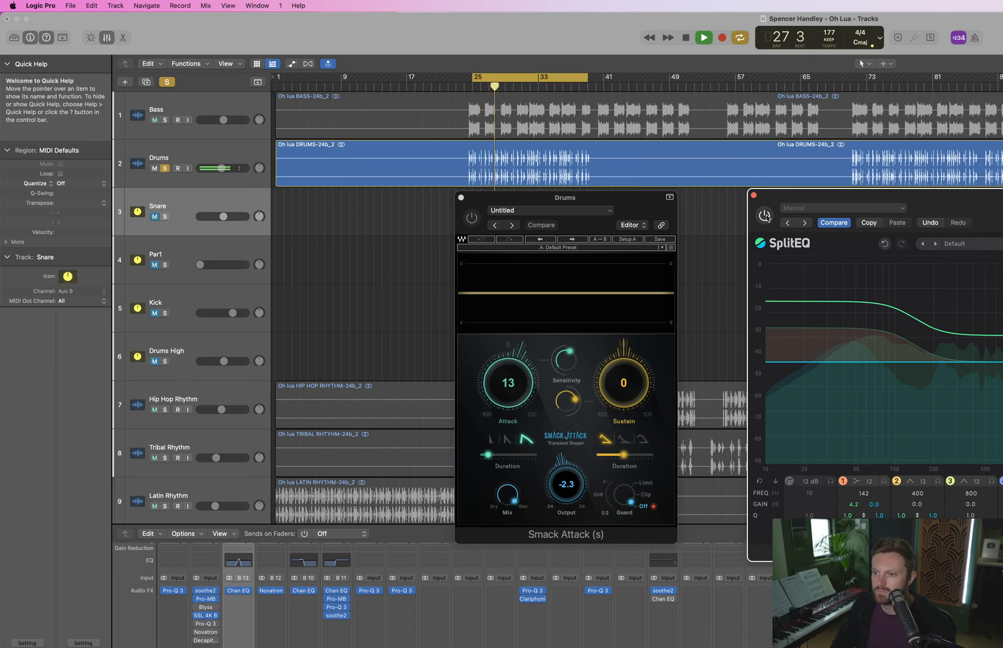
left_click(764, 215)
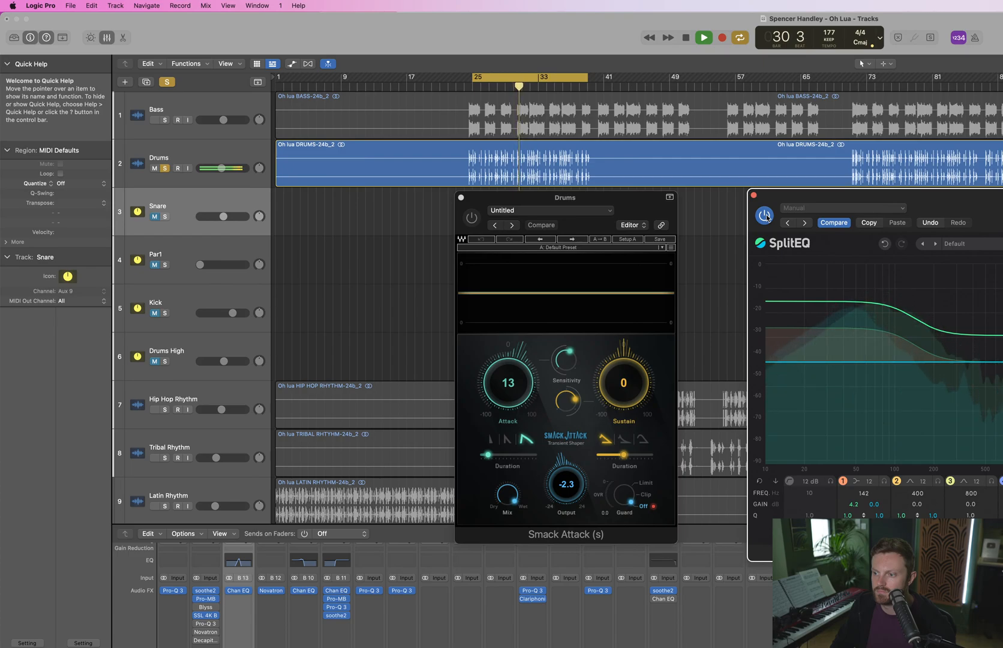
mouse_move(858, 505)
left_mouse_down()
mouse_move(859, 467)
mouse_move(855, 504)
left_mouse_up()
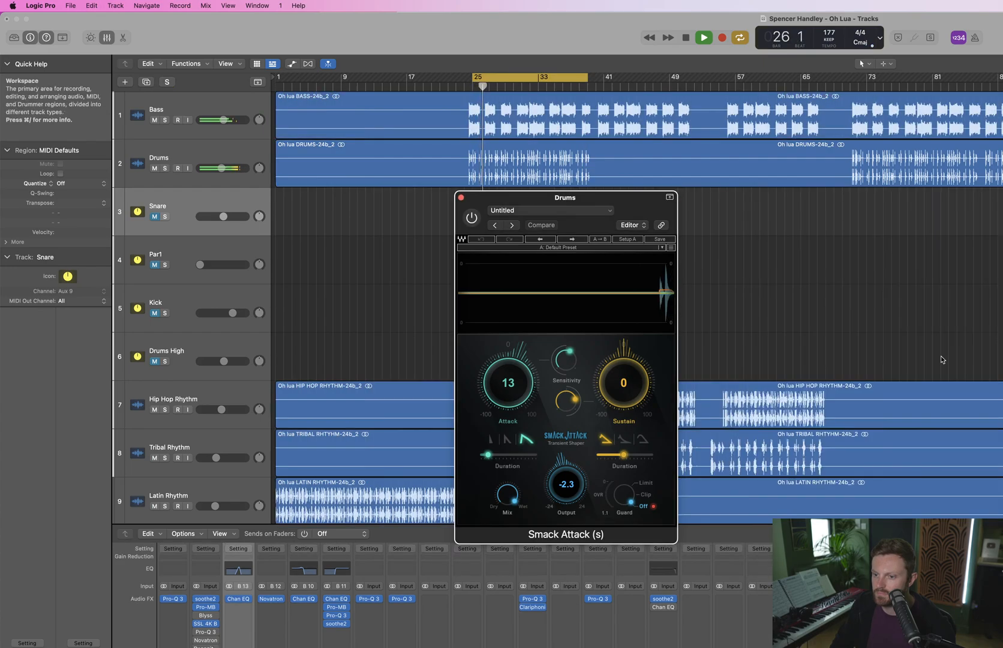
Stop playback, open a fresh default SplitEQ on the Drums channel and close the Smack Attack window
key("space")
left_click(206, 646)
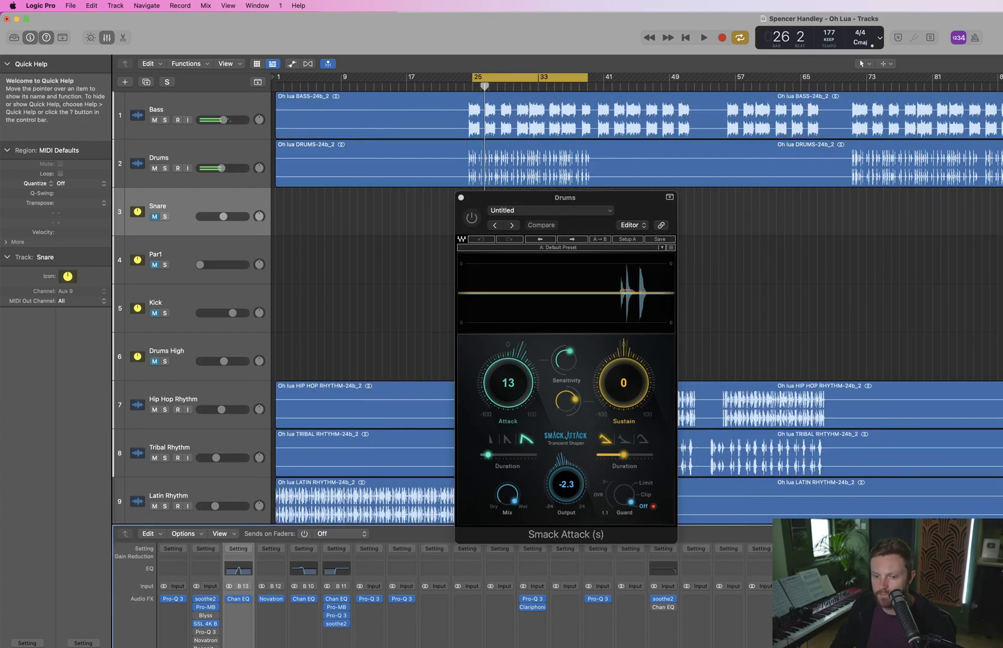
left_click_drag(747, 208, 881, 210)
left_click(461, 197)
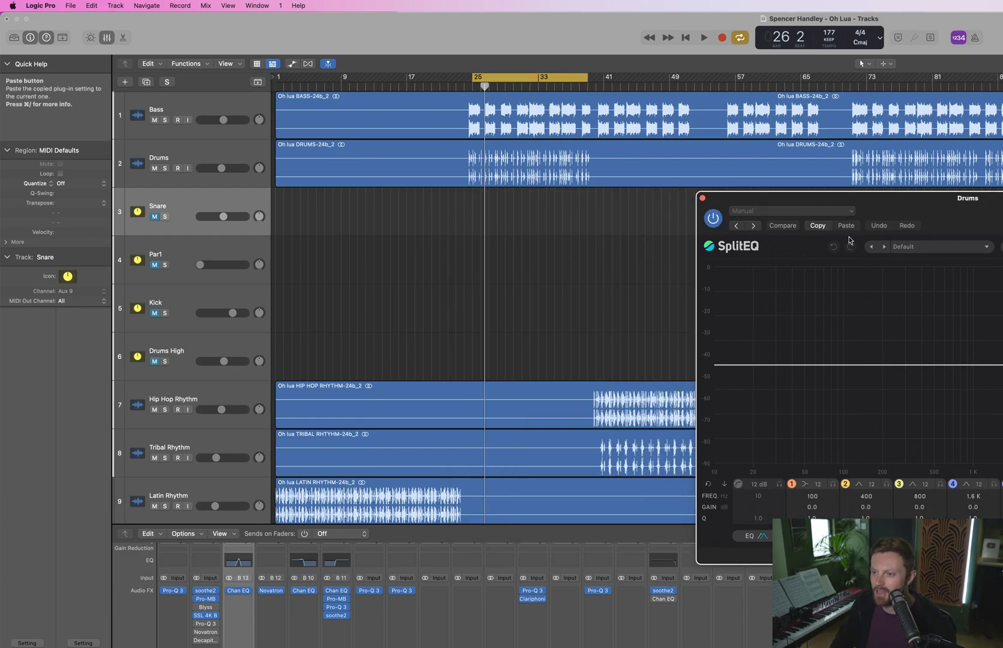
With Drums soloed and looping, boost SplitEQ's low-shelf transients by 4.0 dB at 163 Hz and set the split source to Electronic Beat
key("space")
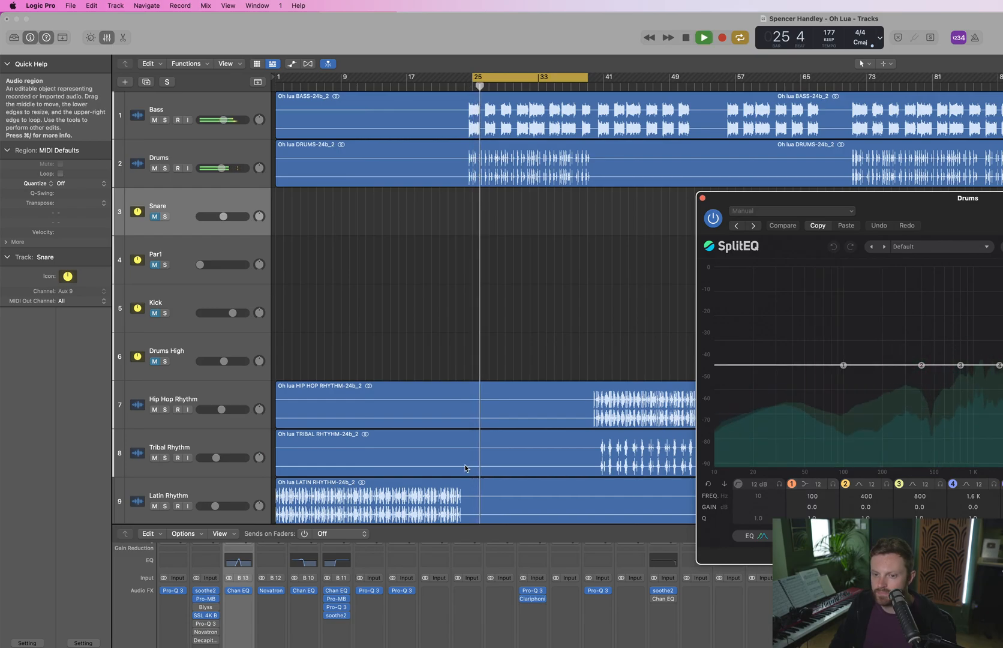
key("s")
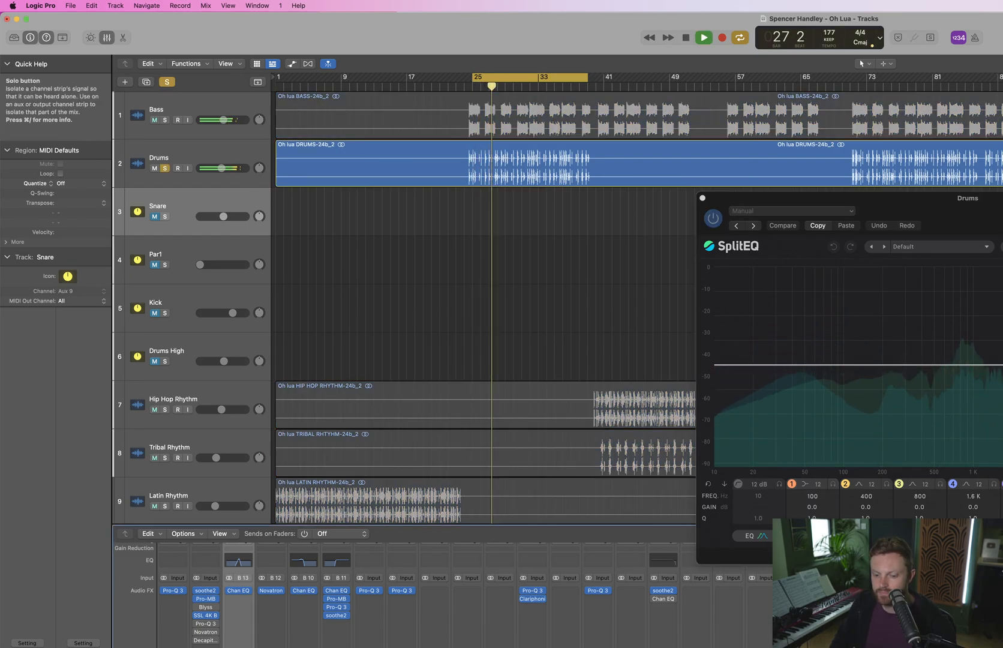
left_click_drag(841, 367, 877, 332)
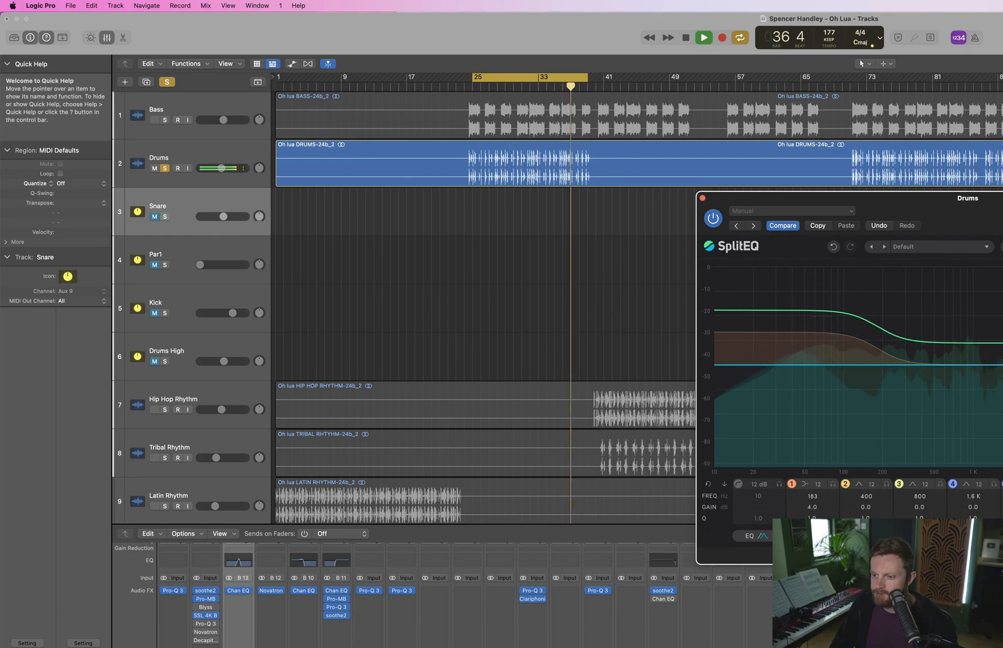
left_click(923, 536)
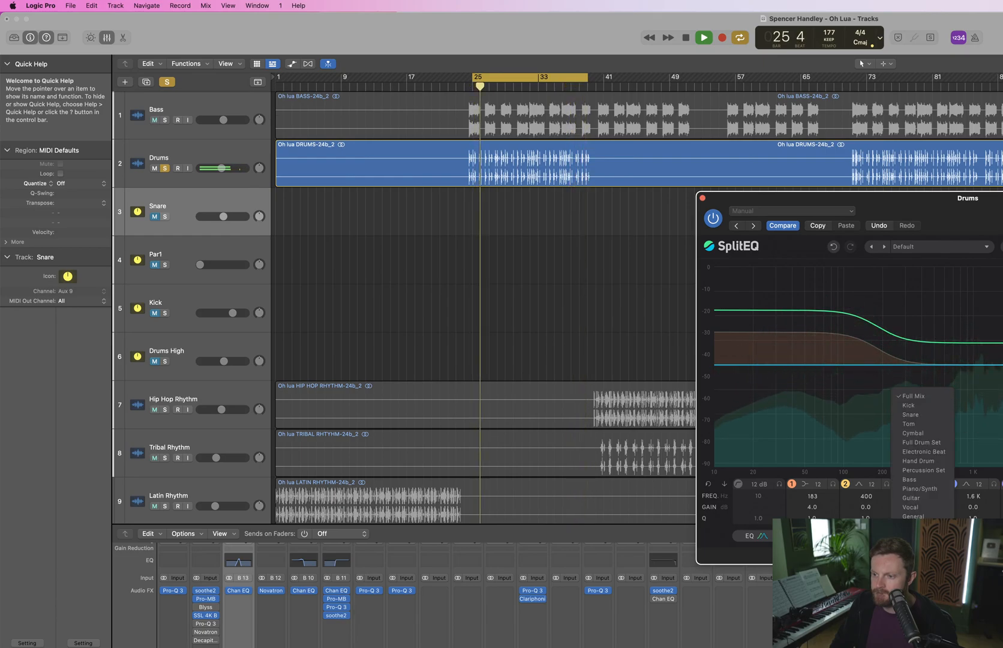
left_click(930, 451)
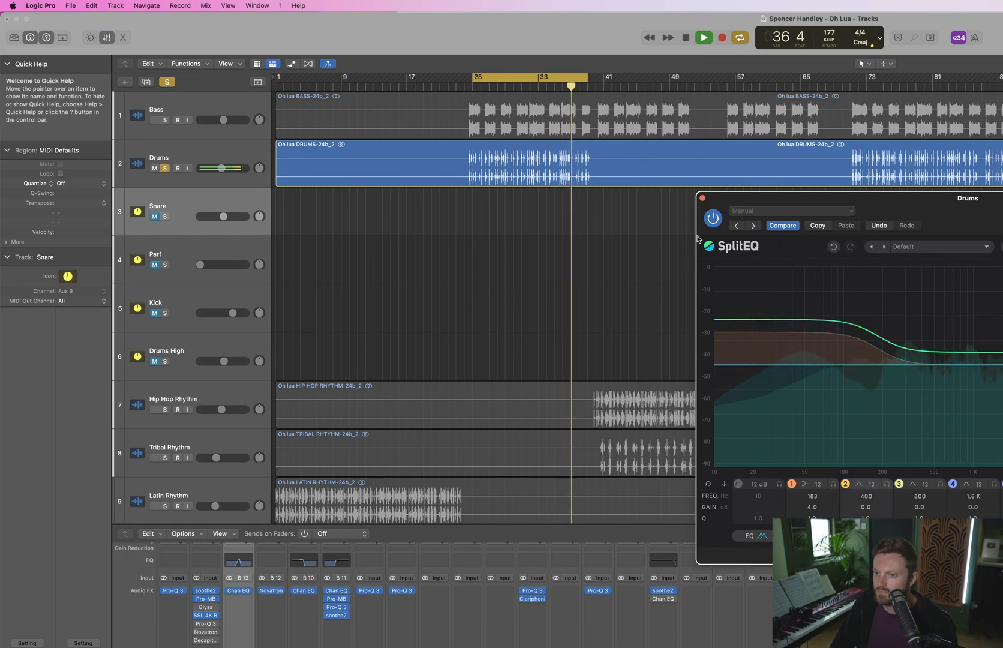
Unsolo Drums, compare the full mix with SplitEQ on and bypassed, leaving it bypassed and closing its window
left_click(713, 220)
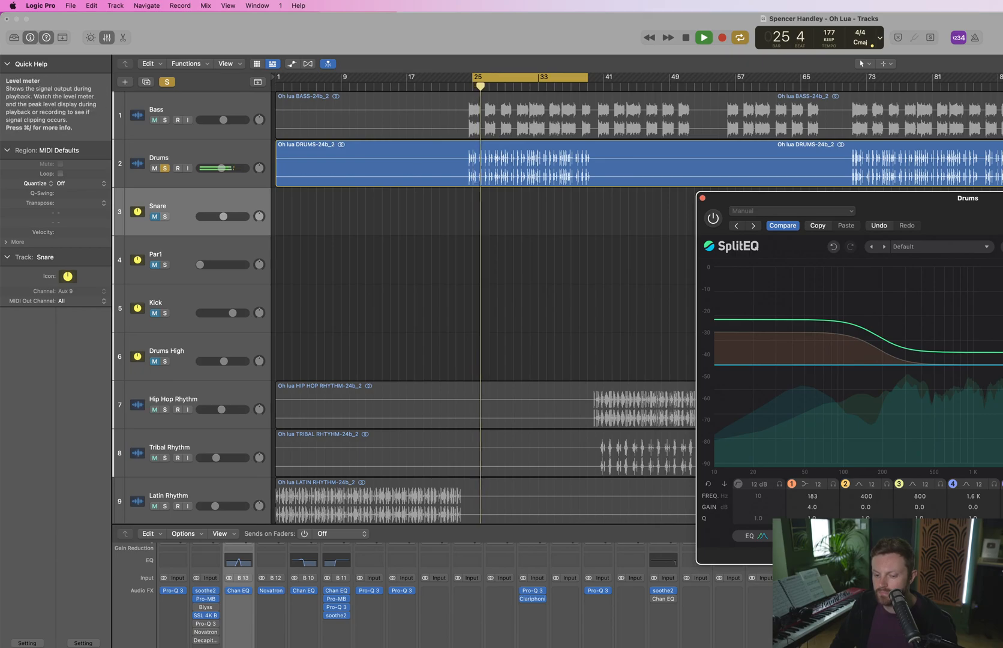
key("space")
left_click(213, 646)
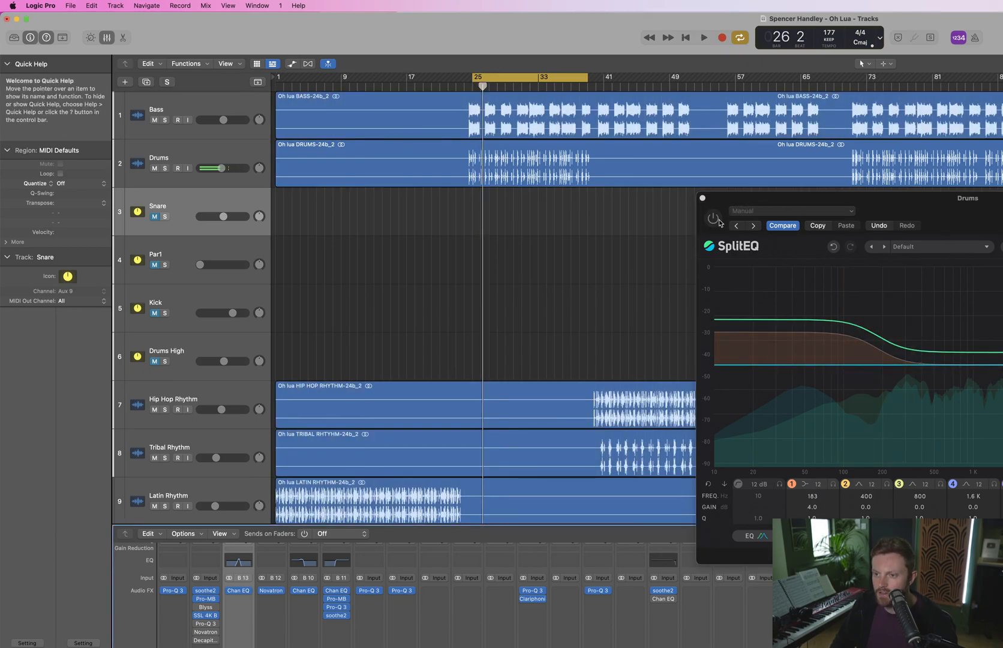
left_click(716, 218)
key("space")
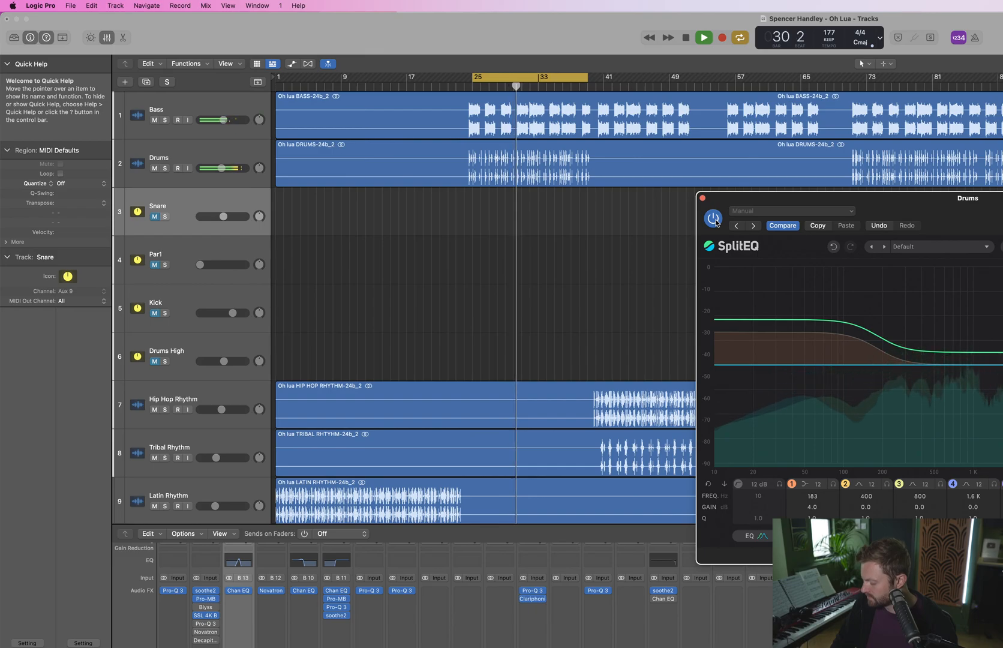
left_click(713, 219)
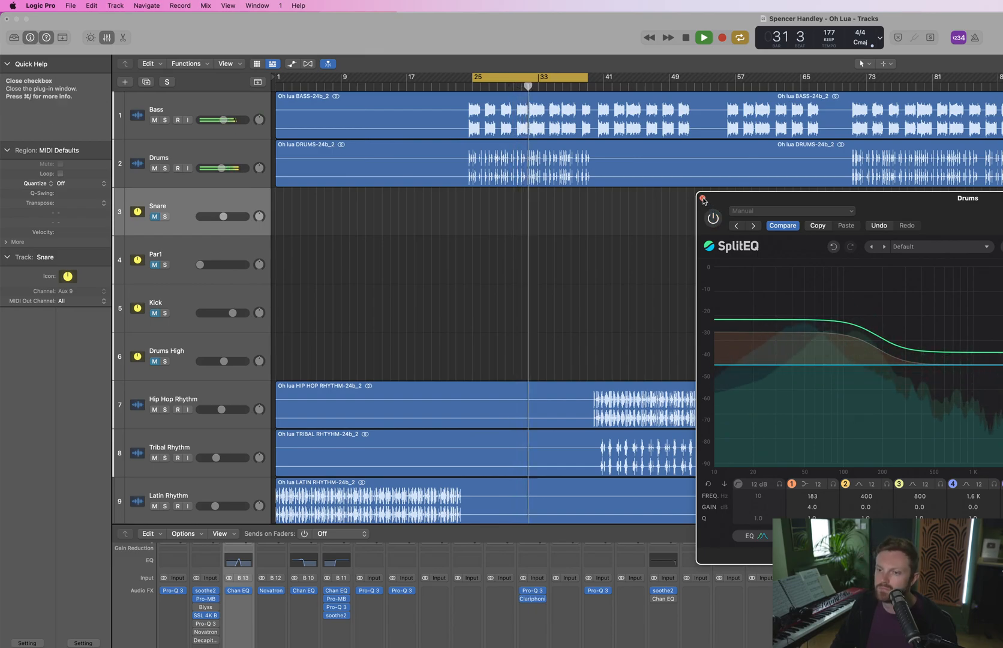
left_click(702, 199)
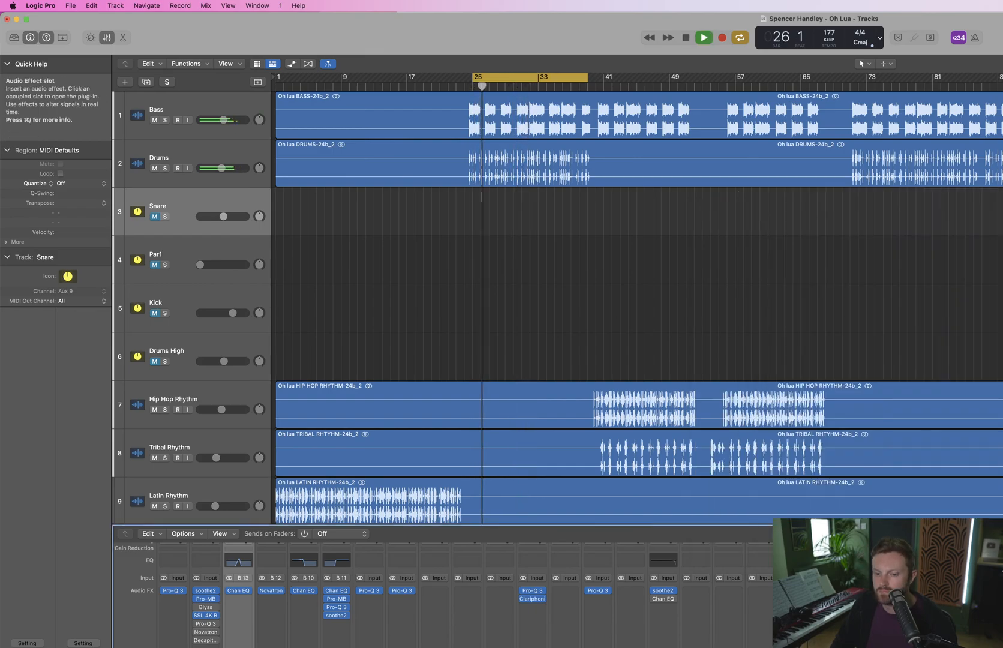
Listen to the looped drum section in the full mix and place the playhead at bar 24
key("space")
key("space")
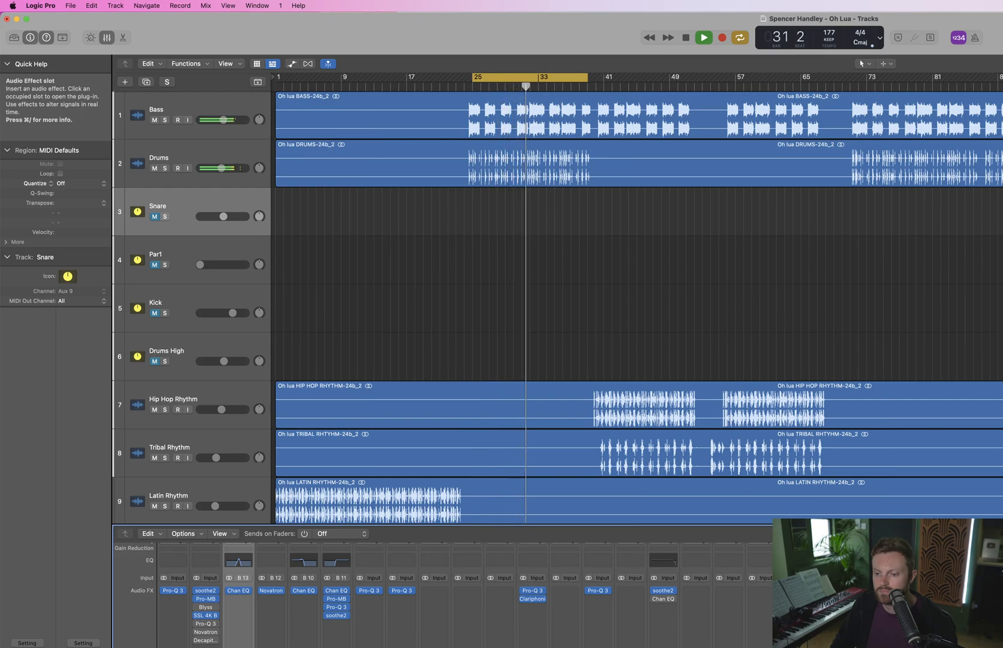
key("space")
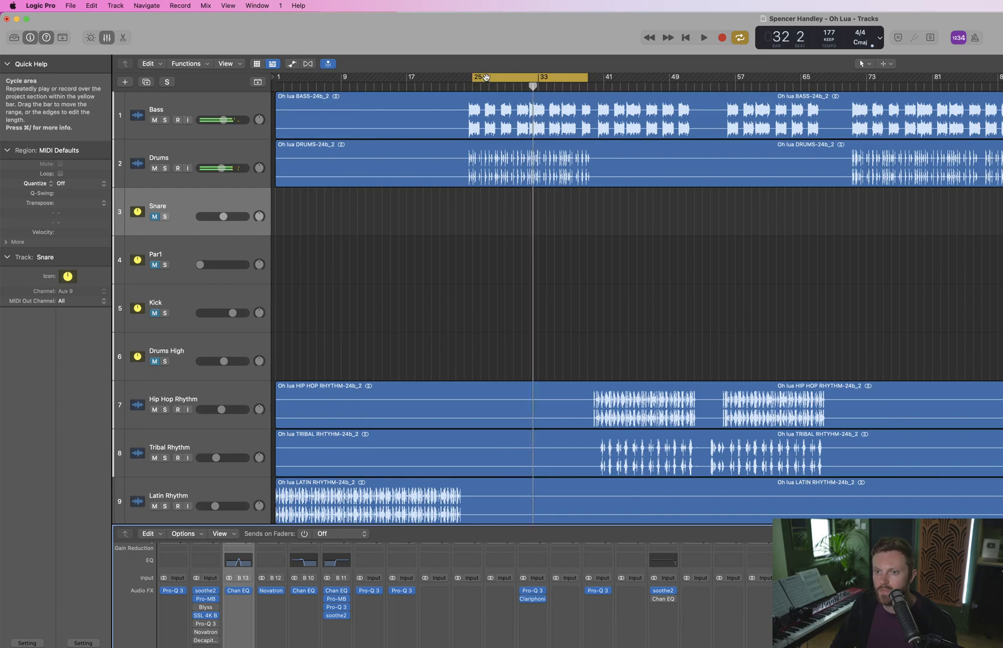
left_click(471, 83)
left_click(463, 84)
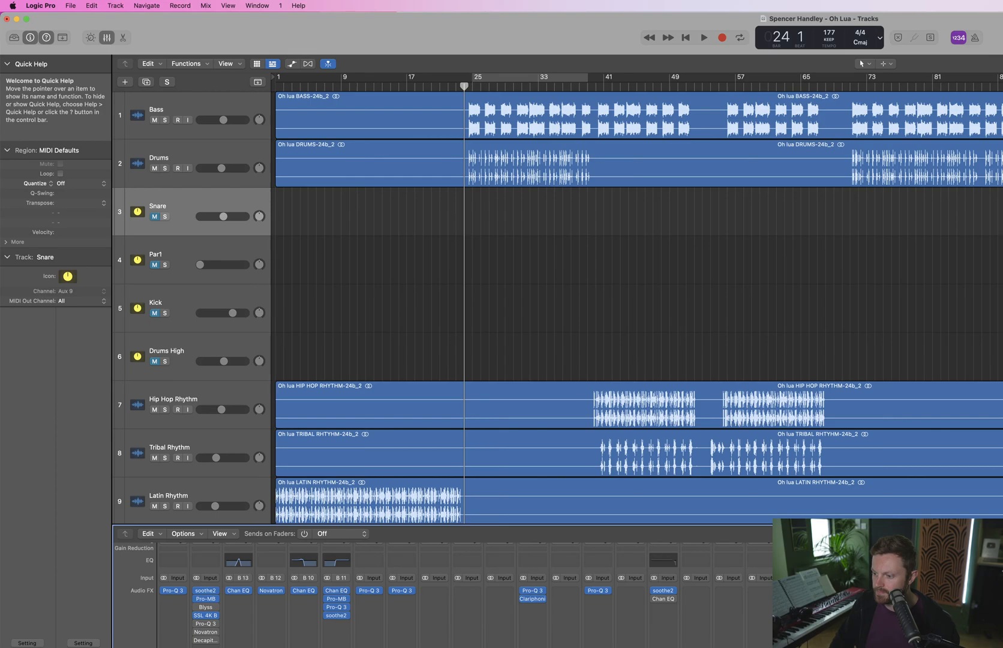
Adjust Bus Compressor 2 on the Mix Buss while playing the mix from bar 21, and close its window
key("v")
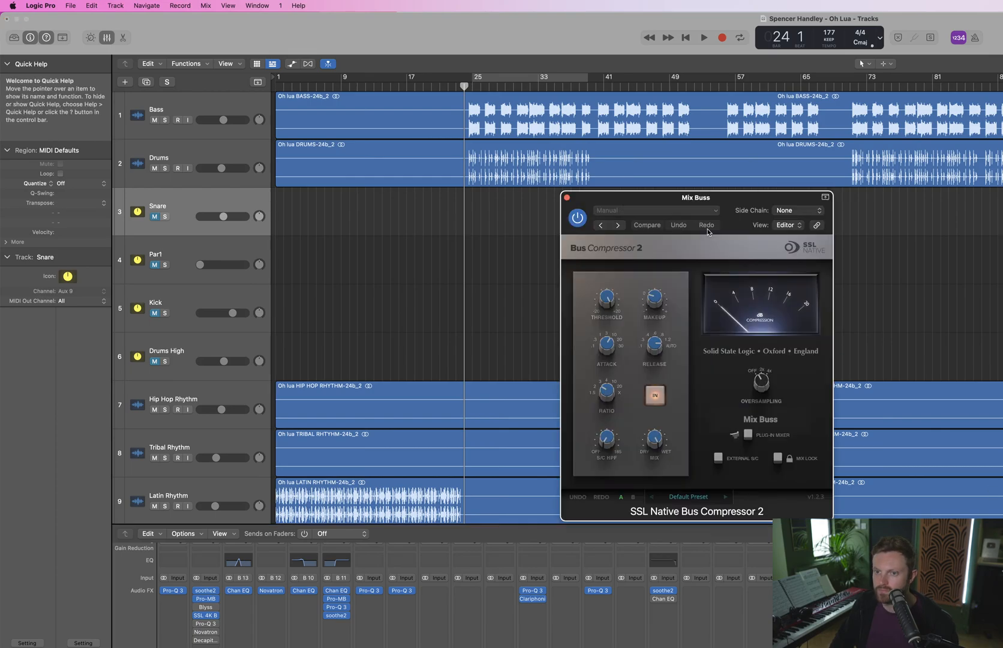
left_click(443, 90)
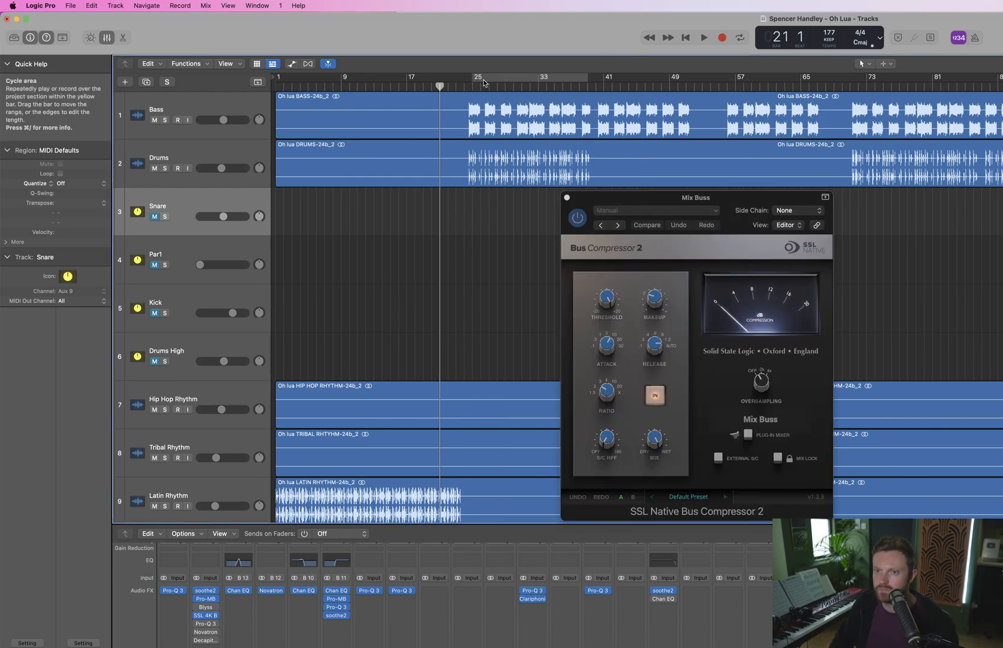
key("space")
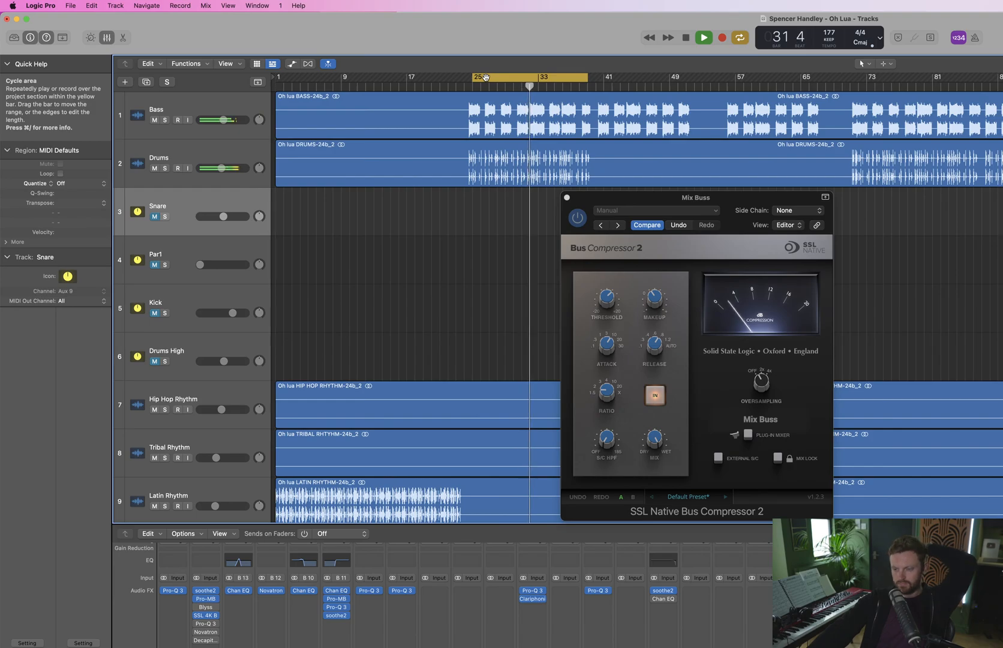
left_click(567, 197)
Turn off cycle playback and audition the mix leading into the drum entry and from bar 41 onward
key("c")
left_click(431, 86)
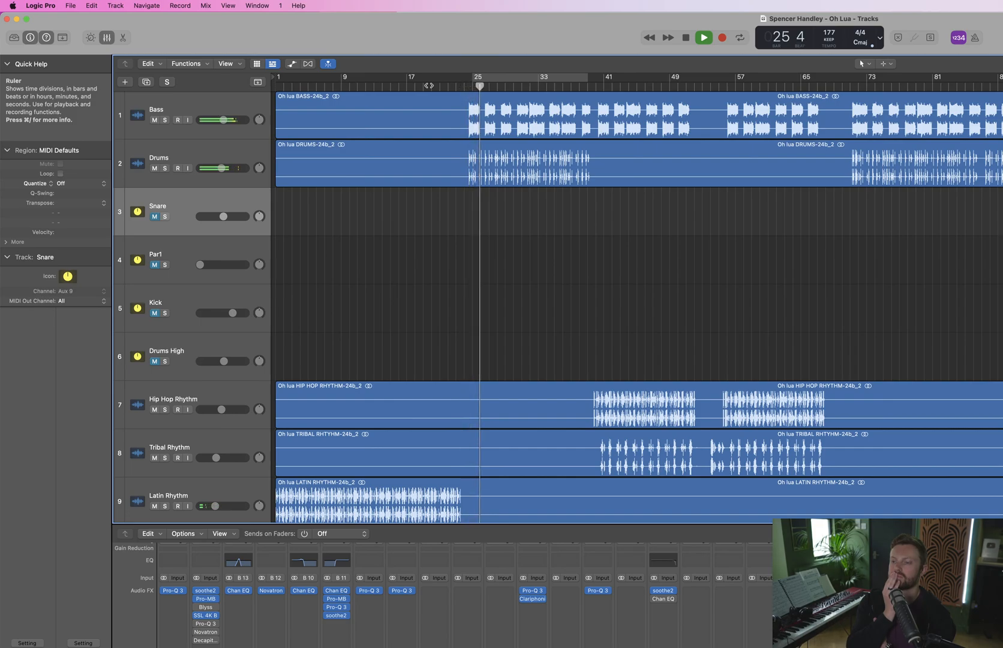
key("space")
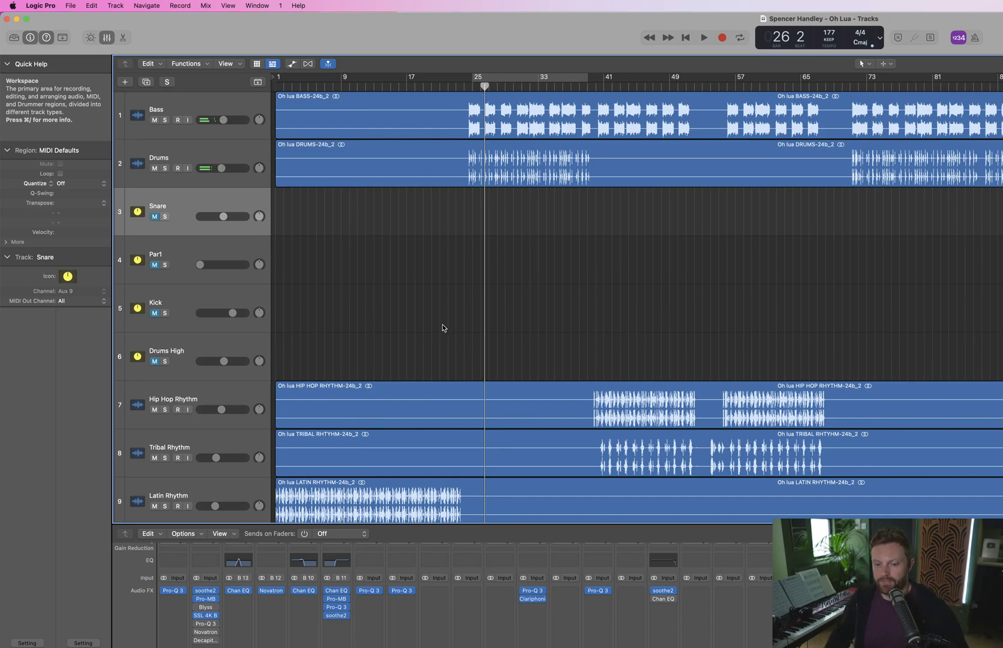
left_click(603, 87)
key("space")
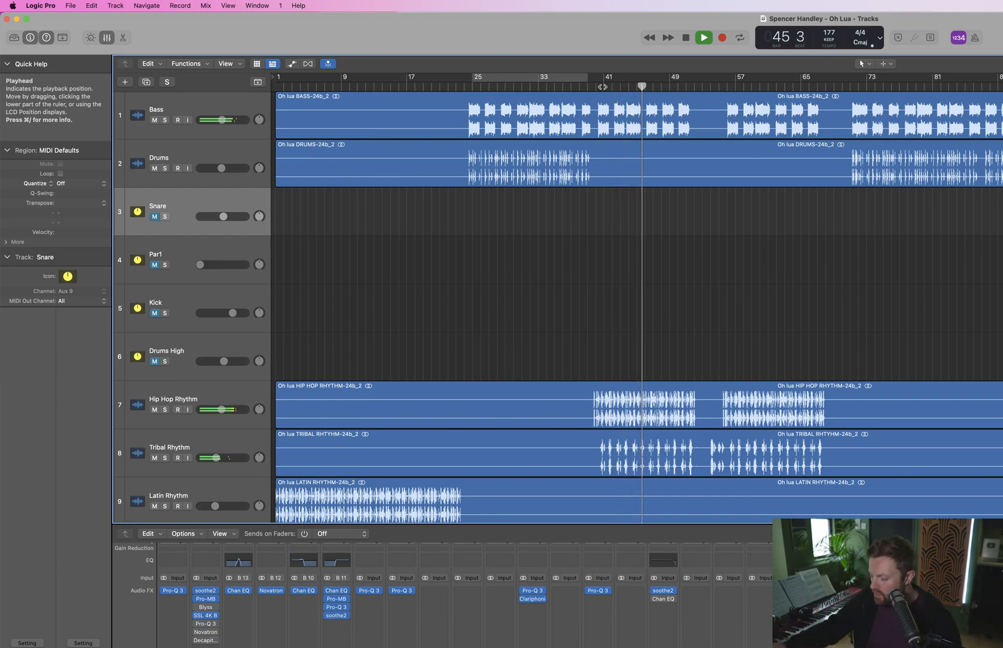
key("space")
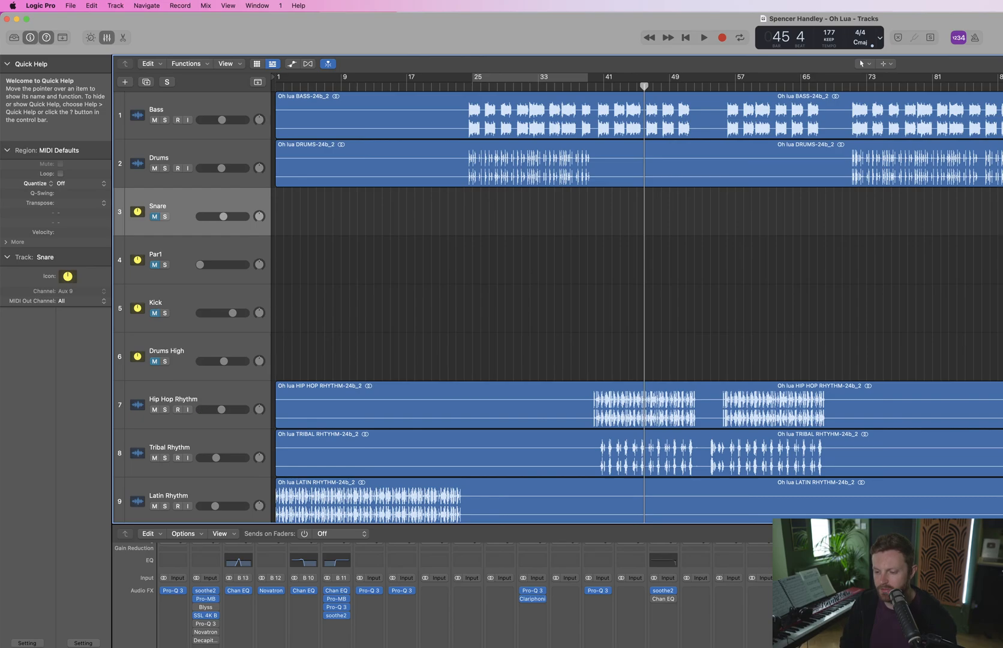
key("space")
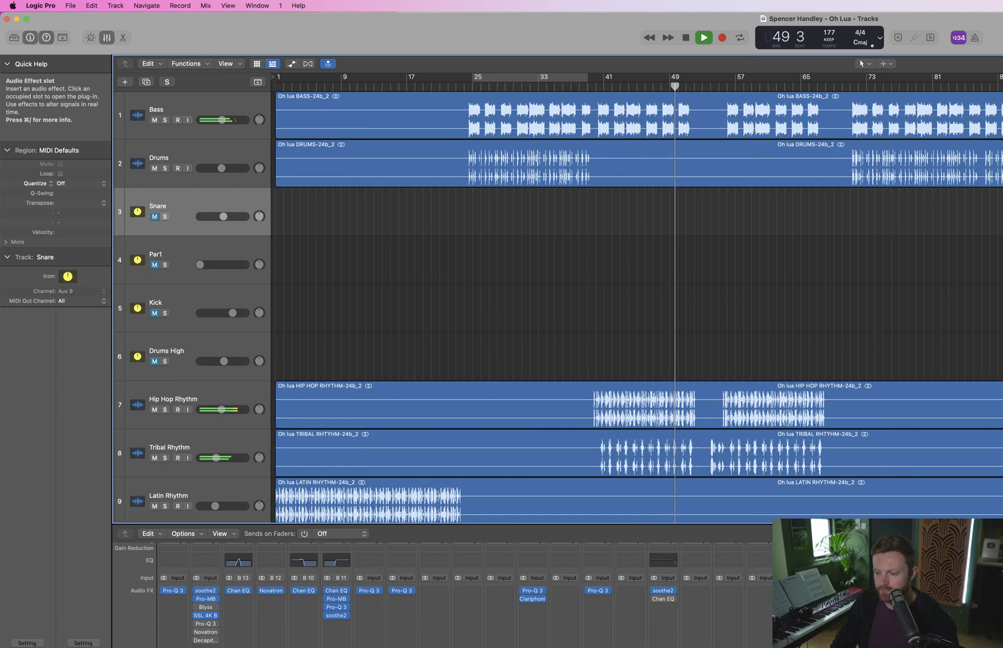
Try KClip 3 on the Drums channel with 5.4 dB of input gain while playing the mix, reset the gain, and close its window
key("space")
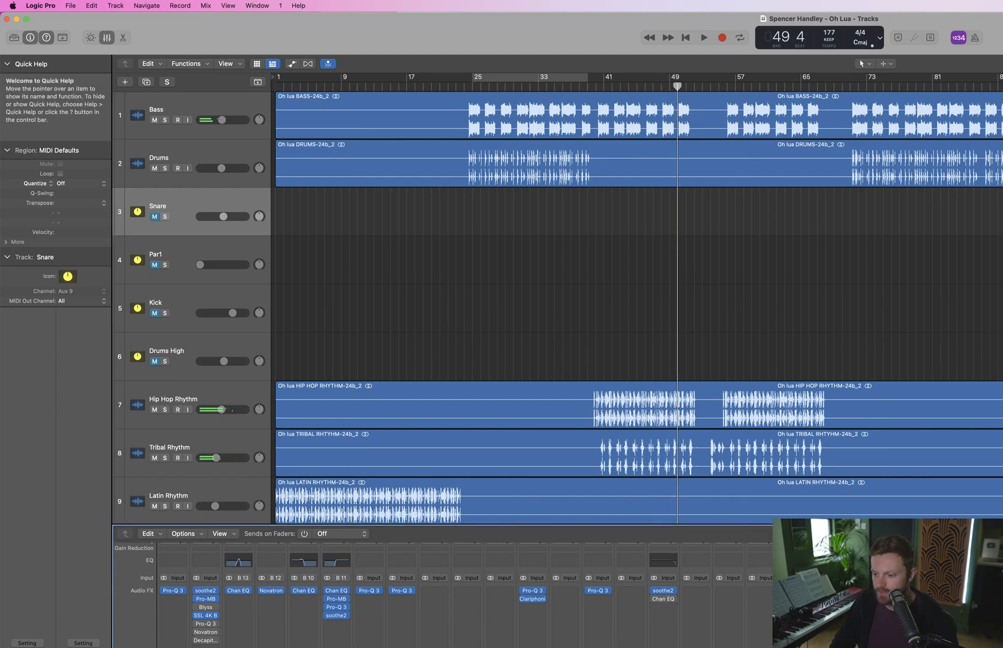
mouse_move(876, 612)
left_click(960, 576)
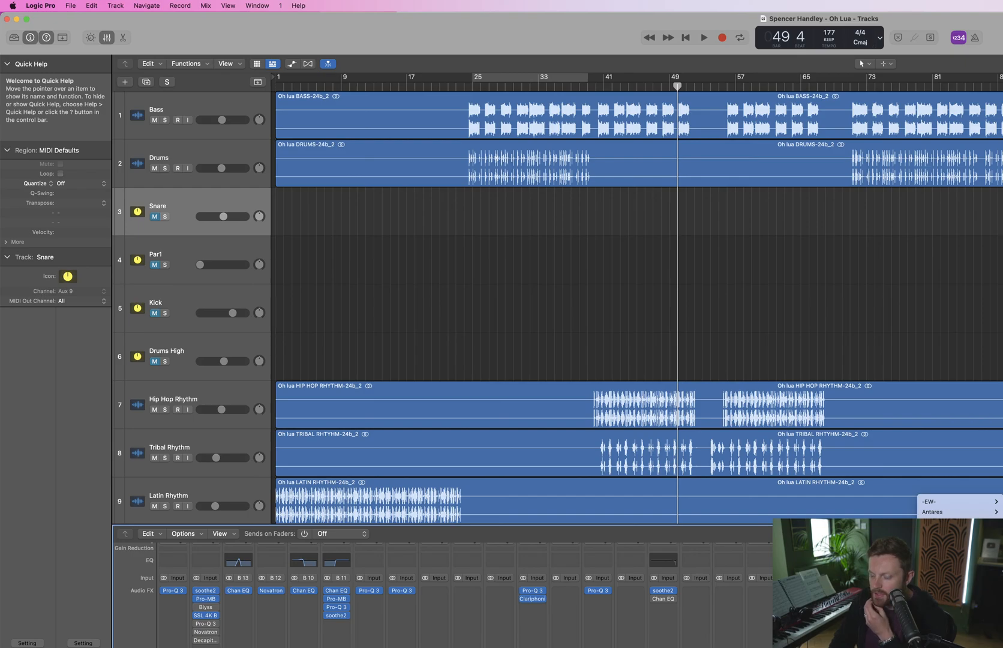
left_click(960, 606)
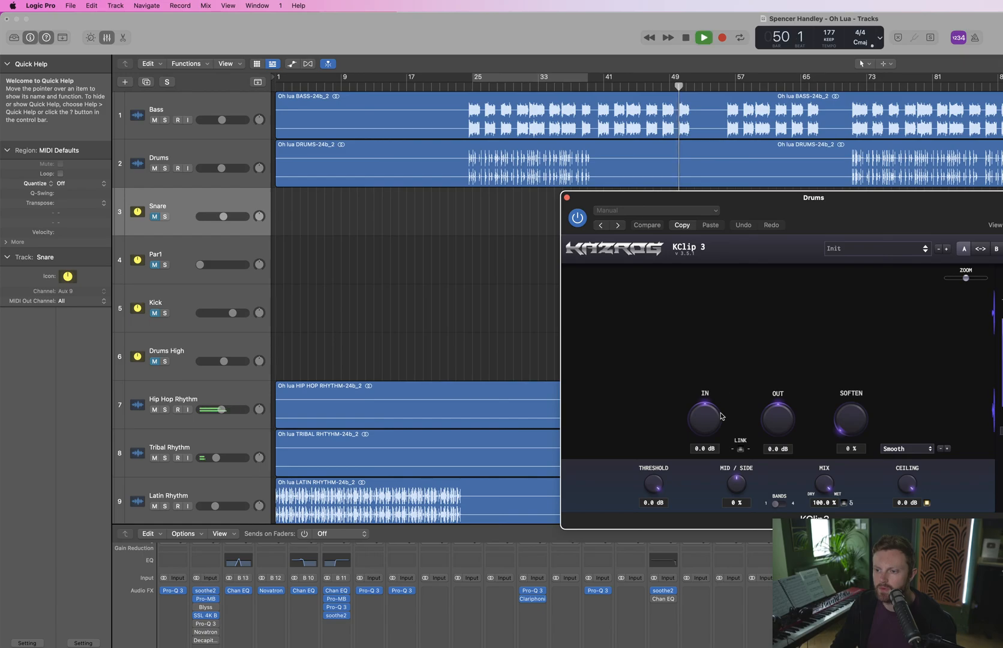
left_click_drag(704, 426, 710, 397)
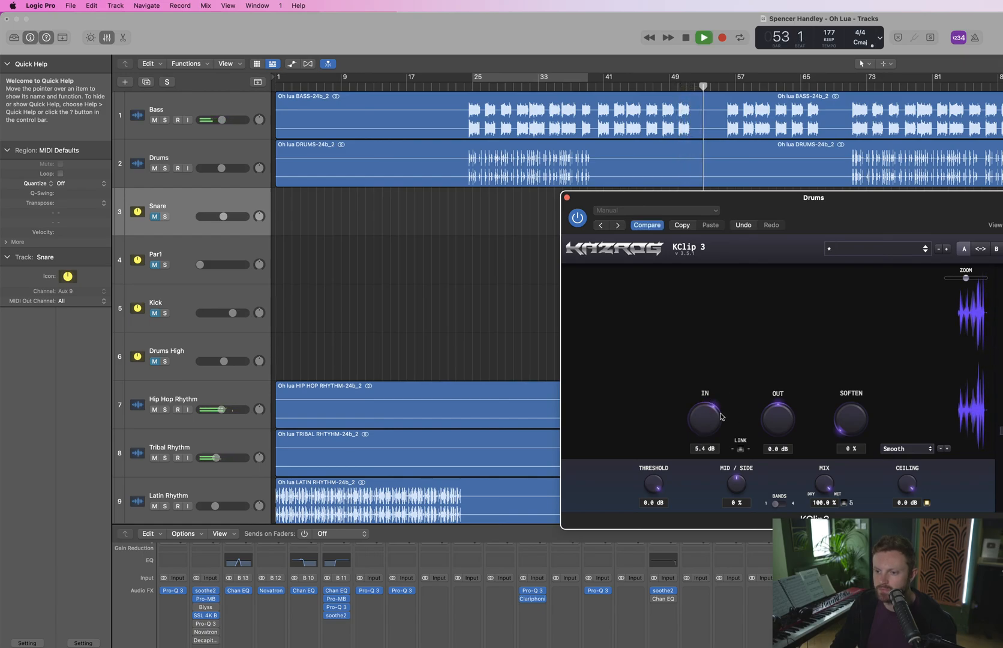
double_click(714, 418)
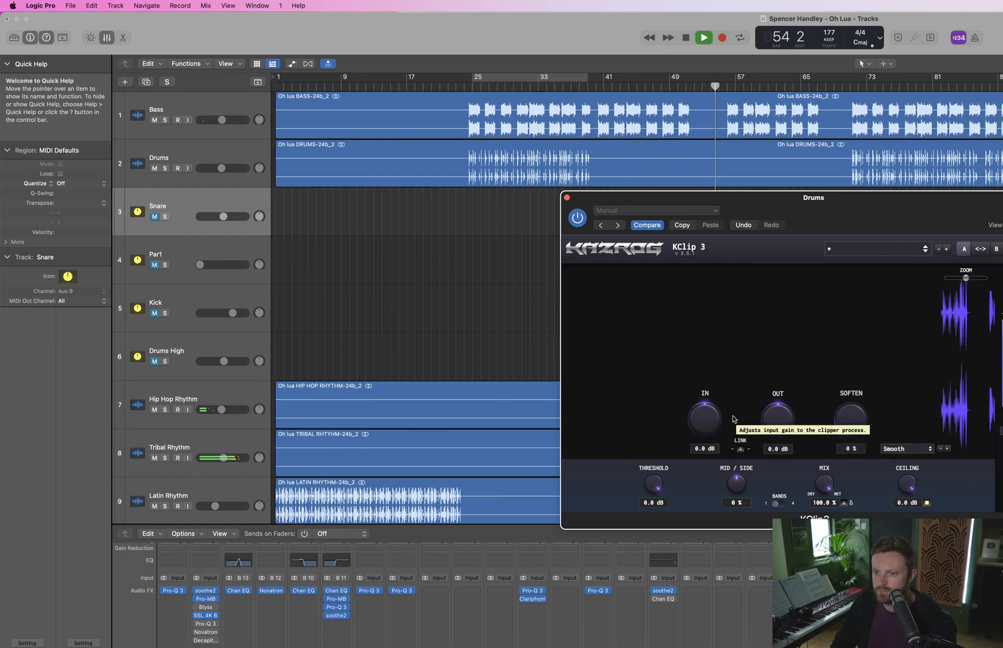
key("space")
left_click(567, 198)
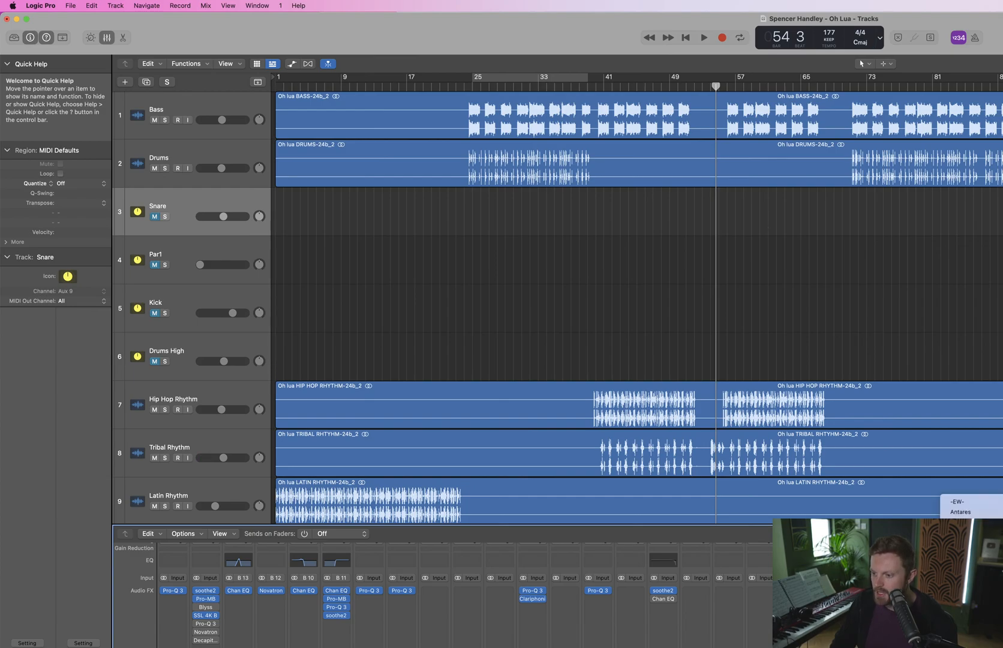
Try StandardCLIP on the Drums channel, listen to it in the mix from bar 54, and close its window
left_click(971, 576)
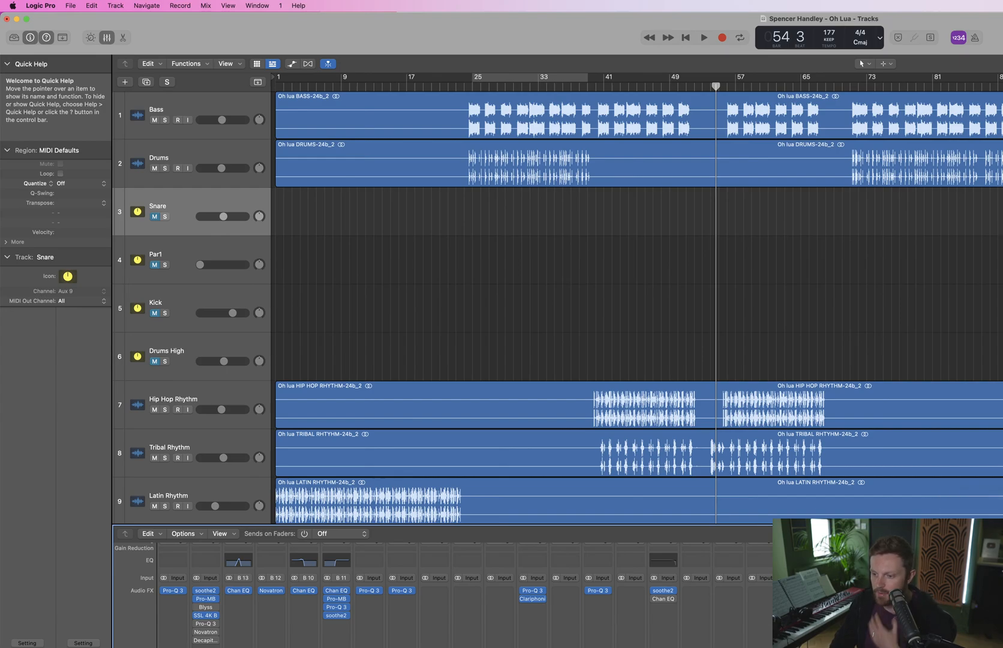
key("ctrl+space")
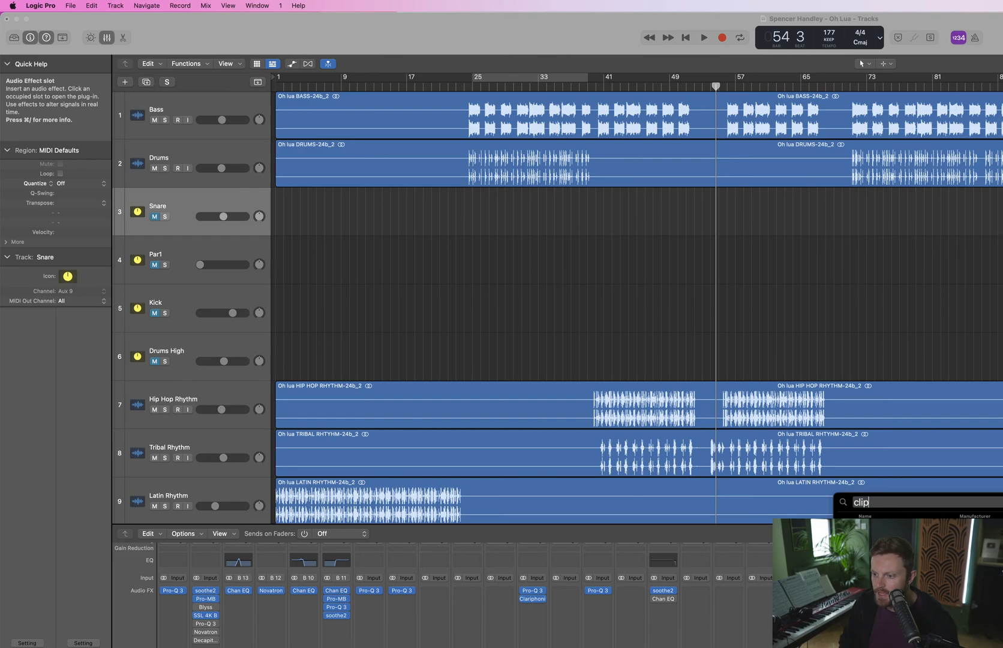
key("Return")
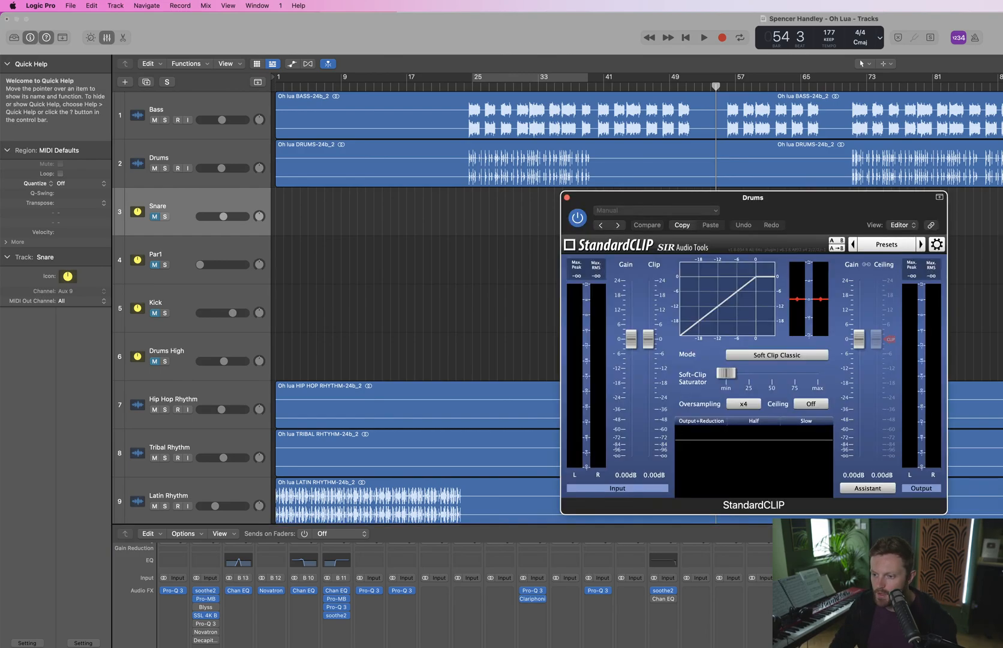
key("space")
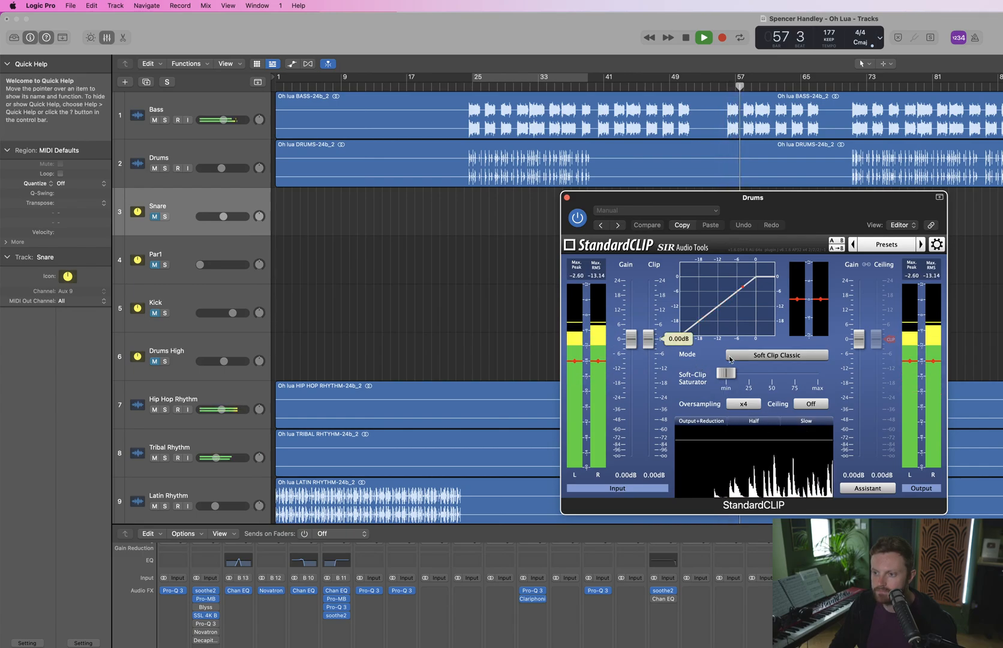
key("space")
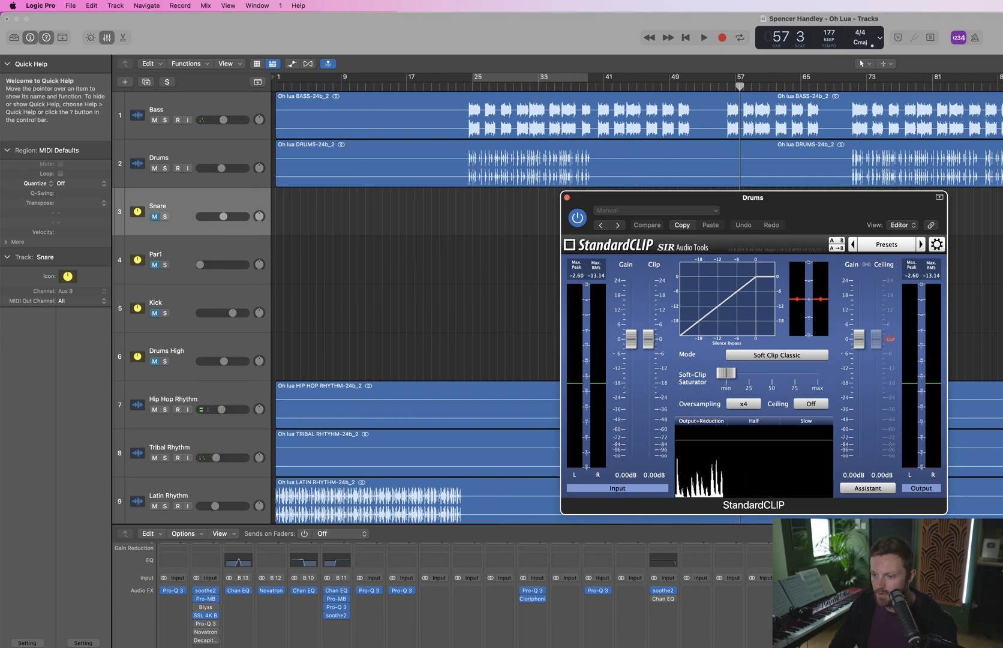
key("super+w")
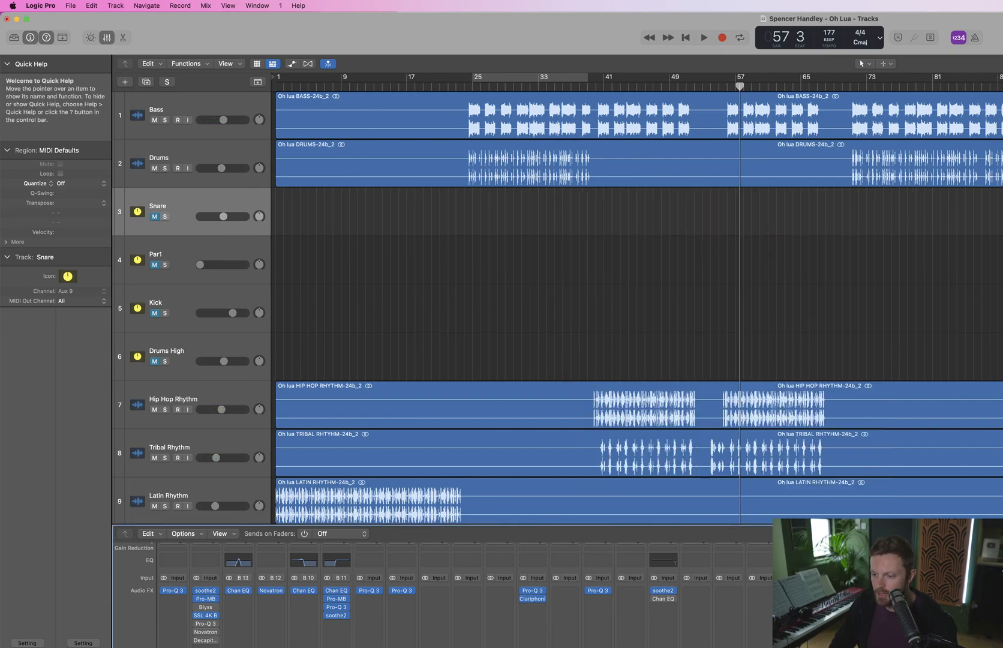
Search the plug-ins for "clip" and insert TR5 Classic Clipper on the Drums channel
mouse_move(873, 624)
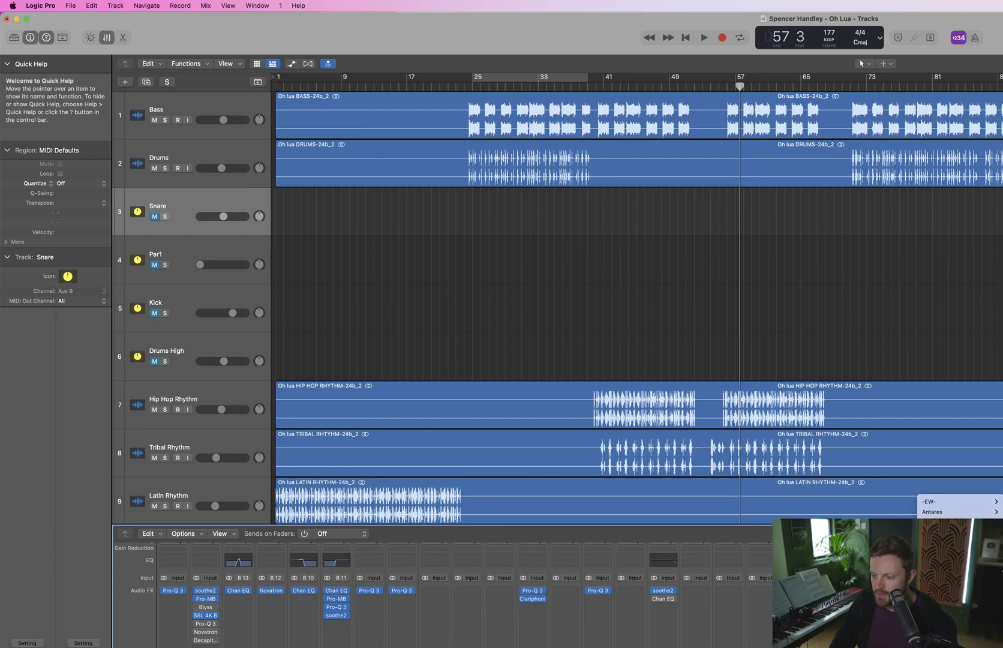
left_click(957, 618)
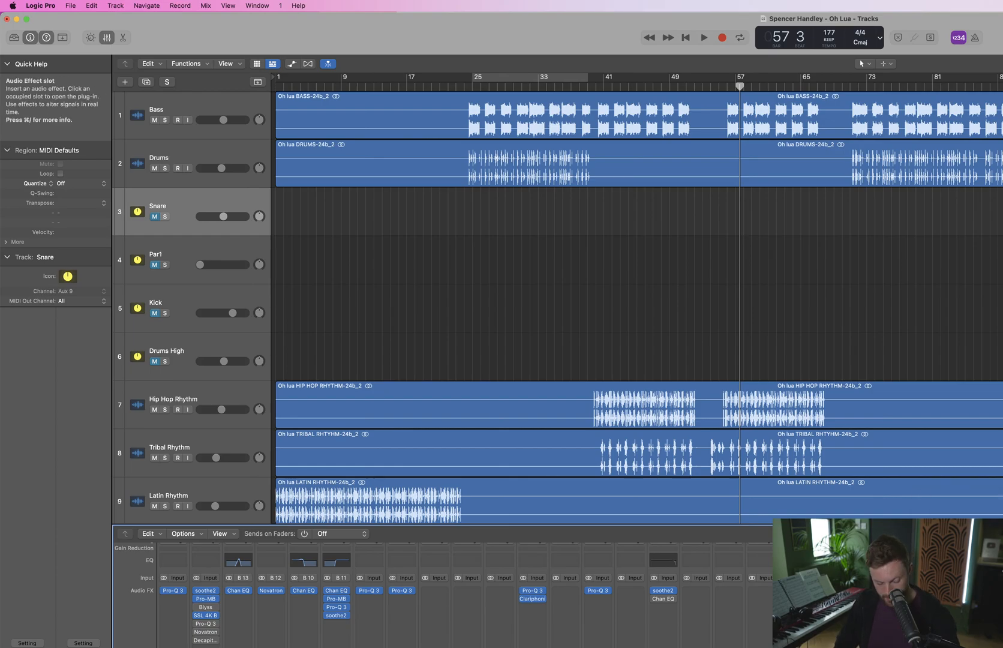
type("clip")
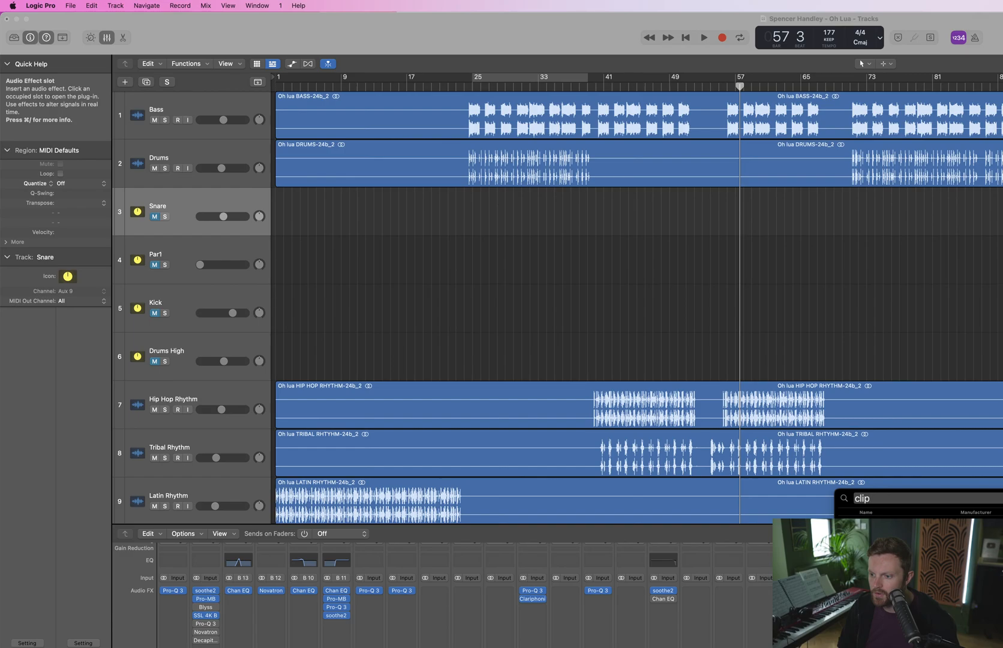
key("Return")
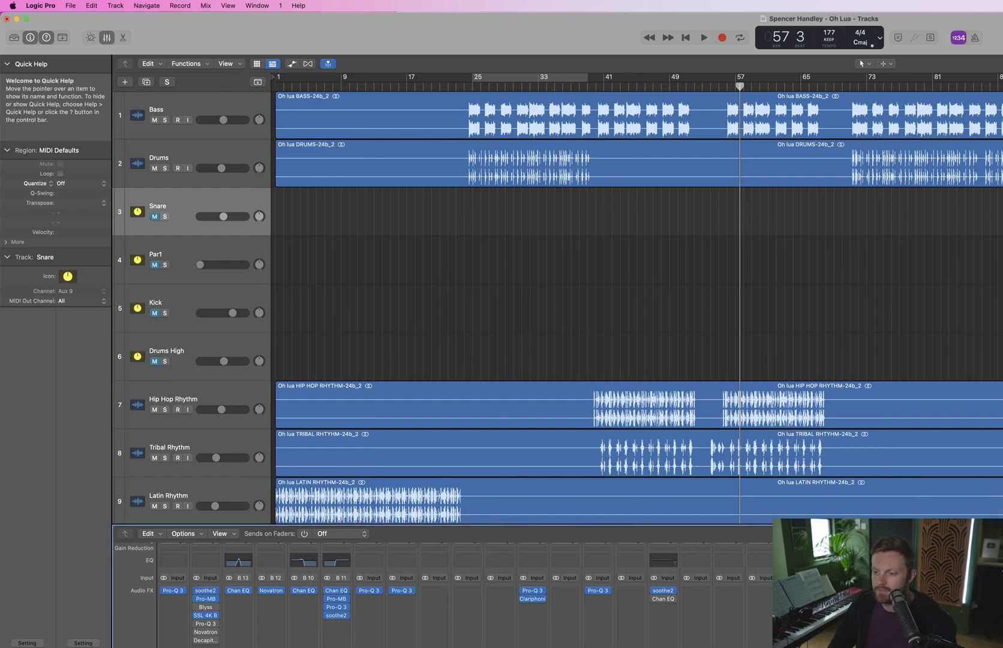
key("space")
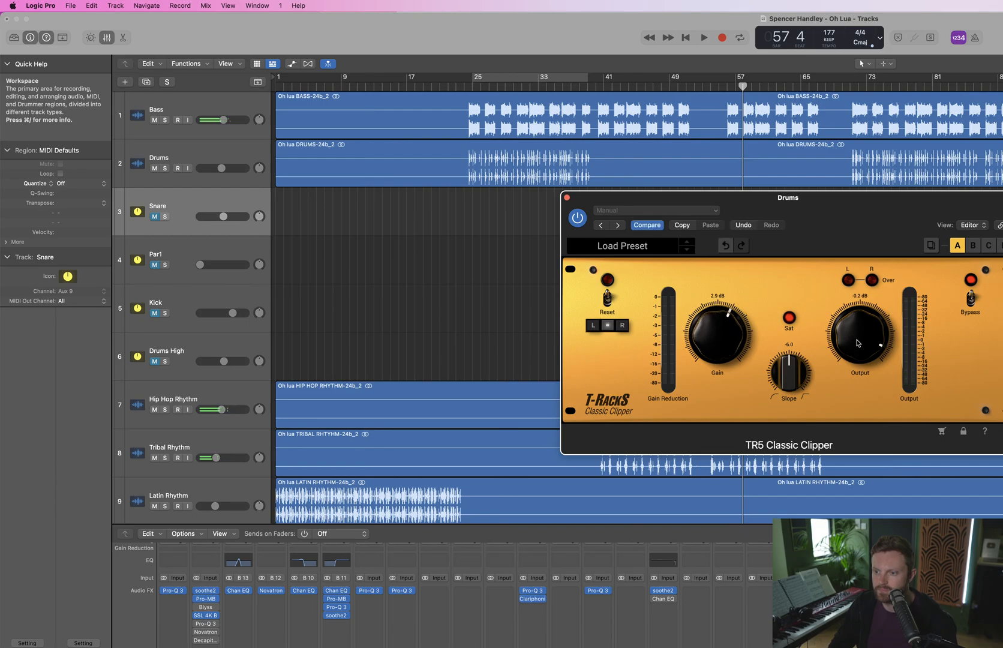
While playing the mix, set Classic Clipper's gain to 1.7 dB, slope to -12.0 and output to -6.8 dB, and bypass it
key("space")
left_click_drag(856, 343, 862, 310)
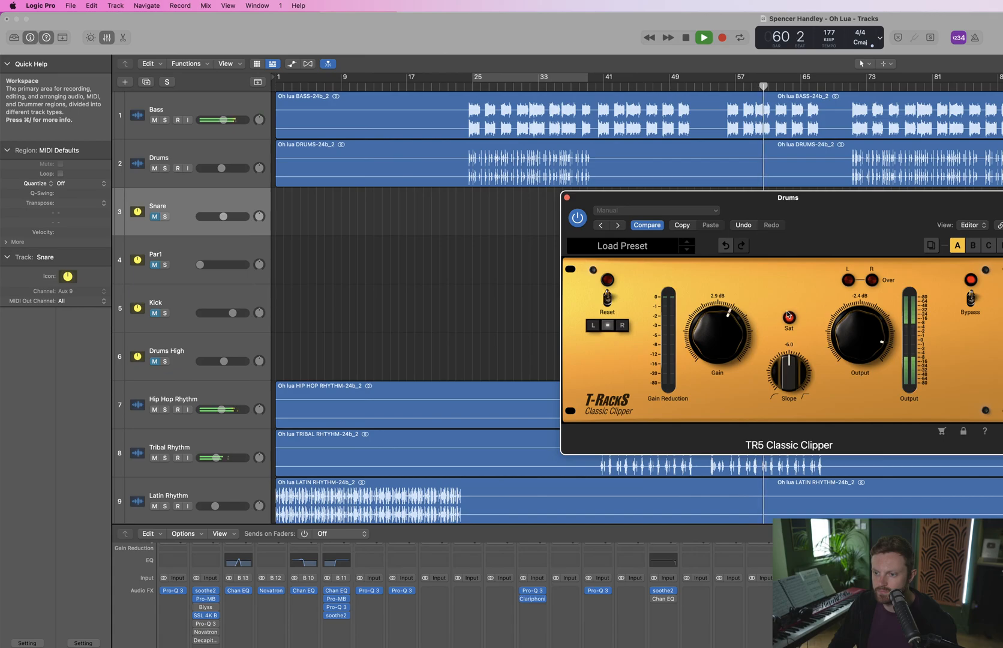
left_click_drag(789, 375, 788, 385)
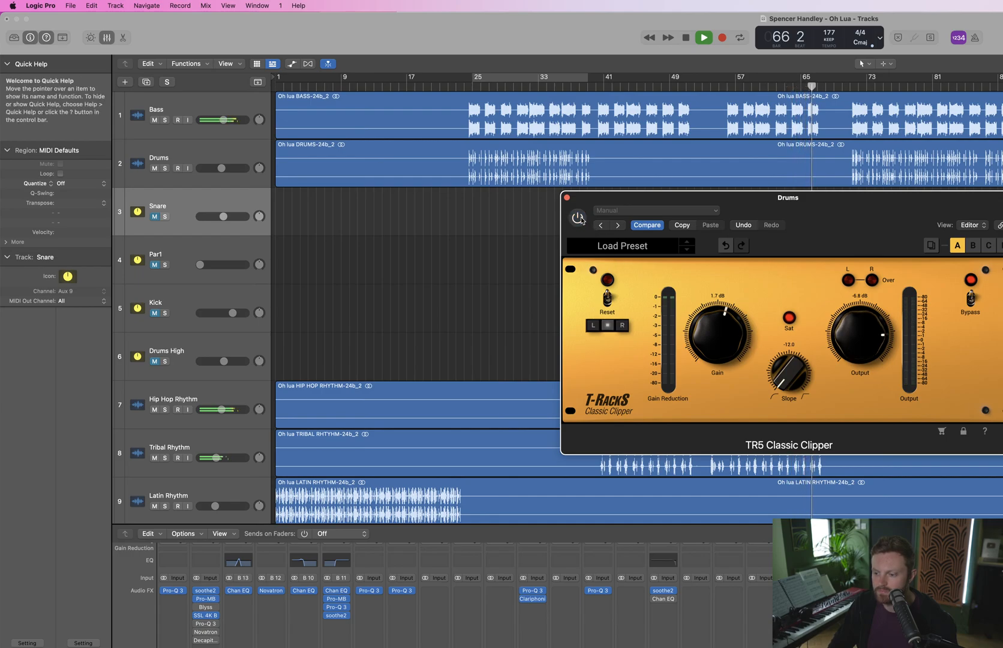
Solo Drums and play the drum section starting at bar 25 with cycle turned on
left_click(888, 642)
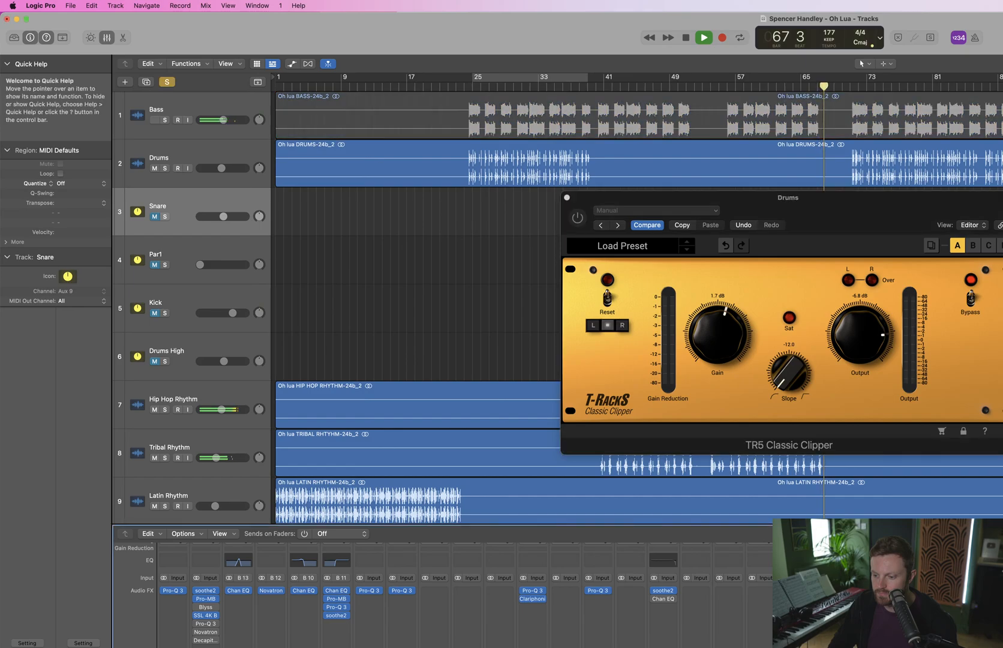
key("space")
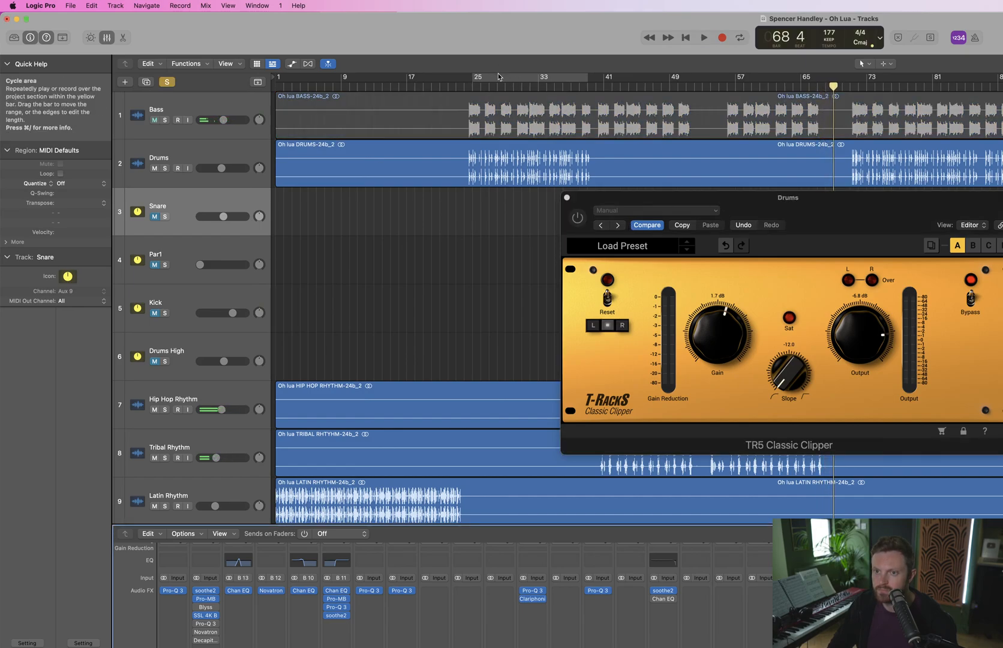
left_click(498, 76)
key("space")
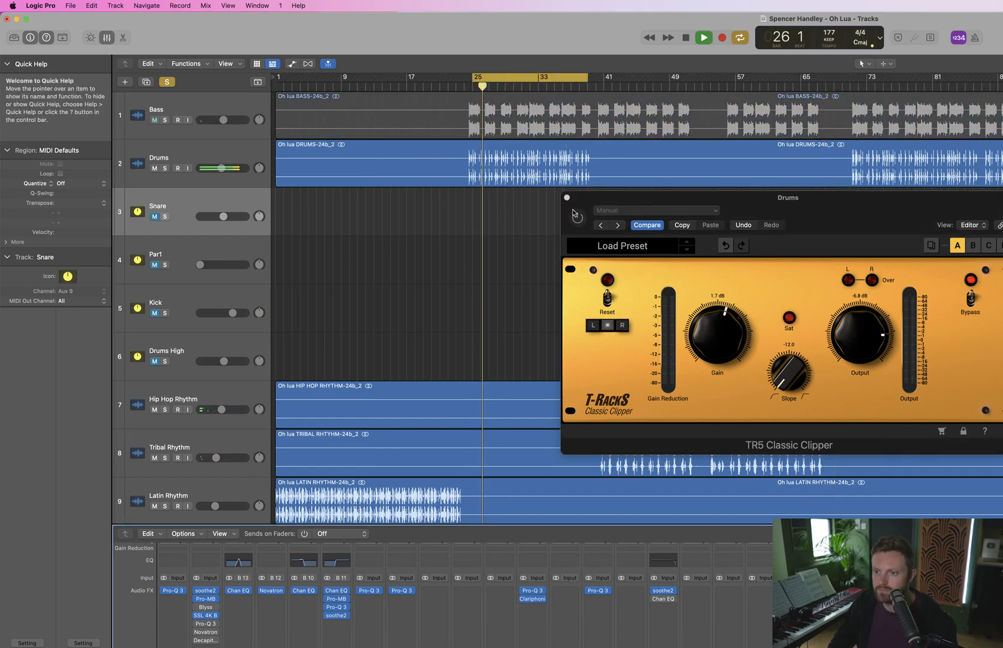
Turn Classic Clipper back on and audition gain and slope settings, ending at 0.1 dB gain, -12.0 slope and -11.6 dB output
left_click(697, 282)
left_click_drag(715, 340, 716, 349)
left_click_drag(795, 372, 796, 355)
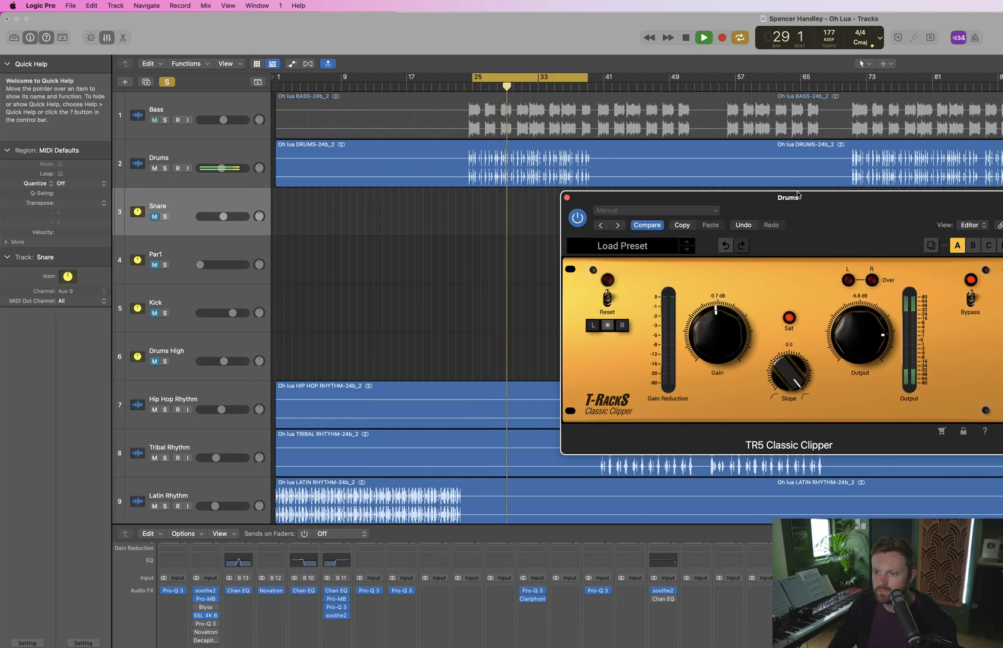
left_click_drag(730, 337, 729, 317)
left_click_drag(785, 373, 784, 390)
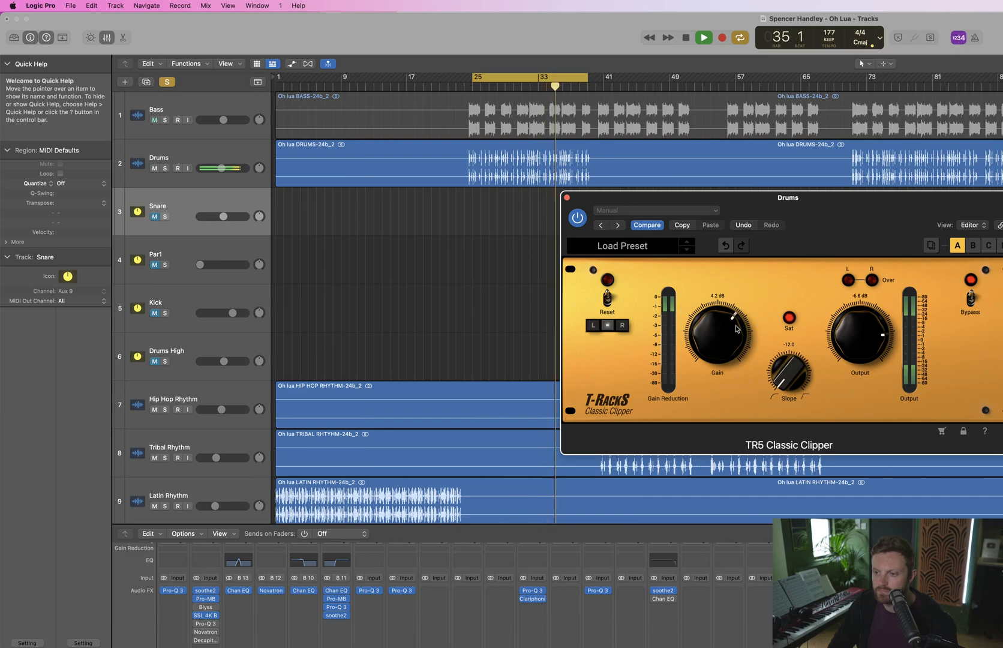
left_click_drag(736, 329, 737, 325)
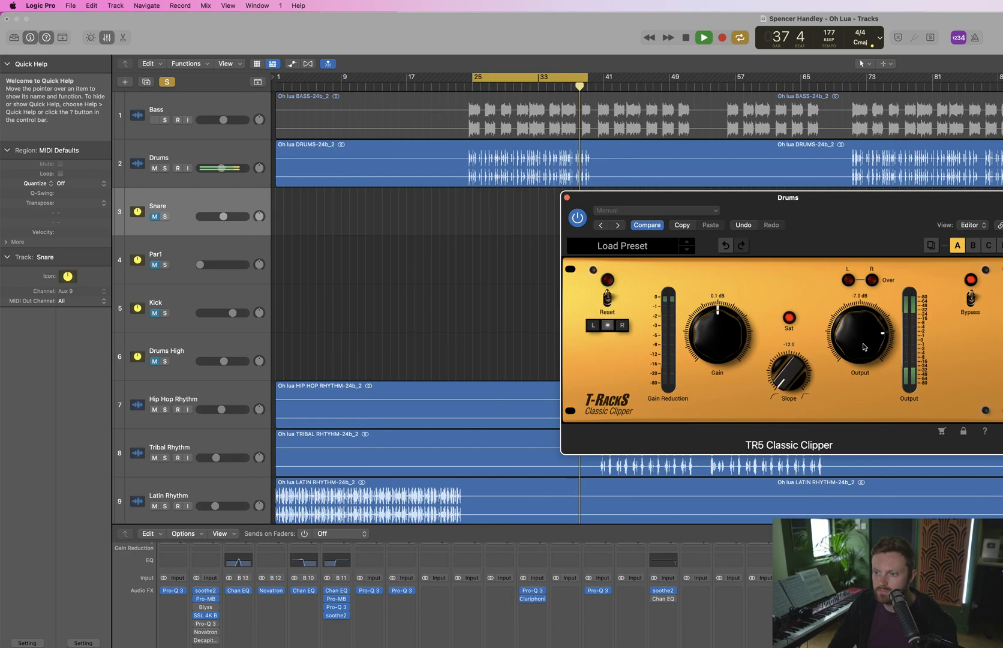
left_click_drag(864, 347, 860, 355)
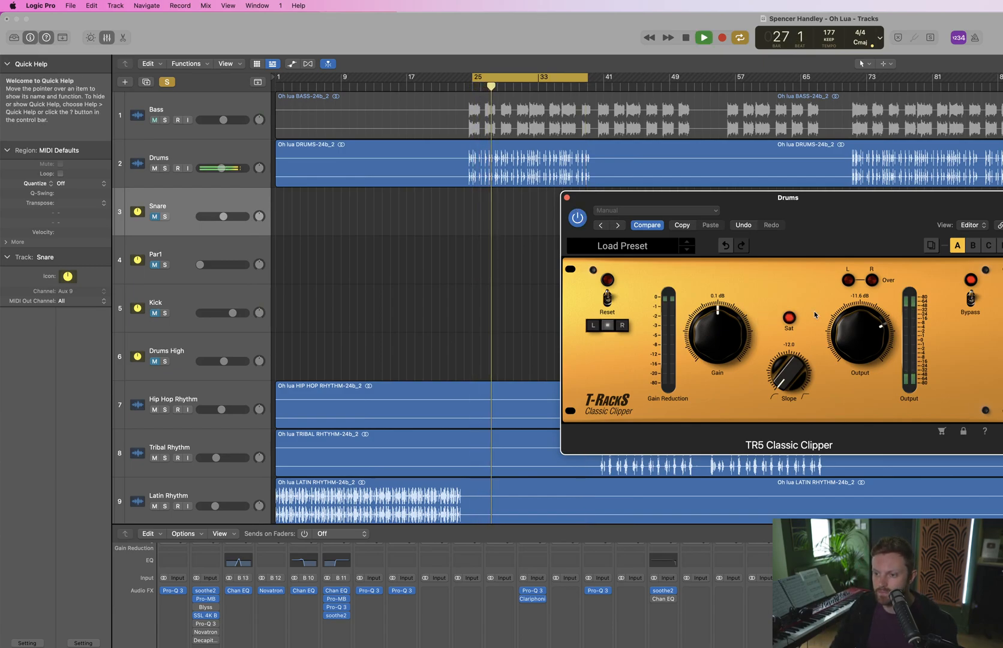
Compare the Drums clipper against bypass during playback, raising its output to 0.3 dB for a level match
left_click(582, 217)
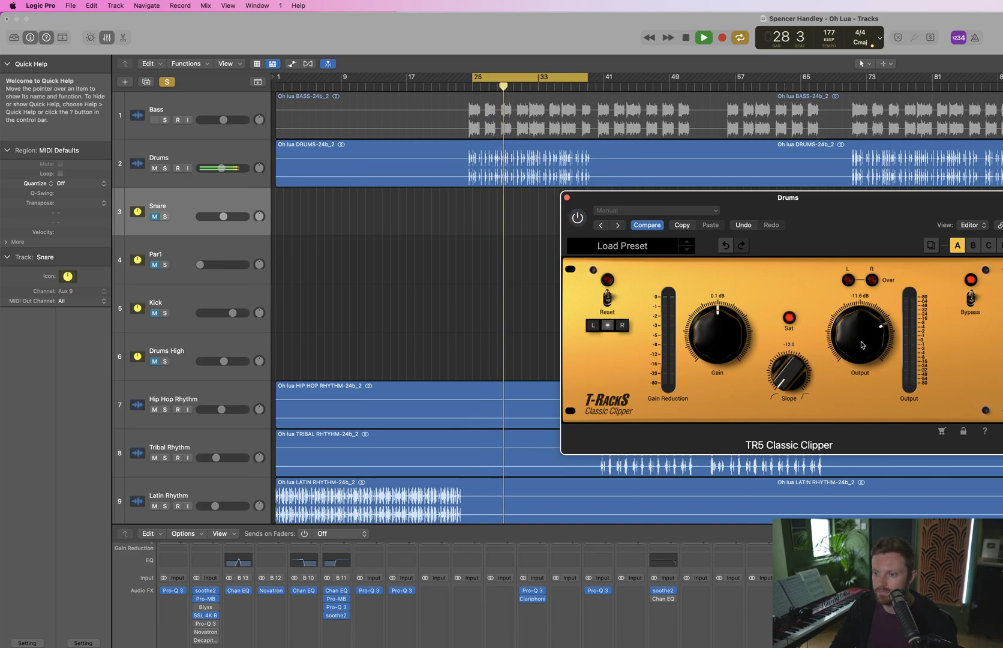
left_click(578, 218)
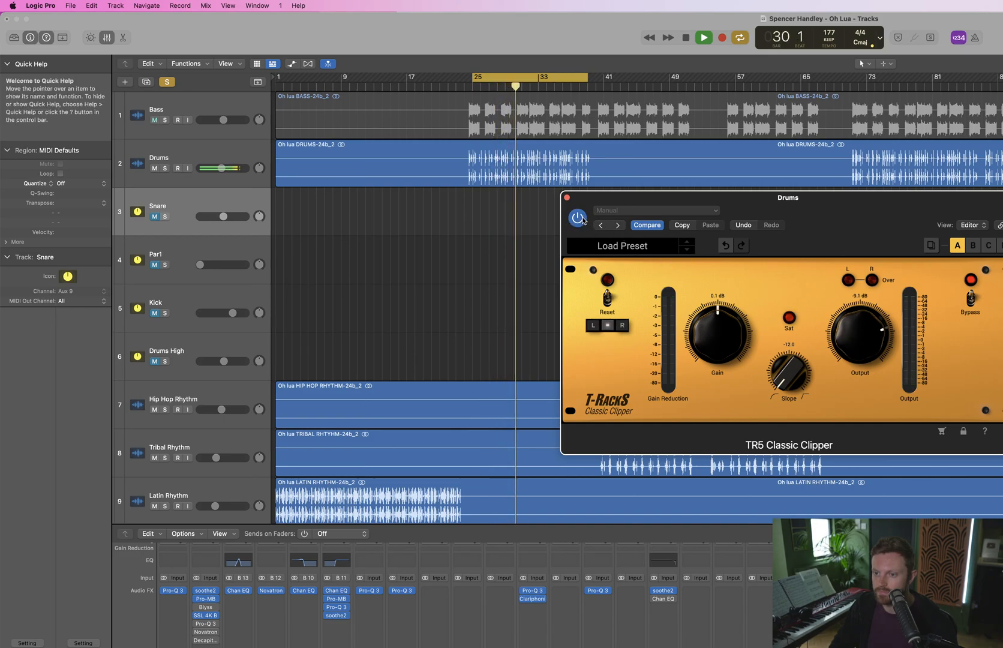
left_click_drag(852, 334, 853, 322)
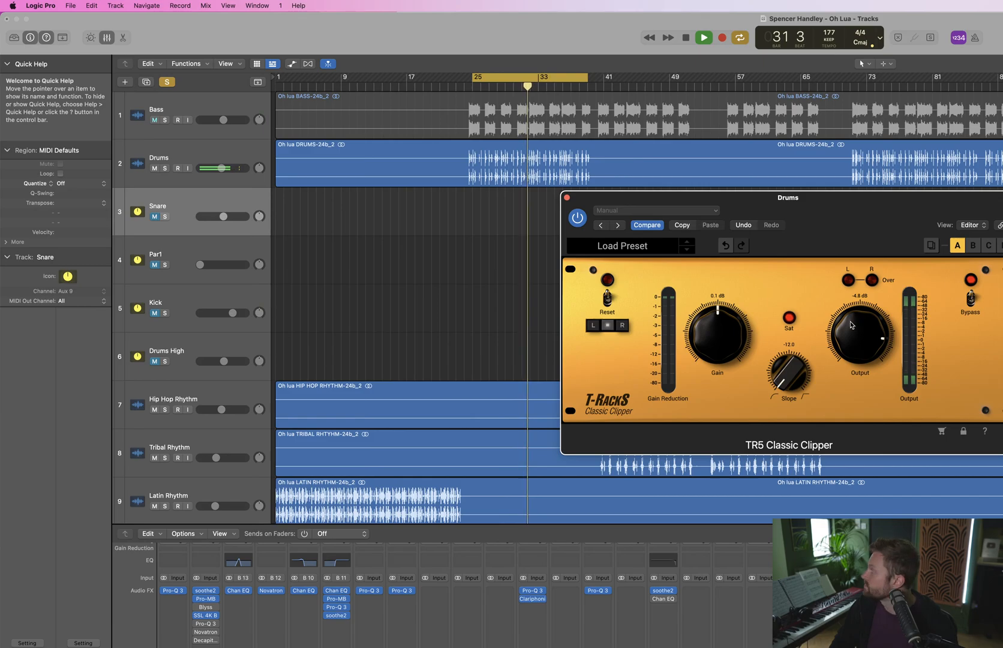
left_click(579, 218)
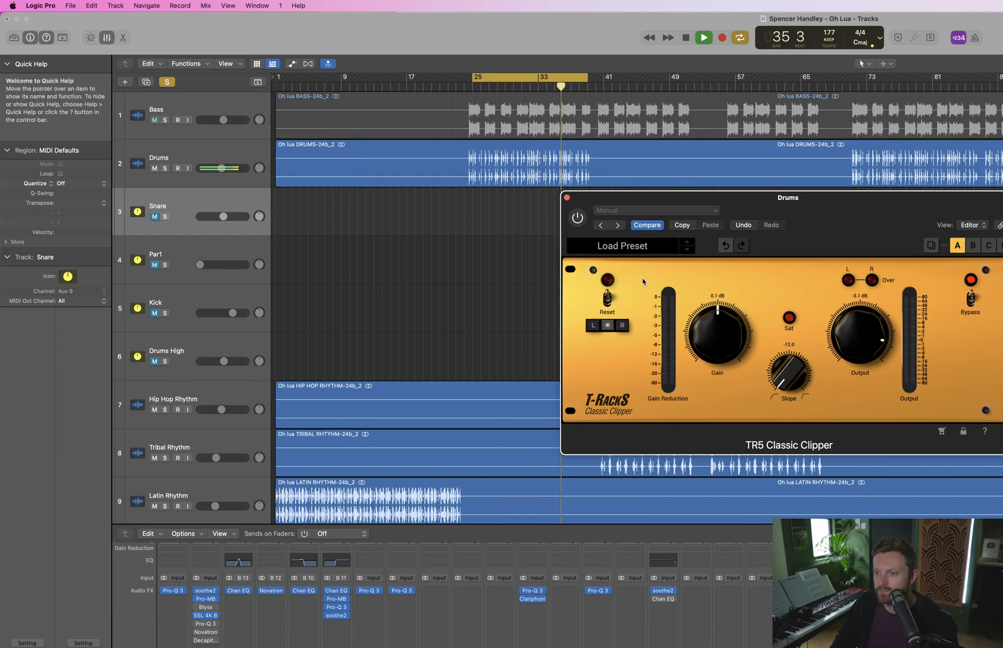
left_click(577, 219)
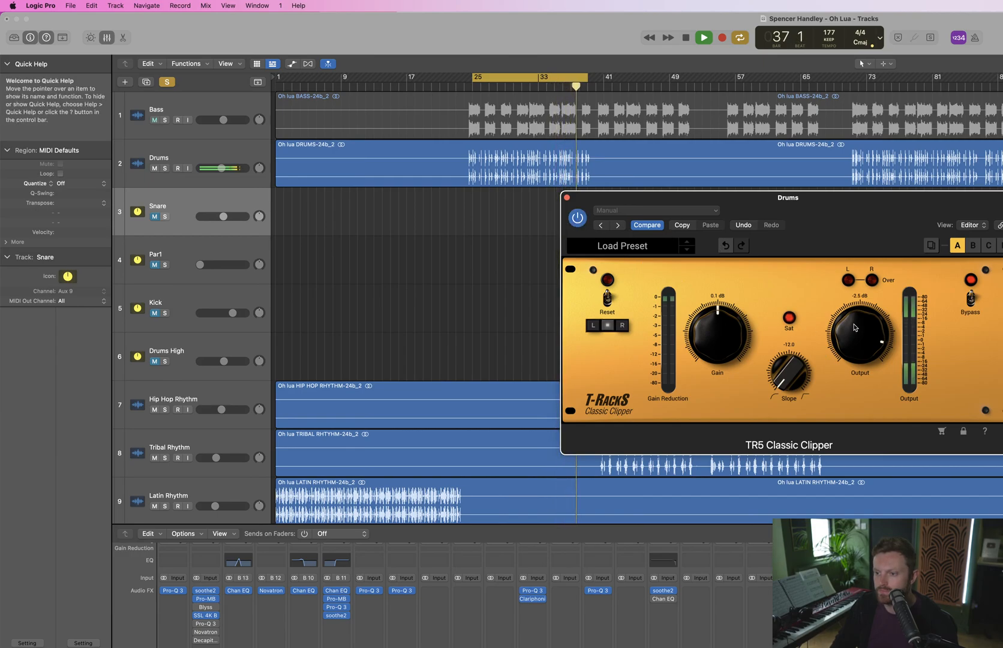
left_click(579, 218)
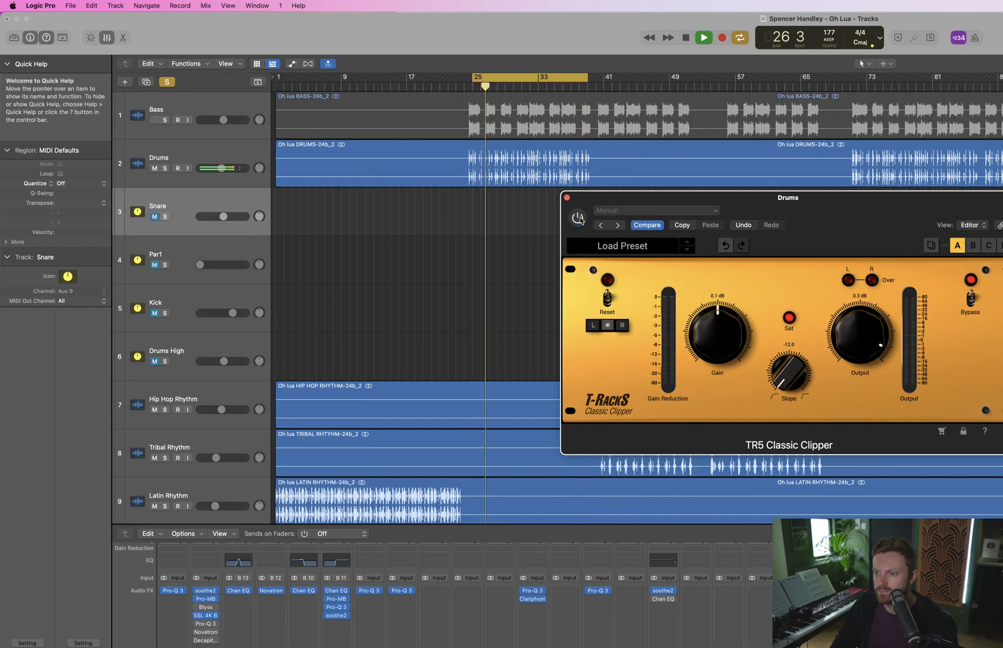
left_click(578, 218)
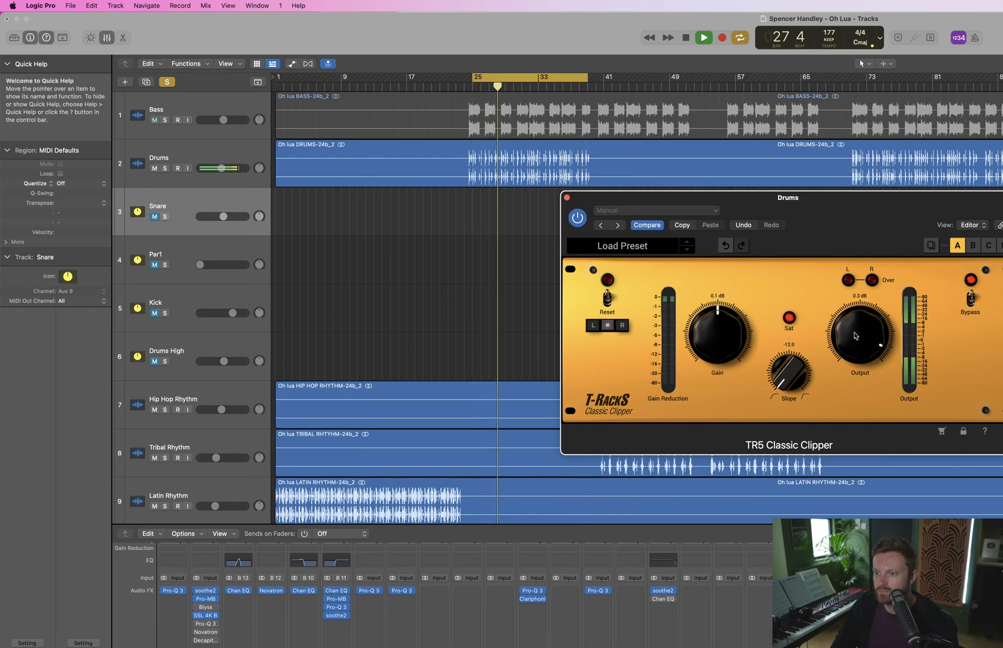
Continue the level-matched bypass comparison on Drums, setting Classic Clipper's output to -0.1 dB and gain to 0.6 dB
left_click_drag(856, 334, 857, 332)
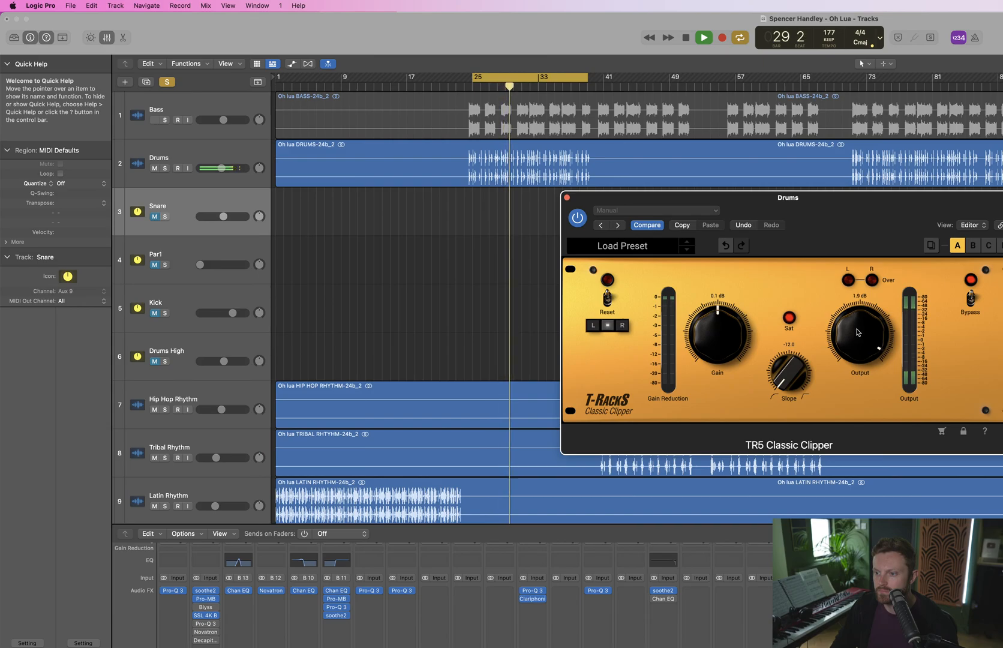
left_click(579, 218)
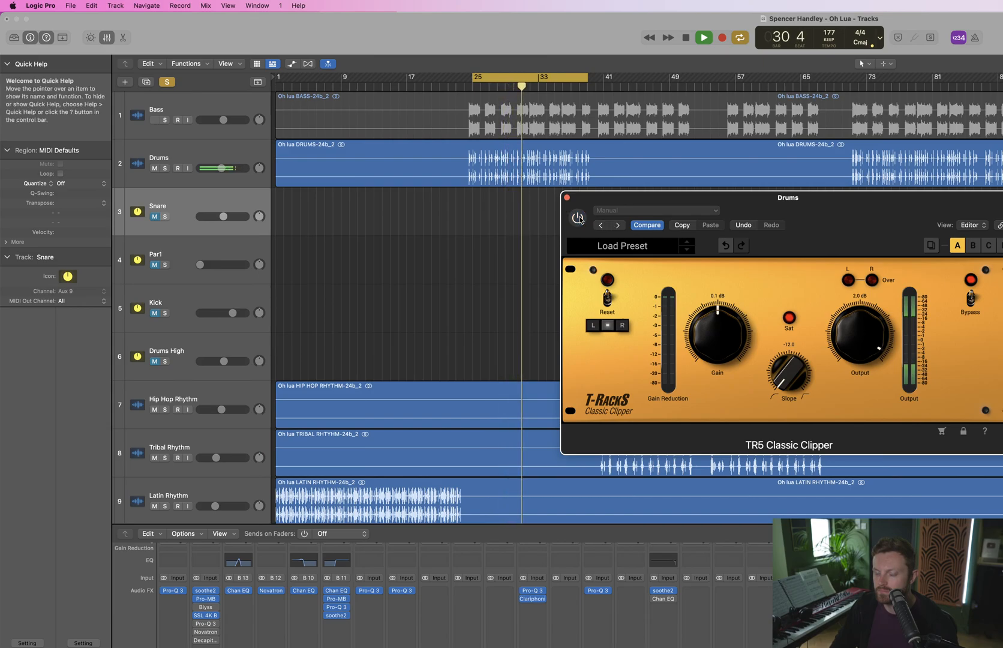
left_click(578, 218)
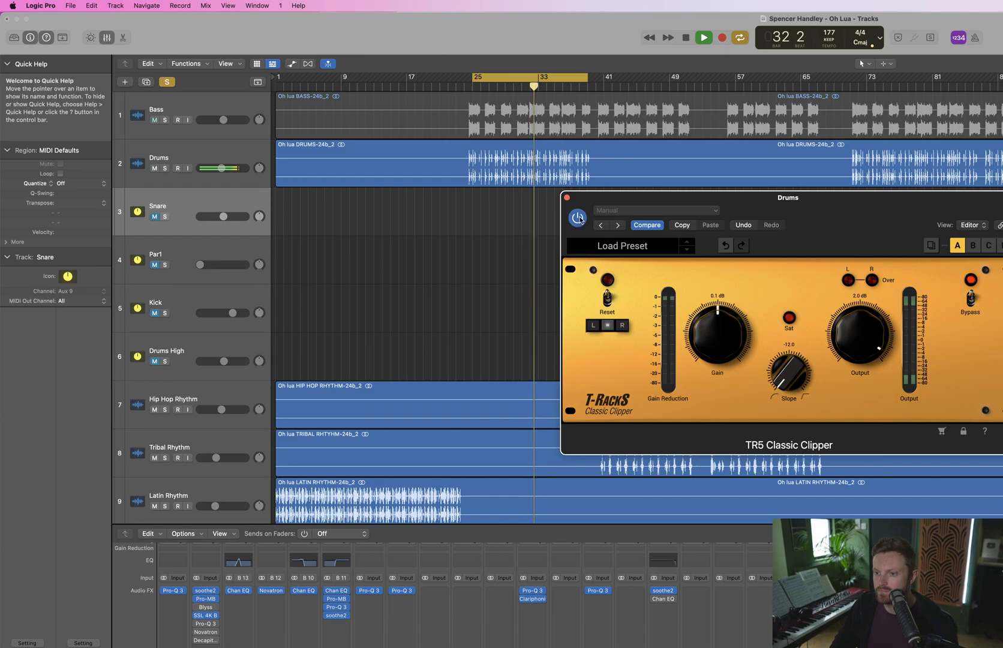
left_click_drag(857, 342, 857, 346)
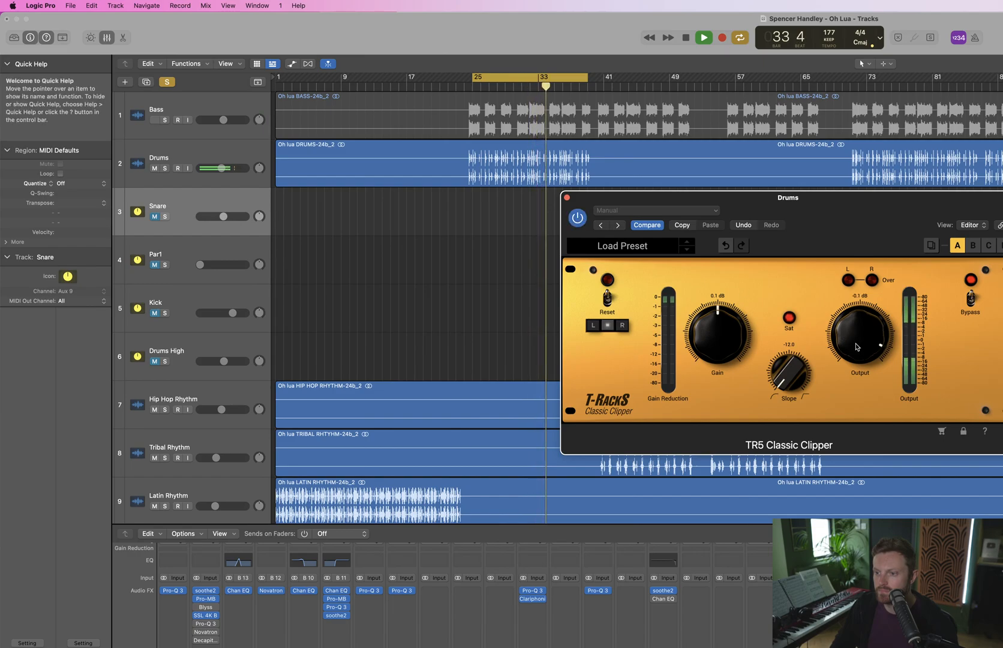
left_click(579, 218)
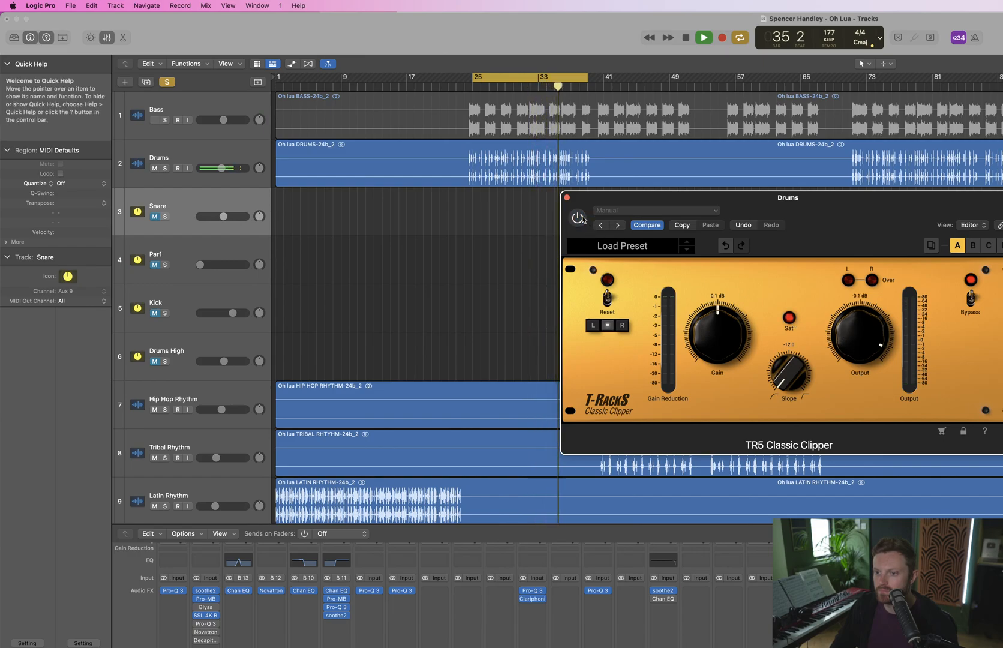
left_click(578, 218)
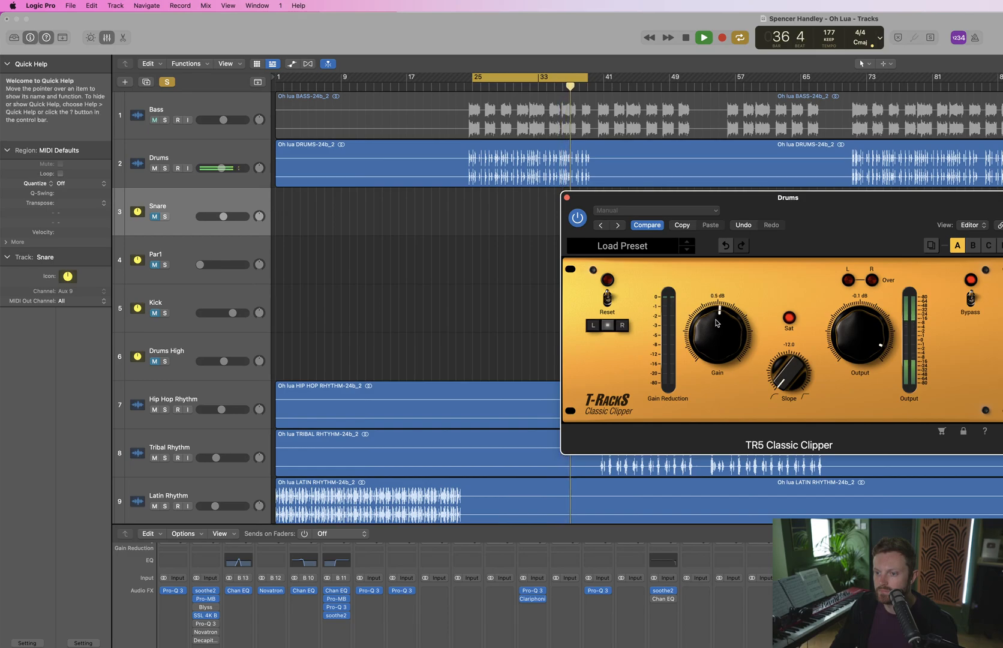
left_click(579, 218)
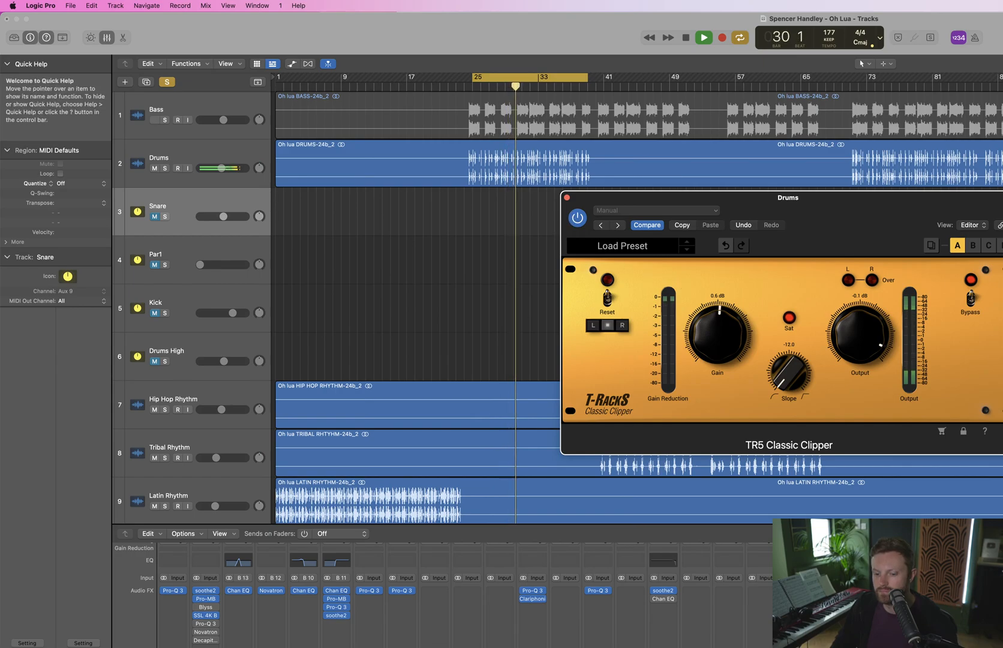
Unsolo Drums, restart playback at bar 25 and compare the clipper with bypass in the full mix
left_click(756, 645)
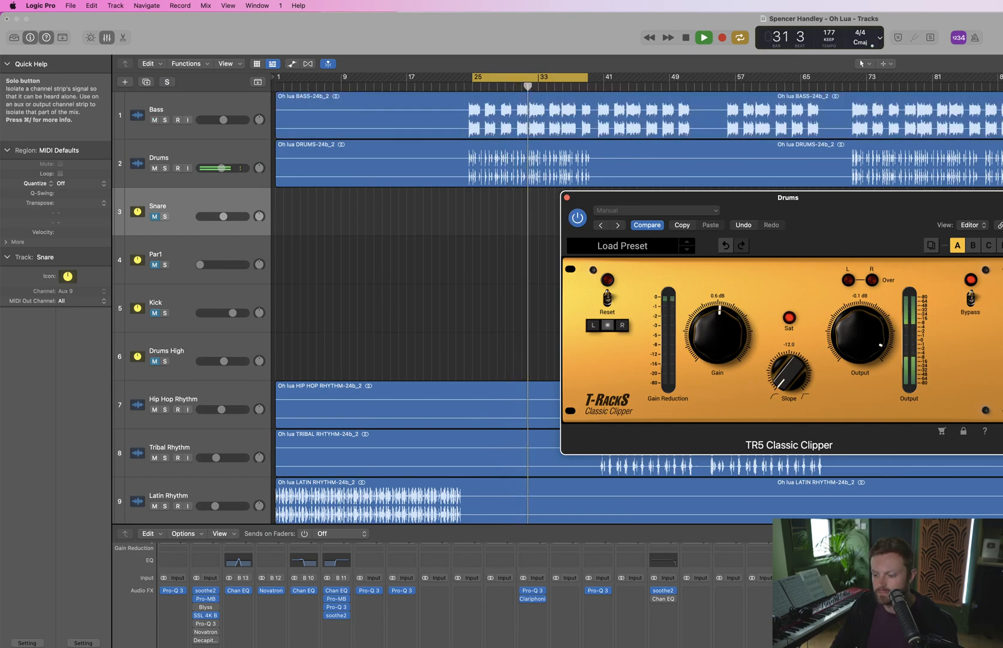
key("space")
key("space")
left_click(589, 213)
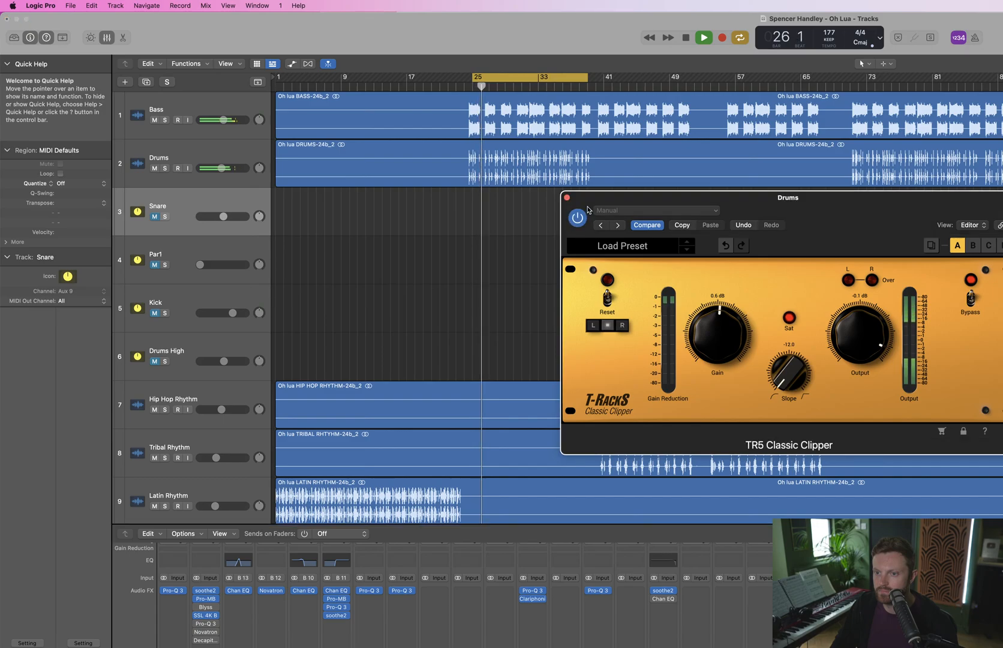
left_click(578, 218)
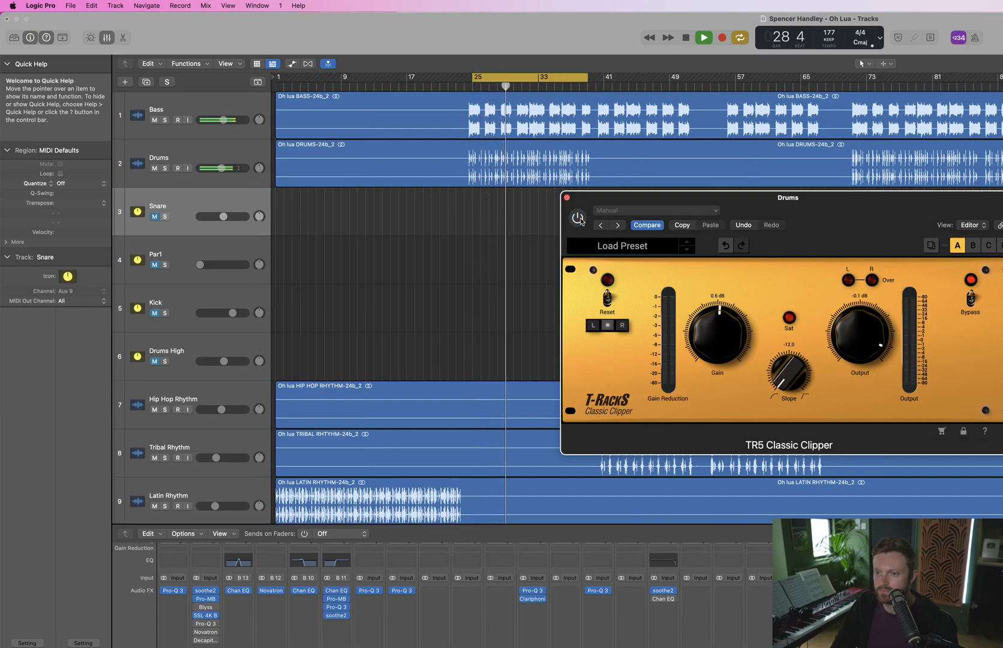
left_click(578, 218)
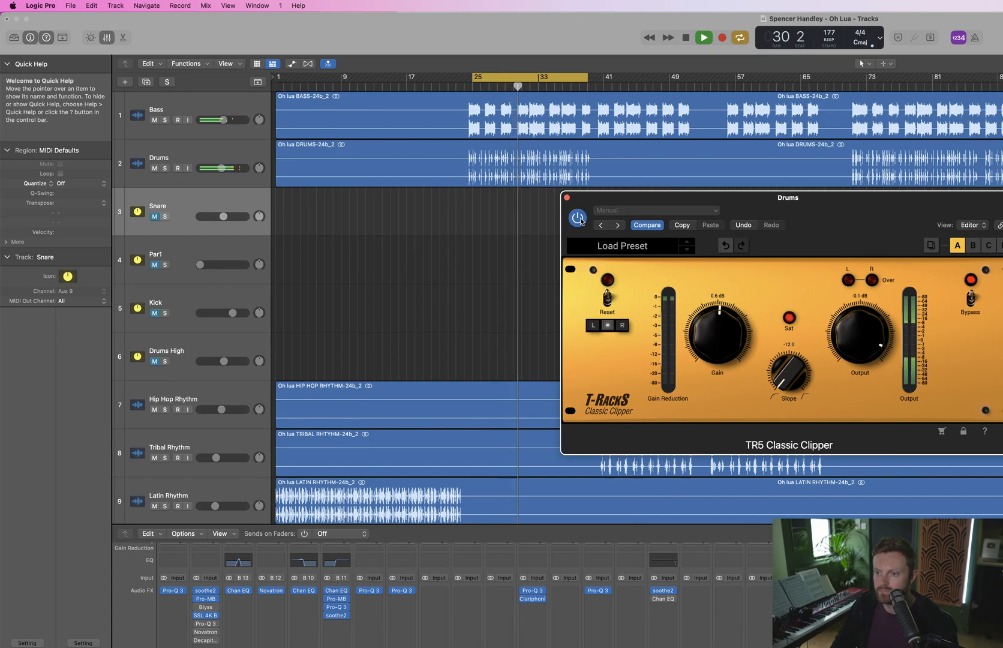
left_click(578, 218)
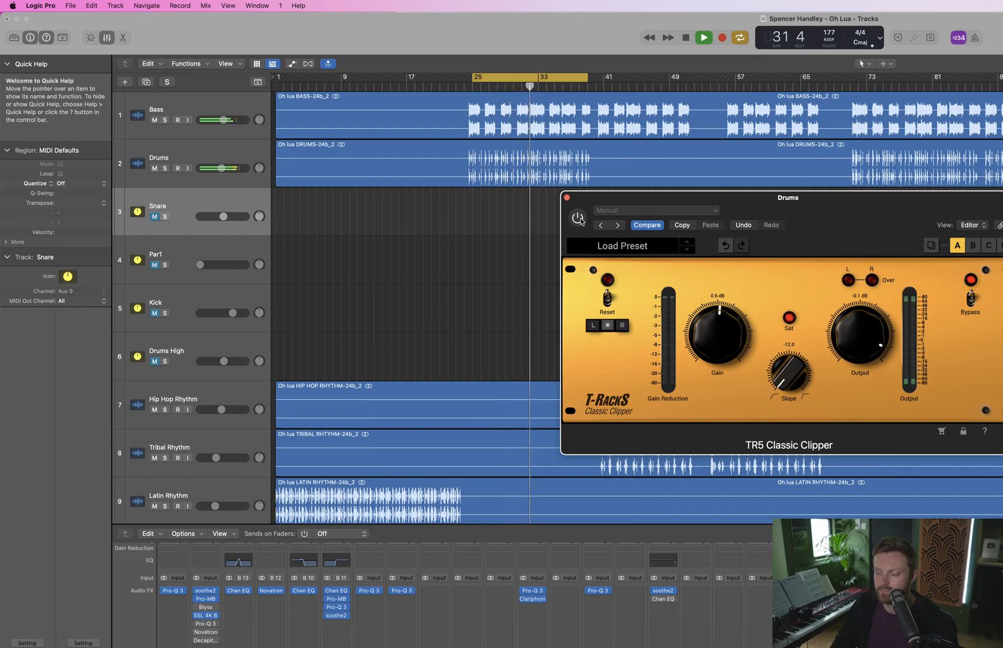
Close the Drums clipper, add Classic Clipper with the same settings to the Bass channel, and solo Bass
left_click(566, 197)
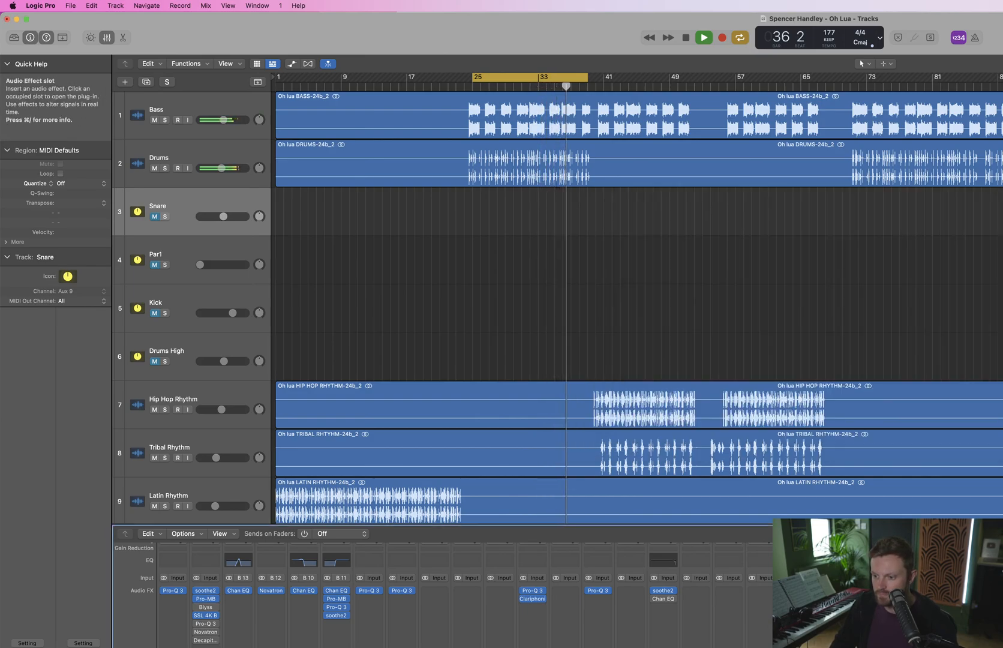
left_click(173, 647)
key("super+w")
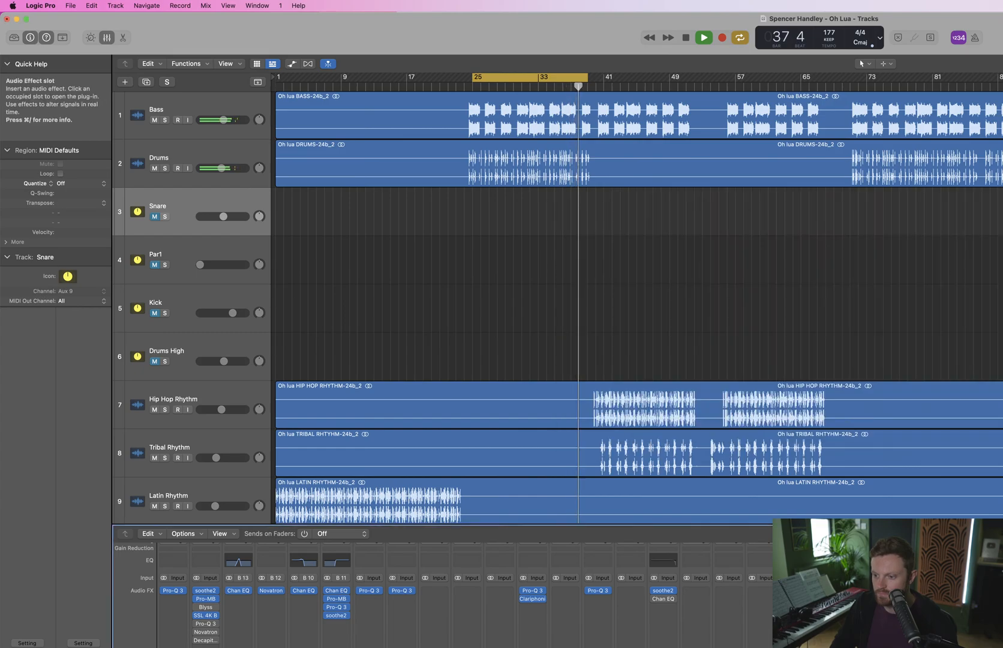
left_click(173, 646)
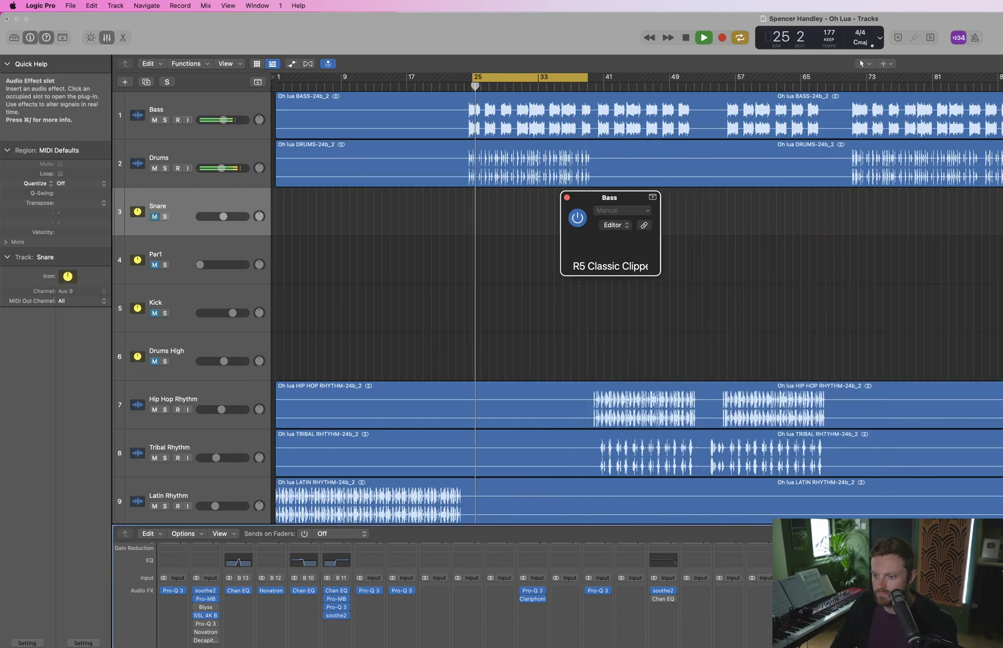
key("space")
left_click(167, 82)
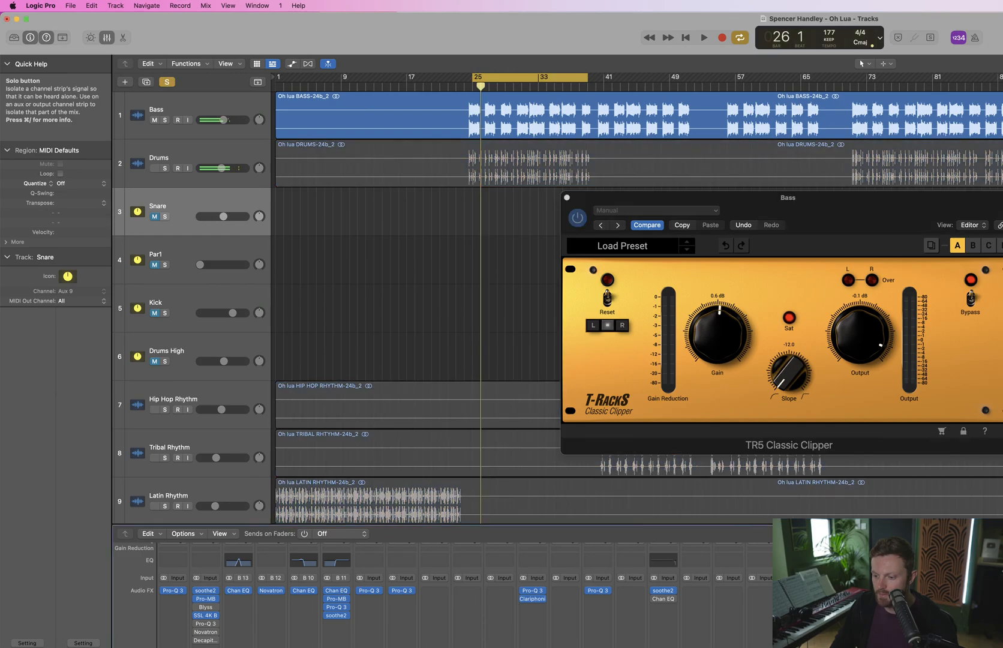
While playing the soloed bass, set Classic Clipper's gain to 4.0 dB, output to -6.5 dB and slope to 0.0
key("space")
left_click_drag(730, 328, 731, 314)
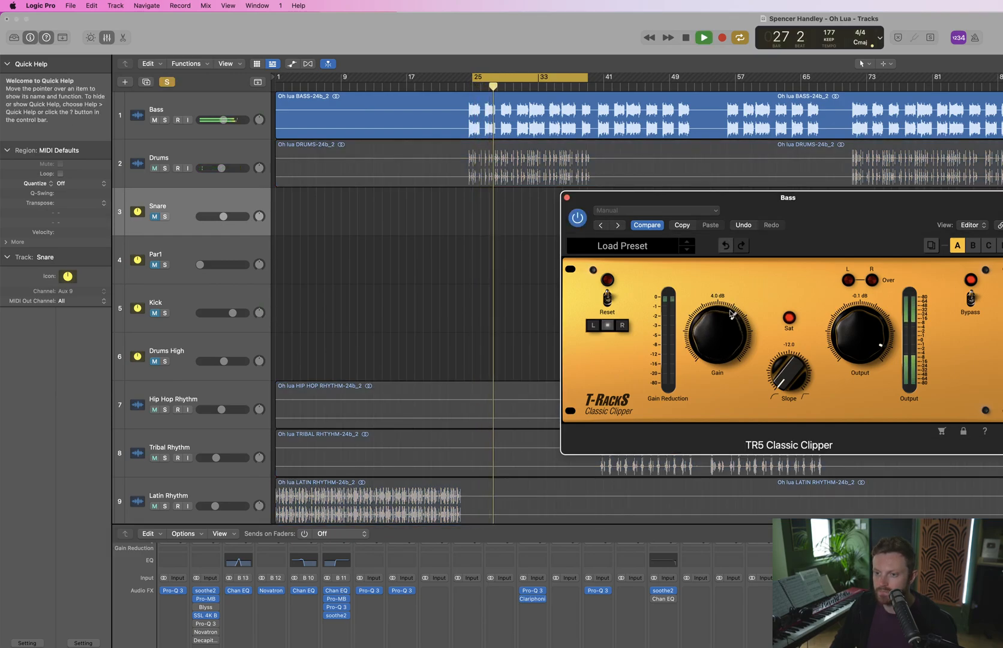
left_click_drag(843, 327, 843, 353)
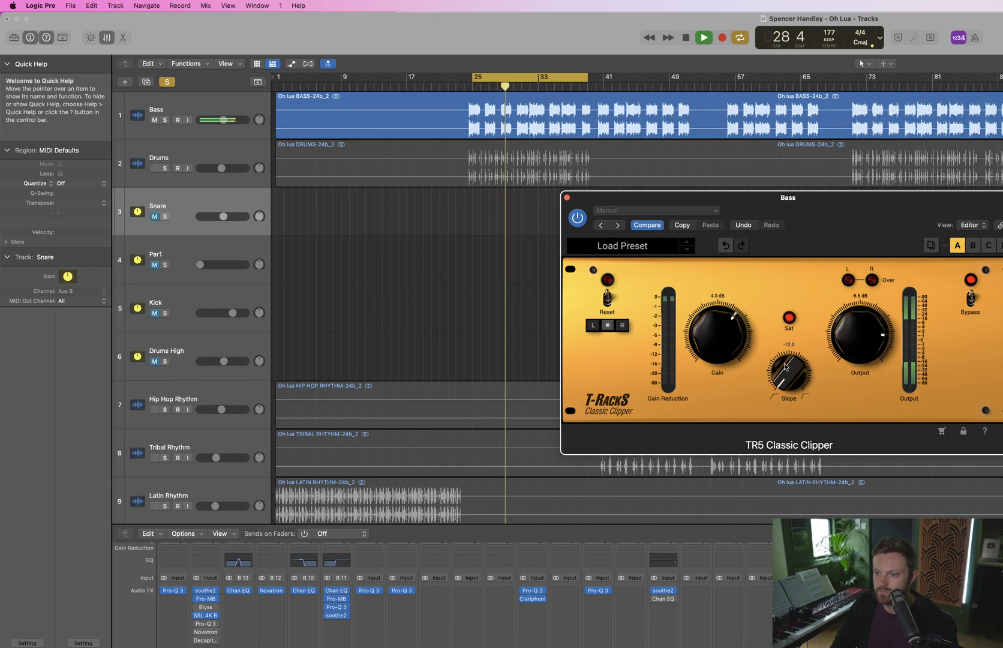
left_click_drag(785, 363, 790, 340)
key("space")
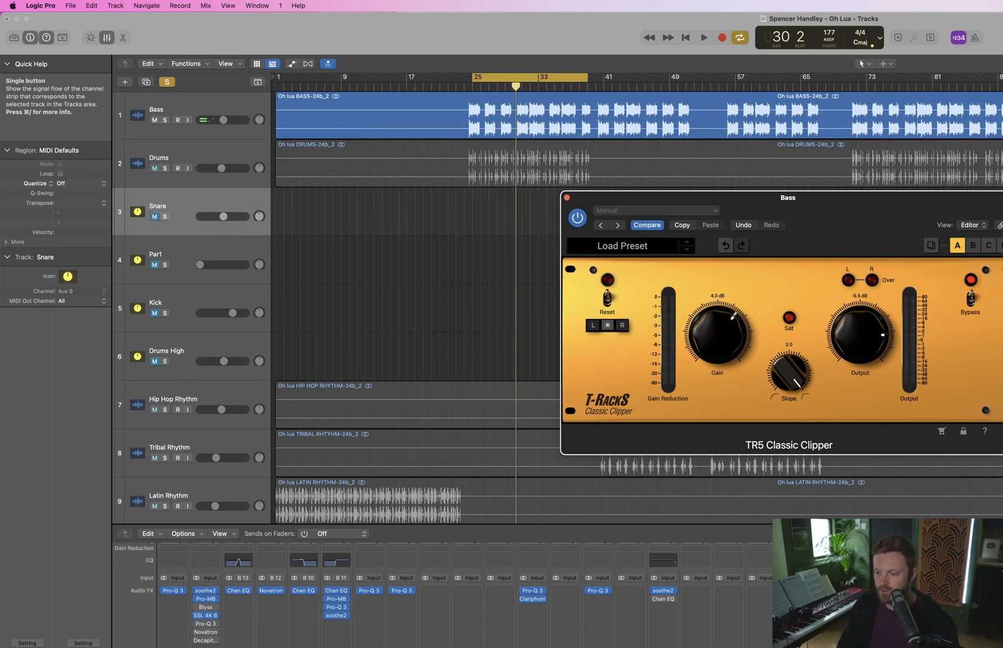
key("space")
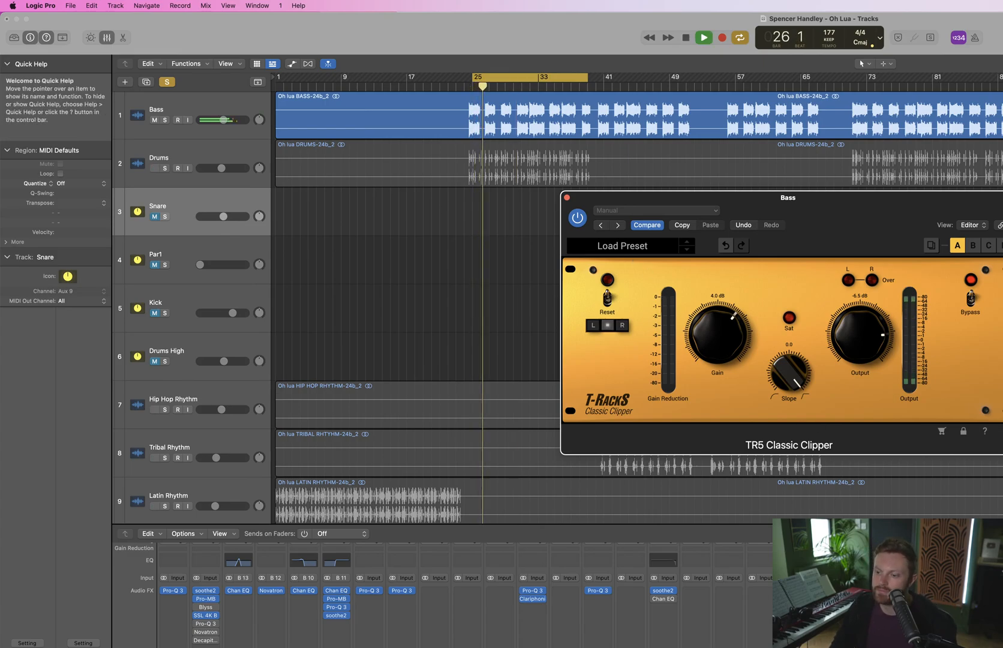
key("space")
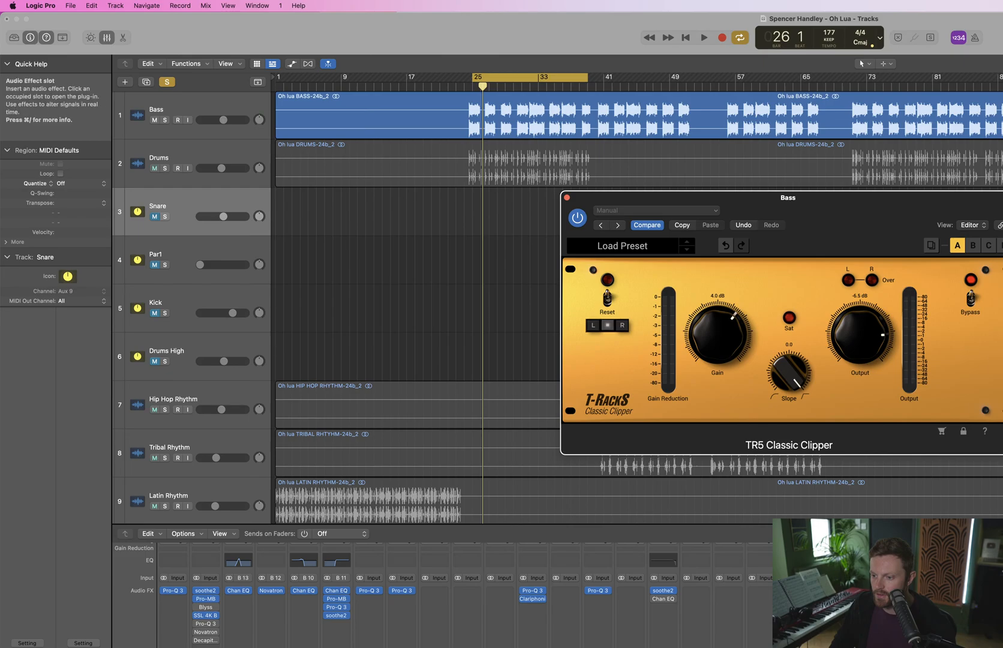
Search the plug-ins for "clip", insert StandardCLIP on the Bass channel, and briefly play the soloed bass
key("ctrl+space")
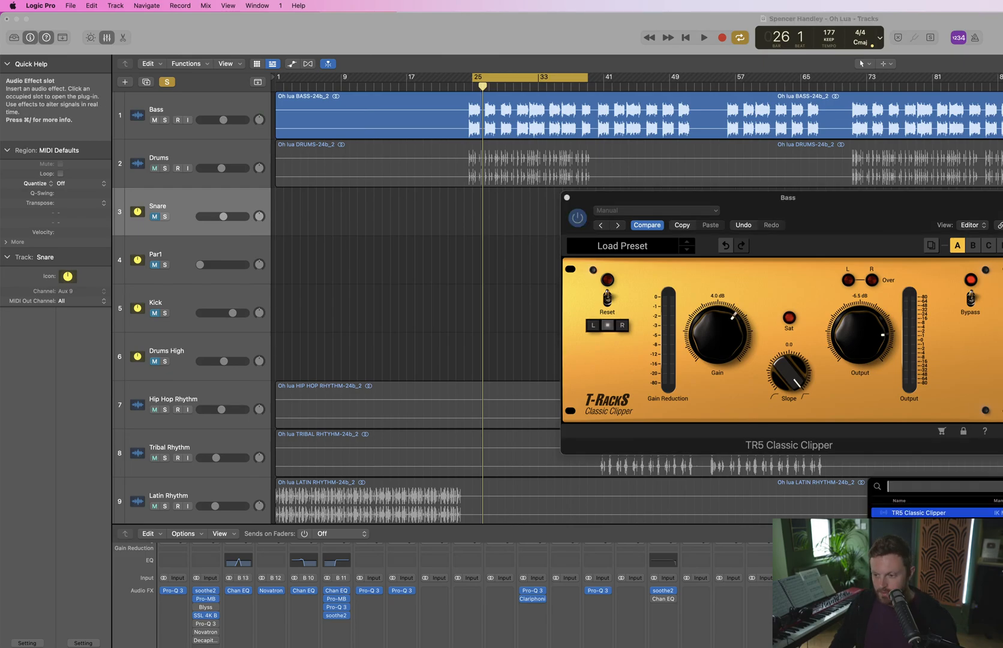
type("clip")
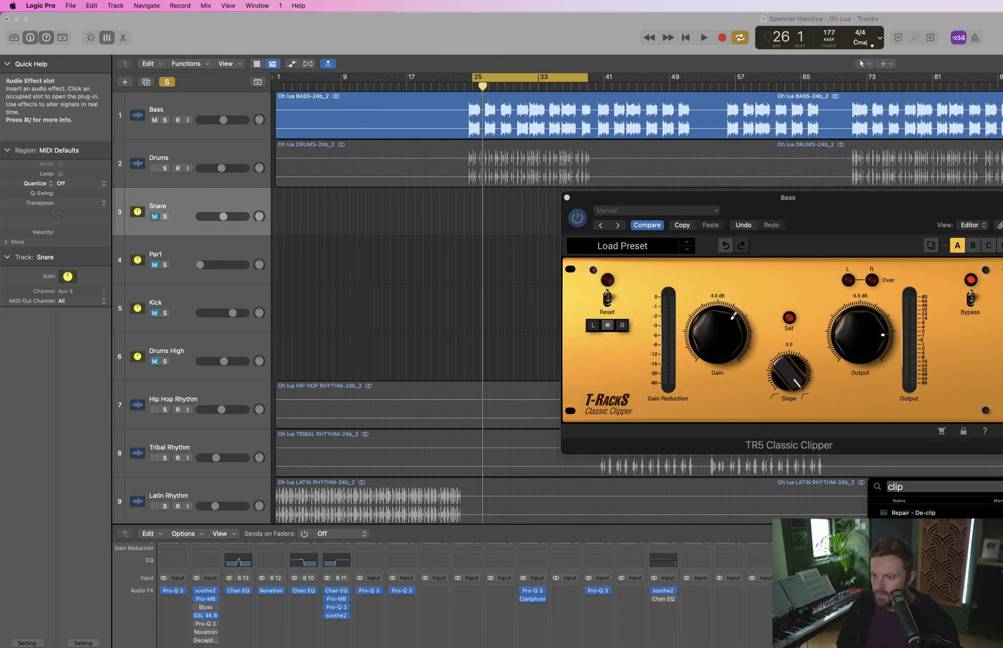
key("Return")
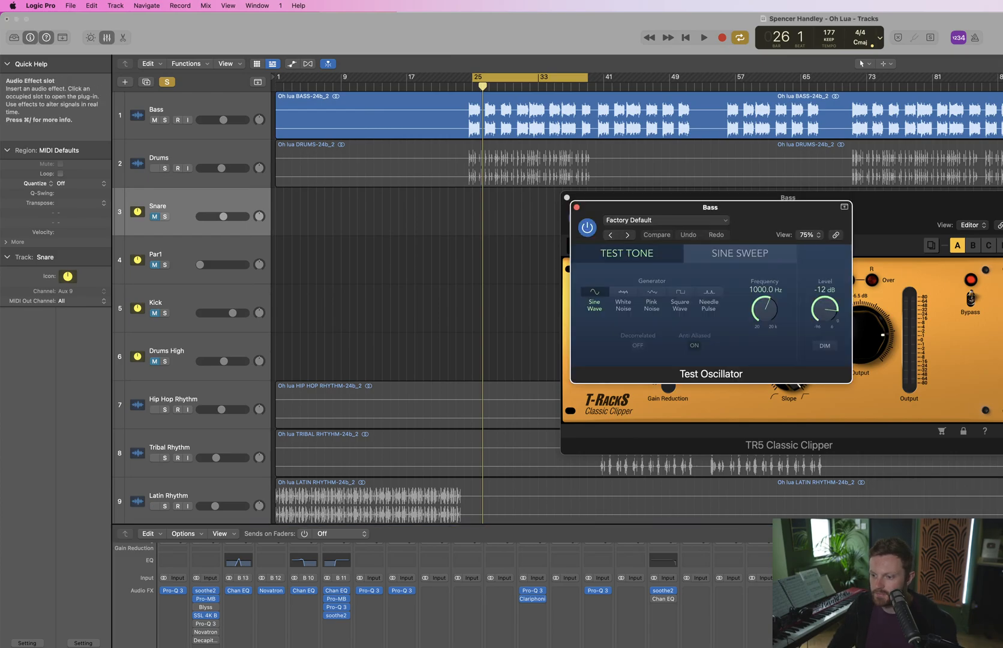
key("space")
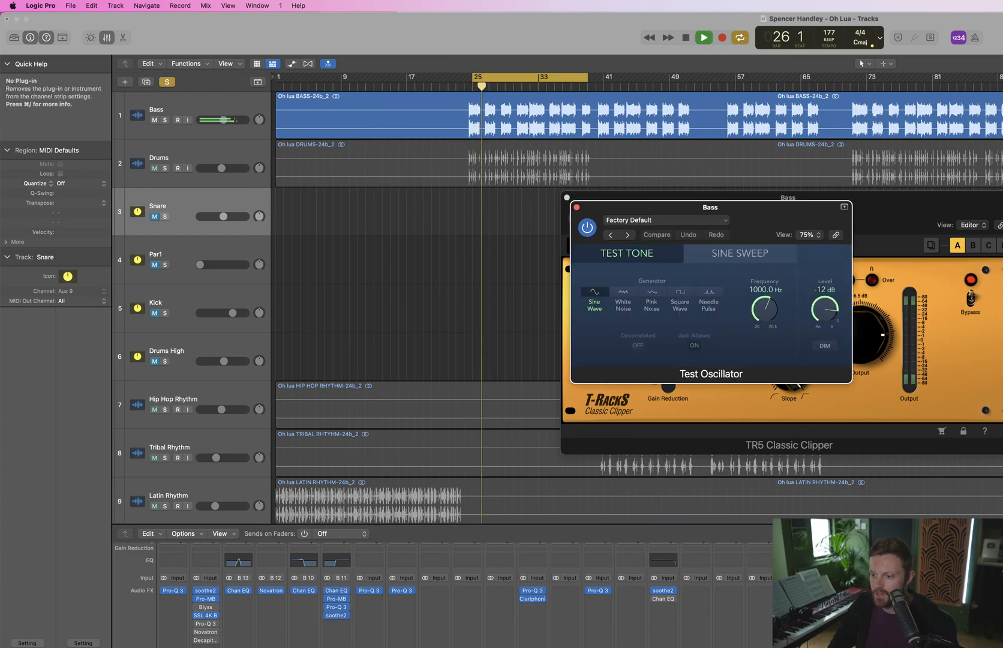
key("space")
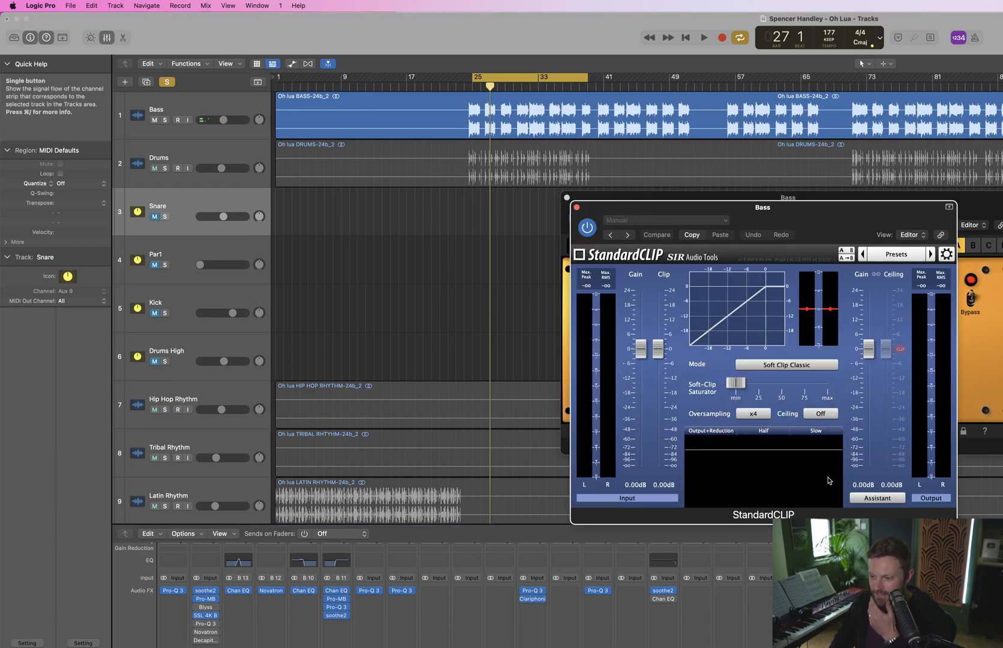
Switch to PlugSearch, rescan the installed Audio Units, and close the plug-in list
mouse_move(736, 383)
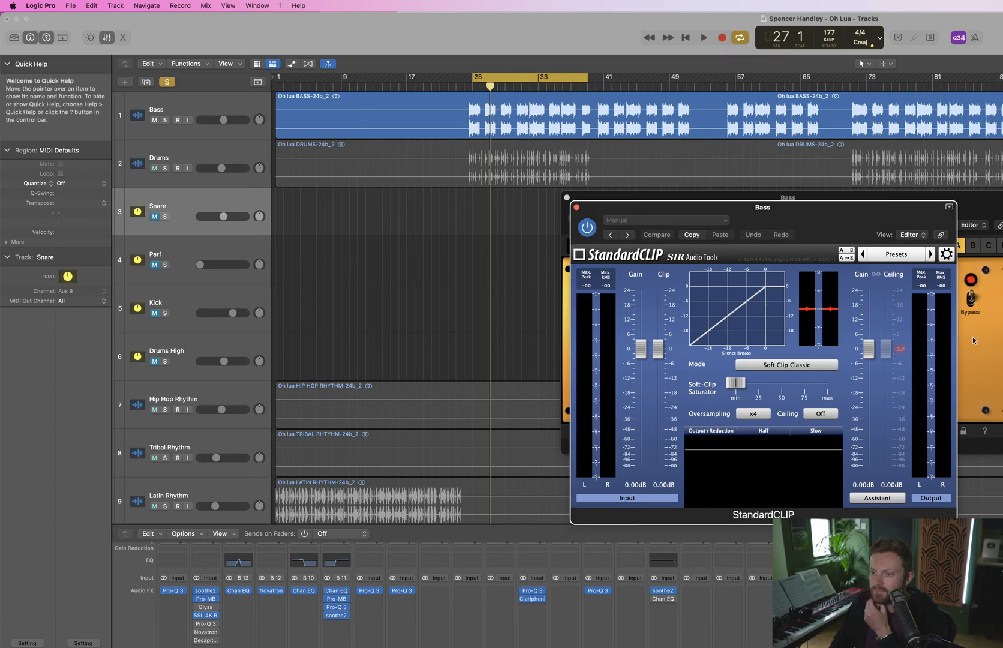
key("super+Tab")
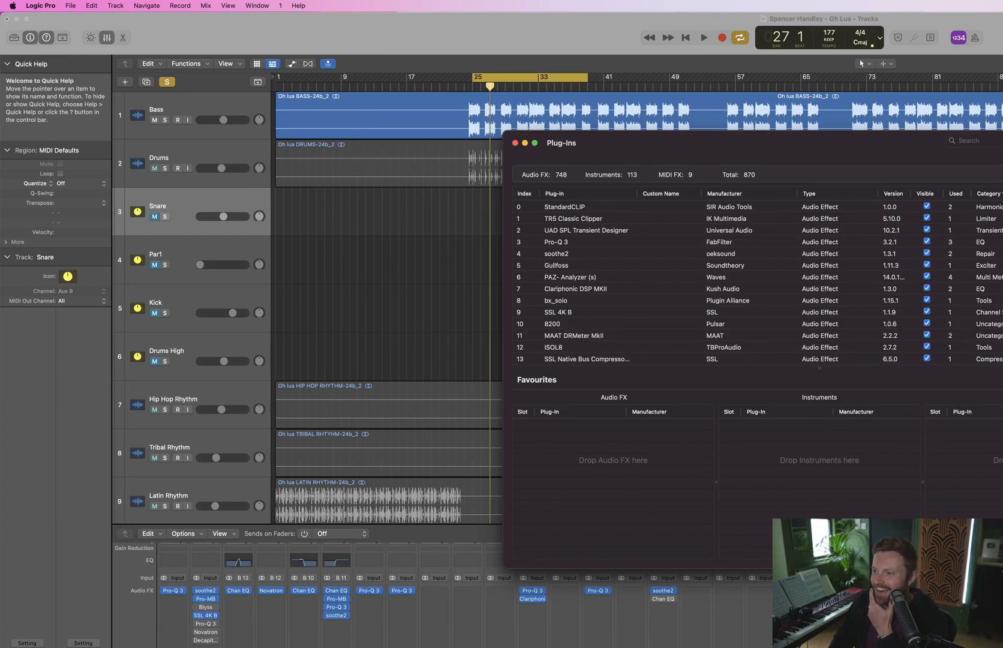
key("super+r")
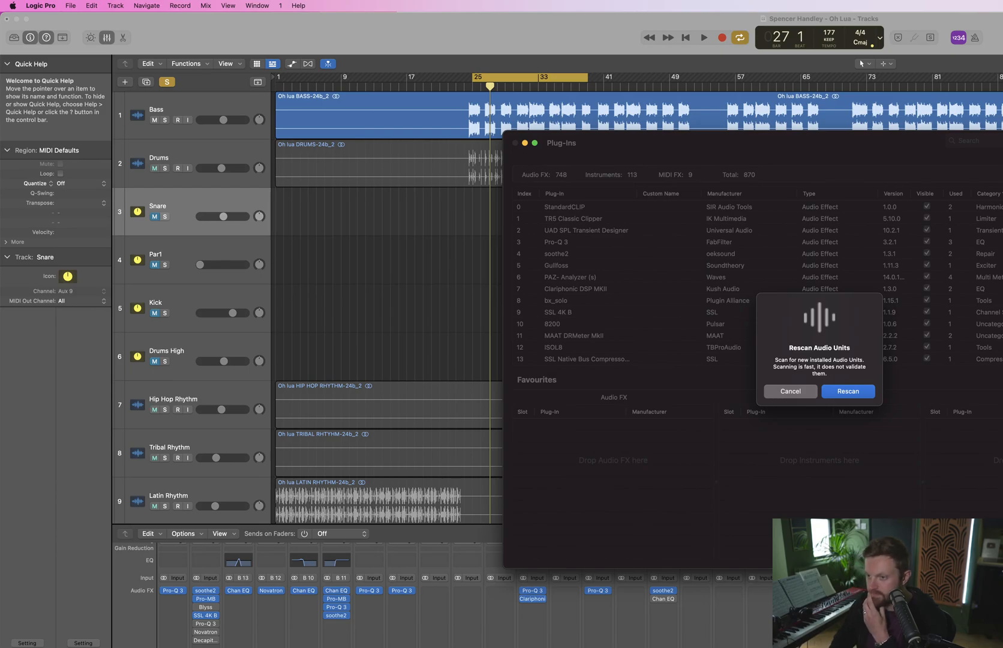
left_click(841, 396)
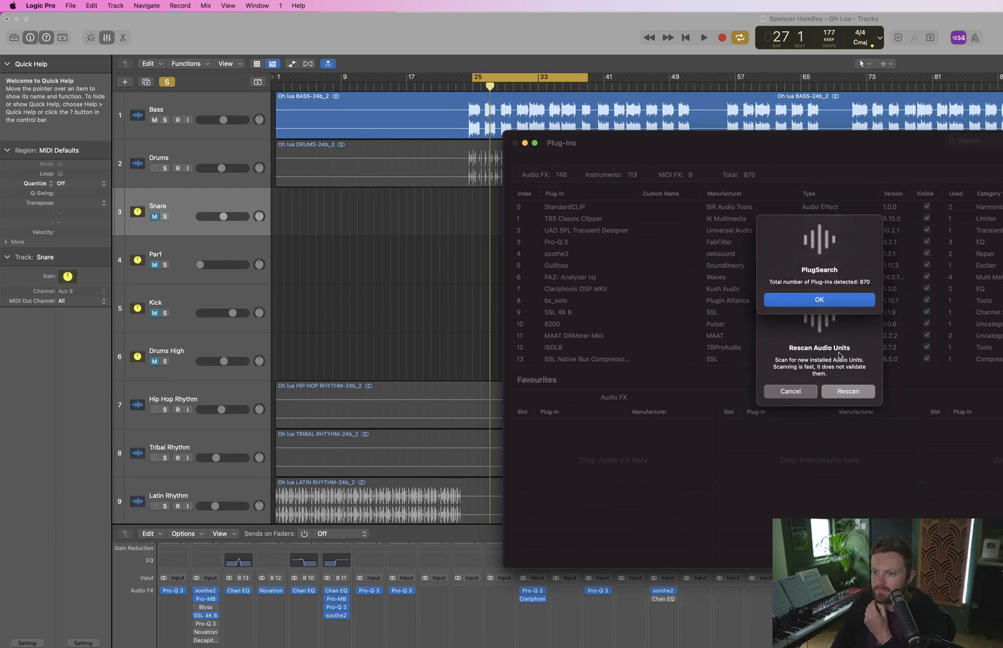
left_click(832, 303)
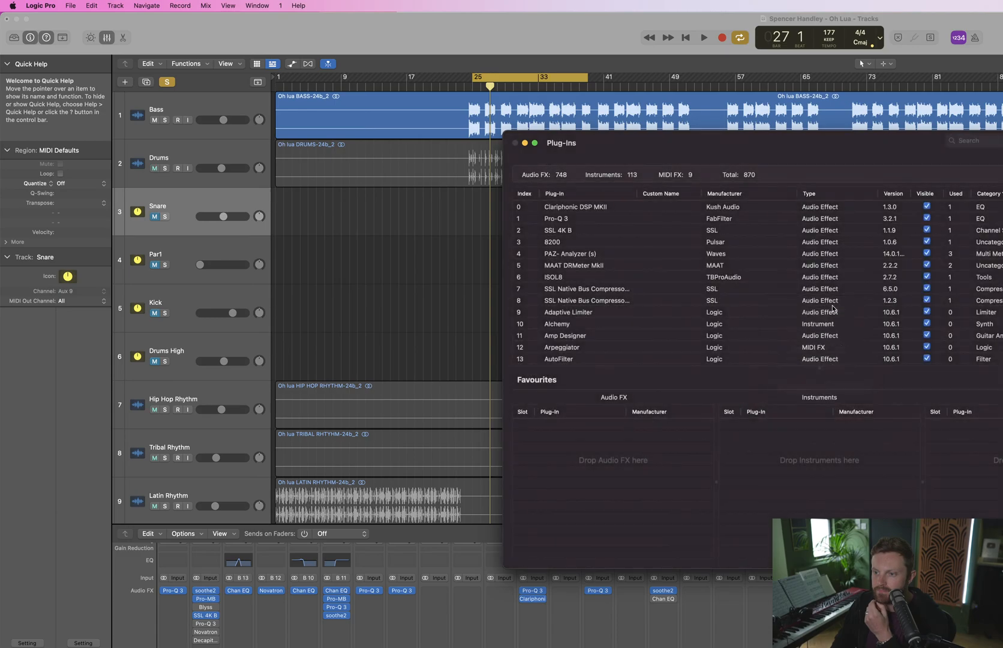
left_click(515, 143)
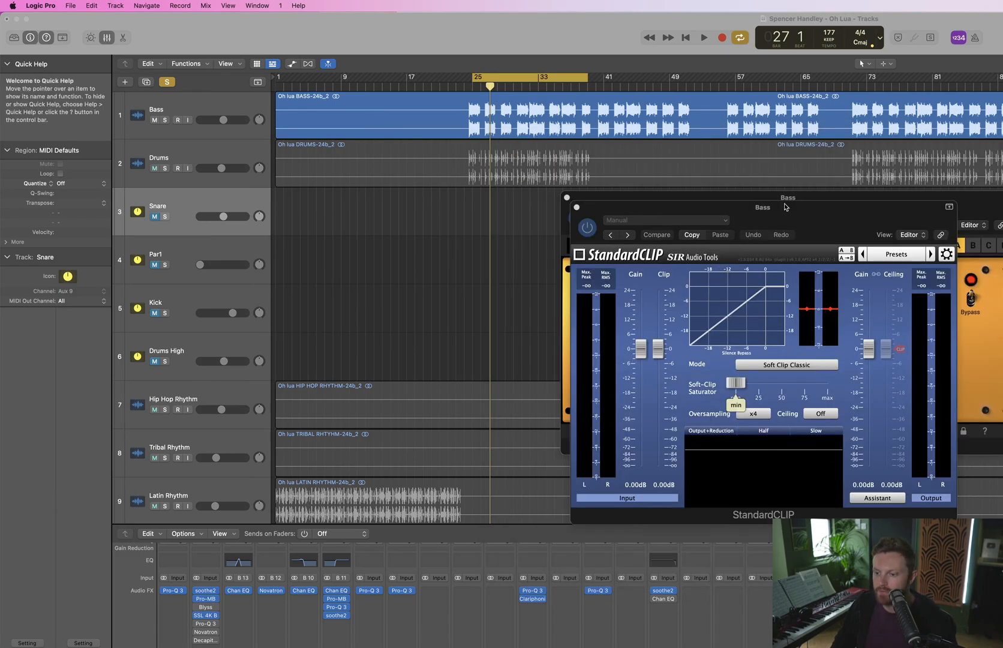
Turn off Classic Clipper on the Bass channel, reposition the StandardCLIP window, and play the soloed bass from bar 25
left_click_drag(786, 206, 1002, 295)
left_click(608, 260)
key("space")
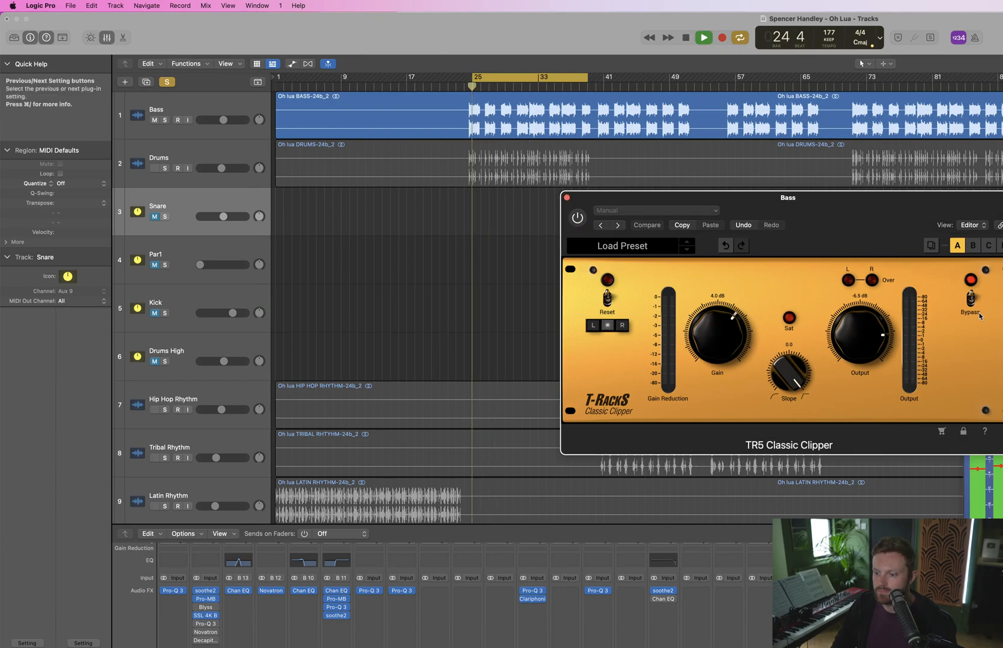
left_click_drag(1002, 293, 868, 329)
mouse_move(871, 480)
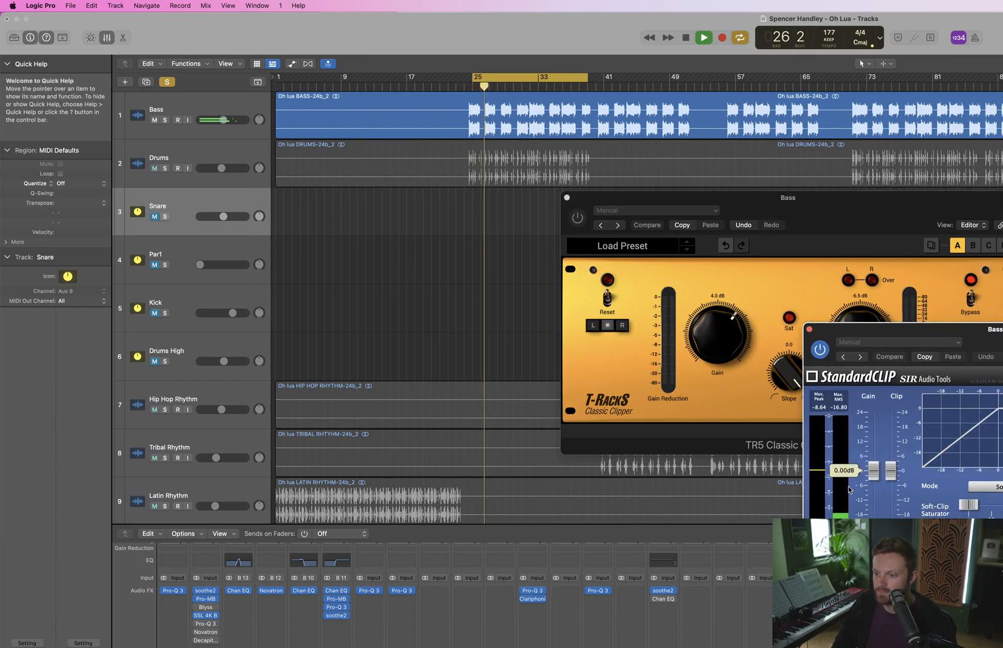
Lower StandardCLIP's clip level to about -6.6 dB while playing the soloed bass
left_click_drag(872, 477, 896, 486)
key("space")
key("space")
key("space")
key("space")
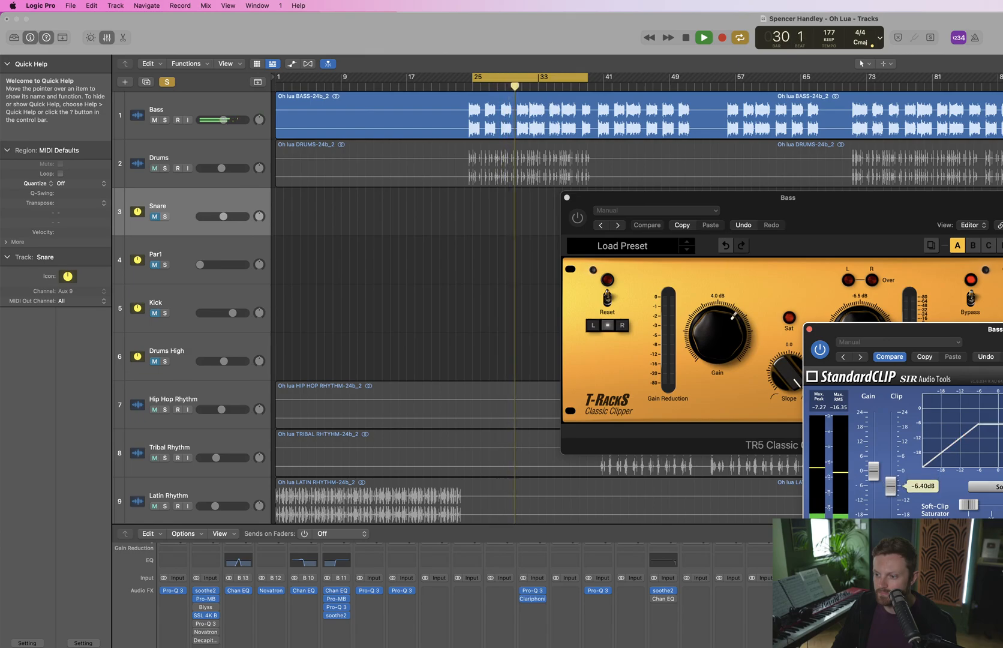
left_click(984, 487)
left_click(991, 498)
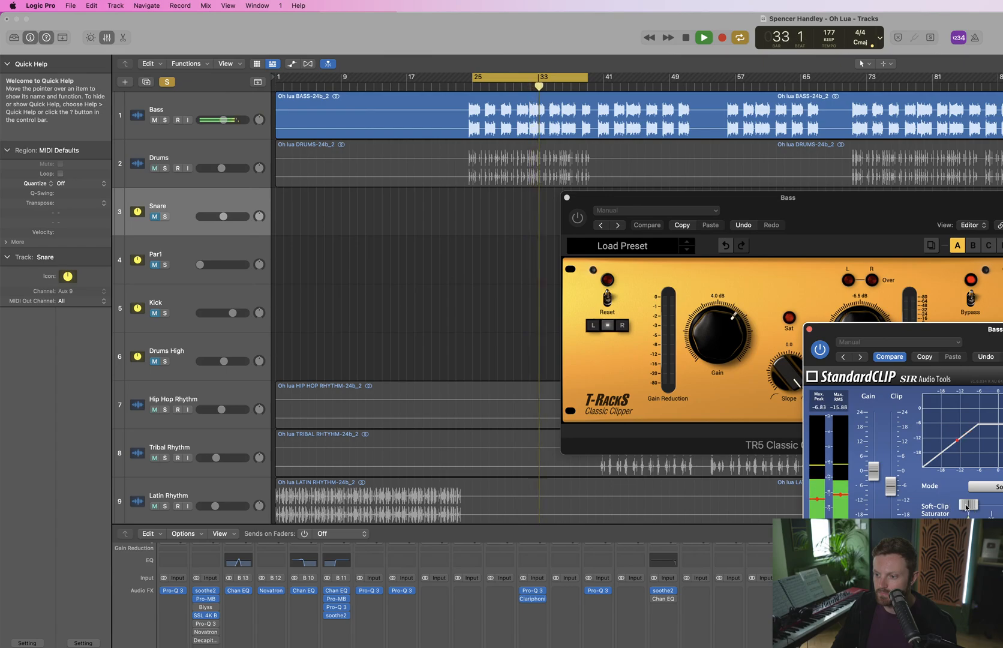
mouse_move(898, 486)
left_click_drag(898, 488, 893, 497)
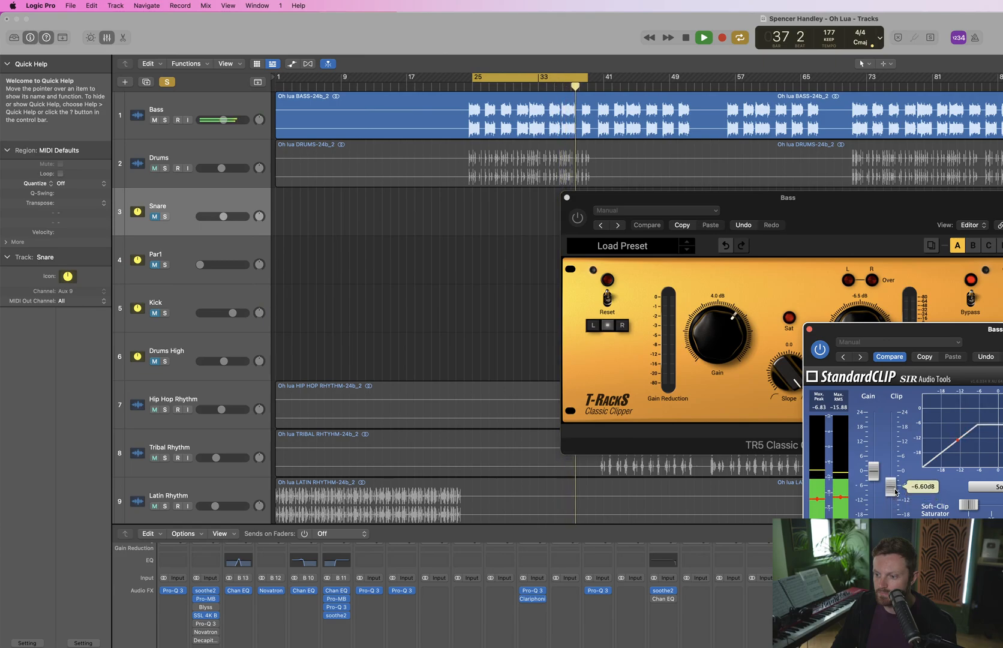
Compare StandardCLIP with bypass on the playing bass, lowering its clip level further between the comparisons
left_click(820, 349)
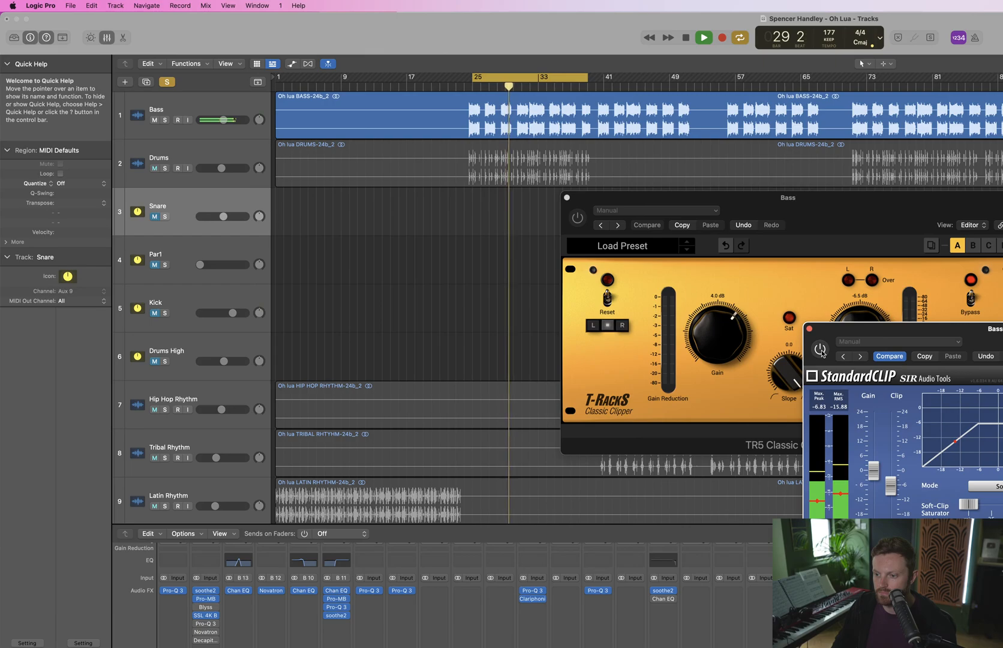
left_click(820, 350)
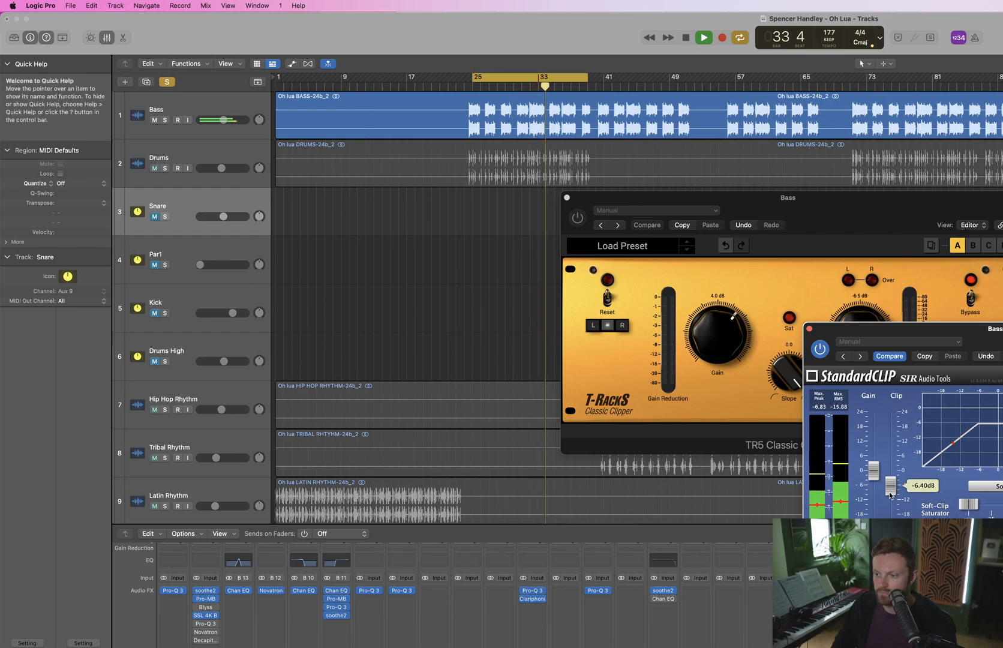
left_click_drag(890, 495, 890, 497)
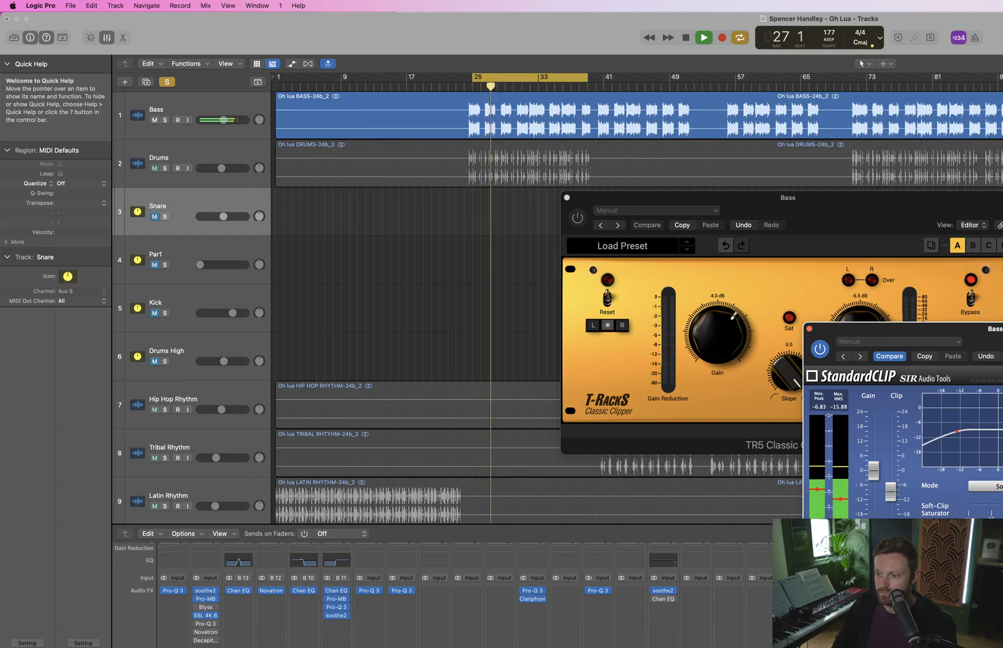
left_click_drag(891, 490, 892, 493)
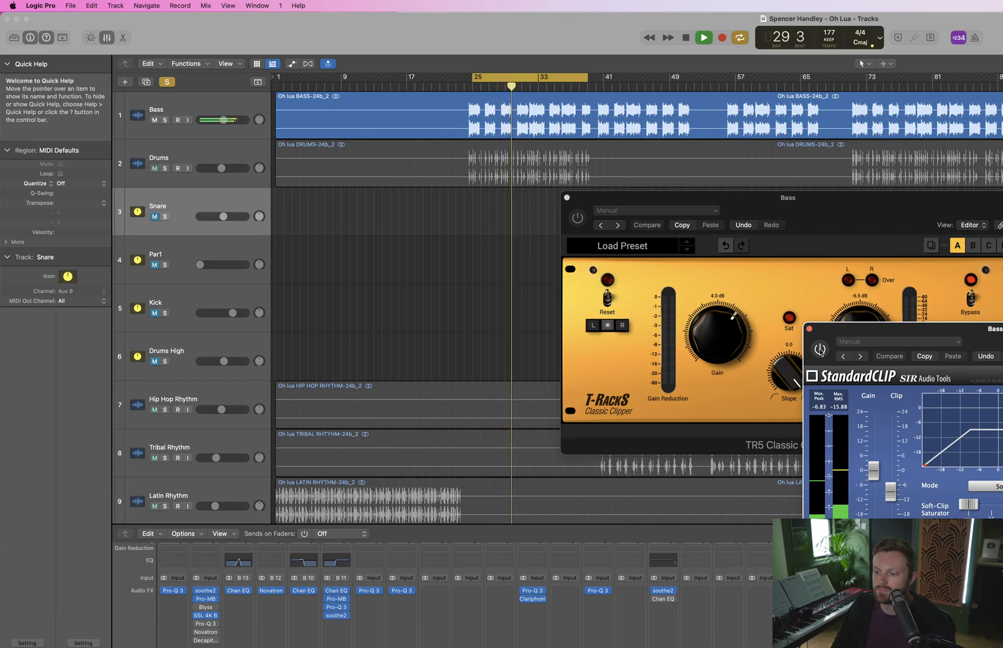
left_click(820, 349)
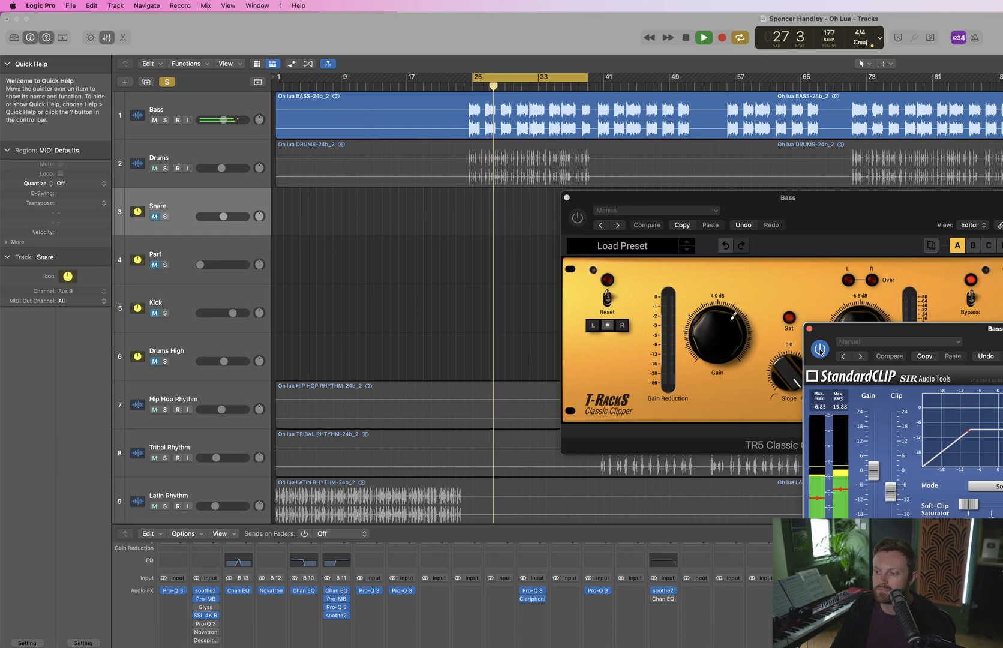
Stop playback and close the StandardCLIP and Classic Clipper windows of the Bass channel
left_click(809, 329)
key("space")
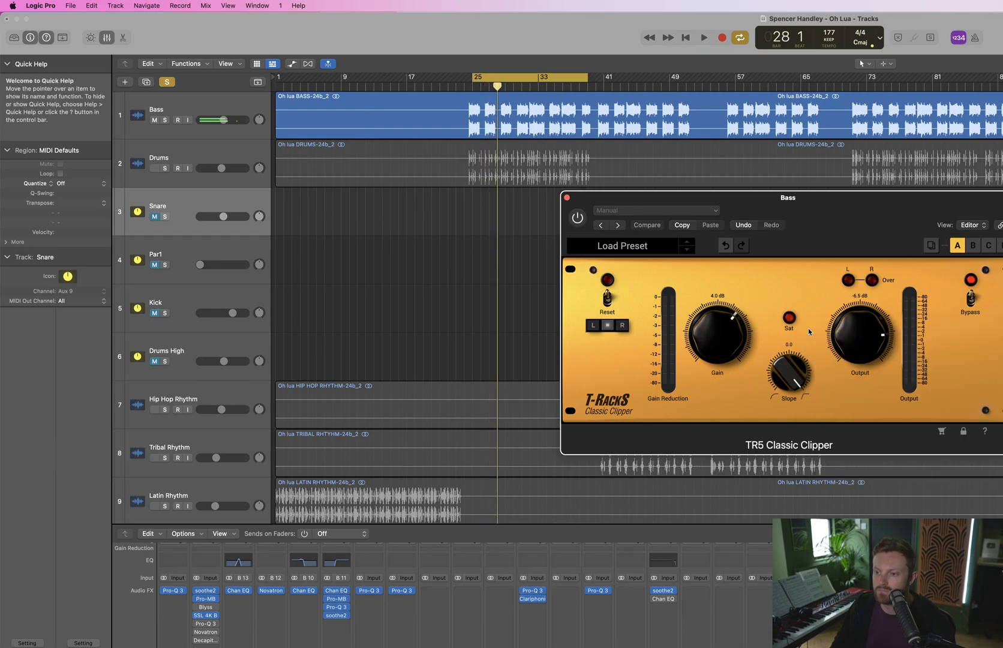
left_click(566, 198)
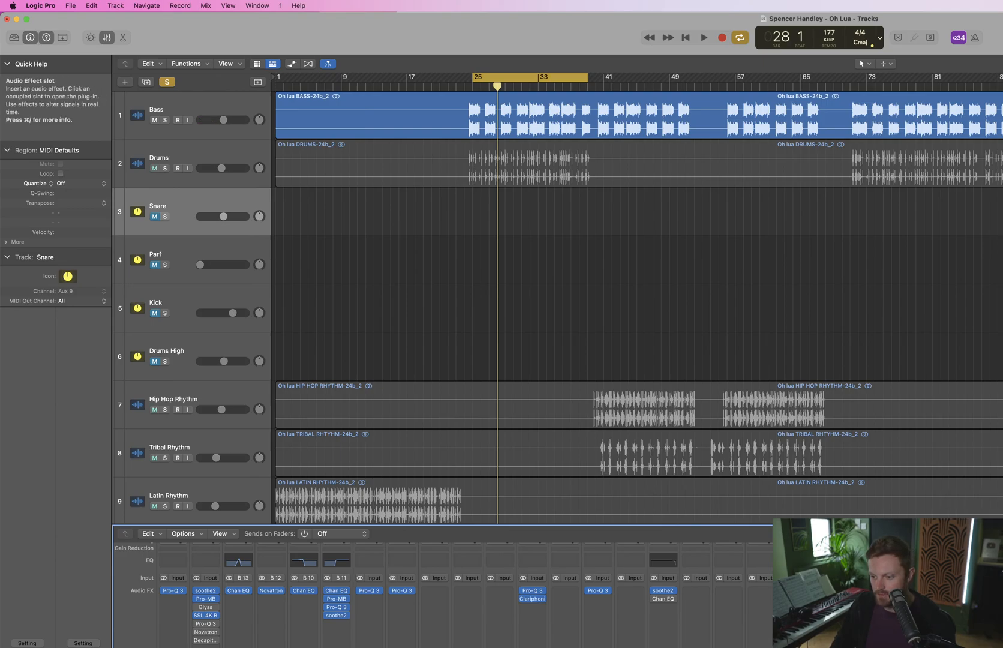
Insert FabFilter Pro-L 2 on the Bass channel and raise its gain to +7.8 dB while playing the soloed bass
key("ctrl+space")
type("p")
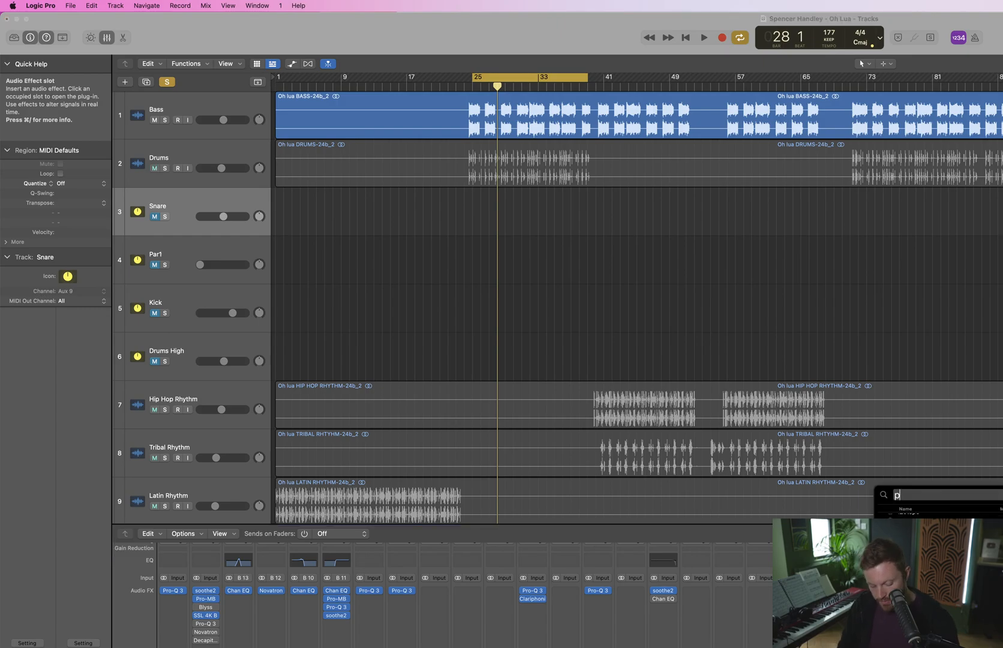
key("Return")
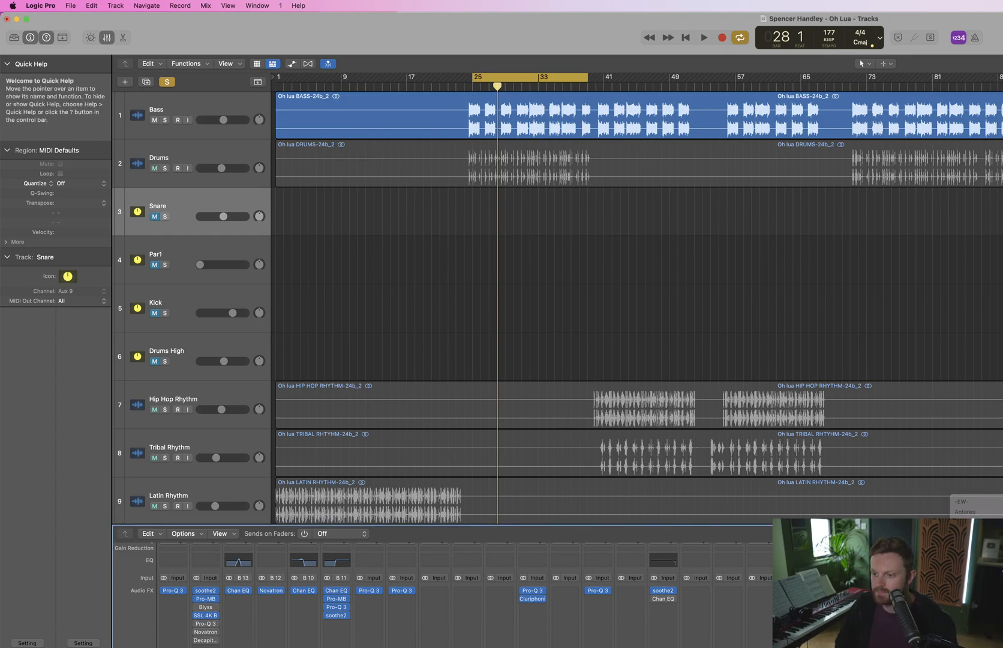
key("space")
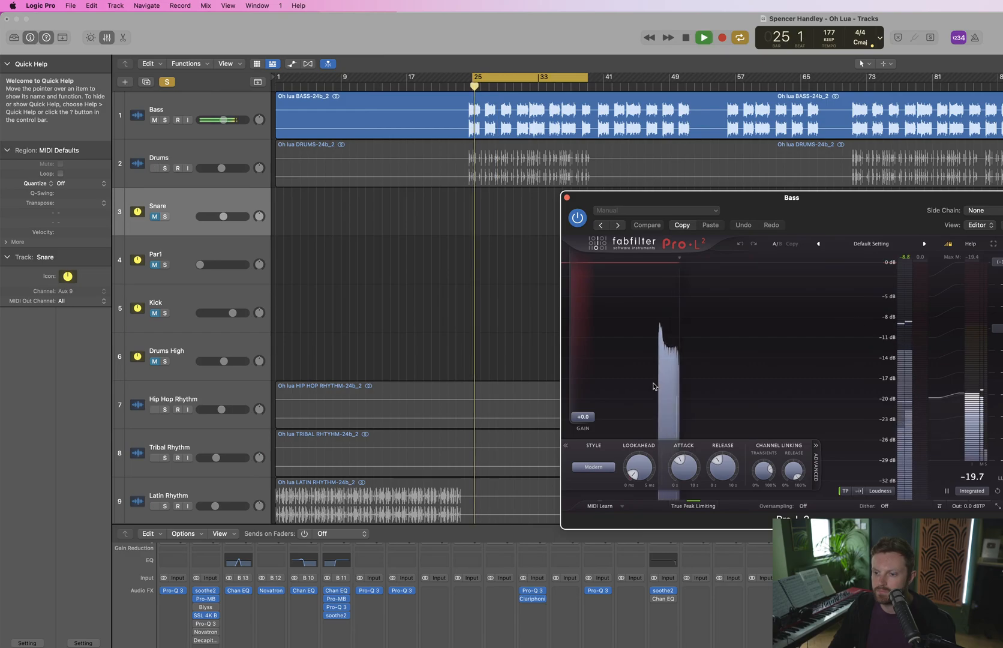
mouse_move(973, 509)
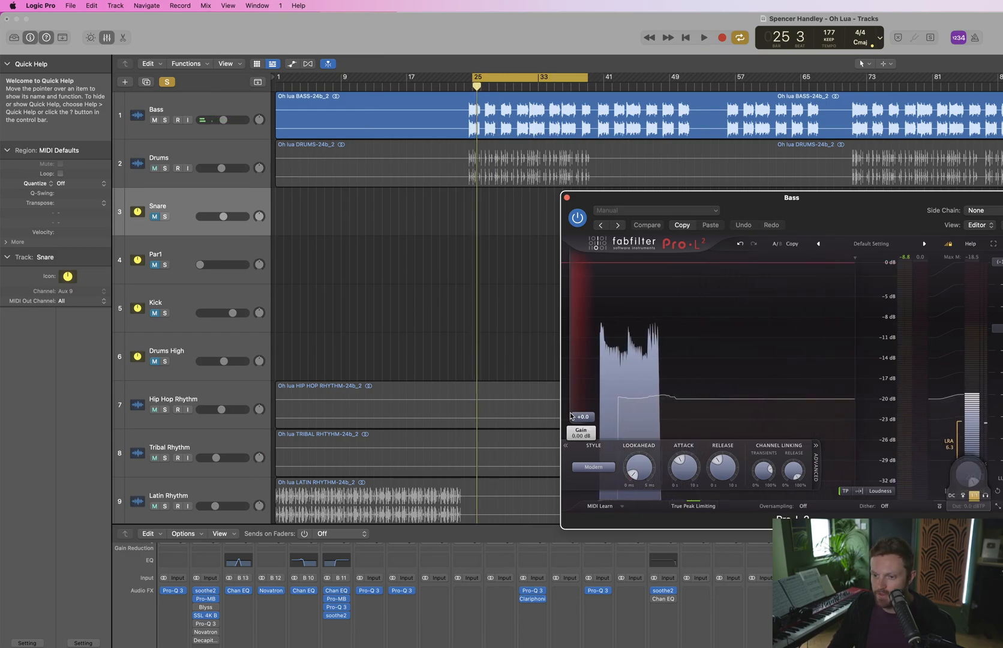
left_click_drag(586, 416, 585, 376)
key("space")
Try Pro-L 2's Transparent style with the gain at +9.2 dB on the playing bass
left_click(594, 467)
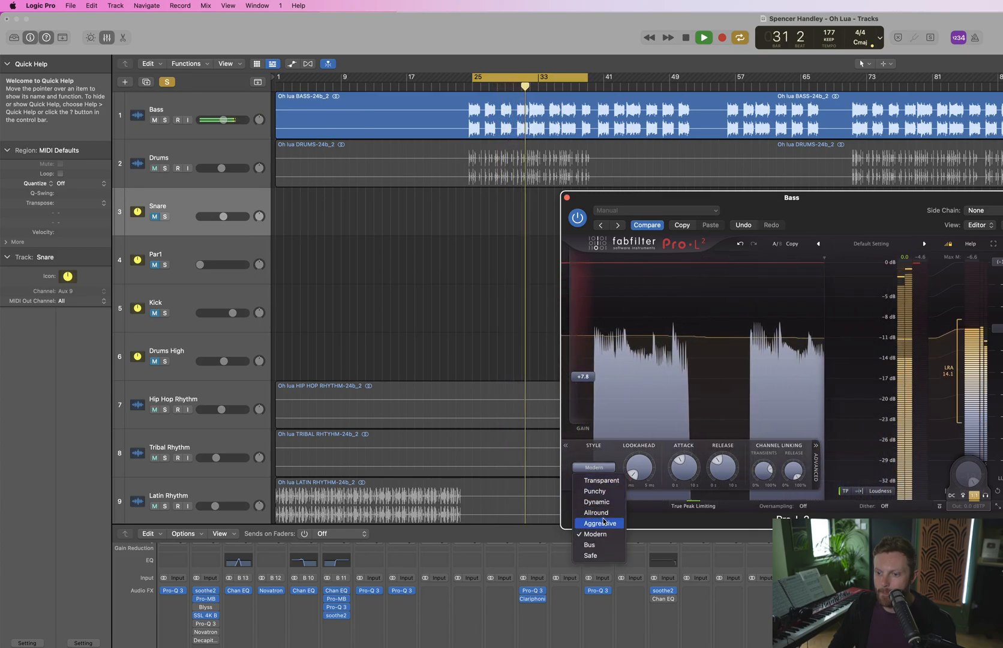
left_click(602, 480)
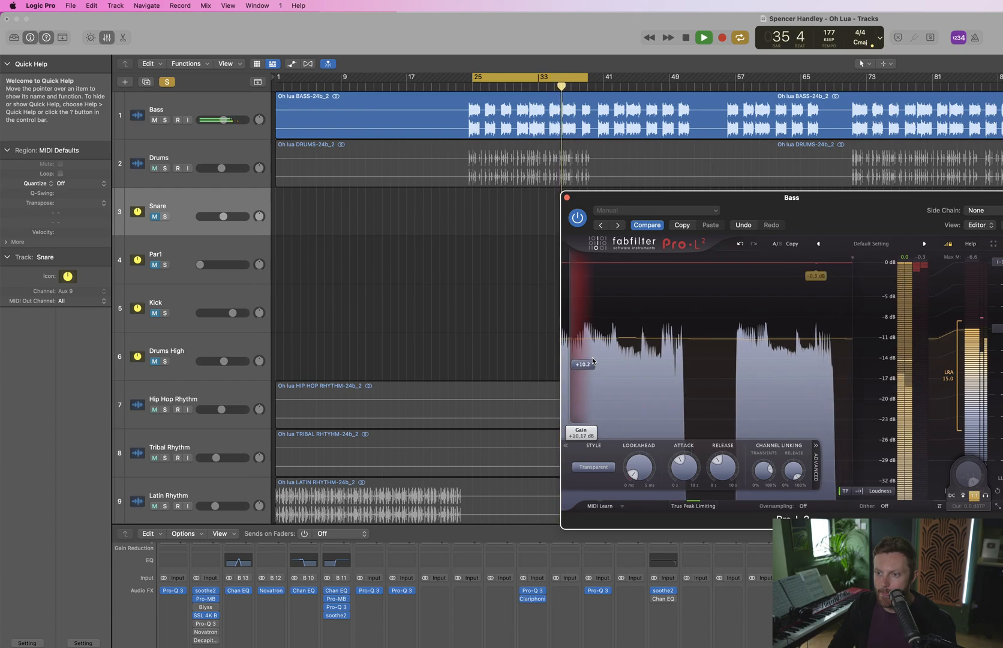
left_click_drag(588, 374, 593, 365)
key("space")
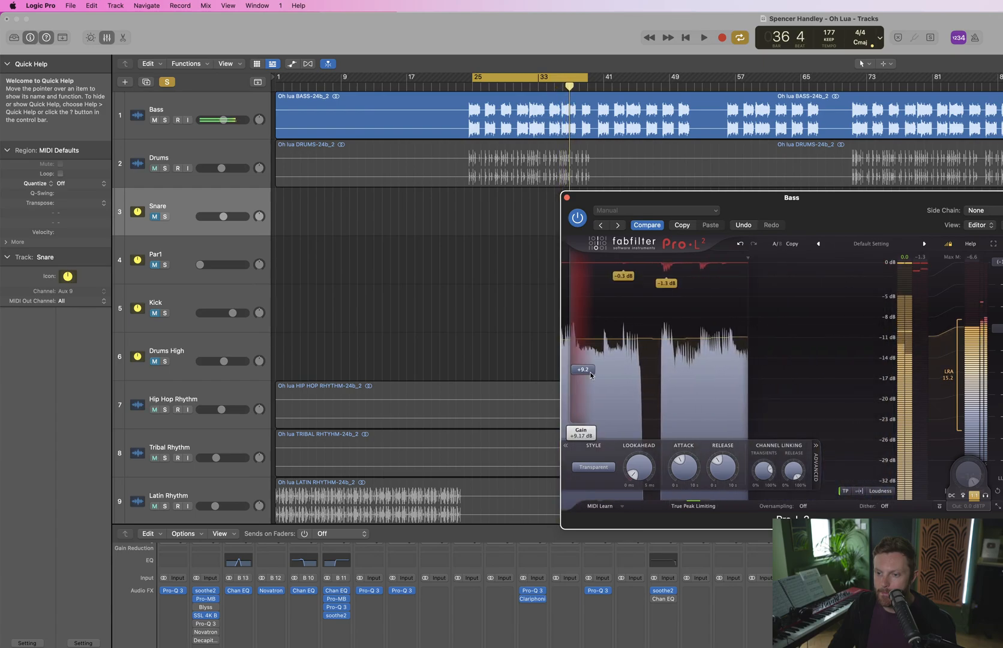
Set Pro-L 2's style to Modern, gain to +10.2 dB and attack to 0.0 ms while the bass plays
left_click(594, 467)
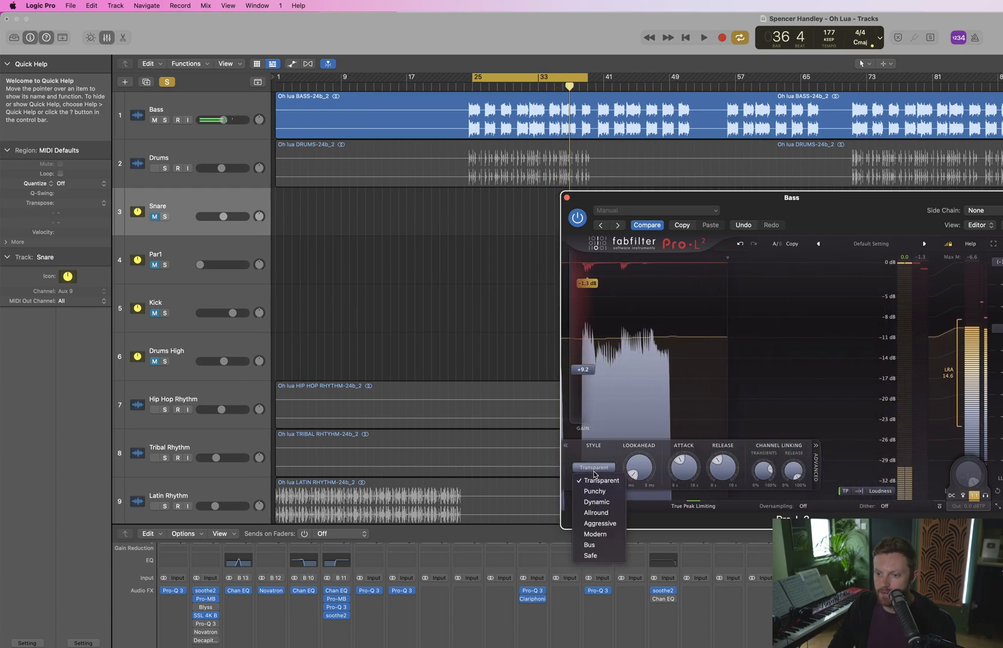
left_click(597, 533)
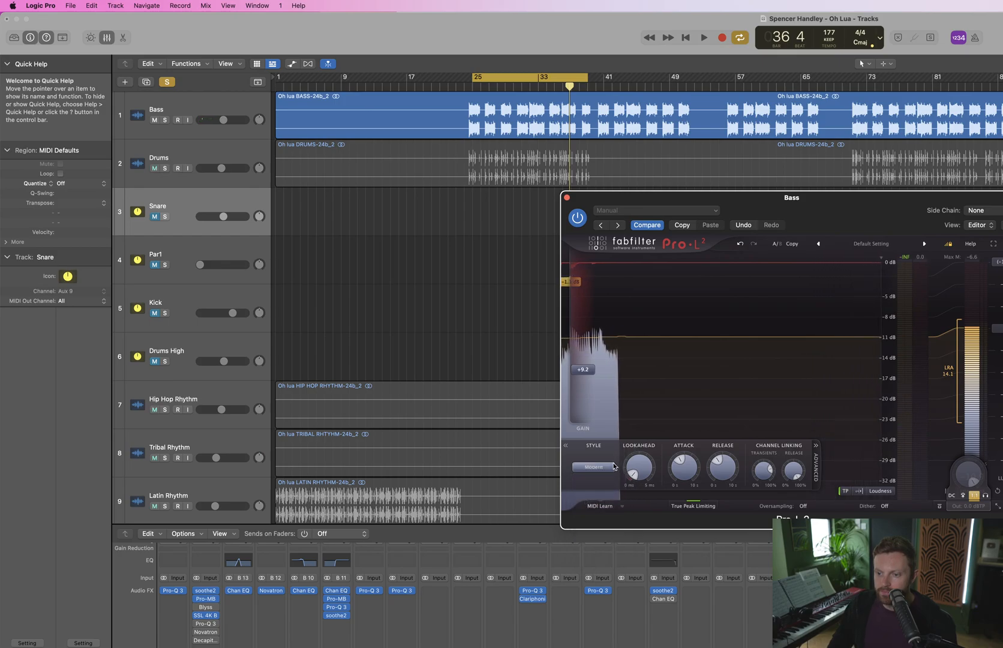
key("space")
left_click_drag(591, 380, 588, 370)
left_click_drag(665, 489, 671, 516)
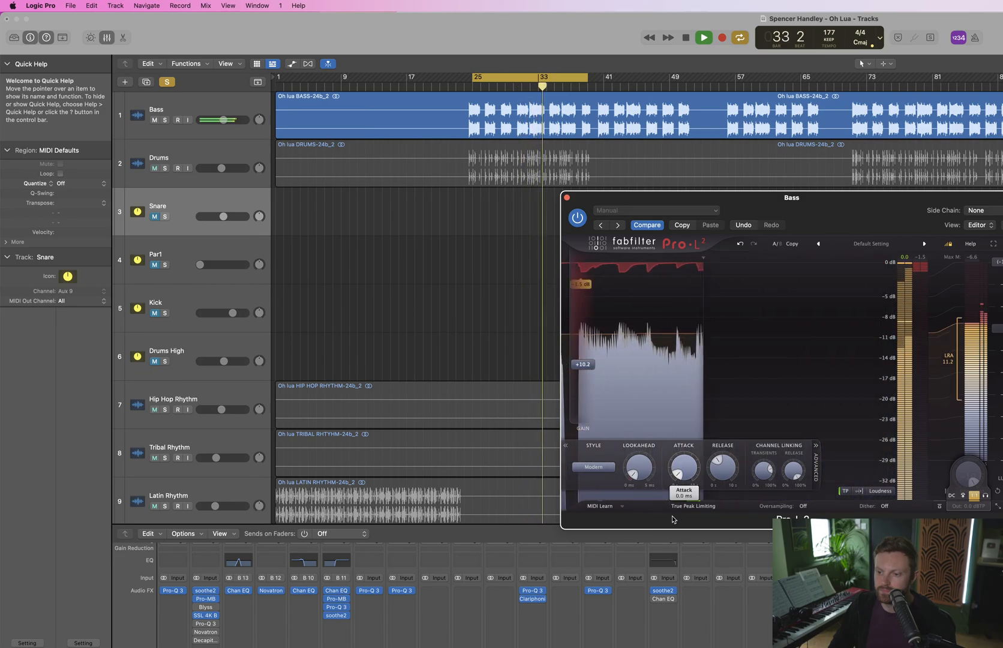
left_click_drag(678, 492, 656, 545)
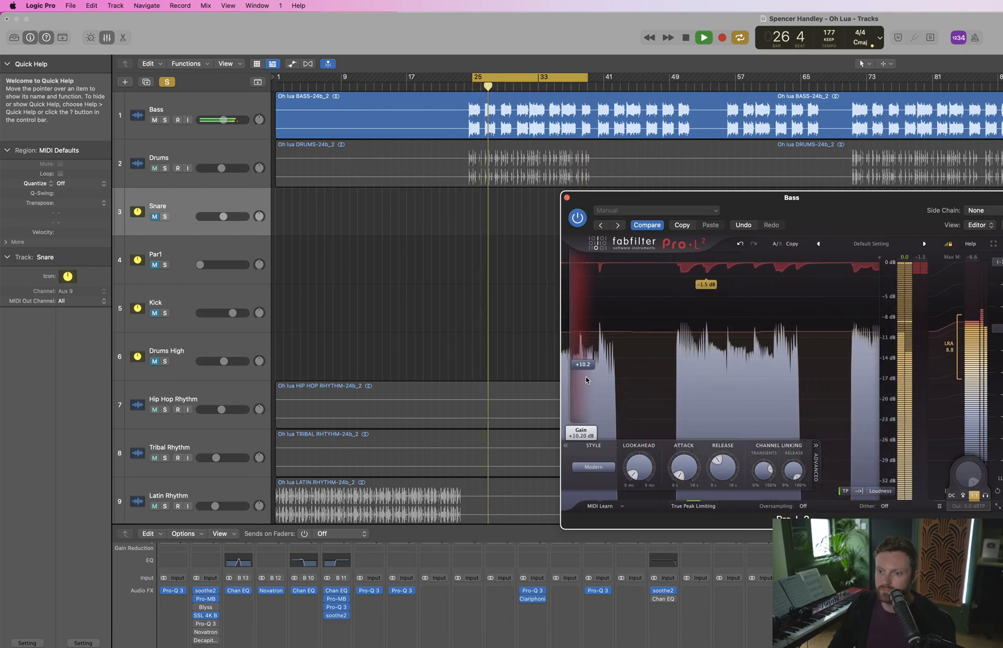
Set Pro-L 2's gain to +10.3 dB and compare the limiter with bypass, restarting the bass loop
left_click_drag(586, 369, 586, 371)
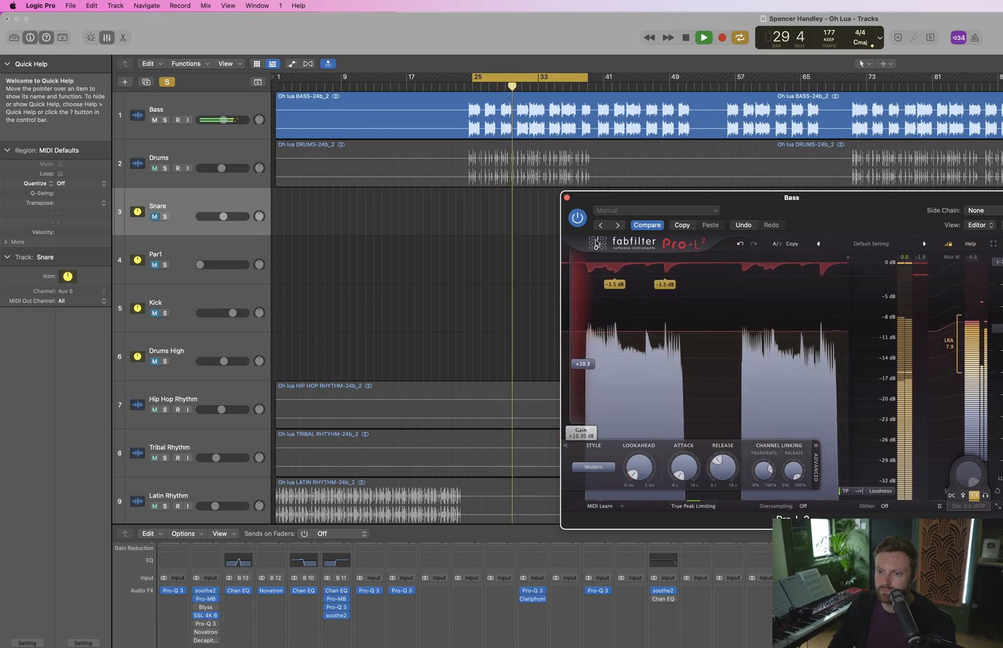
key("space")
left_click(581, 219)
key("space")
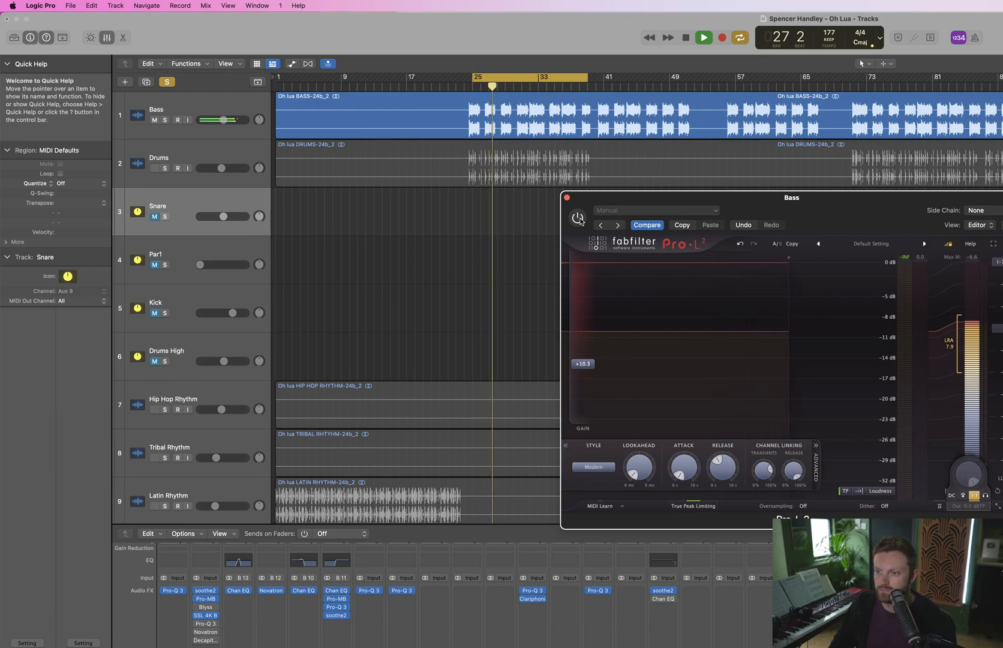
left_click(578, 218)
key("space")
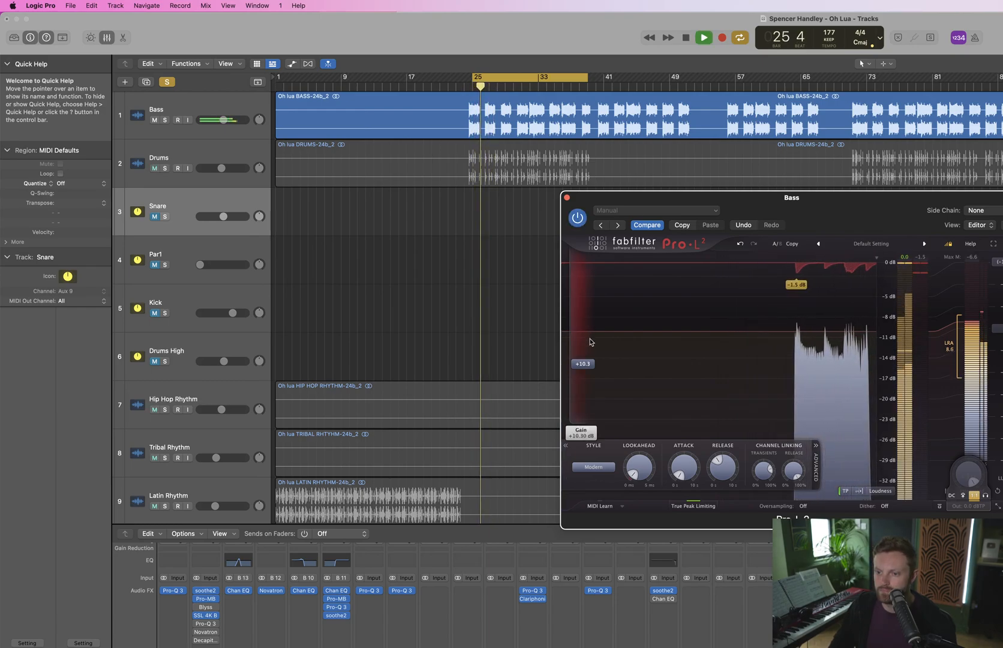
Lower Pro-L 2's gain to +9.7 dB, compare it with bypass again, and close the limiter window
left_click_drag(590, 345, 585, 362)
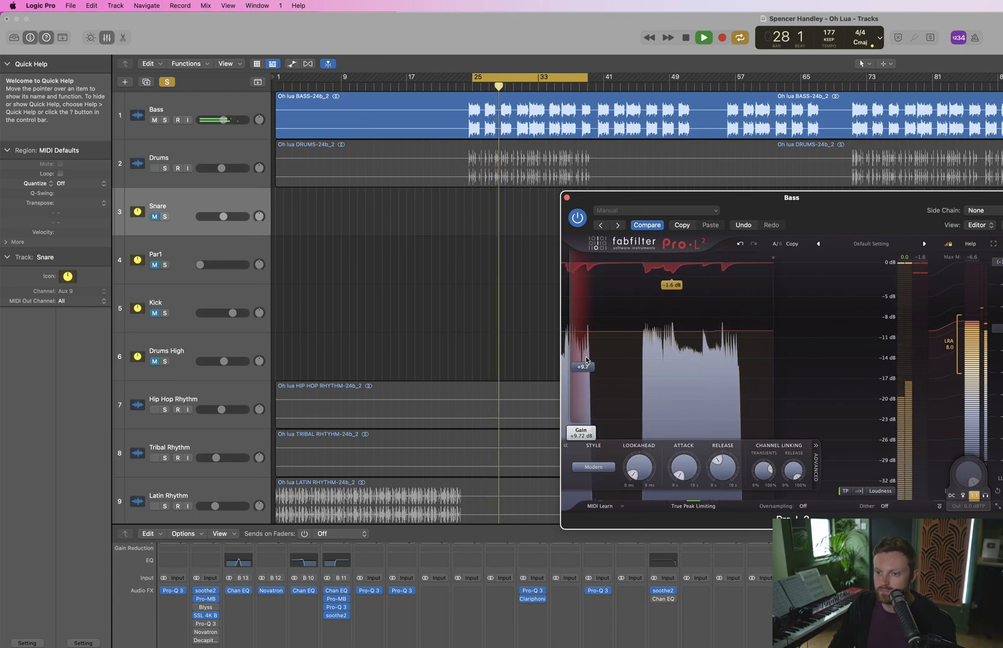
left_click(580, 221)
key("space")
key("space")
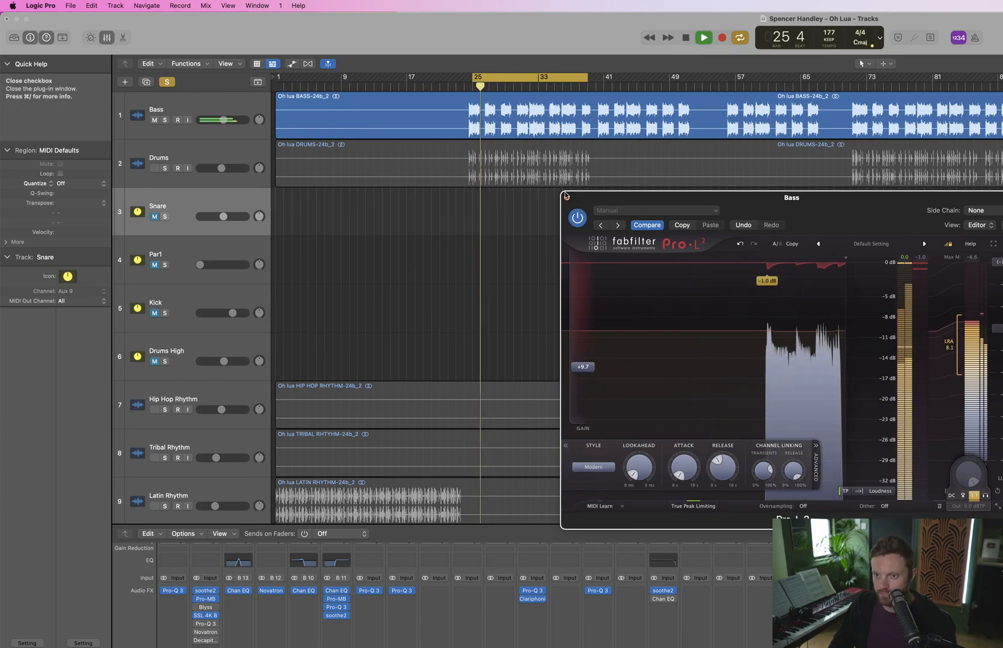
left_click(566, 198)
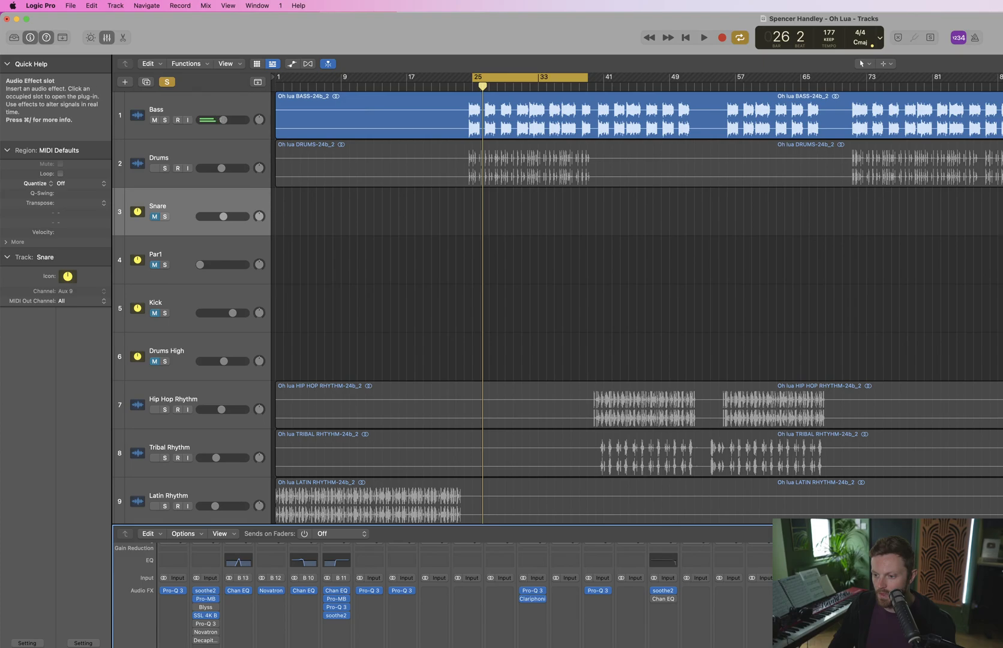
Open Pro-L 2 on the Drums channel, clear the bass solo, solo the drums and start the loop
left_click(205, 647)
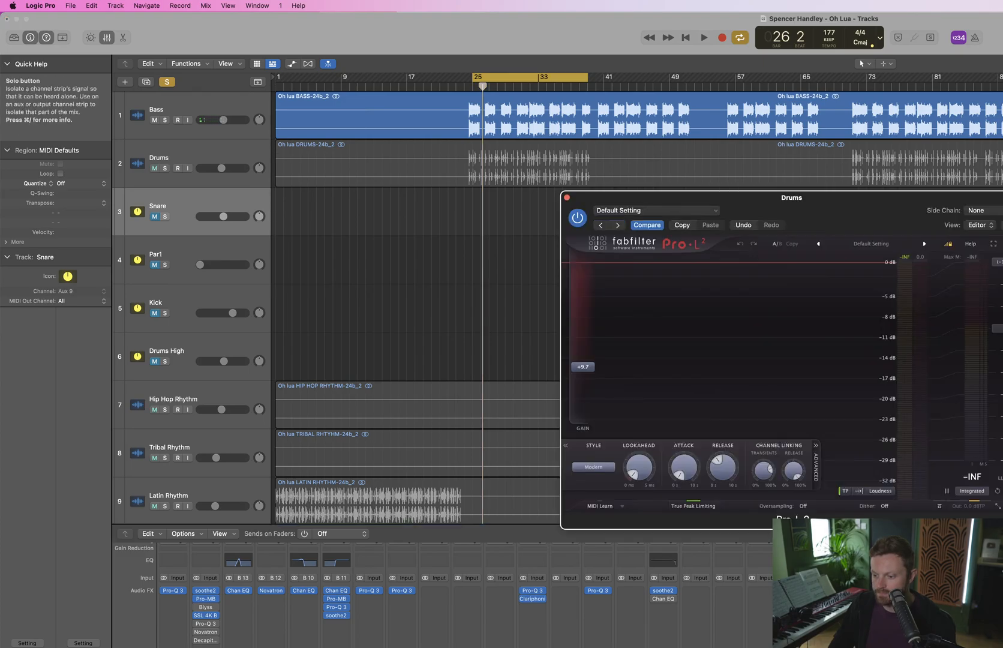
left_click(167, 82)
left_click(165, 168)
key("space")
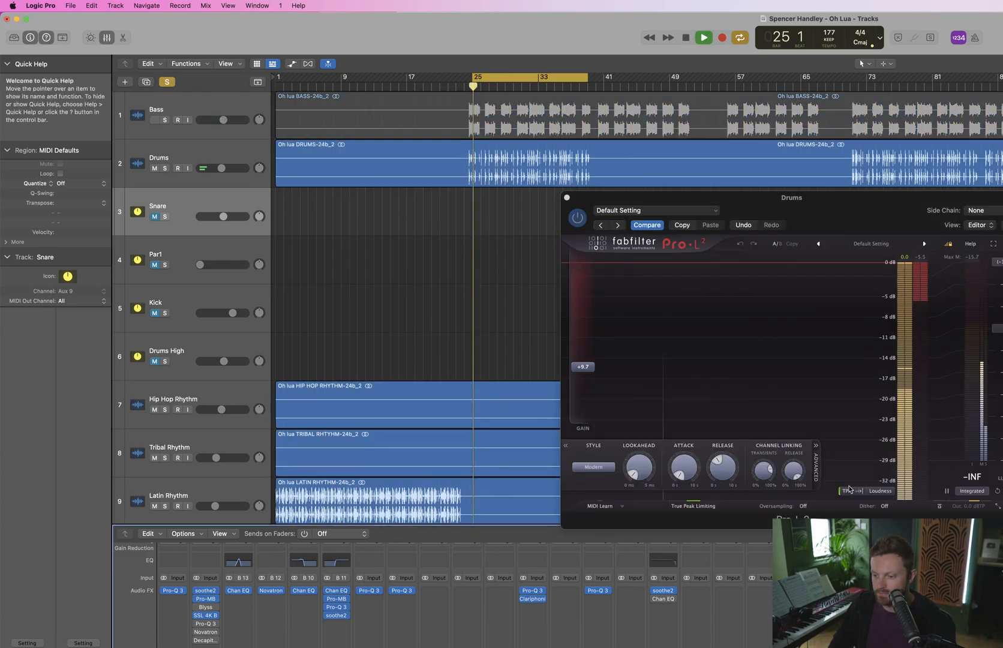
Lower the drums limiter's gain to +5.9 dB and on to +4.8 dB while auditioning, and close its window
left_click(590, 366)
left_click_drag(590, 365, 590, 385)
key("space")
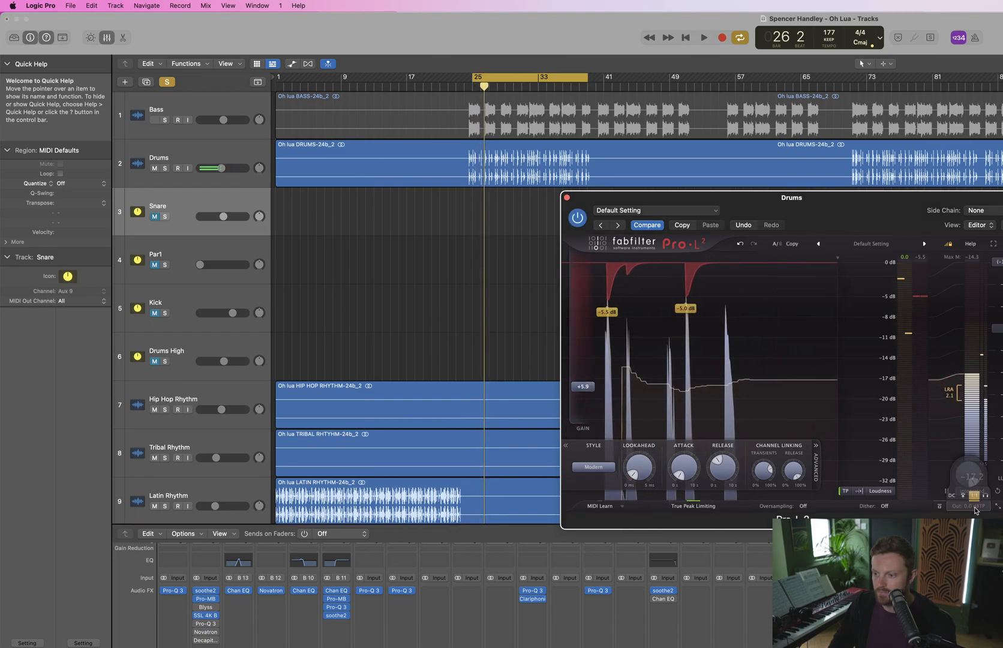
key("space")
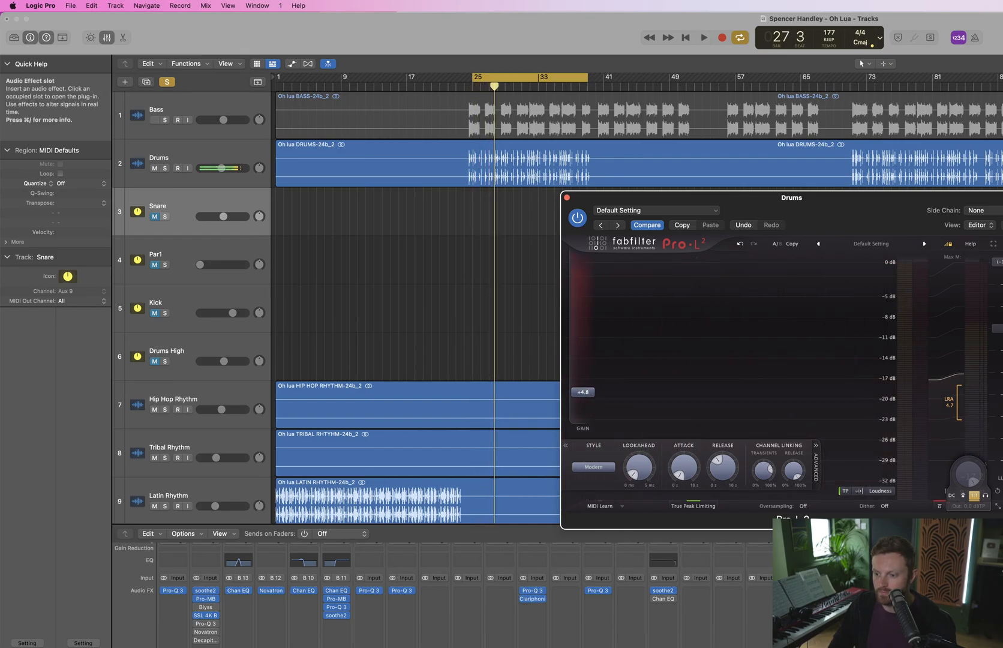
key("super+w")
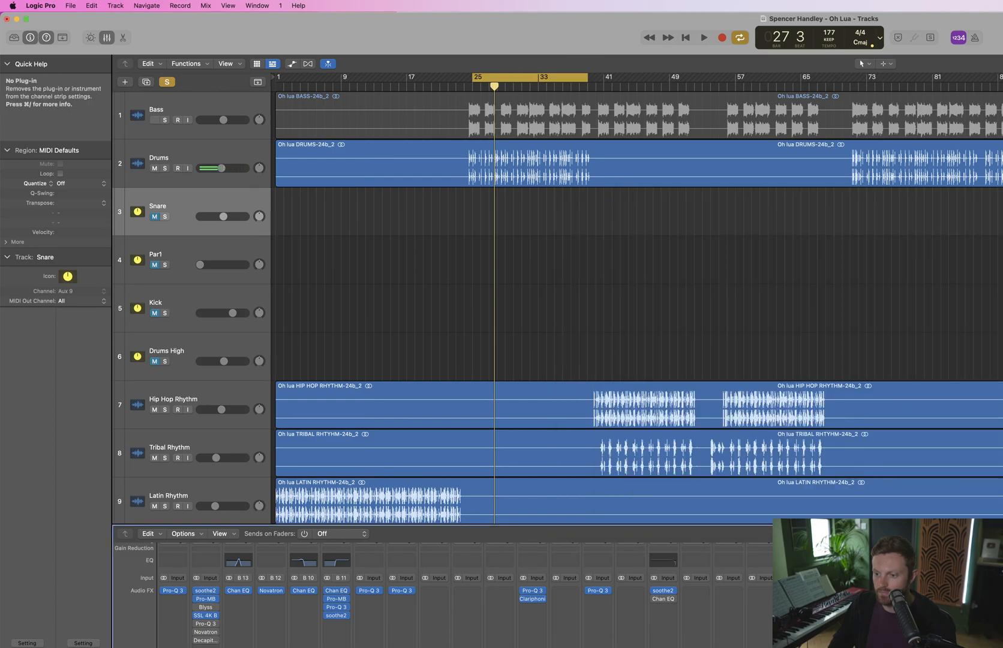
Load a fresh Pro-L 2 on the Drums channel with 1:1 output gain and raise its gain to +10.1 dB during playback
left_click(206, 647)
key("space")
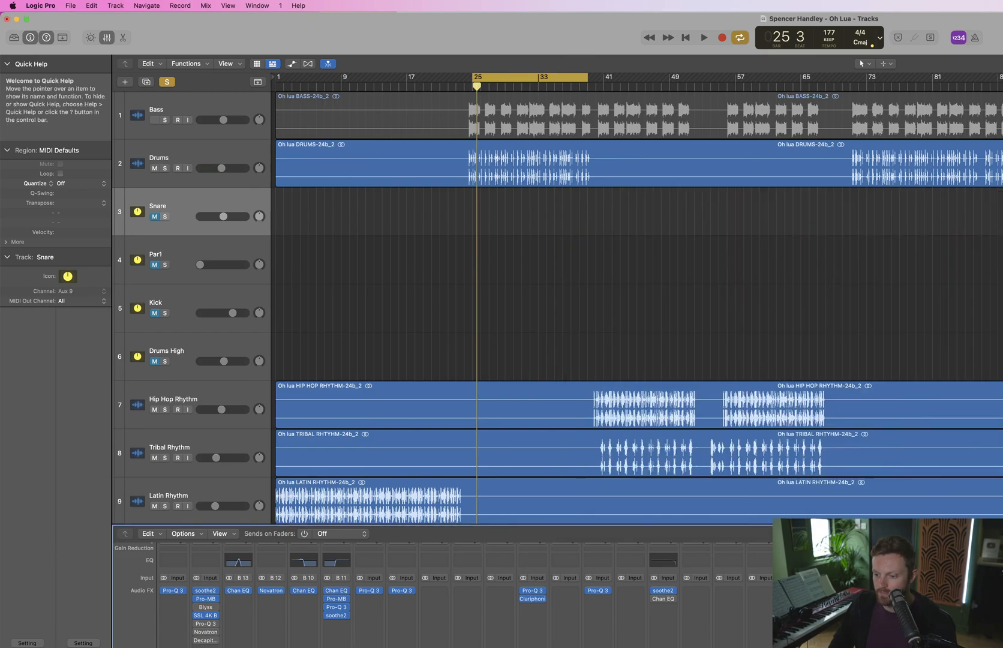
key("super+z")
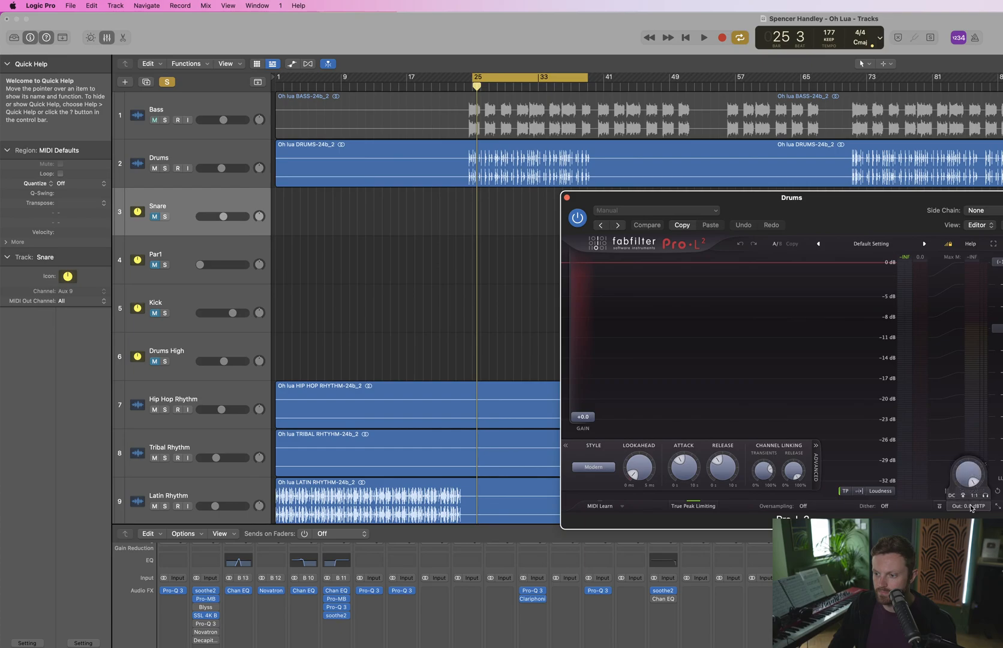
key("space")
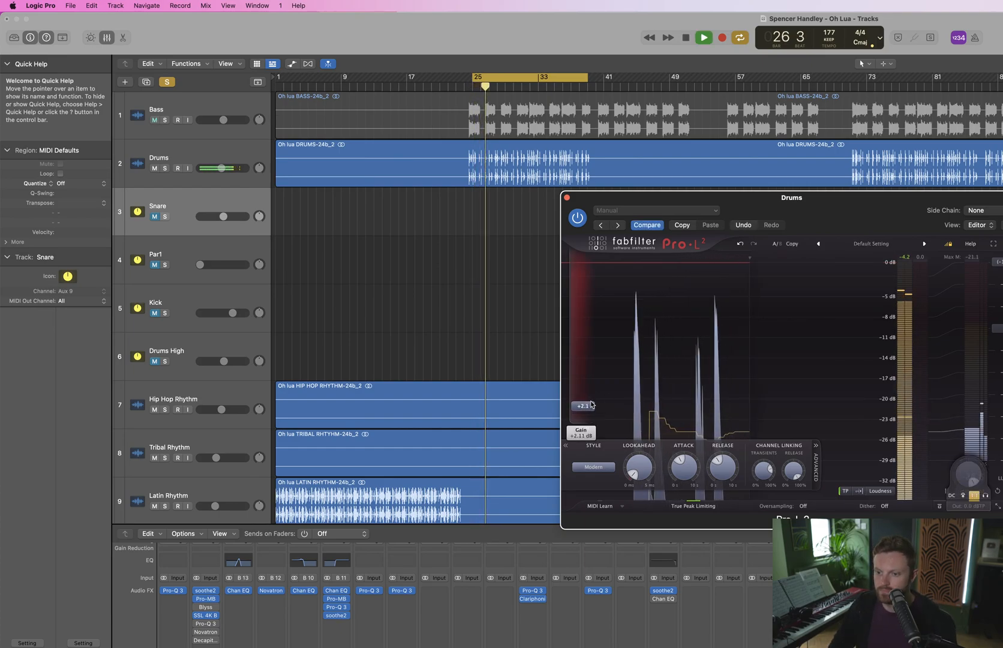
left_click_drag(590, 418, 596, 365)
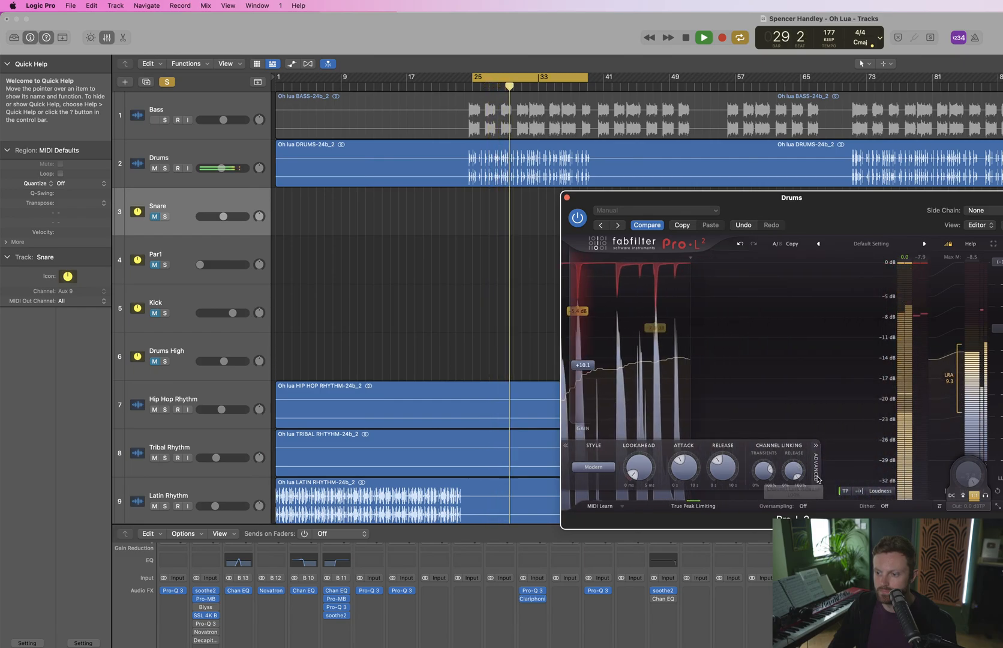
Set Pro-L 2's meter scale to -16 dB and lower the gain on the drums to +5.3 dB
left_click(881, 492)
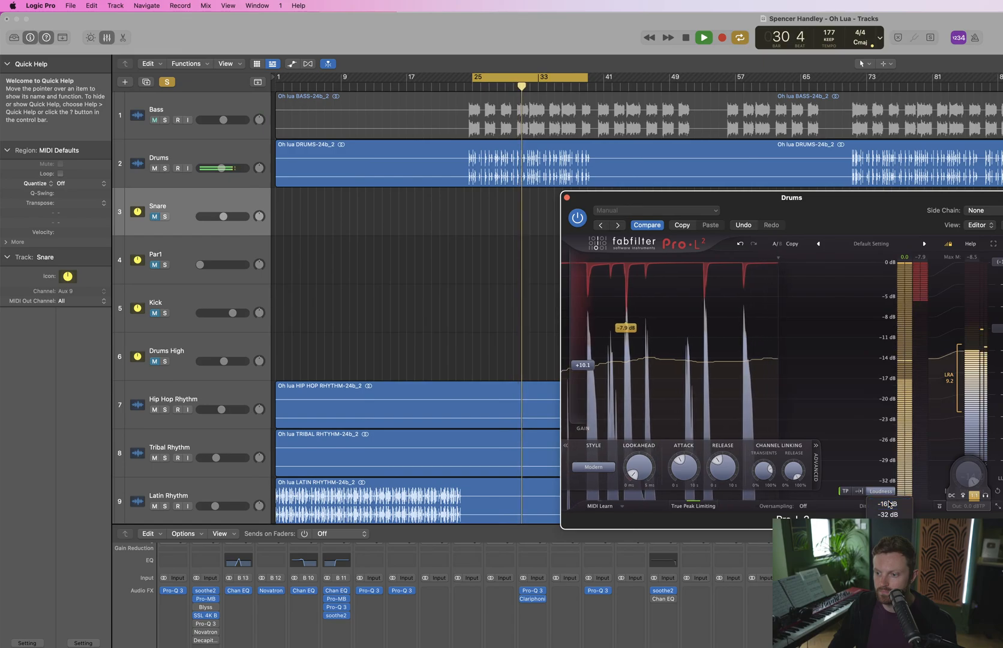
left_click(889, 503)
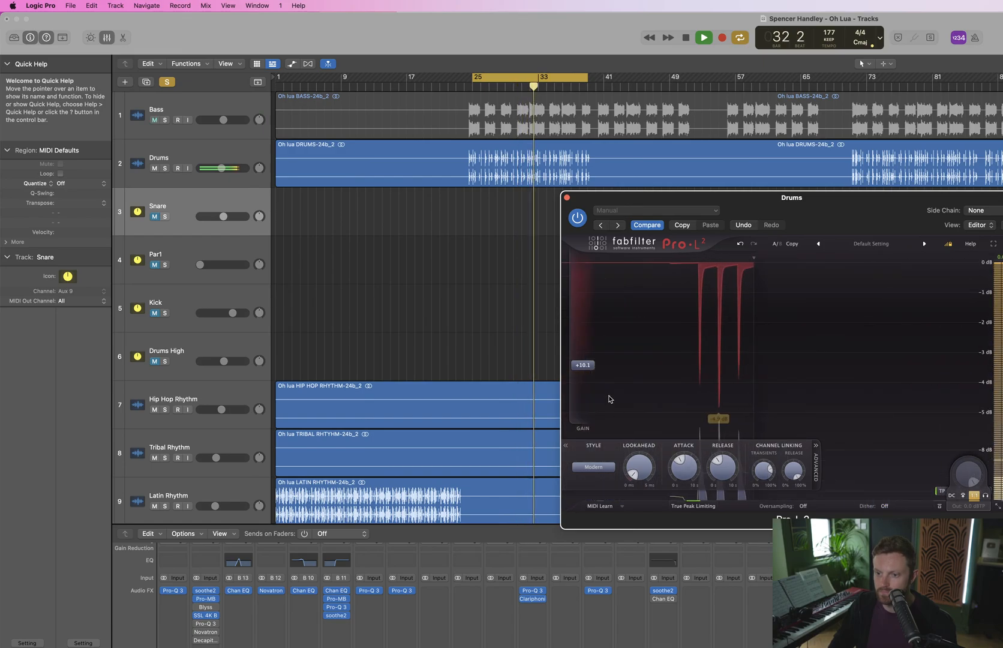
left_click_drag(585, 368, 586, 407)
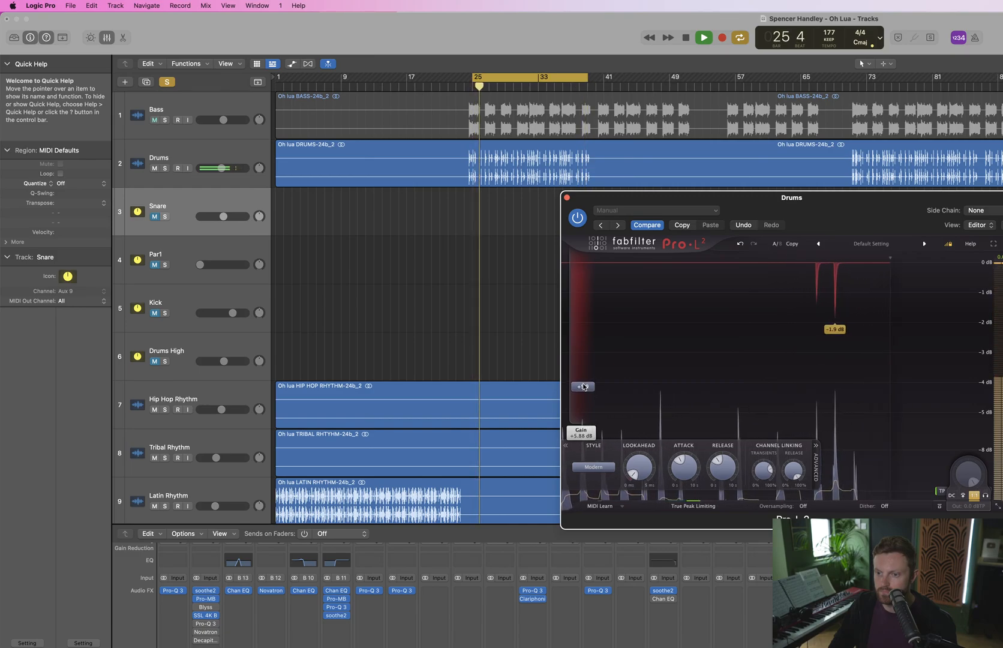
left_click_drag(584, 386, 583, 389)
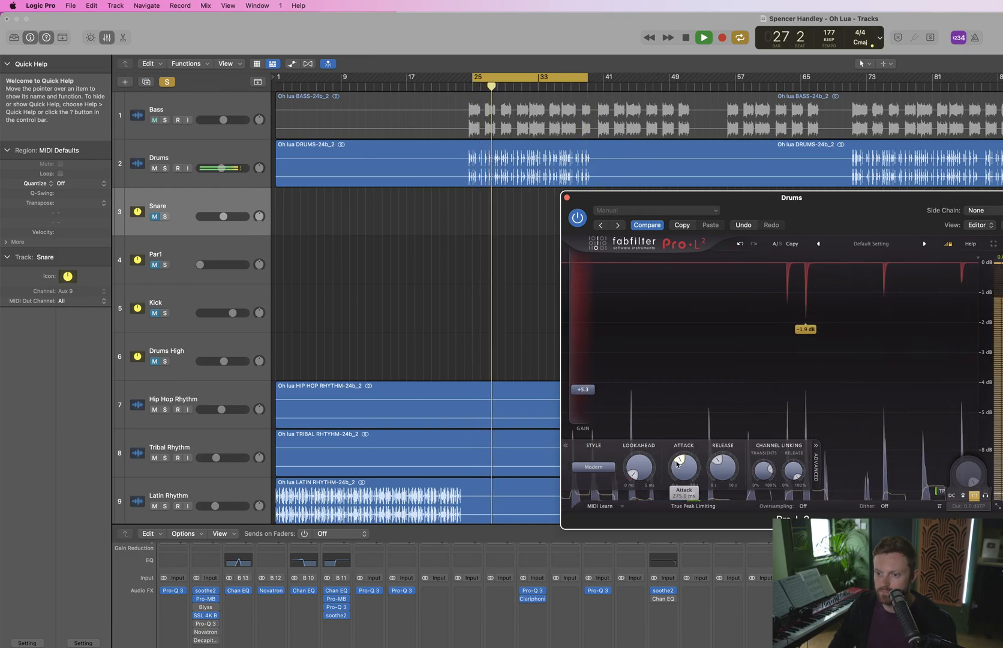
Try Pro-L 2's attack at 0.0 ms, lengthen it again, and compare the limiter with bypass on the soloed drums
left_click_drag(686, 478, 677, 509)
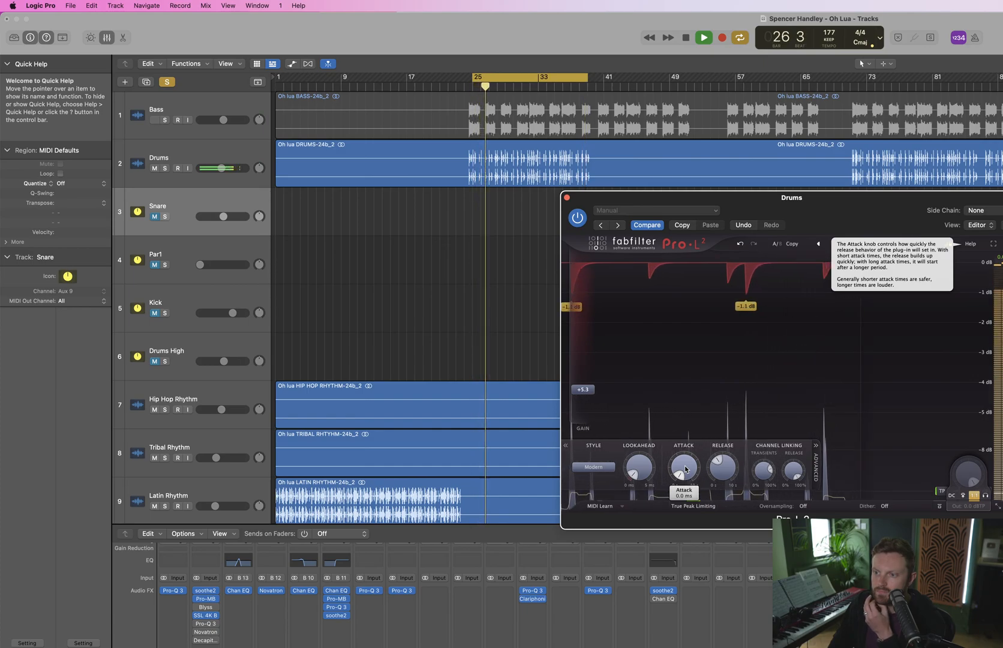
left_click_drag(686, 469, 692, 397)
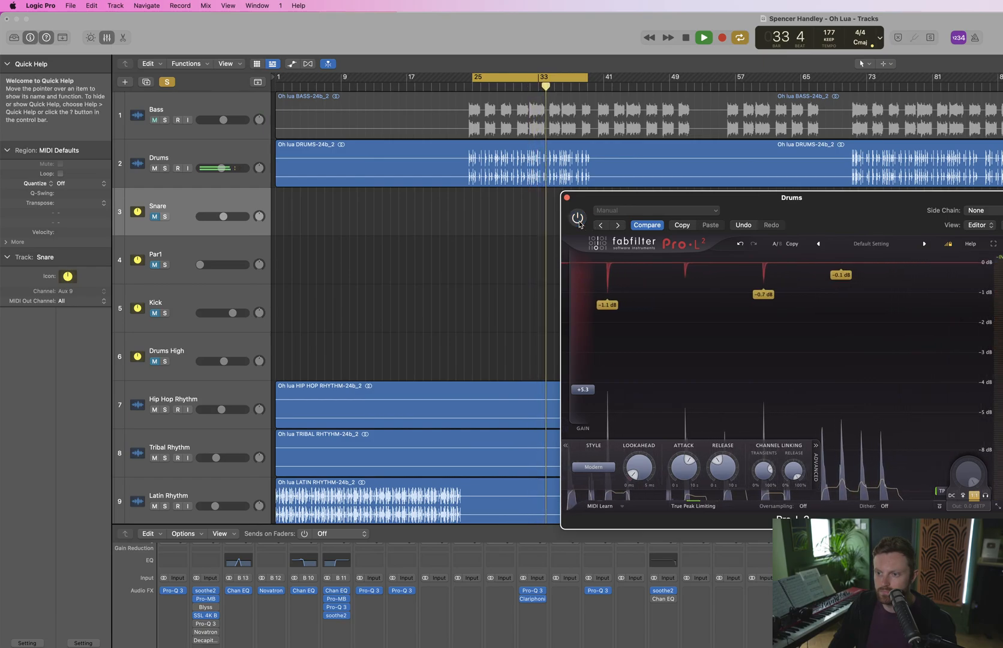
left_click(578, 220)
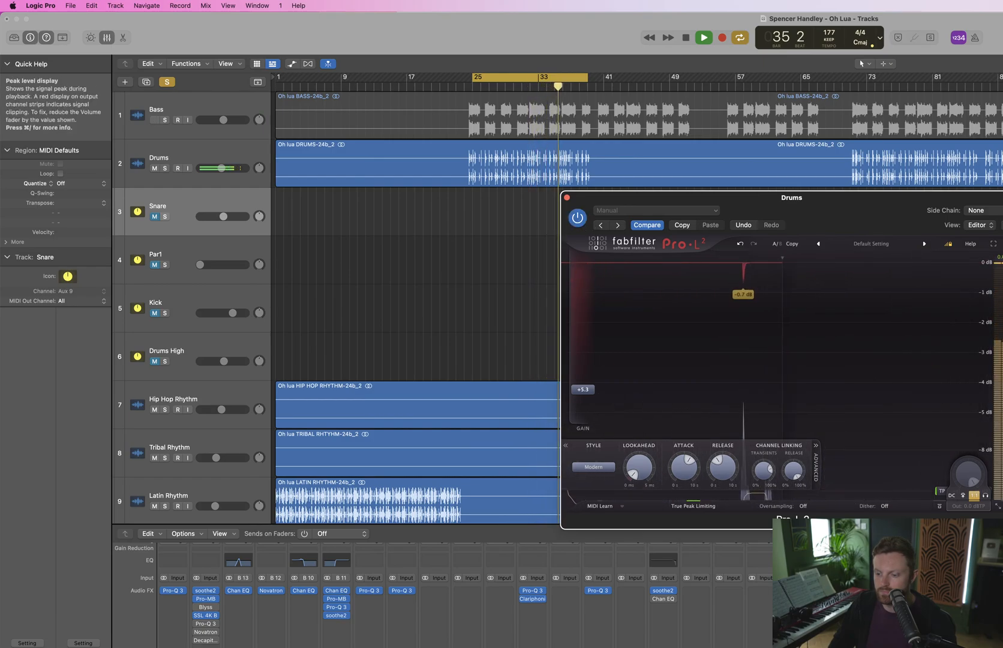
Unsolo the drums, play the loop in the full mix, compare Pro-L 2 with bypass and stop playback
key("space")
left_click(213, 647)
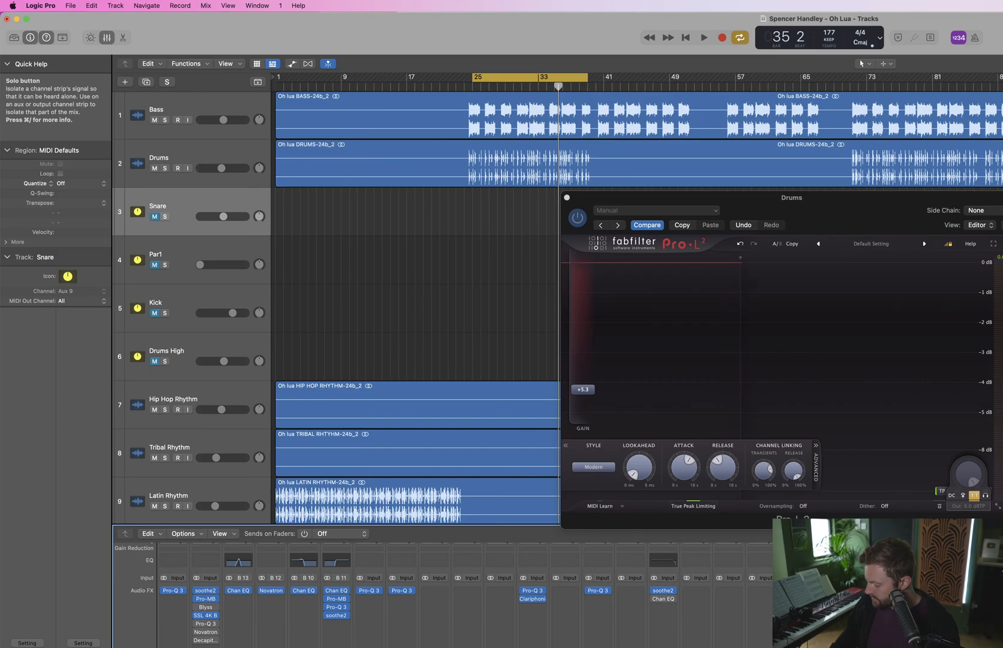
key("space")
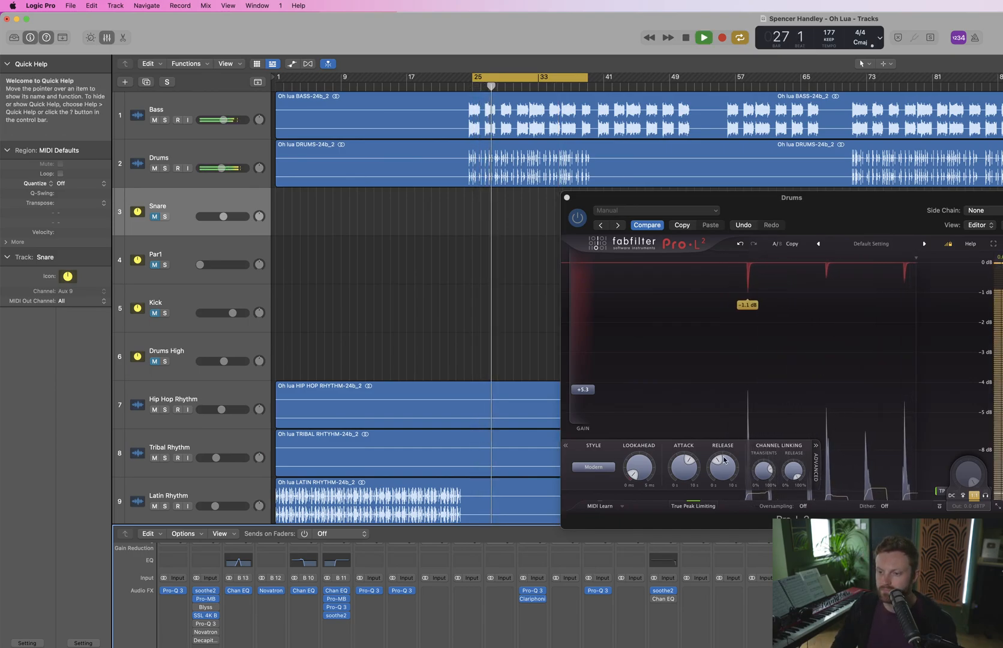
left_click(585, 207)
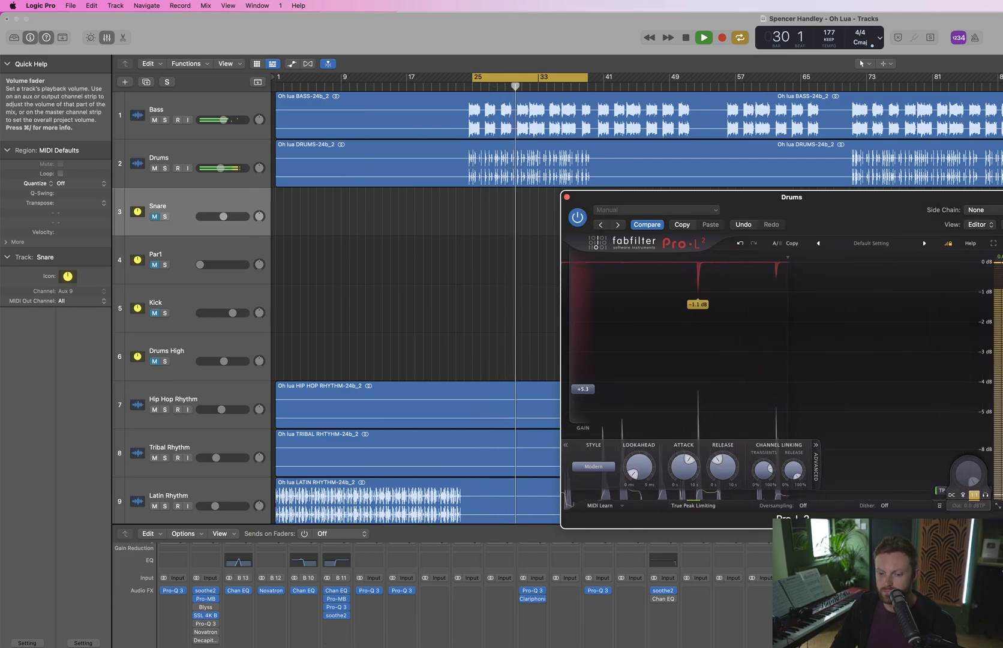
left_click_drag(206, 646, 205, 647)
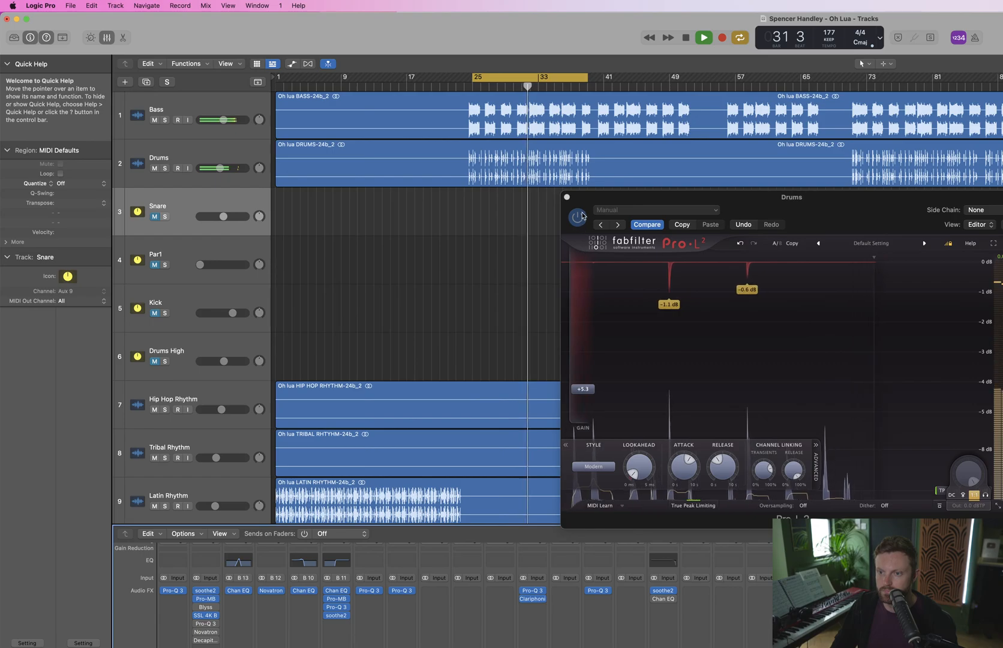
left_click(580, 218)
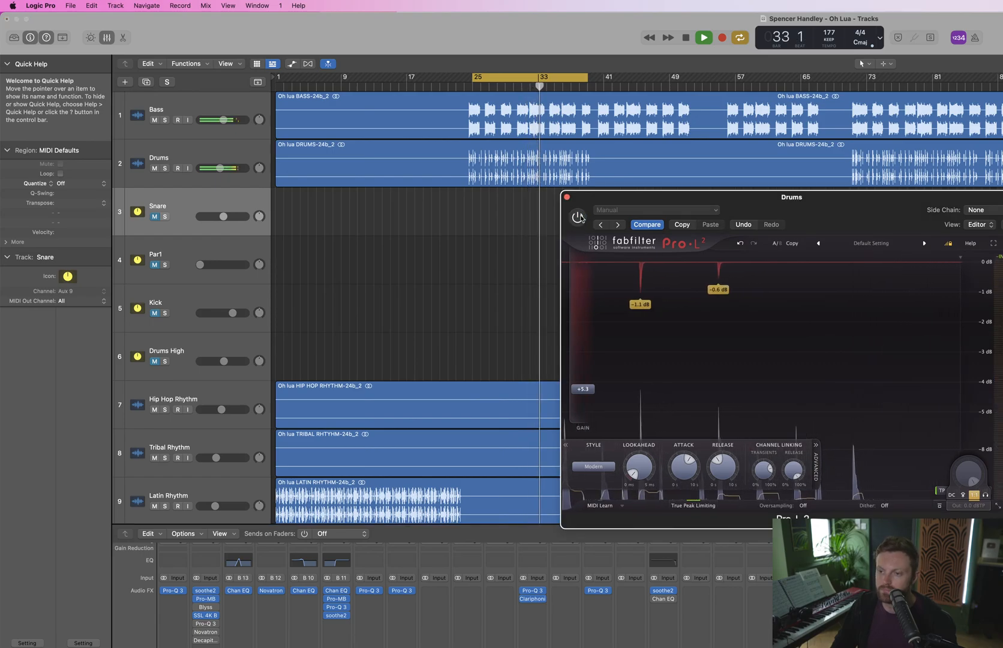
left_click(578, 217)
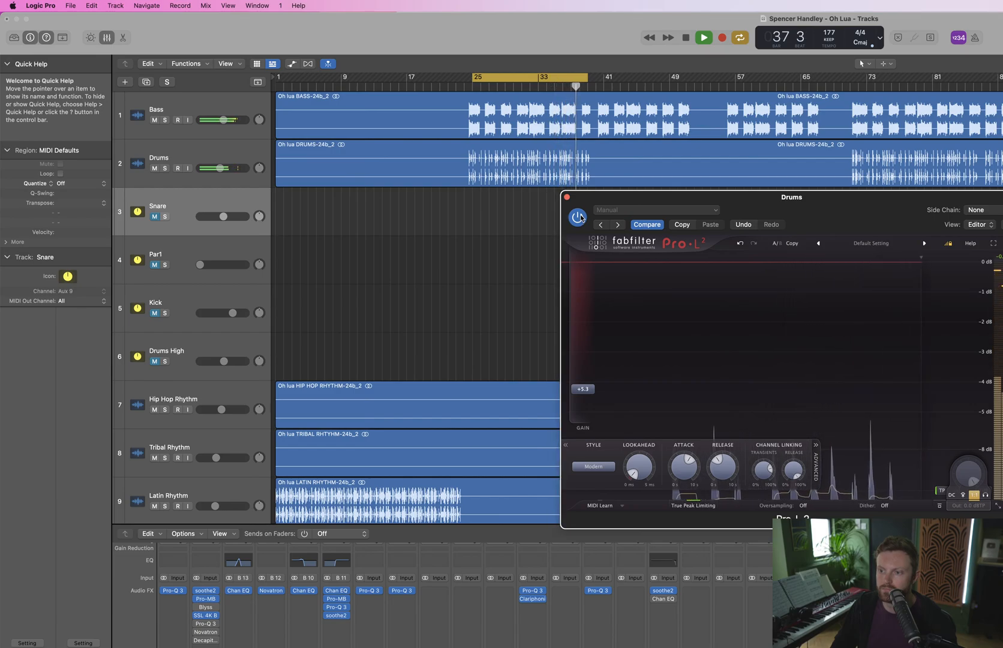
key("space")
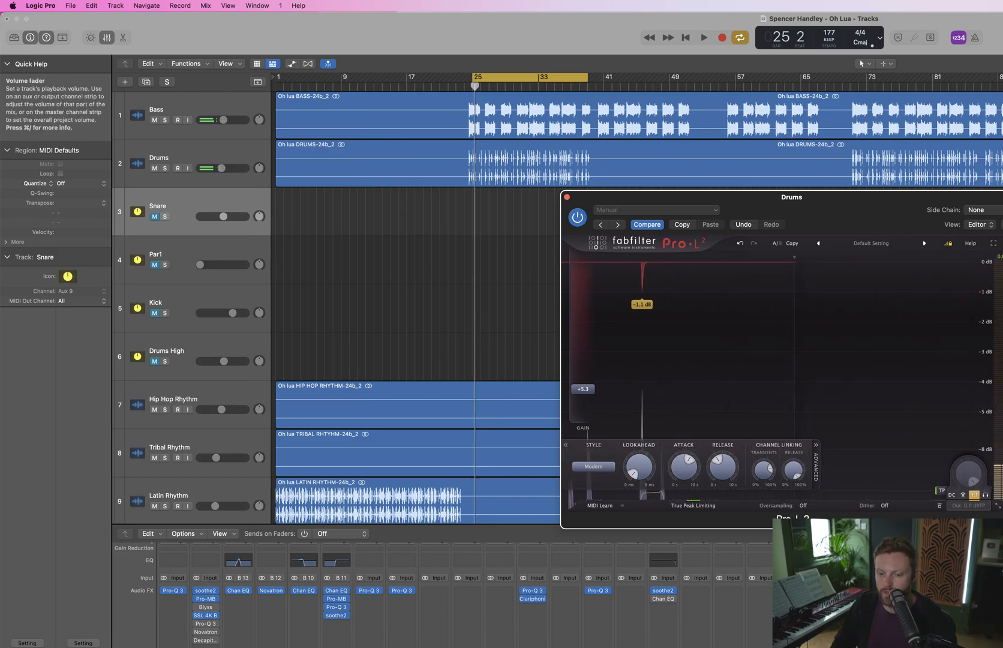
Turn off the cycle range and move the Pro-L 2 window clear of the track regions
left_click(864, 588)
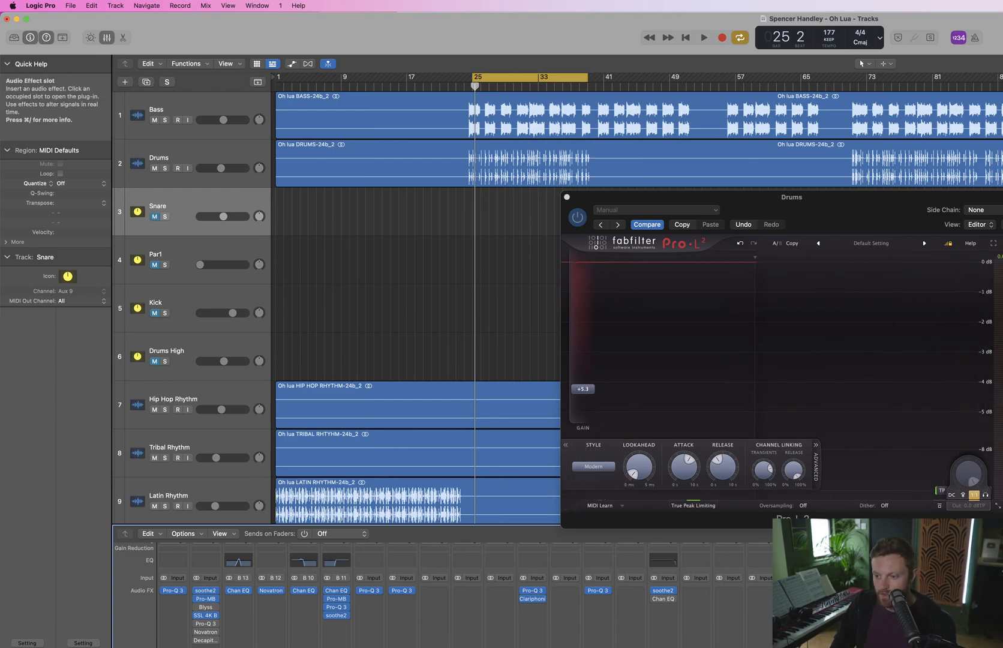
left_click(497, 73)
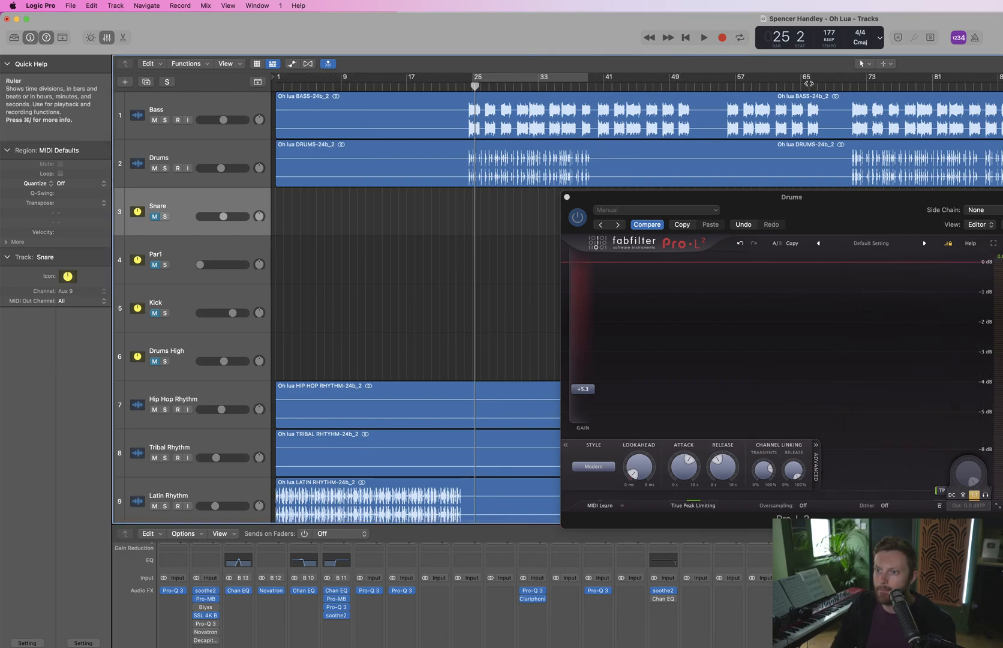
left_click_drag(853, 202, 1002, 202)
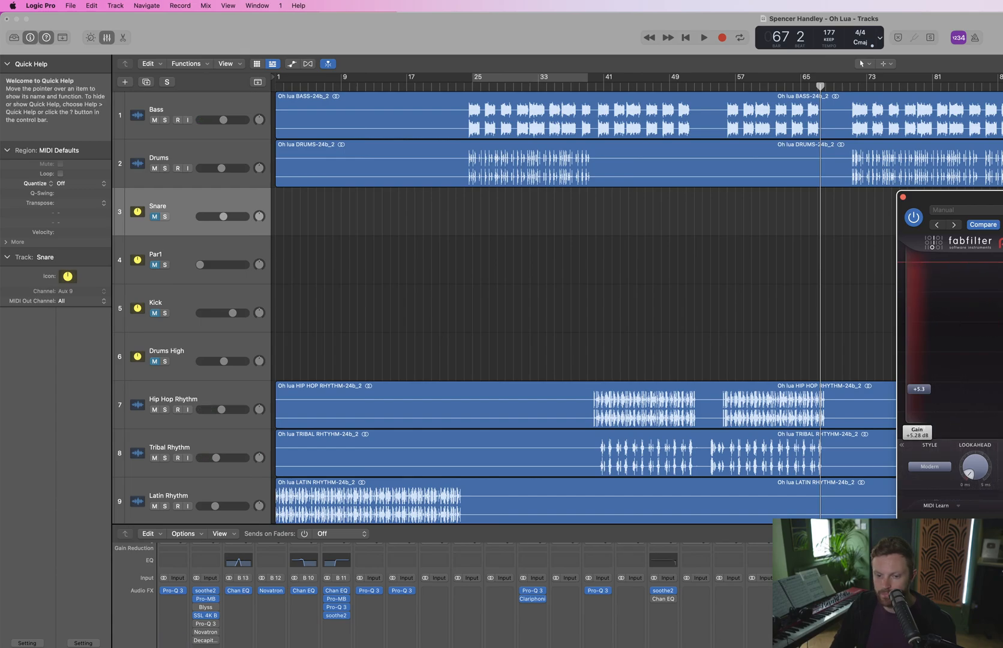
Open Decapitator on the Drums channel briefly, and close both it and the Pro-L 2 window
scroll(205, 632, "down", 1)
left_click(206, 631)
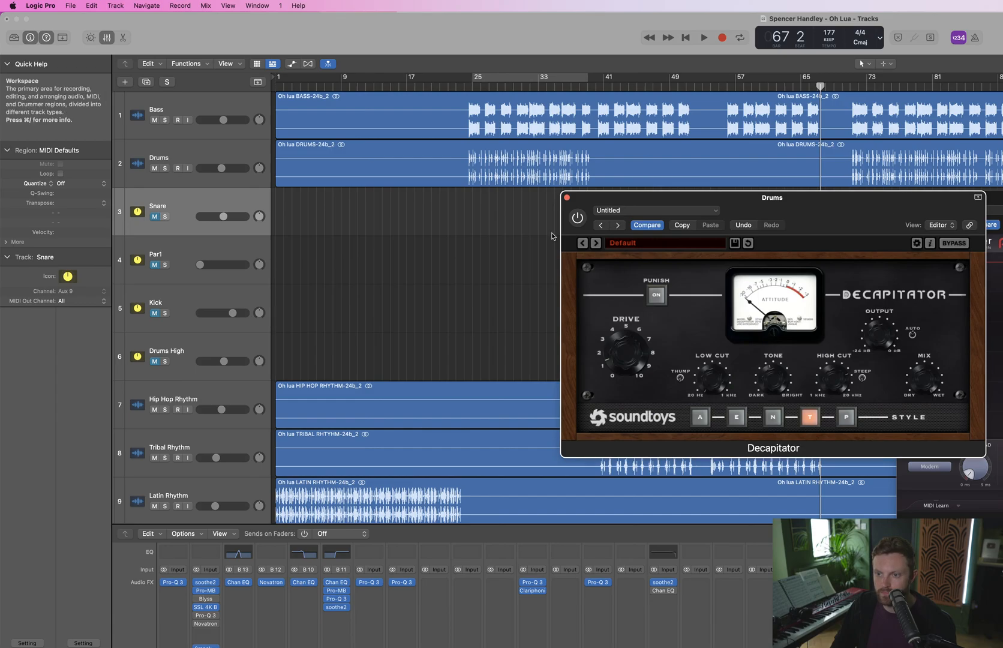
left_click(566, 198)
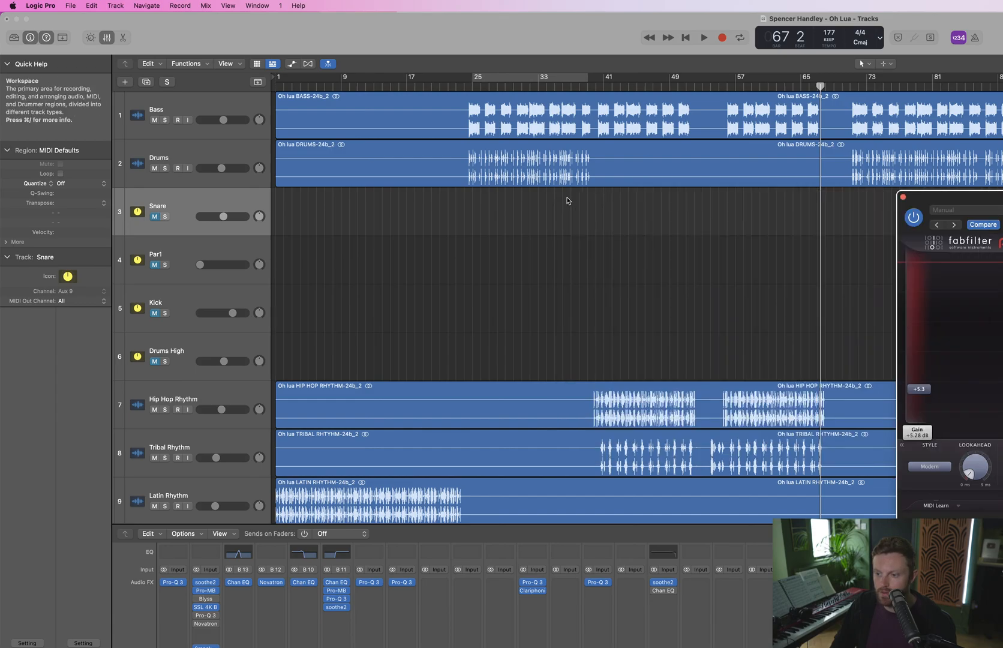
left_click(904, 197)
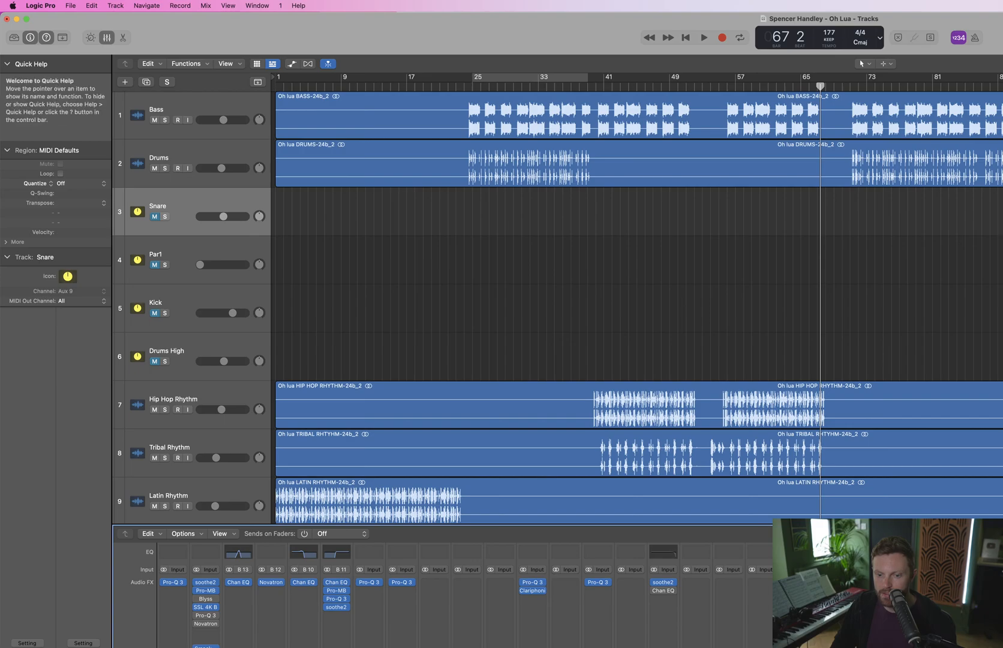
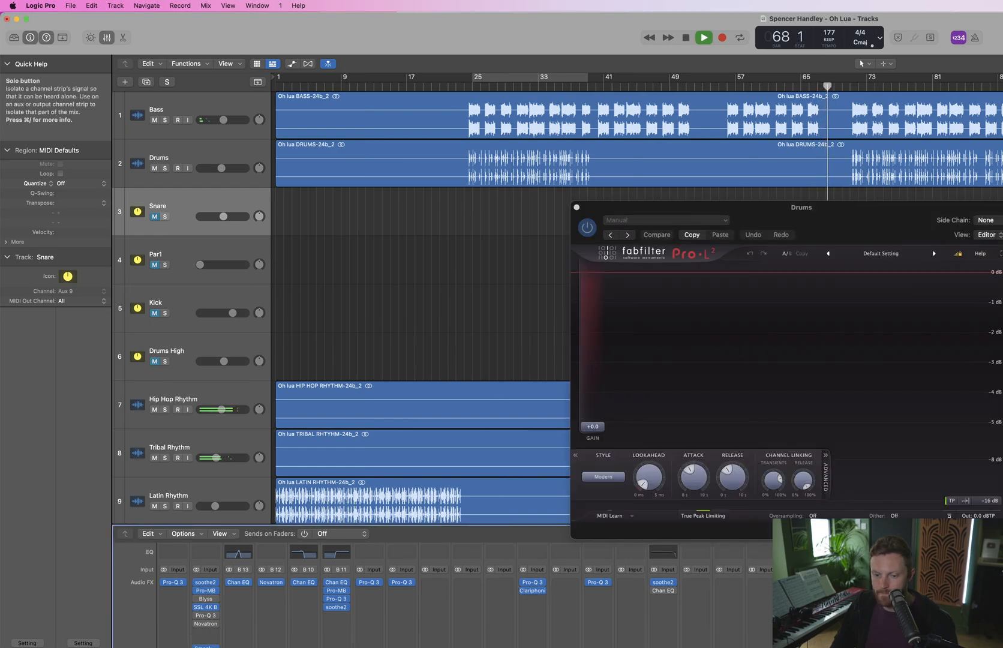
Solo the drums, turn the cycle range back on, and enable 1:1 output gain in the newly loaded Pro-L 2
left_click(165, 168)
key("c")
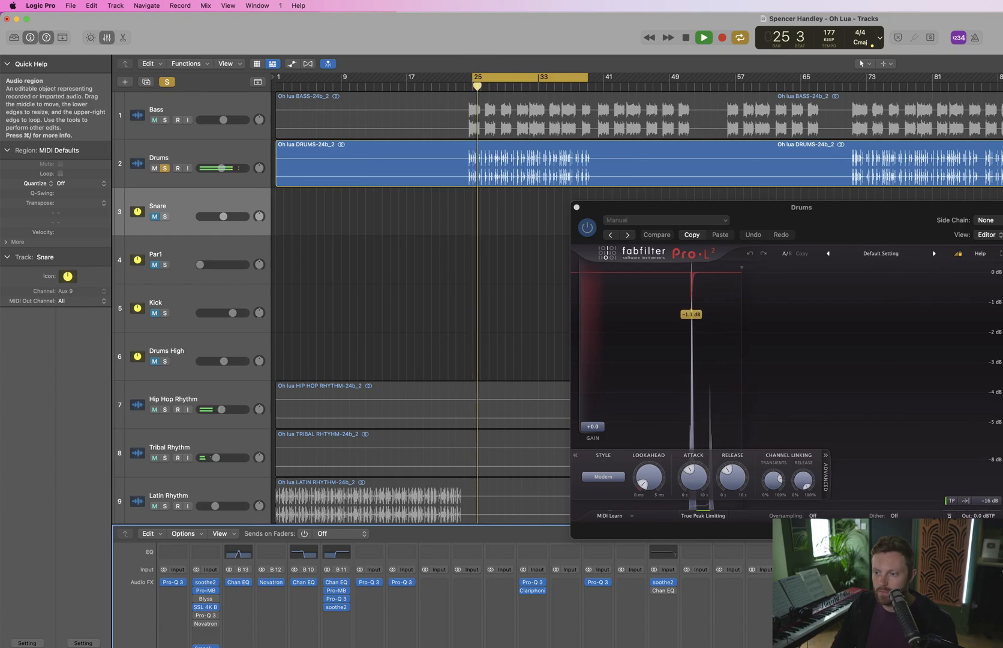
key("space")
left_click(980, 516)
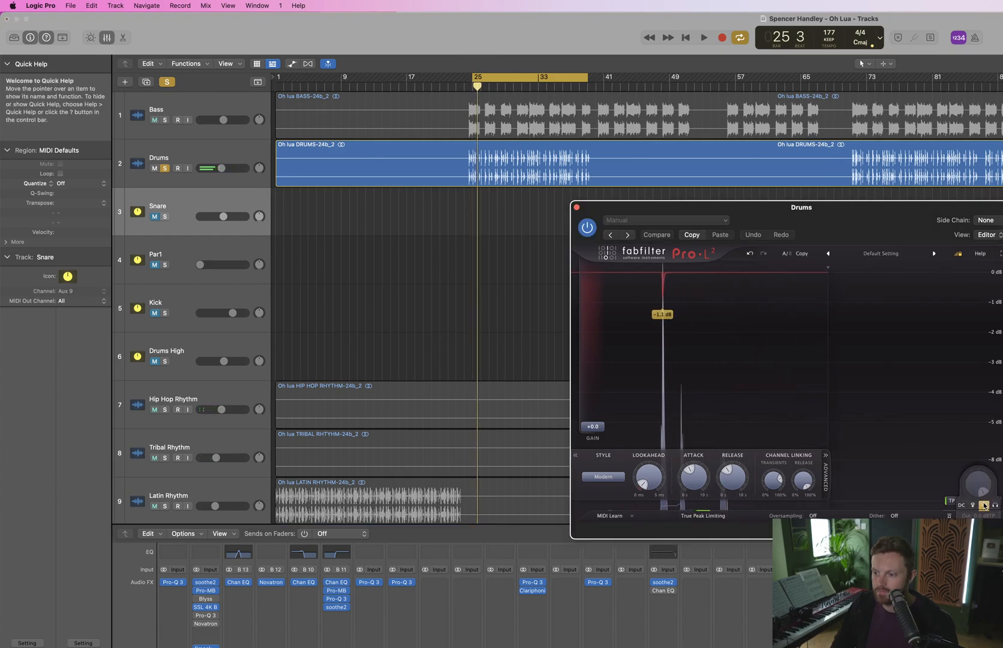
key("space")
Try Pro-L 2's gain at +1.3 dB and +1.2 dB on the looping drums, and reset it to 0.0 dB
mouse_move(593, 427)
left_mouse_down()
mouse_move(600, 381)
mouse_move(594, 408)
left_mouse_up()
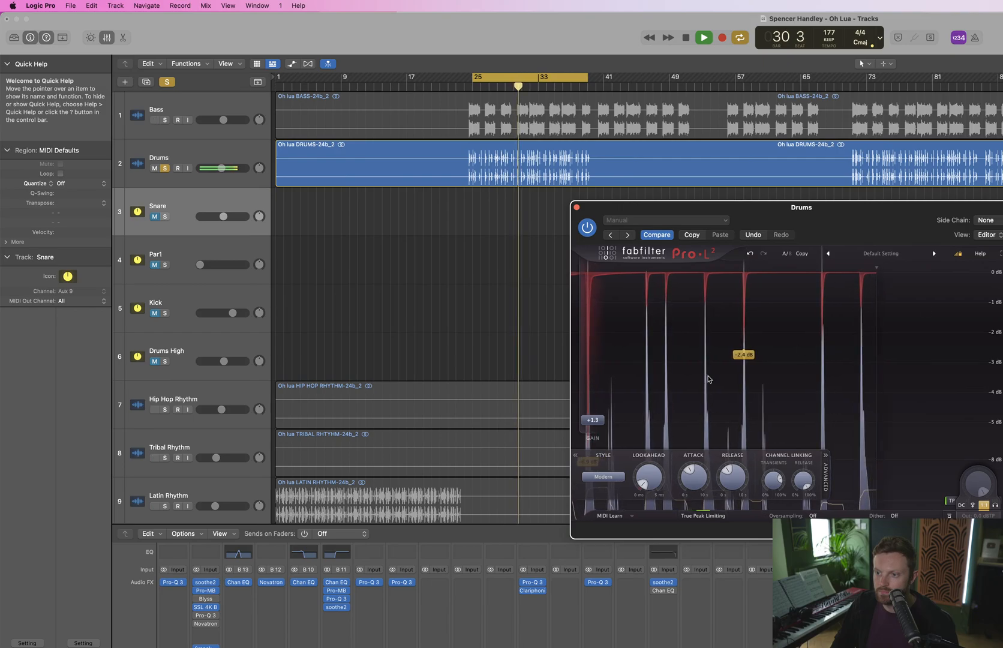
left_click_drag(593, 405, 593, 407)
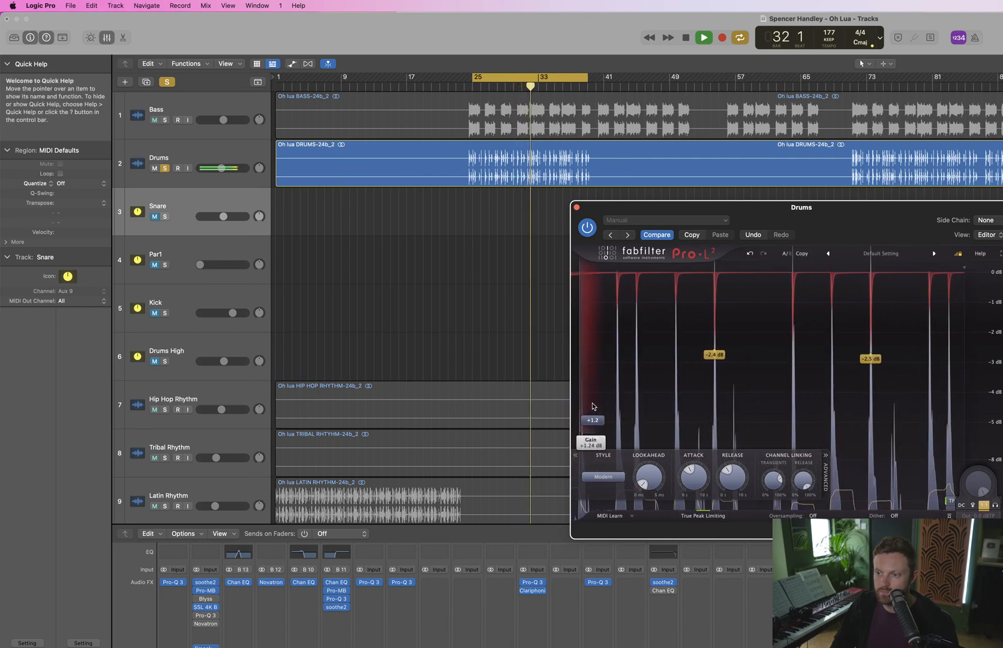
double_click(596, 410)
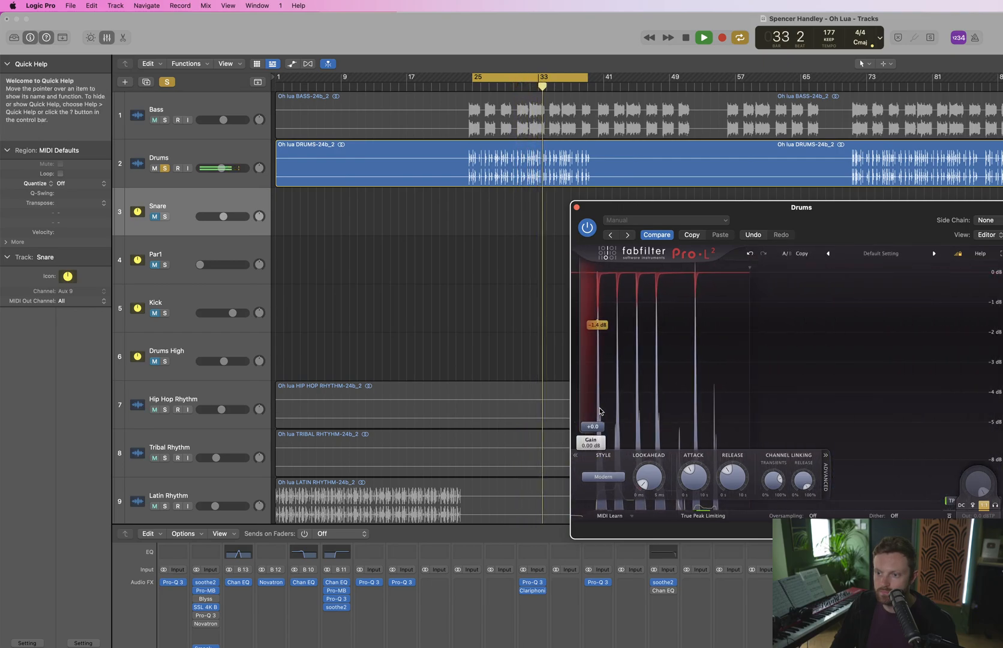
Close the current Pro-L 2, open the Gain plug-in on the Drums channel, and load a fresh Pro-L 2 during playback
key("space")
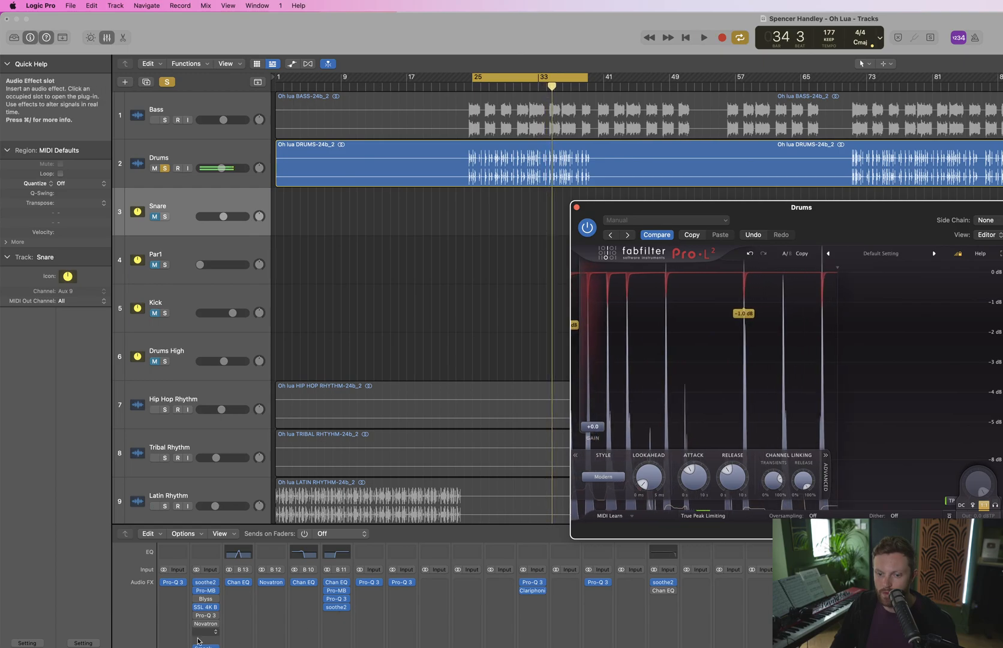
left_click(198, 640)
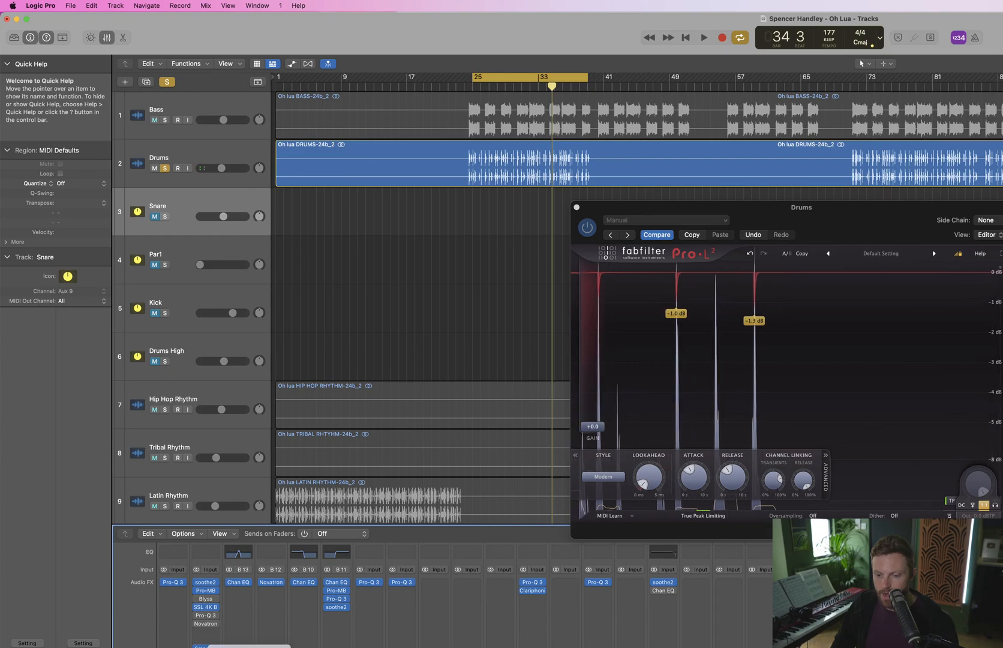
left_click(249, 646)
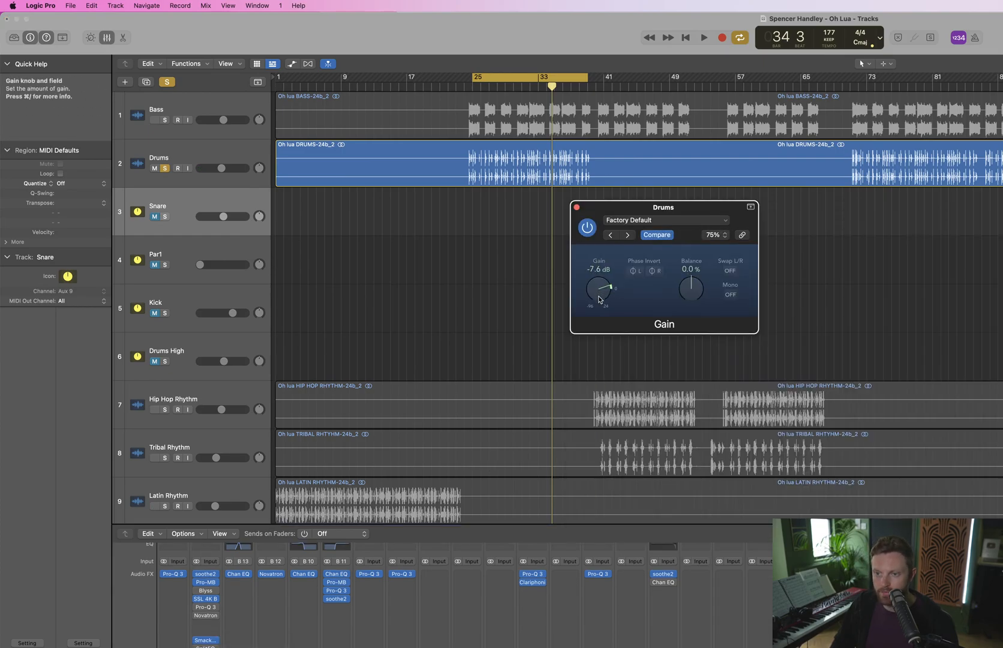
key("space")
left_click(205, 647)
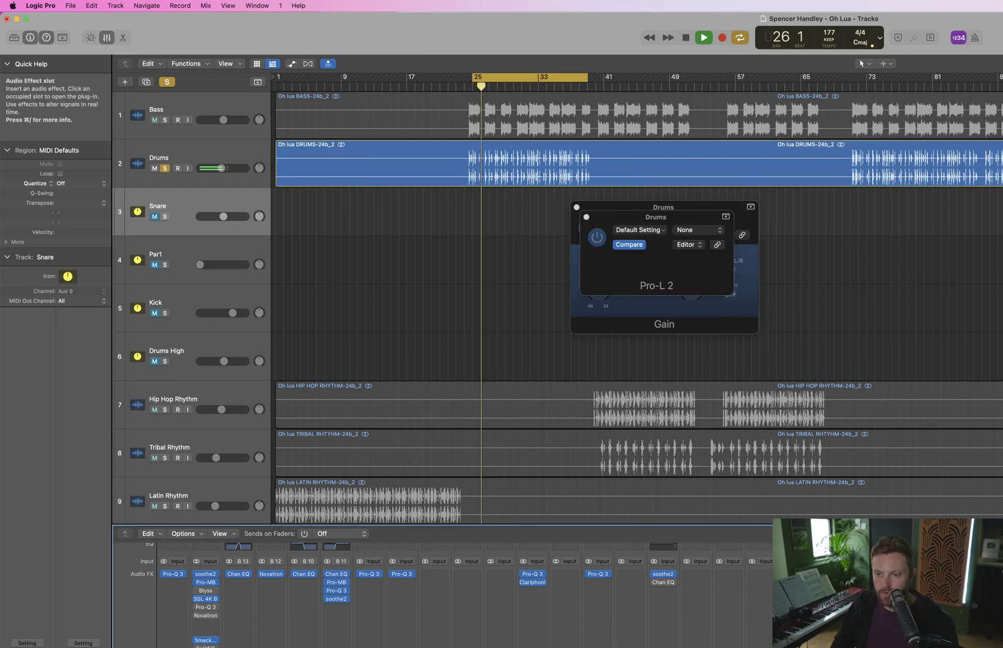
Try Pro-L 2's gain at about +9.9 dB, +7.2 dB and +6.1 dB on the looping drums
left_click_drag(600, 437, 605, 433)
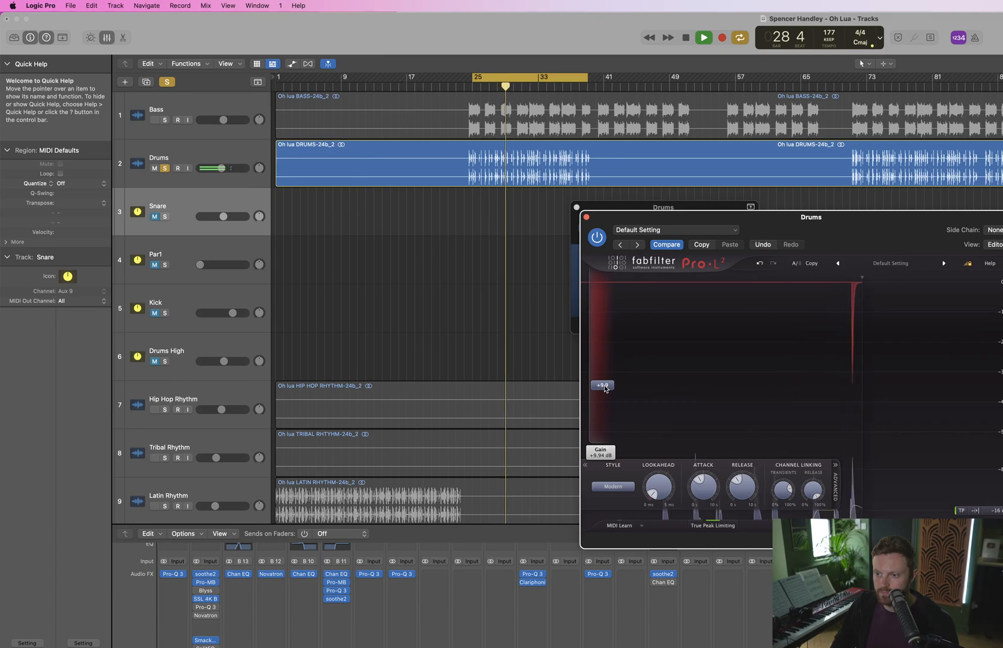
left_click_drag(604, 396, 604, 403)
key("space")
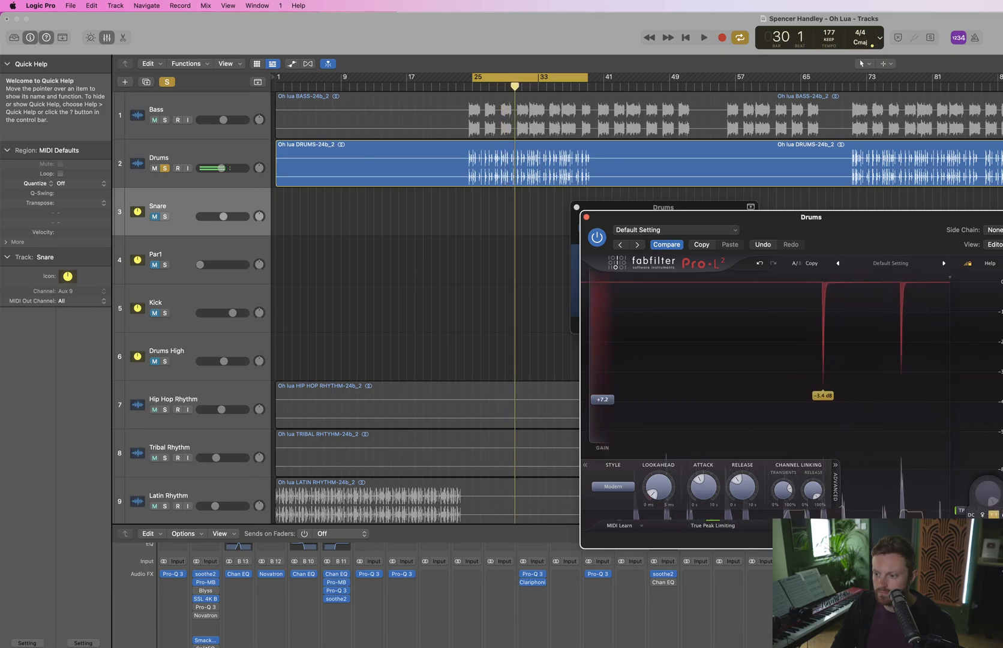
key("space")
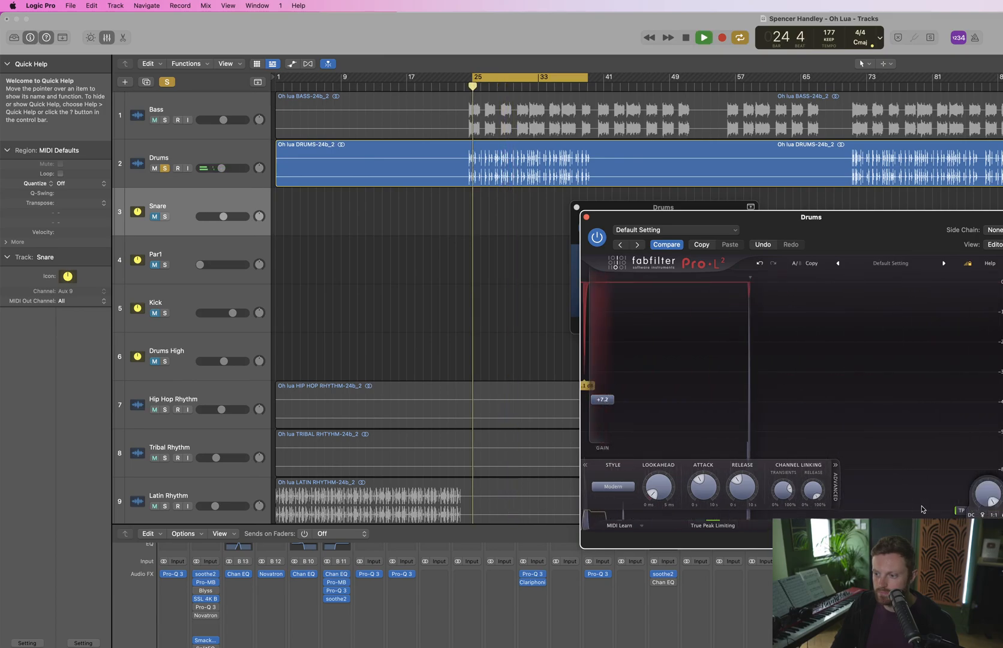
left_click_drag(604, 399, 604, 404)
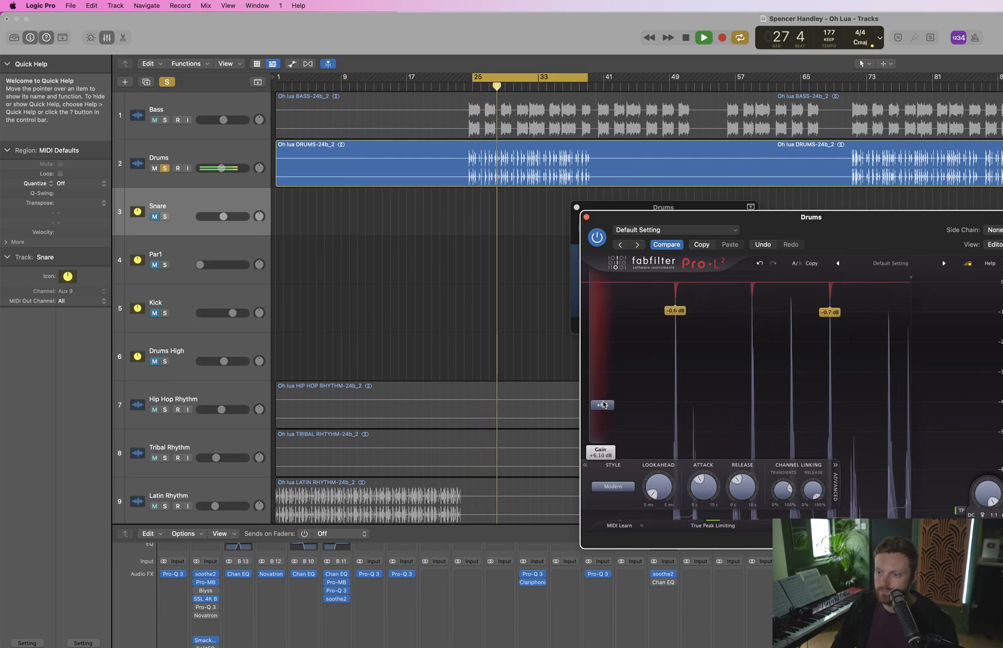
Raise Pro-L 2's gain to +8.8 dB and lengthen its attack after trying a shorter one
left_click_drag(711, 486, 689, 544)
left_click_drag(598, 396, 598, 385)
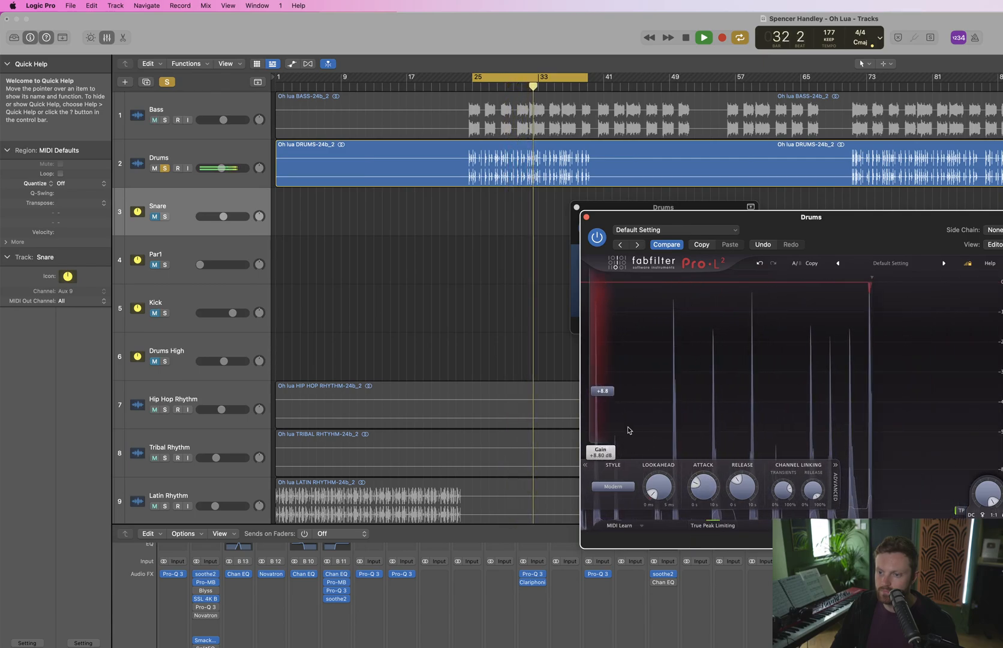
left_click_drag(704, 493, 698, 425)
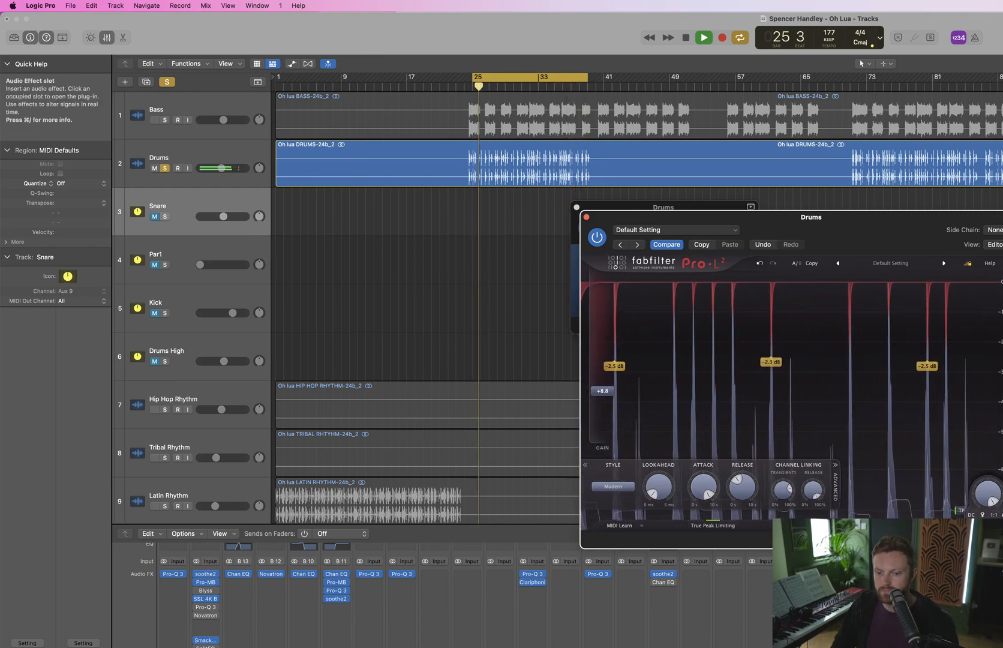
Replay the soloed drums from the loop start, comparing Pro-L 2 bypassed and active
key("space")
key("space")
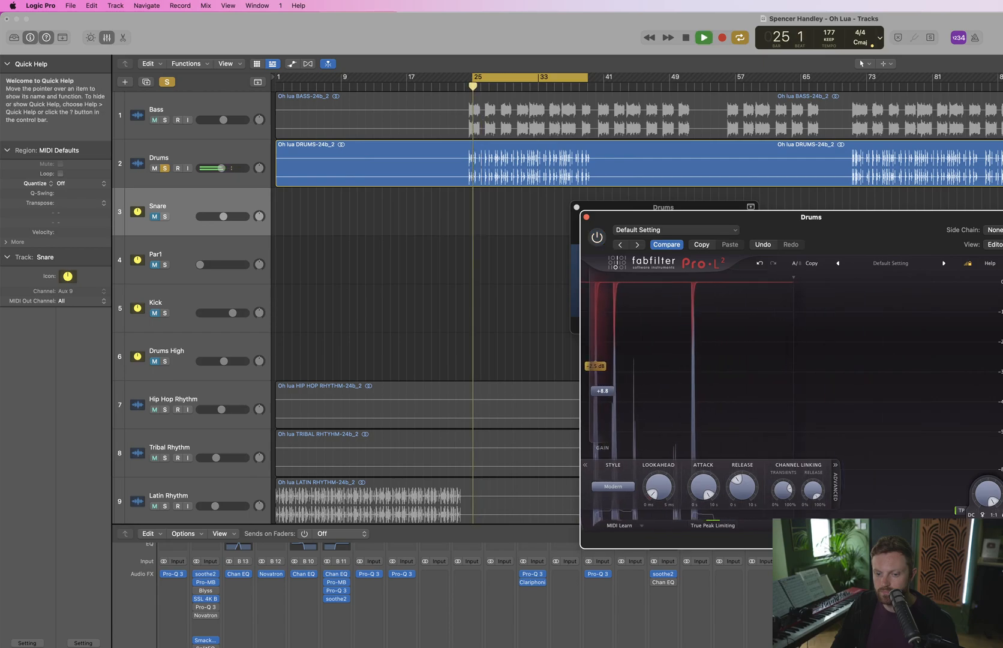
key("space")
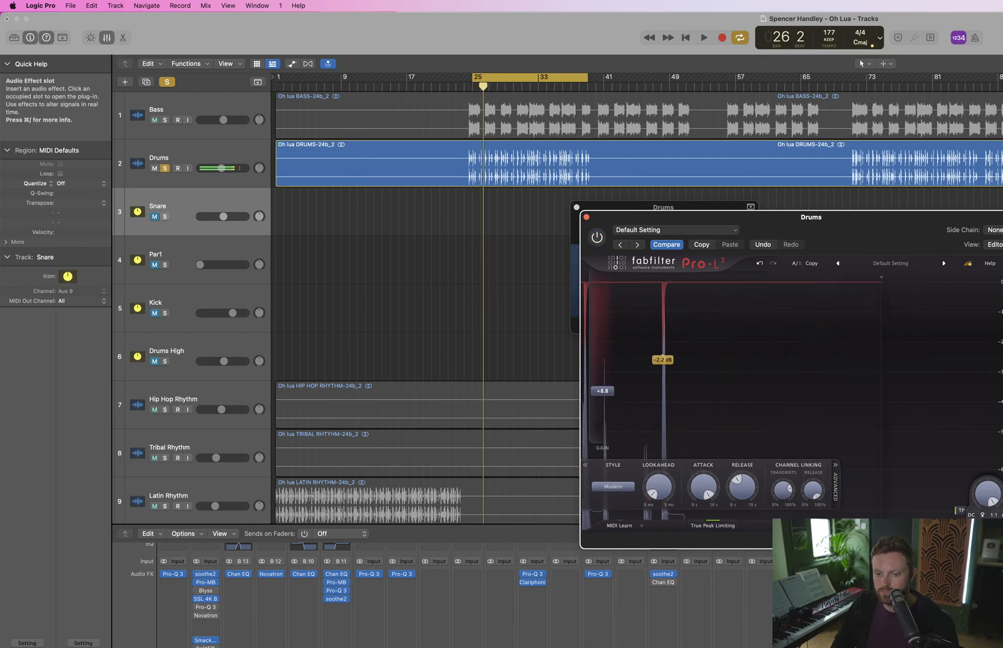
key("space")
key("super+w")
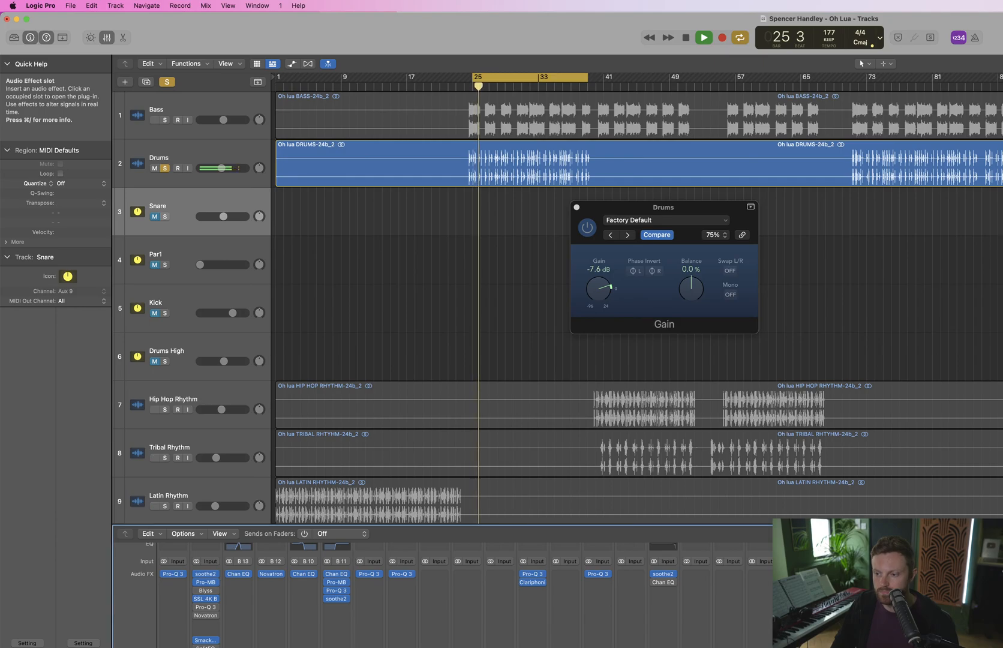
left_click(827, 591)
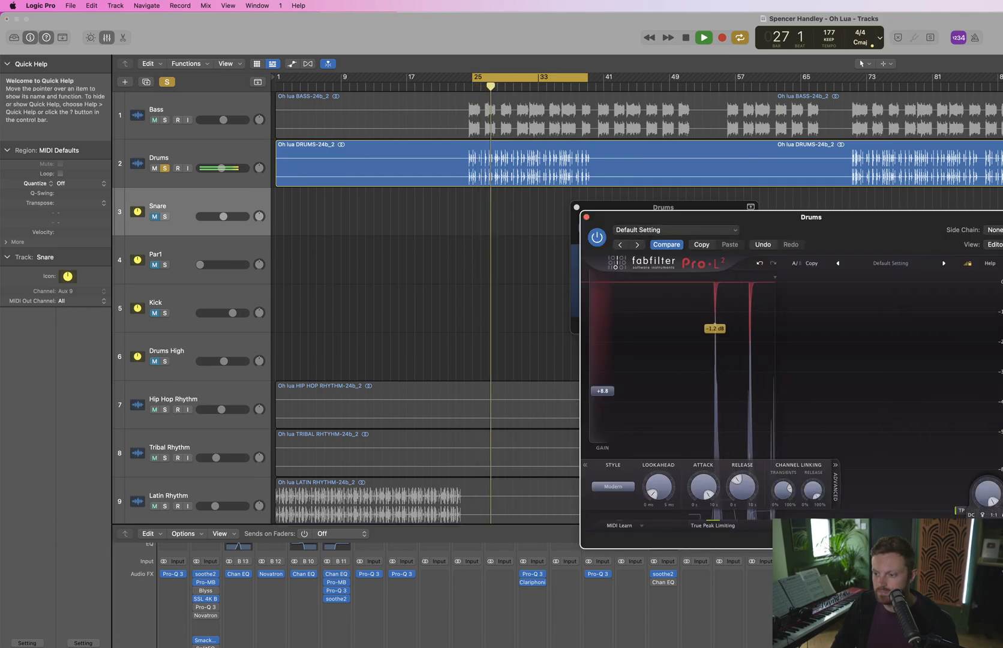
Lower Pro-L 2's output level and adjust its gain to +7.6 dB on the looping drums
left_click_drag(985, 511, 986, 567)
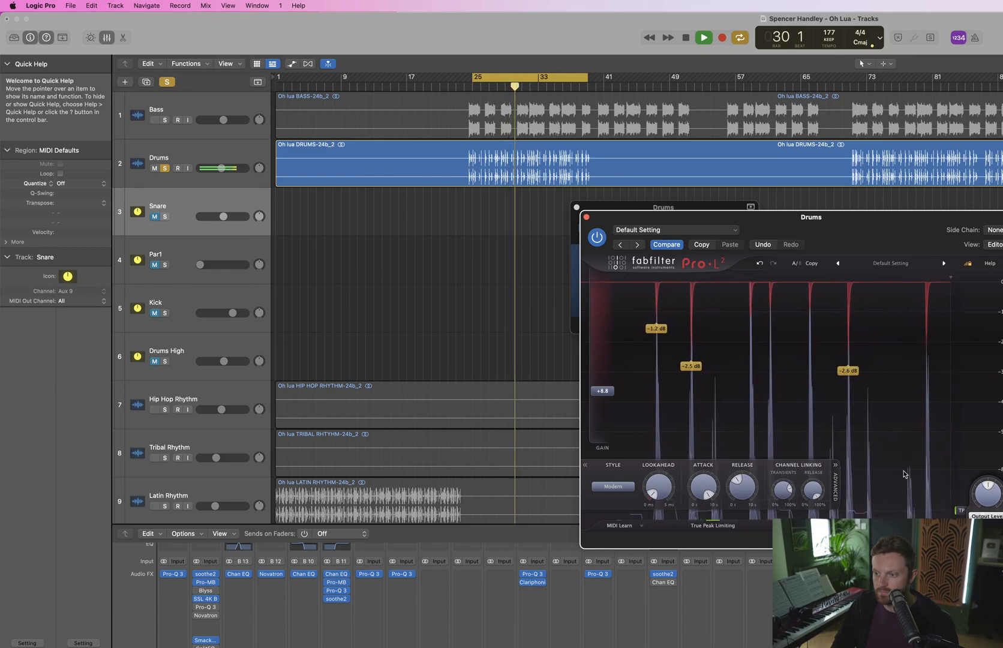
left_click_drag(607, 381, 608, 390)
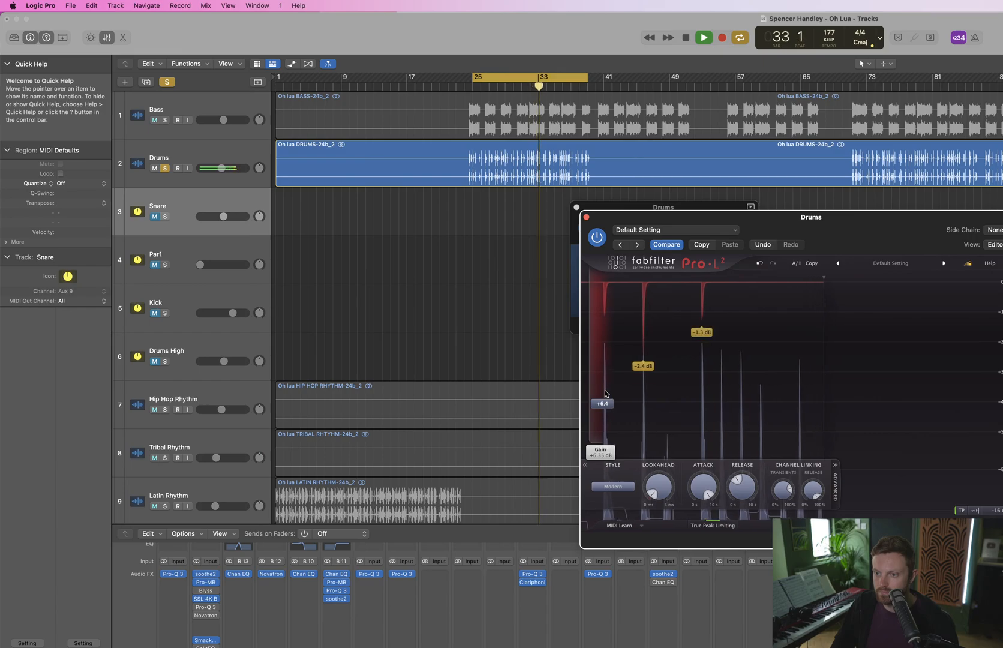
left_click_drag(608, 388, 607, 385)
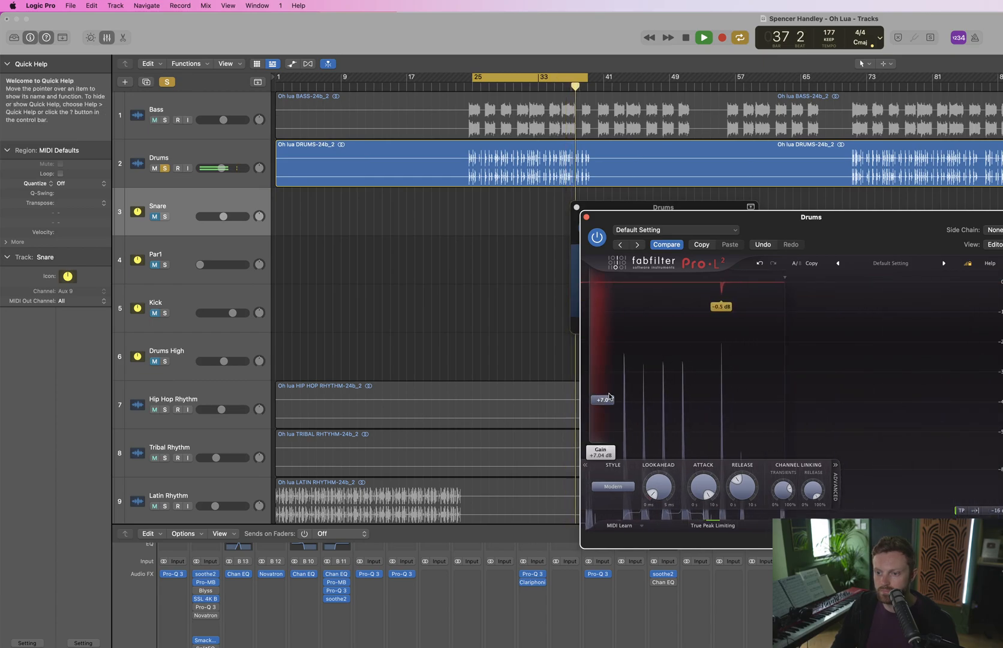
left_click_drag(610, 393, 610, 390)
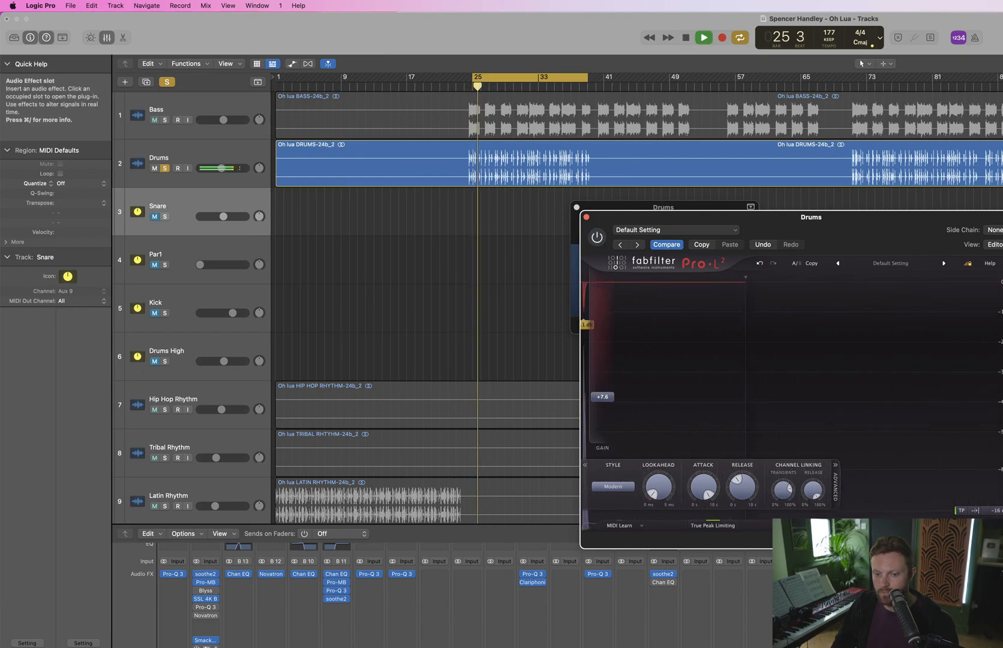
Remove the bypassed Novatron, Pro-Q 3 and Blyss plug-ins from the Drums channel, and switch Pro-L 2 back on
left_click(203, 640)
left_click(217, 624)
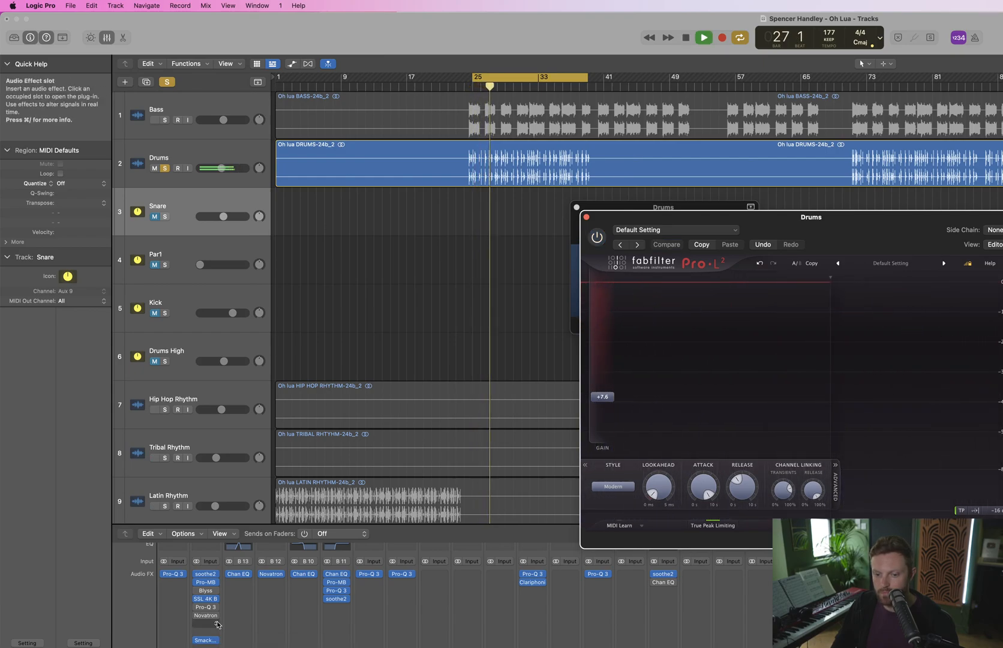
left_click(217, 624)
left_click(198, 616)
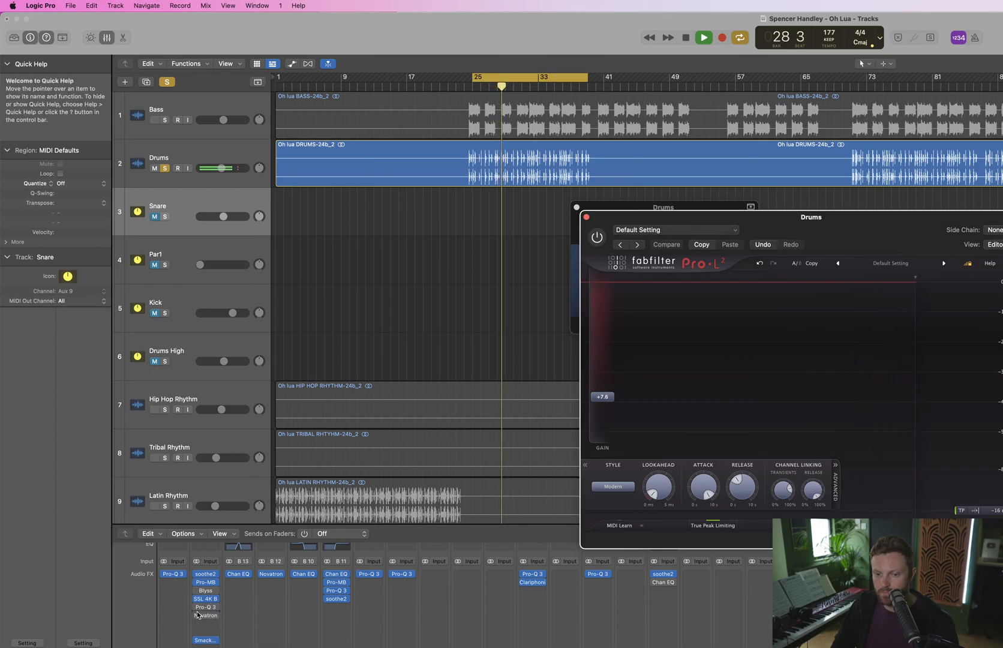
left_click(215, 616)
left_click(230, 631)
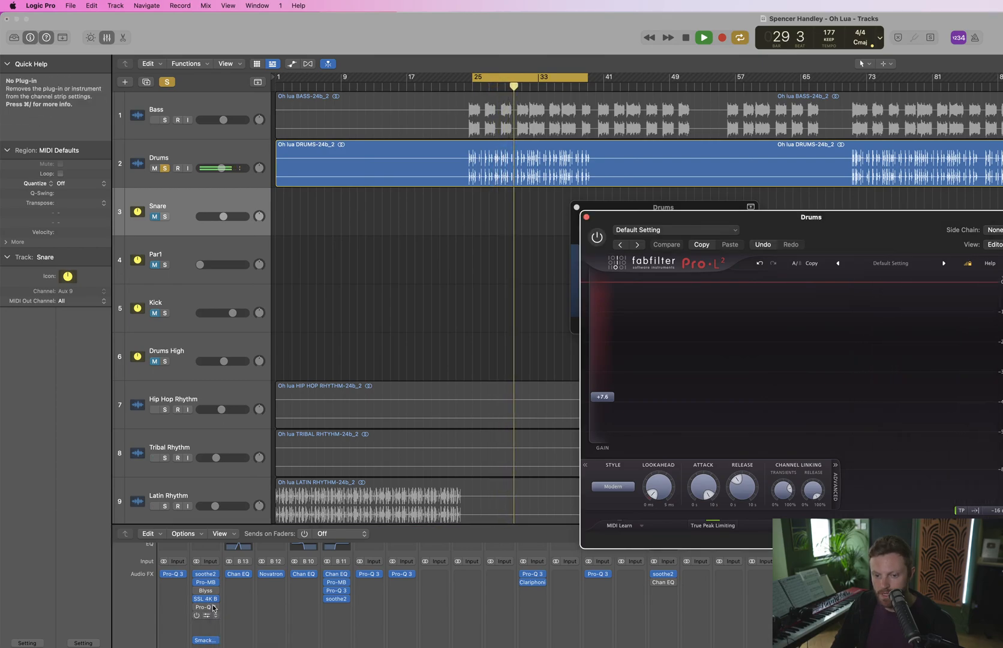
left_click(215, 607)
left_click(236, 626)
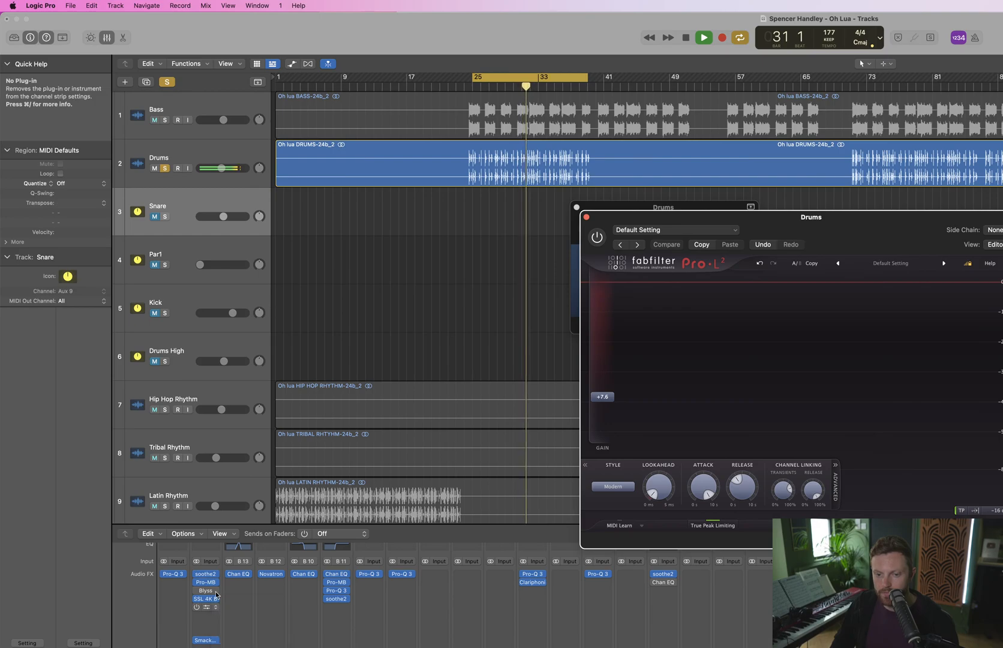
left_click(215, 590)
left_click(228, 609)
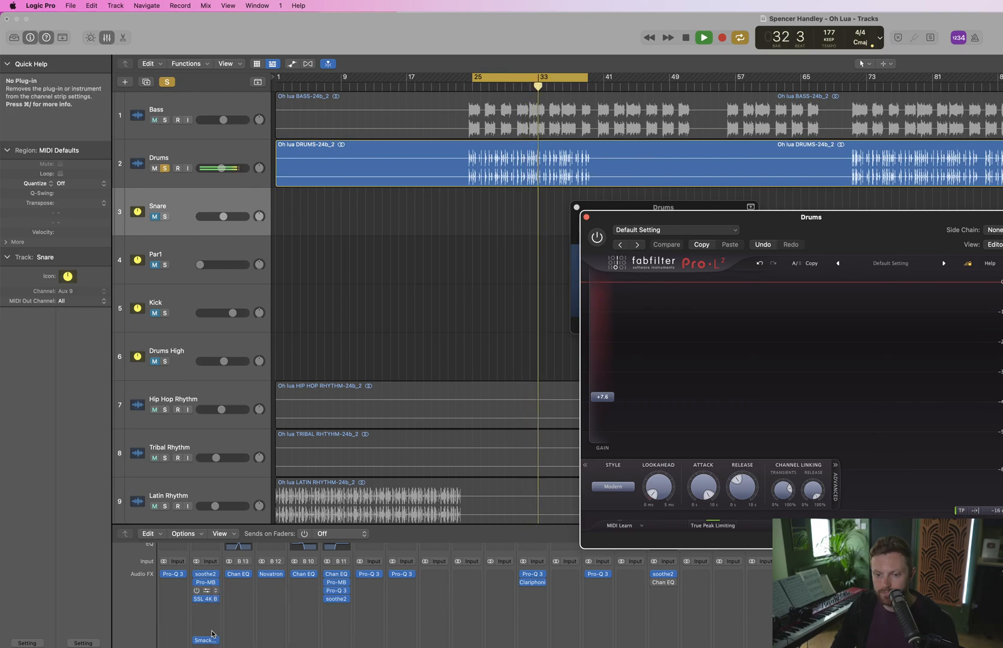
left_click(196, 647)
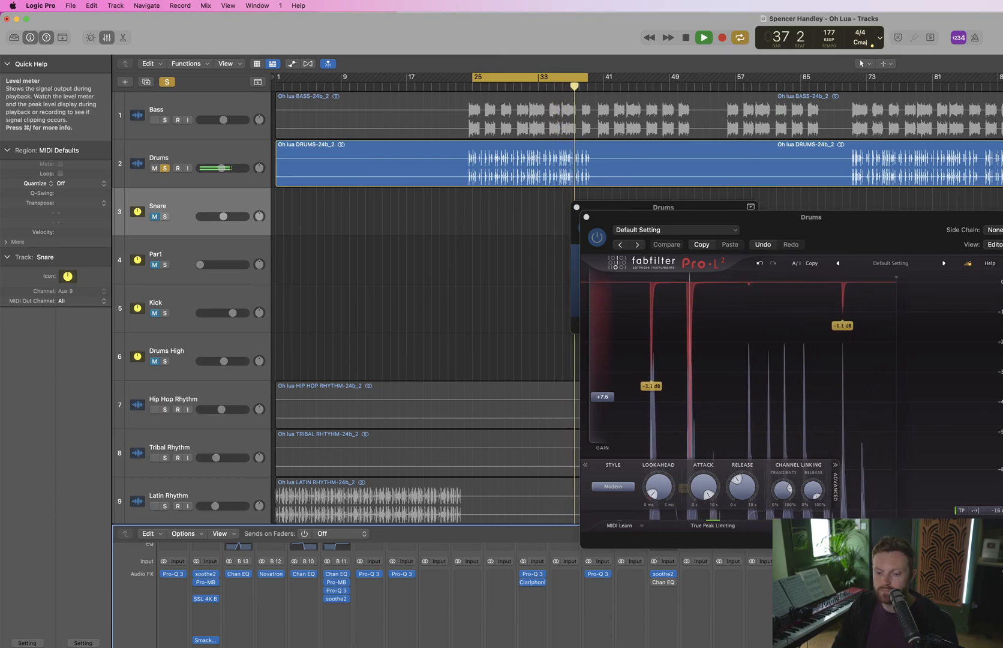
Unsolo the drums, restart playback, and shift the cycle range a few bars earlier than bar 25
left_click(164, 168)
key("space")
key("space")
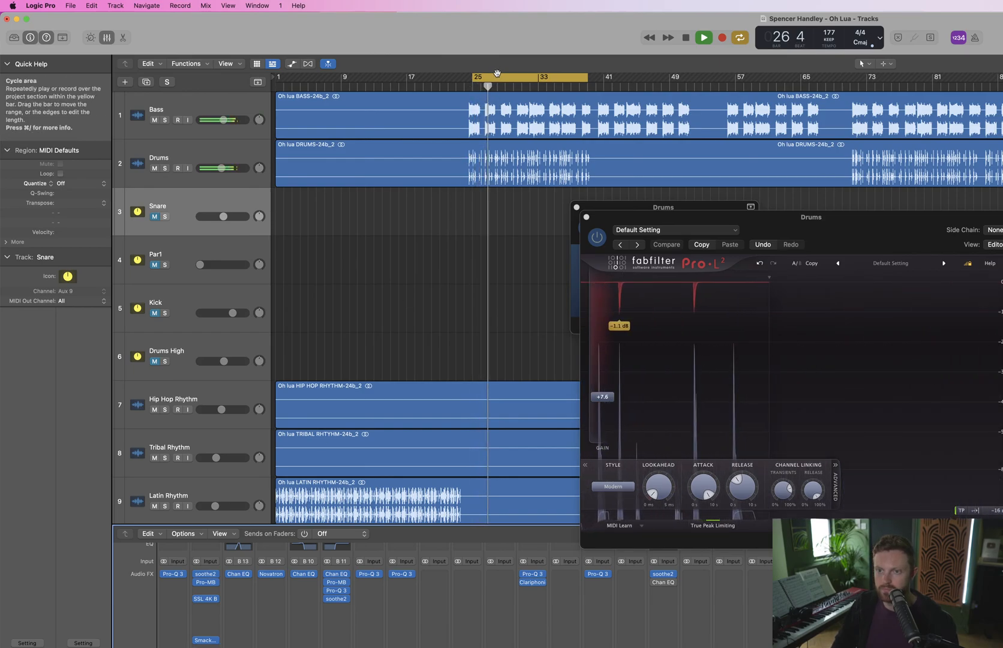
left_click_drag(495, 83, 469, 82)
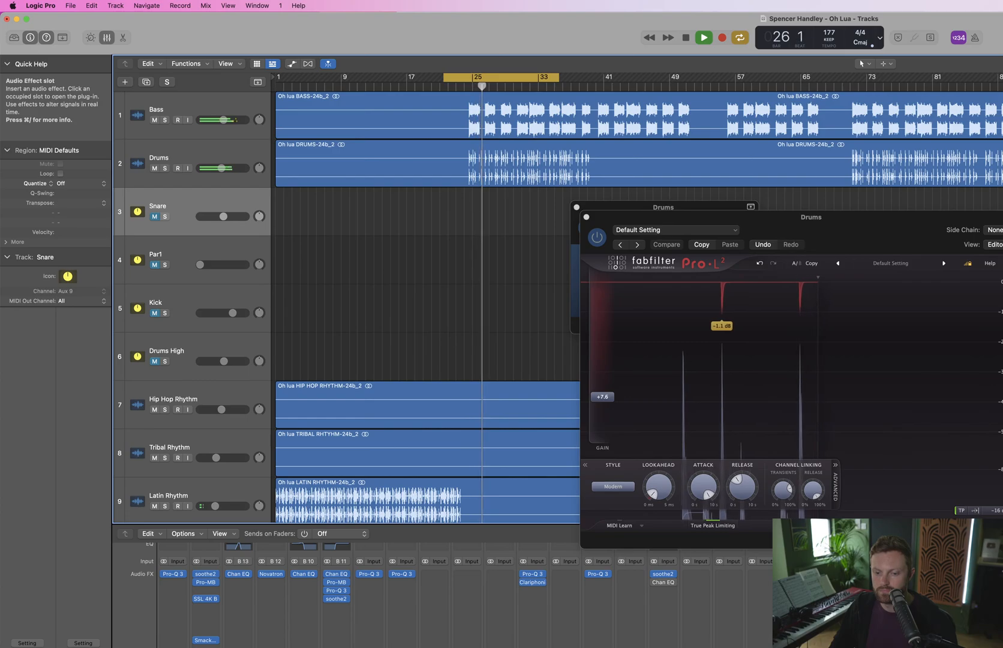
Replay the full mix from the cycle start, save the project, and close the Pro-L 2 and Gain windows
key("space")
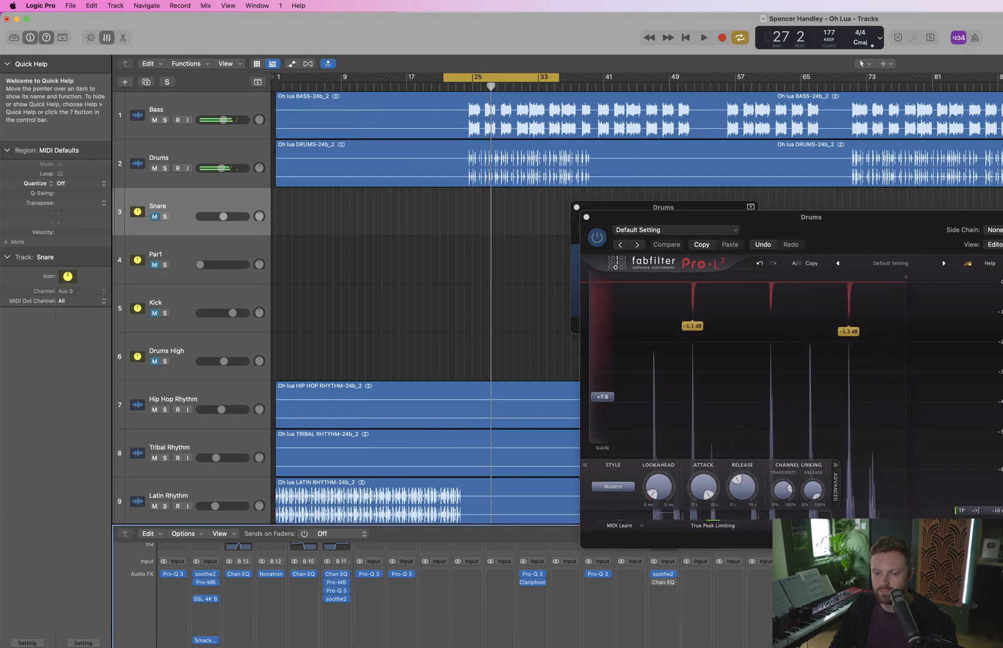
key("space")
key("super+s")
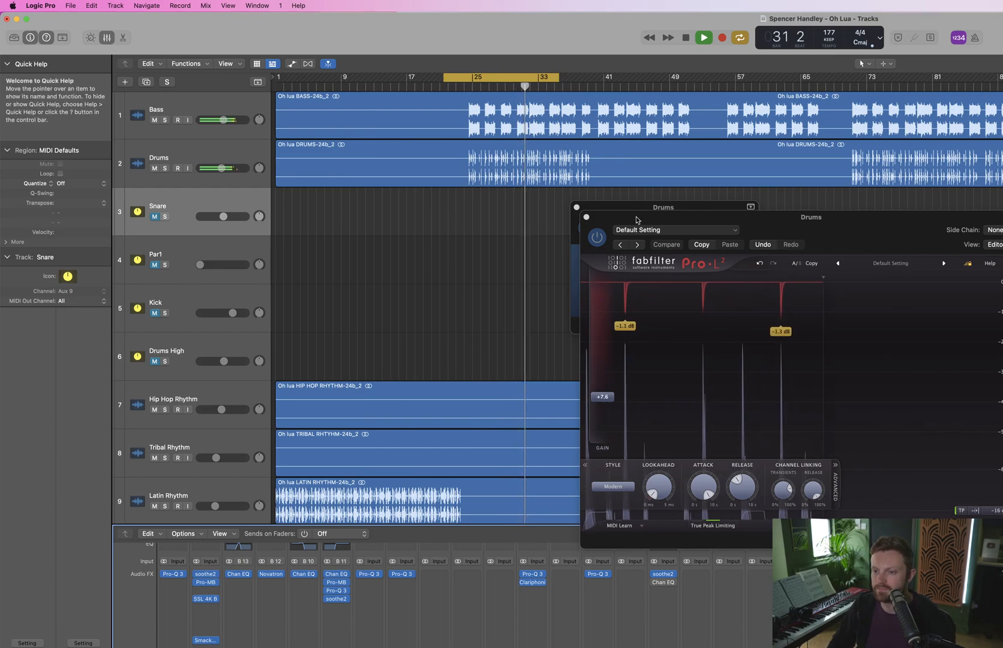
left_click(586, 216)
left_click(577, 208)
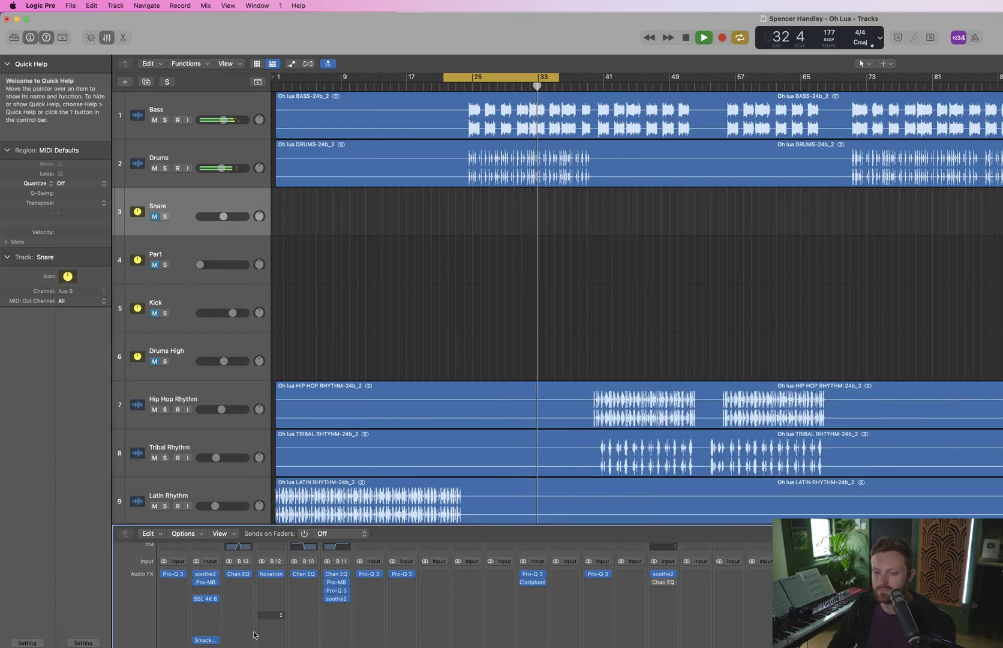
Solo the drums, audition them with the Pro-L 2 window open, and close the window and end the solo
key("space")
left_click(165, 168)
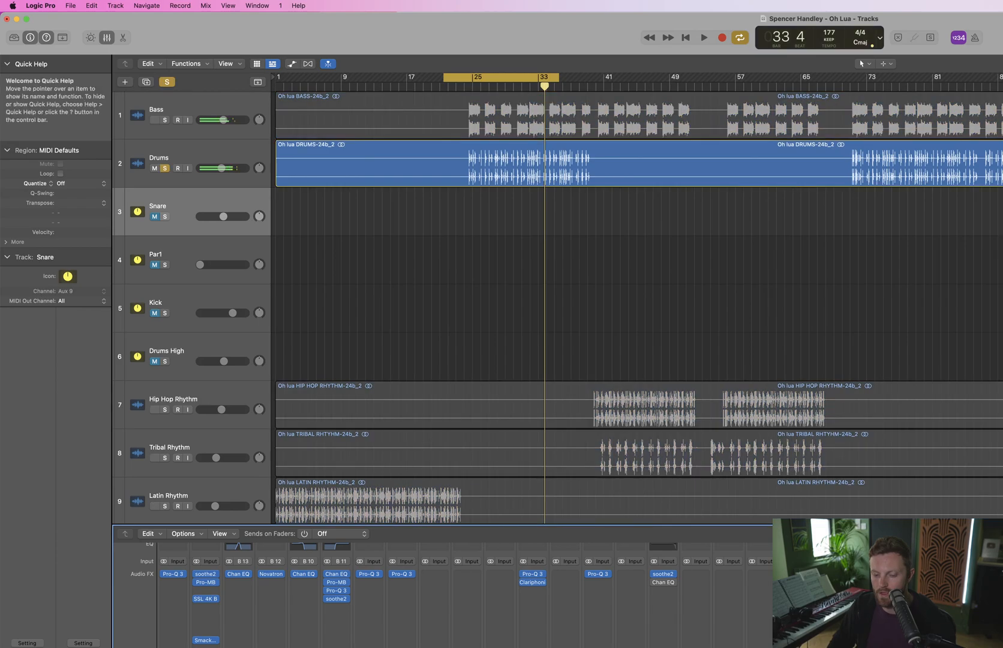
left_click(206, 647)
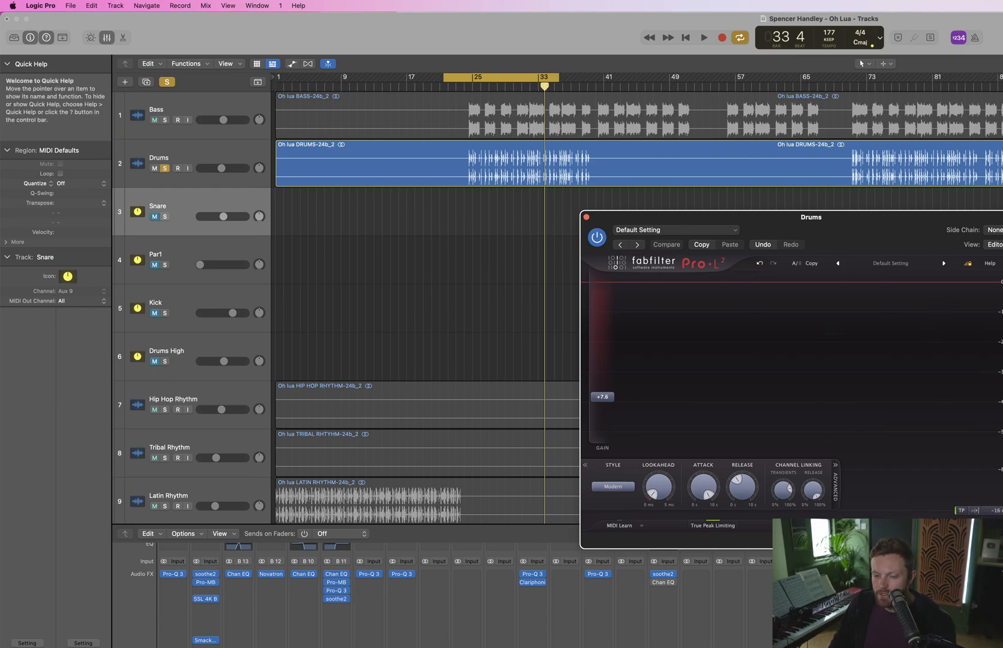
key("space")
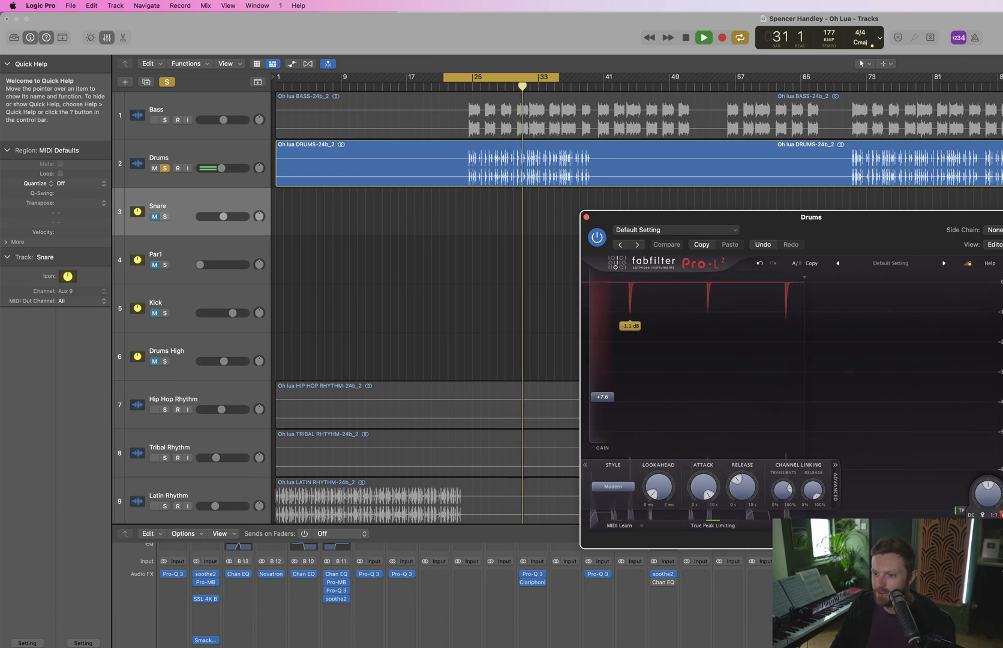
key("space")
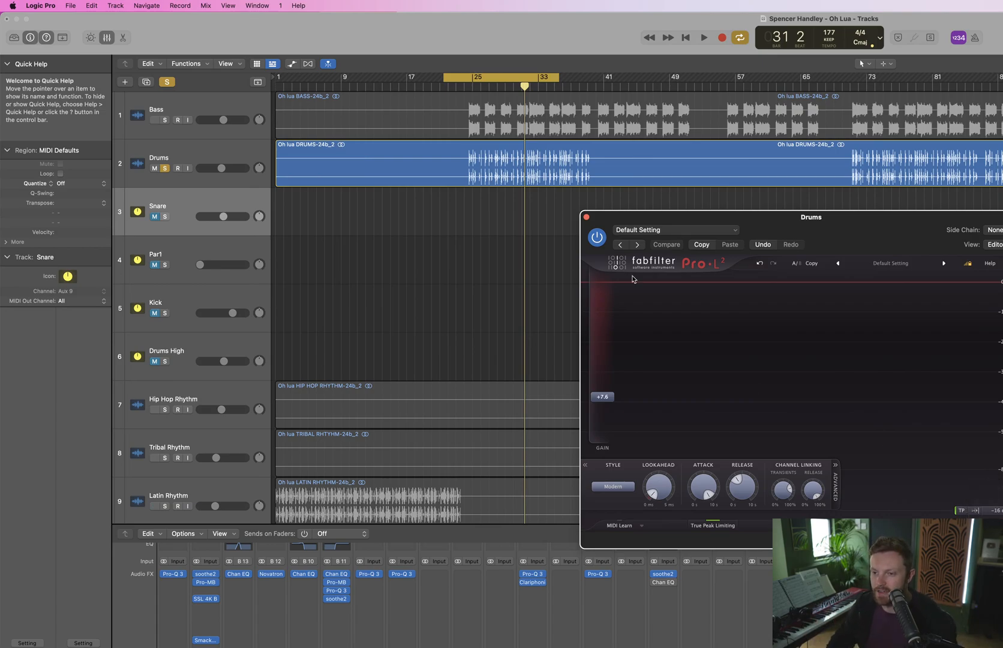
left_click(586, 218)
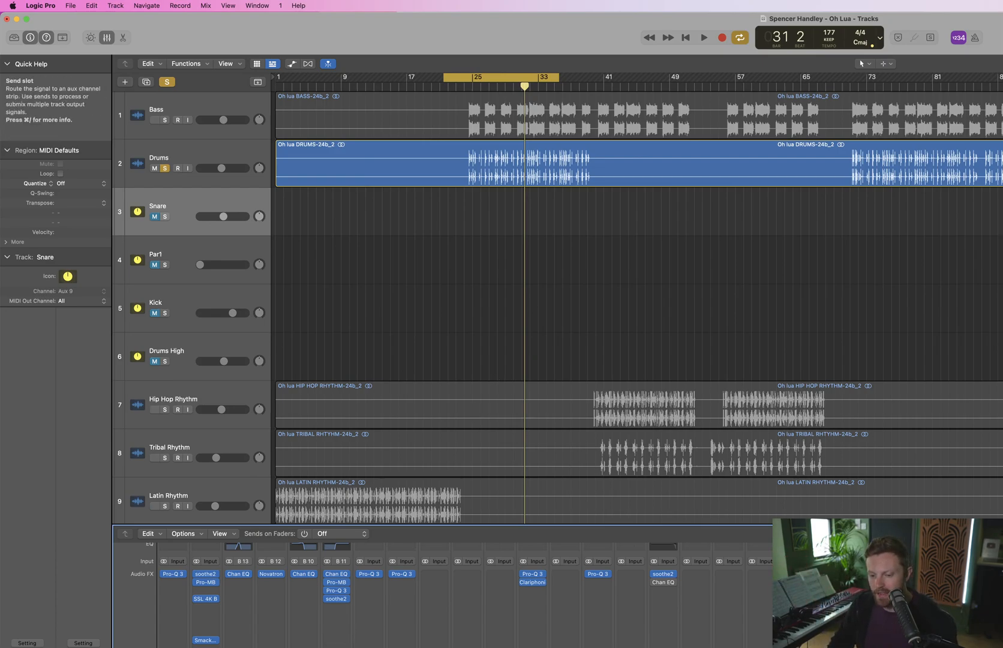
left_click(213, 647)
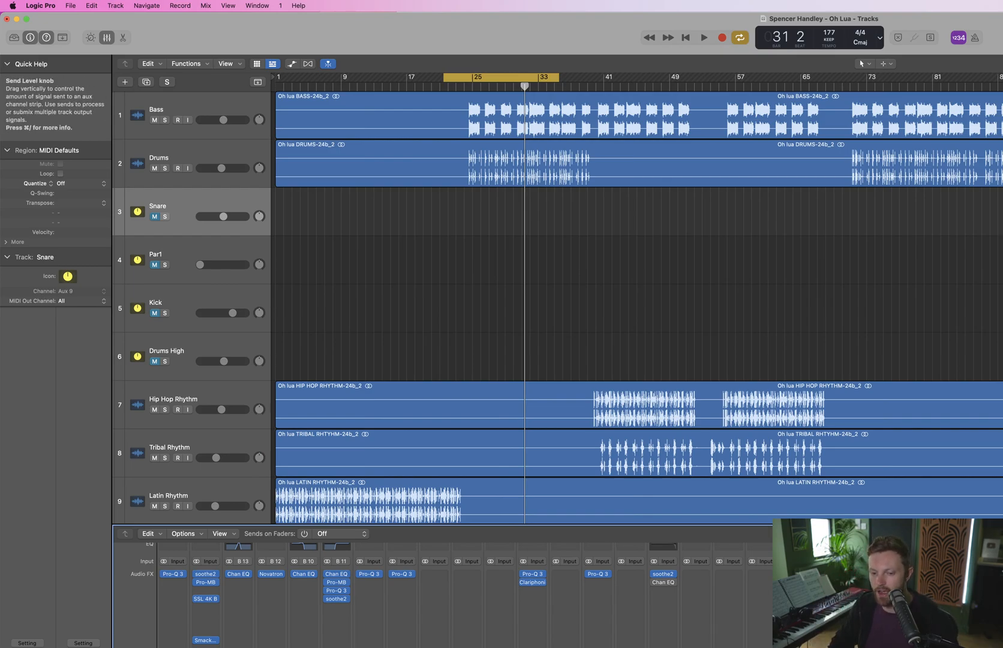
Look at the Smack Attack and StandardCLIP plug-ins on the Drums channel, and close both windows
left_click(204, 641)
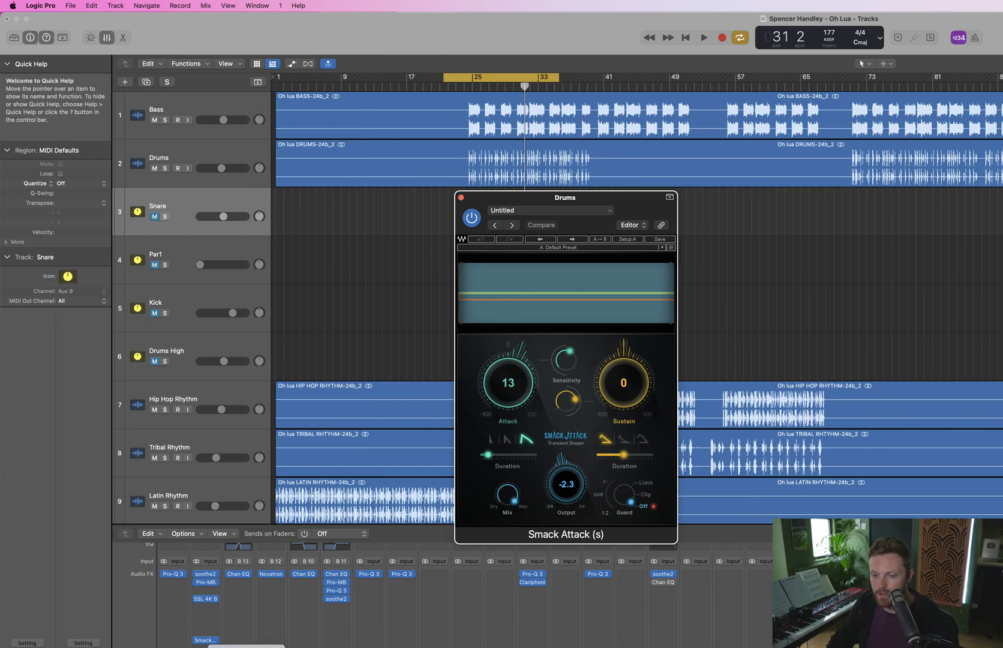
left_click(205, 640)
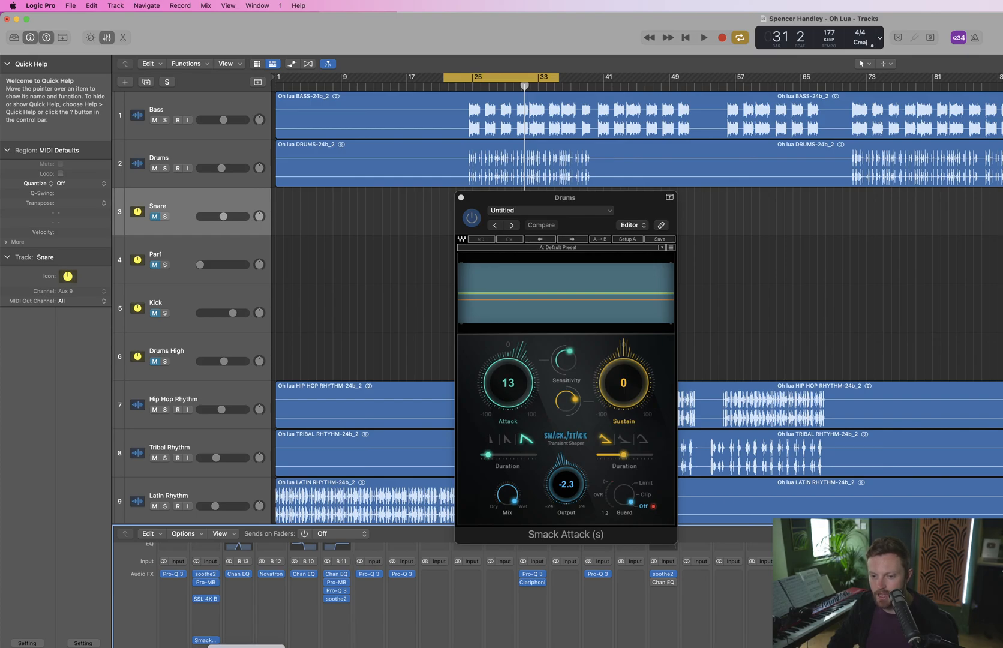
left_click(631, 640)
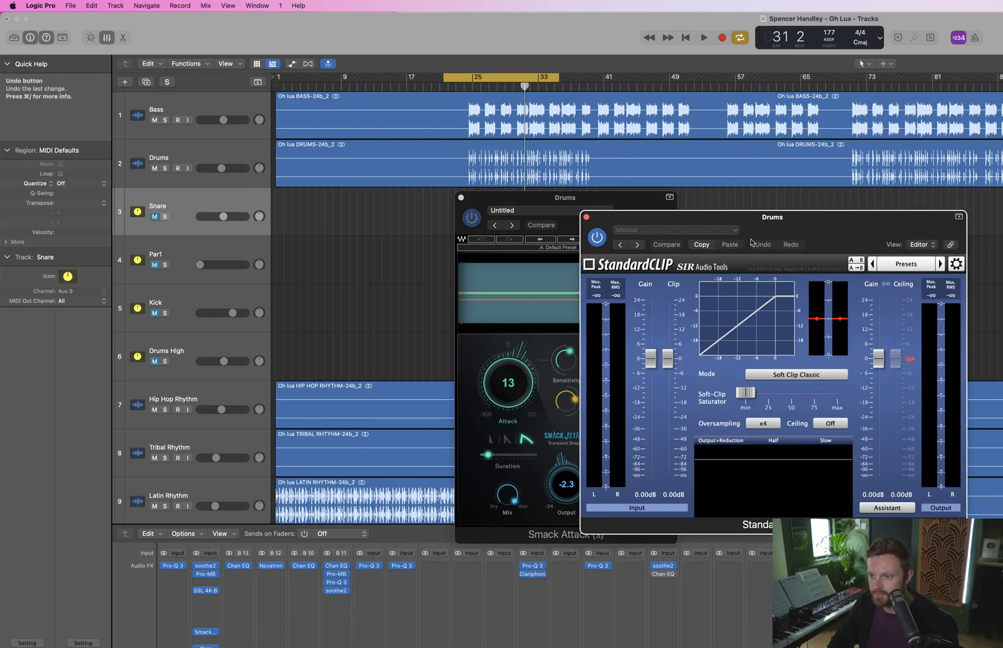
left_click(461, 197)
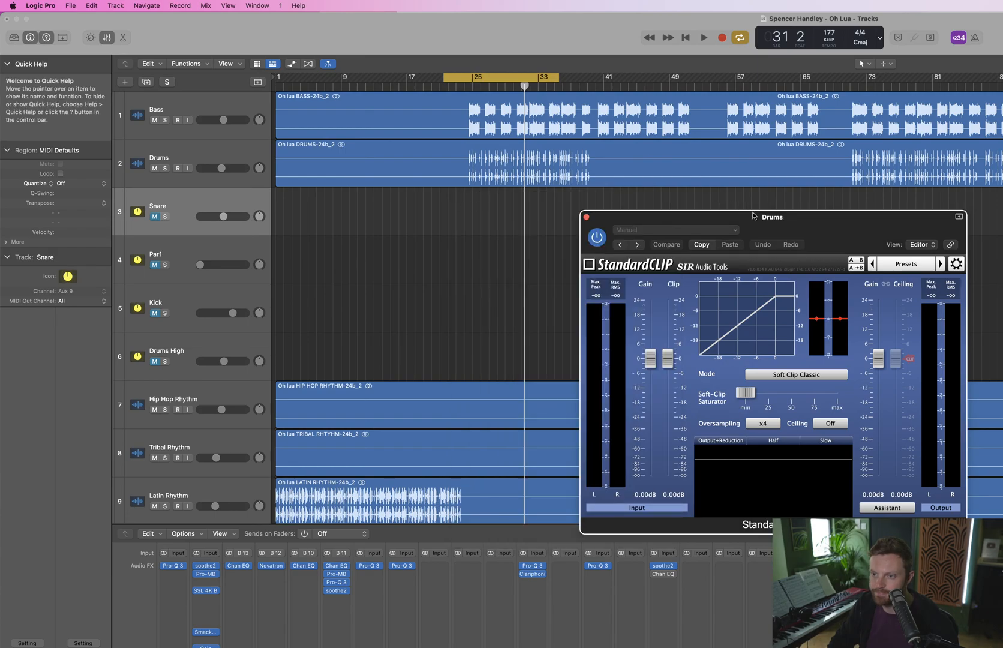
left_click_drag(806, 234, 882, 218)
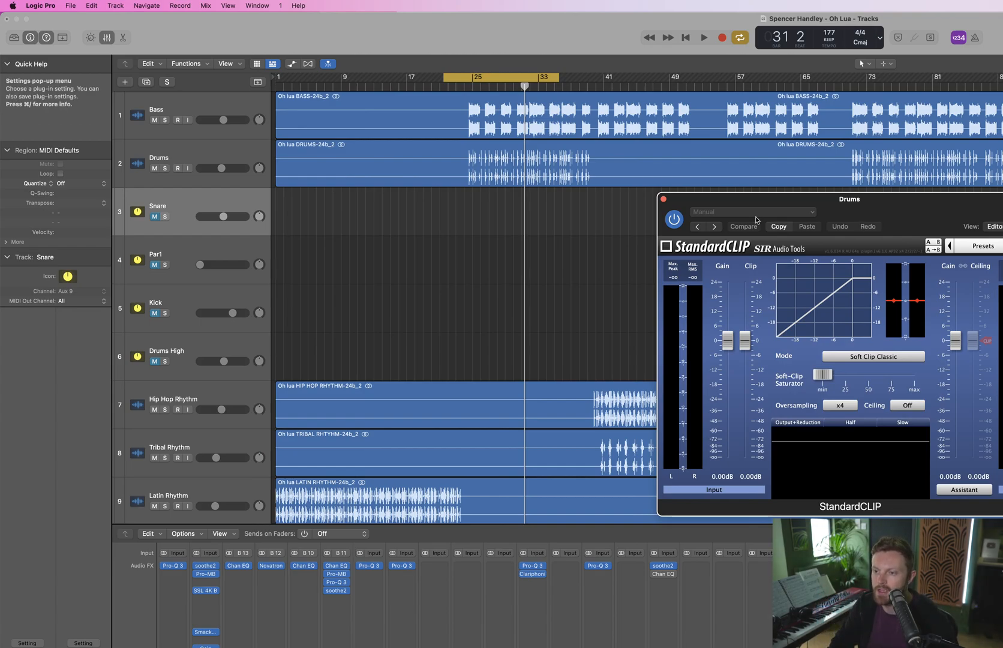
left_click(664, 198)
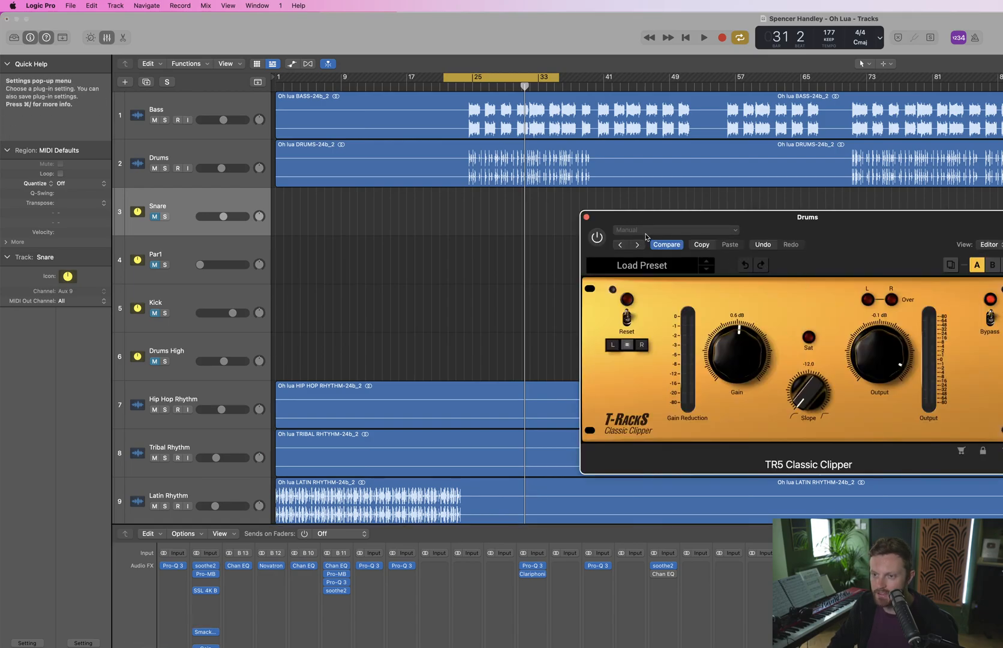
Switch on TR5 Classic Clipper on the Drums channel, and audition it with the cycle range moved four bars later, starting at 25 3 1 1
left_click(597, 238)
key("space")
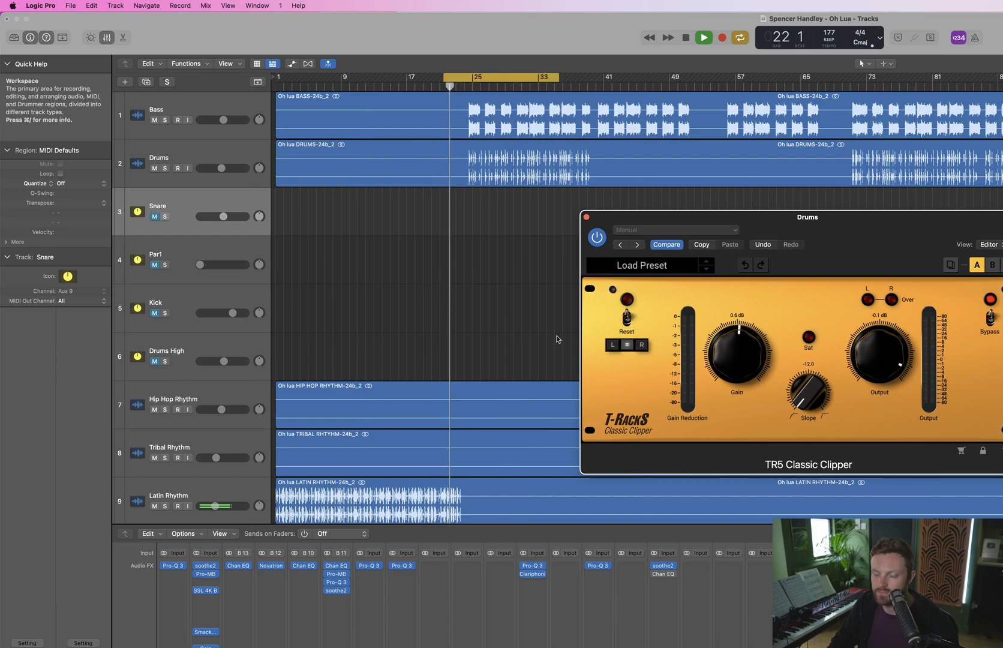
key("space")
left_click_drag(486, 80, 517, 79)
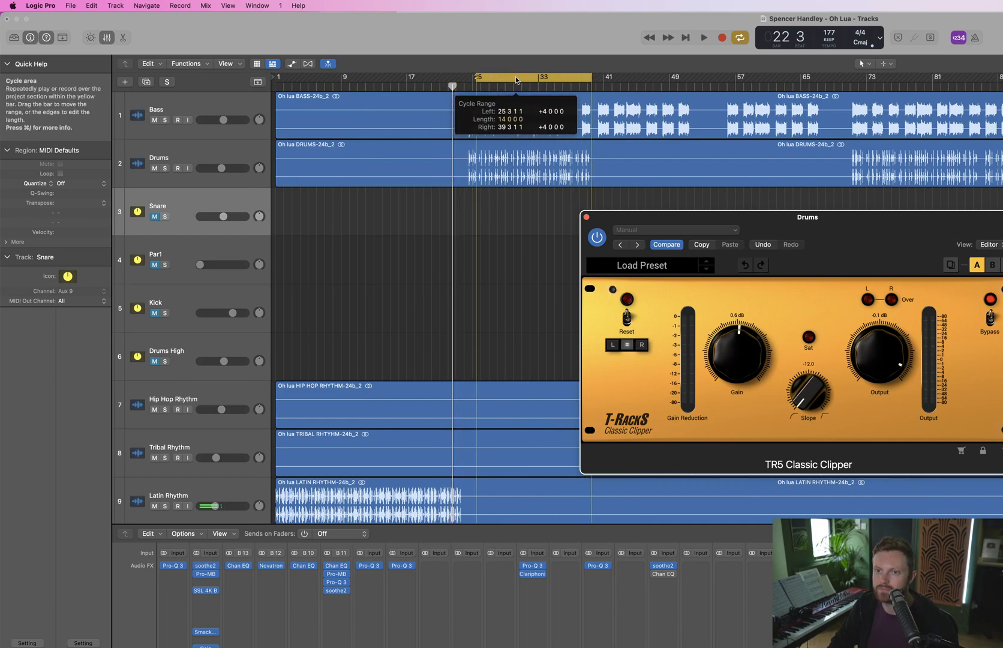
key("space")
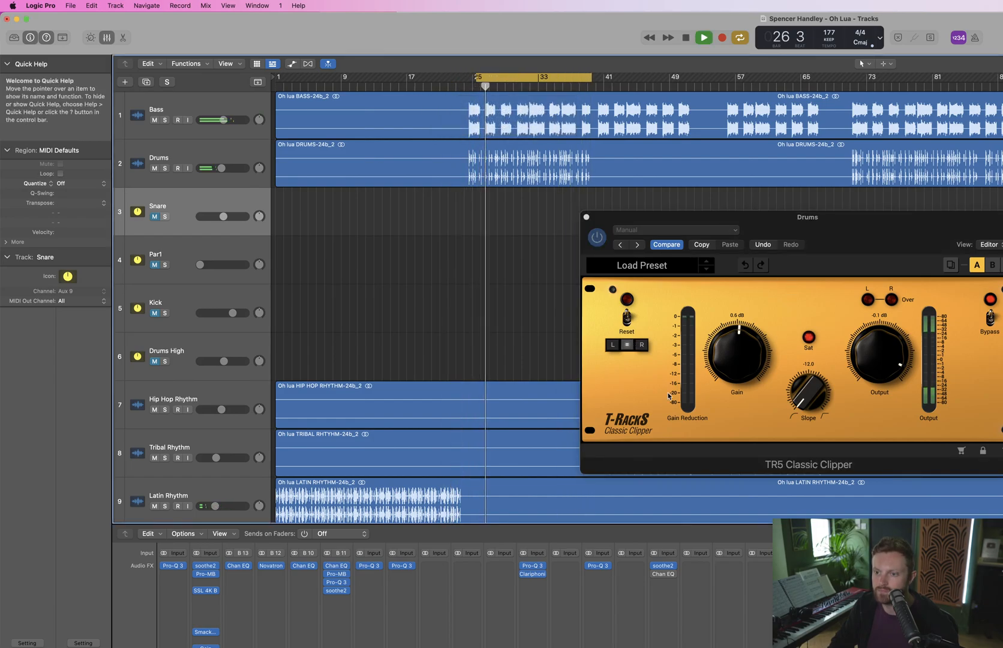
key("space")
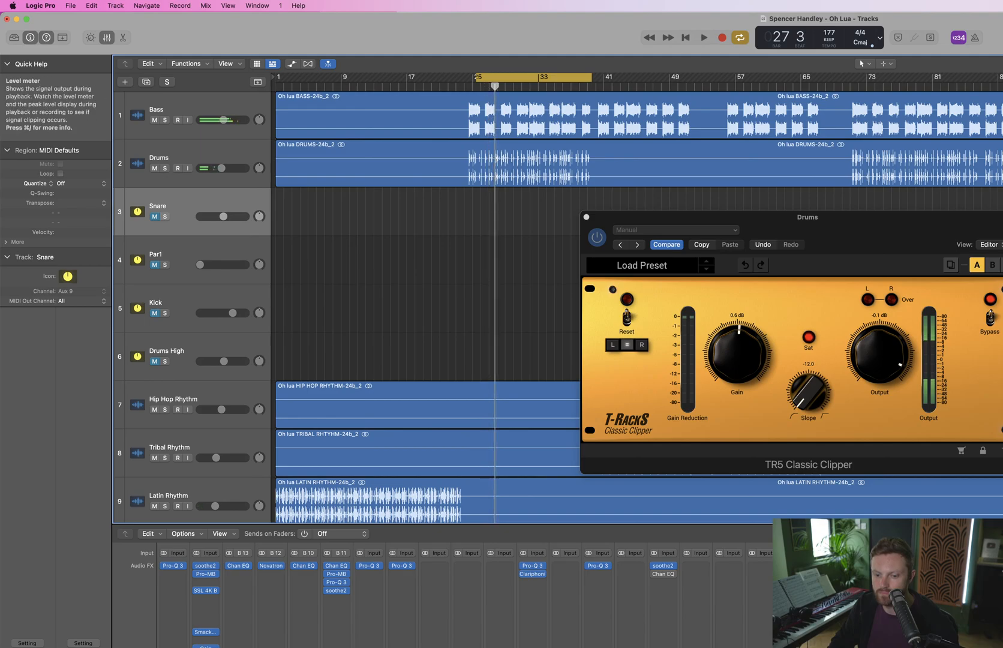
Compare the full mix with the Drums' Classic Clipper bypassed and active
left_click(597, 239)
key("space")
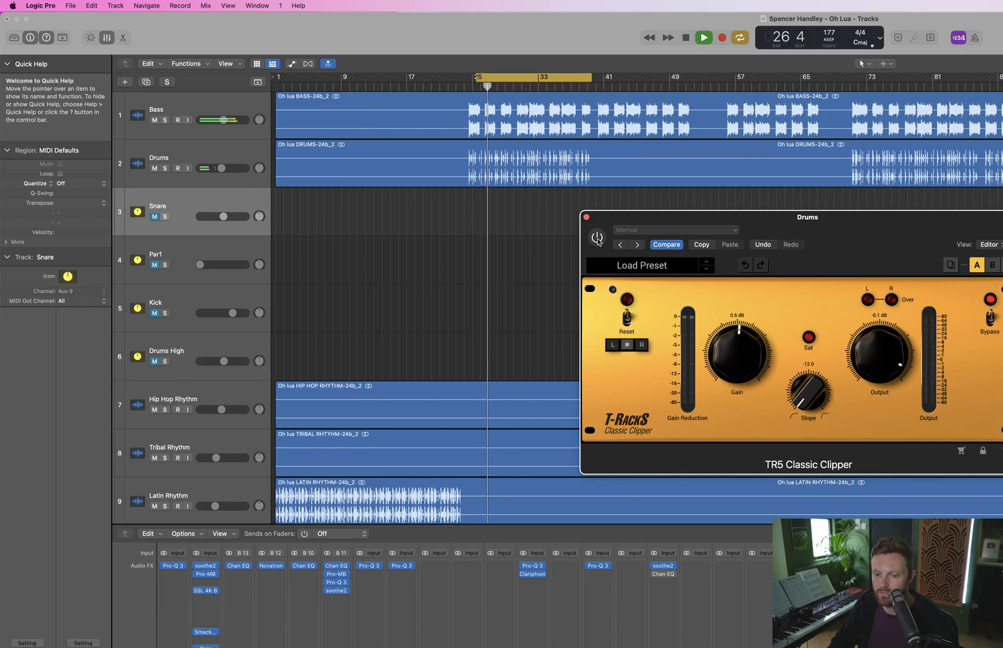
key("space")
left_click(598, 239)
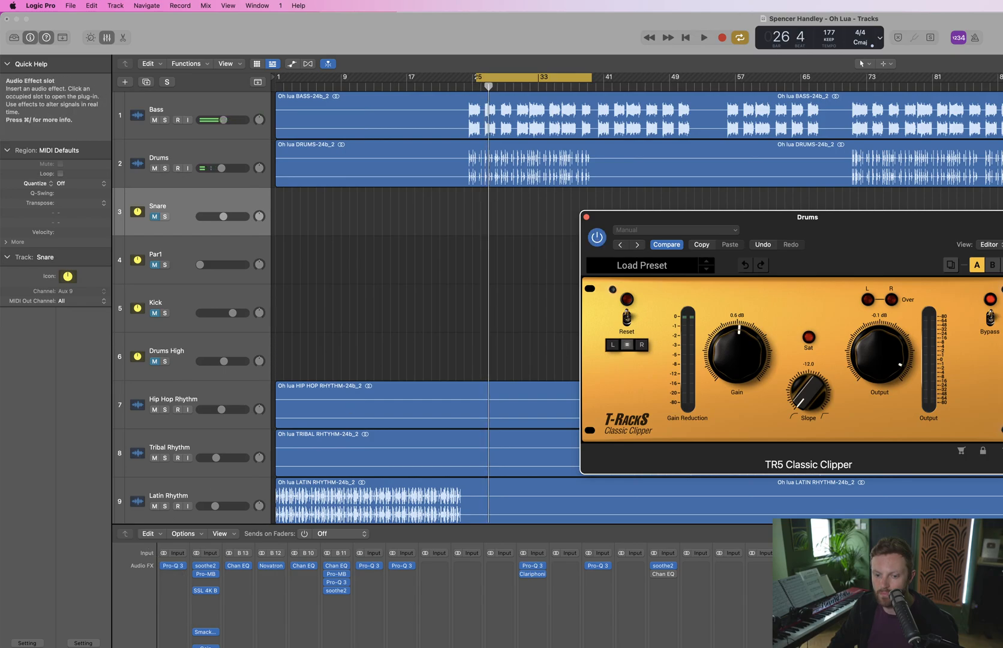
left_click(196, 647)
key("space")
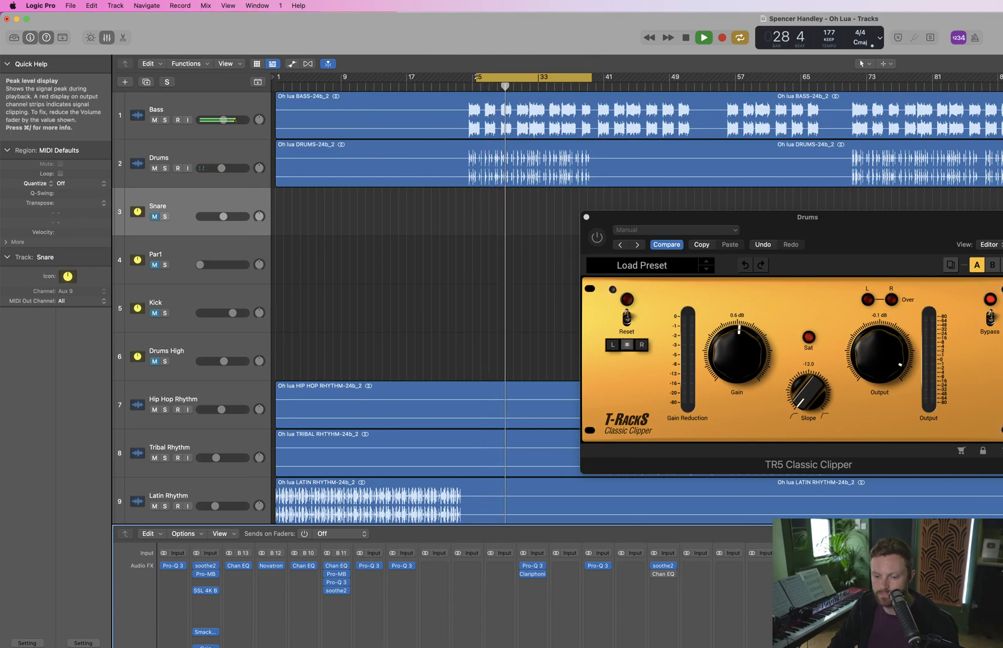
key("space")
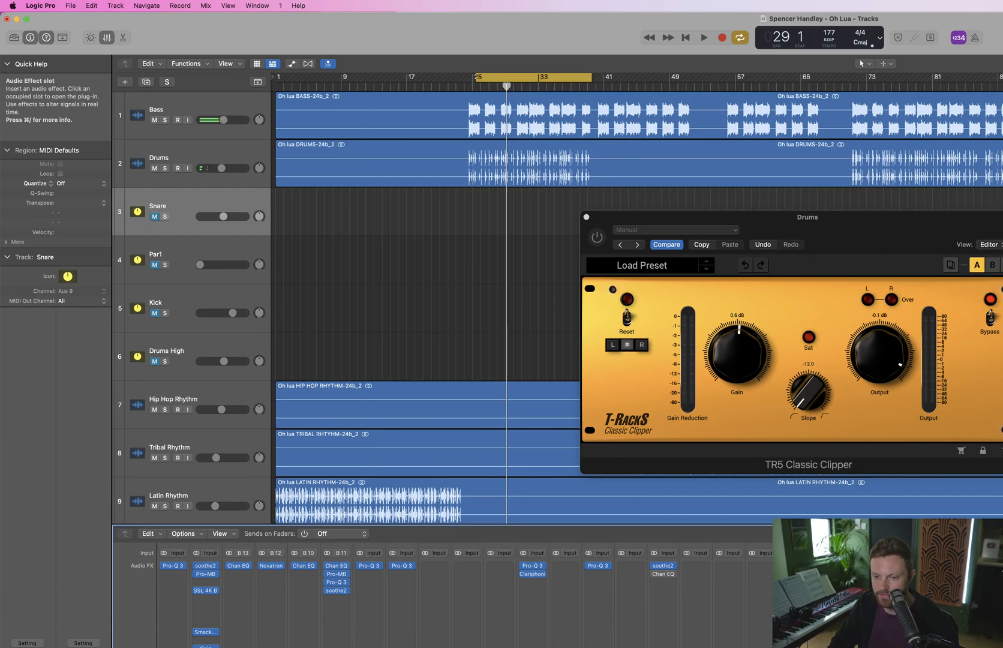
Check the Drums' Pro-L 2 during playback, close its window, and set the Classic Clipper's gain to 1.3 dB
left_click(206, 646)
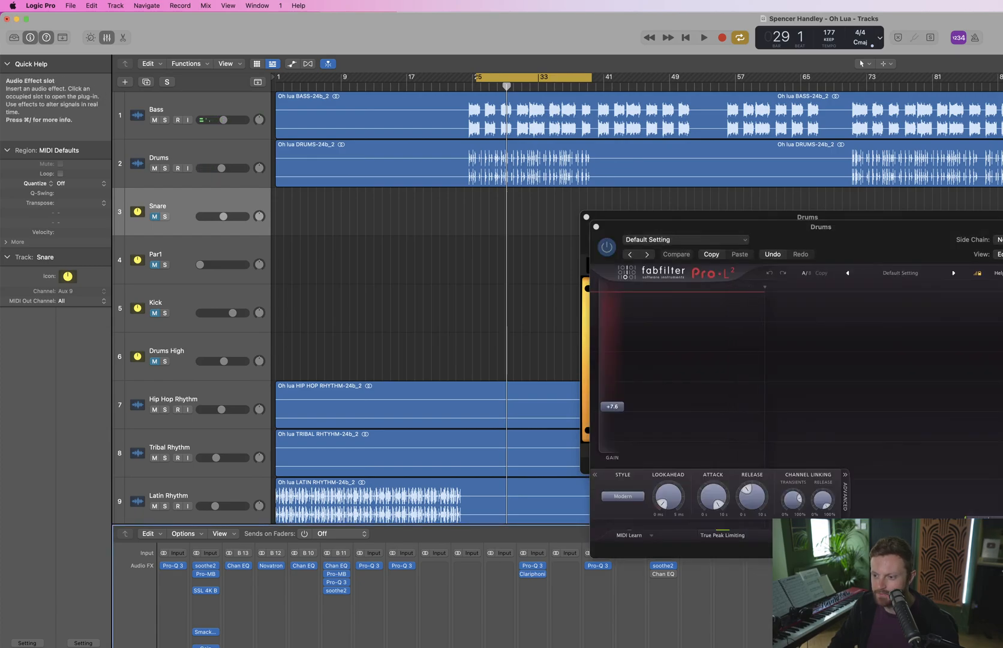
key("space")
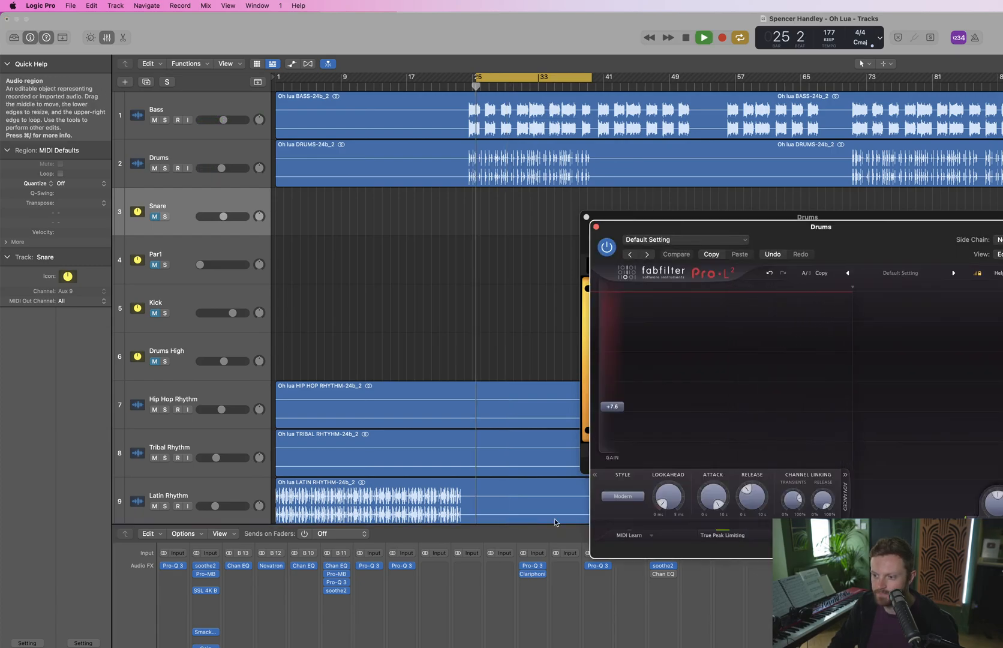
left_click(596, 227)
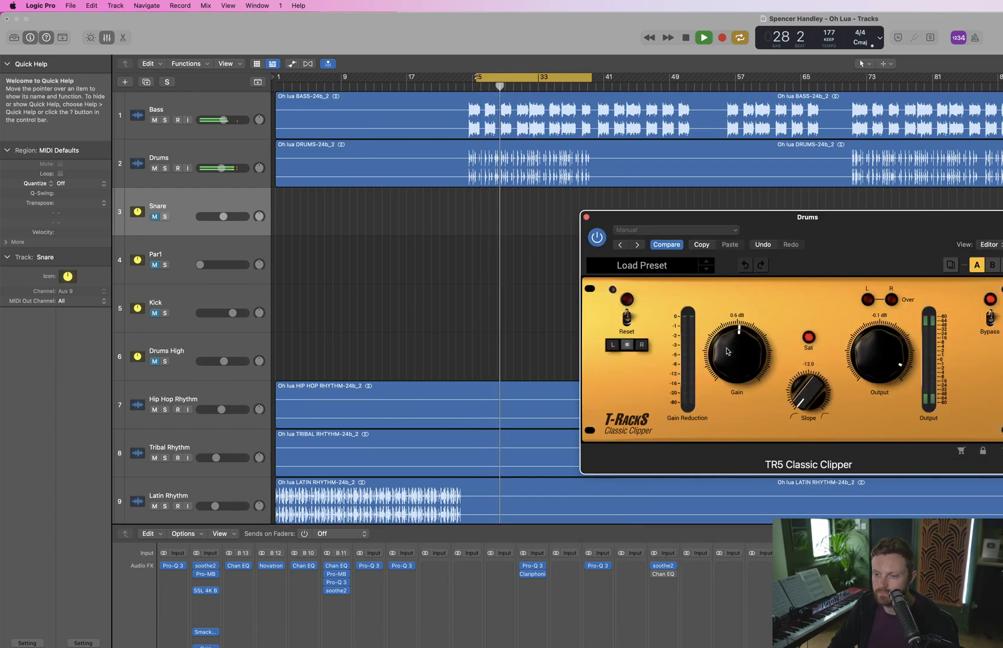
left_click_drag(728, 351, 729, 346)
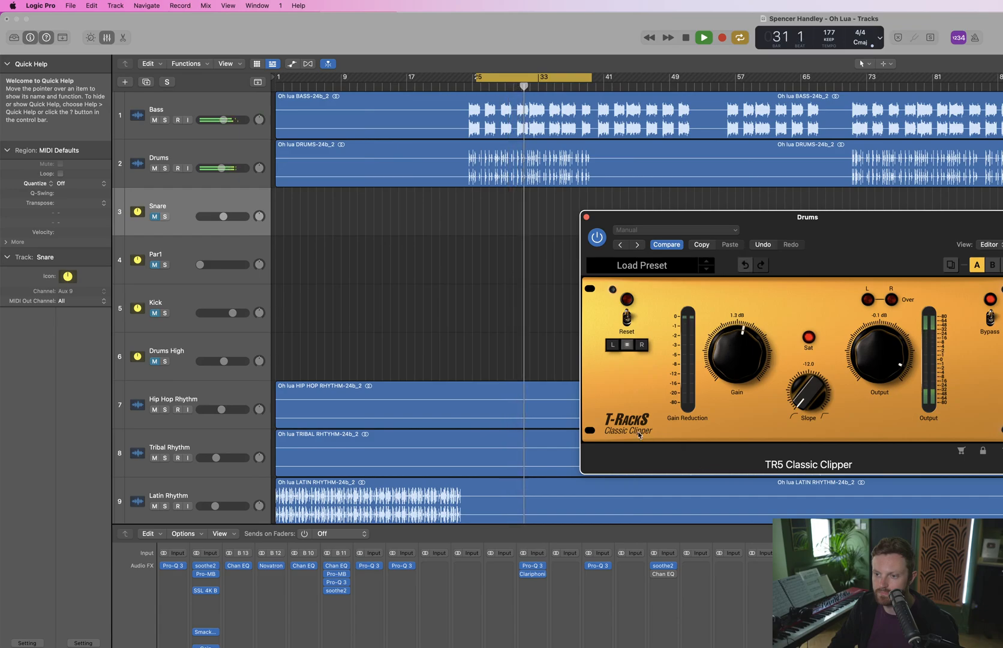
Compare the raised Classic Clipper gain against bypass and Pro-L 2 while the full mix loops
left_click(597, 237)
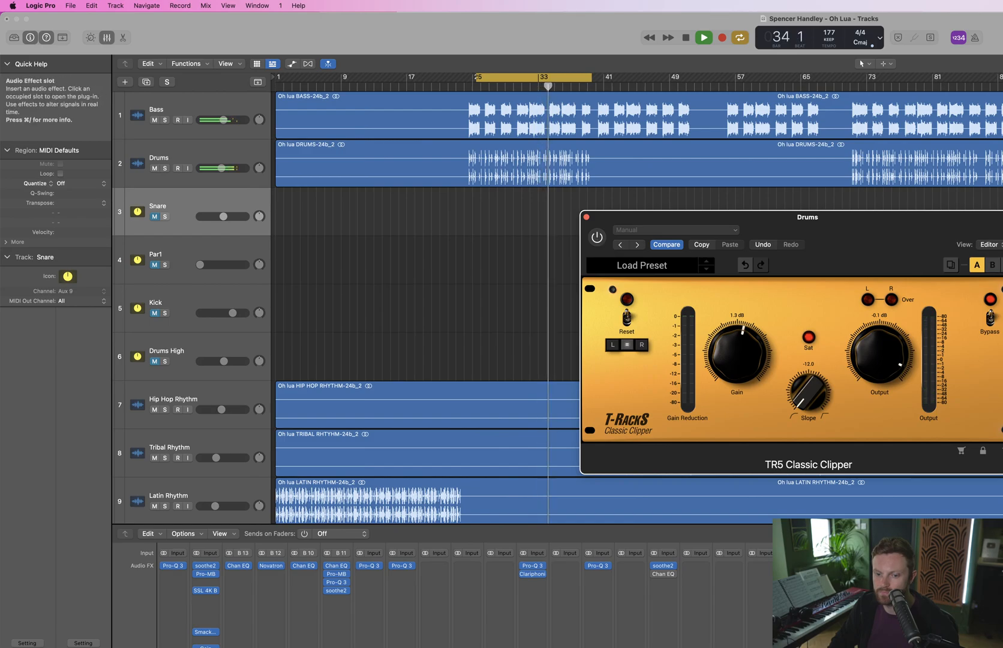
left_click(287, 633)
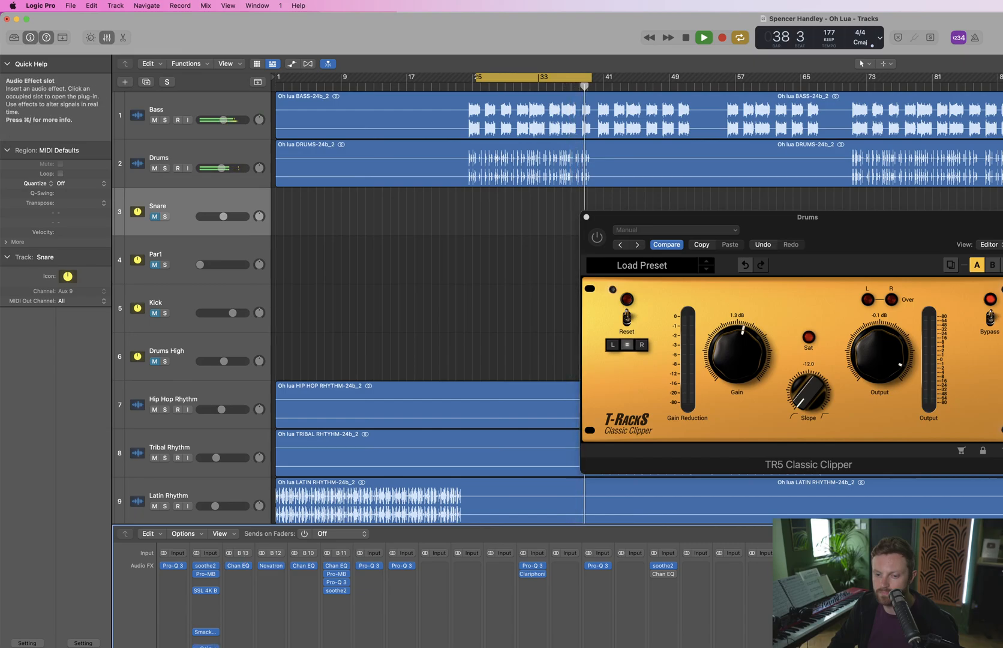
left_click(196, 646)
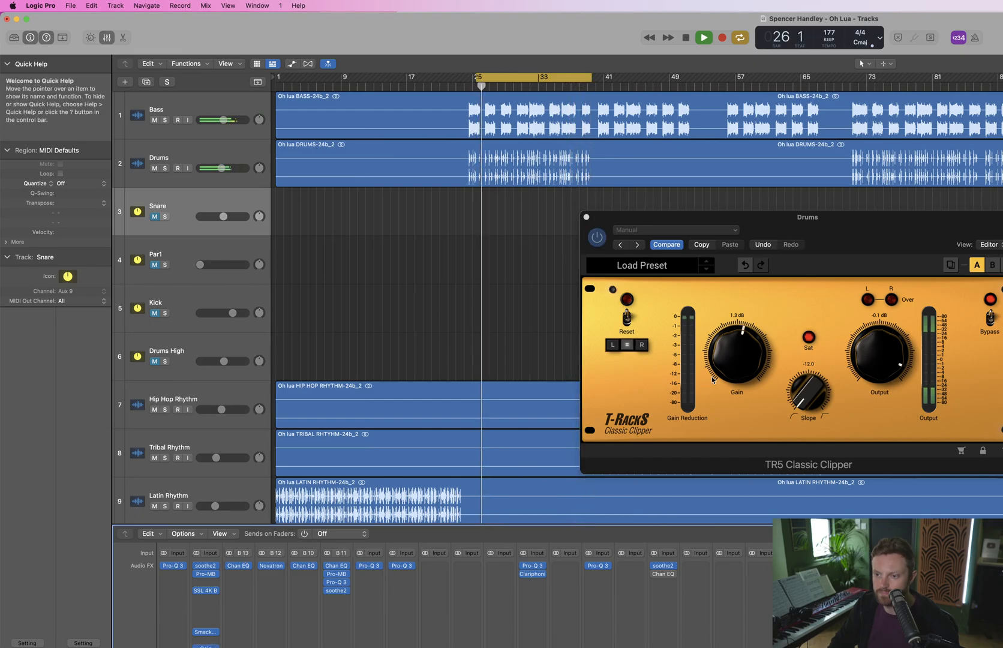
left_click(767, 315)
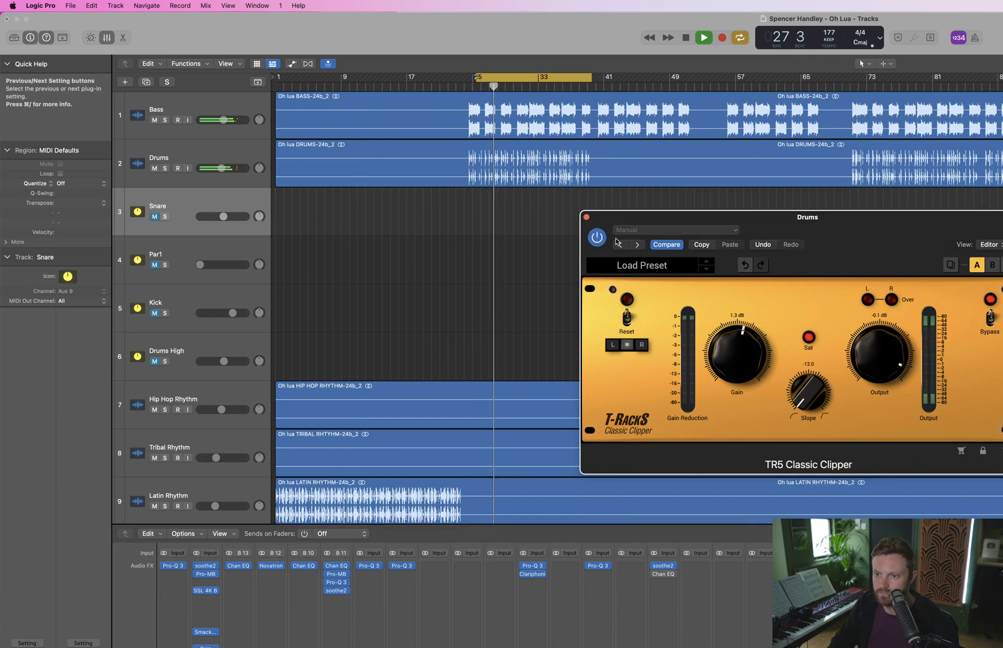
left_click(196, 646)
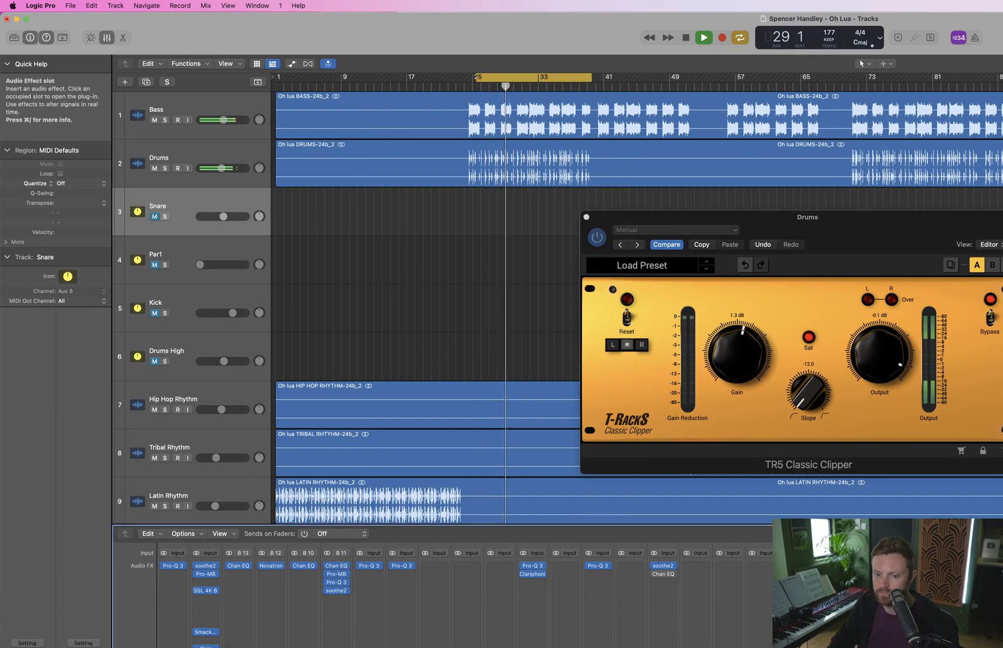
left_click(599, 237)
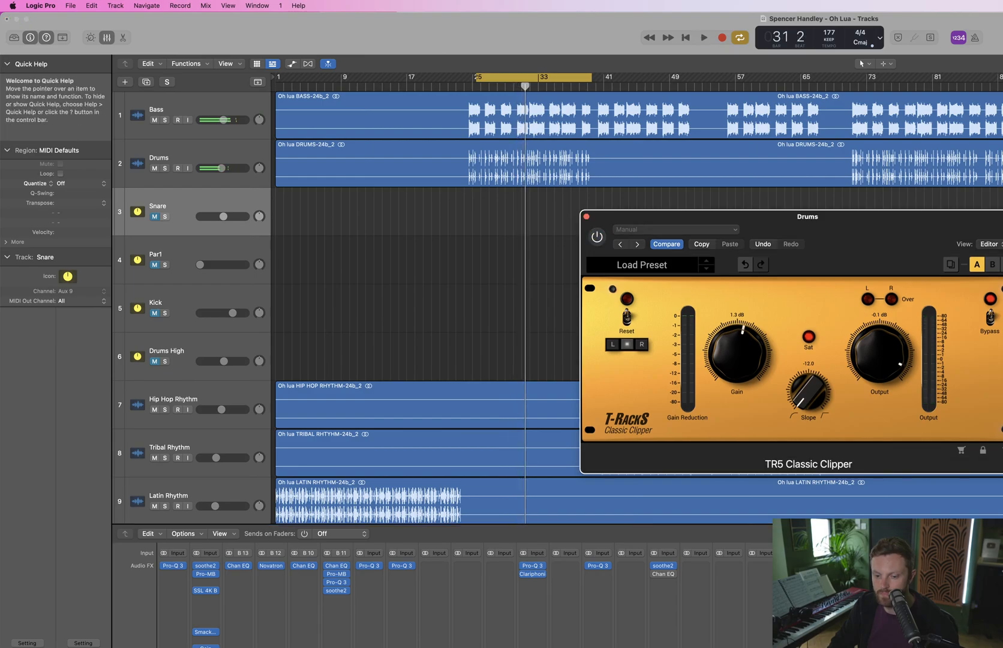
Solo the Drums and restart playback, comparing the sound with Classic Clipper bypassed and active
left_click(213, 647)
key("space")
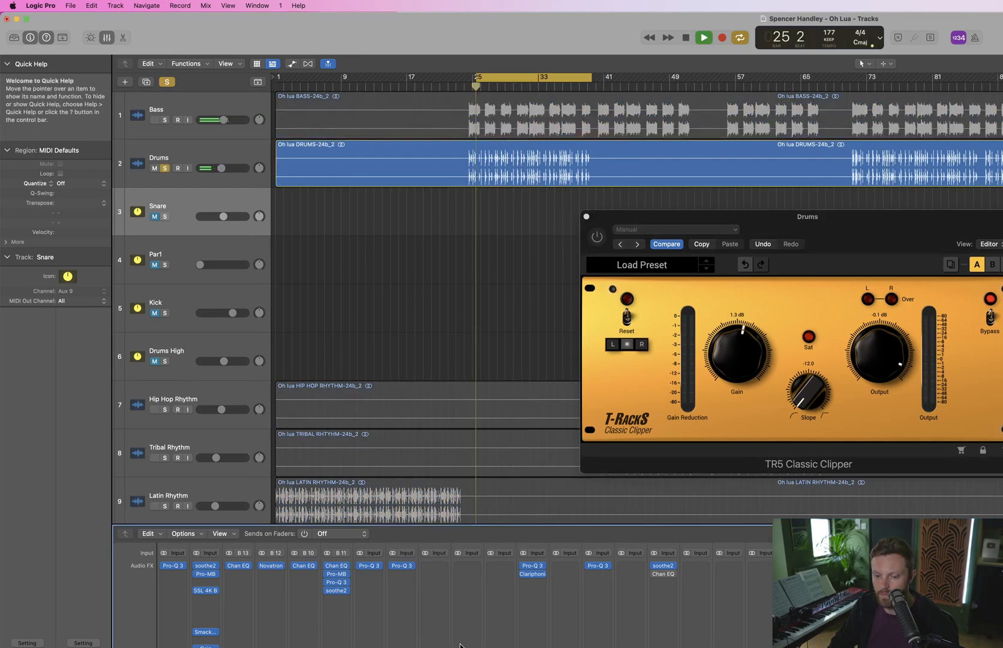
left_click(605, 234)
left_click(598, 237)
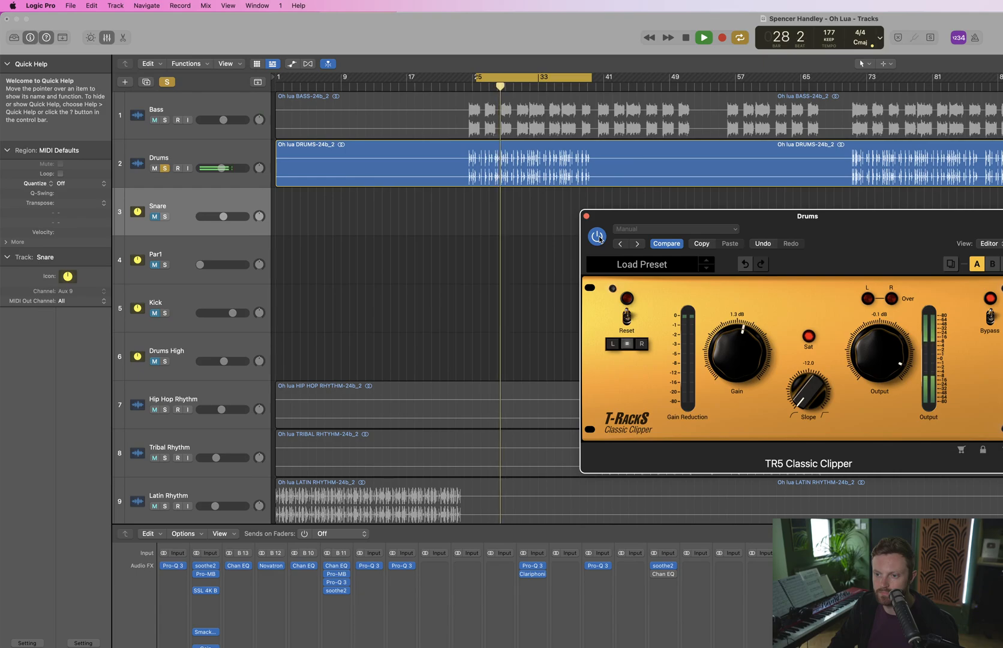
Set the Classic Clipper's gain to 4.9 dB and output to -5.3 dB, comparing the soloed drums against bypass
left_click_drag(747, 364, 749, 358)
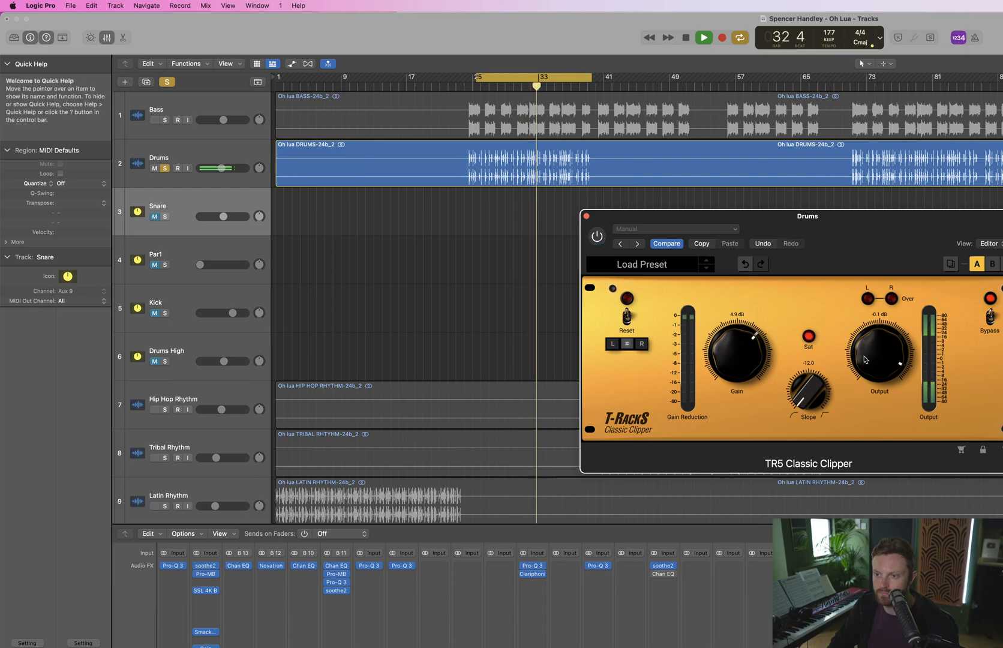
left_click_drag(866, 363, 865, 372)
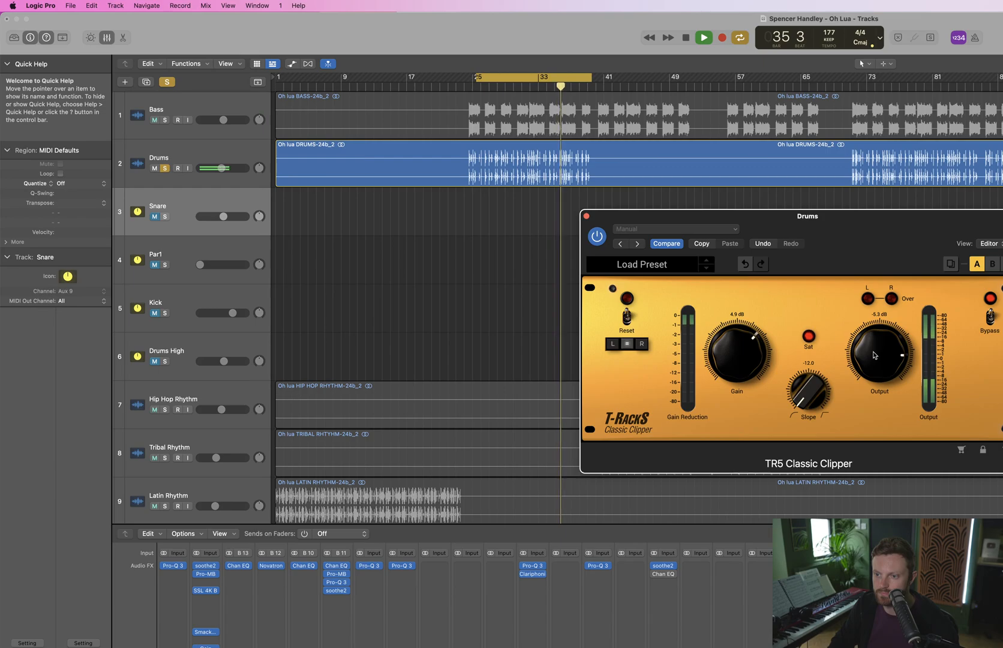
left_click(601, 238)
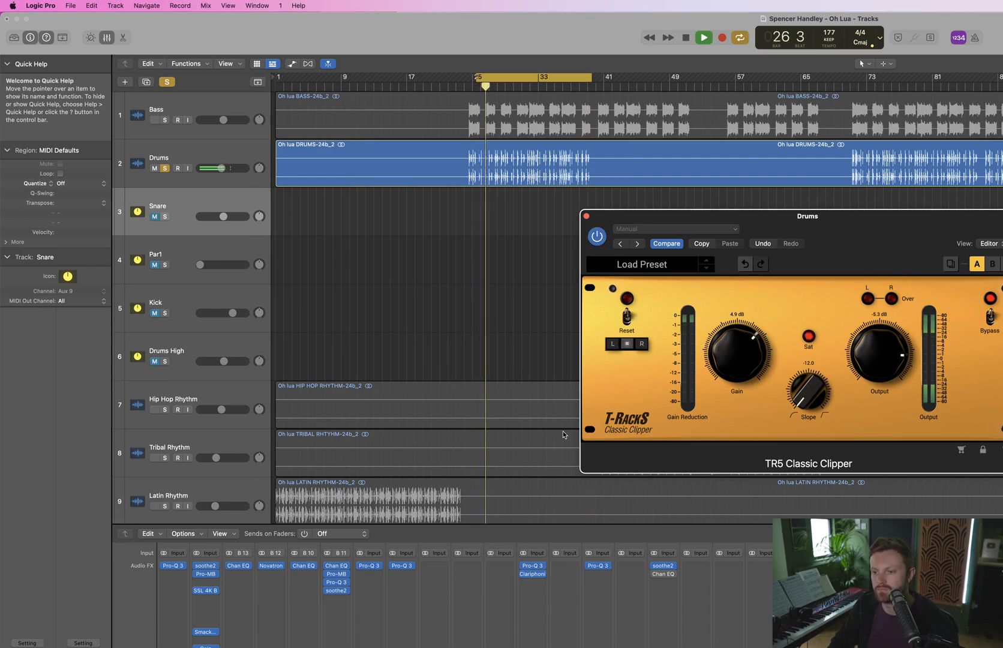
Play the soloed drums through Pro-L 2, set its gain to +9.5 dB, and shorten its attack and release
key("space")
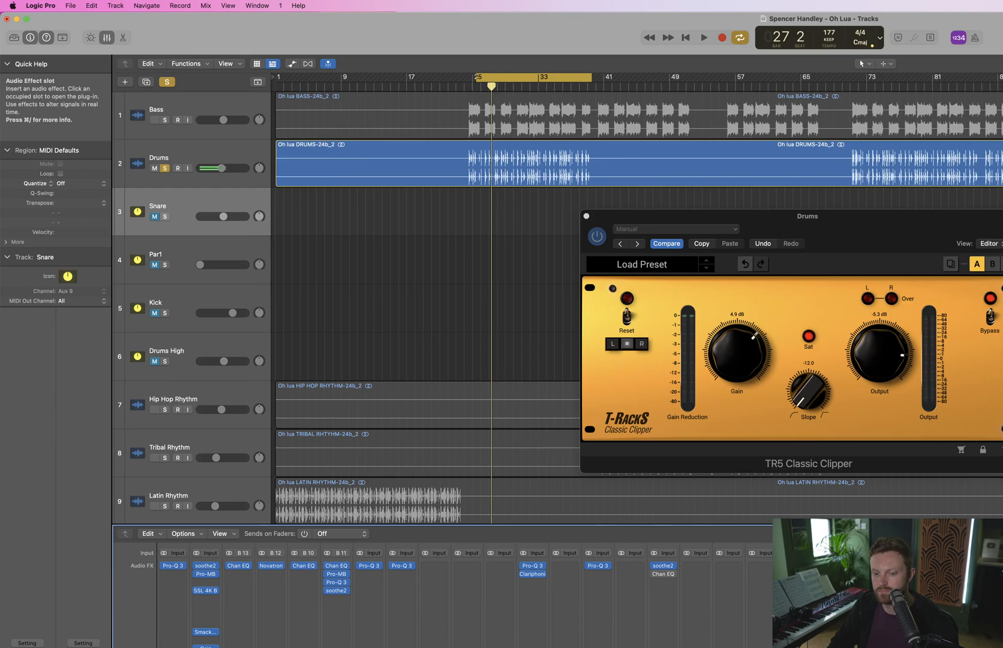
key("space")
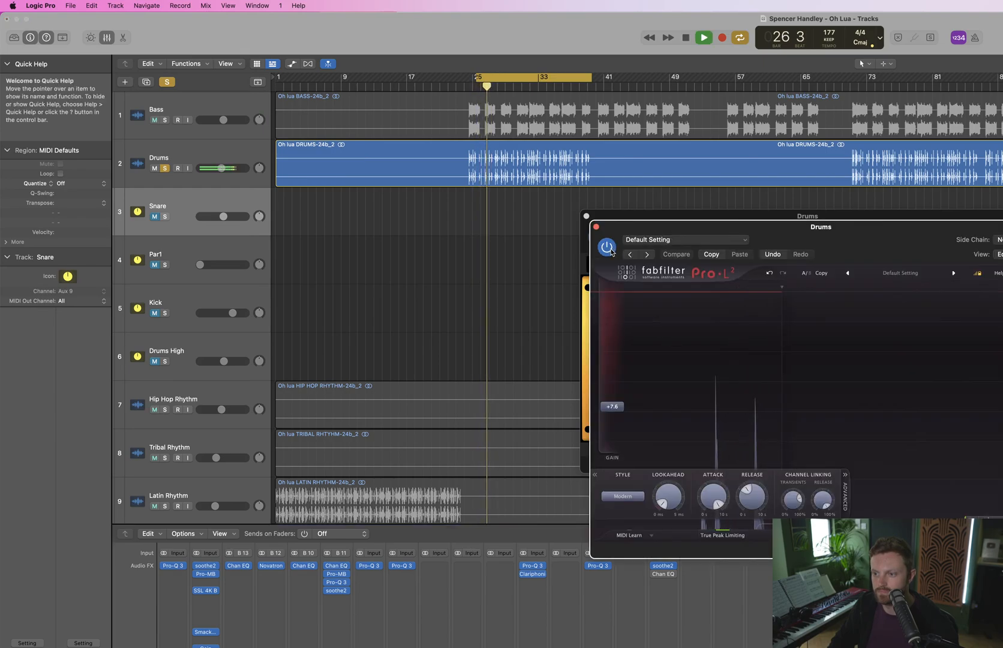
mouse_move(621, 407)
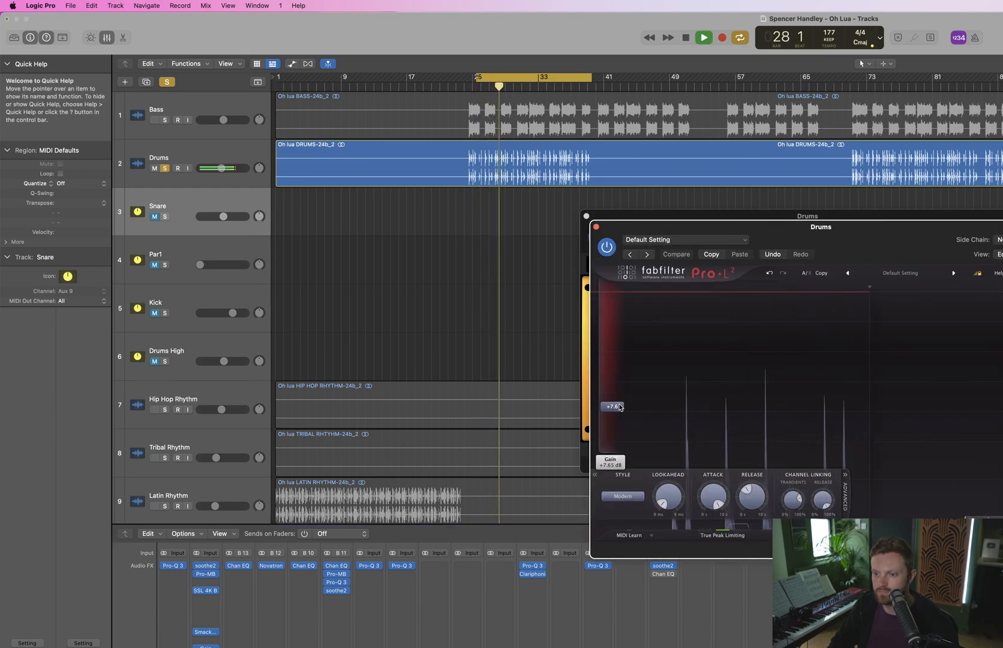
left_click_drag(620, 407, 622, 397)
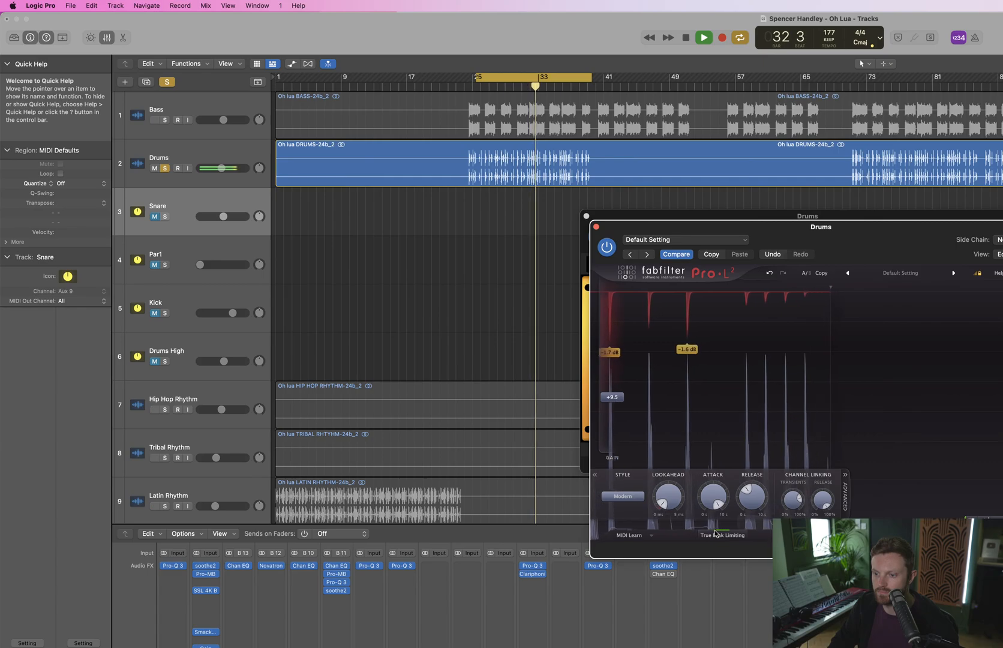
left_click_drag(714, 496, 756, 503)
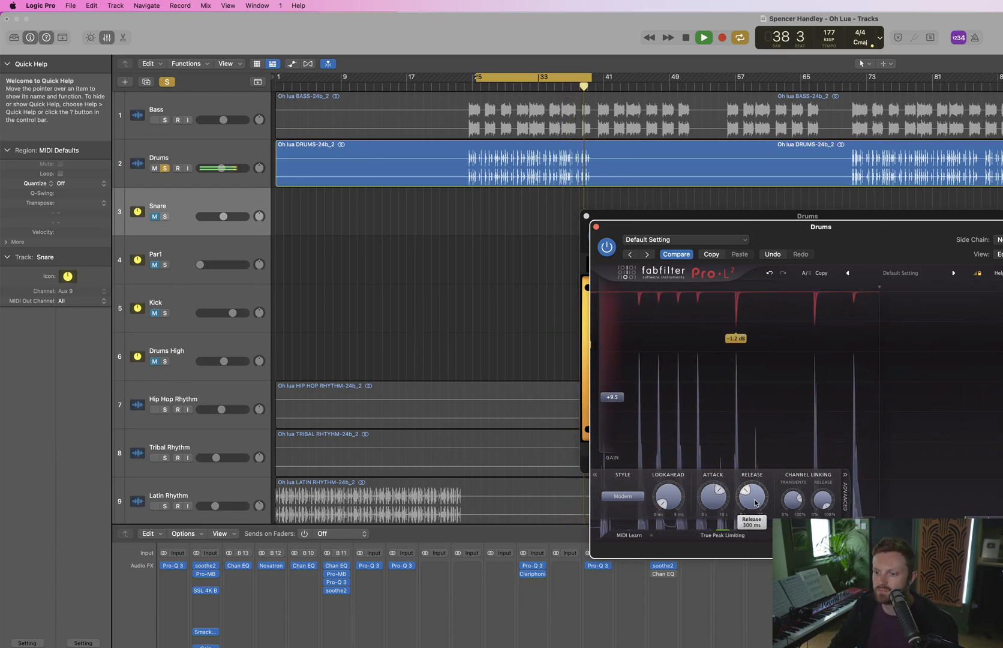
left_click_drag(756, 503, 747, 525)
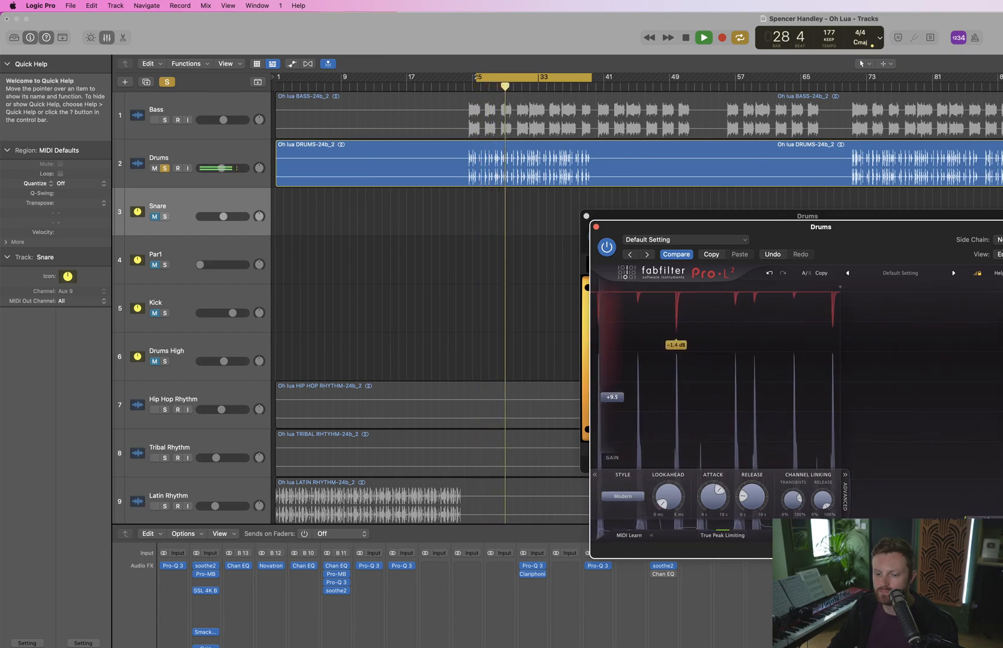
Unsolo the Drums, stop playback, close the Pro-L 2 and Classic Clipper windows, and switch off the cycle loop
left_click(164, 168)
key("space")
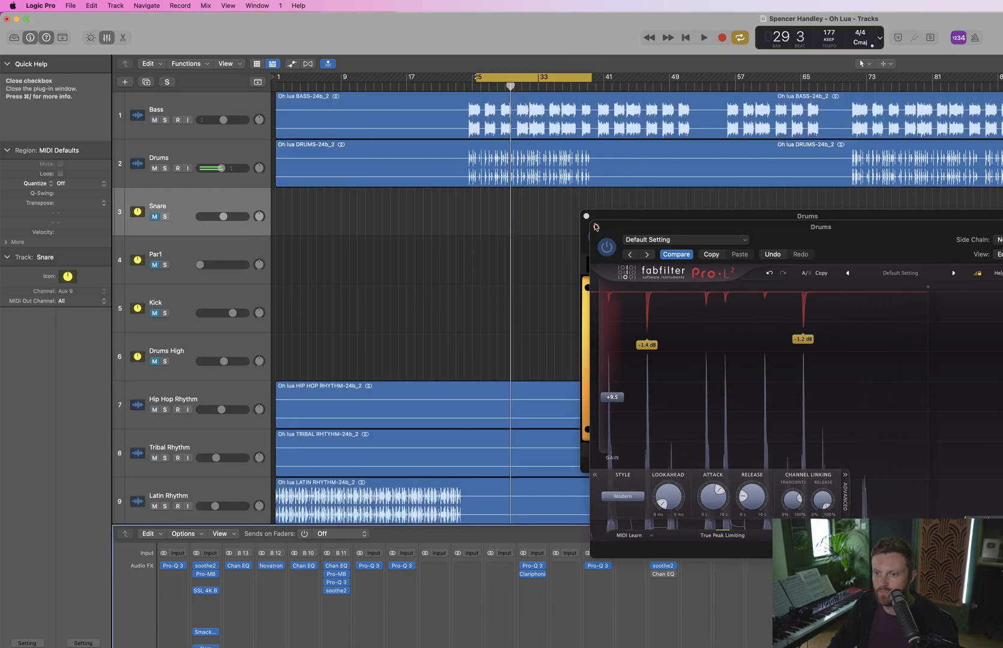
left_click(596, 226)
left_click(586, 216)
key("c")
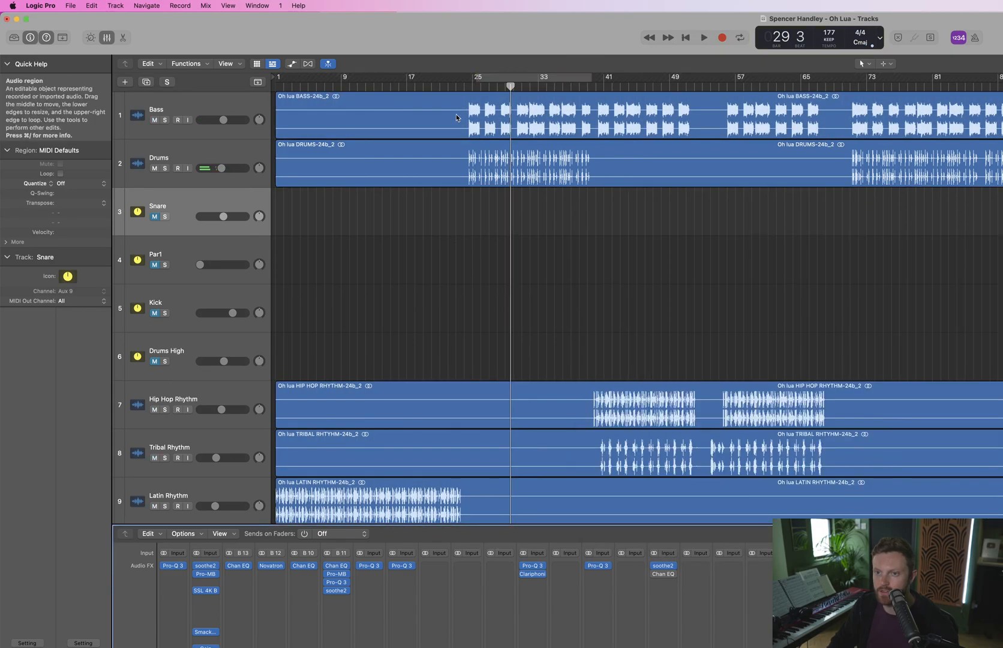
Play the full mix from a few bars before the drums enter at bar 25, and hide the mixer
left_click(442, 84)
key("space")
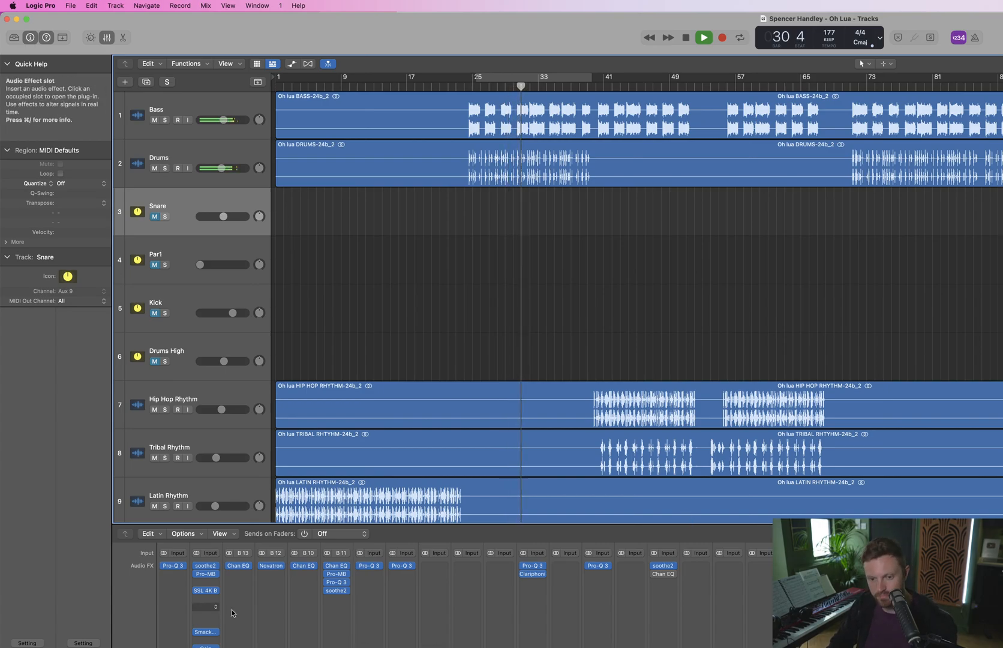
left_click(197, 593)
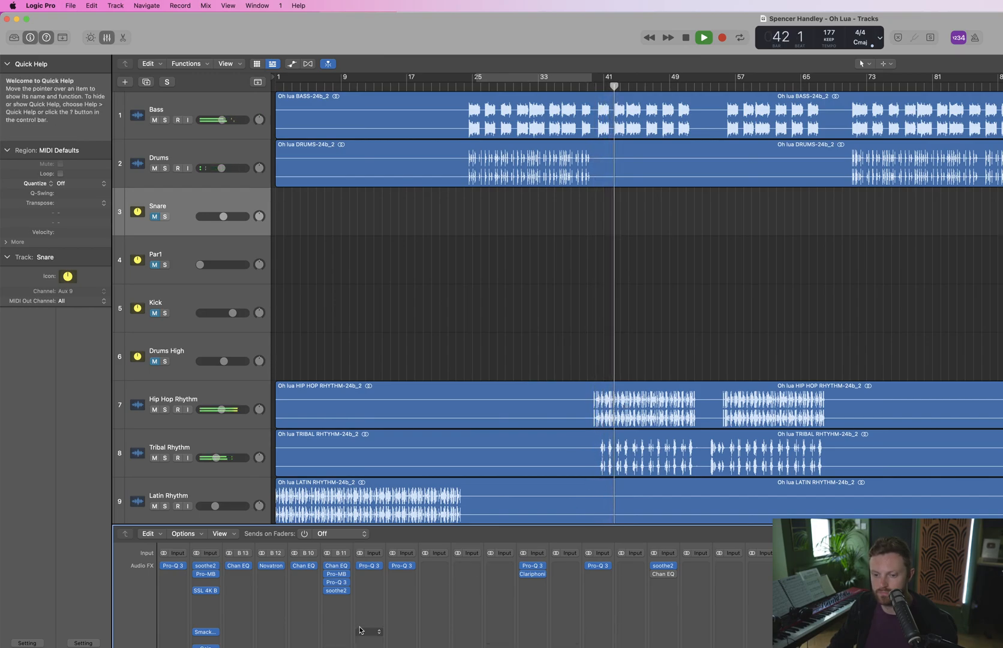
key("x")
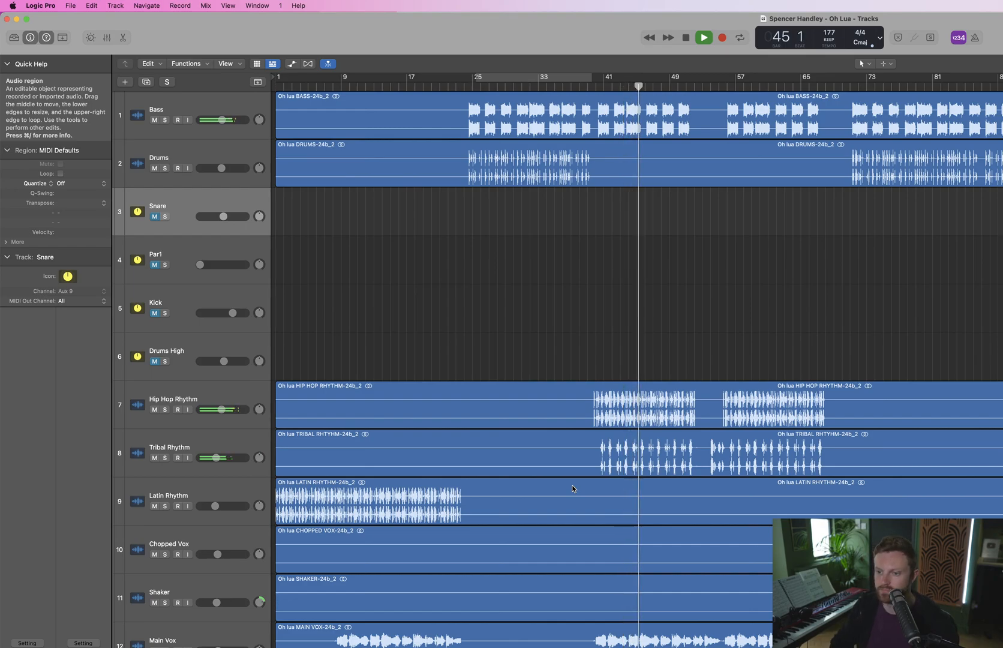
left_click(455, 86)
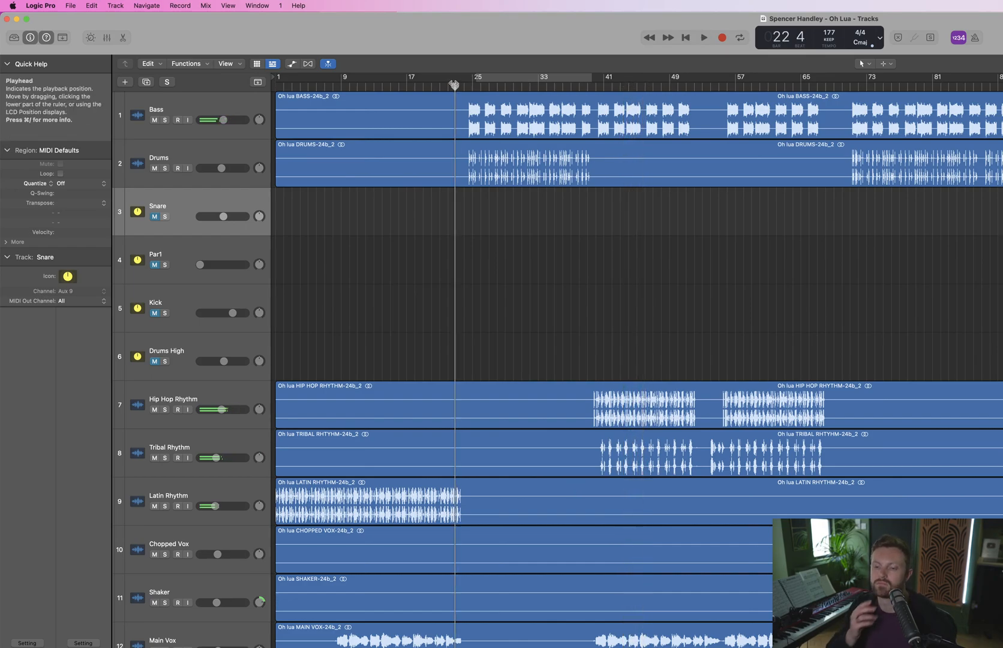
key("space")
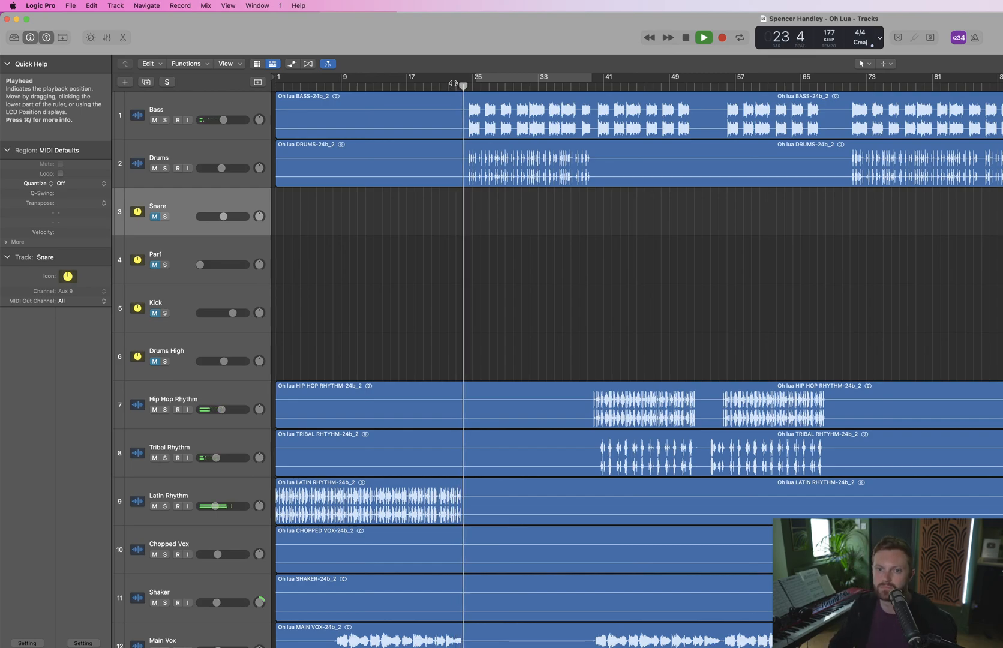
Check the volume automation where the drums enter, and set the Drums' Gain plug-in to +2.2 dB during playback
key("a")
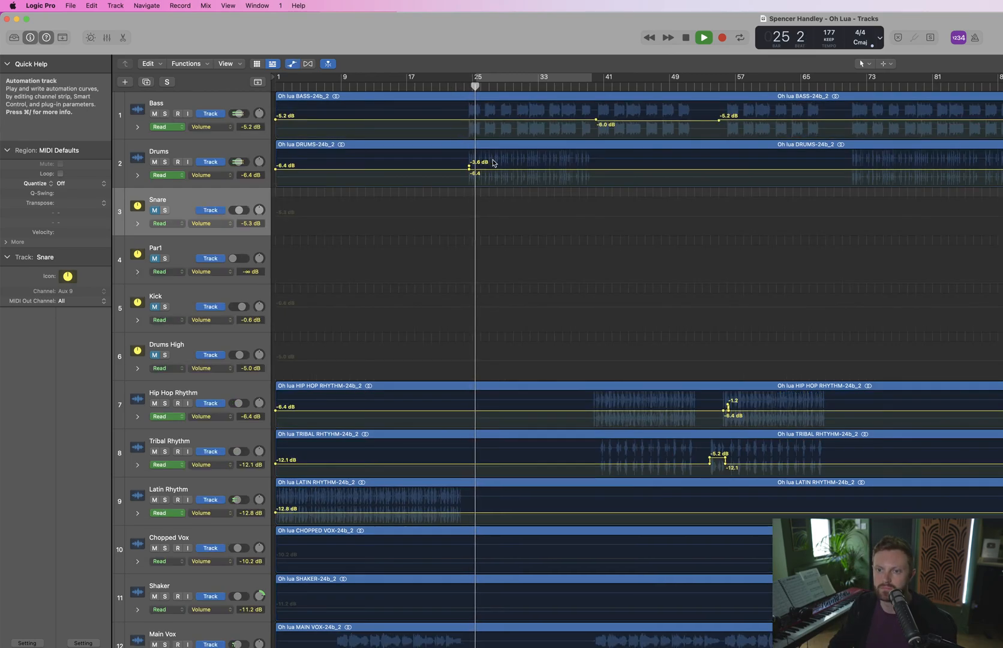
key("super+Right")
key("super+Right")
key("super+Right")
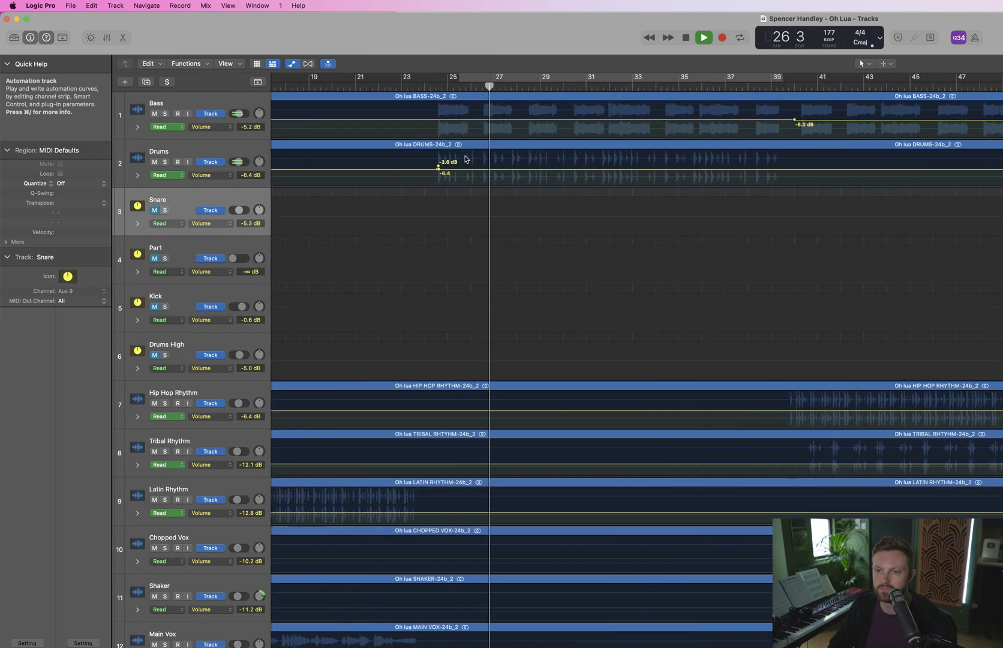
key("super+Right")
key("space")
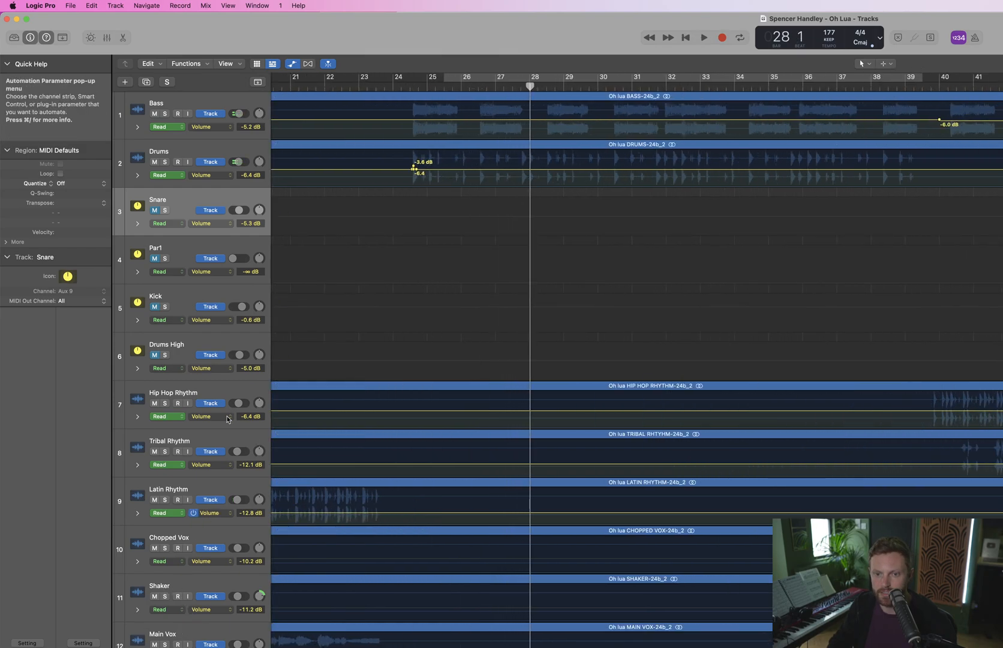
left_click(200, 151)
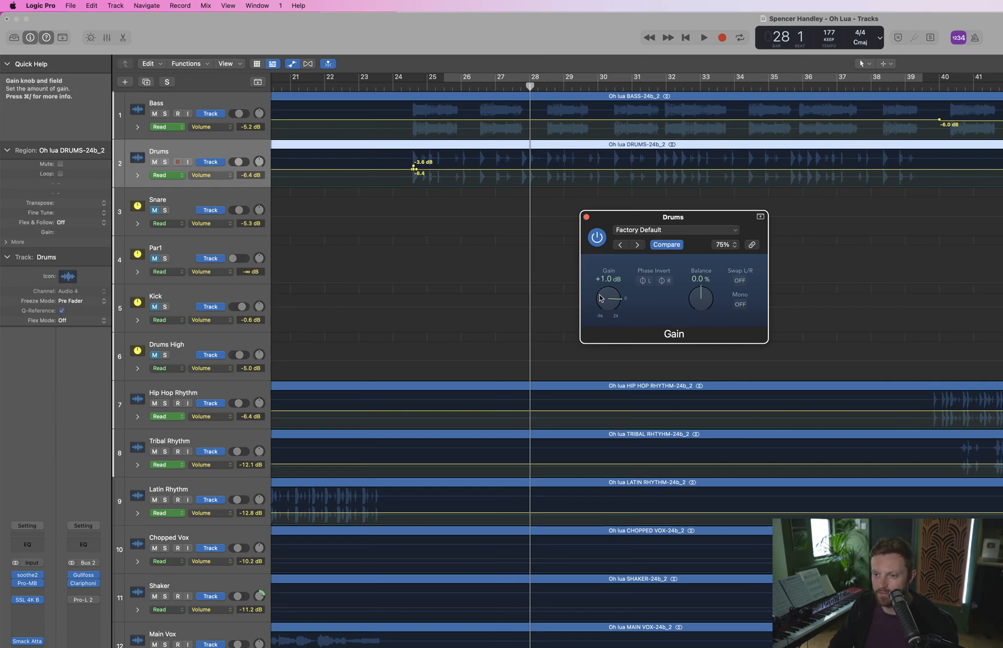
key("space")
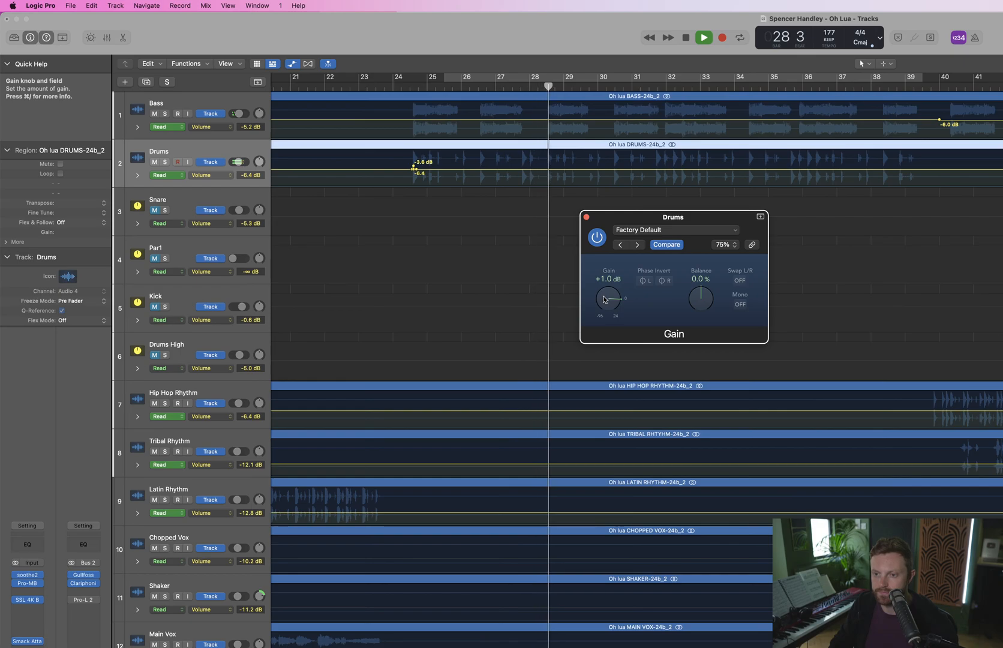
key("a")
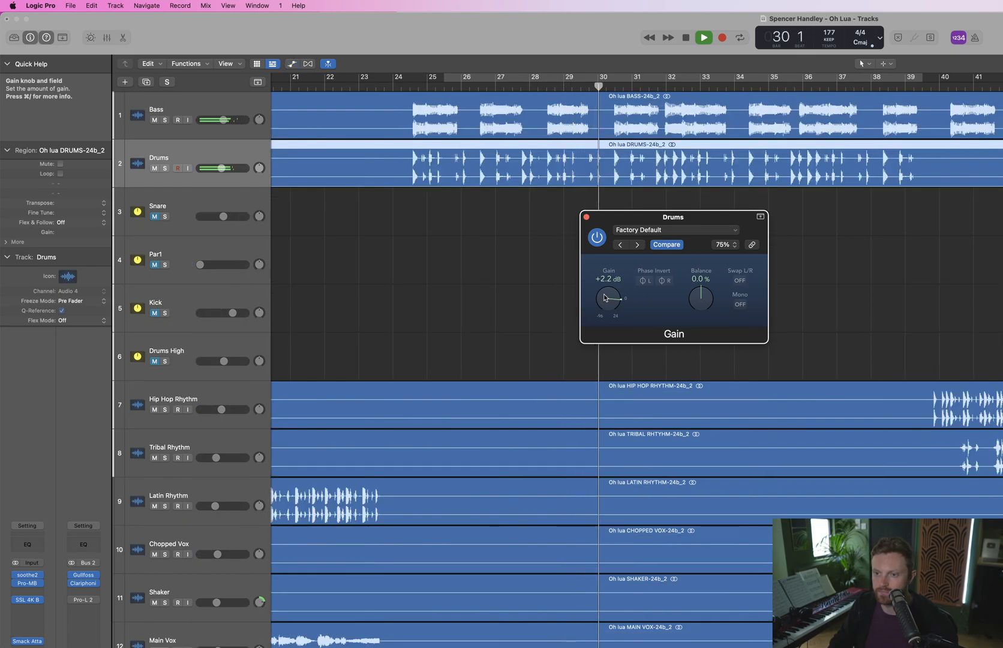
Replay the mix from about bar 22, save the project, and close the Drums' Gain window
left_click(322, 86)
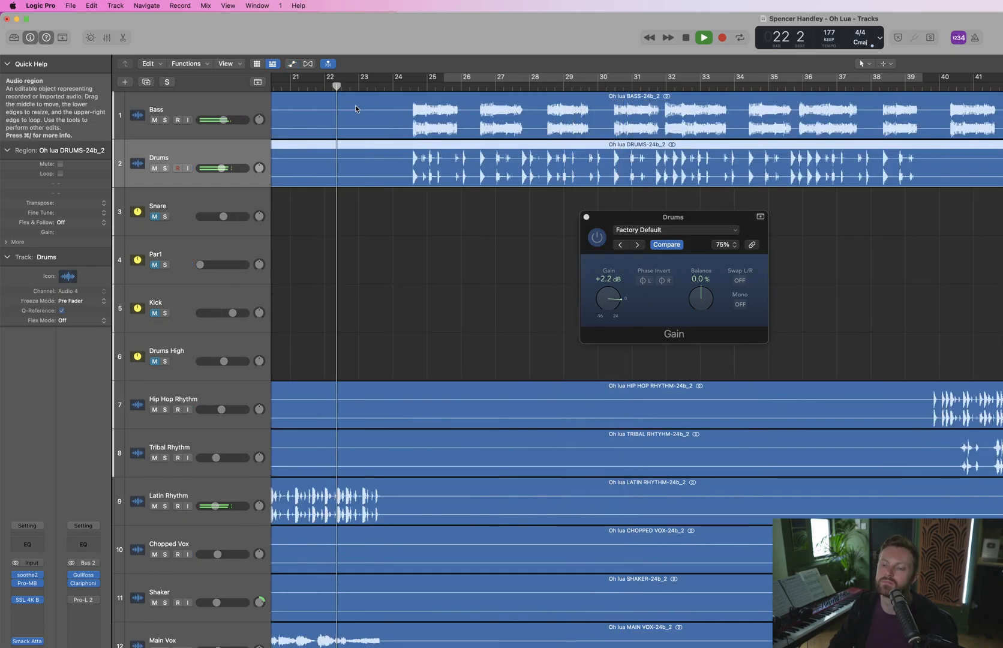
key("super+s")
scroll(523, 380, "down", 5)
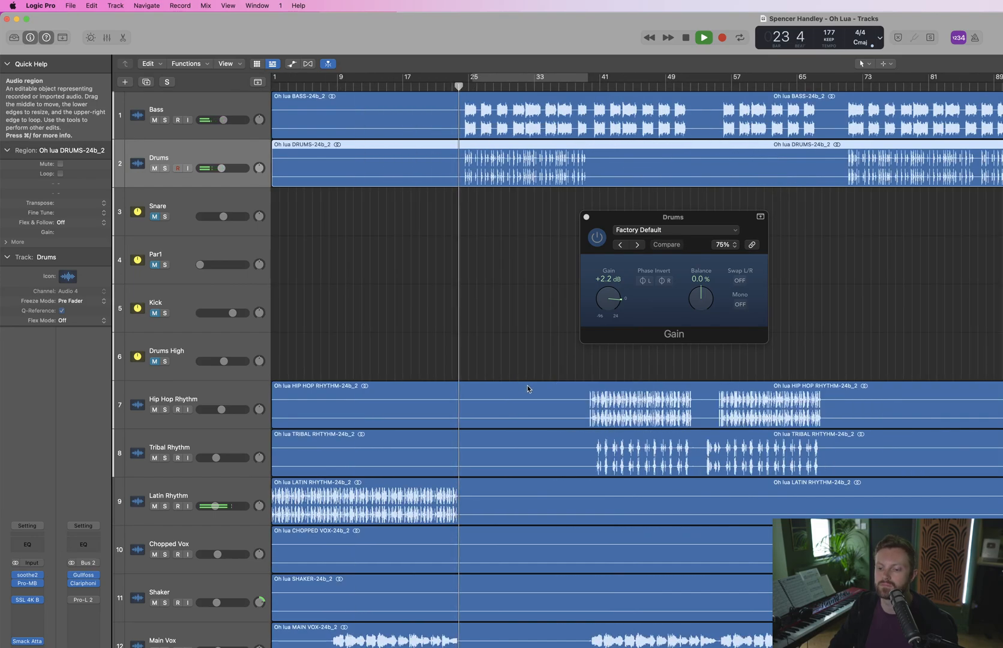
left_click(586, 217)
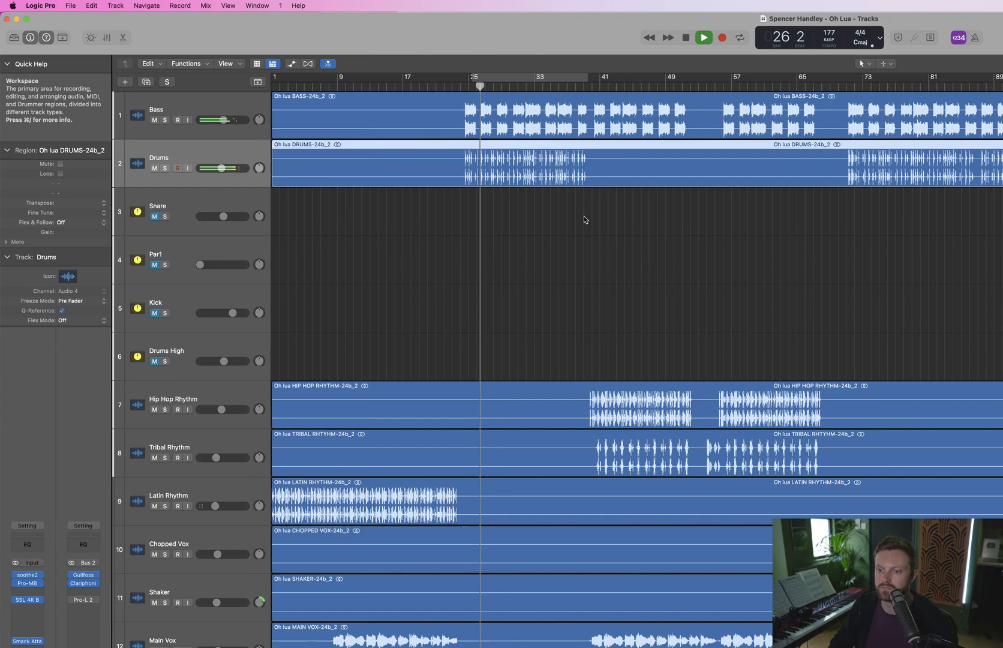
Play from about bar 38 and set a Gain plug-in on Hip Hop Rhythm to -2.0 dB, briefly muting the track to compare
left_click(573, 84)
key("a")
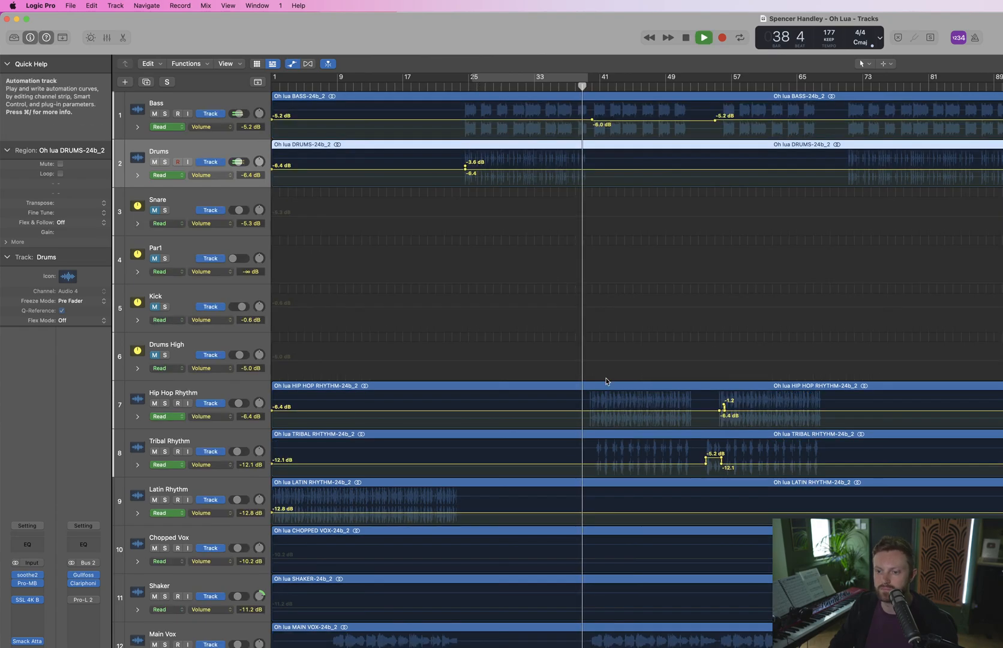
left_click(235, 393)
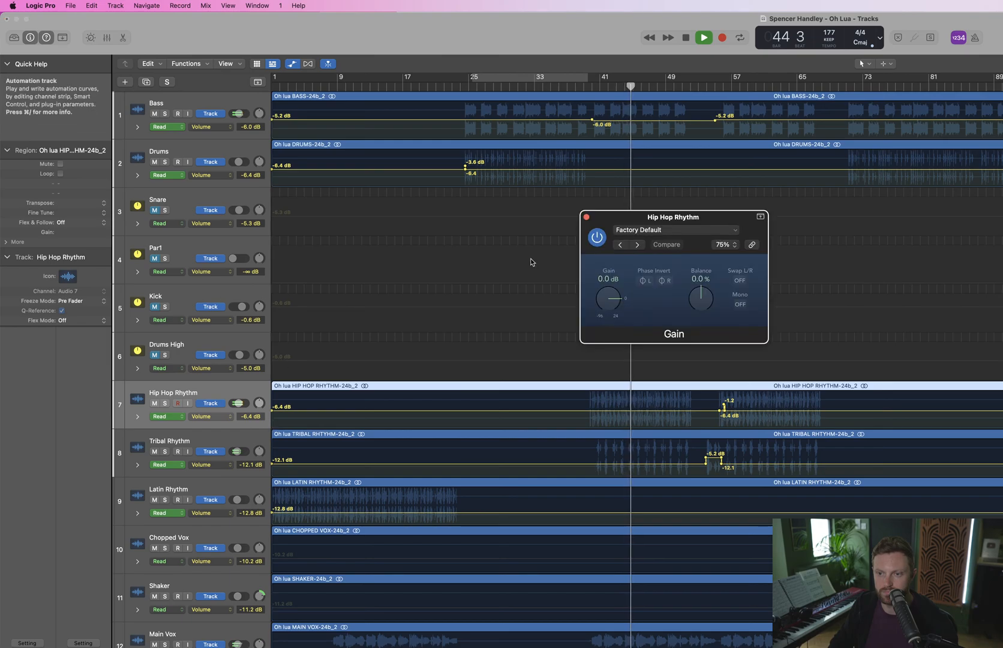
left_click(155, 404)
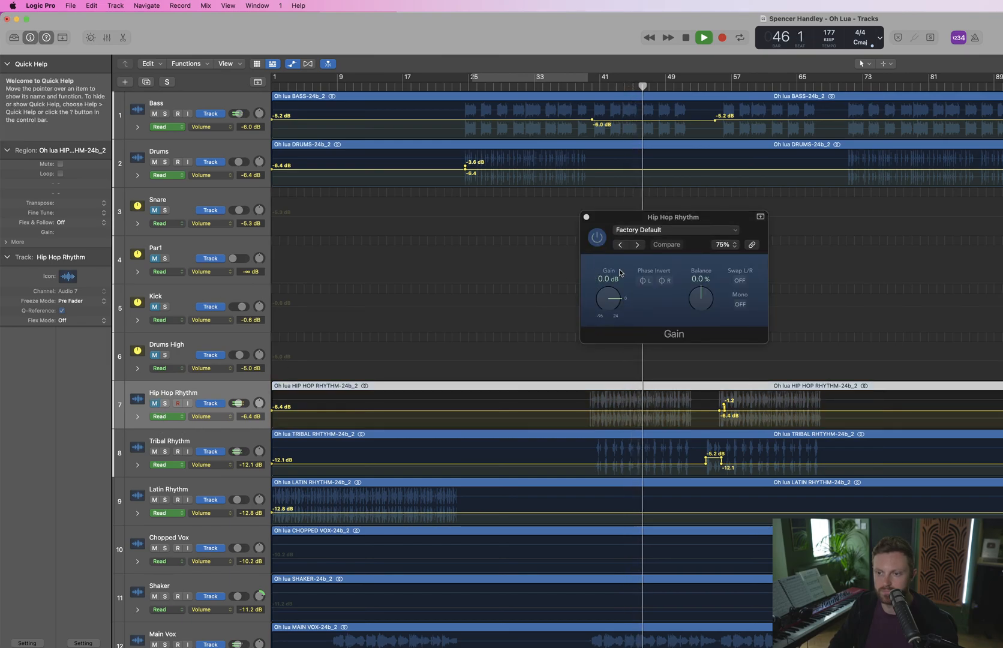
left_click_drag(604, 296, 604, 300)
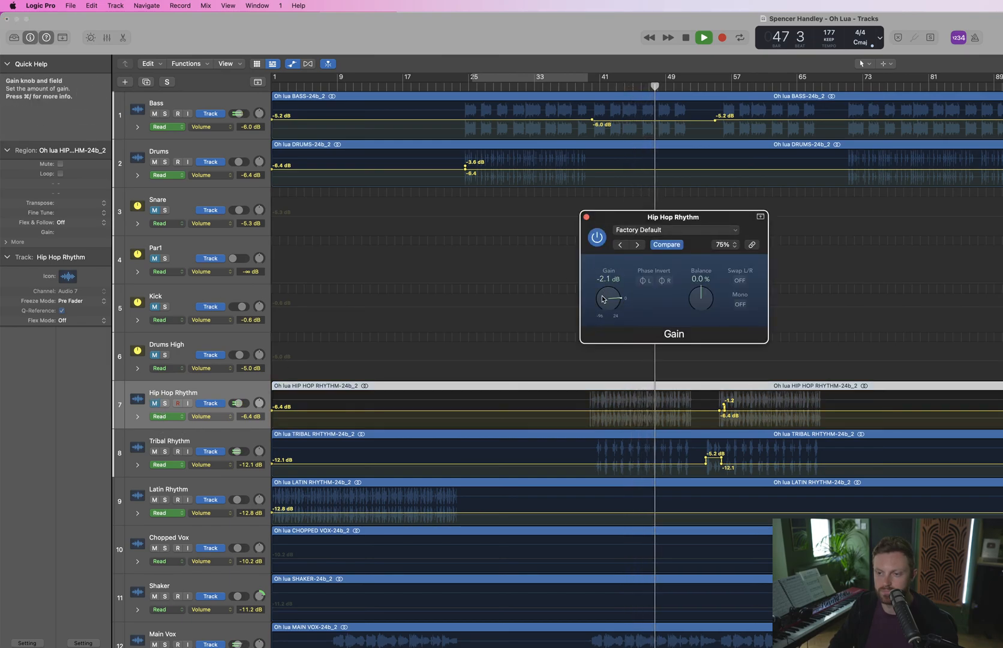
left_click(154, 403)
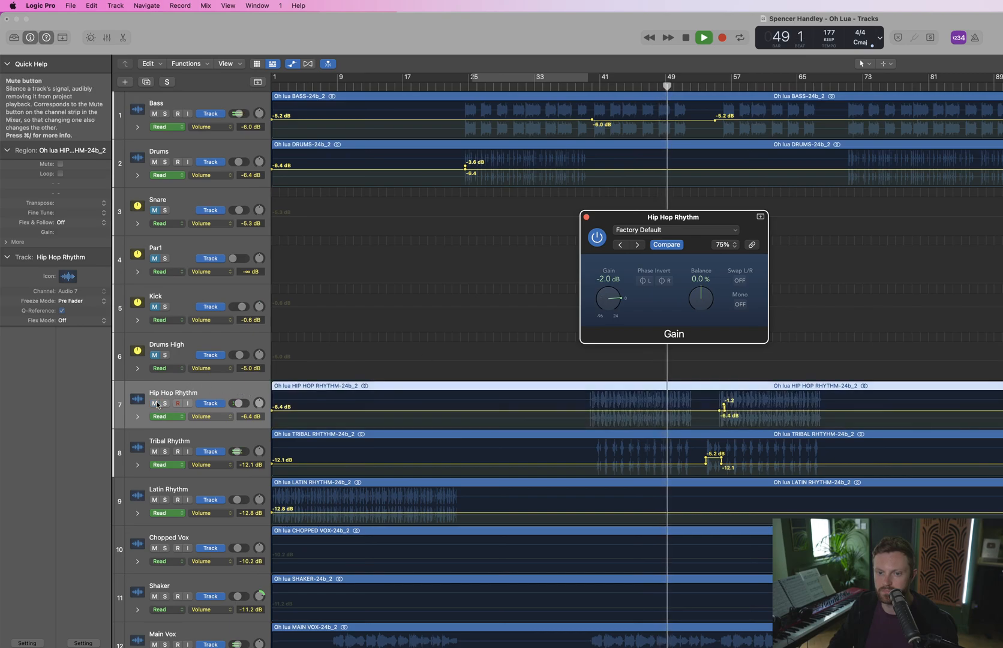
Copy the Gain plug-in to Tribal Rhythm, set its gain to +2.0 dB, and close both Gain windows
left_click(170, 441)
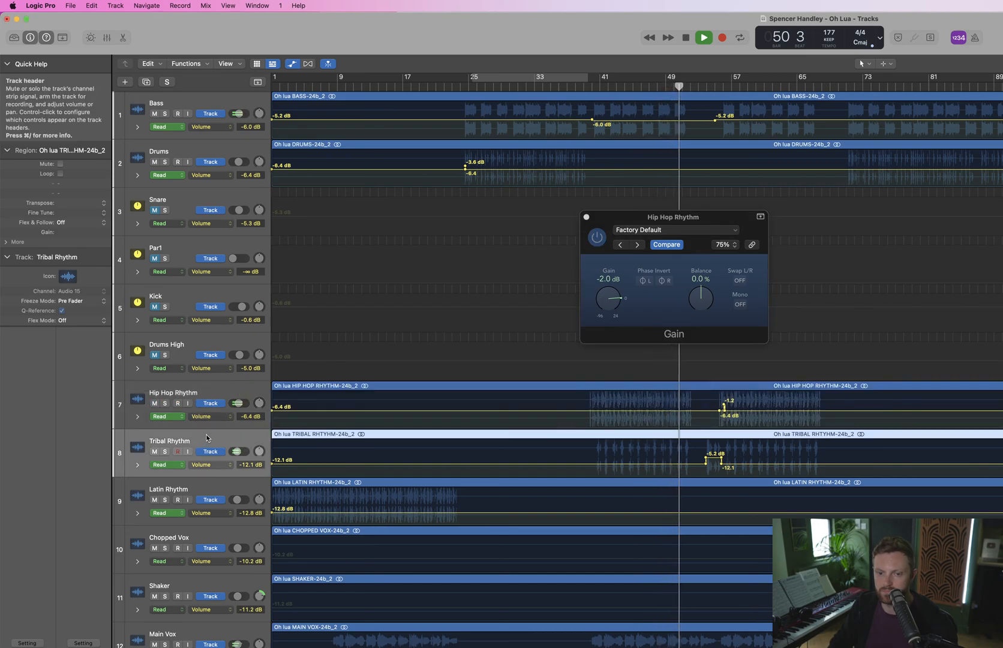
key("x")
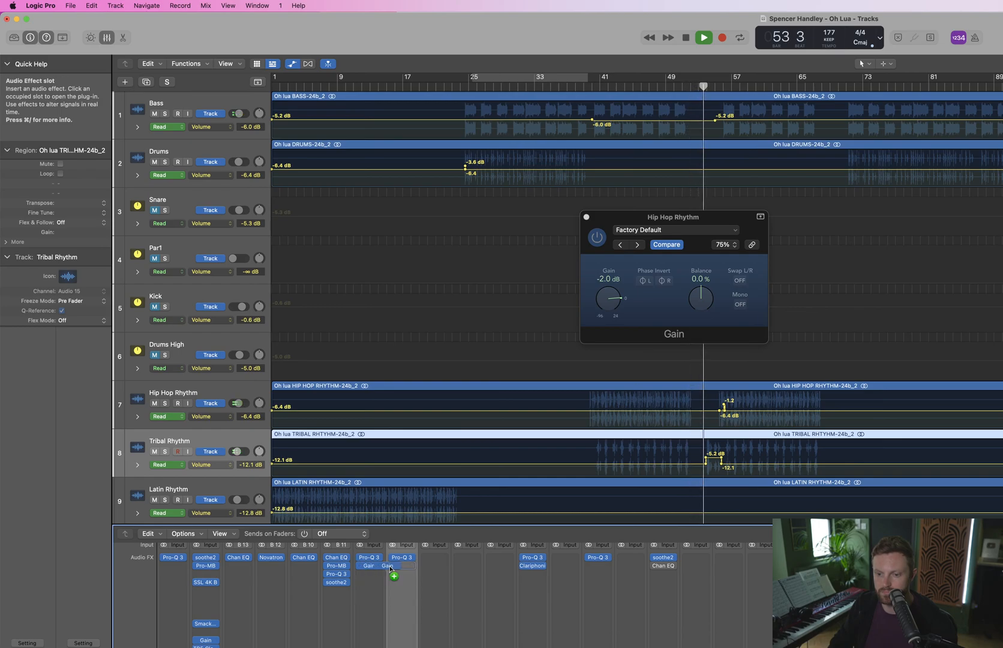
left_click(401, 568)
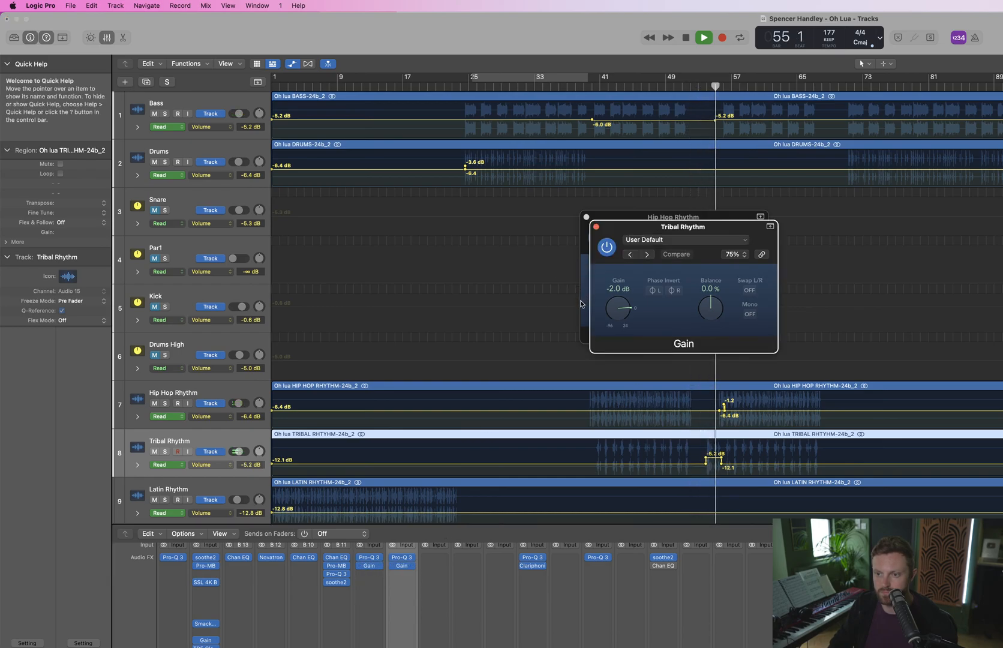
type("+")
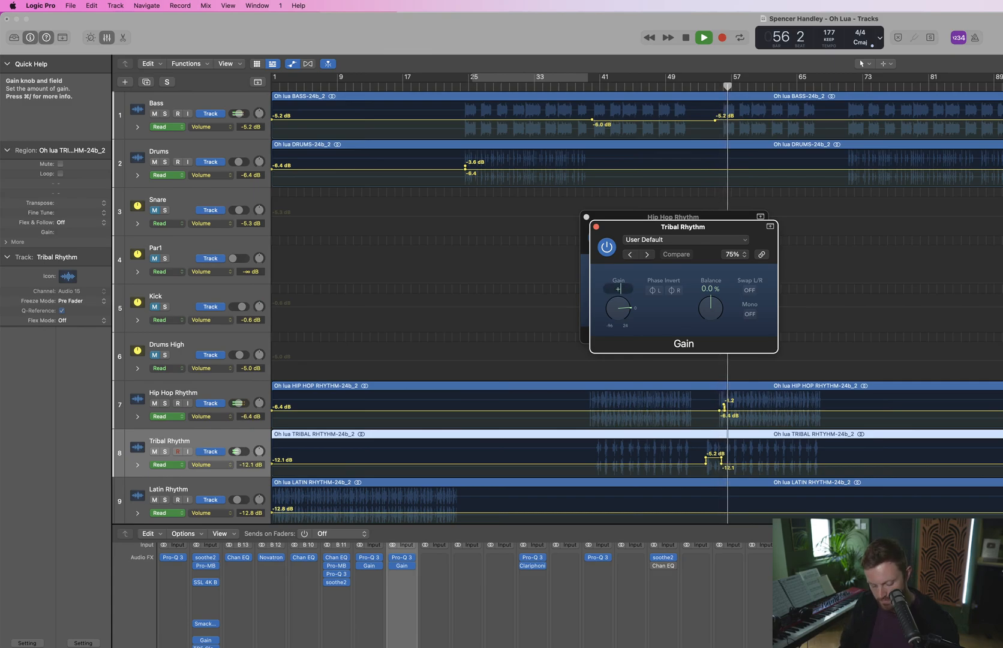
type("2")
key("Return")
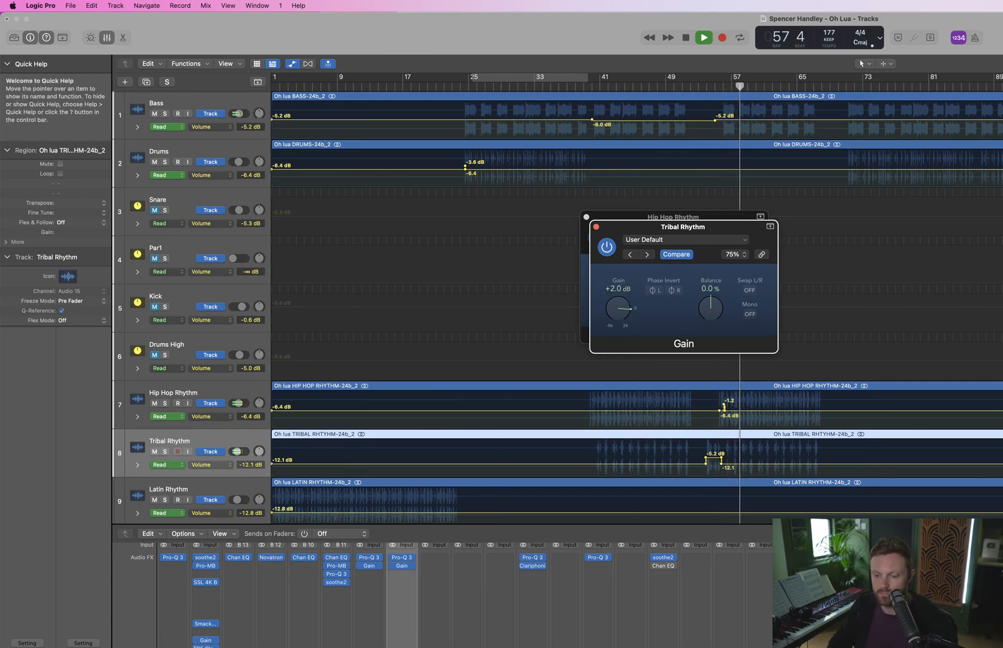
left_click(595, 226)
left_click(586, 217)
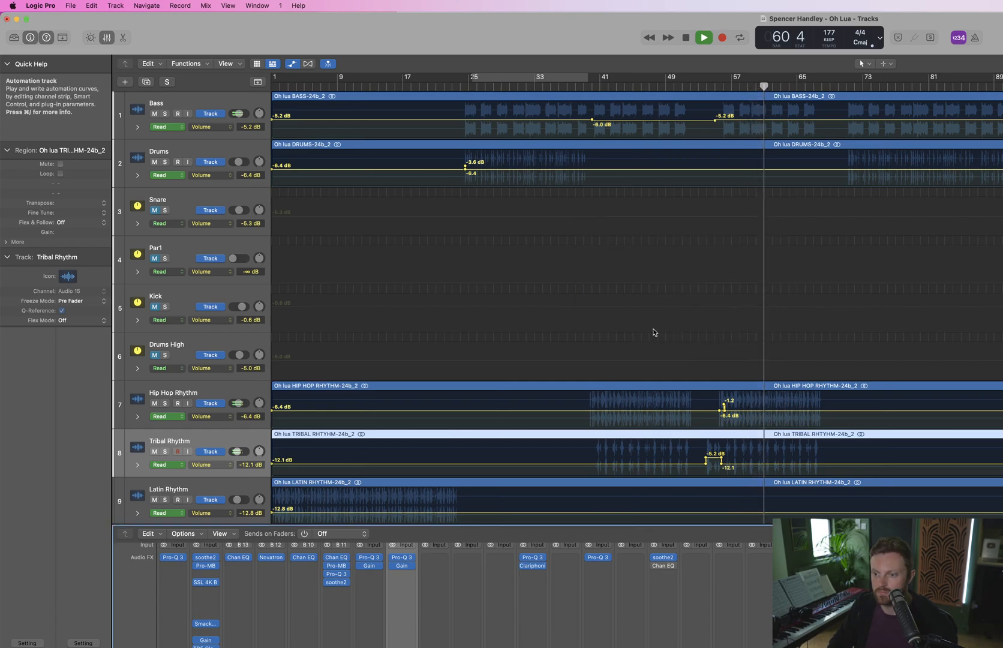
Select the Hip Hop Rhythm track and hide the mixer and the volume automation
left_click(256, 390)
key("super+a")
left_click(361, 412)
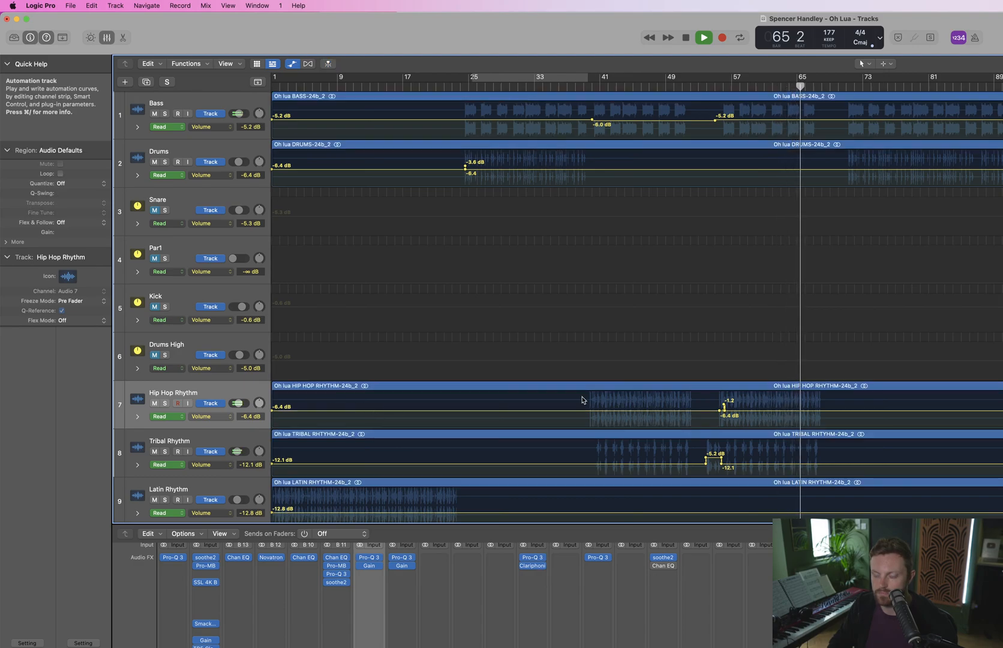
key("x")
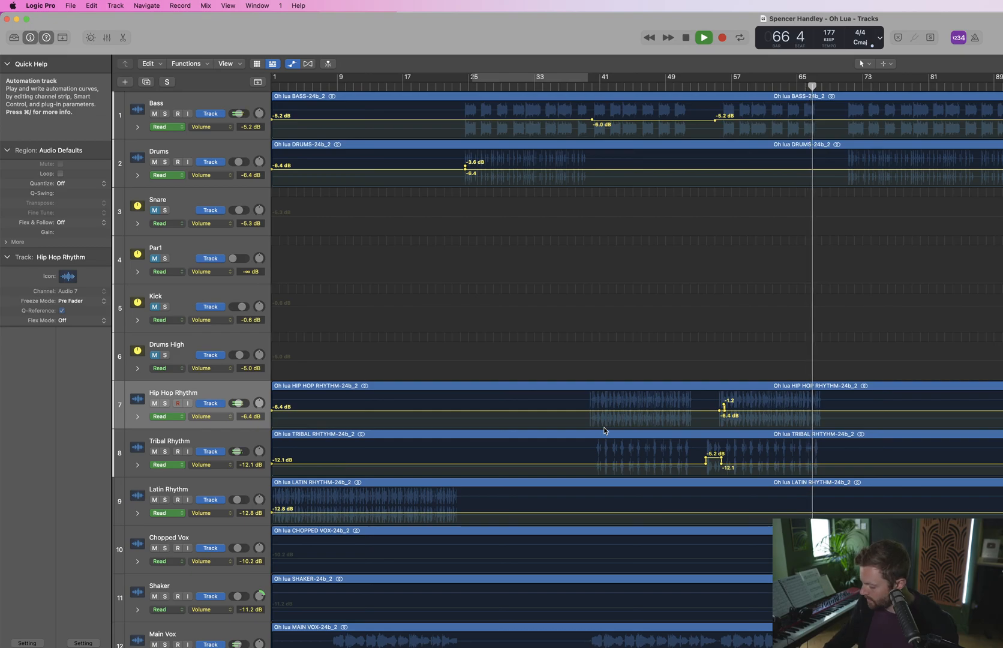
key("a")
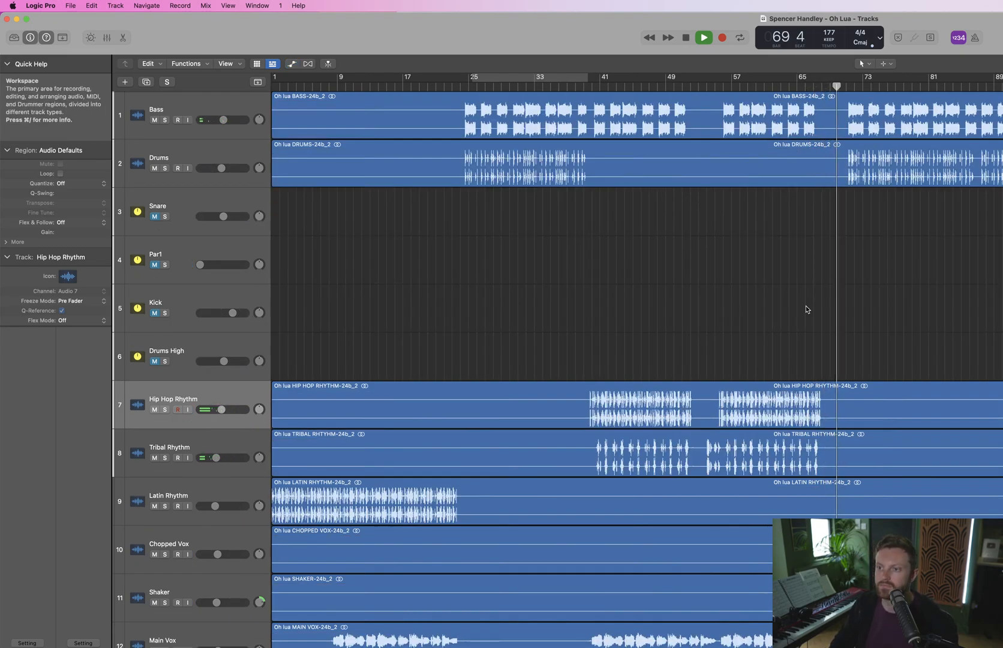
Review the full mix with the mixer showing, replaying the section from about bar 24, and stop playback
scroll(825, 384, "down", 5)
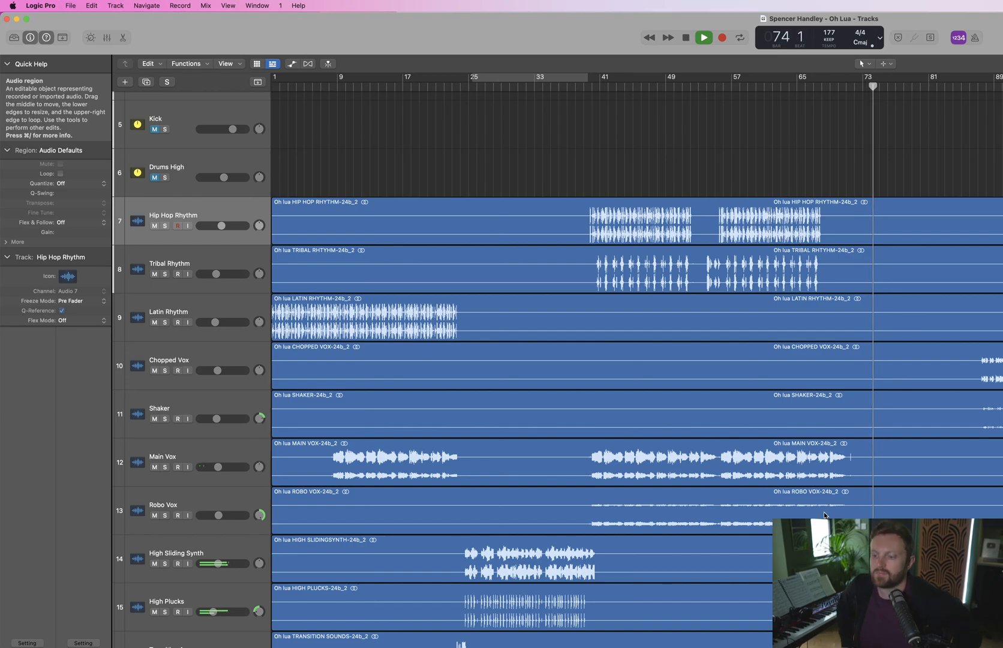
scroll(635, 216, "up", 5)
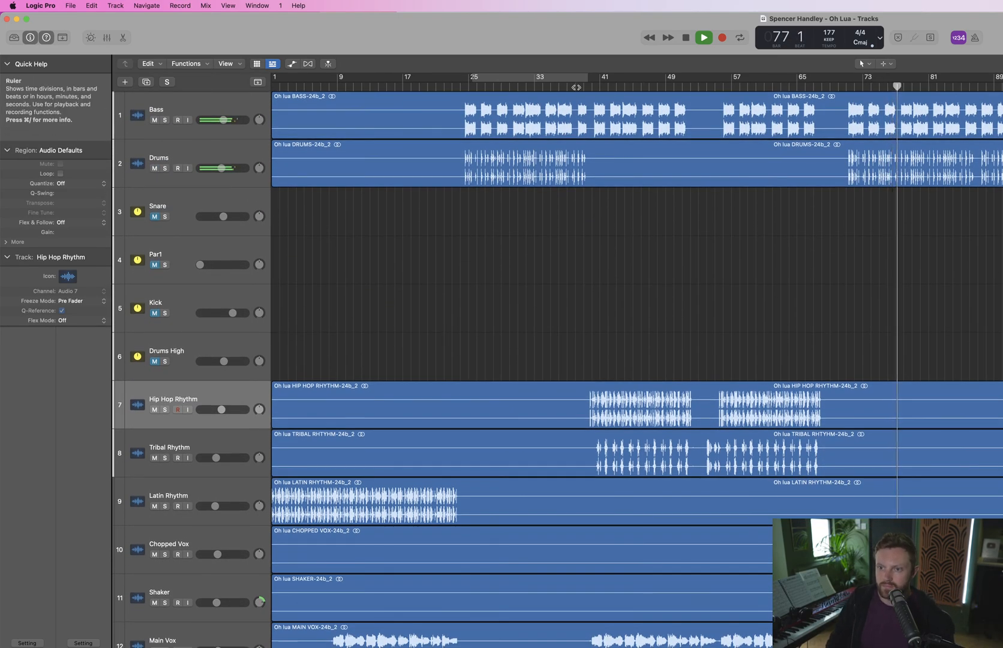
key("x")
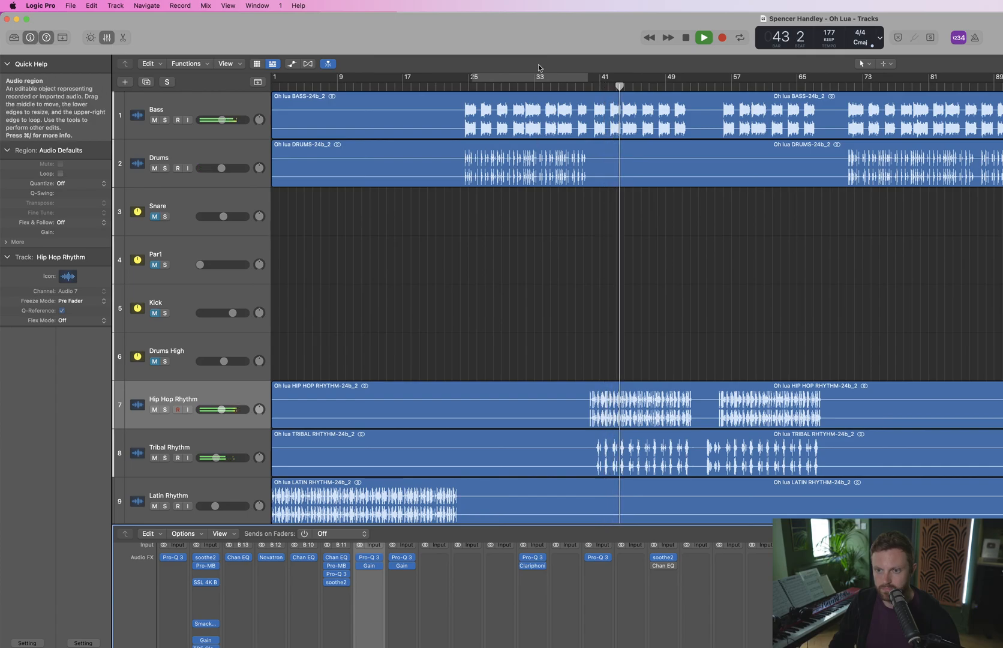
left_click(467, 84)
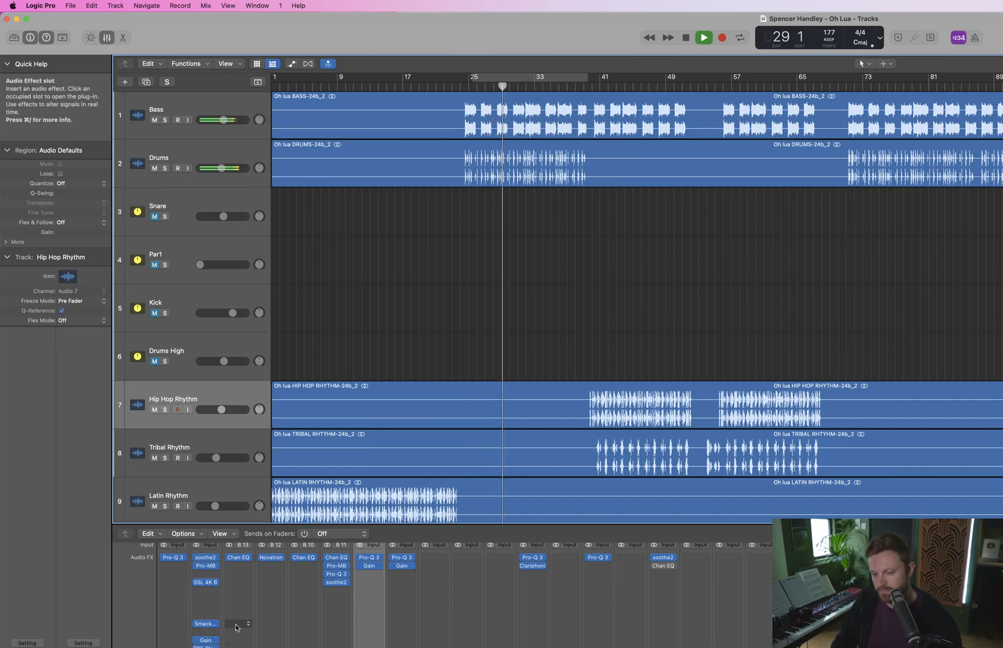
key("space")
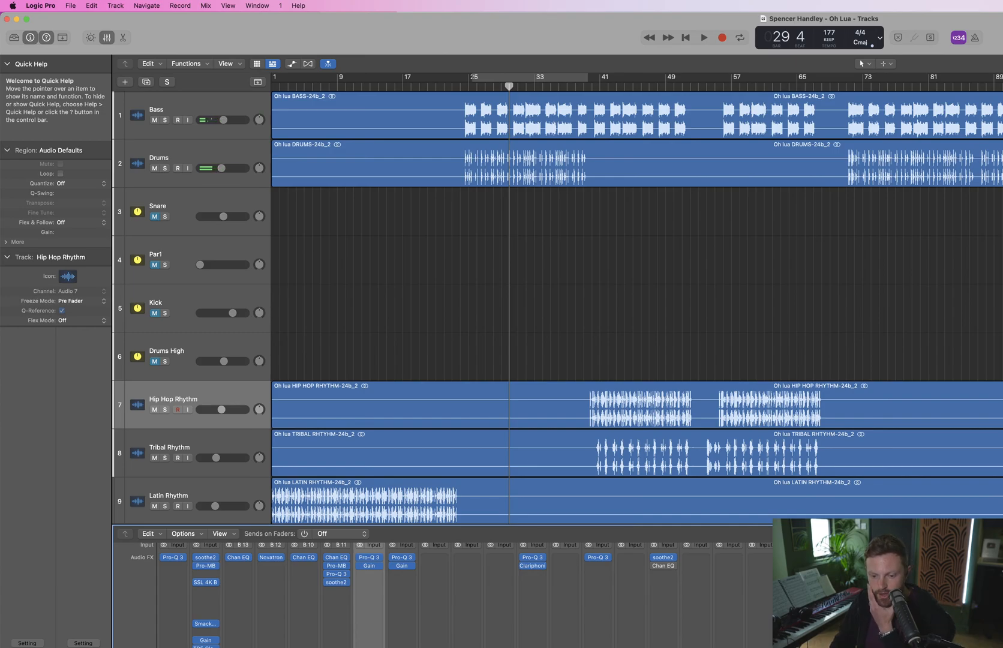
left_click(269, 566)
key("Escape")
left_click(269, 566)
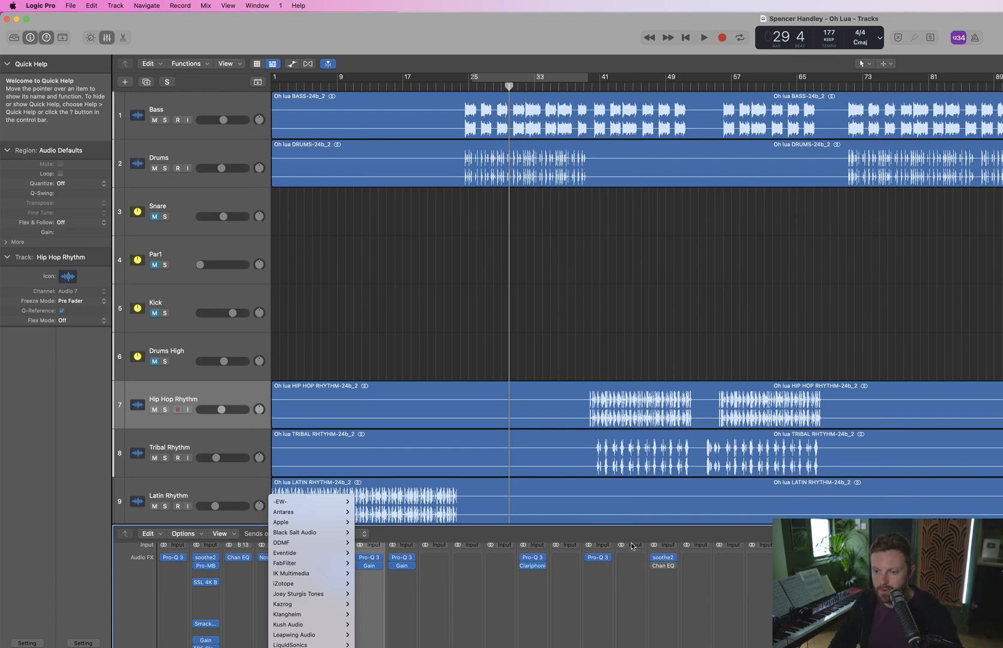
key("Escape")
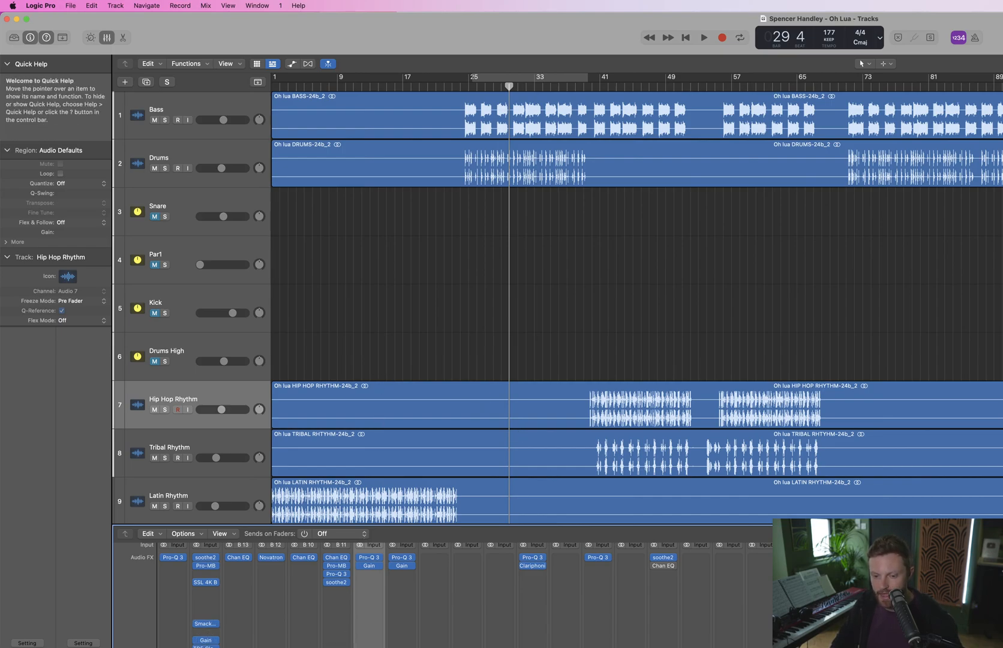
mouse_move(230, 647)
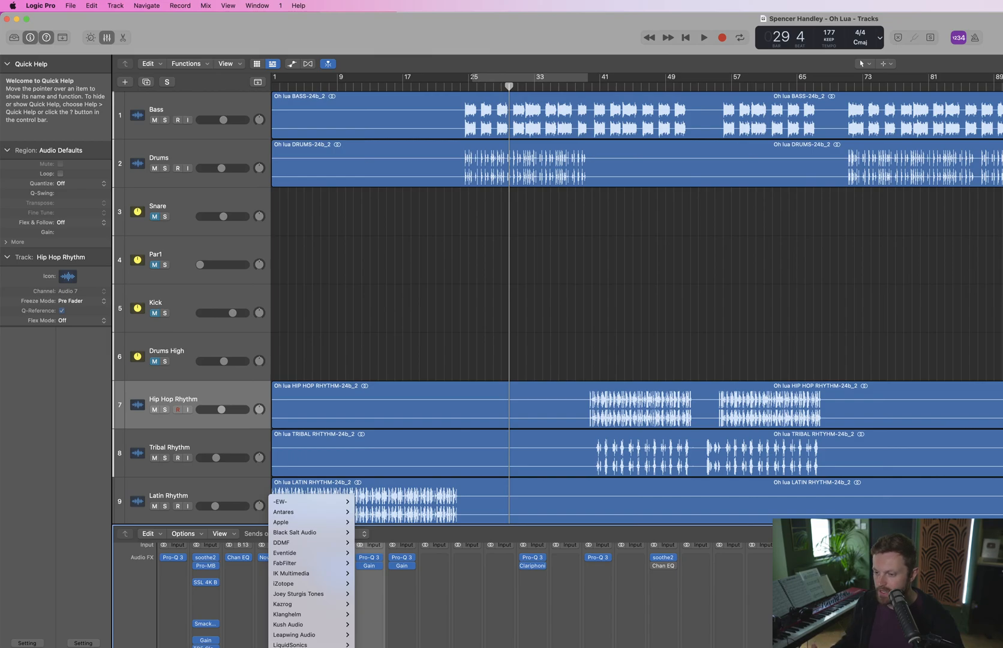
key("Escape")
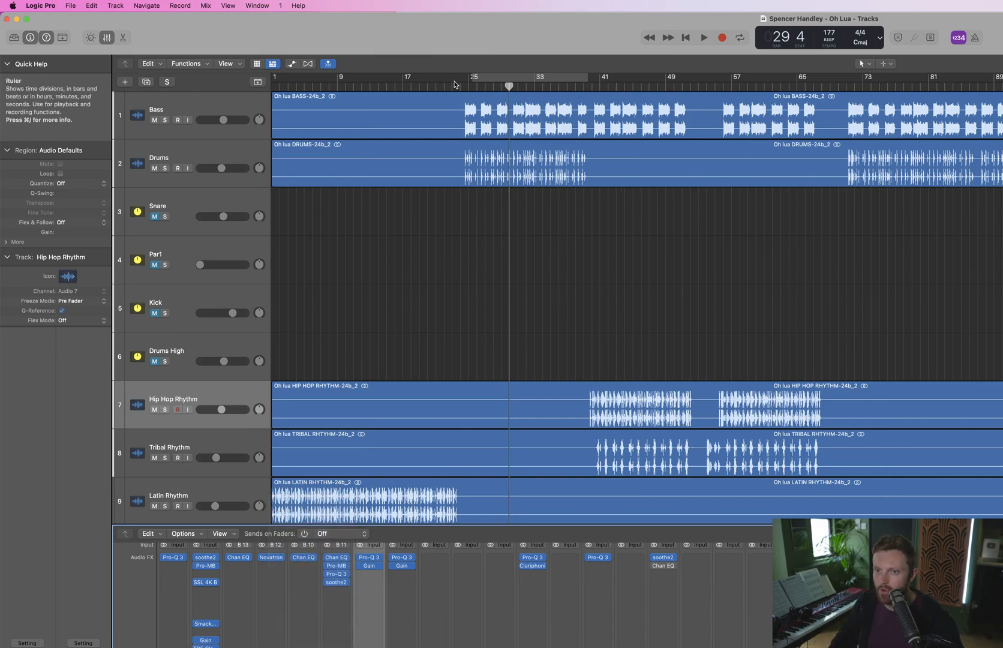
Play from about bar 24, reset the Drums Gain plug-in to 0.0 dB, briefly mute Drums to compare, and save
left_click_drag(508, 85, 458, 86)
key("space")
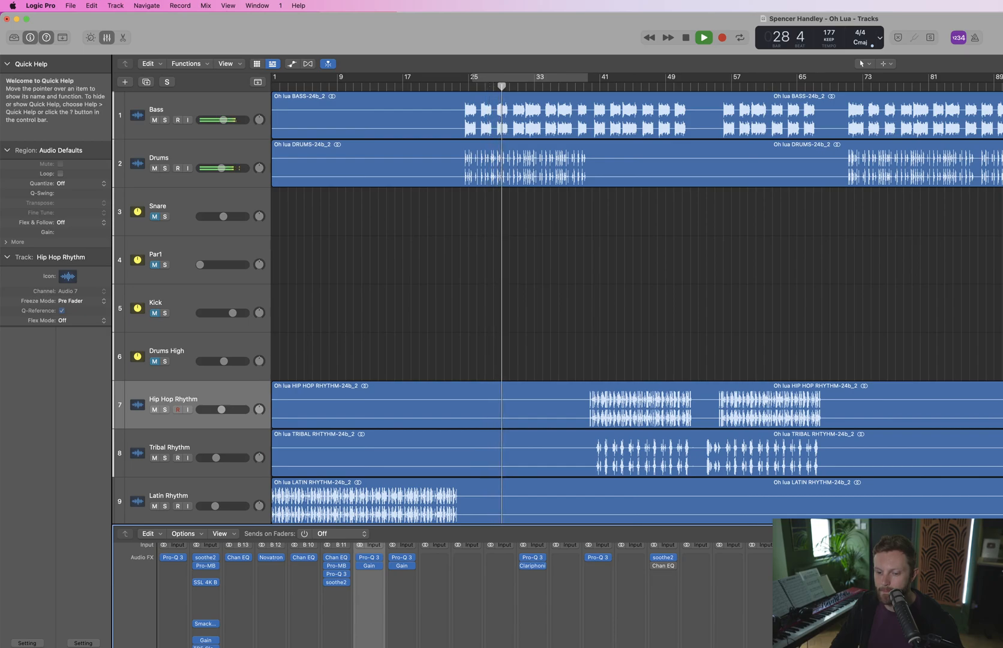
left_click(205, 640)
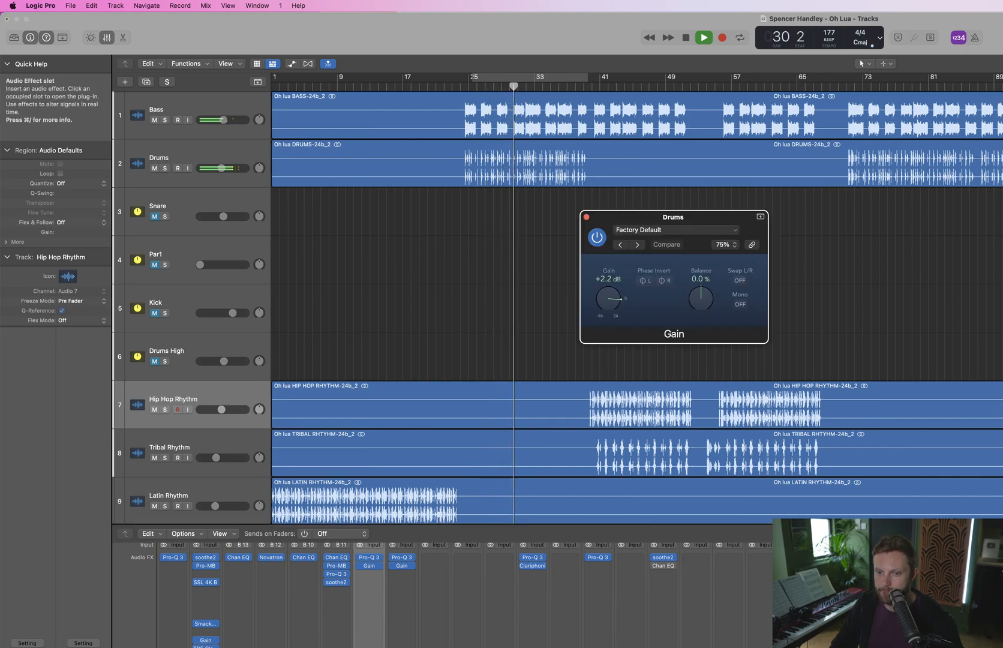
left_click(607, 300, "alt")
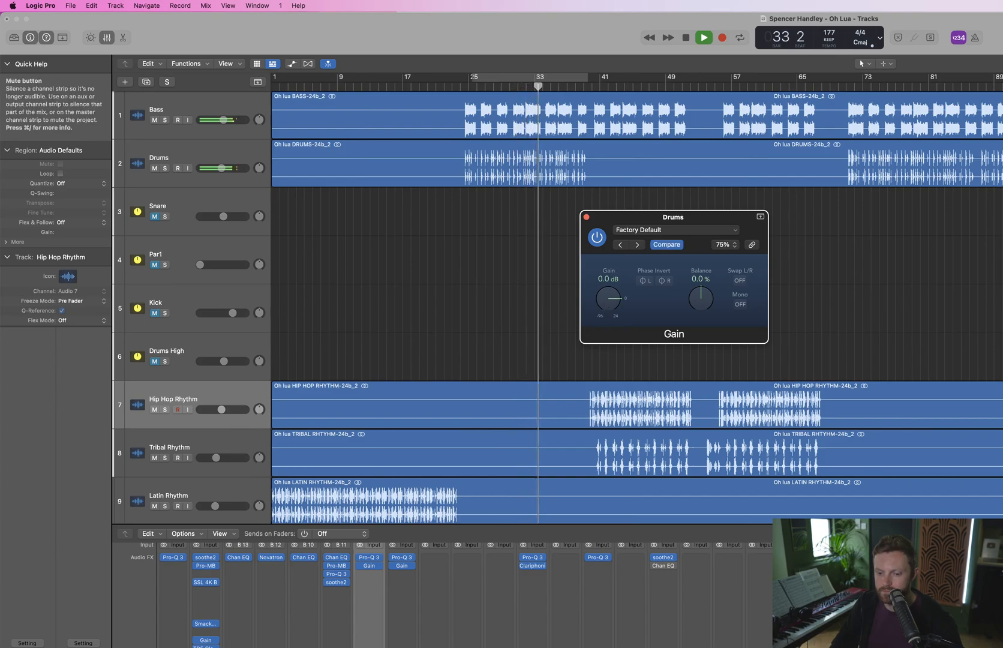
left_click(154, 168)
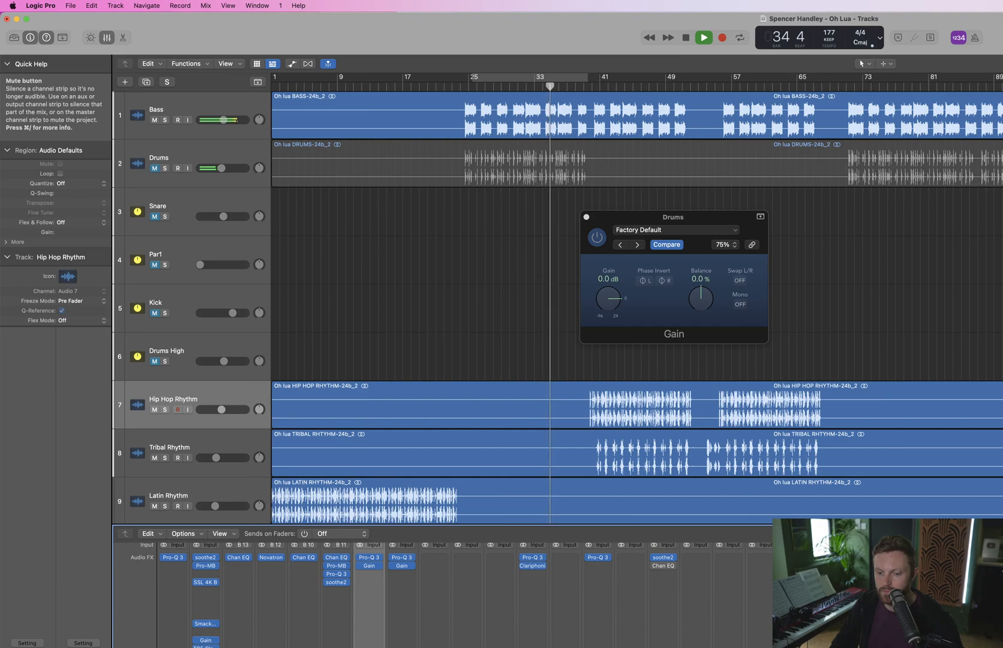
left_click(154, 168)
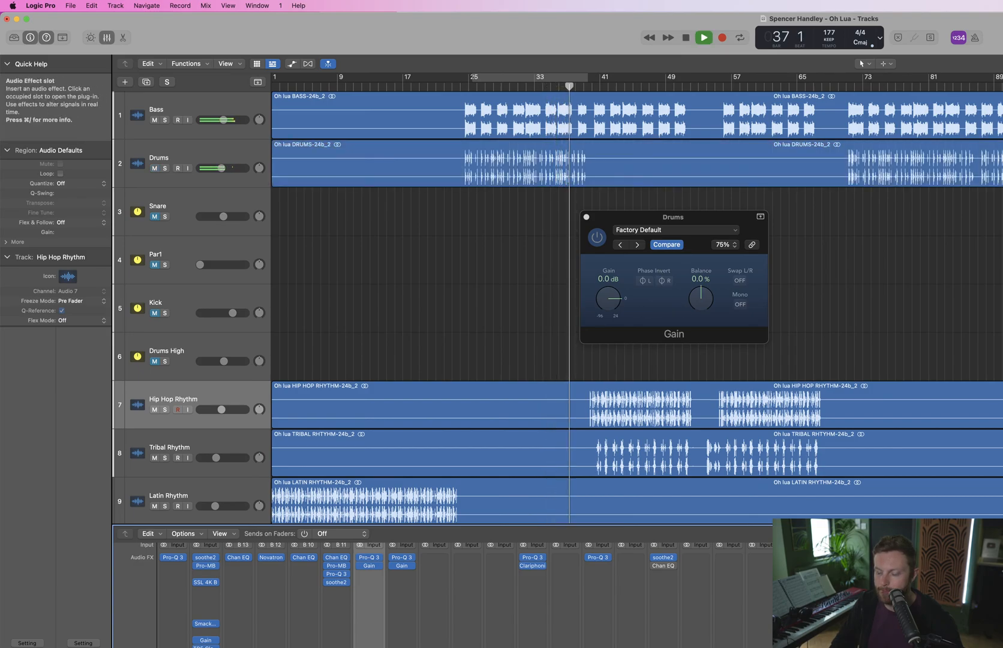
key("super+s")
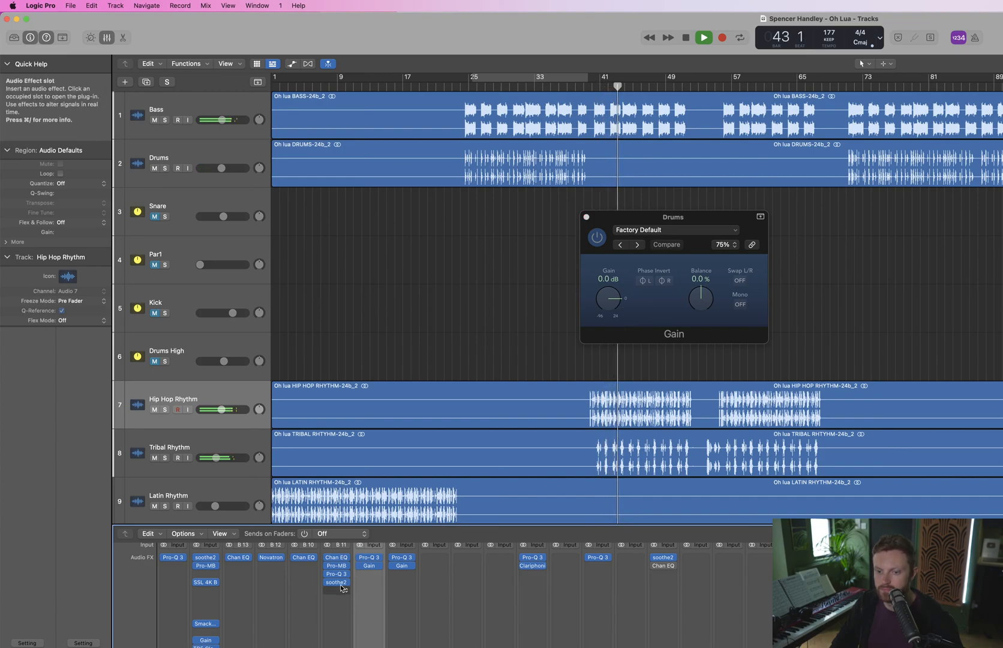
left_click(587, 218)
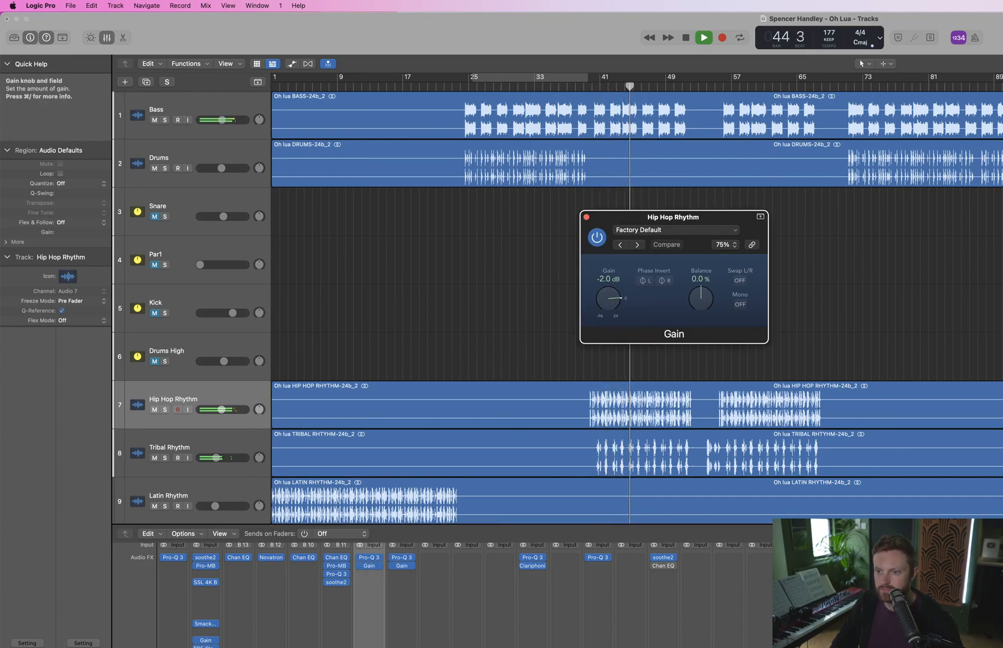
Set the Hip Hop Rhythm Gain plug-in to -3.0 dB, close its window, and save the project
left_click_drag(600, 311, 600, 317)
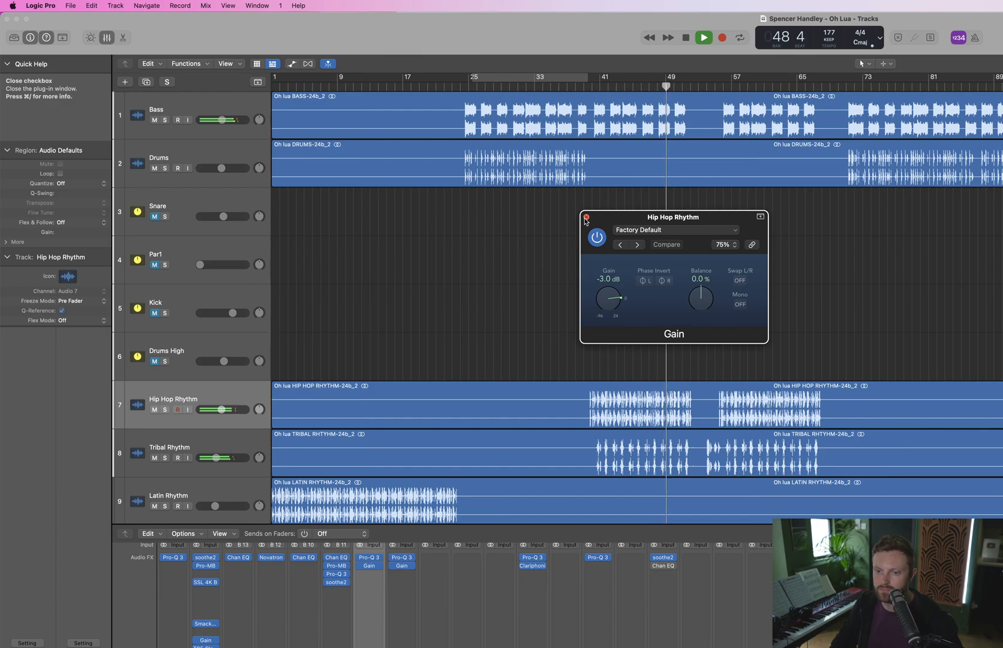
left_click(587, 218)
key("super+s")
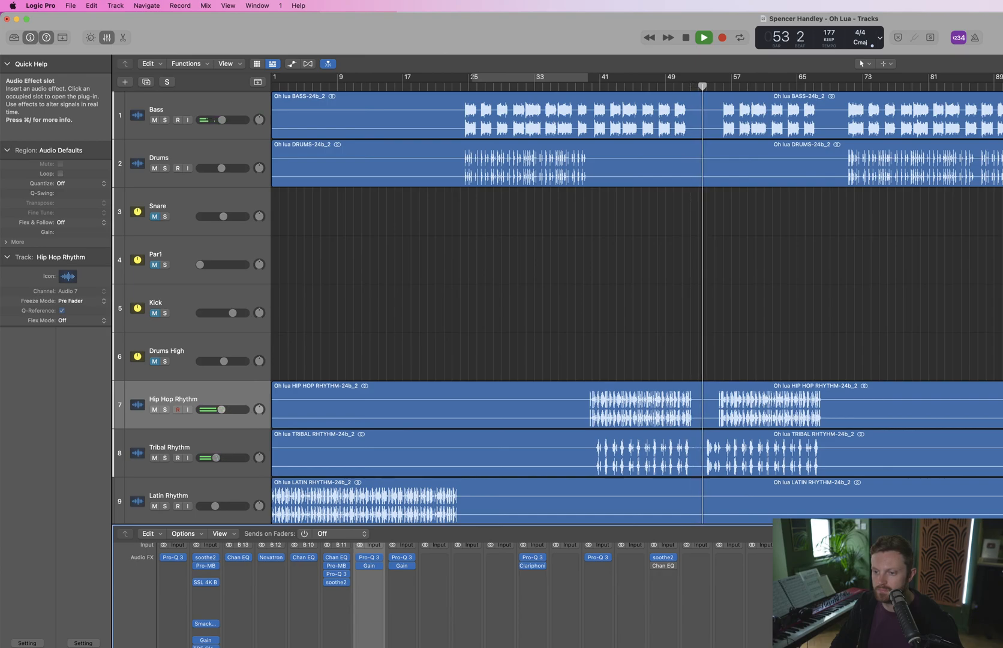
key("super+s")
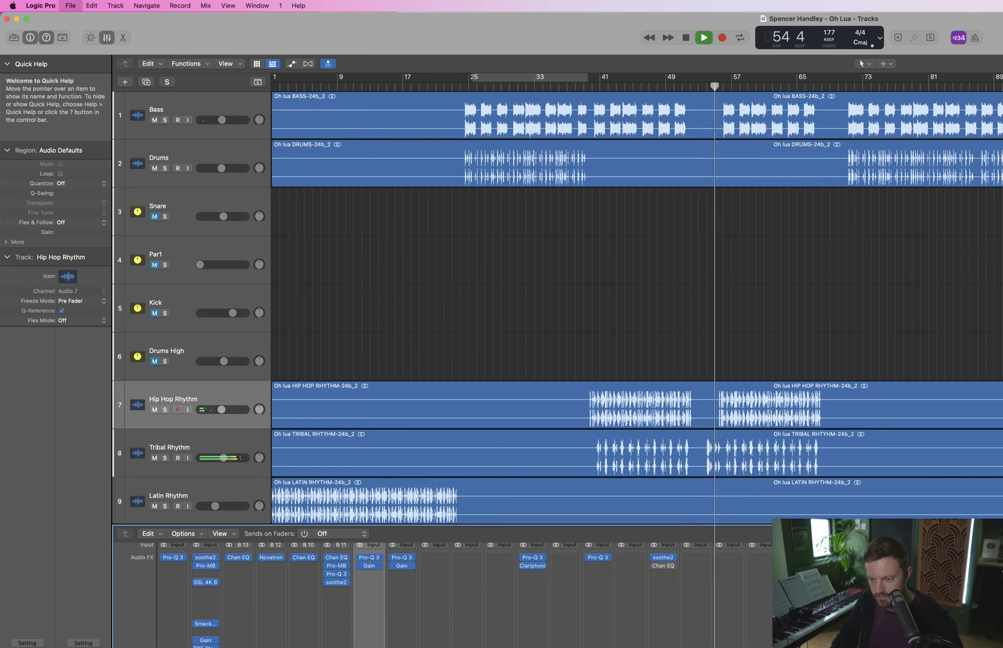
Lower the raised section of Tribal Rhythm's volume automation around bars 54 to 55 to -9.0 dB and replay that passage
key("x")
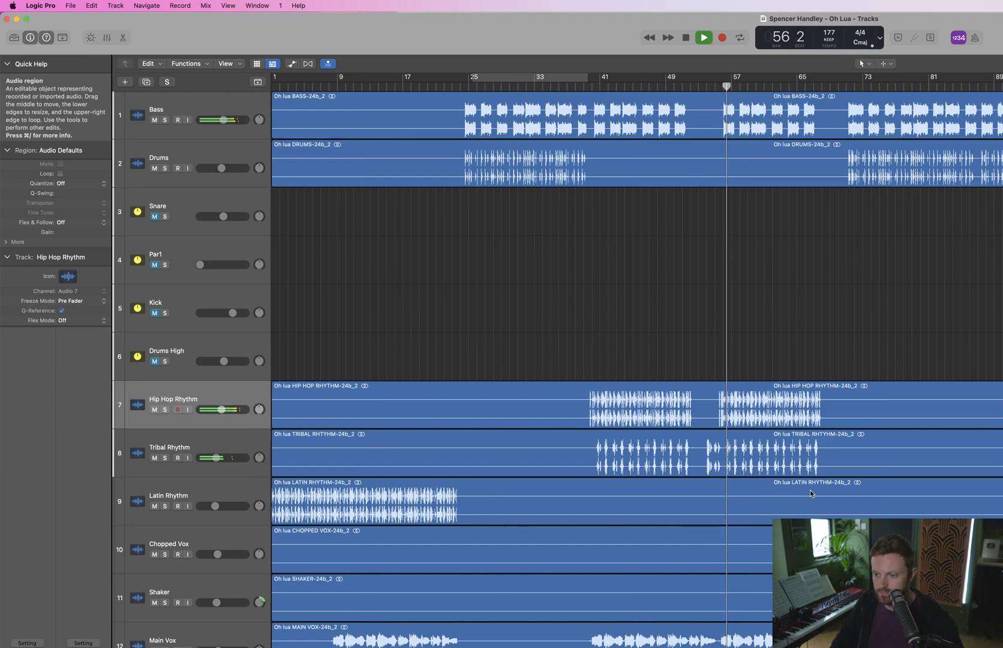
scroll(809, 489, "down", 5)
key("a")
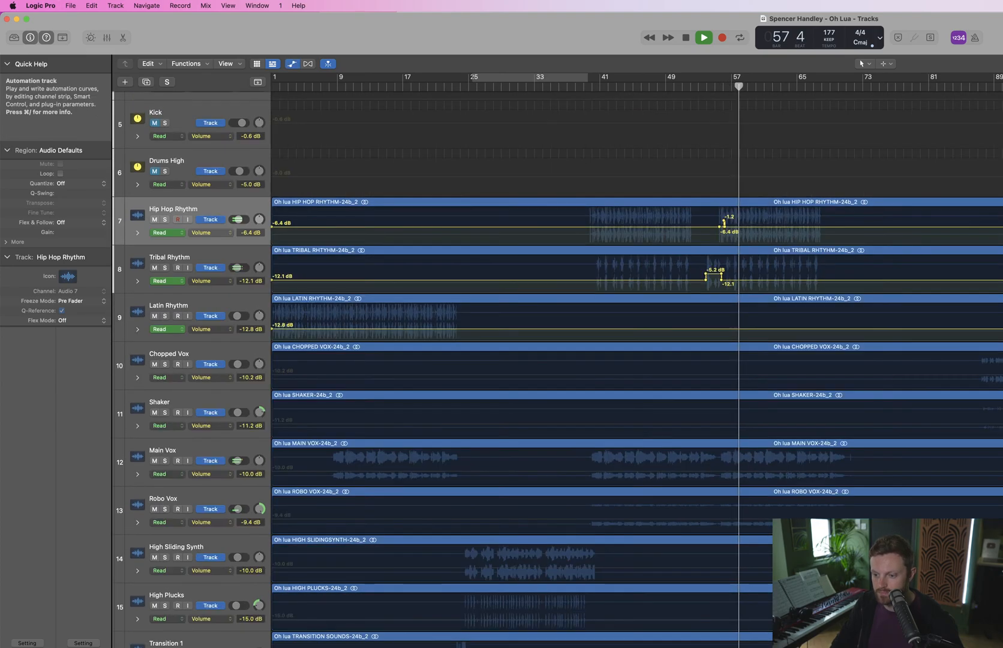
left_click_drag(719, 273, 720, 274)
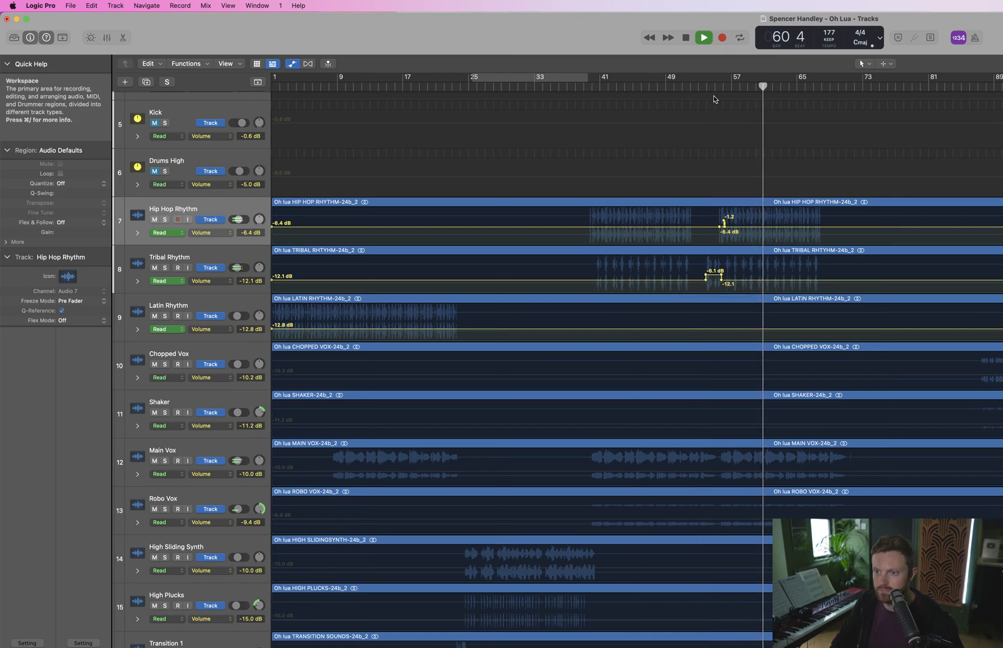
left_click(697, 82)
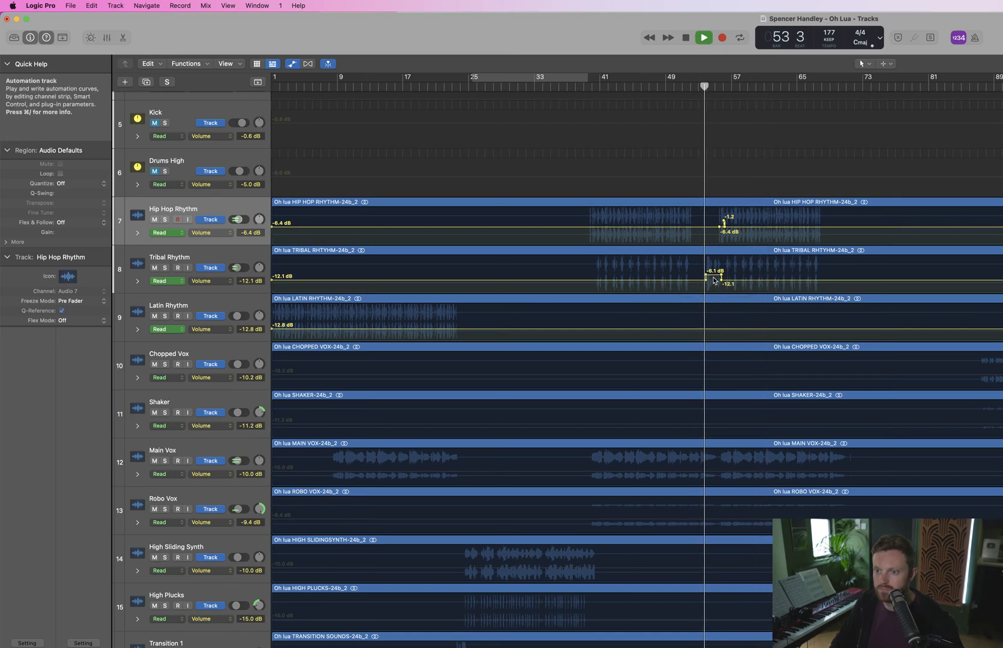
left_click_drag(714, 280, 695, 282)
key("super+Right")
key("super+Right")
key("super+Right")
key("super+Right")
key("super+Right")
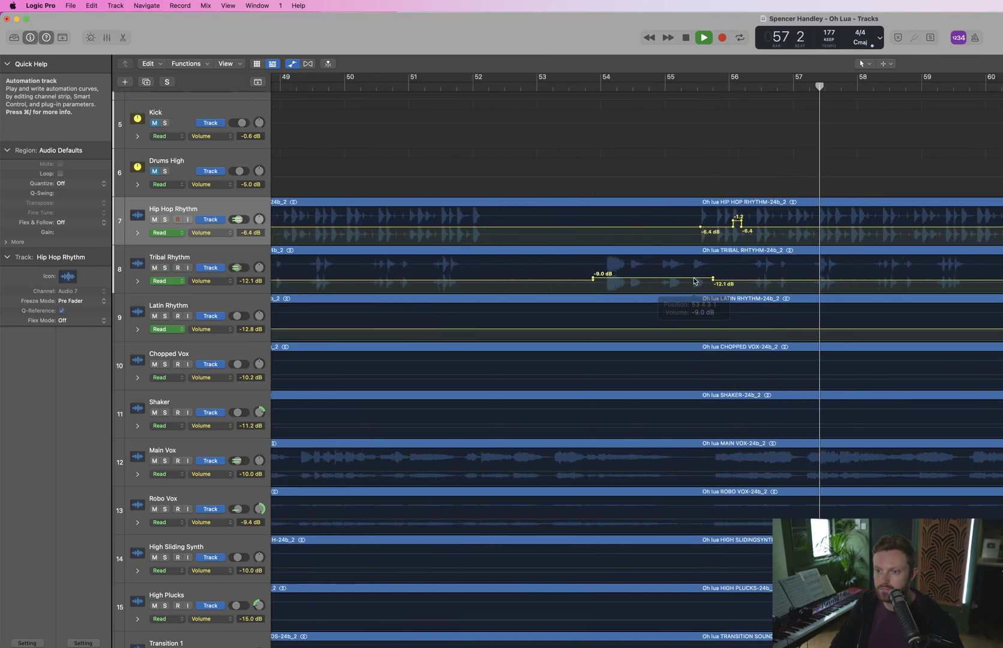
left_click(575, 82)
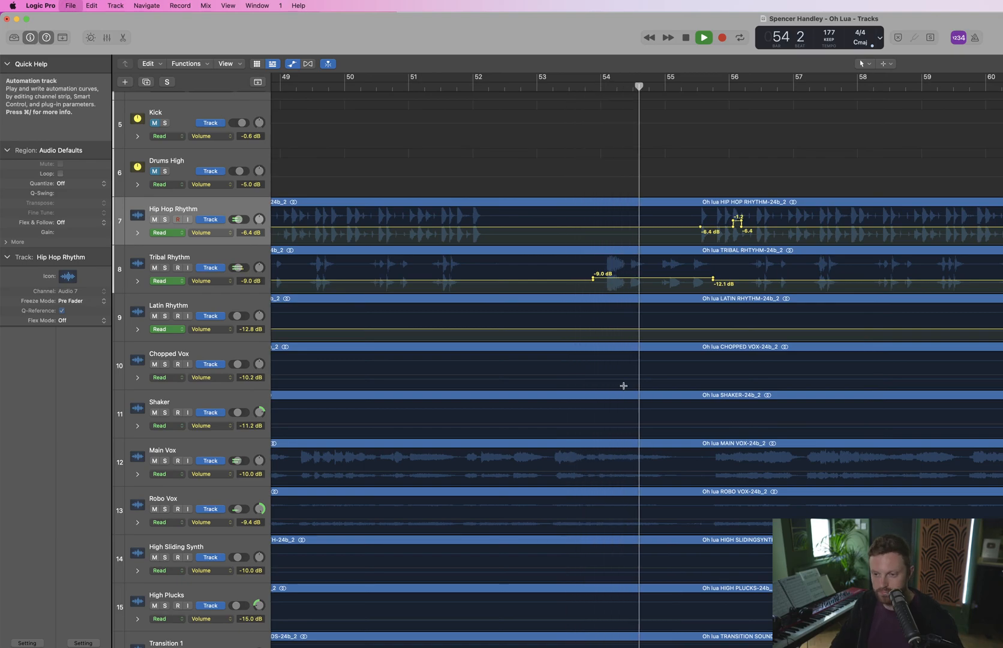
Hide the volume automation and turn on Cycle for the section from about bar 25 to bar 38
key("super+Left")
key("super+Left")
key("super+Left")
key("super+Left")
key("super+Left")
key("a")
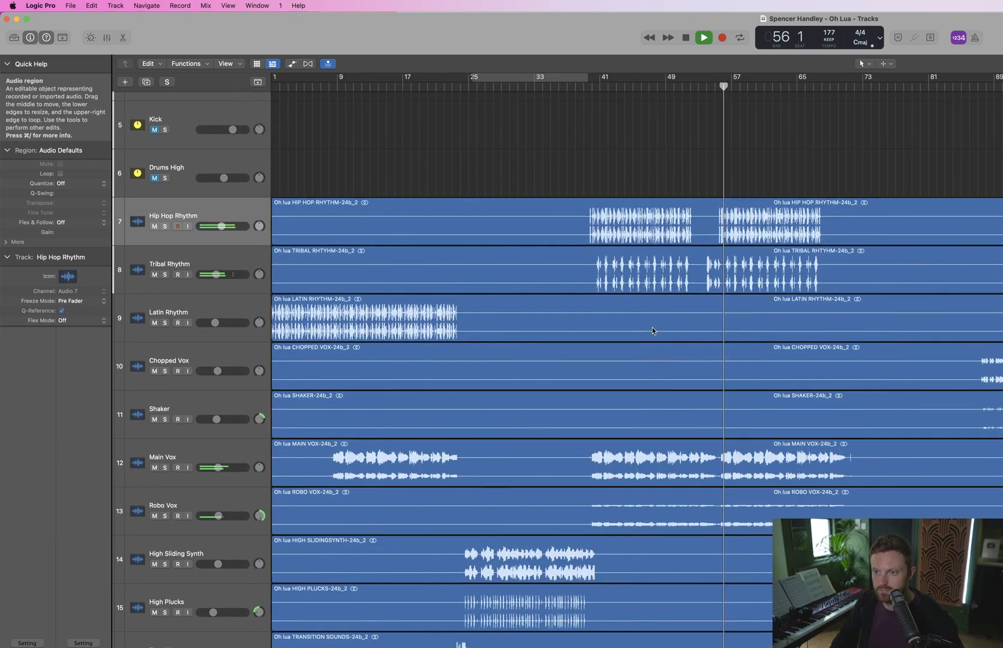
scroll(652, 327, "up", 5)
key("c")
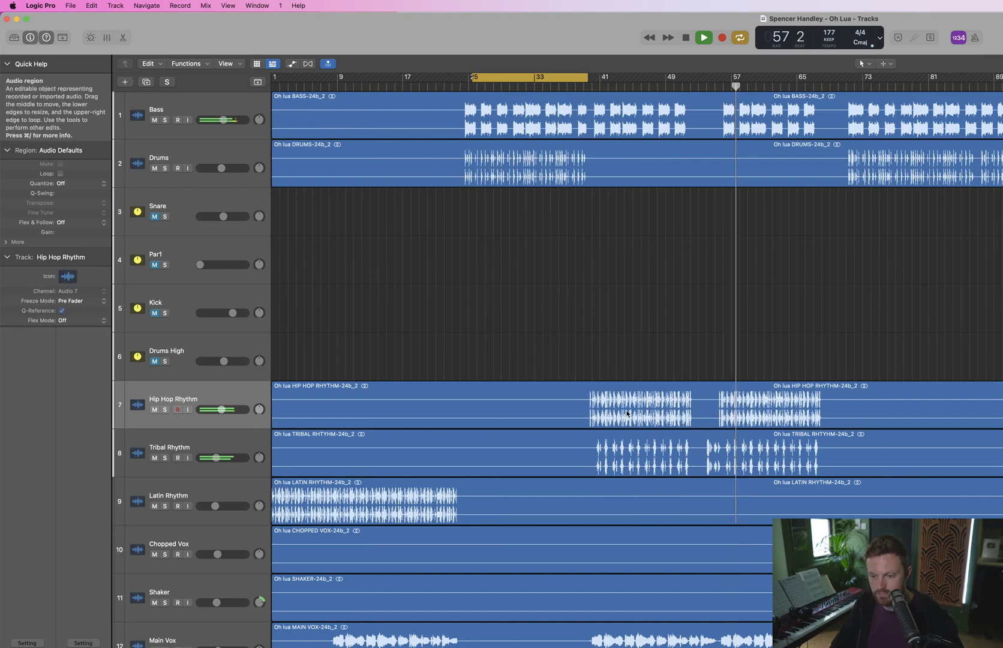
Show the mixer, insert FabFilter Saturn 2 on the Drums track, and play the cycled section
key("x")
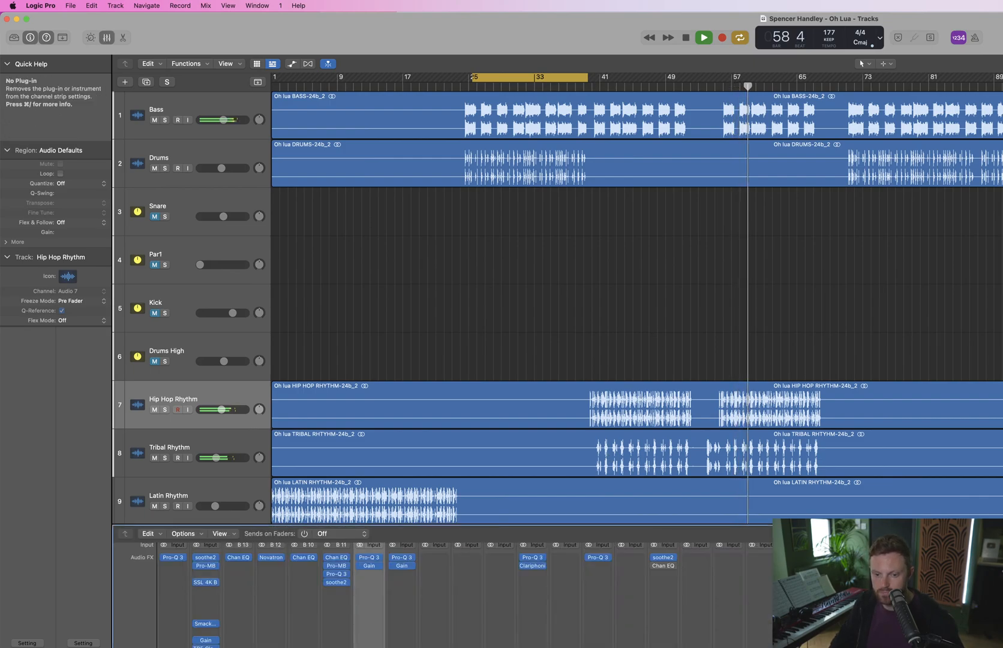
left_click(271, 565)
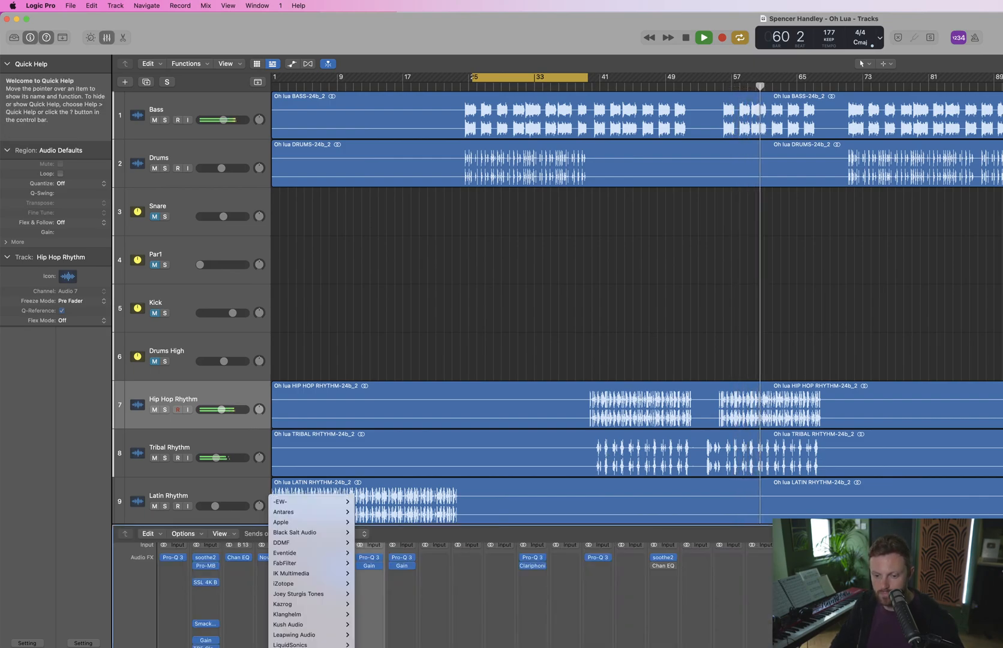
mouse_move(306, 563)
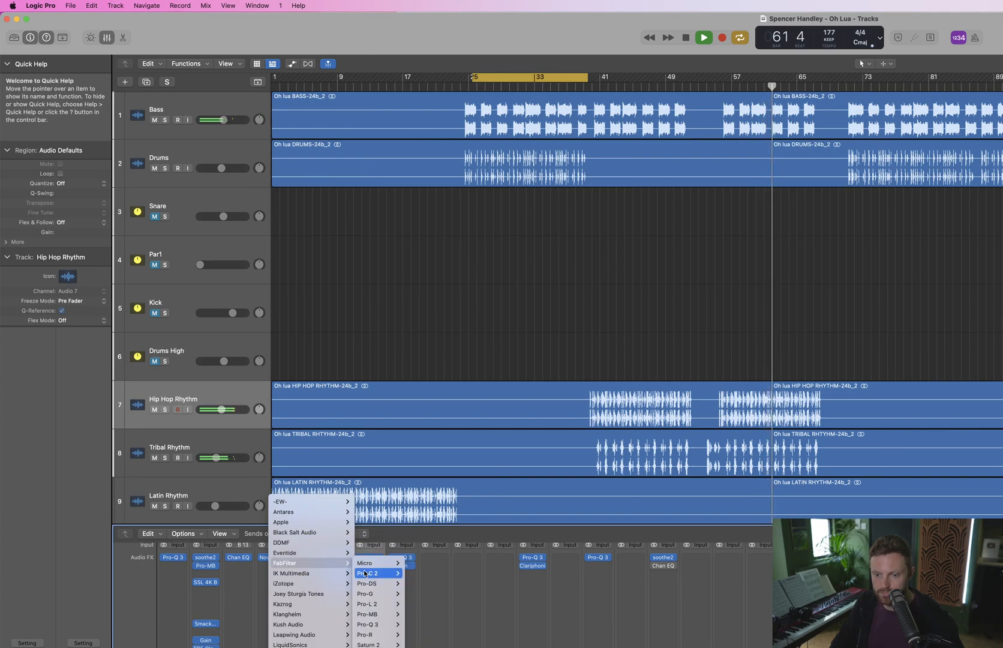
left_click(411, 644)
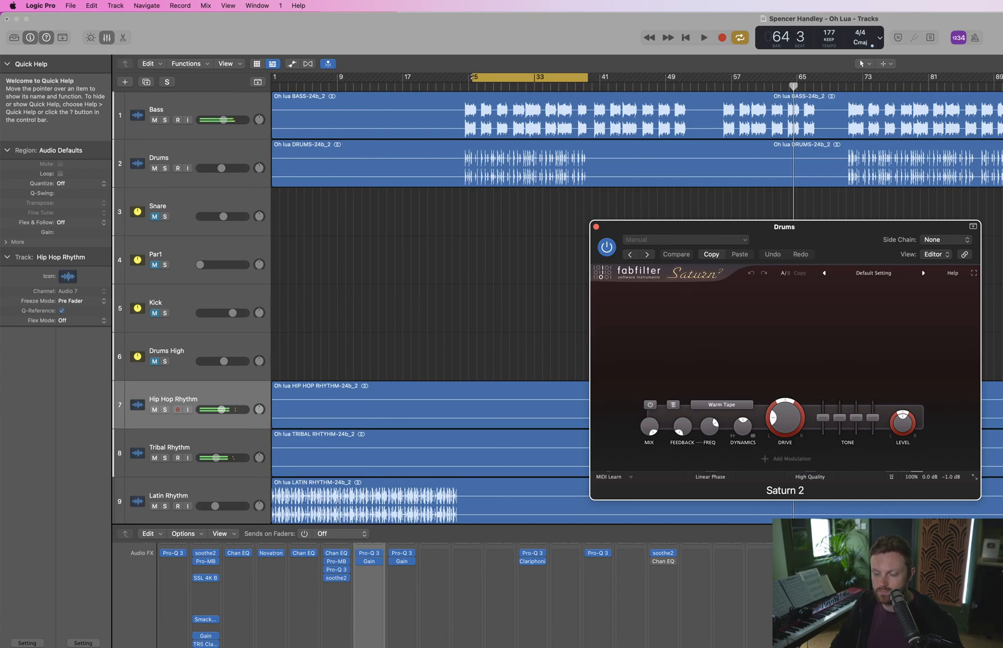
key("space")
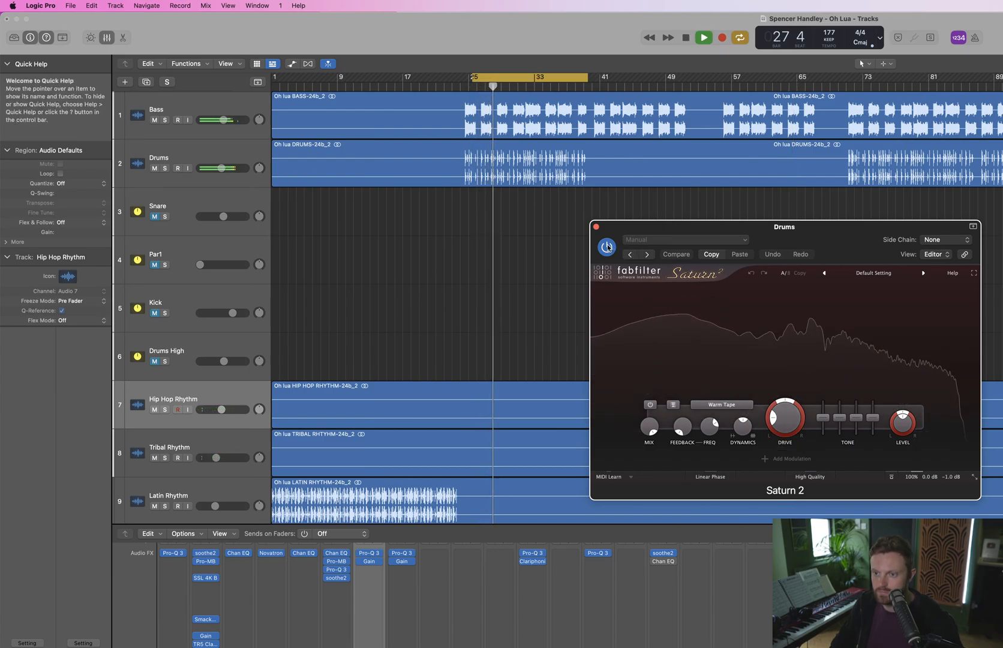
Fine-tune the Drums Saturn 2 drive, slightly raise its bass and uppermost tone sliders, and briefly bypass the plug-in to compare
mouse_move(786, 425)
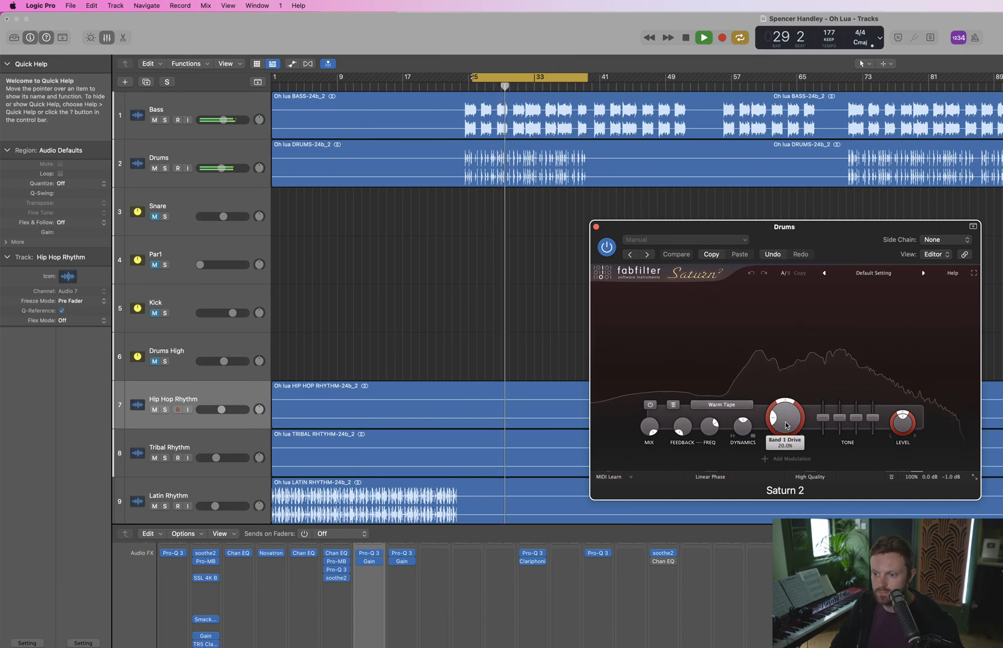
mouse_move(785, 426)
left_mouse_down()
mouse_move(805, 348)
mouse_move(785, 423)
left_mouse_up()
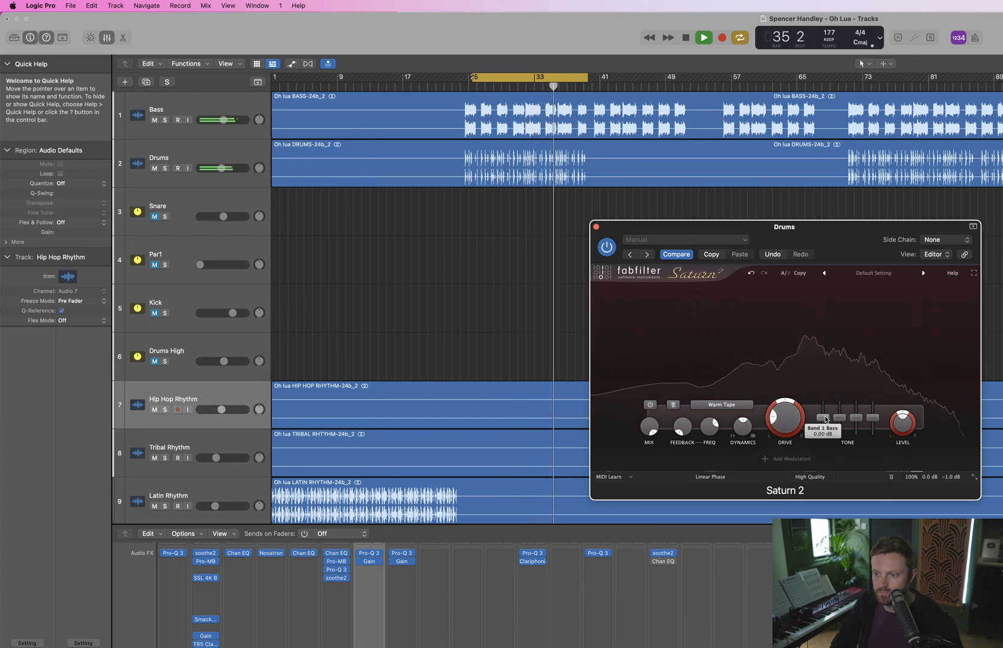
left_click_drag(839, 417, 876, 415)
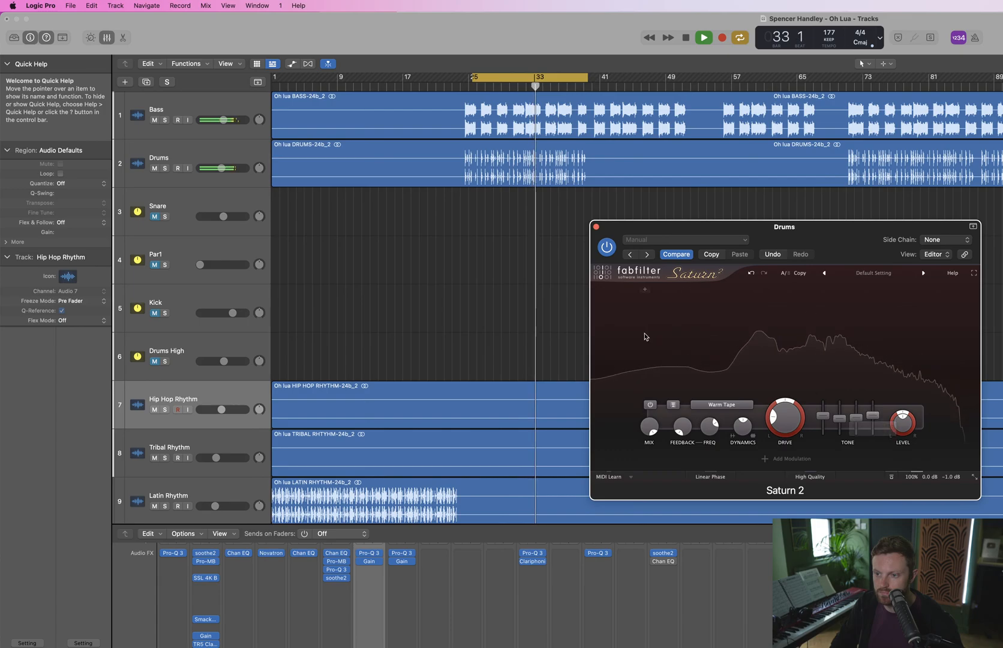
left_click(607, 247)
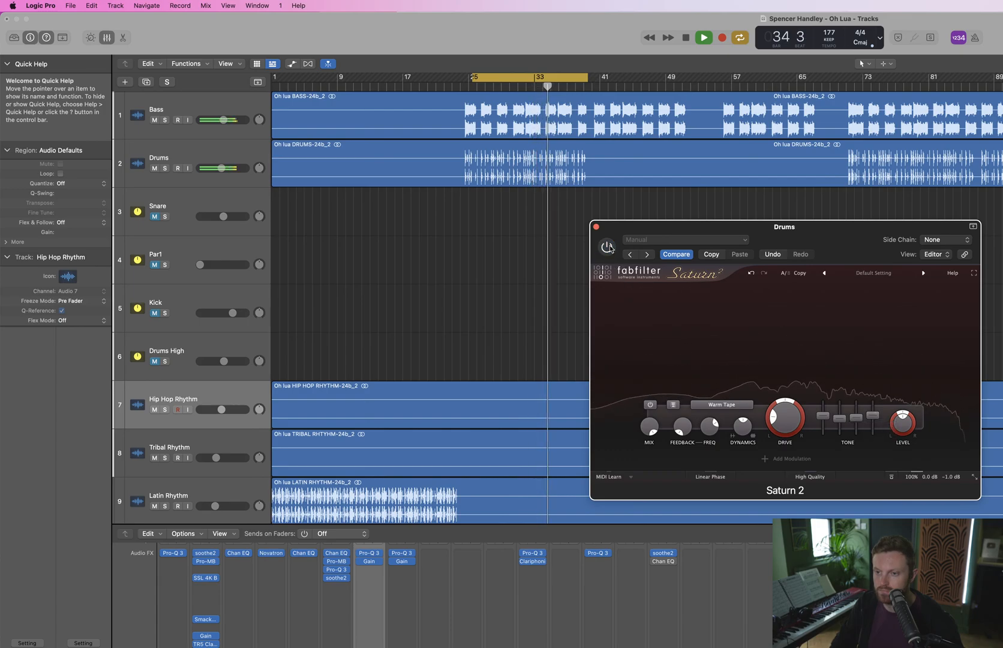
left_click(608, 246)
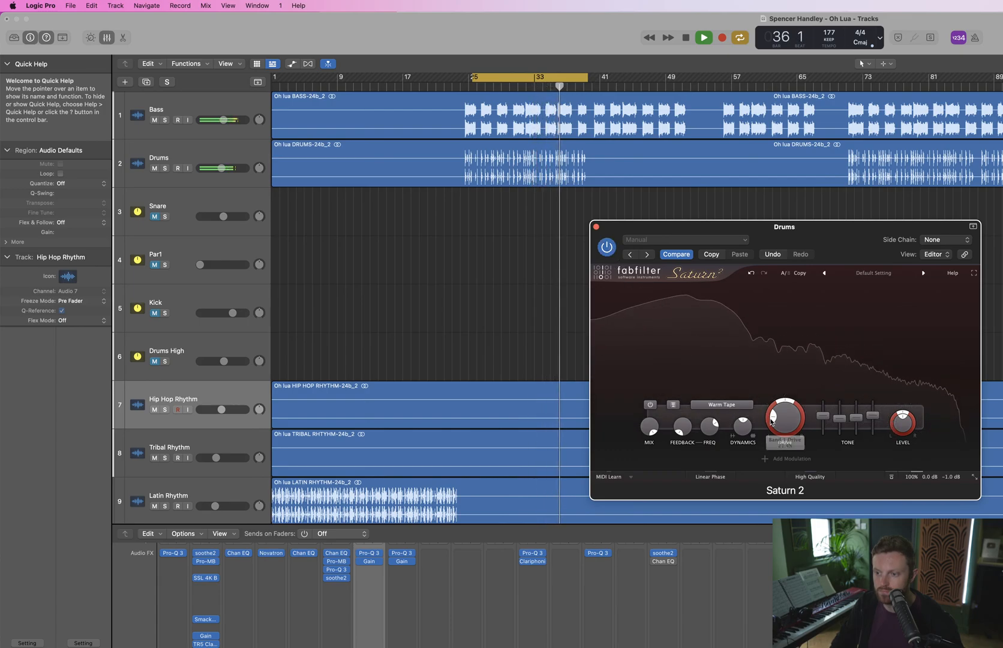
Try several Drive settings on the Drums Saturn 2, up to more than 40%, while the cycled section plays, comparing with bypass
mouse_move(789, 390)
left_click_drag(791, 388, 779, 414)
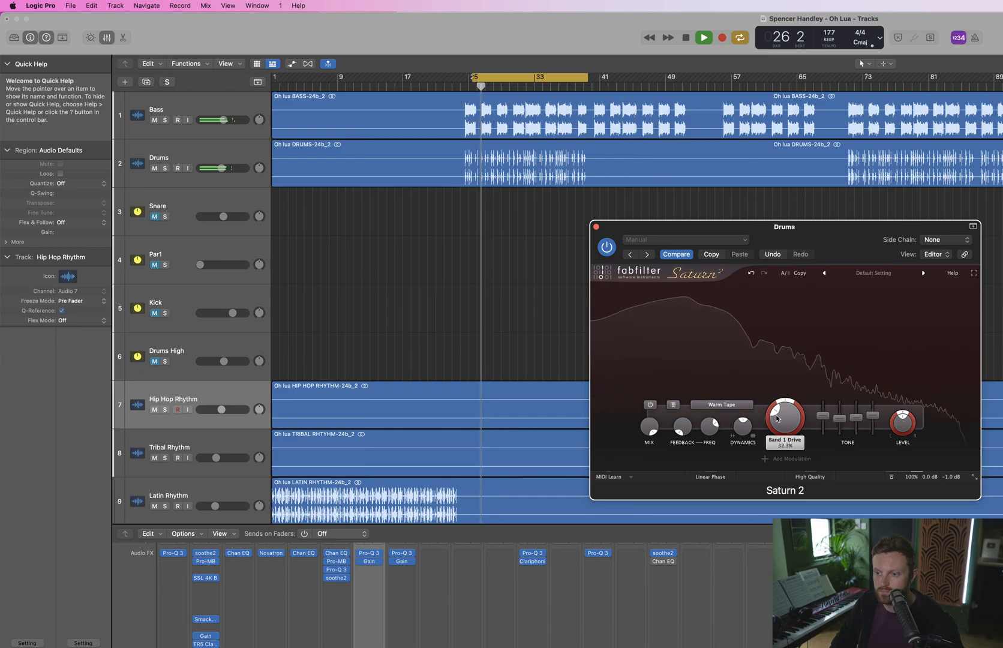
left_click(609, 253)
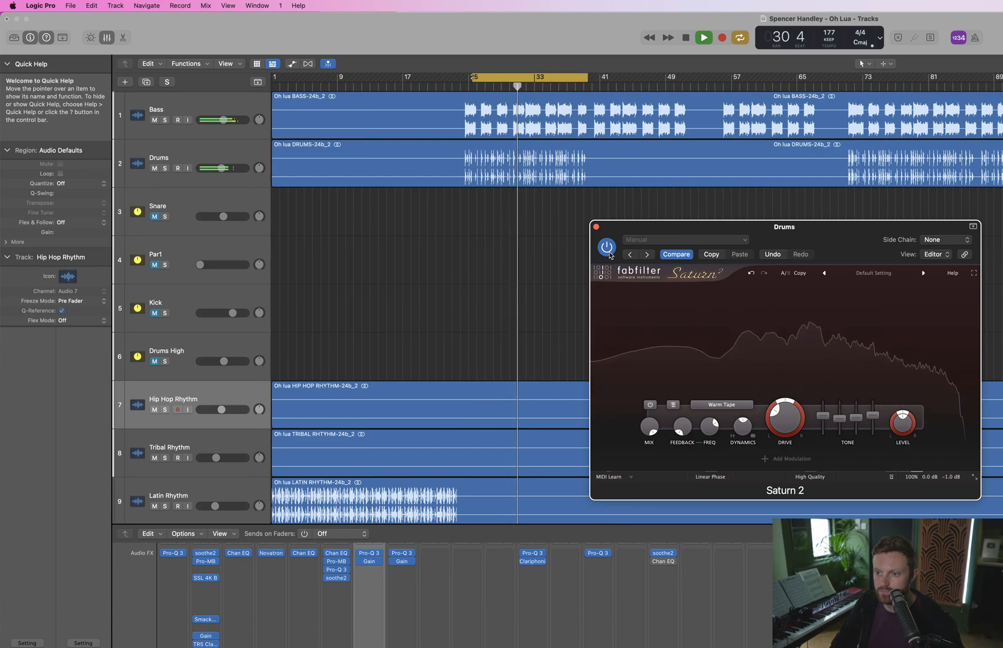
mouse_move(780, 411)
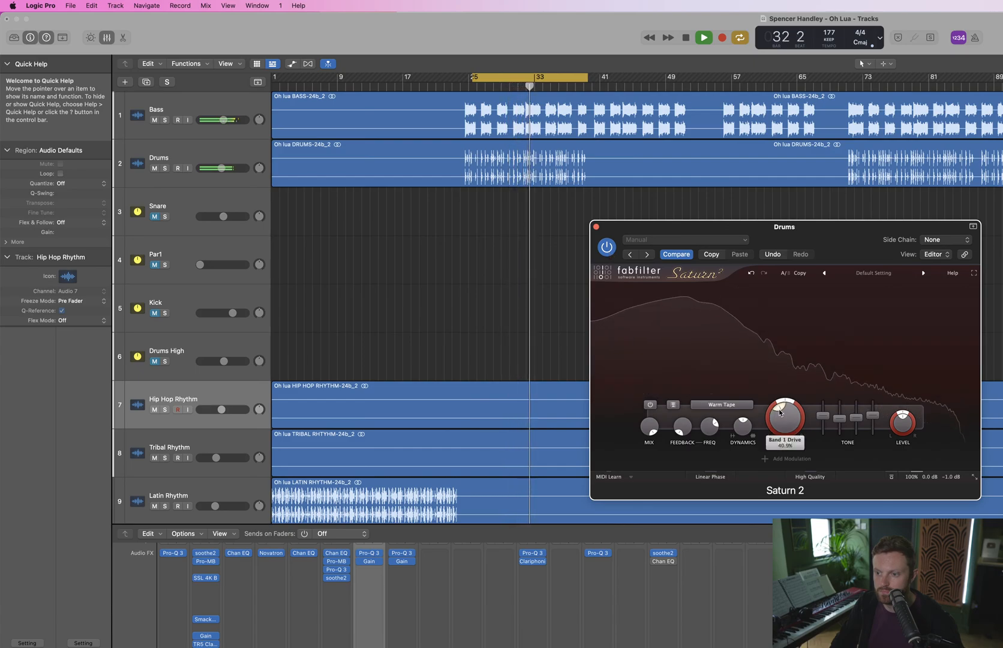
left_click_drag(779, 412, 790, 399)
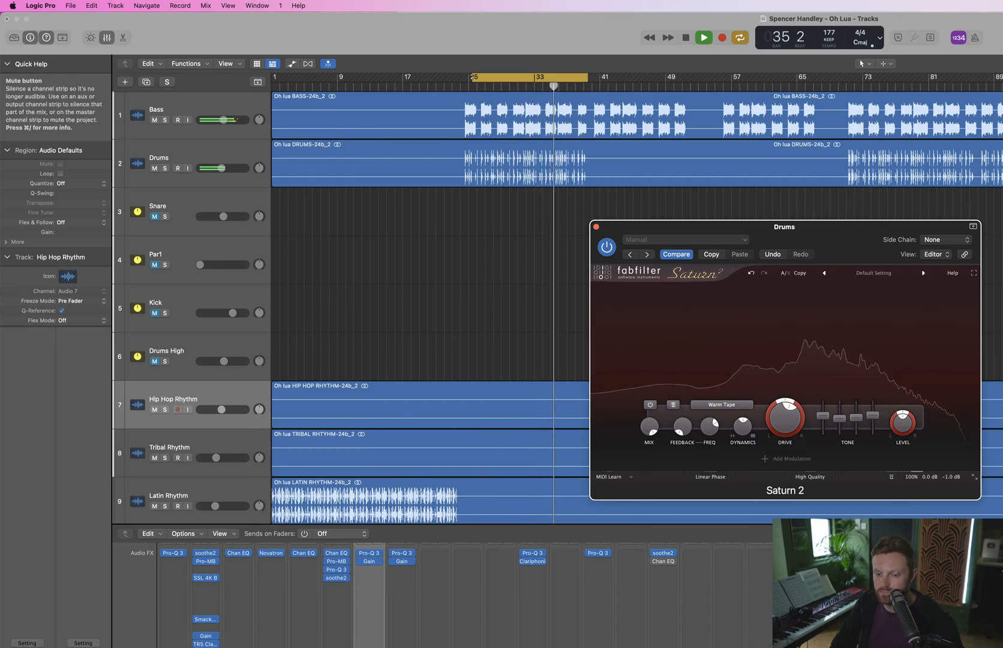
Solo the Drums track, set Saturn 2's Band 1 Drive to 23.6%, and briefly bypass the plug-in to compare
left_click(165, 168)
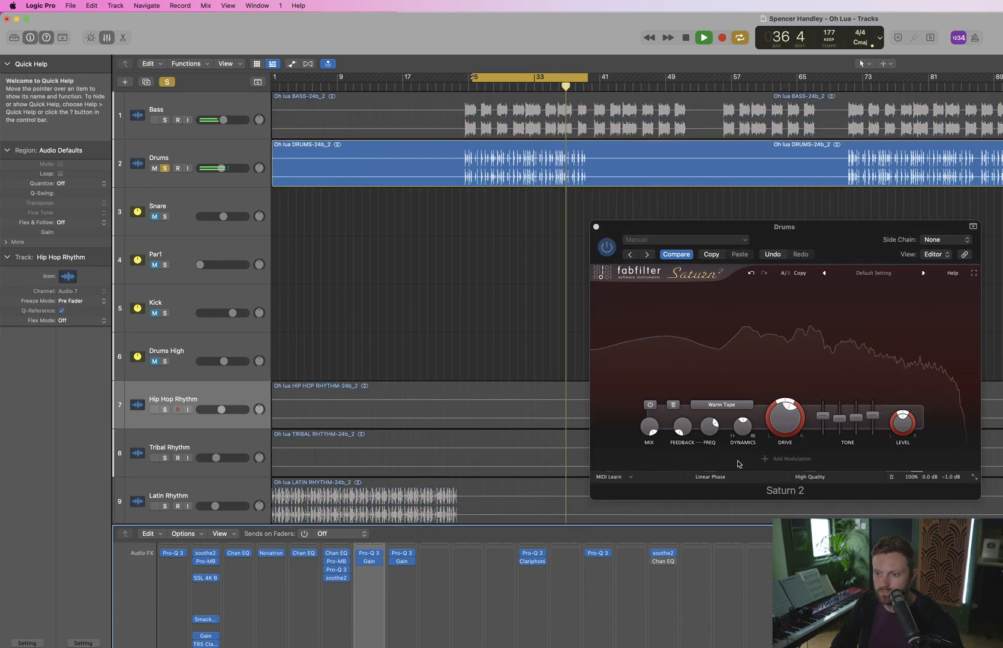
left_click_drag(782, 419, 740, 501)
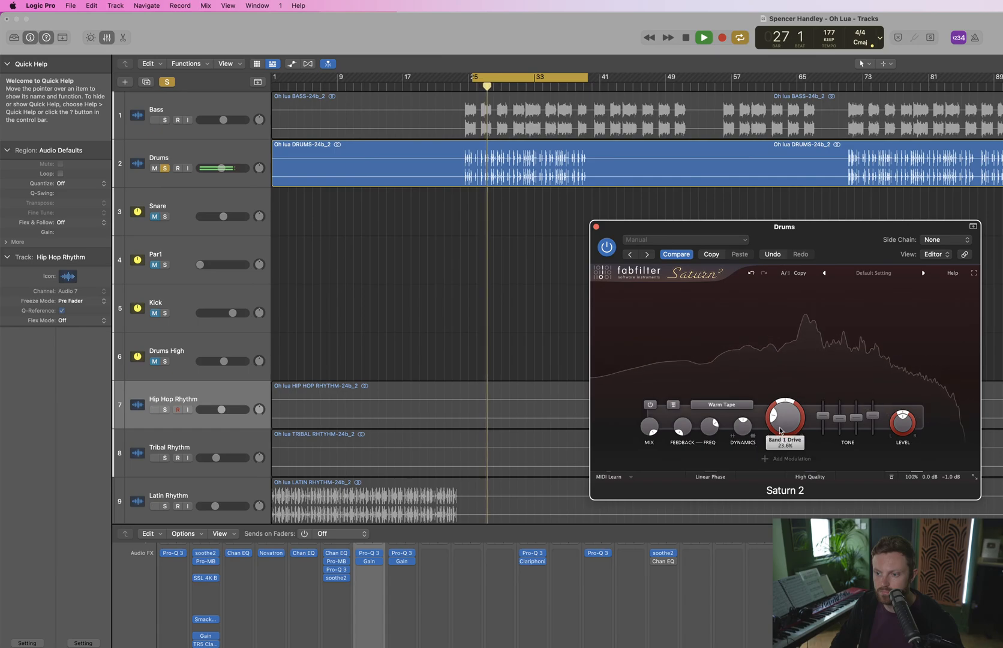
left_click(608, 248)
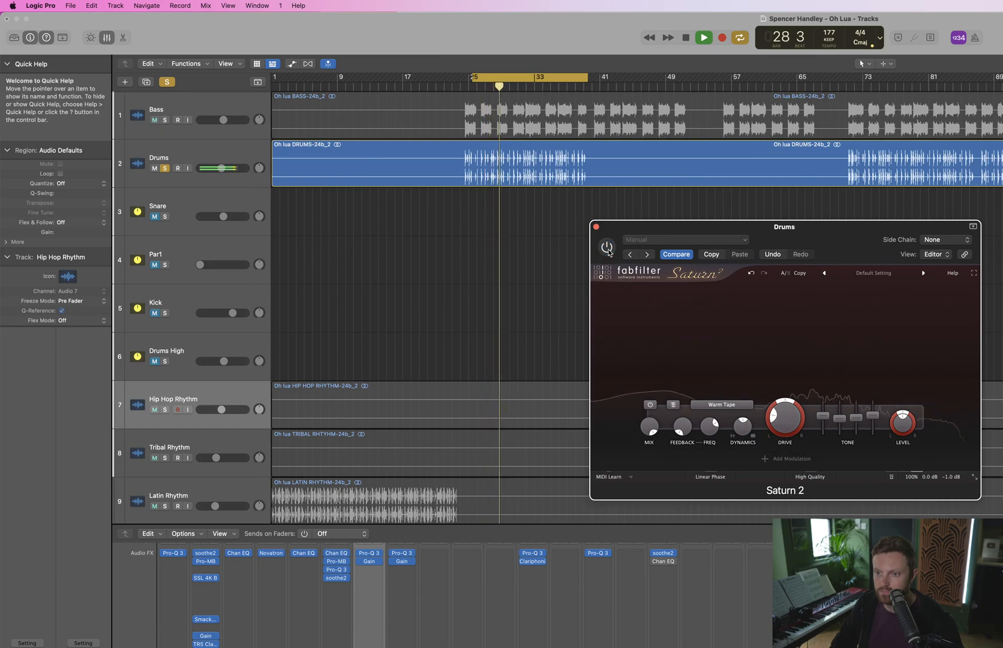
left_click(607, 248)
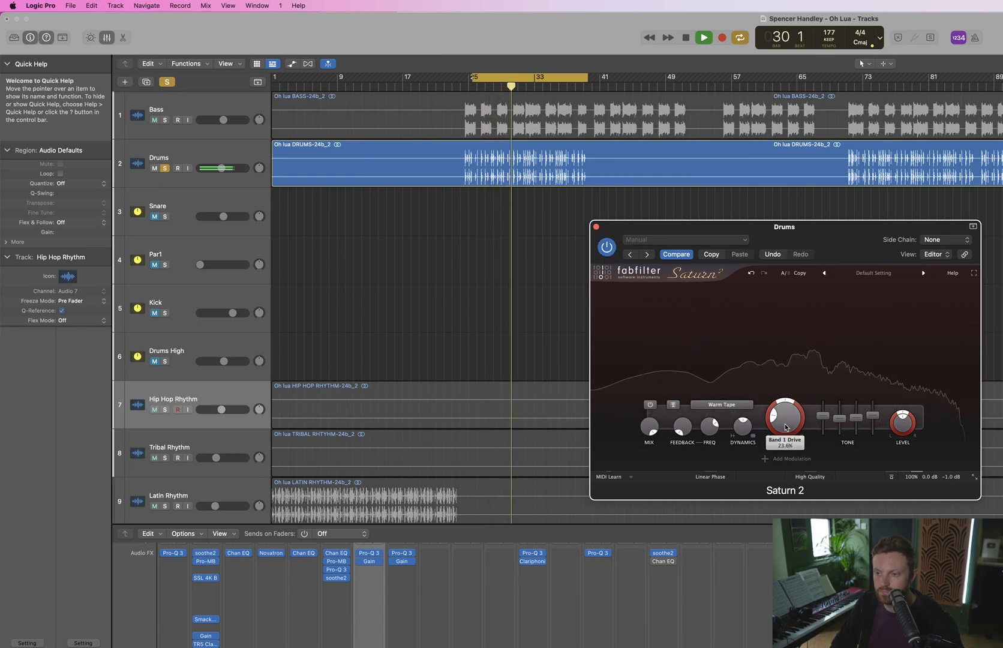
Compare the Drums with Saturn 2 bypassed, both soloed and in the mix, and close the re-enabled plug-in
double_click(874, 418)
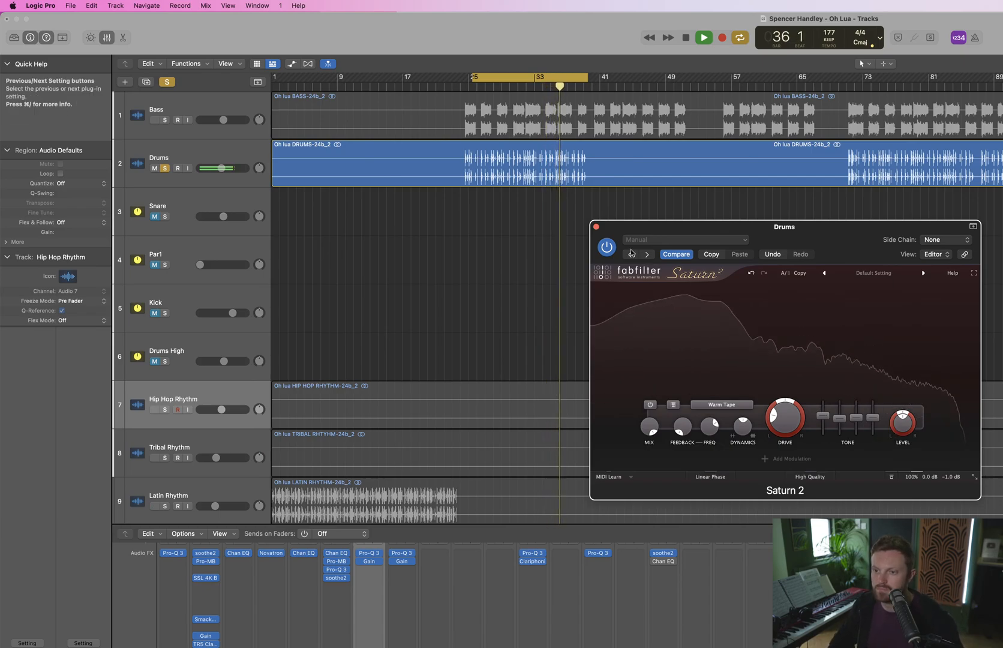
left_click(606, 247)
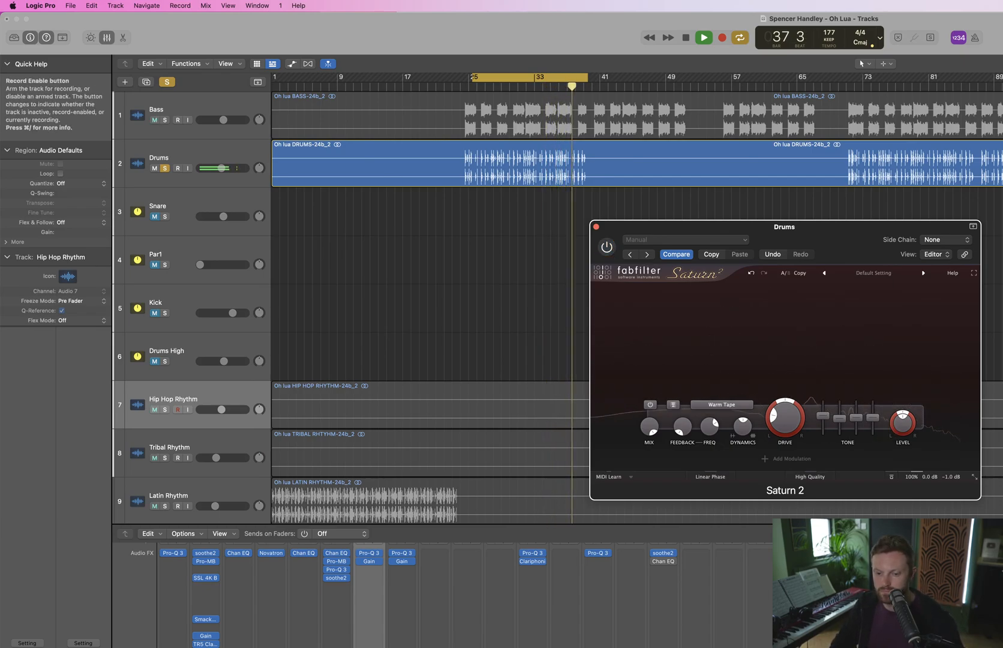
key("super+a")
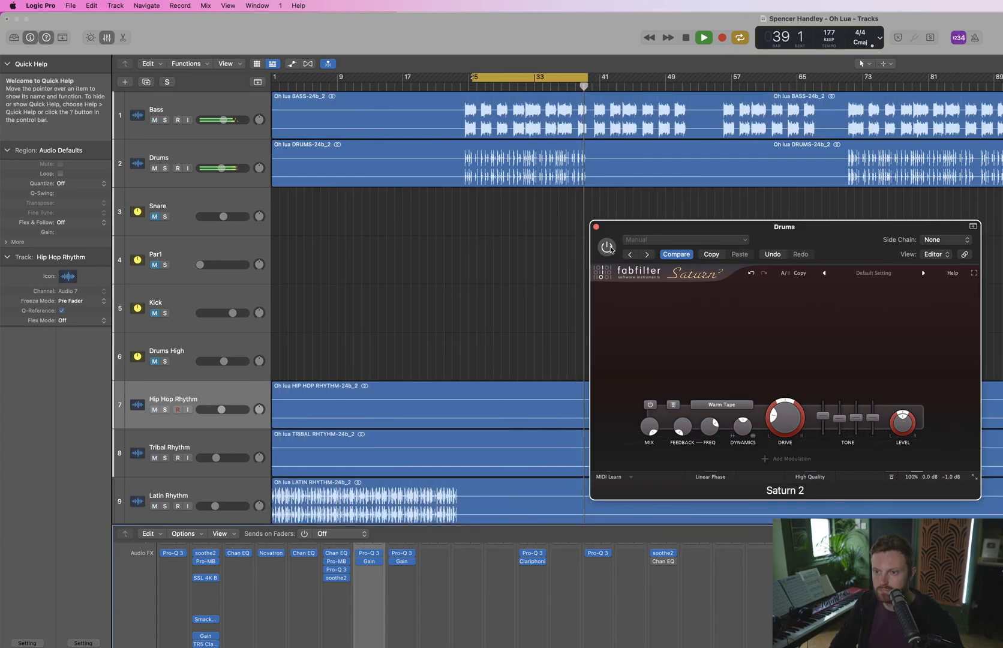
left_click(606, 246)
left_click(596, 226)
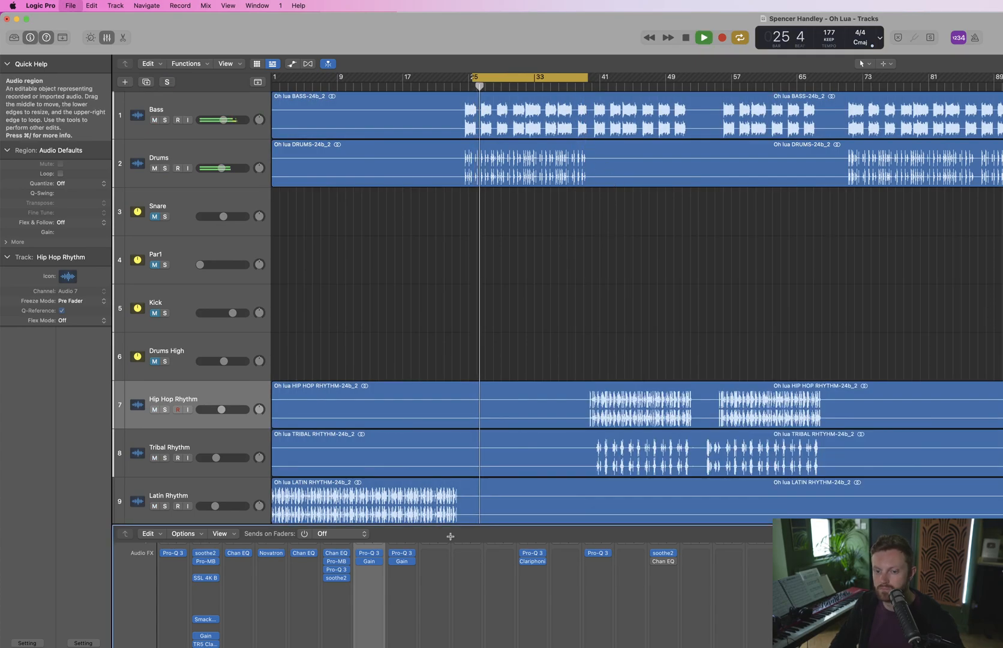
Stop playback, place Saturn 2 with the same drive settings on the Drums bus, and play a short part of the cycled section
key("space")
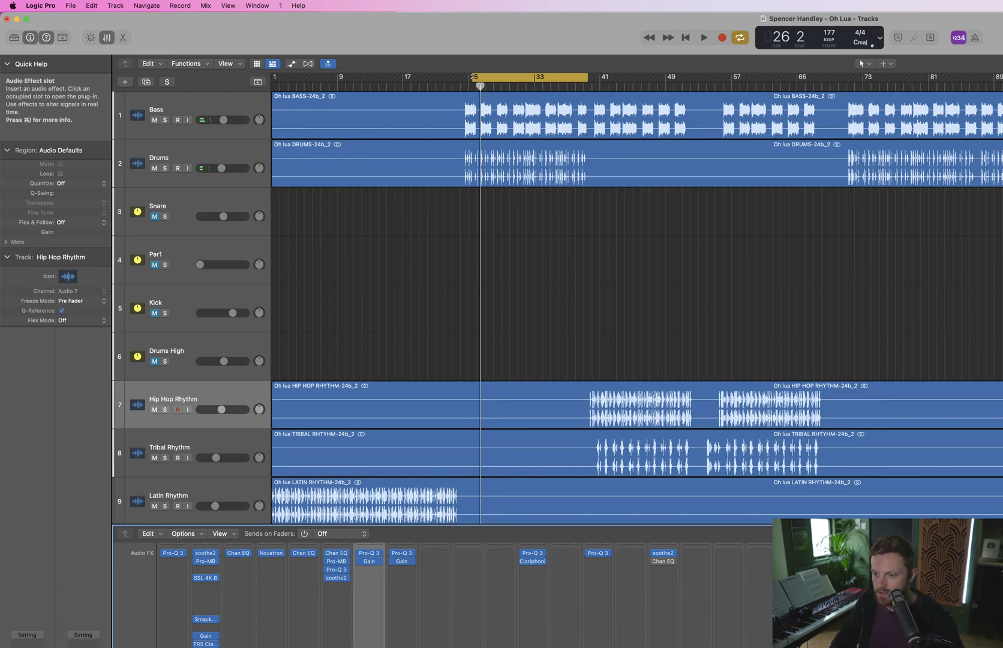
key("super+w")
left_click(206, 647)
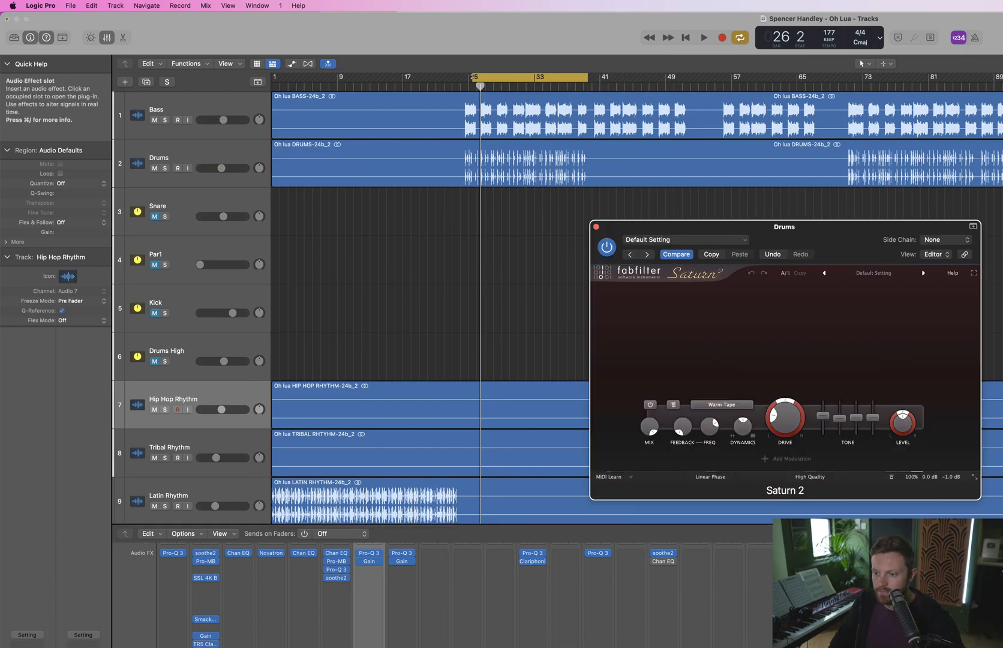
key("space")
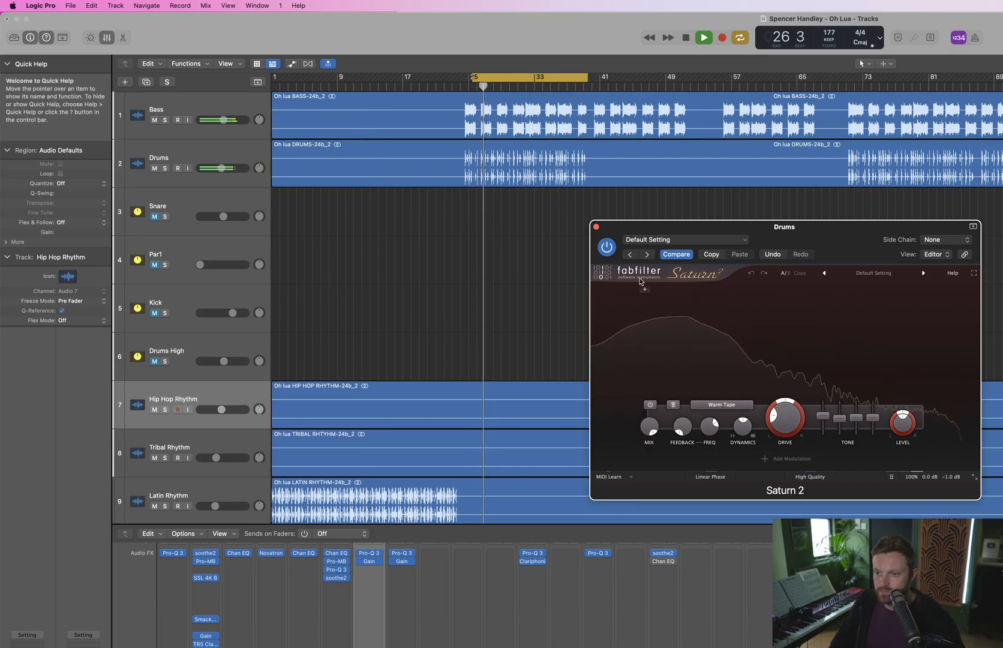
key("space")
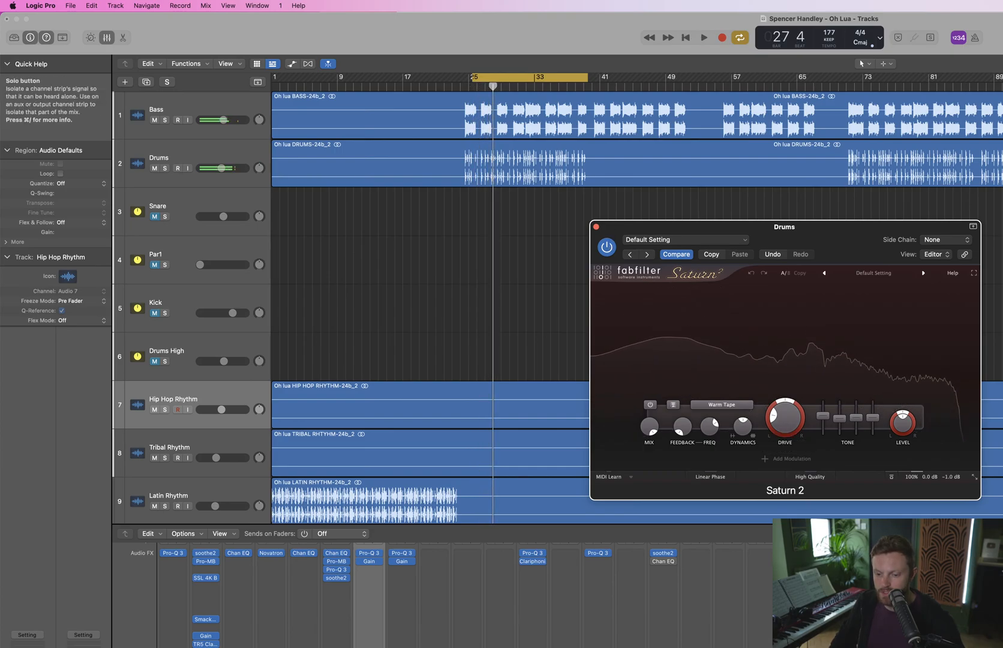
Solo the Drums track, compare it with Saturn 2 bypassed and active, and move the plug-in window aside to uncover the regions
left_click(212, 647)
key("space")
left_click(620, 246)
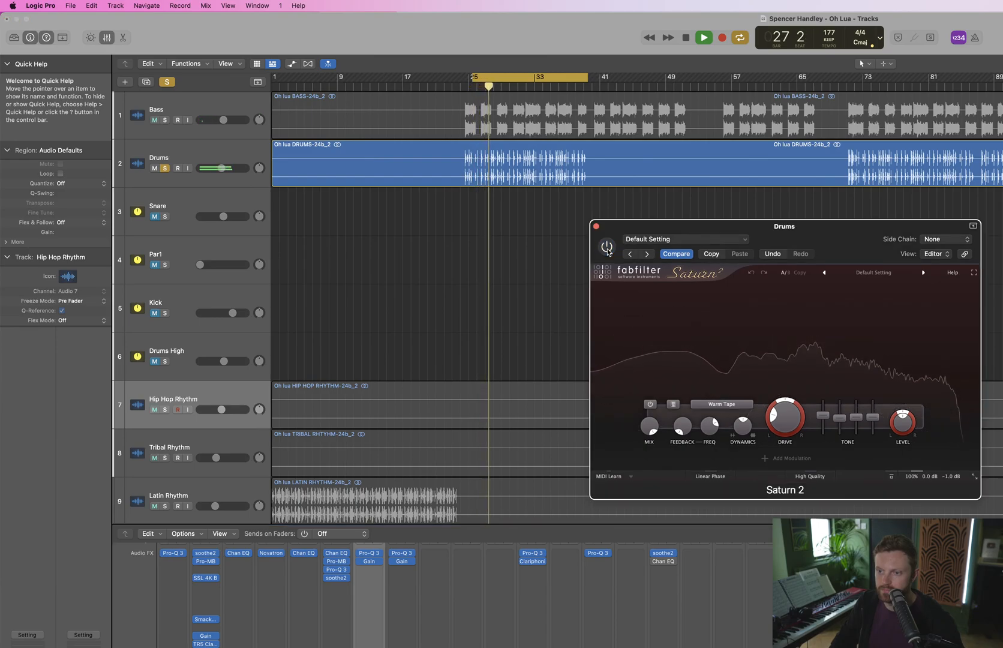
key("space")
left_click(607, 246)
left_click_drag(628, 228, 727, 227)
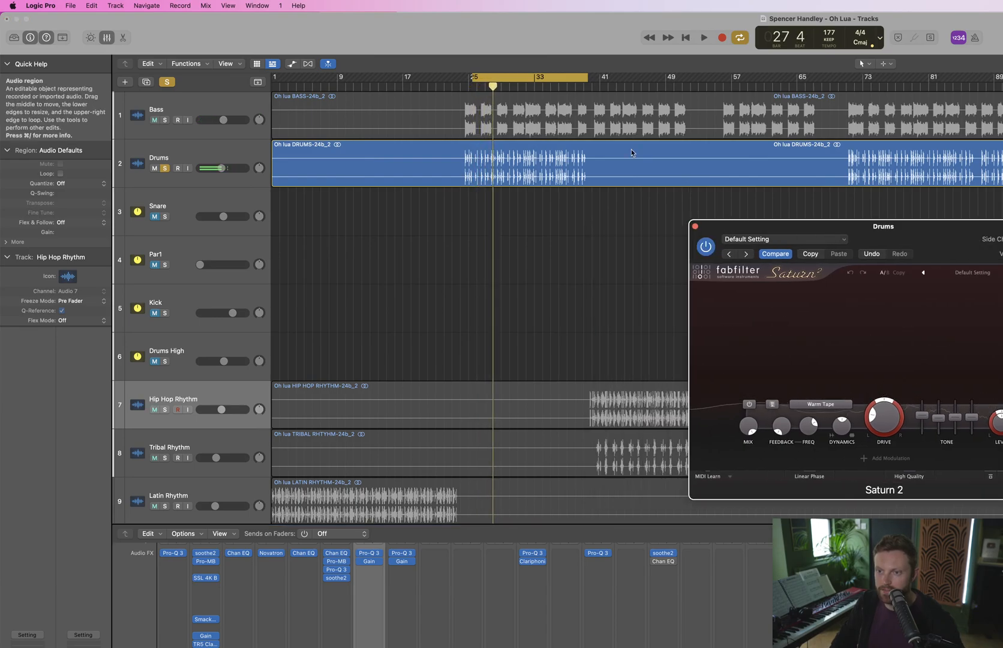
Turn off Cycle, play from about bar 39 without any solo, and bypass Saturn 2 briefly to compare
left_click(589, 84)
left_click(589, 85)
key("space")
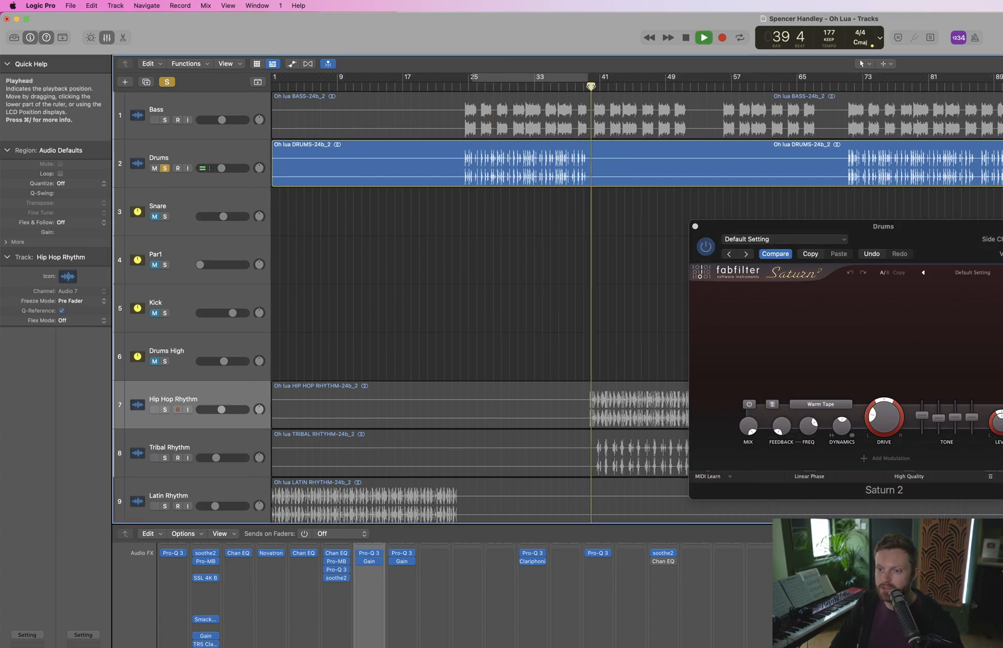
left_click(167, 81)
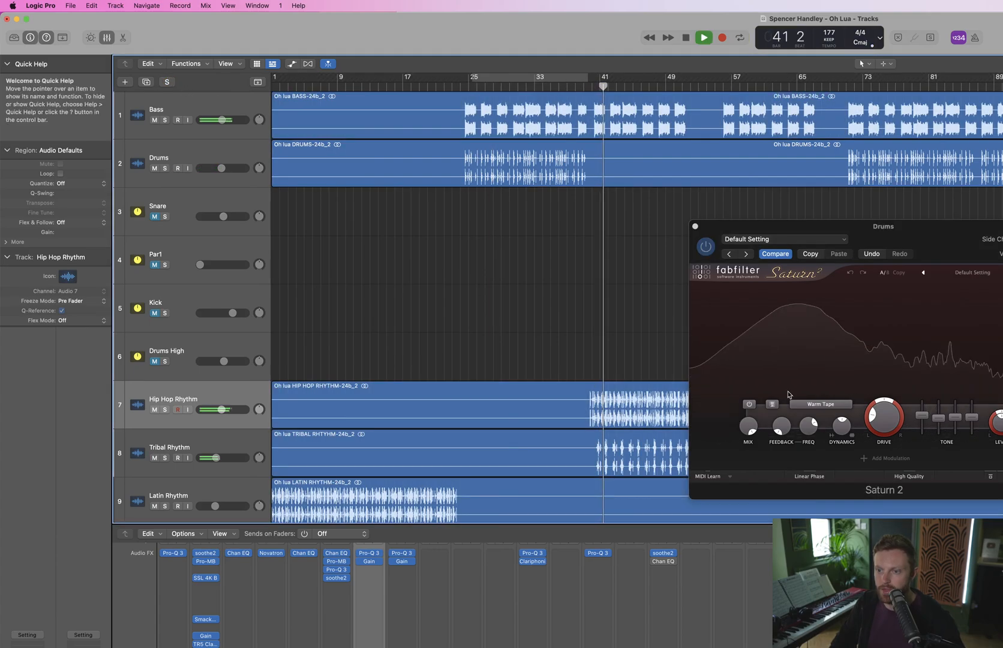
left_click(705, 246)
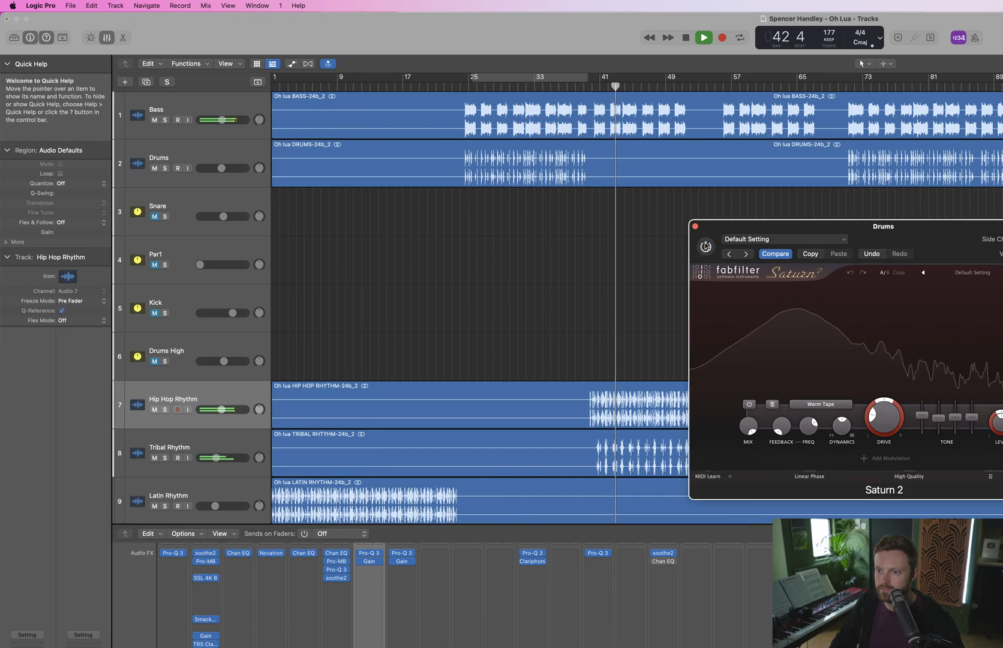
left_click(706, 246)
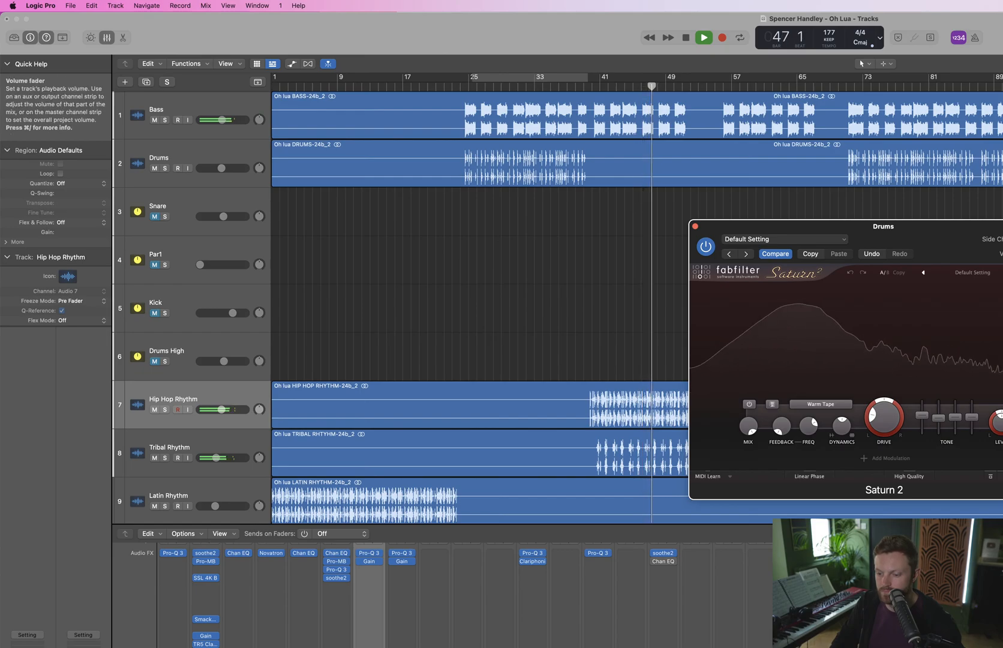
Solo the Drums bus, raise Saturn 2's Band 1 Drive slightly to about 26%, and compare with the plug-in bypassed
left_click(888, 647)
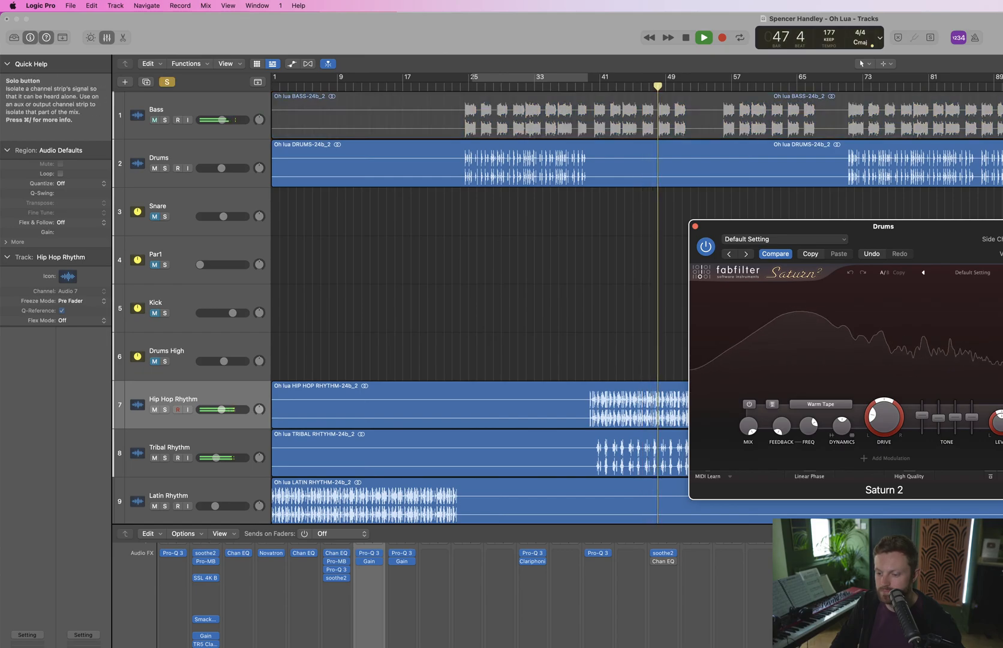
left_click(706, 246)
mouse_move(888, 412)
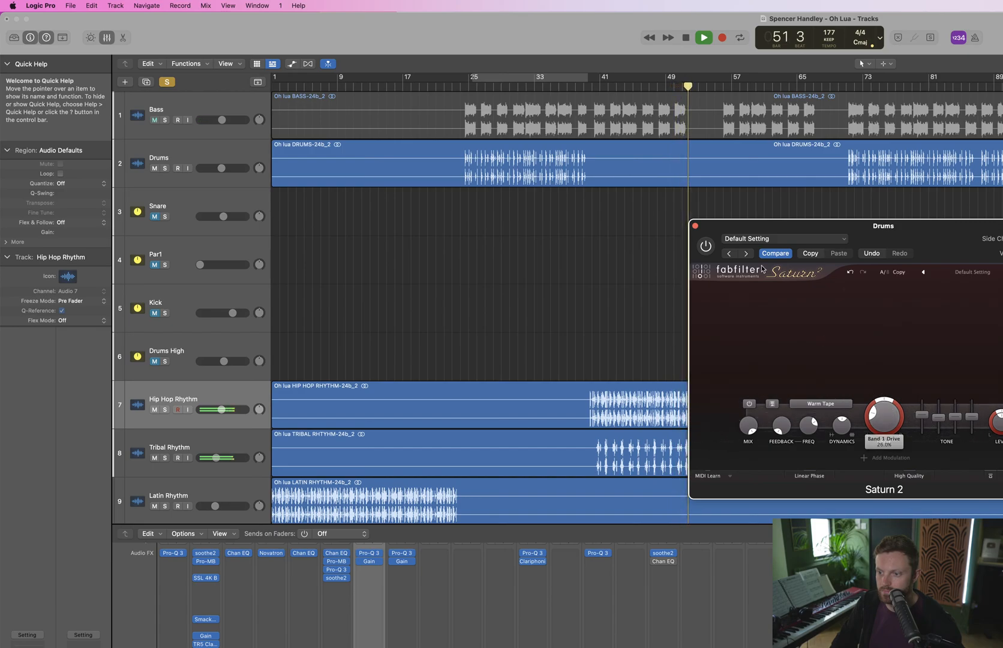
left_click(705, 246)
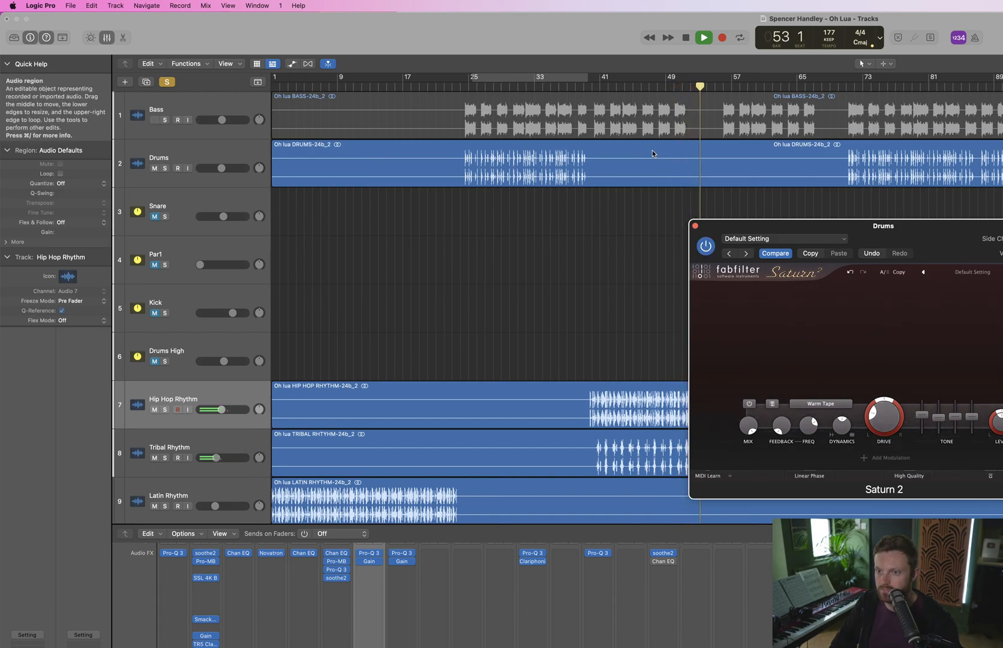
Replay the soloed rhythm tracks from about bar 41, compare Saturn 2 bypassed and active, and close the plug-in and stop
left_click(608, 84)
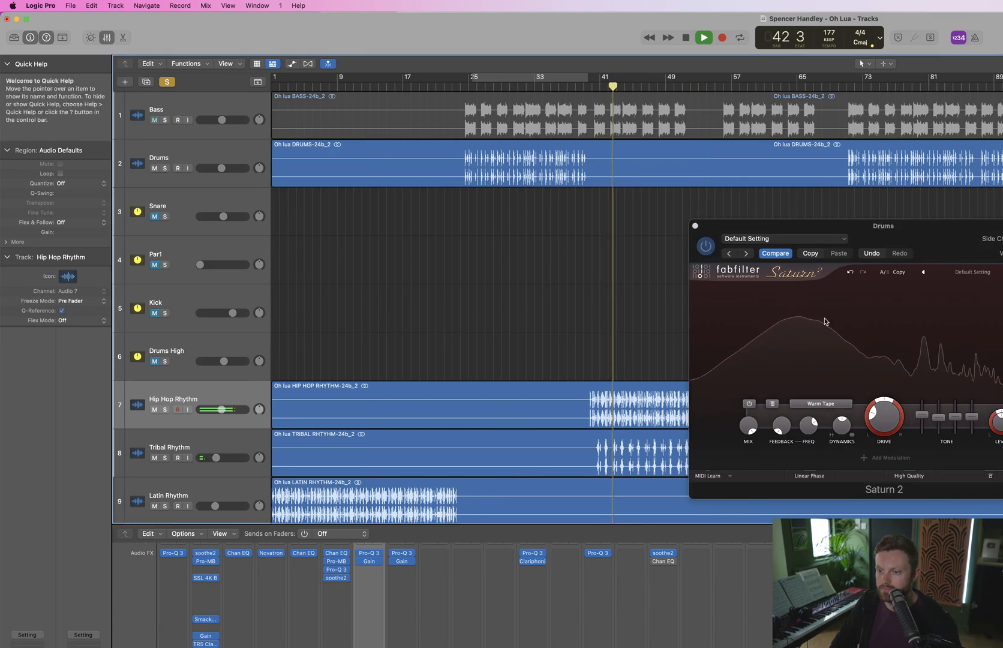
left_click(701, 246)
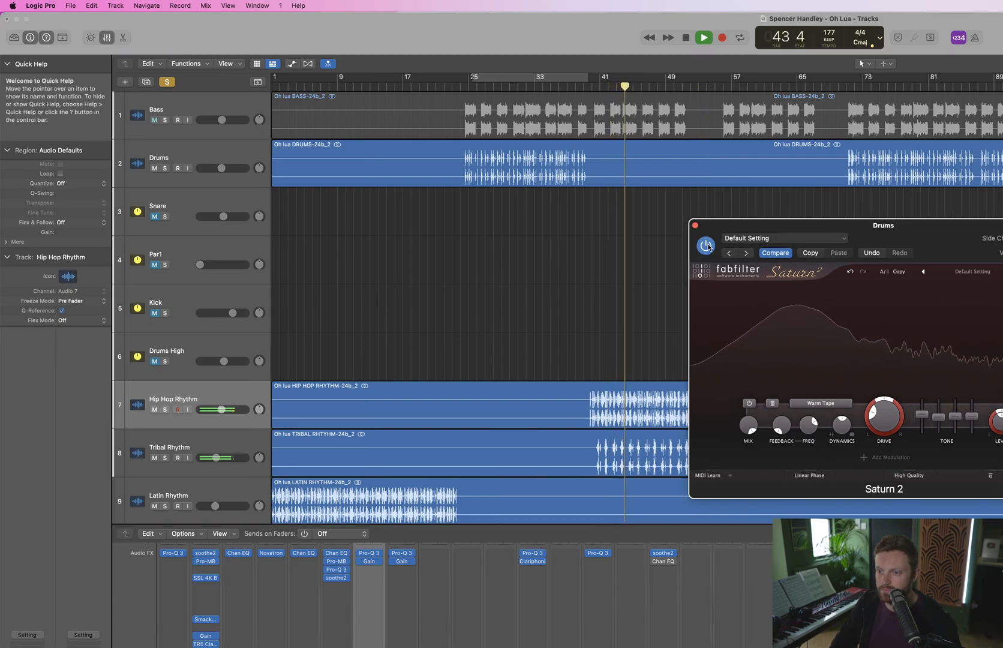
left_click(707, 245)
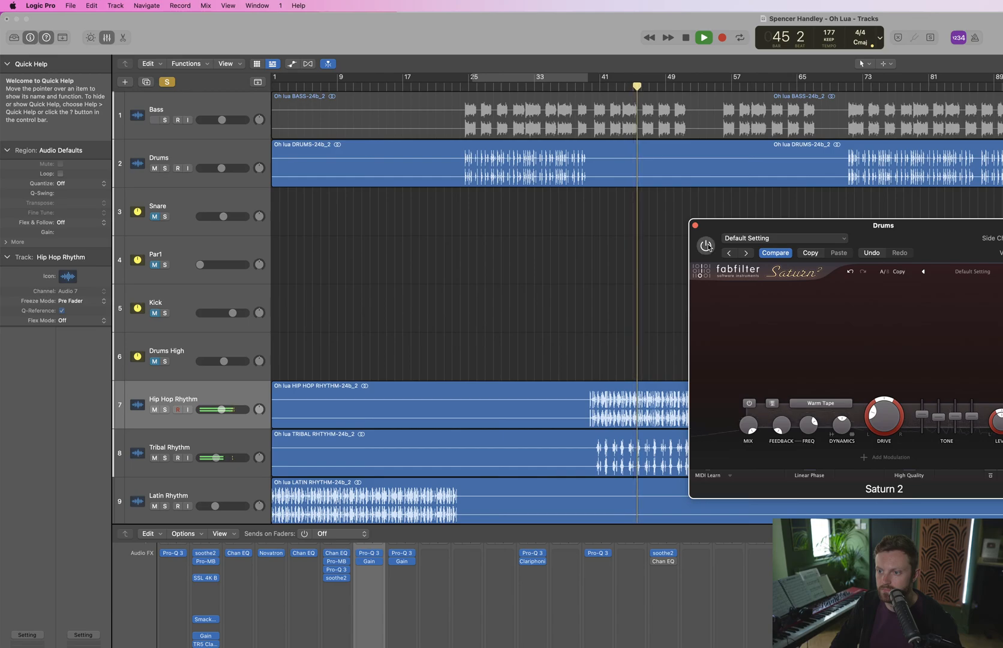
left_click(706, 246)
left_click(695, 225)
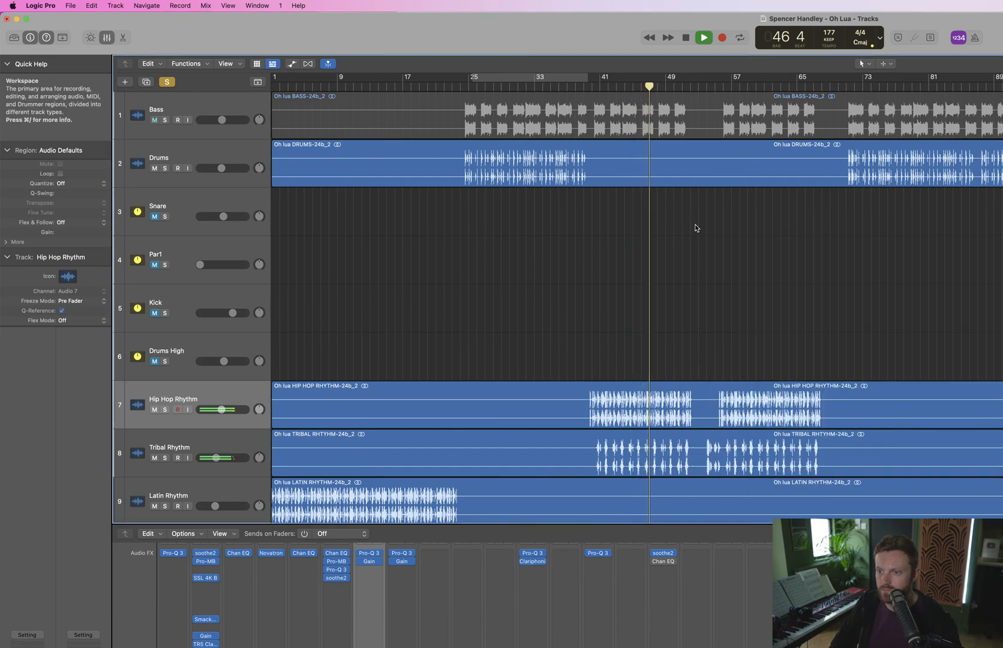
key("space")
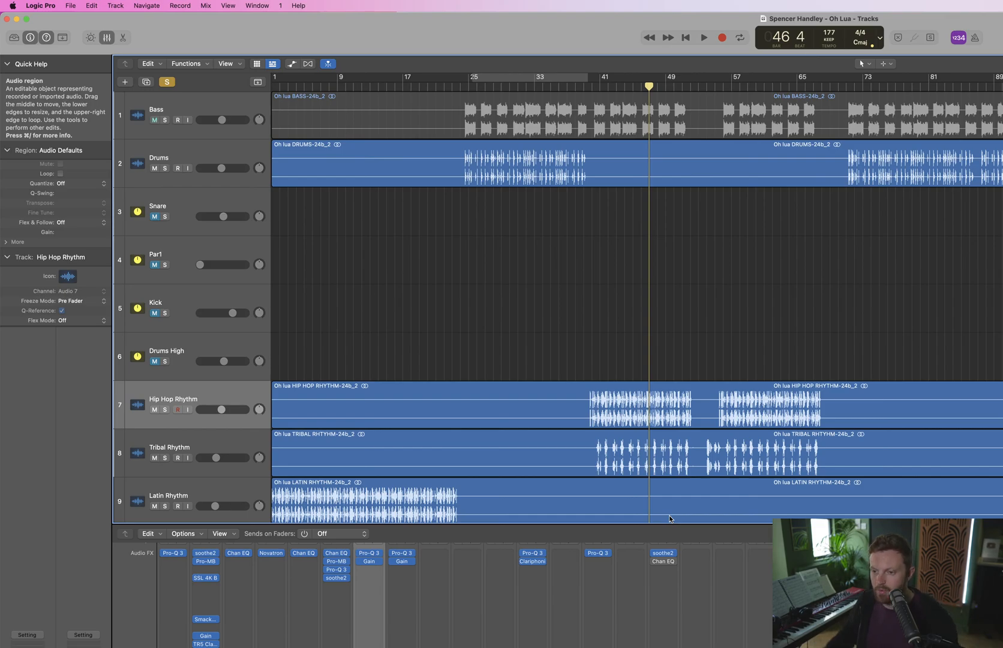
Play the full mix from bar 36 to about bar 58 with the solo cleared, and hide the mixer
left_click(559, 85)
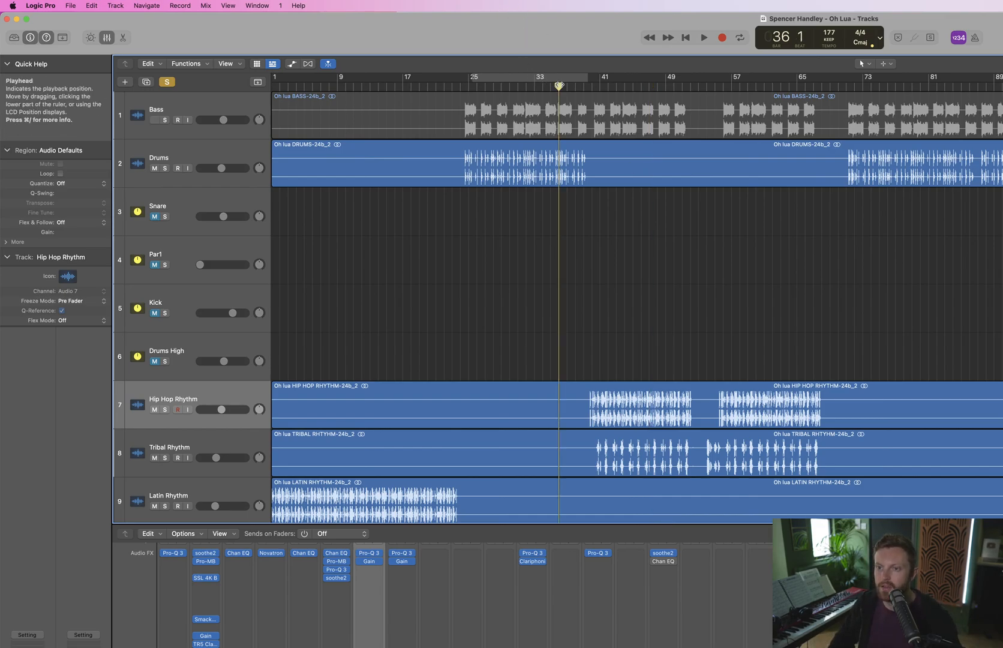
key("space")
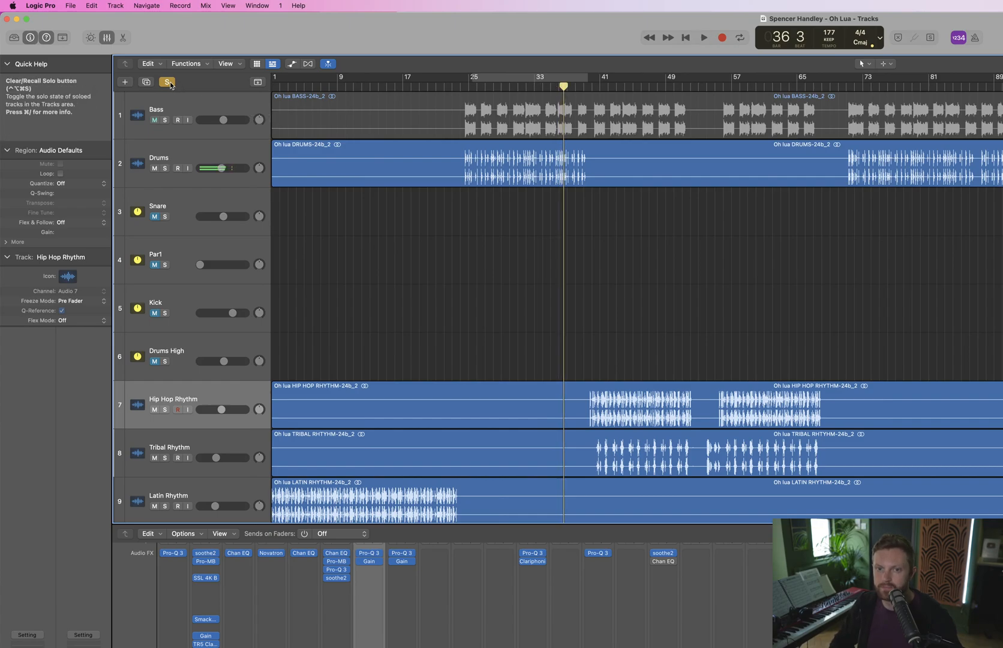
left_click(168, 82)
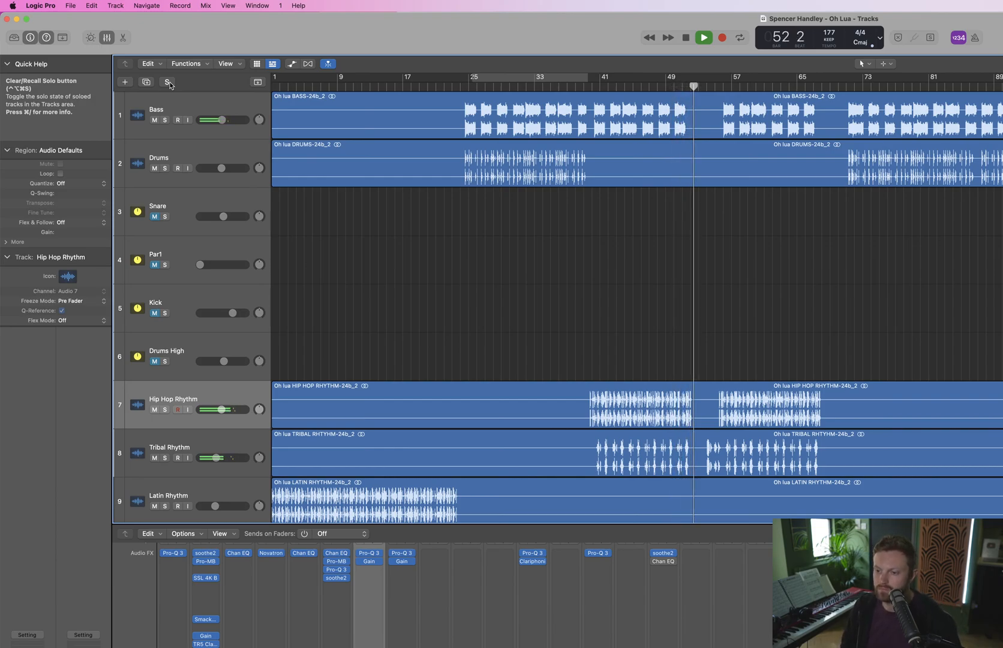
key("x")
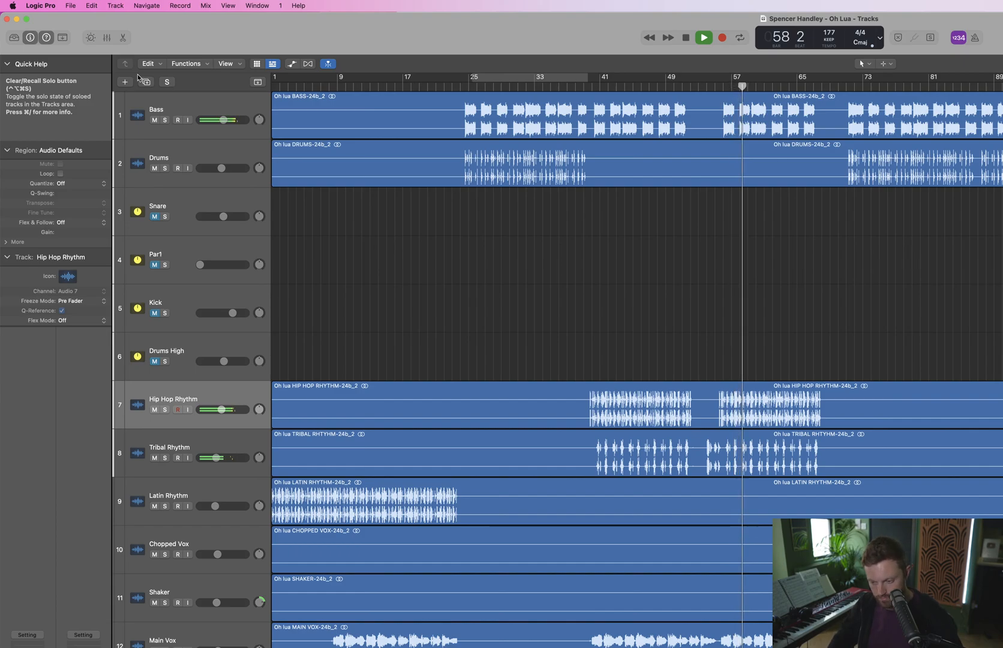
key("space")
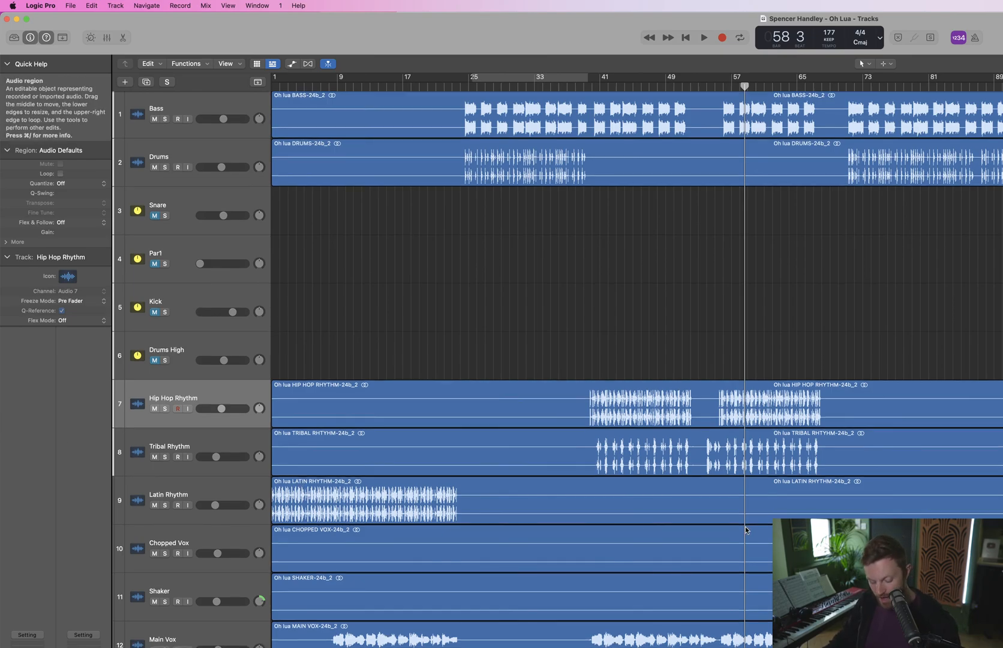
Turn Cycle on, restore the previous solo for the Rough Mix and play from about bar 145
scroll(745, 526, "down", 1)
scroll(745, 529, "down", 5)
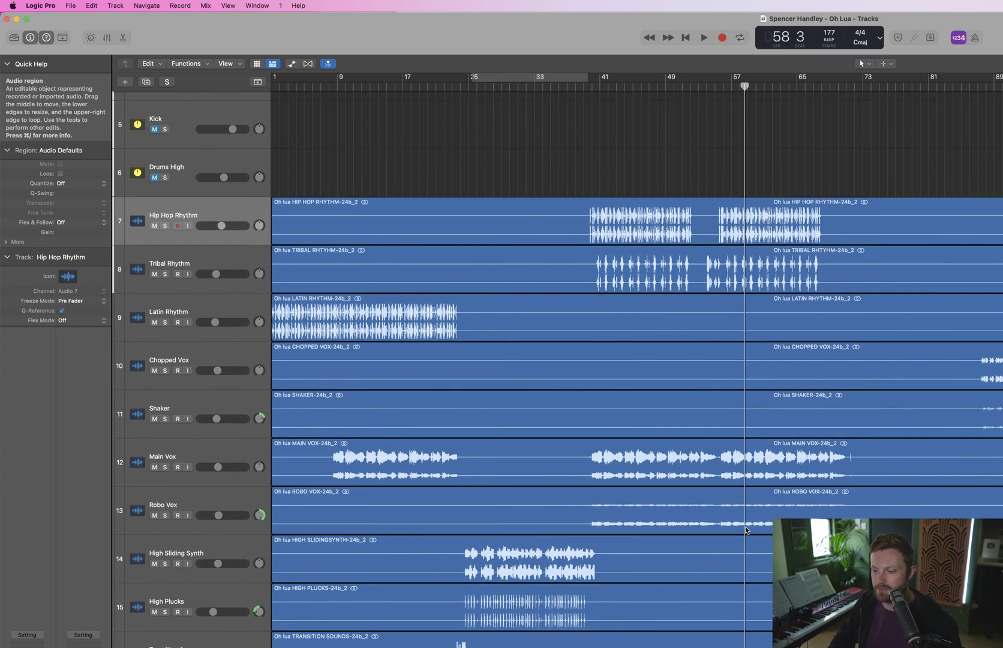
scroll(724, 457, "up", 6)
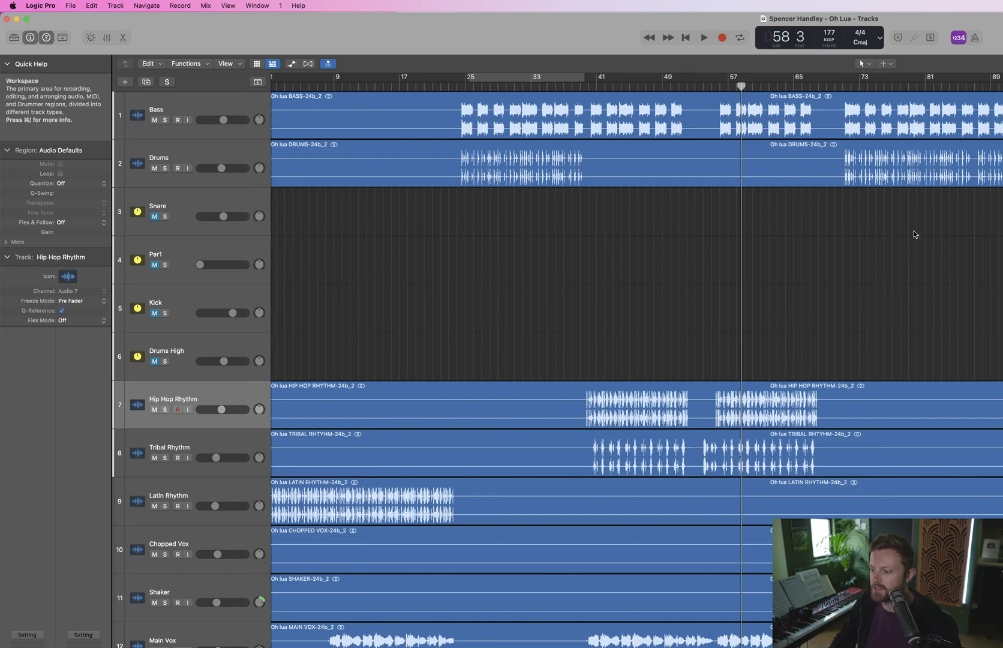
key("c")
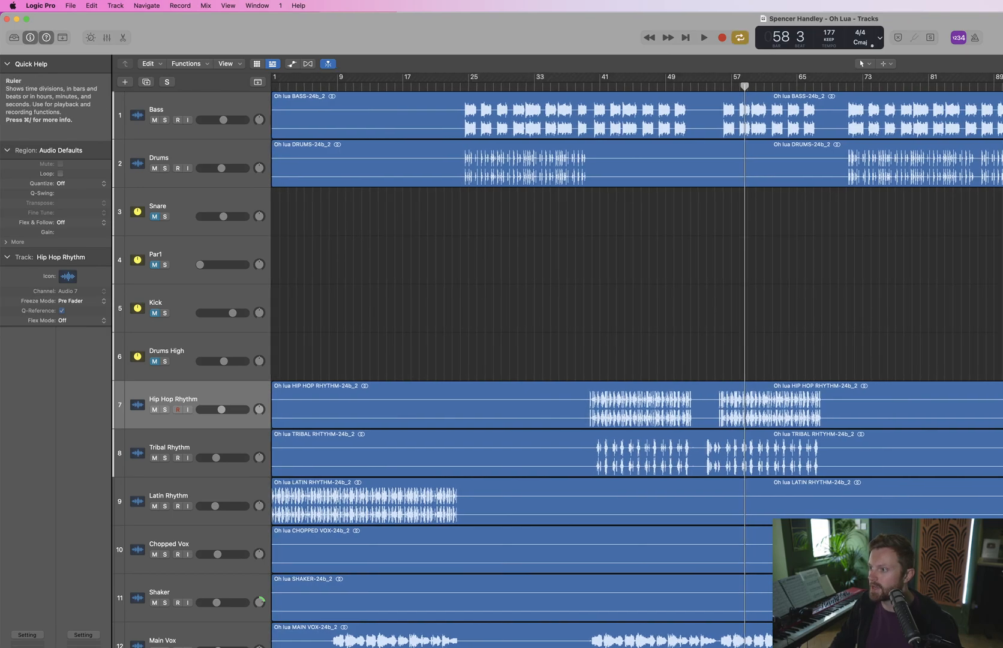
scroll(192, 359, "down", 5)
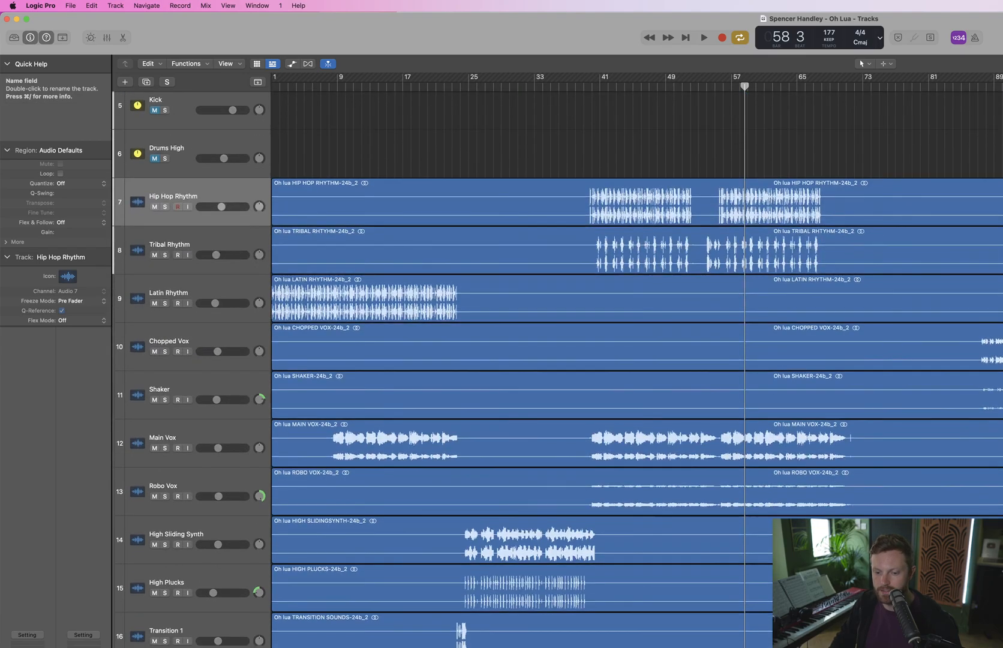
left_click(167, 82)
key("space")
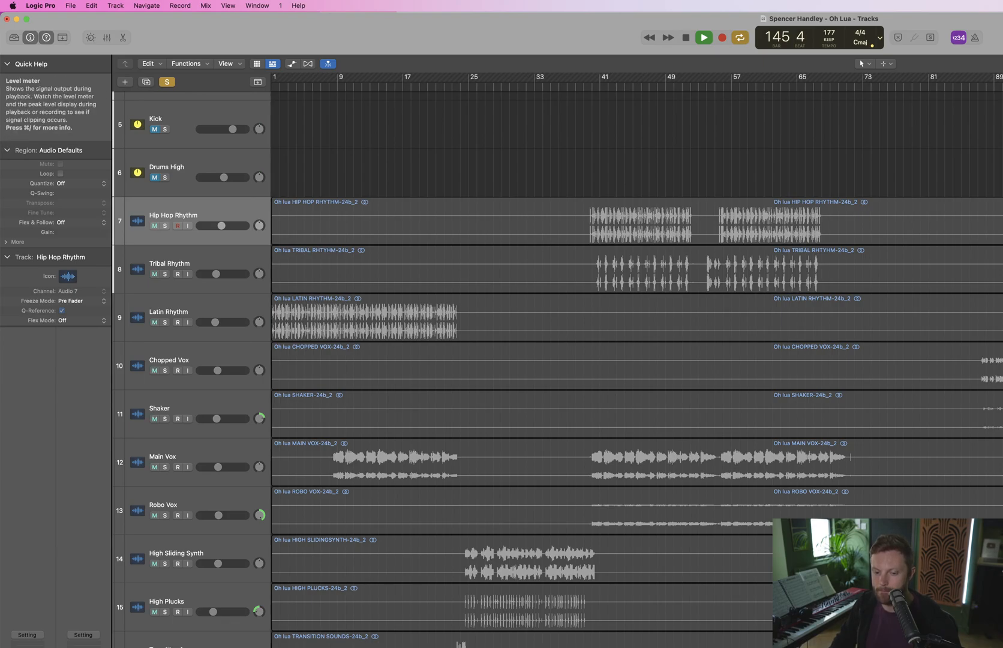
Select the Rough Mix track, clear its solo to compare it with the full mix, and stop playback
left_click(174, 647)
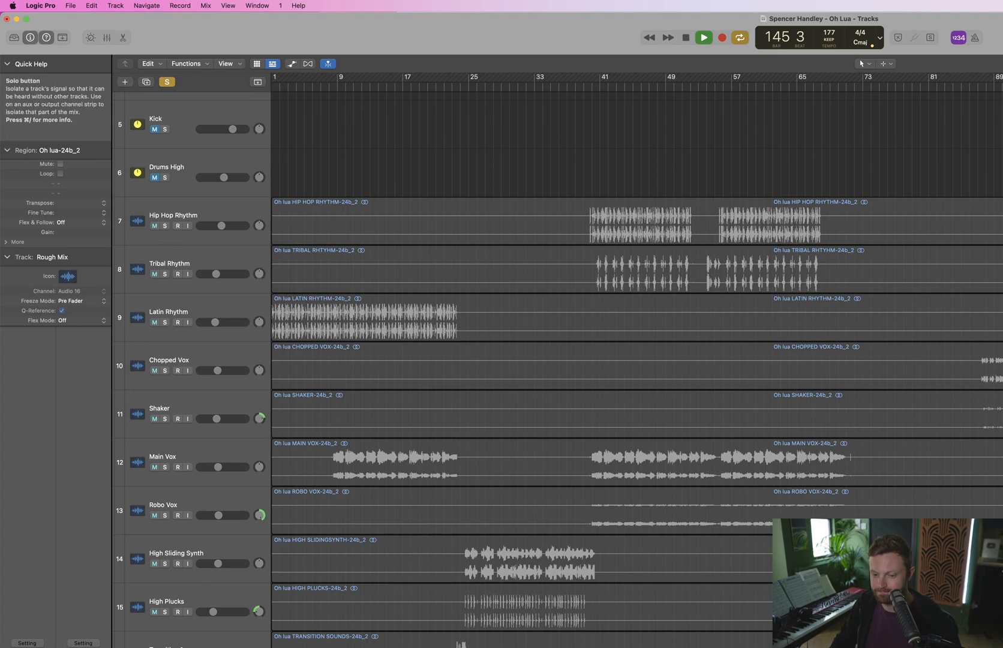
key("s")
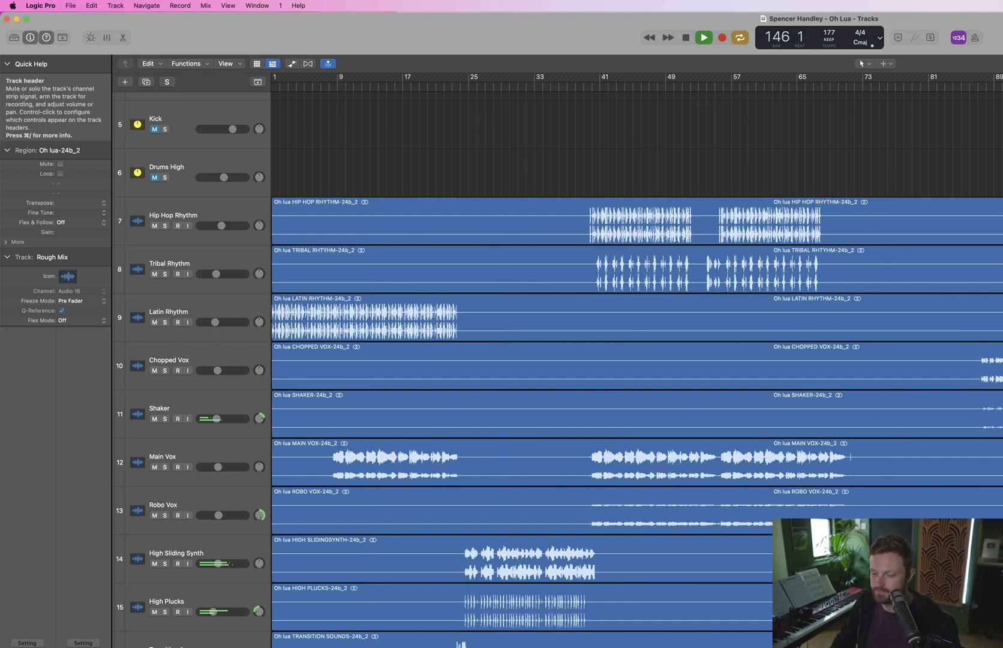
key("space")
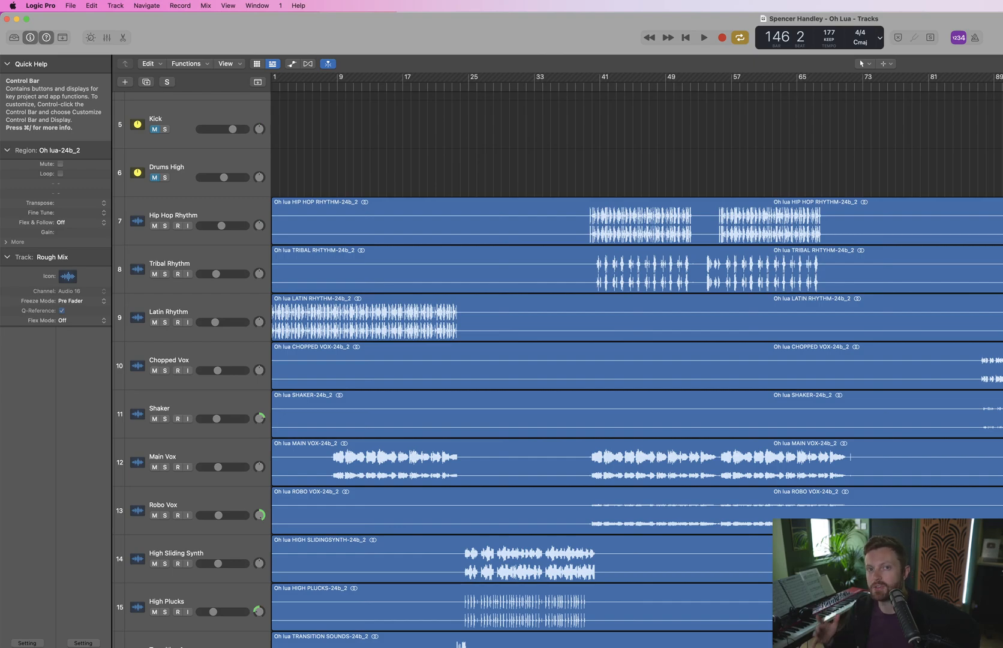
Check the OBS Studio window, return to the Oh Lua project in Logic Pro and turn Cycle off
key("ctrl+Up")
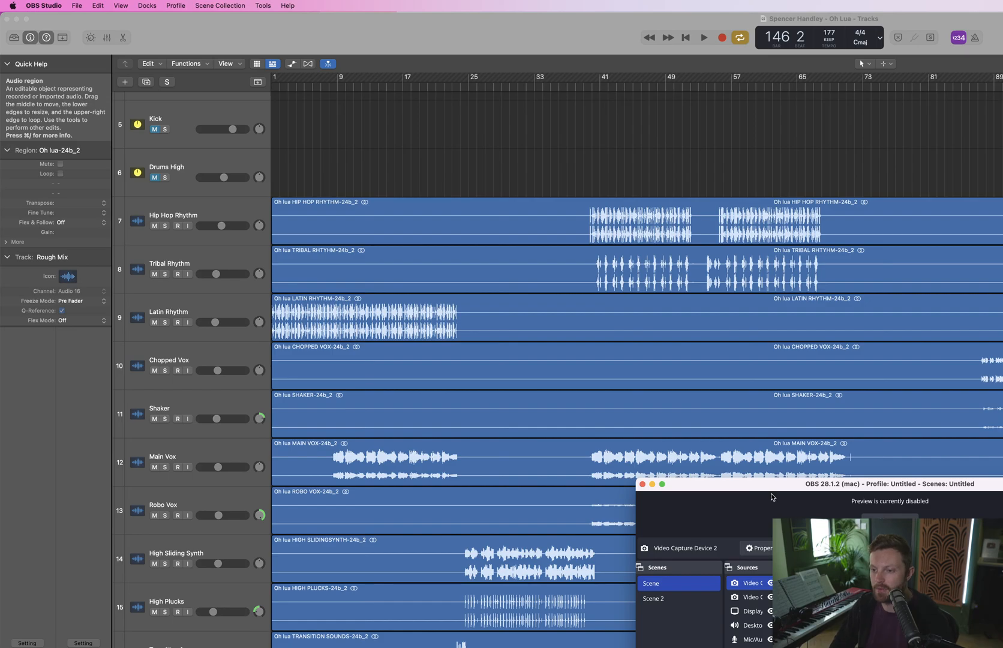
left_click(619, 29)
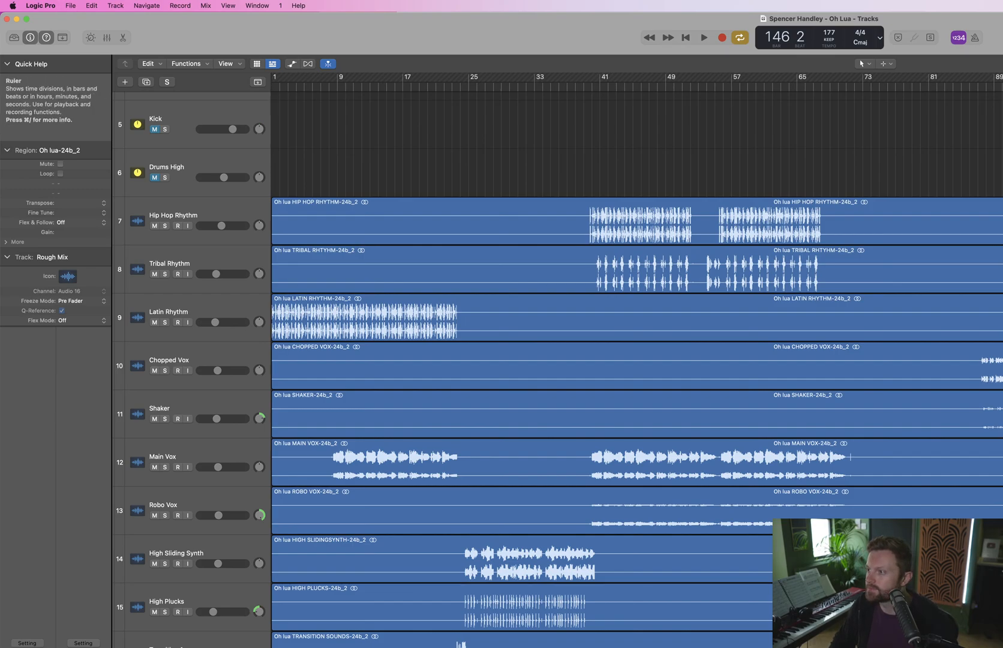
key("c")
scroll(636, 372, "up", 1)
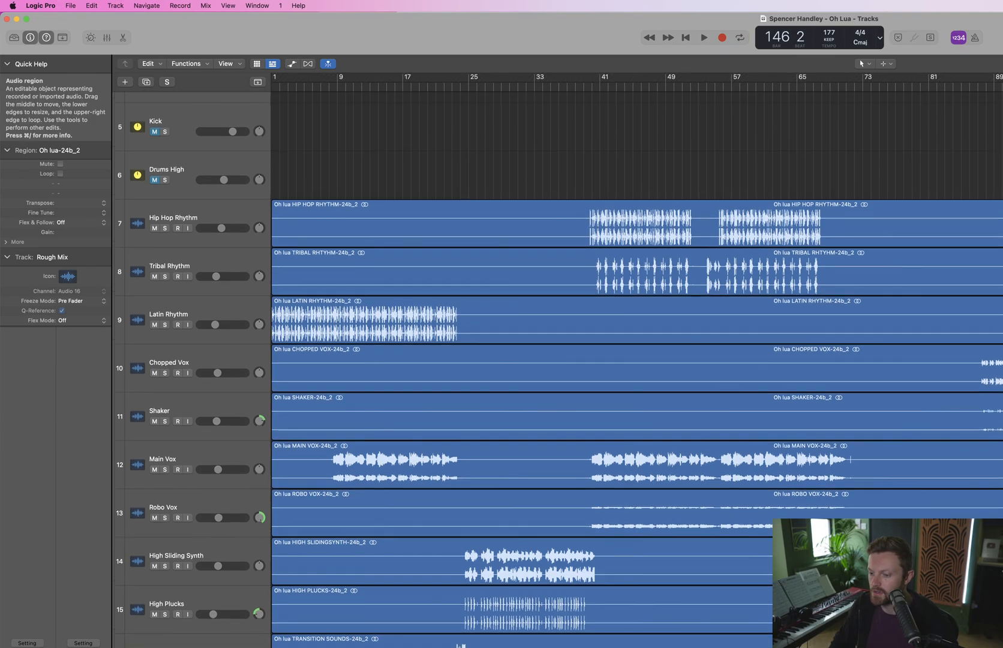
scroll(881, 375, "up", 5)
scroll(880, 375, "down", 5)
Find and launch the UA Connect application
key("super+space")
type("ua")
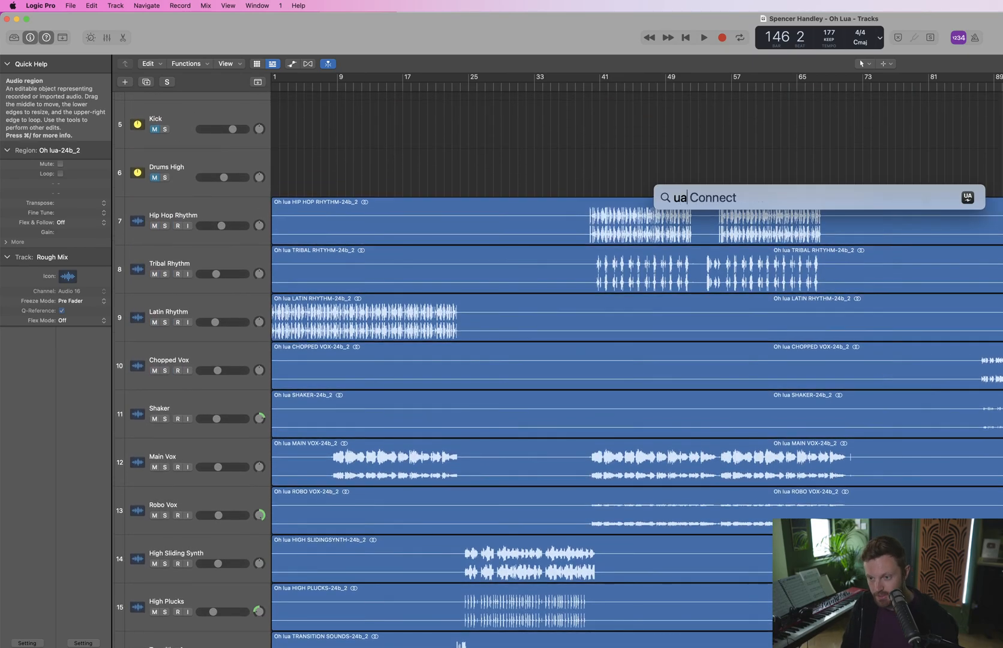
key("Return")
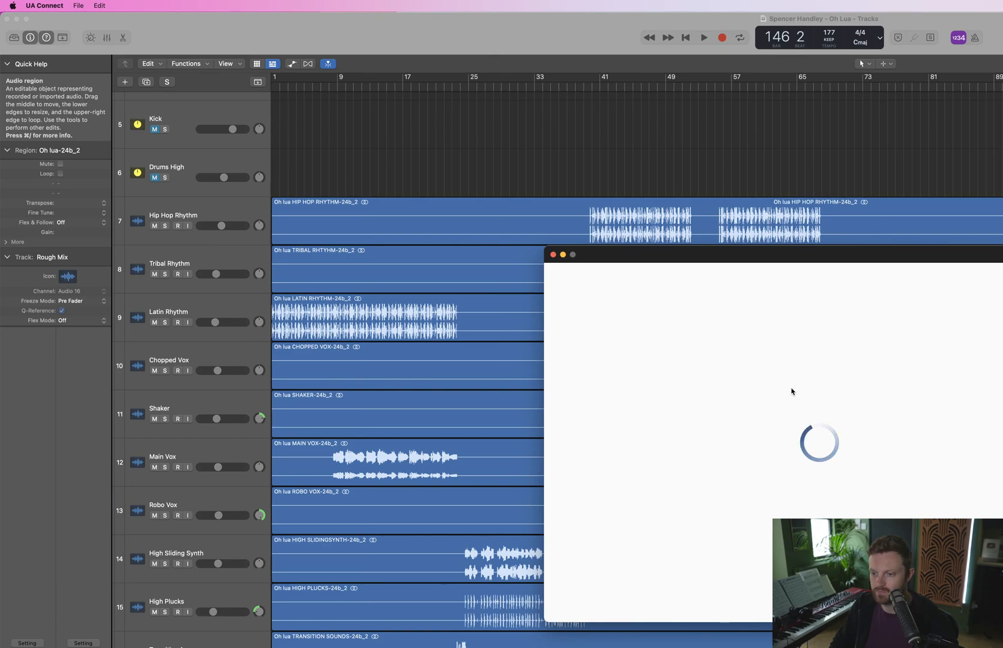
Switch to OBS Studio while UA Connect loads
key("ctrl+Up")
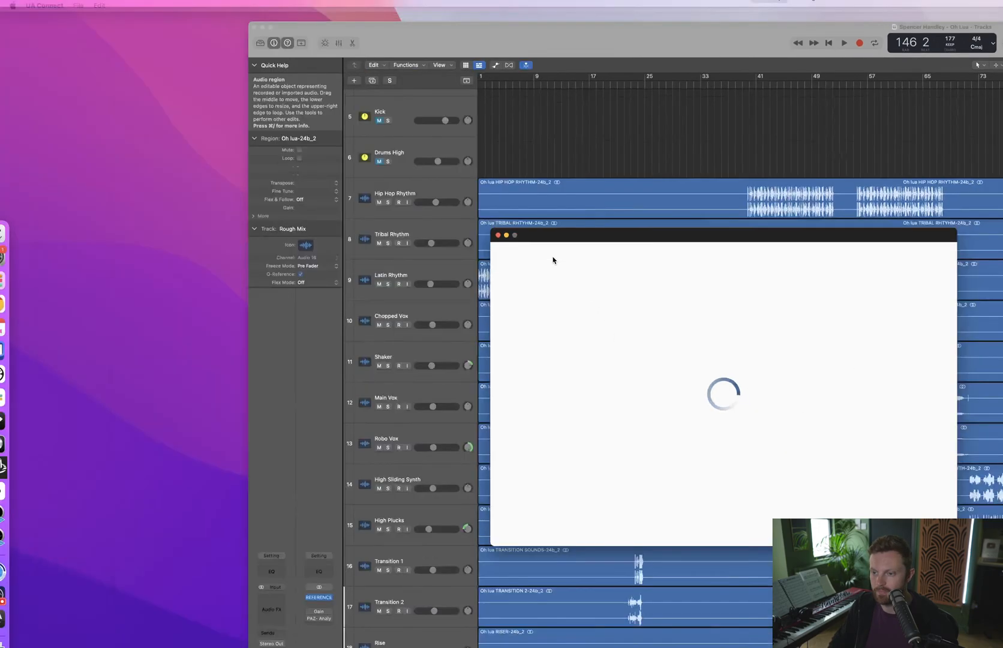
left_click(882, 585)
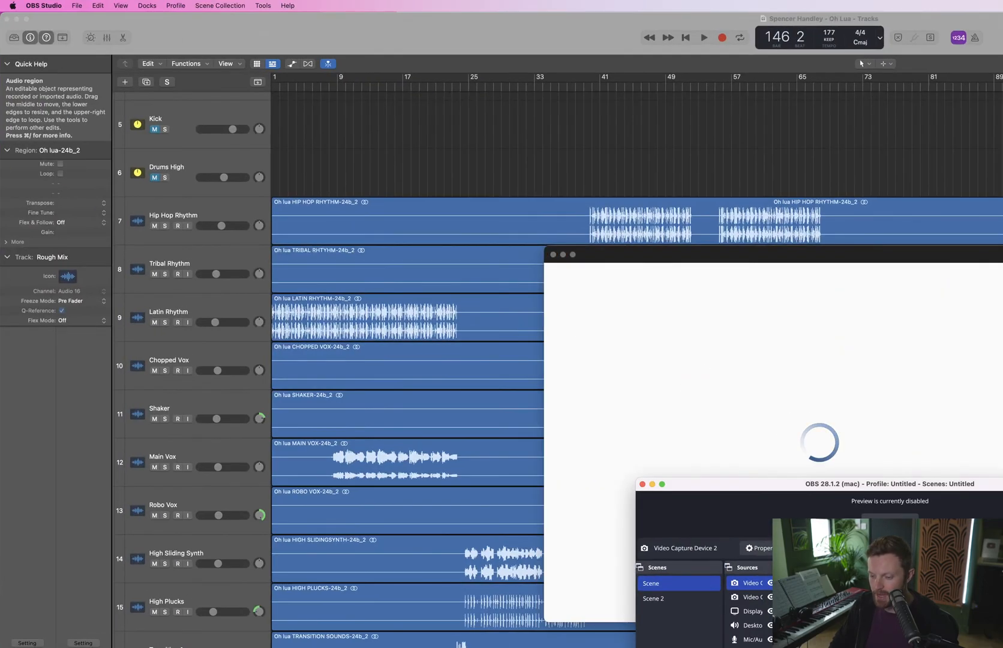